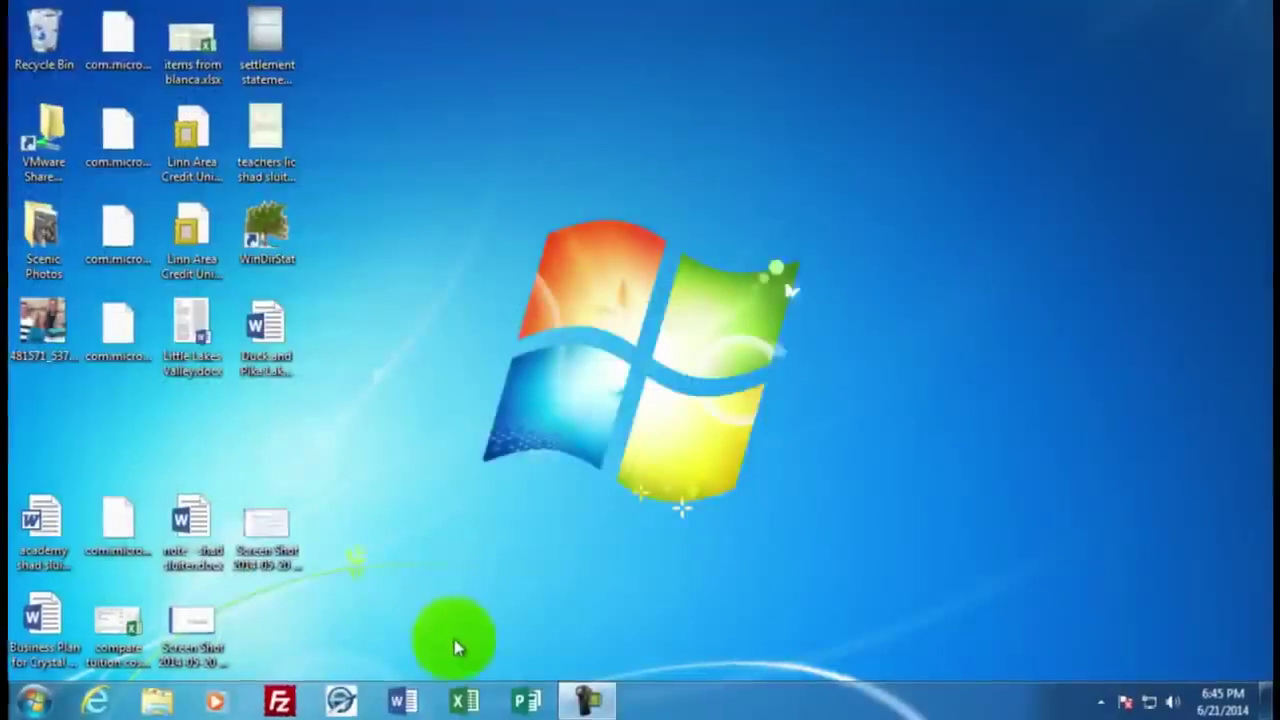
Start Excel and create a blank workbook.
left_click(464, 700)
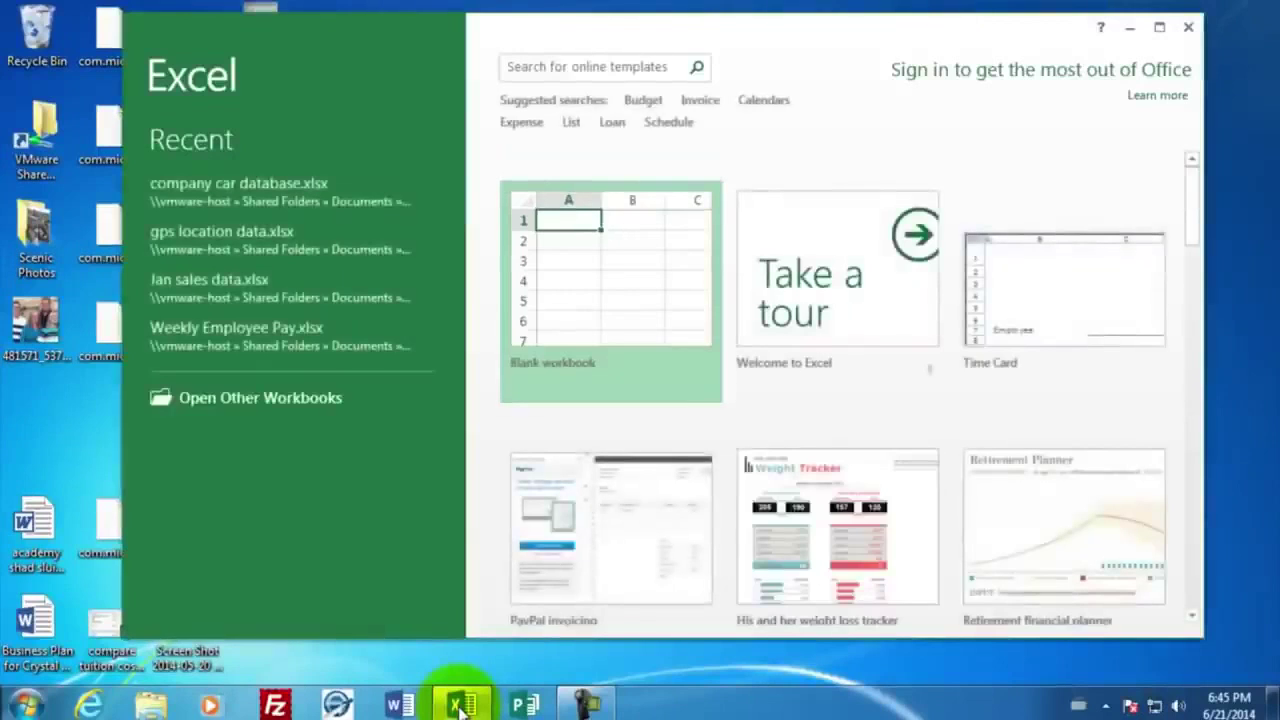
left_click(610, 287)
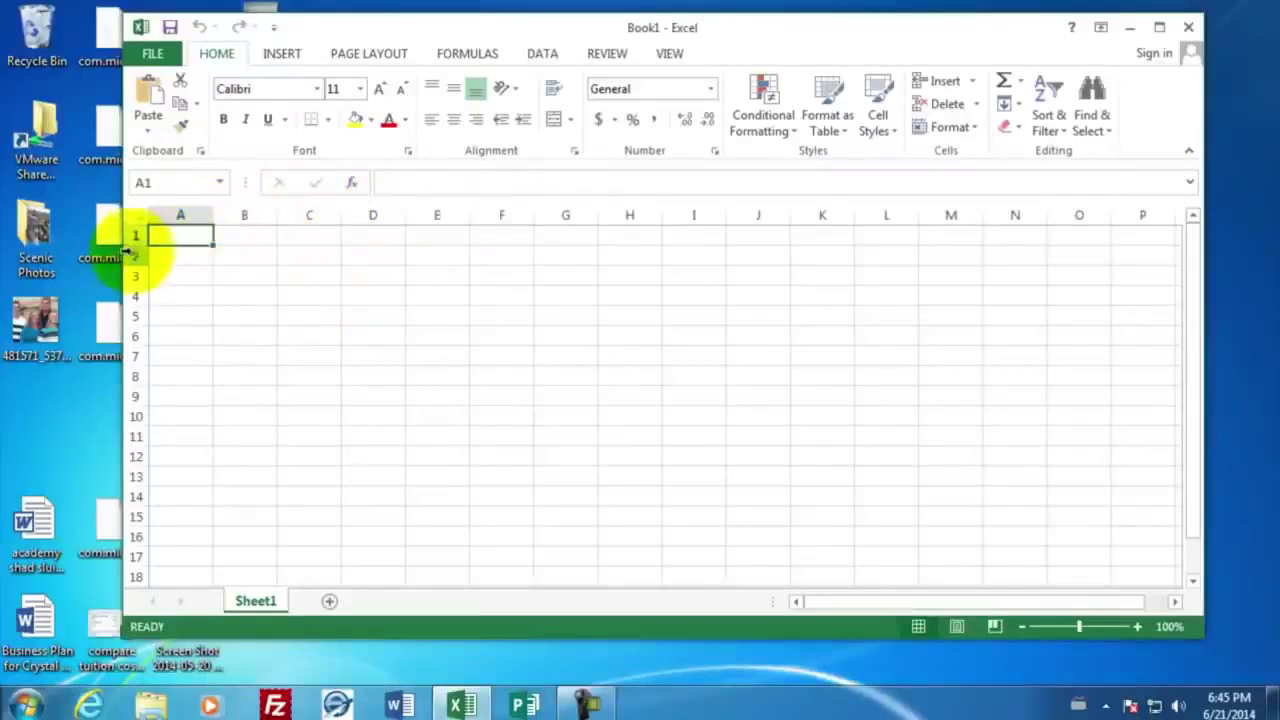
left_click(563, 336)
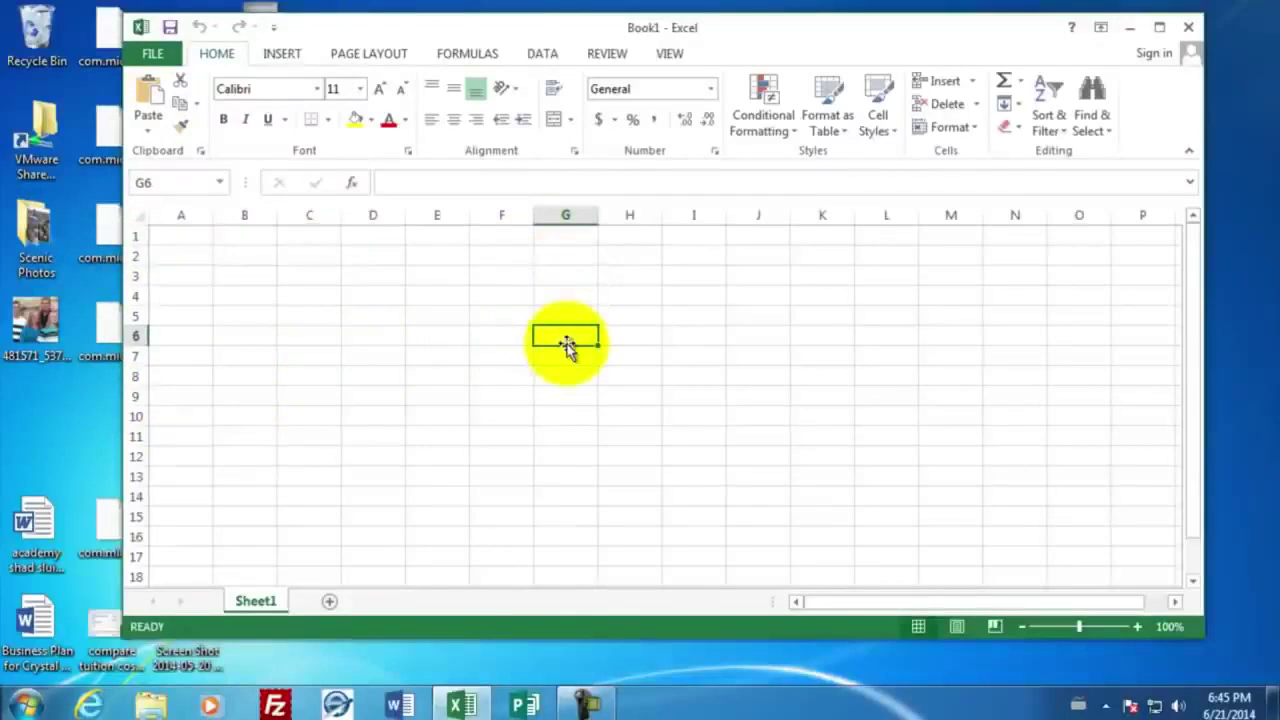
Enter the title "Employee Payroll" in cell A1.
left_click(180, 234)
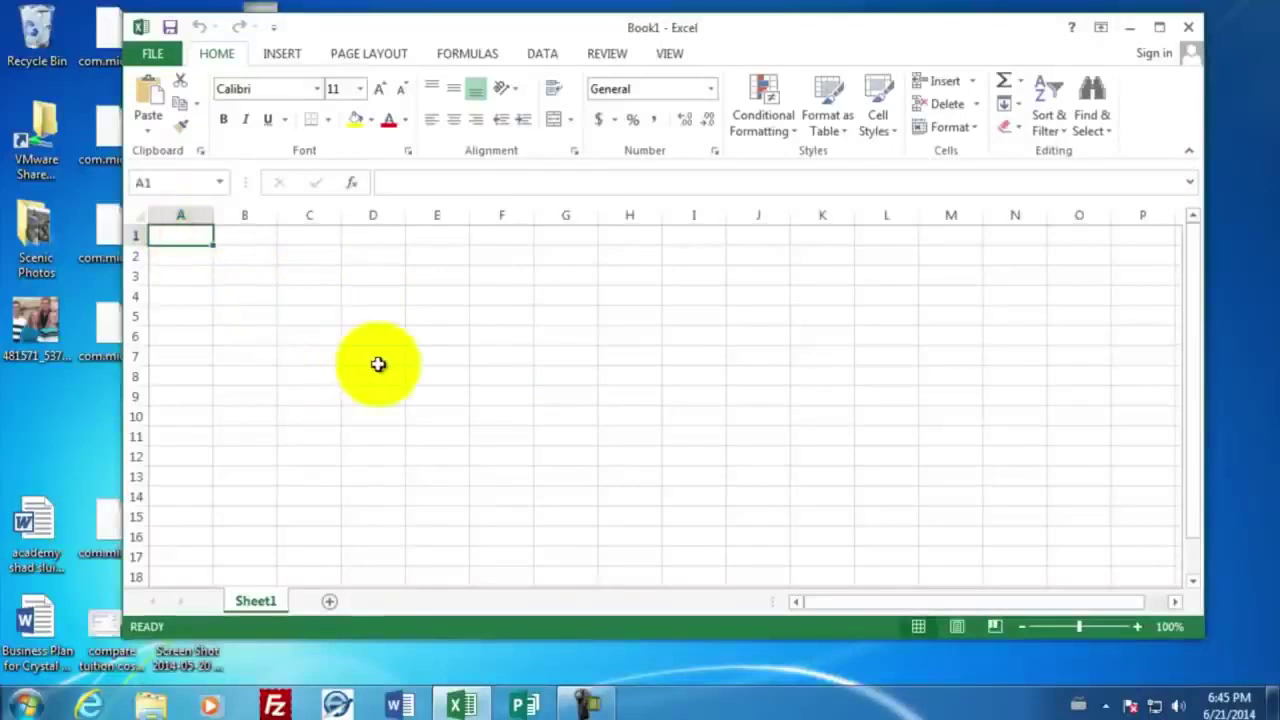
type("Employt")
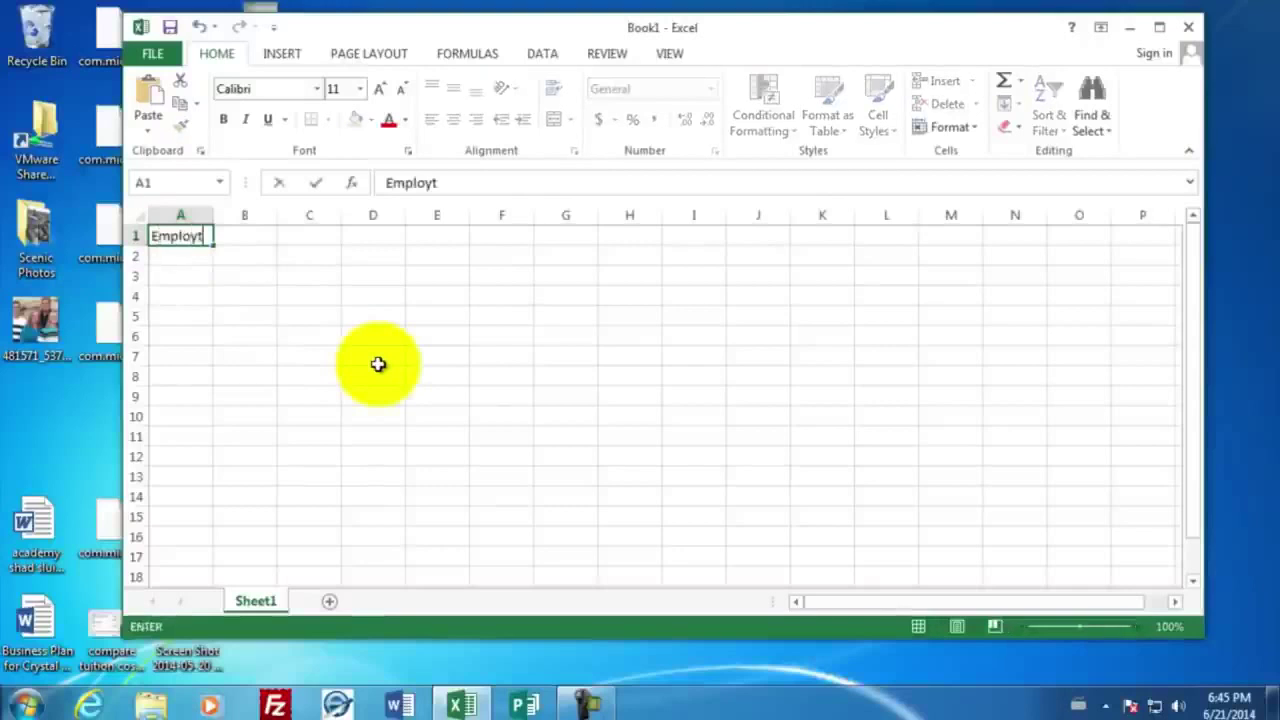
key("BackSpace")
key("BackSpace")
type("yee")
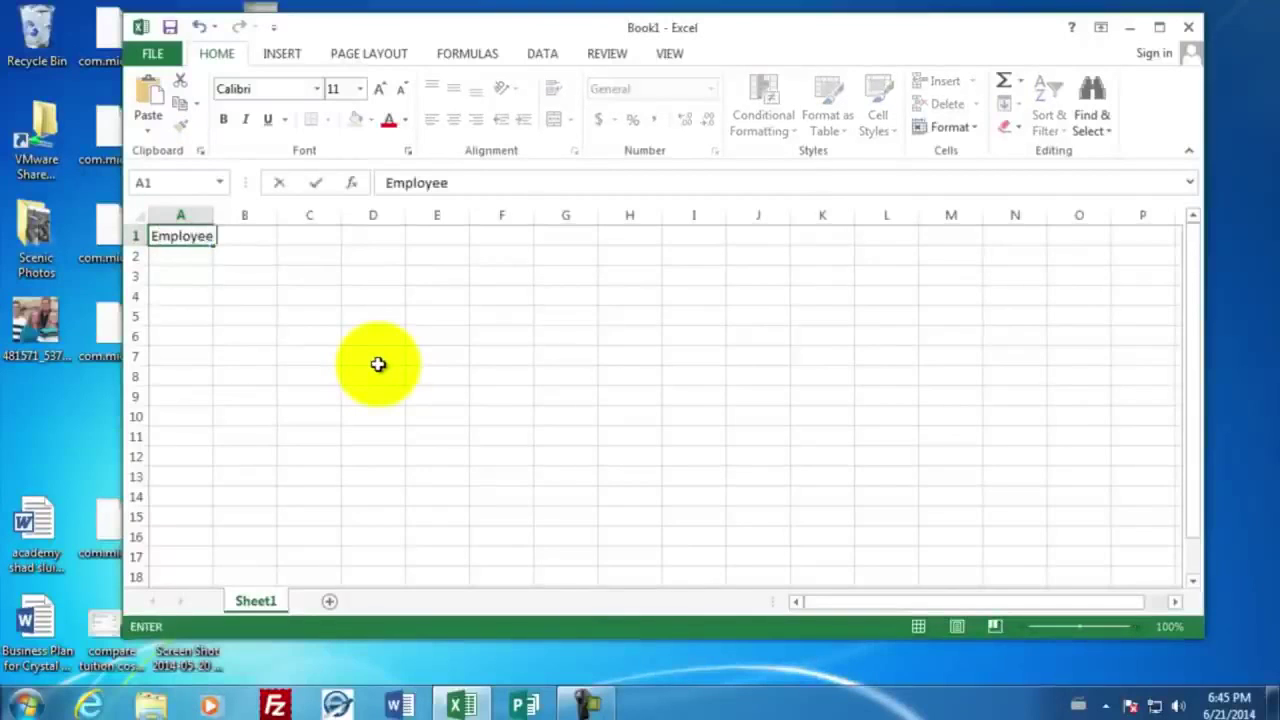
type(" Payroll")
key("Return")
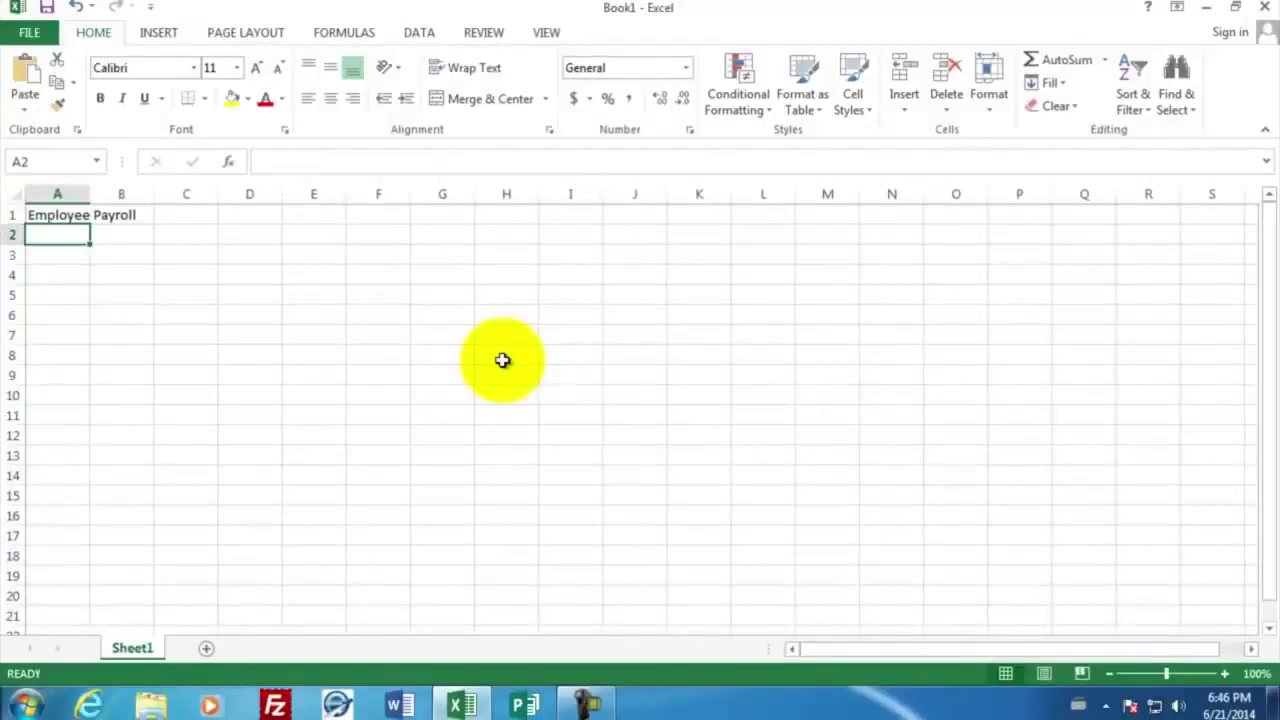
Enter the headings Last Name, First Name and Hourly Wage in A3:C3 and the date Jan 1 in D3.
key("Return")
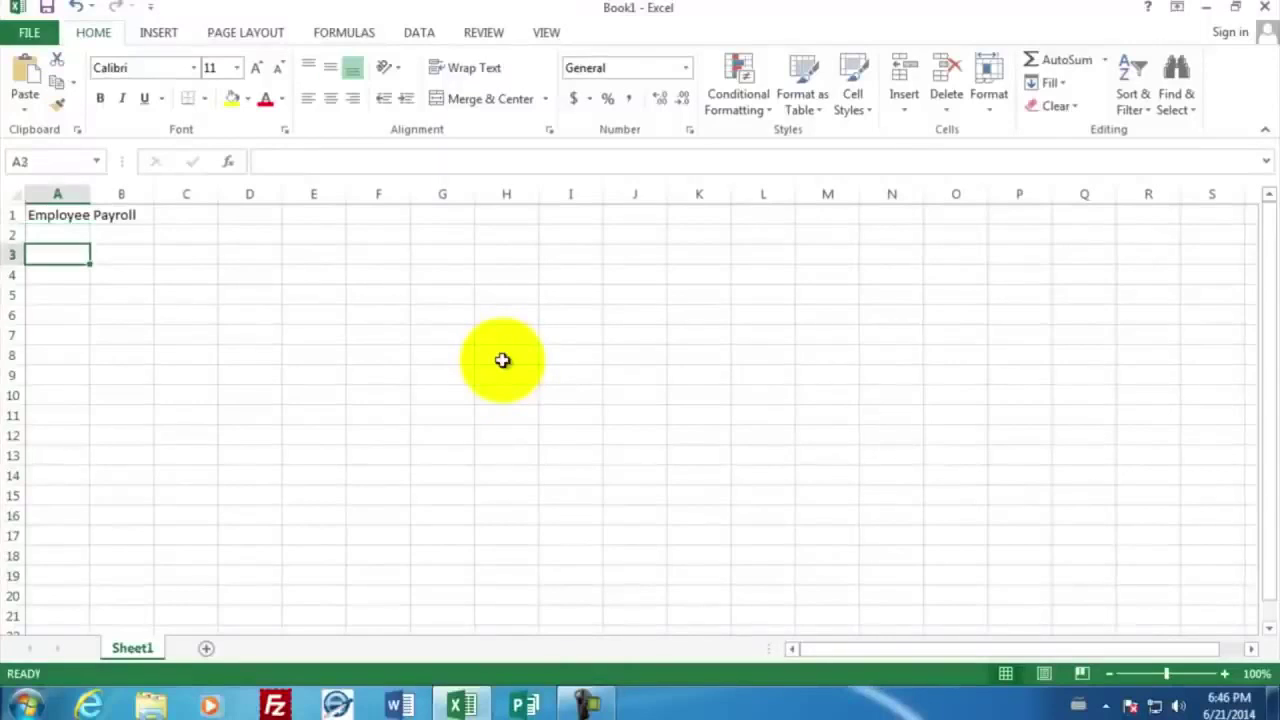
type("Last Name")
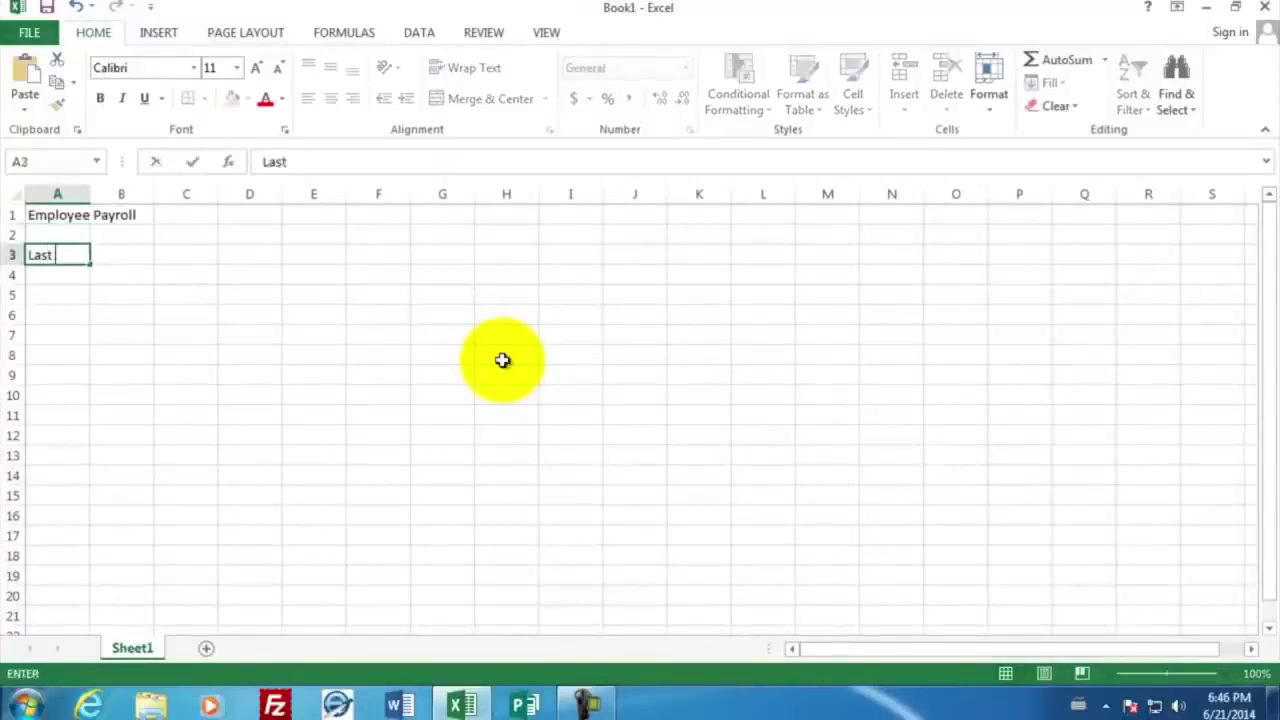
key("Tab")
type("First Name")
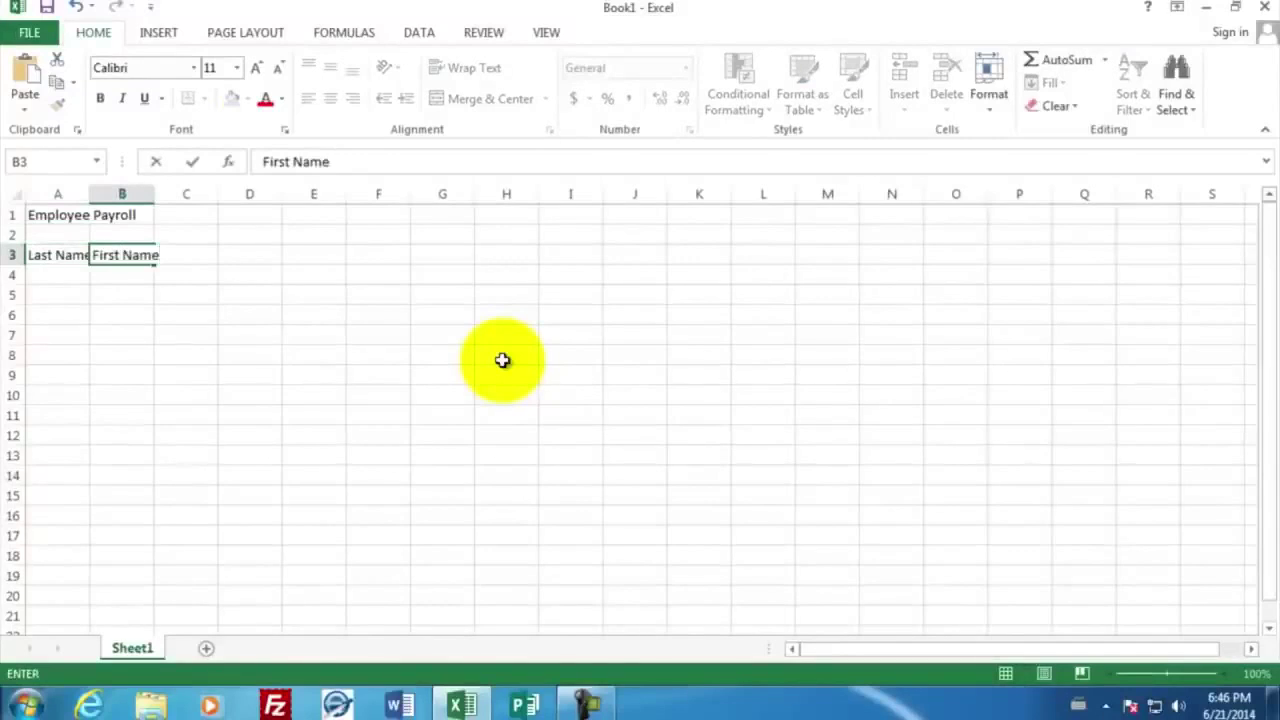
key("Tab")
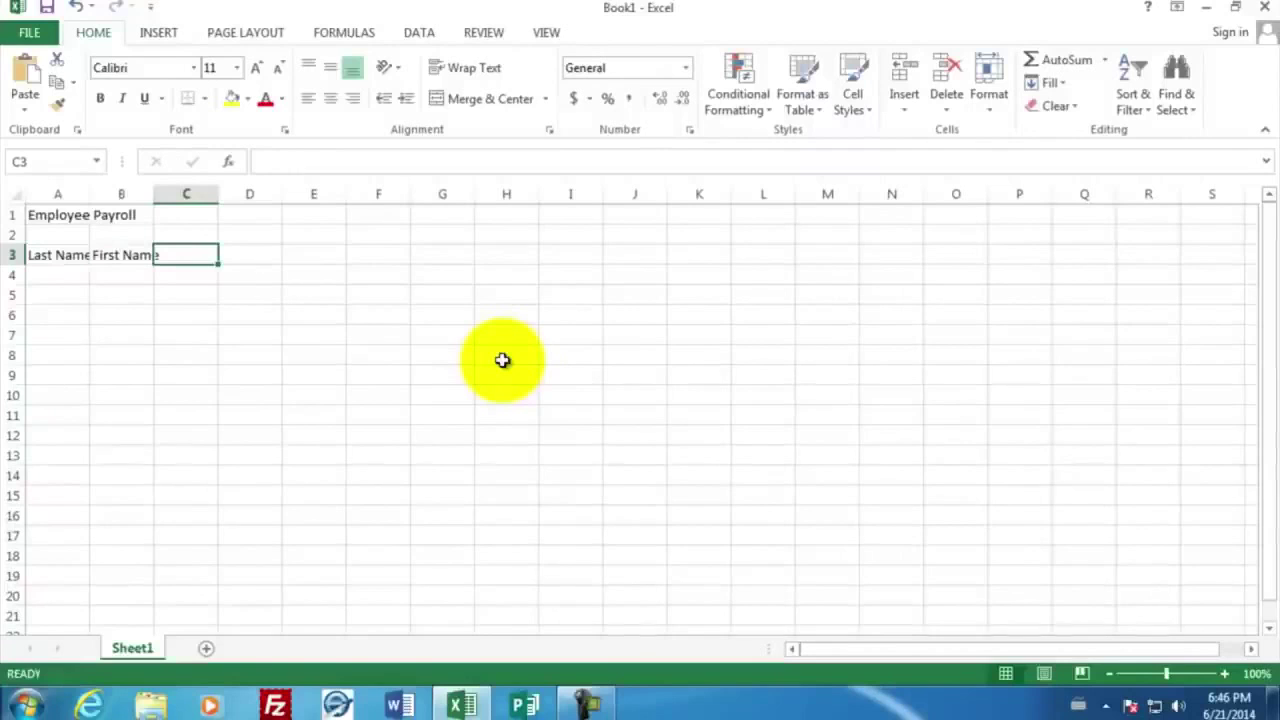
type("Hourly ")
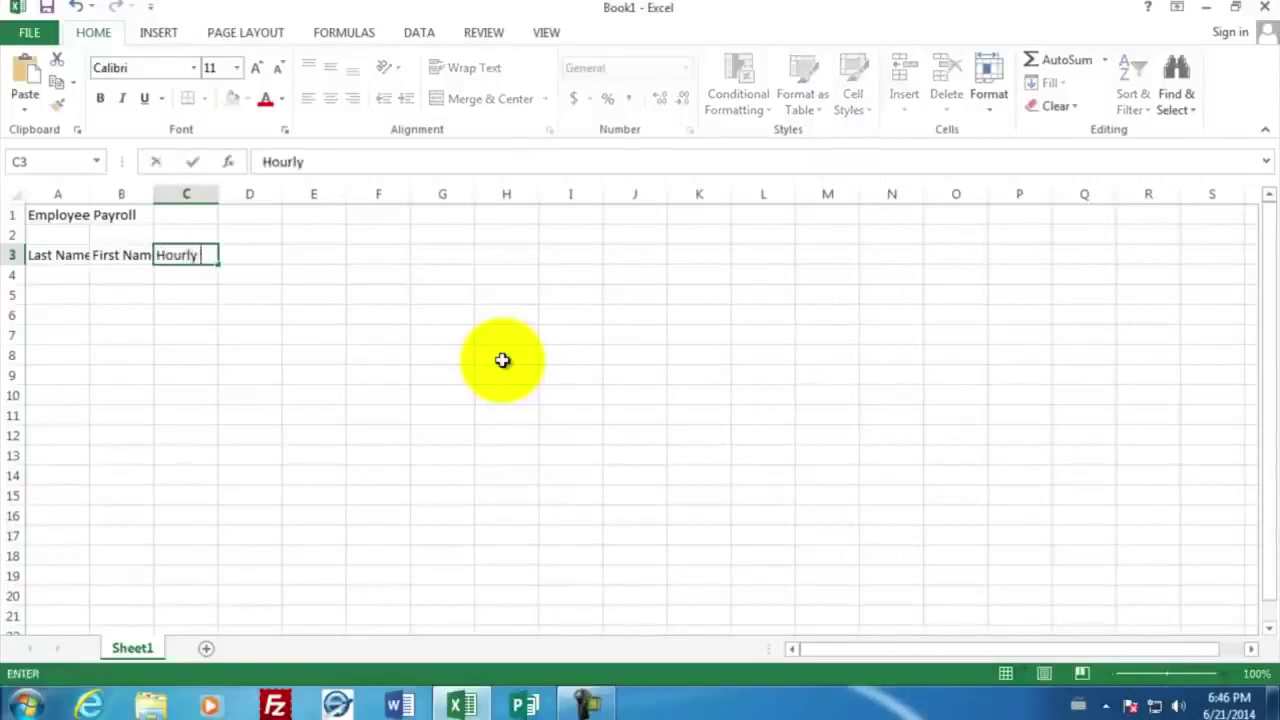
type("Wage")
key("Tab")
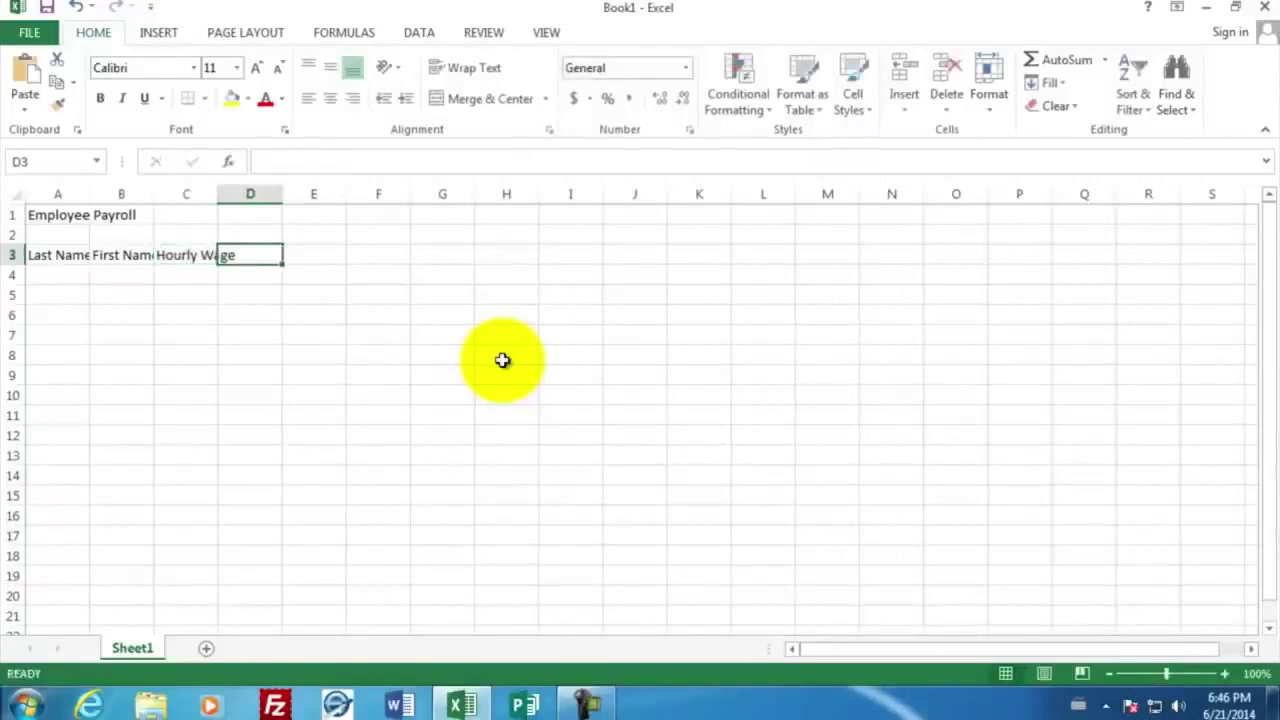
type("Jan 1")
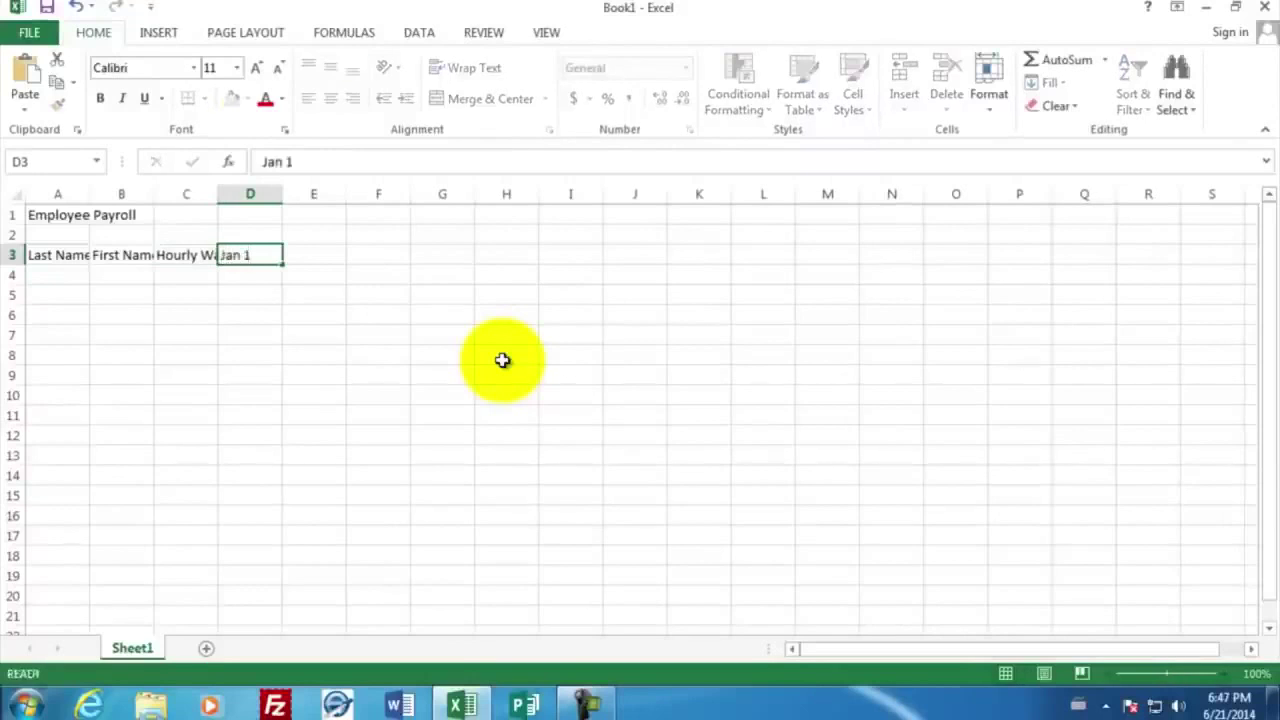
key("Return")
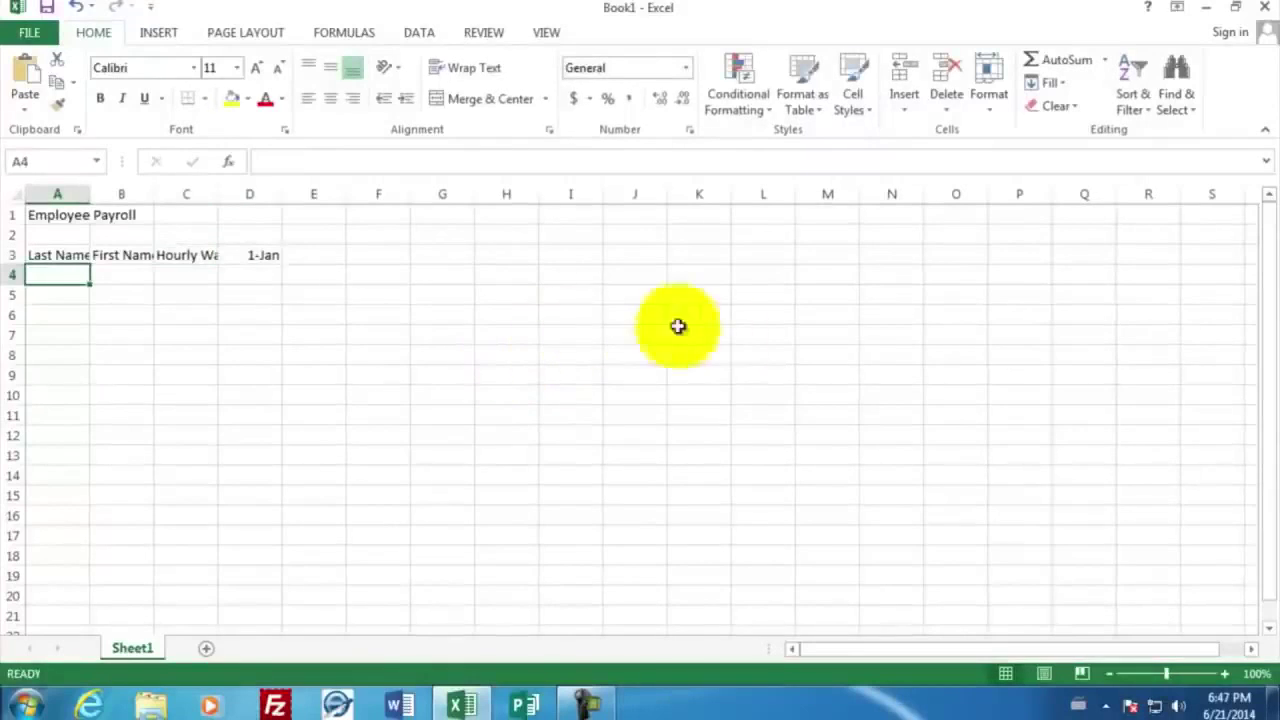
Add the headings "House Worked" in D2 and "Pay" in E2, above the date row.
left_click(238, 236)
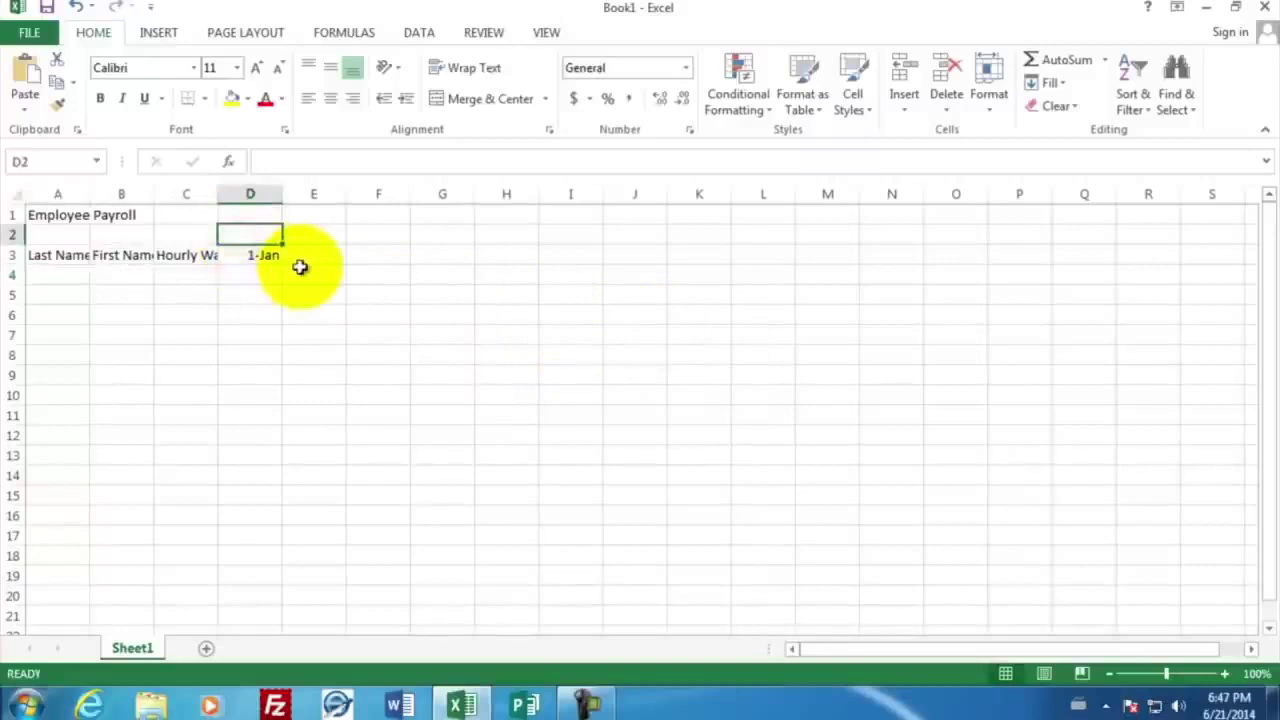
type("House W")
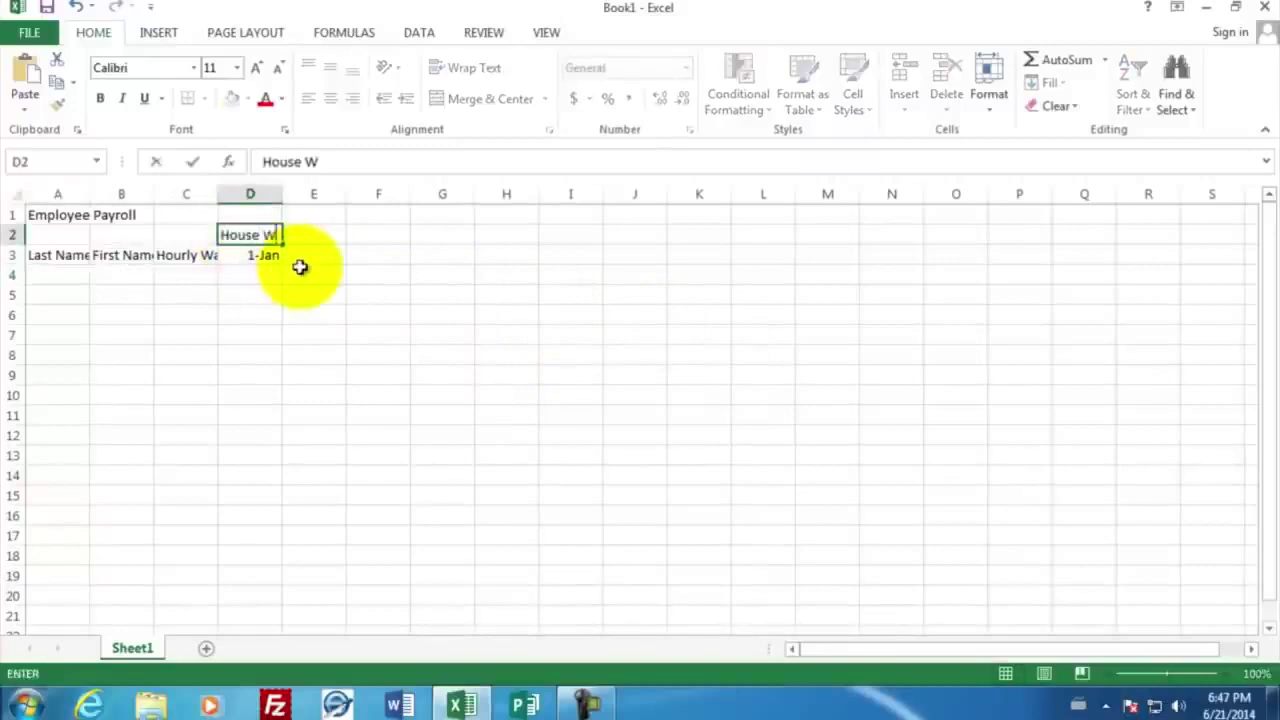
type("orked")
key("Tab")
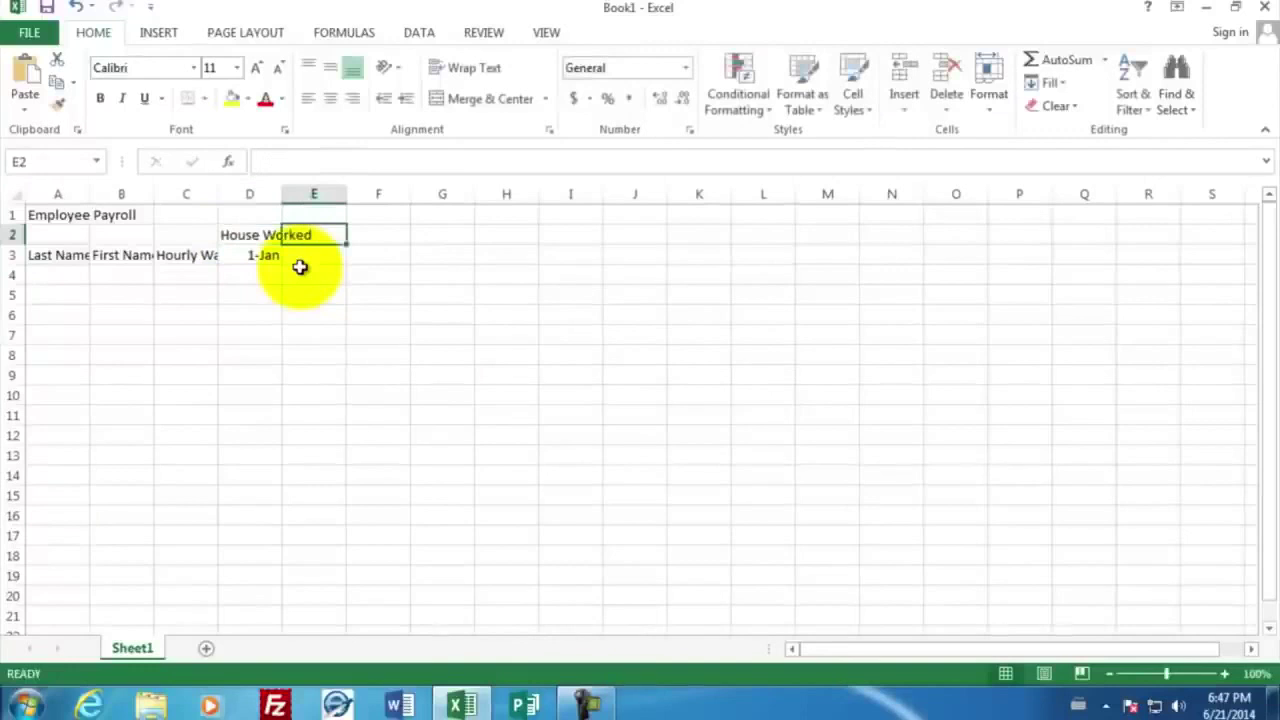
type("Pay")
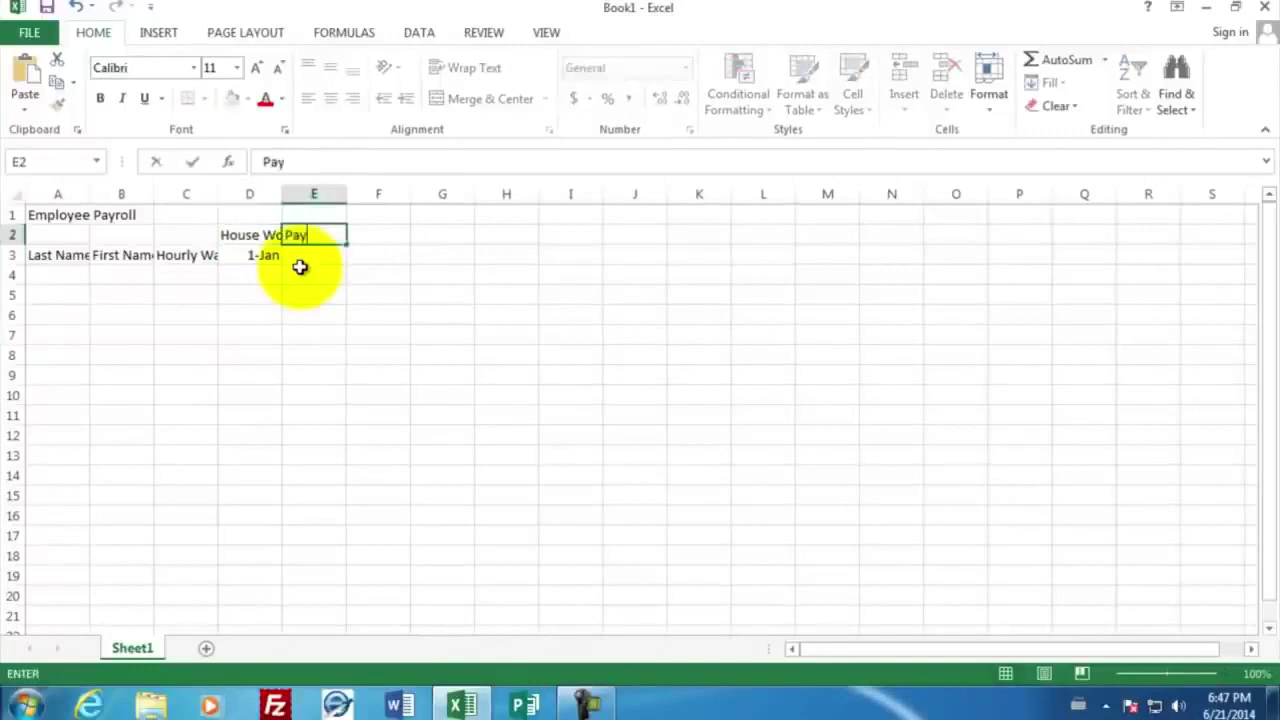
key("Return")
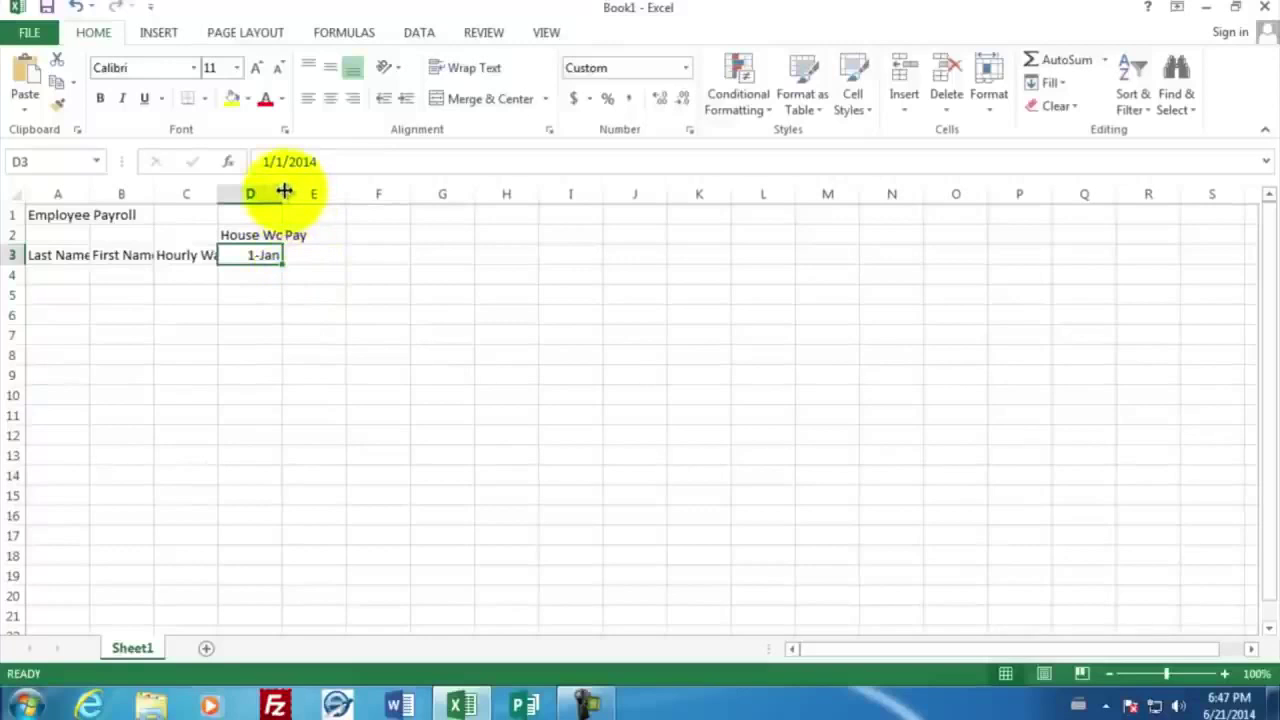
Widen columns A to D so their headings fit fully inside the cells.
left_click_drag(284, 191, 317, 191)
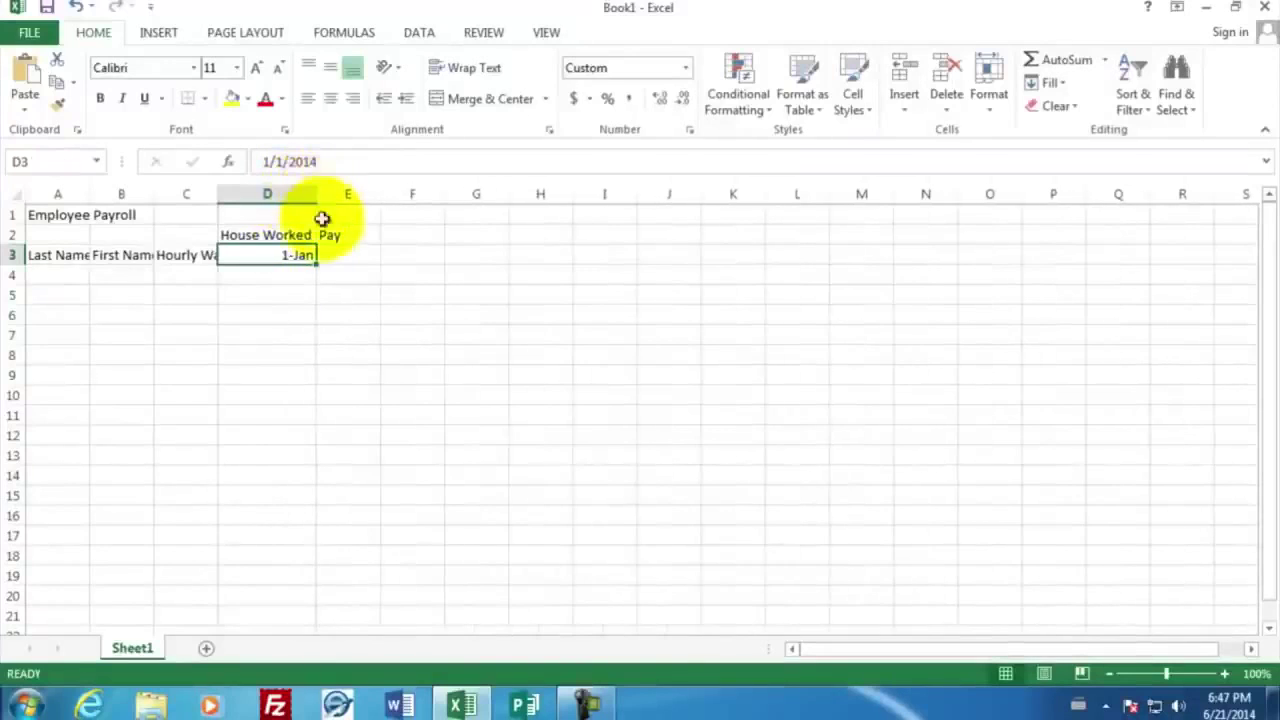
left_click_drag(216, 194, 255, 202)
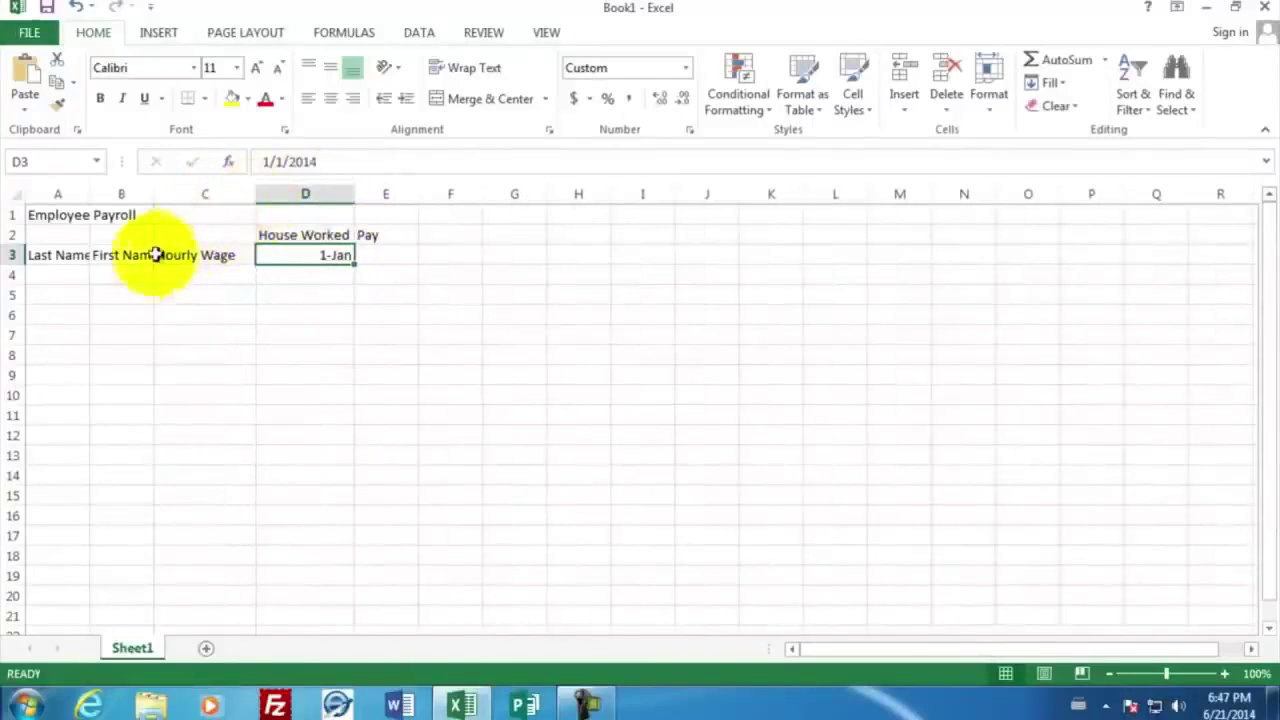
left_click_drag(153, 194, 178, 194)
left_click_drag(90, 194, 122, 197)
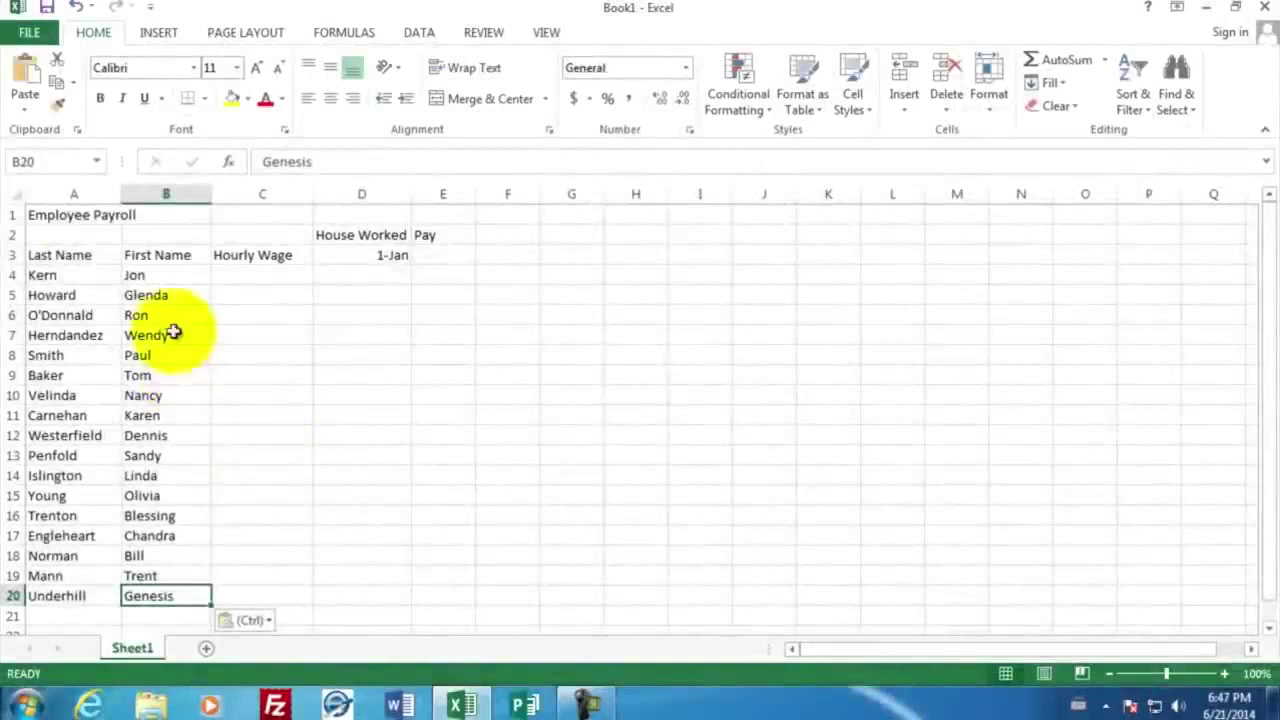
Enter the hourly wages 15.90, 10.0, 22.1 and 19.1 for the first four employees in C4:C7.
left_click(236, 276)
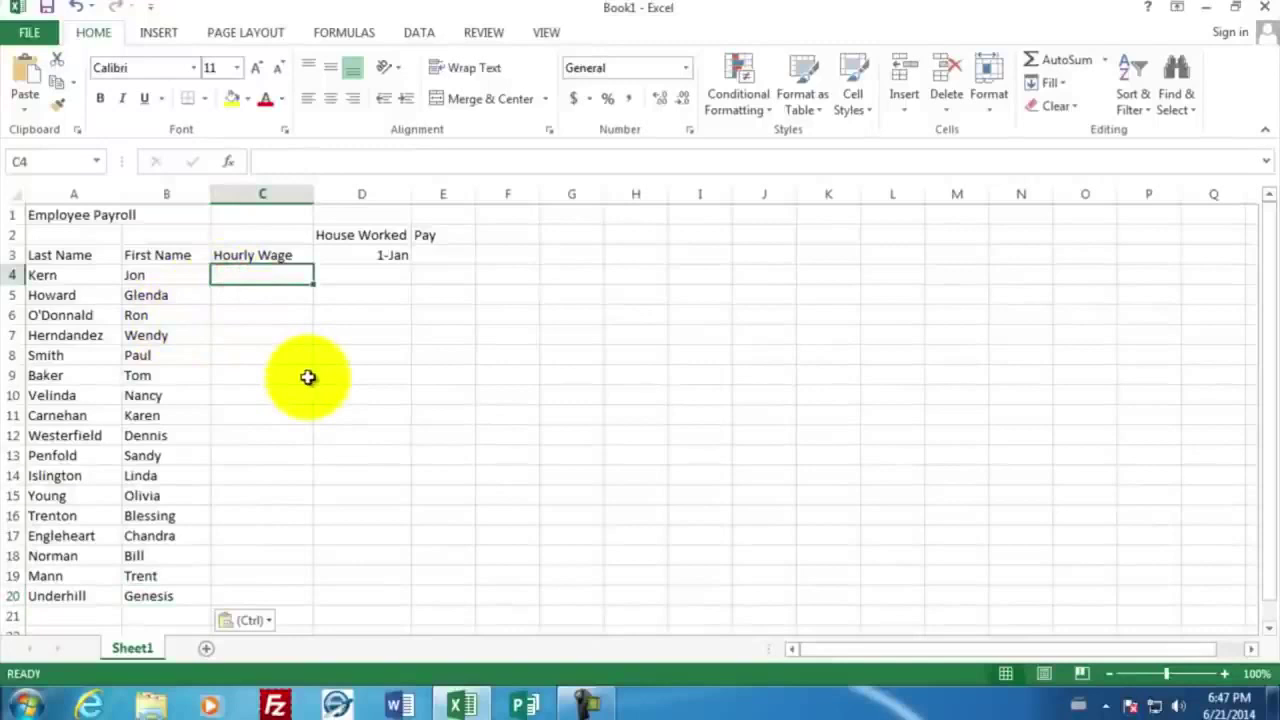
type("15.90")
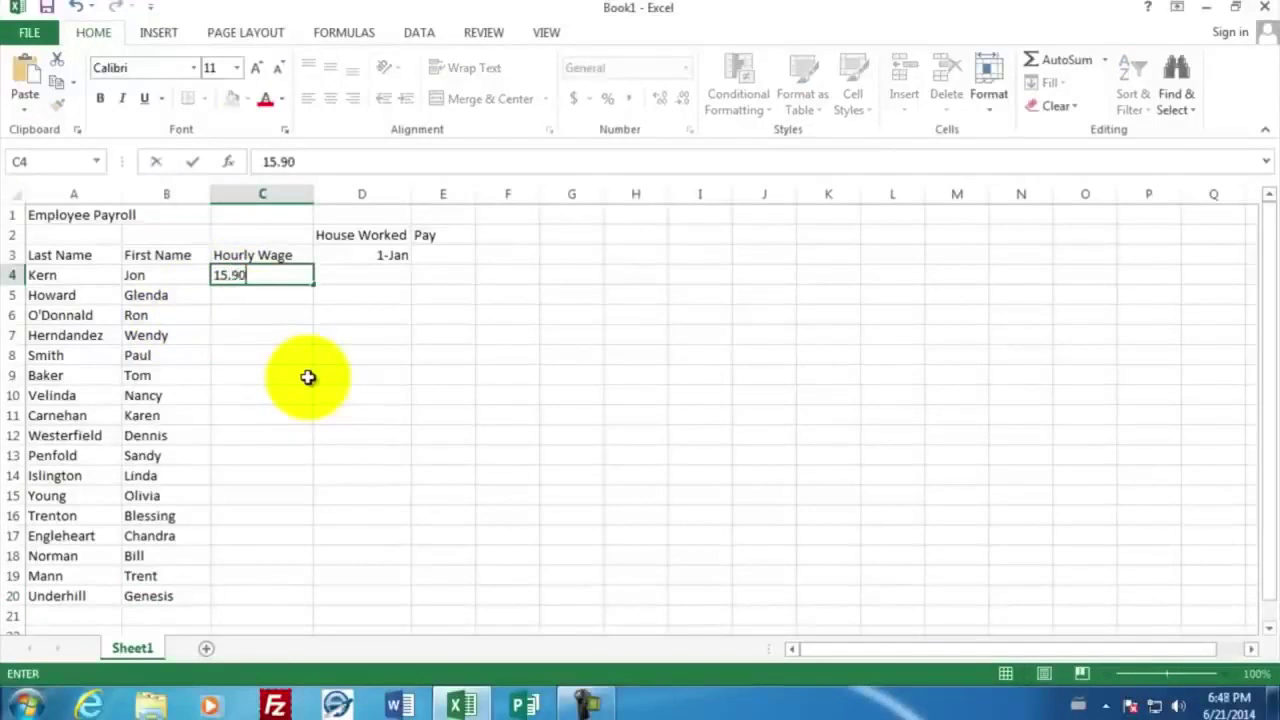
key("Return")
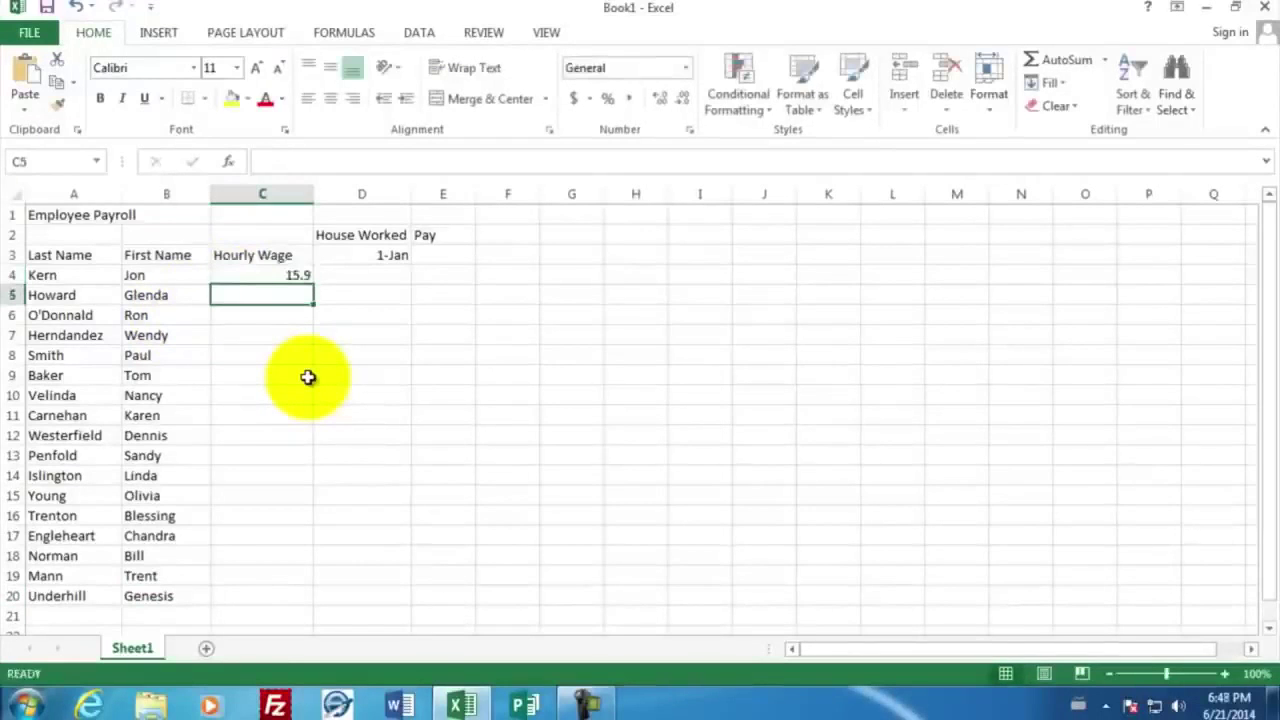
type("10.")
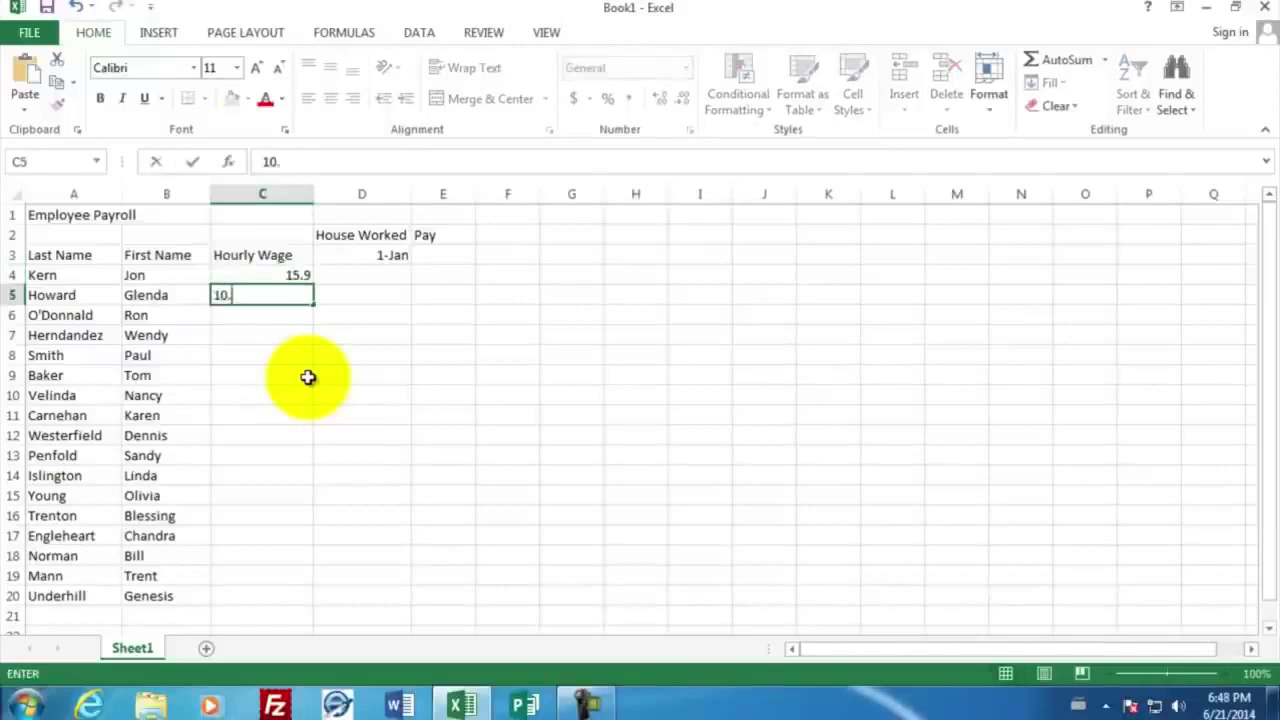
type("0")
key("Return")
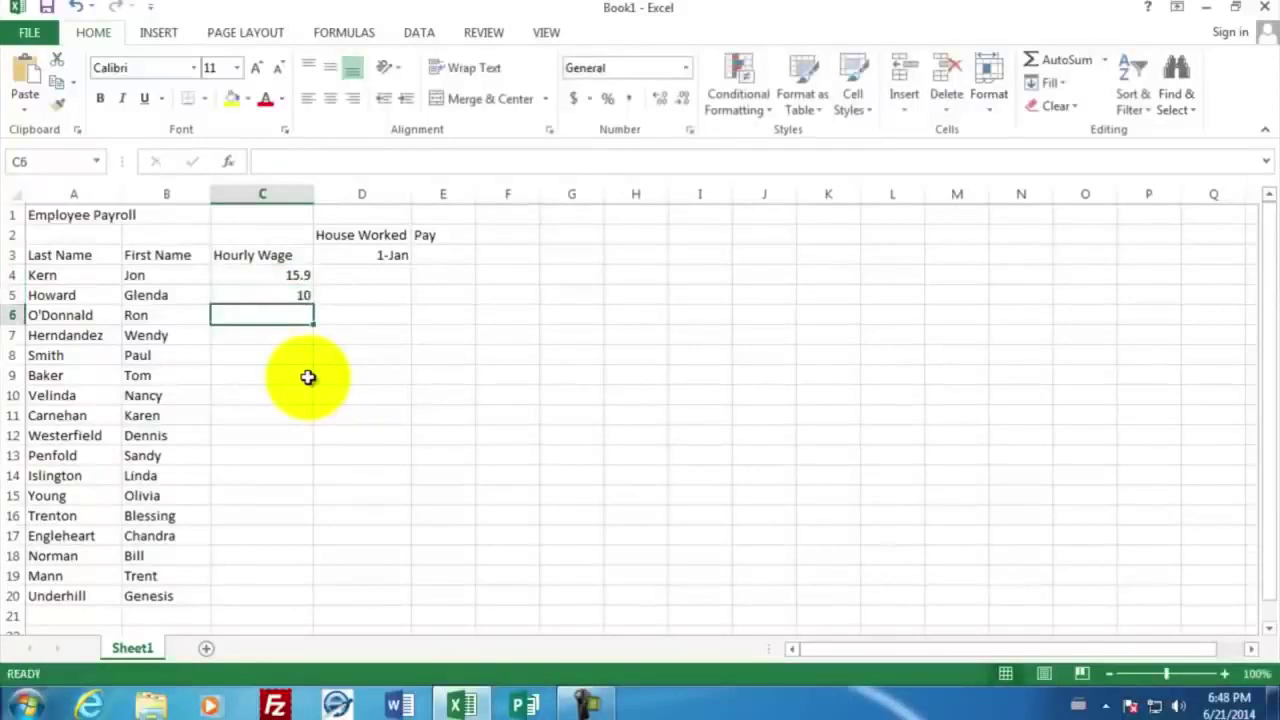
type("22.1")
key("Return")
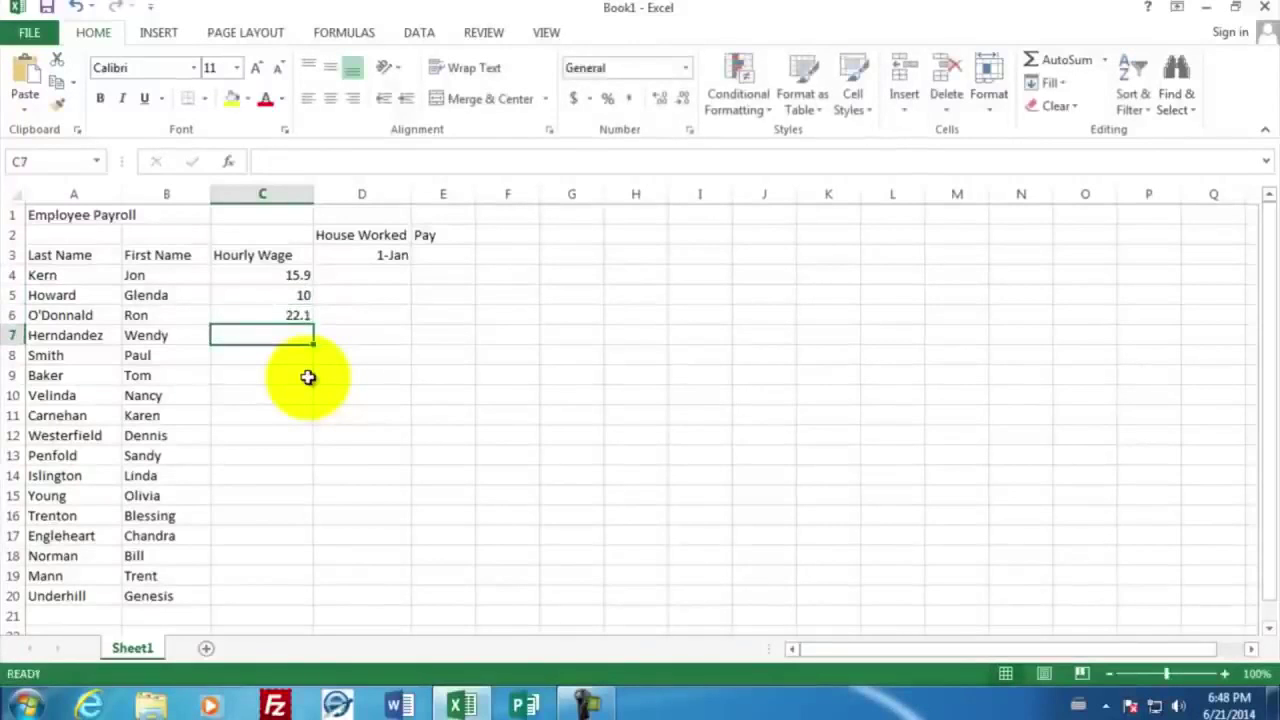
type("19.1")
key("Return")
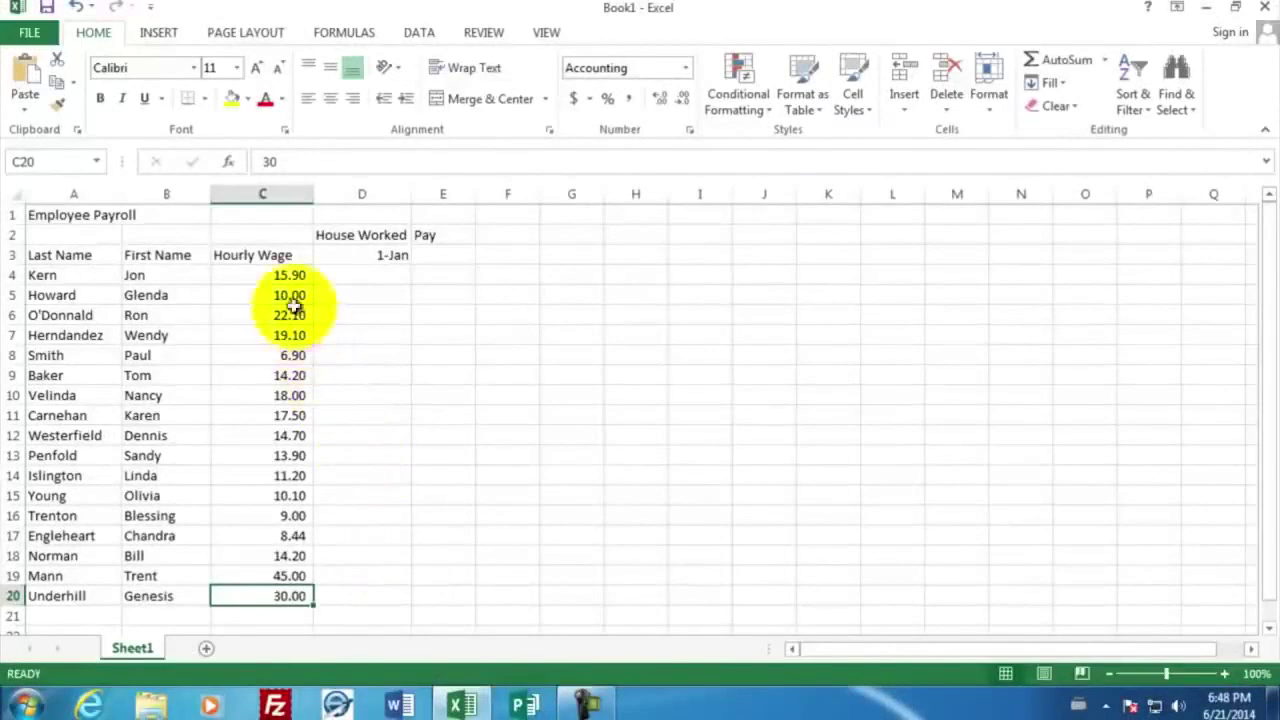
Apply the dollar accounting number format to the hourly wages in C4:C20.
left_click_drag(285, 275, 268, 596)
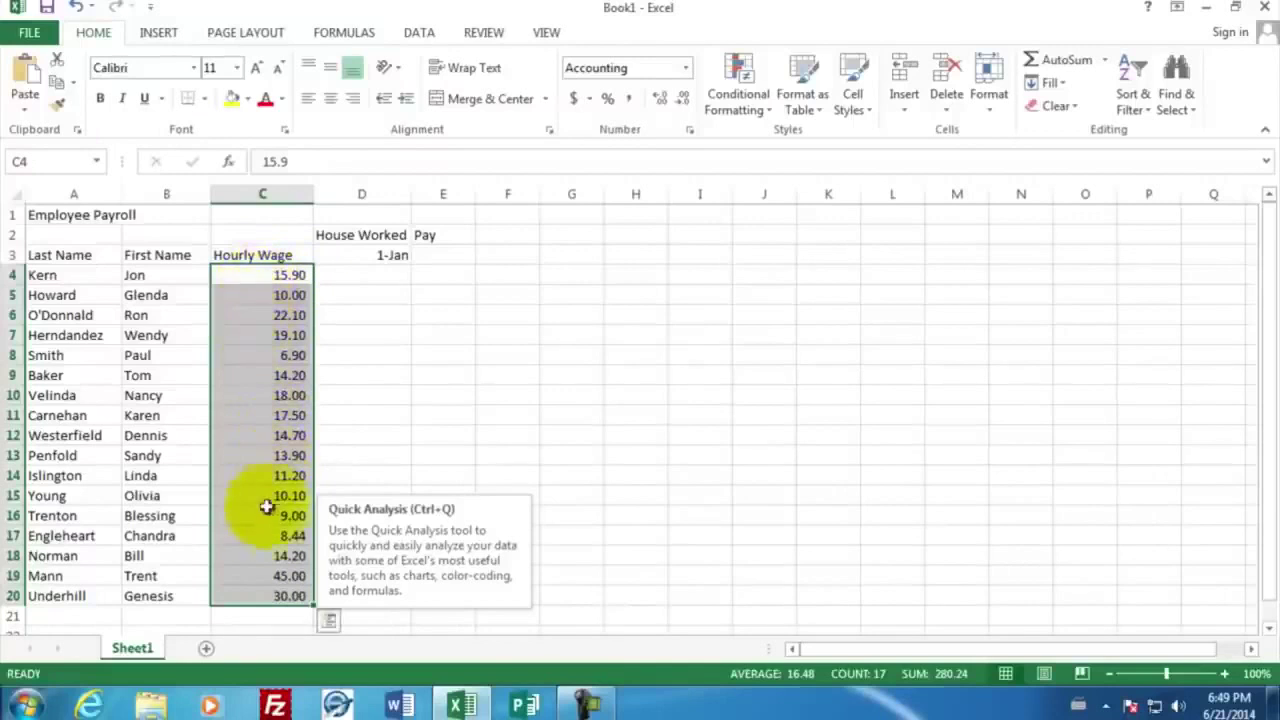
left_click(575, 100)
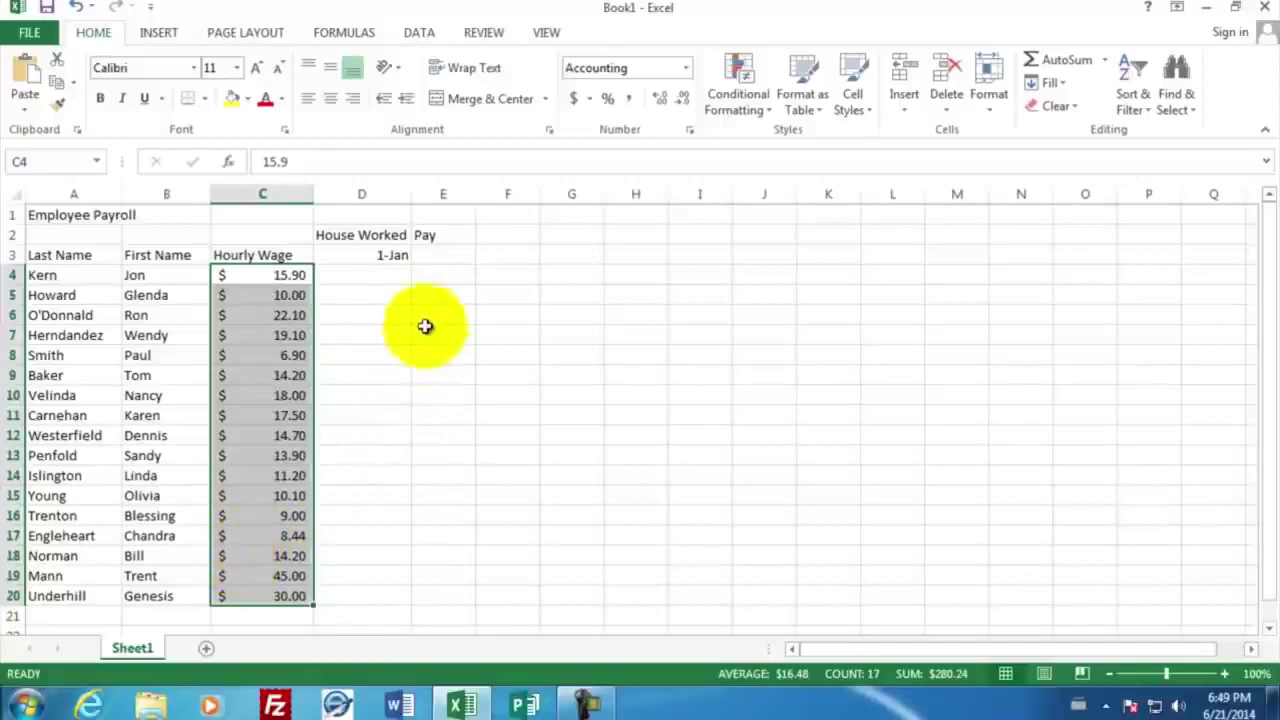
Enter the hours worked 40, 42, 49, 41 and 39 for the first five employees in D4:D8.
left_click(383, 273)
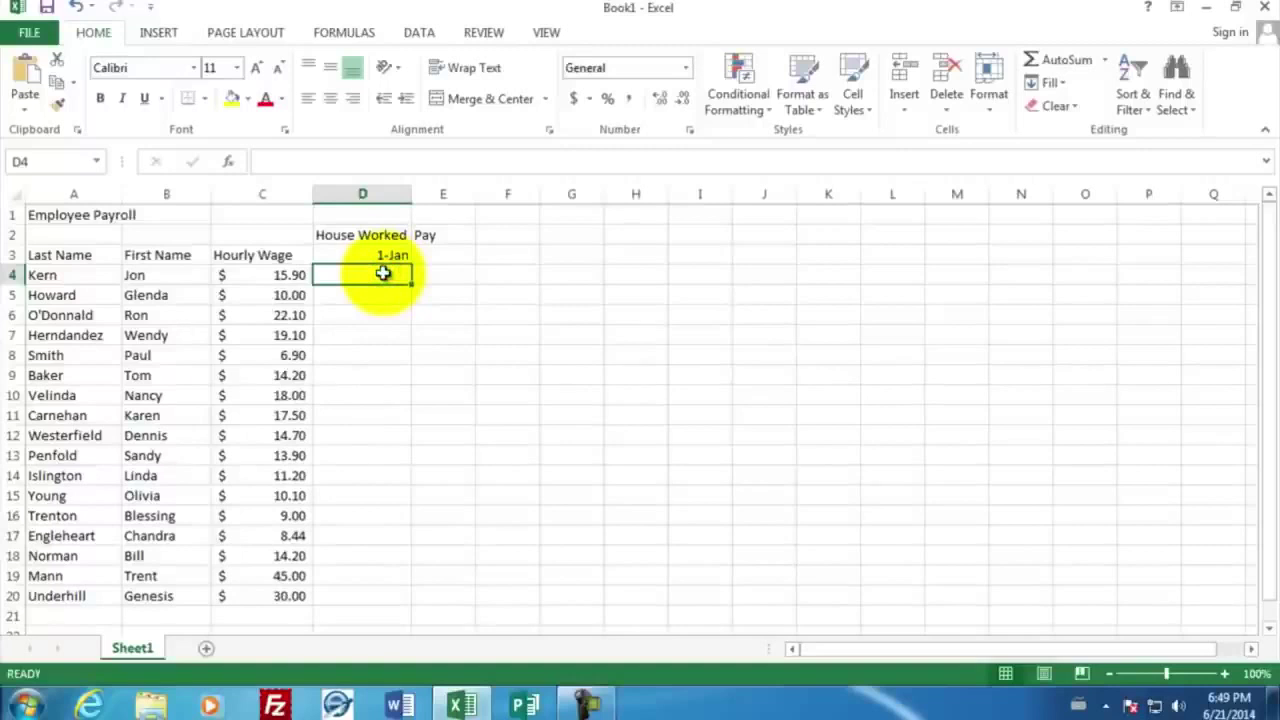
type("40")
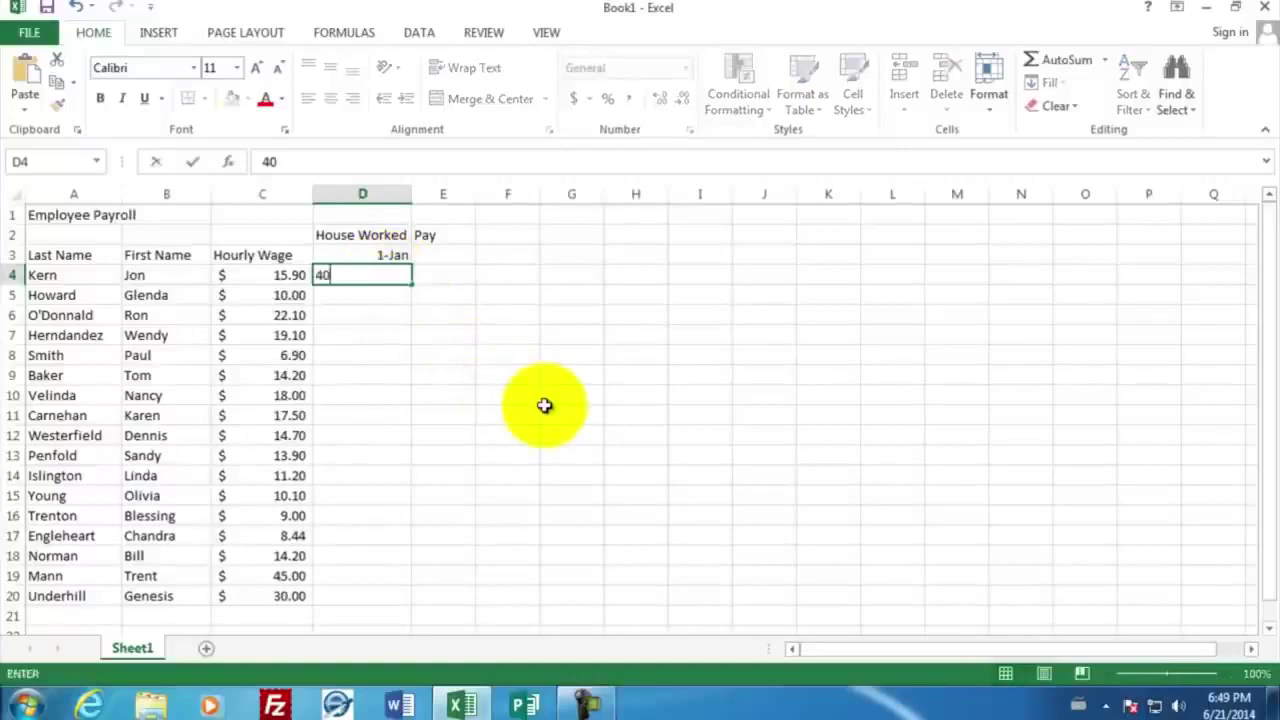
key("Return")
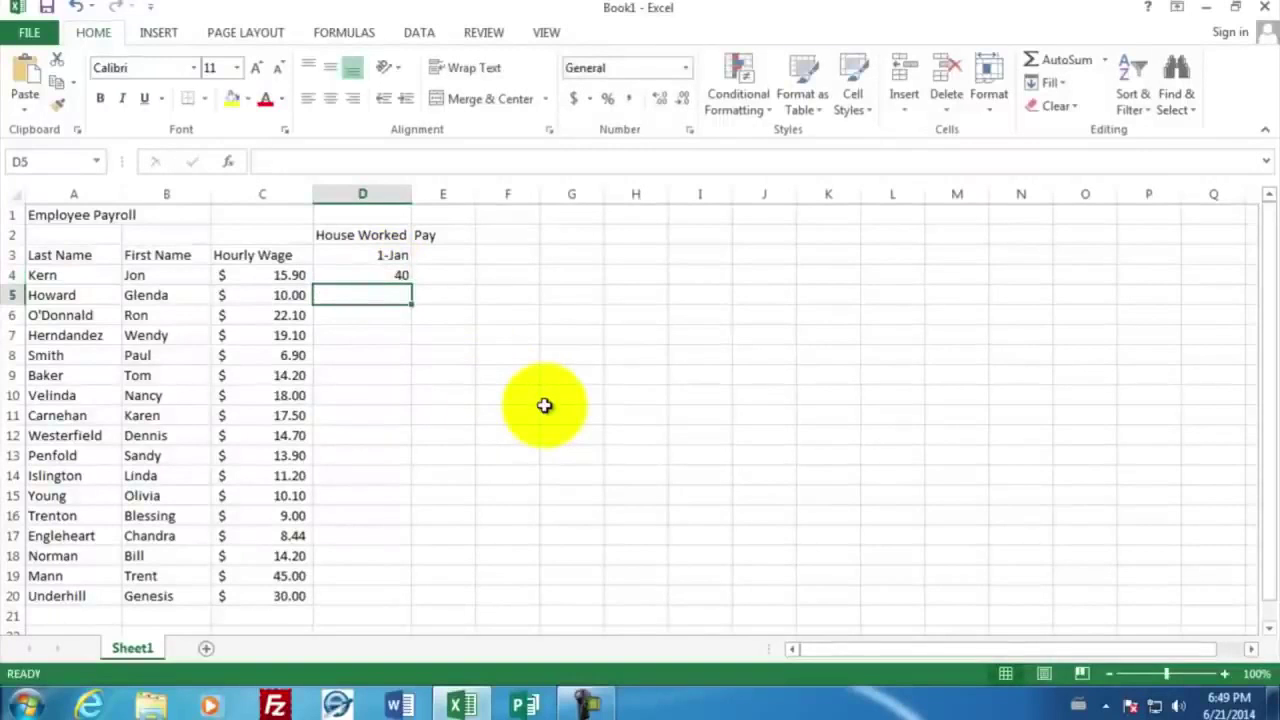
type("42")
key("Return")
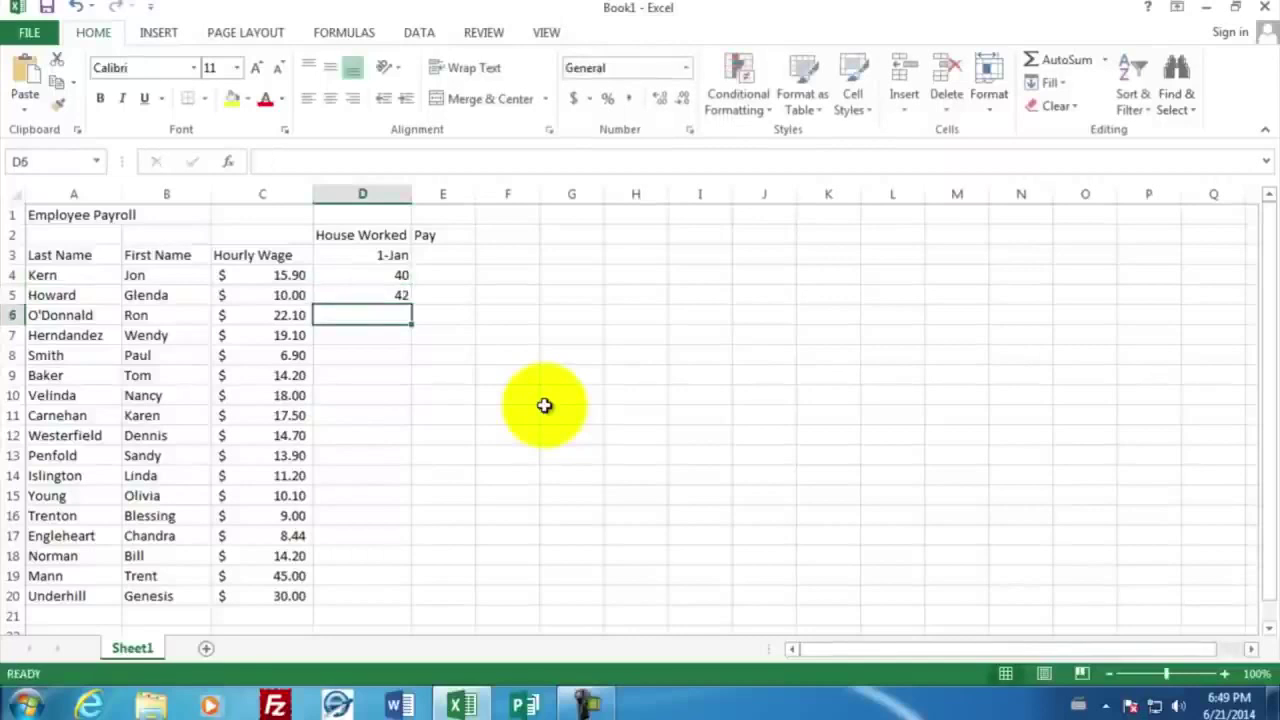
type("49")
key("Return")
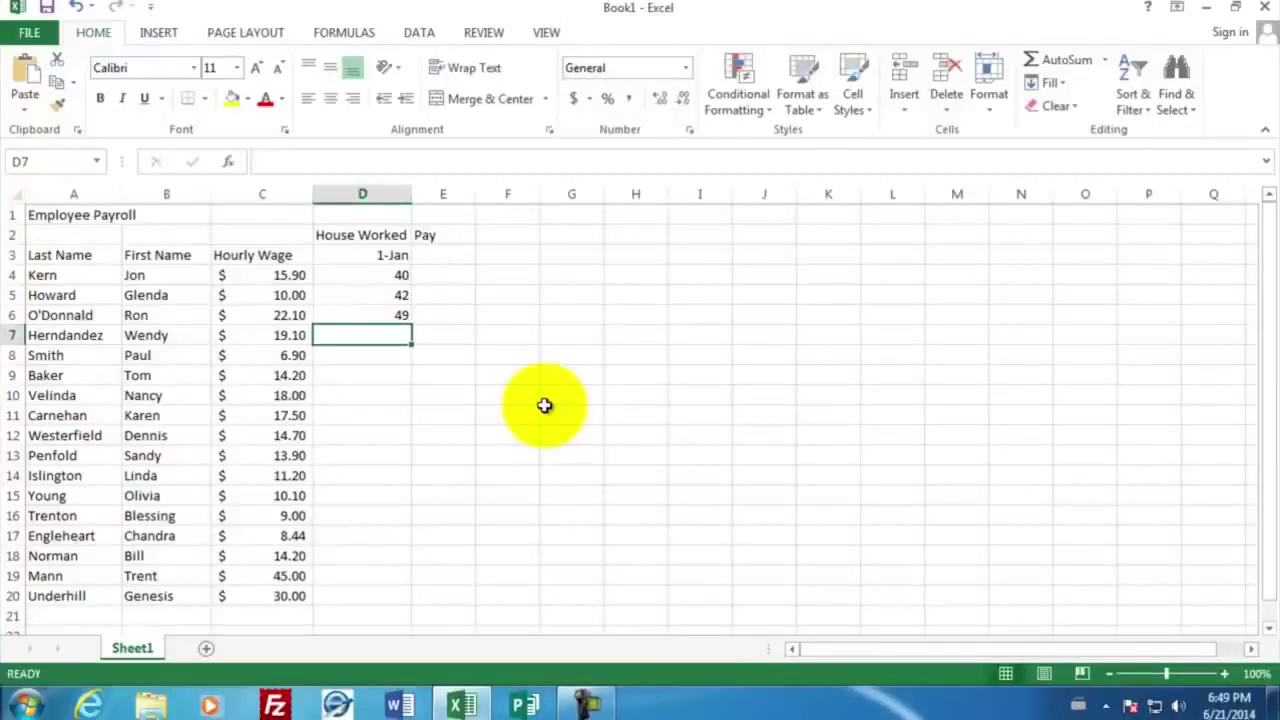
type("41")
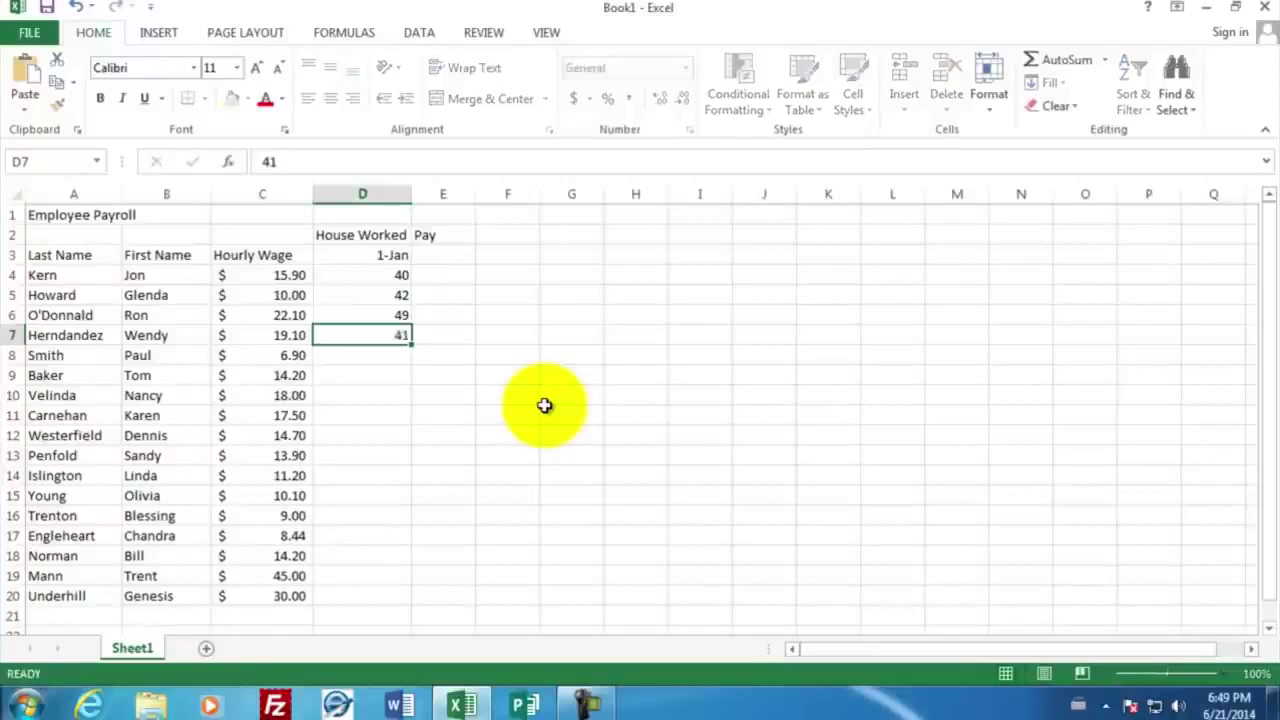
key("Return")
type("39")
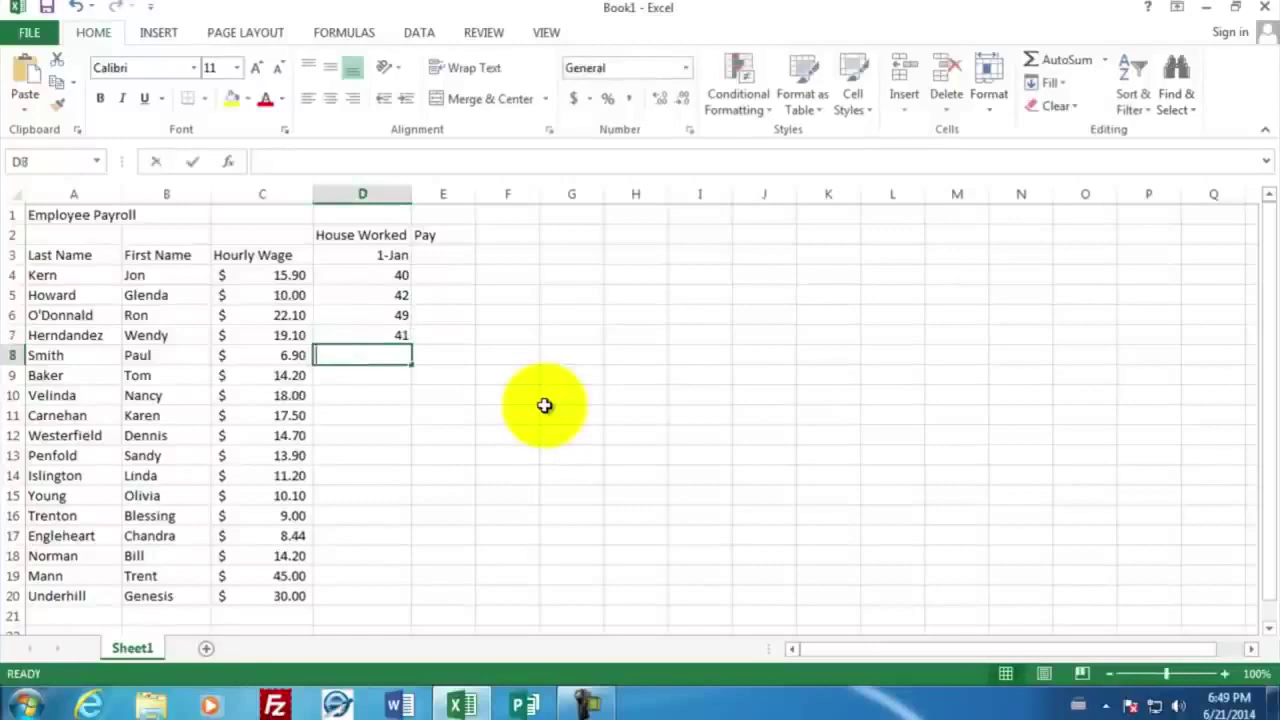
key("Return")
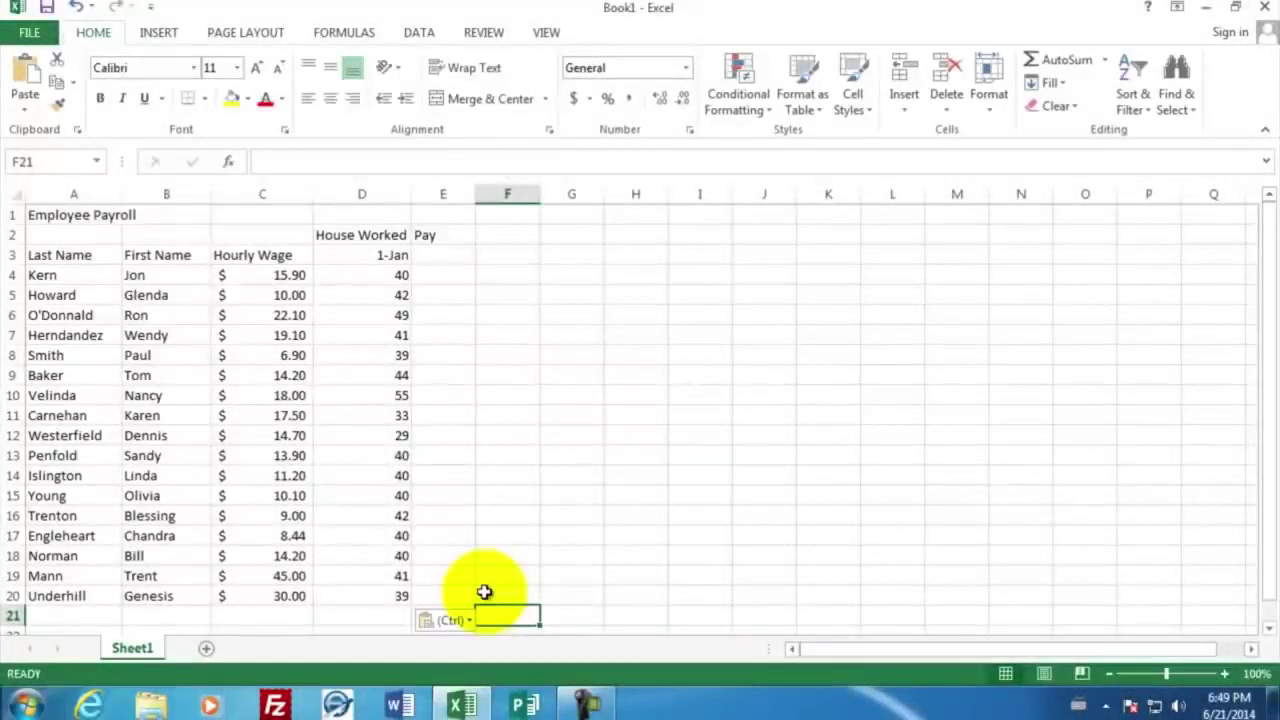
Calculate the first employee's pay in E4 with the formula =C4*D4, multiplying hourly wage by hours worked.
left_click(443, 275)
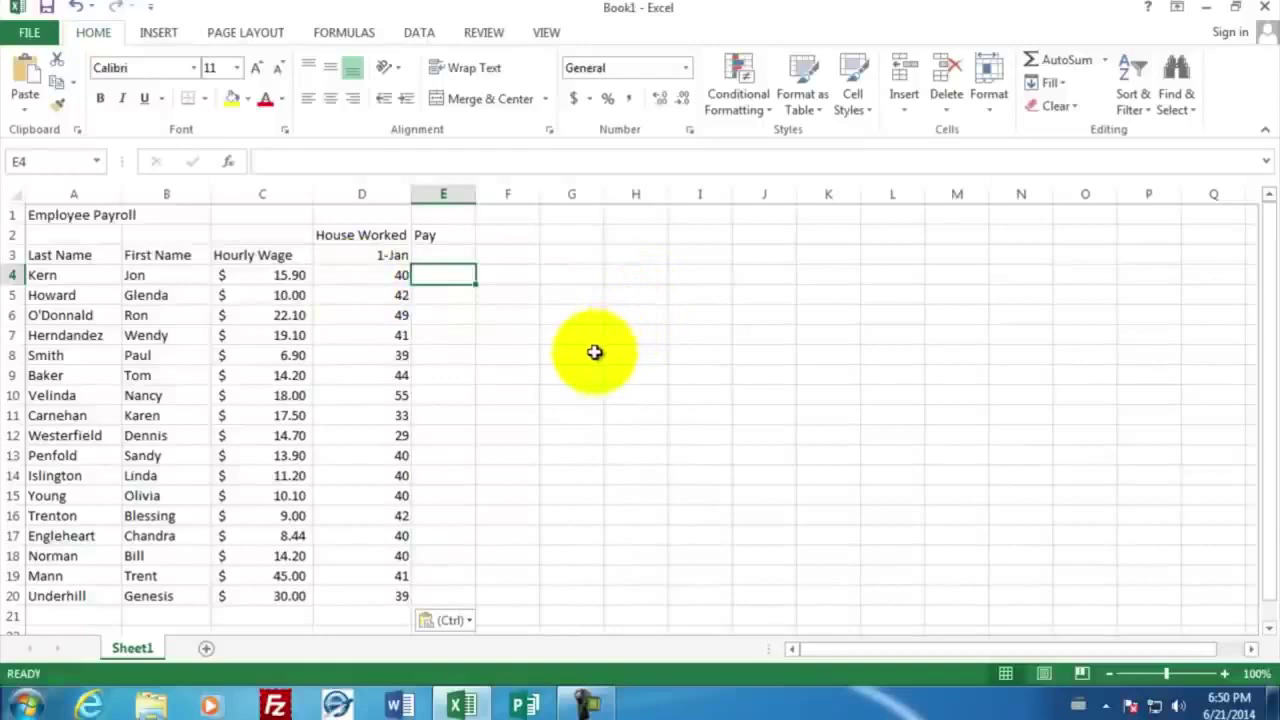
type("=")
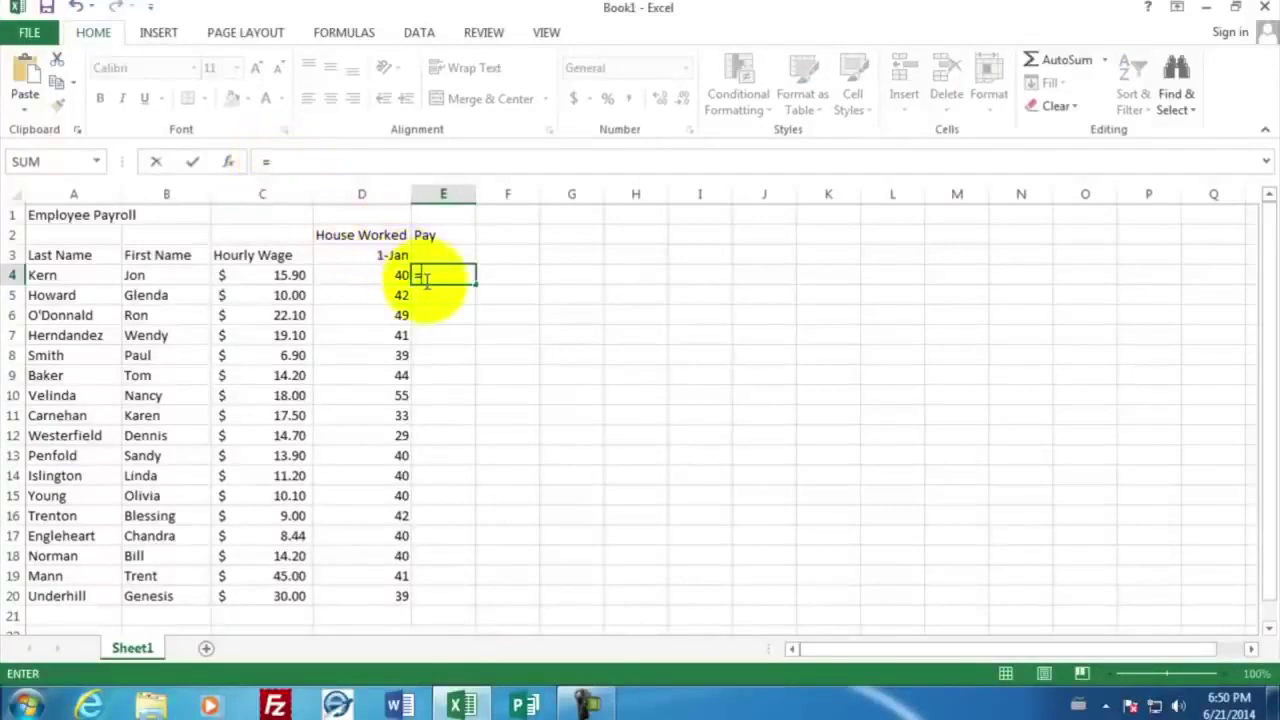
left_click(258, 279)
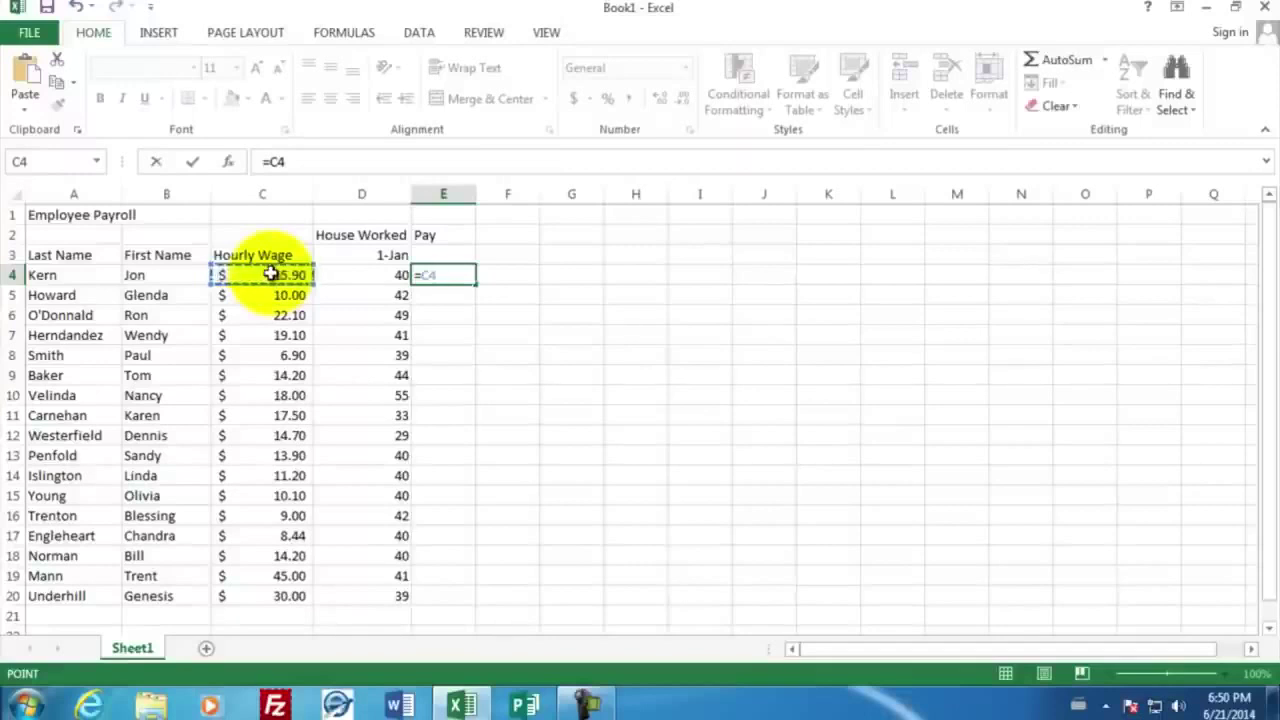
type("*")
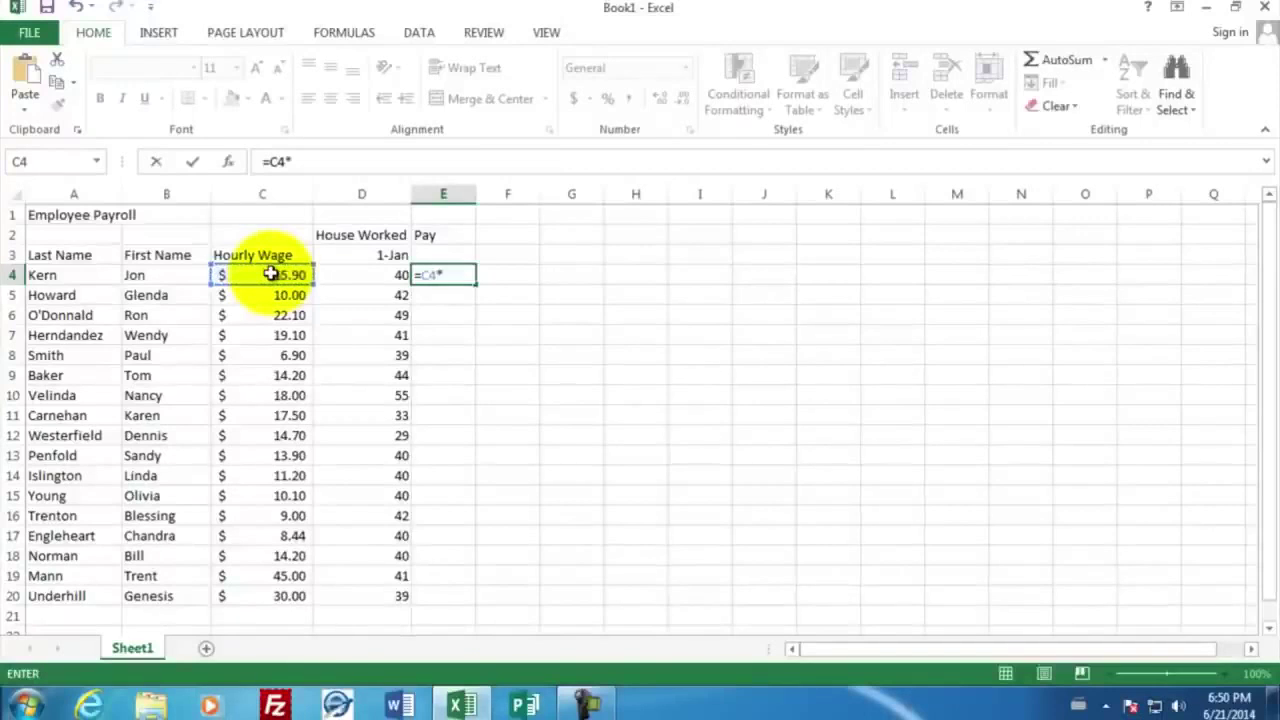
left_click(344, 278)
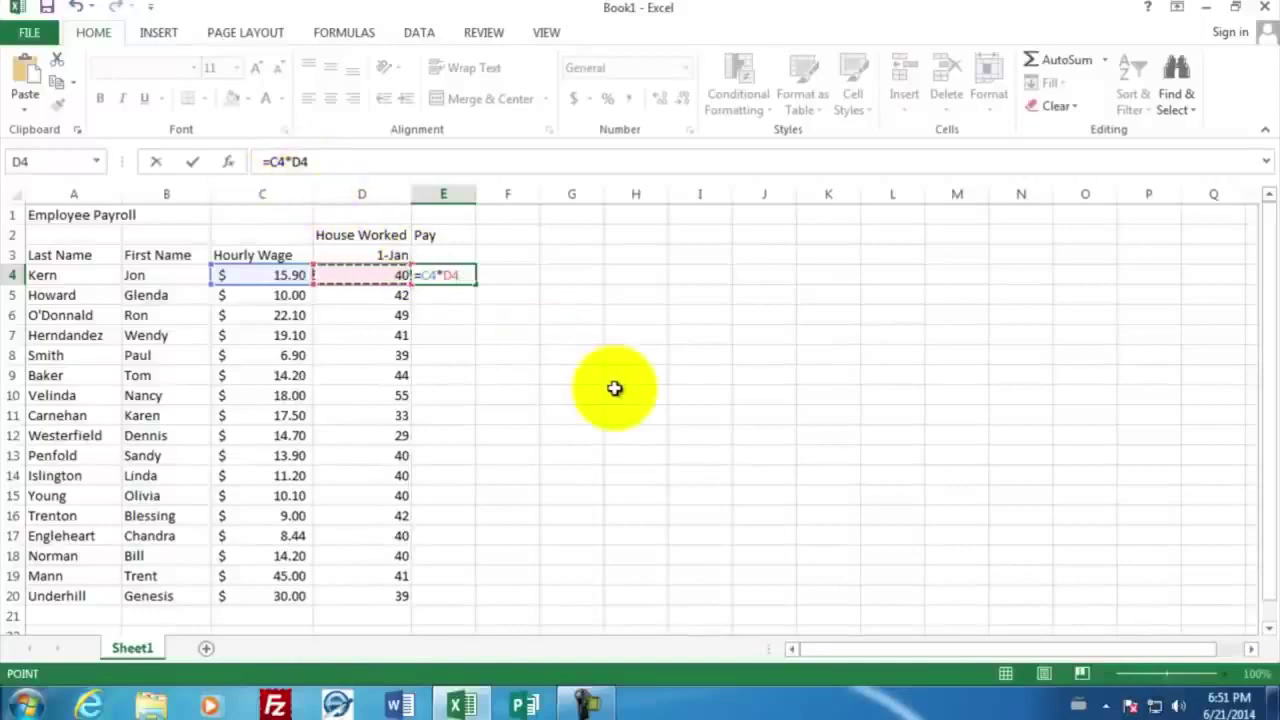
key("ctrl+Return")
key("Return")
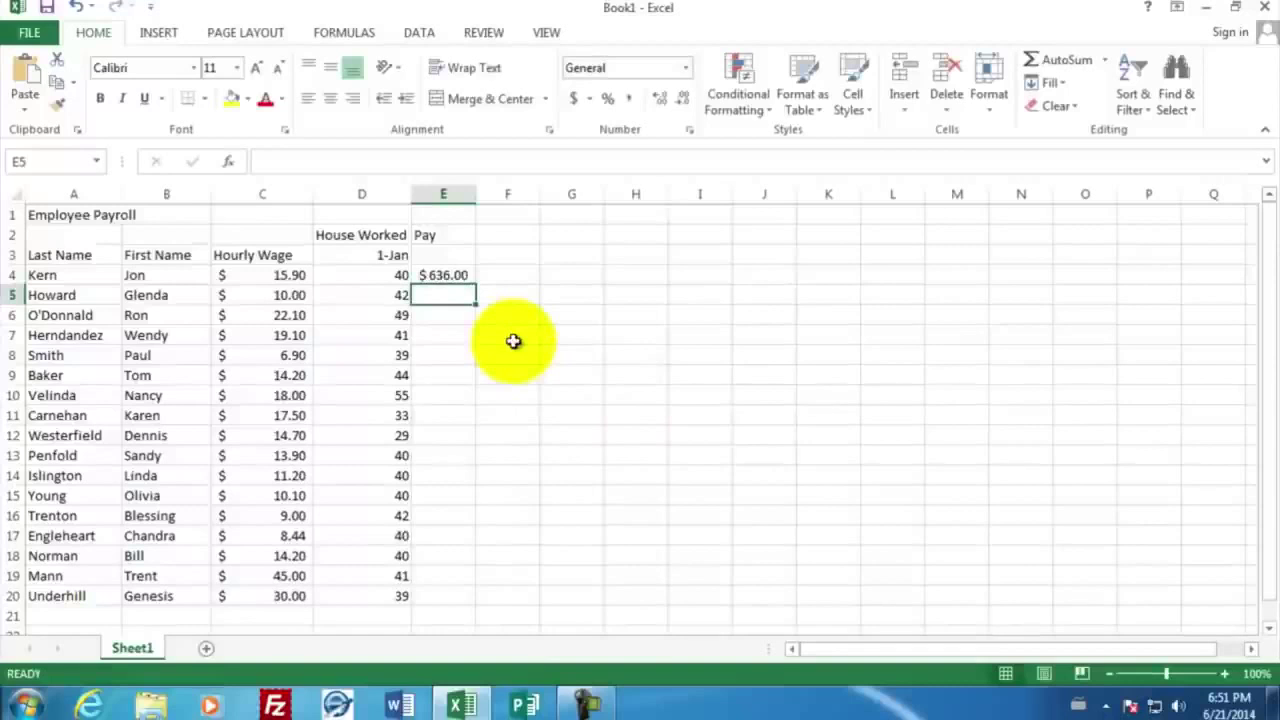
Change the first employee's hours worked in D4 to 41.
left_click(362, 275)
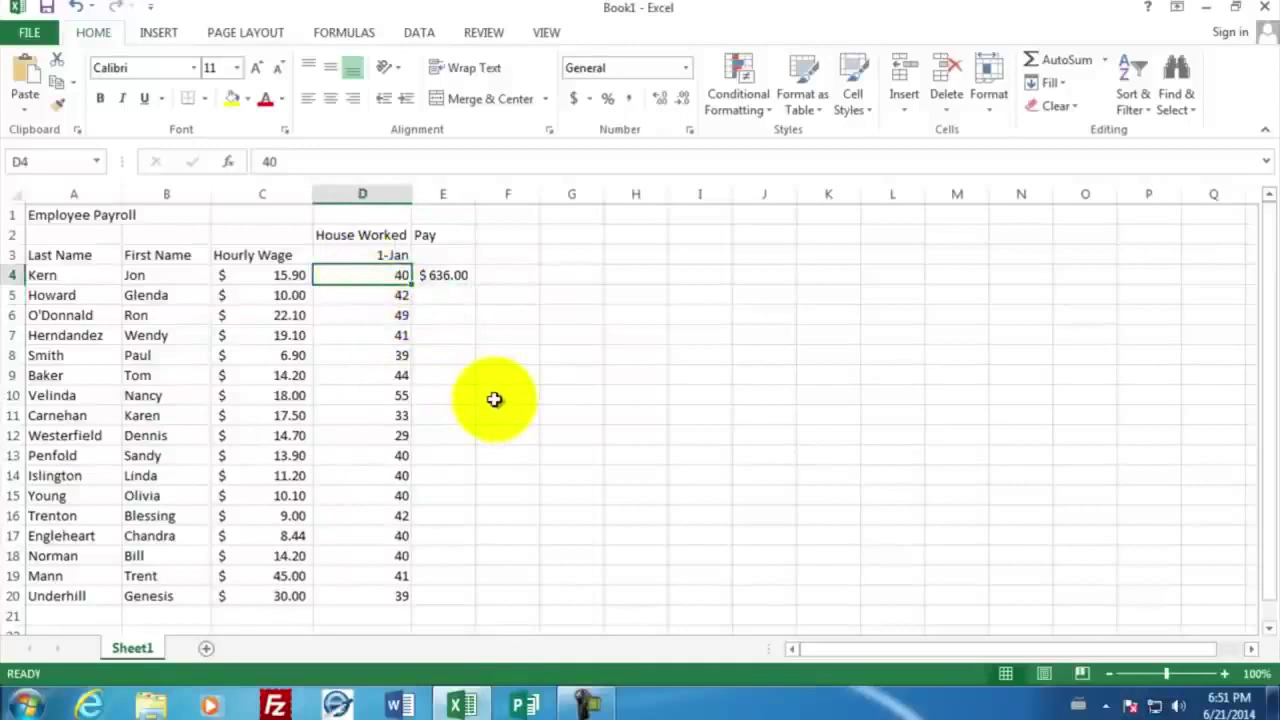
type("41")
key("Return")
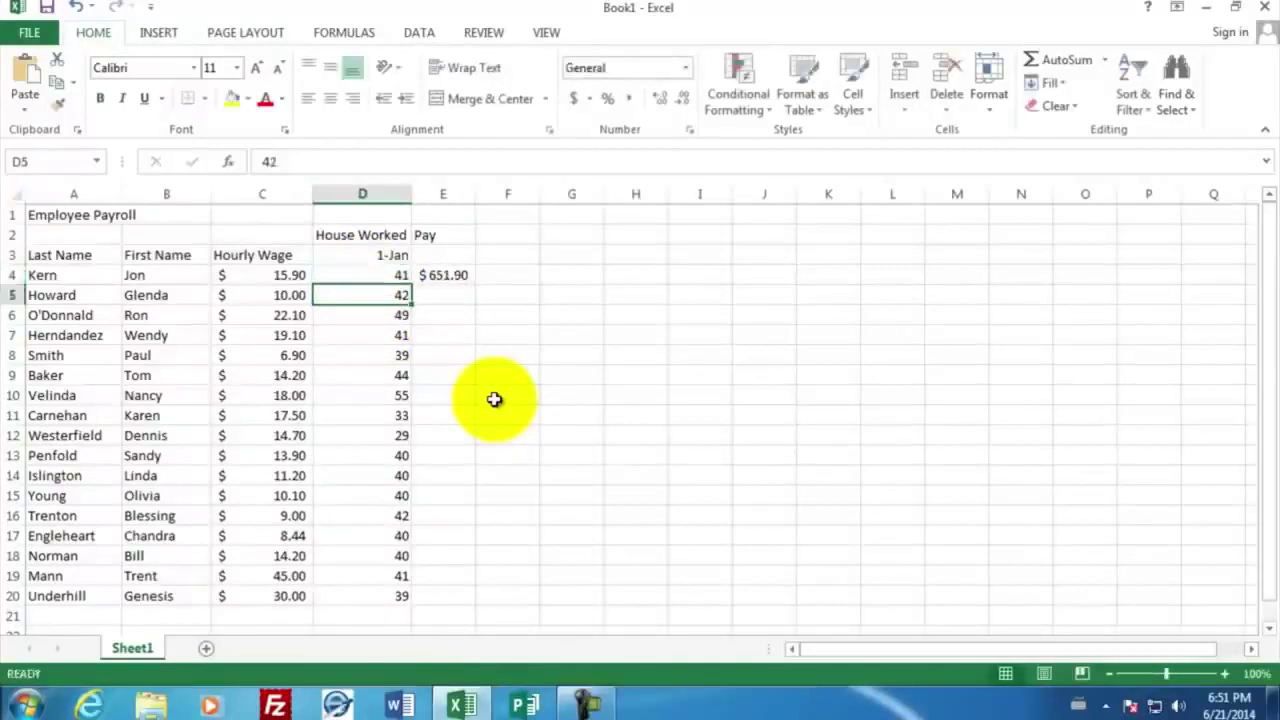
Examine the pay formula in E4 and the cells it references.
left_click(457, 272)
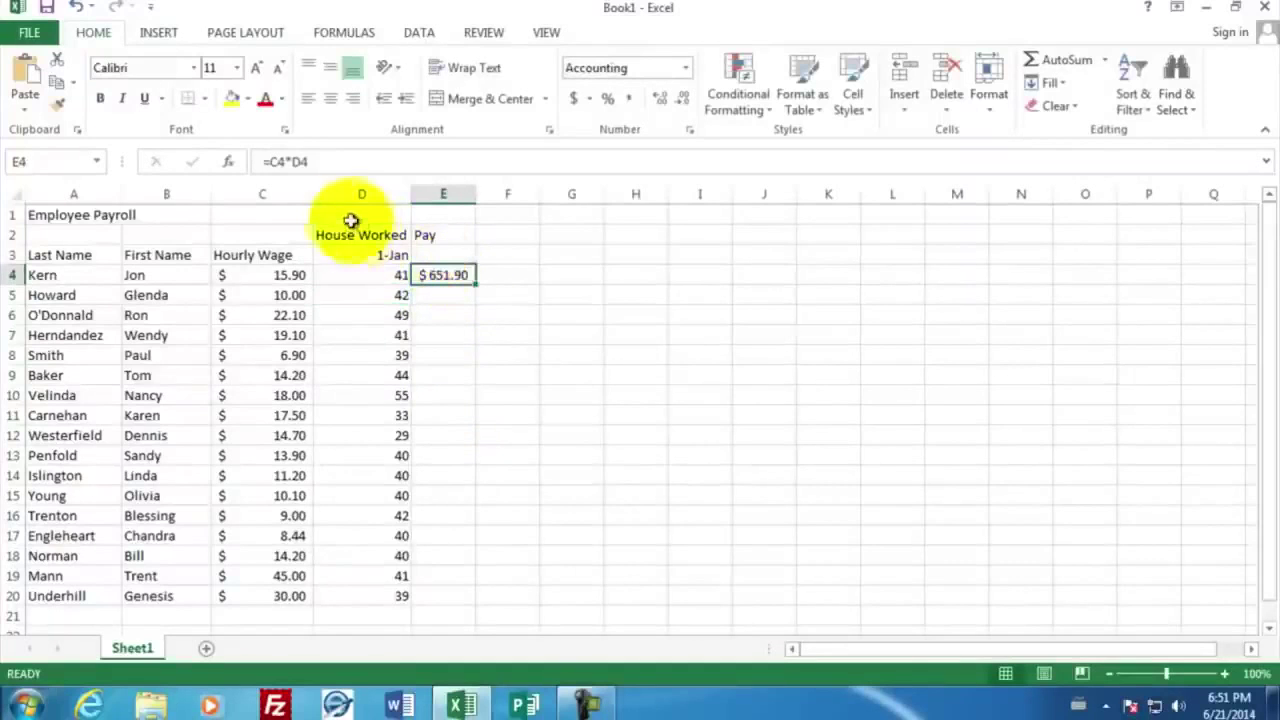
double_click(440, 273)
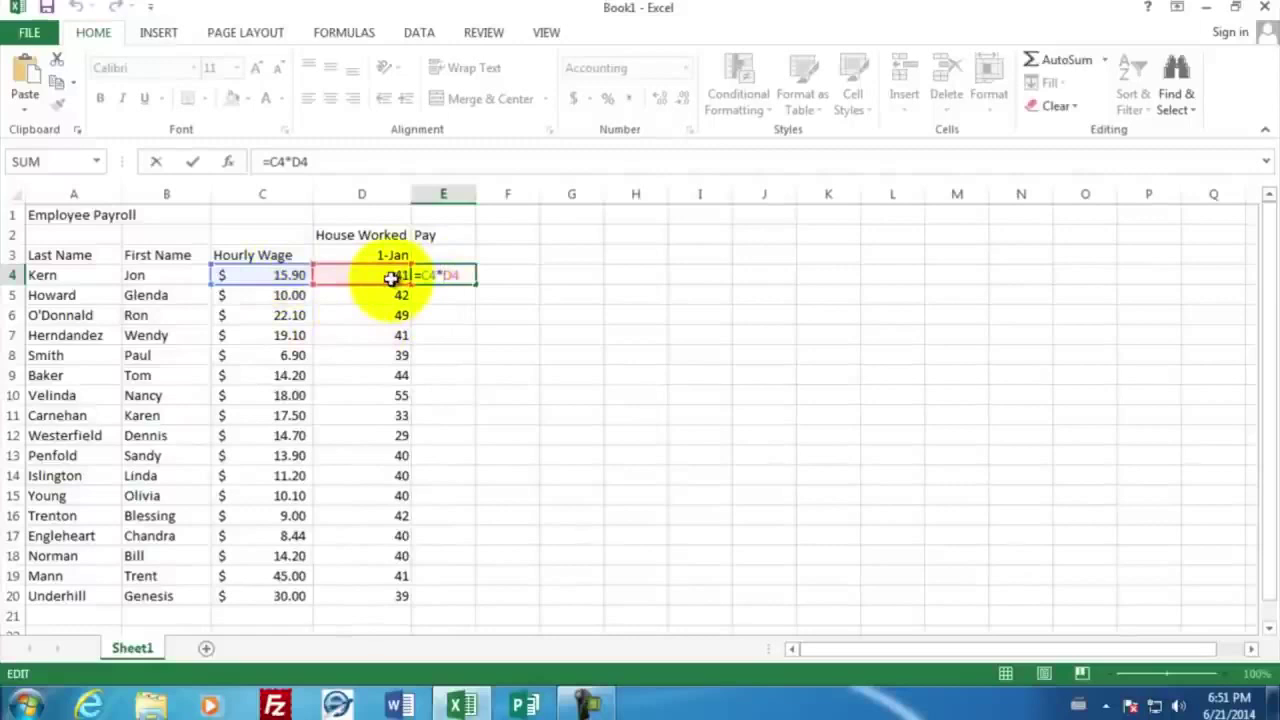
key("Return")
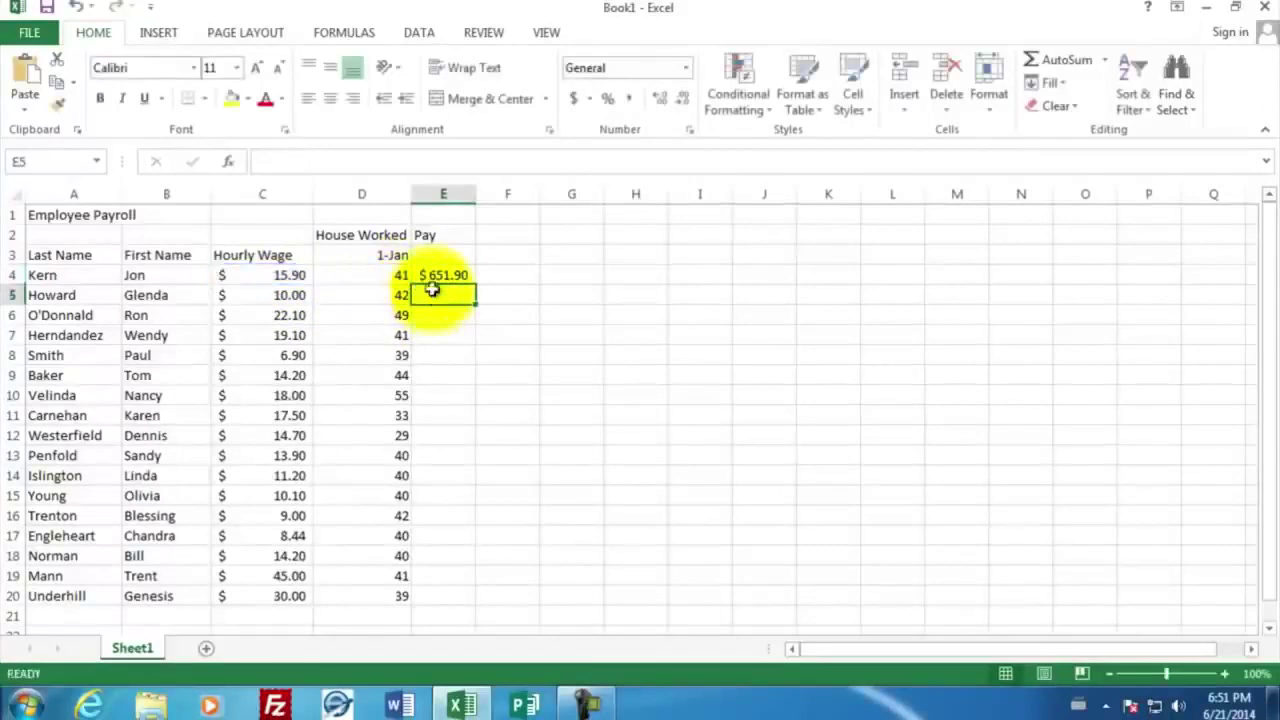
Copy the pay formula from E4 and paste it into E5 for the second employee.
left_click(427, 275)
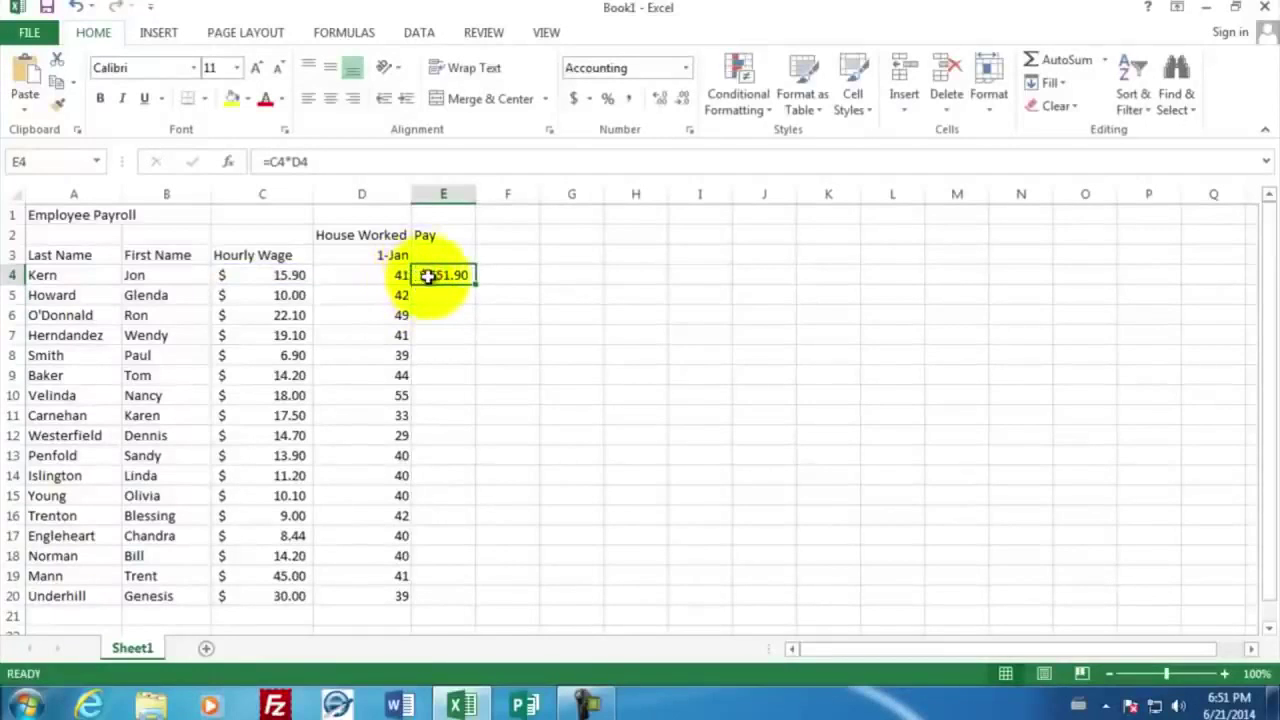
right_click(428, 279)
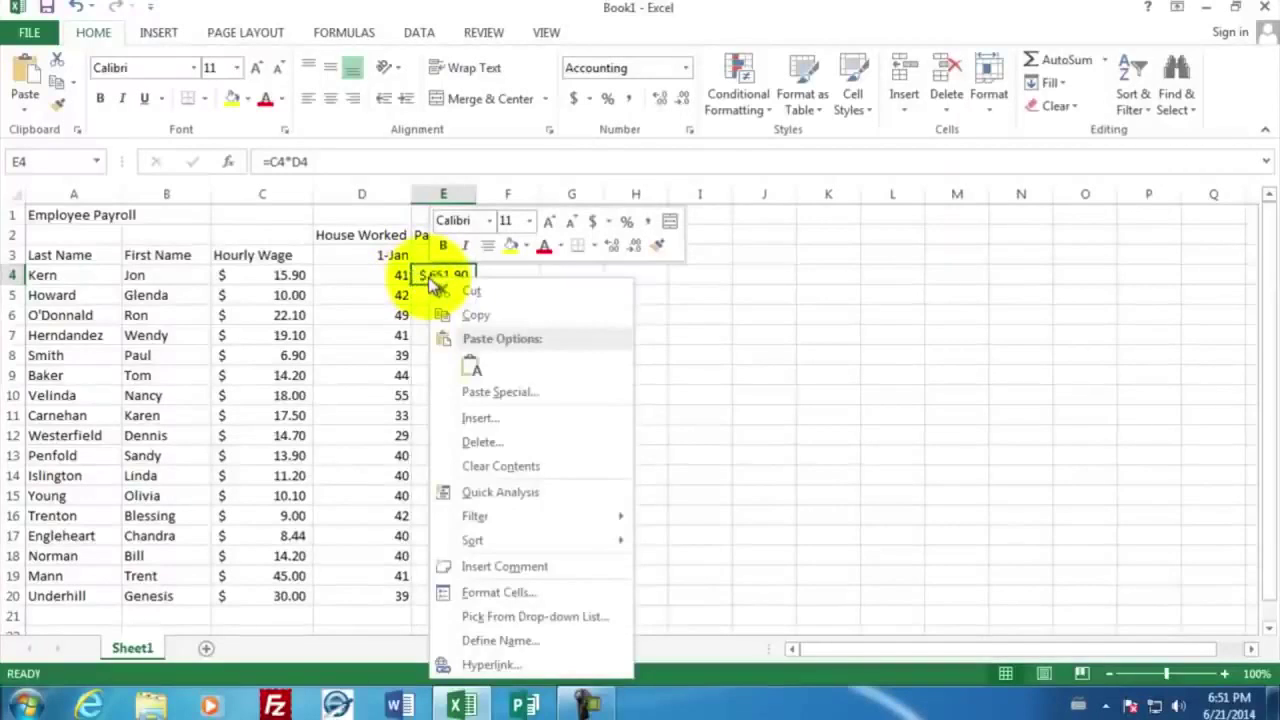
left_click(470, 316)
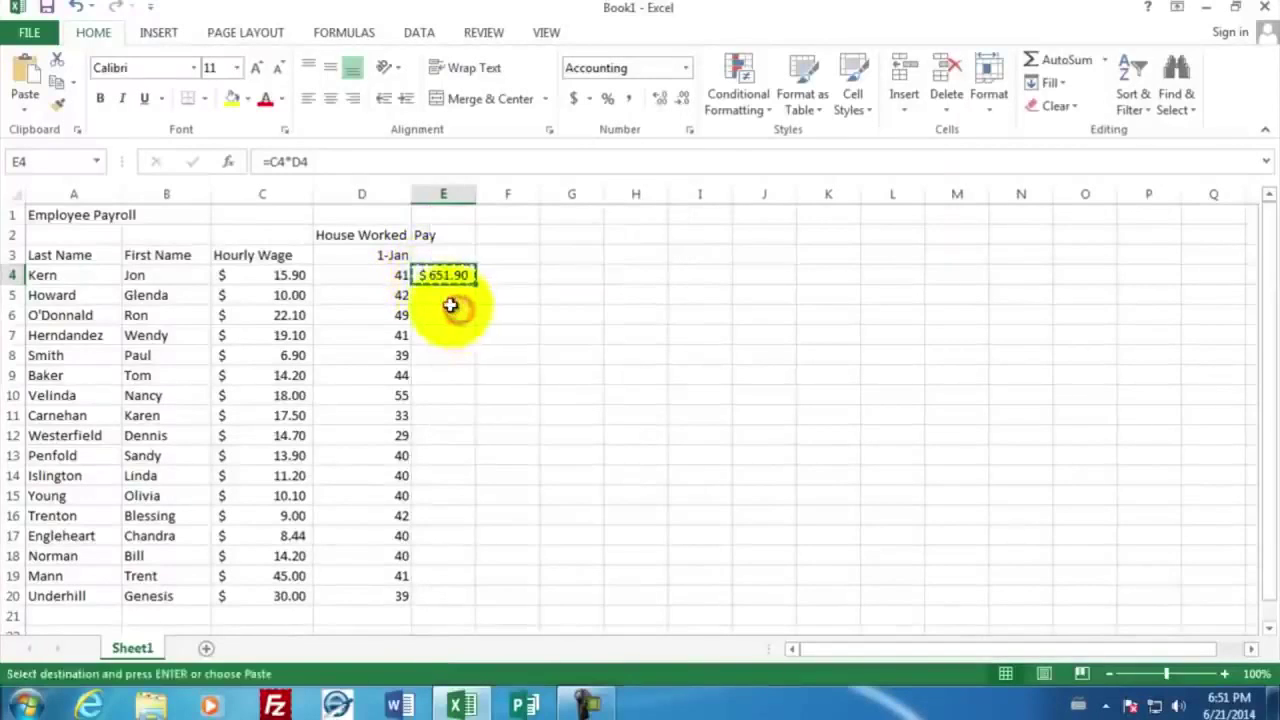
left_click(442, 296)
right_click(442, 296)
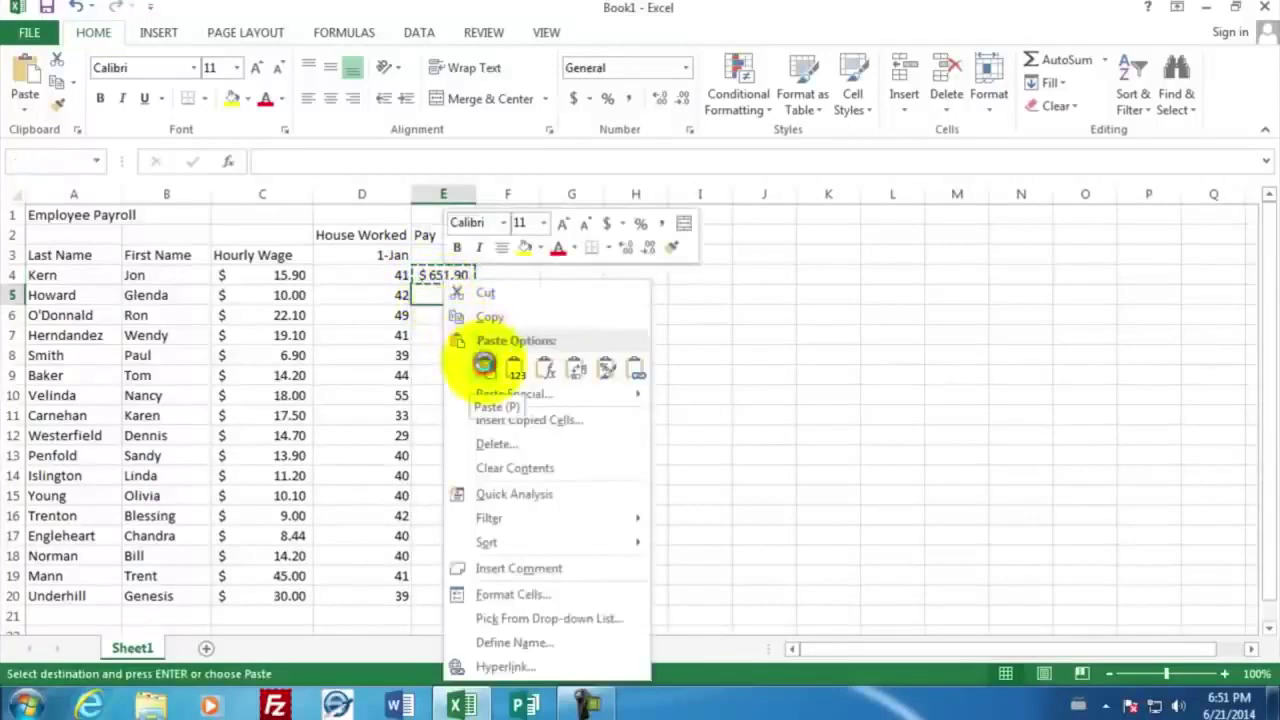
left_click(485, 369)
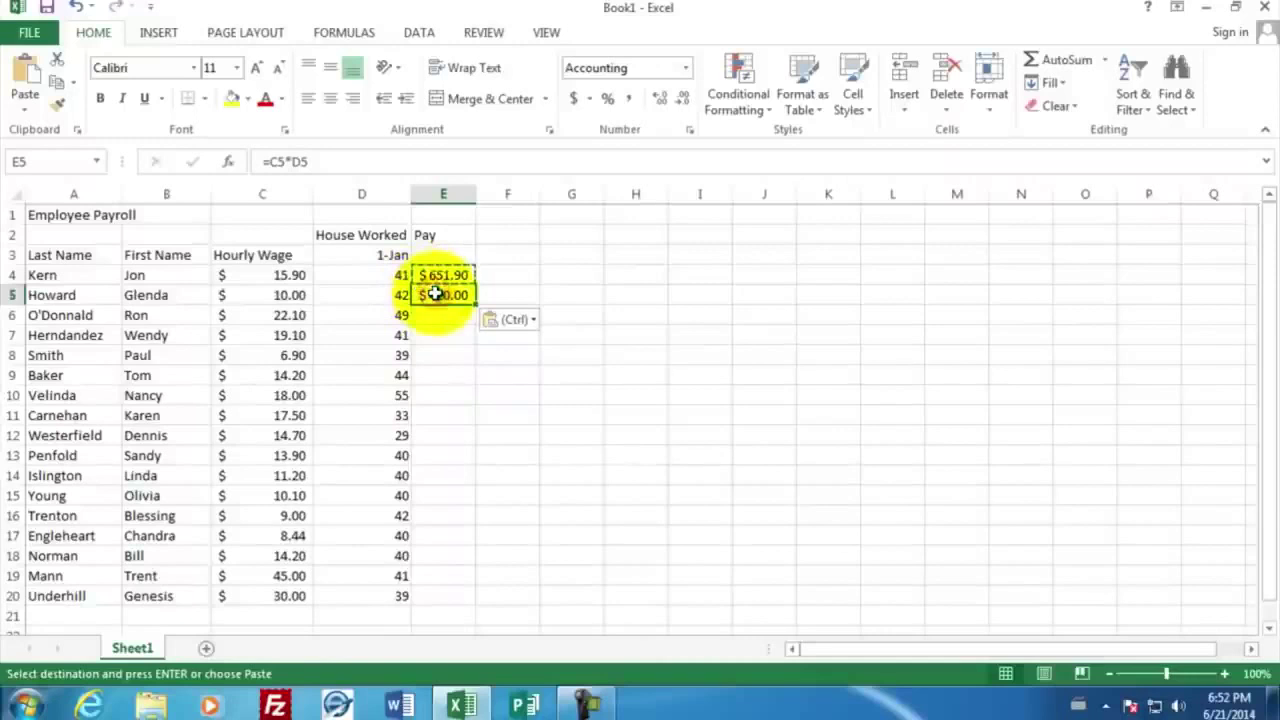
Paste the copied pay formula into E6:E11 and widen column E so every amount fits.
left_click_drag(437, 312, 427, 416)
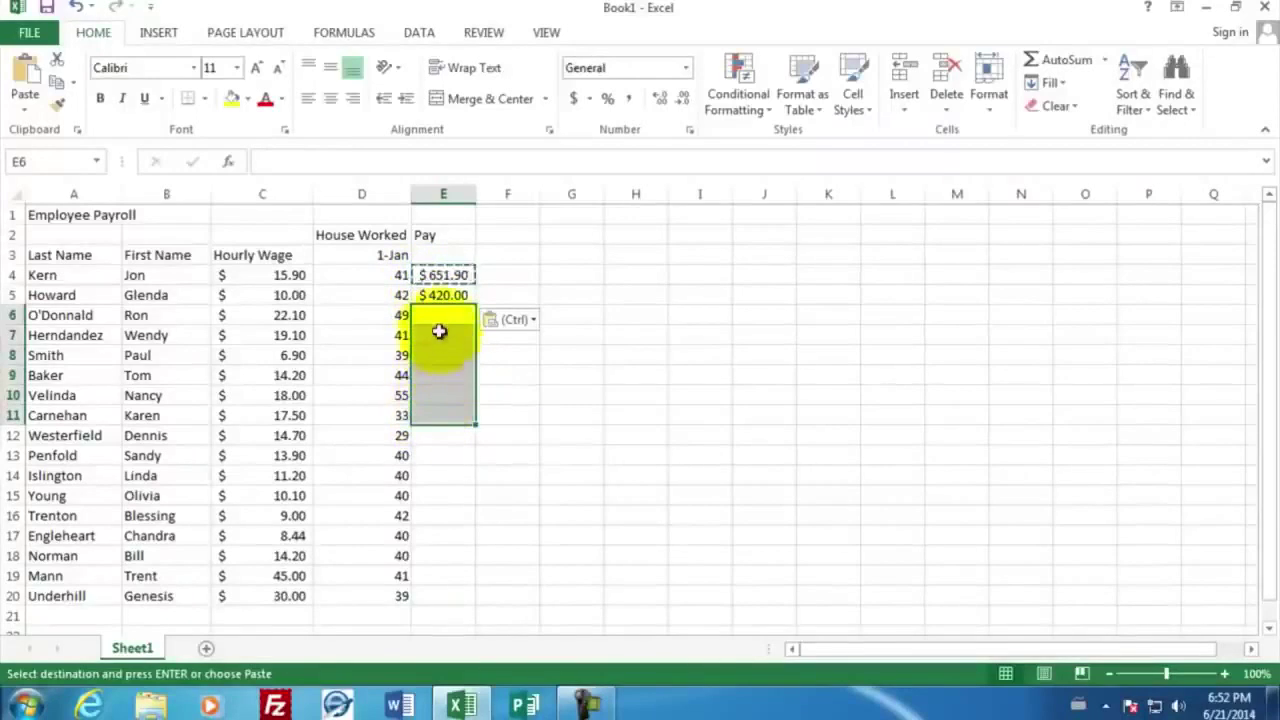
right_click(439, 316)
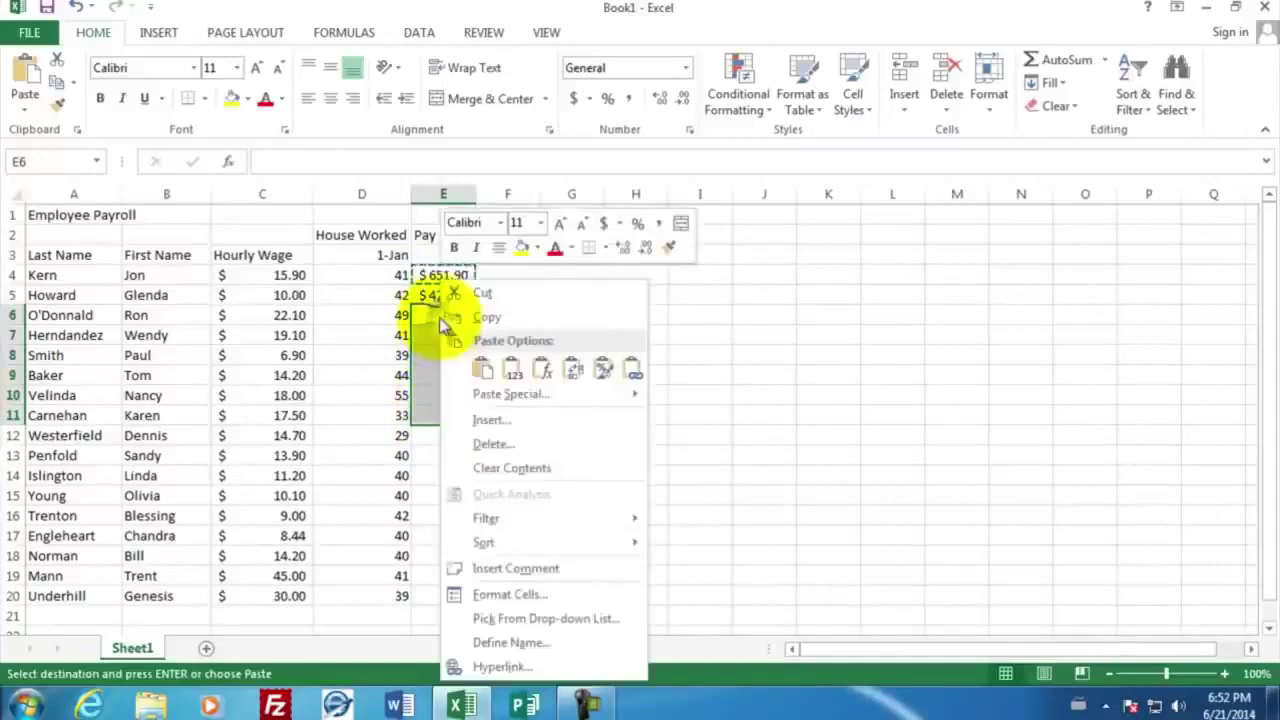
left_click(482, 367)
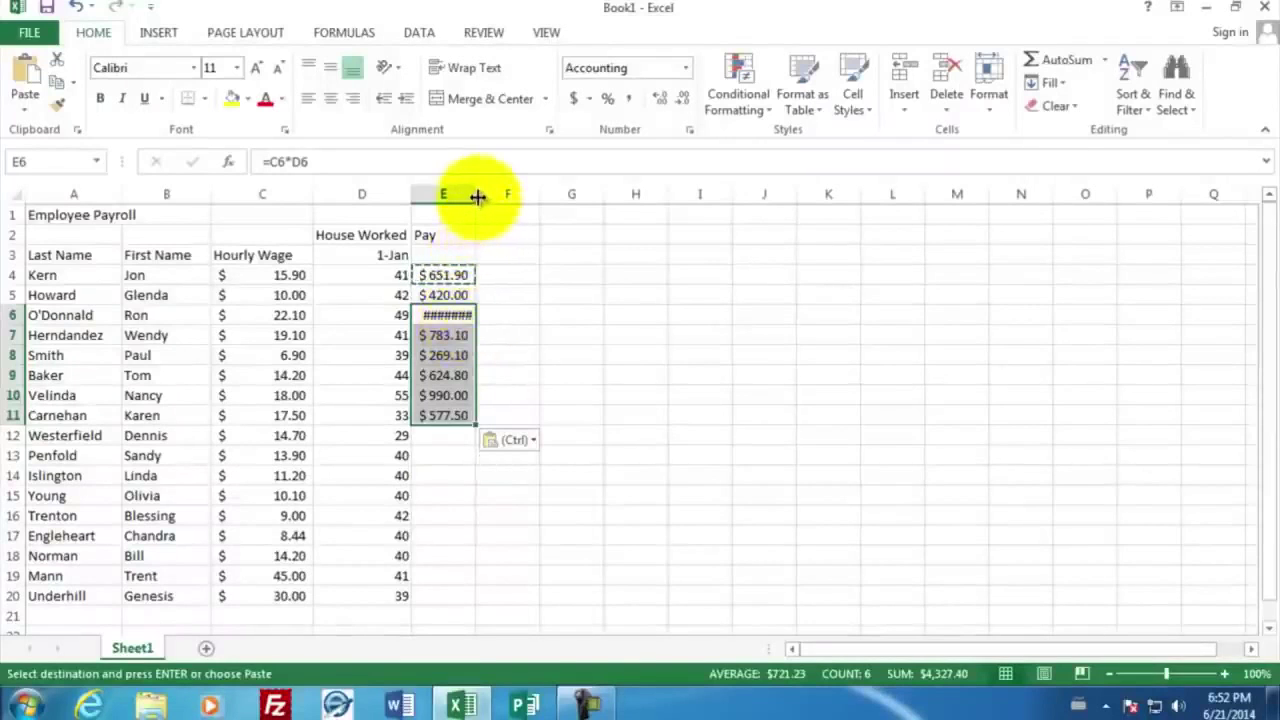
left_click_drag(477, 194, 490, 201)
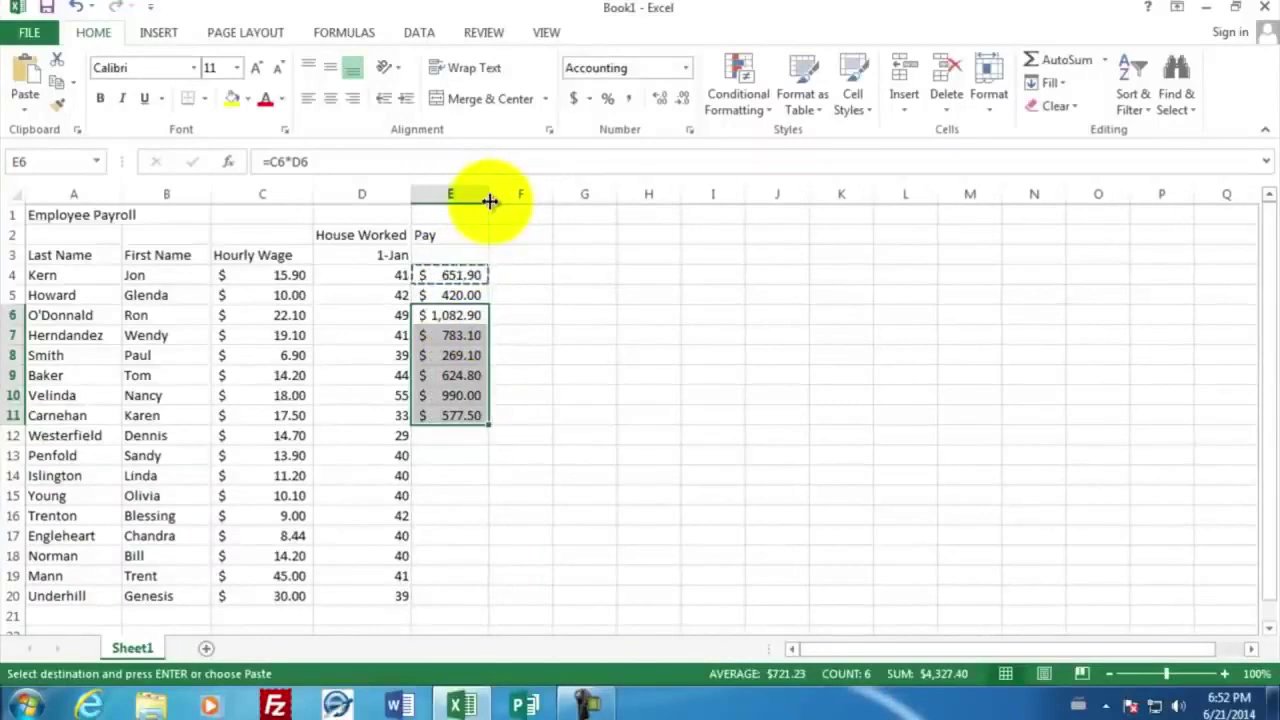
Fill the pay formula from E11 down through E20 for the remaining employees.
left_click(462, 315)
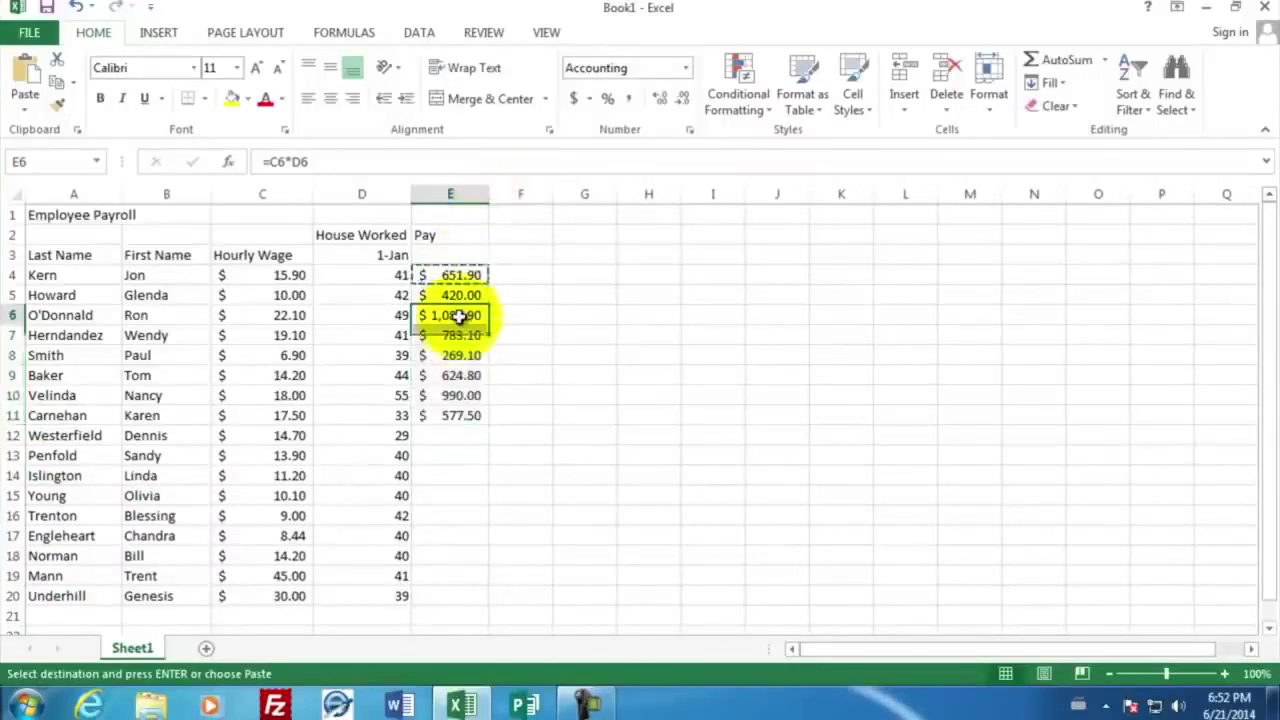
left_click(460, 415)
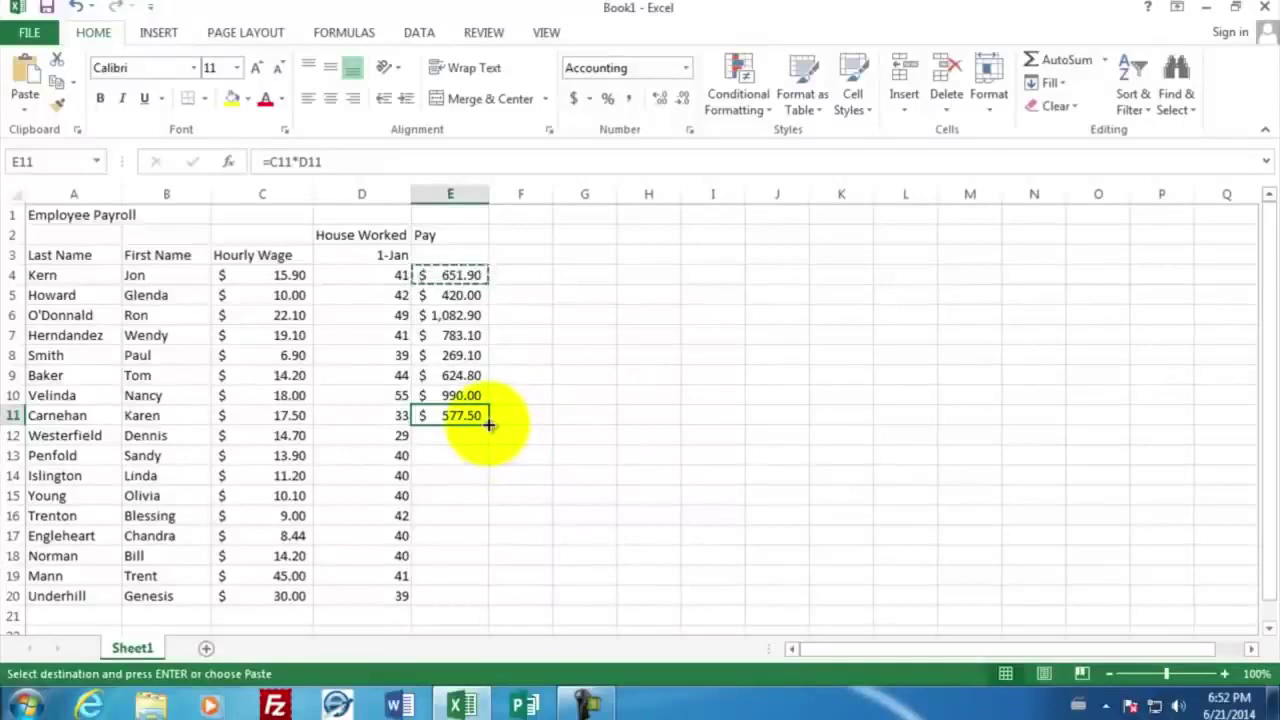
left_click_drag(489, 425, 486, 606)
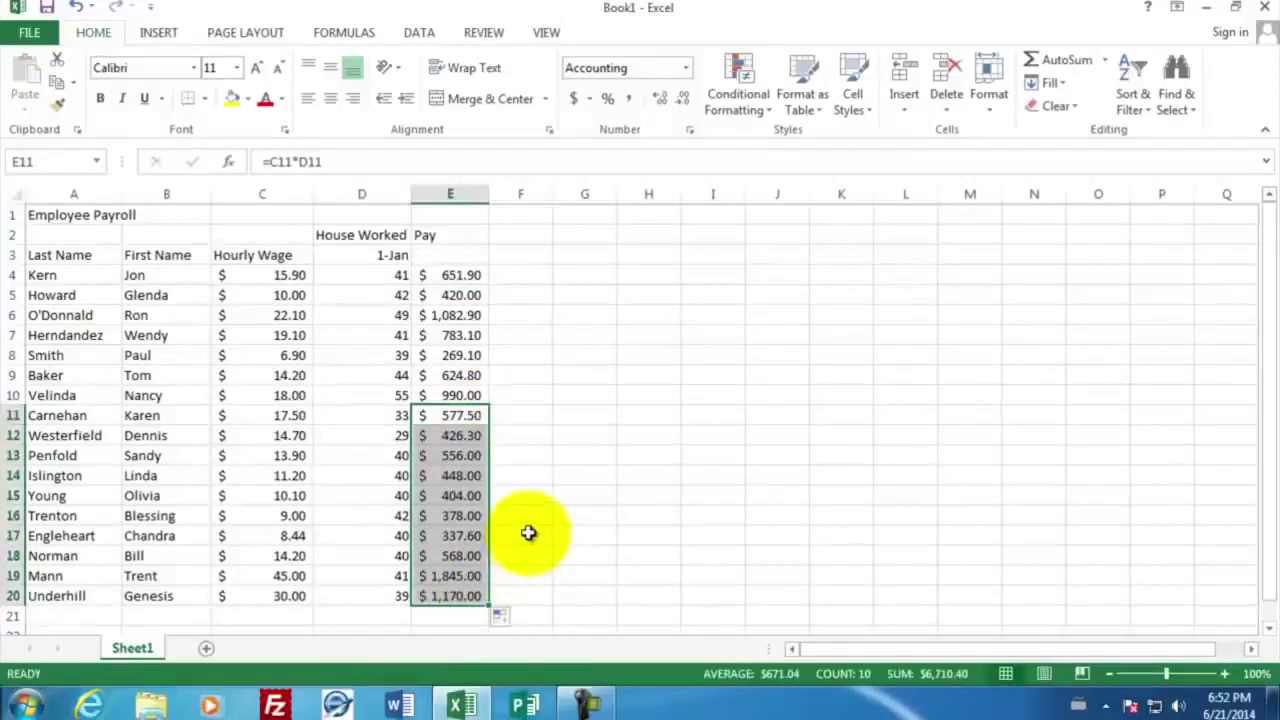
left_click(506, 275)
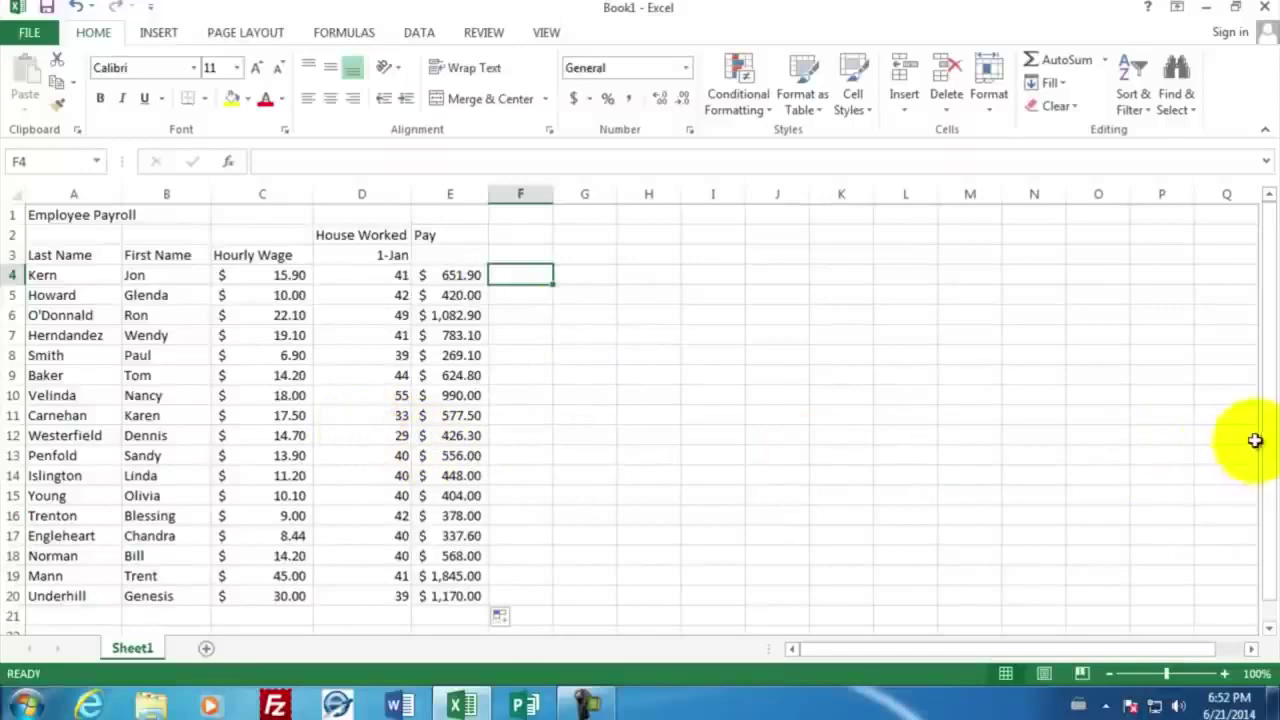
Enter the summary row labels Max, Min, Average and Total in cells A22 to A25 below the employee list.
left_click_drag(1266, 437, 1258, 460)
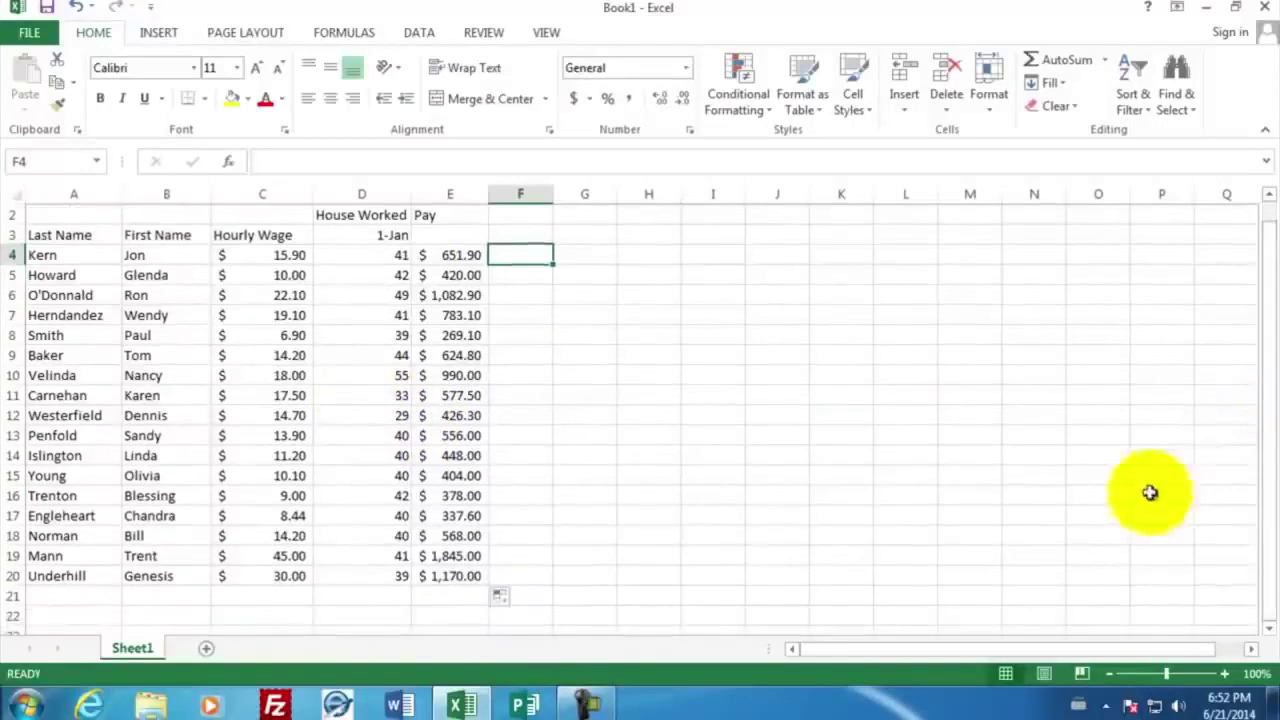
left_click(93, 615)
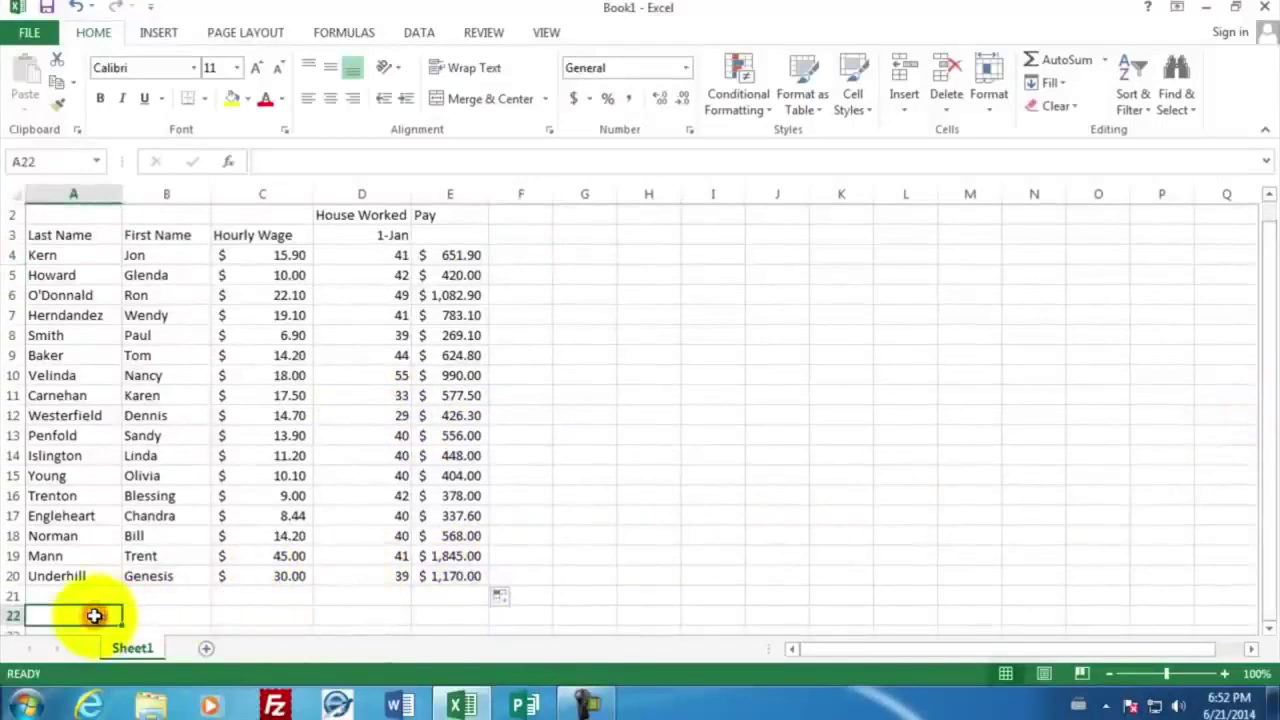
type("Max")
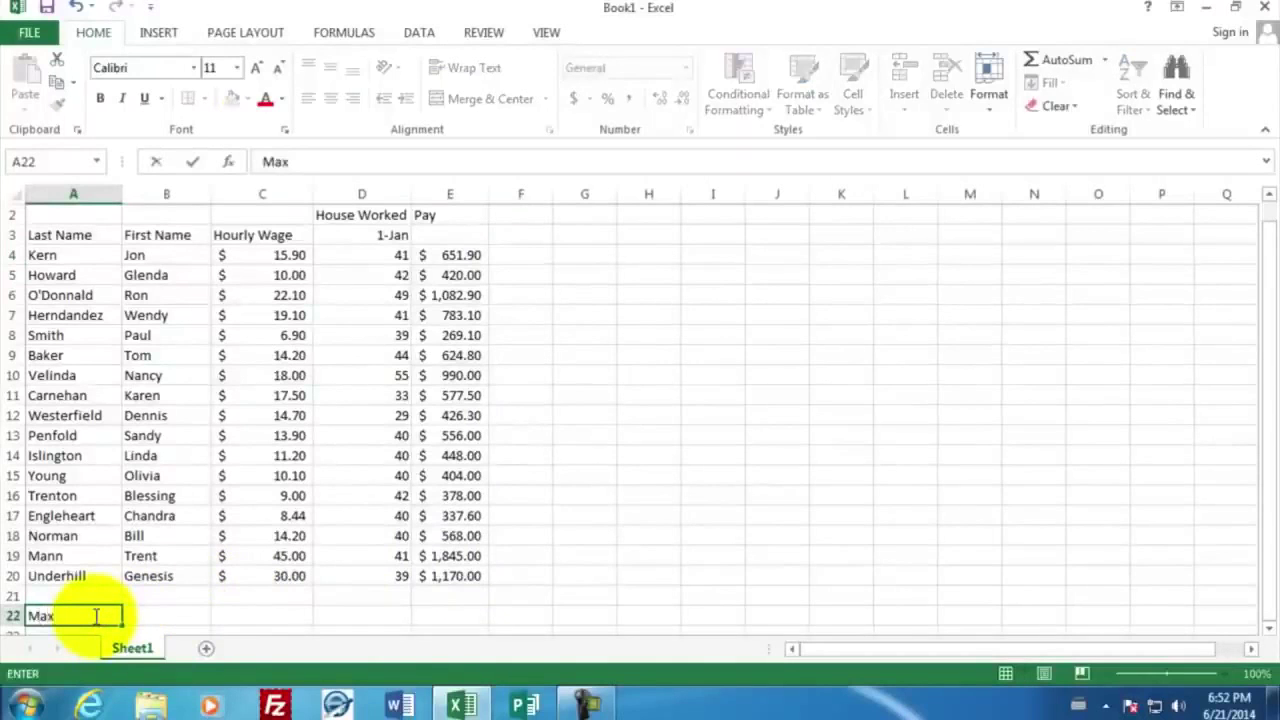
key("Return")
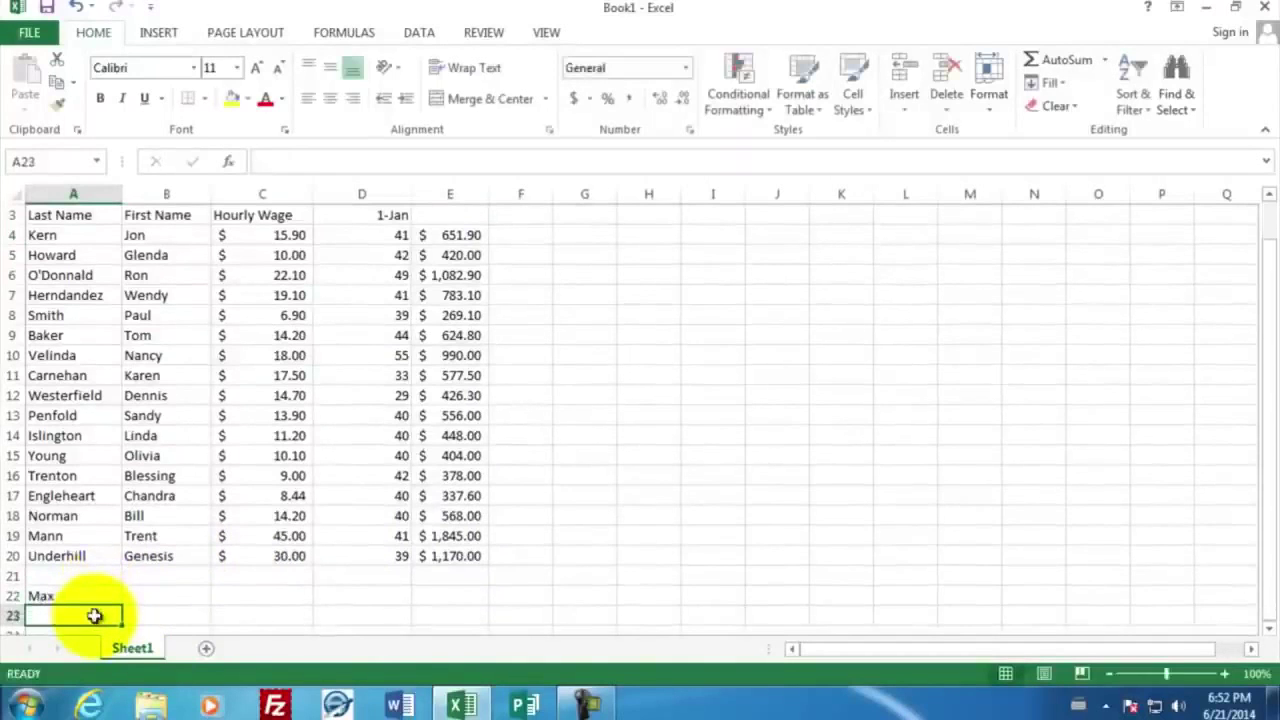
type("Min")
key("Return")
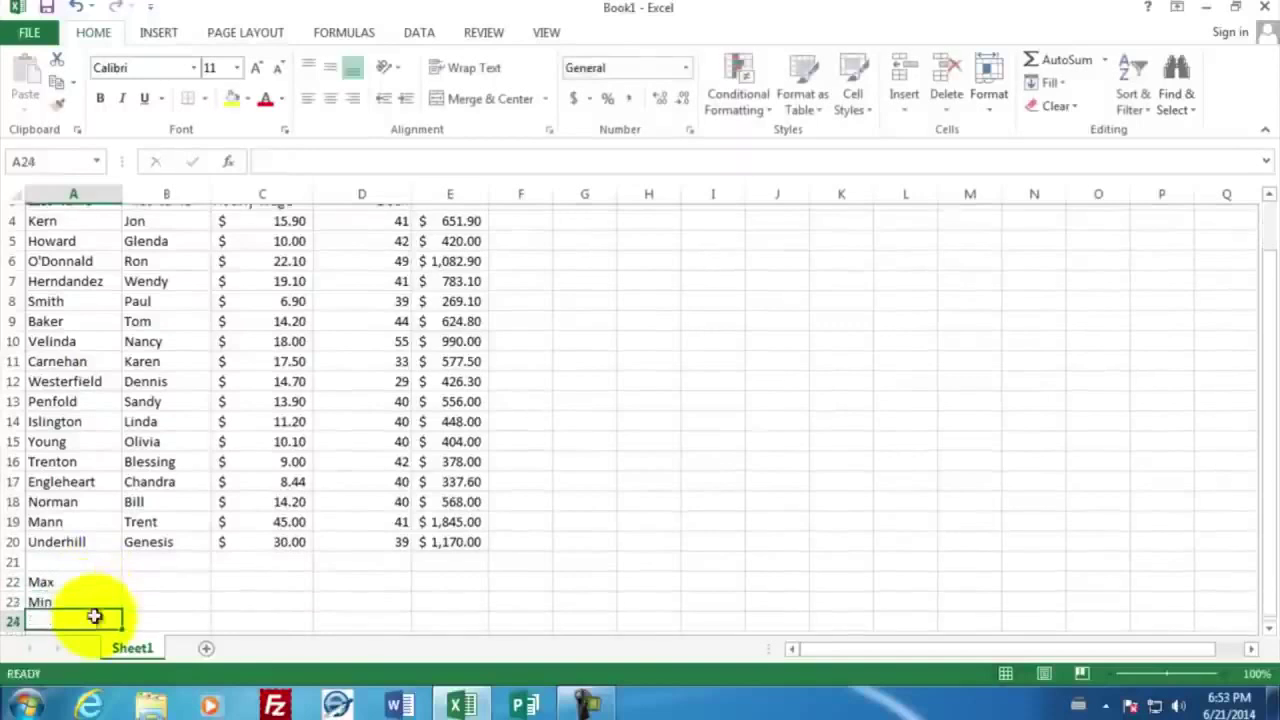
type("Average")
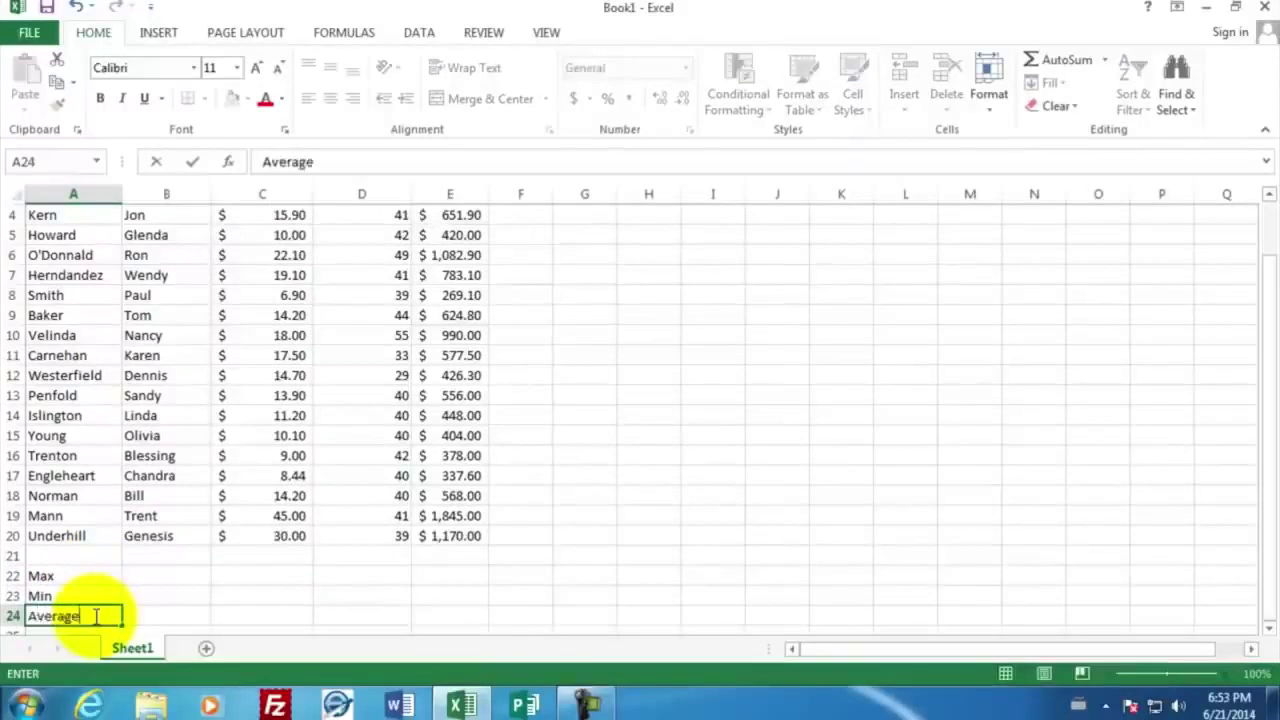
key("Return")
type("Total")
key("Return")
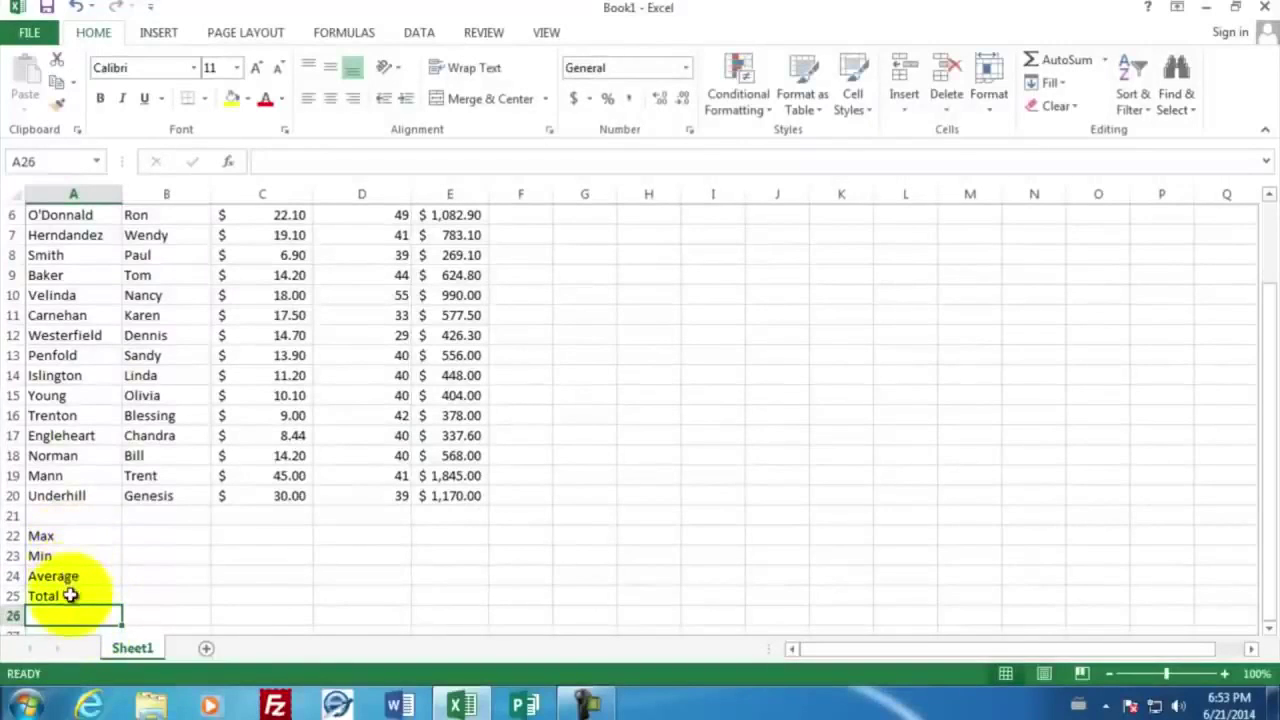
Enter a MAX formula in C22 covering the hourly wages in C4:C20.
left_click(248, 533)
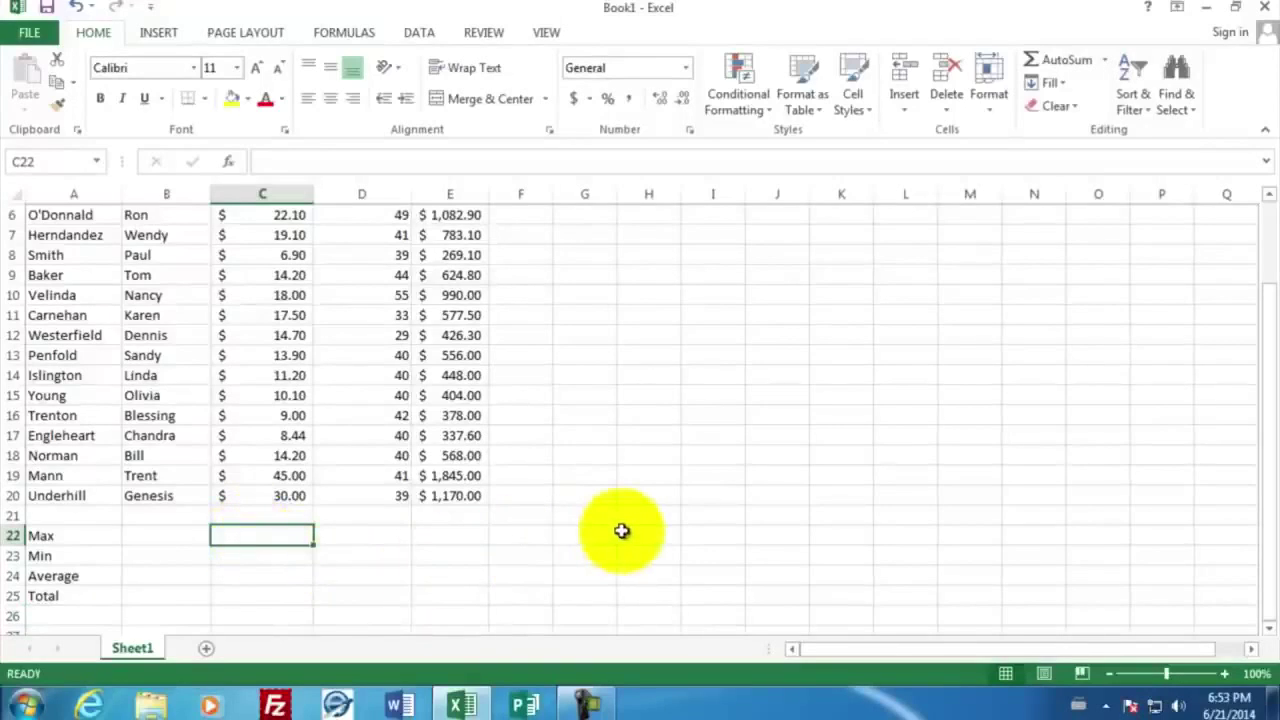
type("=")
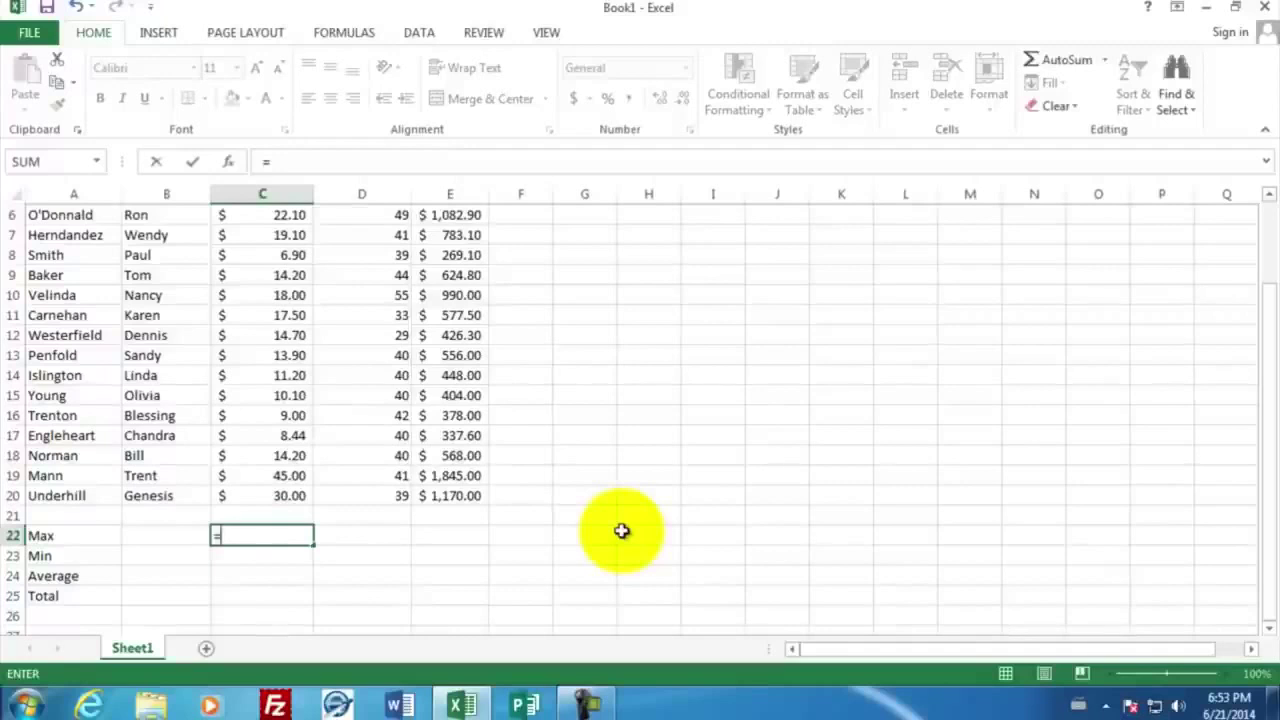
type("max")
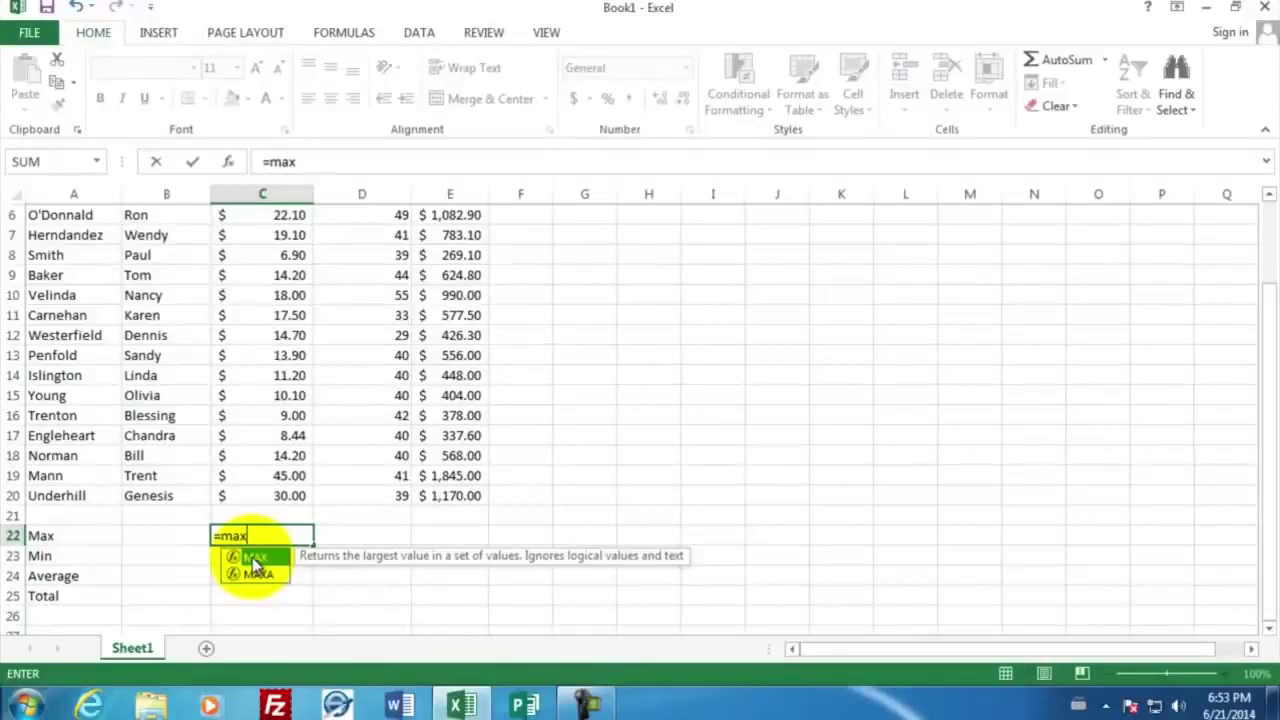
type("(")
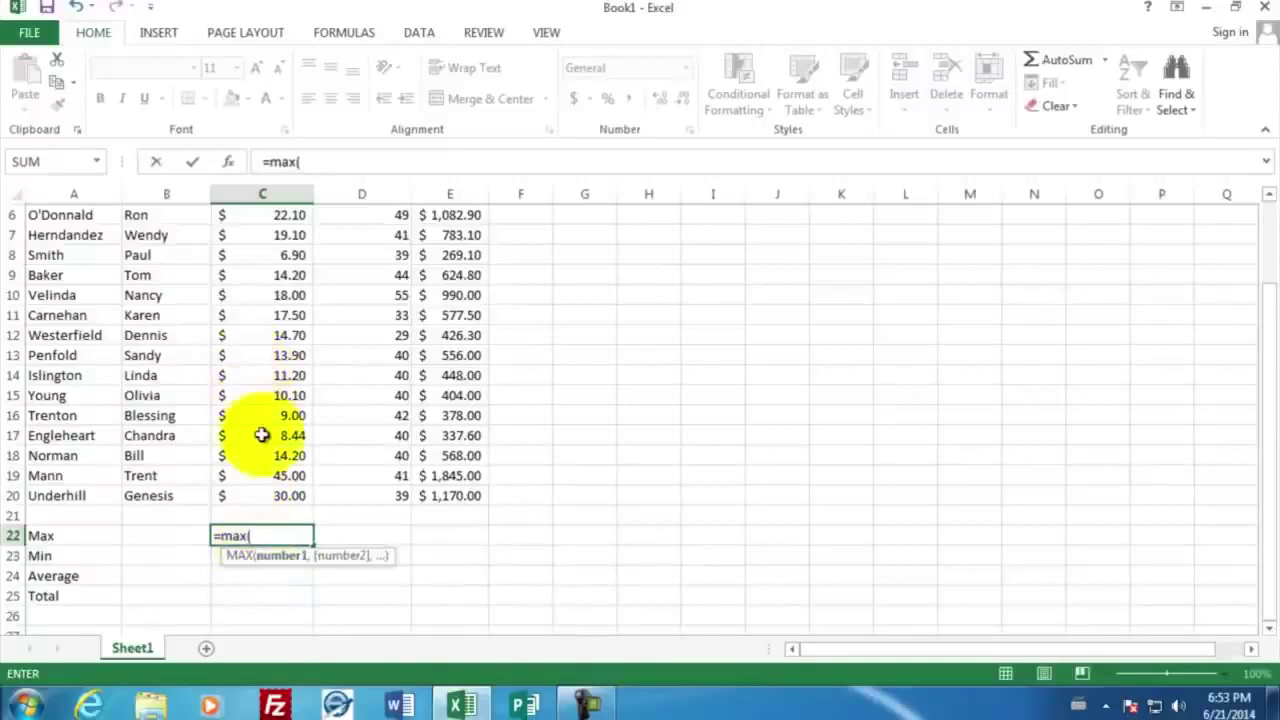
left_click(264, 495)
left_click_drag(264, 495, 260, 233)
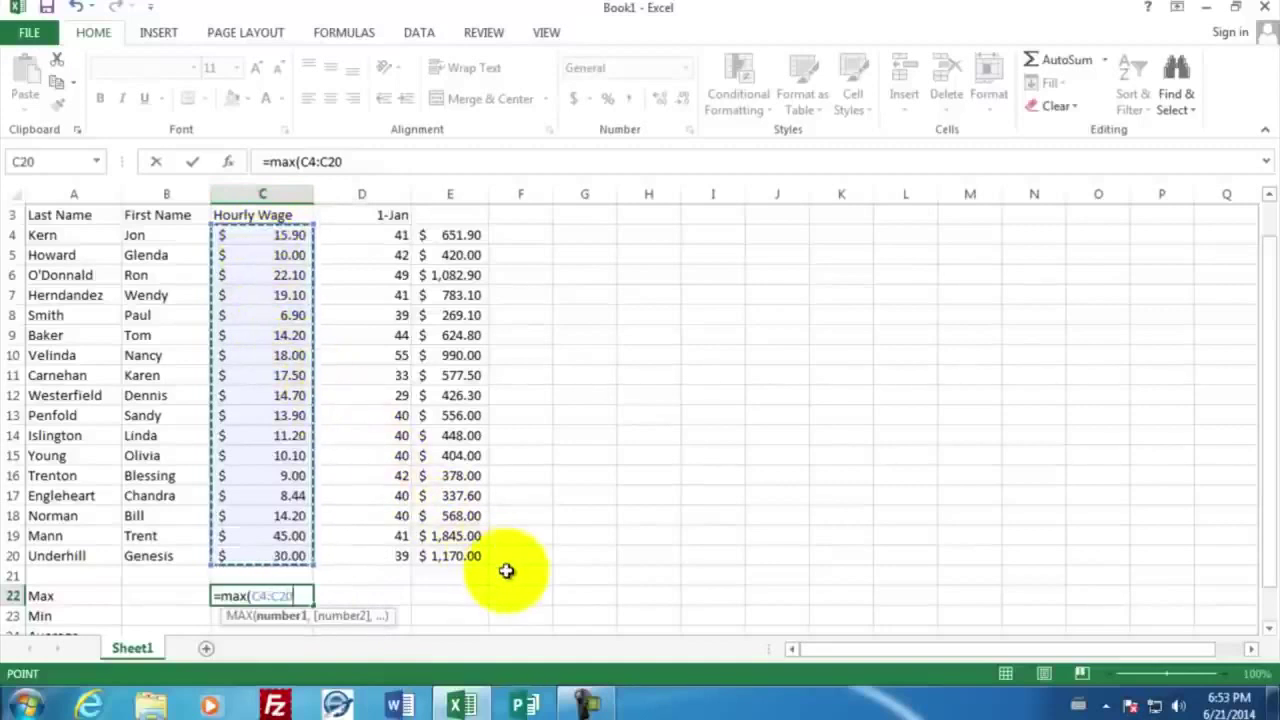
type(")")
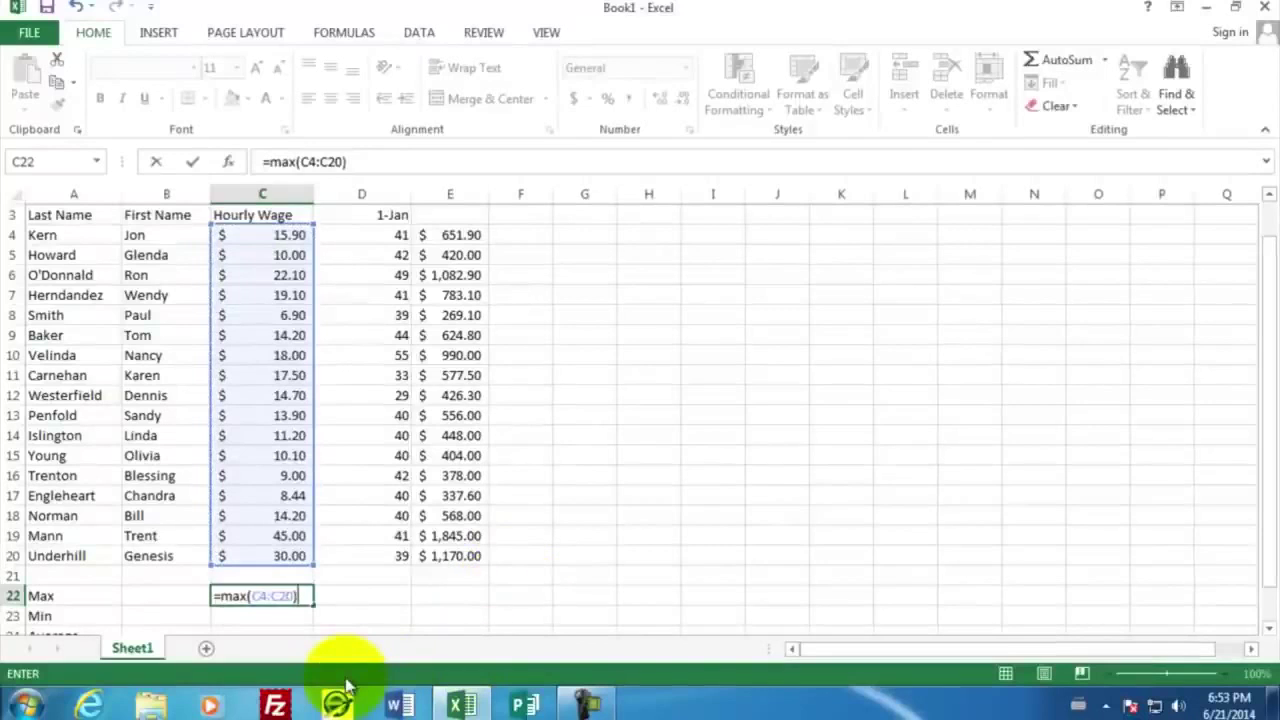
key("Return")
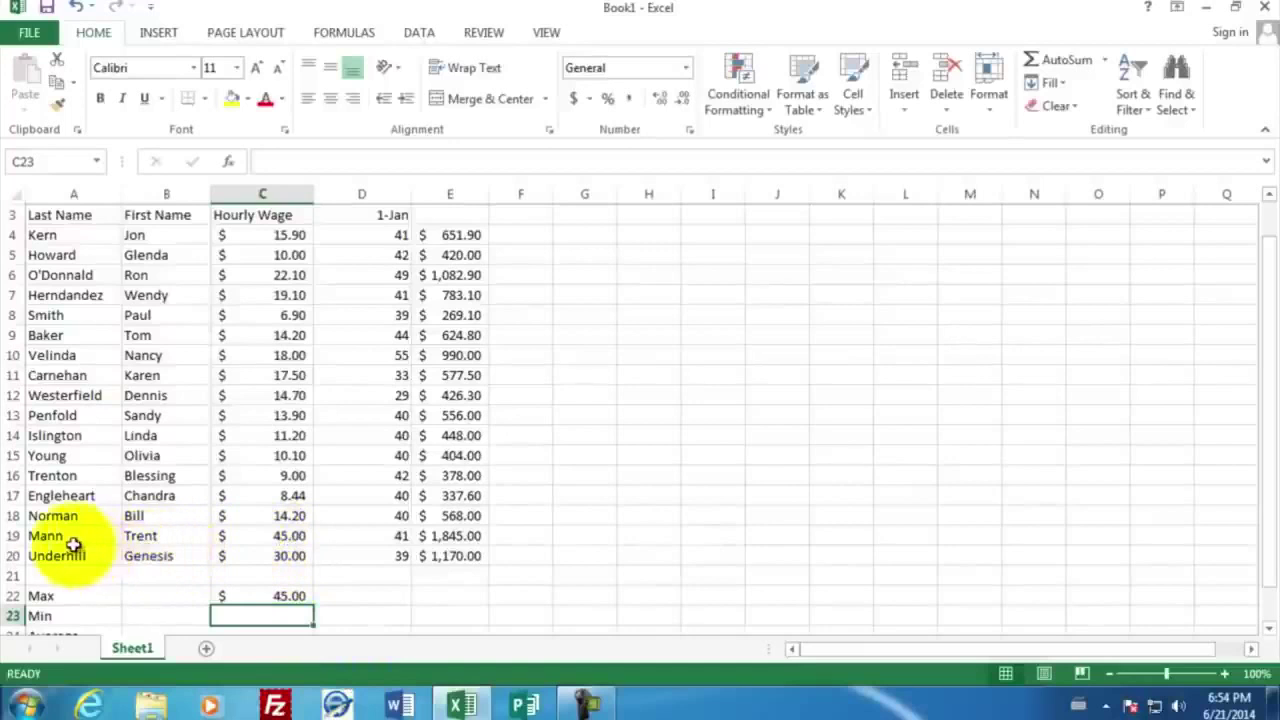
Enter a MIN formula in C23 covering the hourly wages in C4:C20.
scroll(360, 588, "down", 2)
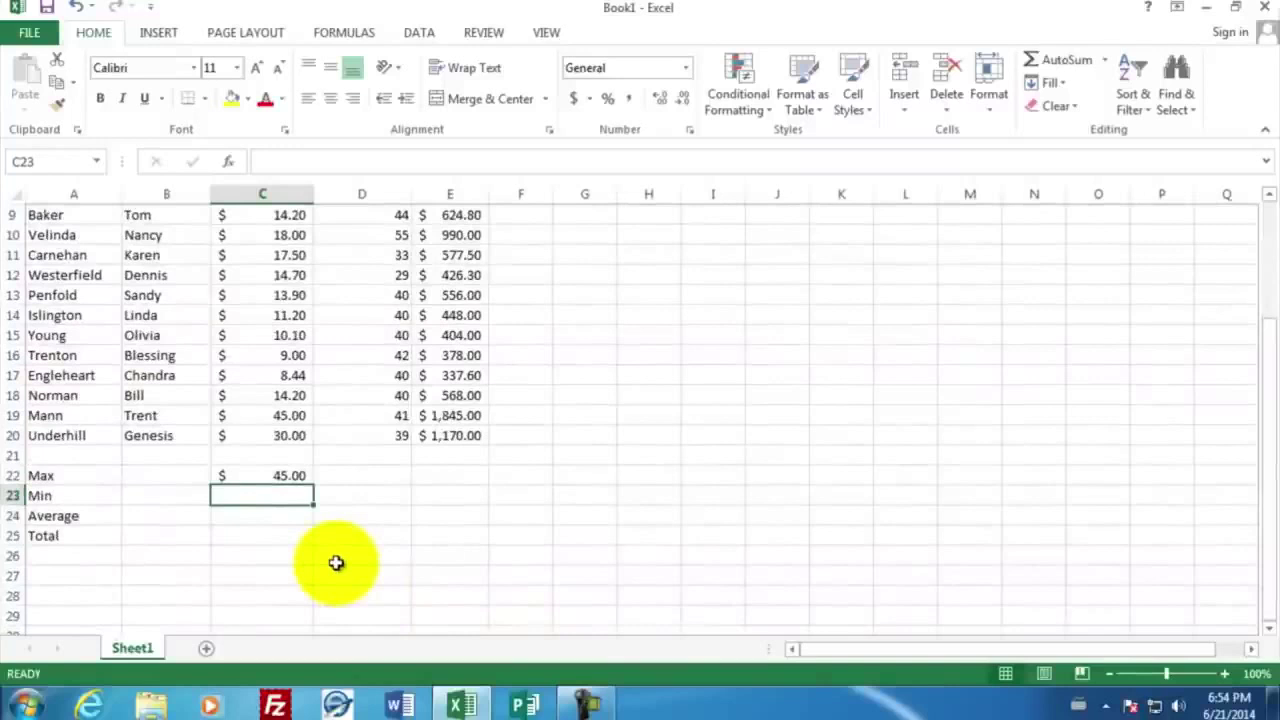
type("=min")
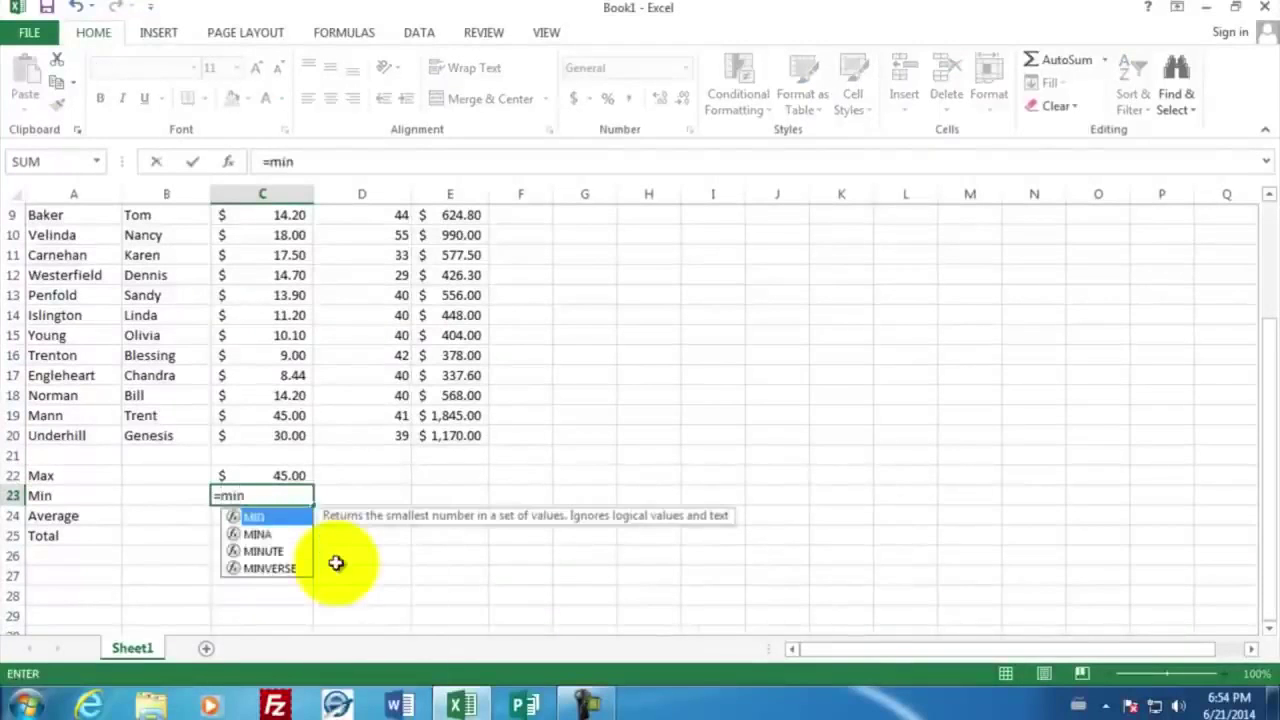
type("(")
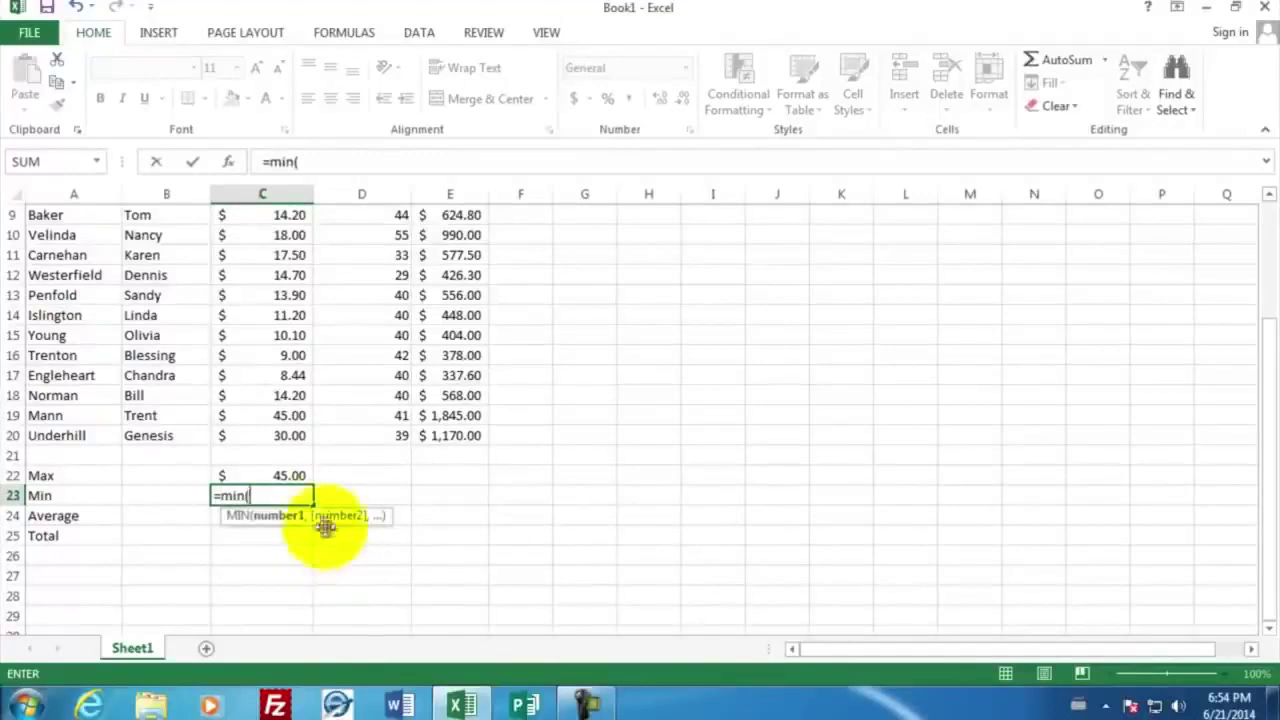
left_click_drag(272, 436, 285, 258)
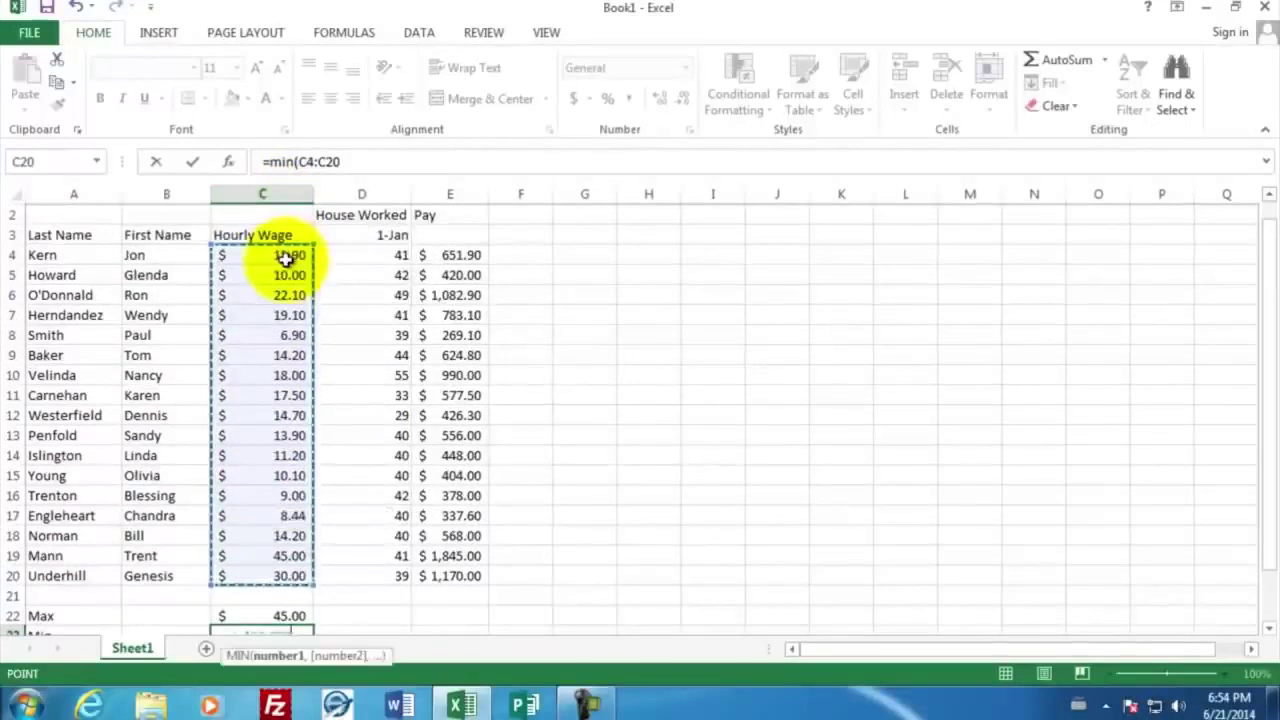
type(")")
key("Return")
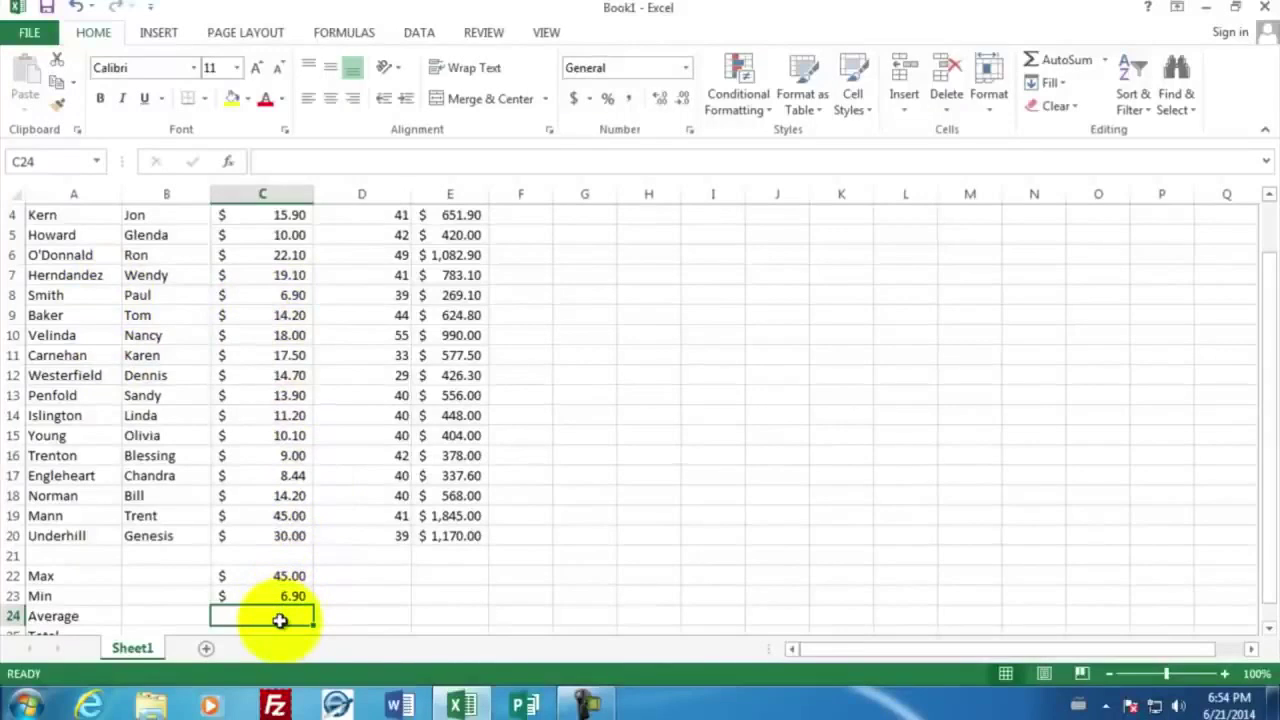
Enter an AVERAGE formula in C24 covering the hourly wages in C4:C20.
type("=av")
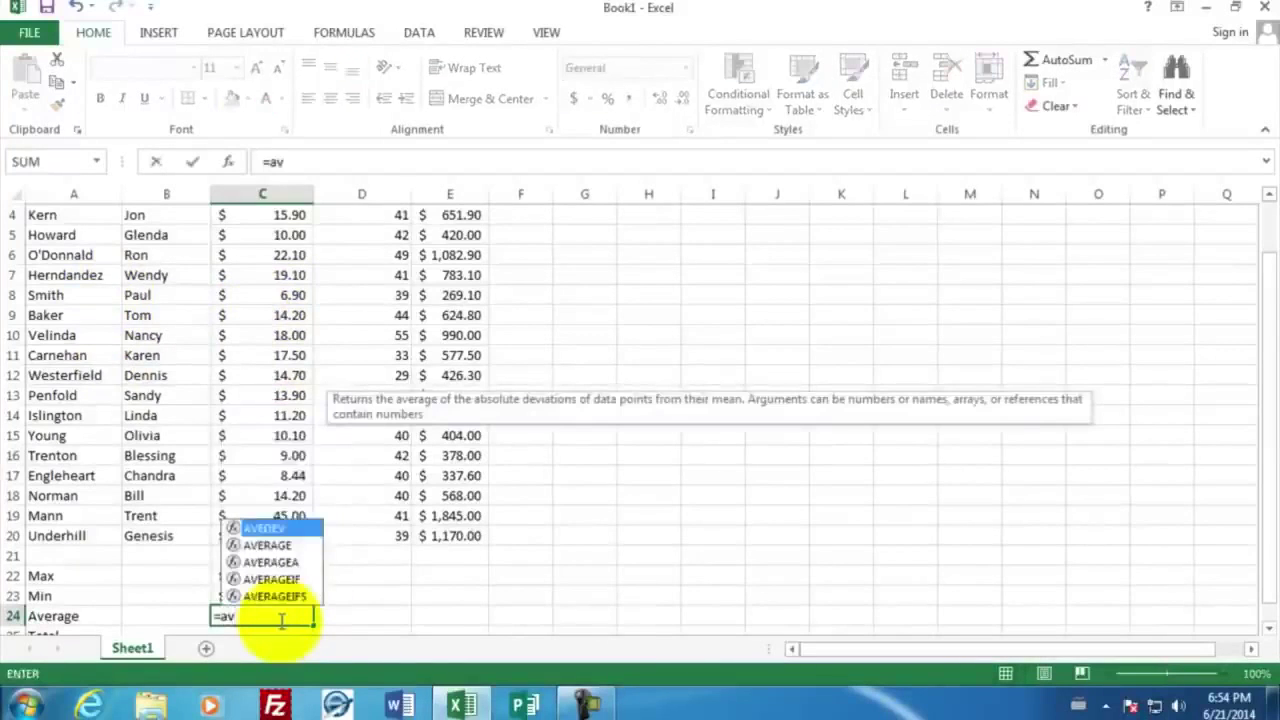
left_click(269, 545)
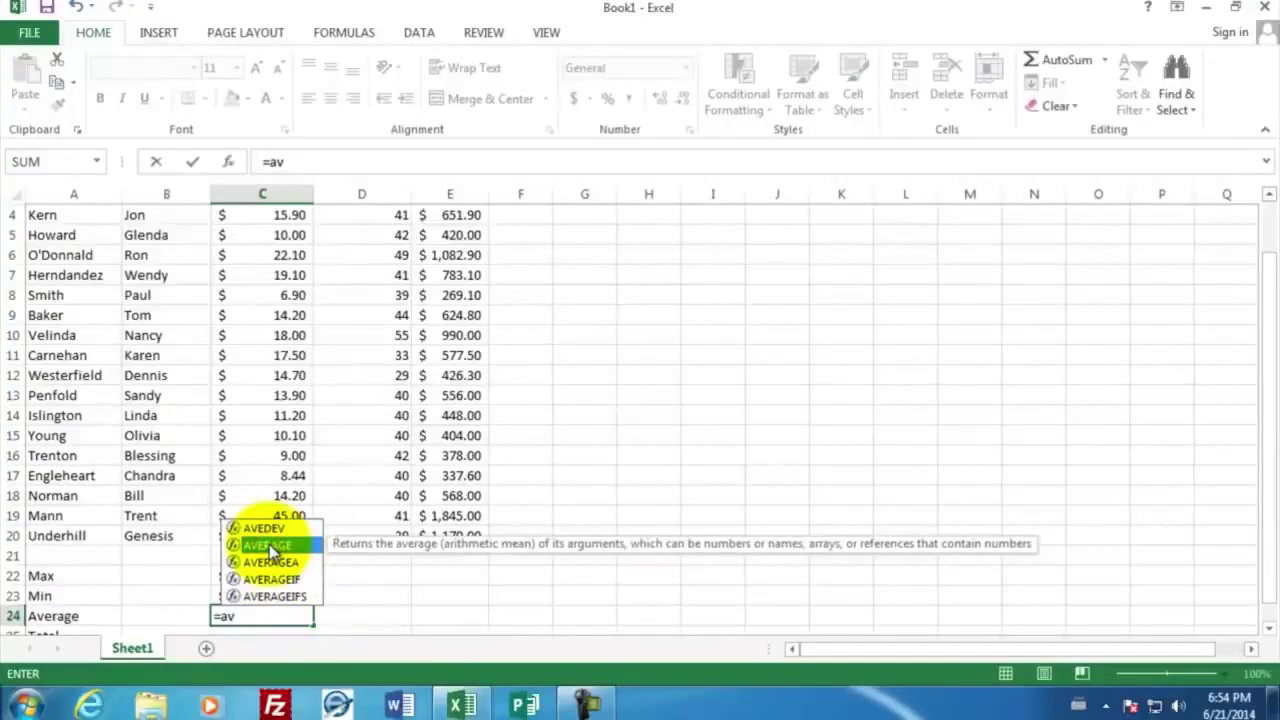
double_click(269, 545)
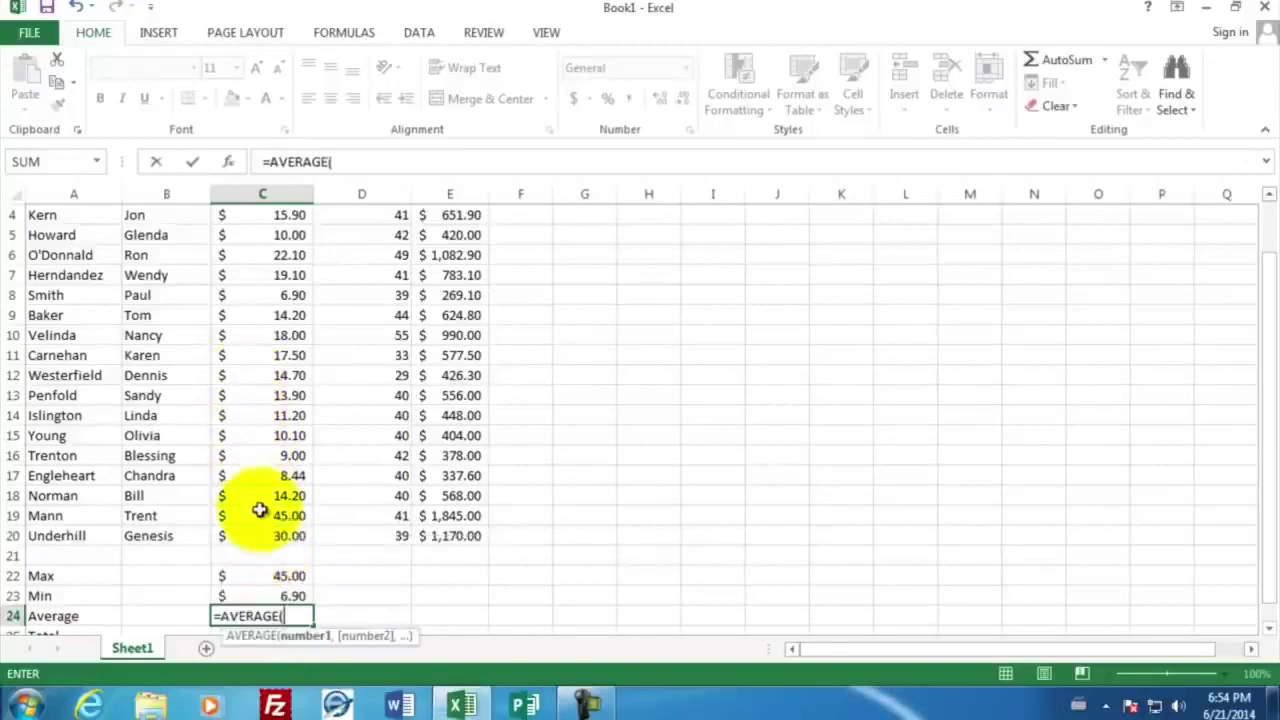
left_click_drag(257, 537, 274, 284)
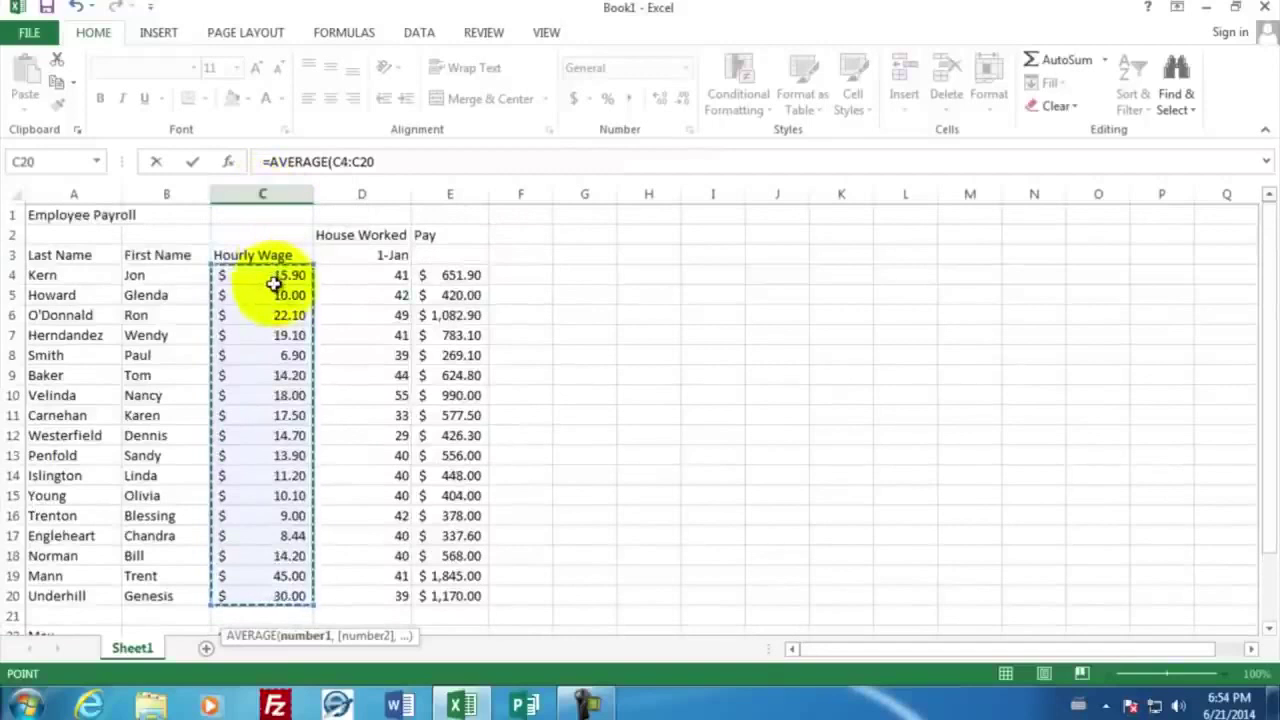
key("Return")
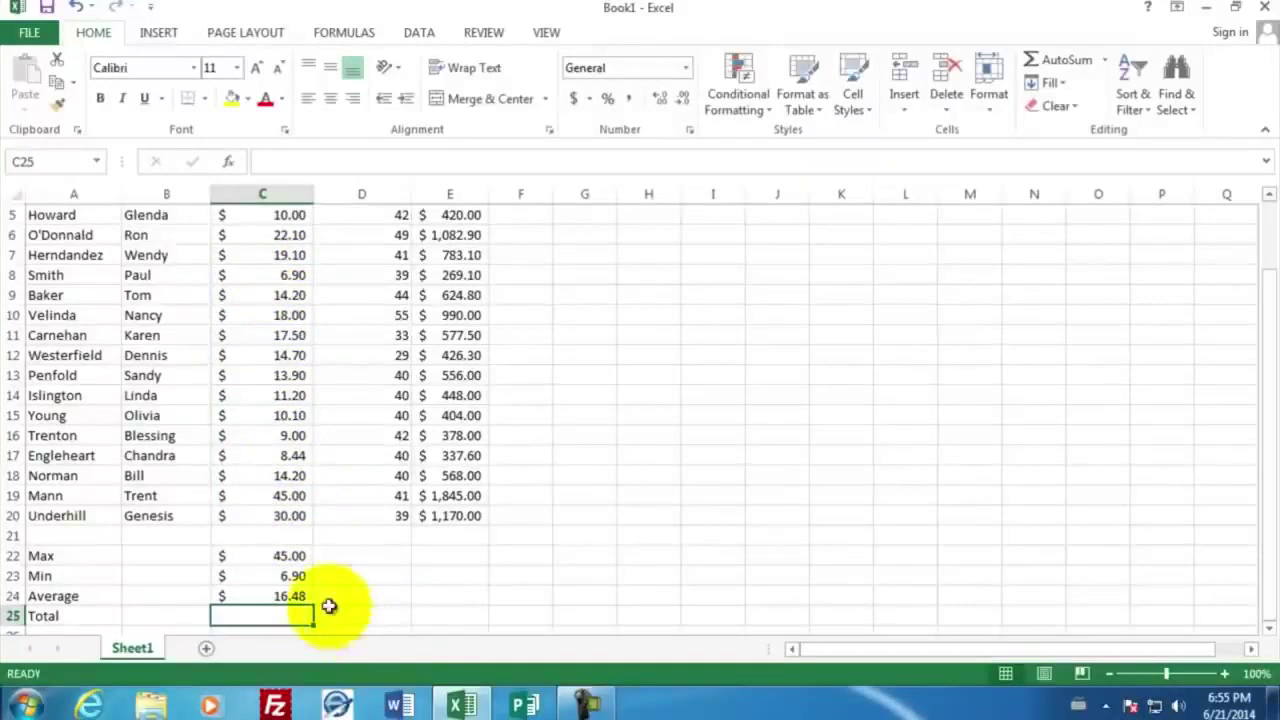
Copy the Max, Min and Average formulas from C22:C24 and paste them into D22:D24 for the hours worked.
left_click(277, 558)
left_click_drag(277, 558, 276, 600)
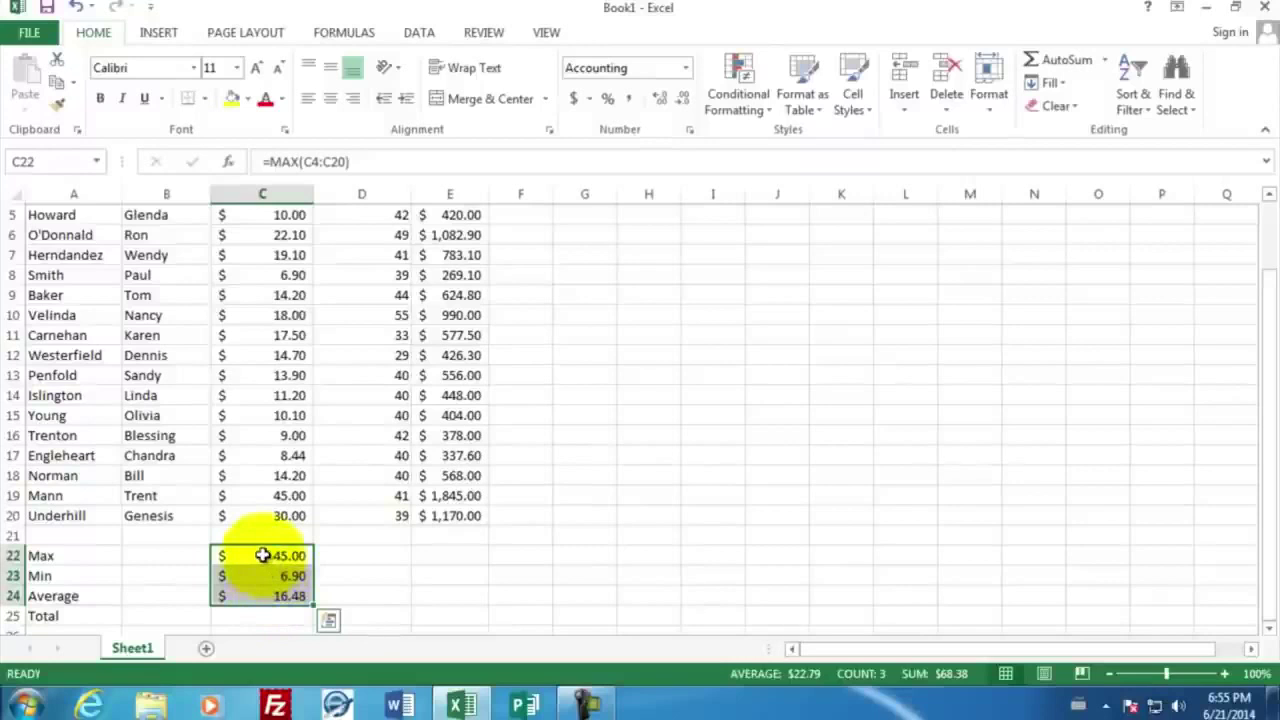
right_click(263, 556)
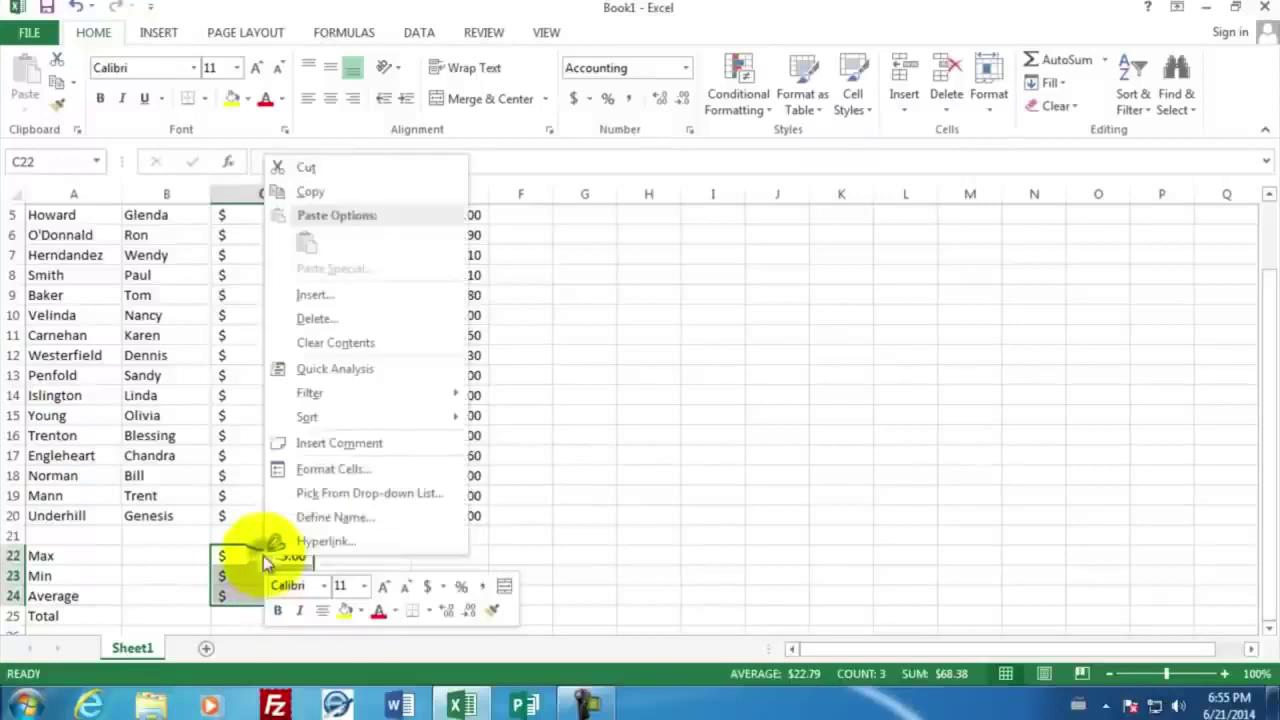
left_click(344, 190)
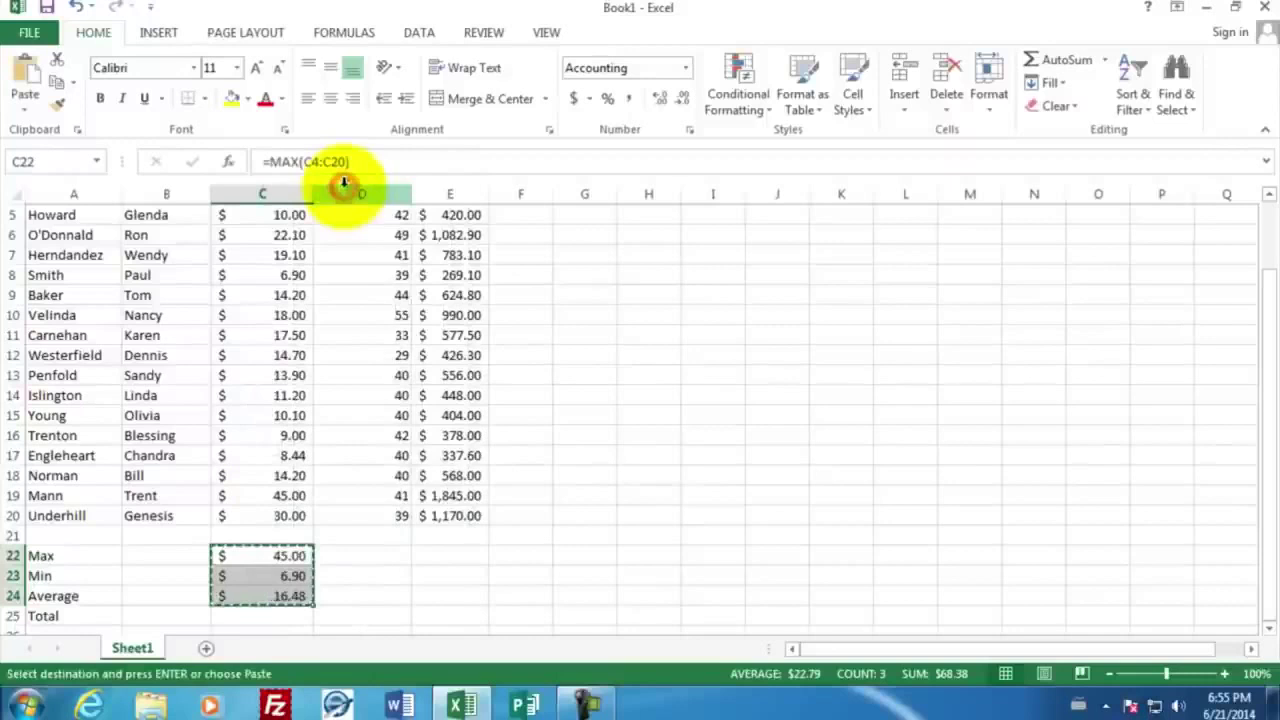
left_click(360, 559)
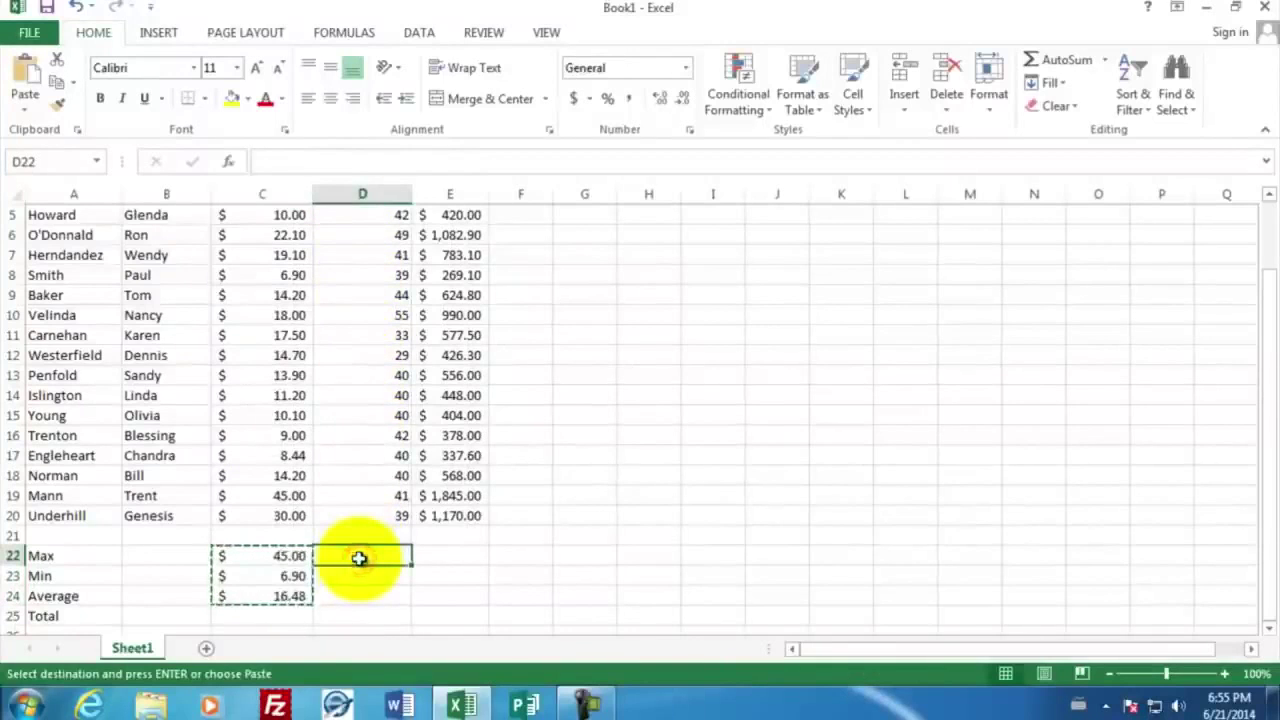
right_click(359, 558)
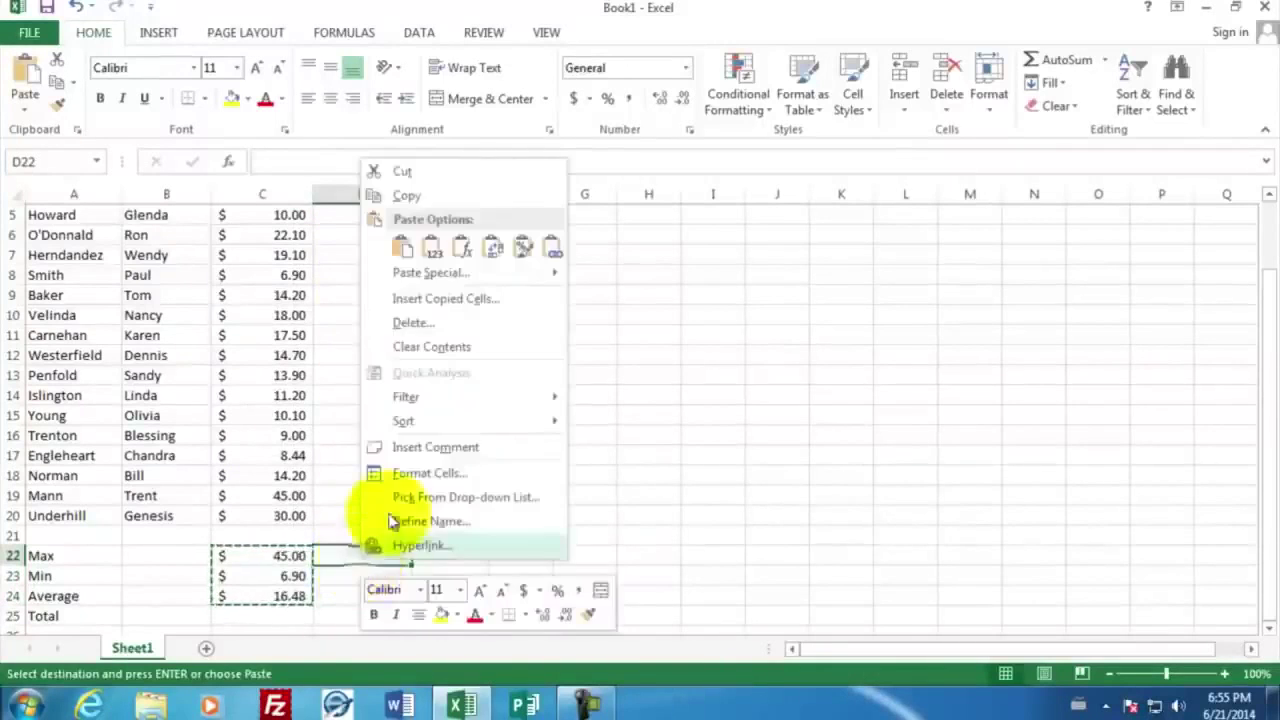
left_click(402, 250)
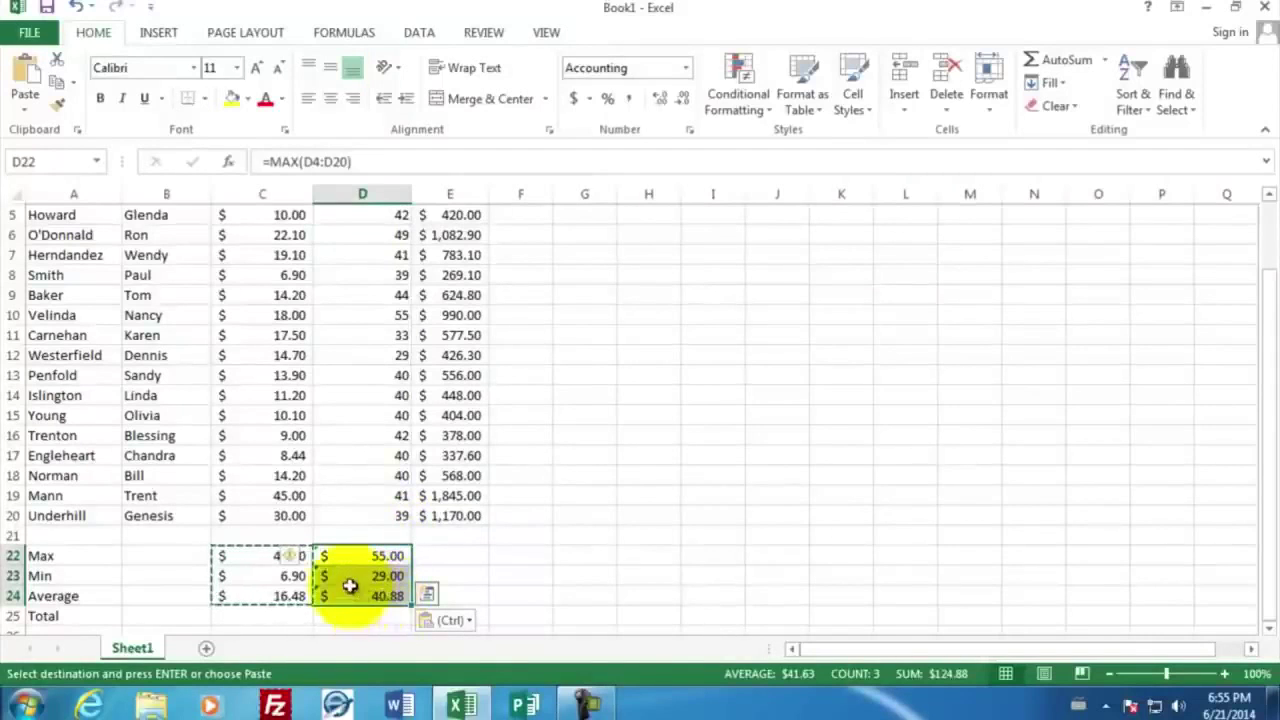
key("Escape")
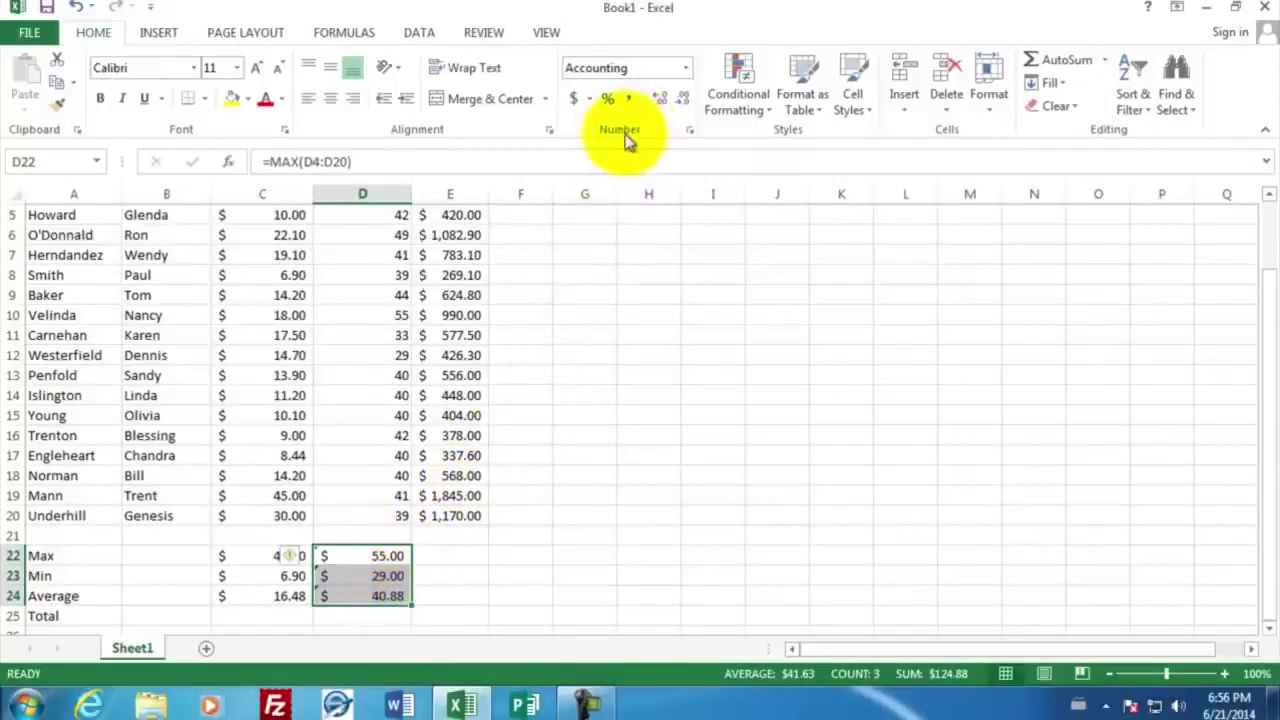
Change the number format of the hours summary cells D22:D24 to General.
left_click(689, 133)
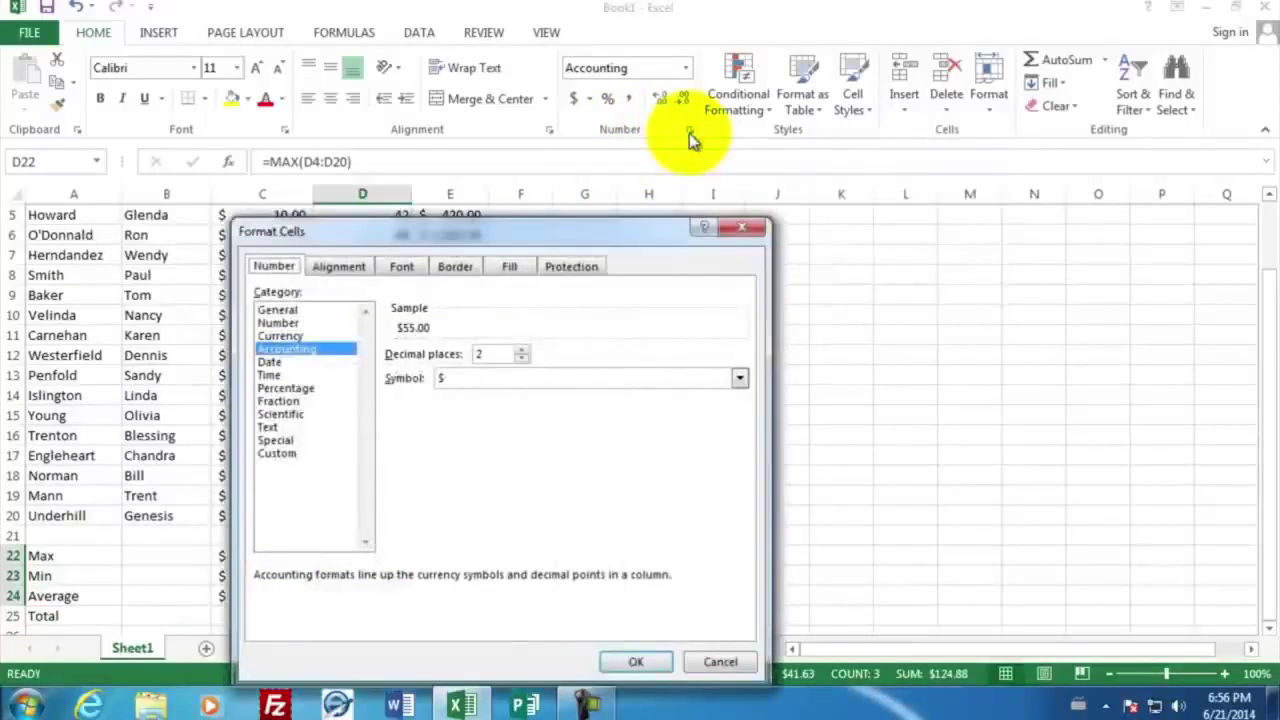
left_click(290, 311)
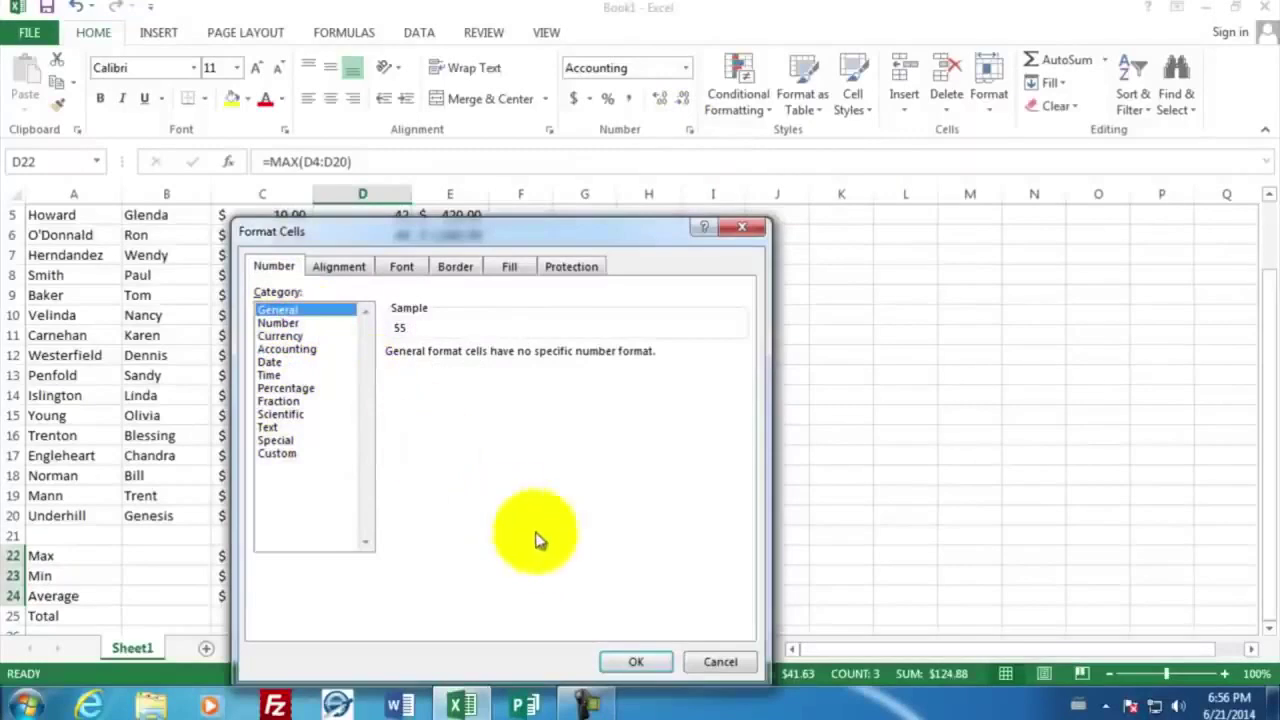
left_click(642, 662)
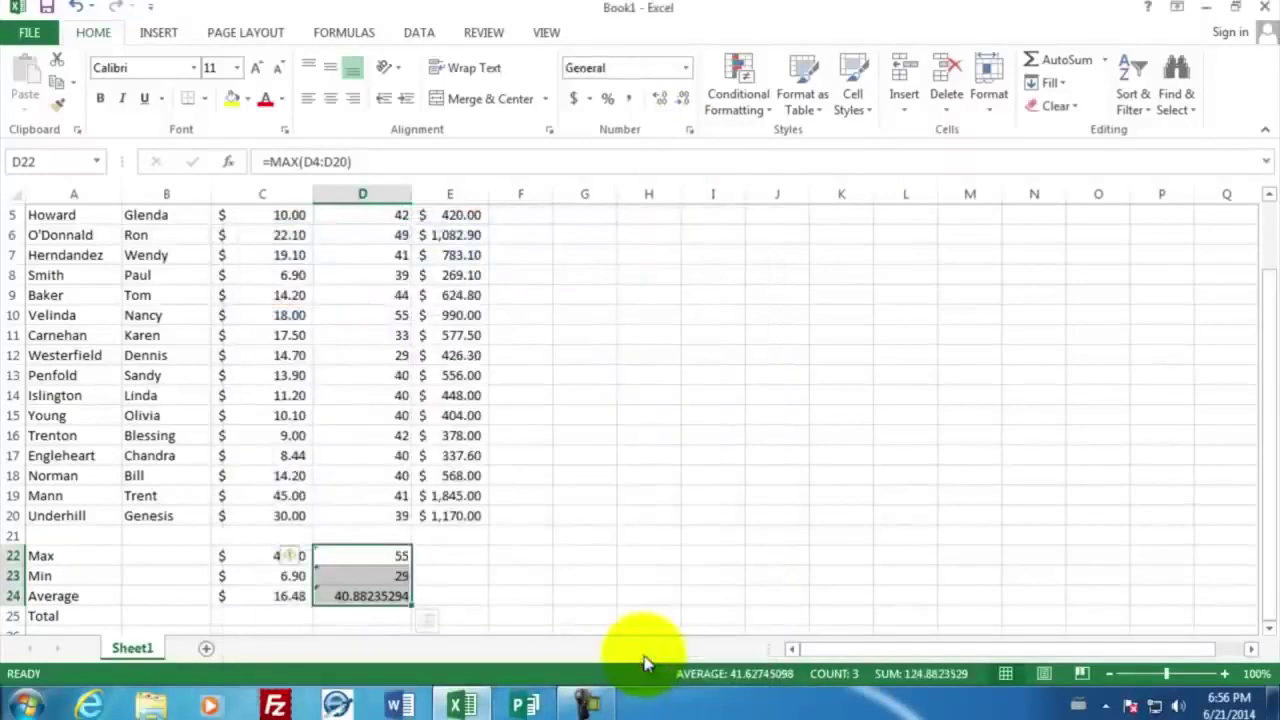
left_click(380, 616)
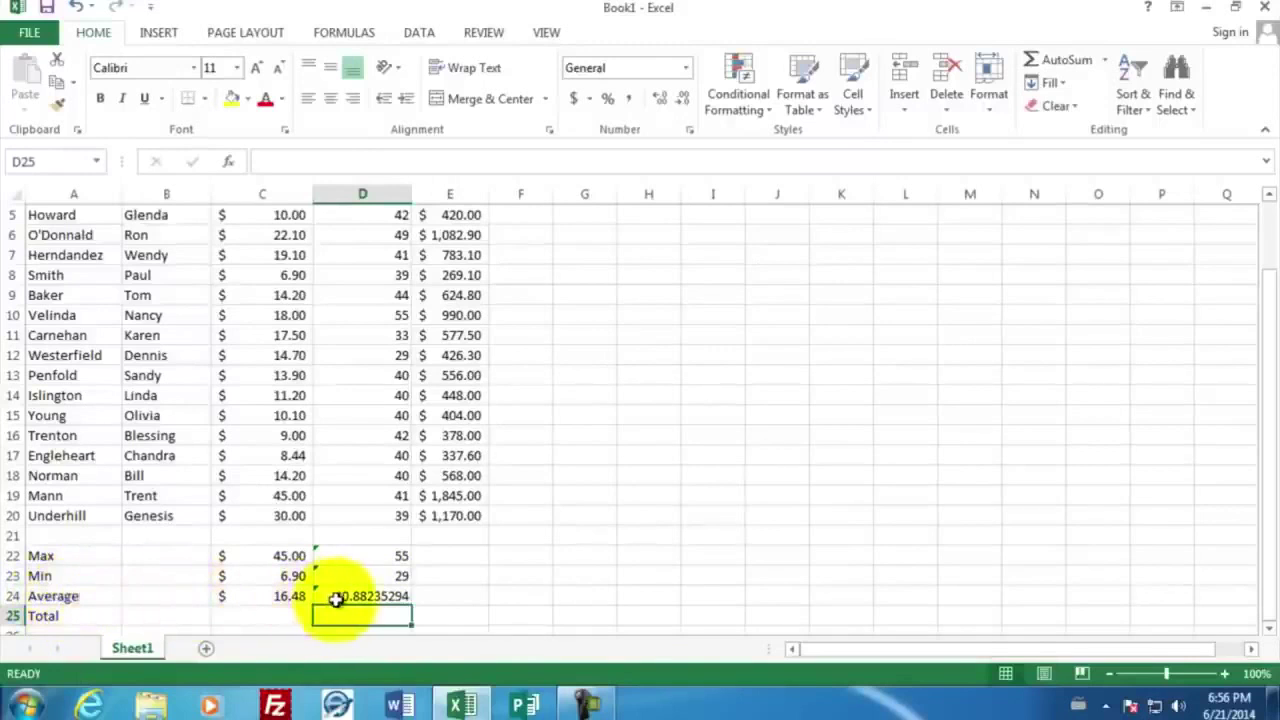
Reduce the hours summary cells D22:D24 to one decimal place.
left_click_drag(357, 597, 361, 556)
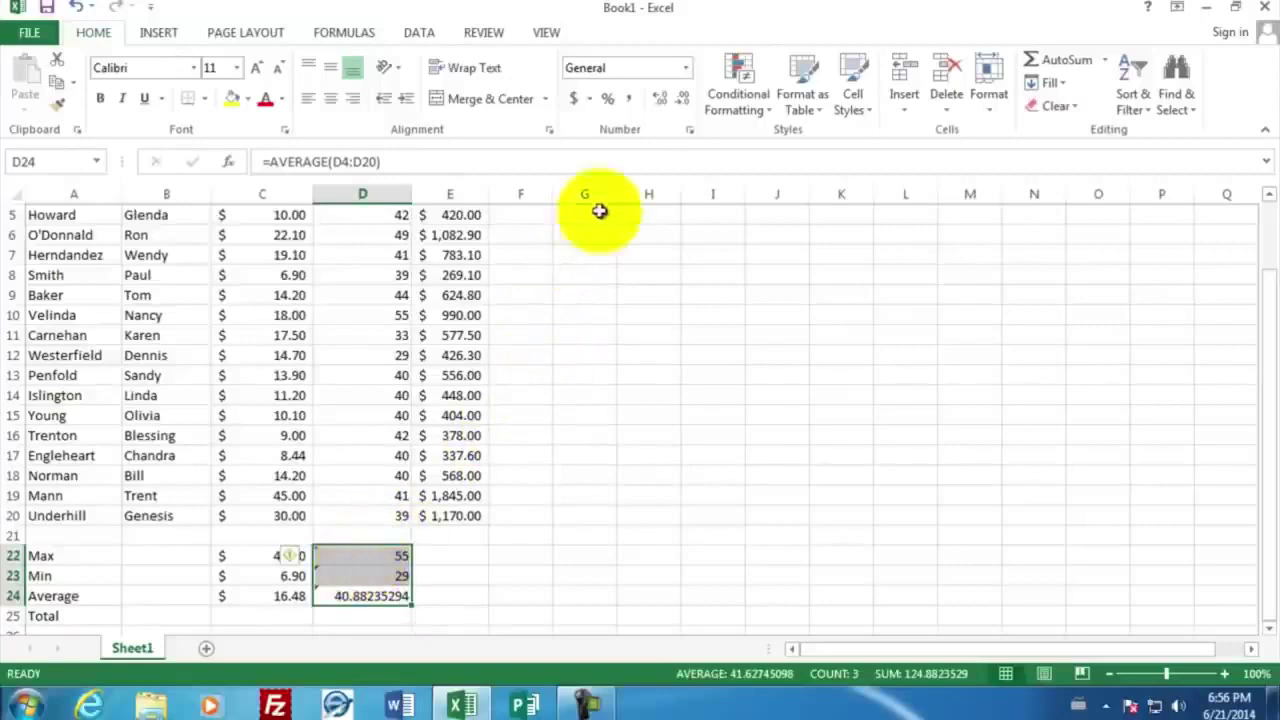
left_click(683, 102)
left_click(683, 102)
left_click(683, 102)
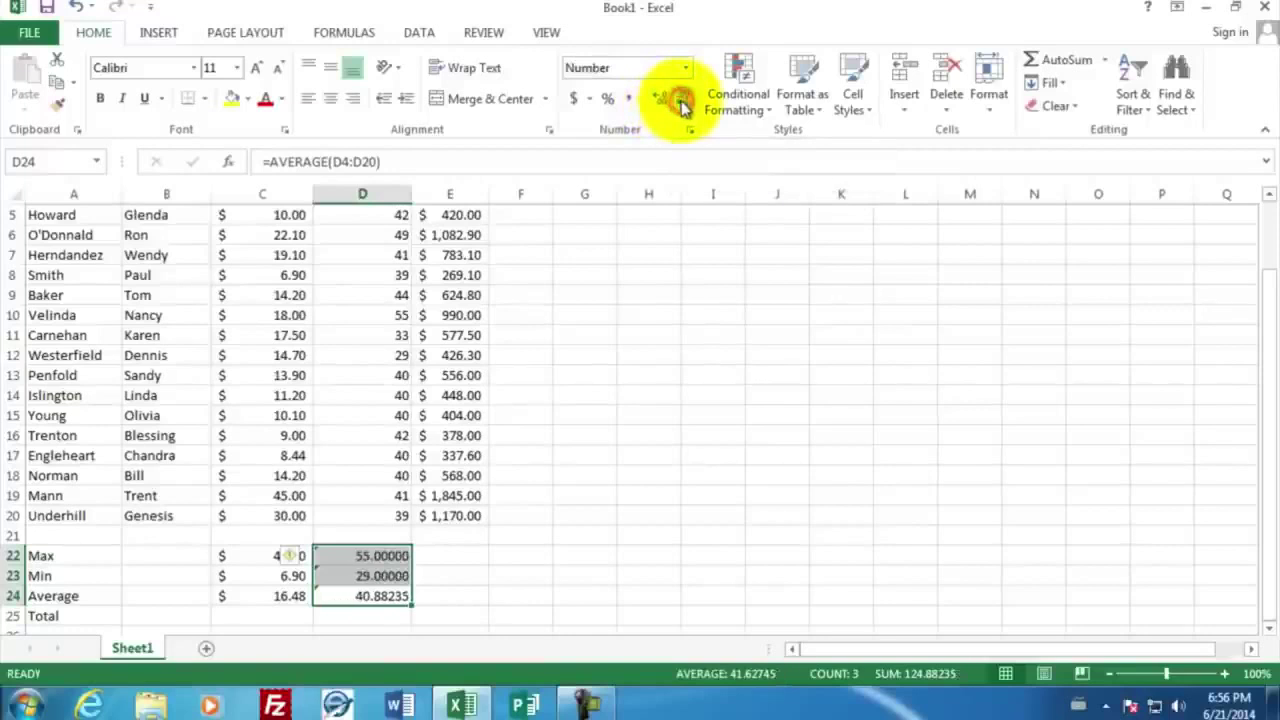
left_click(683, 102)
left_click(683, 102)
left_click(683, 102)
left_click(683, 102)
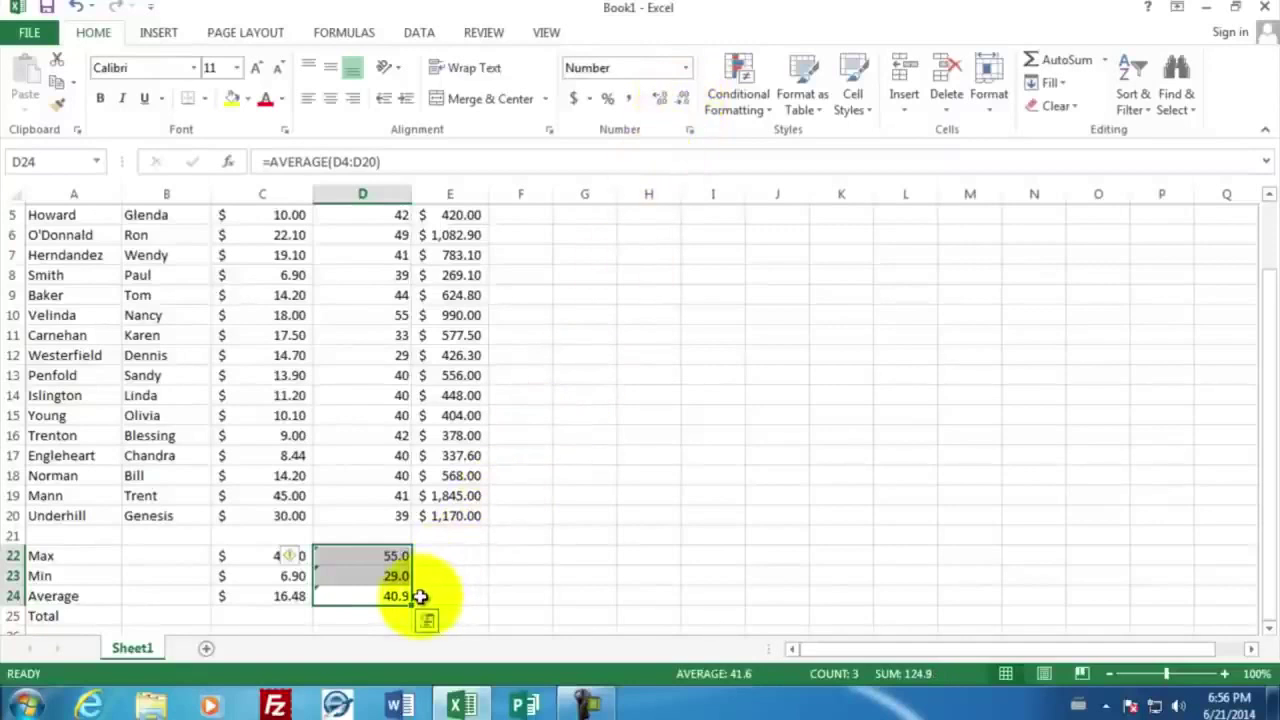
Fill the Max, Min and Average formulas from D22:D24 across into E22:E24 and apply the dollar Accounting format to the pay results.
left_click(394, 557)
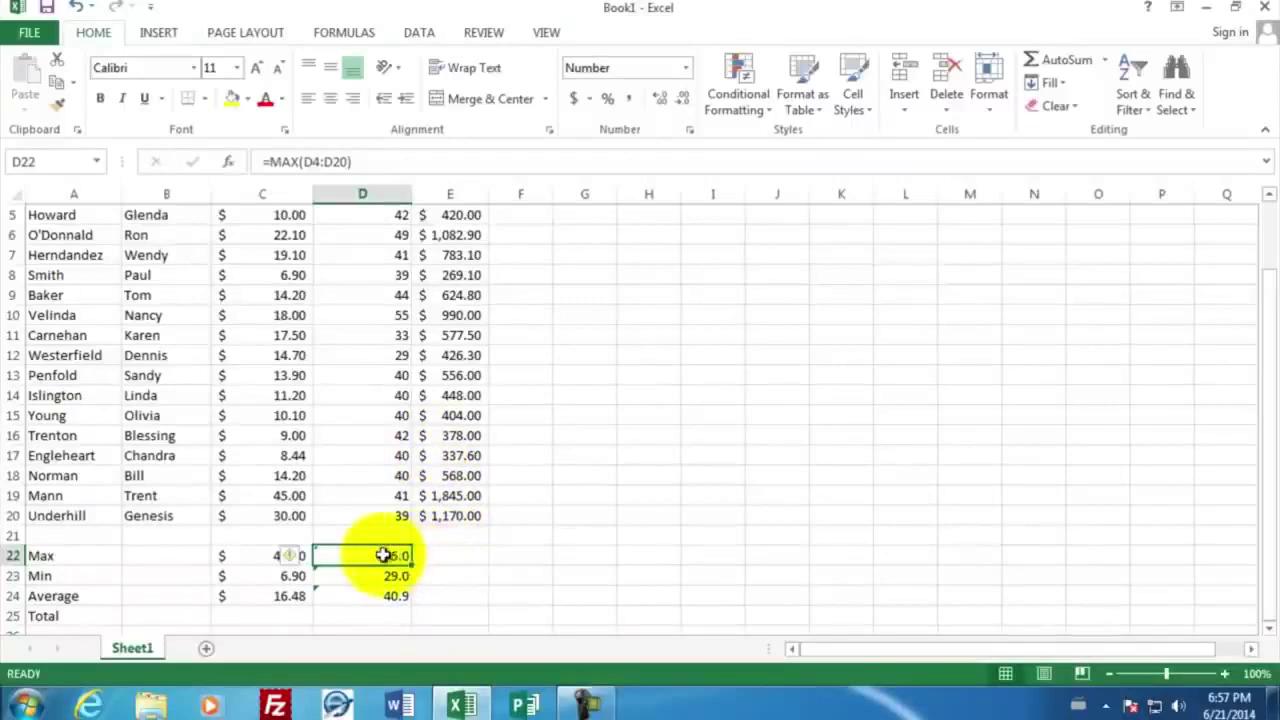
left_click_drag(383, 555, 391, 594)
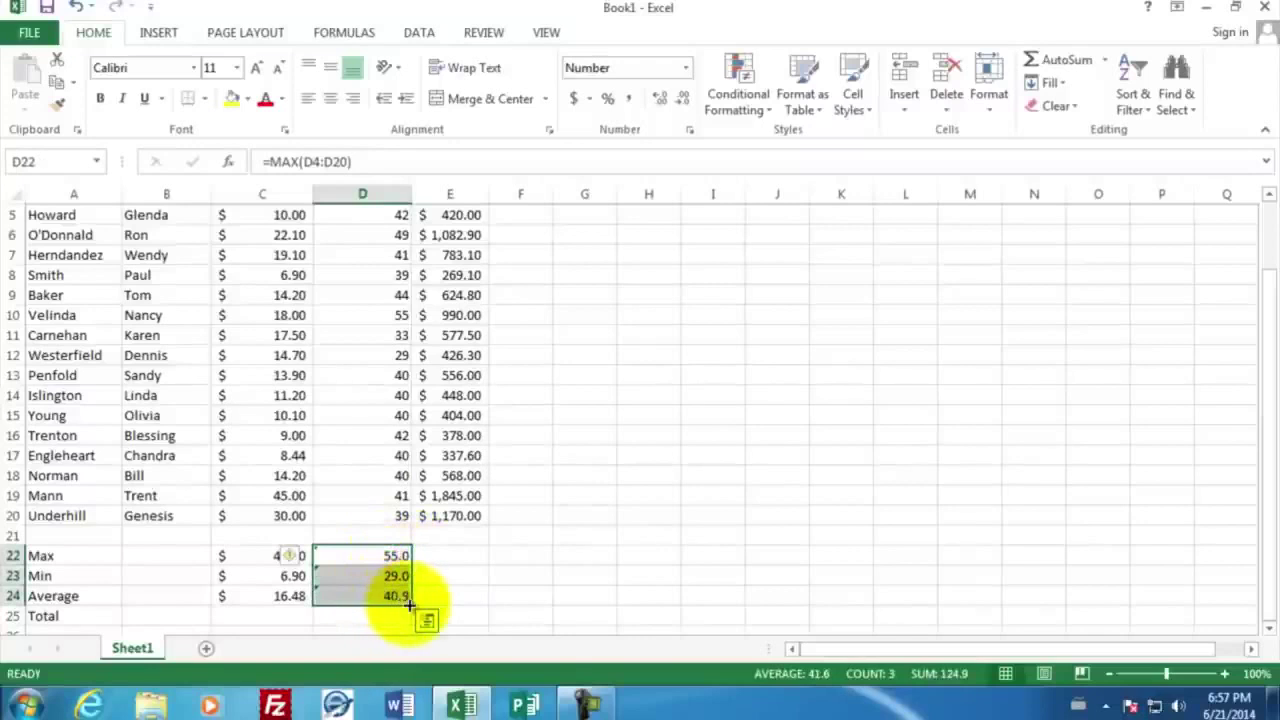
left_click_drag(408, 603, 462, 598)
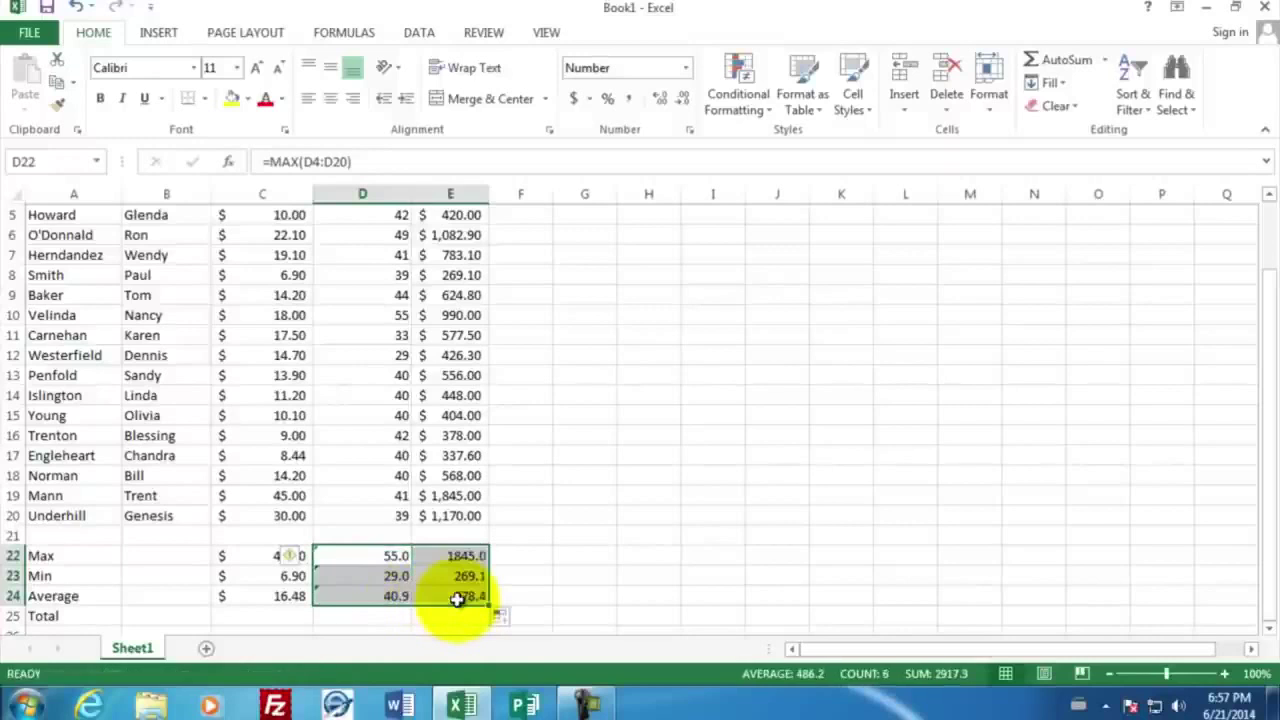
left_click(506, 553)
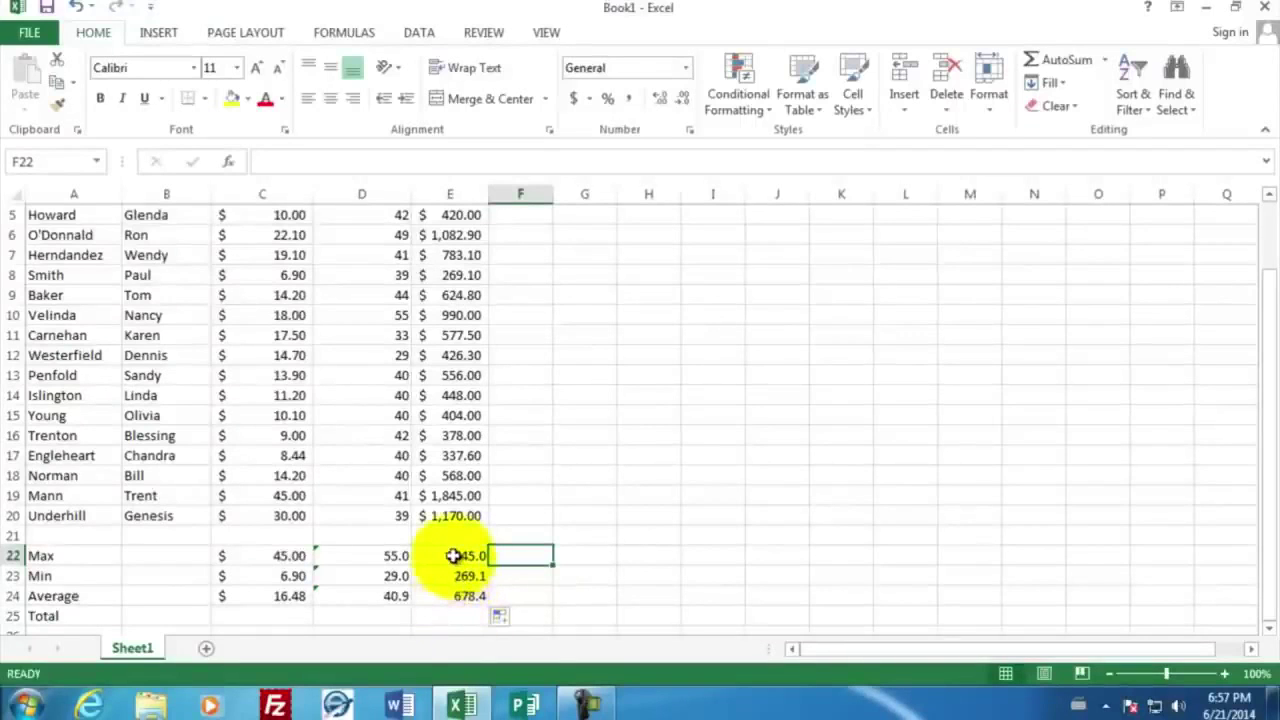
left_click_drag(453, 556, 456, 597)
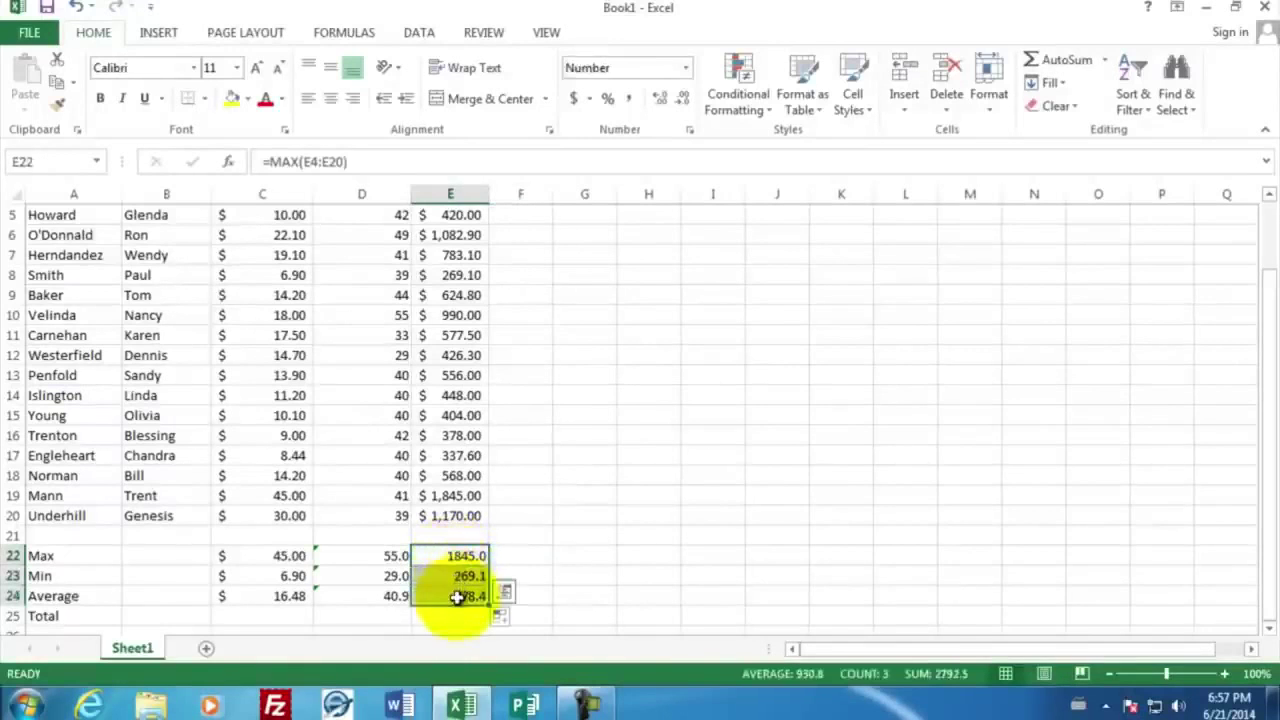
left_click(577, 100)
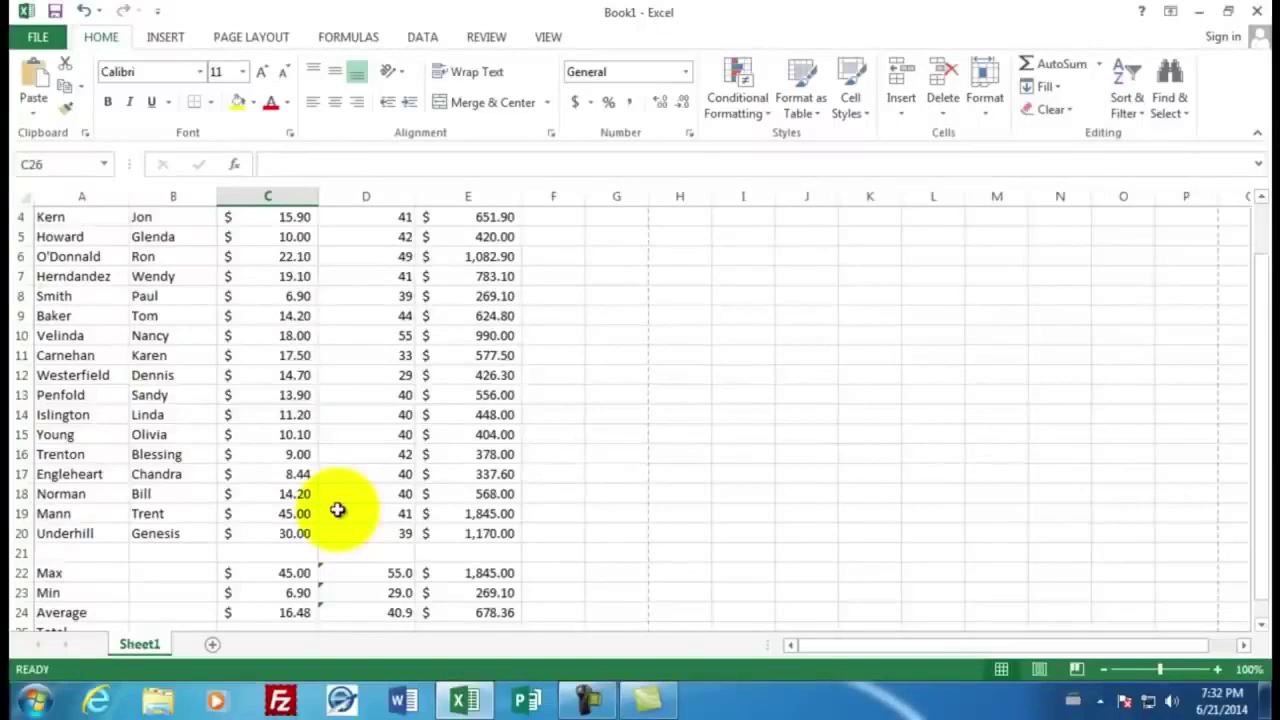
Enter a SUM formula in D25 totalling the hours worked in D4:D20.
scroll(337, 510, "down", 1)
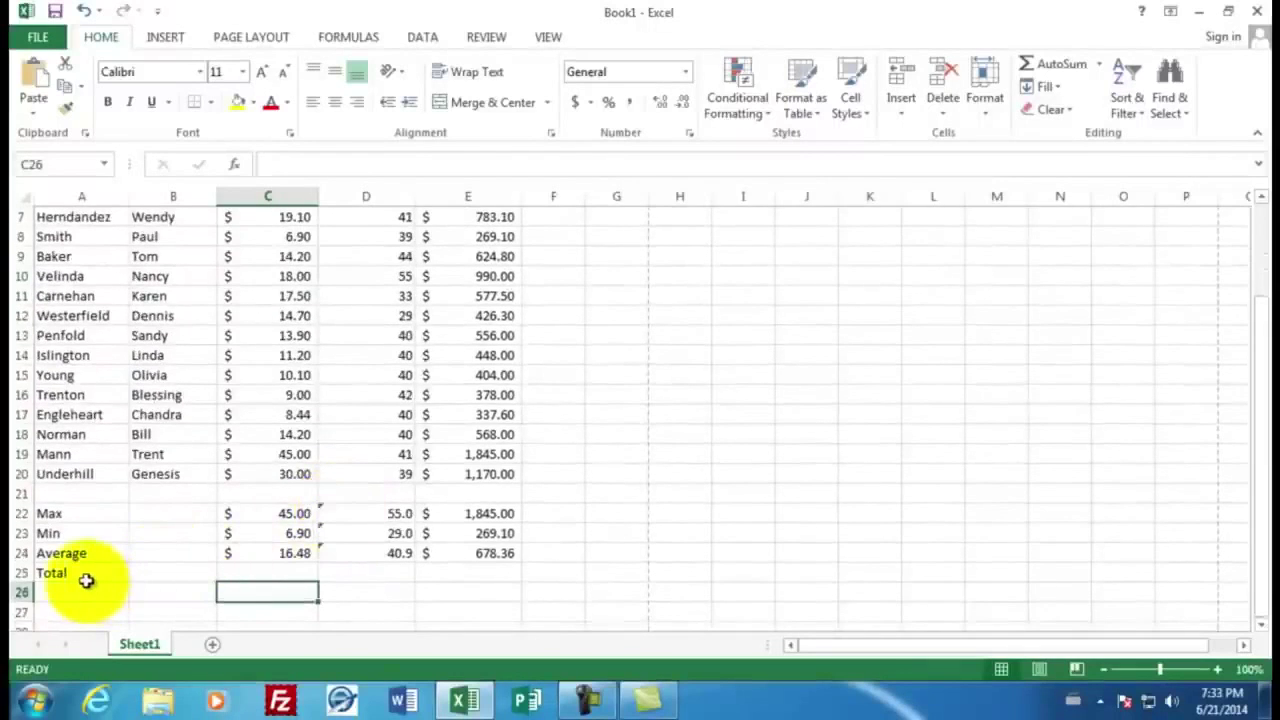
left_click(355, 571)
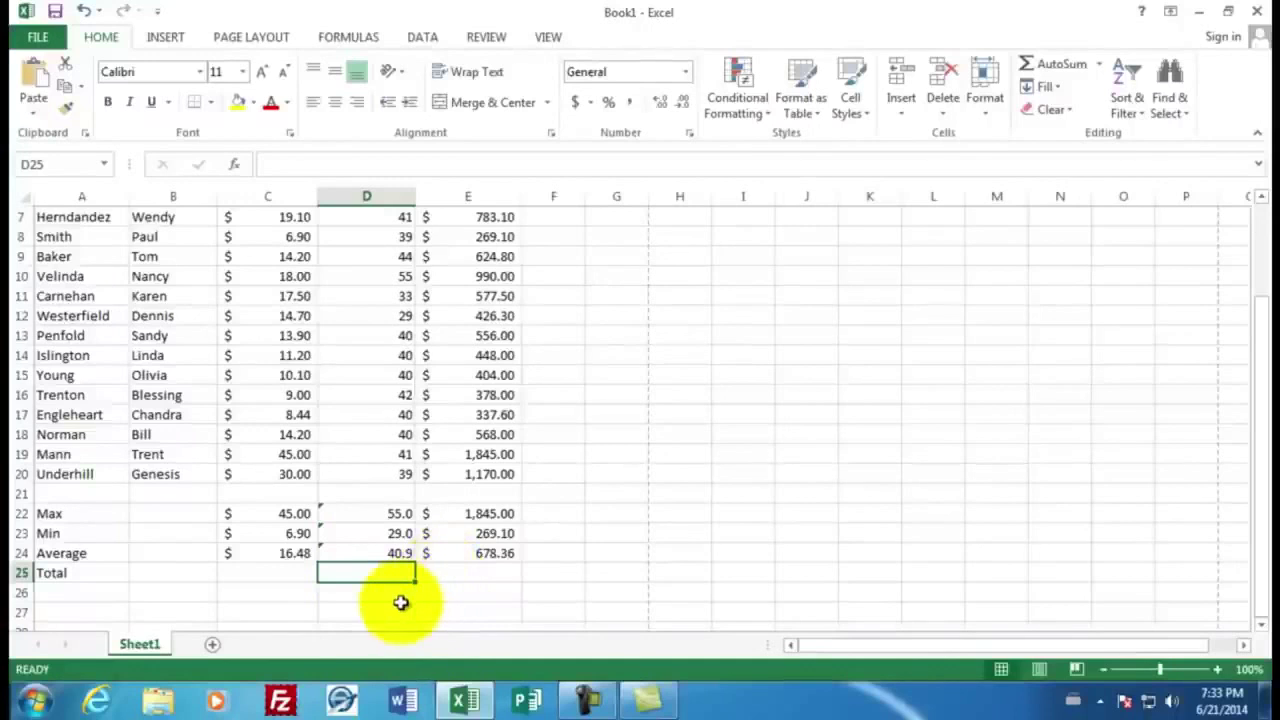
type("=sum")
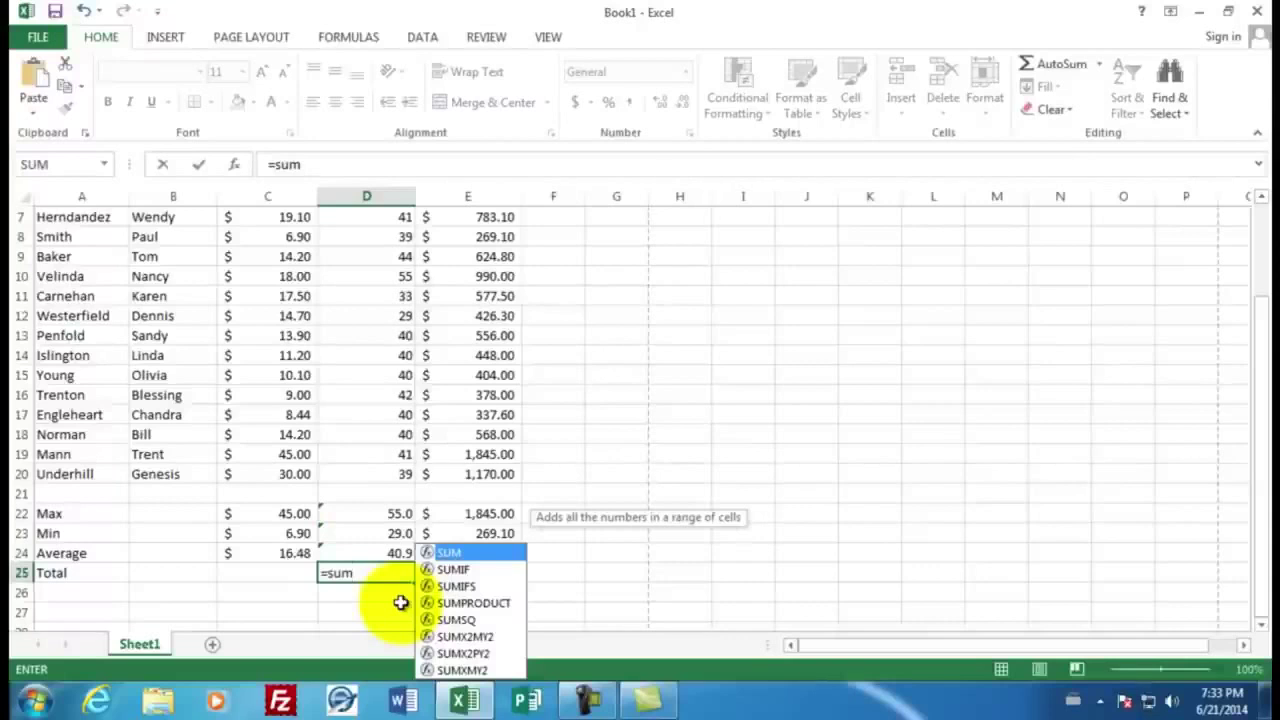
type("(")
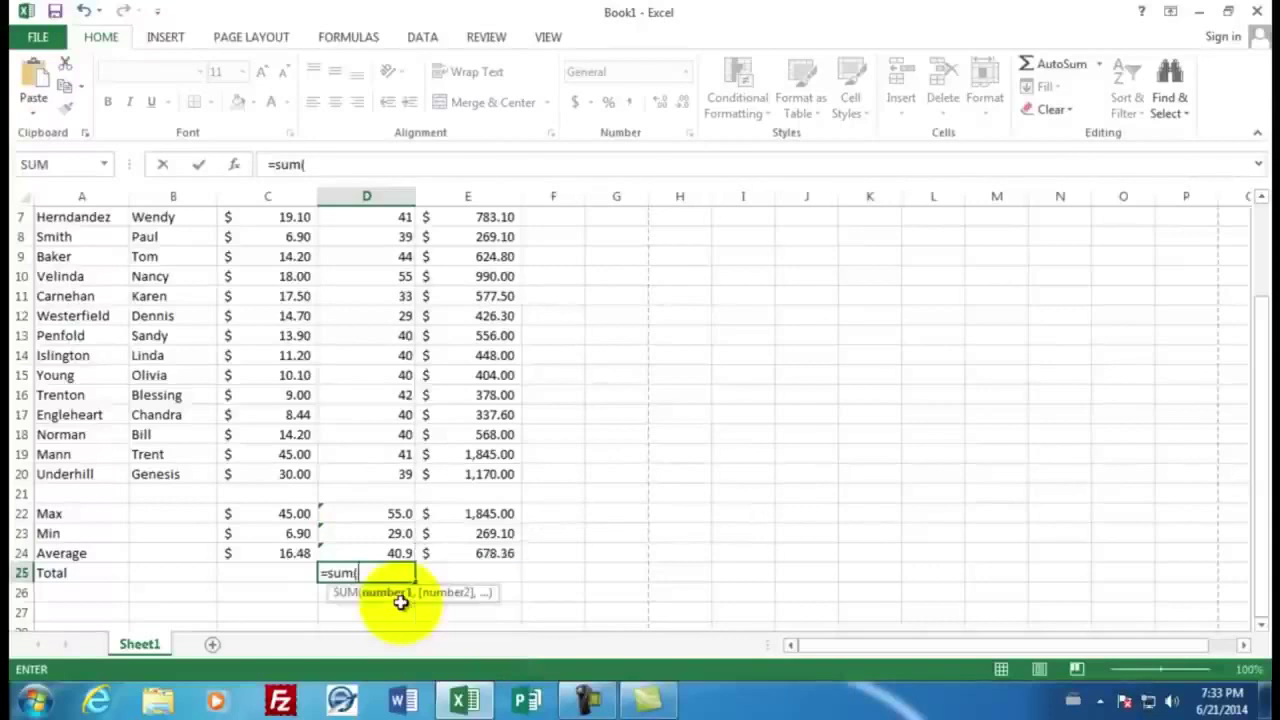
left_click_drag(377, 474, 386, 278)
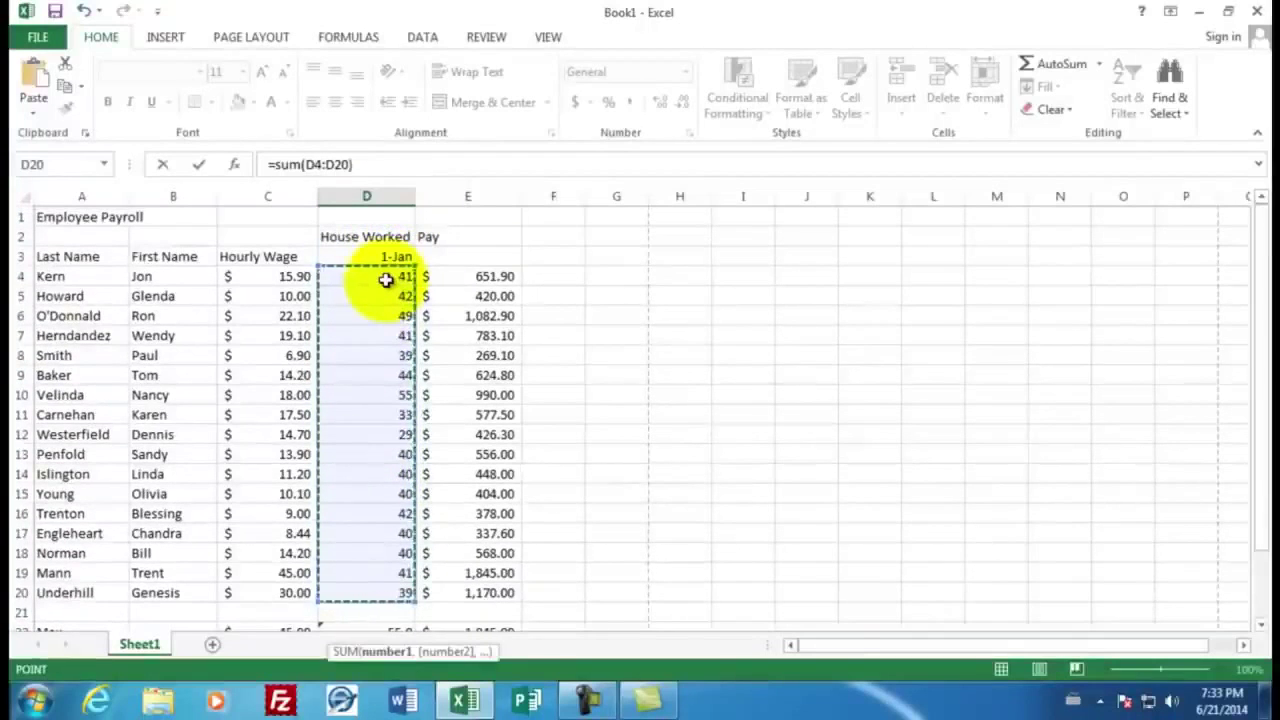
type(")")
key("Return")
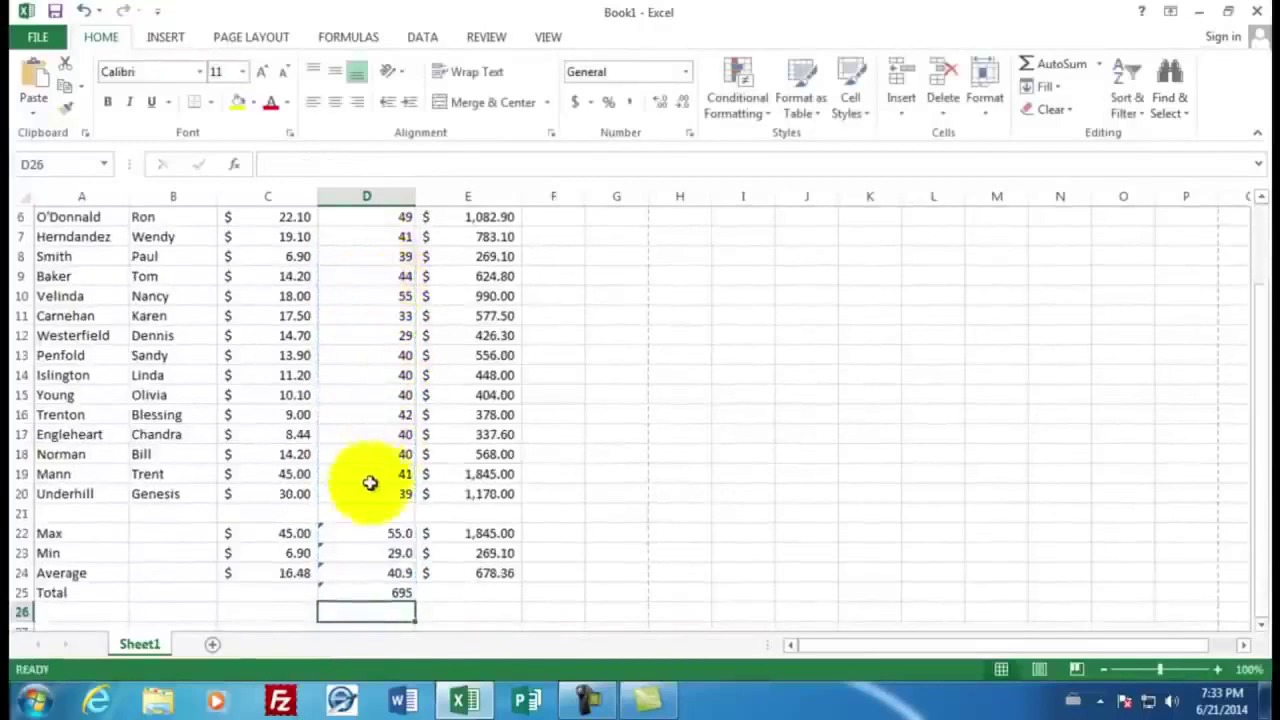
Fill the Total formula from D25 across into E25 and apply the dollar Accounting format to the pay total.
left_click(385, 592)
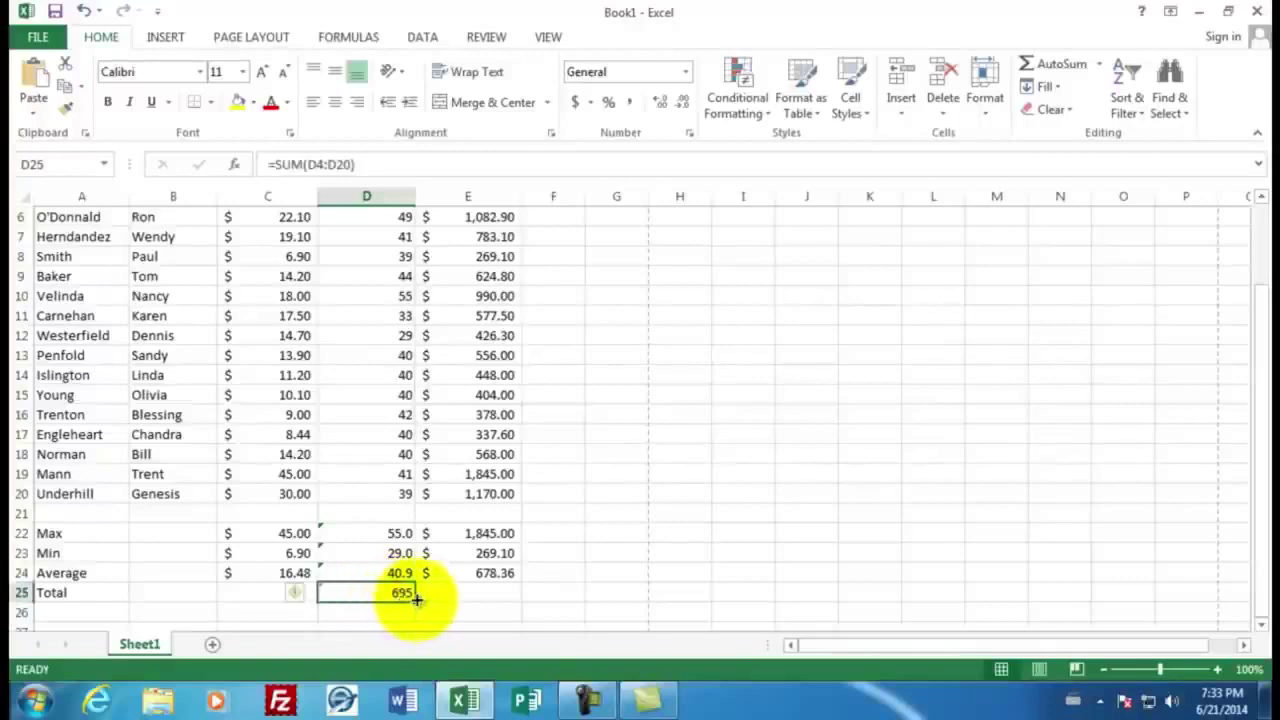
left_click_drag(417, 600, 485, 594)
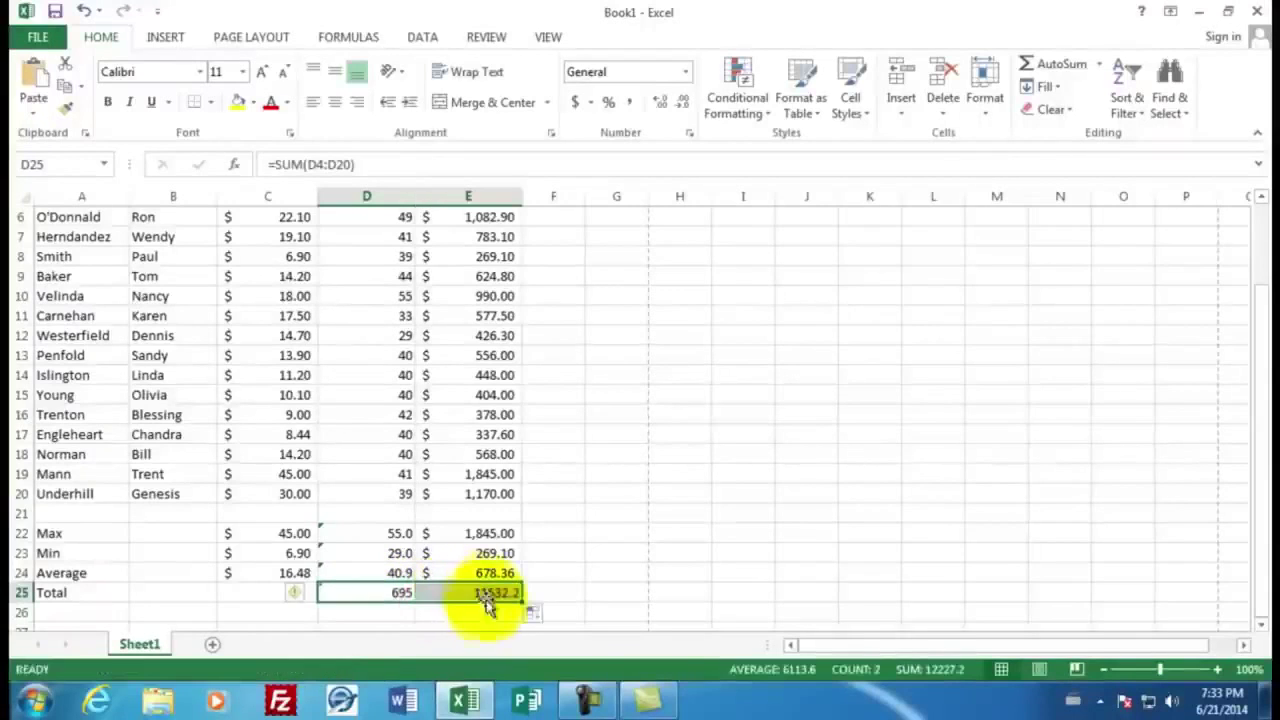
left_click(489, 608)
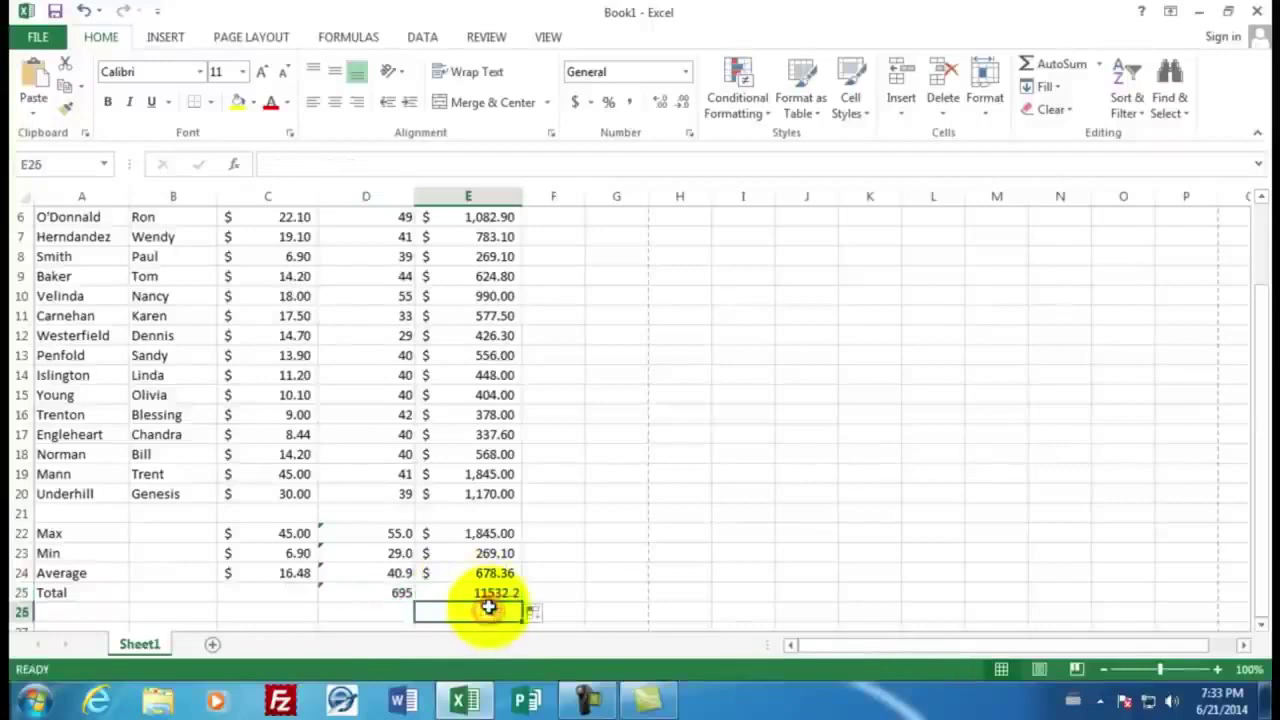
left_click(486, 593)
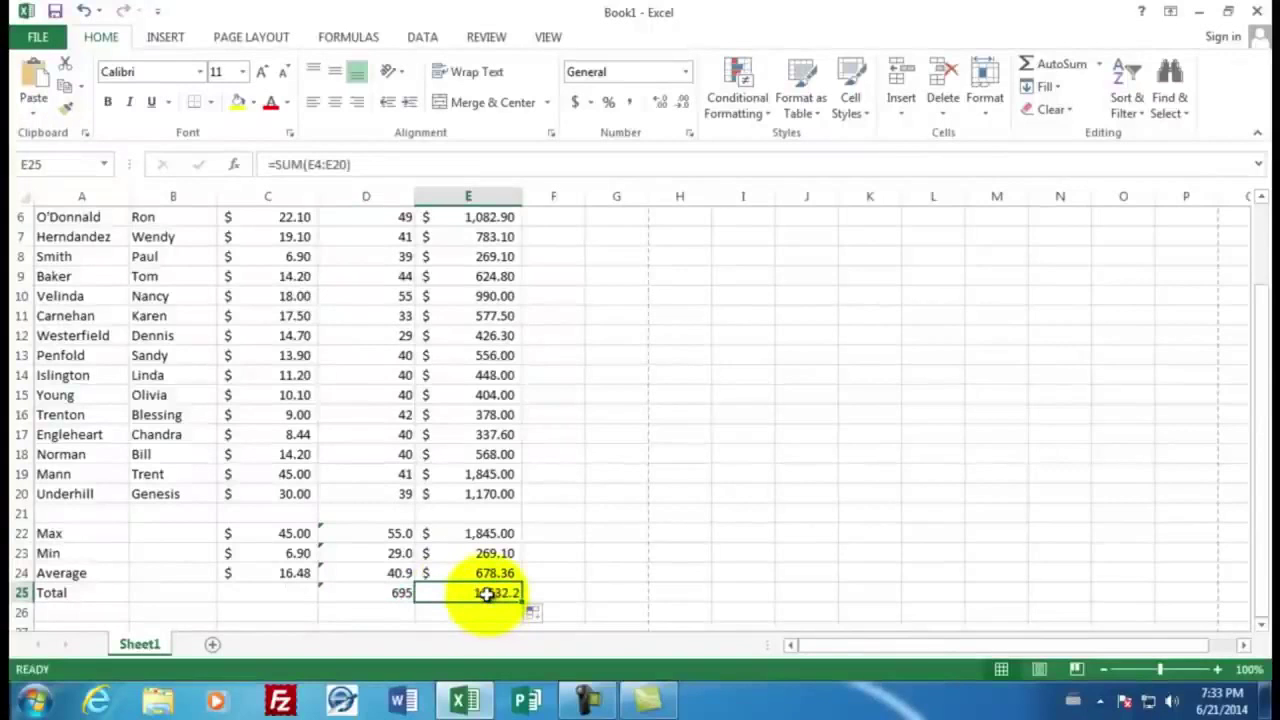
left_click(575, 106)
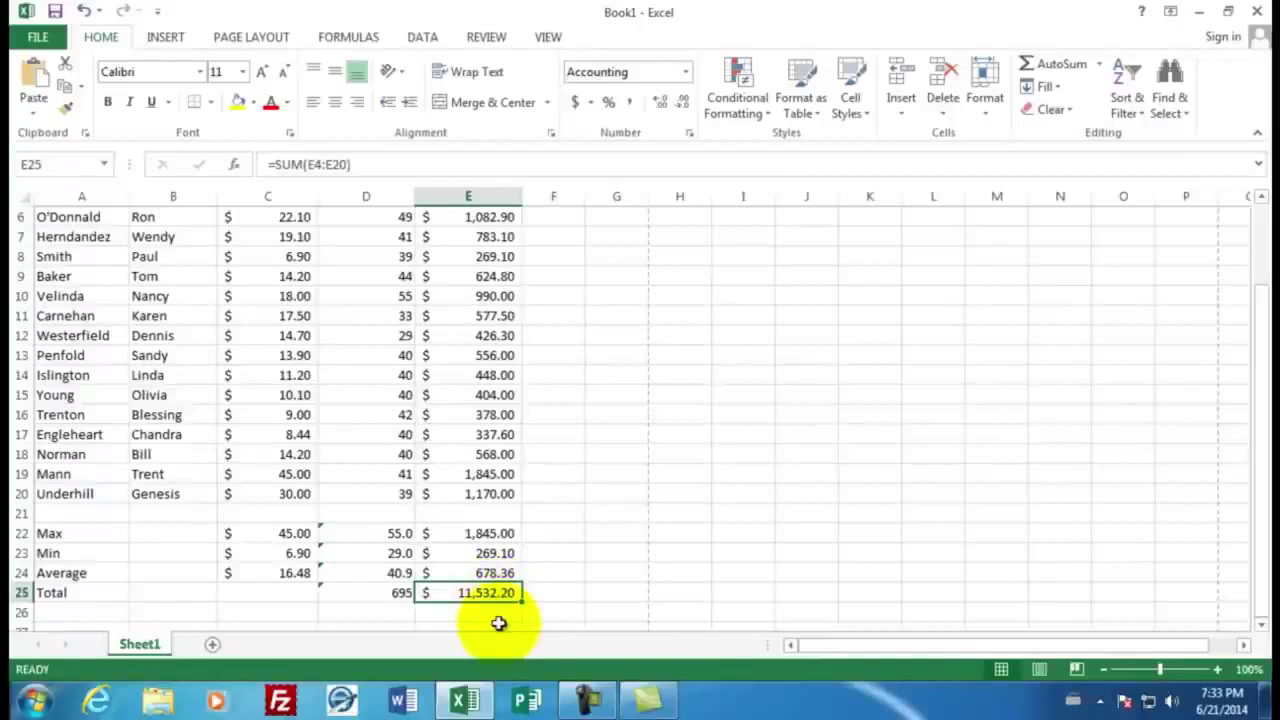
Enter the person's title and surname in C1, on the Employee Payroll title row.
scroll(514, 557, "up", 2)
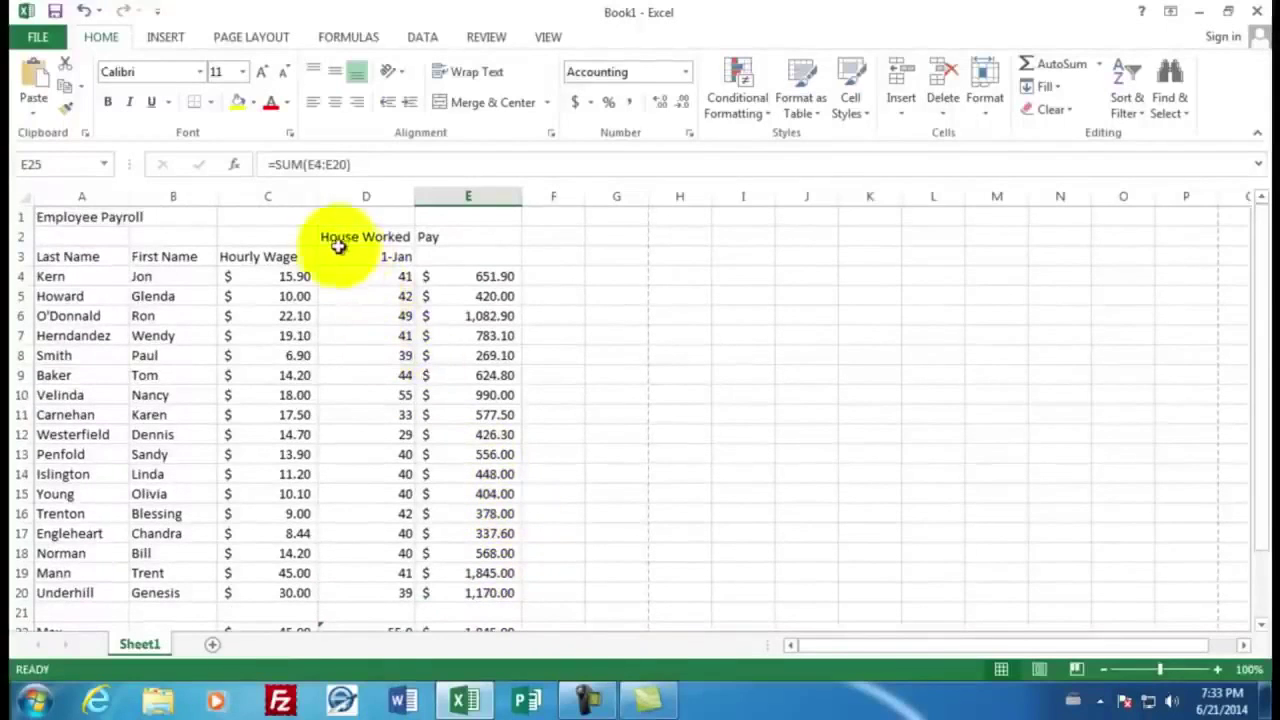
left_click(288, 218)
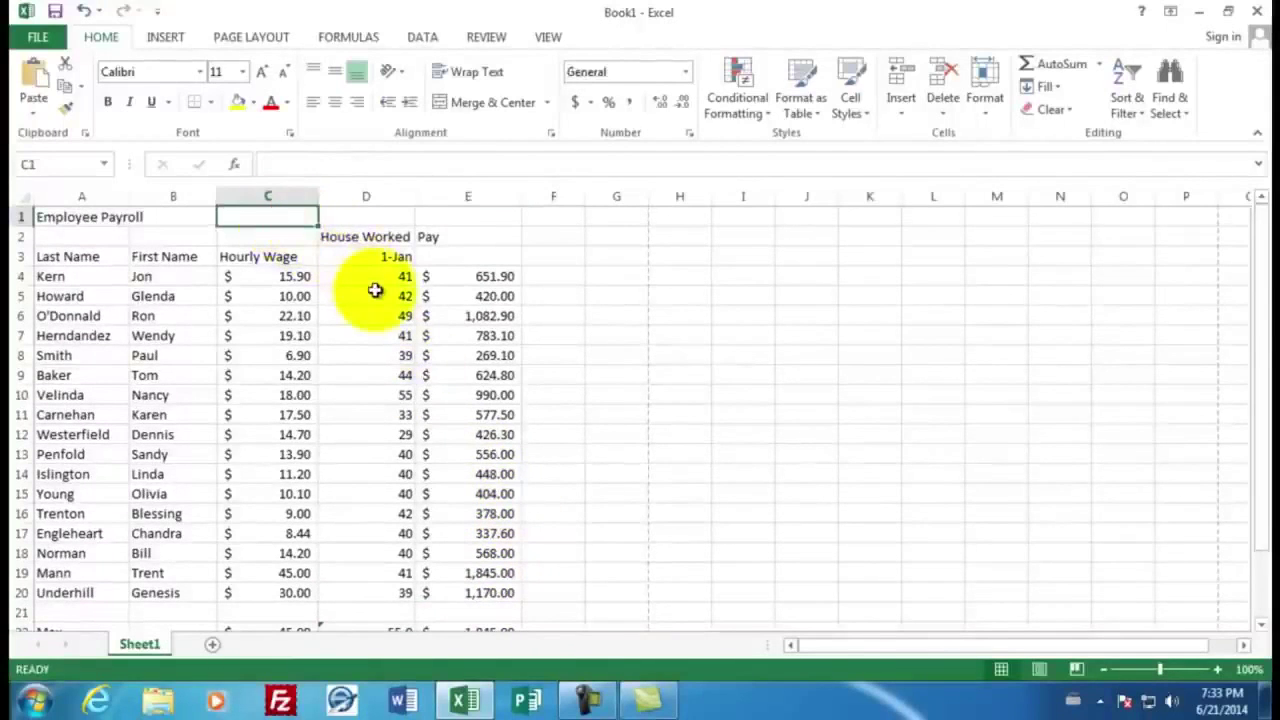
type("Mr. Slui")
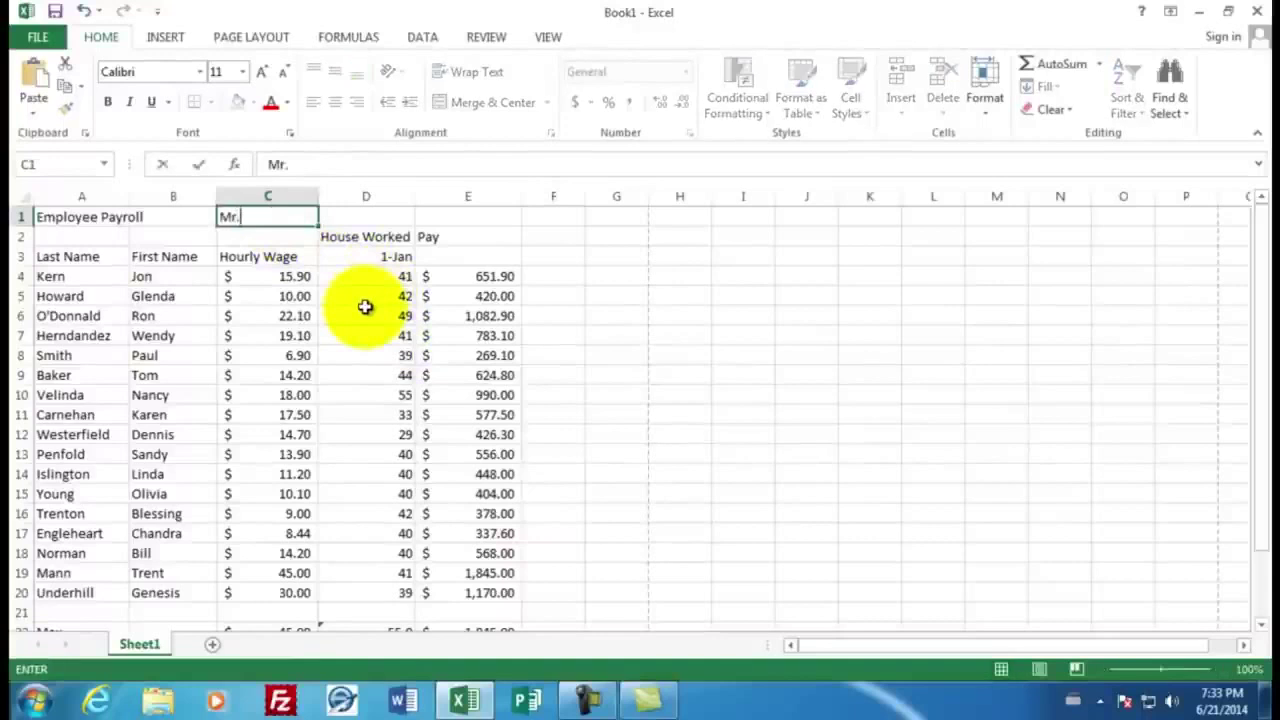
type("ter")
key("Return")
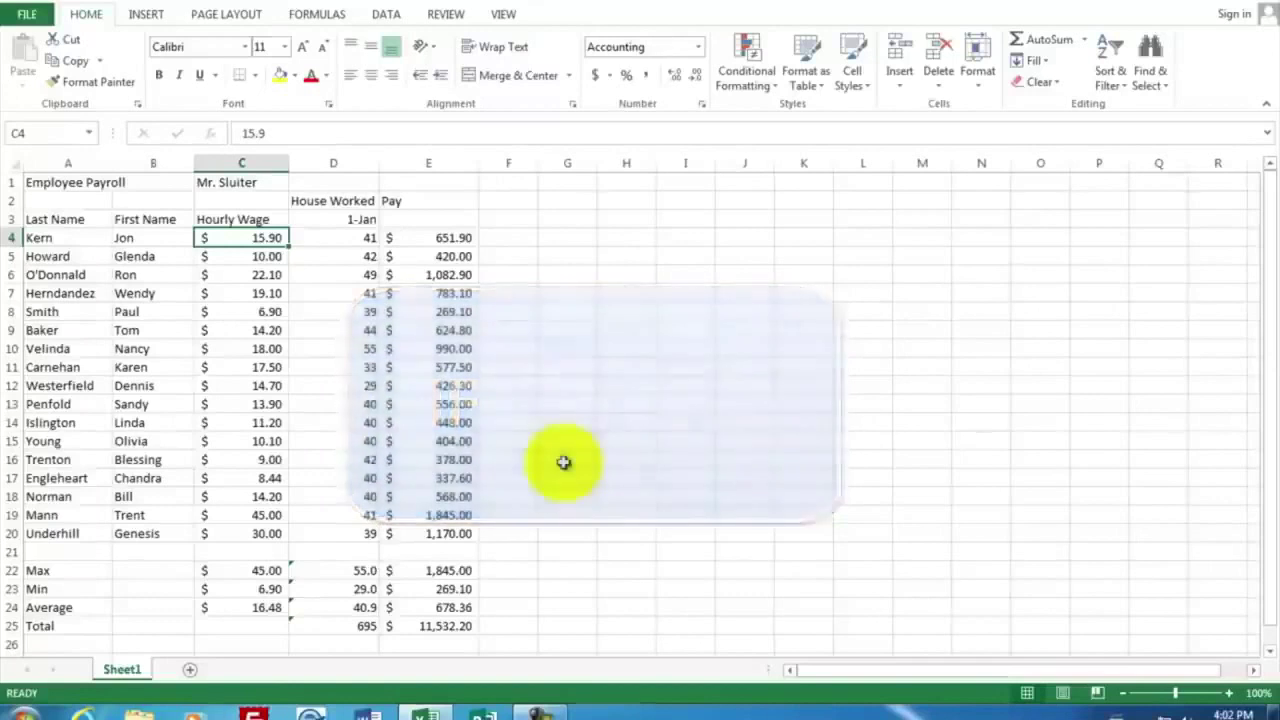
Insert a blank column E between the hours worked and Pay columns.
left_click(361, 238)
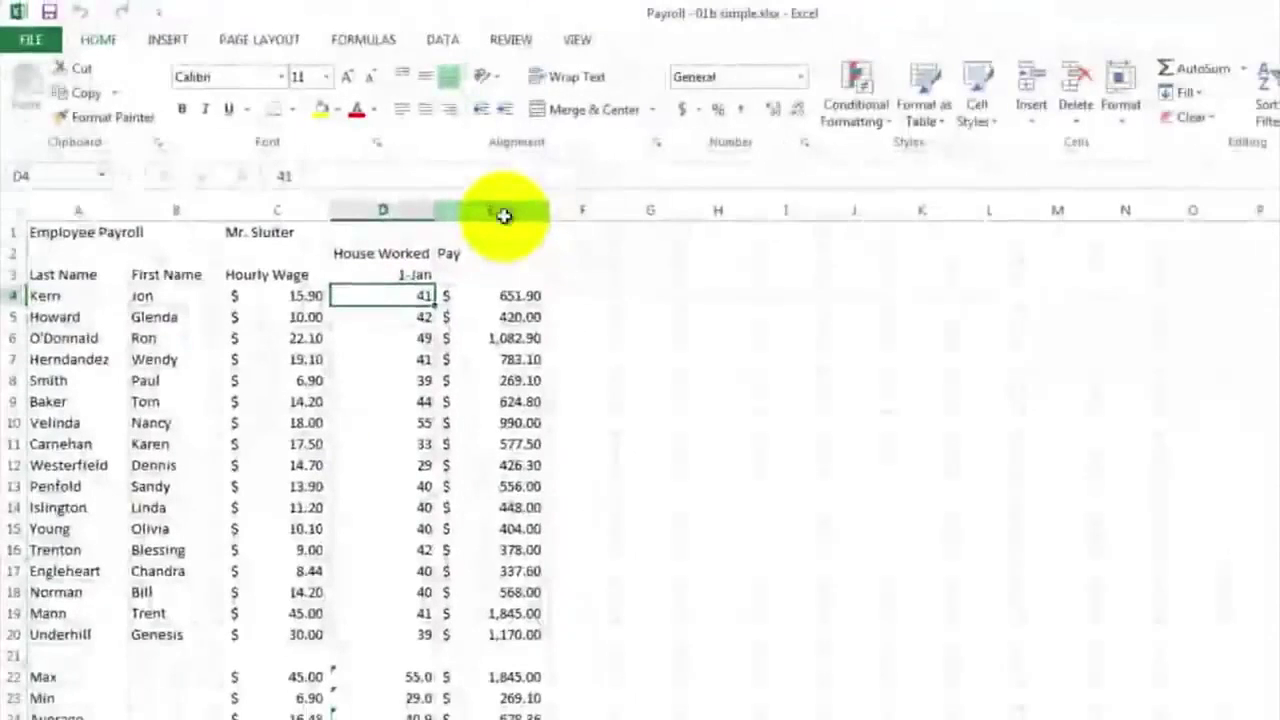
left_click(795, 274)
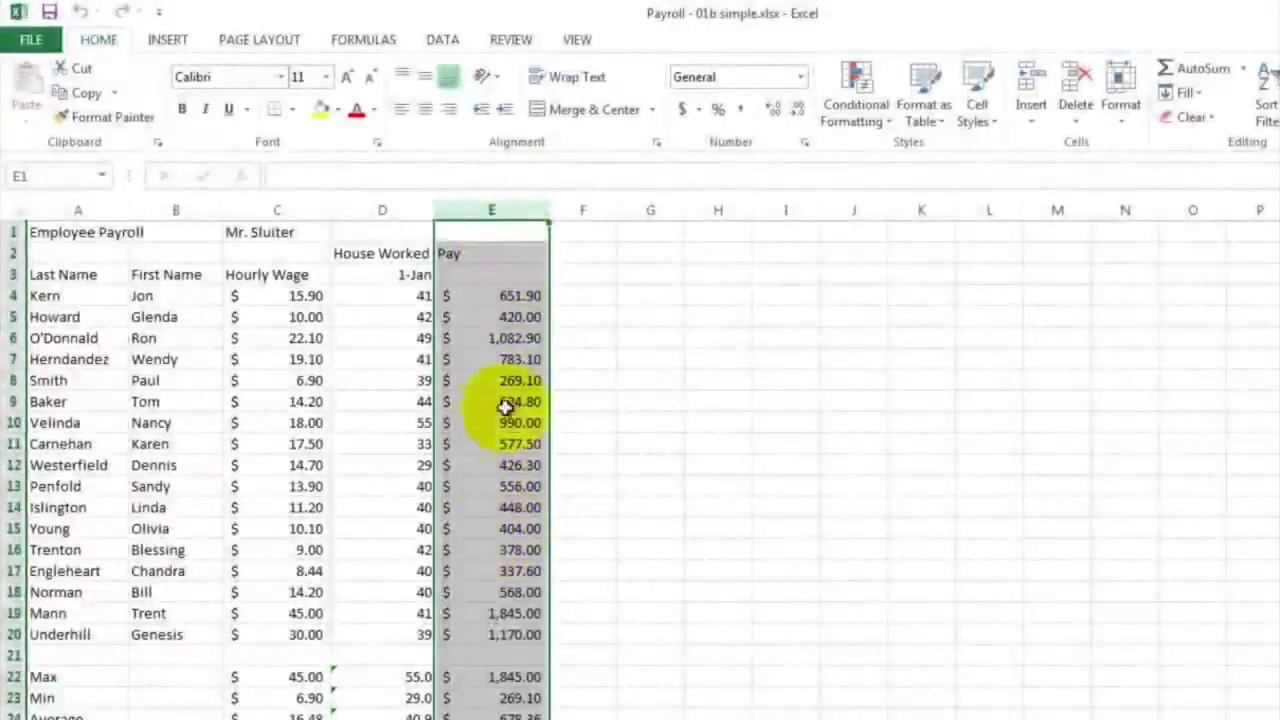
right_click(498, 211)
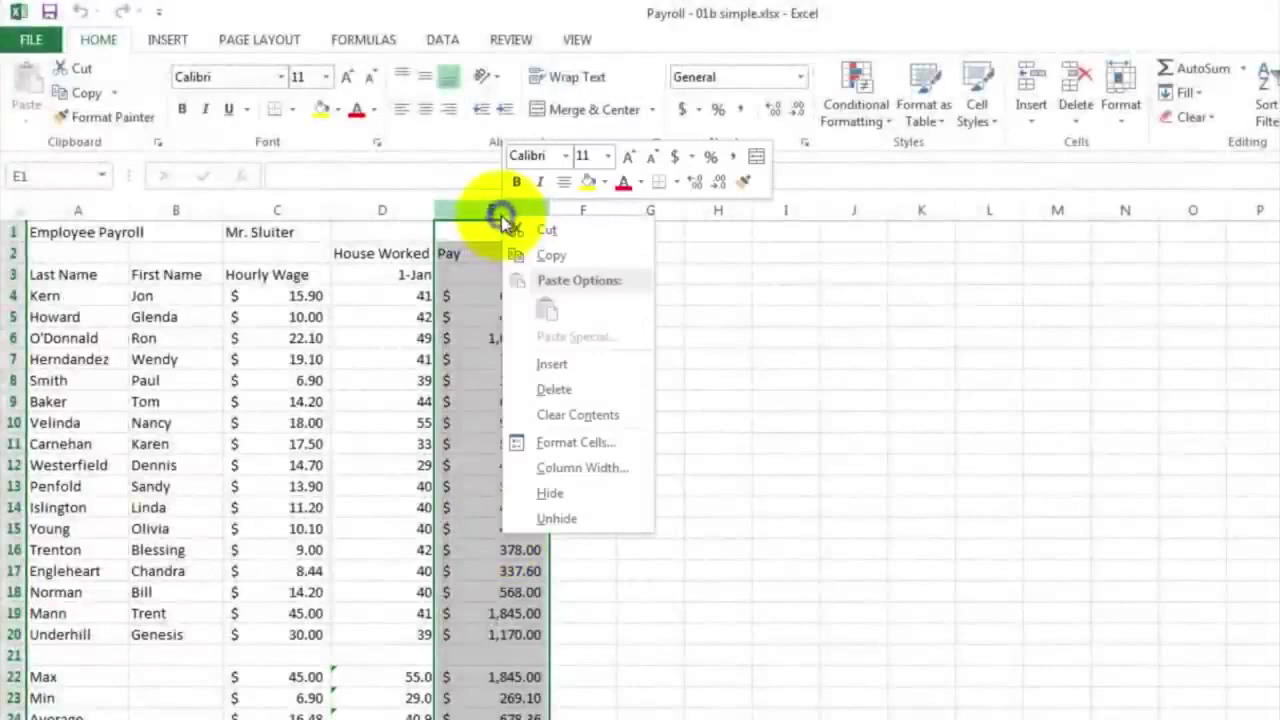
left_click(553, 365)
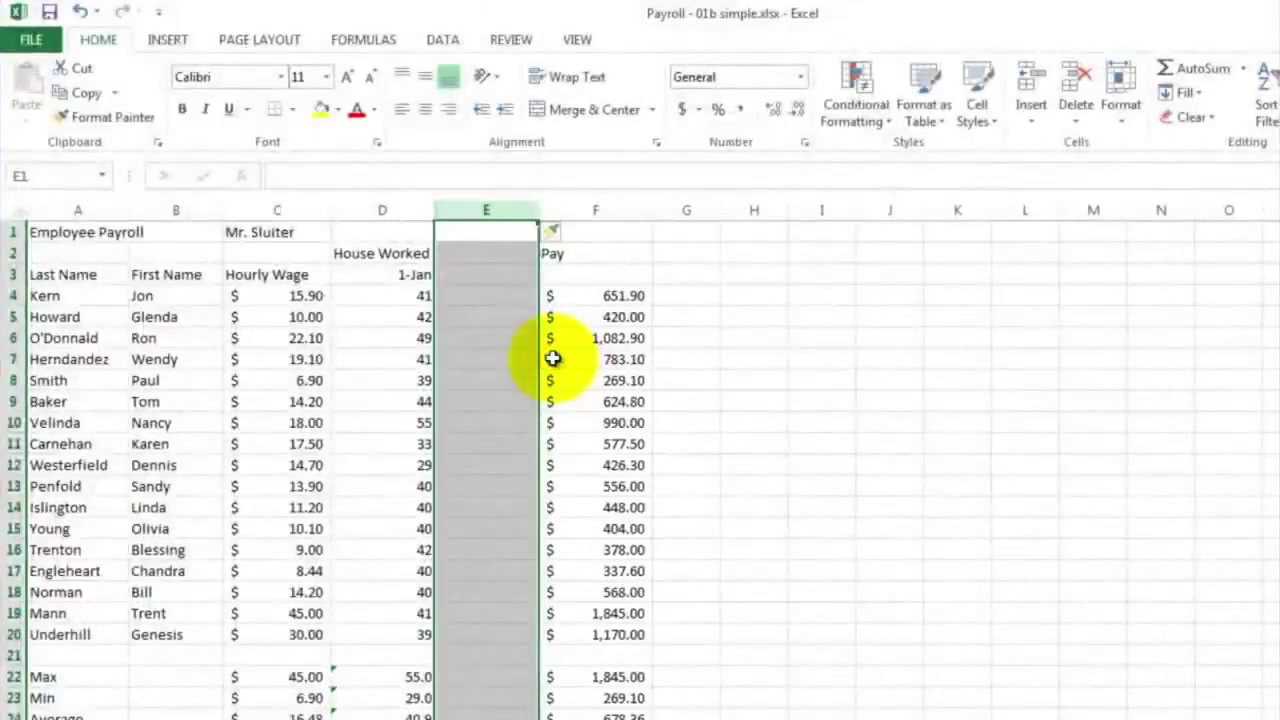
Enter the heading "Overtime Hours" in E2 of the blank column.
left_click(482, 254)
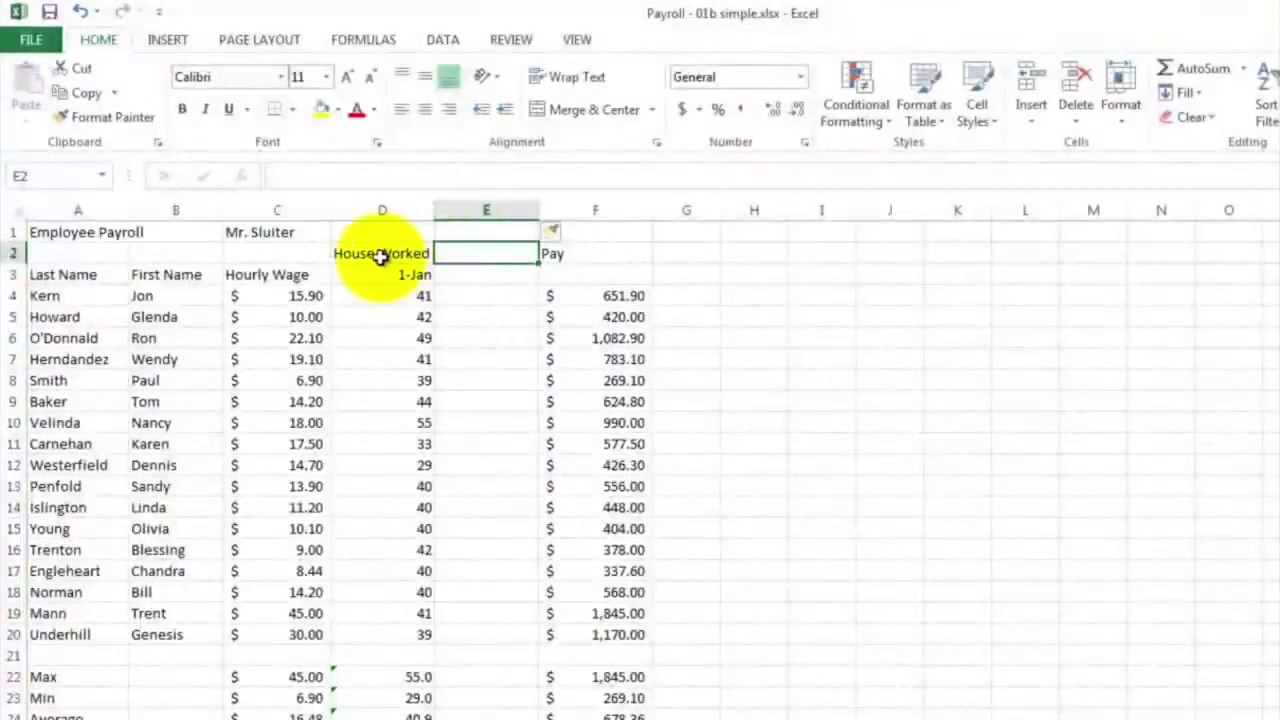
type("O")
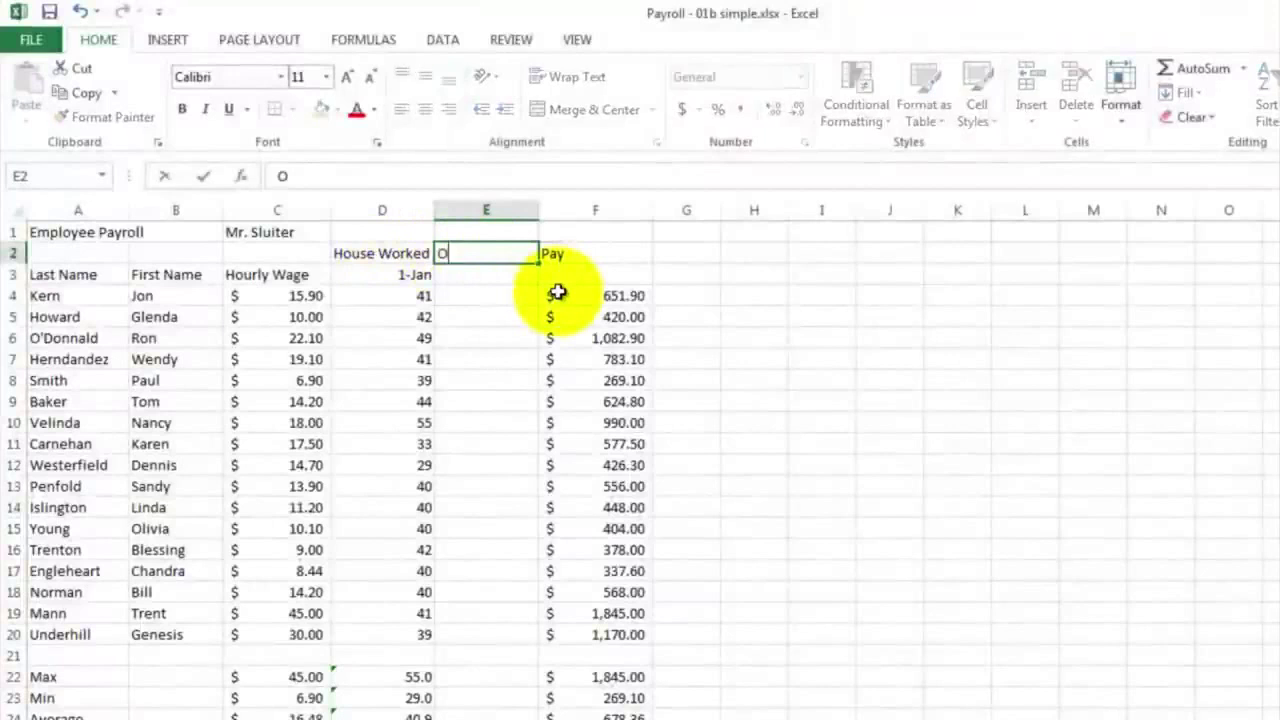
type("vertime Hours")
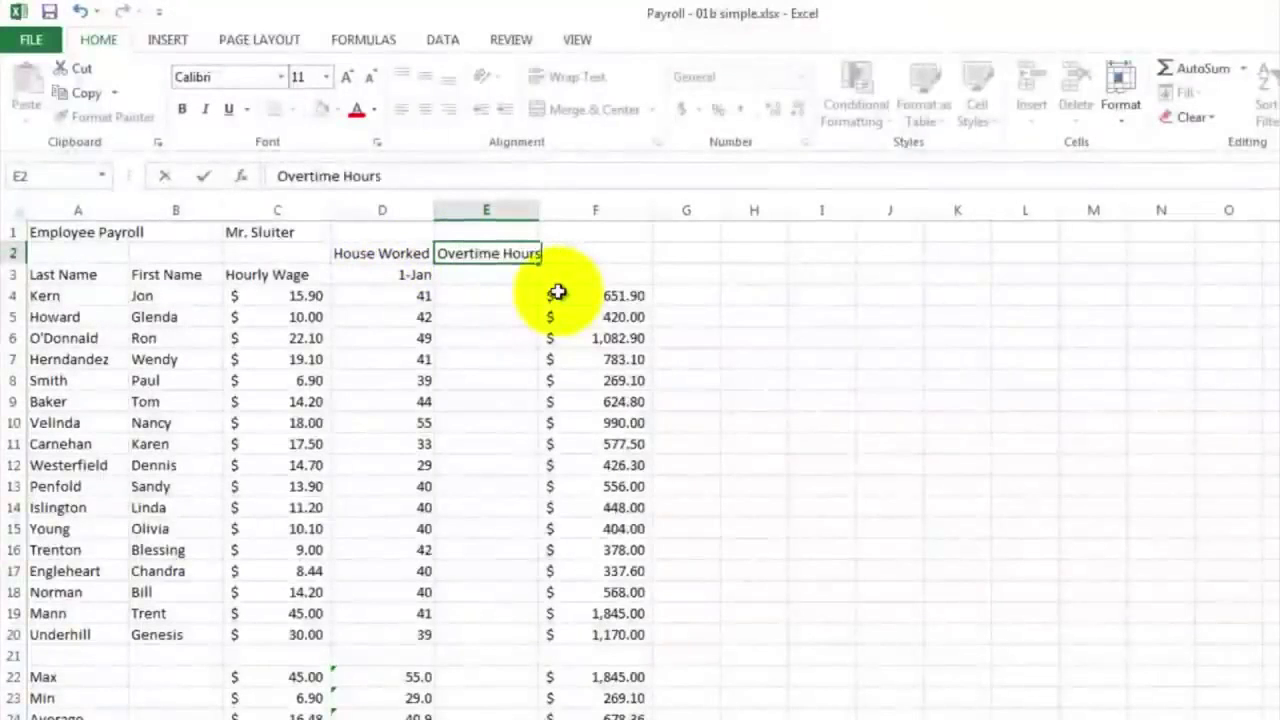
key("Return")
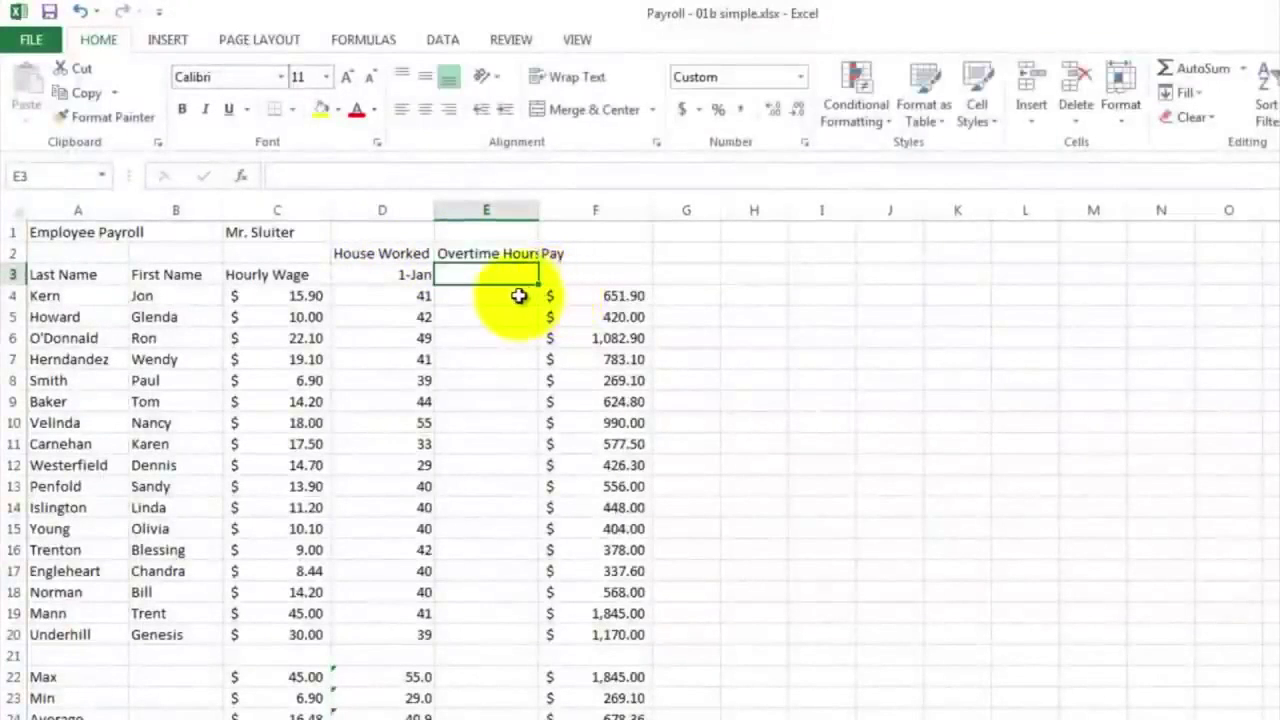
Enter the formula =D4-40 in E4 to calculate the first employee's overtime hours.
left_click(514, 295)
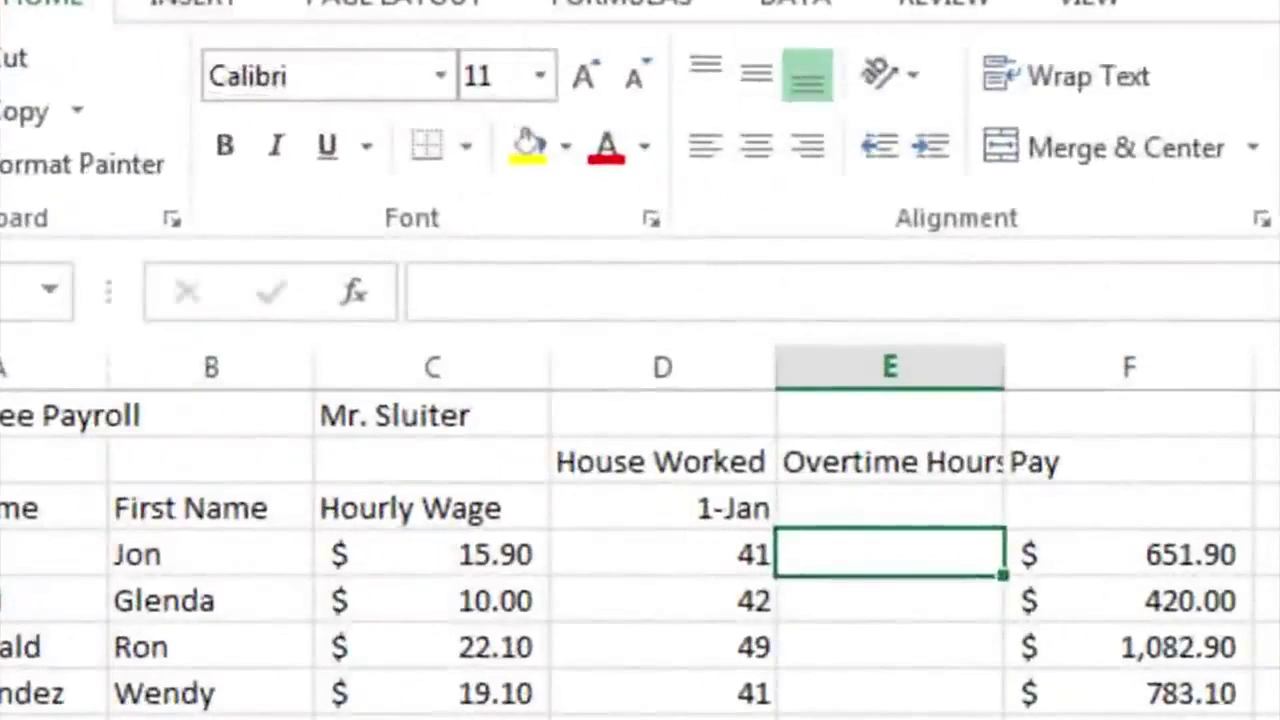
type("=")
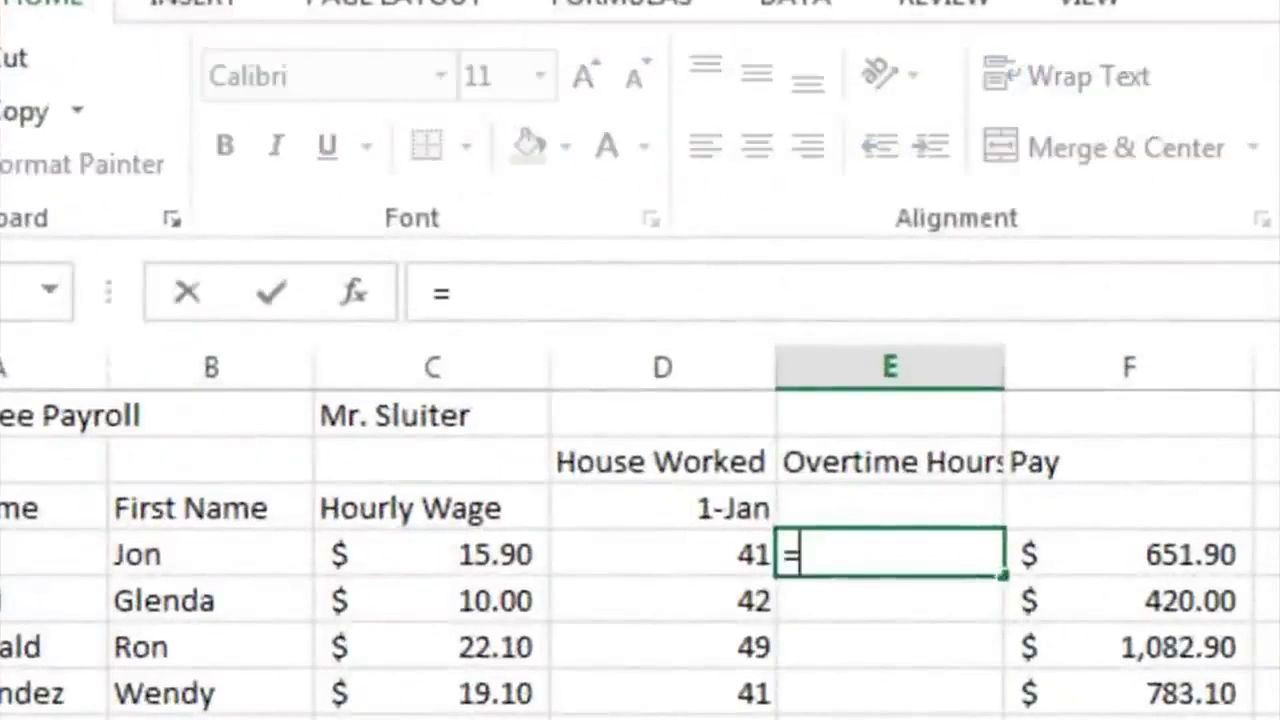
left_click(671, 558)
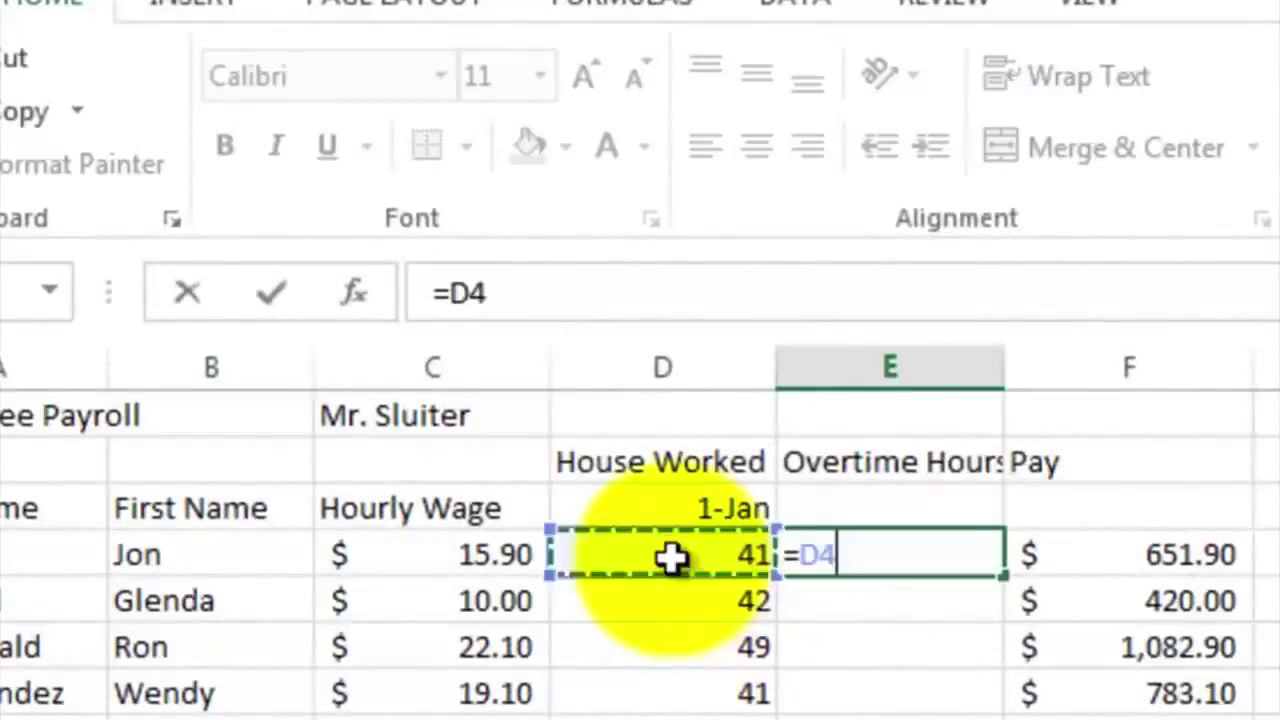
type("-40")
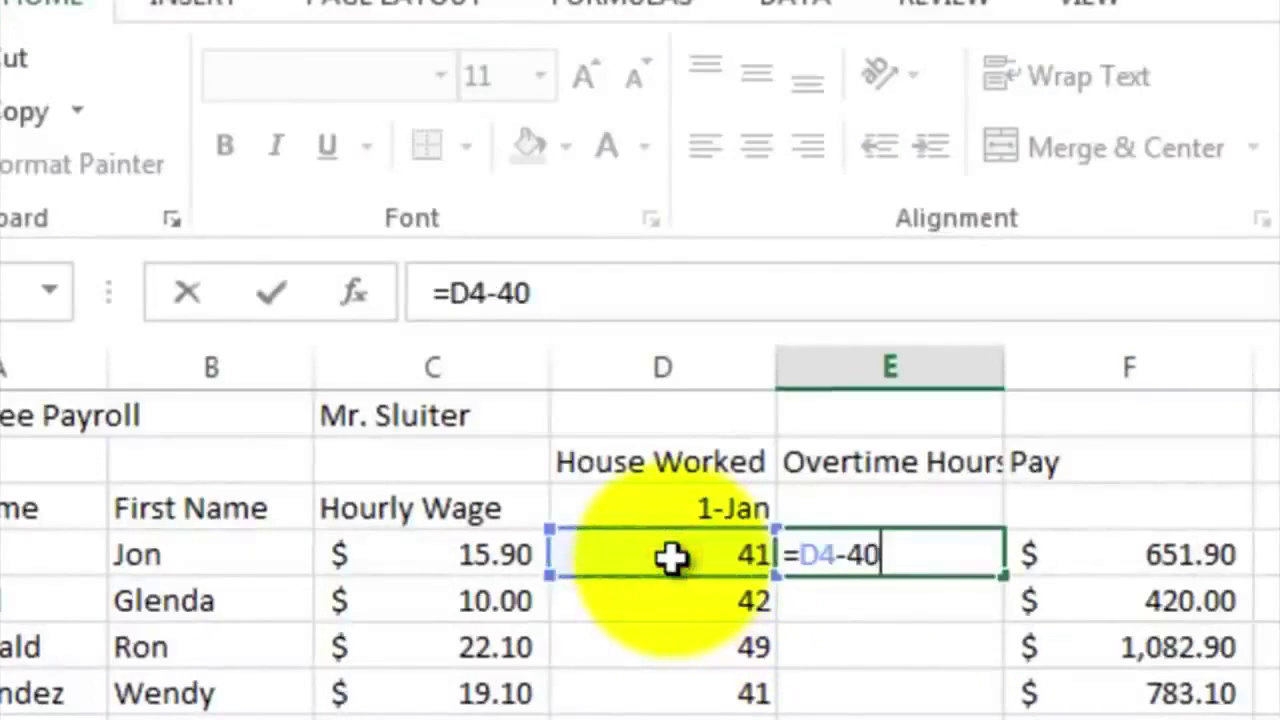
key("Return")
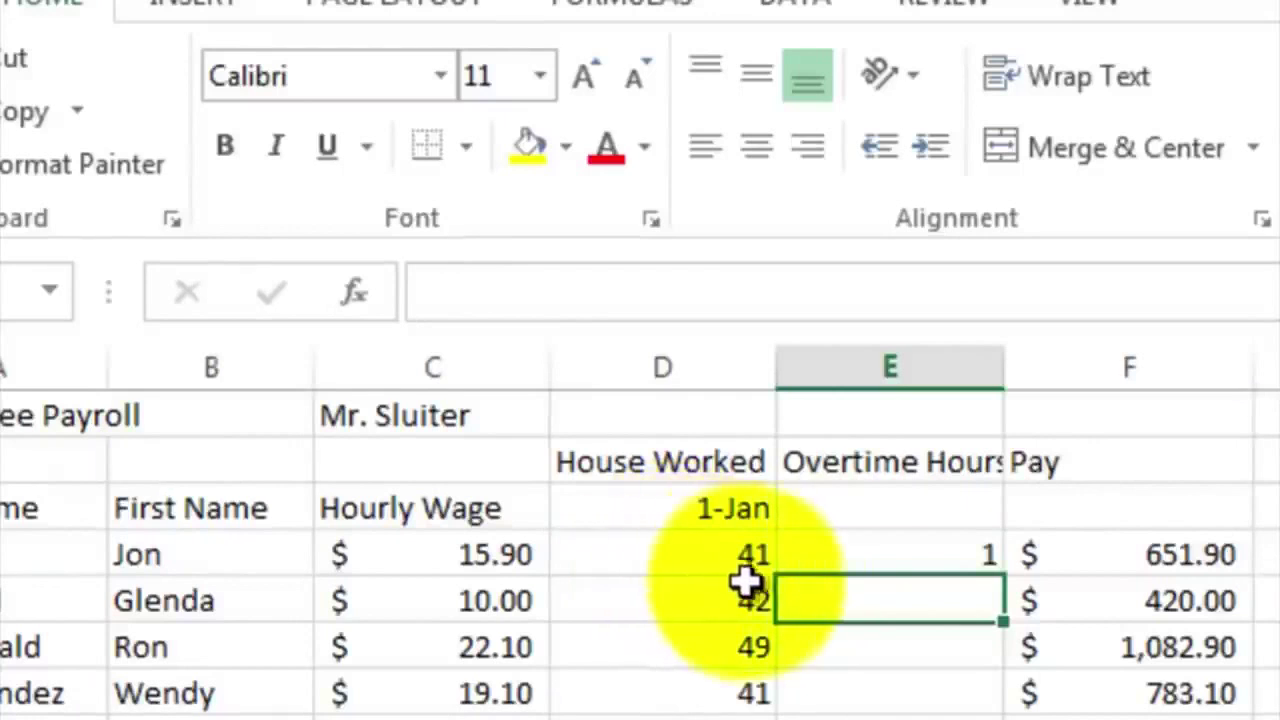
Fill the overtime subtraction formula from E4 down to E20 and check the copied formula in E8.
left_click(808, 558)
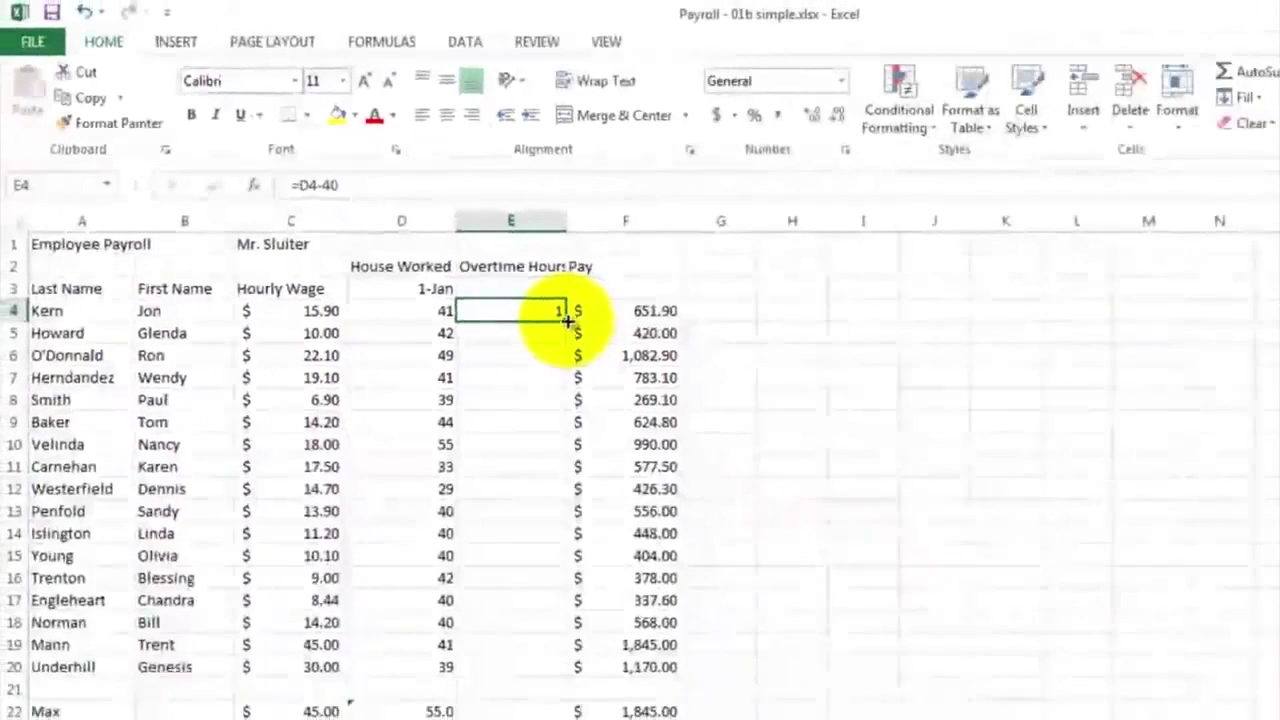
left_click_drag(1005, 577, 1020, 689)
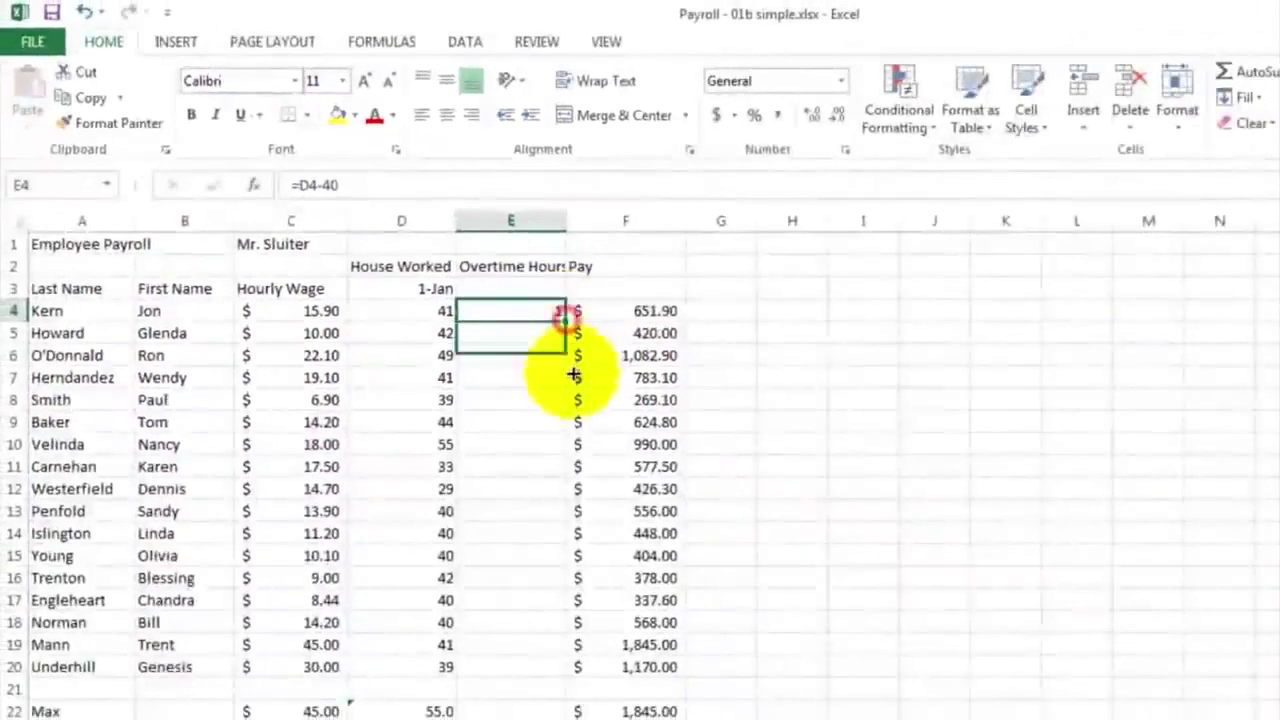
left_click_drag(573, 375, 553, 676)
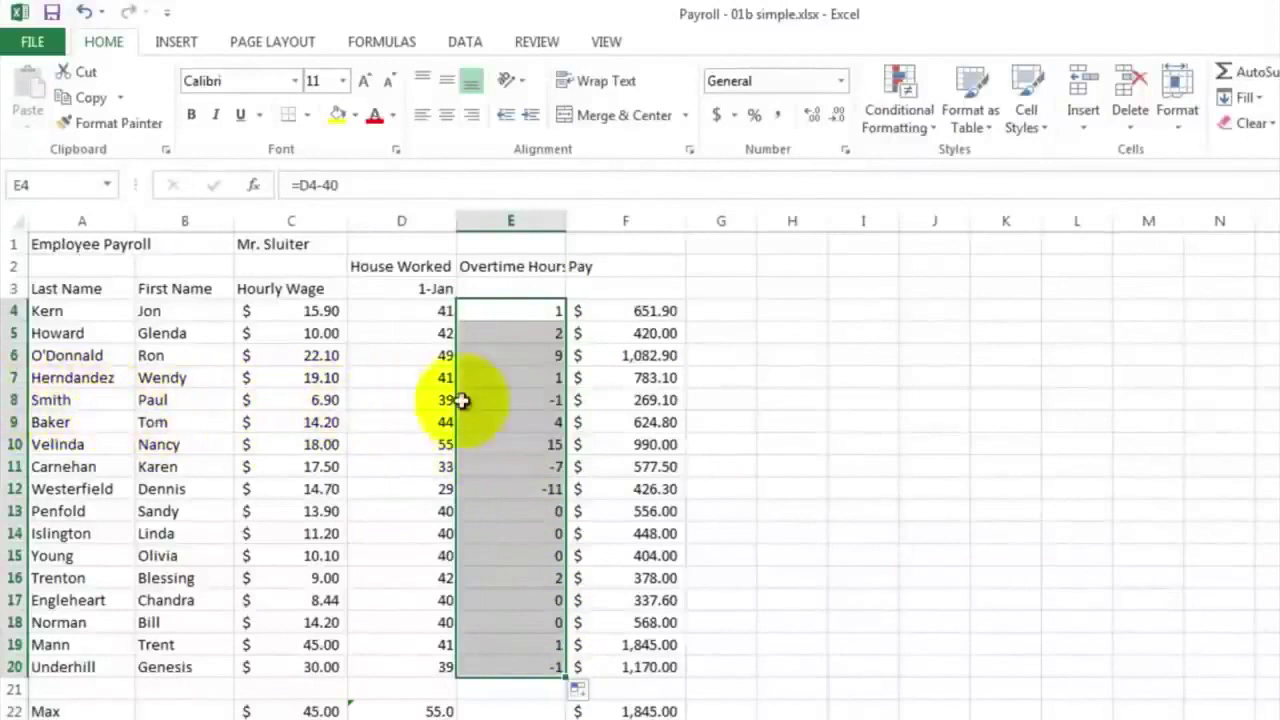
left_click(498, 401)
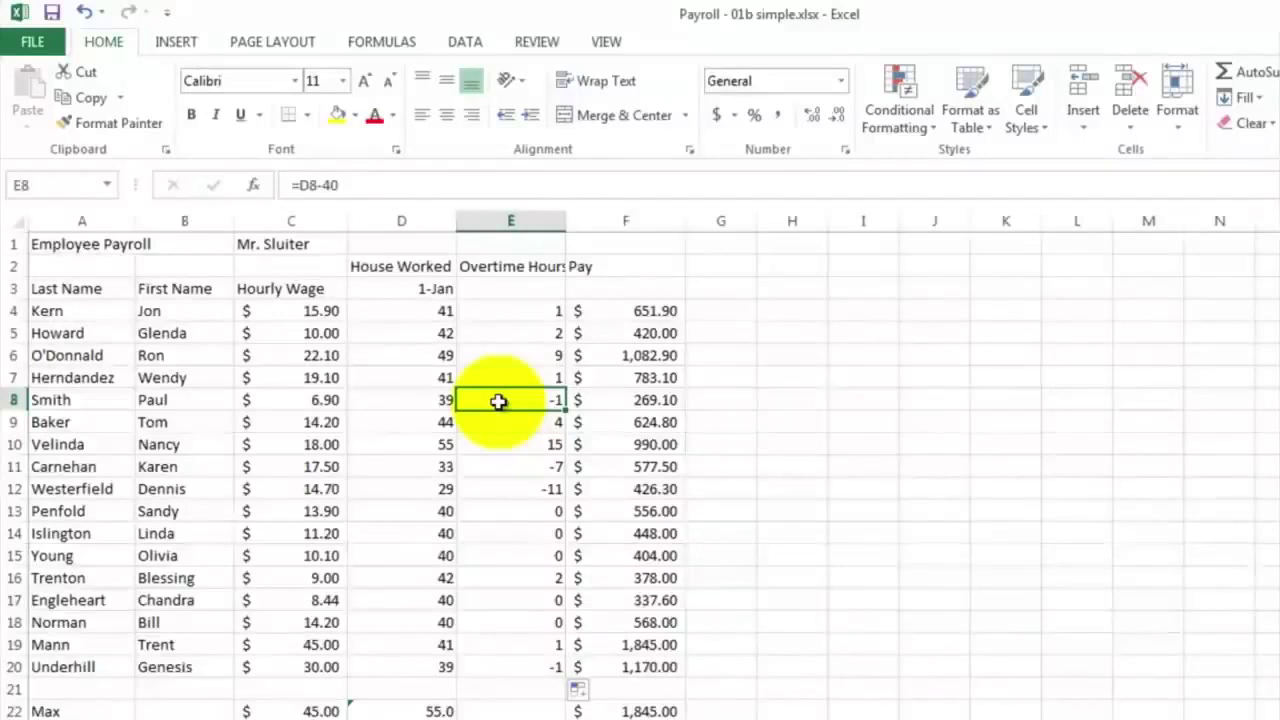
Replace the overtime formula in E4 with =IF(D4>40,D4-40,0).
left_click(487, 310)
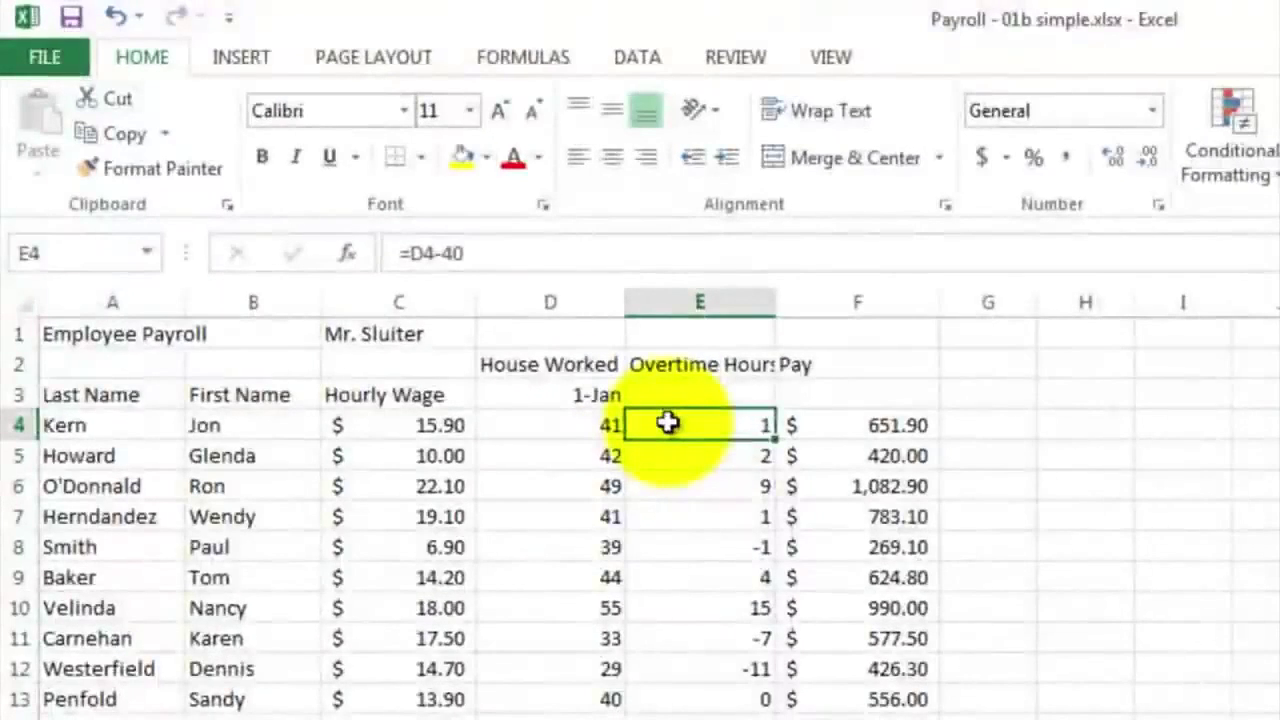
type("=")
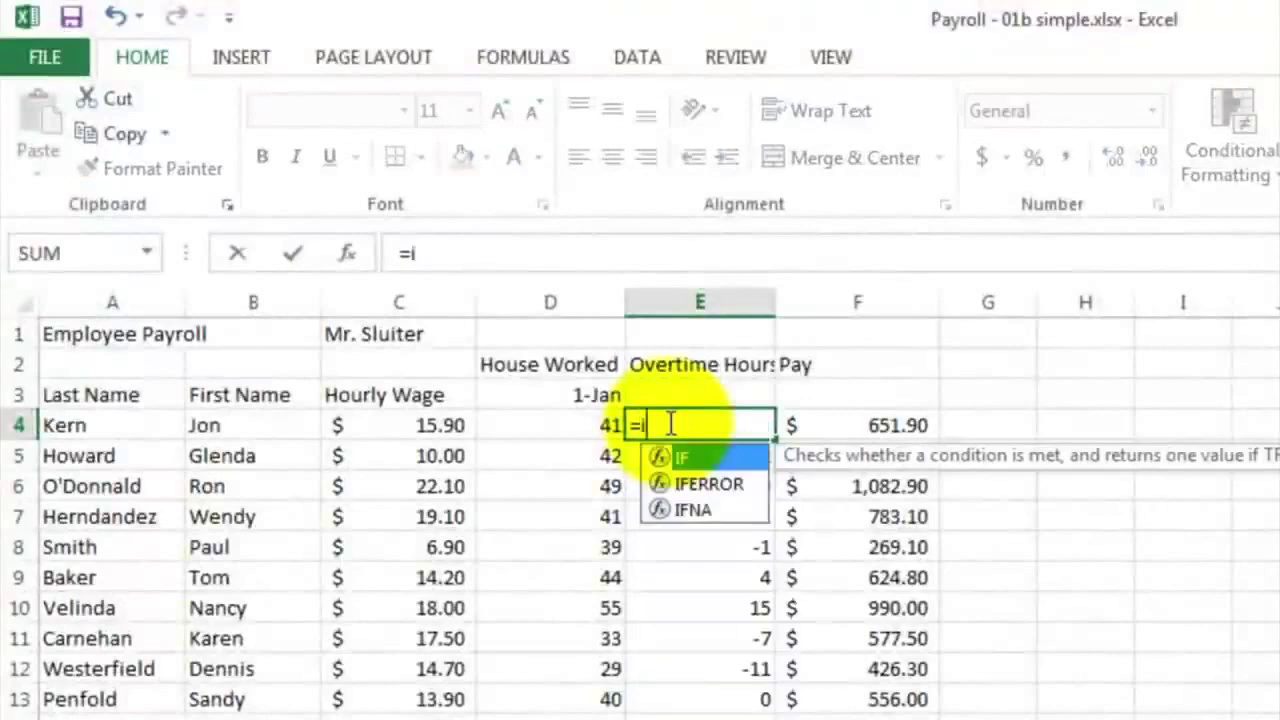
type("if")
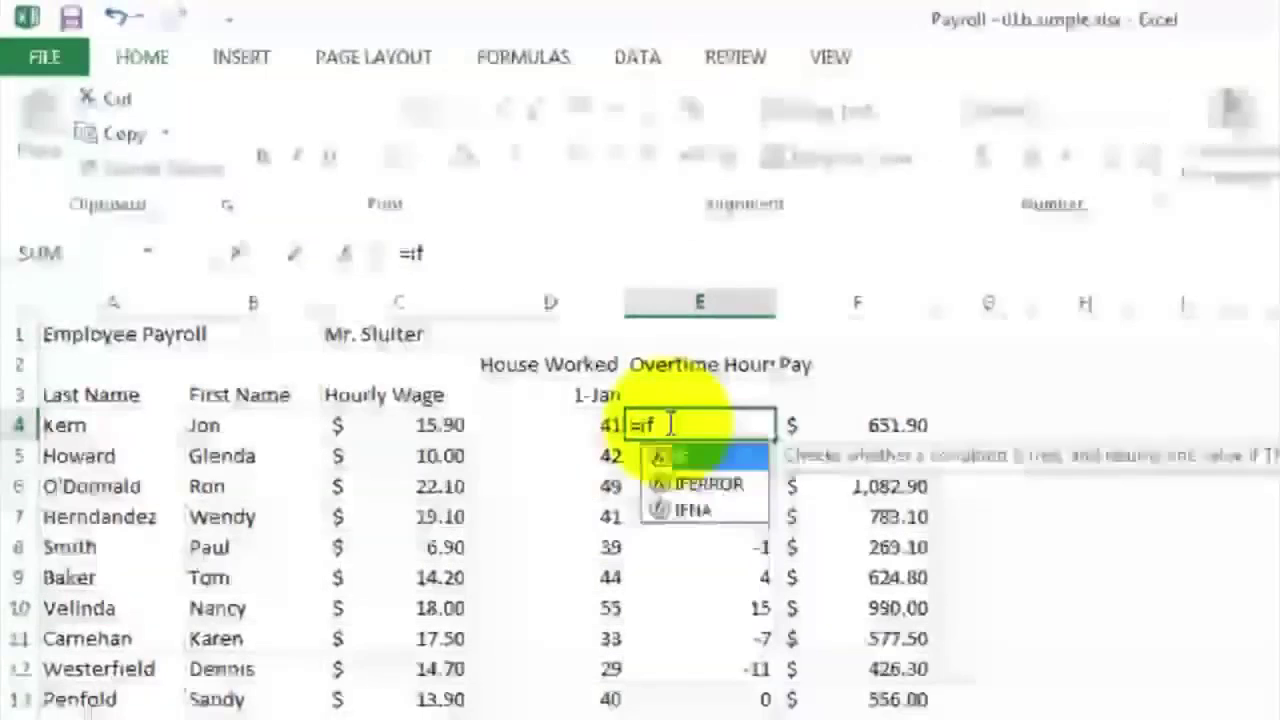
type("(")
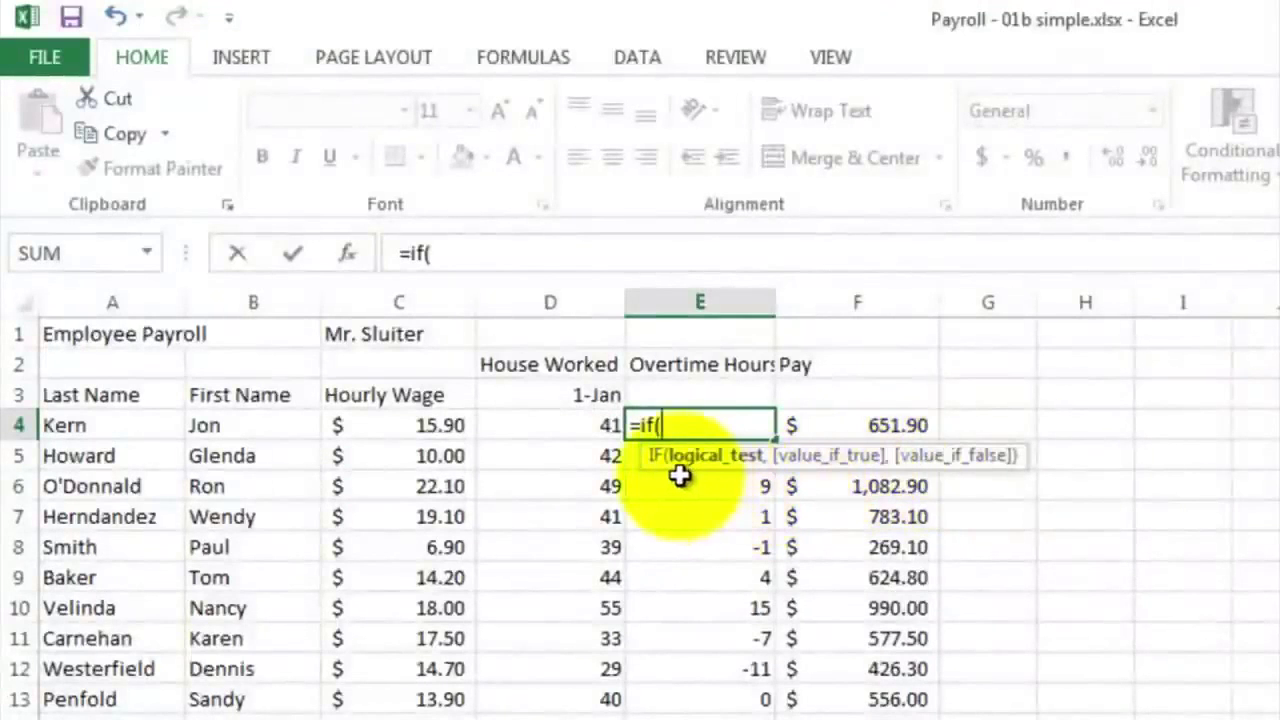
left_click(551, 428)
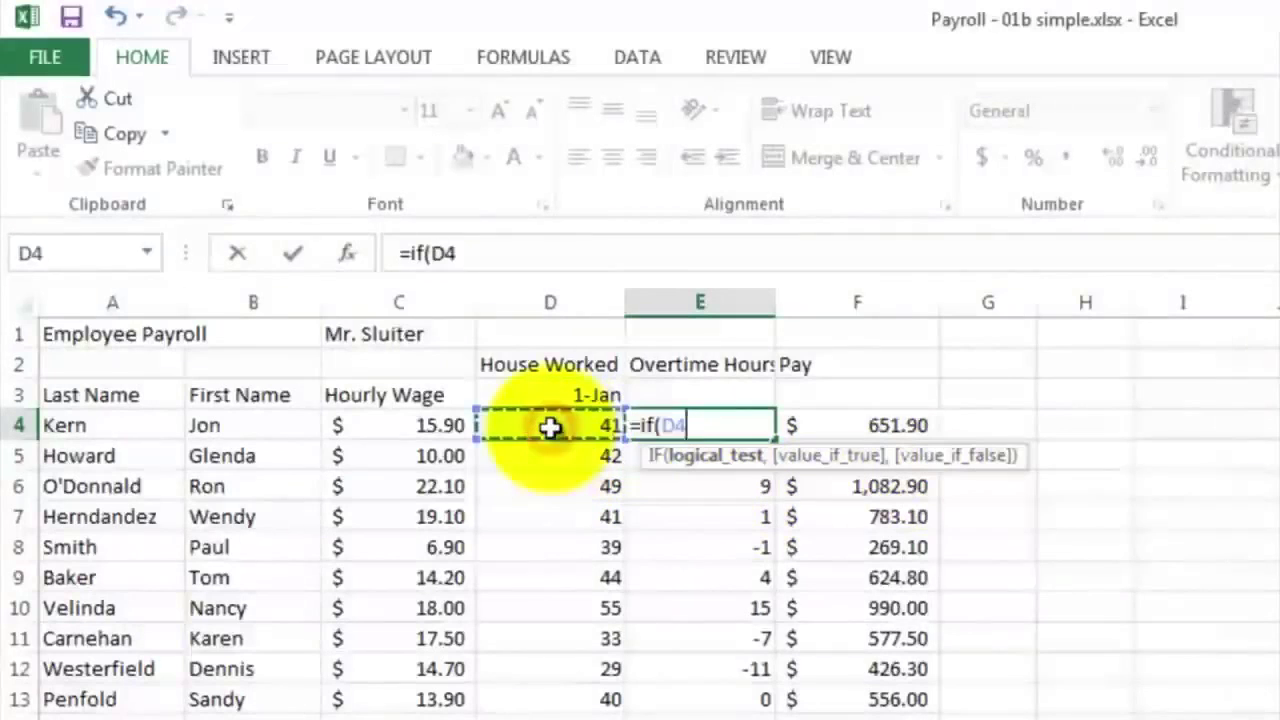
type(">")
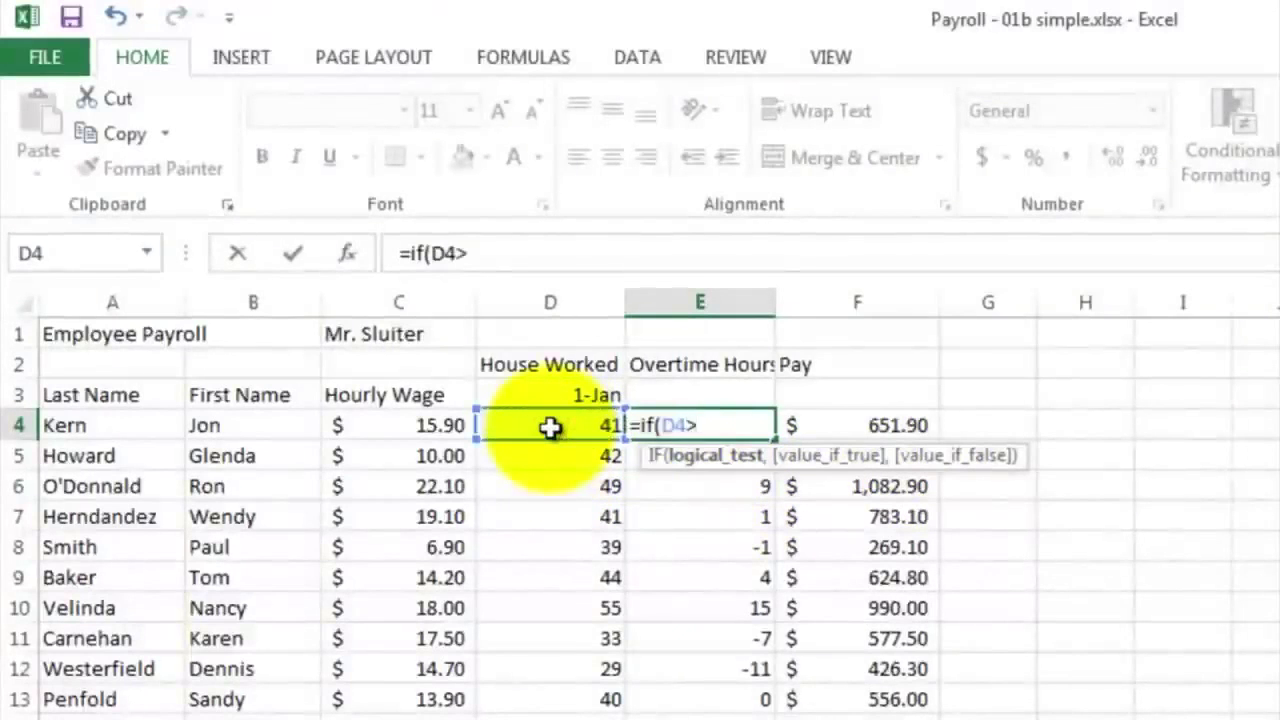
type("40,")
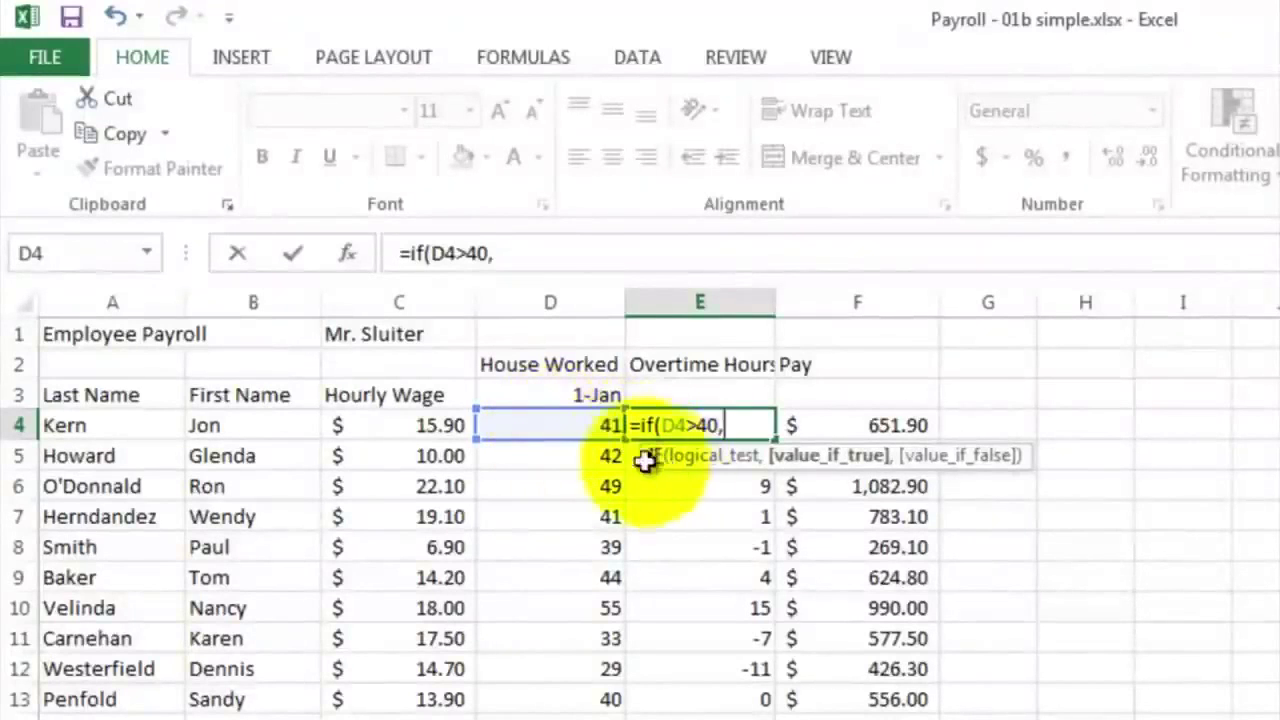
left_click(585, 428)
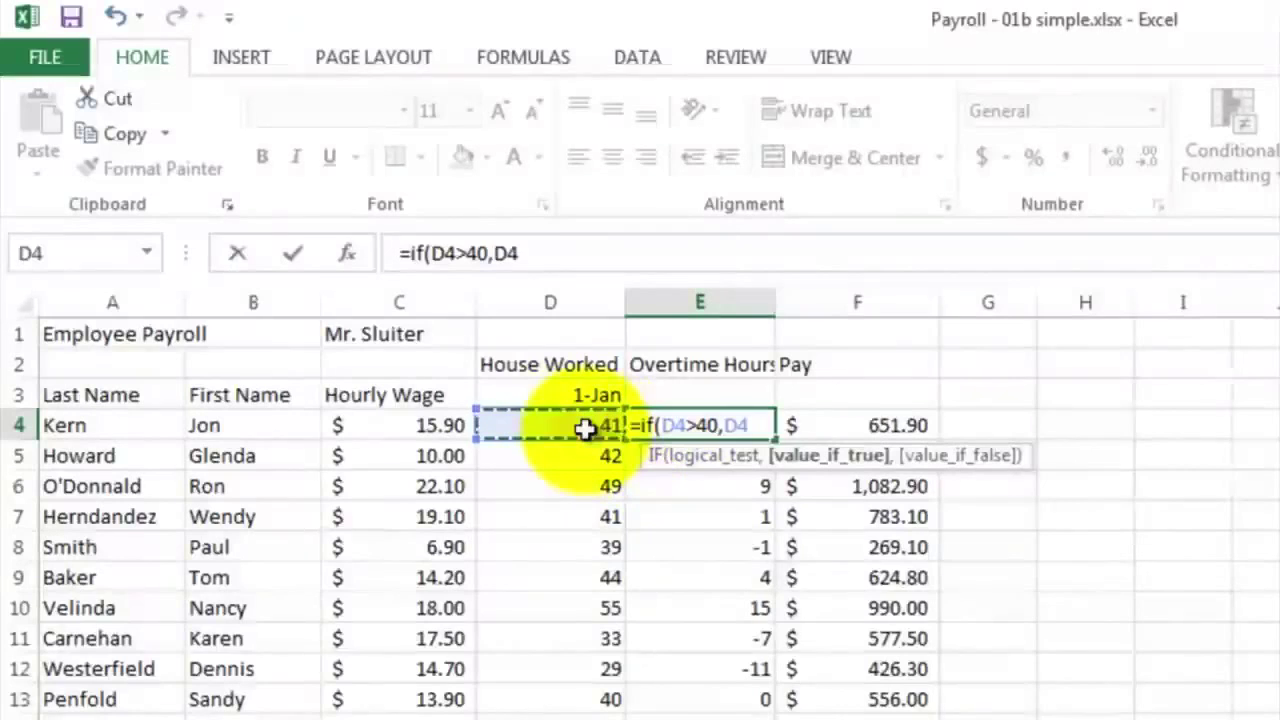
type("-40")
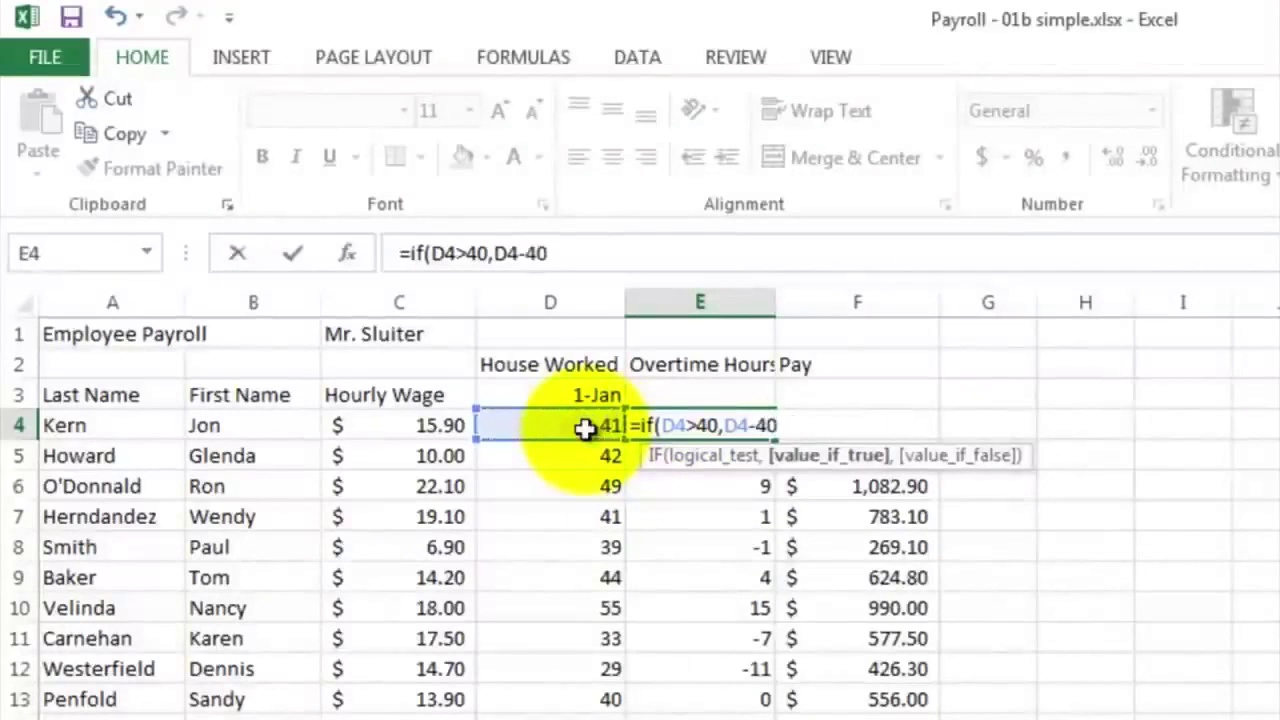
type(",0")
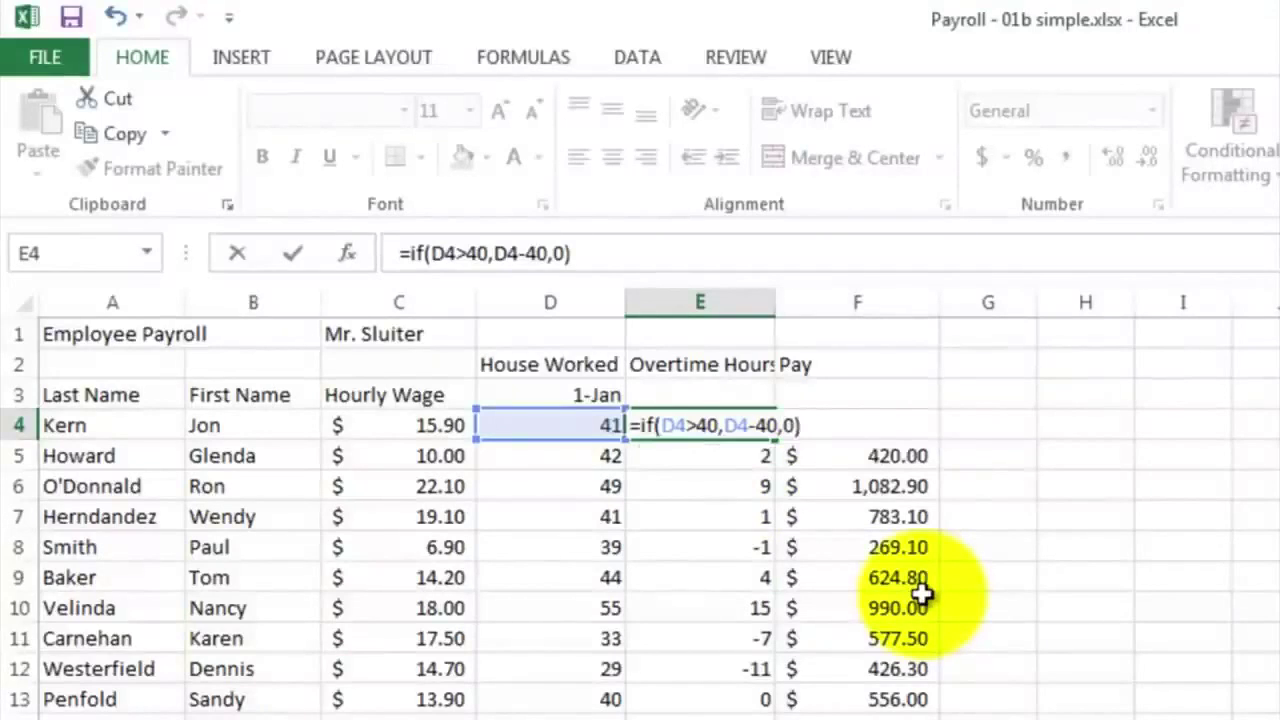
key("Return")
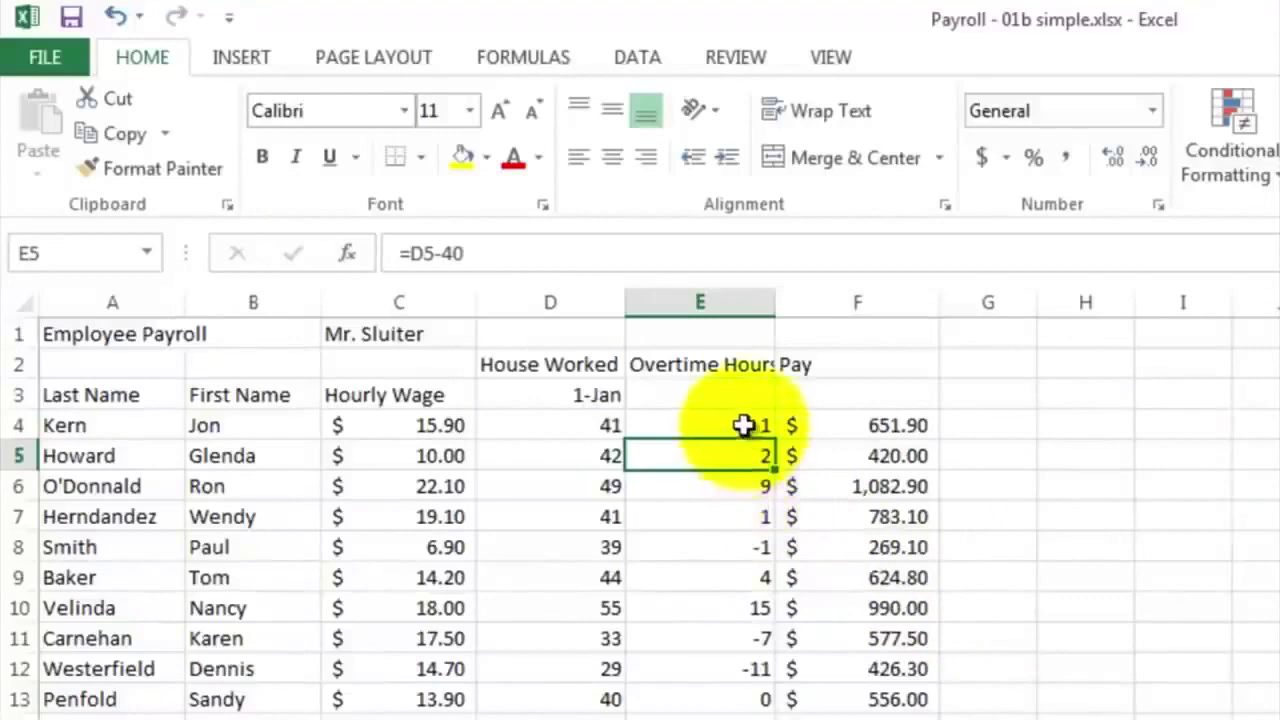
Fill the IF formula from E4 down to E20 and check the copied formula in E8.
left_click(753, 428)
left_click_drag(768, 436, 768, 719)
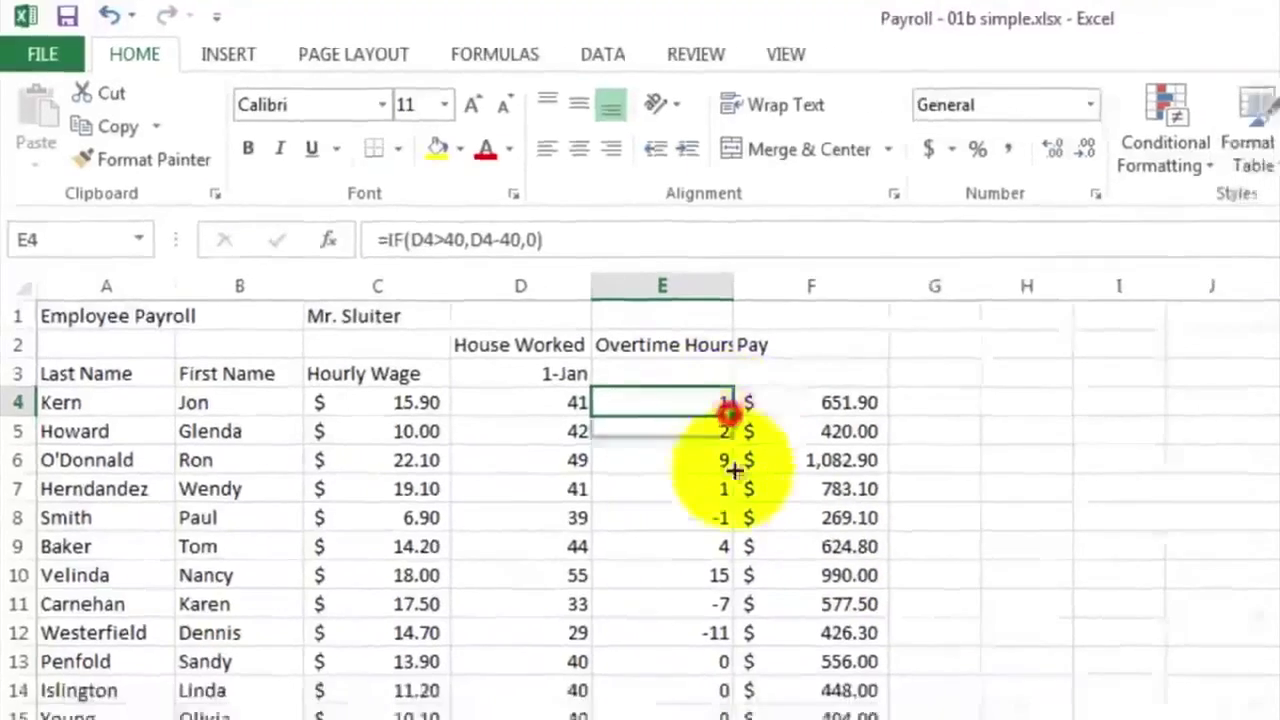
left_click_drag(557, 593, 556, 667)
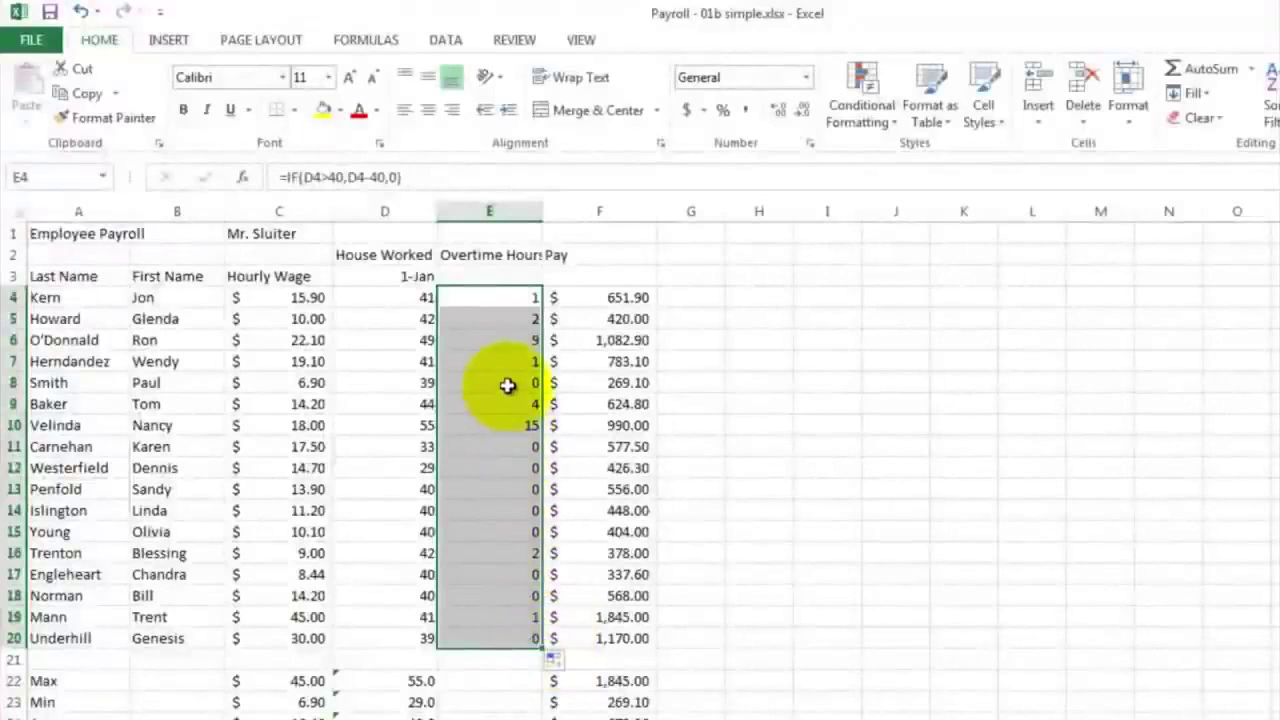
left_click(508, 386)
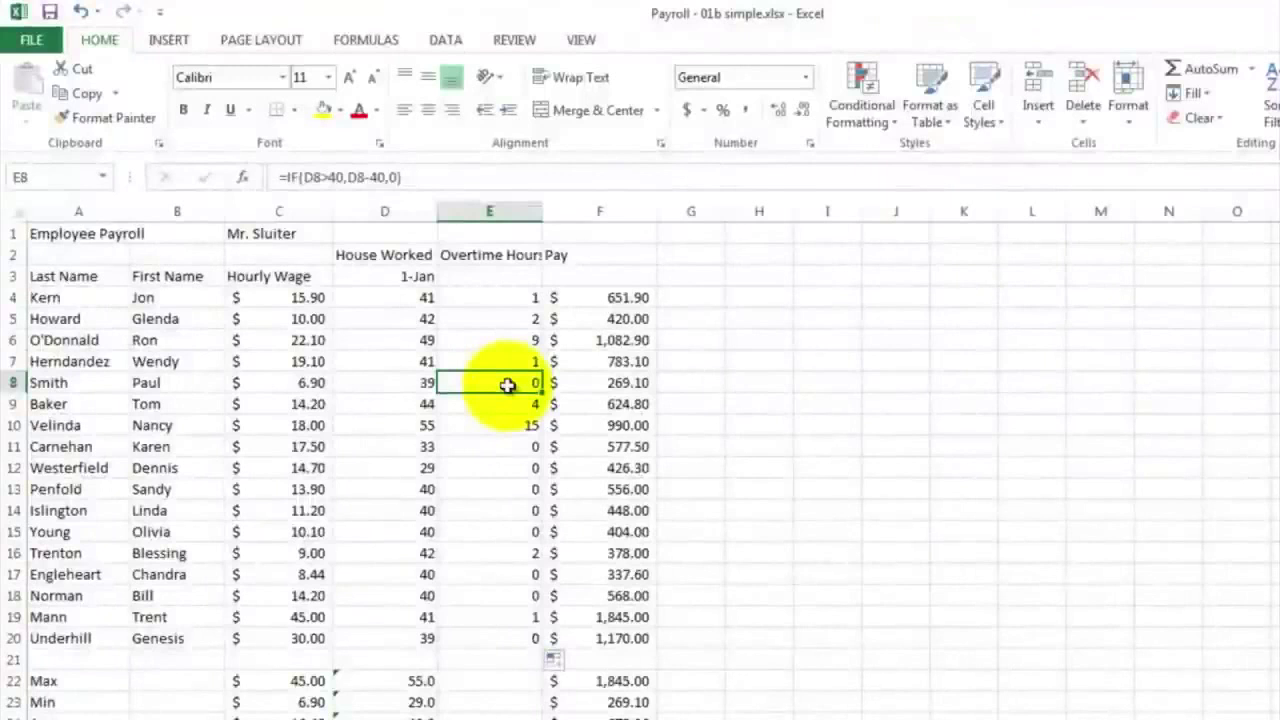
Examine which cells the Pay formula in F4 refers to, leaving the formula as it is.
left_click(593, 300)
double_click(593, 300)
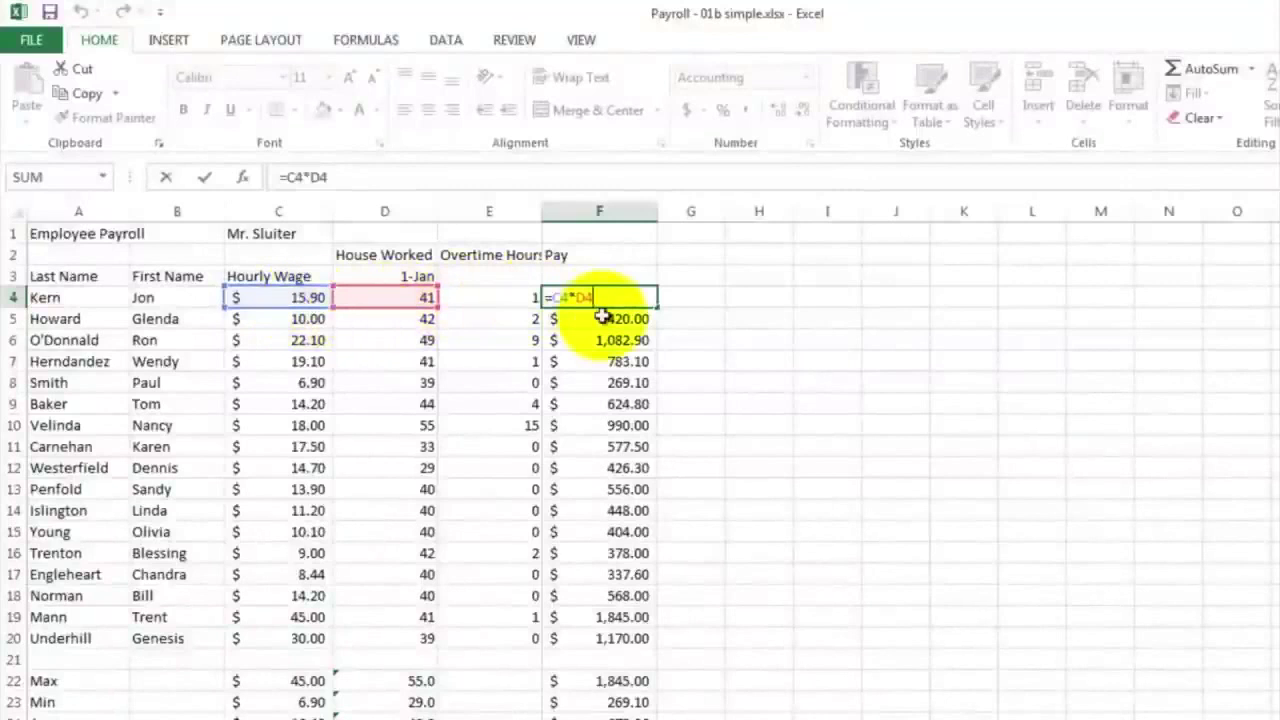
key("Return")
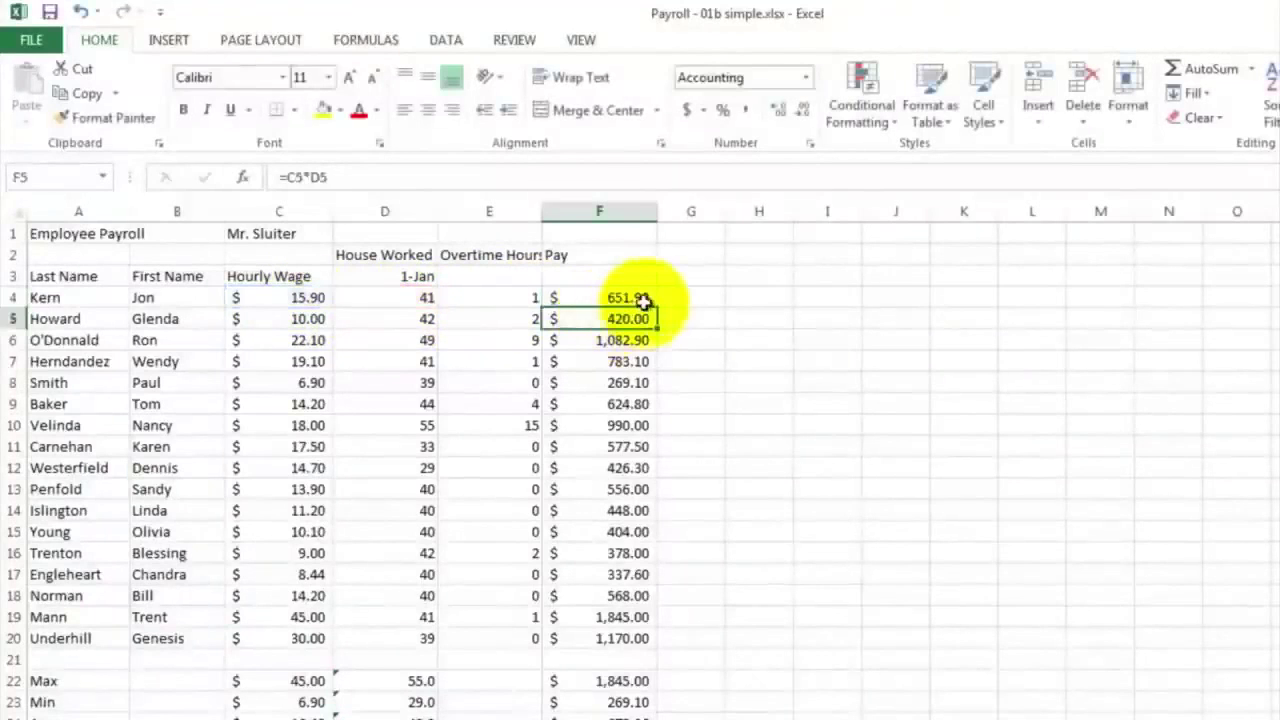
Enter the heading "Overtime Bonus" in G2, beside the Pay column.
left_click(680, 255)
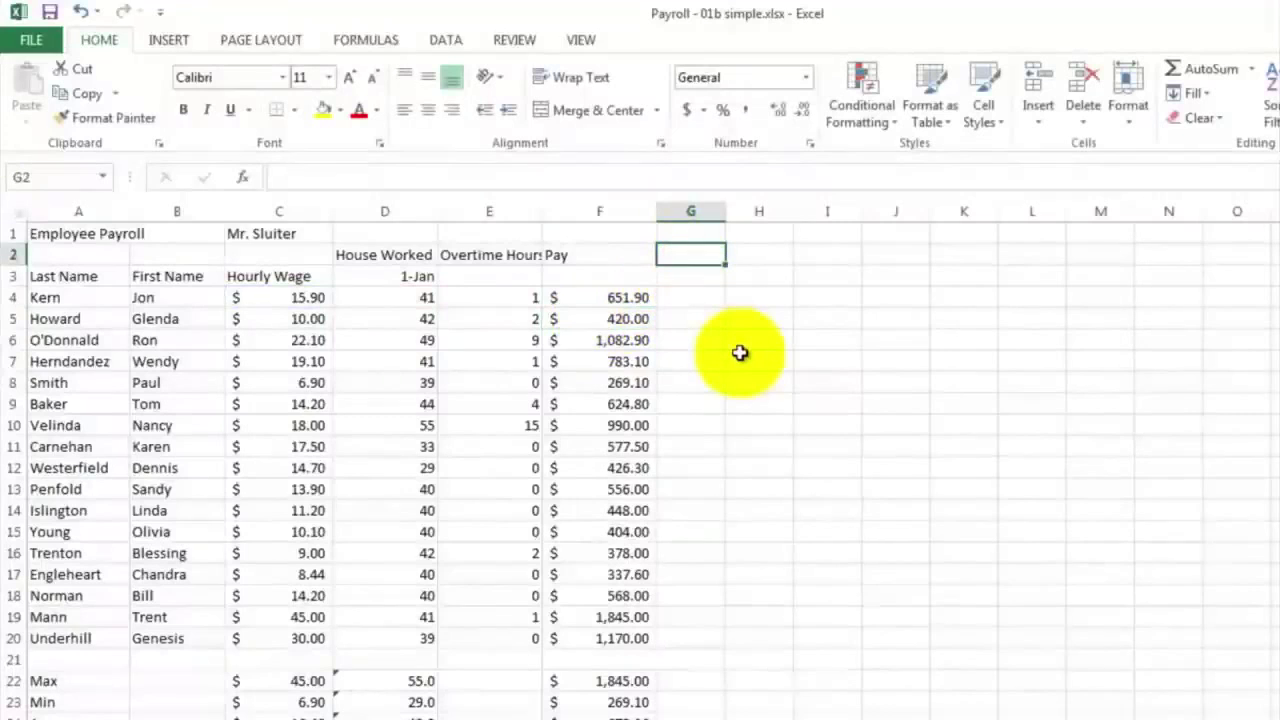
type("Overt")
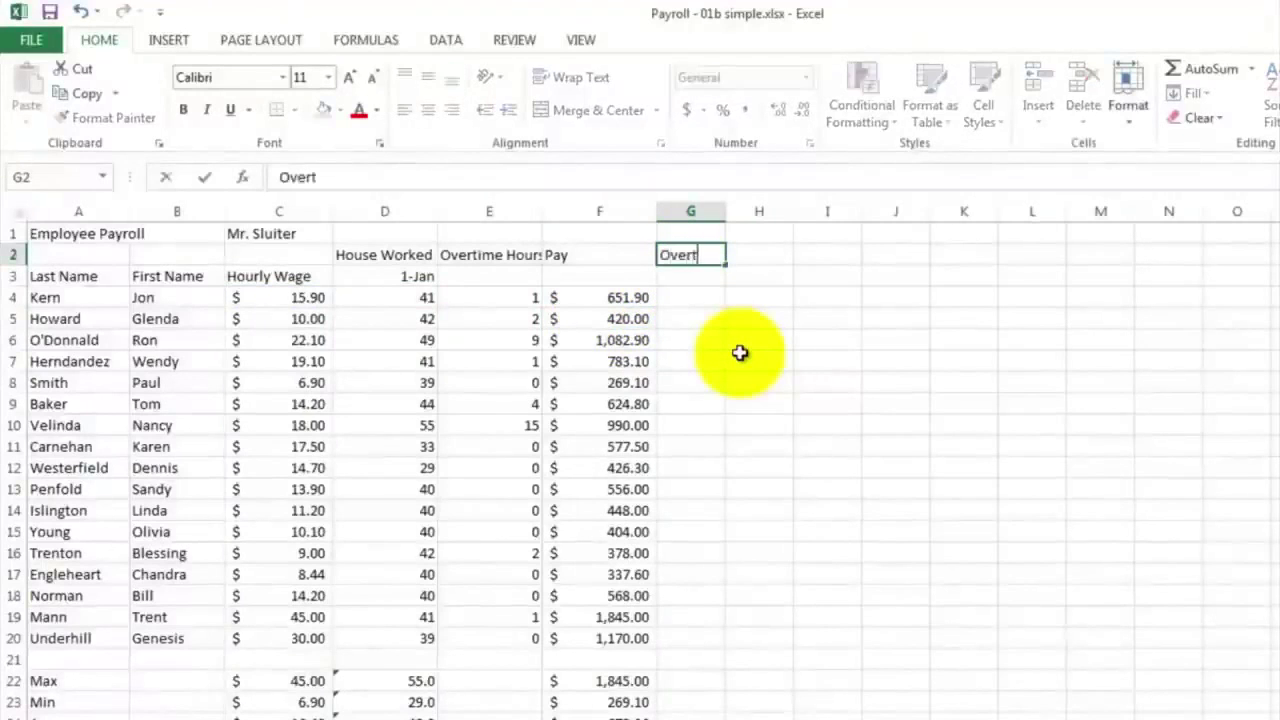
type("ime Bonus")
Enter the overtime bonus formula =.5*C4*E4 in G4, multiplying half the hourly wage by the overtime hours.
left_click(679, 297)
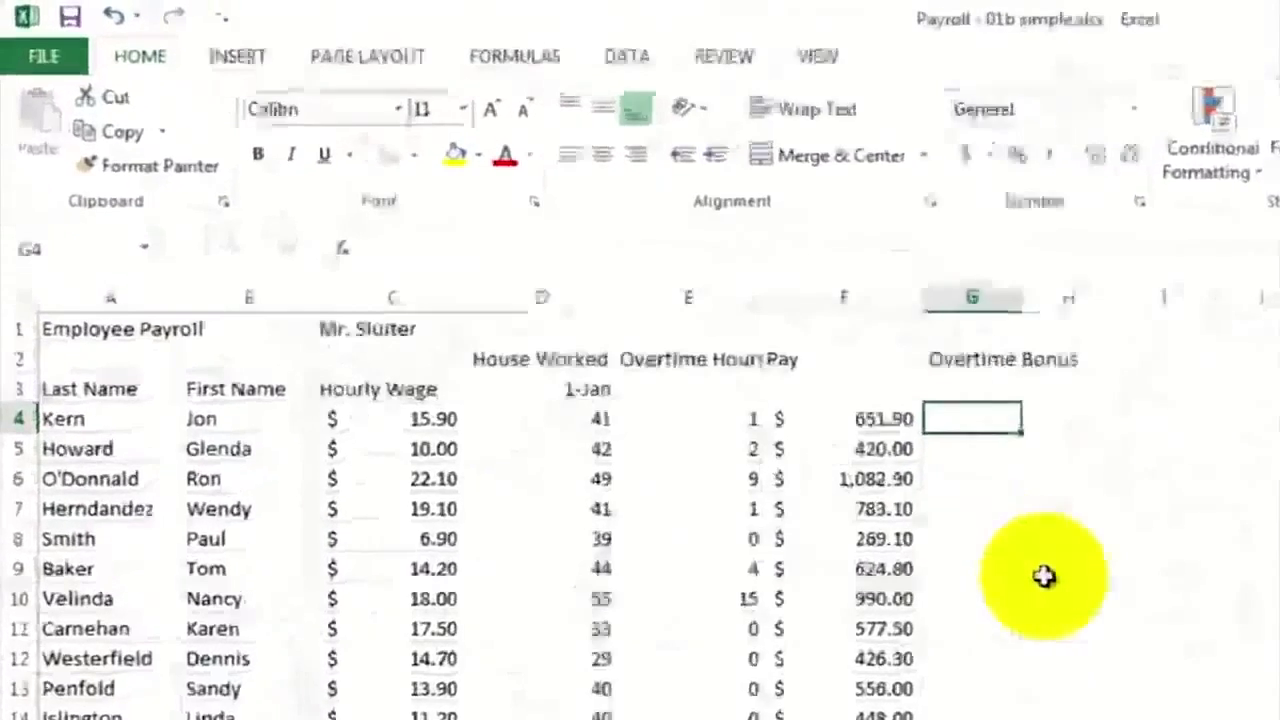
type("=")
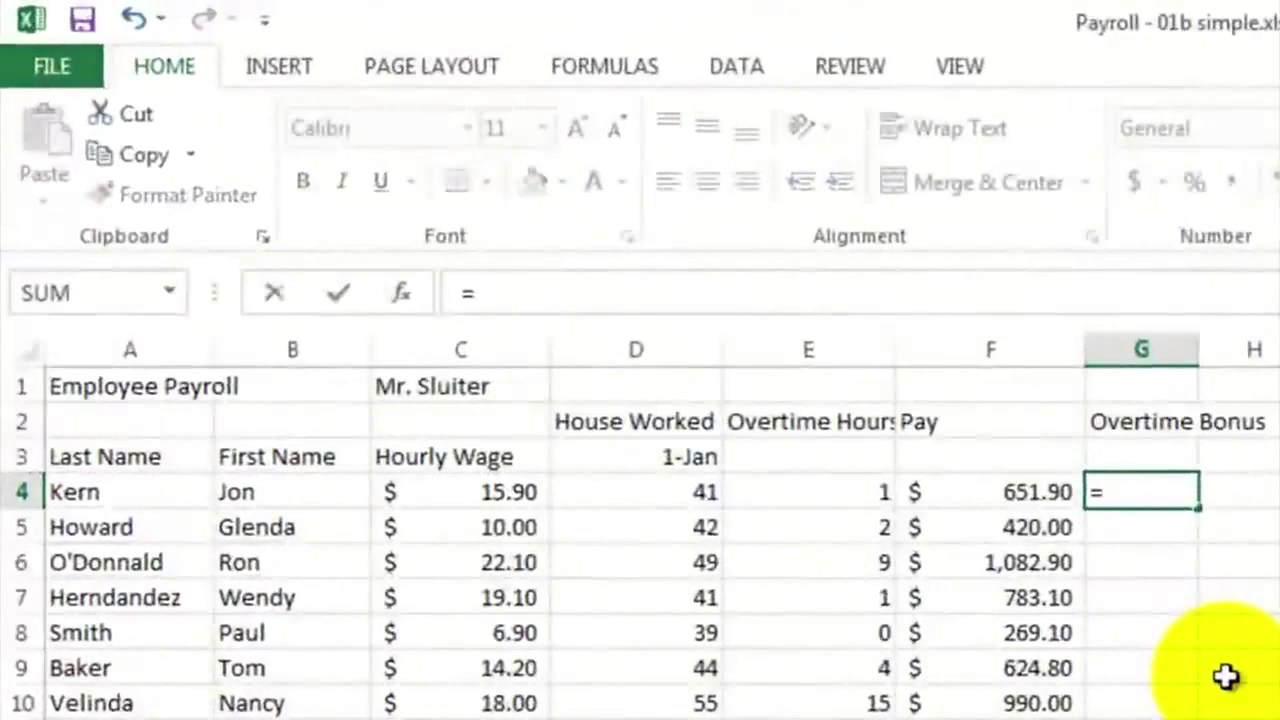
type(".5*")
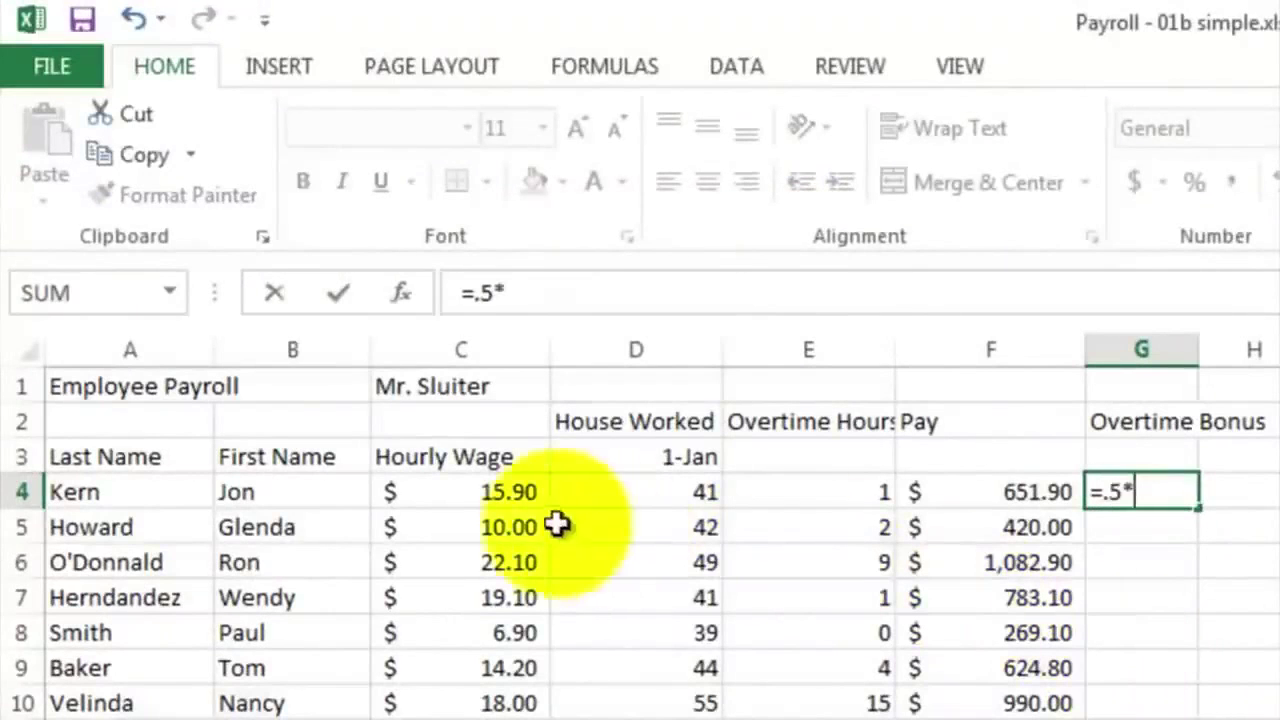
left_click(484, 496)
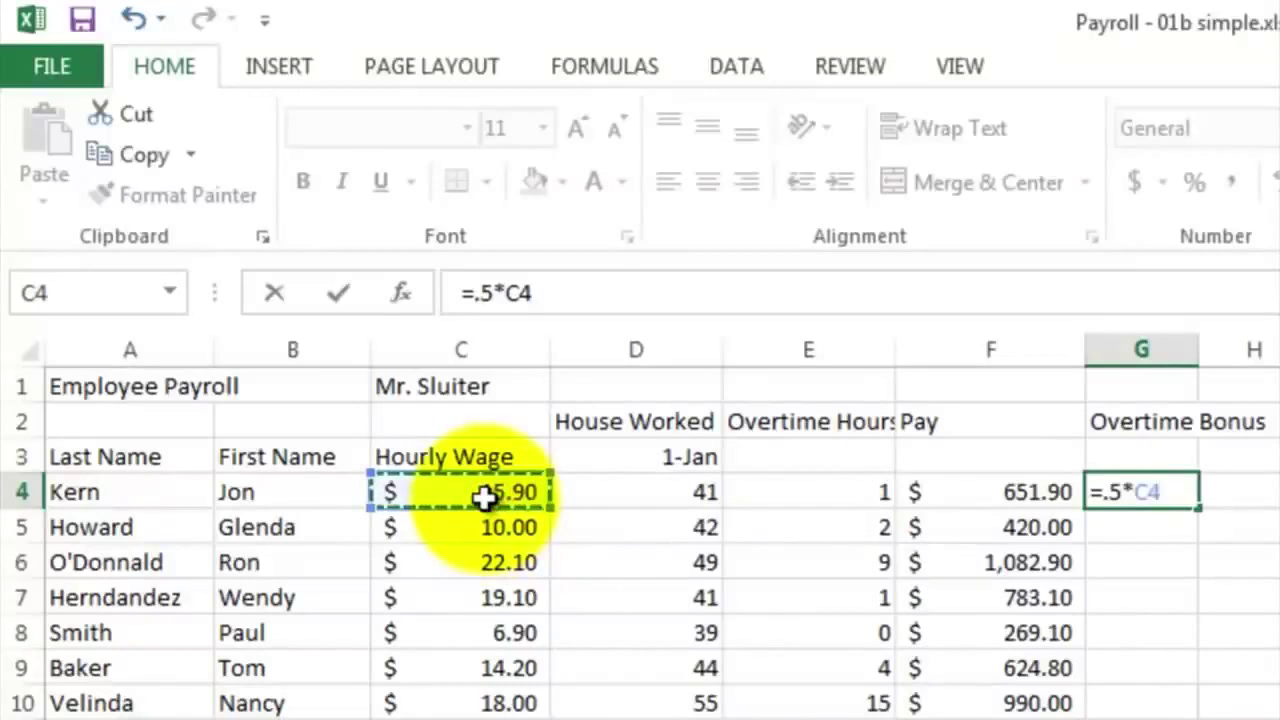
type("*")
left_click(768, 498)
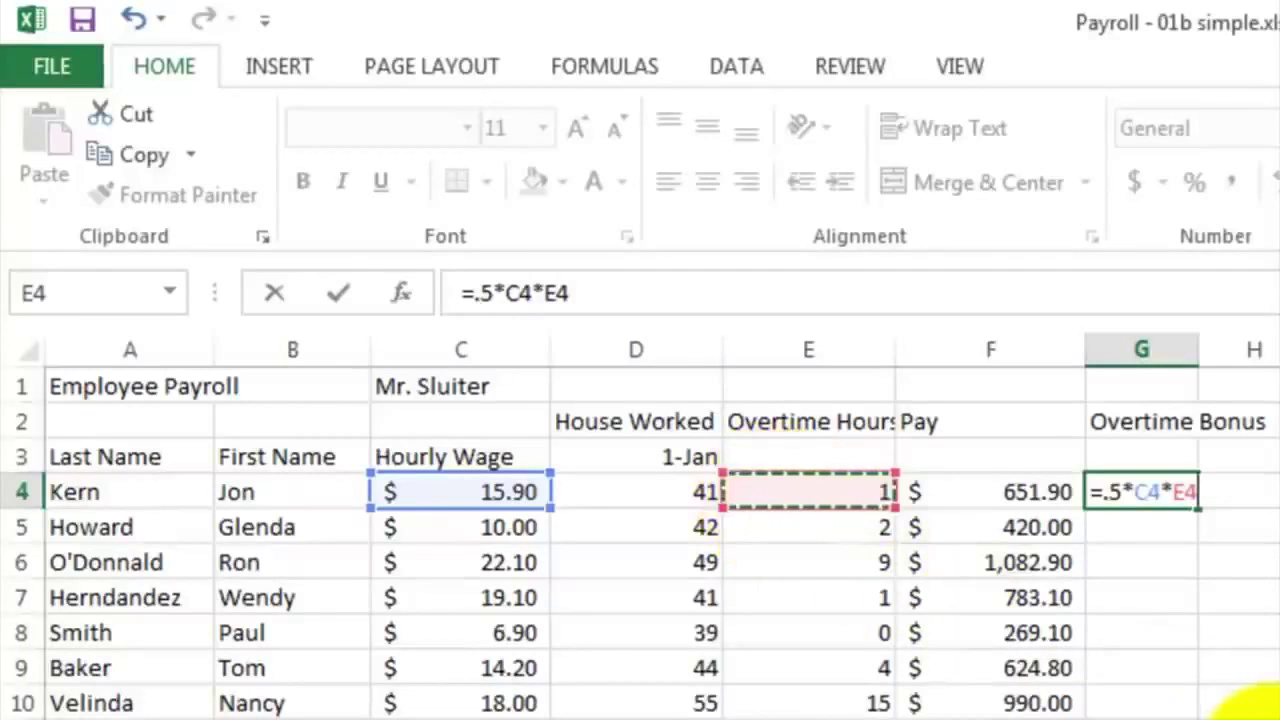
key("Return")
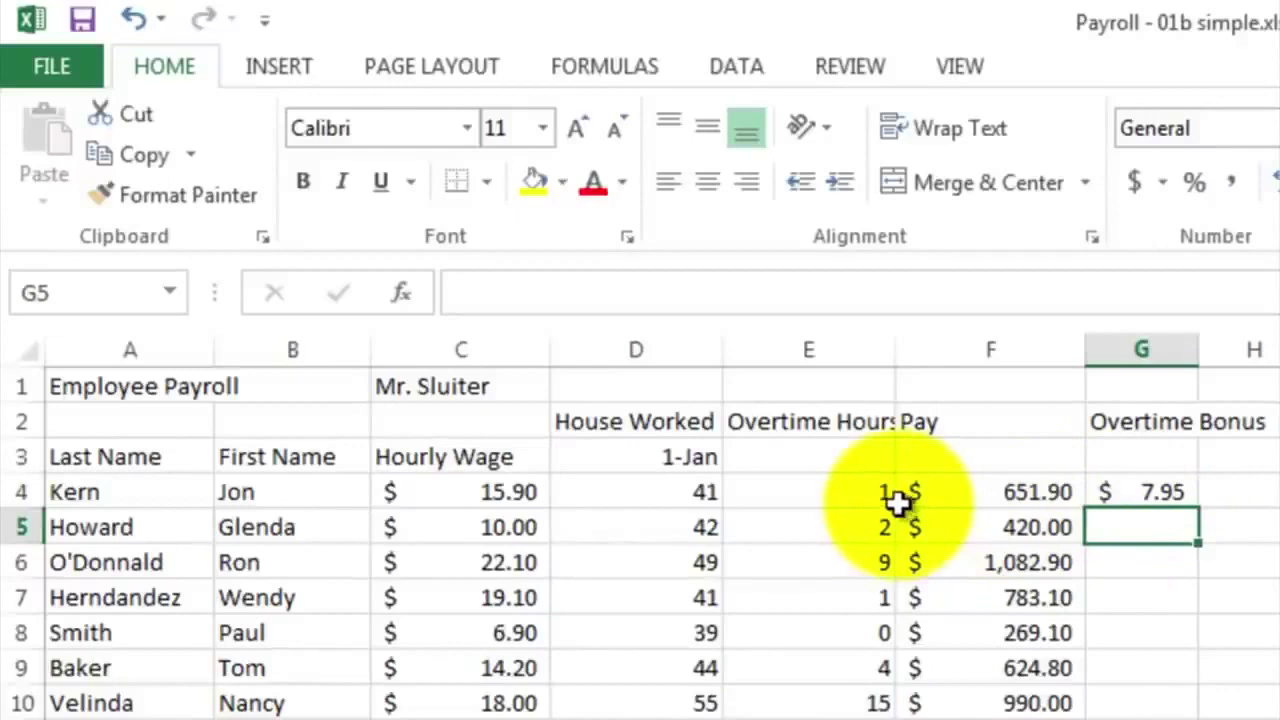
Fill the overtime bonus formula from G4 down to G20 and check the copied formulas in G8 and G13.
left_click(1110, 492)
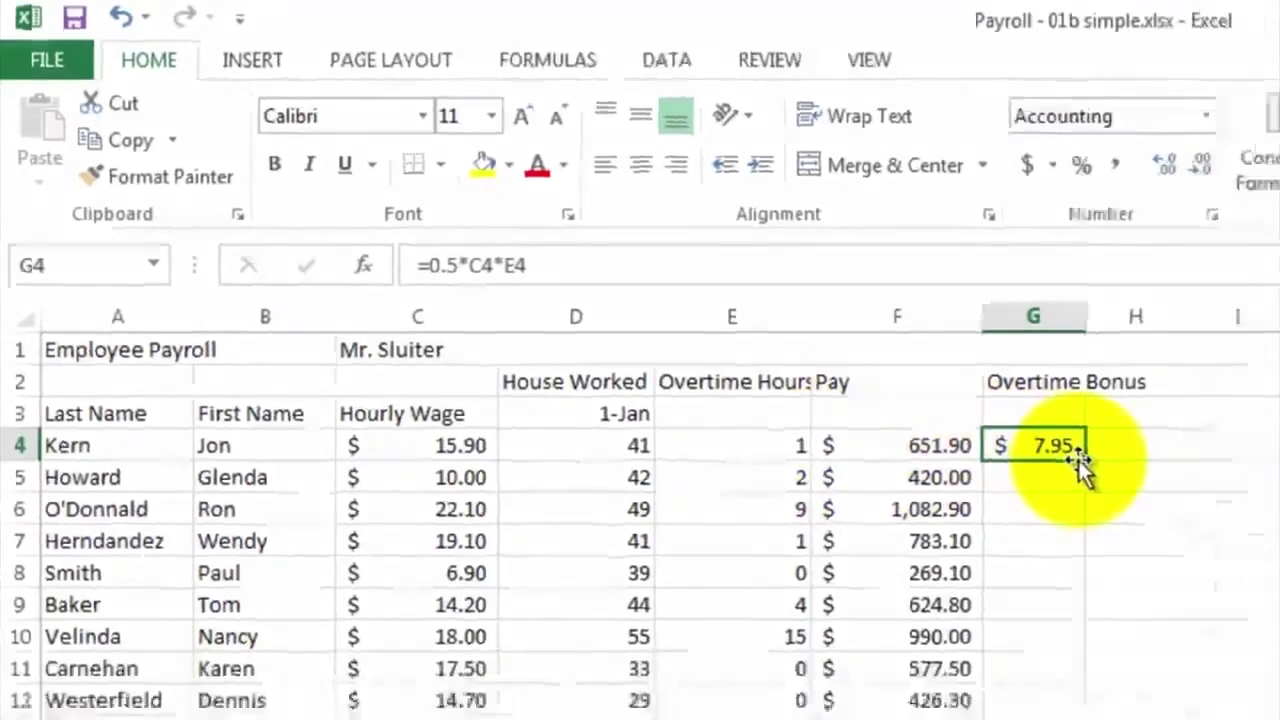
left_click_drag(1084, 460, 1085, 719)
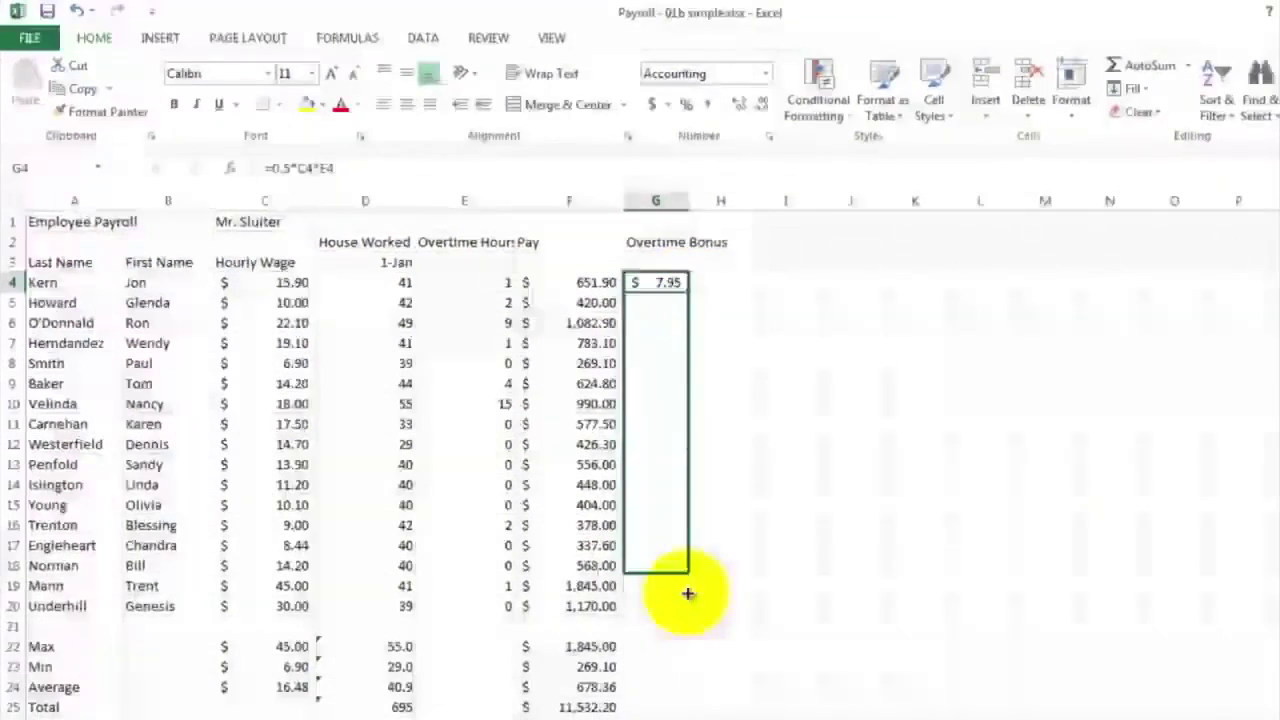
left_click_drag(688, 594, 685, 609)
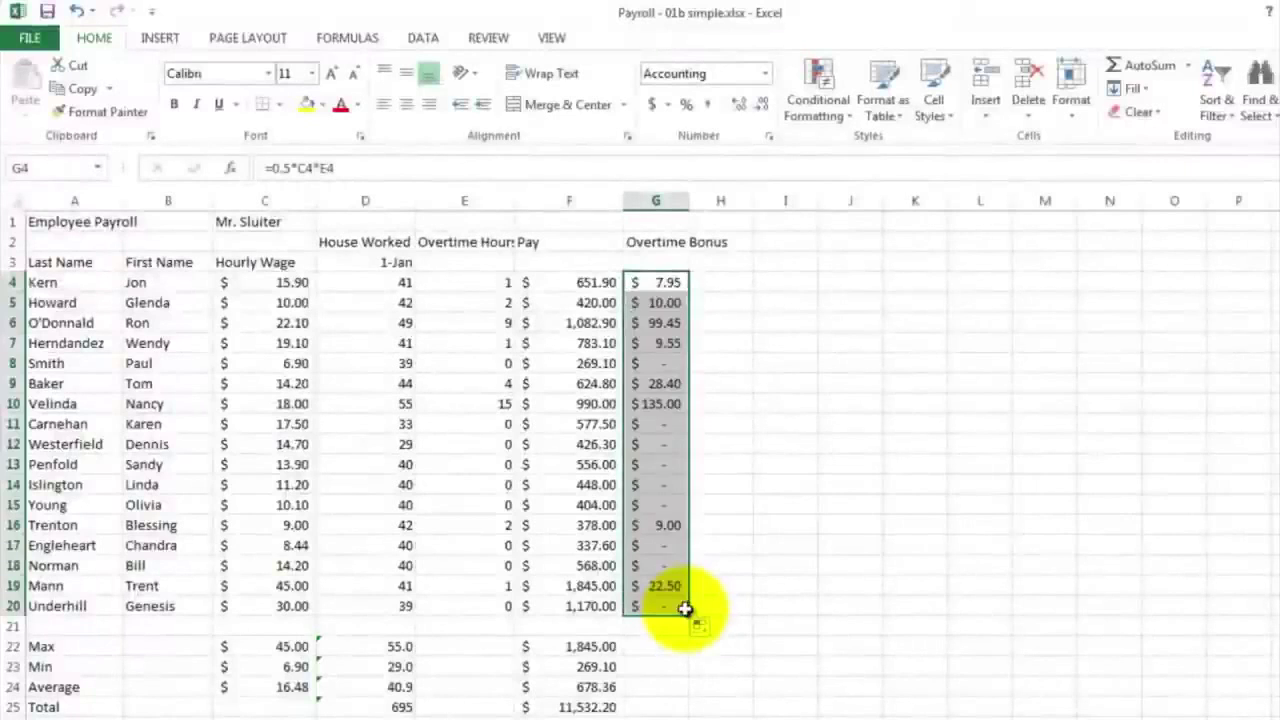
left_click(665, 362)
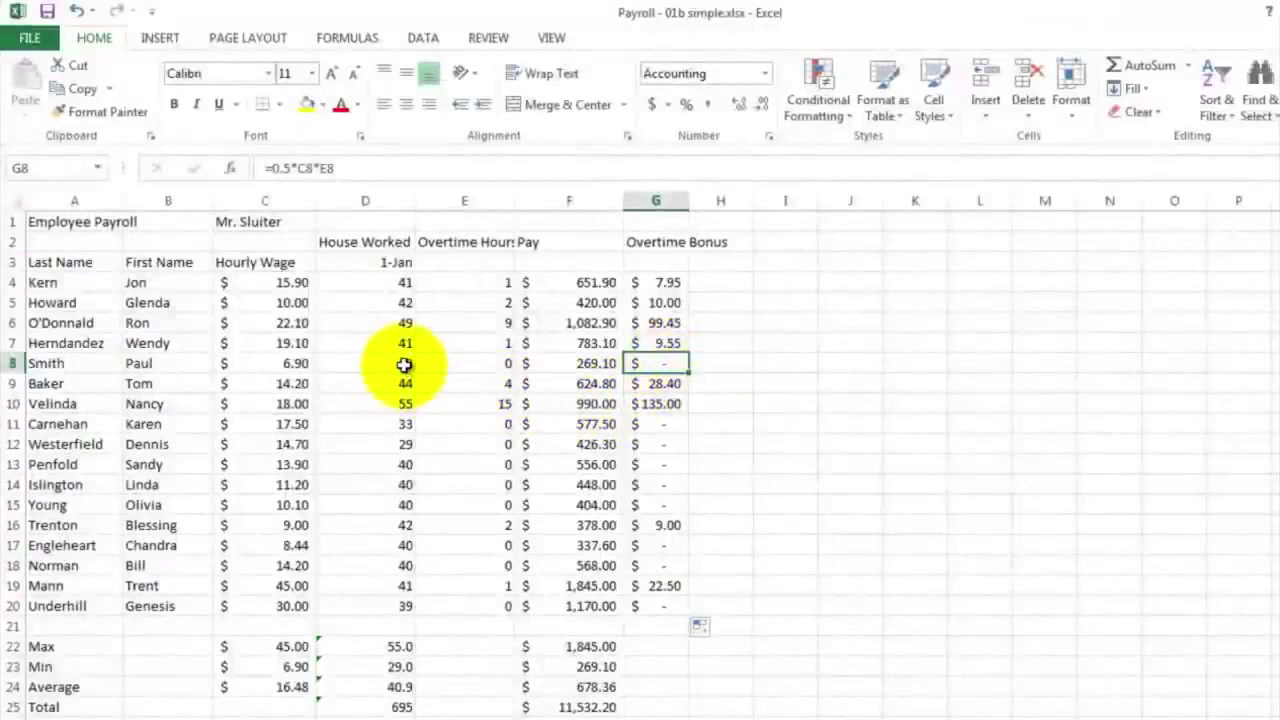
left_click(659, 466)
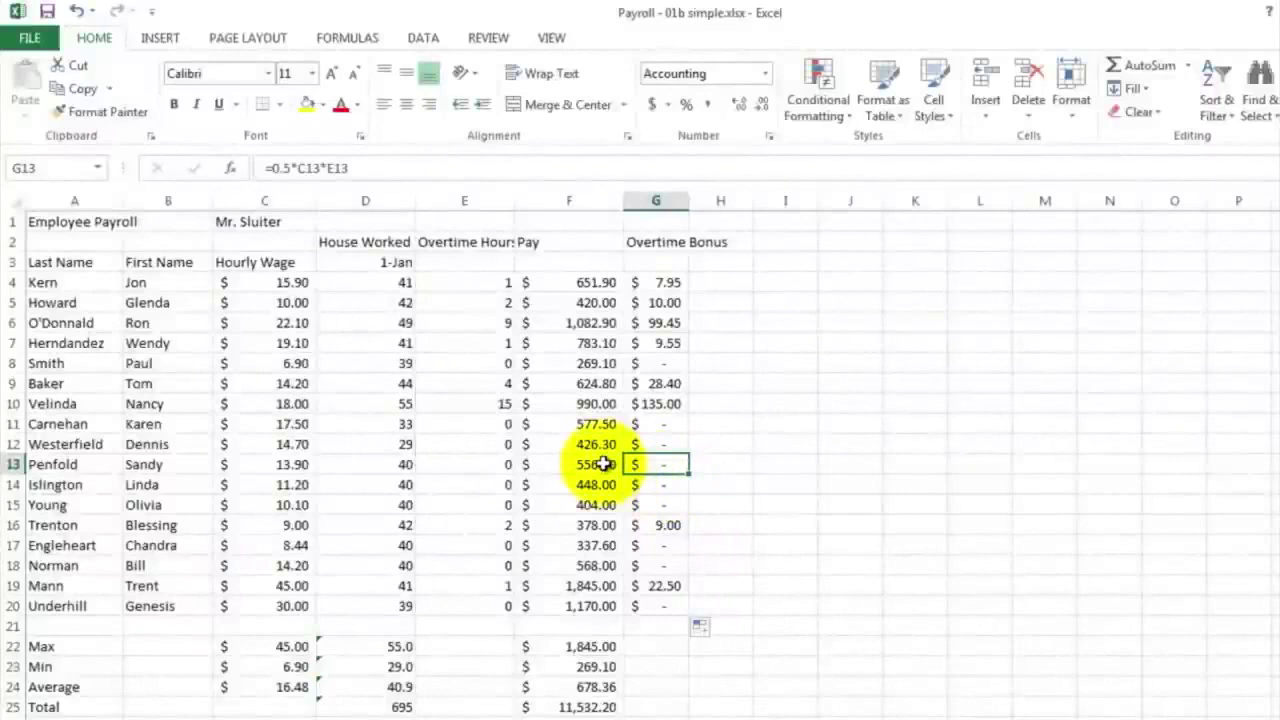
Enter the heading "Total" in H2, beside the Overtime Bonus column.
left_click(715, 243)
type("Total")
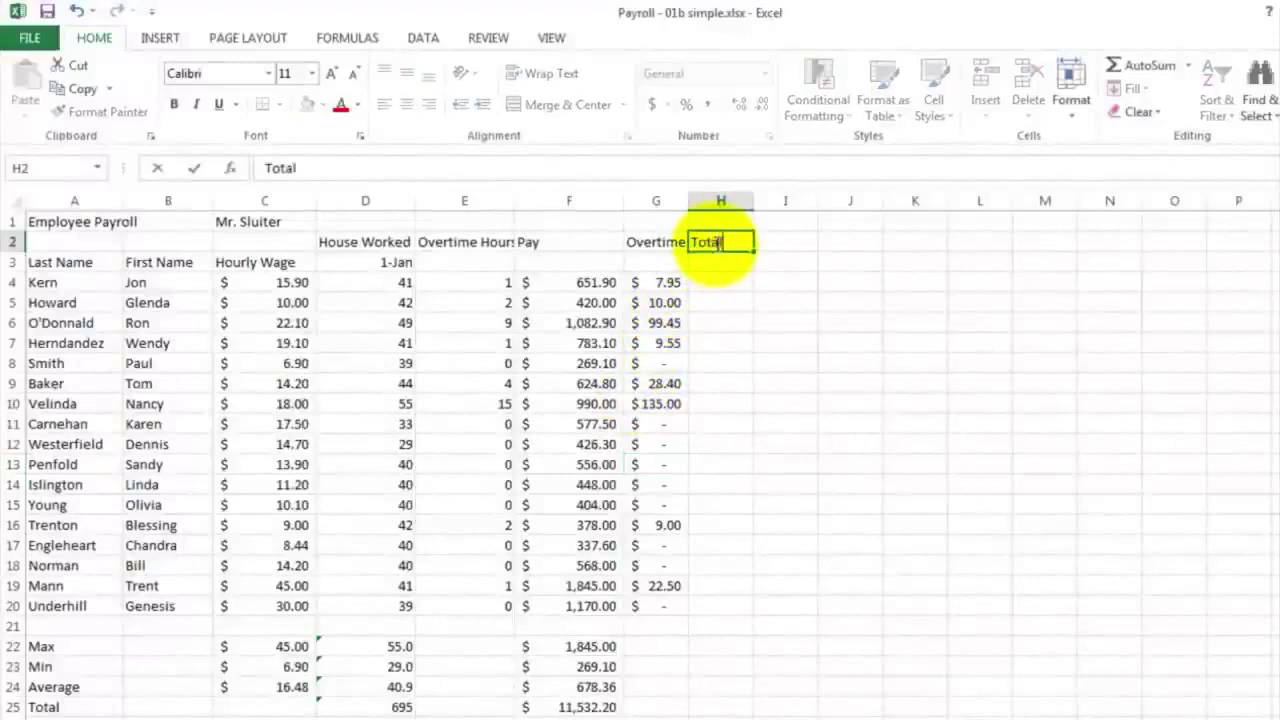
key("Return")
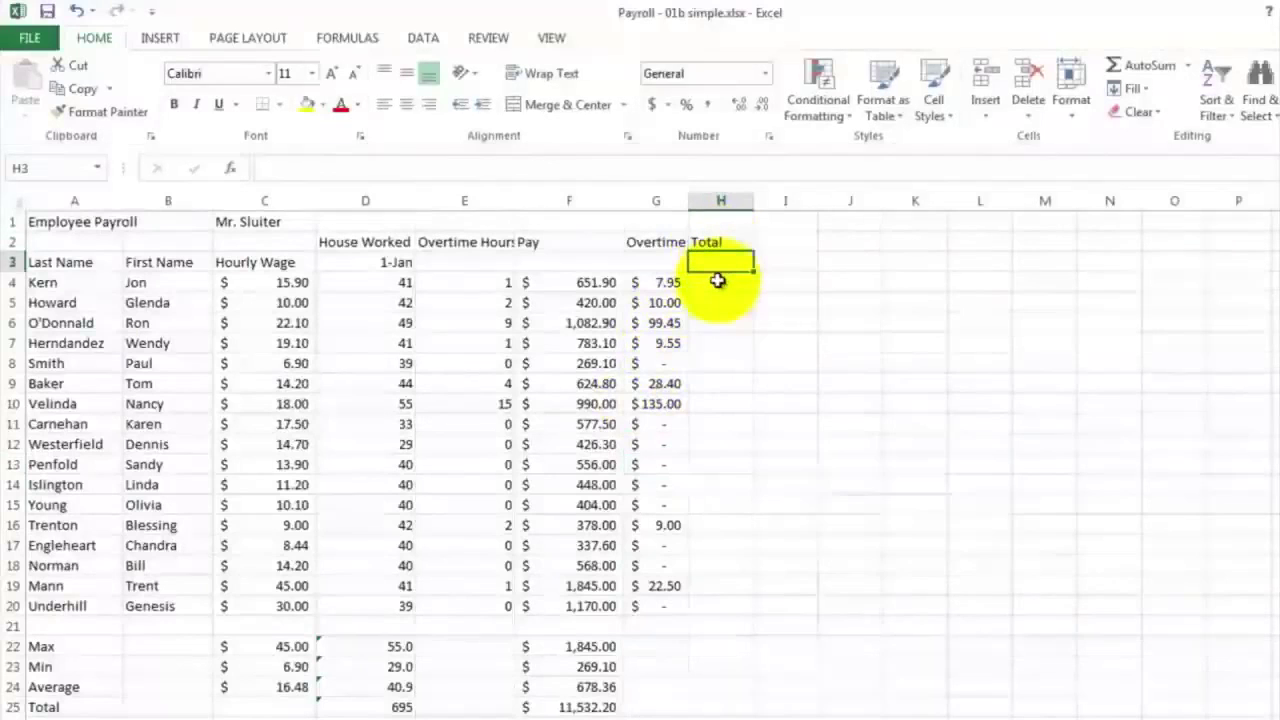
Enter the formula =F4+G4 in H4, adding the first employee's pay and overtime bonus.
left_click(717, 281)
type("=")
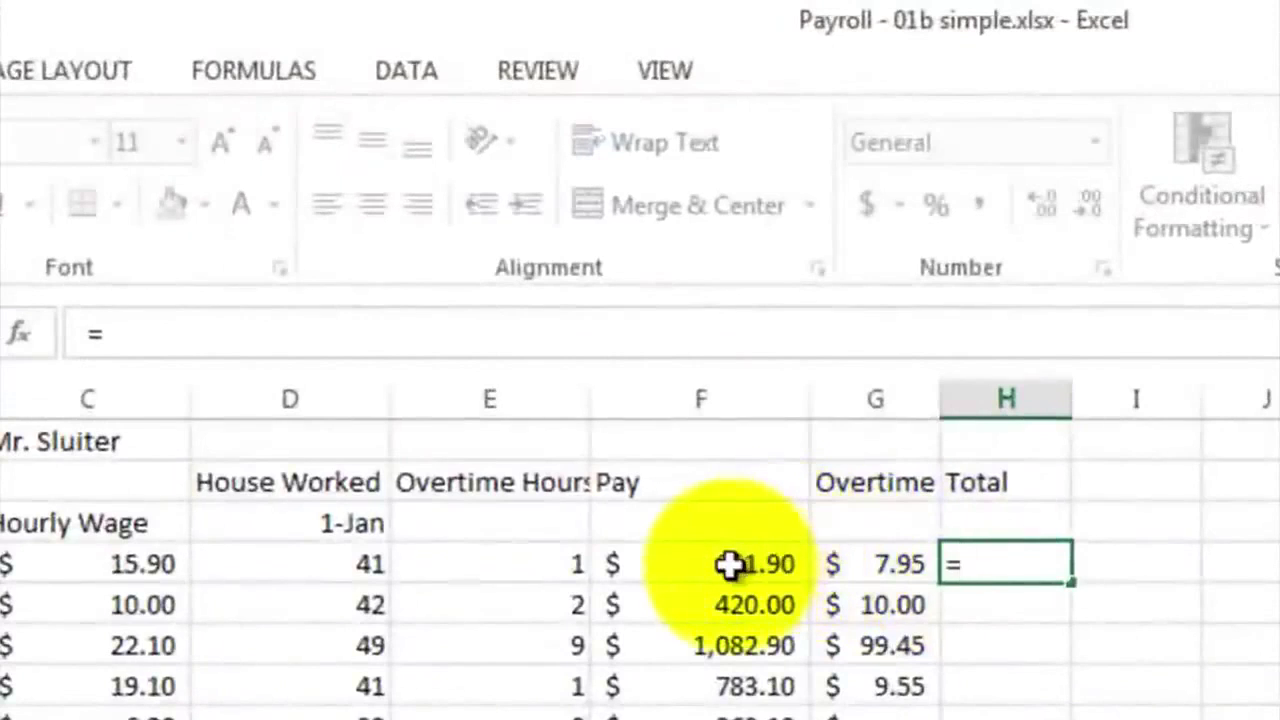
left_click(730, 565)
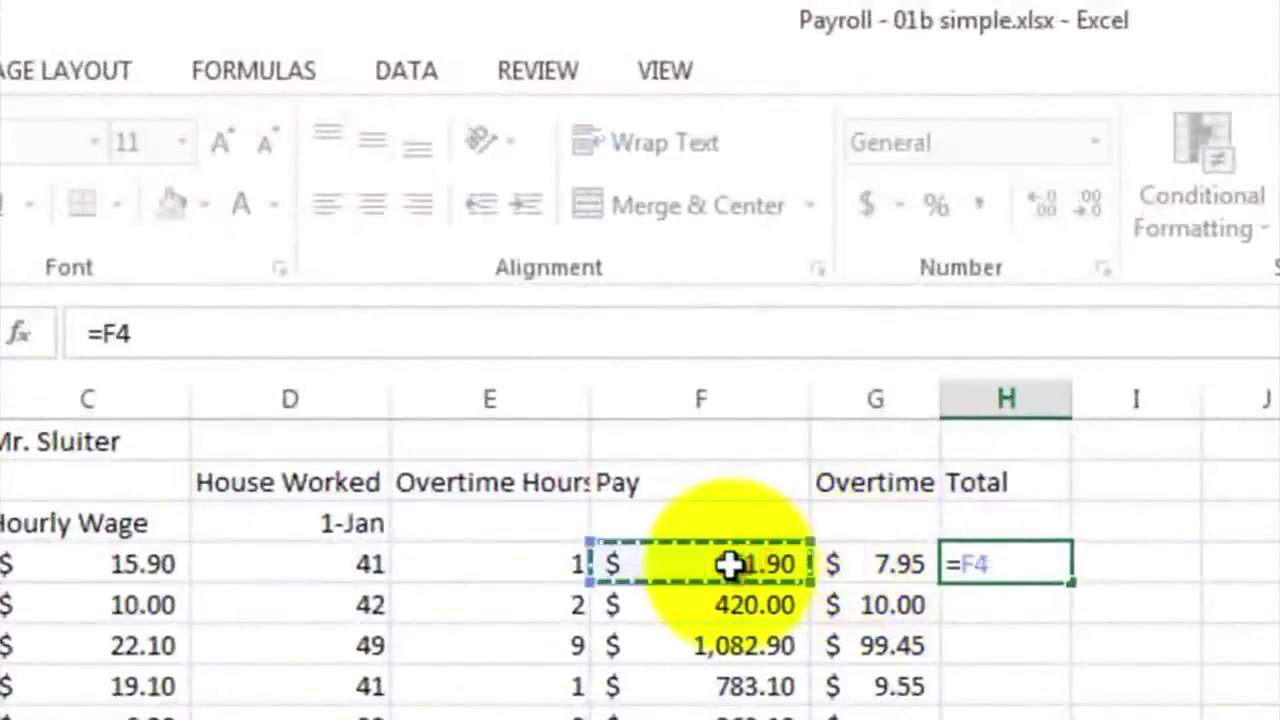
type("+")
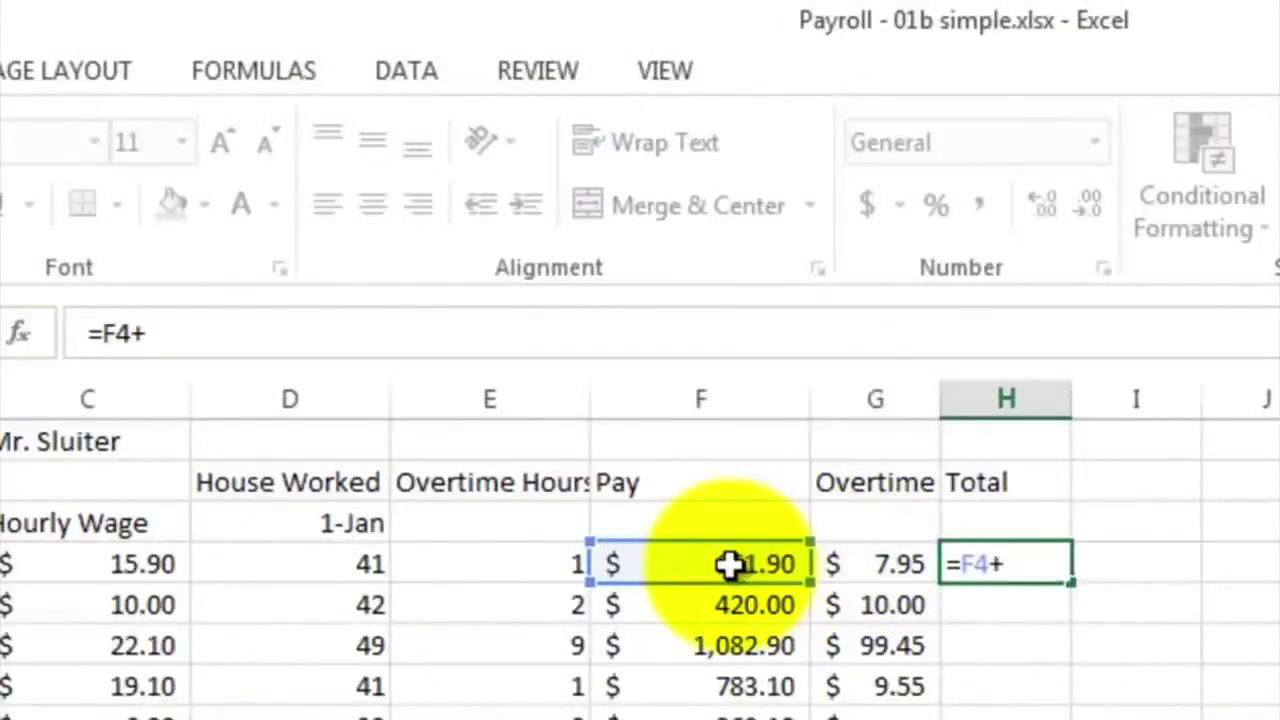
left_click(878, 565)
key("Return")
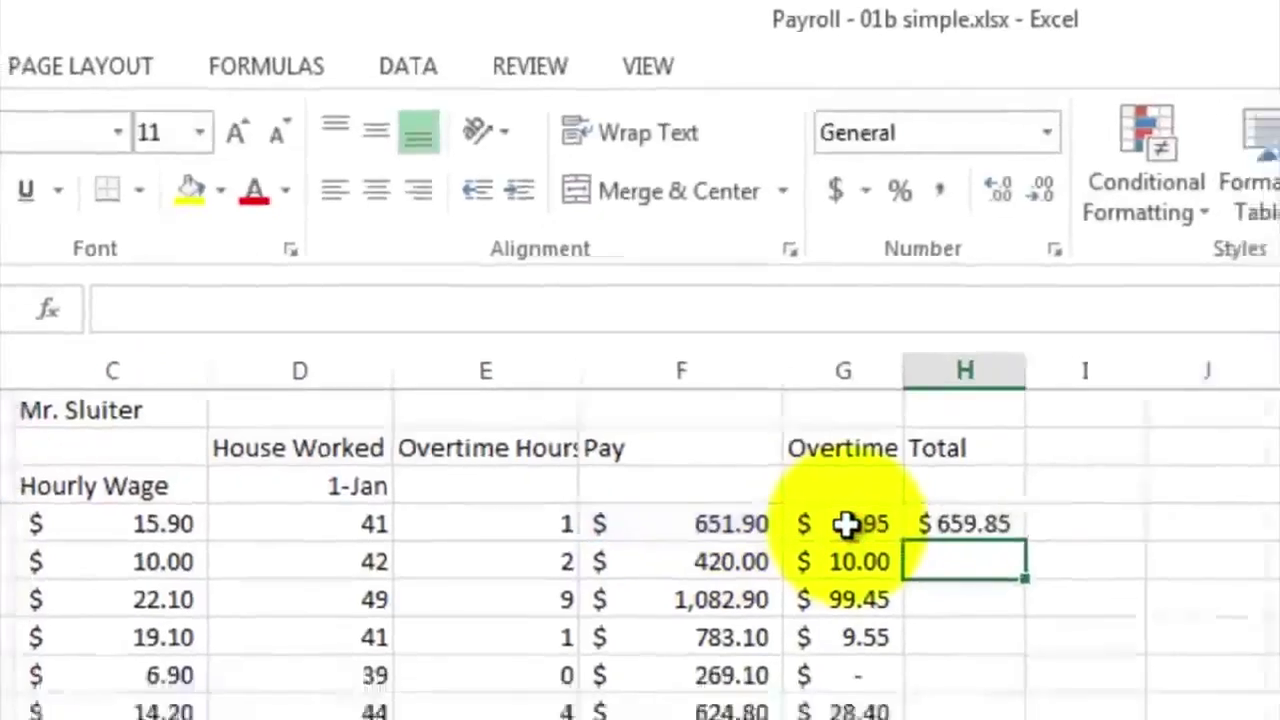
Fill the total formula from H4 down to H20 and widen column H so the amounts fit.
left_click(1000, 565)
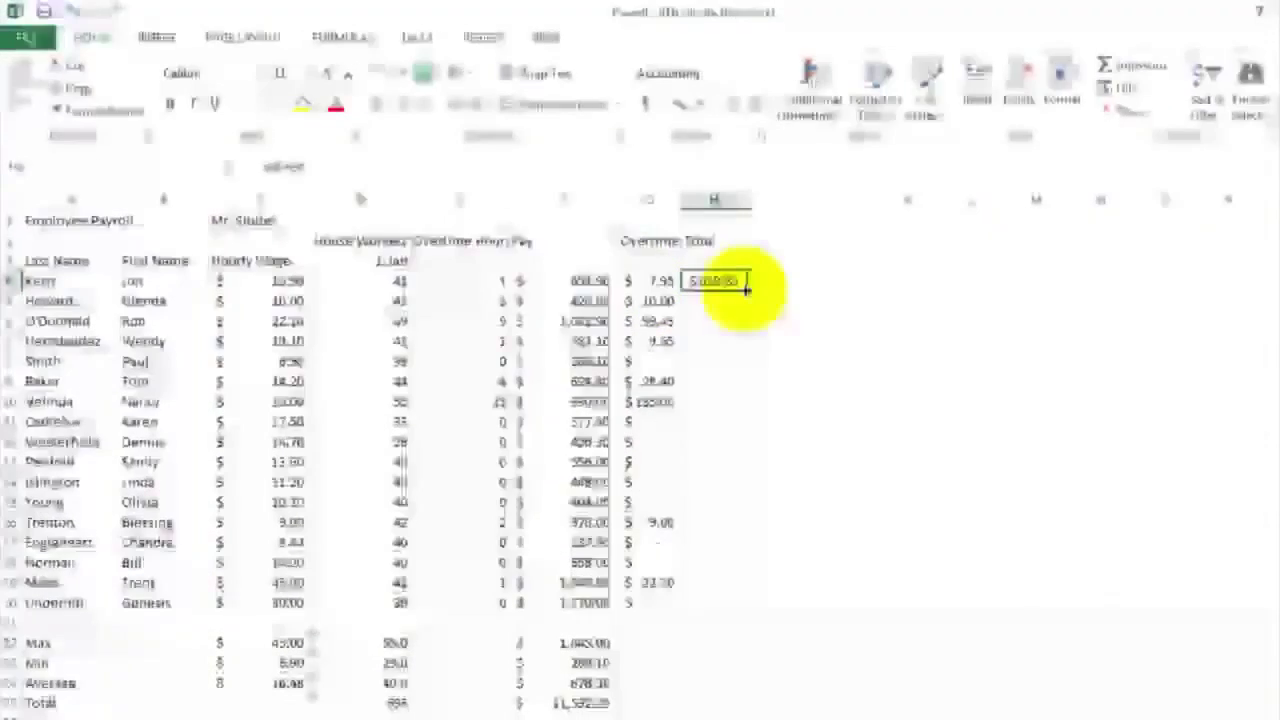
left_click_drag(746, 291, 750, 608)
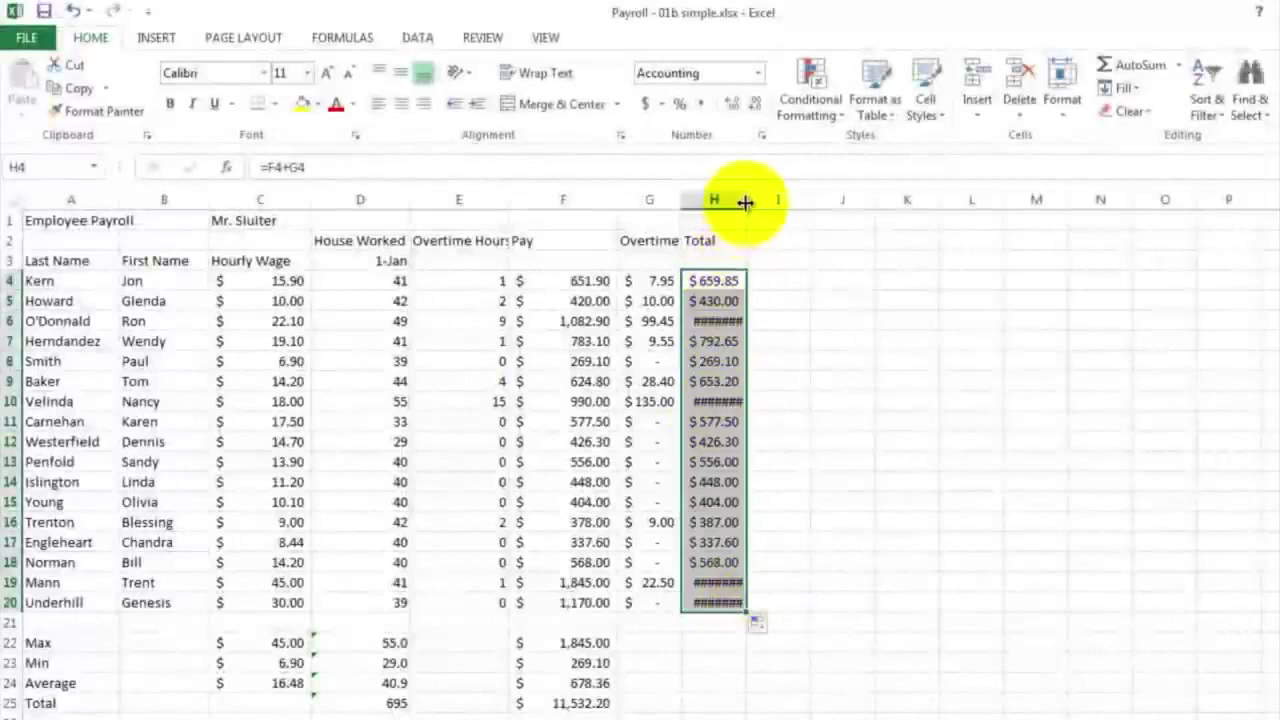
left_click_drag(745, 200, 766, 200)
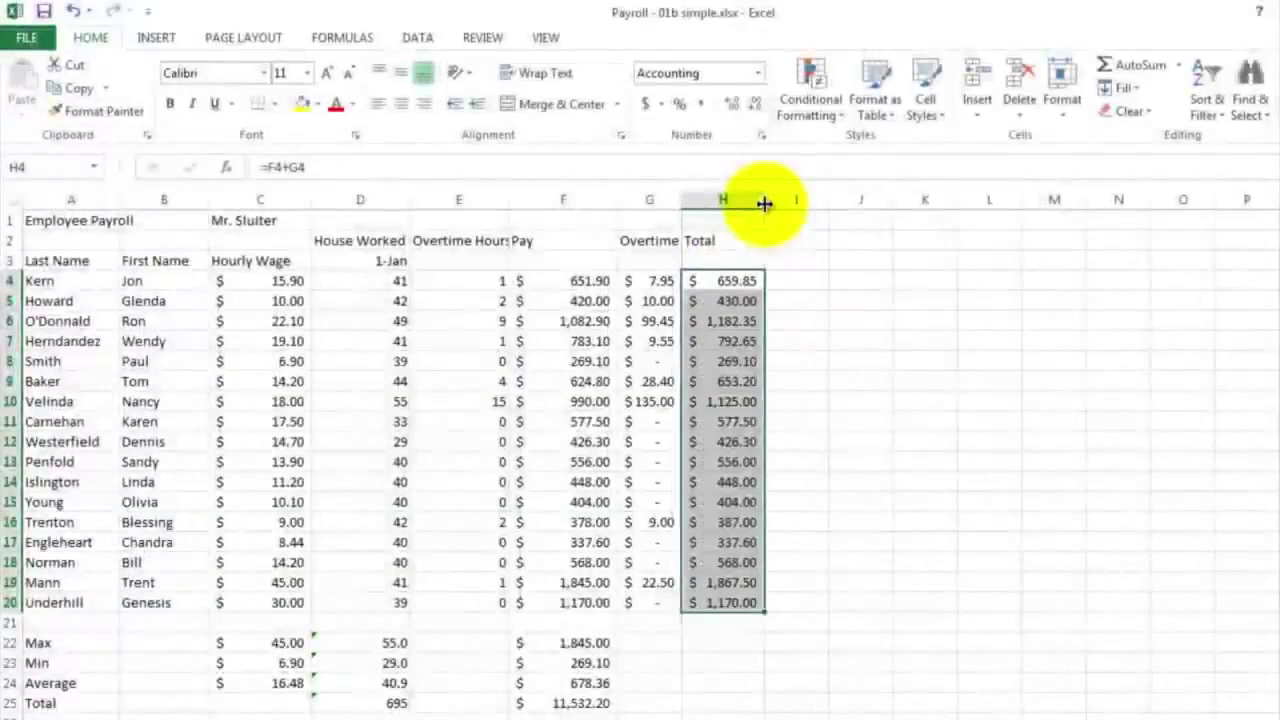
left_click(775, 456)
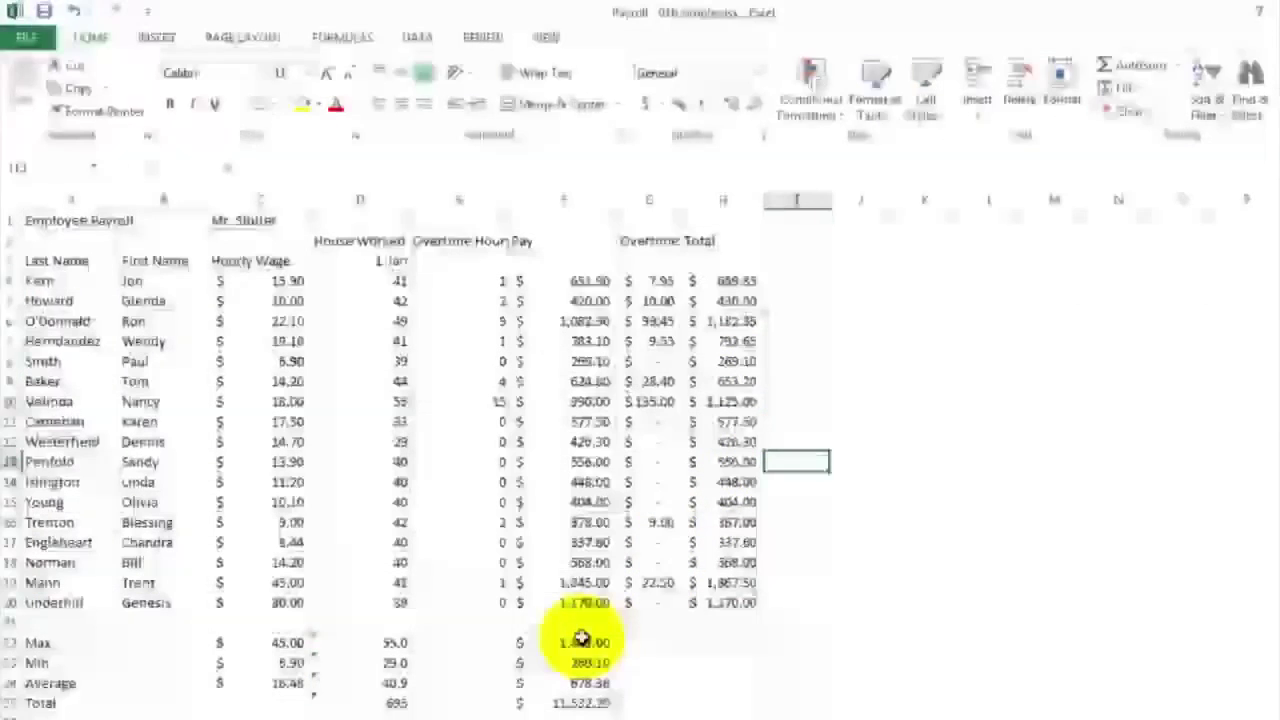
Copy the Max, Min, Average and Total formulas from F22:F25 across to the Overtime Bonus and Total columns.
left_click(575, 642)
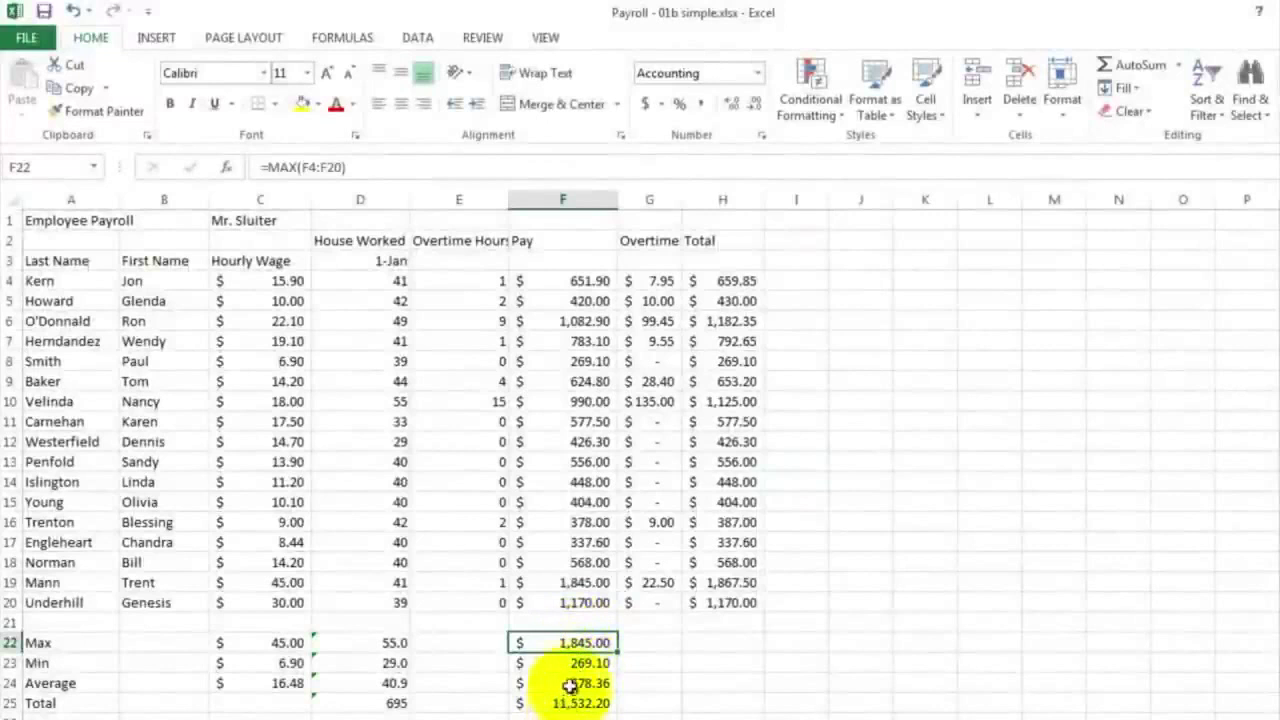
left_click_drag(572, 645, 728, 710)
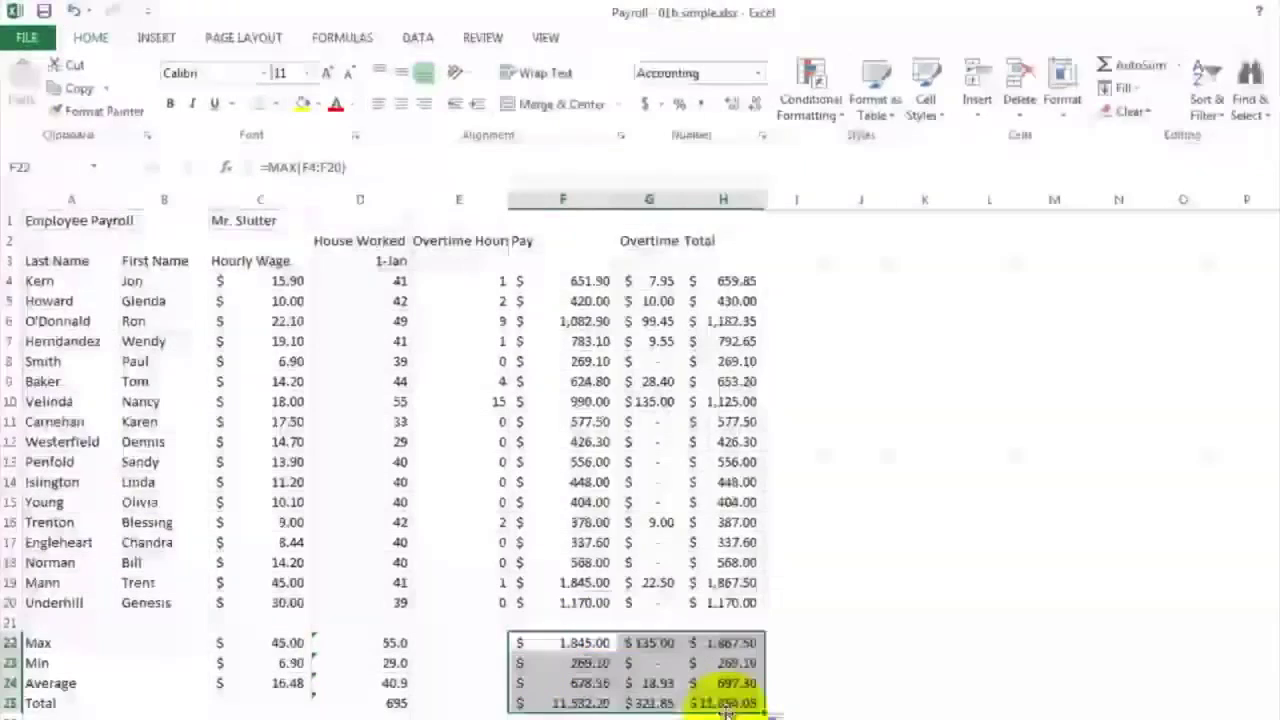
left_click(794, 640)
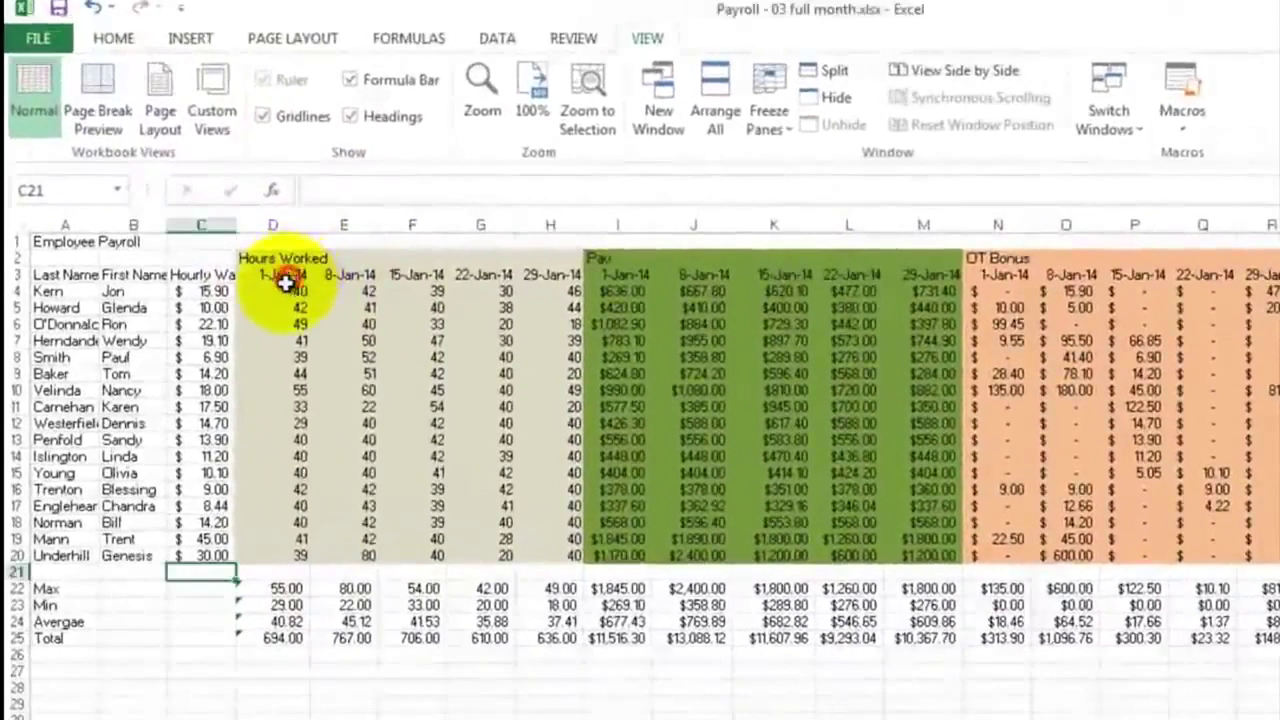
Examine the weekly Hours Worked columns in the full-month payroll workbook, and return to the Payroll - 02b Overtime workbook.
left_click_drag(285, 290, 273, 566)
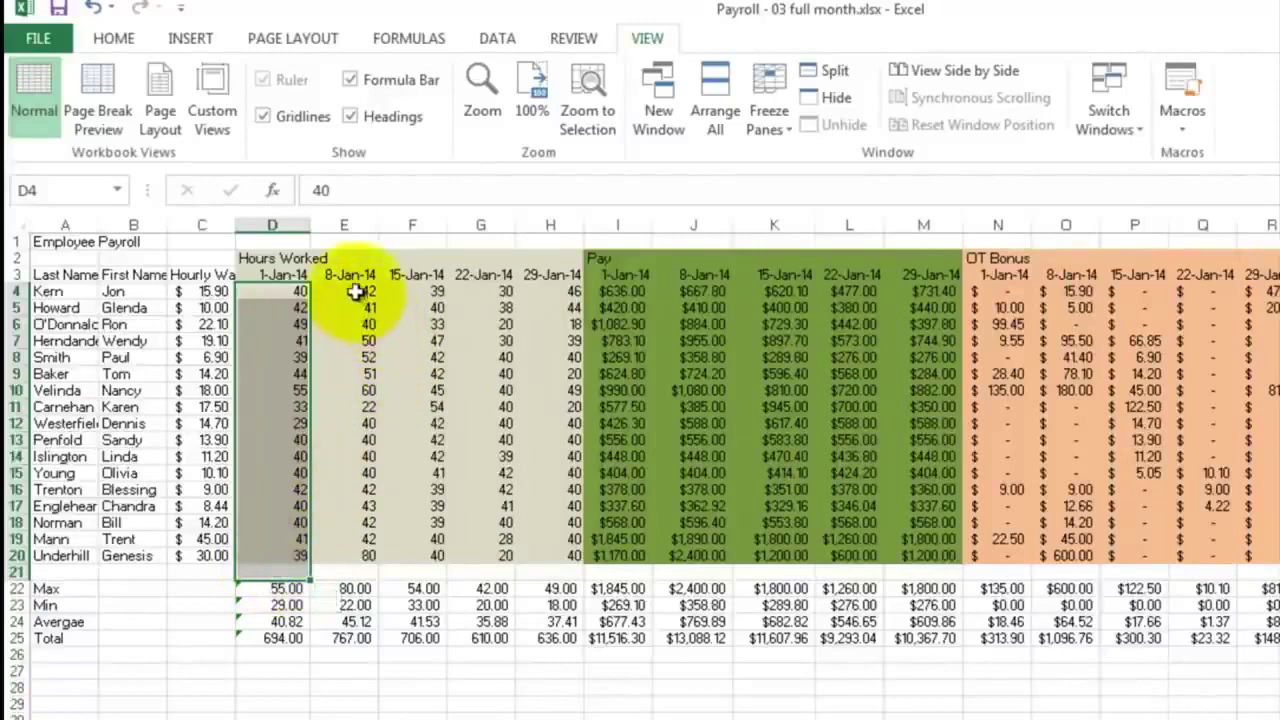
left_click_drag(356, 290, 544, 555)
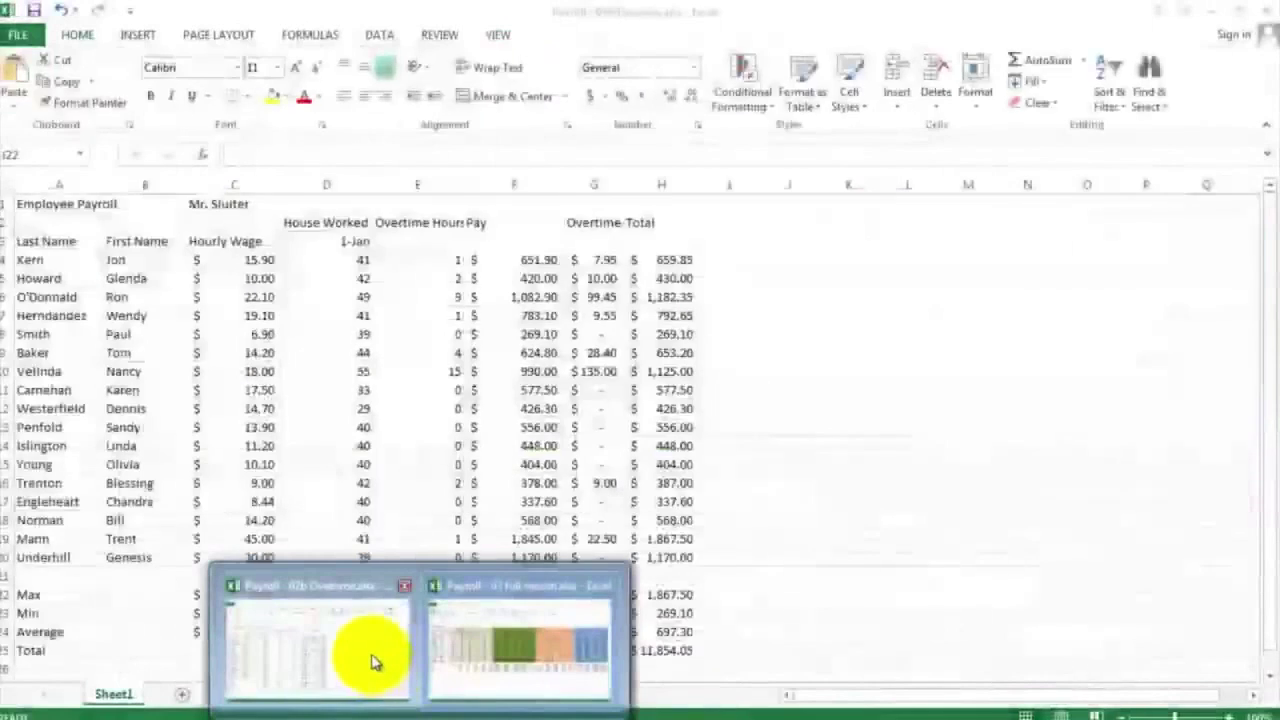
left_click(372, 658)
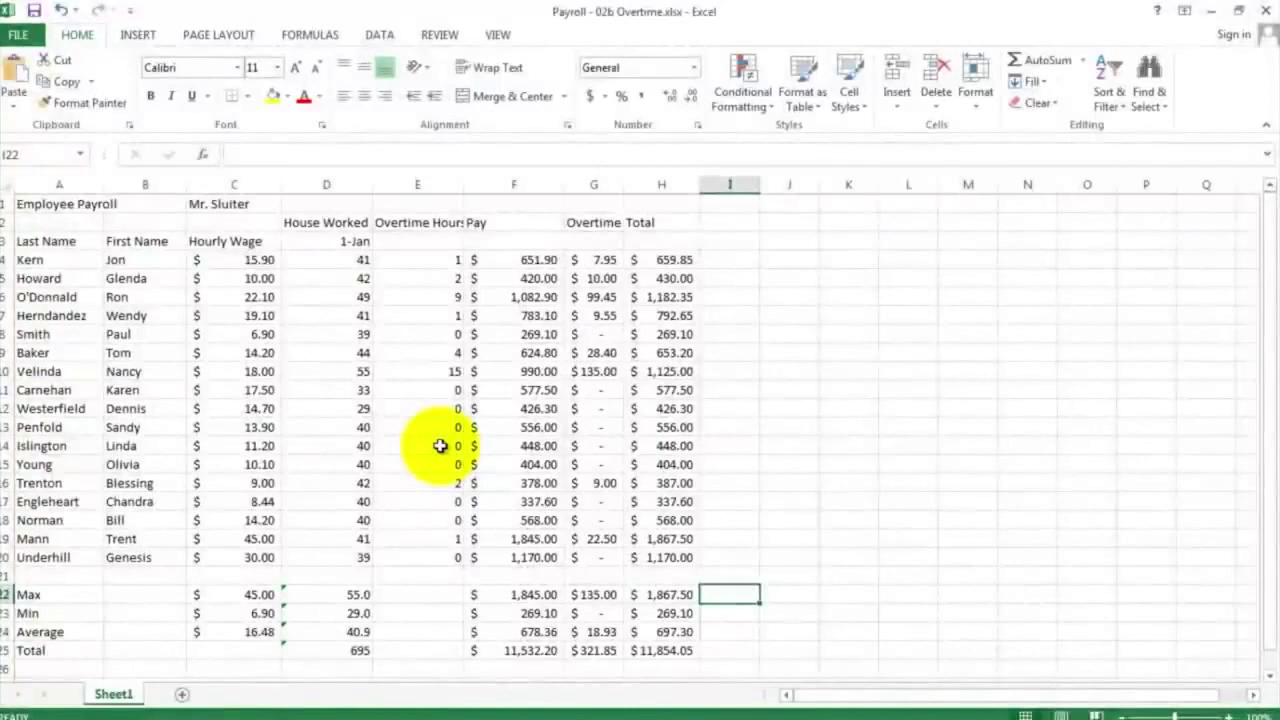
Insert five blank columns between the hours worked column D and the Overtime Hours column.
left_click(428, 184)
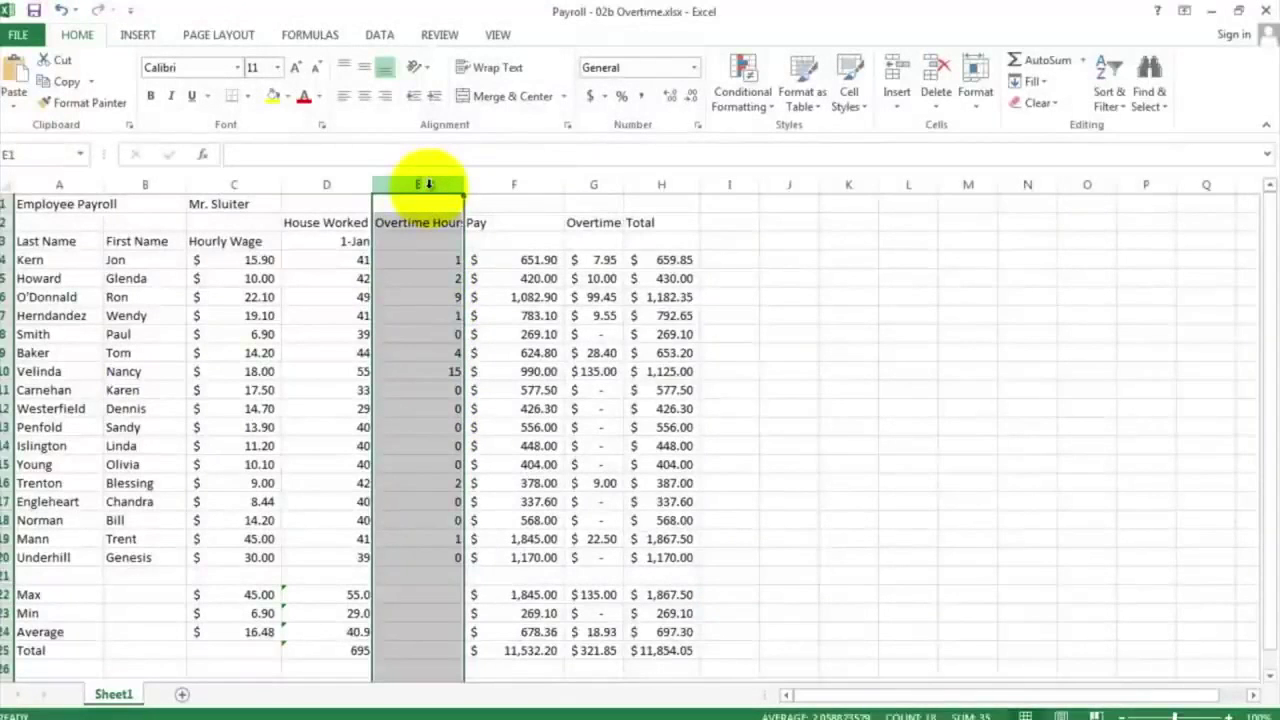
right_click(428, 184)
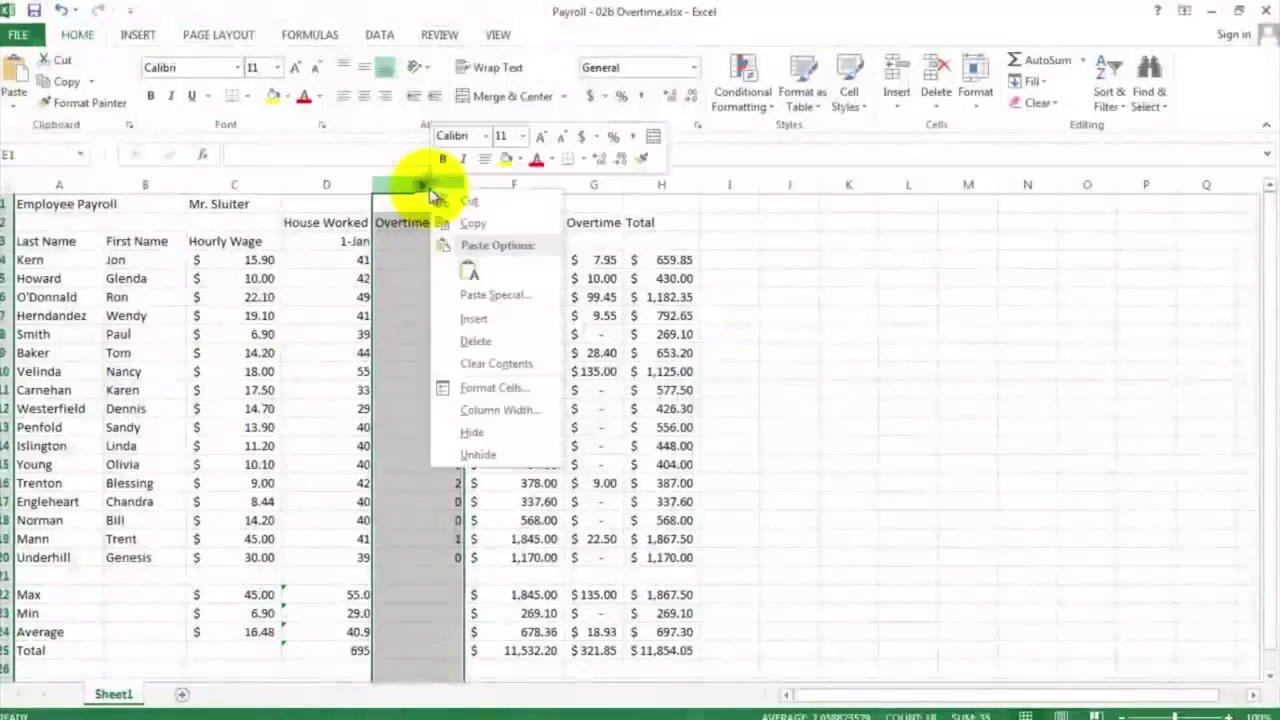
left_click(470, 317)
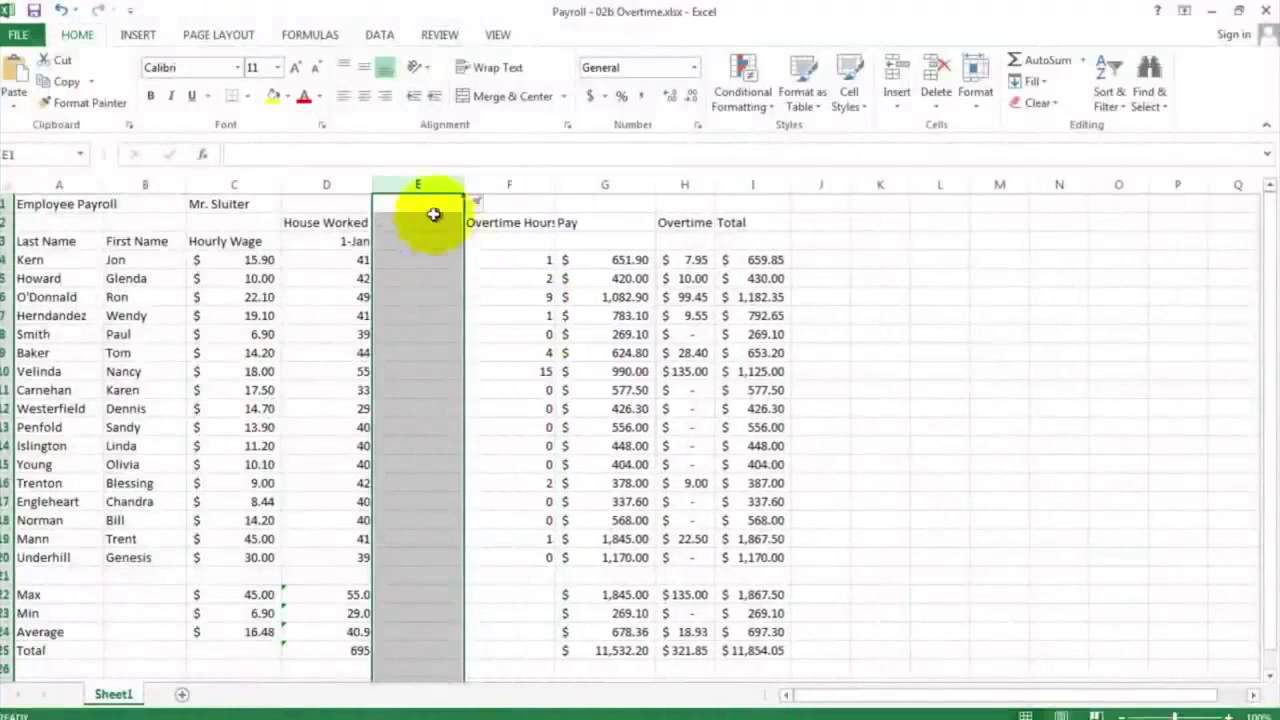
right_click(422, 186)
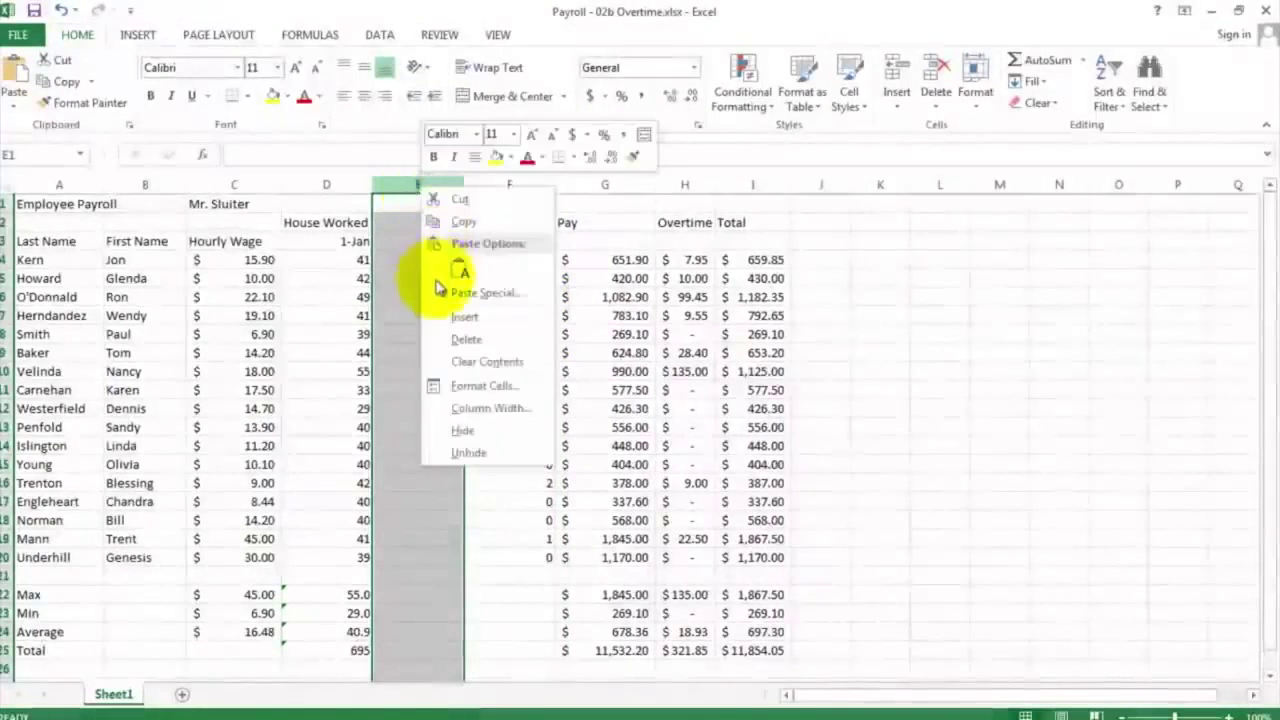
left_click(443, 315)
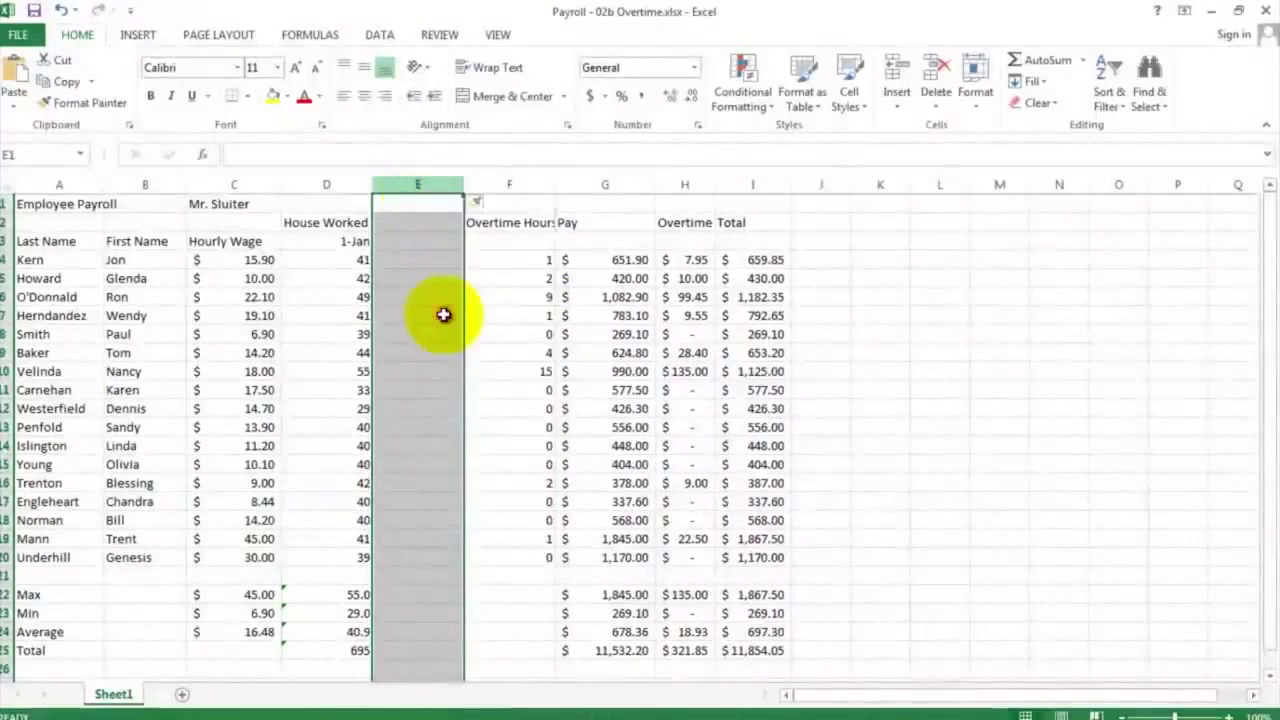
right_click(422, 186)
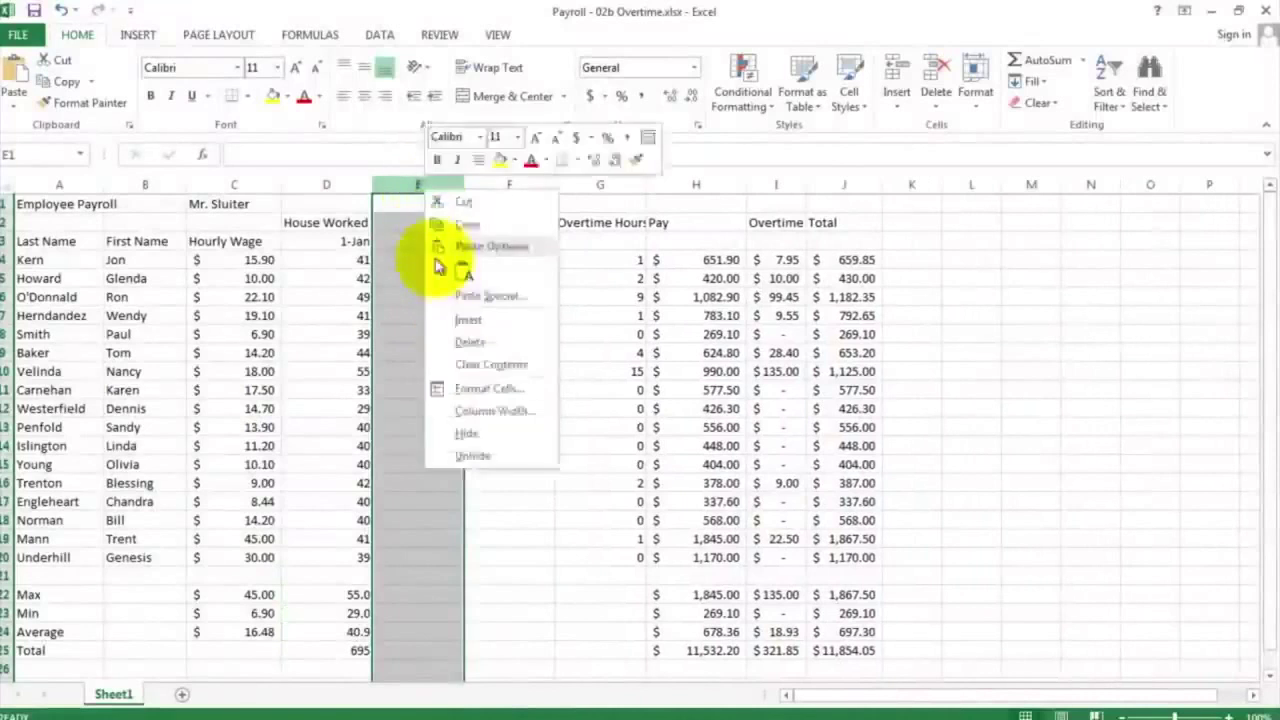
left_click(449, 320)
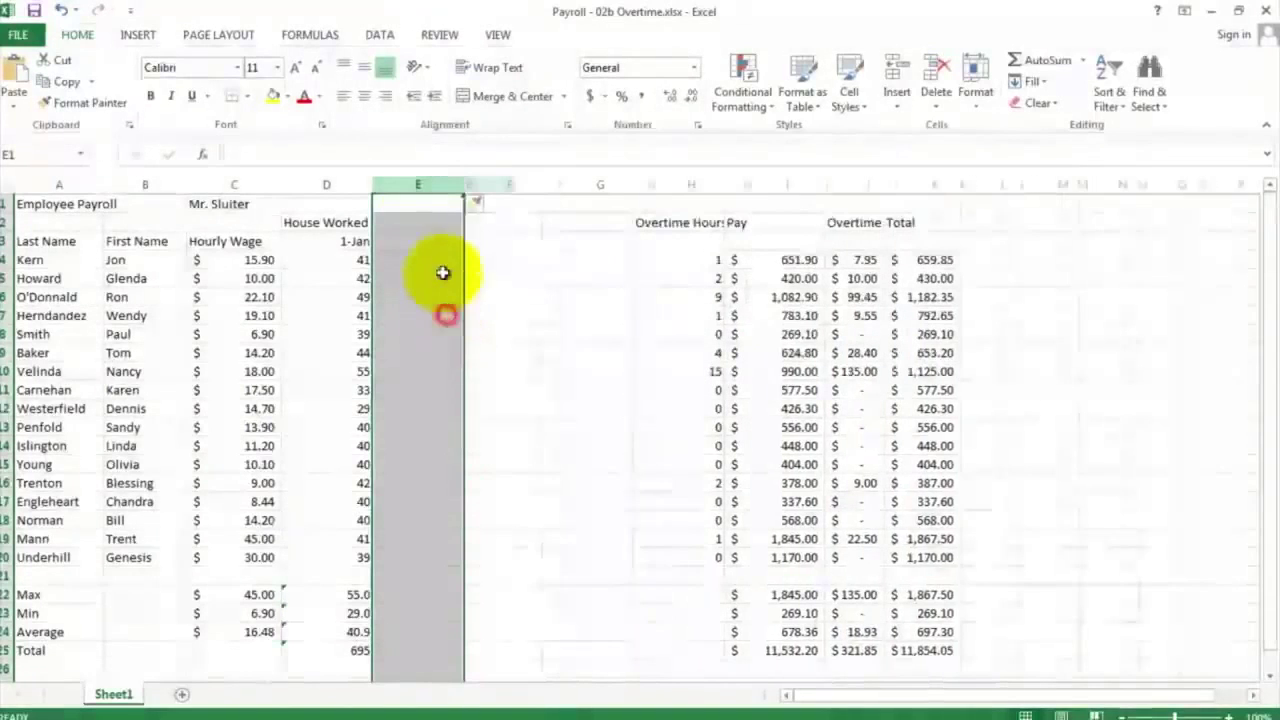
right_click(440, 200)
left_click(457, 314)
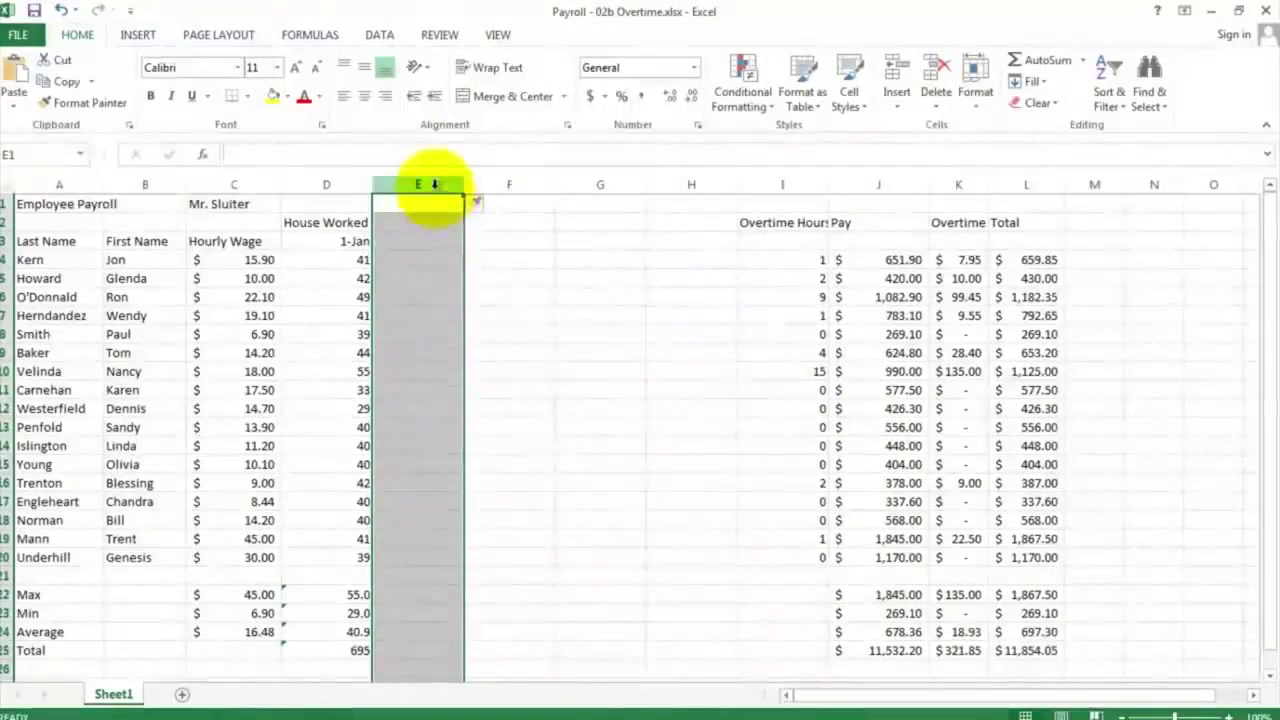
right_click(433, 187)
left_click(459, 316)
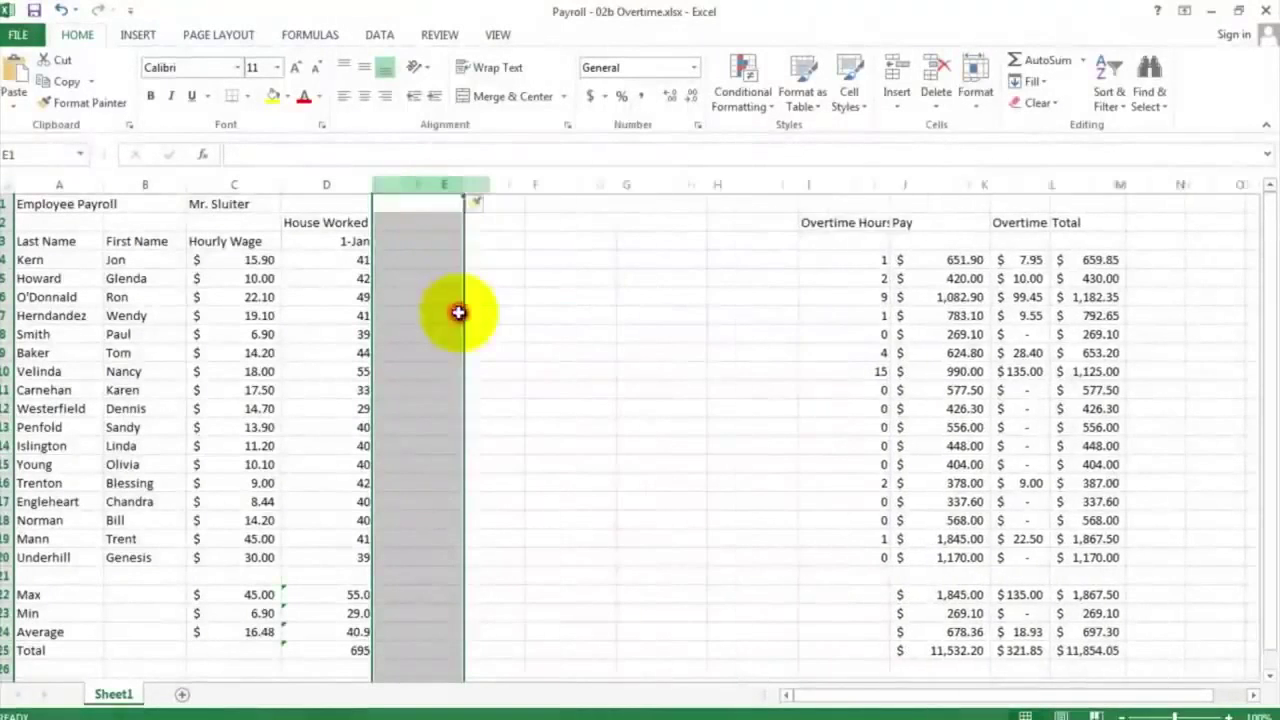
Enter the formula =D3+7 in E3 and fill it across to H3 for the weekly date headings.
left_click(414, 243)
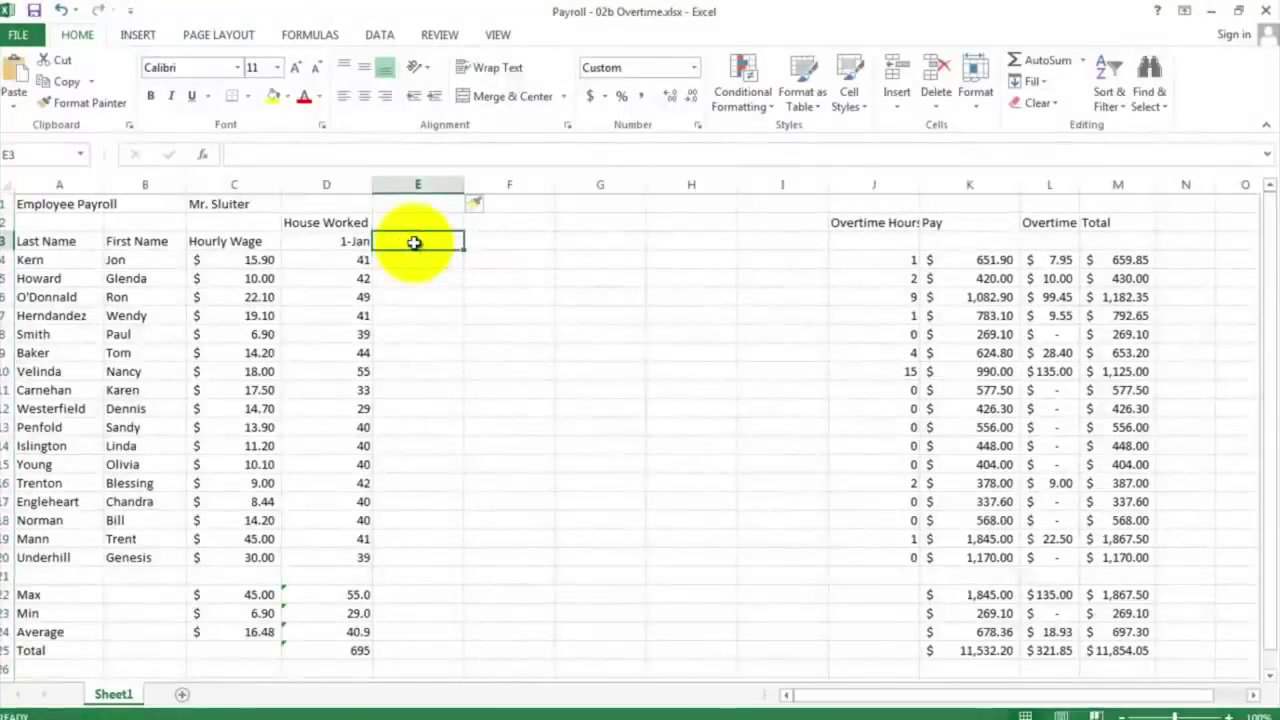
left_click(344, 241)
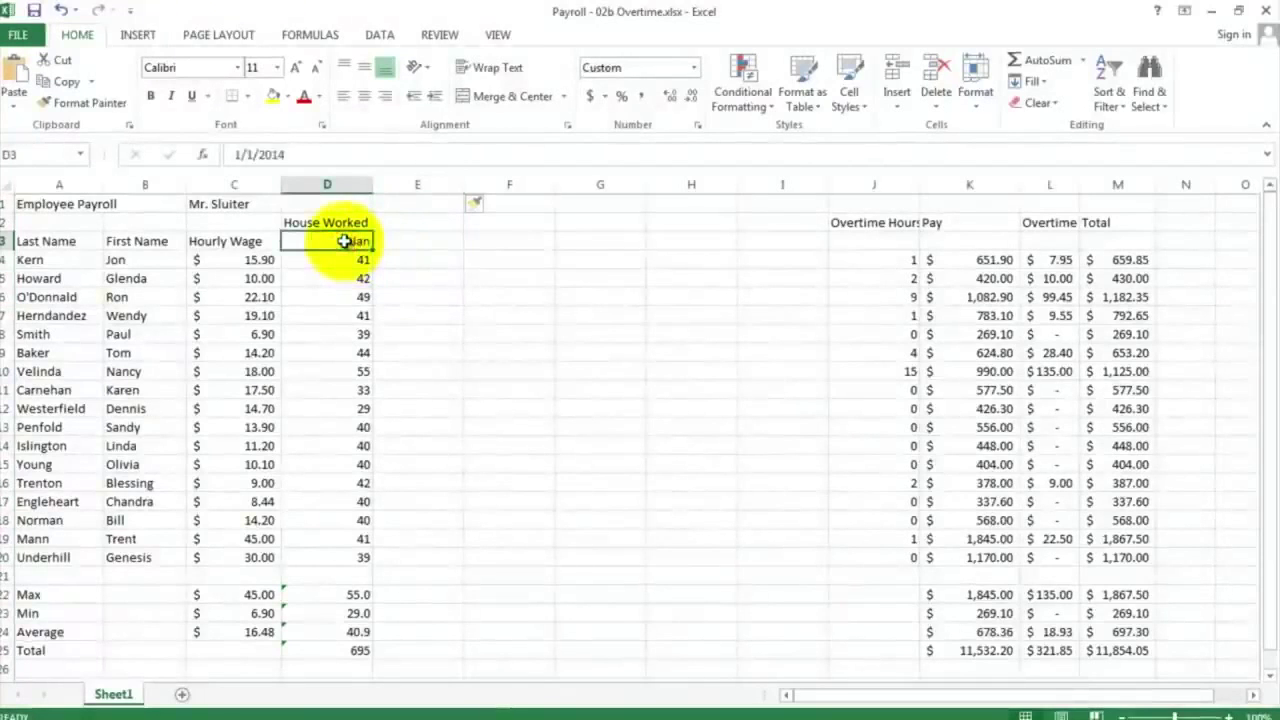
left_click(399, 241)
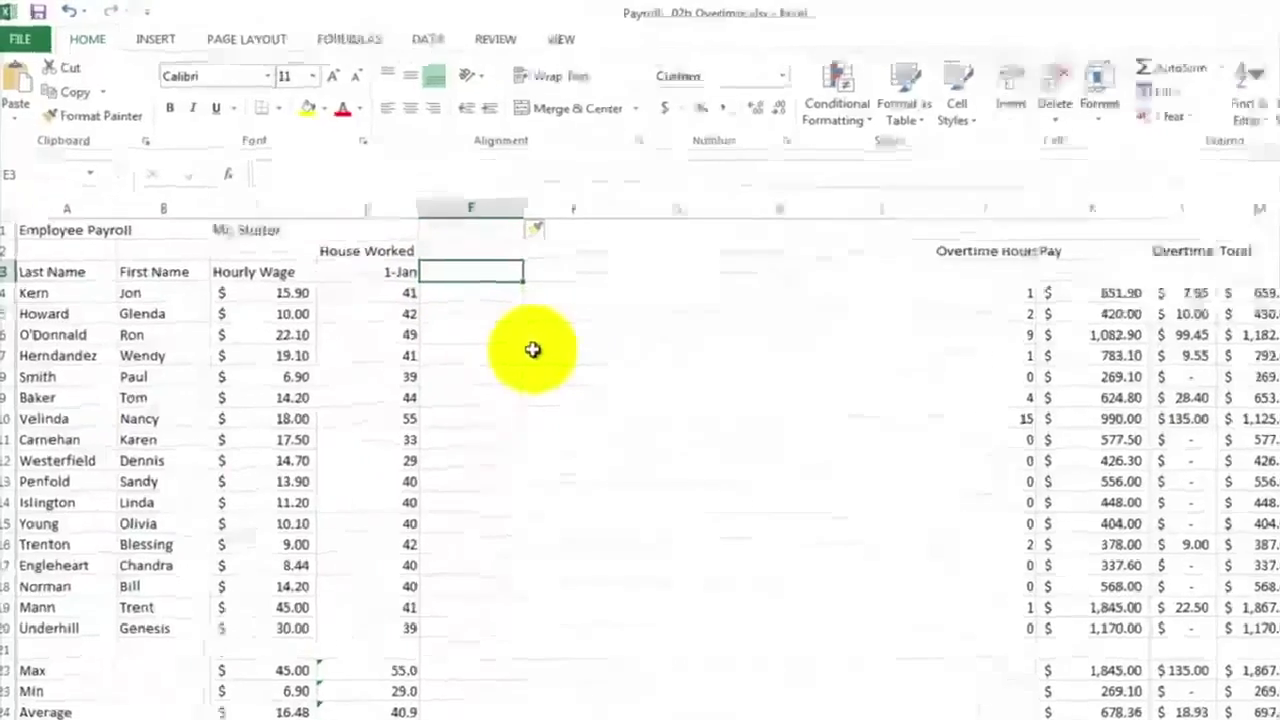
type("=")
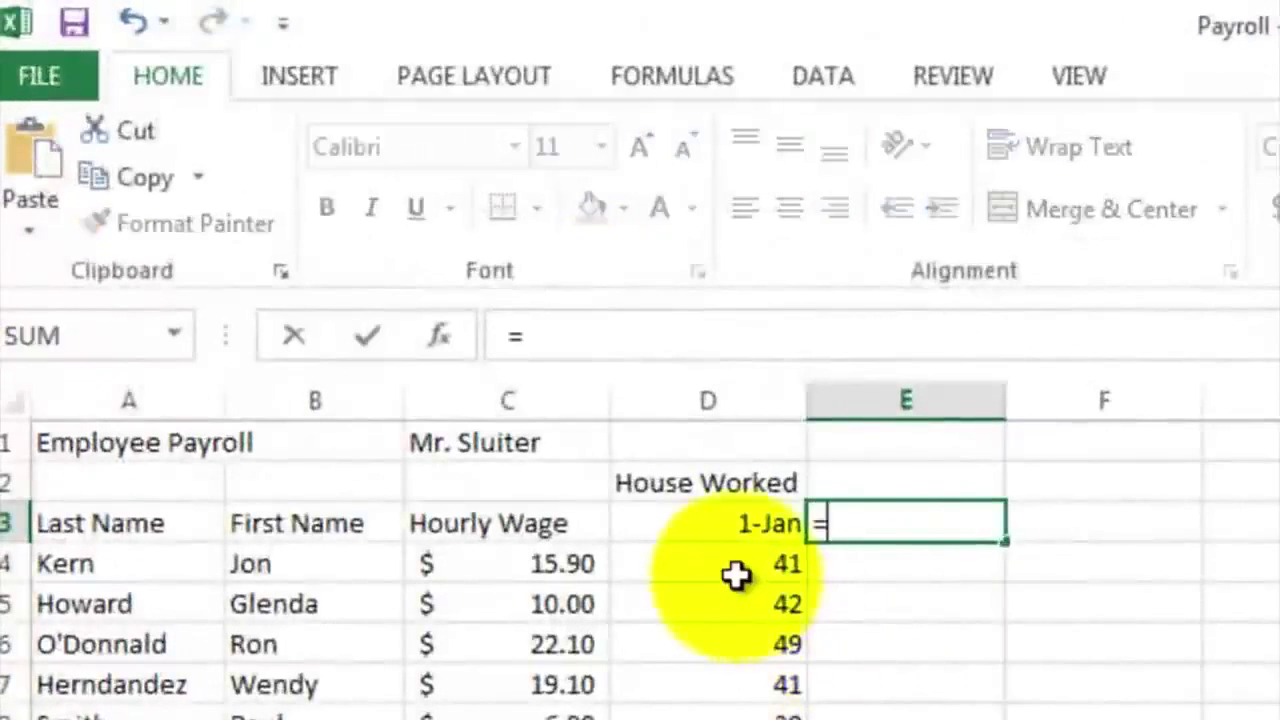
left_click(733, 521)
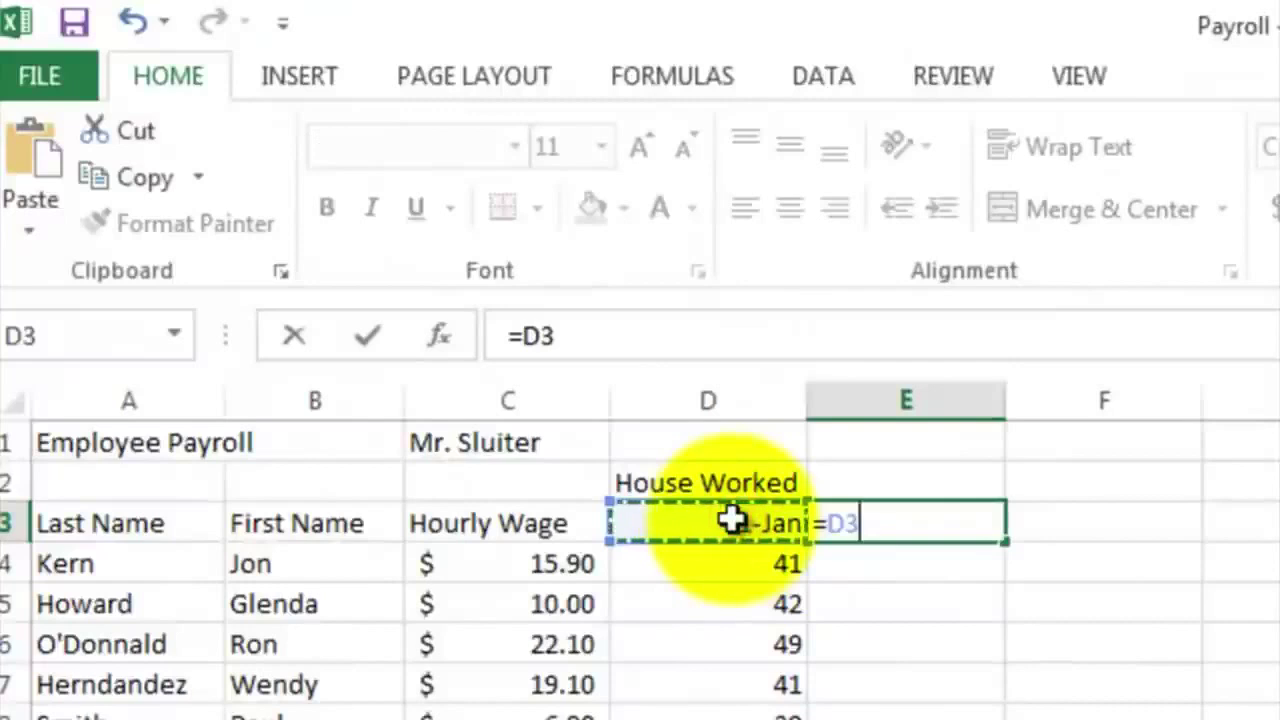
type("+")
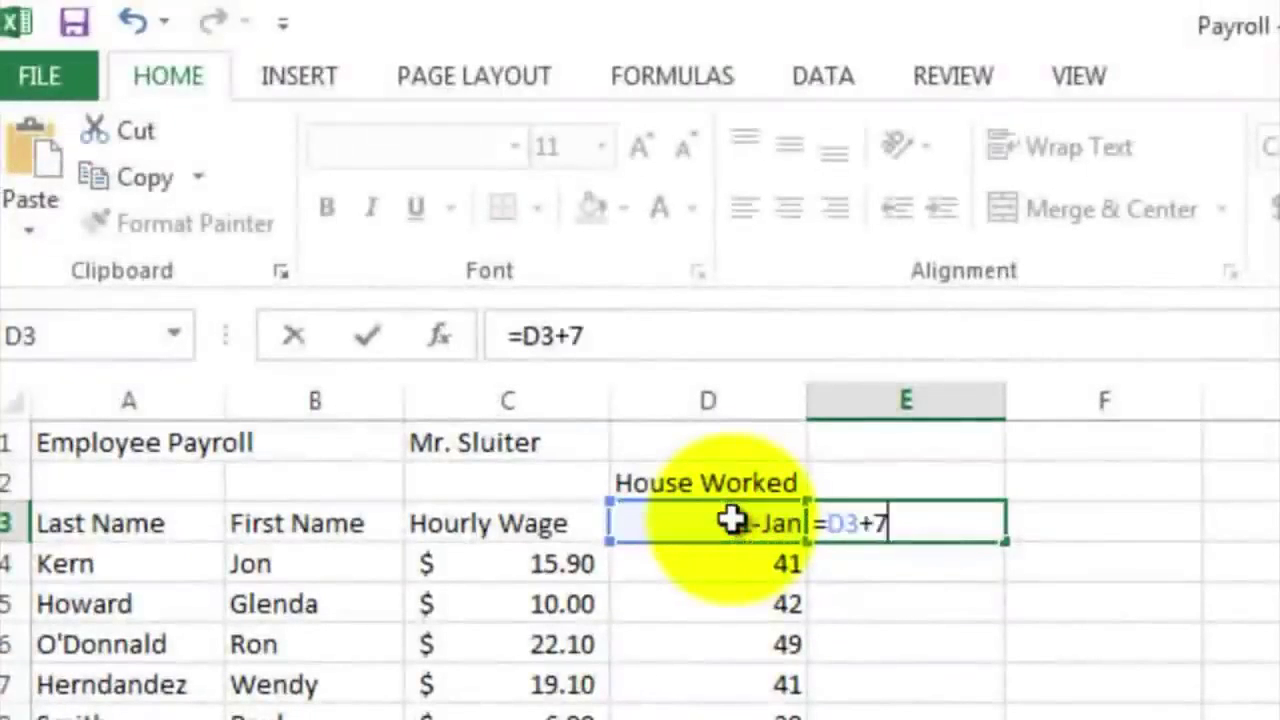
type("7")
key("Return")
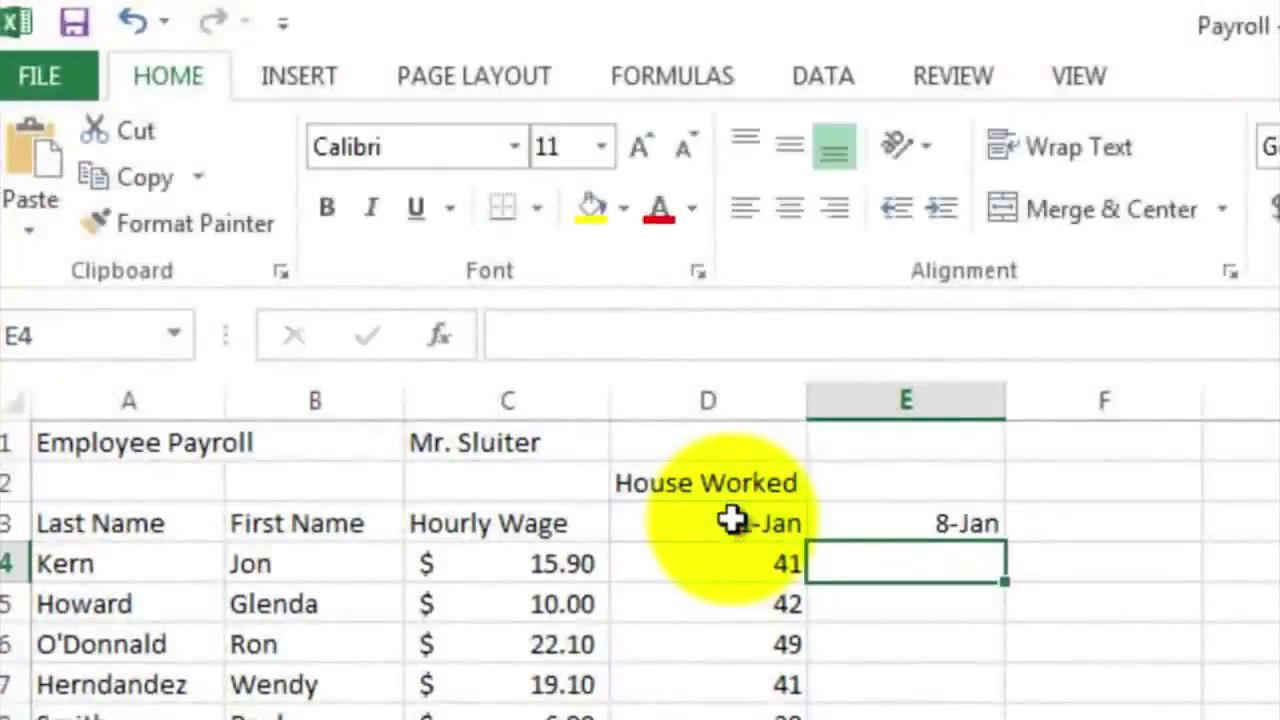
left_click(935, 520)
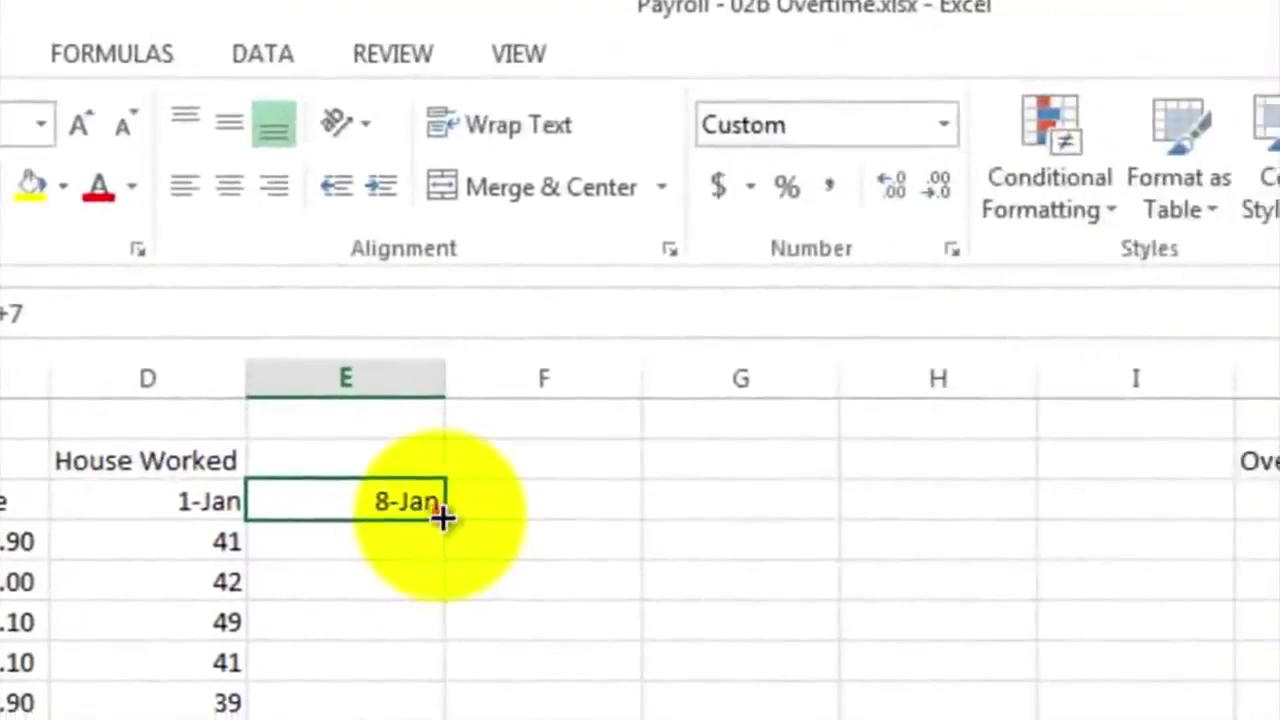
left_click_drag(443, 515, 954, 522)
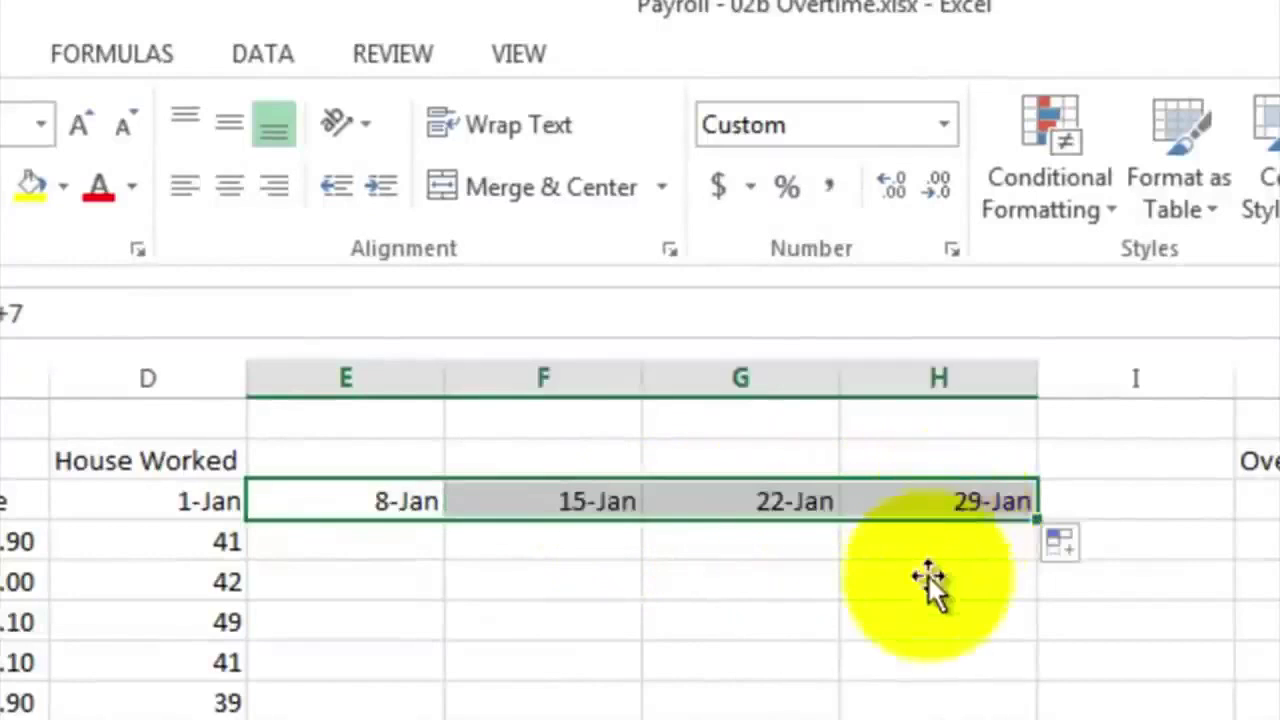
Enter the first employee's weekly hours 40, 38, 45 and 30 in cells E4 to H4.
left_click(541, 540)
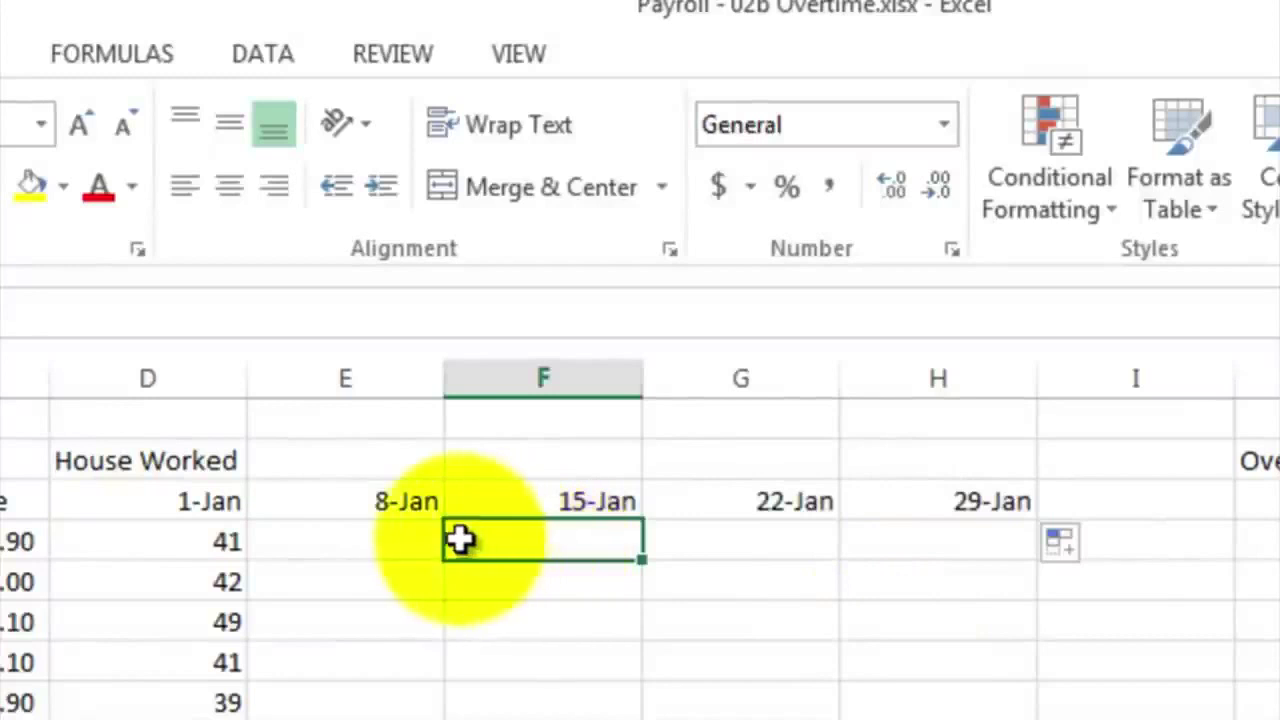
left_click(389, 536)
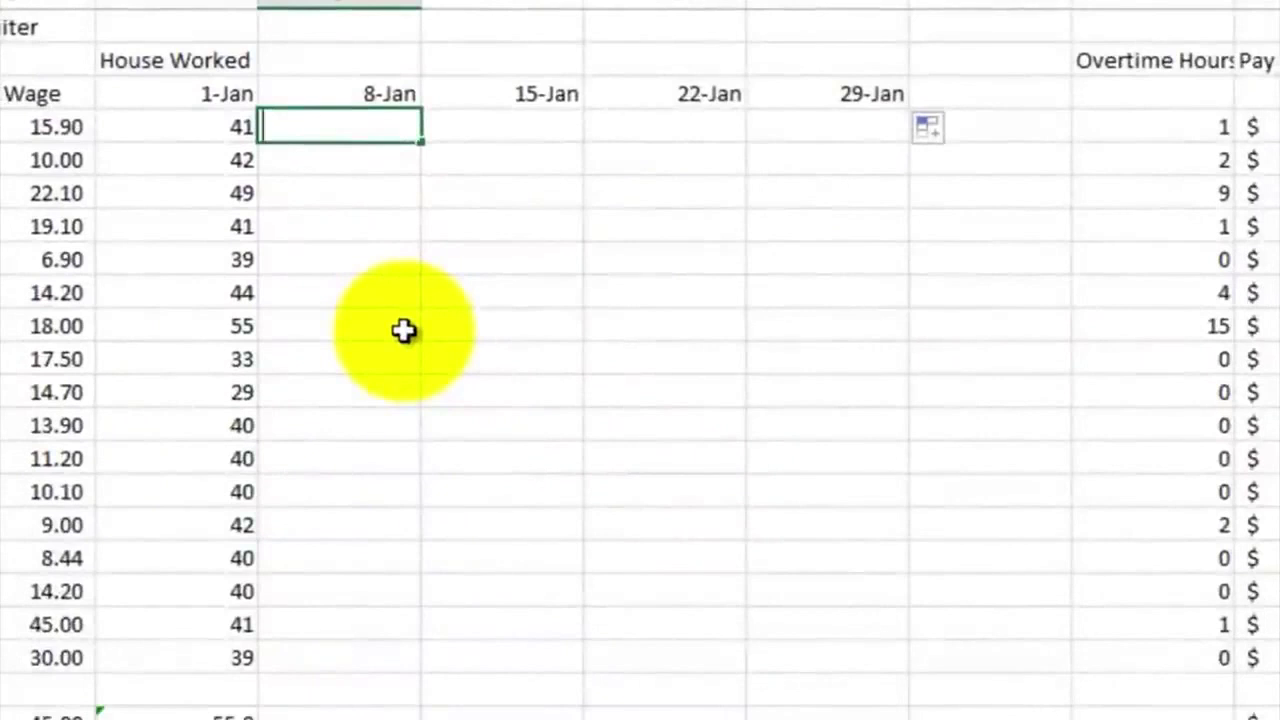
type("40")
key("Tab")
type("3")
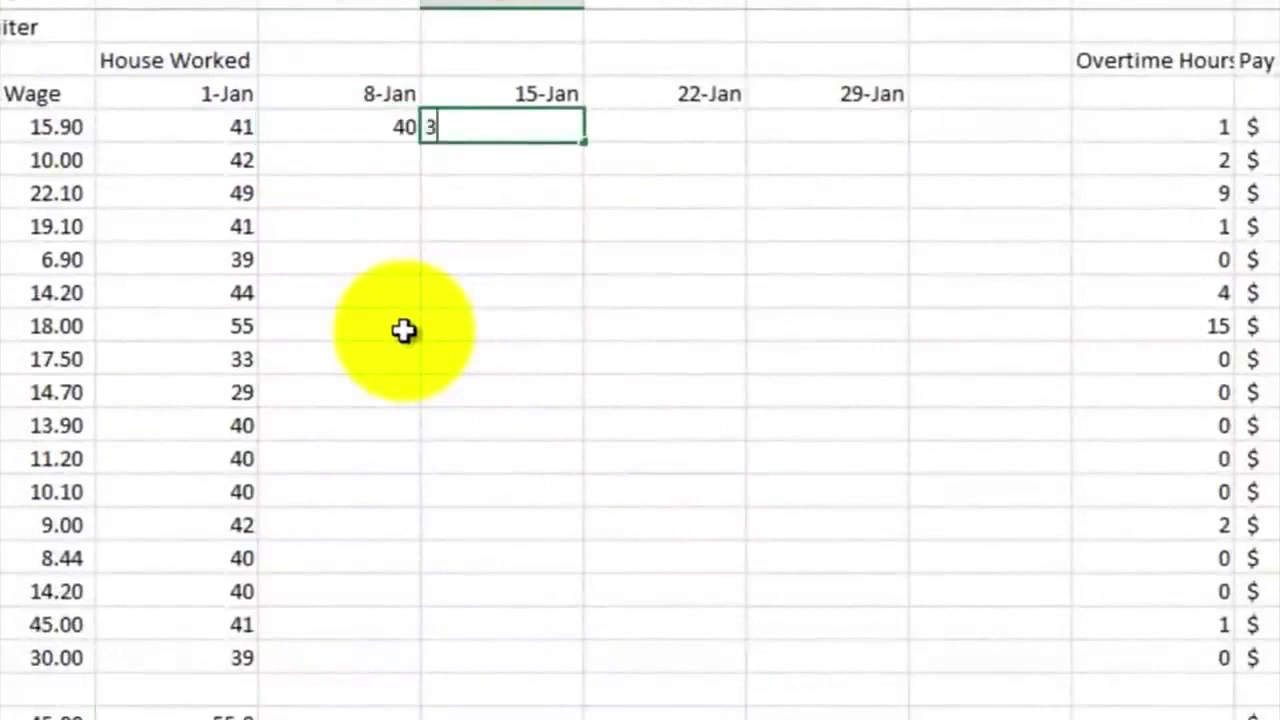
type("8")
key("Tab")
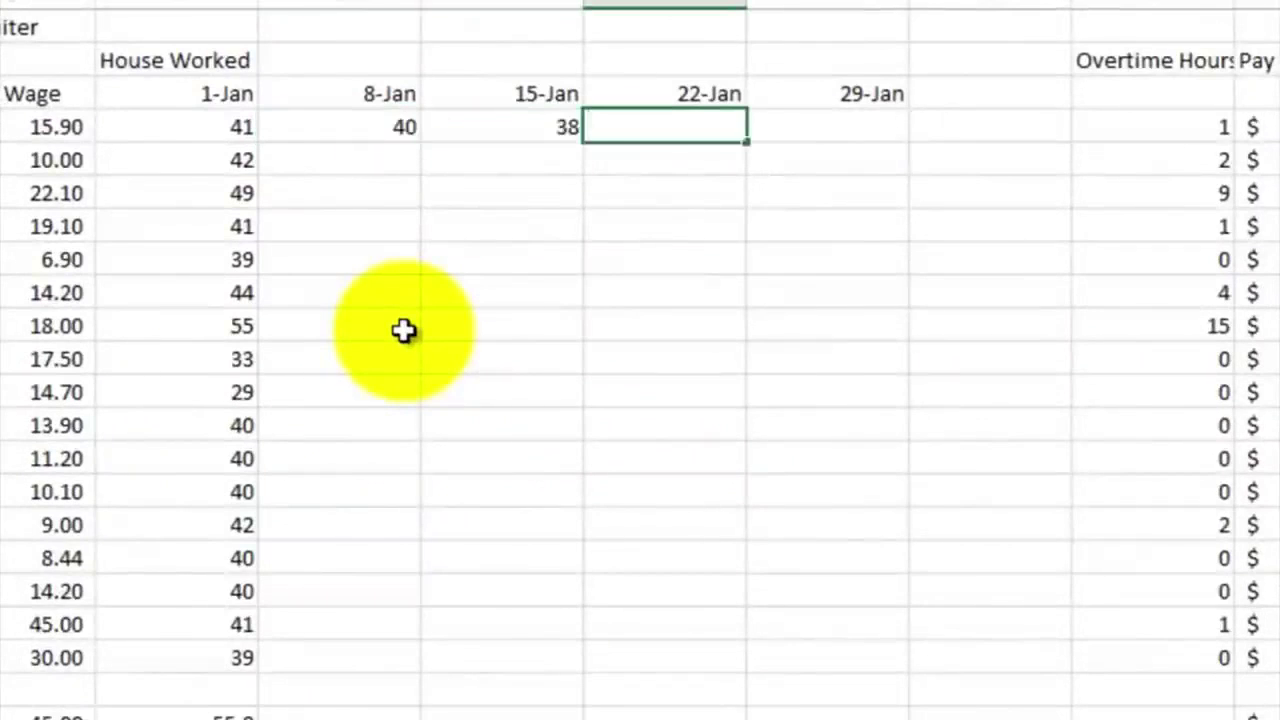
type("45")
key("Tab")
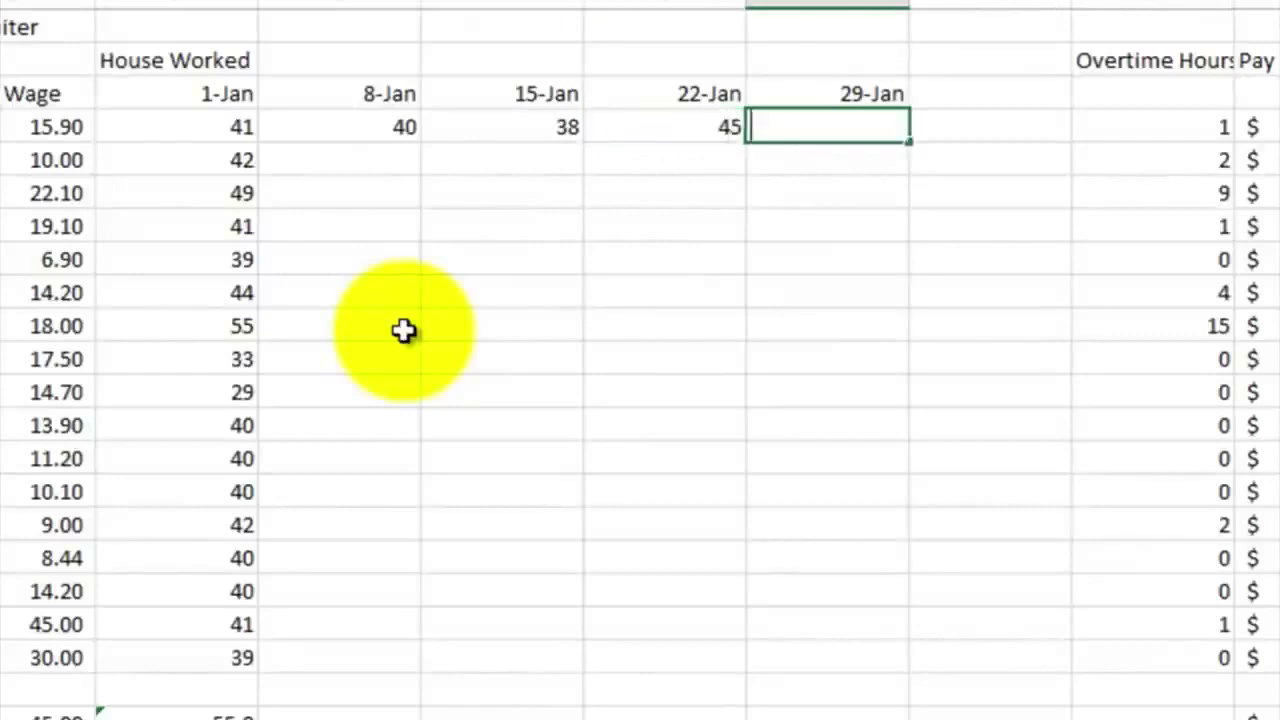
key("Return")
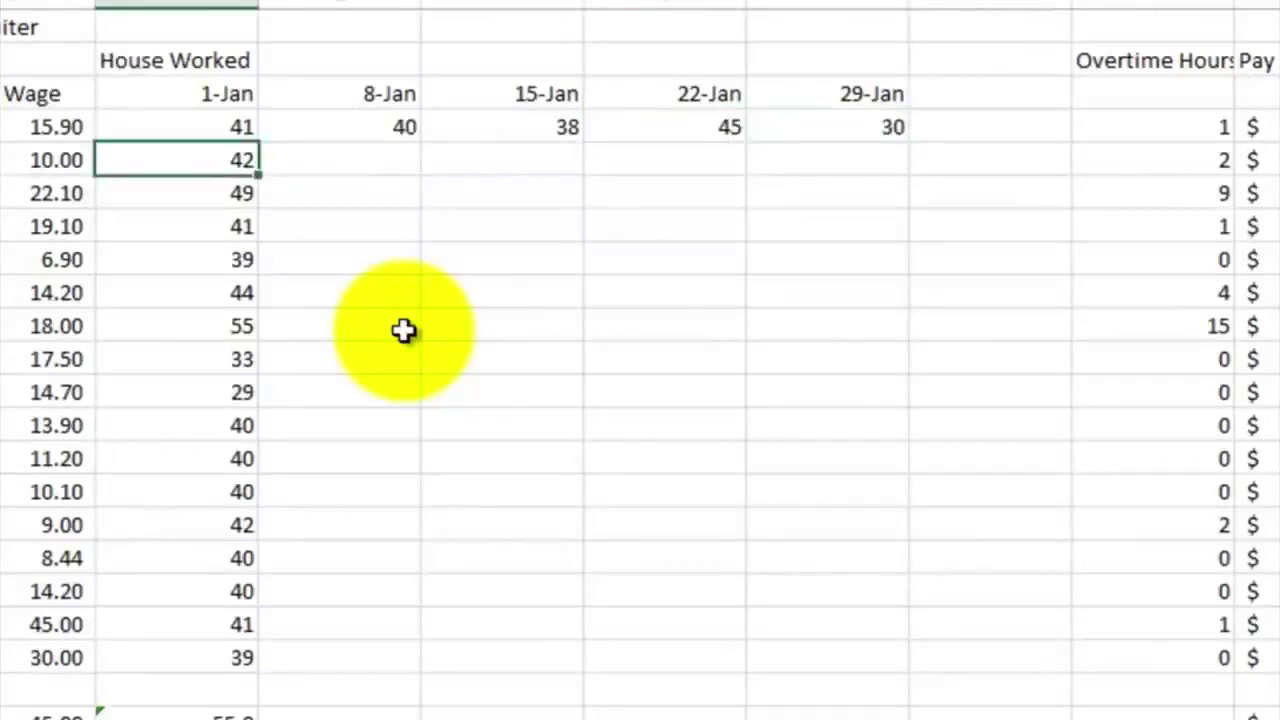
key("Tab")
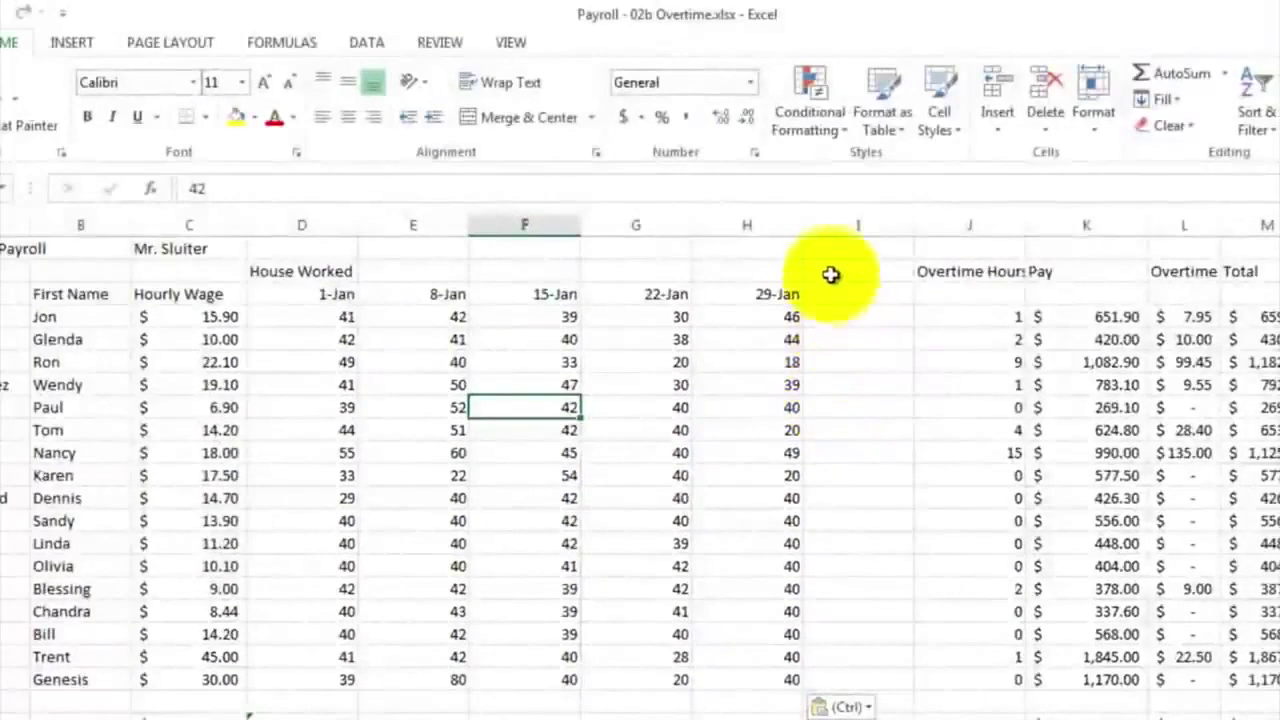
Delete the surplus blank column I between the 29-Jan hours and the Overtime Hours column.
left_click(838, 223)
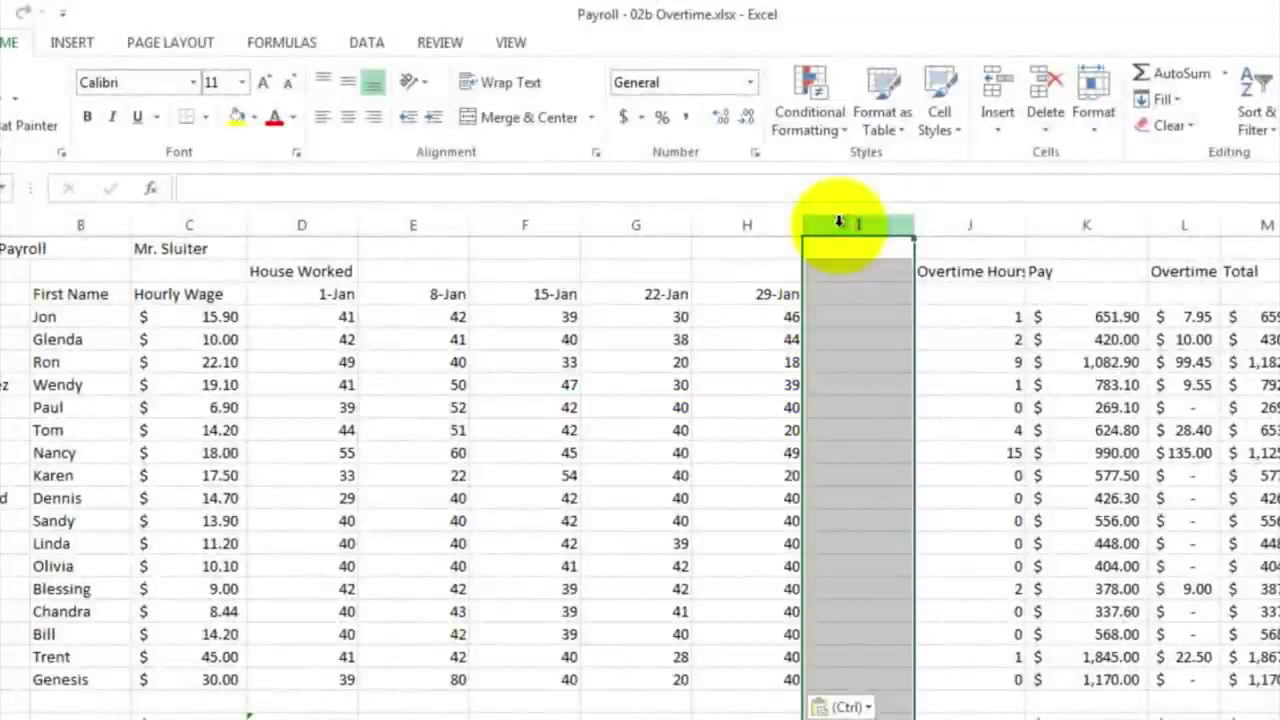
right_click(838, 222)
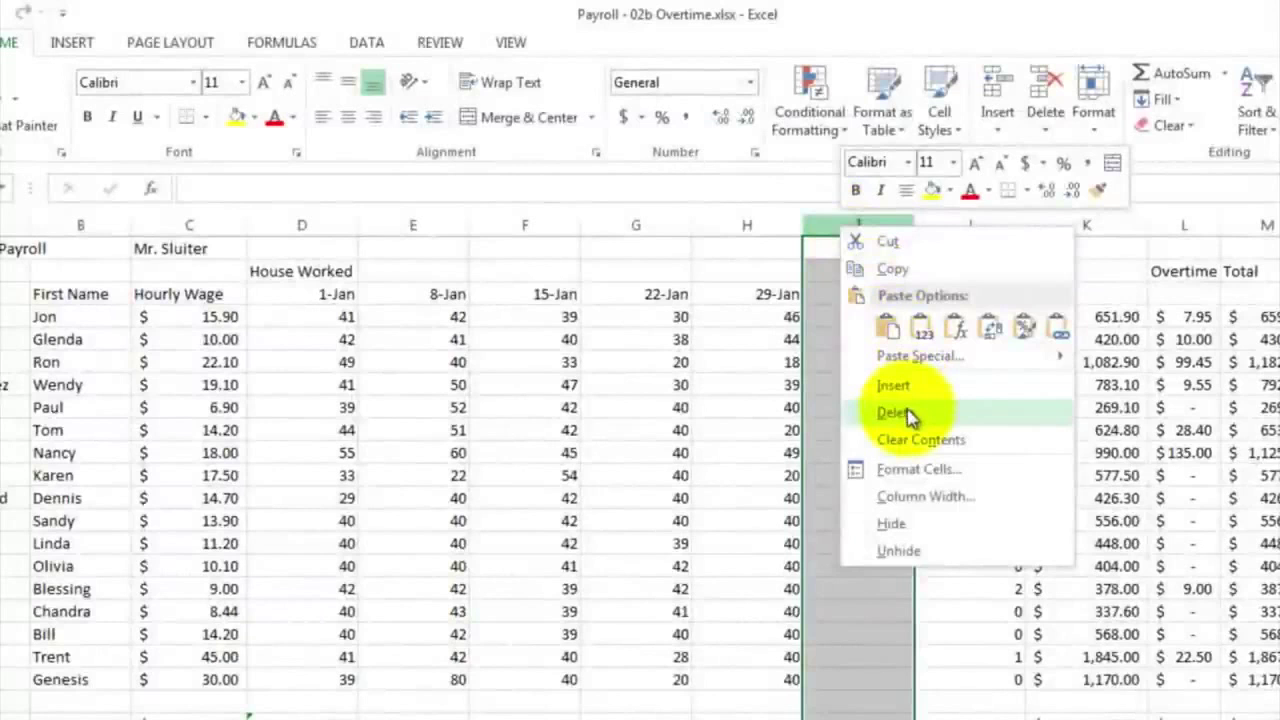
left_click(909, 413)
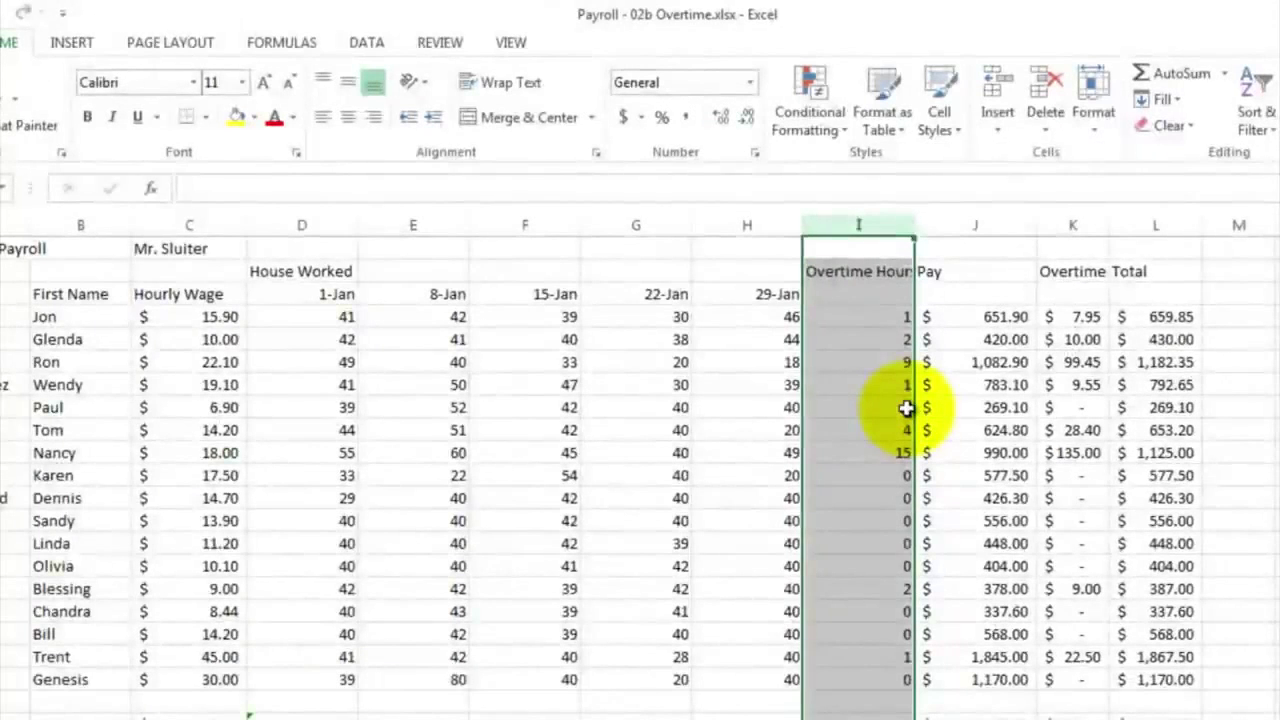
Enter the date Jan 1 in I3 under the Overtime Hours heading.
left_click(850, 295)
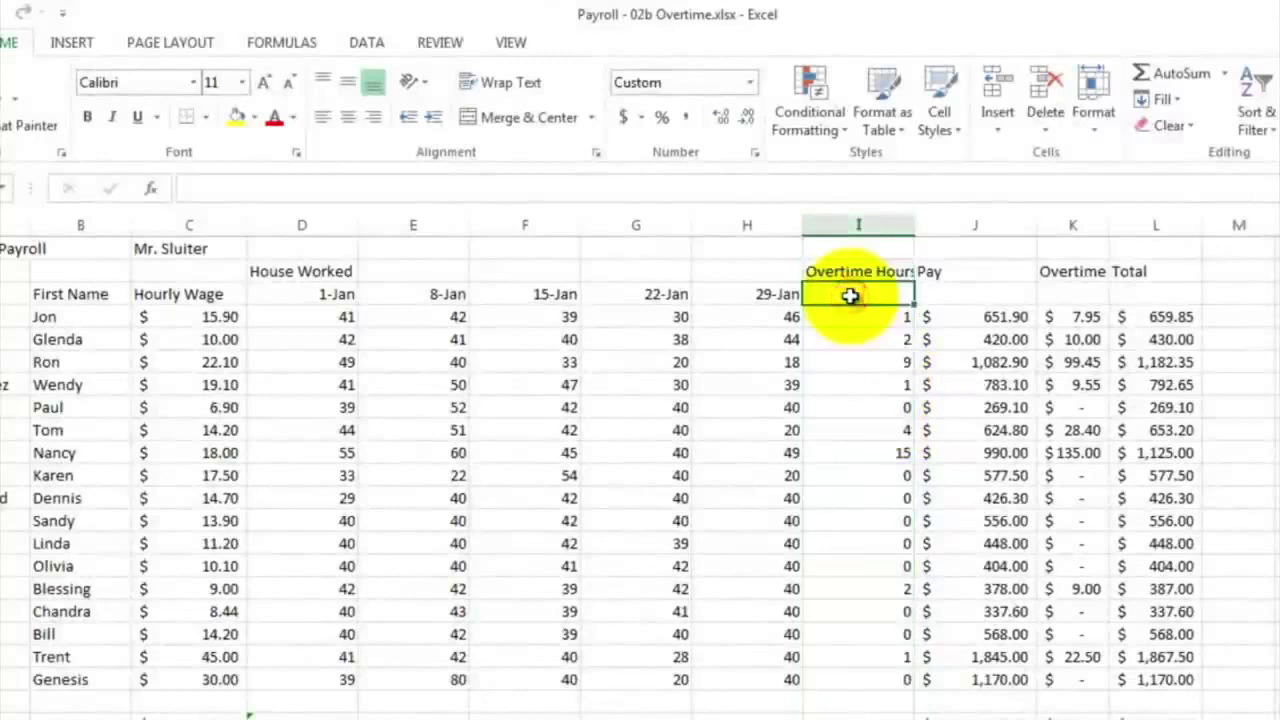
type("Jan 1")
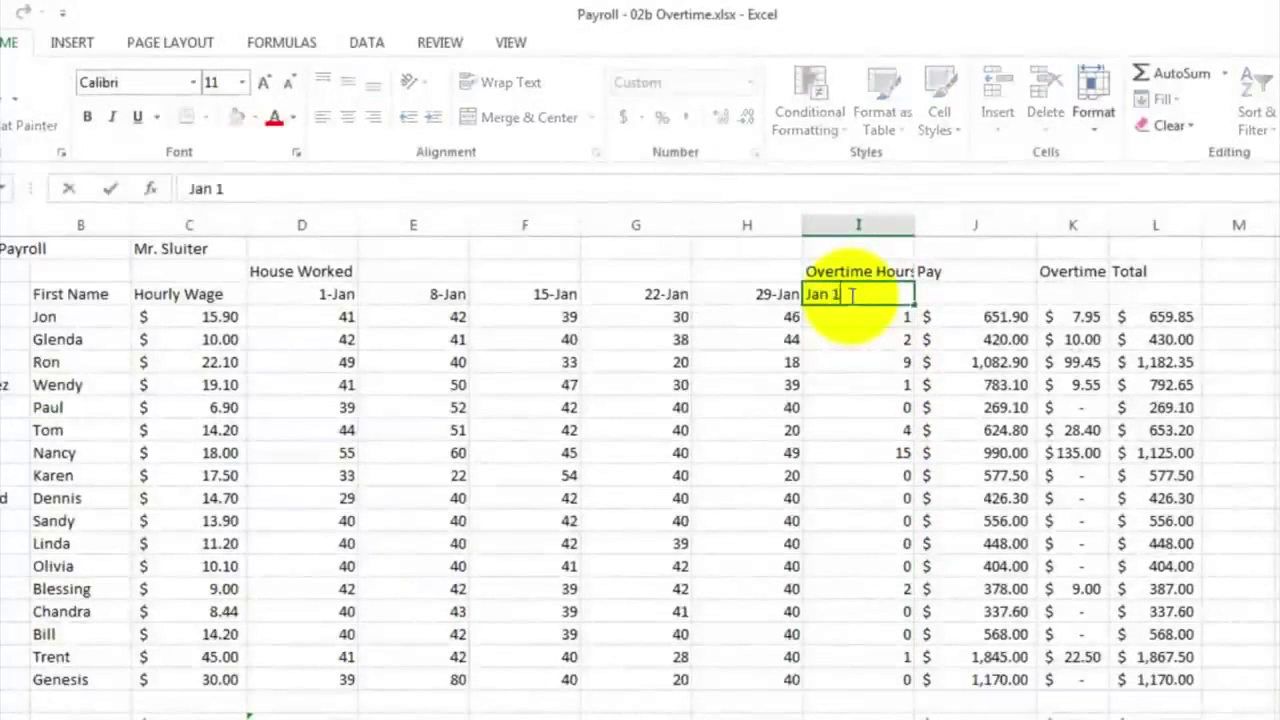
key("Return")
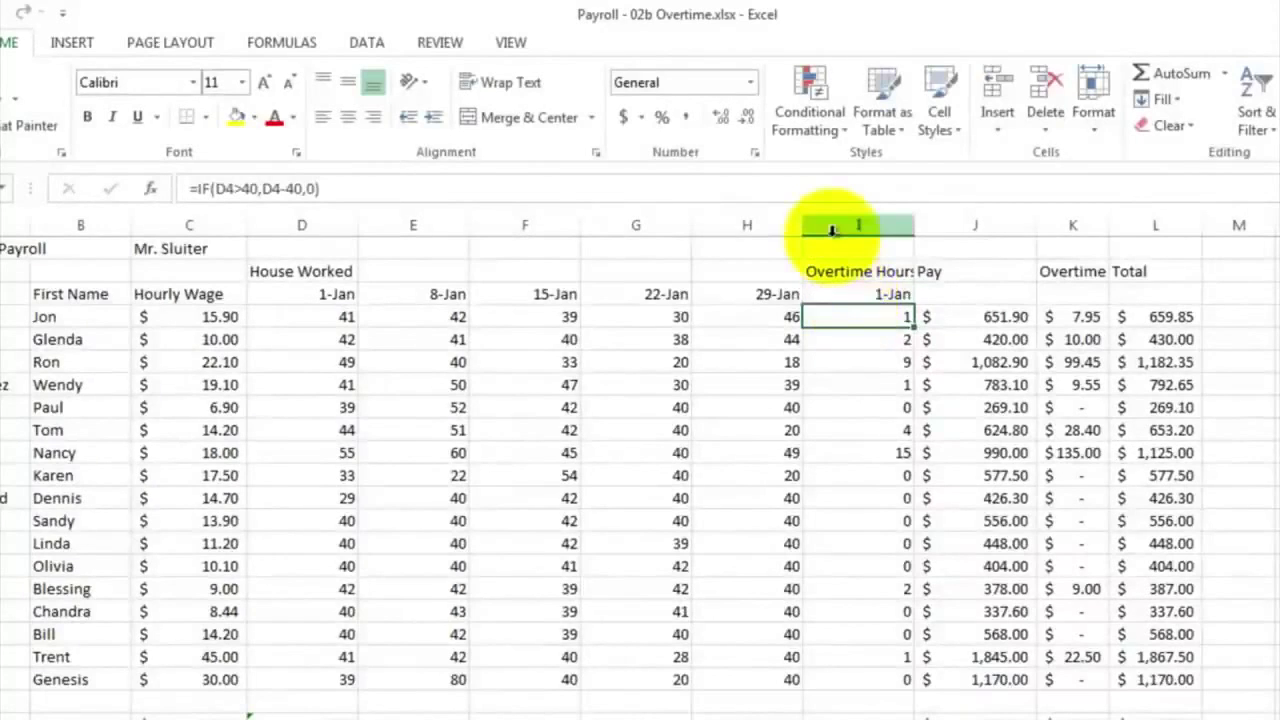
Insert four blank columns between the Overtime Hours column I and the Pay column.
left_click_drag(829, 223, 1232, 228)
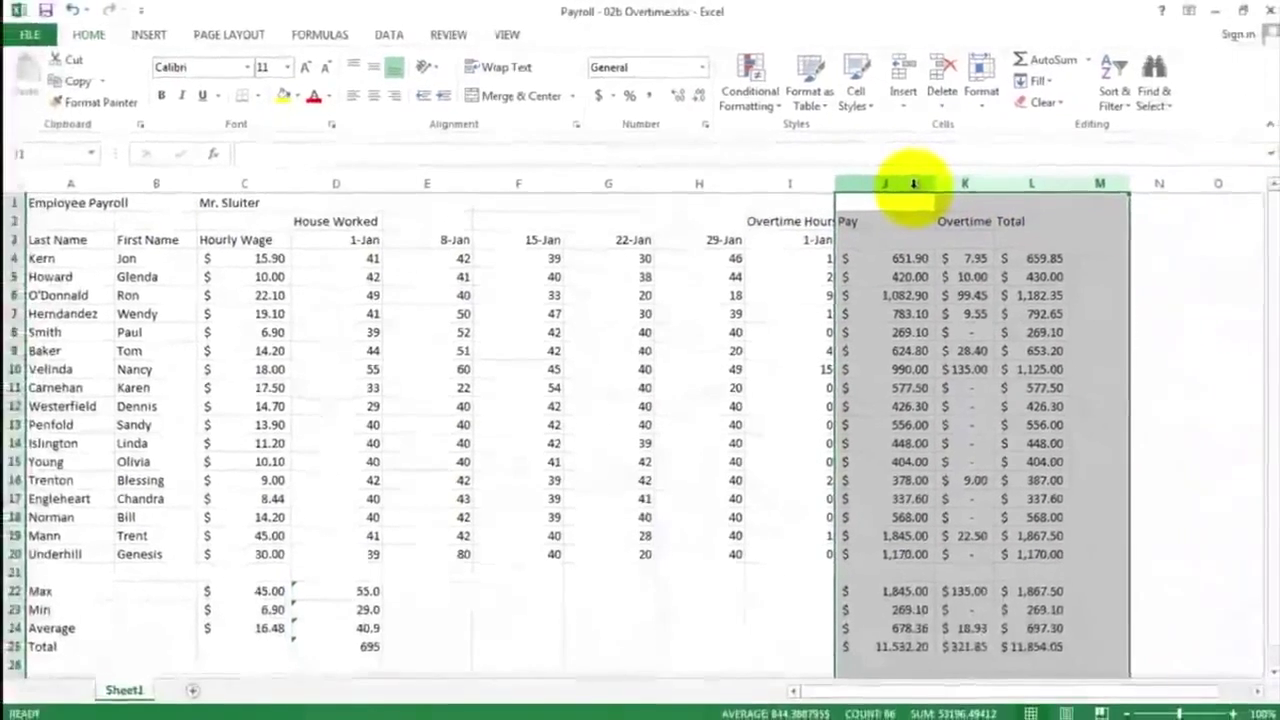
right_click(1012, 227)
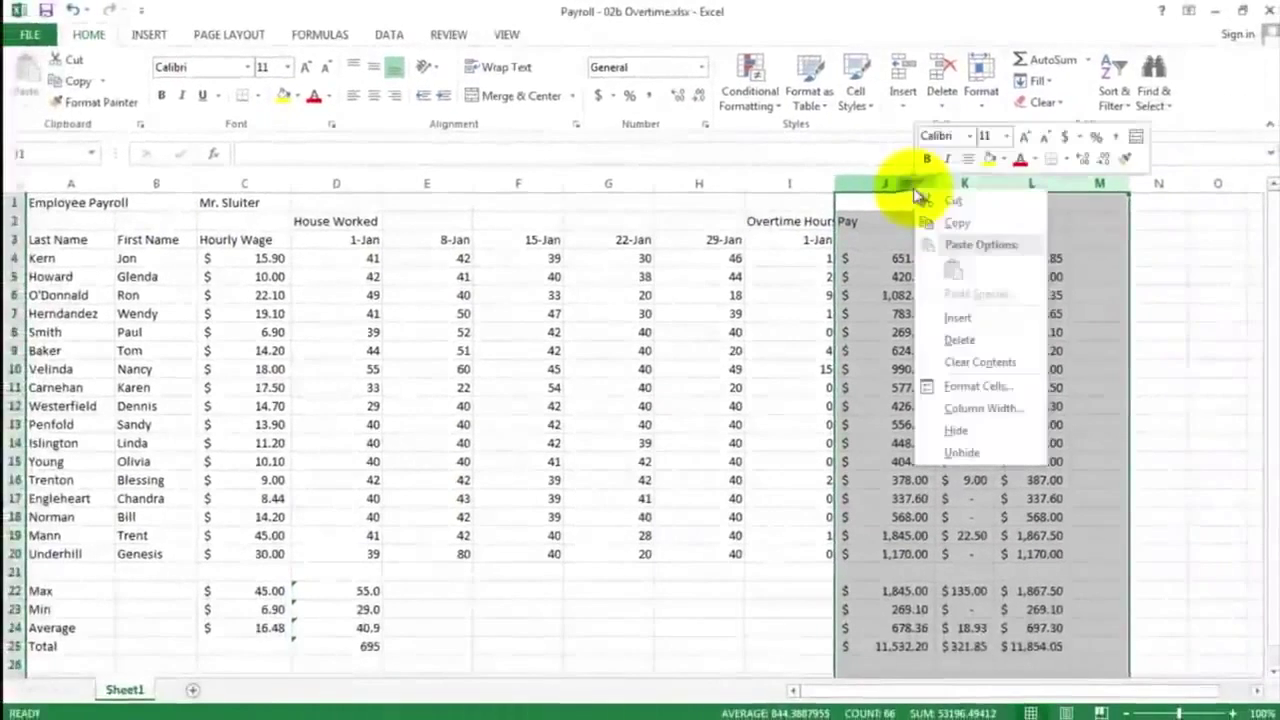
left_click(962, 318)
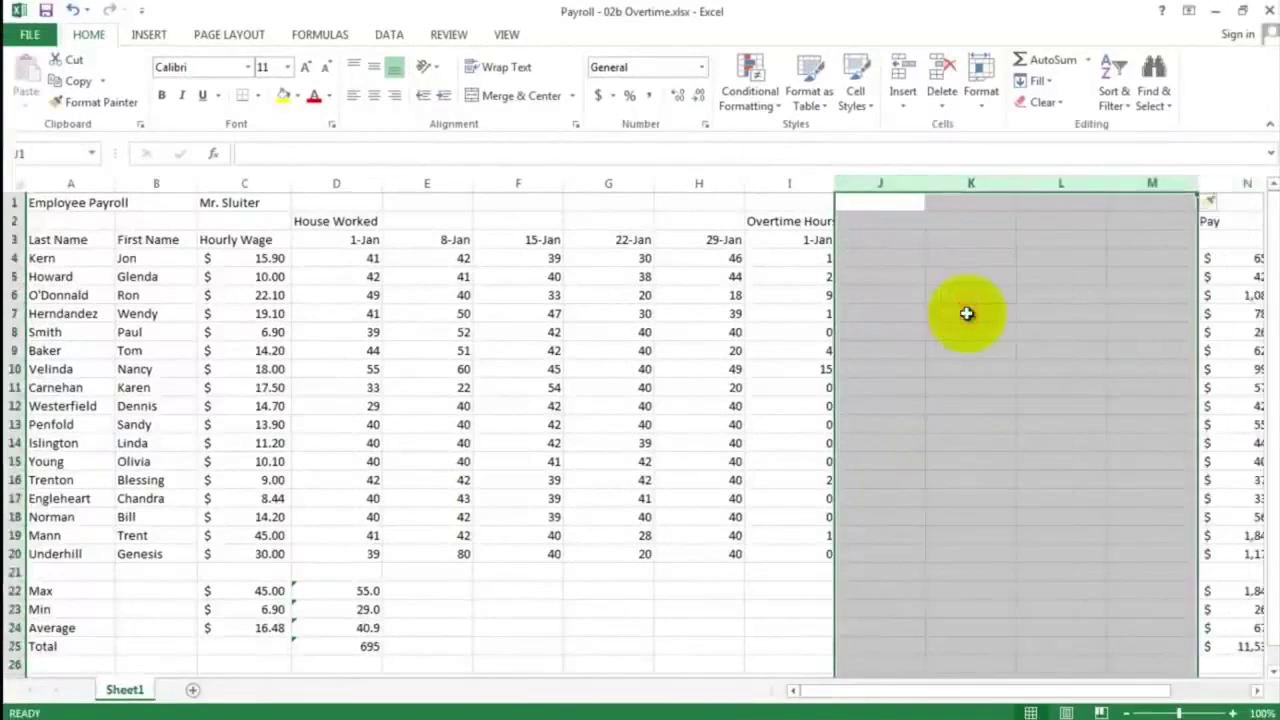
Enter the formula =I3+7 in J3 and fill it across to M3 for the weekly overtime dates.
left_click(877, 242)
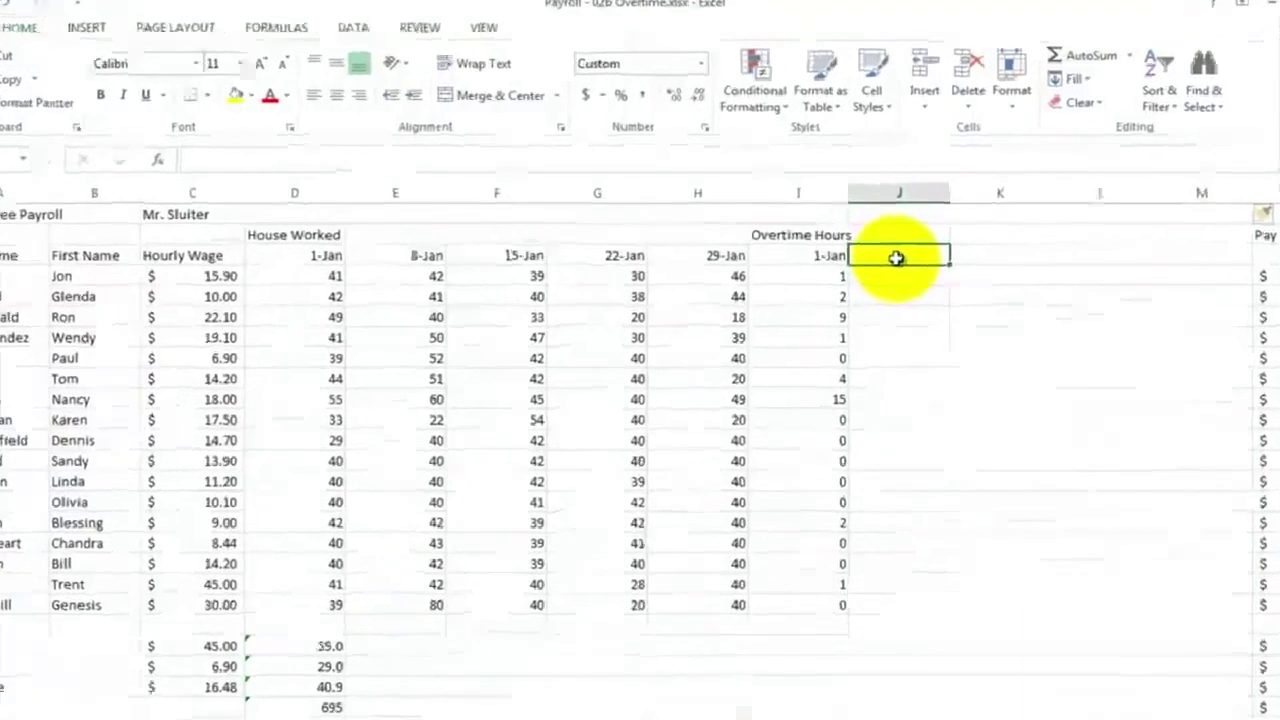
type("=")
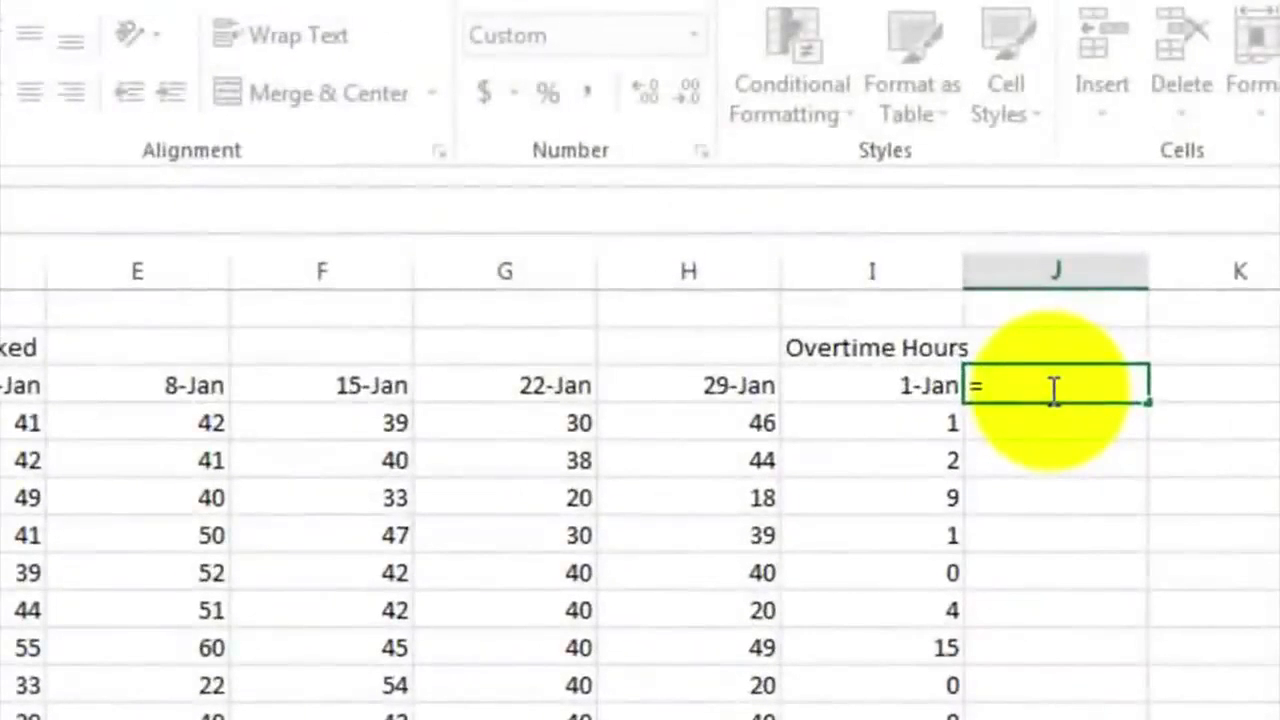
left_click(873, 385)
type("+")
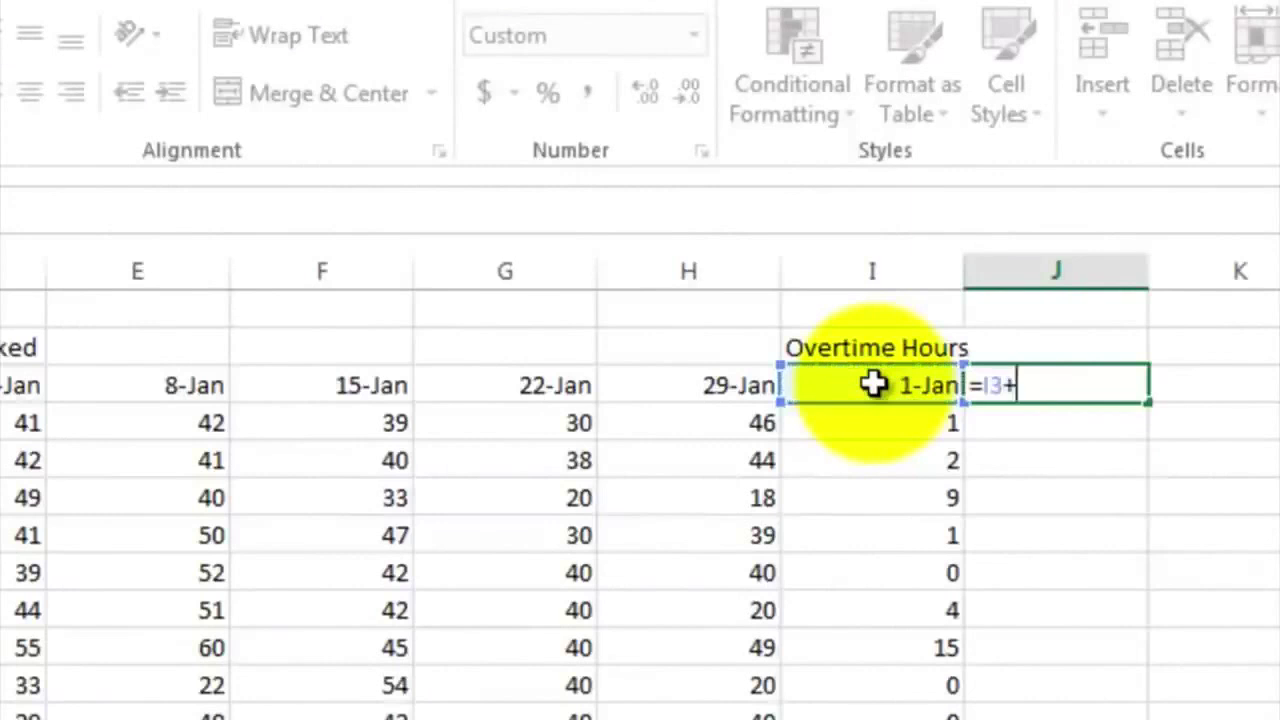
type("7")
key("Return")
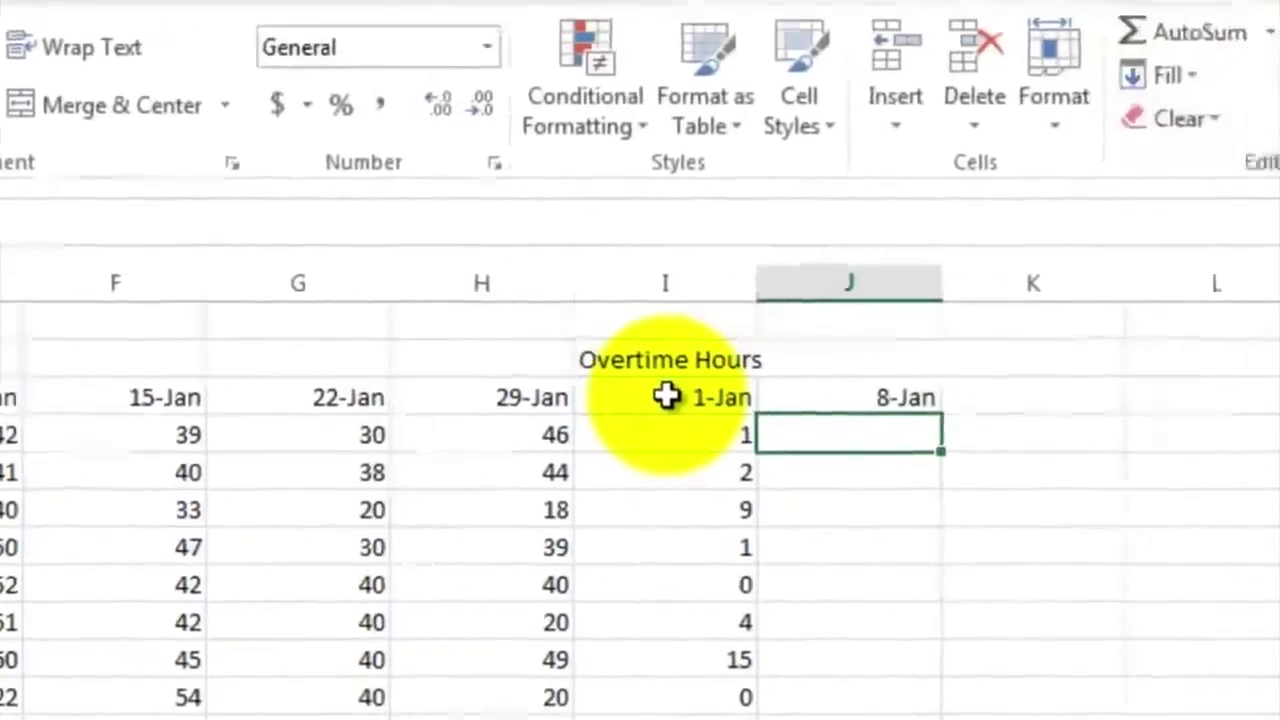
left_click(875, 397)
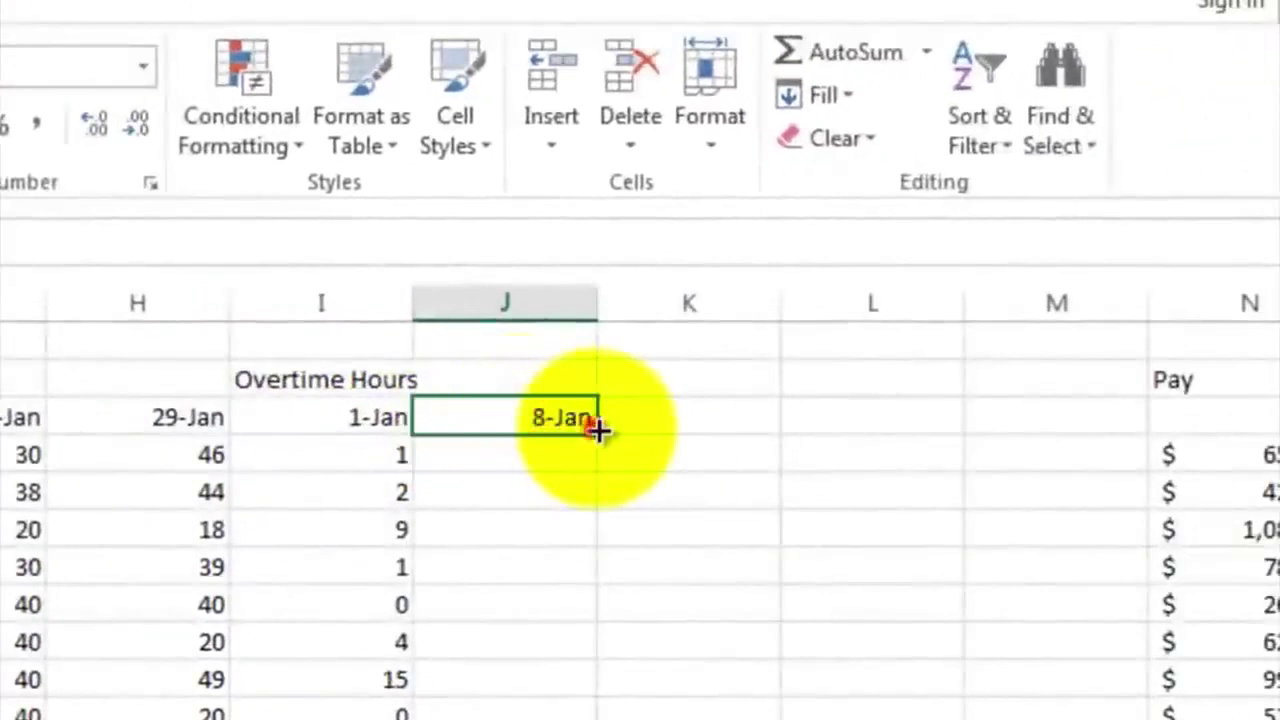
left_click_drag(597, 428, 1057, 422)
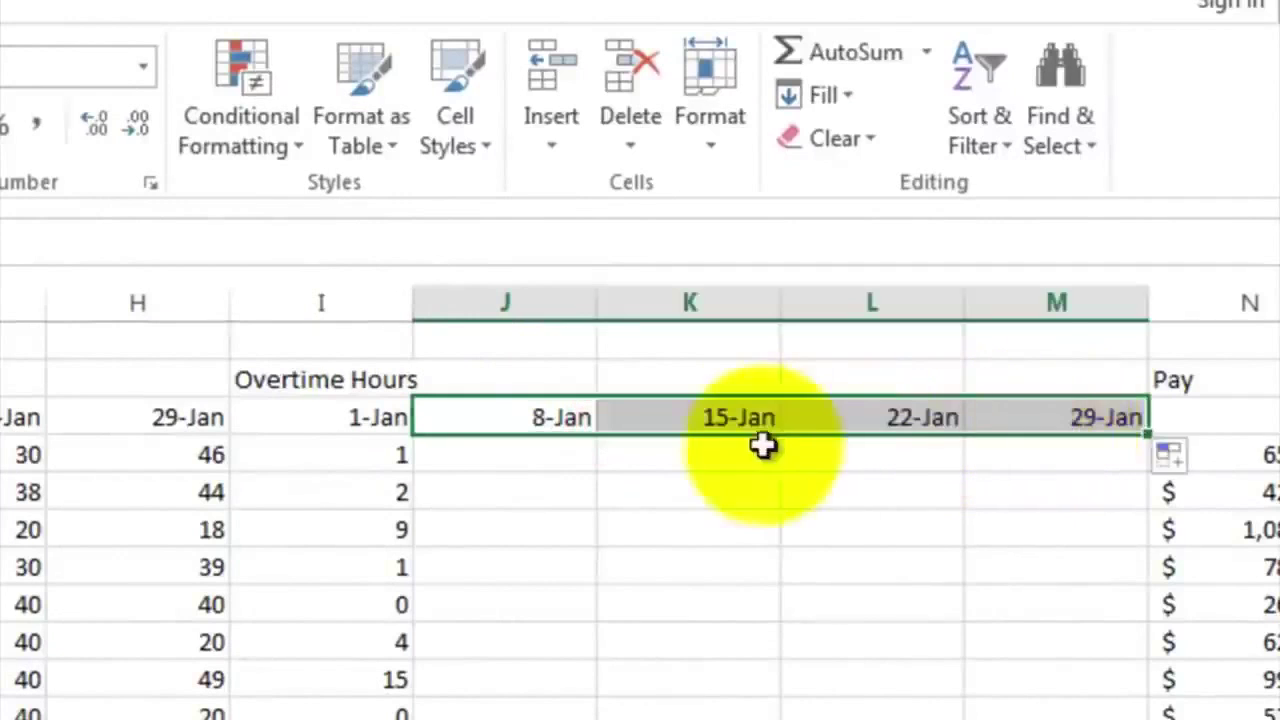
left_click(900, 467)
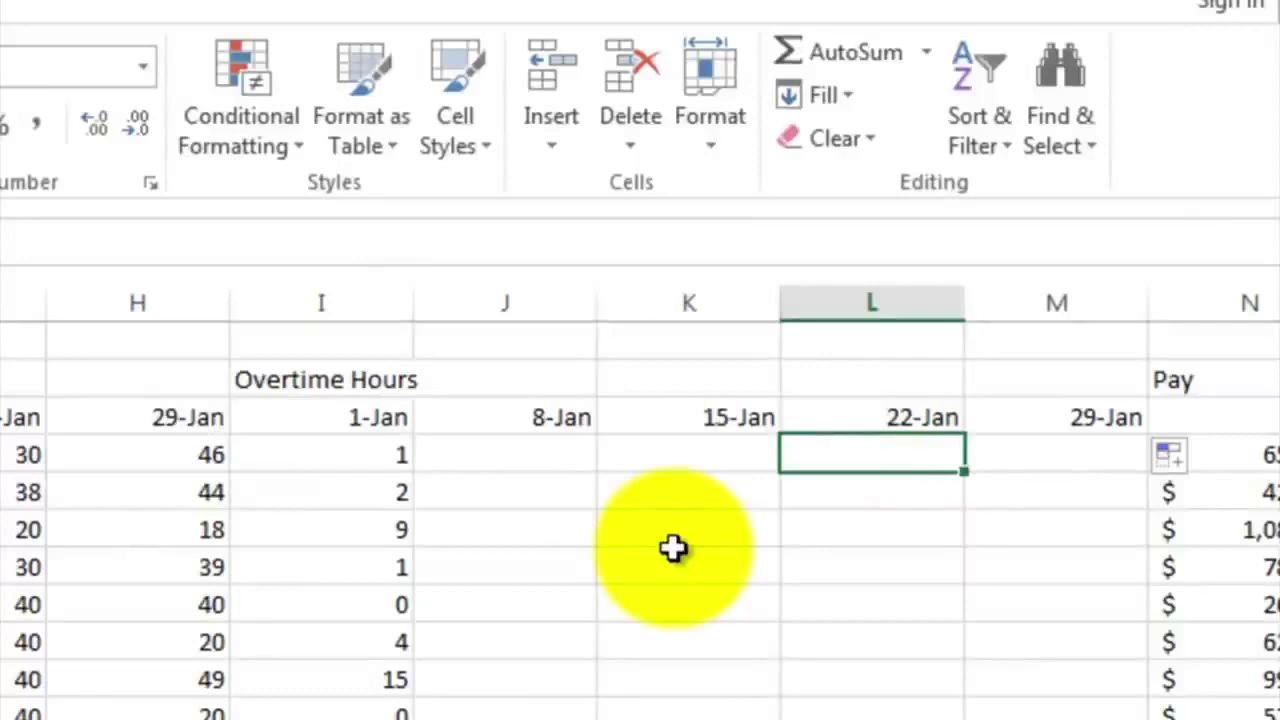
Copy the overtime formulas in I4:I20 and paste them into the 8-Jan overtime column starting at J4.
left_click(341, 450)
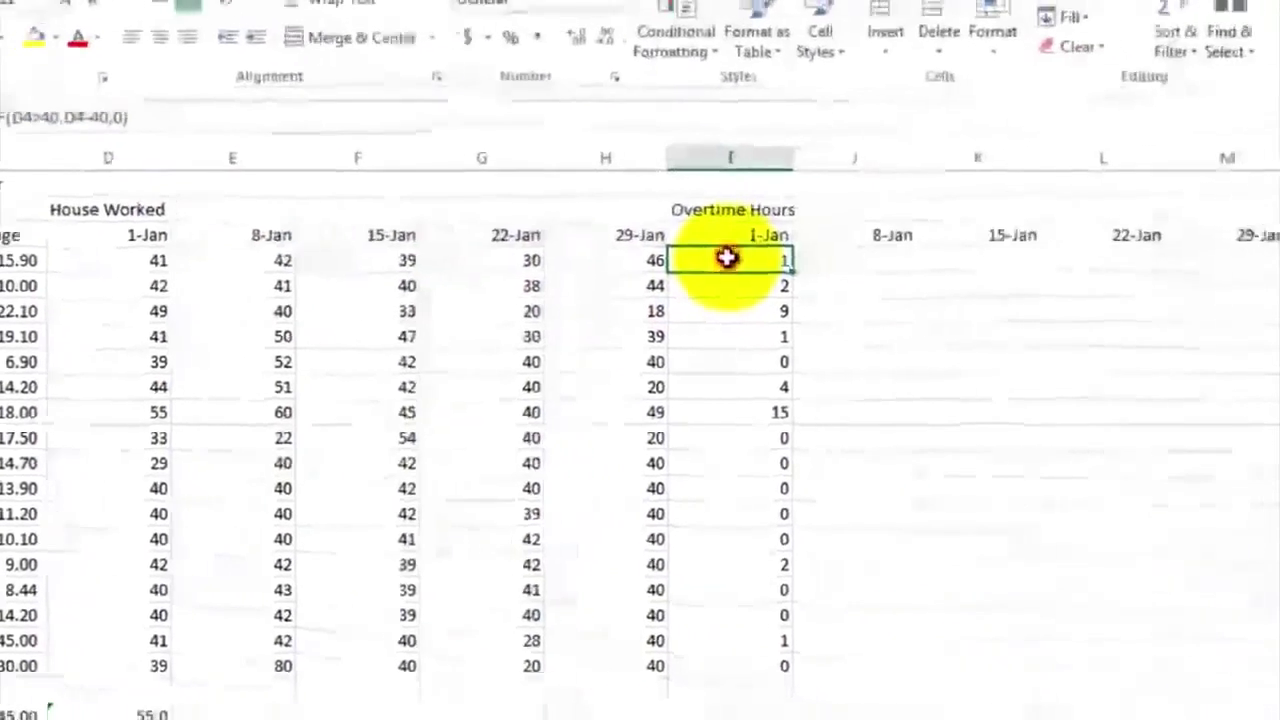
left_click_drag(726, 258, 718, 662)
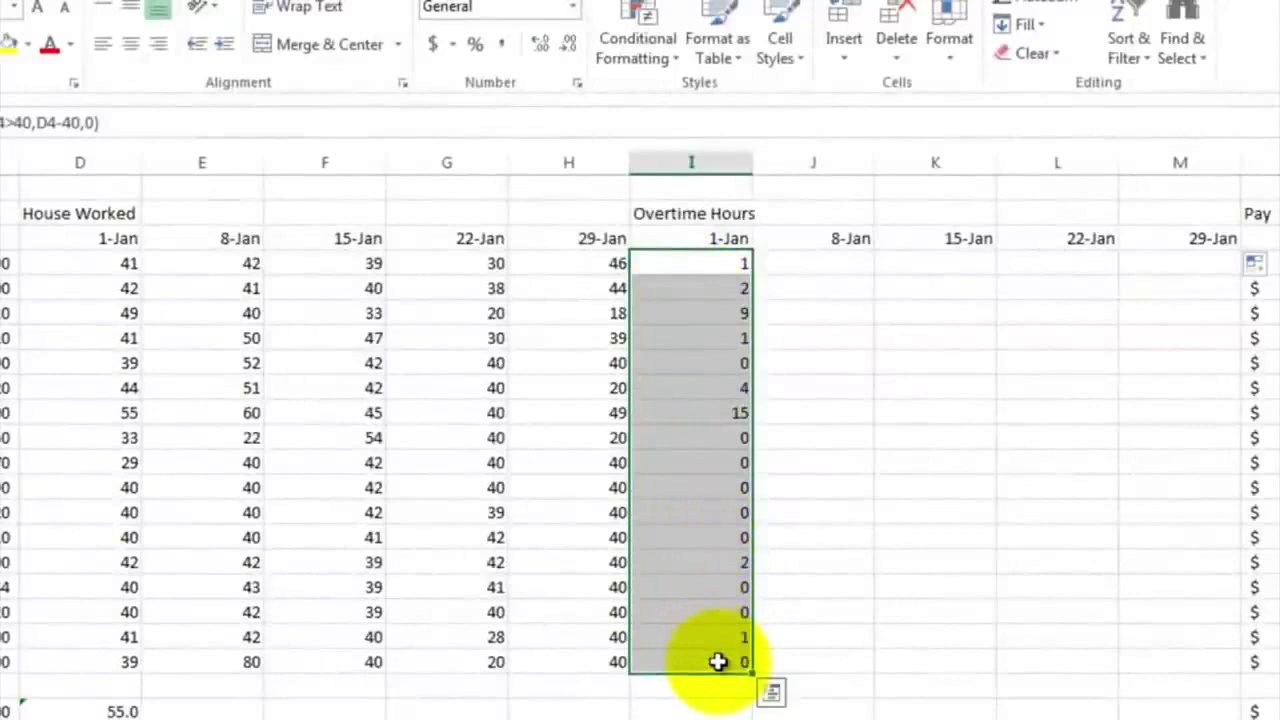
right_click(697, 350)
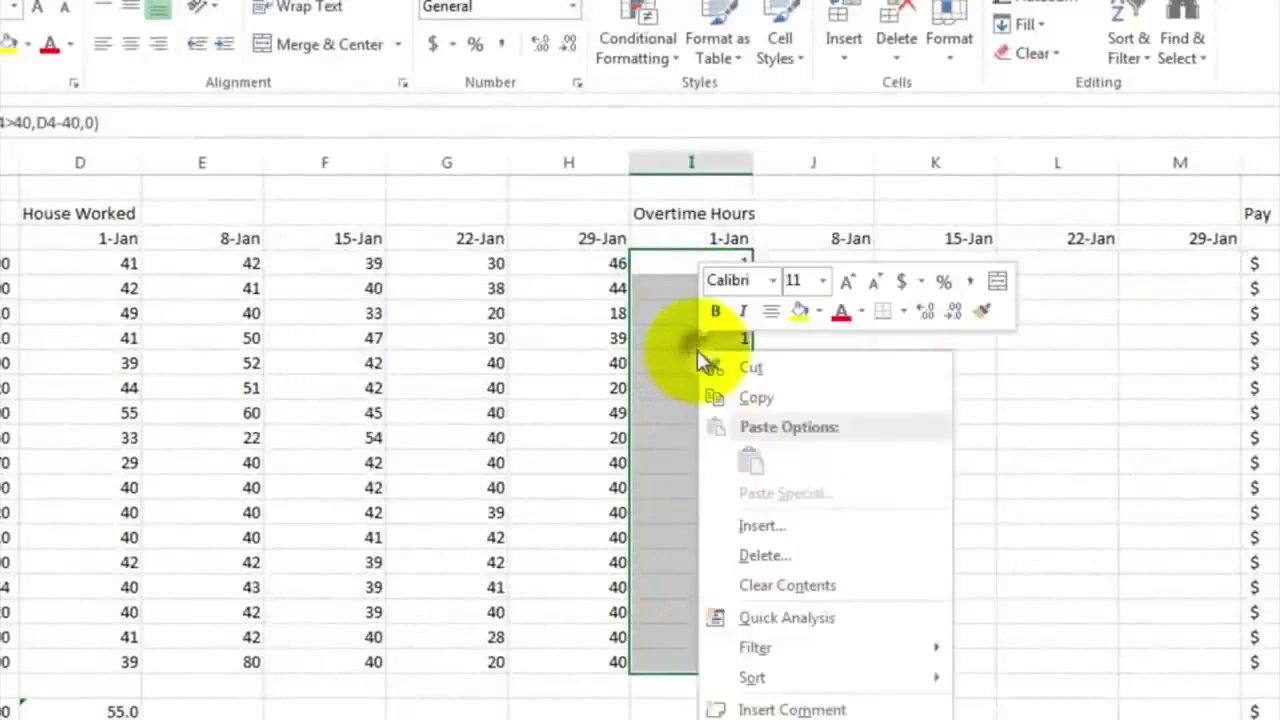
left_click(745, 397)
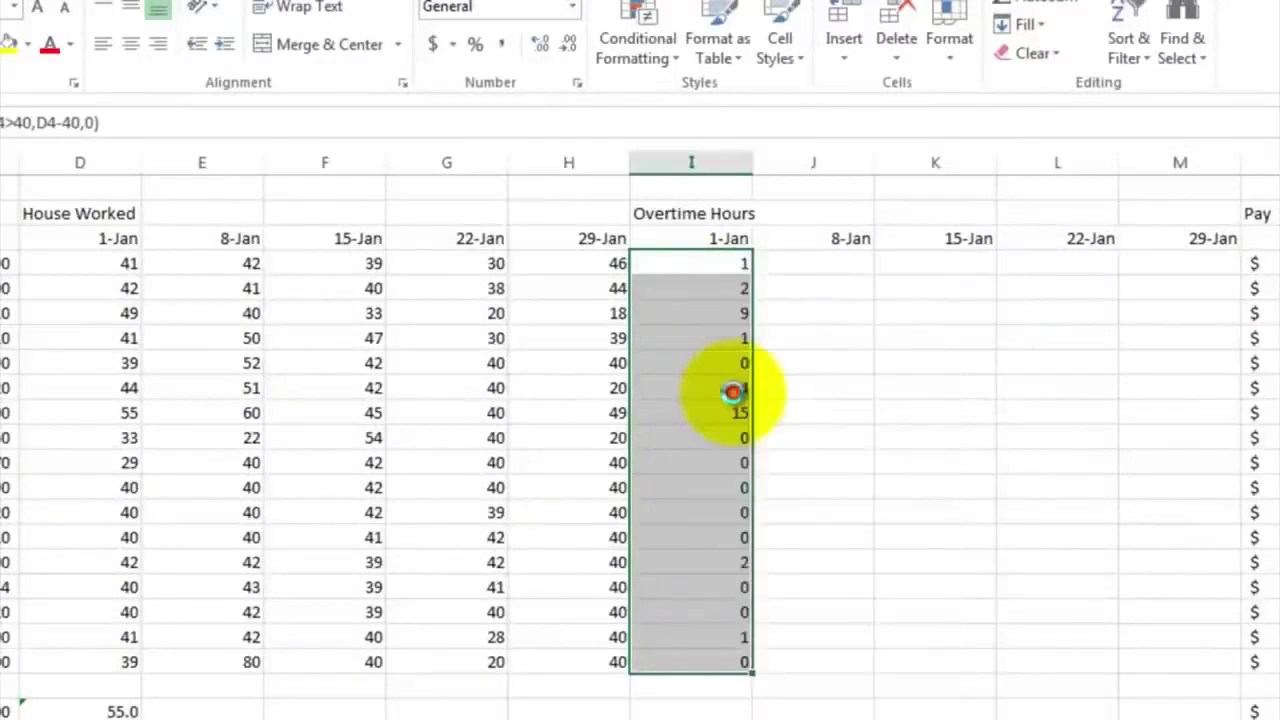
left_click(786, 262)
right_click(786, 263)
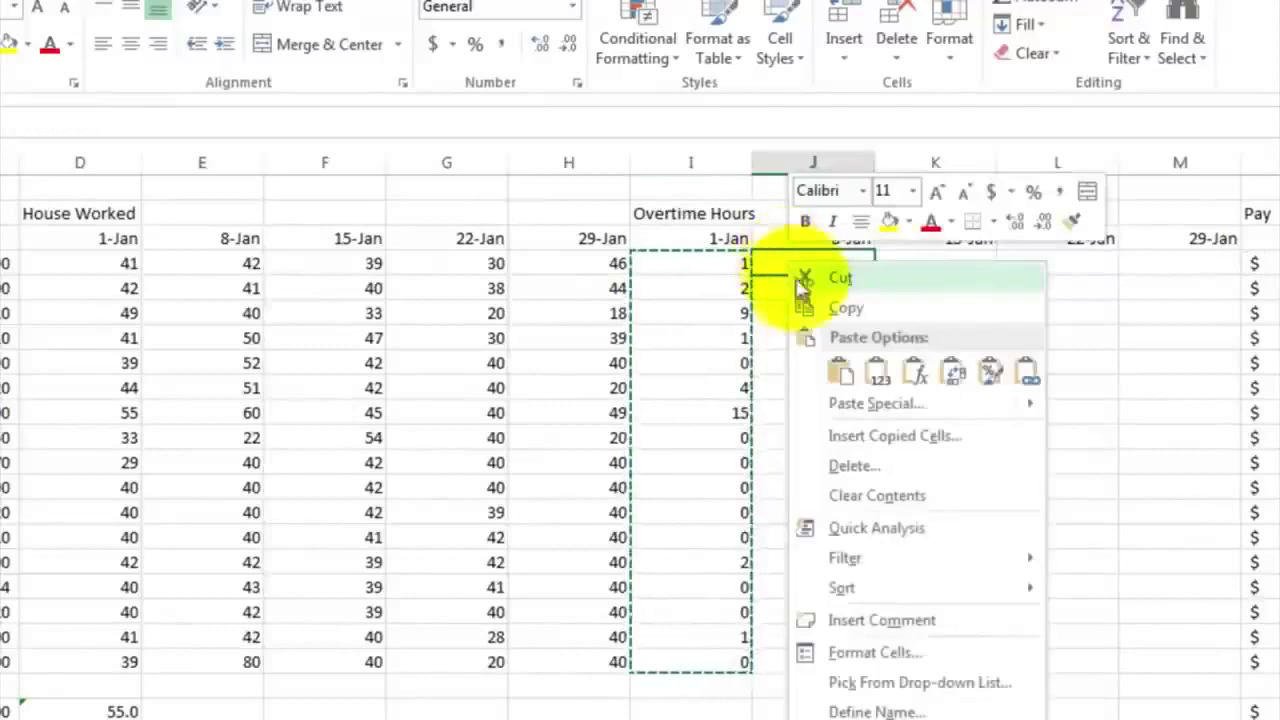
left_click(840, 371)
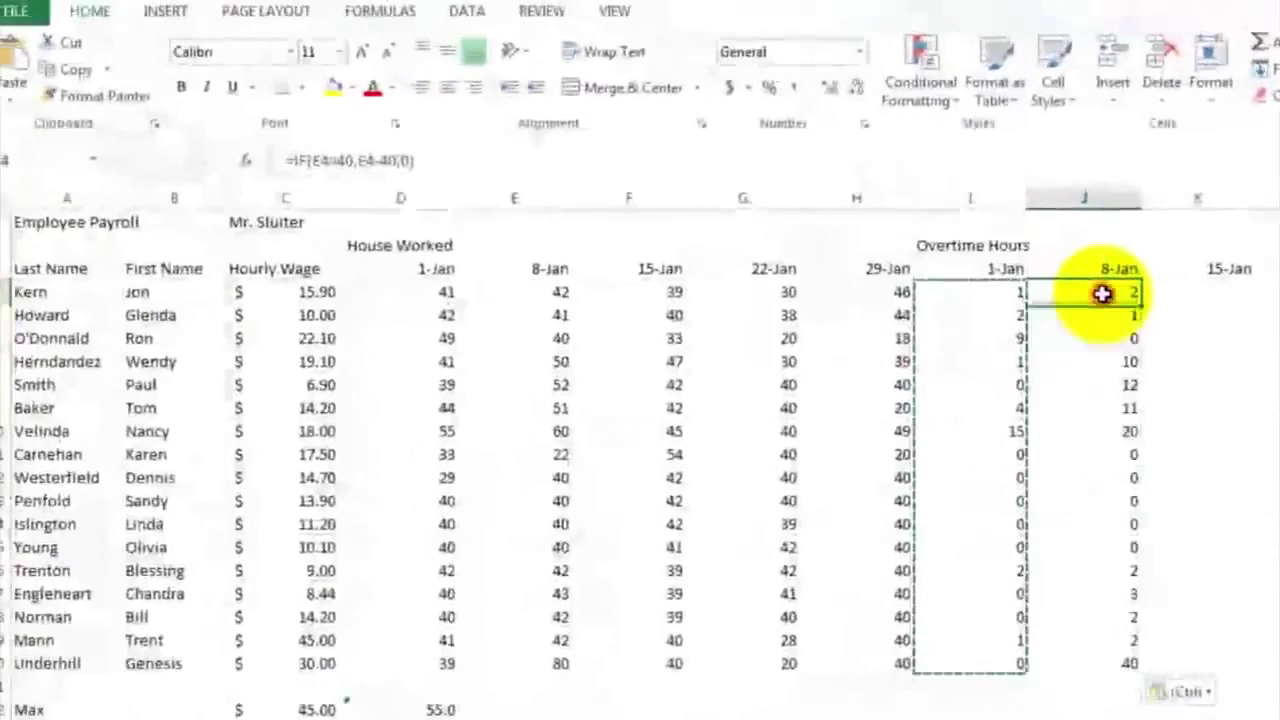
Examine the overtime formulas in J4 and I4 to compare which hours-worked cells they reference.
left_click(833, 266)
double_click(1102, 293)
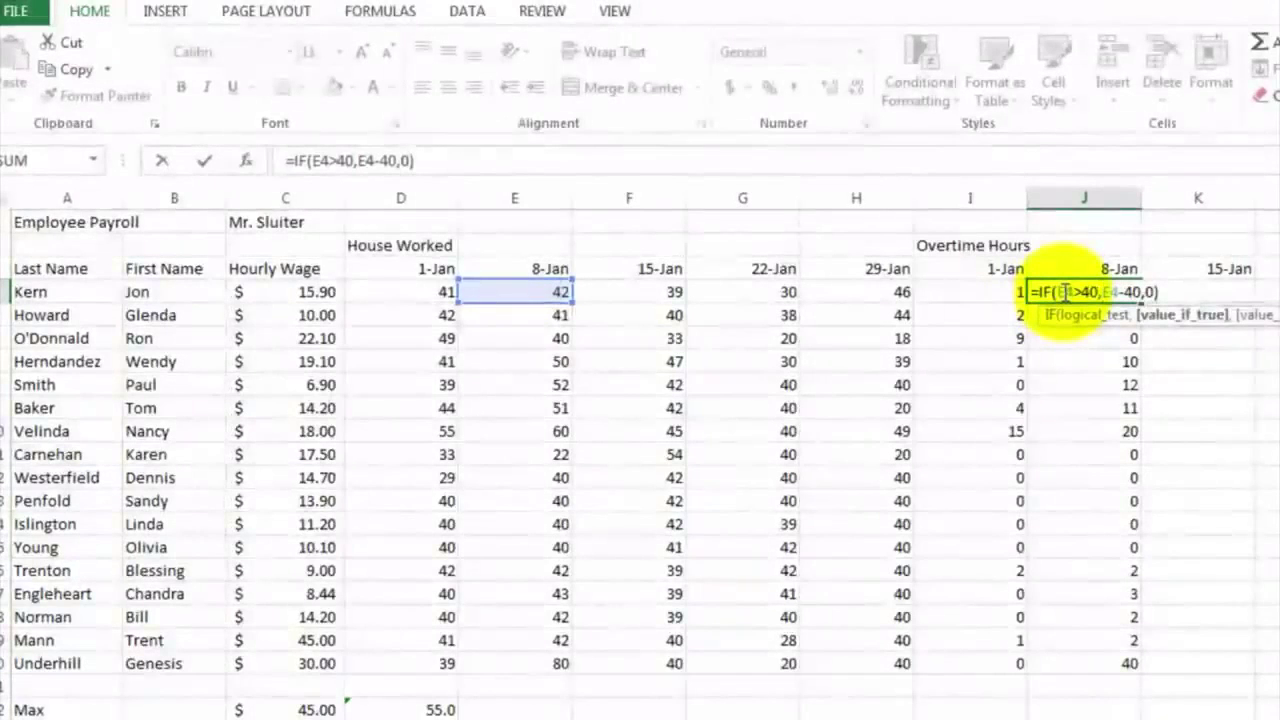
key("ctrl+Return")
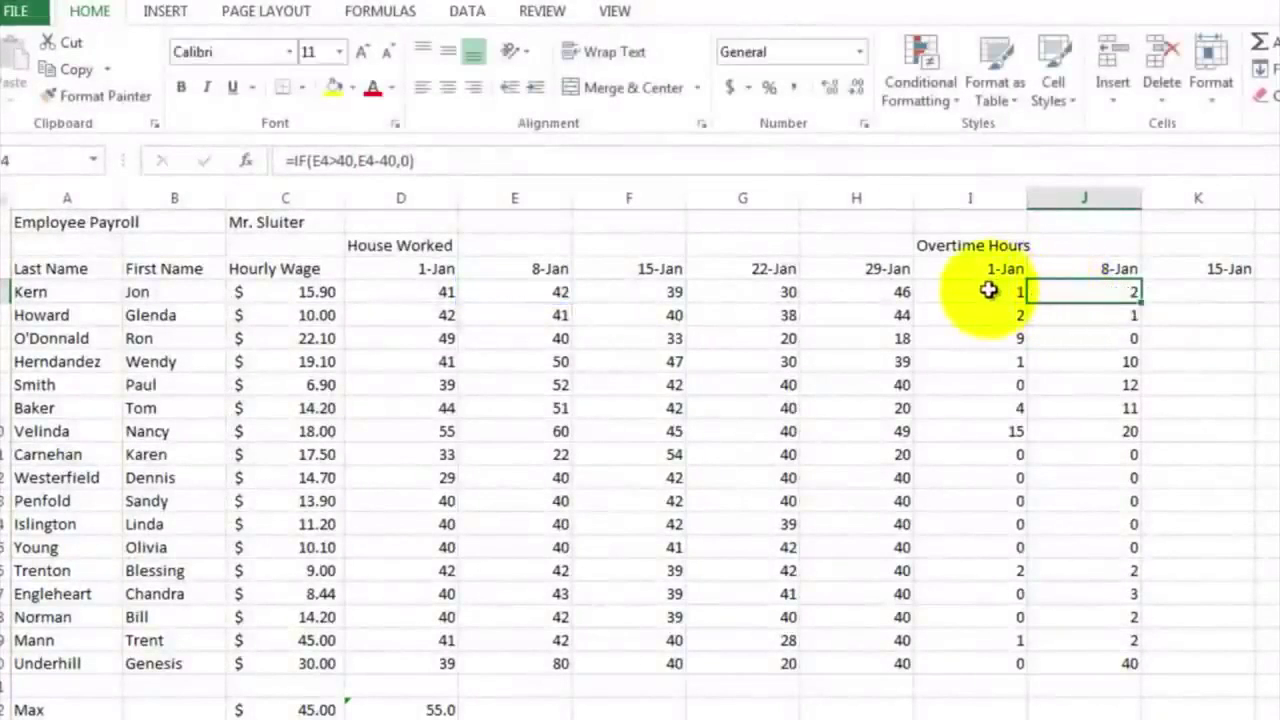
double_click(988, 290)
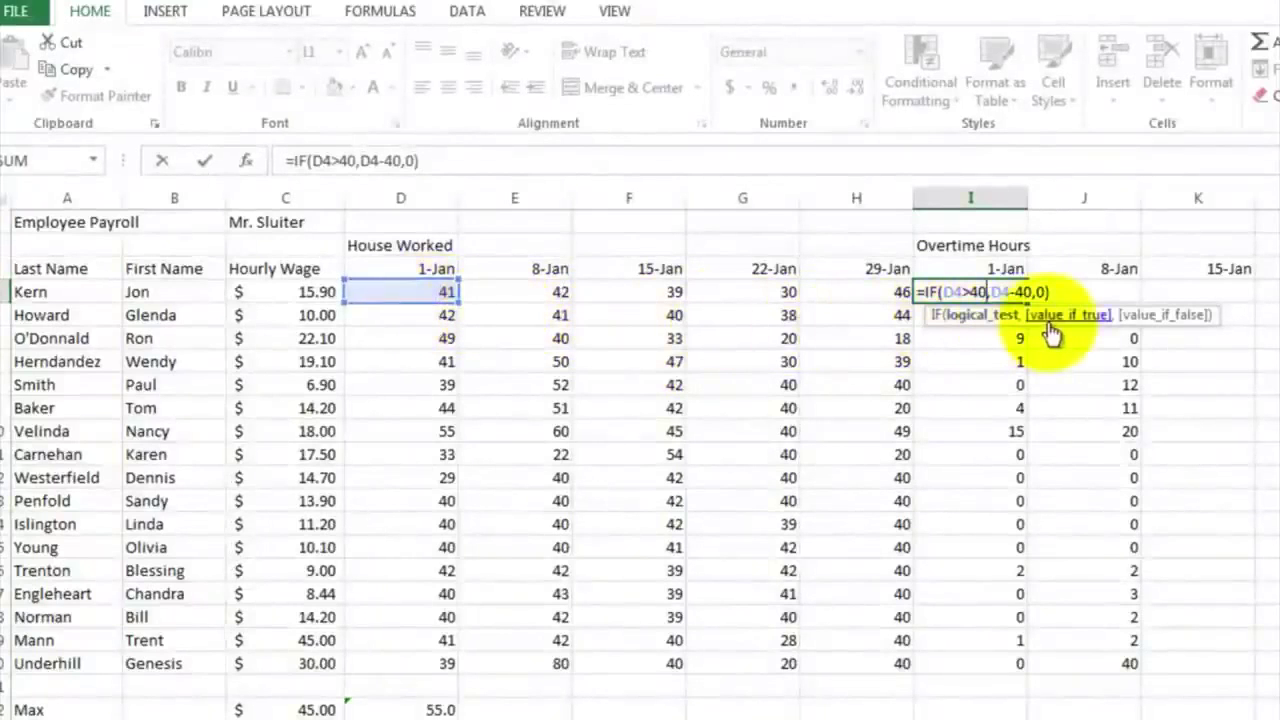
key("ctrl+Return")
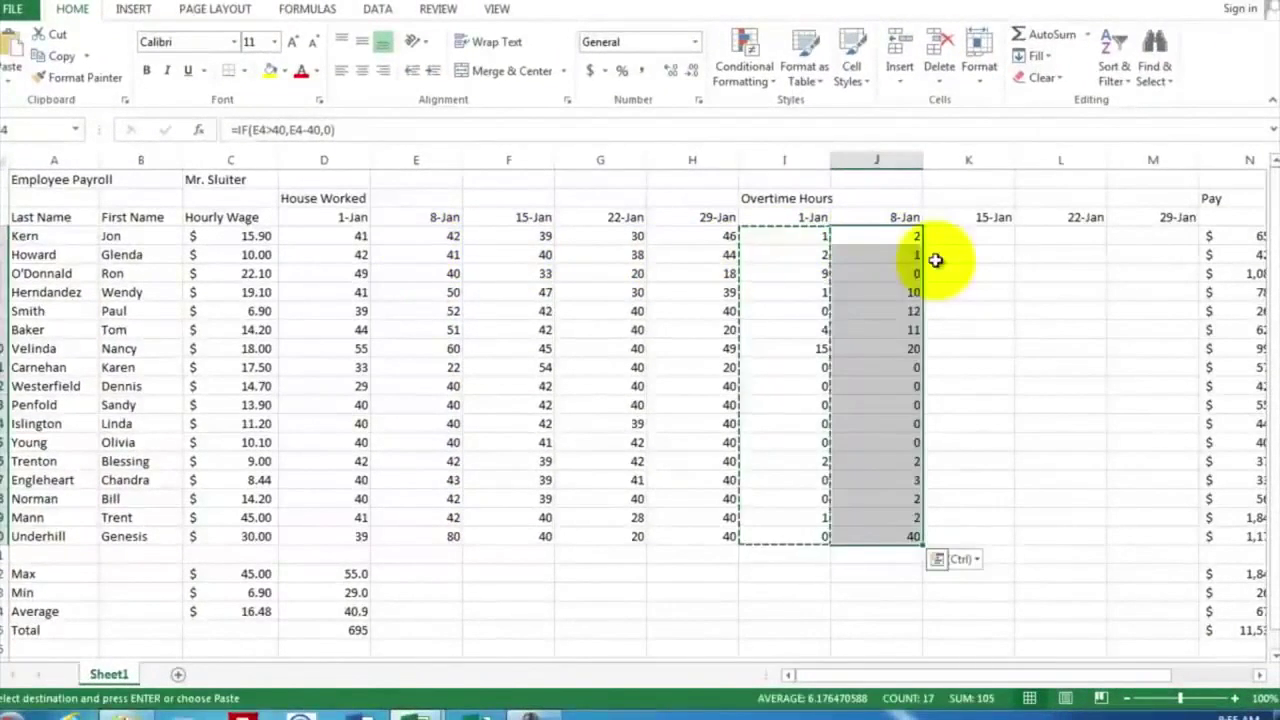
Copy the overtime formulas in J4:J20 and paste them into the 15-Jan overtime column starting at K4.
left_click(935, 260)
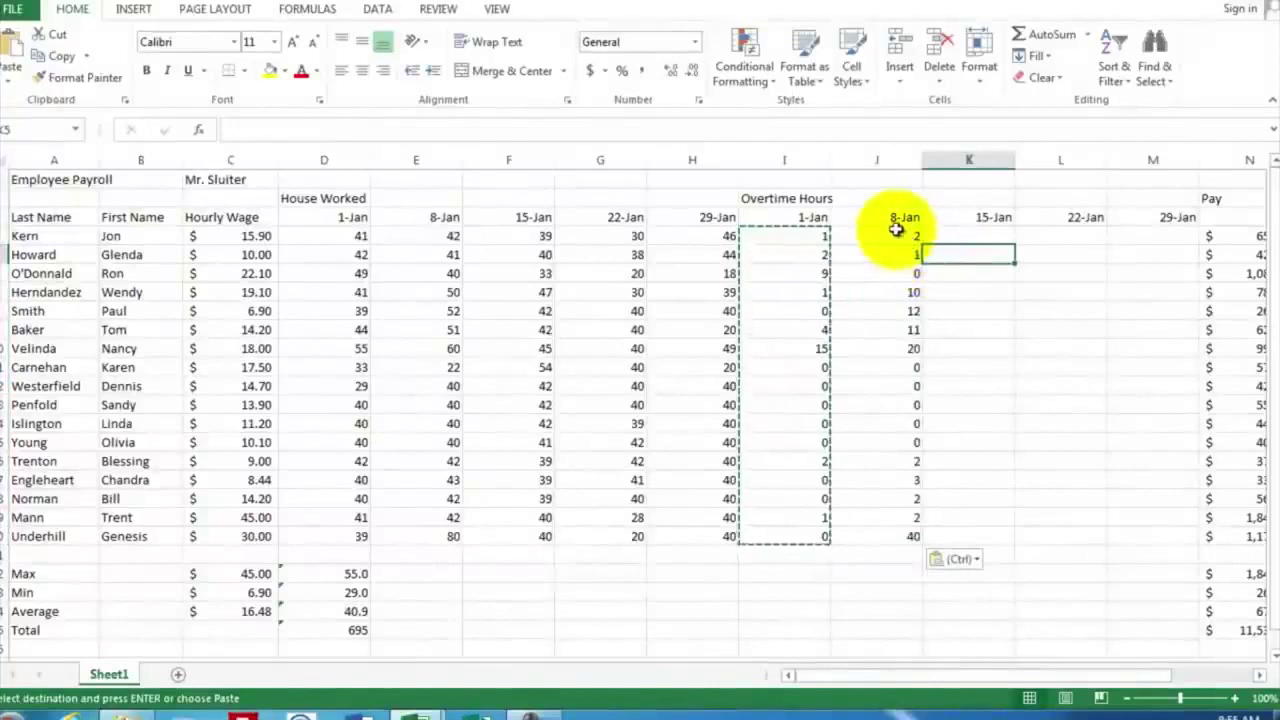
left_click_drag(897, 232, 908, 536)
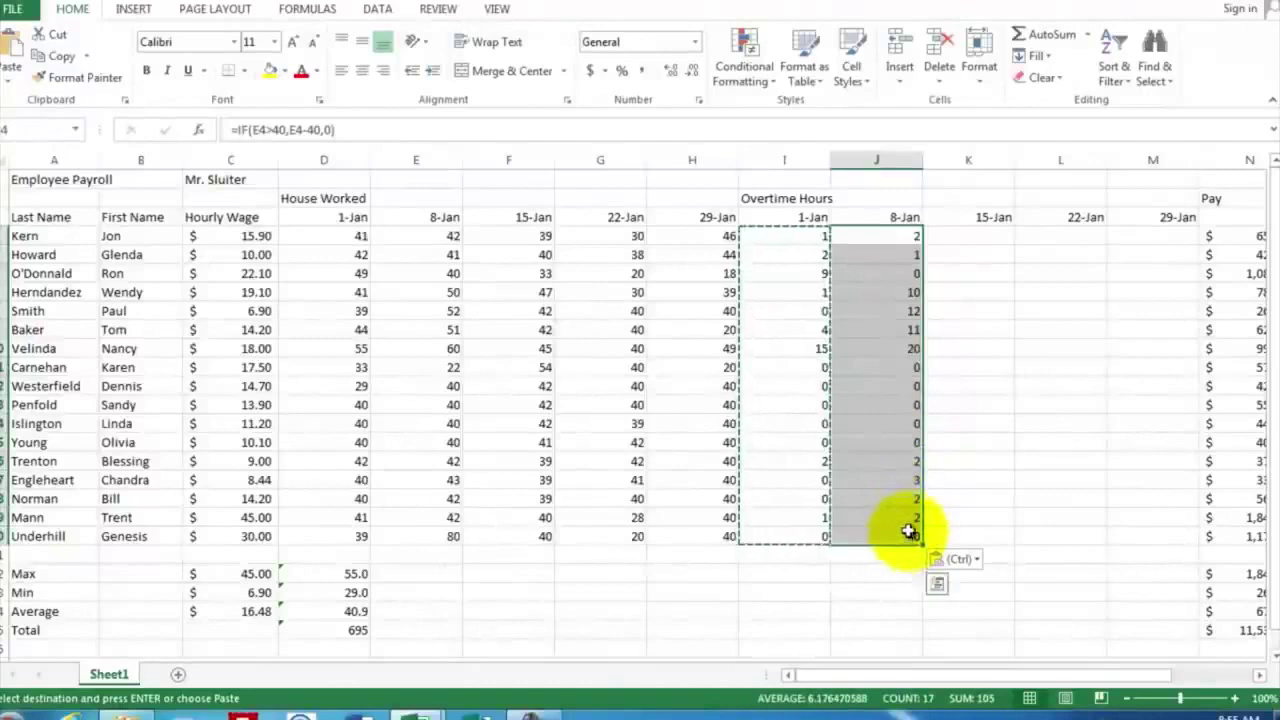
right_click(872, 319)
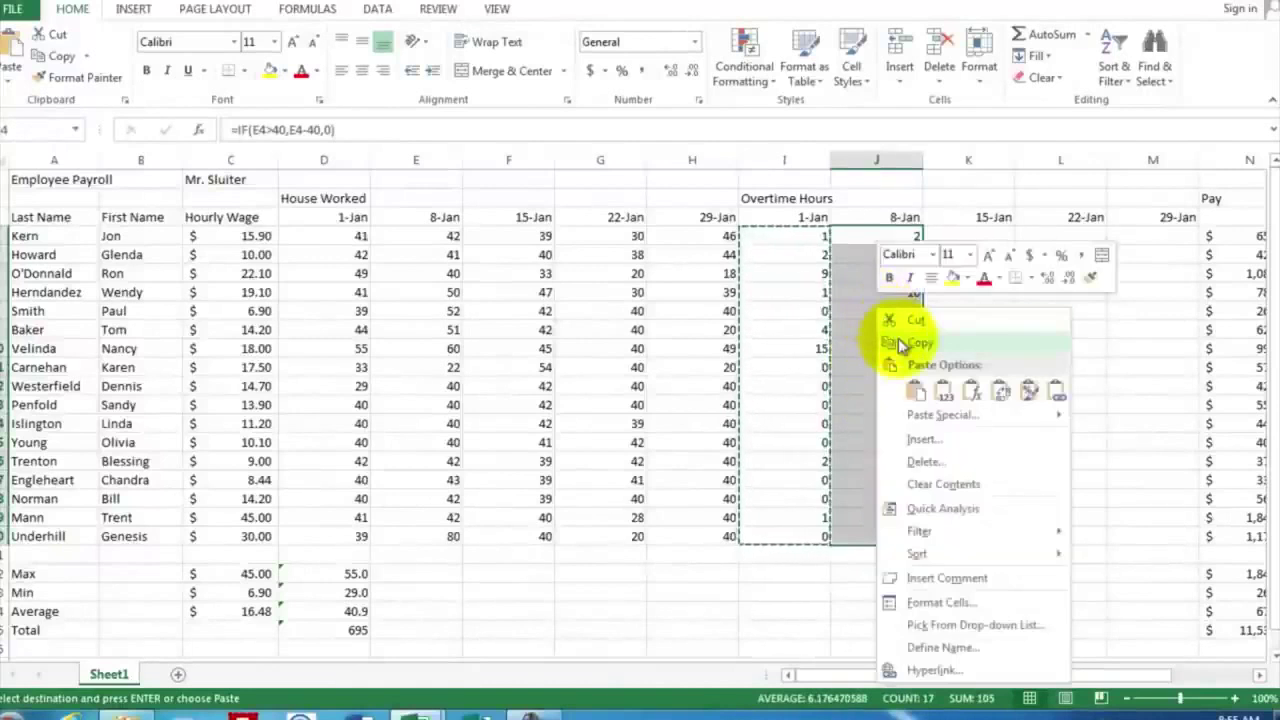
left_click(897, 340)
left_click(951, 237)
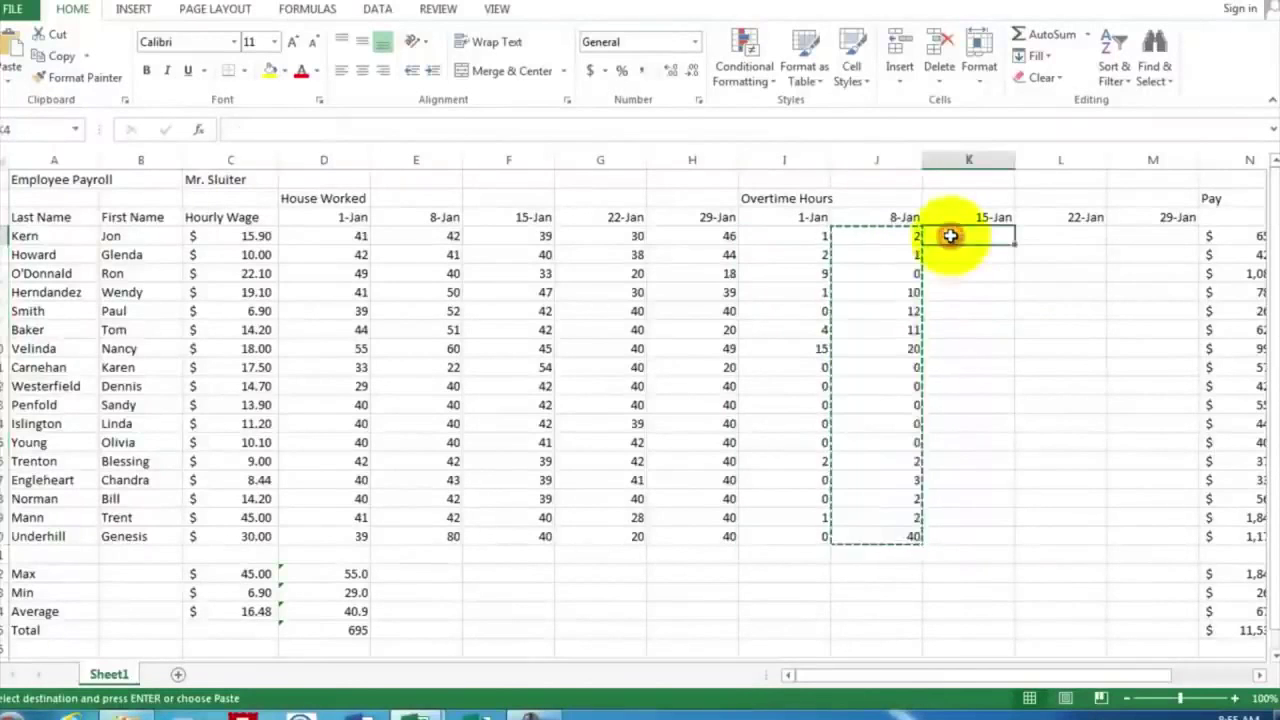
right_click(951, 240)
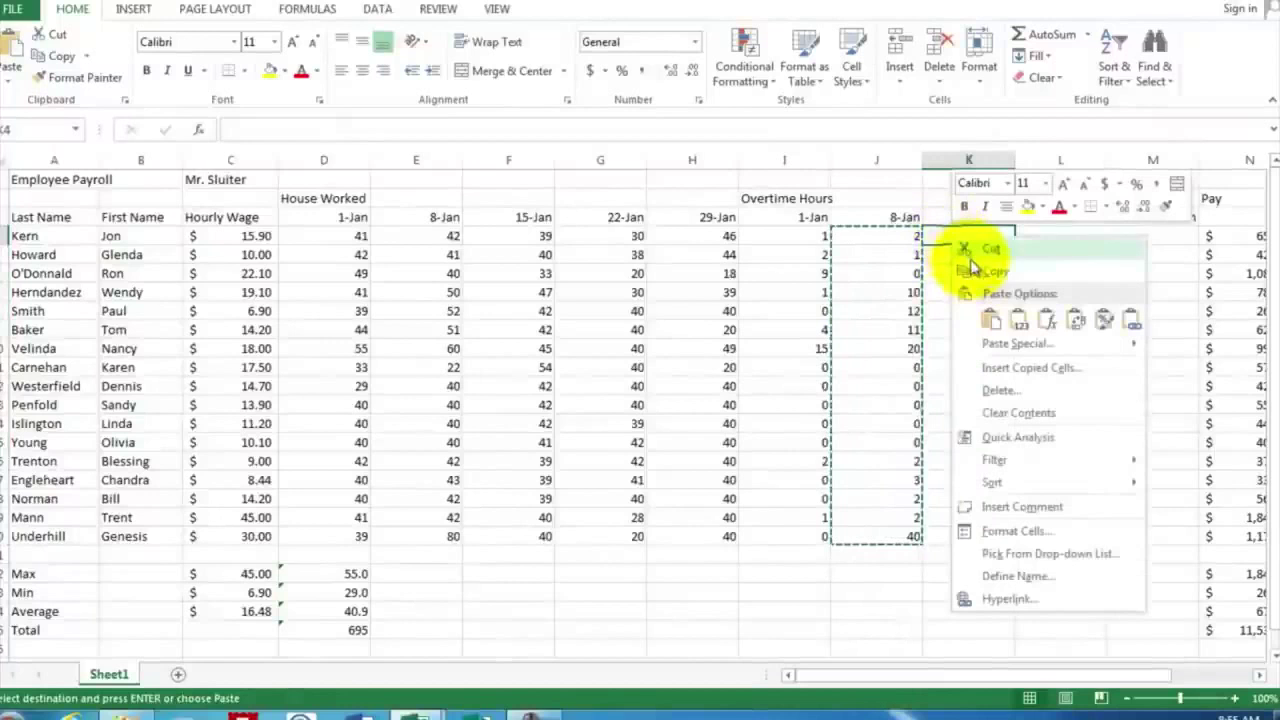
left_click(992, 320)
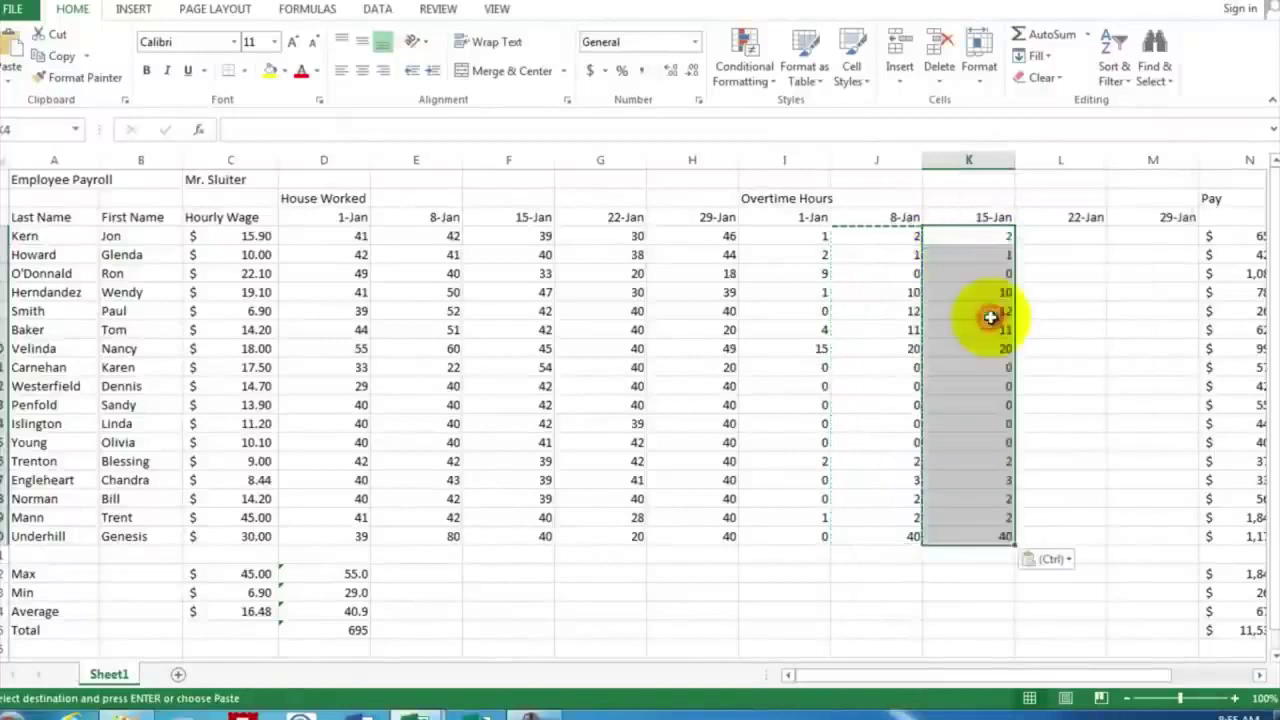
Paste the copied overtime formulas into the 22-Jan column at L4 and the 29-Jan column at M4.
left_click(1038, 236)
right_click(1038, 236)
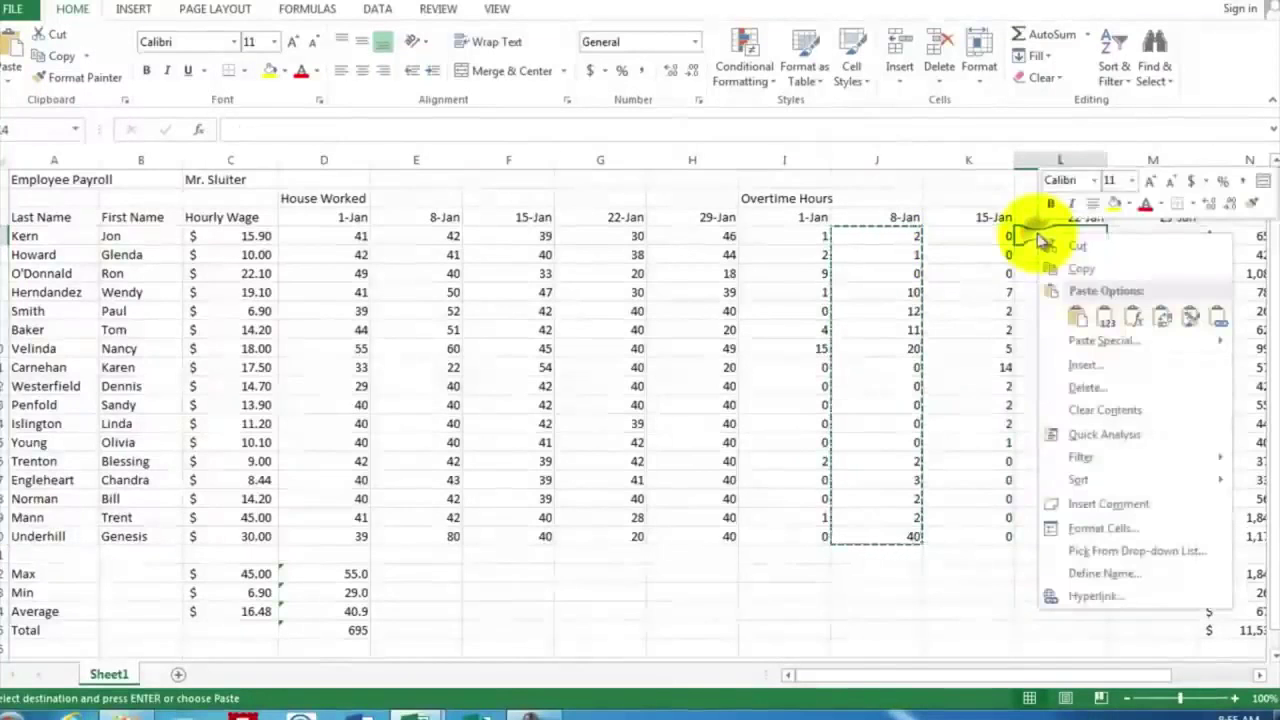
left_click(1075, 313)
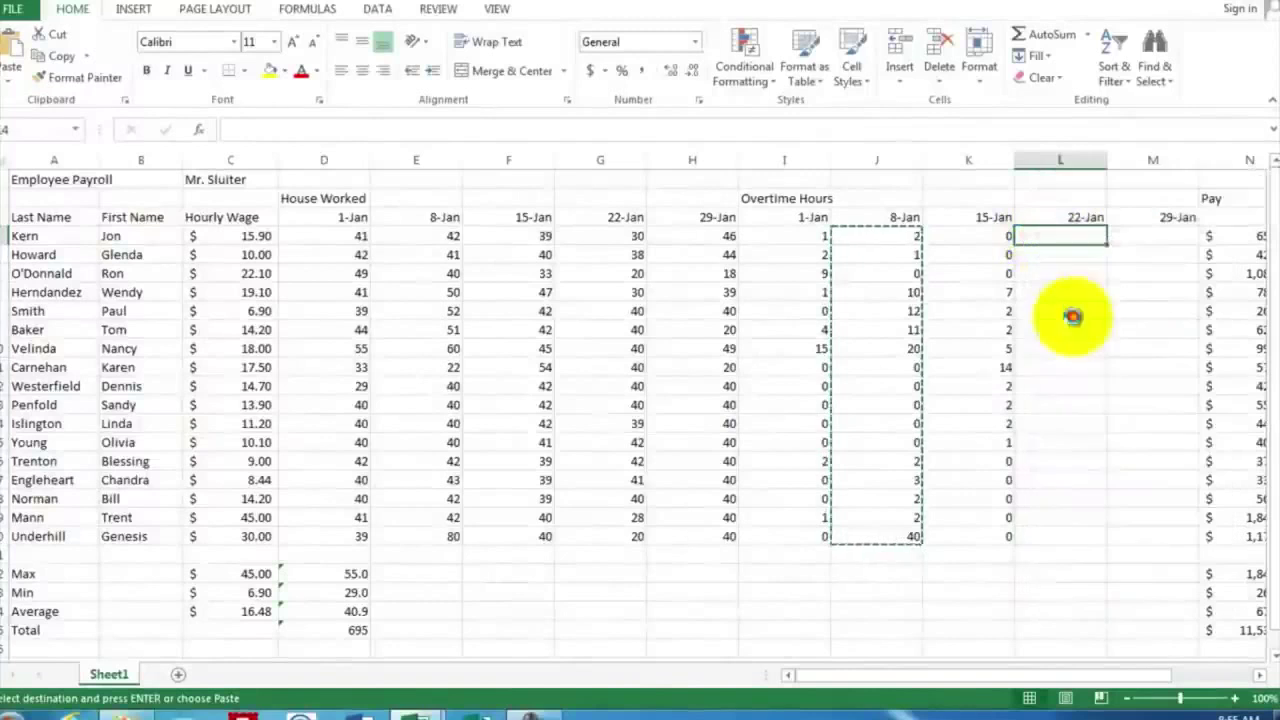
left_click(1129, 236)
right_click(1129, 236)
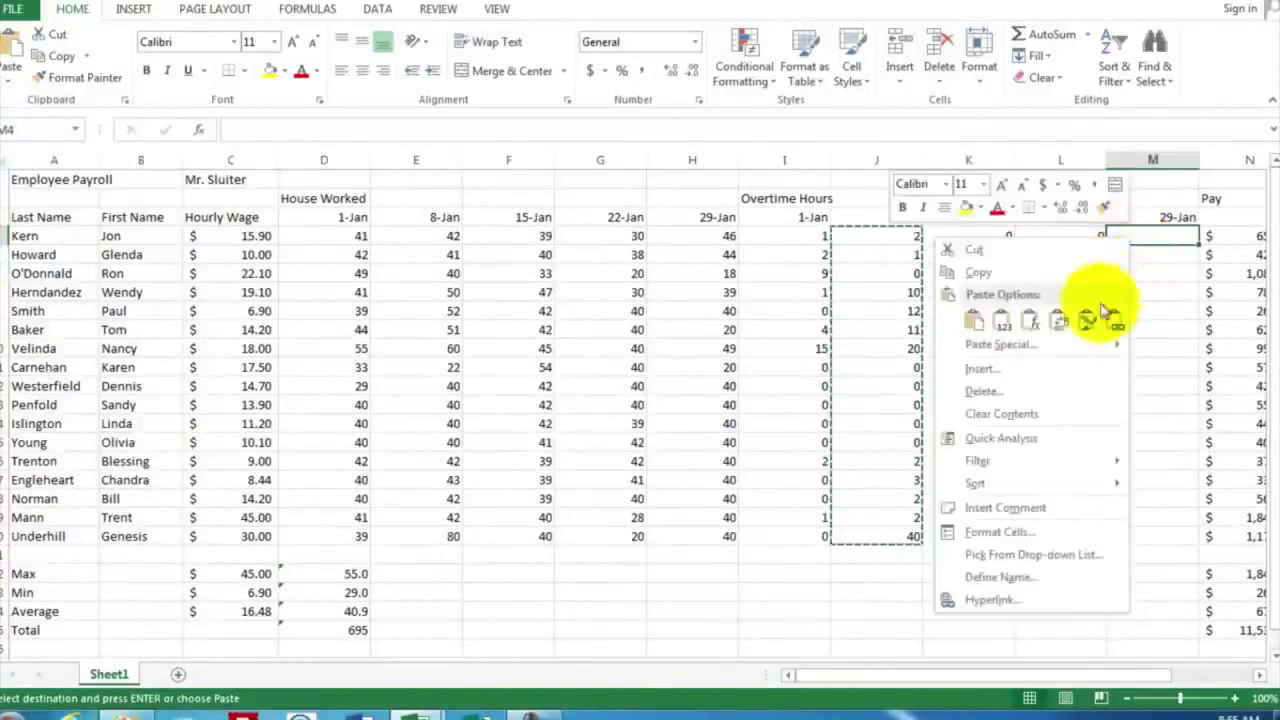
left_click(990, 316)
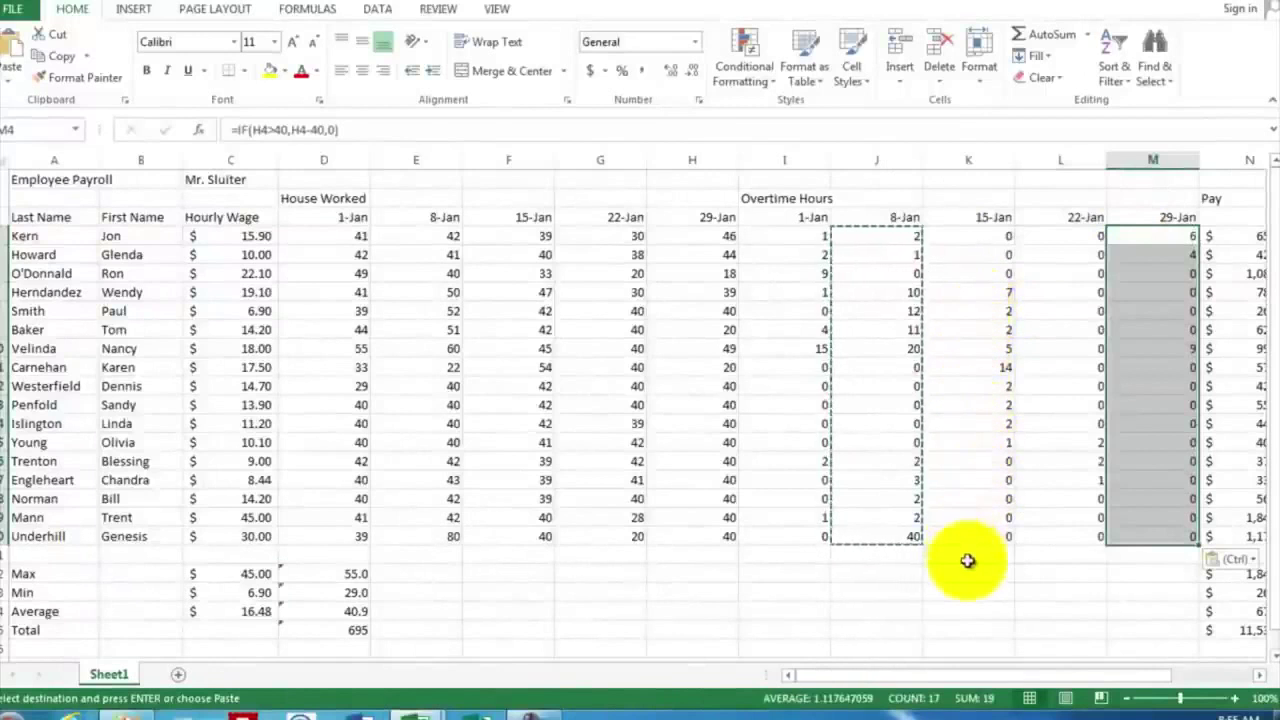
left_click(966, 556)
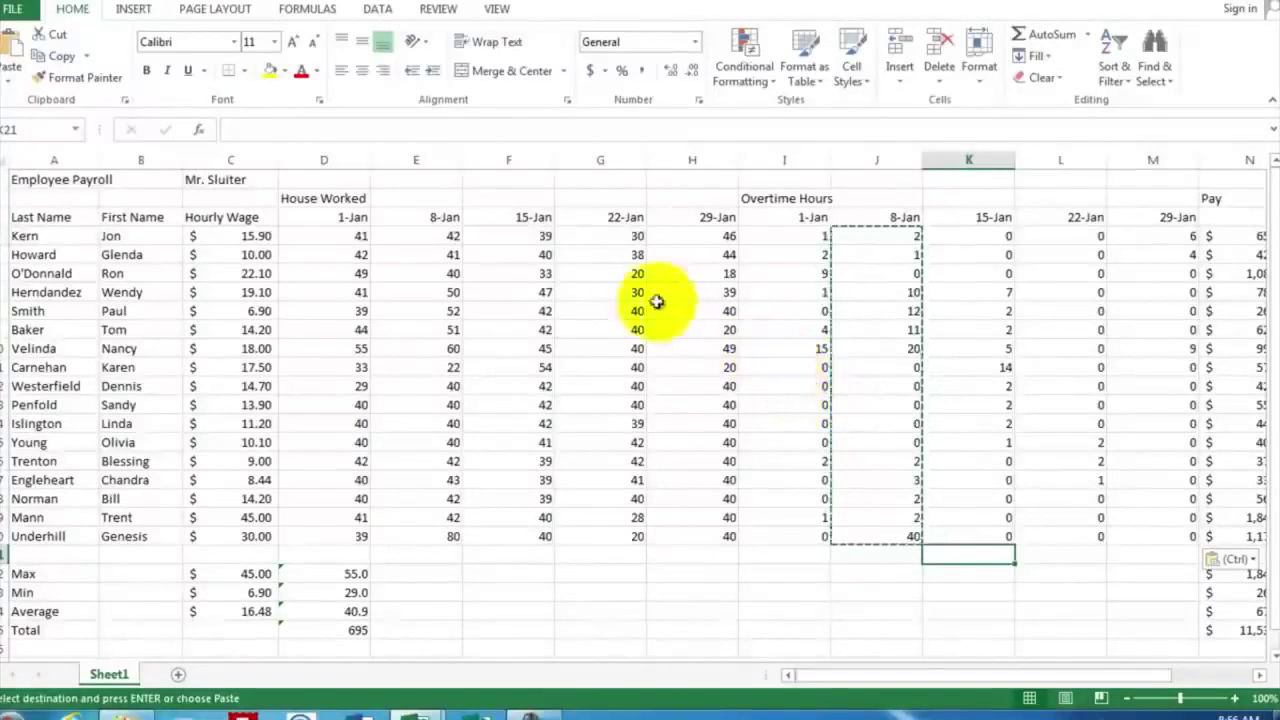
Shade the hours-worked block D3:H20, including its date row, with a light gray fill.
left_click(320, 216)
left_click_drag(320, 216, 714, 541)
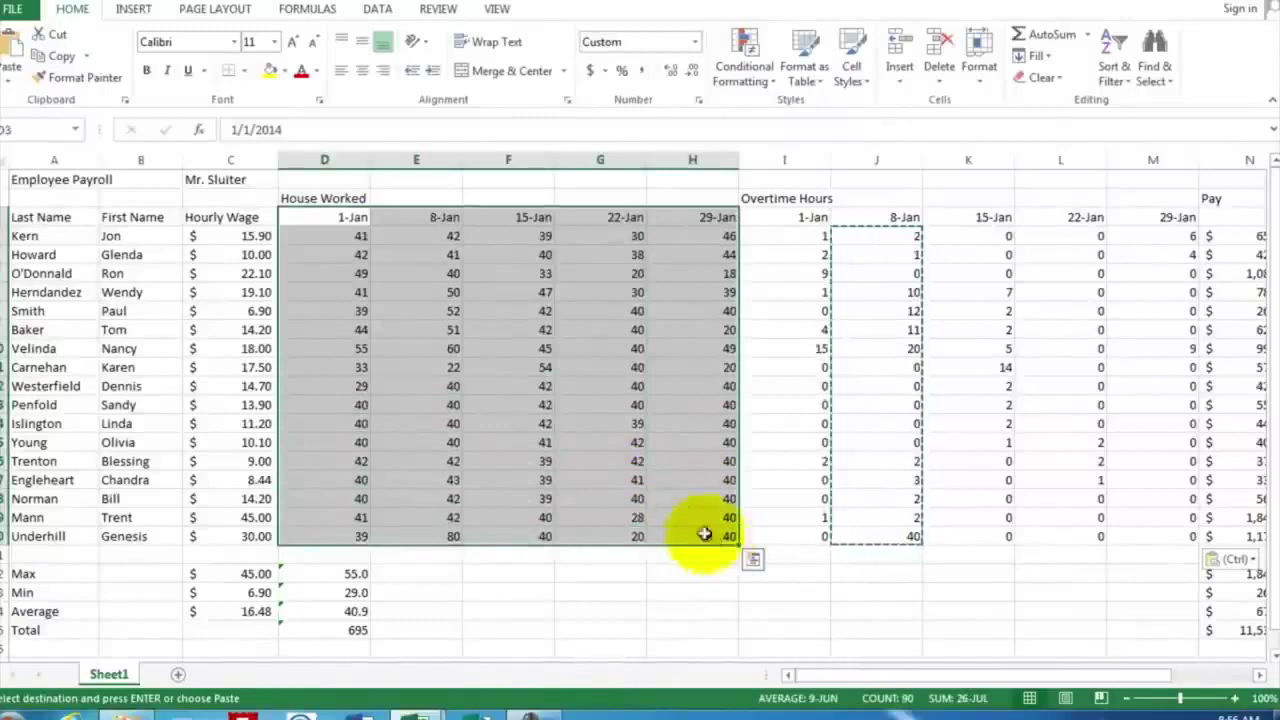
left_click(284, 74)
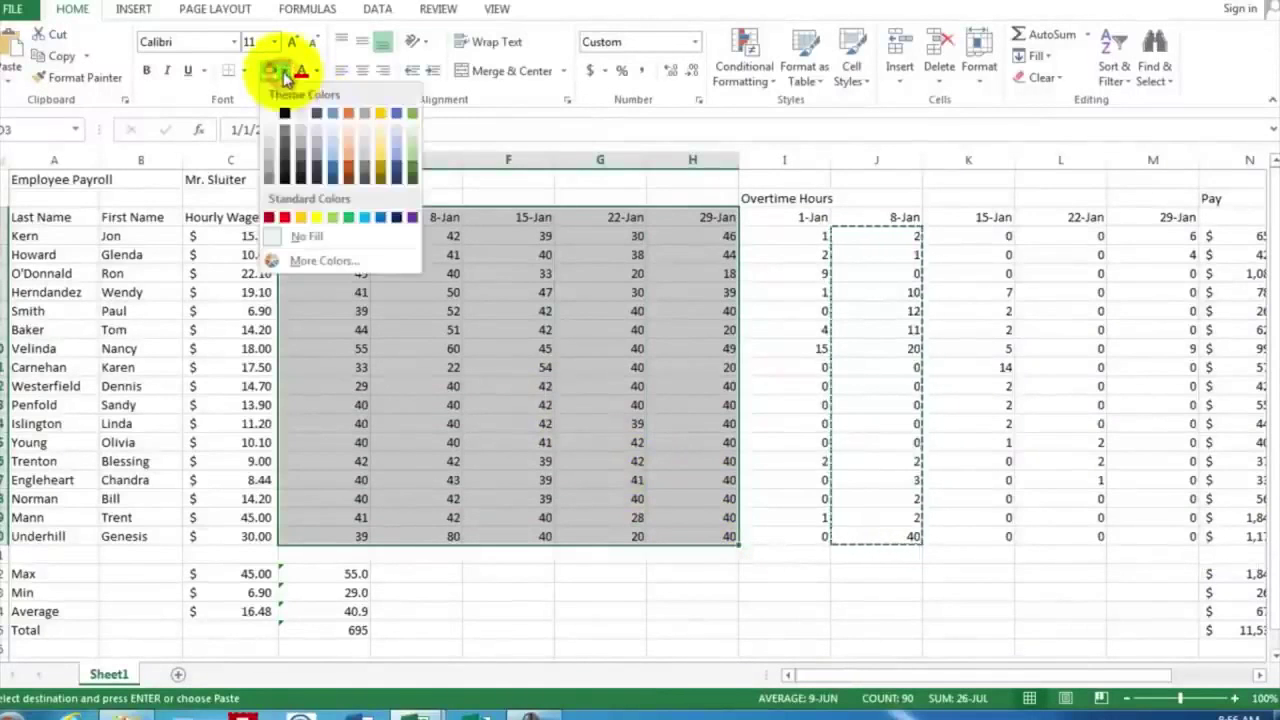
left_click(269, 145)
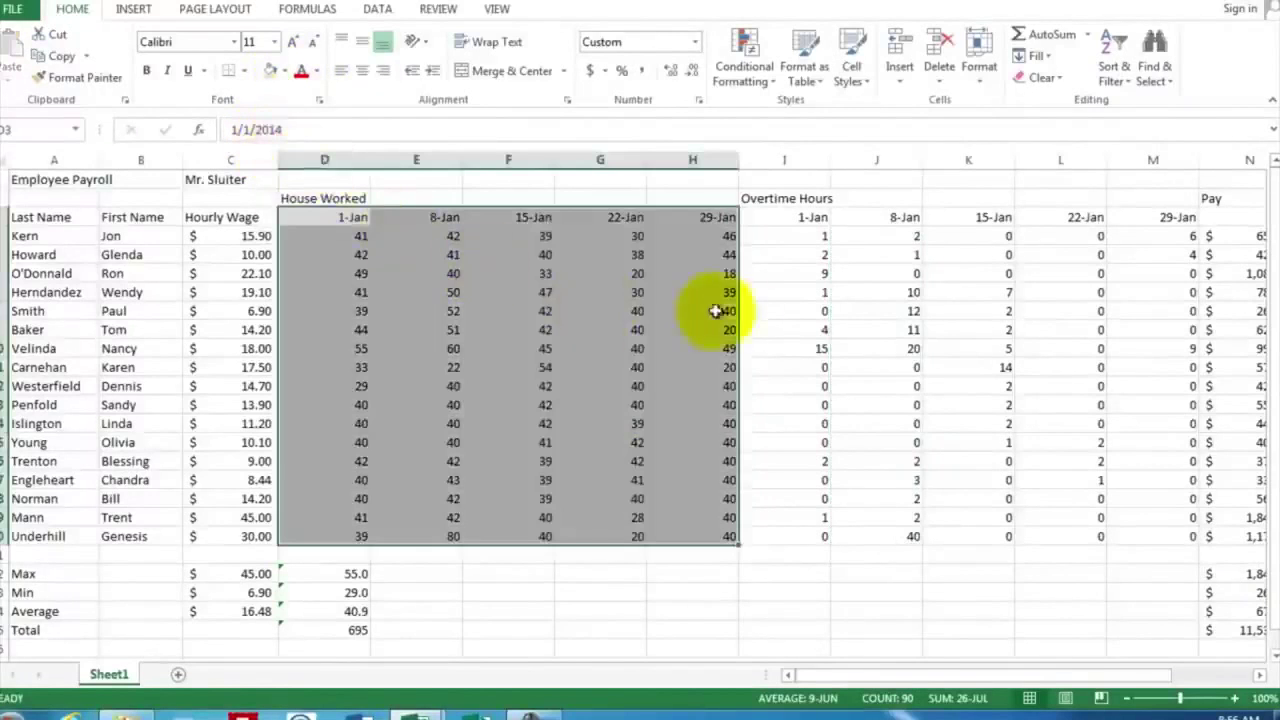
left_click(798, 314)
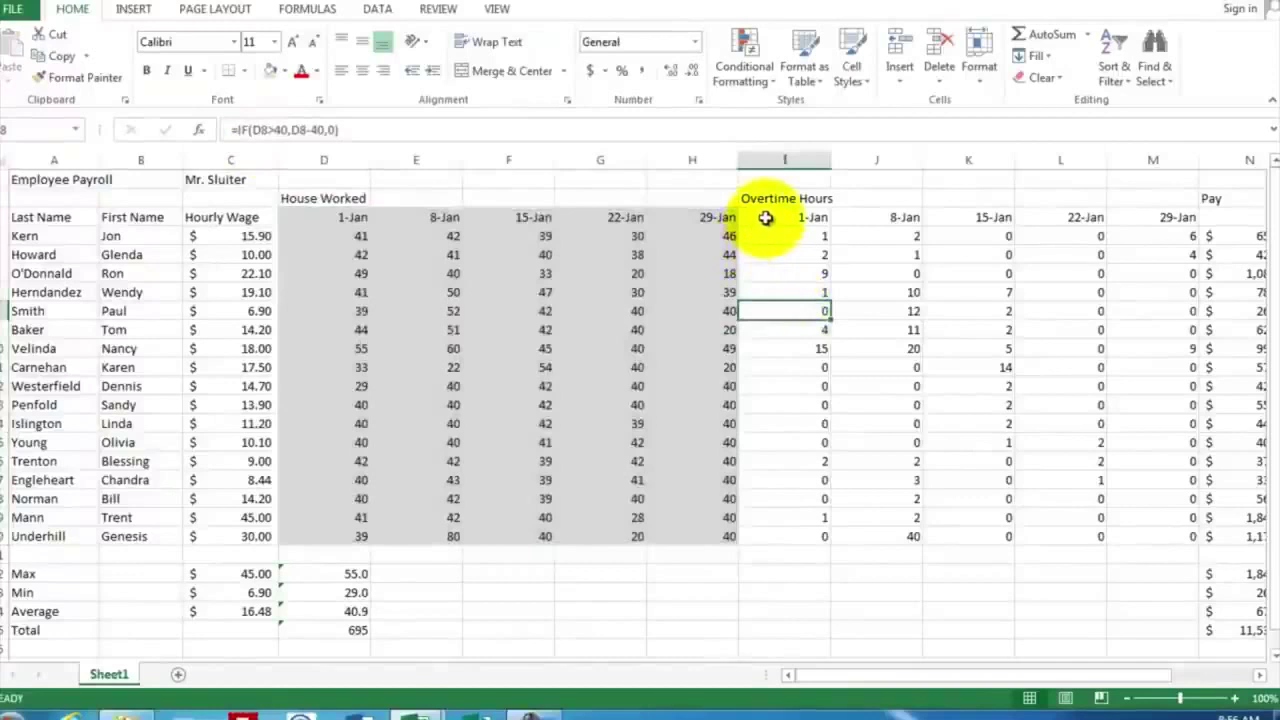
Shade the overtime hours block I3:M20, including its date row, with a light orange fill.
left_click_drag(766, 216, 1163, 536)
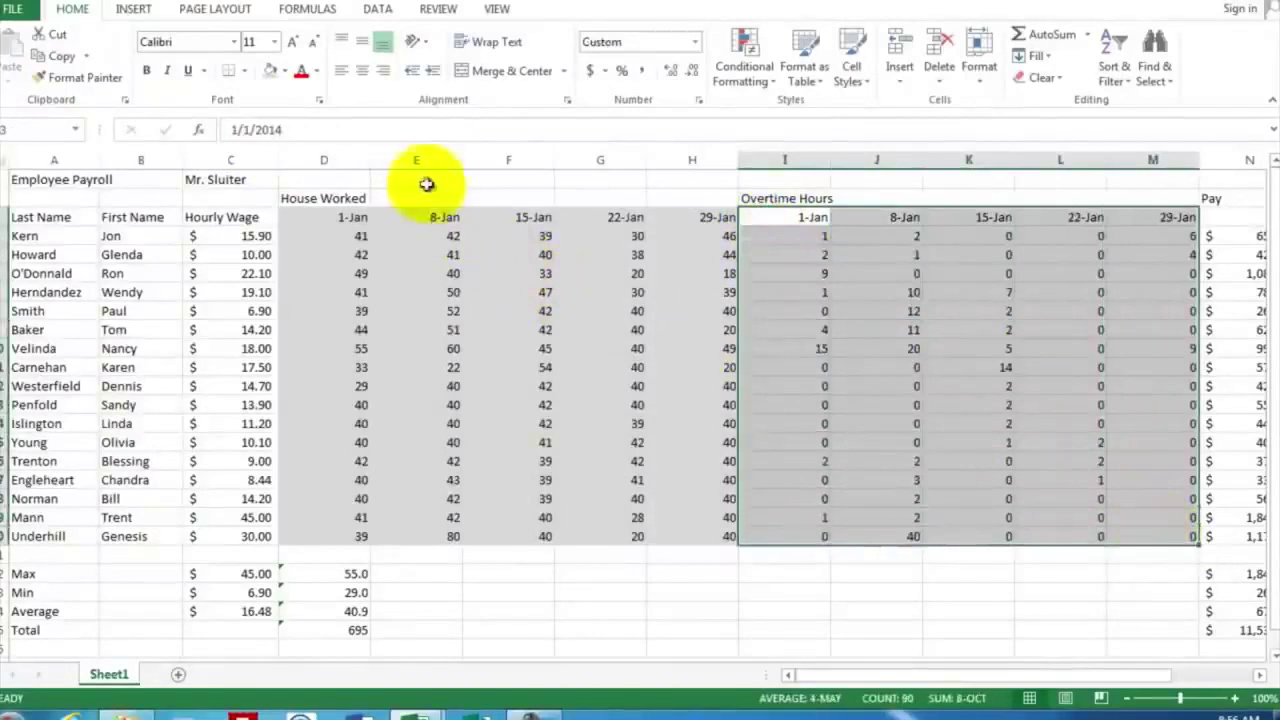
left_click(285, 72)
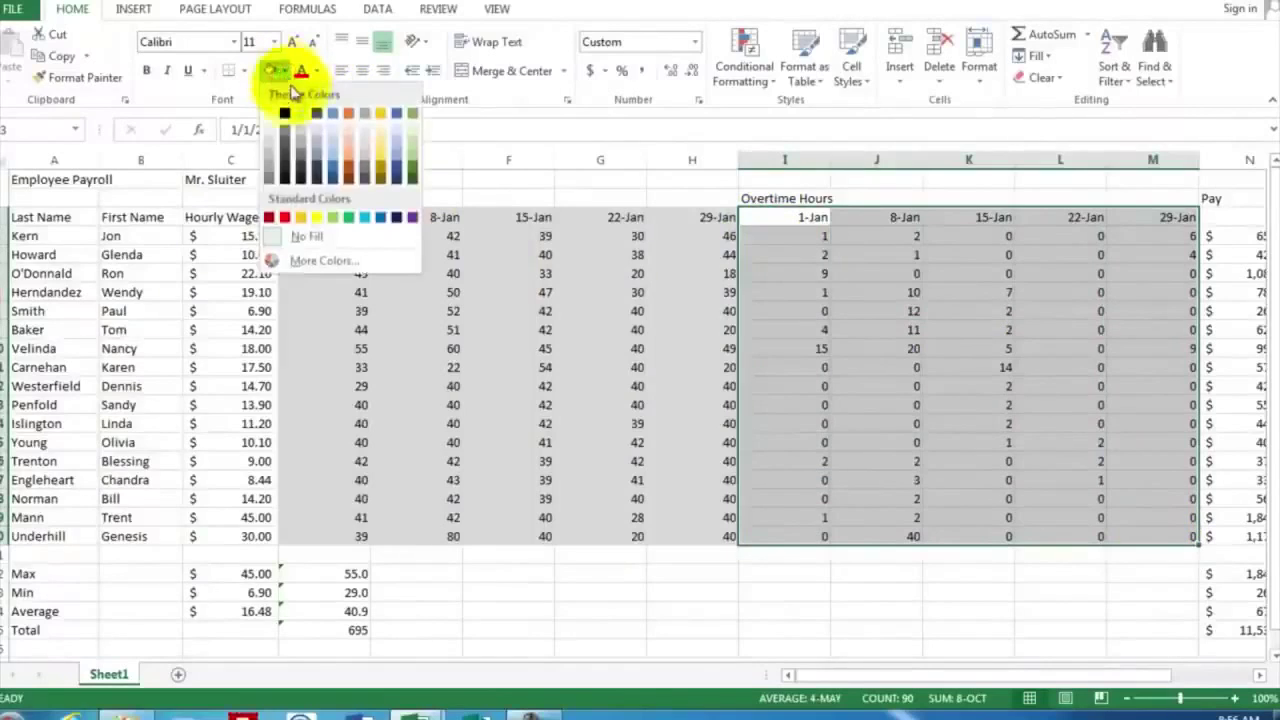
left_click(349, 143)
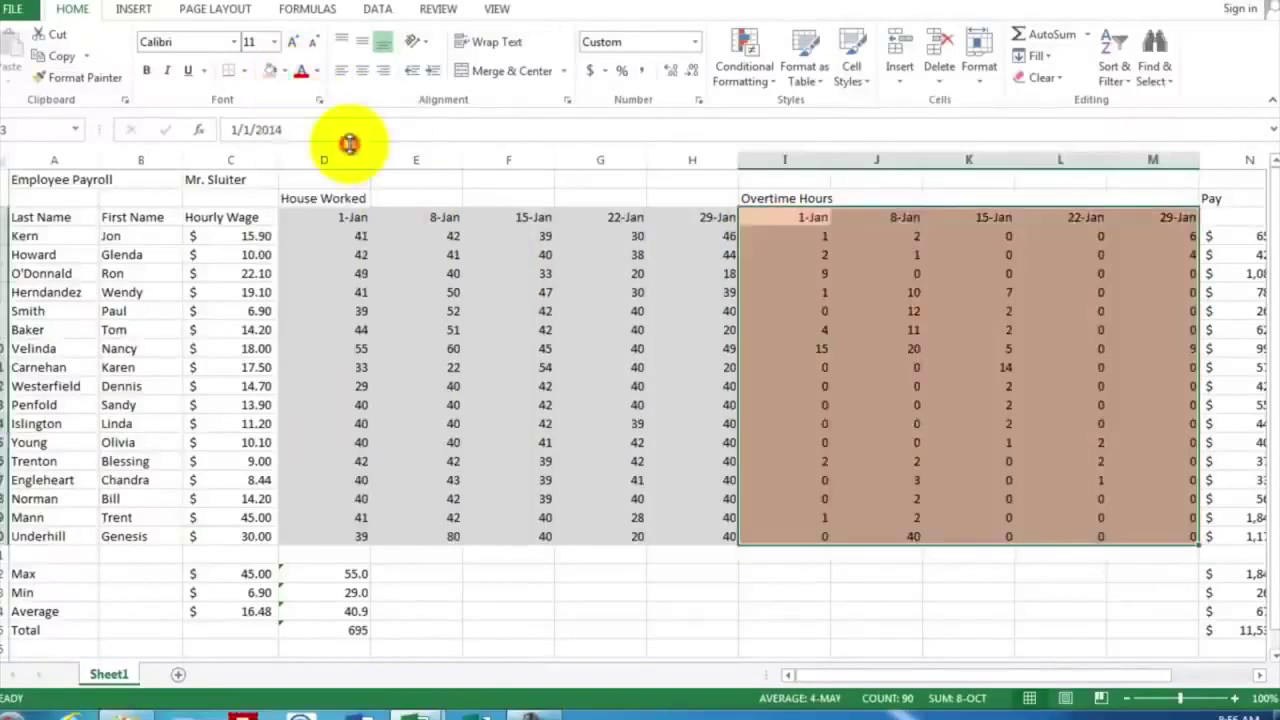
left_click(1146, 293)
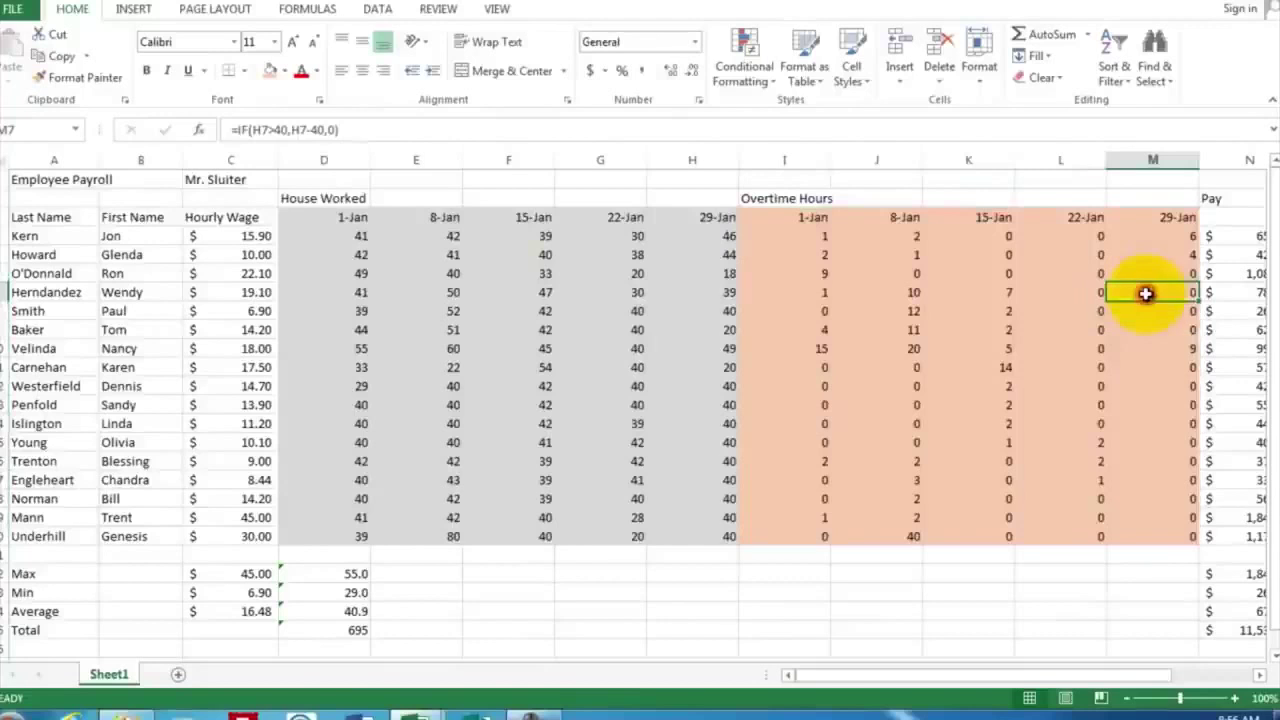
Enter the date Jan 1 in N3 under the Pay heading.
left_click(1262, 677)
left_click(1262, 677)
left_click(1262, 677)
left_click(1261, 677)
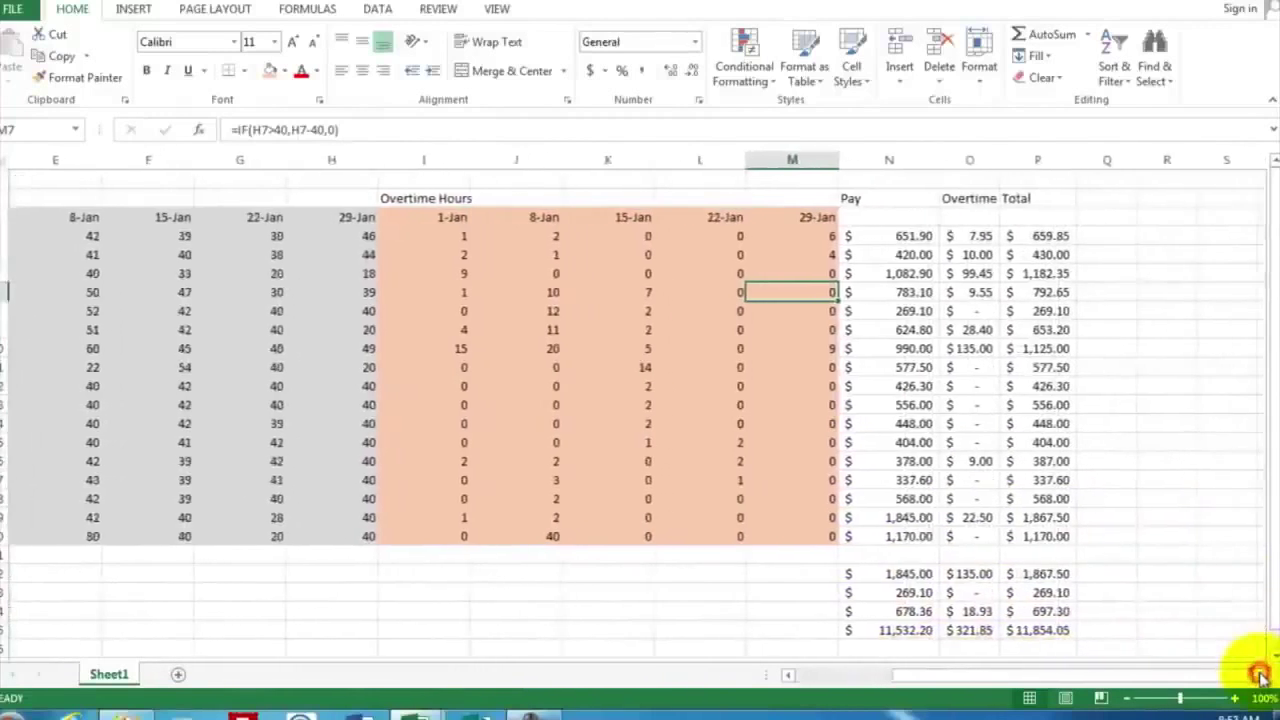
left_click(1262, 677)
left_click(1262, 677)
left_click(1262, 677)
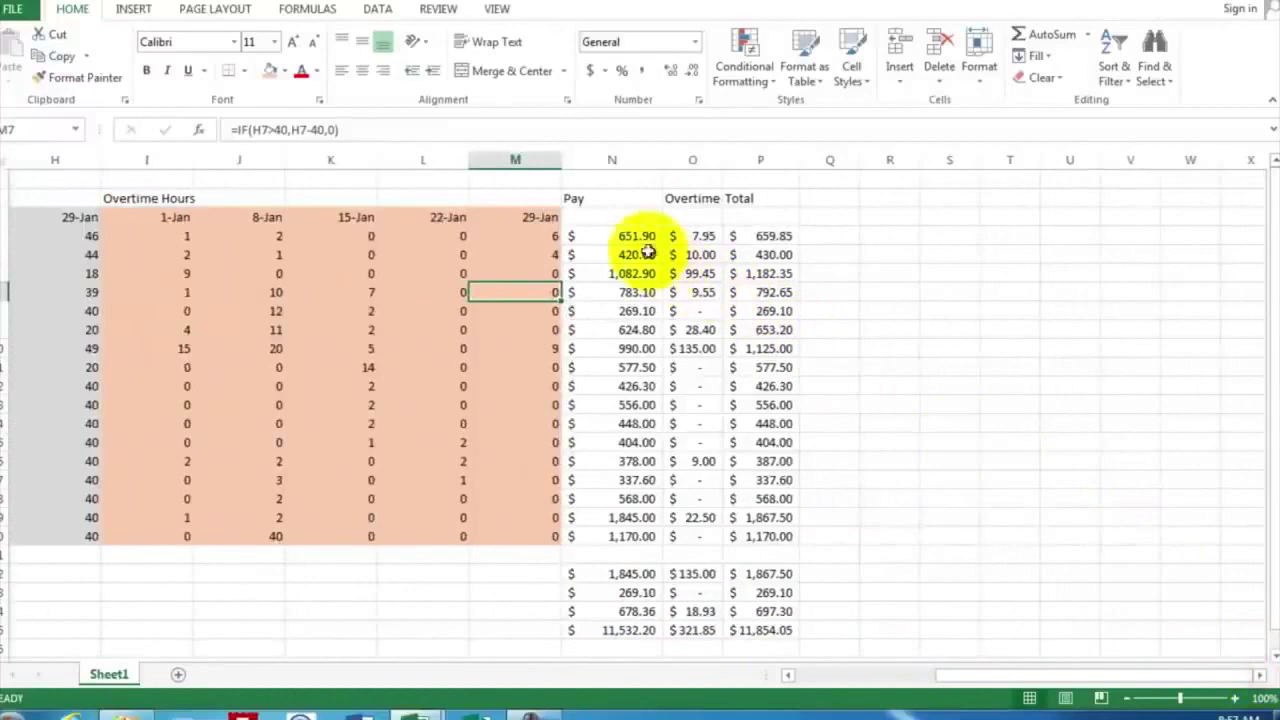
left_click(615, 218)
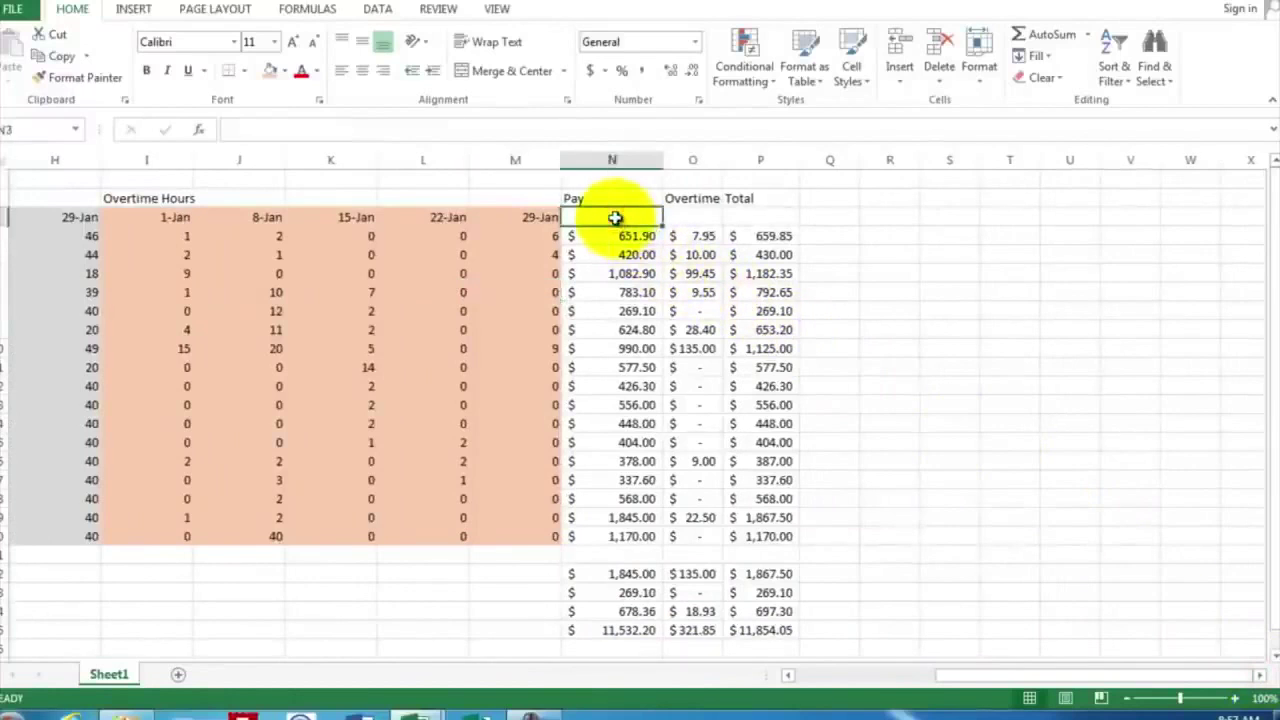
type("Jan")
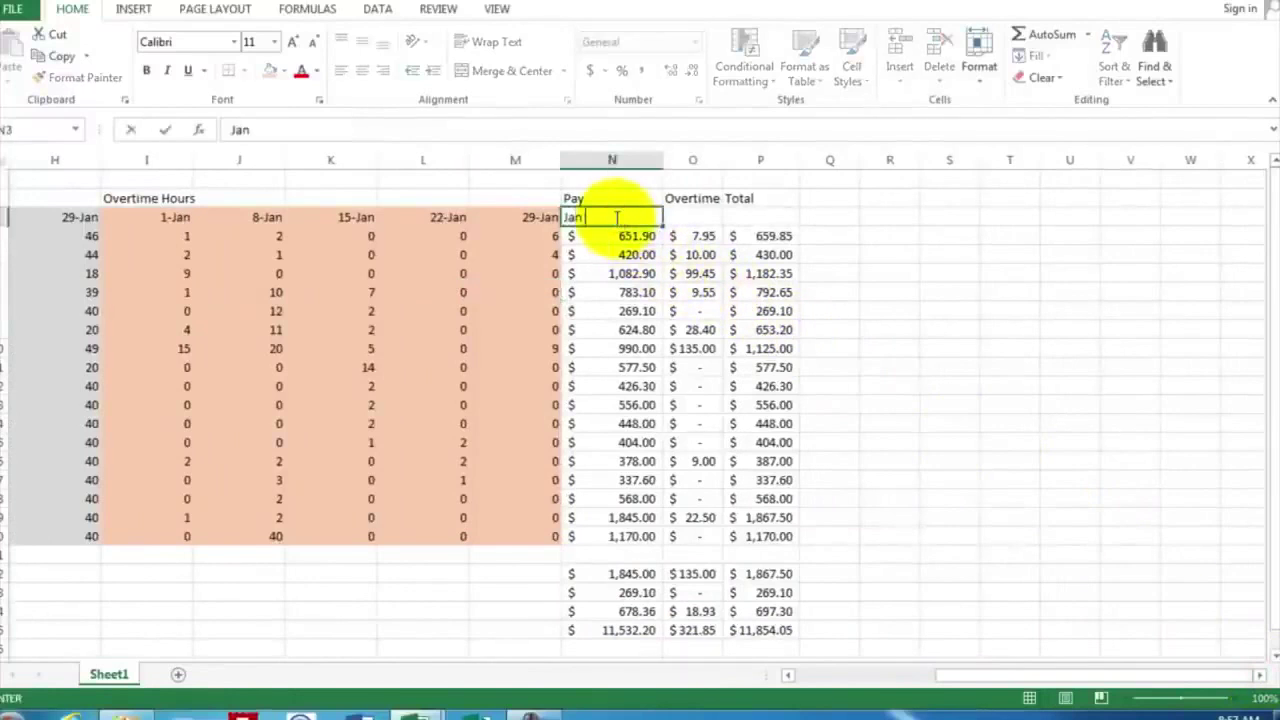
type(" 1")
key("Return")
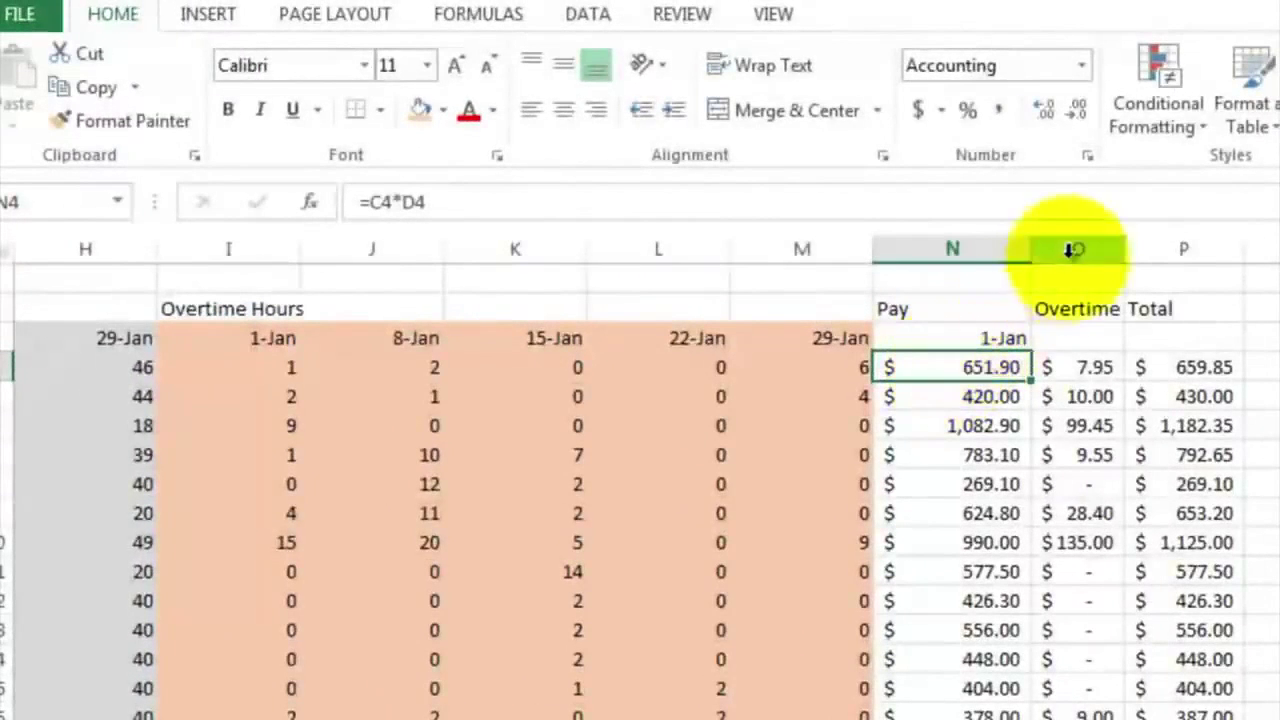
Insert three blank columns between the 1-Jan pay column and the Overtime column.
left_click_drag(955, 260, 1172, 255)
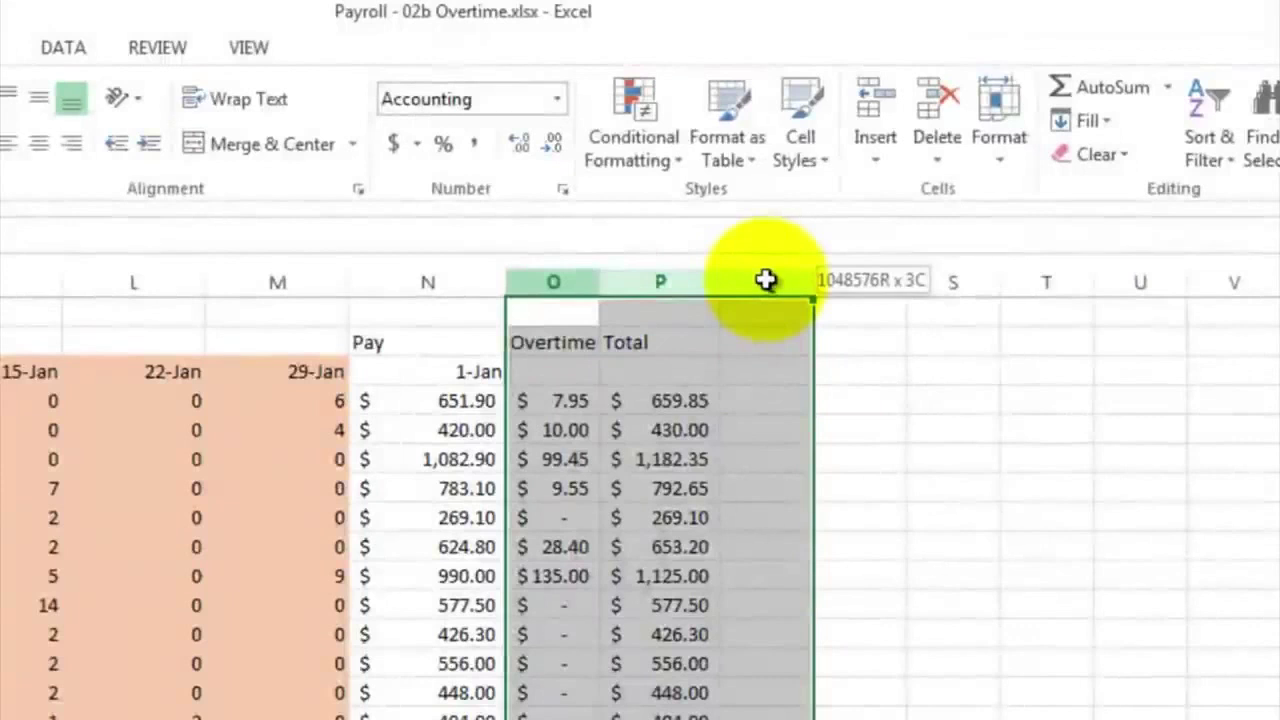
right_click(766, 280)
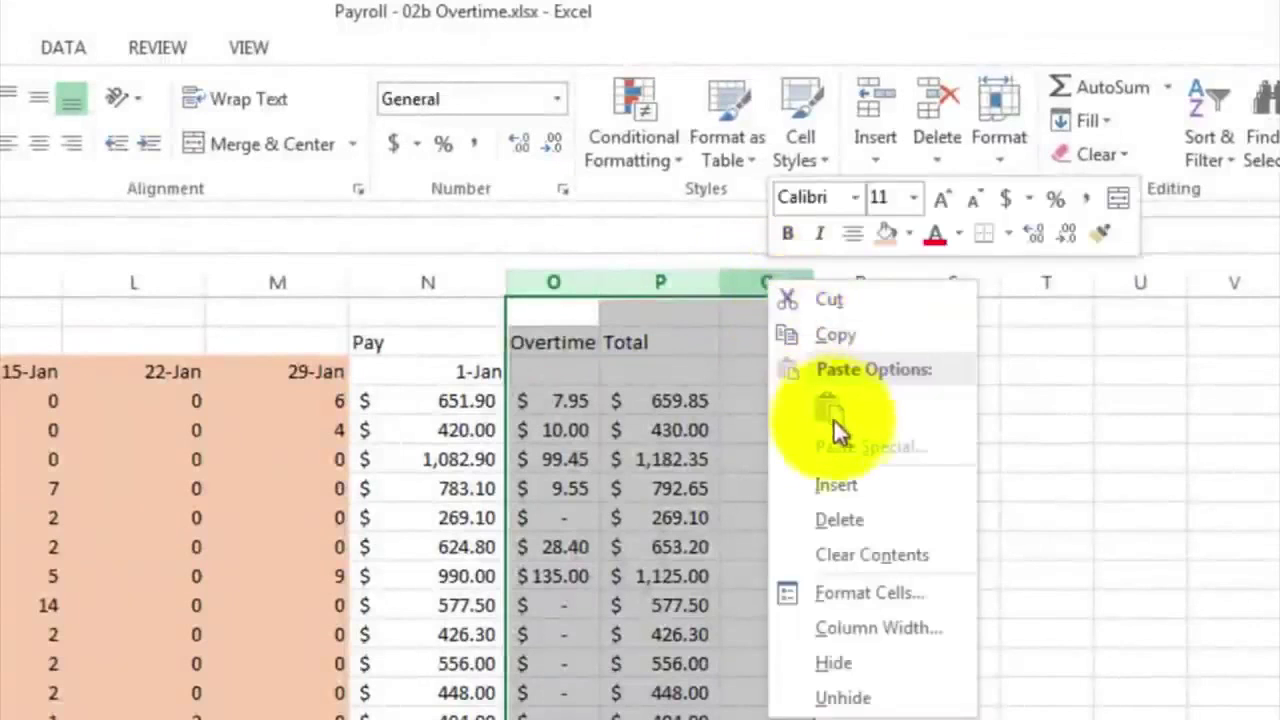
left_click(837, 484)
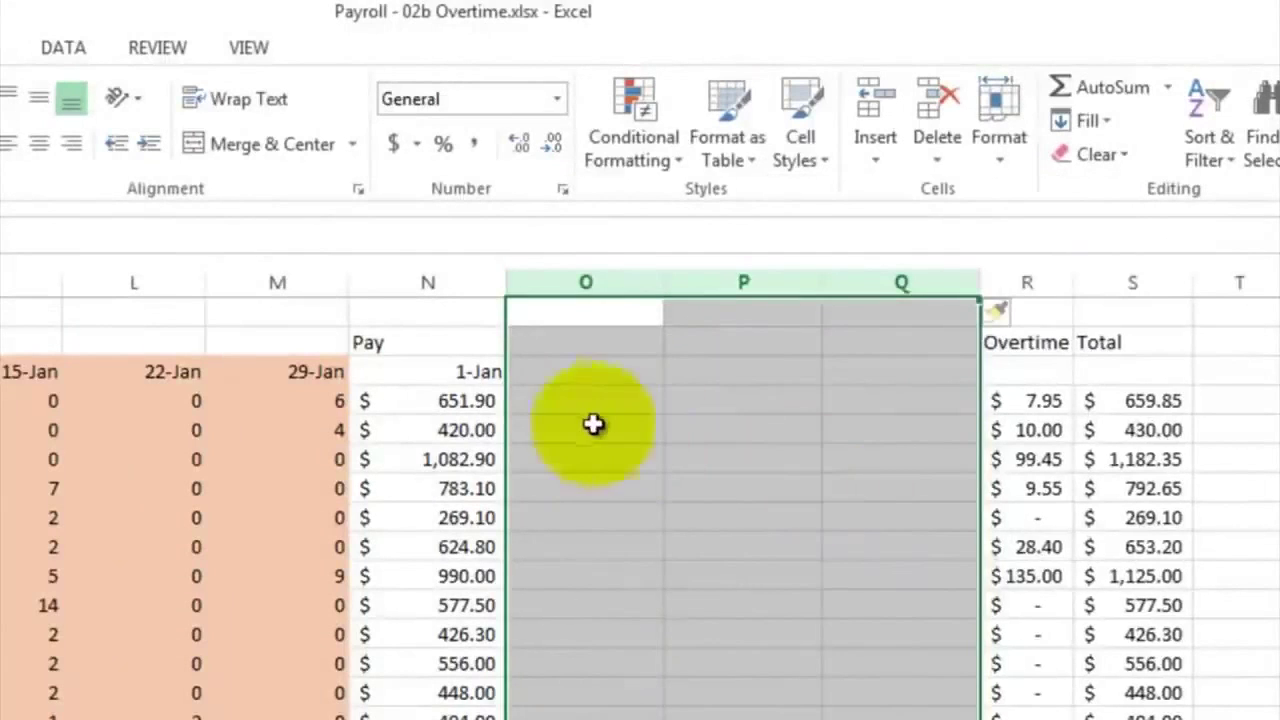
Enter the date formula =N3+7 in O3 and fill it across to Q3.
left_click(533, 372)
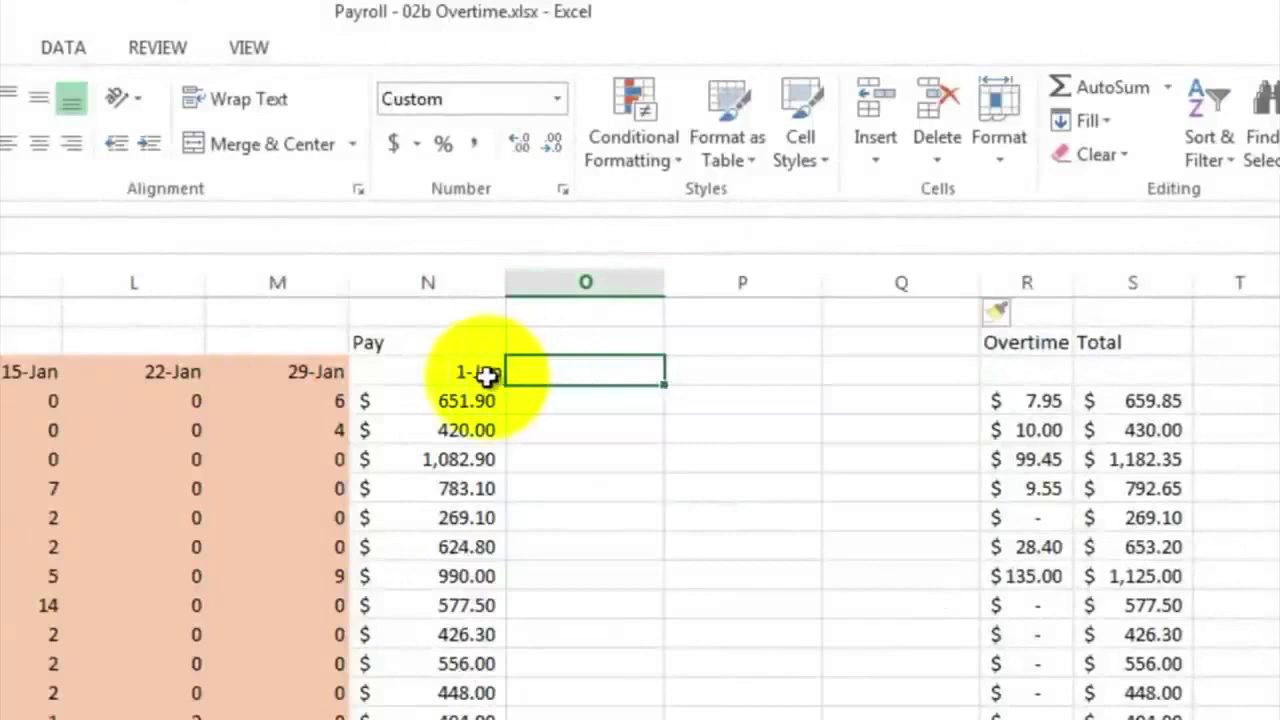
type("=")
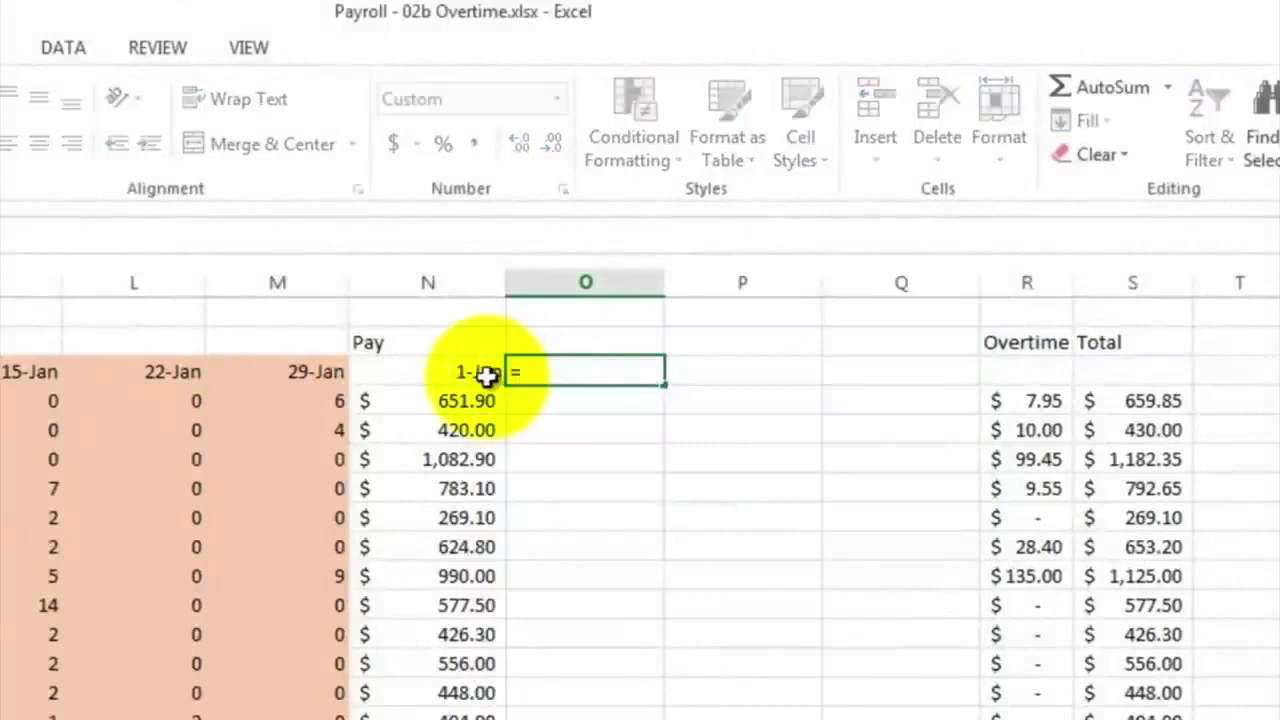
left_click(471, 372)
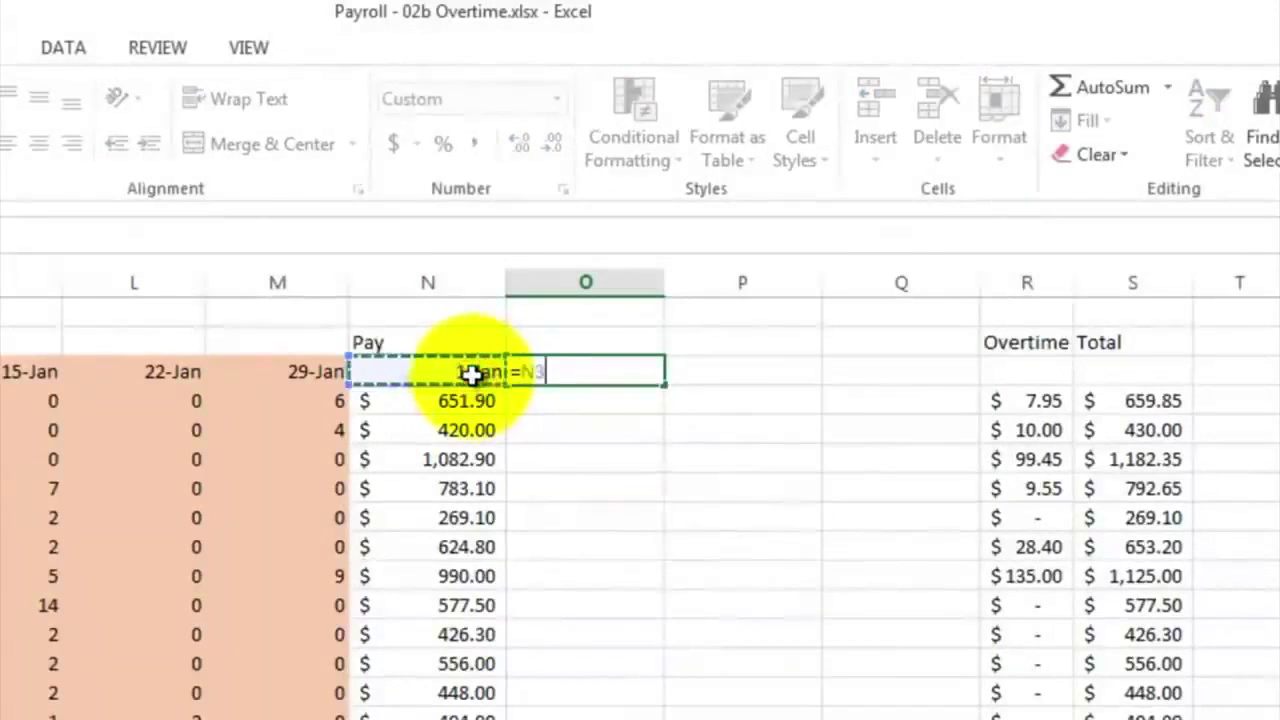
type("+7")
key("Return")
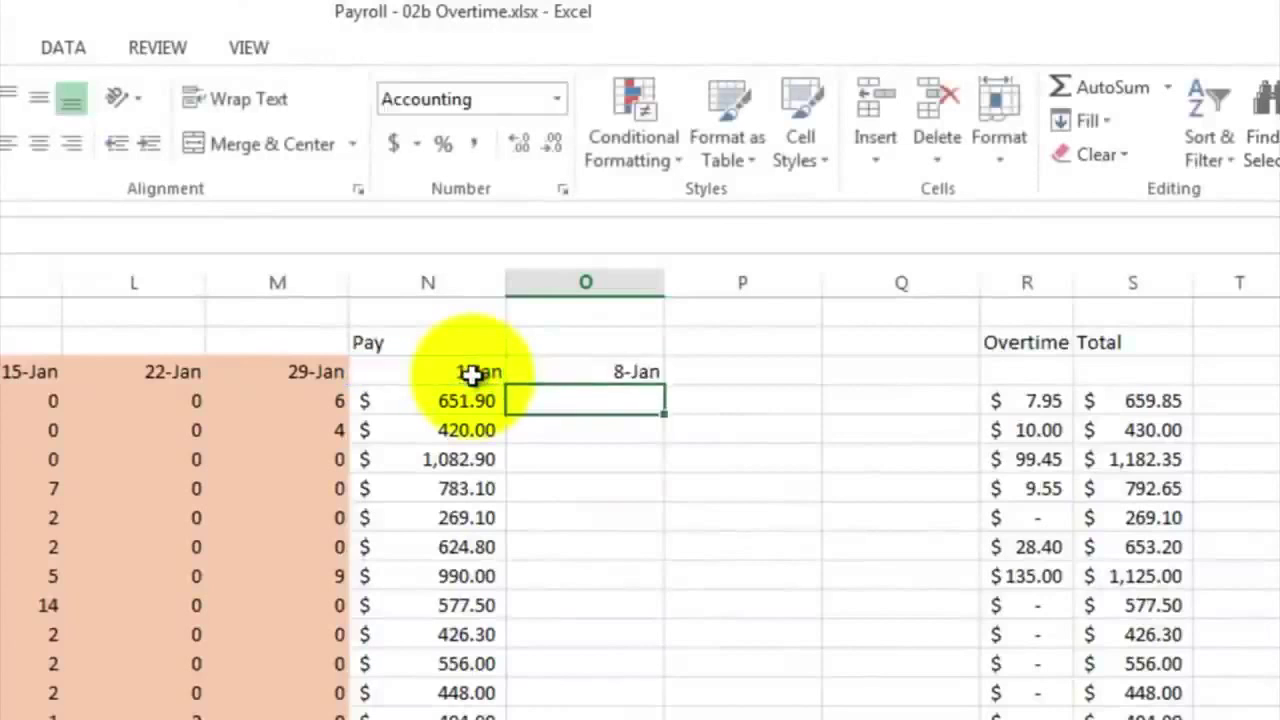
left_click(556, 371)
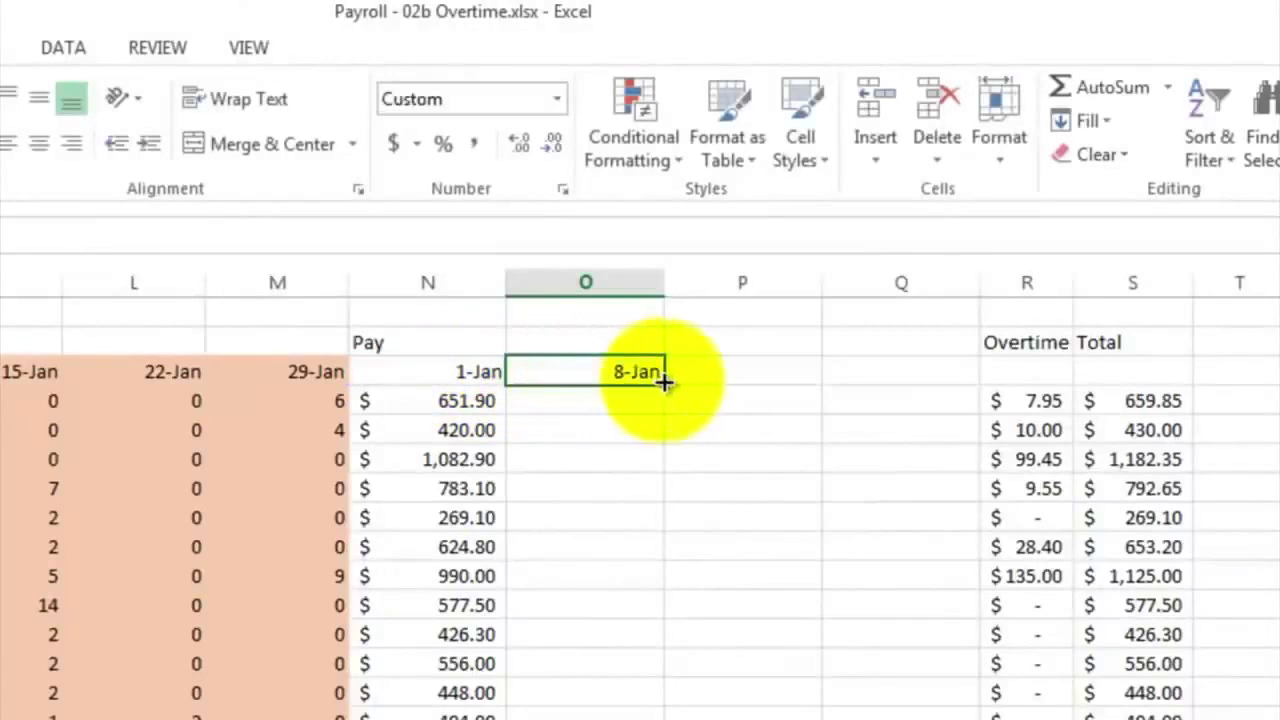
left_click_drag(662, 383, 931, 380)
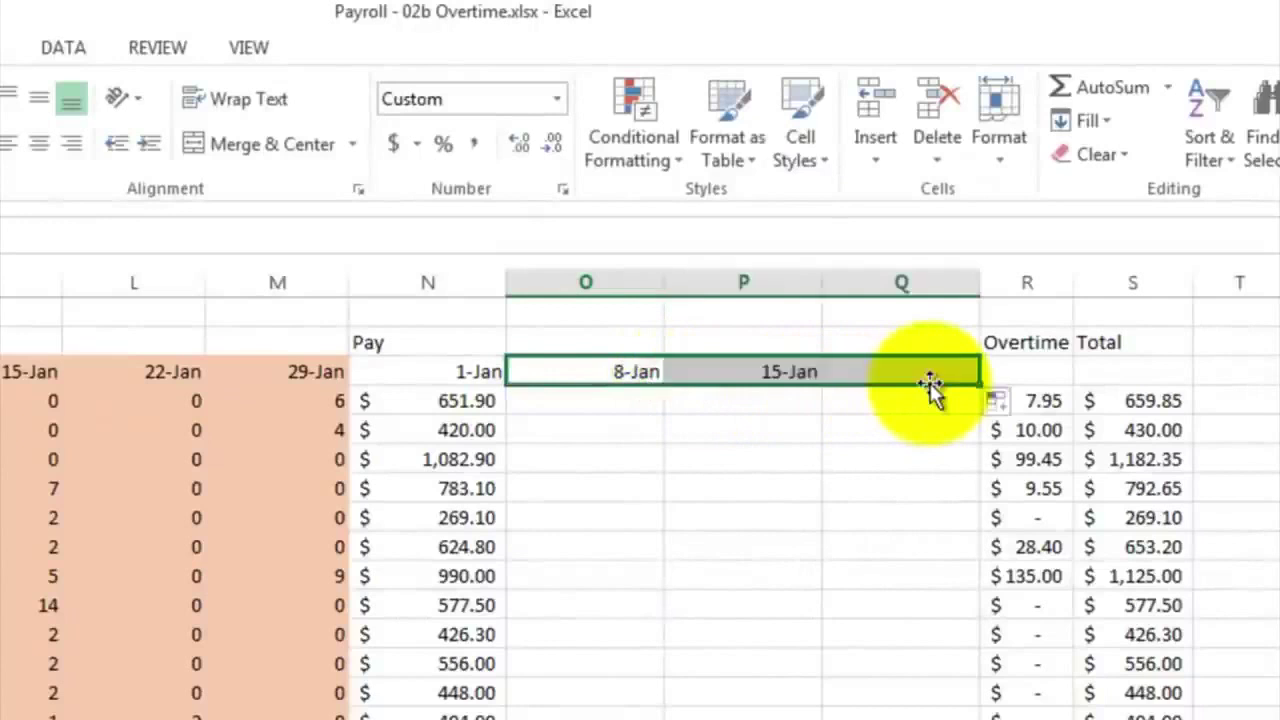
Insert one more blank column before Overtime and extend the Pay date formula from Q3 into R3.
left_click(1025, 283)
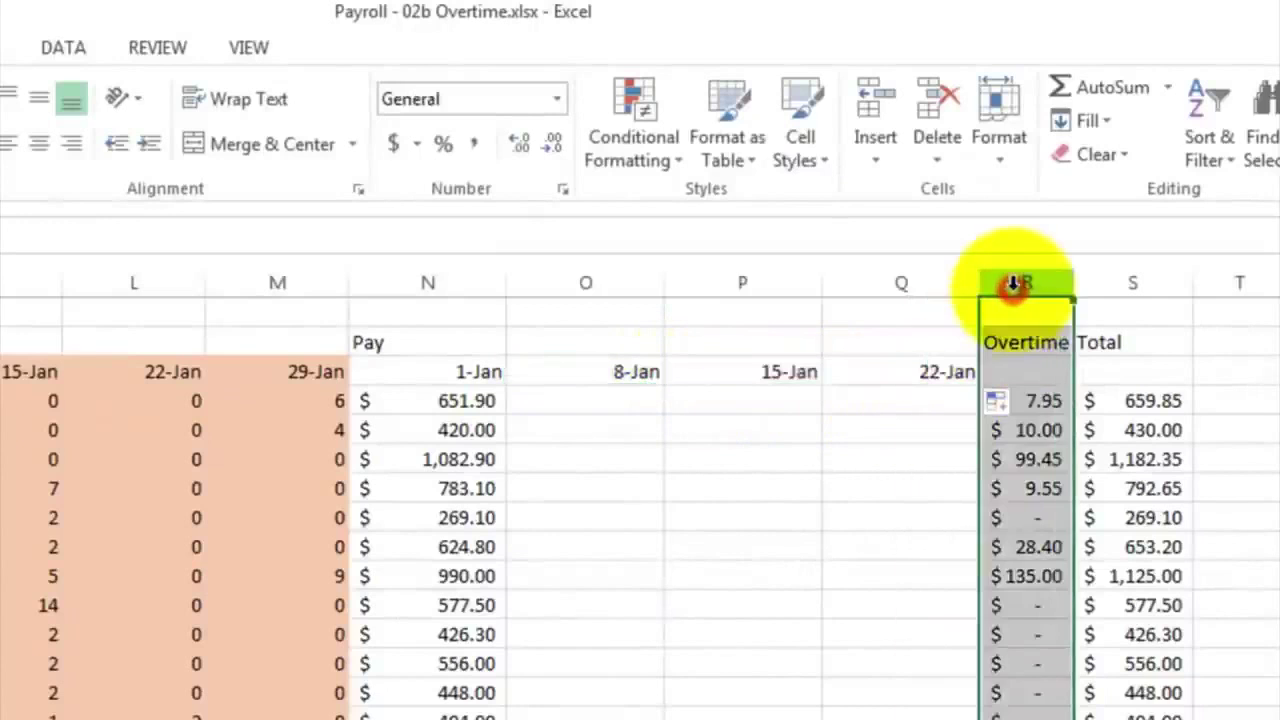
right_click(1022, 283)
left_click(1080, 490)
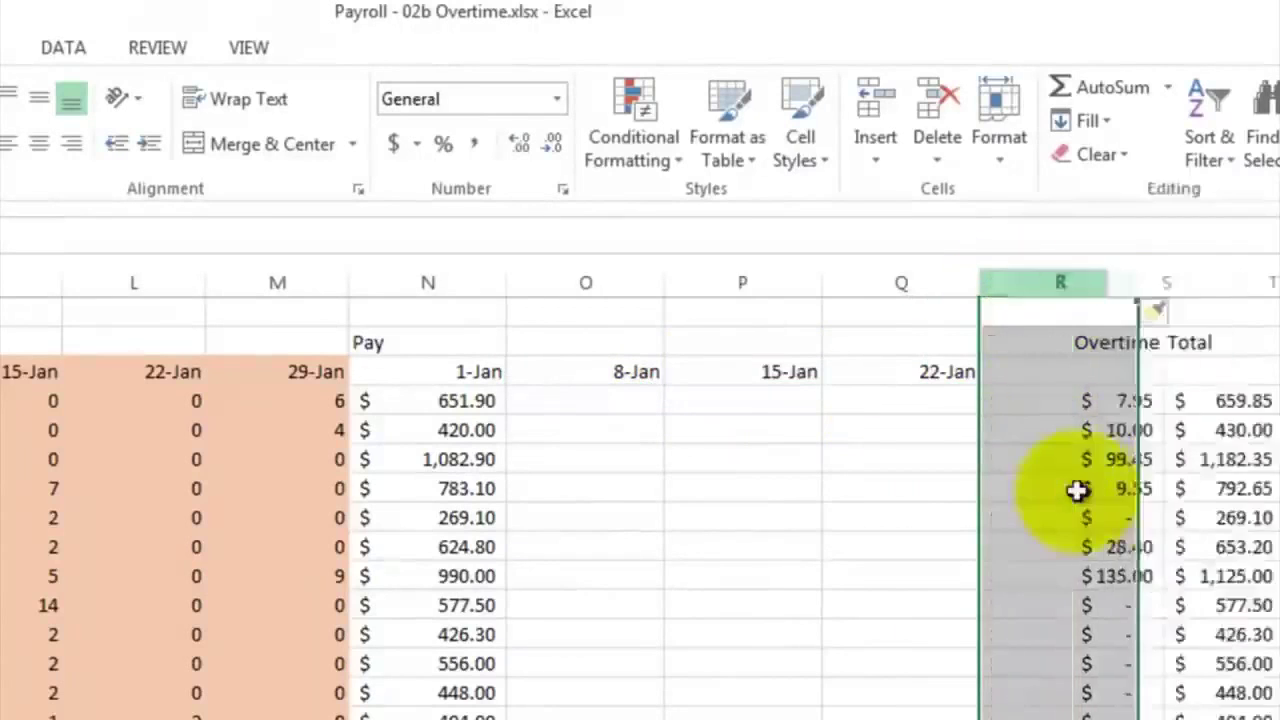
left_click(950, 374)
left_click_drag(977, 382, 1071, 405)
left_click(1024, 432)
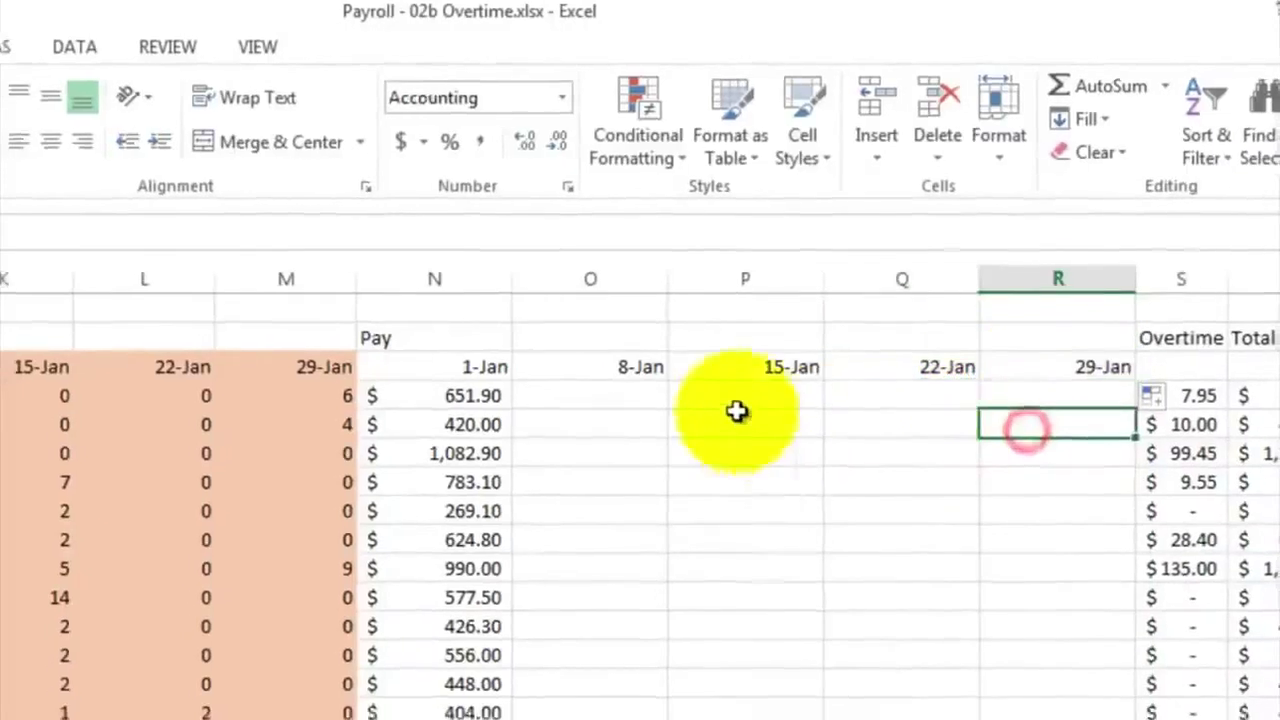
Examine the 1-Jan pay formula in N4 and the wage and hours cells it references.
left_click(643, 254)
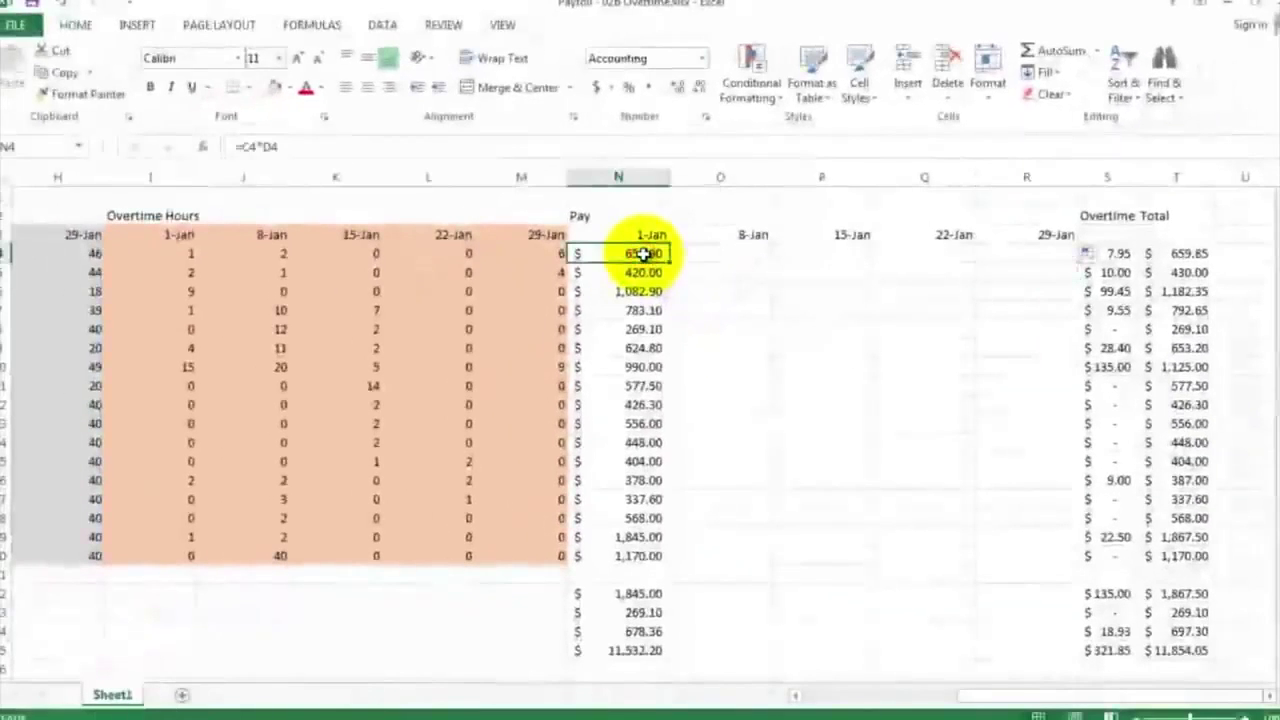
double_click(643, 254)
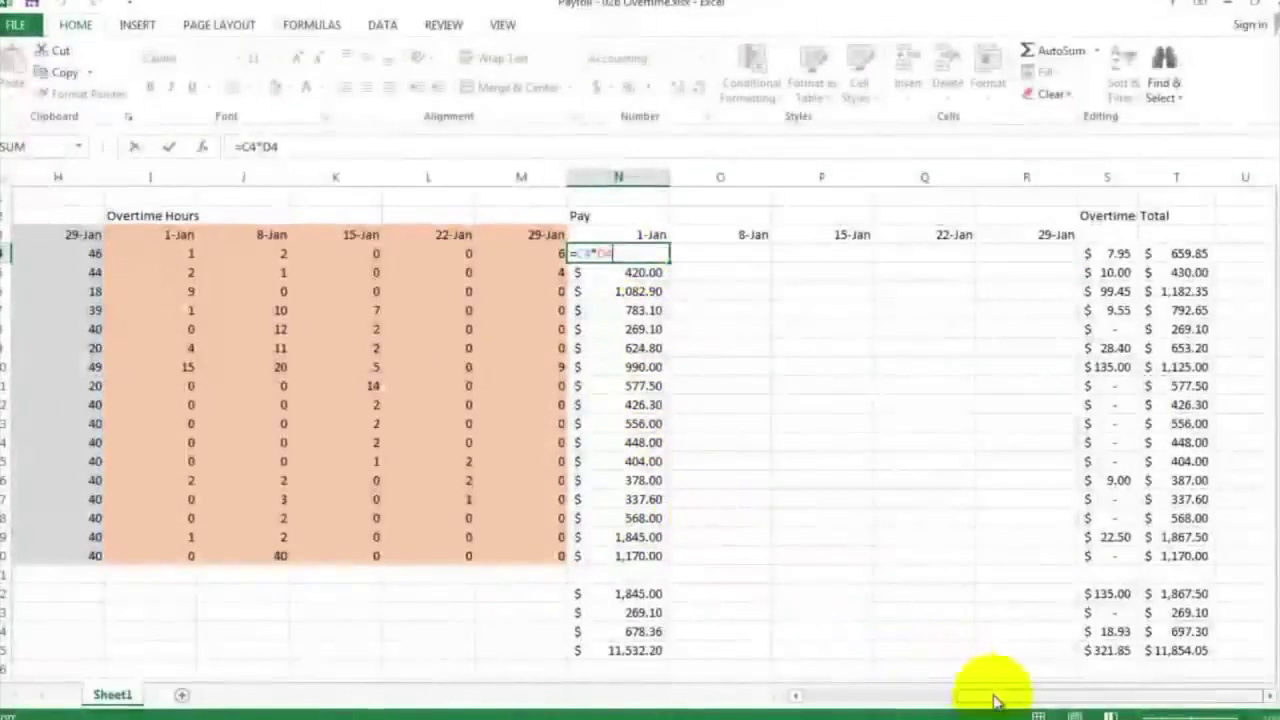
left_click_drag(993, 697, 843, 703)
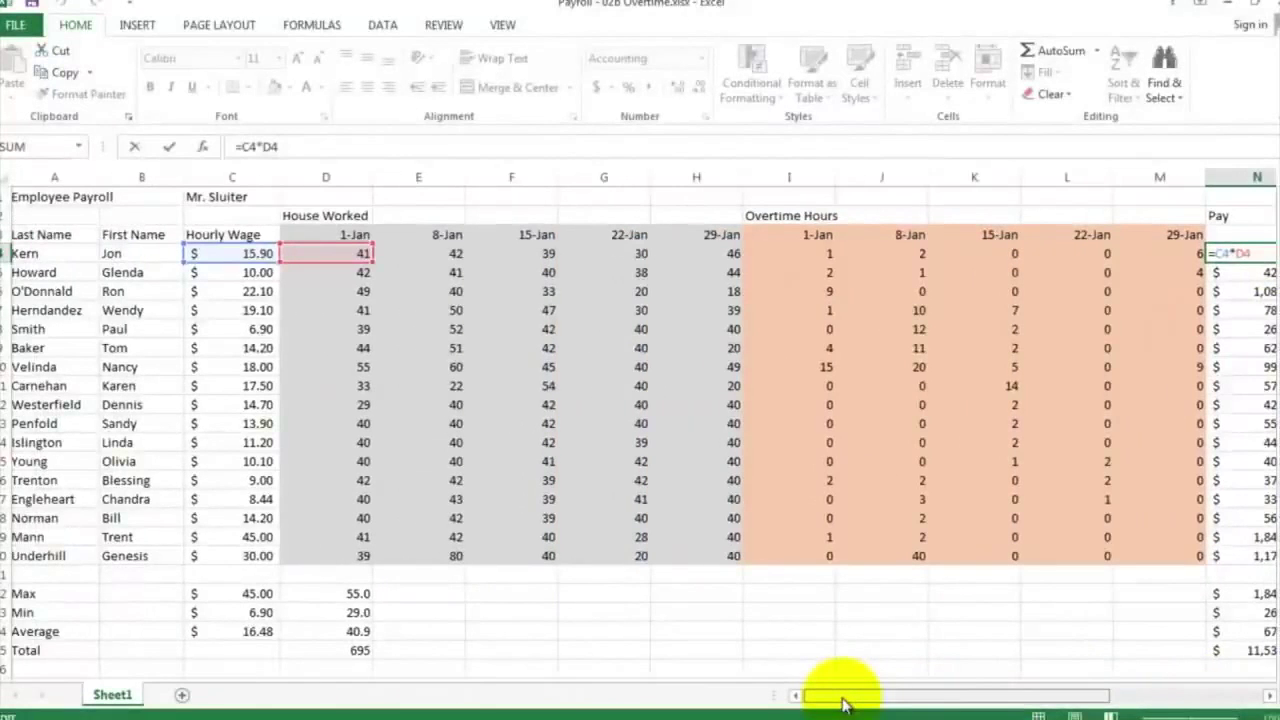
left_click_drag(843, 703, 786, 686)
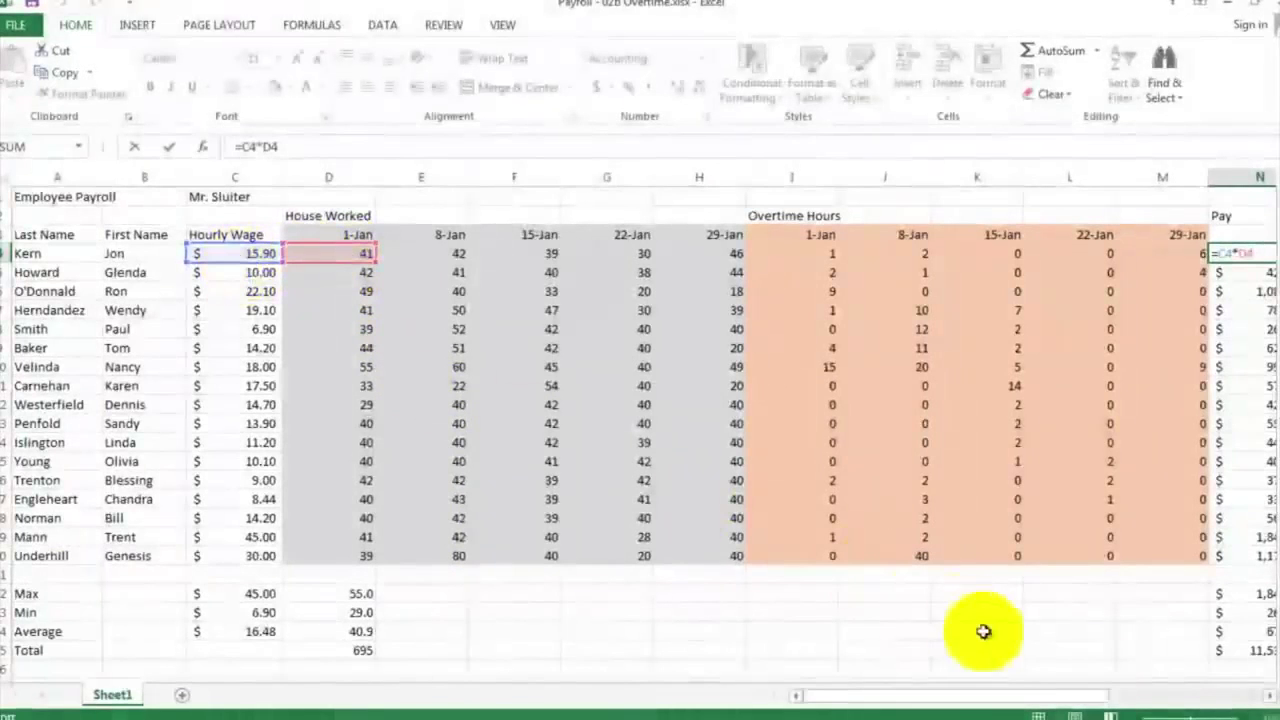
left_click(1268, 697)
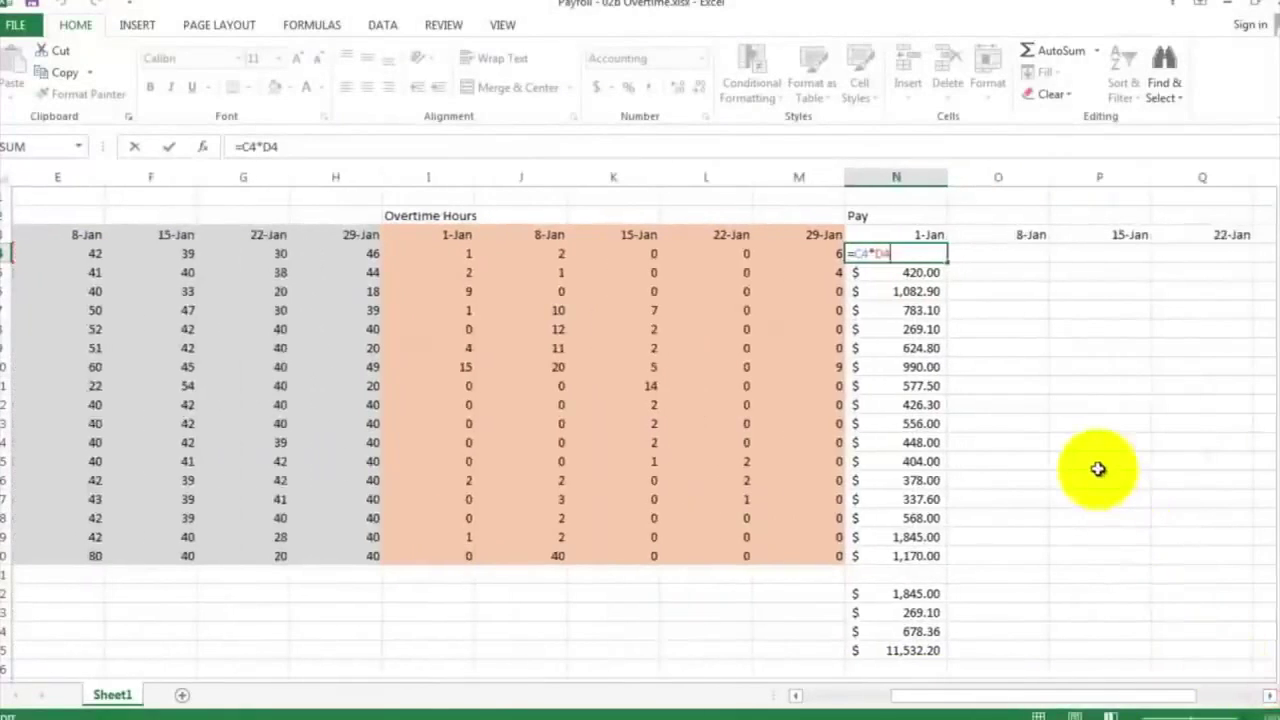
key("ctrl+Return")
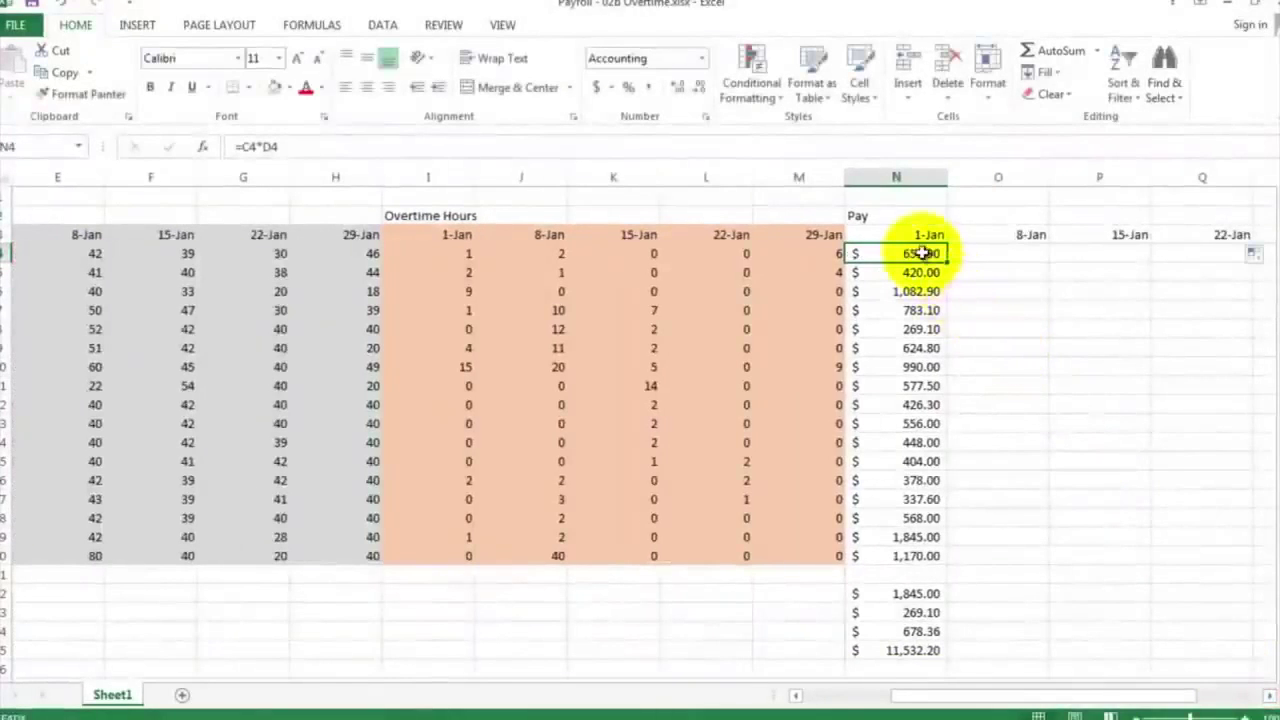
Copy the 1-Jan pay formulas in N4:N20 and paste them into the 8-Jan column starting at O4.
left_click_drag(921, 253, 935, 537)
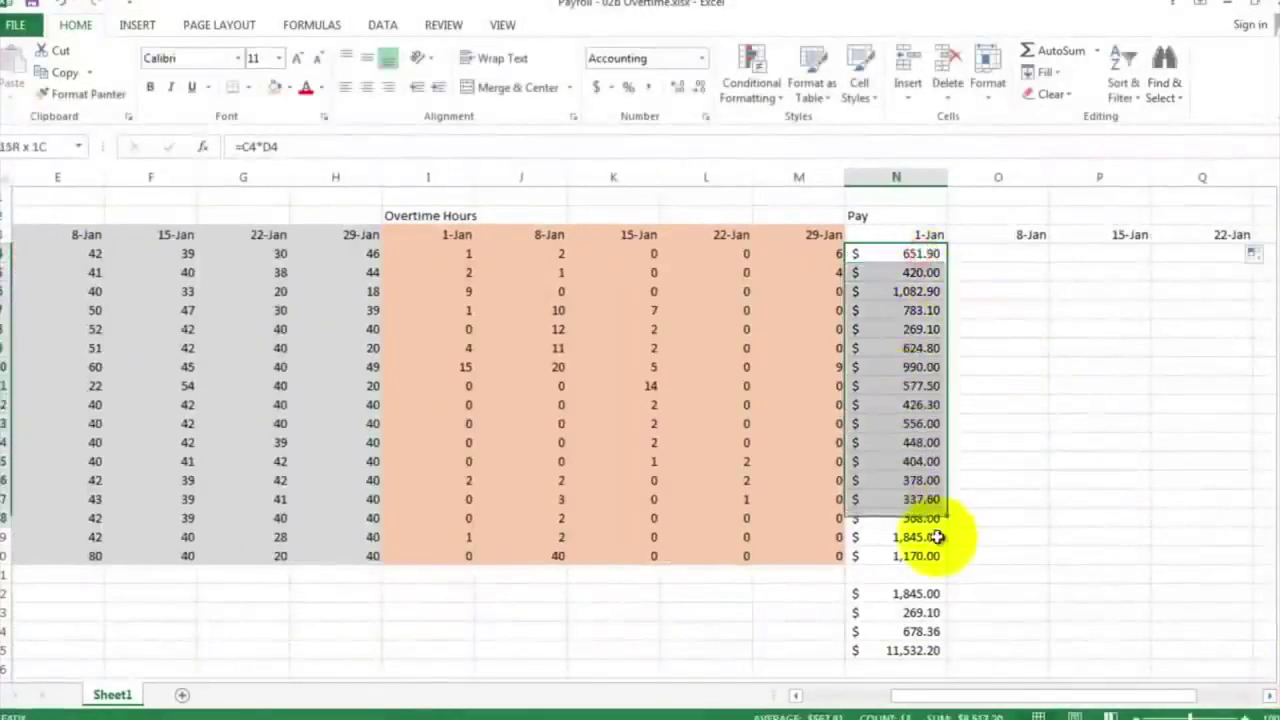
right_click(908, 330)
left_click(930, 352)
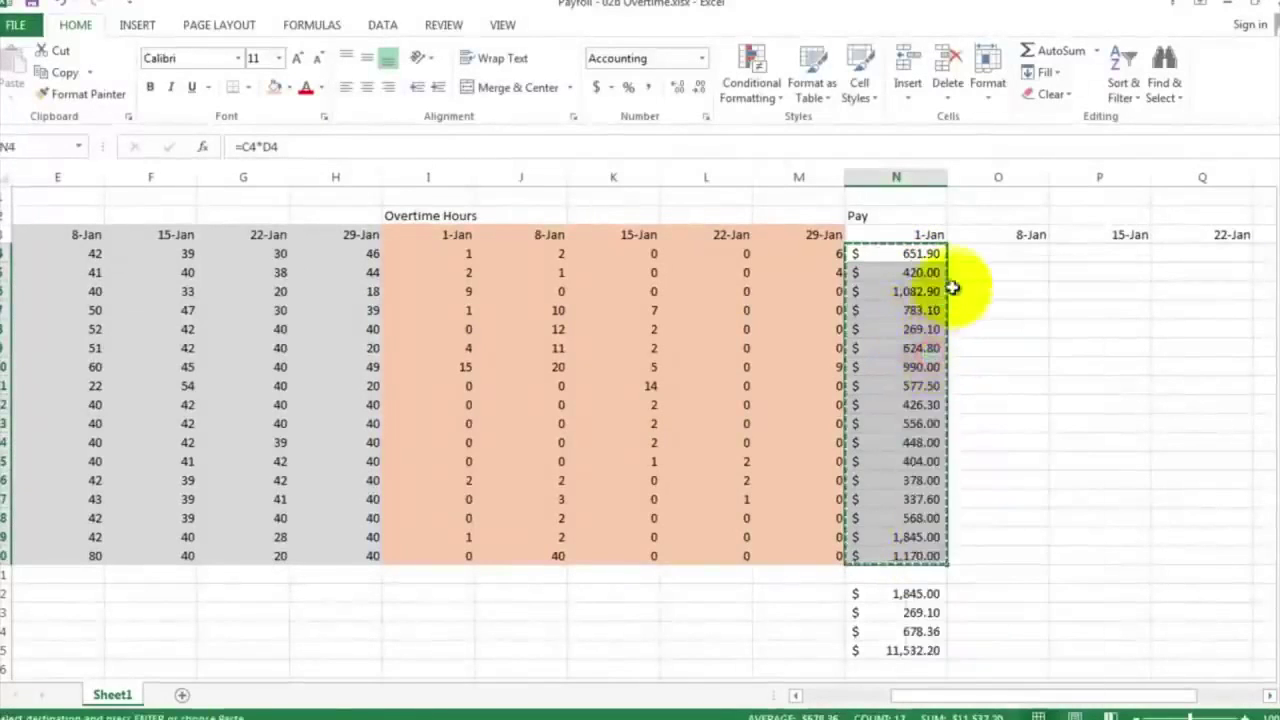
left_click(975, 254)
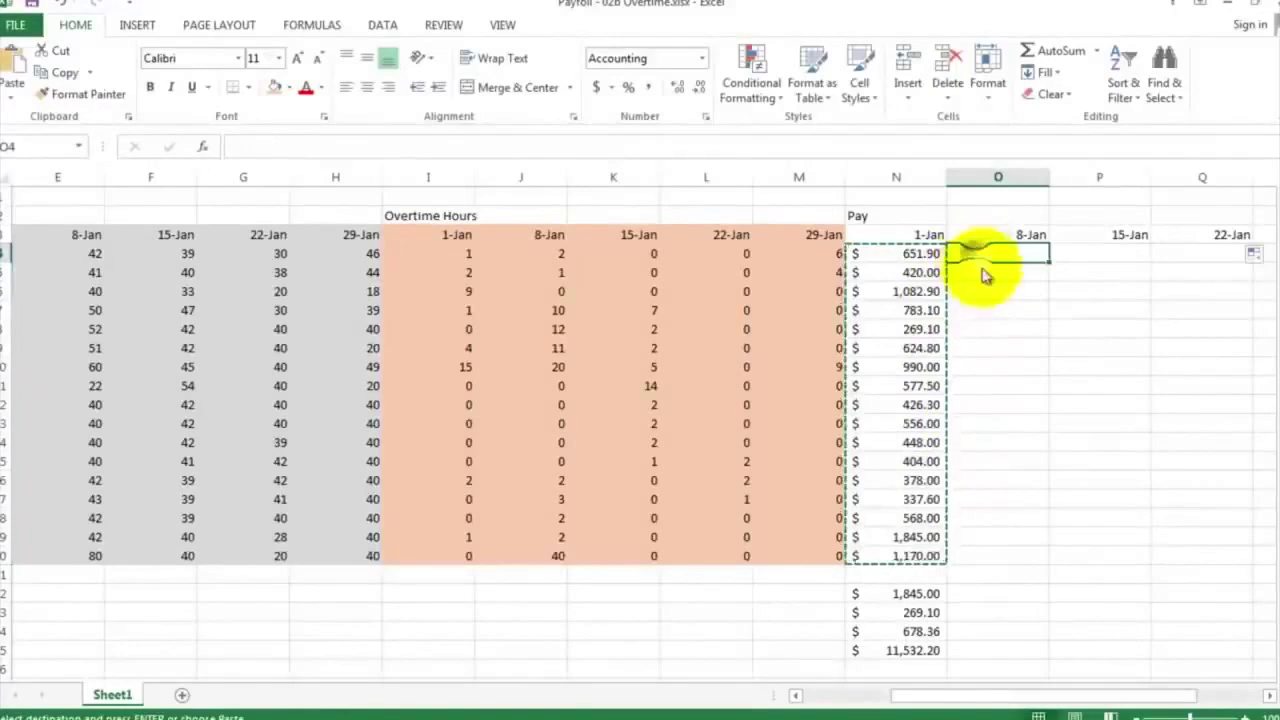
right_click(997, 314)
left_click(1015, 338)
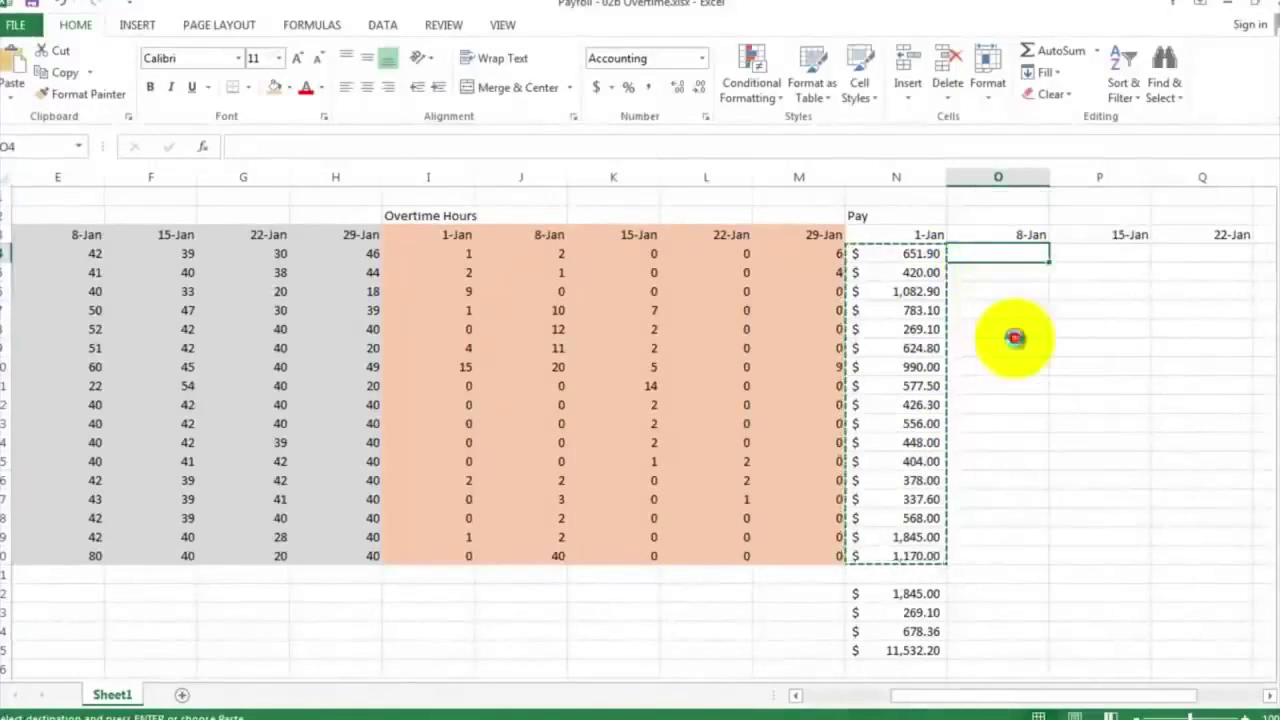
left_click_drag(1014, 333, 1020, 350)
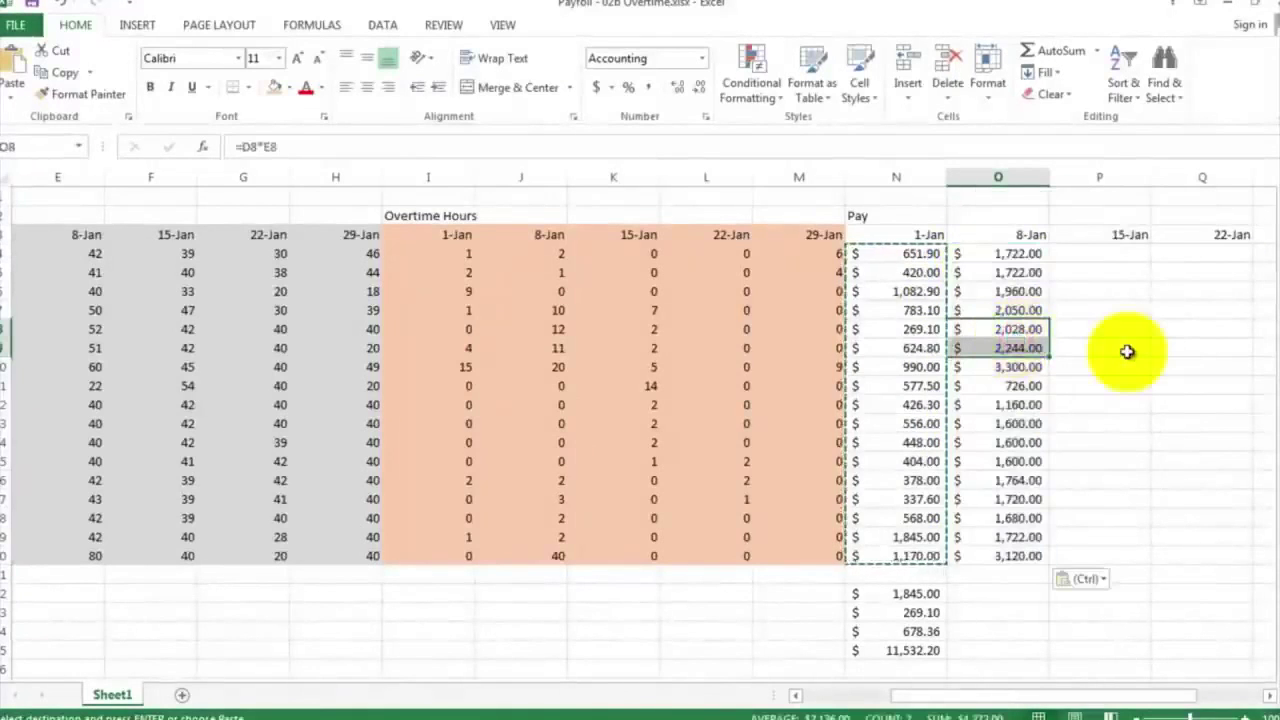
Examine the pasted 8-Jan pay formulas in O10 and O4 to check which cells they reference.
left_click(1127, 352)
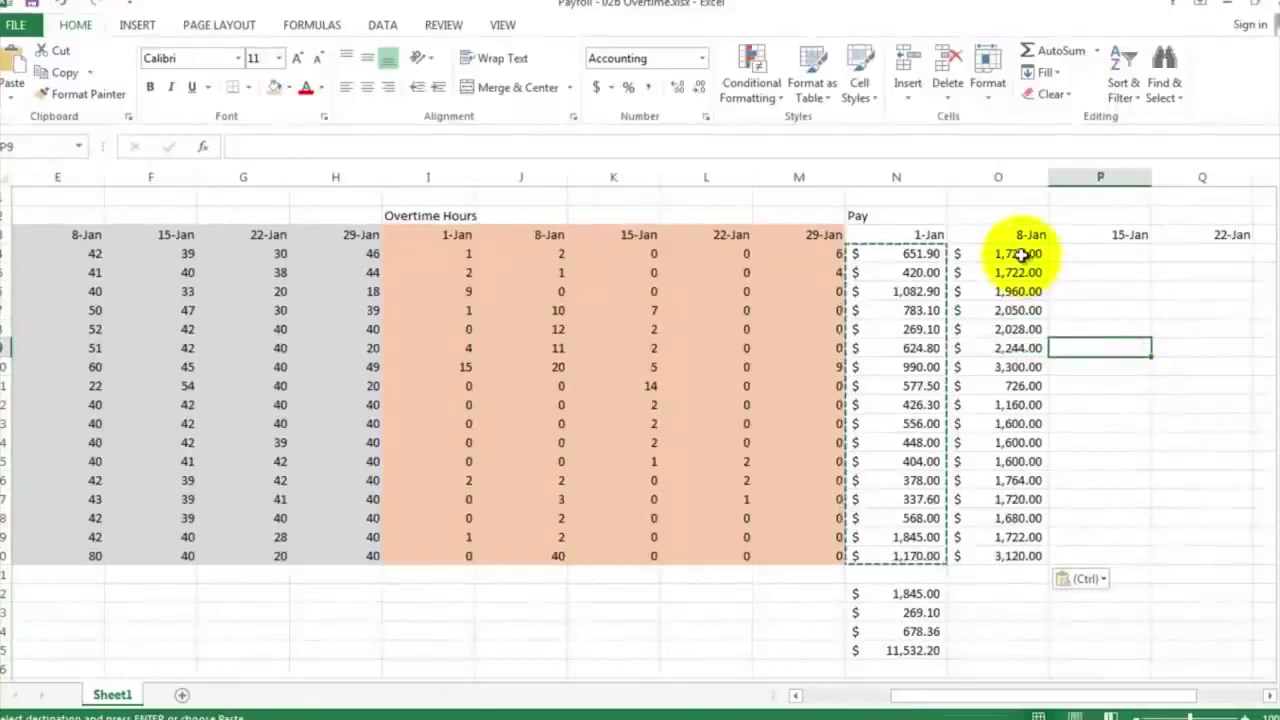
left_click(1020, 366)
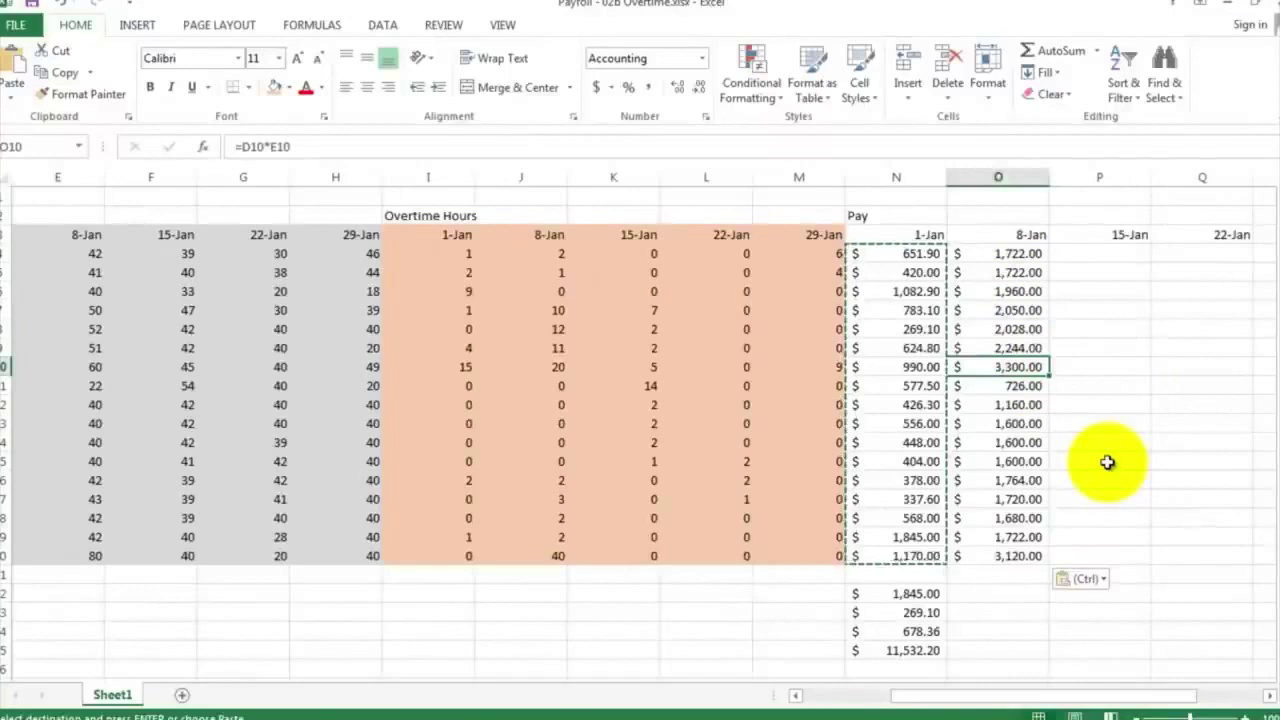
left_click(997, 252)
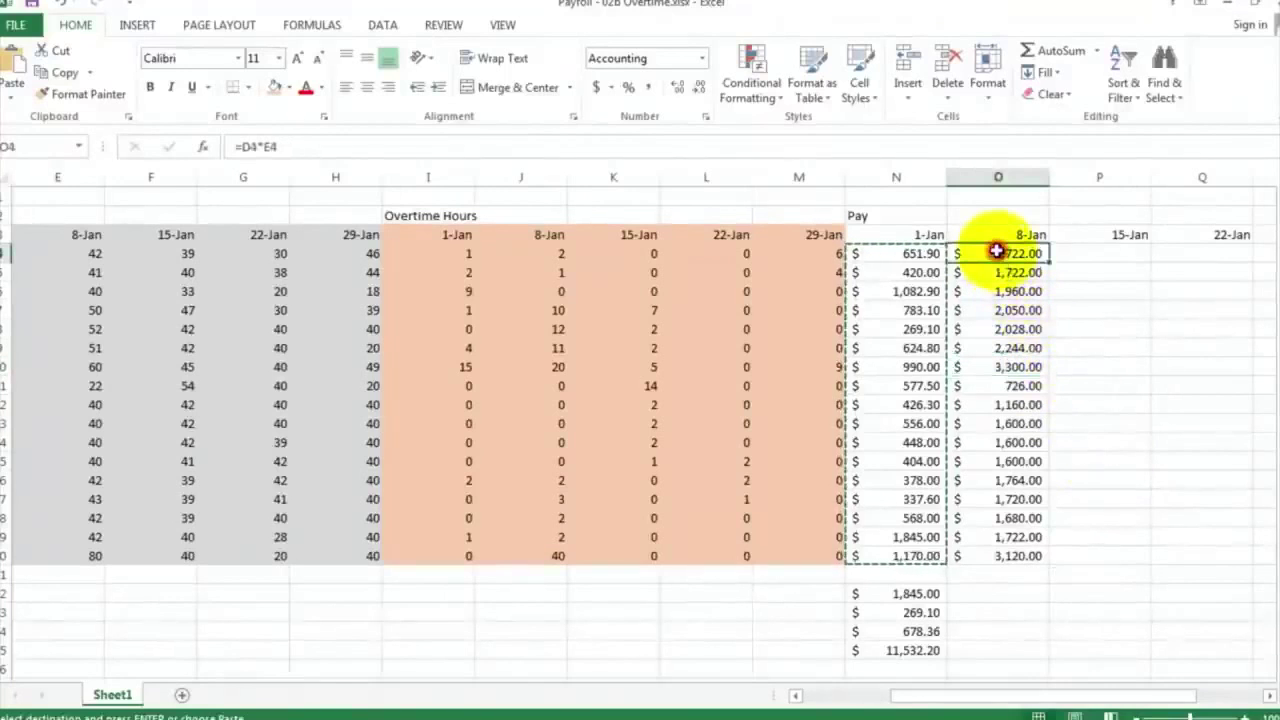
double_click(997, 252)
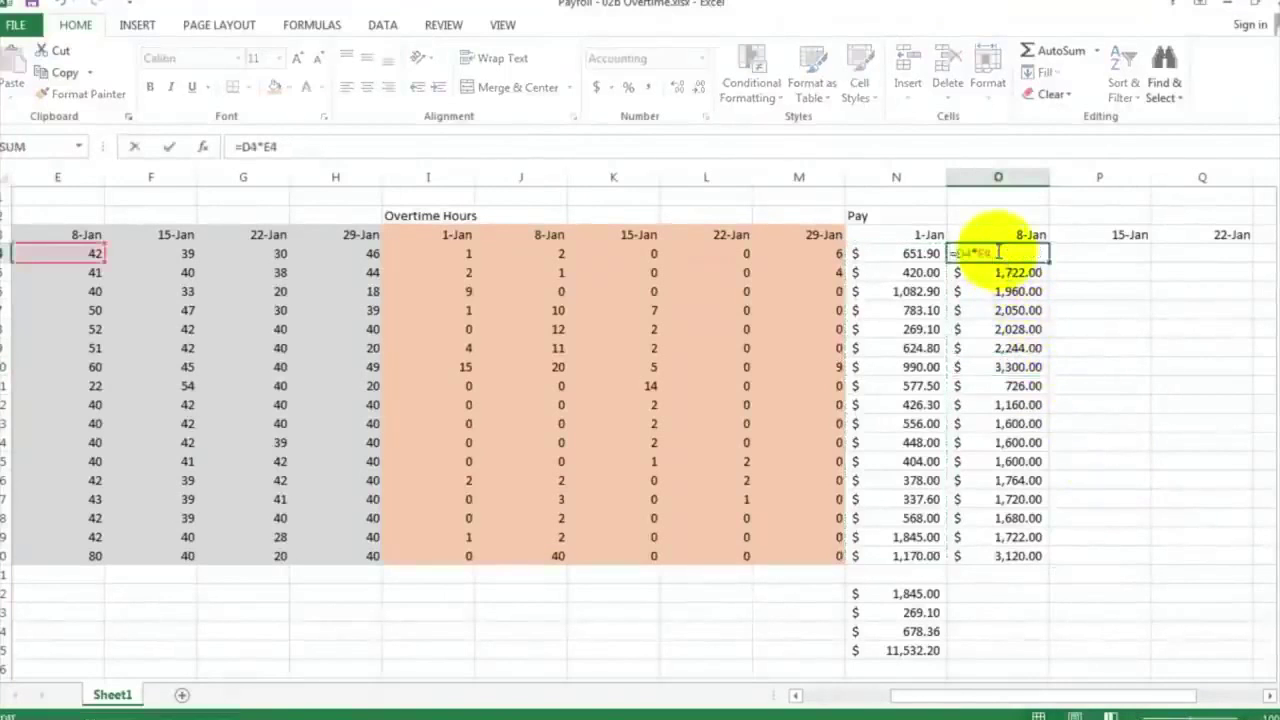
key("Escape")
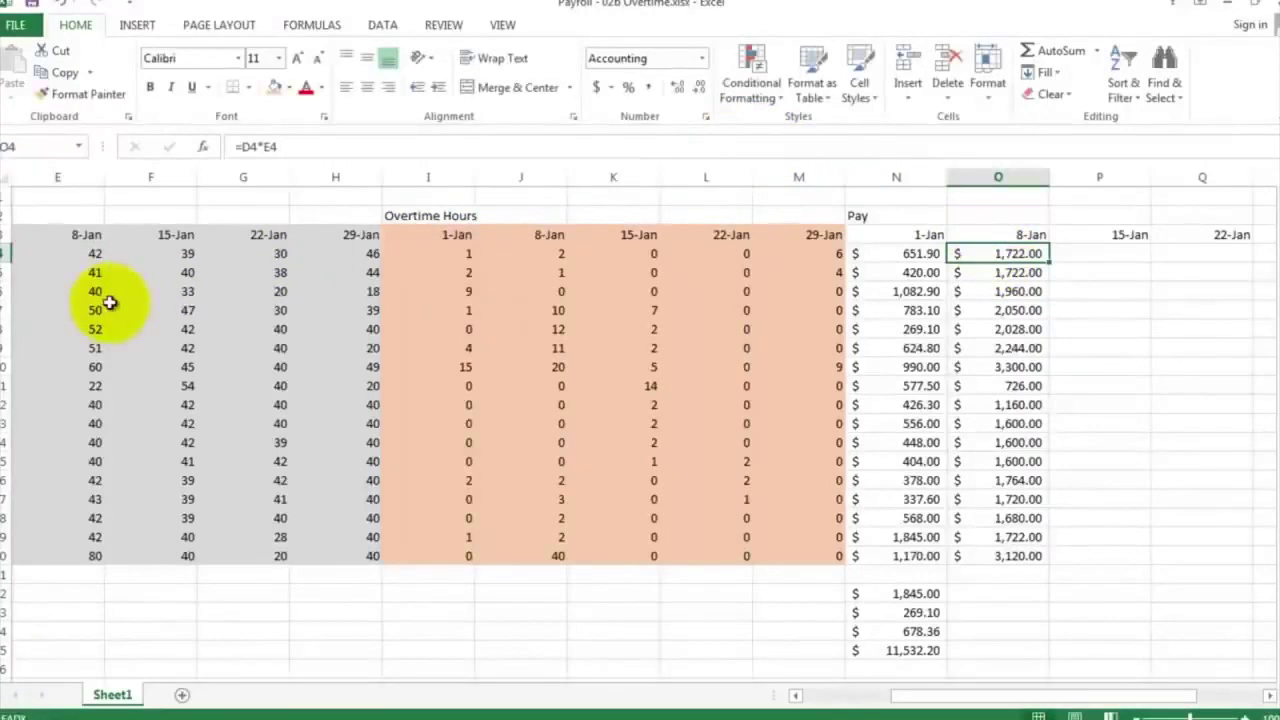
Set the worksheet zoom to 50%.
left_click(500, 26)
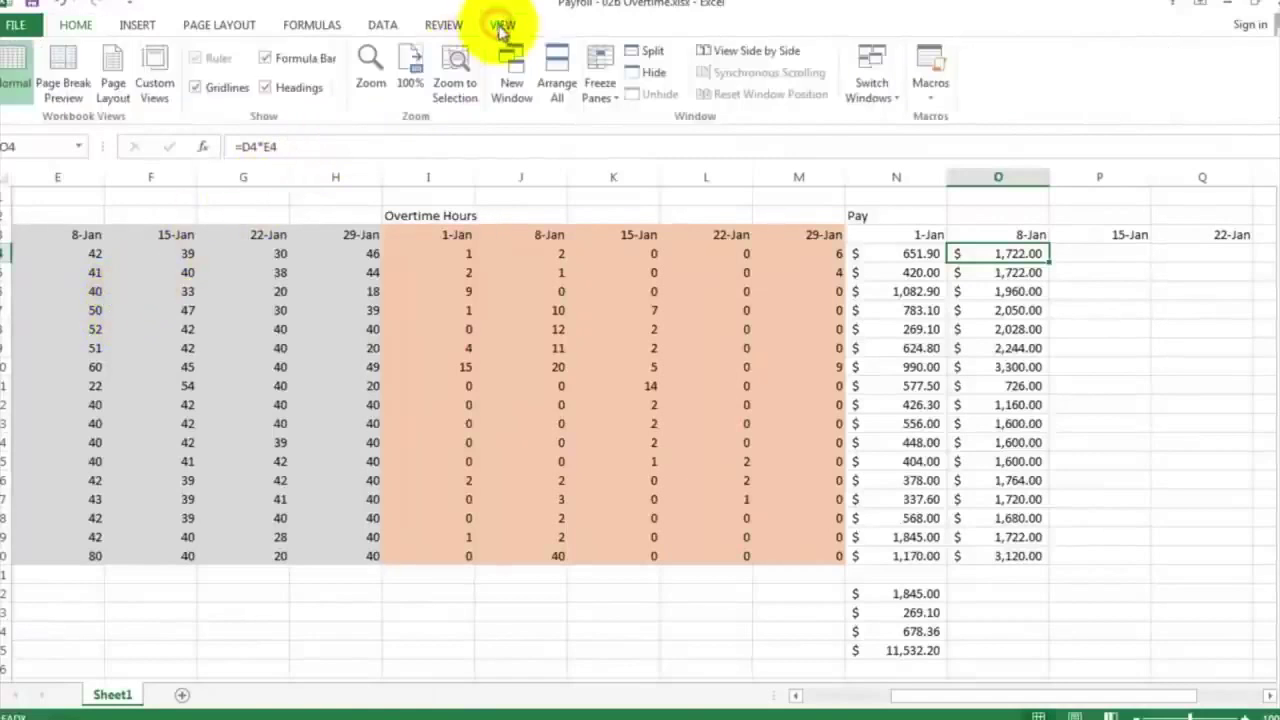
left_click(382, 86)
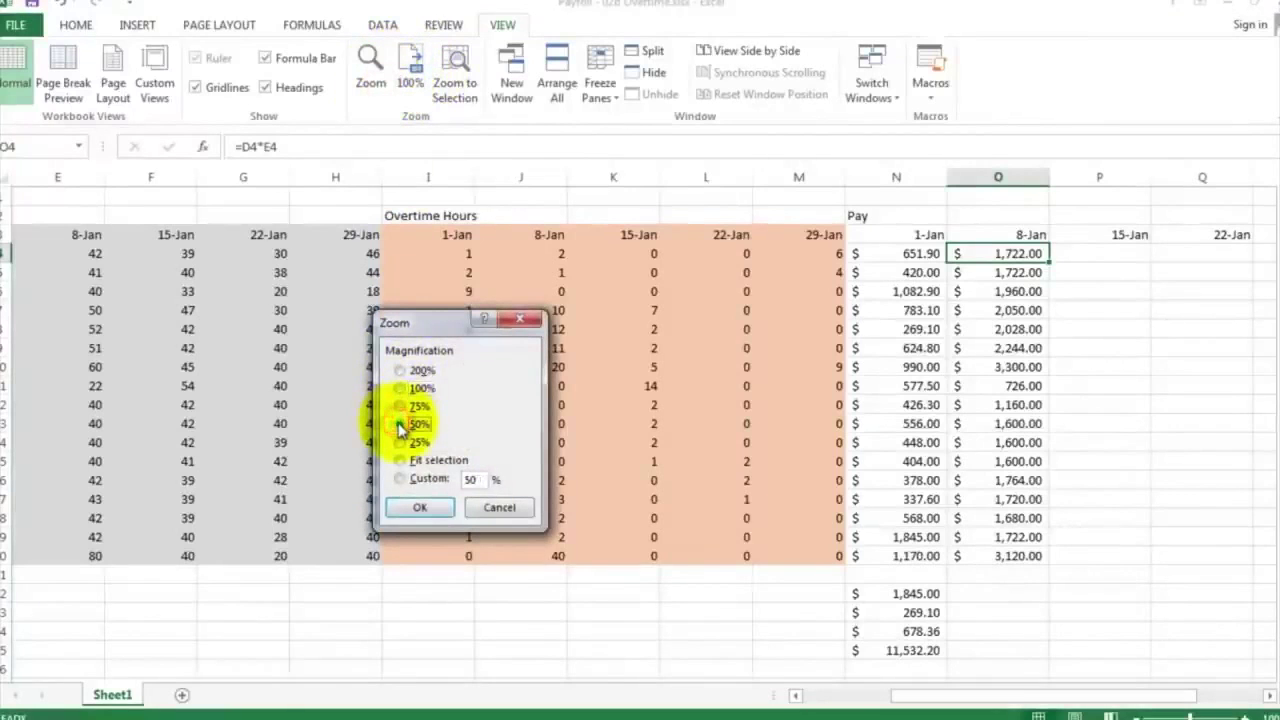
left_click(412, 507)
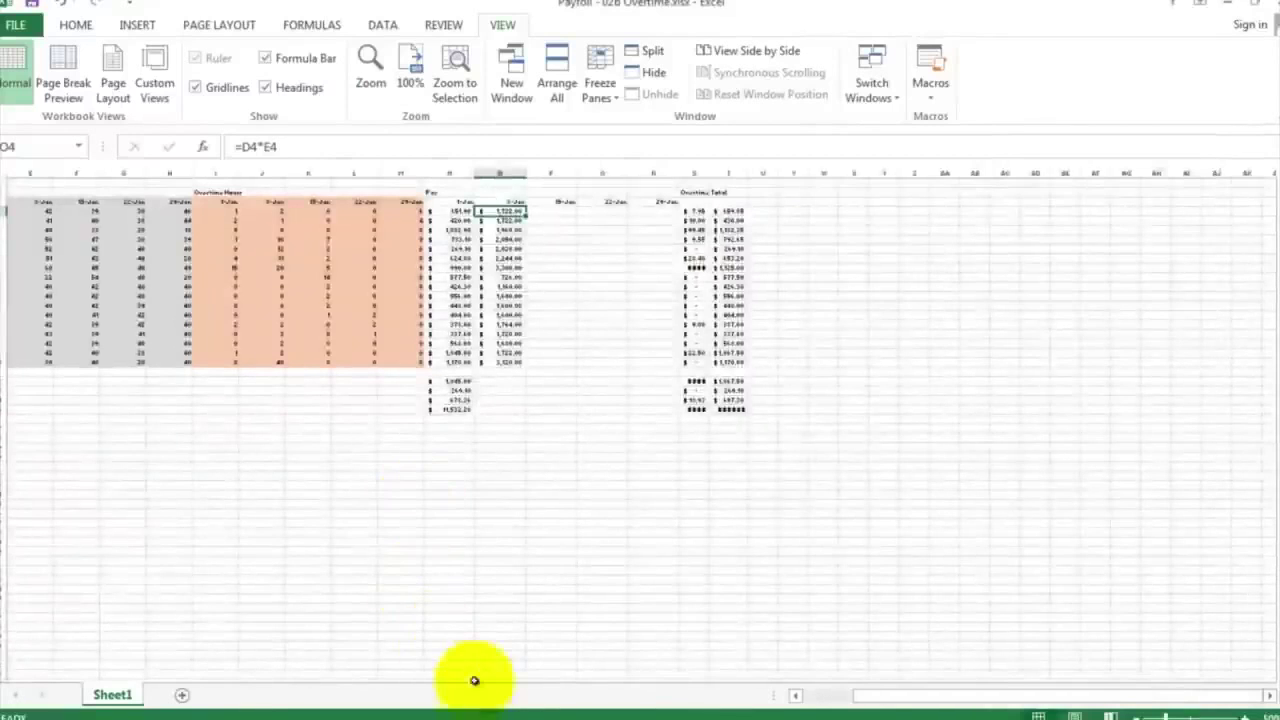
Select C2:T20, from Hourly Wage through Total, and set the zoom magnification to fit the selection.
left_click(826, 696)
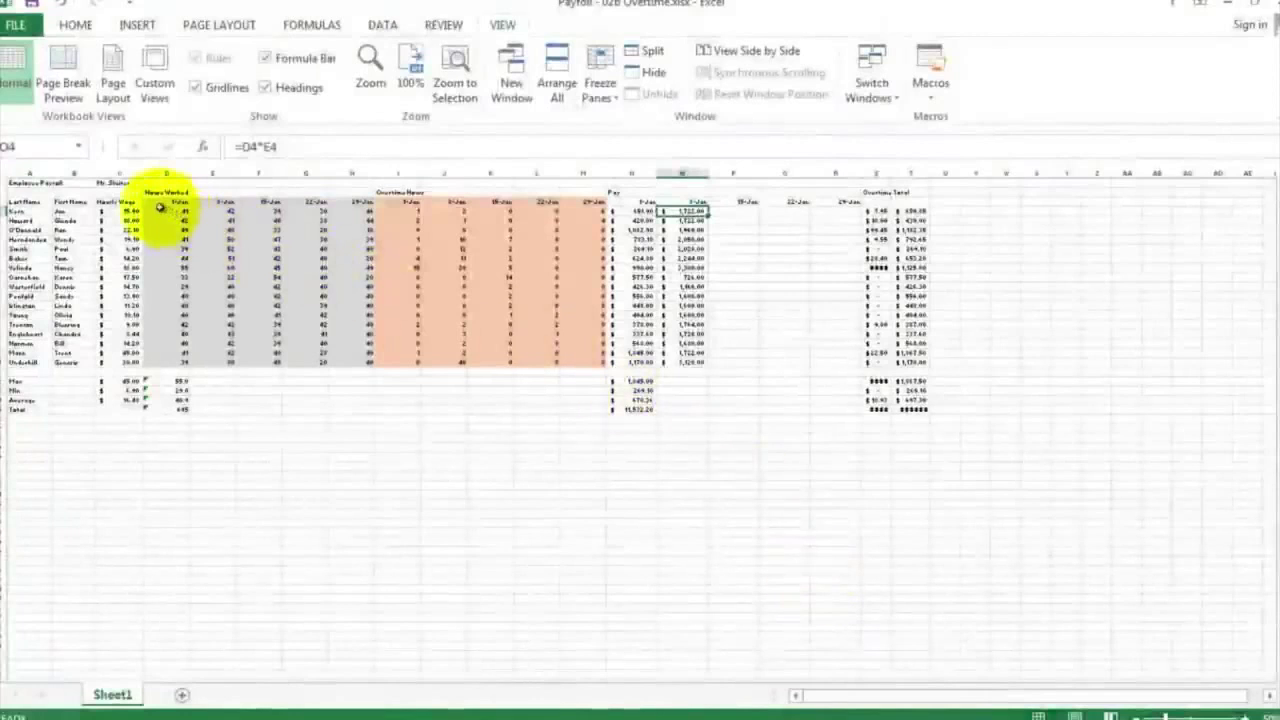
left_click_drag(118, 196, 910, 364)
left_click(370, 65)
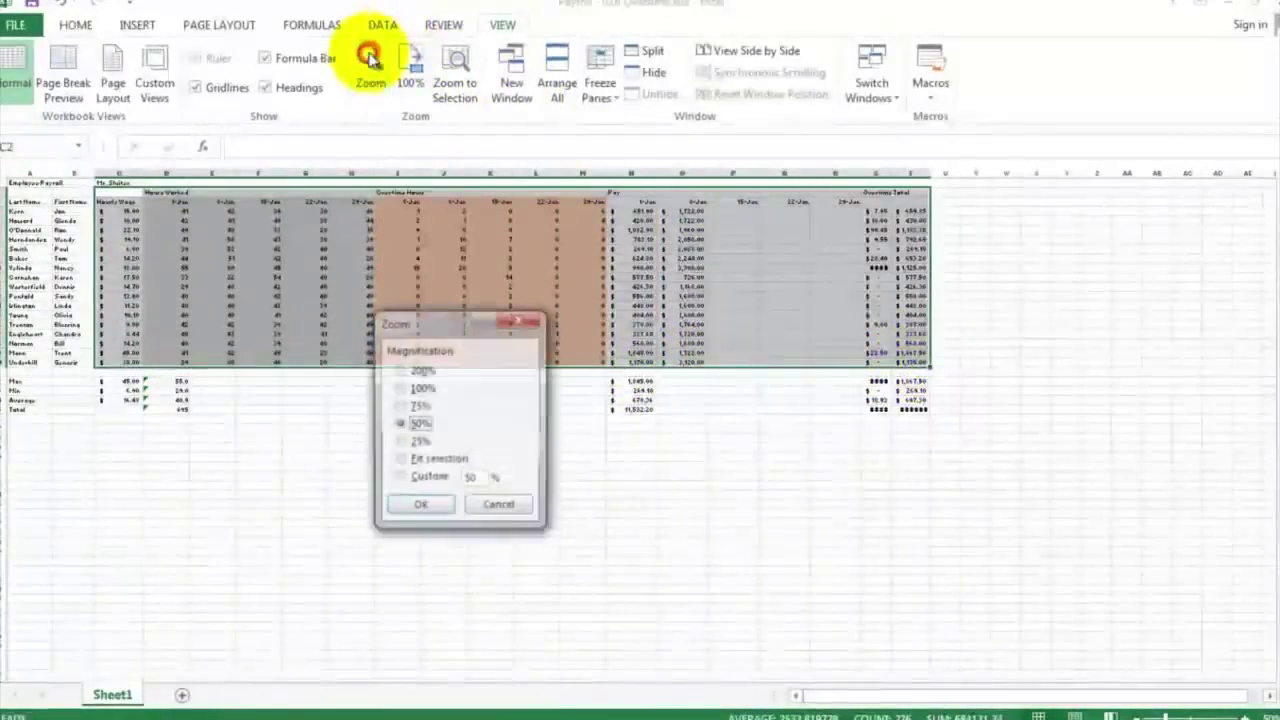
left_click(447, 462)
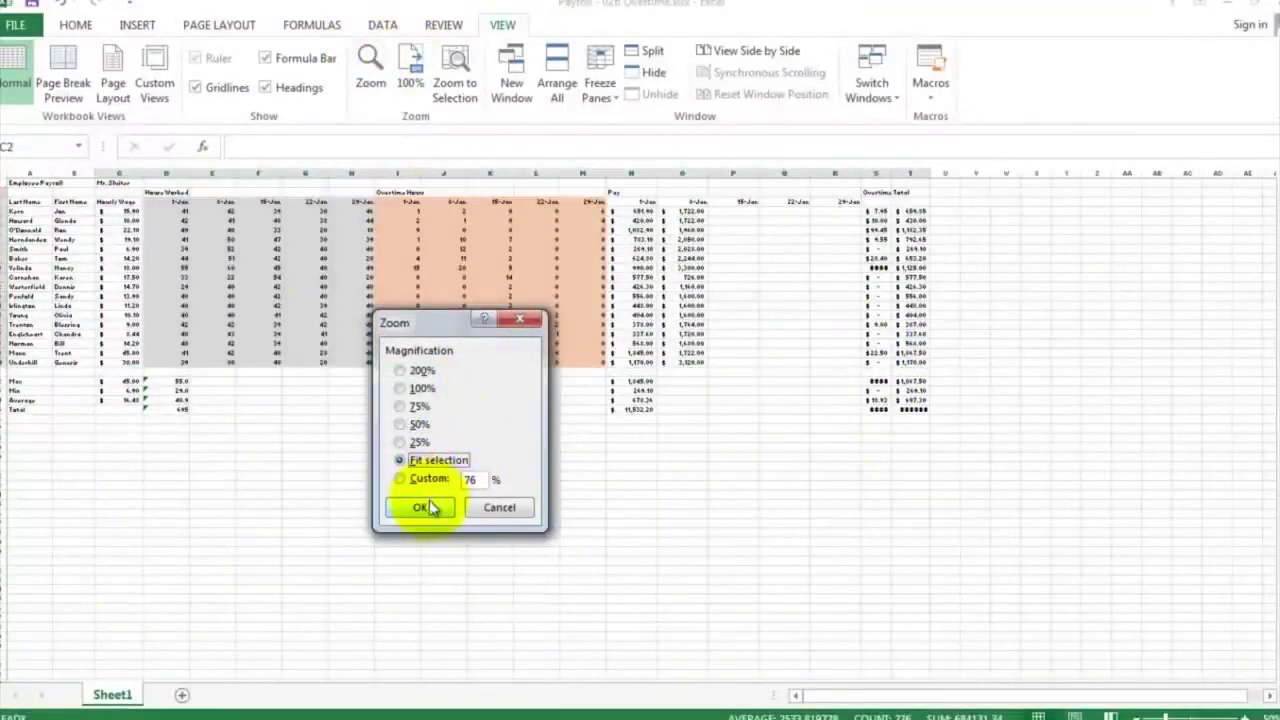
left_click(428, 507)
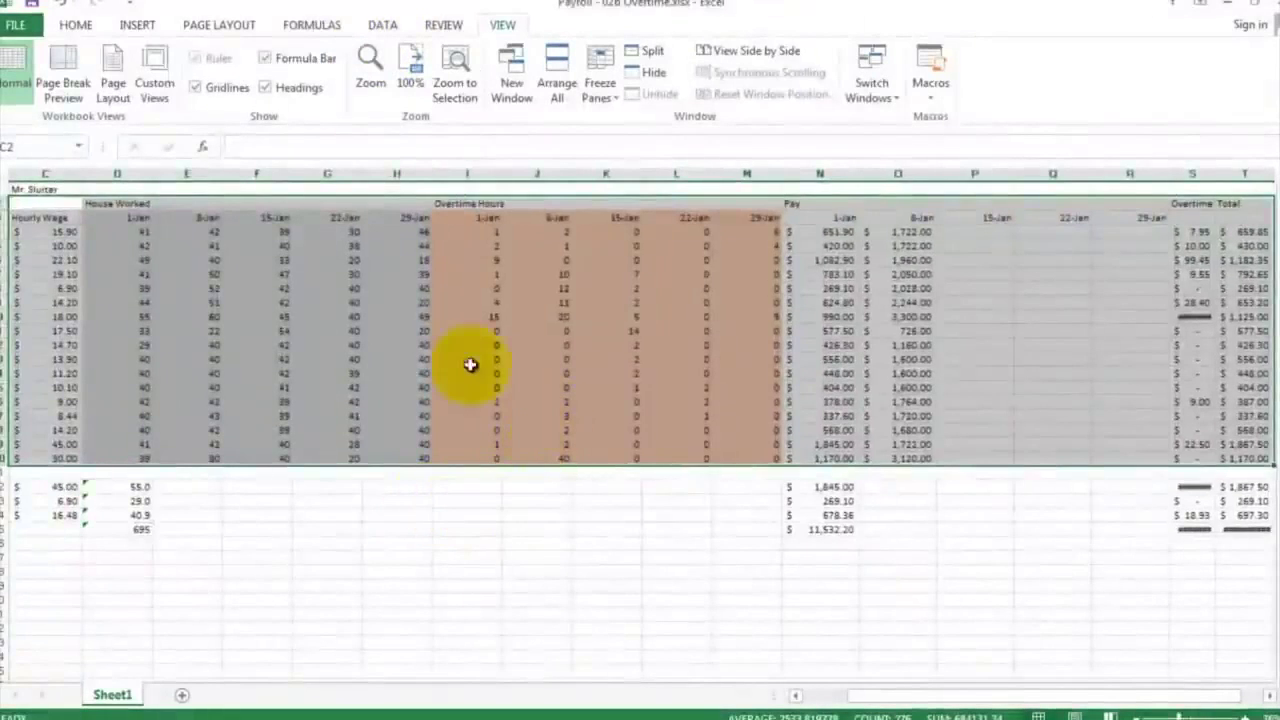
Inspect the first 8-Jan pay formula in O4 to see whether it references the hourly wage and that week's hours.
left_click(462, 345)
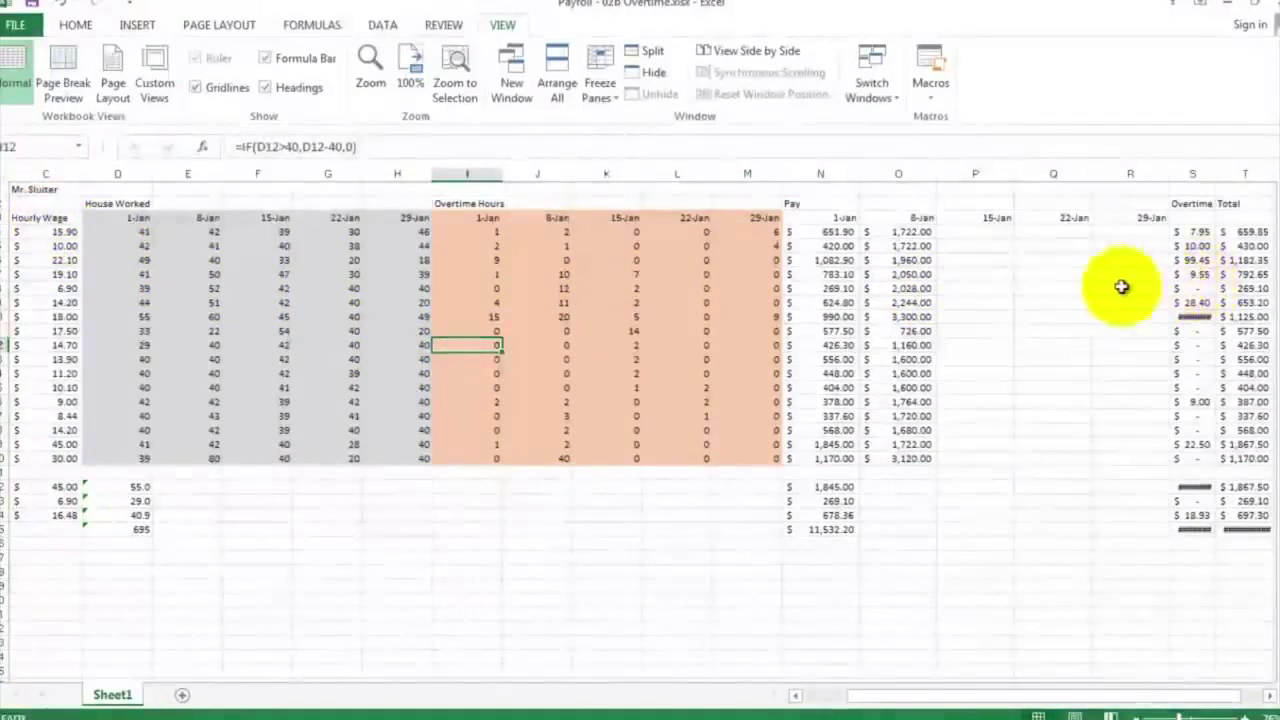
double_click(903, 232)
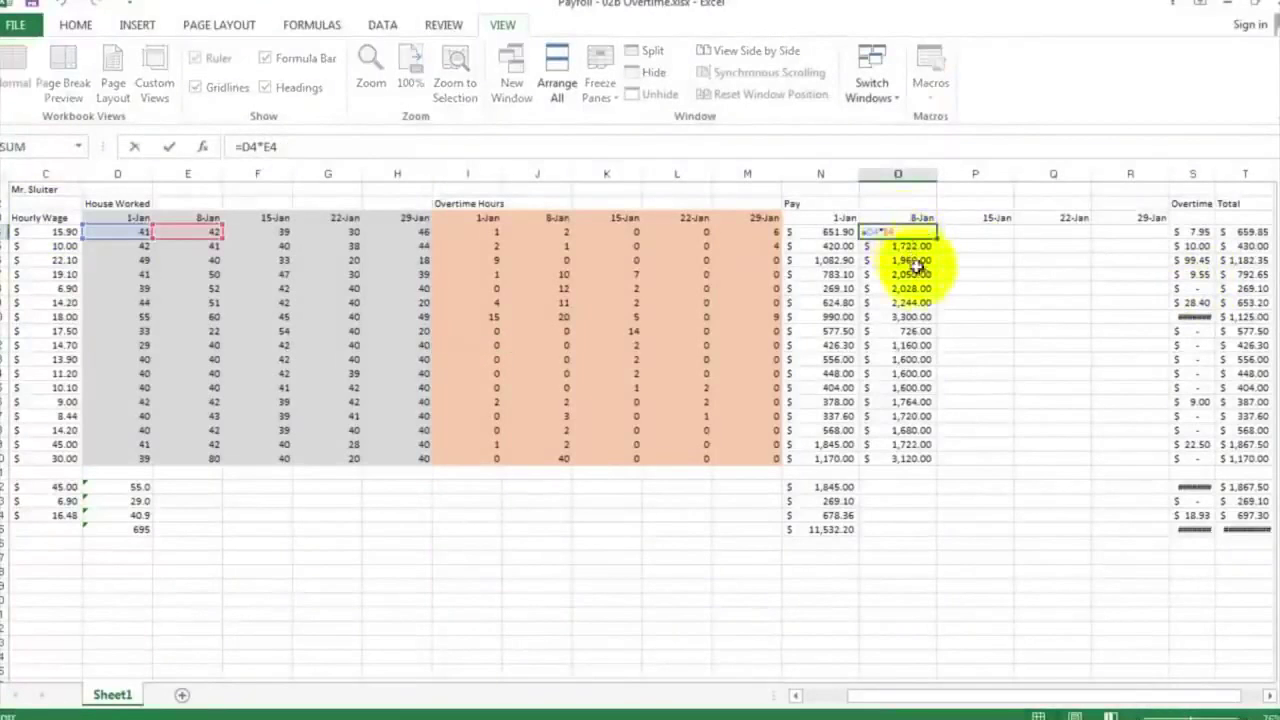
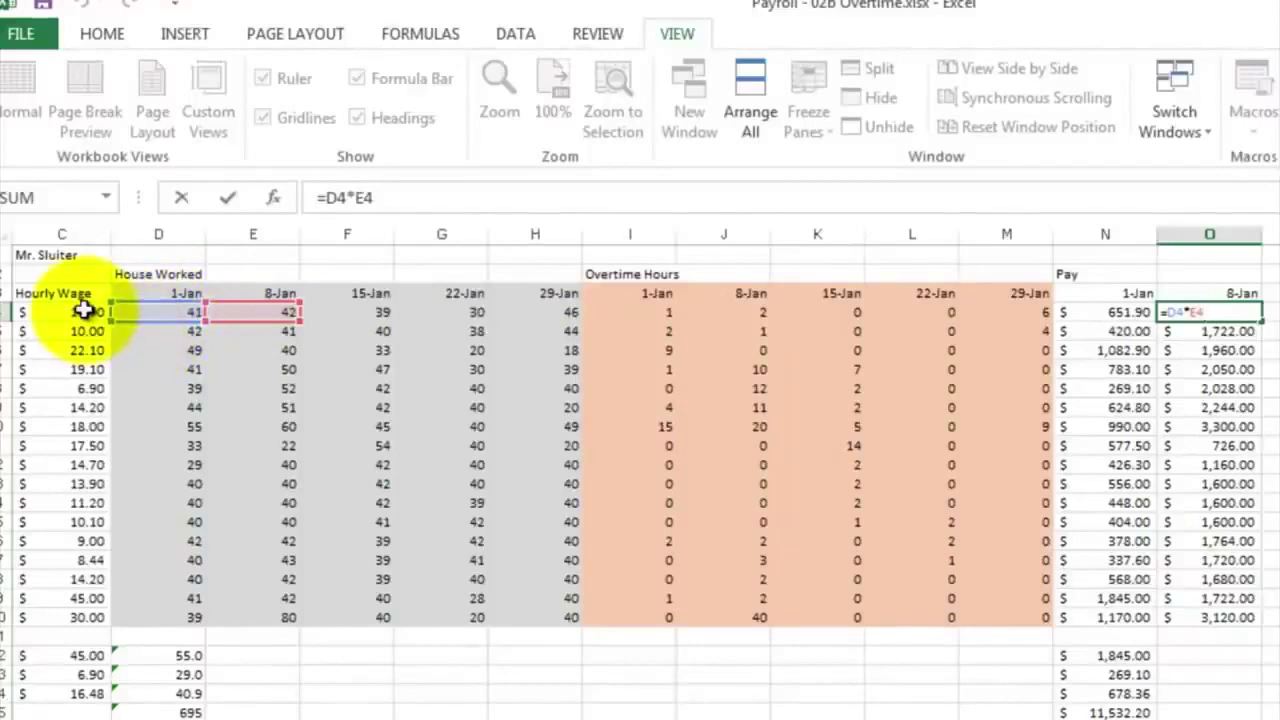
key("ctrl+Return")
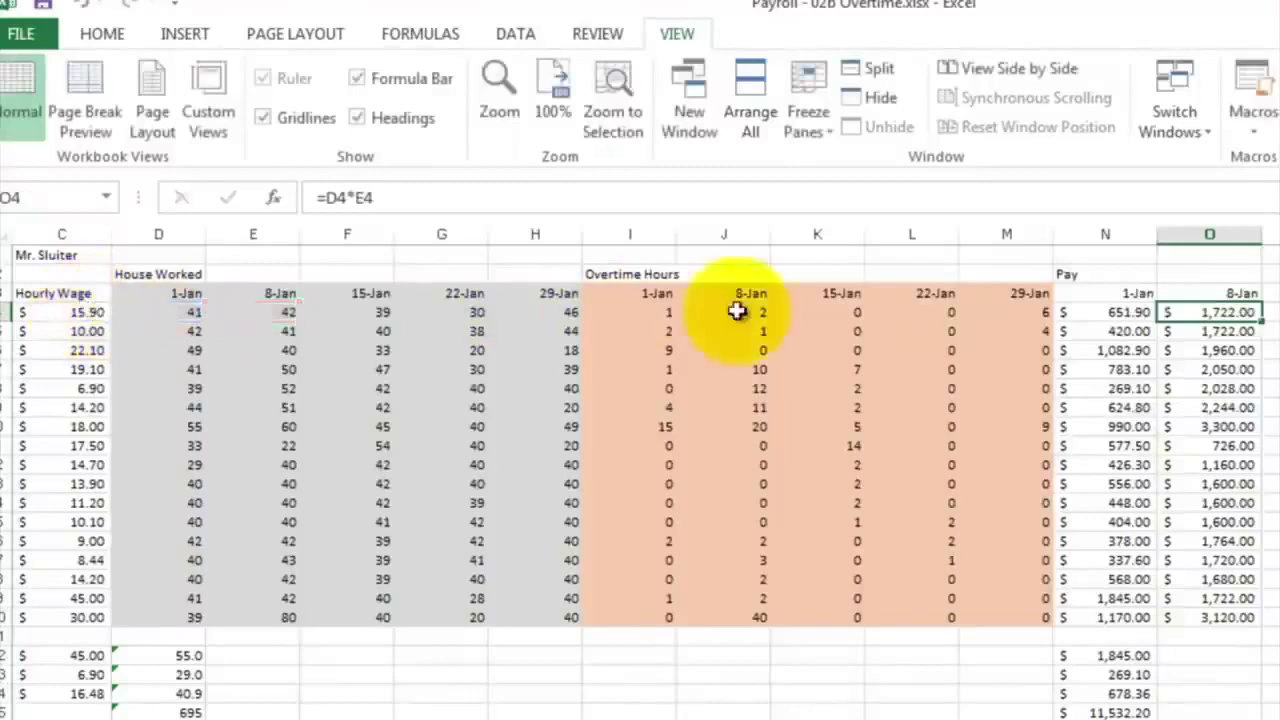
Clear the contents of the incorrect 8-Jan pay formulas in O4:O20.
left_click_drag(1236, 312, 1236, 615)
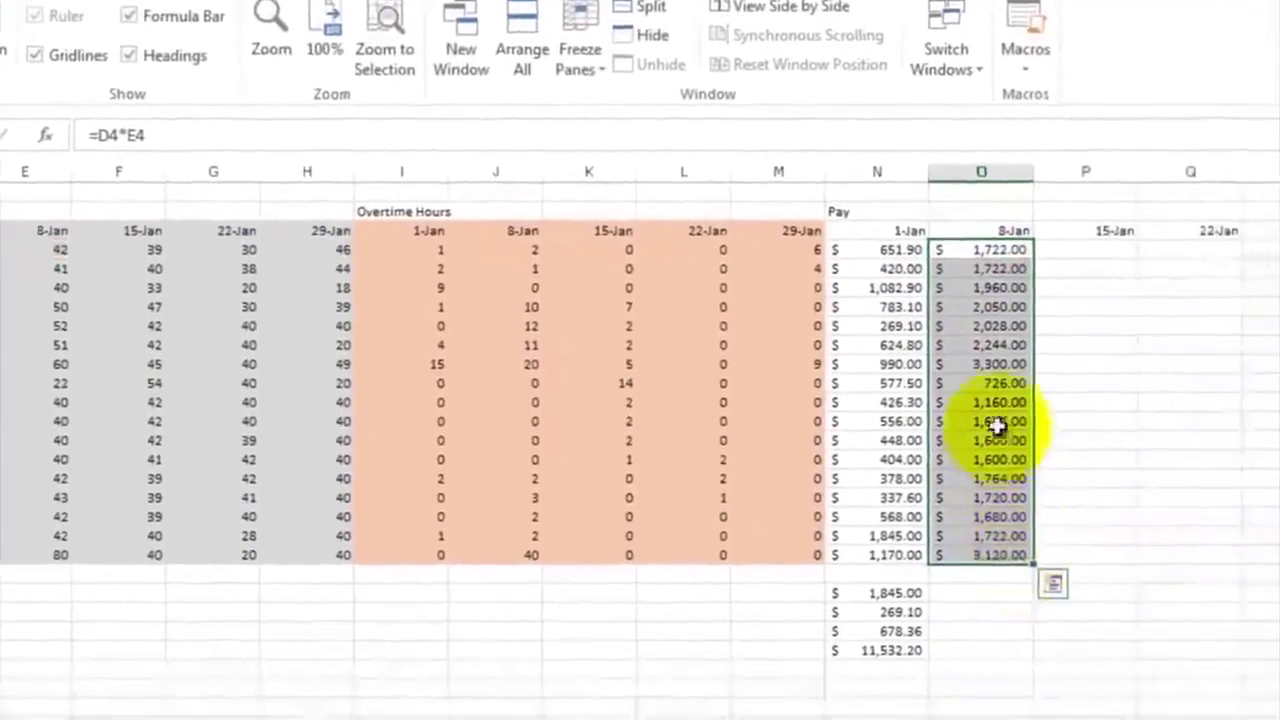
right_click(997, 410)
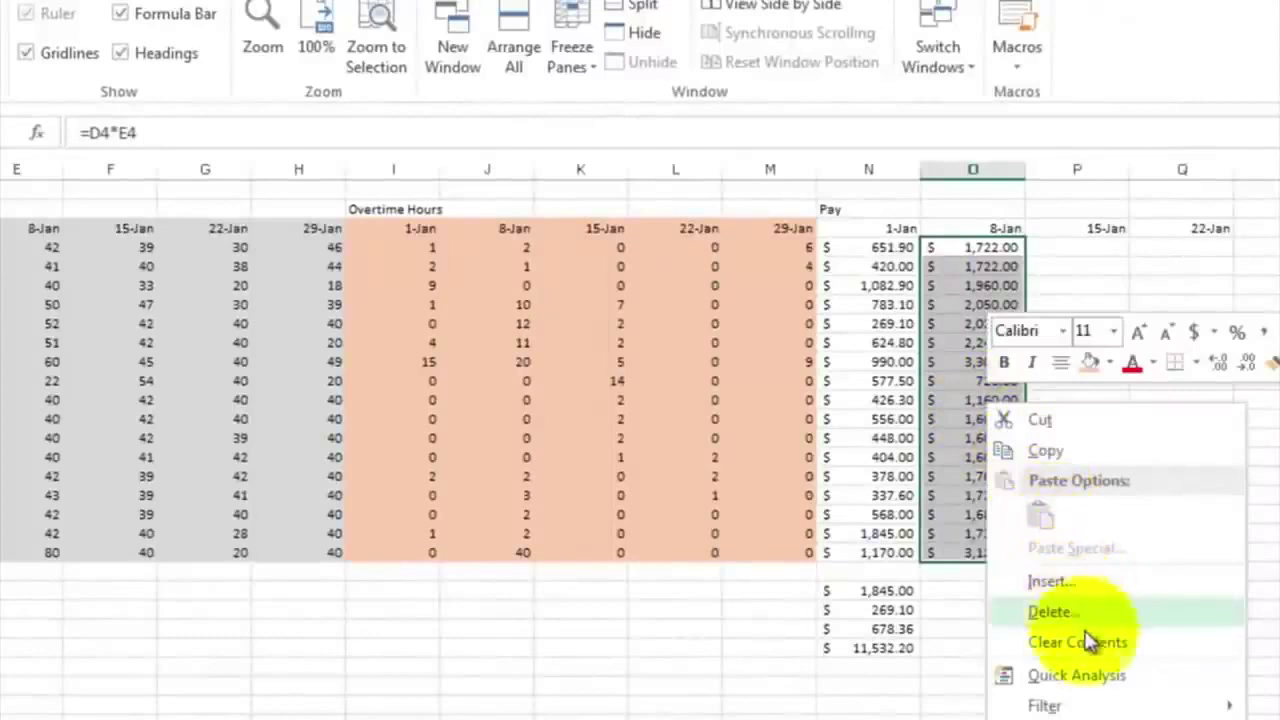
left_click(1093, 643)
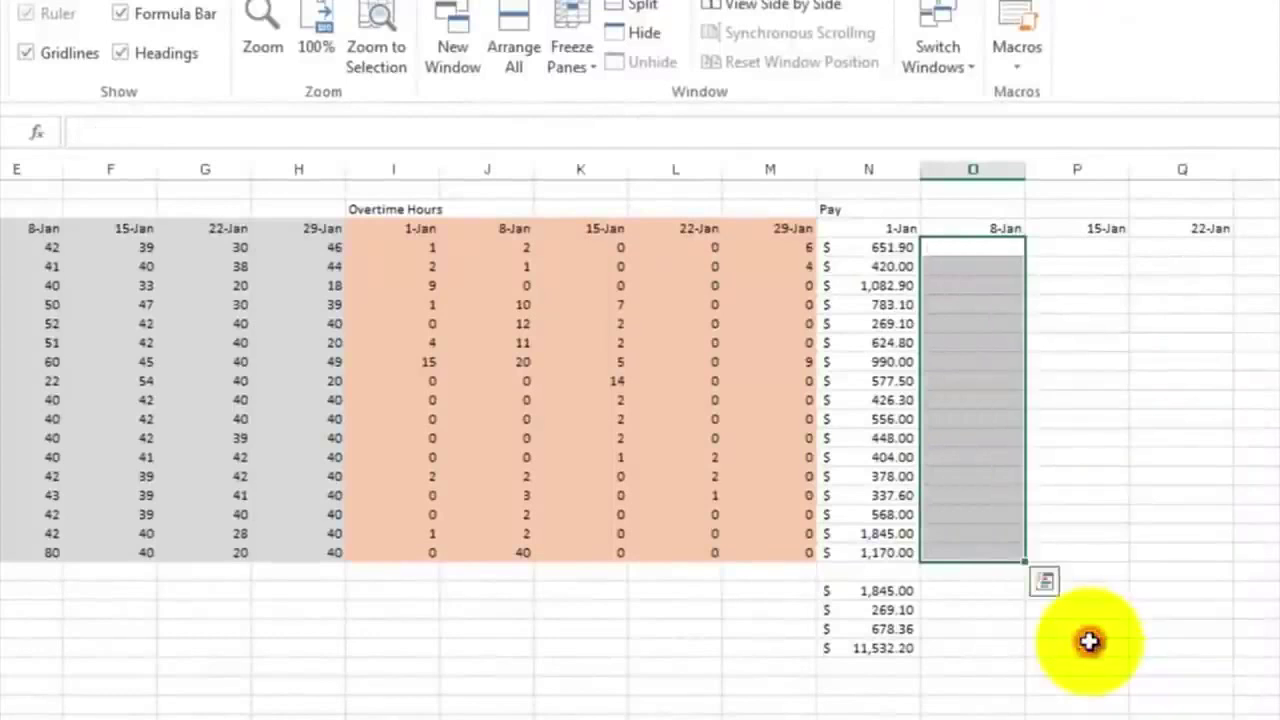
left_click(978, 360)
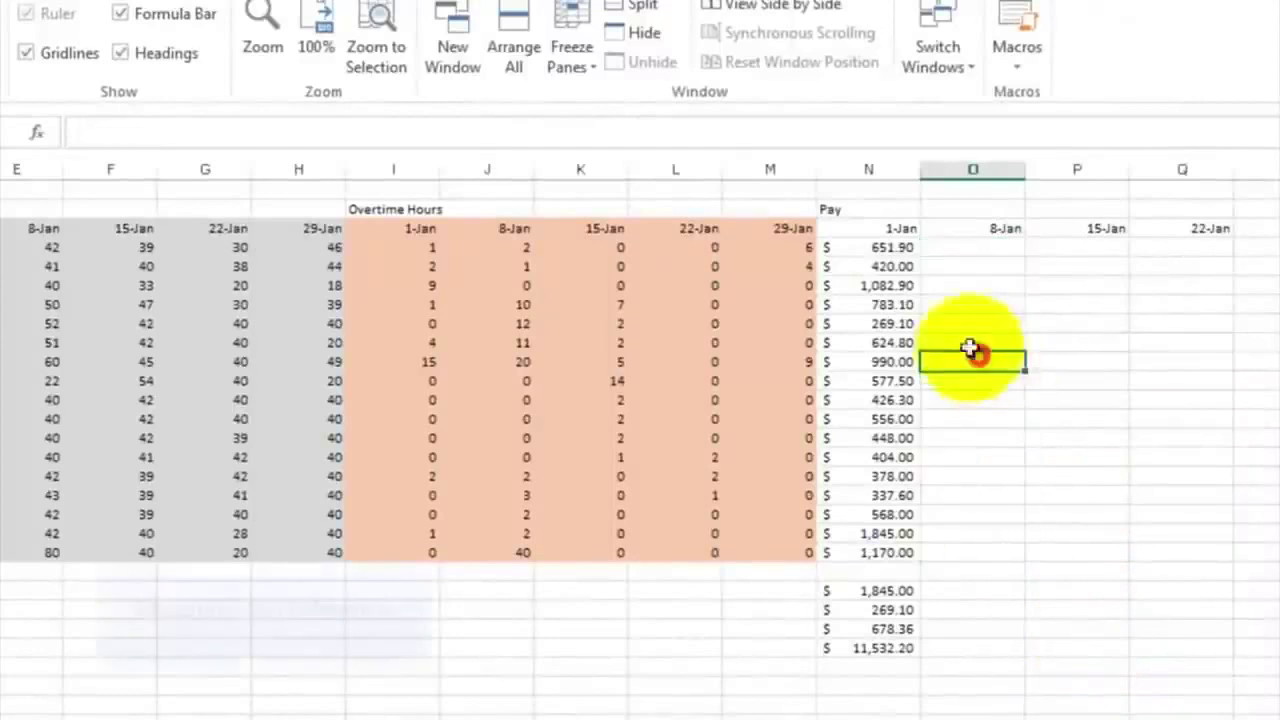
Change the 1-Jan pay formula in N4 to =$C4*D4 and fill it down through N20.
left_click(877, 247)
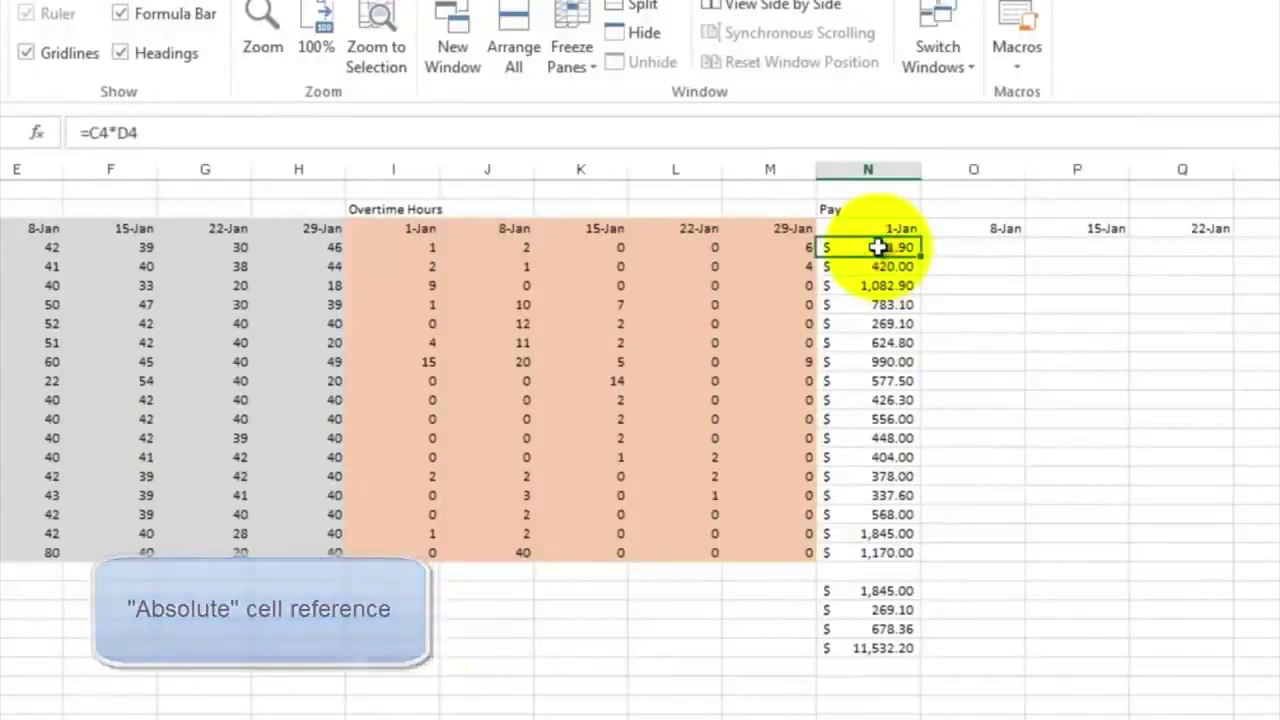
double_click(877, 247)
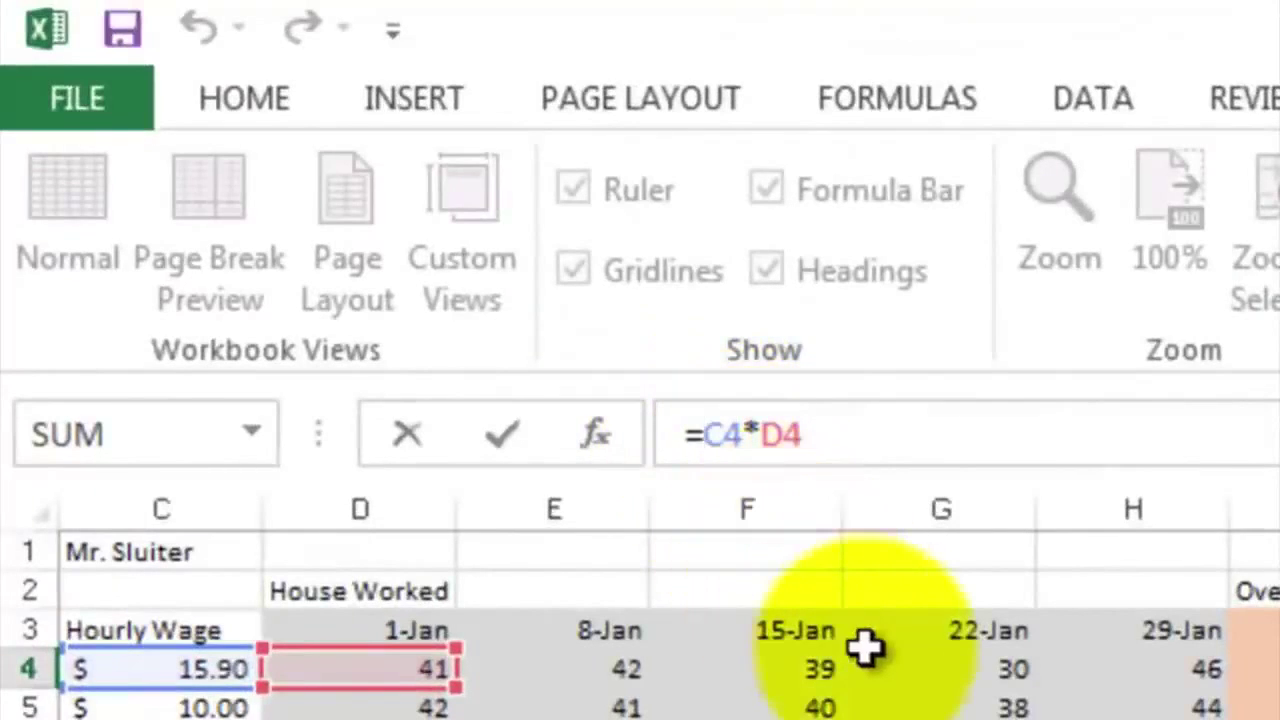
type("$")
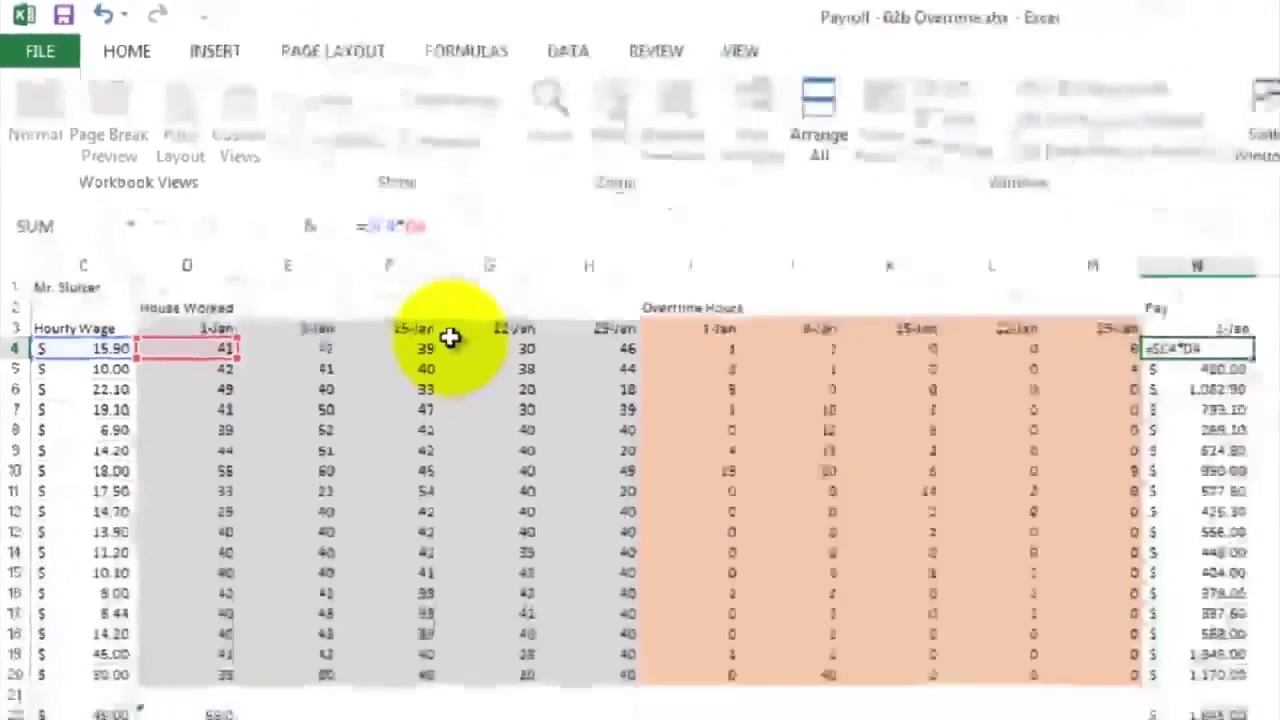
key("Return")
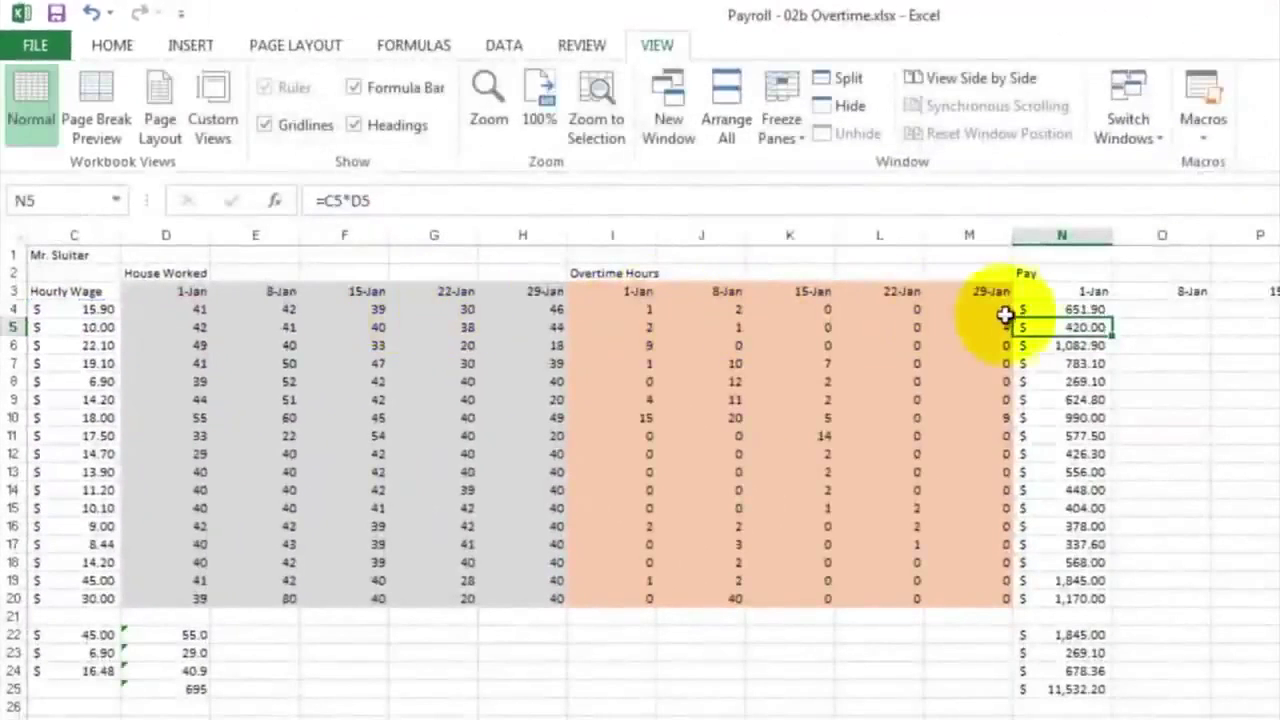
left_click(1064, 310)
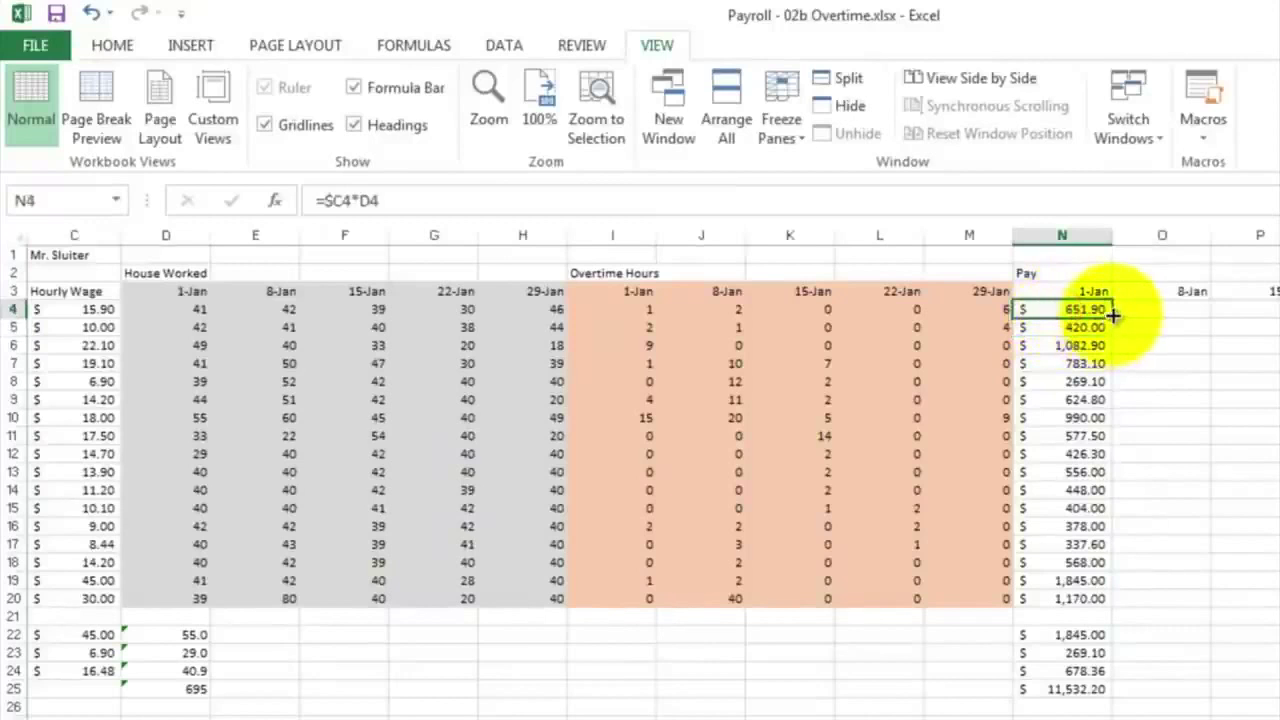
left_click_drag(1113, 315, 1120, 603)
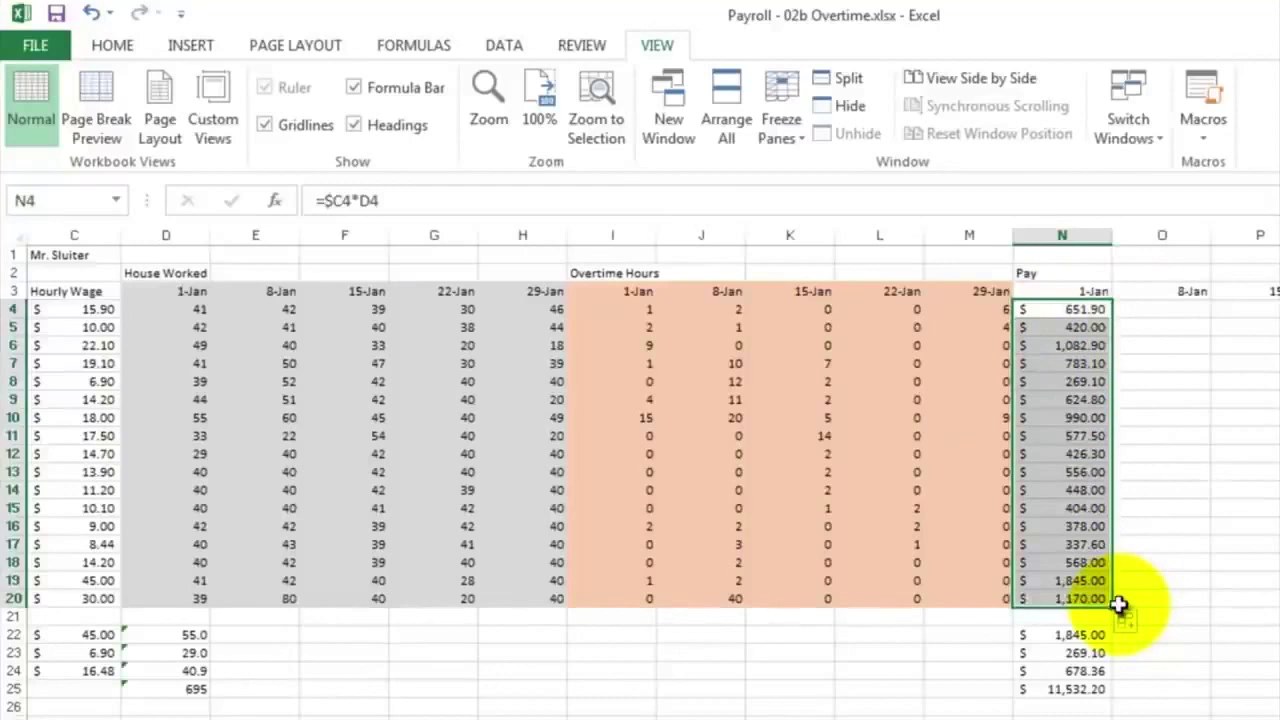
Copy the 1-Jan pay formulas in N4:N20, paste them starting at O4, and check the references in O4.
right_click(1056, 344)
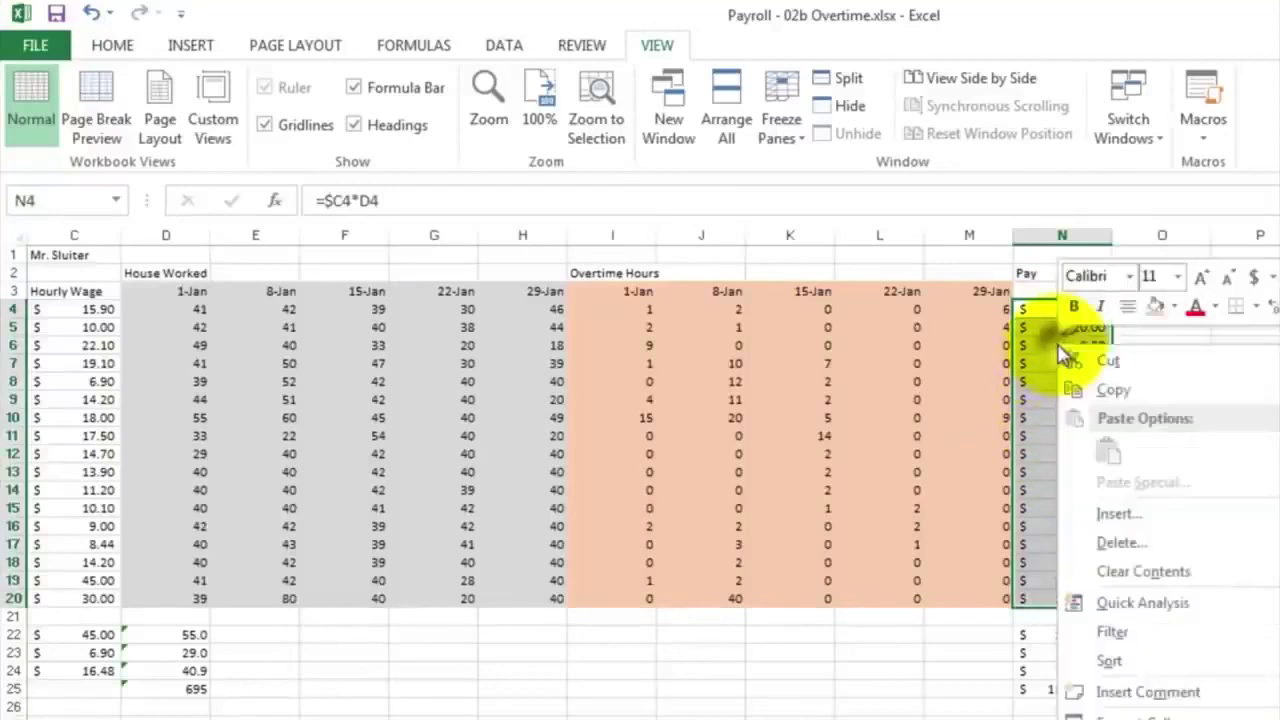
left_click(1092, 398)
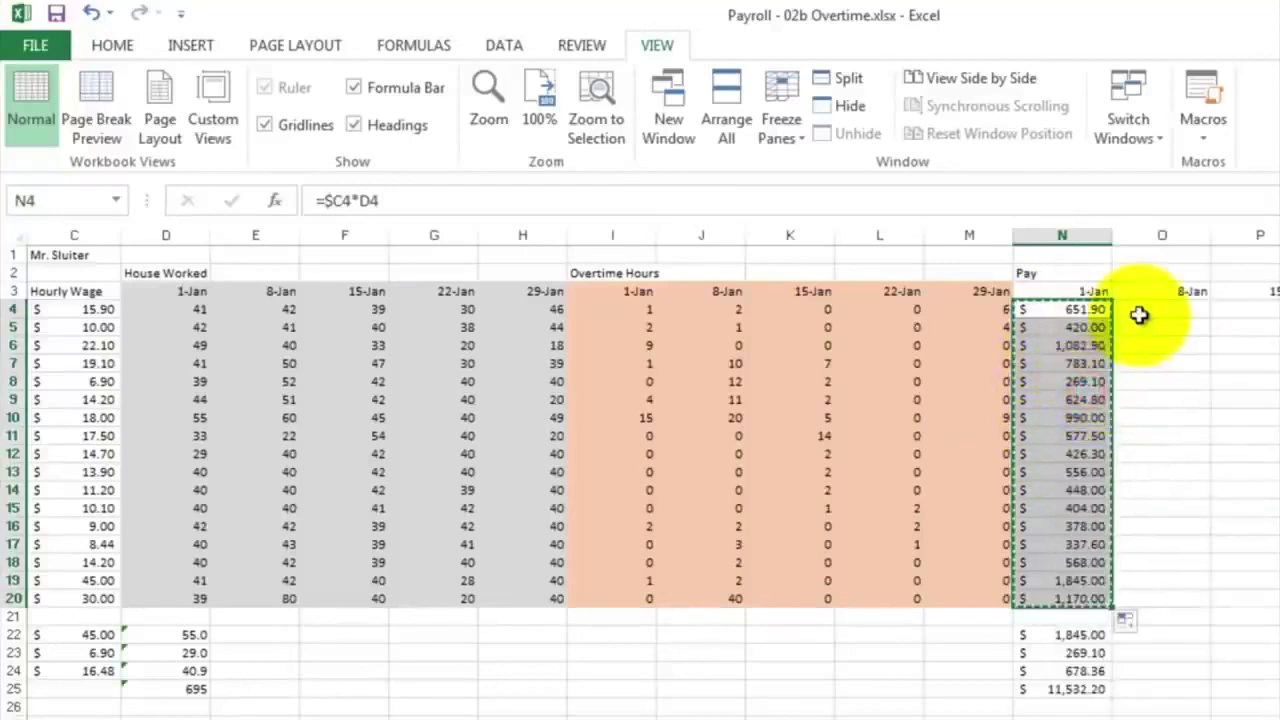
left_click(1139, 308)
right_click(1139, 307)
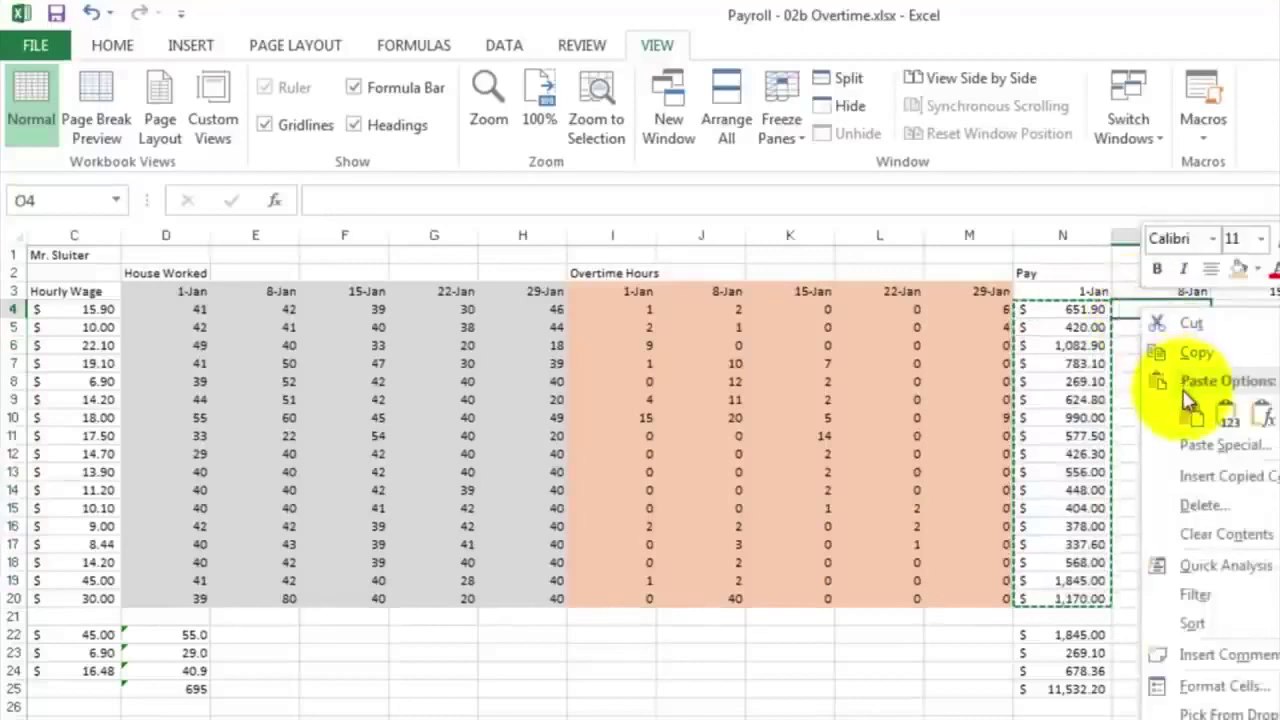
left_click(1192, 410)
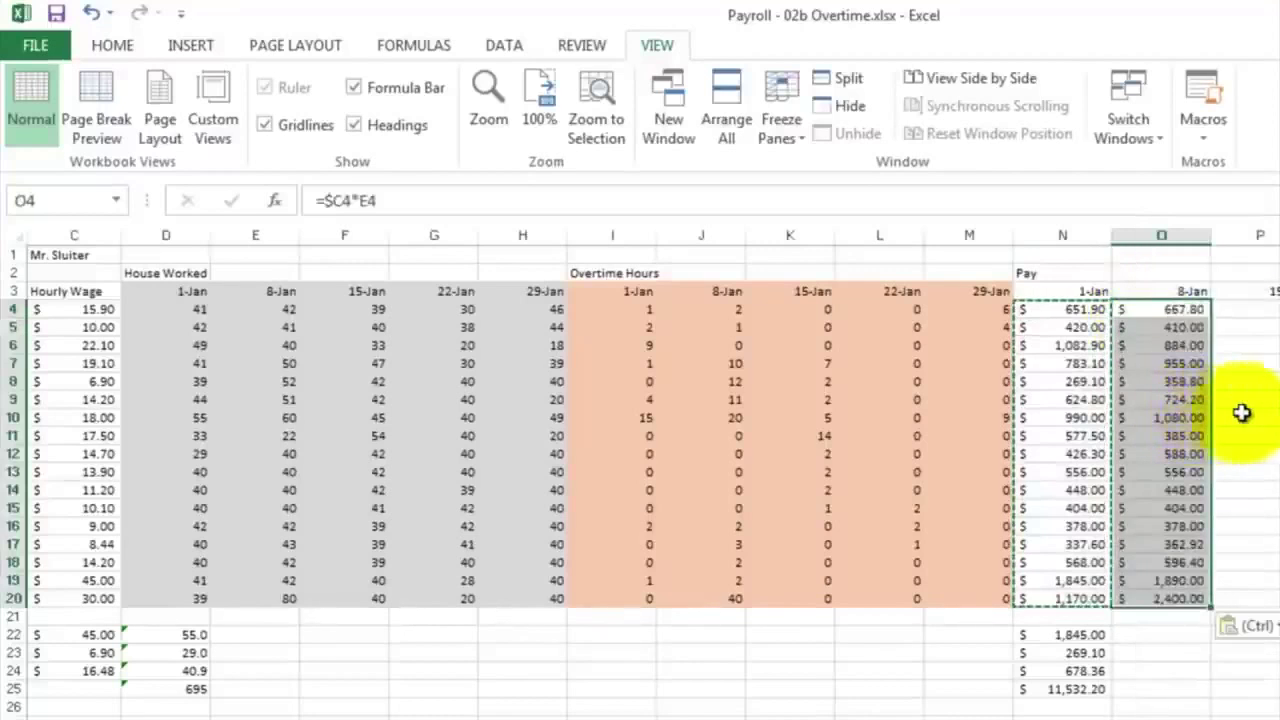
left_click(1234, 363)
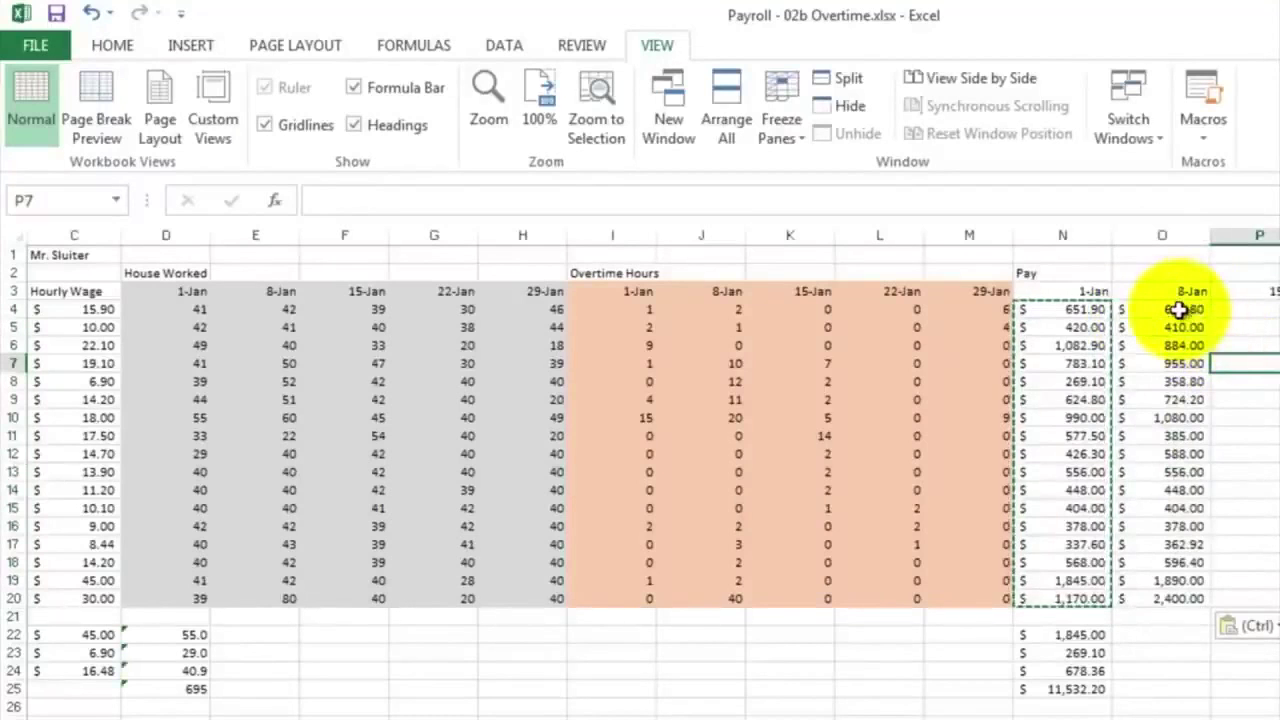
double_click(1180, 309)
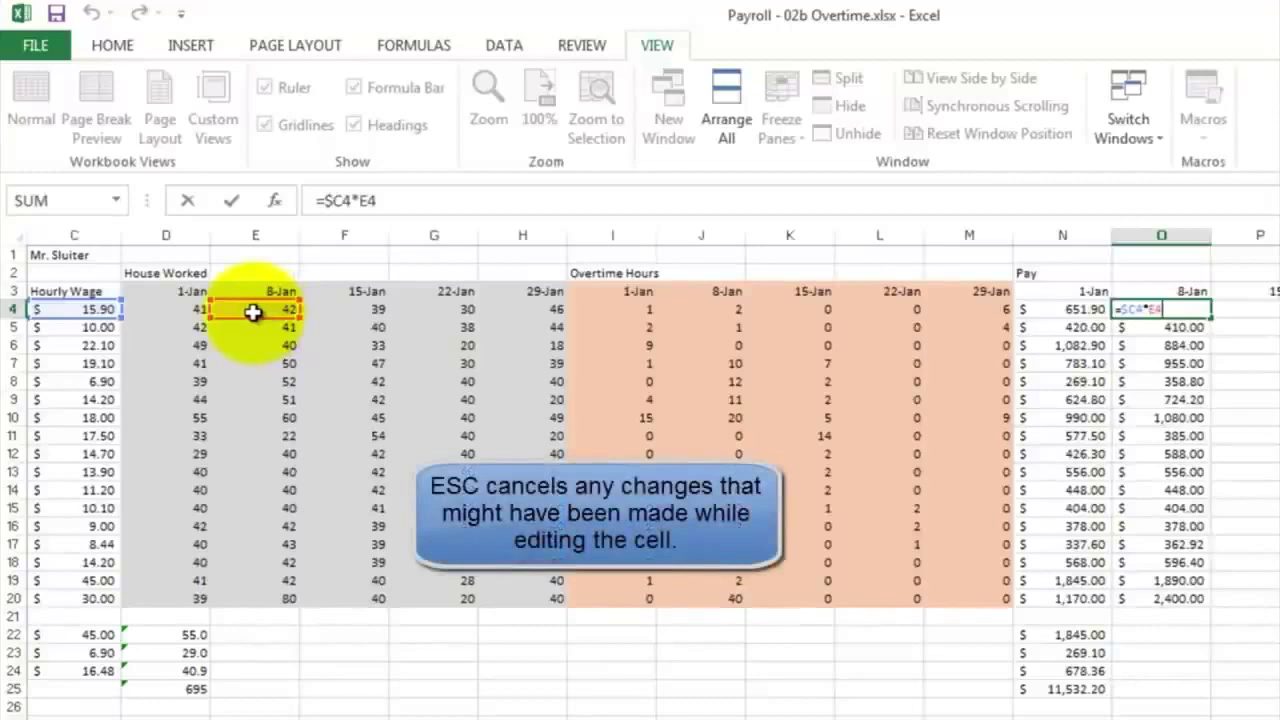
key("Escape")
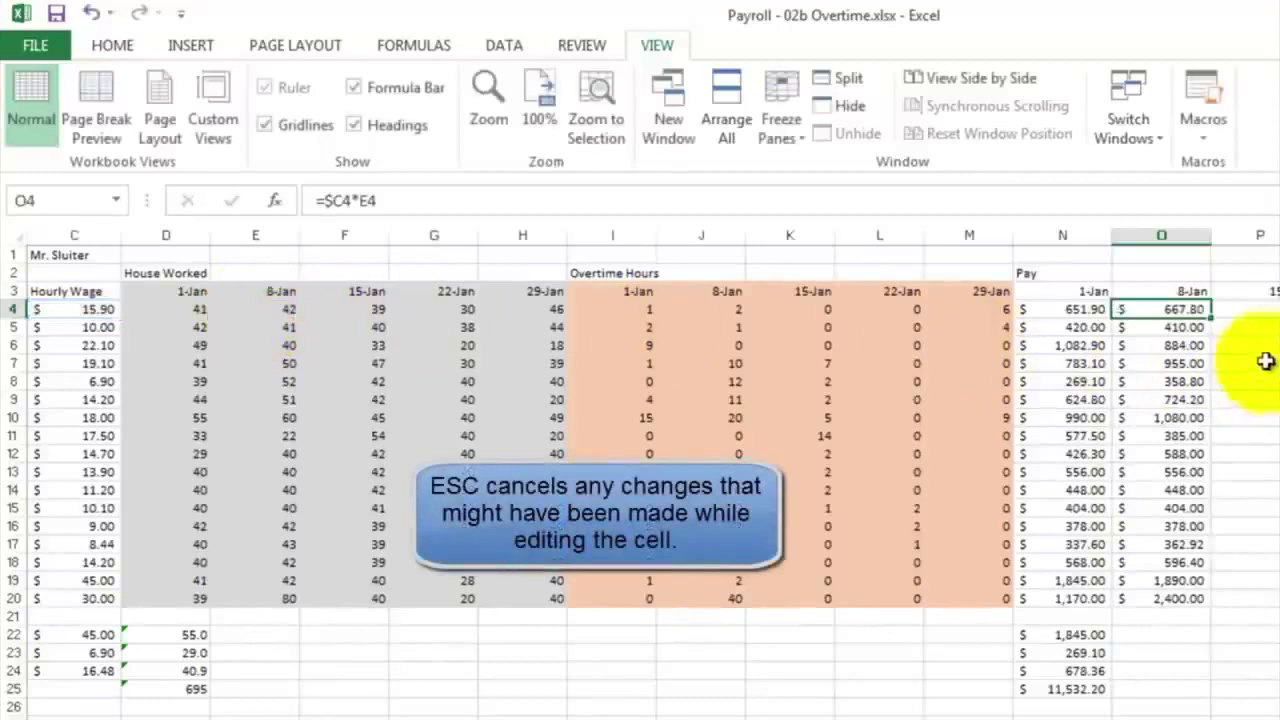
Fill the 8-Jan pay formulas in O4:O20 across through the 29-Jan column and check the references in Q4.
left_click_drag(1165, 308, 1184, 601)
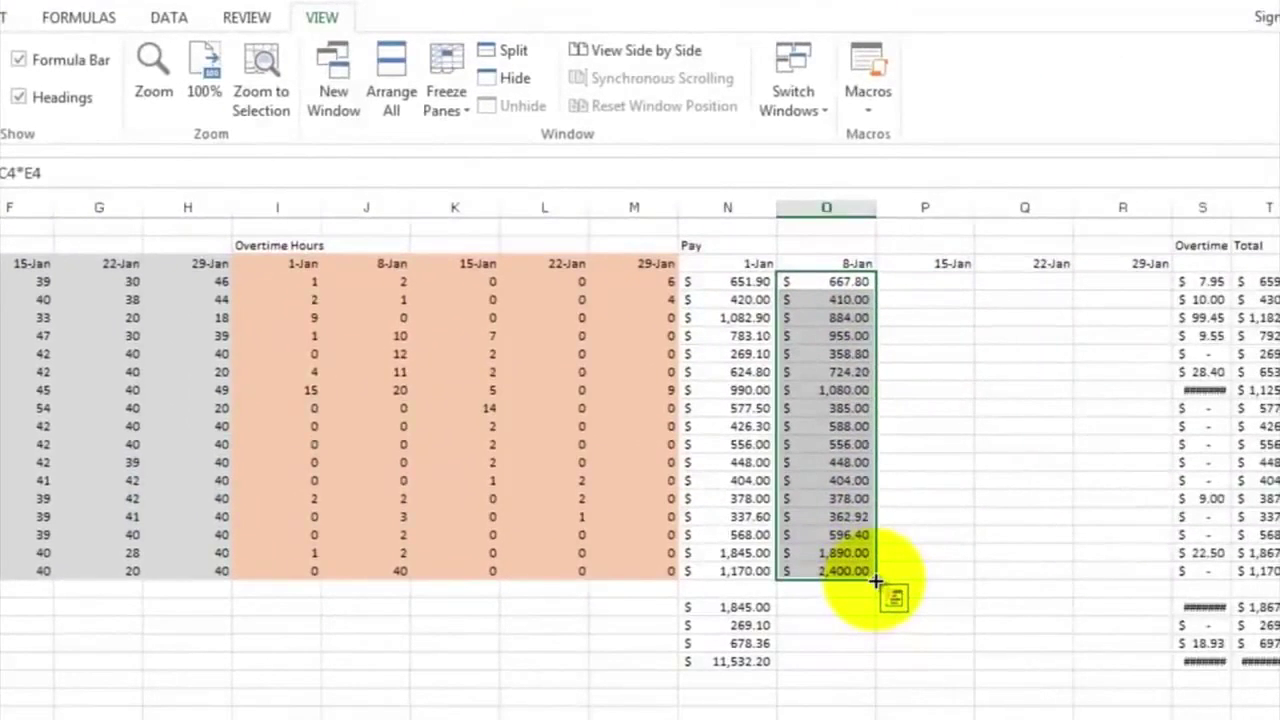
left_click_drag(876, 580, 1157, 580)
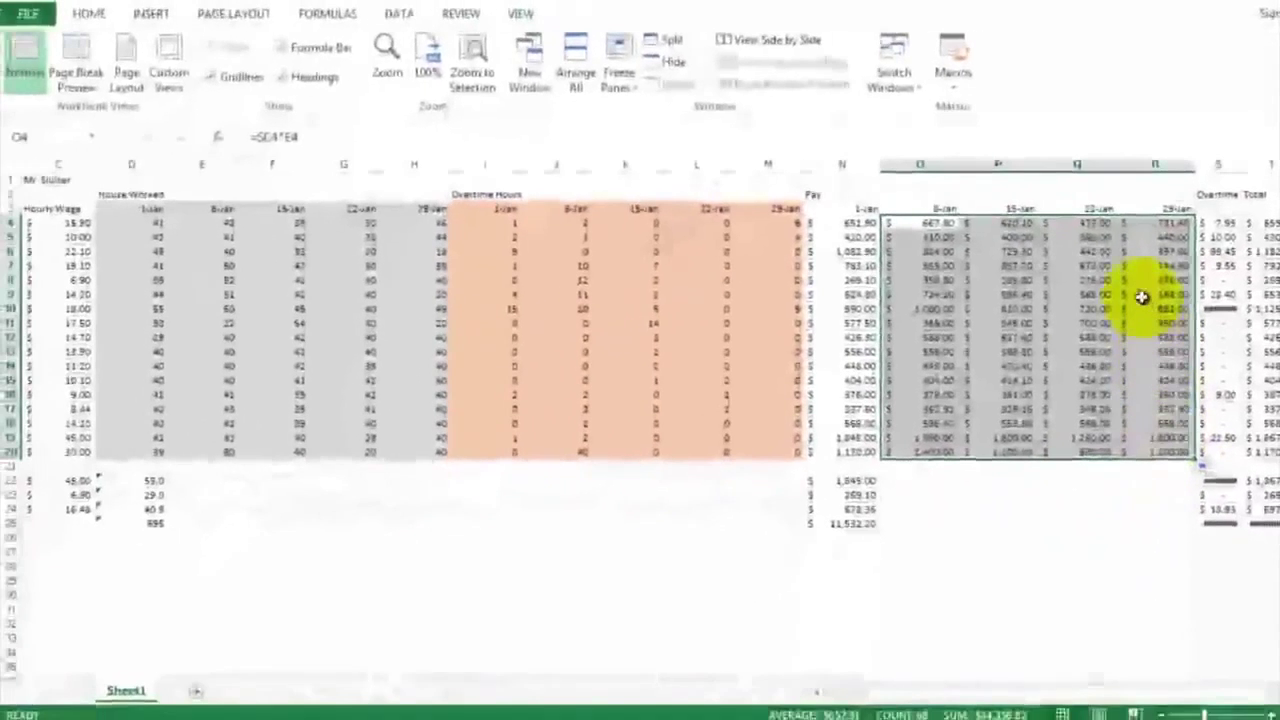
left_click(1096, 227)
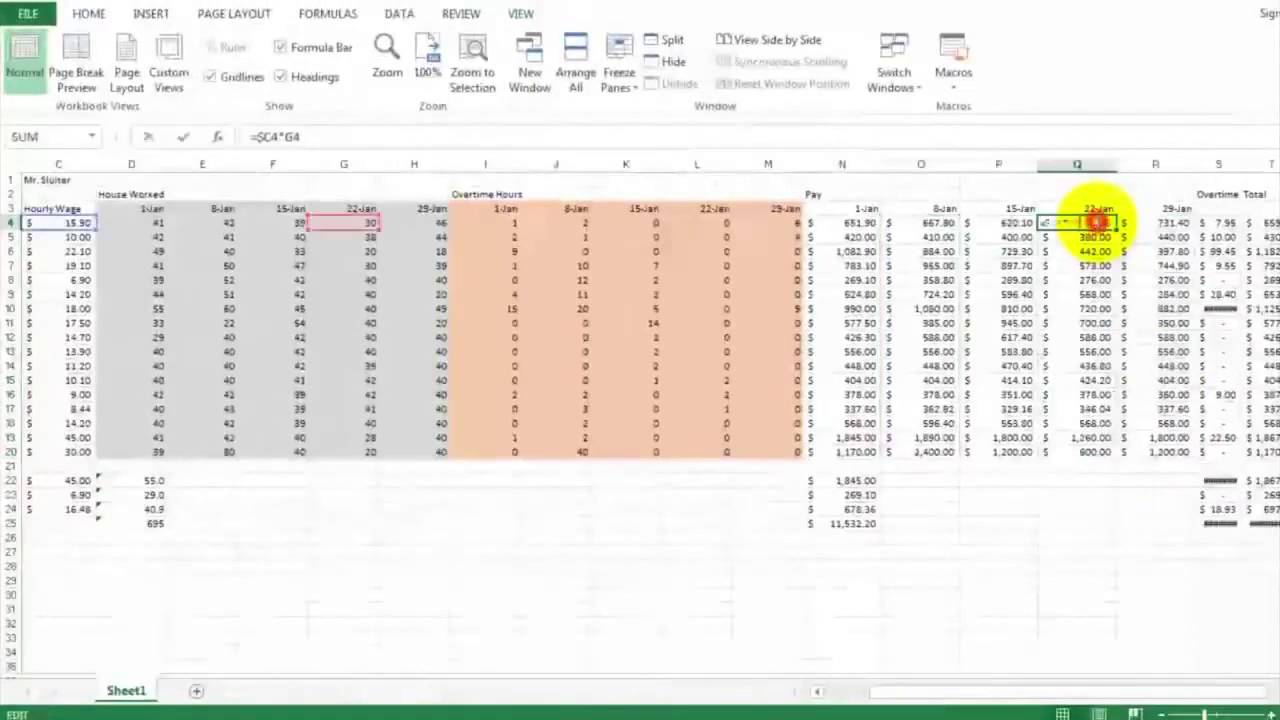
double_click(1096, 222)
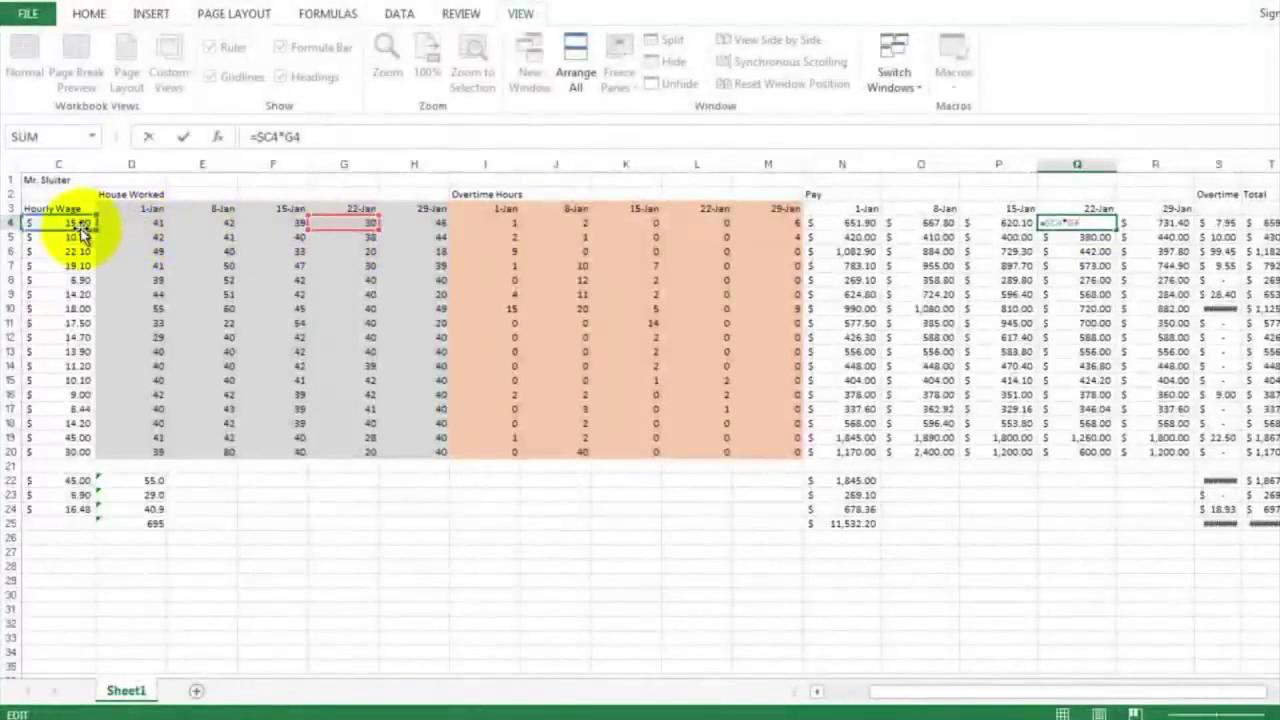
left_click(1170, 243)
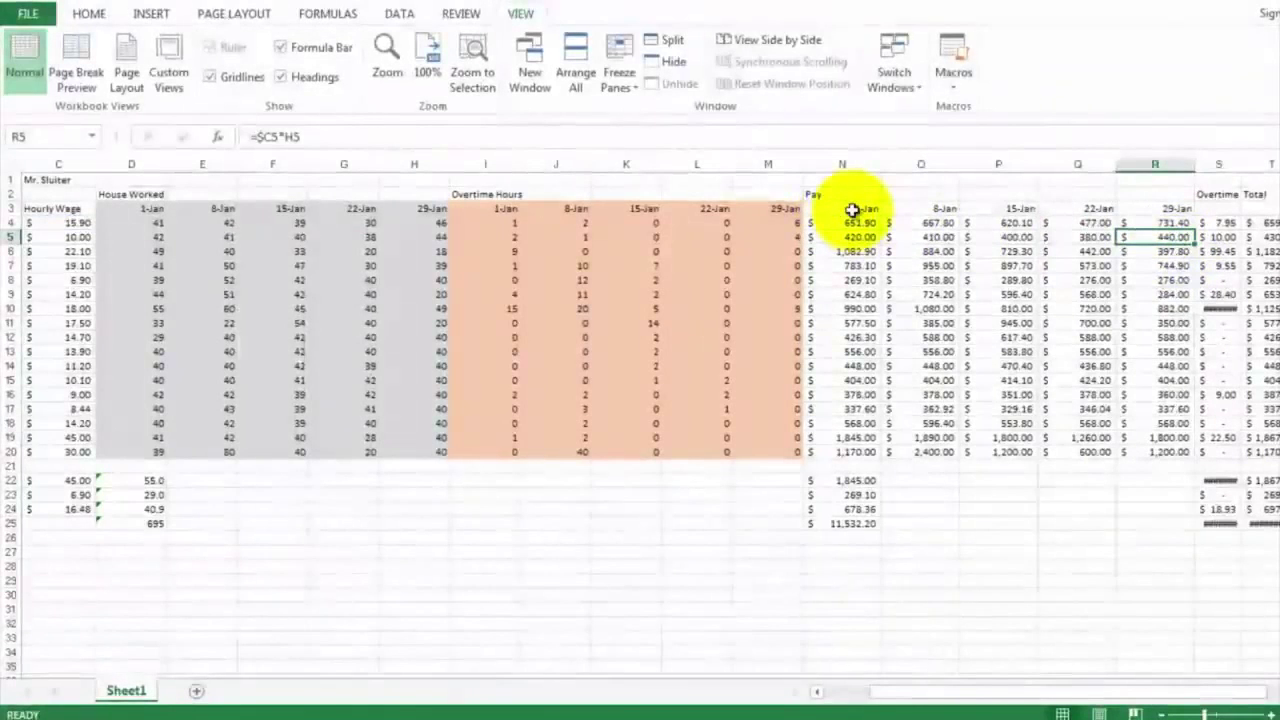
Apply a green theme fill color to the Pay block N3:R20, from the date headers through the last employee row.
left_click_drag(840, 206, 1154, 458)
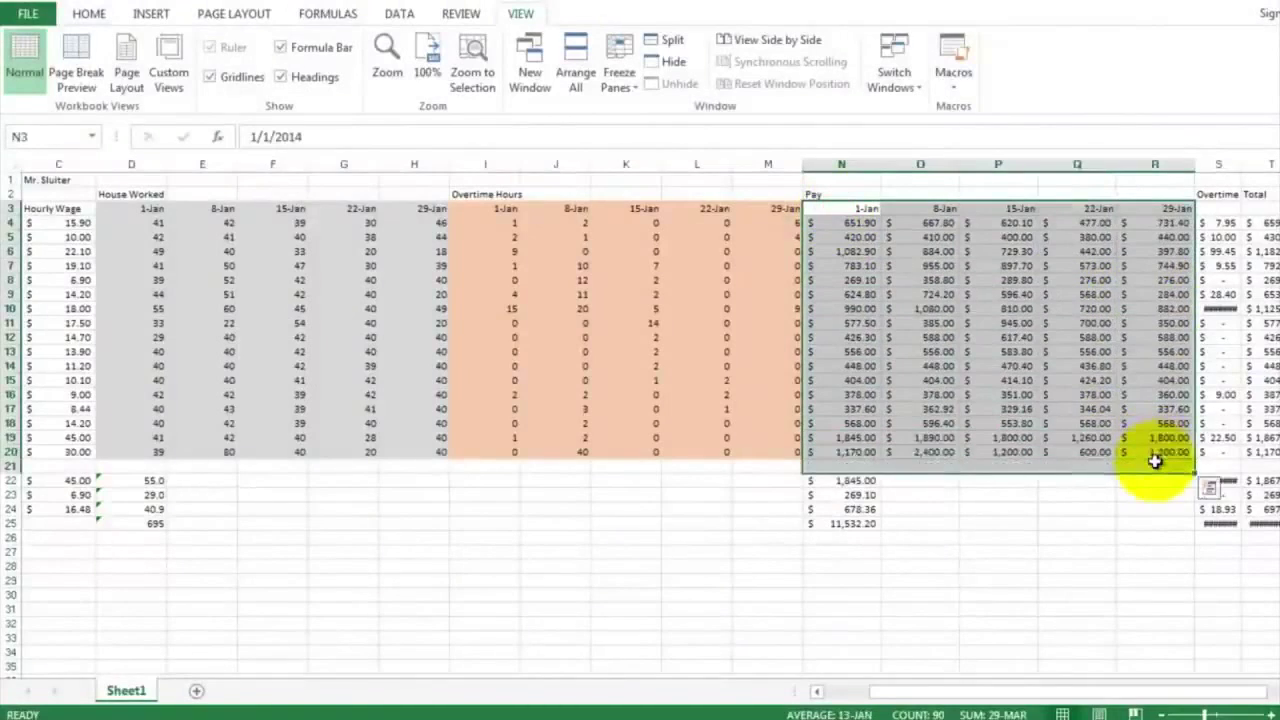
left_click(930, 238)
left_click_drag(854, 210, 1158, 447)
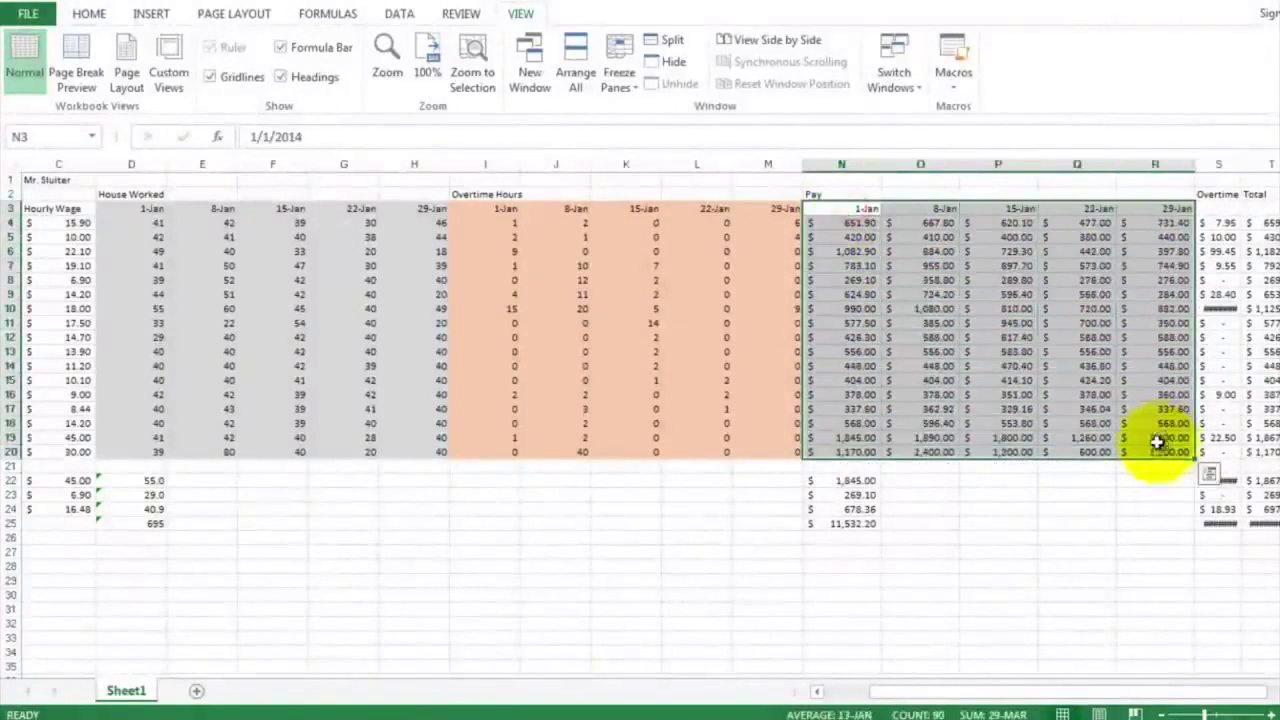
left_click(92, 16)
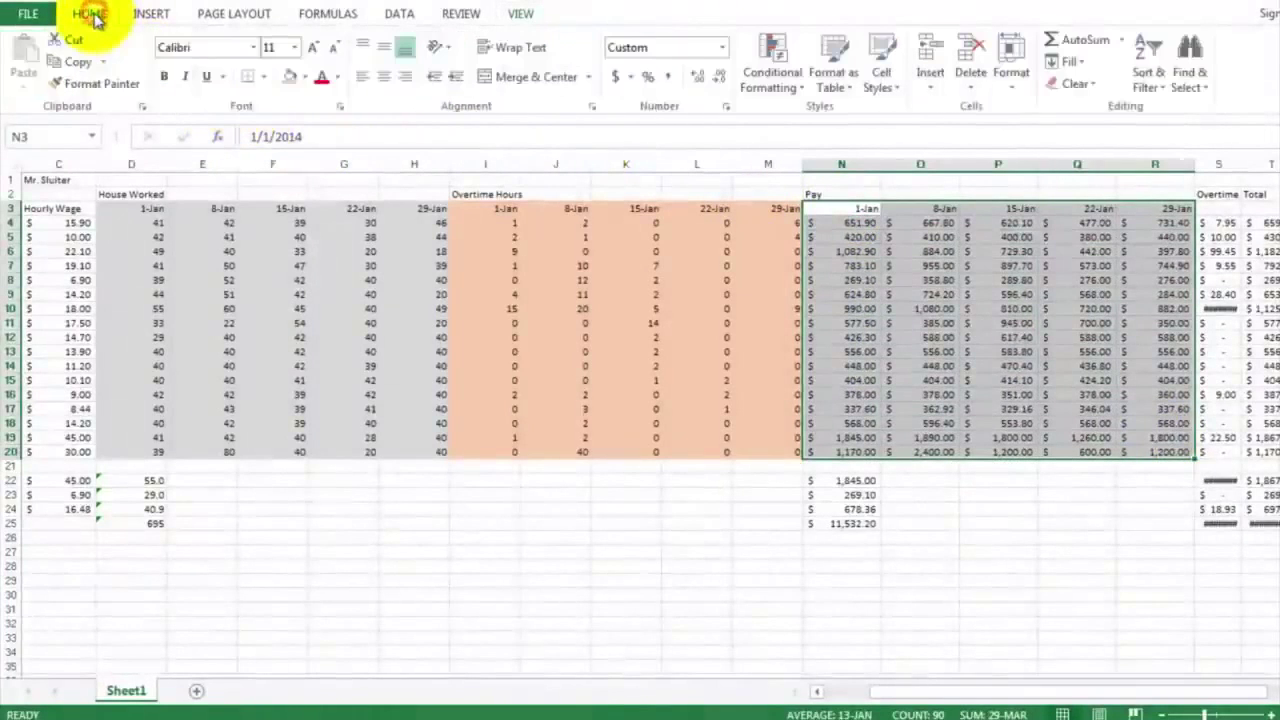
left_click(306, 78)
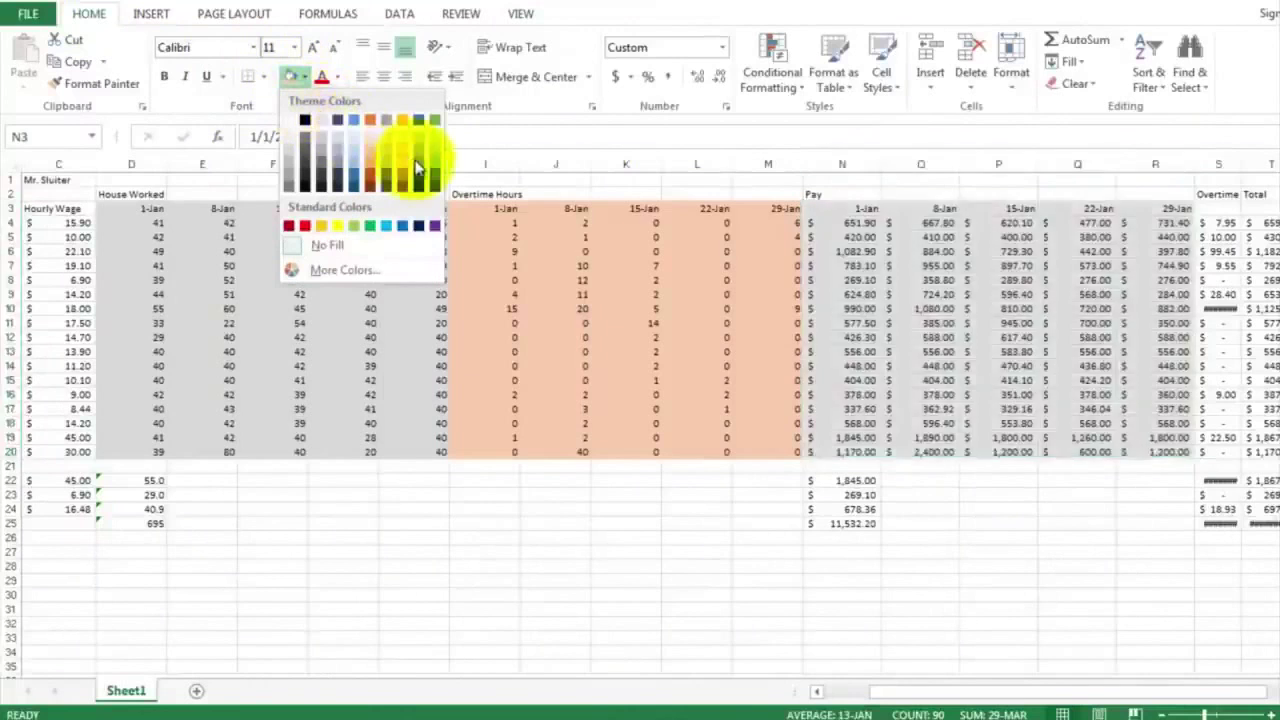
left_click(421, 157)
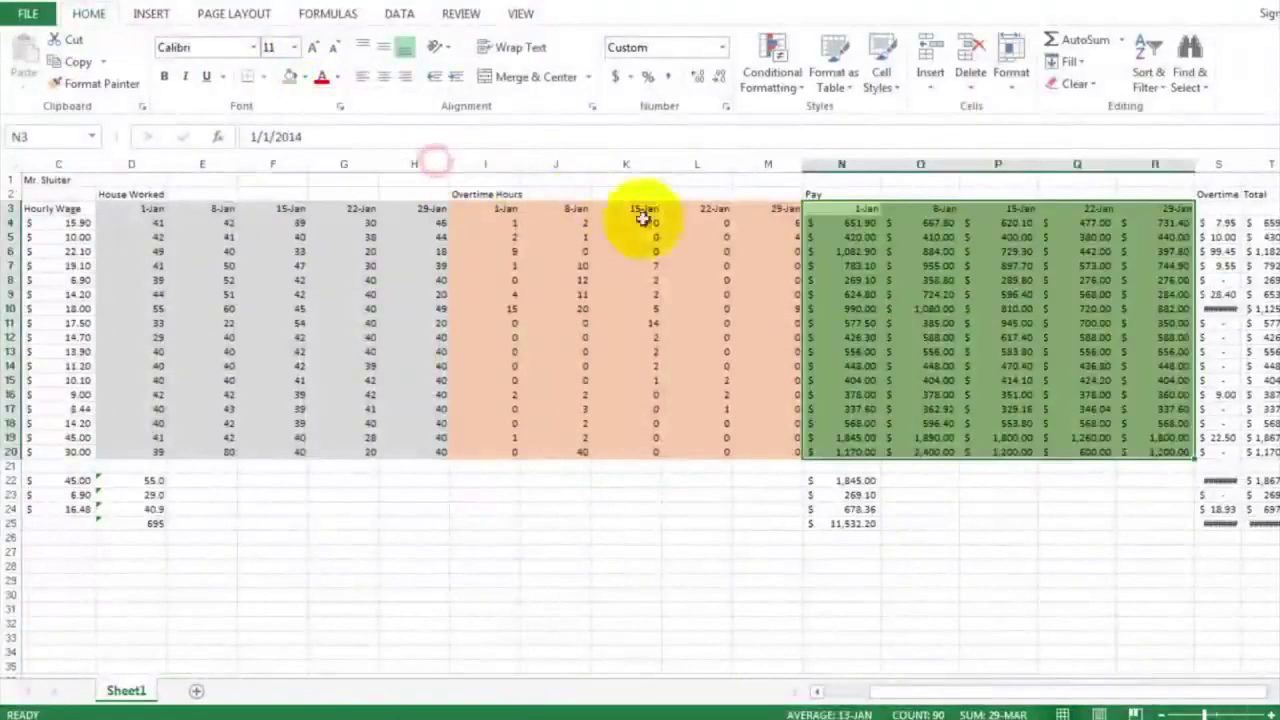
Insert four blank columns at T:W, between the Overtime Bonus column and the Total column.
left_click(1220, 251)
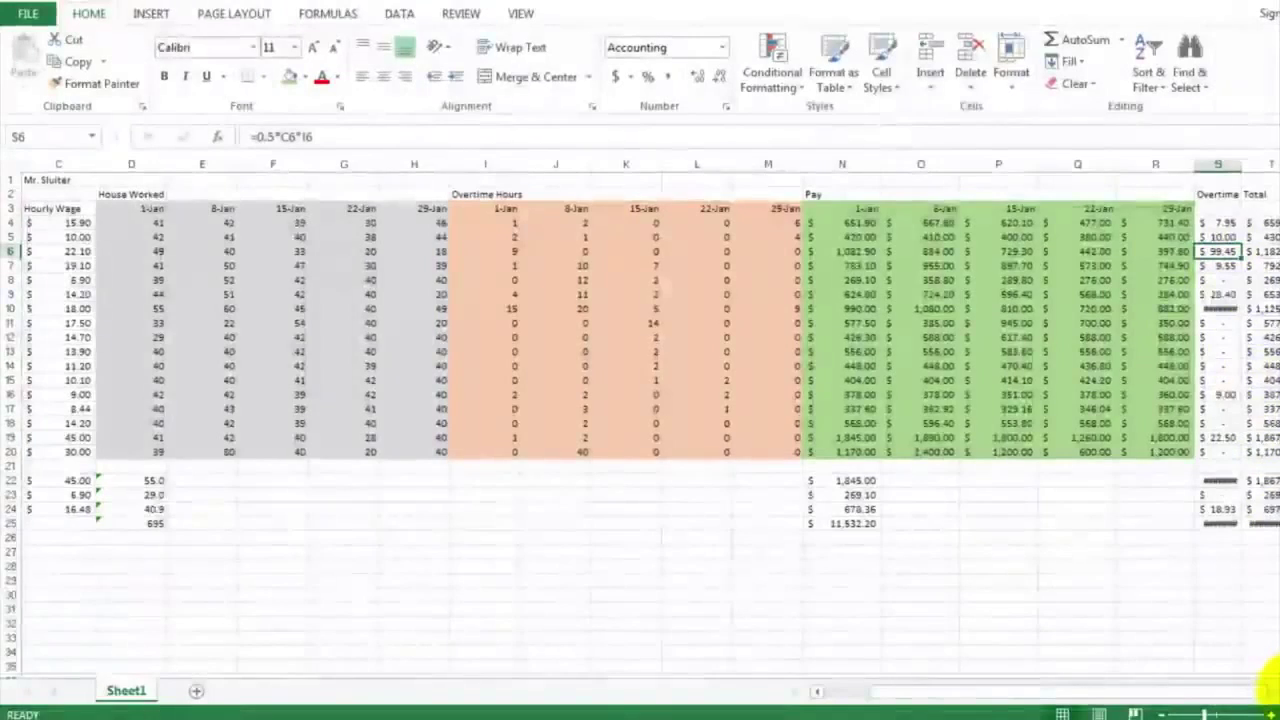
left_click(1271, 691)
left_click(1271, 691)
left_click(1271, 691)
left_click(1271, 691)
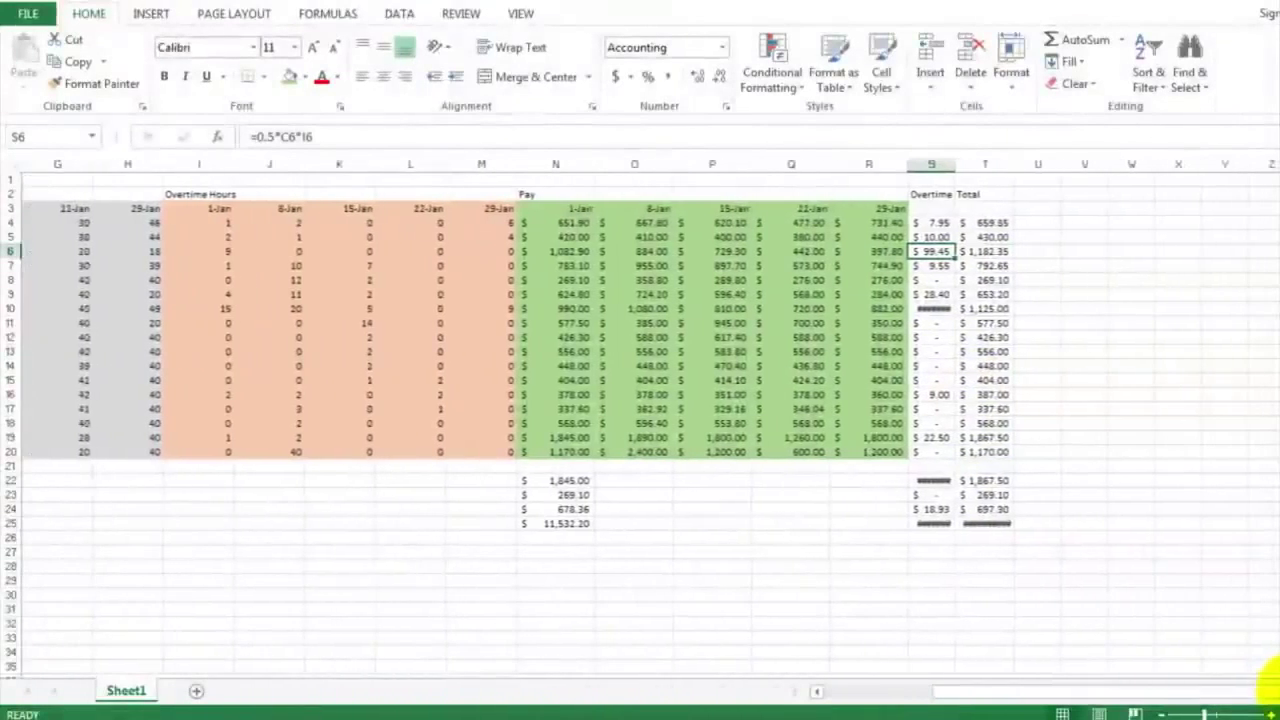
left_click(1271, 691)
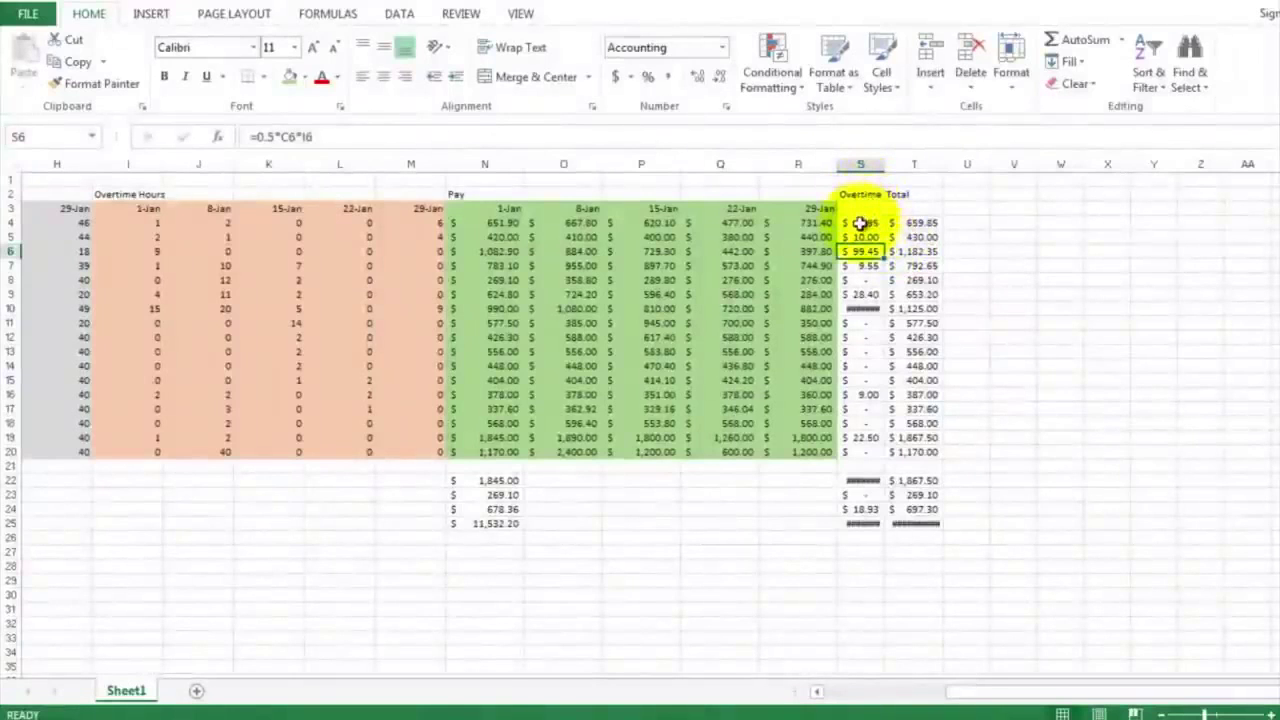
left_click_drag(905, 164, 1040, 181)
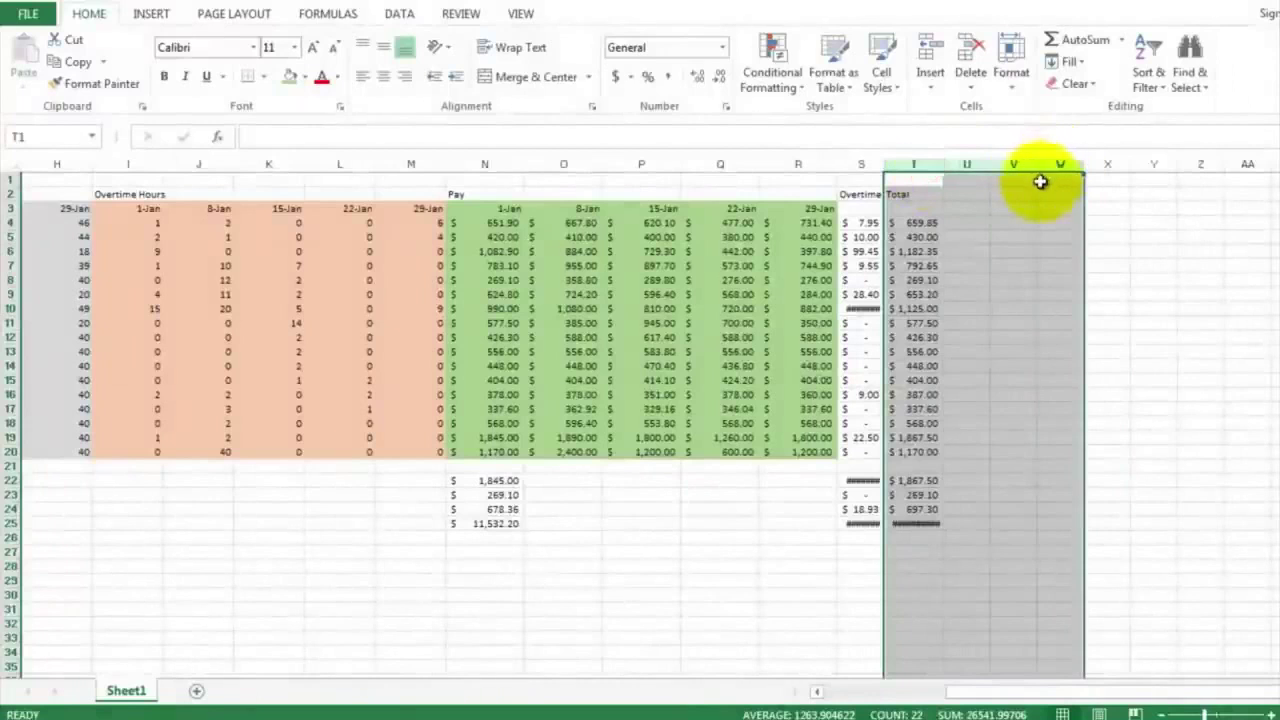
right_click(1037, 193)
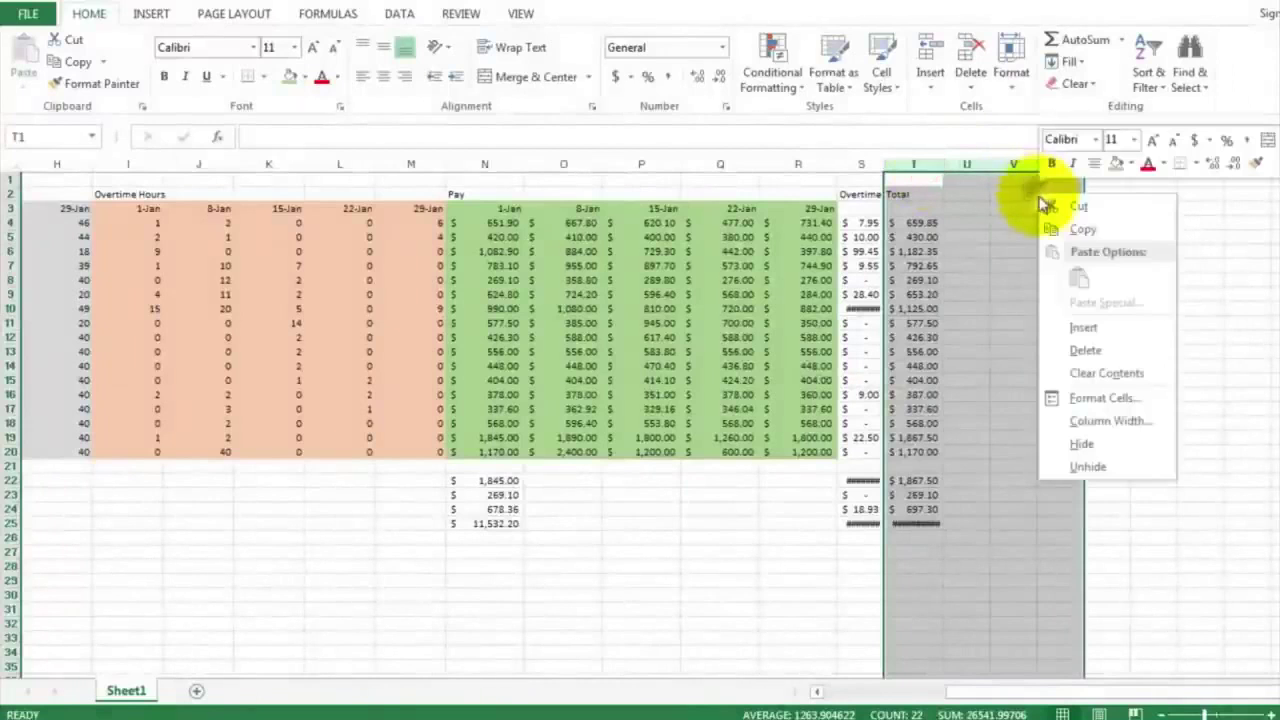
left_click(1073, 329)
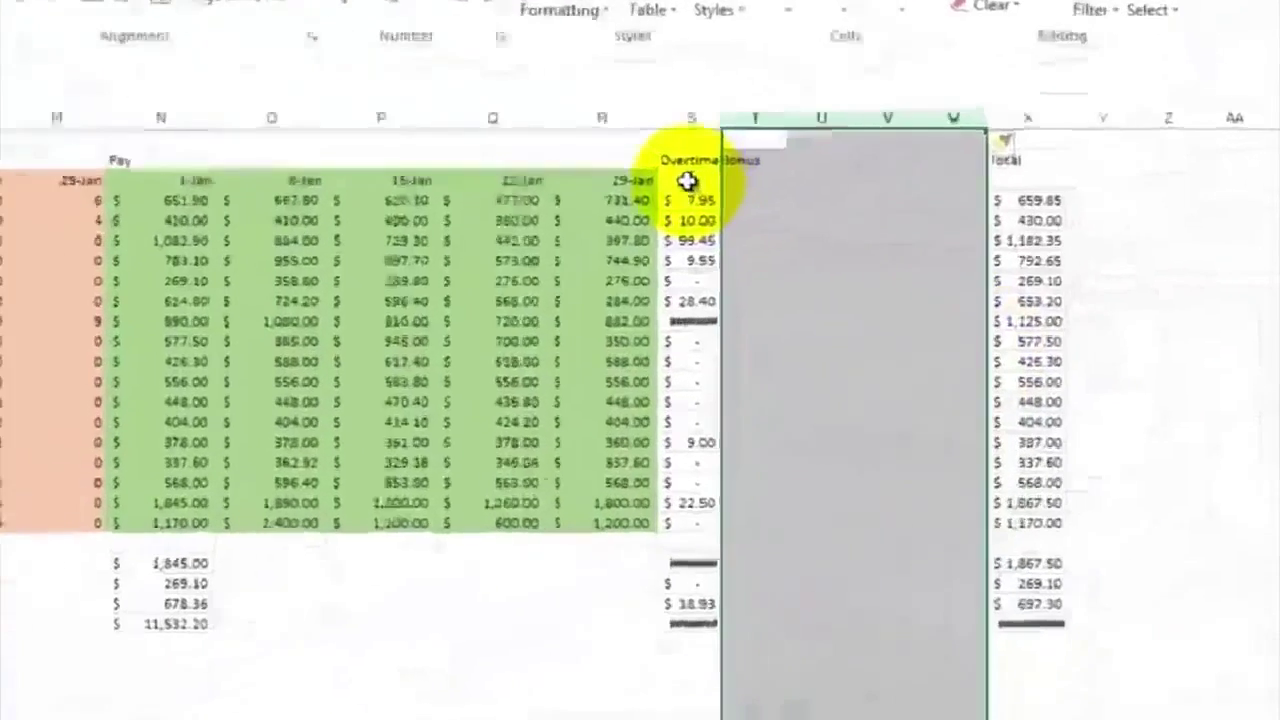
Enter the date 1-Jan in S3 and =S3+7 in T3, and fill the weekly date formula across through W3.
left_click(861, 208)
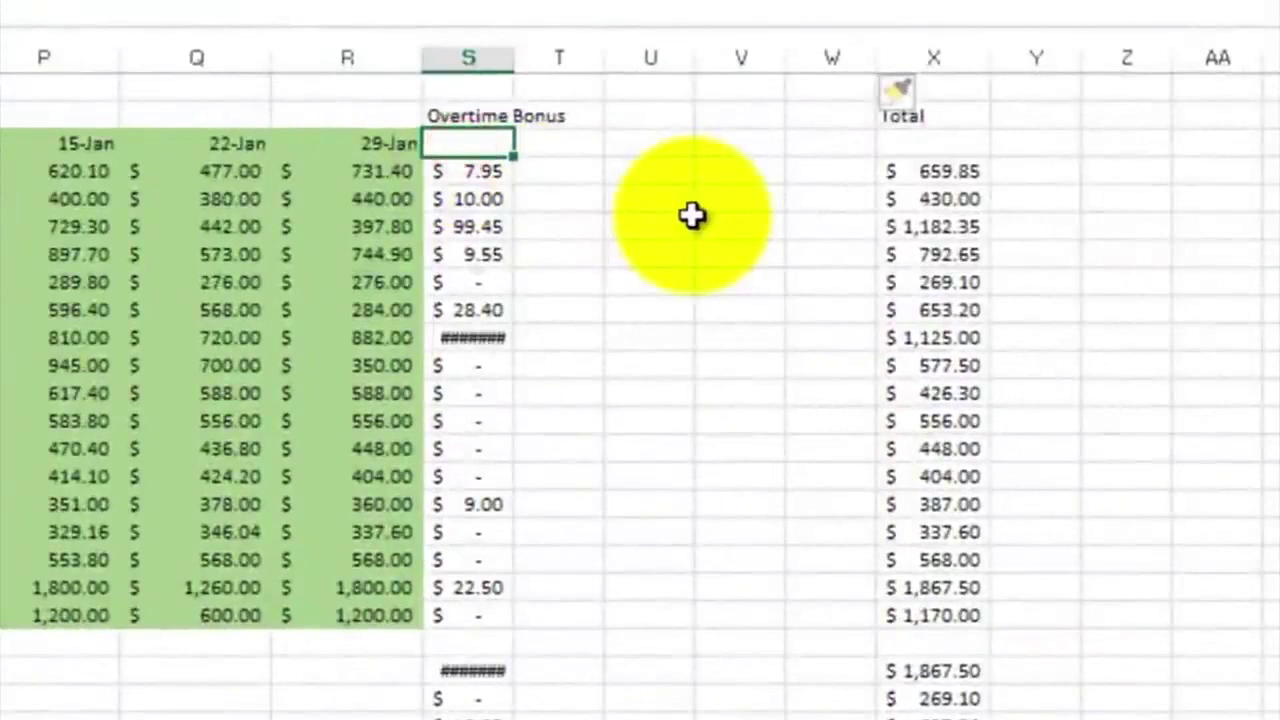
key("Return")
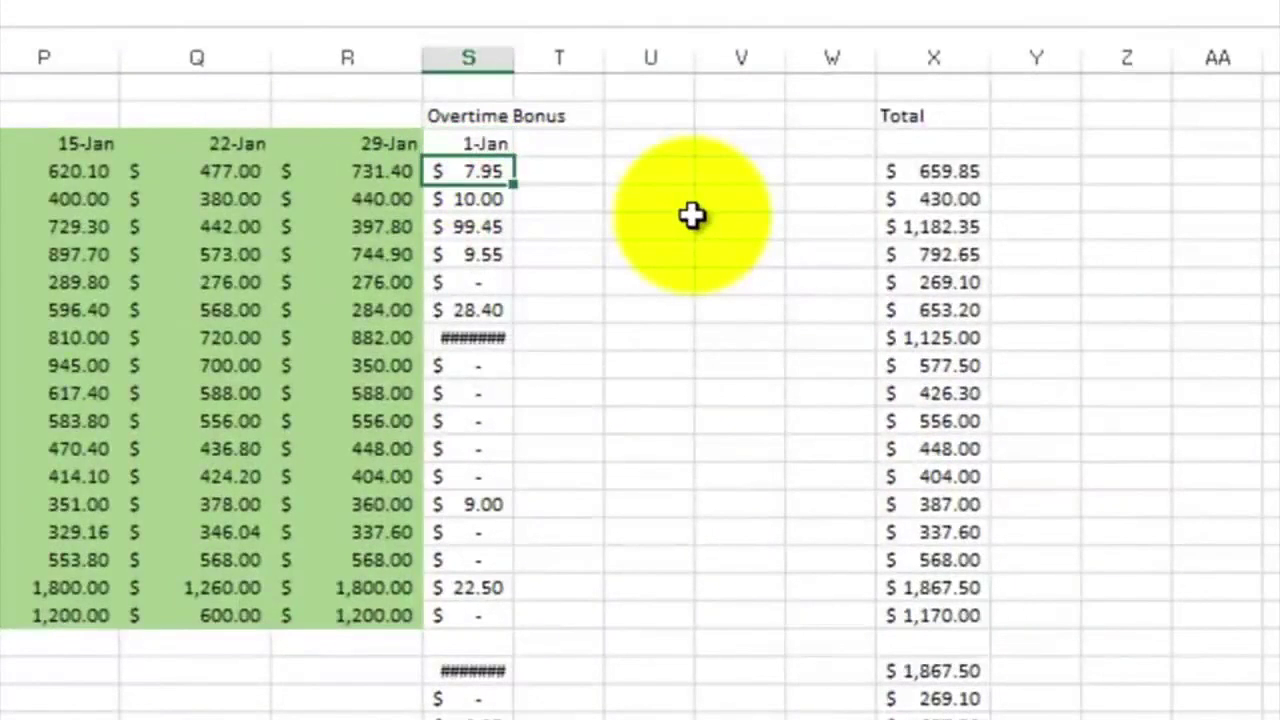
key("Up")
key("Right")
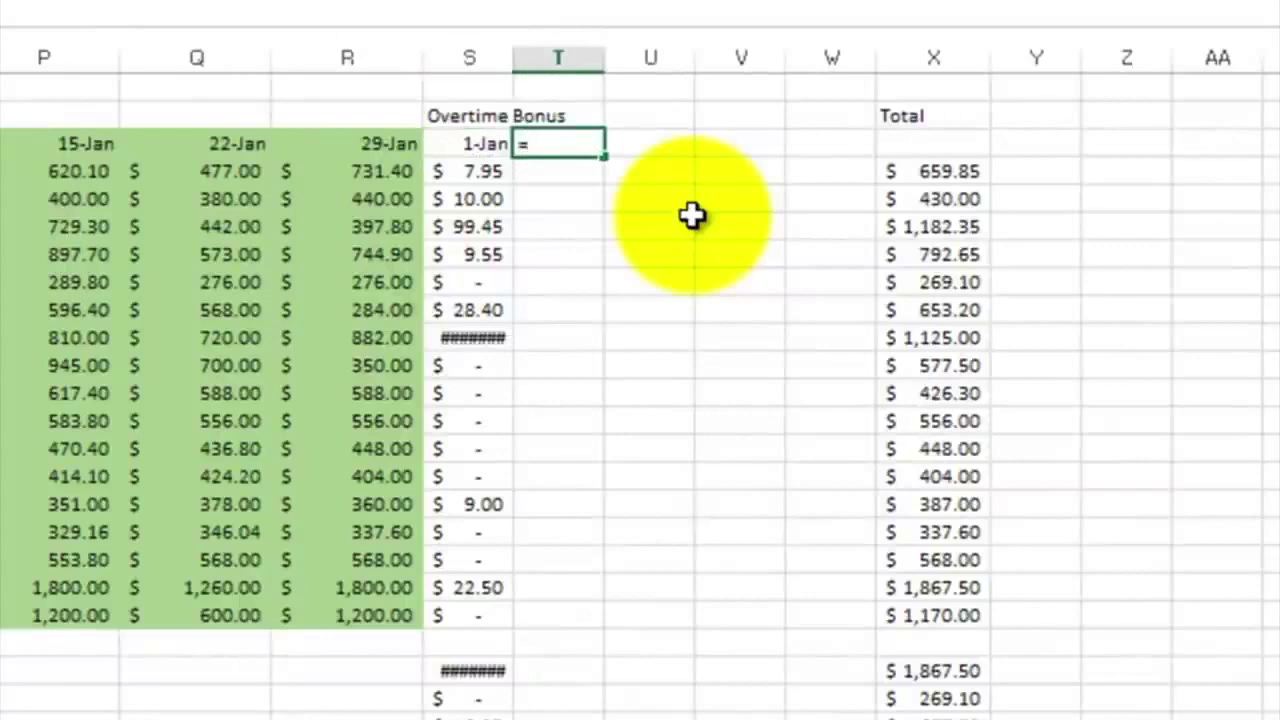
type("=")
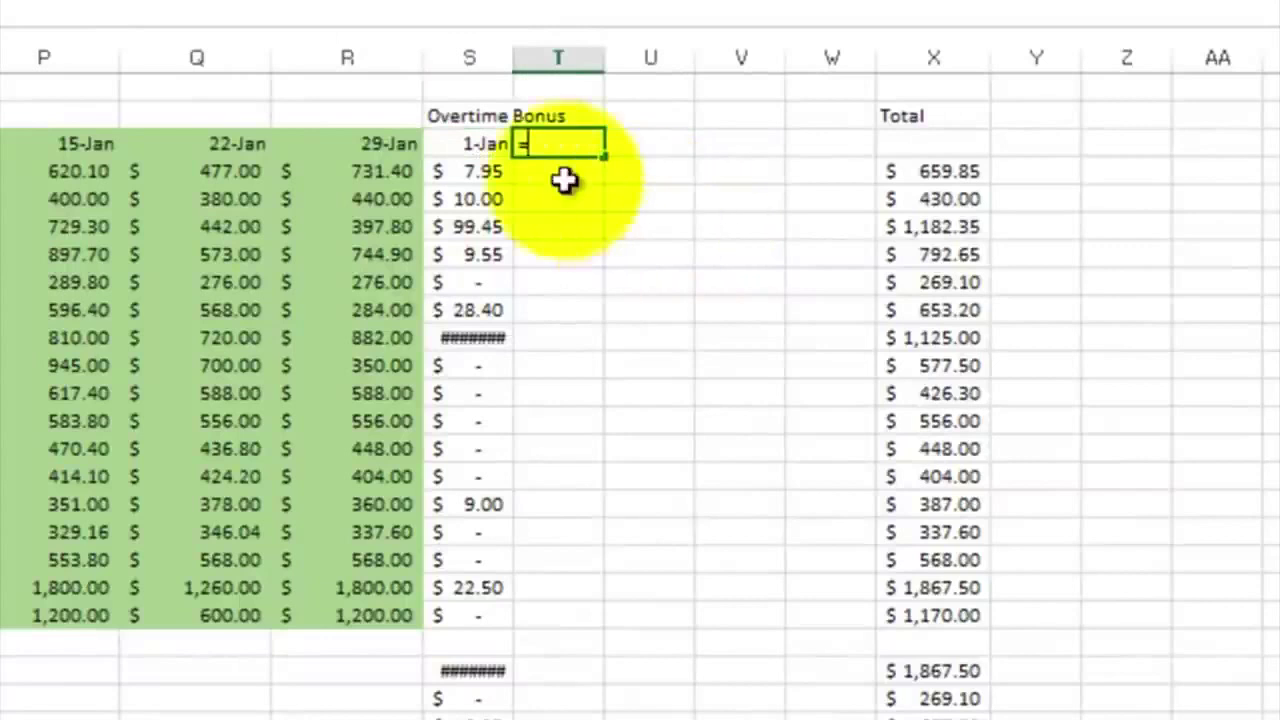
left_click(475, 144)
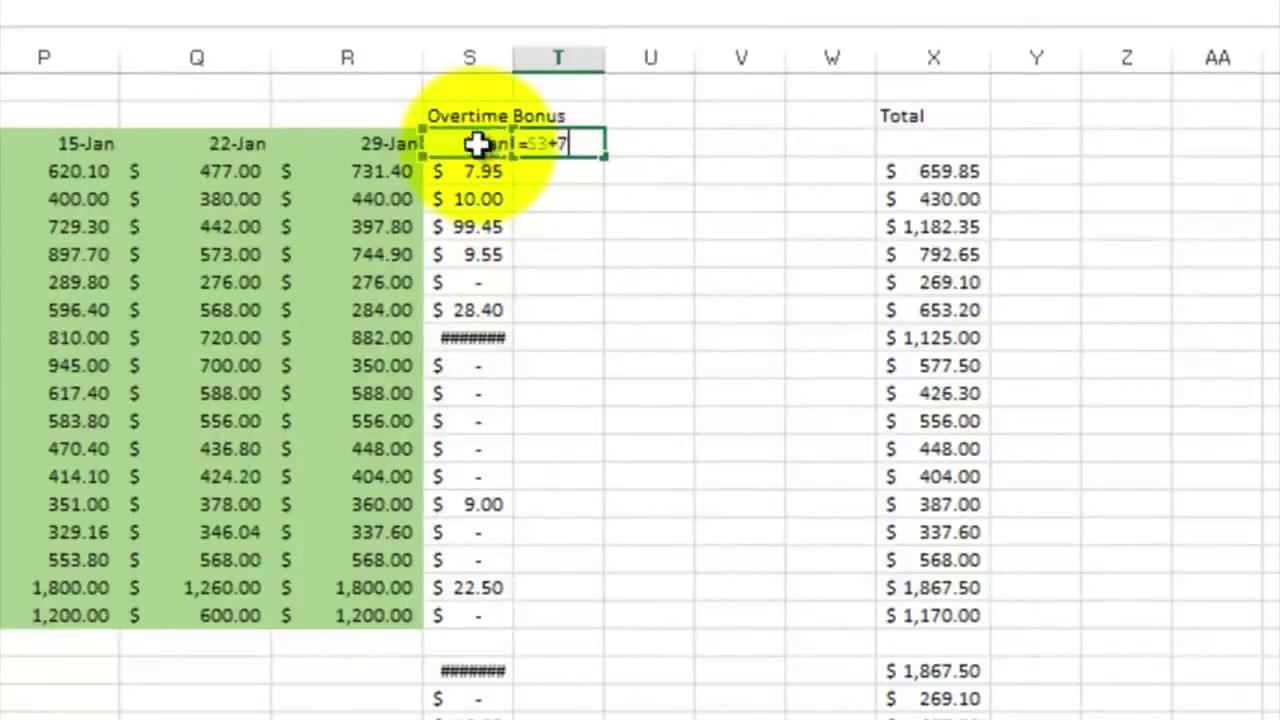
key("Return")
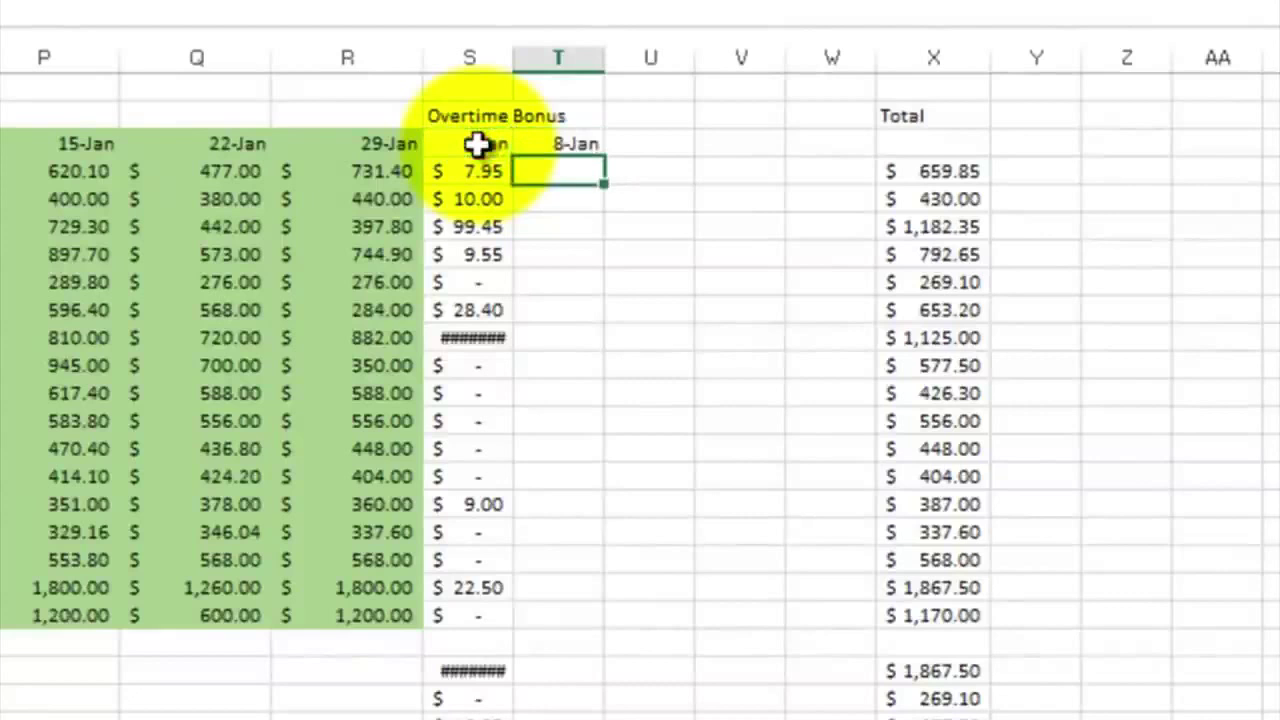
left_click(574, 140)
left_click_drag(603, 157, 858, 148)
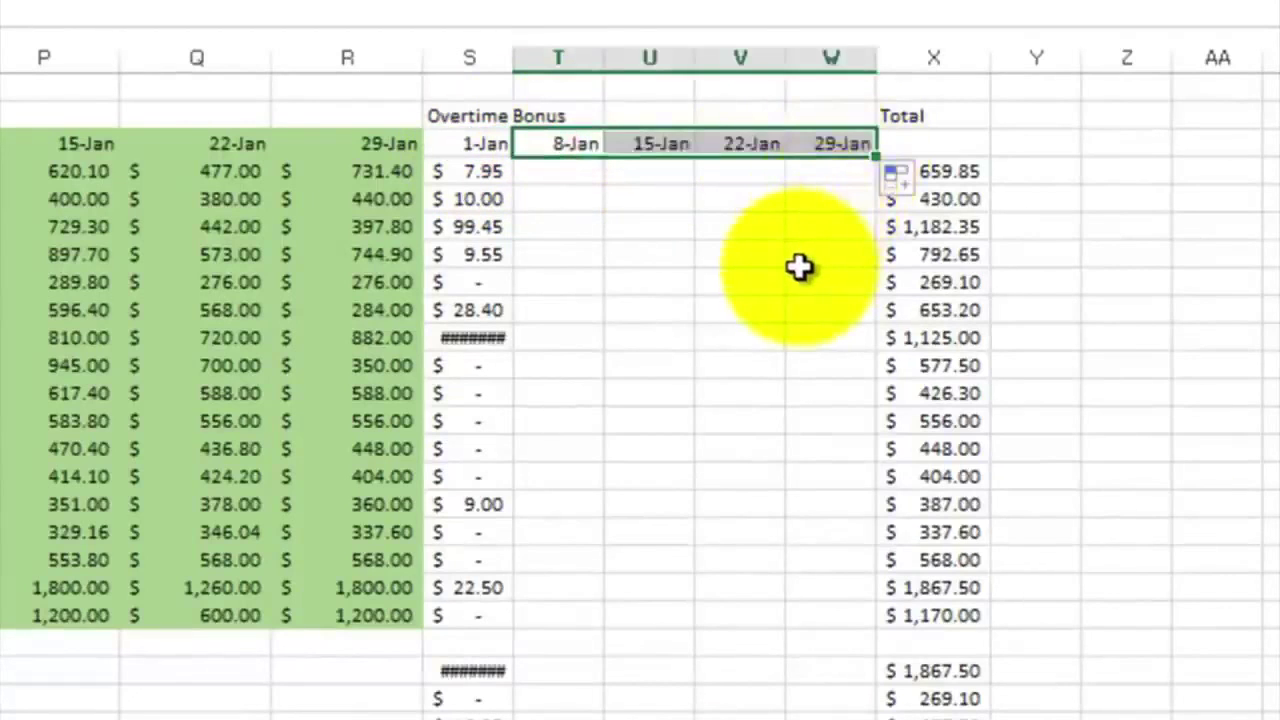
Widen column S so the 1-Jan overtime bonus amounts display in full.
left_click(608, 205)
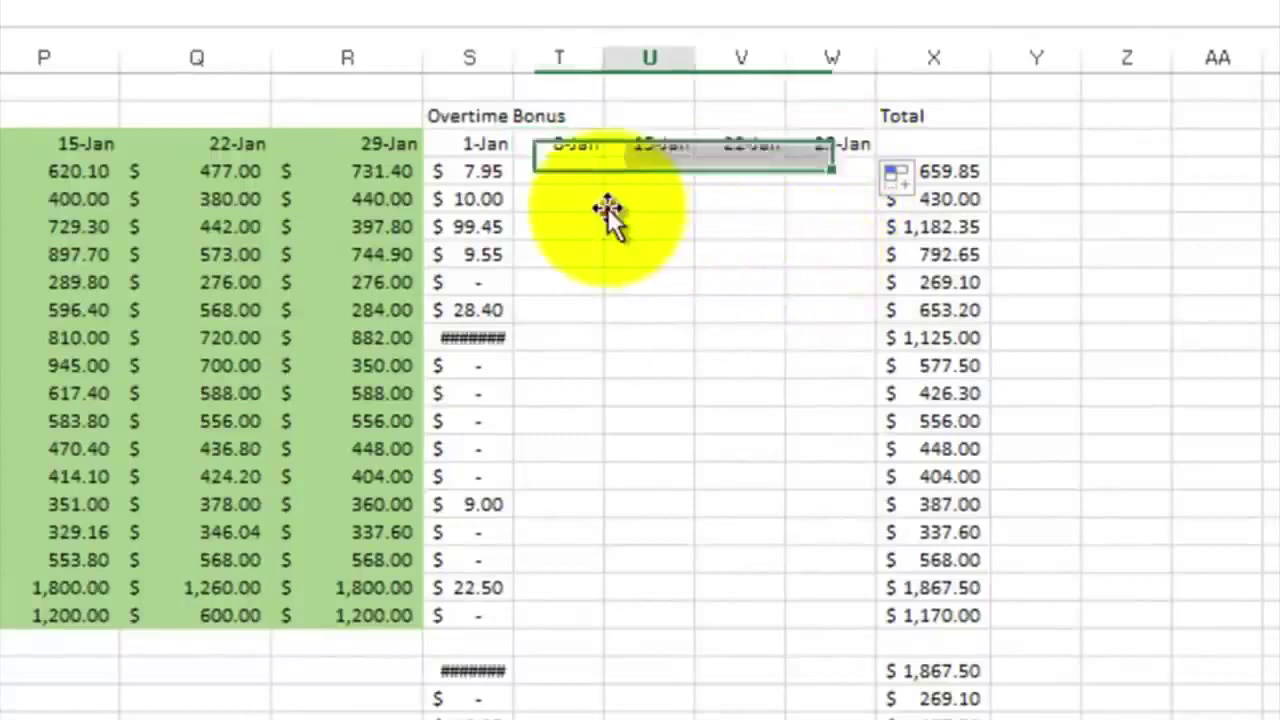
left_click(483, 172)
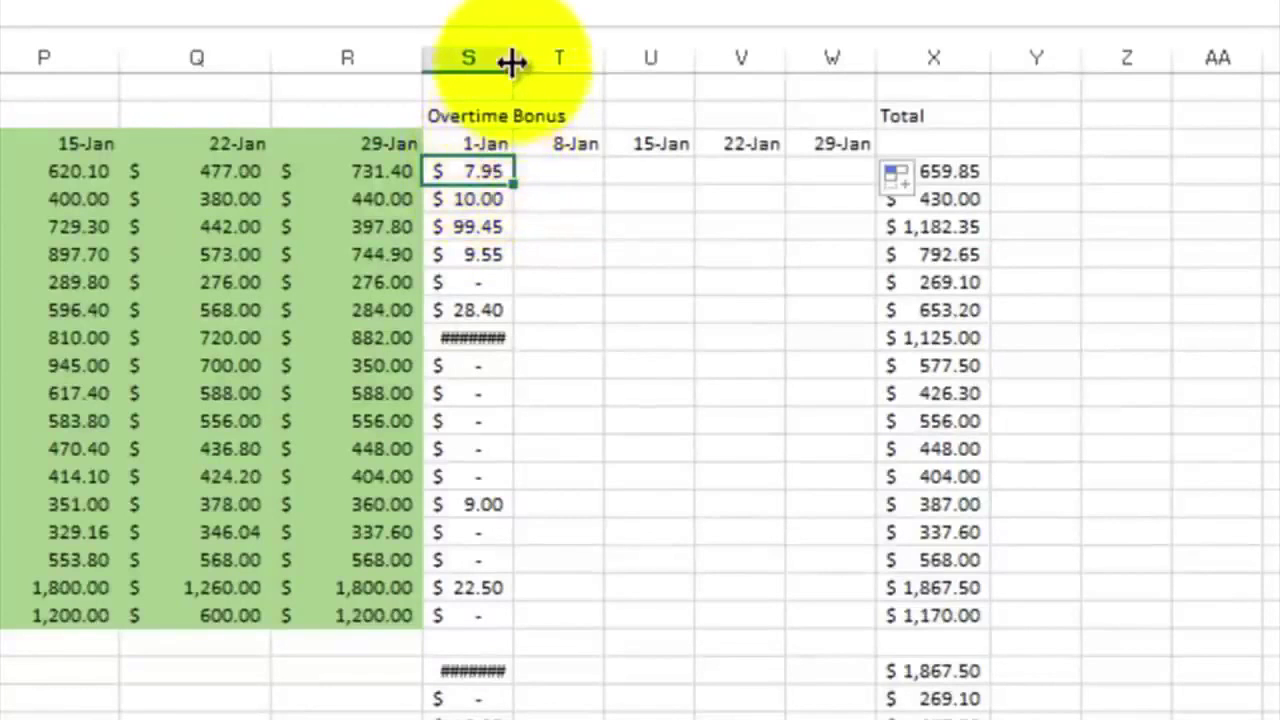
left_click_drag(514, 57, 558, 57)
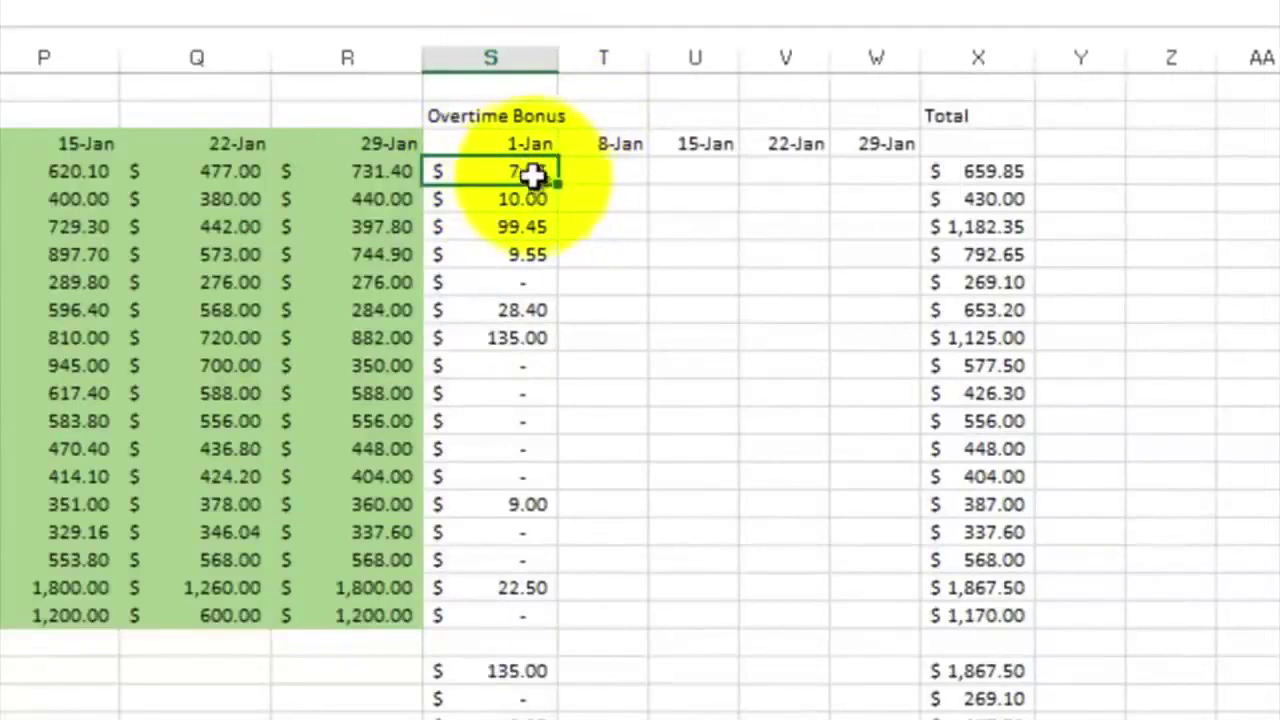
Try filling the 1-Jan overtime bonus formula from S4 across through W4 and check the cell references in T4.
left_click_drag(557, 183, 860, 189)
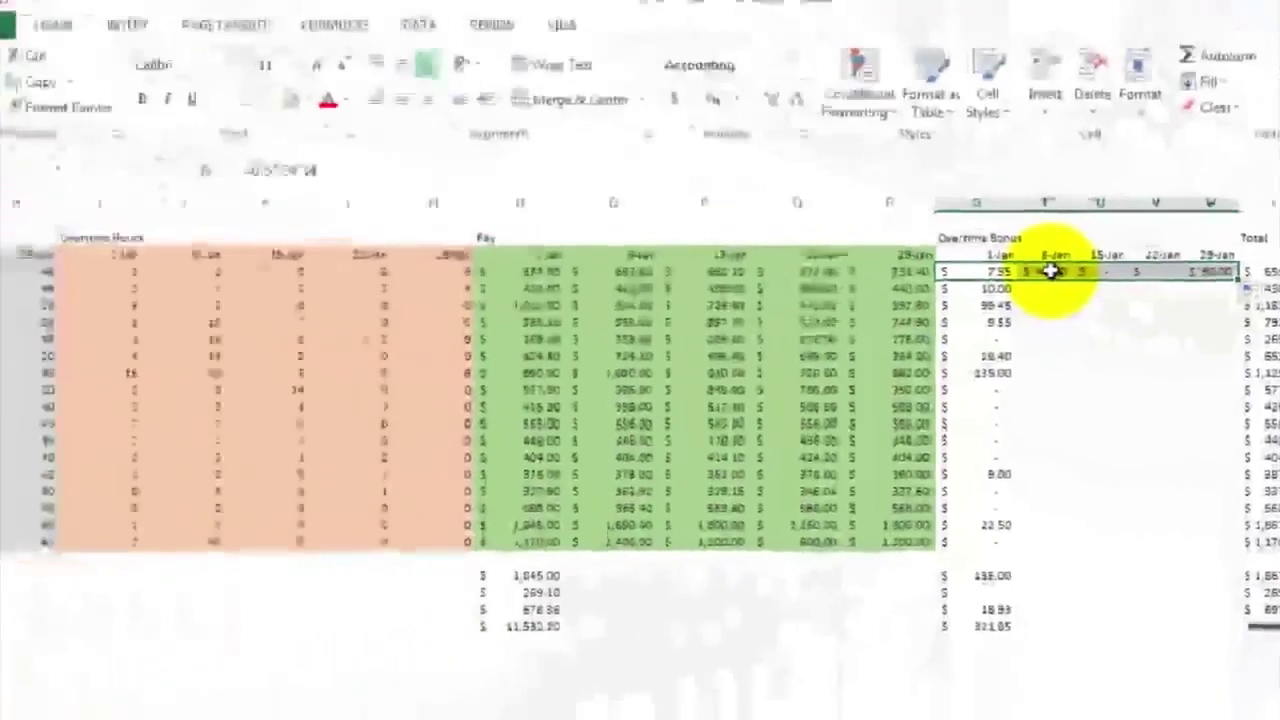
left_click(610, 173)
double_click(1068, 275)
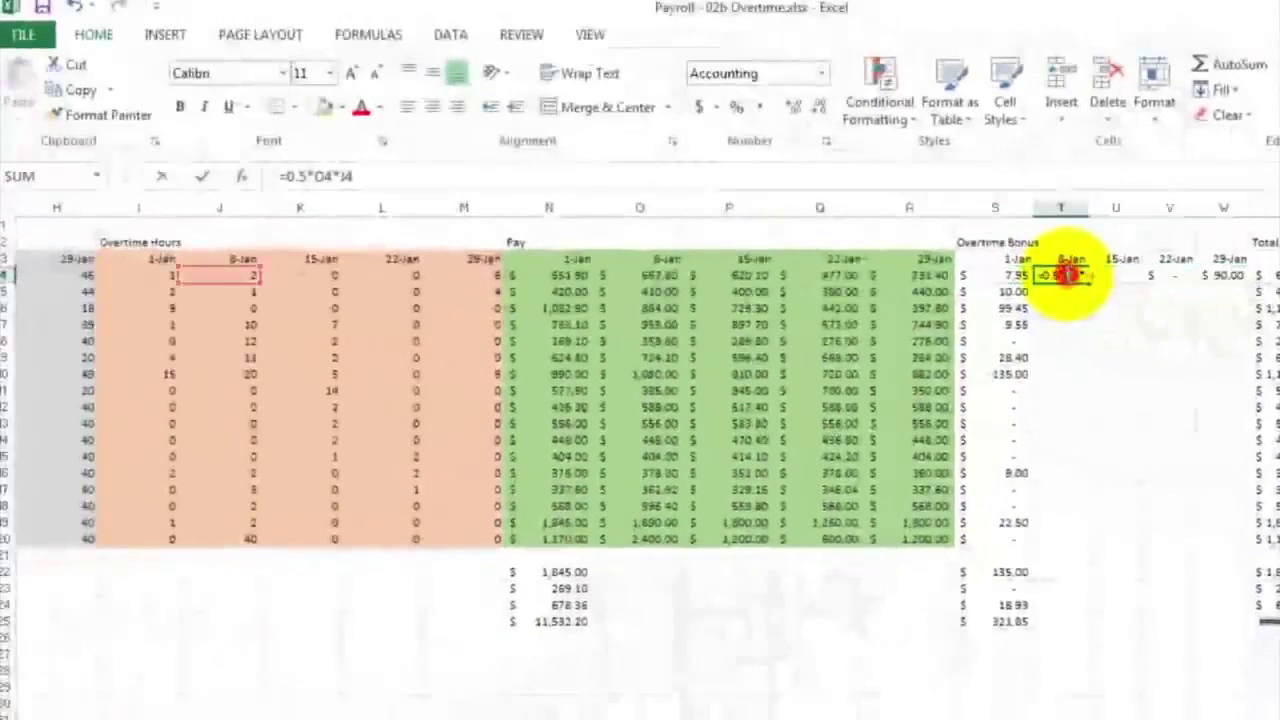
left_click_drag(293, 300, 251, 286)
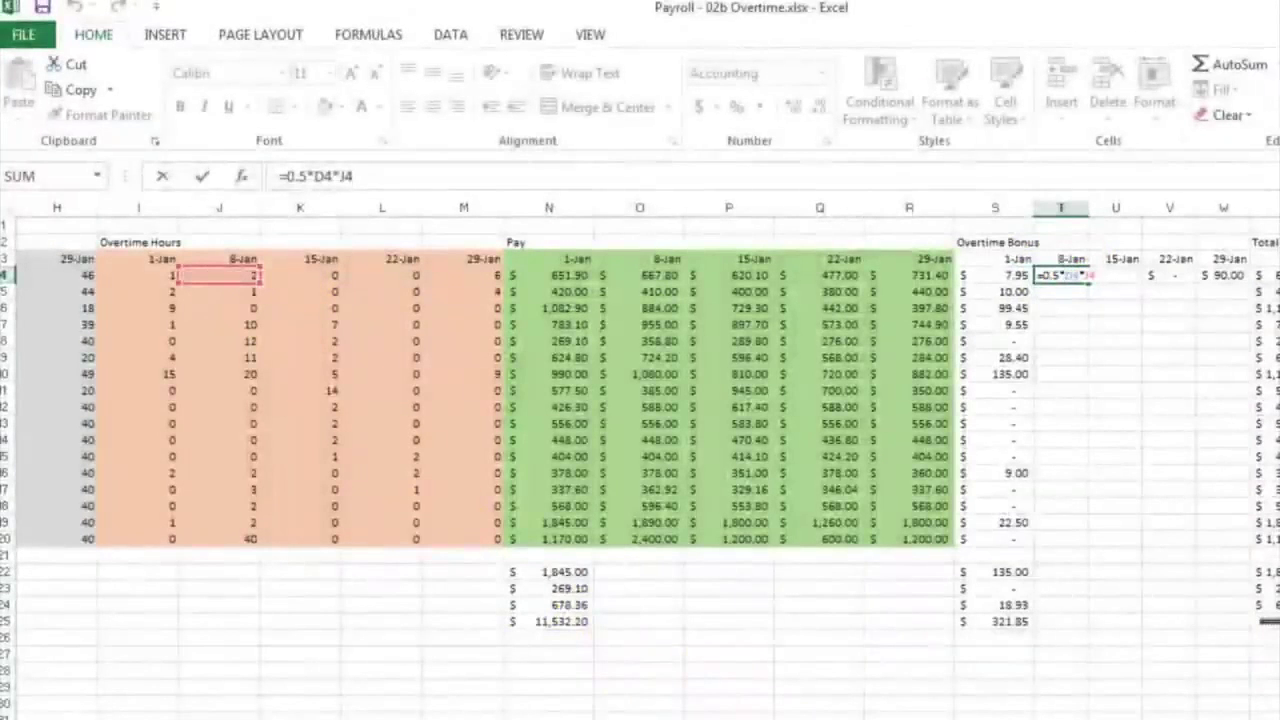
scroll(640, 420, "left", 6)
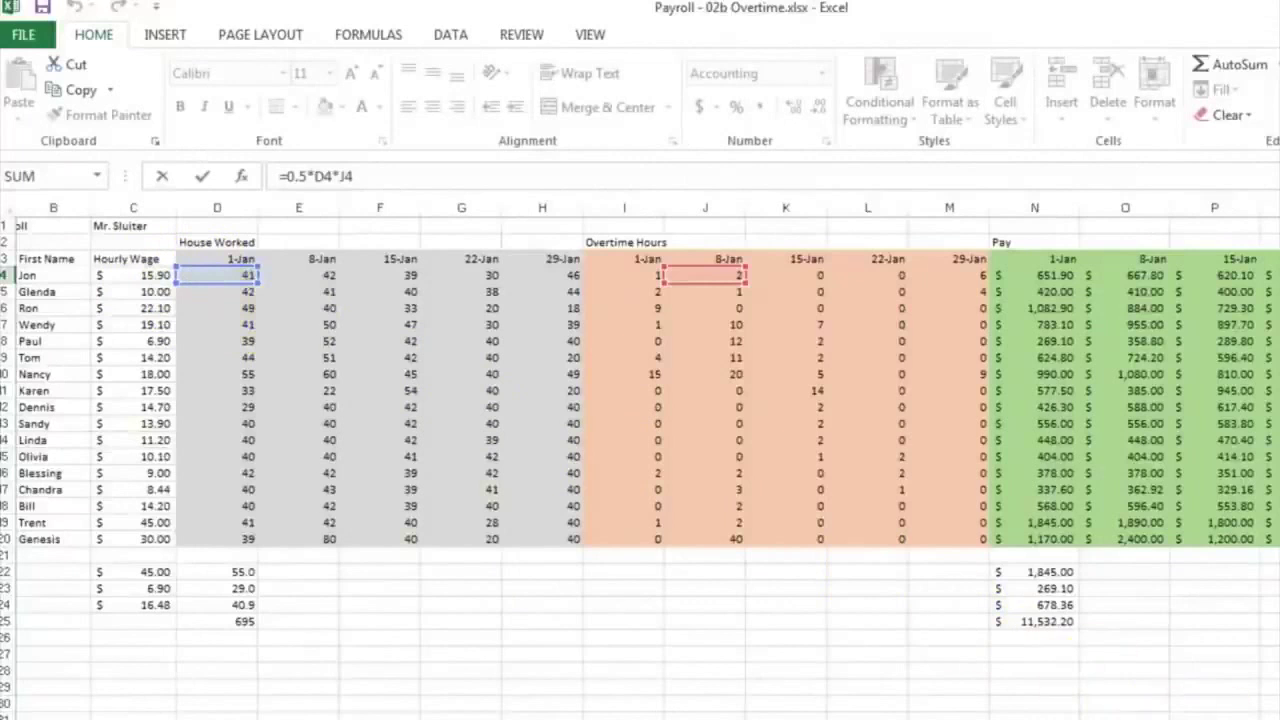
scroll(648, 460, "right", 4)
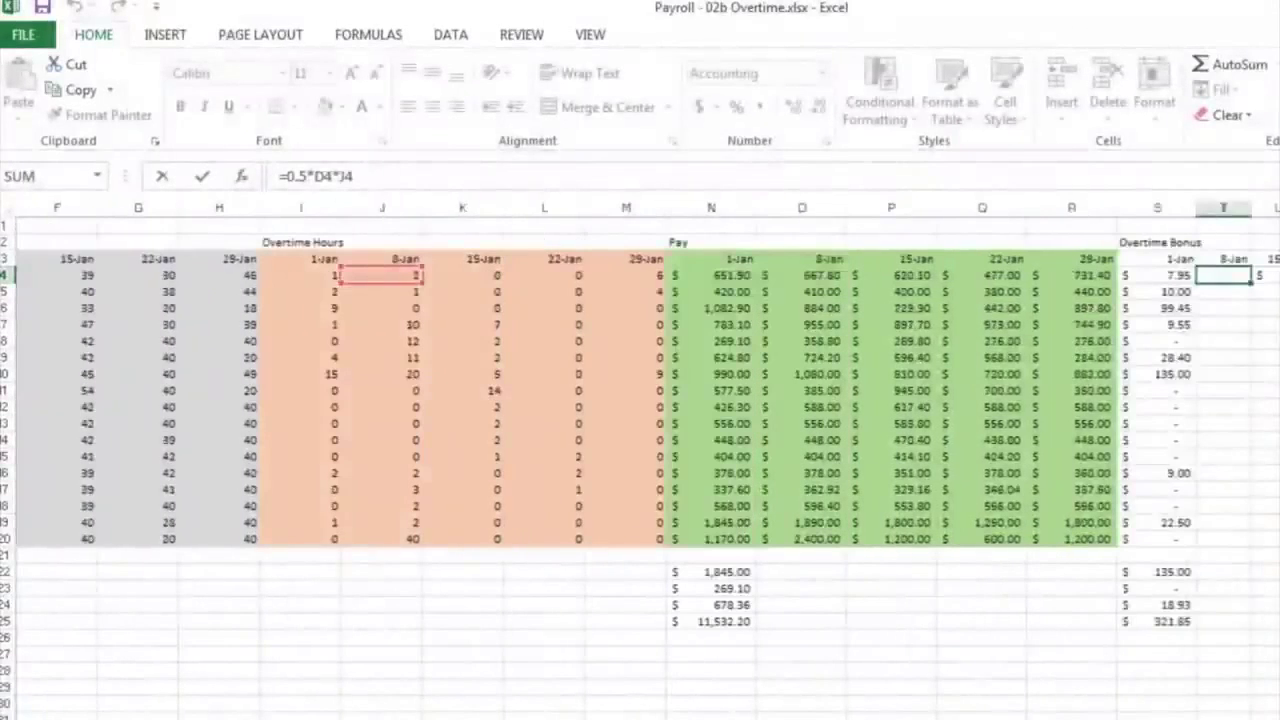
scroll(648, 460, "right", 2)
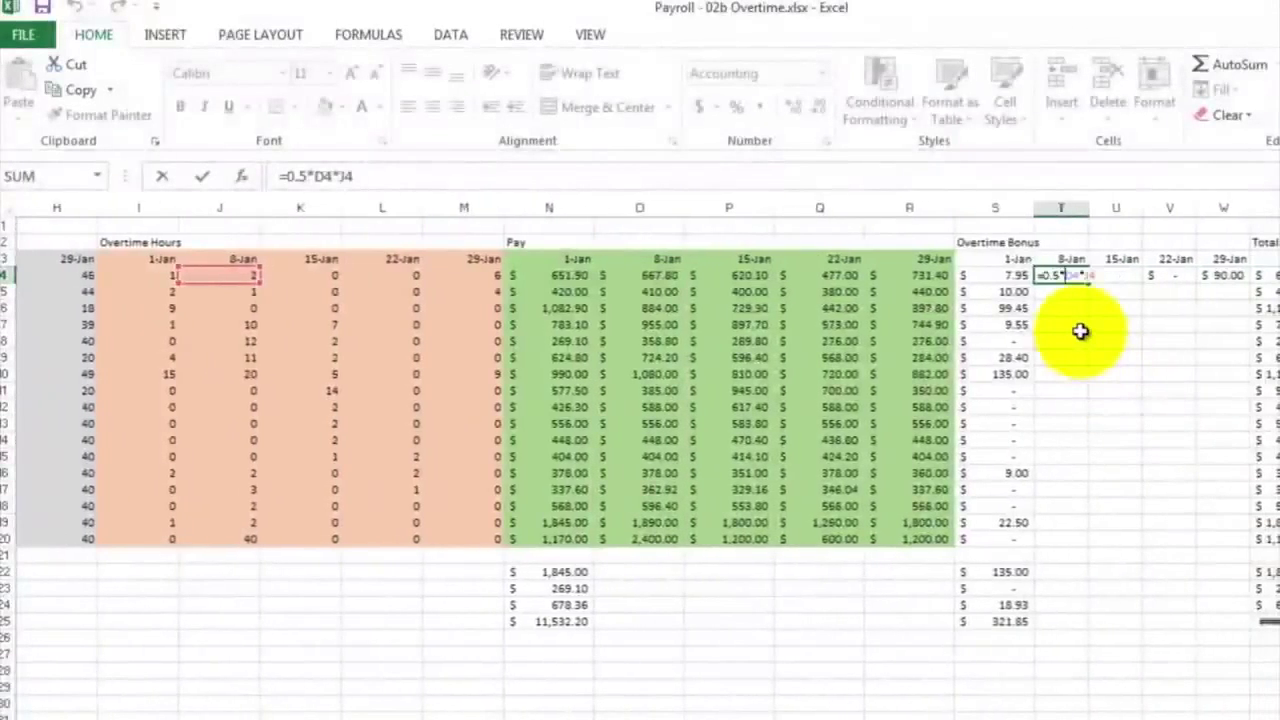
key("Return")
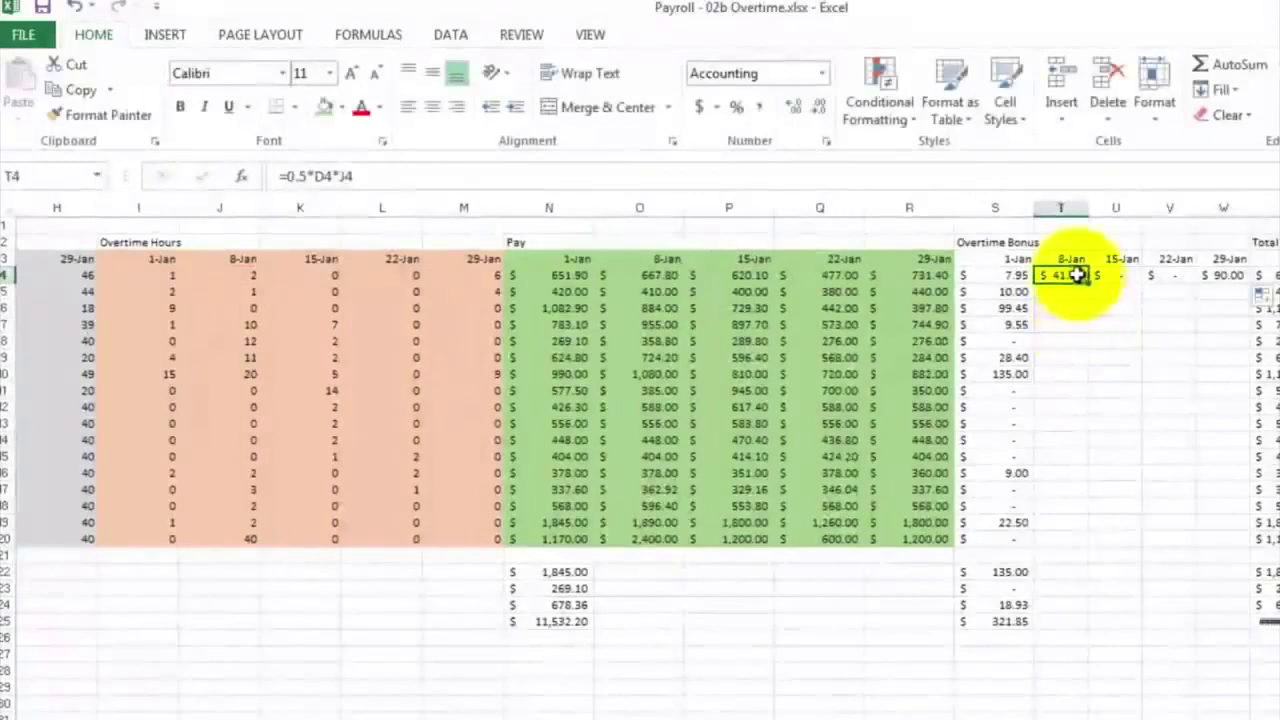
Clear the filled overtime bonus formulas from T4:W4.
left_click_drag(1086, 274, 1228, 278)
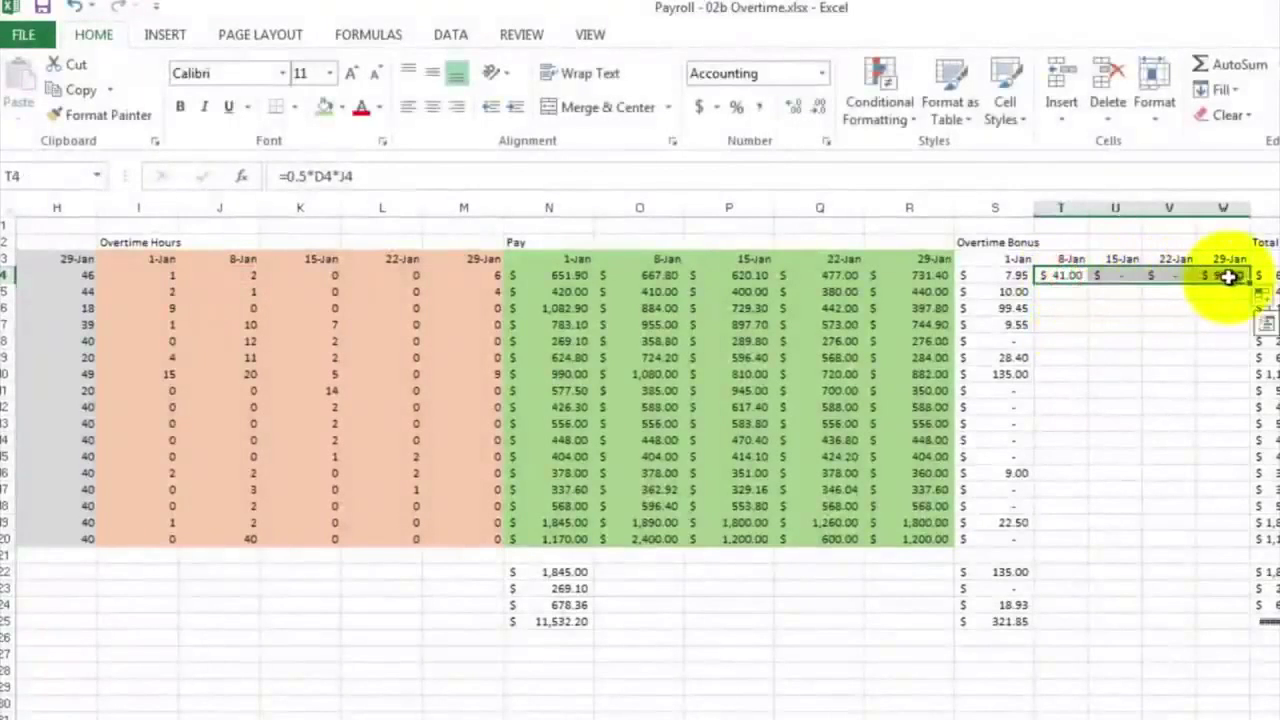
right_click(1228, 278)
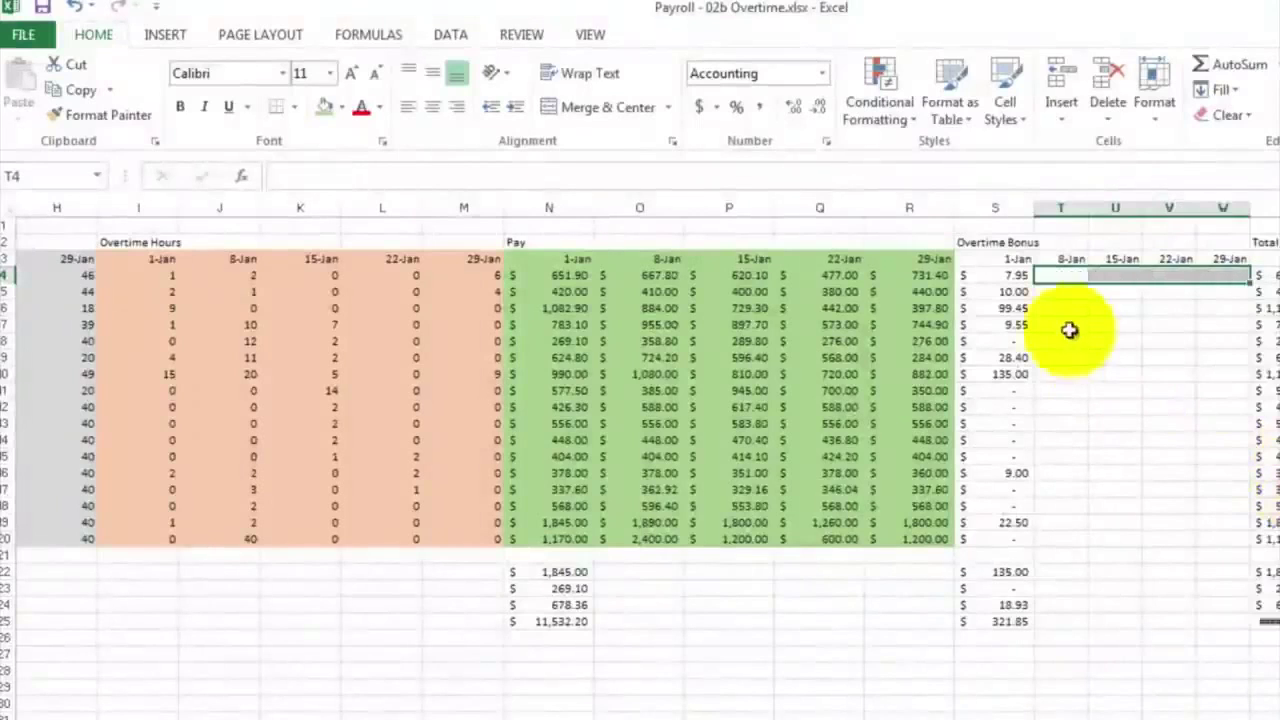
Change the 1-Jan overtime bonus formula in S4 to =0.5*$C4*I4.
left_click(1008, 275)
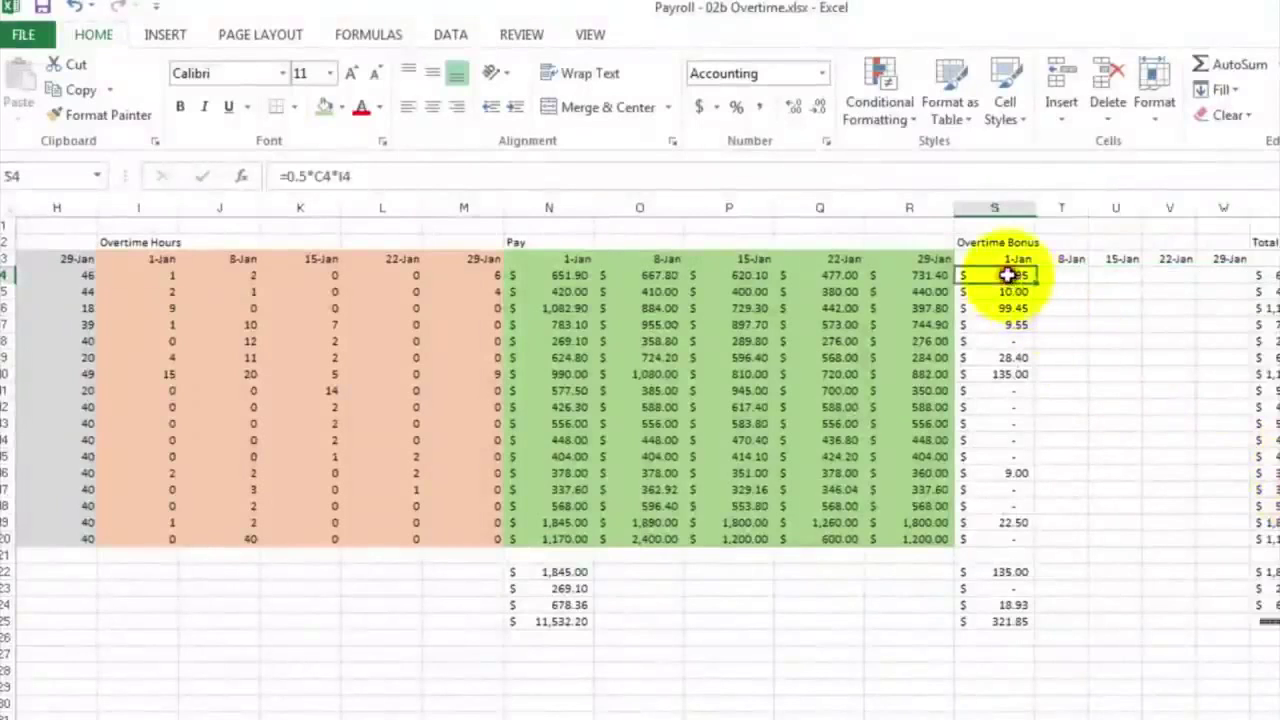
double_click(1009, 276)
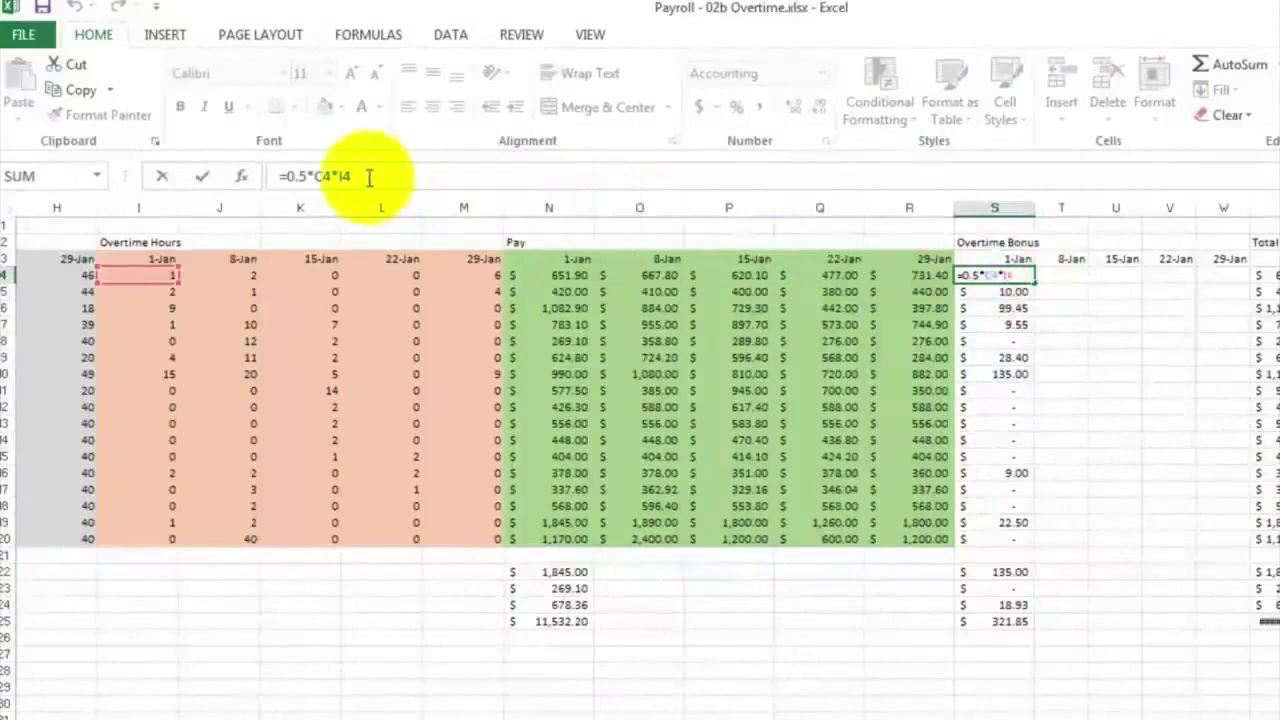
left_click_drag(315, 176, 359, 198)
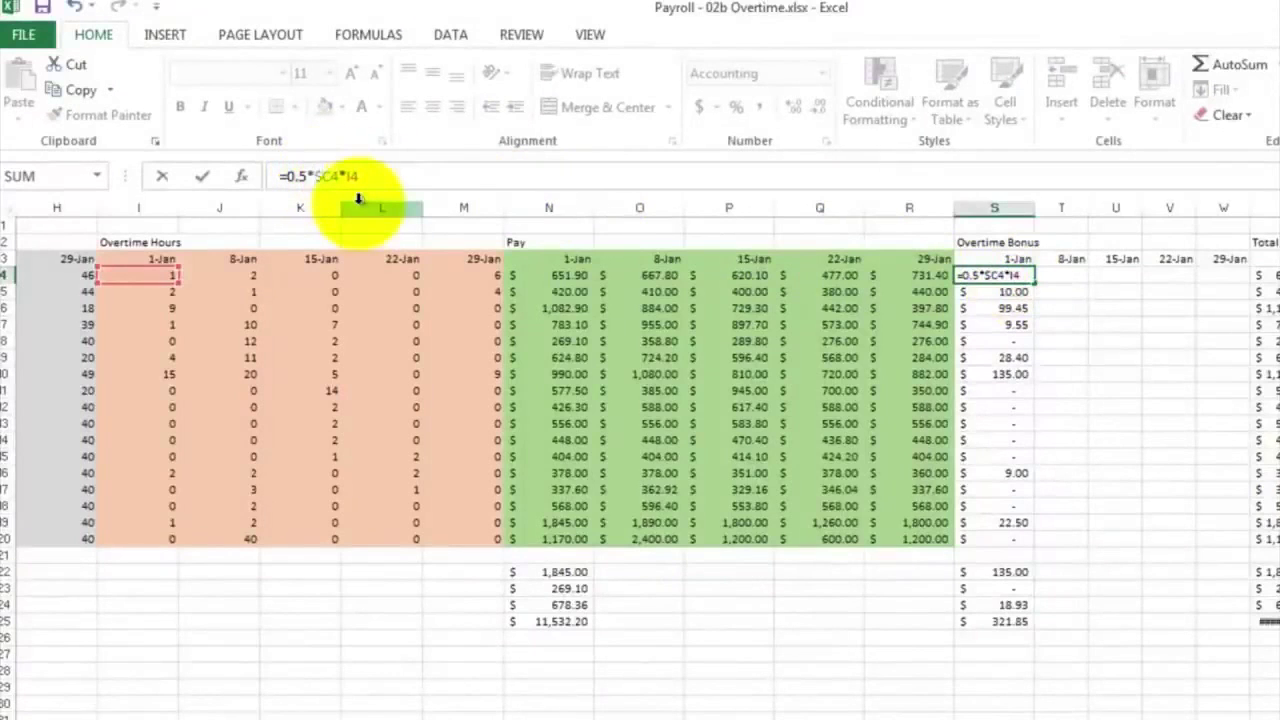
key("Return")
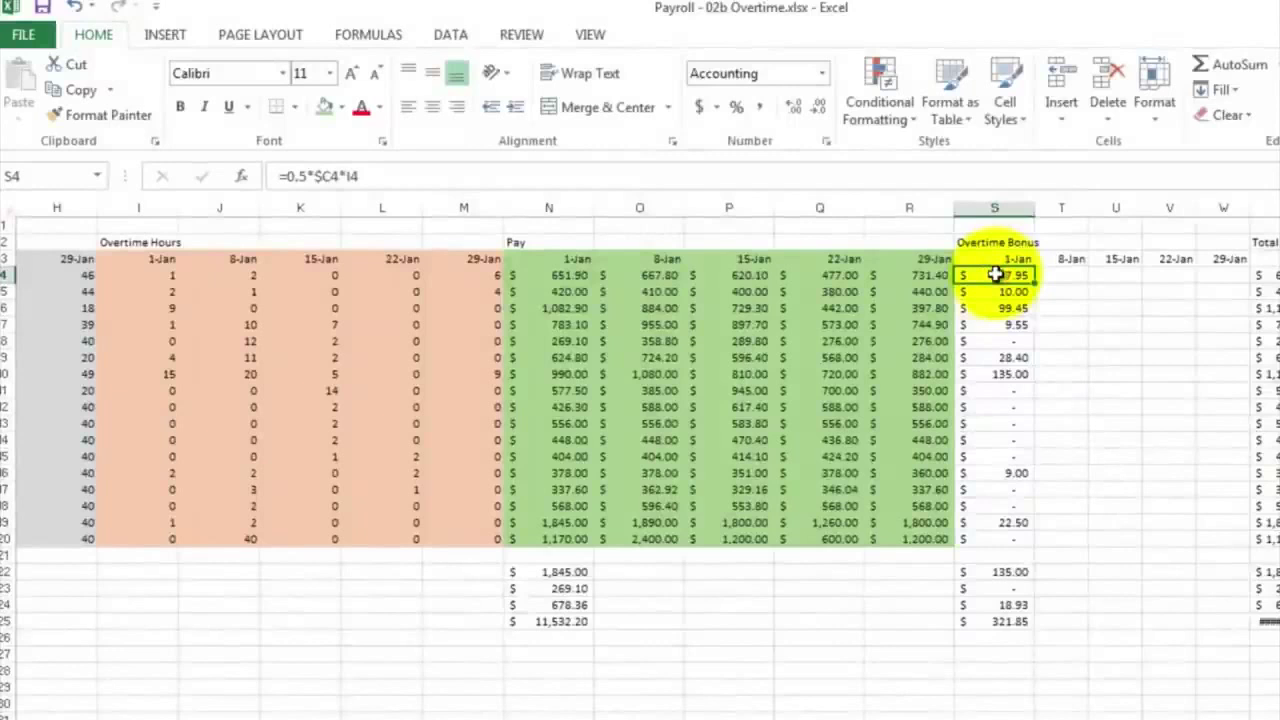
Copy the overtime bonus formula in S4 and paste it into the whole bonus block S4:W20.
right_click(996, 274)
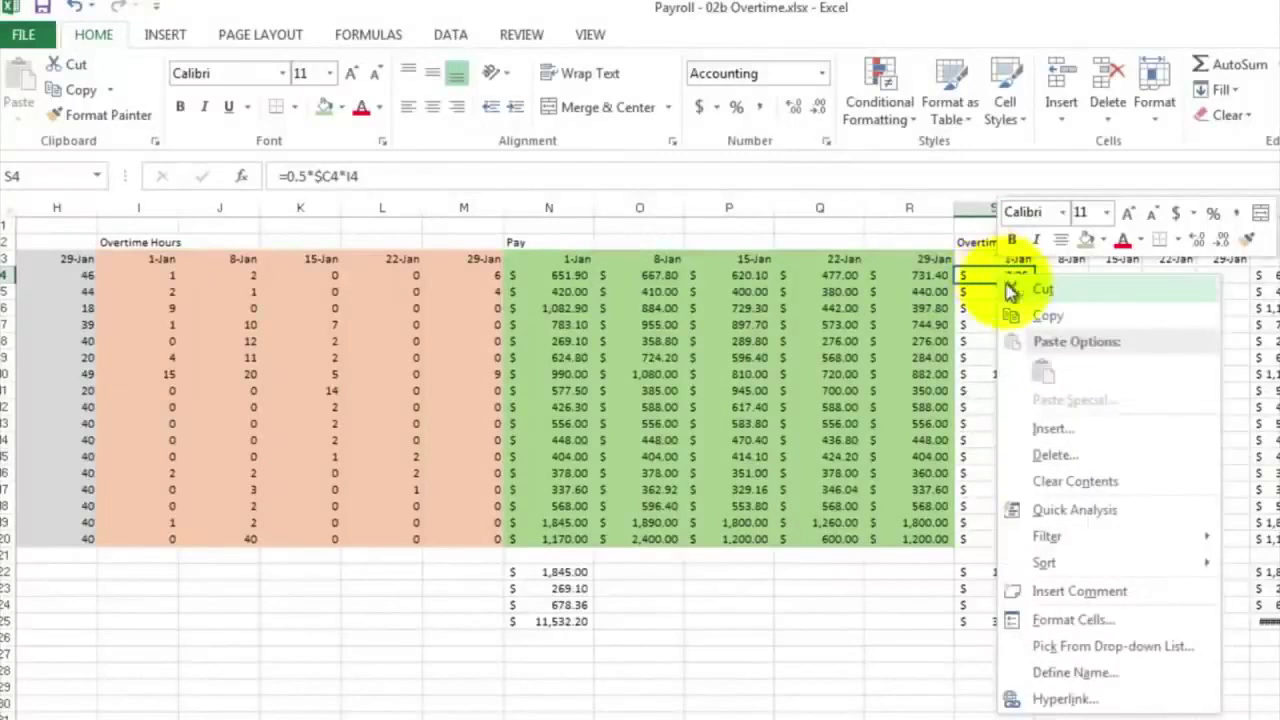
left_click(1032, 311)
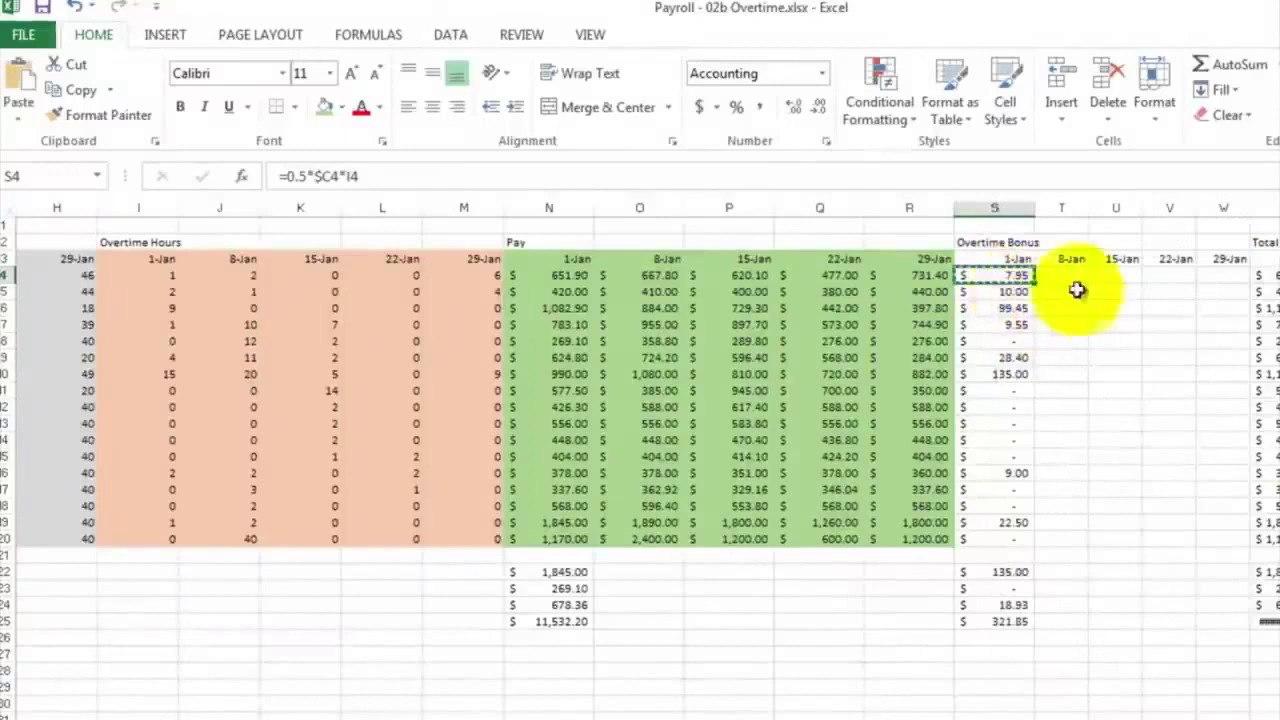
left_click_drag(1238, 274, 1003, 536)
right_click(1136, 337)
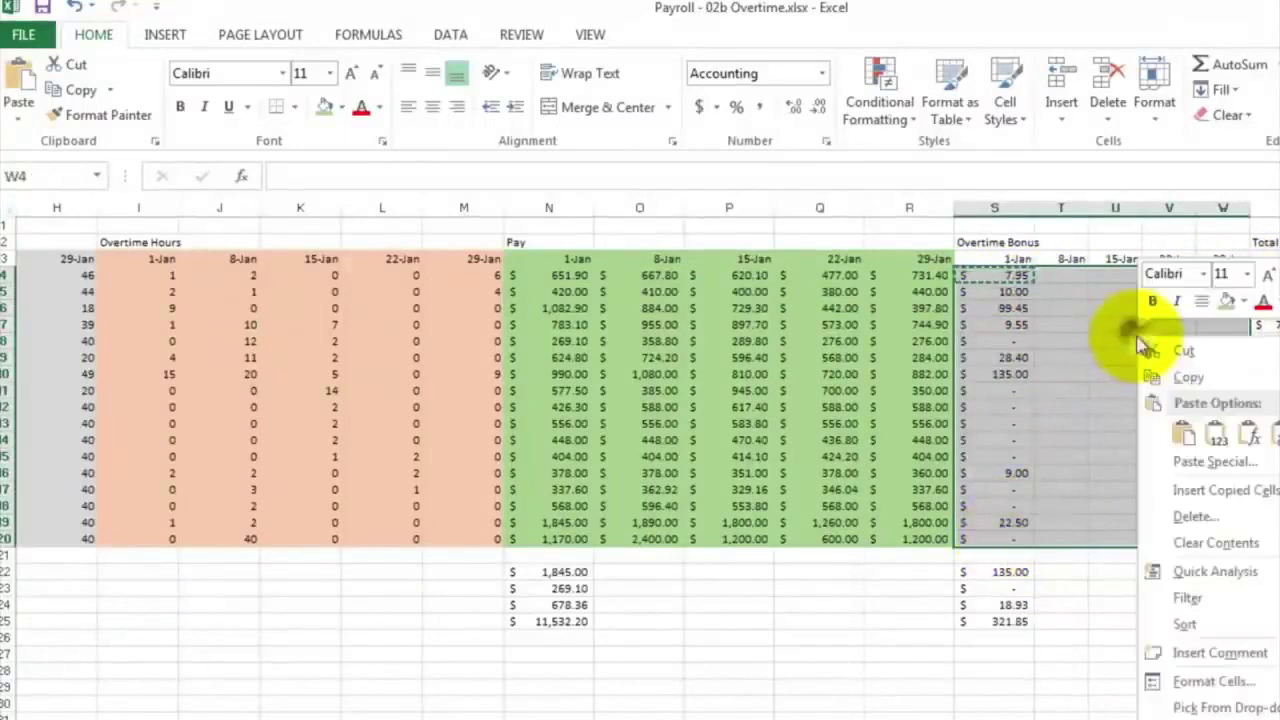
left_click(1184, 437)
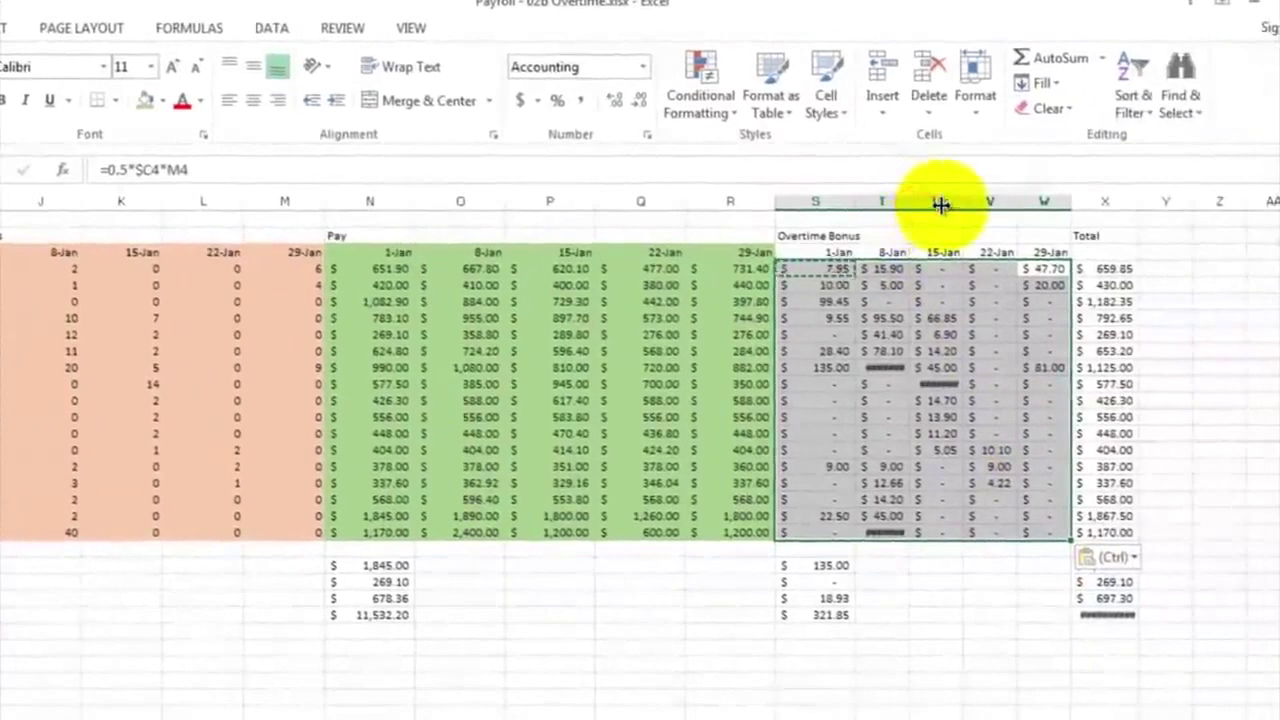
Widen the 8-Jan and 15-Jan overtime bonus columns, T and U, enough to display their full amounts.
left_click_drag(1069, 209, 1078, 208)
mouse_move(922, 202)
left_mouse_down()
mouse_move(910, 200)
mouse_move(935, 201)
left_mouse_up()
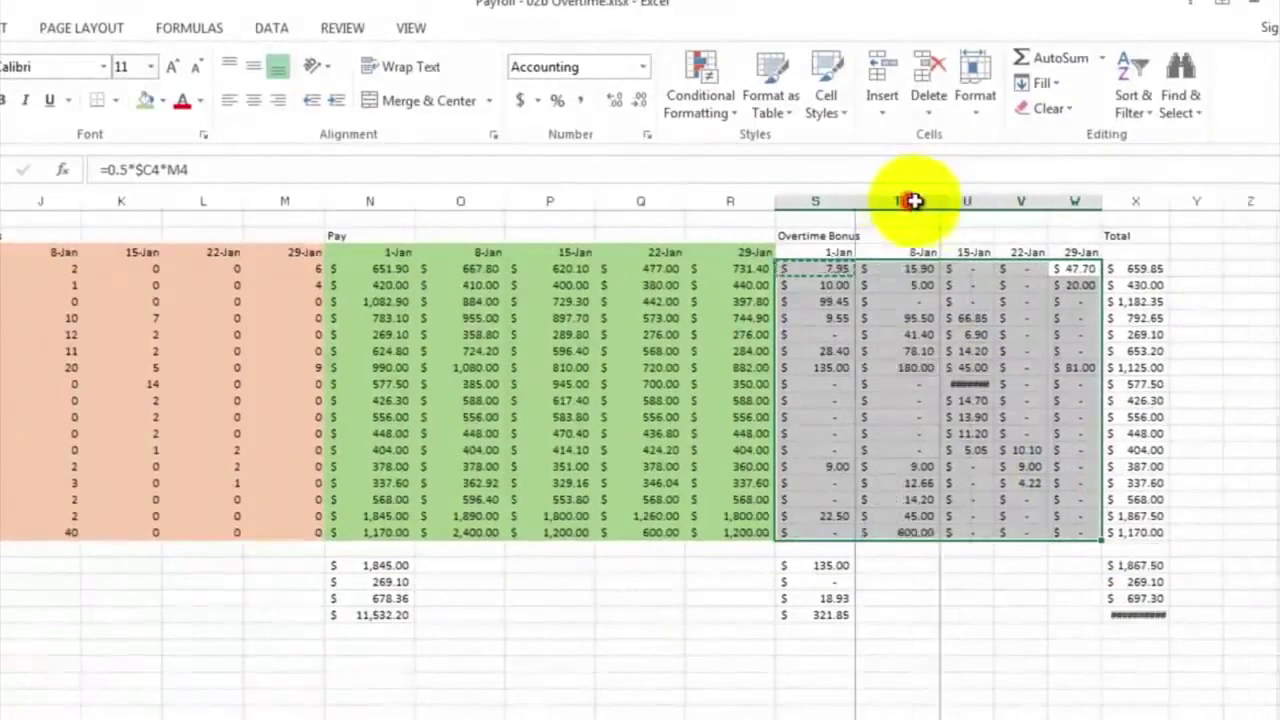
left_click(916, 201)
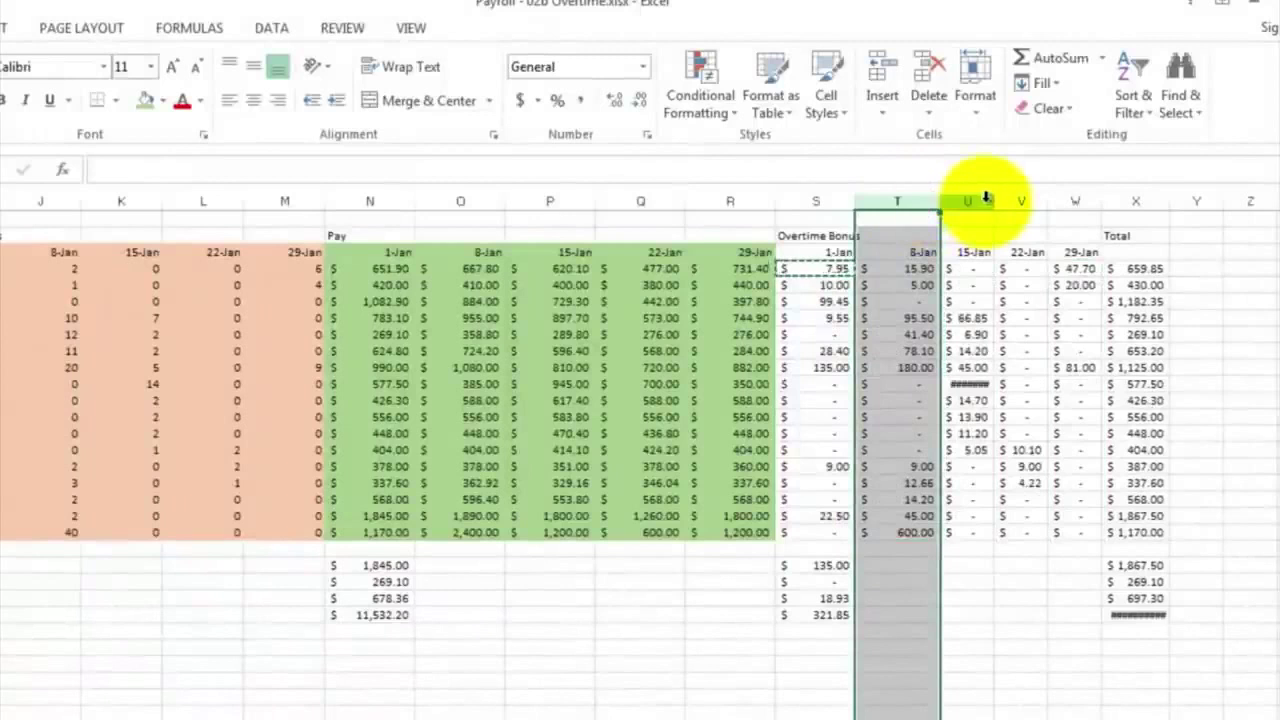
left_click_drag(992, 202, 1013, 203)
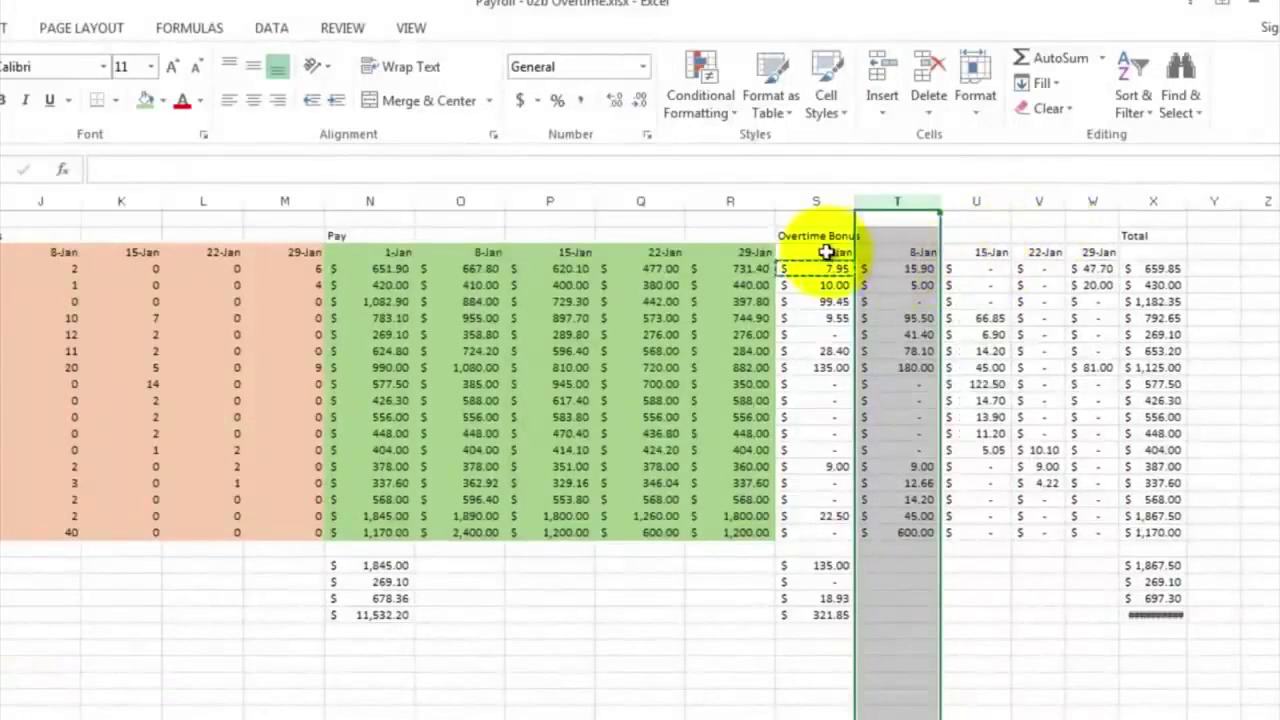
Fill the overtime bonus block S3:W20, including its date headers, with a light blue background.
left_click_drag(826, 252, 1092, 535)
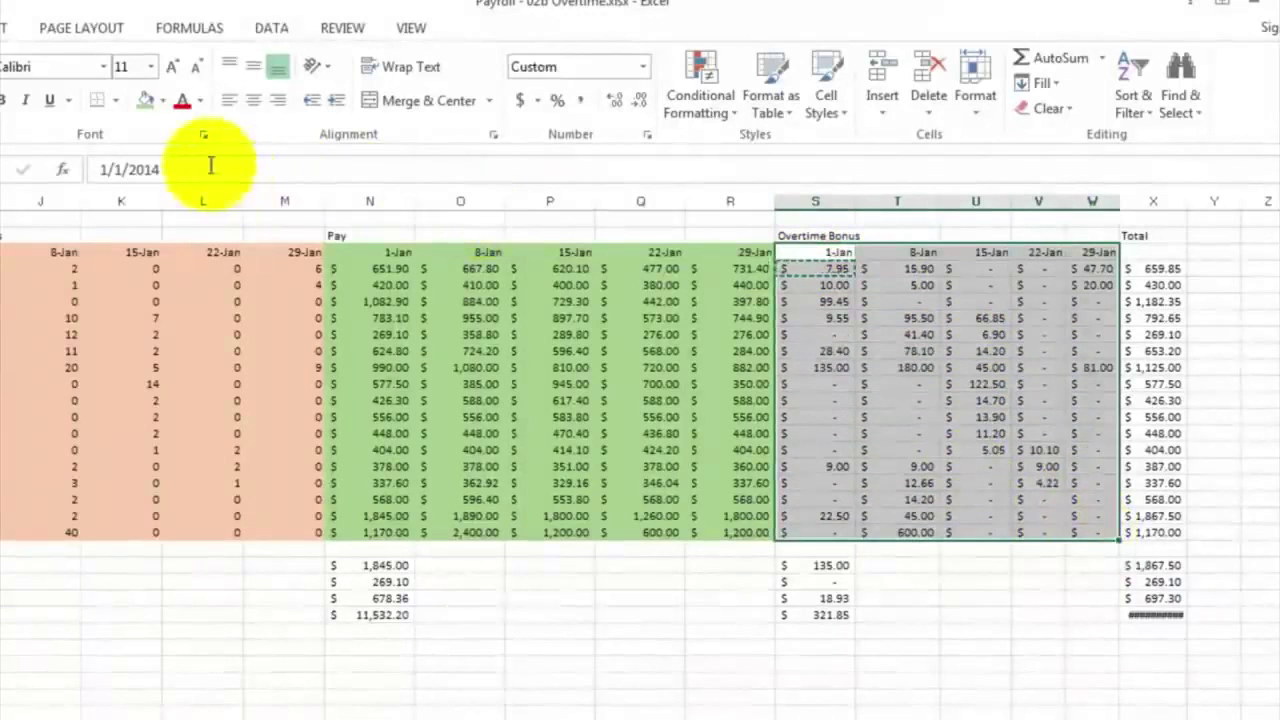
left_click(164, 102)
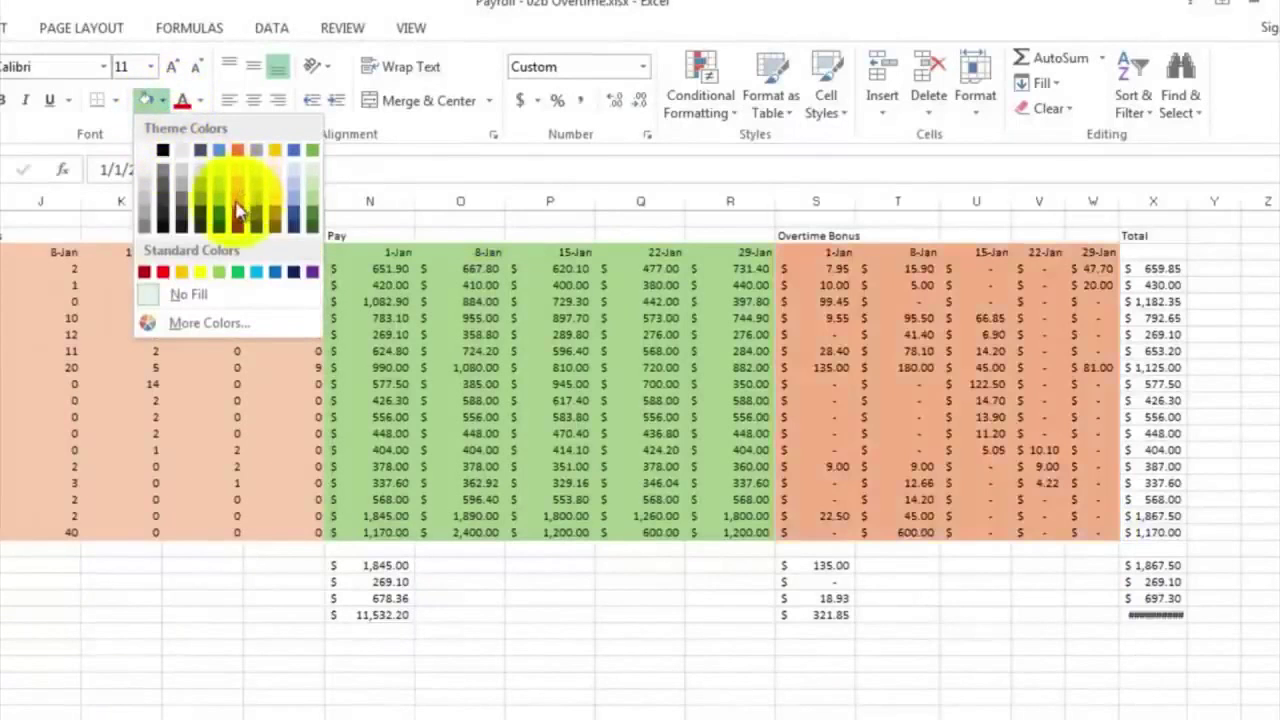
left_click(295, 195)
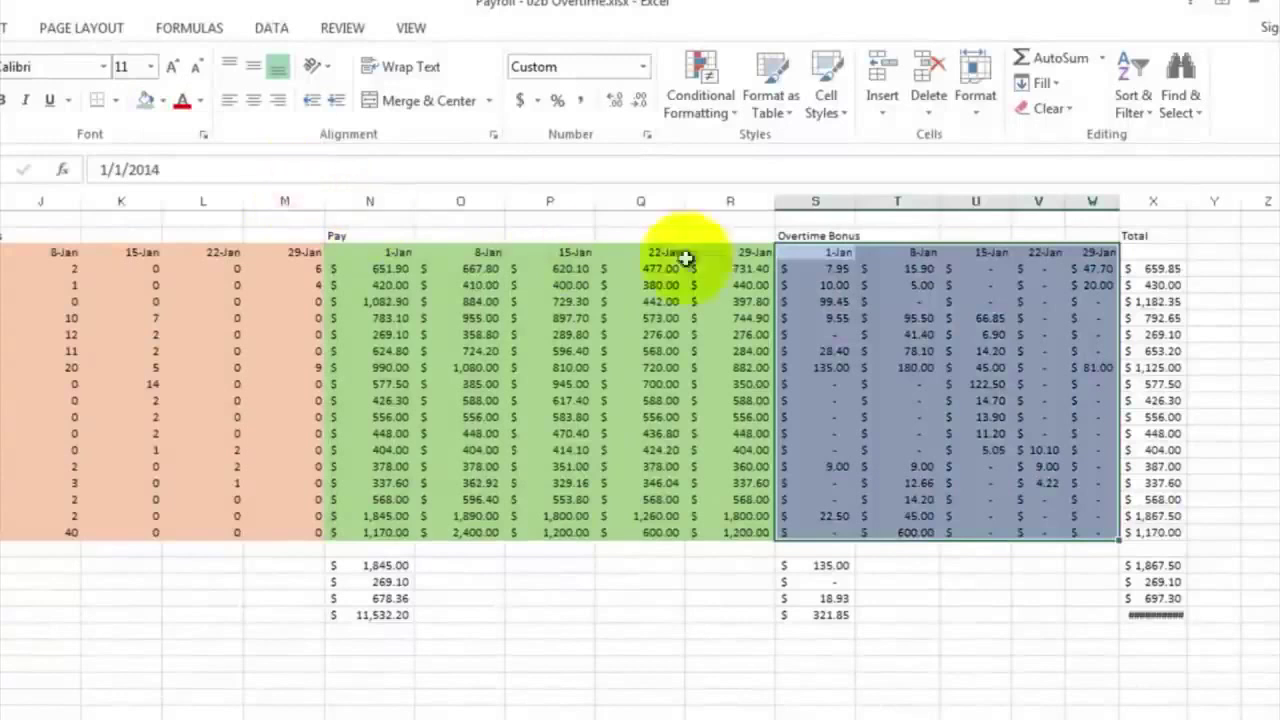
Select the first Total cell, X4, and set the worksheet magnification to 50%.
left_click(1167, 271)
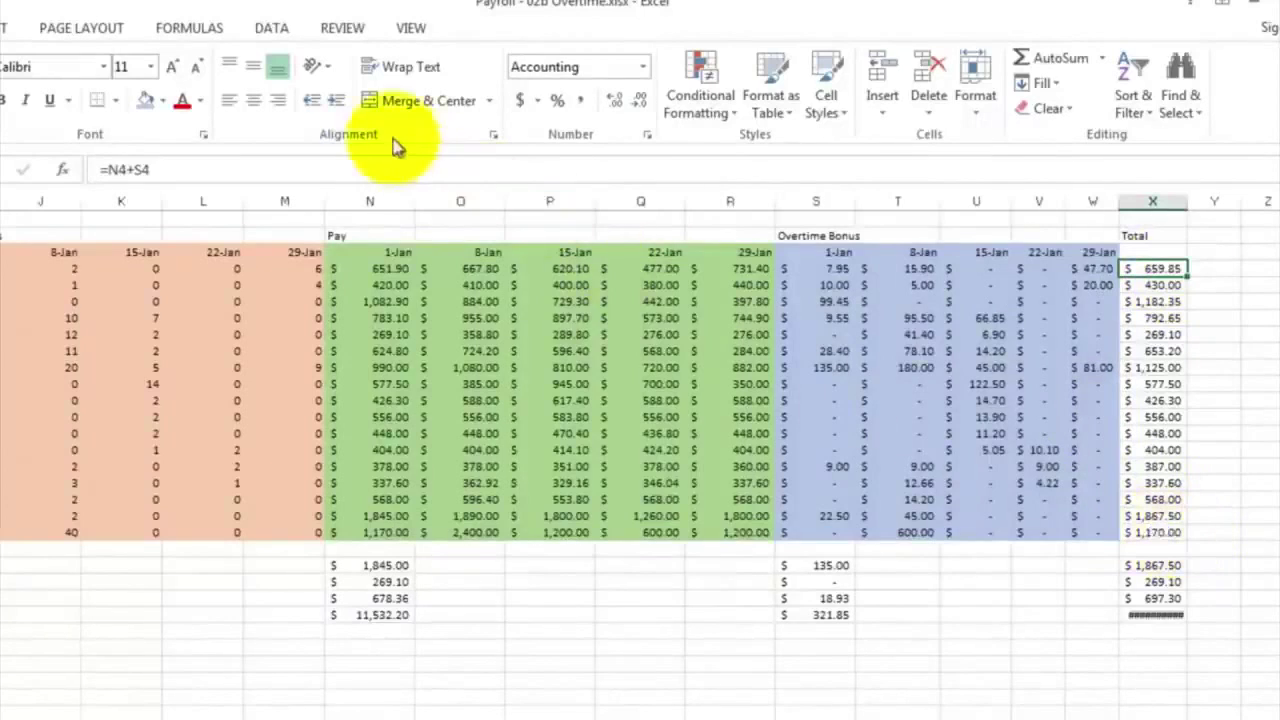
left_click(411, 28)
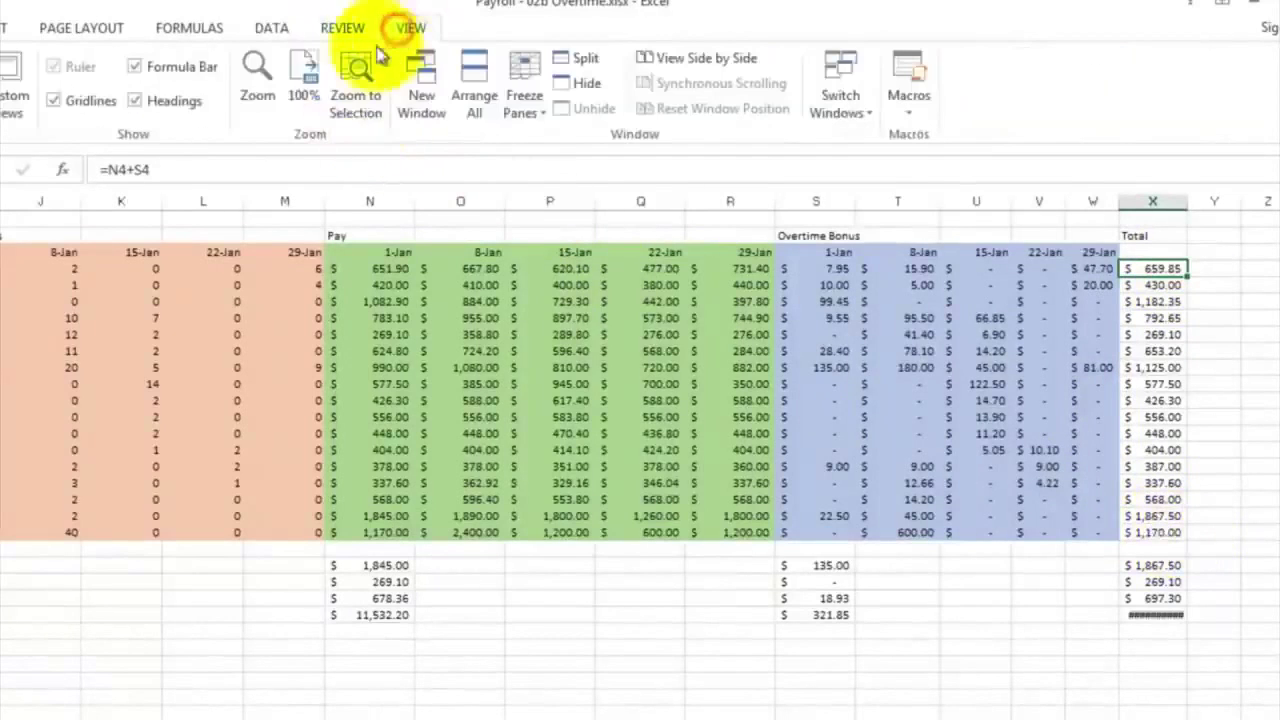
left_click(257, 80)
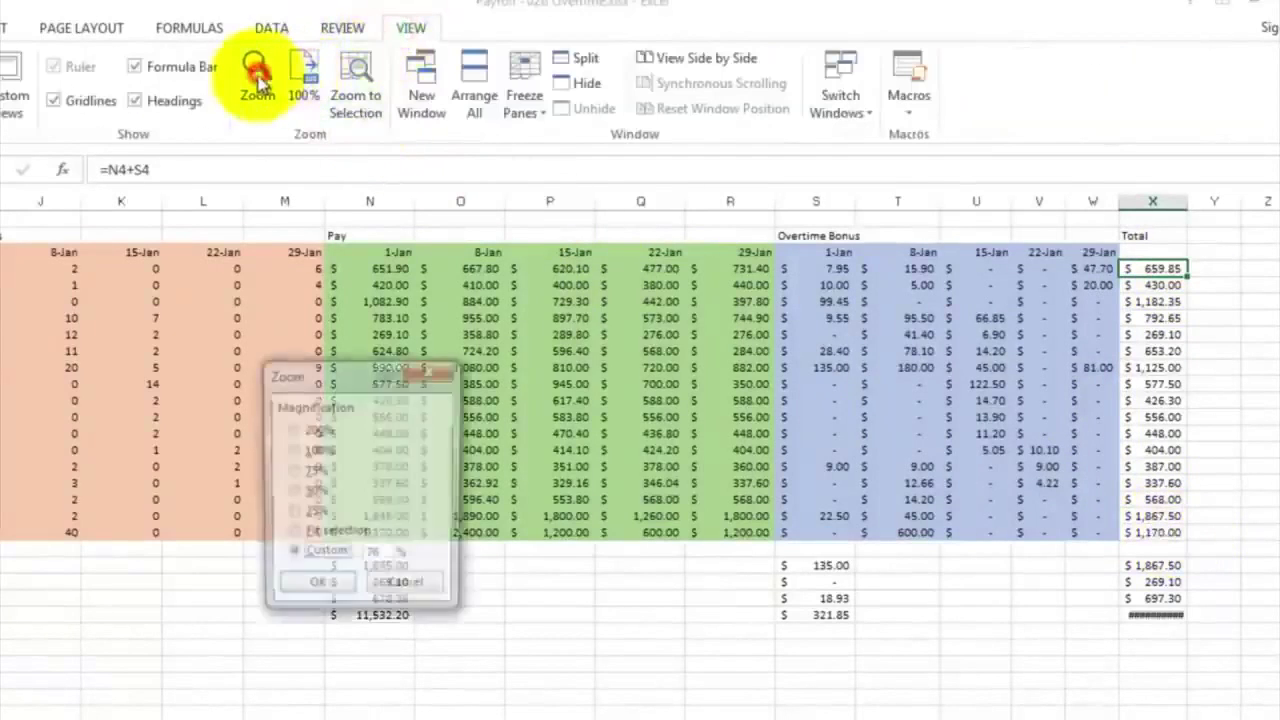
left_click(309, 495)
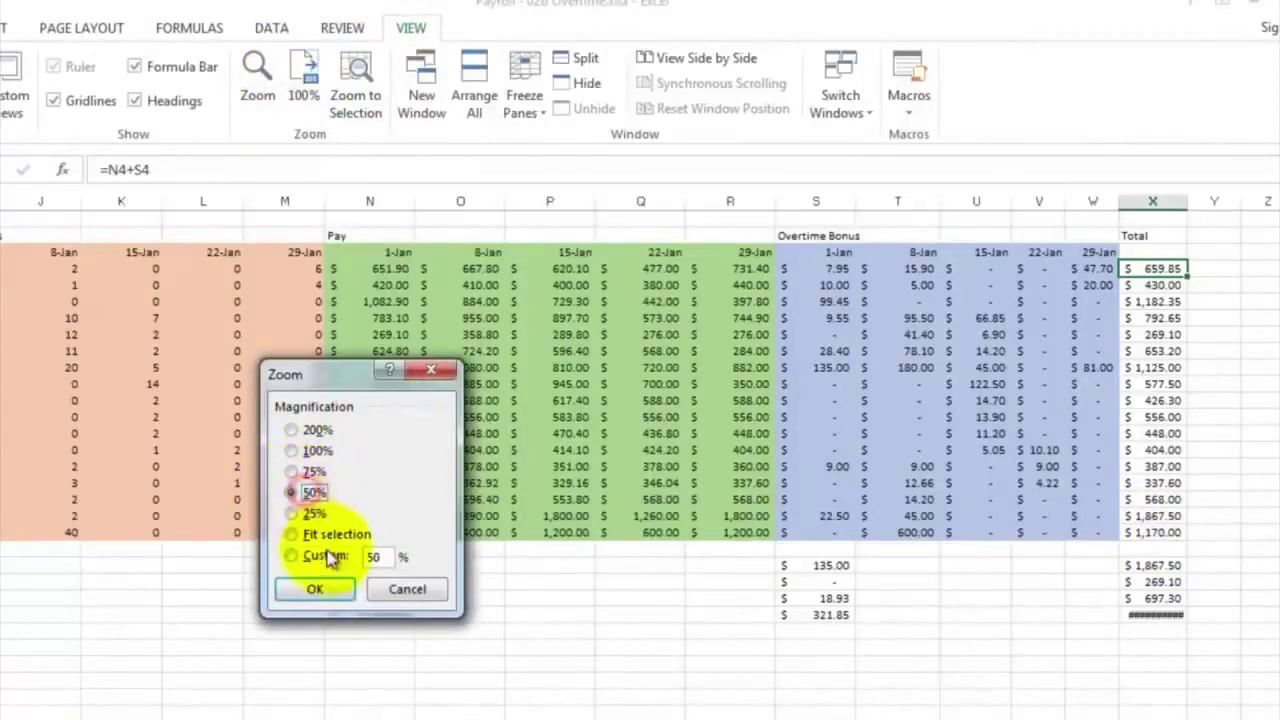
left_click(327, 590)
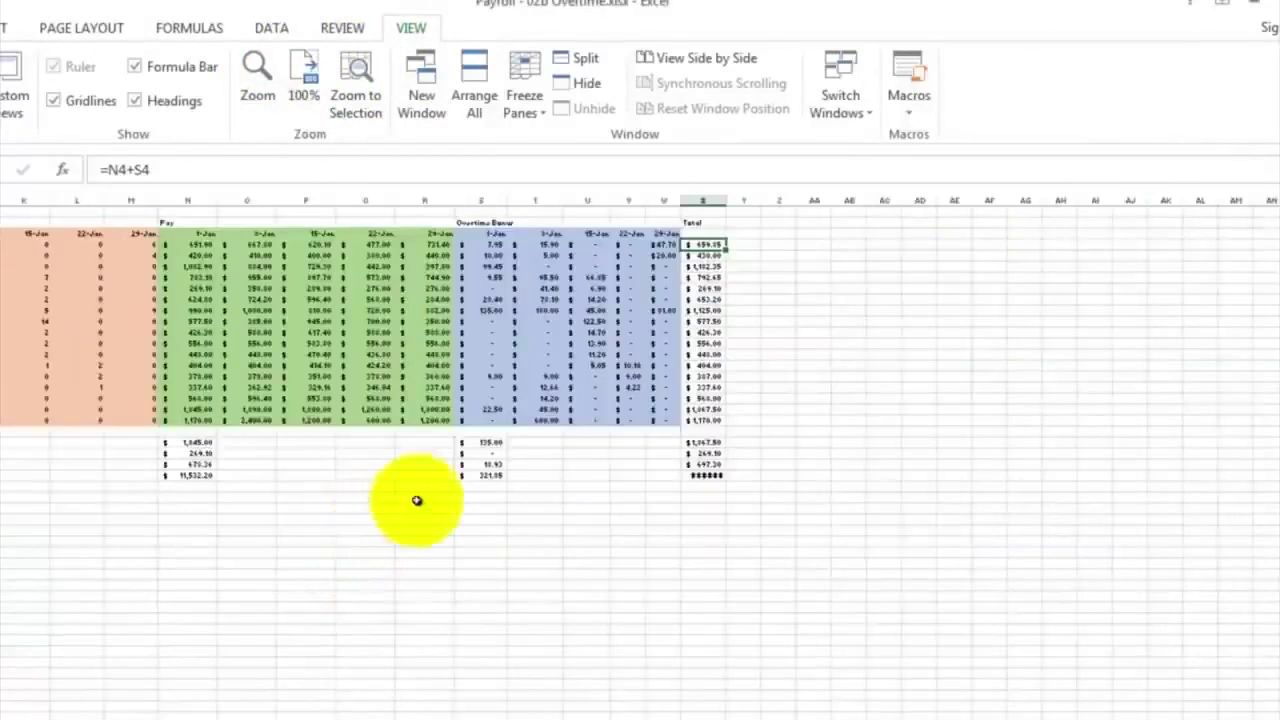
scroll(640, 457, "left", 7)
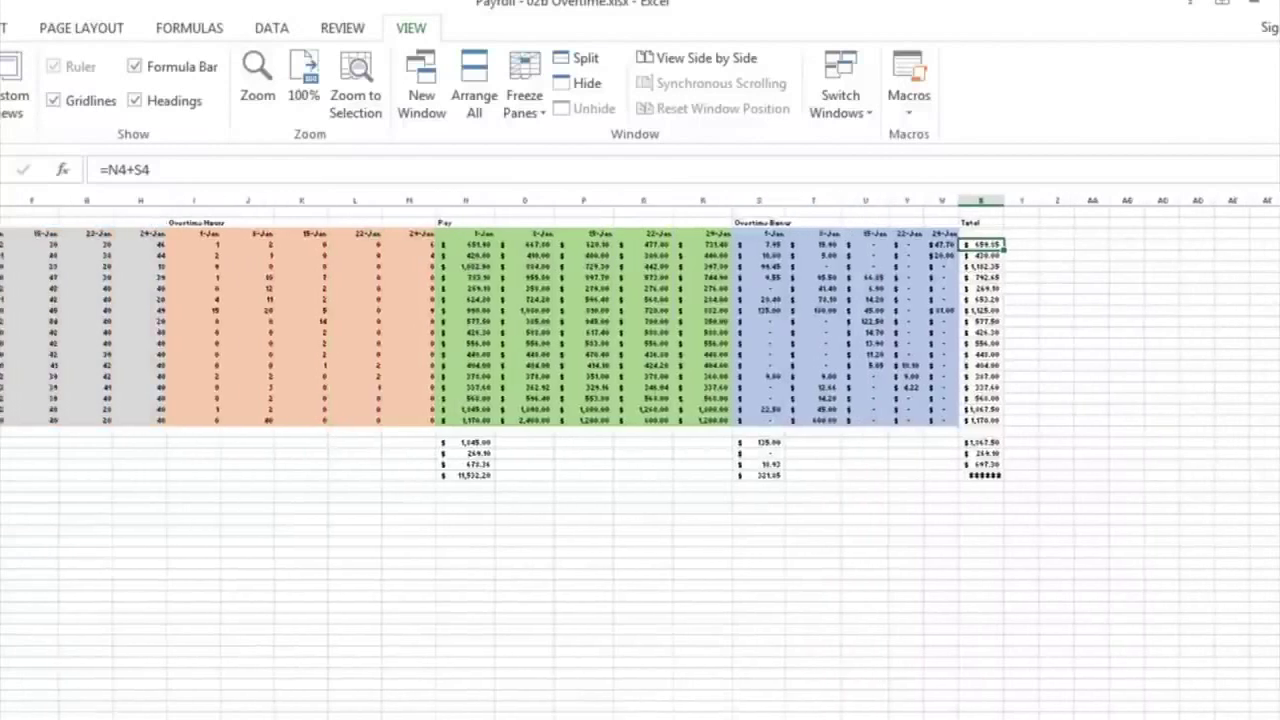
scroll(640, 457, "left", 1)
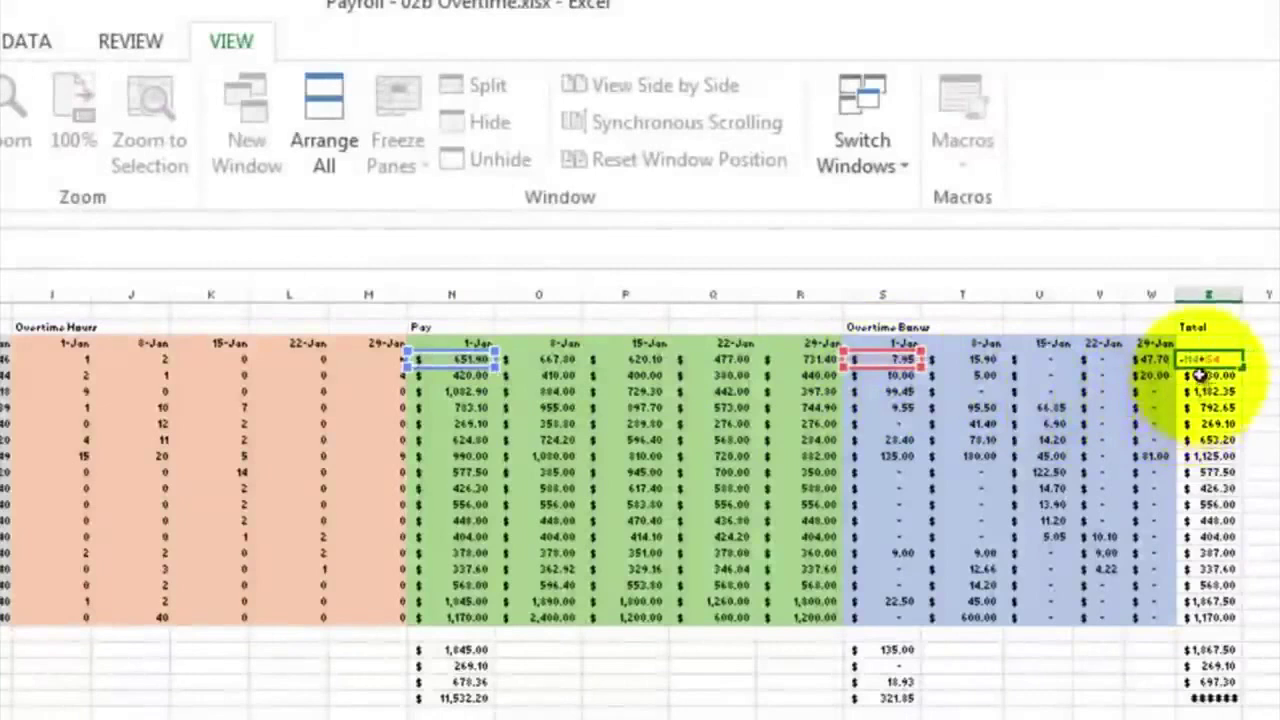
Enter the date formula =X3+7 in Y3 and fill it across the Total header row to AB3.
key("ctrl+Return")
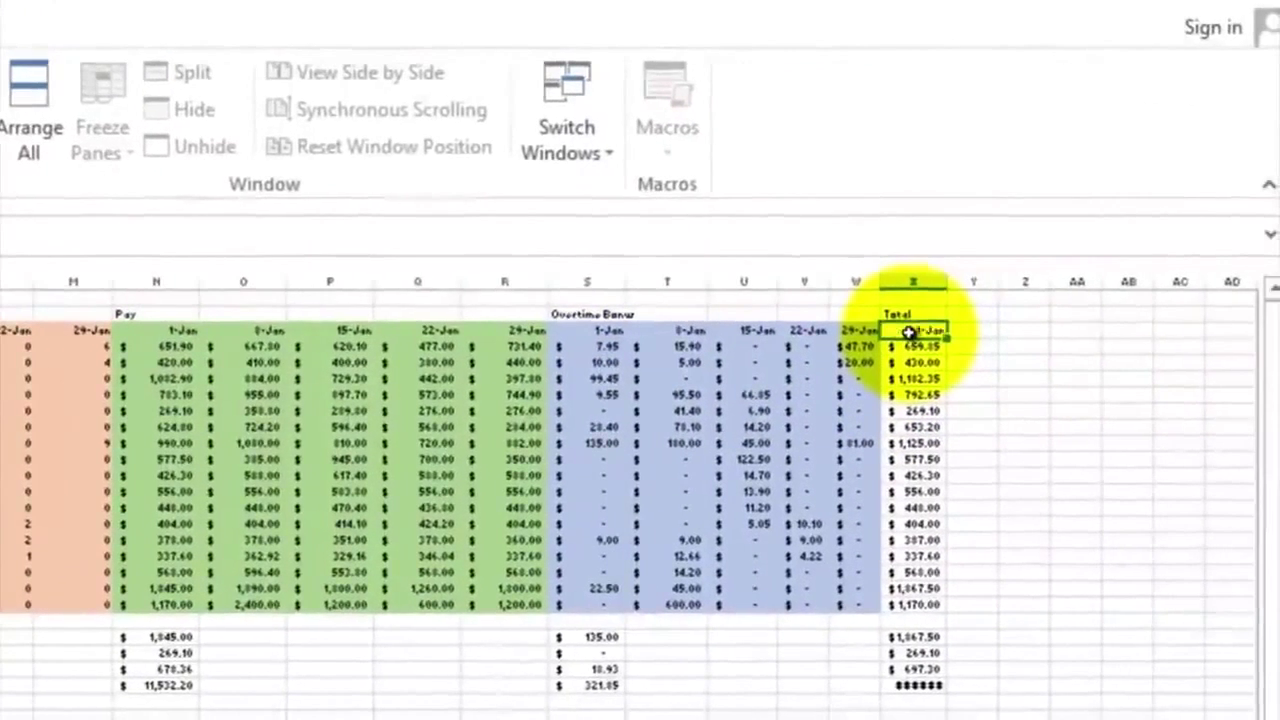
key("Up")
key("Right")
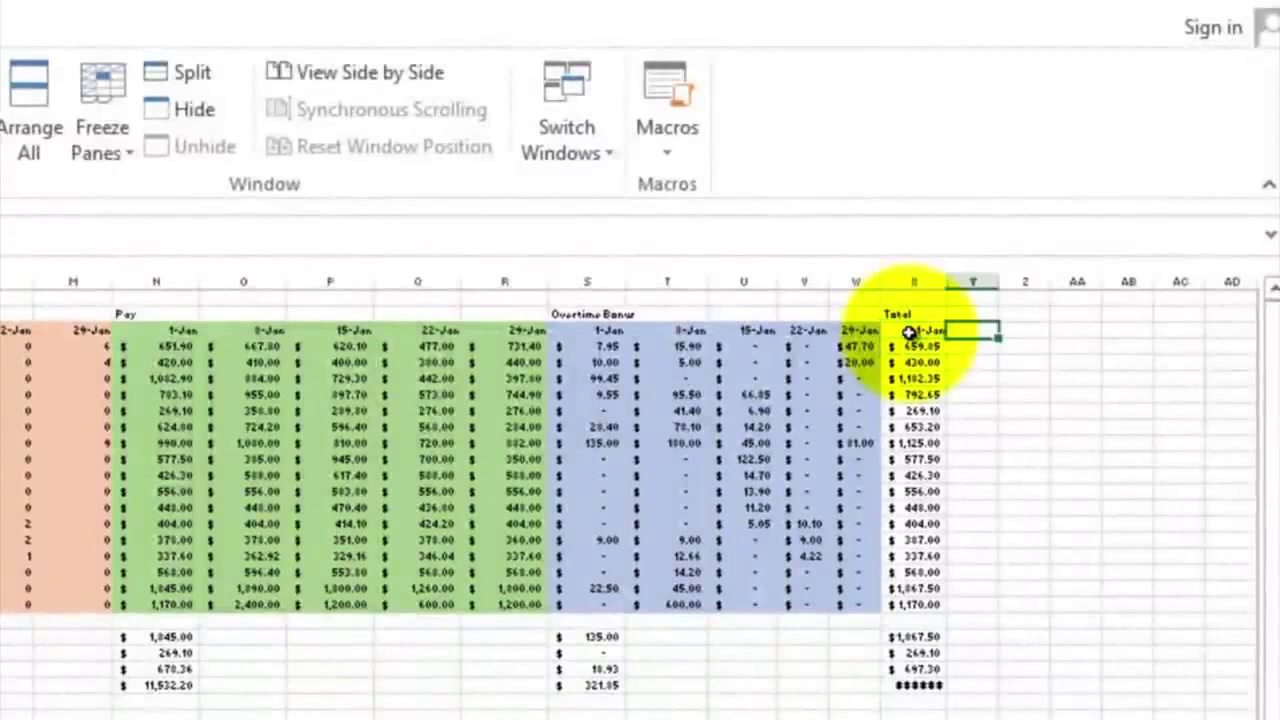
type("=")
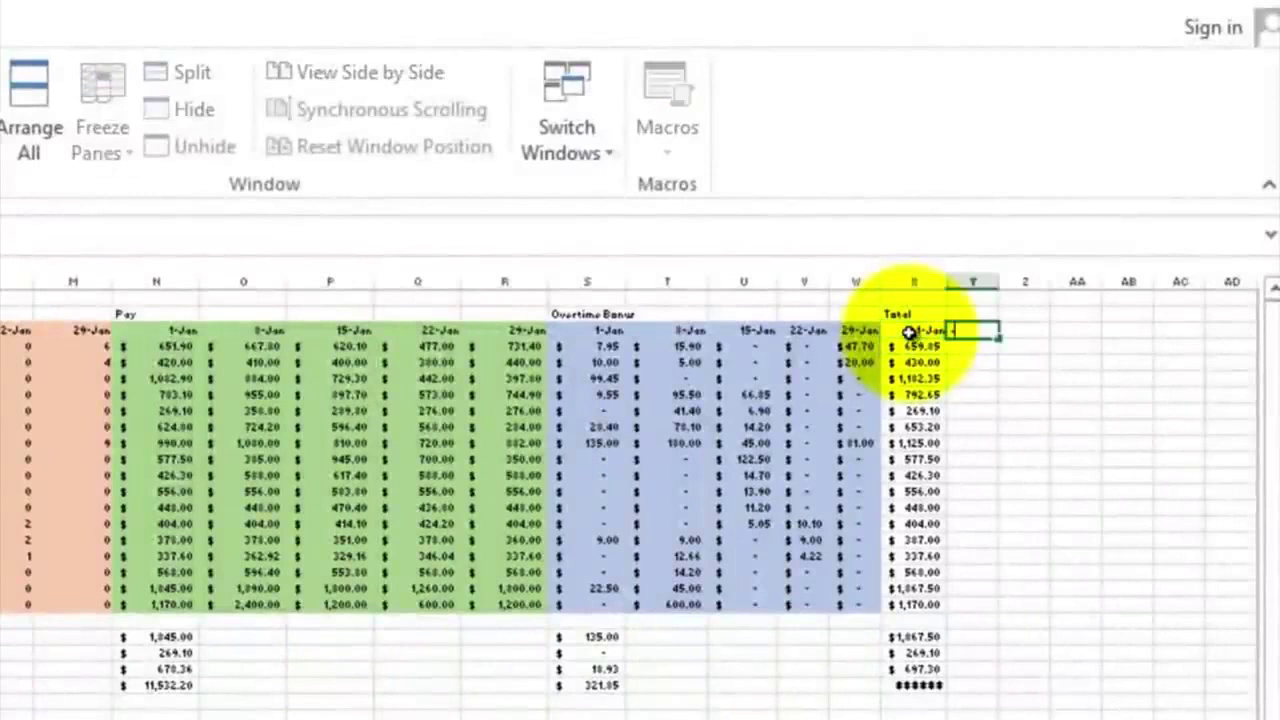
type("X3+7")
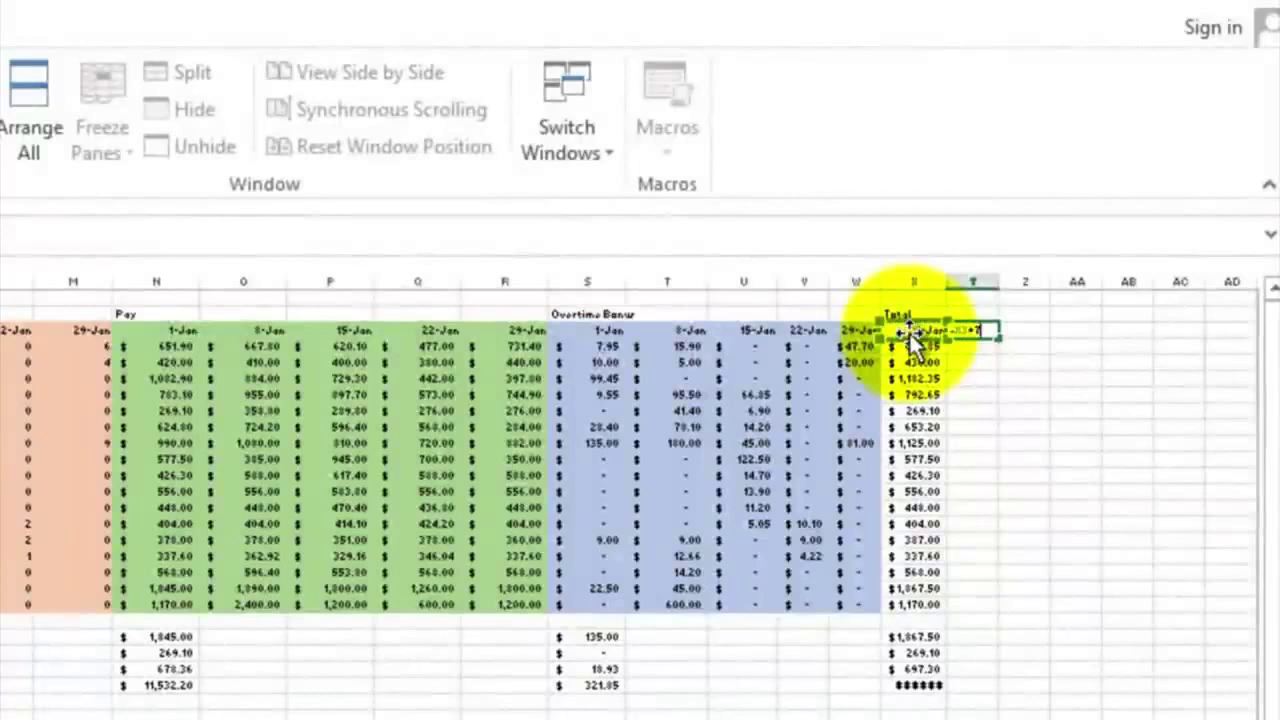
key("Return")
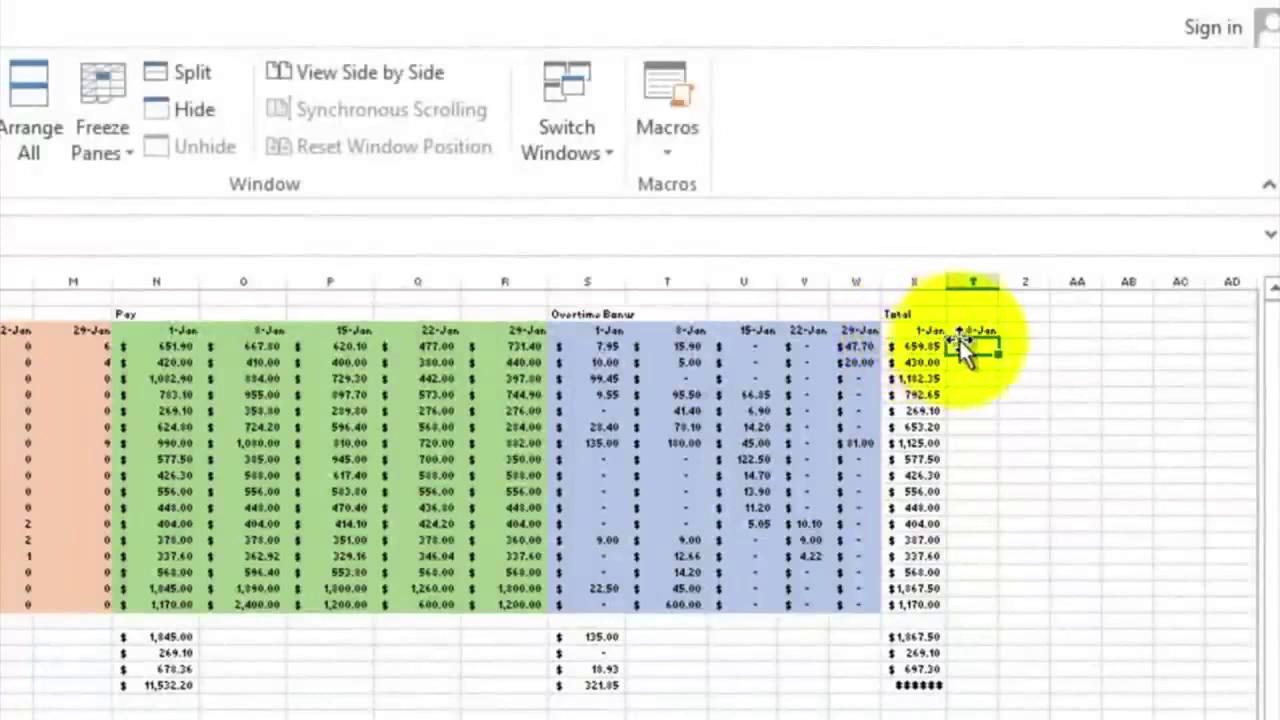
left_click_drag(973, 330, 1137, 337)
Fill the Total formulas from column X across to column AB for all employee rows and autofit columns Y through AB.
left_click(920, 350)
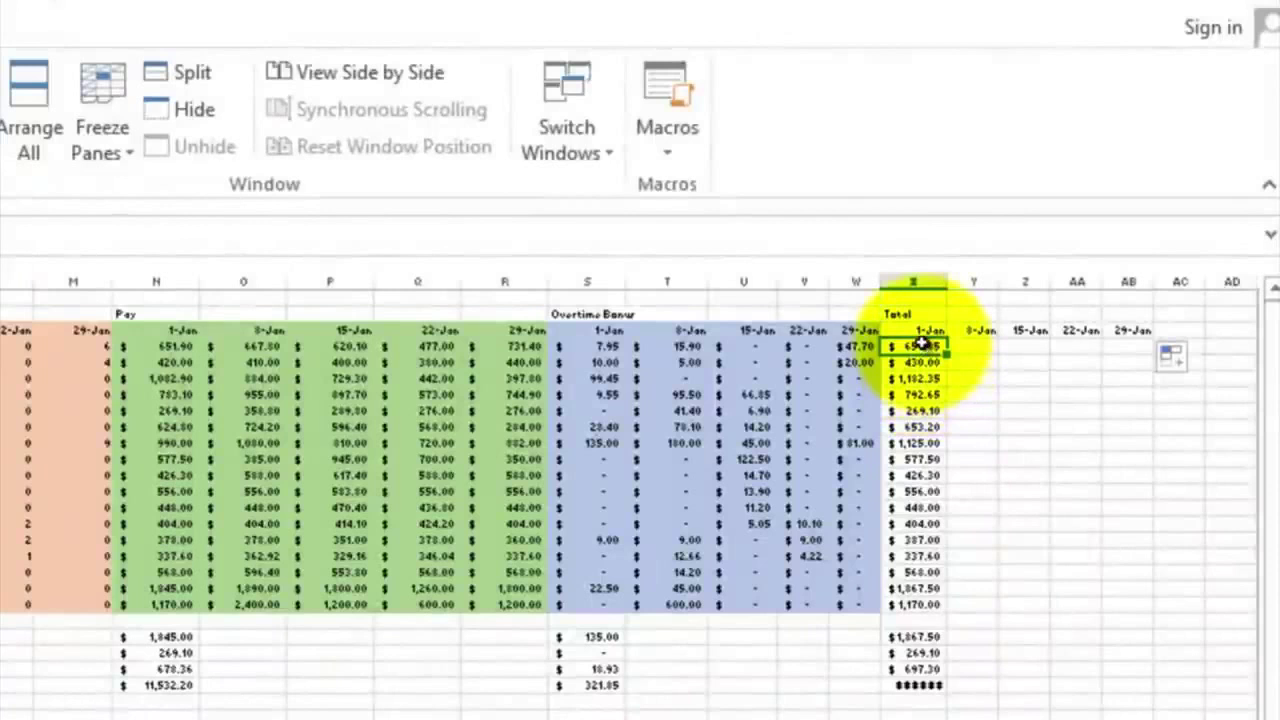
left_click_drag(920, 345, 1133, 606)
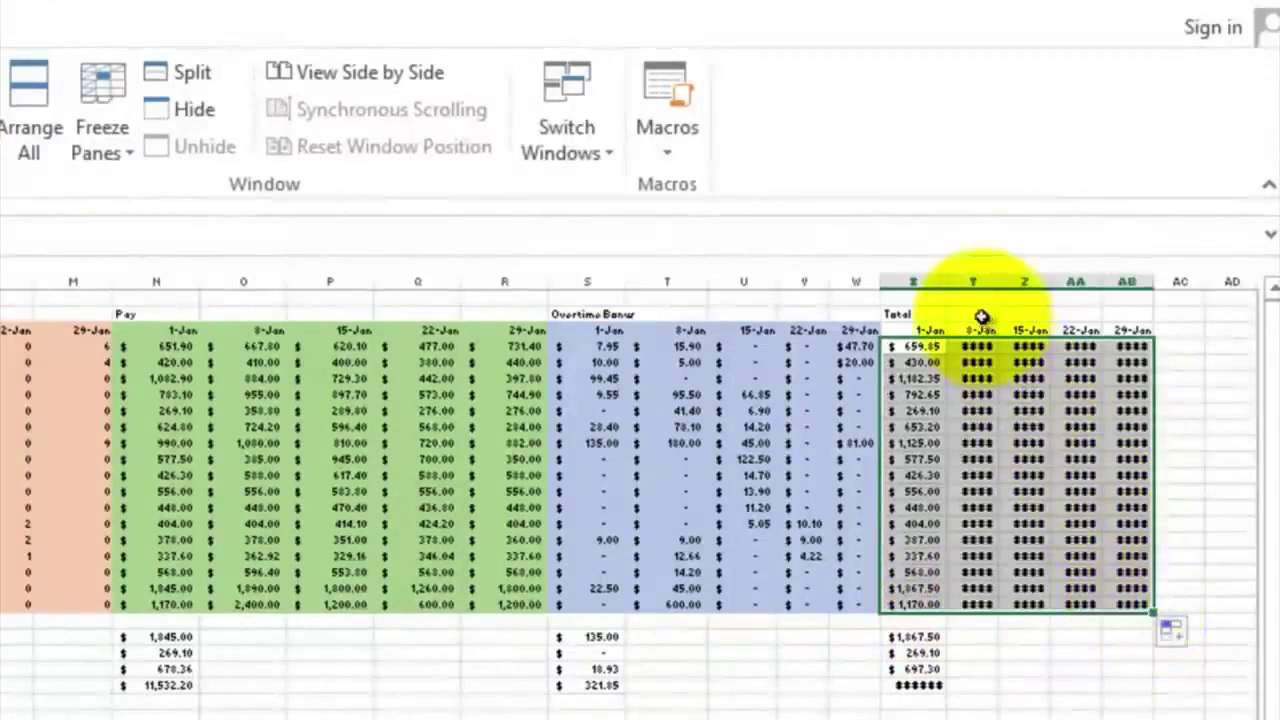
double_click(995, 280)
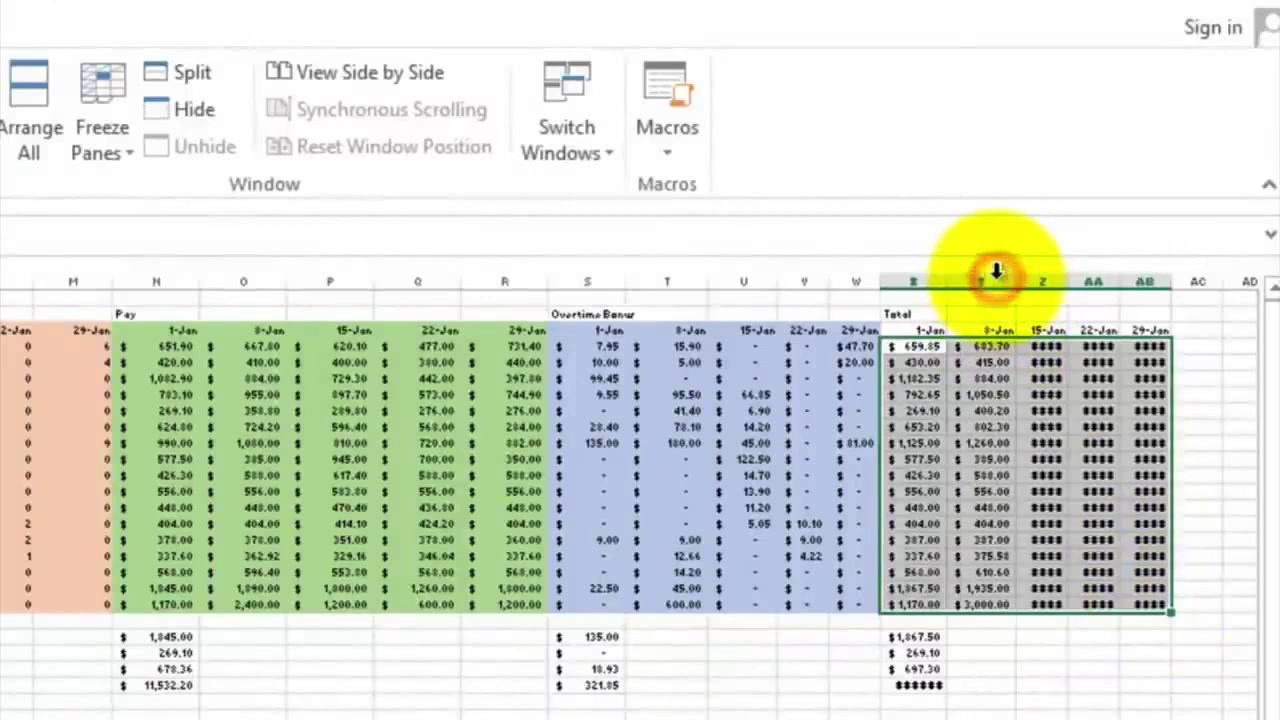
double_click(1069, 280)
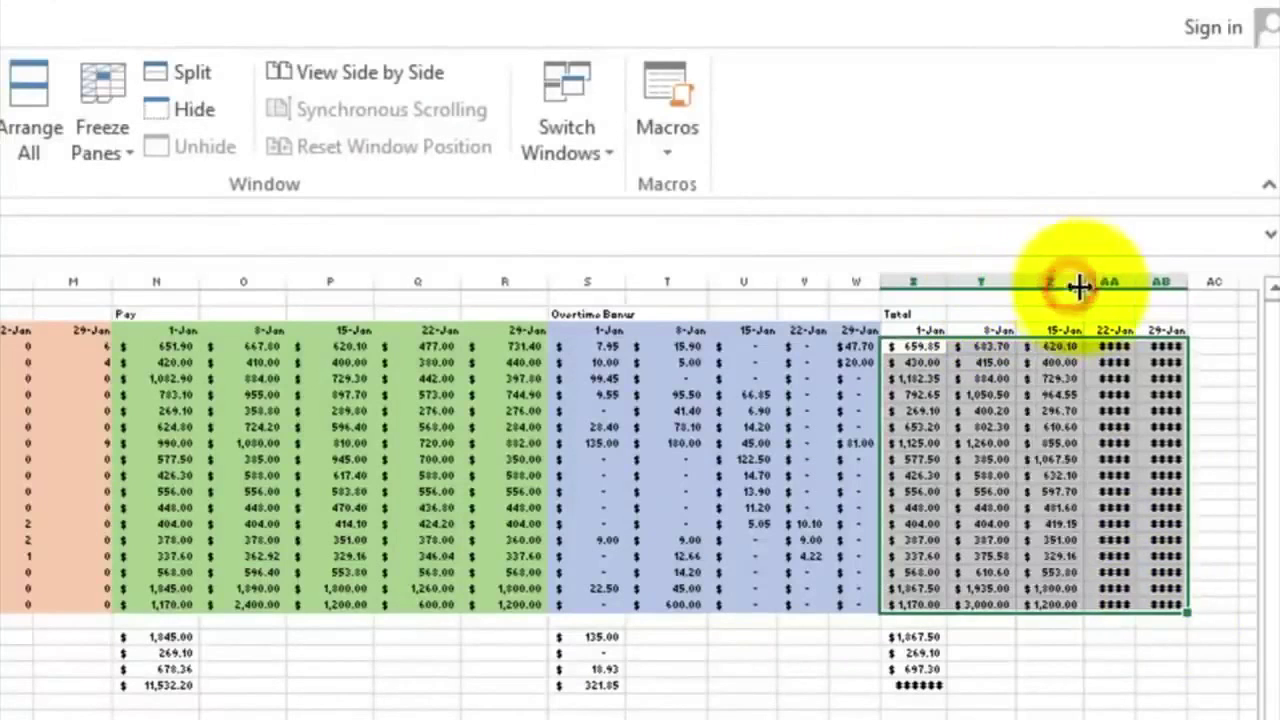
double_click(1137, 280)
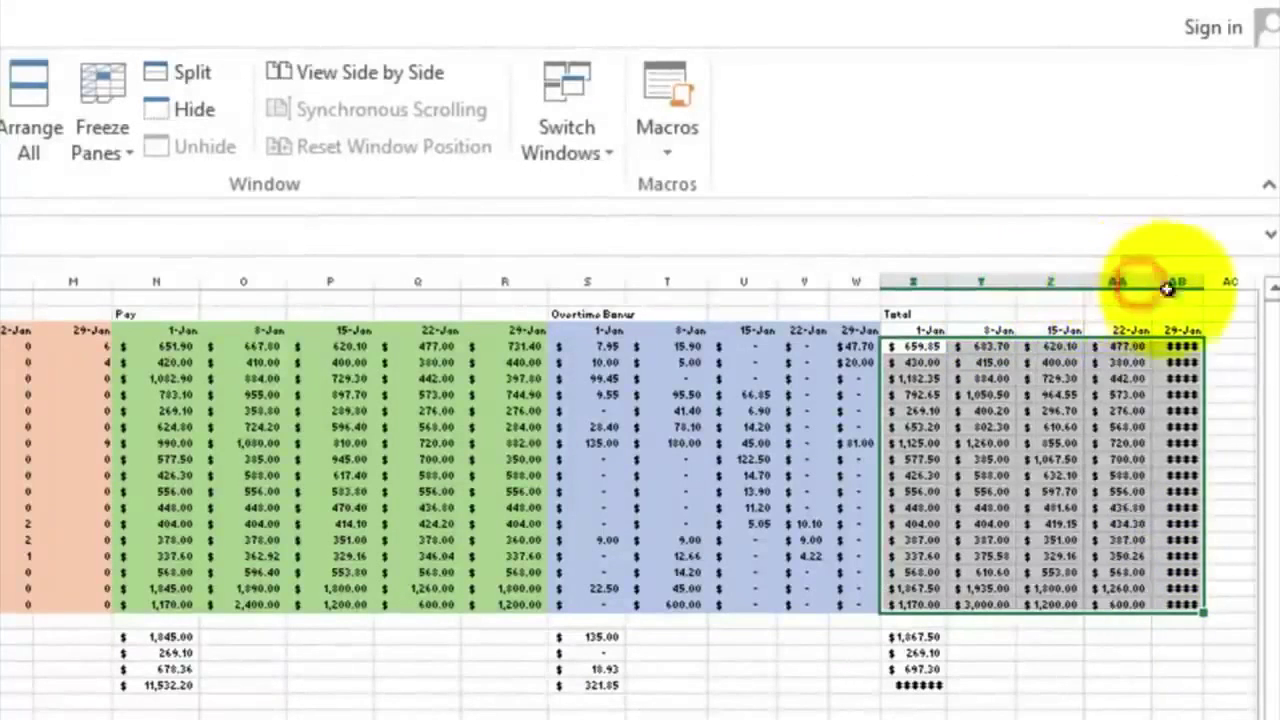
double_click(1200, 278)
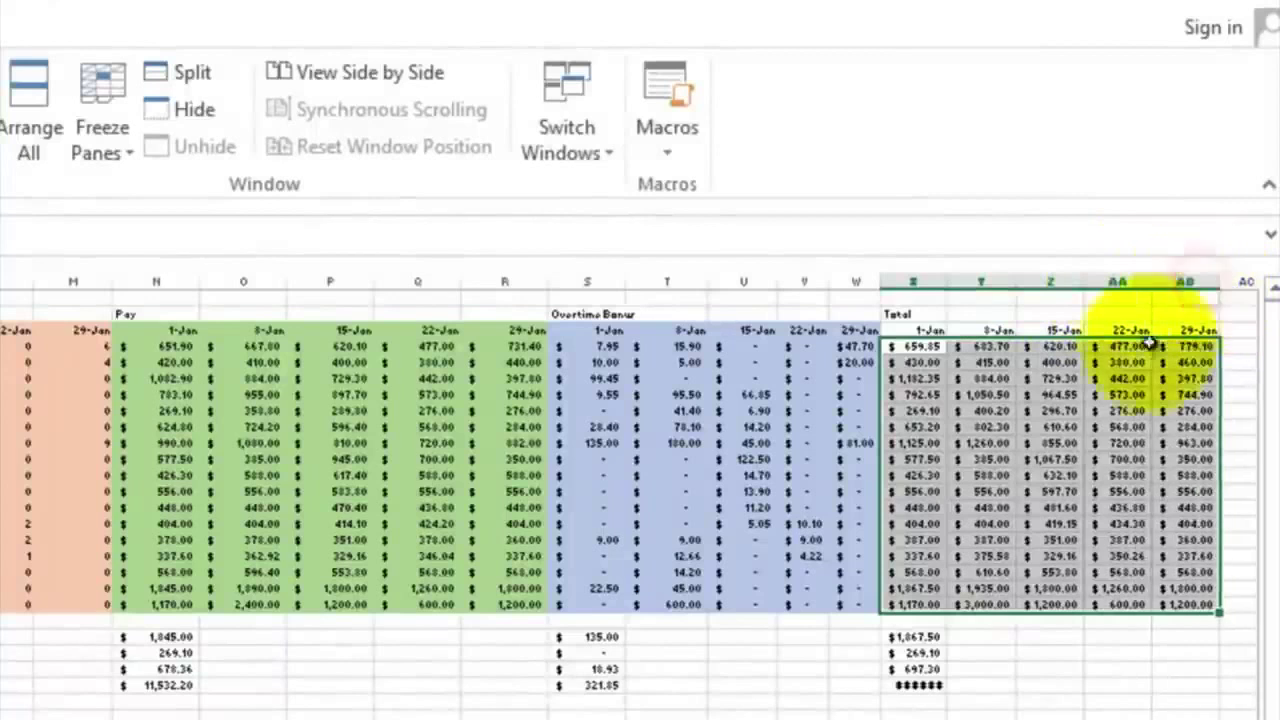
Inspect the copied Total formulas in Y4 and AA7 to check which Pay and Overtime Bonus cells they reference.
double_click(979, 346)
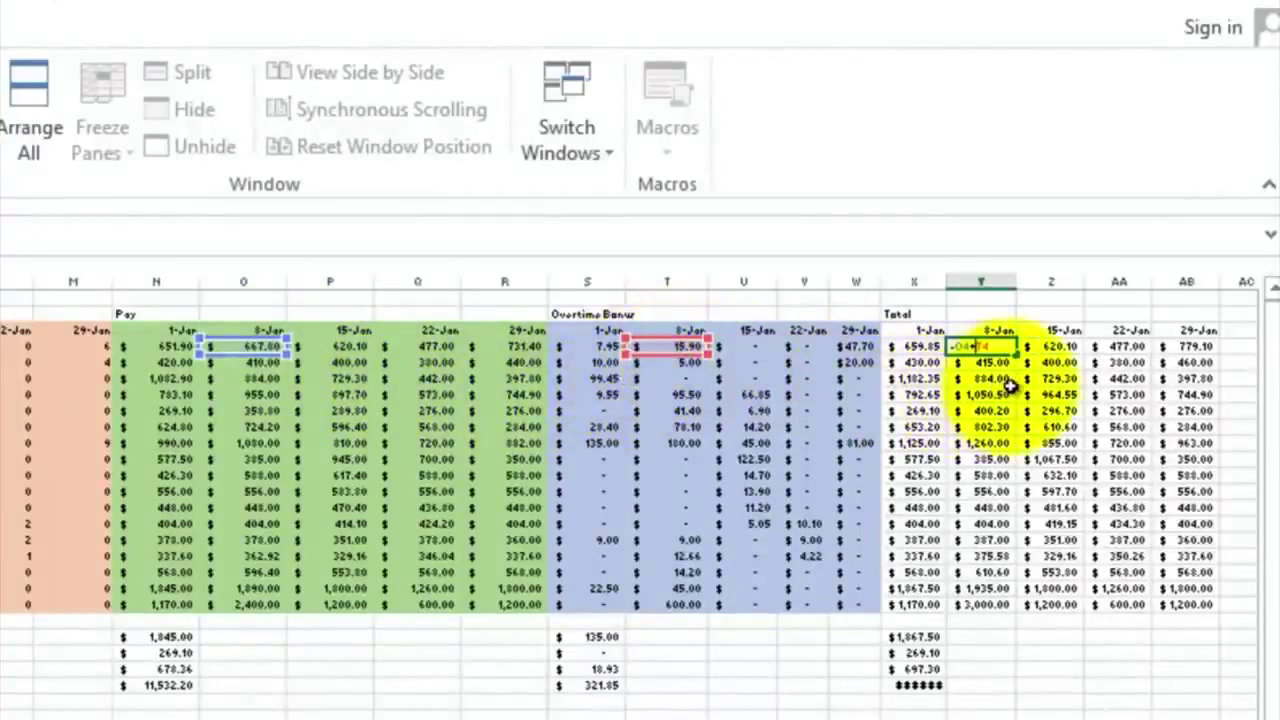
key("ctrl+Return")
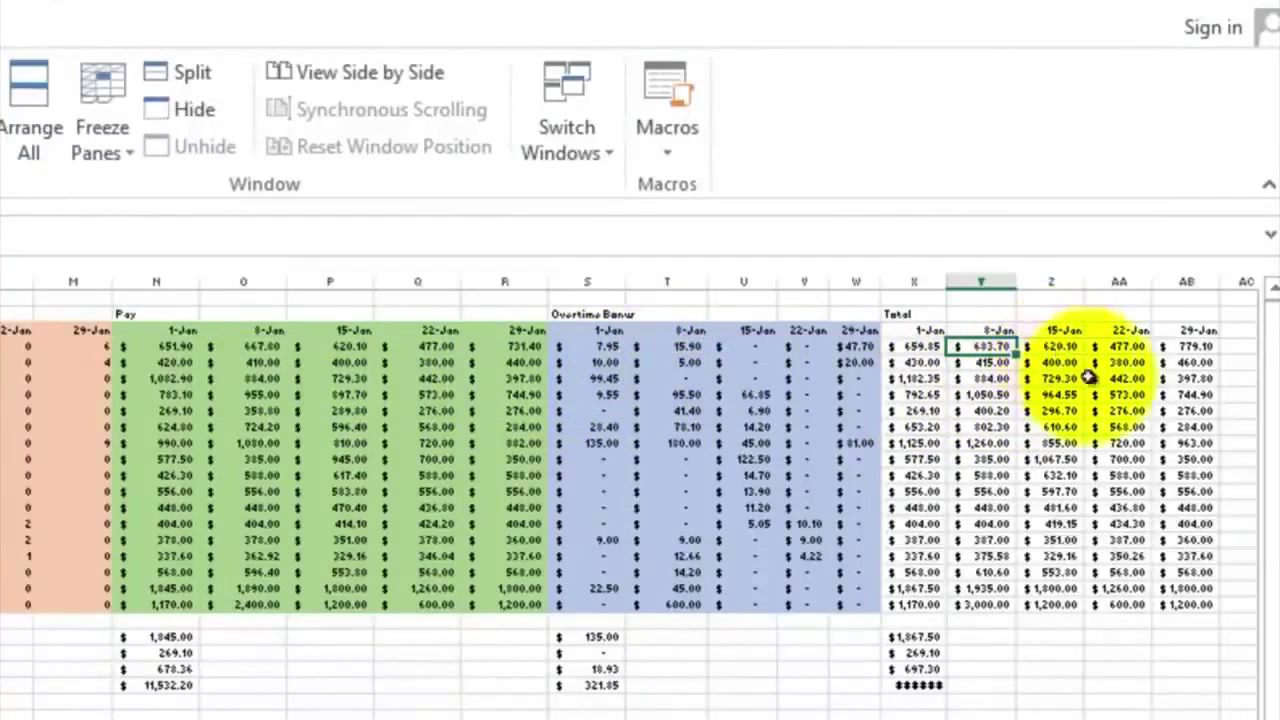
double_click(1118, 397)
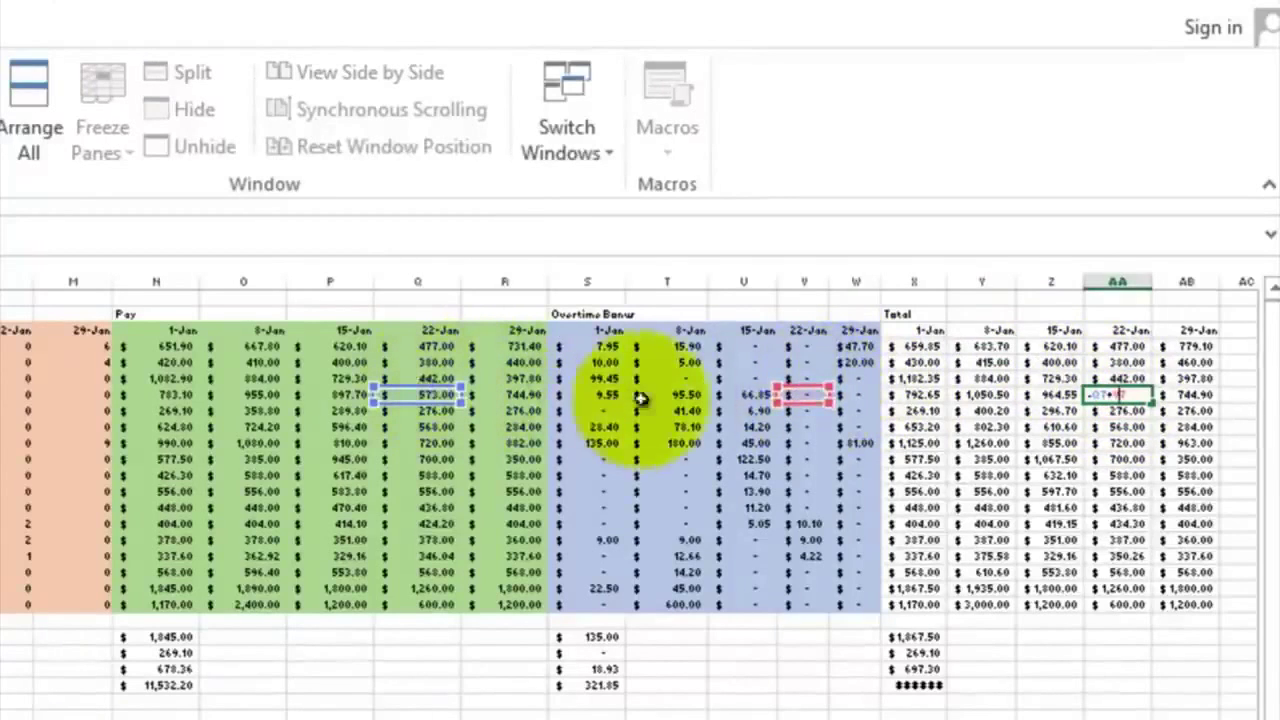
key("Escape")
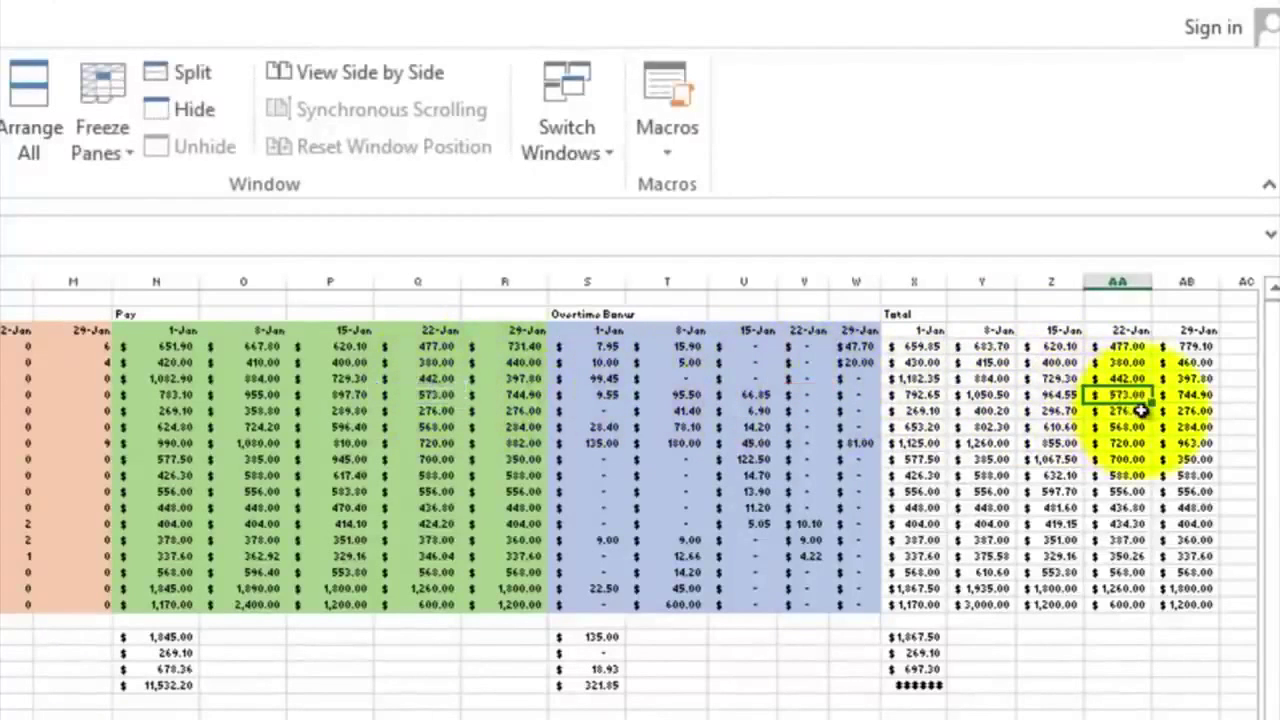
Apply a grey theme fill colour to the Total block X3:AB20, including its date headers.
left_click_drag(908, 330, 1190, 592)
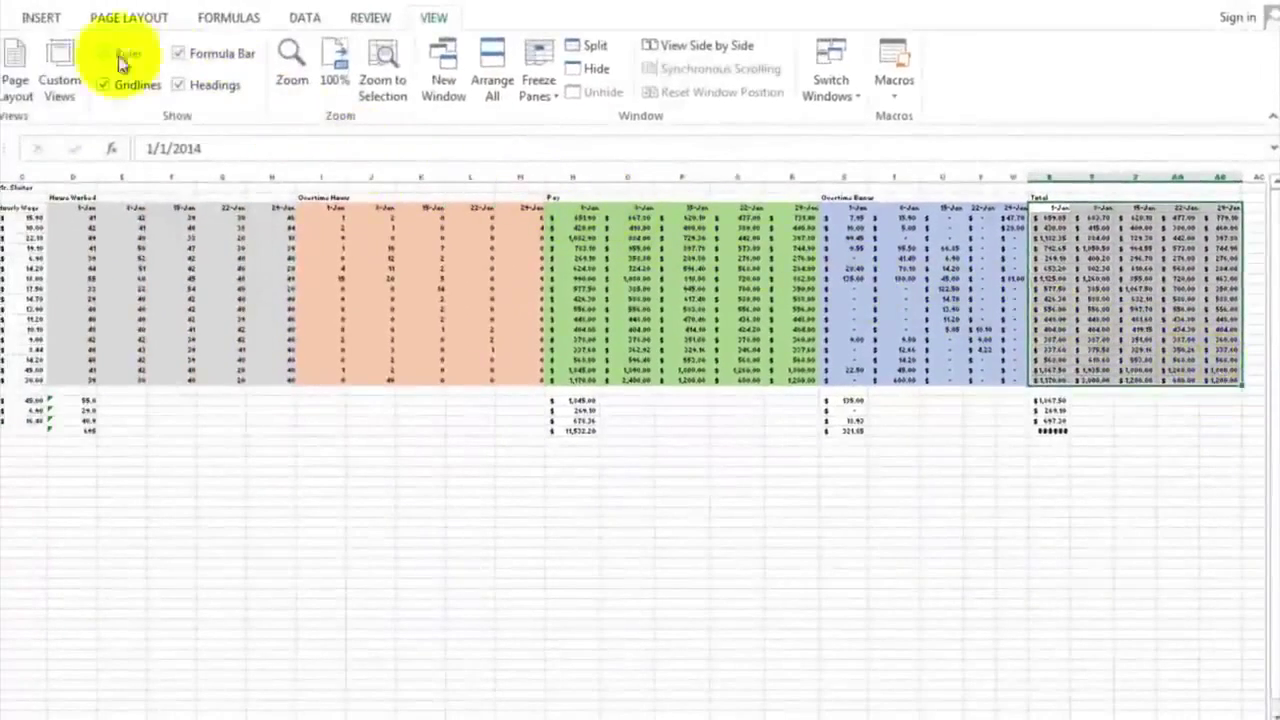
left_click(8, 18)
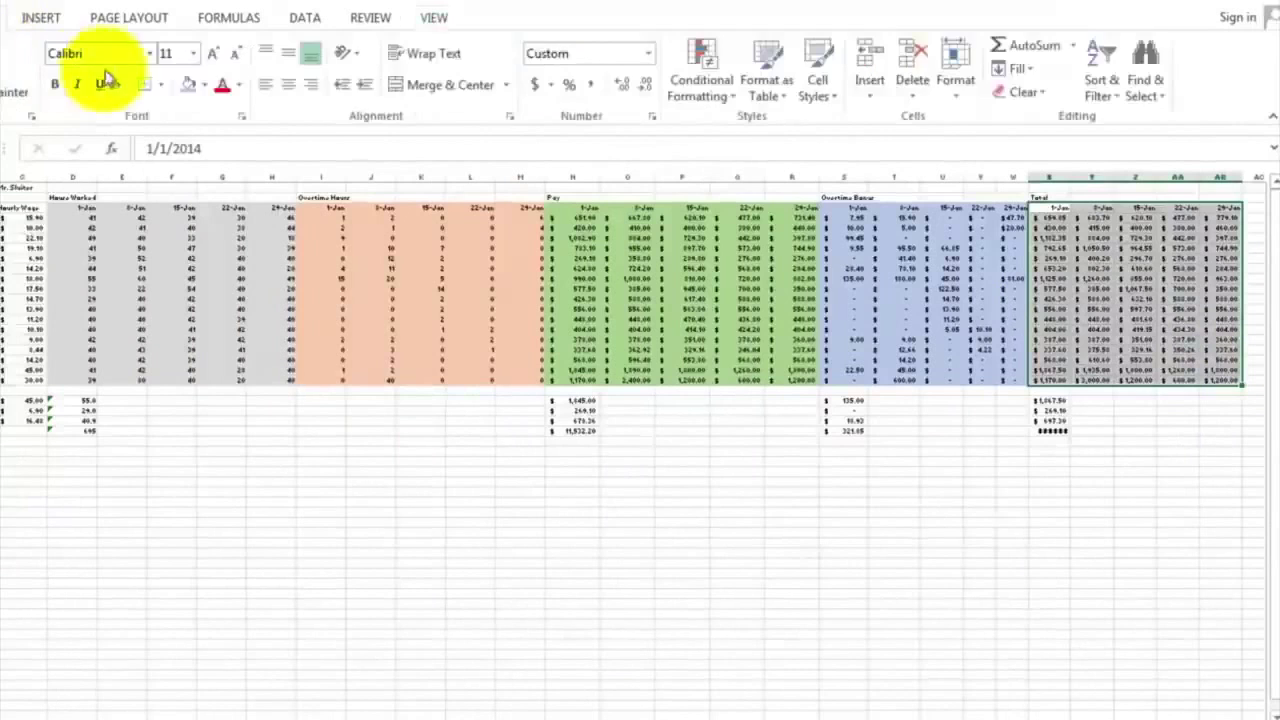
left_click(207, 86)
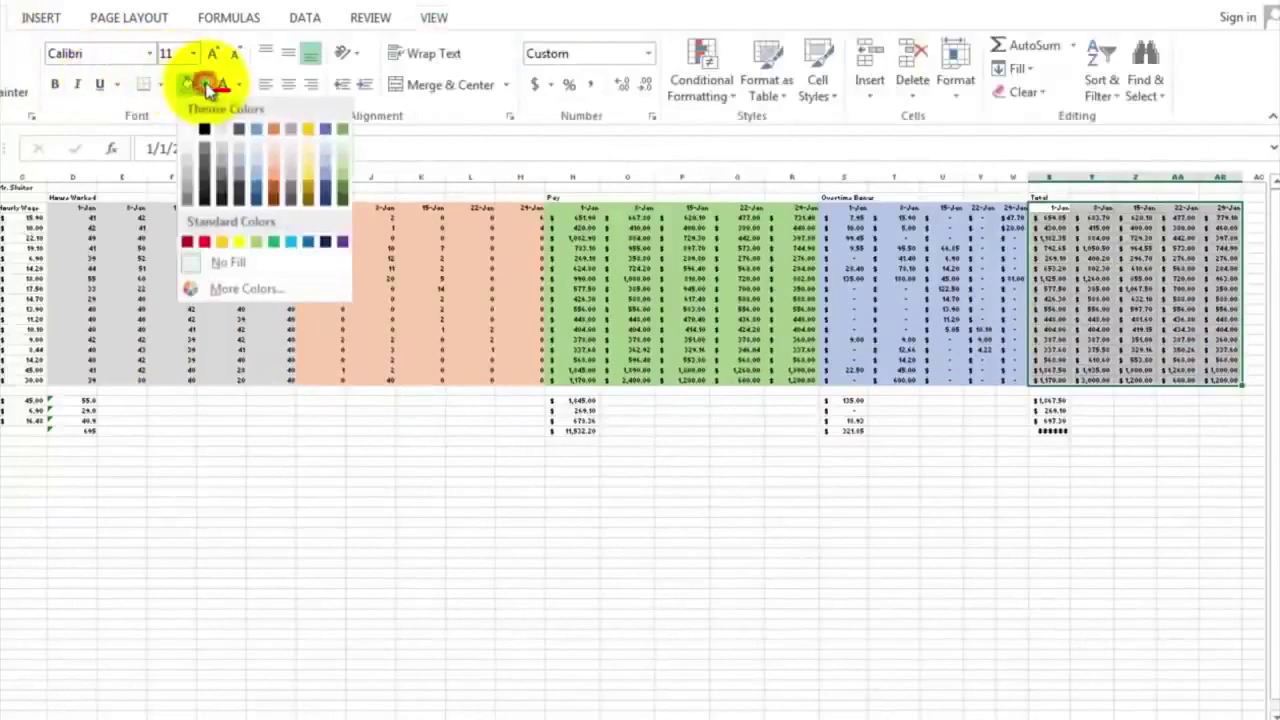
left_click(228, 172)
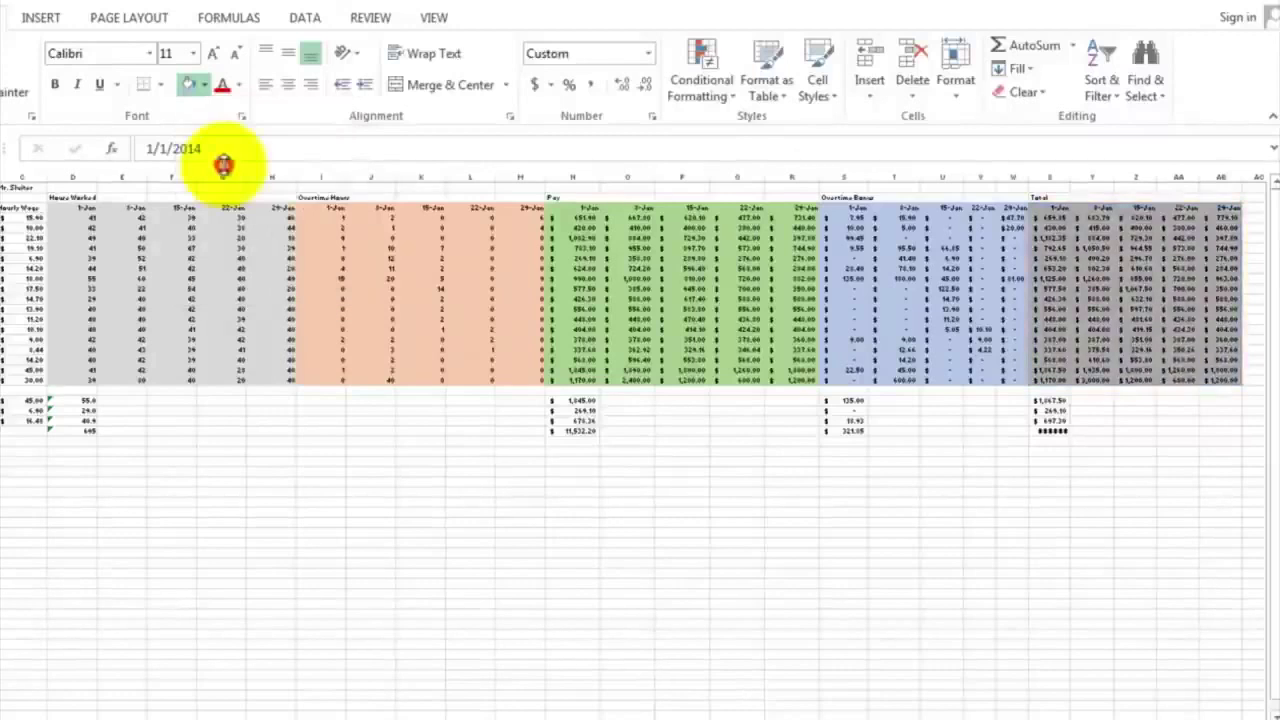
left_click(1090, 401)
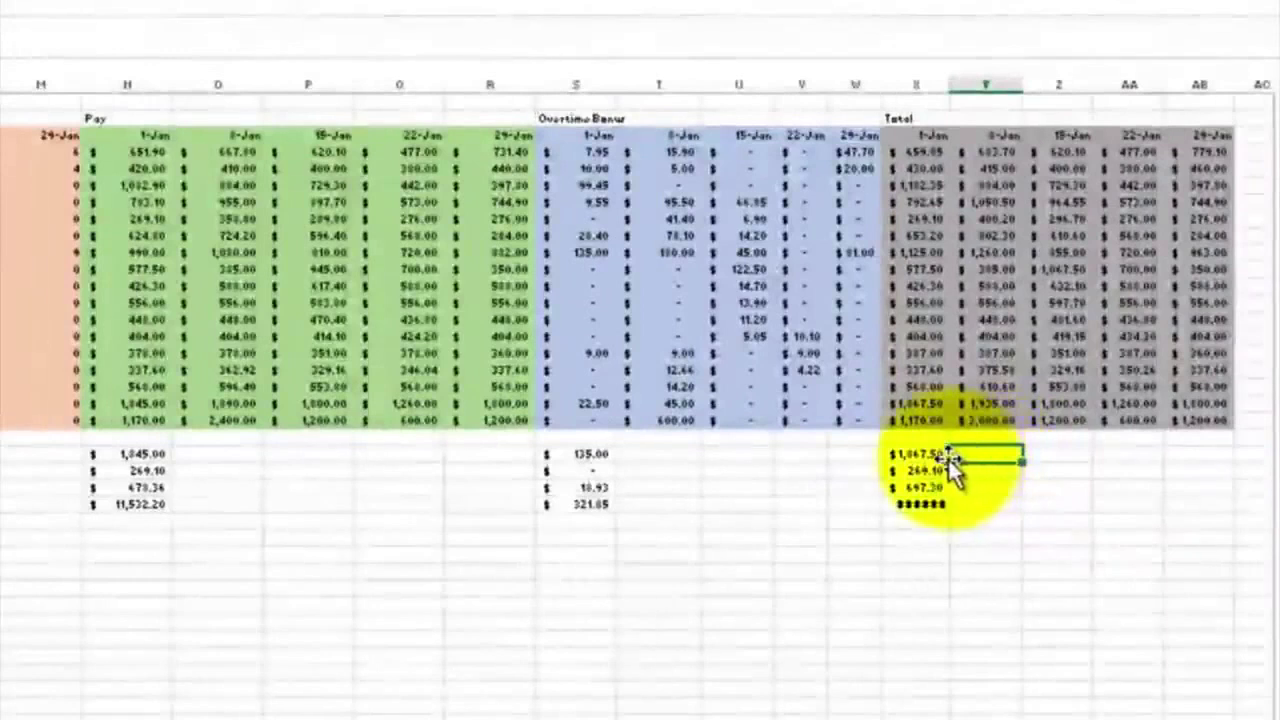
Fill the summary formulas in N22:N25 across to column AB and autofit columns X, Z and AB.
left_click_drag(912, 454, 925, 503)
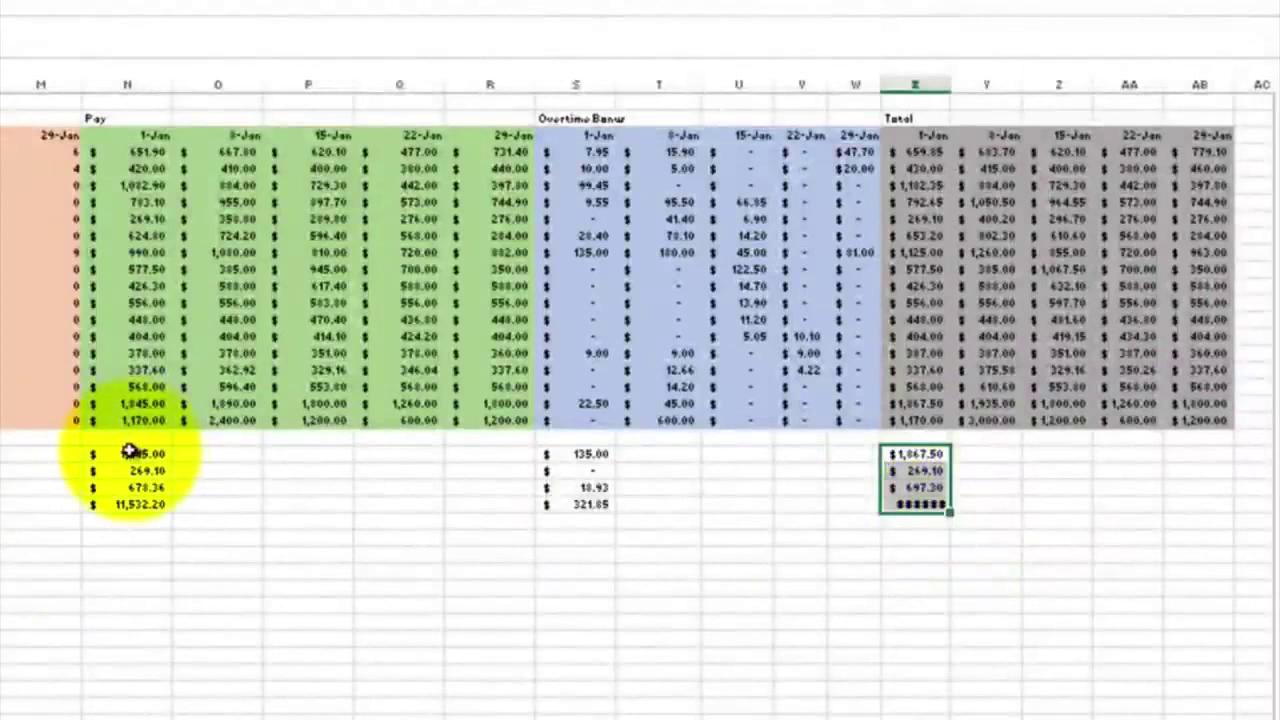
left_click_drag(130, 452, 1223, 512)
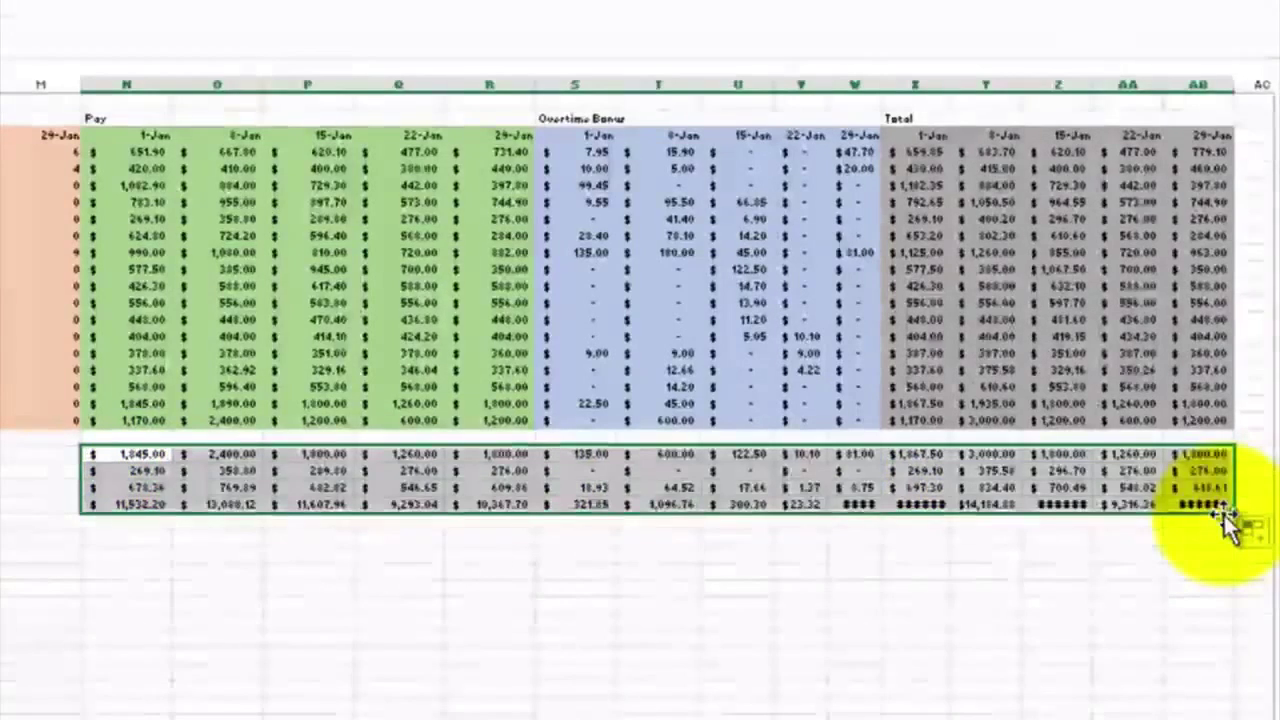
double_click(950, 88)
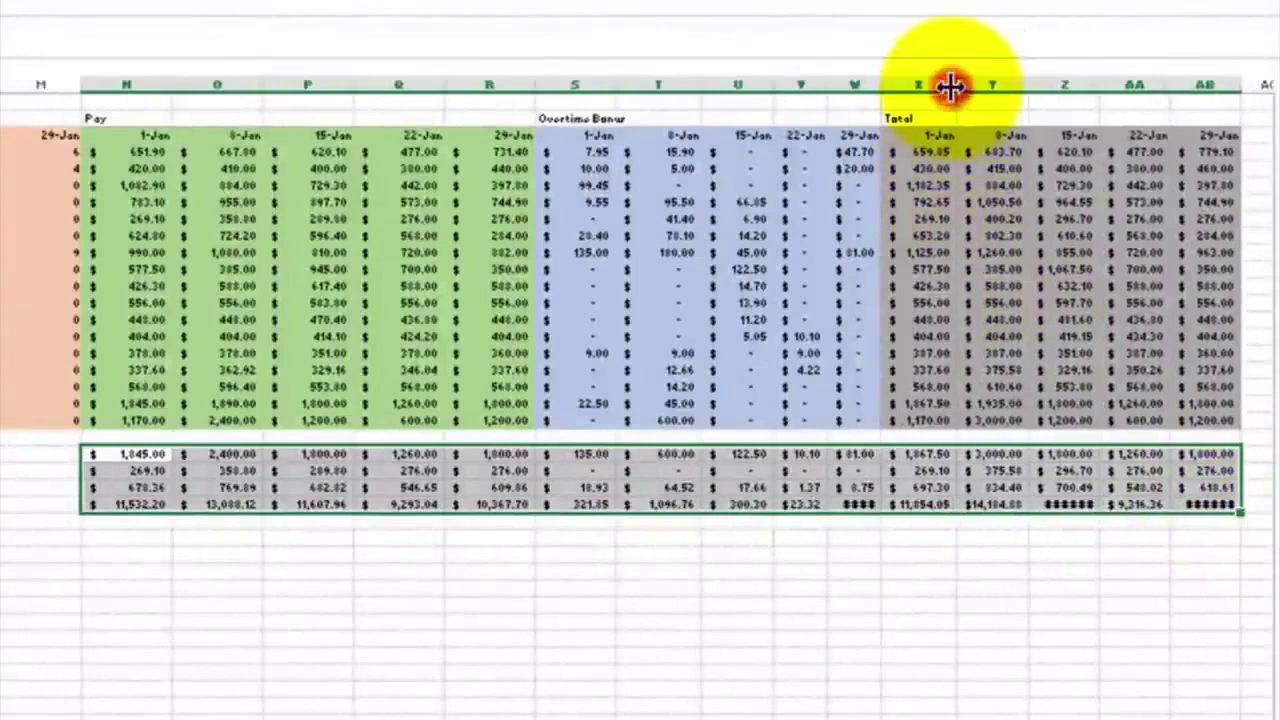
double_click(1237, 87)
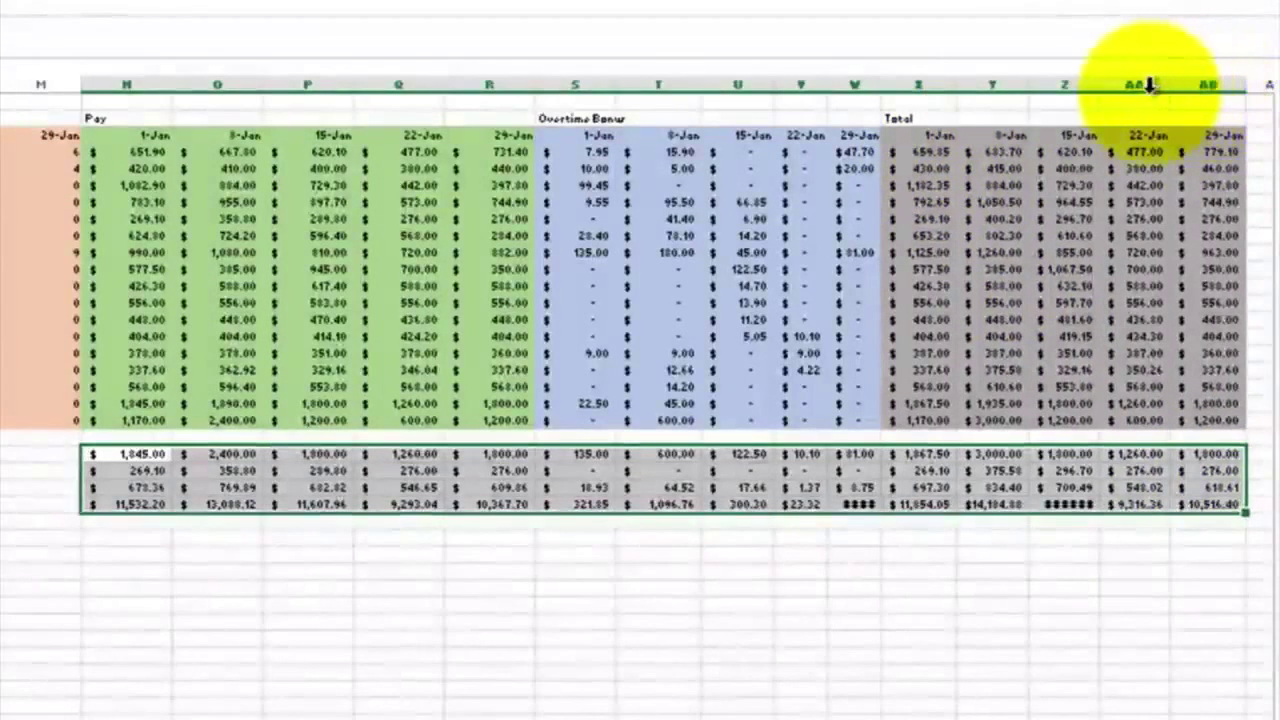
double_click(1101, 85)
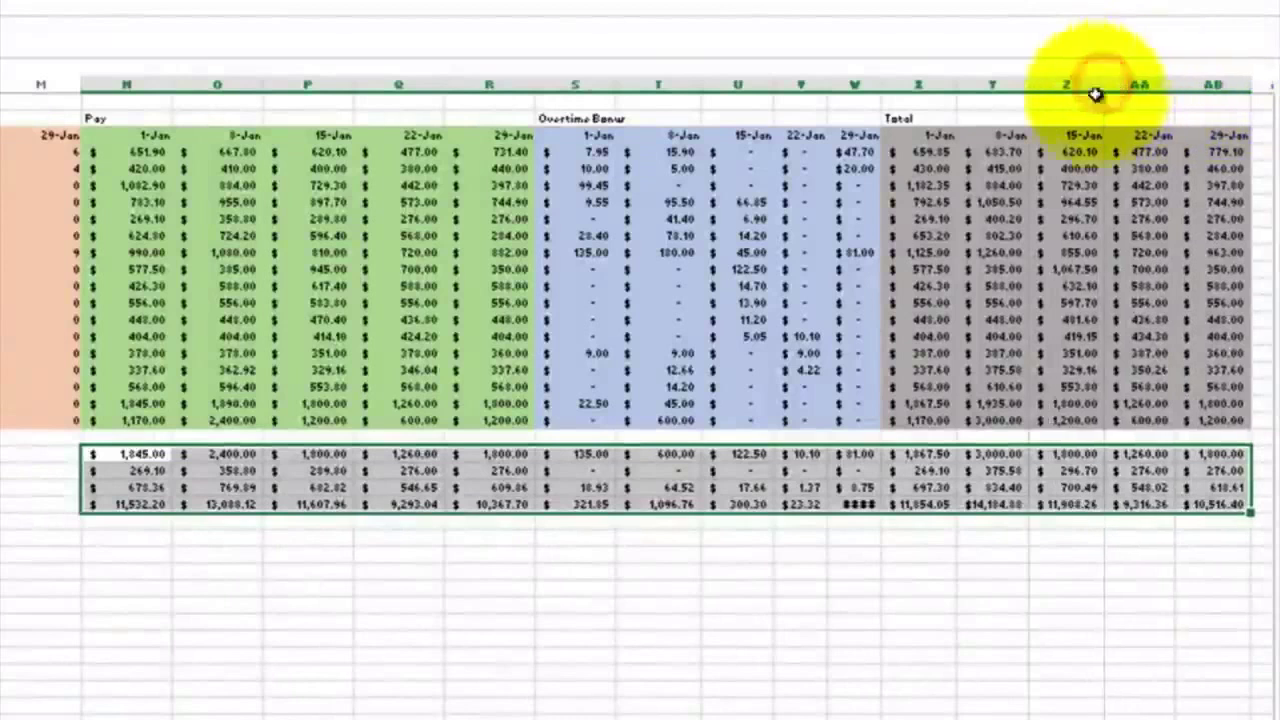
left_click(1025, 567)
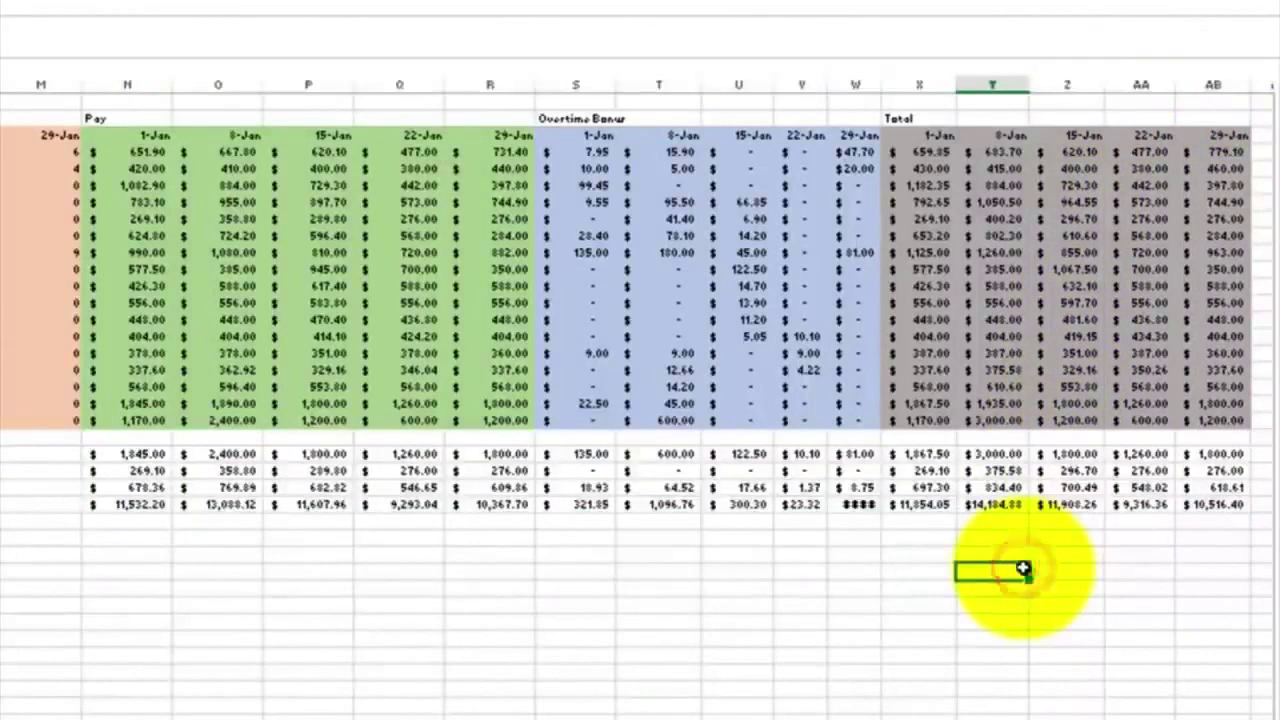
Enter the heading "Janu Pay" in AD2, beside the Total block.
scroll(1162, 716, "right", 6)
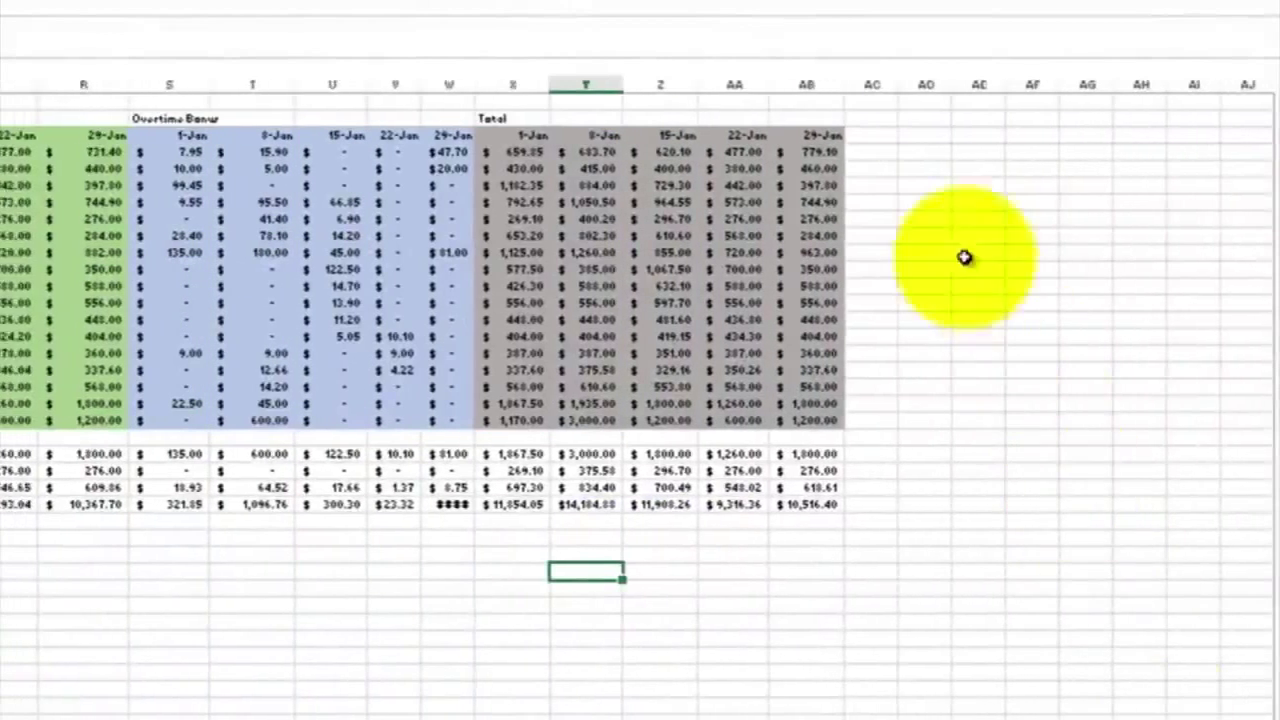
left_click(910, 117)
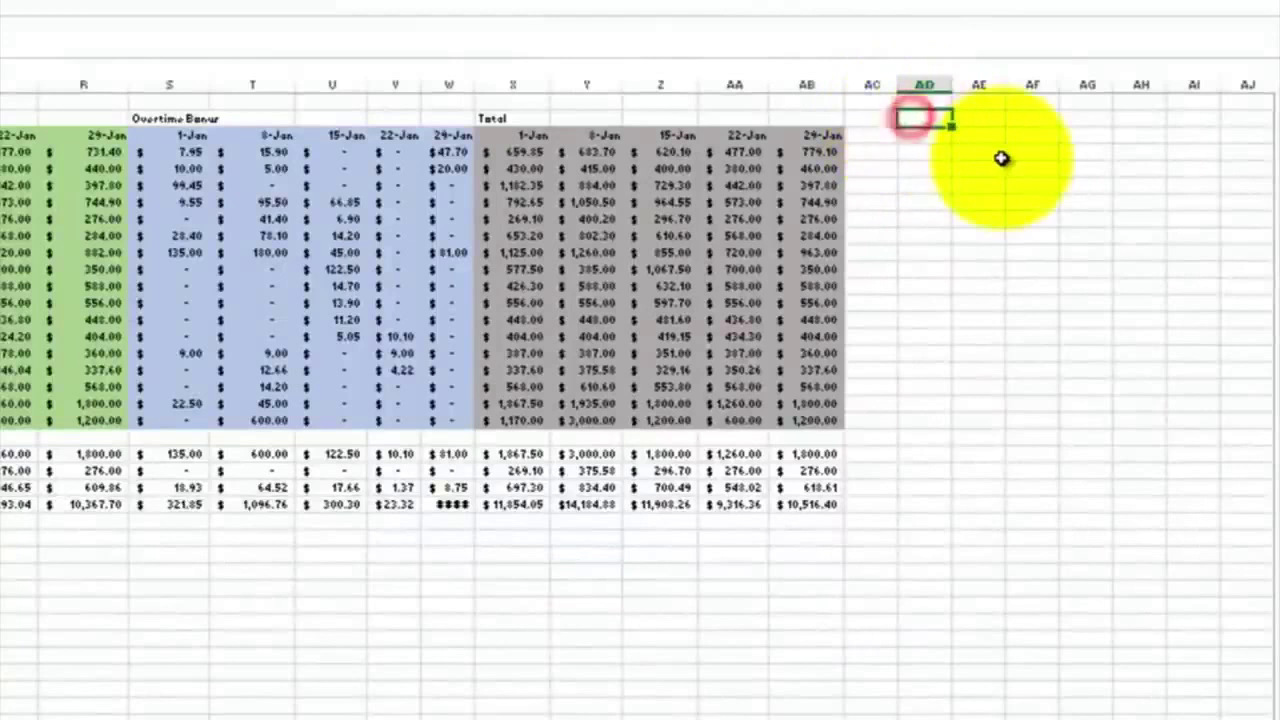
type("Janu P")
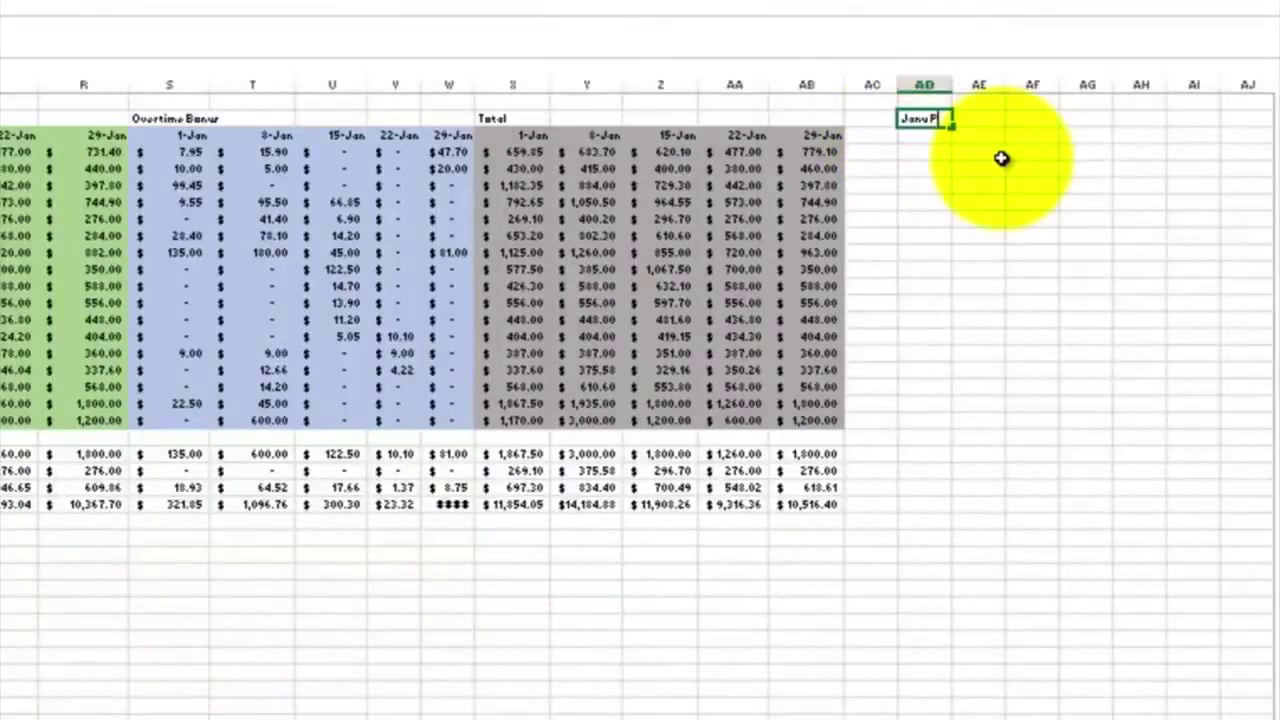
type("ay")
key("Return")
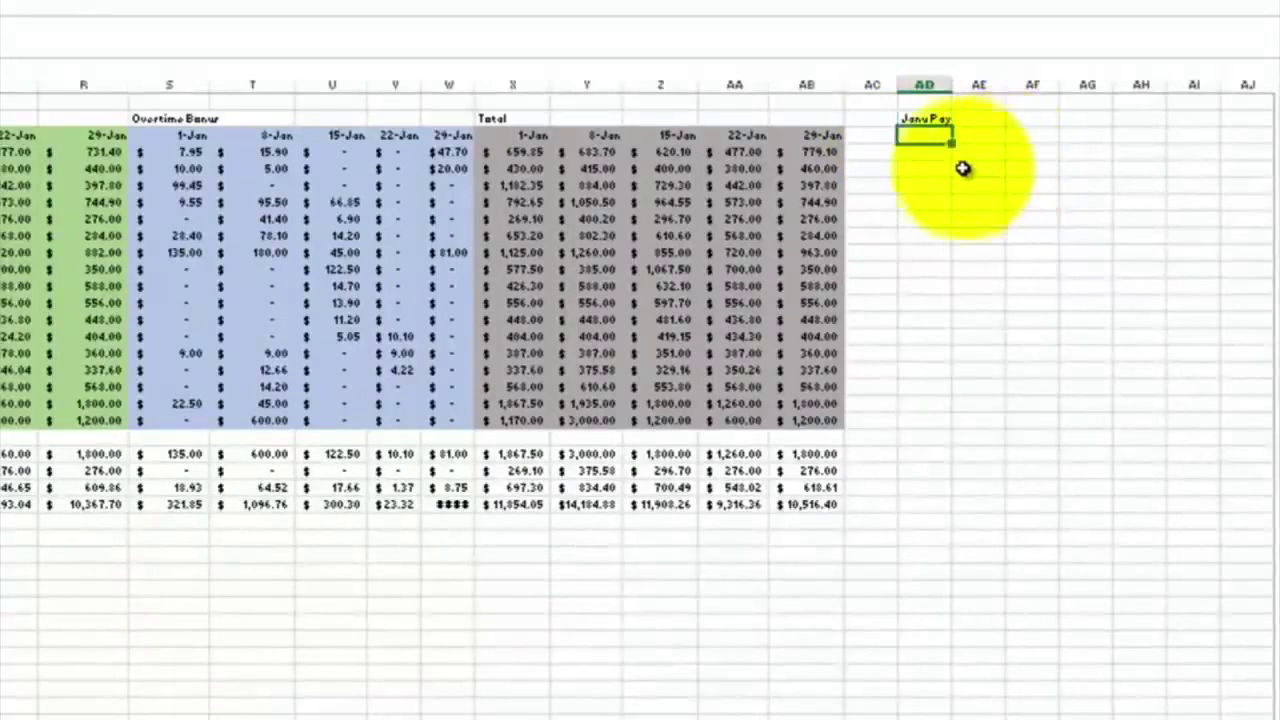
Enter a SUM formula in AD4 that adds the first employee's weekly totals in X4:AB4.
left_click(924, 153)
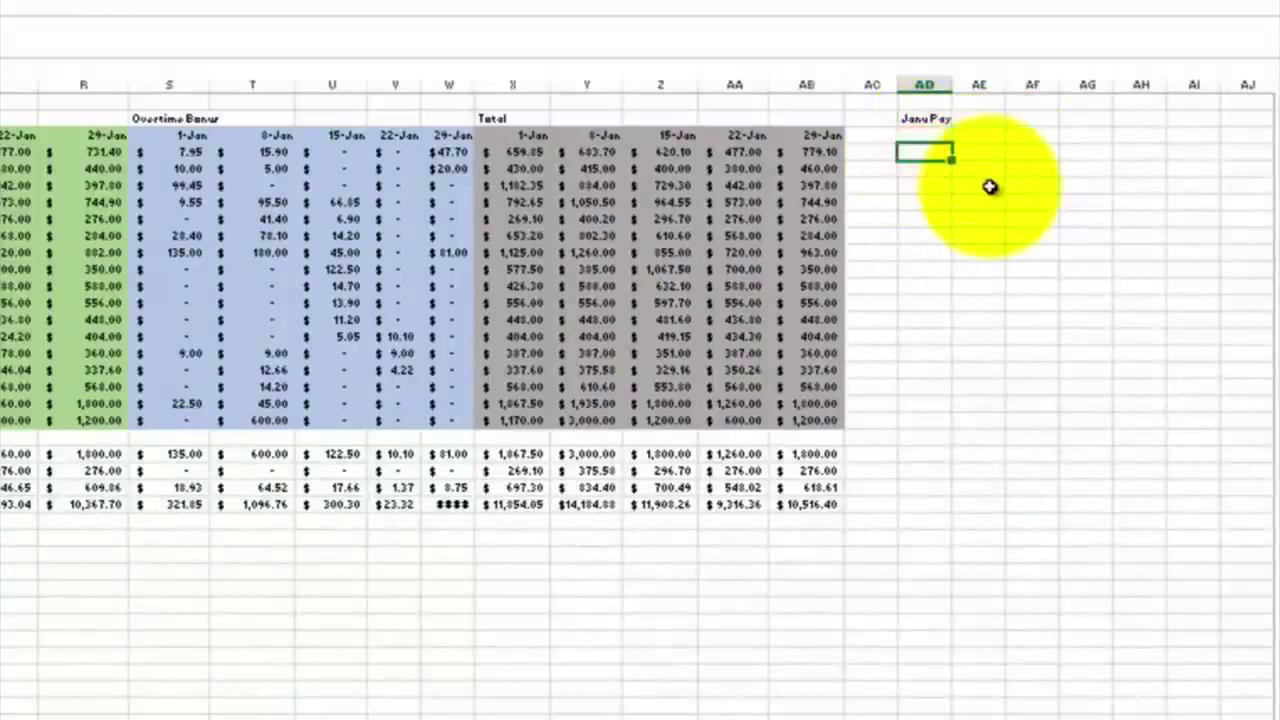
type("=sum(")
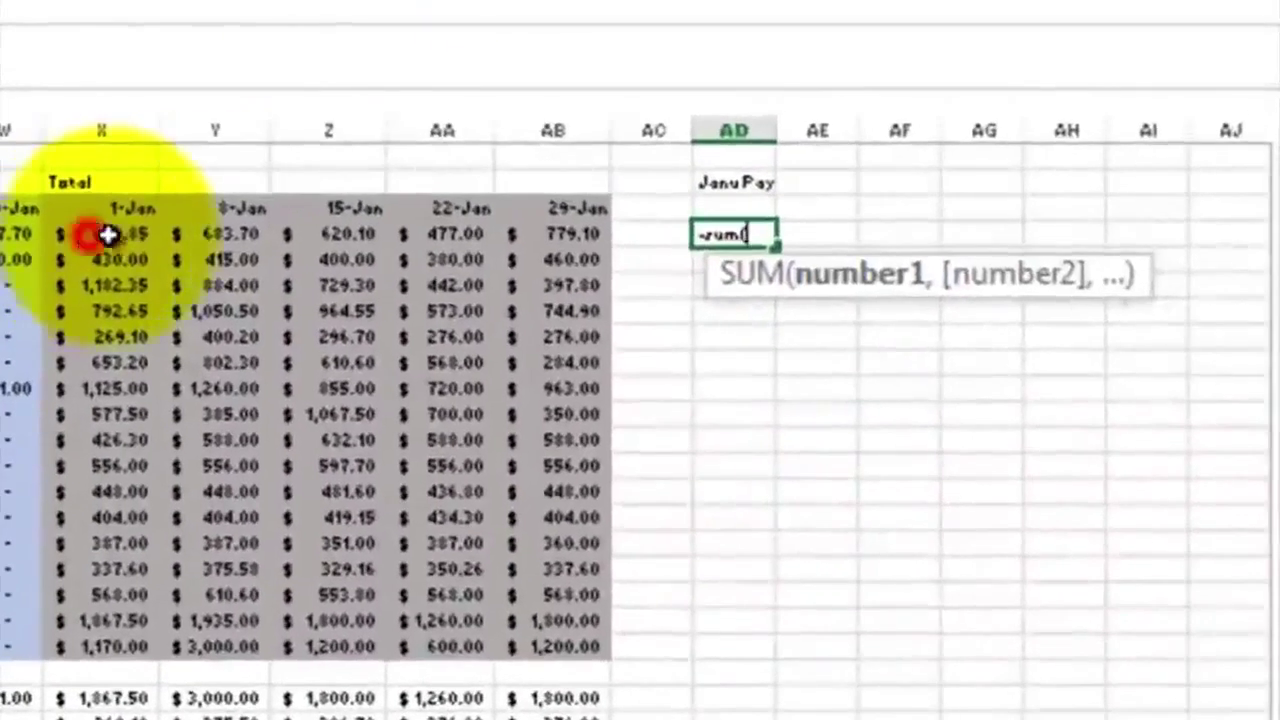
left_click_drag(218, 207, 611, 213)
left_click_drag(525, 242, 572, 245)
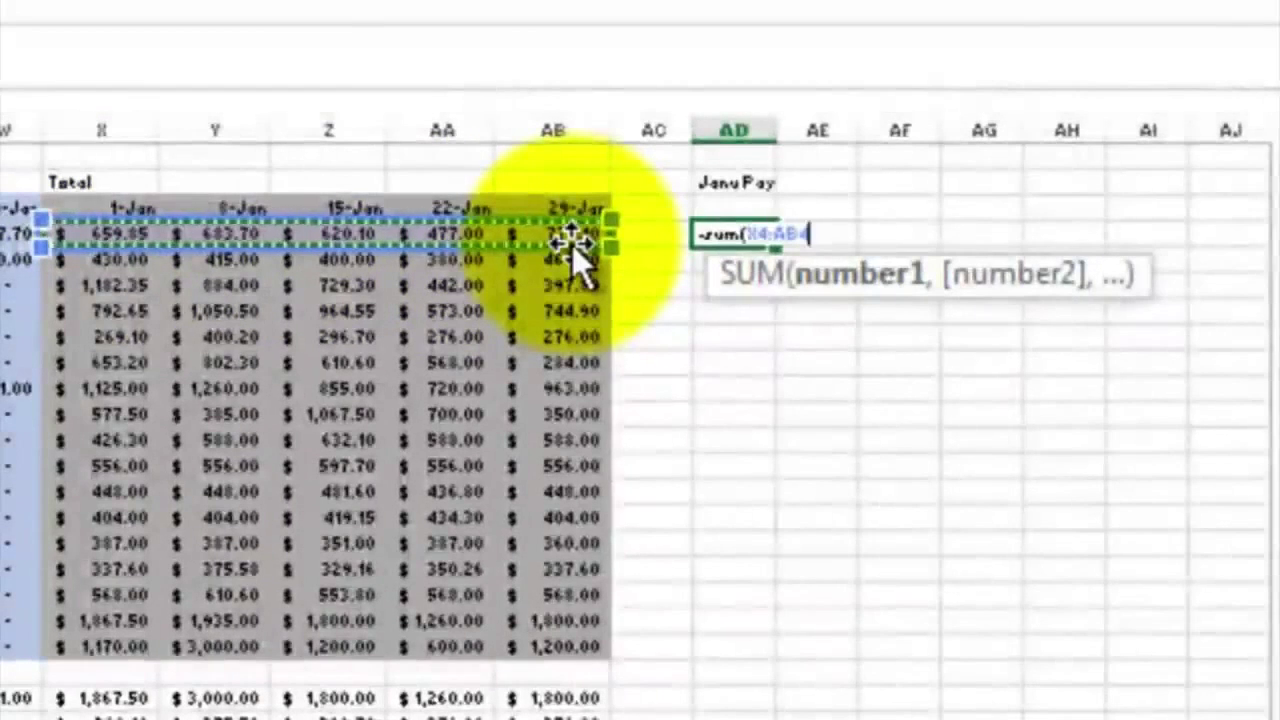
type(")")
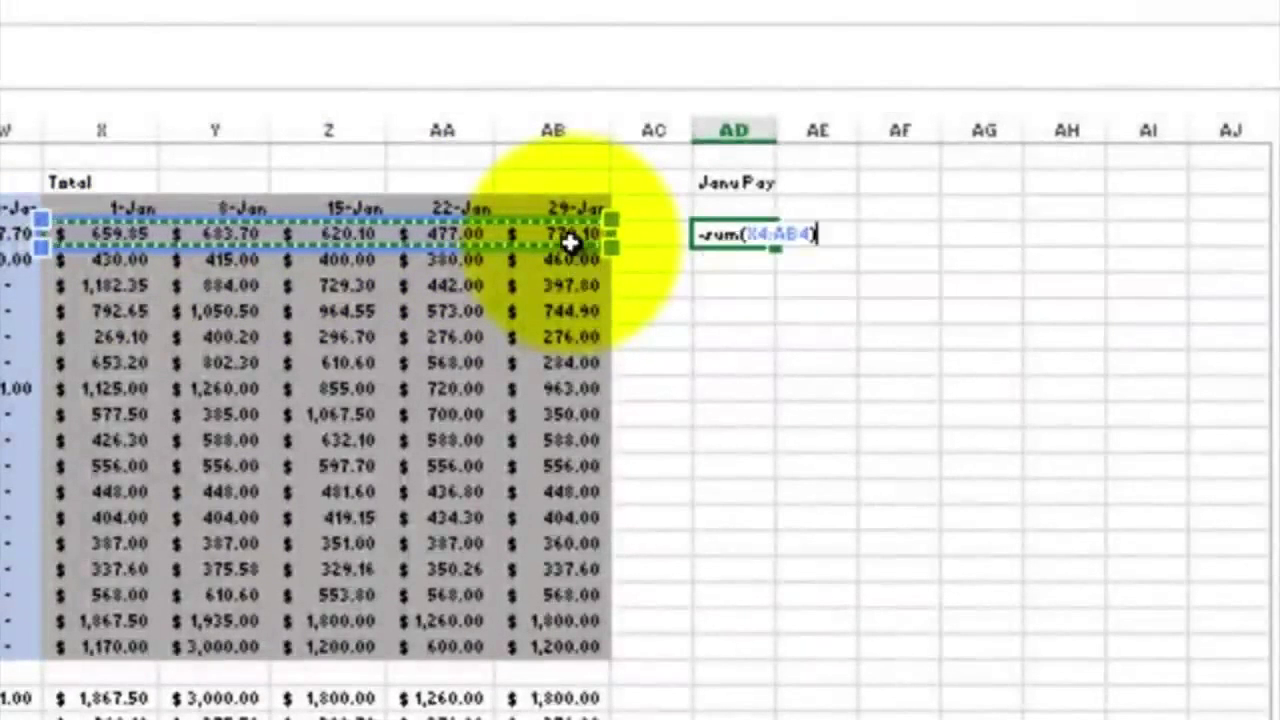
key("Return")
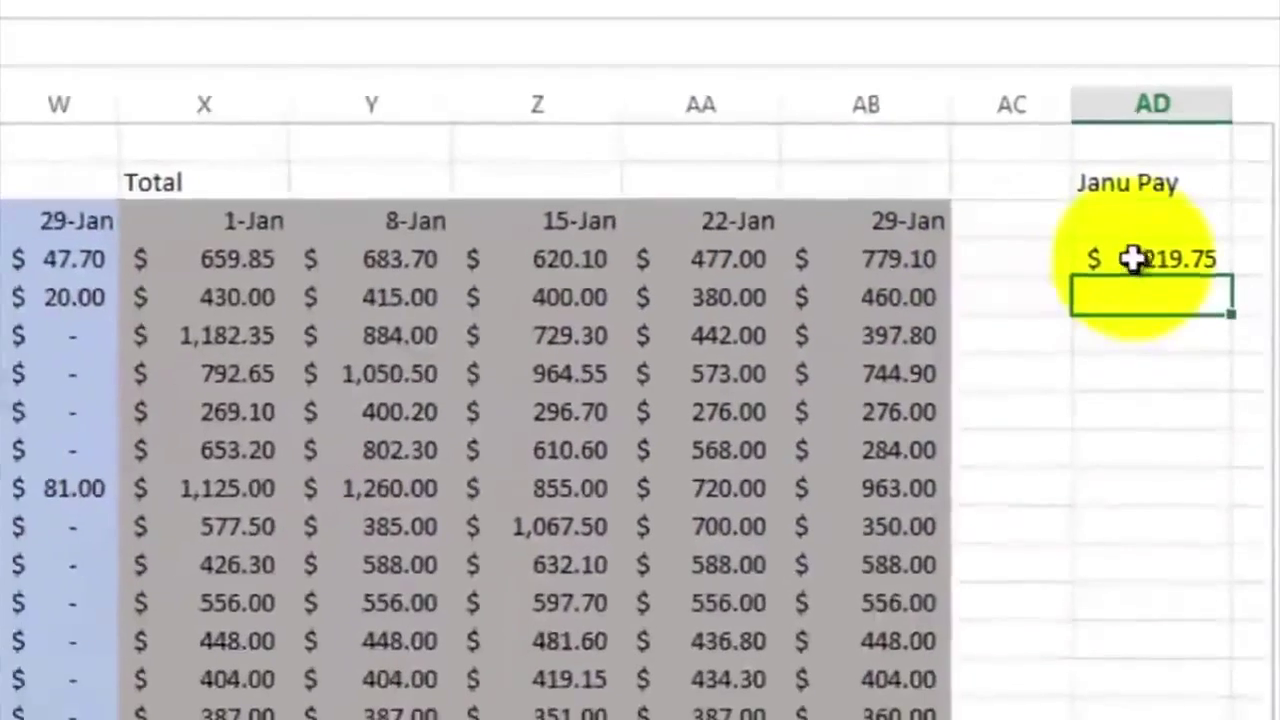
Fill the first employee's January pay formula from AD4 down to AD20 for the remaining employees.
double_click(1135, 258)
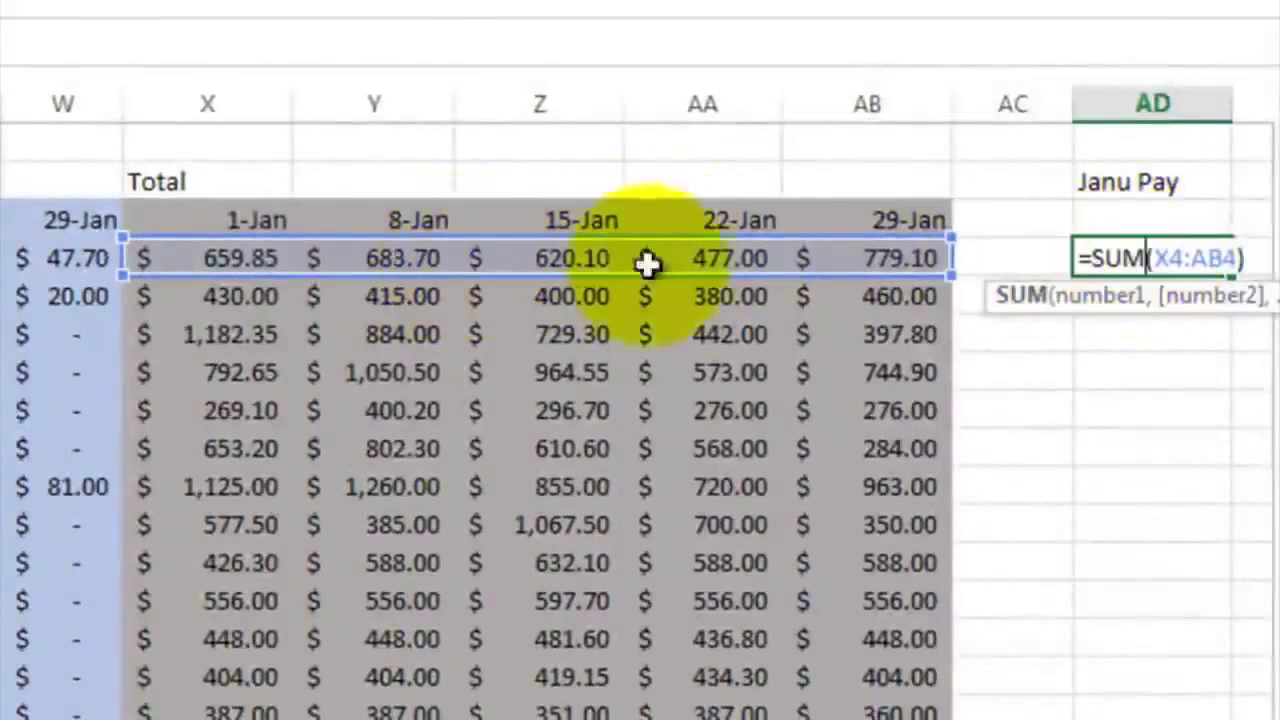
key("ctrl+Return")
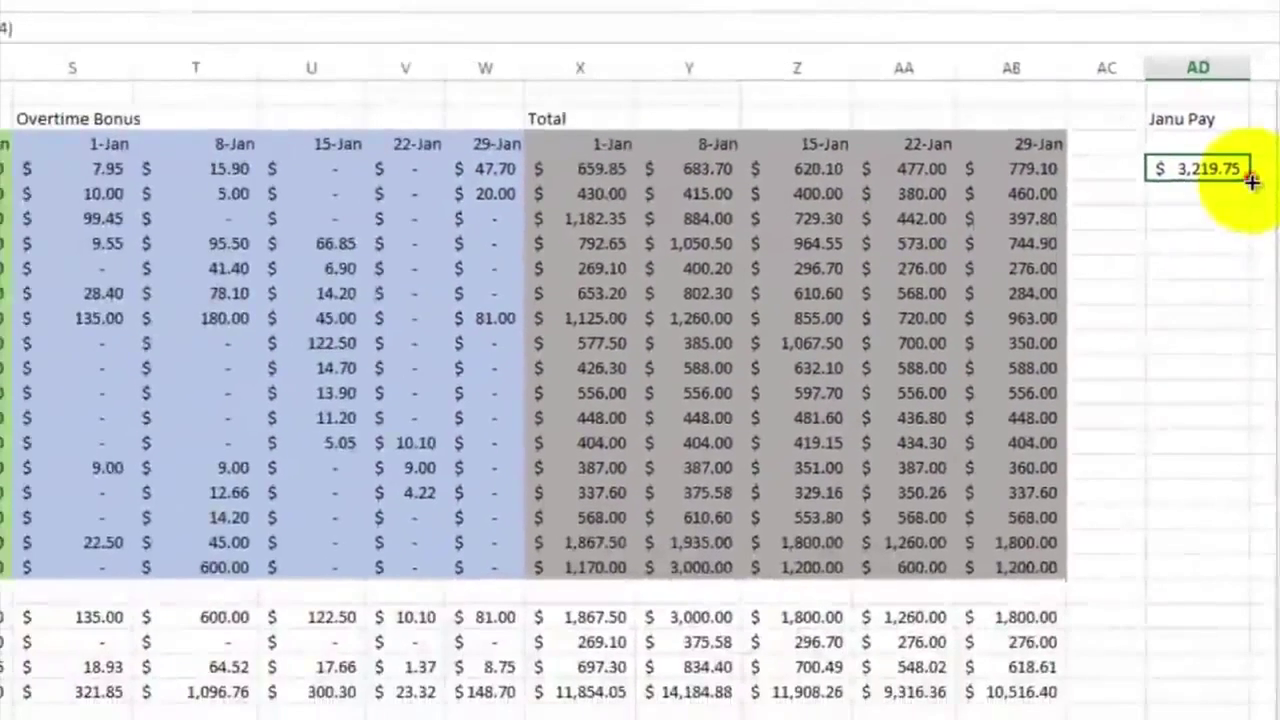
left_click_drag(1234, 277, 1251, 497)
left_click_drag(1262, 325, 1240, 568)
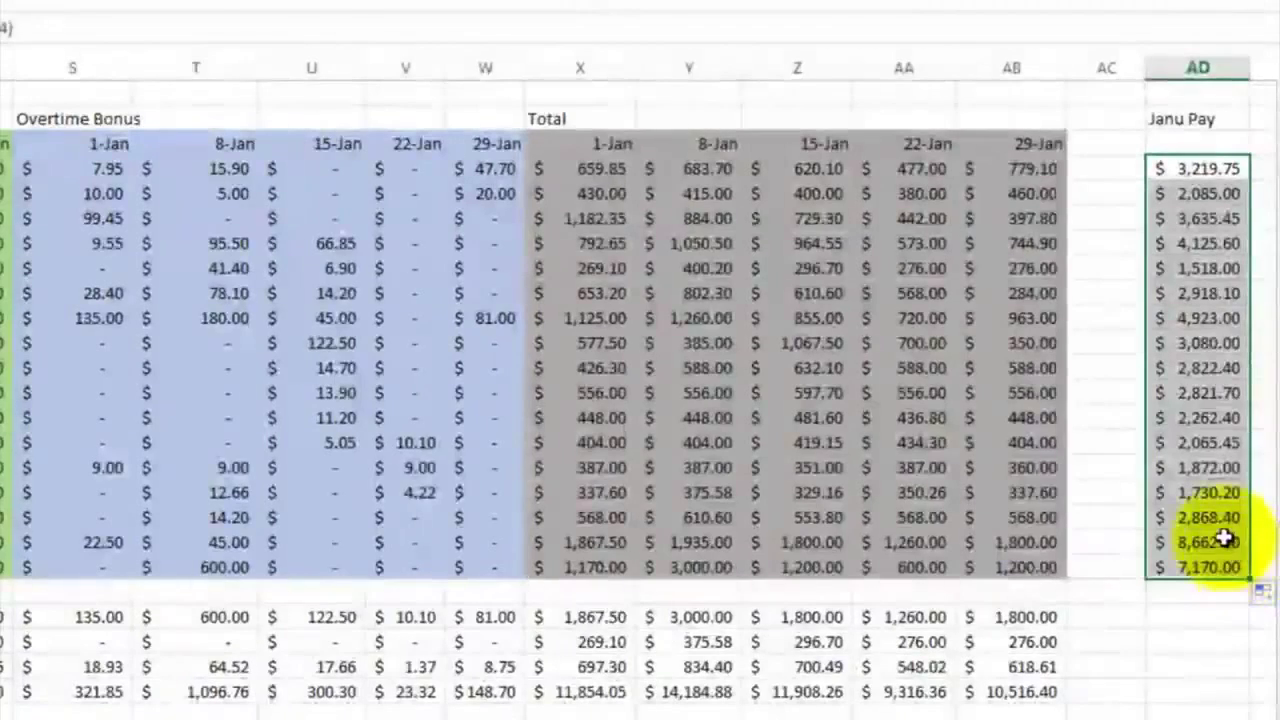
Copy the summary formulas in AB22:AB25 and paste them into AD22:AD25 below the Janu Pay column.
left_click_drag(1022, 615, 1028, 675)
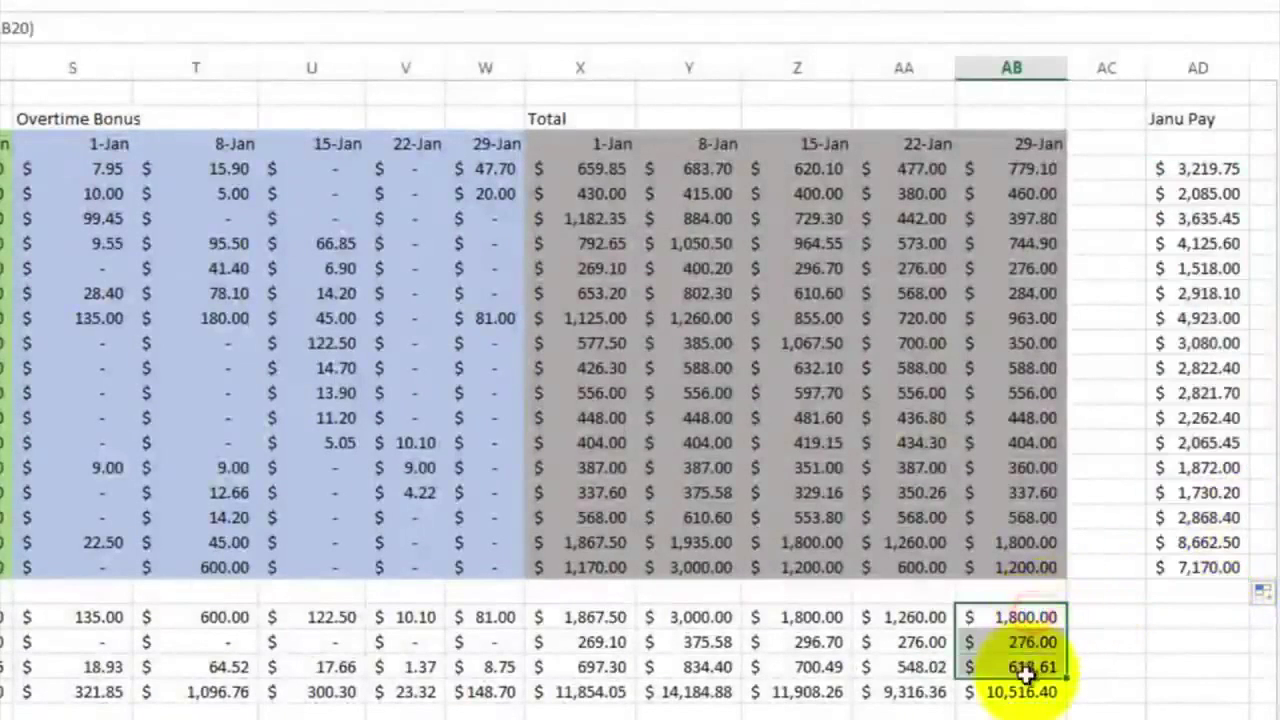
right_click(1026, 683)
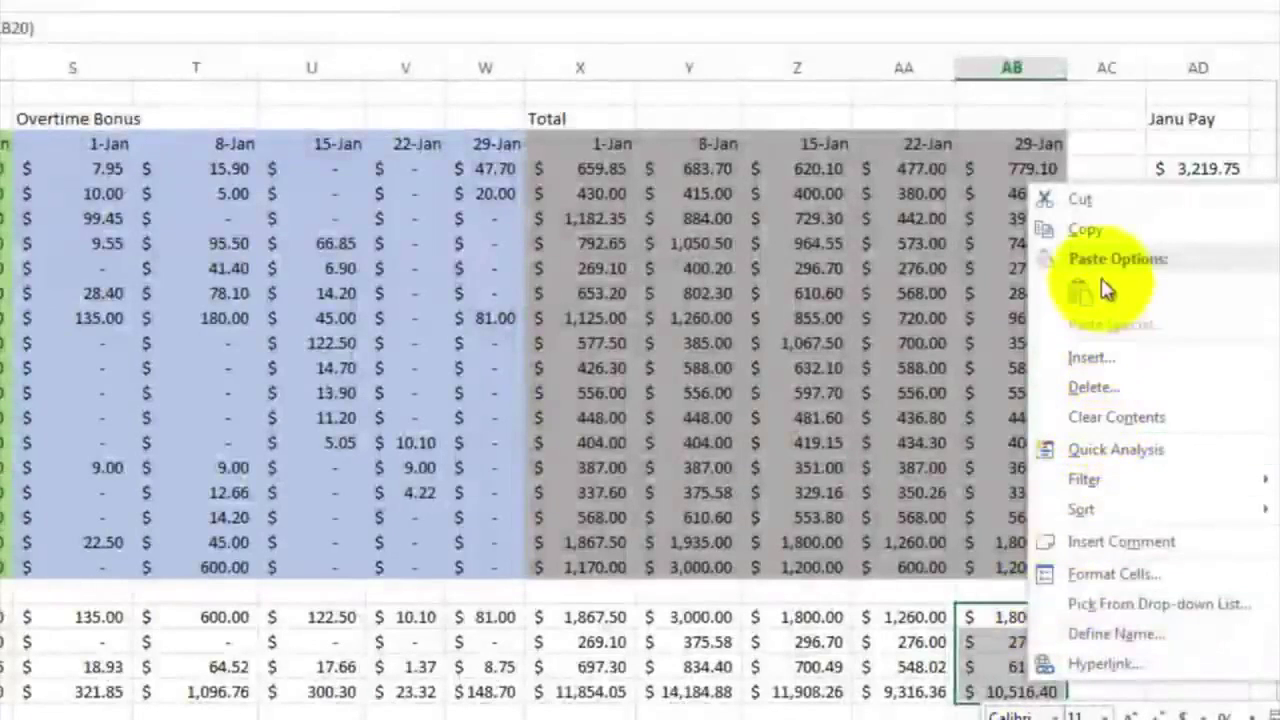
left_click(1095, 228)
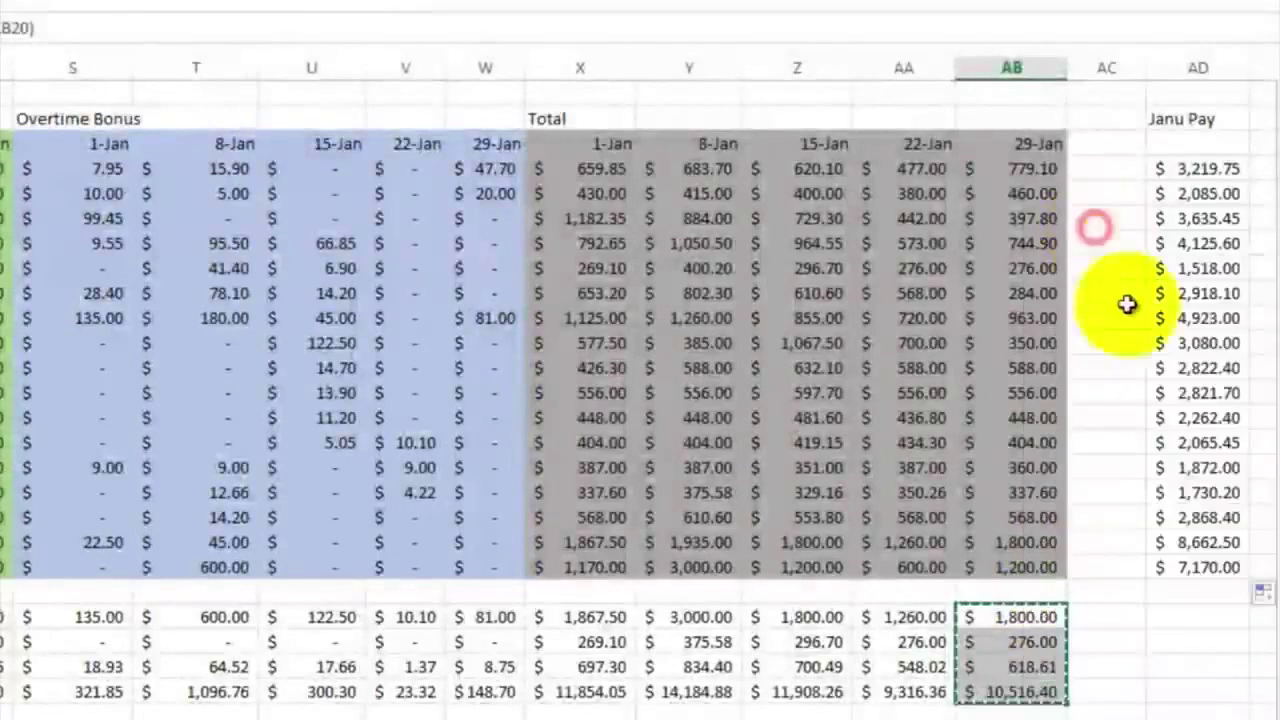
left_click(1186, 610)
right_click(1186, 611)
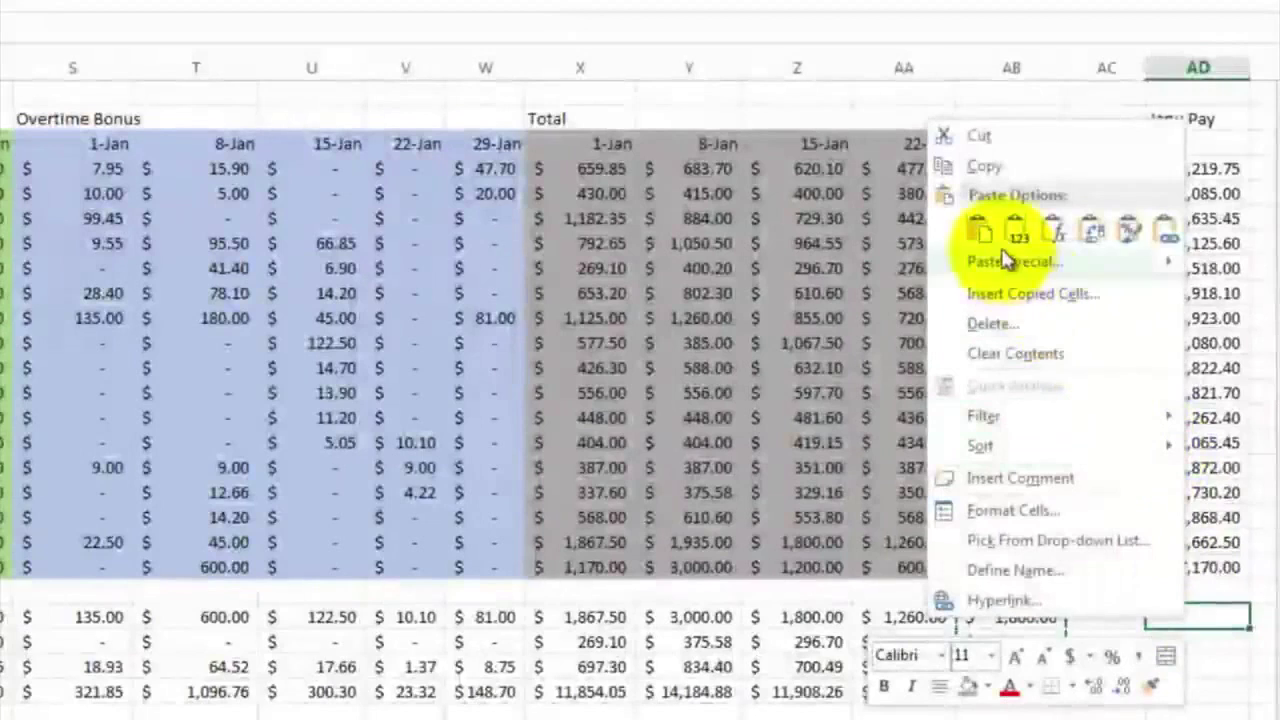
left_click(982, 230)
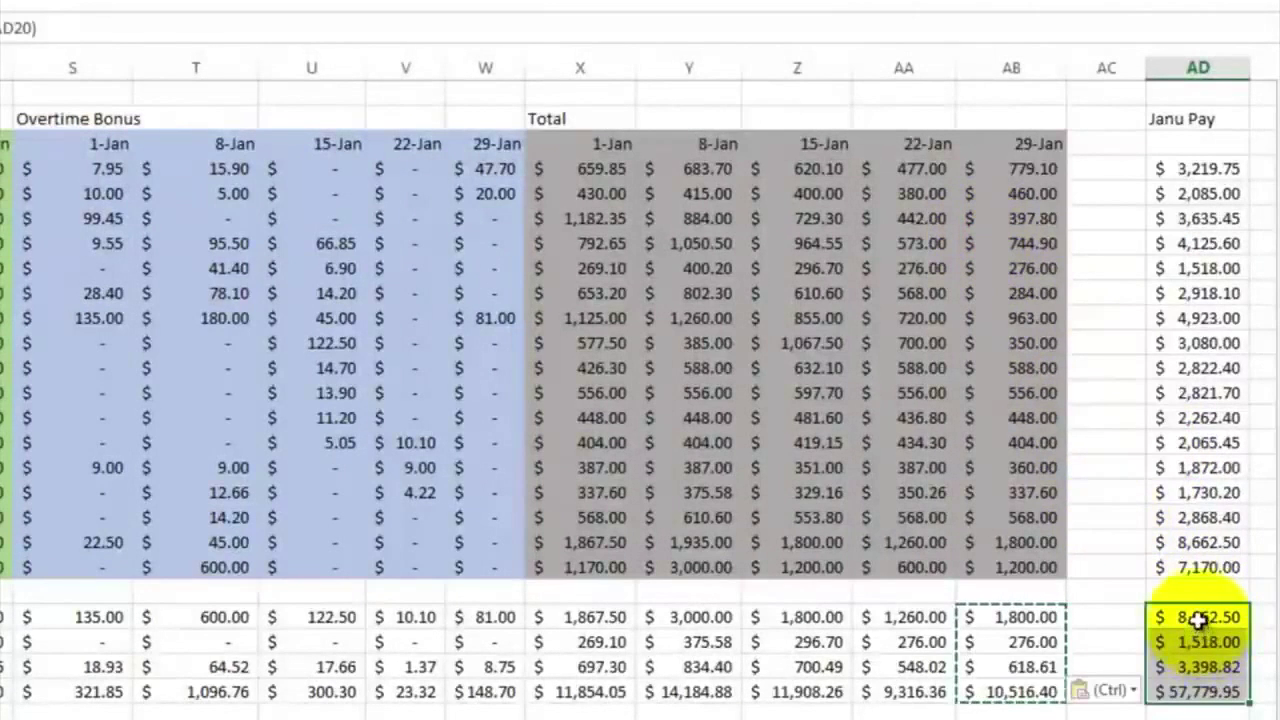
Compare the maximum January pay in AD22 with AD19 and look up the employee in row 19.
left_click(1199, 617)
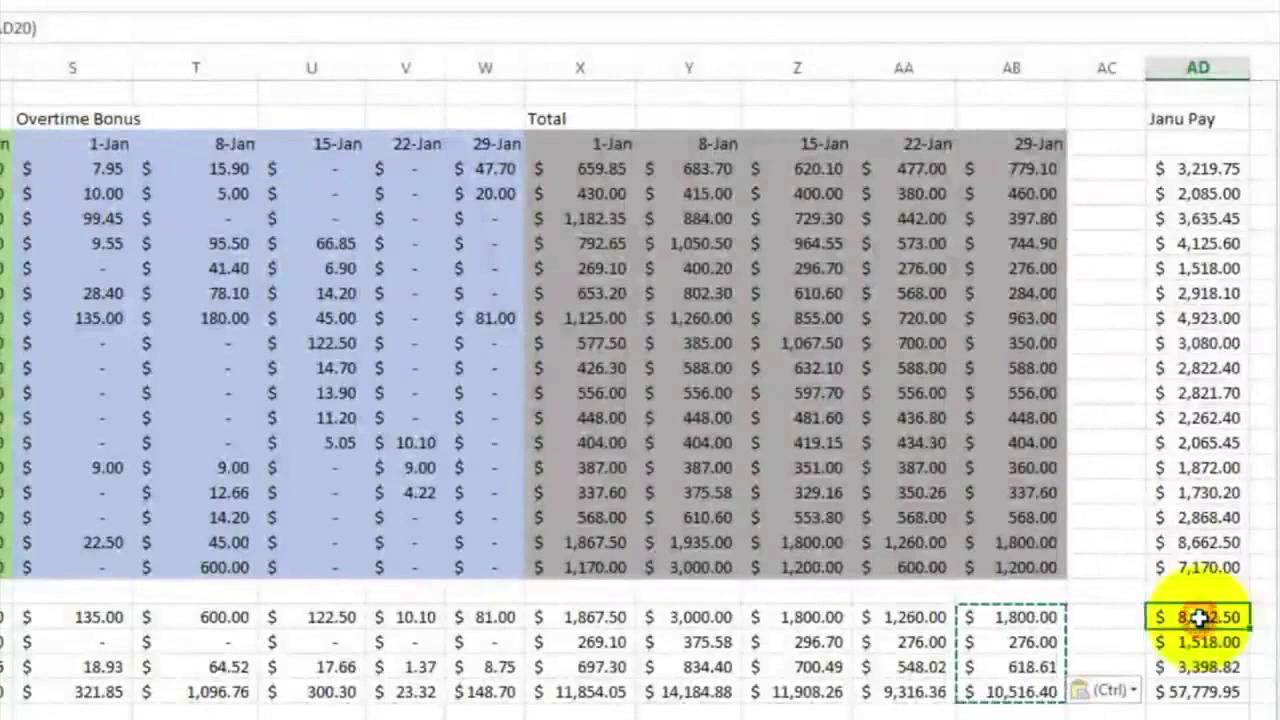
left_click(1193, 542)
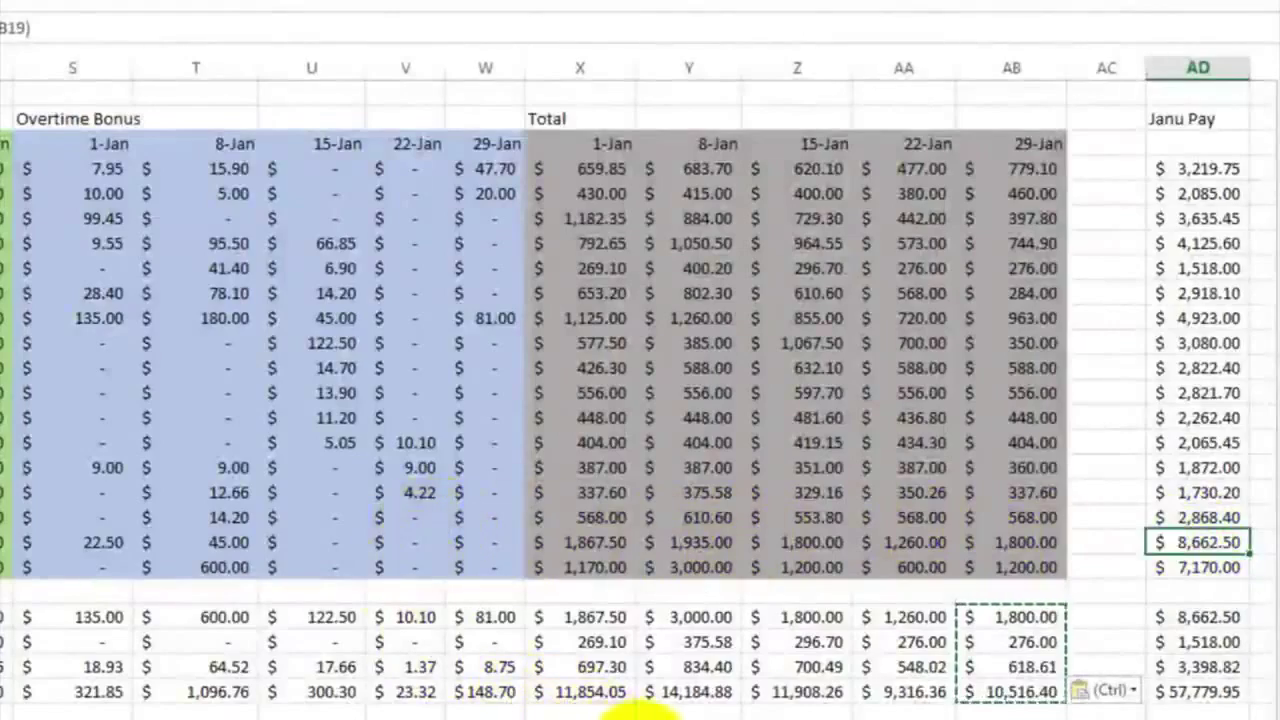
left_click(643, 718)
left_click(643, 718)
left_click(677, 716)
left_click(793, 704)
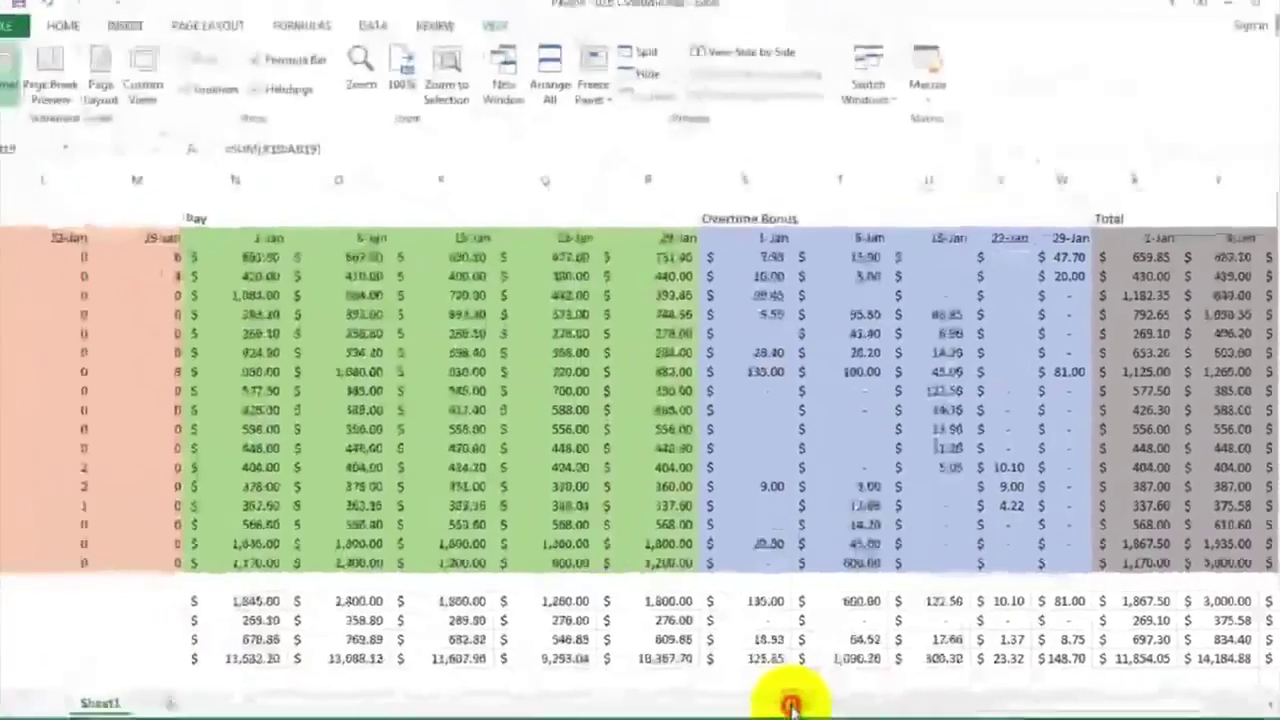
left_click(800, 703)
left_click(800, 703)
left_click(800, 703)
left_click(800, 703)
left_click(800, 703)
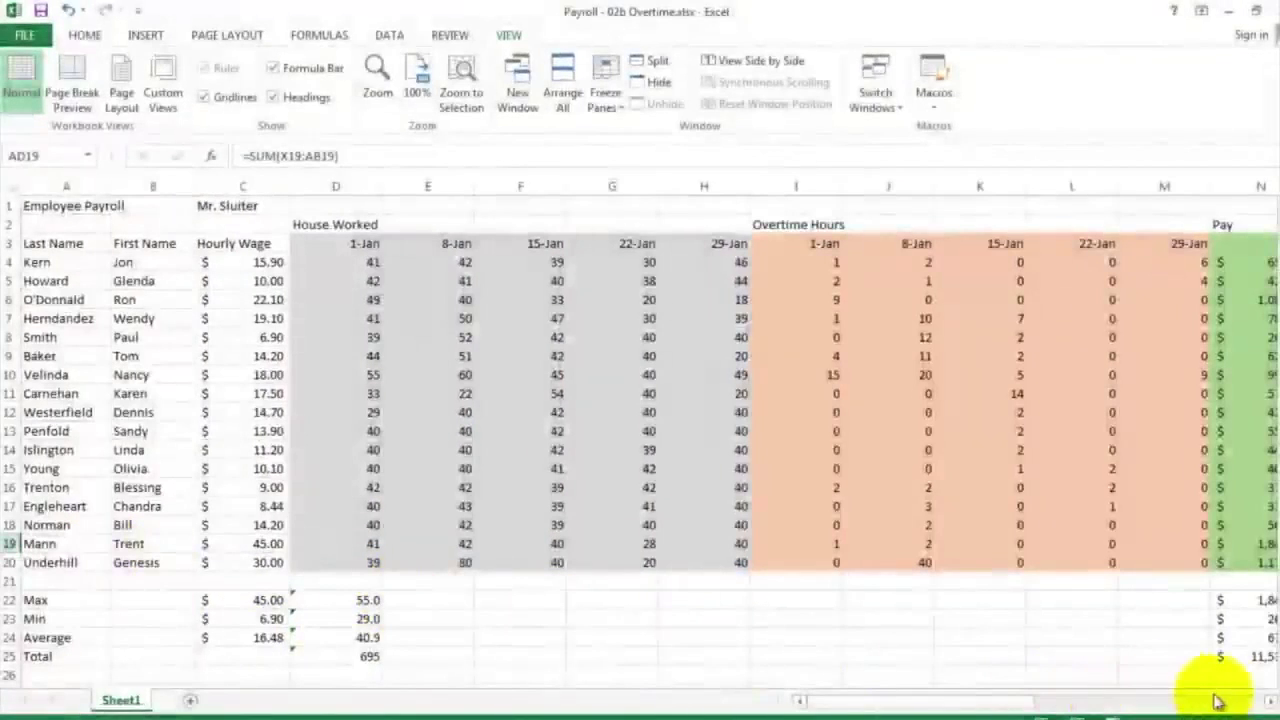
Review the payroll sheet's blocks from hours worked across to the Janu Pay column and its summaries.
left_click(1268, 705)
left_click(1268, 705)
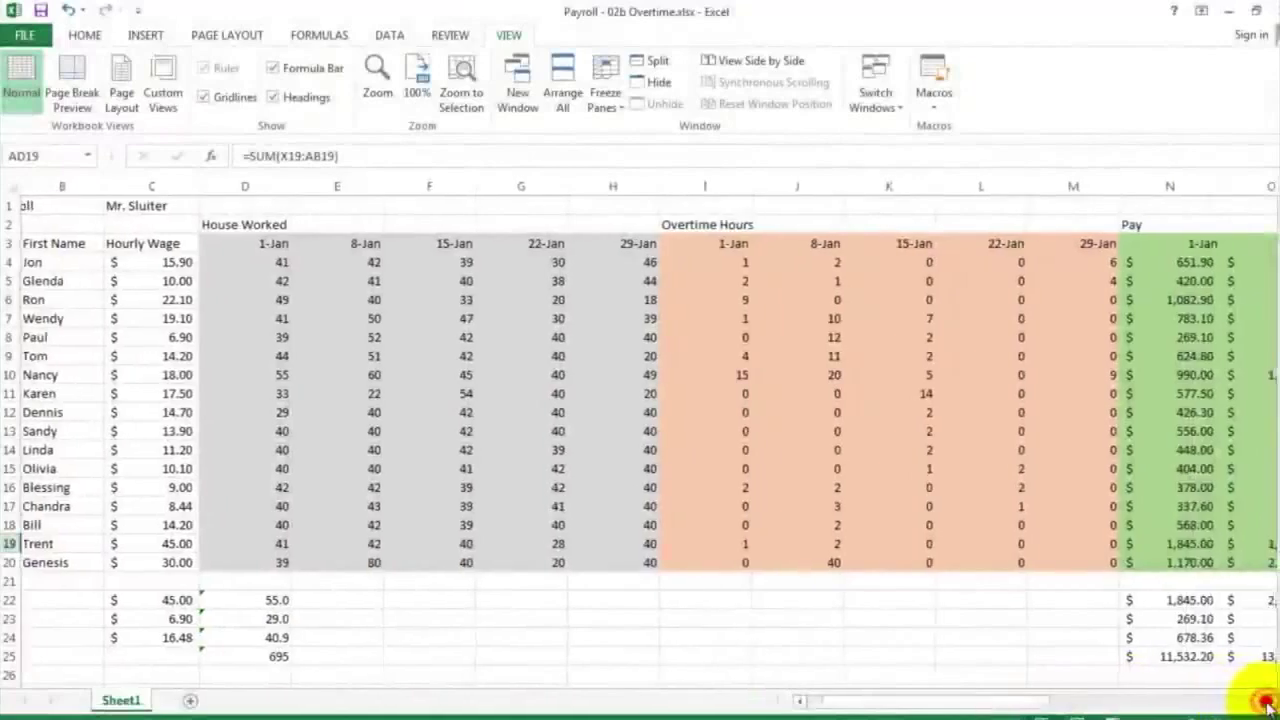
left_click(1268, 705)
left_click(1268, 705)
left_click(1268, 703)
left_click(1268, 703)
left_click(1268, 703)
left_click(1268, 703)
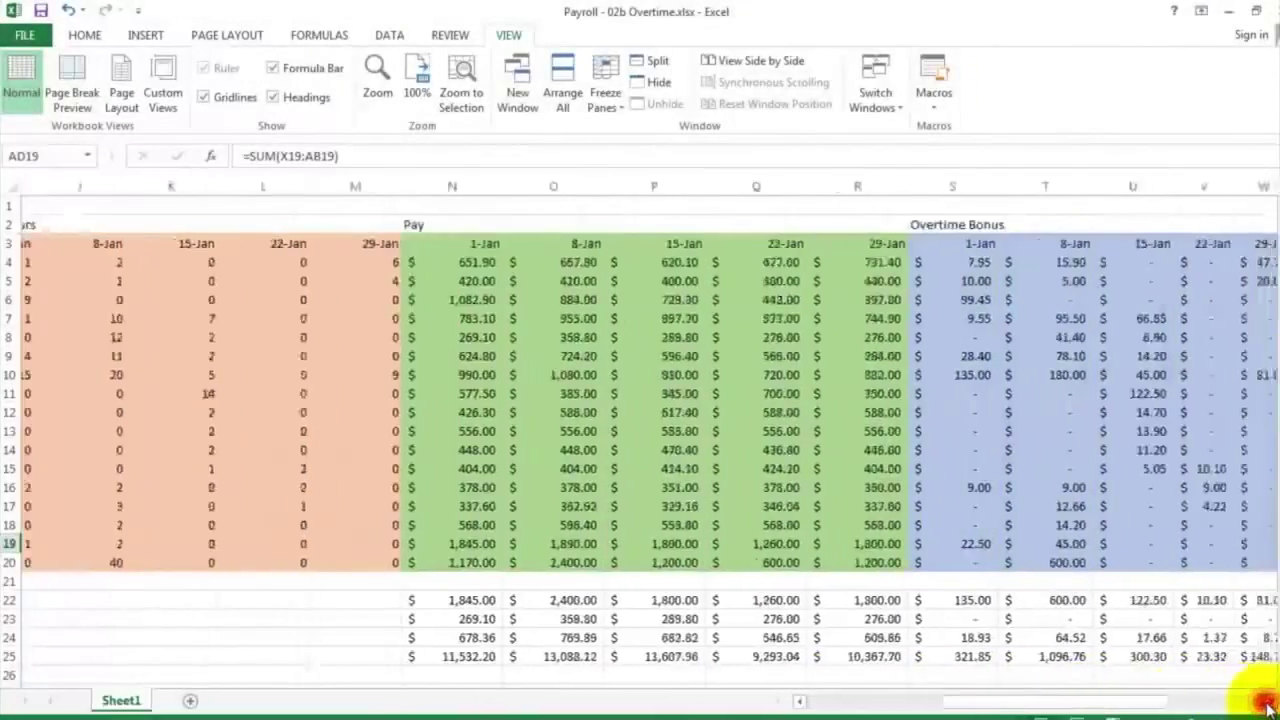
left_click(1268, 703)
left_click(1268, 703)
left_click(1268, 703)
left_click(1268, 703)
left_click(1268, 705)
left_click(1268, 705)
left_click(1268, 705)
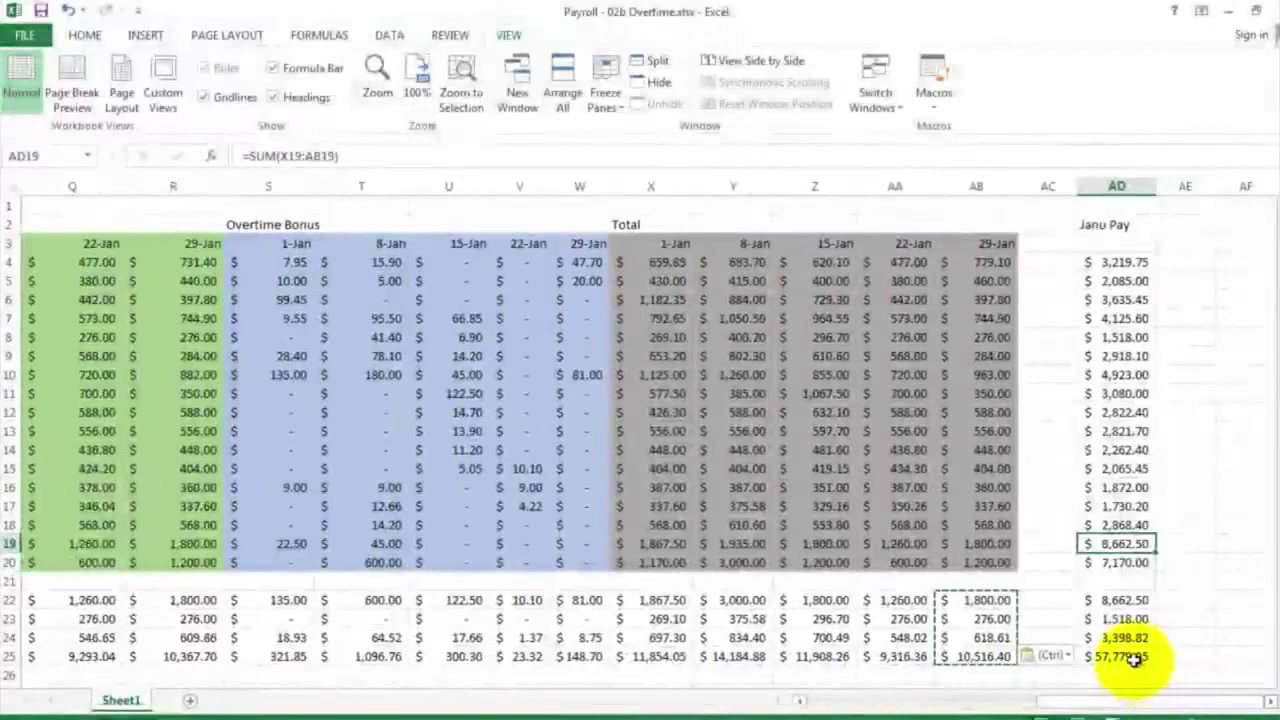
left_click_drag(1133, 658, 478, 225)
left_click(478, 225)
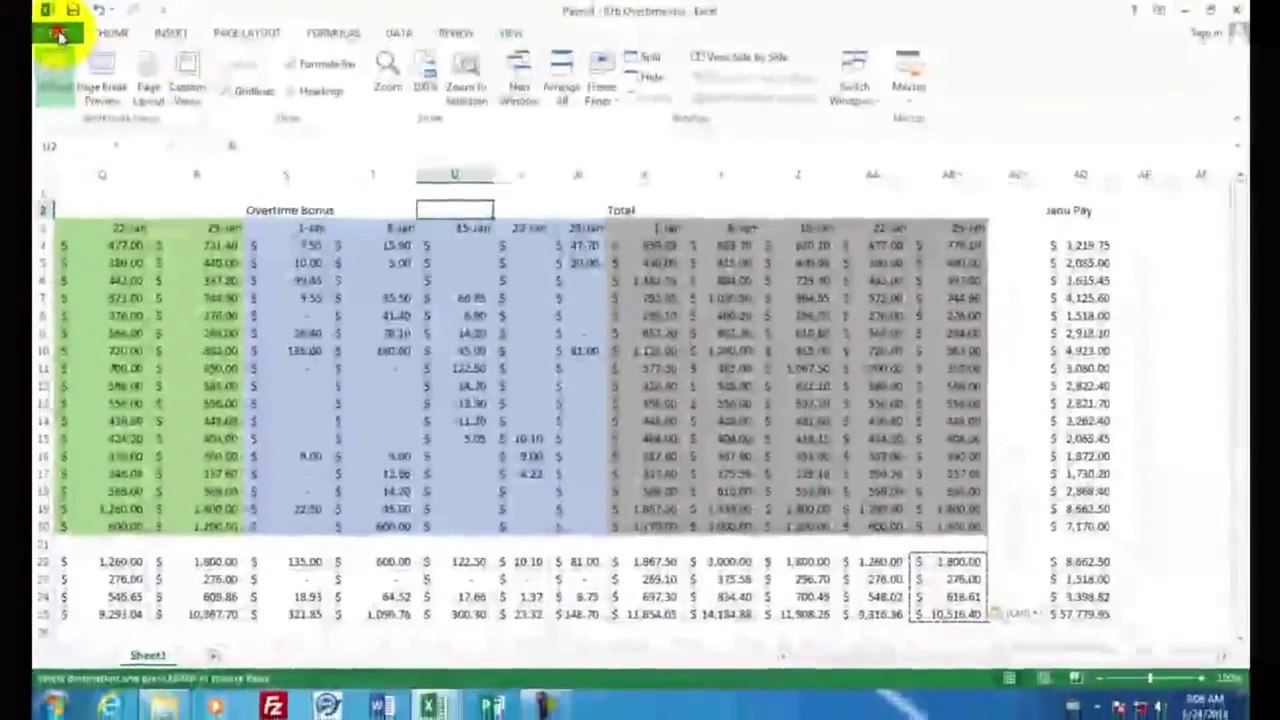
Open the print preview of the payroll sheet and look through its pages.
left_click(25, 35)
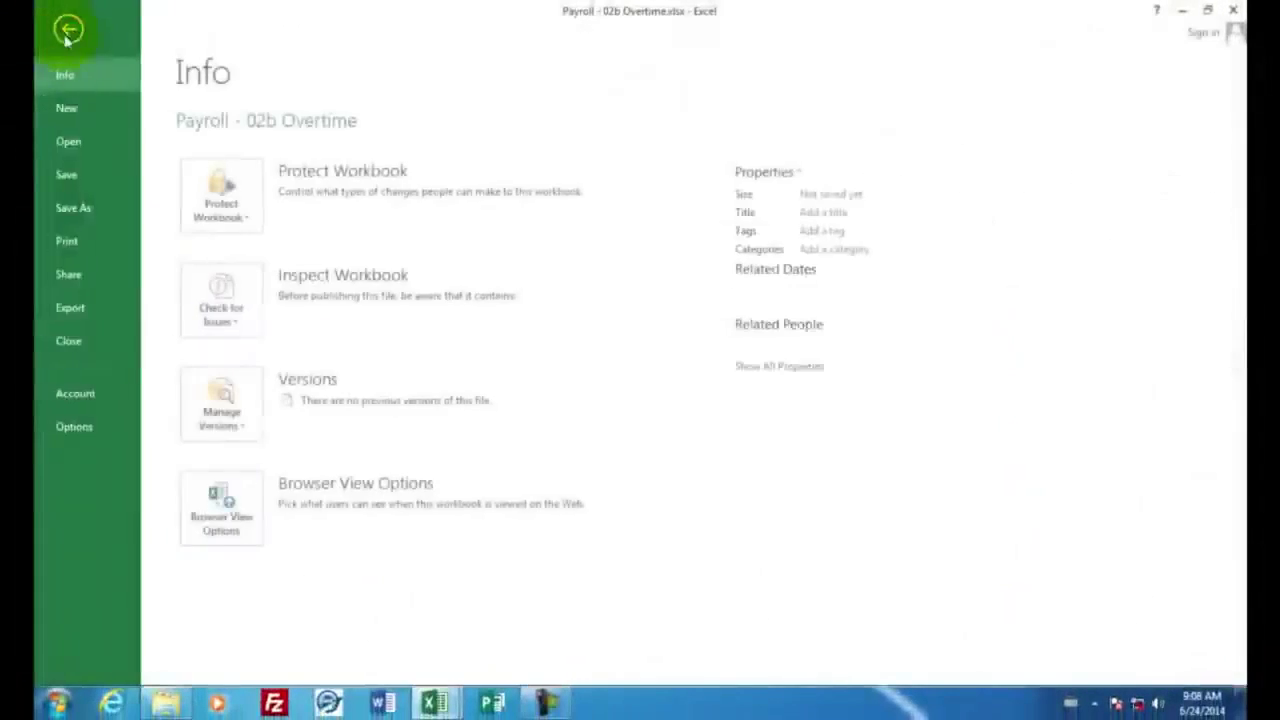
left_click(76, 242)
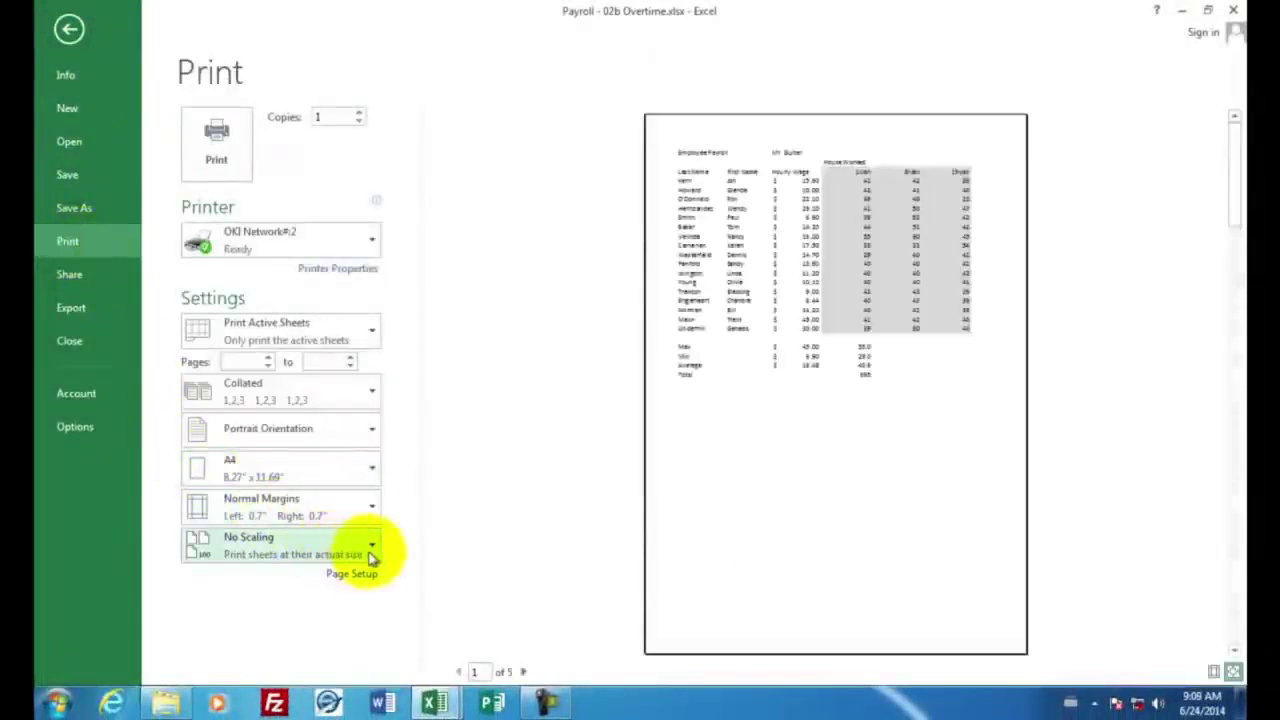
left_click(526, 672)
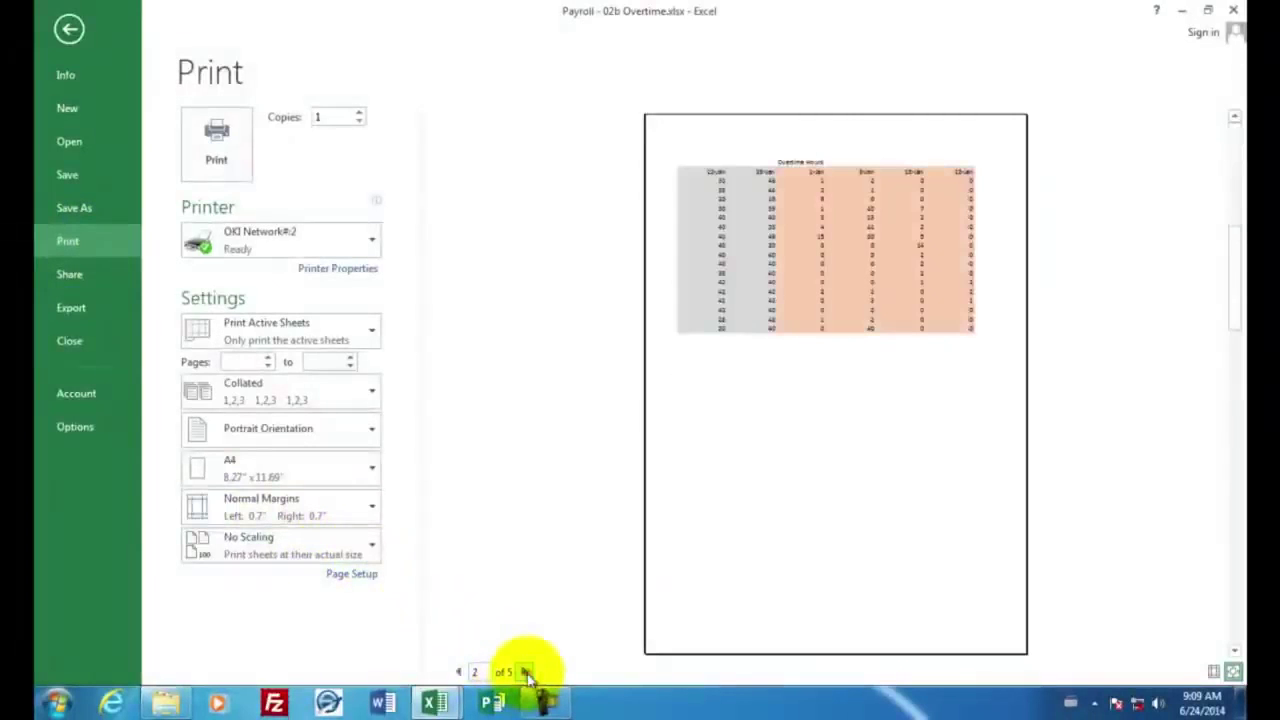
left_click(526, 672)
left_click(526, 672)
left_click(526, 672)
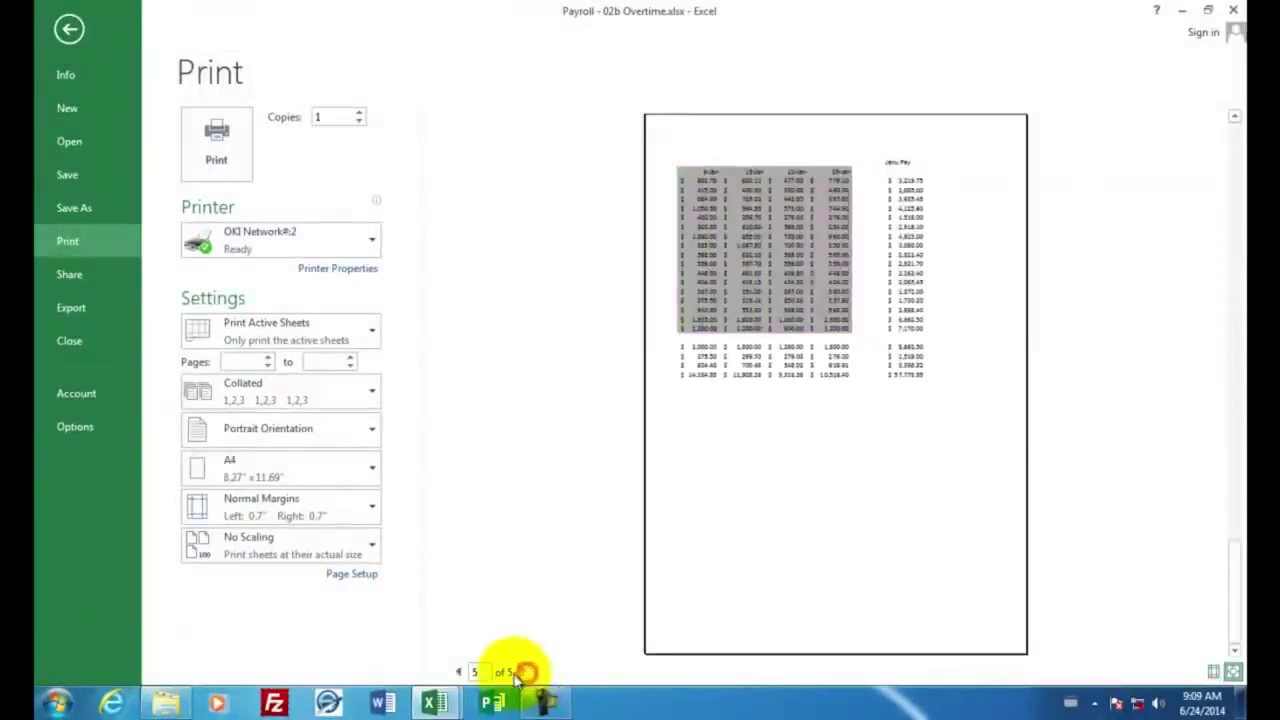
left_click(458, 672)
left_click(458, 672)
left_click(458, 672)
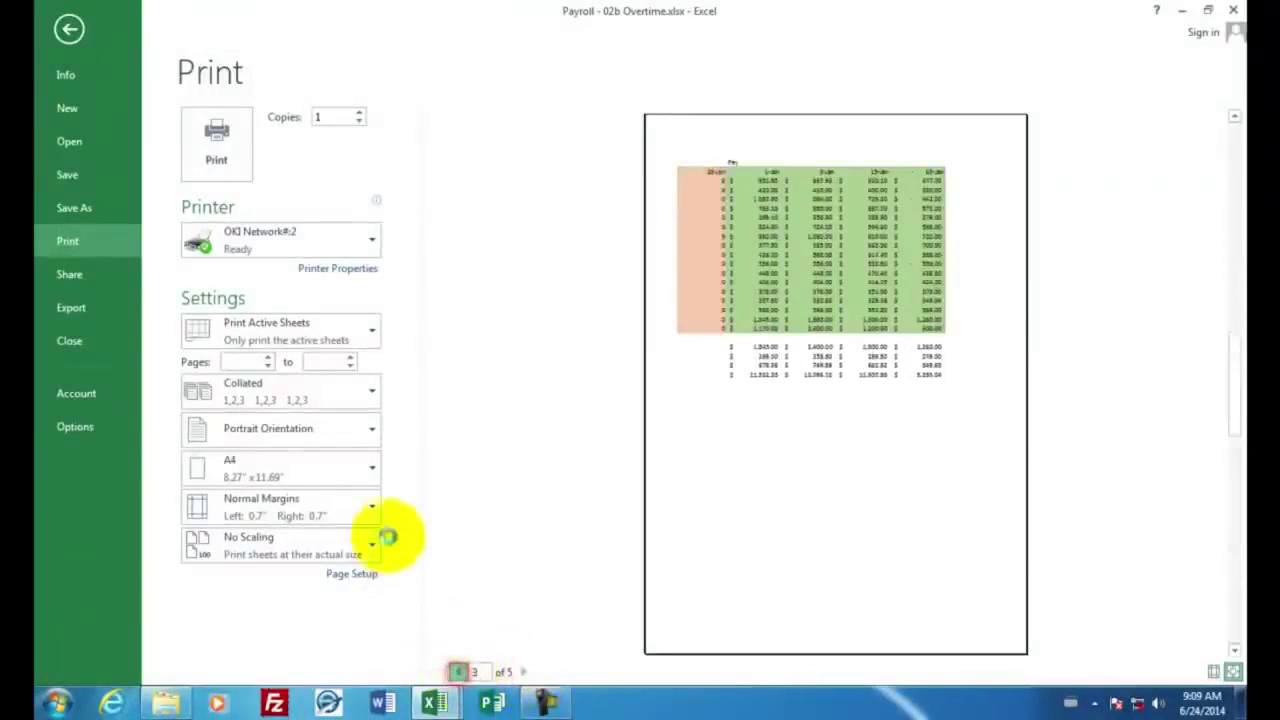
Set the payroll printout to landscape orientation and scale it to fit the sheet on one page.
left_click(371, 434)
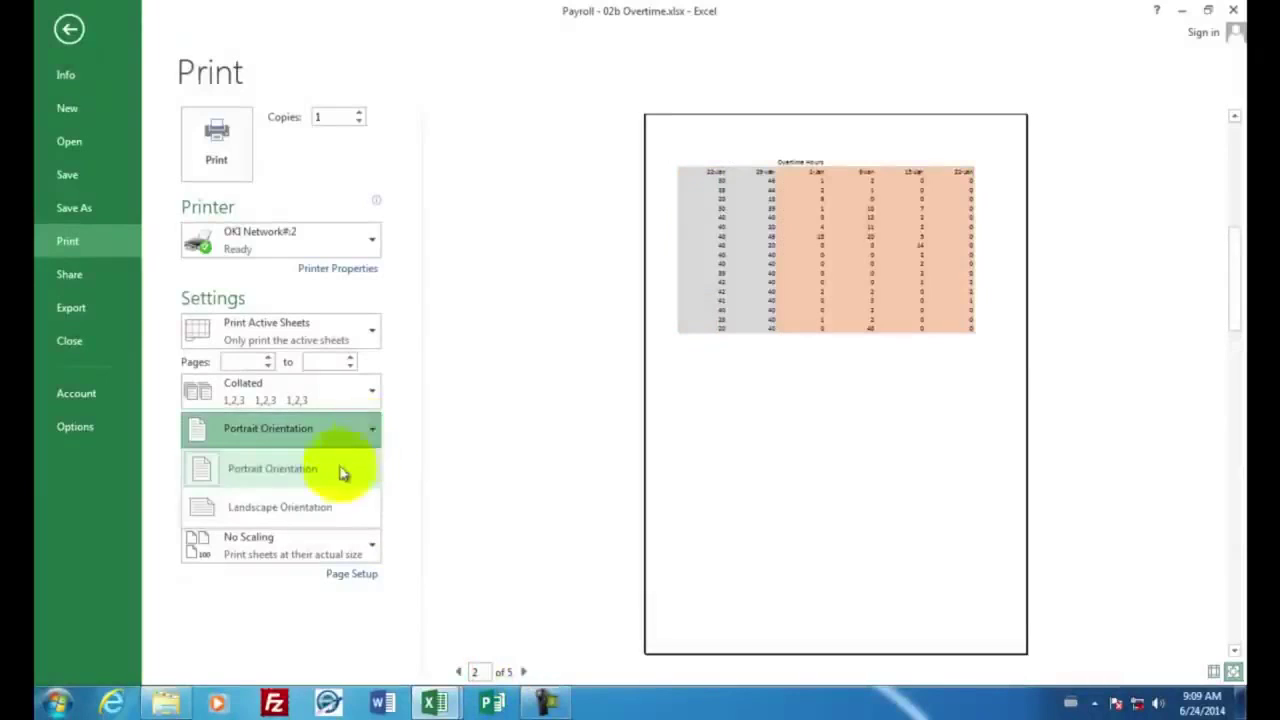
left_click(281, 514)
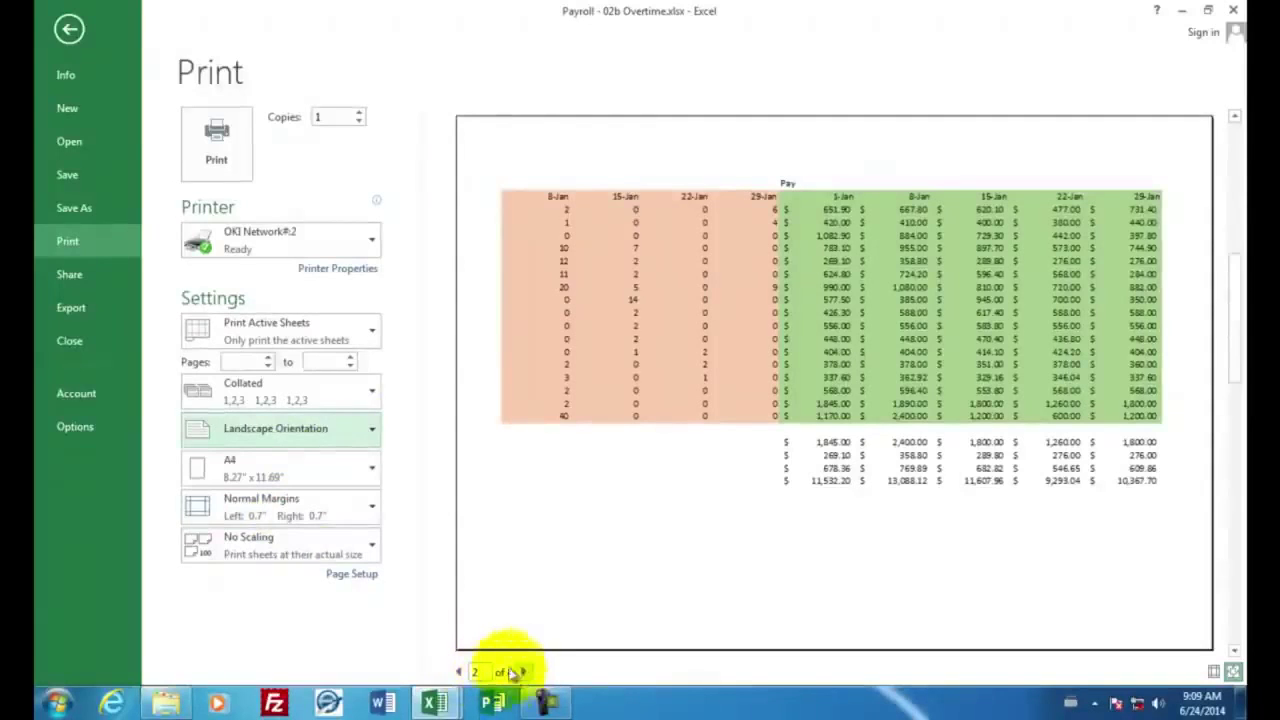
left_click(376, 547)
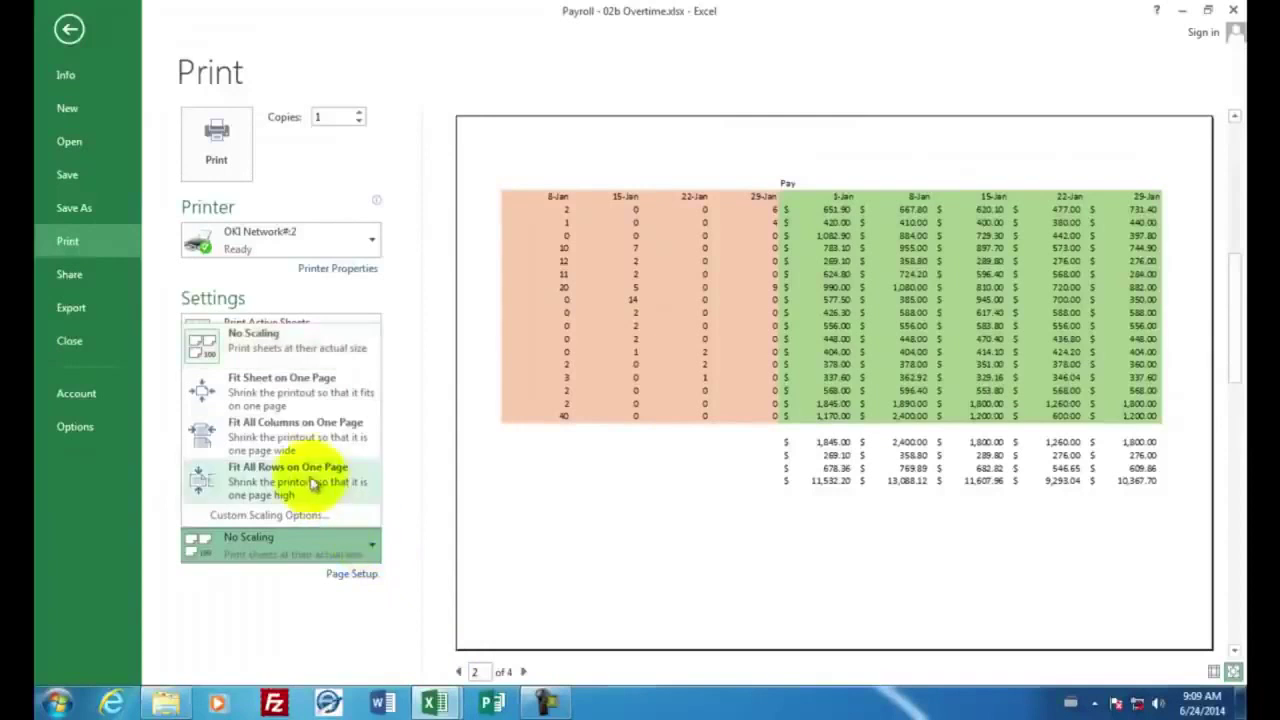
left_click(270, 408)
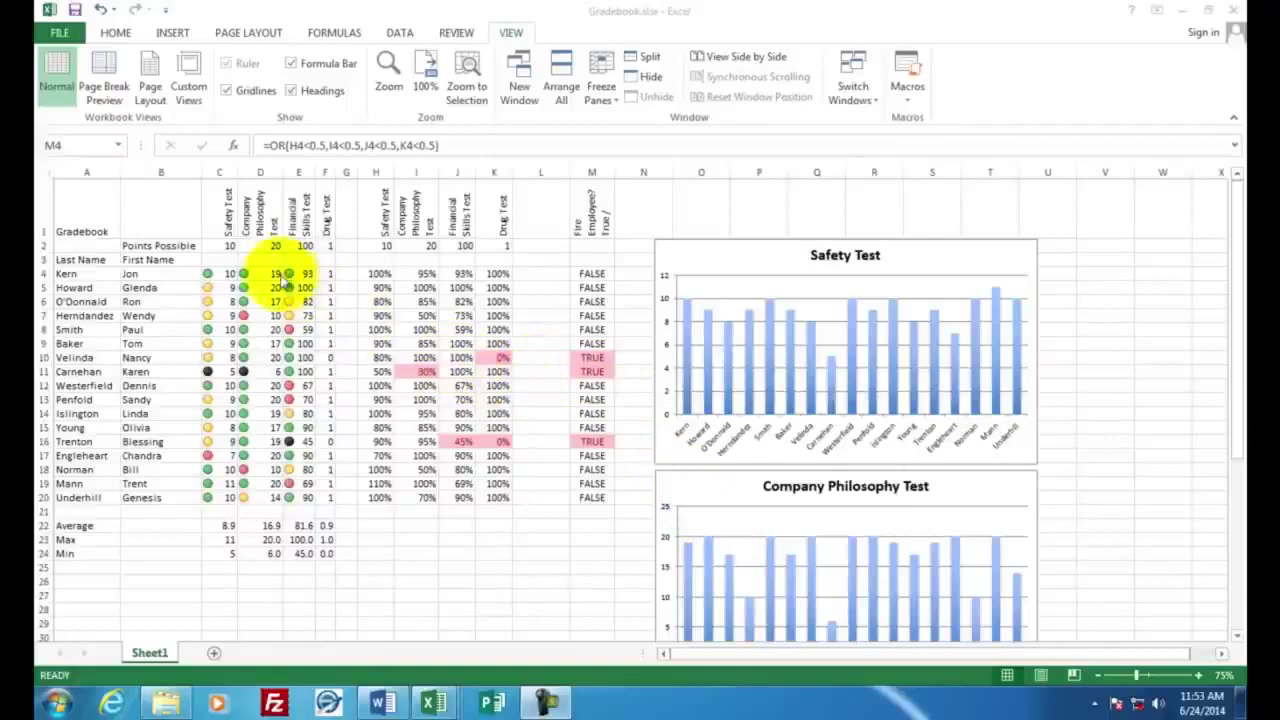
Create a new blank workbook from the open Gradebook file.
left_click(217, 211)
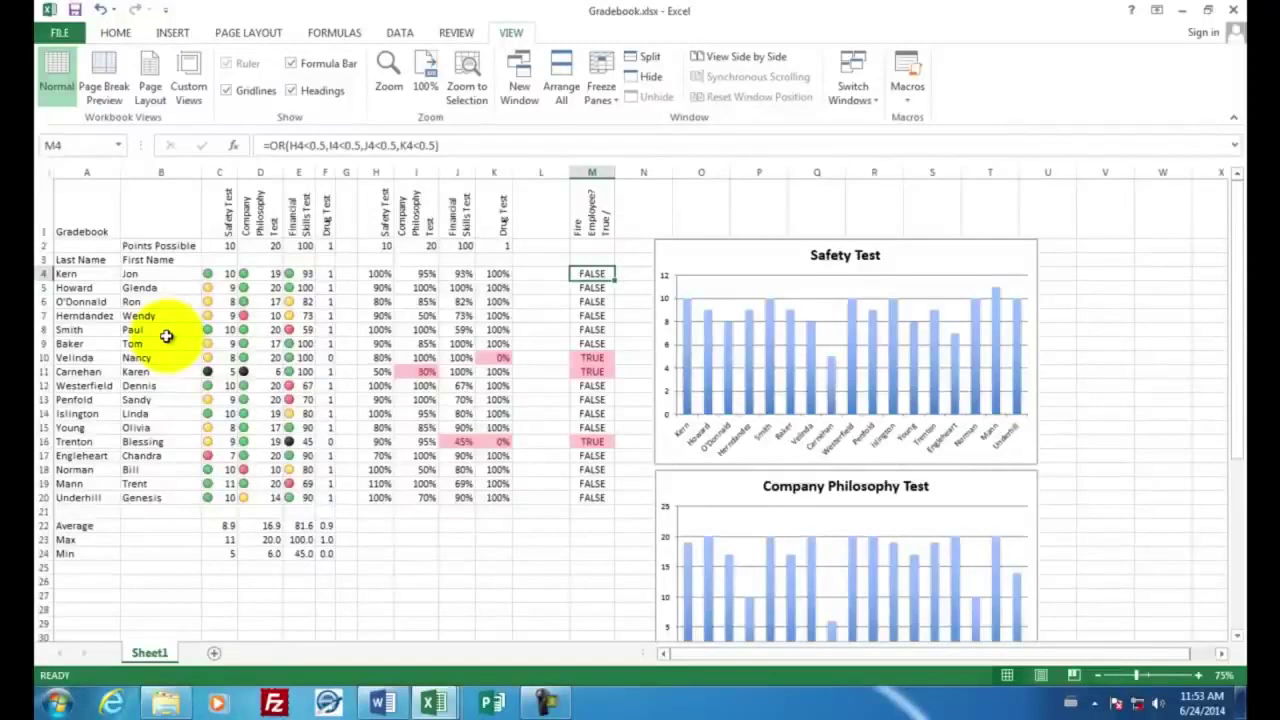
left_click(58, 30)
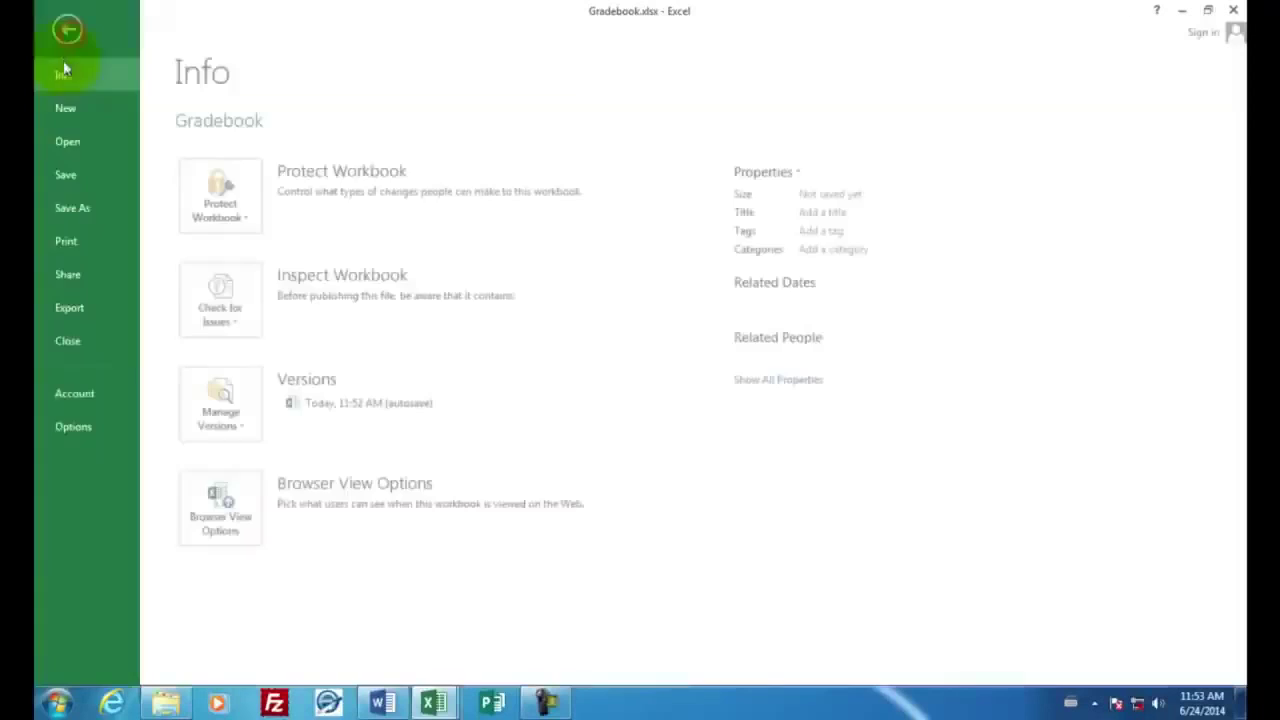
left_click(66, 108)
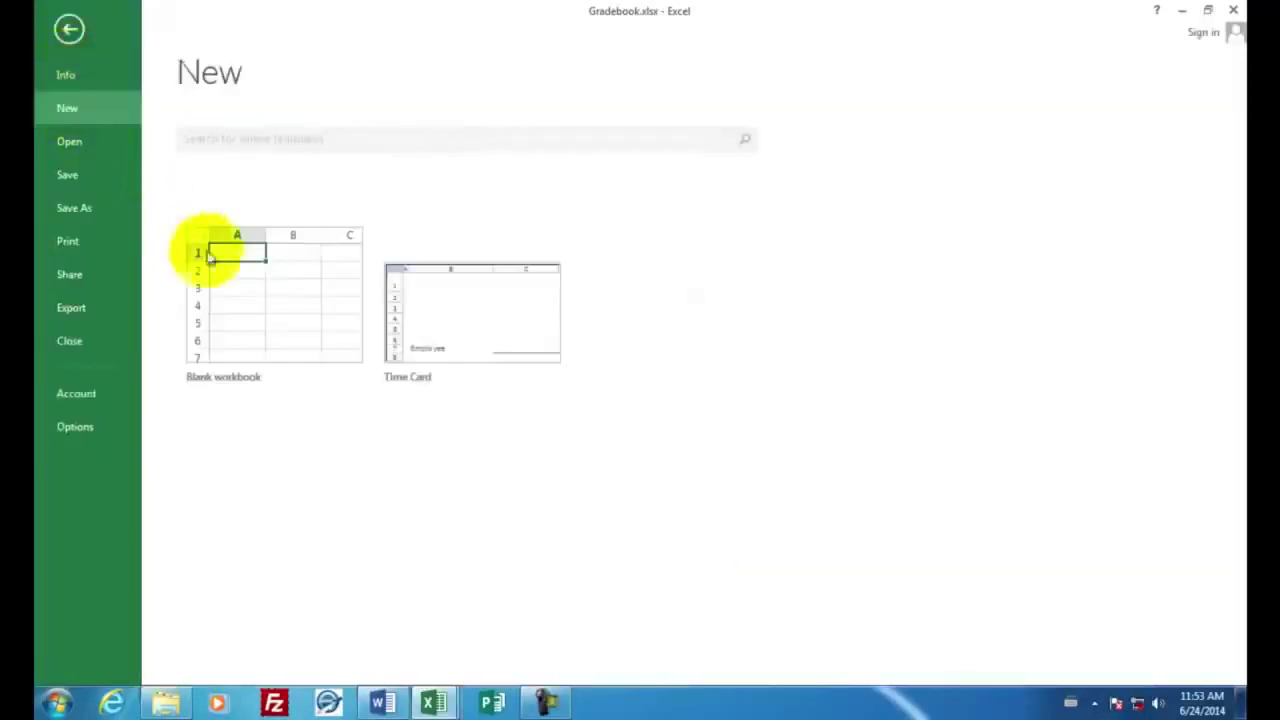
left_click(251, 276)
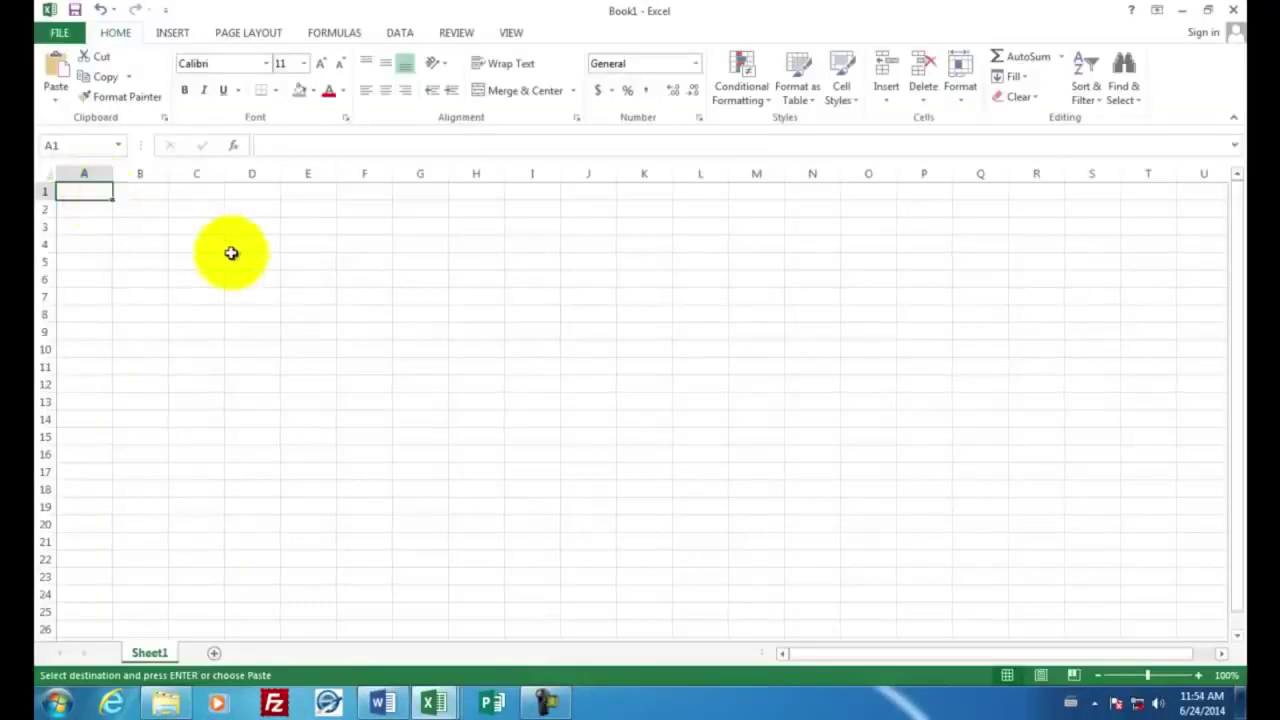
Enter the title "Gradebook" in A1 and the headings "Last Name" in A3 and "First Name" in B3.
type("Gr")
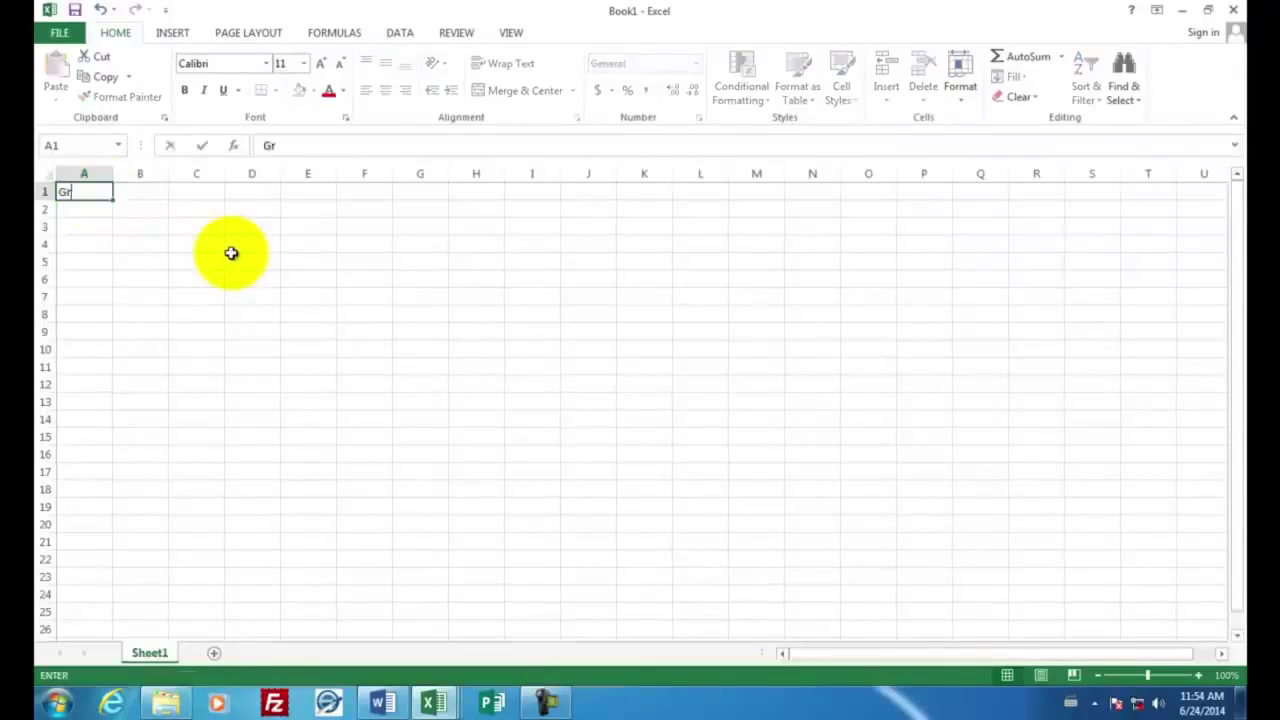
type("adebook")
key("Return")
key("Return")
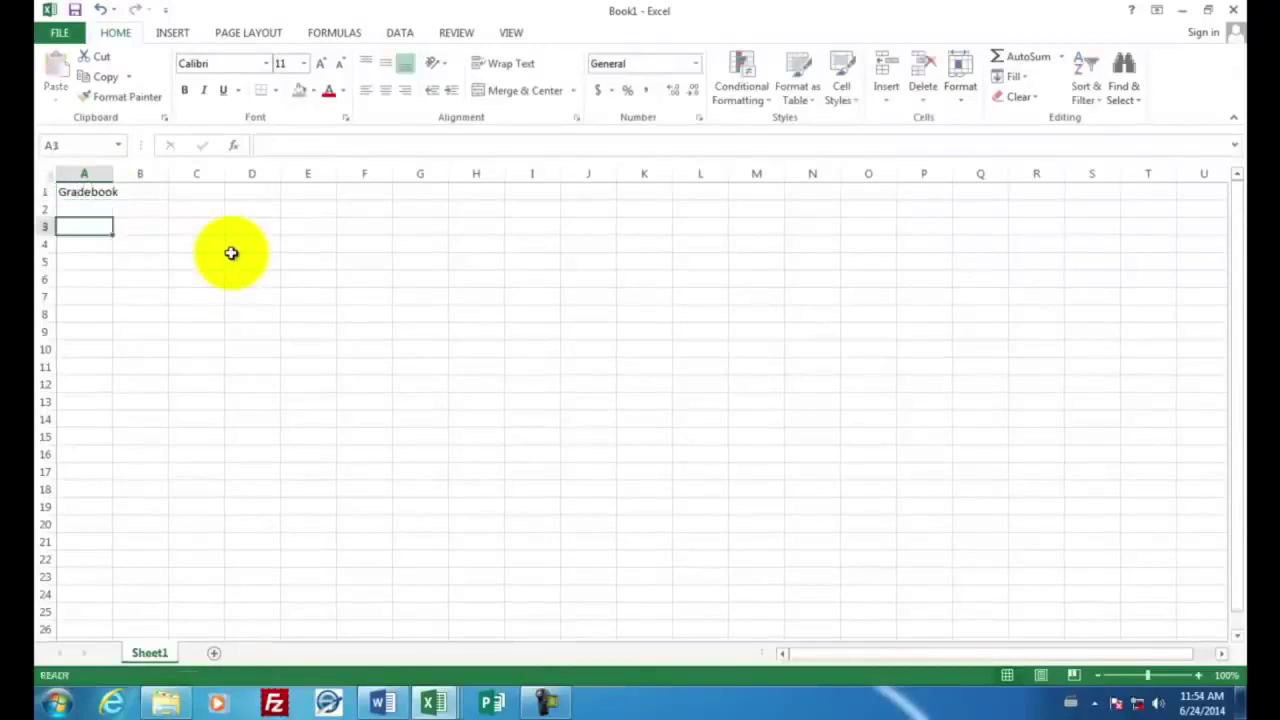
type("La")
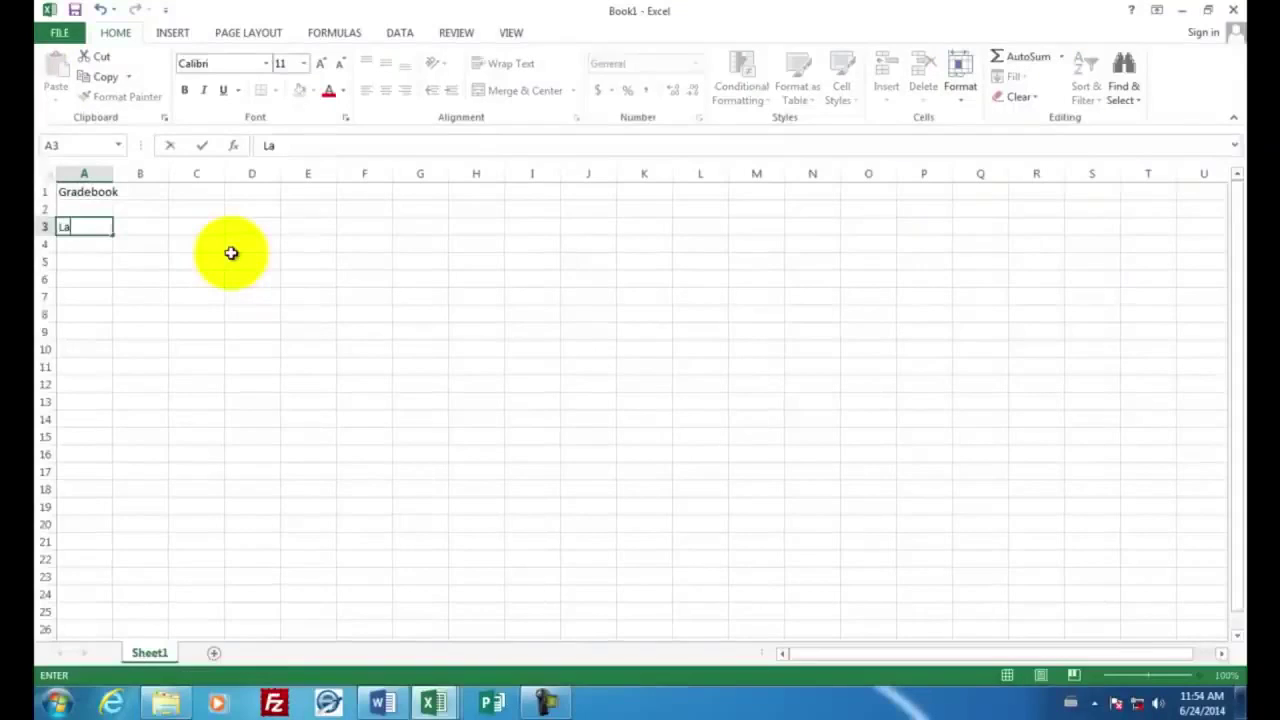
type("st Name")
key("Tab")
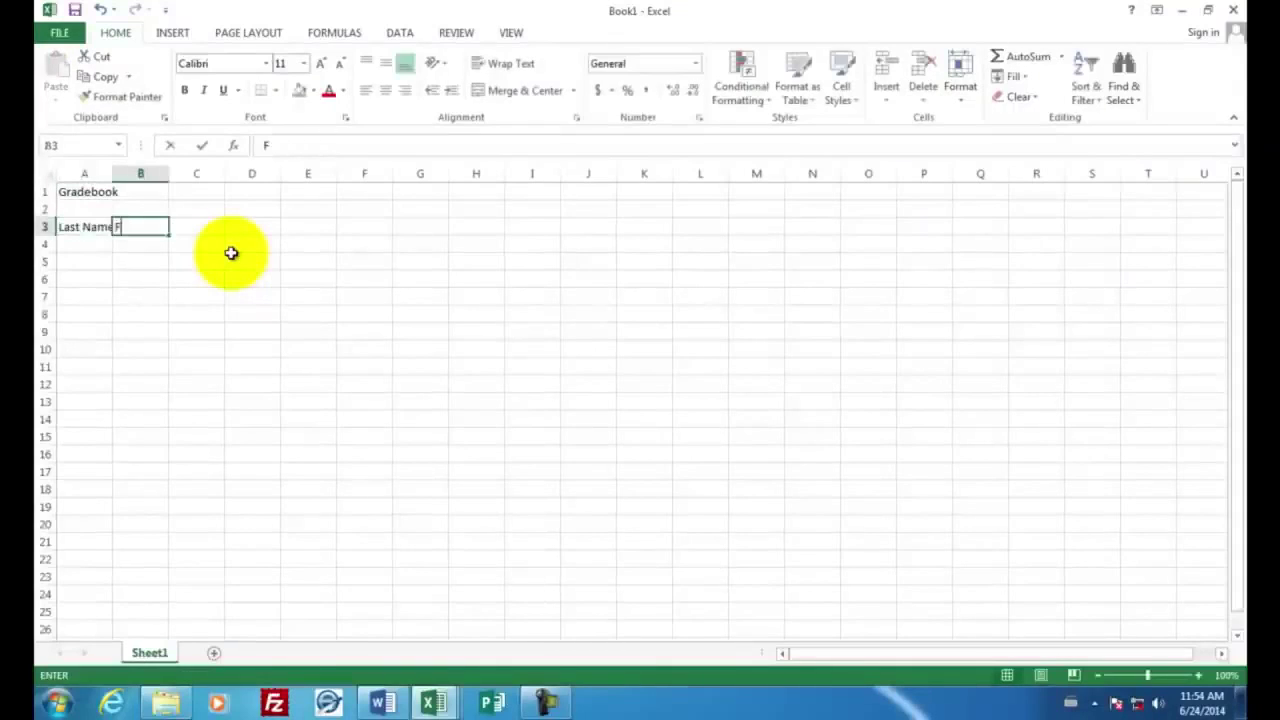
type("First Name")
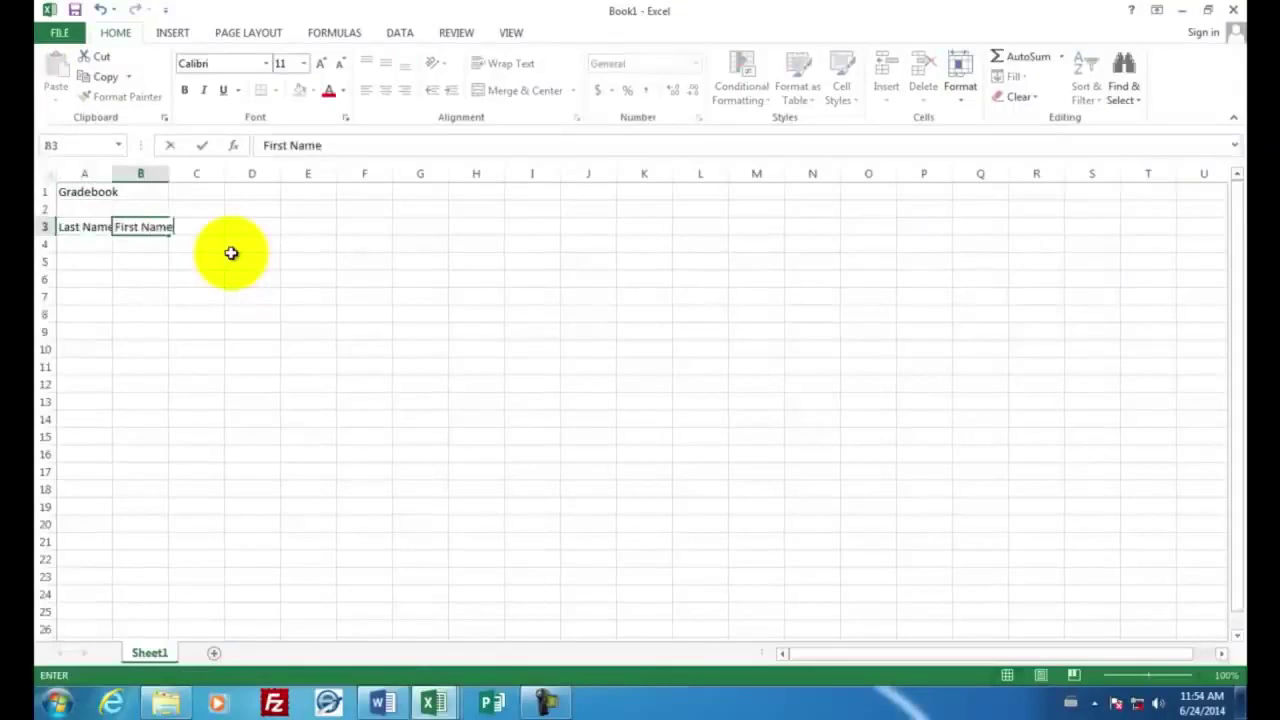
key("Return")
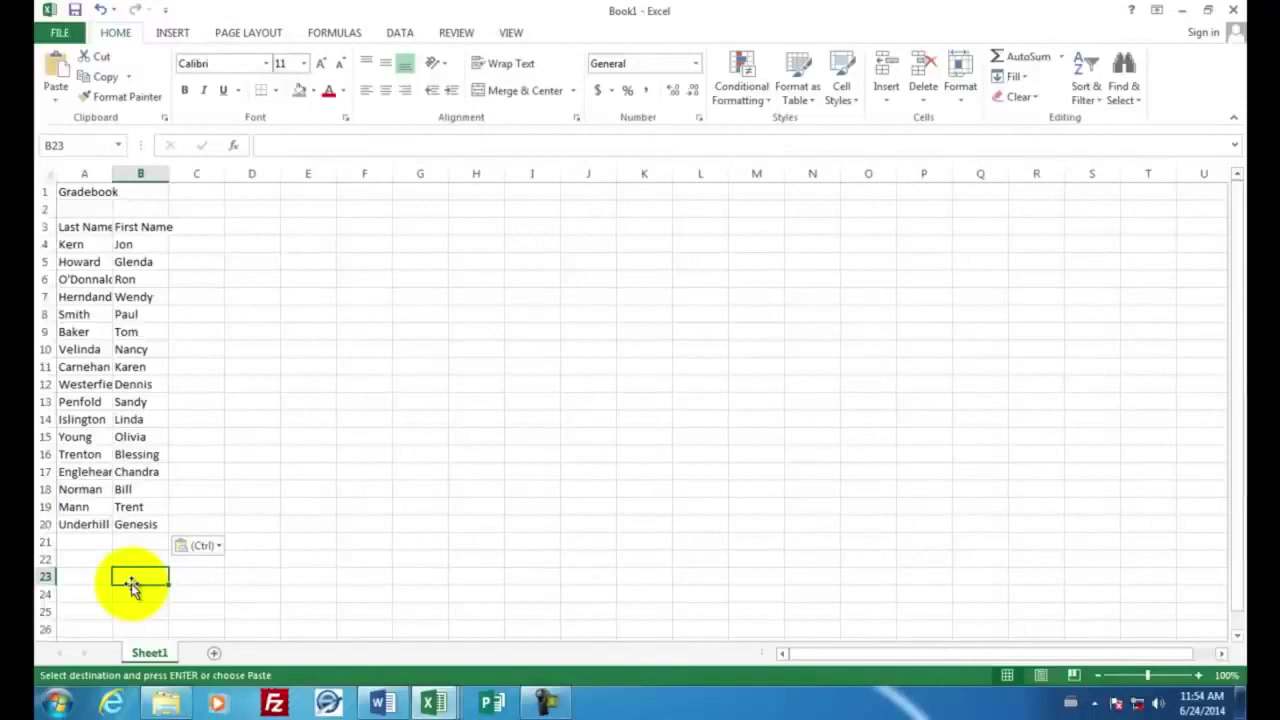
Autofit columns A and B to the widths of the last and first names.
double_click(112, 173)
double_click(213, 172)
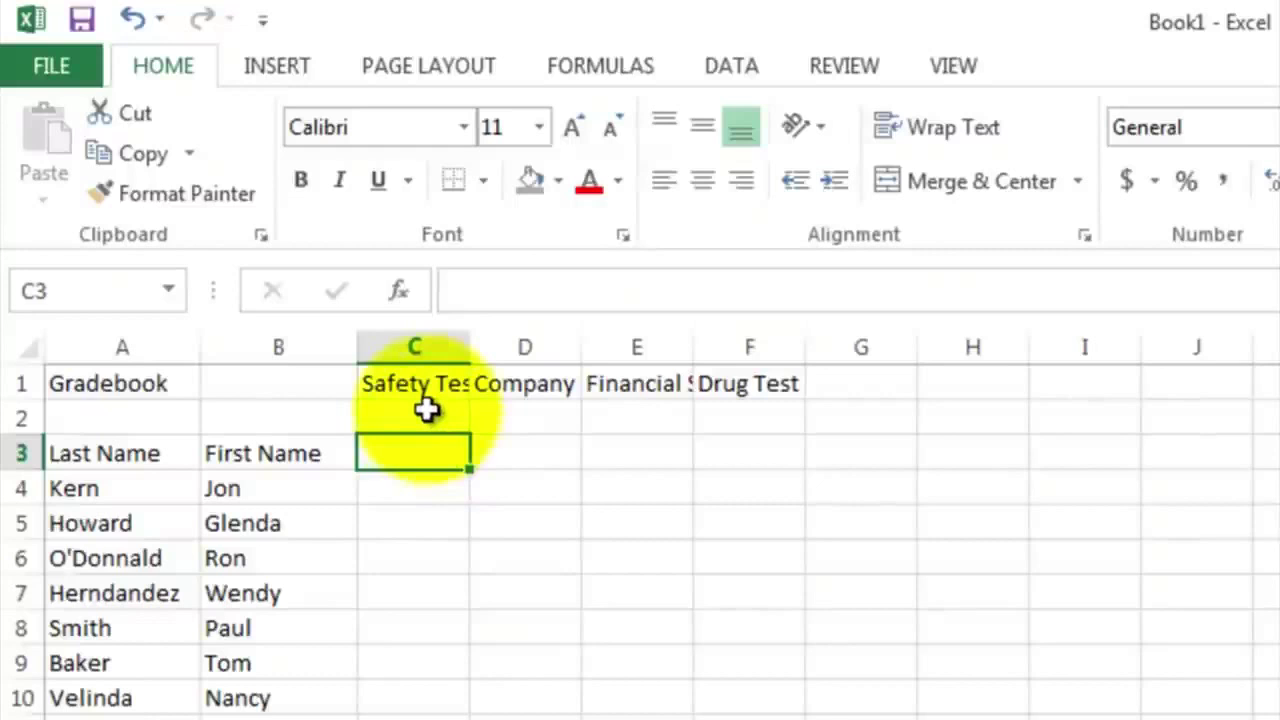
Rotate the four test headings in C1:F1 upward and narrow columns C through F to fit them.
left_click(423, 383)
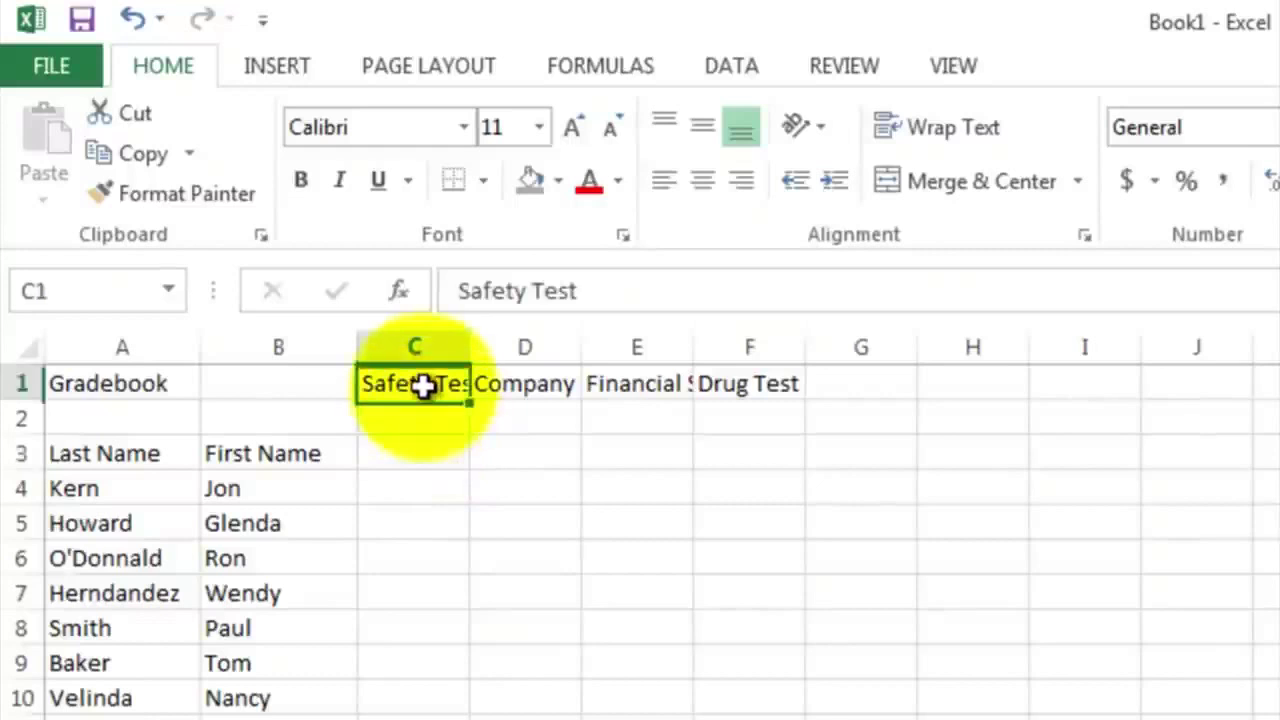
left_click(510, 383)
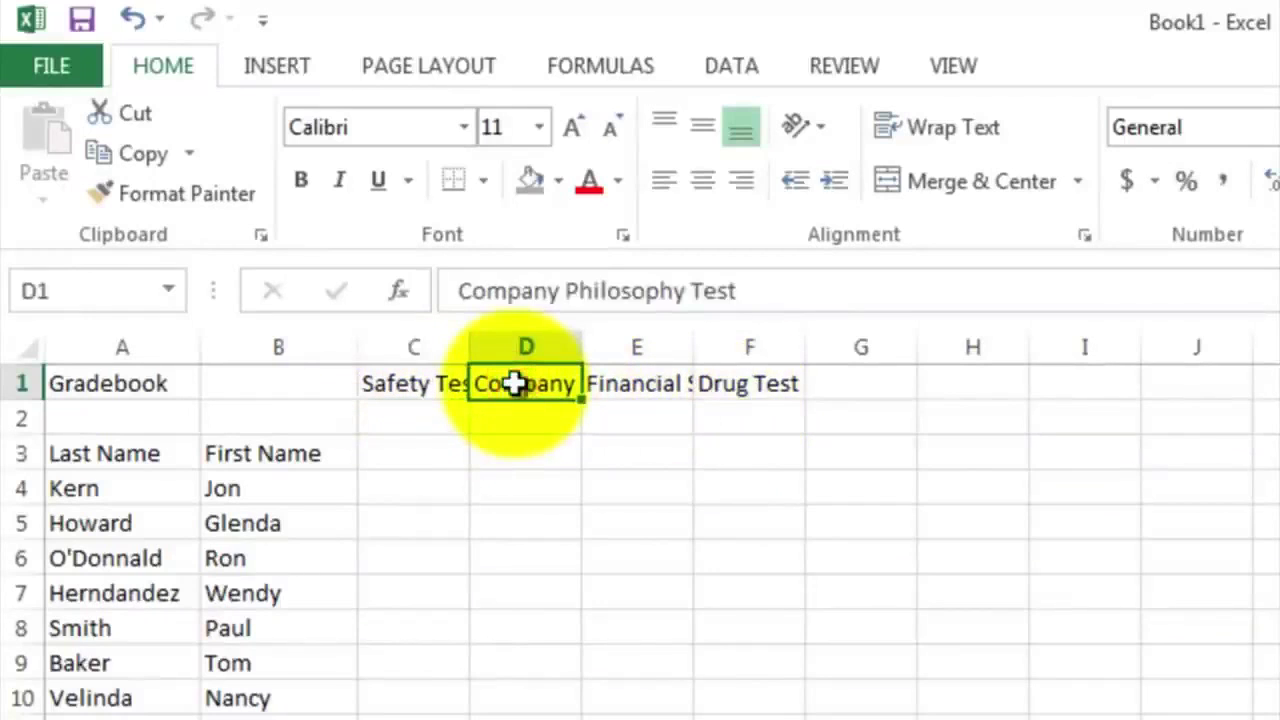
left_click(630, 383)
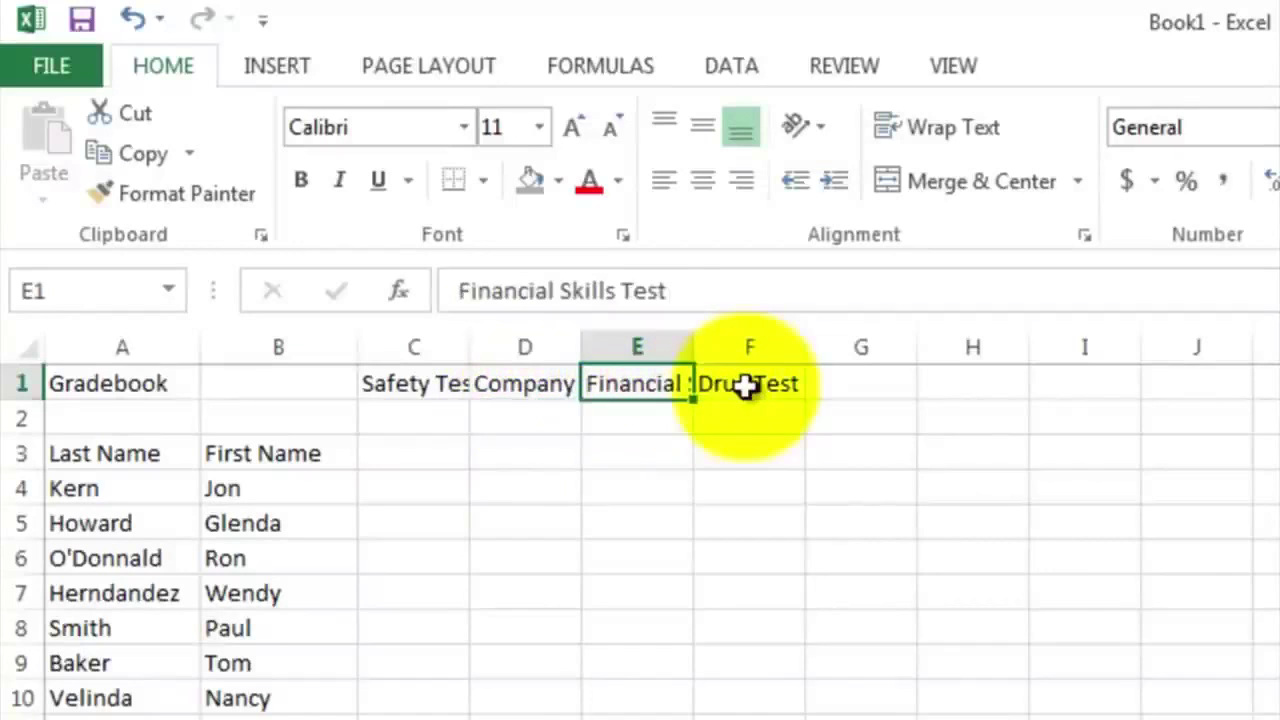
left_click(746, 385)
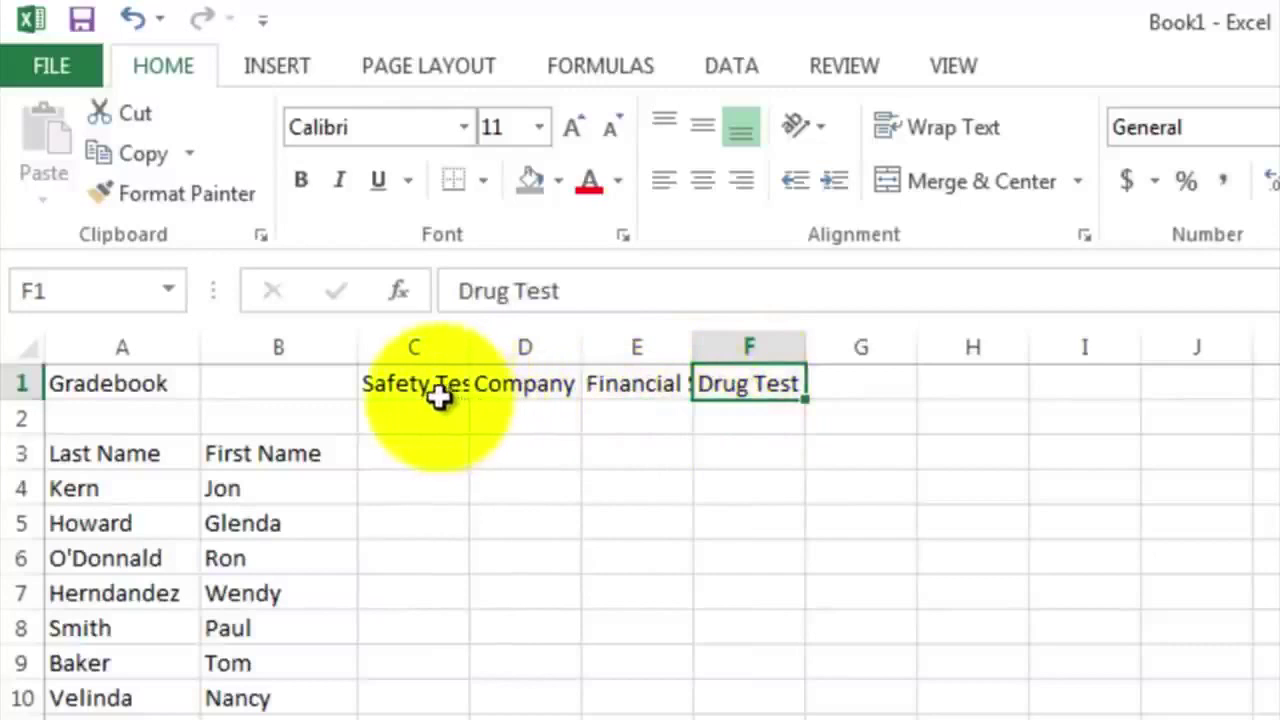
left_click_drag(425, 385, 746, 385)
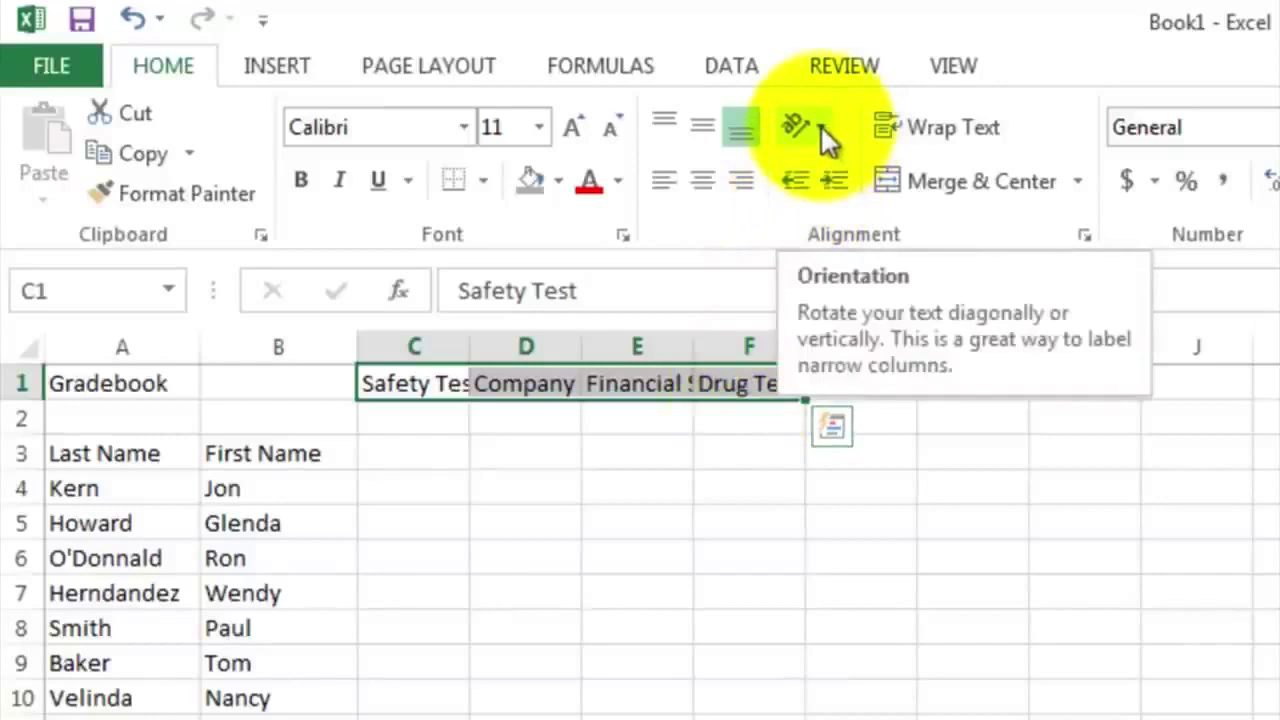
left_click(794, 121)
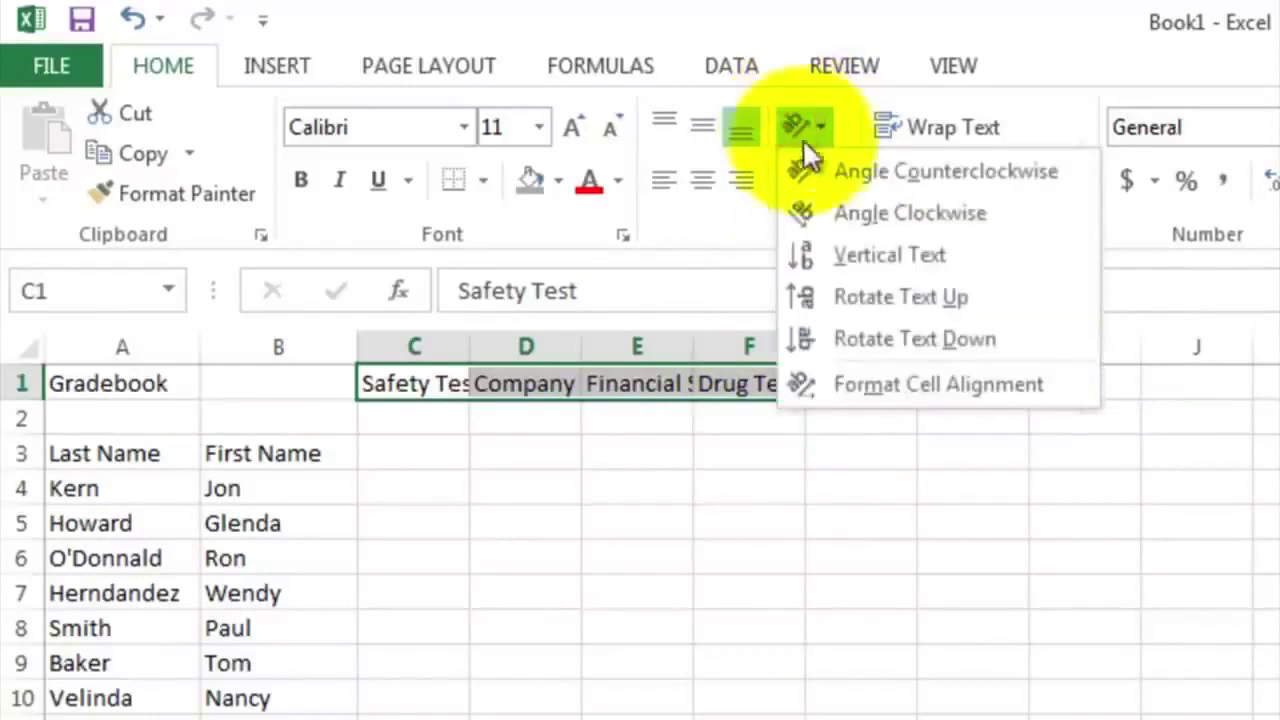
left_click(841, 306)
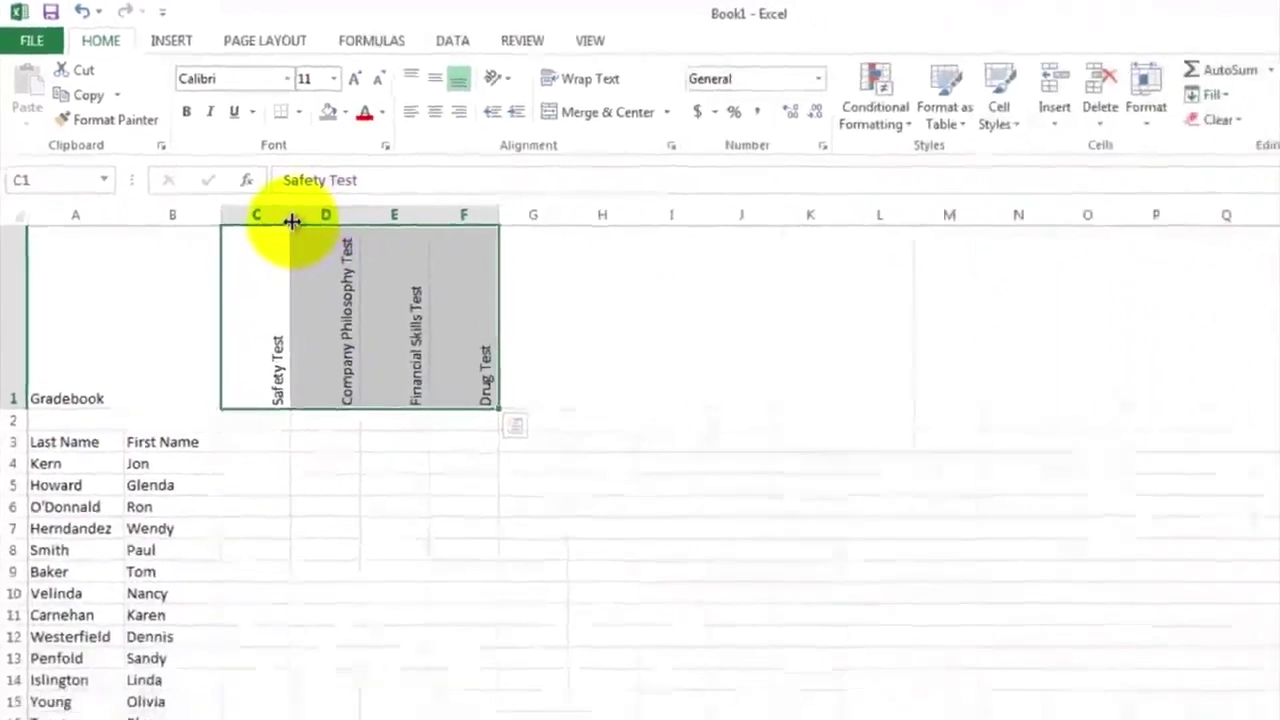
left_click_drag(291, 221, 352, 216)
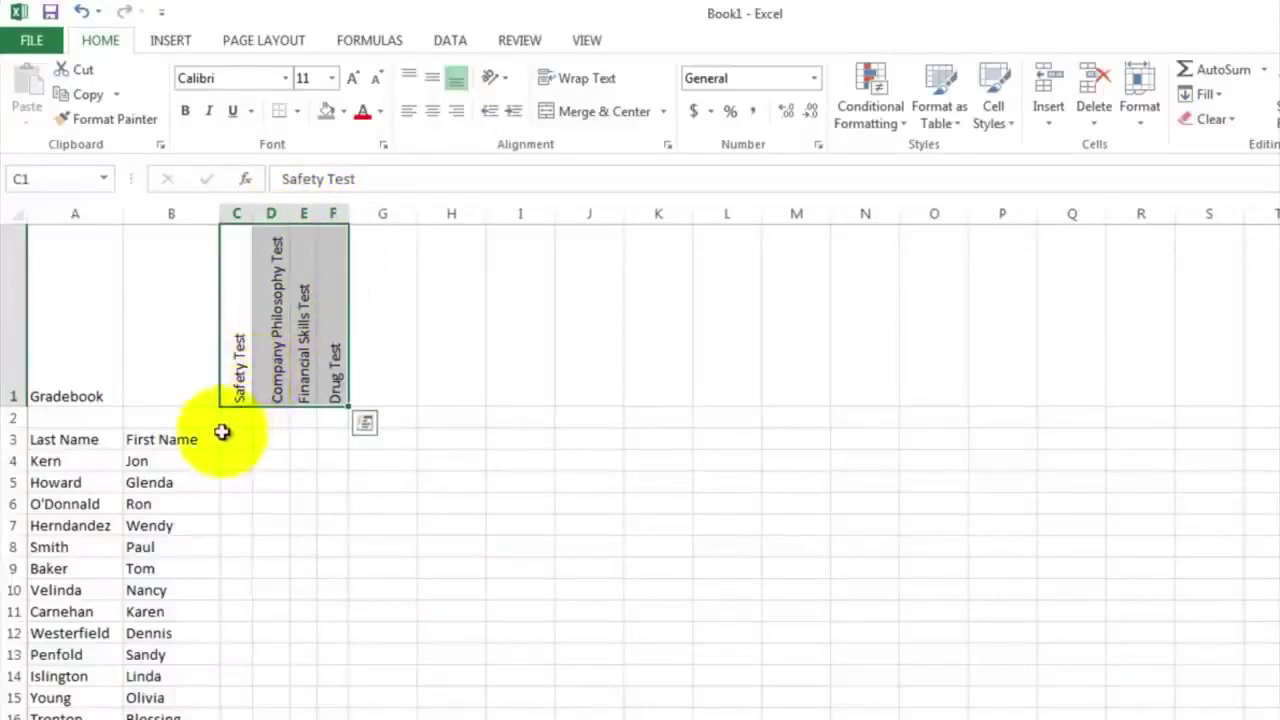
Enter the label "Points Possible" in B2.
left_click(181, 418)
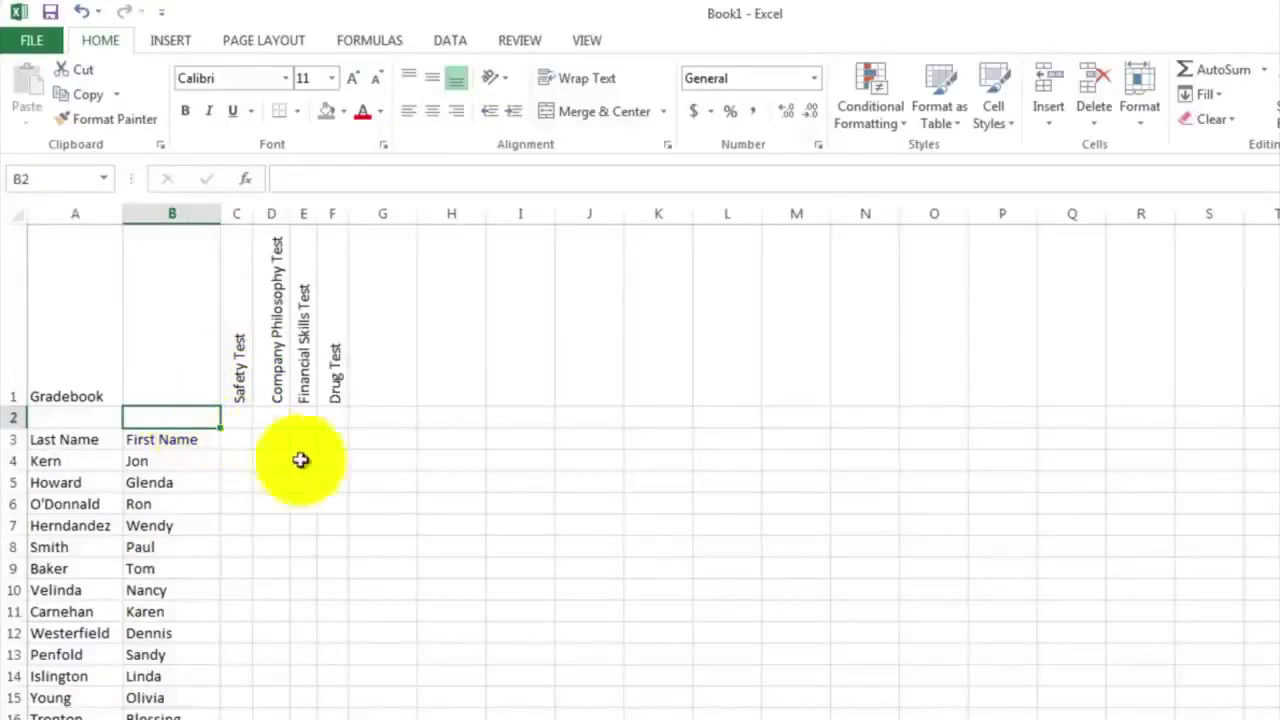
type("Paul")
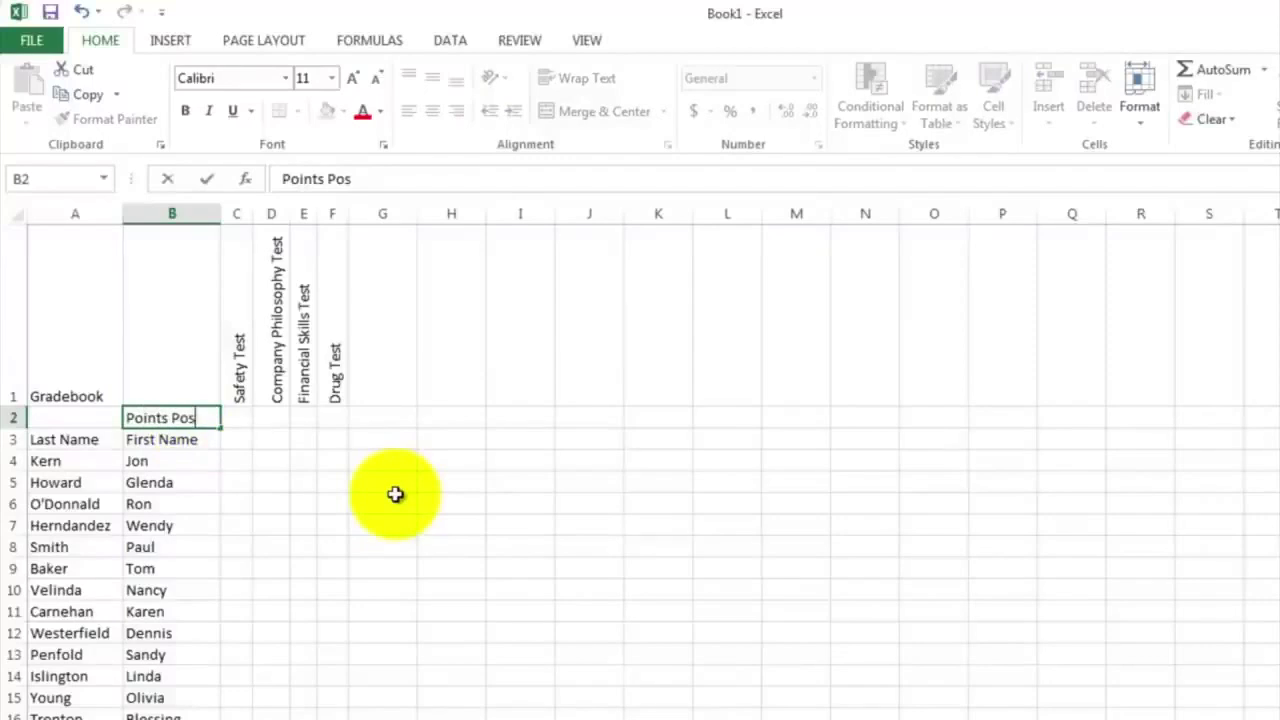
type("ts Possible")
key("Return")
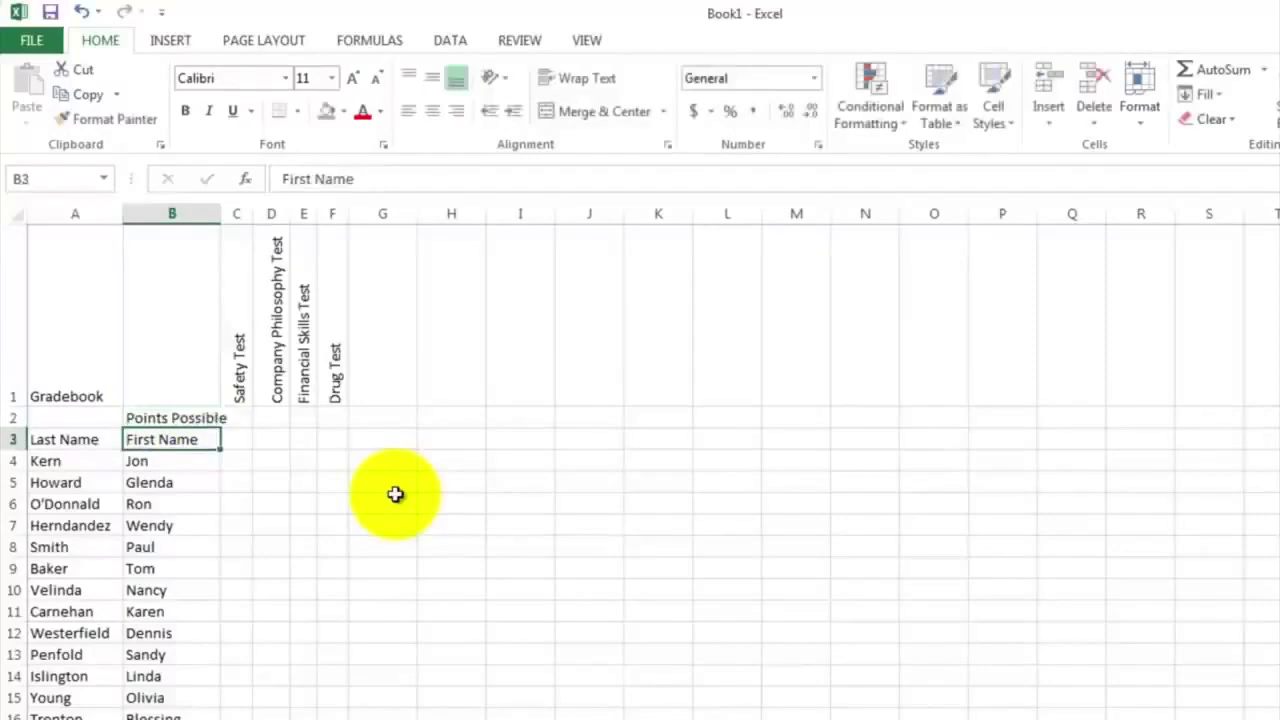
Enter the possible points 10, 20, 100 and 1 in C2:F2 and widen column E to fit its value.
left_click(240, 418)
type("10")
key("Tab")
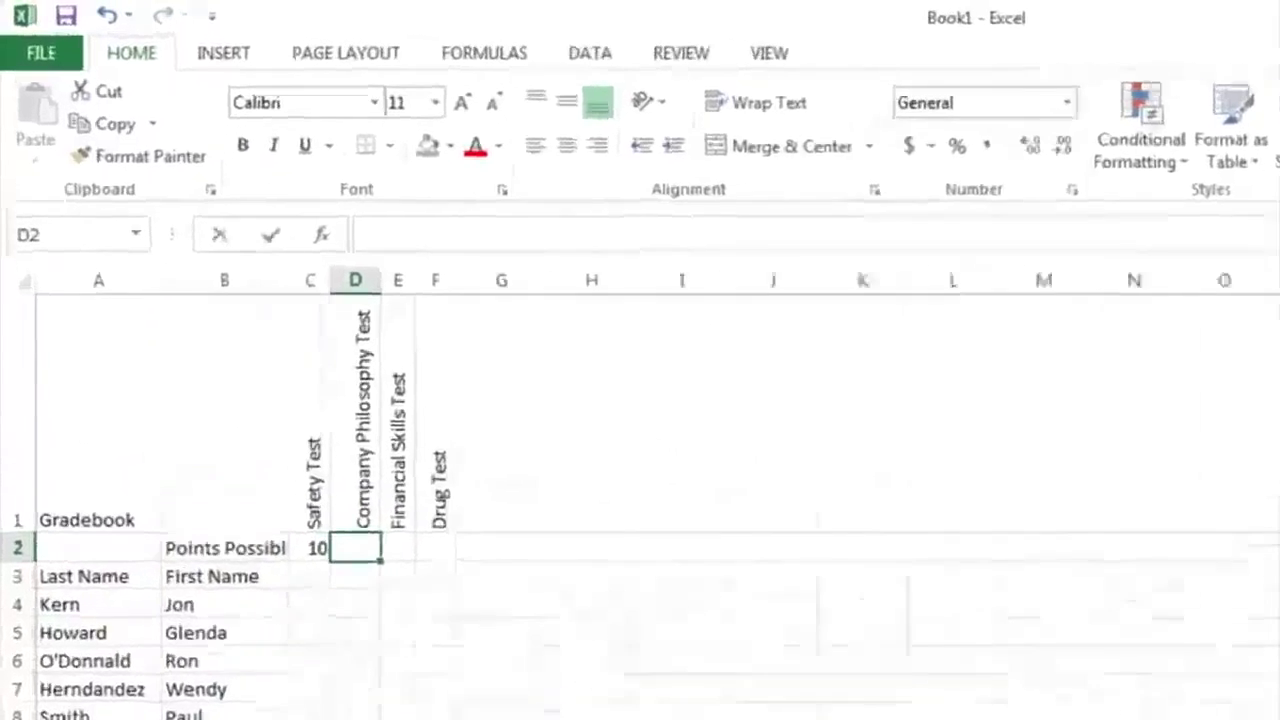
type("20")
key("Tab")
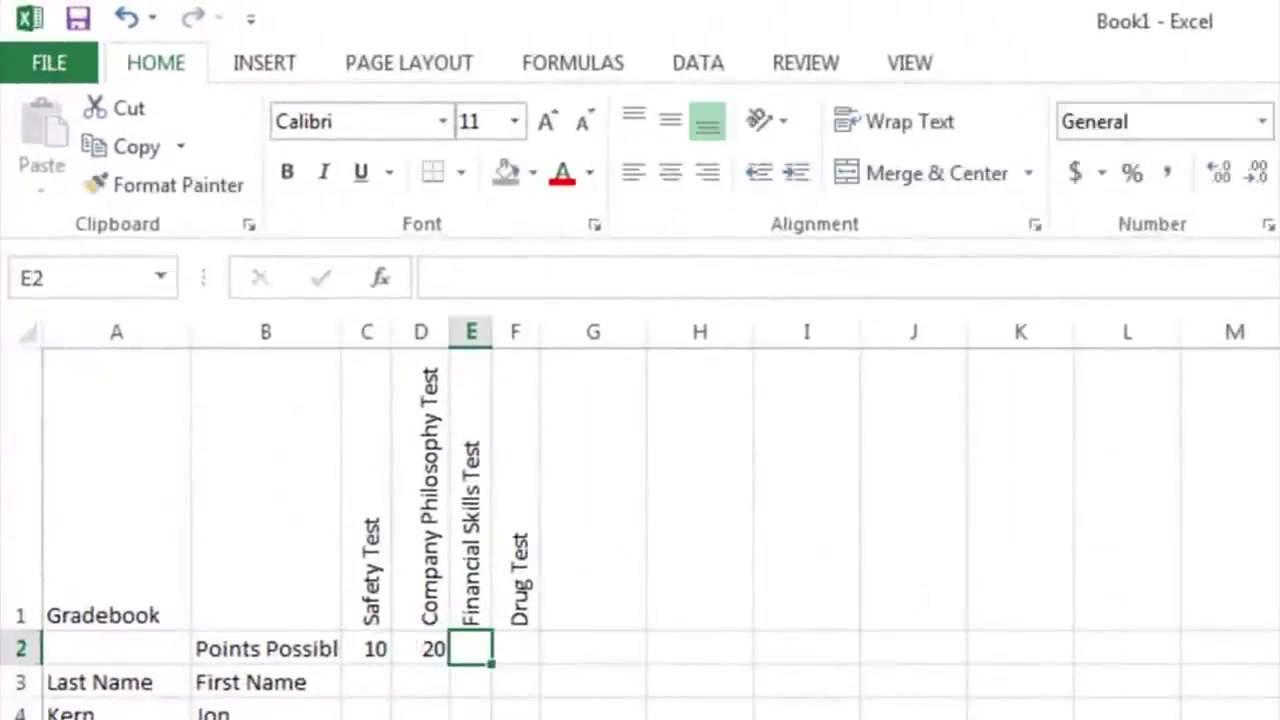
type("100")
key("Tab")
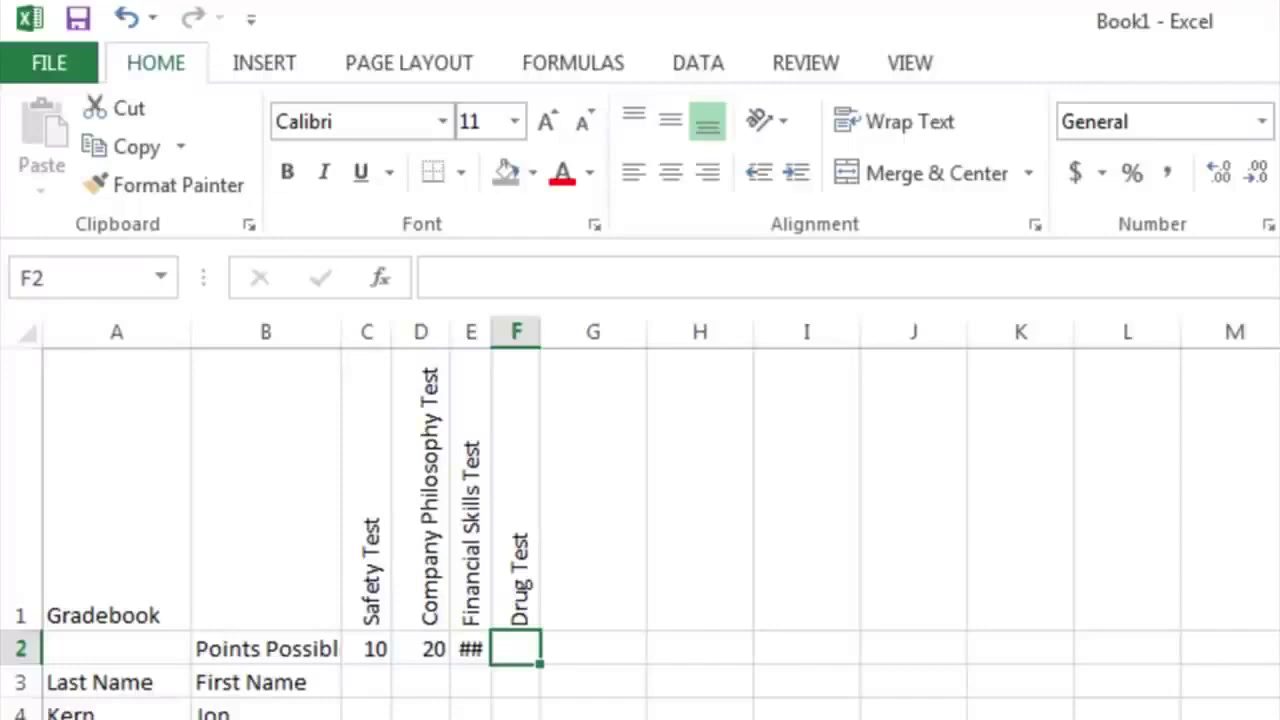
type("1")
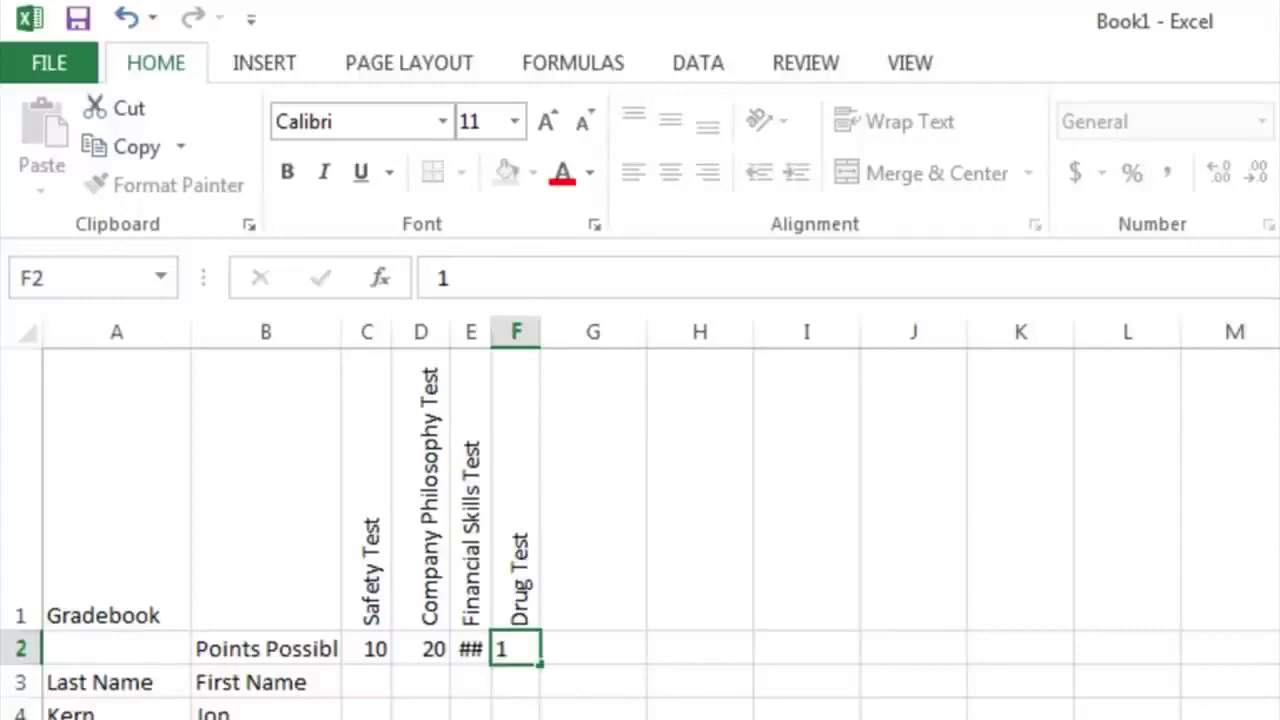
key("Return")
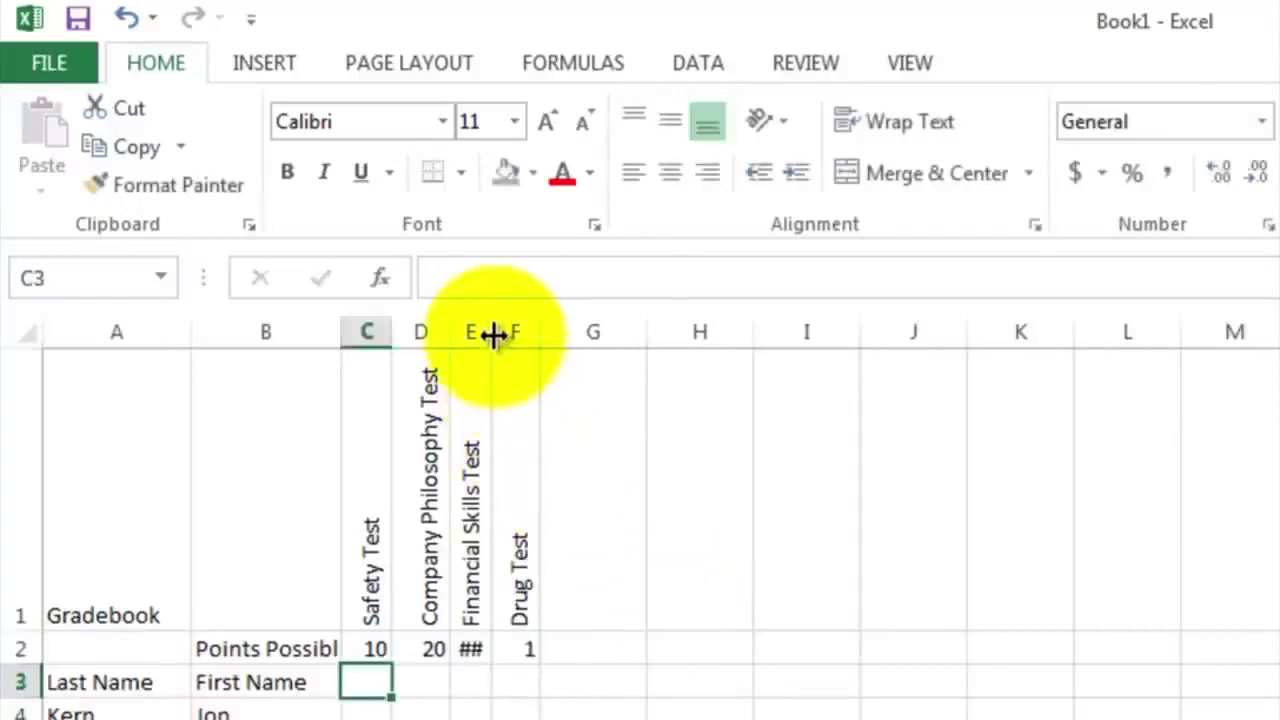
left_click_drag(492, 335, 511, 335)
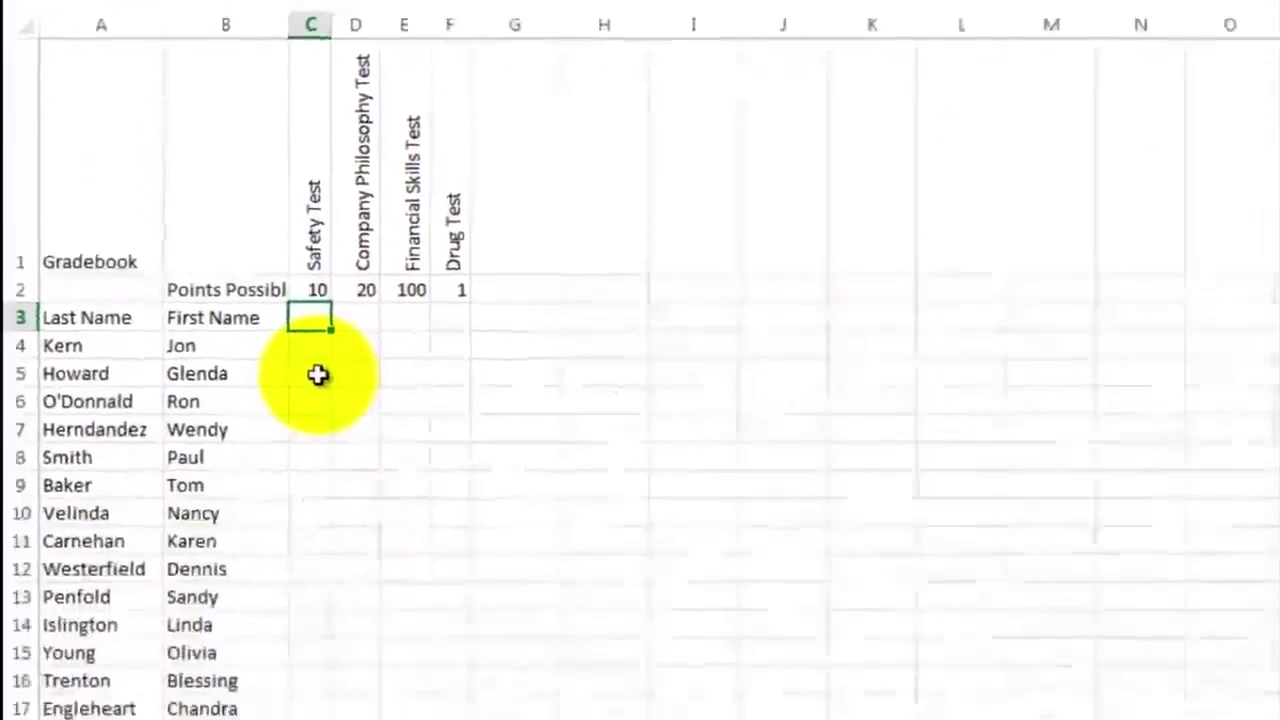
Review the employees' test scores in C4:F20, checking the Safety Test score in C19 and the Drug Test score in F16.
left_click(305, 285)
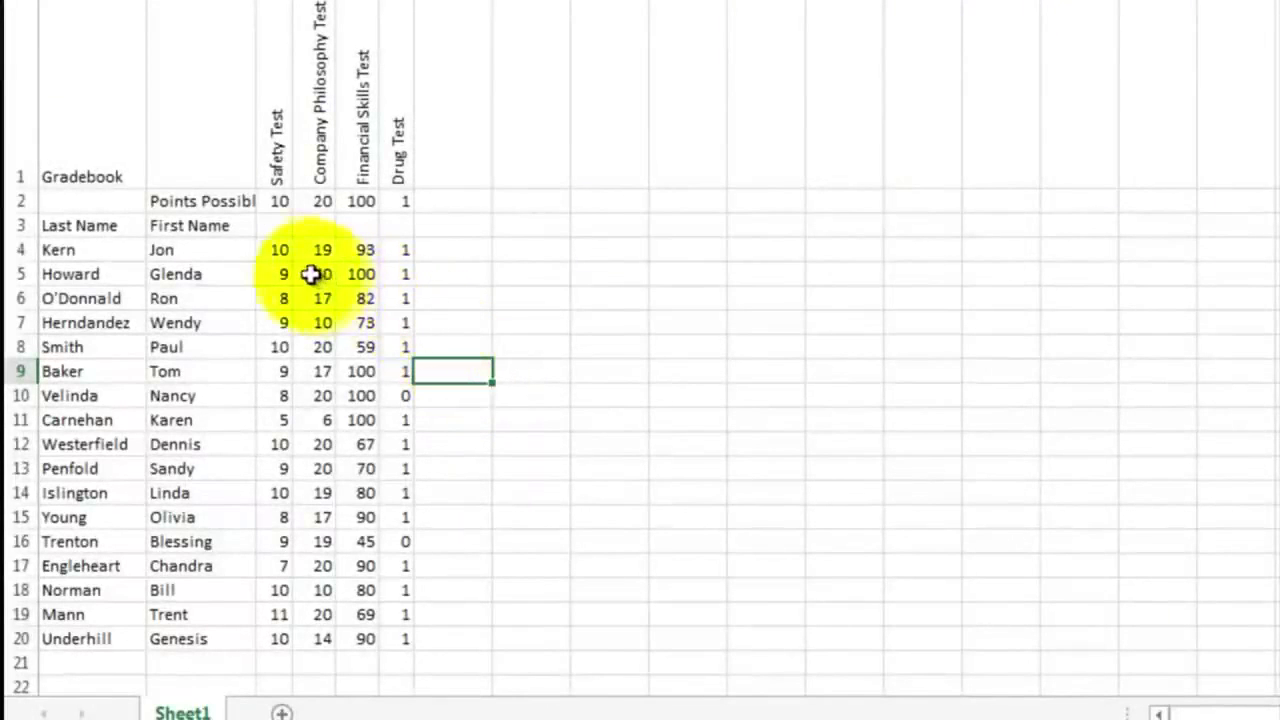
left_click(273, 253)
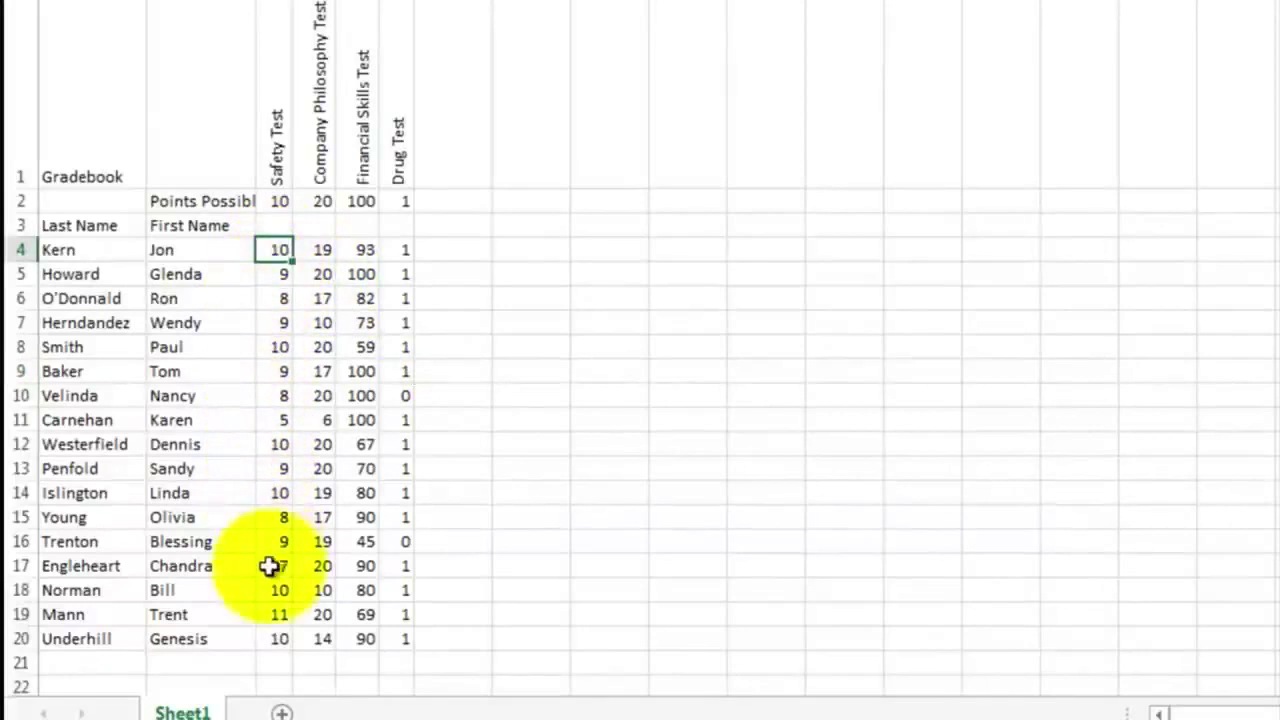
left_click(269, 614)
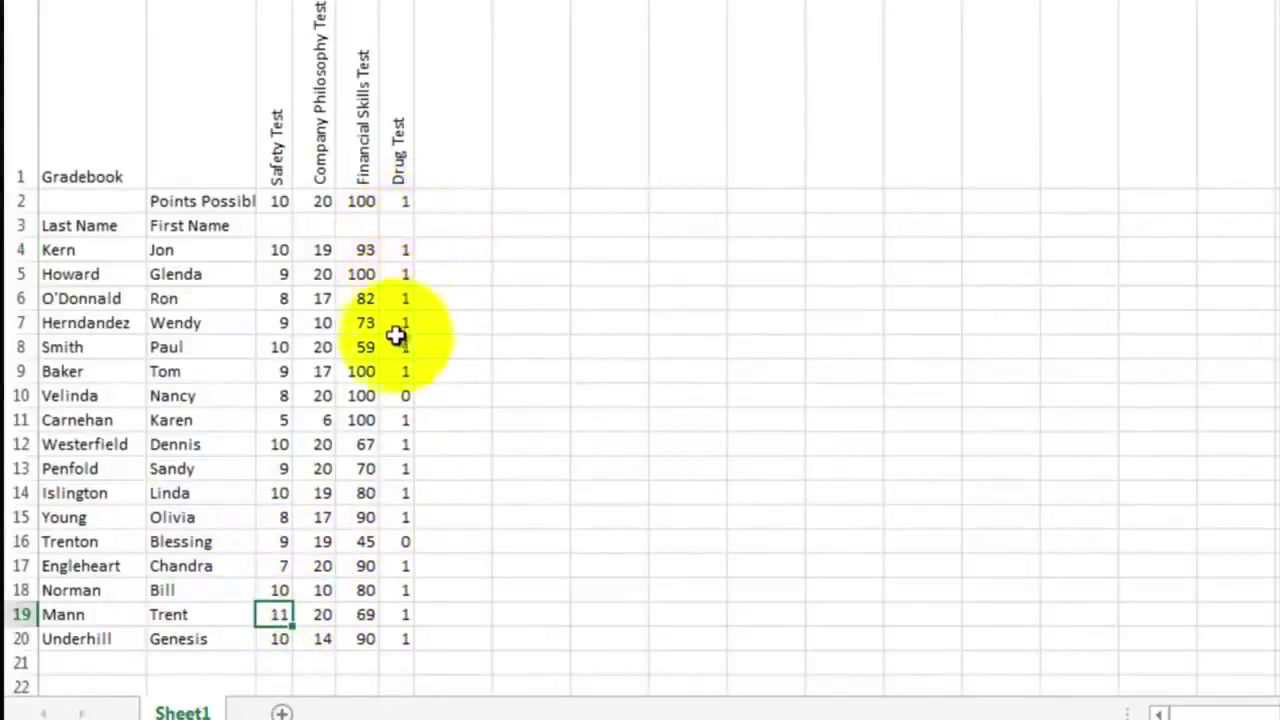
left_click(397, 540)
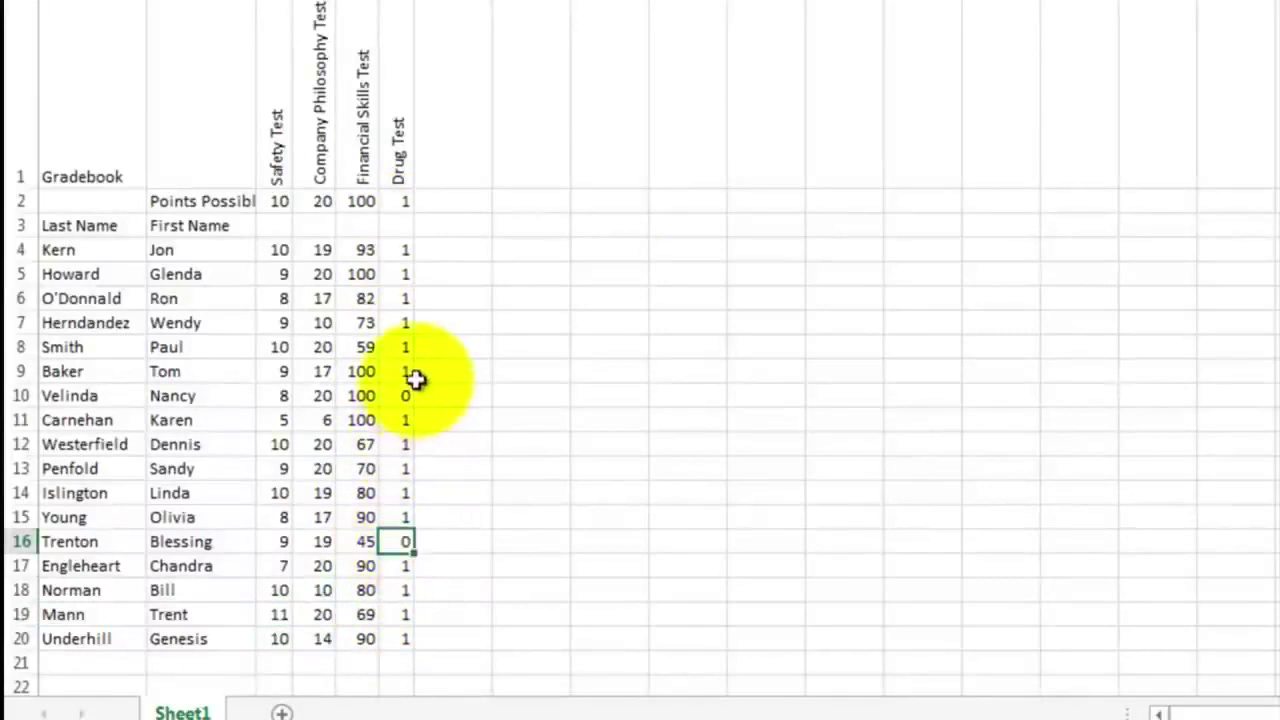
left_click(610, 272)
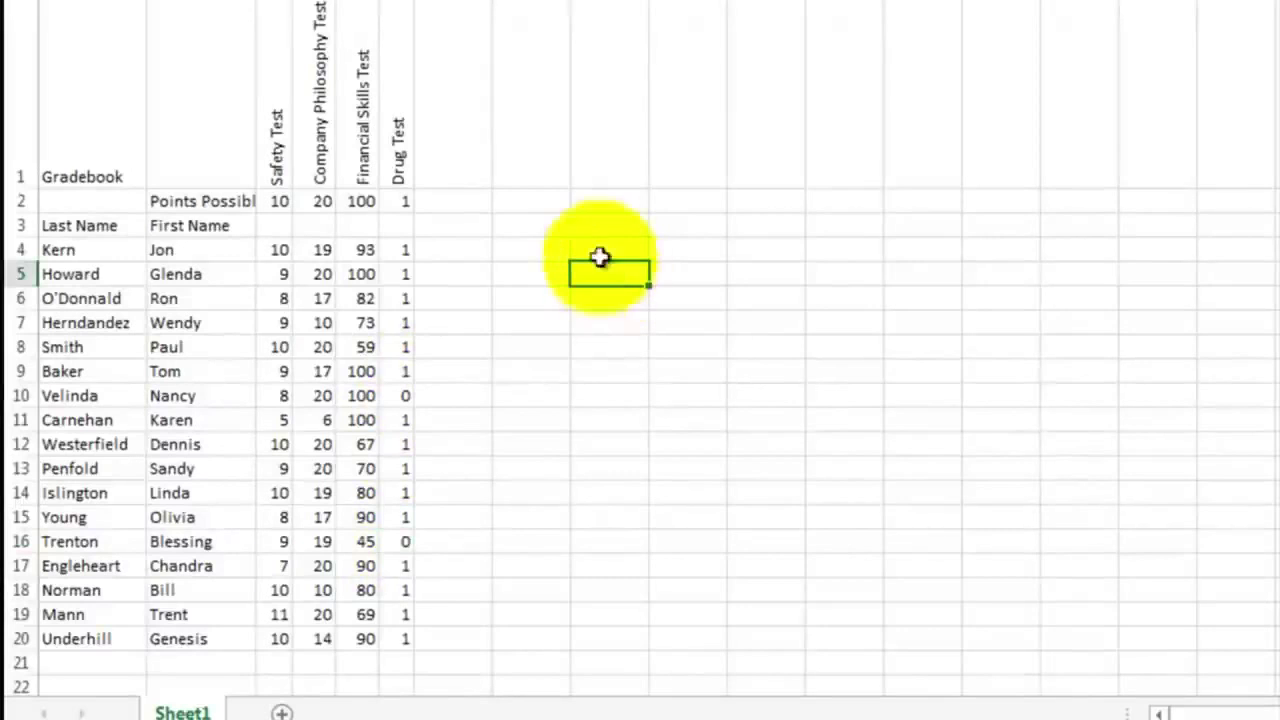
Copy the four rotated test headings from C1:F1 into H1:K1.
left_click(270, 157)
left_click_drag(270, 157, 390, 150)
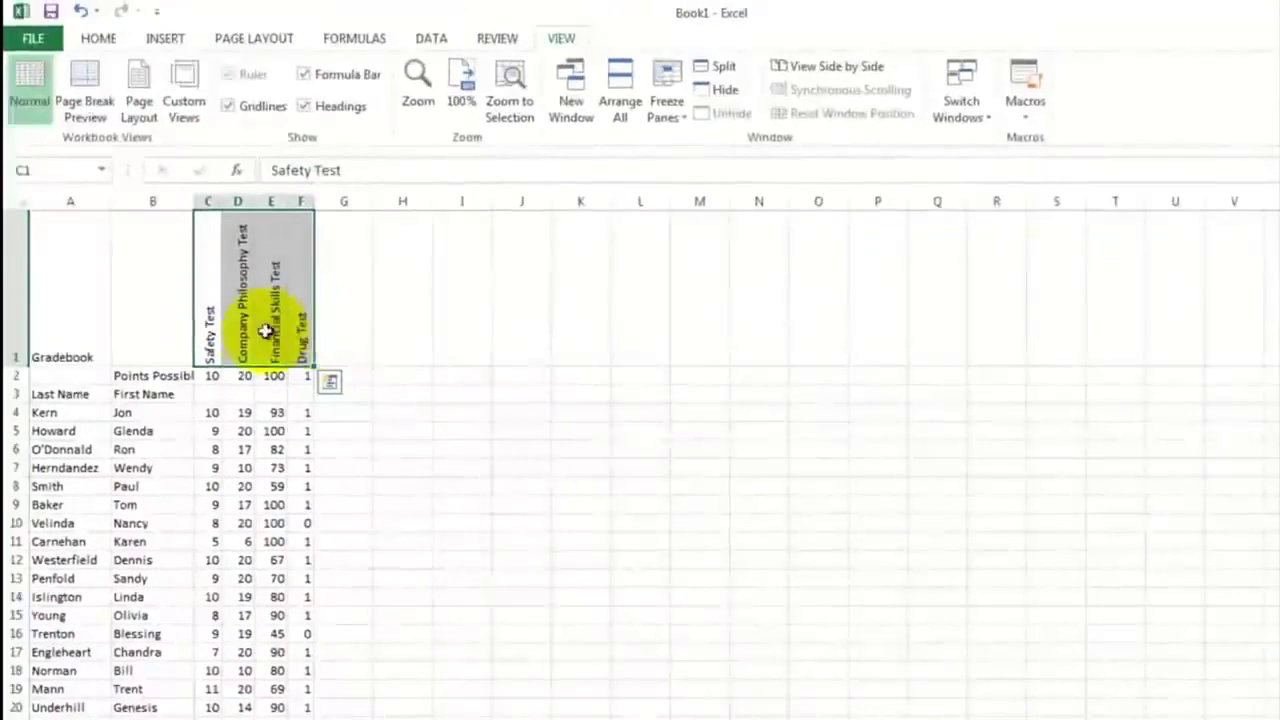
right_click(254, 328)
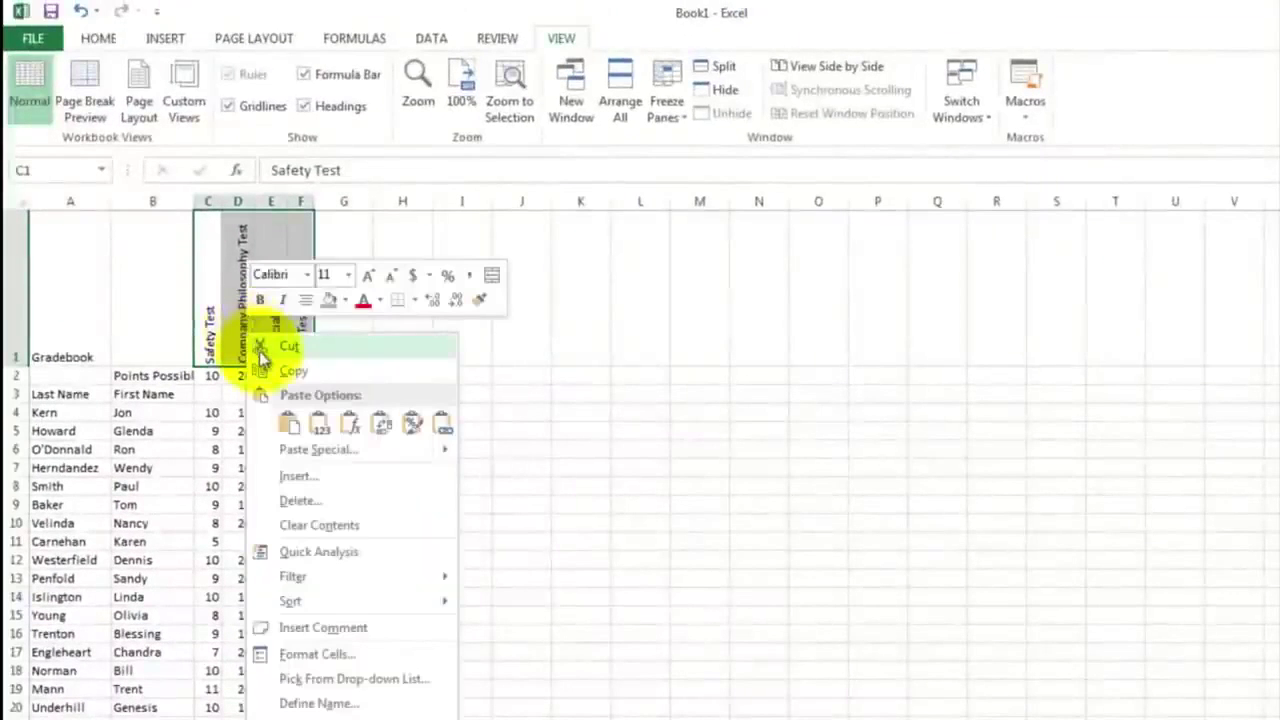
left_click(289, 373)
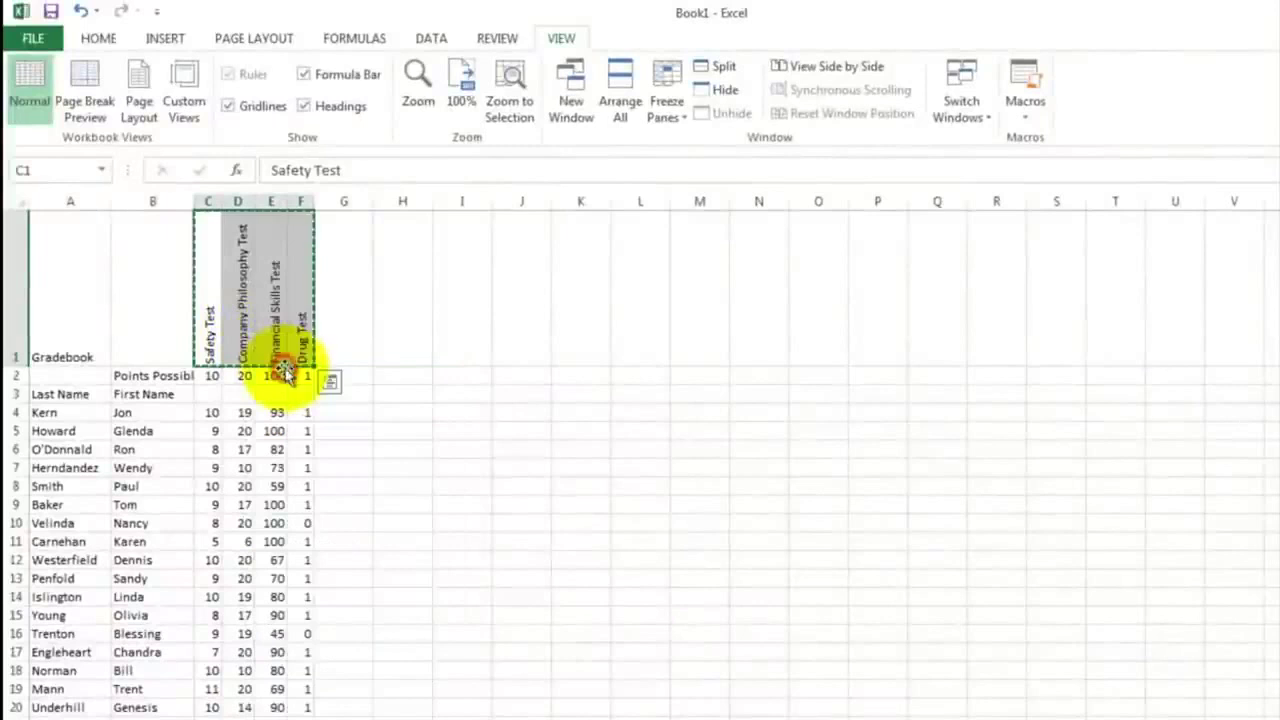
left_click(410, 319)
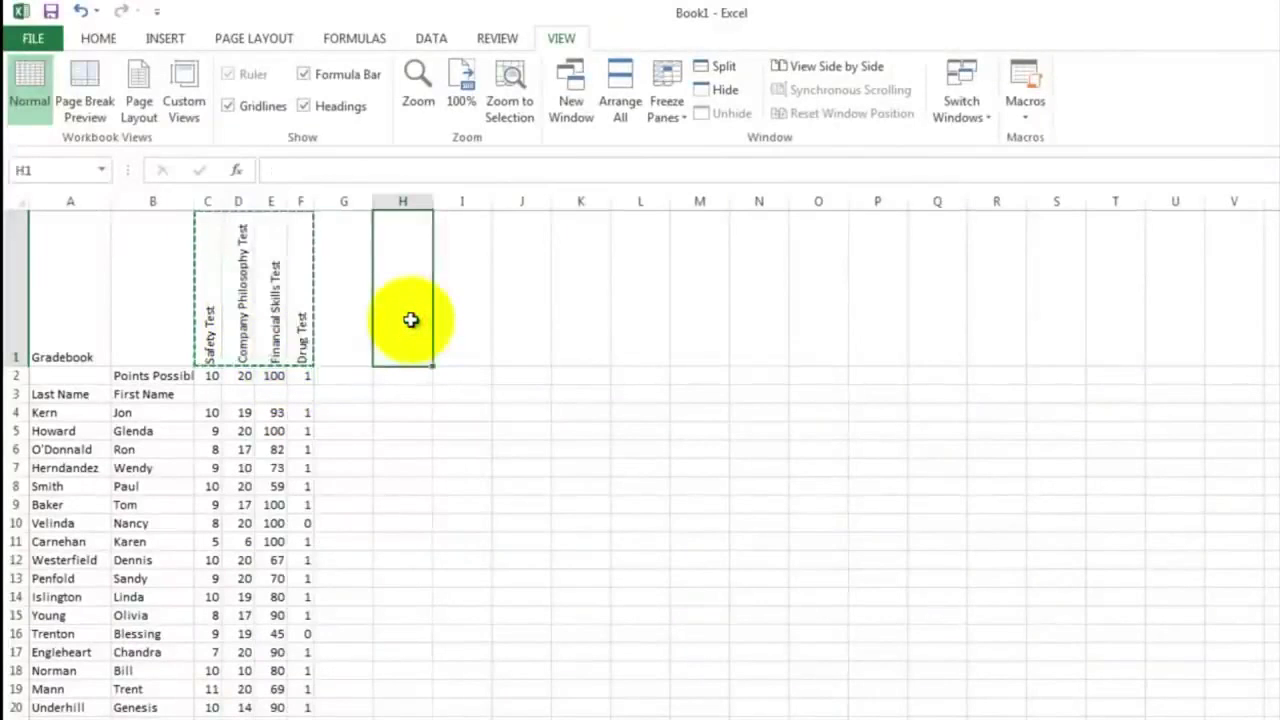
right_click(410, 319)
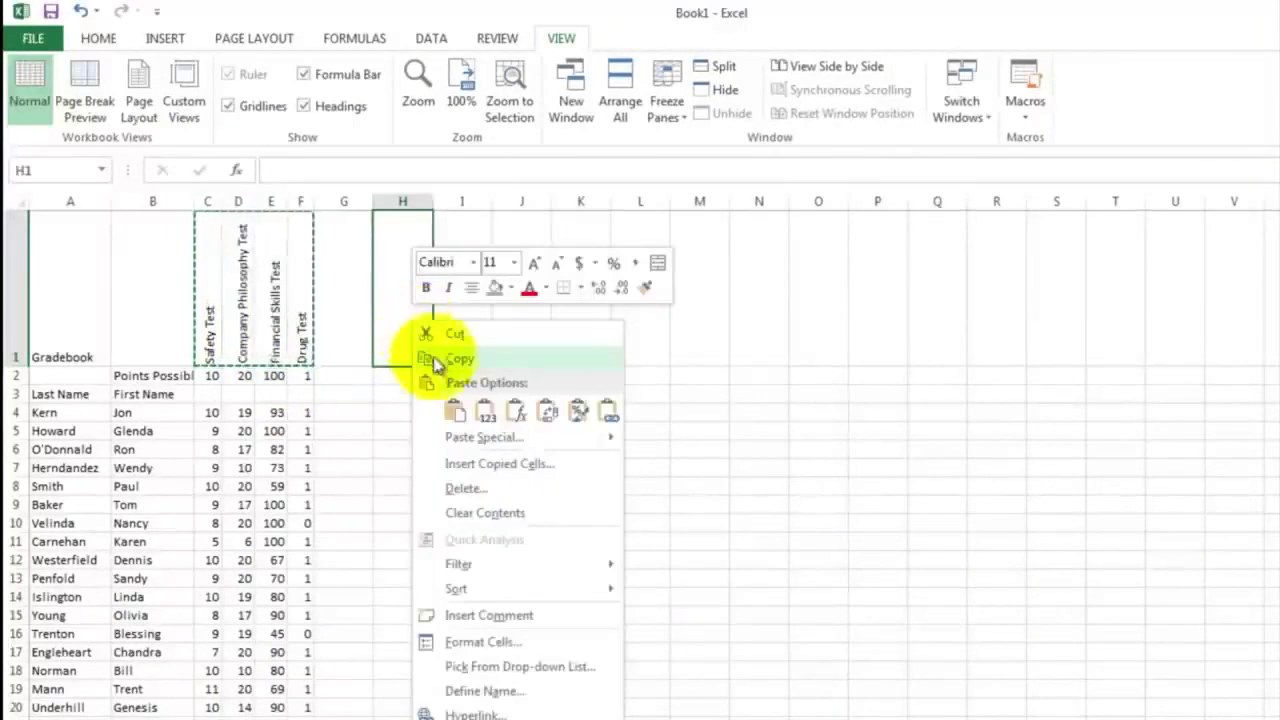
left_click(453, 410)
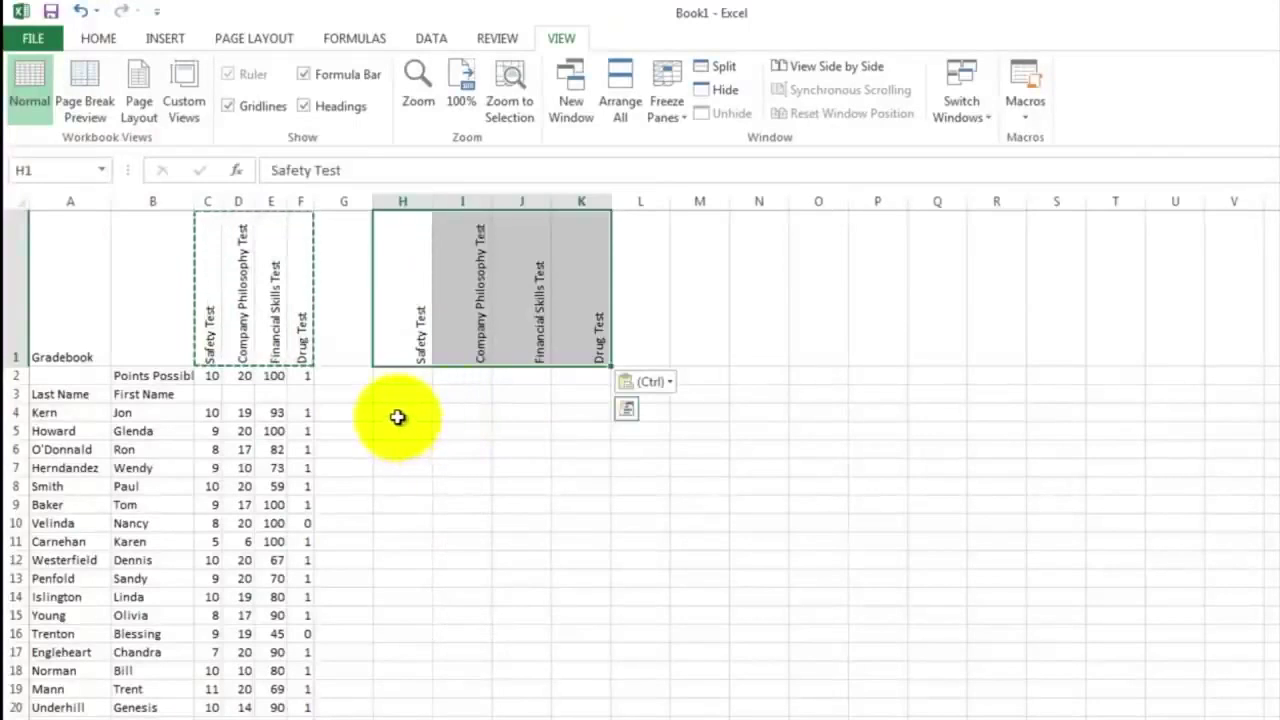
Enter the formula =C4/C2 in H4 to divide the first employee's Safety Test score by the points possible.
left_click(396, 413)
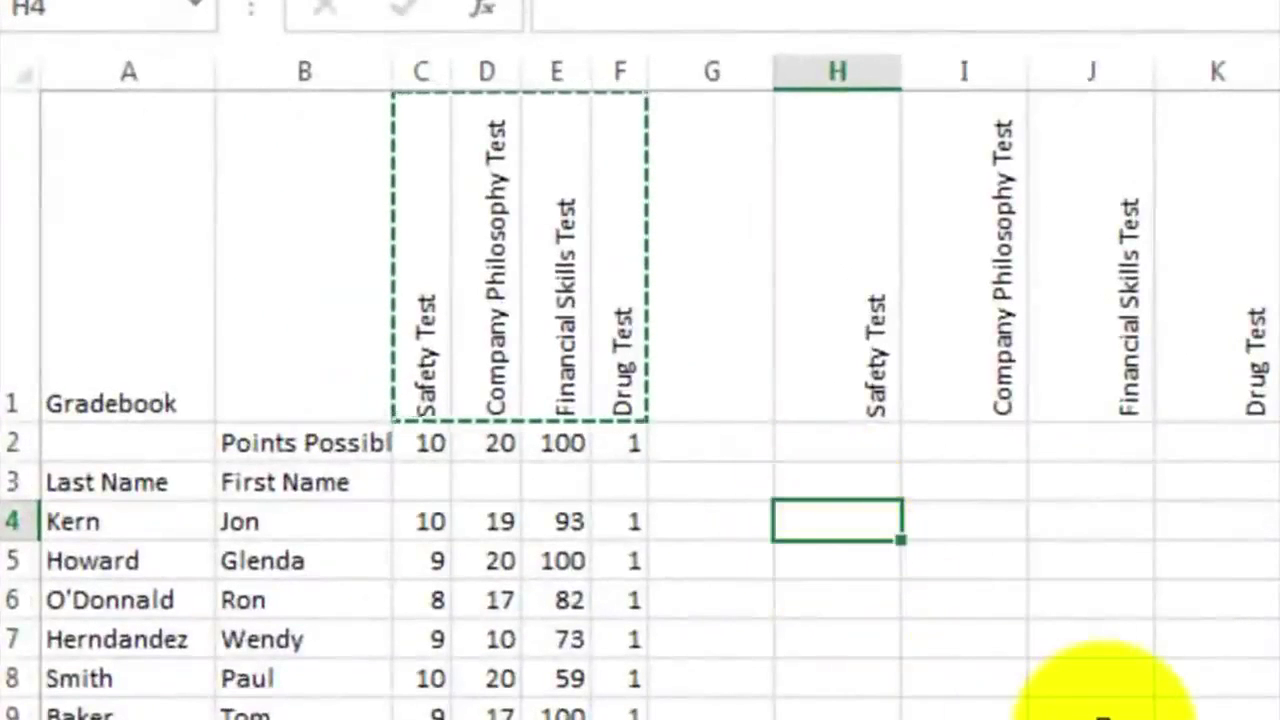
type("=")
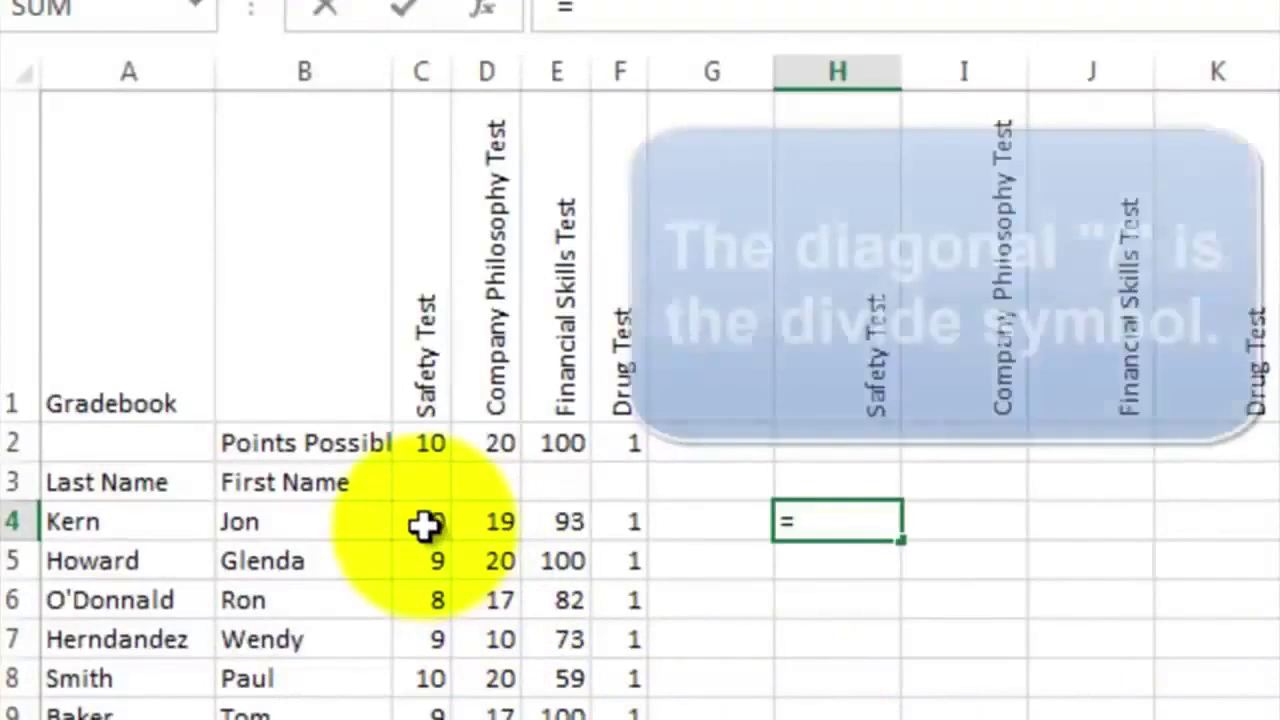
left_click(424, 524)
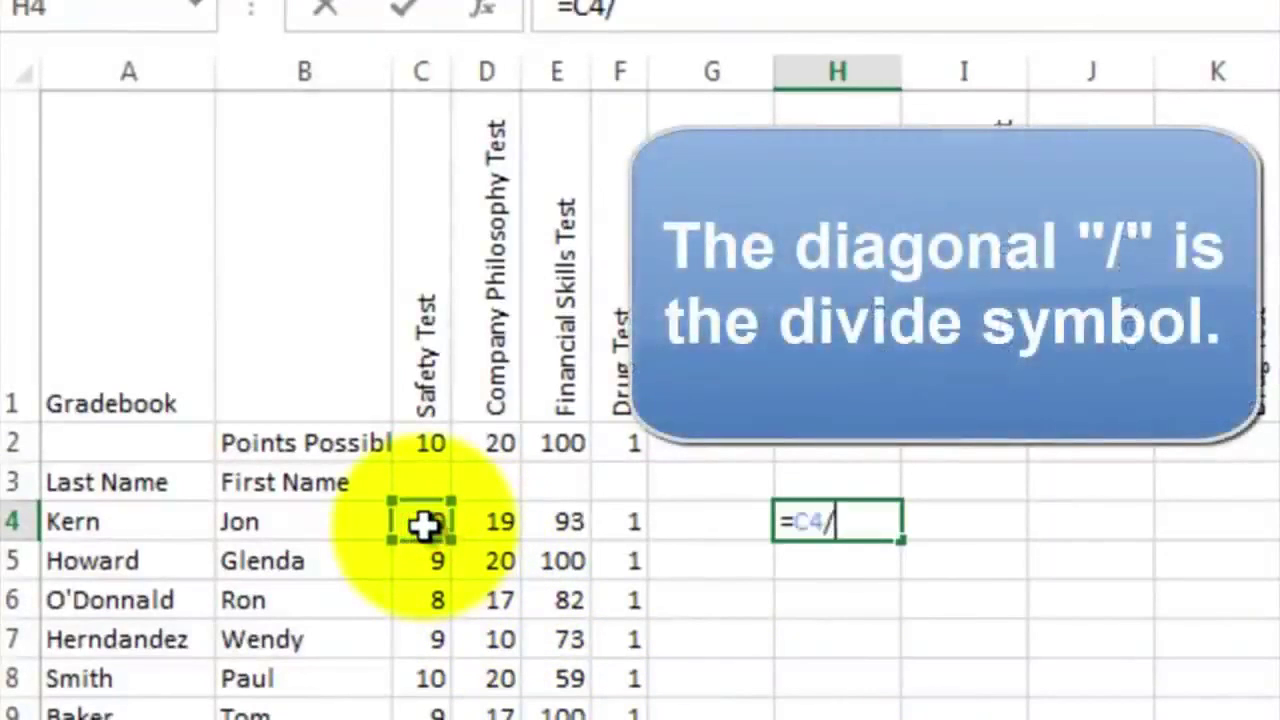
left_click(428, 440)
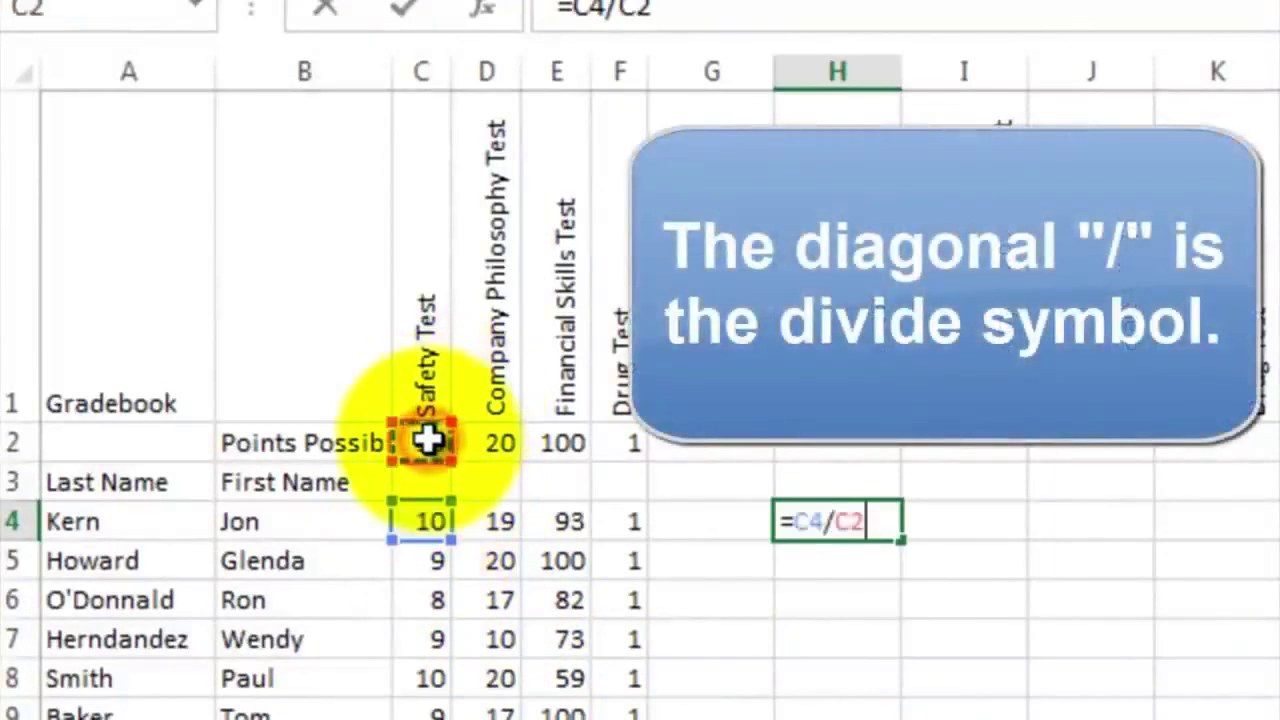
key("Return")
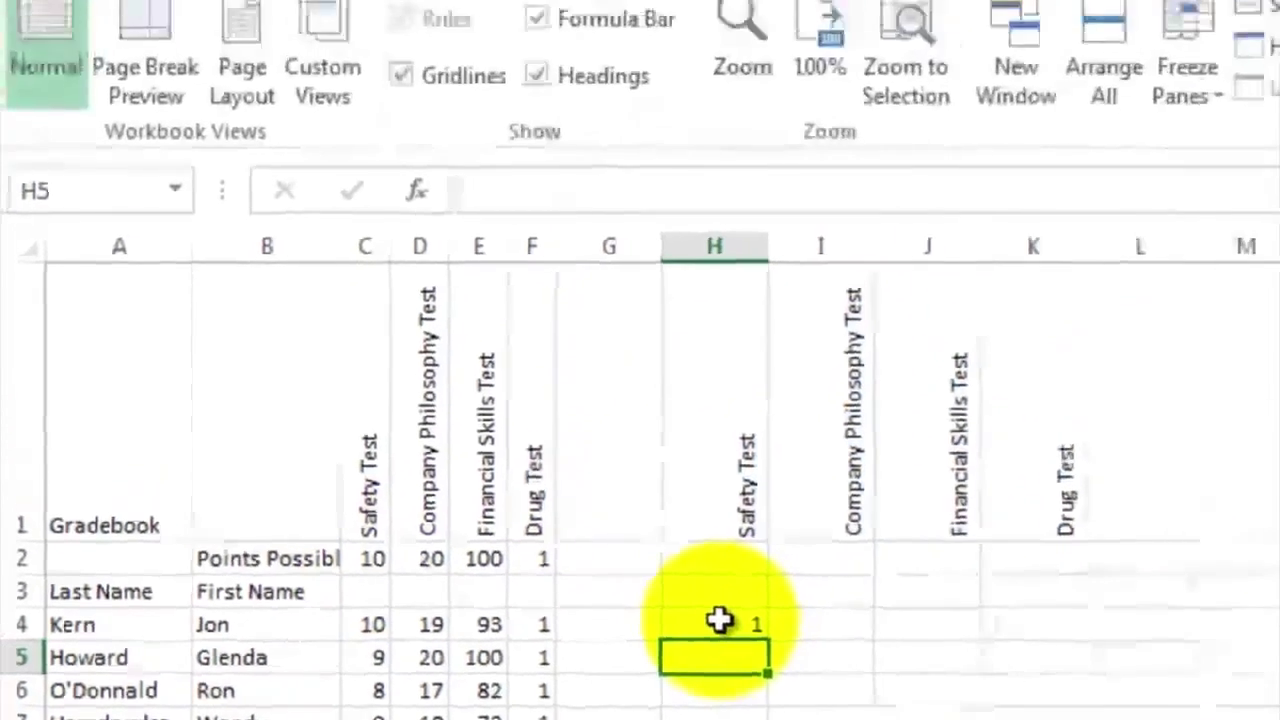
left_click(720, 621)
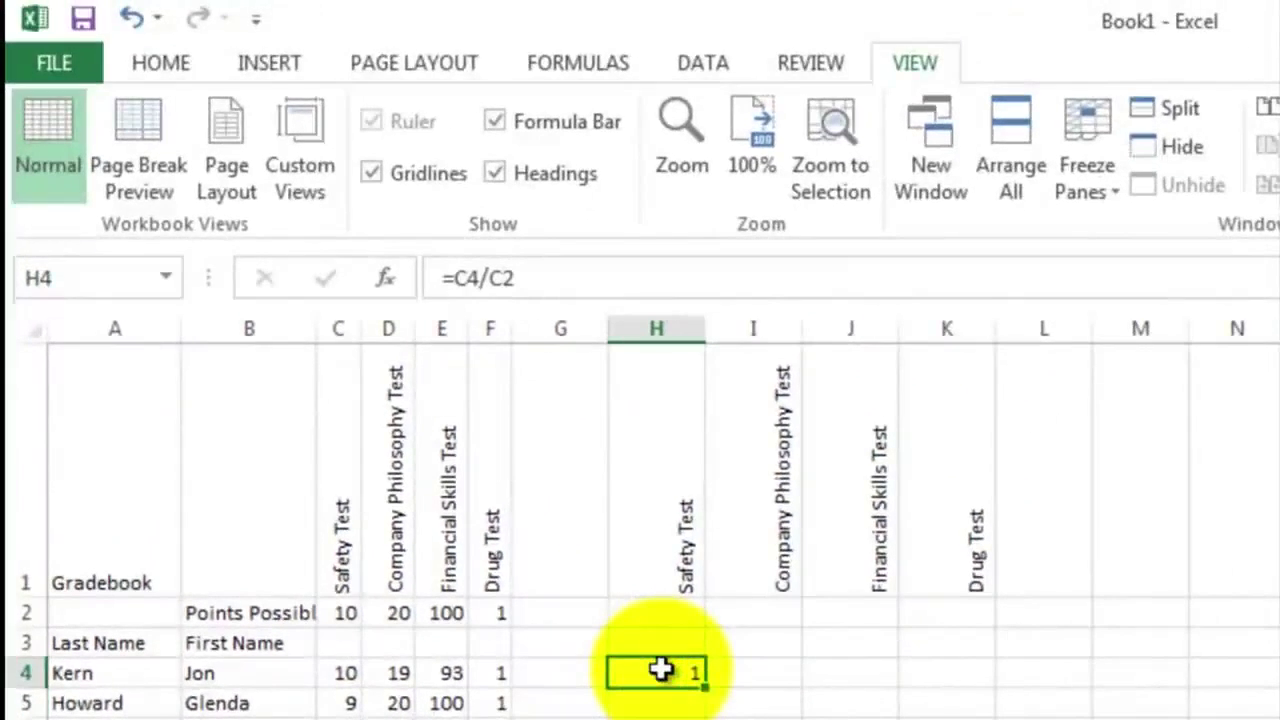
Format the Safety Test result in H4 as a percentage and fill its formula down through H20.
left_click(164, 70)
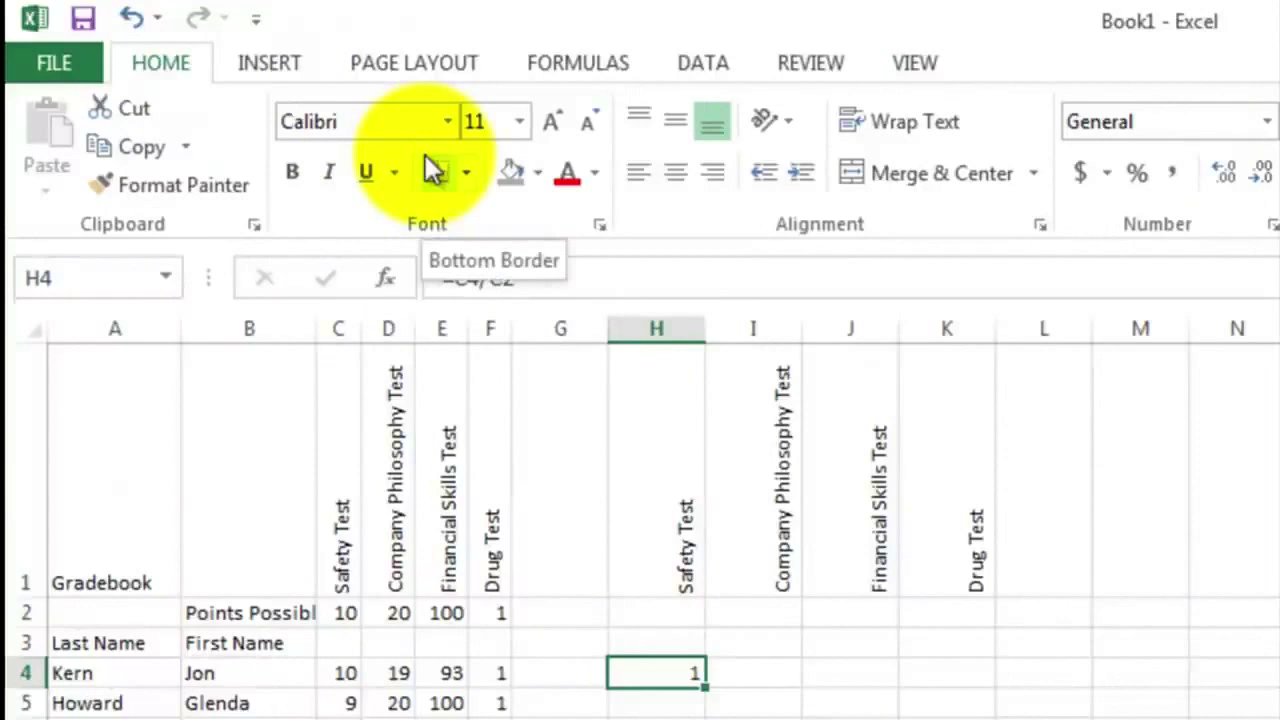
left_click(1140, 176)
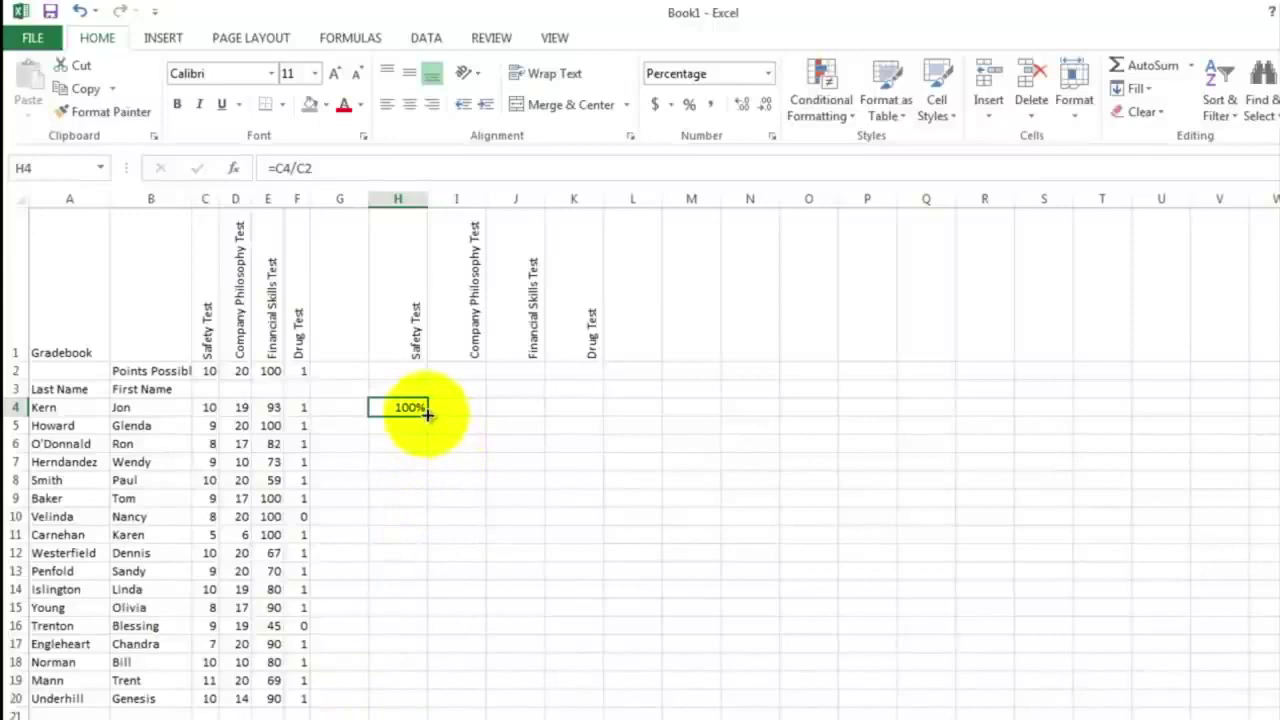
left_click_drag(427, 413, 424, 703)
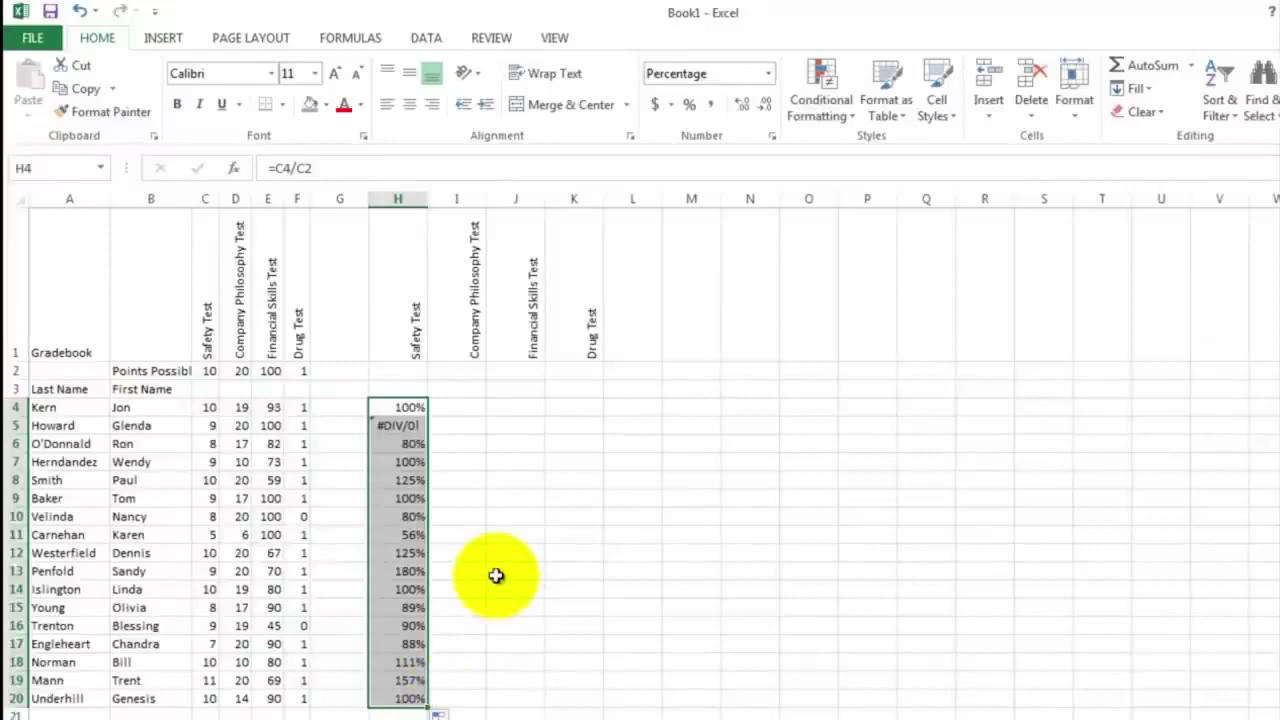
Examine the copied formulas in H5 and H7 to see which cells they reference.
left_click(405, 425)
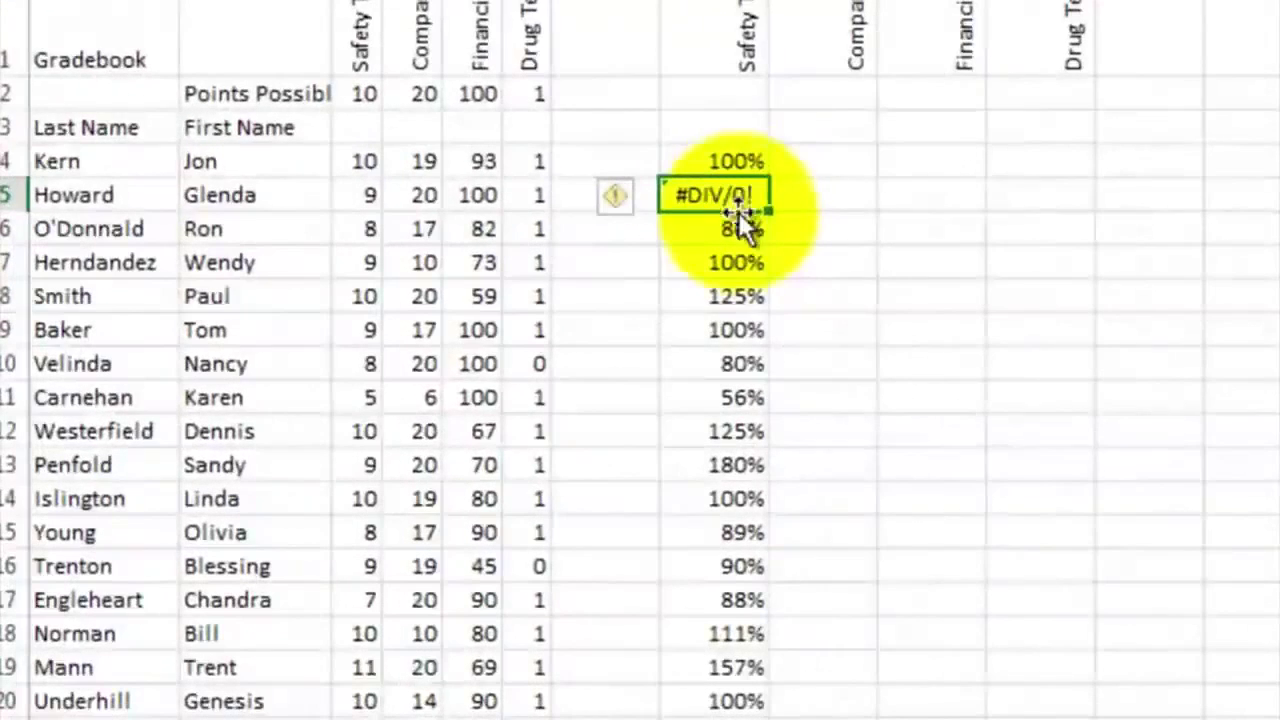
left_click(712, 266)
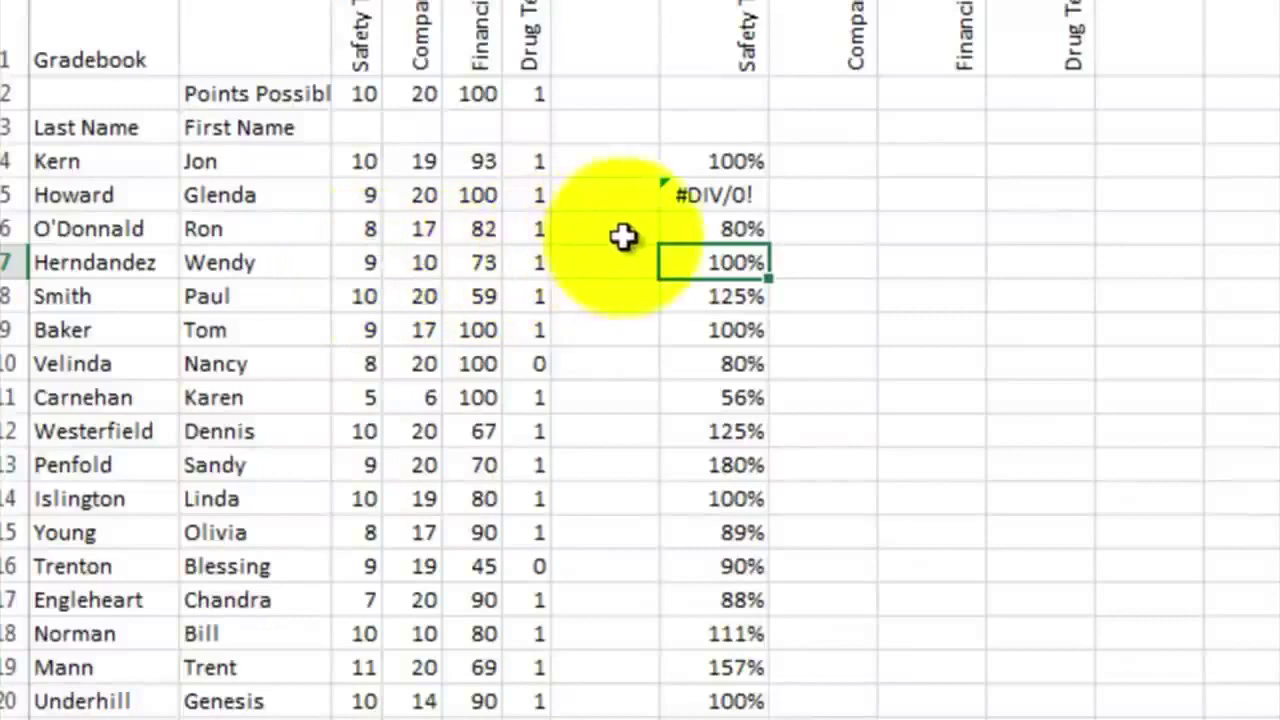
double_click(714, 264)
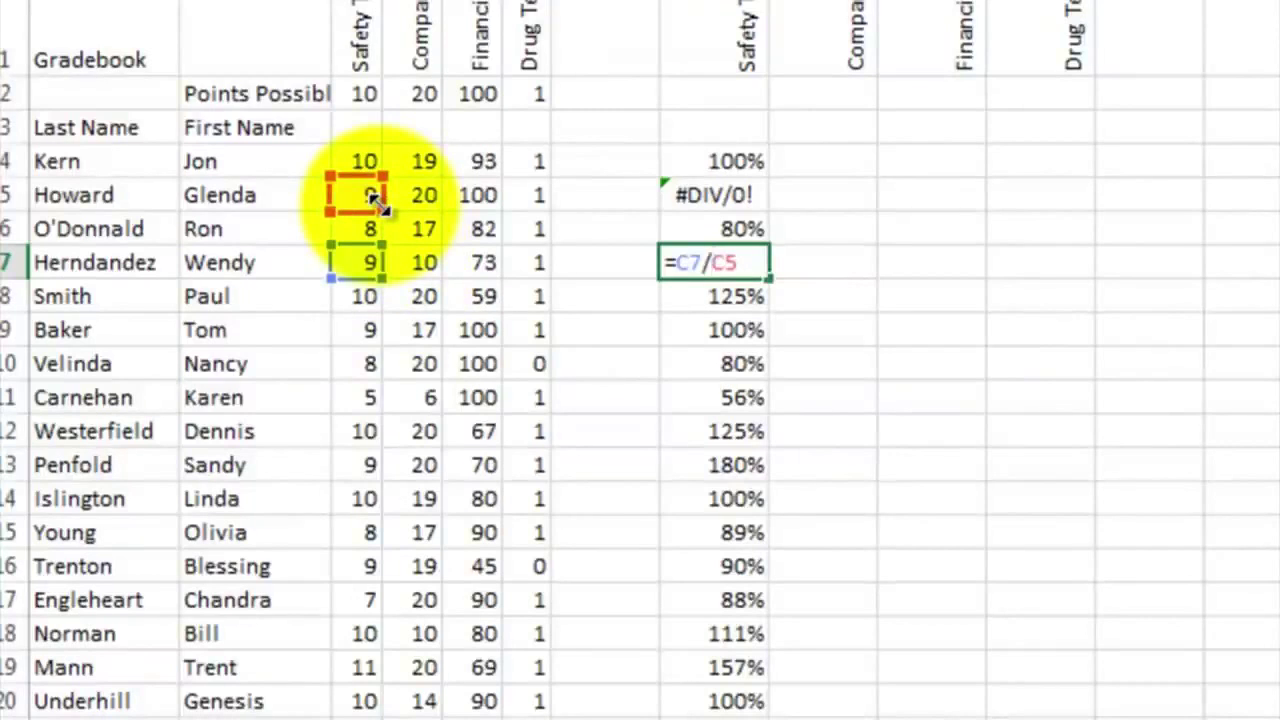
key("Escape")
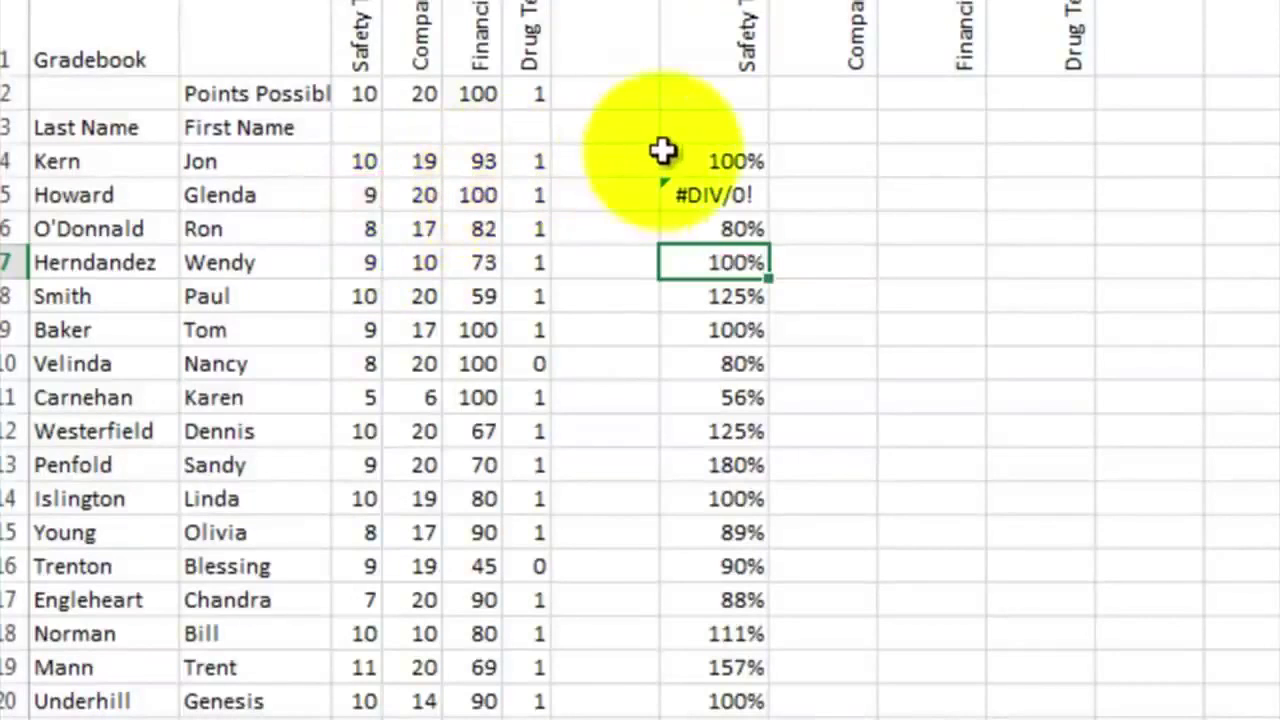
Clear the contents of the Safety Test percentage cells H4:H20.
left_click_drag(699, 158, 749, 686)
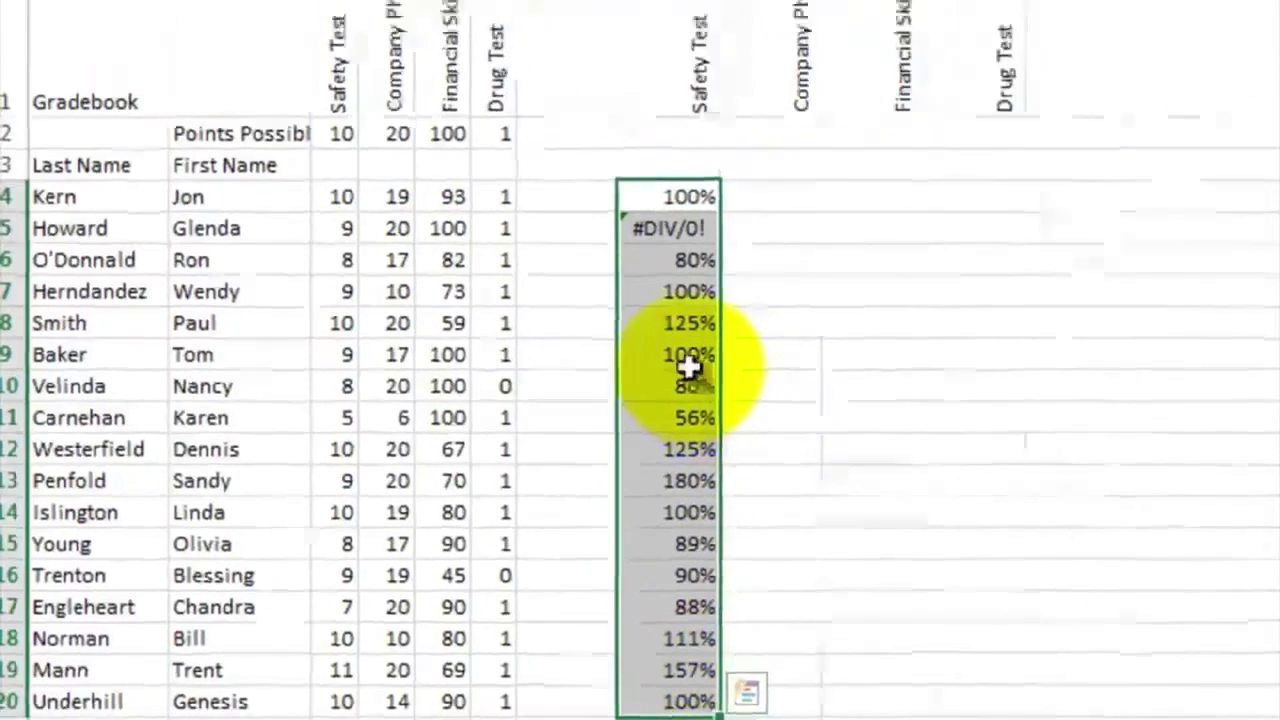
right_click(690, 367)
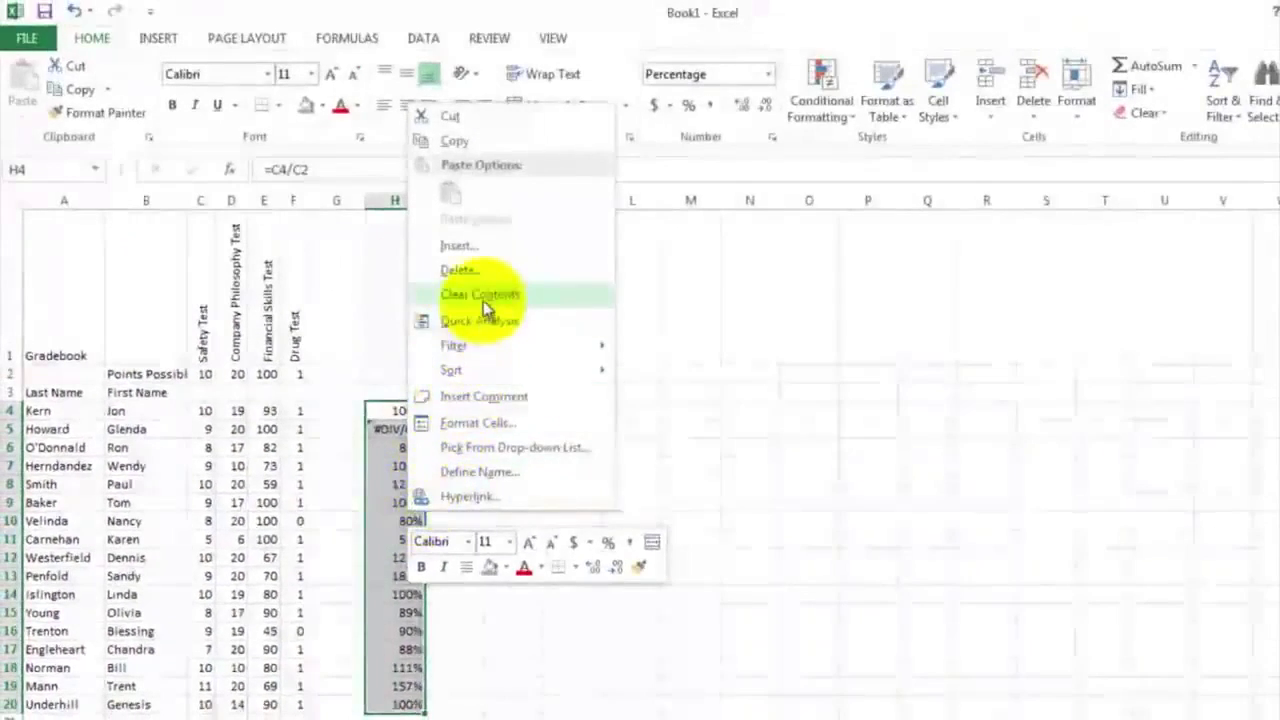
left_click(484, 307)
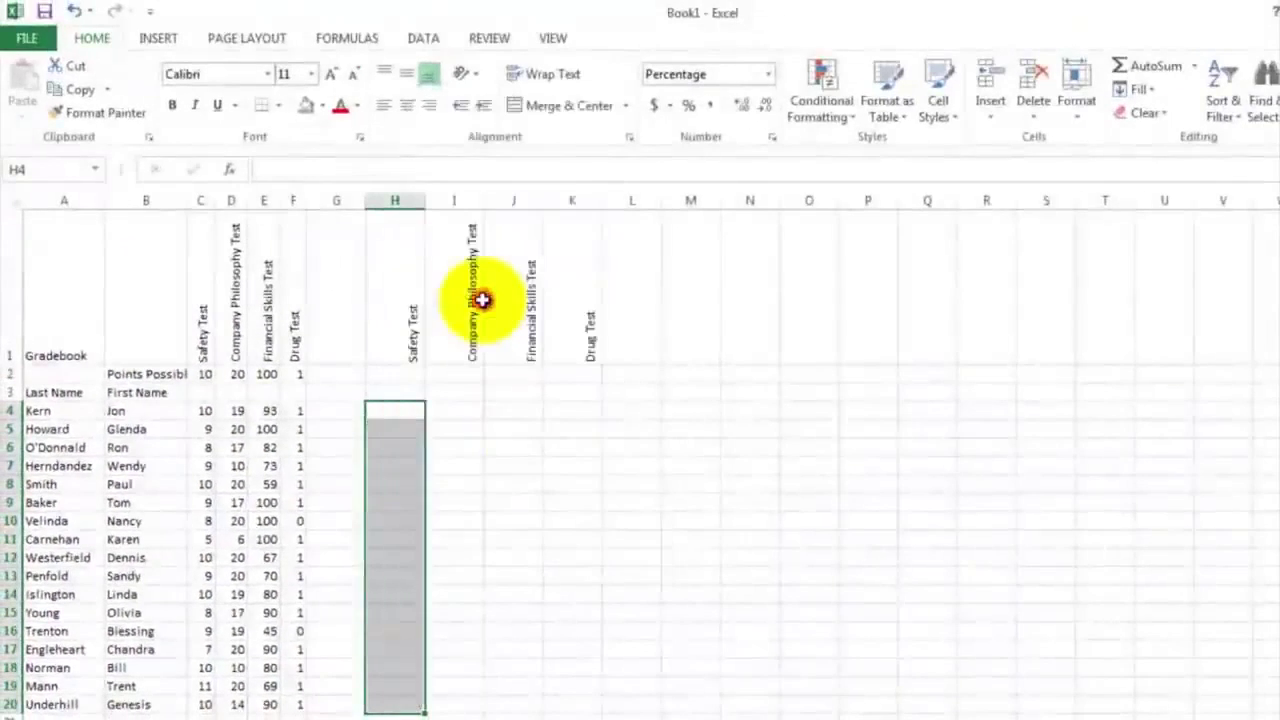
Enter the formula =C4/C$2 in H4 so the points possible row stays fixed when the formula is copied.
left_click(386, 411)
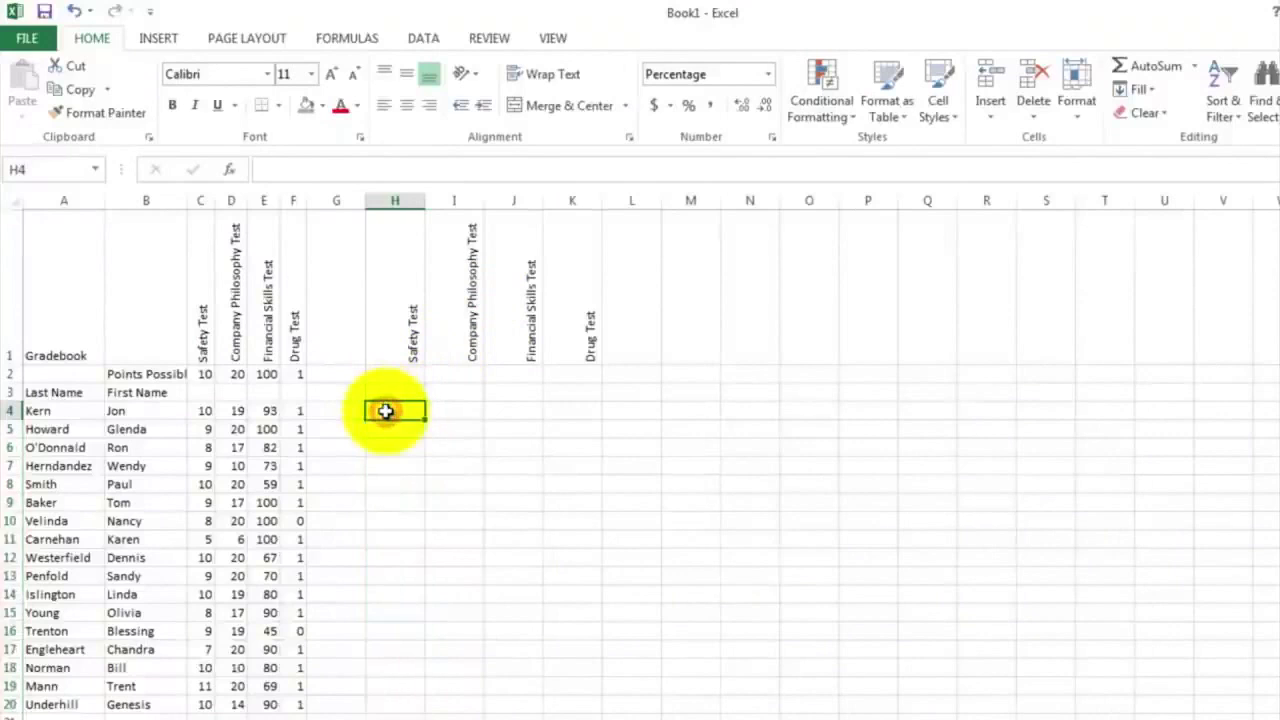
type("=")
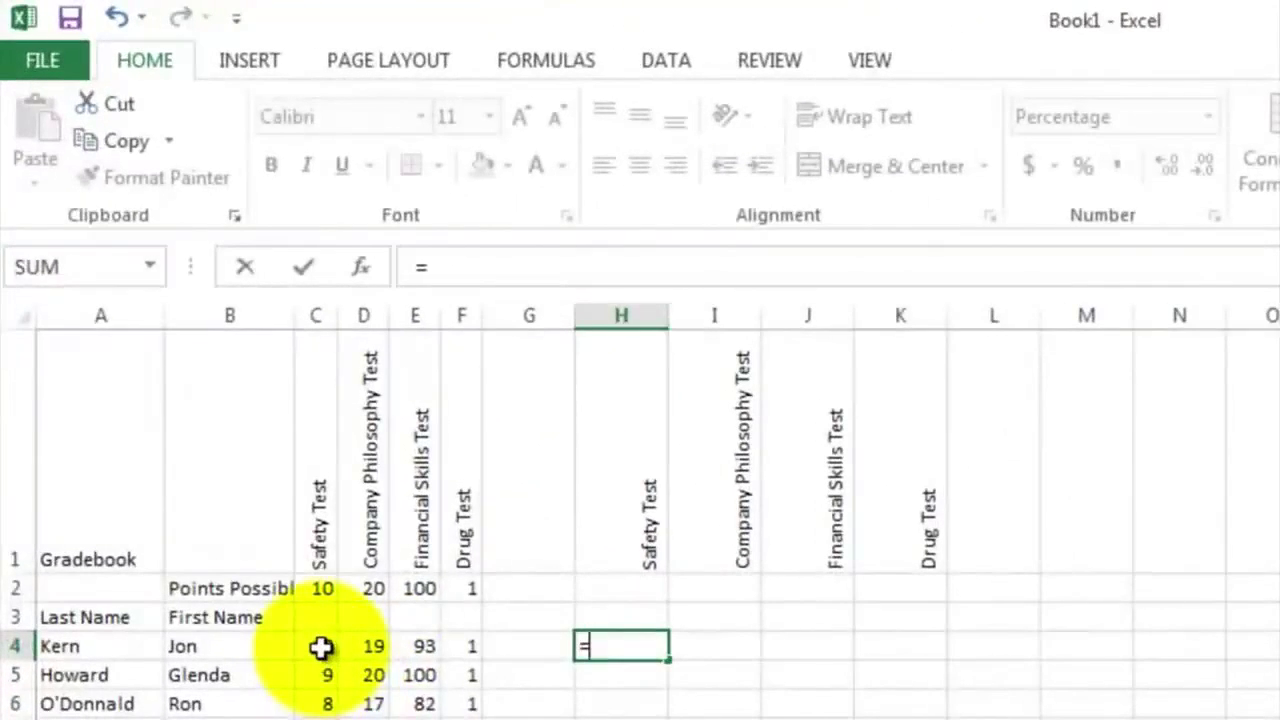
left_click(320, 647)
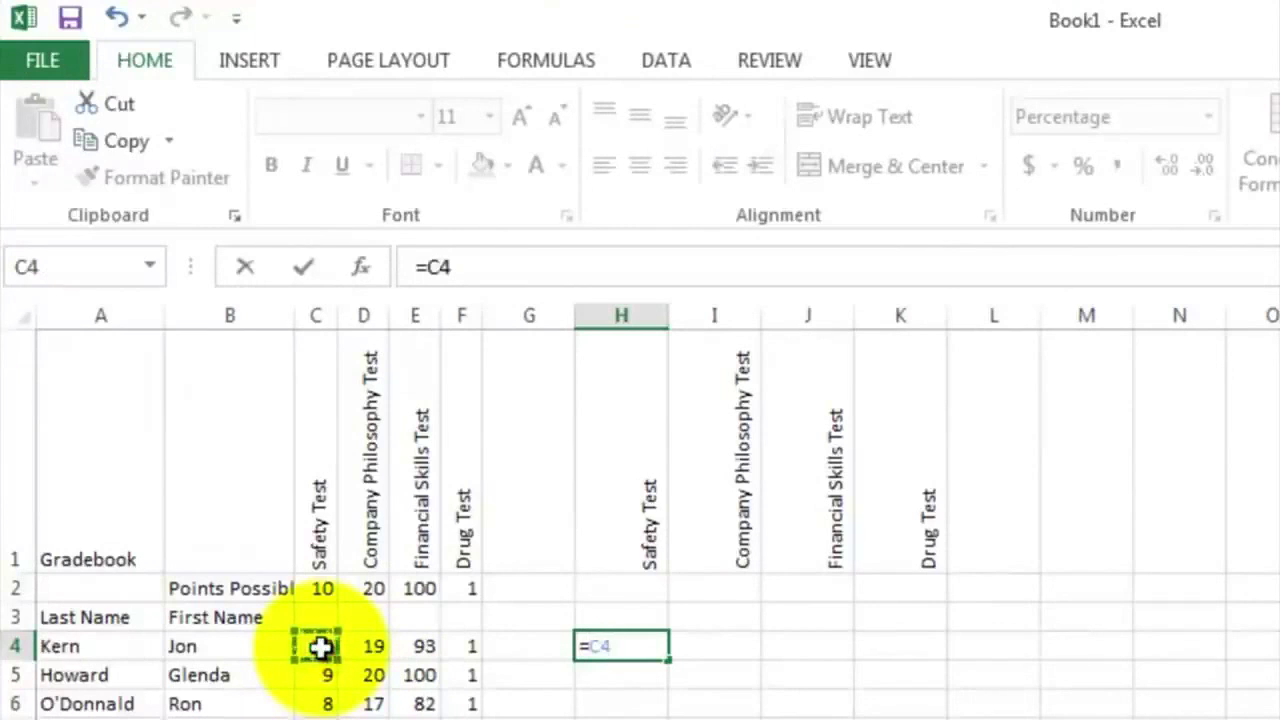
type("/")
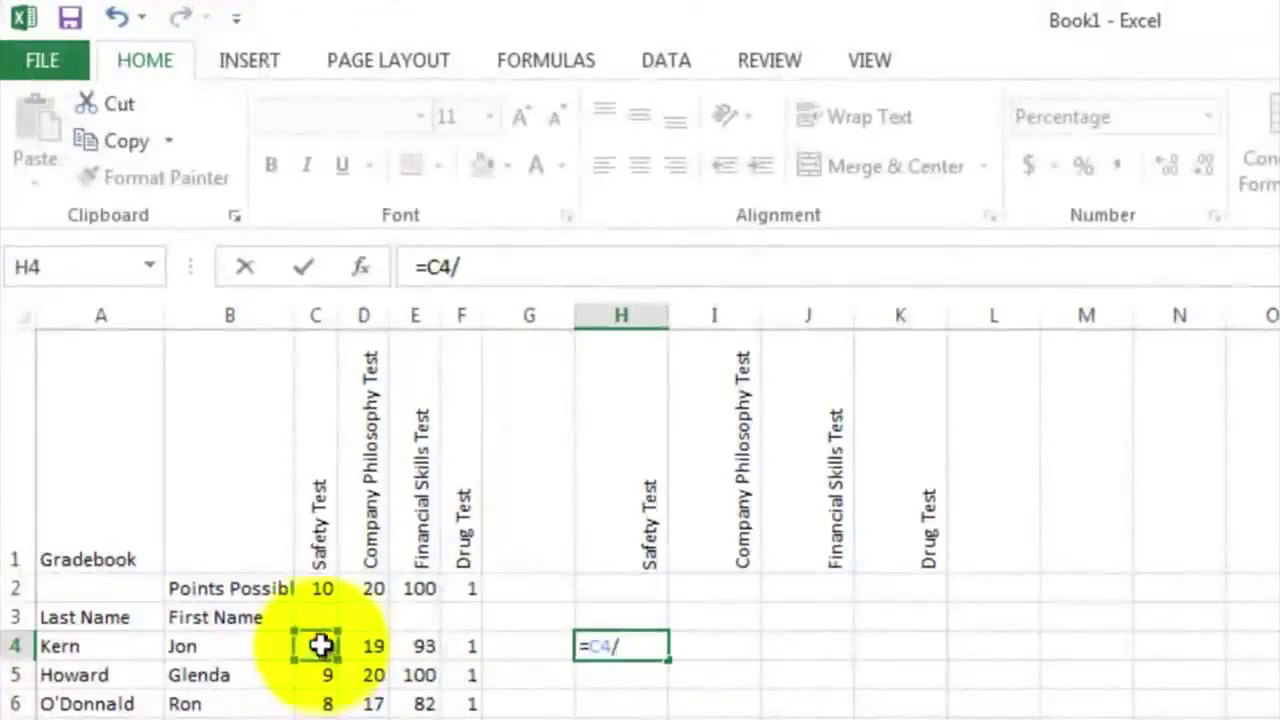
left_click(318, 588)
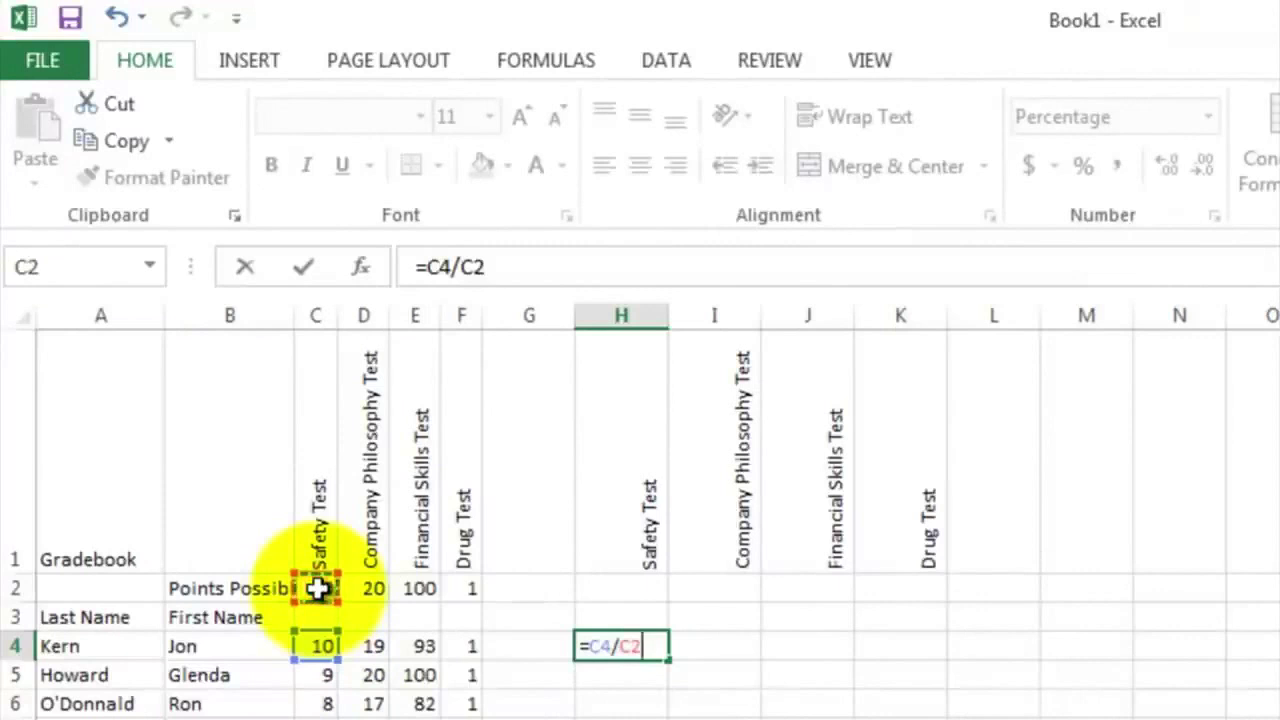
left_click(476, 268)
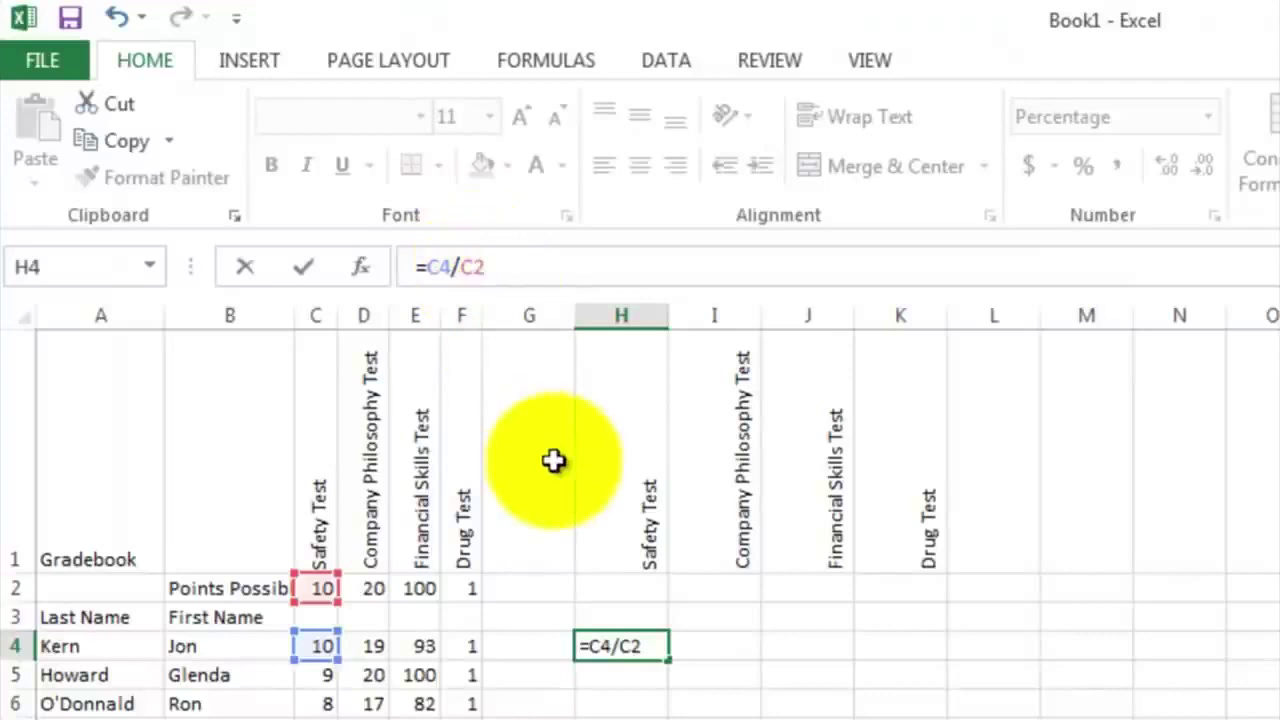
type("$")
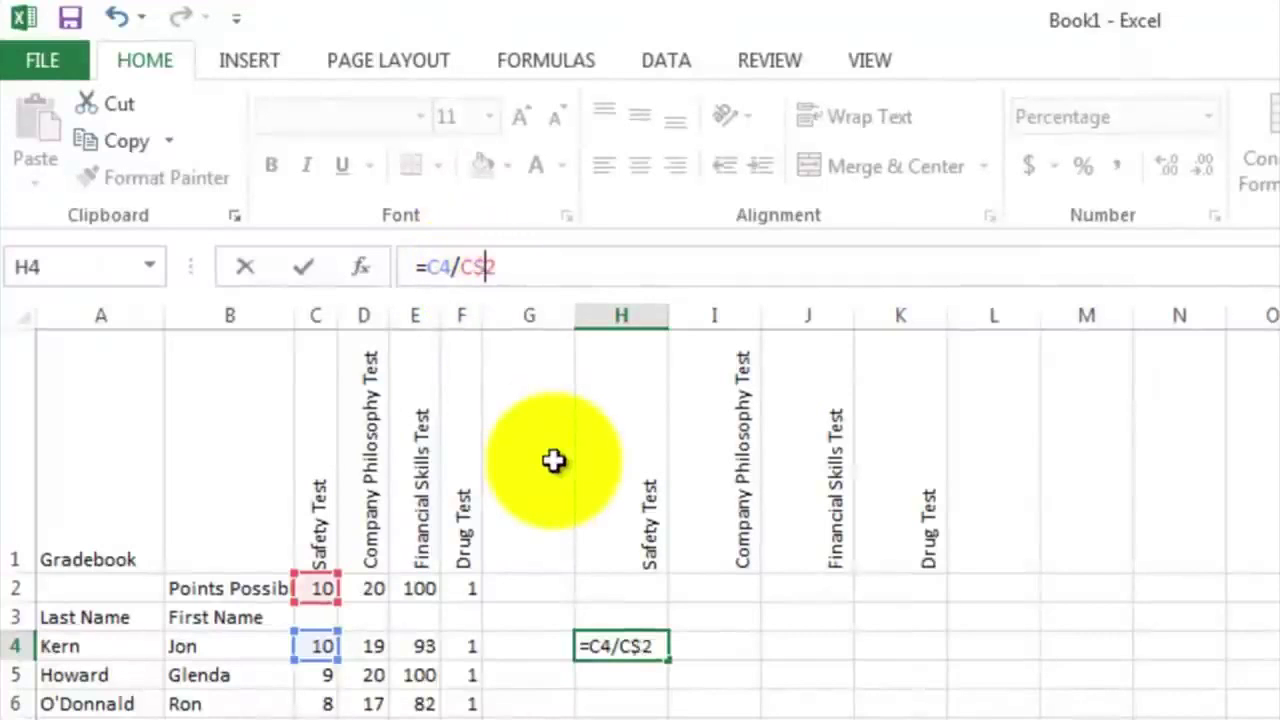
key("Return")
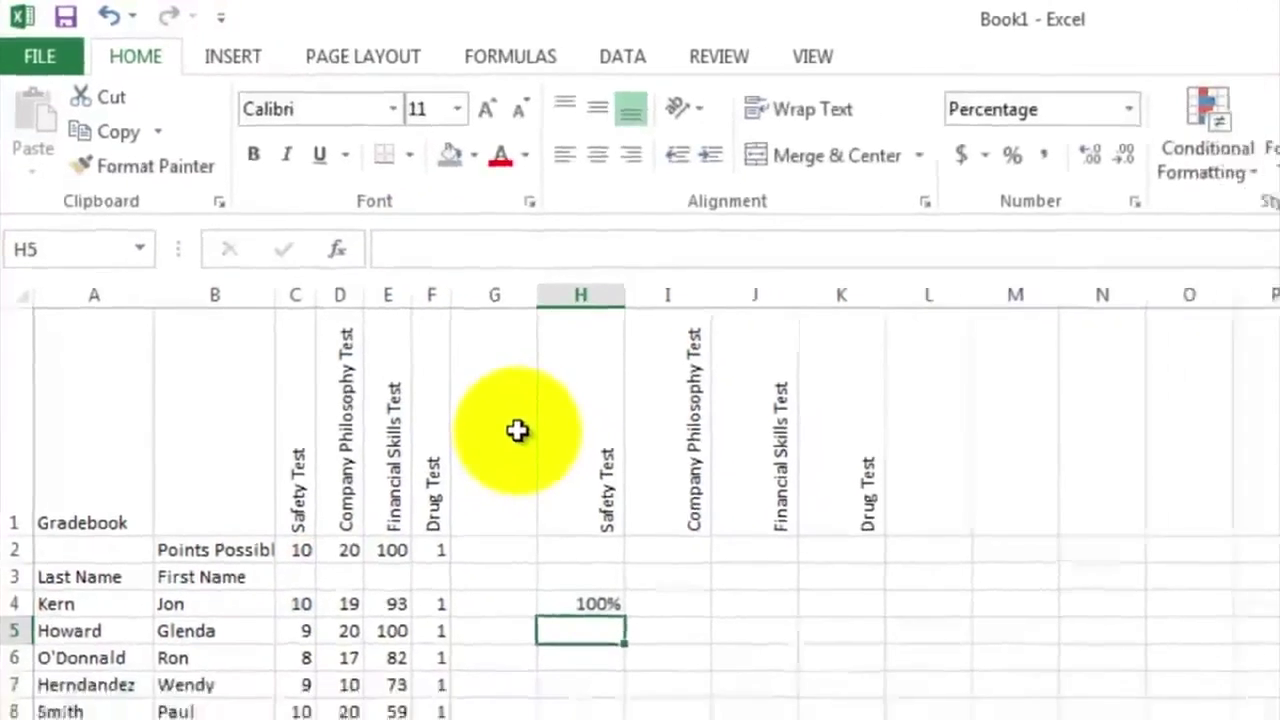
Fill the formula in H4 down through H20 and check the copied formula in H19.
left_click(378, 410)
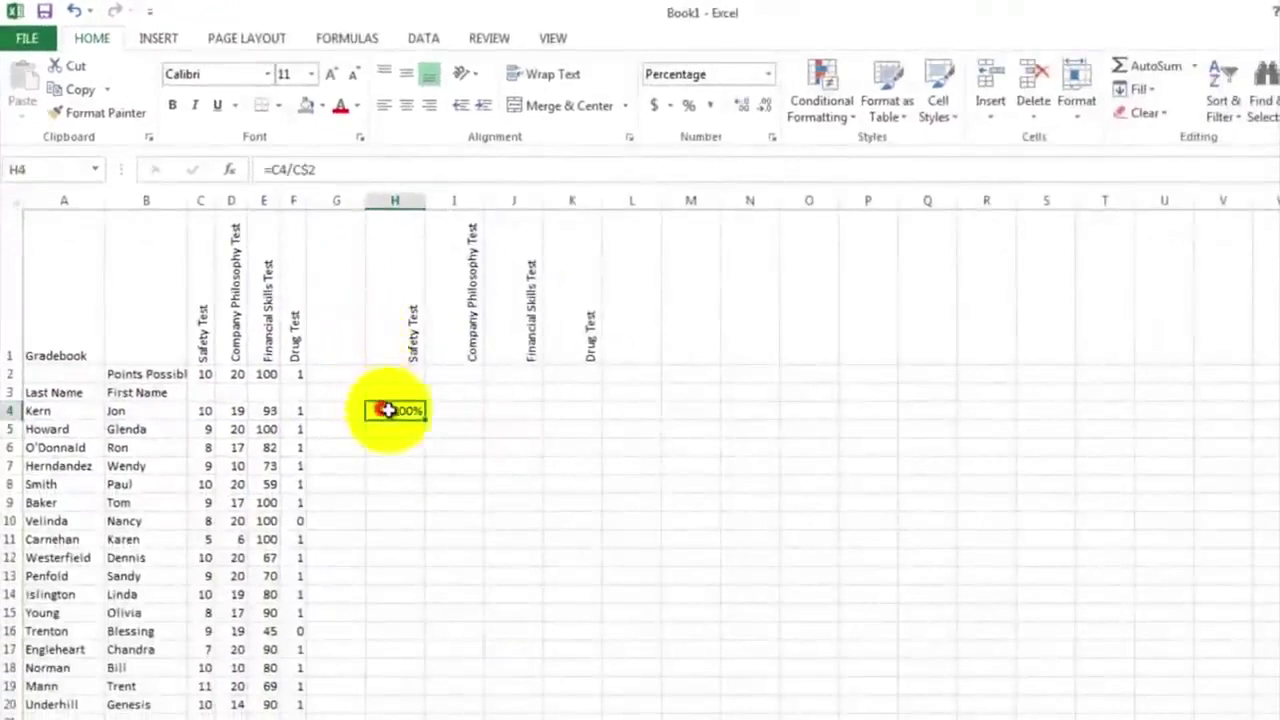
left_click_drag(425, 418, 409, 707)
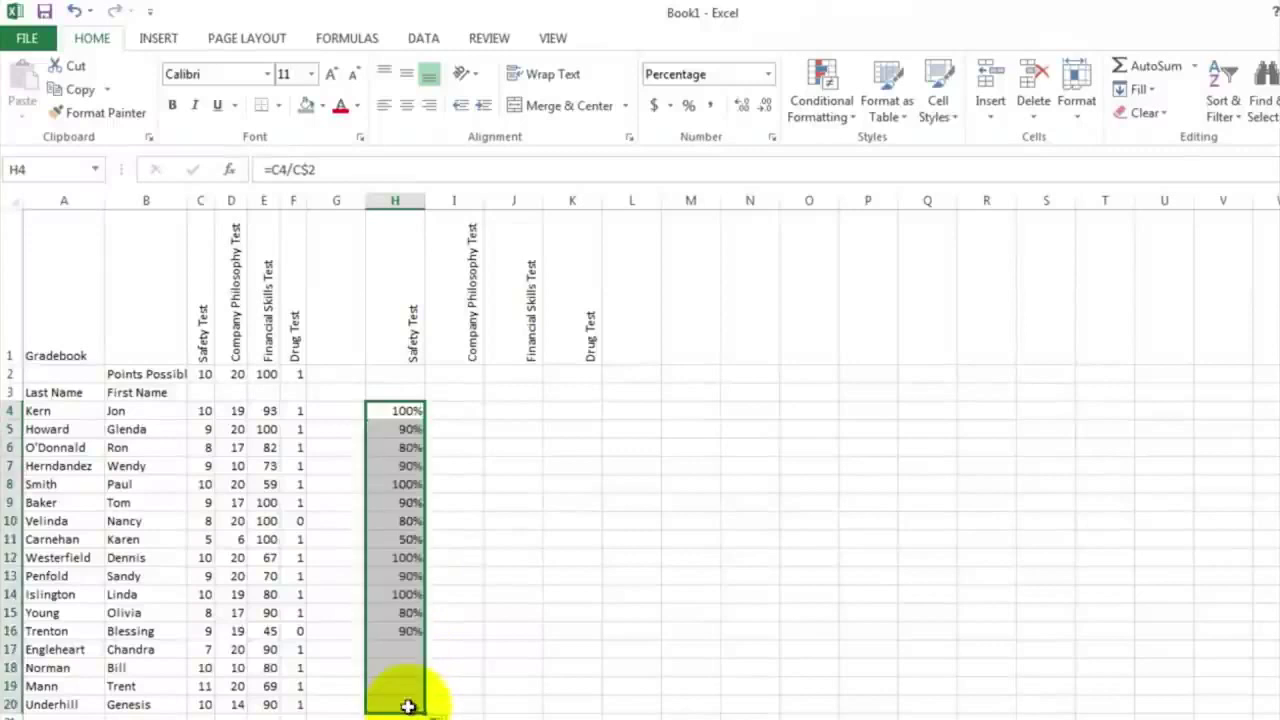
left_click(470, 610)
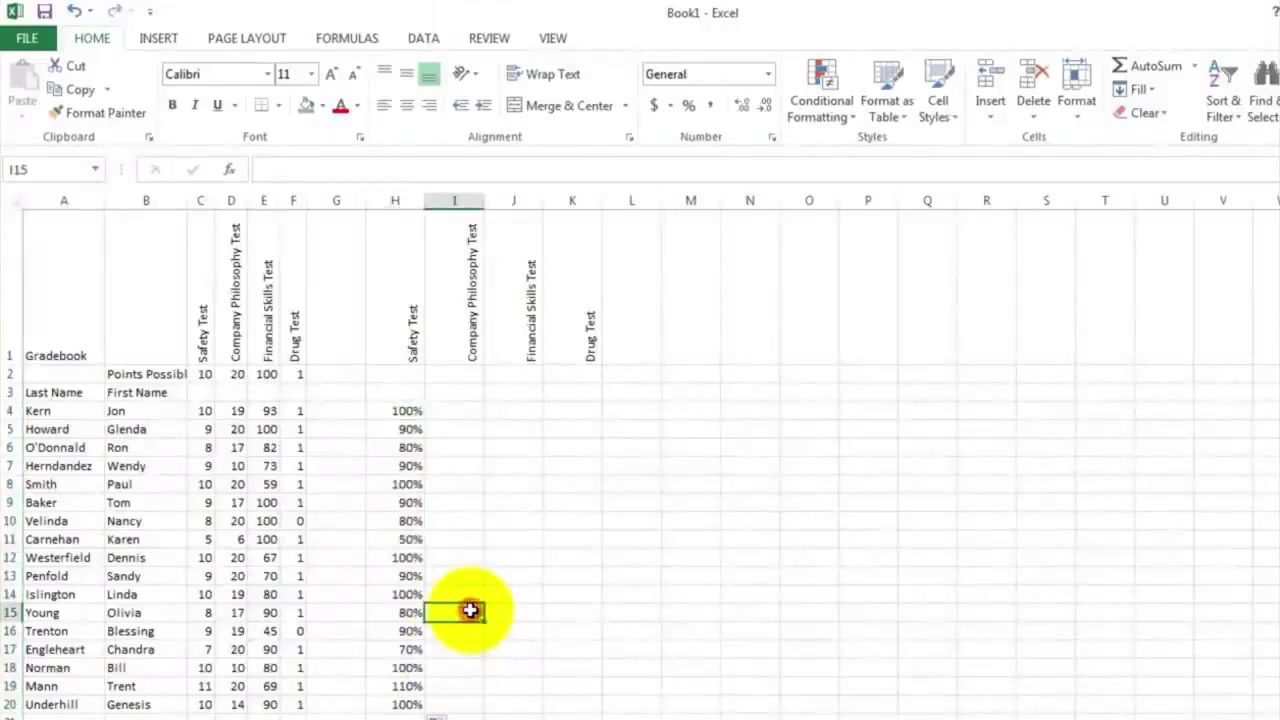
left_click(409, 686)
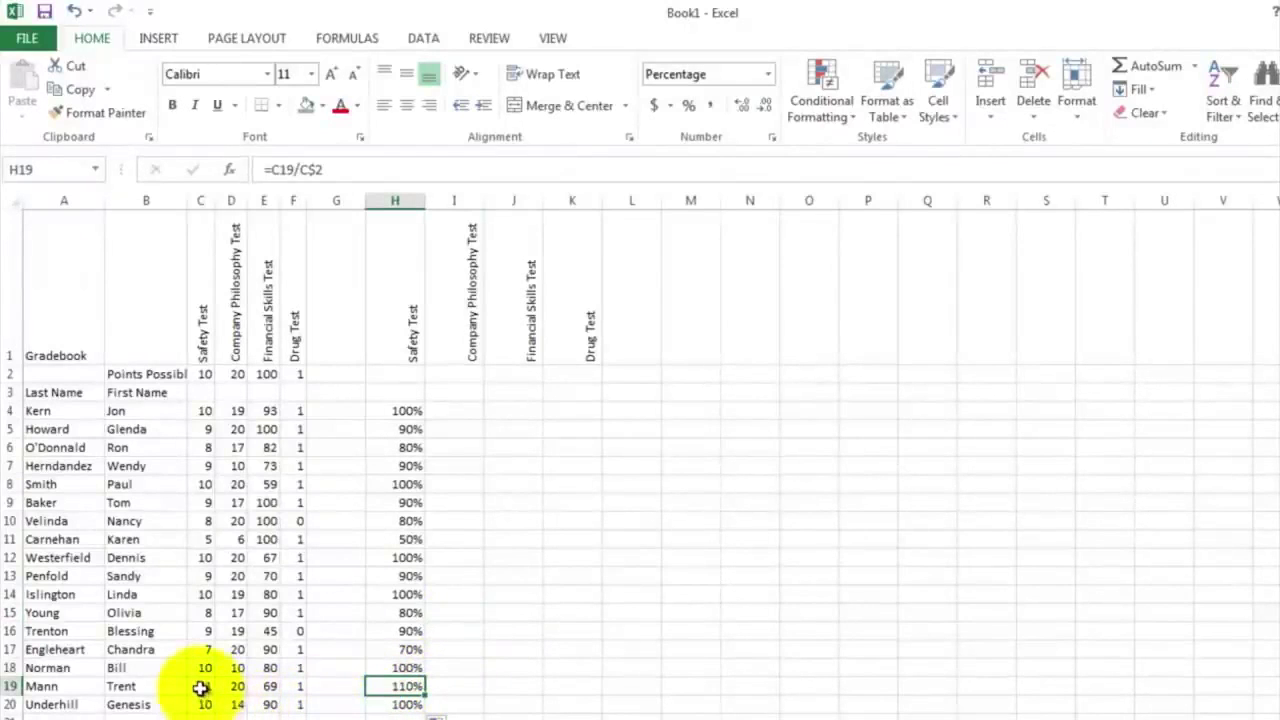
Fill the percentage formulas in H4:H20 across through column K and check the Drug Test results in K4 and K10.
left_click(403, 411)
left_click_drag(402, 428, 578, 680)
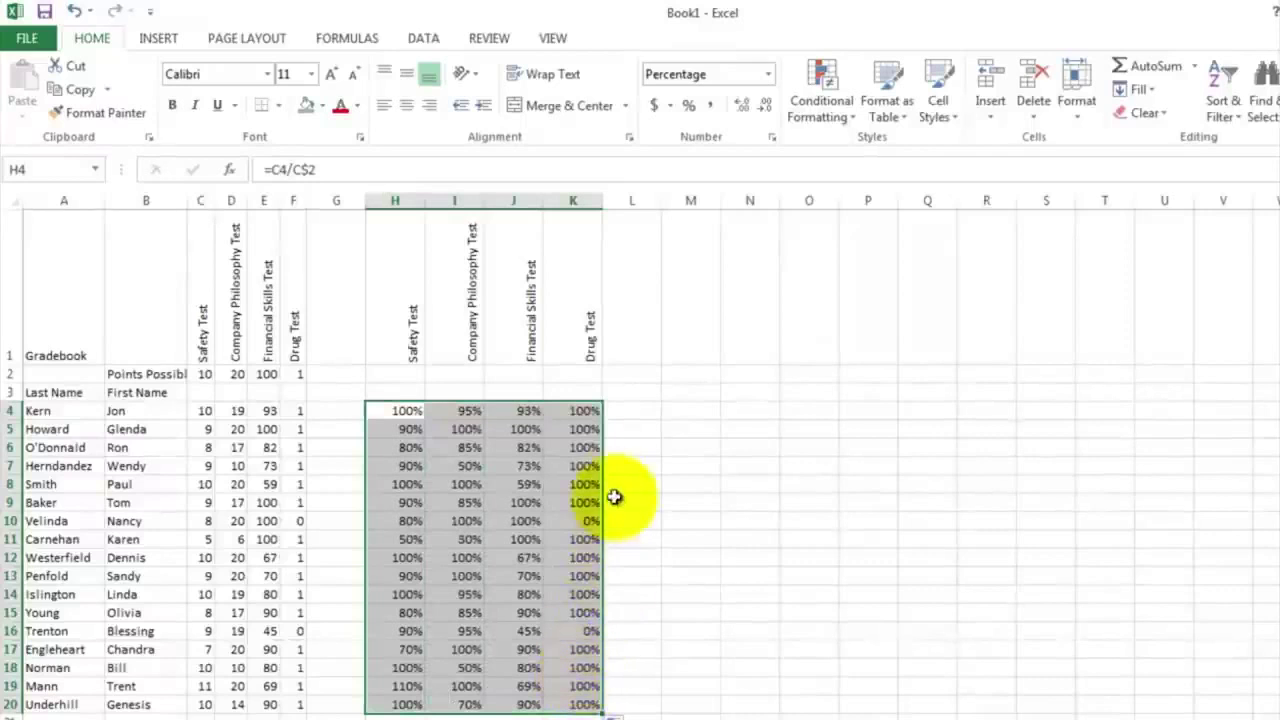
left_click(638, 446)
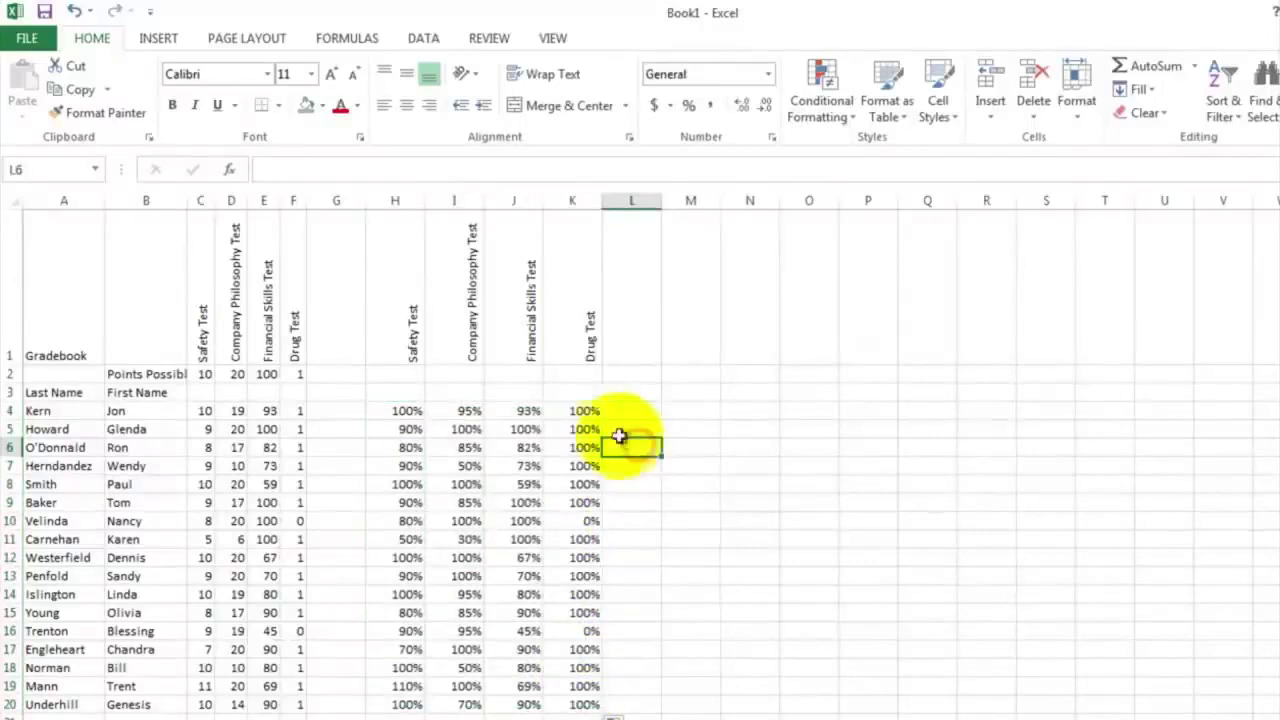
left_click(578, 408)
left_click(570, 521)
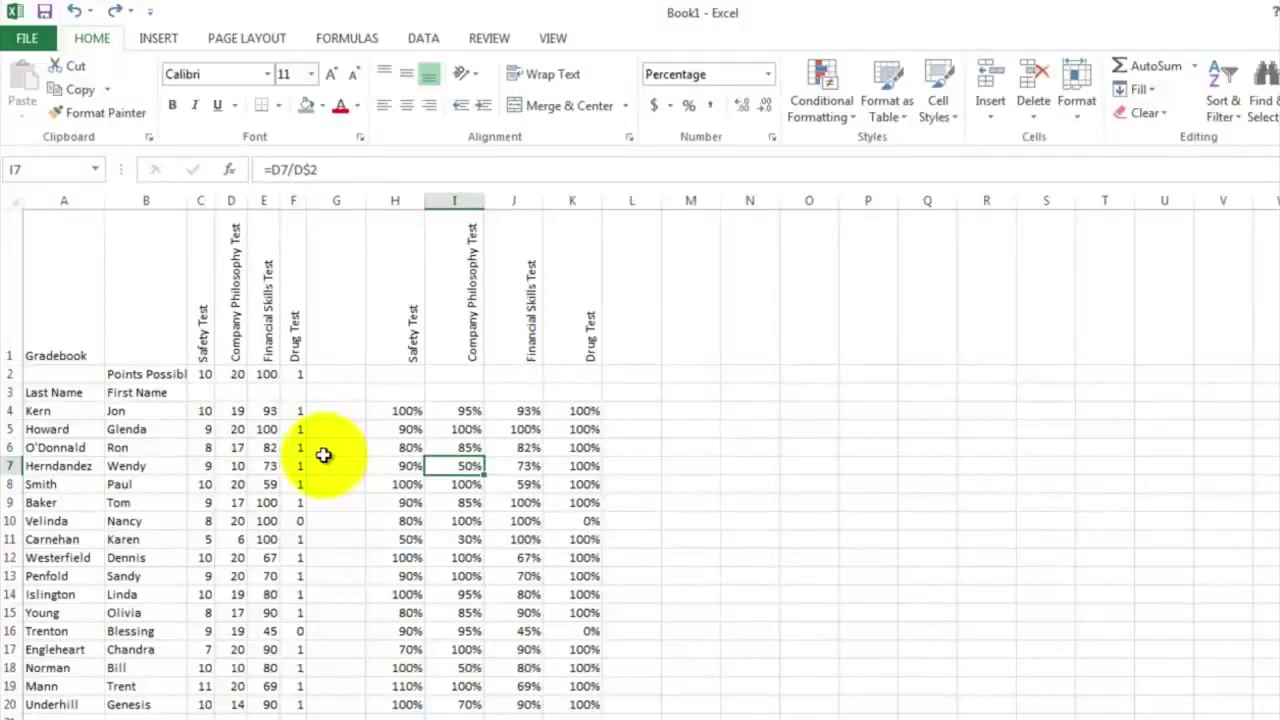
Apply the green, yellow, red and black circle icon set to the Safety Test scores in C4:C20 and widen column C.
left_click_drag(204, 410, 190, 710)
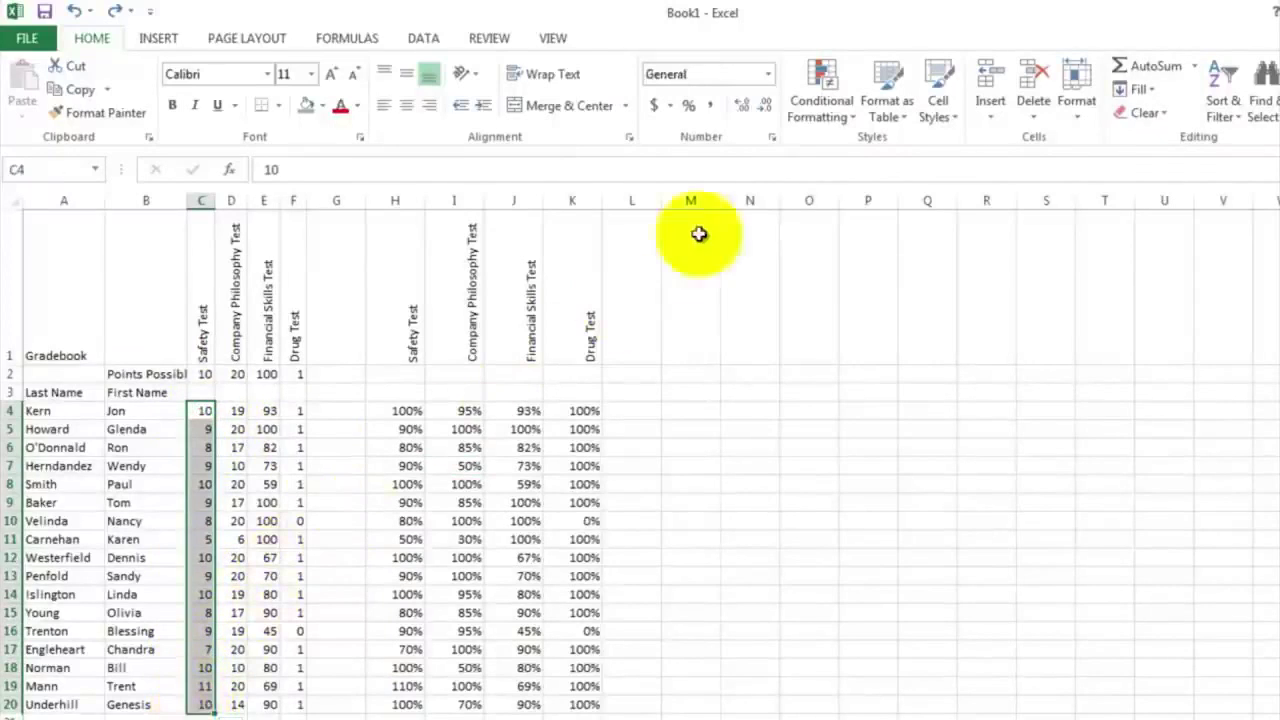
left_click(845, 97)
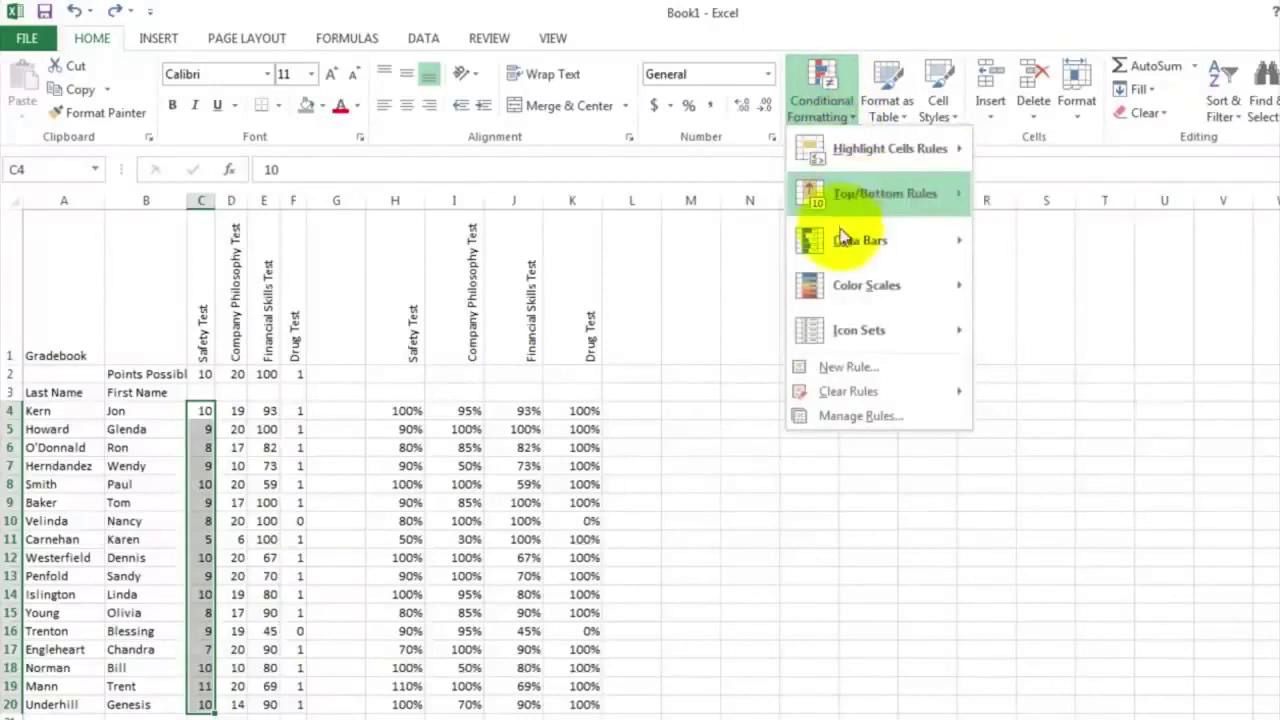
mouse_move(833, 340)
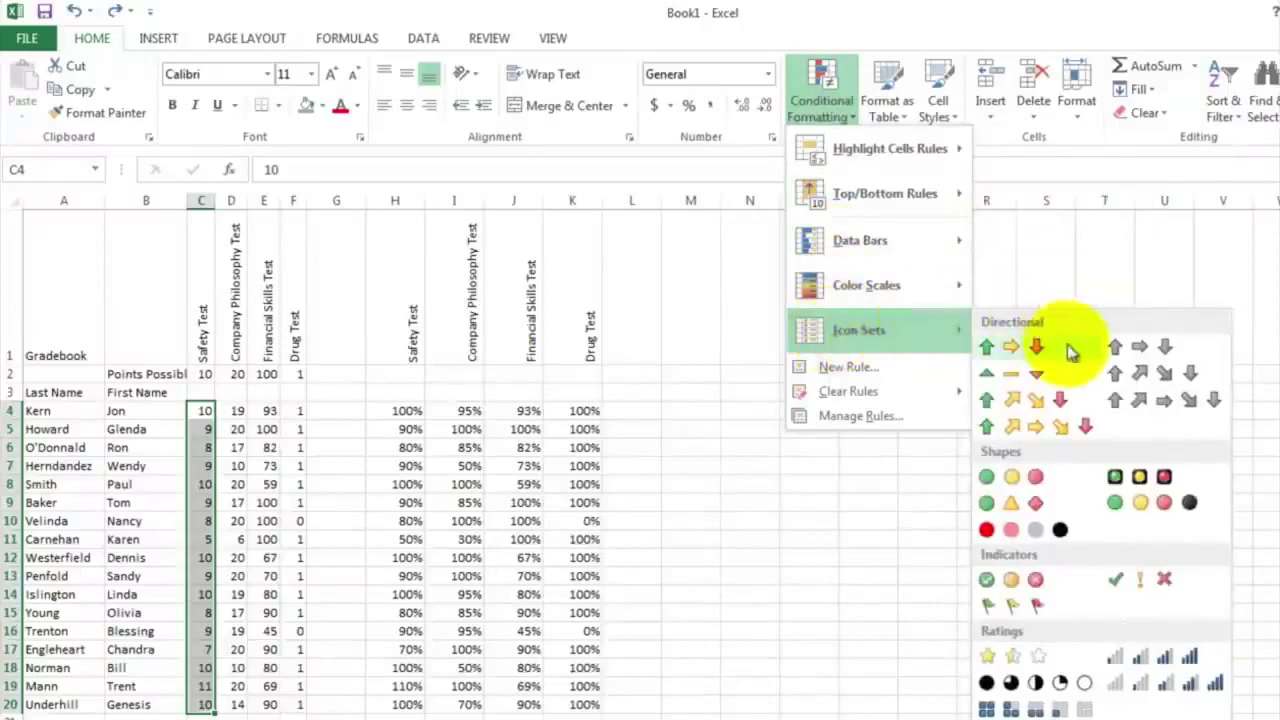
left_click(1163, 505)
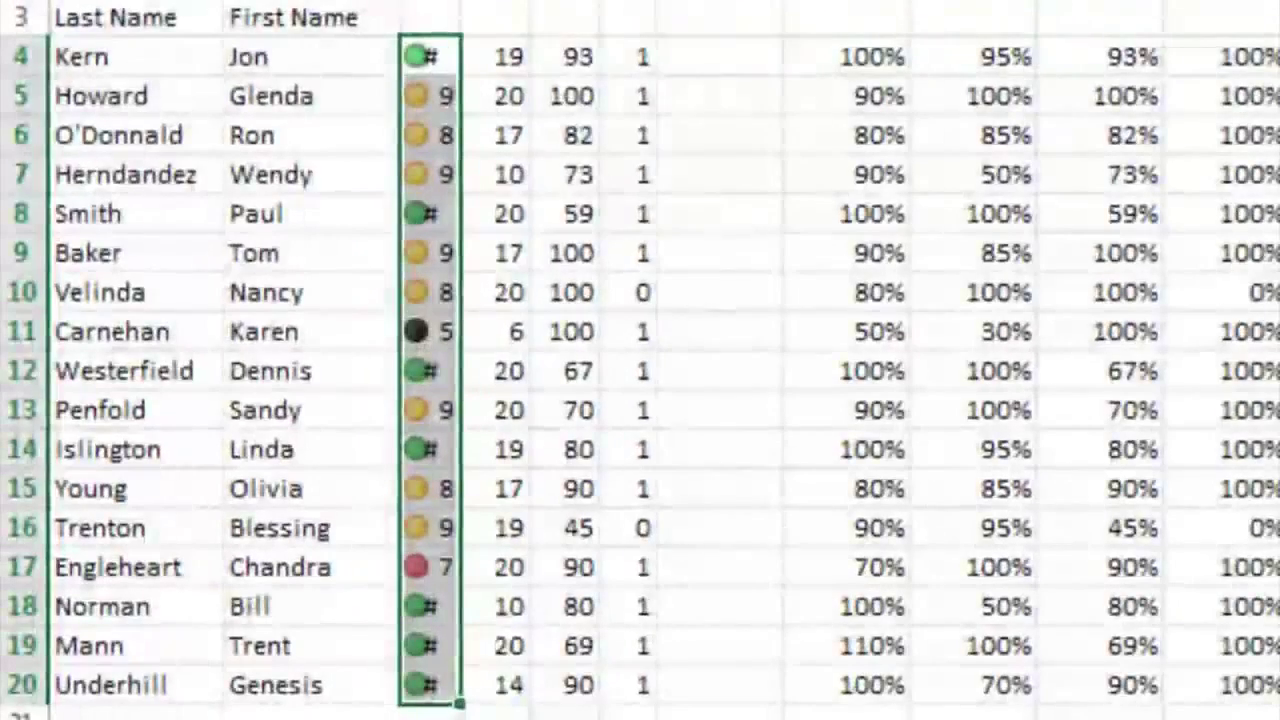
left_click_drag(463, 0, 502, 0)
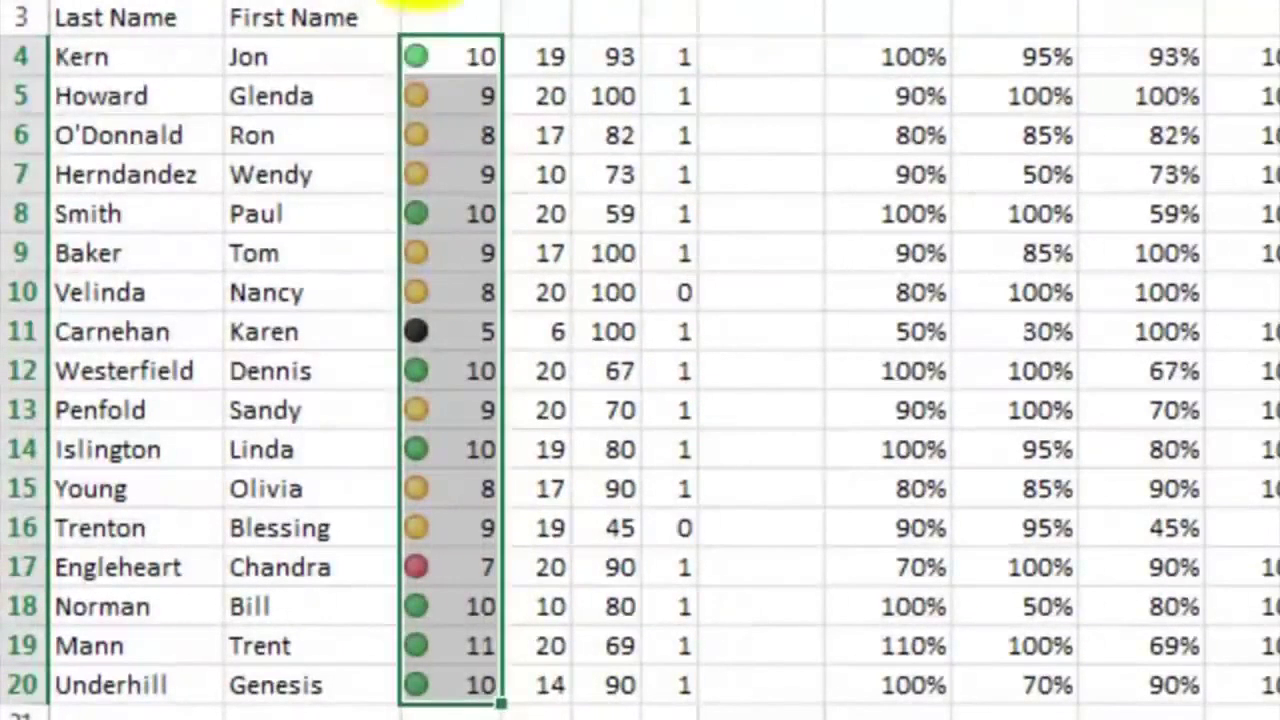
Check the conditional formatting icons assigned to the Safety Test scores in C7, C17 and C11.
left_click(443, 168)
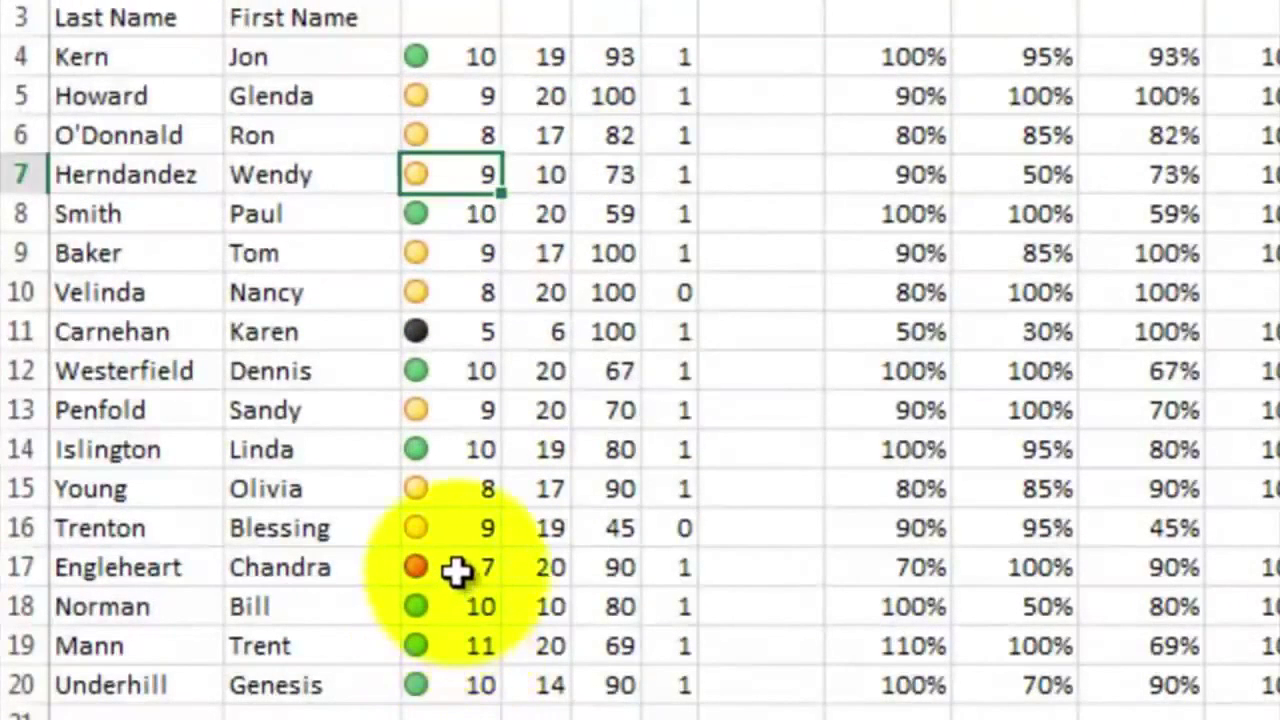
left_click(456, 570)
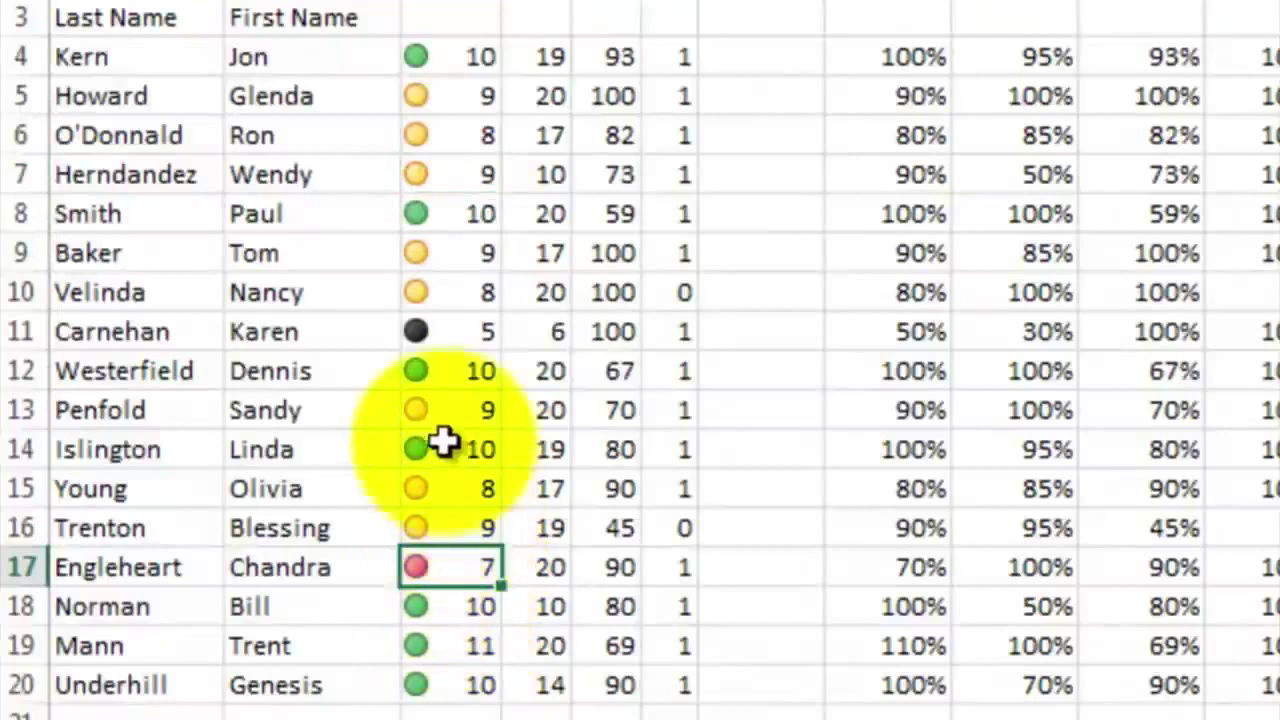
left_click(449, 337)
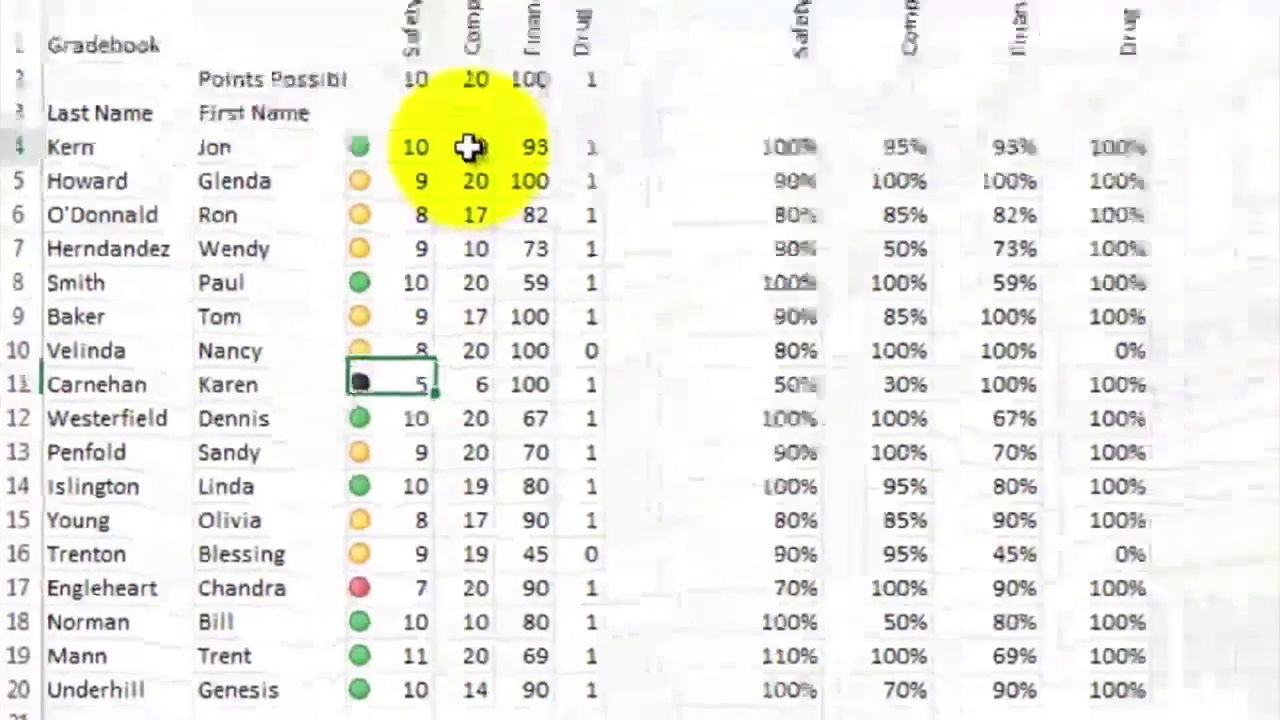
Apply the green, yellow, red and black circle icon set to the Company Philosophy Test scores in D4:D20 and widen column D.
left_click_drag(541, 60, 524, 273)
left_click_drag(268, 490, 273, 700)
left_click(870, 40)
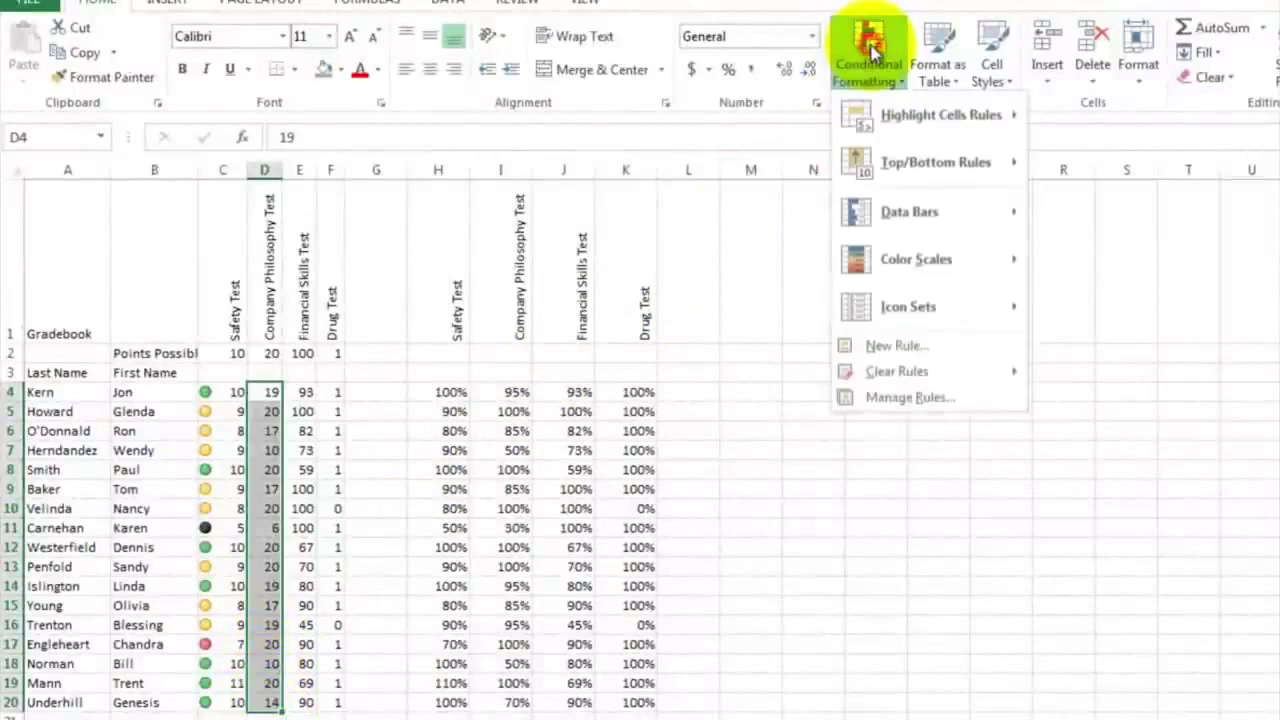
mouse_move(889, 307)
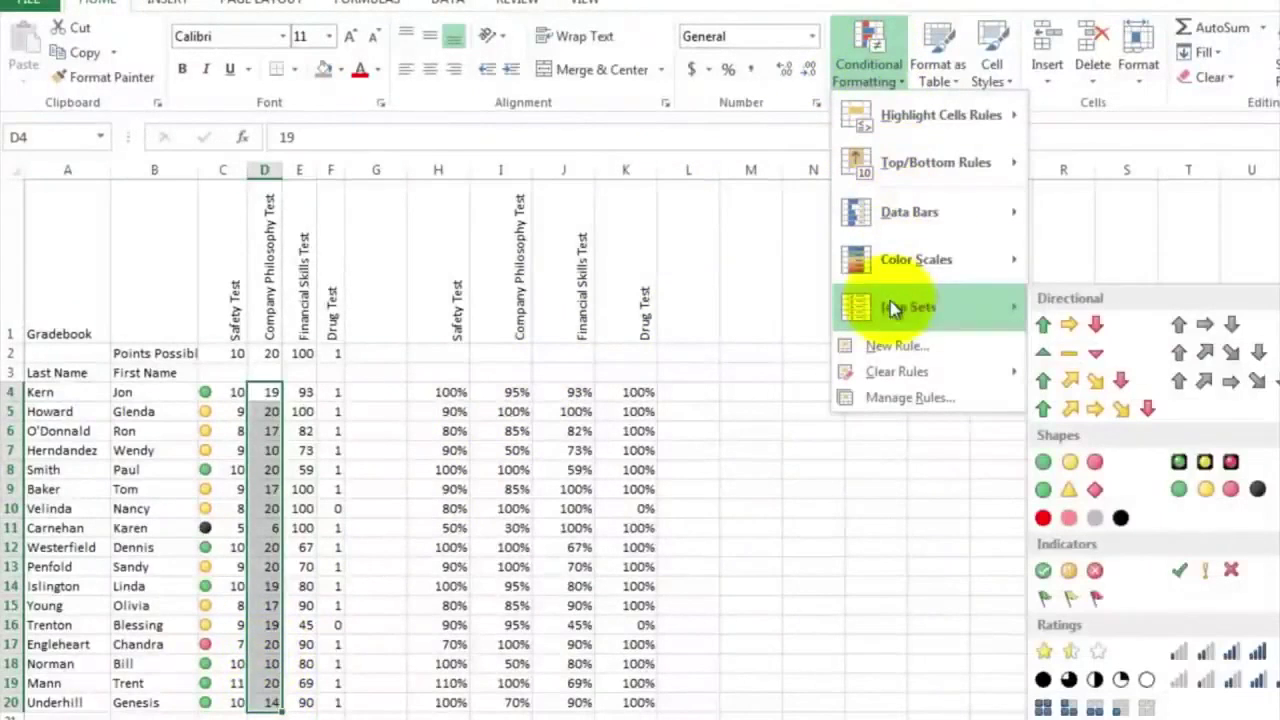
left_click(1192, 486)
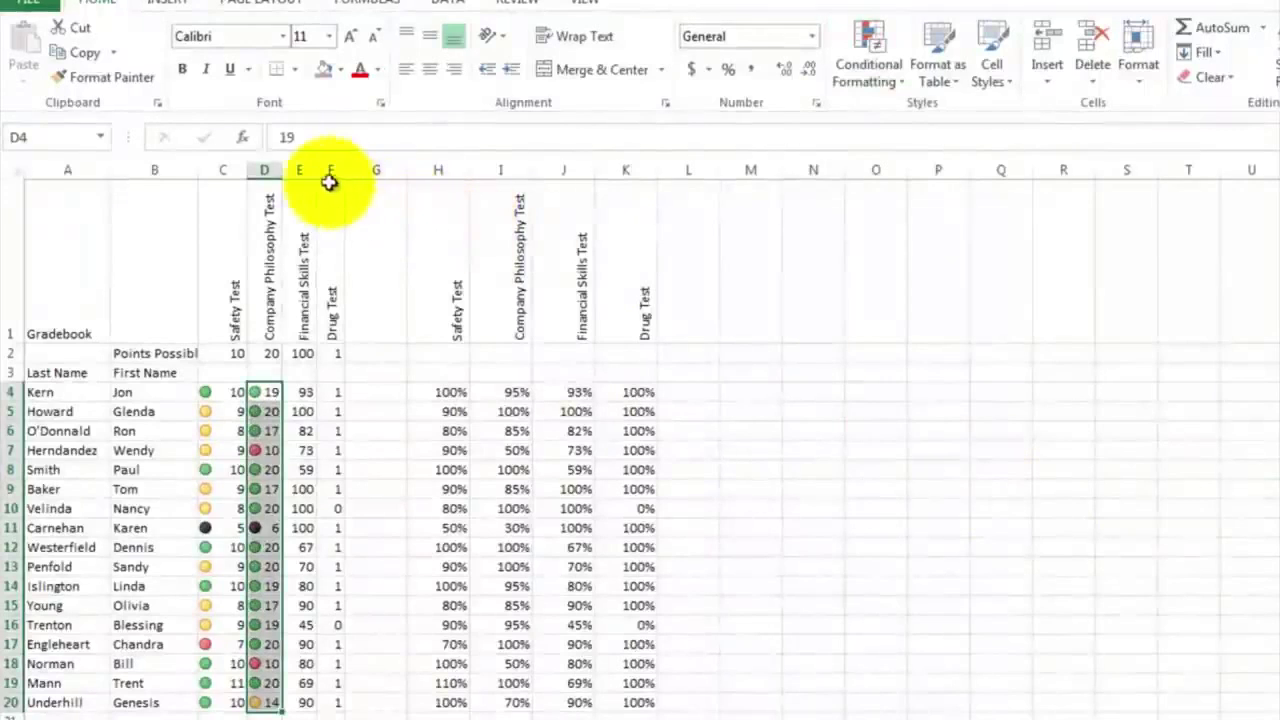
left_click_drag(284, 169, 294, 169)
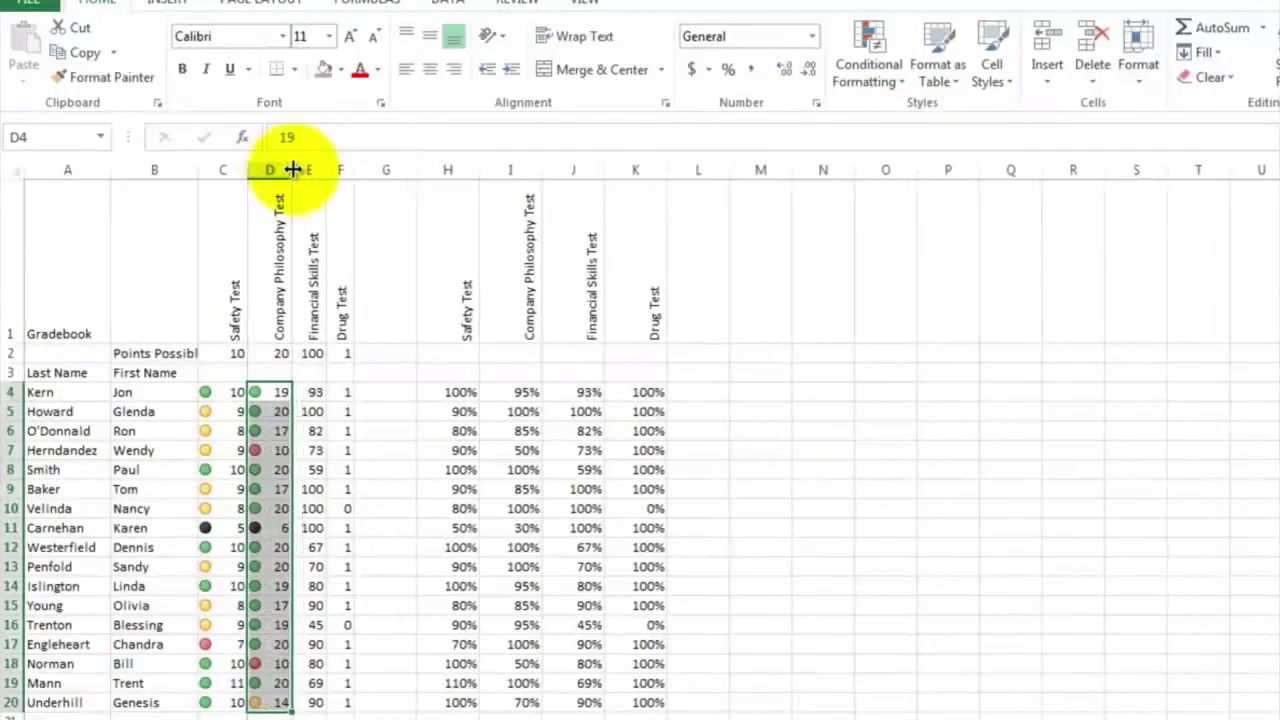
left_click(308, 528)
left_click(268, 530)
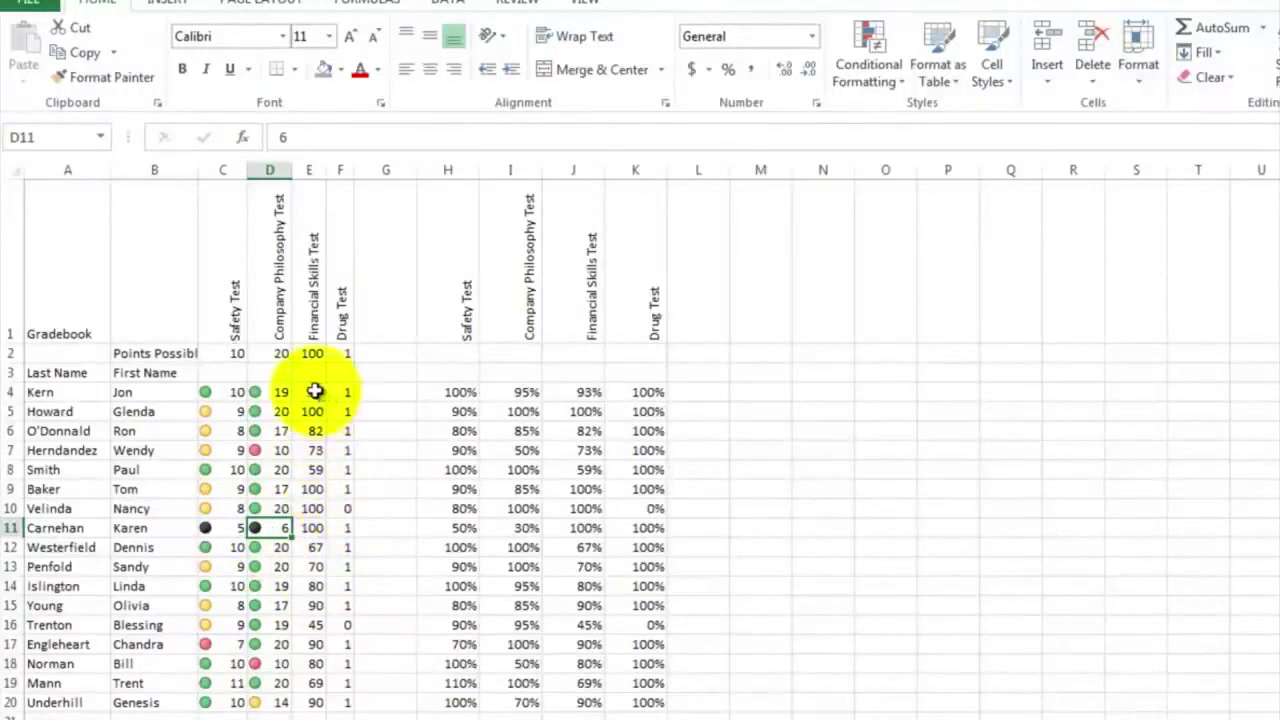
Apply the green, yellow, red and black circle icon set to the Financial Skills Test scores in E4:E20 and widen column E.
left_click_drag(315, 391, 313, 701)
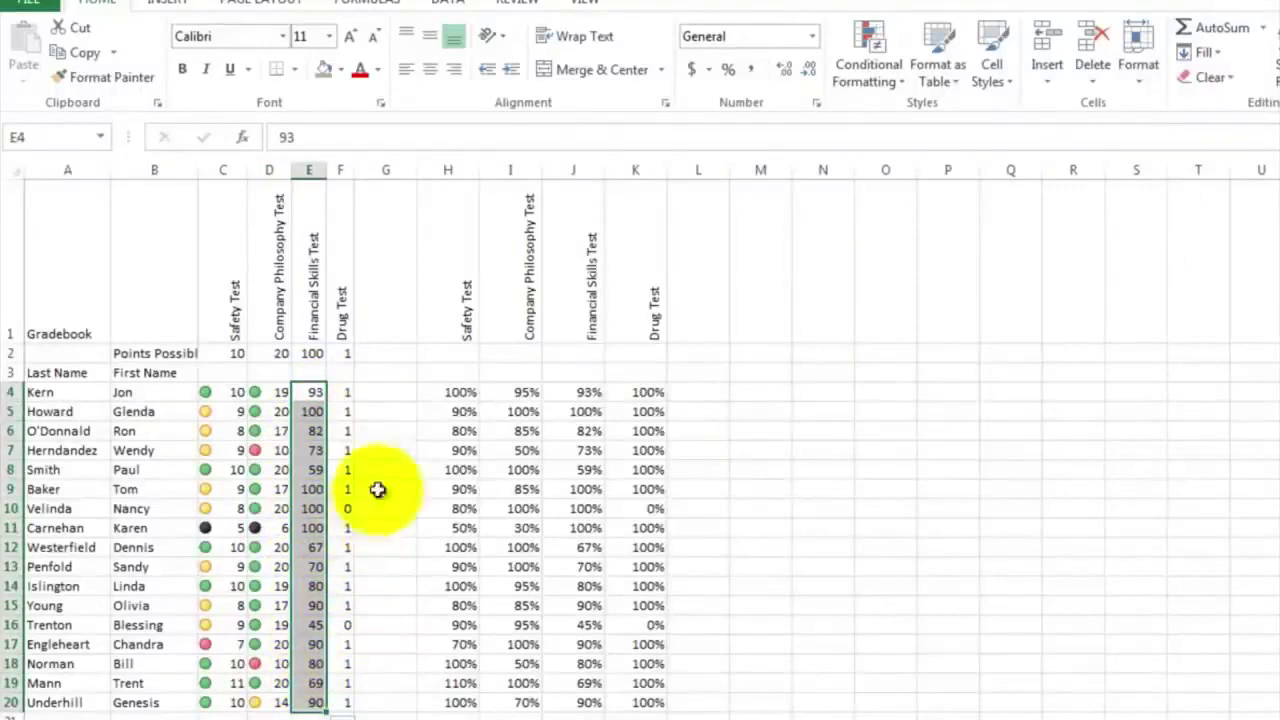
left_click(876, 44)
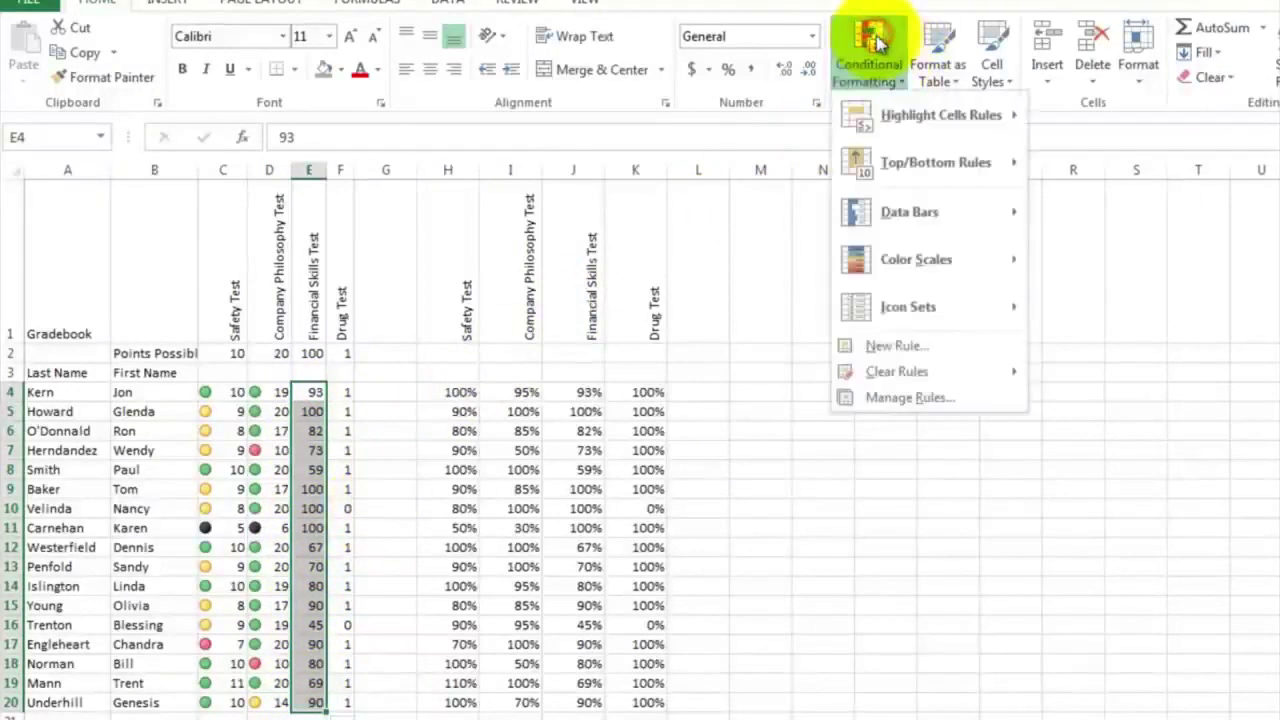
mouse_move(900, 310)
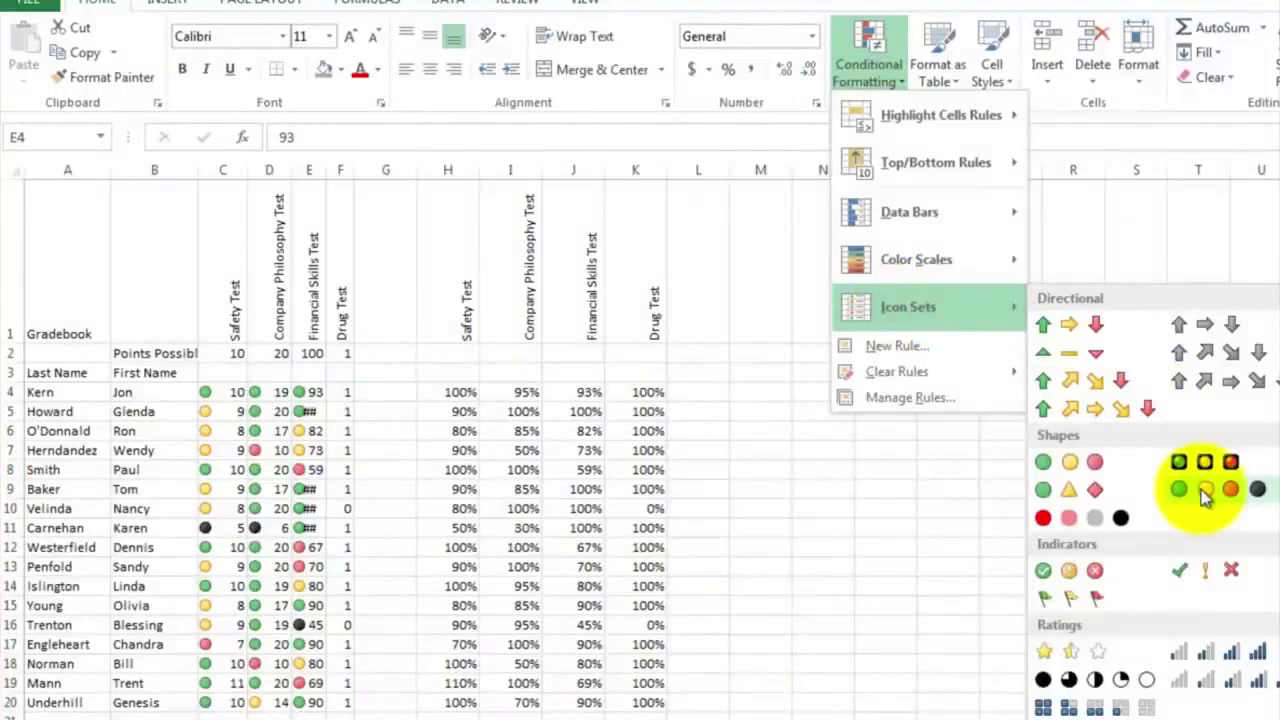
left_click(1205, 495)
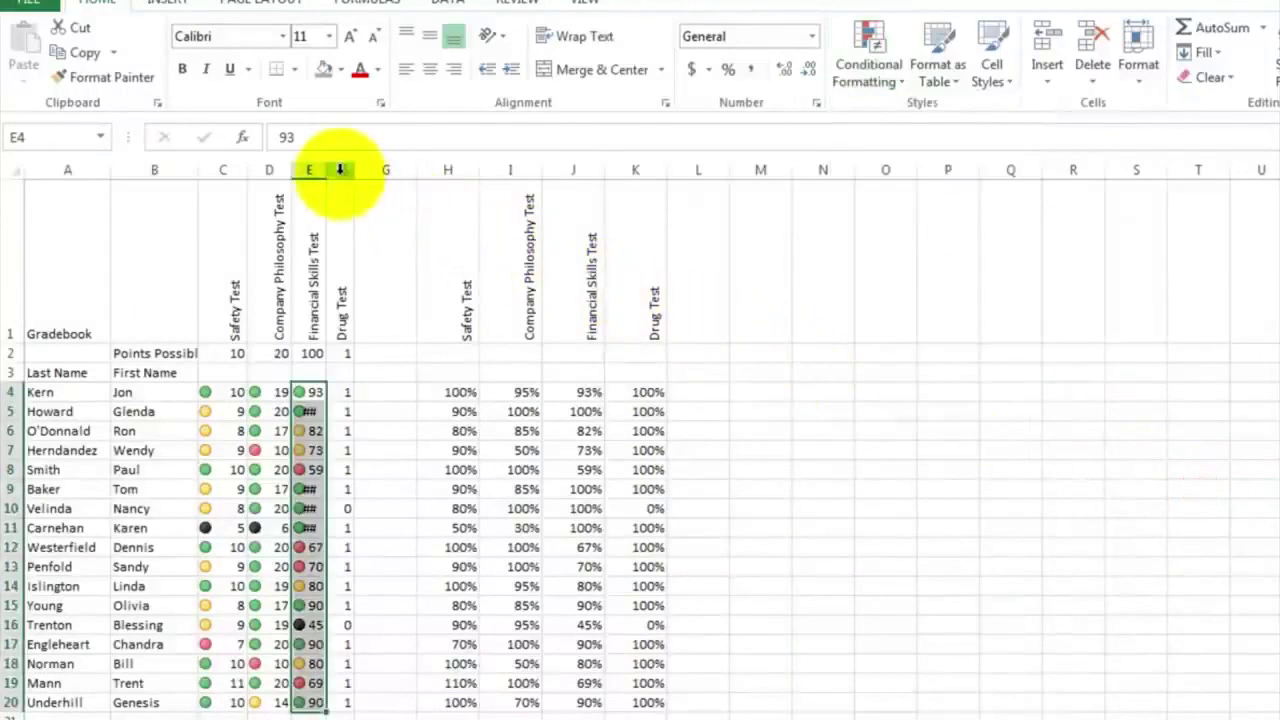
left_click_drag(327, 170, 343, 166)
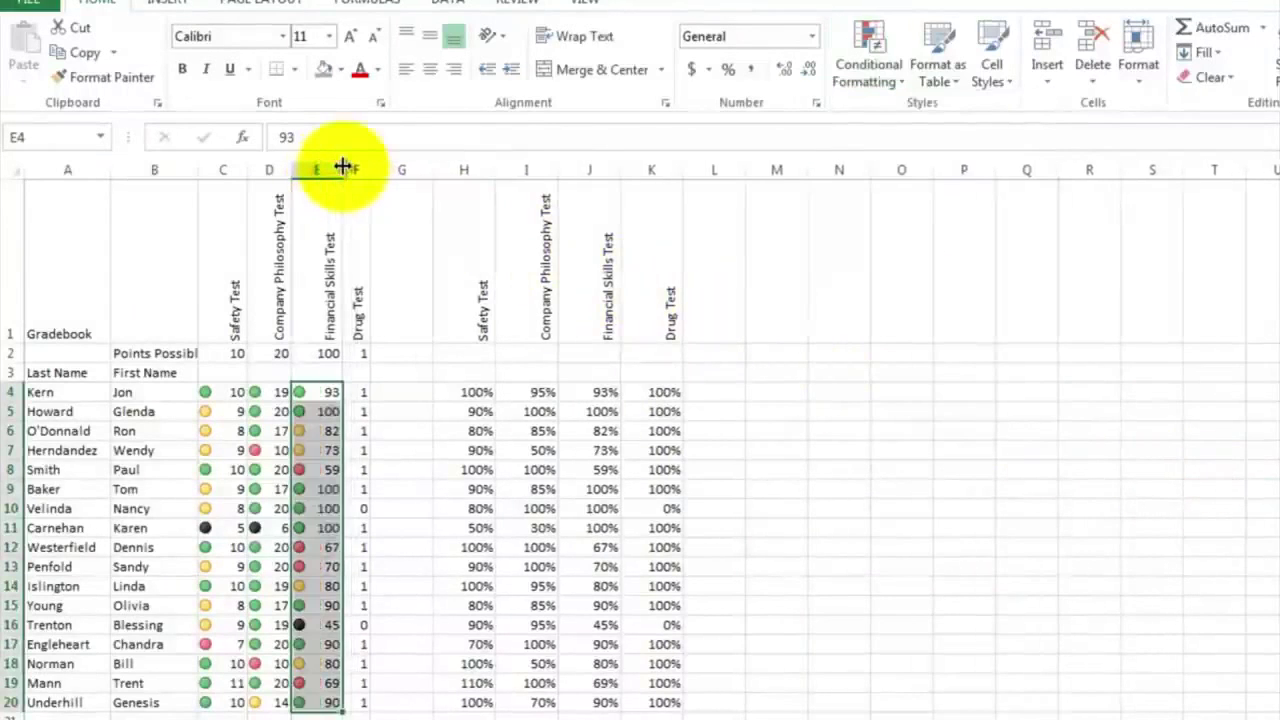
left_click(362, 490)
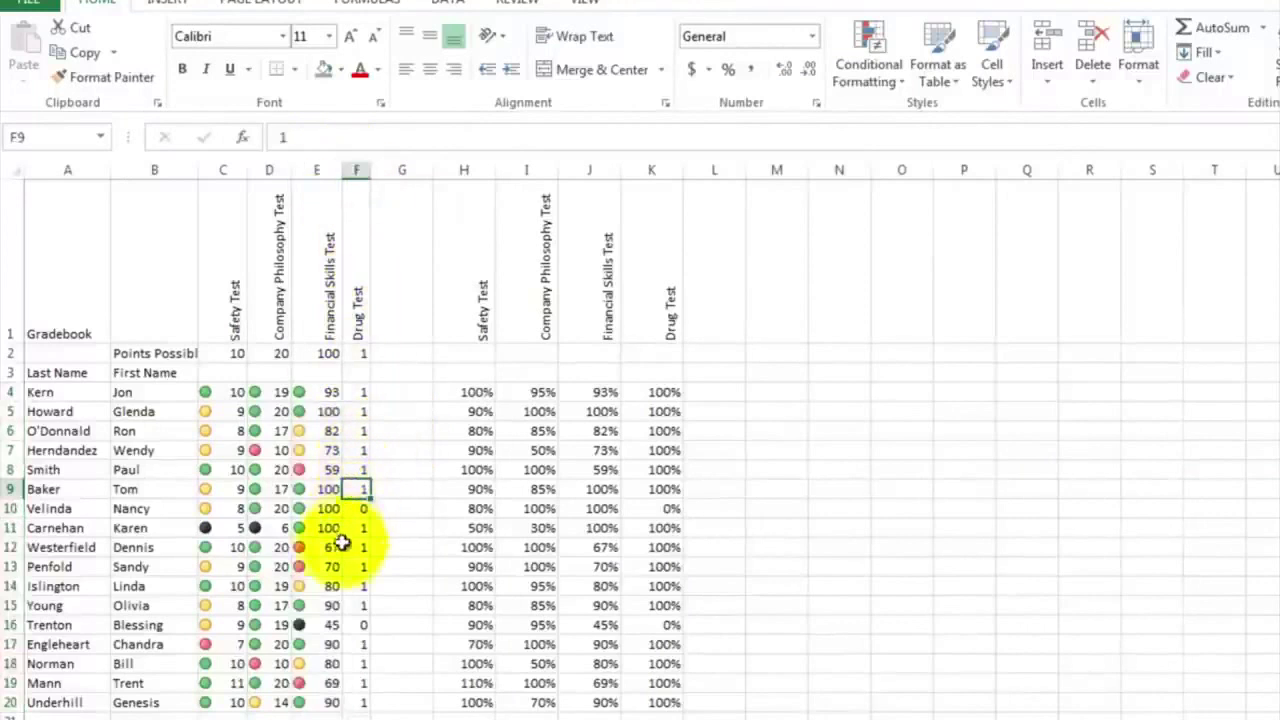
left_click(305, 624)
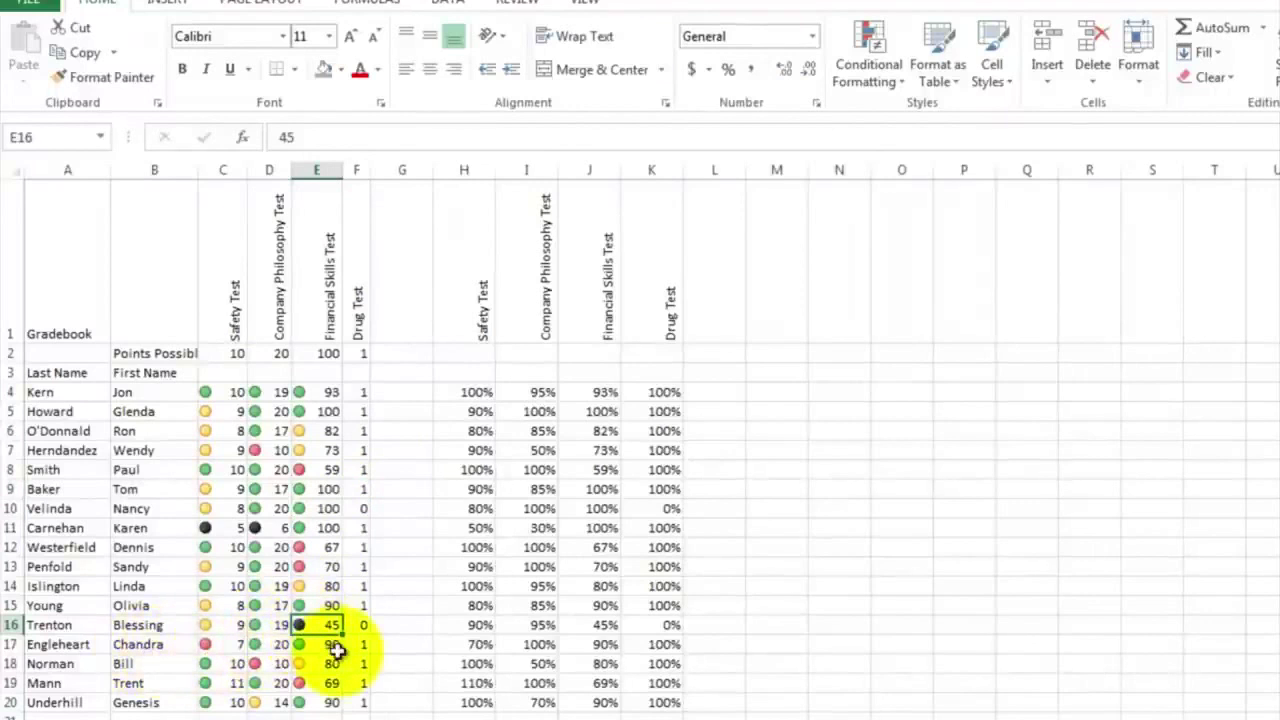
Apply the green, yellow, red and black circle icon set to the Drug Test scores in F4:F20 and widen column F.
left_click_drag(363, 392, 352, 703)
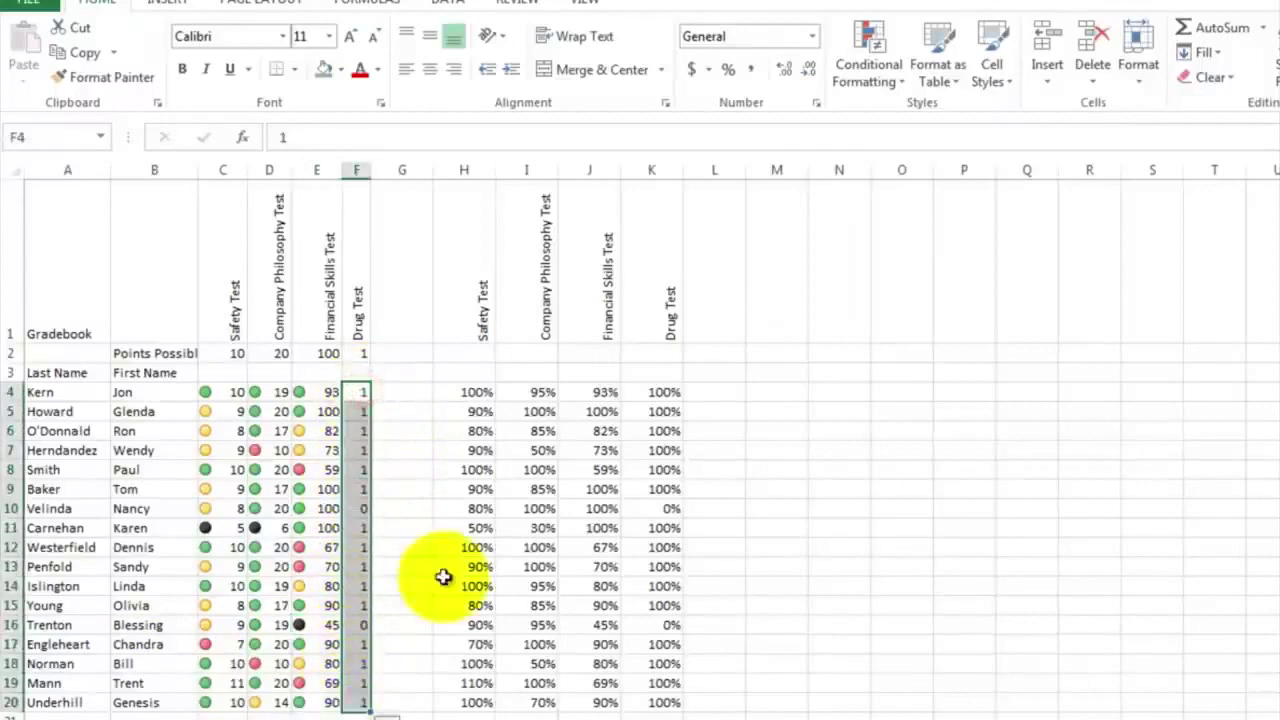
left_click(868, 68)
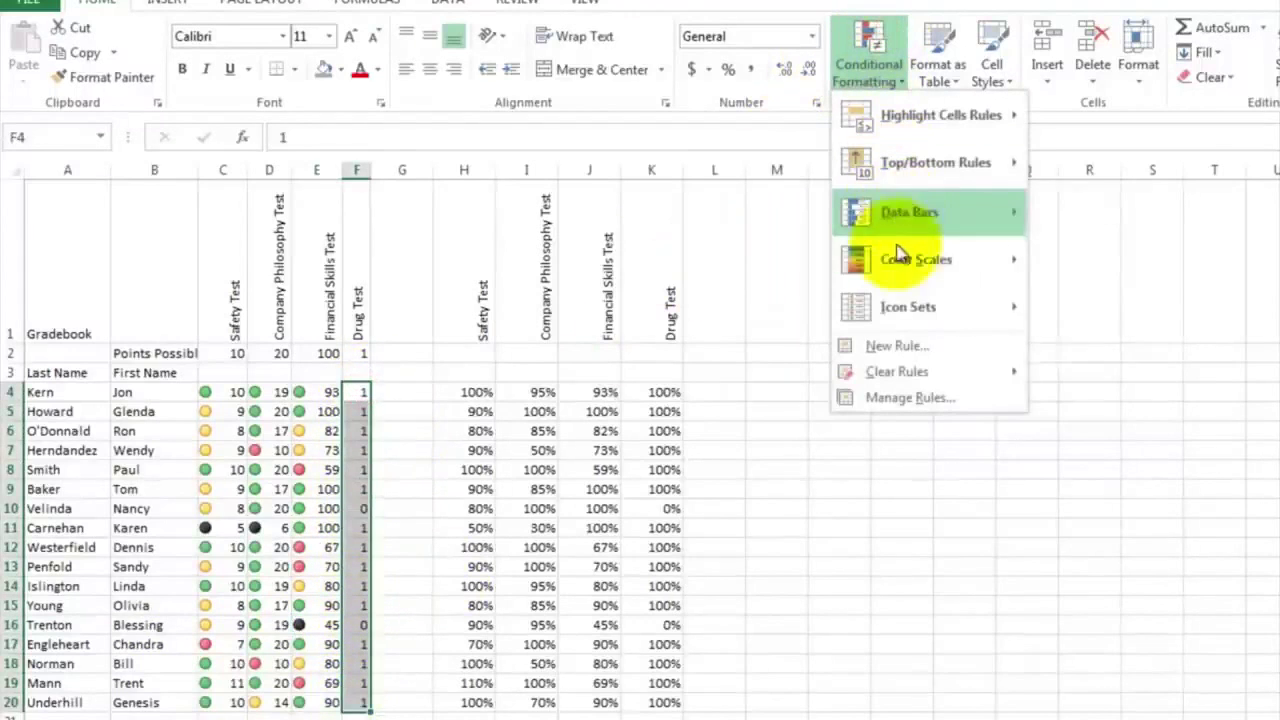
mouse_move(905, 306)
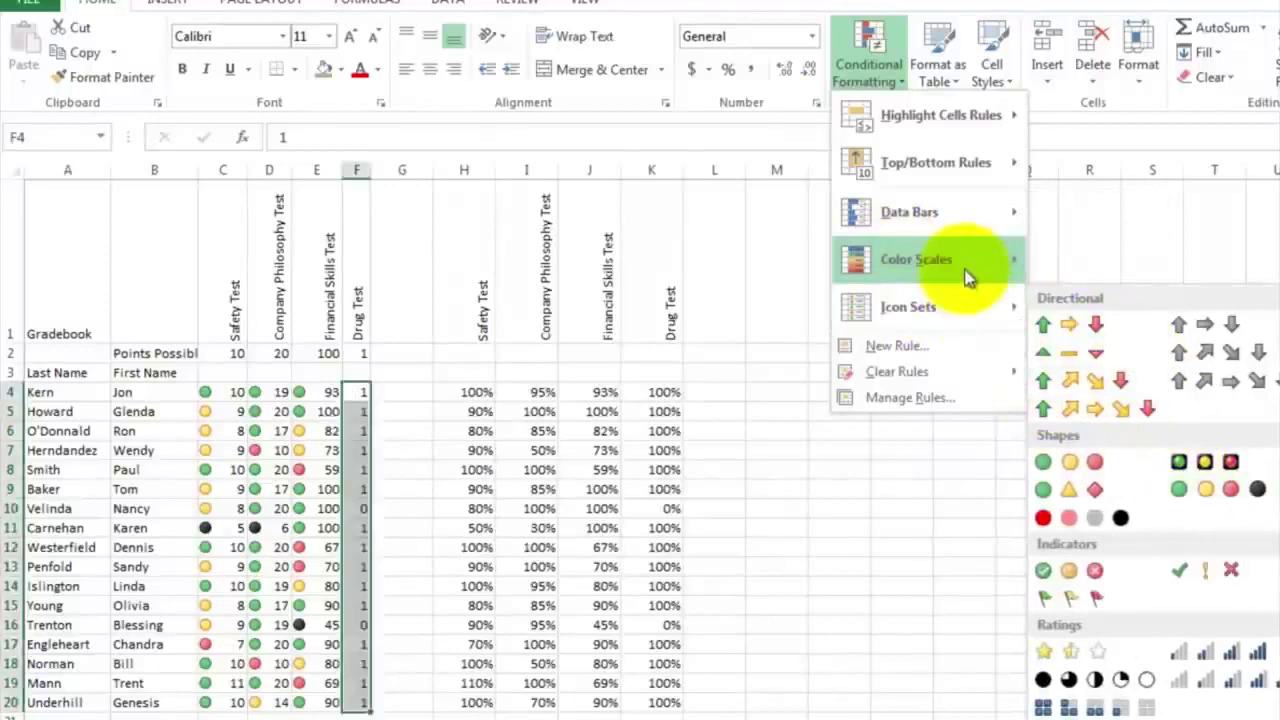
mouse_move(960, 258)
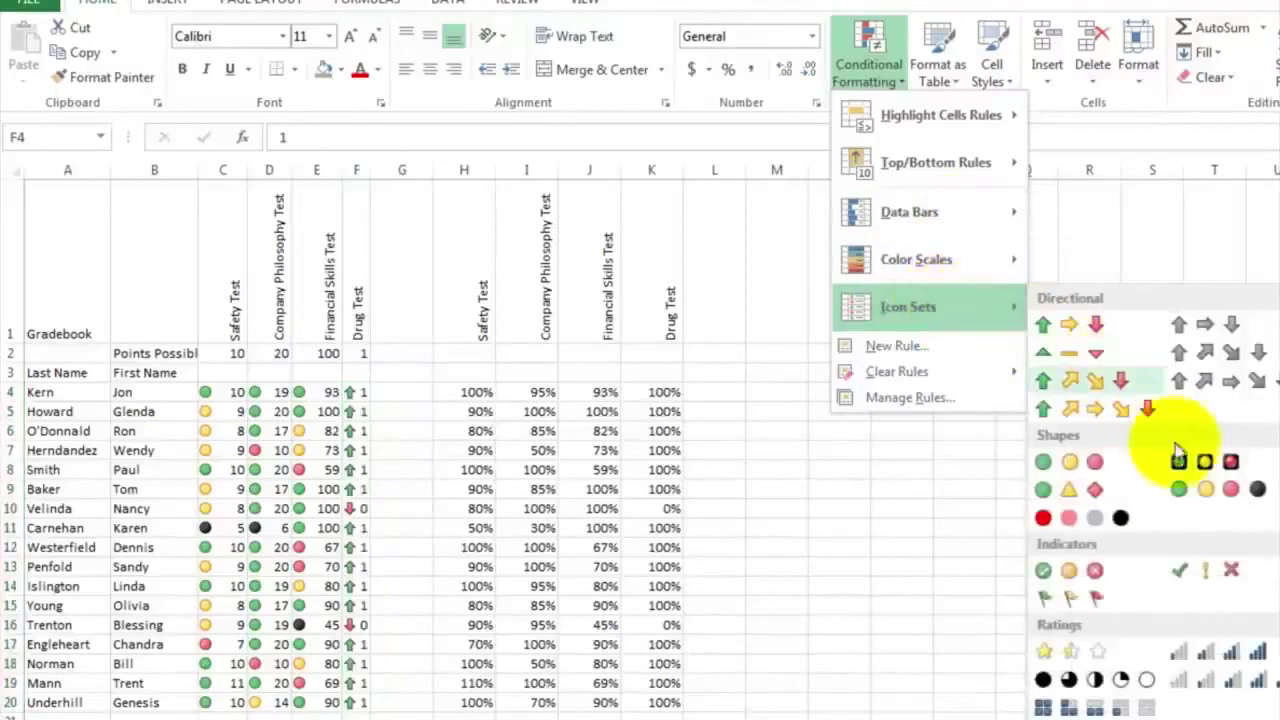
left_click(1210, 492)
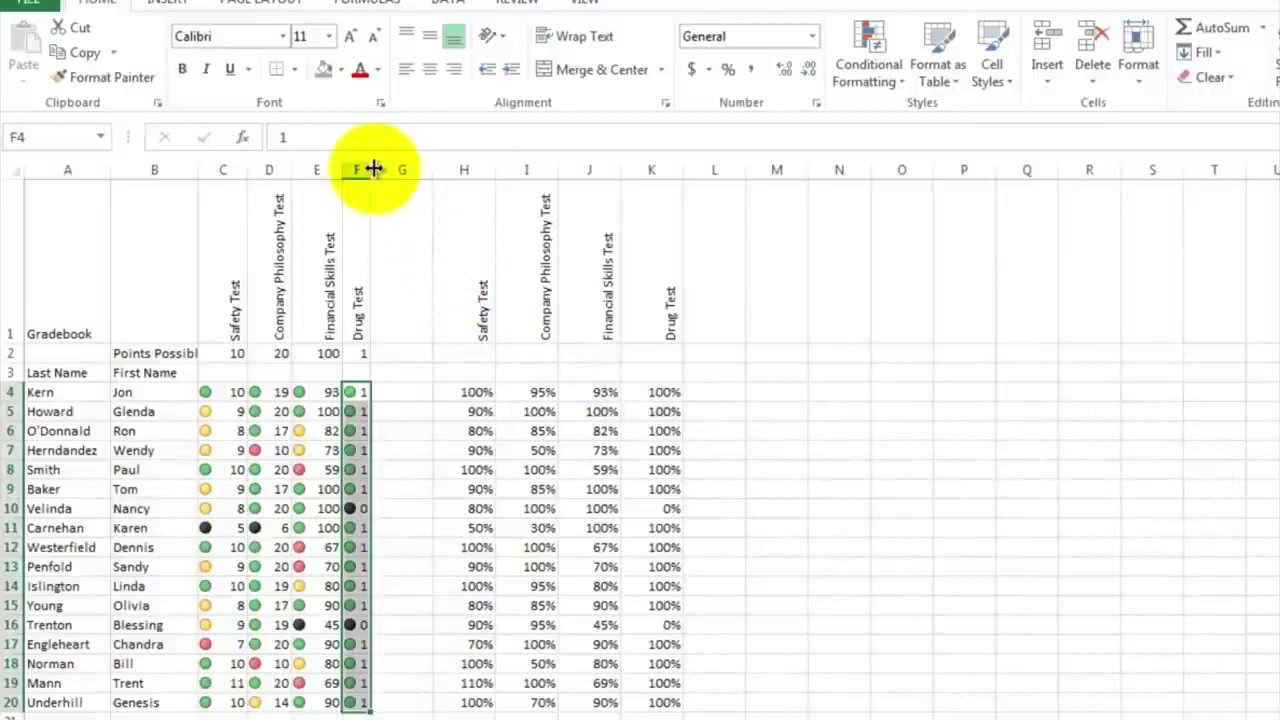
left_click_drag(373, 169, 387, 166)
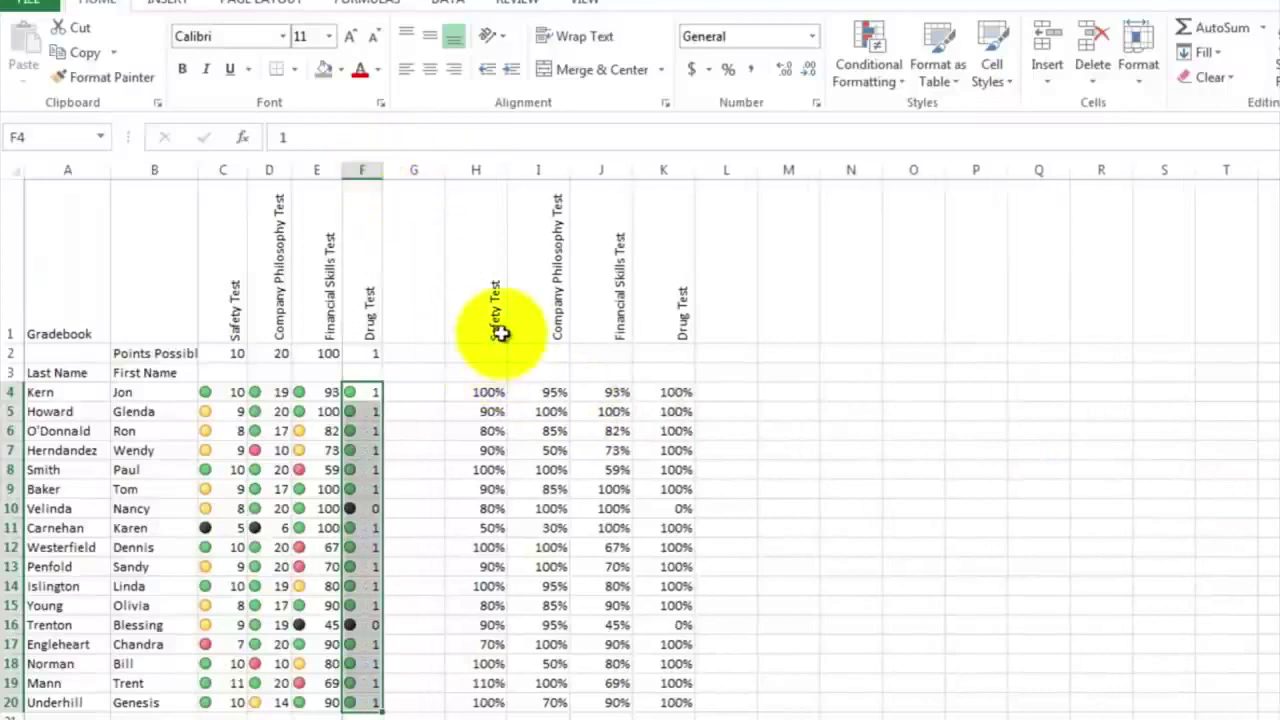
left_click(414, 446)
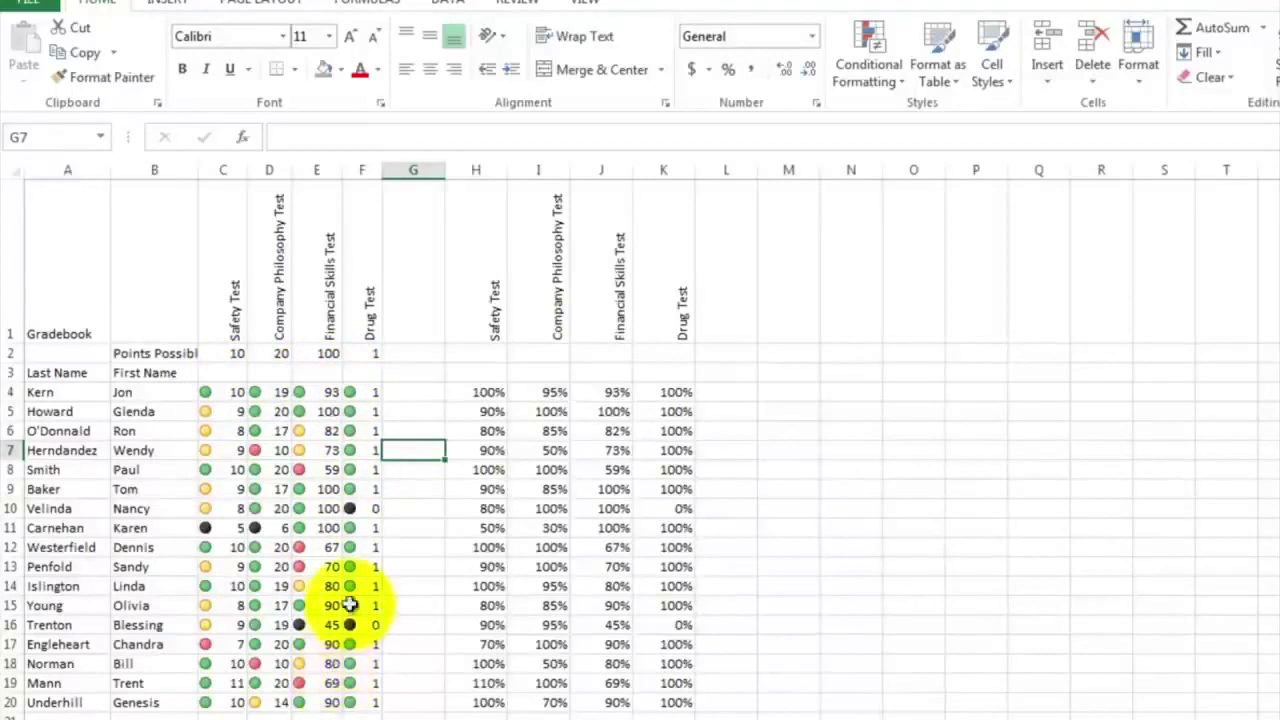
left_click(438, 394)
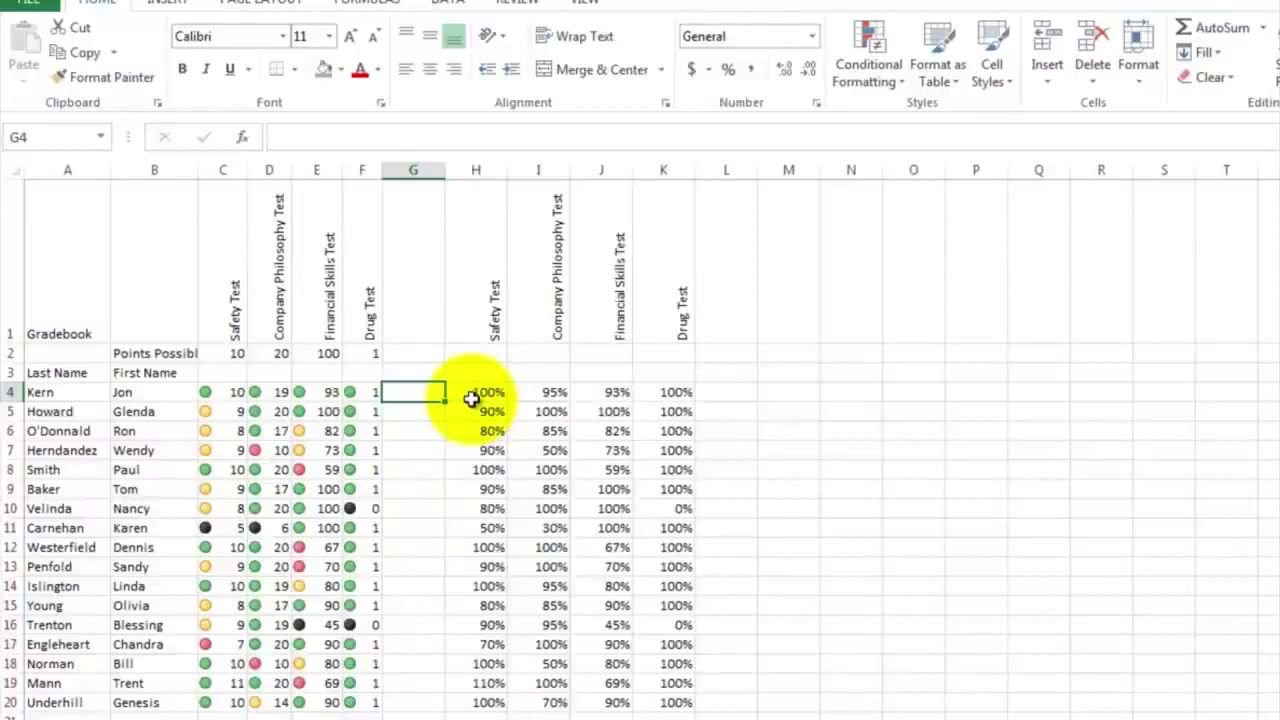
Add a Less Than highlight rule to the percentages in H4:K20 for values below .5, using Light Red Fill with Dark Red Text.
left_click_drag(471, 396, 663, 706)
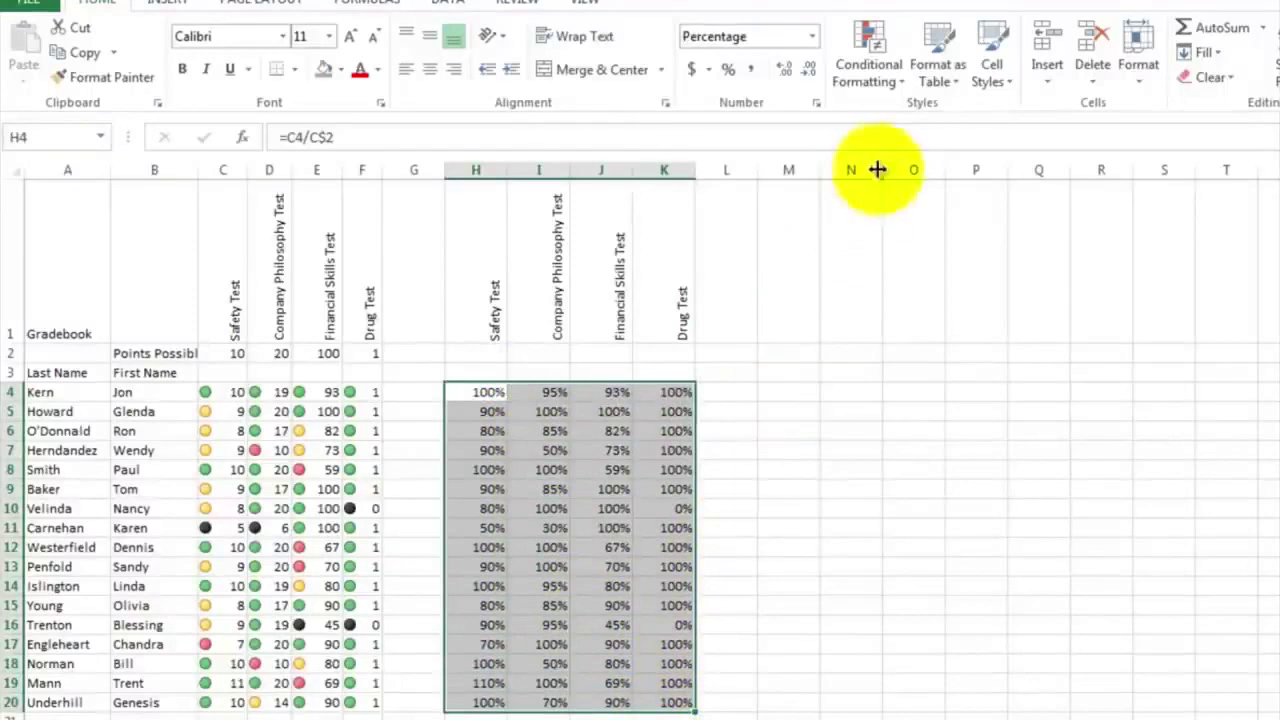
left_click(903, 86)
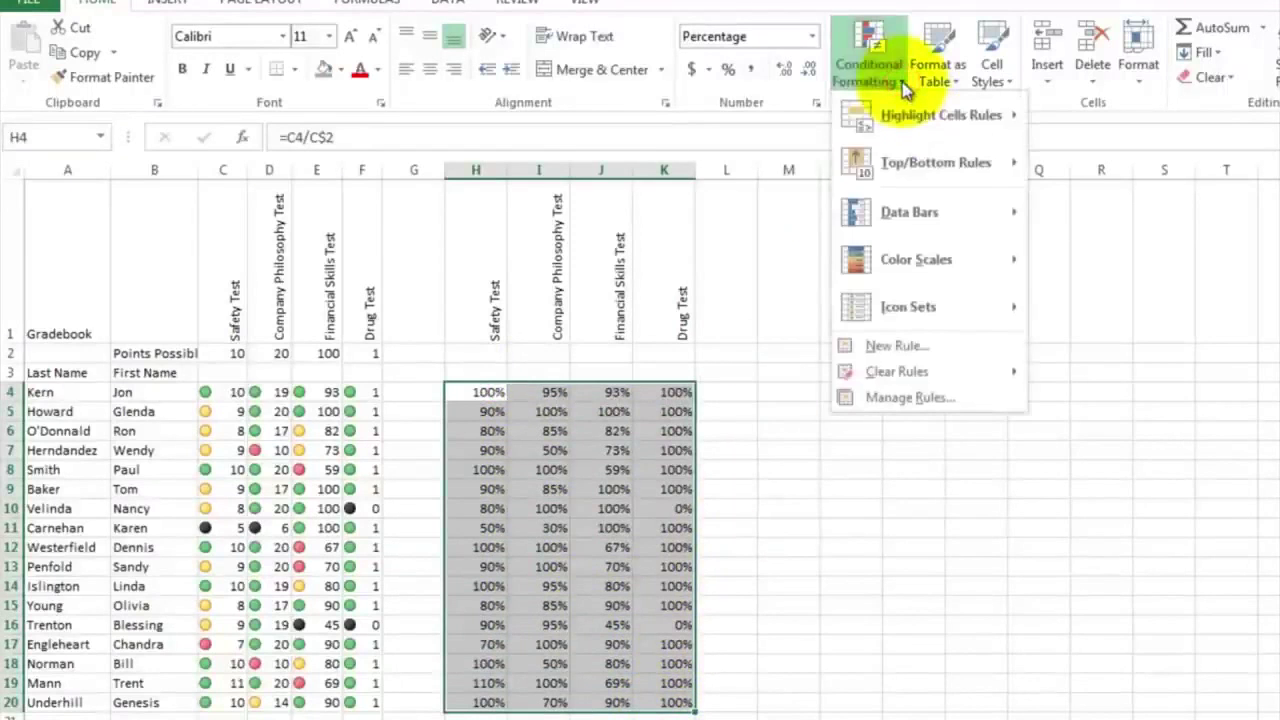
mouse_move(903, 123)
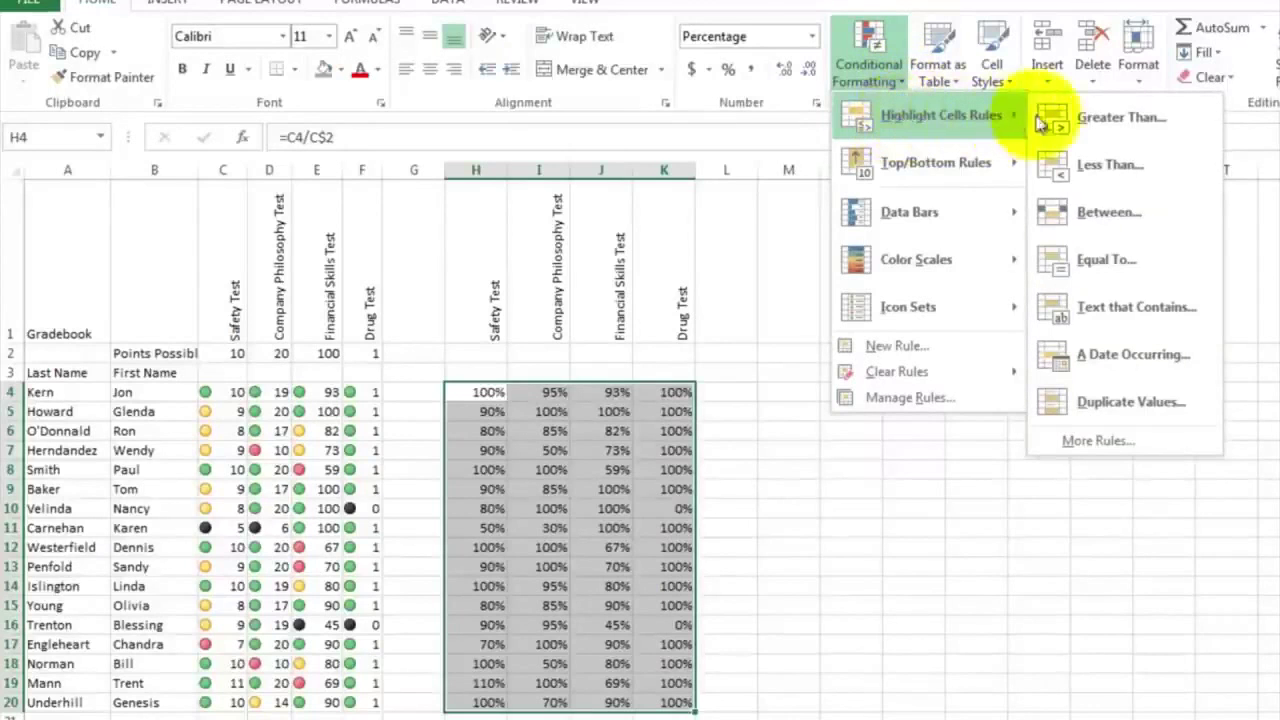
left_click(1099, 170)
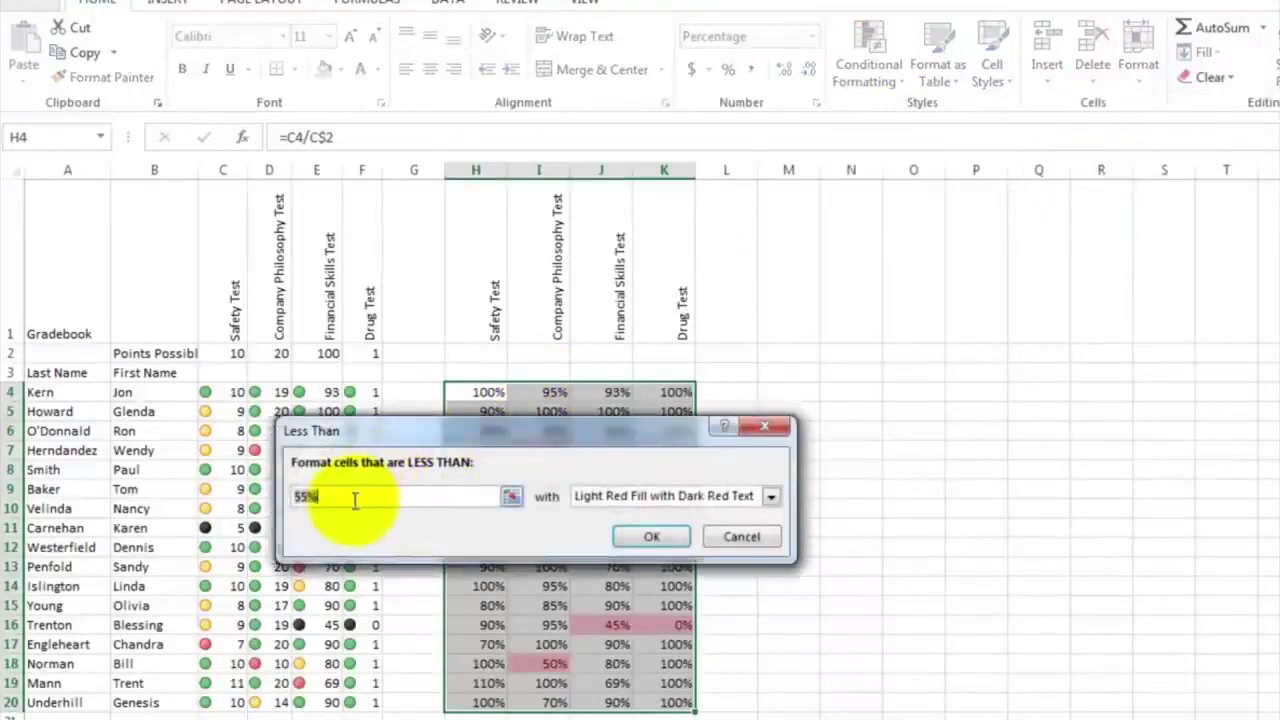
left_click_drag(414, 429, 405, 240)
left_click_drag(325, 300, 247, 298)
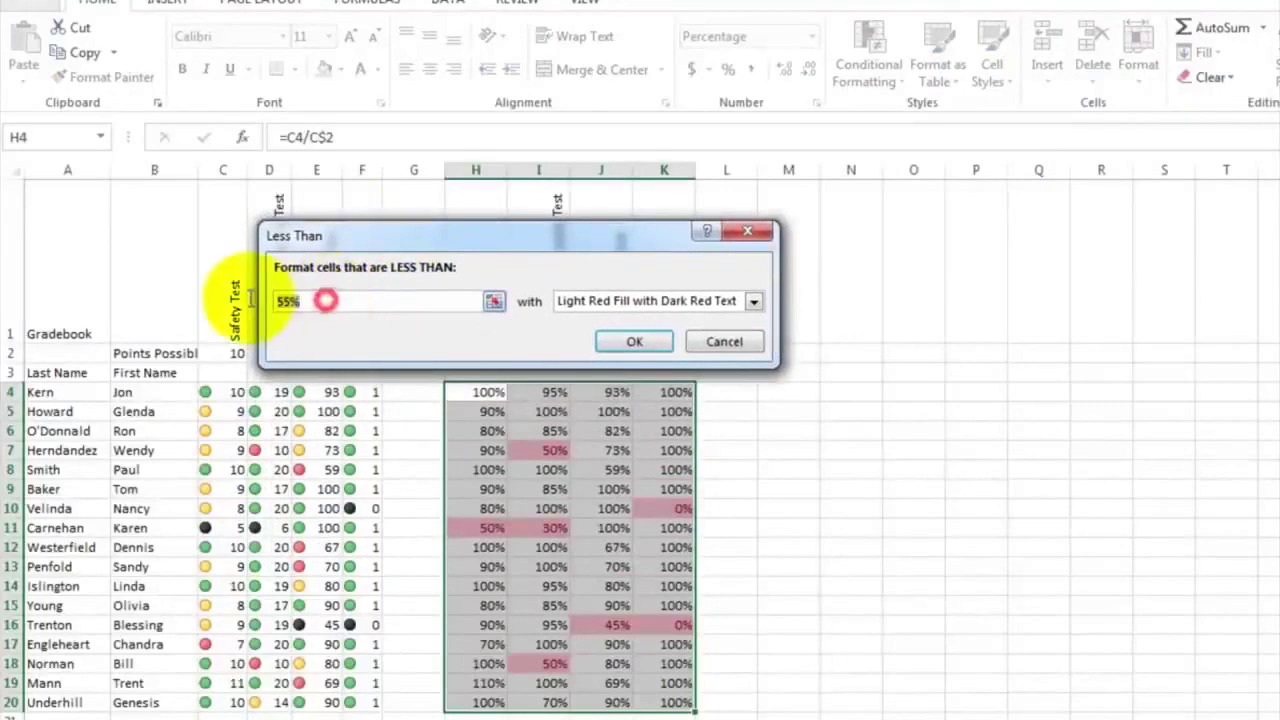
type(".5")
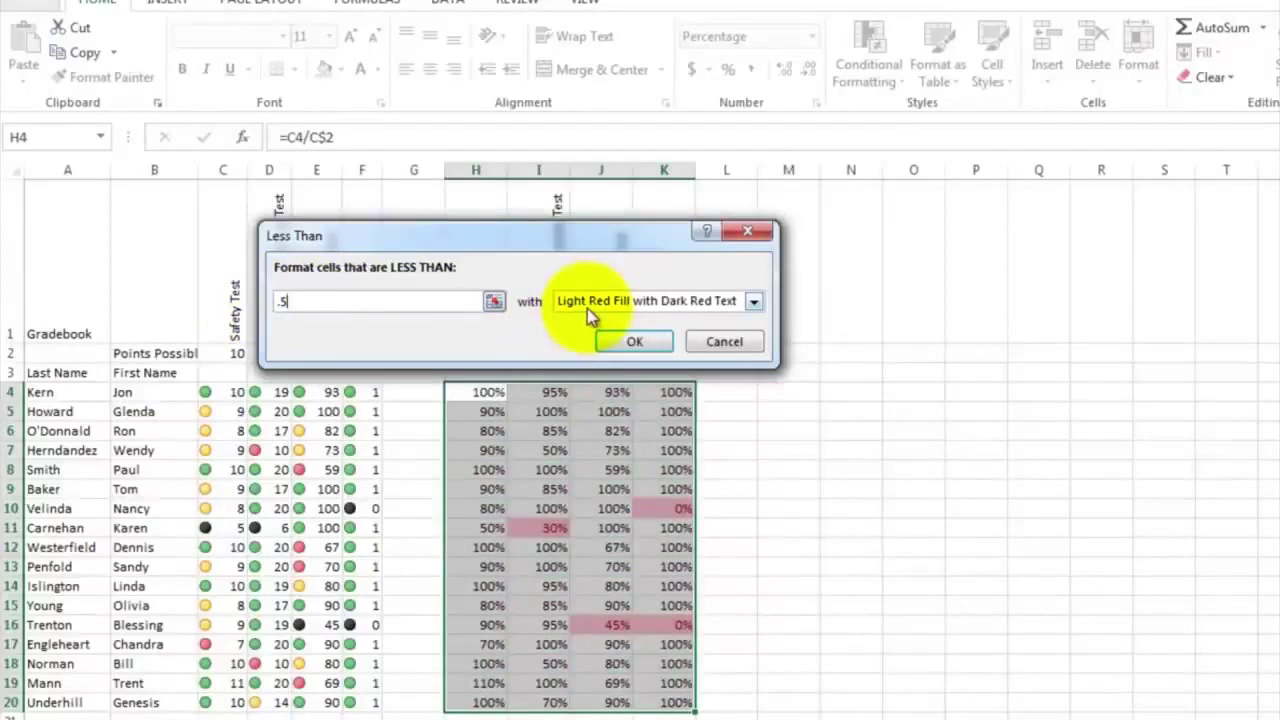
left_click(753, 302)
left_click(752, 318)
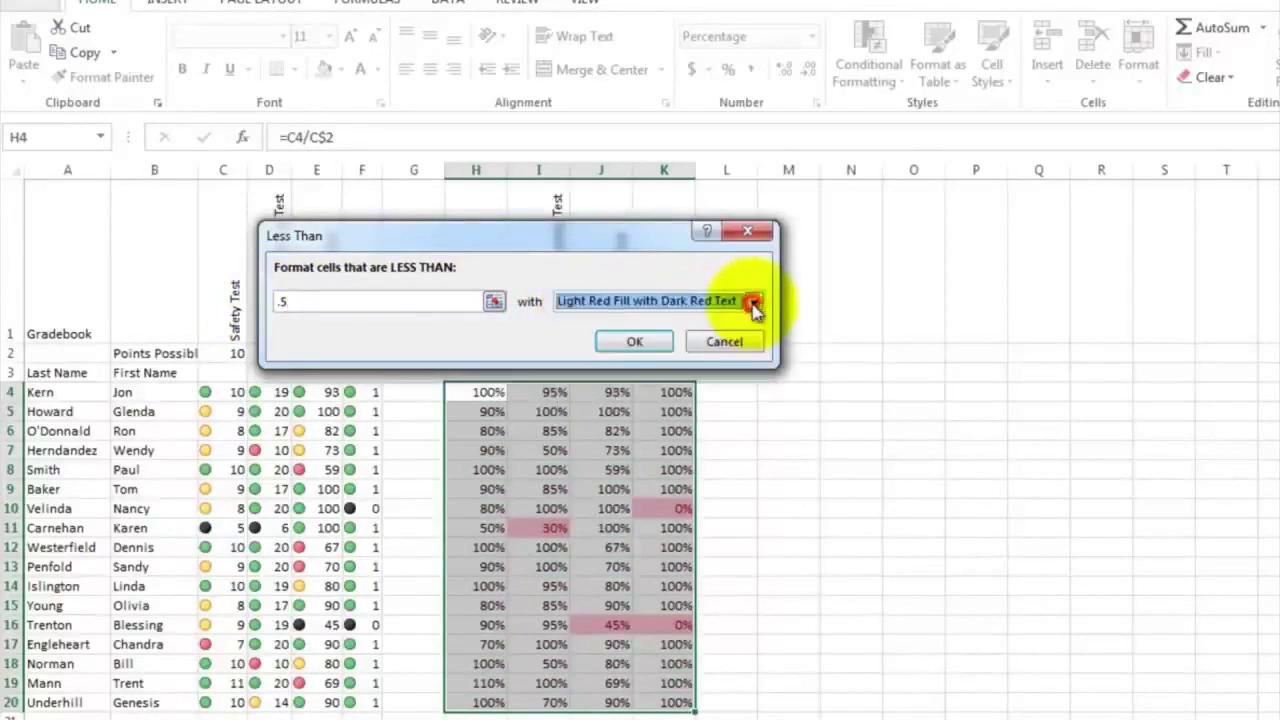
left_click(634, 342)
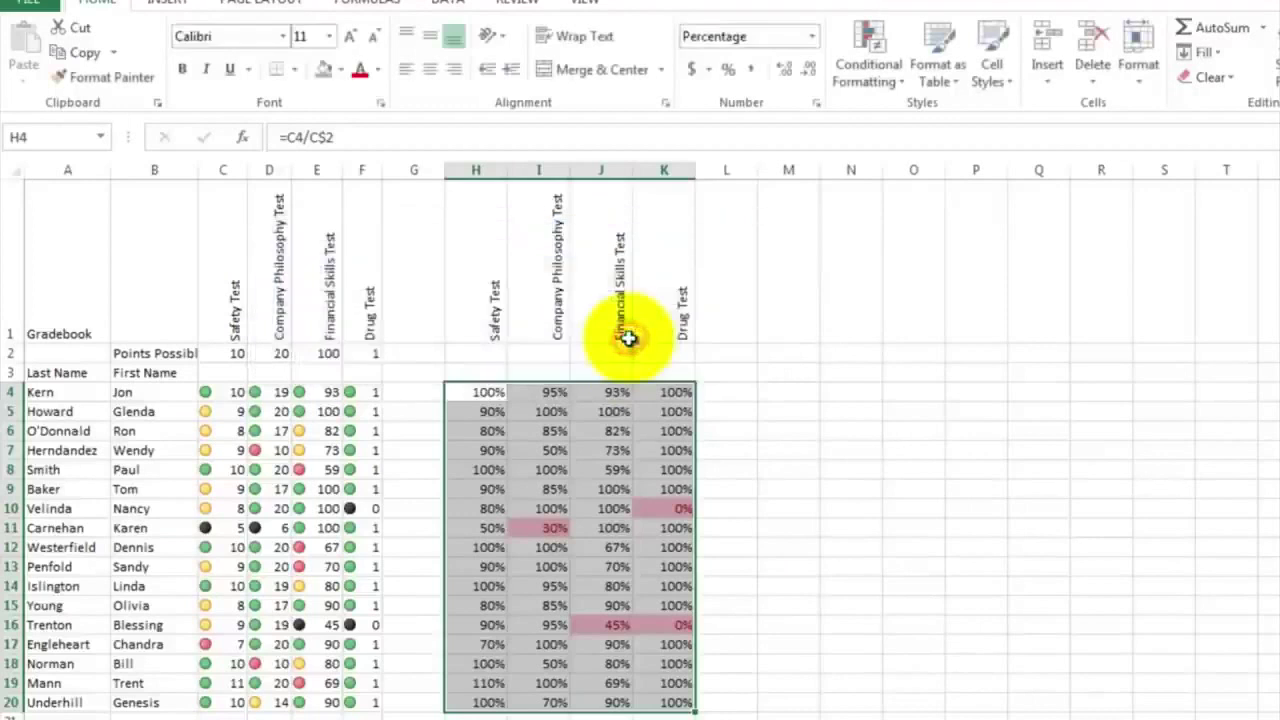
Check the highlighted percentages in I11, K10 and J16.
left_click(719, 452)
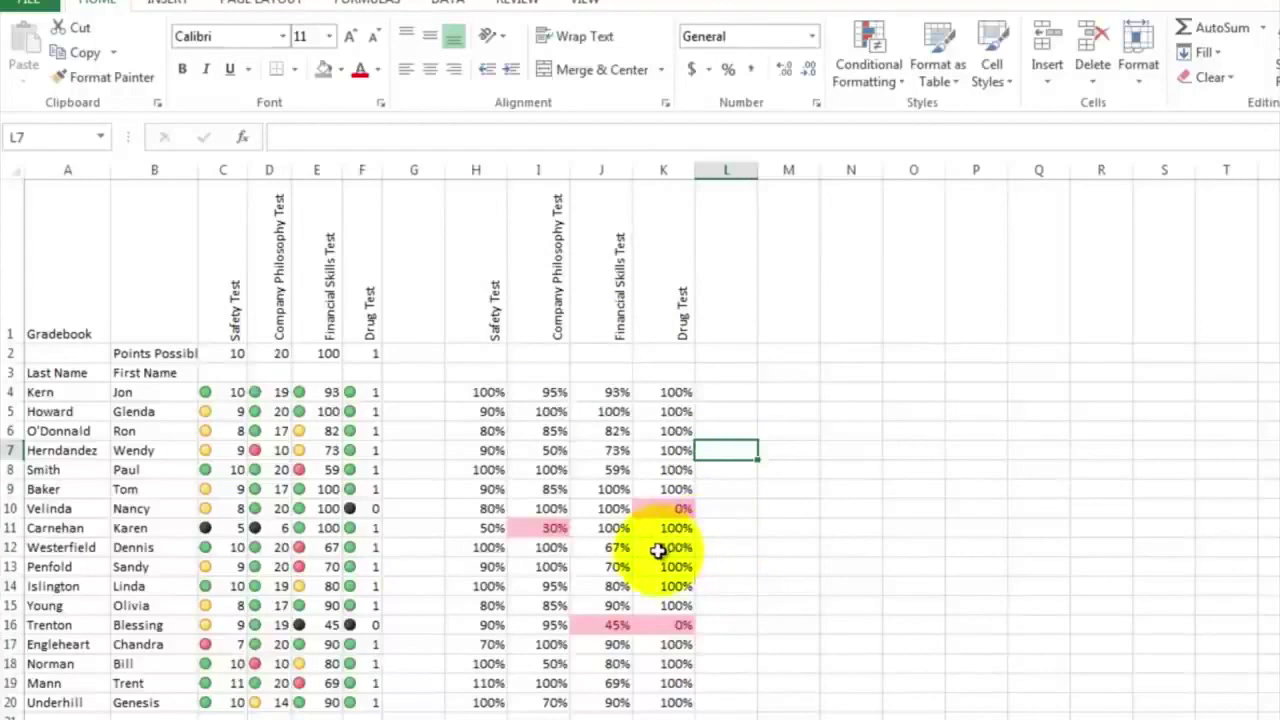
left_click(548, 527)
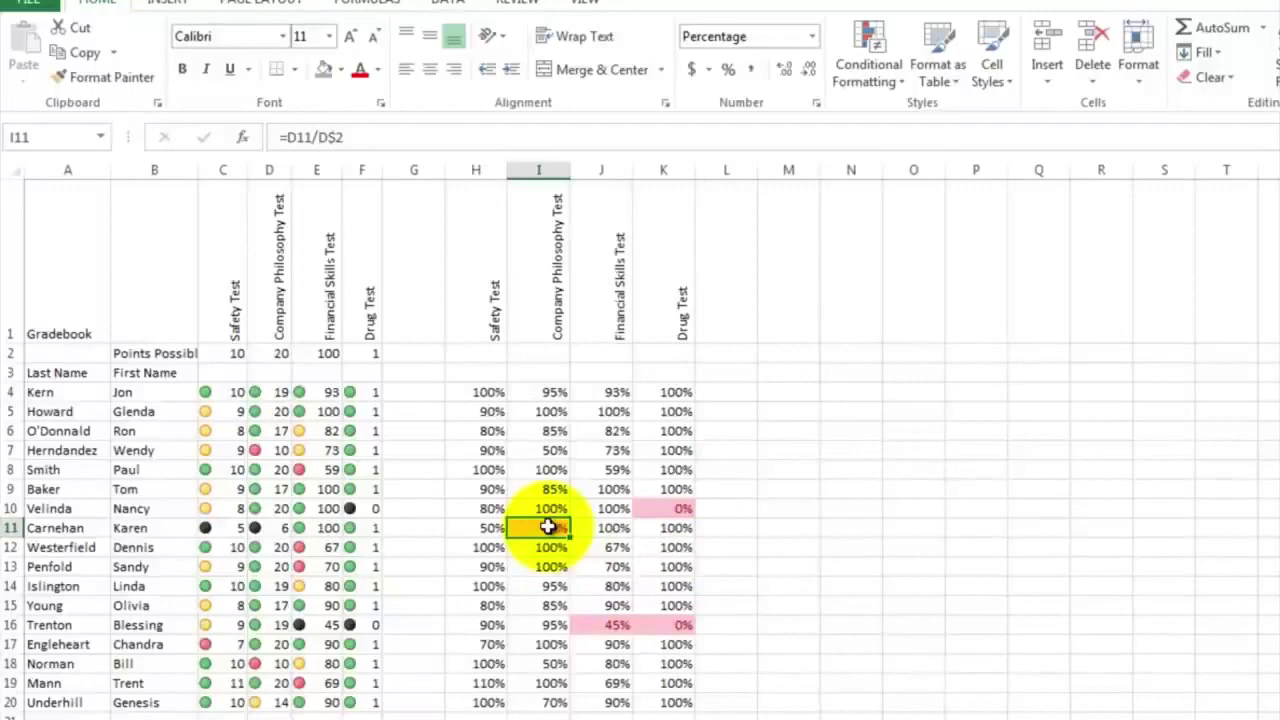
left_click(670, 508)
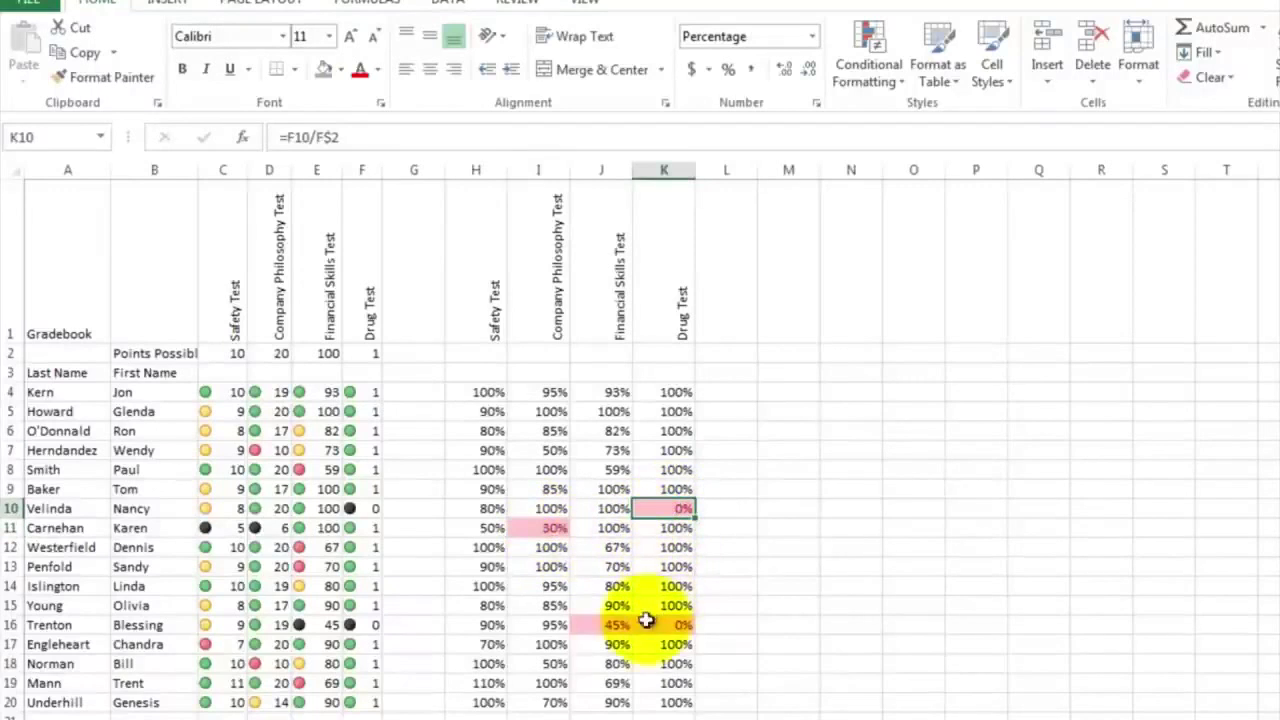
left_click(591, 625)
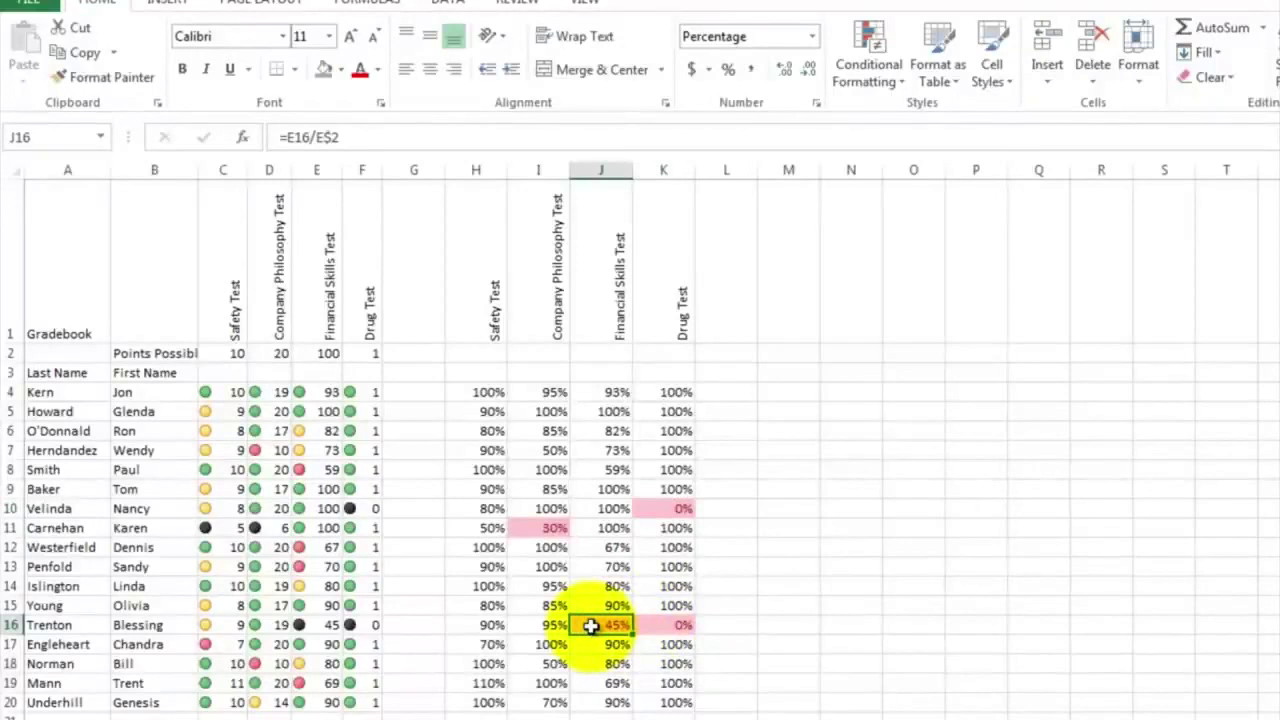
Enter the header "Fire Employee?" in M1.
left_click(788, 260)
left_click(716, 414)
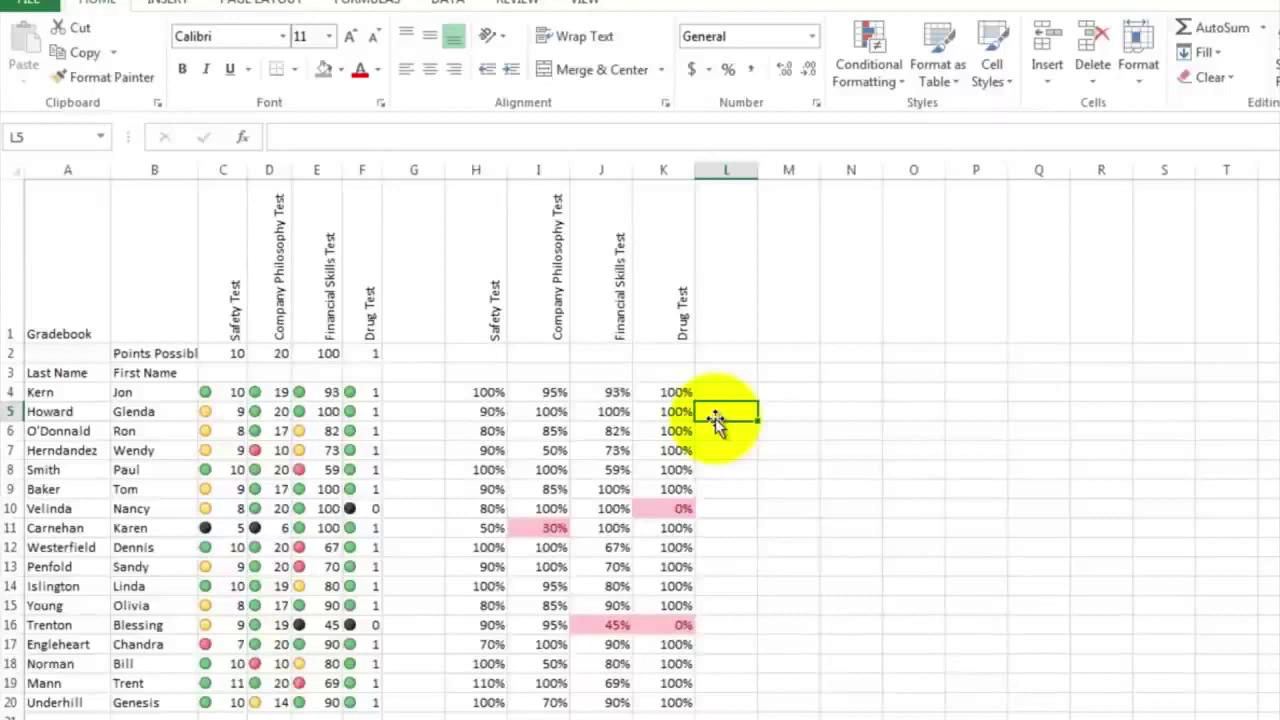
left_click(807, 308)
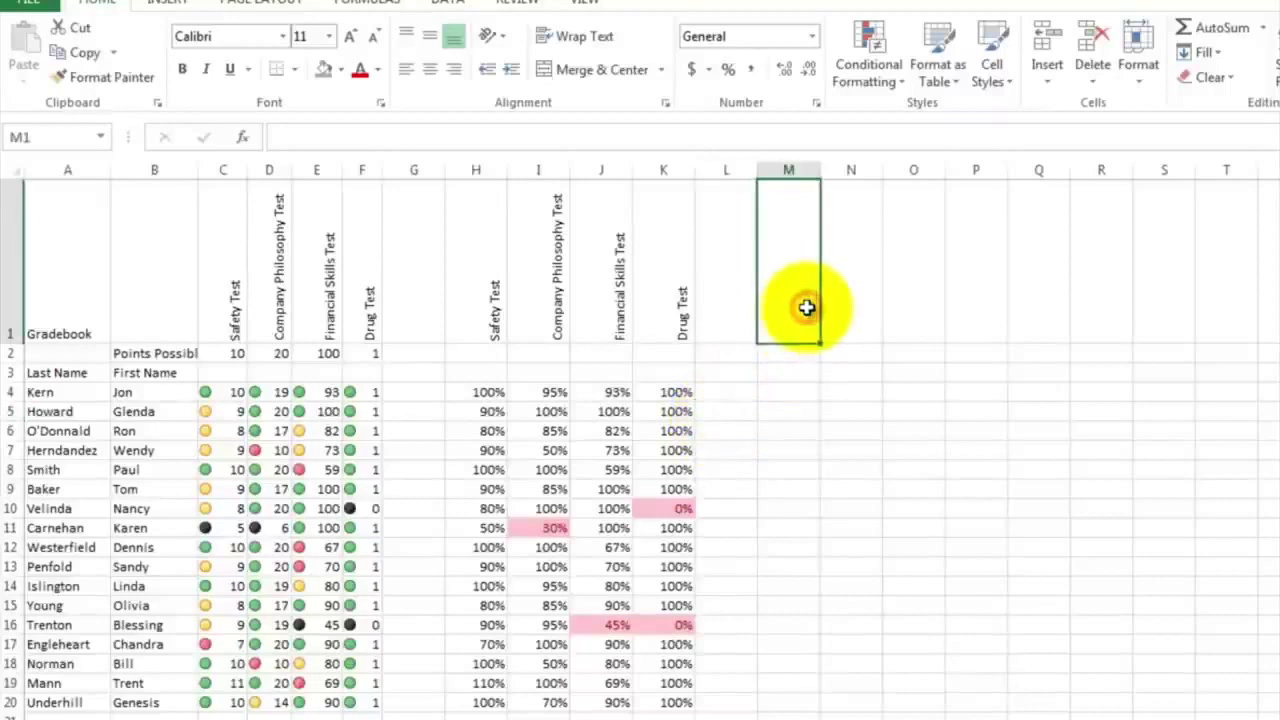
type("Fire ")
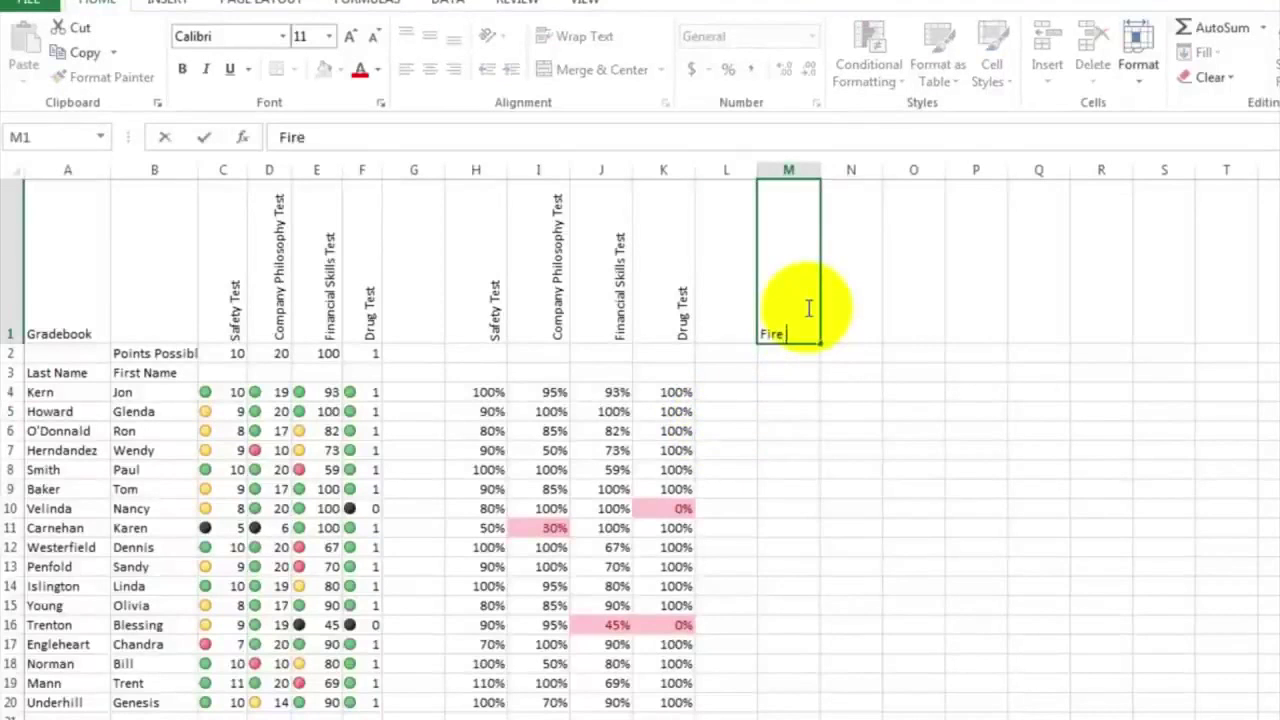
type("Employee?")
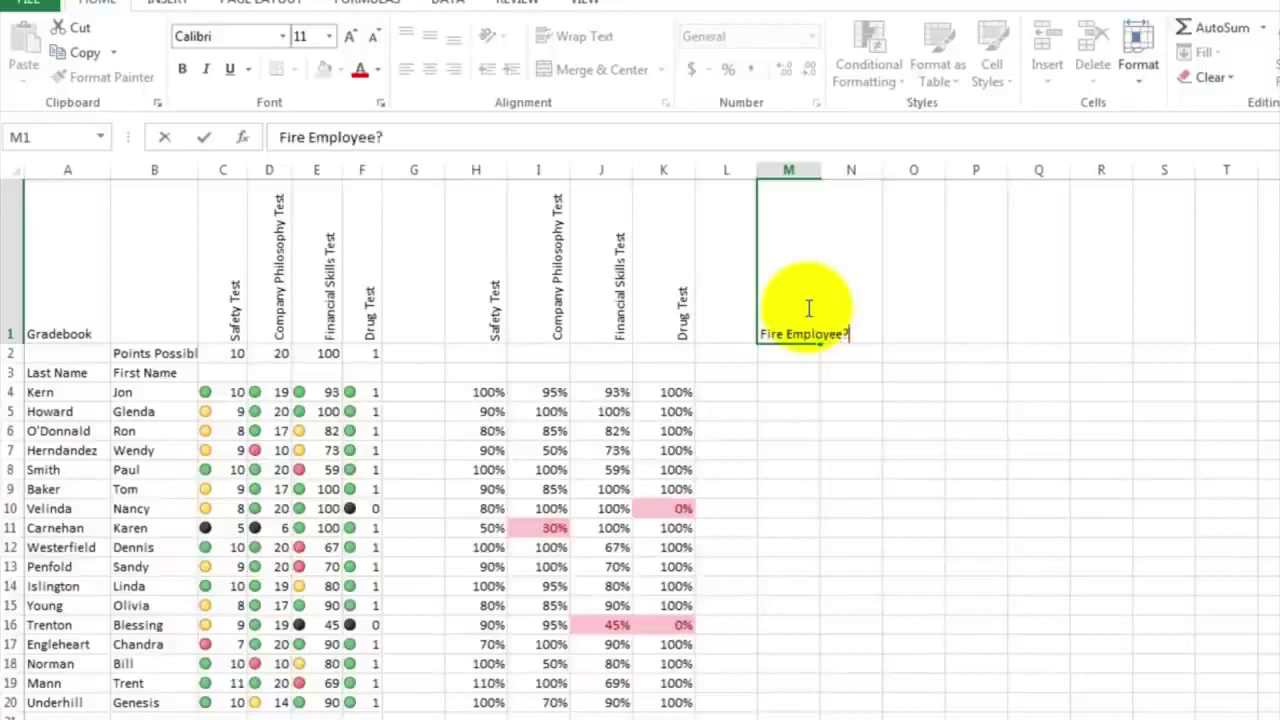
key("Return")
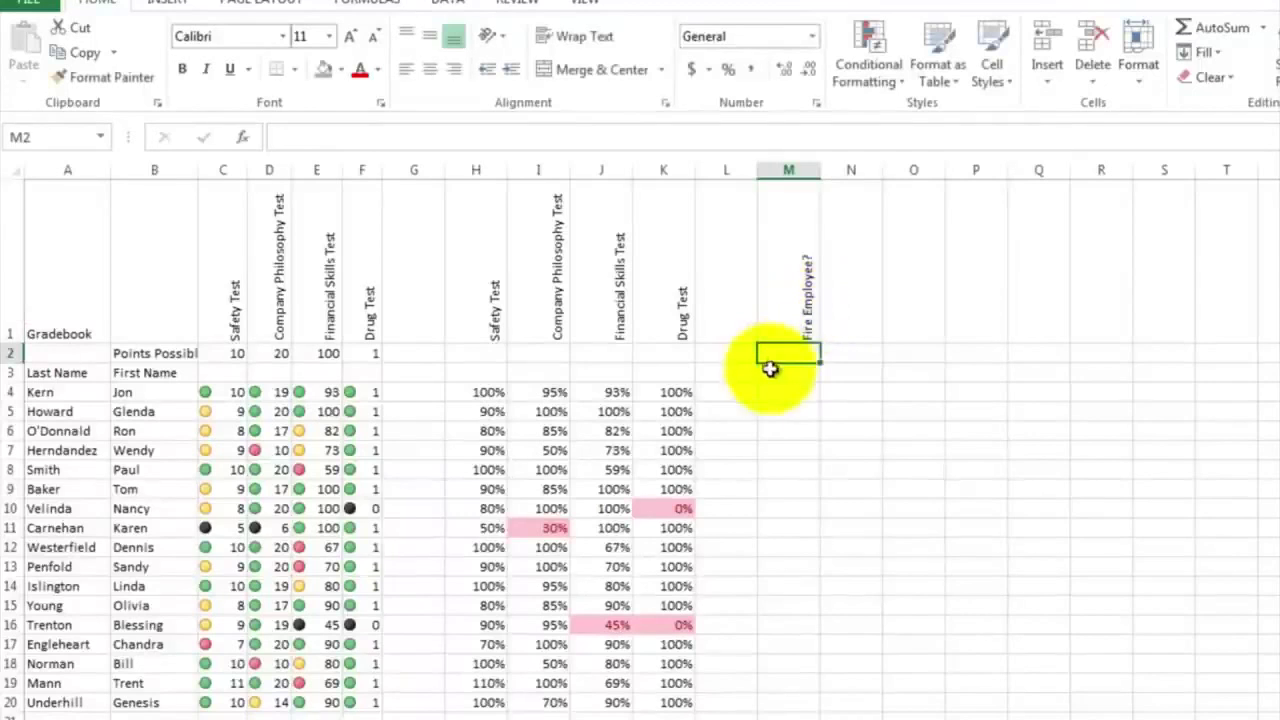
Enter the formula =OR(H4<.5,I4<.5,J4<.5,K4<.5) in M4 to test whether any of the four percentages is below .5.
left_click(773, 392)
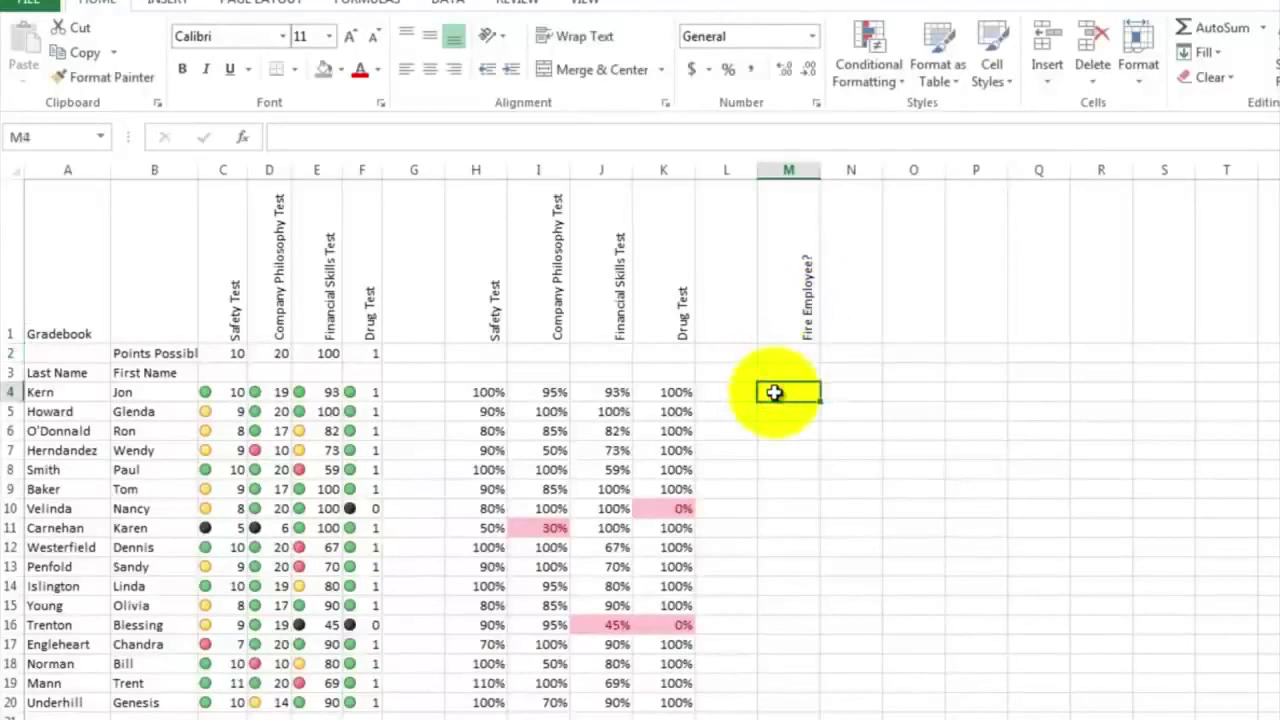
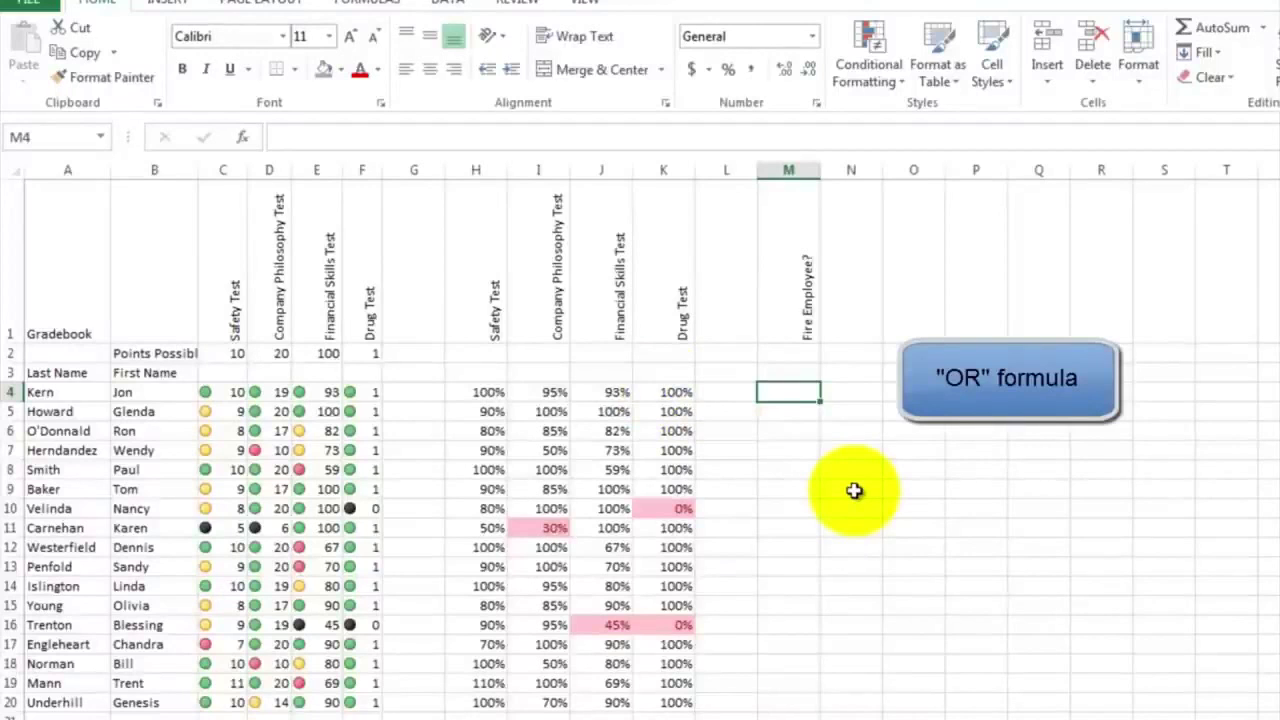
type("=or")
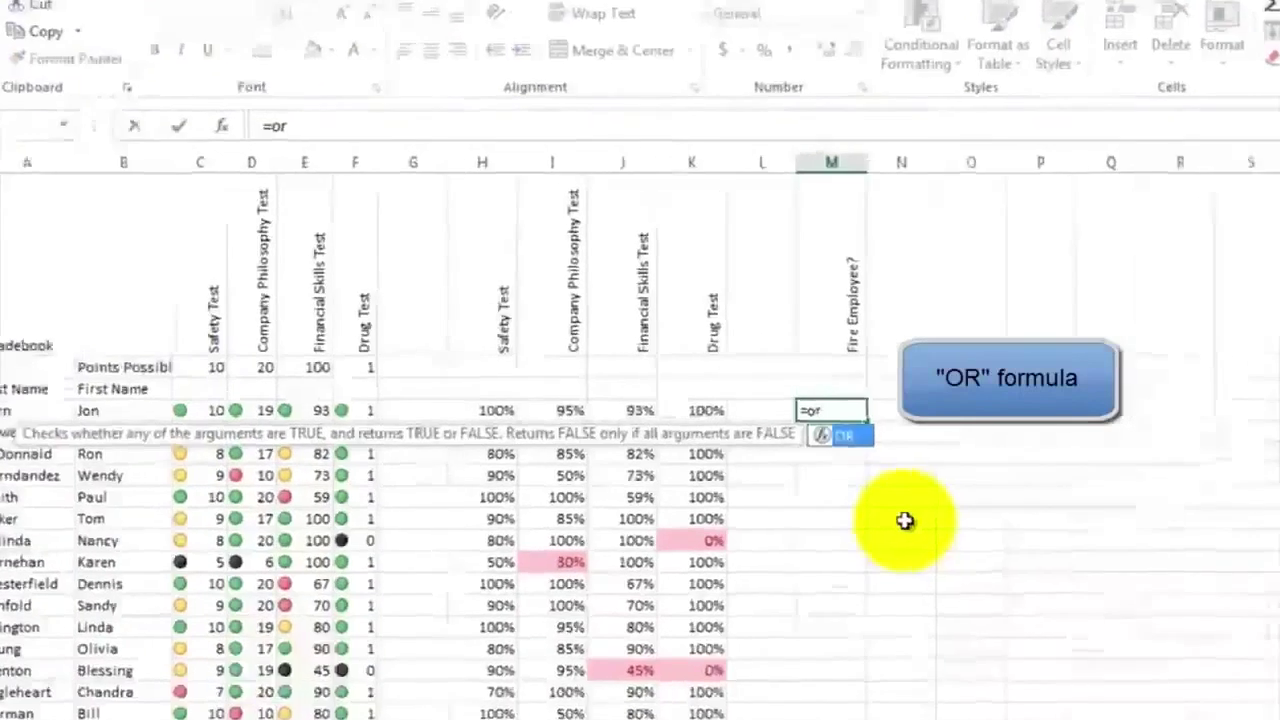
type("(")
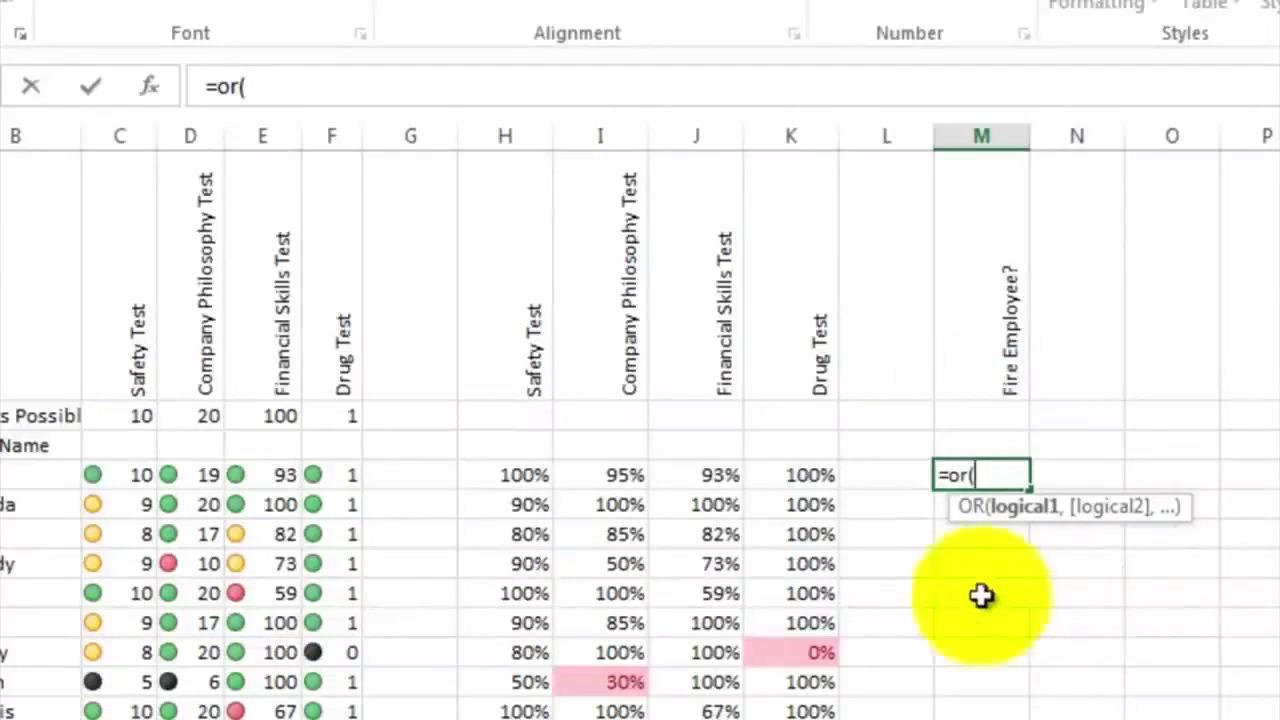
left_click(521, 476)
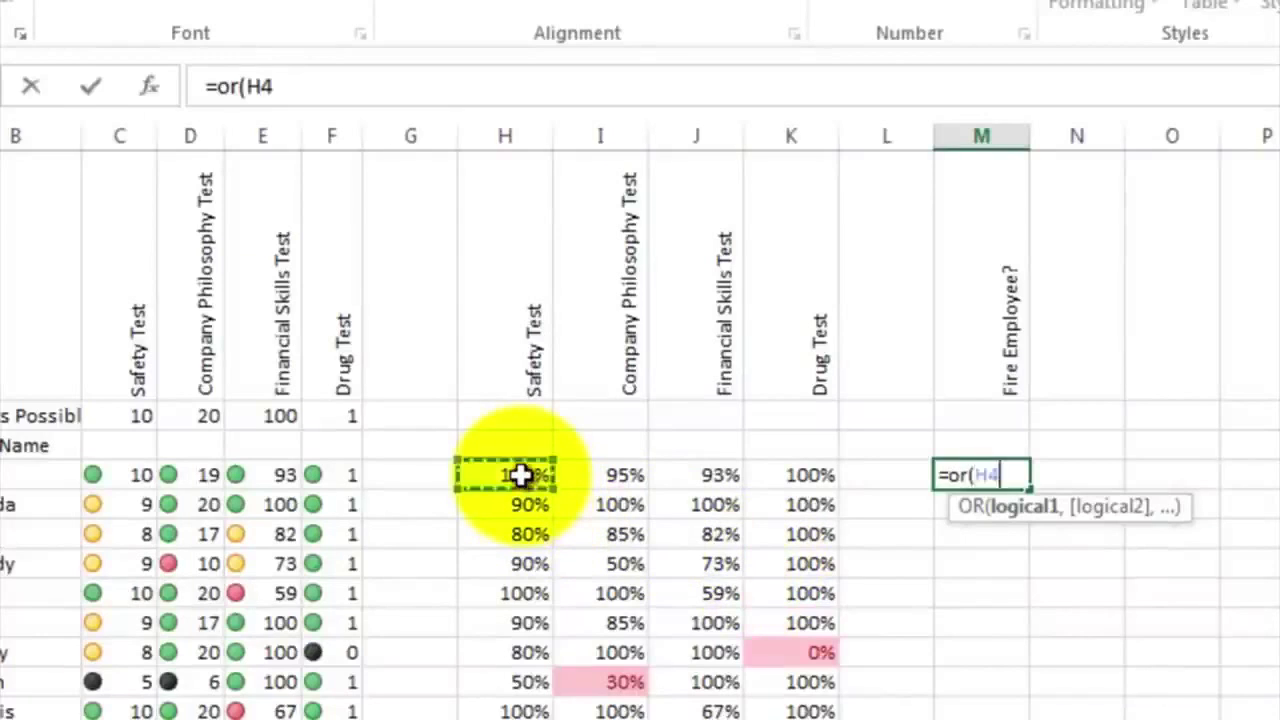
type("<")
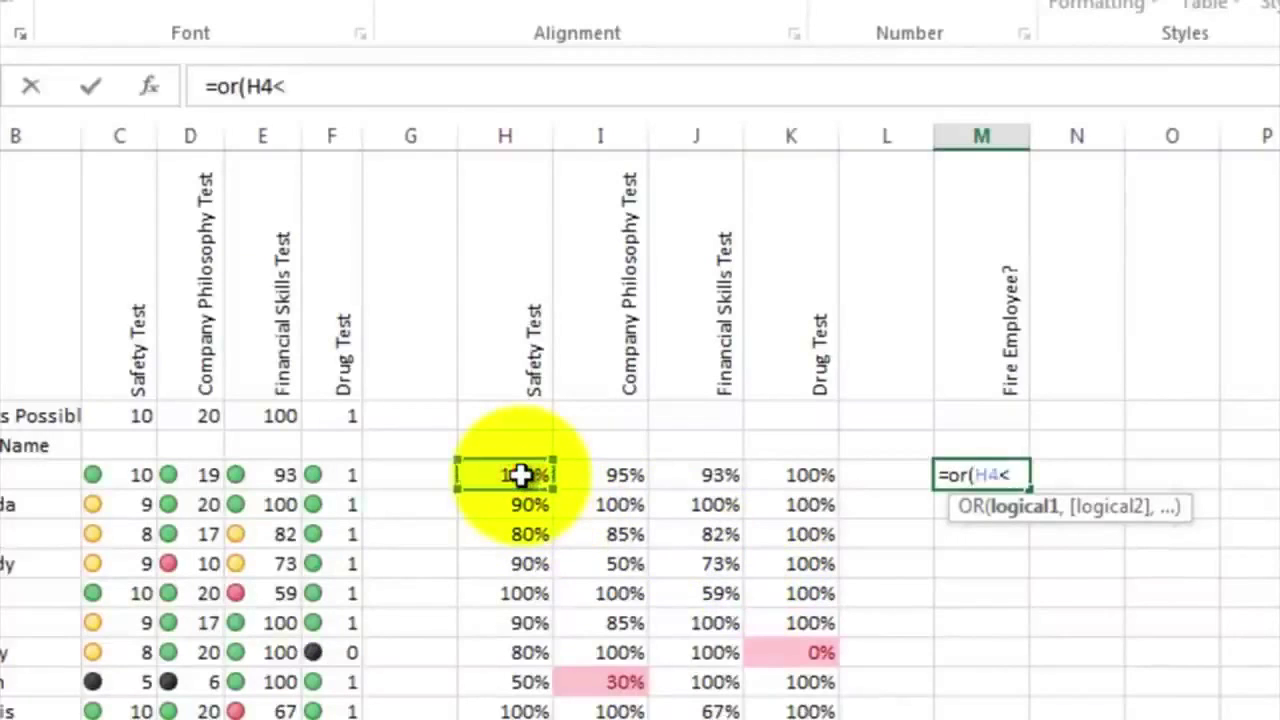
type(".5,")
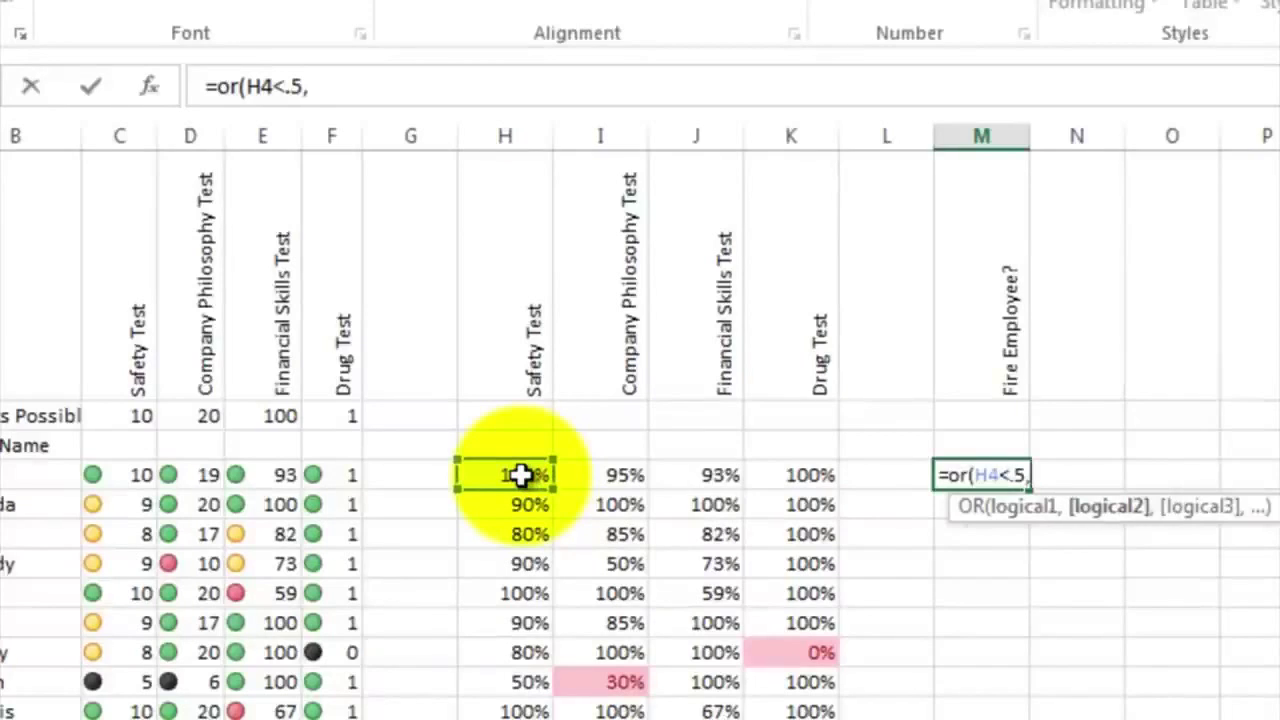
left_click(607, 474)
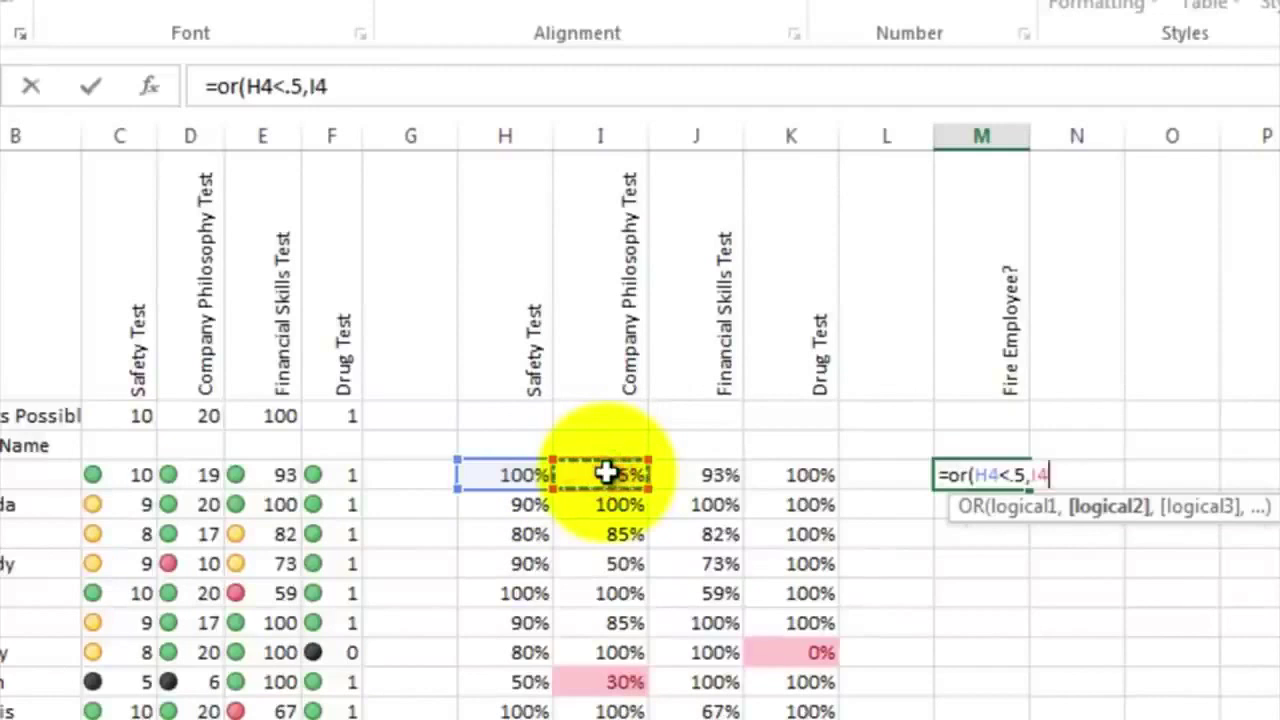
type("<")
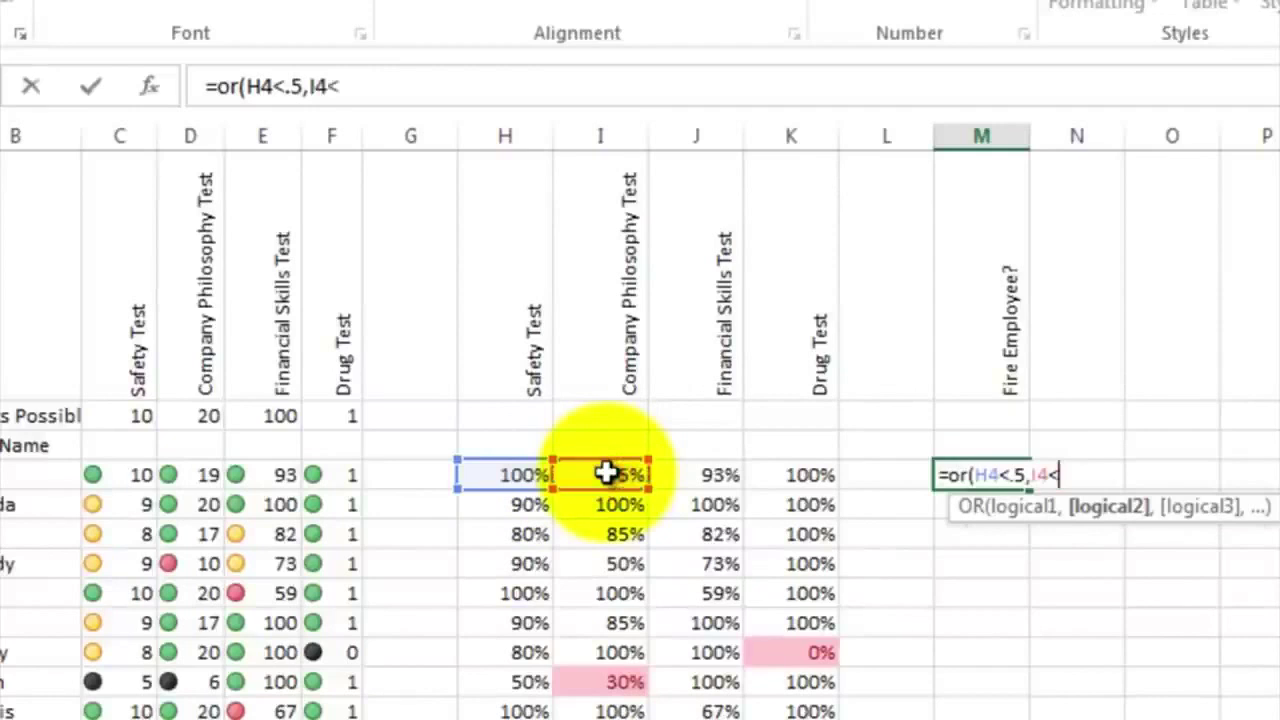
type(".5,")
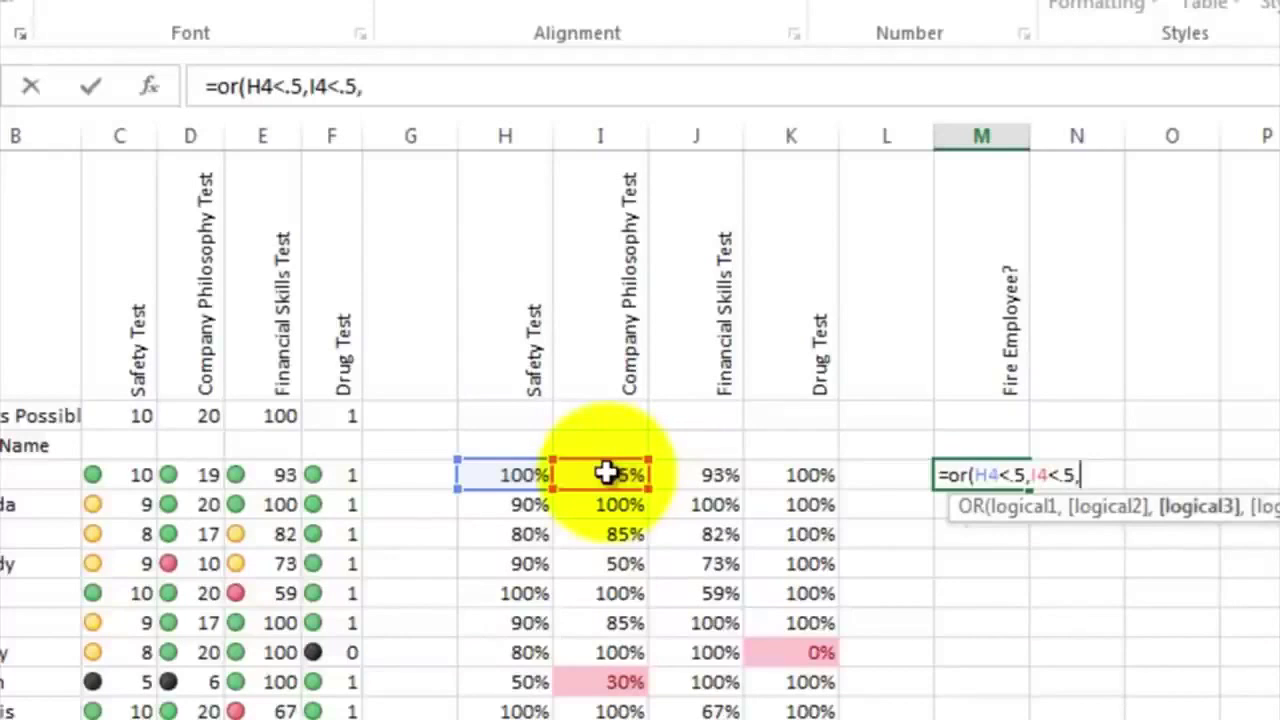
left_click(694, 472)
type("<.5")
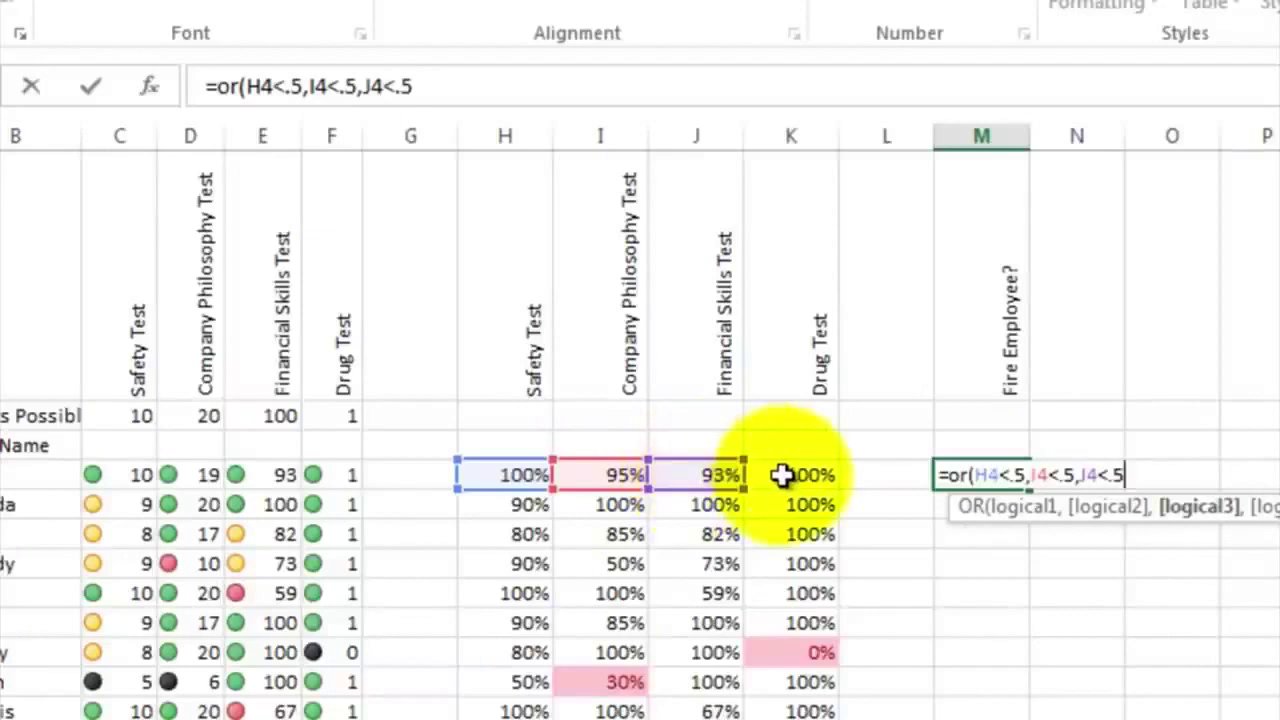
type(",")
left_click(781, 475)
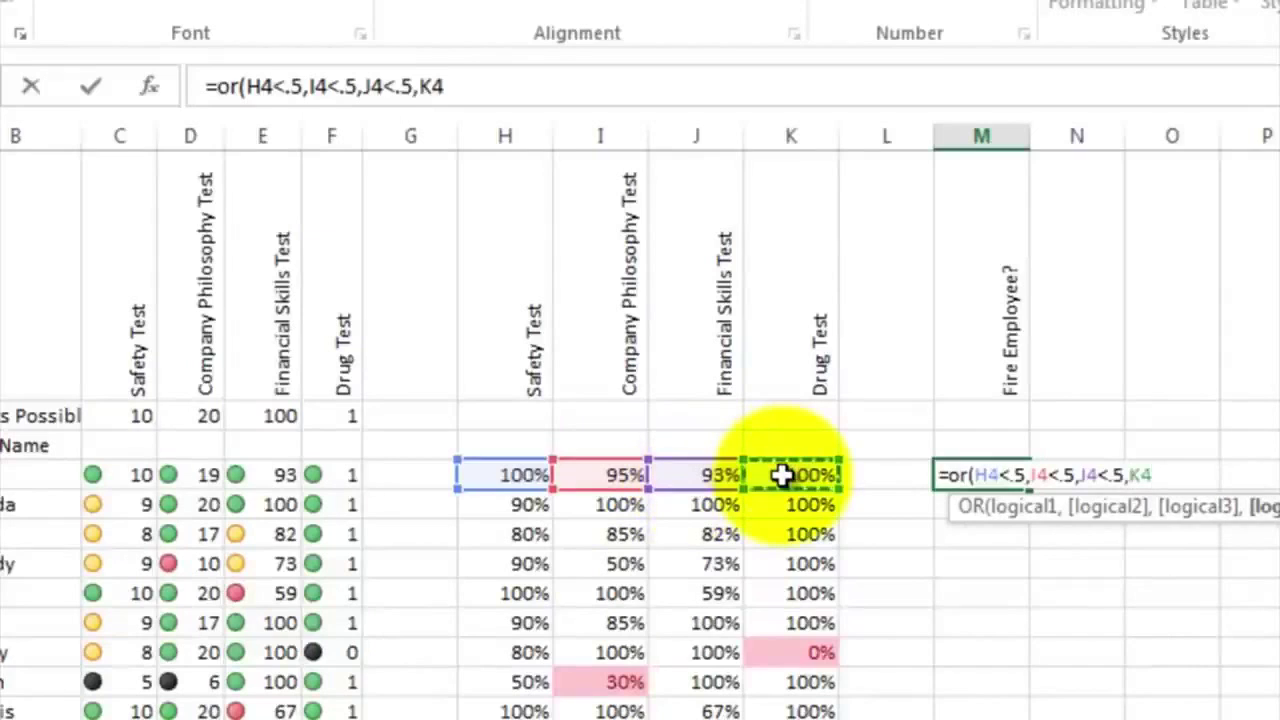
type("<.5")
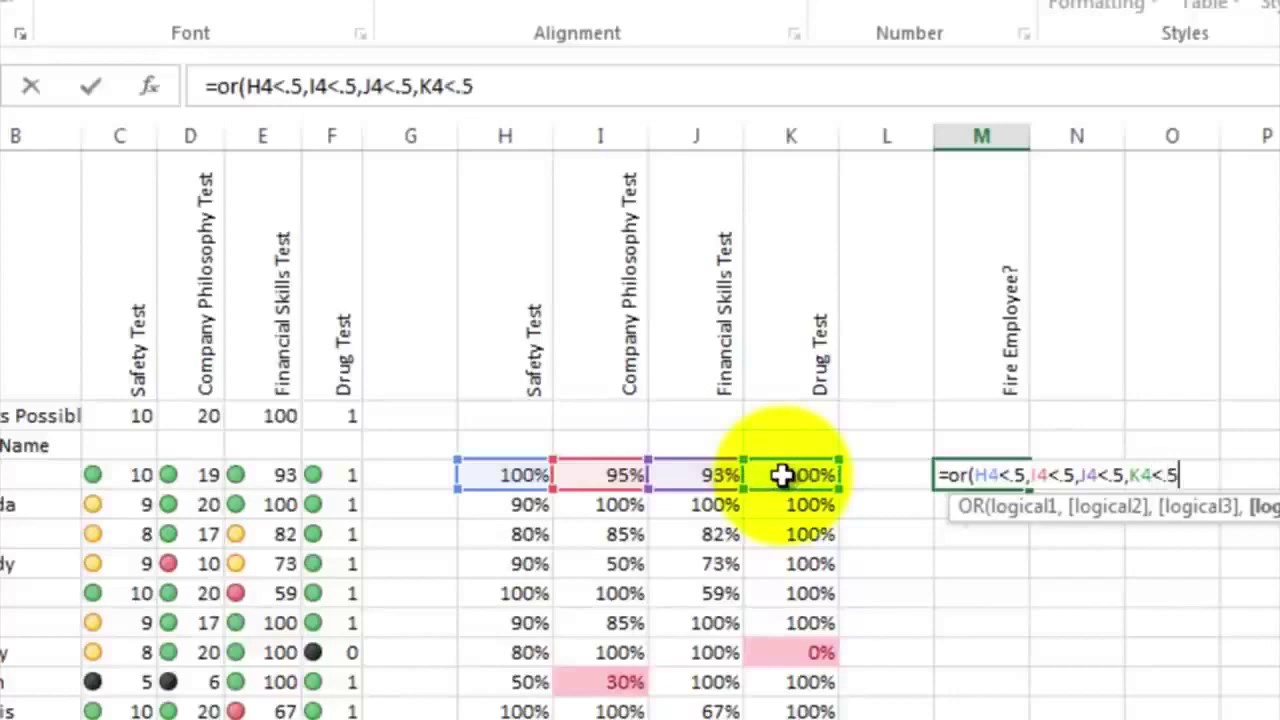
type(")")
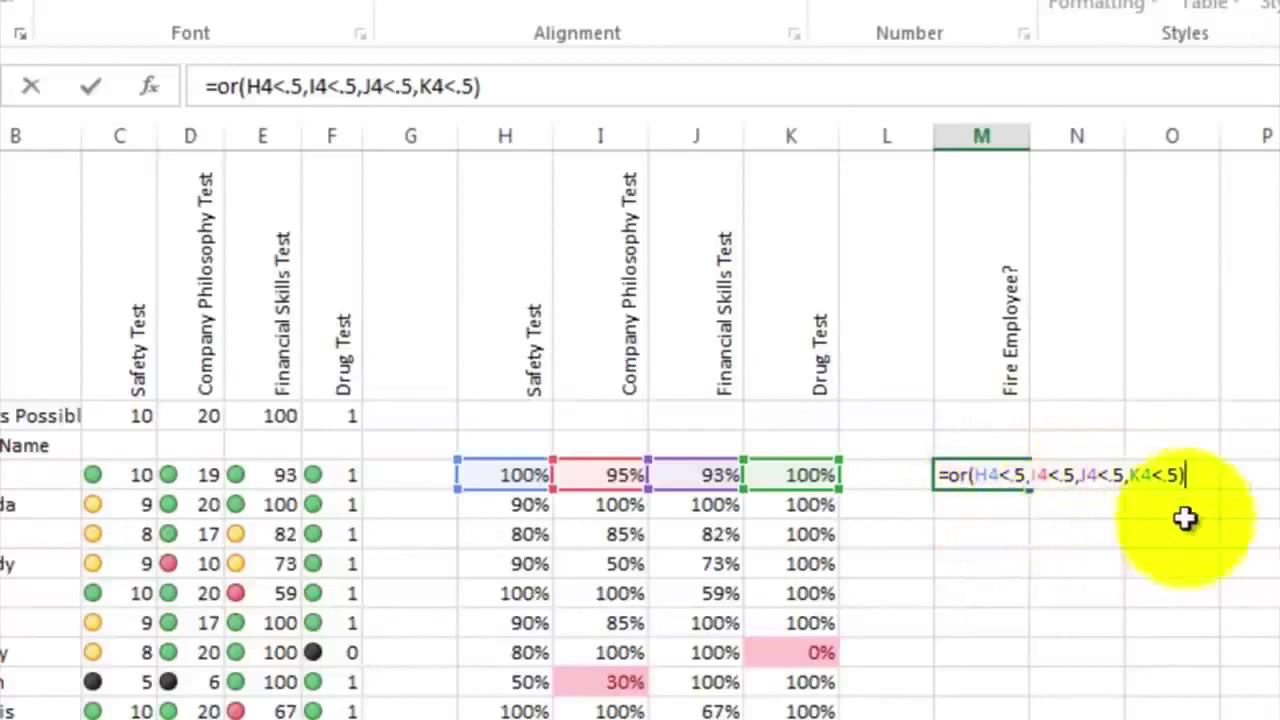
key("Return")
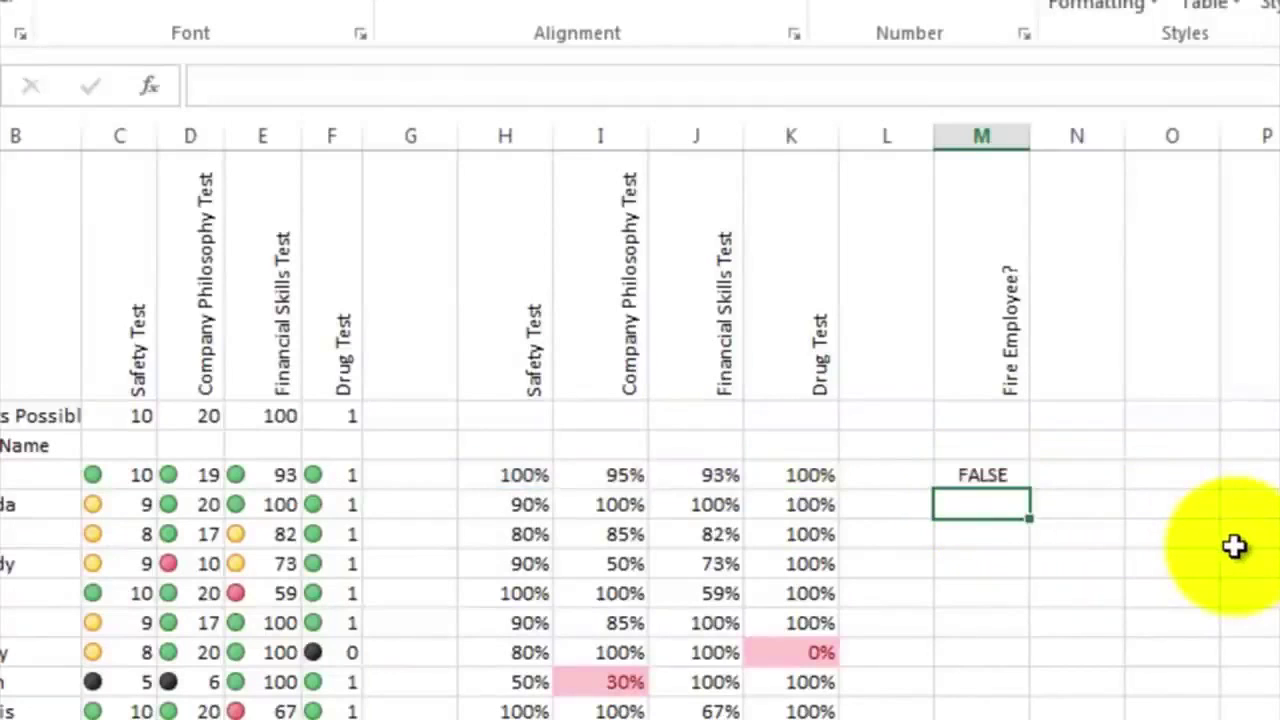
Copy the OR formula from M4 down through M20 and check the results in M10 and M16.
left_click(1016, 474)
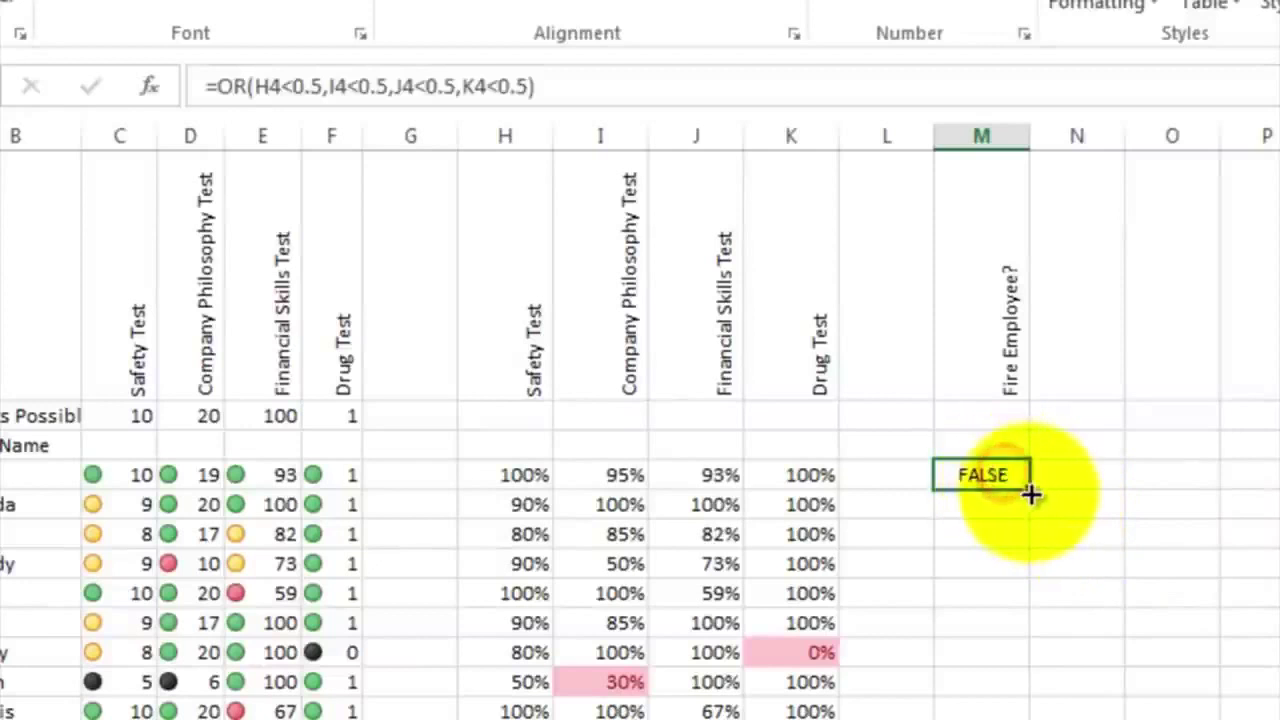
left_click_drag(1030, 490, 926, 663)
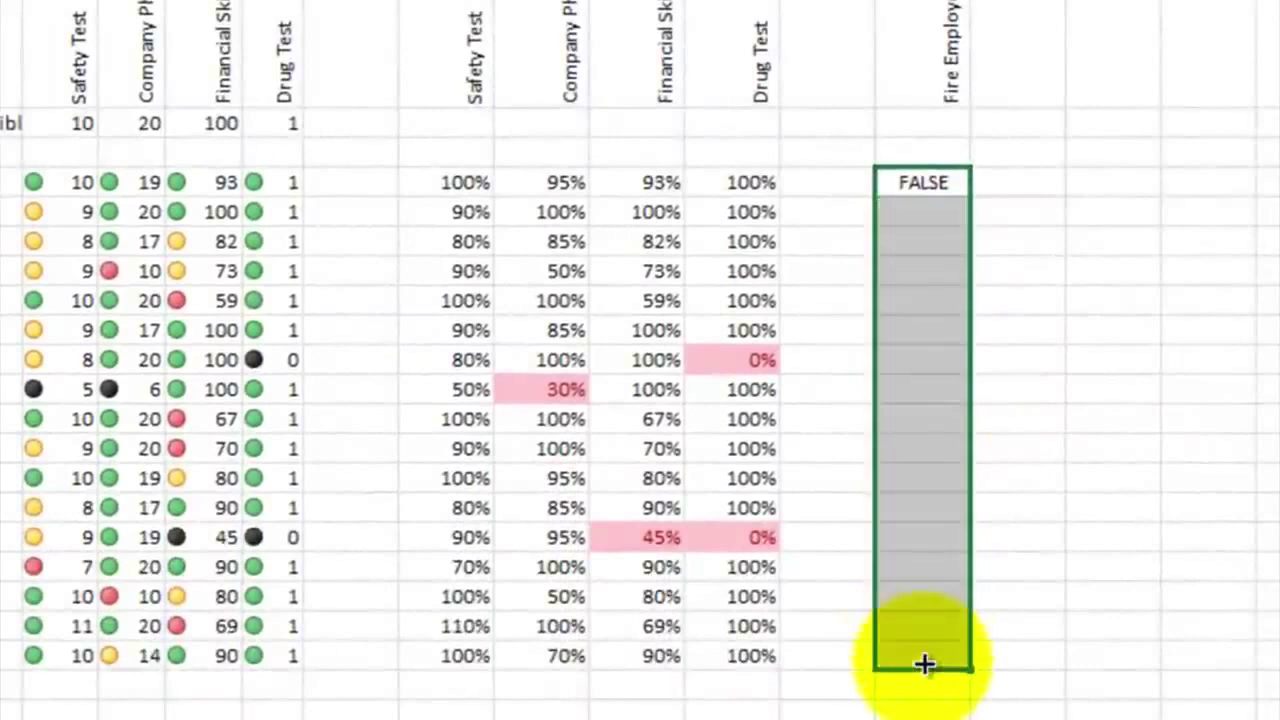
left_click(1028, 445)
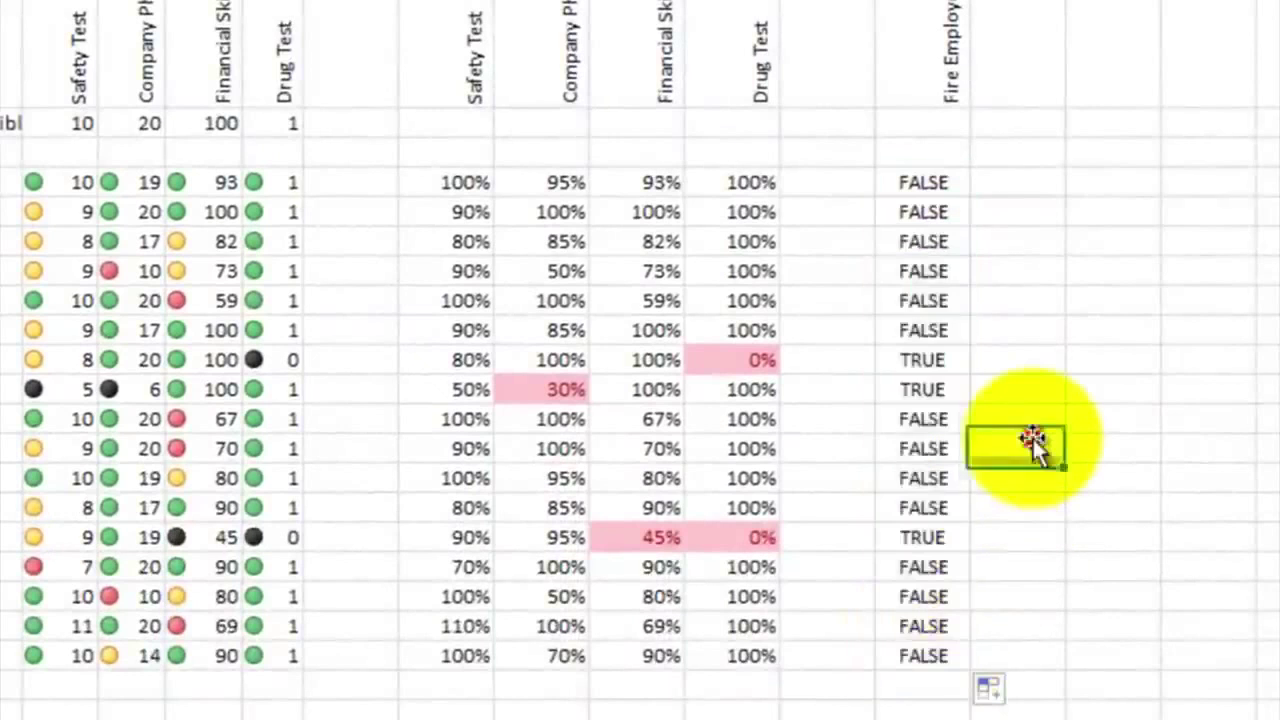
left_click(937, 362)
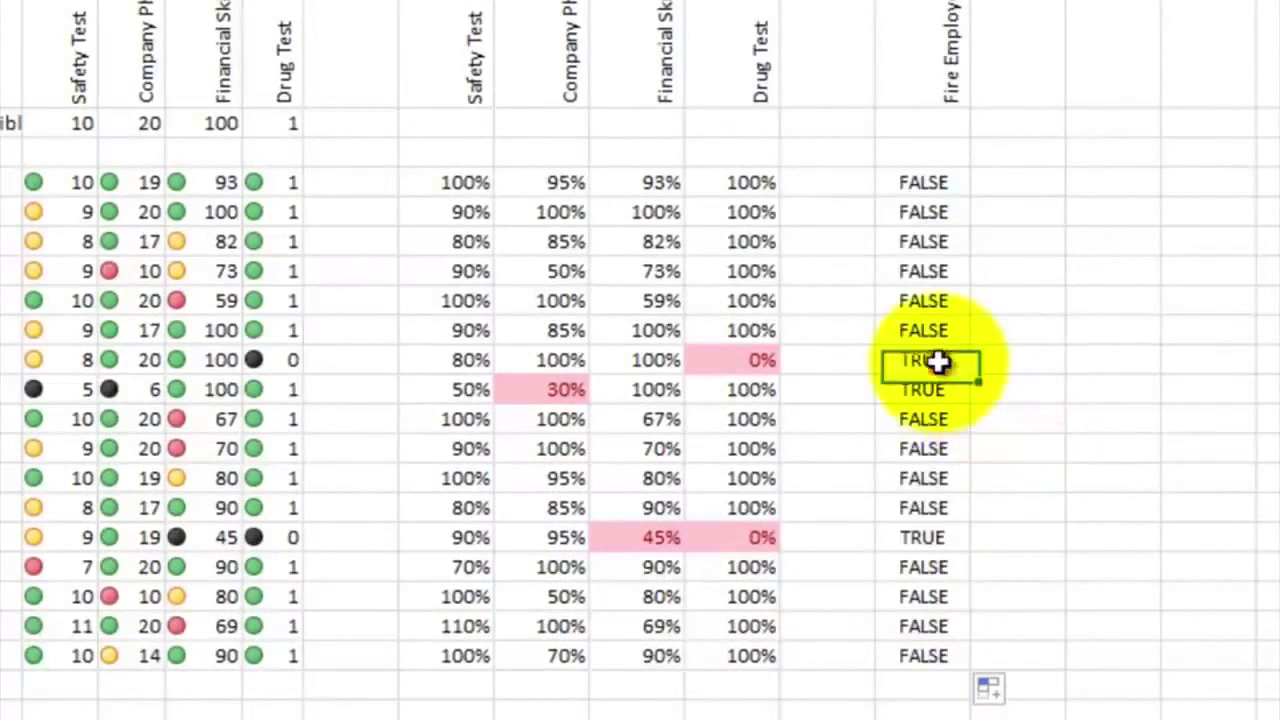
left_click(930, 539)
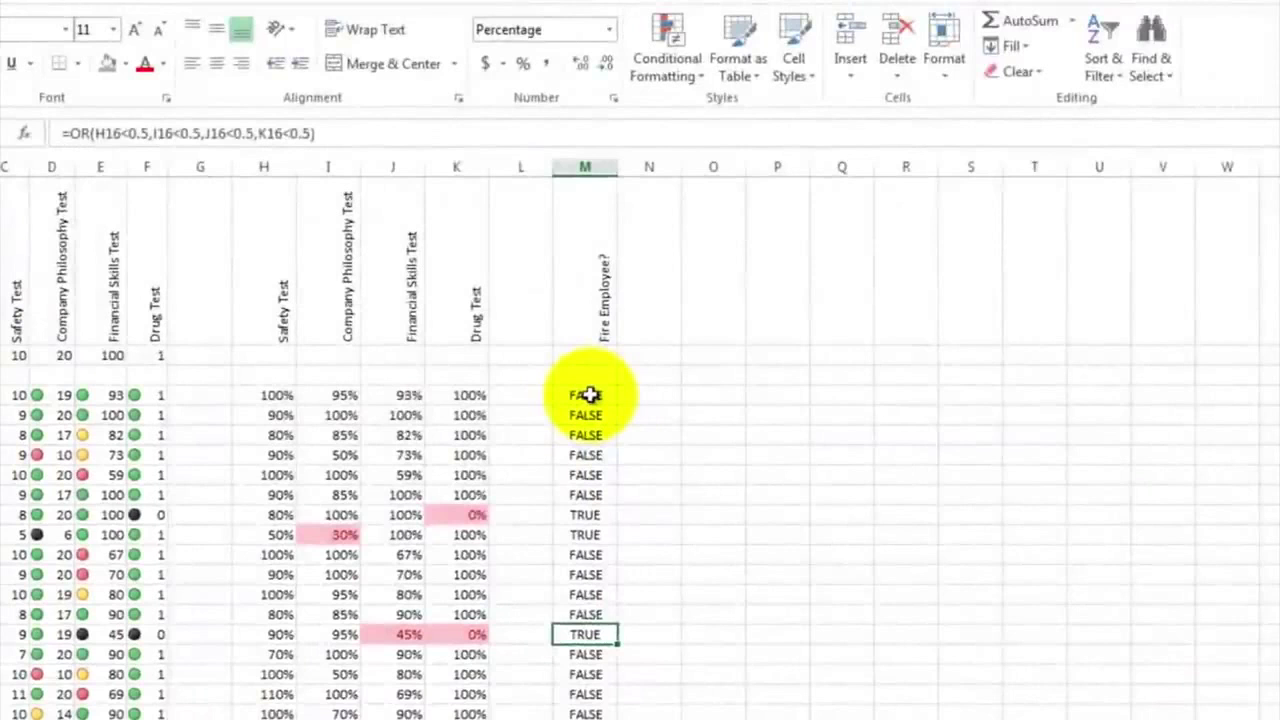
Add an Equal To highlight rule to M4:M20 for the value true, using Light Red Fill with Dark Red Text.
left_click_drag(588, 395, 585, 640)
left_click_drag(585, 693, 587, 707)
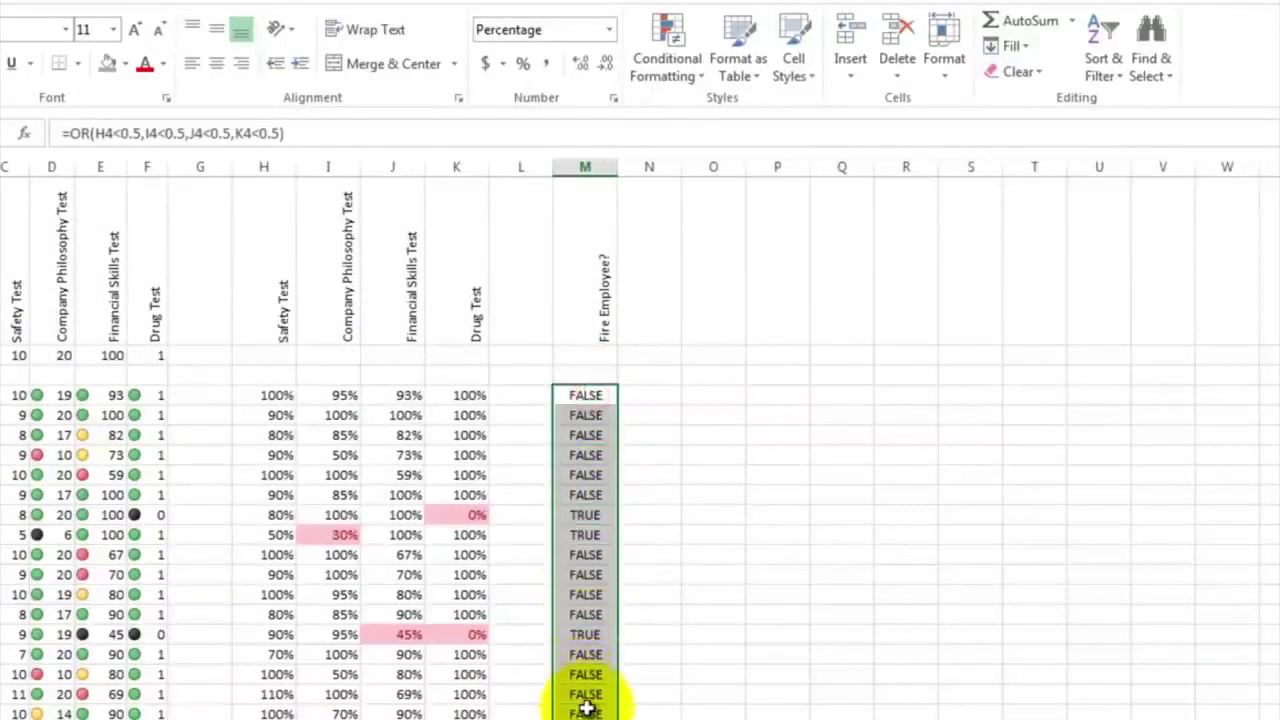
left_click(706, 78)
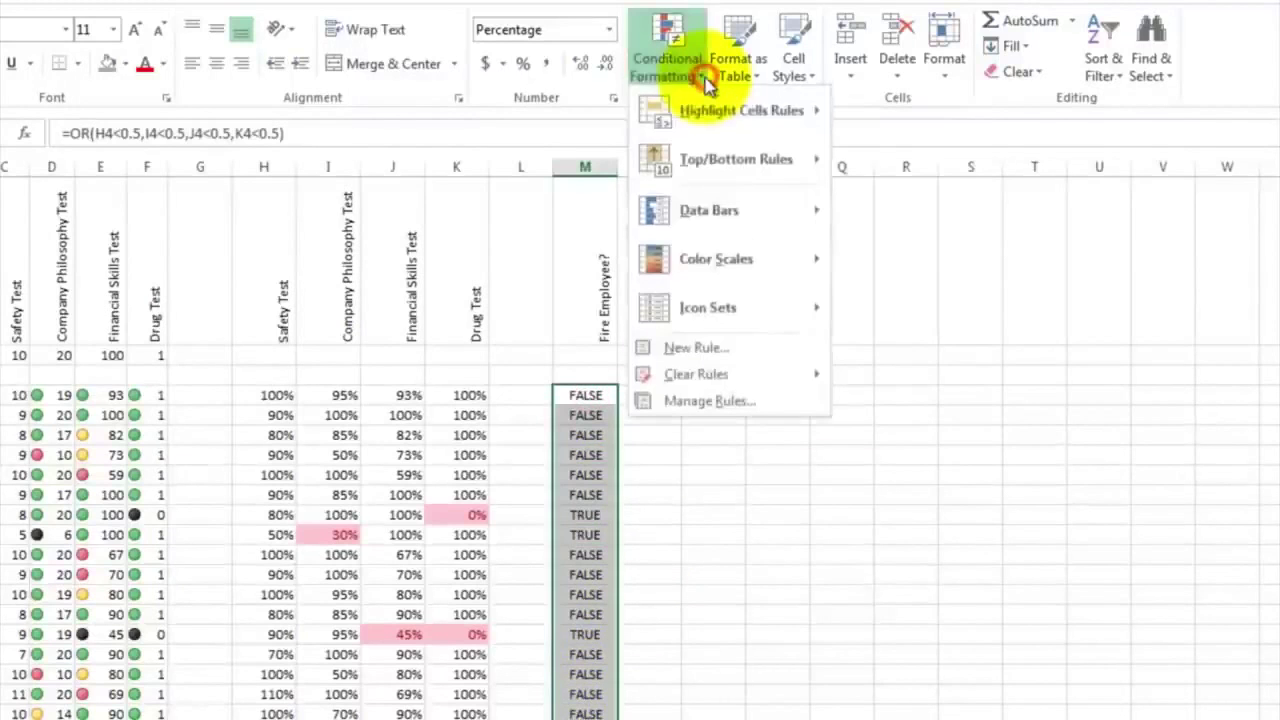
mouse_move(706, 113)
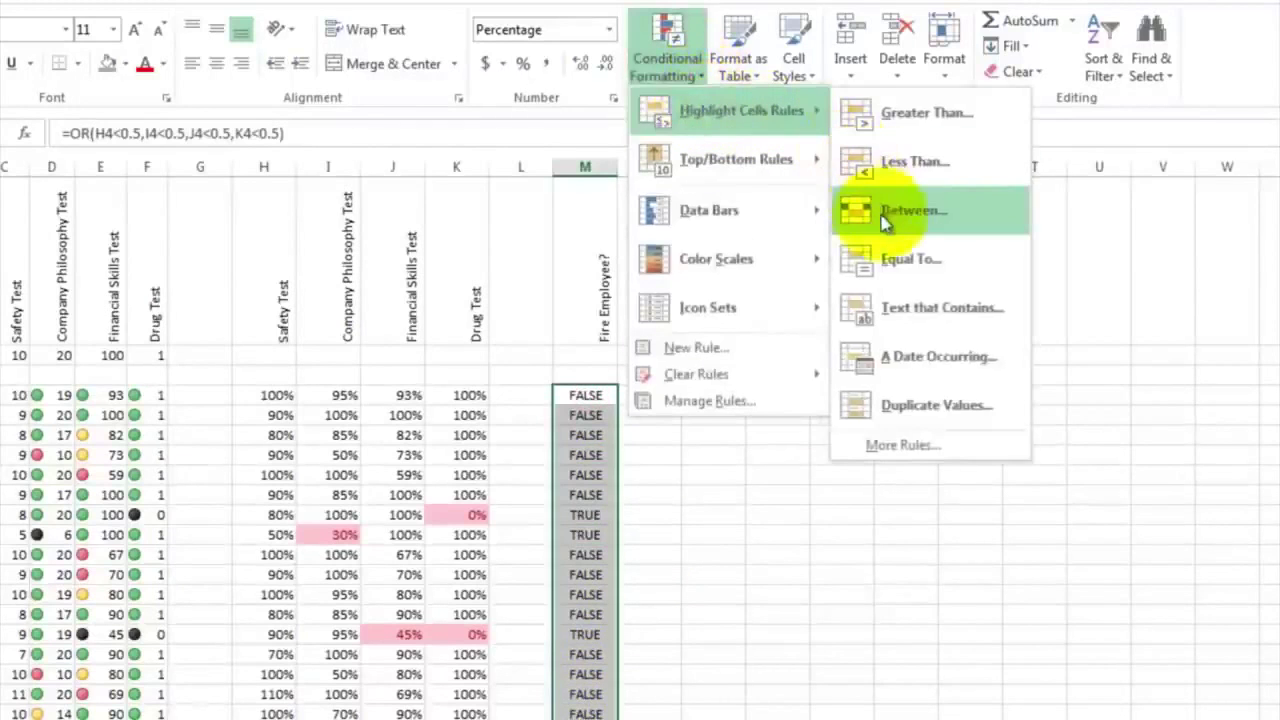
left_click(891, 268)
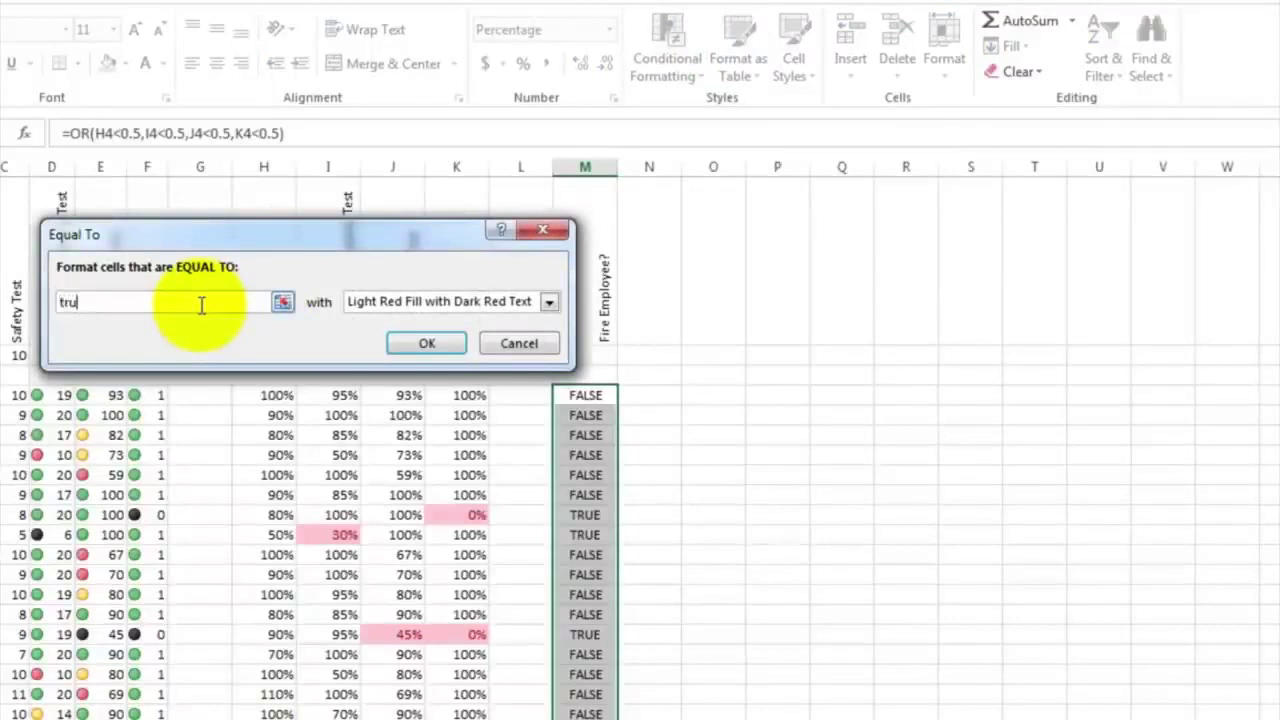
type("true")
key("Return")
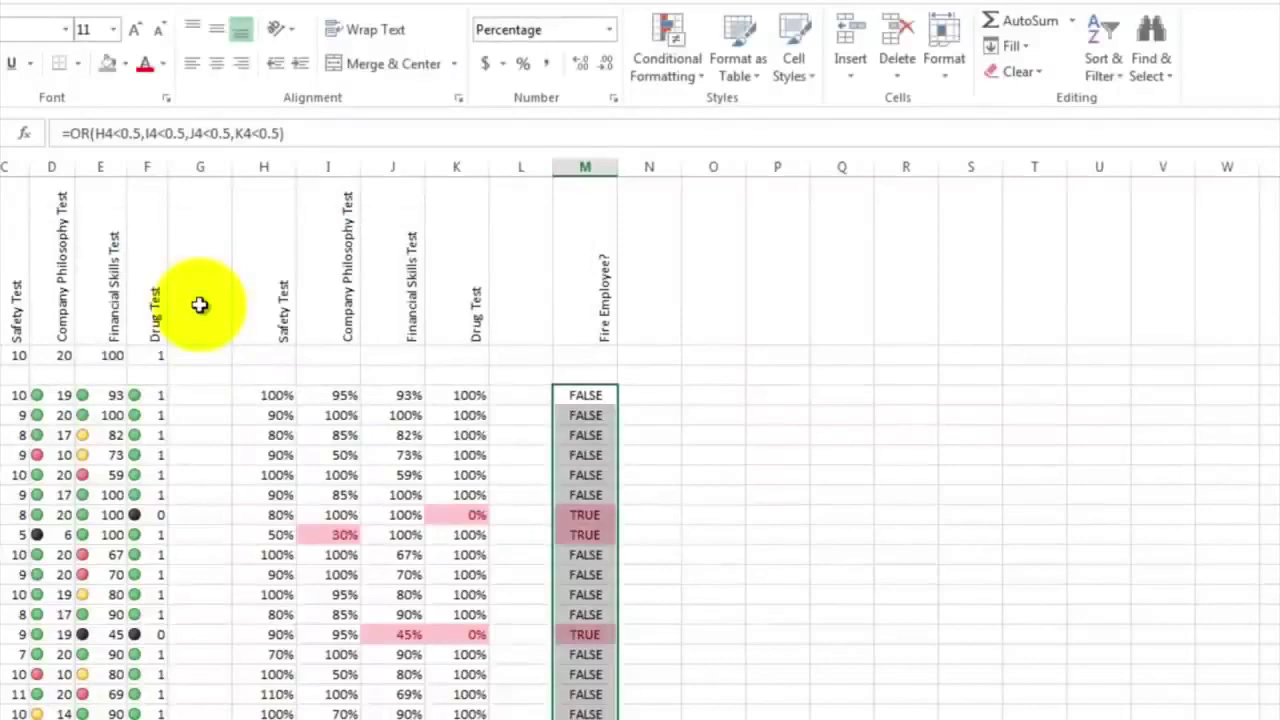
left_click(665, 435)
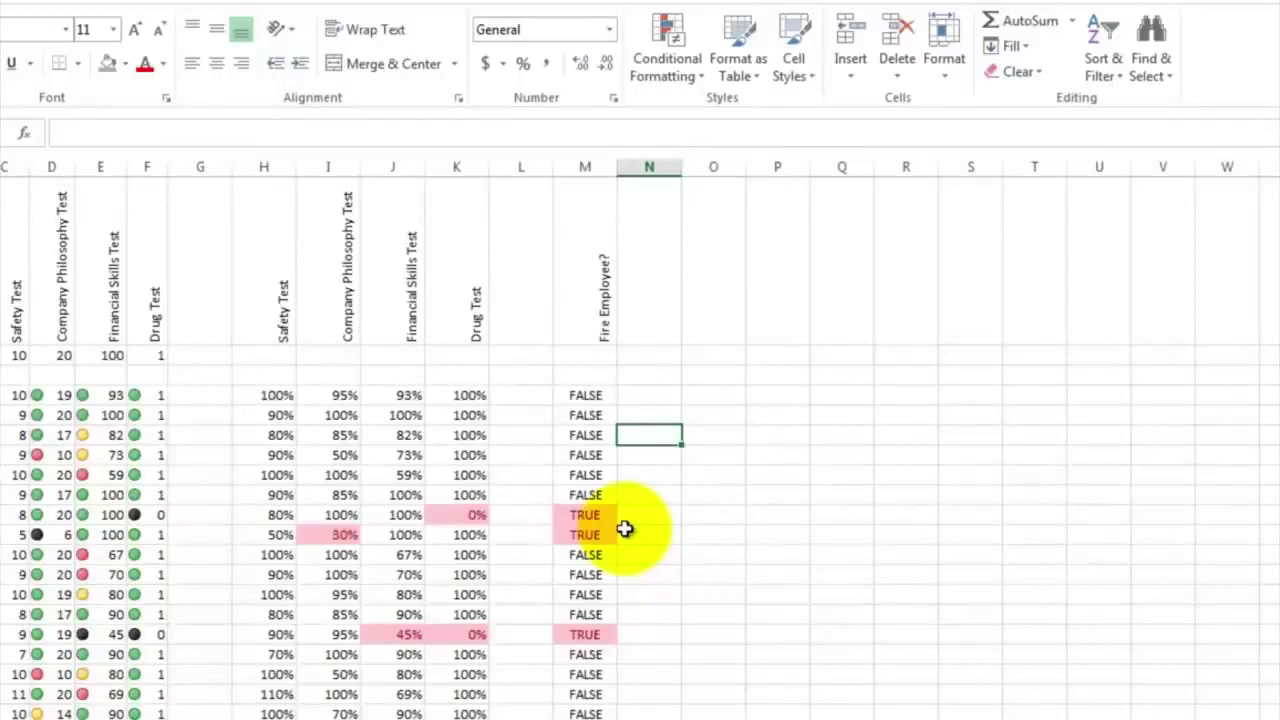
Enter the row labels Max in A22 and Min in A23 below the employee list.
scroll(625, 528, "down", 3)
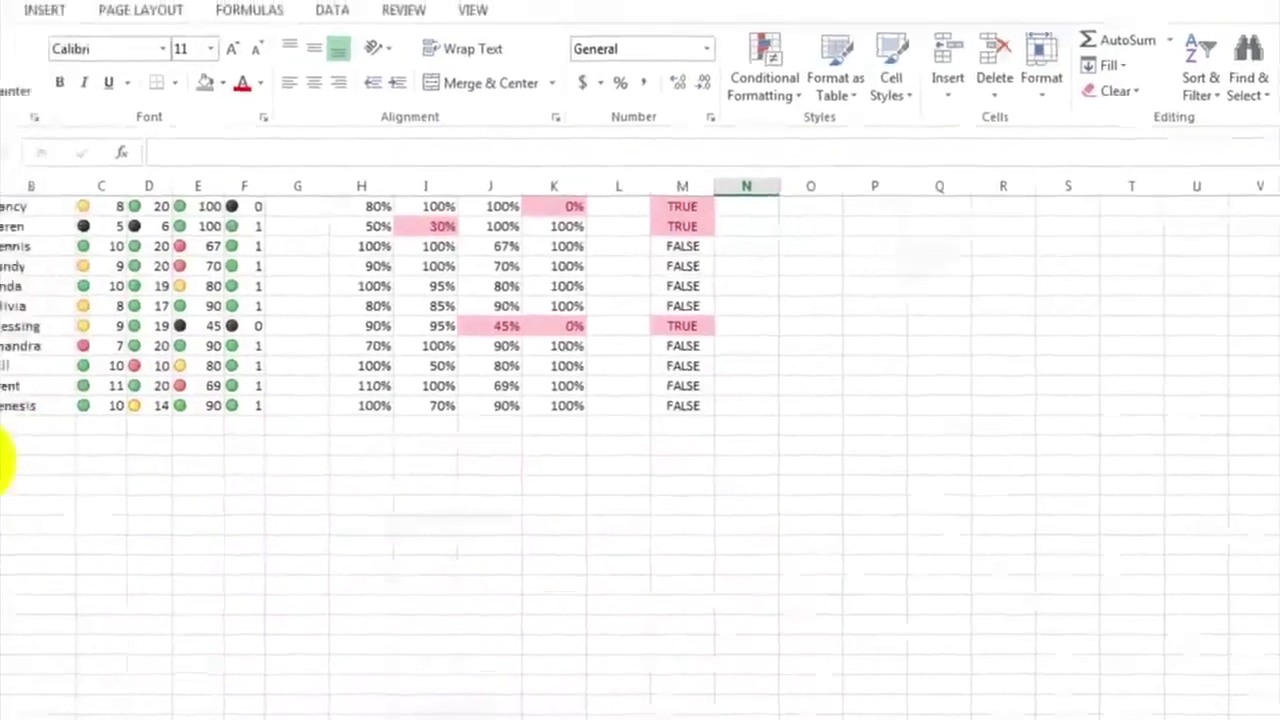
left_click(1, 448)
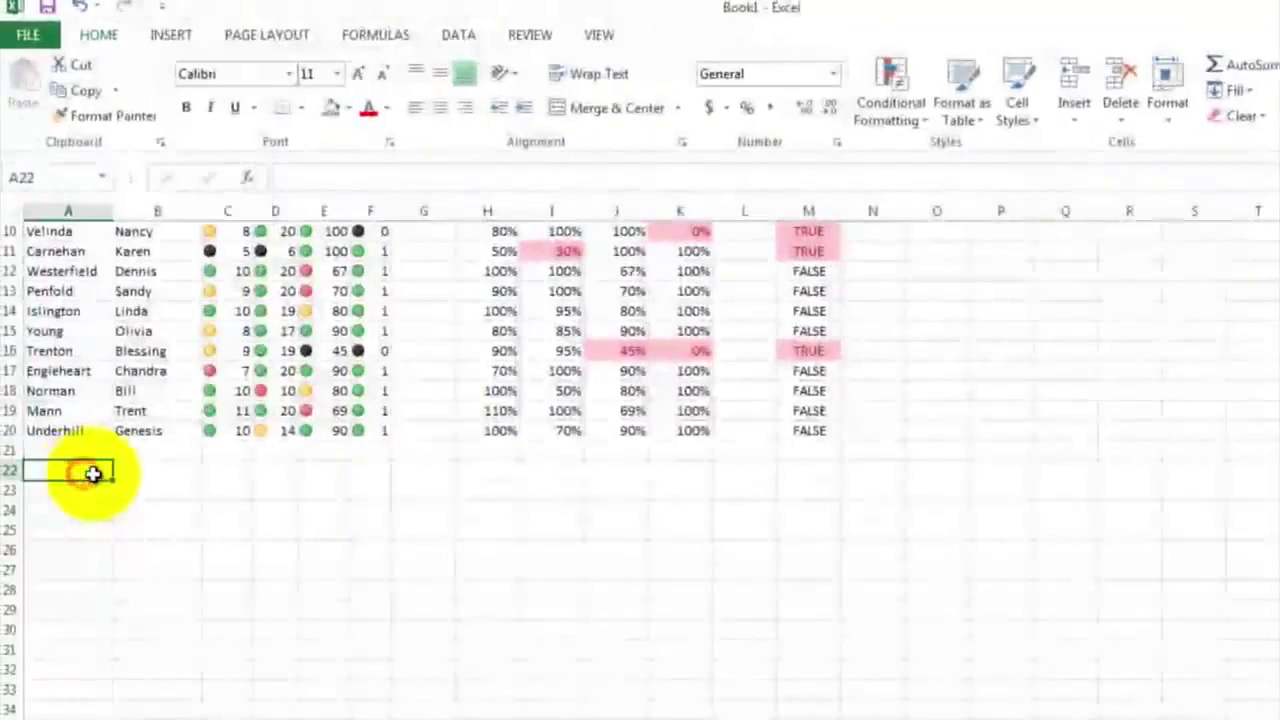
type("Max")
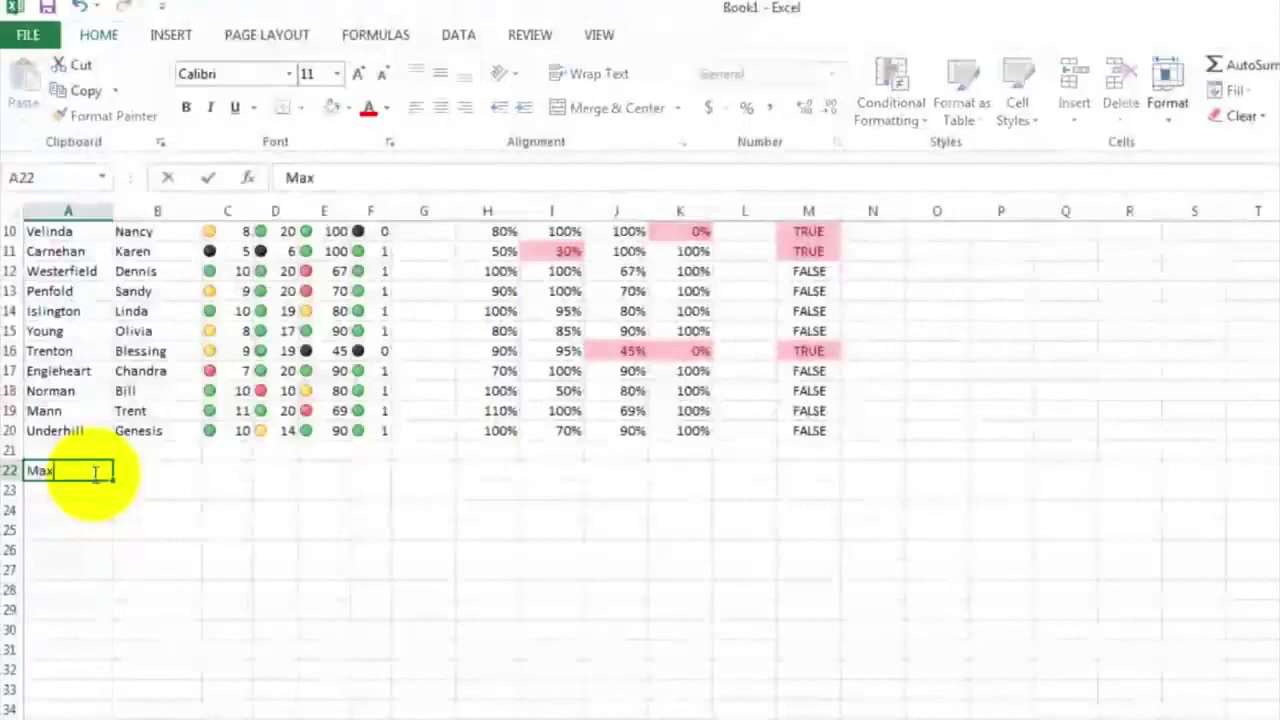
key("Return")
type("Min")
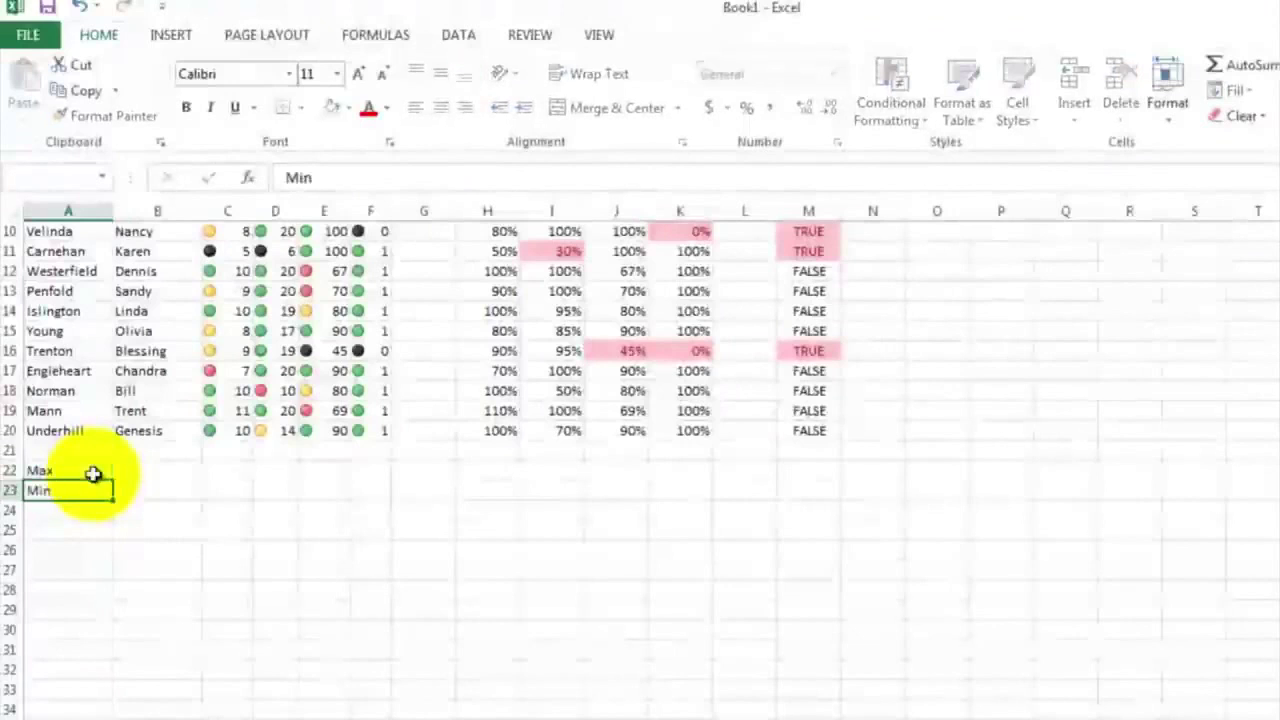
Enter the row label Average in A24, directly below the Min label.
key("Return")
type("Average")
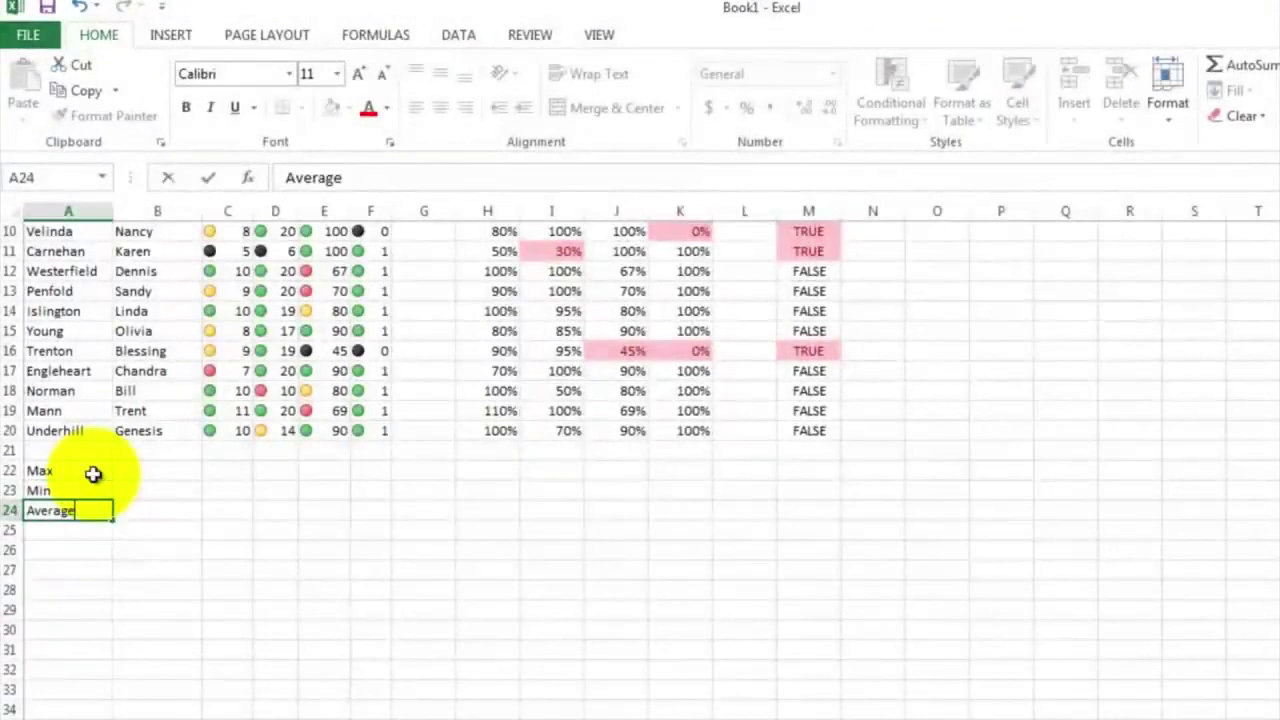
key("Return")
left_click(151, 531)
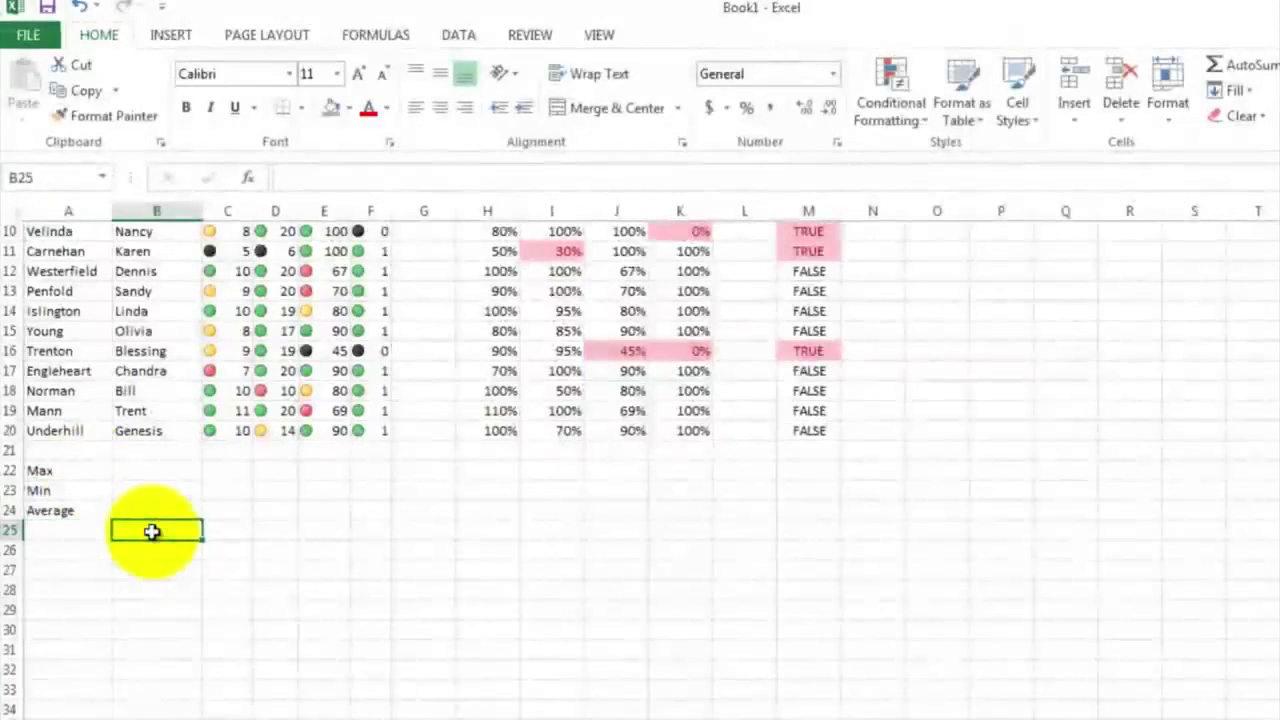
Enter a MAX formula over C4:C20 in C22 for the Safety Test scores.
scroll(177, 535, "up", 2)
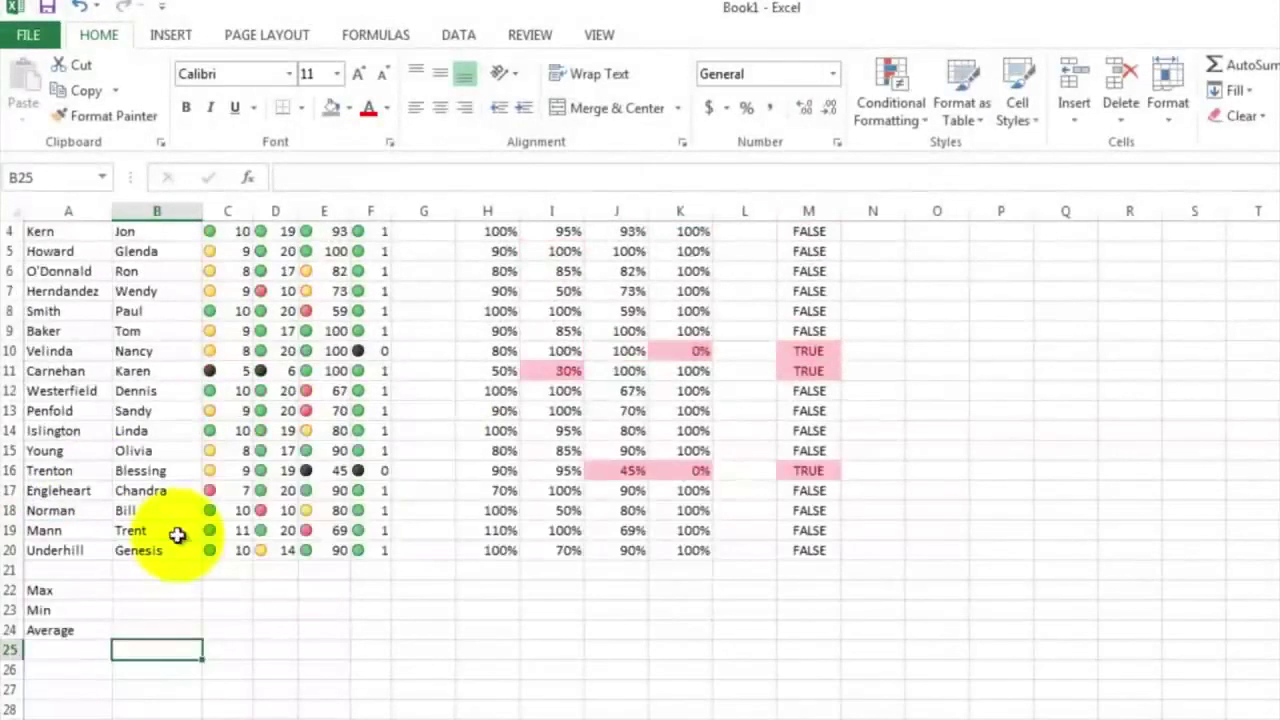
left_click(237, 591)
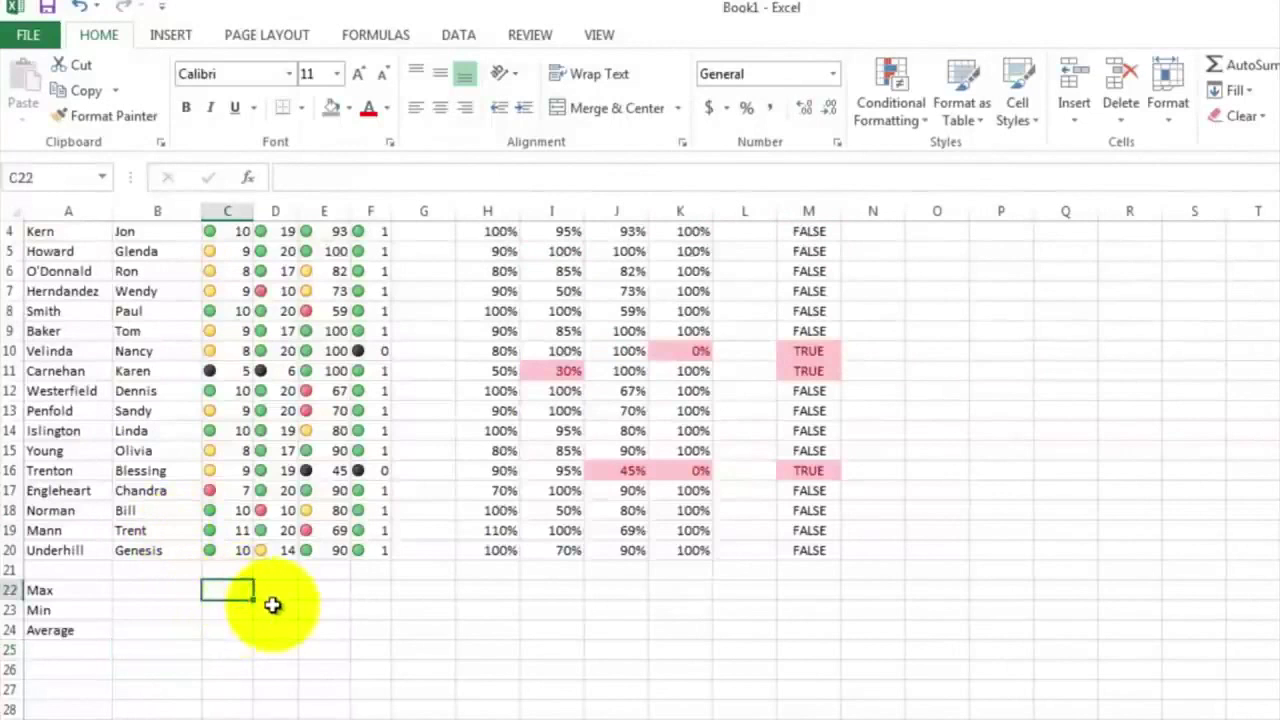
type("=max")
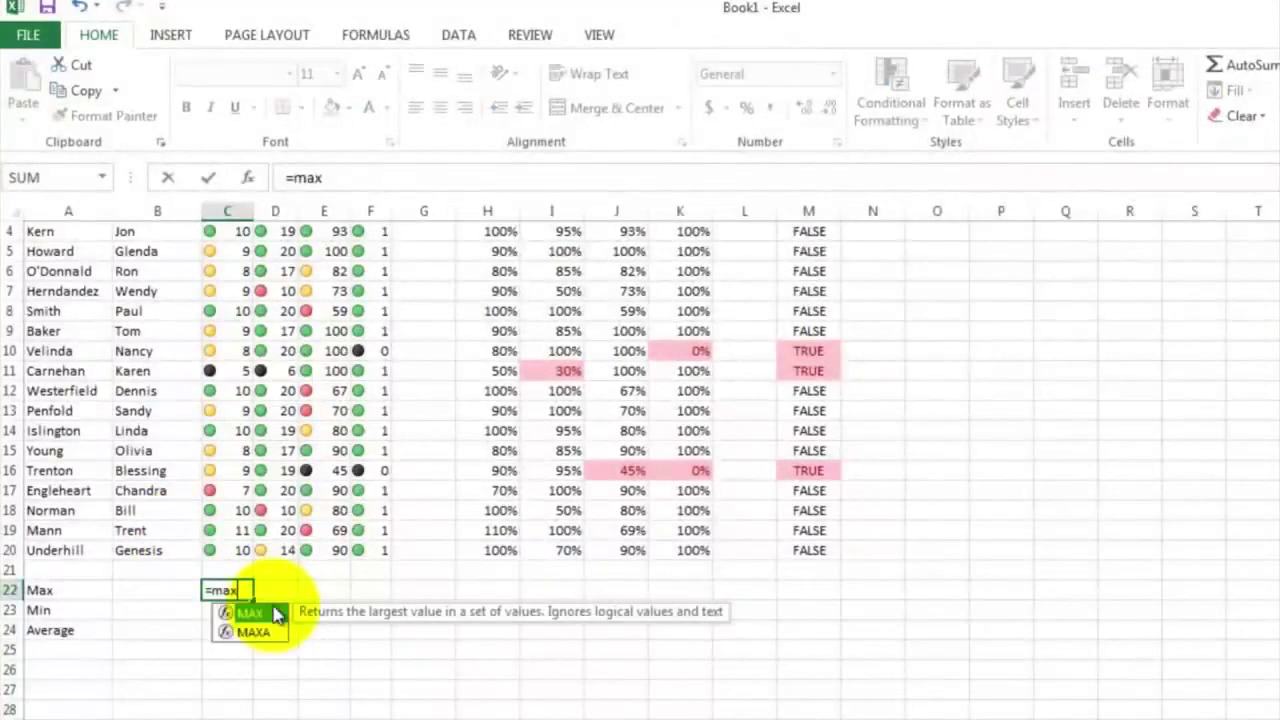
double_click(252, 612)
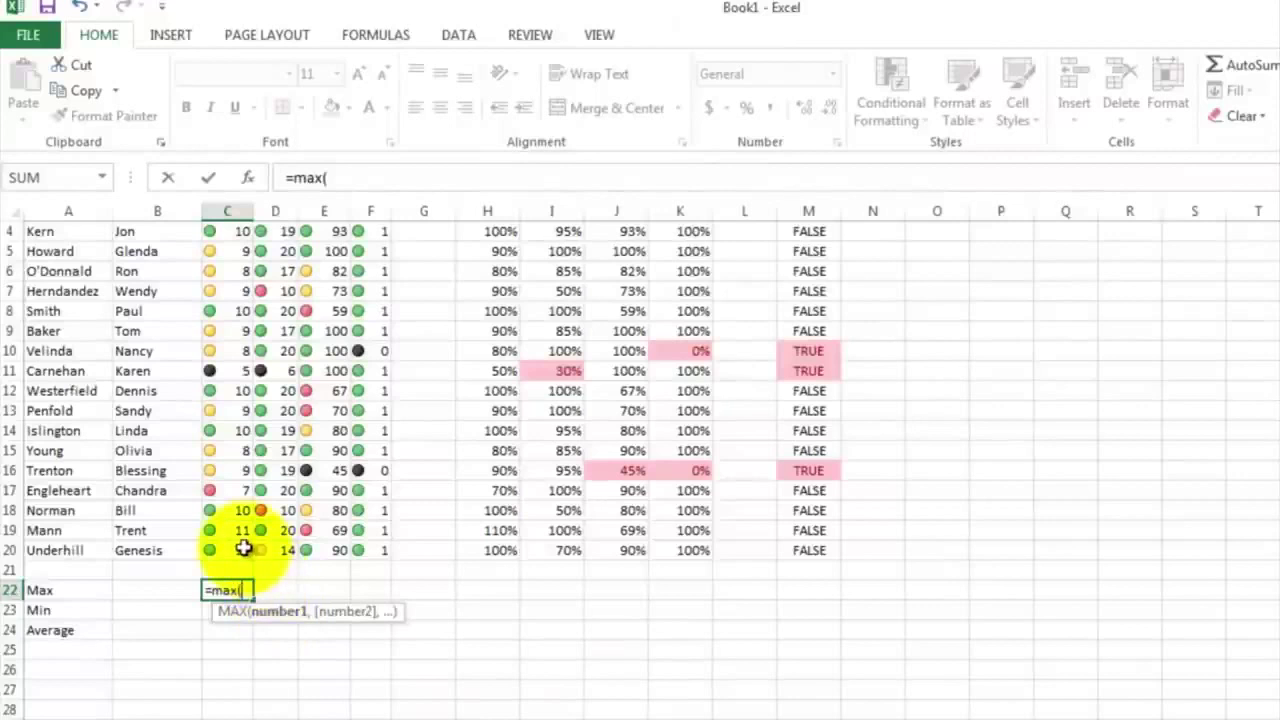
left_click_drag(230, 550, 233, 254)
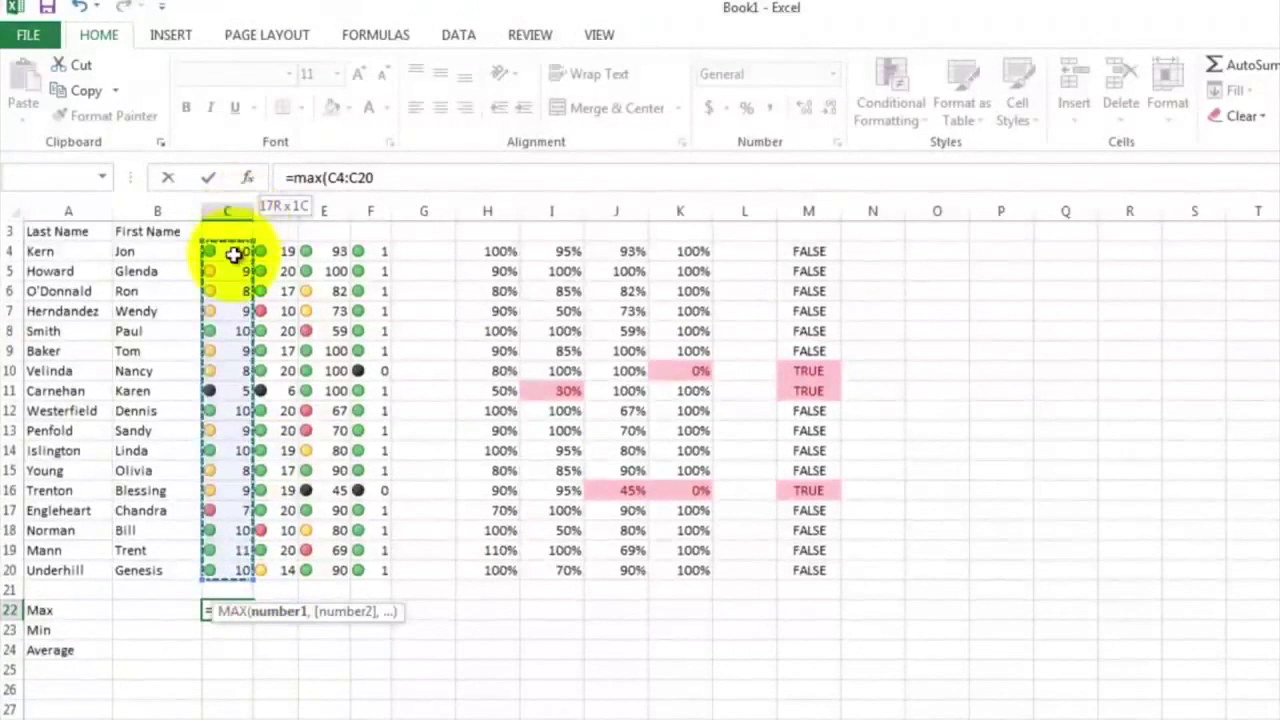
key("Return")
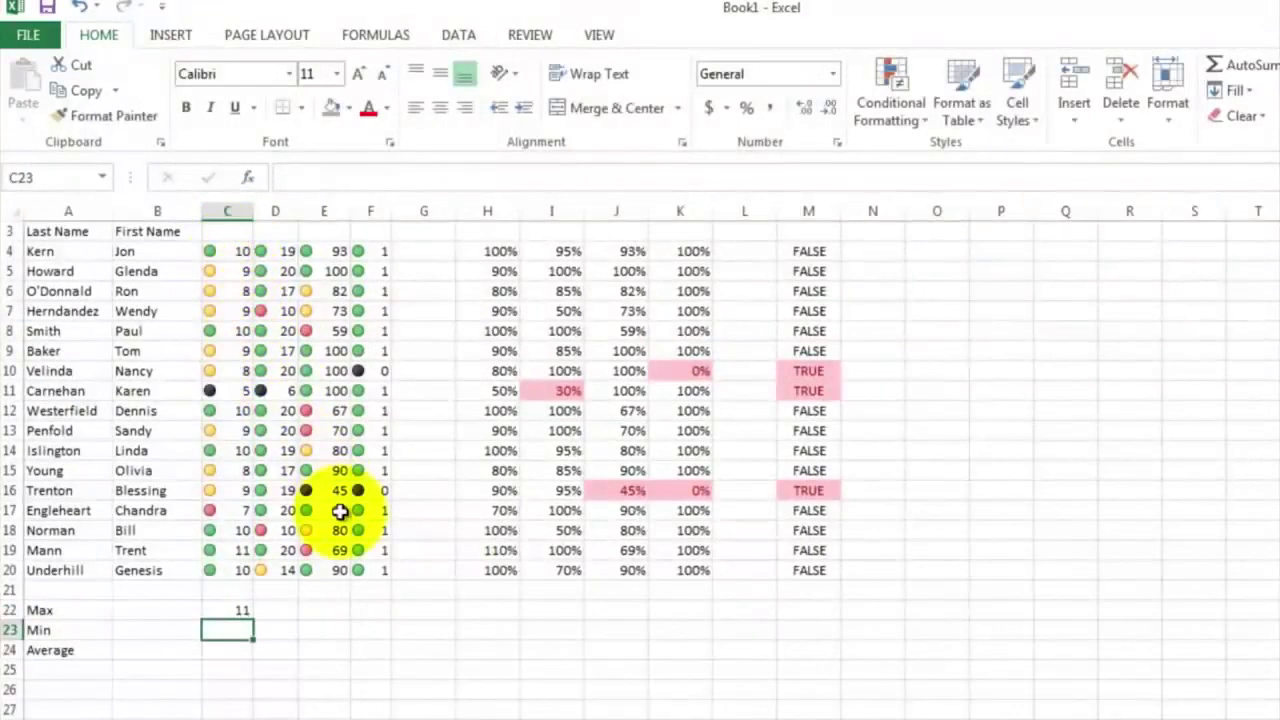
Enter the formula =MIN(C4:C20) in C23 for the Safety Test scores.
type("=min")
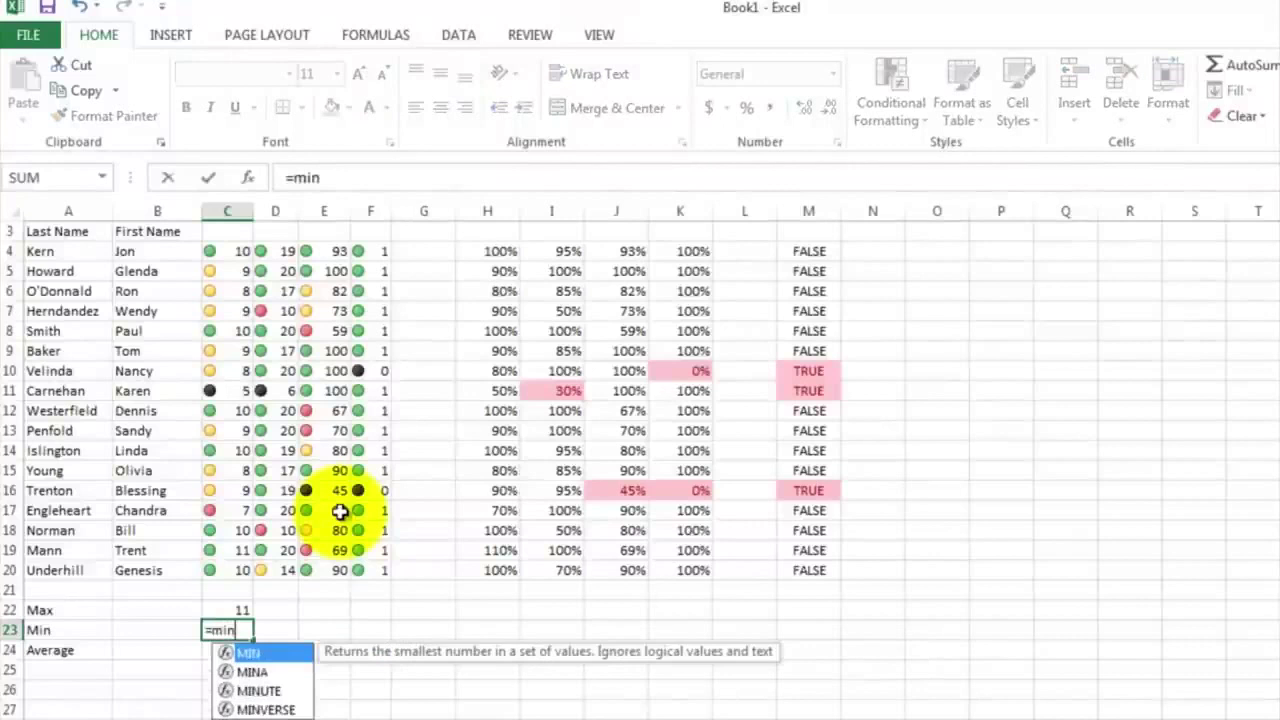
type("(")
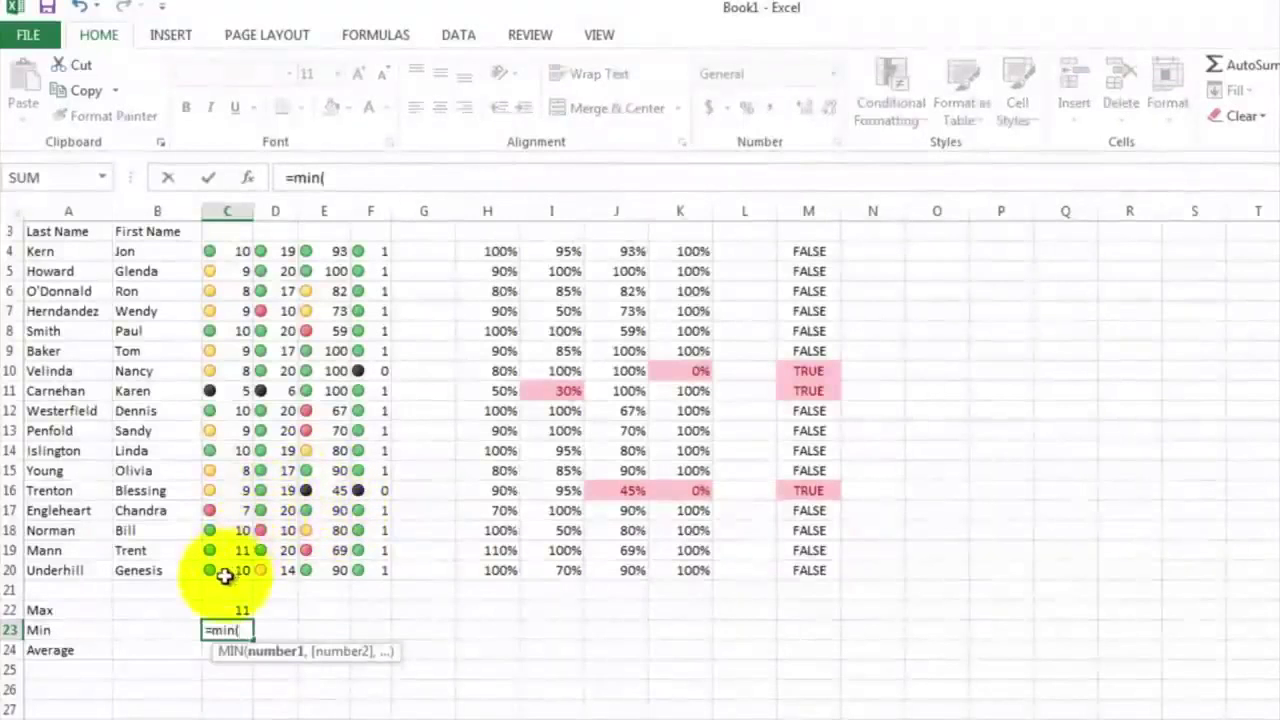
left_click_drag(224, 574, 232, 254)
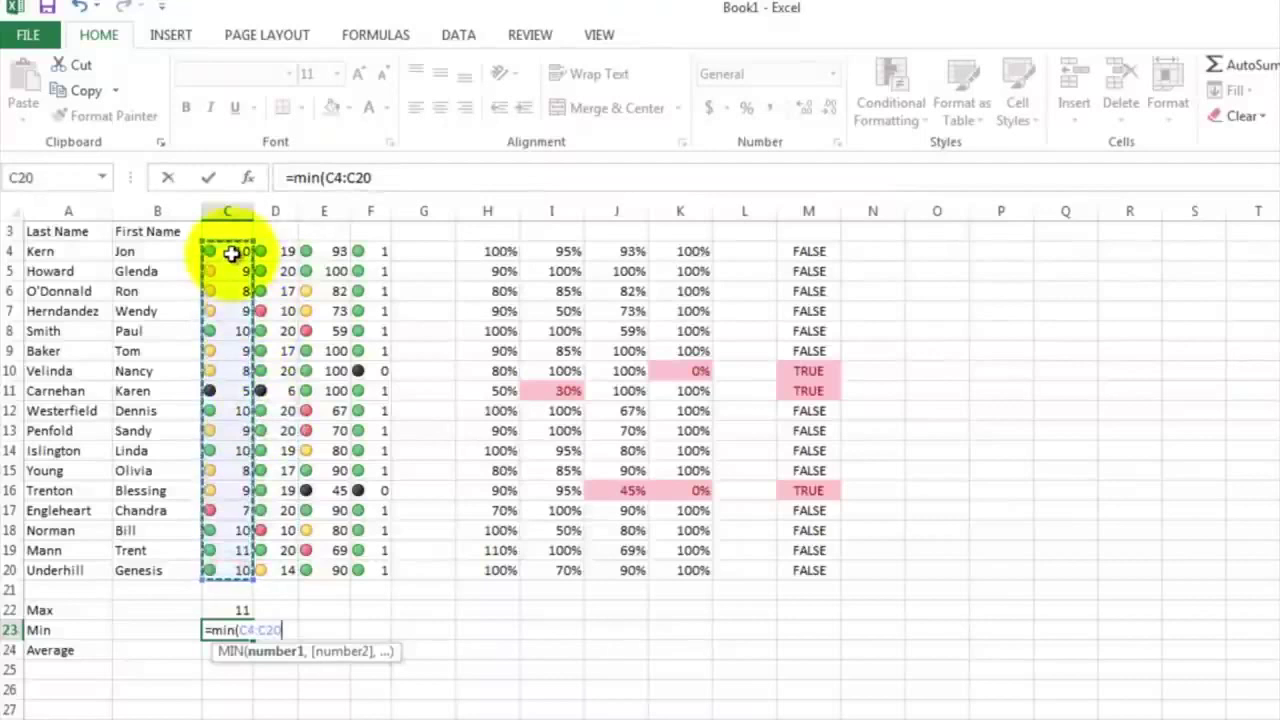
key("Return")
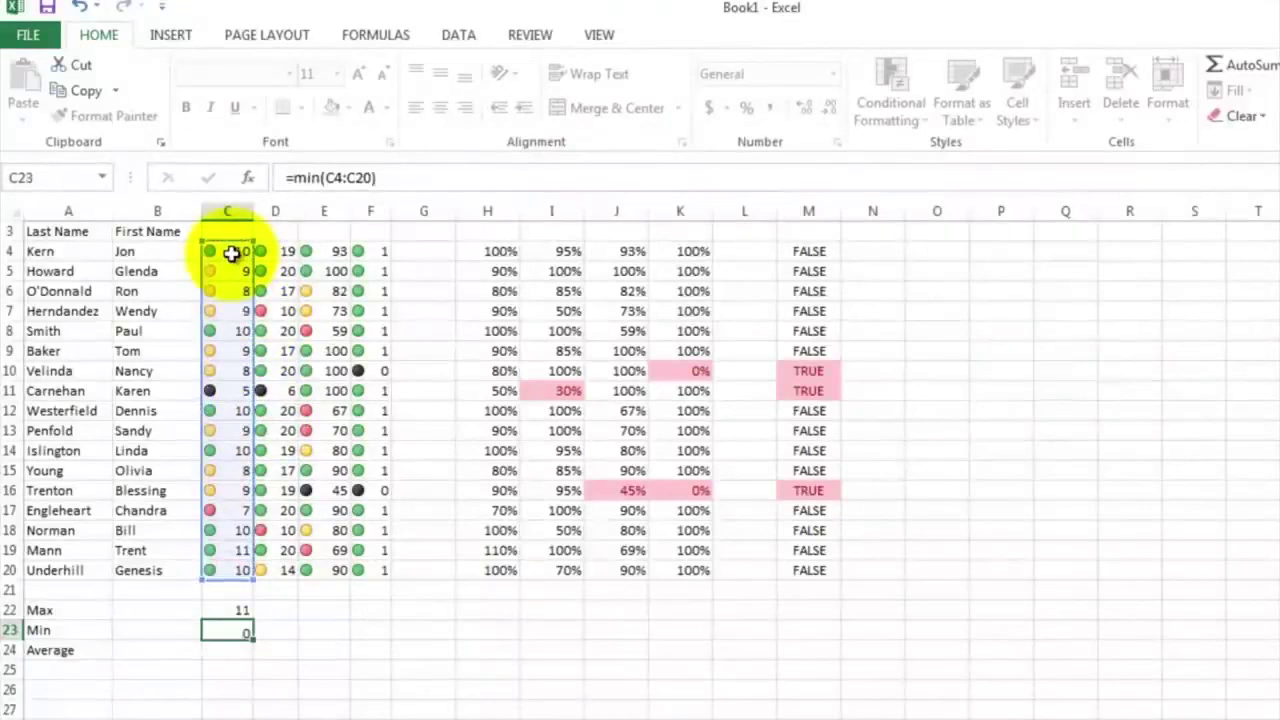
Enter the formula =AVERAGE(C4:C20) in C24 for the Safety Test scores.
type("=a")
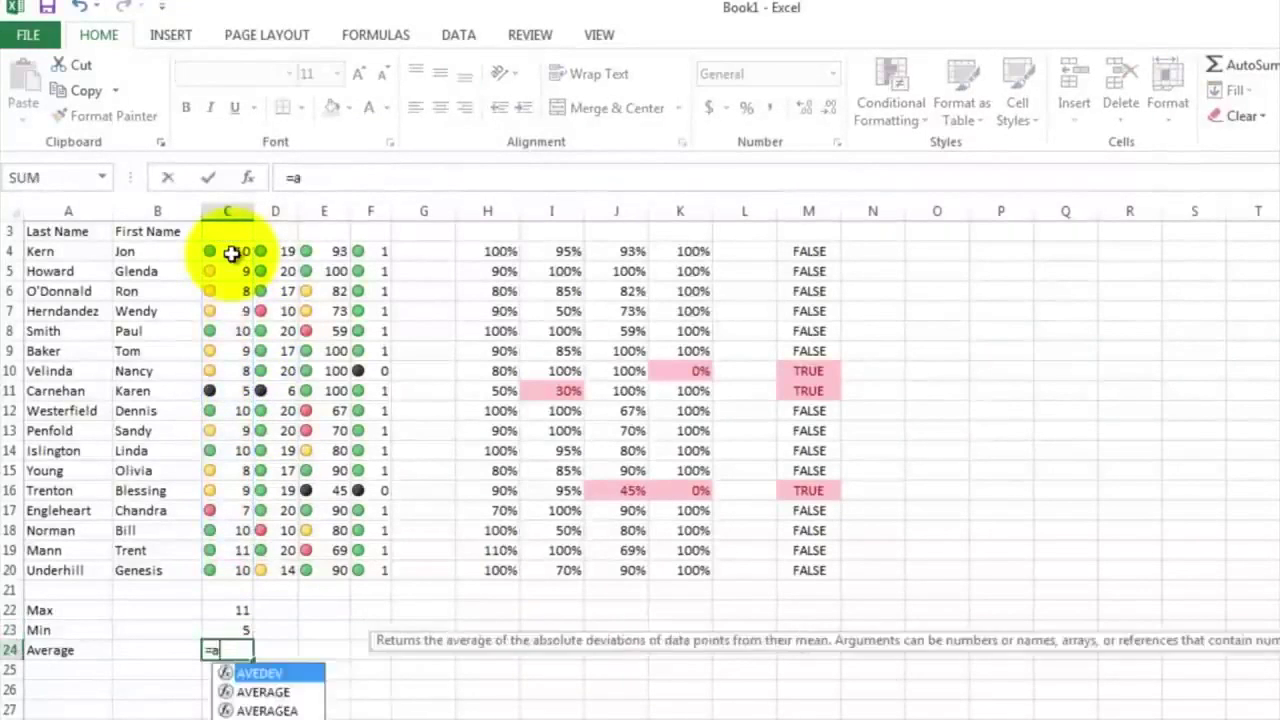
type("verage(")
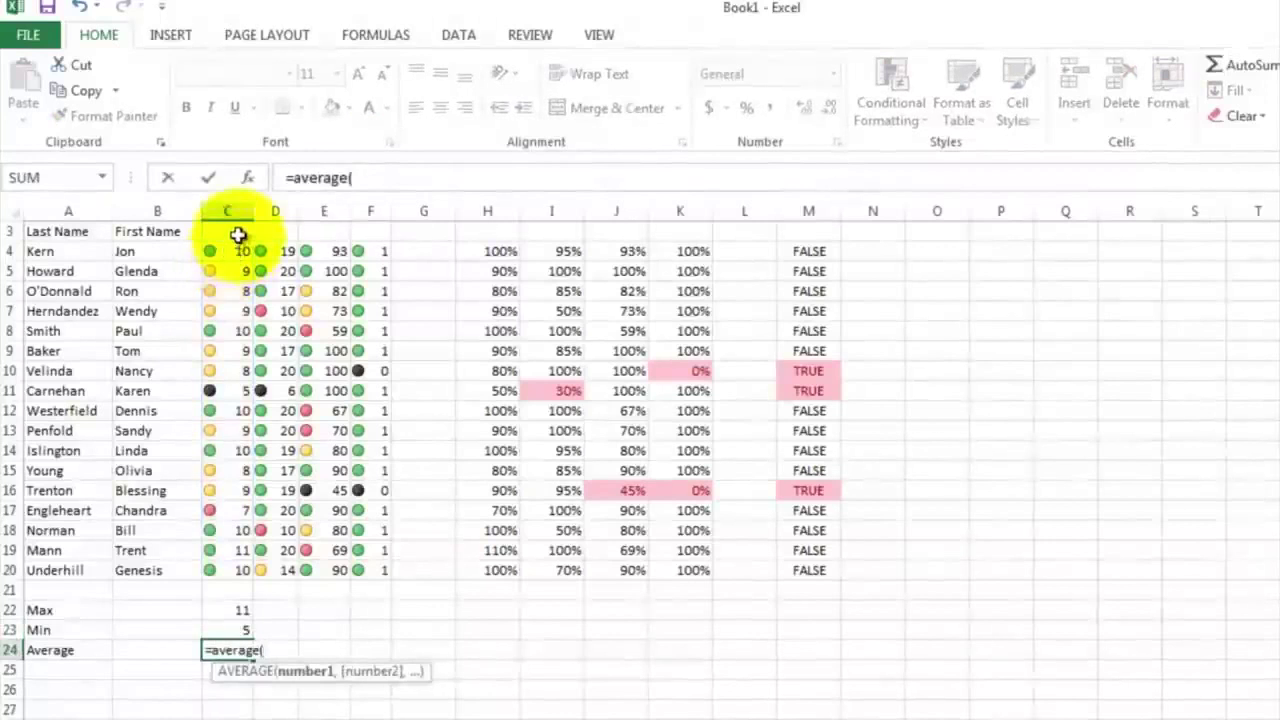
left_click_drag(225, 570, 230, 253)
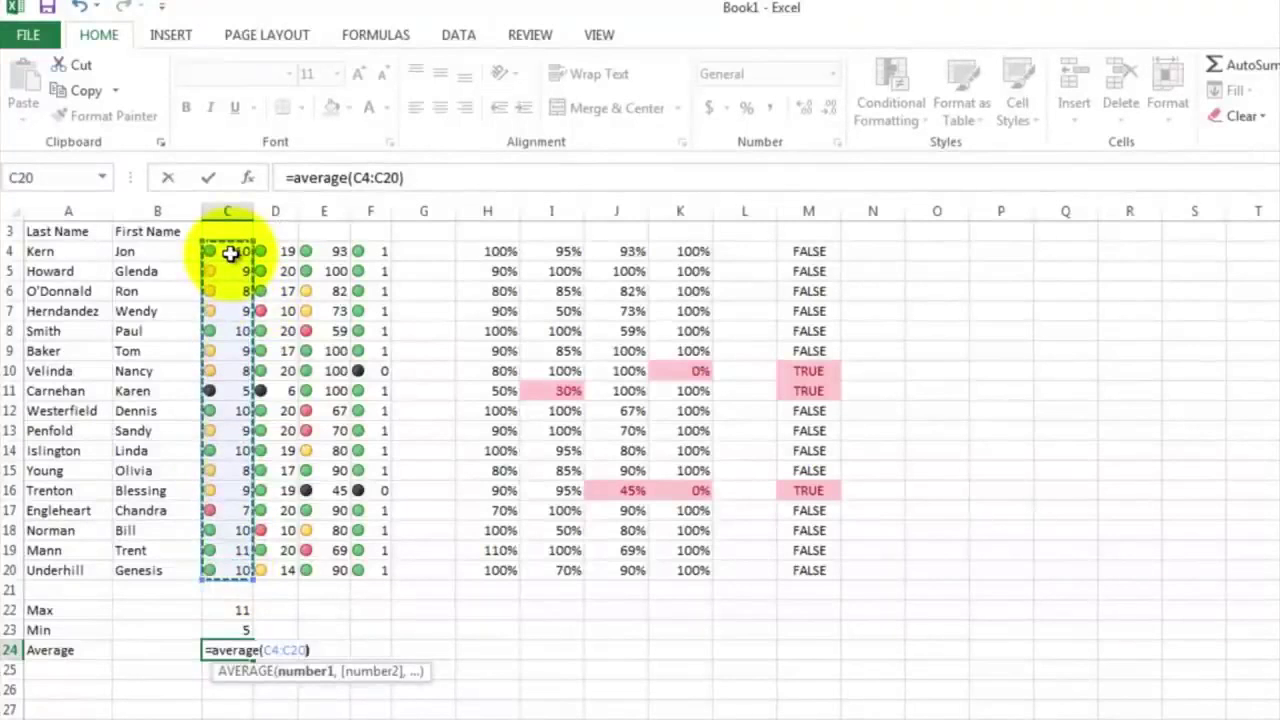
type(")")
key("Return")
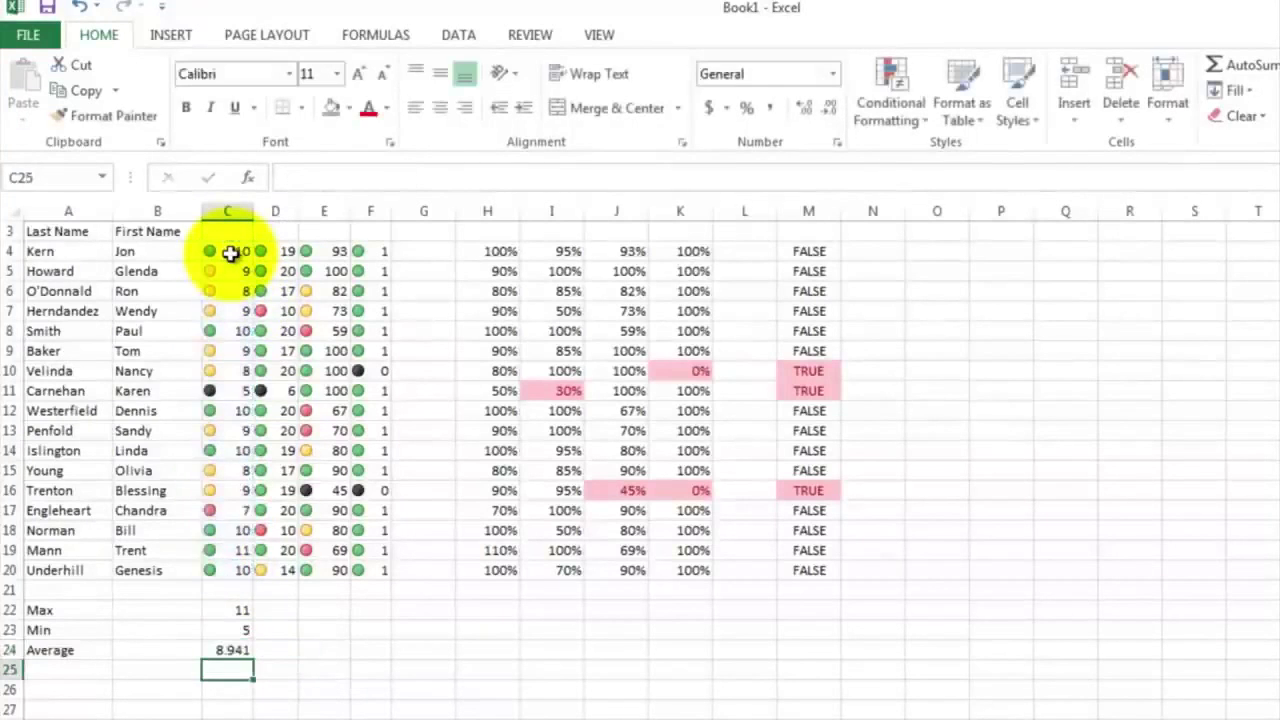
Fill the Max, Min and Average formulas from C22:C24 across through column F and check the formula in F22.
left_click(222, 609)
left_click_drag(230, 630, 394, 650)
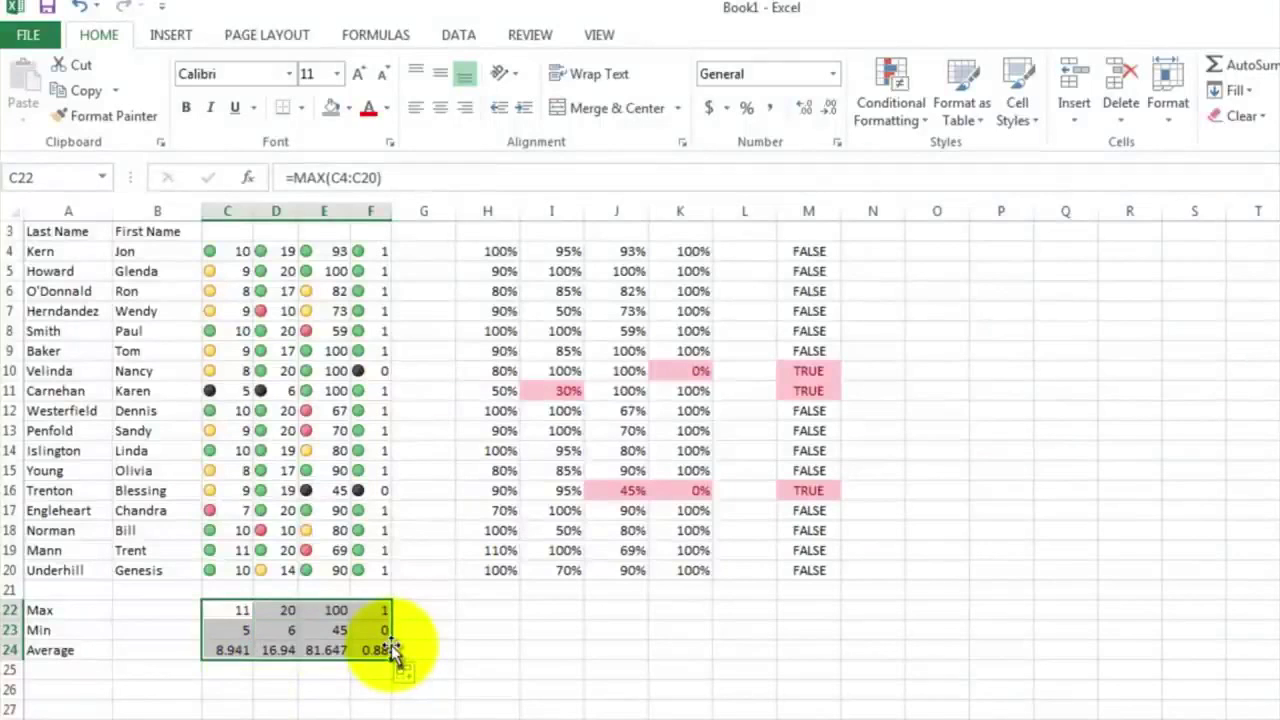
left_click(376, 612)
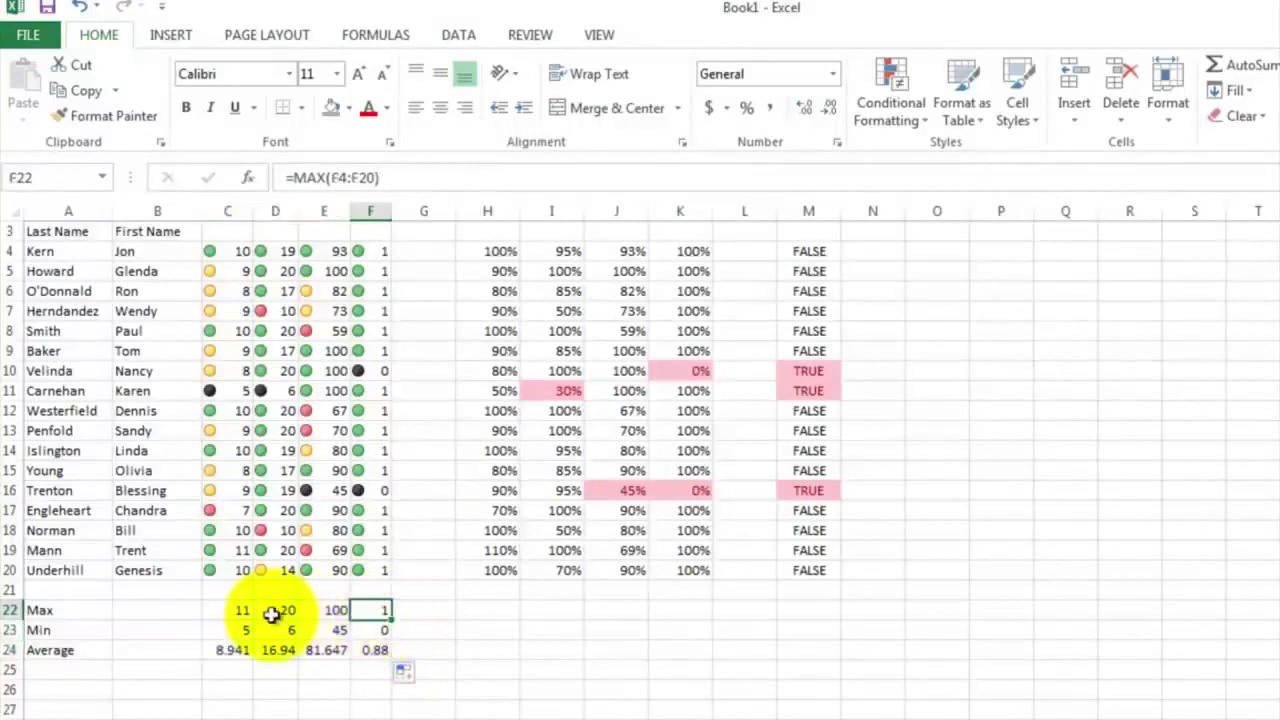
Copy the summary formulas in C22:F24 and paste them at H22 beneath the percentage columns.
left_click_drag(234, 610, 372, 648)
right_click(368, 612)
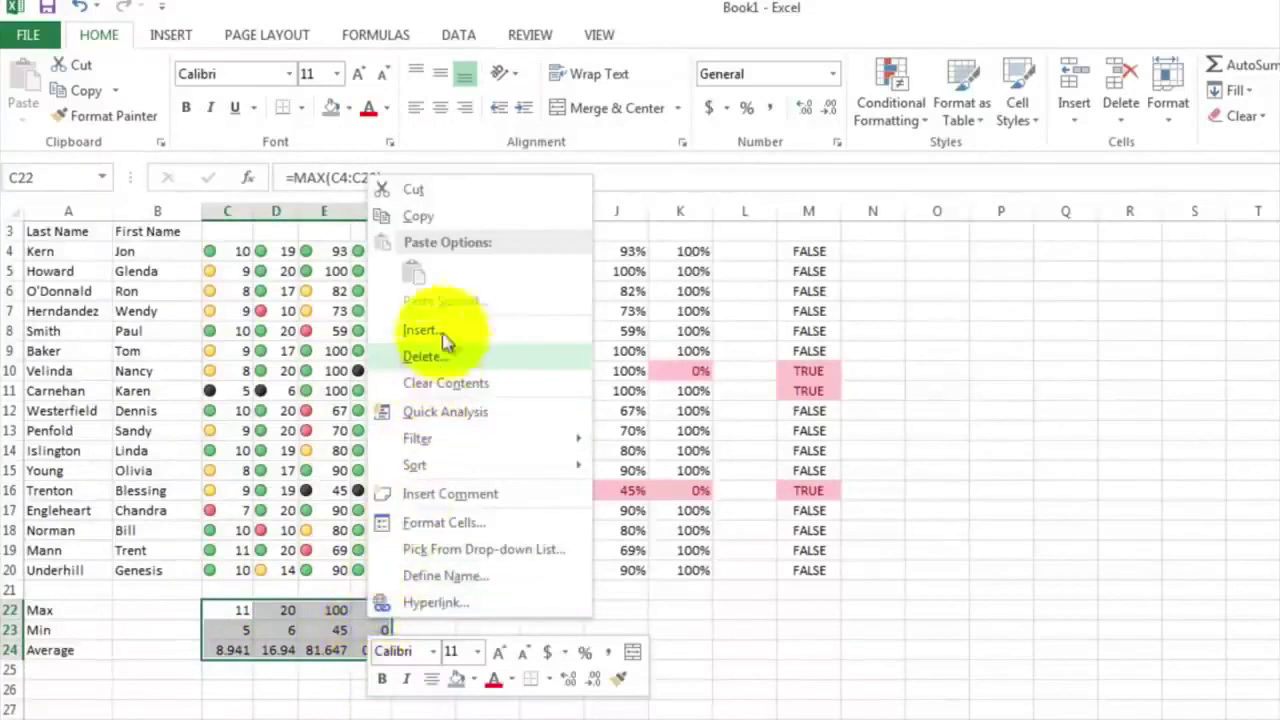
left_click(450, 216)
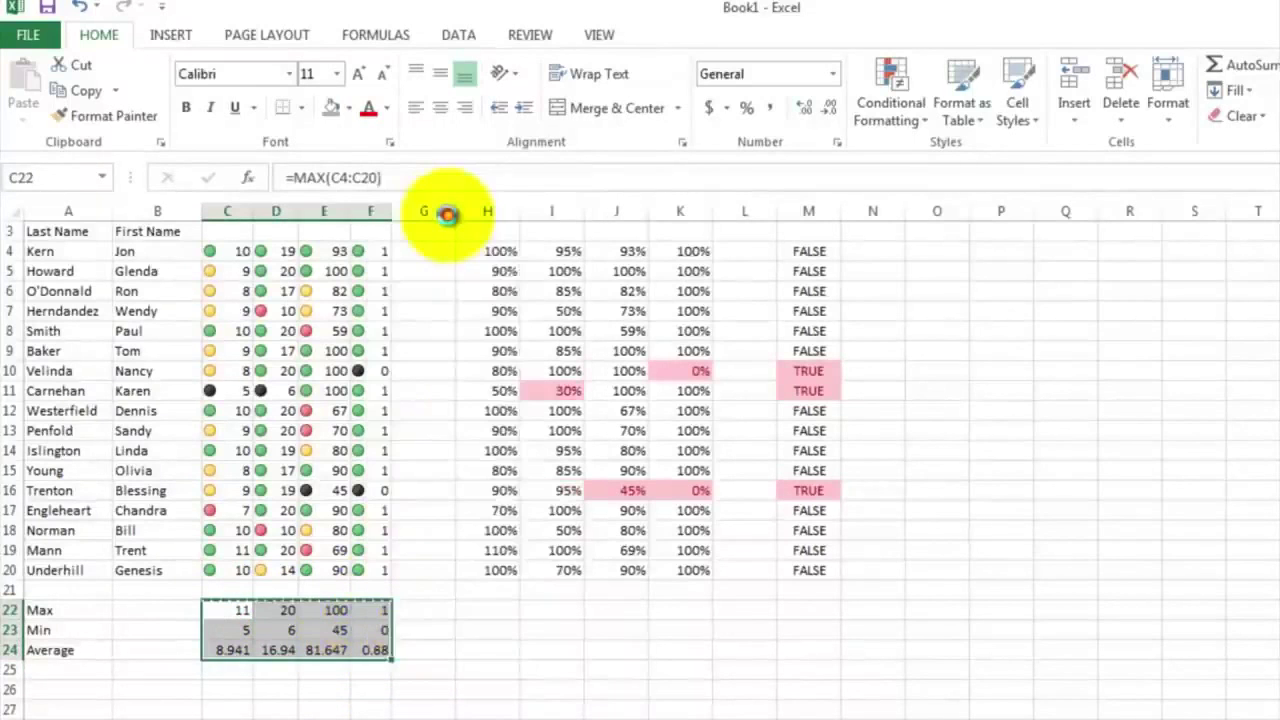
left_click(485, 611)
right_click(488, 612)
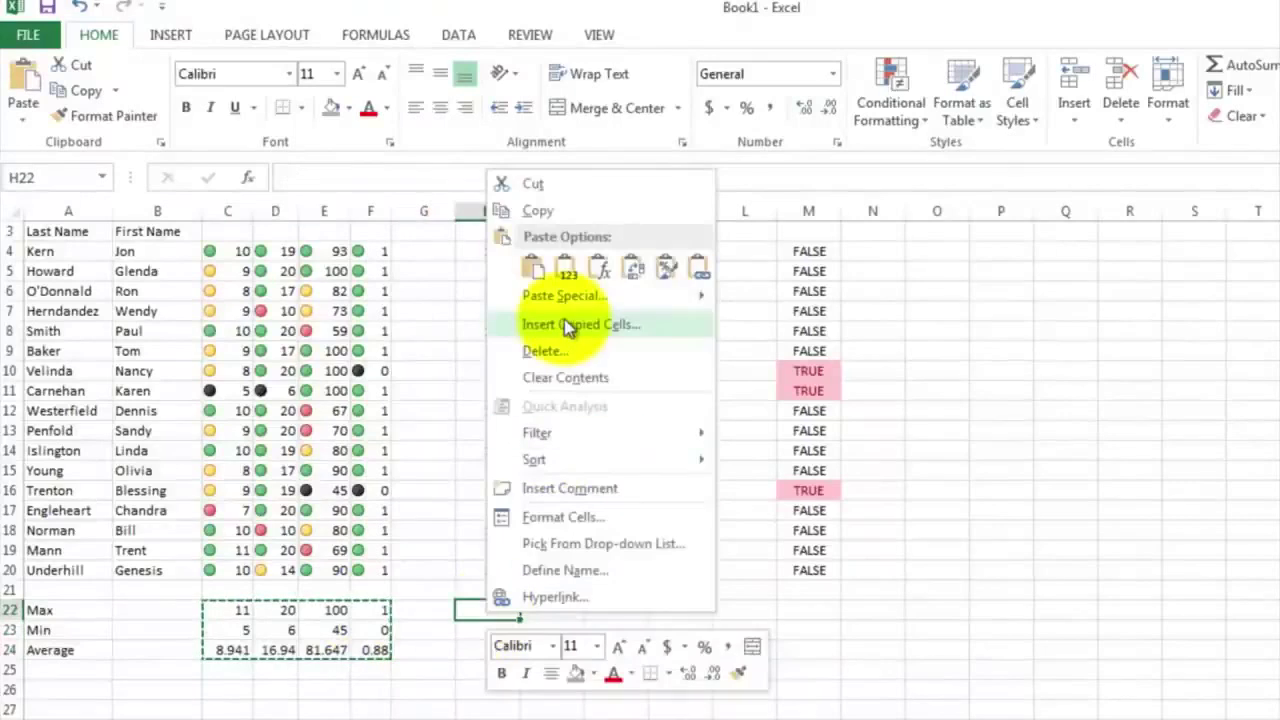
left_click(533, 268)
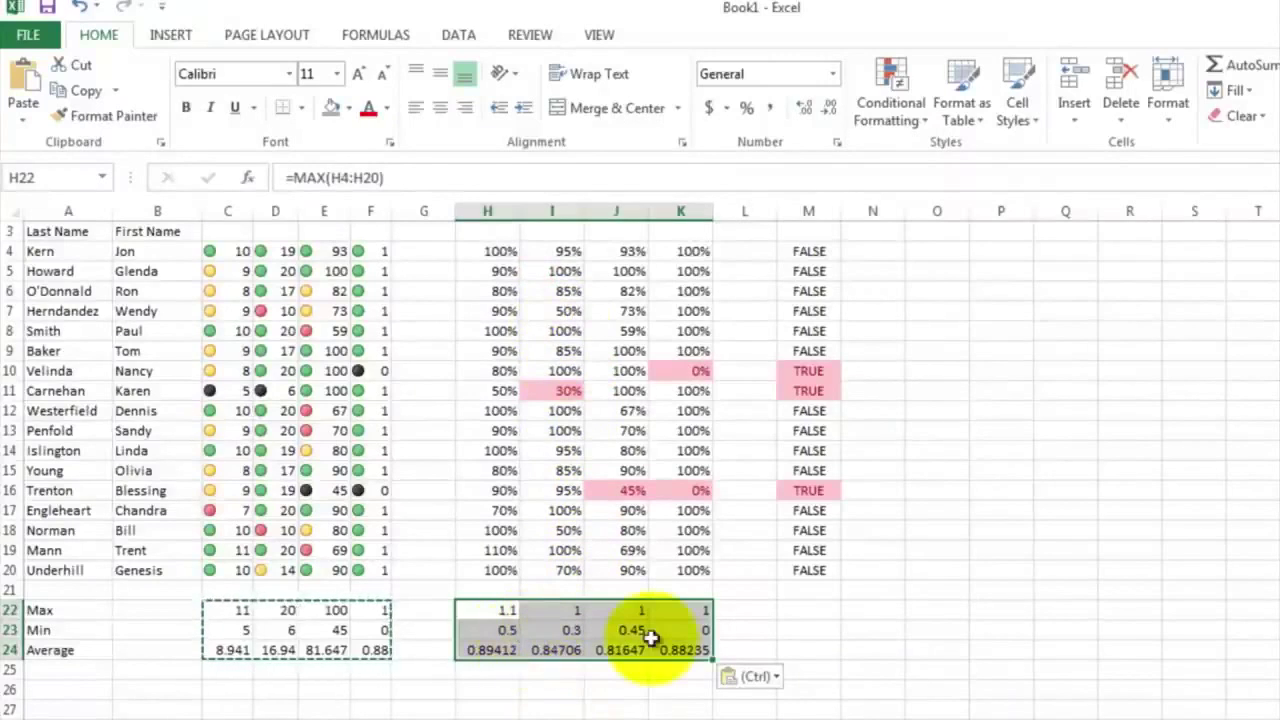
Format the pasted summary cells H22:K24 as percentages and review the finished gradebook from the header row down.
left_click(750, 110)
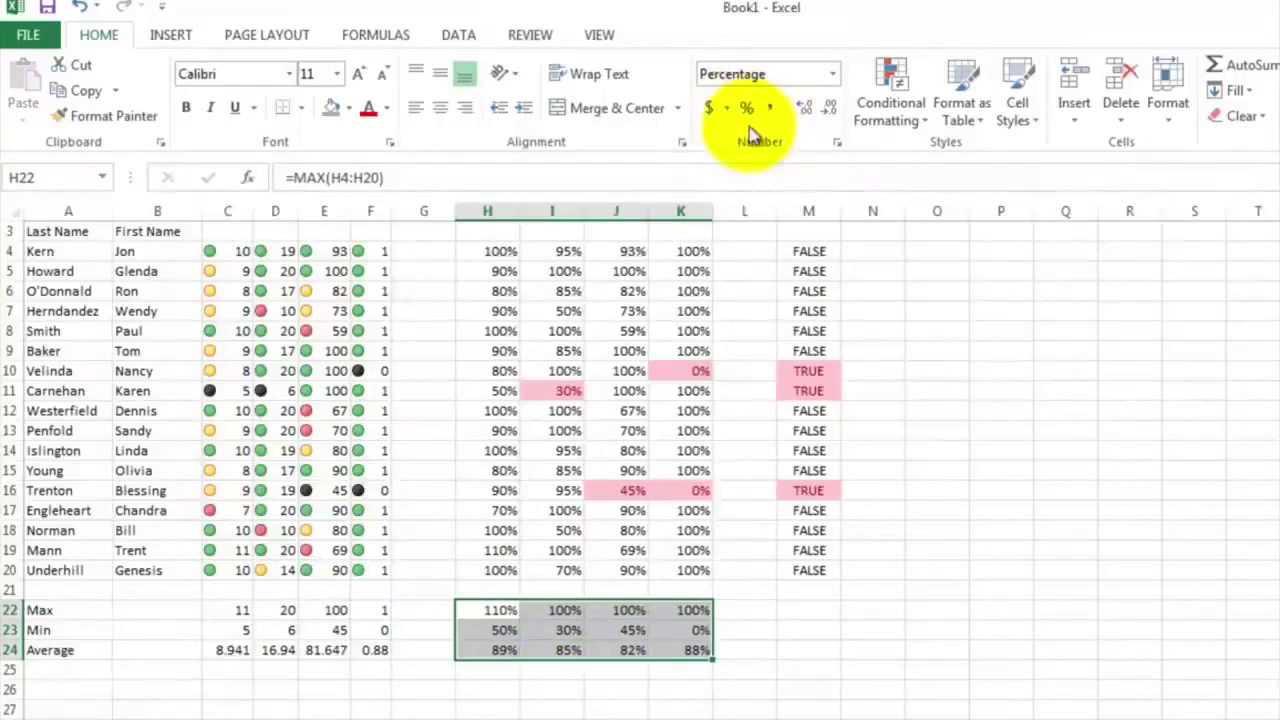
left_click(651, 674)
scroll(651, 674, "up", 1)
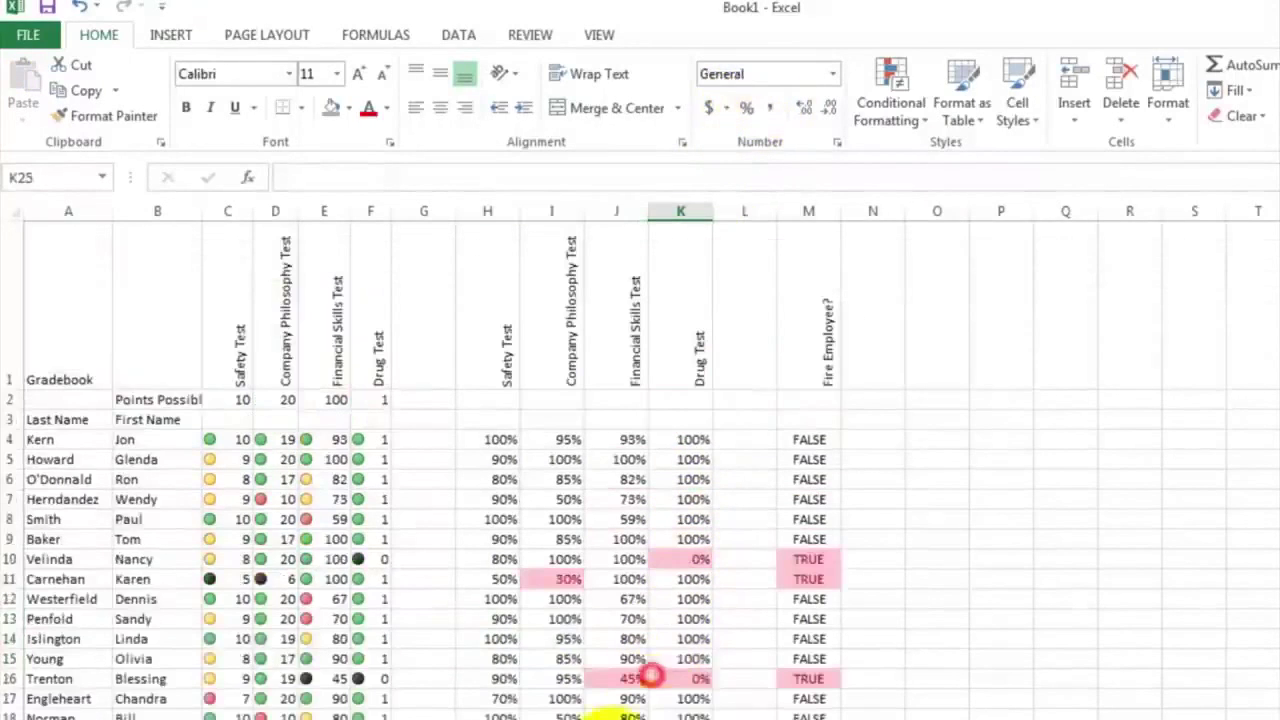
left_click(884, 500)
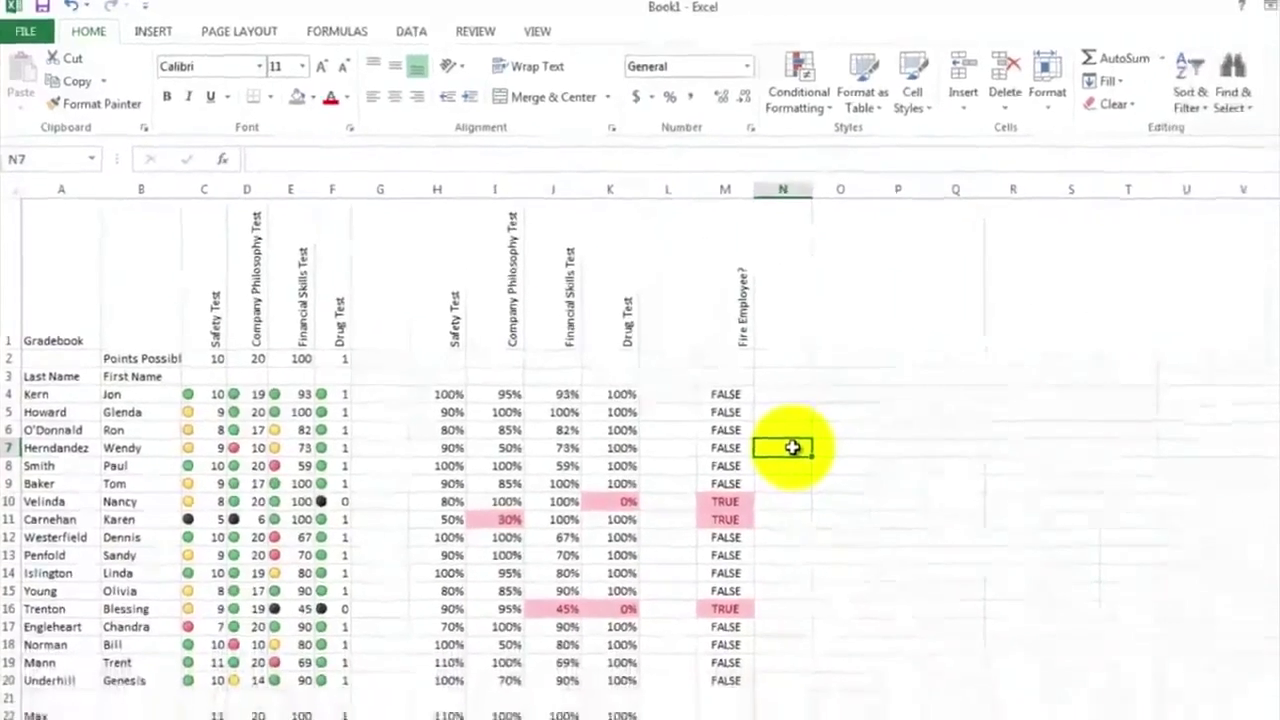
Insert a 2-D clustered column chart of the Safety Test scores in C4:C20 and move it beyond the Fire Employee? column.
left_click_drag(208, 390, 198, 677)
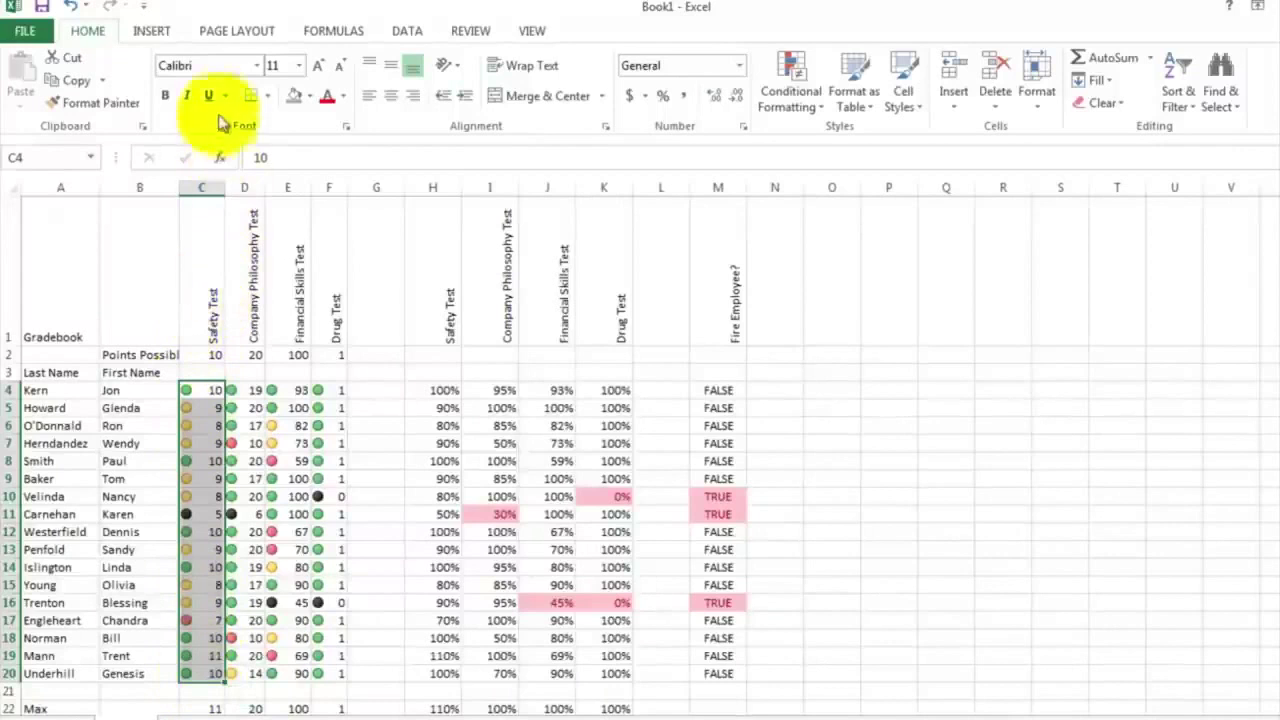
left_click(151, 33)
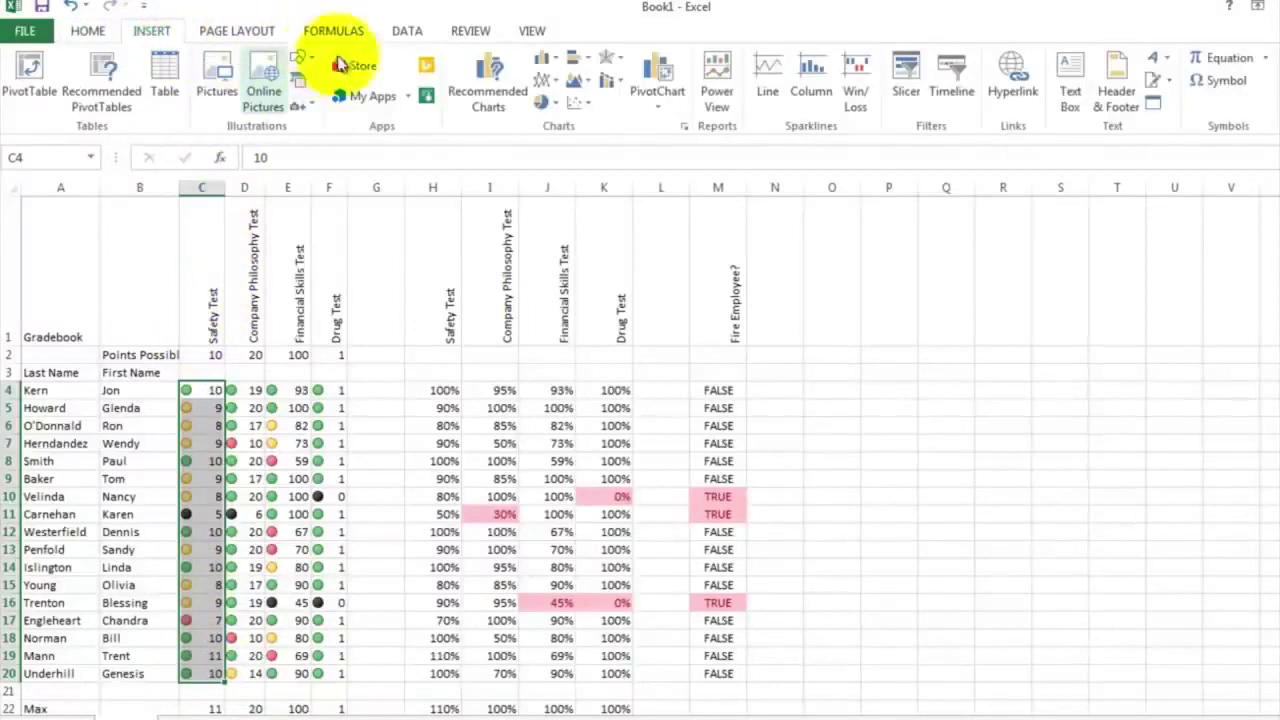
left_click(557, 64)
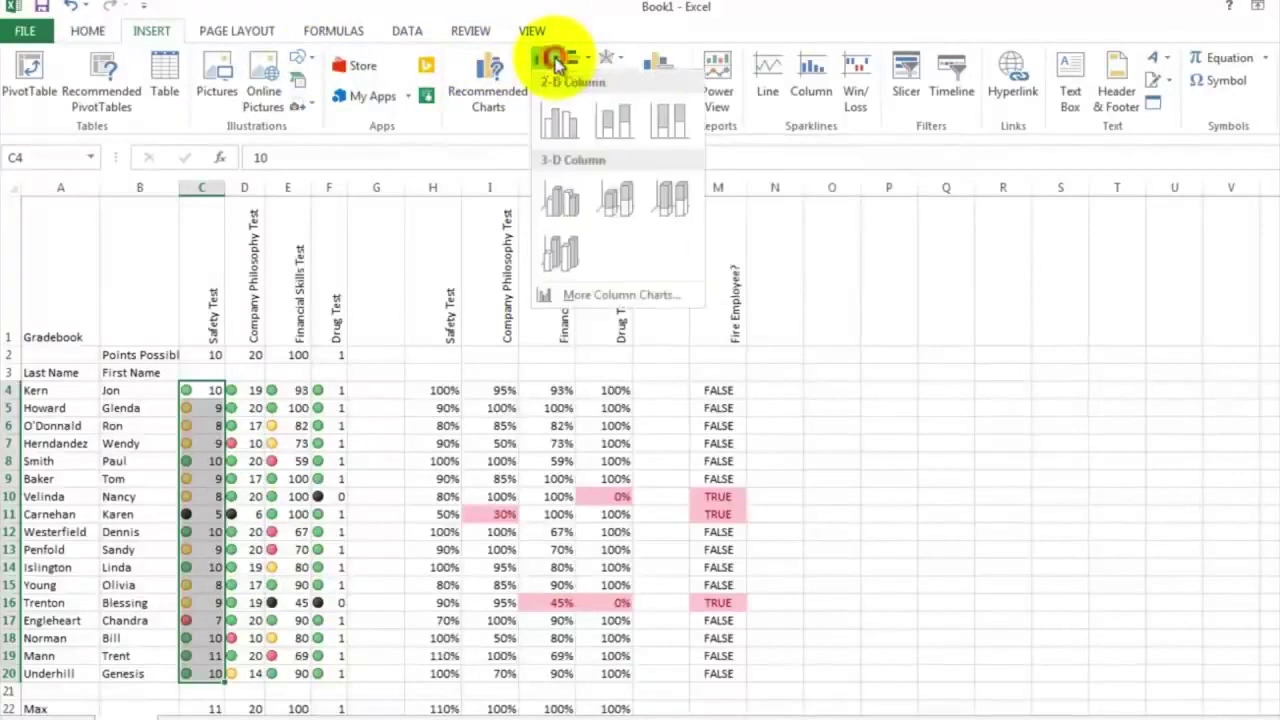
left_click(560, 120)
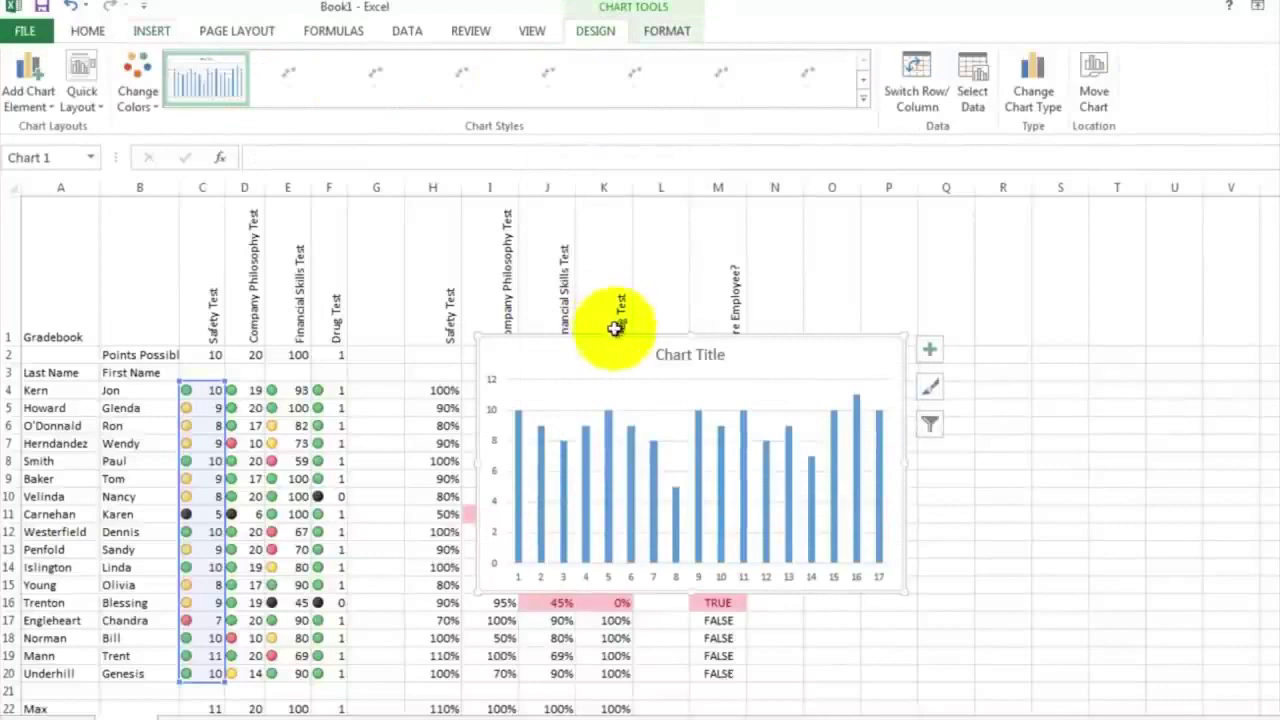
mouse_move(606, 354)
left_mouse_down()
mouse_move(909, 334)
mouse_move(954, 352)
left_mouse_up()
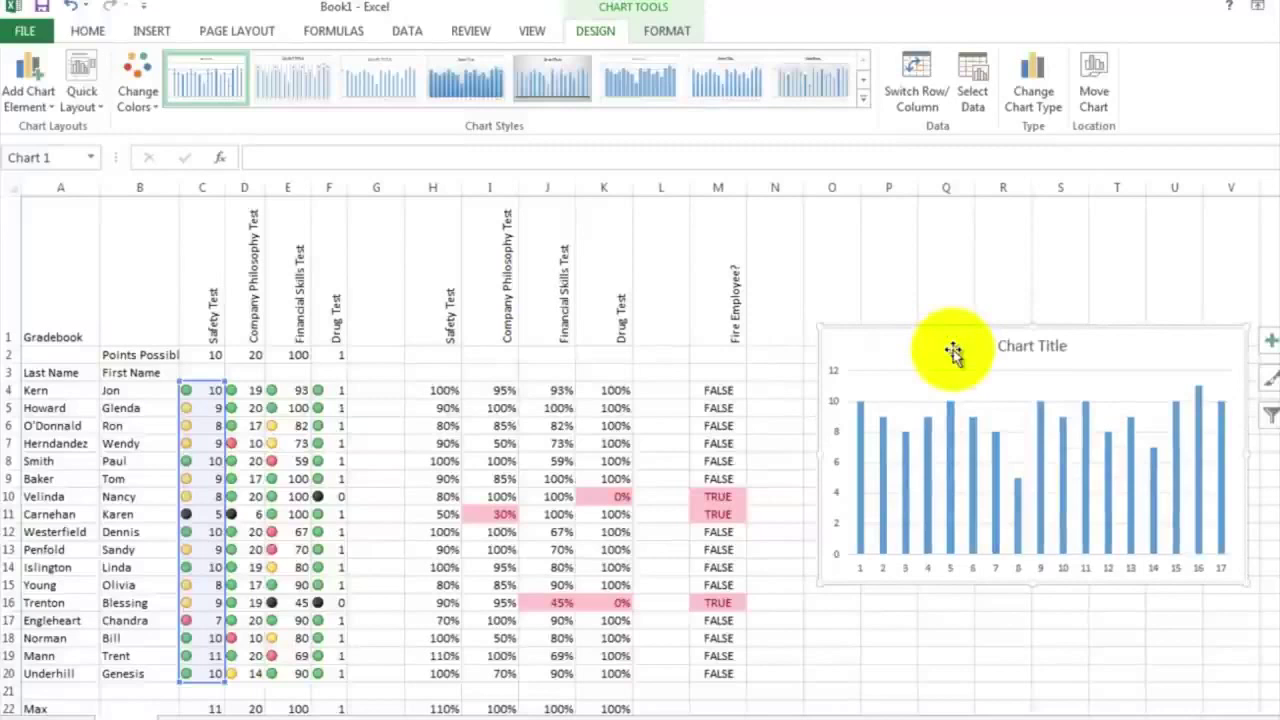
Replace the chart's placeholder title with Safety Test.
left_click(1010, 350)
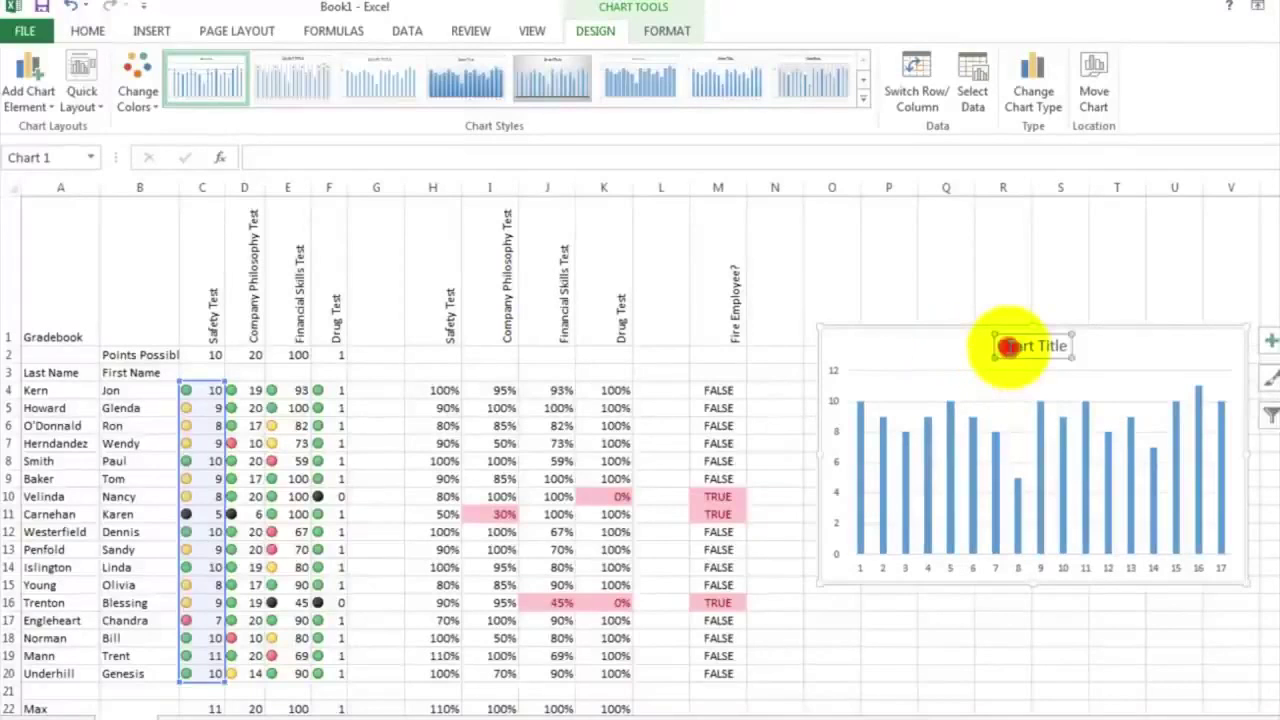
double_click(1003, 345)
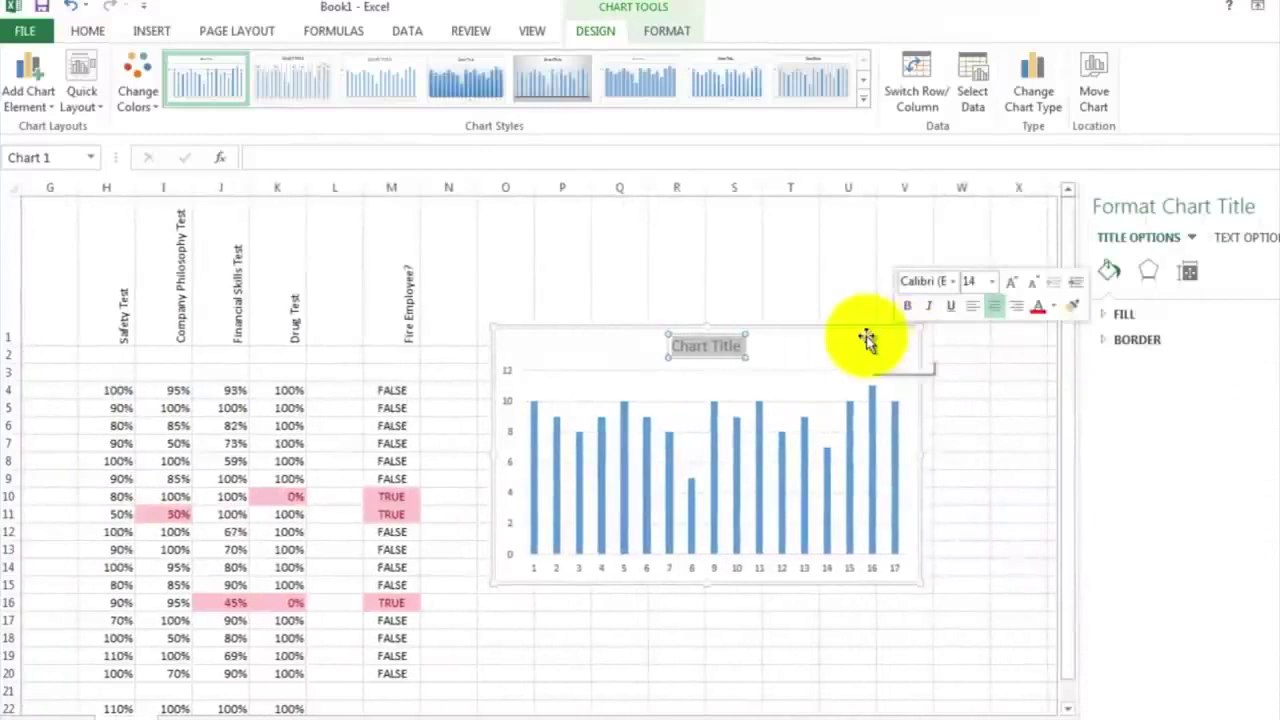
type("Safe")
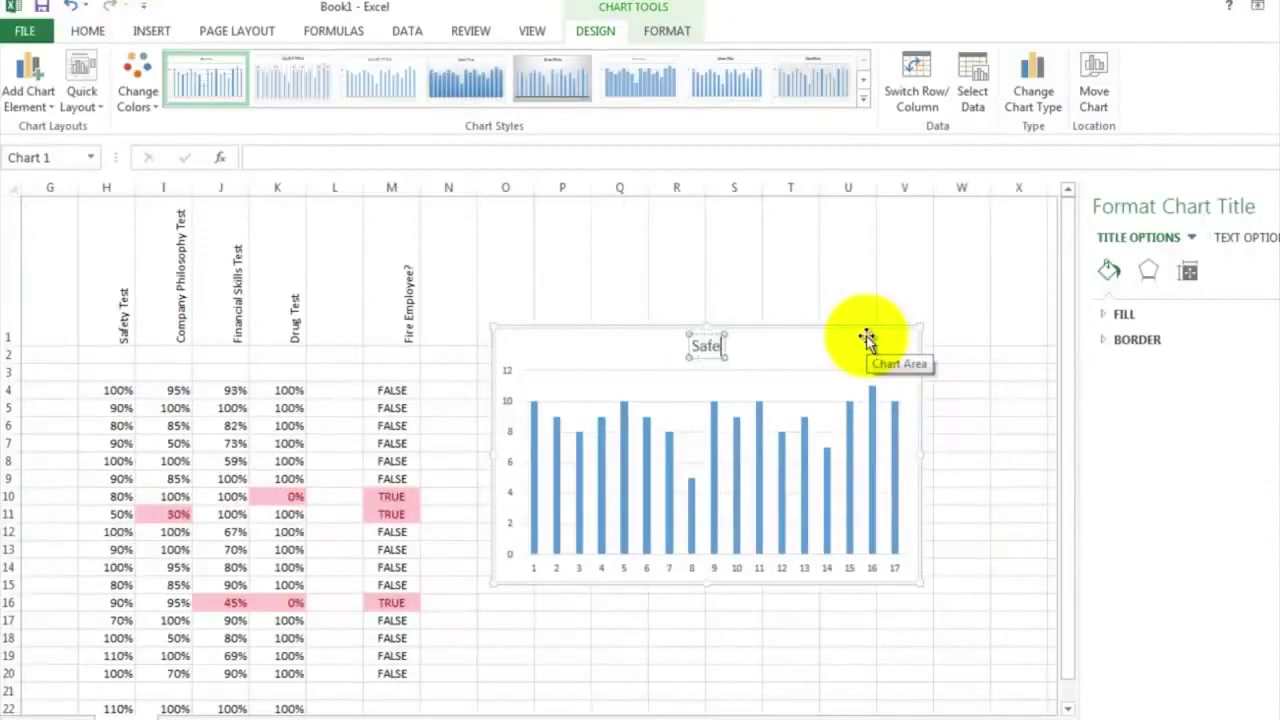
type("ty Test")
key("Return")
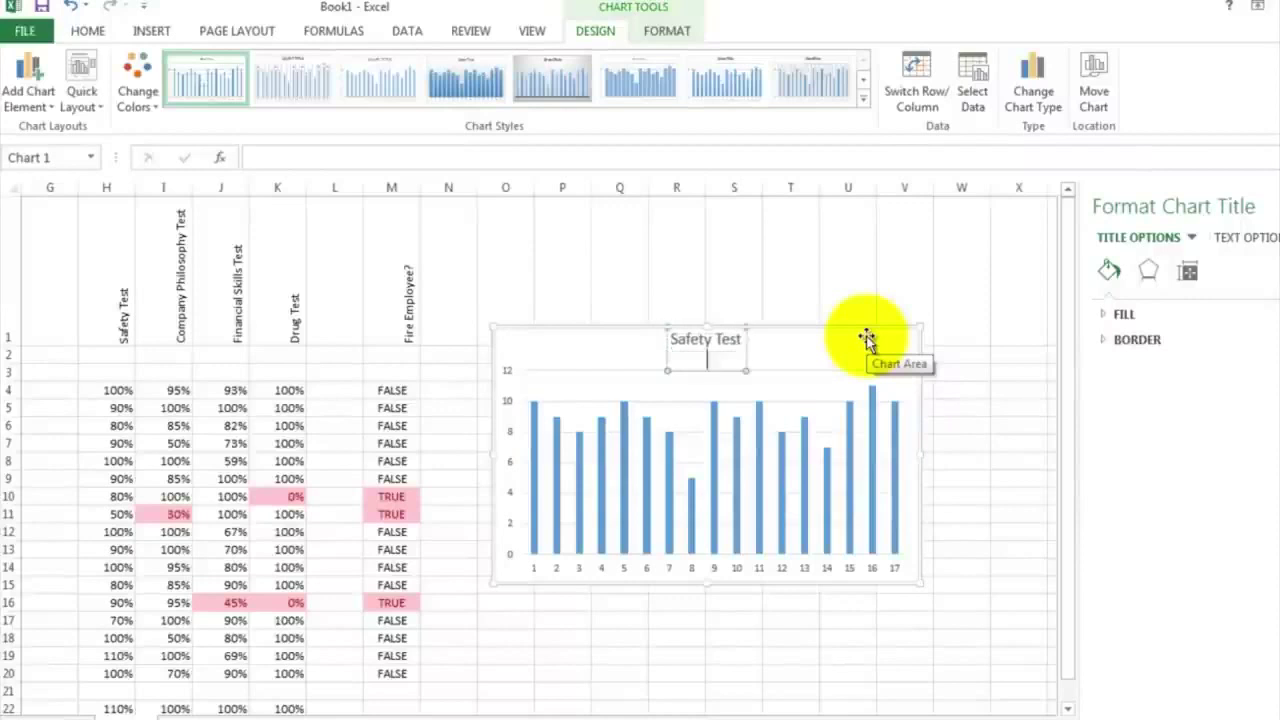
key("BackSpace")
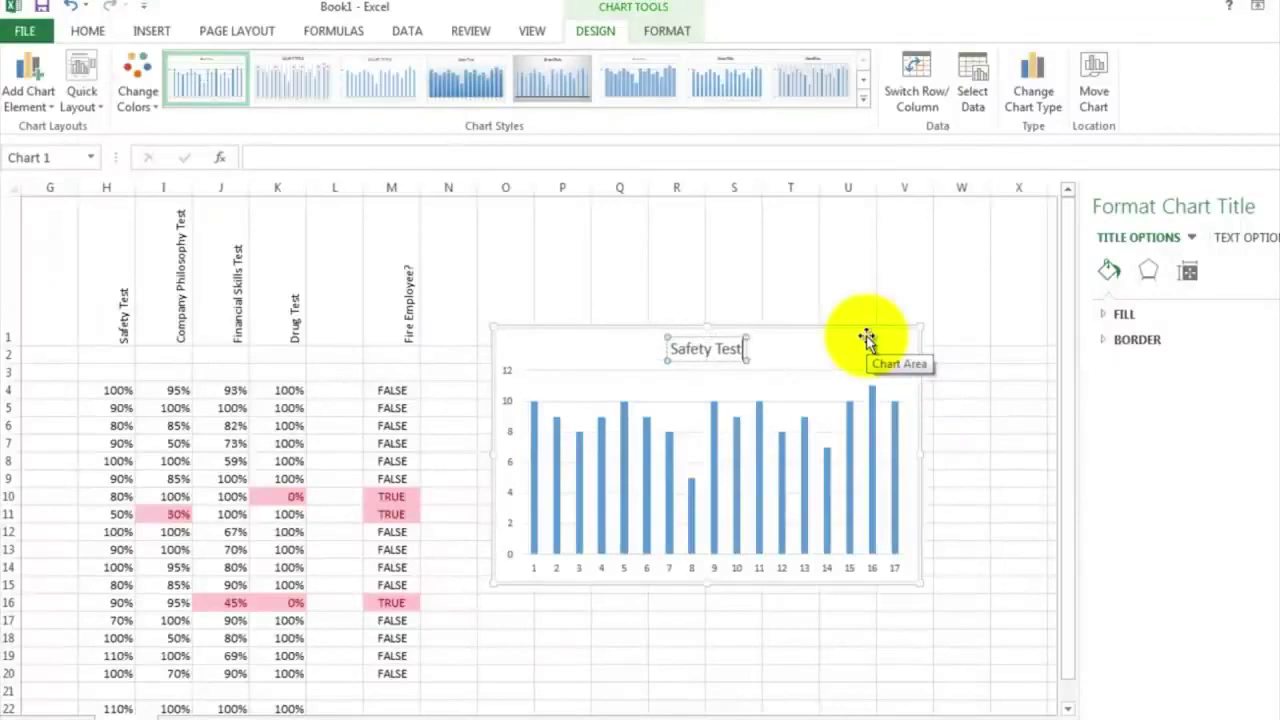
Set the Safety Test chart's horizontal axis labels to the employees' last names in A4:A20.
left_click(536, 569)
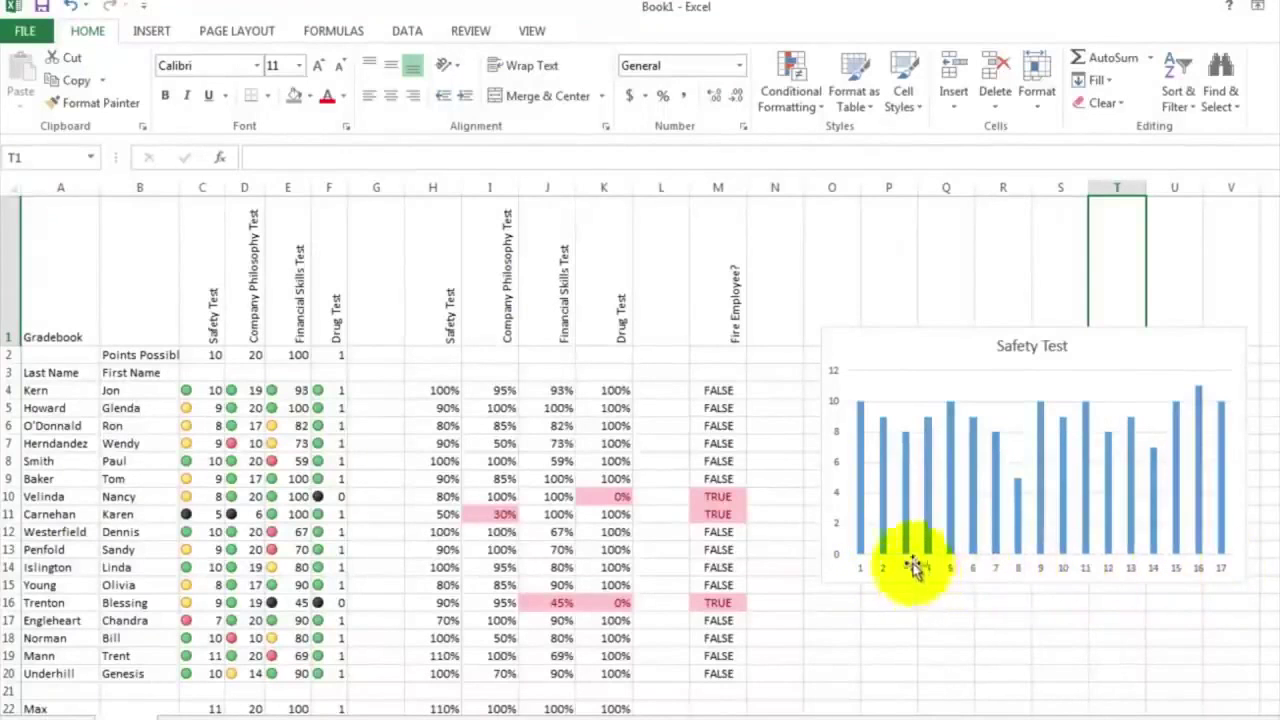
right_click(893, 356)
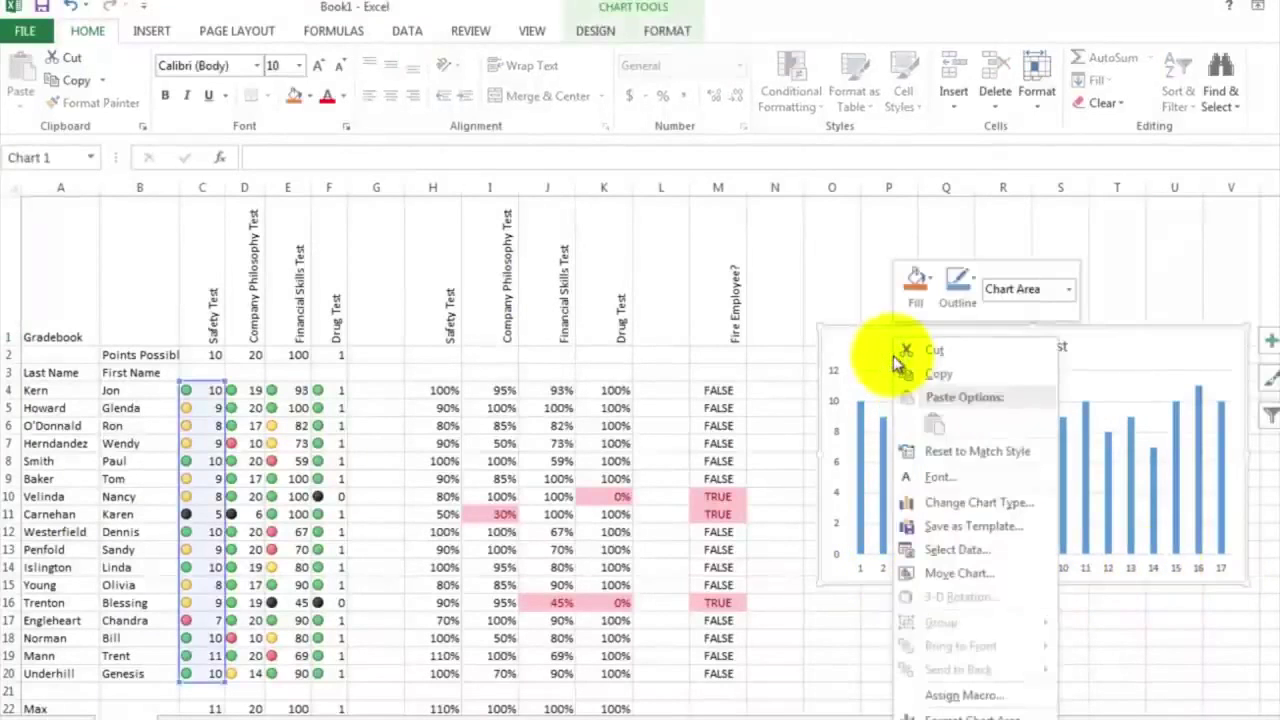
left_click(955, 549)
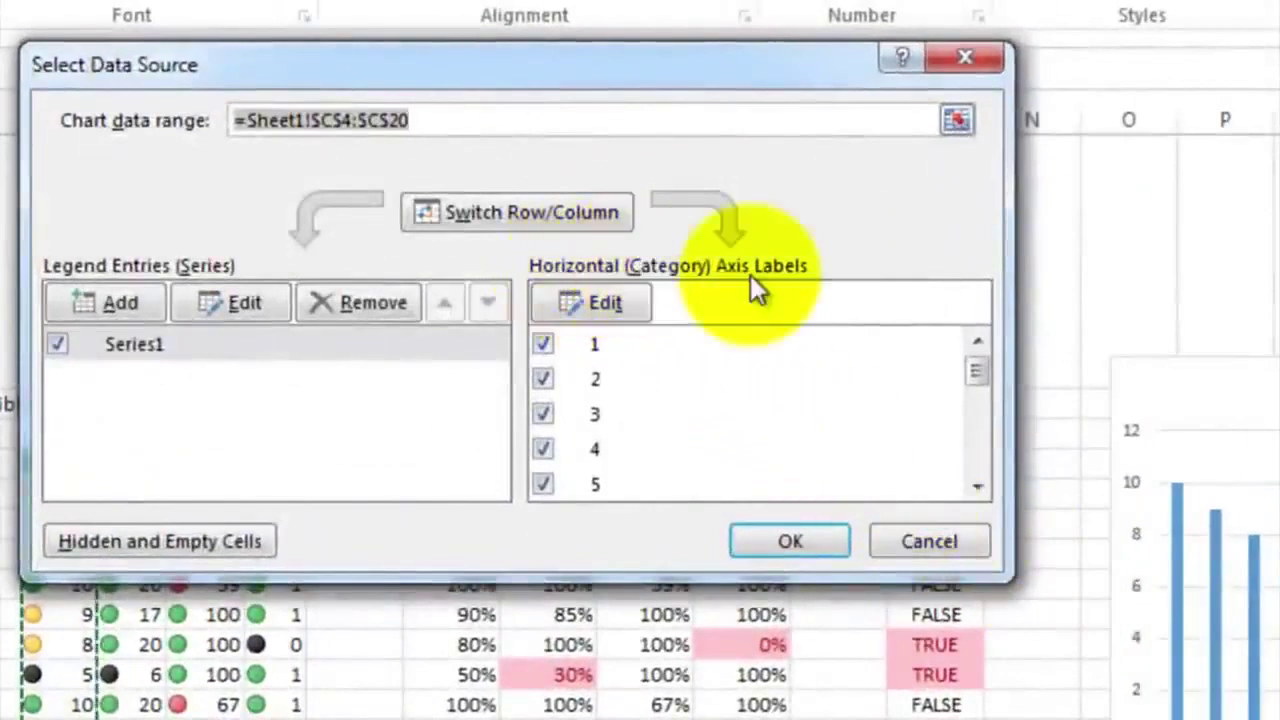
left_click(603, 302)
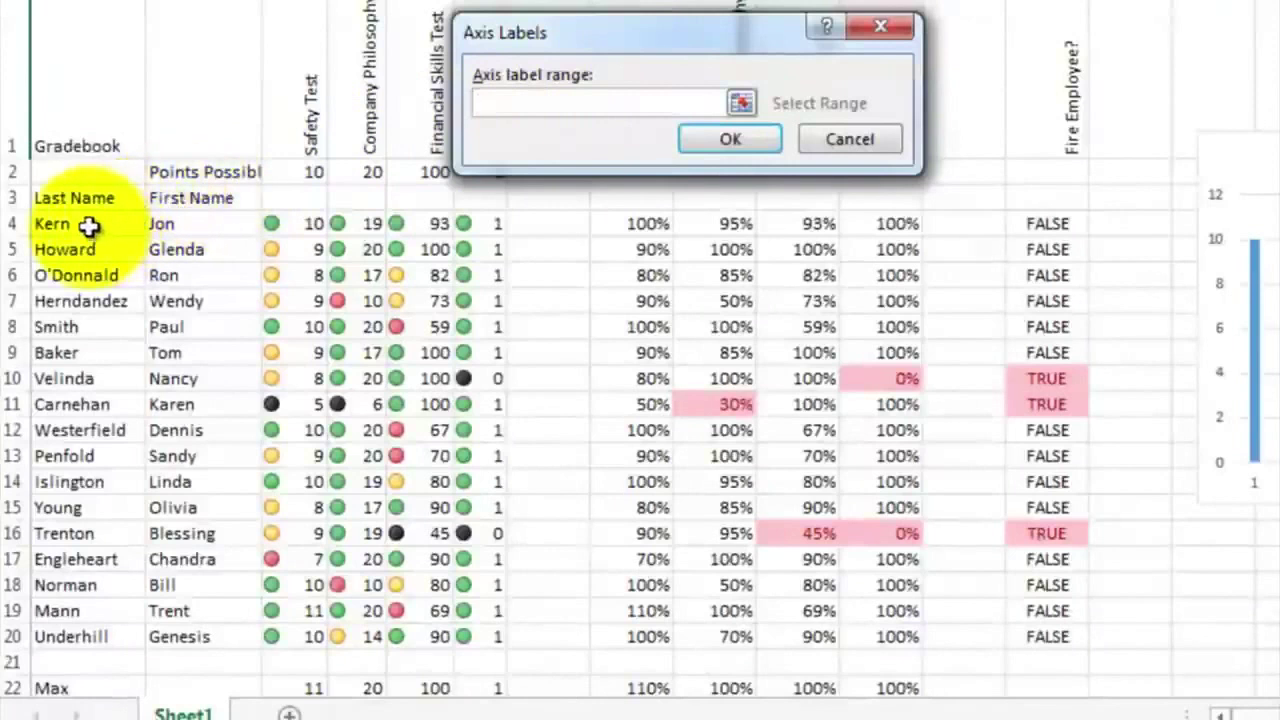
left_click_drag(88, 226, 83, 570)
left_click_drag(88, 620, 93, 633)
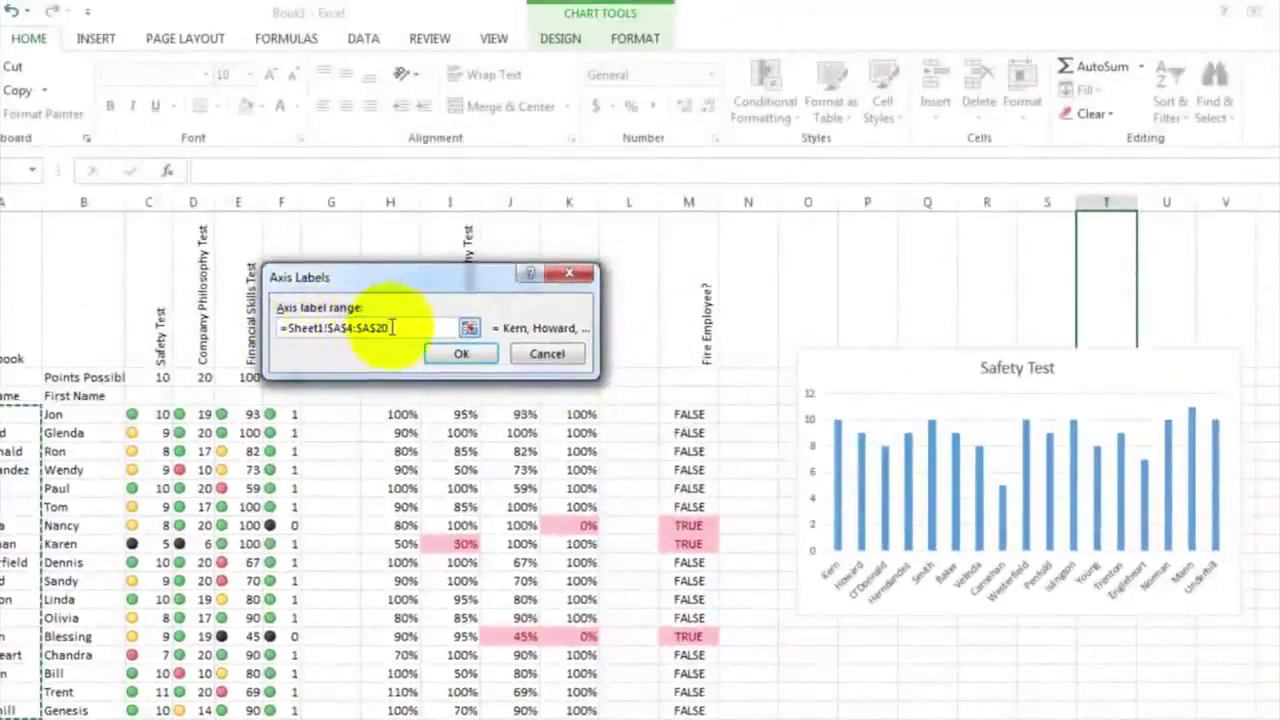
left_click(459, 355)
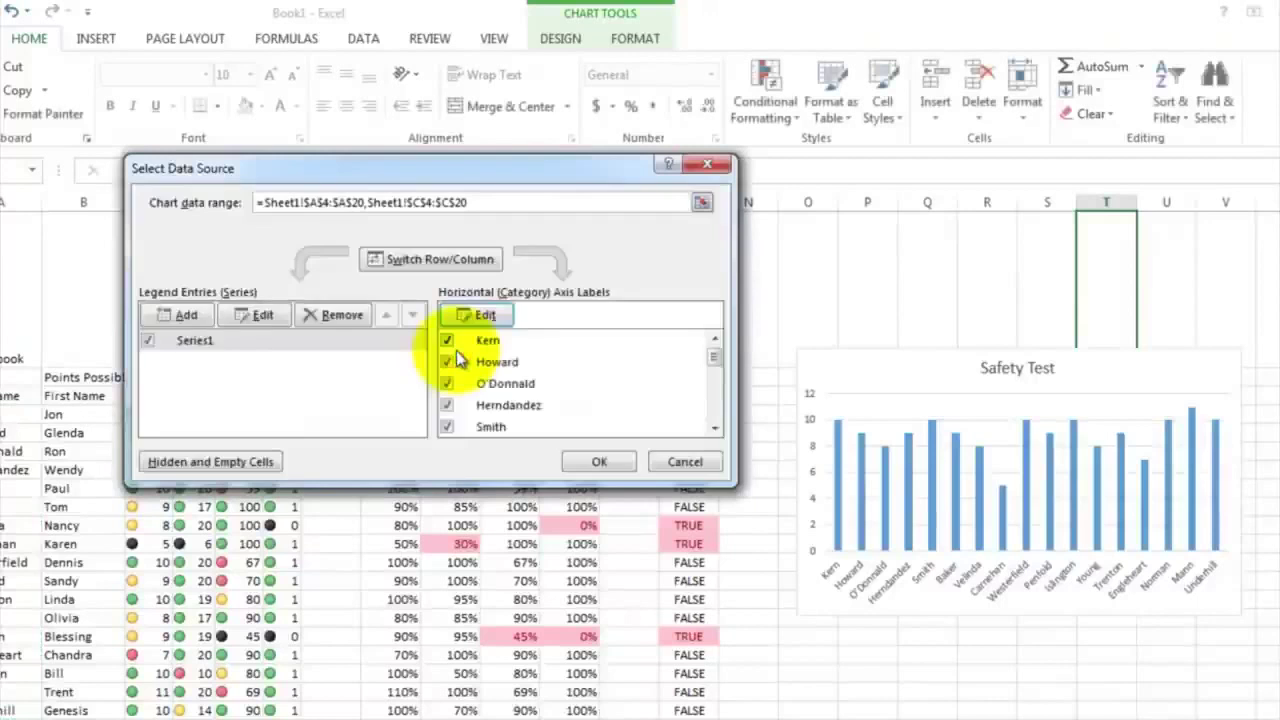
left_click(585, 464)
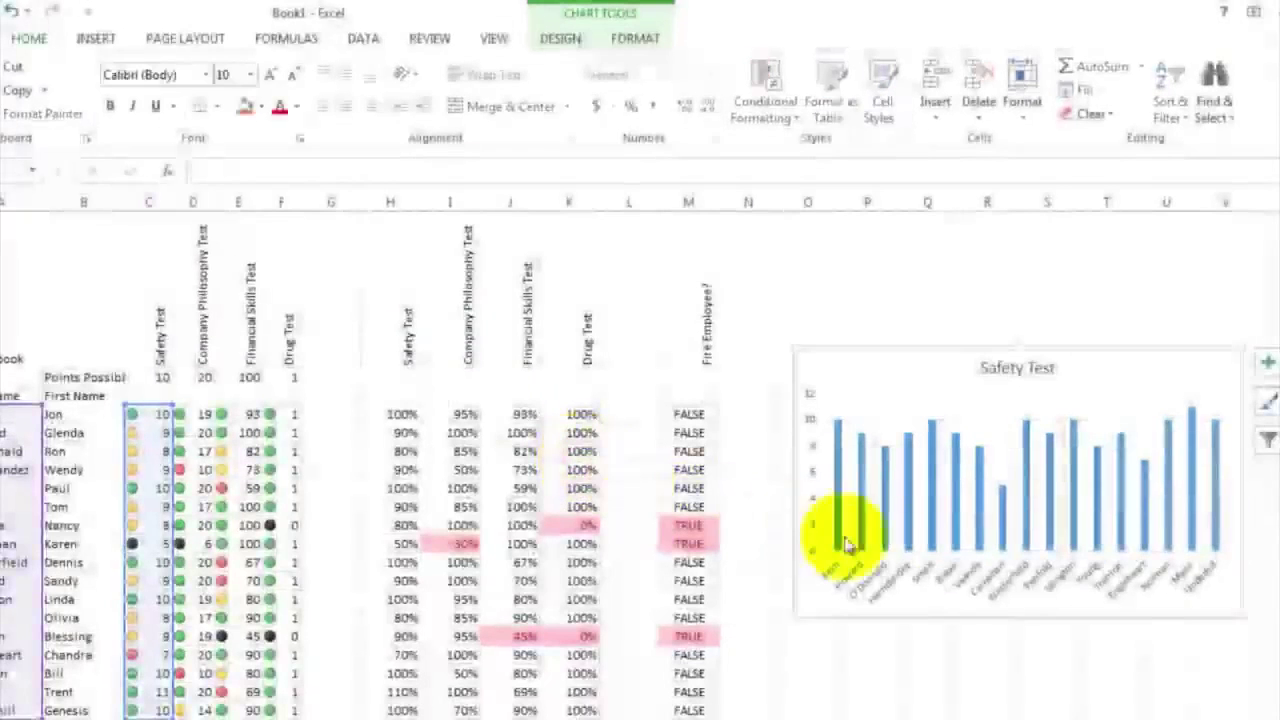
left_click(975, 634)
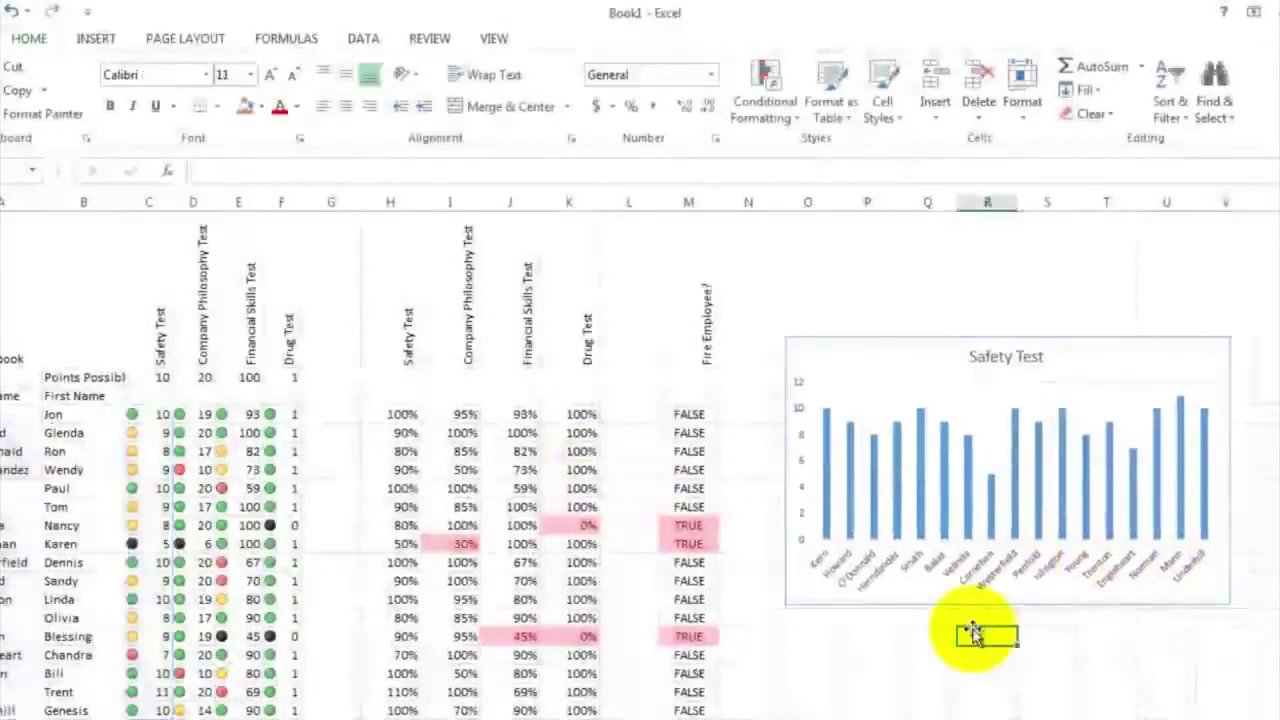
Insert a 2-D clustered column chart of the Company Philosophy Test scores in D4:D20 and place it directly beneath the Safety Test chart.
scroll(977, 631, "down", 2)
scroll(977, 631, "down", 2)
scroll(977, 631, "up", 4)
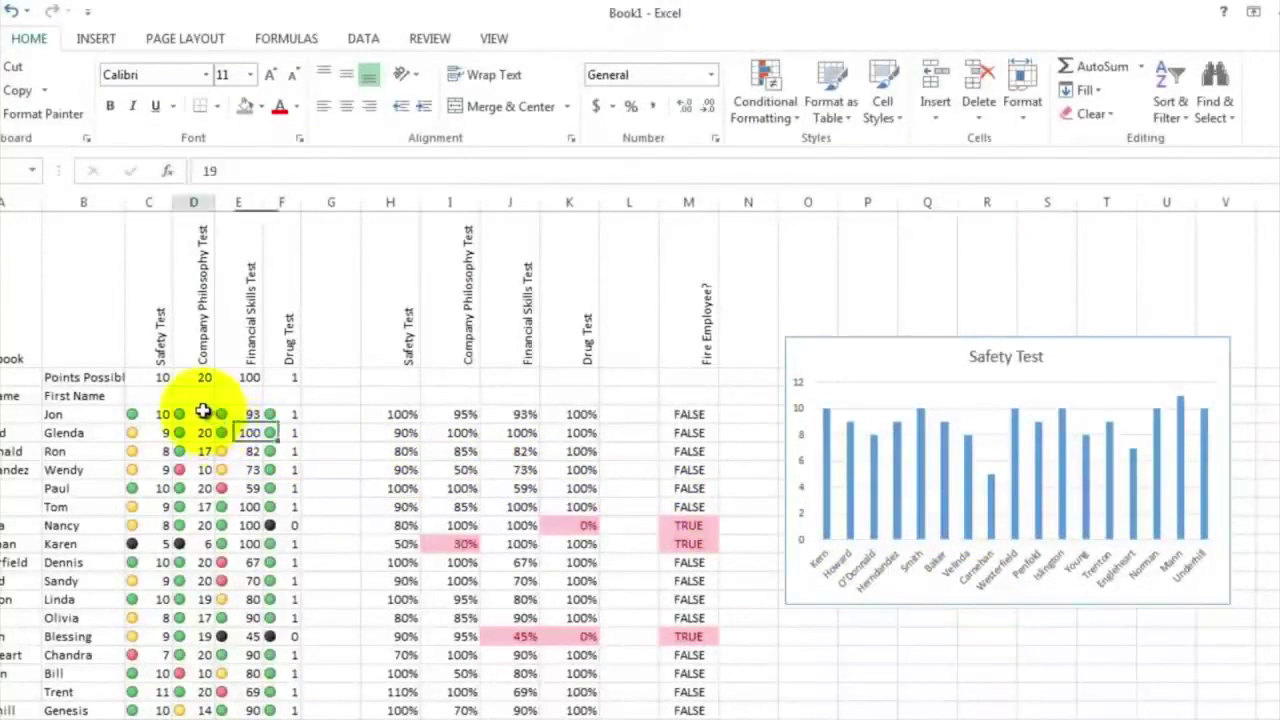
left_click_drag(203, 414, 181, 708)
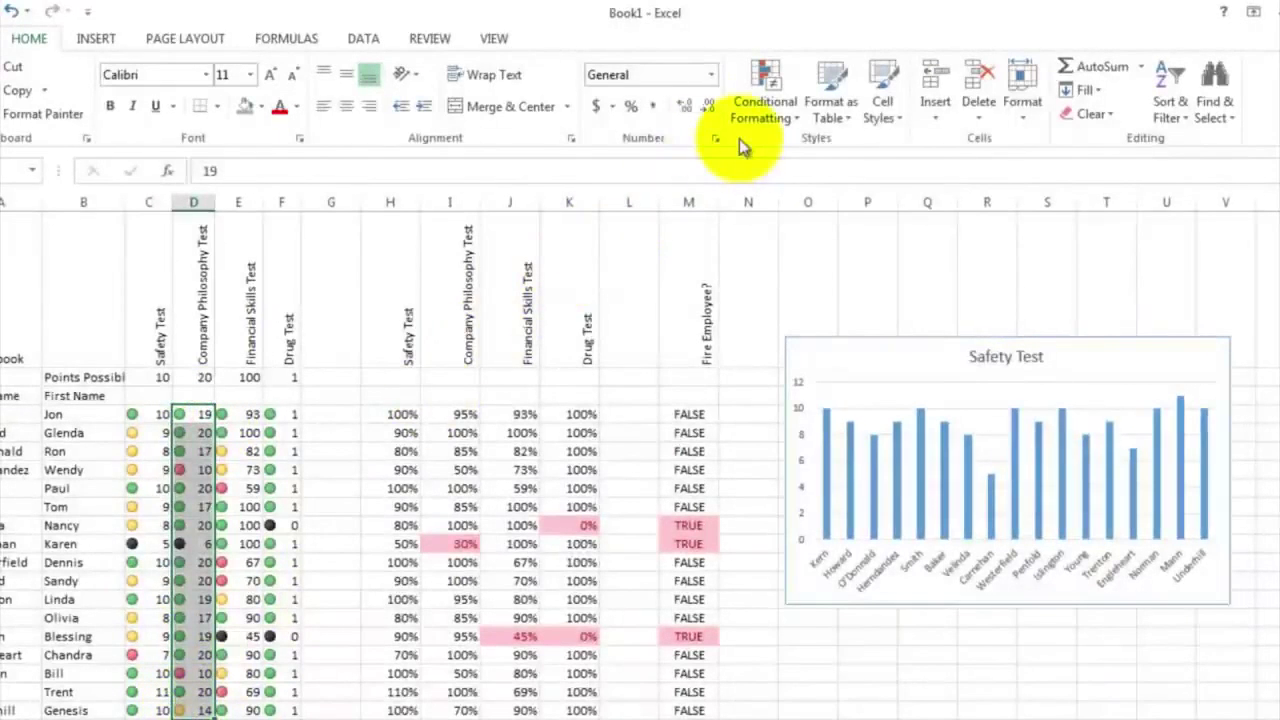
left_click(100, 40)
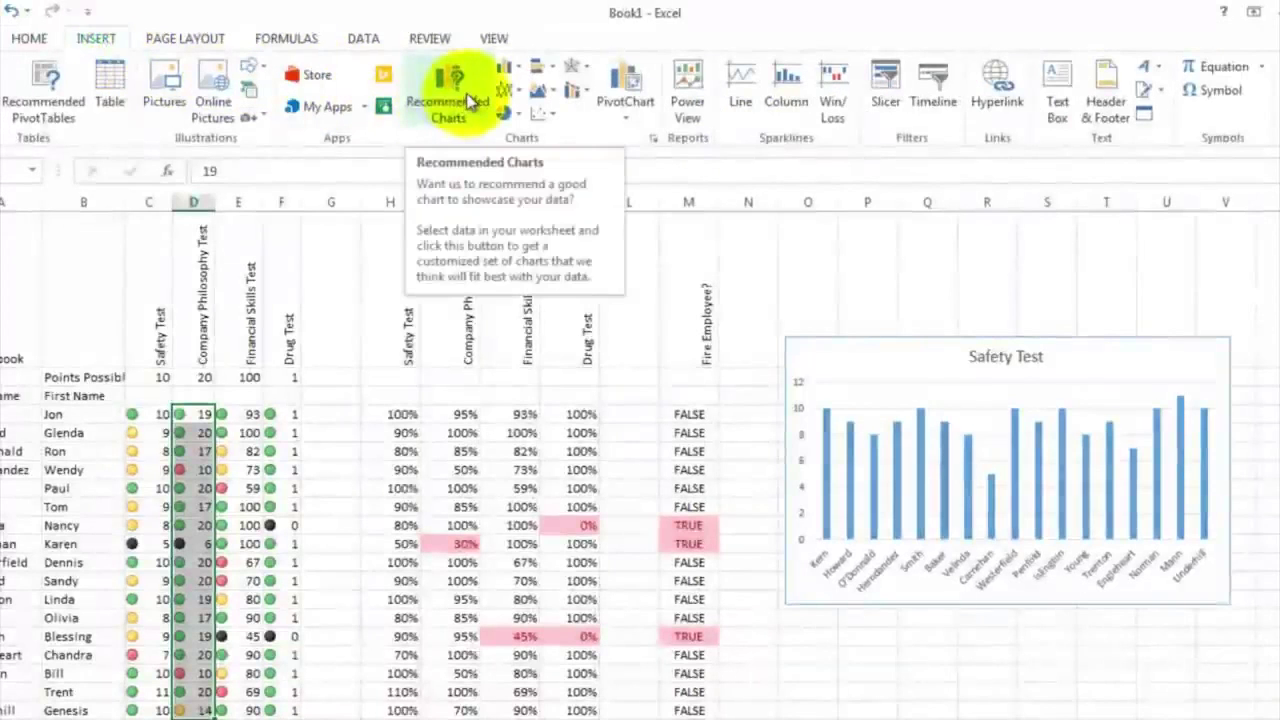
left_click(512, 70)
left_click(520, 135)
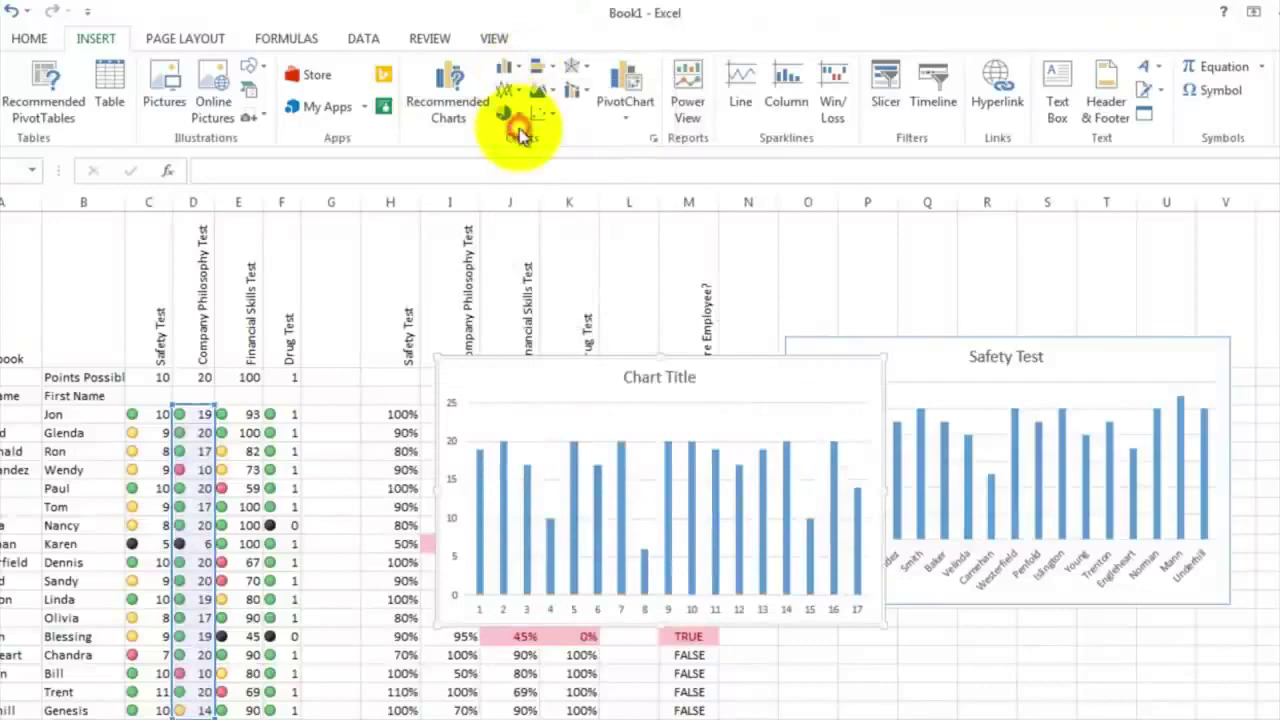
left_click_drag(573, 390, 919, 648)
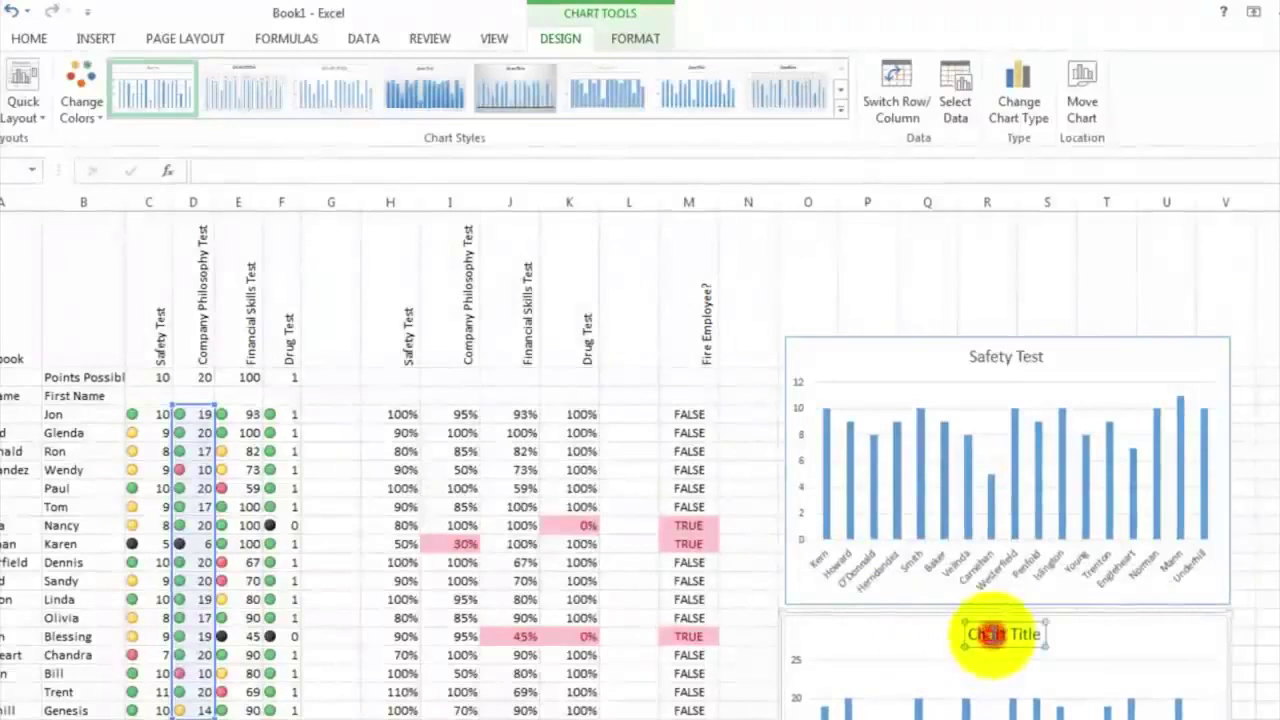
Replace the new chart's placeholder title with Company Philosophy Test.
double_click(985, 634)
left_click_drag(943, 634, 1040, 636)
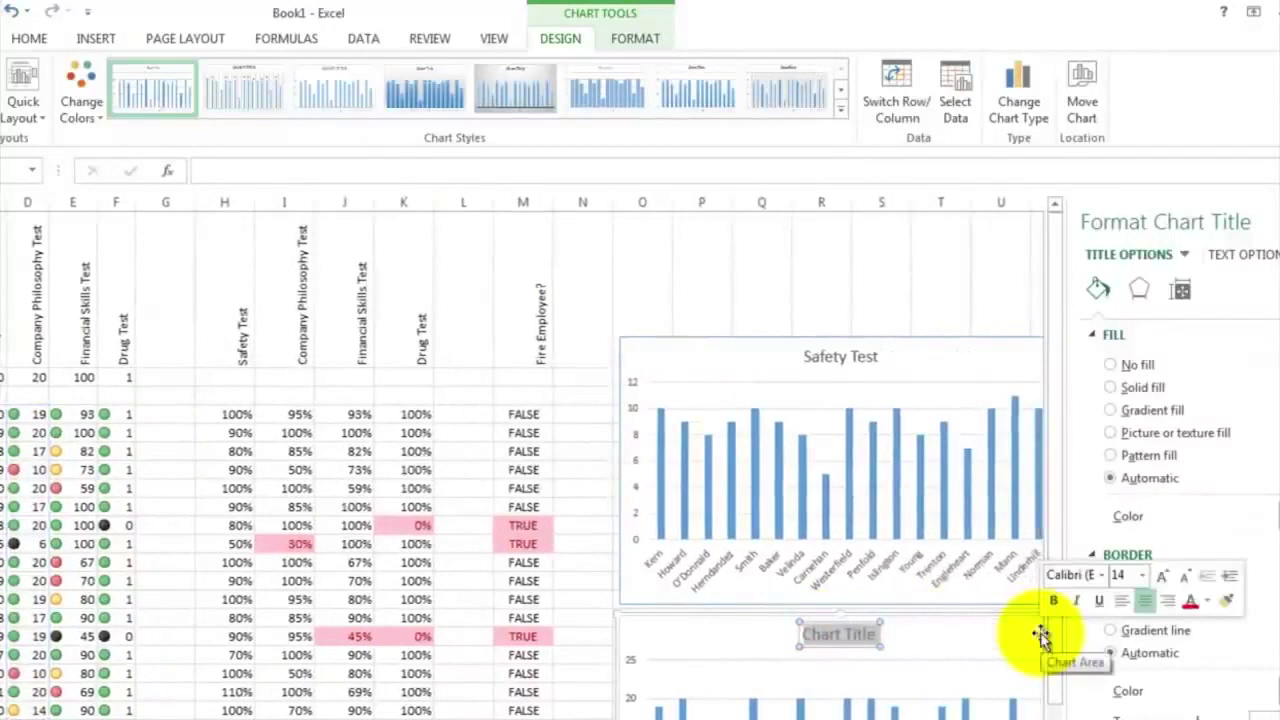
type("Company Philosophy Test")
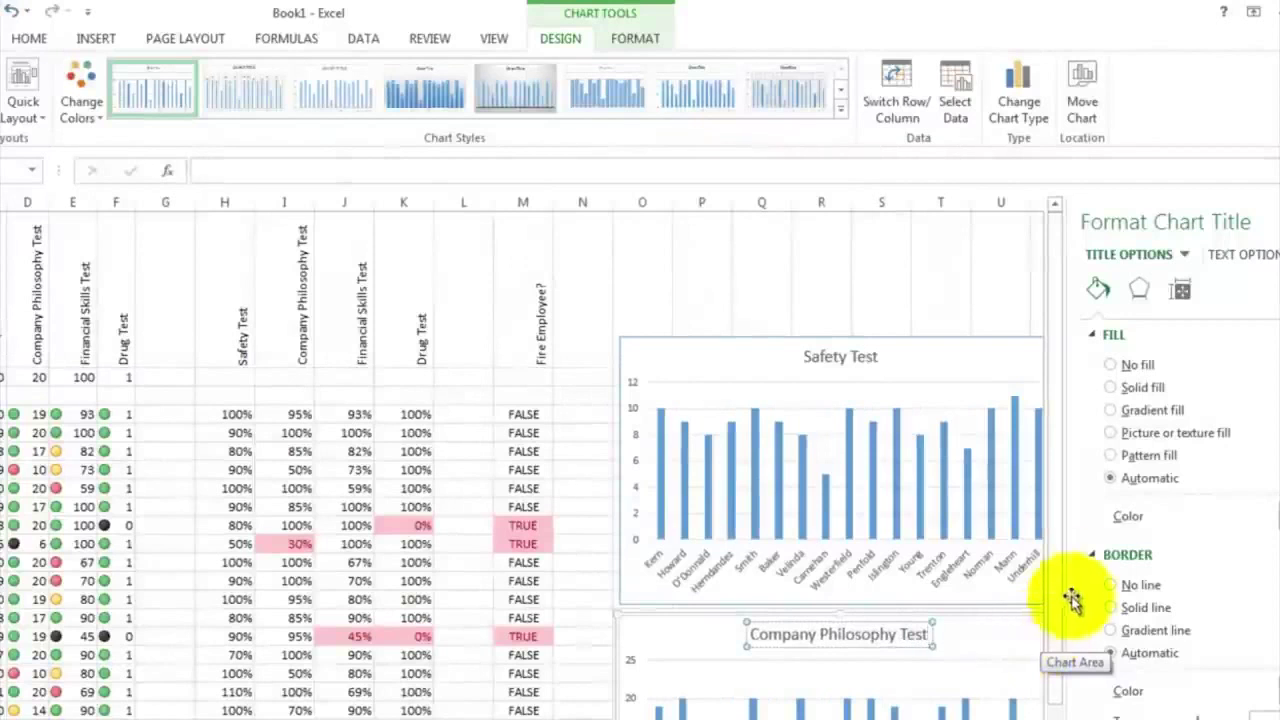
Use the last names in A4:A20 as the horizontal axis labels of the Company Philosophy Test chart.
scroll(800, 575, "down", 3)
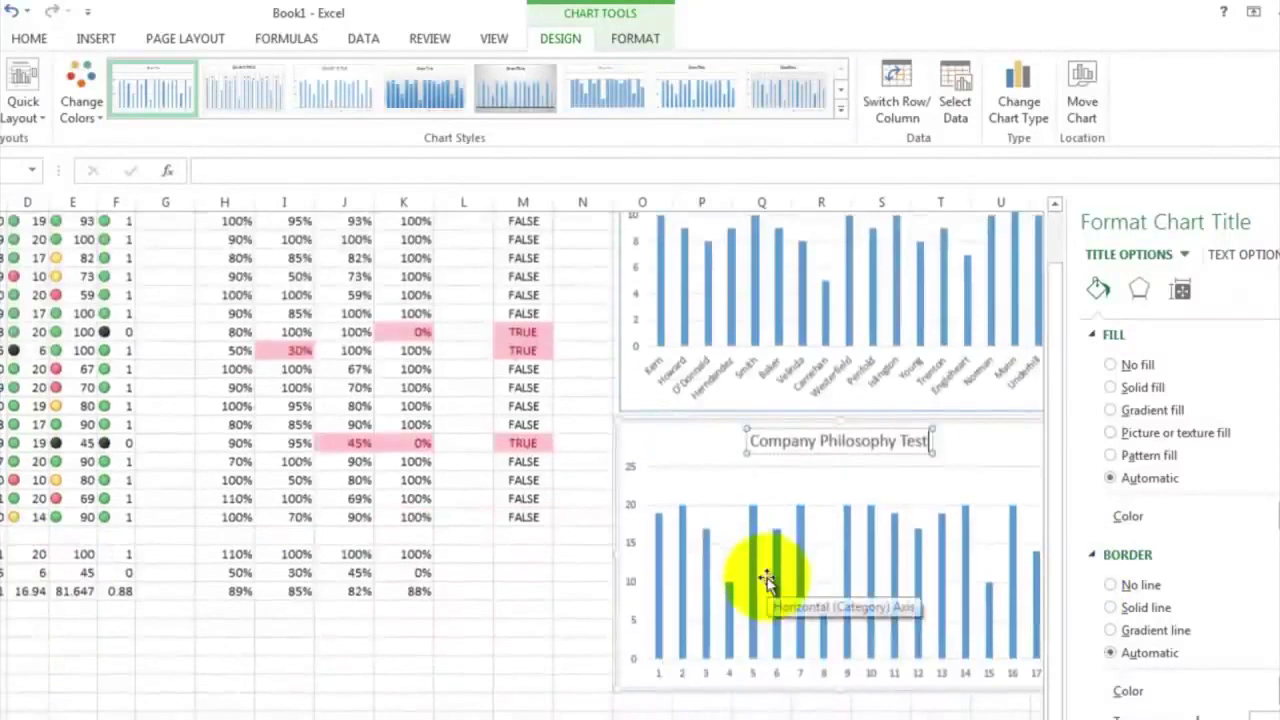
left_click(748, 673)
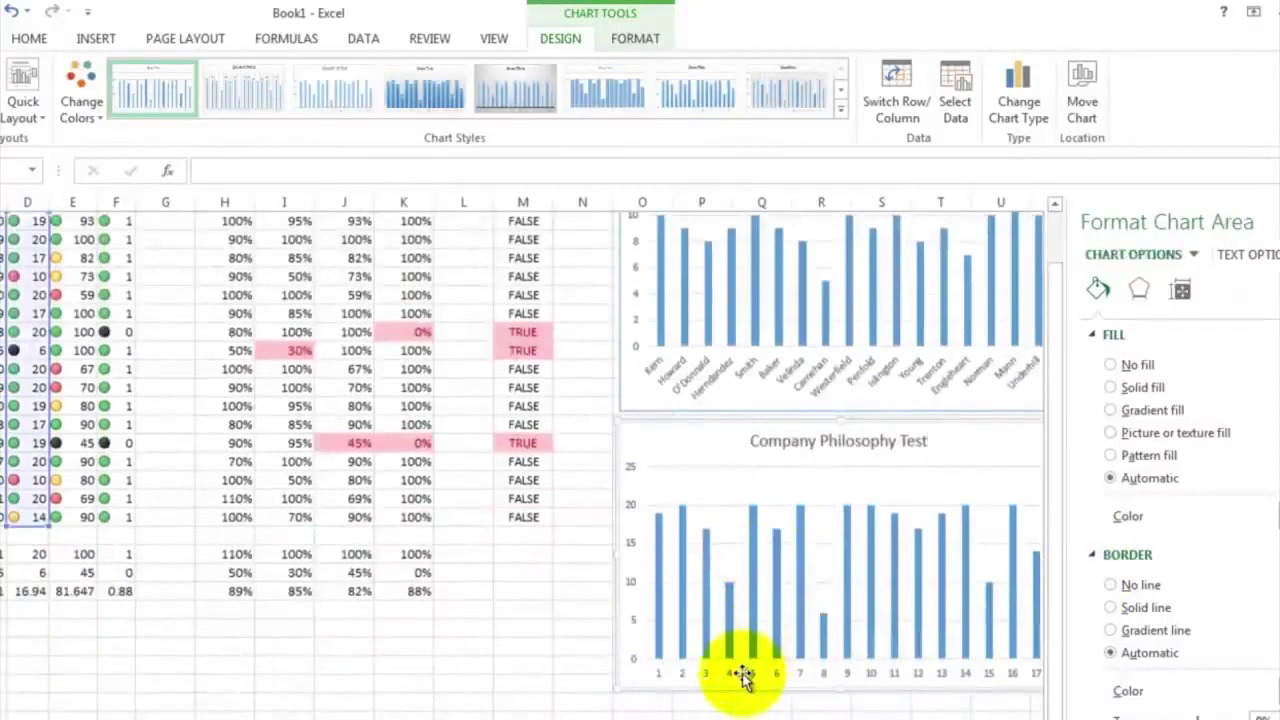
right_click(742, 673)
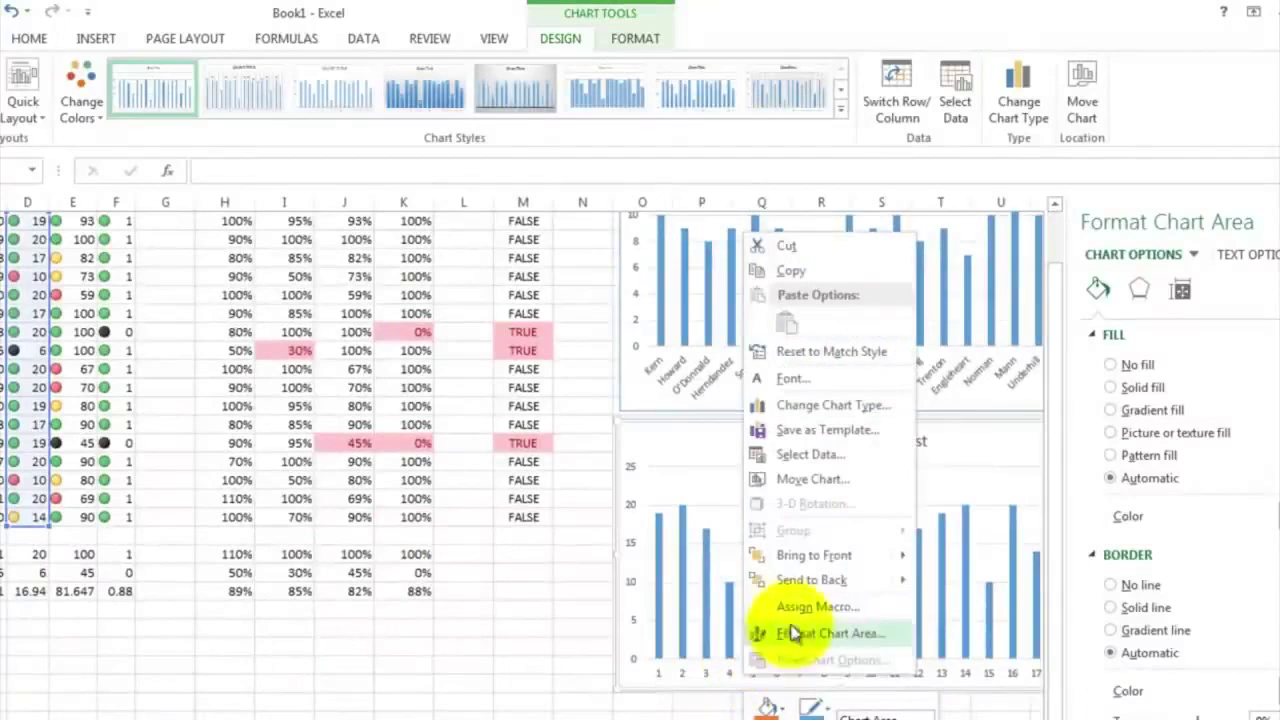
left_click(815, 454)
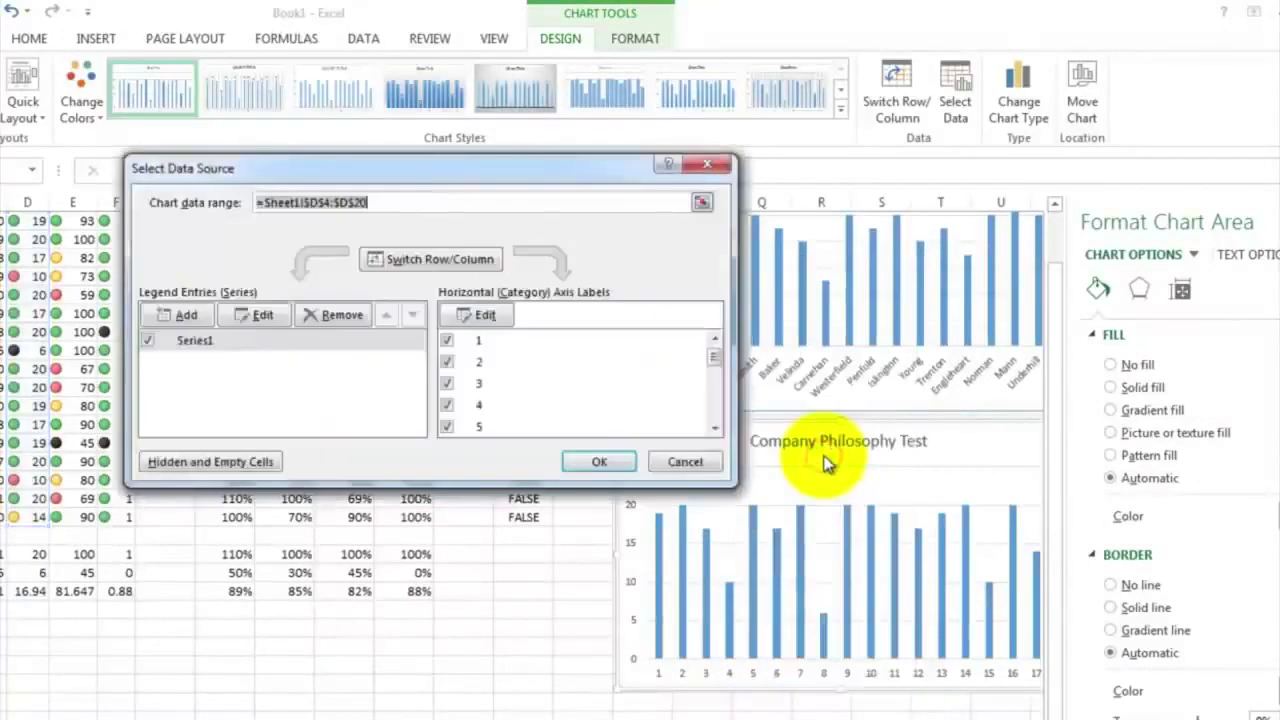
left_click(500, 316)
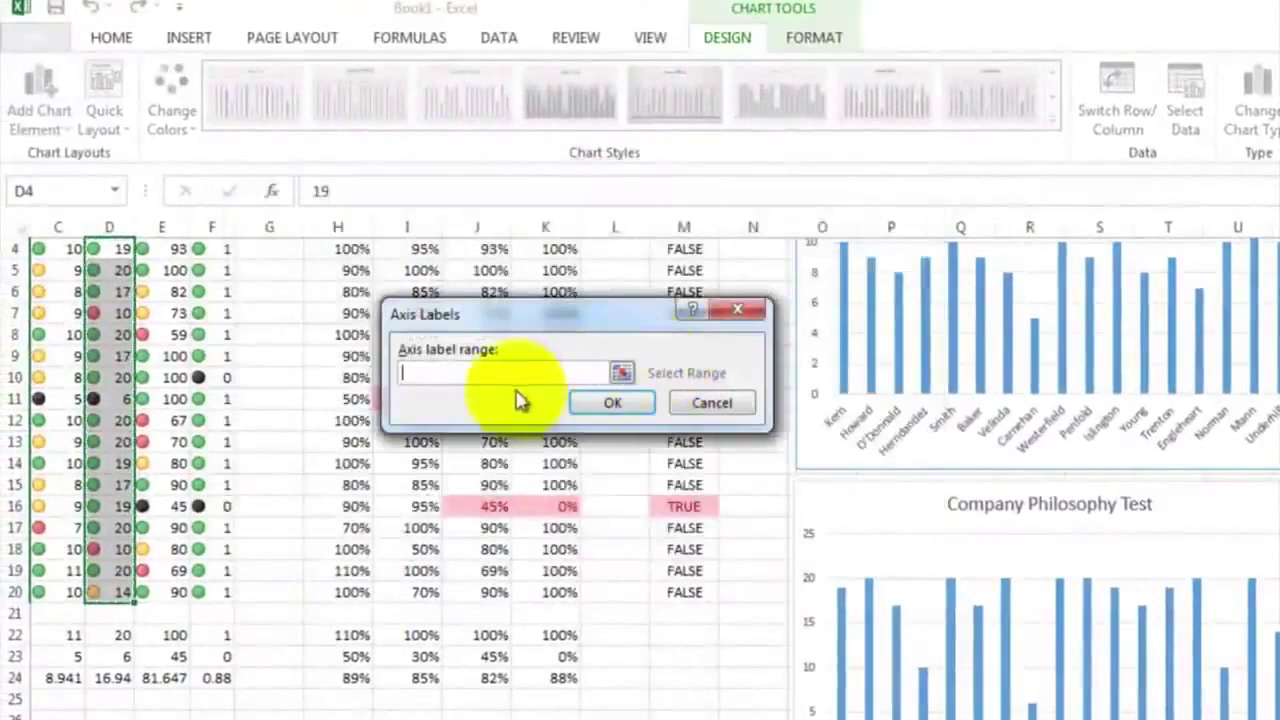
scroll(348, 656, "left", 3)
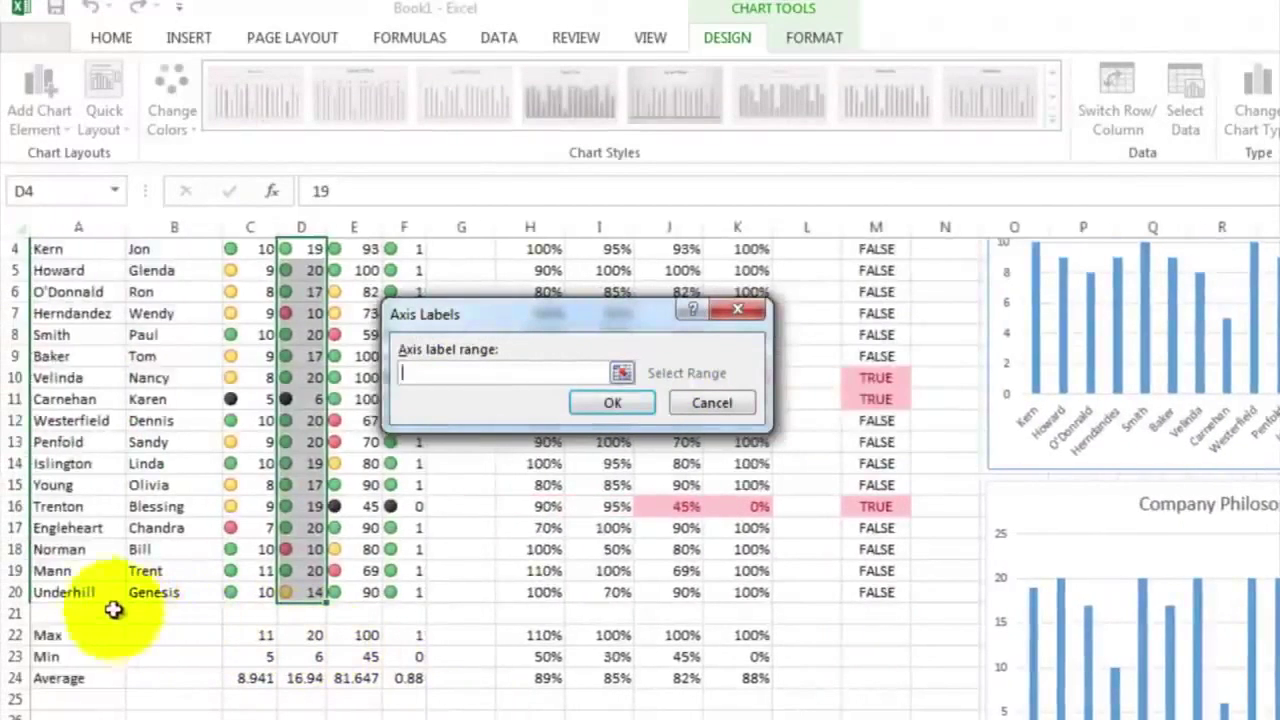
left_click_drag(86, 594, 80, 473)
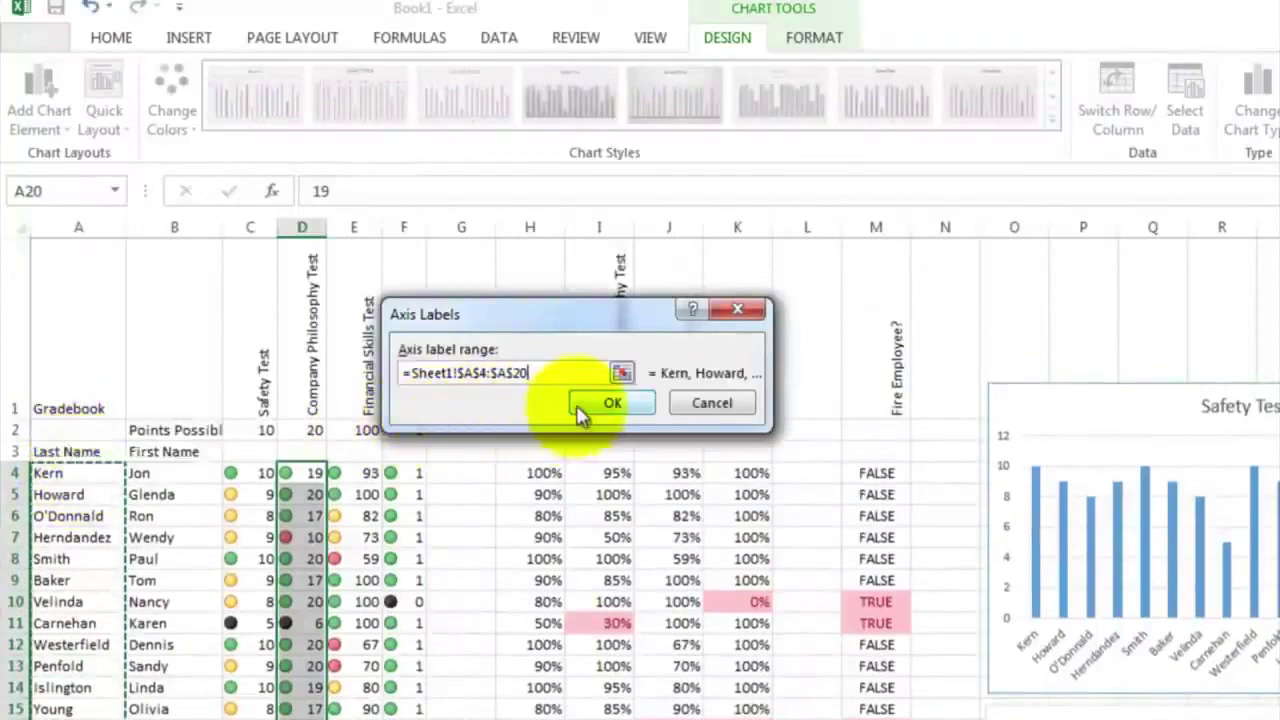
left_click(582, 408)
left_click(768, 520)
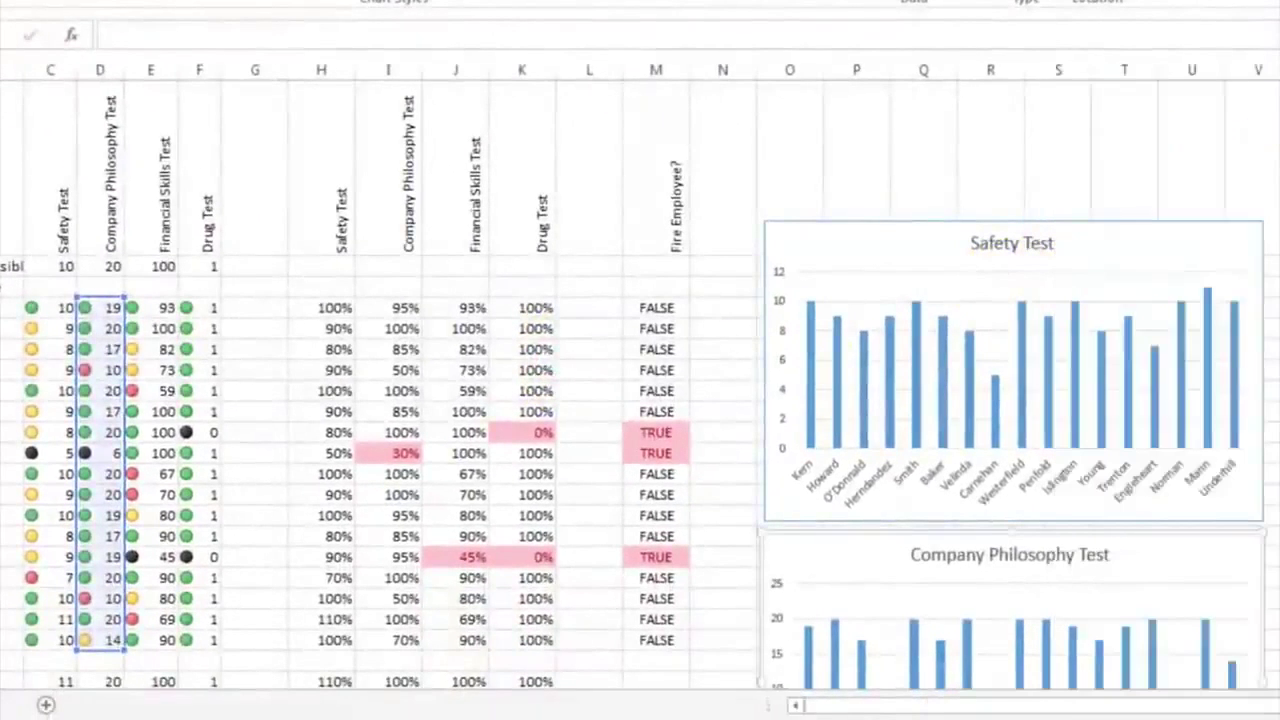
Insert a 2-D clustered column chart of the Financial Skills Test scores in E4:E20.
scroll(1232, 368, "down", 5)
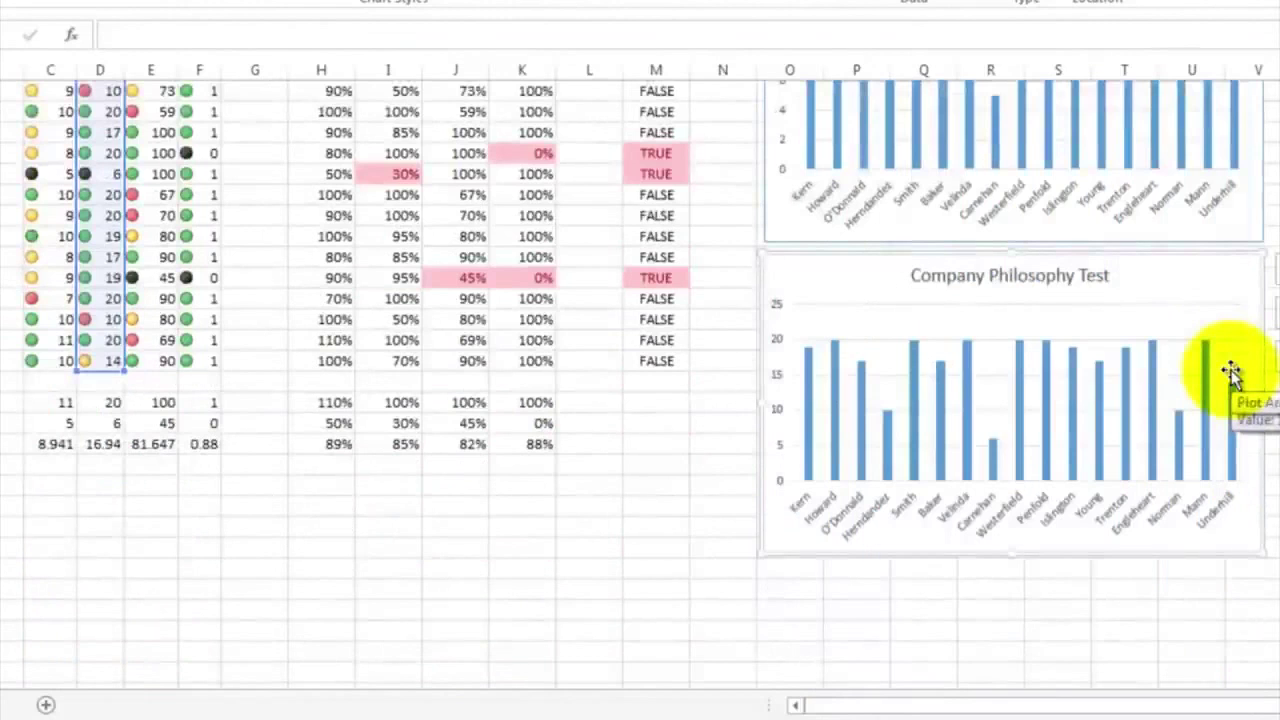
scroll(1232, 372, "up", 5)
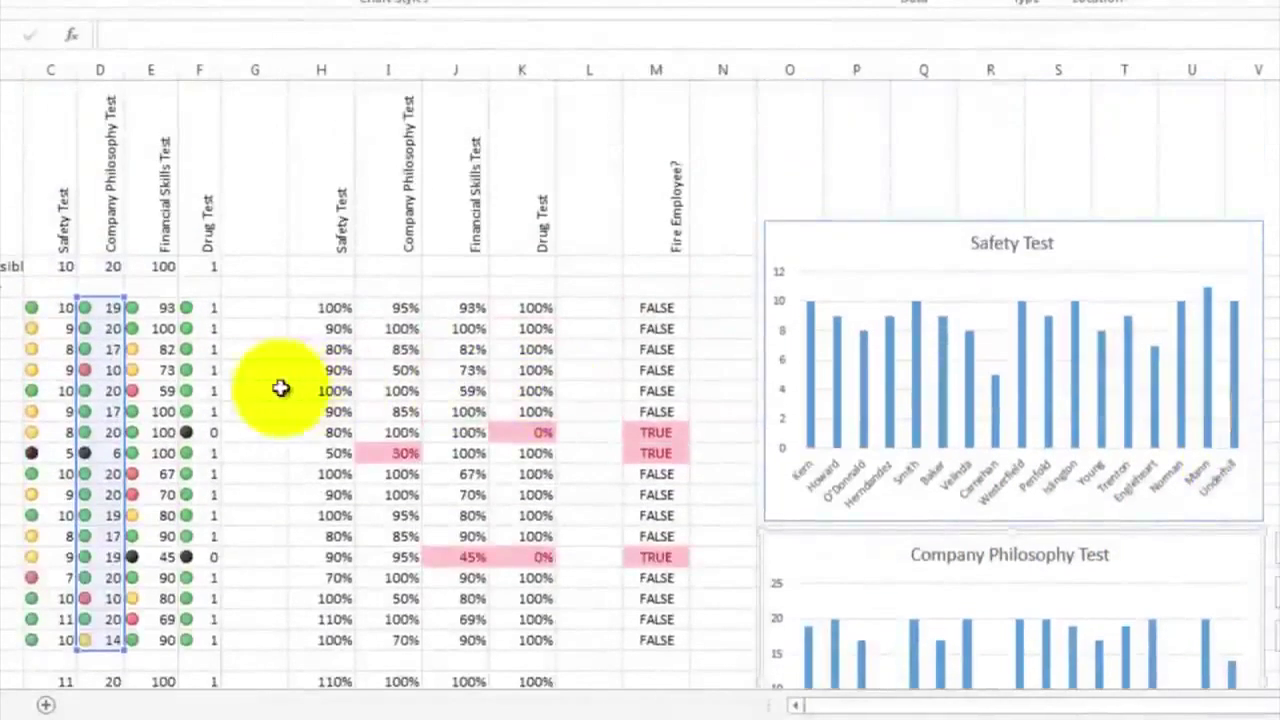
left_click_drag(163, 308, 184, 650)
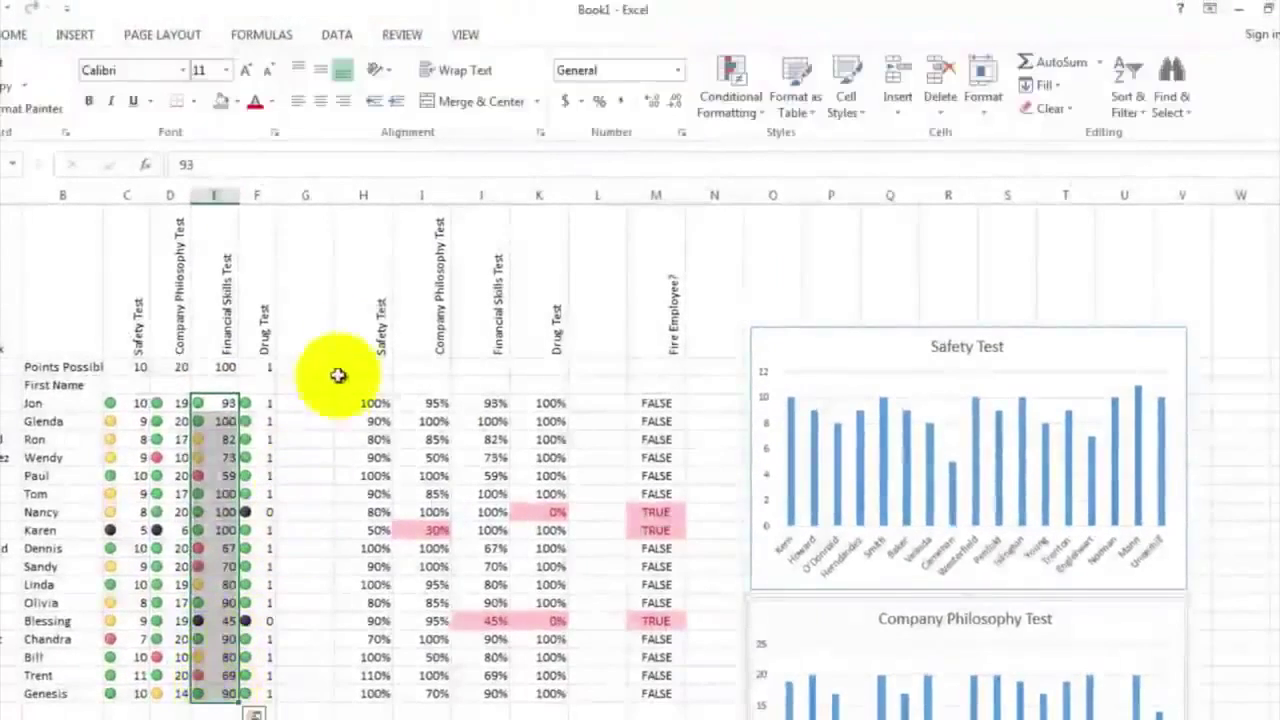
left_click(76, 36)
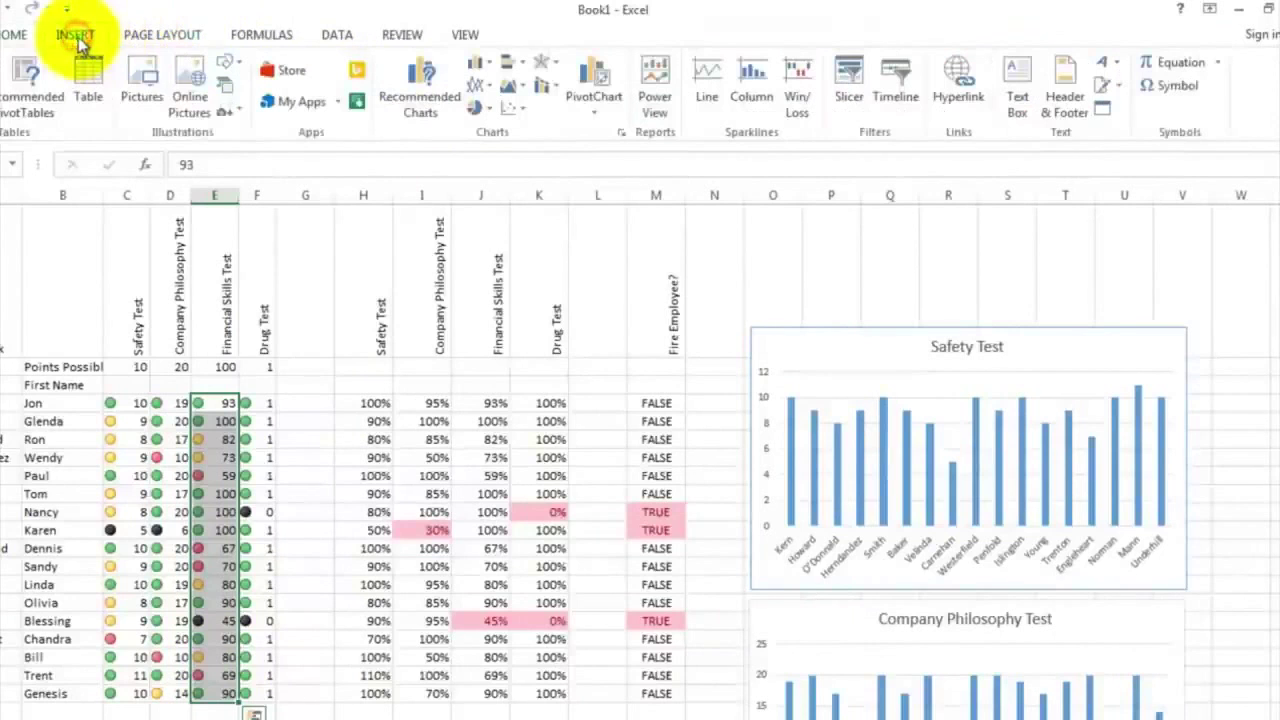
left_click(482, 66)
left_click(490, 125)
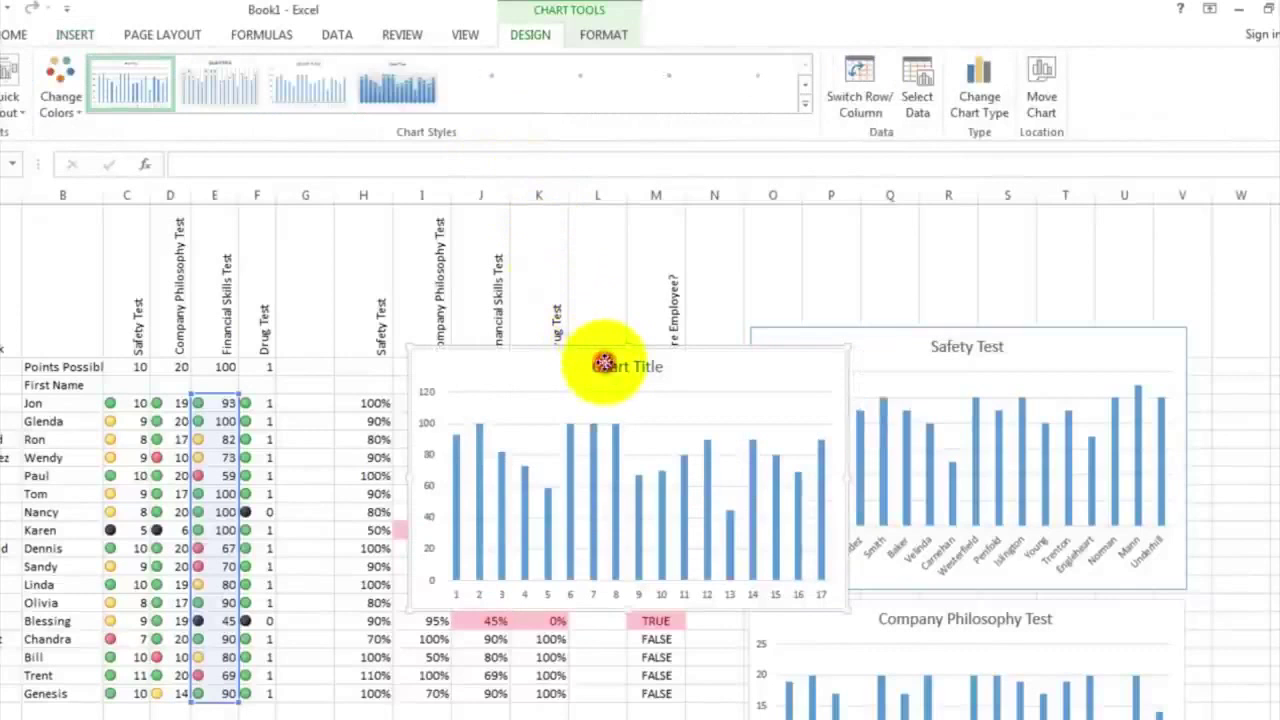
Replace the third chart's placeholder title with Financial Skills Test.
left_click(604, 363)
double_click(588, 367)
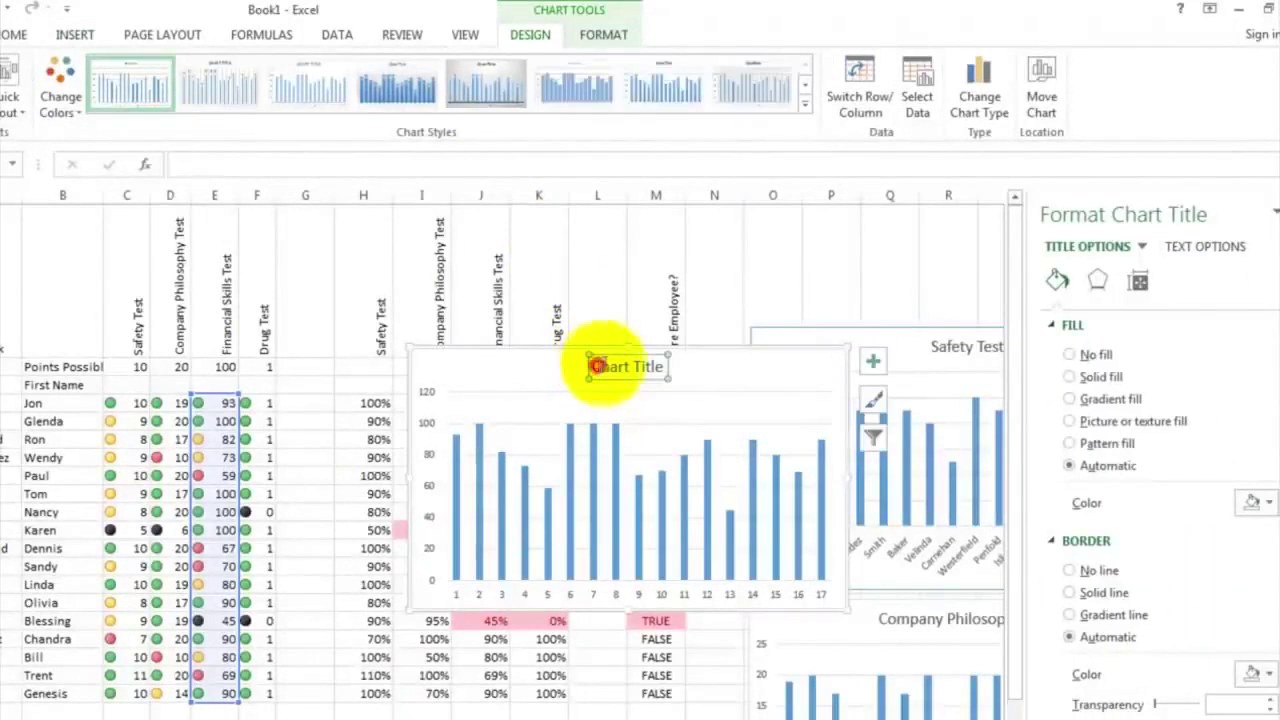
left_click_drag(596, 367, 662, 367)
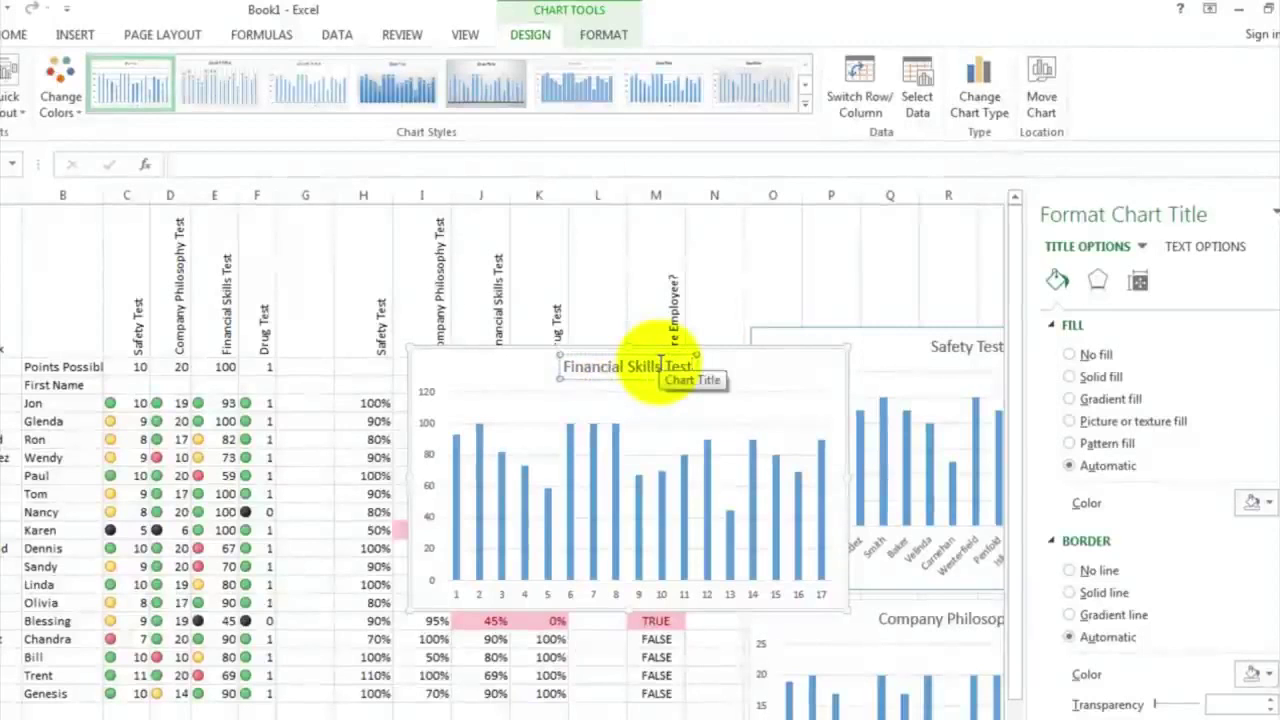
Use the last names in A4:A20 as the horizontal axis labels of the Financial Skills Test chart.
left_click(593, 597)
right_click(596, 597)
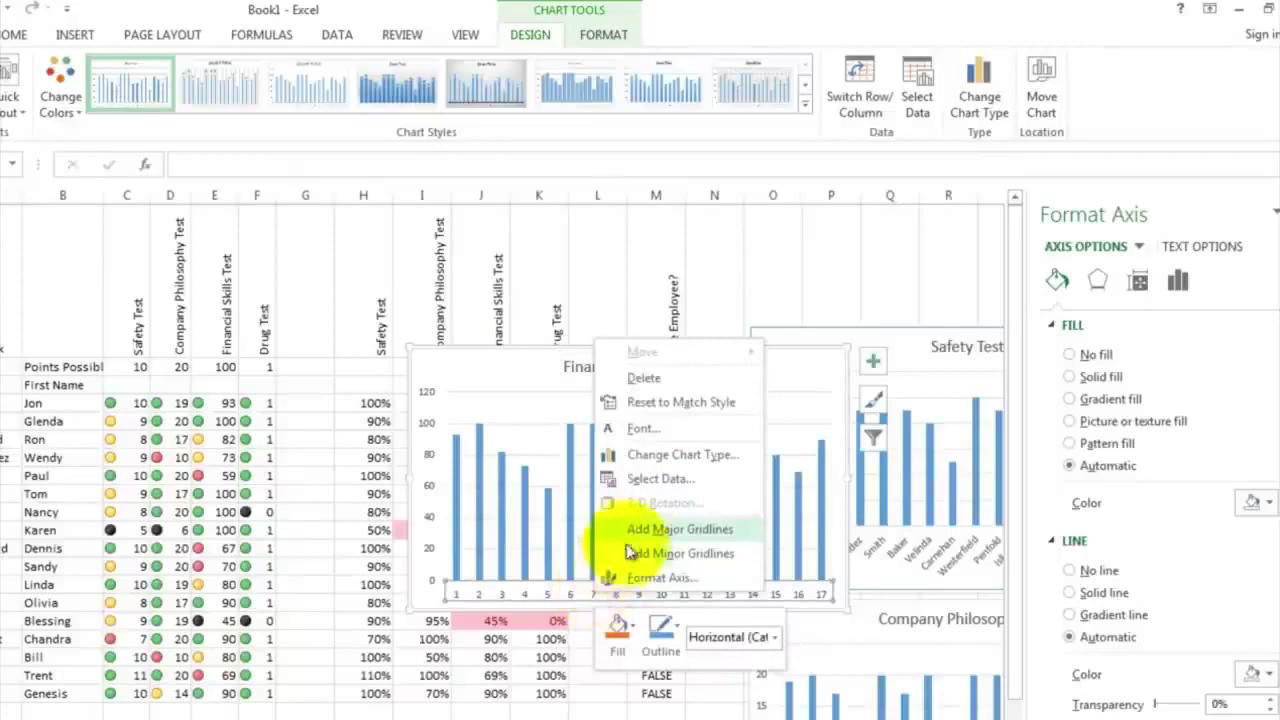
left_click(657, 479)
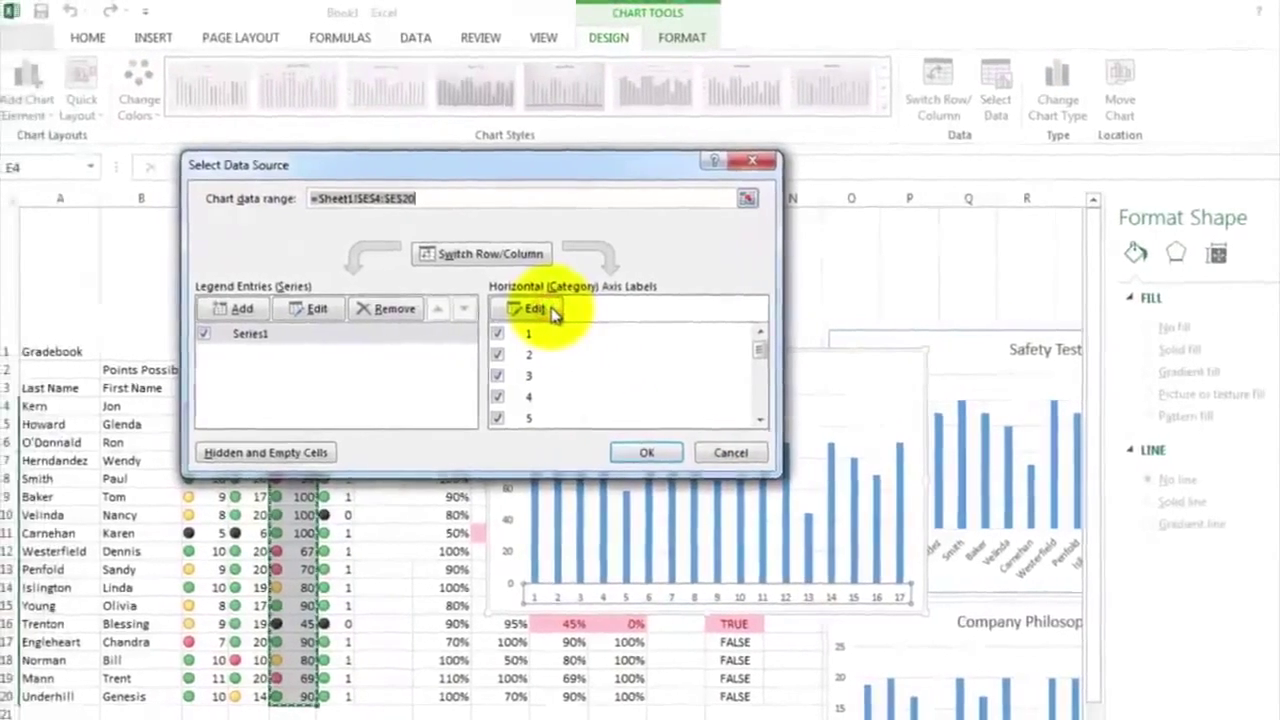
left_click(458, 306)
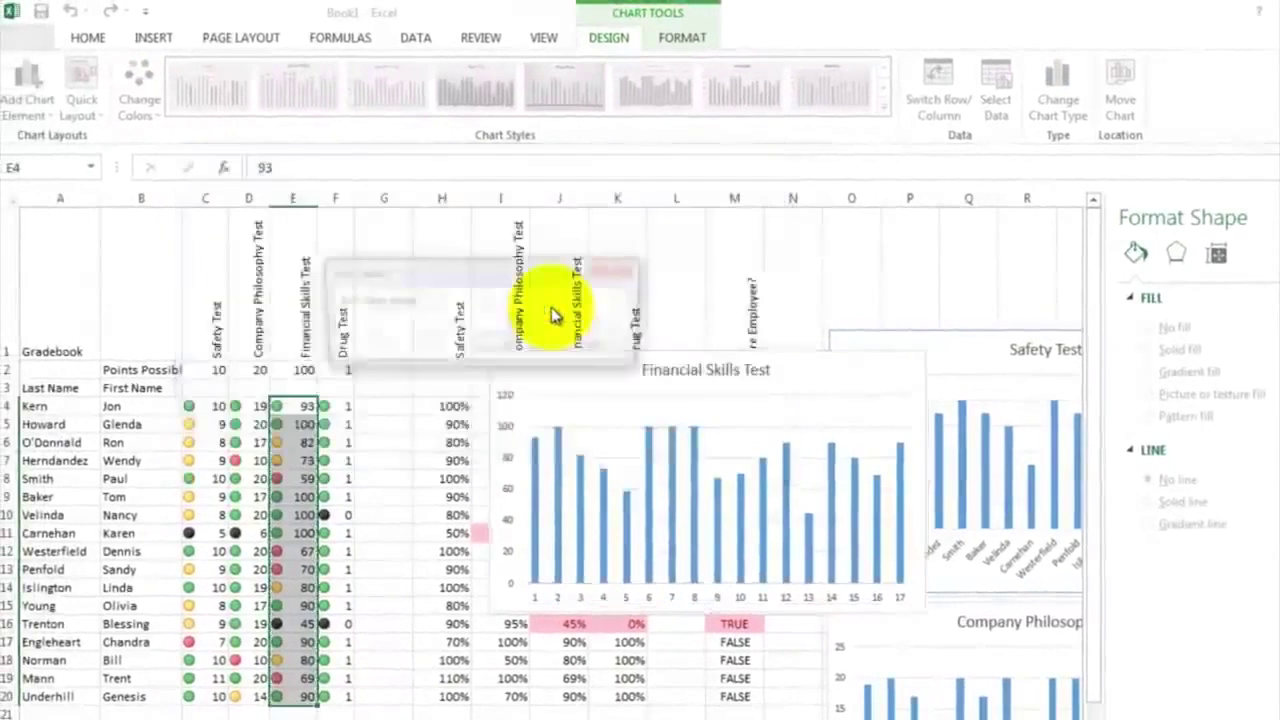
left_click_drag(62, 405, 42, 695)
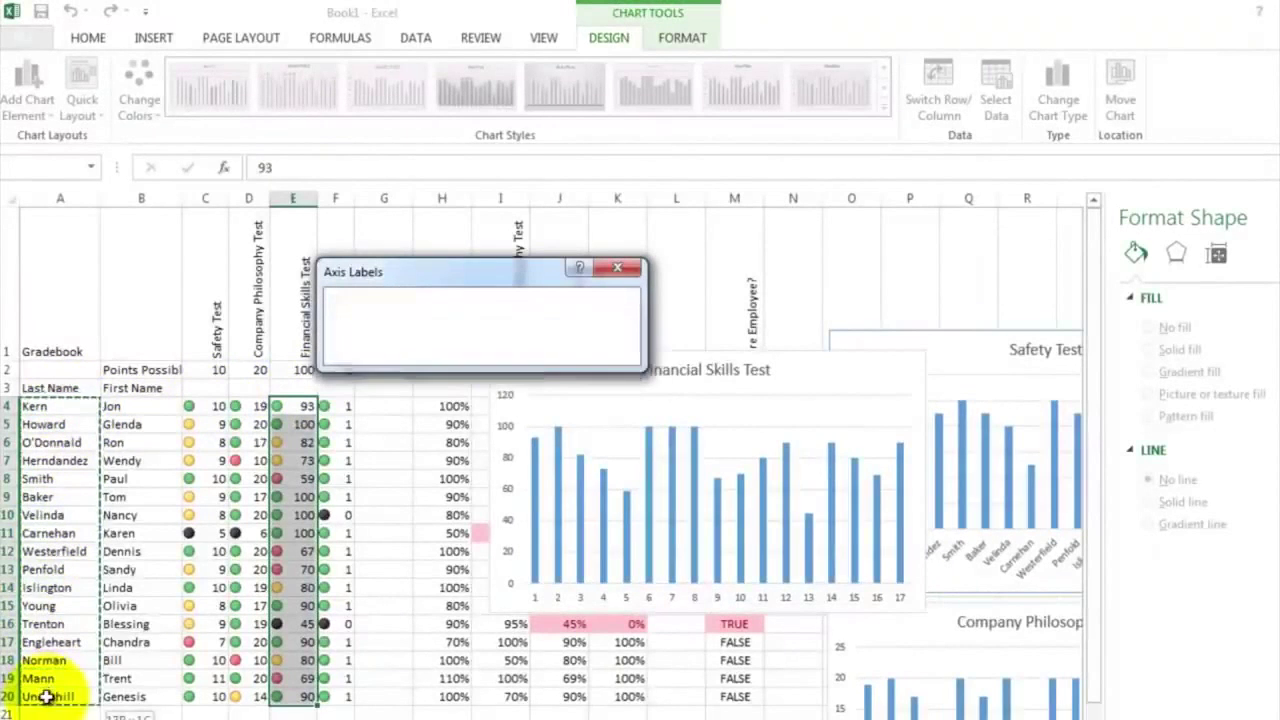
left_click(513, 347)
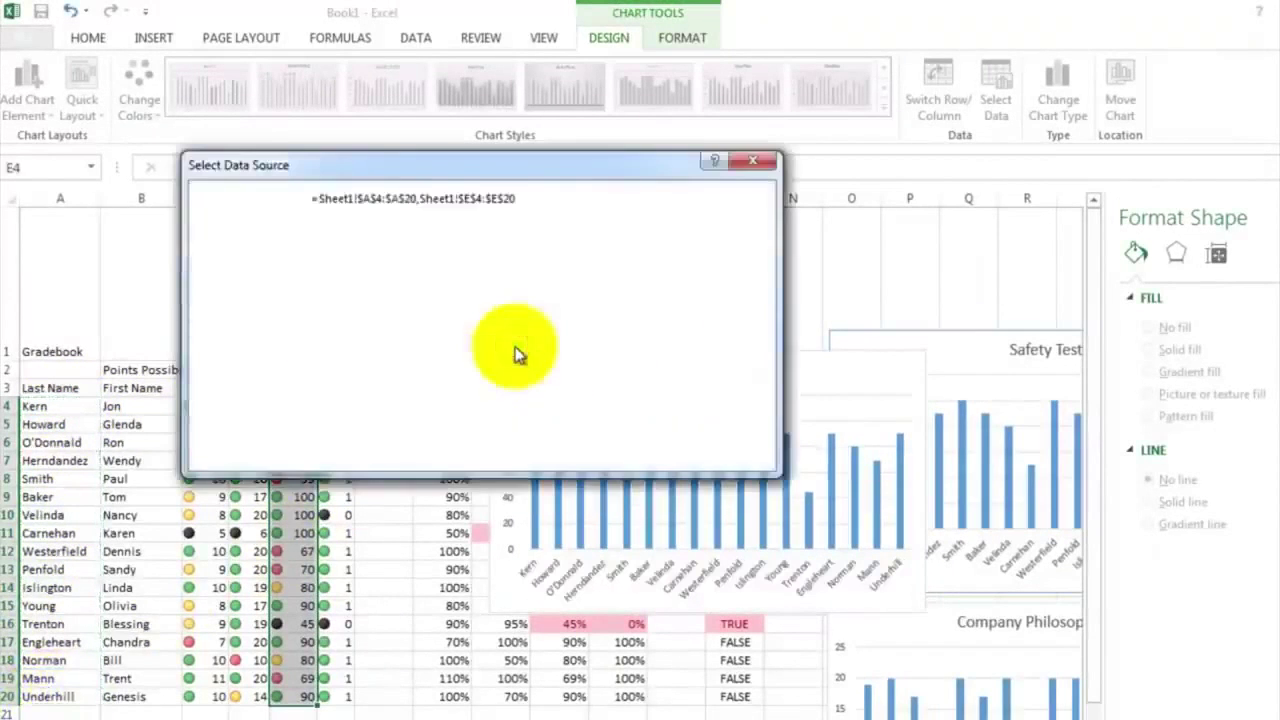
left_click(646, 451)
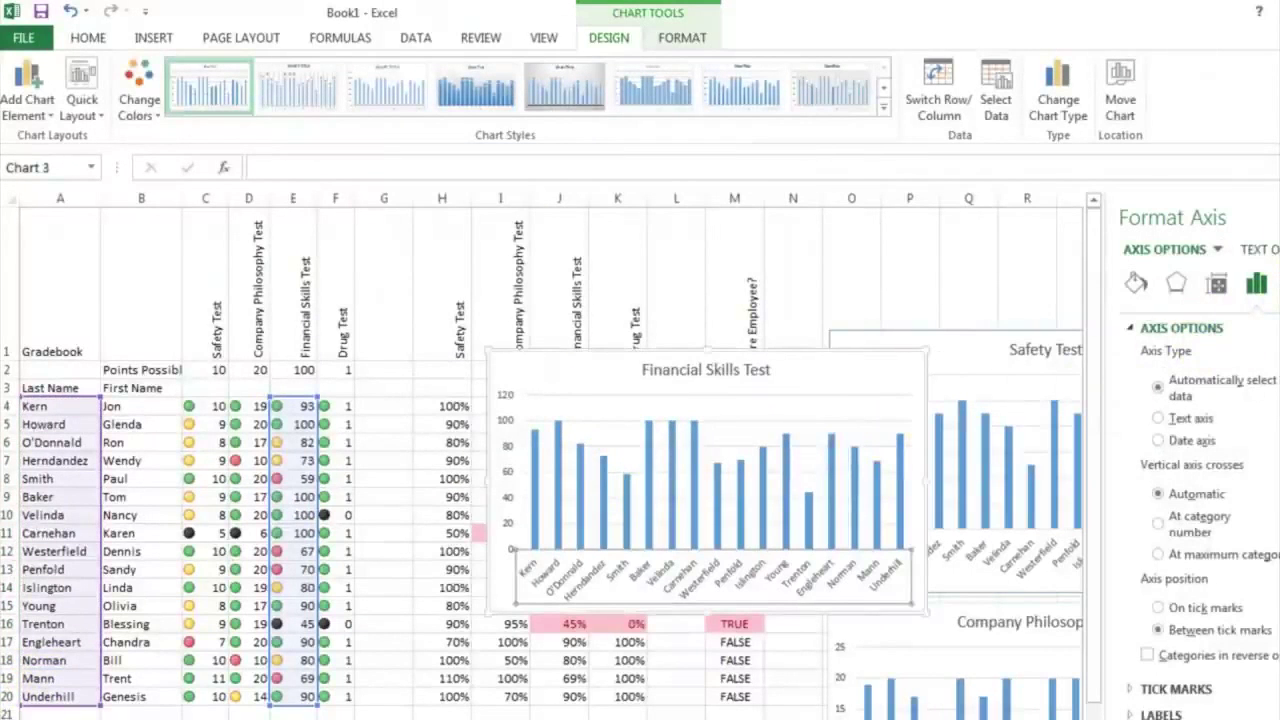
left_click(1279, 217)
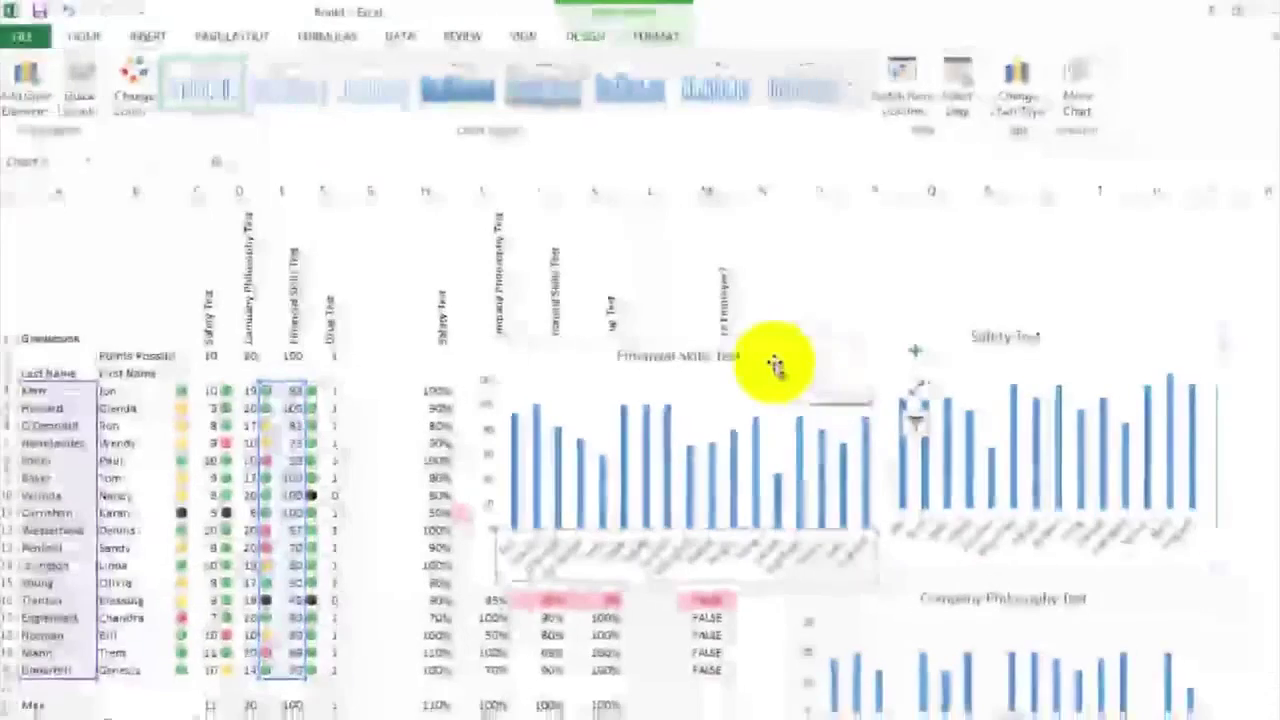
Move the Financial Skills Test chart directly below the Company Philosophy Test chart, aligned with the other charts.
left_click_drag(782, 372, 806, 387)
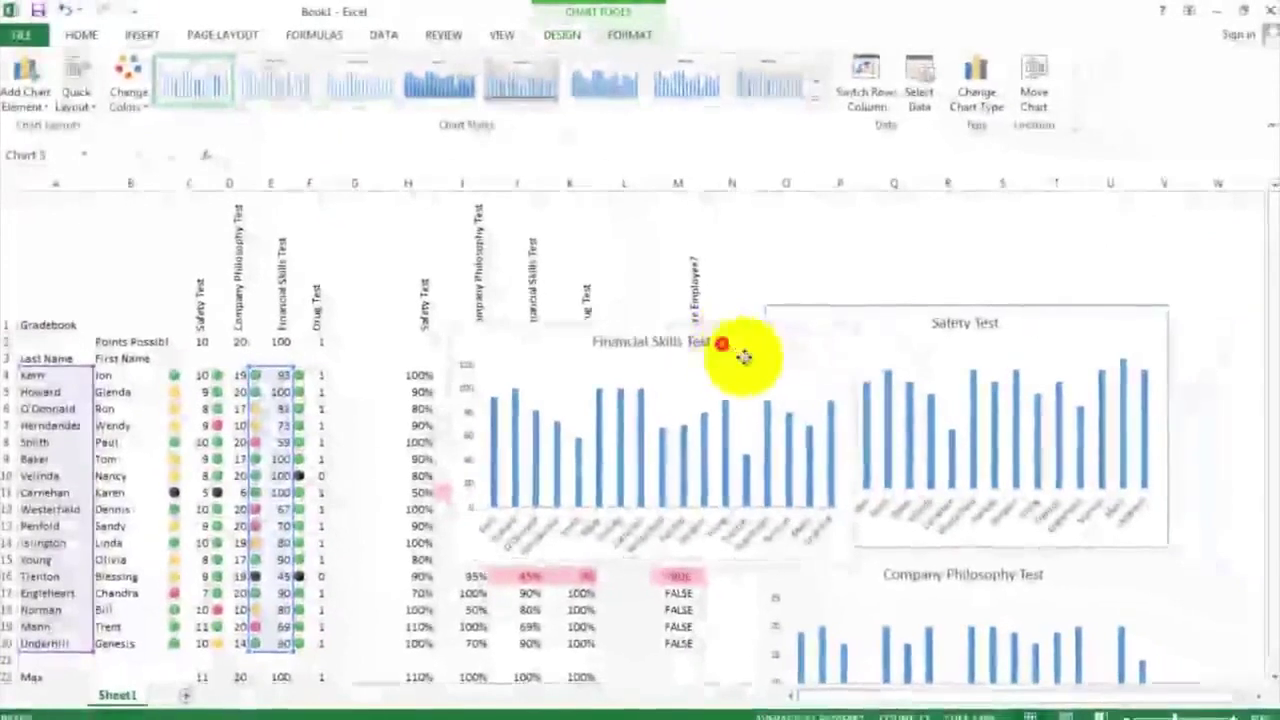
left_click_drag(744, 357, 1014, 657)
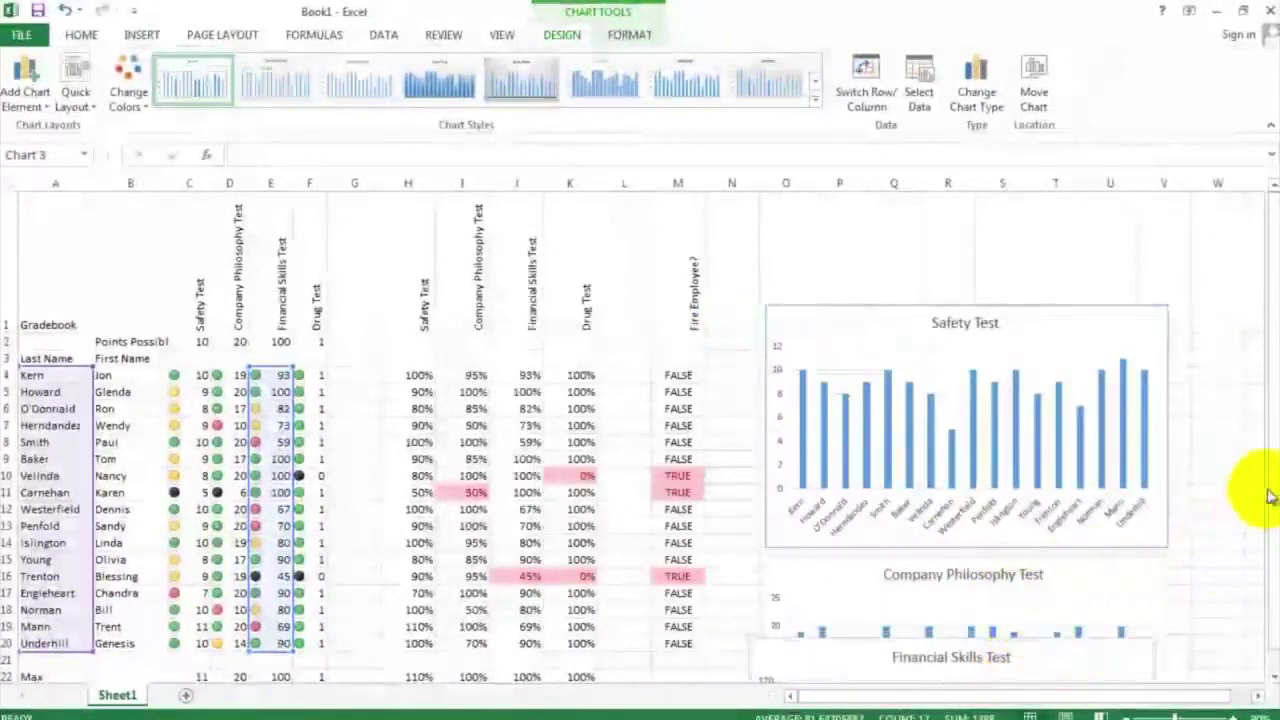
scroll(1268, 505, "down", 1)
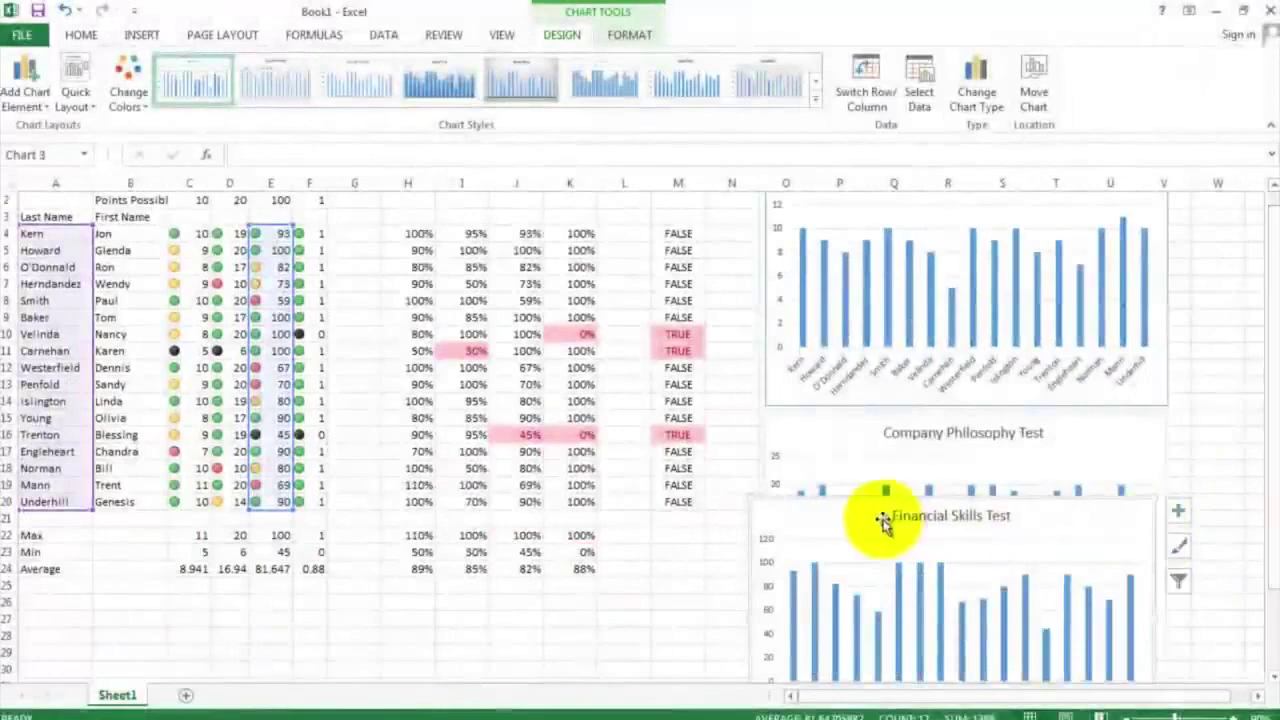
left_click_drag(882, 520, 858, 637)
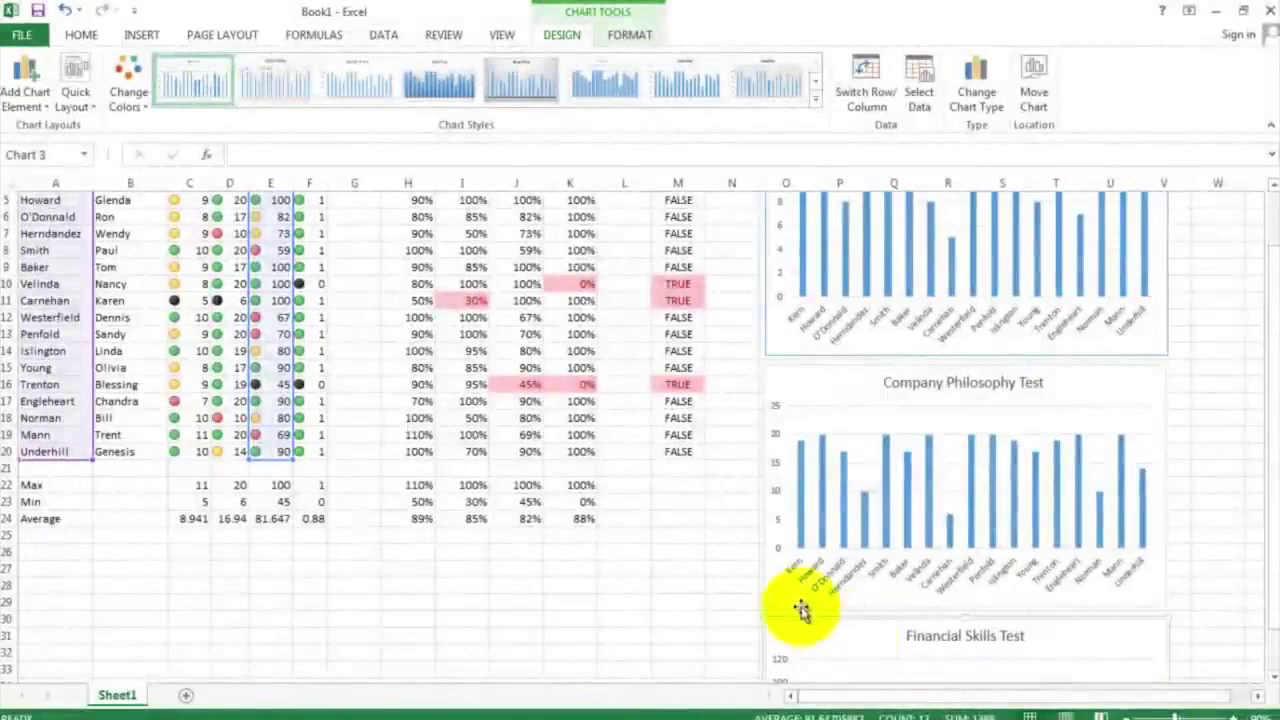
left_click(738, 561)
scroll(663, 594, "up", 2)
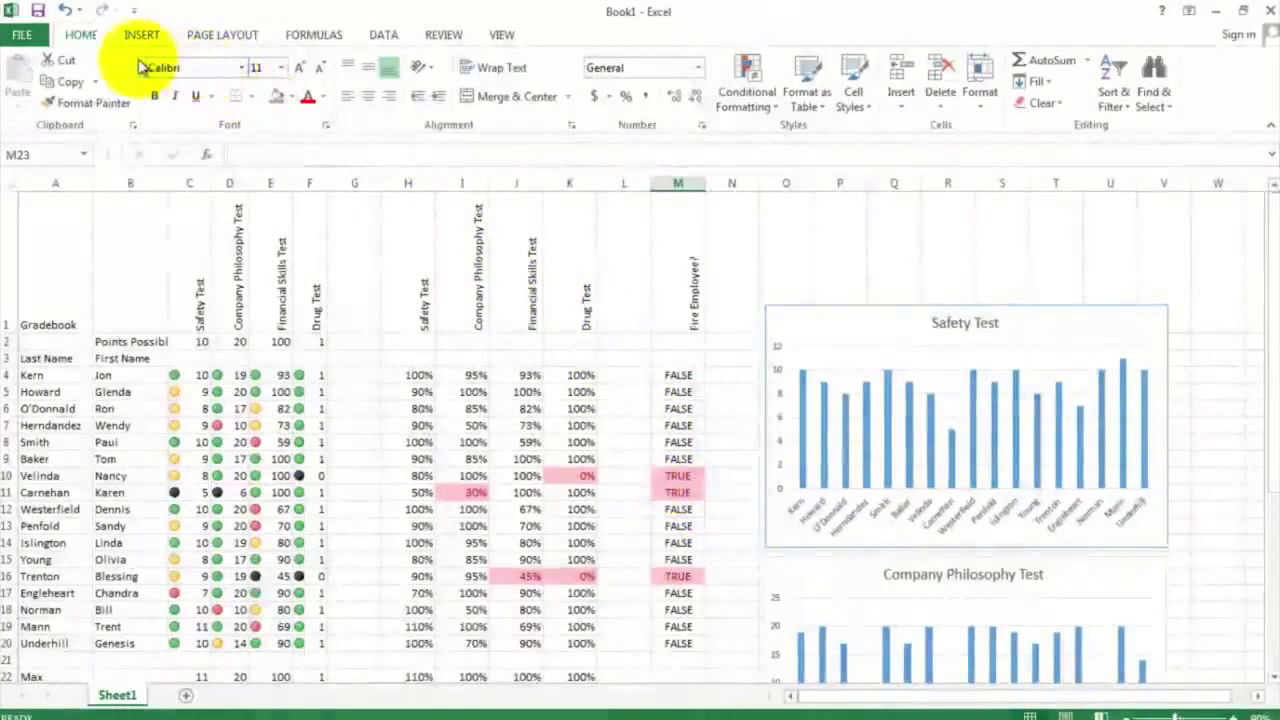
Set the gradebook's print settings to Landscape Orientation and Fit Sheet on One Page.
left_click(22, 36)
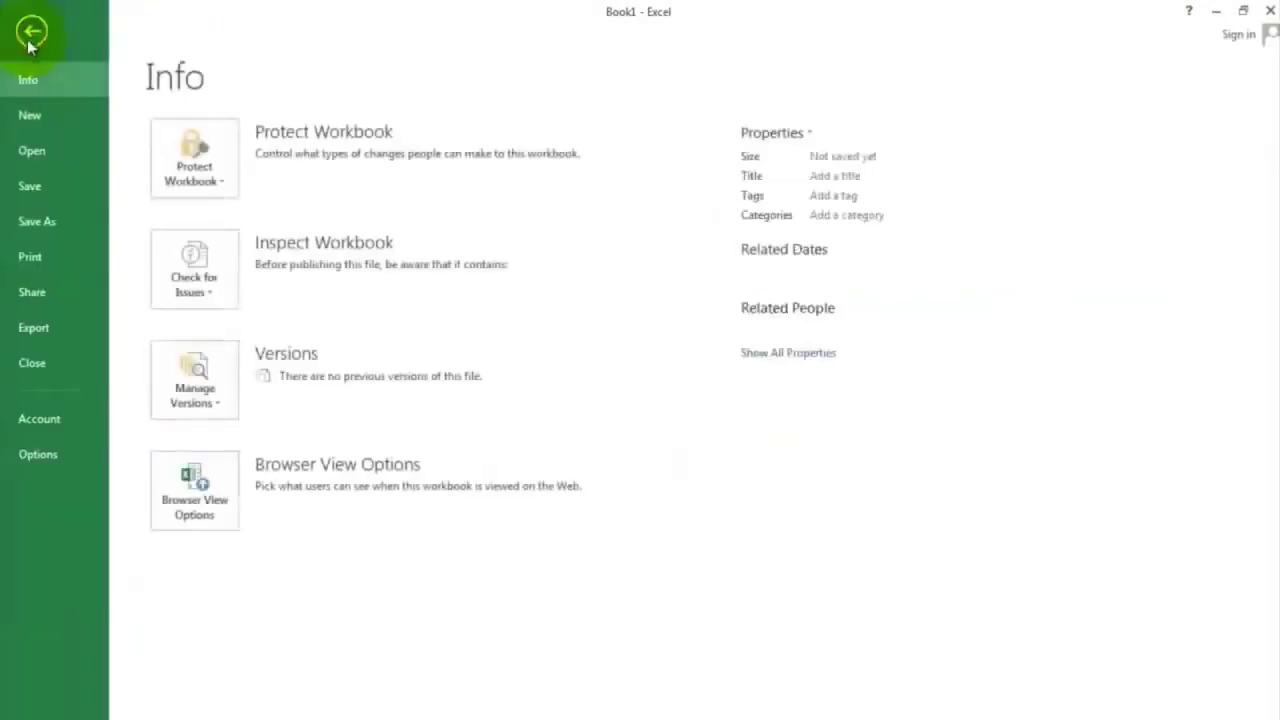
left_click(28, 258)
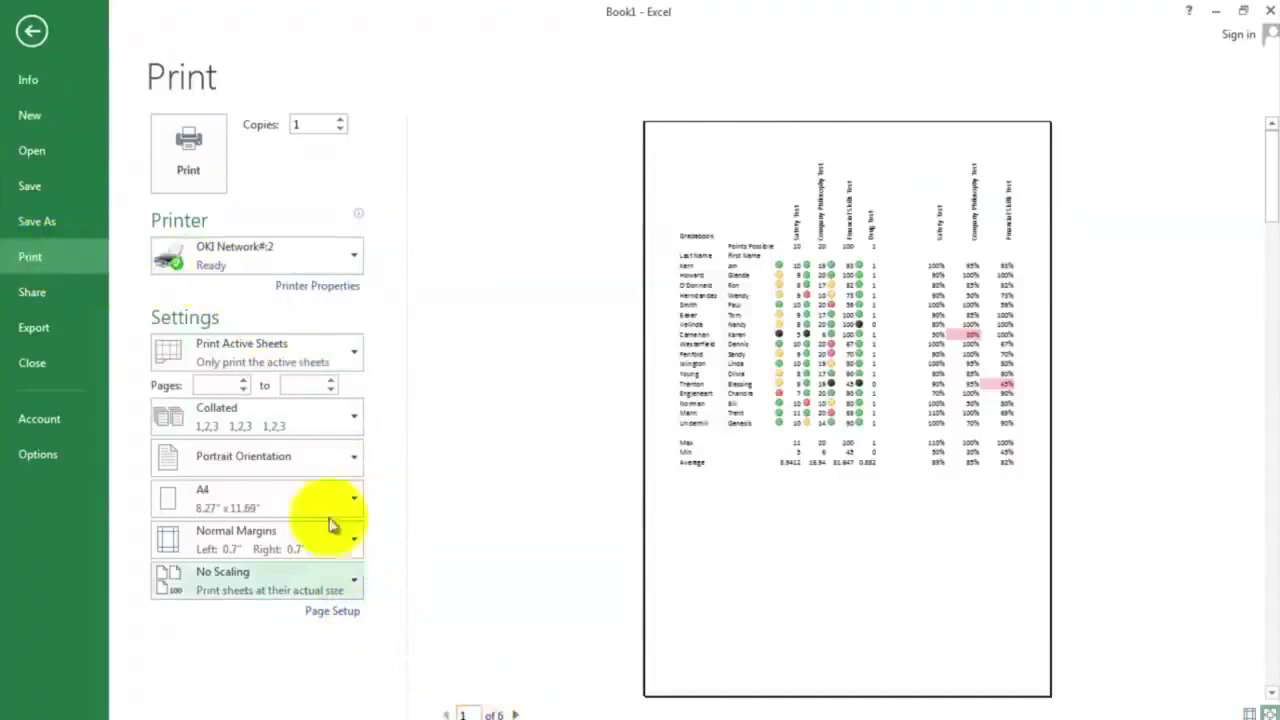
left_click(303, 462)
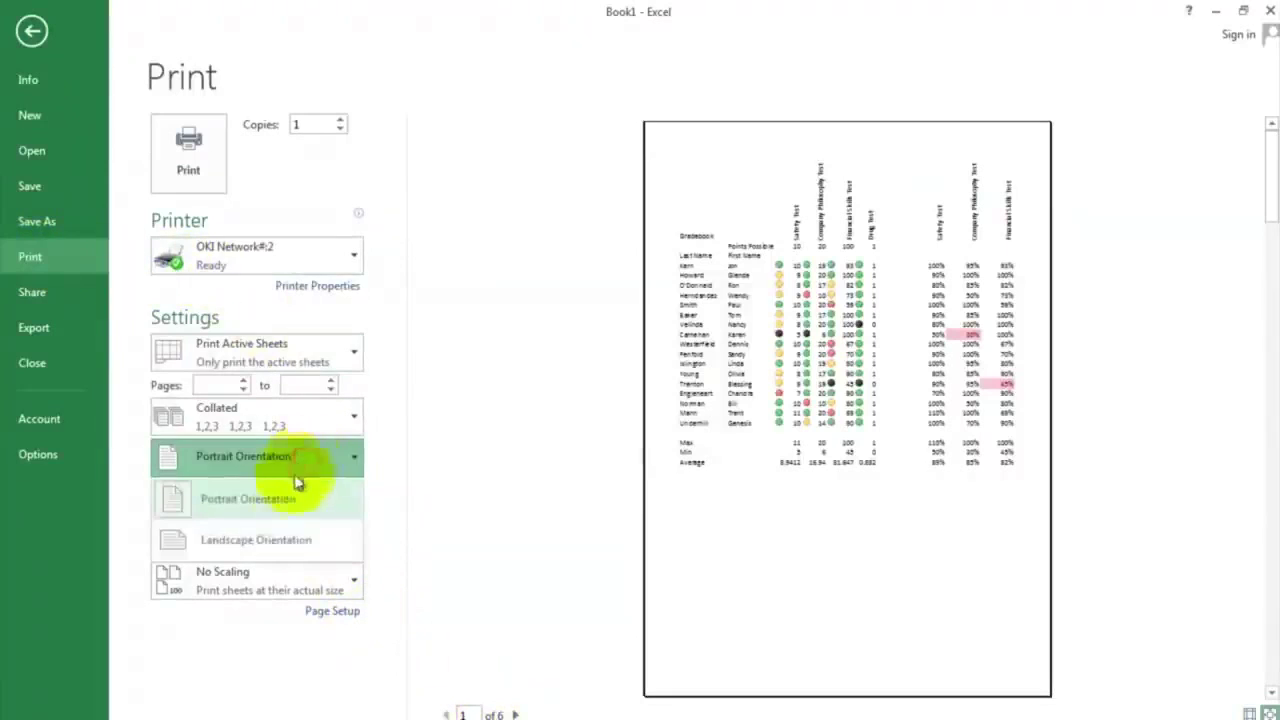
left_click(262, 540)
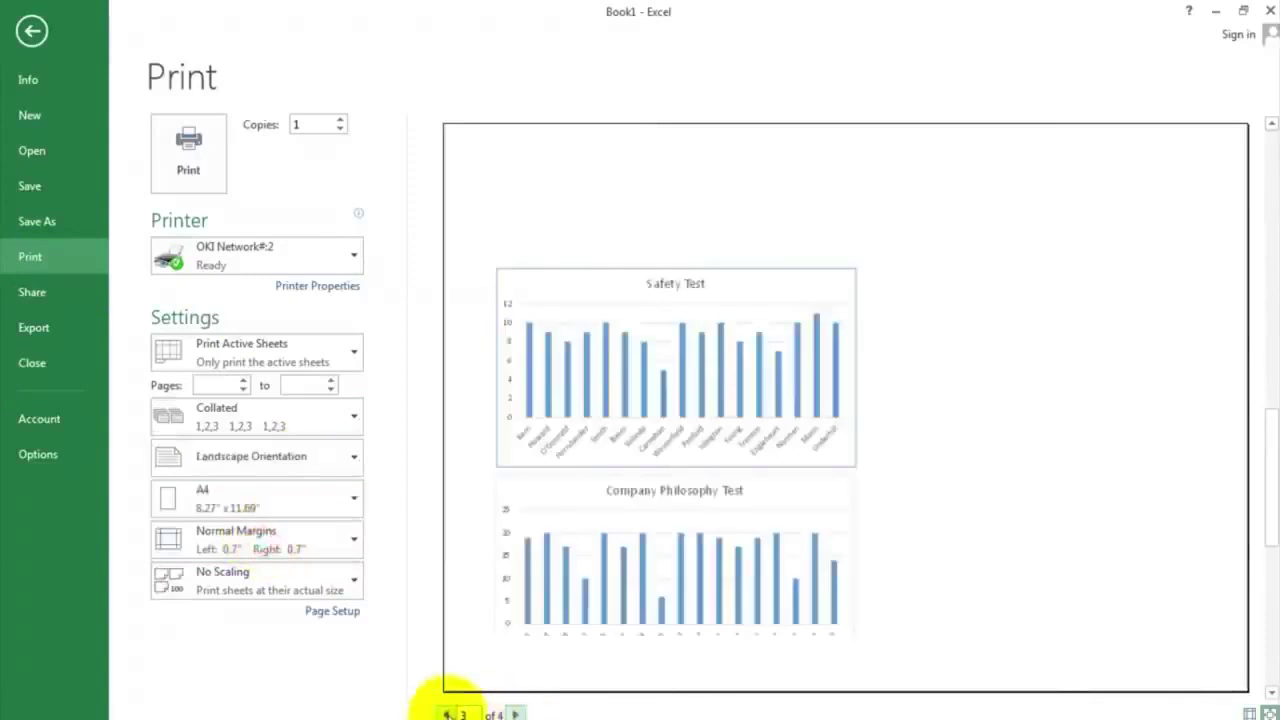
left_click(447, 714)
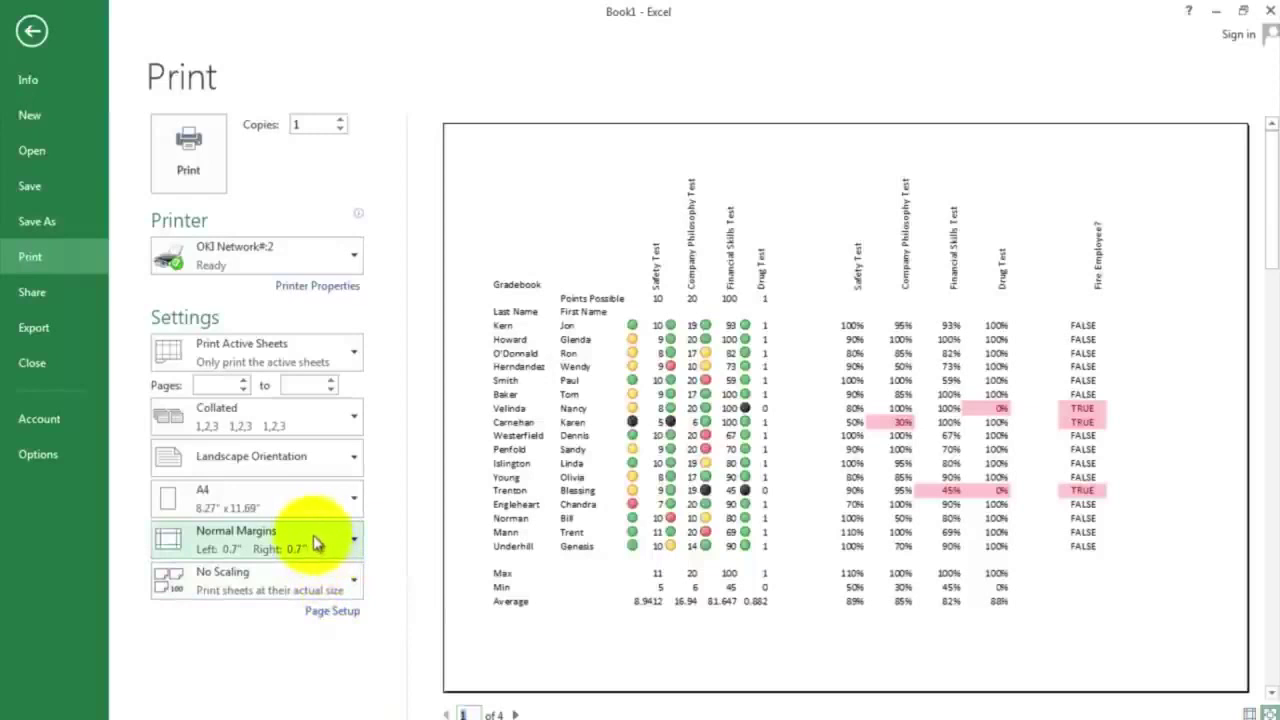
left_click(330, 590)
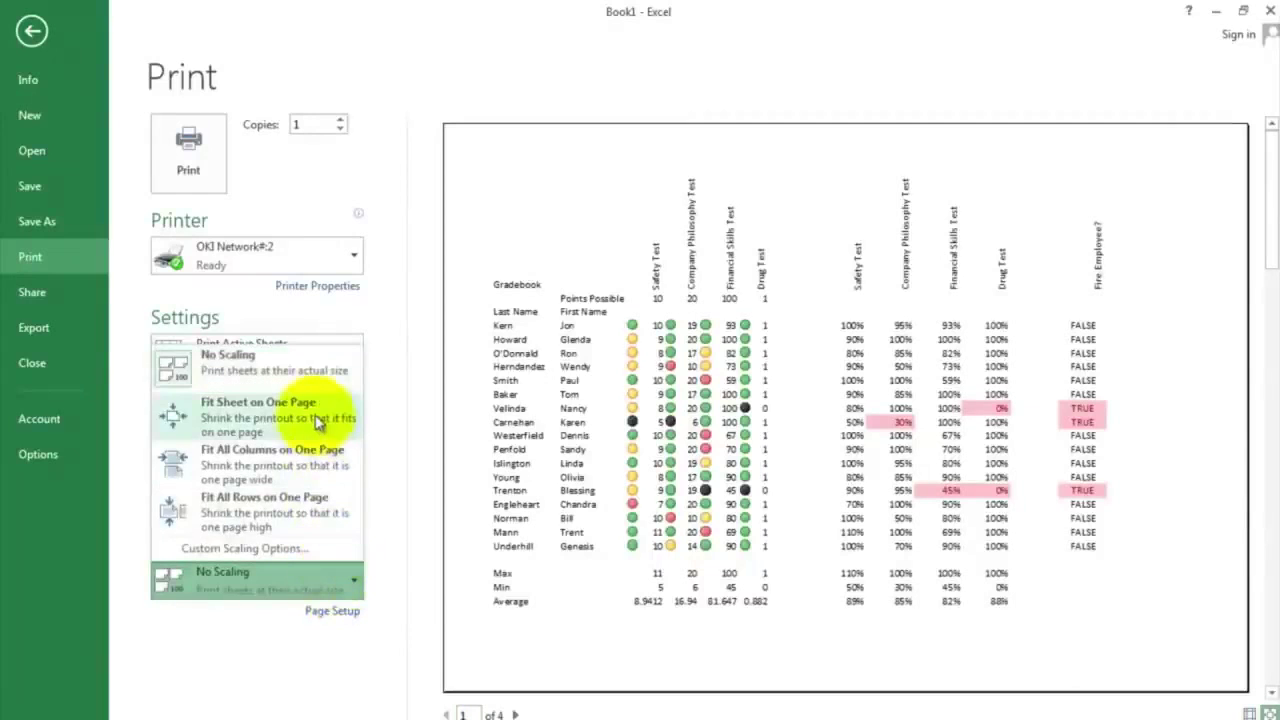
left_click(314, 412)
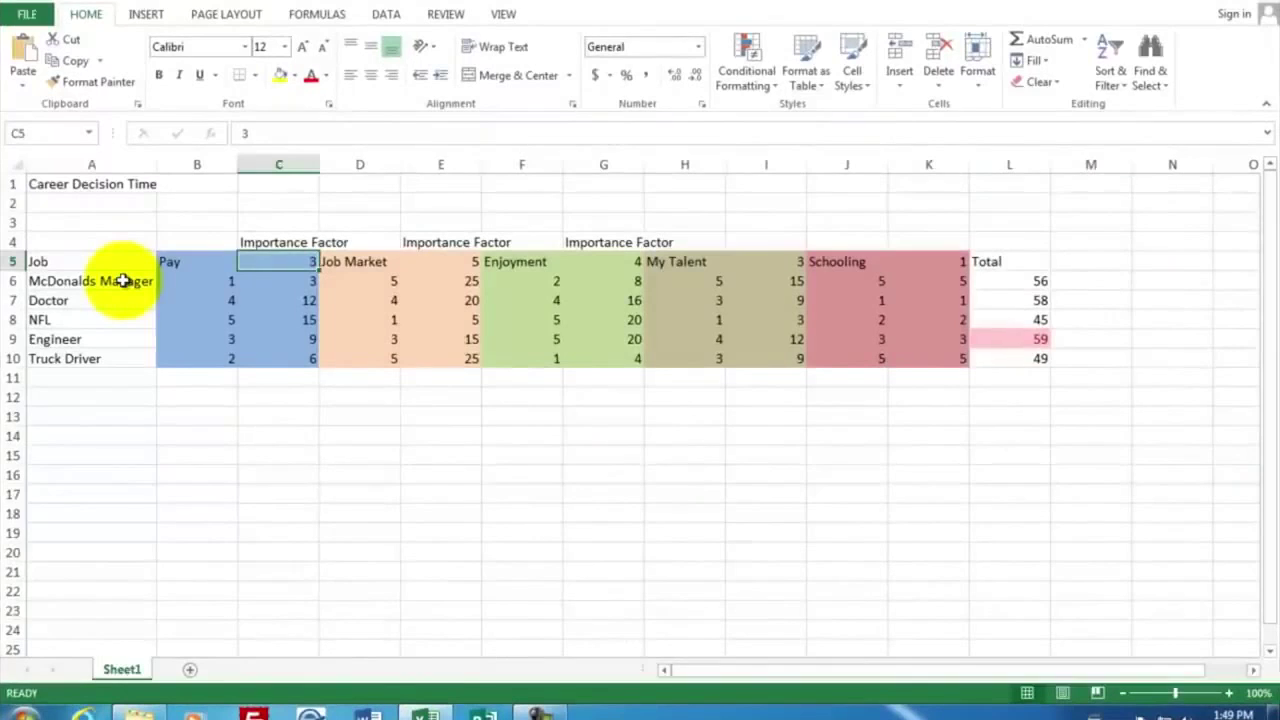
Review the Pay, Job Market, Enjoyment, My Talent and Schooling headings in row 5 of the Career Decision Time sheet.
left_click(189, 263)
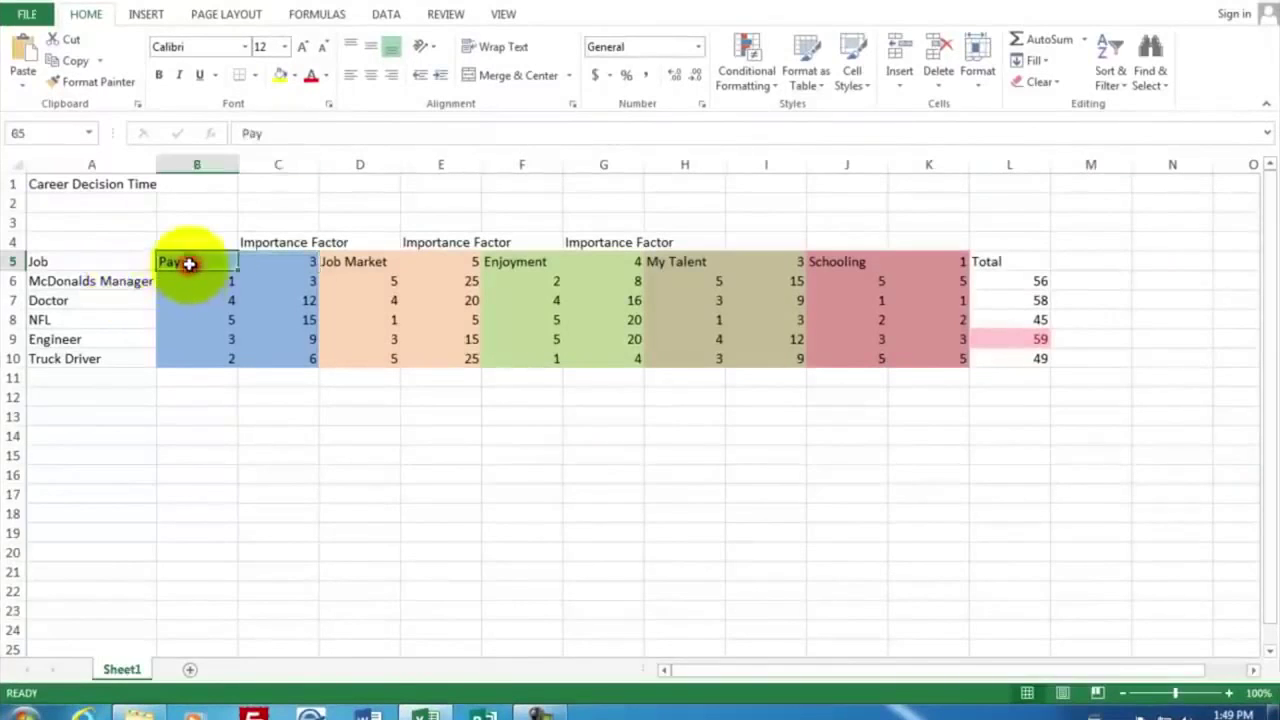
left_click(341, 265)
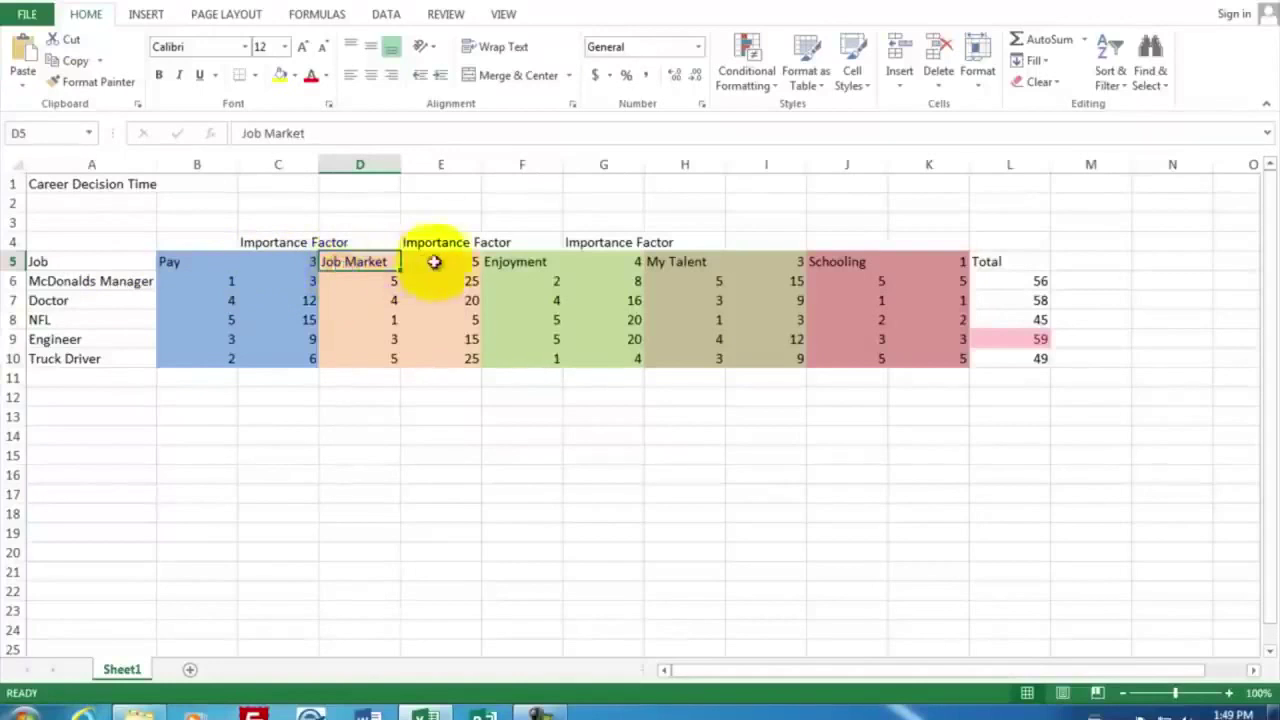
left_click(498, 262)
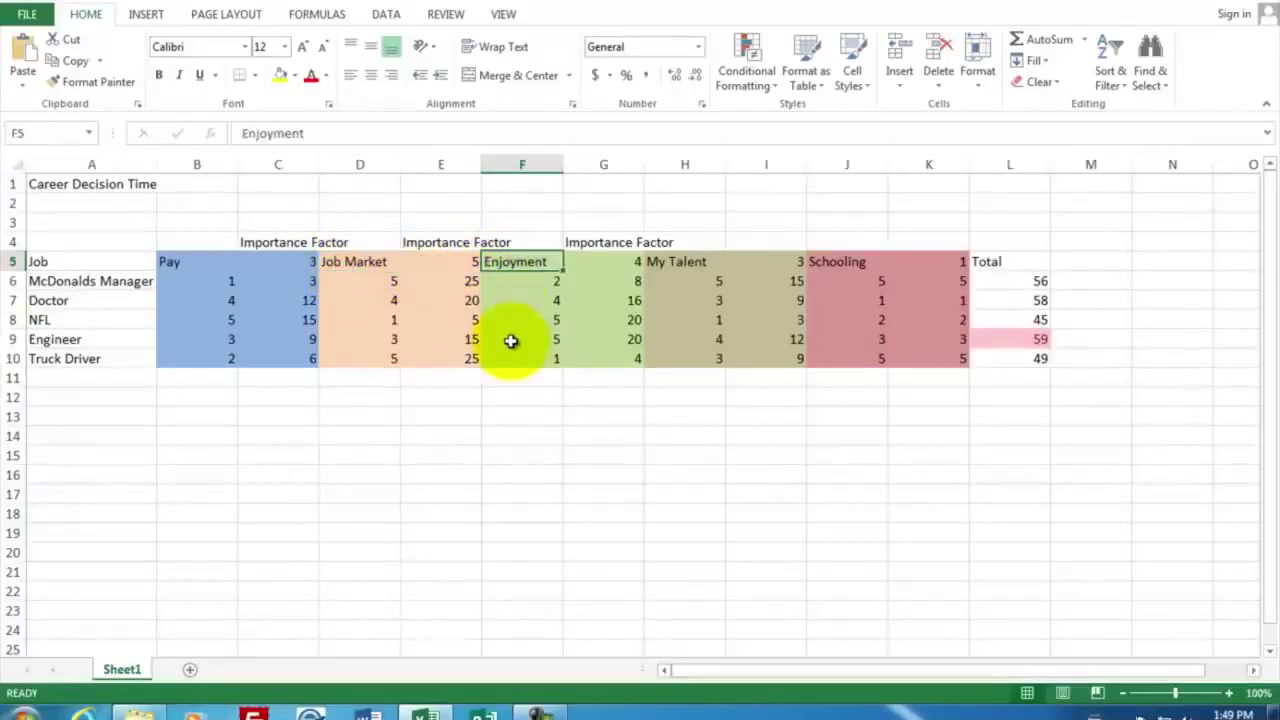
left_click(683, 263)
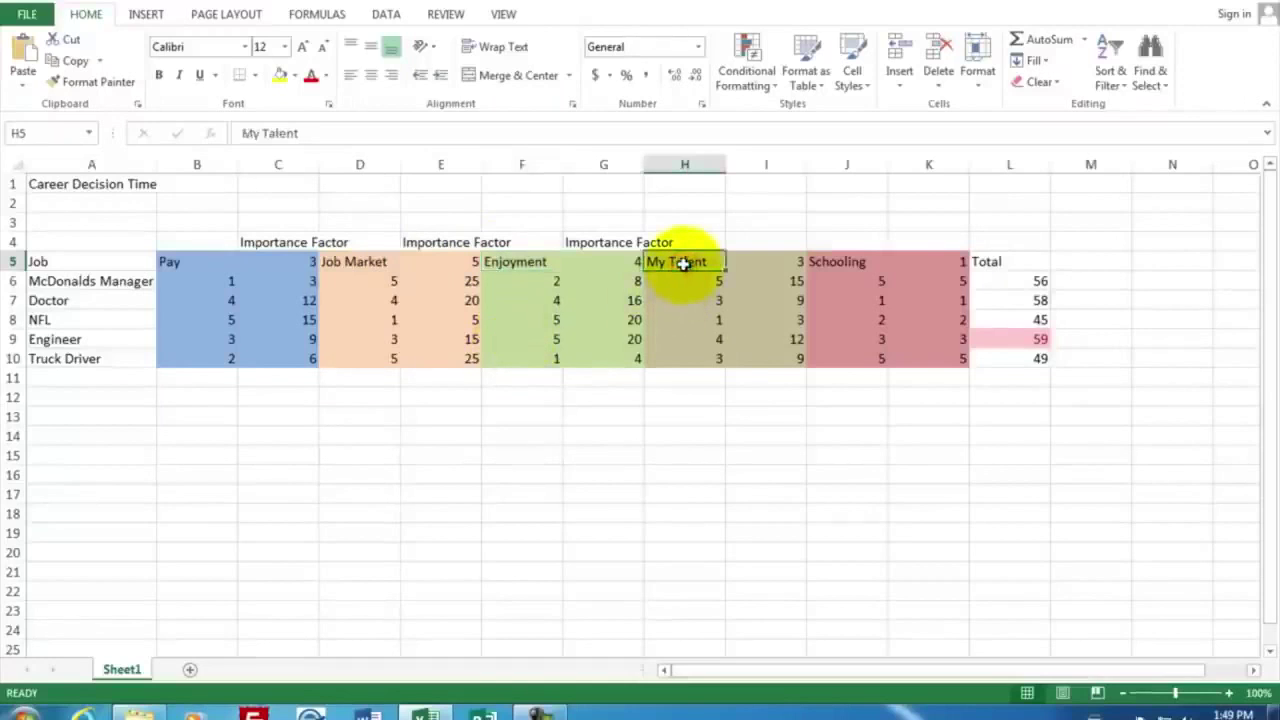
left_click(831, 259)
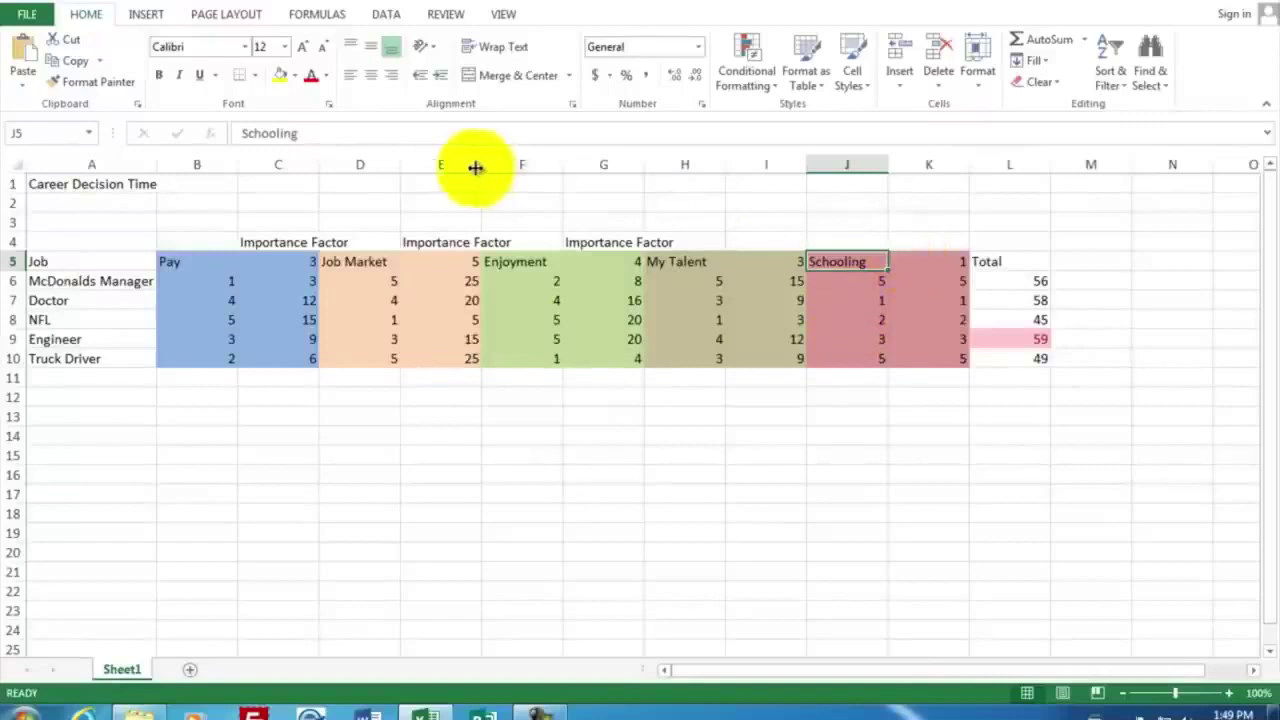
Create a new blank workbook.
left_click(27, 14)
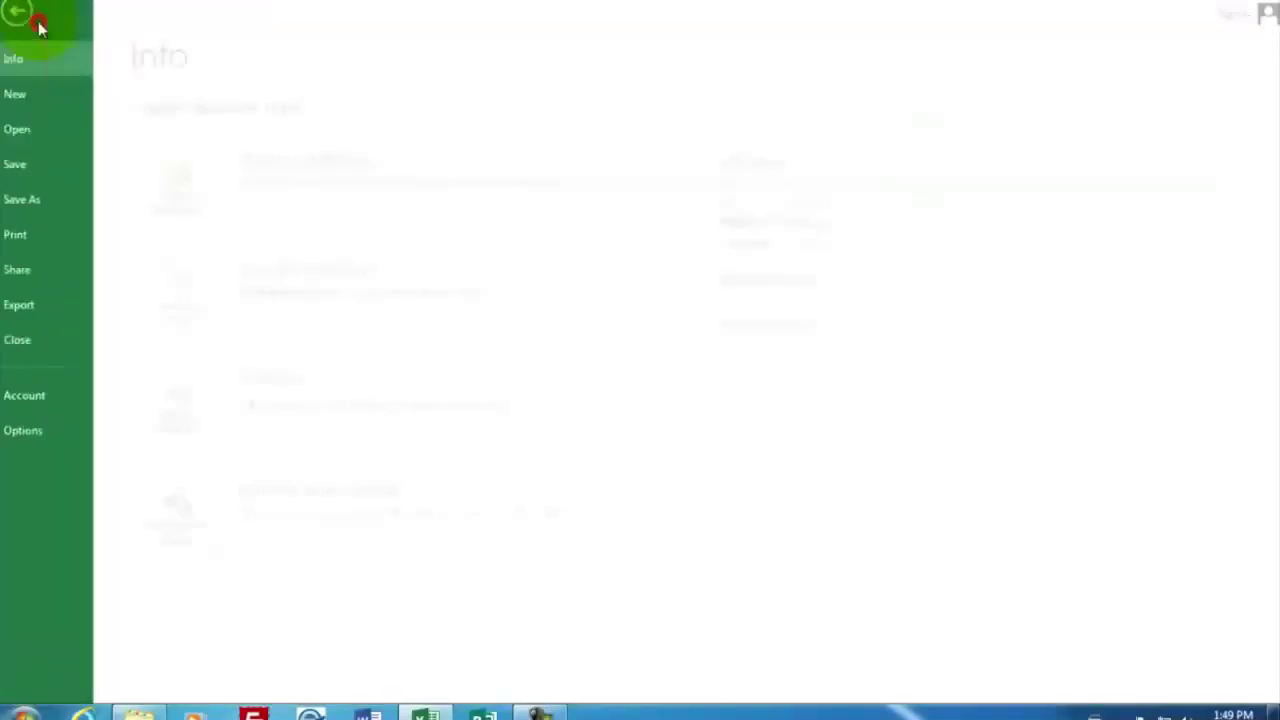
left_click(52, 93)
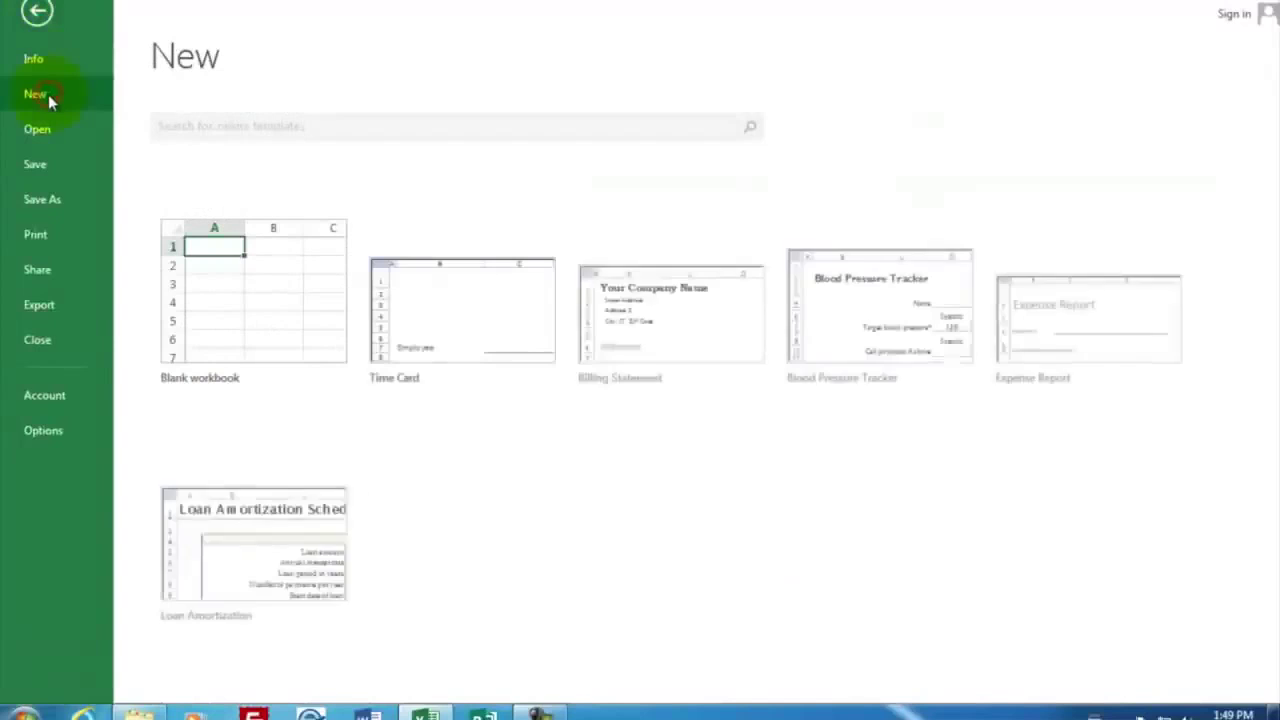
left_click(276, 313)
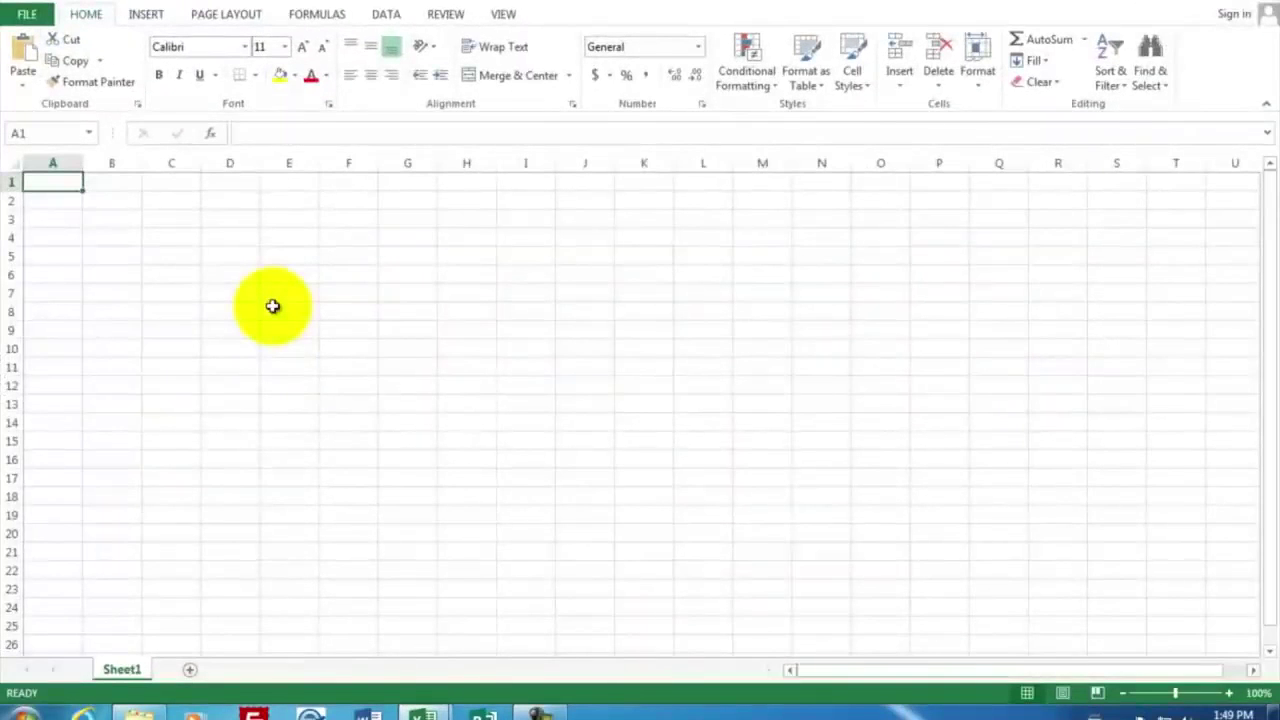
Enter the title Career Decisions in cell A1.
type("Care")
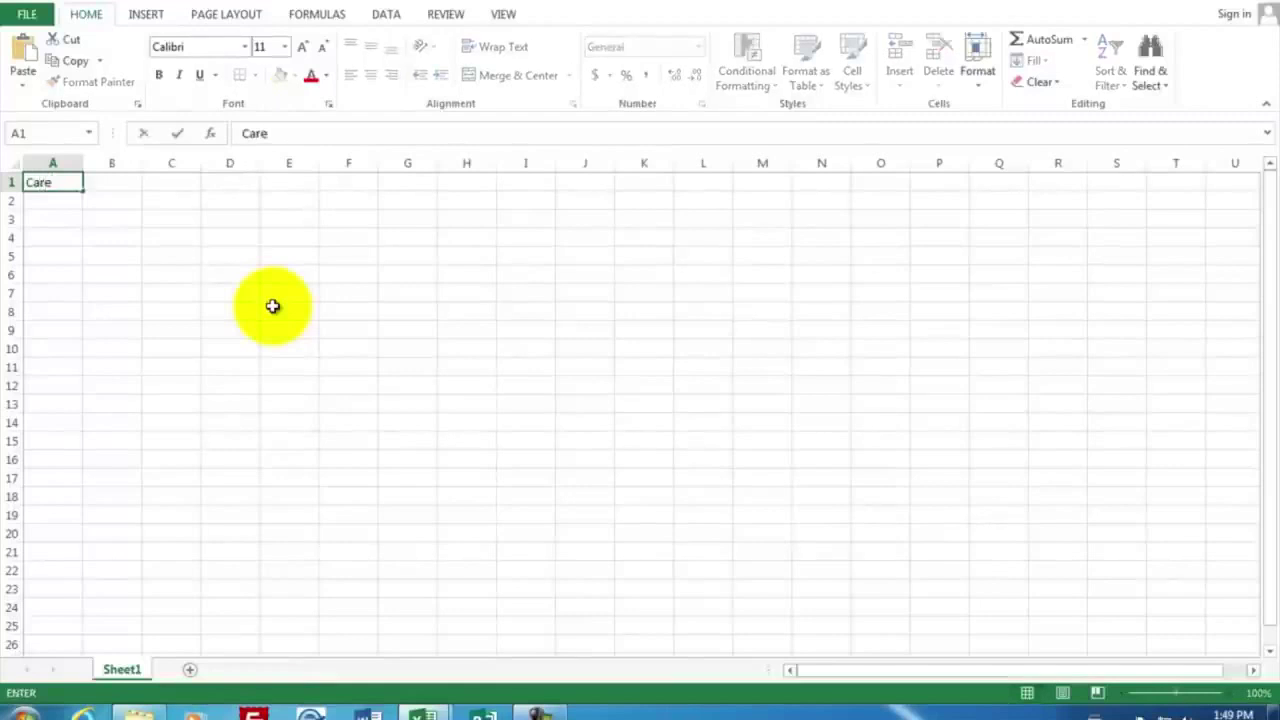
key("BackSpace")
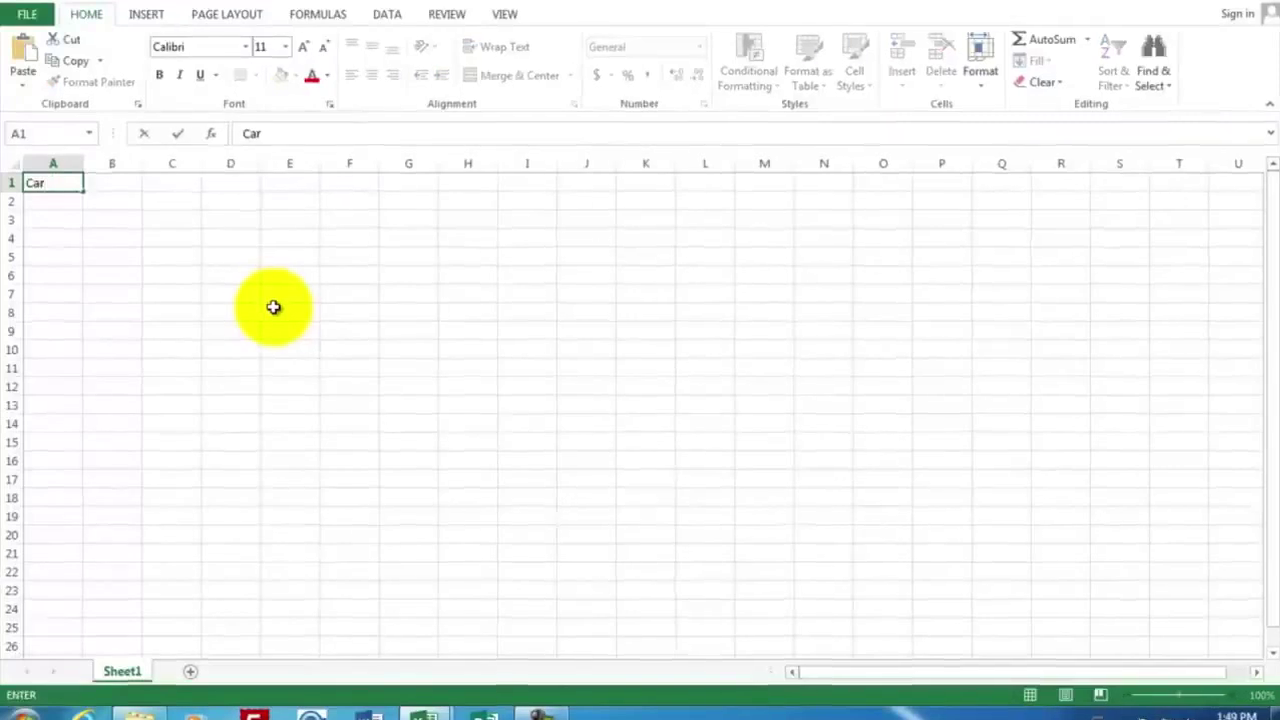
type("eer Decisions")
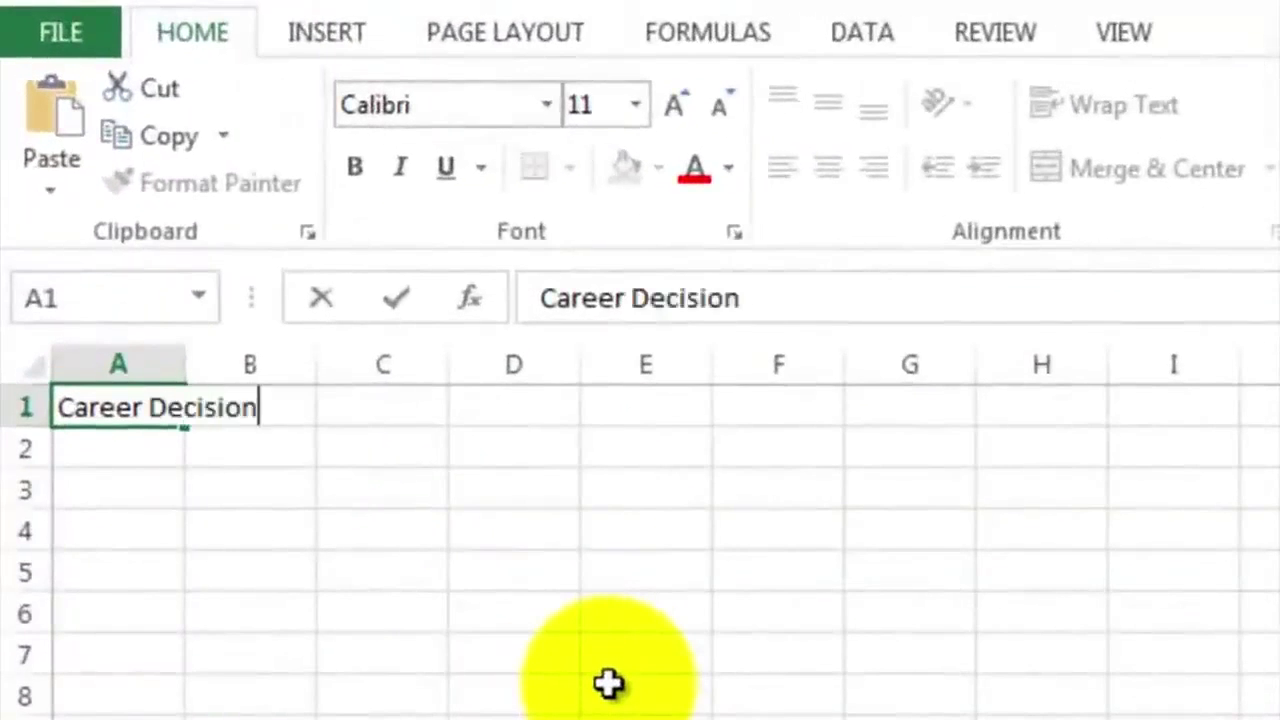
key("Return")
Enter the heading Job in A4 and list McDonalds Manager, Doctor, NFL, Engineer and Truck Driver in A5:A9.
key("Return")
key("Return")
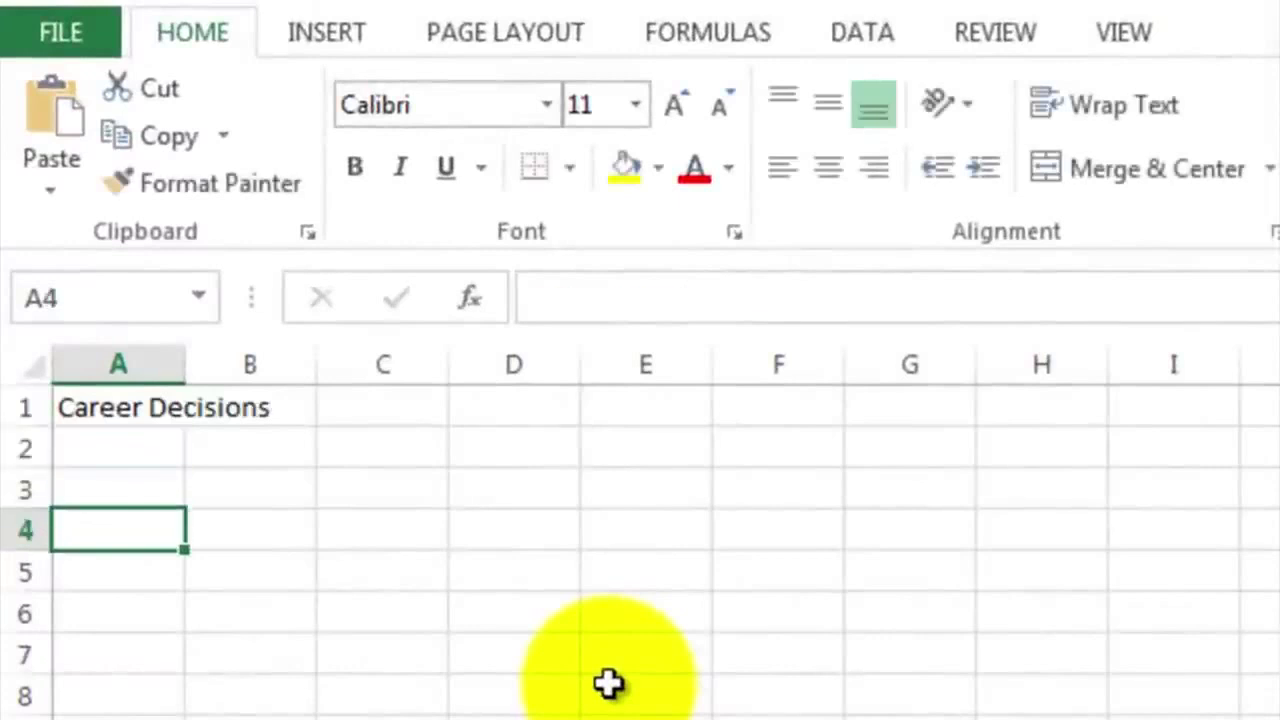
type("Job")
key("Return")
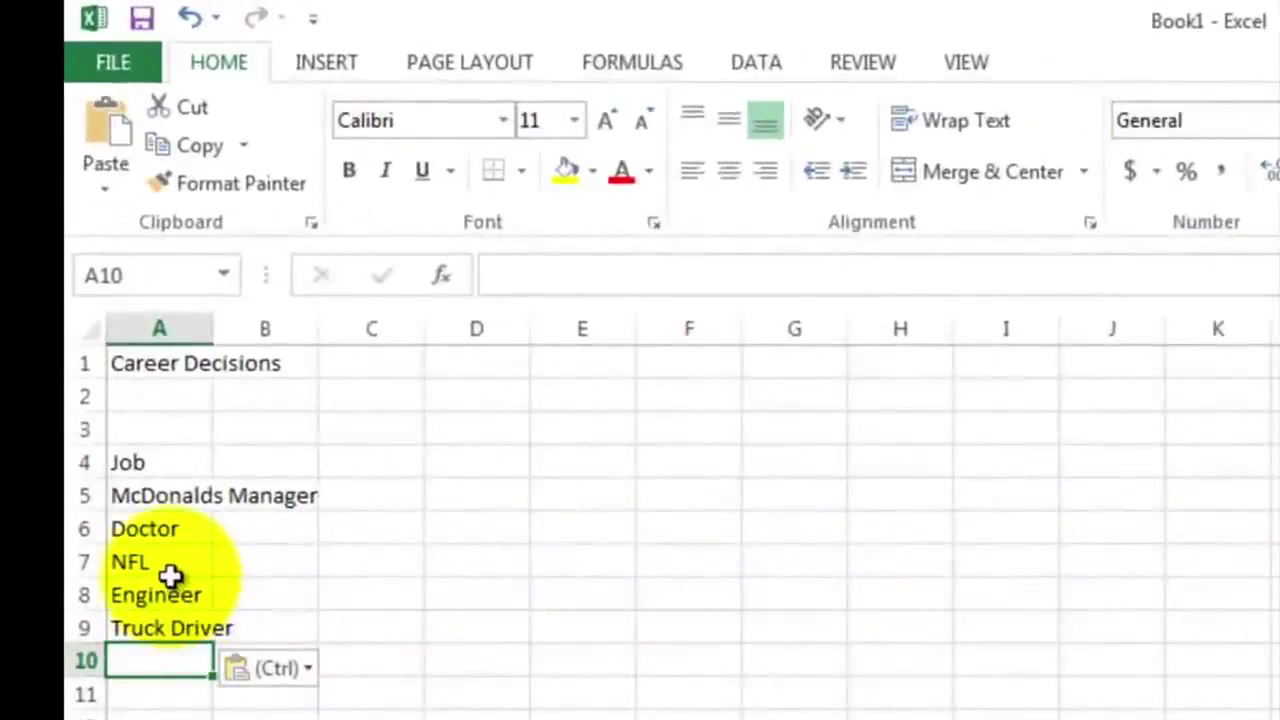
Enter the criteria headings Pay, Job Market, Enjoyment, My Talent and Schooling in B4:F4.
left_click(272, 452)
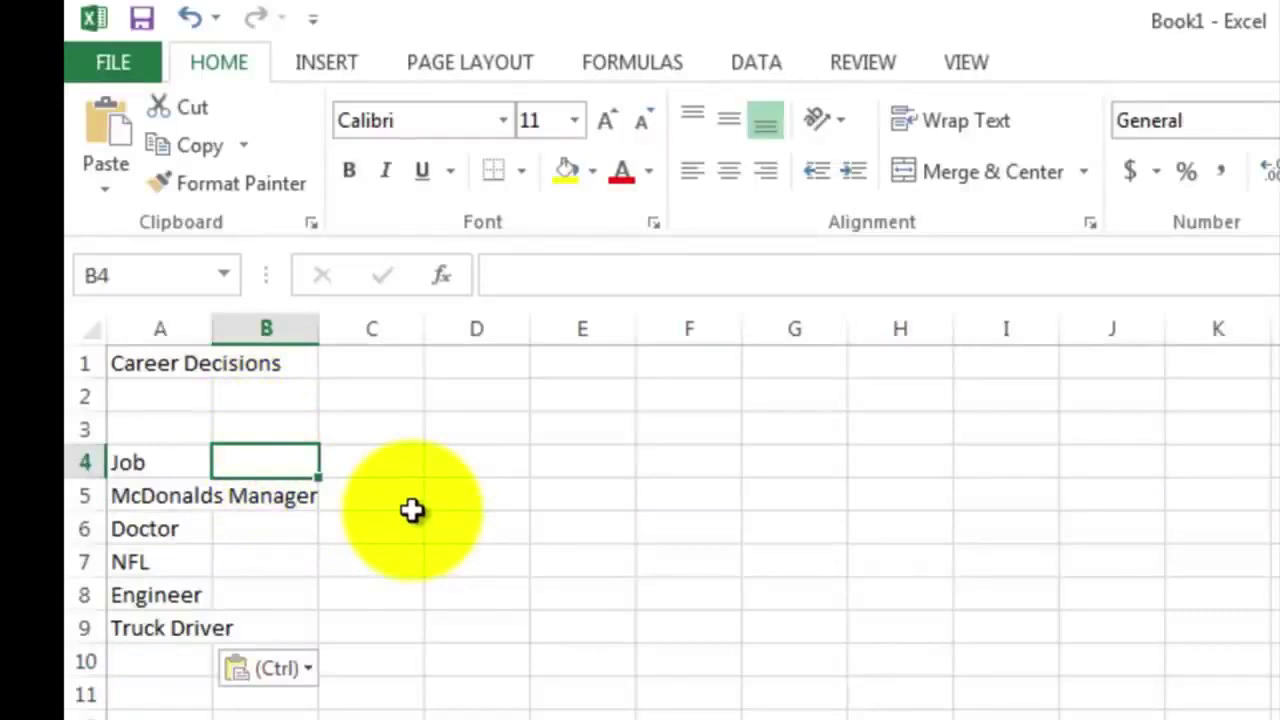
type("Pay")
key("Tab")
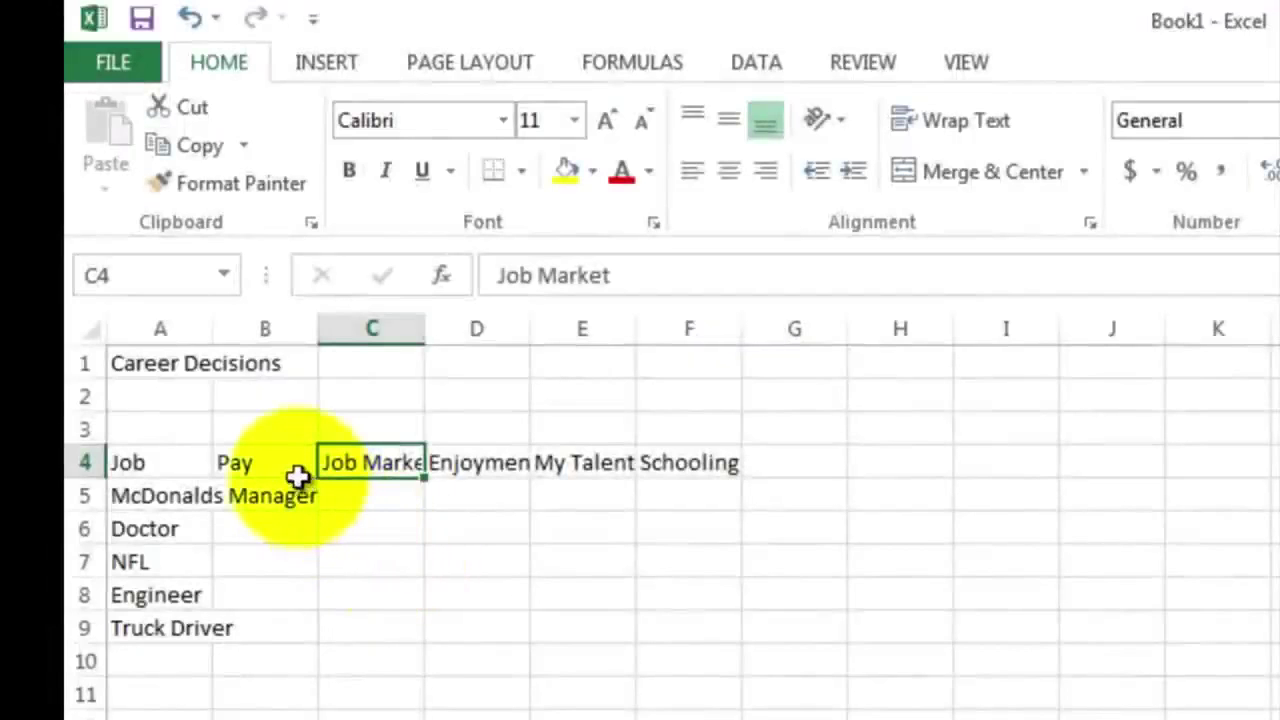
left_click(471, 460)
left_click(575, 460)
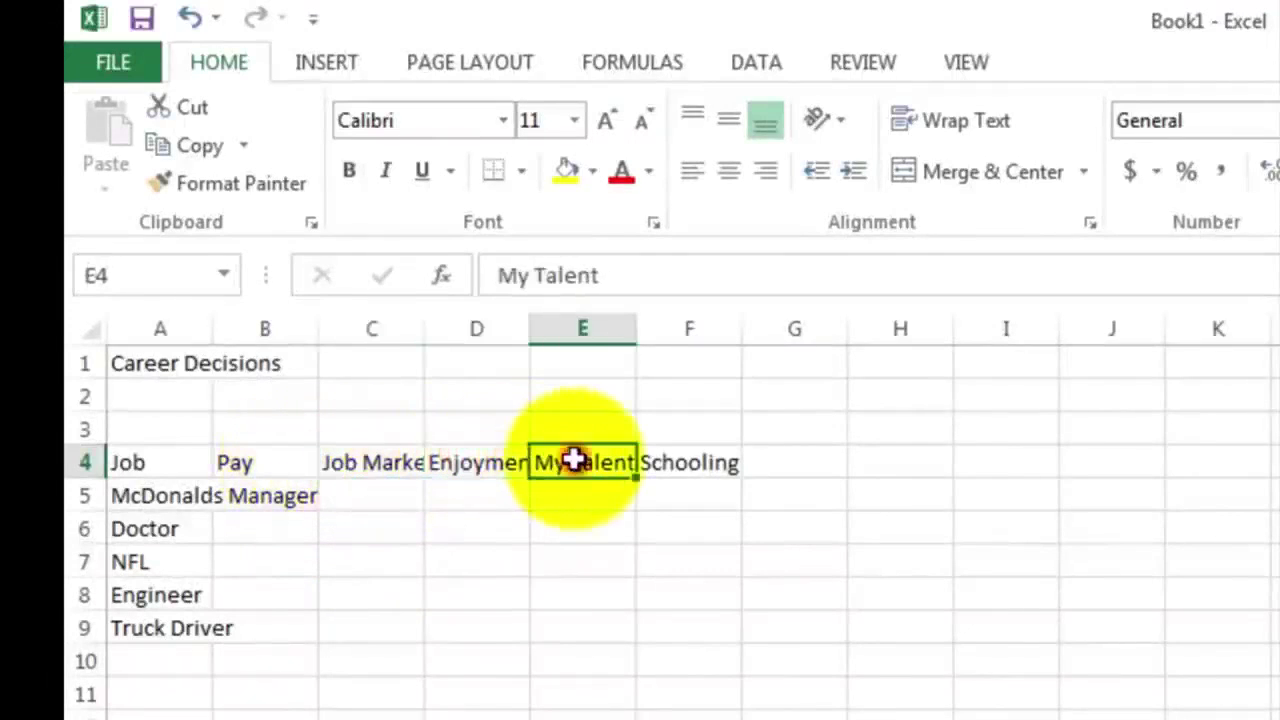
Enter the Pay ratings 1, 4, 5, 3 and 3 in B5:B9 for the five jobs.
left_click(688, 460)
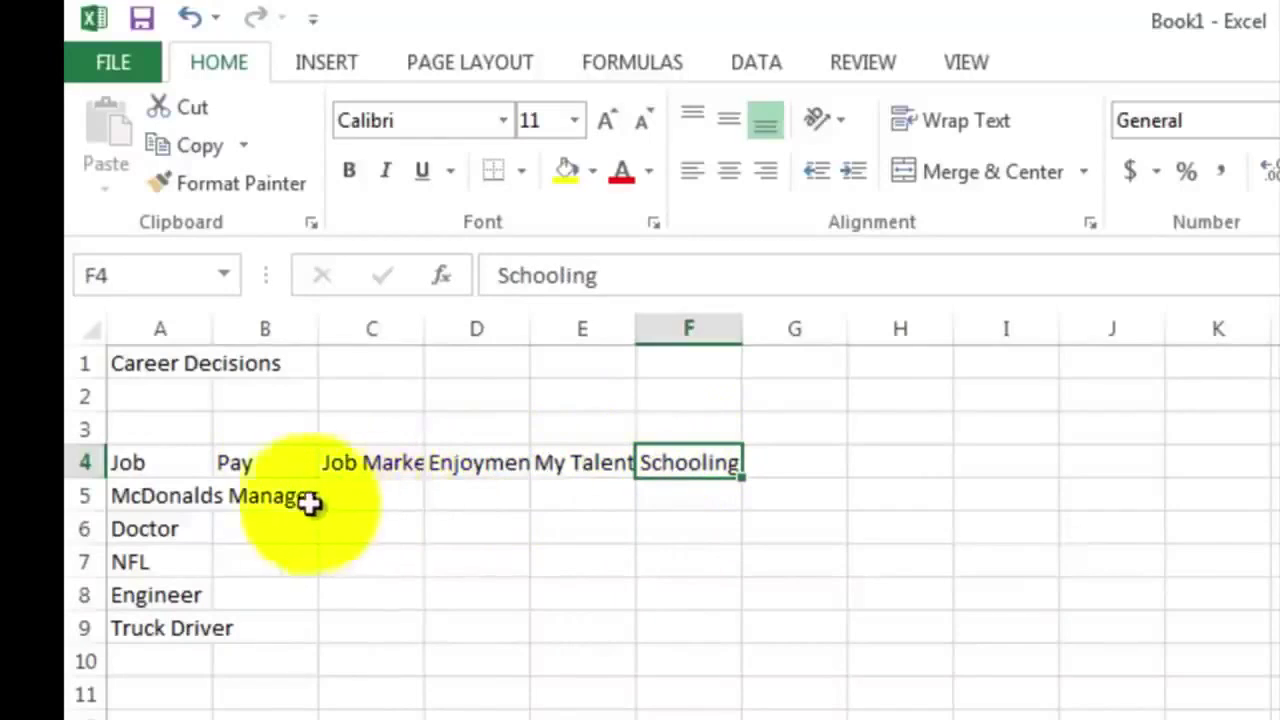
left_click(261, 498)
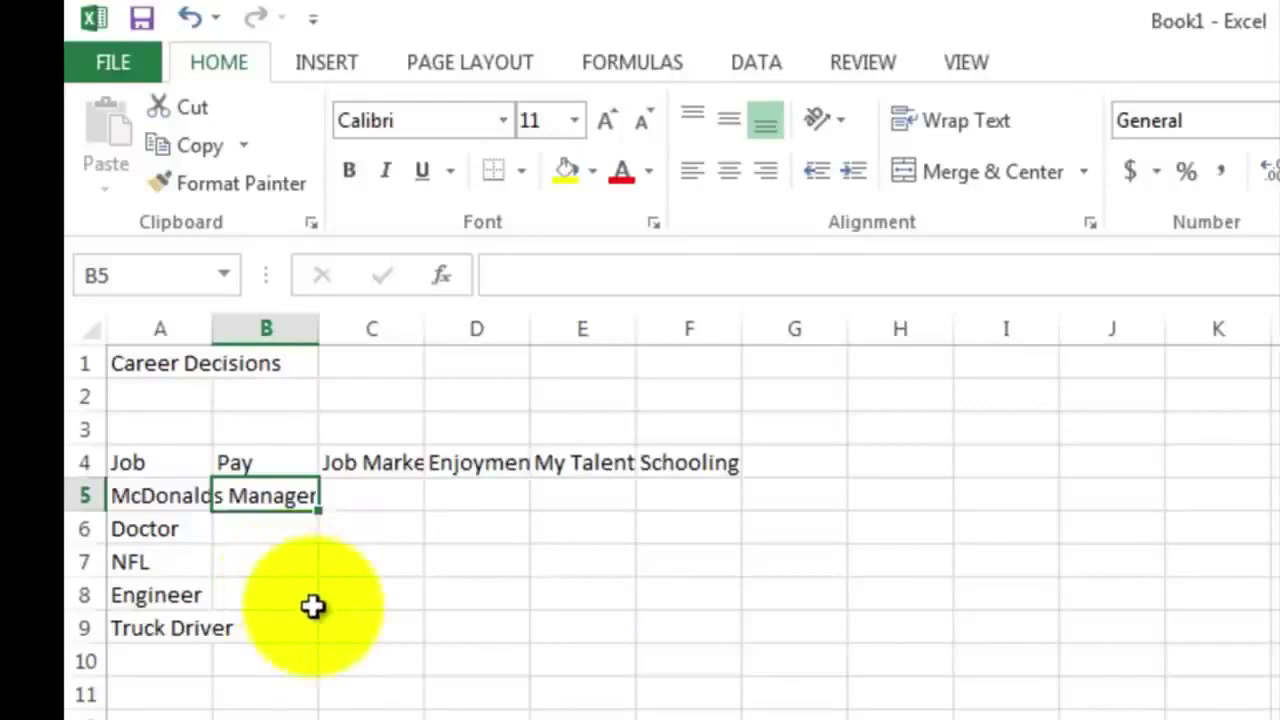
type("1")
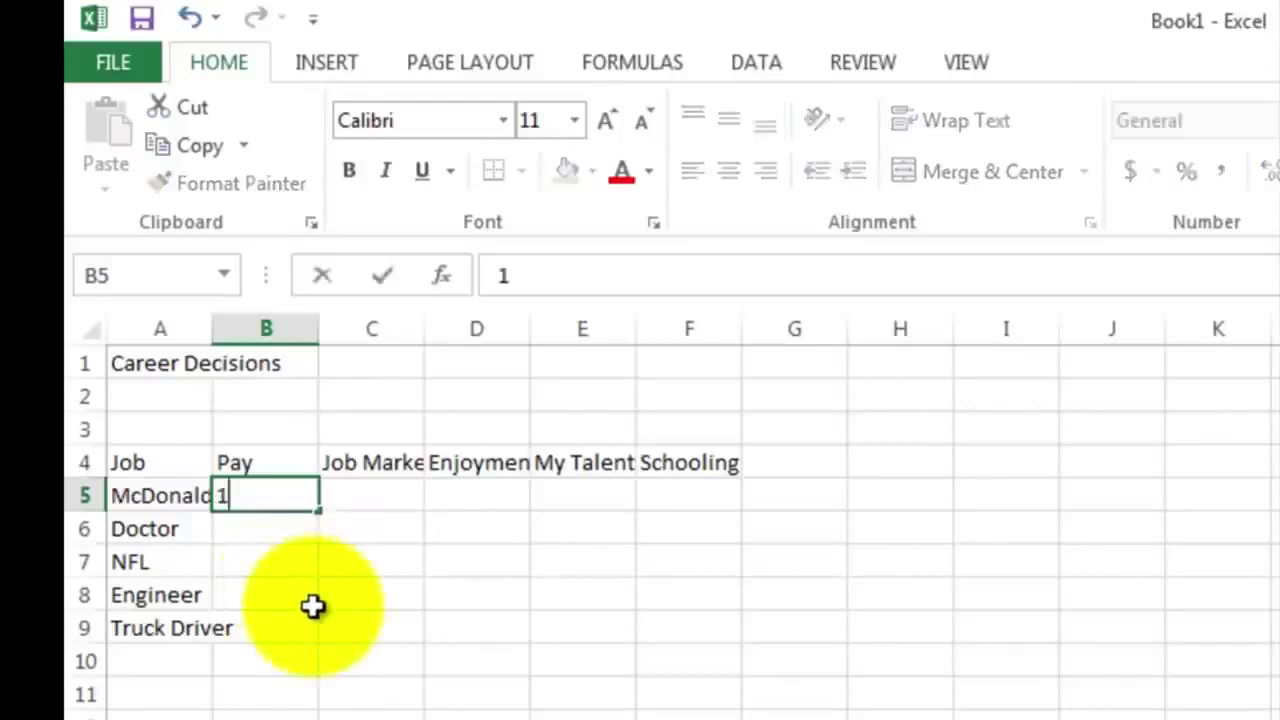
key("Return")
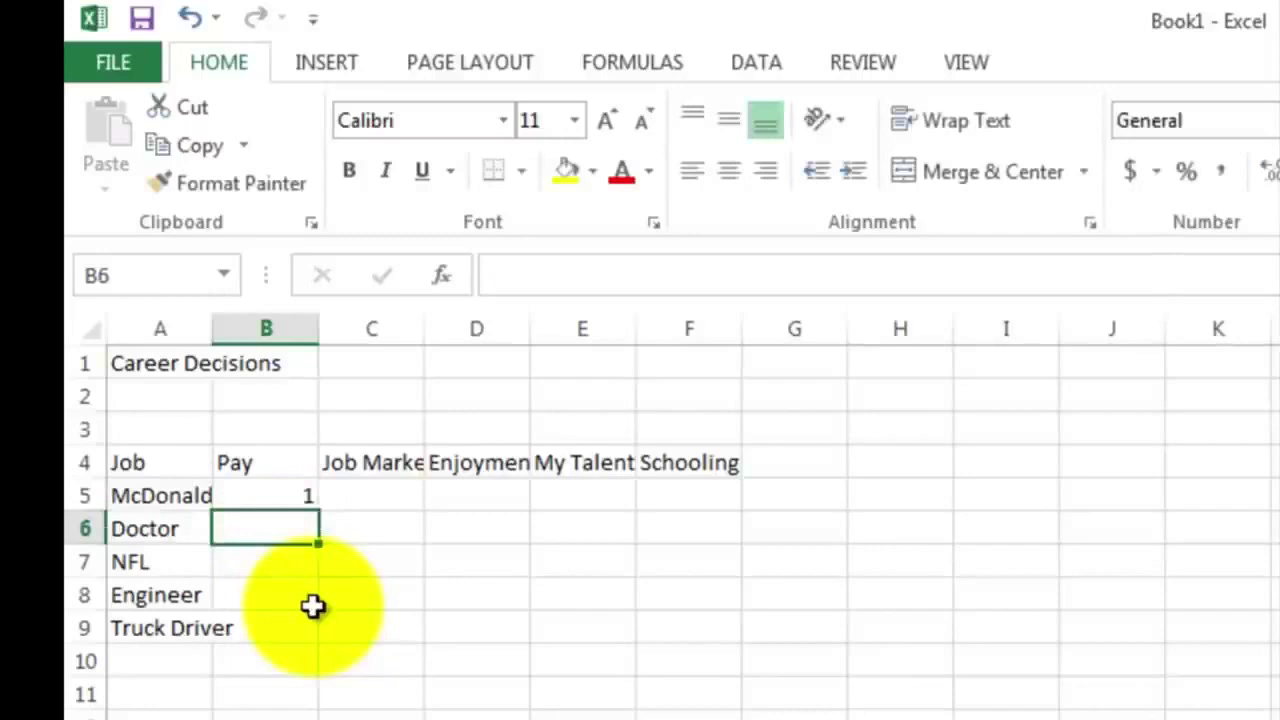
type("4")
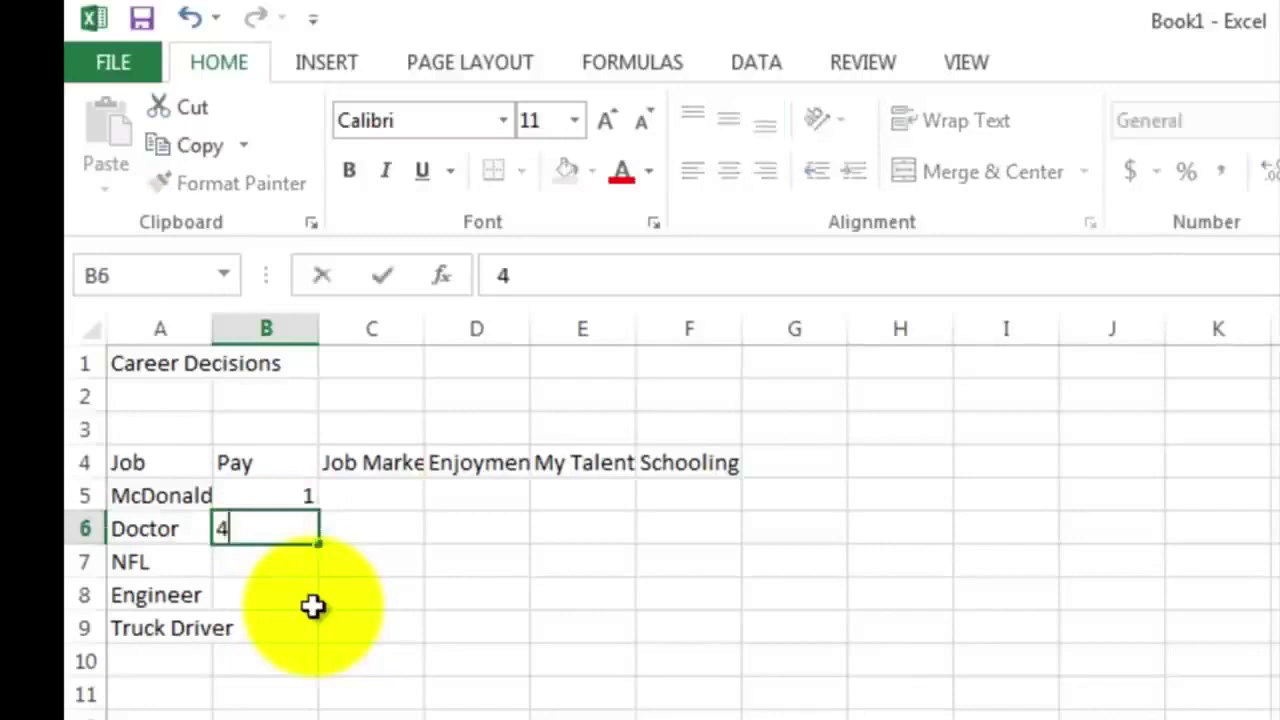
key("Return")
type("5")
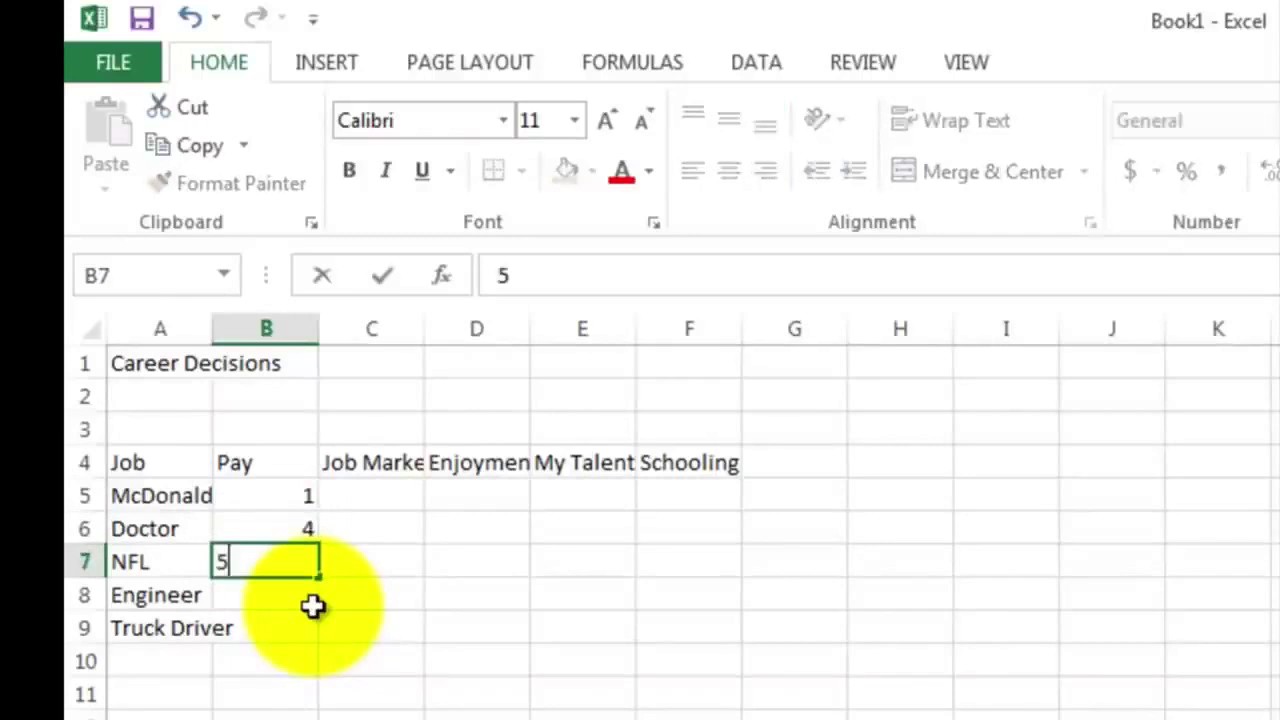
key("Return")
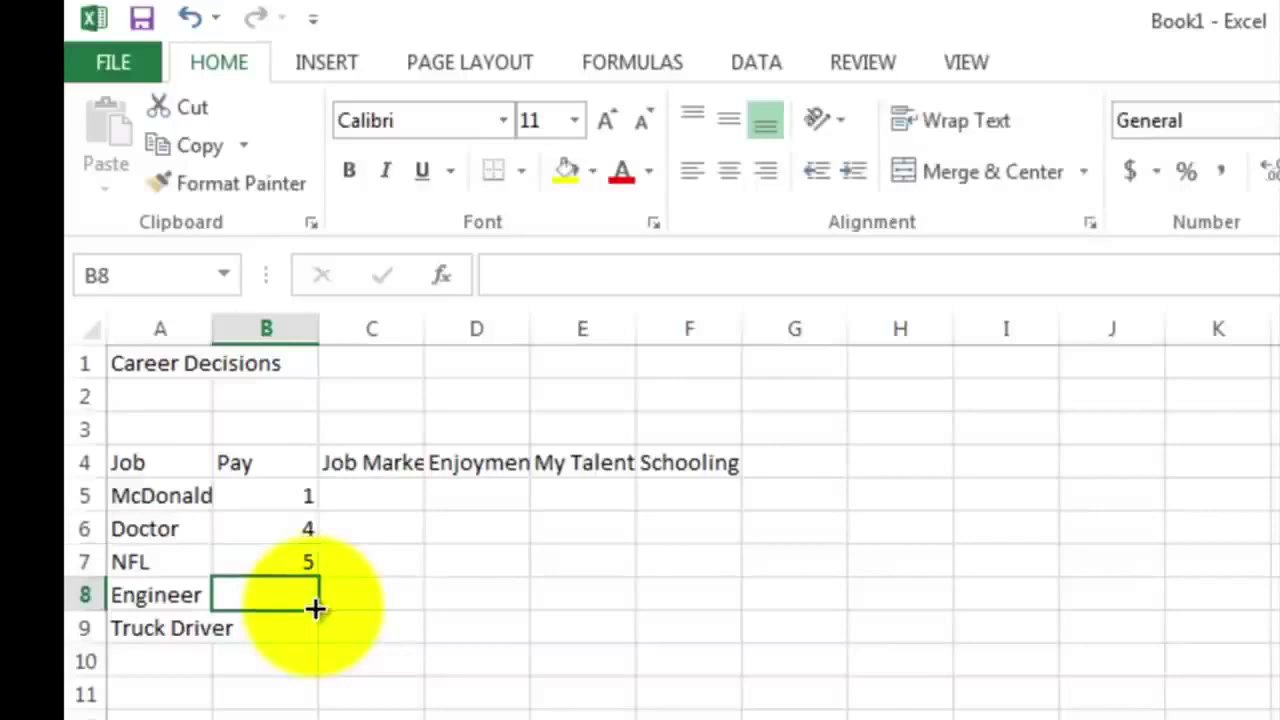
type("3")
key("Return")
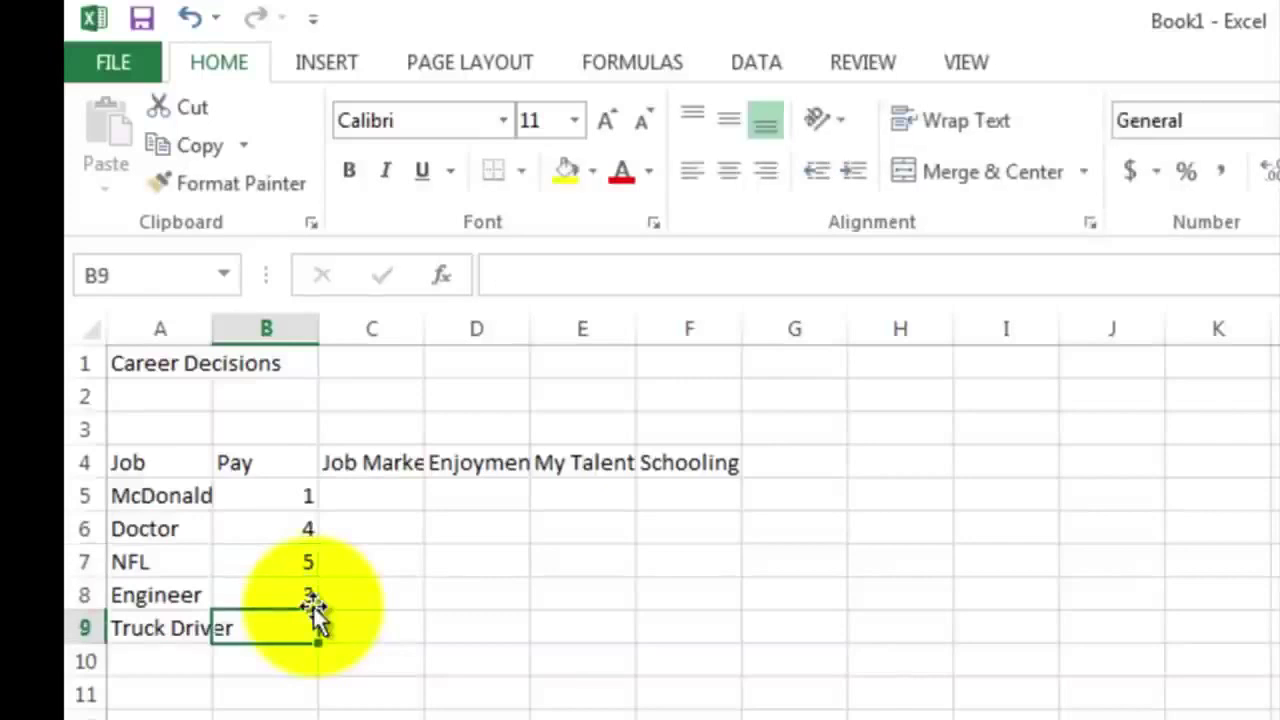
type("3")
key("Tab")
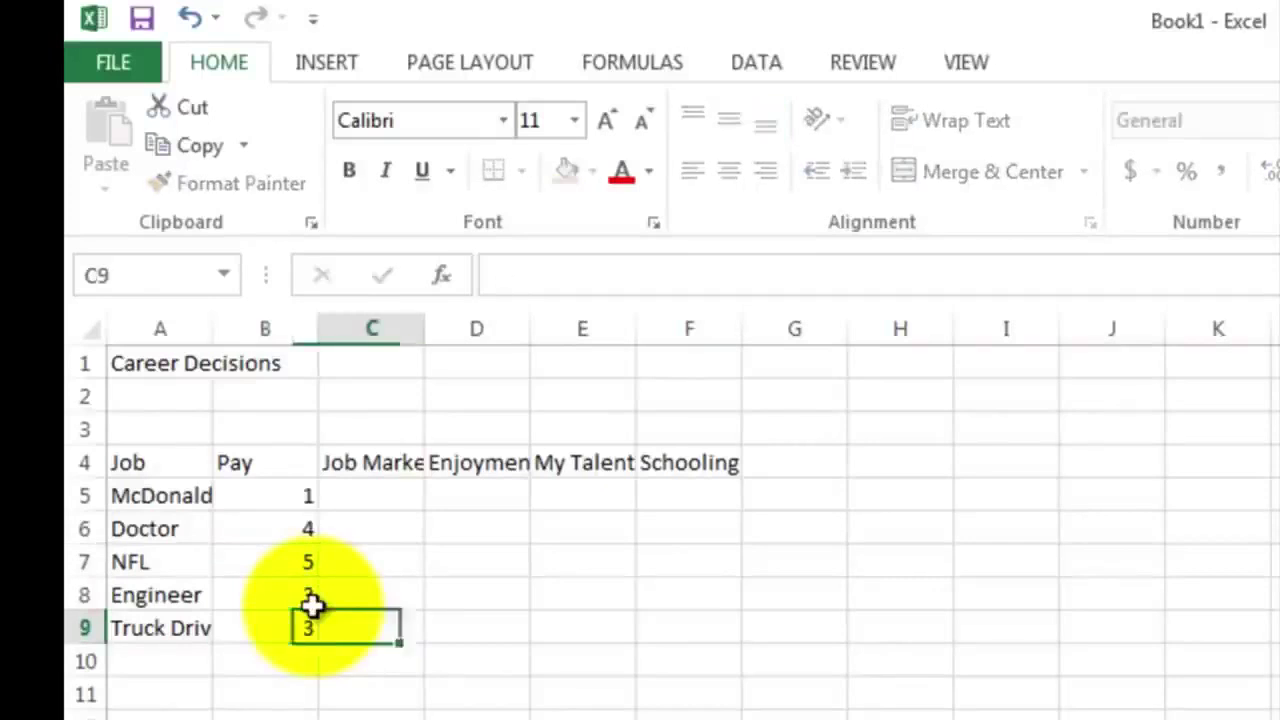
Enter the Job Market ratings 5, 4, 1, 5 and 5 in C5:C9.
key("Up")
key("Up")
key("Up")
key("Up")
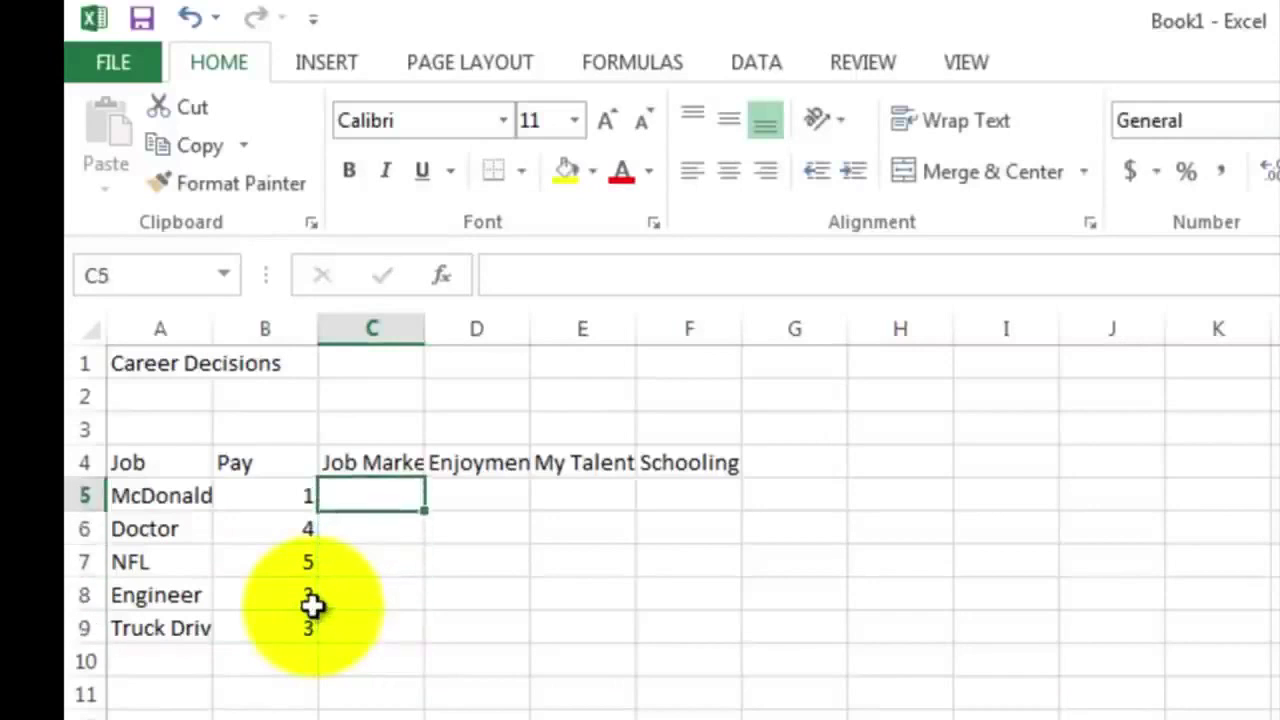
type("5")
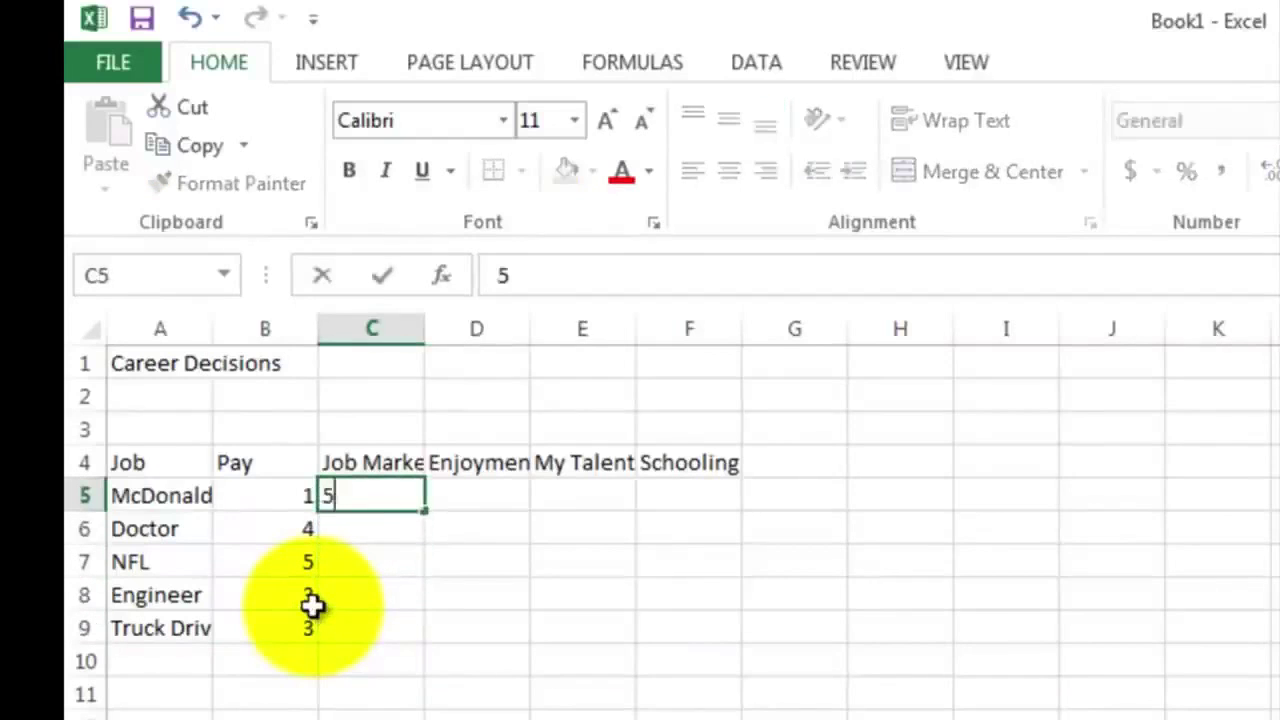
key("Return")
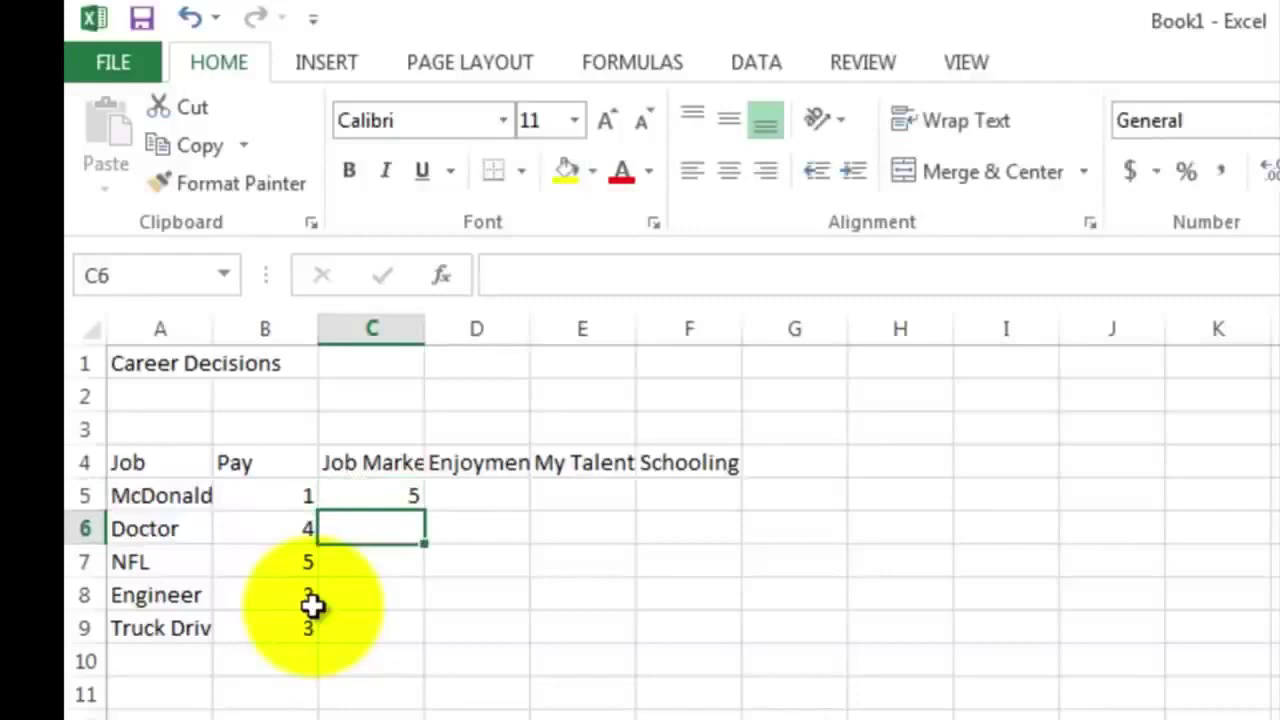
type("4")
key("Return")
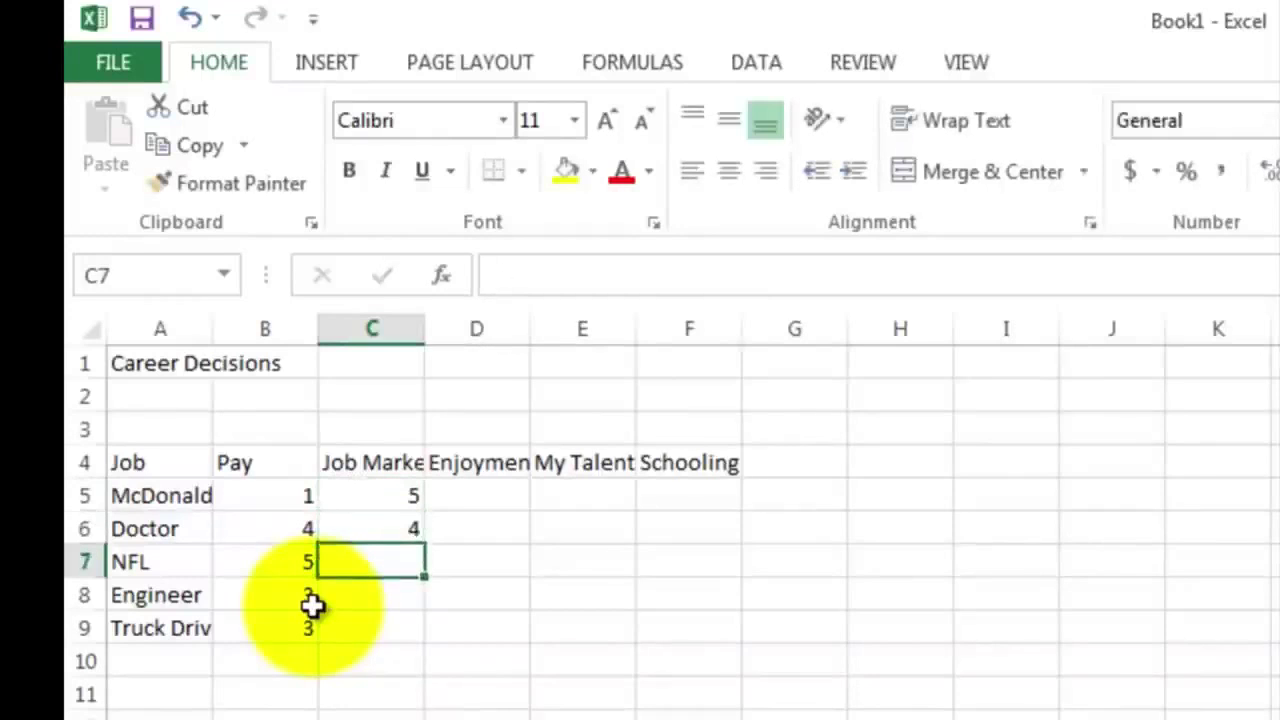
type("1")
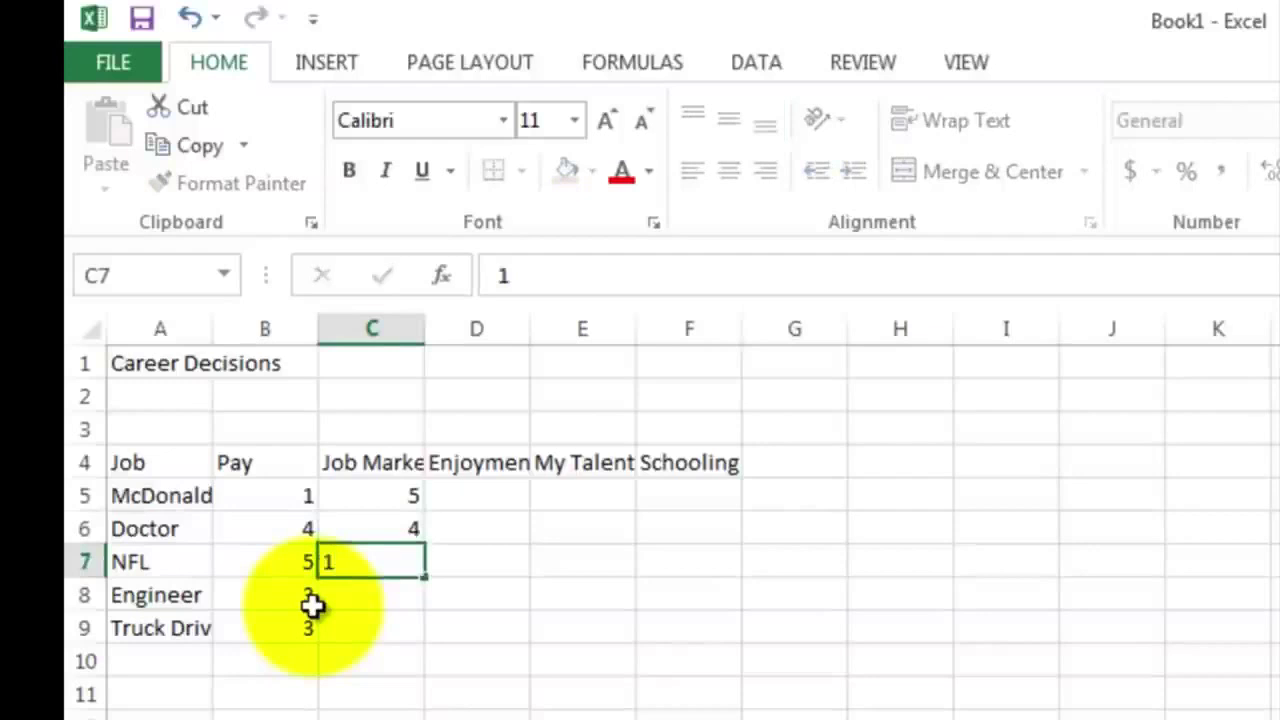
key("Return")
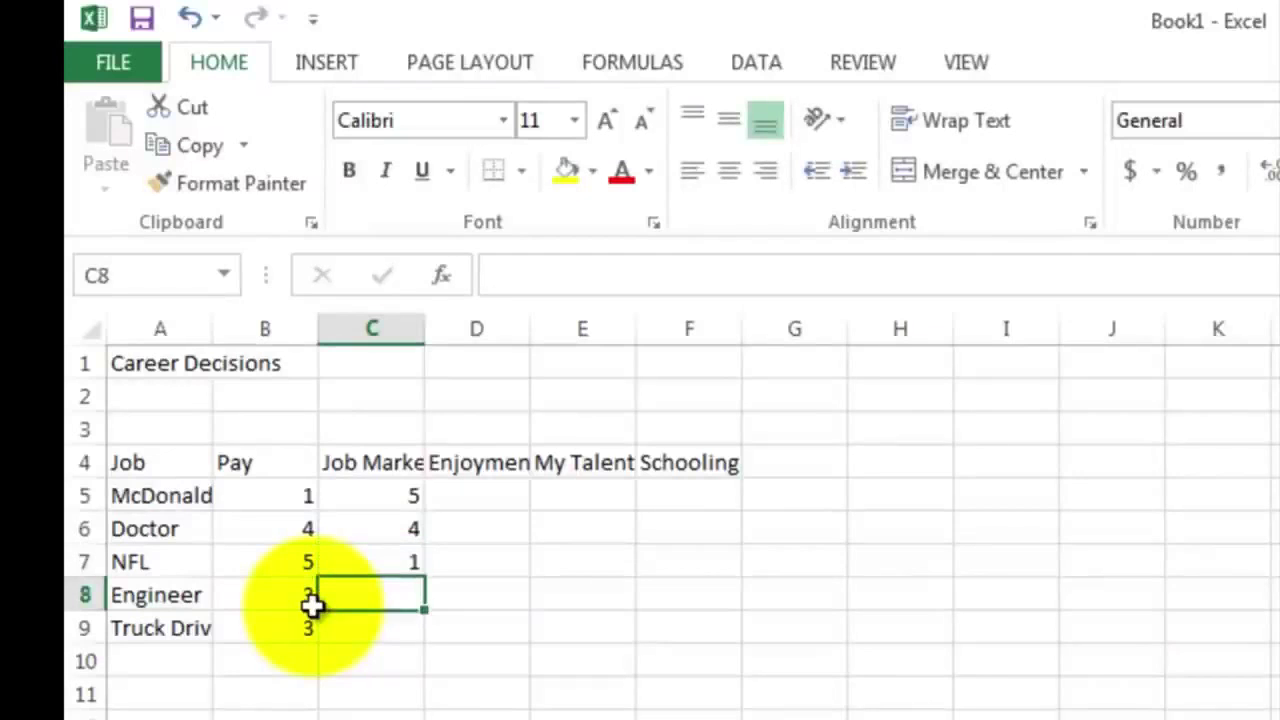
type("5")
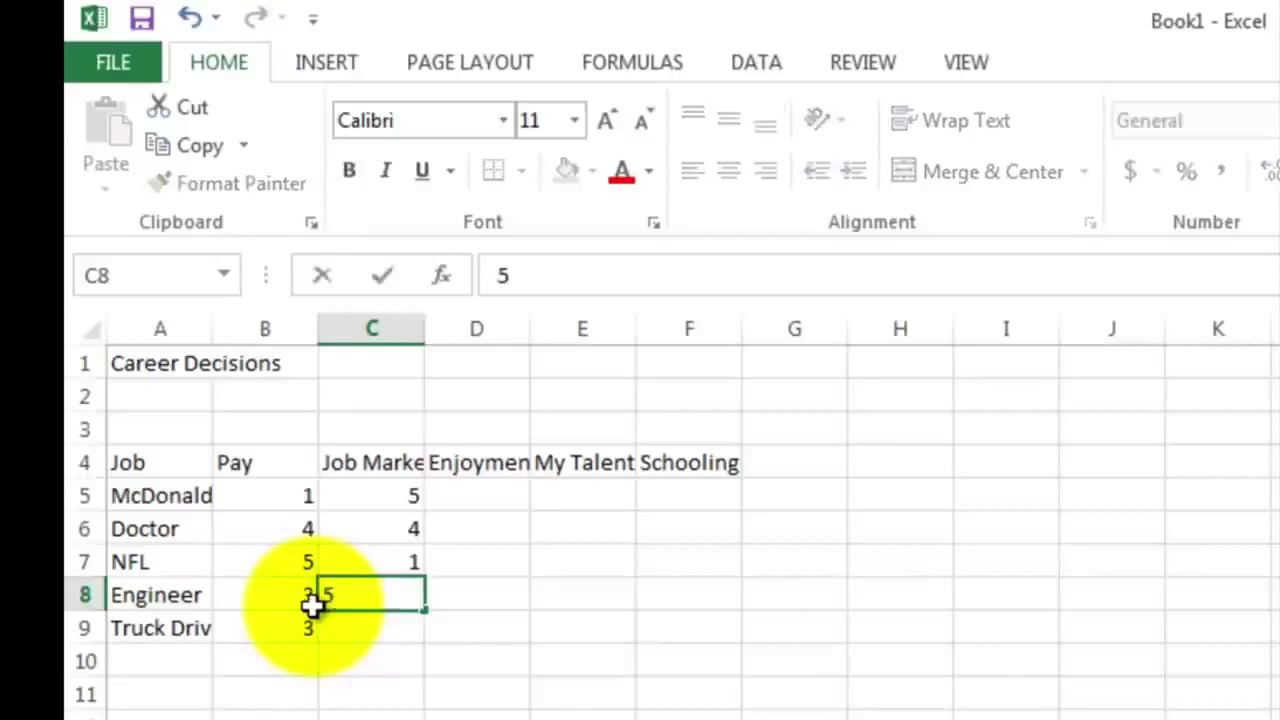
key("Return")
type("5")
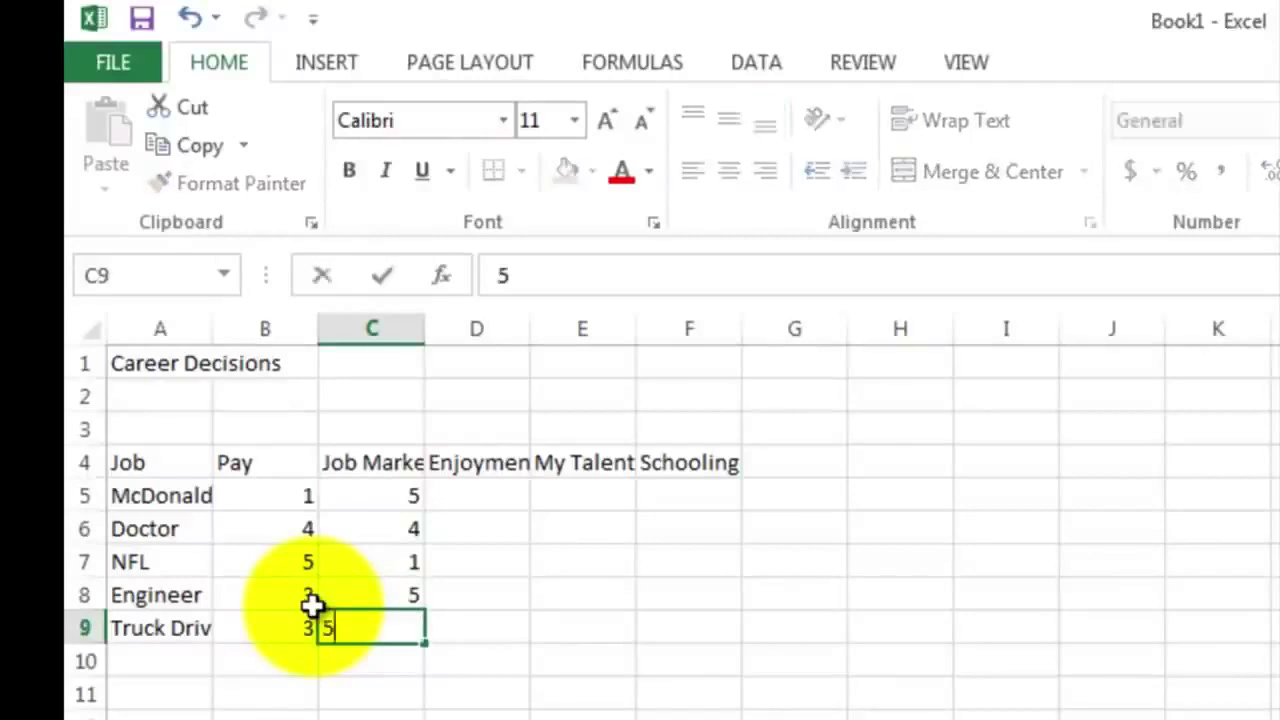
key("Return")
Enter the Enjoyment ratings 1, 3 and 5 in D5:D7 for McDonalds Manager, Doctor and NFL.
key("Up")
key("Up")
key("Up")
key("Up")
key("Up")
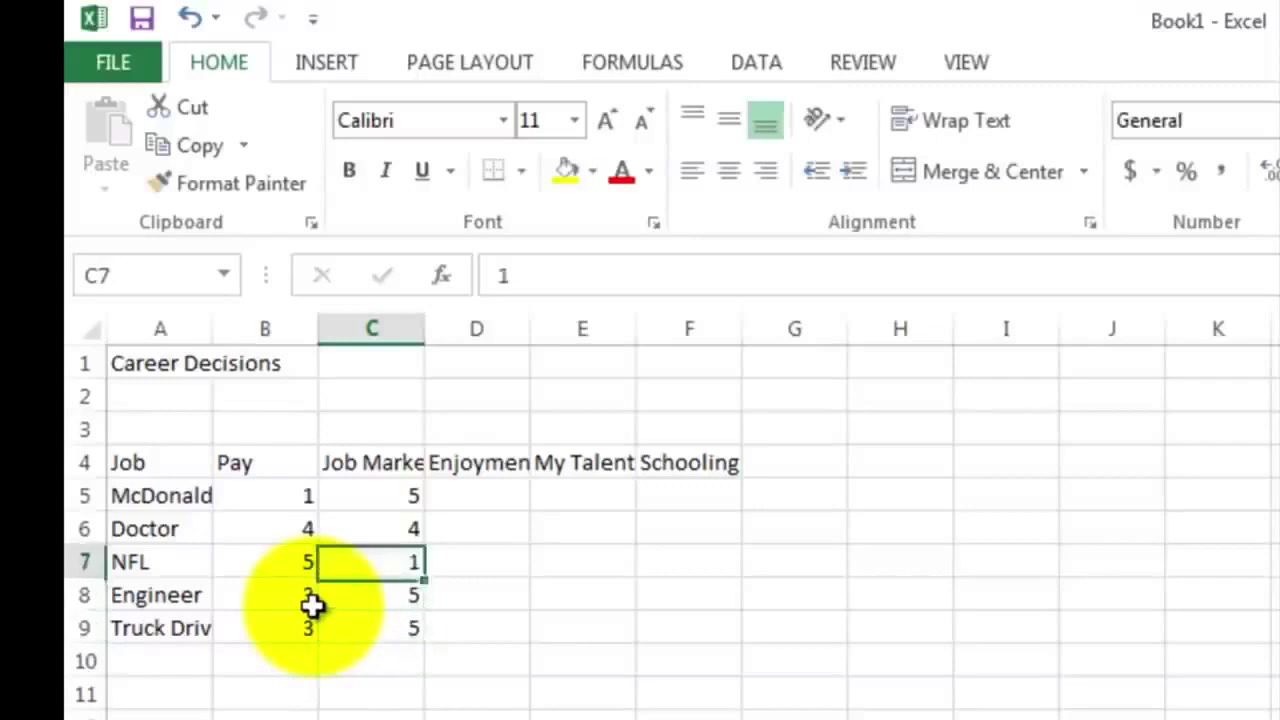
key("Right")
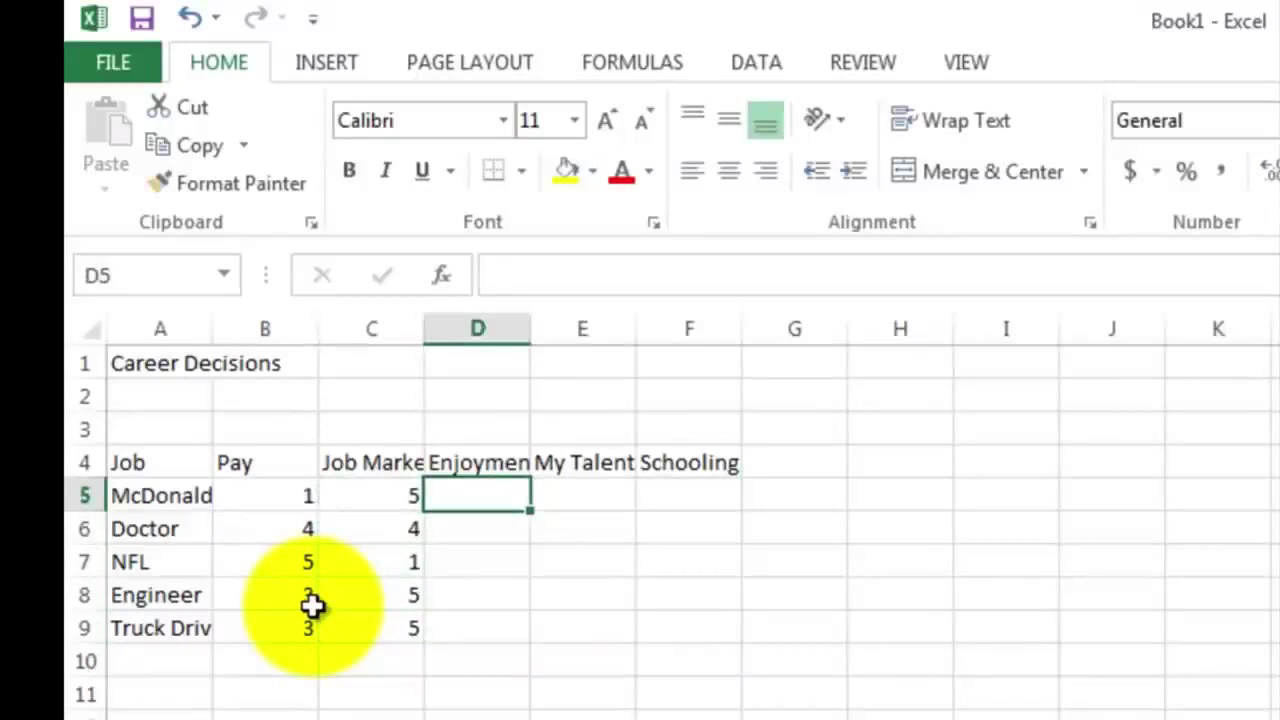
type("1")
key("Return")
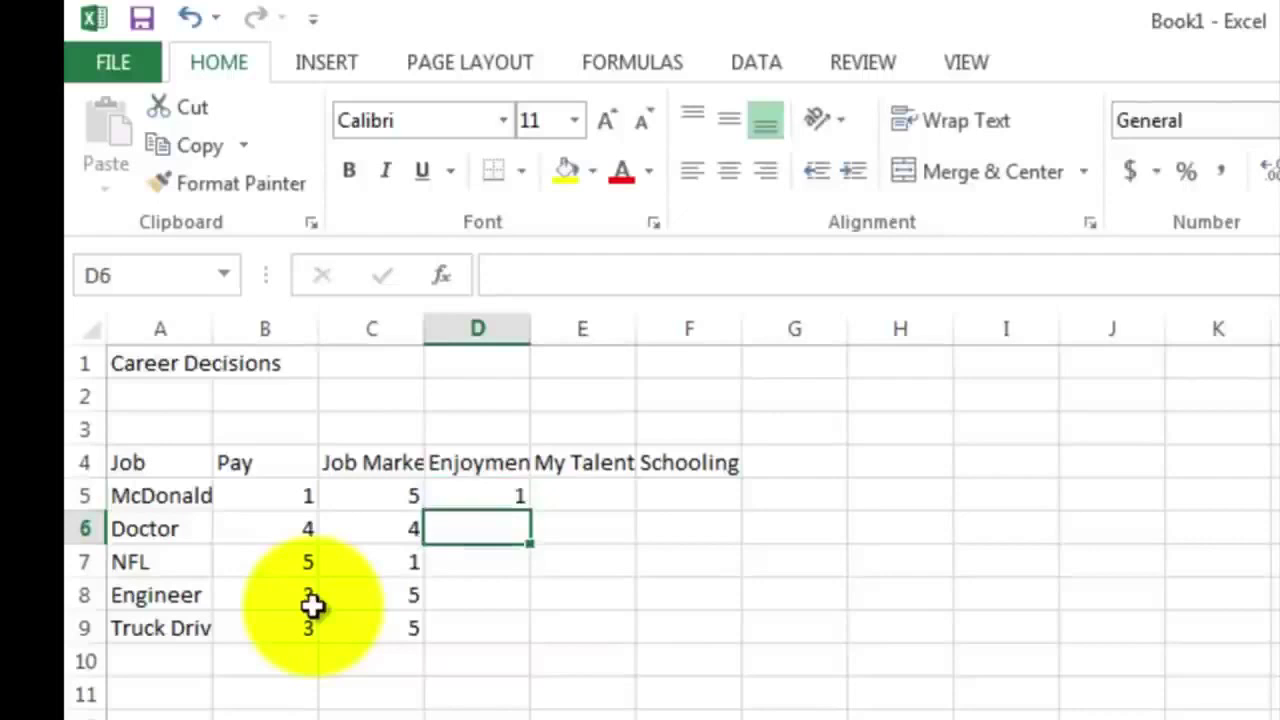
type("3")
key("Return")
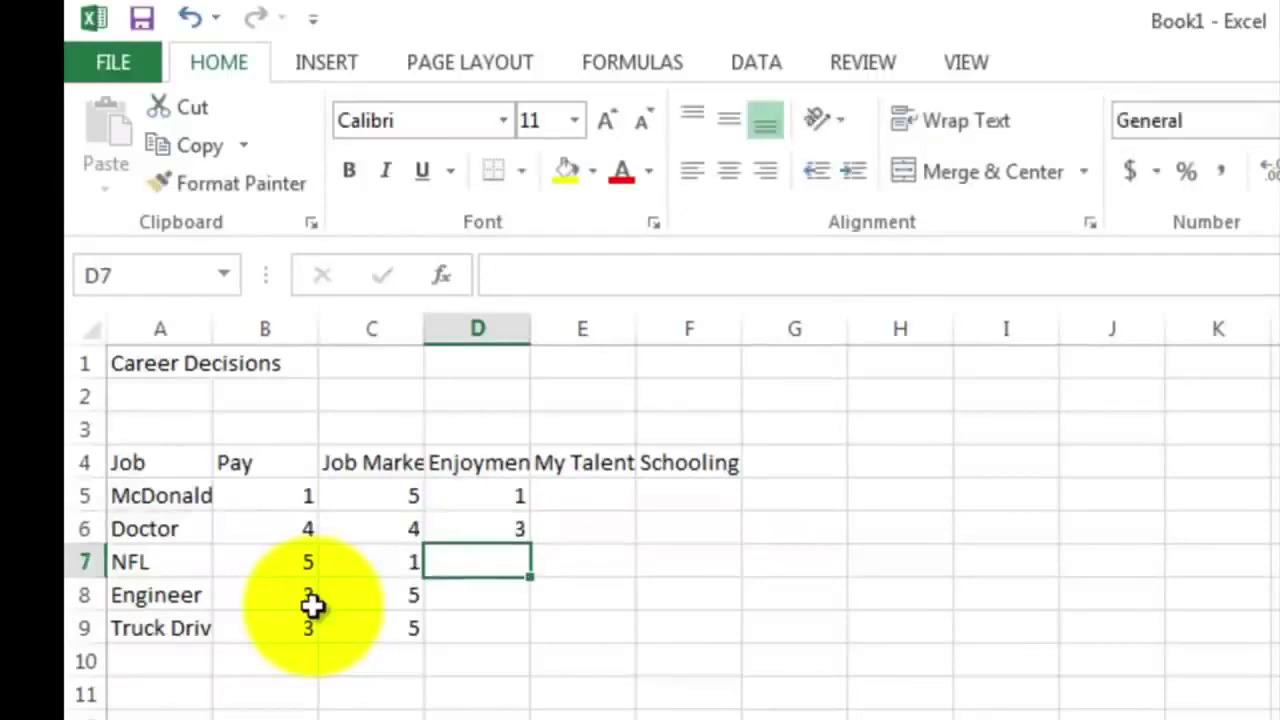
type("5")
key("Return")
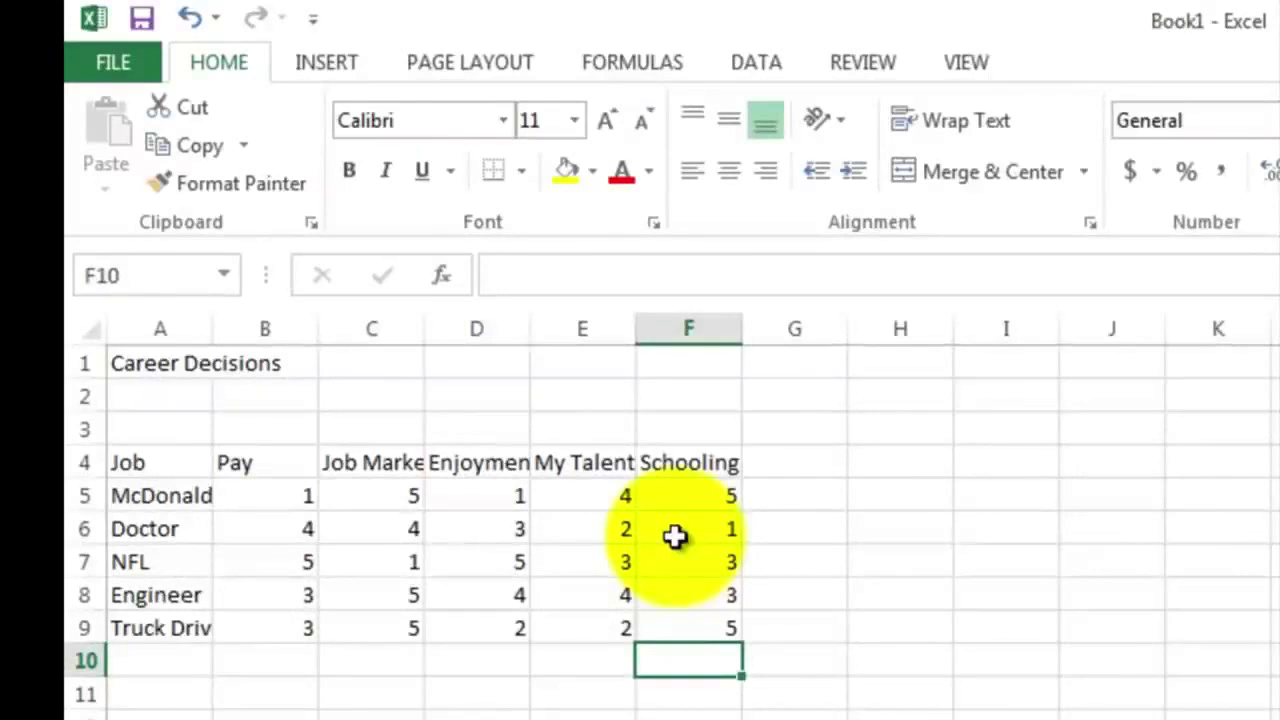
Total the McDonalds Manager ratings in G5 with the formula =SUM(B5:F5).
left_click(789, 499)
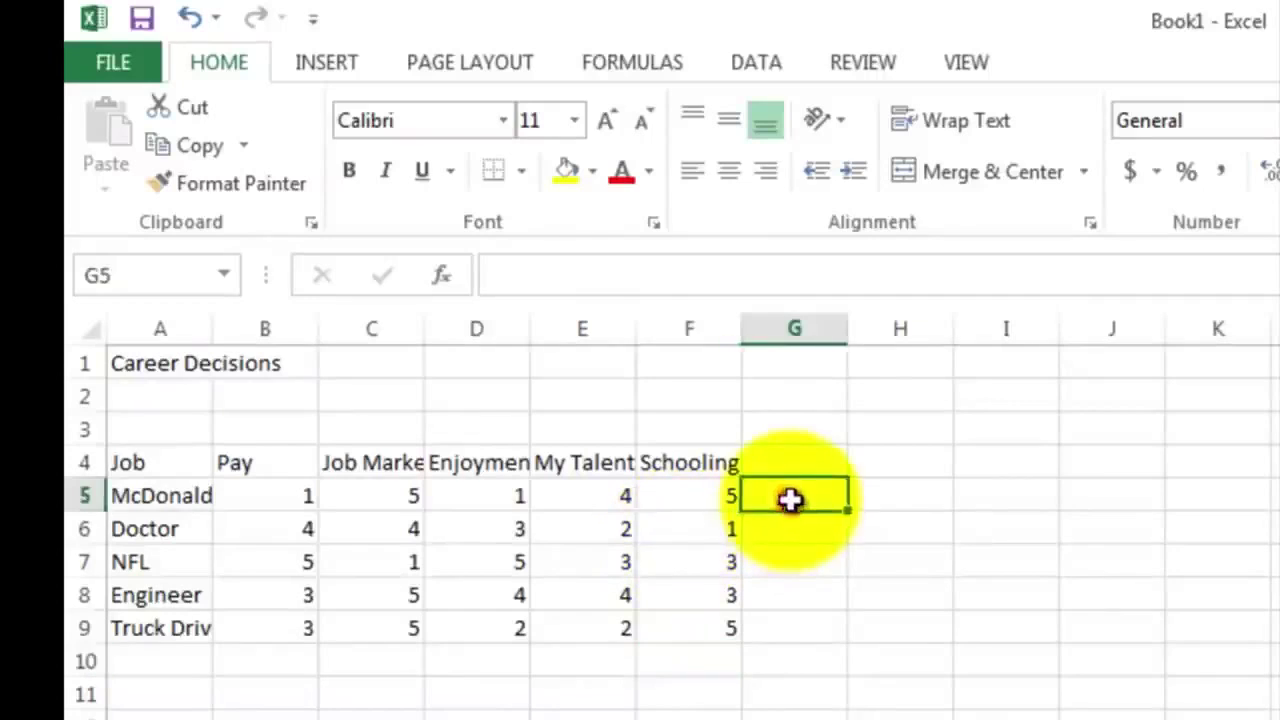
type("=")
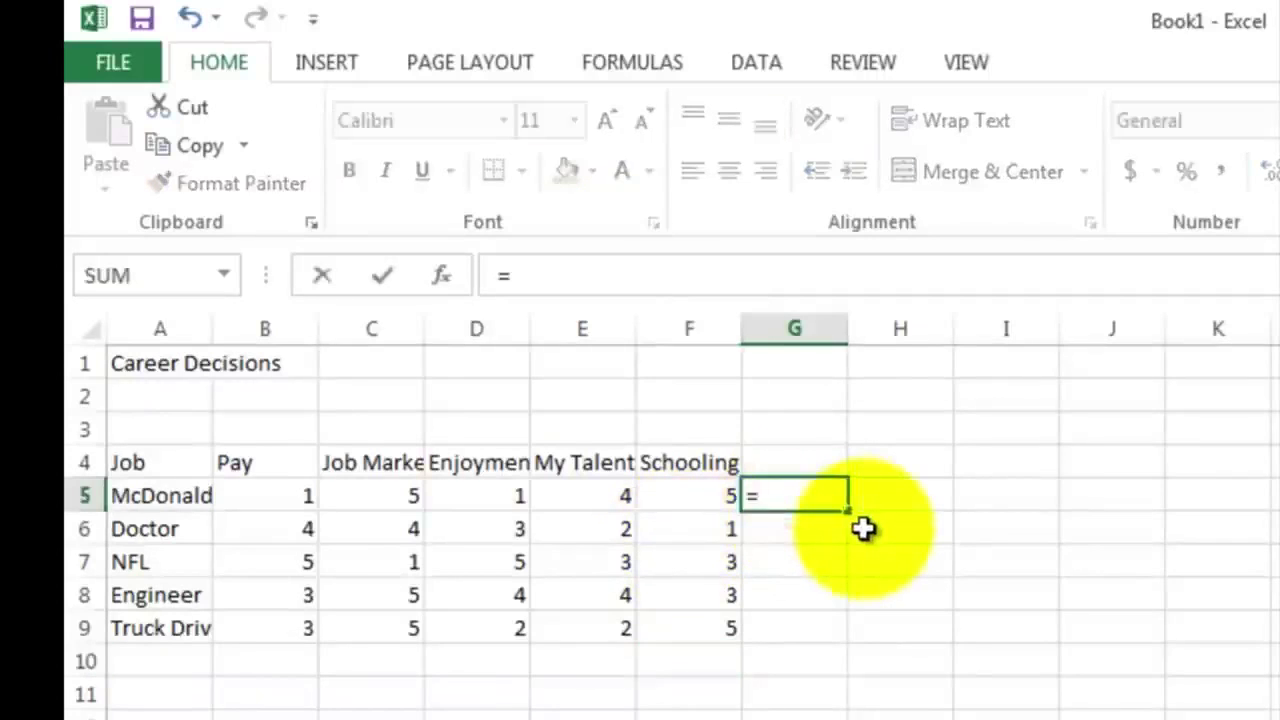
type("sum(")
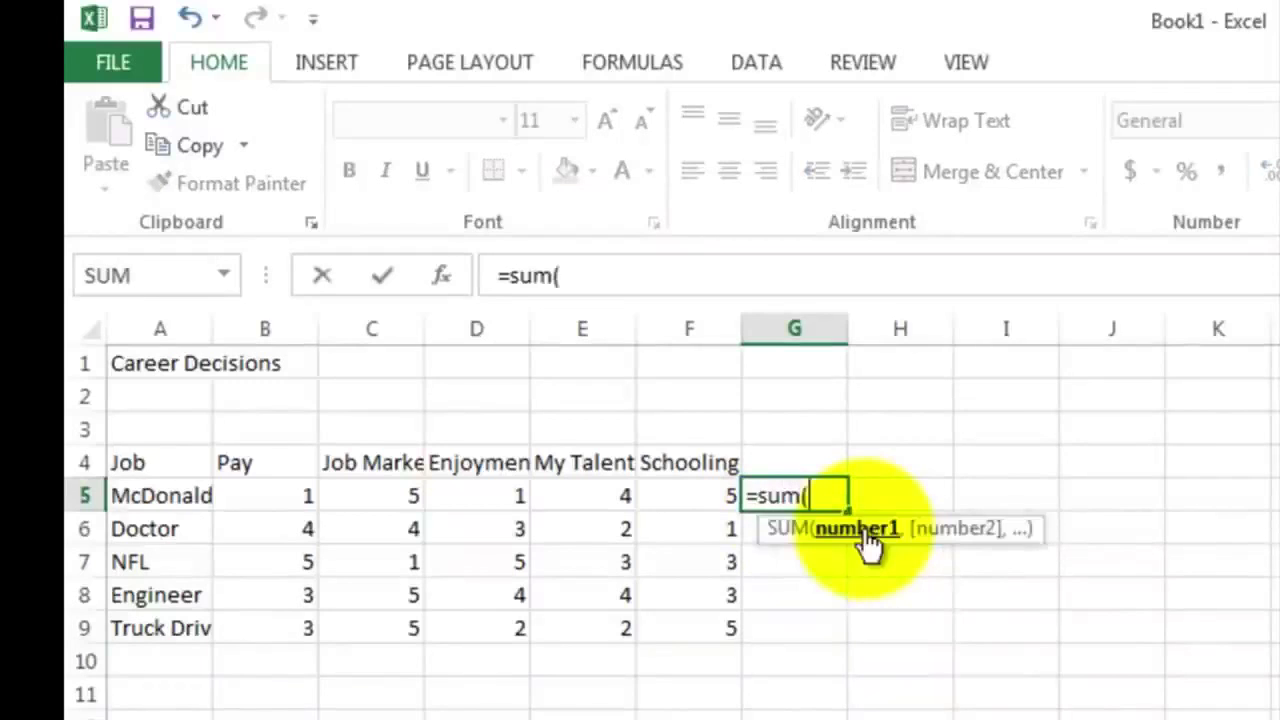
left_click_drag(286, 497, 662, 500)
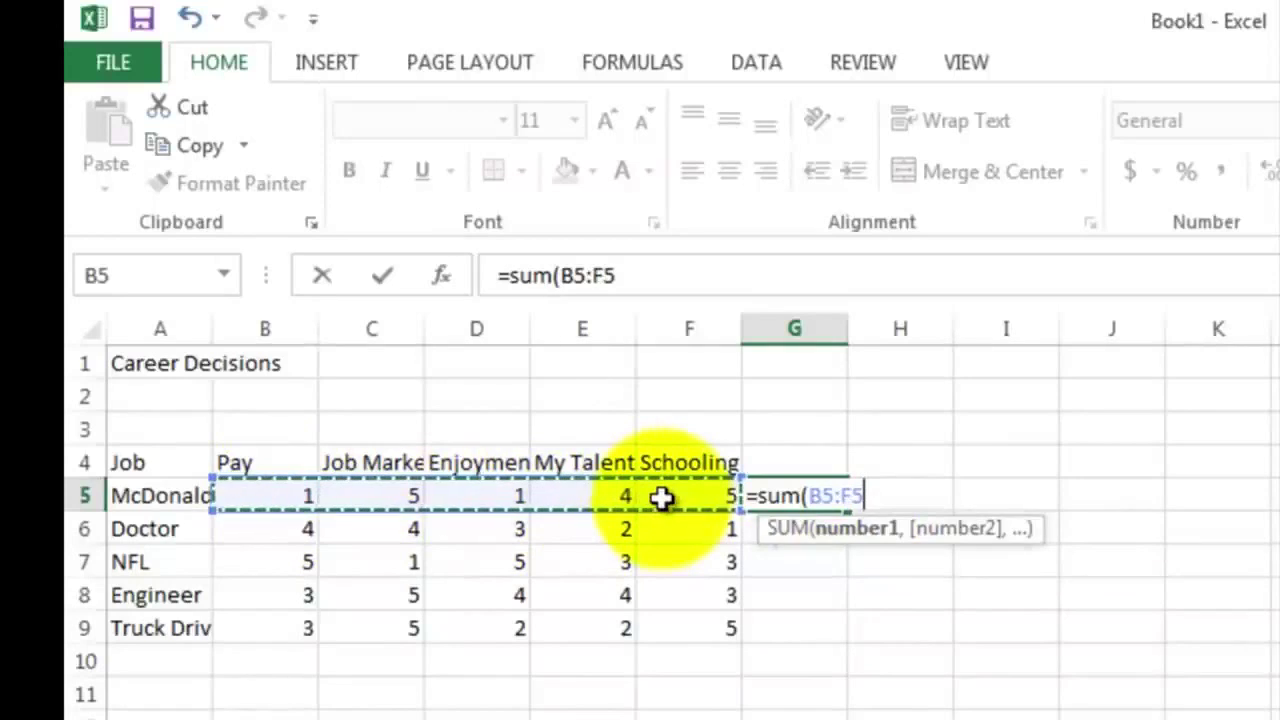
type(")")
key("Return")
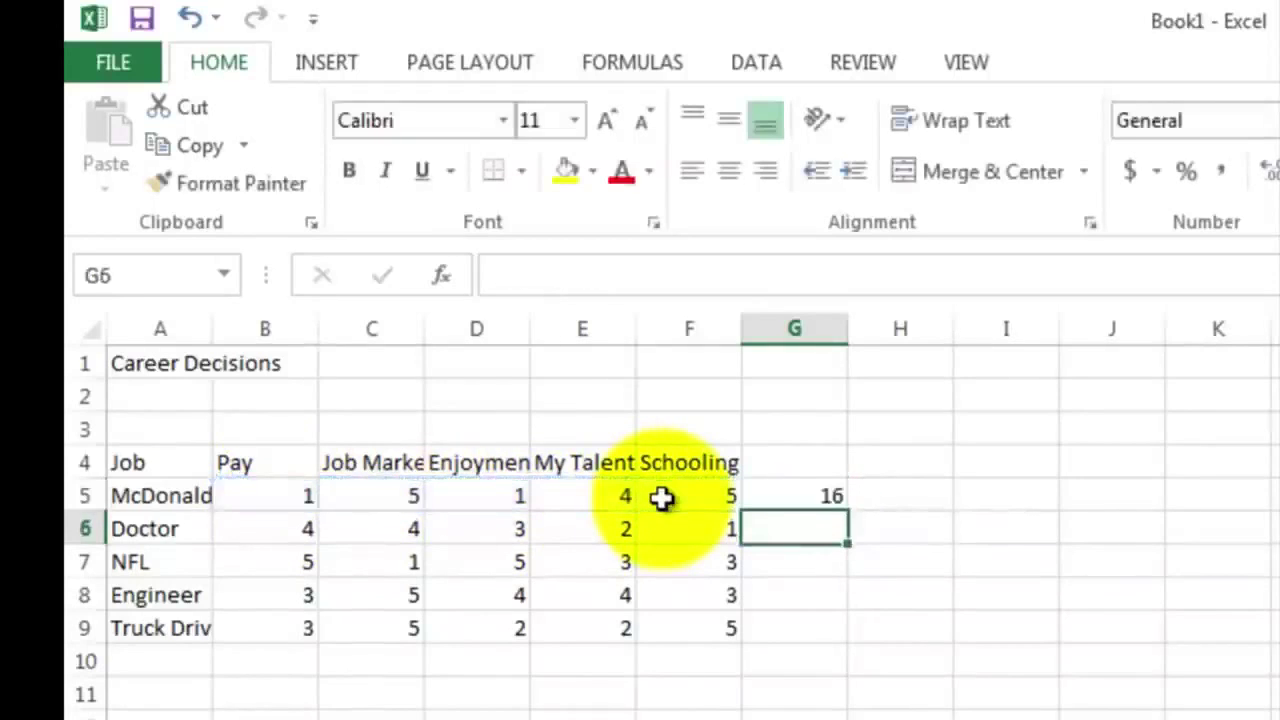
Copy the total formula from G5 down to G9 for the remaining jobs.
left_click(766, 497)
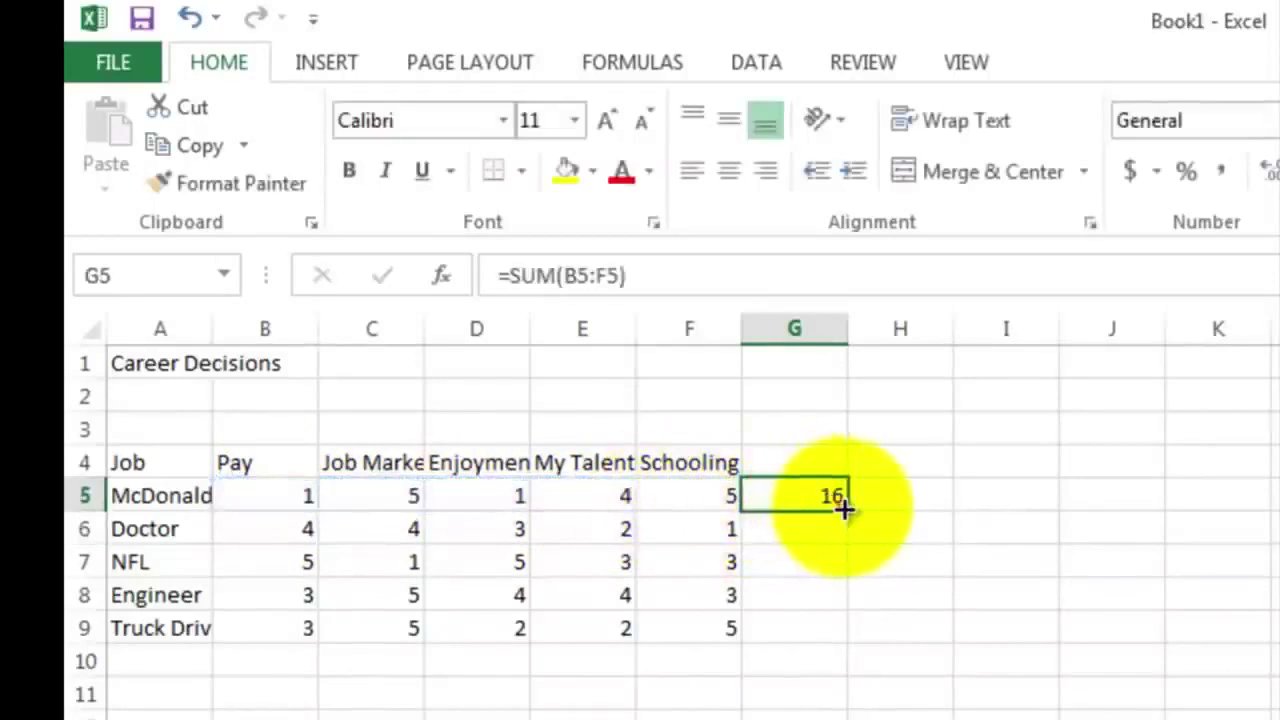
left_click_drag(845, 510, 848, 638)
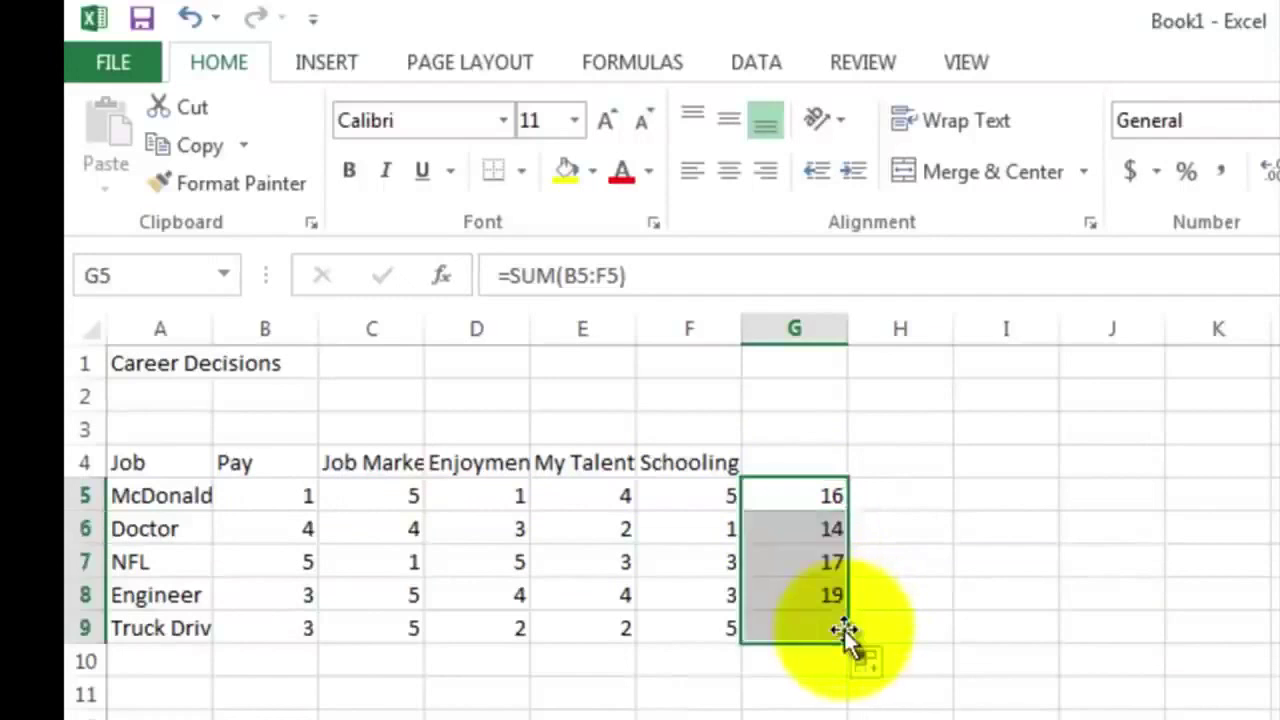
left_click(845, 685)
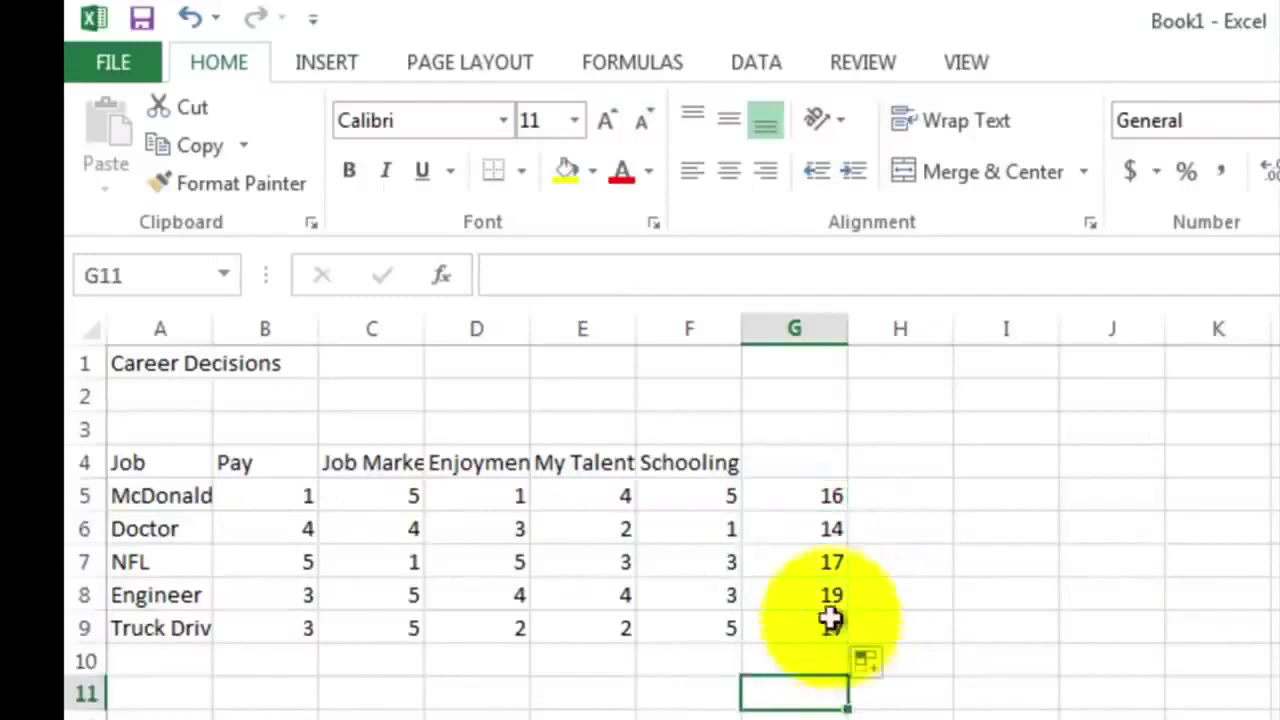
left_click(822, 594)
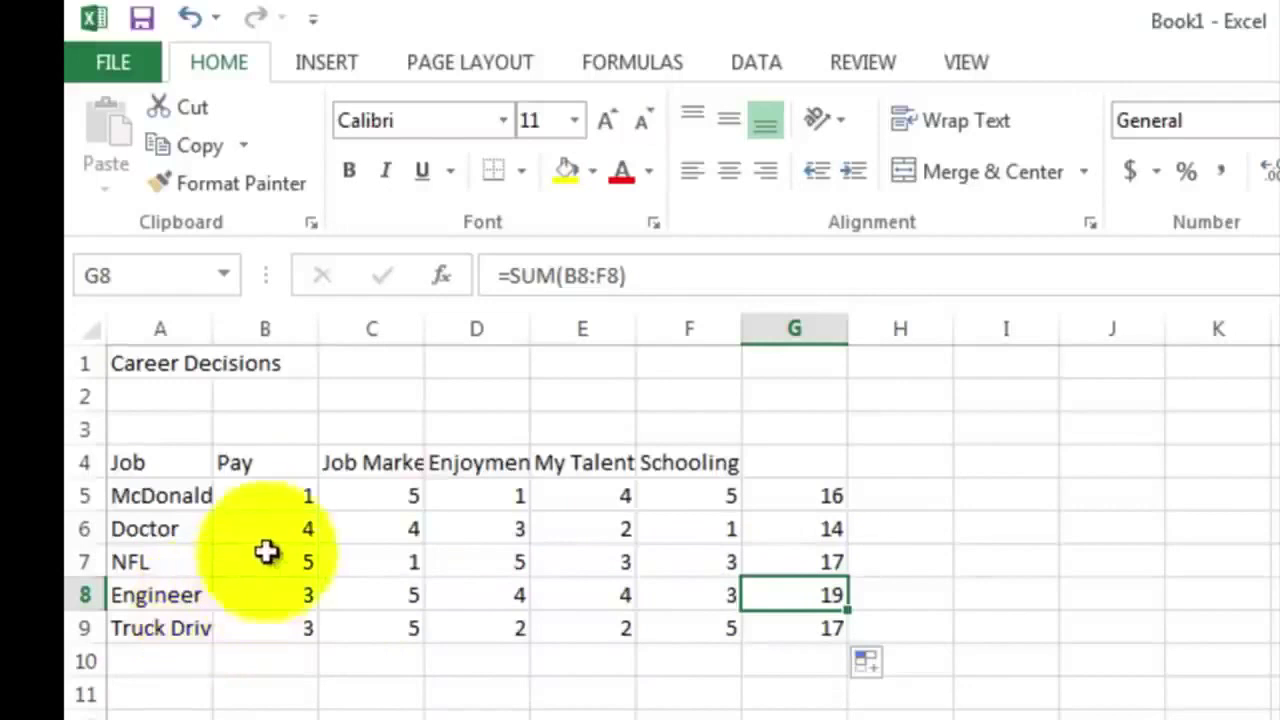
Insert a blank column between the Pay and Job Market columns.
left_click(283, 468)
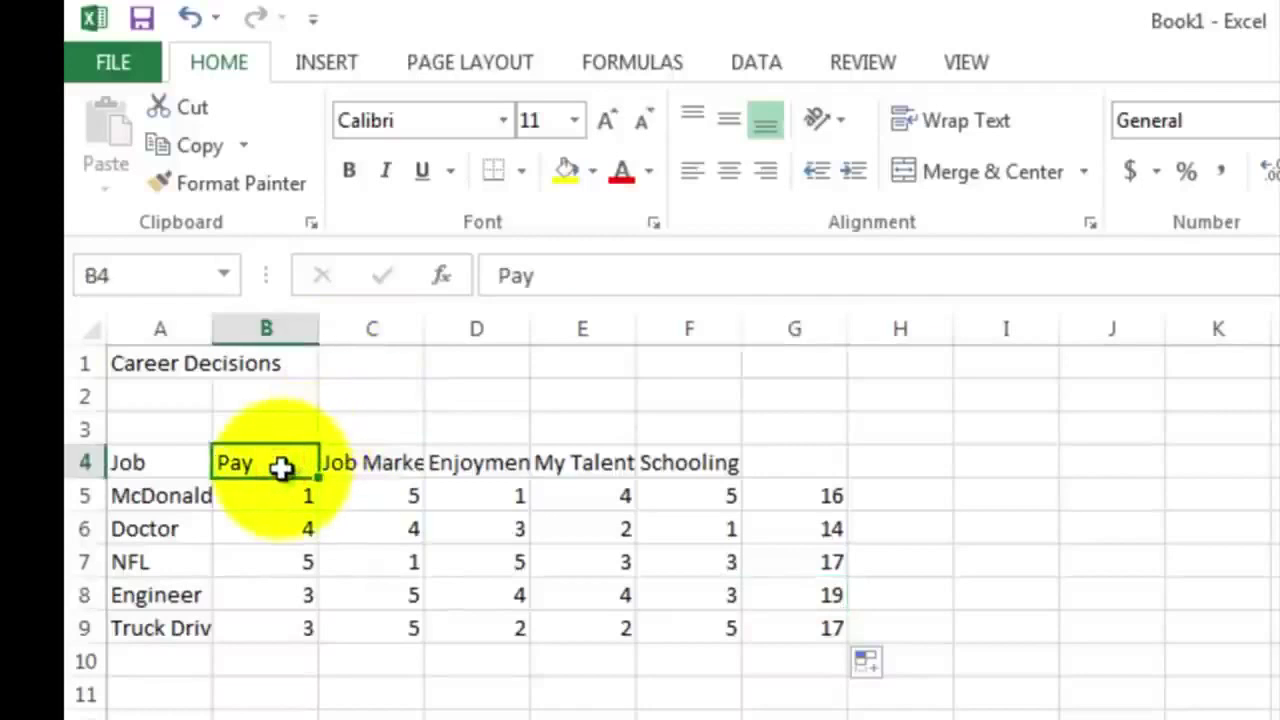
left_click(340, 463)
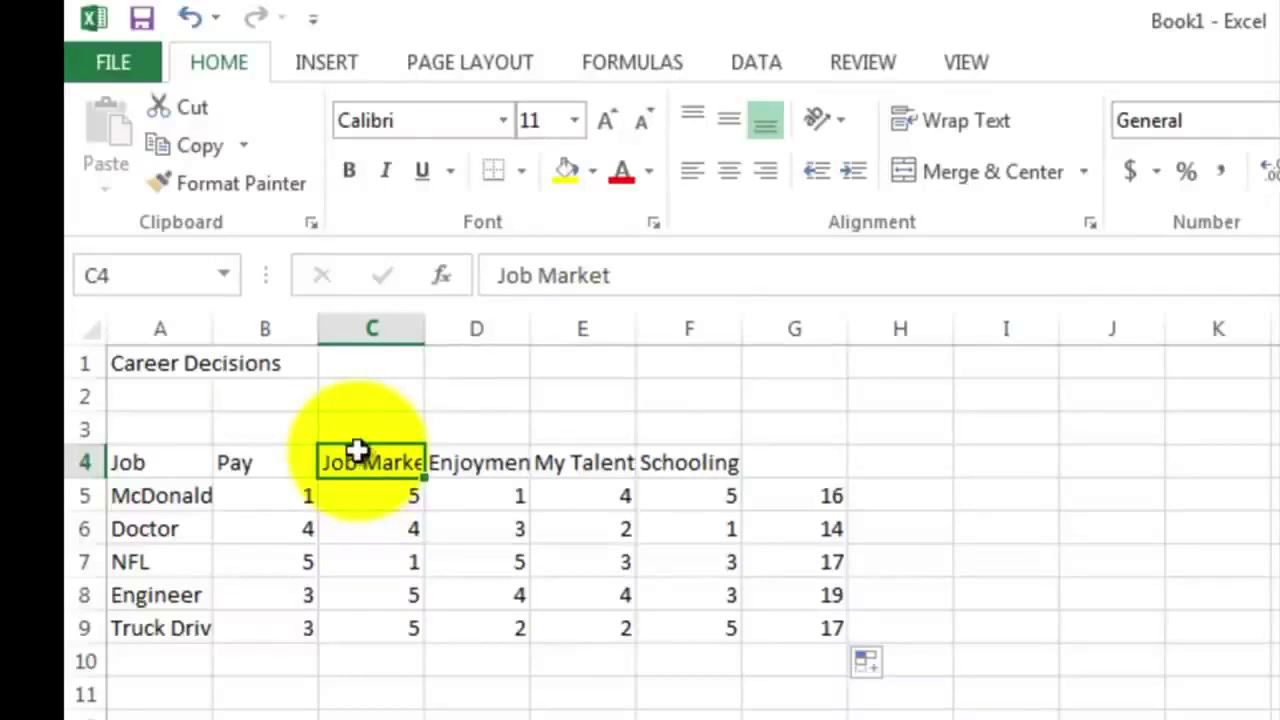
left_click(372, 330)
right_click(372, 330)
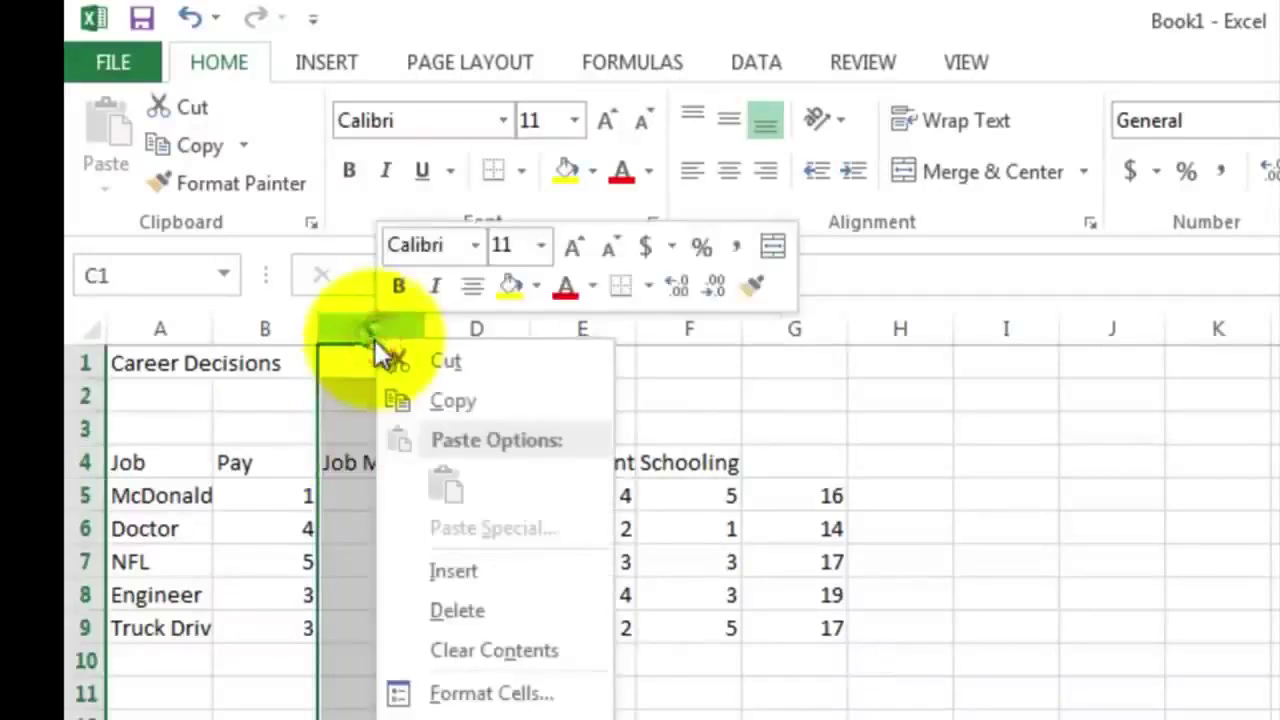
left_click(438, 562)
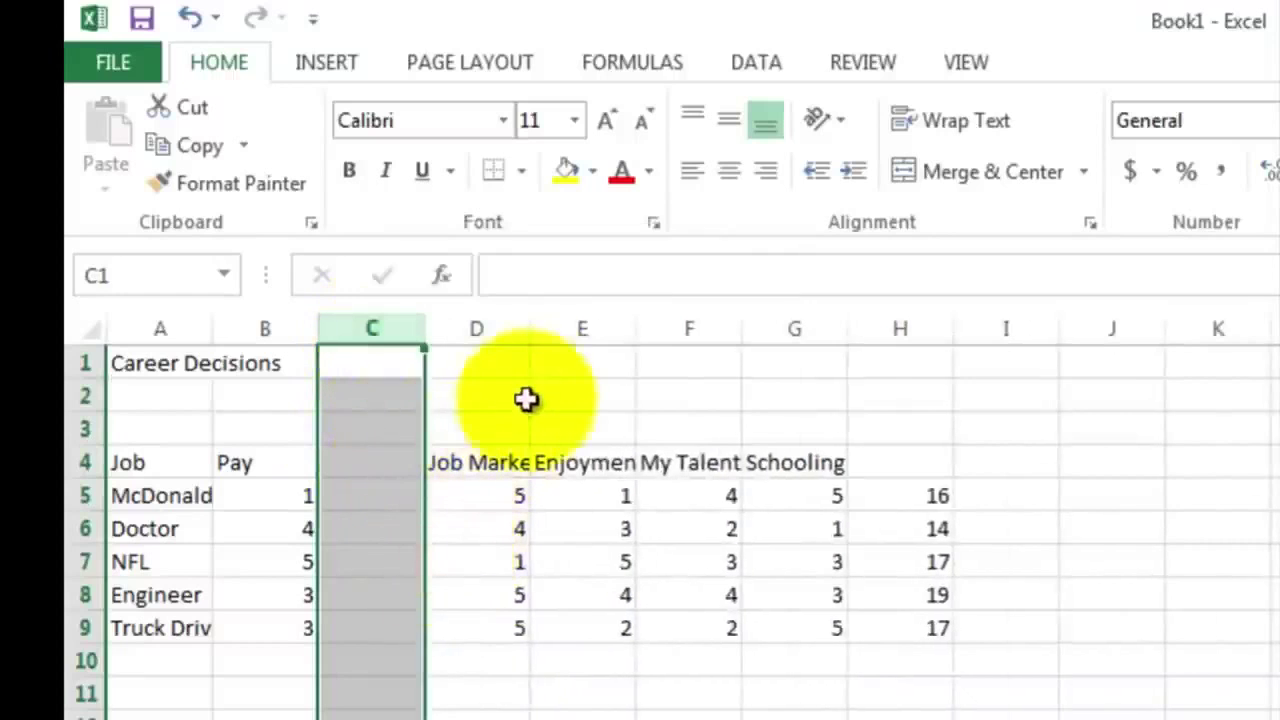
Insert a blank column before the Enjoyment column and another before the My Talent column.
left_click(580, 330)
right_click(582, 333)
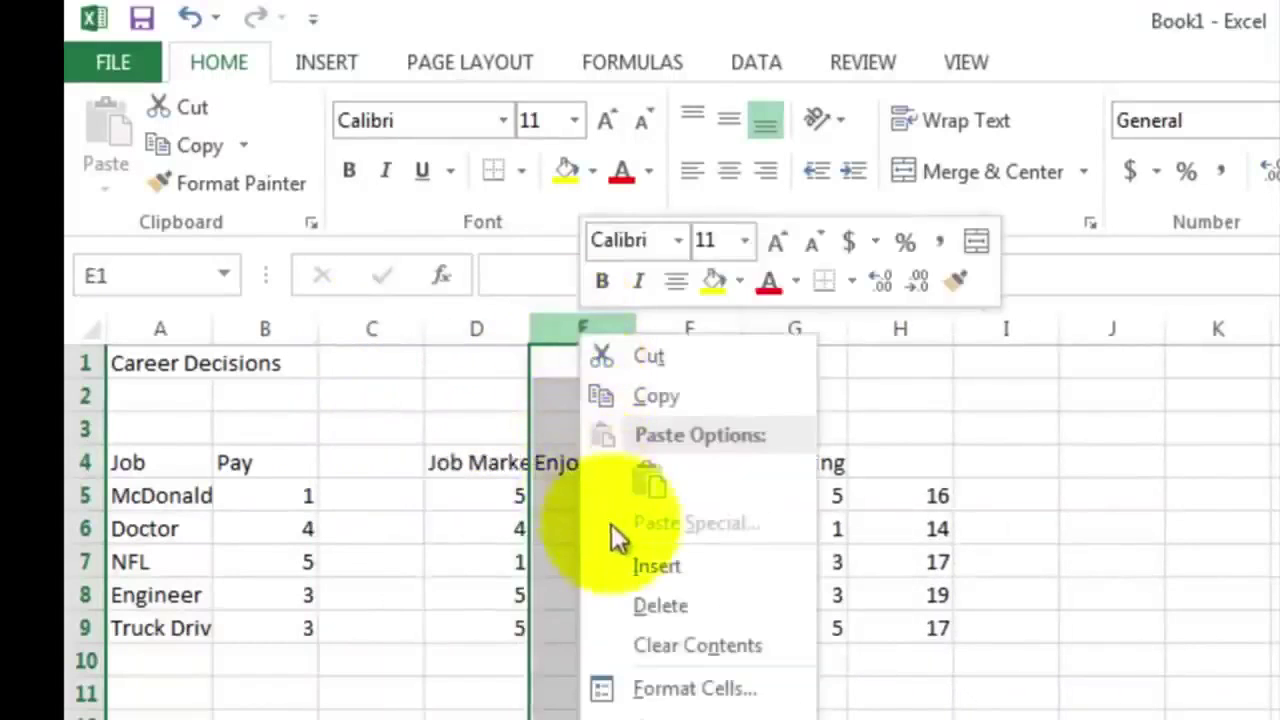
left_click(633, 564)
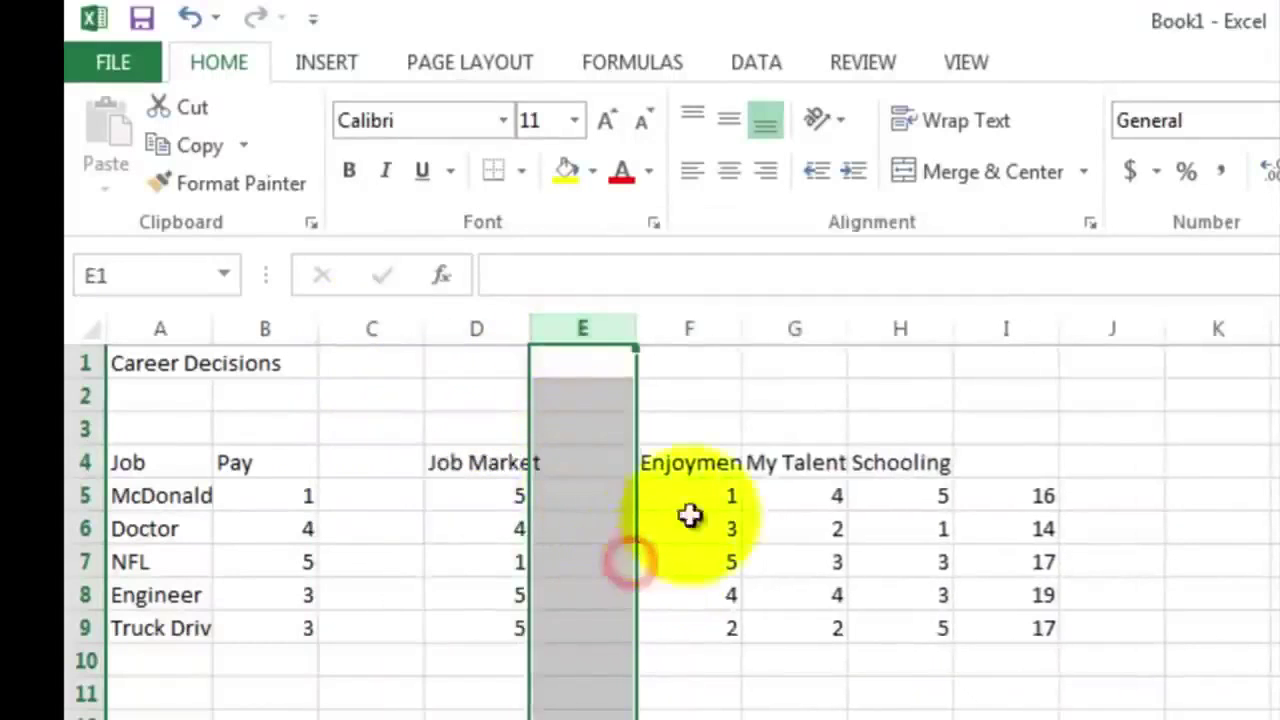
left_click(794, 330)
right_click(791, 335)
left_click(841, 565)
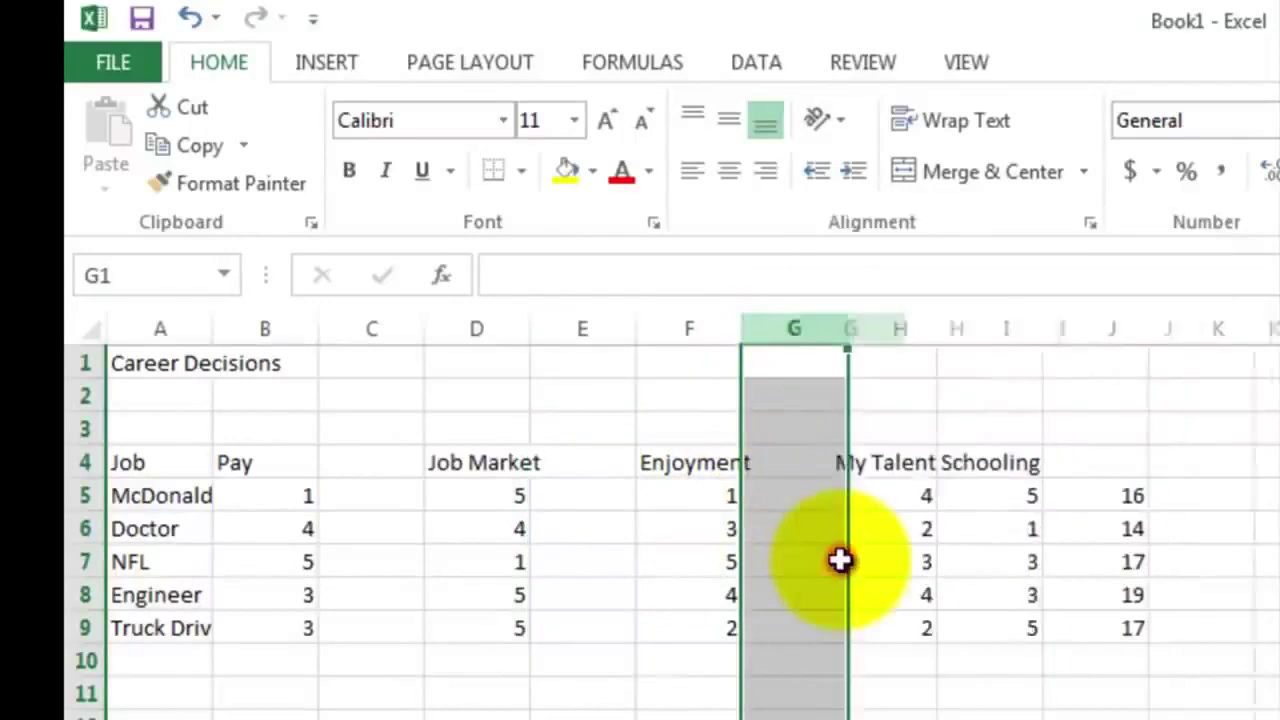
Insert a blank column before the Schooling column and another before the column of totals.
left_click(998, 330)
right_click(998, 333)
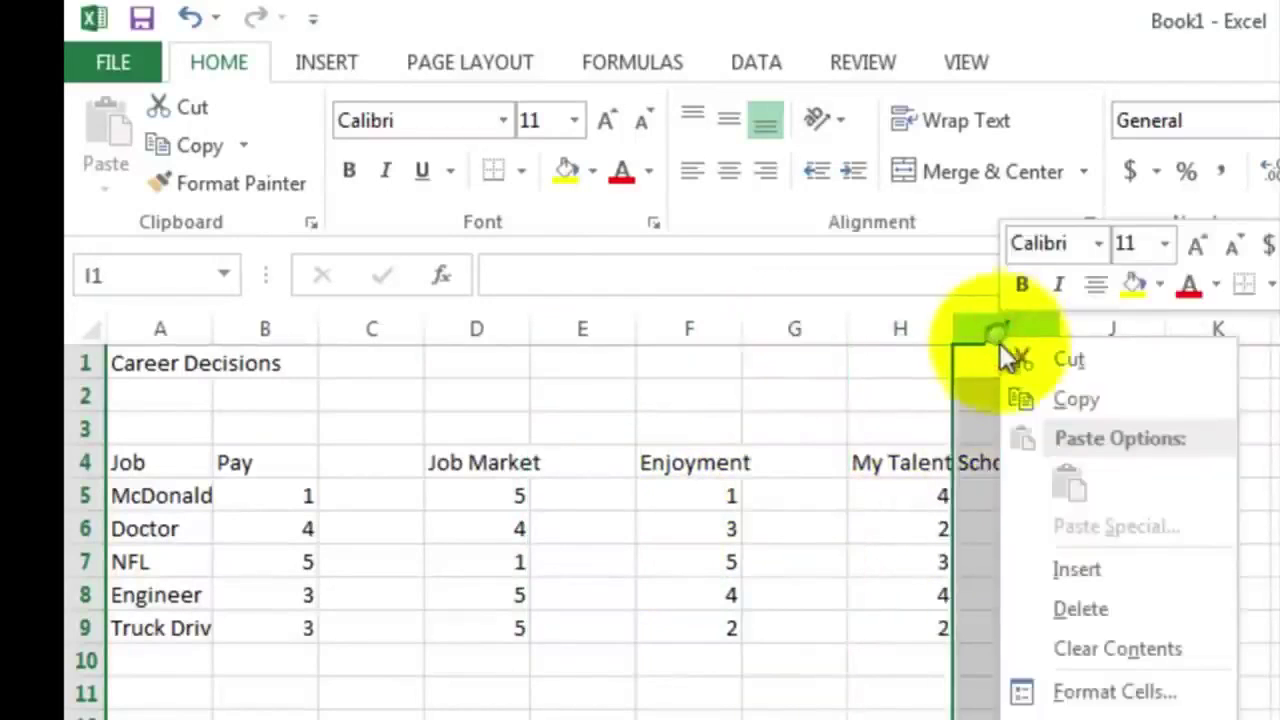
left_click(1068, 566)
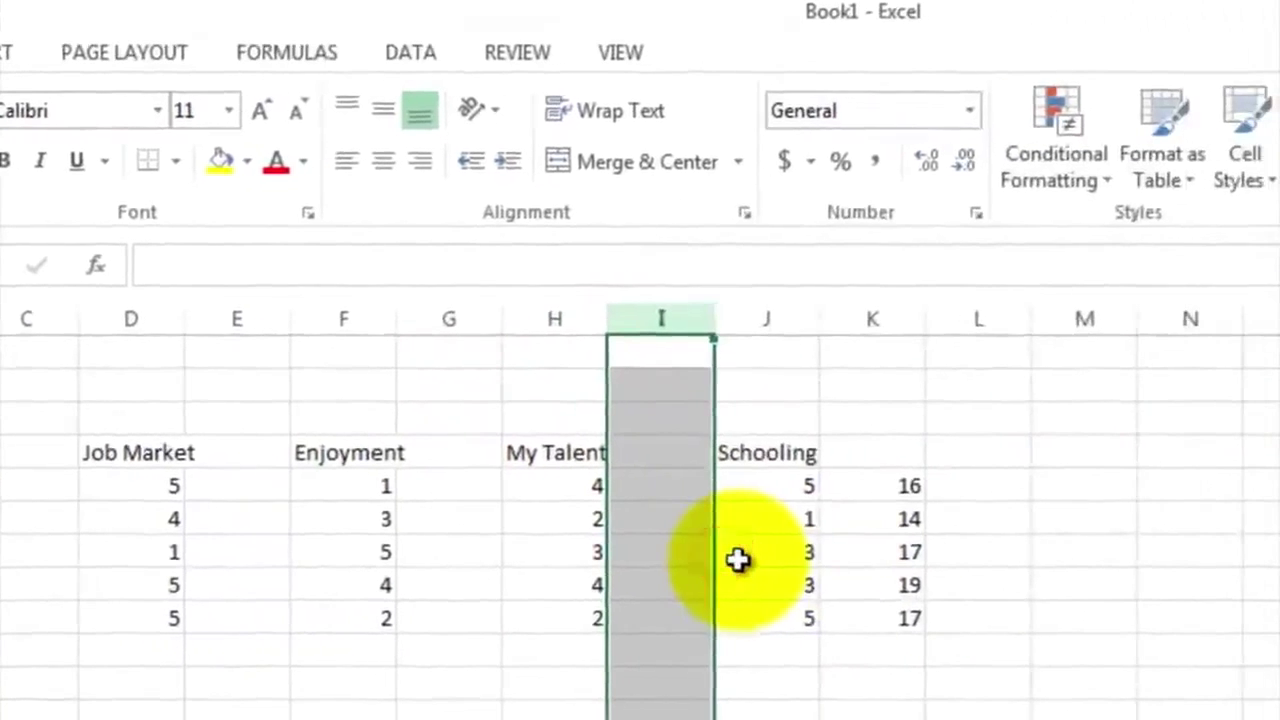
left_click(846, 320)
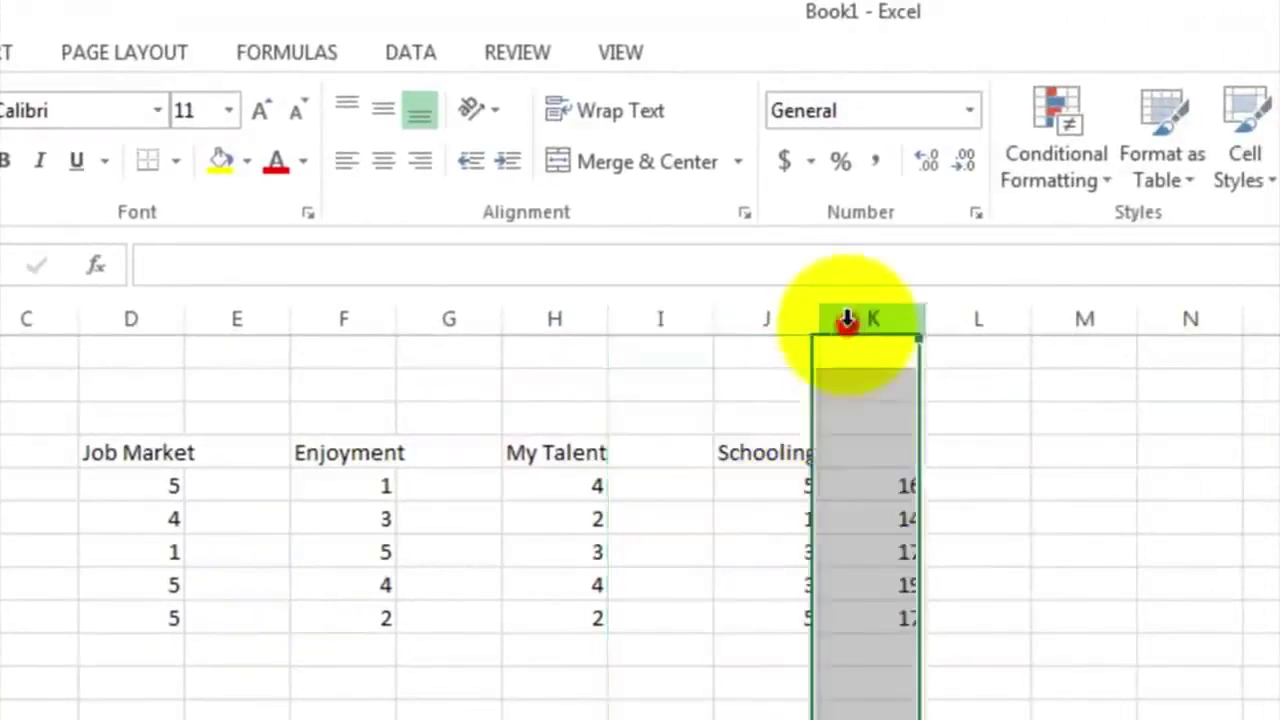
right_click(851, 322)
left_click(914, 557)
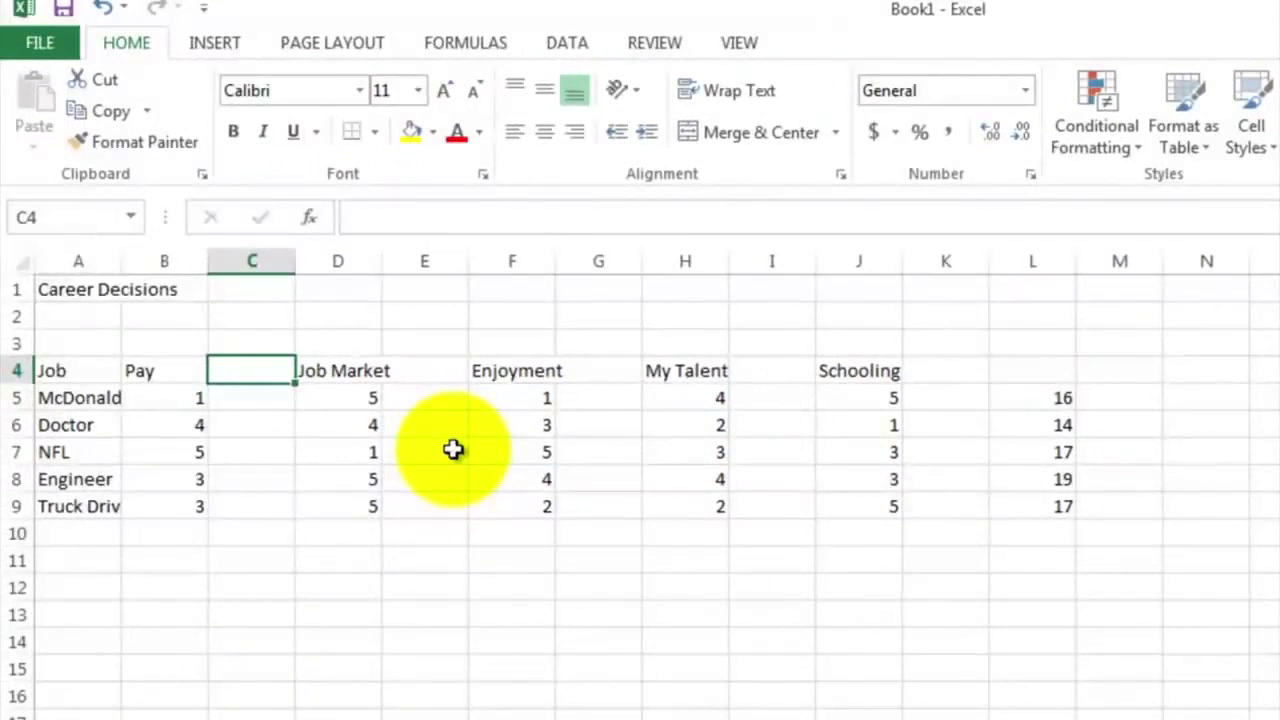
Enter the weights 5 for Job Market in E4 and 4 for Enjoyment in G4.
key("Right")
key("Right")
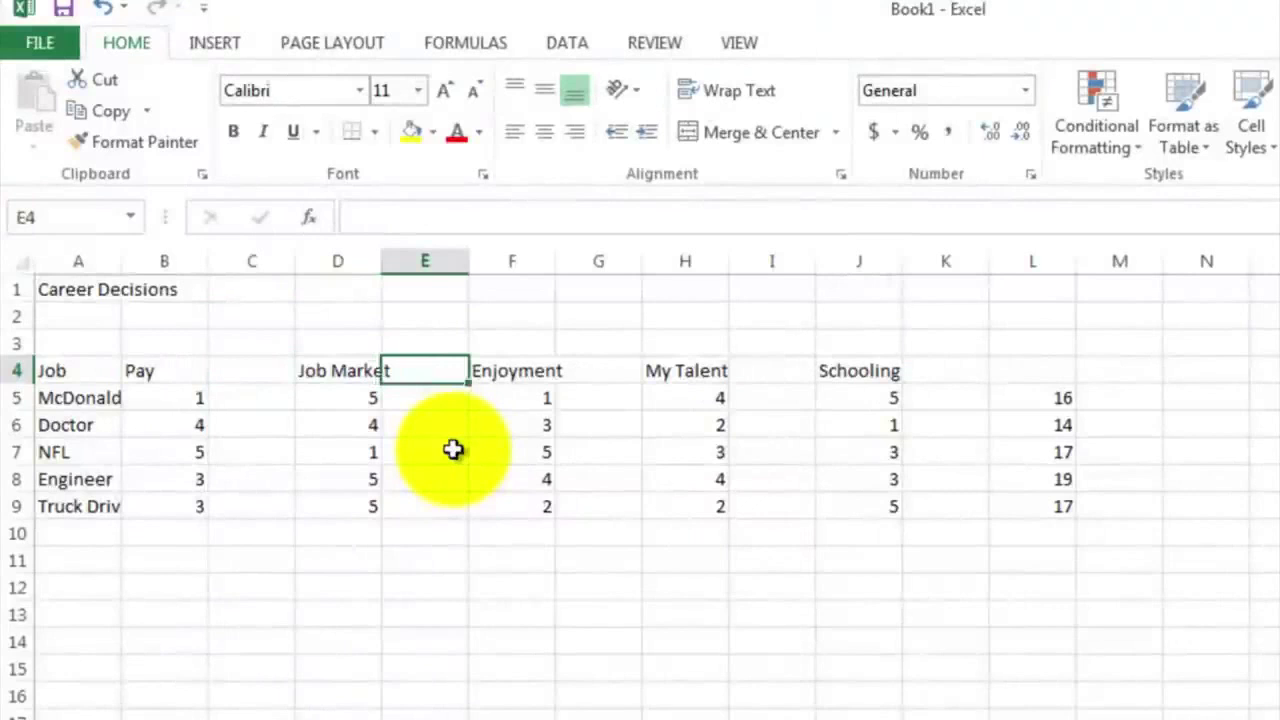
type("5")
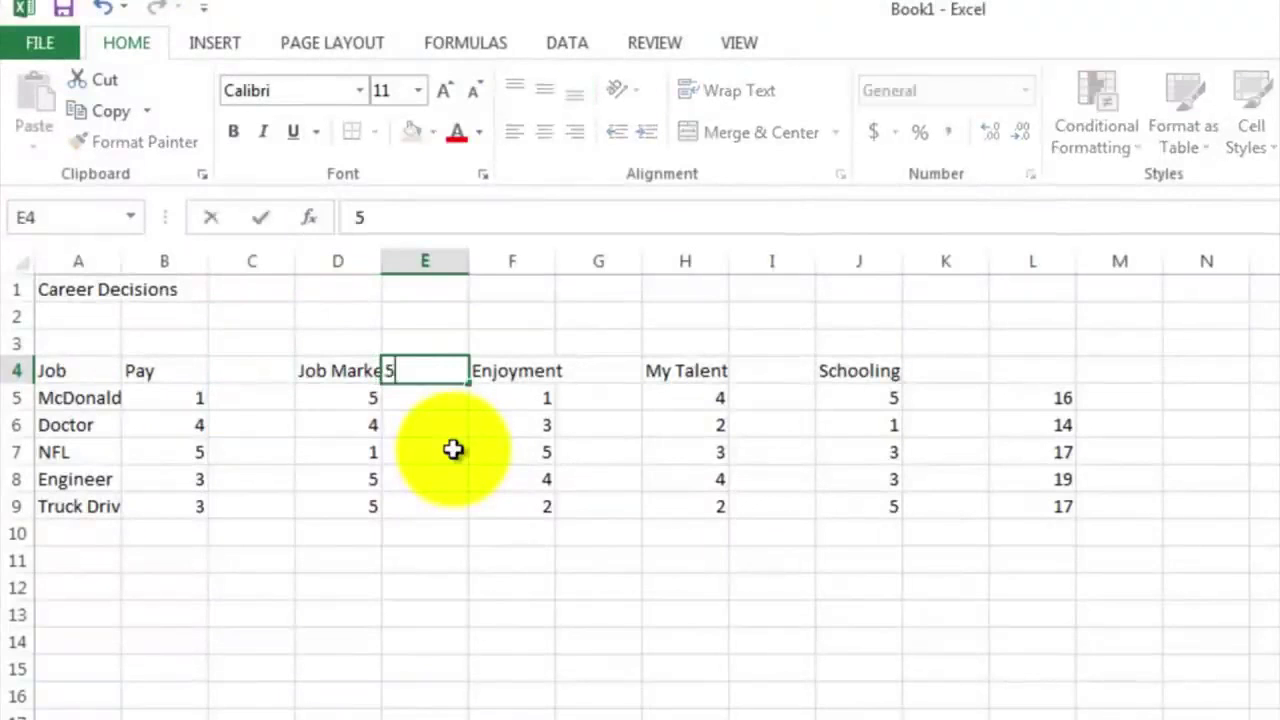
key("Return")
key("Up")
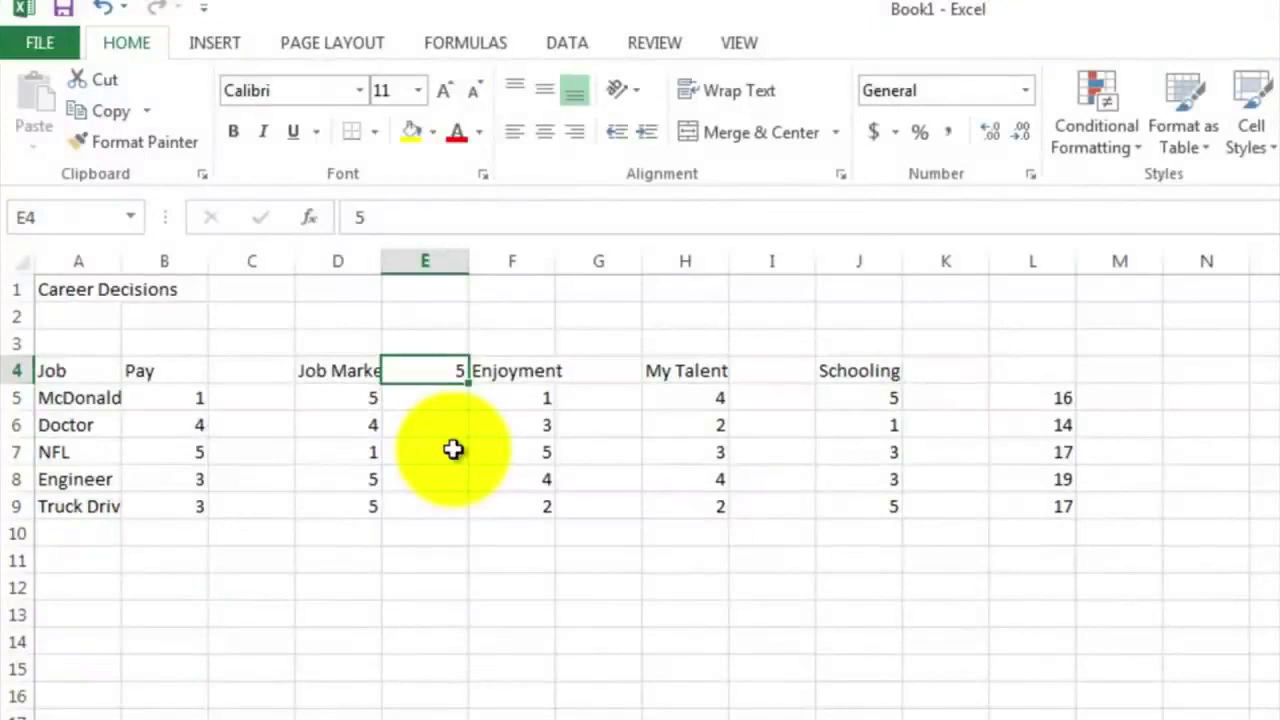
key("Right")
key("Right")
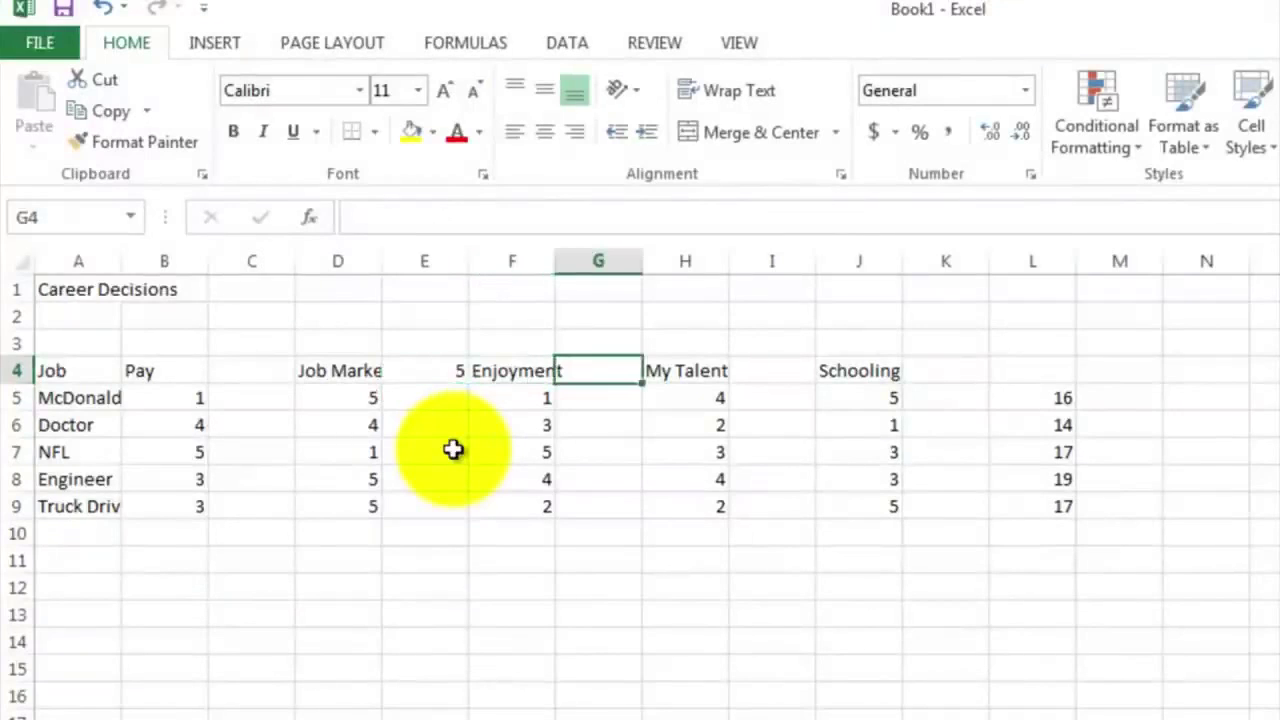
type("4")
key("Right")
key("Right")
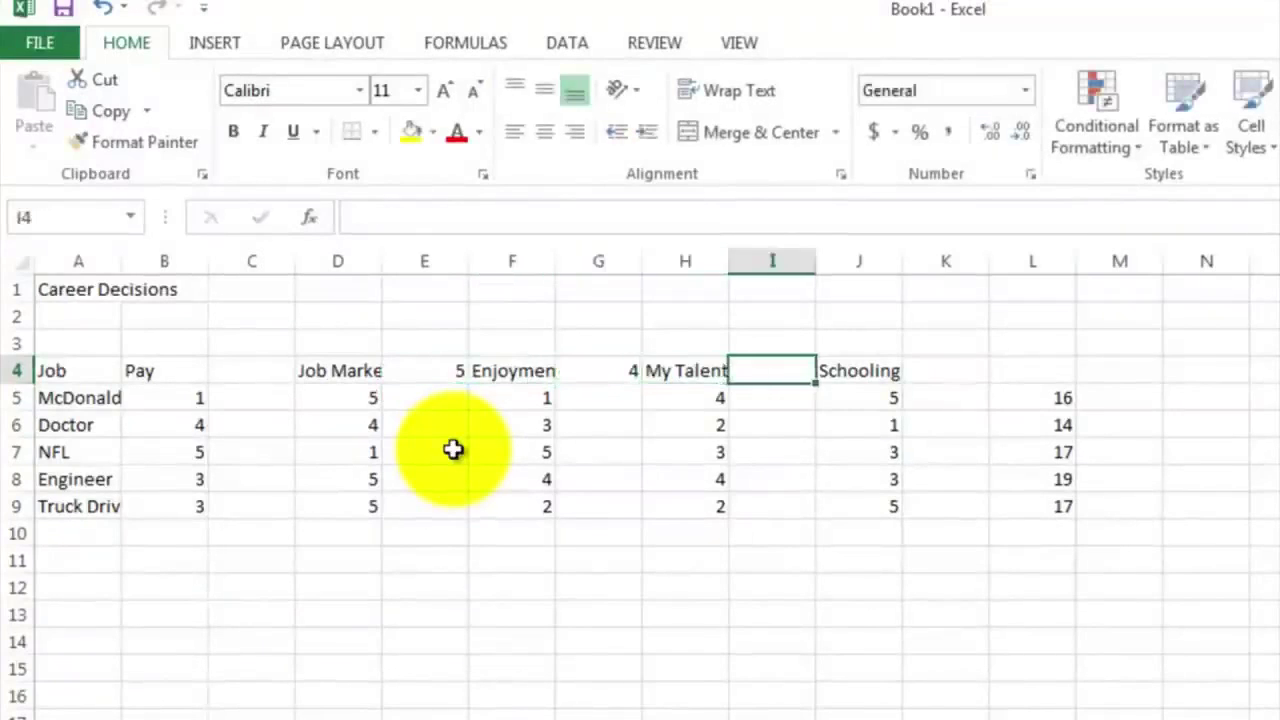
Enter the weights 3 for My Talent in I4 and 1 for Schooling in K4.
type("3")
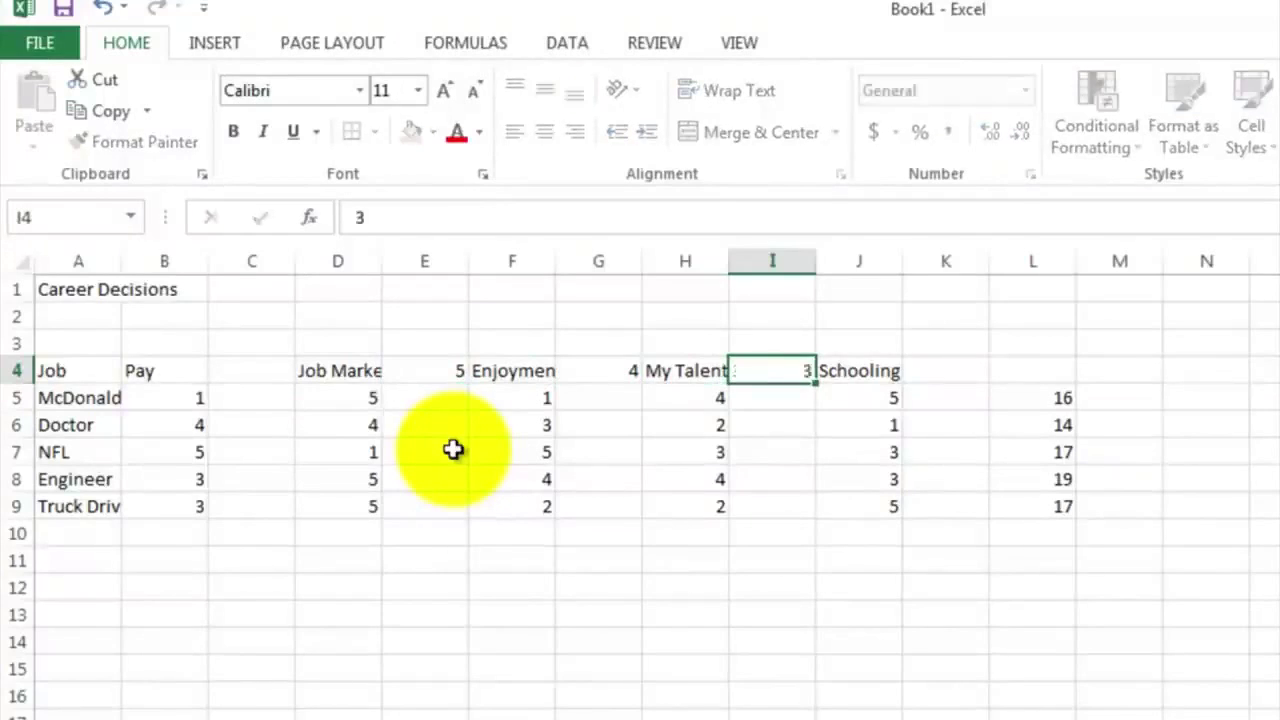
key("Right")
key("Right")
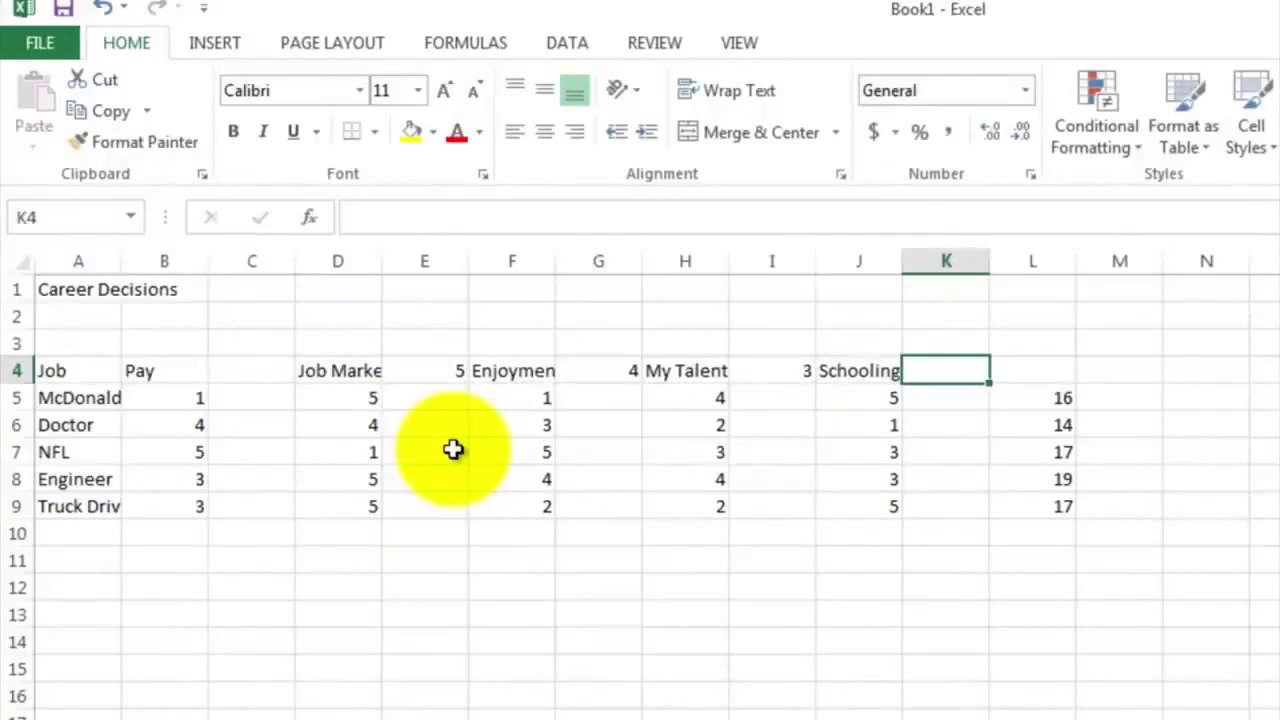
type("1")
key("Return")
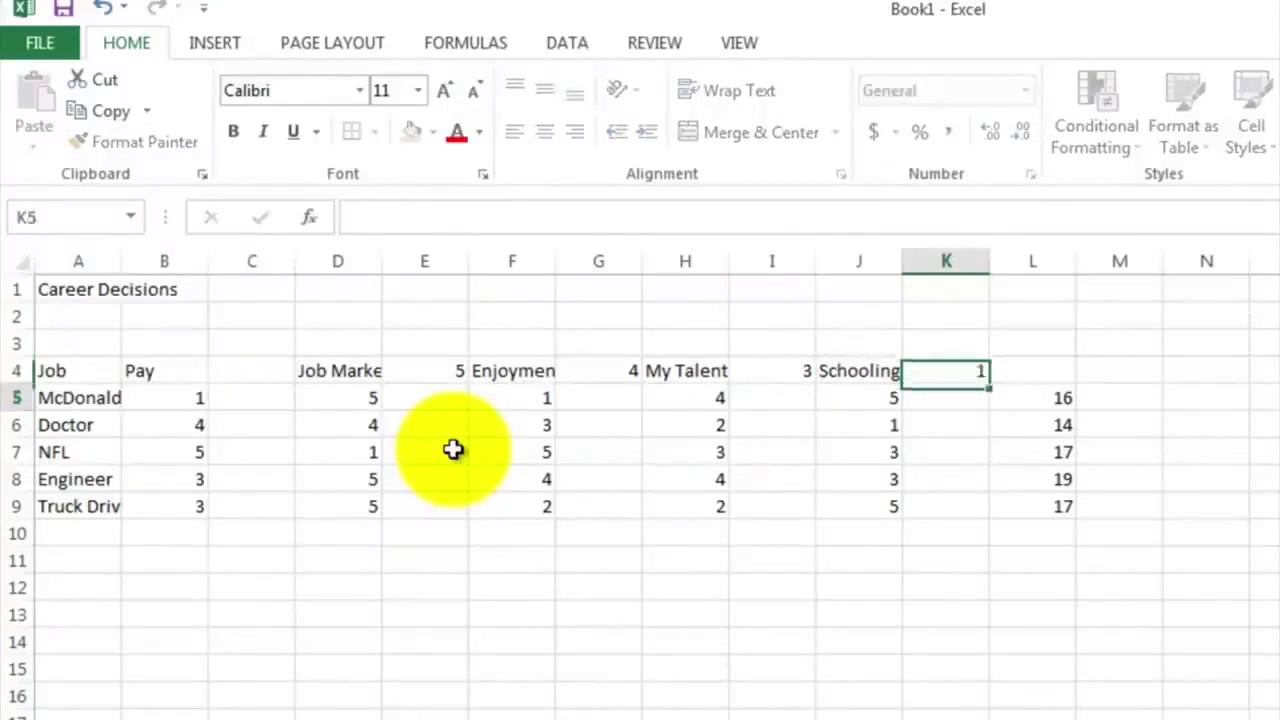
Enter the weight 3 for Pay in C4.
key("Up")
key("Left")
key("Left")
key("Left")
key("Left")
key("Left")
key("Left")
key("Left")
key("Left")
key("Left")
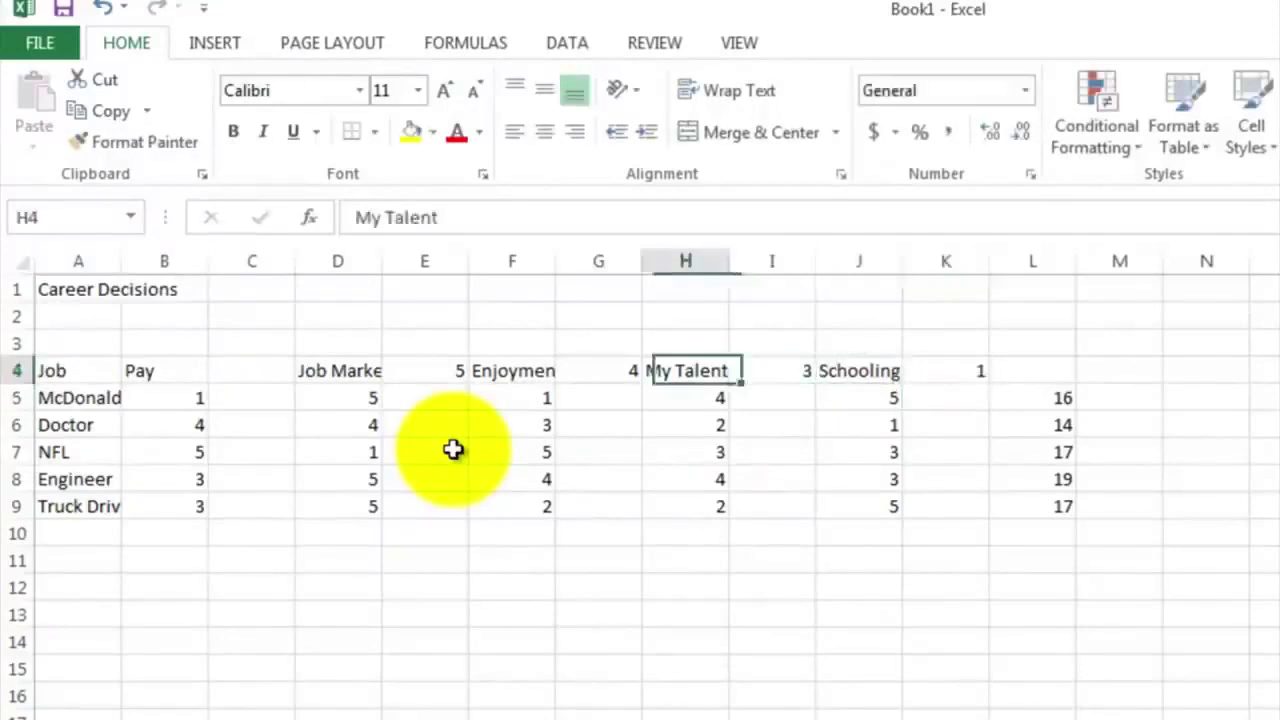
key("Right")
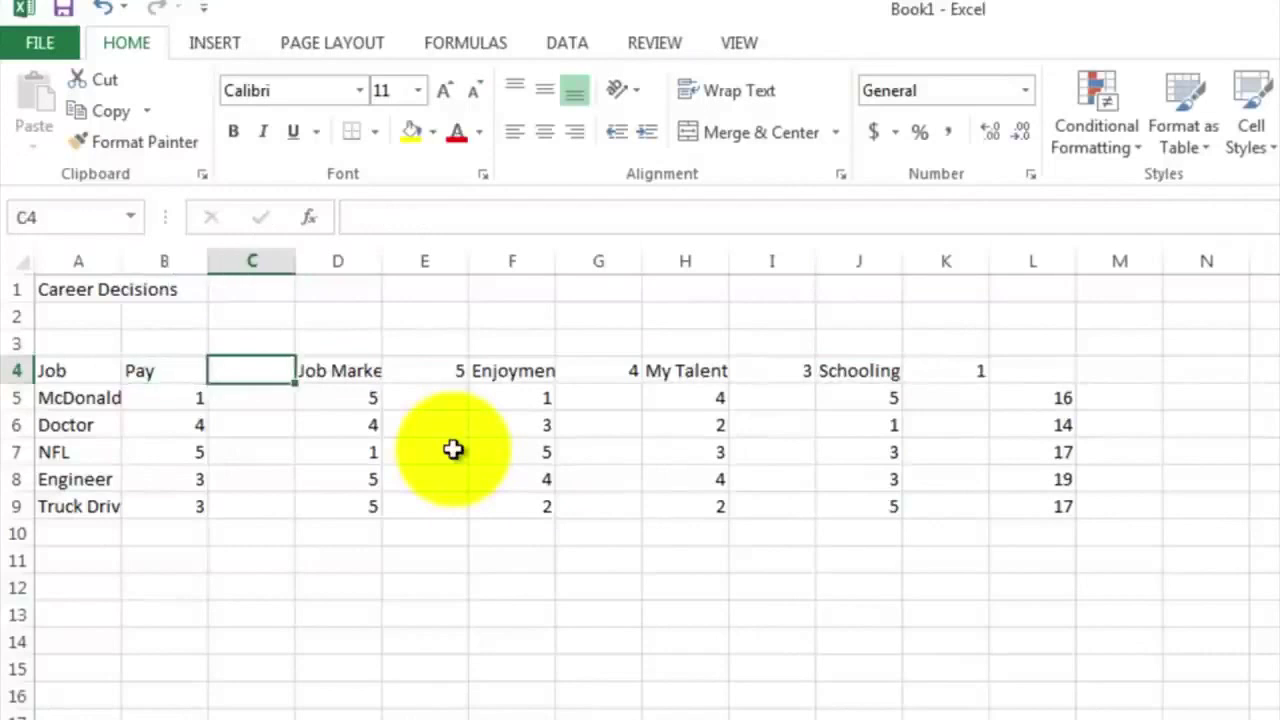
type("3")
key("Return")
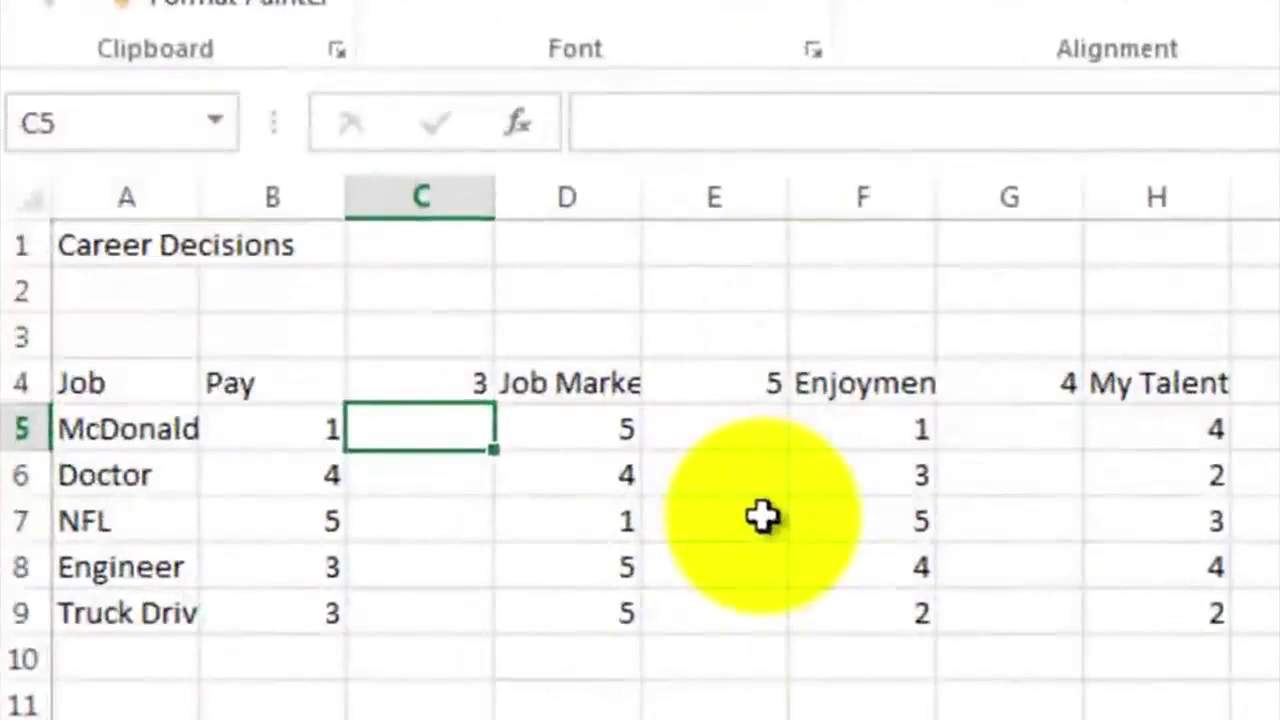
Calculate the weighted Pay score in C5 with =C$4*B5, keeping row 4 fixed, and fill the formula down to C9.
type("=")
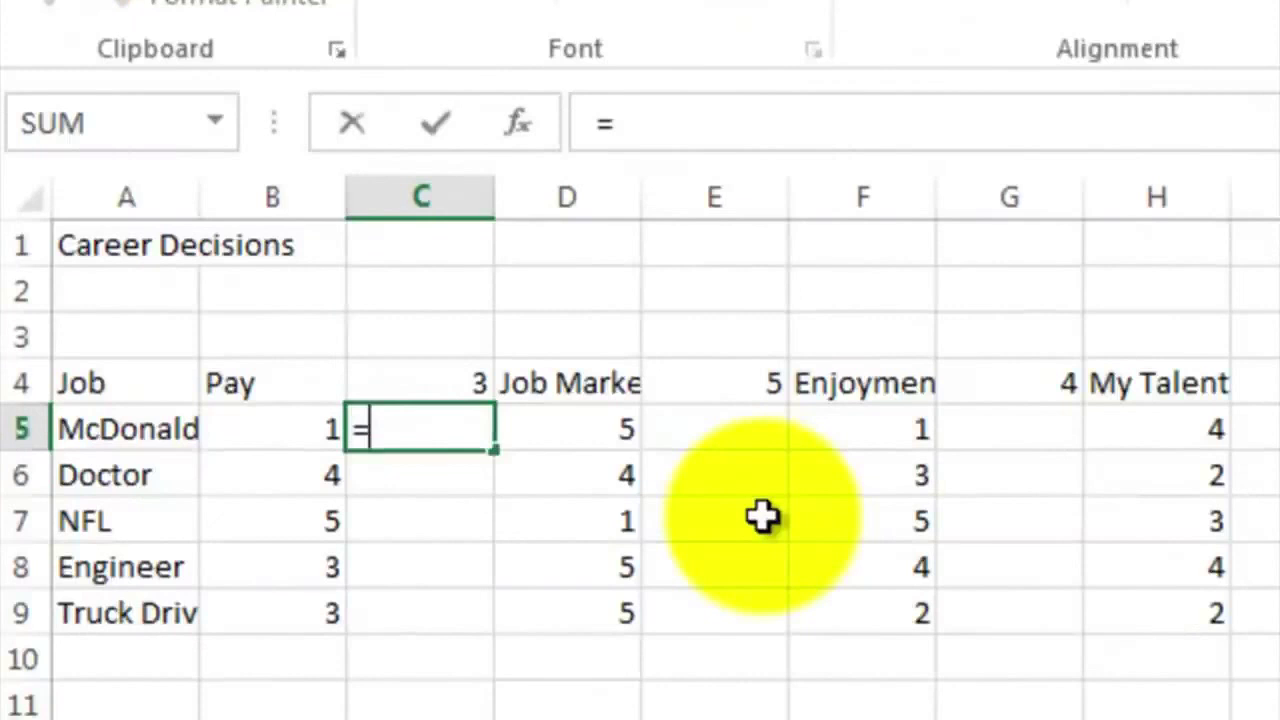
left_click(426, 384)
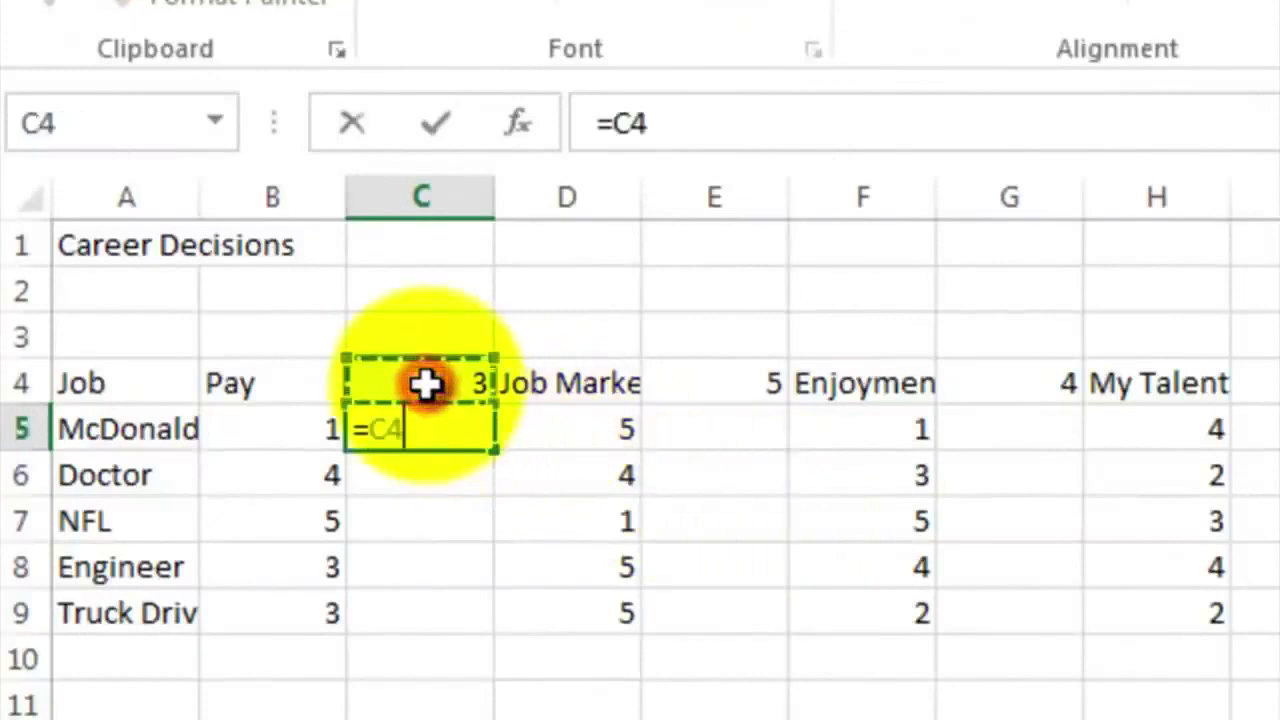
type("*")
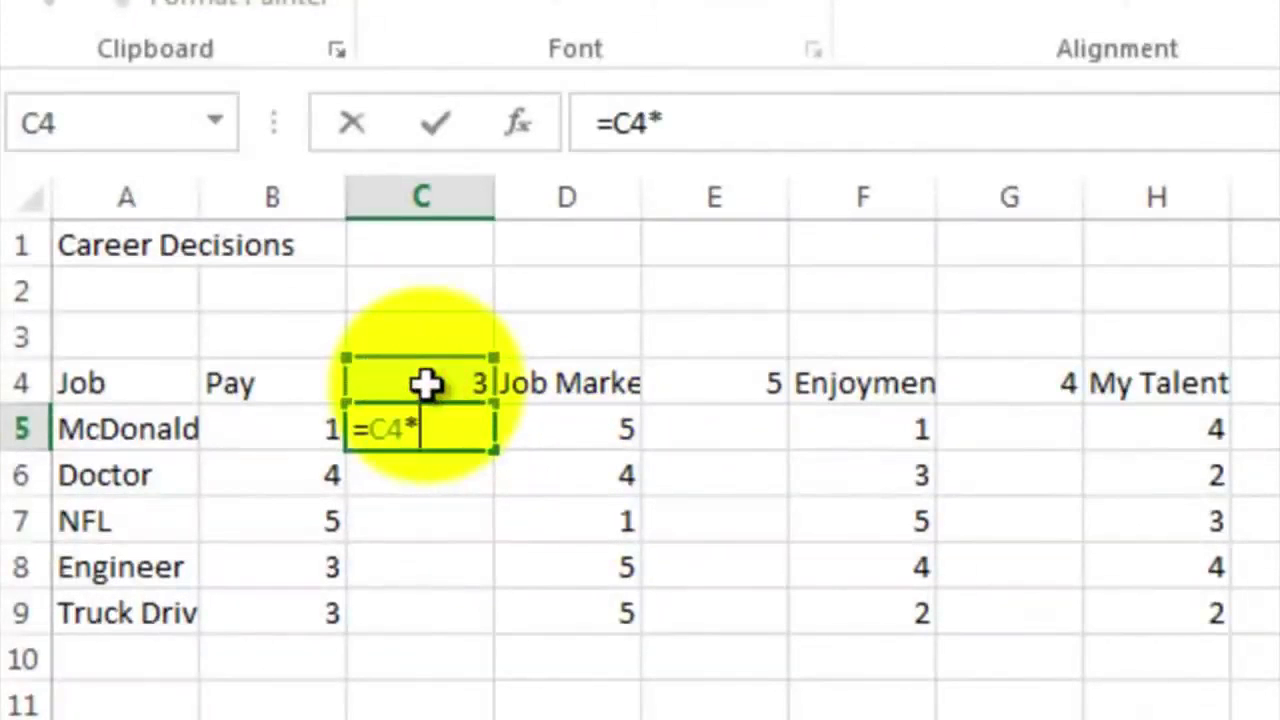
left_click(290, 426)
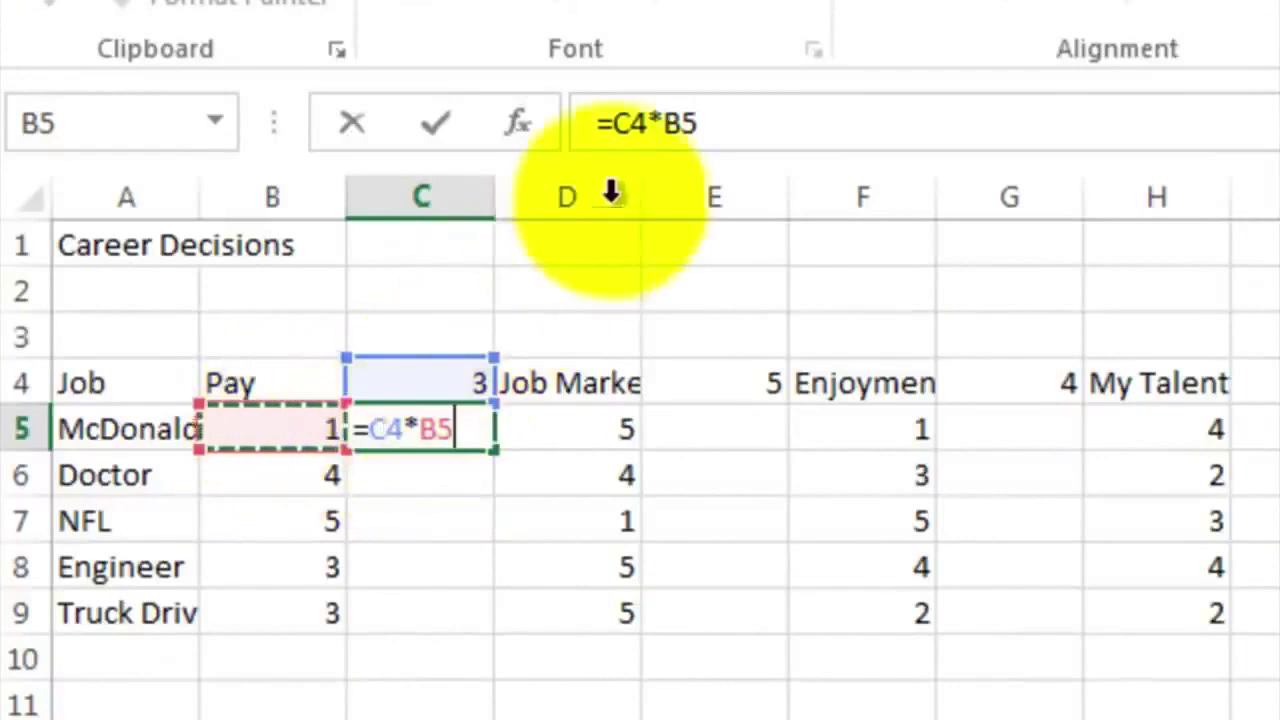
left_click(628, 123)
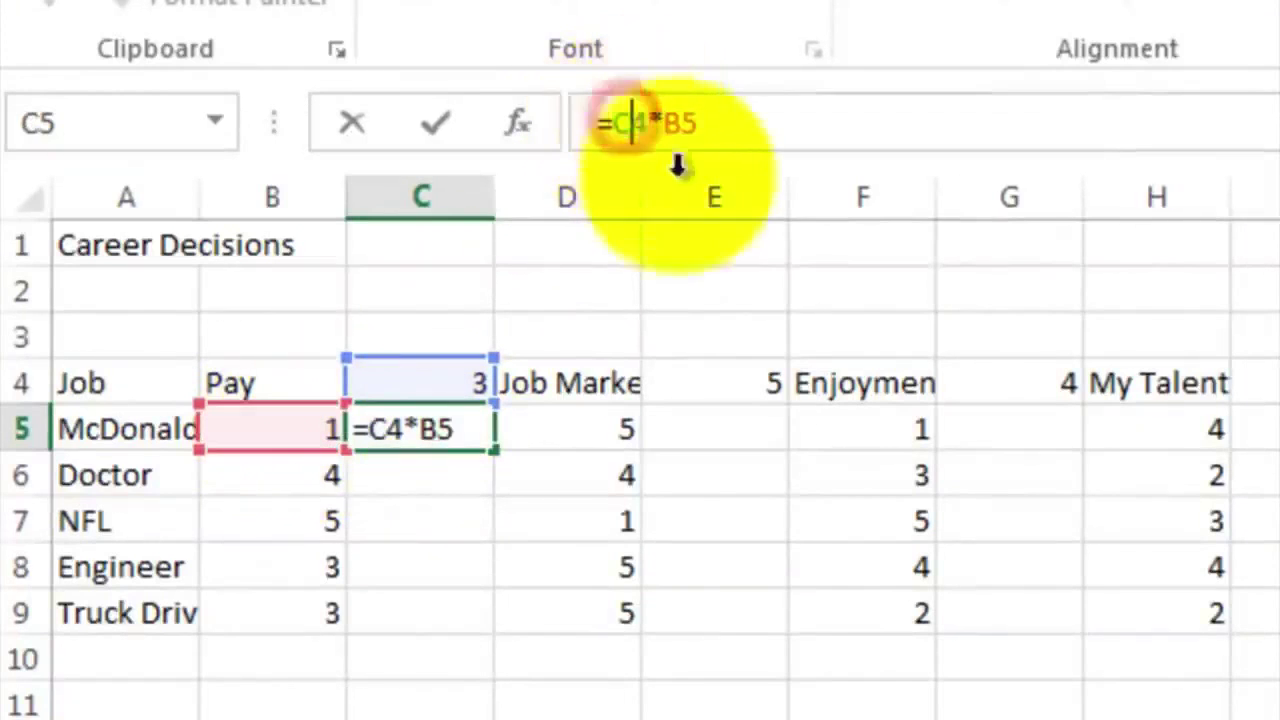
type("$")
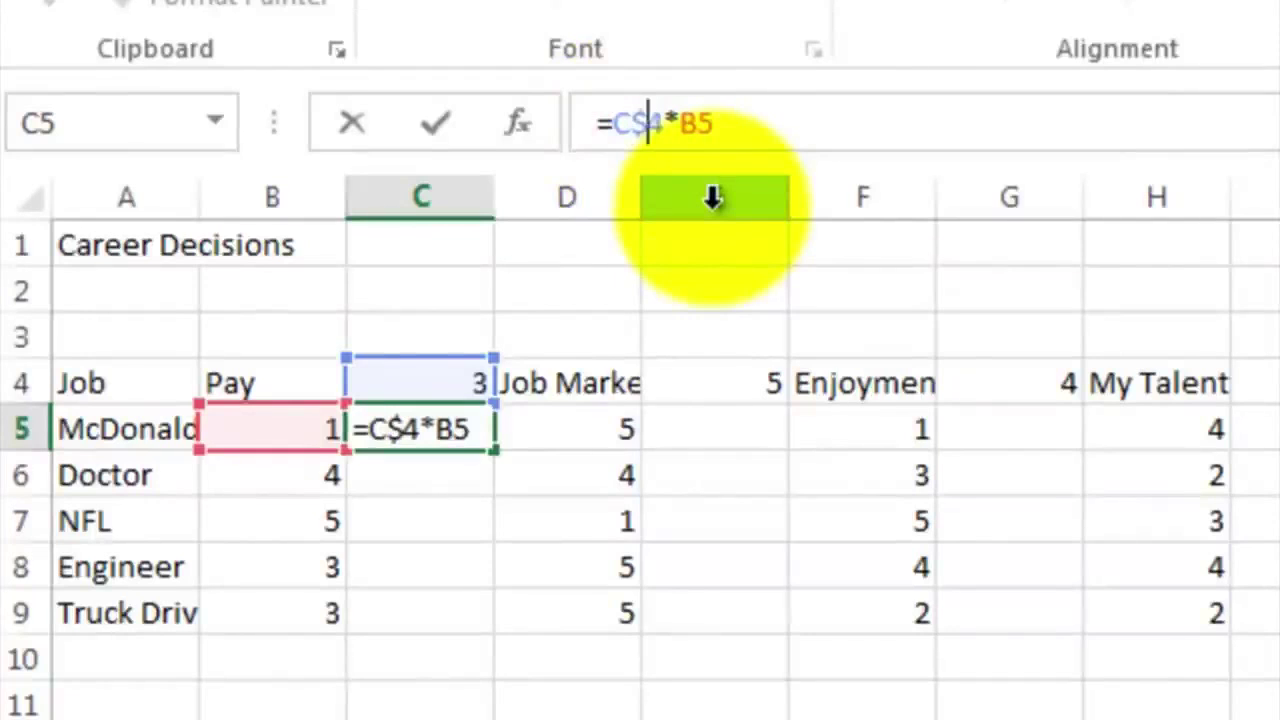
key("Return")
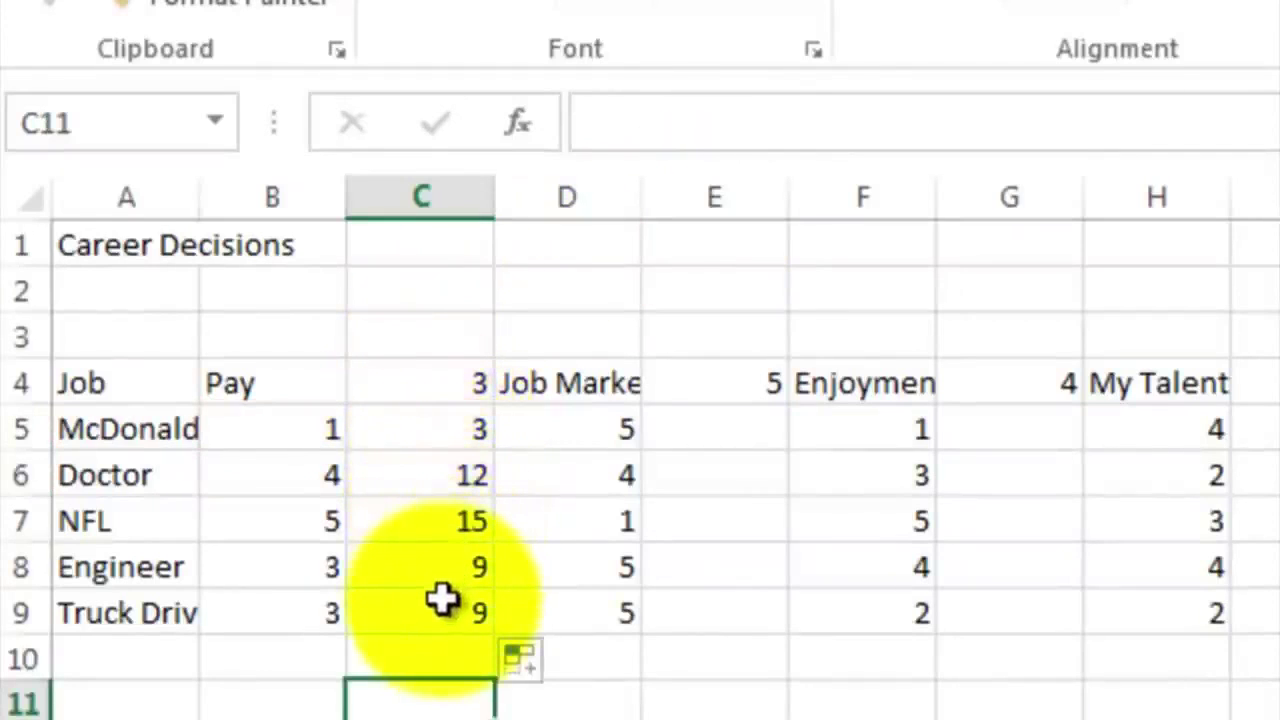
Copy the weighted Pay formulas in C5:C9 and paste them beside the Job Market ratings, starting at E5.
left_click(446, 526)
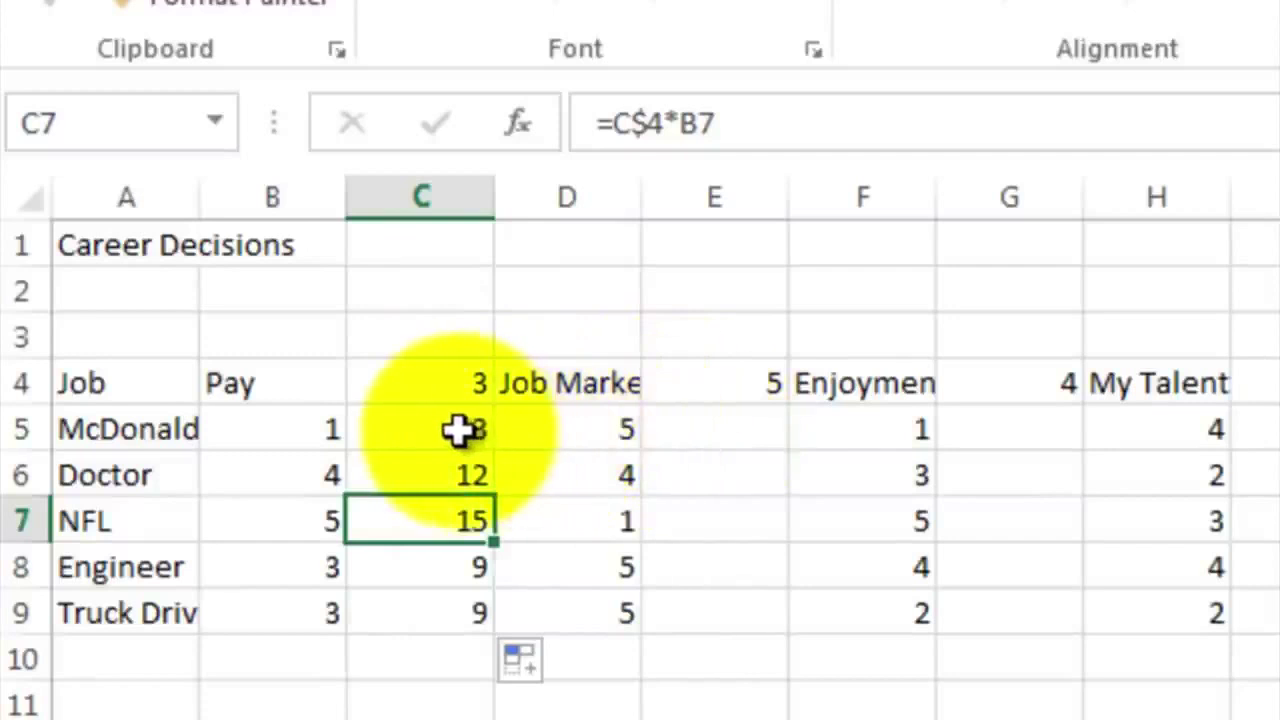
left_click_drag(457, 429, 422, 577)
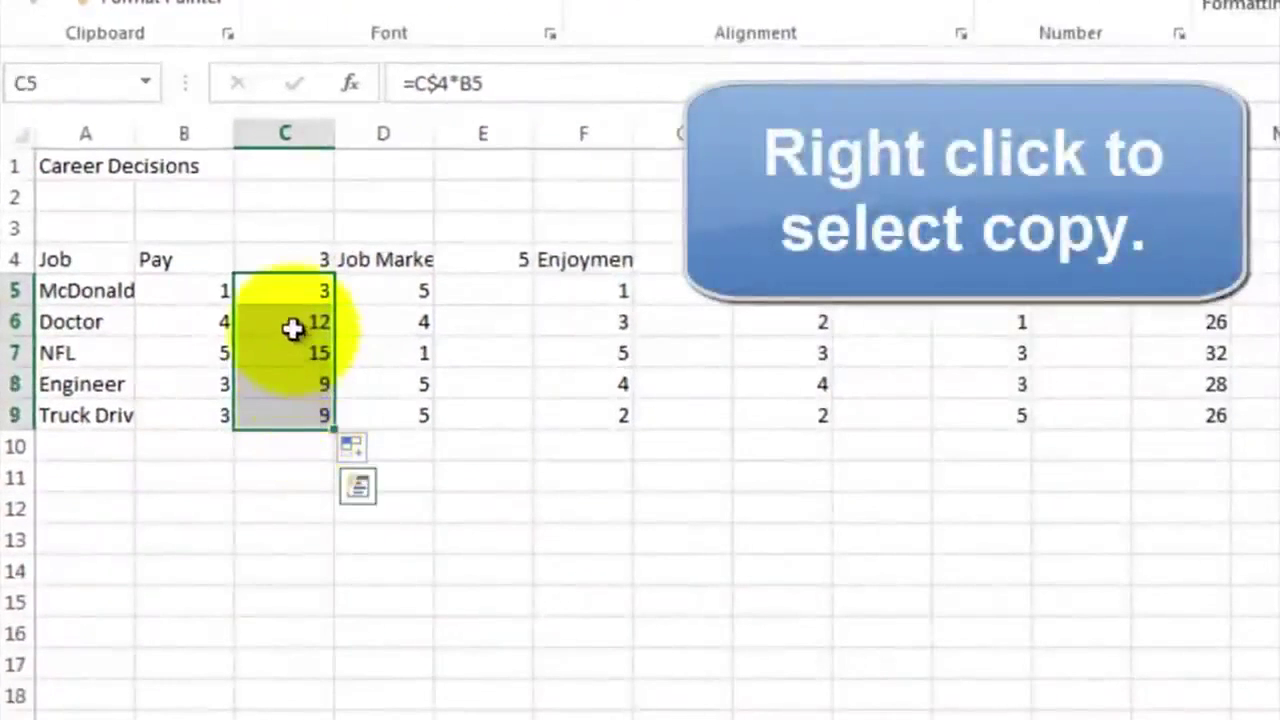
right_click(410, 456)
left_click(335, 386)
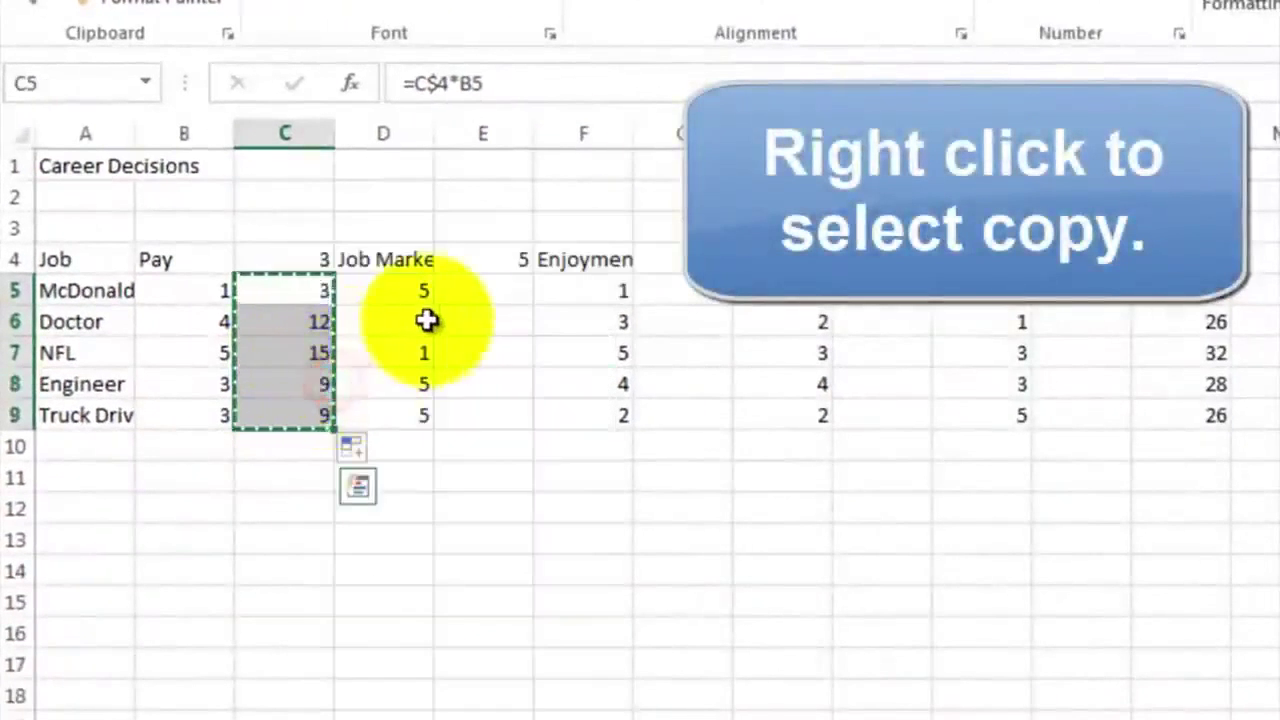
left_click(469, 298)
right_click(472, 297)
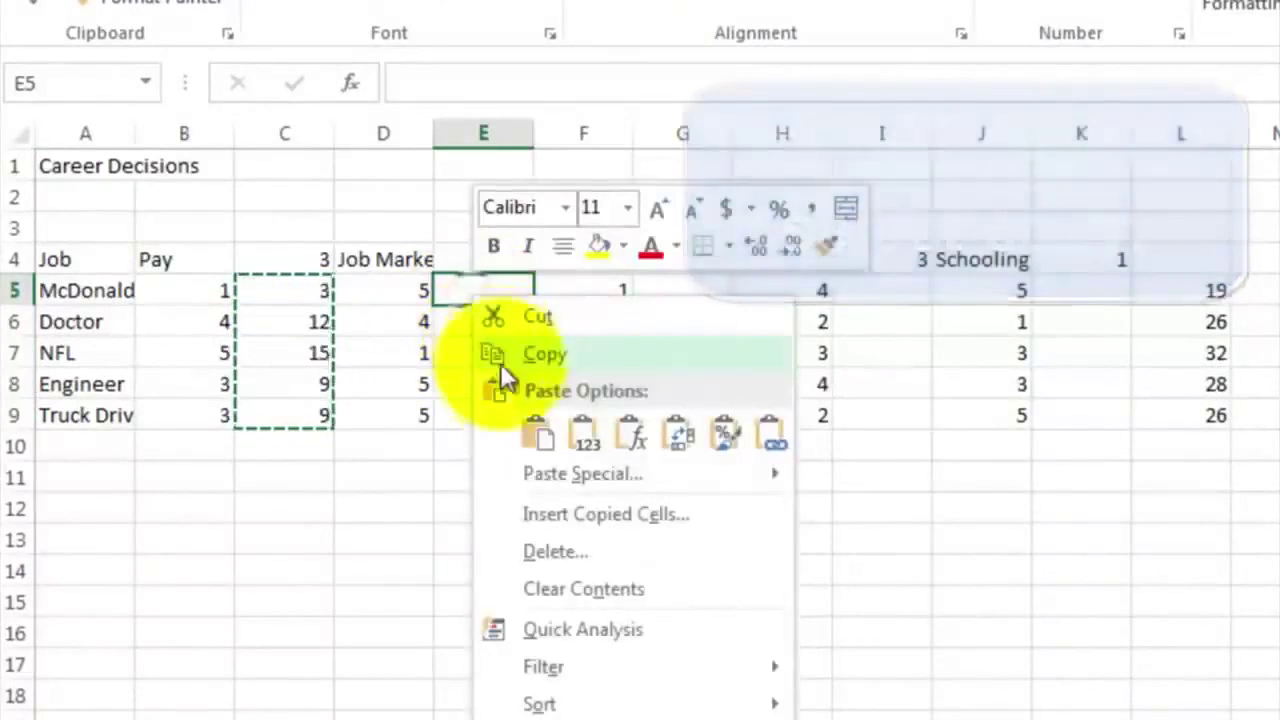
left_click(537, 437)
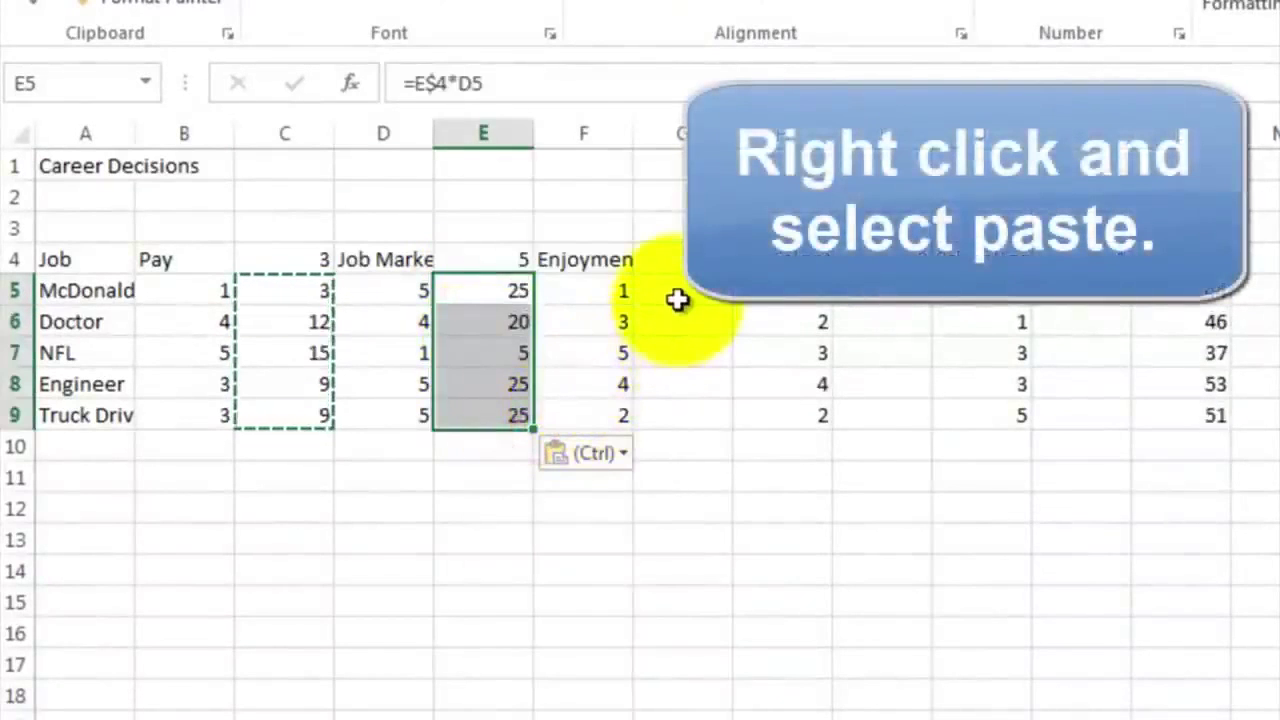
Paste the copied weighted score formulas beside the Enjoyment ratings, starting at G5.
left_click(678, 292)
right_click(678, 292)
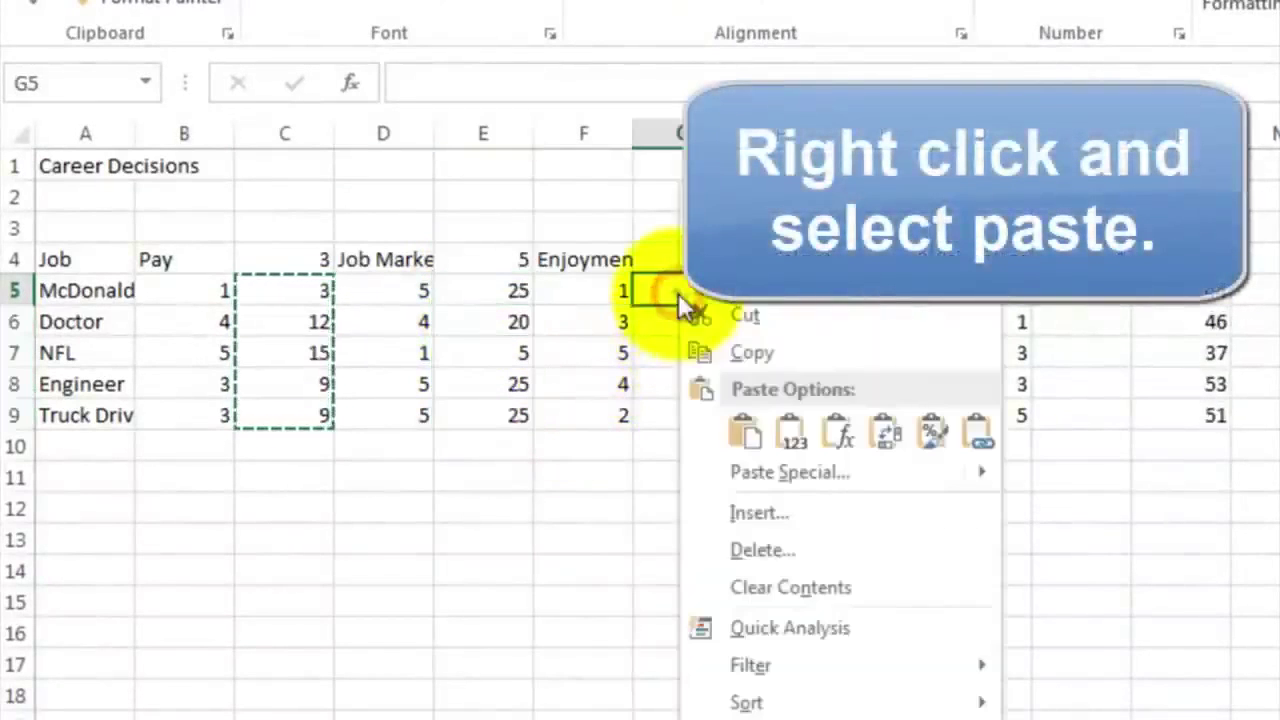
Paste the copied Pay weighting formulas into the empty weighted-score columns starting at G5, I5 and K5.
left_click(738, 430)
left_click(870, 298)
right_click(871, 299)
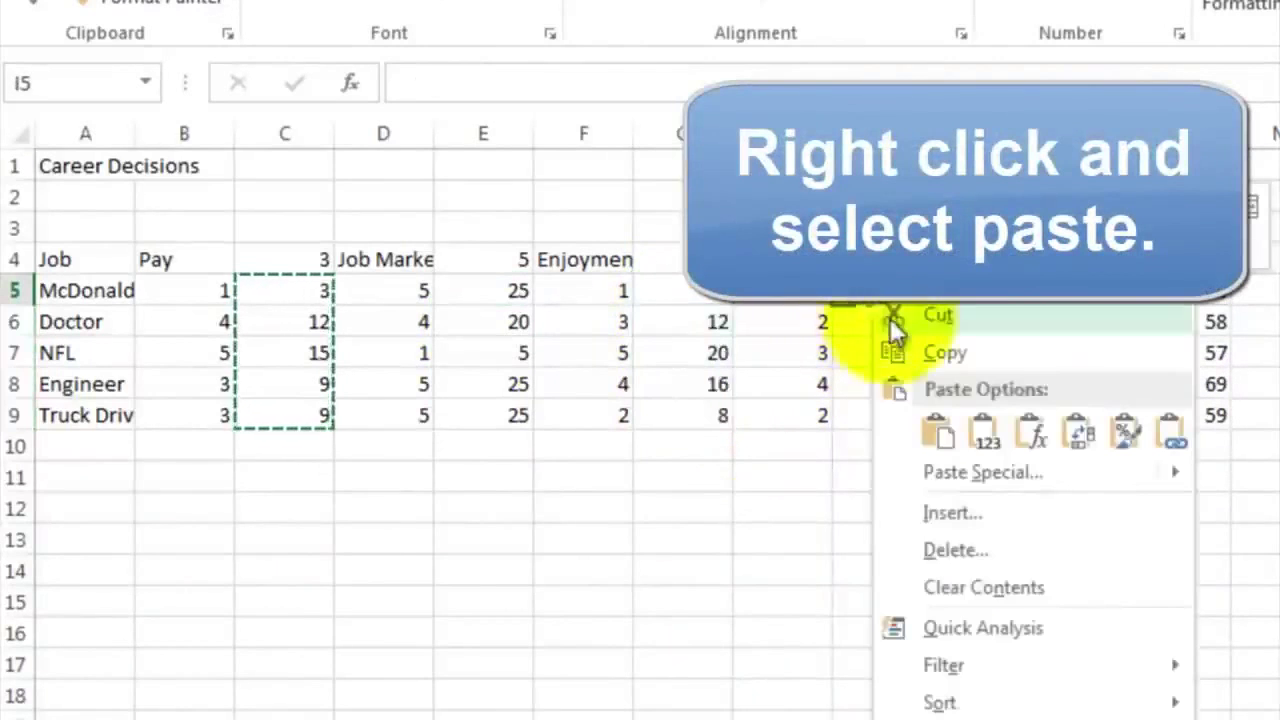
left_click(938, 438)
left_click(1066, 303)
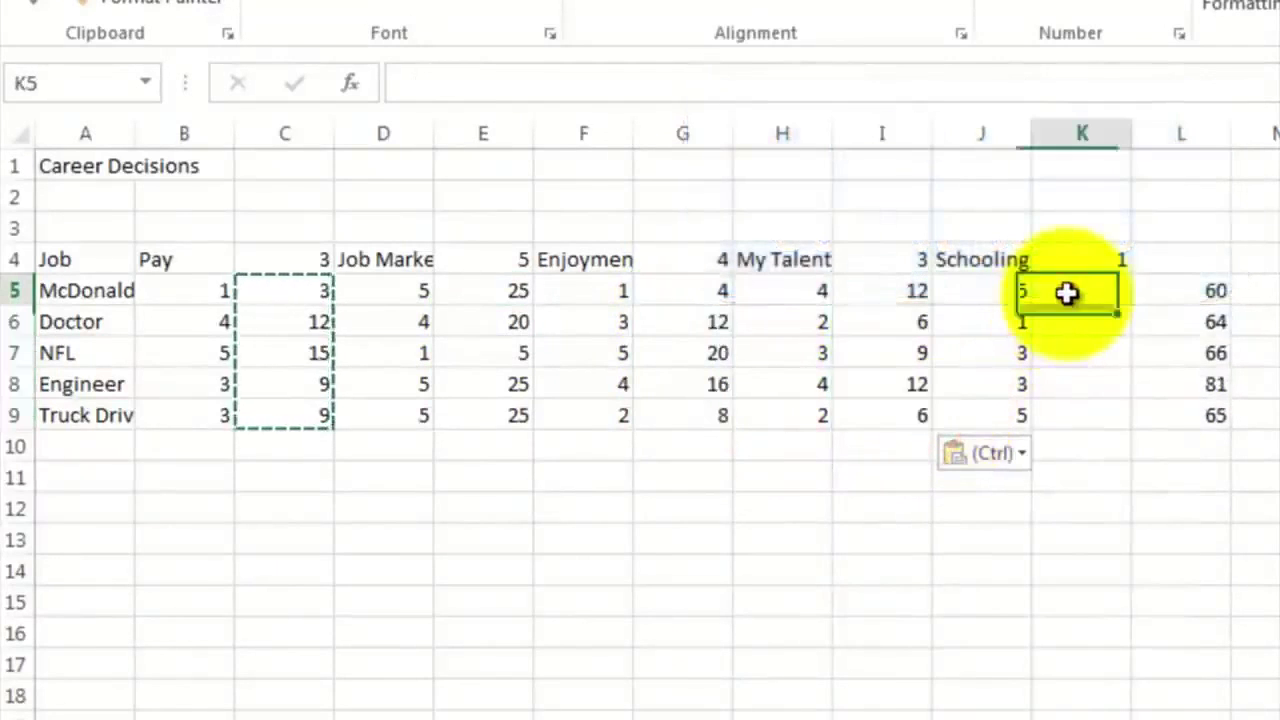
right_click(1068, 303)
left_click(1139, 434)
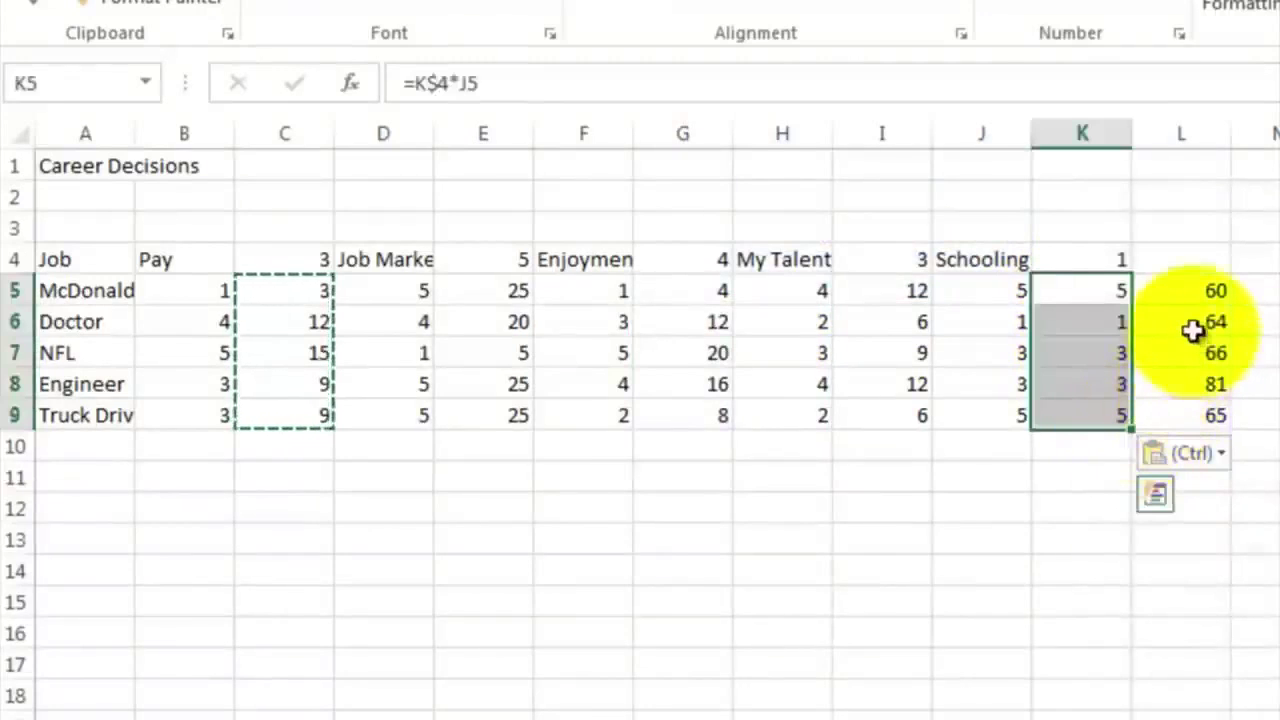
Replace the total formula in L5 with =C5+E5+G5+I5+K5 so only the weighted scores are added.
left_click(1181, 290)
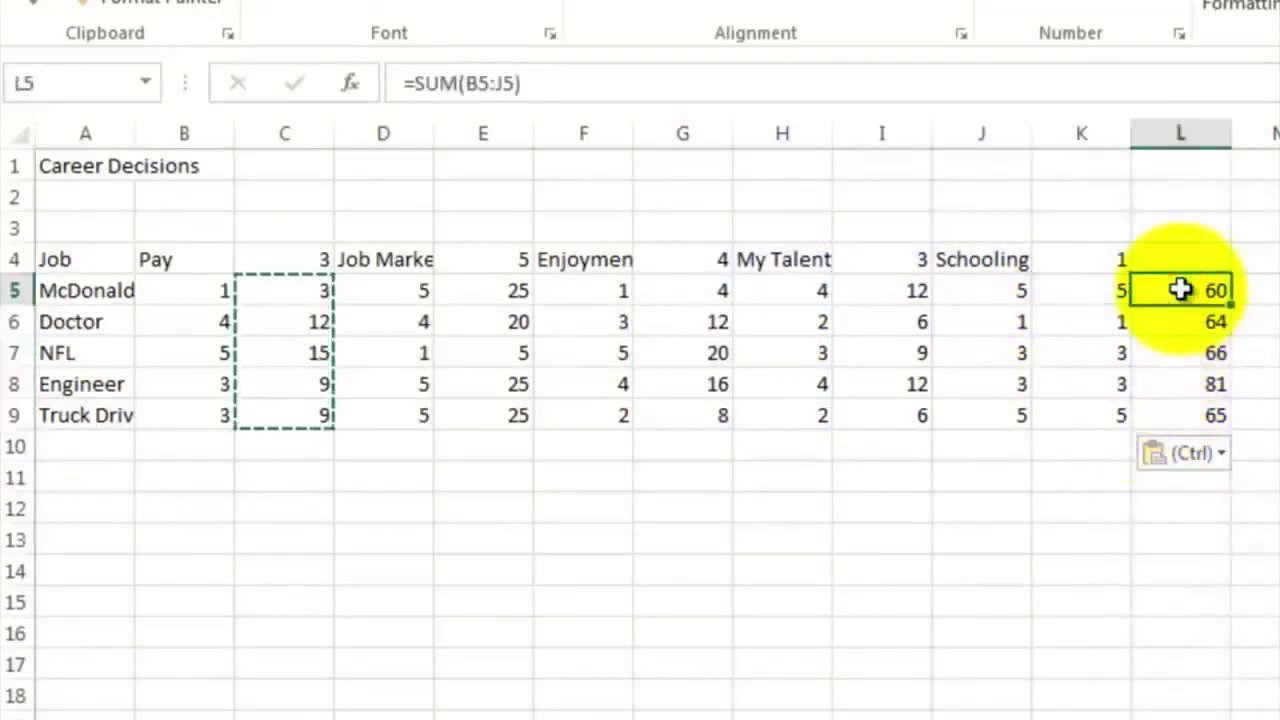
key("BackSpace")
key("Return")
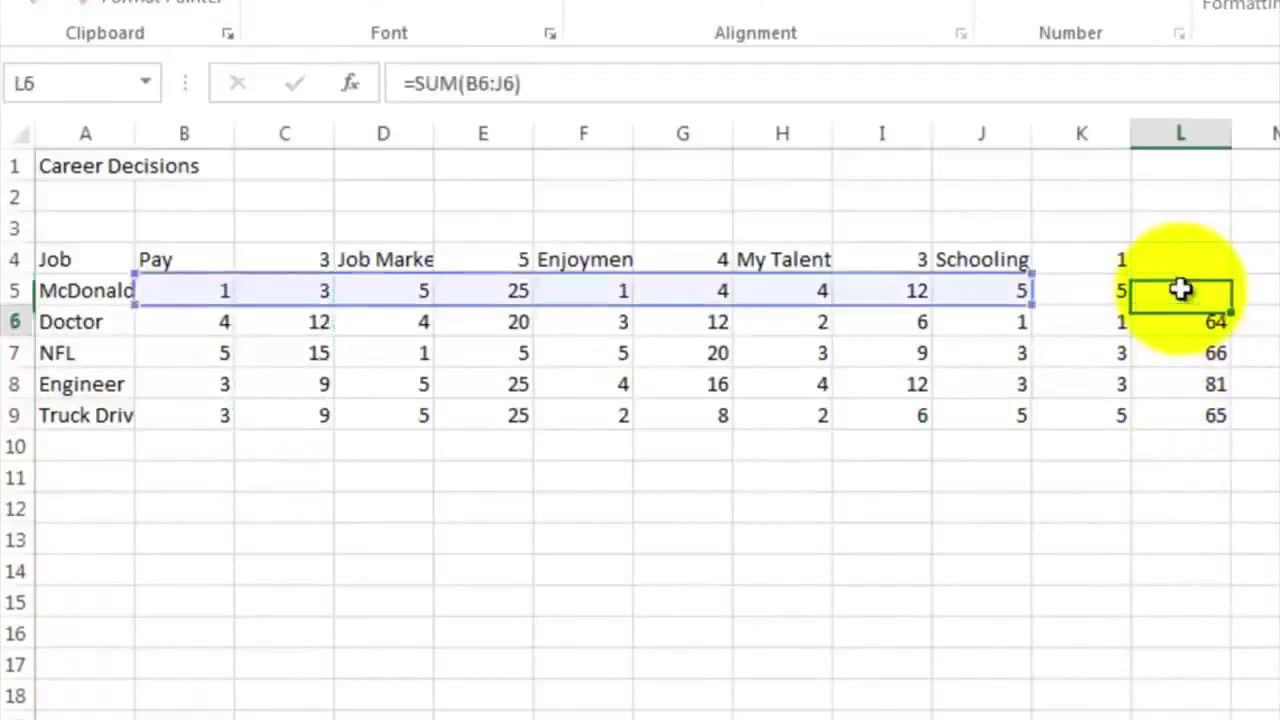
left_click(1181, 289)
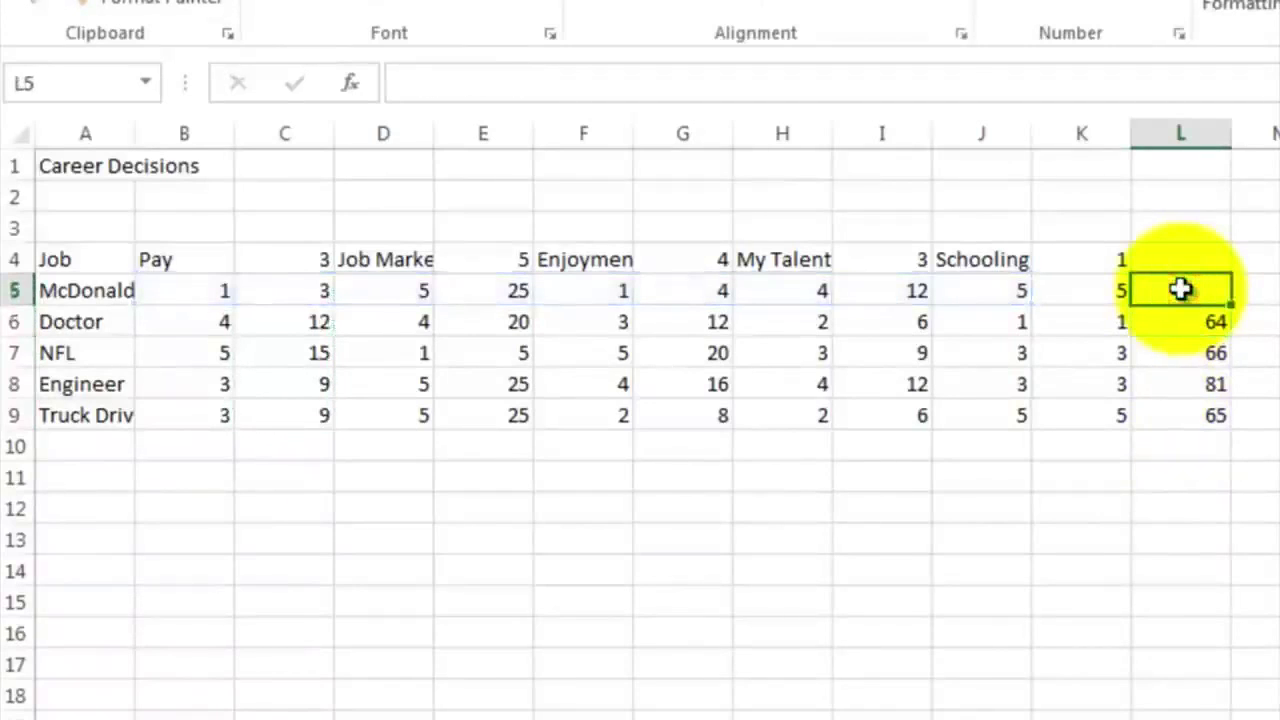
type("=")
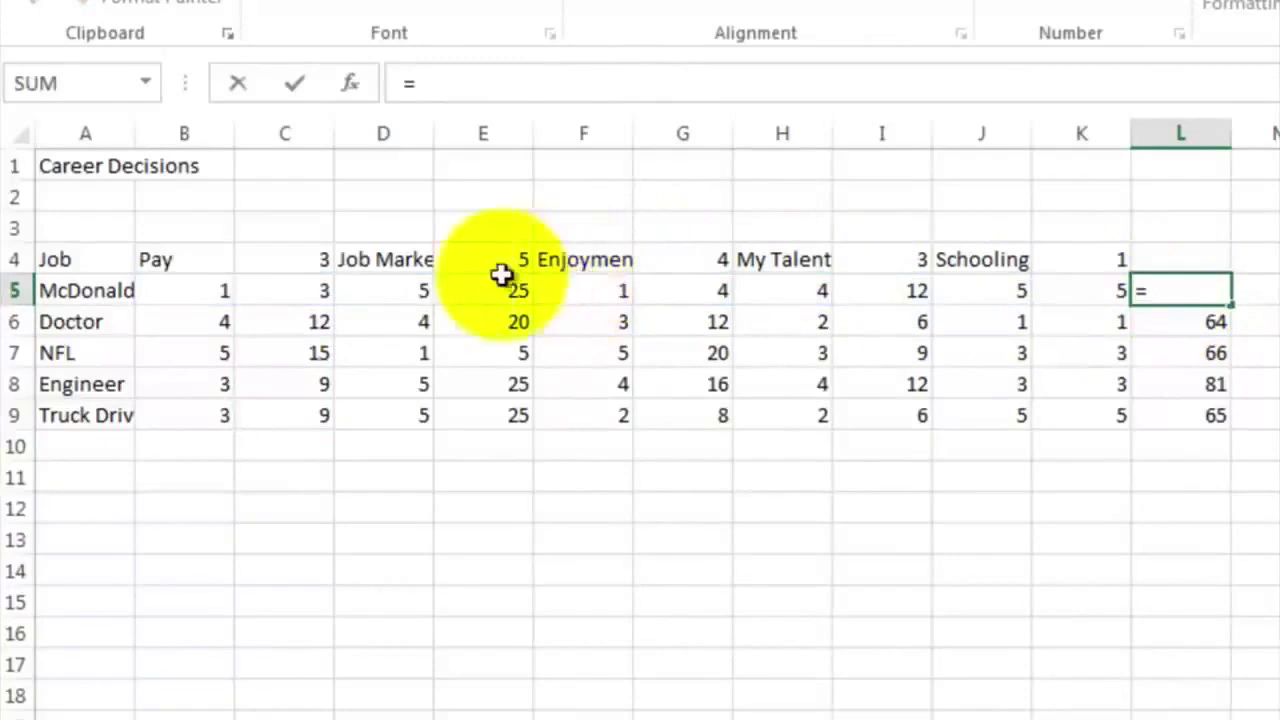
left_click(300, 291)
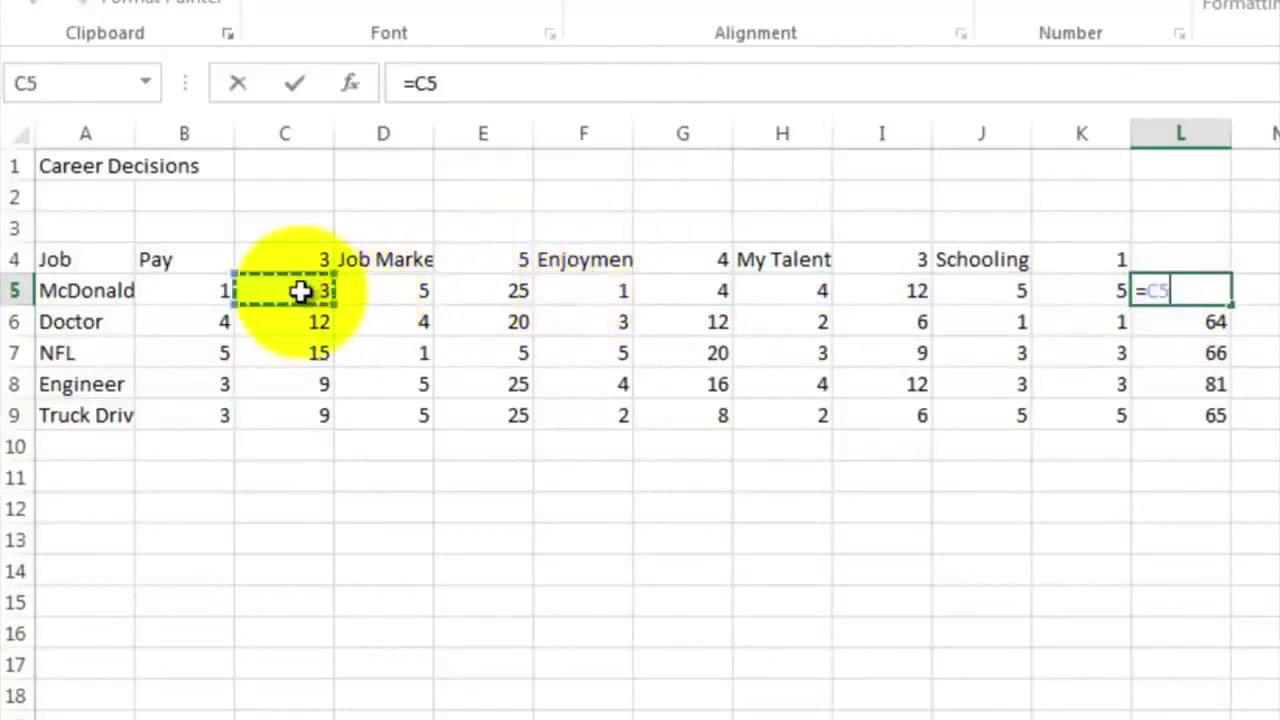
left_click(452, 287)
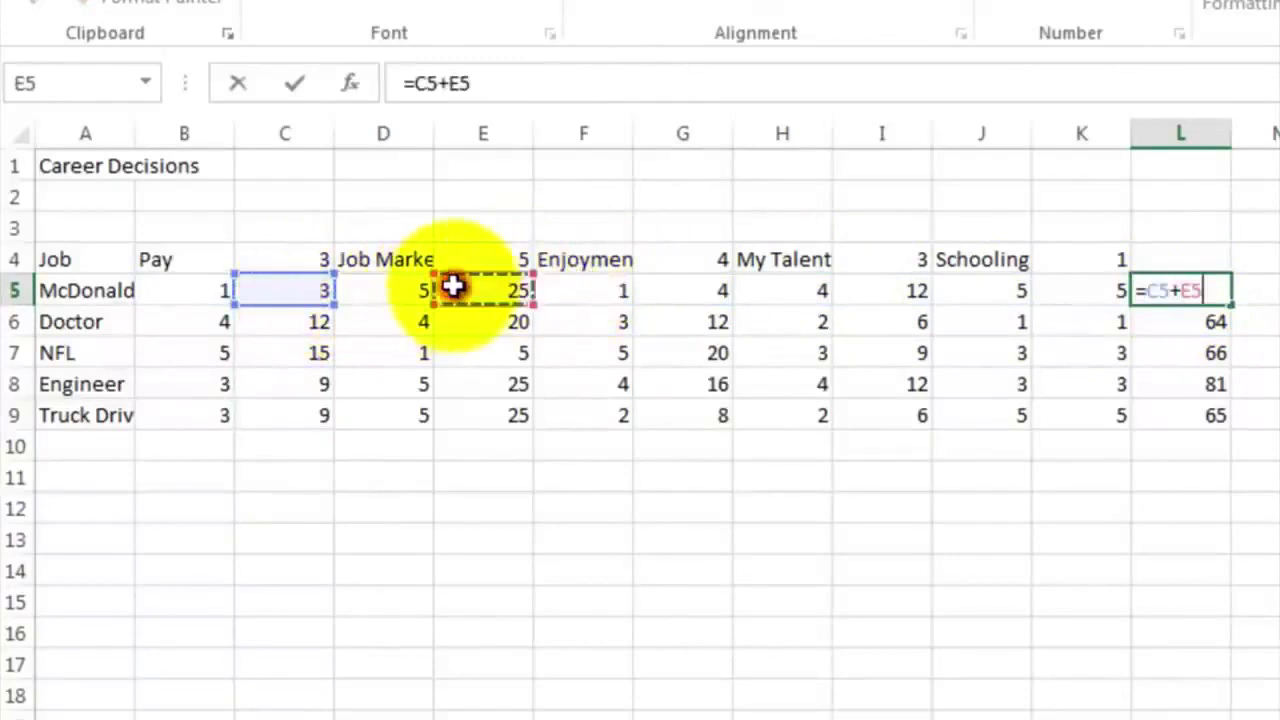
type("+")
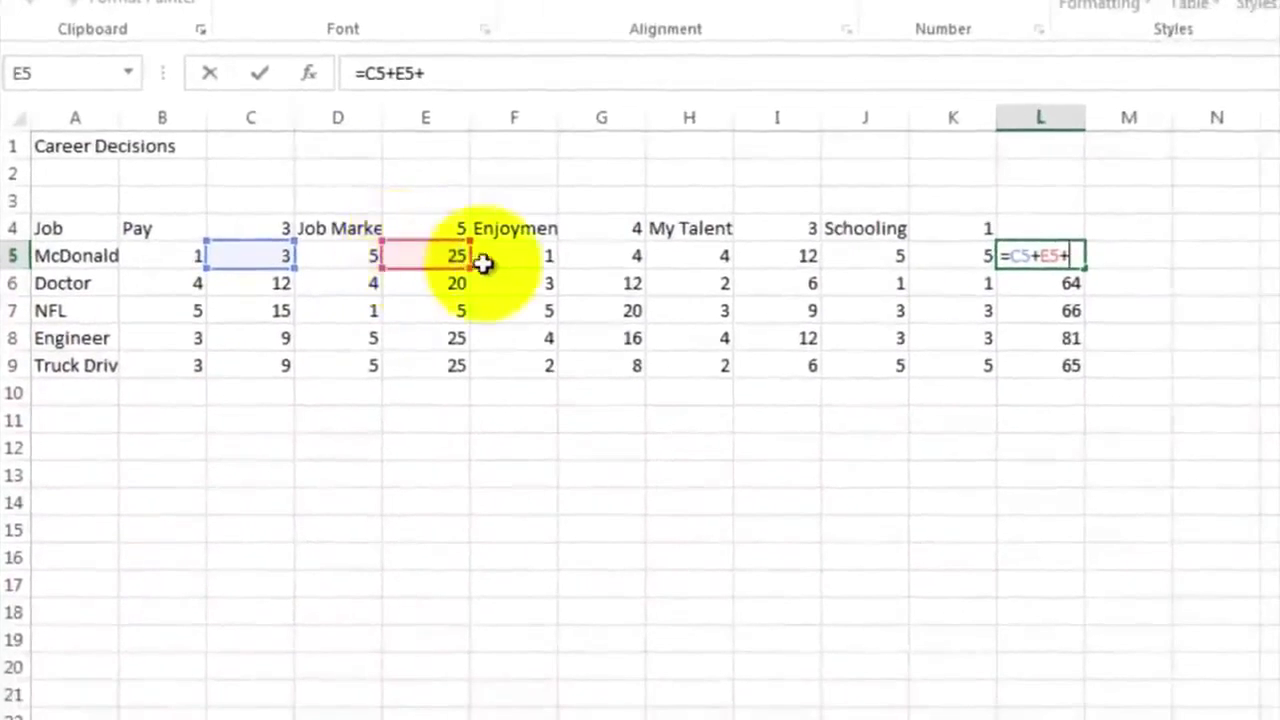
left_click(575, 257)
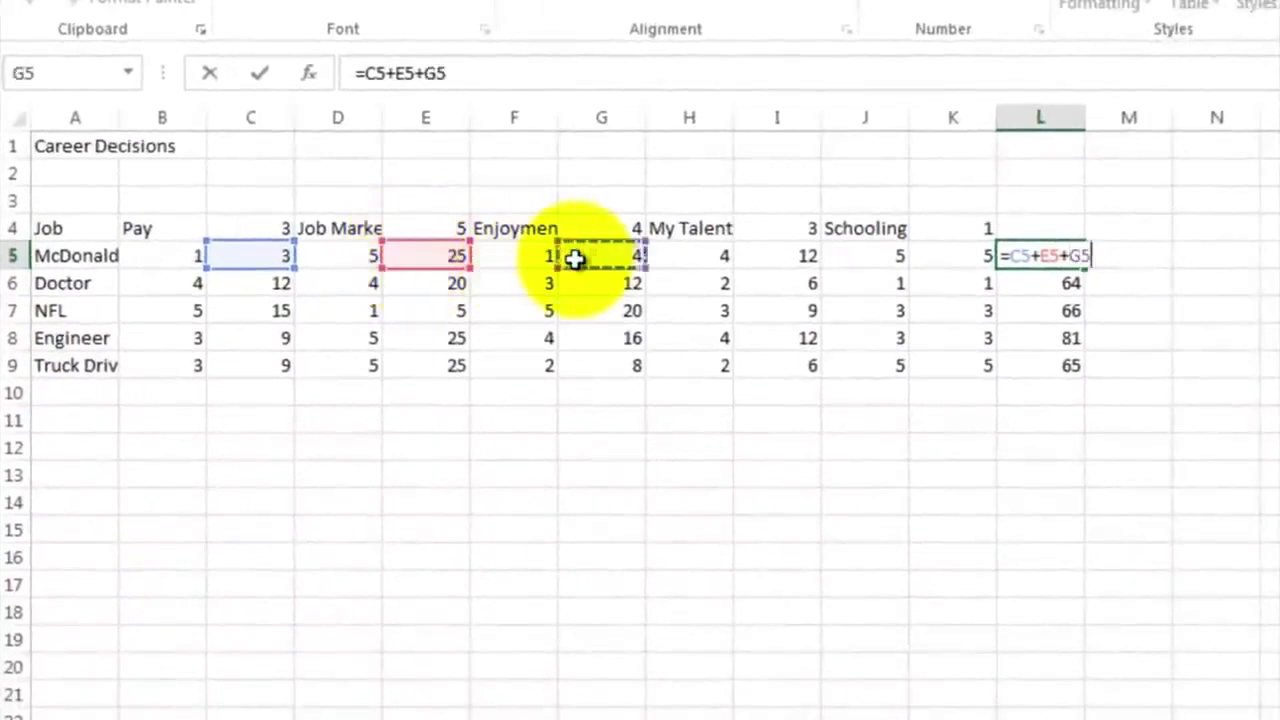
type("+")
left_click(762, 253)
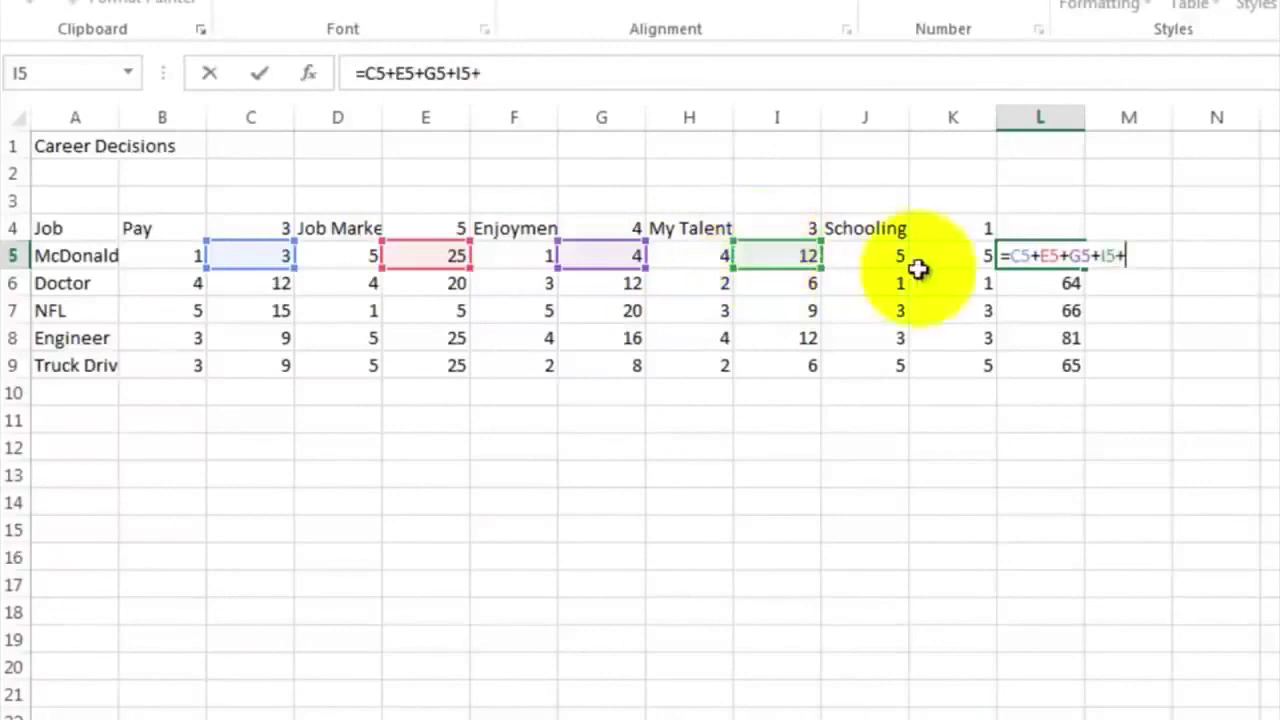
left_click(966, 256)
key("Return")
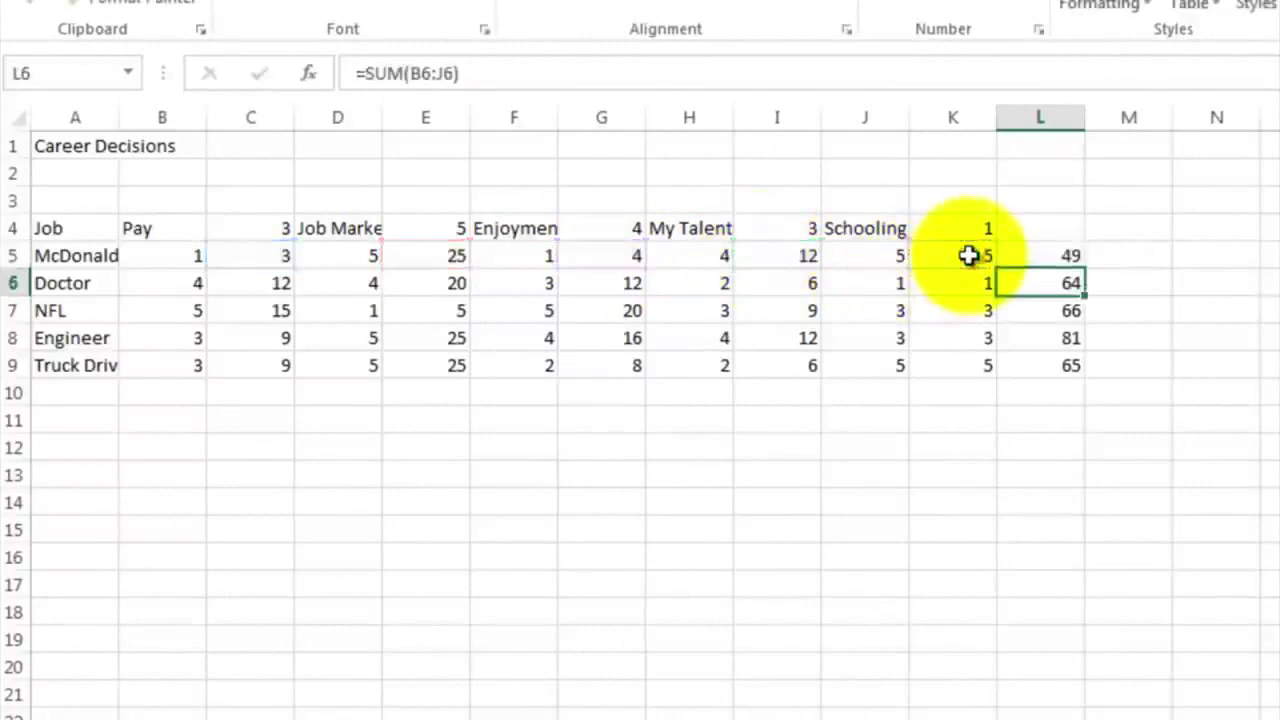
Fill the L5 formula down through L9 and label the column Total in L4.
left_click(1030, 255)
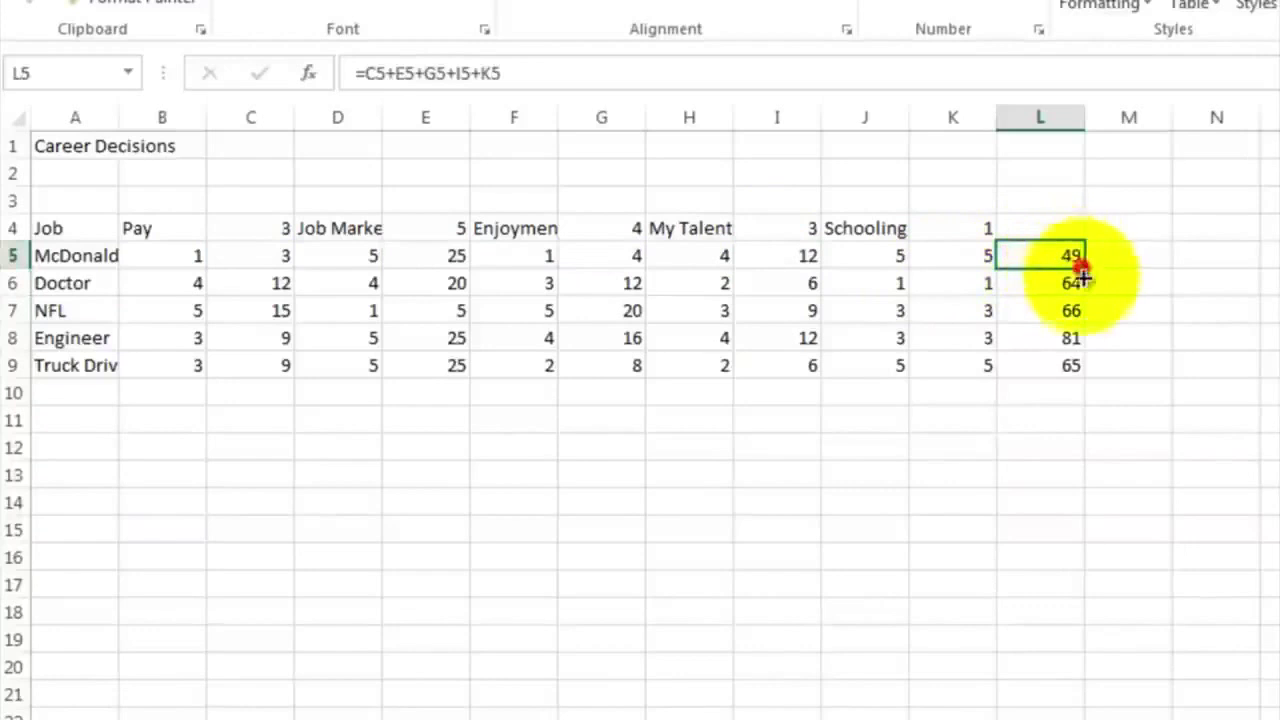
left_click_drag(1083, 270, 1071, 367)
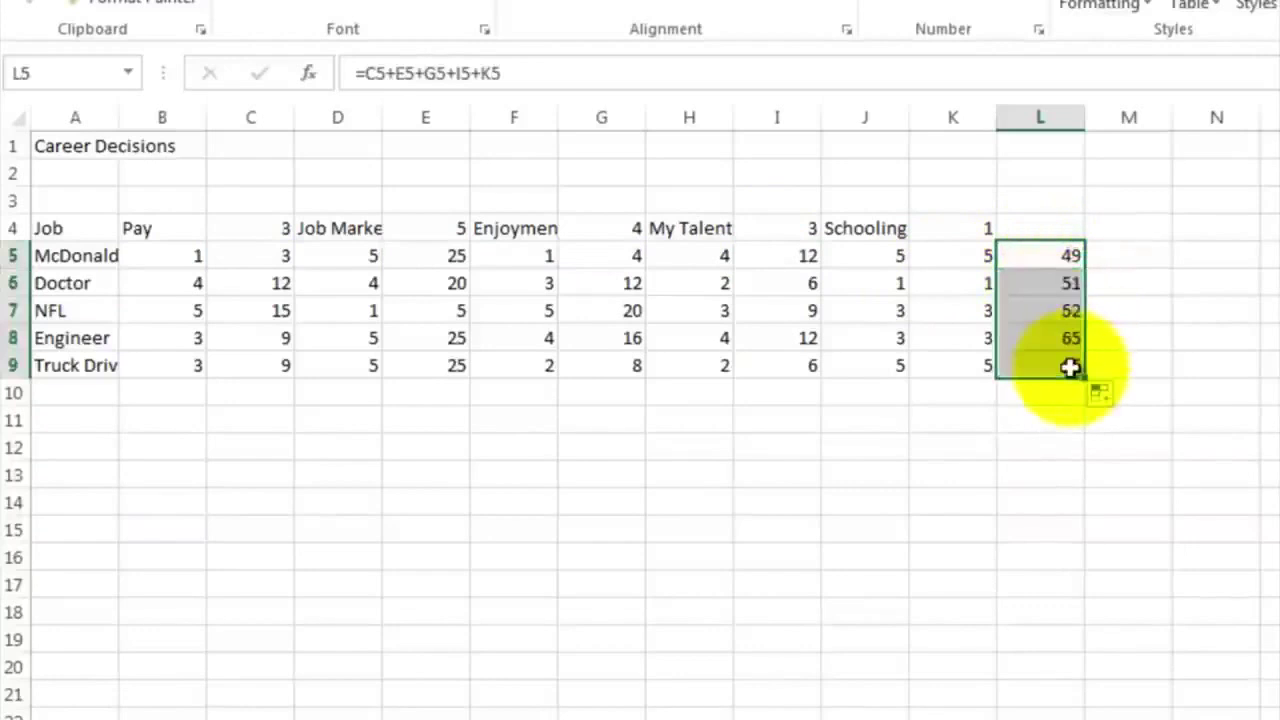
left_click(1042, 227)
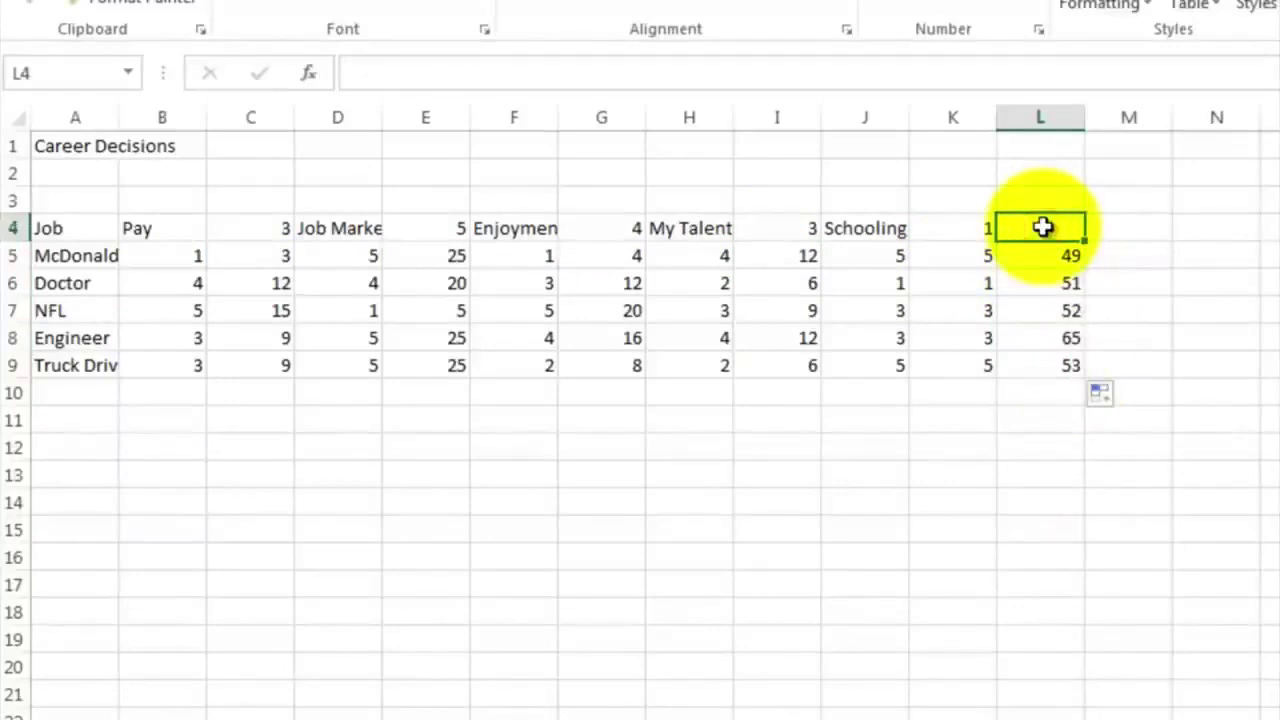
key("Return")
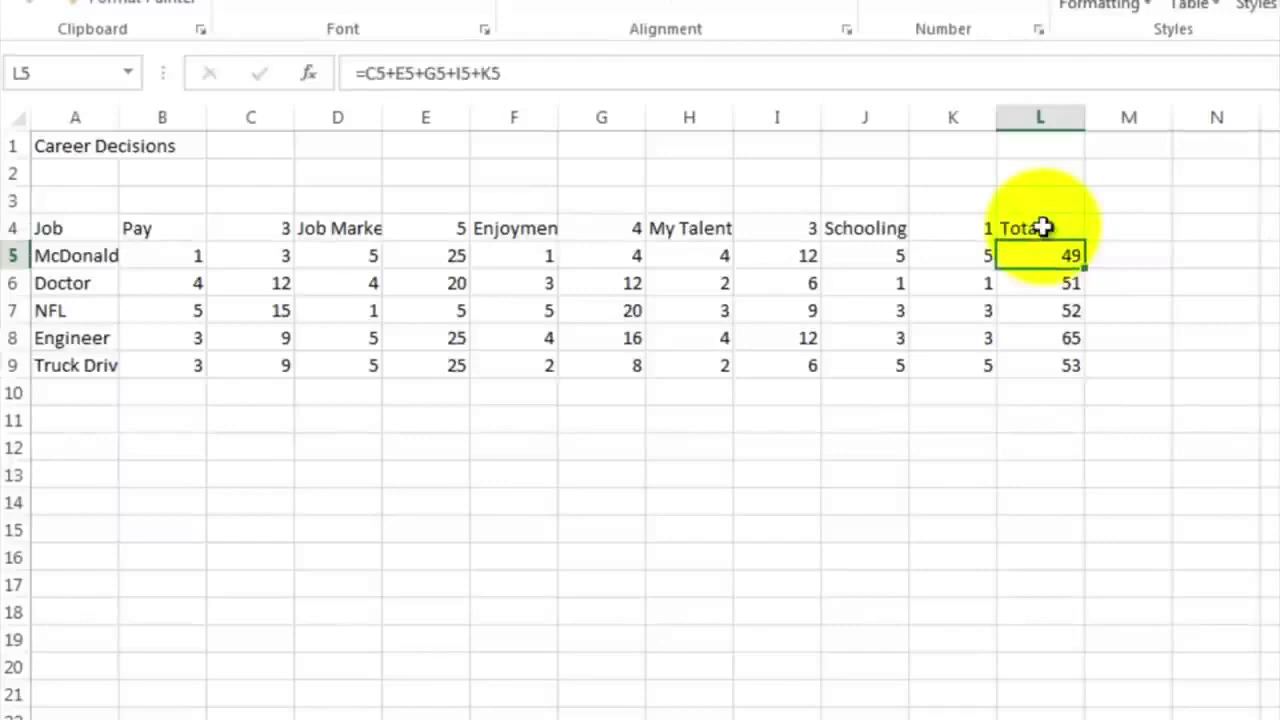
left_click(1037, 341)
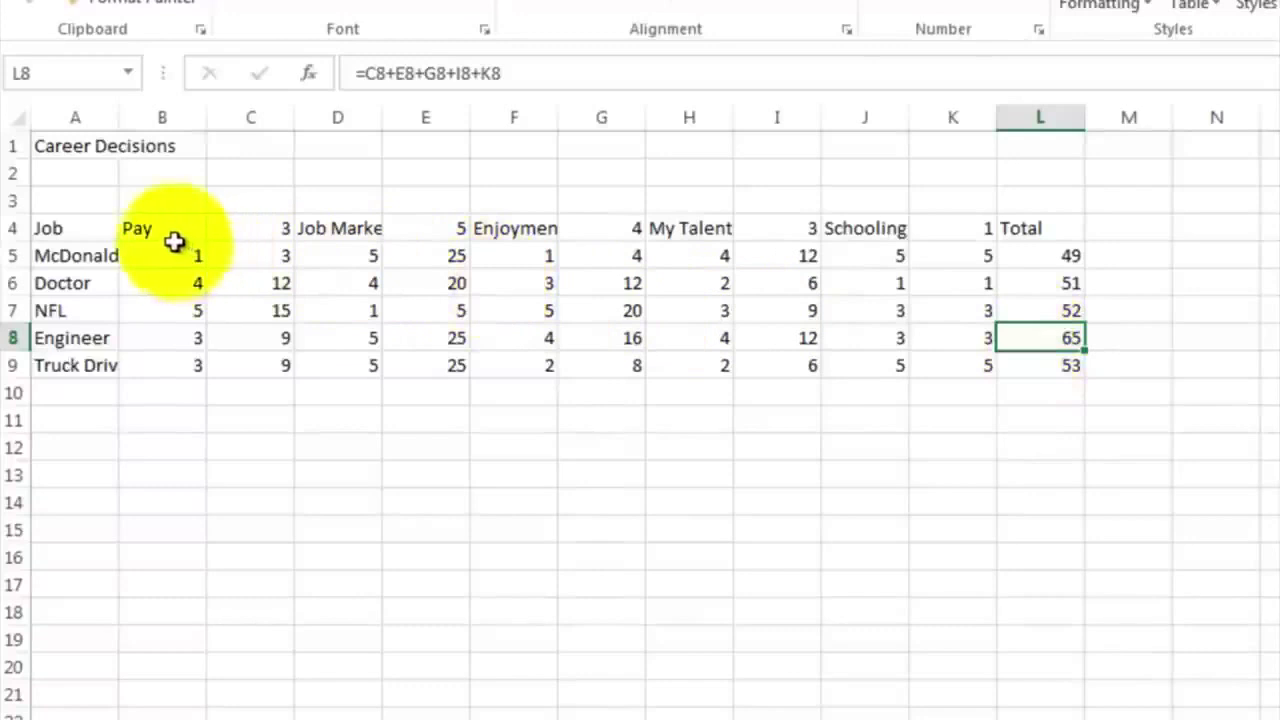
Fill each criterion's columns in rows 4 to 9: Pay yellow, Job Market light blue, Enjoyment light gold, My Talent light green, Schooling gray.
left_click_drag(173, 232, 255, 362)
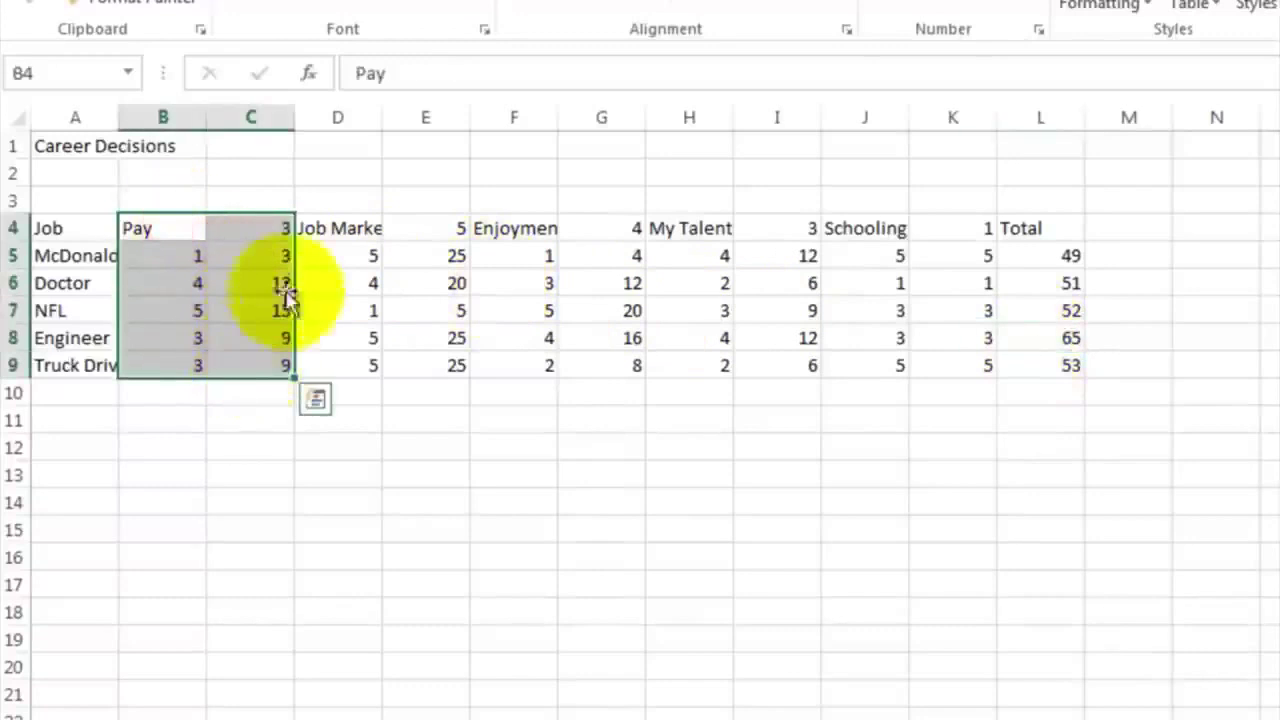
left_click(415, 5)
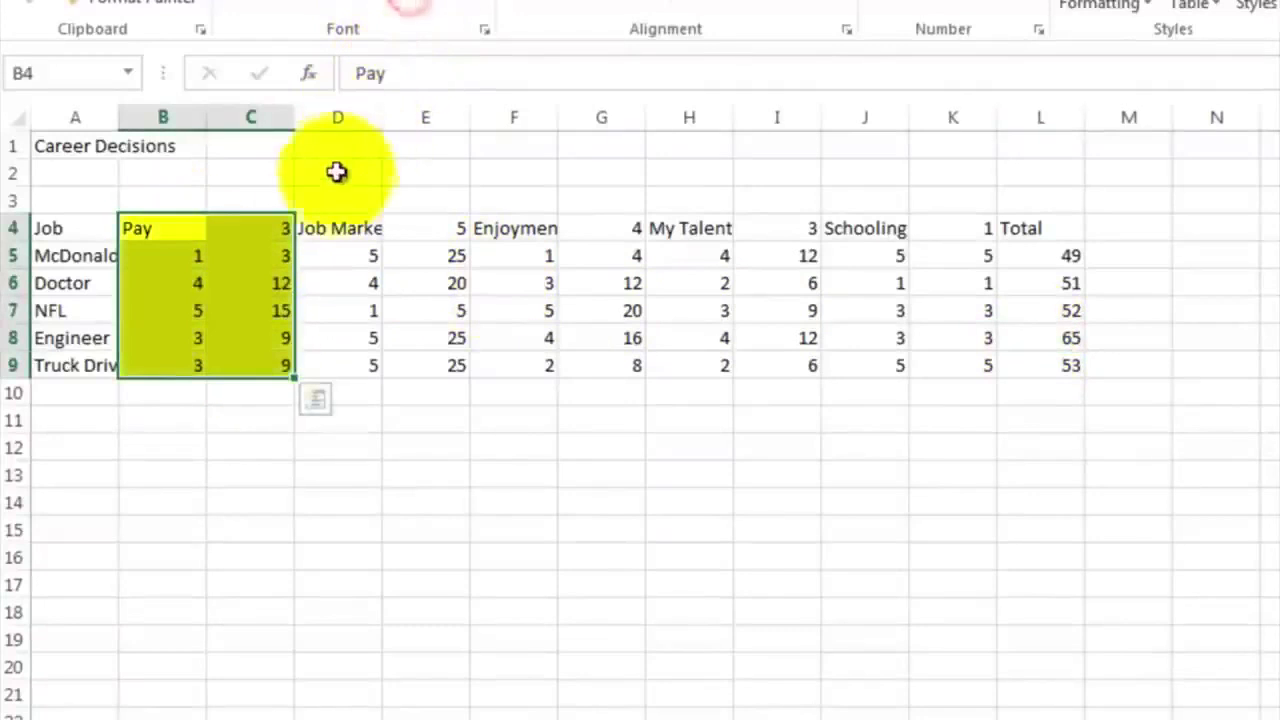
left_click_drag(329, 224, 426, 360)
left_click(436, 2)
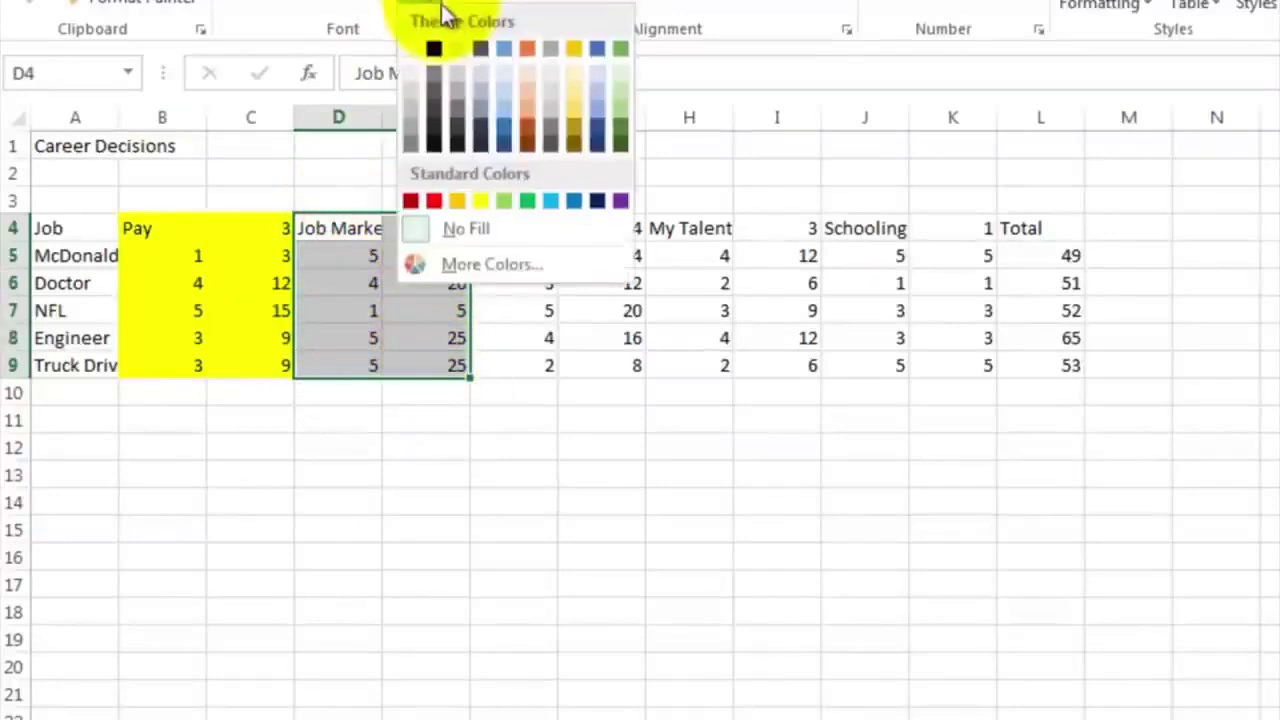
left_click(502, 90)
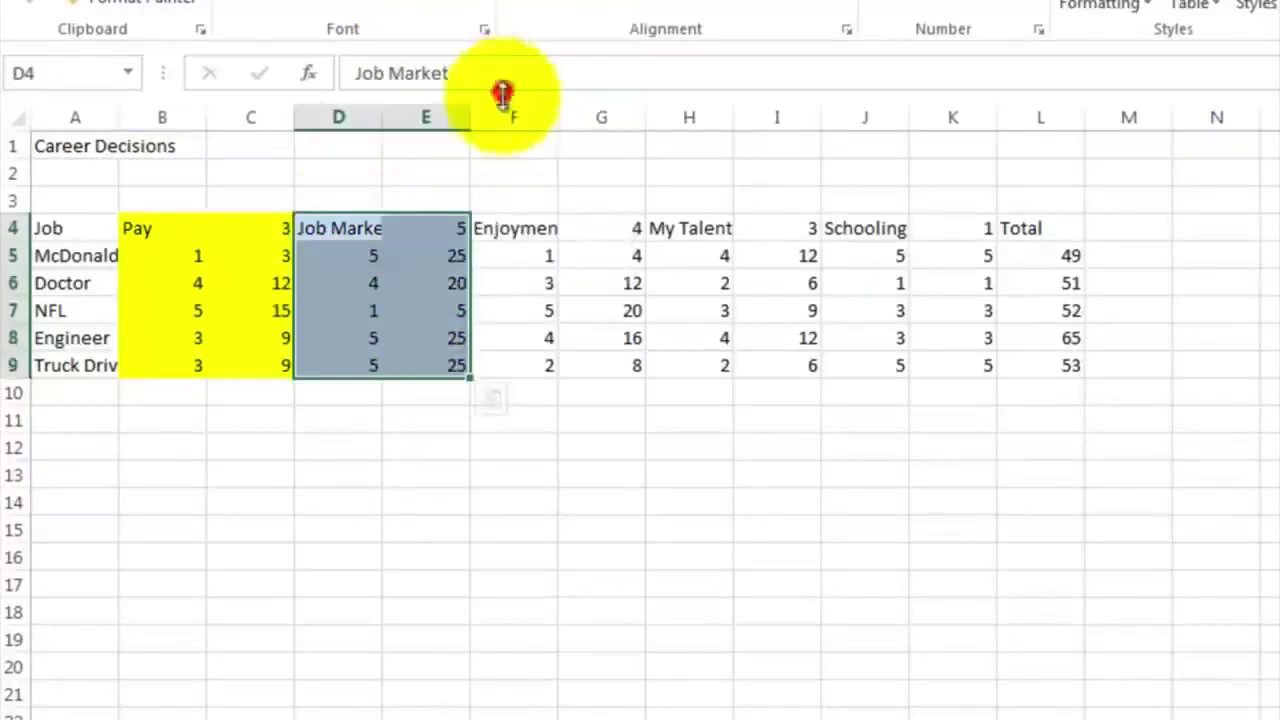
left_click(500, 225)
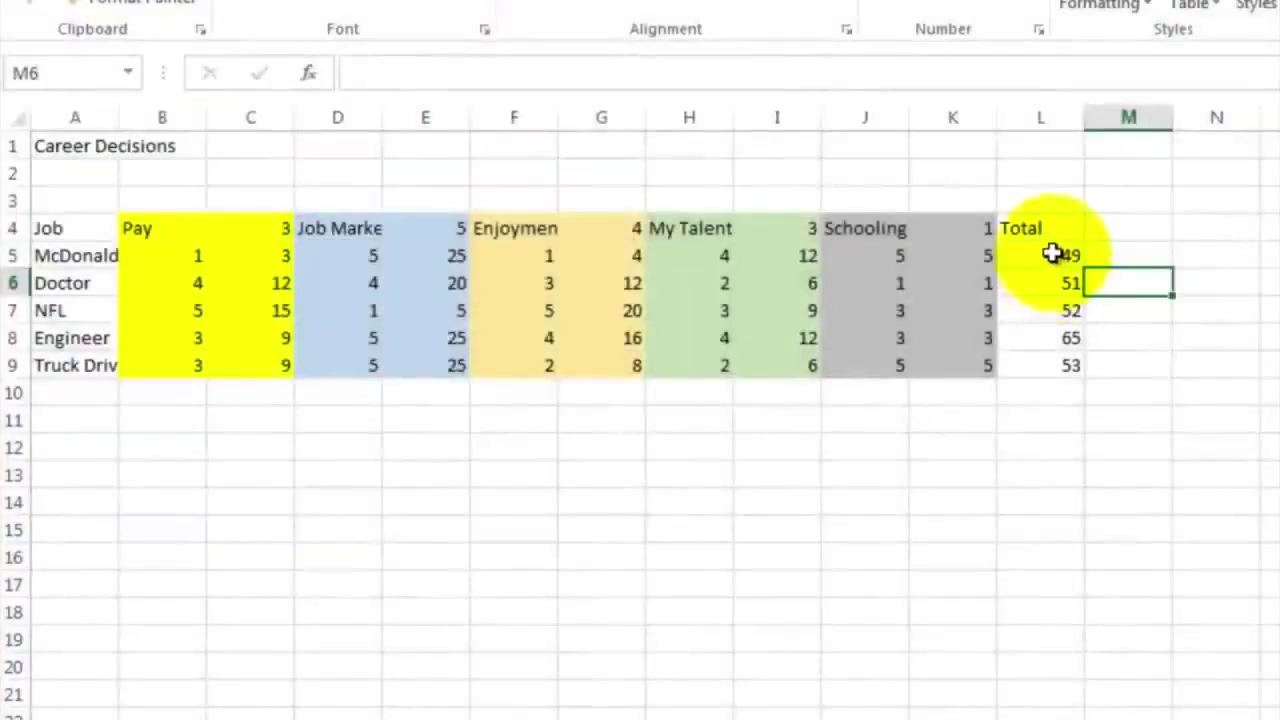
Apply a Top 10% conditional format with Light Red Fill with Dark Red Text to the totals in L5:L9.
left_click_drag(1058, 257, 1058, 364)
left_click_drag(1013, 458, 1013, 458)
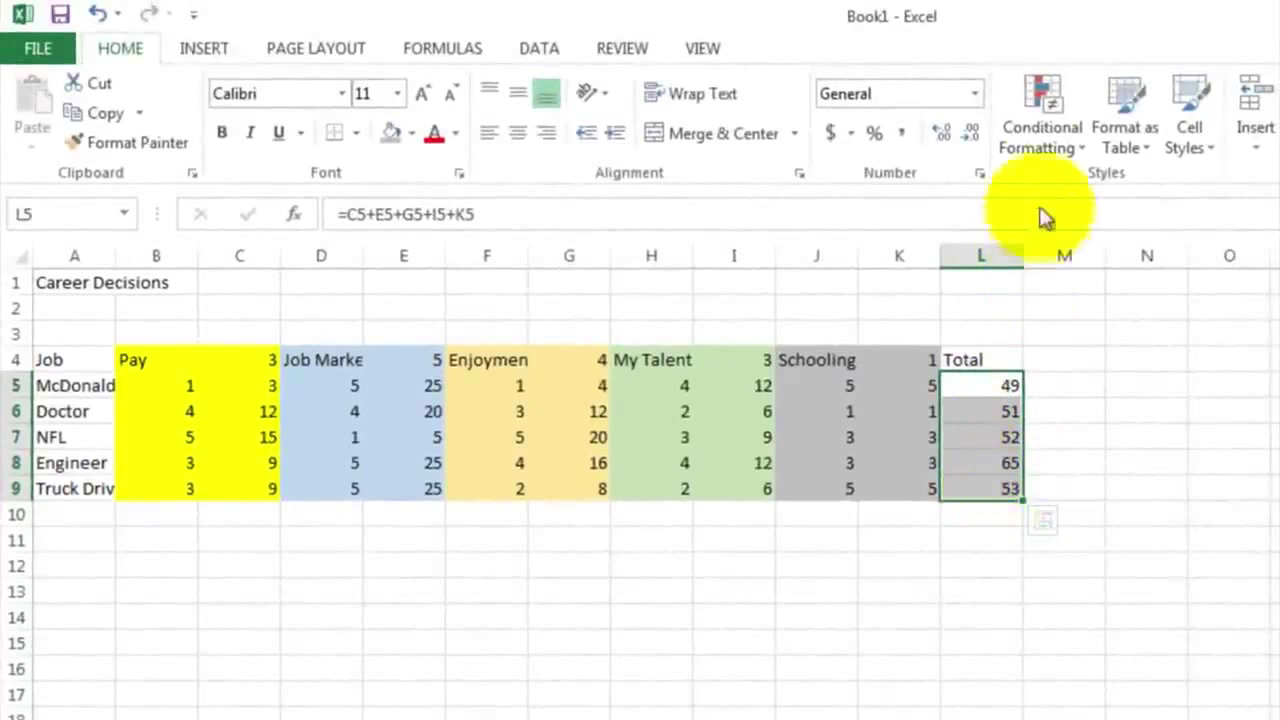
left_click(1057, 120)
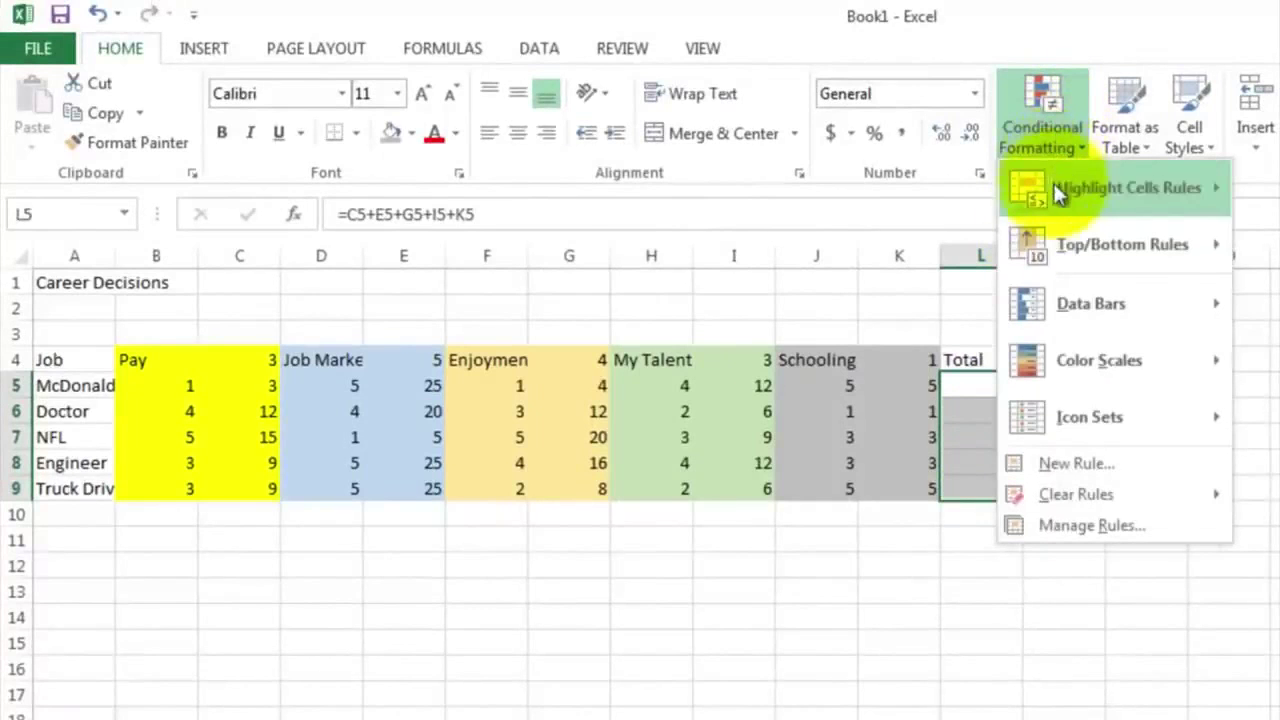
mouse_move(1074, 245)
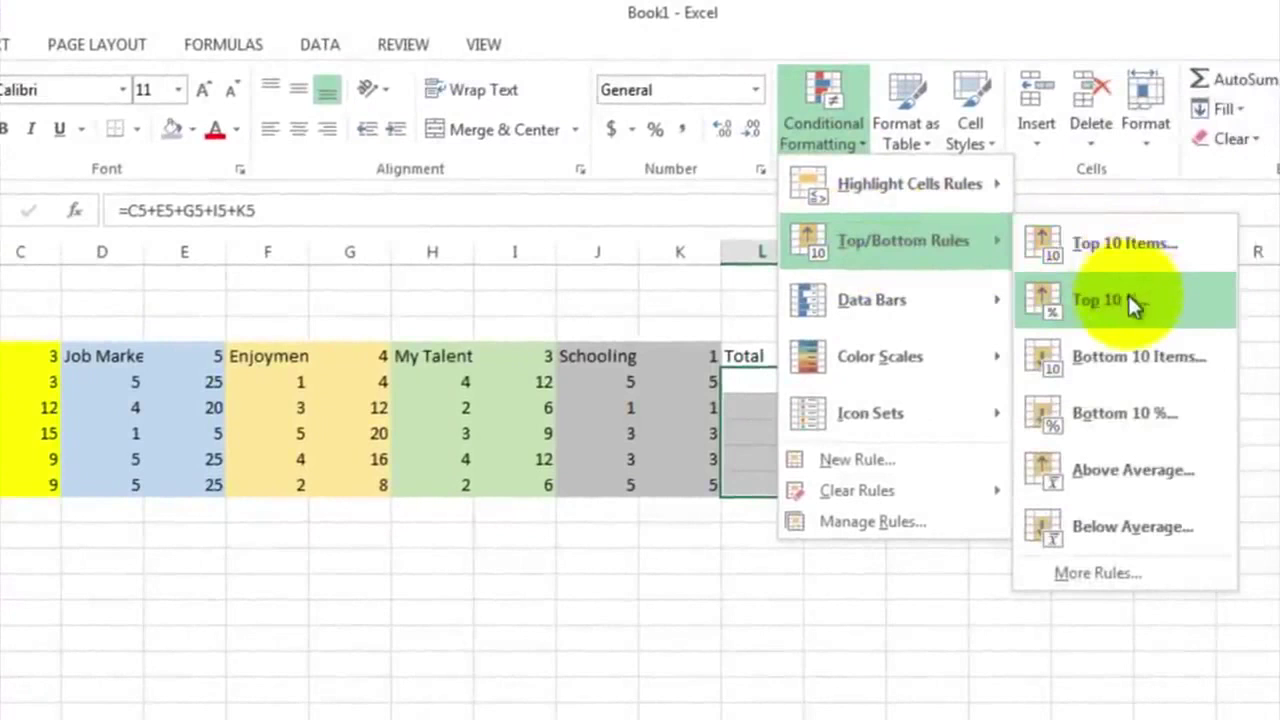
left_click(1128, 300)
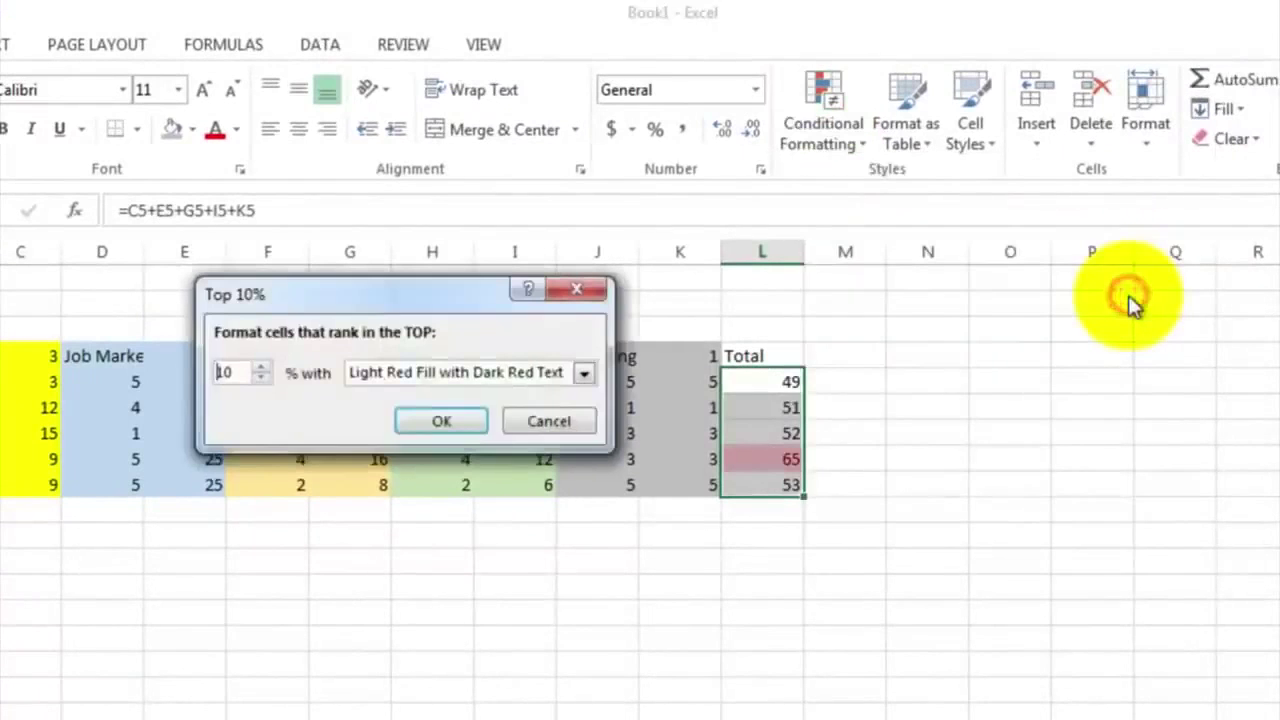
left_click(467, 420)
left_click(608, 510)
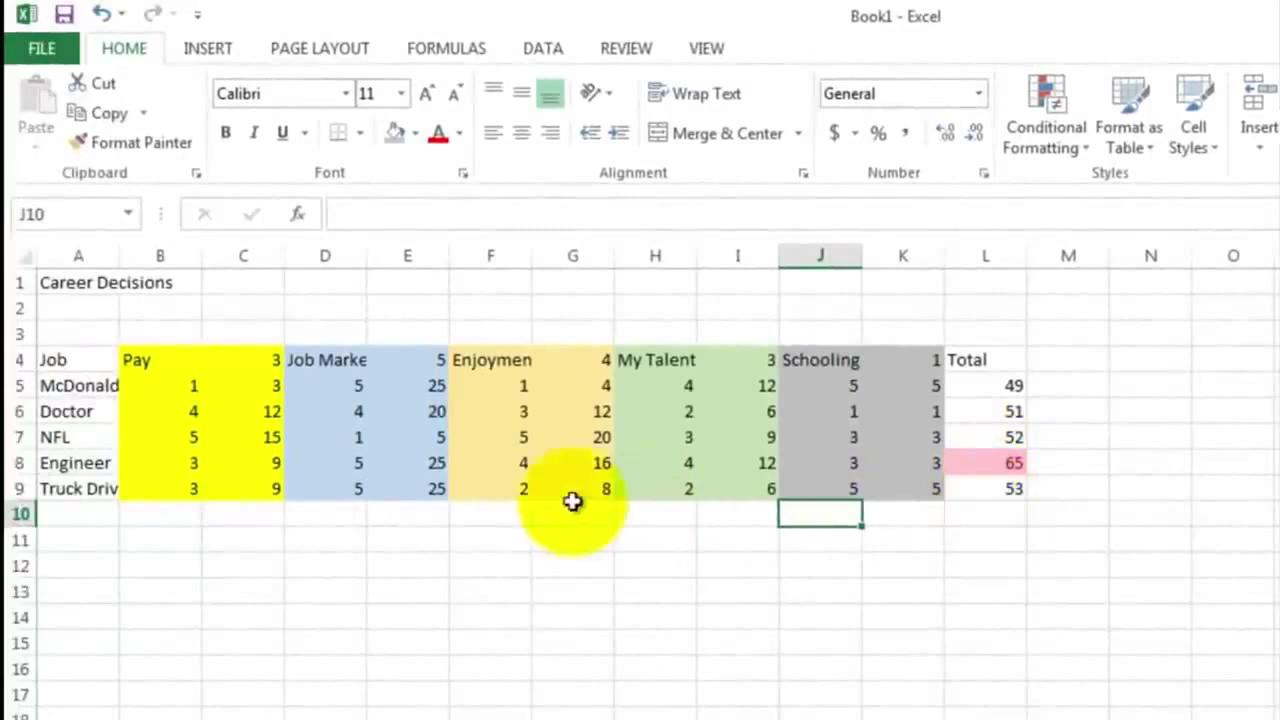
left_click(103, 463)
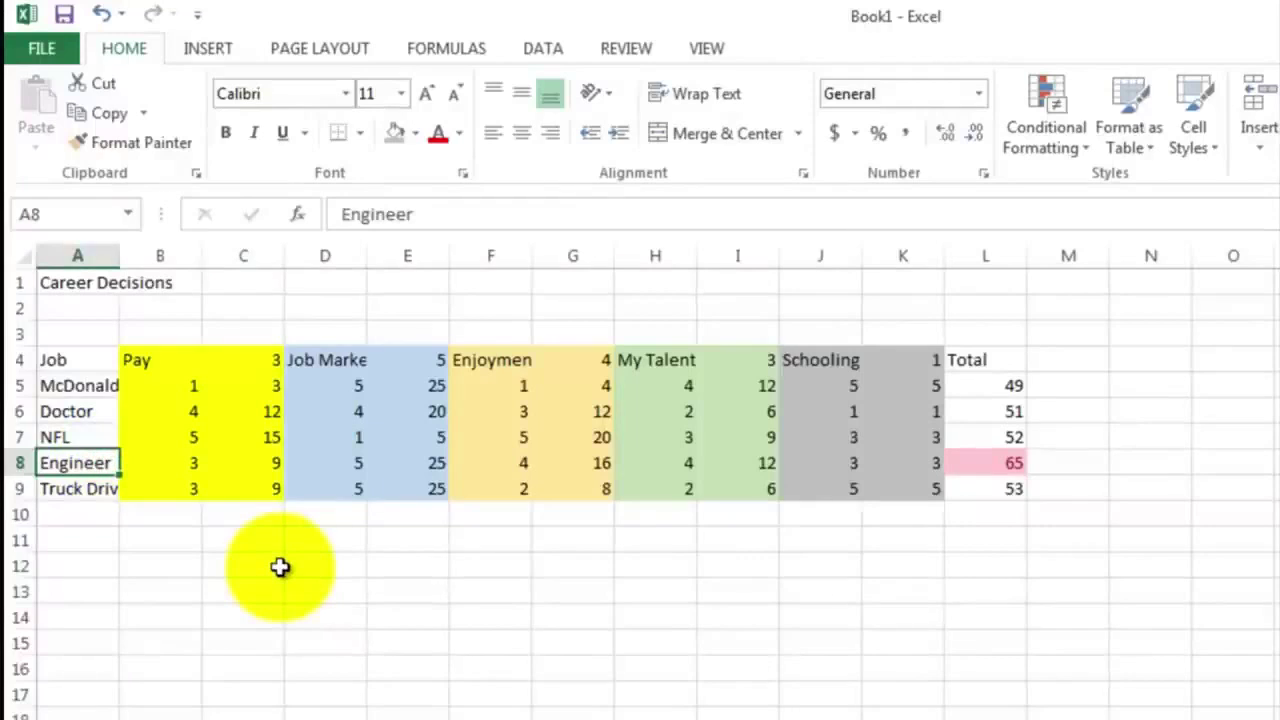
Enter the author's title and surname in cell D1, beside the Career Decisions heading.
left_click(318, 288)
type("Mr")
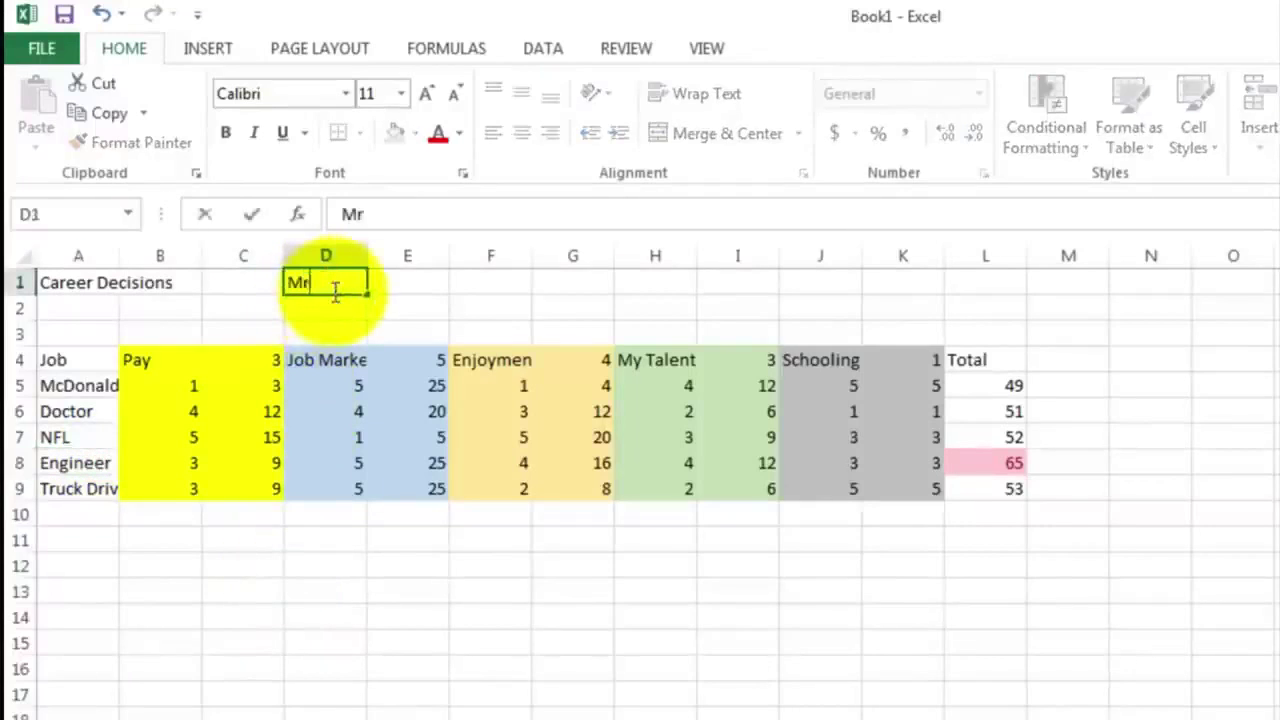
type(". Sluiter")
key("Return")
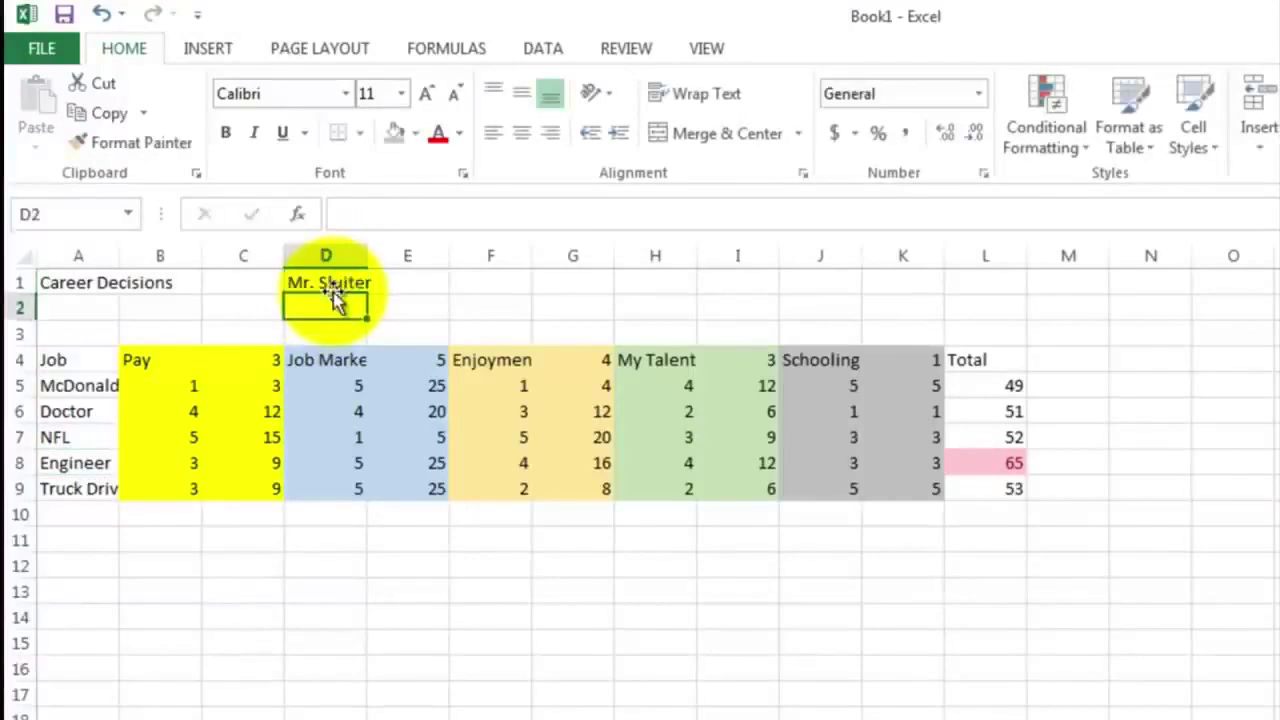
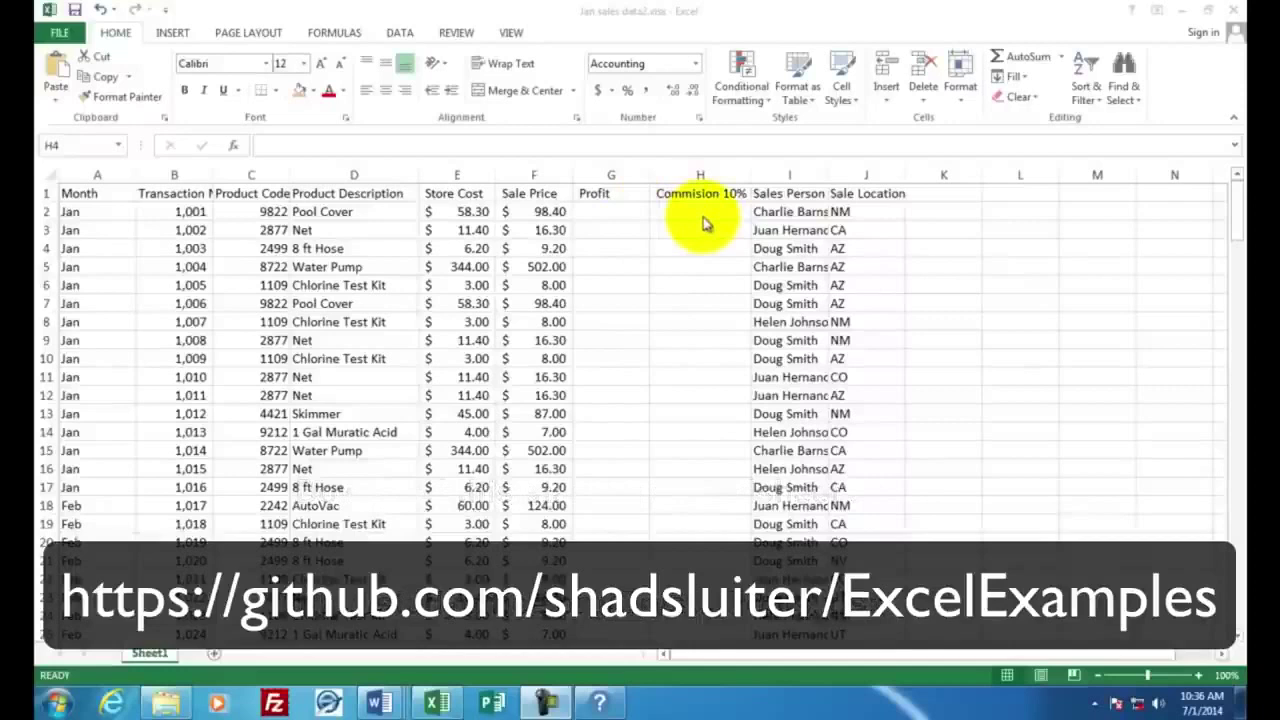
Examine the sales records in Jan sales data2.xlsx down to the summary rows below the data.
left_click(1237, 203)
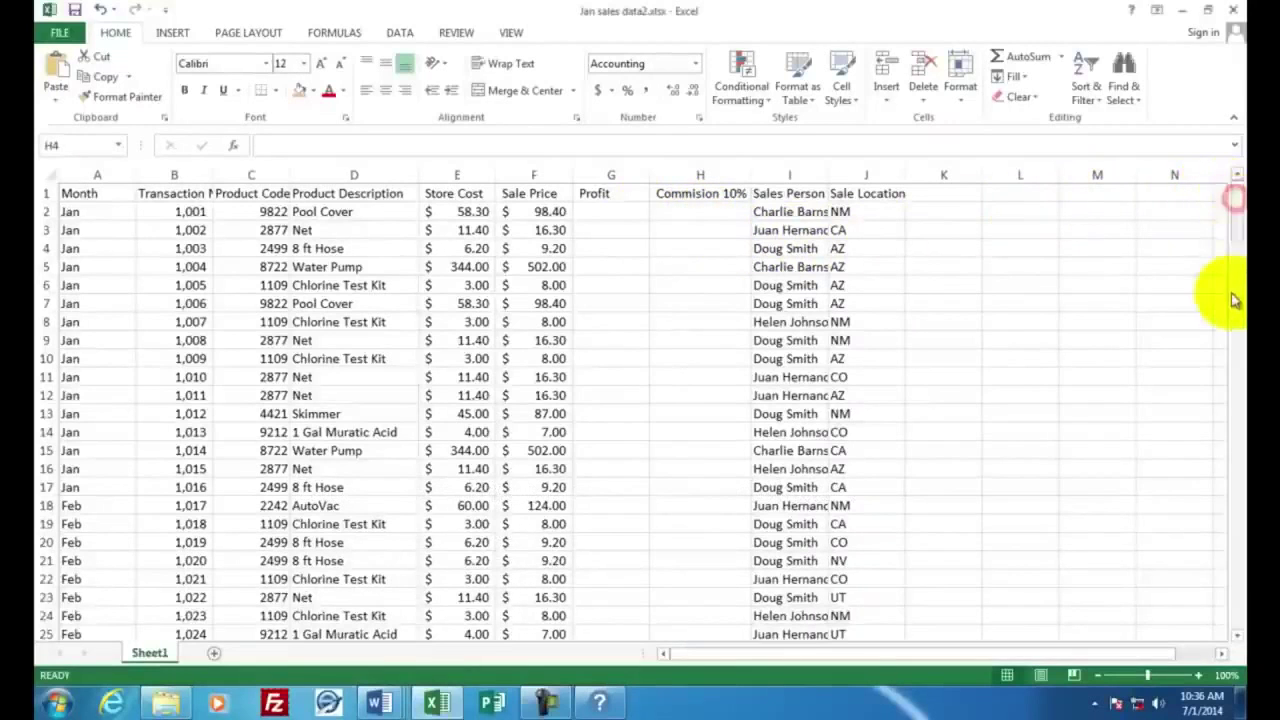
left_click(1239, 618)
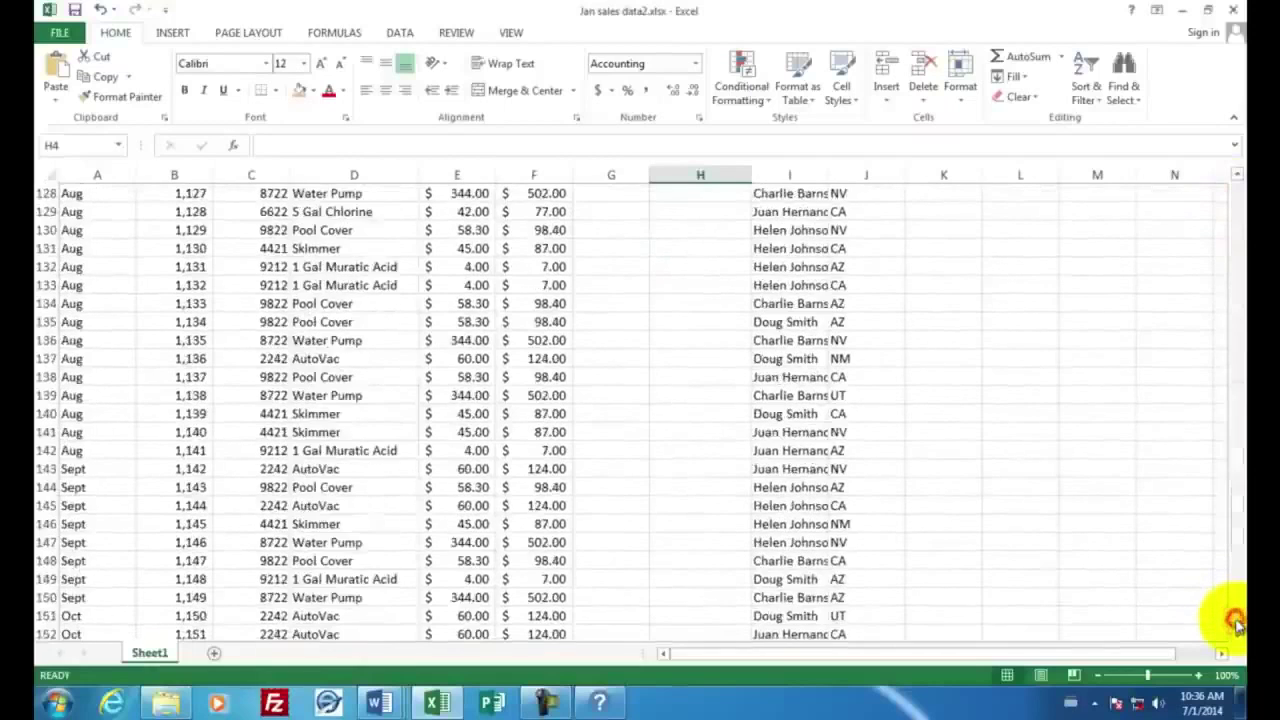
left_click(1237, 621)
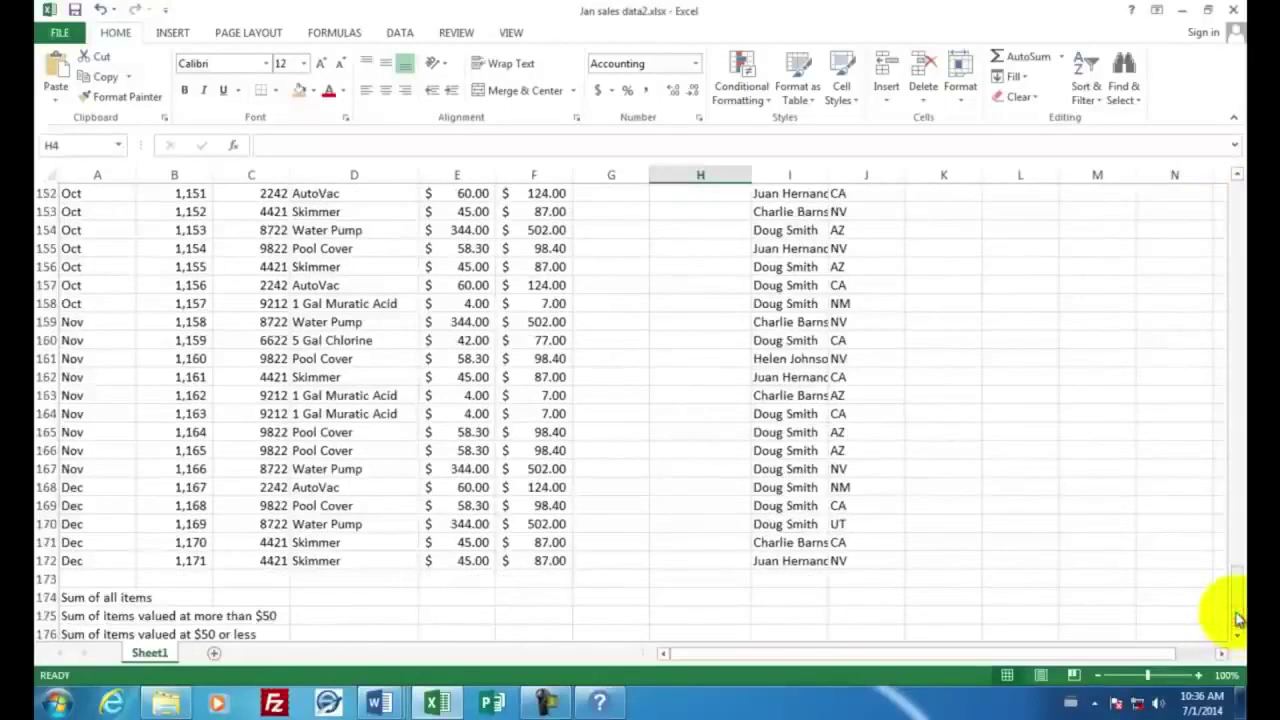
Examine the last December record in row 172, and the Store Cost and Sale Price of the first record in row 2.
left_click(90, 561)
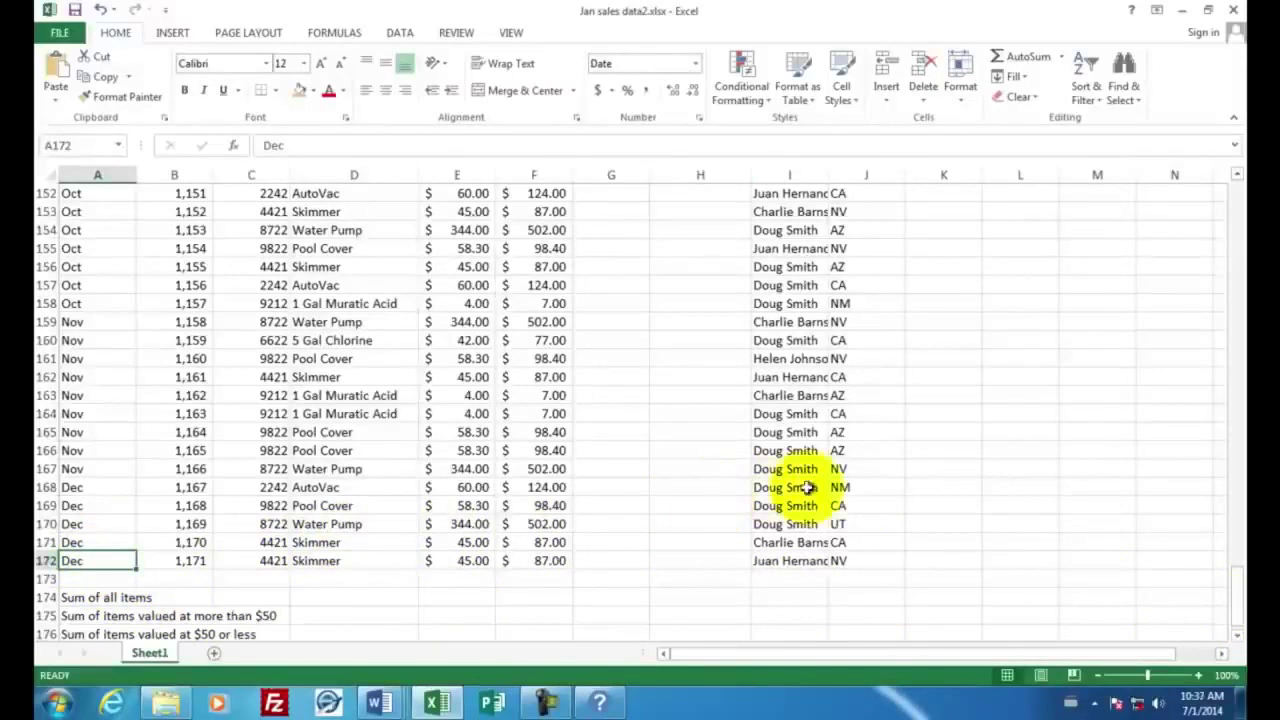
left_click_drag(1235, 605, 1228, 200)
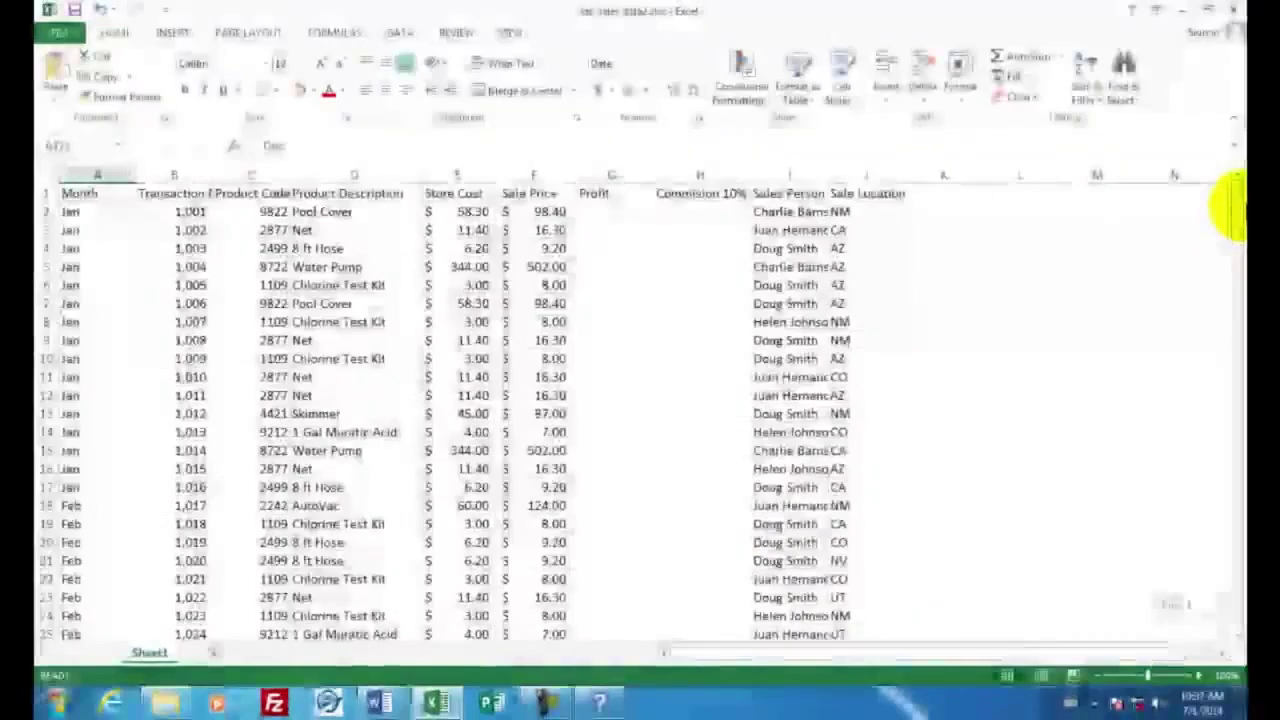
left_click(457, 211)
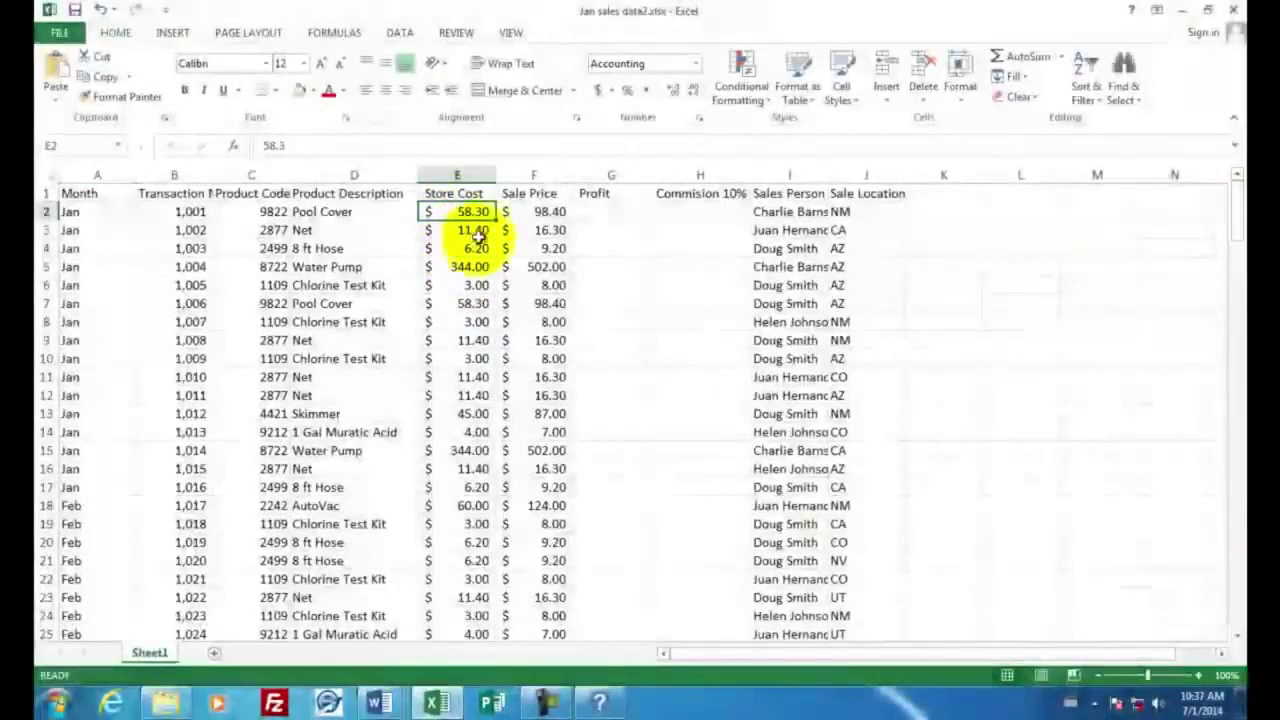
left_click(537, 211)
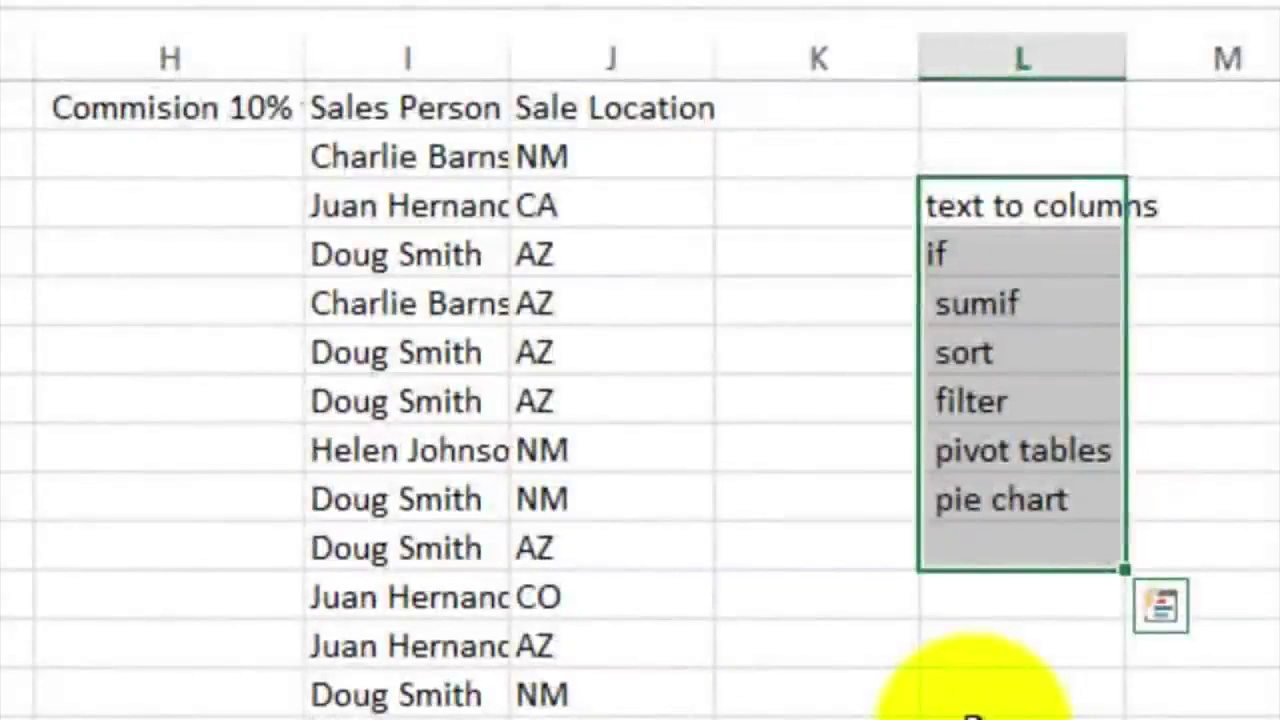
Go through the list of planned topics in L3:L9, from text to columns down to pie chart.
left_click(1015, 206)
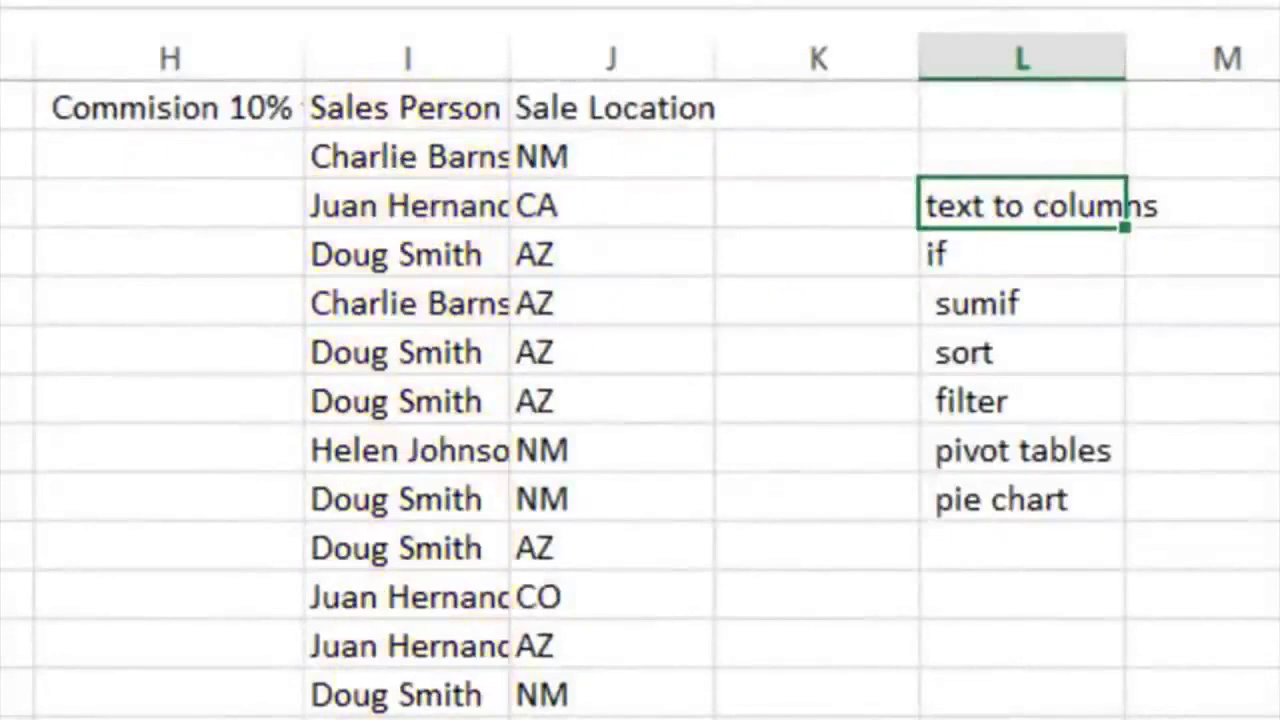
key("Down")
key("Down")
left_click(977, 253)
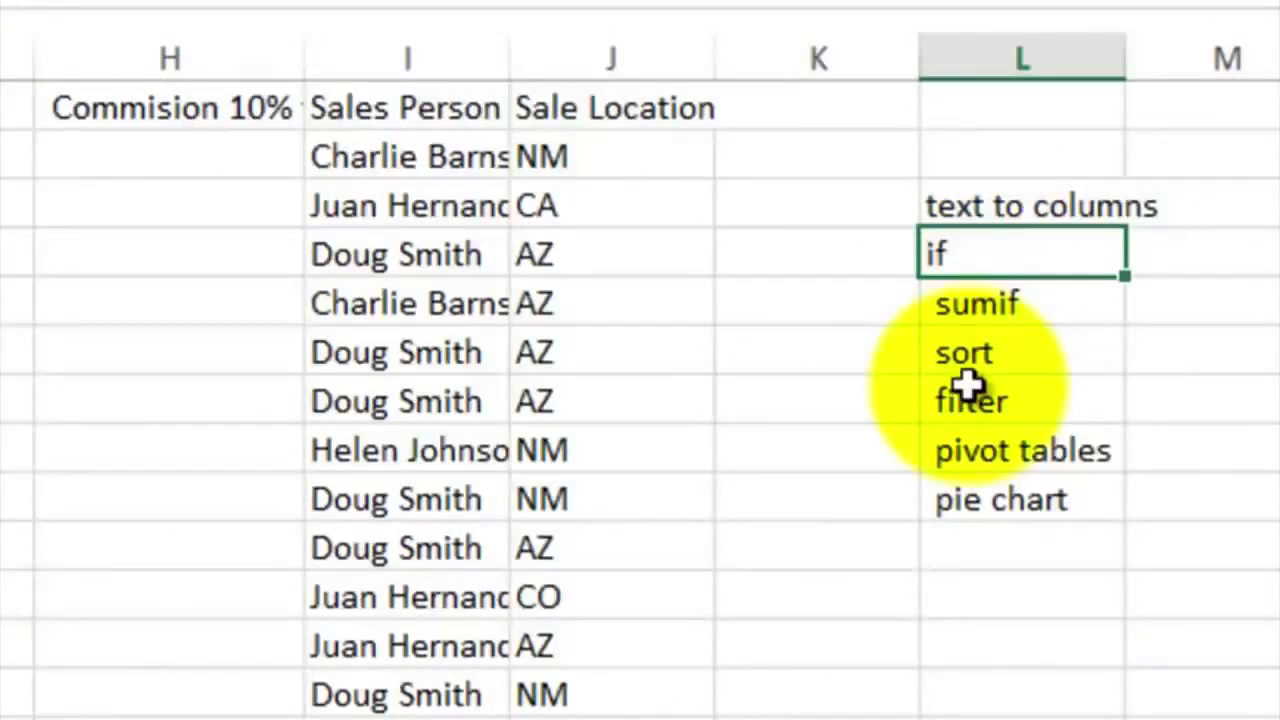
left_click(966, 301)
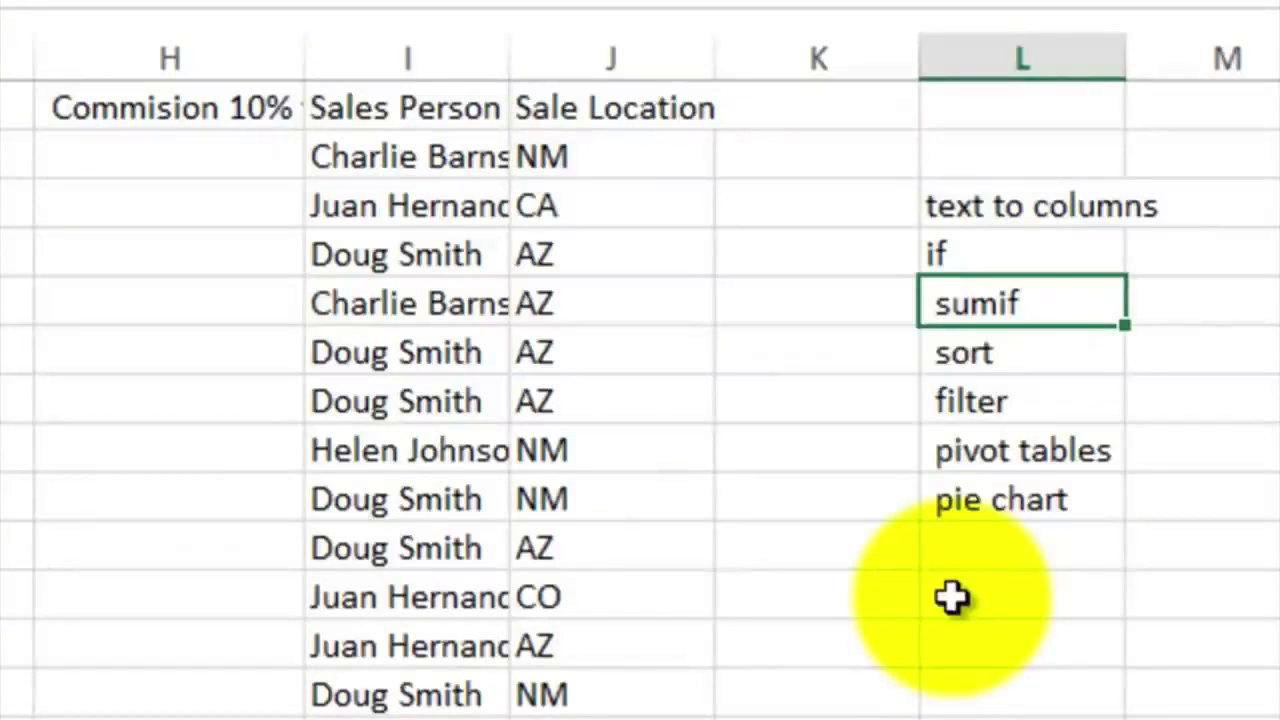
left_click(990, 352)
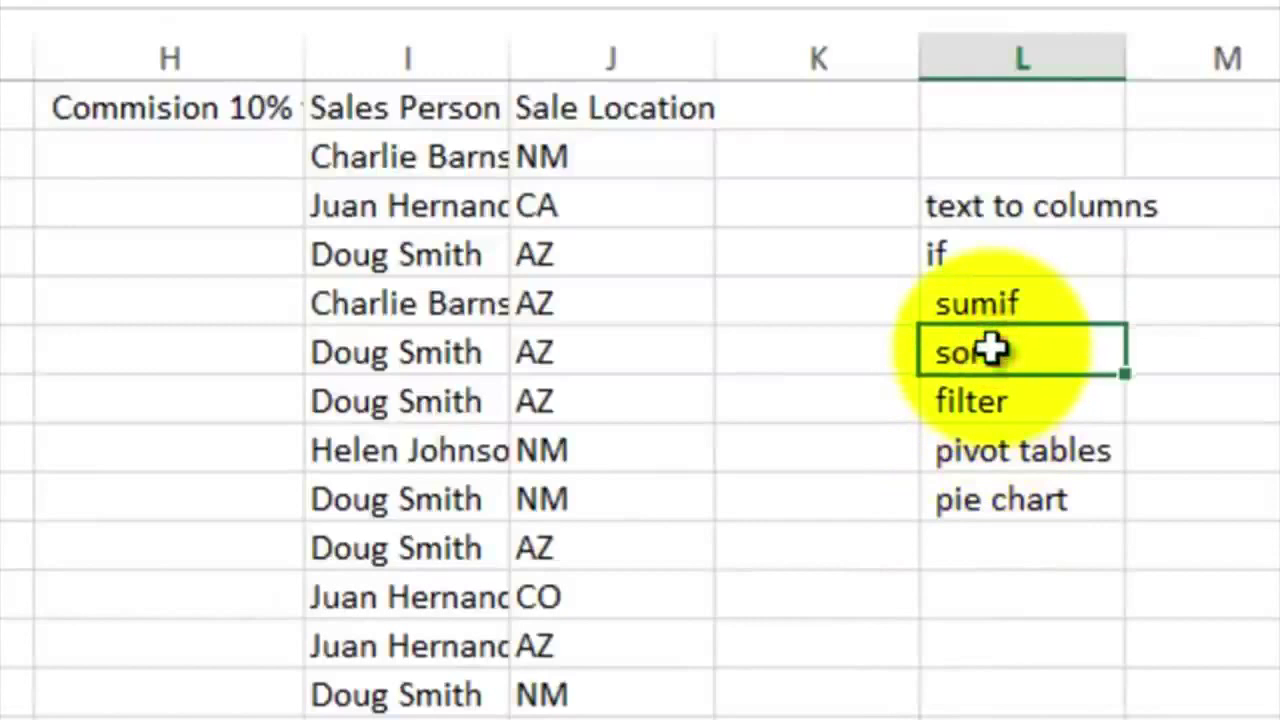
left_click(1003, 403)
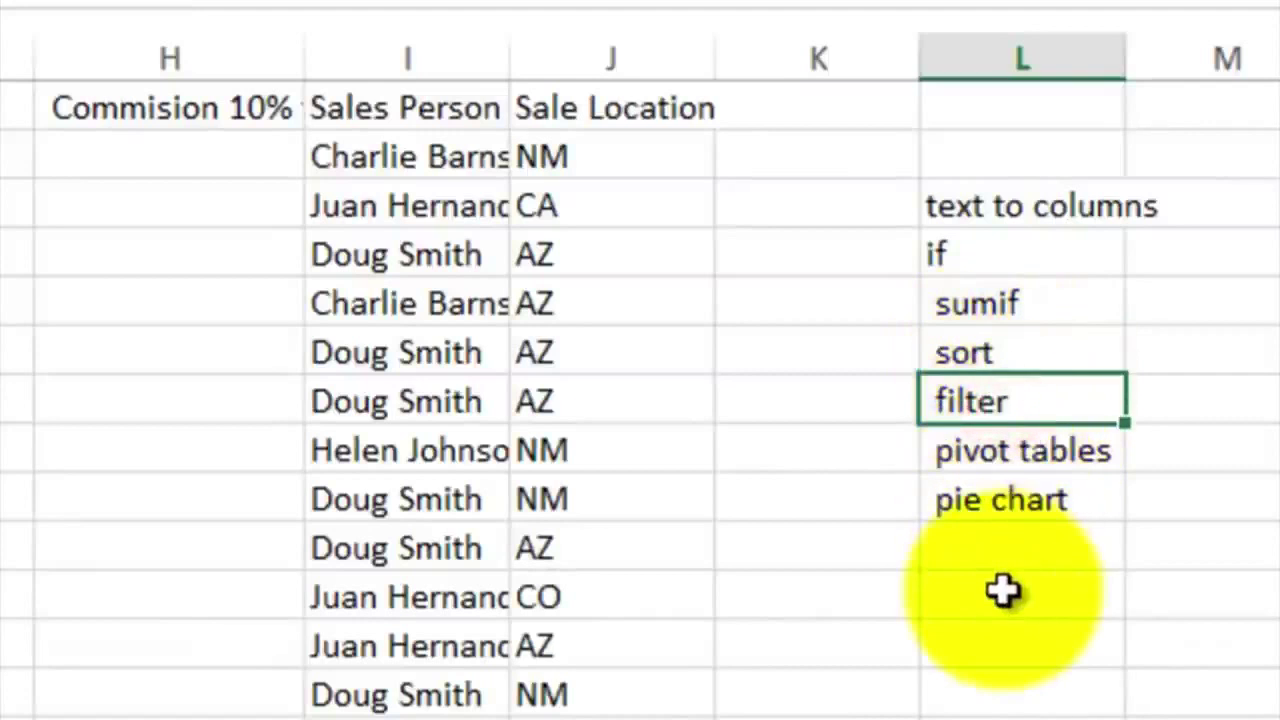
left_click(991, 450)
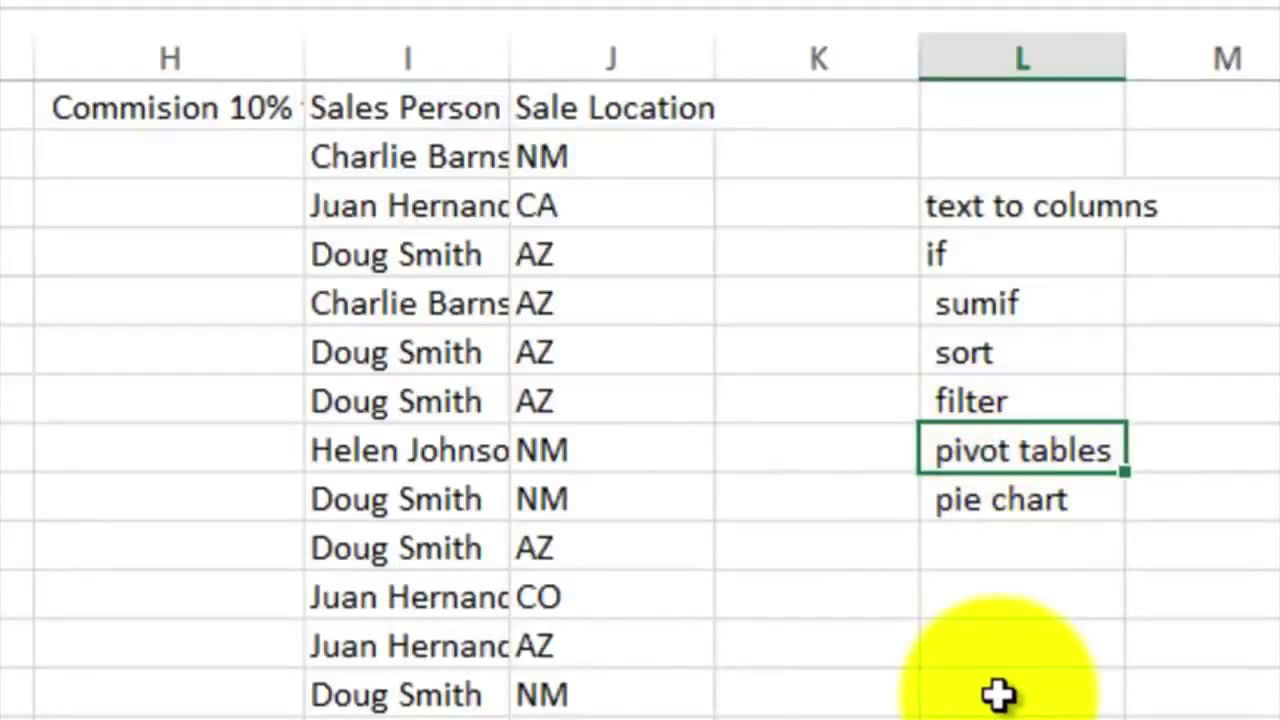
left_click(974, 502)
left_click(400, 157)
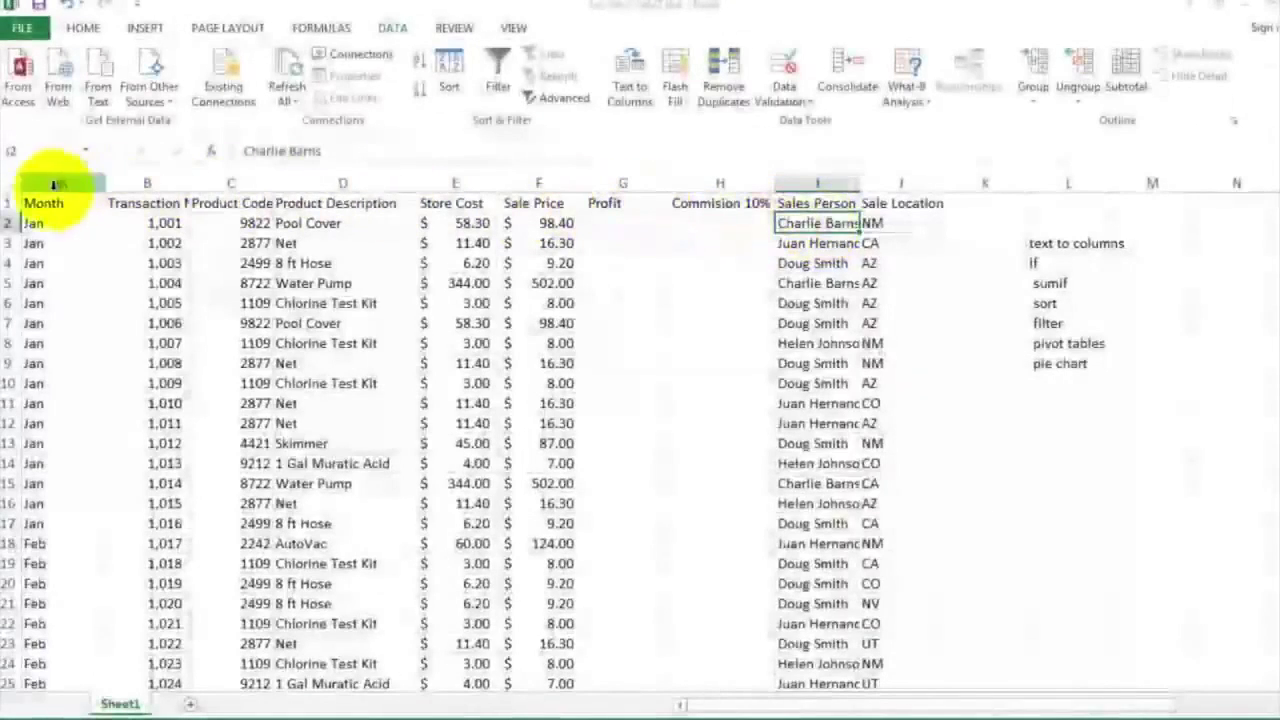
Wrap the text of the column headings in A1:J1 so the long headings fit their columns.
left_click(90, 204)
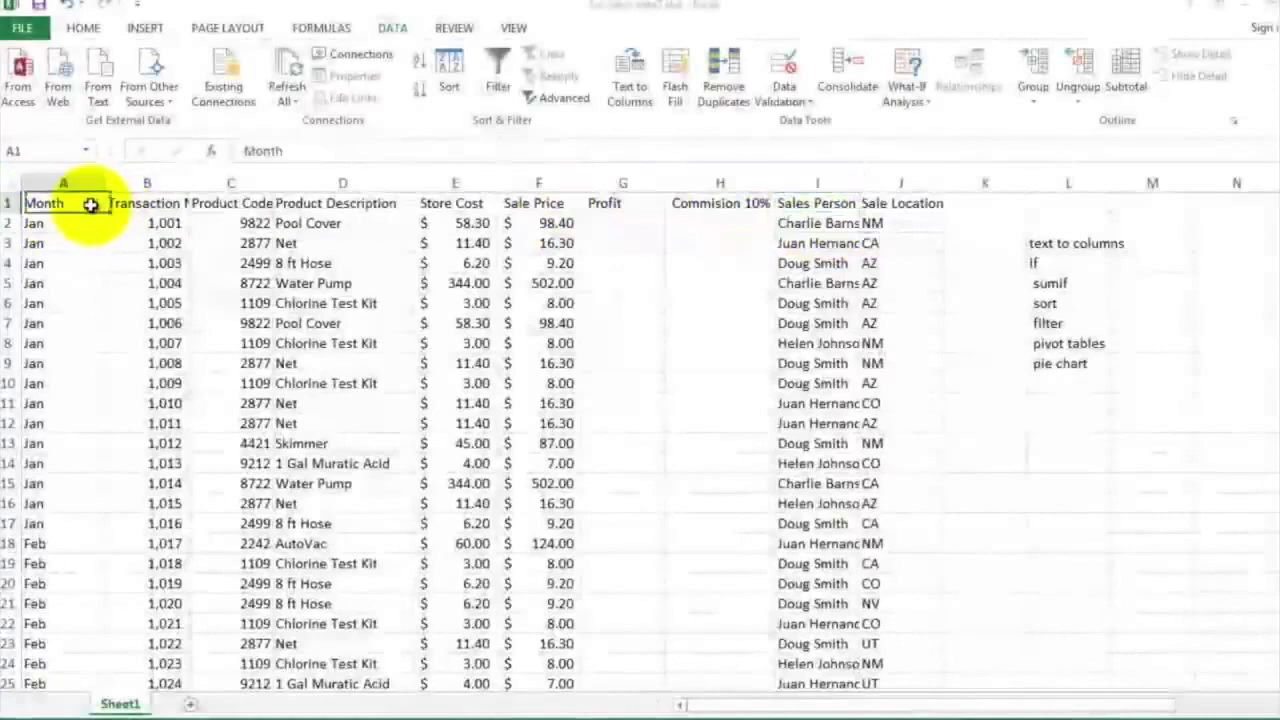
left_click_drag(63, 206, 889, 198)
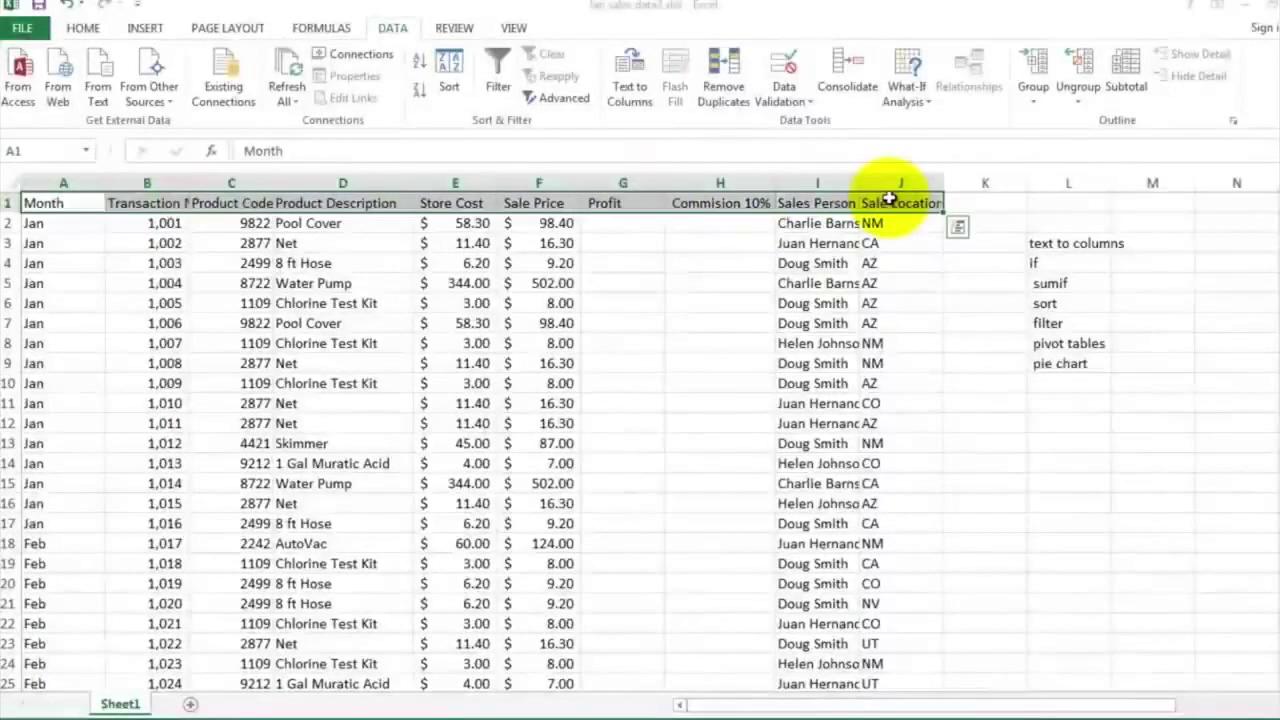
left_click(83, 32)
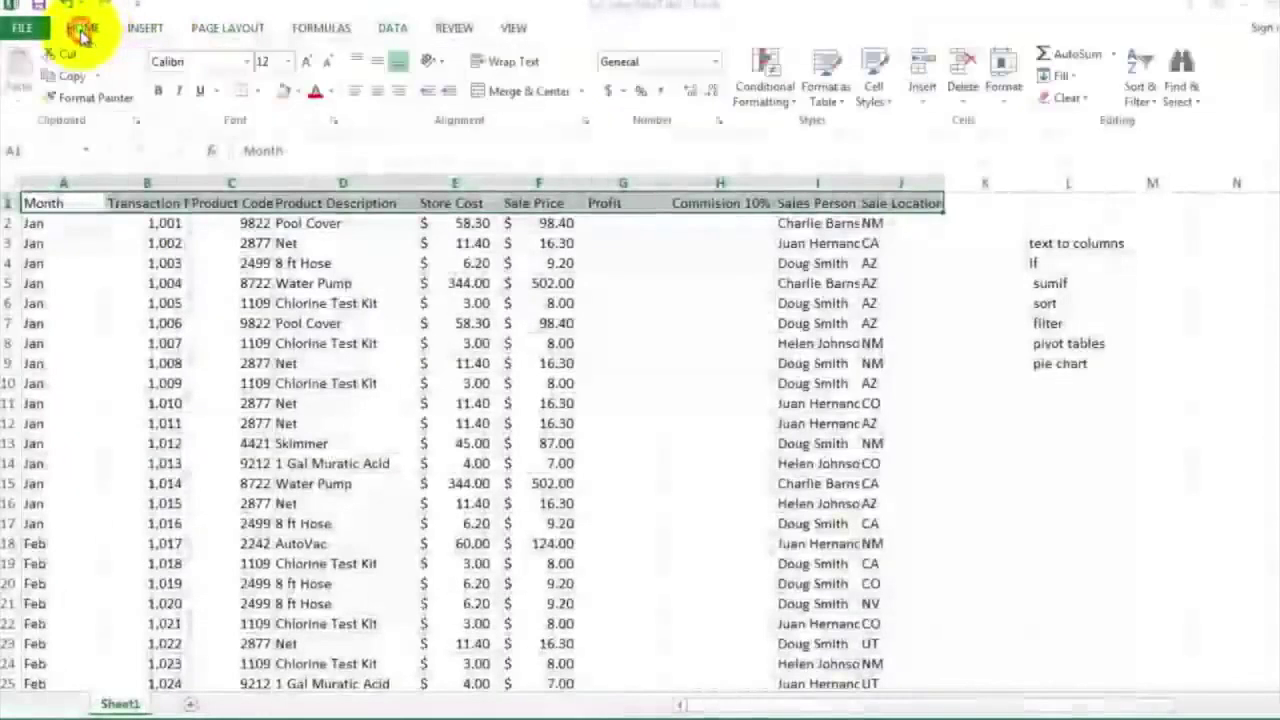
left_click(495, 66)
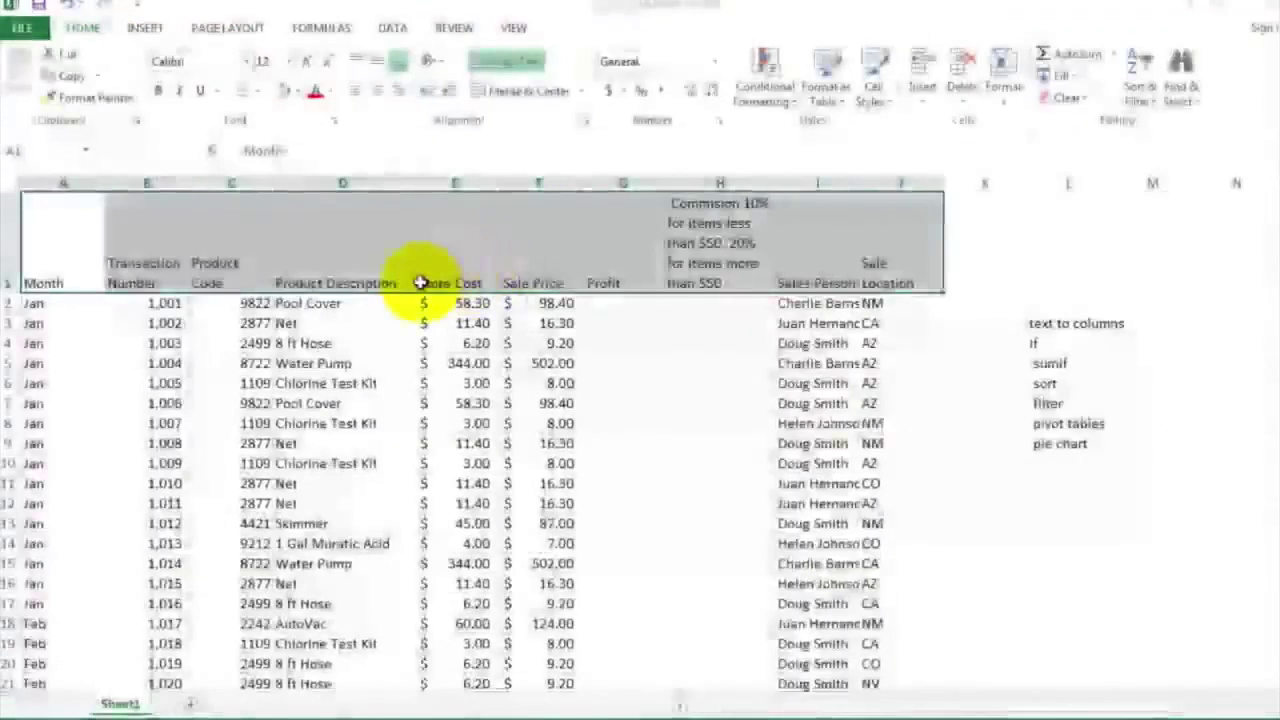
left_click(648, 363)
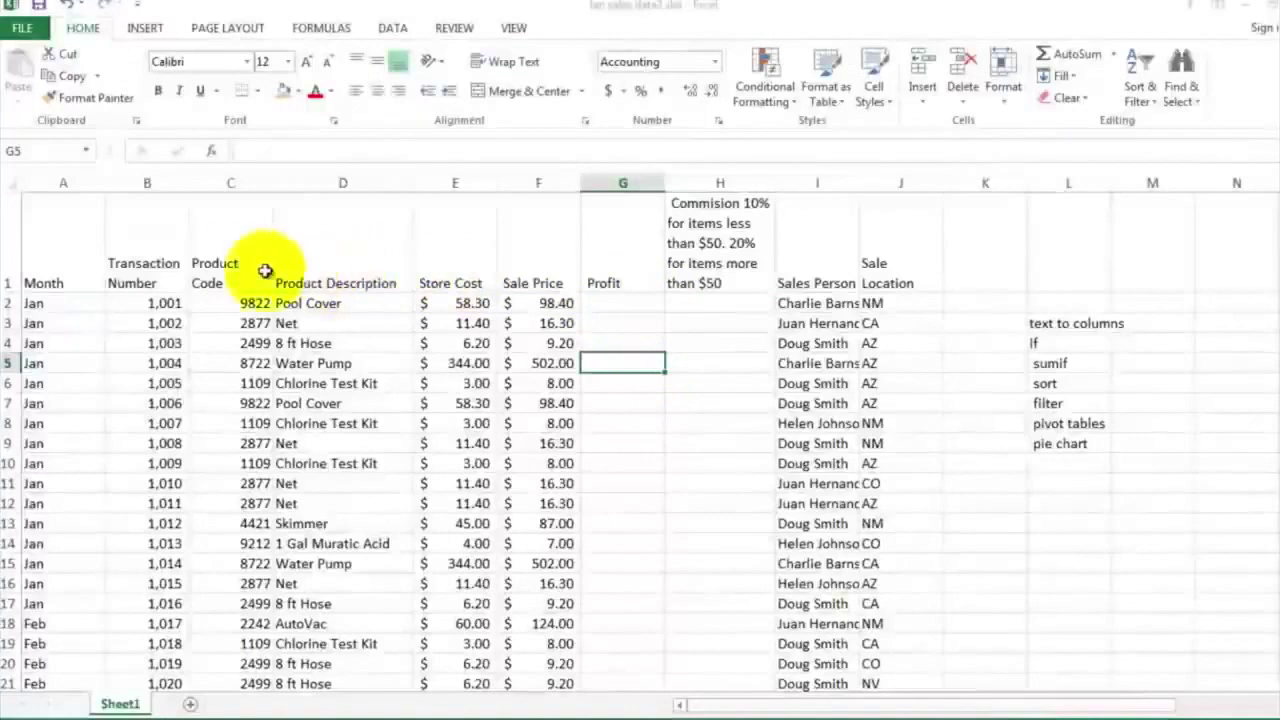
left_click(160, 260)
left_click(196, 258)
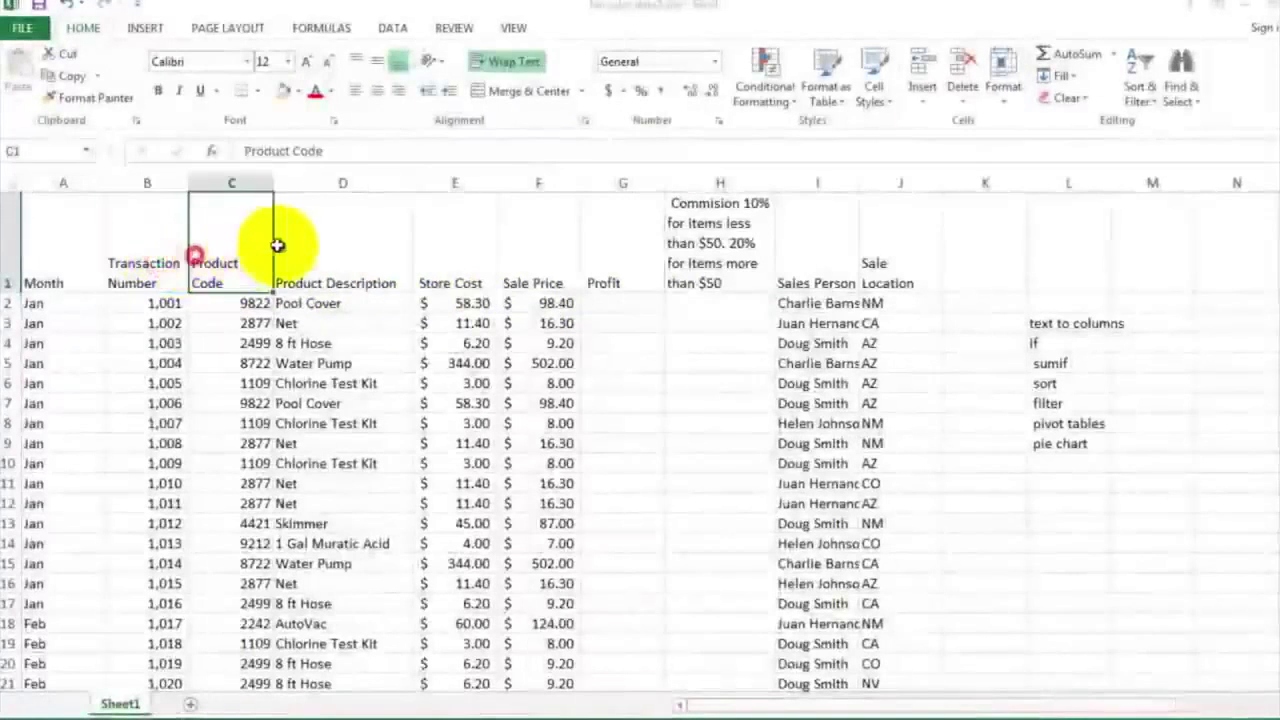
left_click(702, 232)
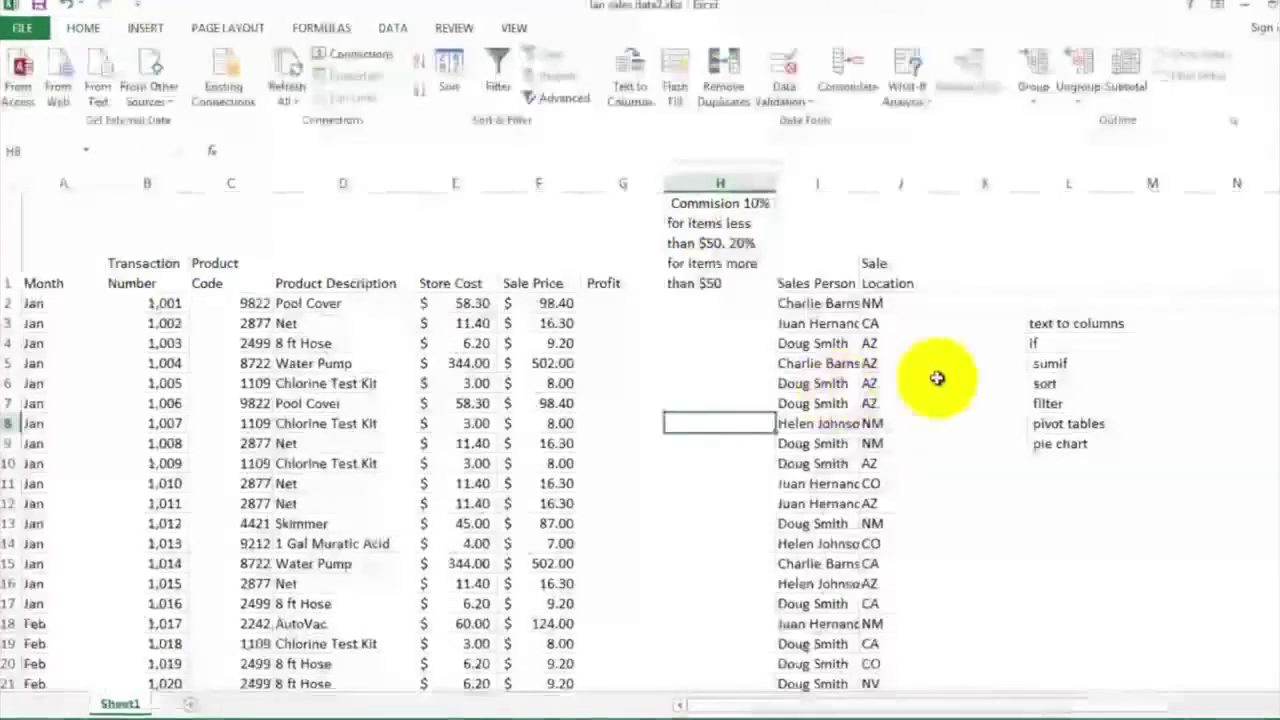
Insert a blank column between the Sales Person and Sale Location columns.
left_click(1040, 323)
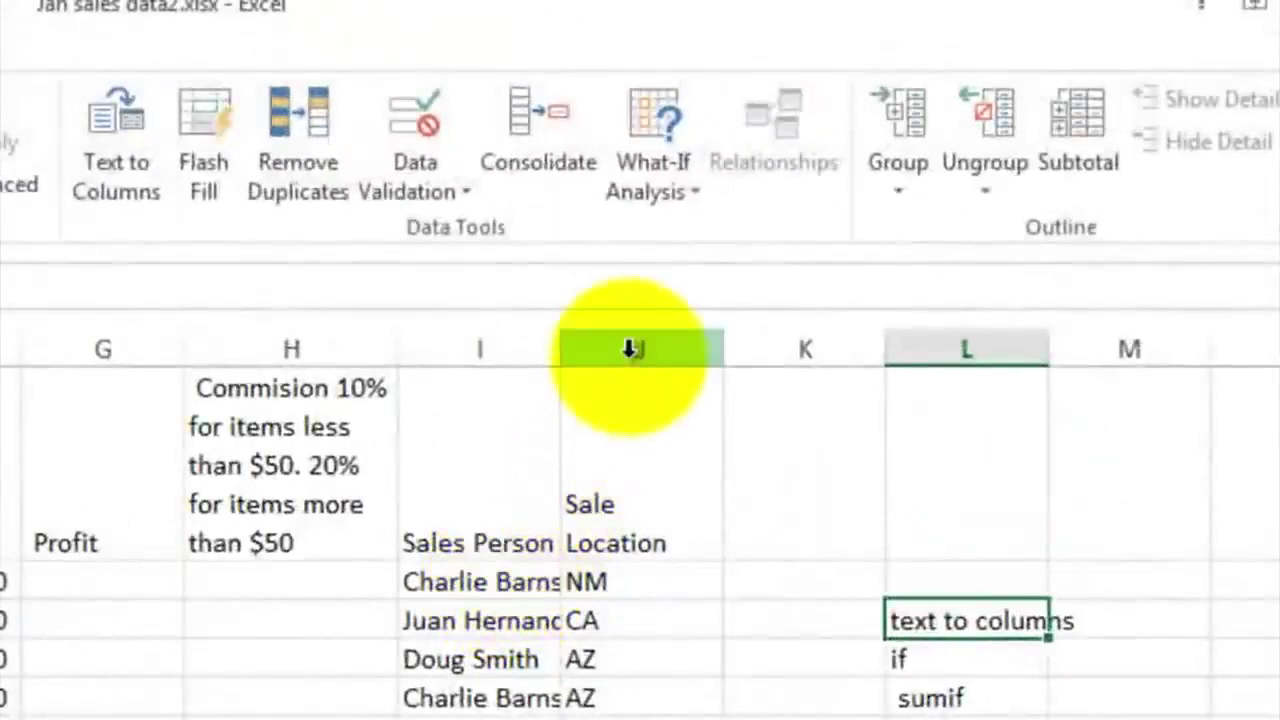
left_click(630, 348)
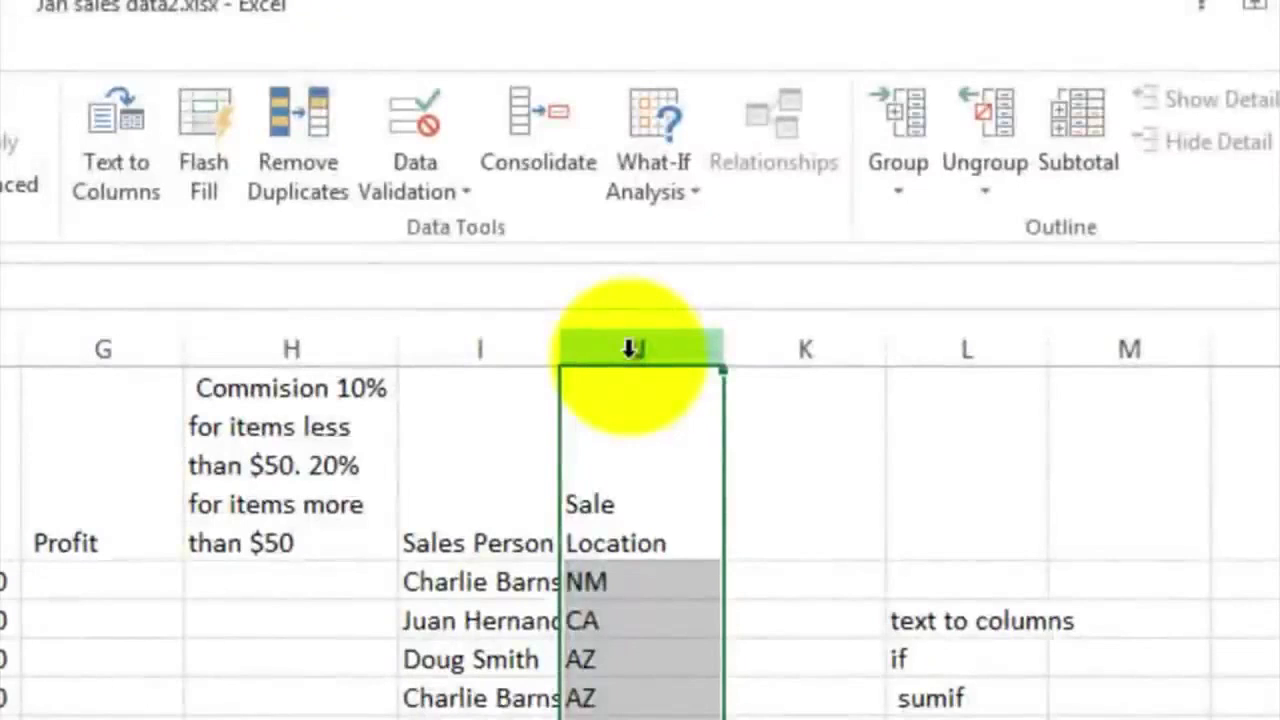
right_click(630, 348)
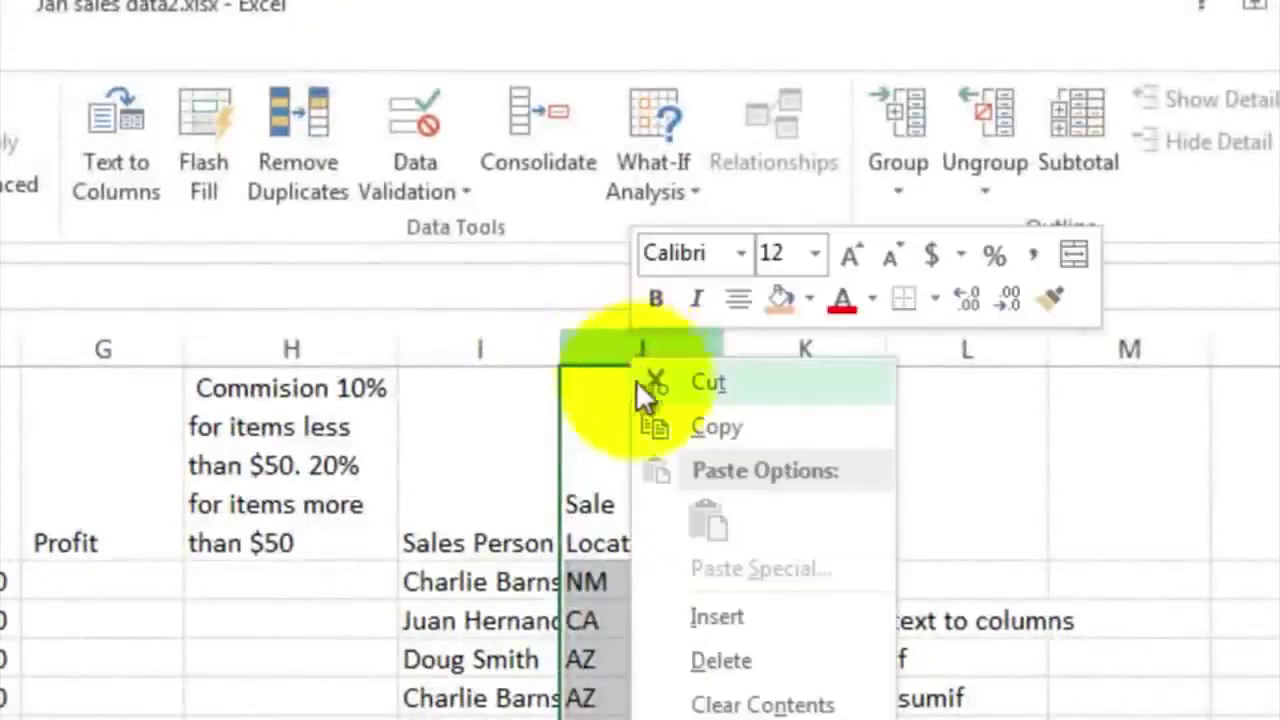
left_click(674, 616)
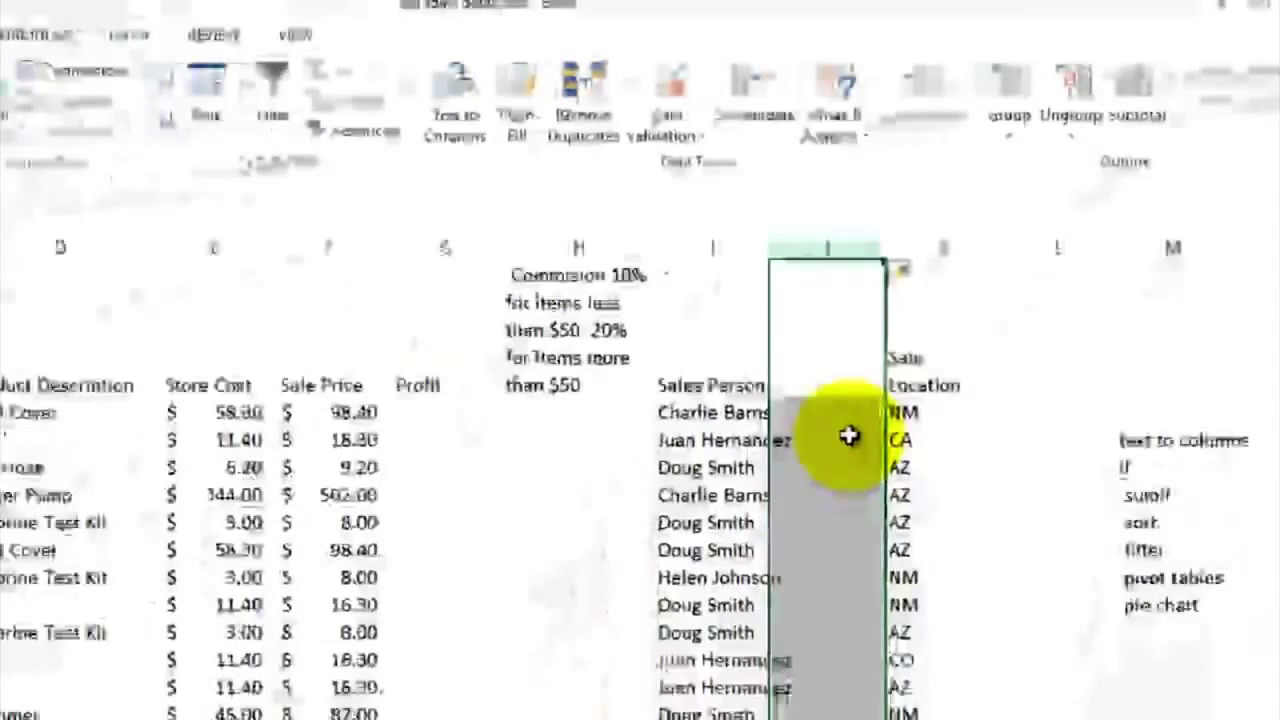
Split the Sales Person column into two with Text to Columns, using the Delimited type and Space as the only delimiter.
left_click(712, 247)
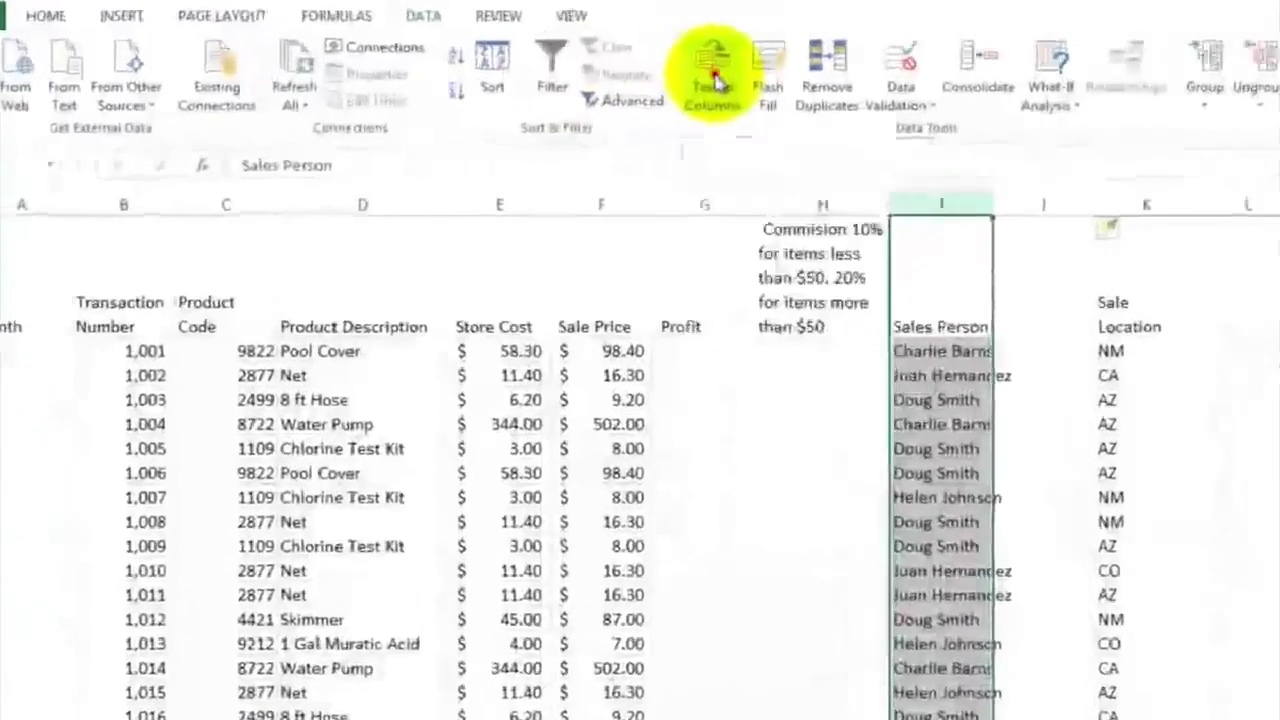
left_click(714, 82)
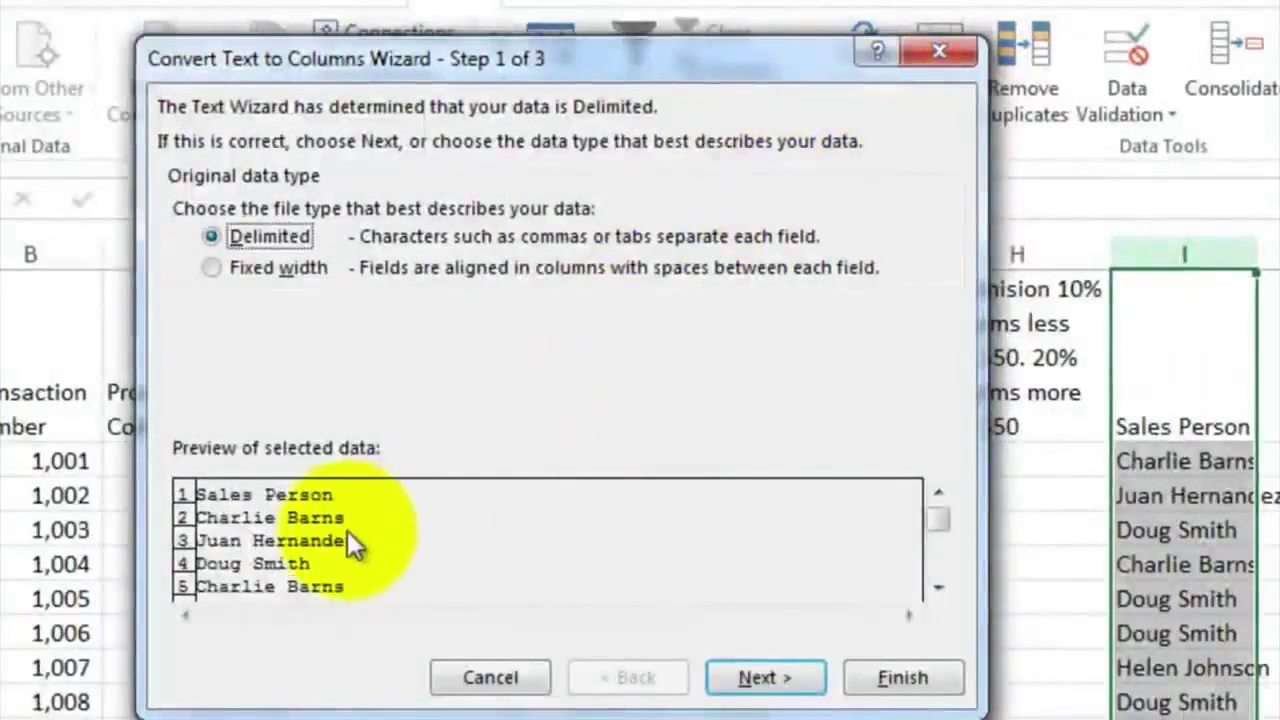
left_click(258, 266)
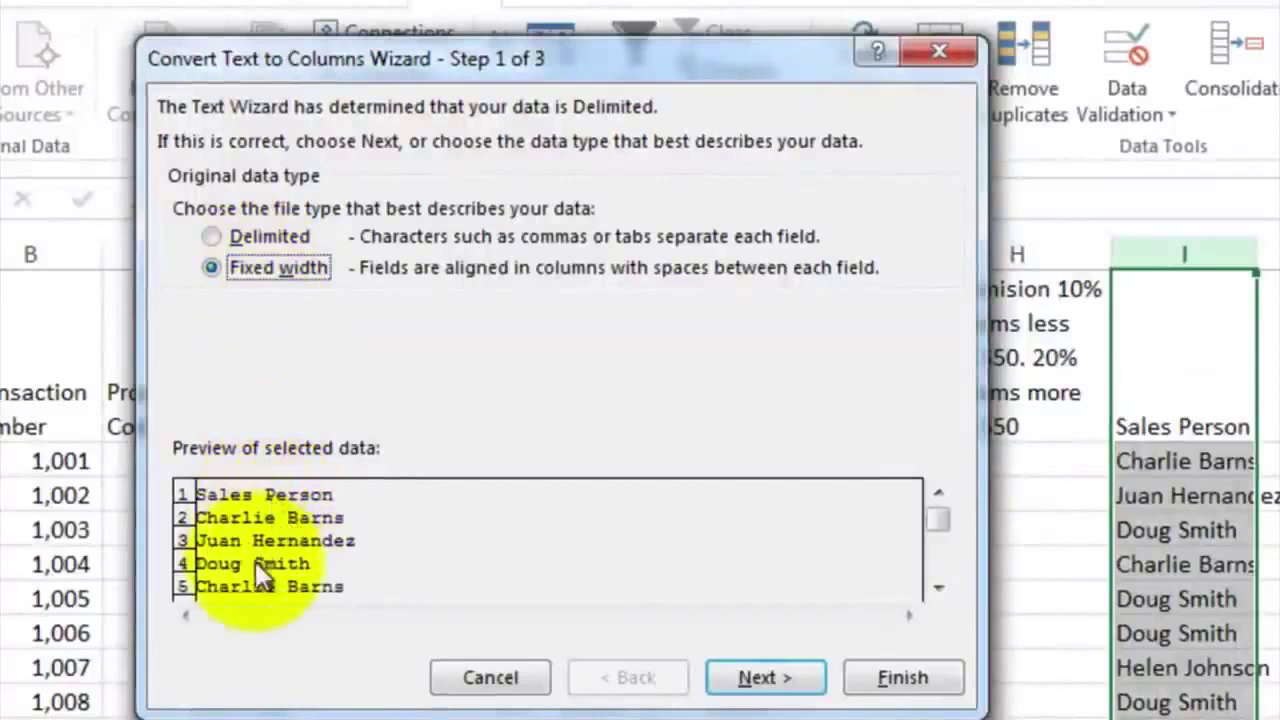
left_click(209, 235)
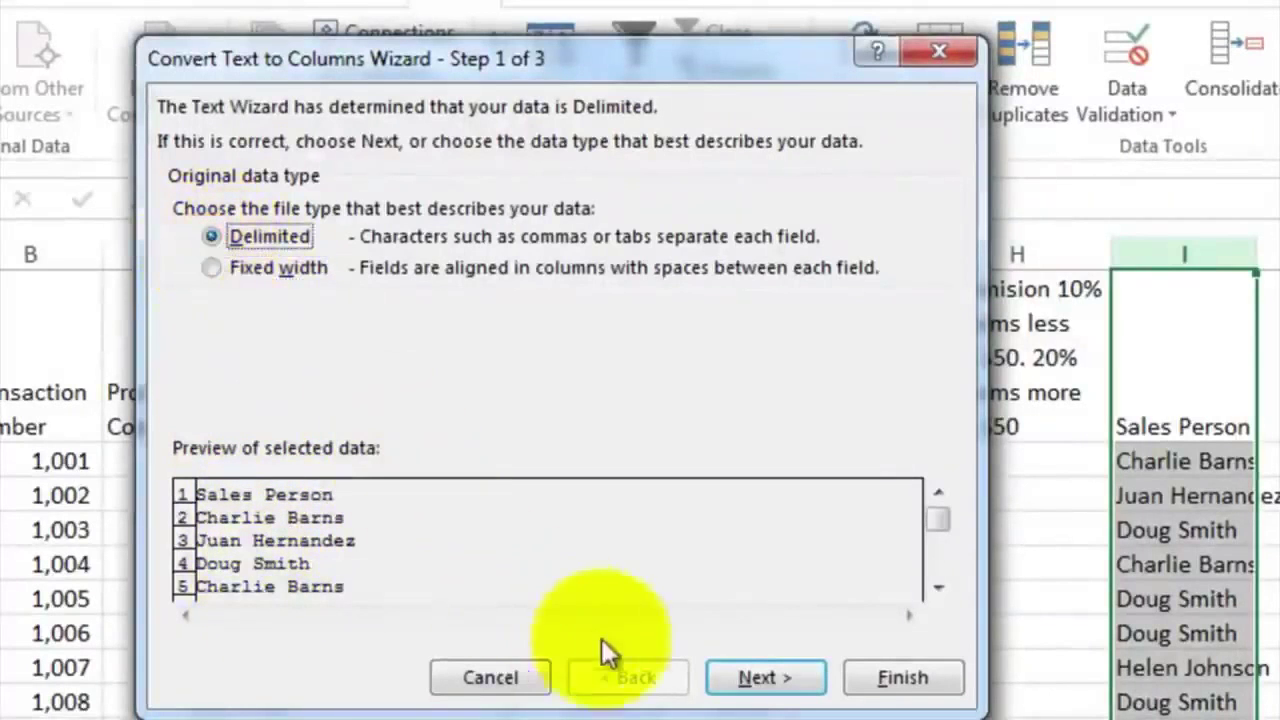
left_click(745, 677)
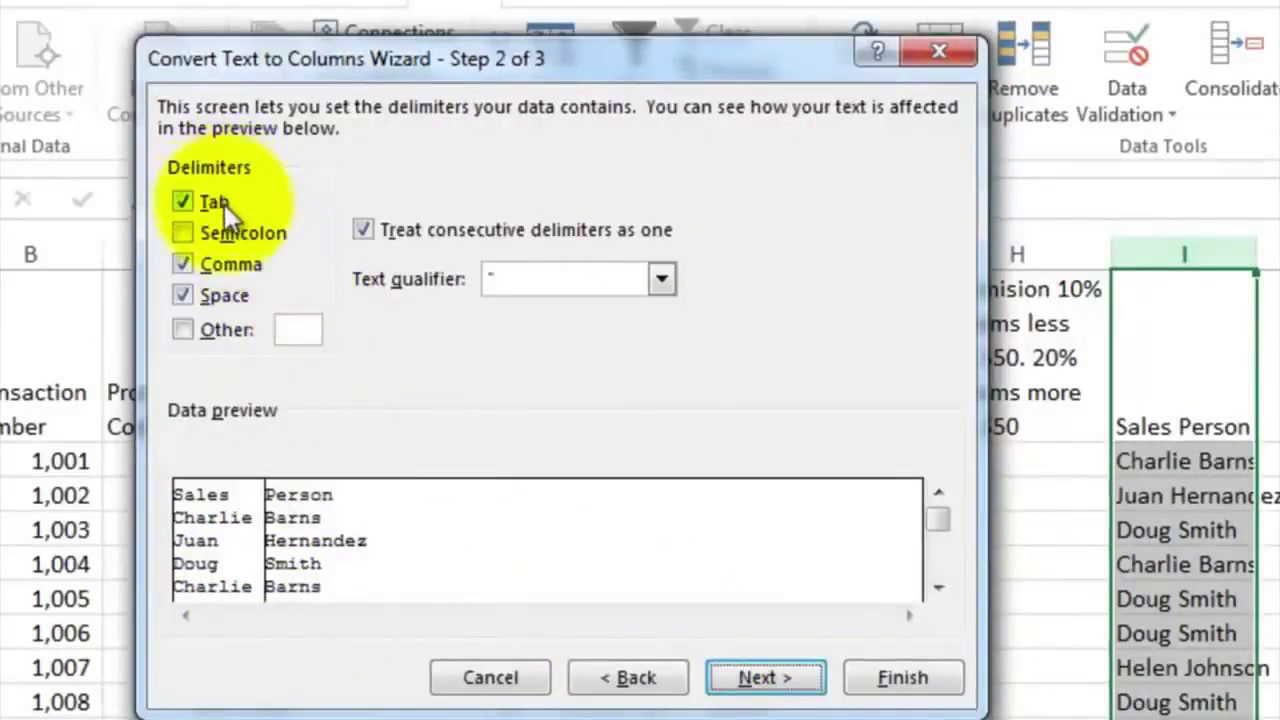
left_click(211, 297)
left_click(200, 264)
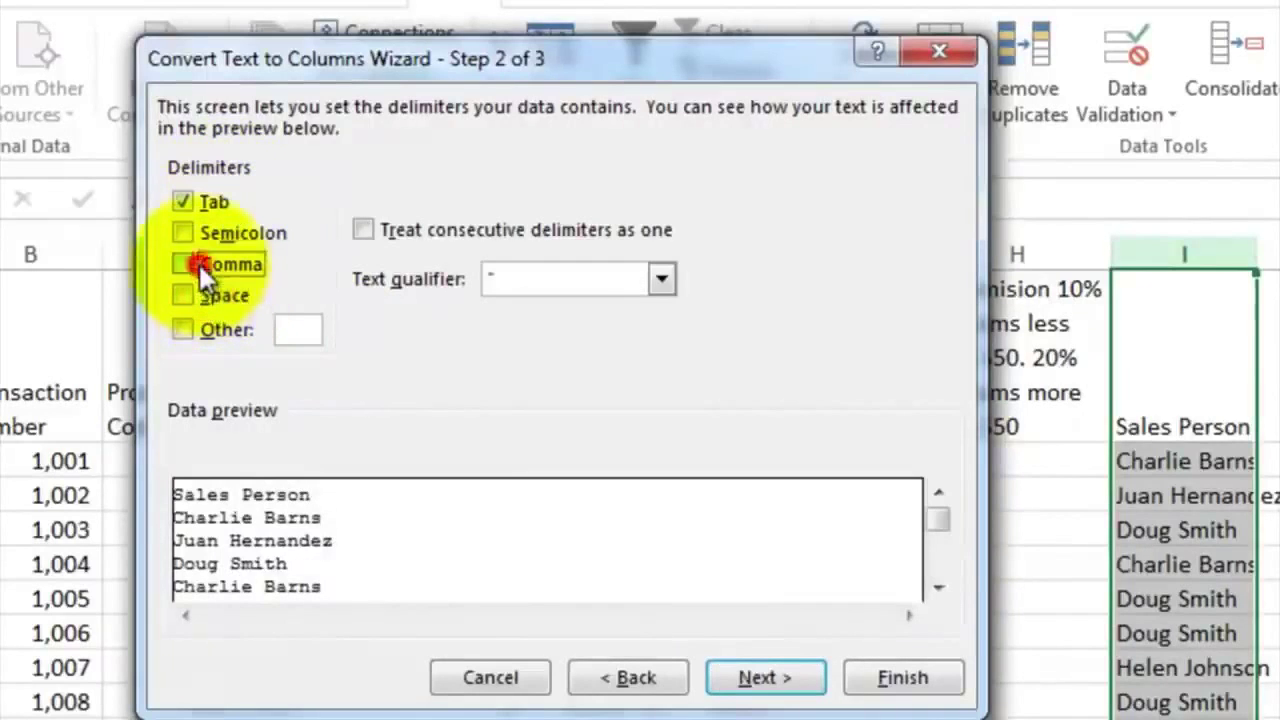
left_click(191, 205)
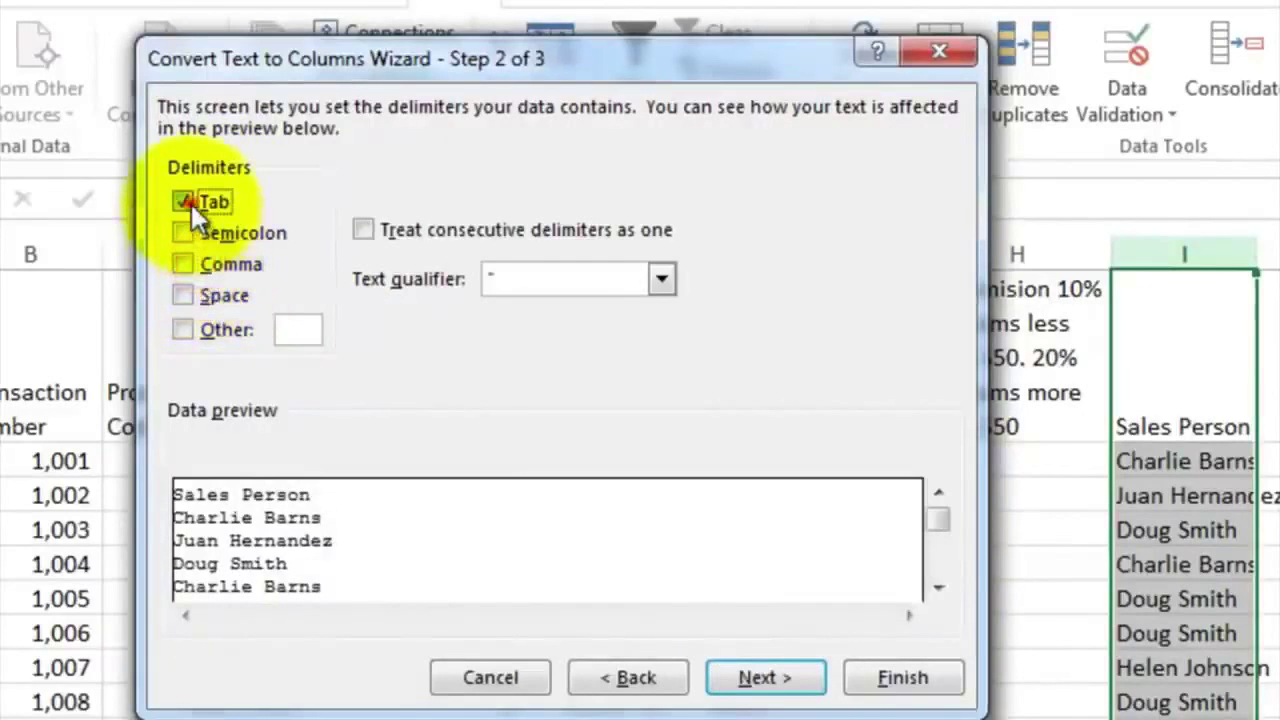
left_click(181, 294)
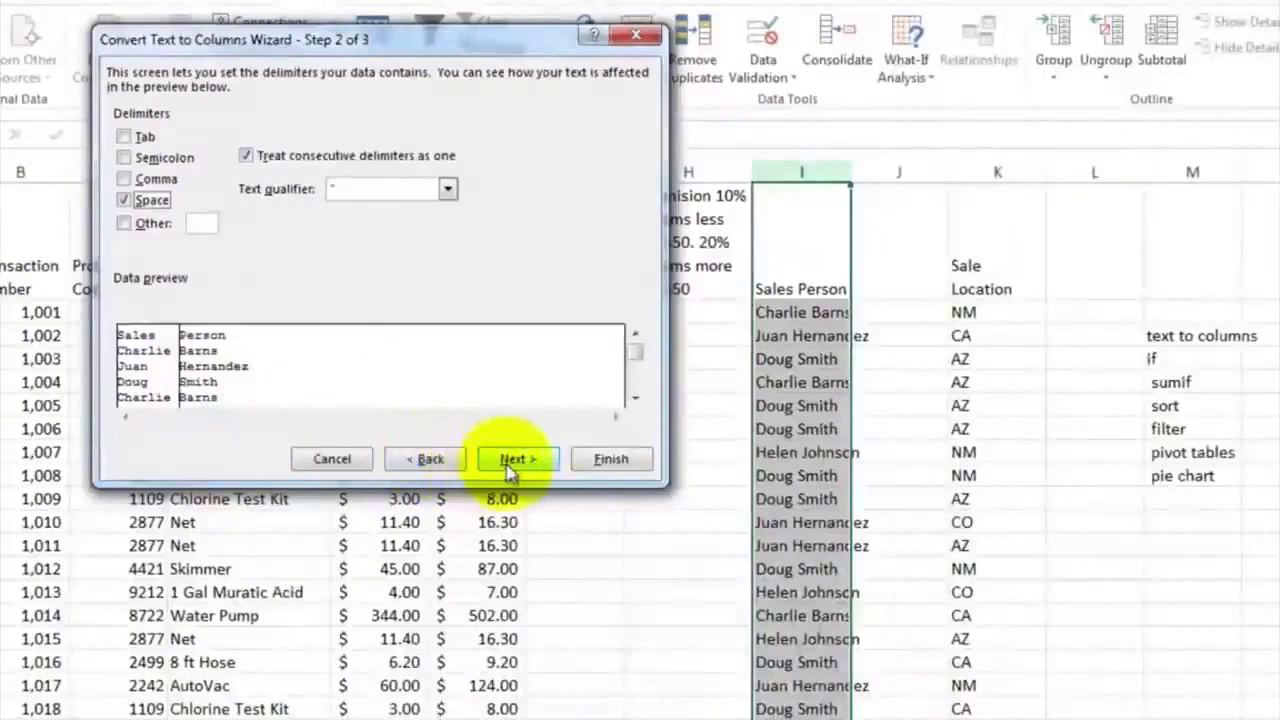
left_click(704, 528)
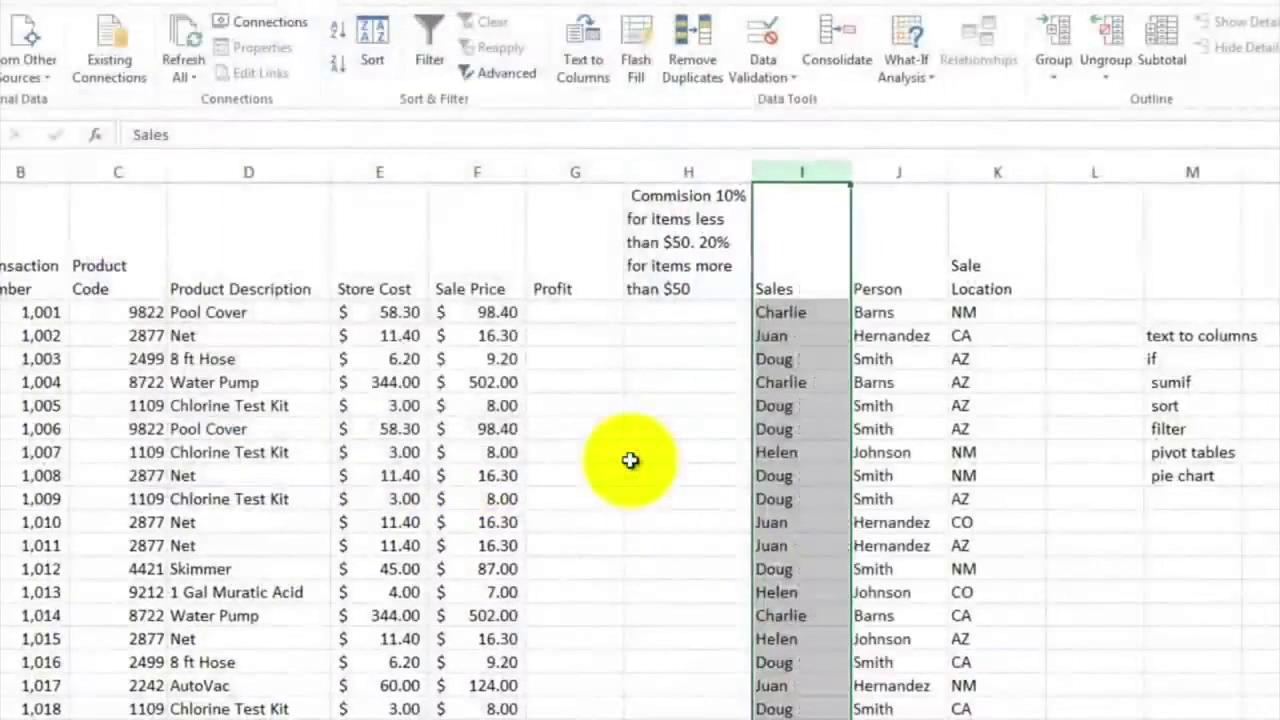
Replace the two split column headings in I1 and J1 with First Name and Last Name.
left_click(818, 288)
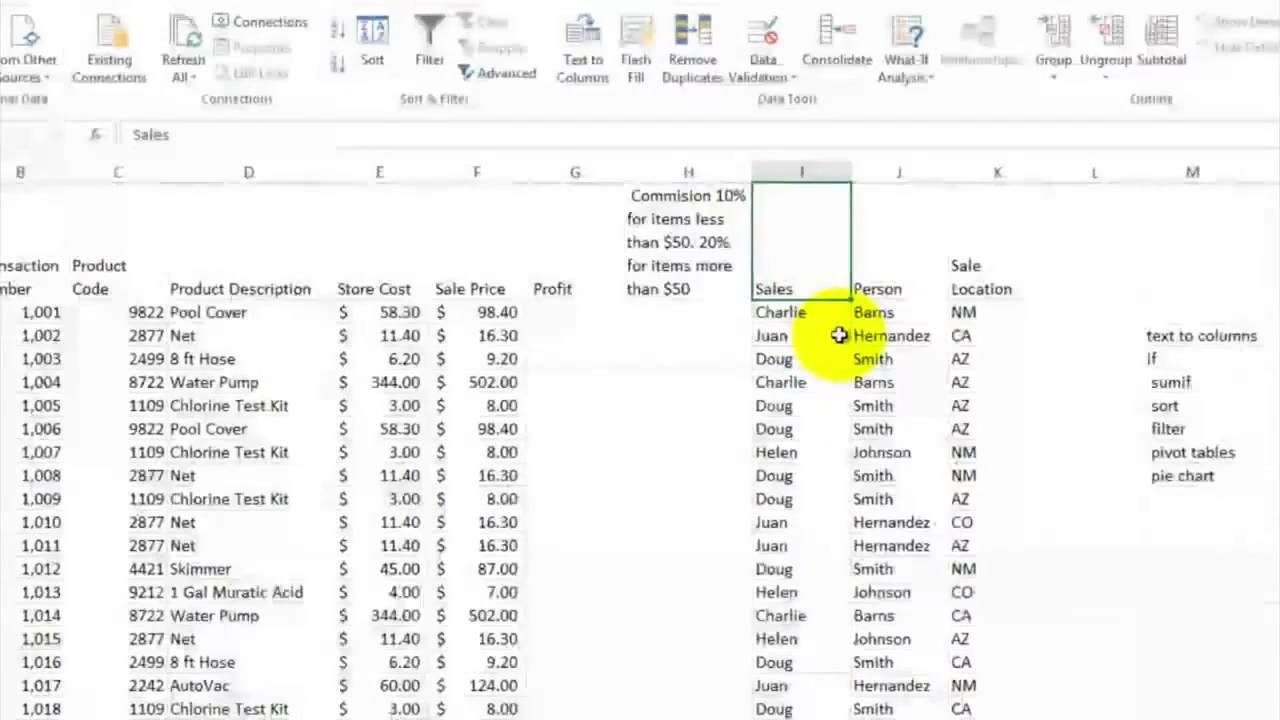
type("First")
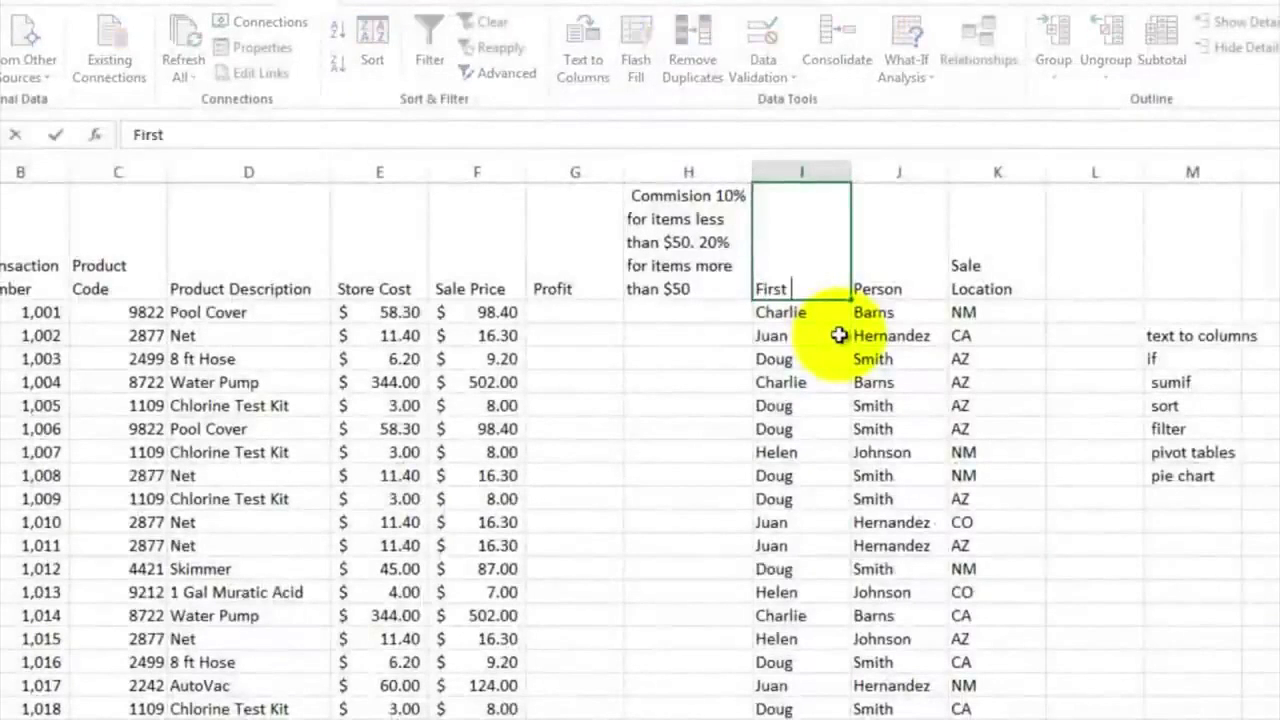
type(" Name")
key("Tab")
type("Last")
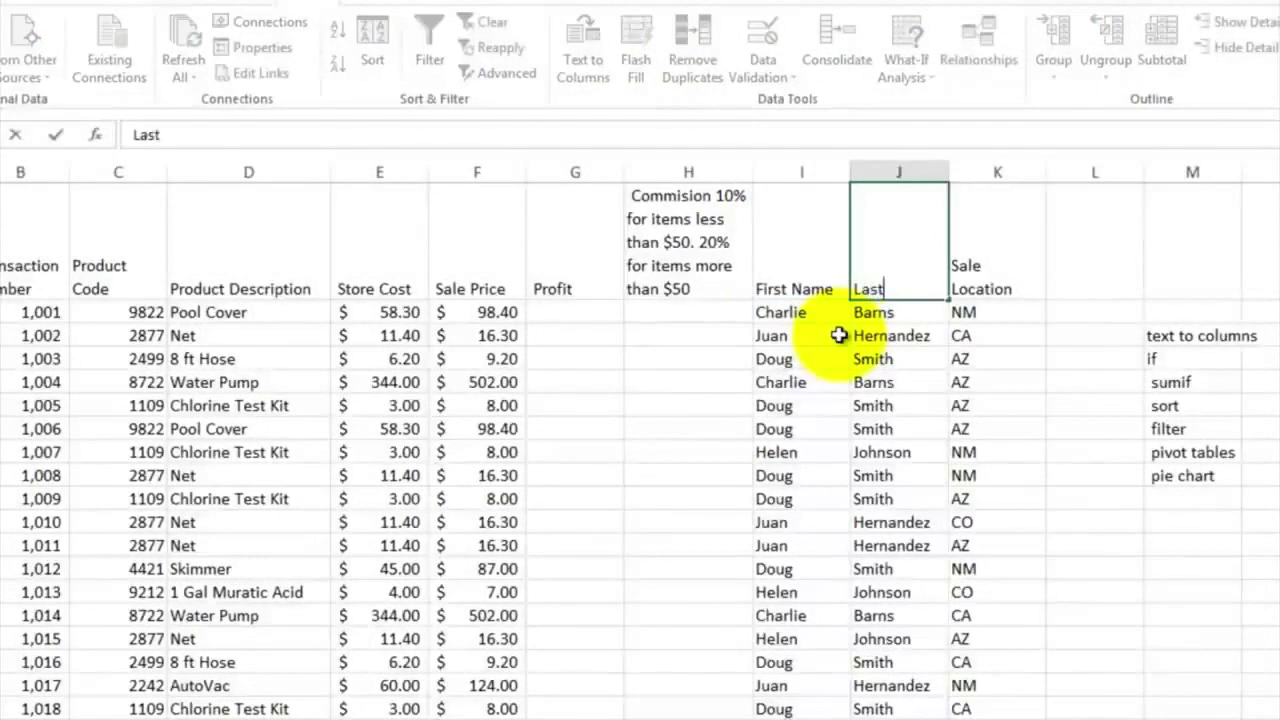
type(" Name")
key("Return")
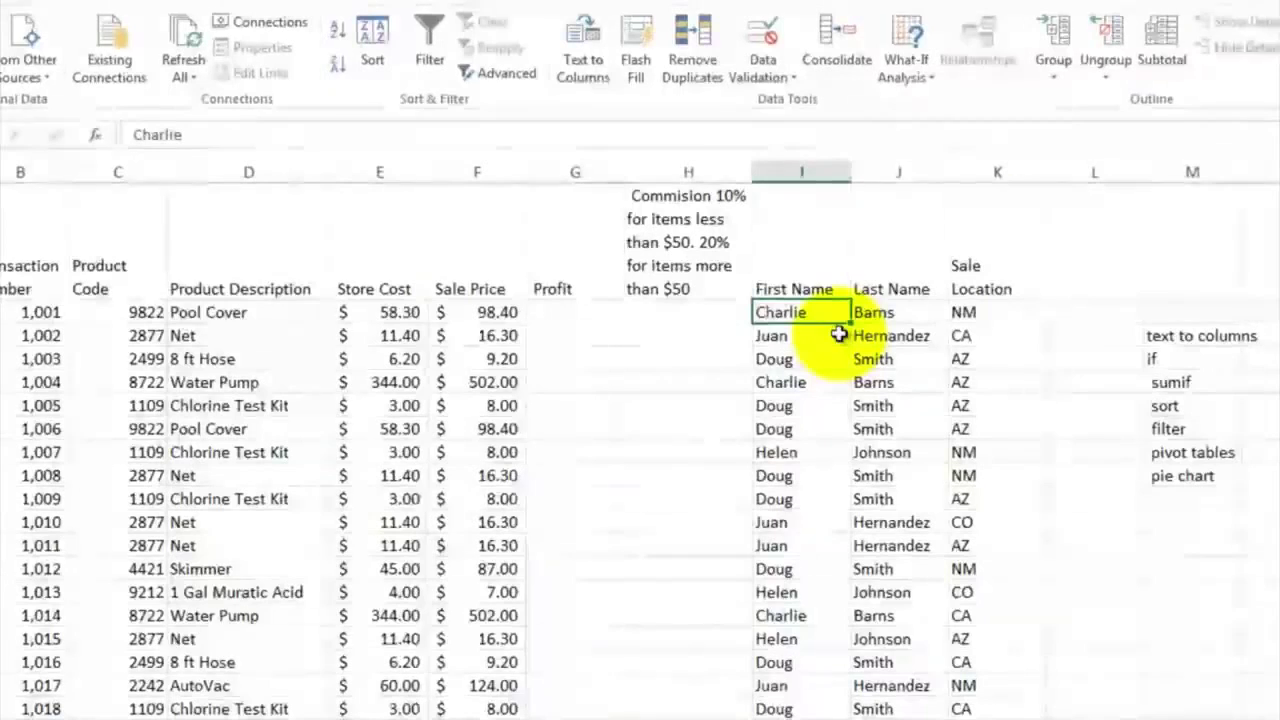
Calculate the first Profit value in G2 as sale price minus store cost with =F2-E2.
left_click(580, 311)
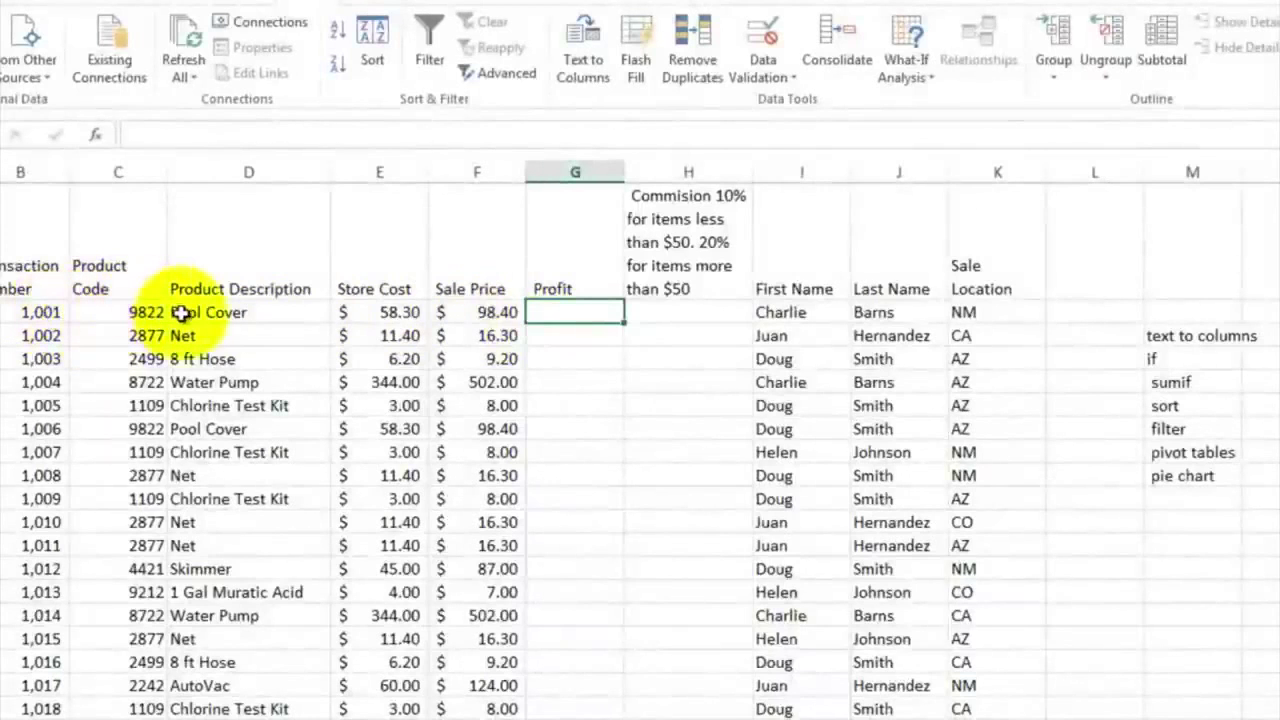
left_click(135, 314)
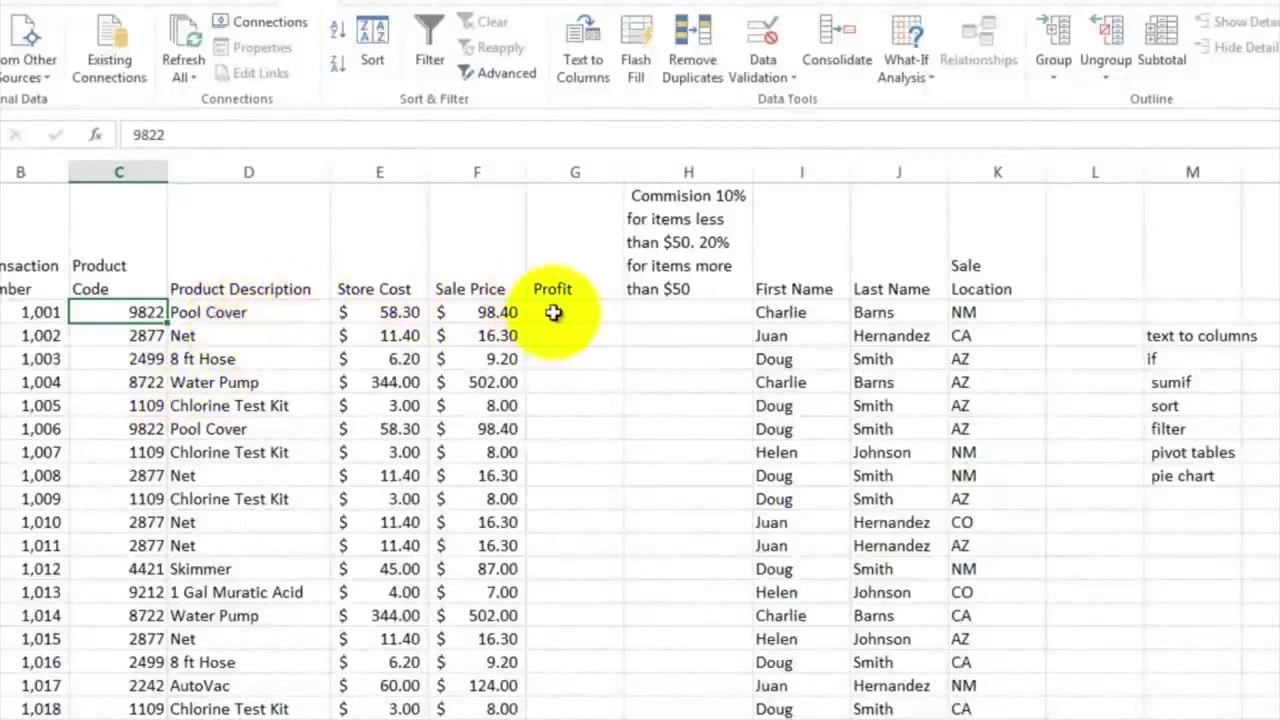
left_click(478, 311)
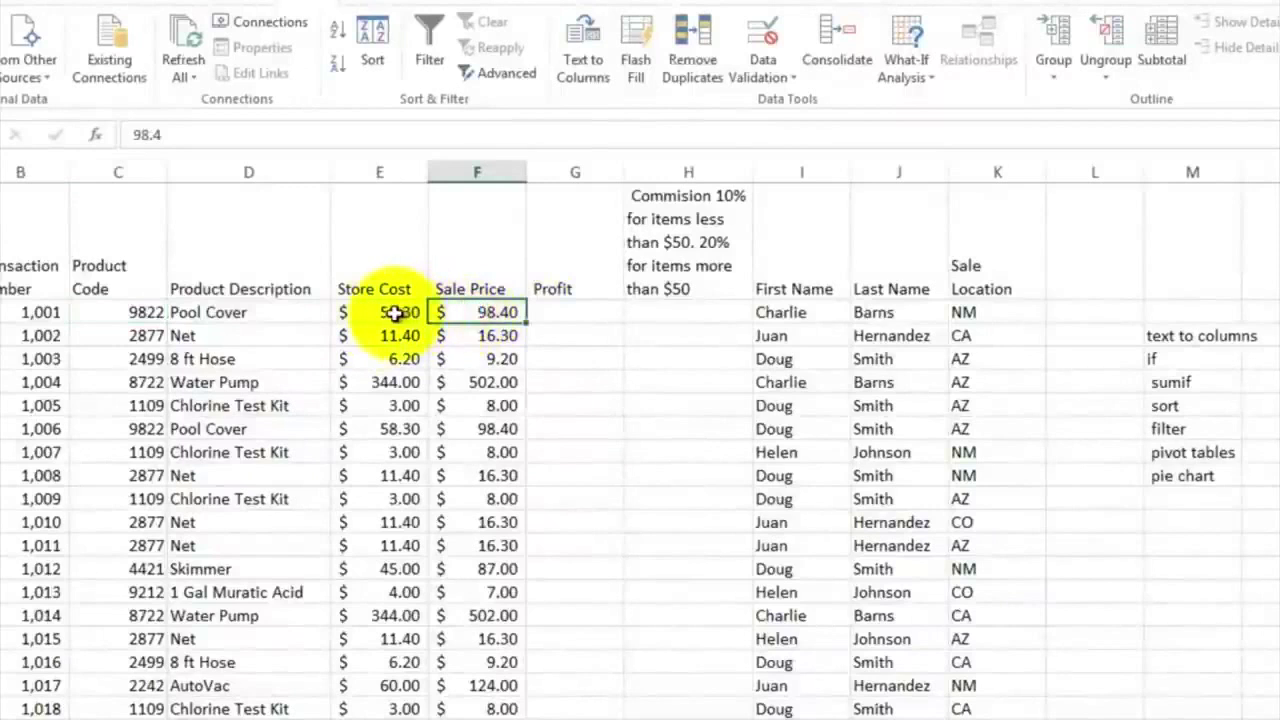
left_click(563, 311)
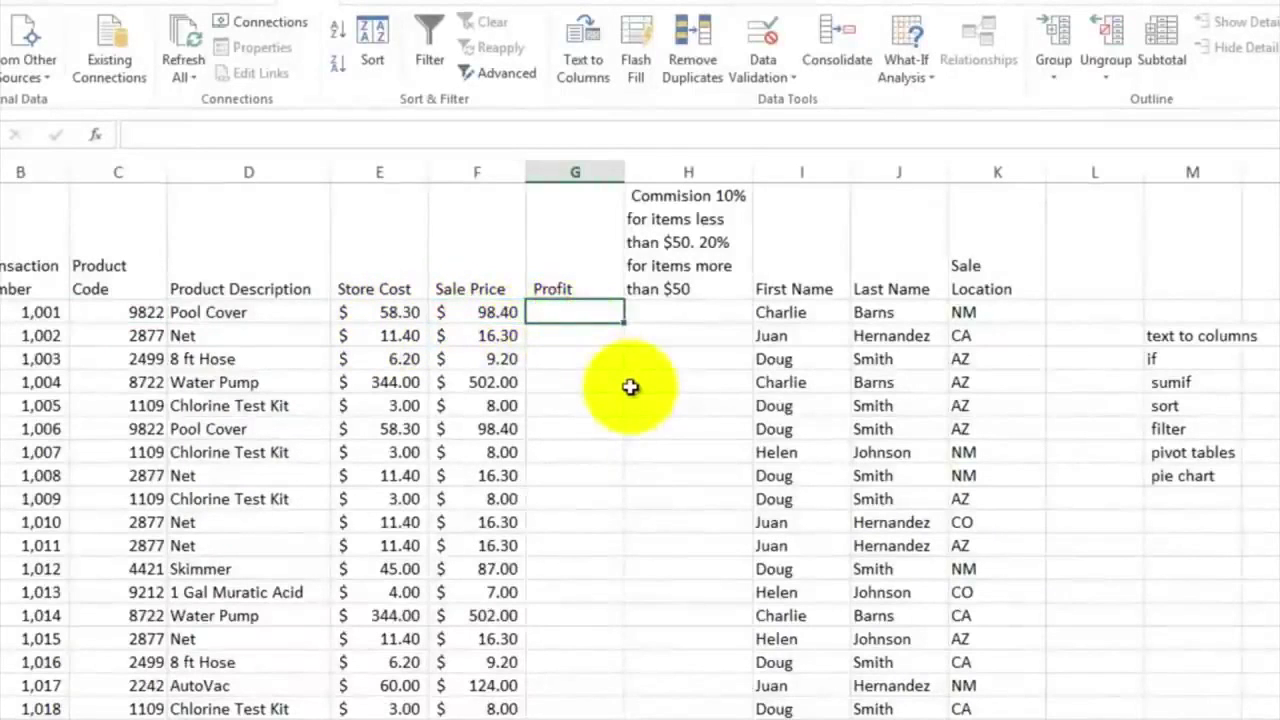
type("=")
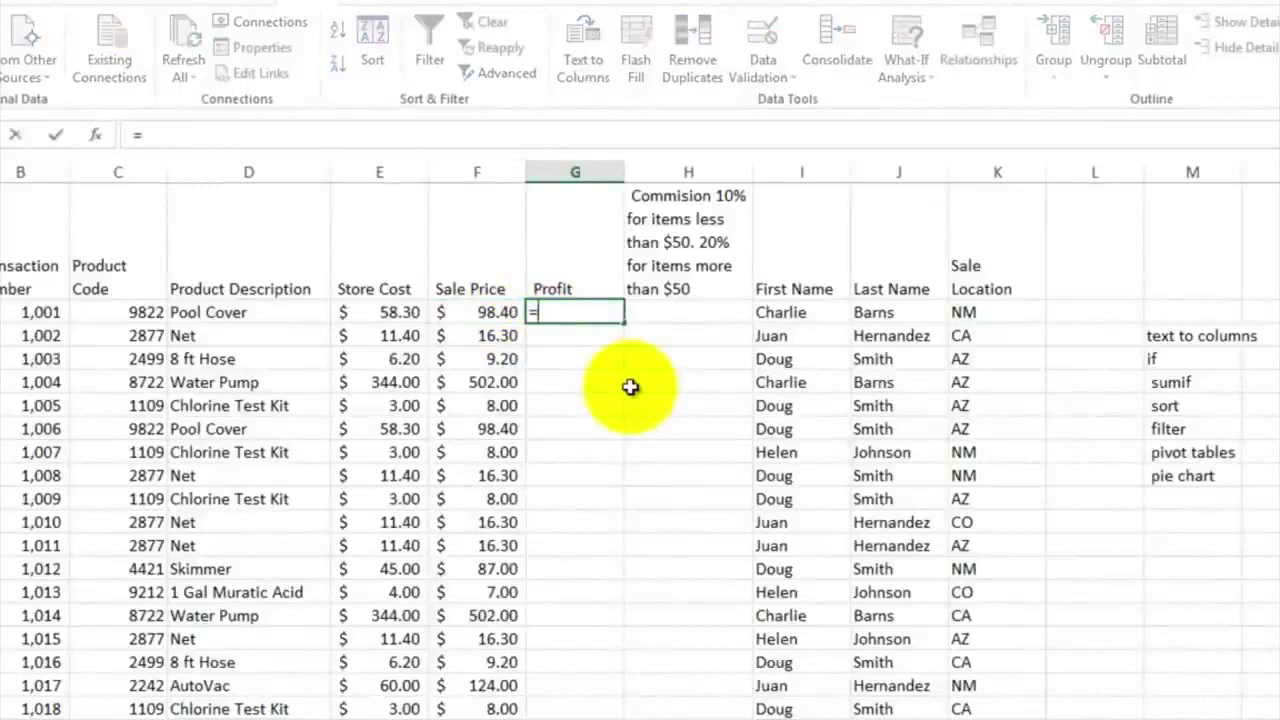
left_click(494, 314)
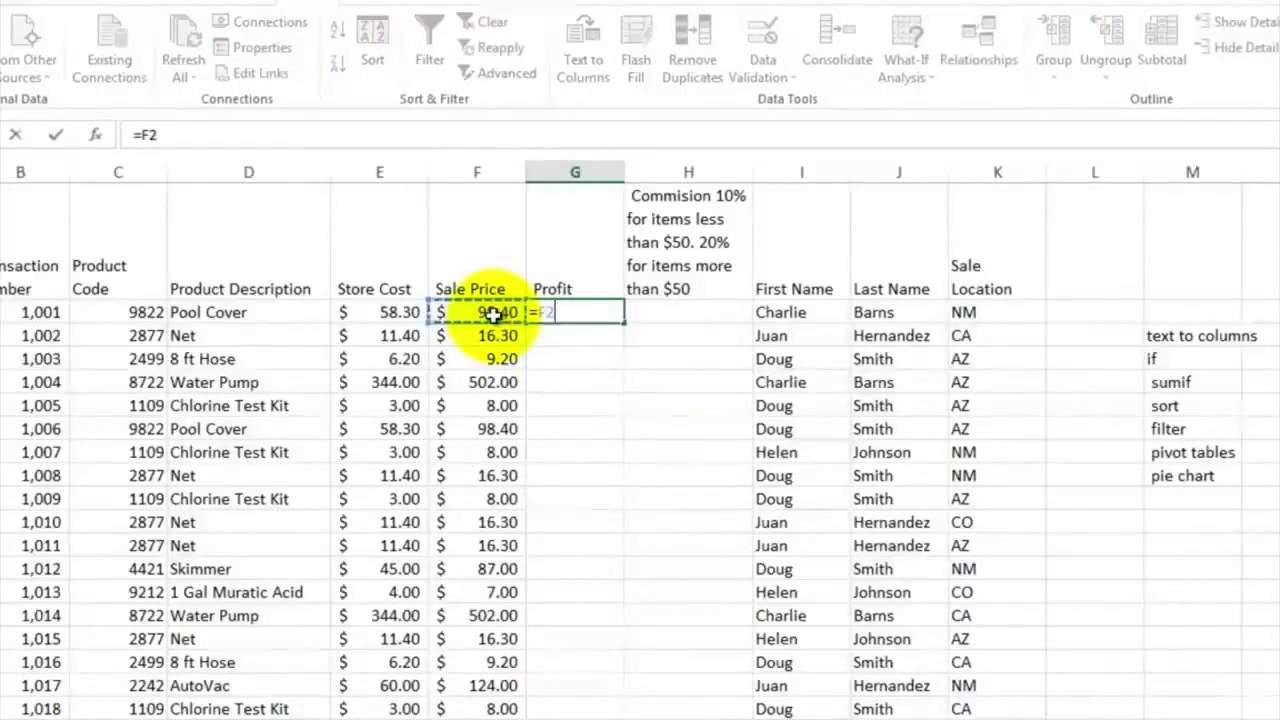
type("-")
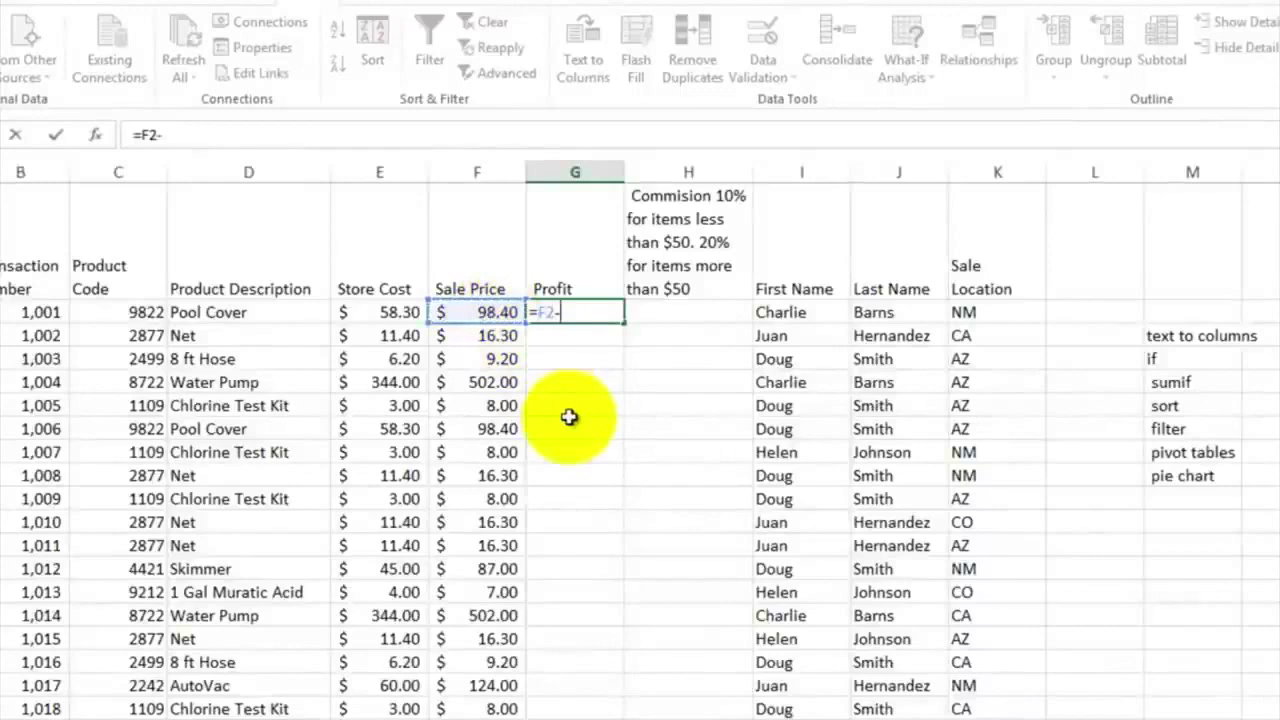
left_click(382, 313)
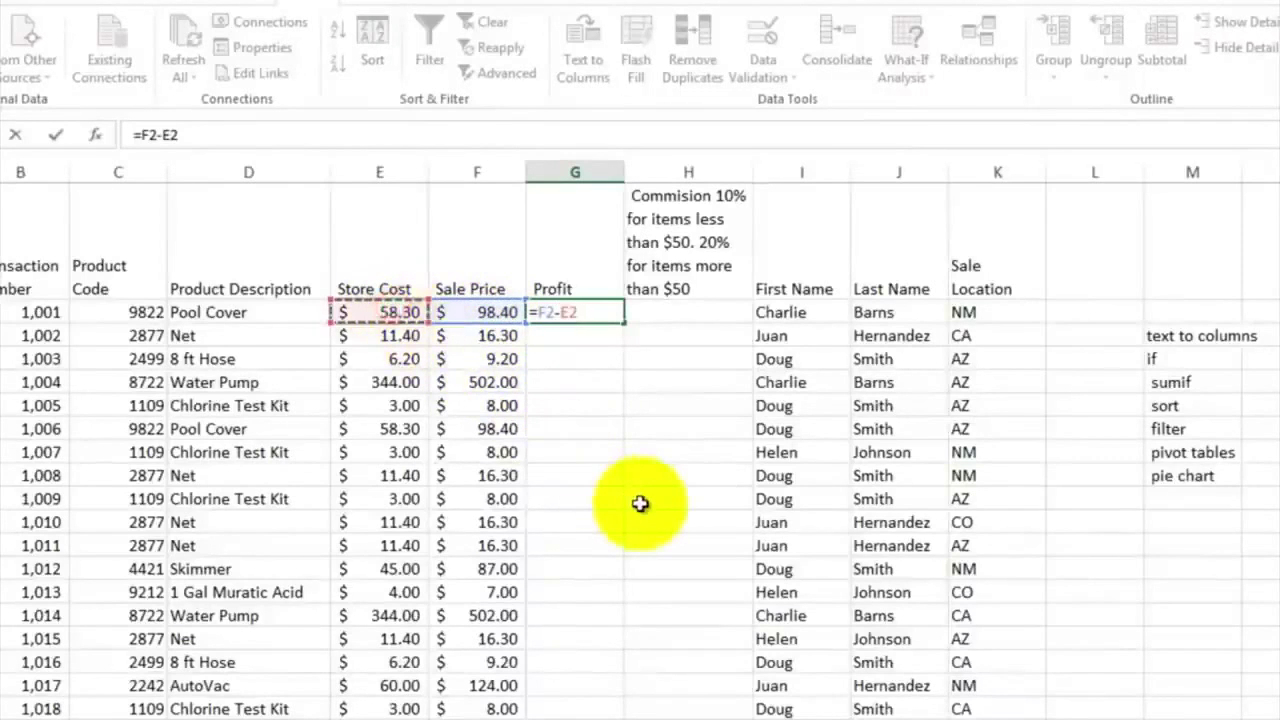
key("Return")
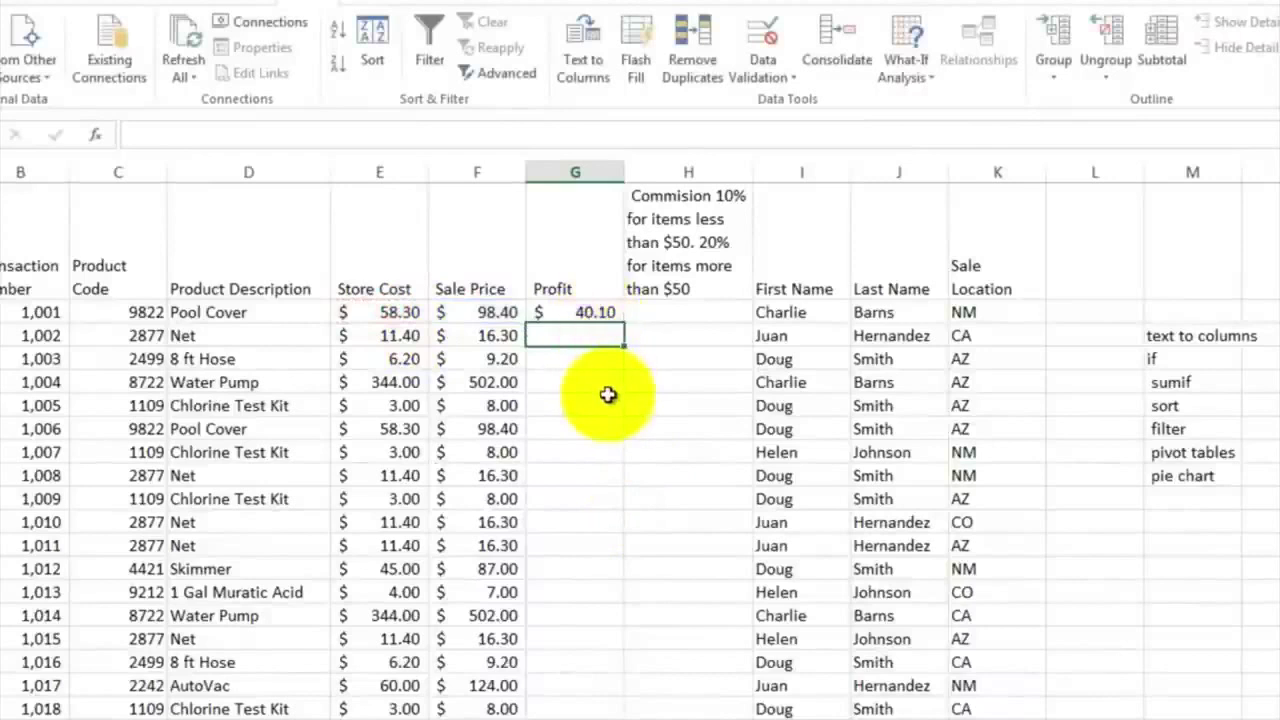
Apply the dollar Accounting number format to the Profit value in G2.
left_click(586, 312)
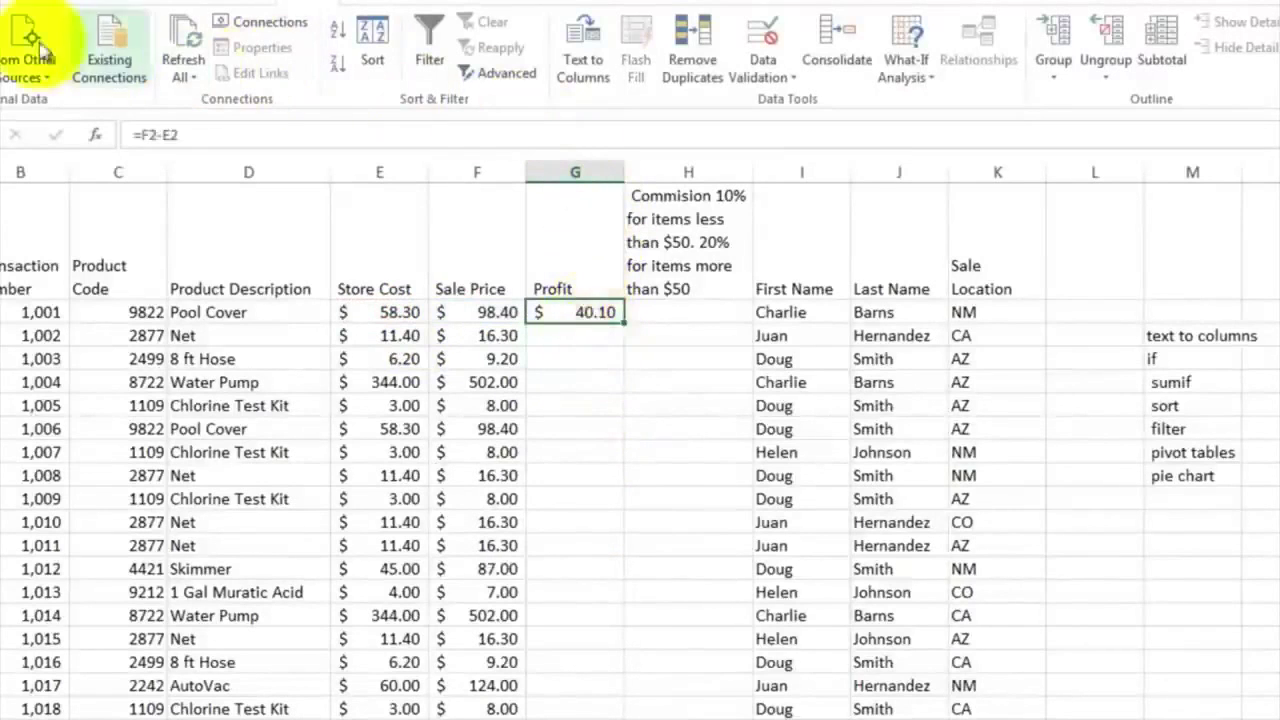
left_click(2, 2)
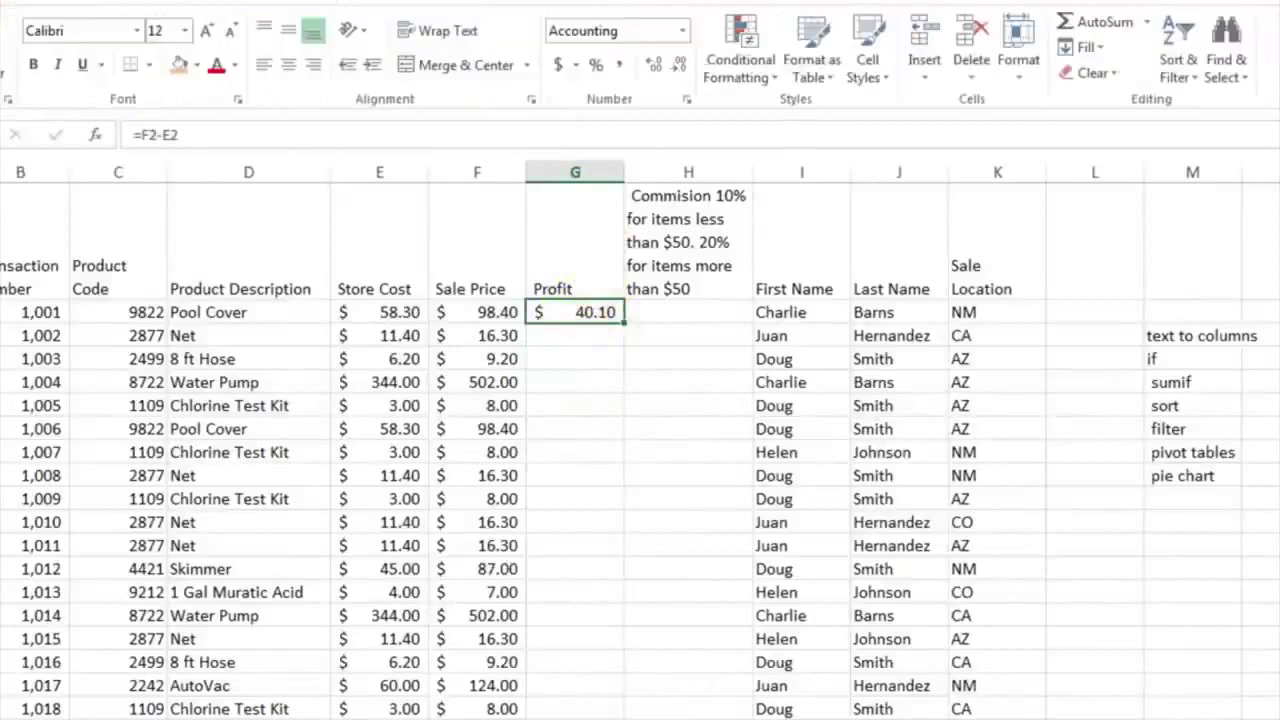
left_click(560, 70)
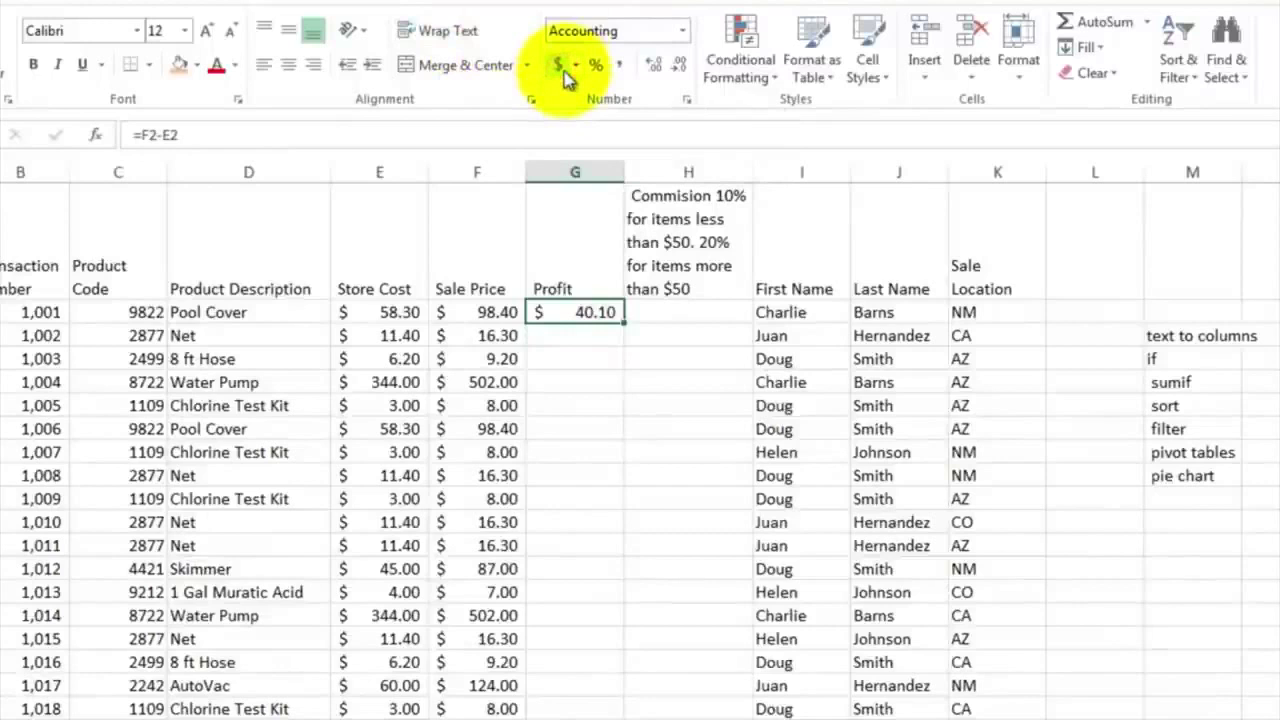
left_click(563, 70)
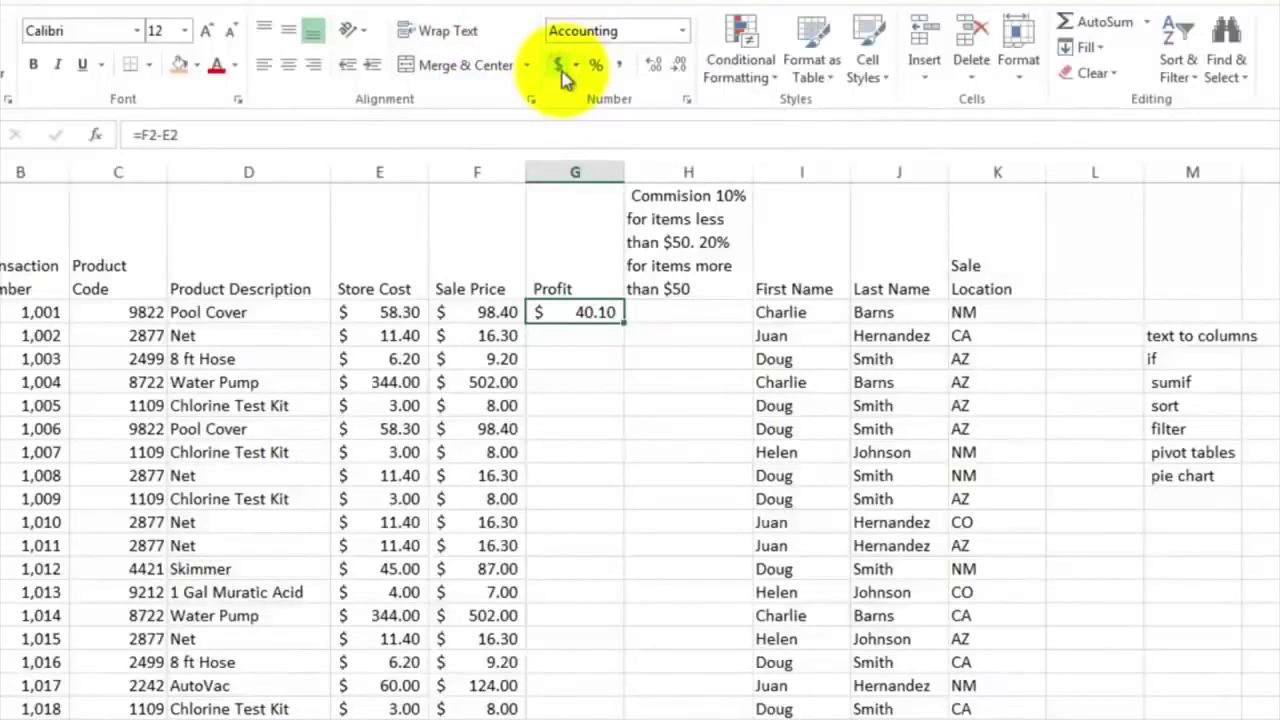
Calculate the first commission in H2 with =IF(F2>50,G2*.2,G2*.1), giving 20% of profit for sale prices above $50 and 10% otherwise.
left_click(645, 312)
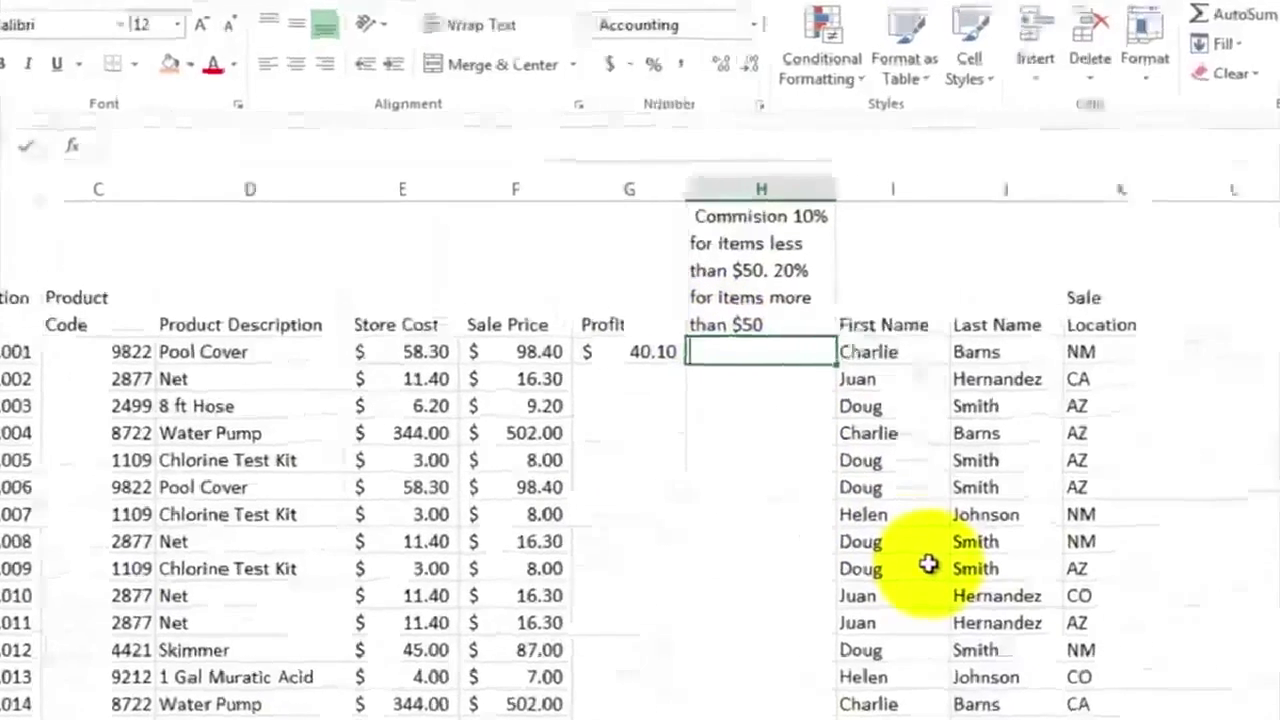
type("=if")
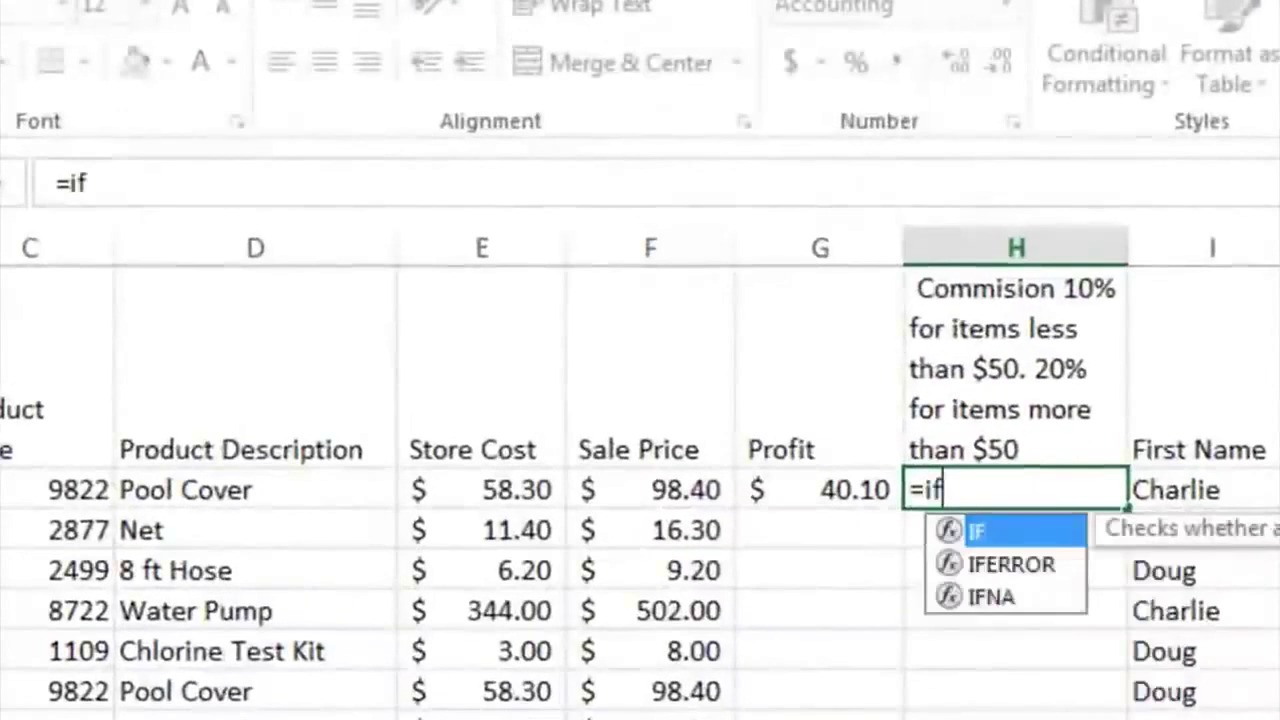
type("(")
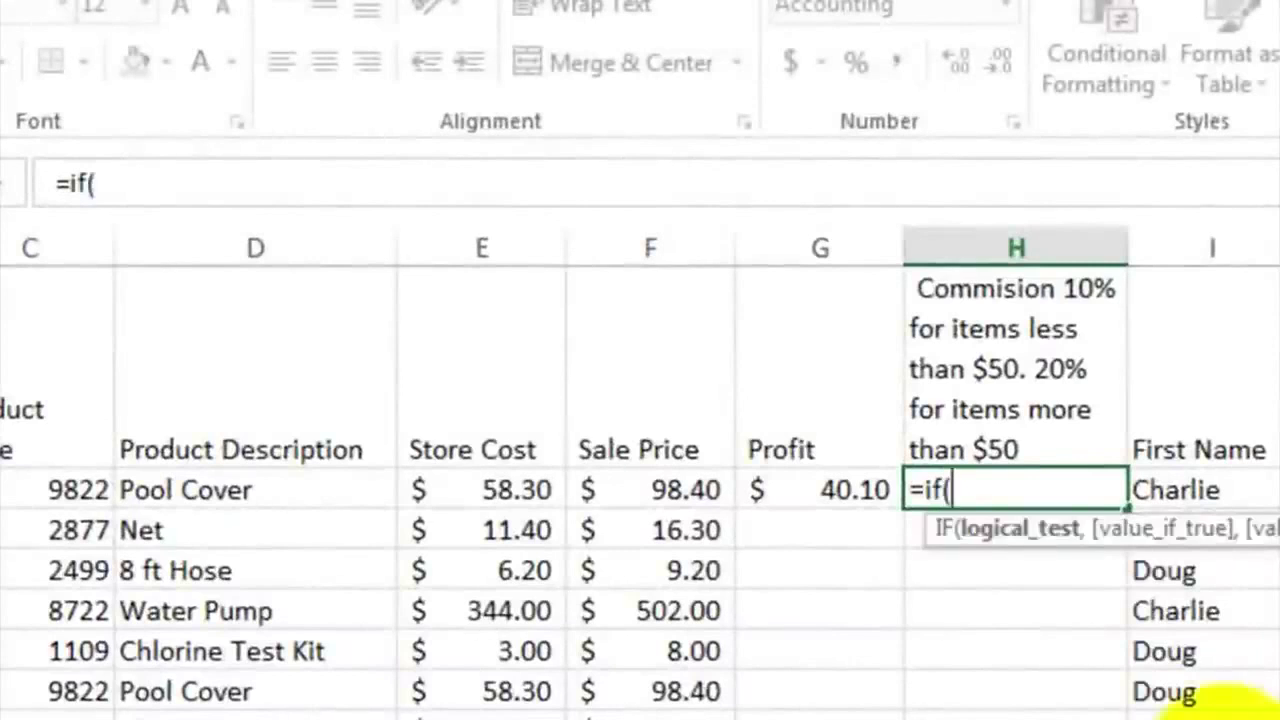
left_click(650, 485)
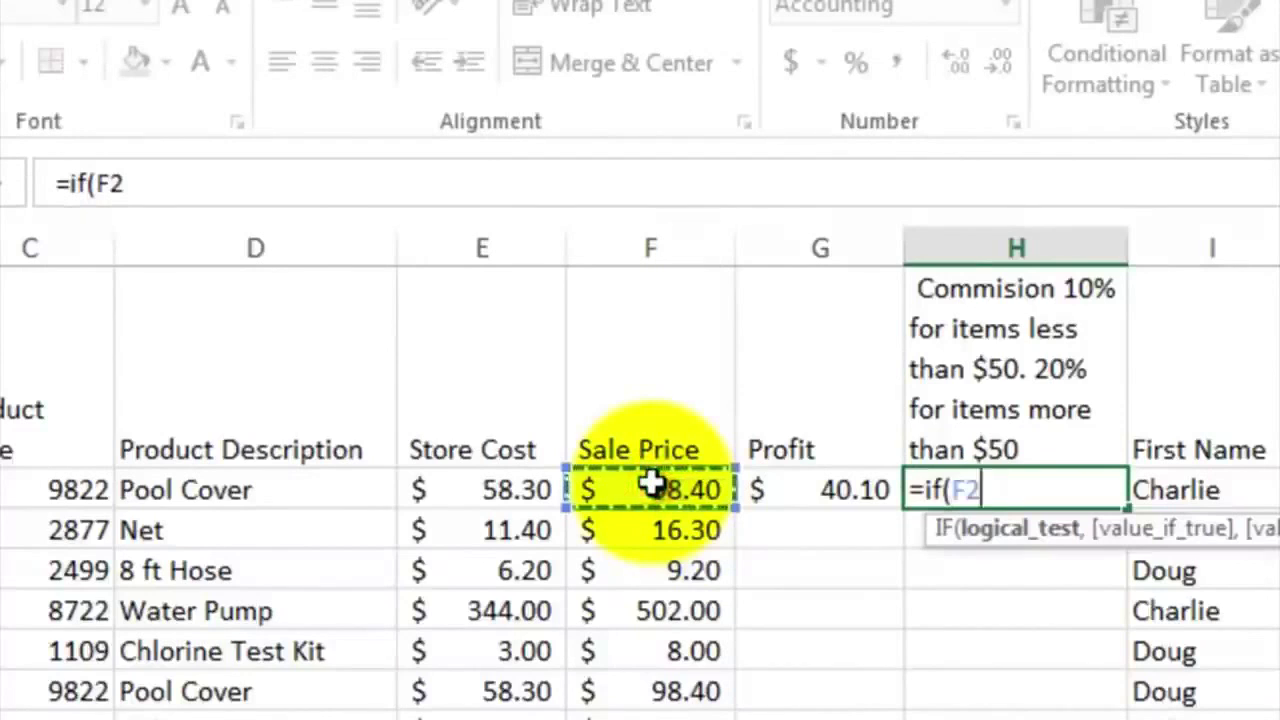
type(">50")
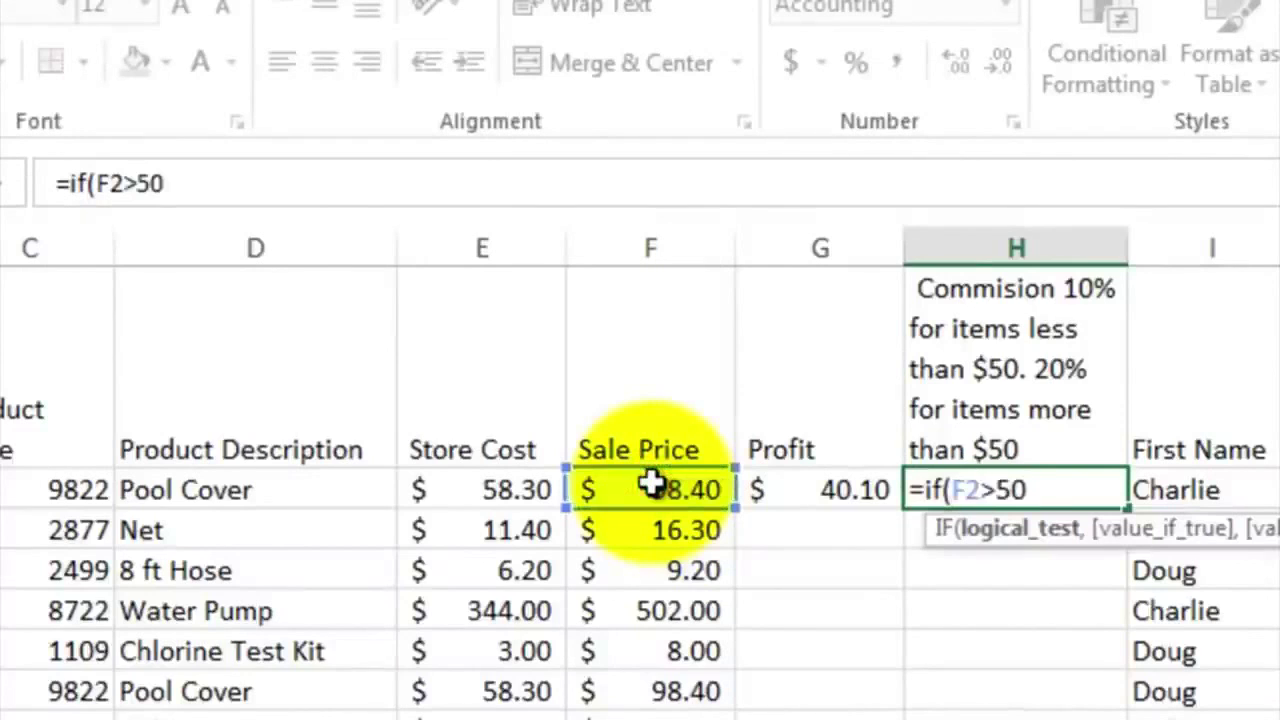
type(",")
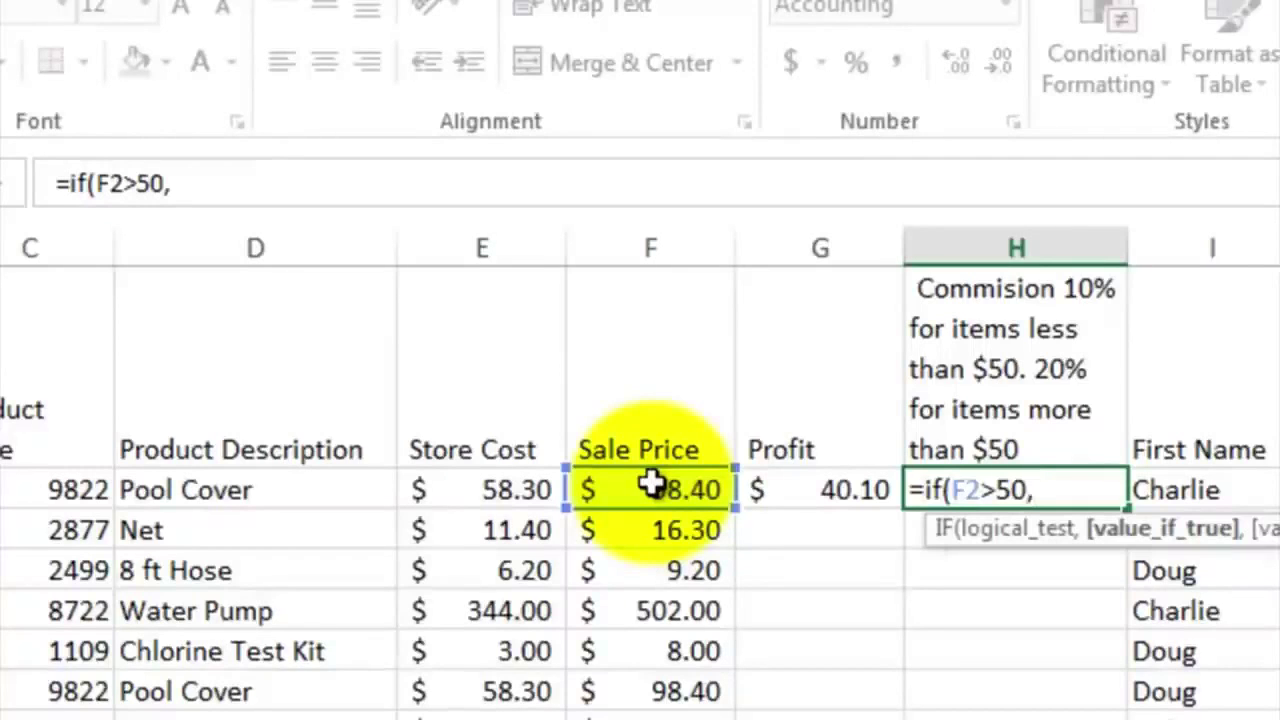
left_click(805, 487)
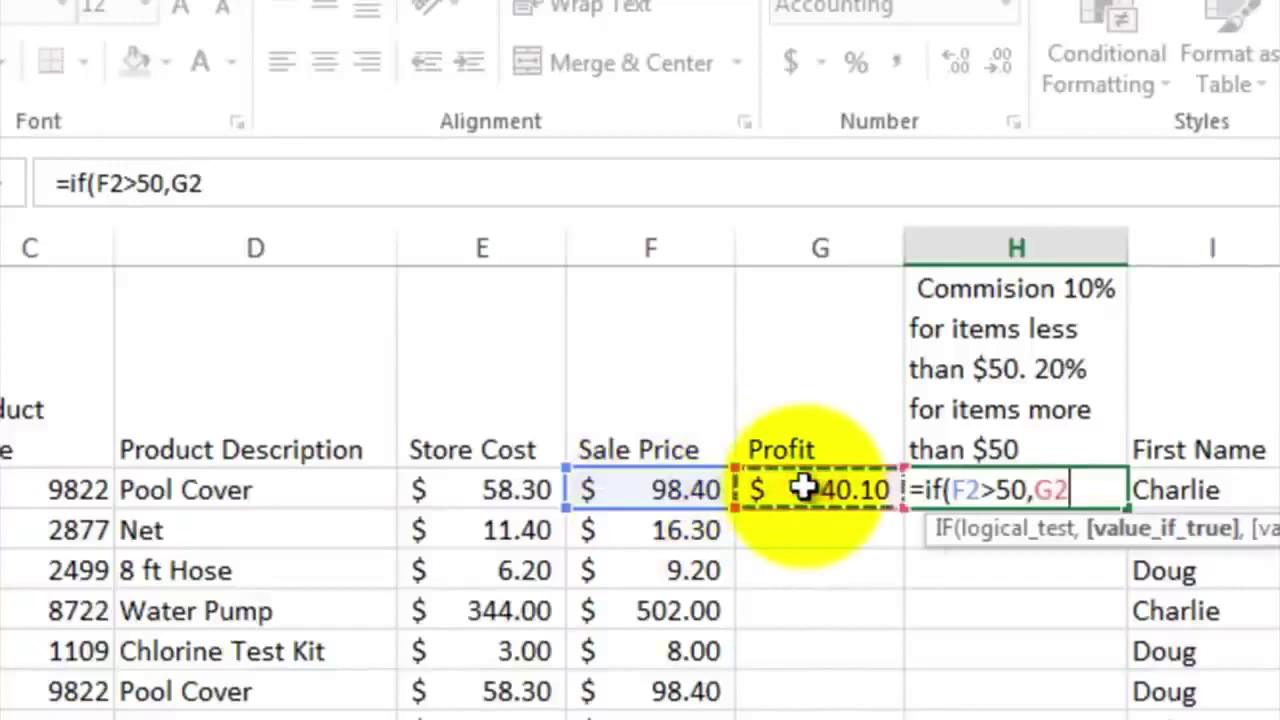
type("*.")
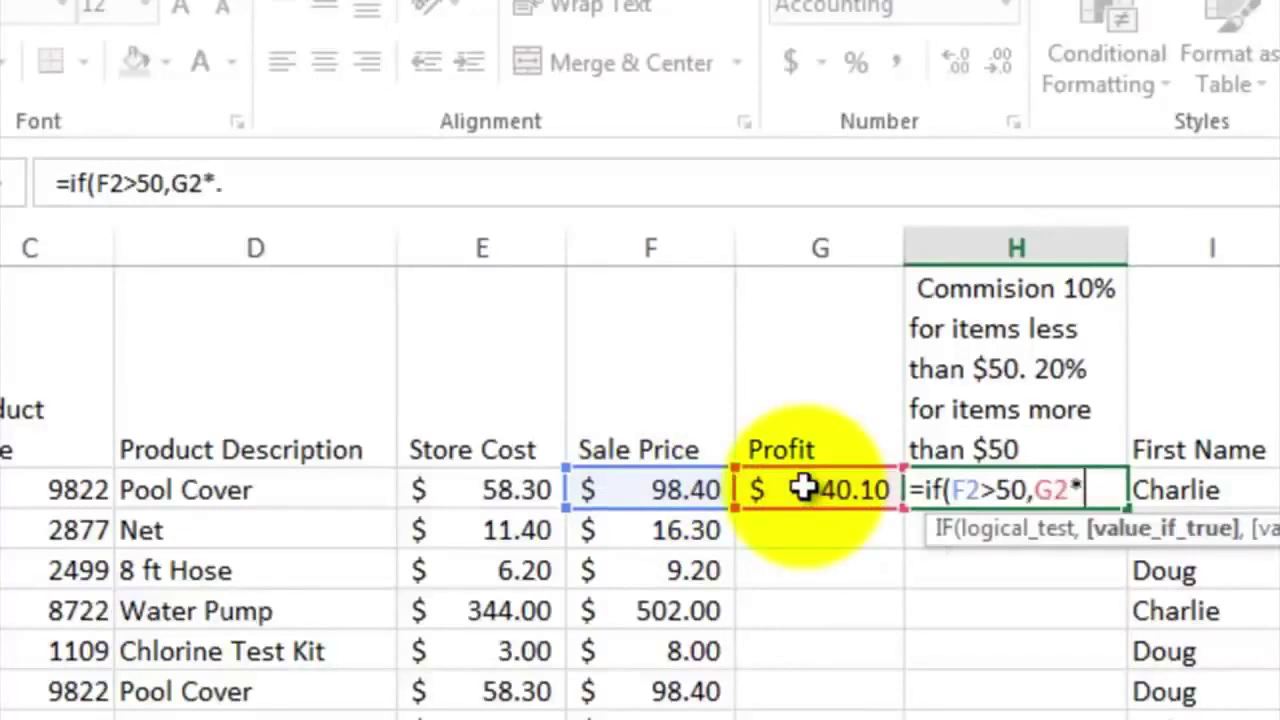
type("2")
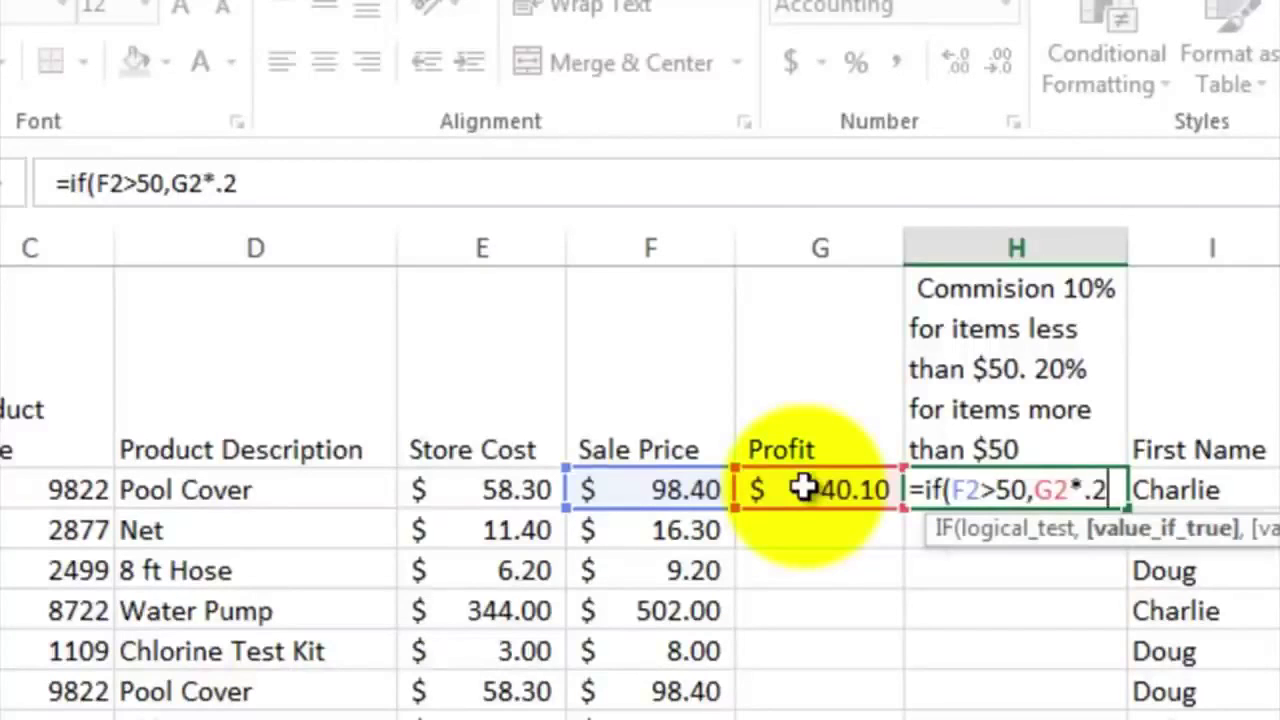
type(",")
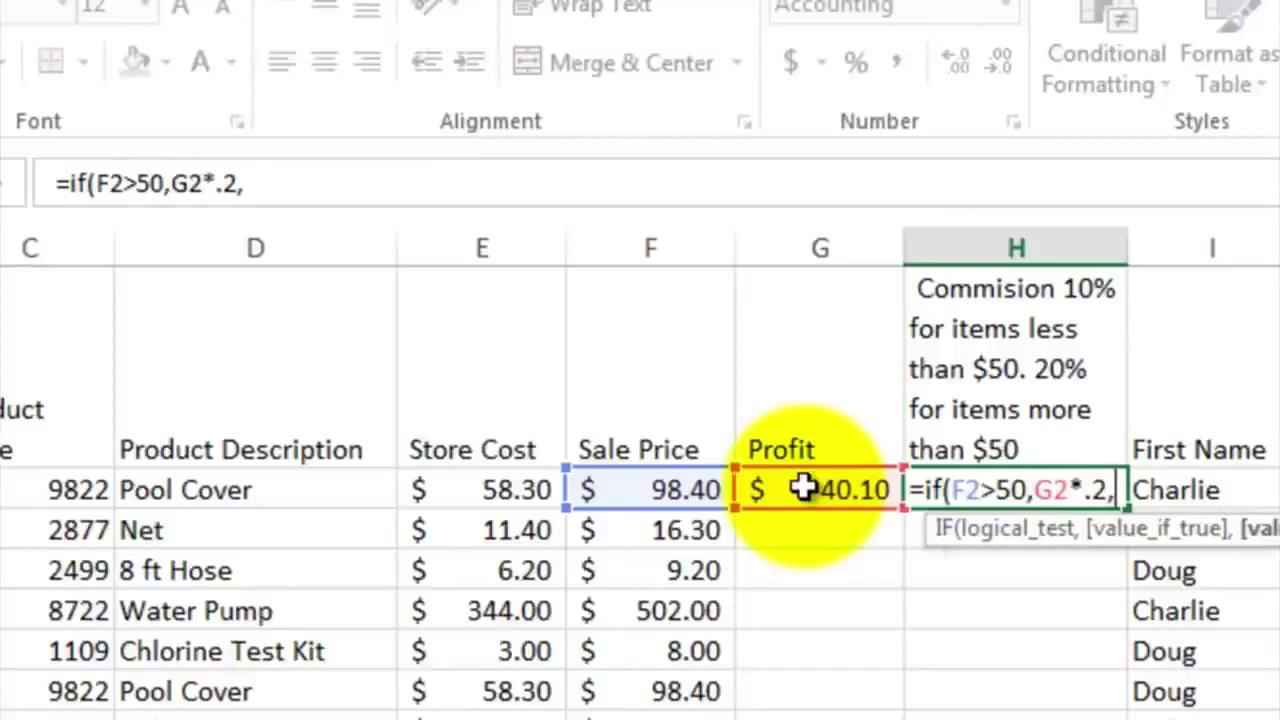
left_click(803, 488)
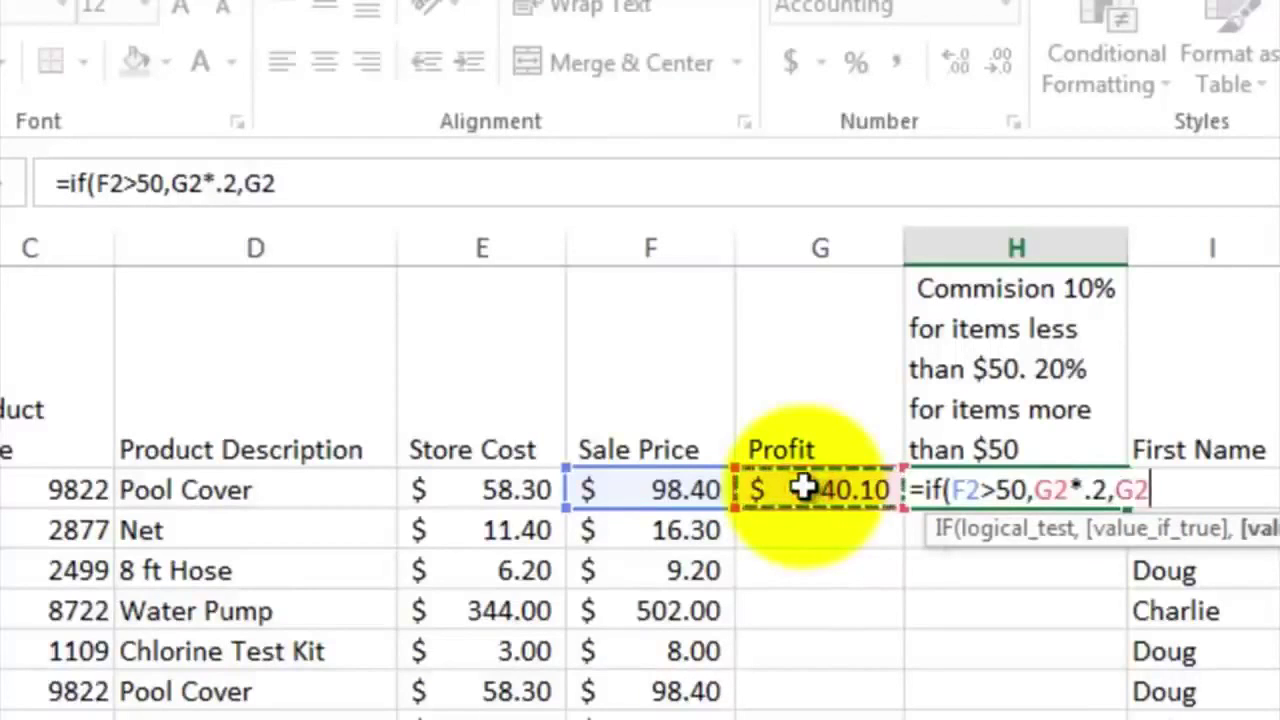
type("*")
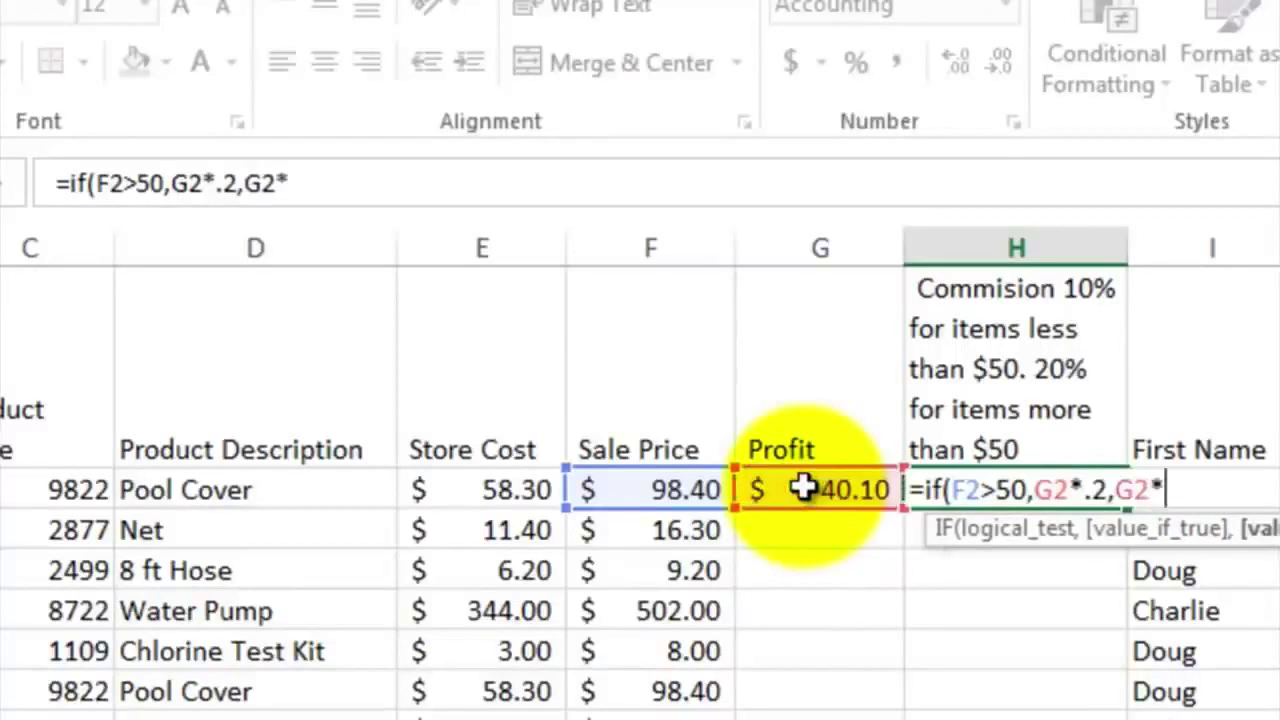
type(".1)")
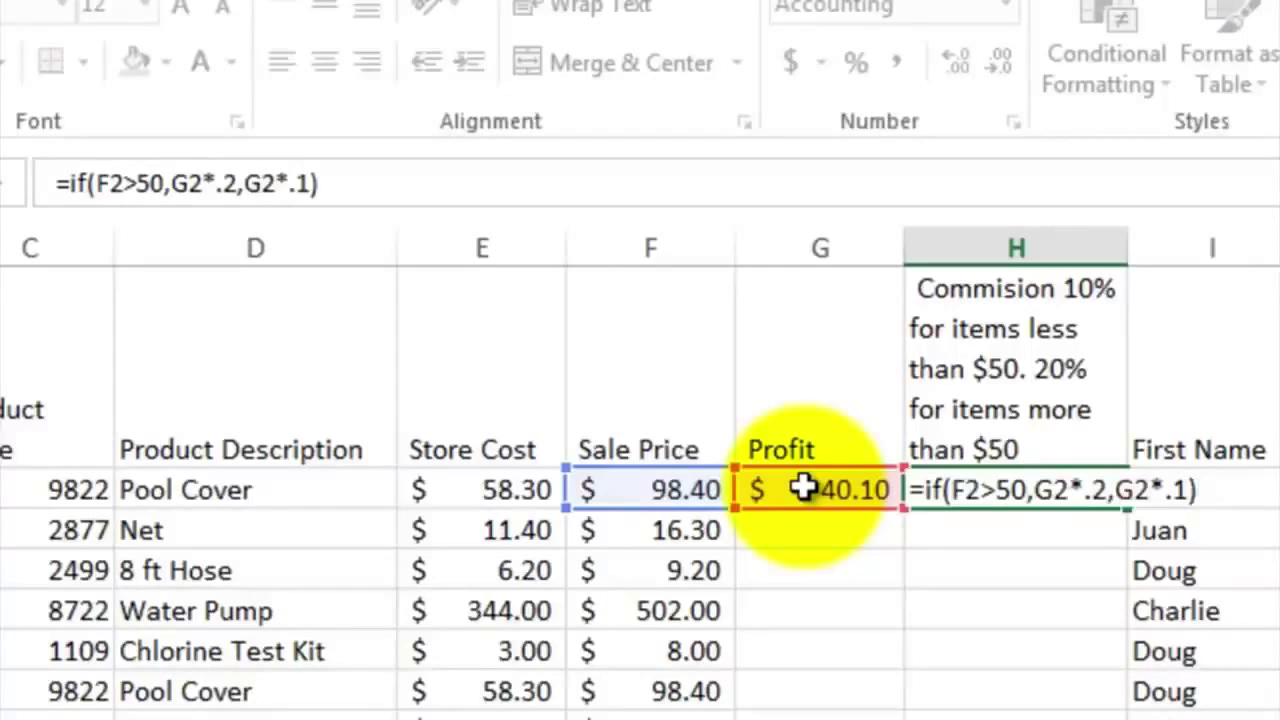
key("Return")
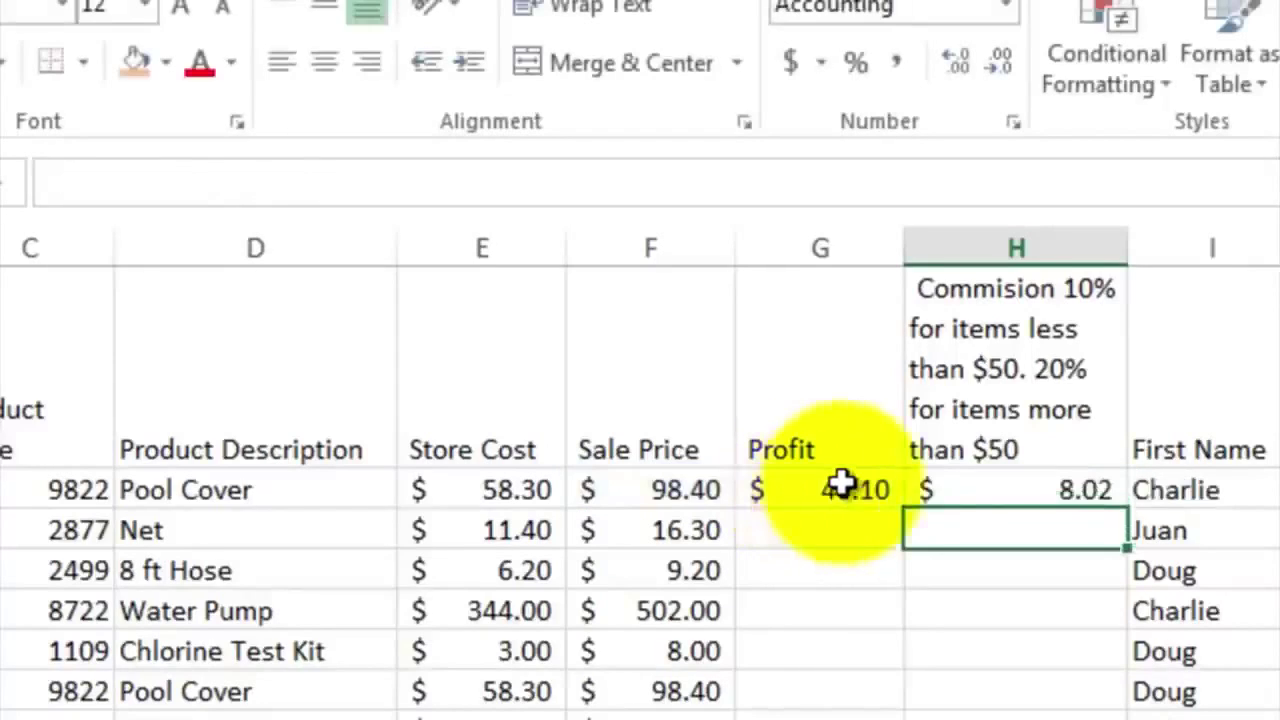
Copy the Profit and commission formulas from G2:H2 down through row 9 with the fill handle.
left_click(1040, 488)
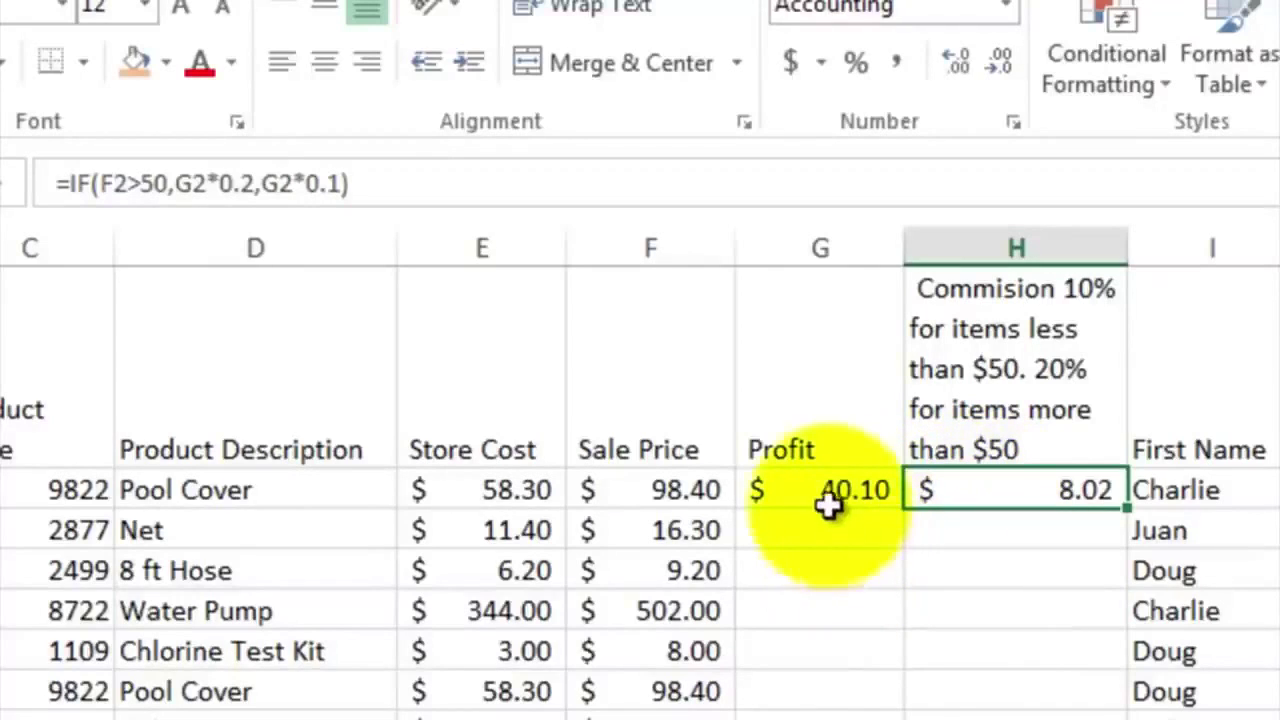
left_click_drag(823, 486, 937, 482)
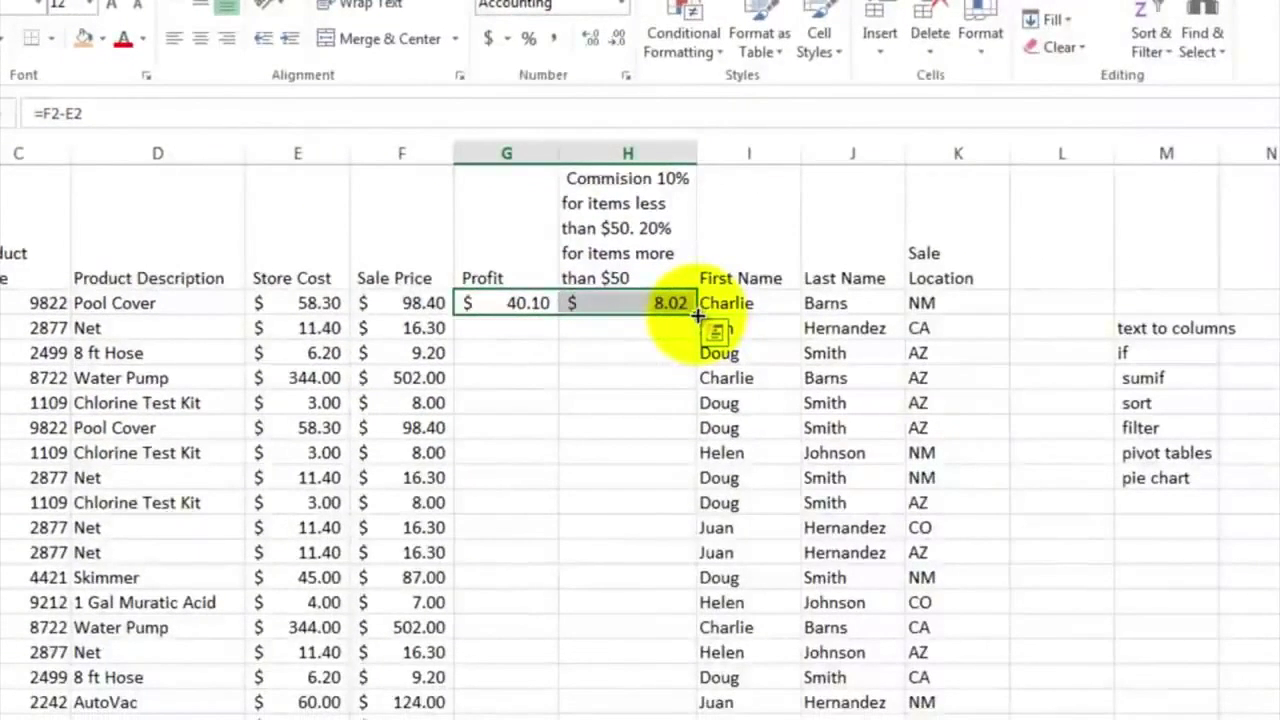
left_click_drag(697, 315, 686, 479)
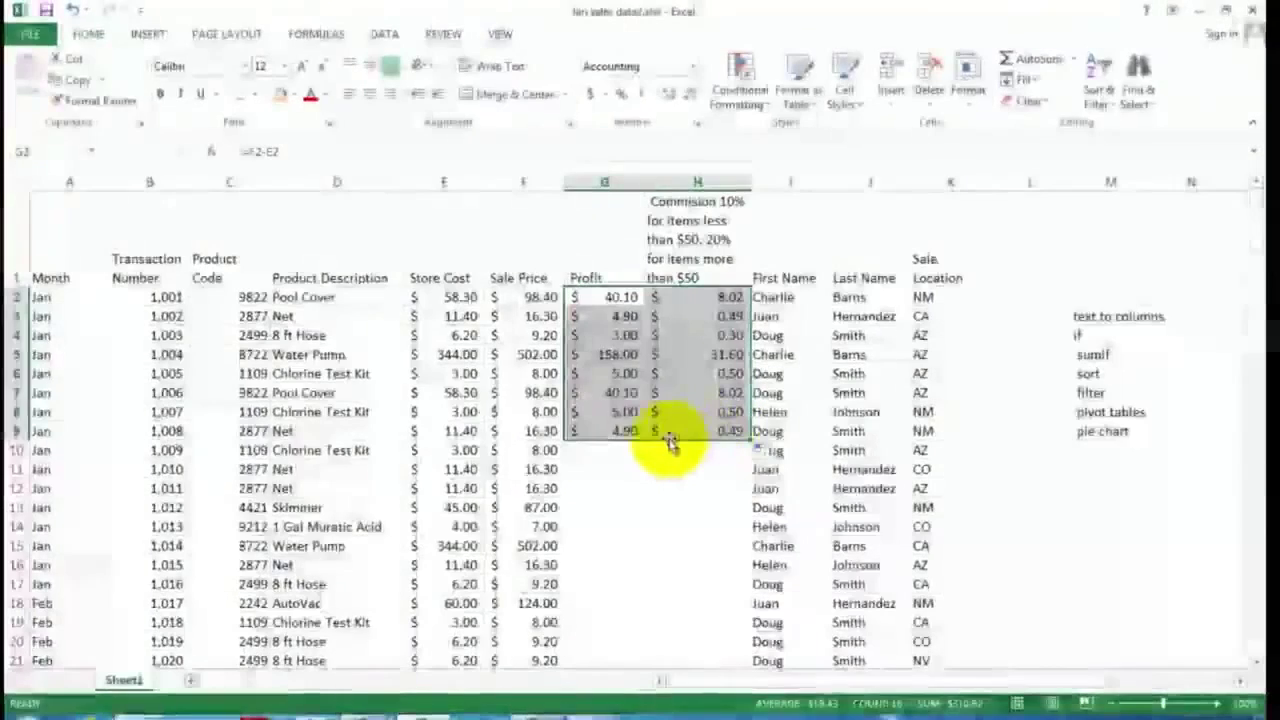
Fill the Profit and commission formulas from G2:H2 down through row 172, the last transaction row.
left_click_drag(607, 297, 680, 297)
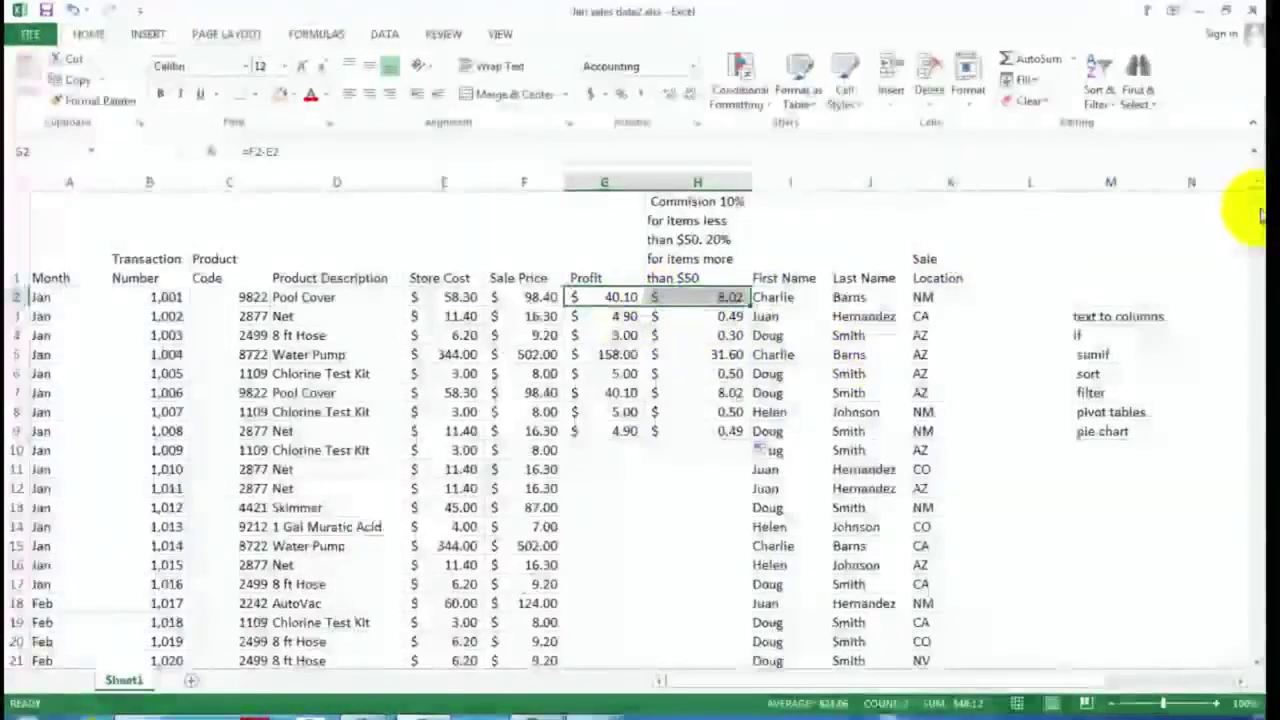
left_click_drag(1261, 213, 1254, 625)
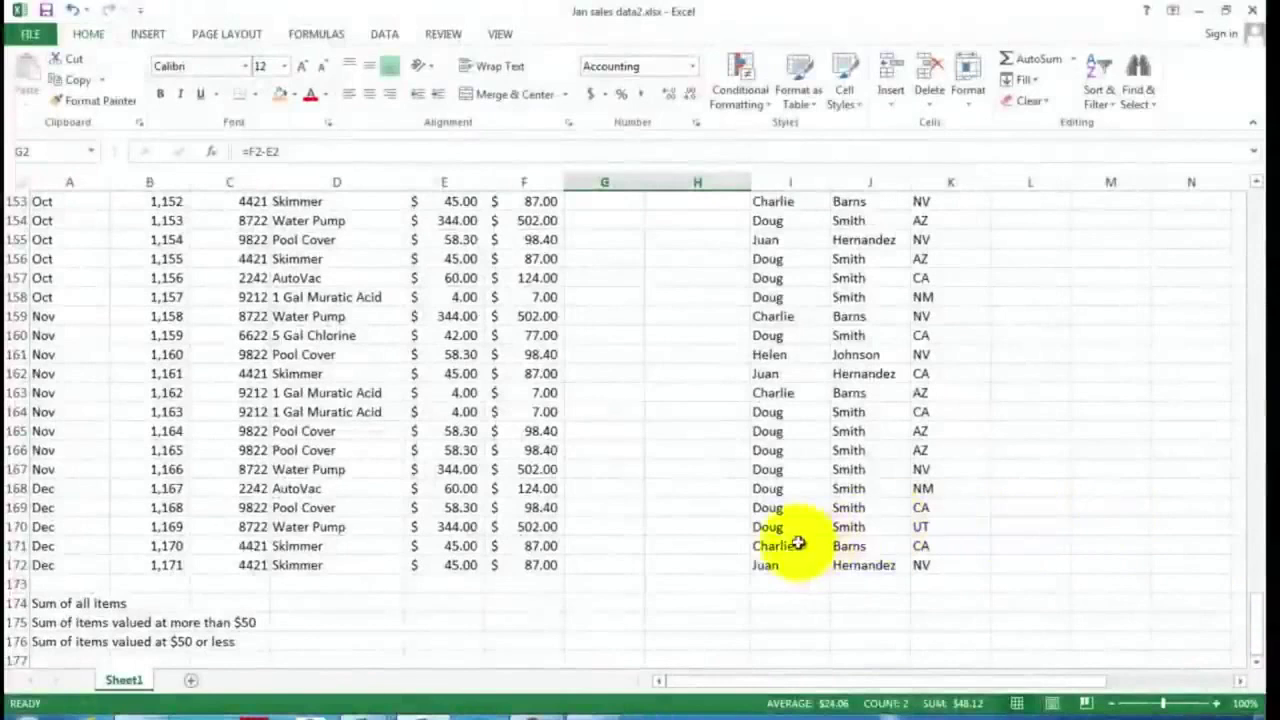
left_click(695, 562, "shift")
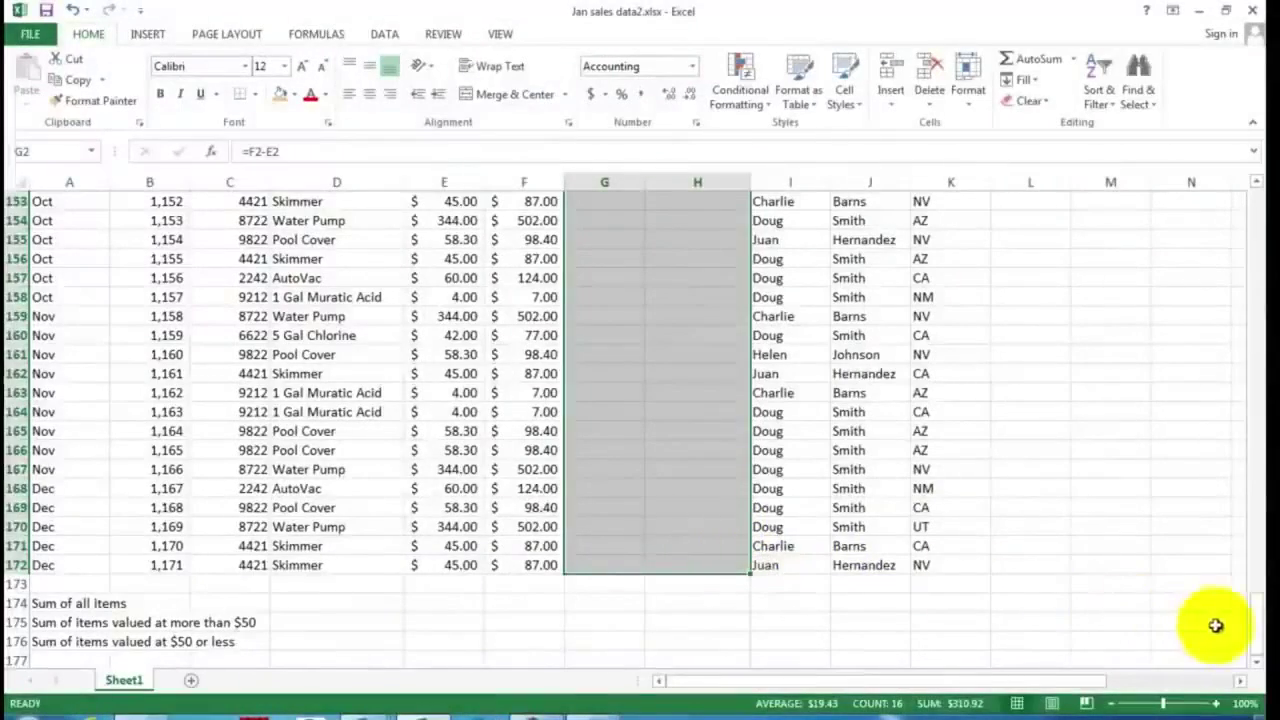
left_click_drag(1257, 632, 1249, 343)
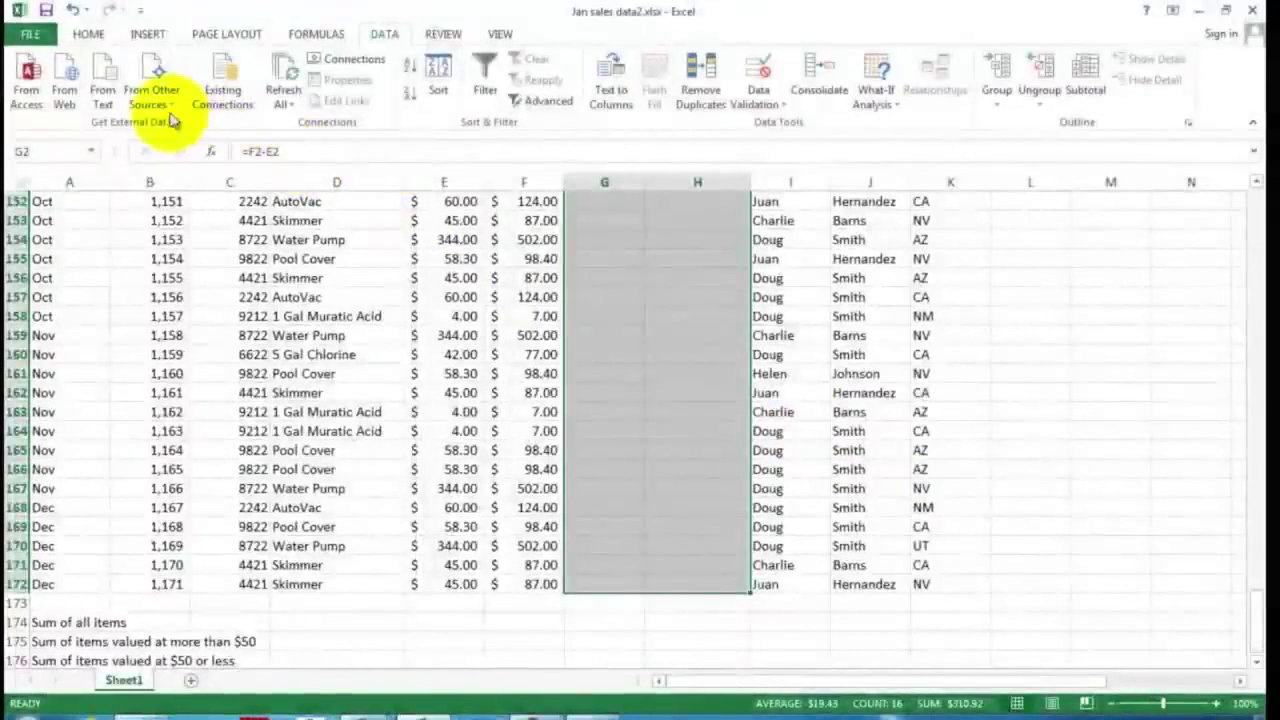
left_click(90, 36)
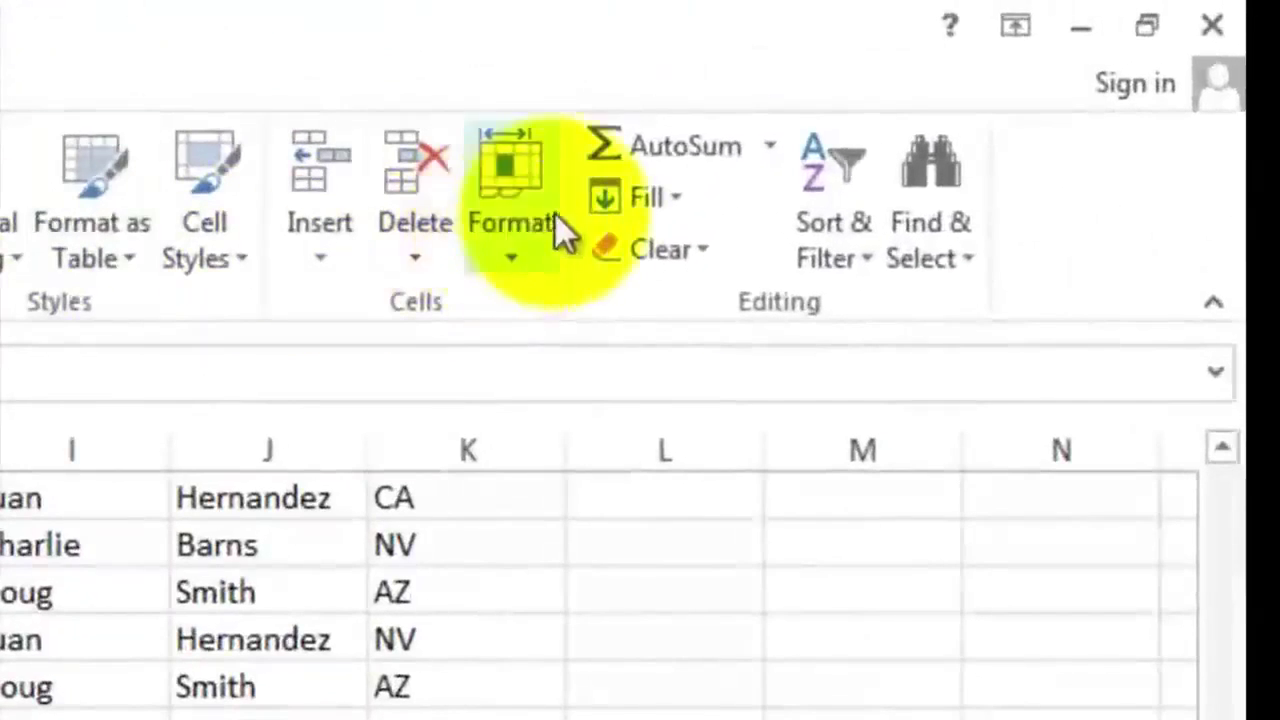
left_click(683, 197)
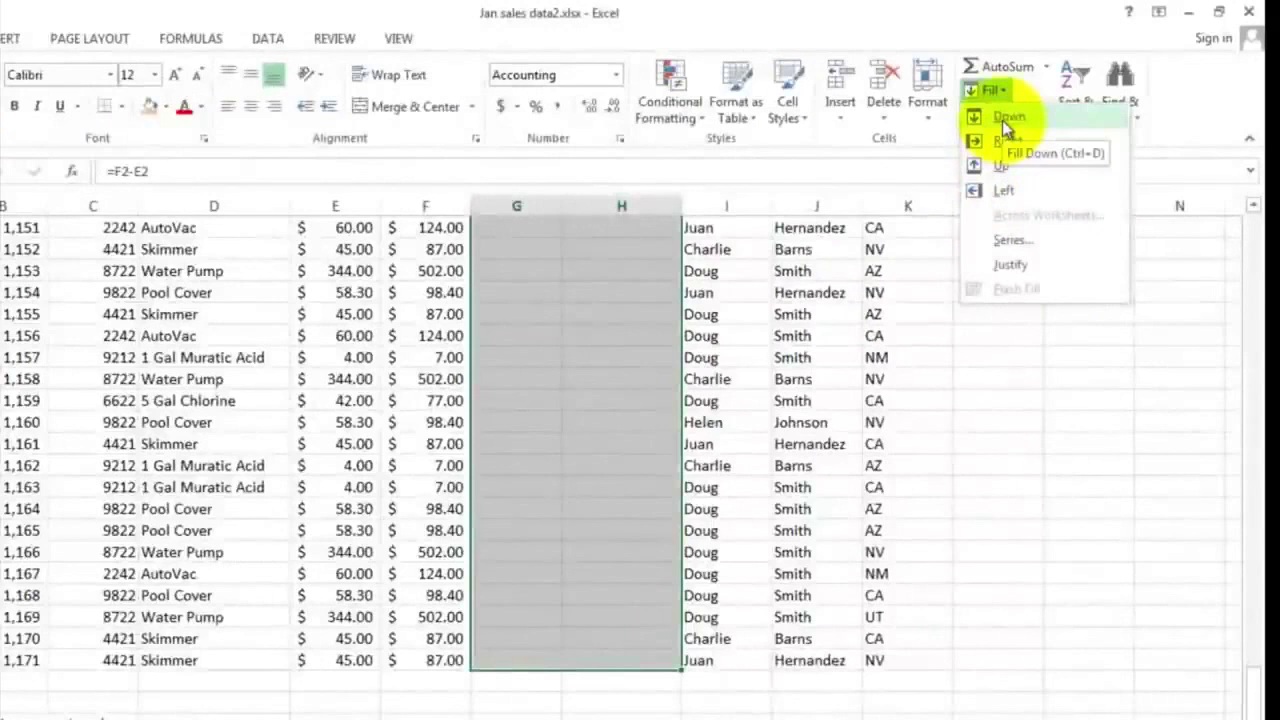
left_click(1002, 120)
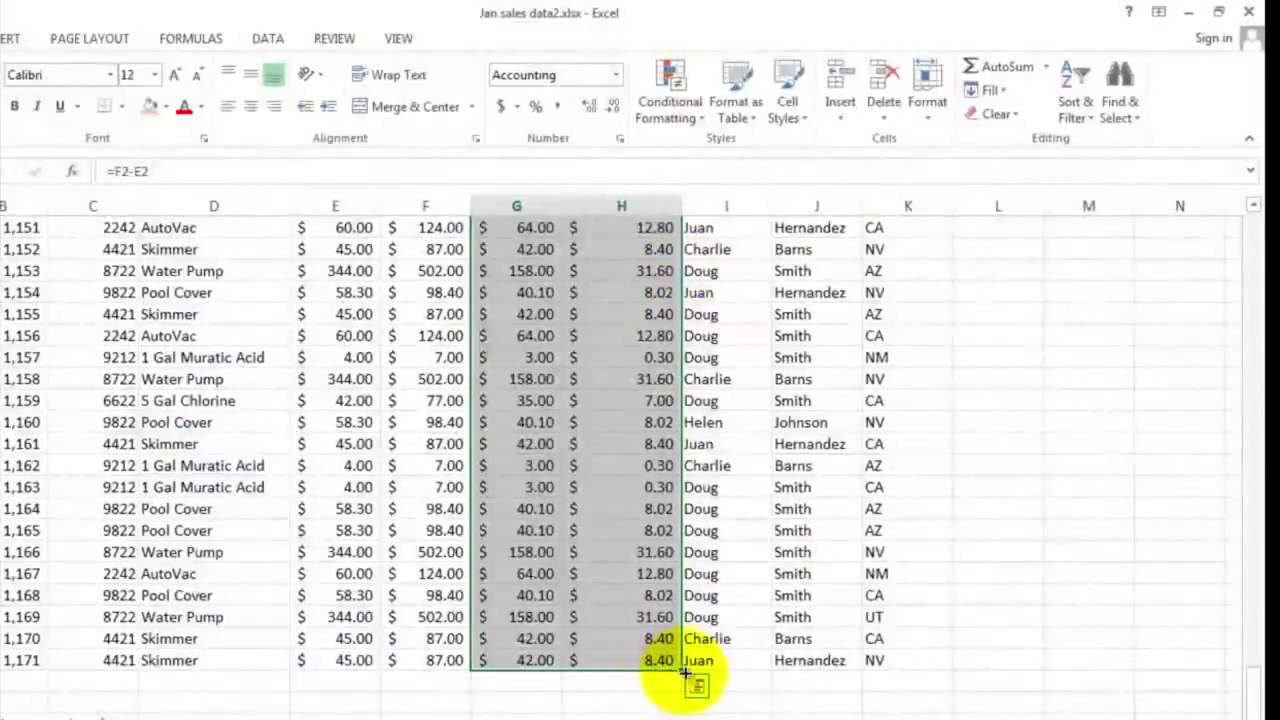
Check the copied formulas in H159 and row 158's sale price, profit and commission, and review the filled columns up to the headers.
left_click(641, 379)
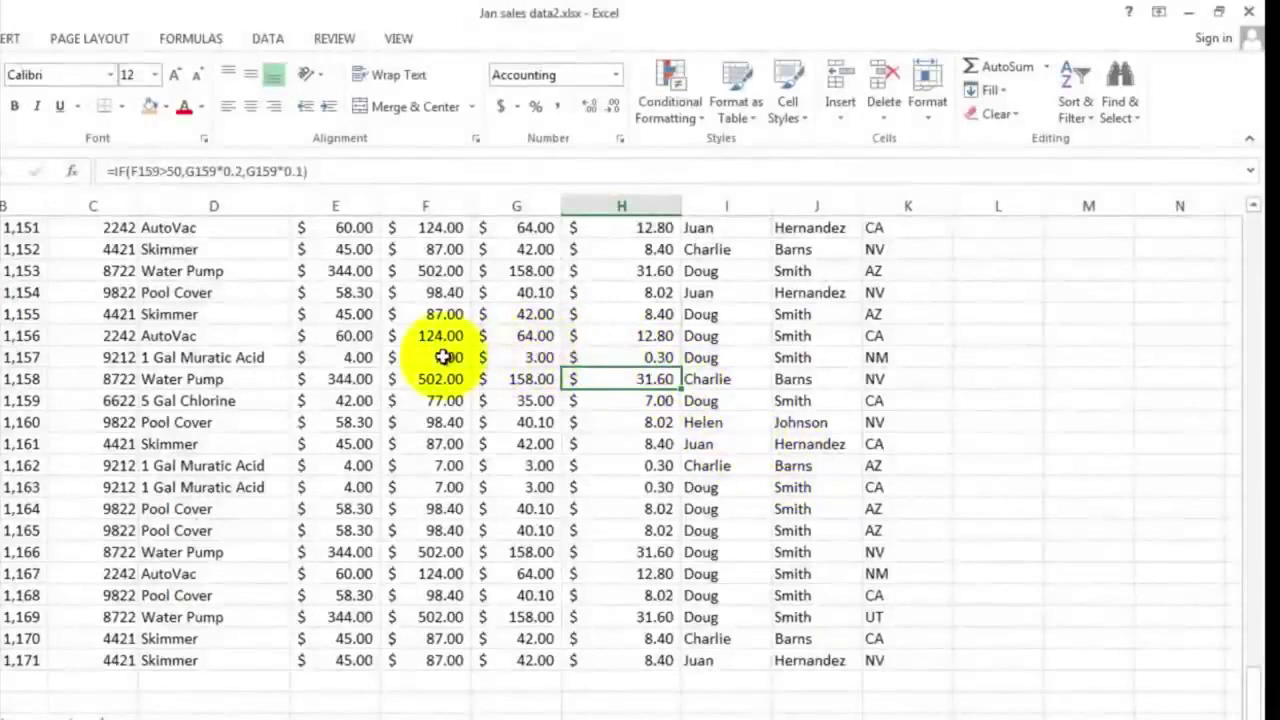
left_click_drag(443, 357, 625, 359)
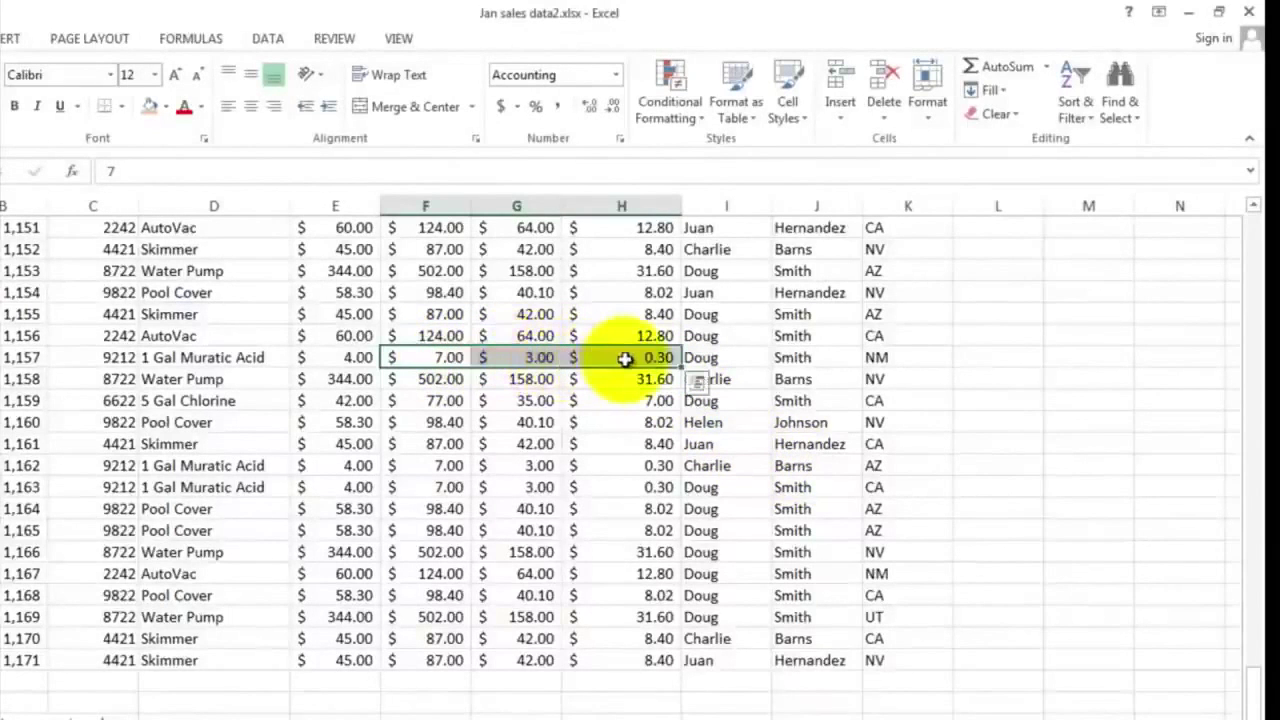
left_click(443, 359)
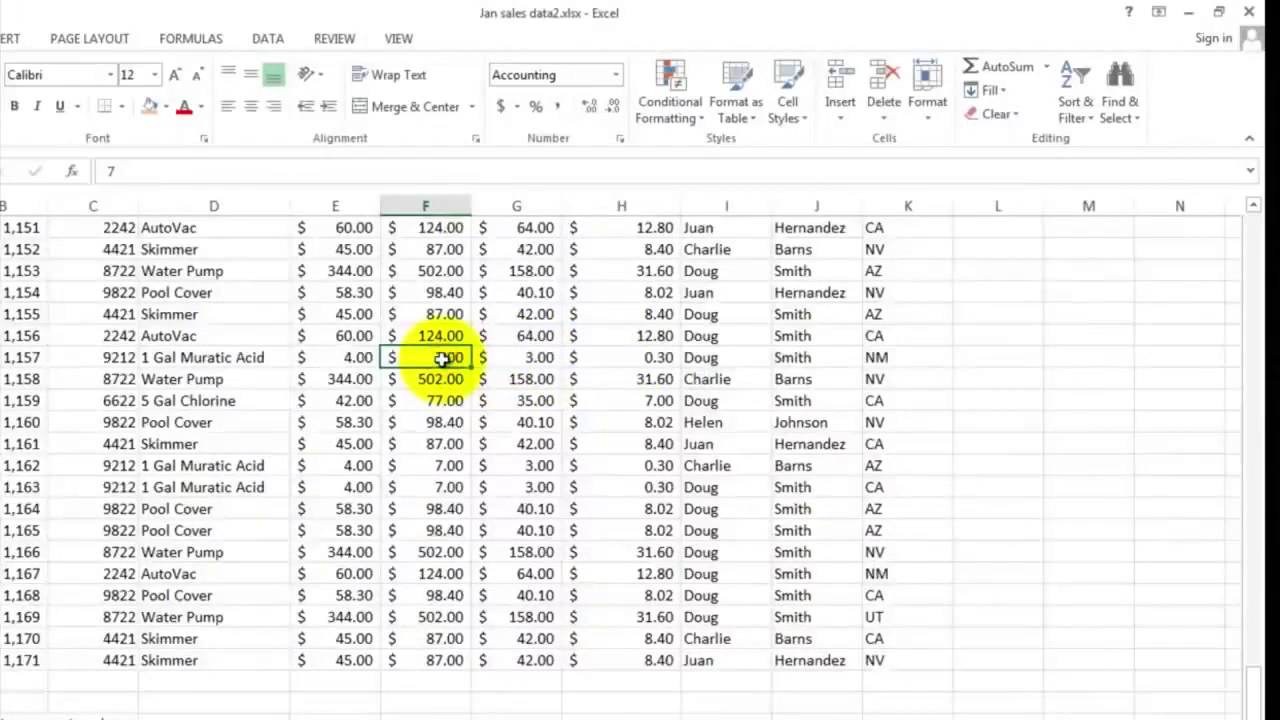
left_click(522, 358)
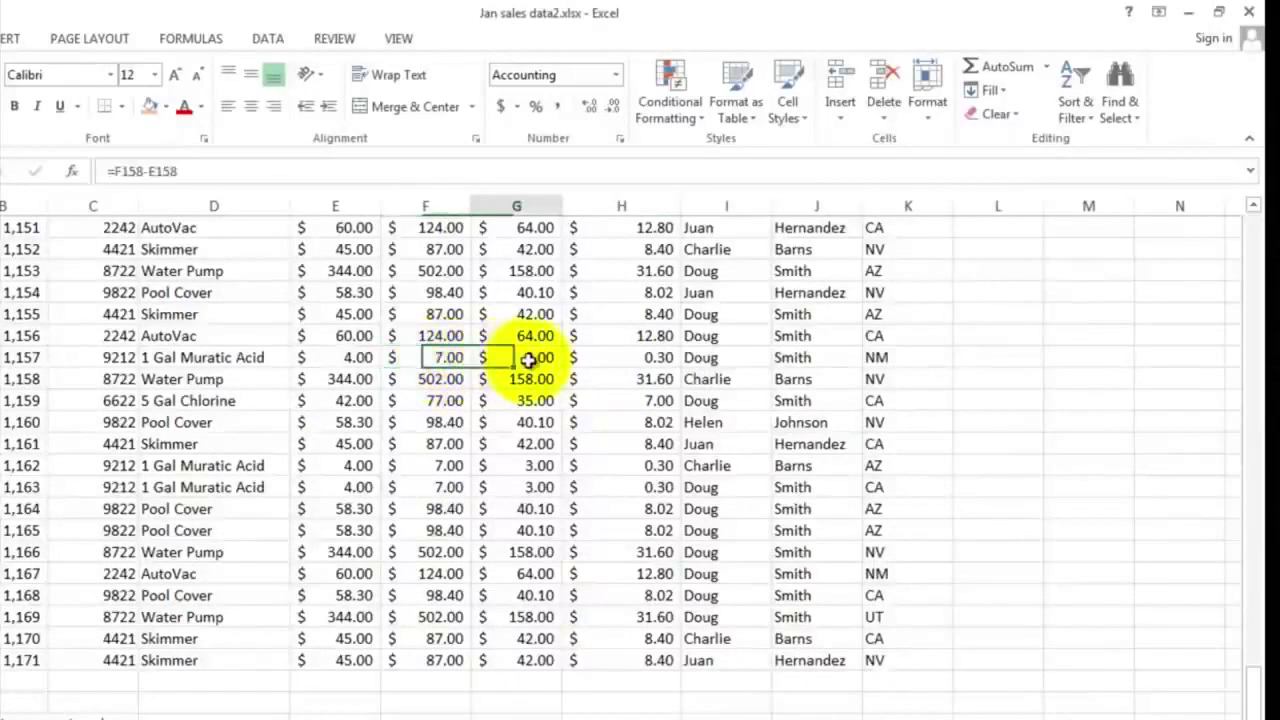
left_click(652, 358)
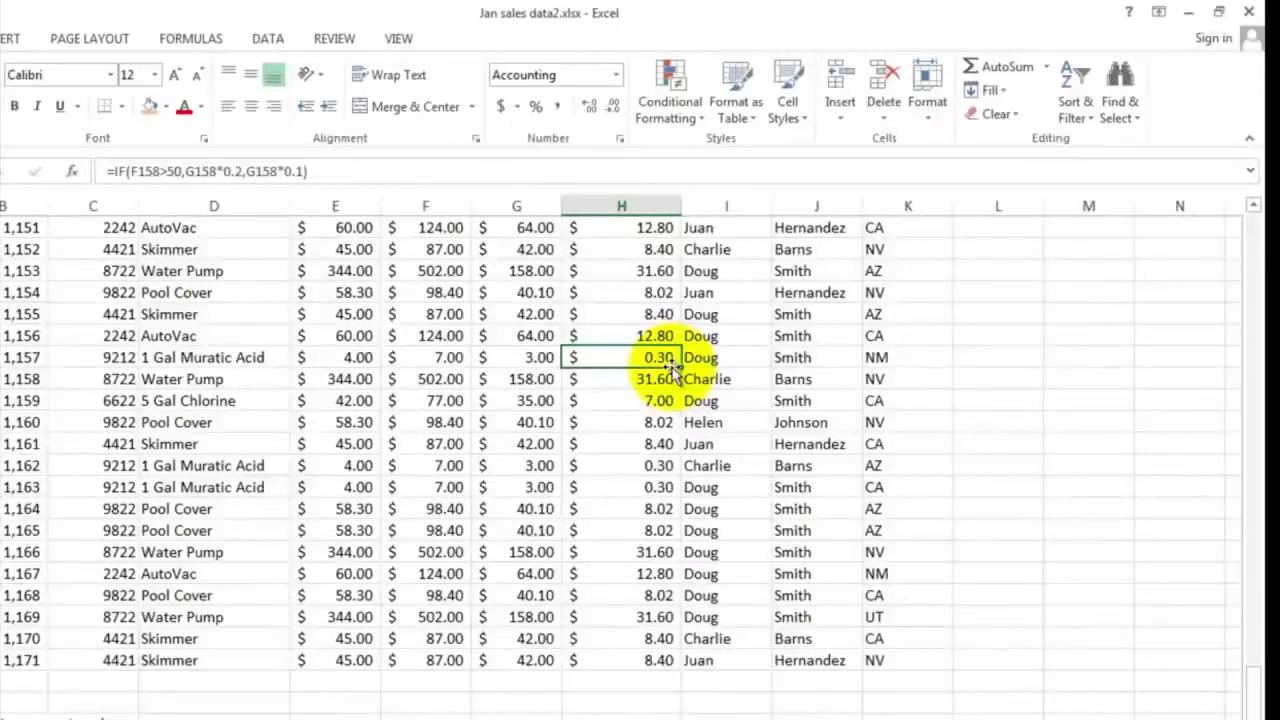
scroll(672, 370, "up", 7)
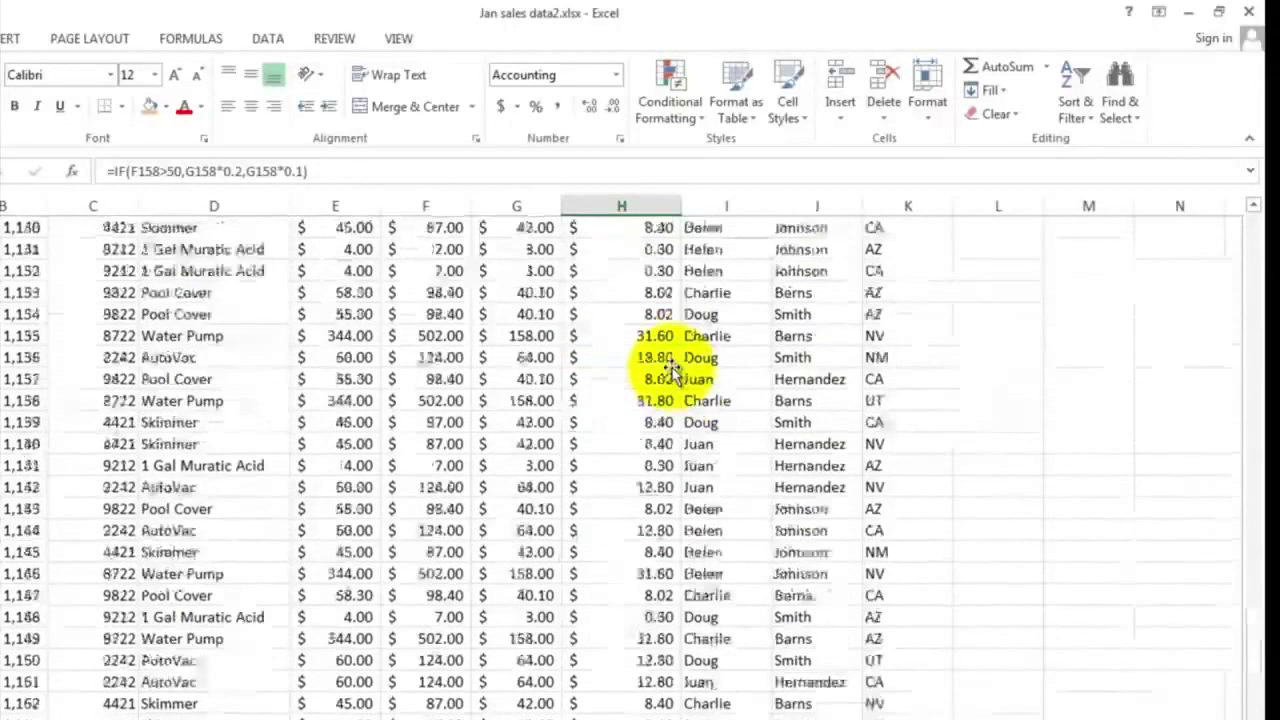
scroll(672, 370, "up", 20)
scroll(672, 370, "up", 20)
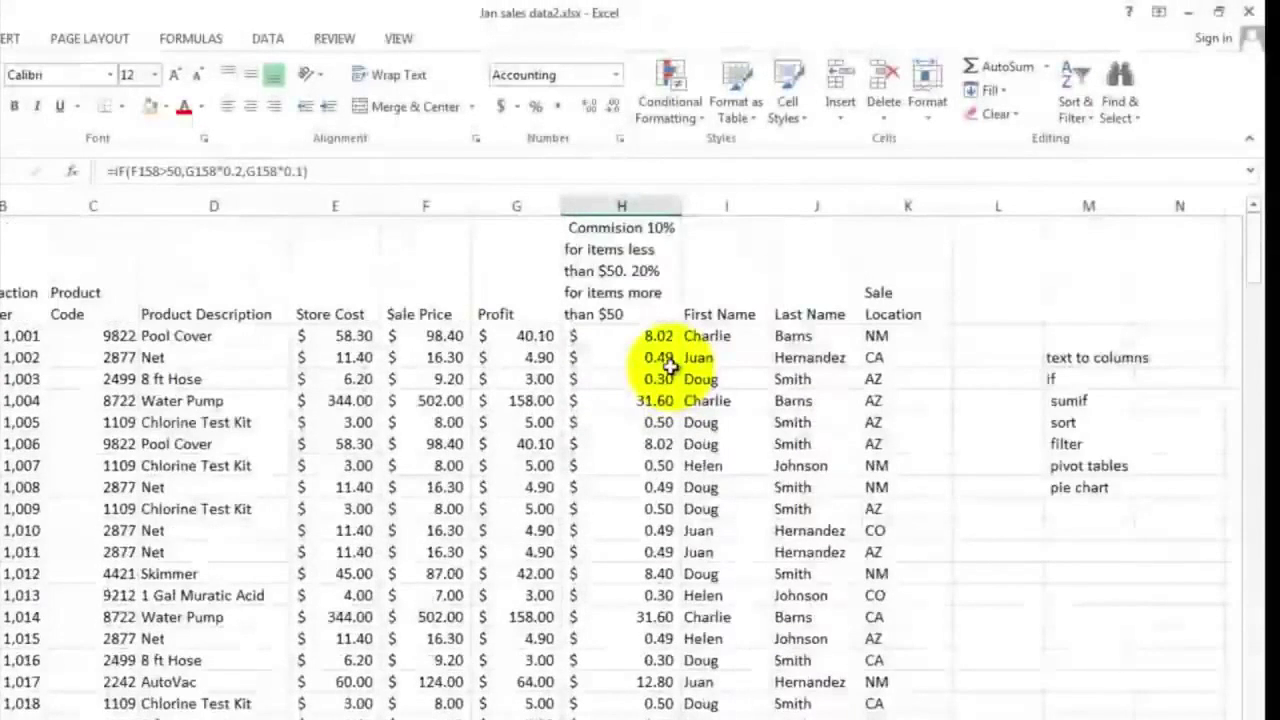
Total all sale prices in F174, the Sum of all items row, with =sum(f2:f172).
left_click(1066, 400)
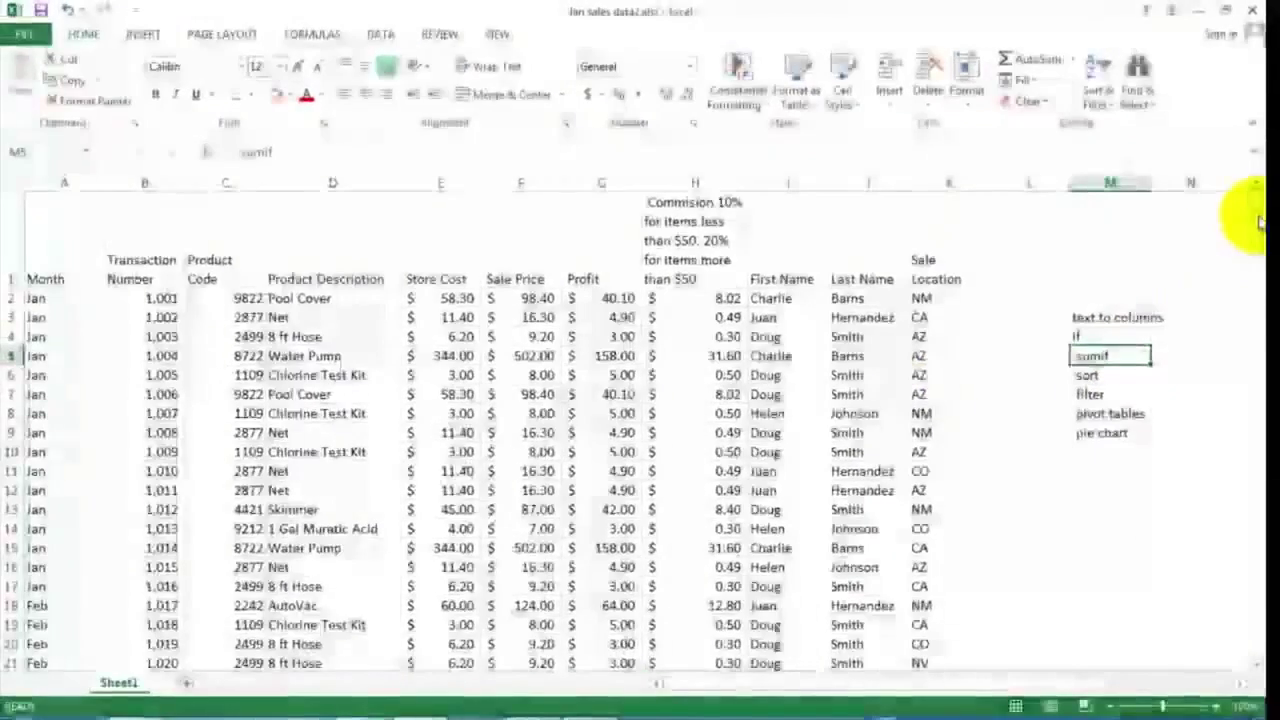
left_click_drag(1258, 222, 1237, 640)
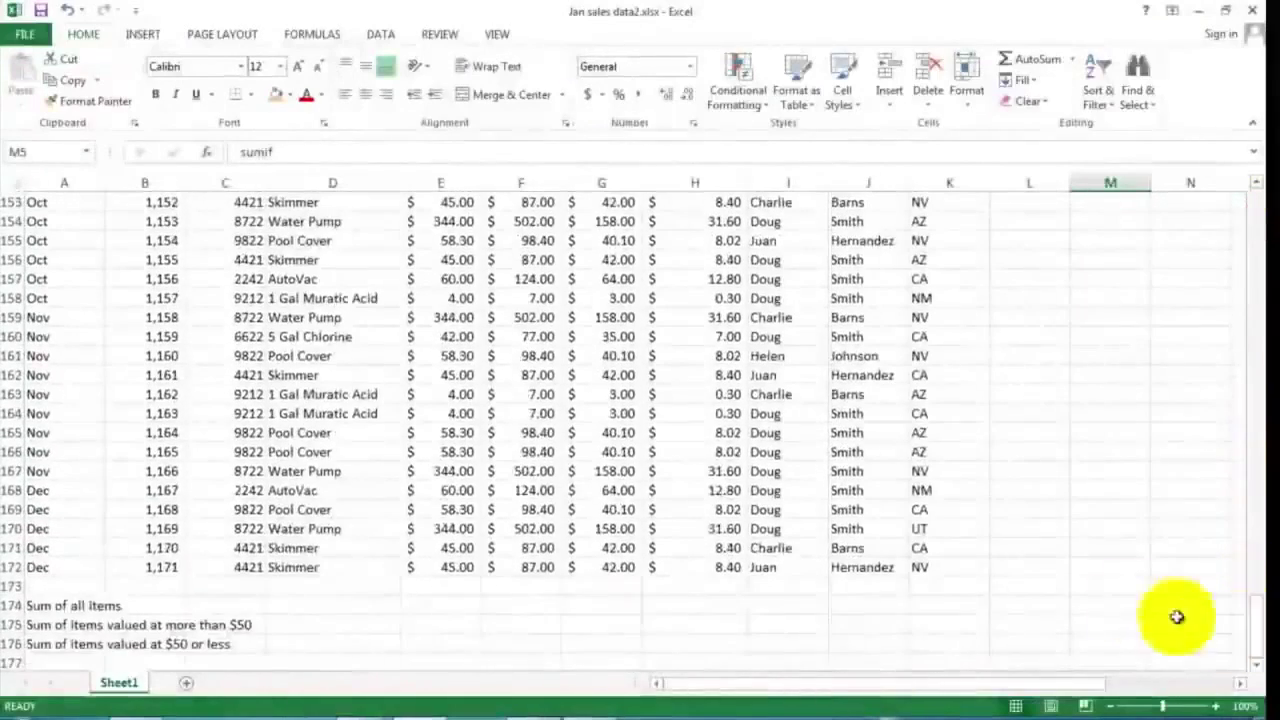
left_click(47, 607)
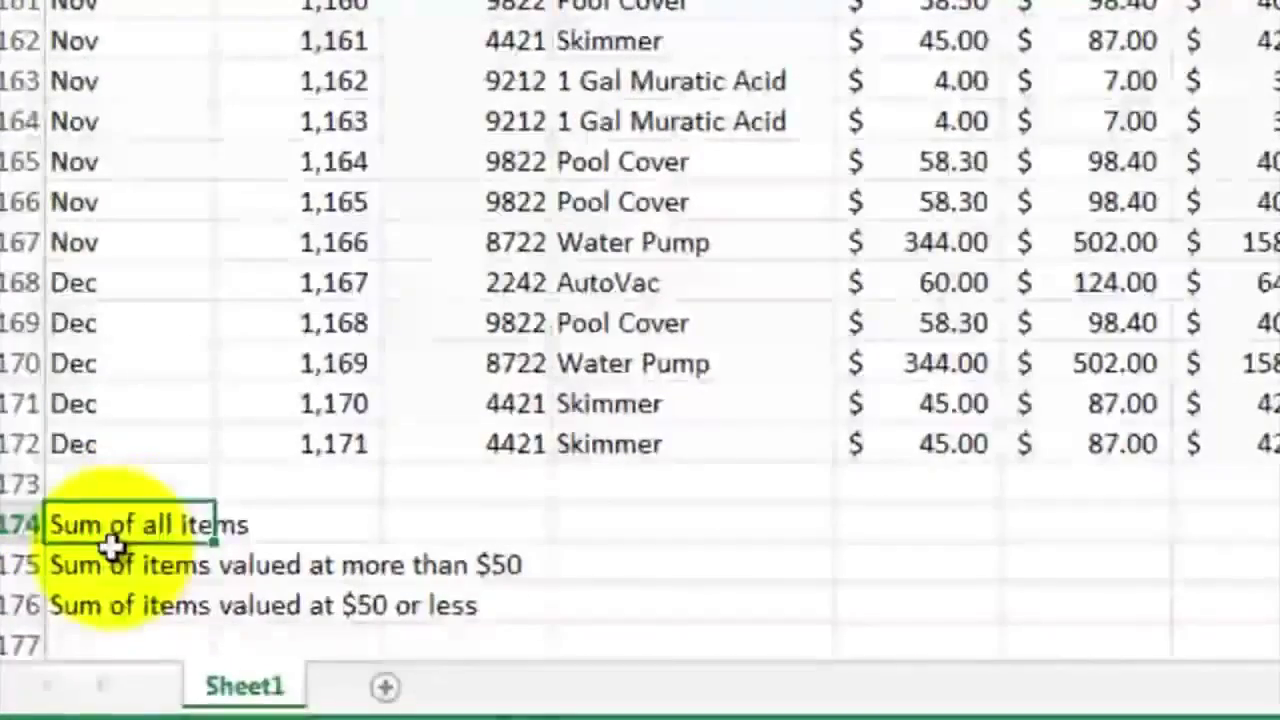
left_click(120, 567)
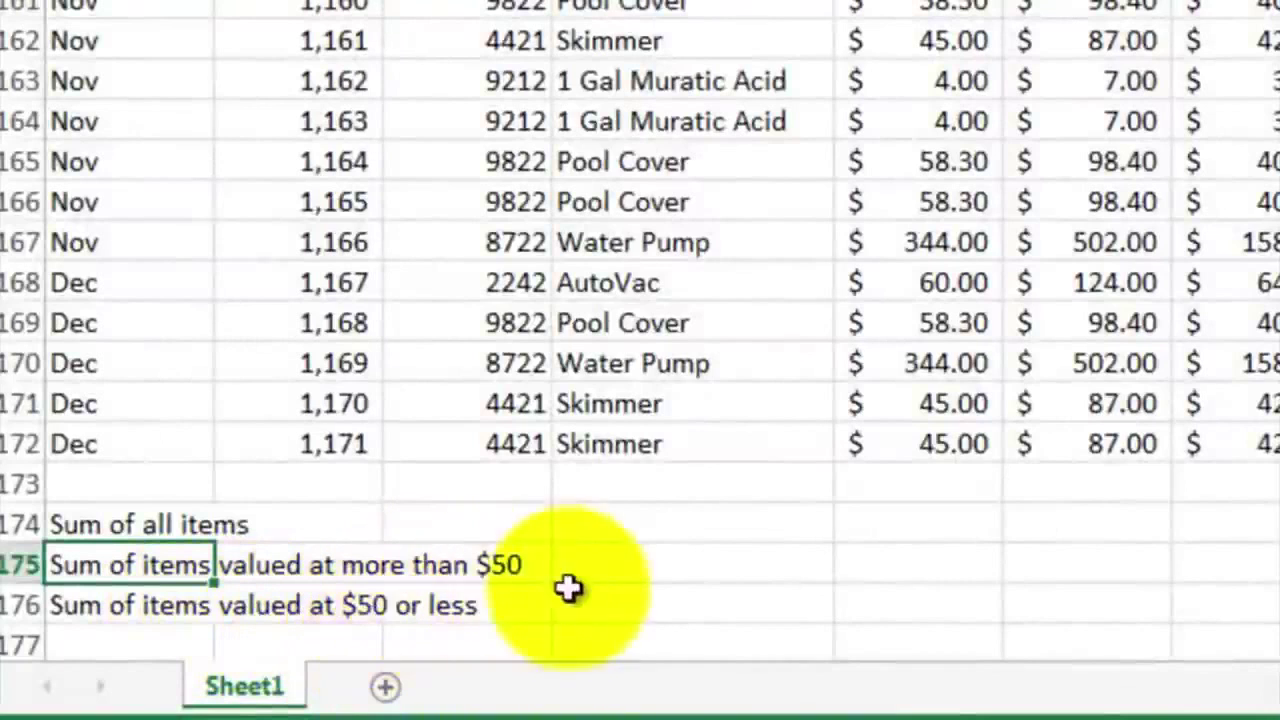
left_click(1066, 524)
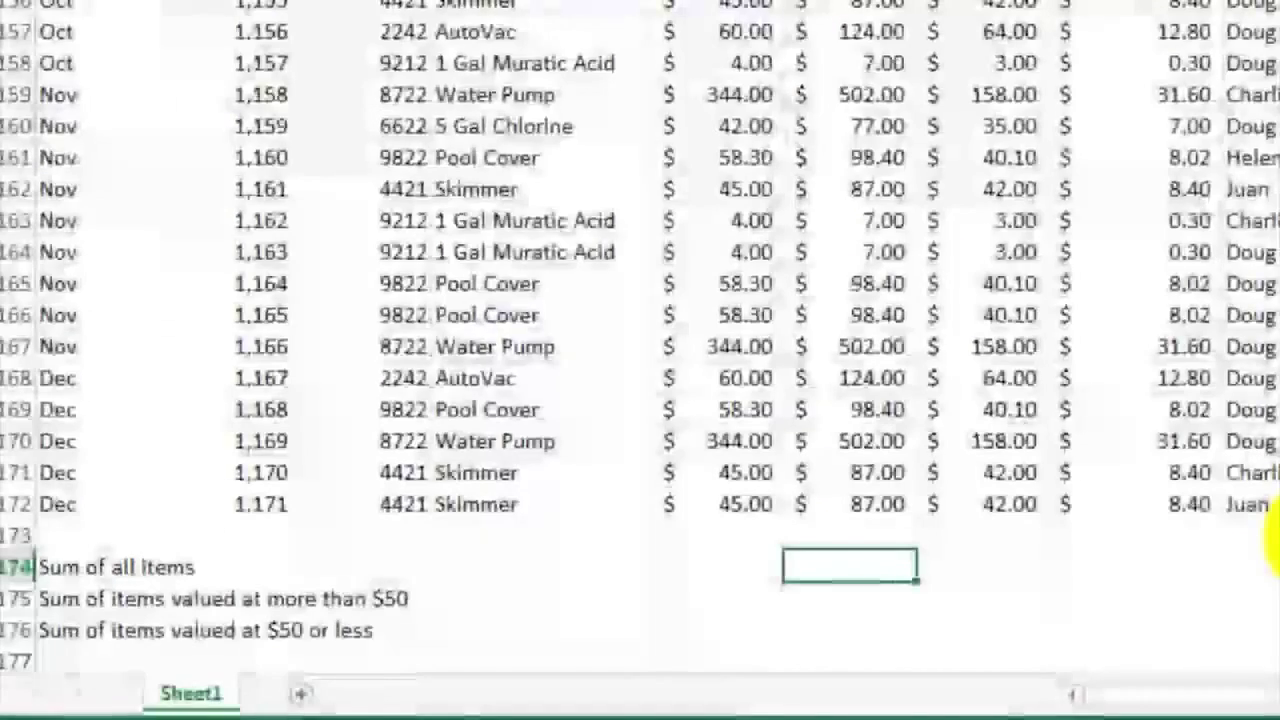
type("=sum")
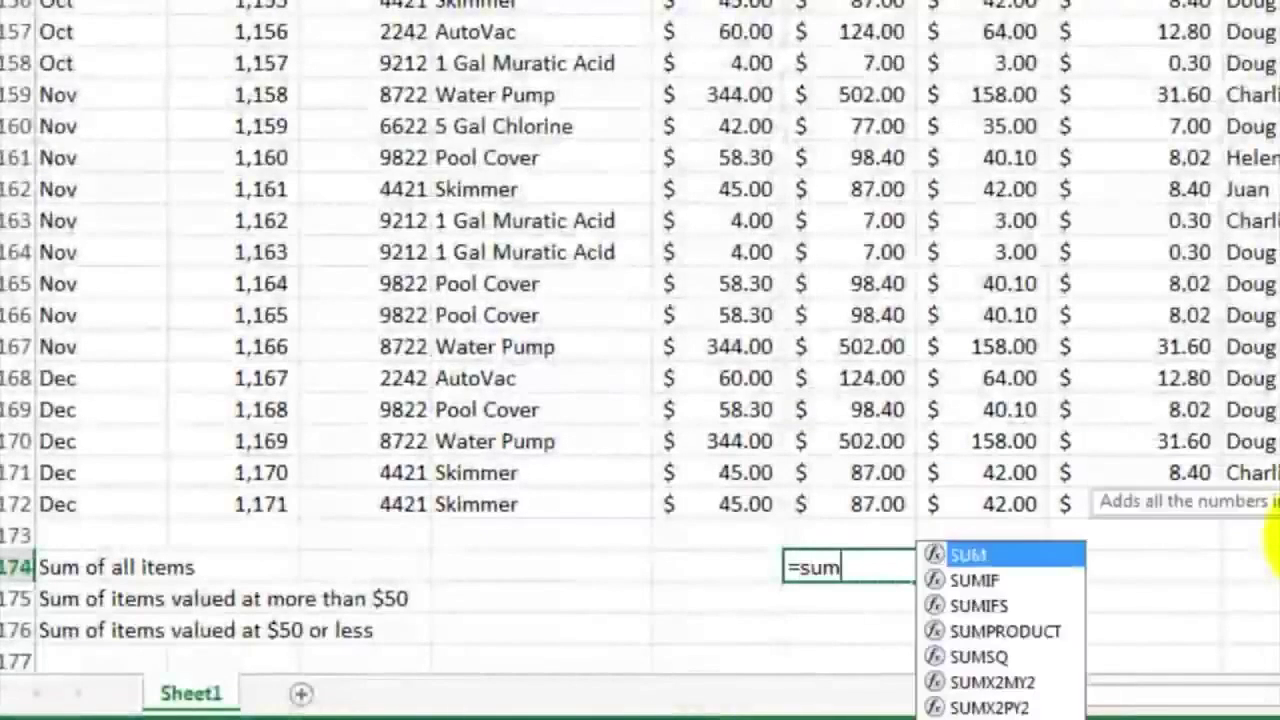
type("(")
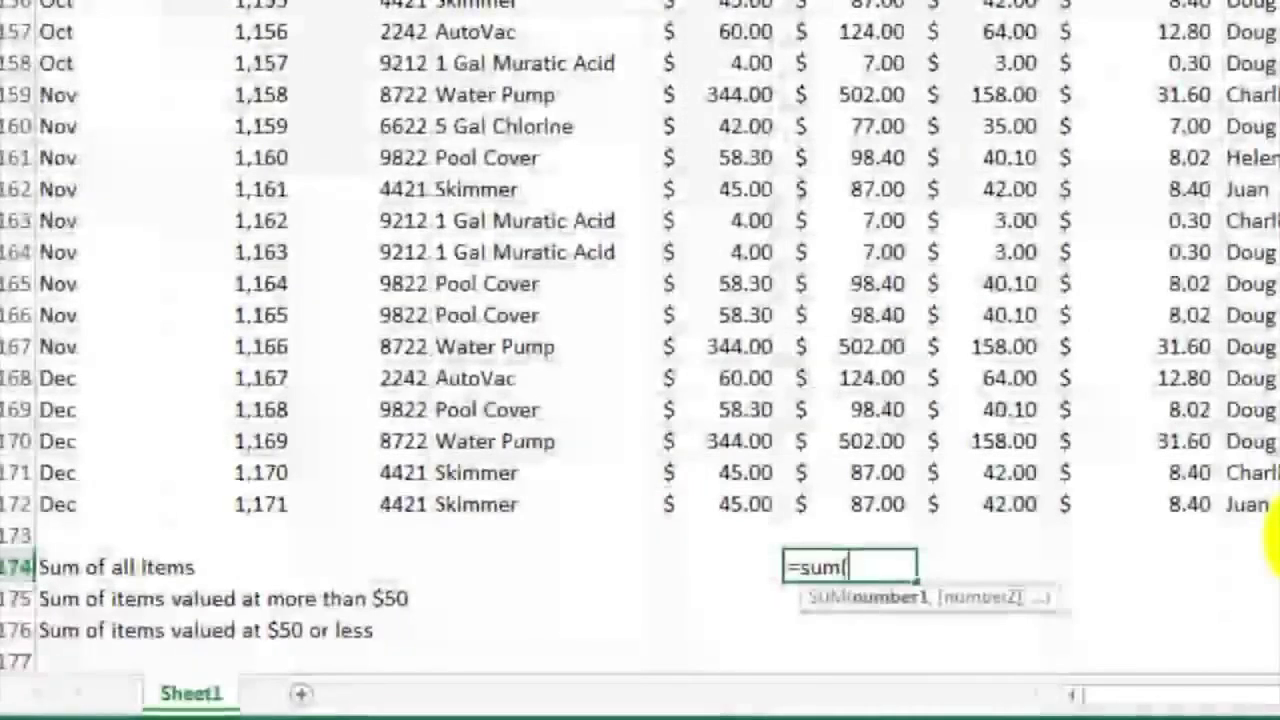
type("f2")
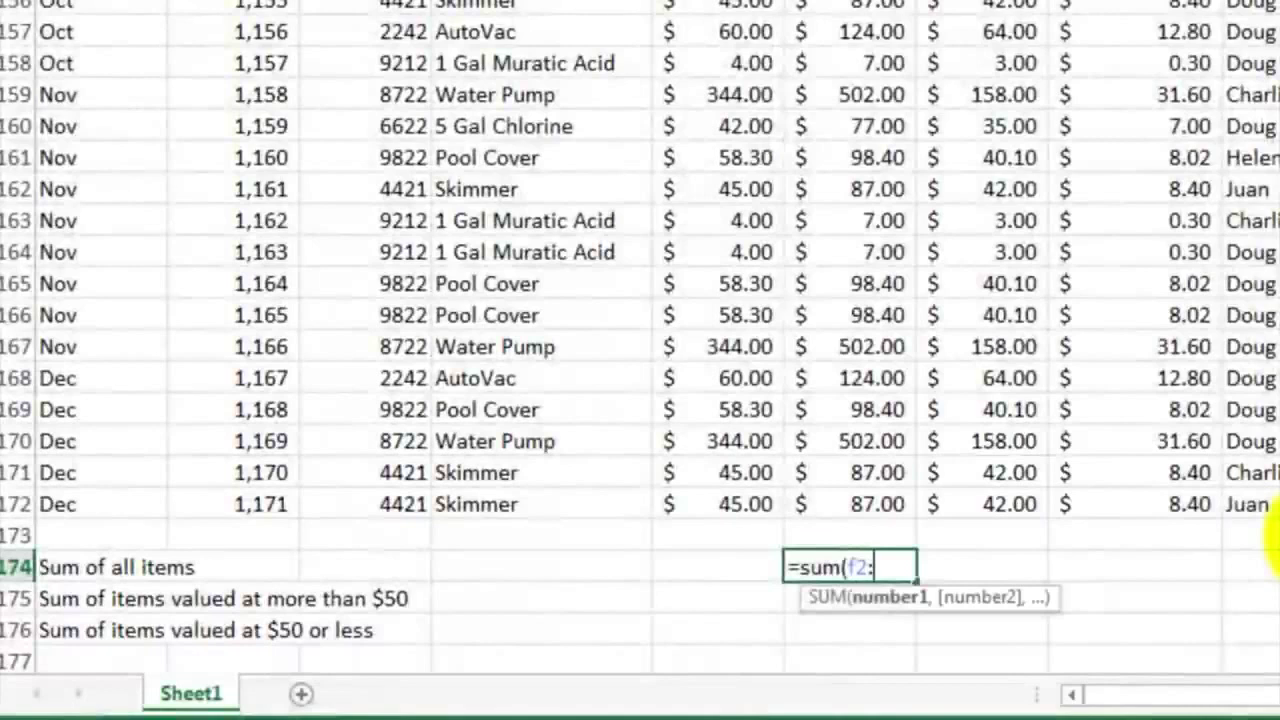
type(":f172")
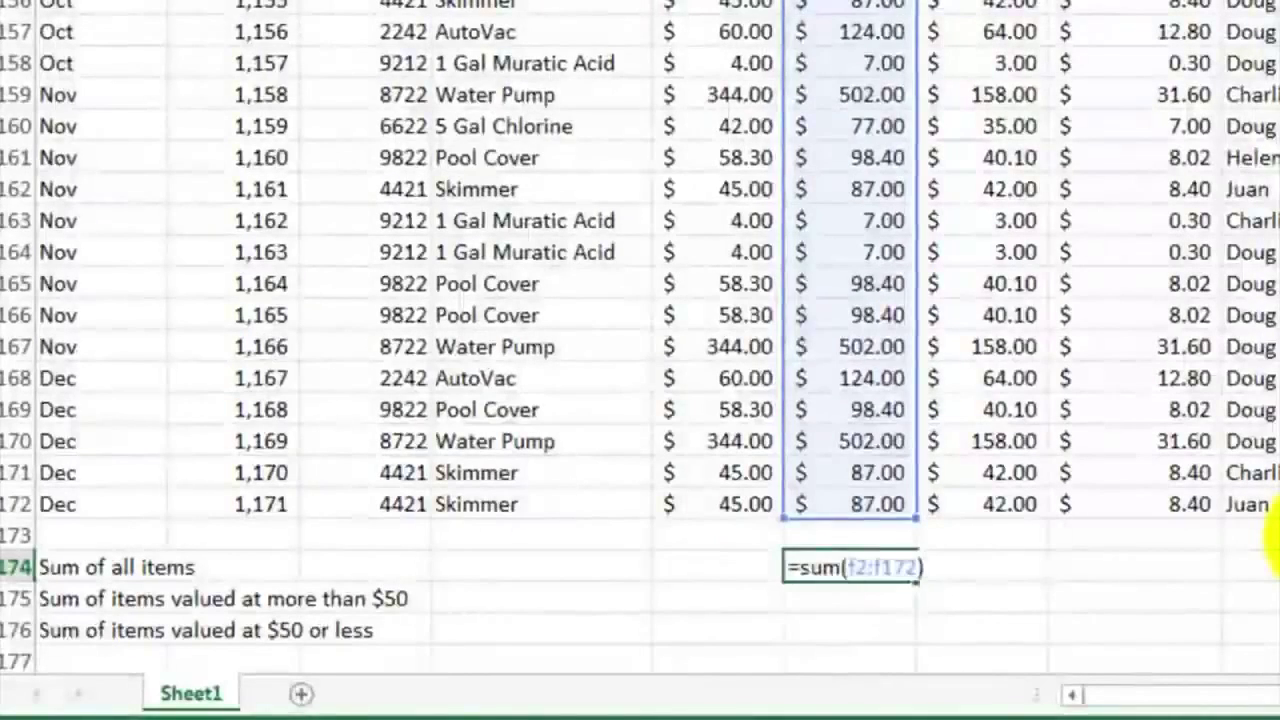
key("Return")
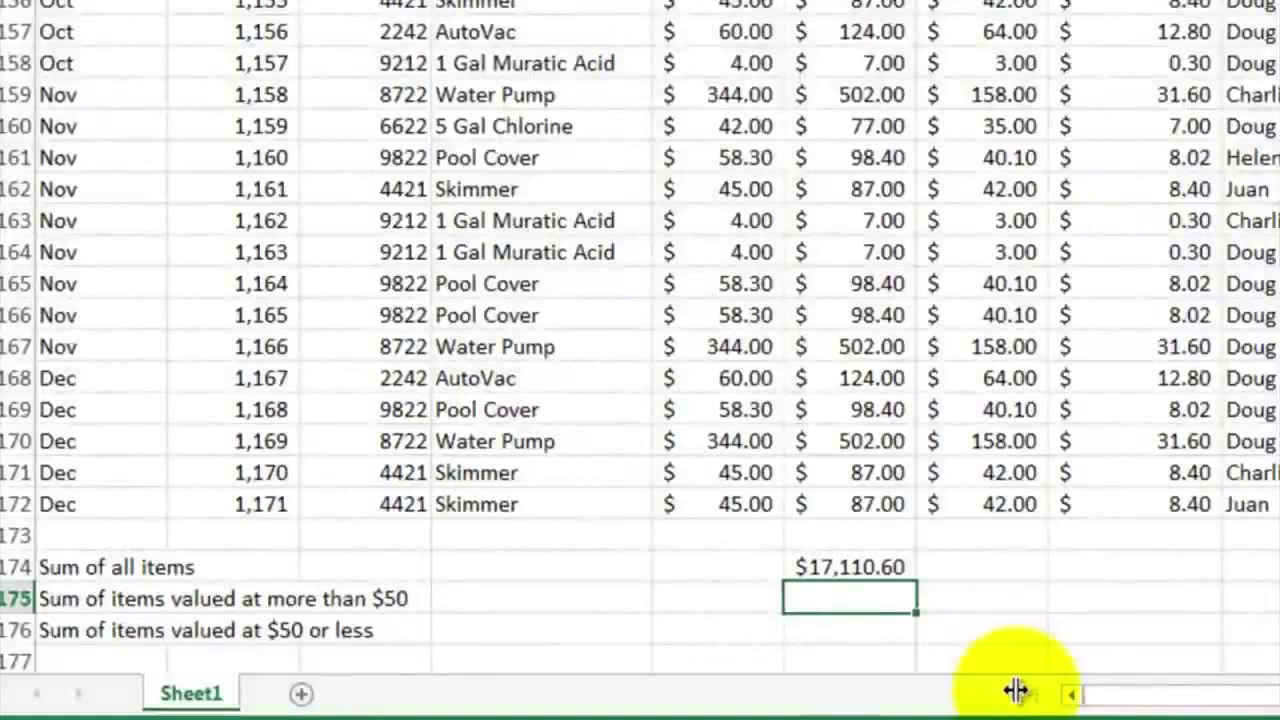
Sum the sale prices of items valued at more than $50 in F175 with =sumif(f2:f172,">50").
type("=")
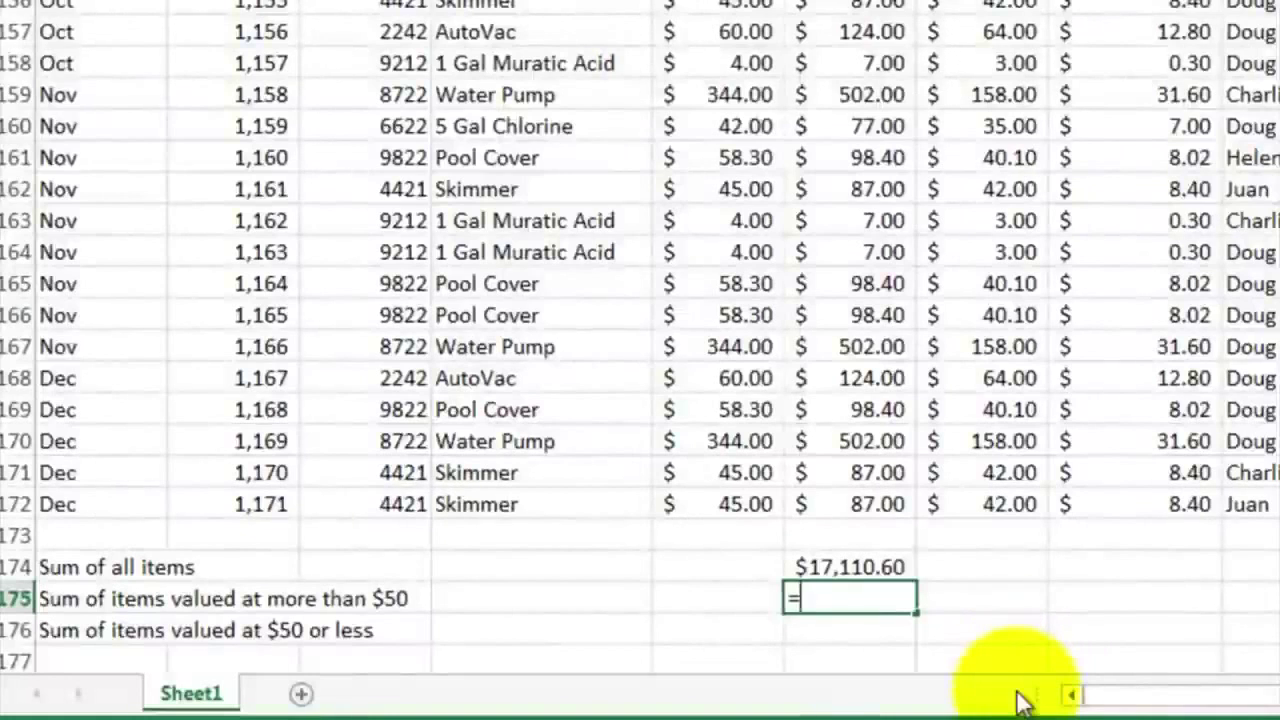
type("sumif")
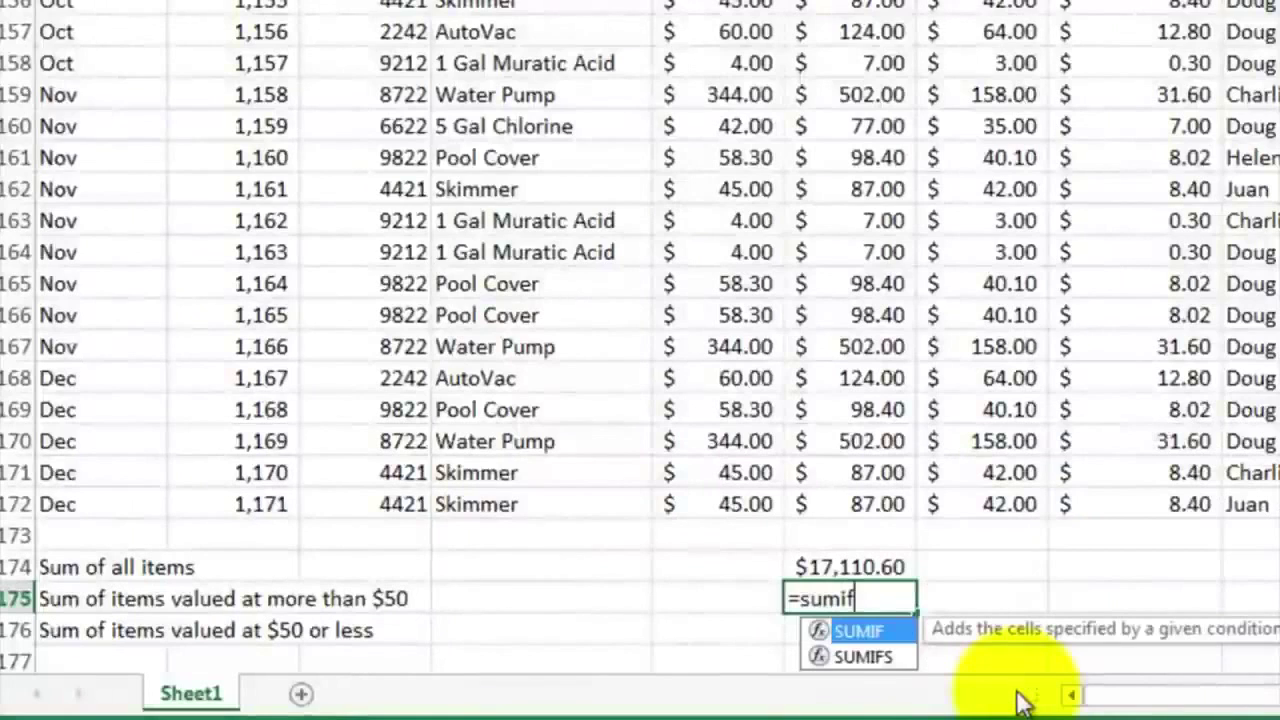
type("(")
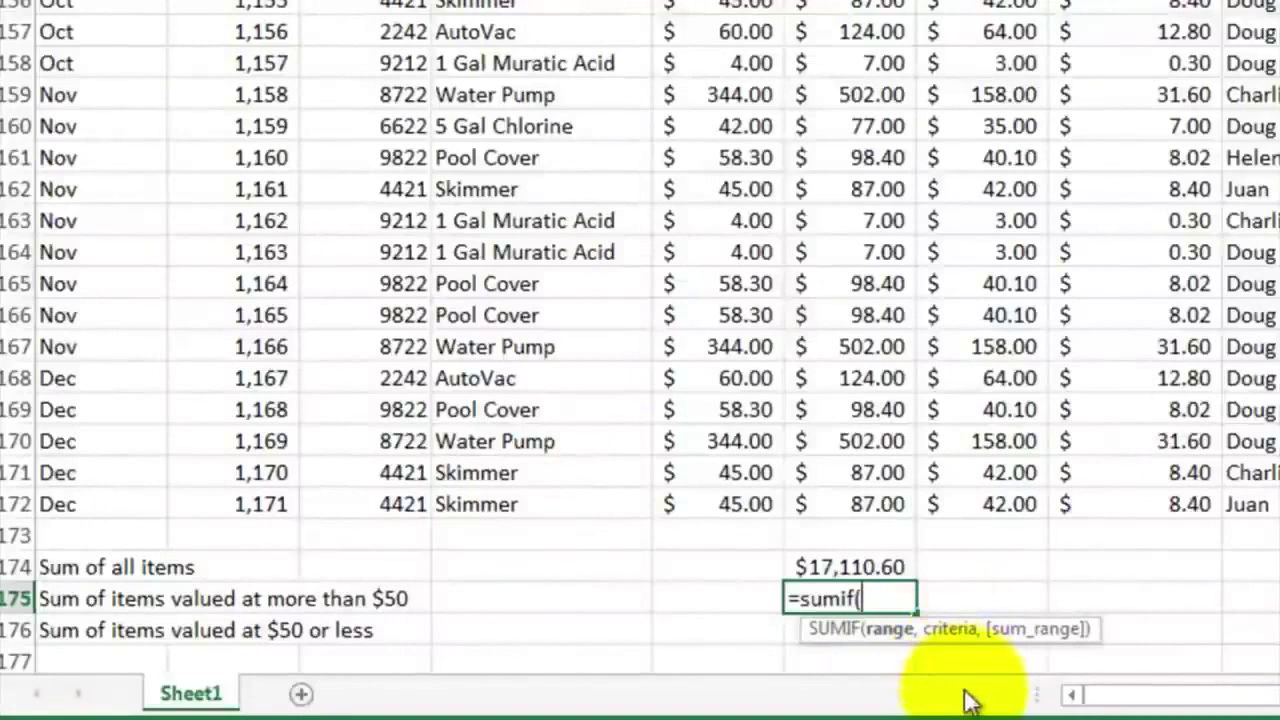
type("f2:f")
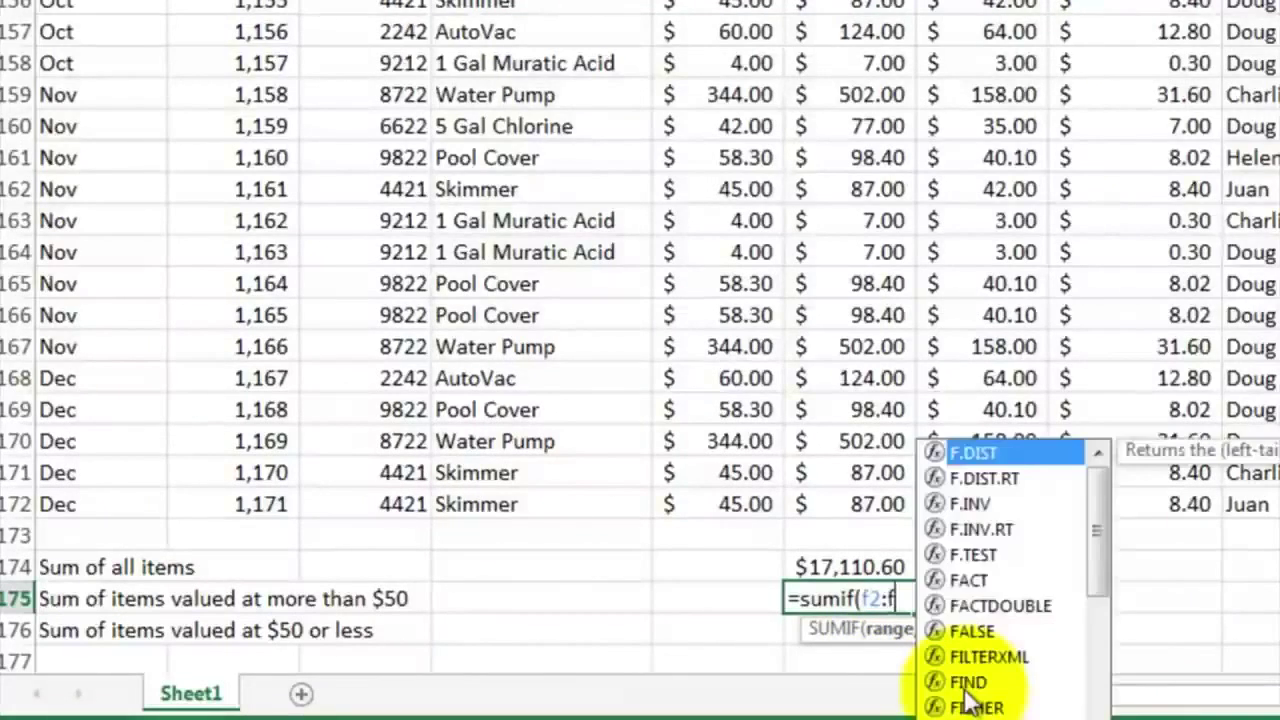
type("172")
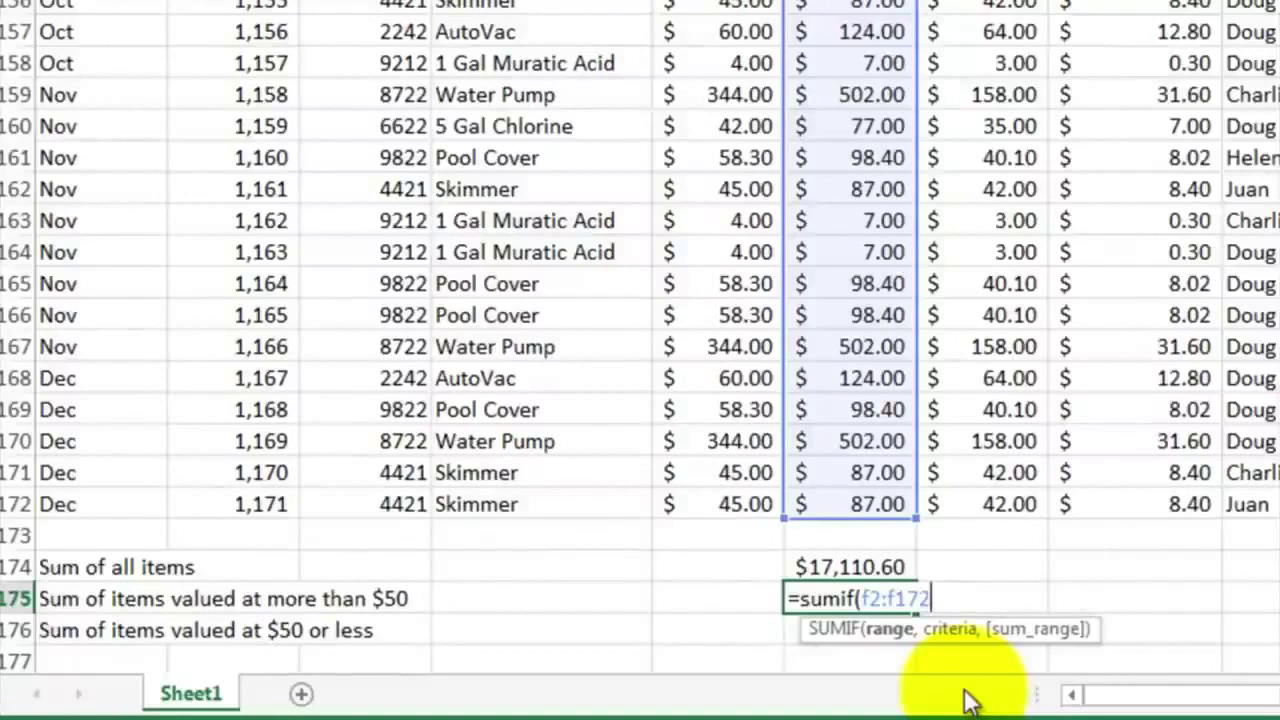
type(",")
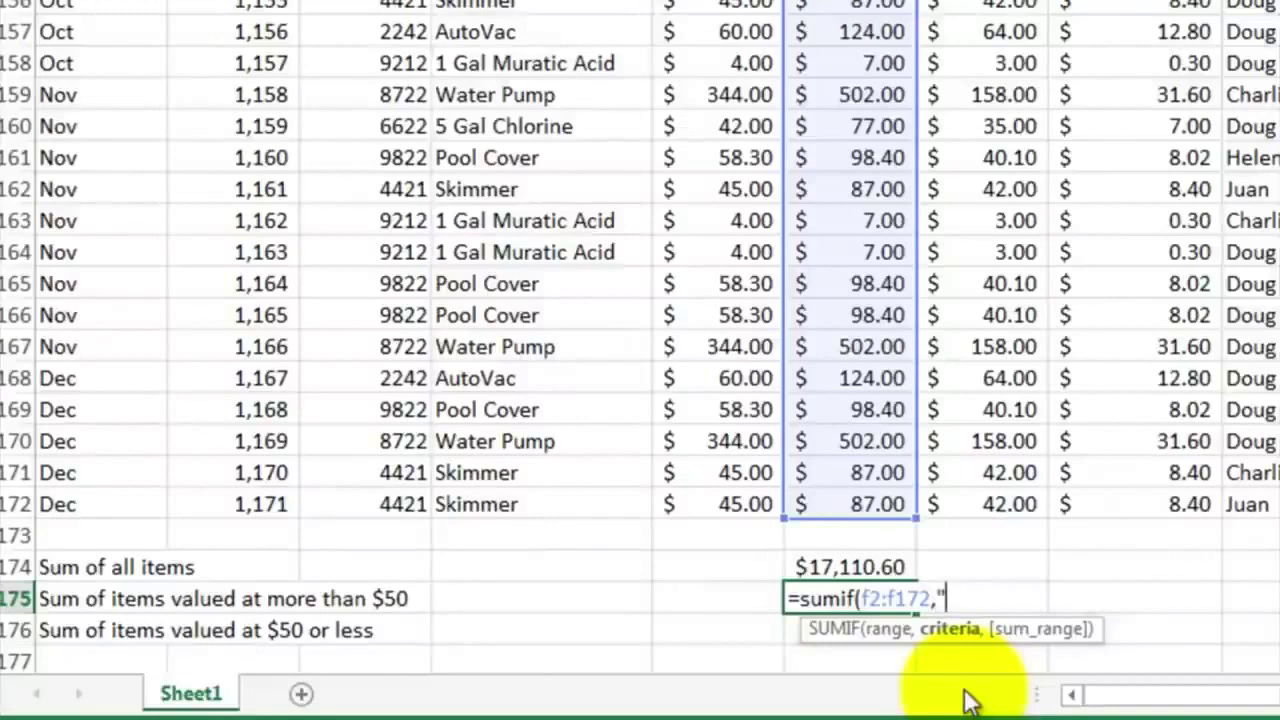
type("\">50")
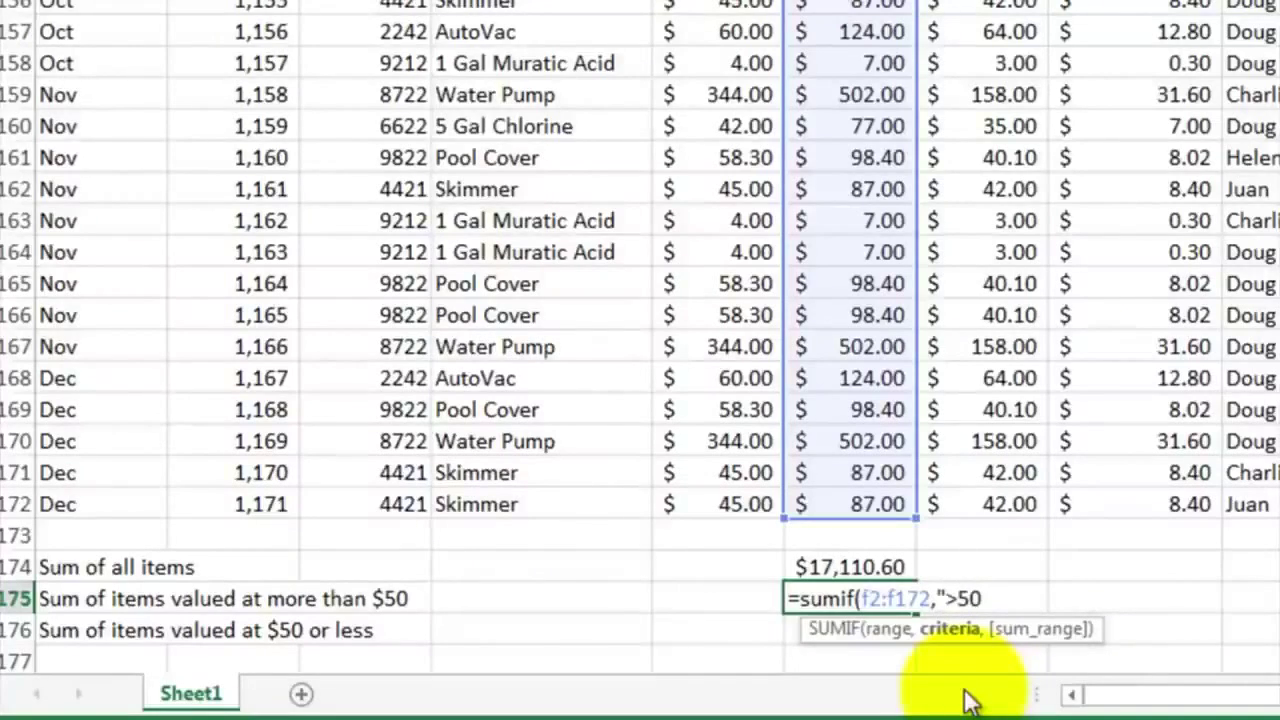
type("\")")
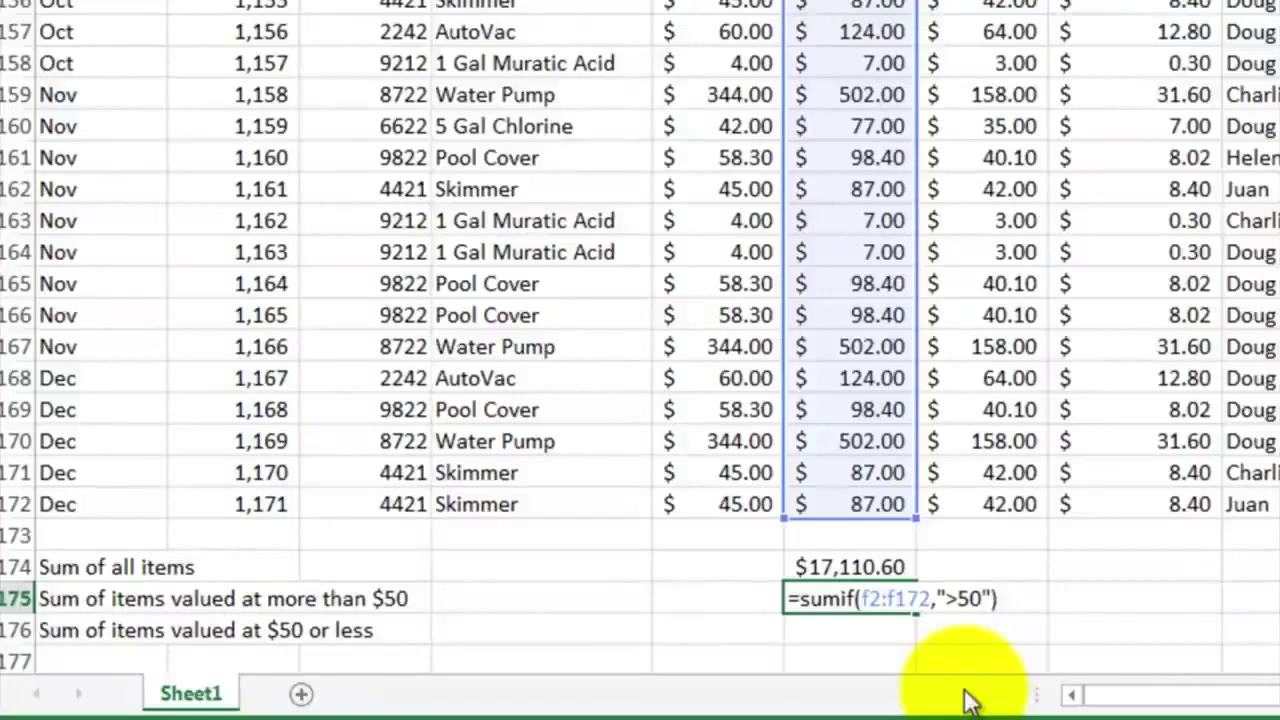
key("Return")
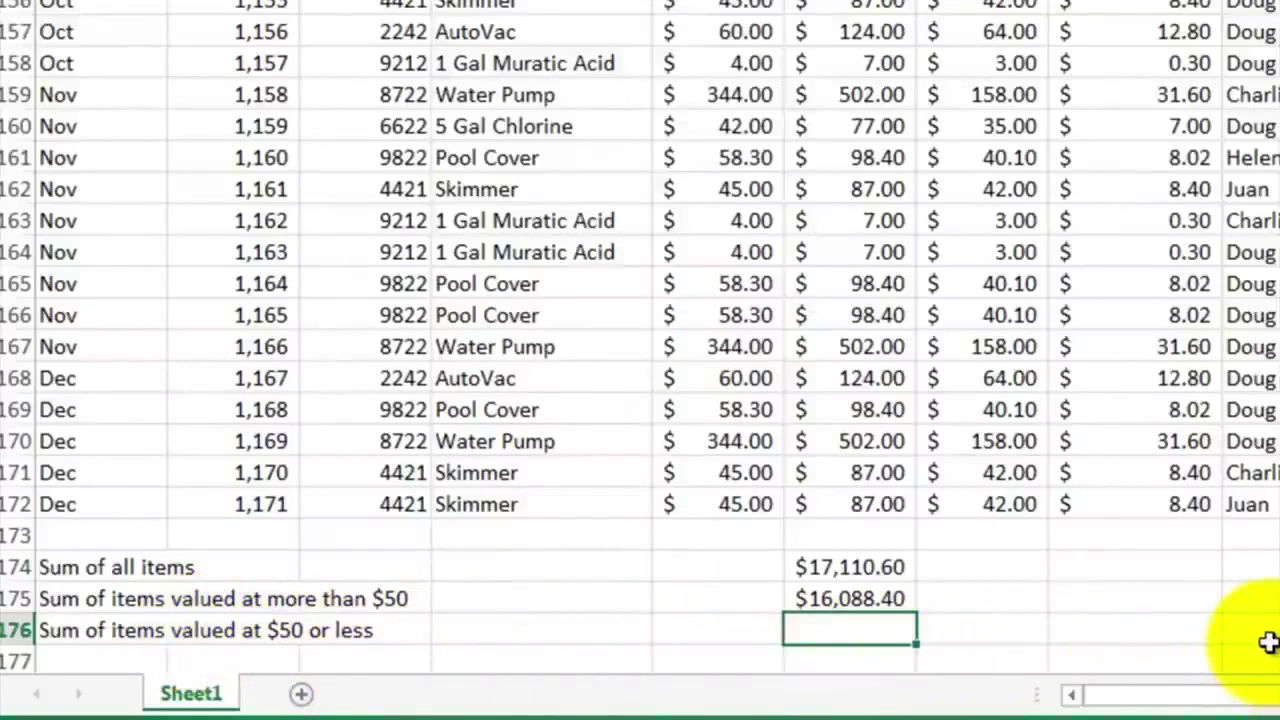
Sum the sale prices of items valued at $50 or less in F176 with =sumif(f2:f172,"<=50").
type("=sumif")
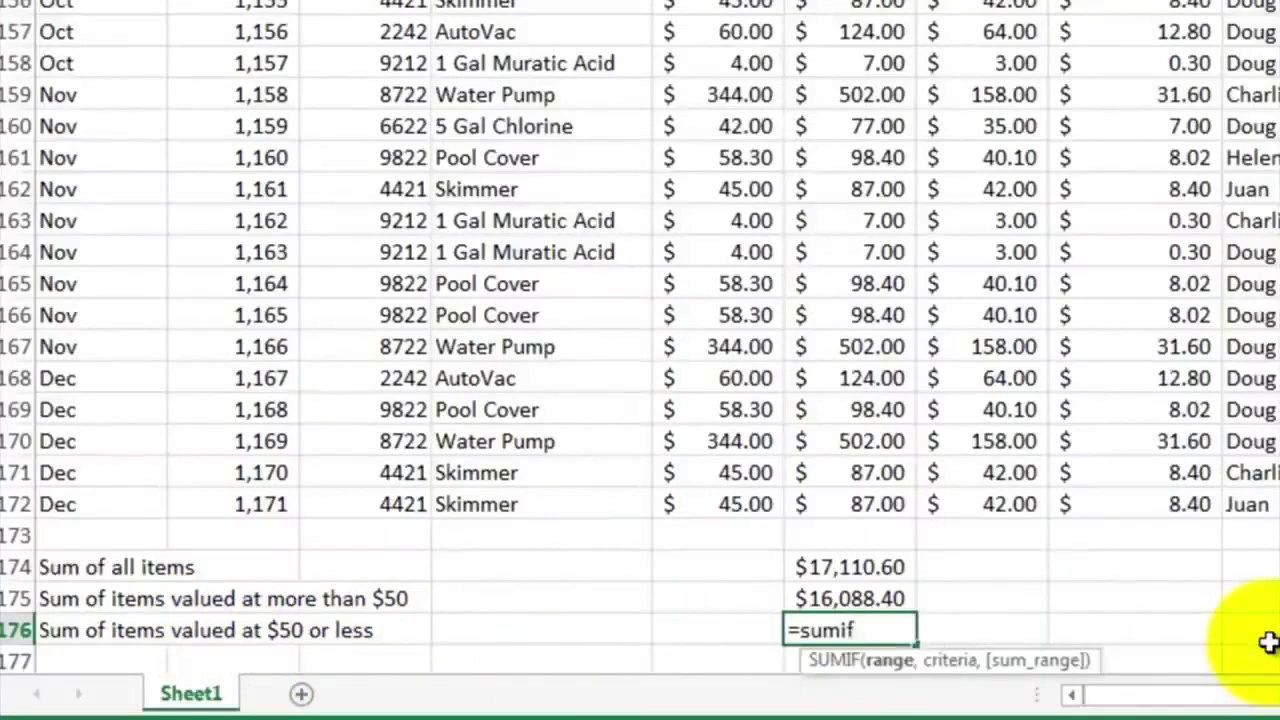
type("(f2")
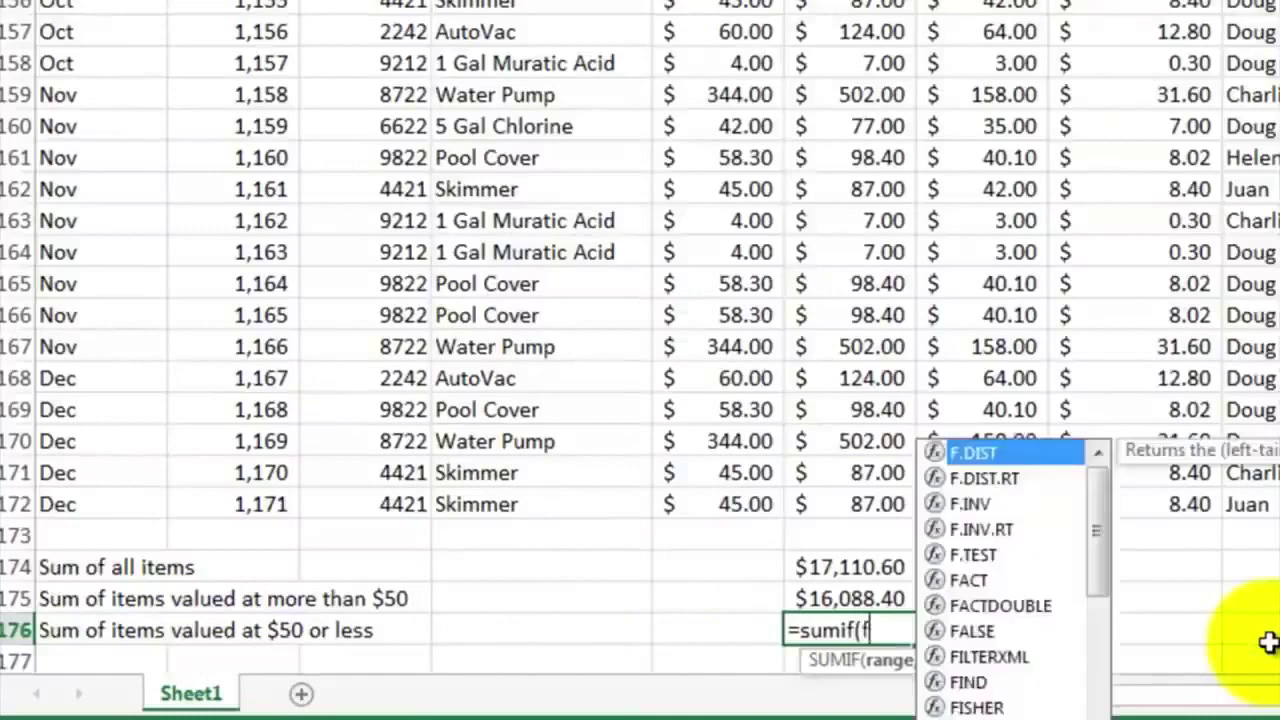
type(":f")
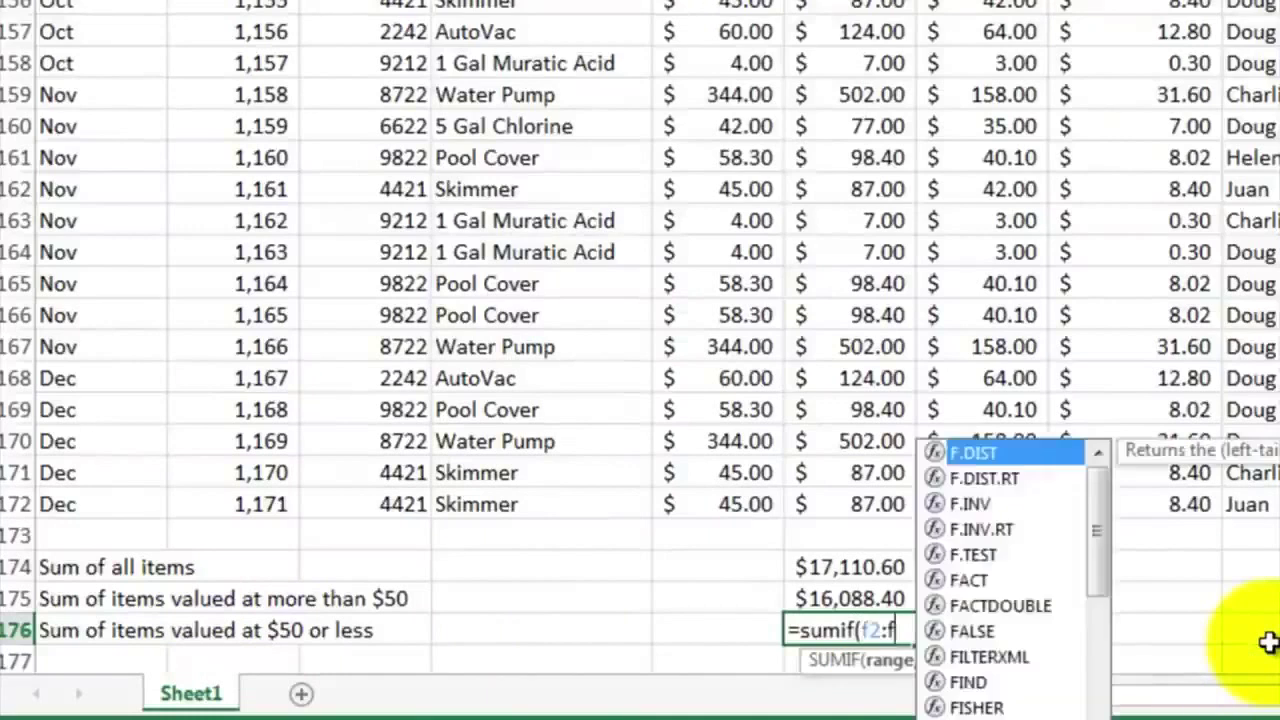
type("172,")
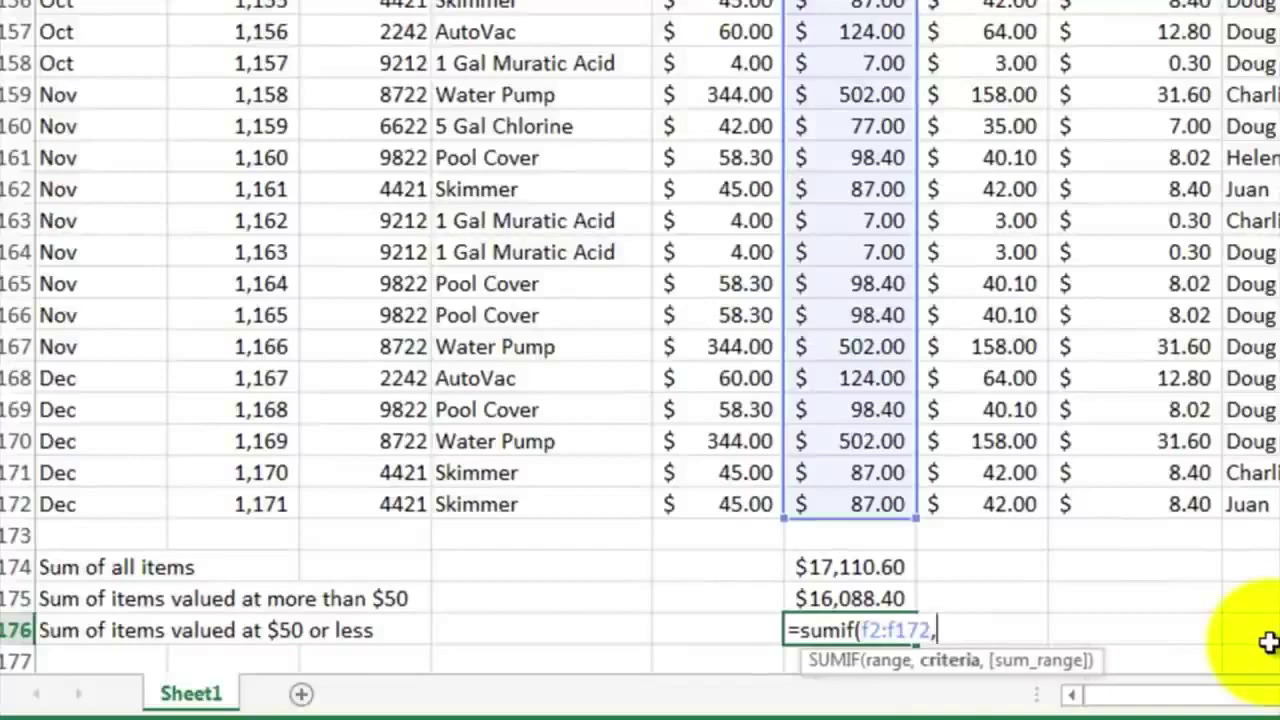
type("\"")
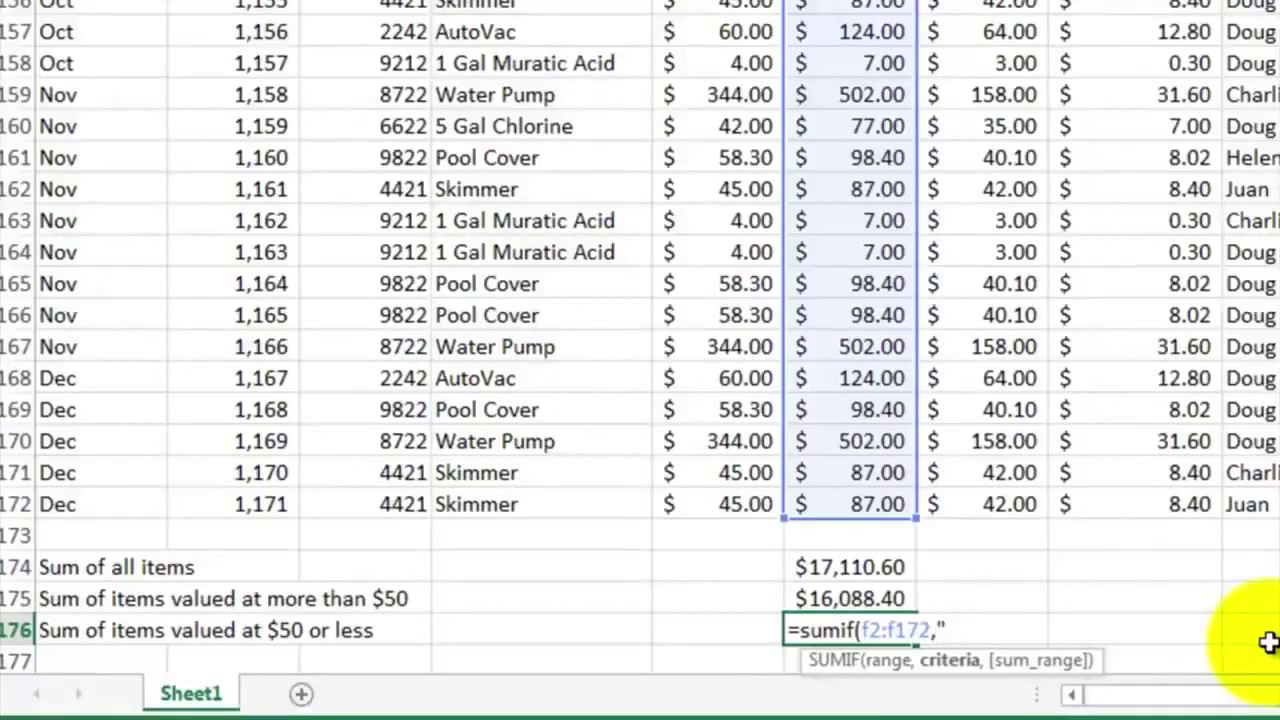
type("<=50\")")
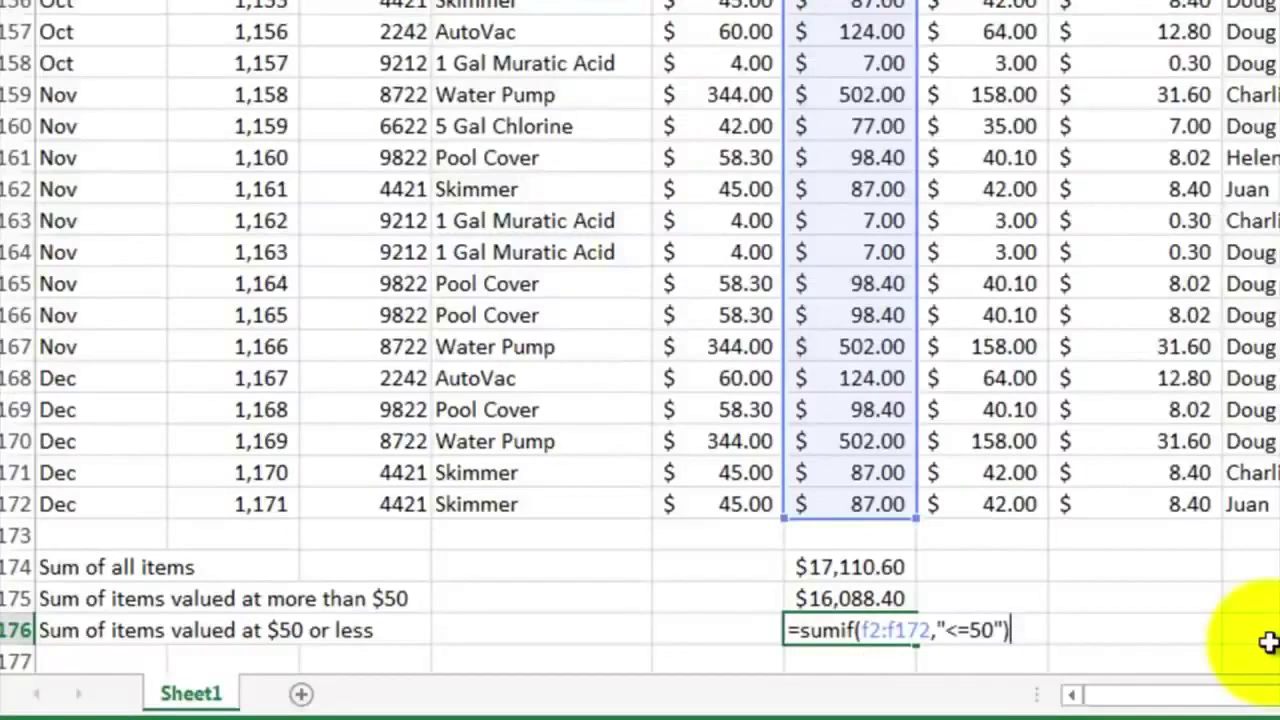
key("Return")
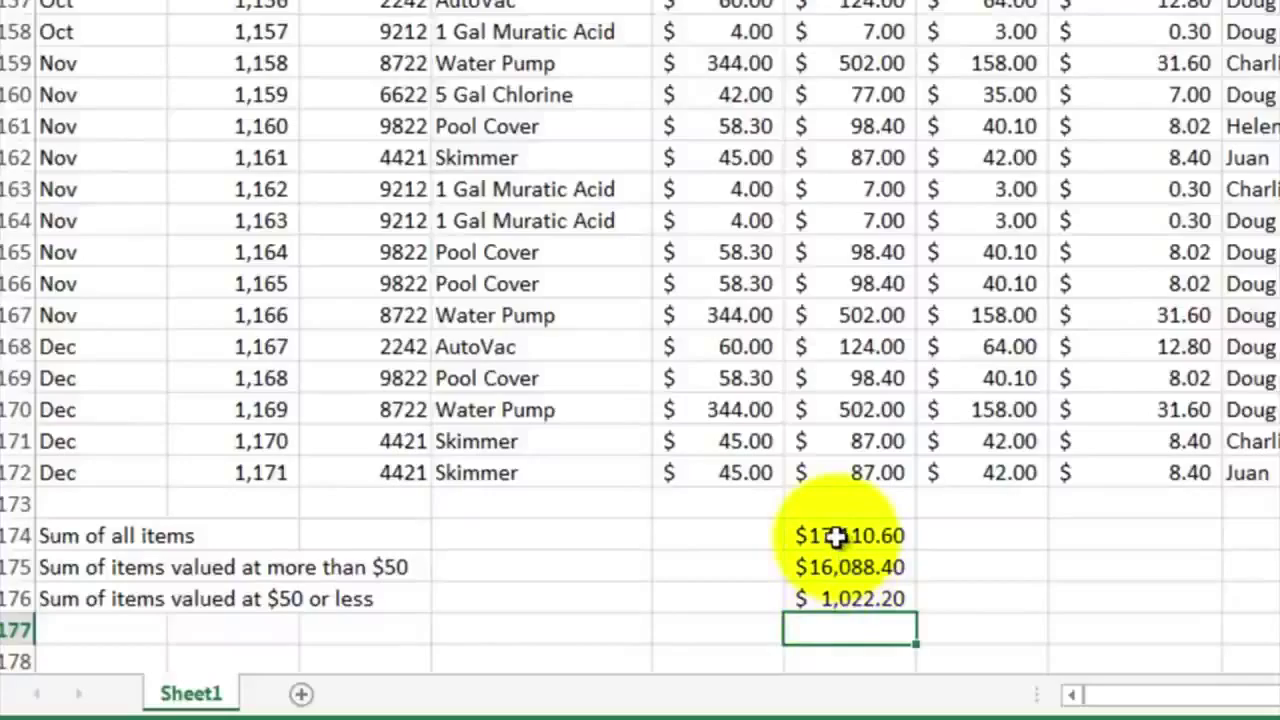
Sort the sales table by the Last Name column on values, in A to Z order.
scroll(934, 420, "up", 8)
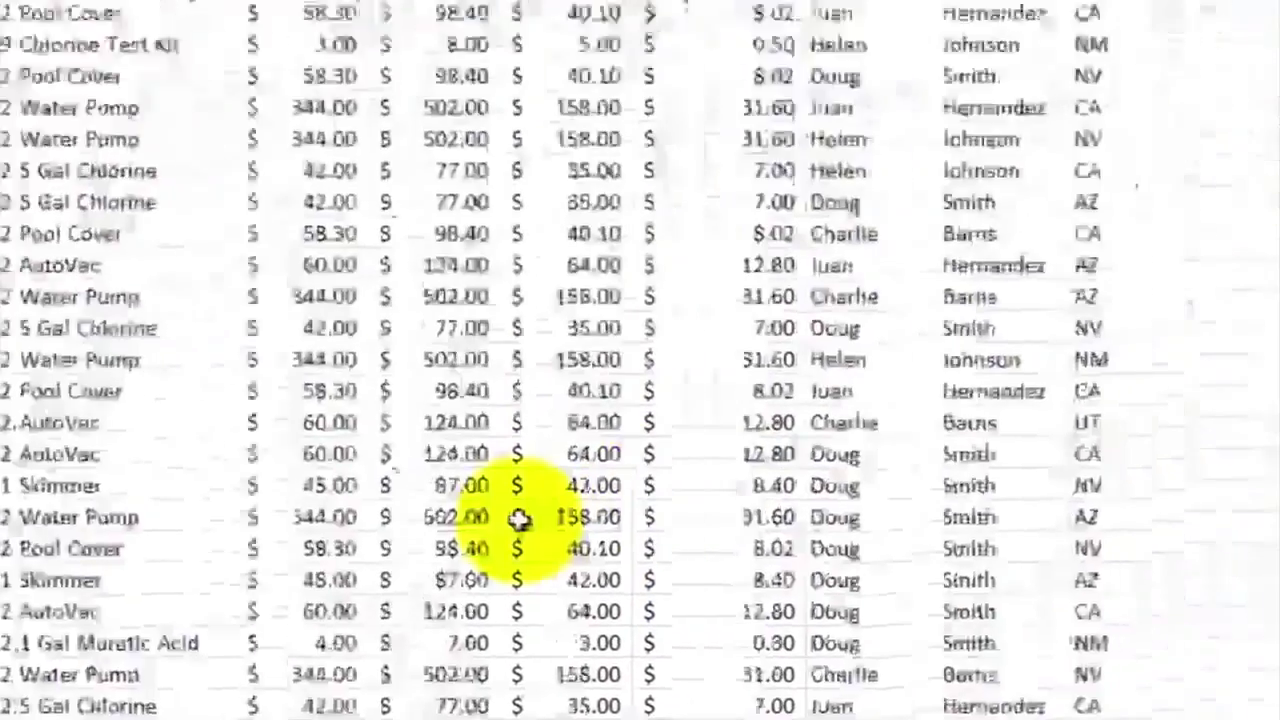
scroll(519, 520, "up", 20)
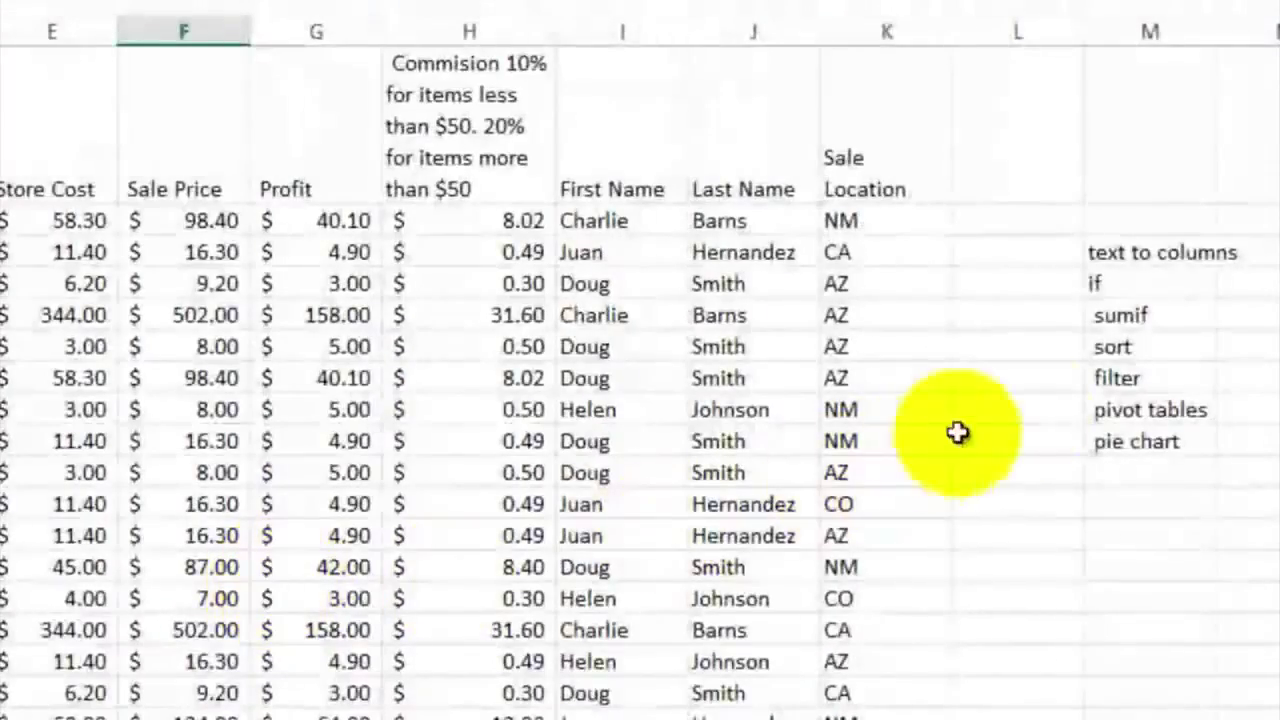
left_click_drag(1130, 347, 1128, 375)
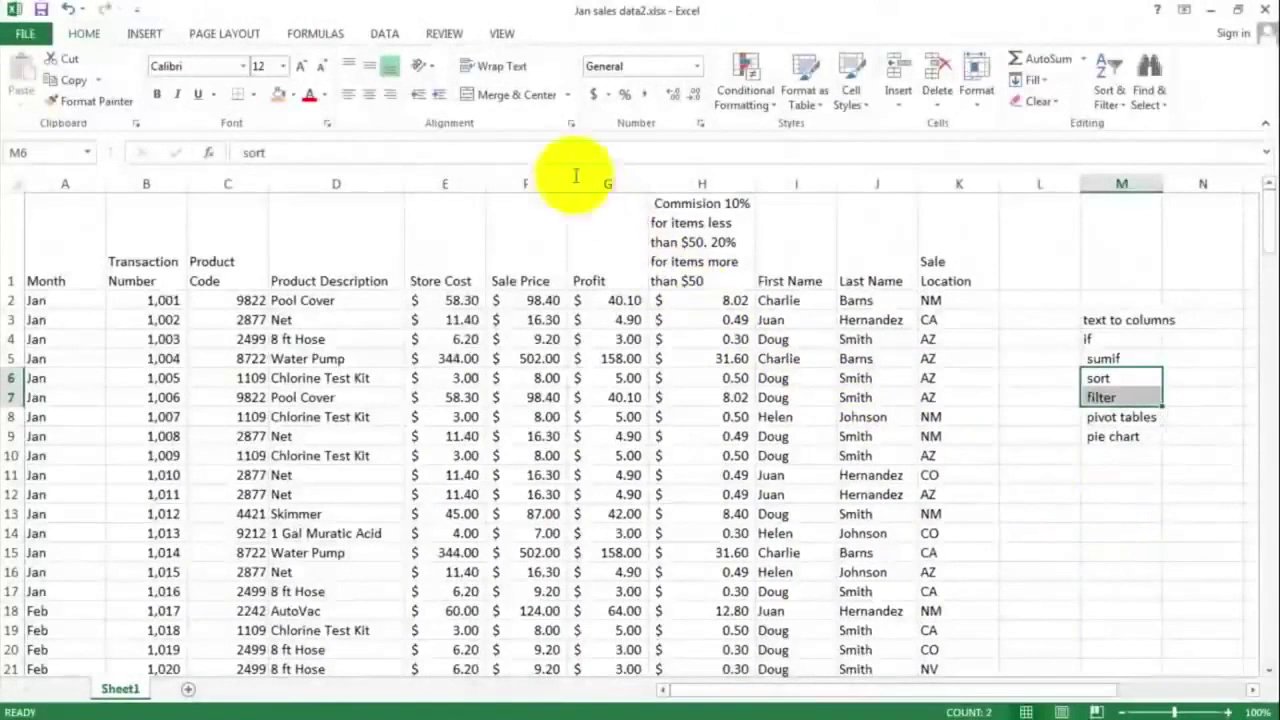
left_click(388, 36)
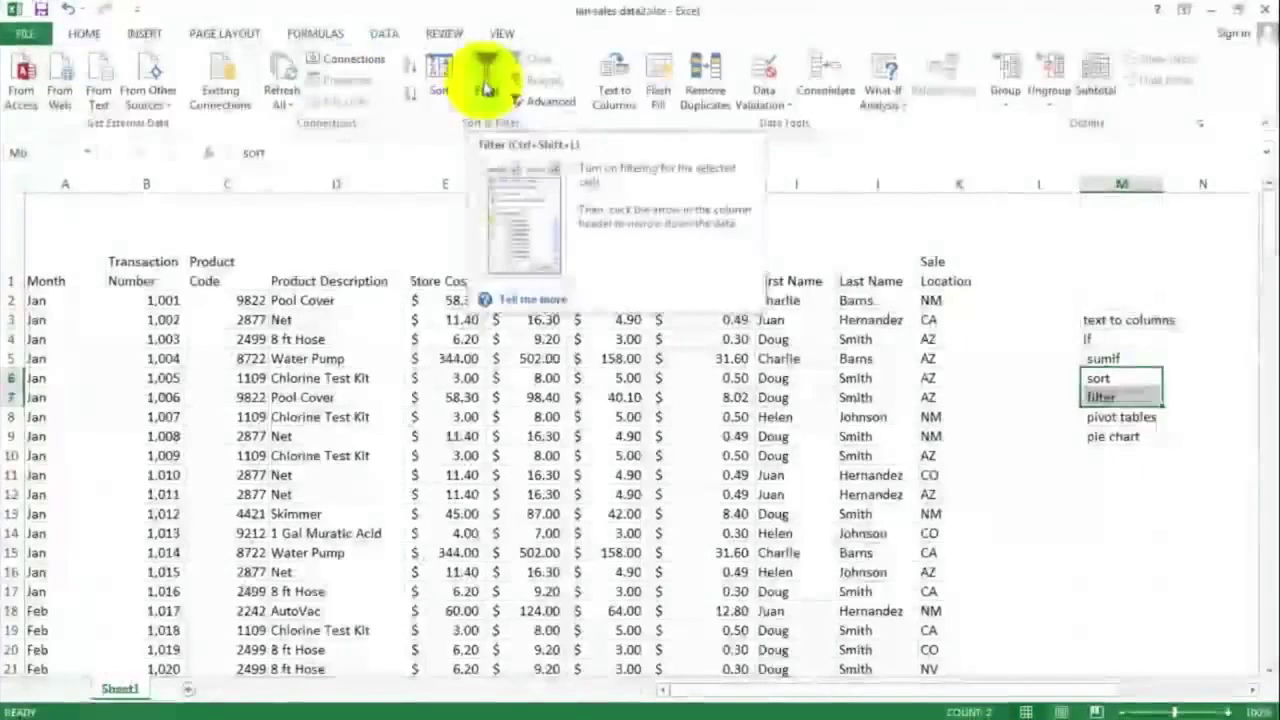
left_click(588, 356)
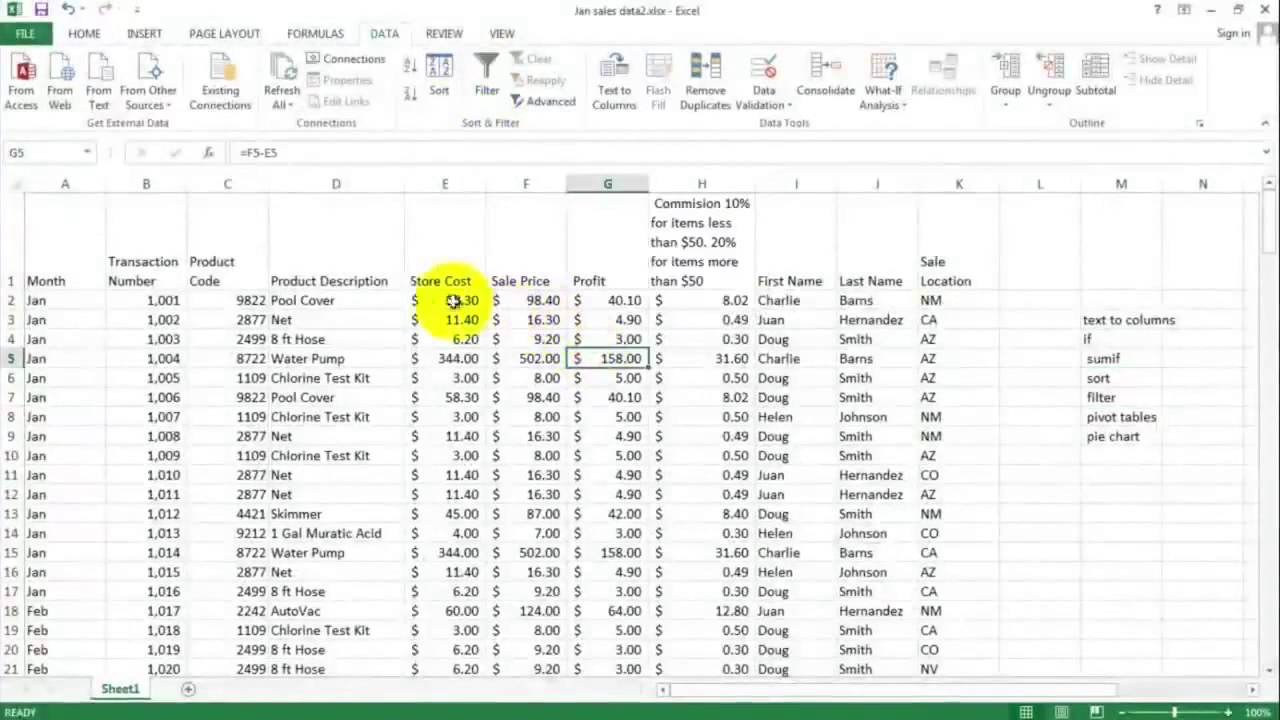
left_click(373, 300)
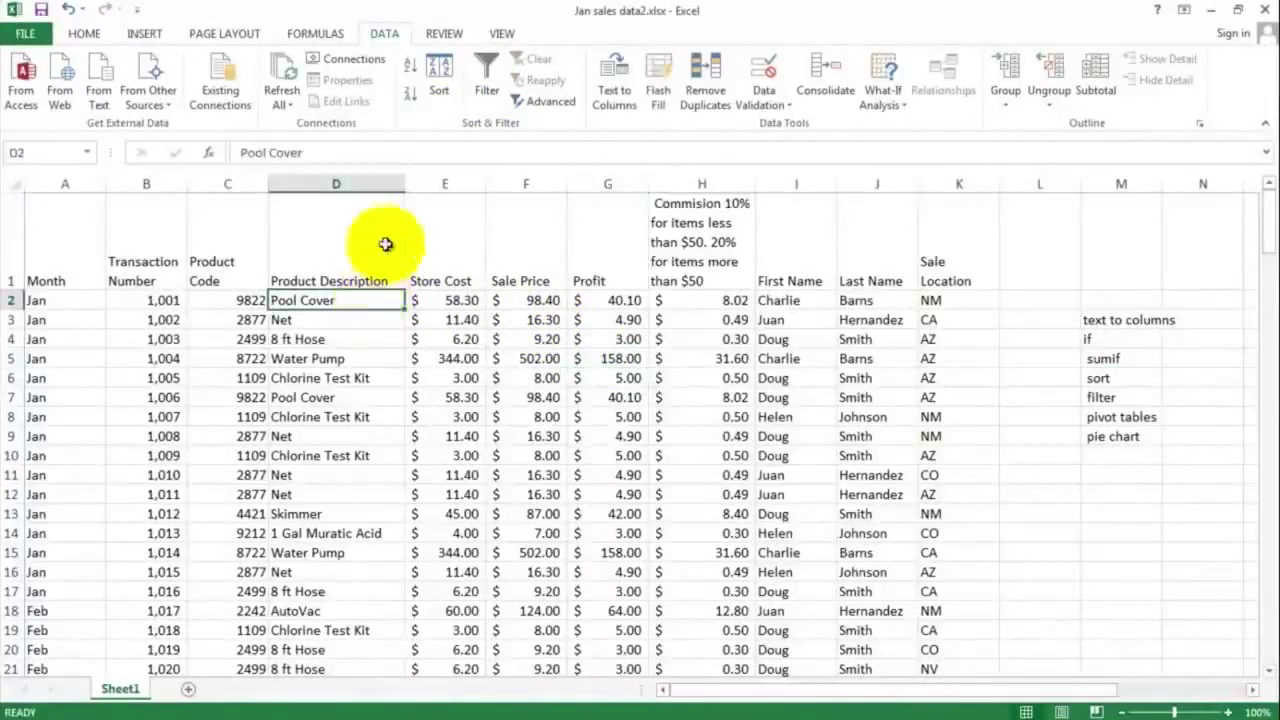
left_click(437, 78)
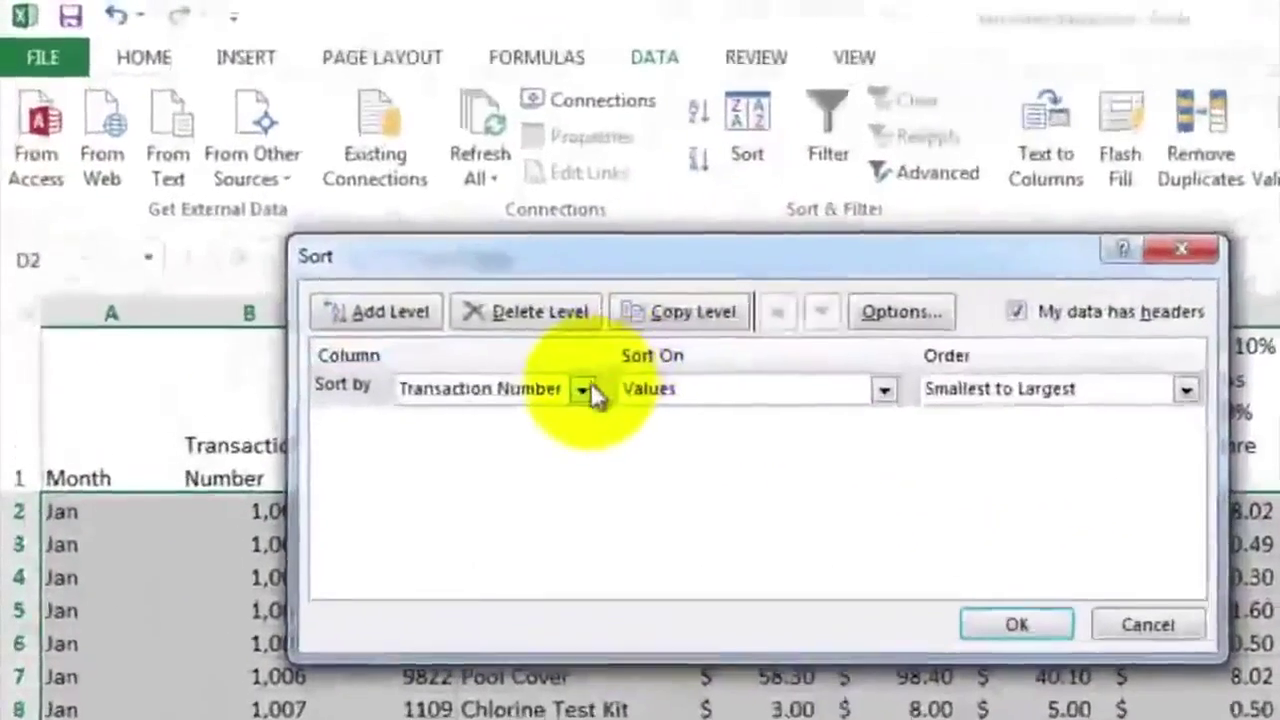
left_click(341, 229)
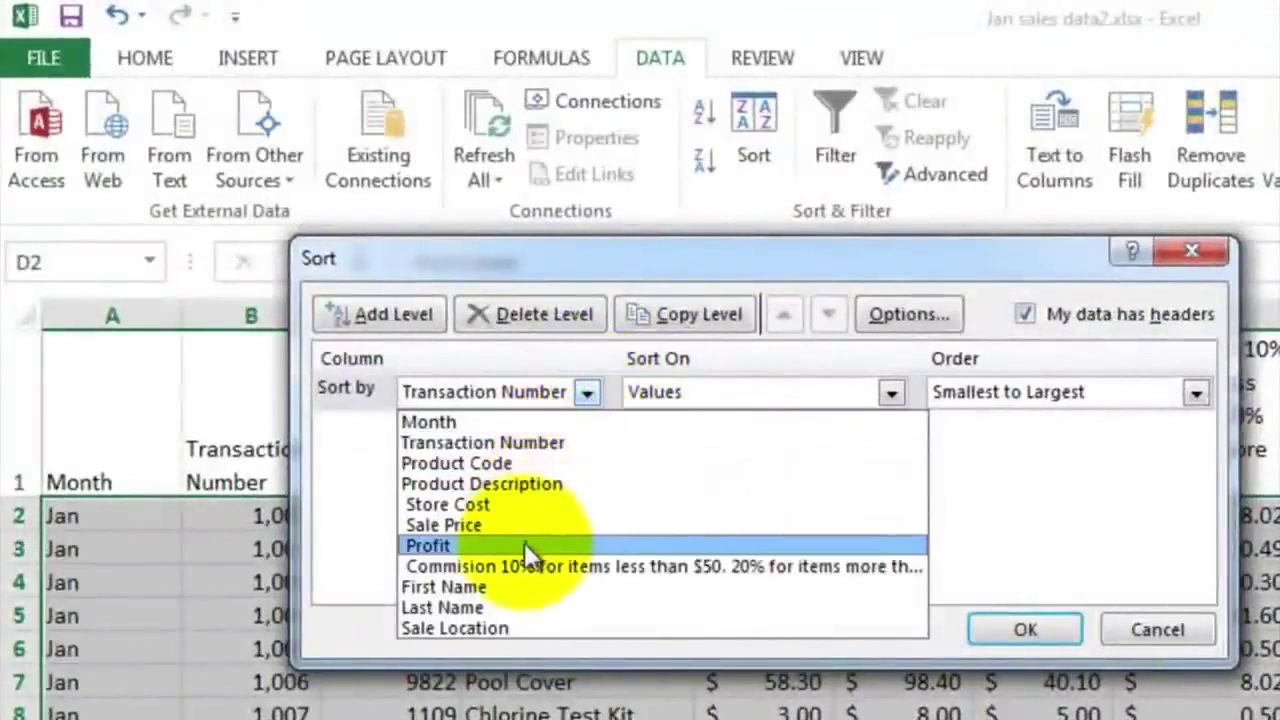
left_click(514, 604)
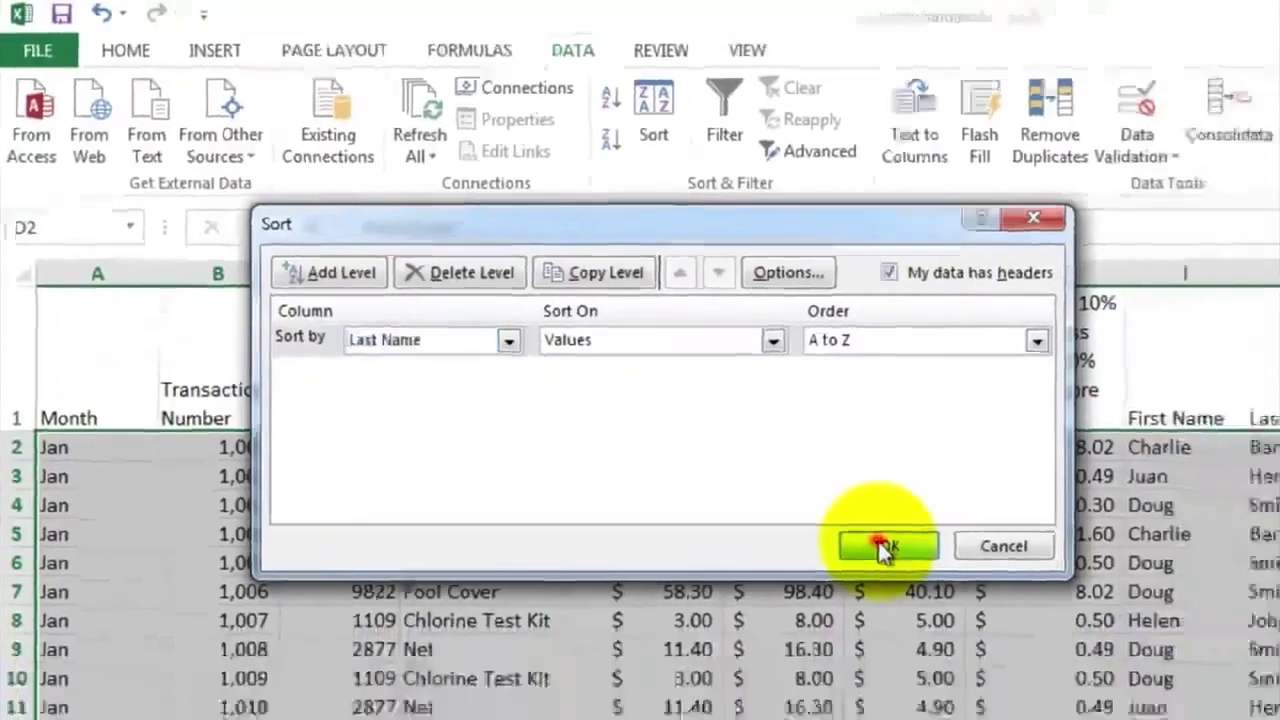
left_click(1016, 628)
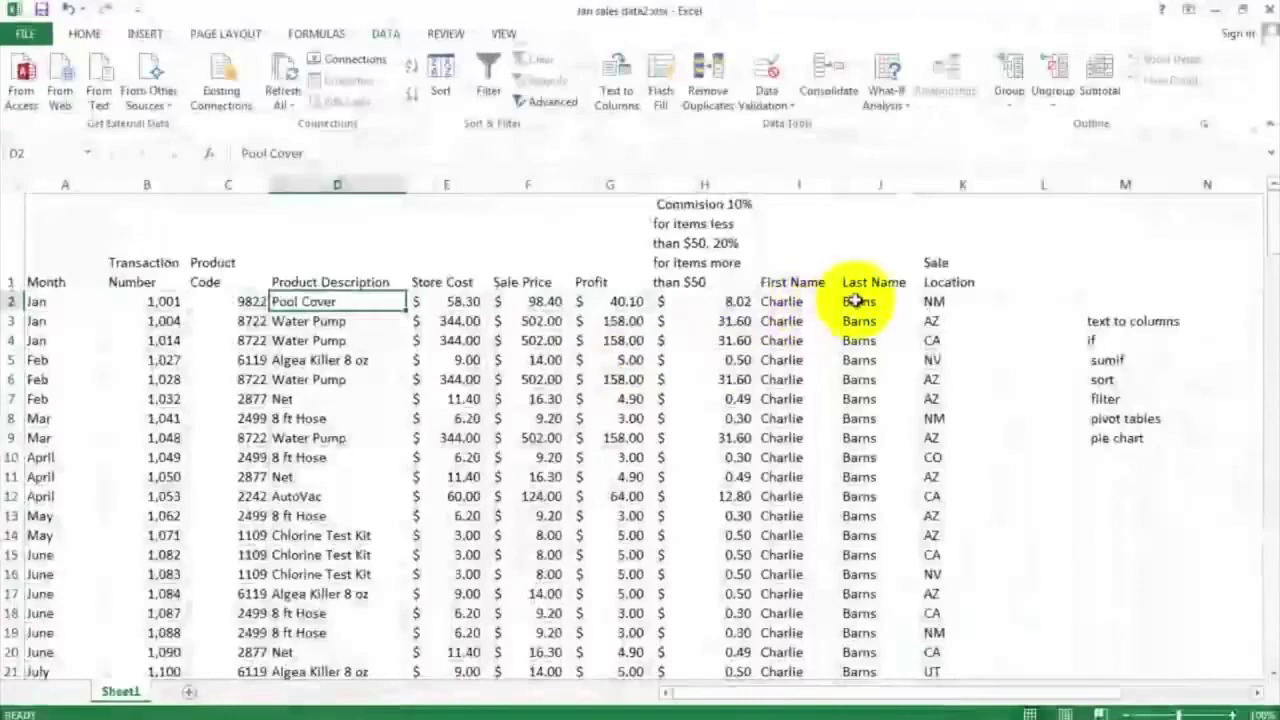
Examine the Last Name column down the rows to check how the sales records are grouped by salesperson.
left_click(862, 301)
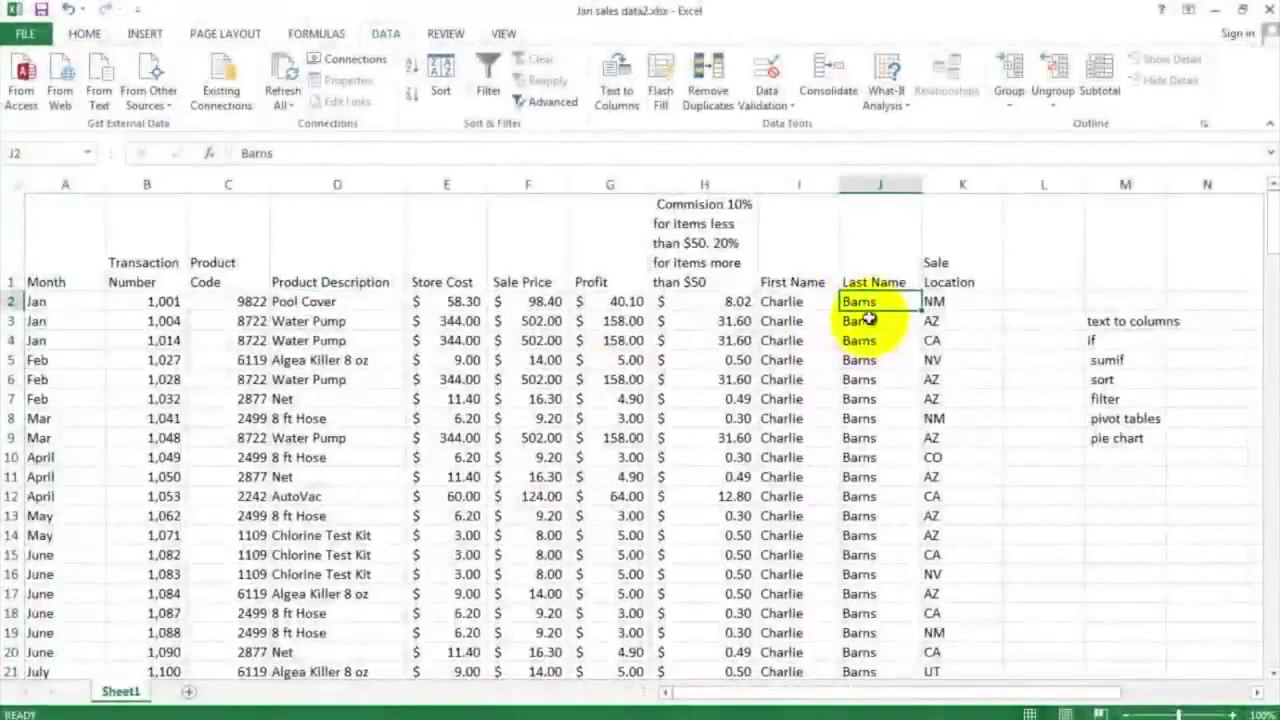
scroll(862, 340, "down", 7)
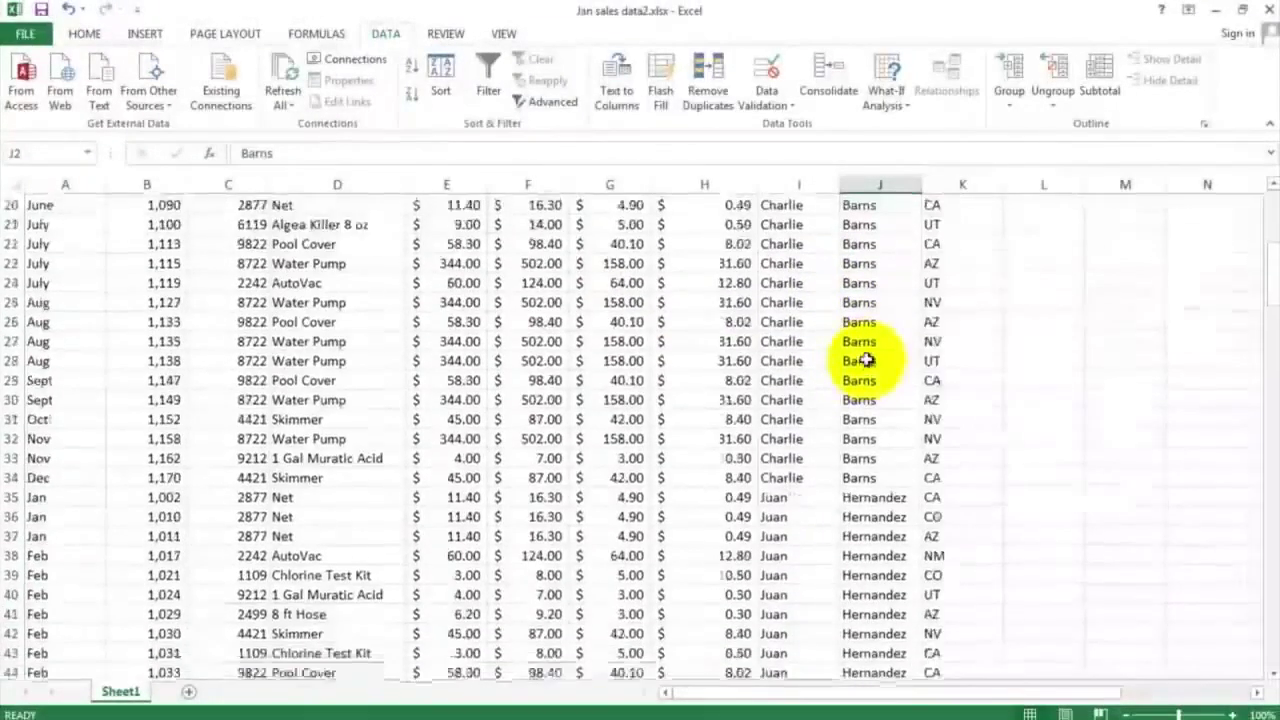
left_click(868, 458)
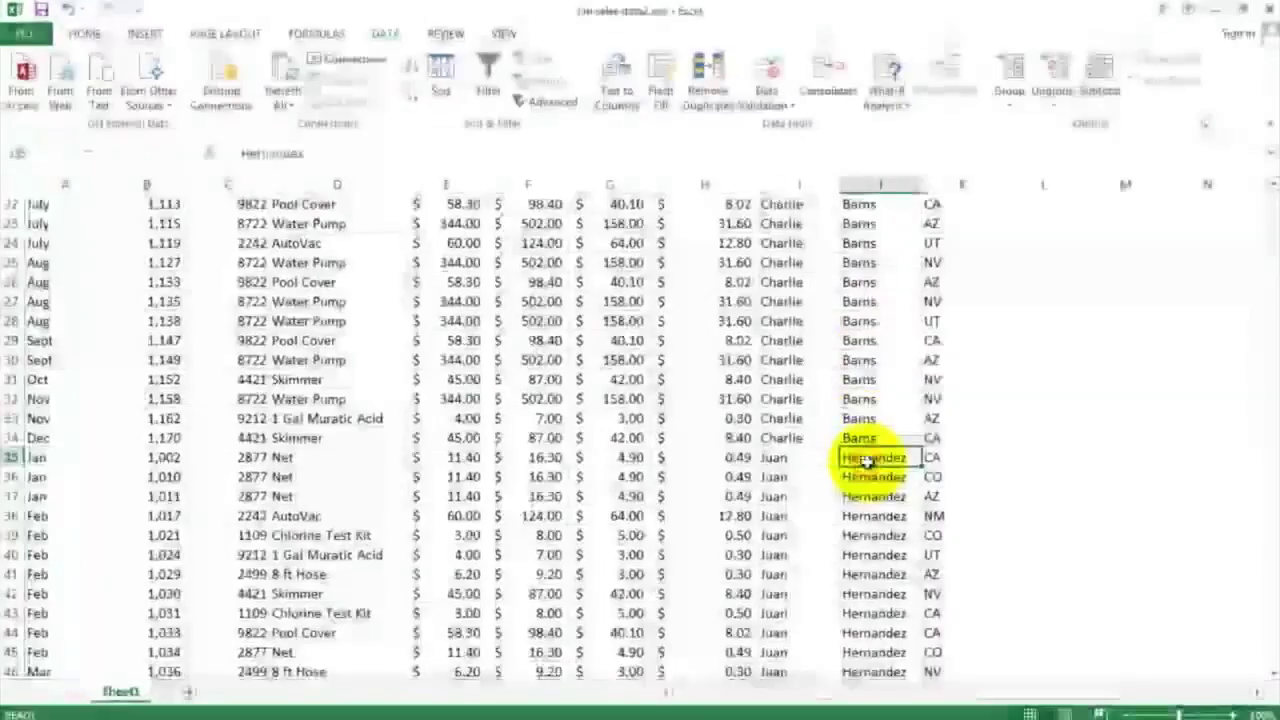
scroll(868, 460, "down", 8)
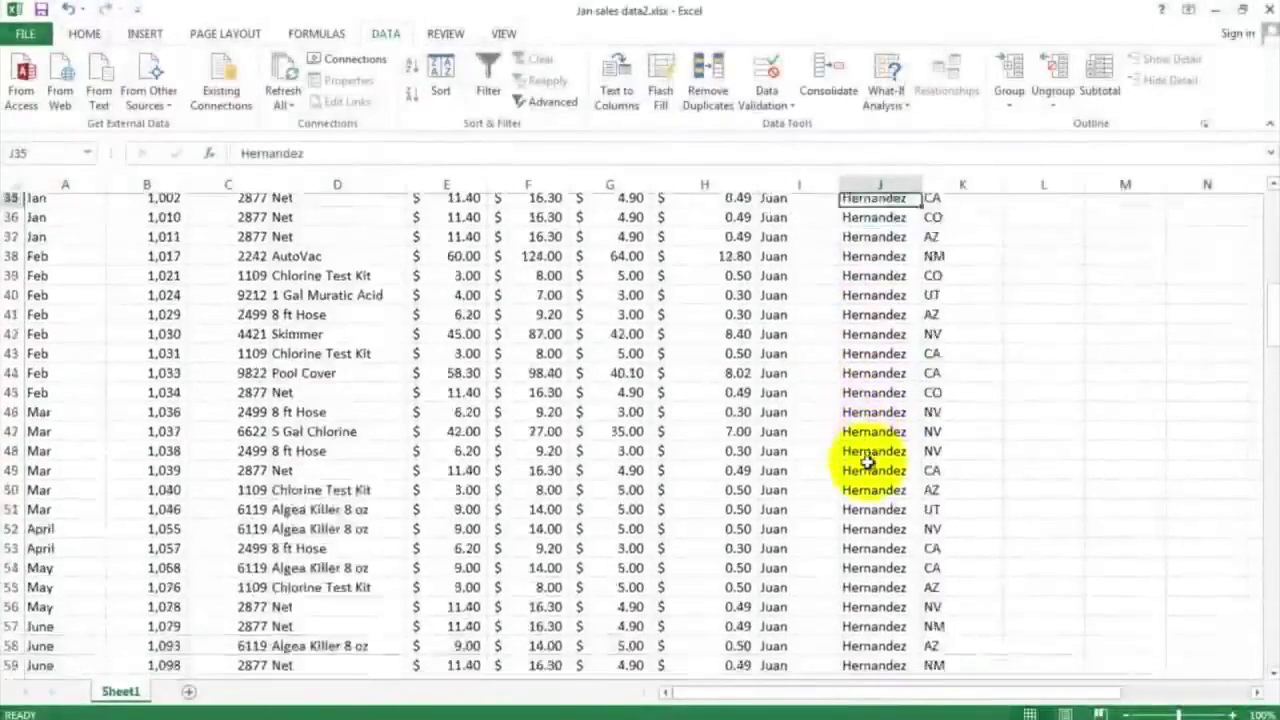
scroll(868, 460, "down", 8)
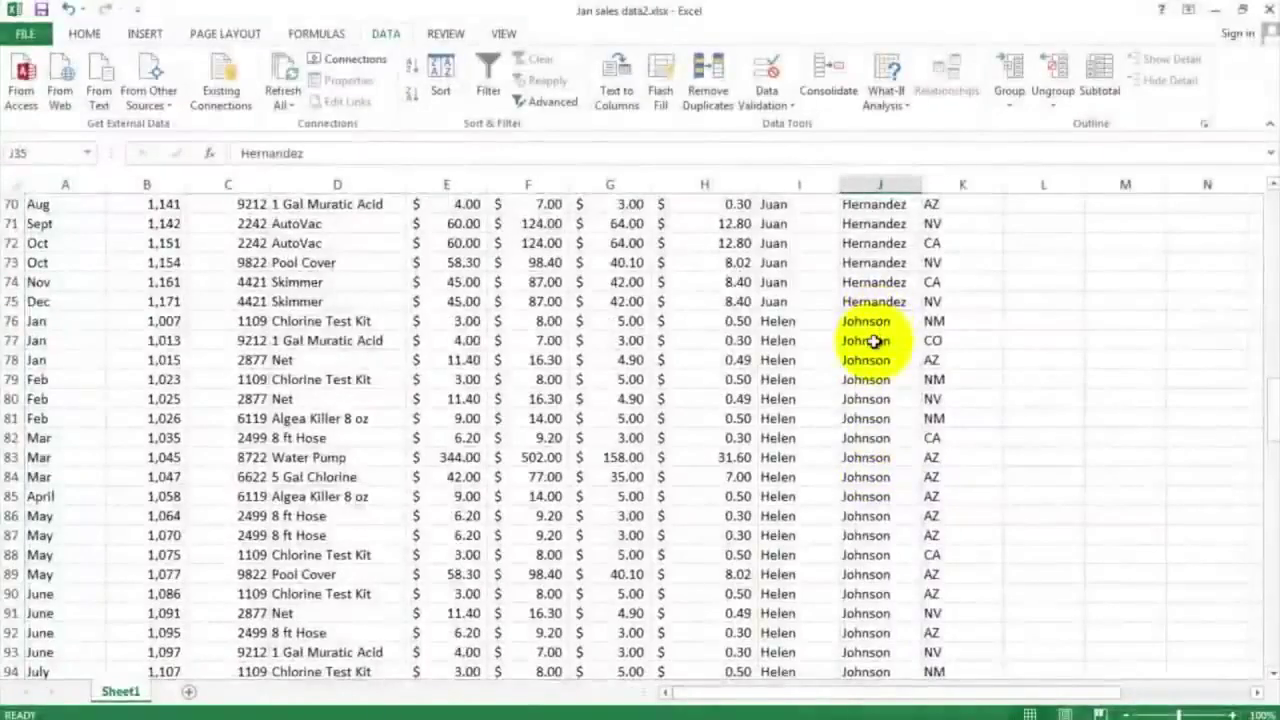
scroll(872, 346, "down", 1)
scroll(872, 346, "down", 9)
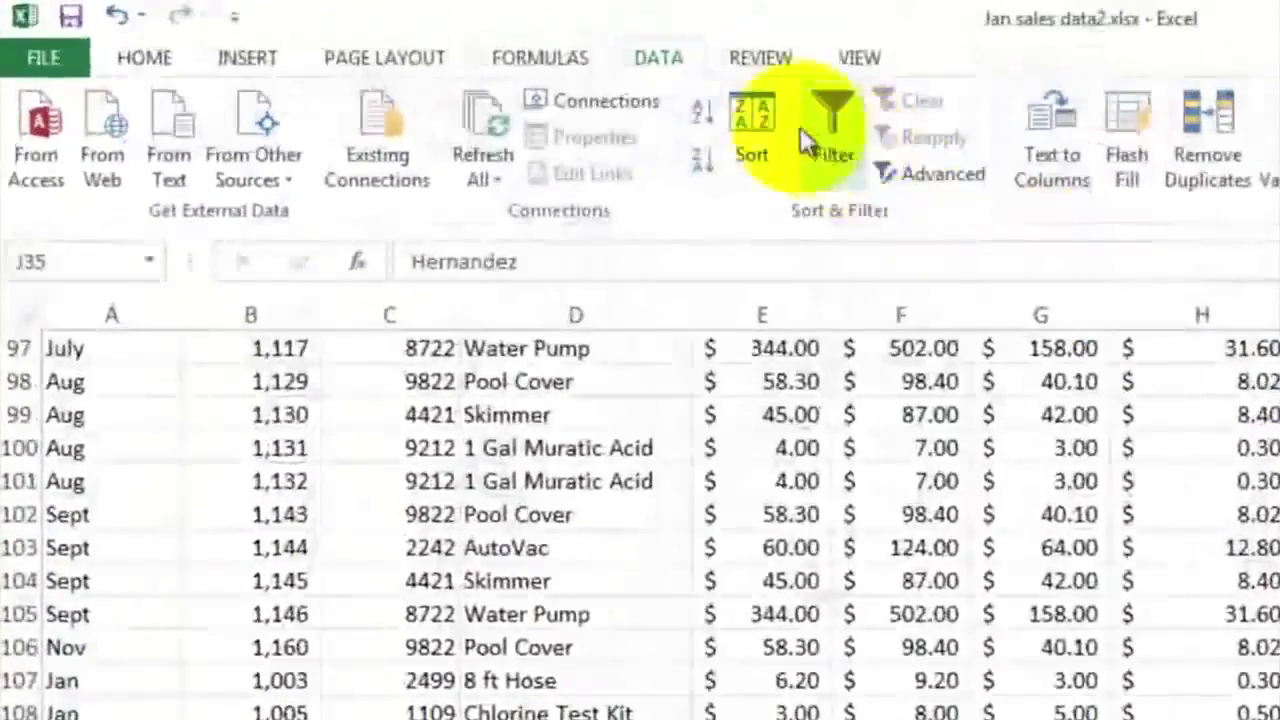
Re-sort the sales table by Sale Location on values, in A to Z order.
left_click(750, 120)
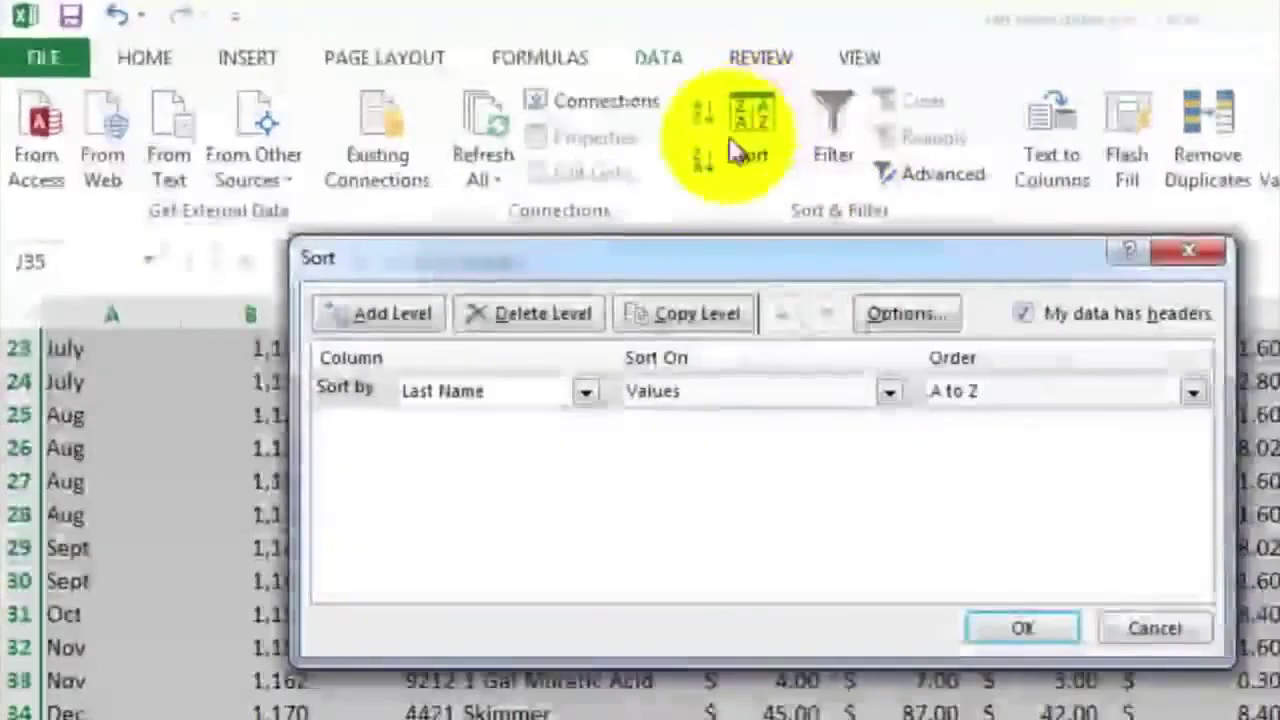
left_click(585, 392)
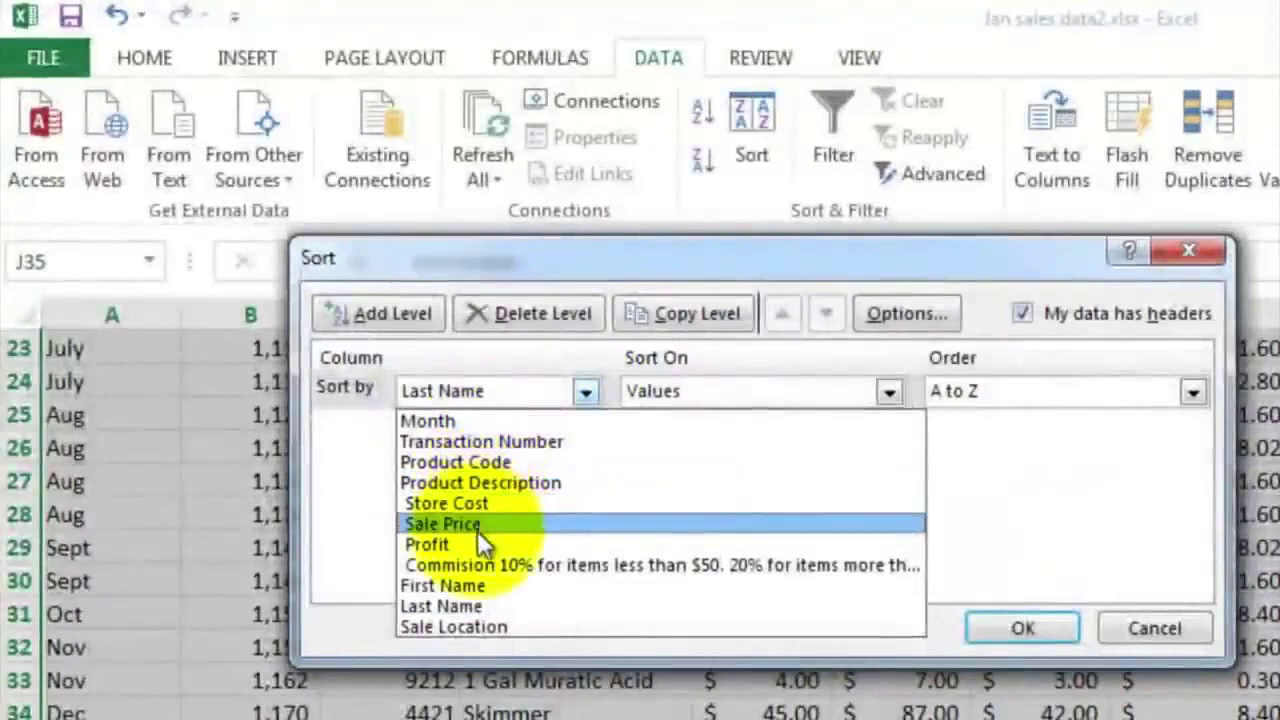
left_click(485, 624)
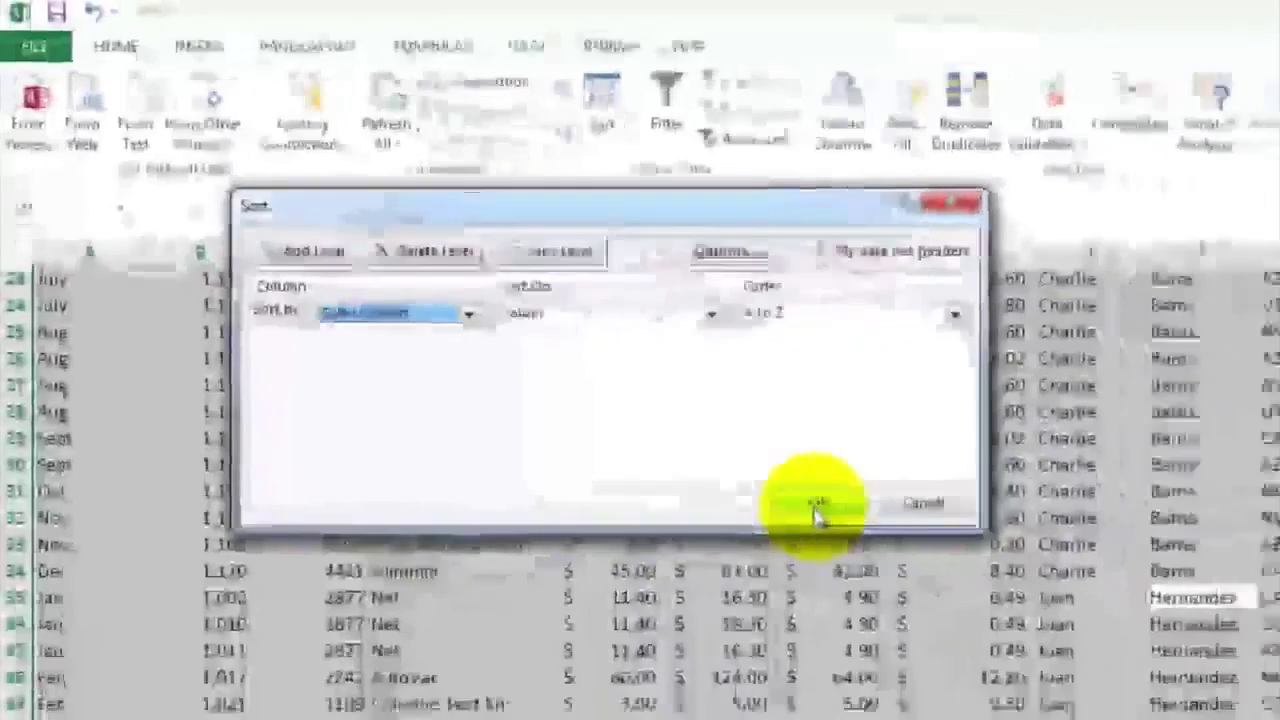
left_click(1022, 628)
Examine the Sale Location column from K2 down to K172 to check the grouping by state.
scroll(1100, 400, "up", 7)
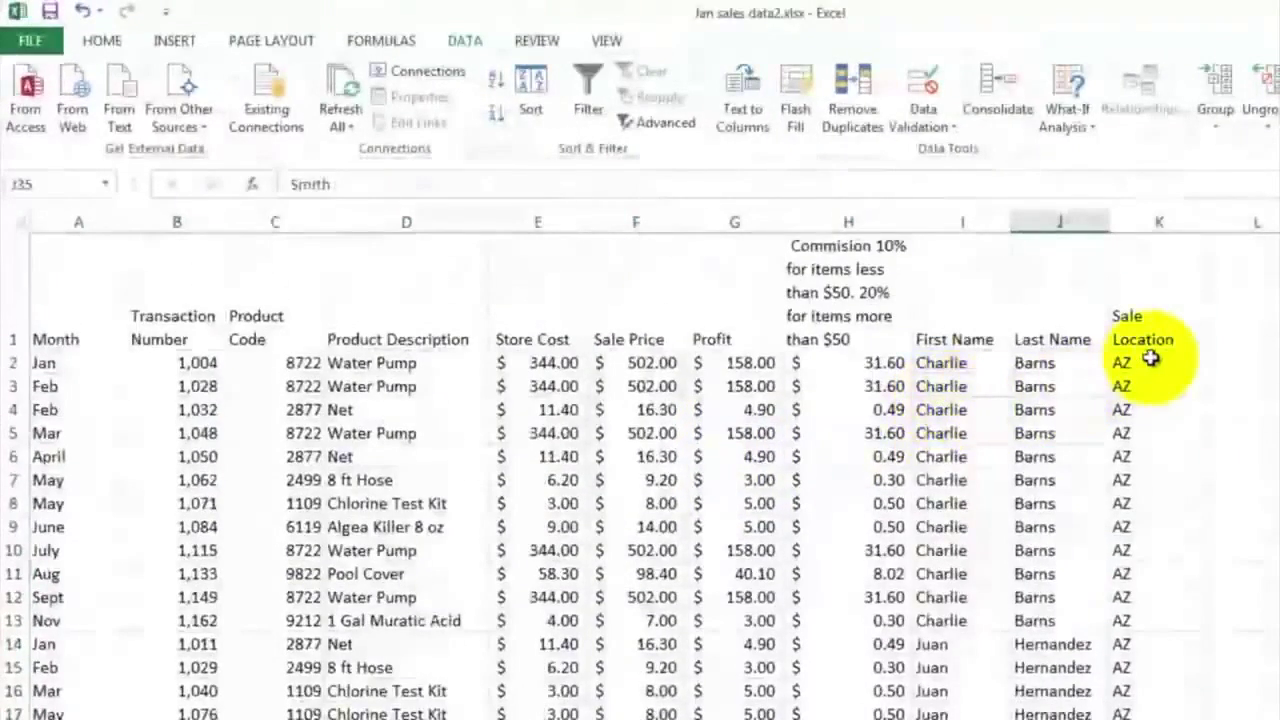
left_click(1150, 361)
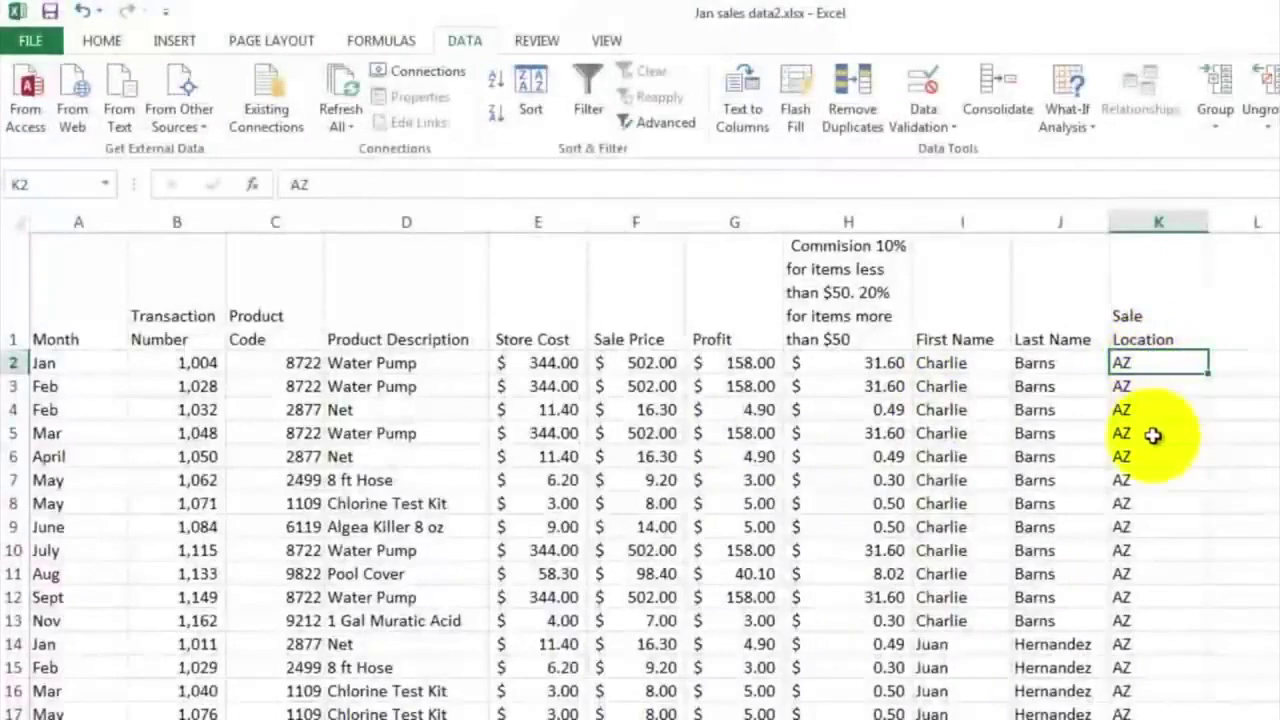
scroll(1153, 436, "down", 8)
scroll(1153, 436, "down", 12)
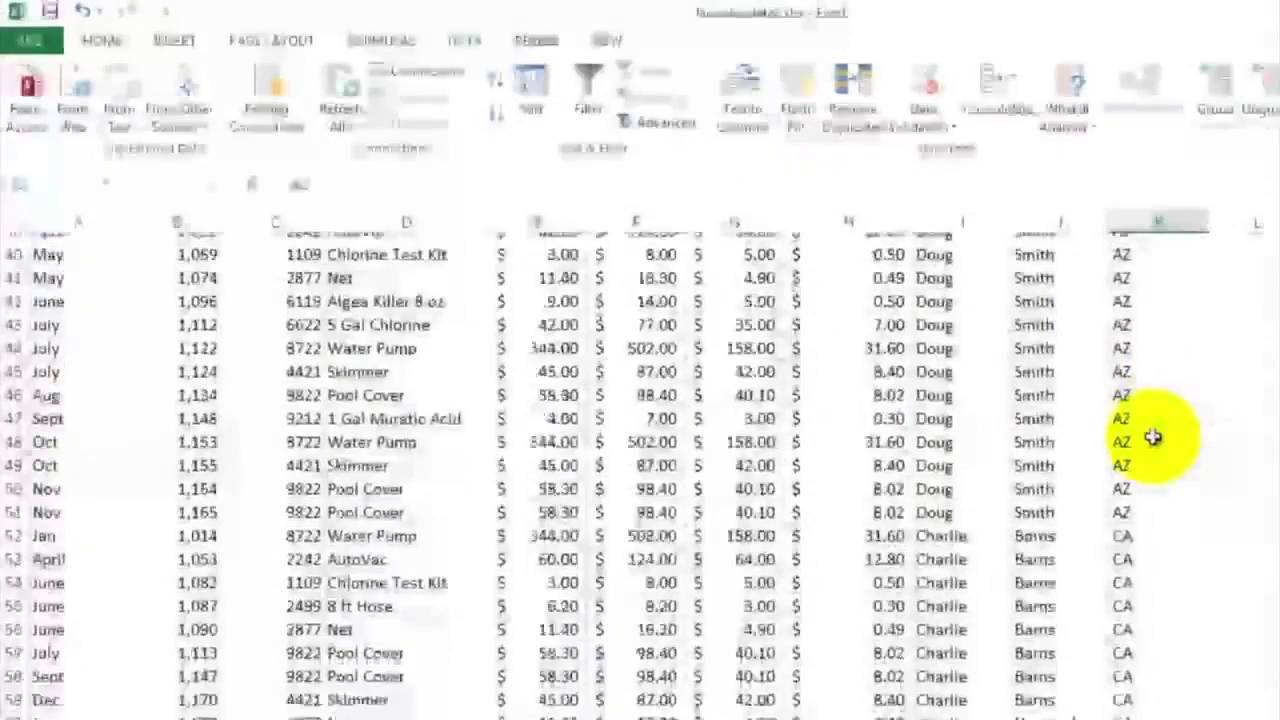
scroll(1152, 436, "down", 20)
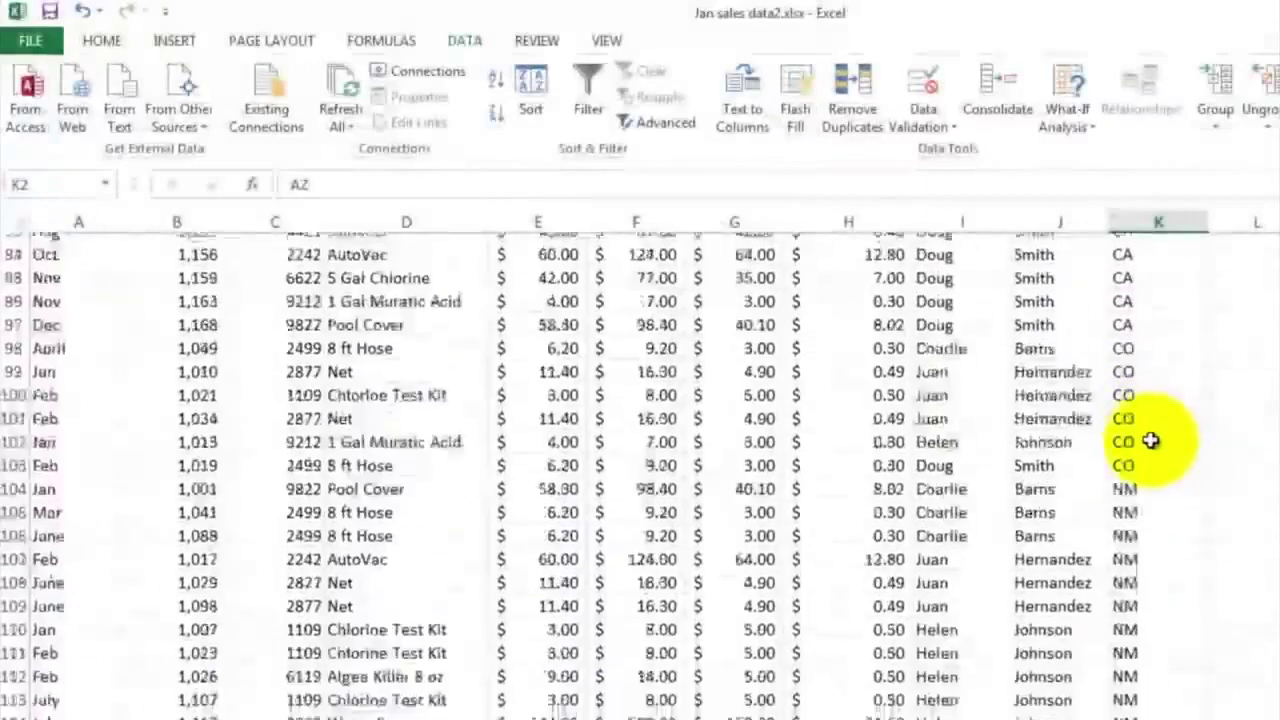
scroll(1152, 442, "down", 16)
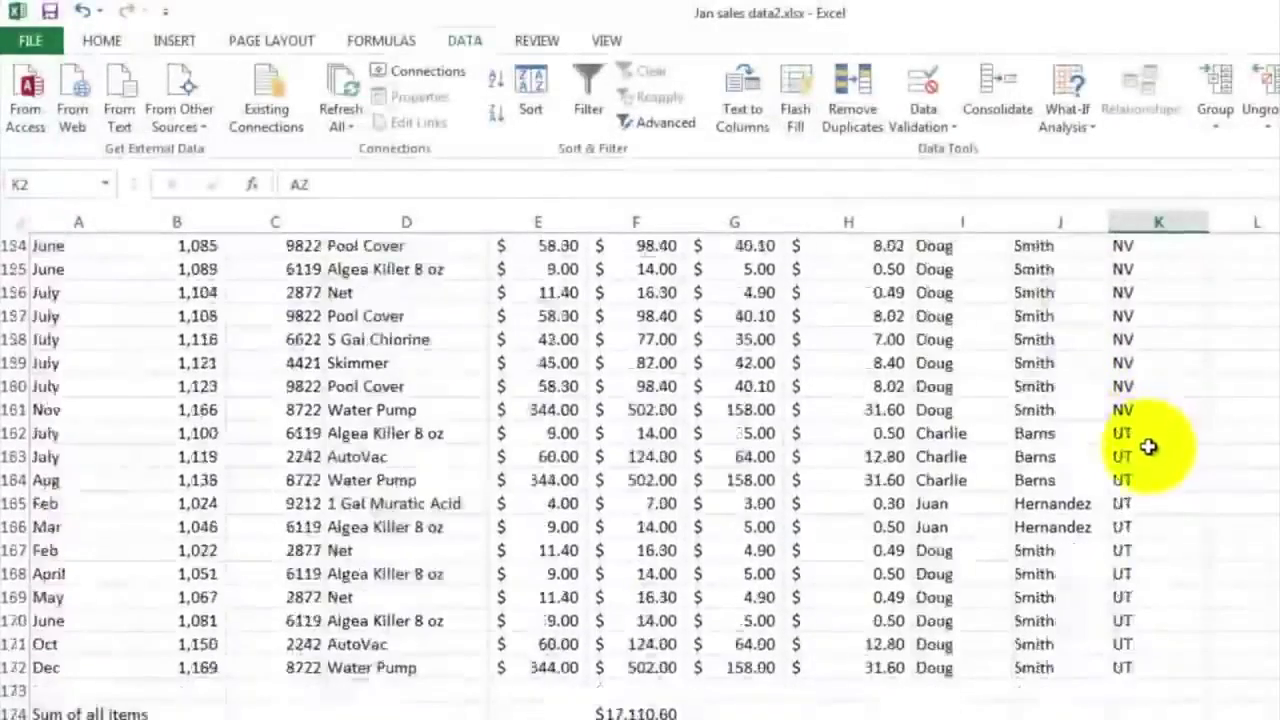
scroll(1156, 487, "up", 4)
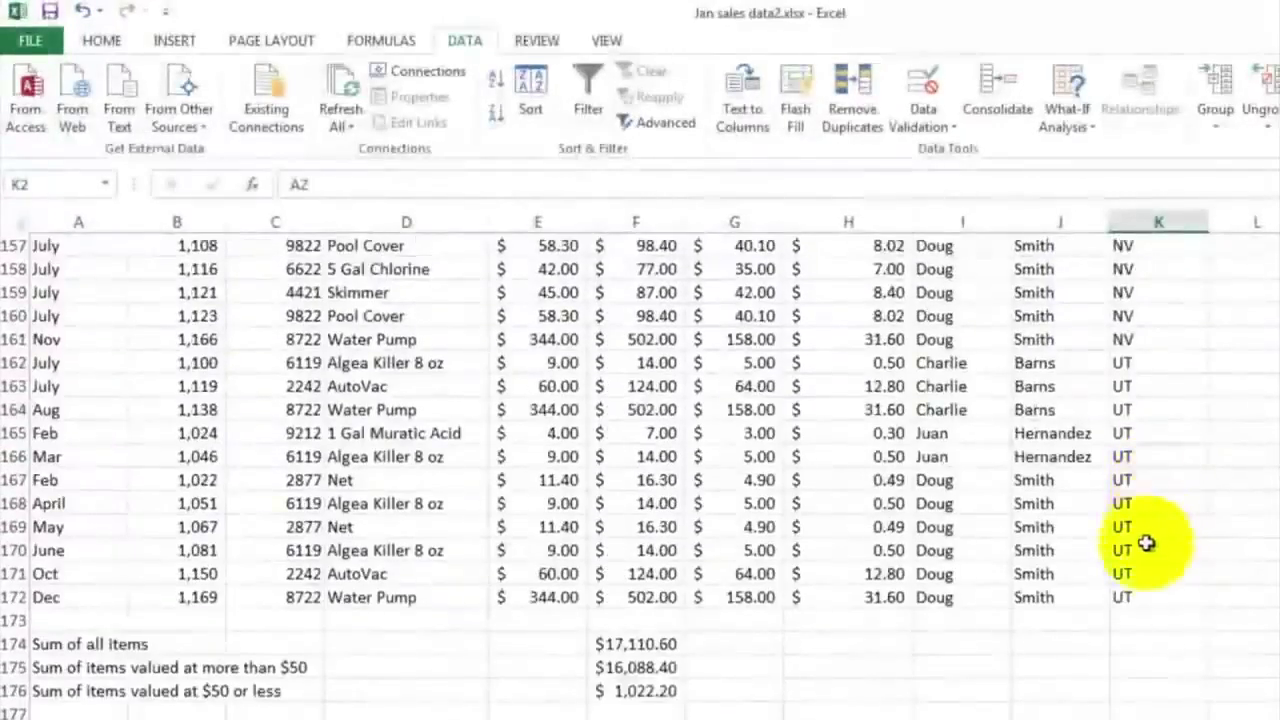
left_click(1136, 594)
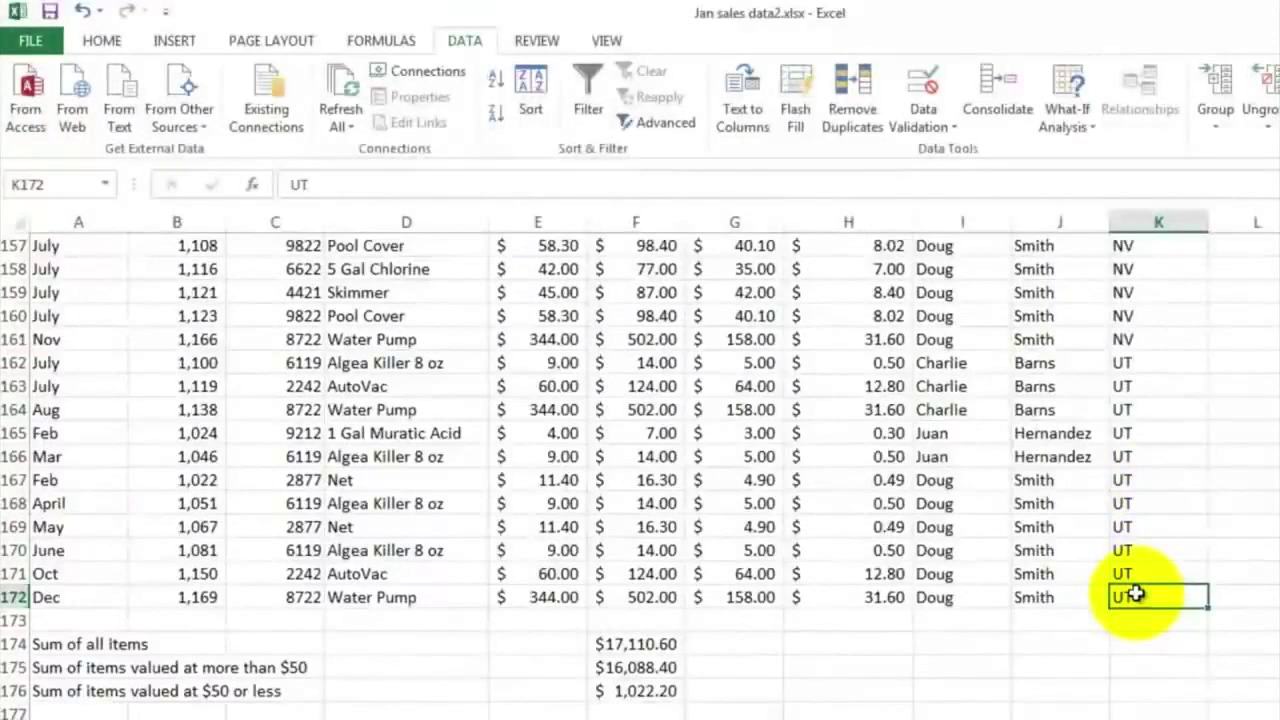
Sort the sales table by Transaction Number on values, from smallest to largest, and check the order from the last row up to the first.
left_click(530, 92)
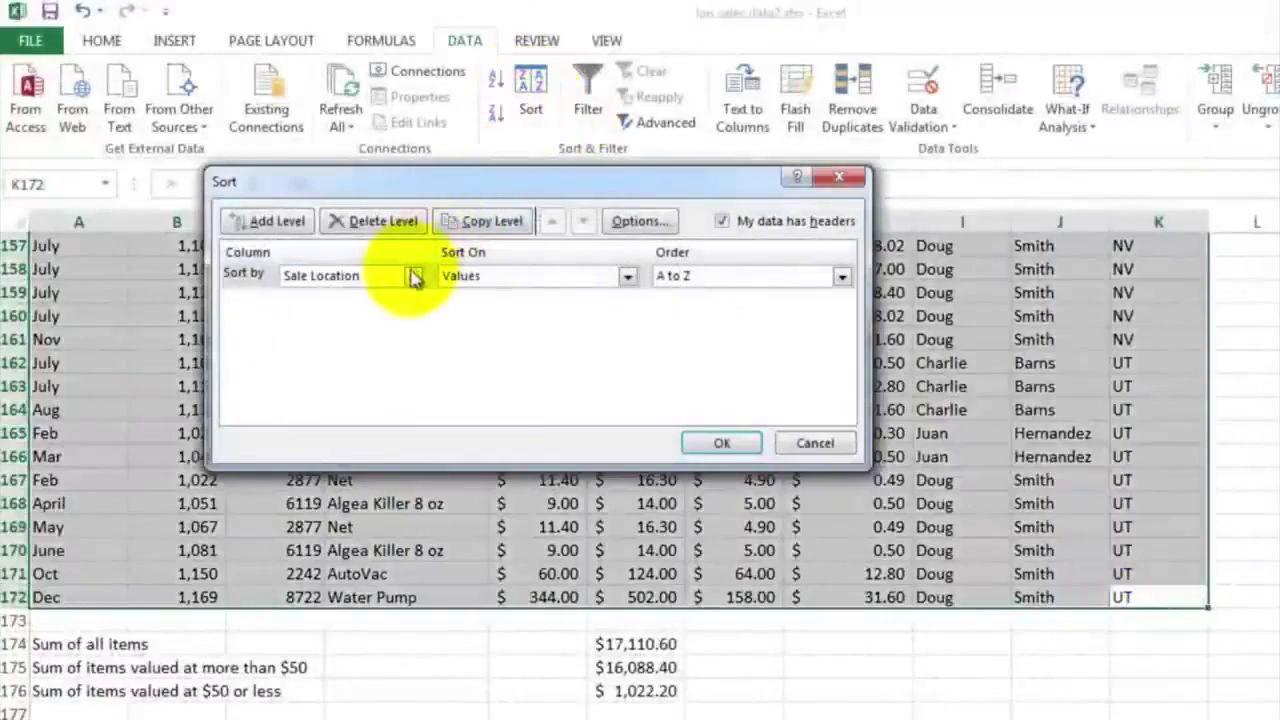
left_click(410, 278)
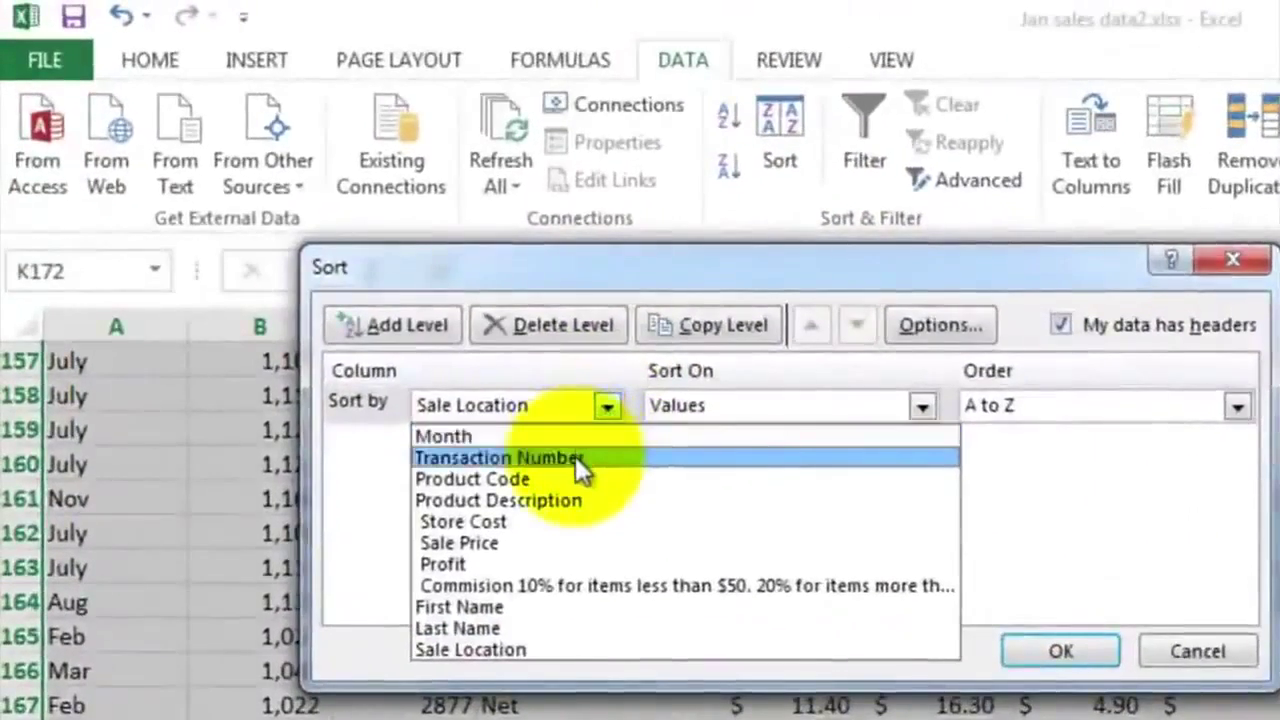
left_click(575, 456)
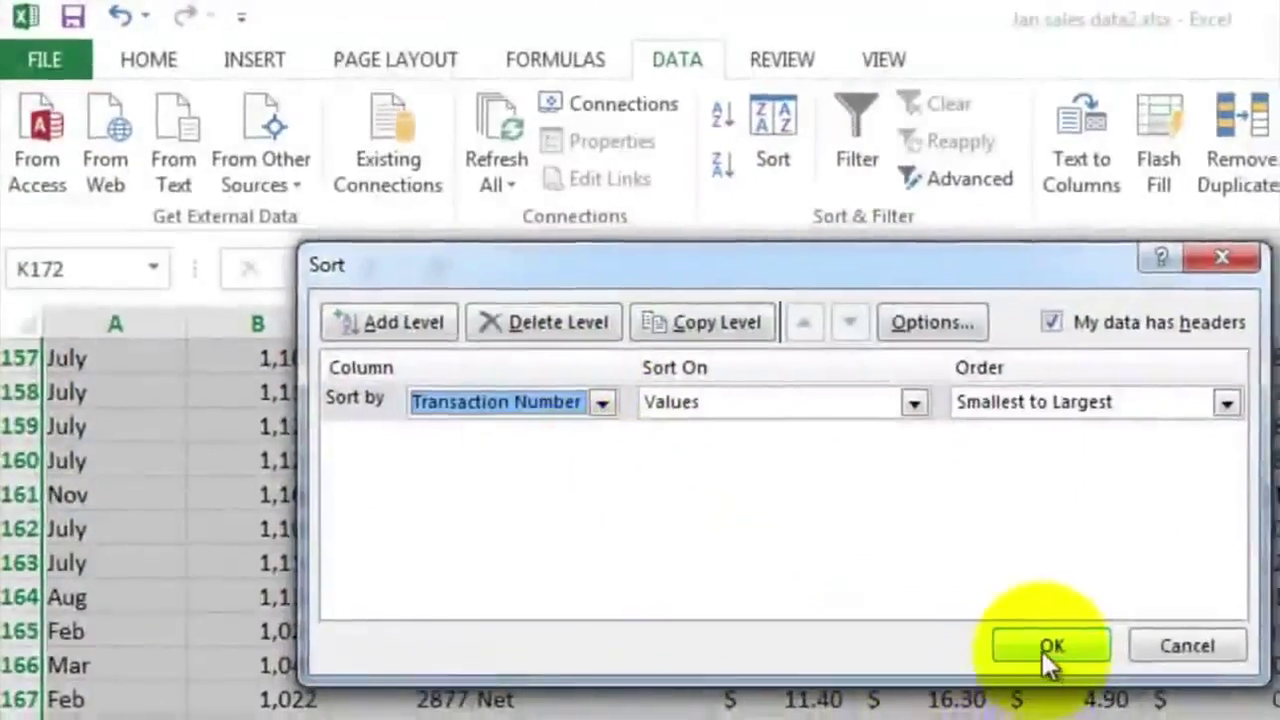
left_click(1052, 655)
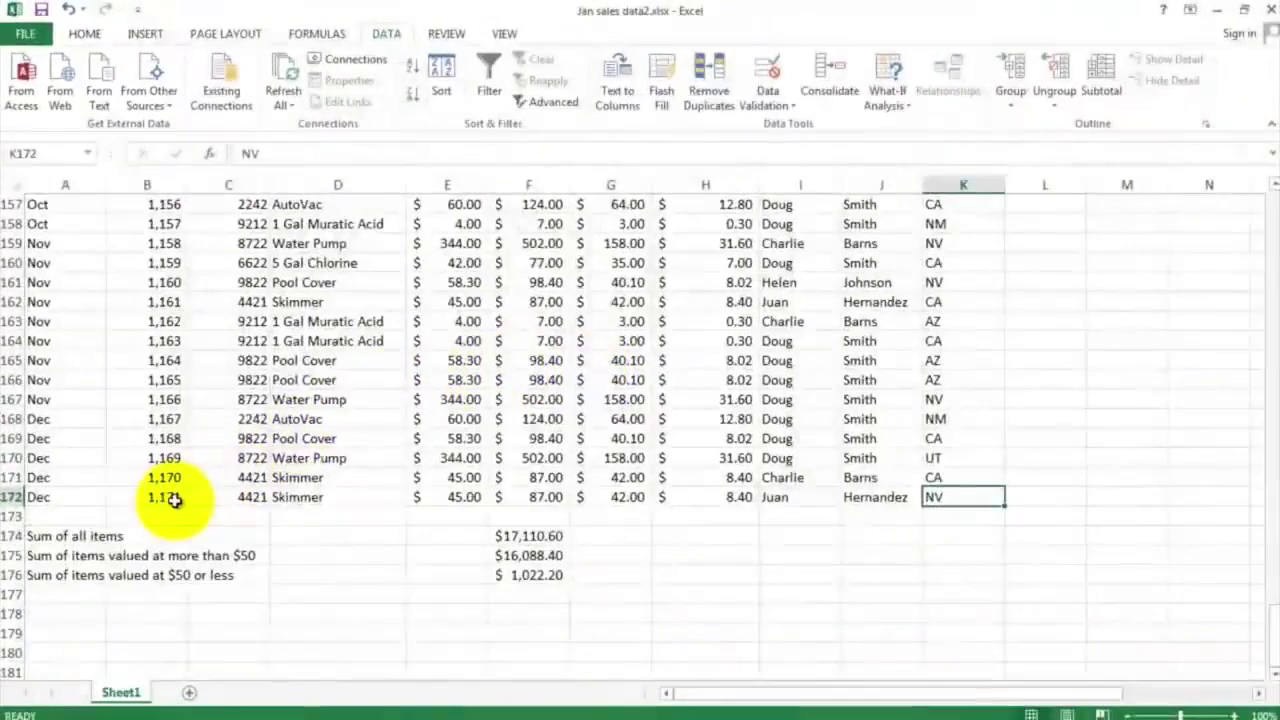
left_click(175, 500)
scroll(393, 375, "up", 18)
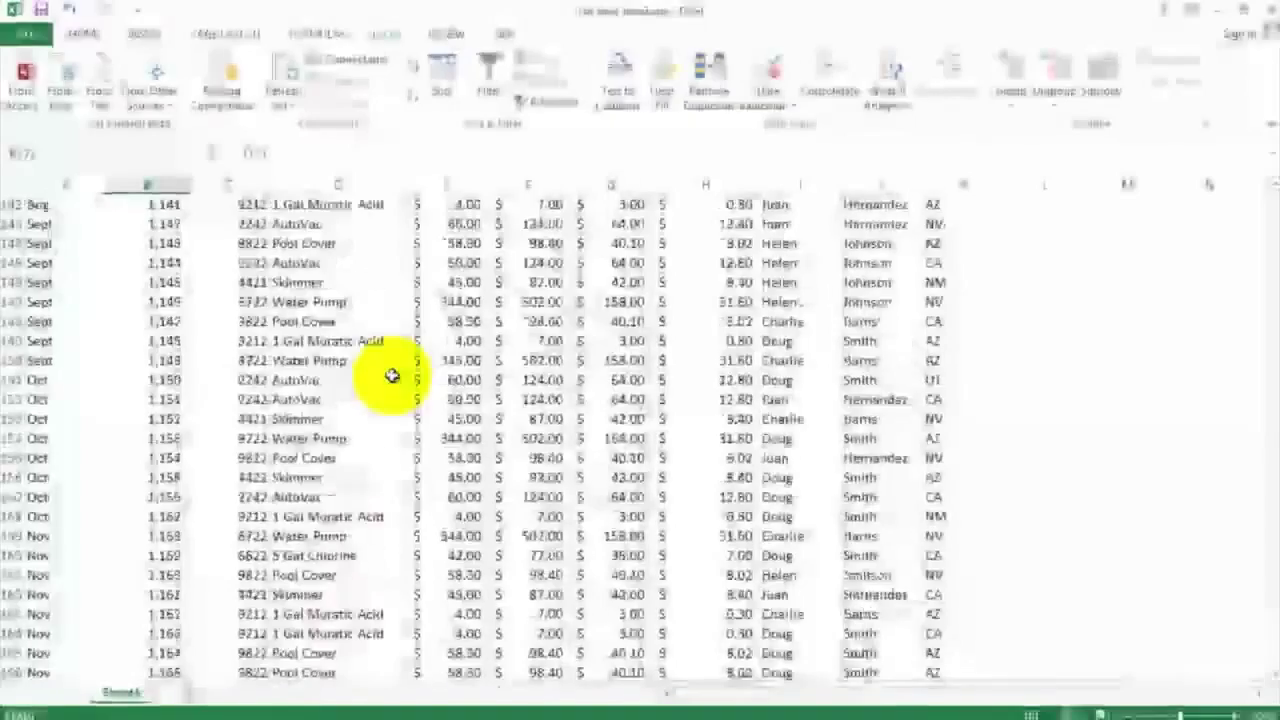
scroll(393, 375, "up", 20)
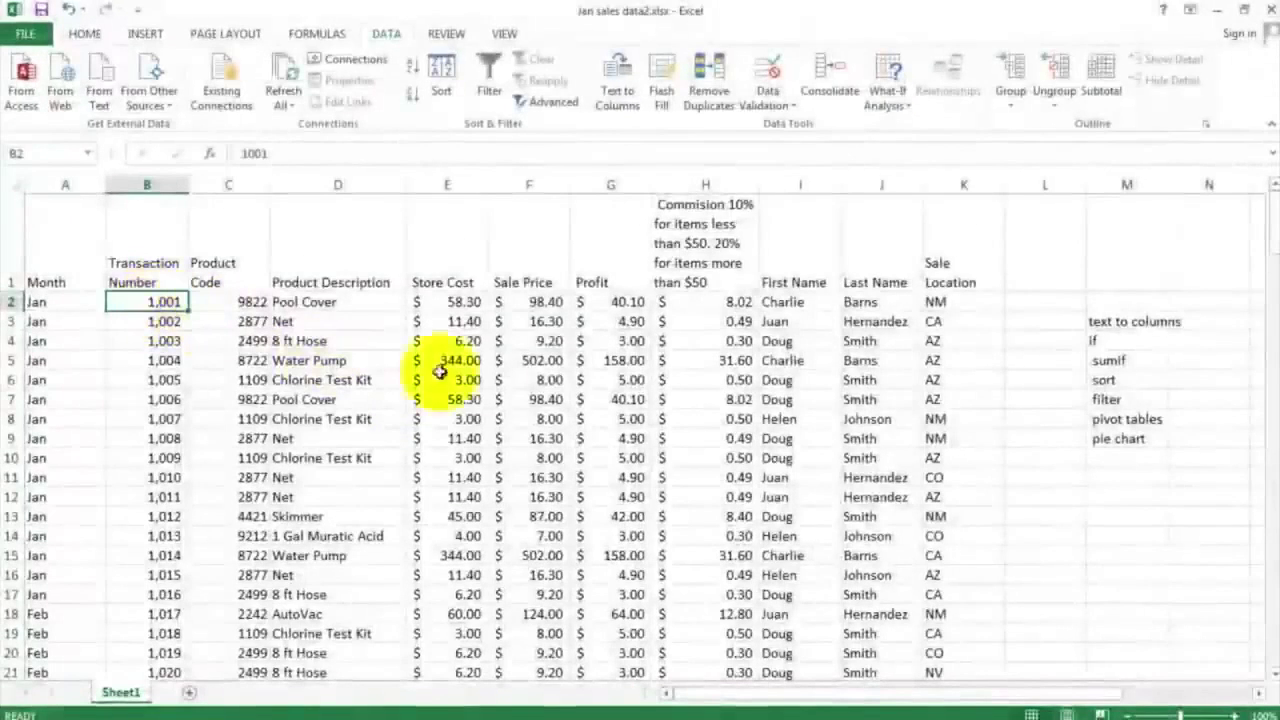
Turn on filtering for the header row of the sales table.
left_click(1112, 400)
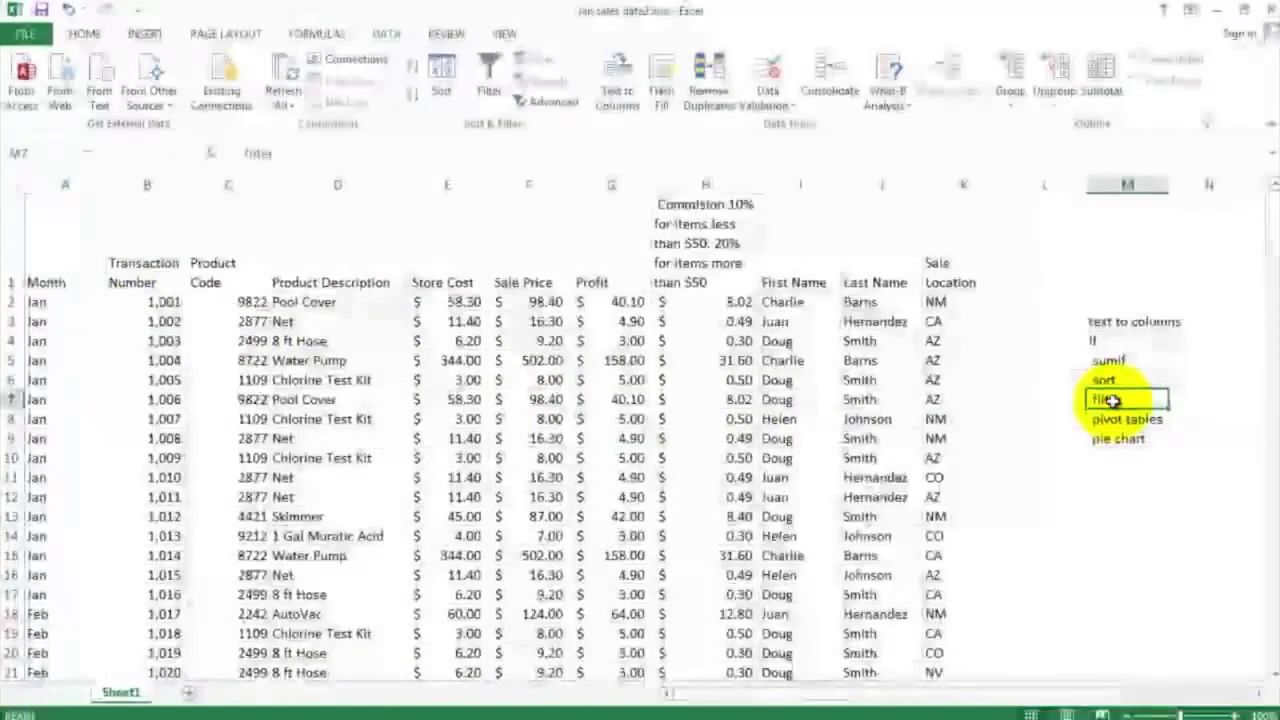
left_click(628, 305)
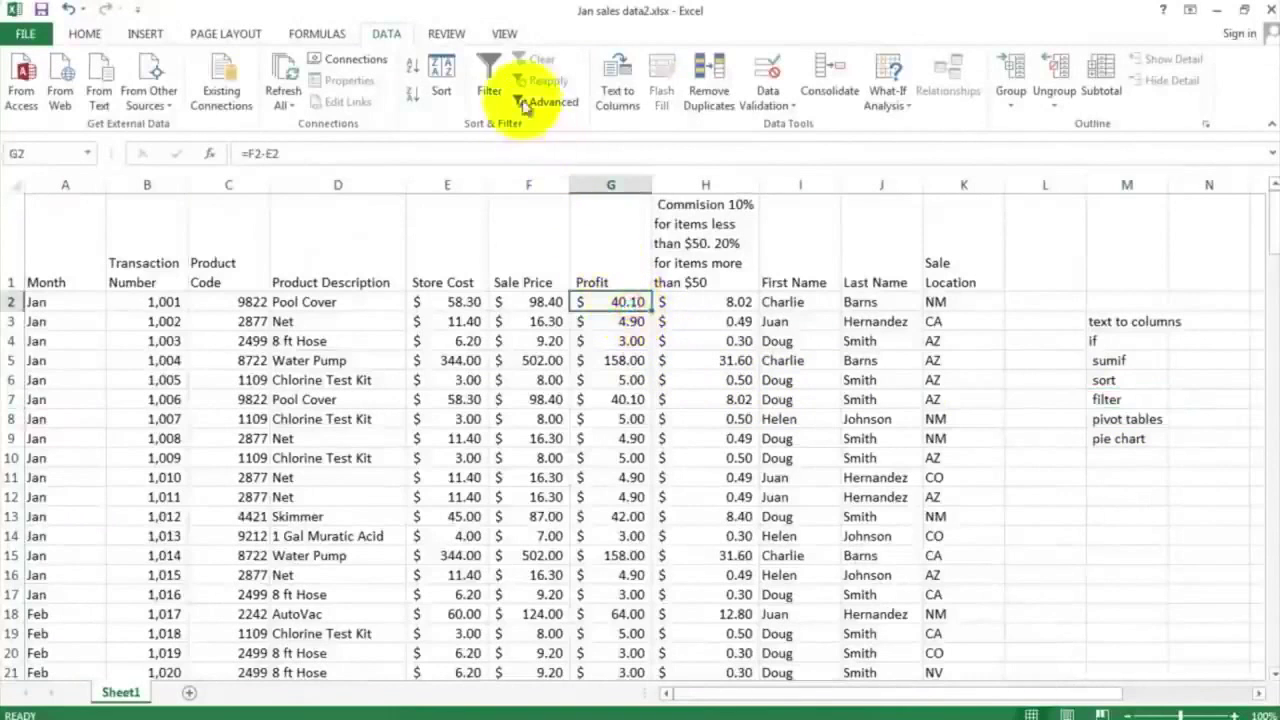
left_click(490, 72)
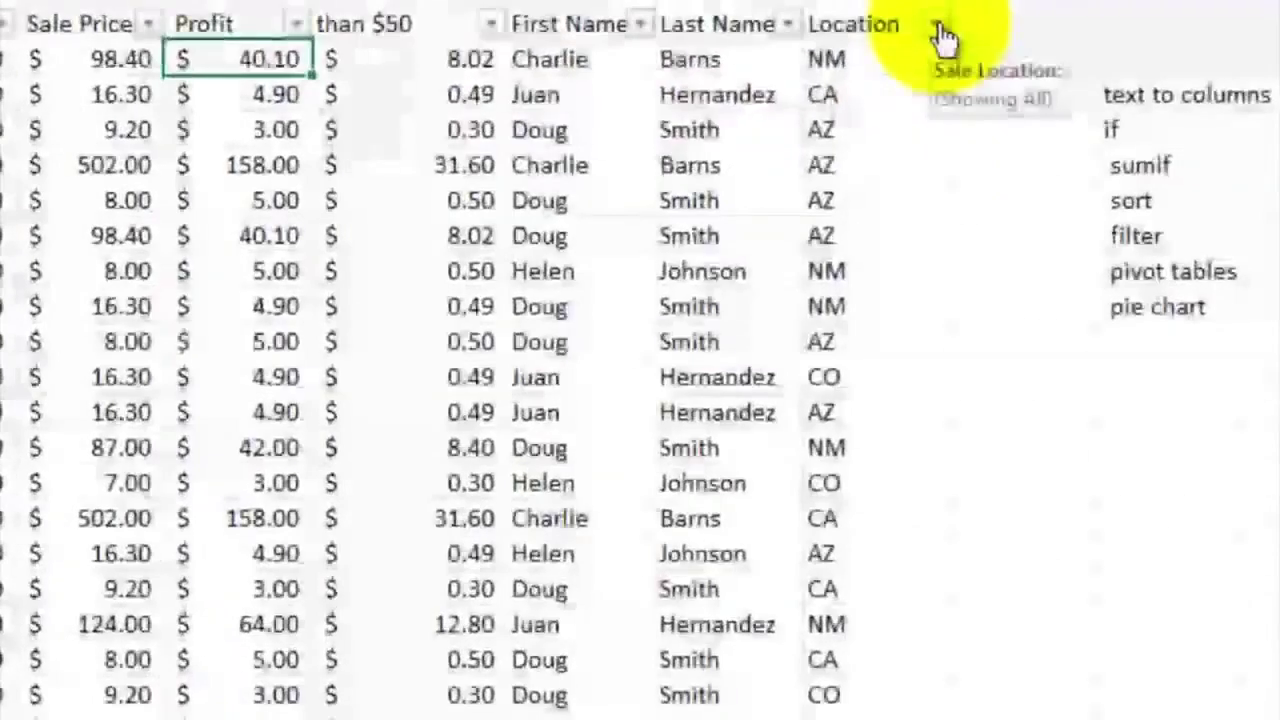
Filter the Sale Location column to show only NM, excluding AZ, CA, CO, NV and UT.
left_click(995, 281)
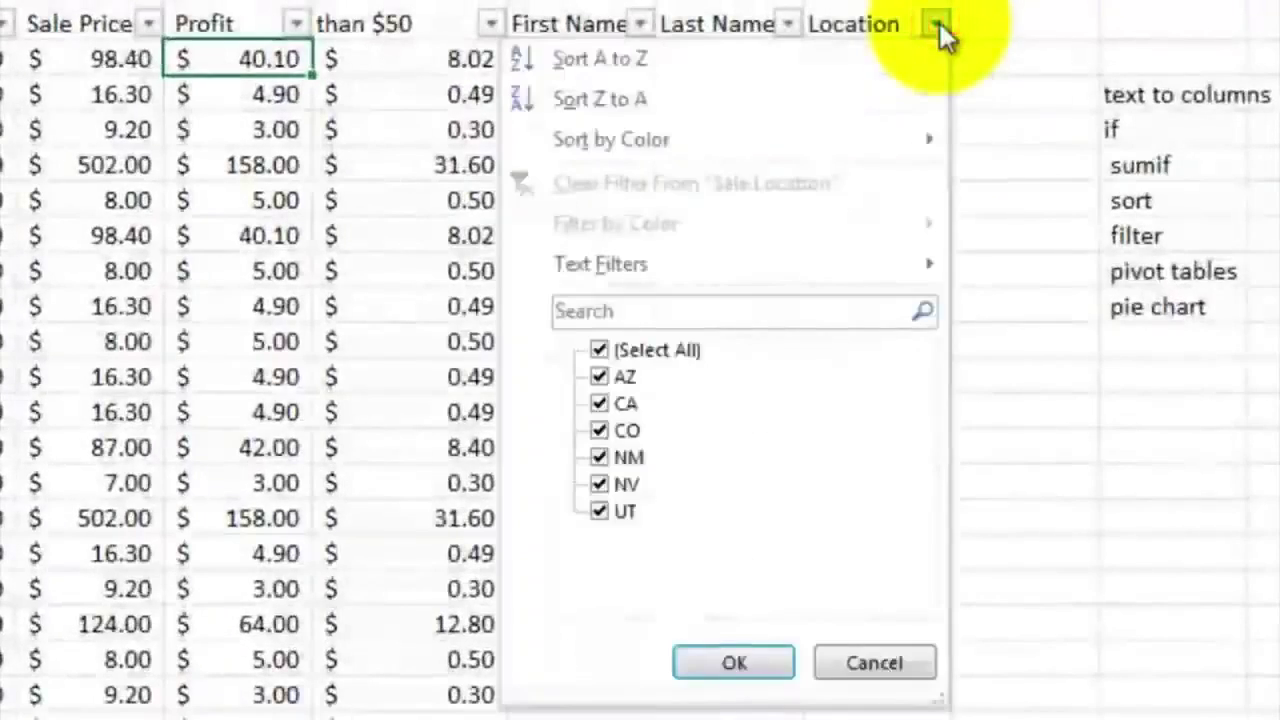
left_click(599, 403)
left_click(599, 430)
left_click(599, 484)
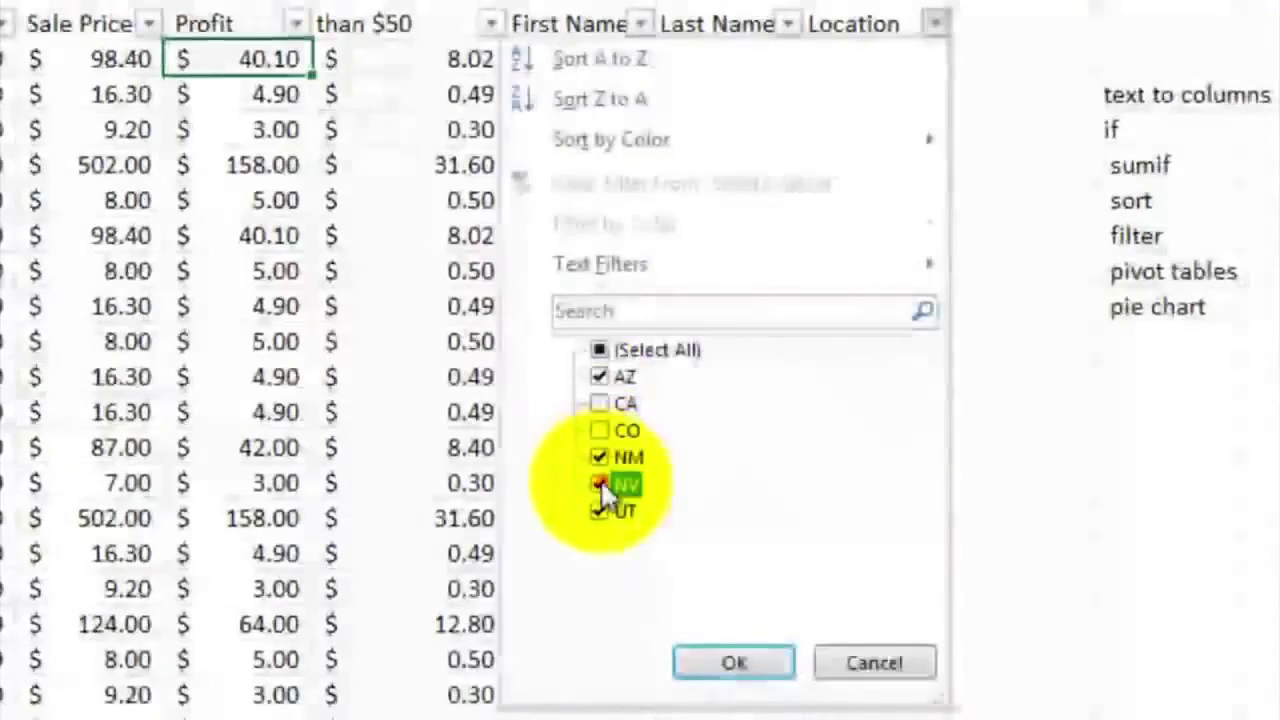
left_click(599, 511)
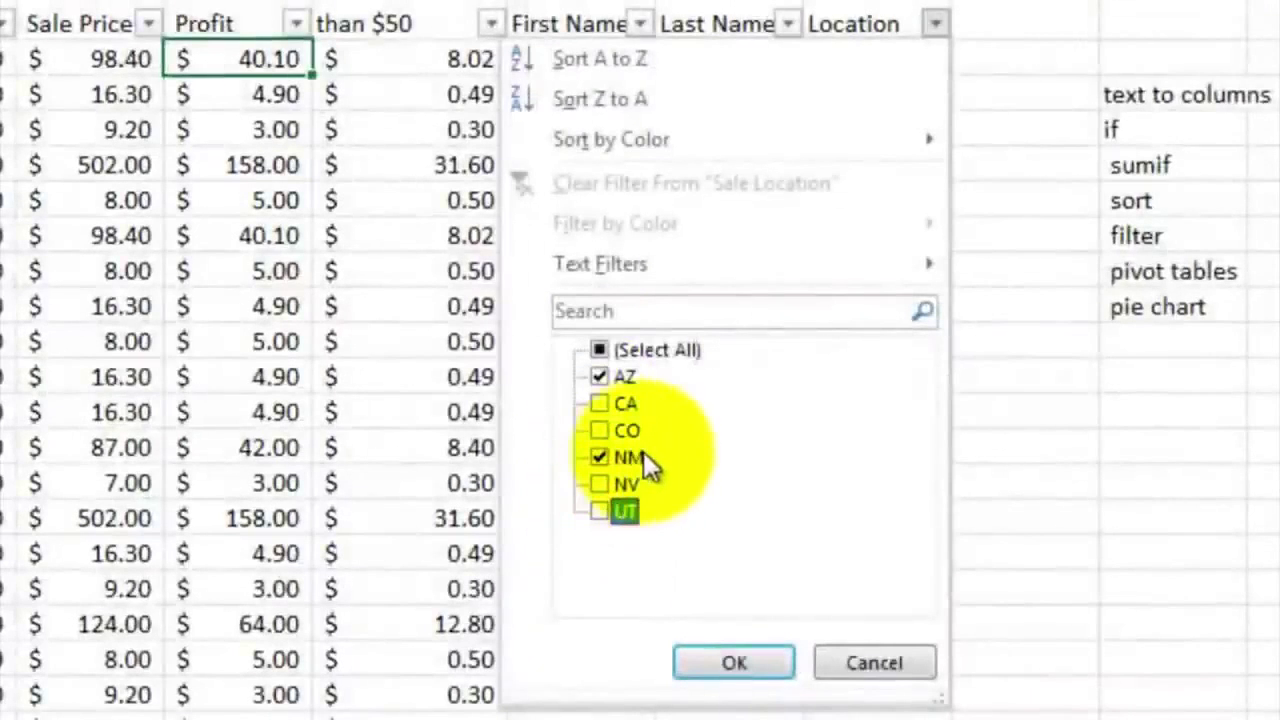
left_click(600, 377)
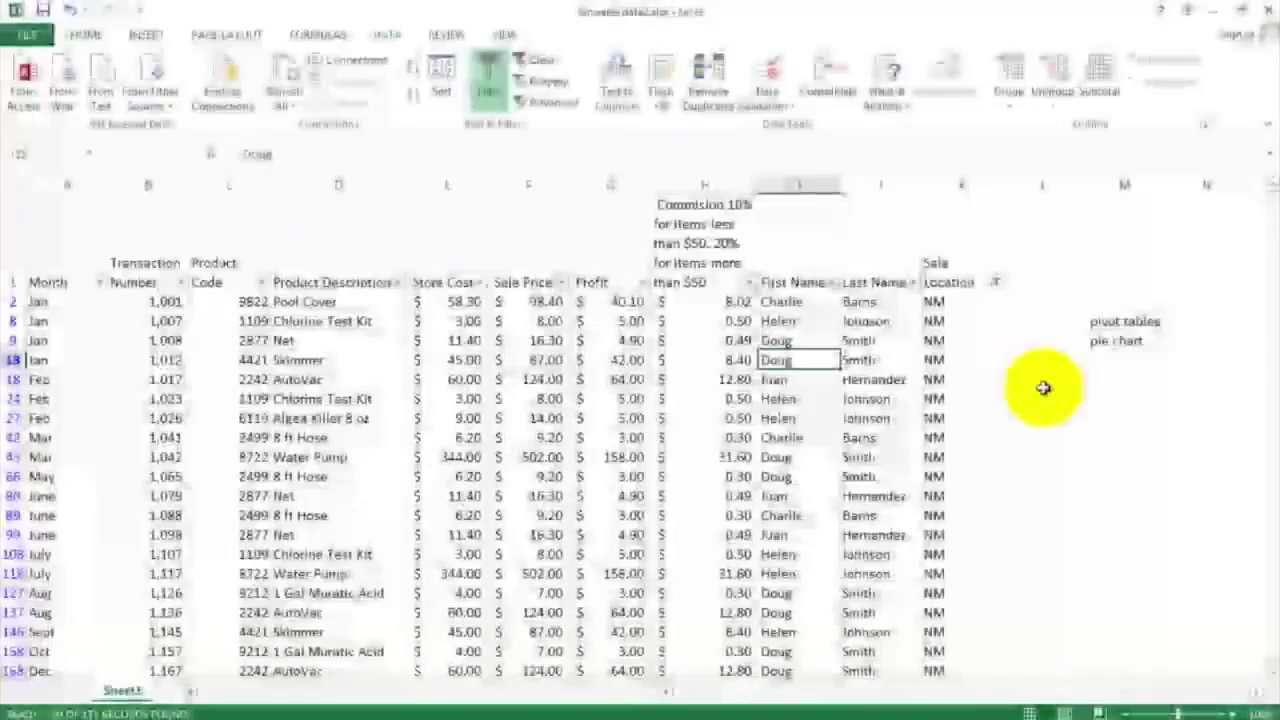
Examine the filtered rows, checking the Sale Location column from K2 down to K168 and the months and products sold in New Mexico.
scroll(943, 434, "down", 3)
scroll(940, 432, "up", 1)
scroll(940, 432, "up", 2)
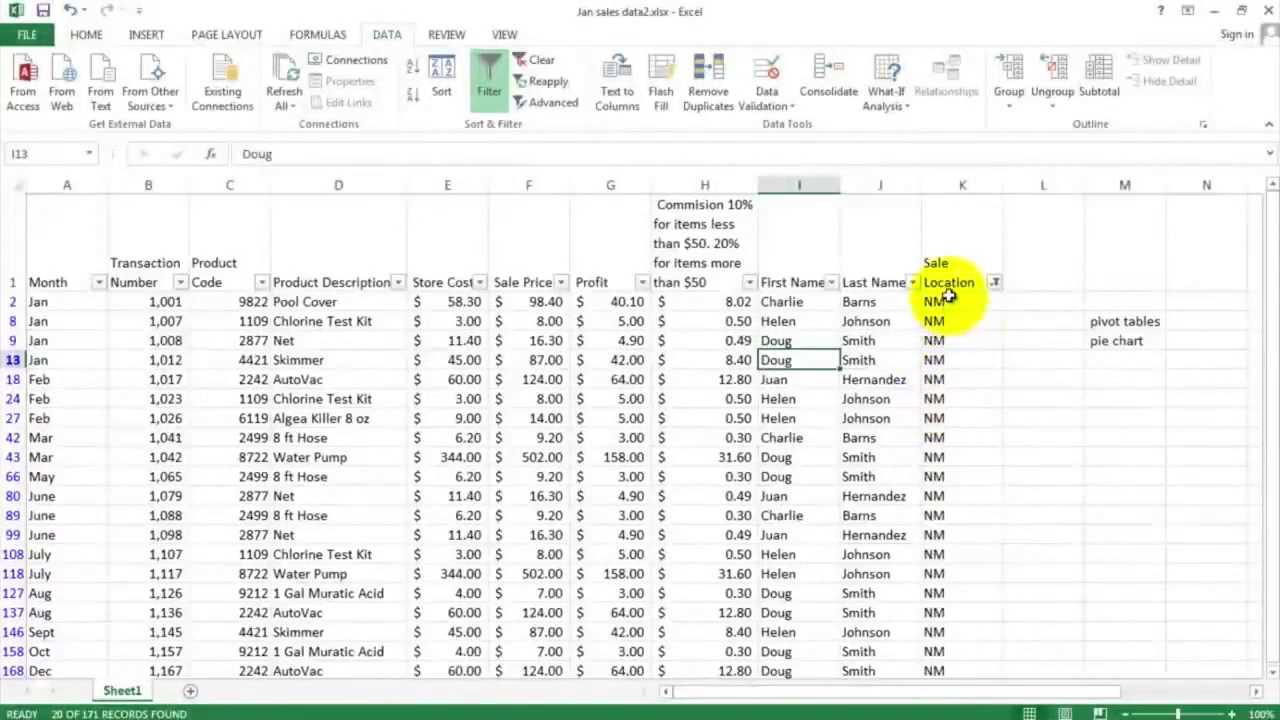
left_click_drag(946, 296, 948, 676)
scroll(943, 571, "down", 3)
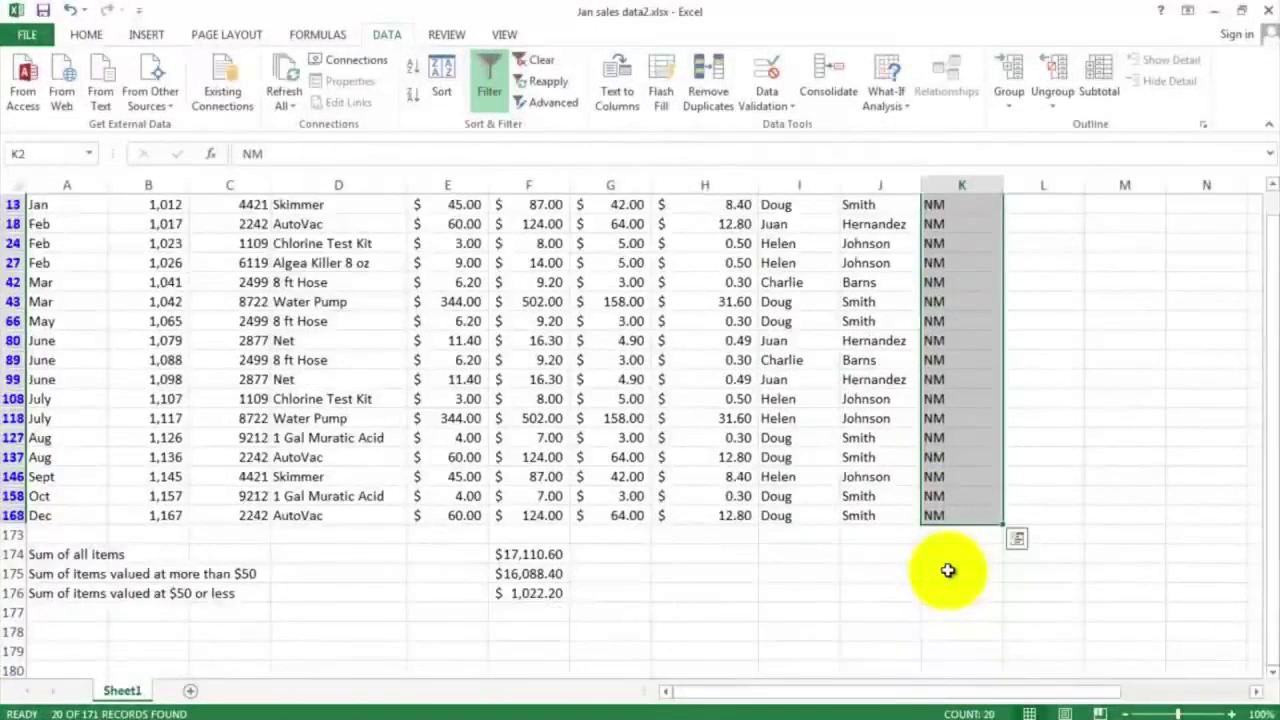
scroll(943, 571, "up", 3)
left_click(943, 321)
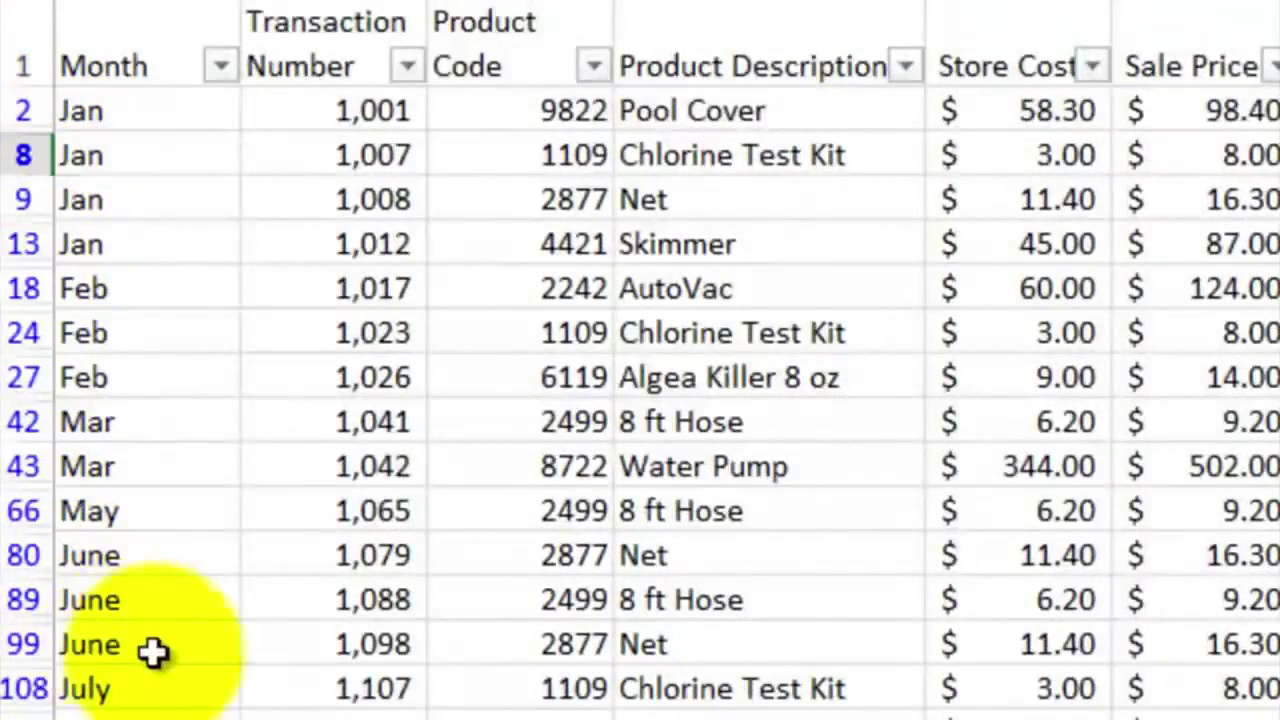
scroll(153, 651, "down", 1)
scroll(153, 651, "down", 1)
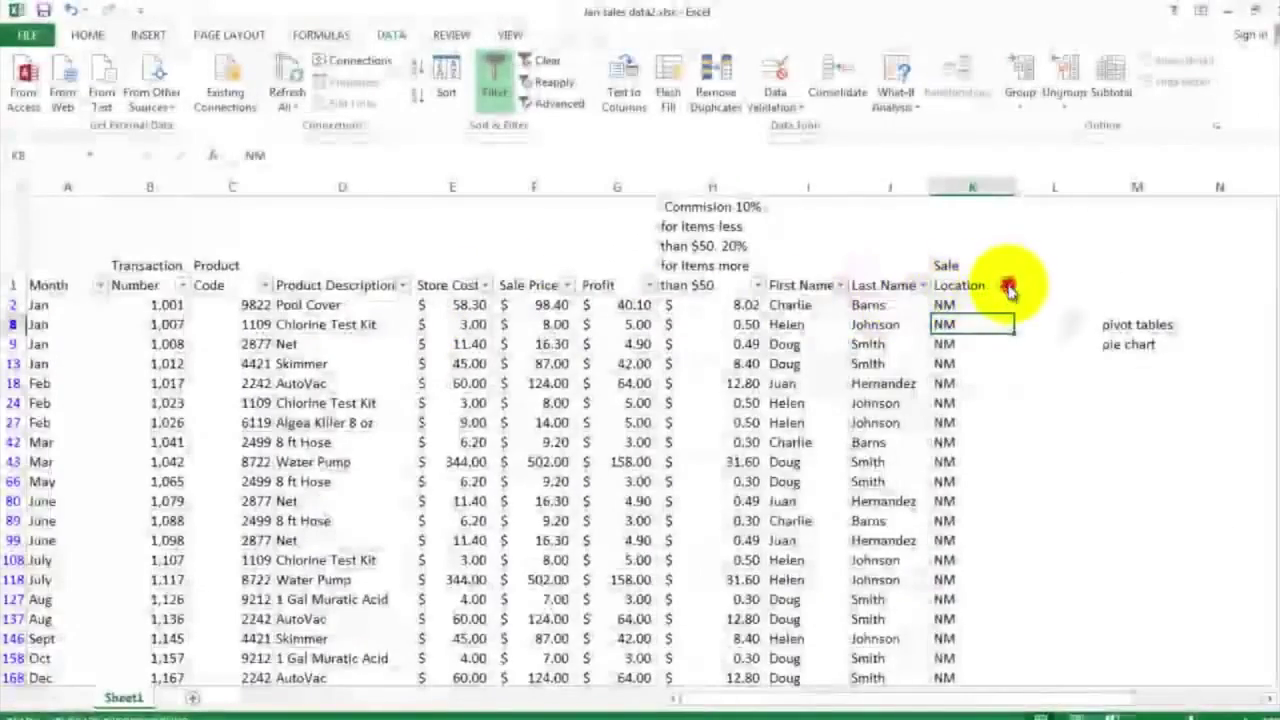
Reset the Sale Location filter to include all states.
left_click(1008, 287)
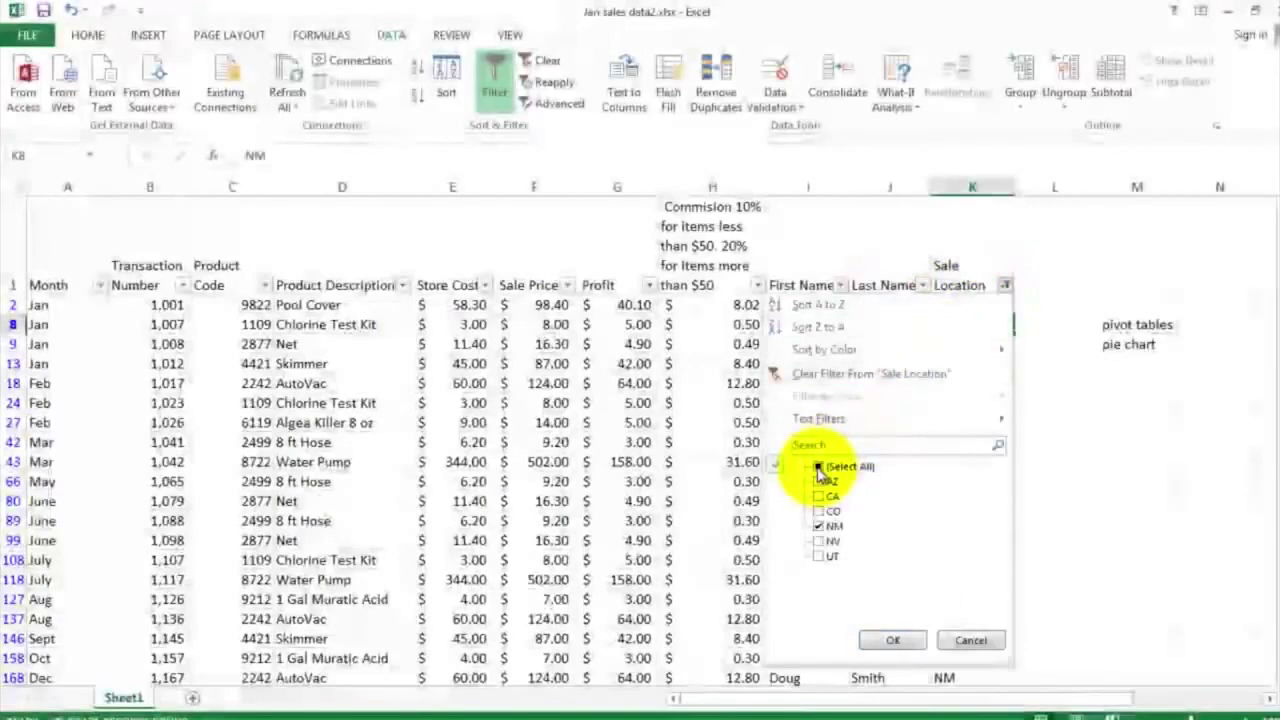
left_click(891, 640)
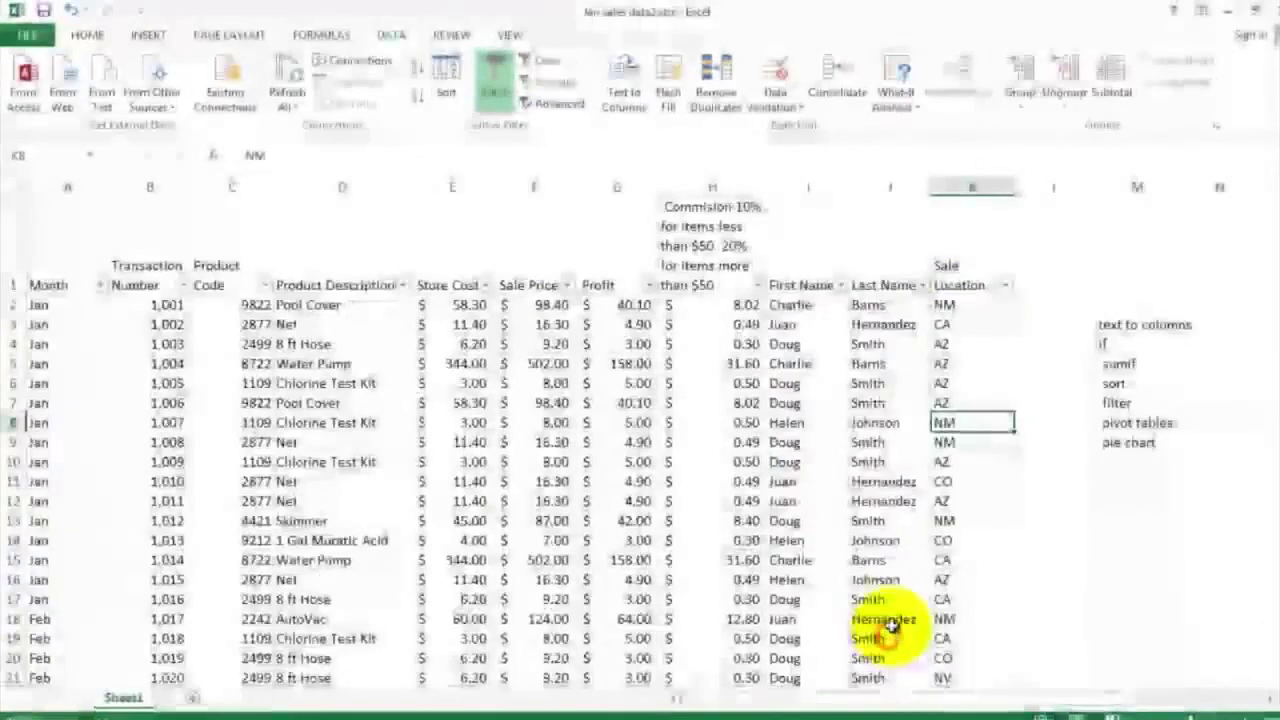
left_click(497, 95)
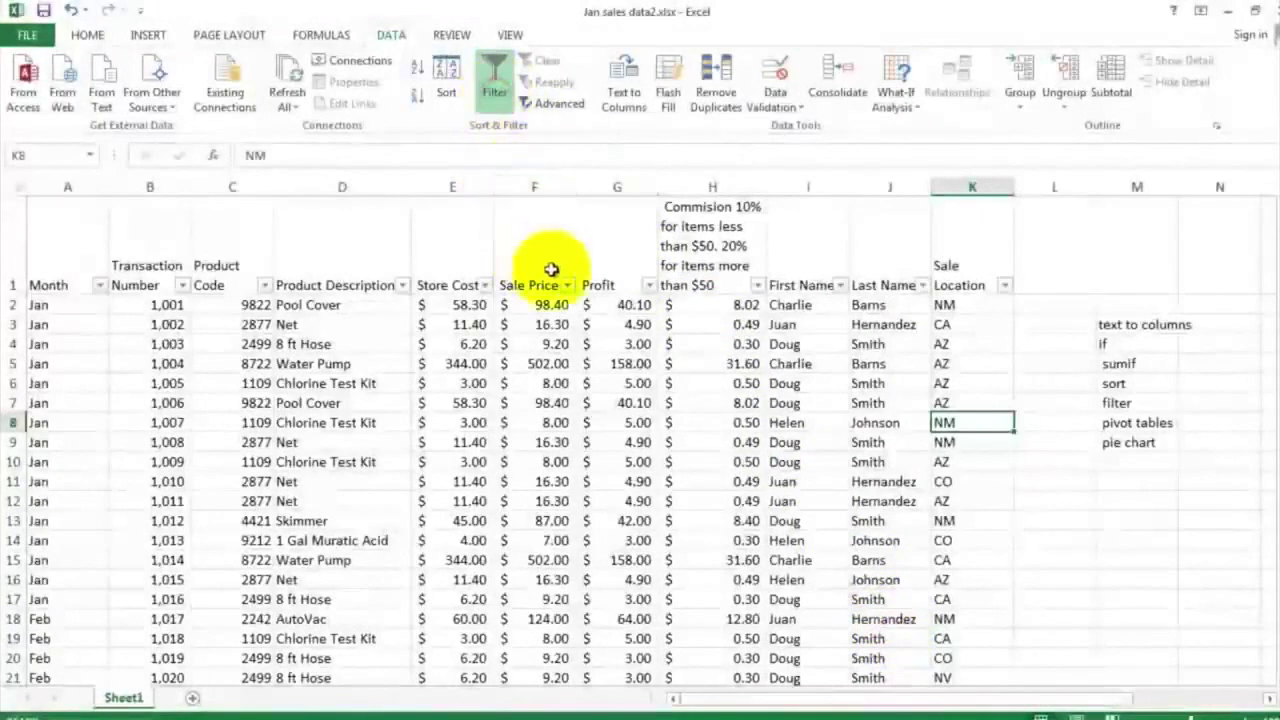
Filter the First Name column to show only the third salesperson listed, and look through that person's sales records.
left_click(842, 286)
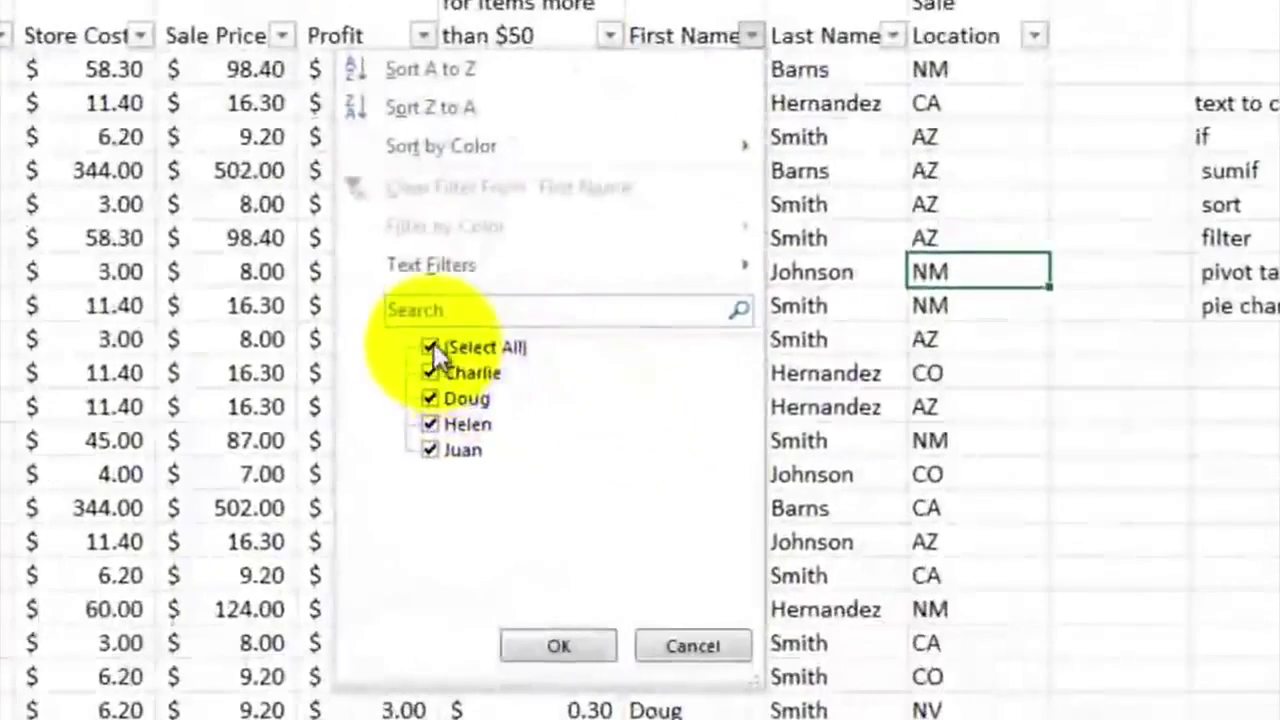
left_click(431, 346)
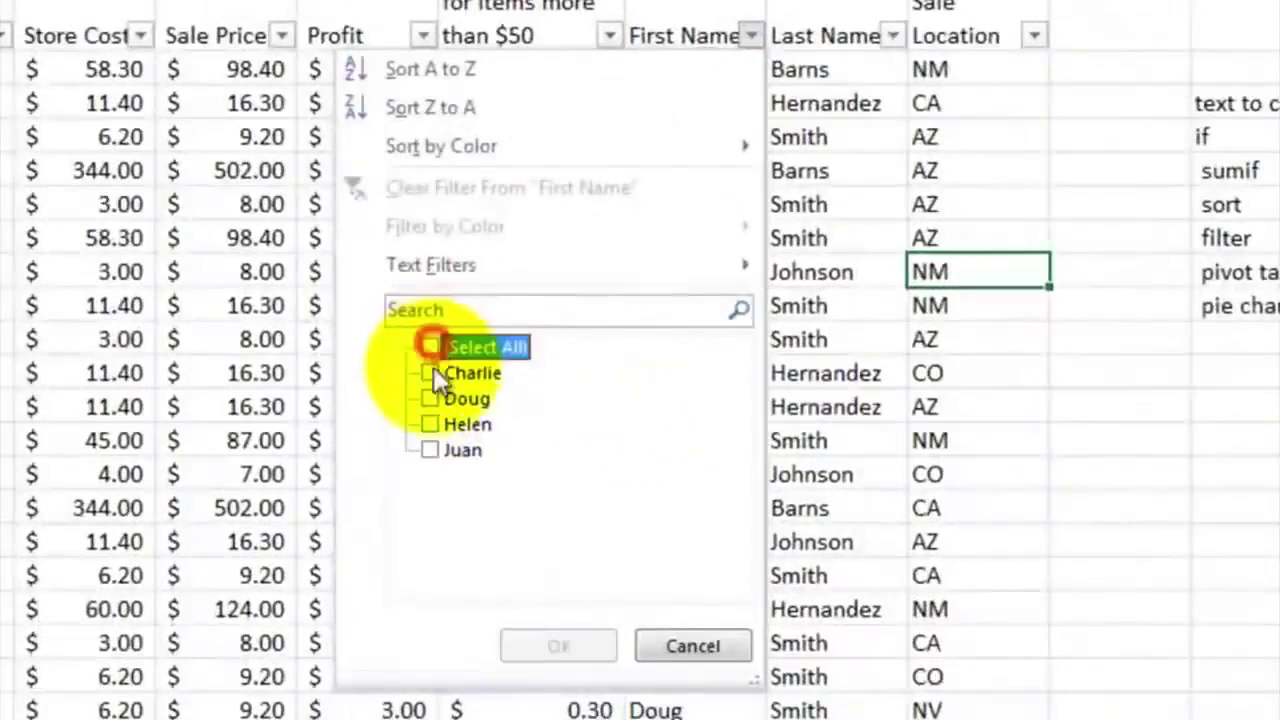
left_click(429, 424)
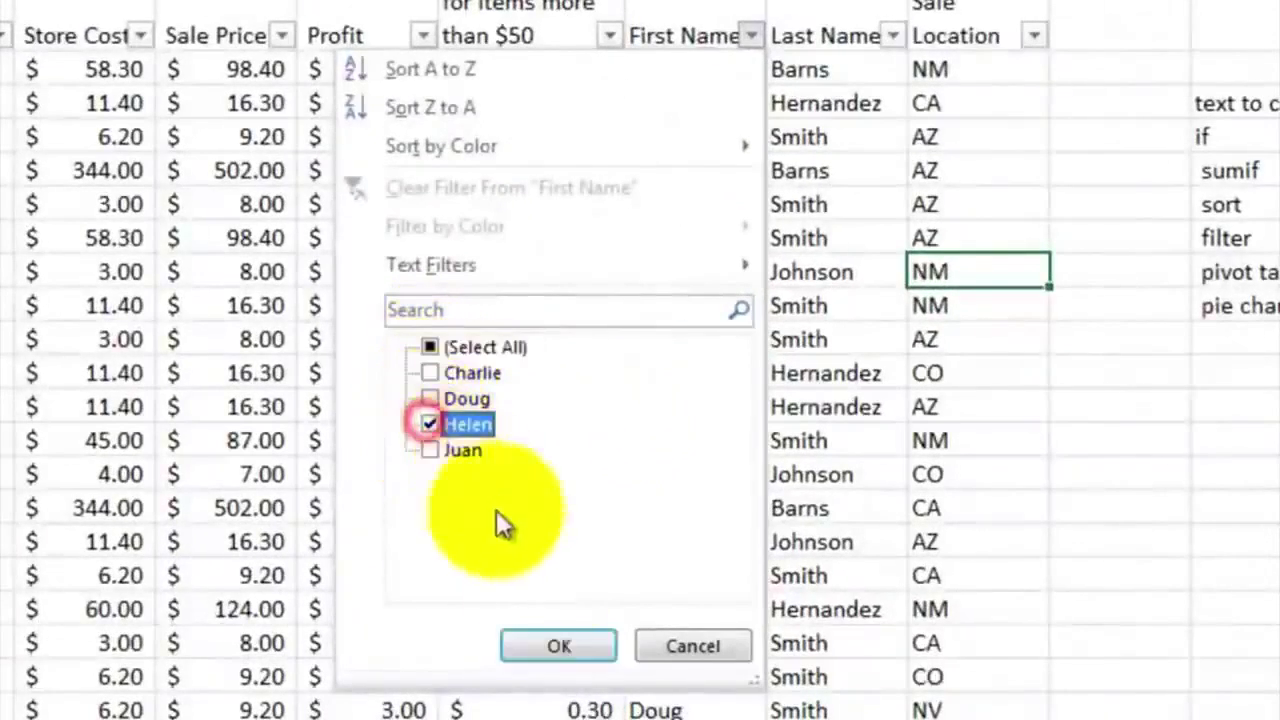
left_click(559, 645)
left_click(710, 270)
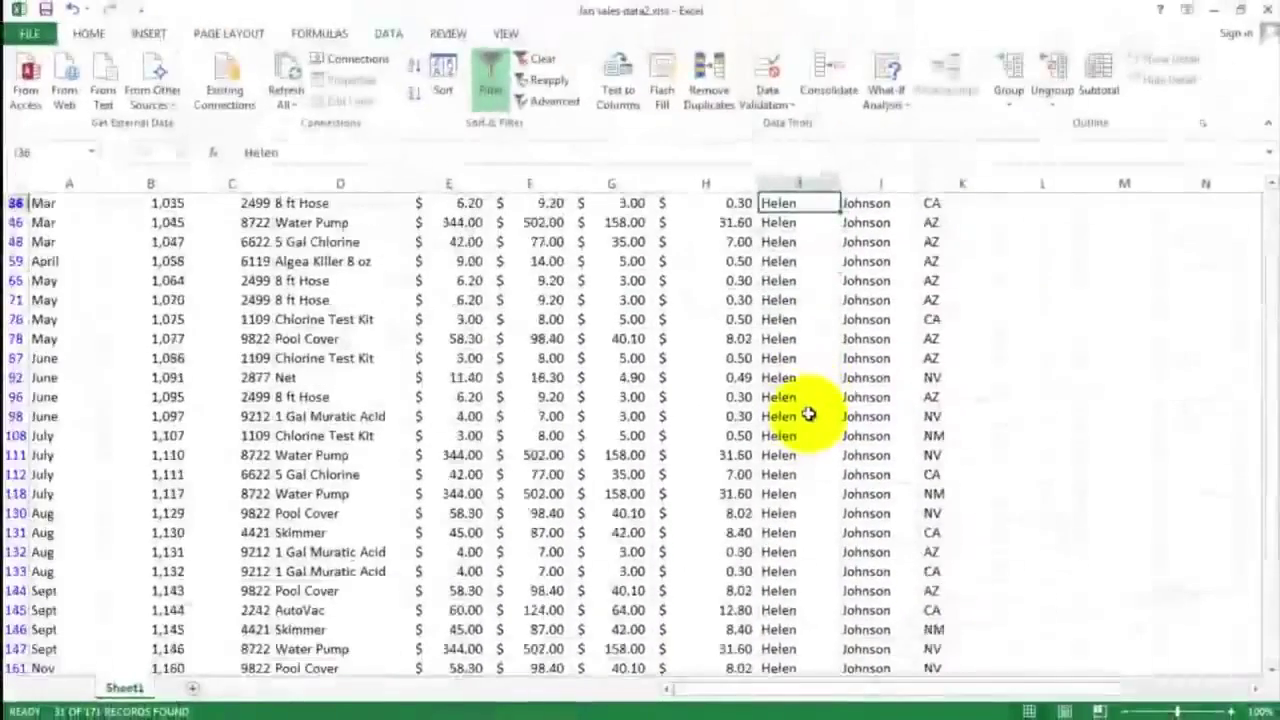
scroll(808, 414, "down", 2)
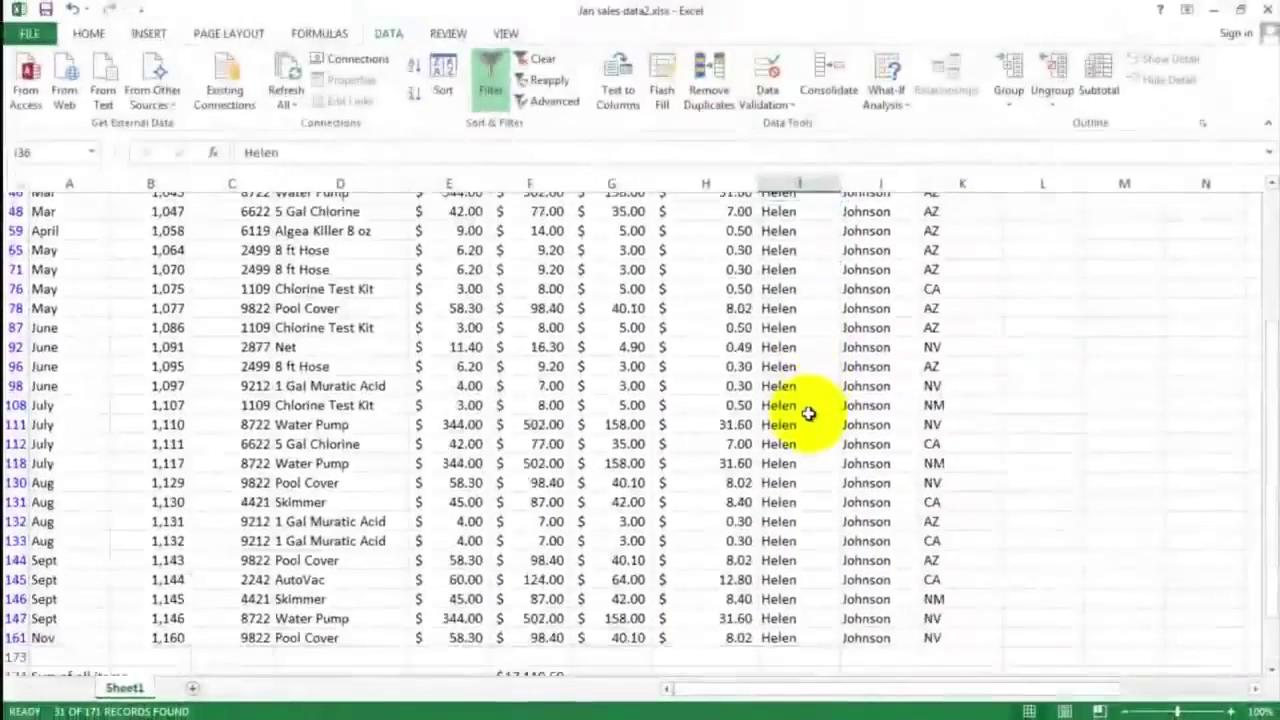
scroll(808, 414, "up", 4)
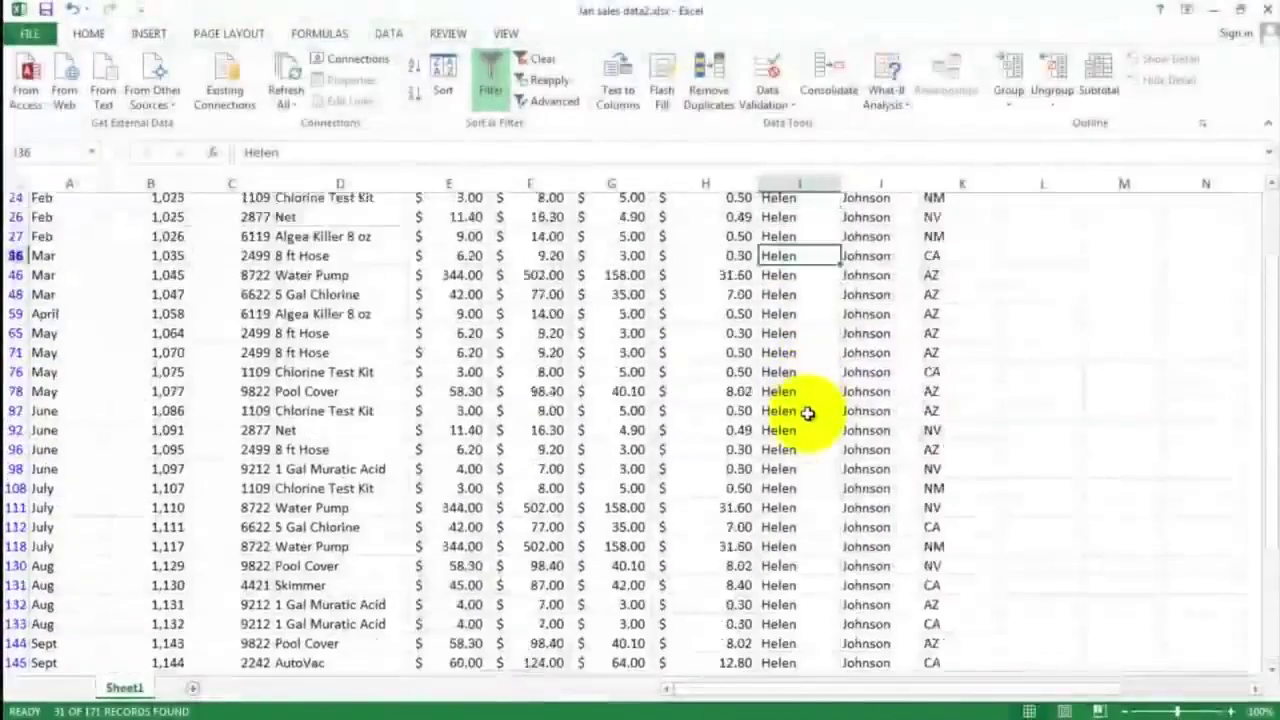
Reset the First Name filter to include every salesperson.
left_click(833, 283)
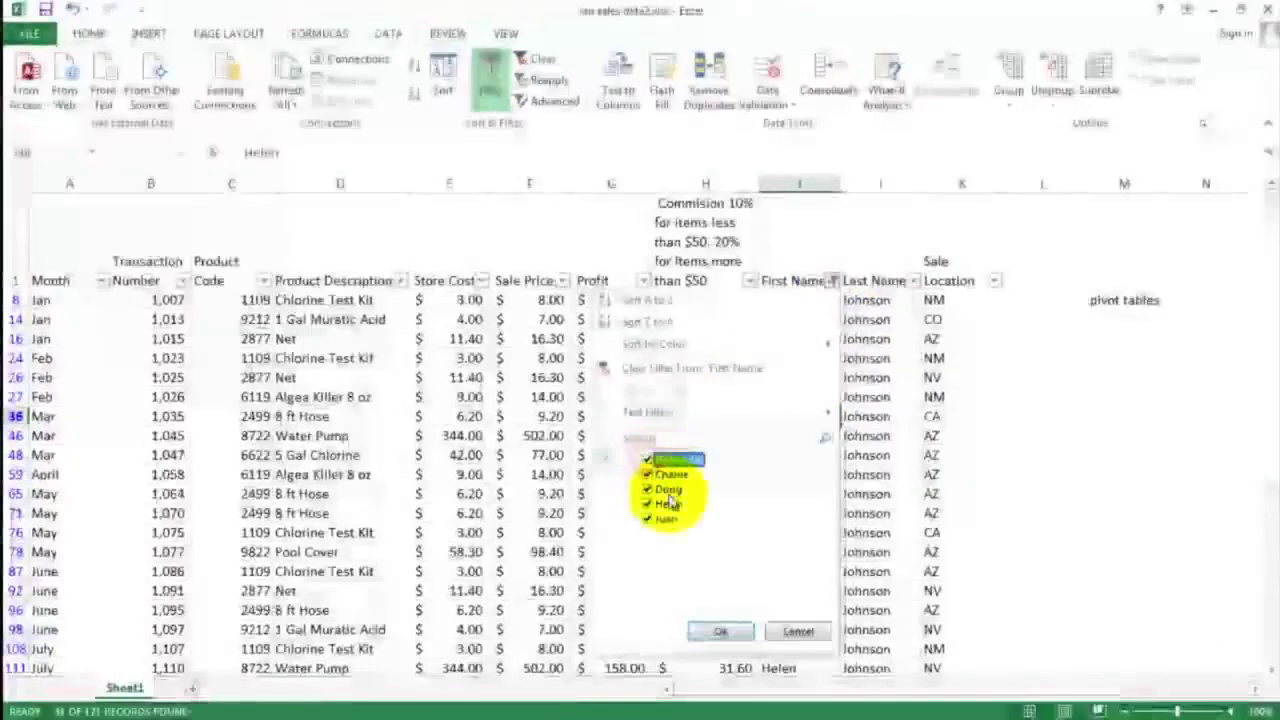
left_click(720, 630)
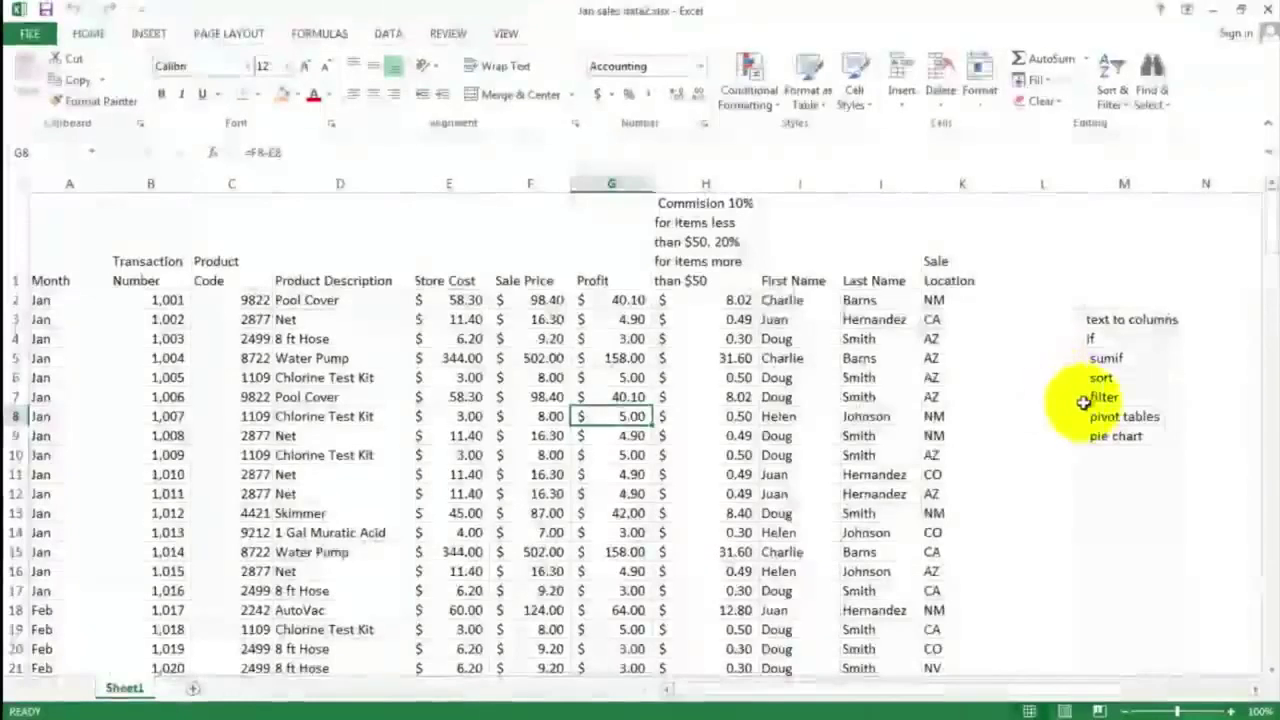
Create a PivotTable from the sales data in Sheet1 A1:K172 on a new worksheet.
left_click(1110, 419)
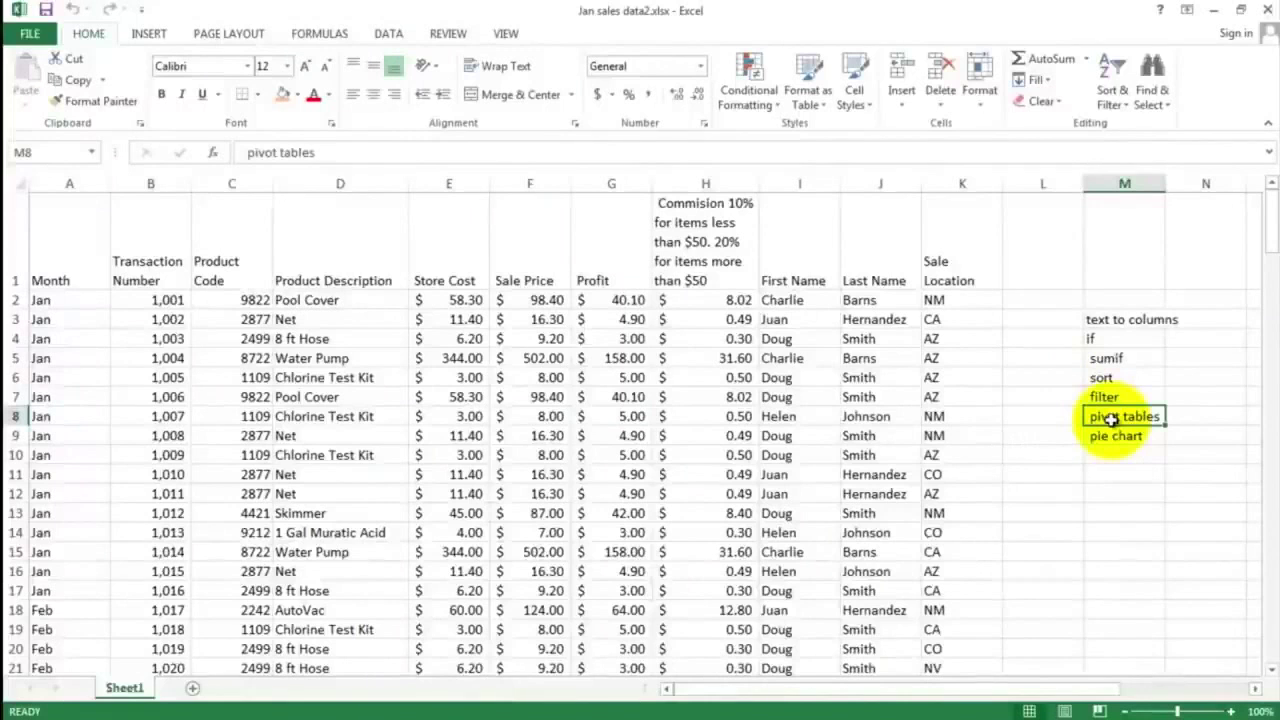
left_click(52, 297)
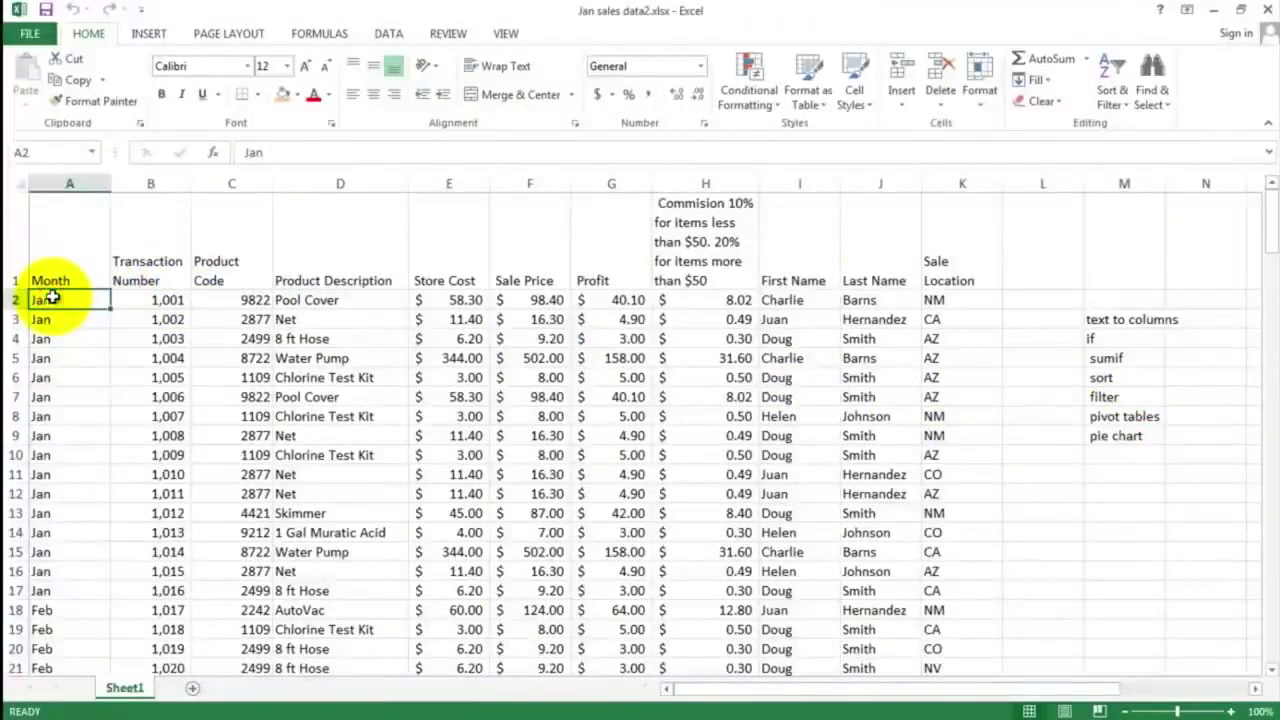
left_click_drag(62, 300, 457, 471)
left_click_drag(678, 528, 957, 625)
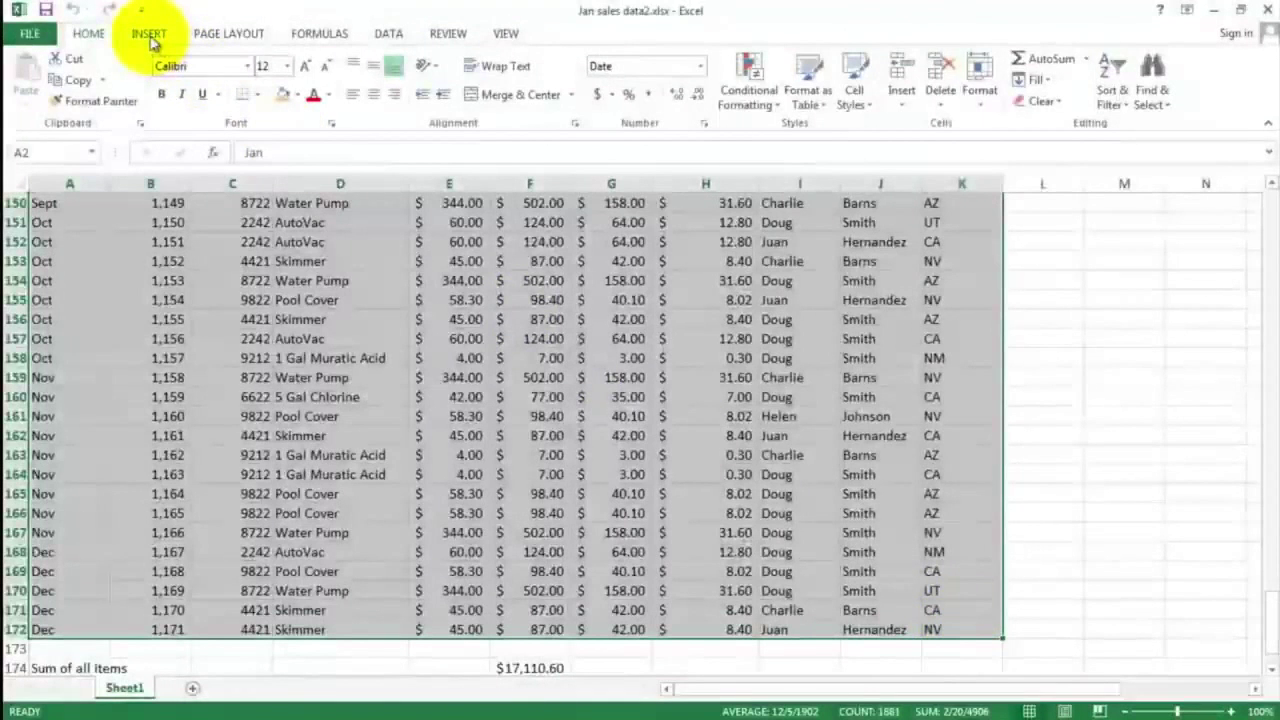
left_click(149, 36)
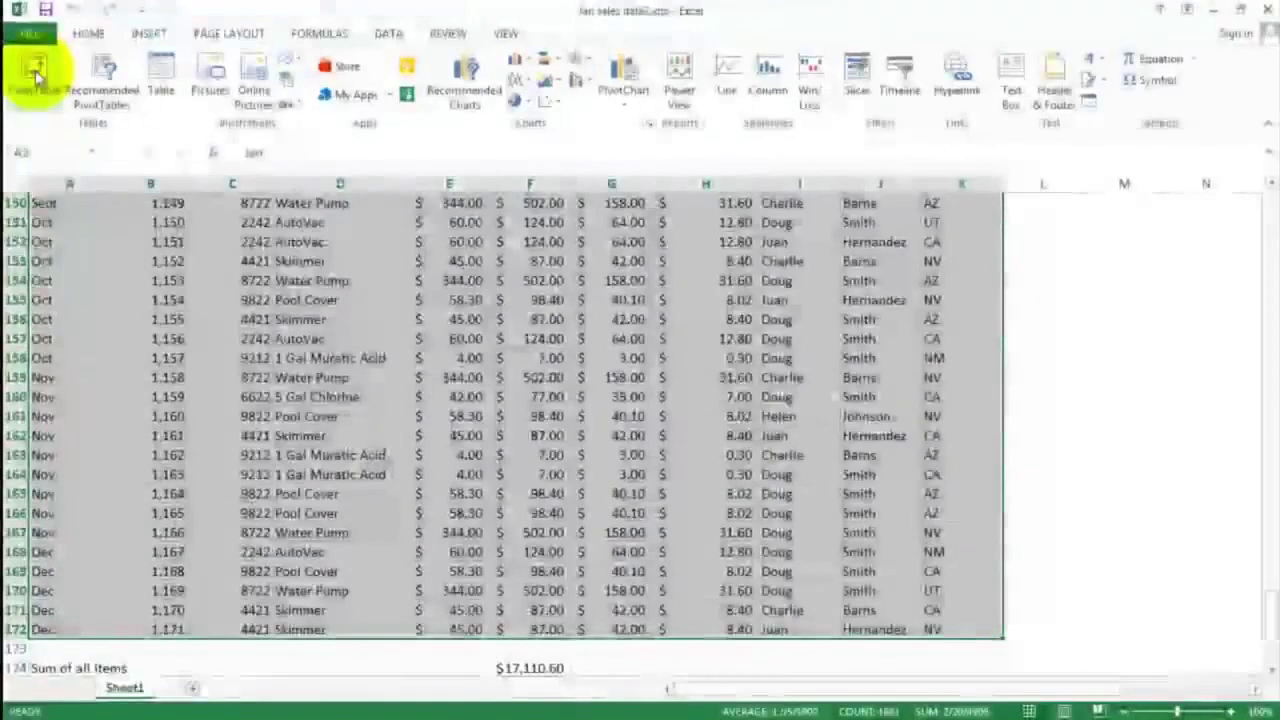
left_click(35, 70)
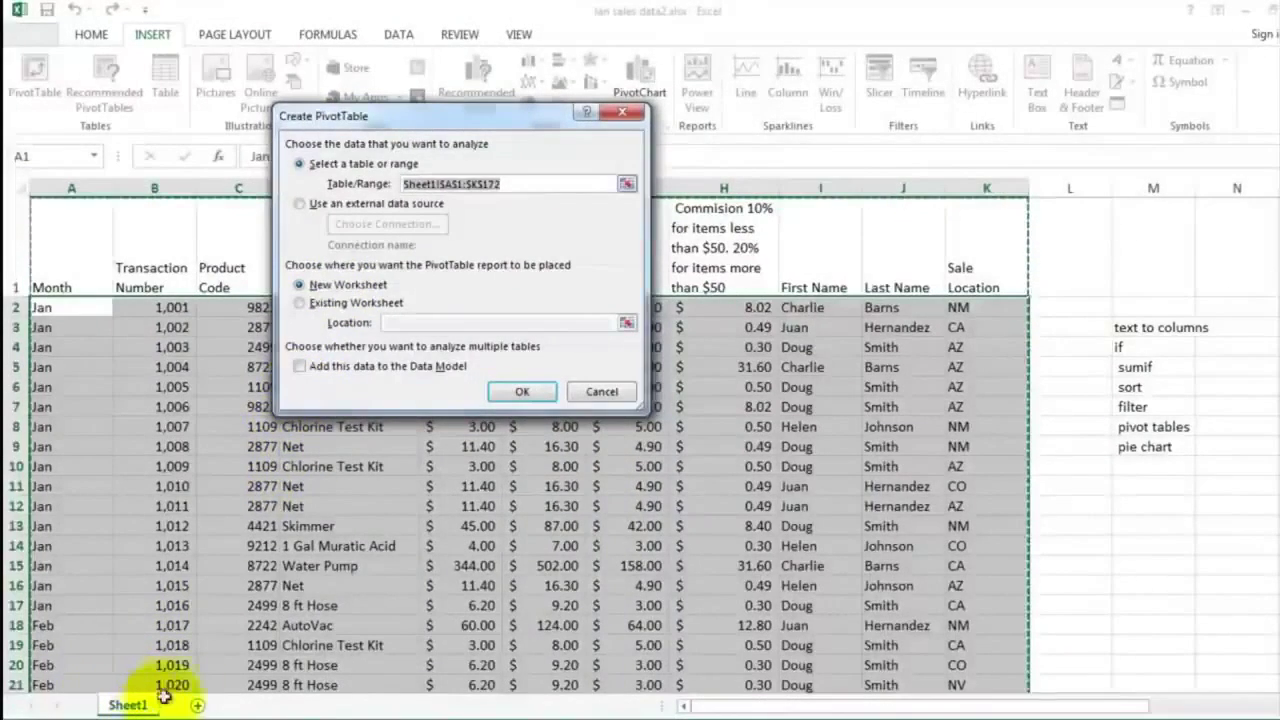
left_click(520, 392)
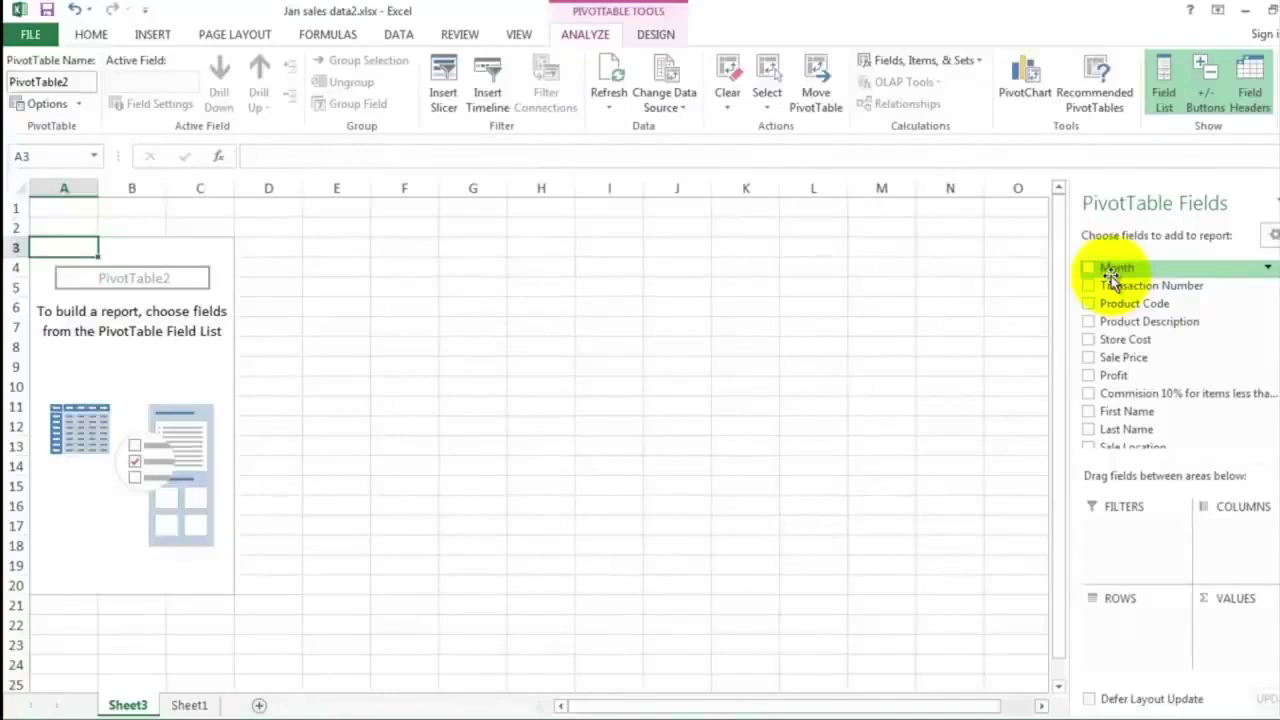
Add Last Name as the PivotTable's row field and Sale Price as its summed value field.
left_click(1089, 430)
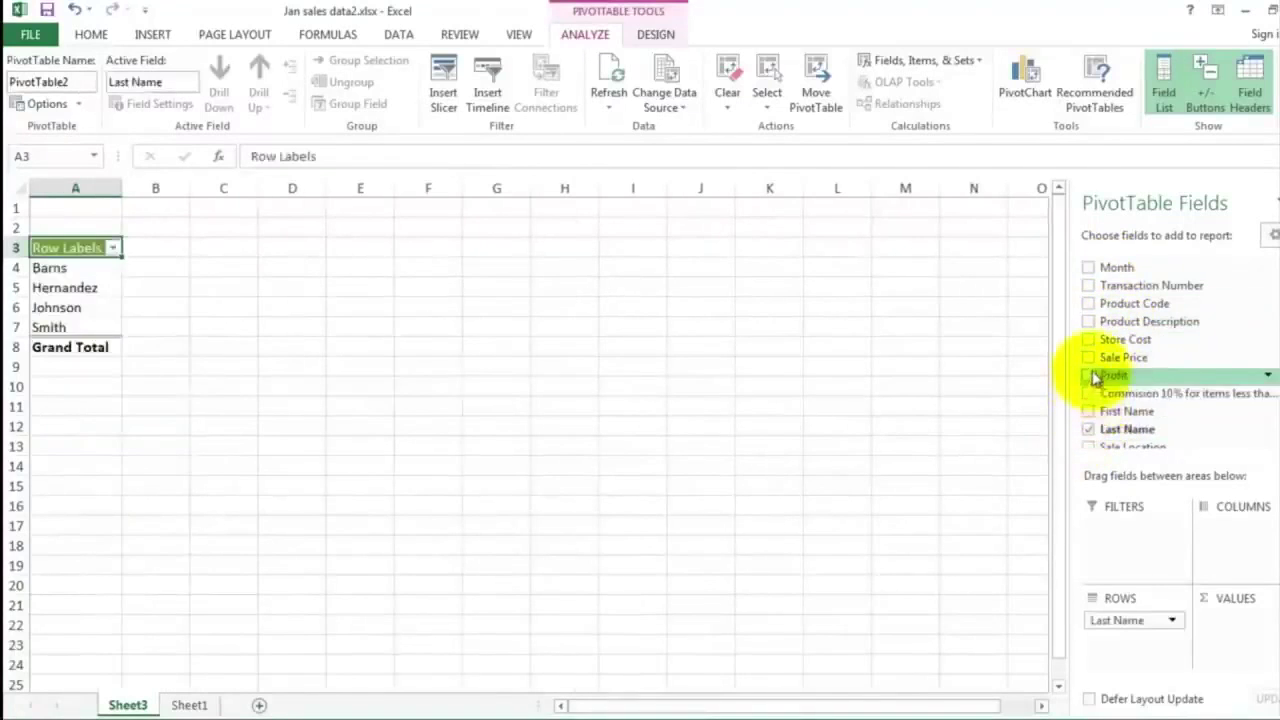
left_click(1090, 358)
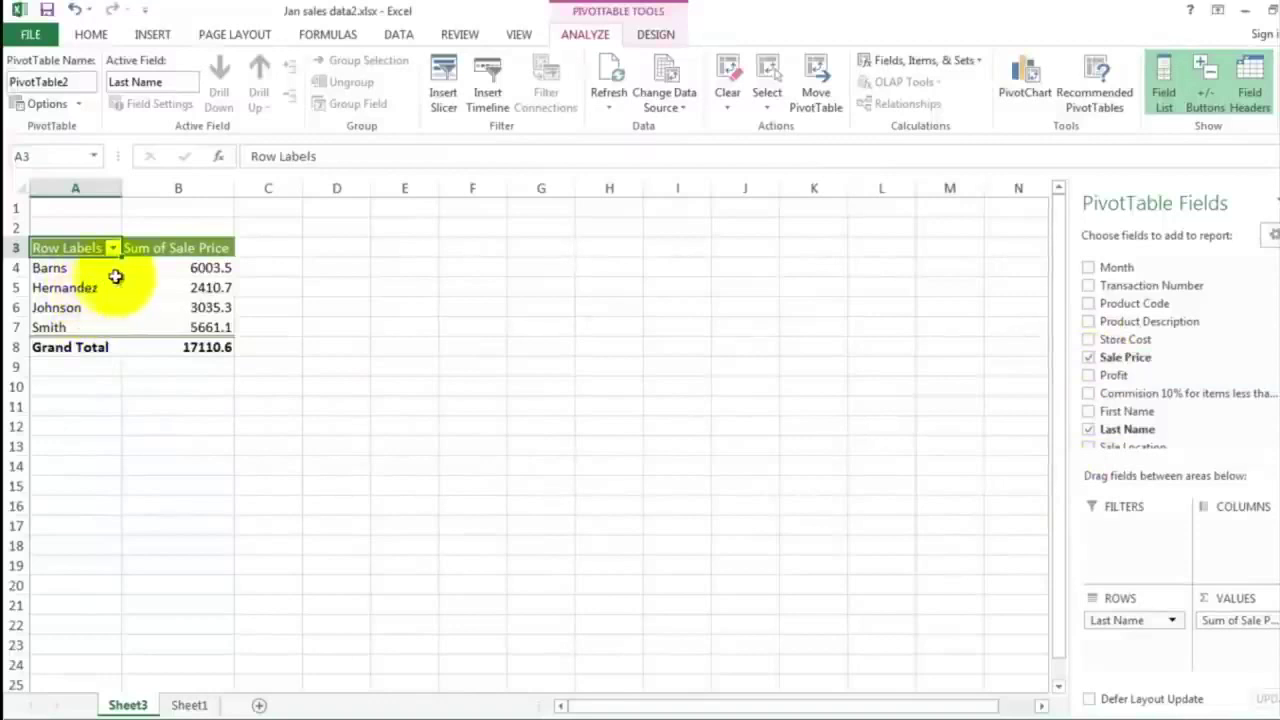
mouse_move(178, 265)
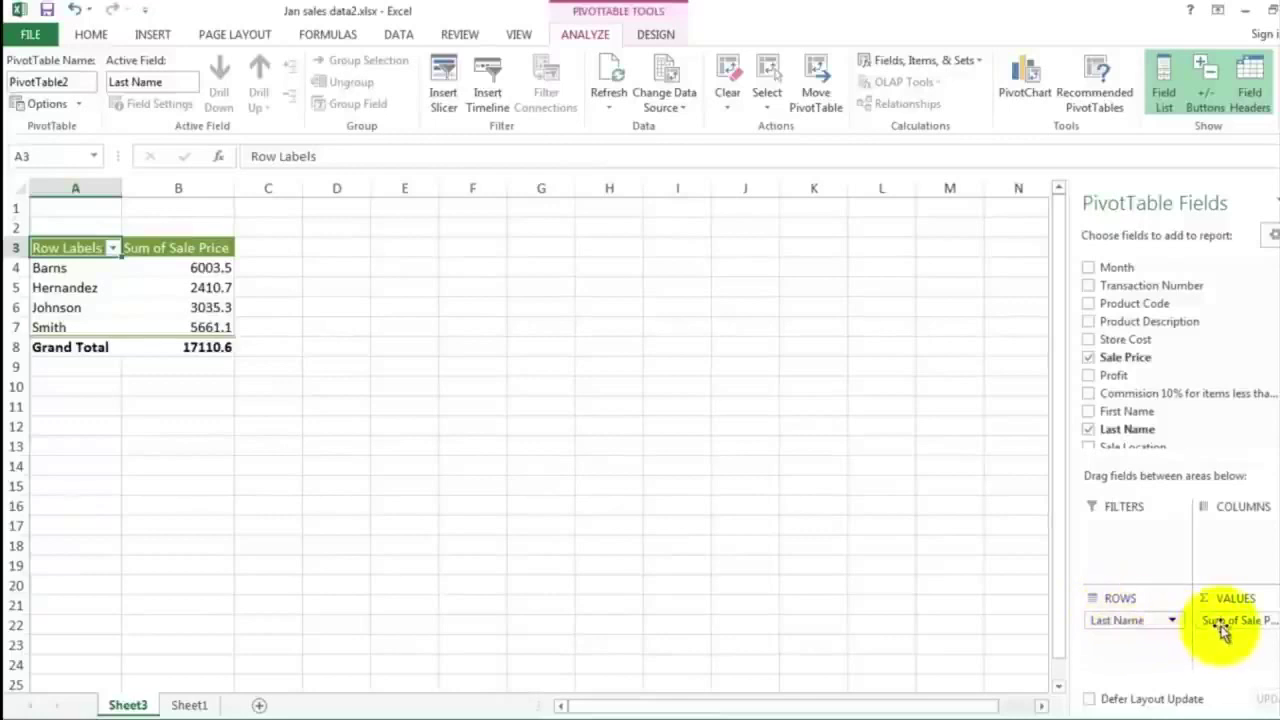
Check in the Sale Price value field settings that the values are summarised by Sum.
left_click_drag(1223, 629, 1268, 620)
left_click(1268, 620)
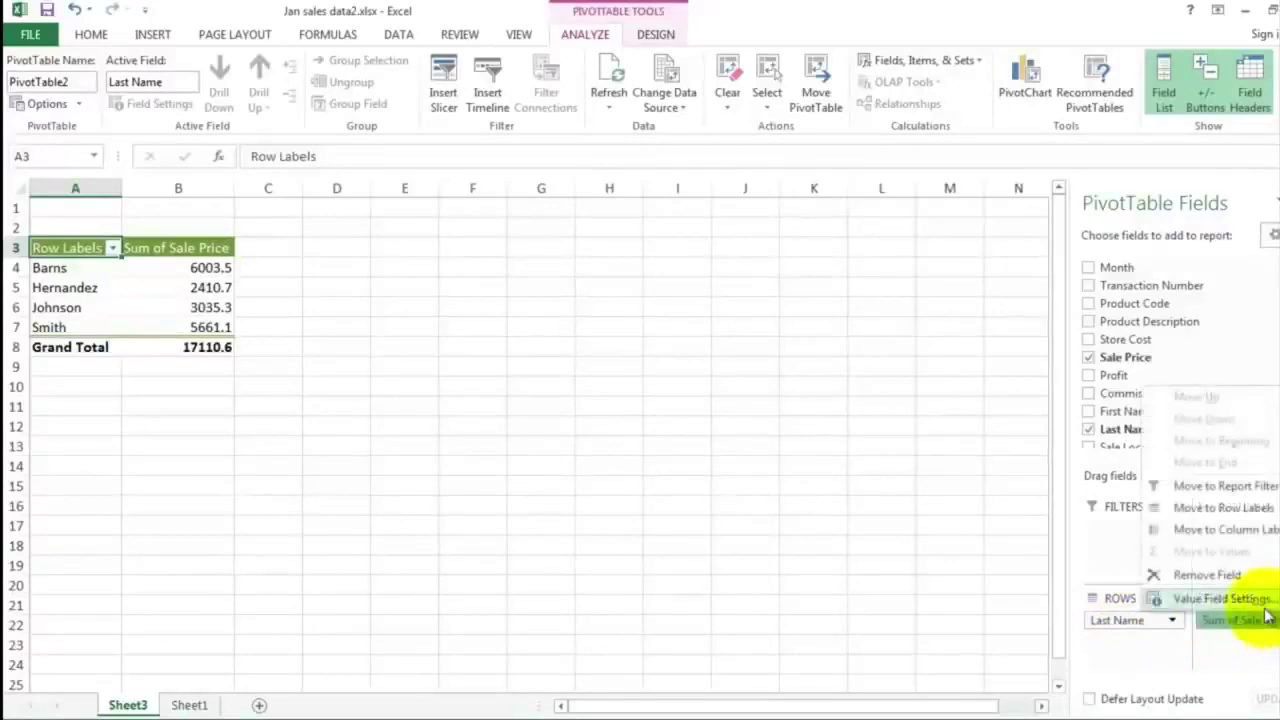
left_click(1266, 600)
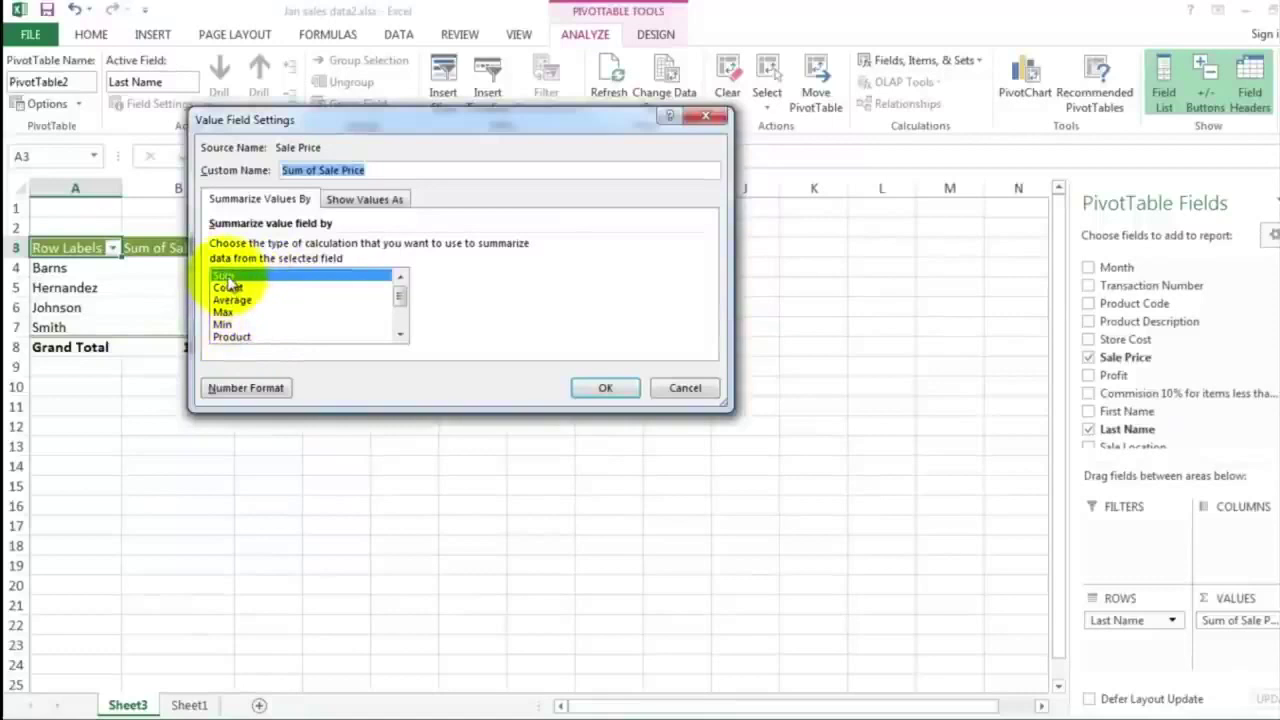
left_click(601, 387)
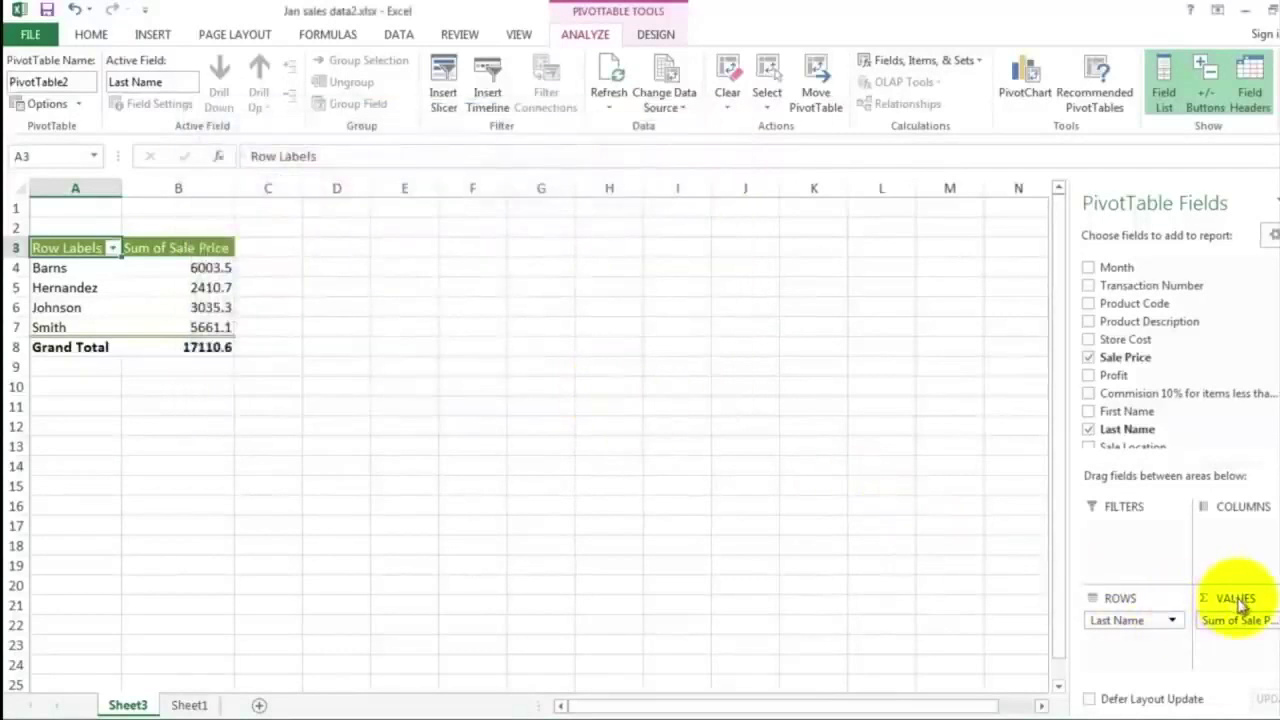
Try Sale Price as the PivotTable's column field, and return it to the values area.
left_click_drag(1229, 617, 1228, 543)
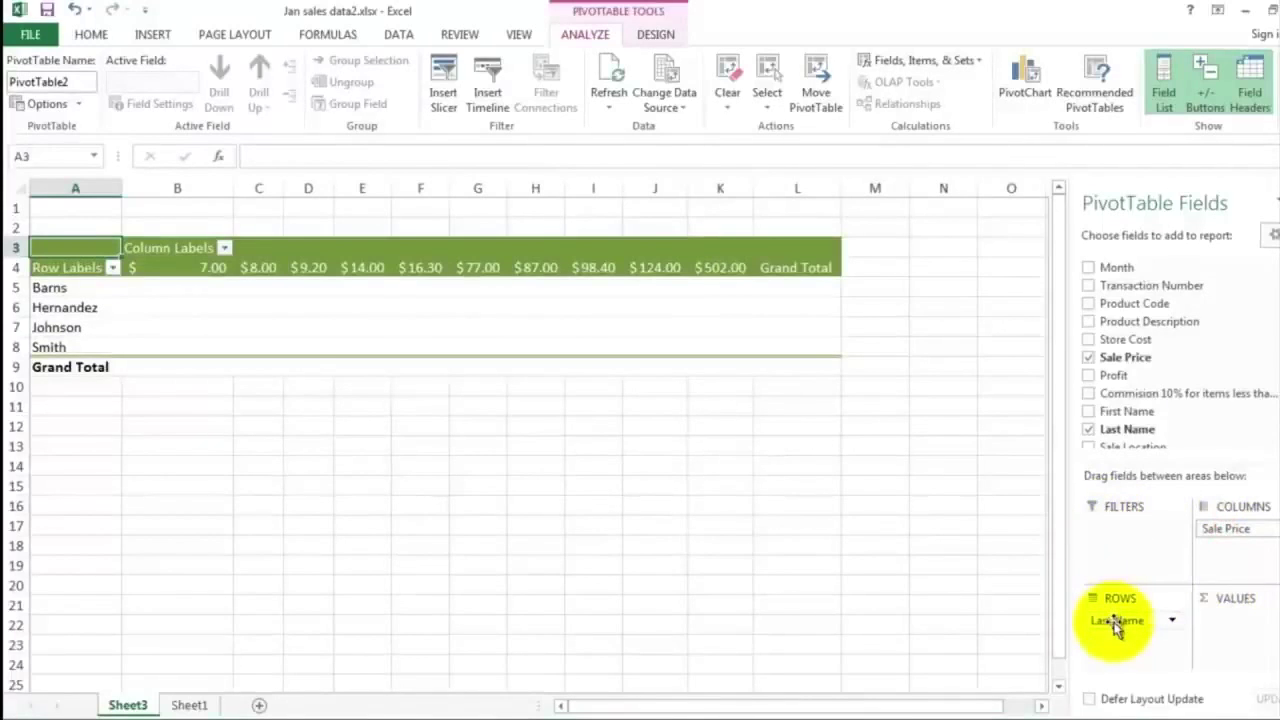
left_click_drag(1222, 530, 1230, 625)
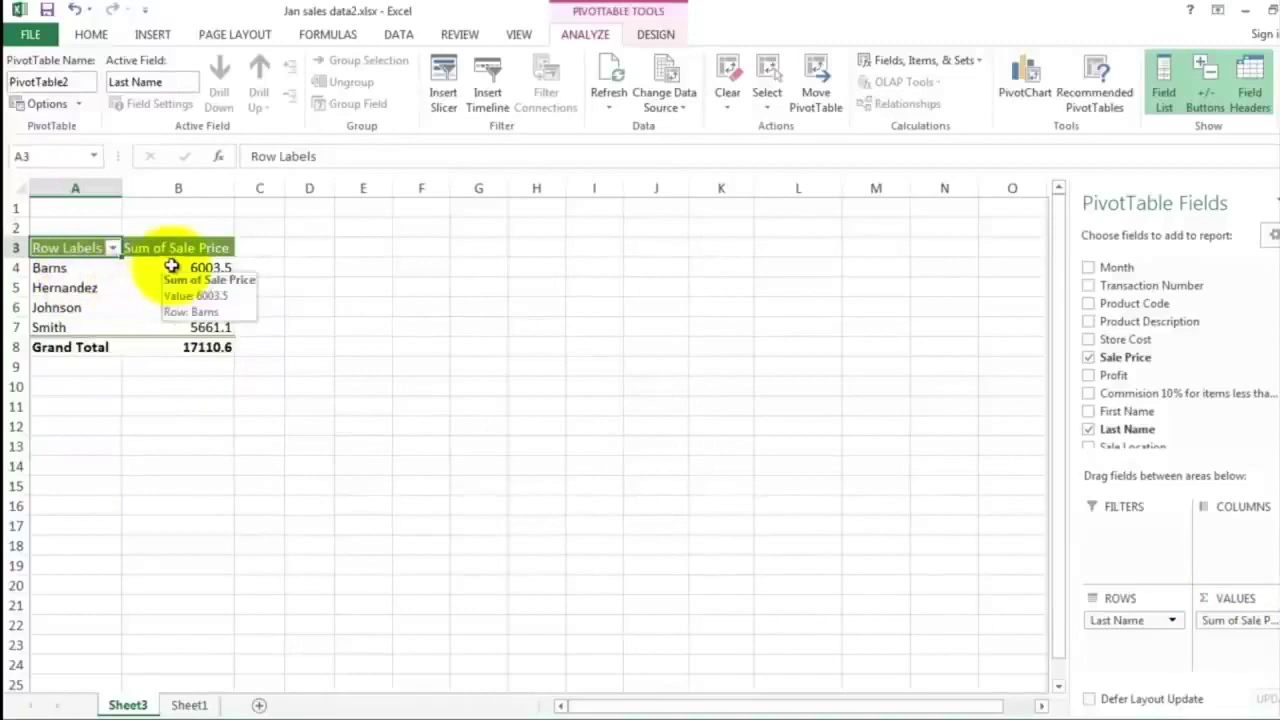
Apply the dollar Accounting number format to the Sum of Sale Price values in B4:B8.
left_click_drag(172, 265, 174, 346)
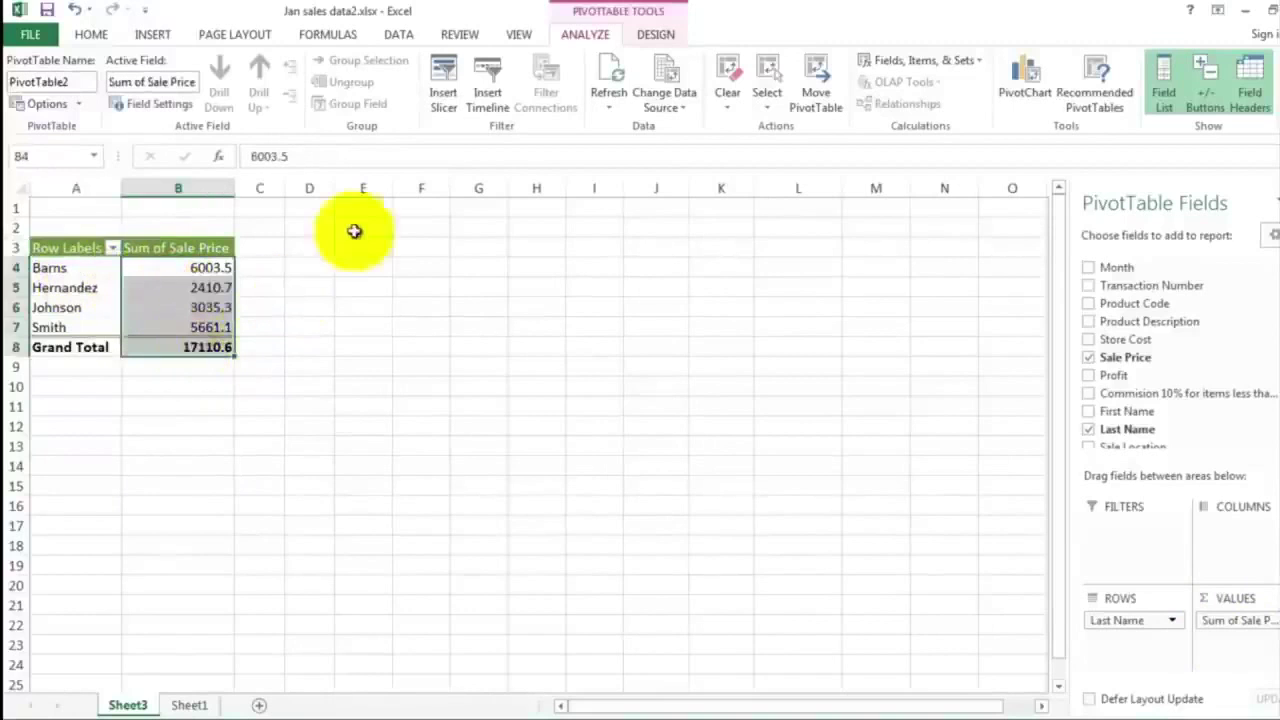
left_click(92, 36)
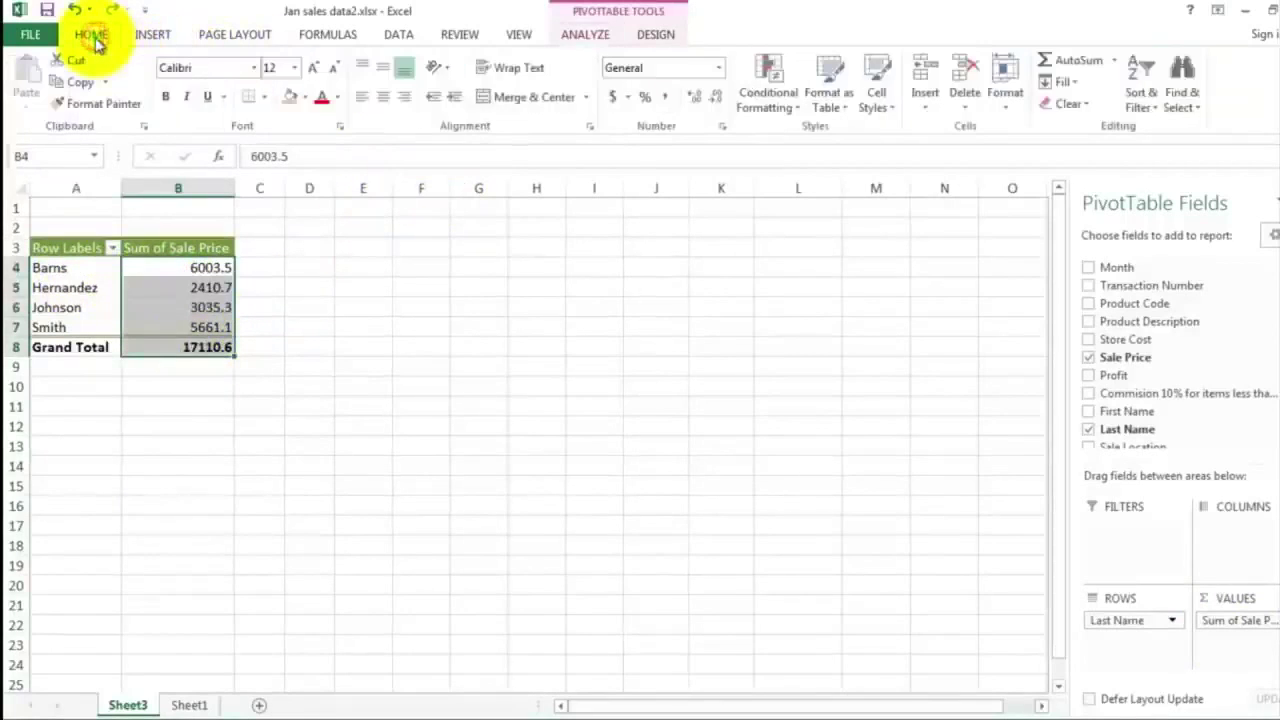
left_click(613, 98)
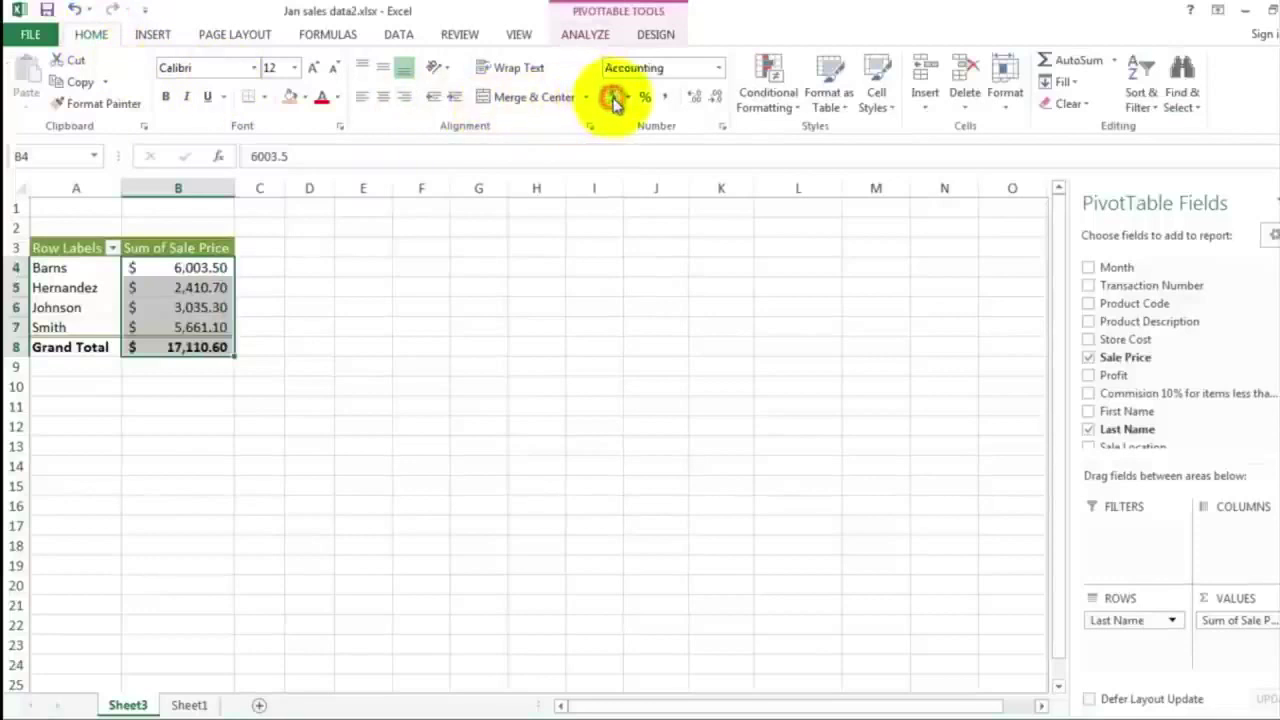
left_click(292, 320)
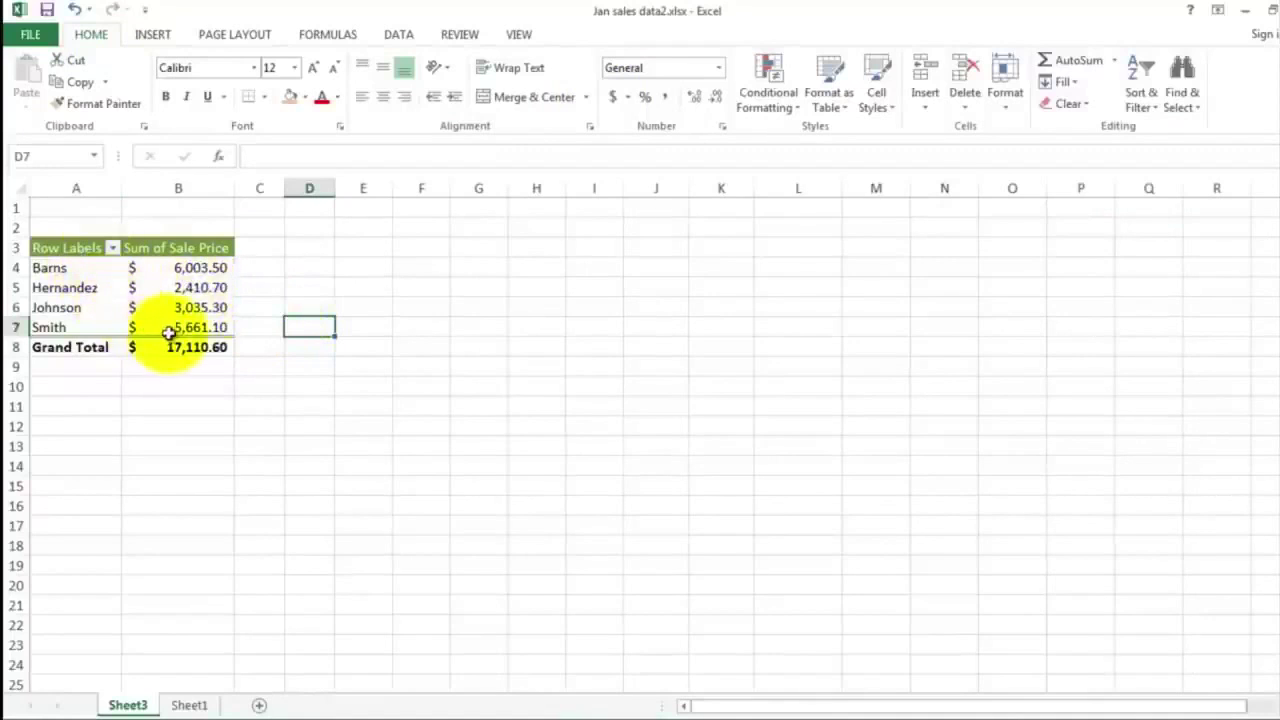
Insert a 3-D pie chart from the salesperson totals in B4:B7 and place it directly beside the PivotTable.
mouse_move(180, 335)
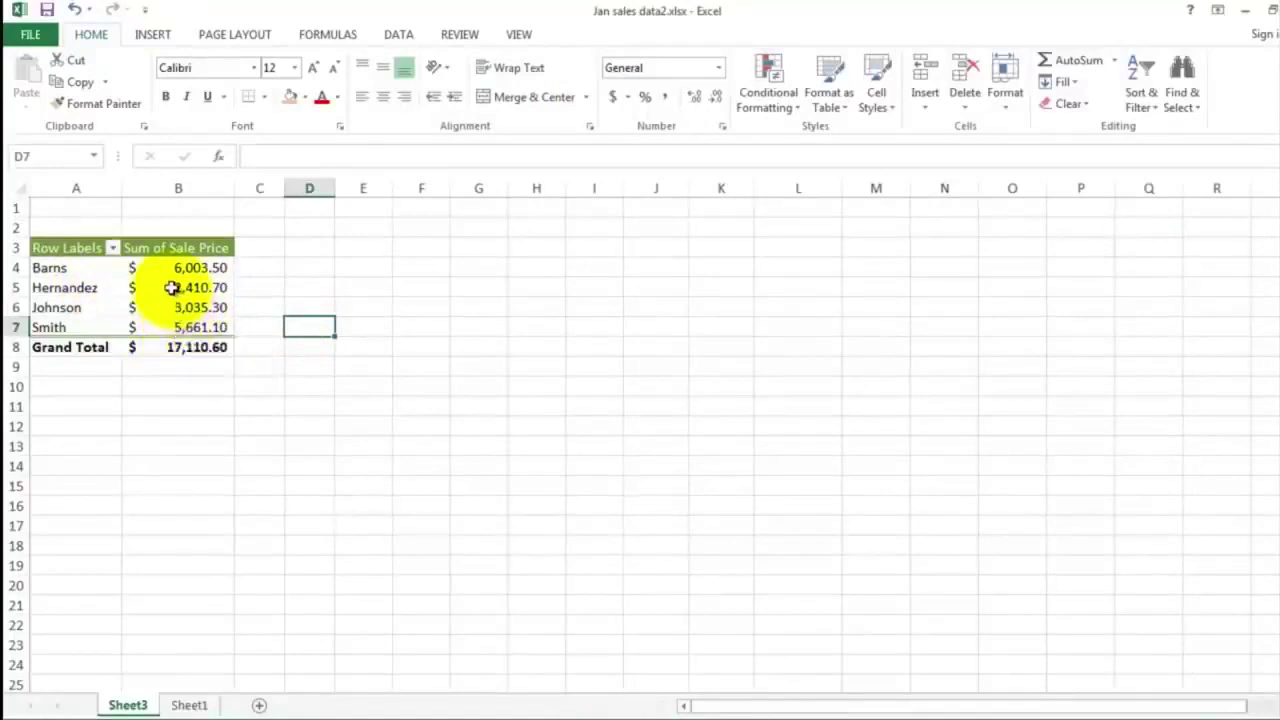
mouse_move(172, 287)
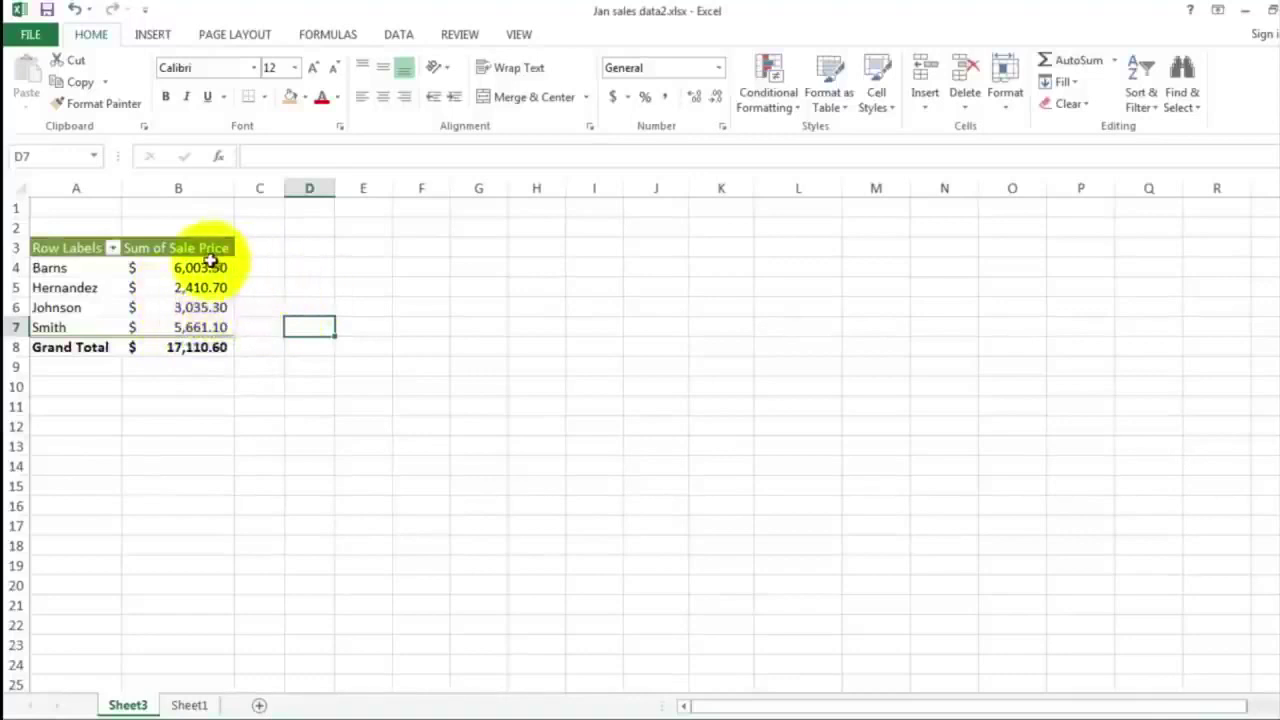
left_click_drag(205, 265, 216, 326)
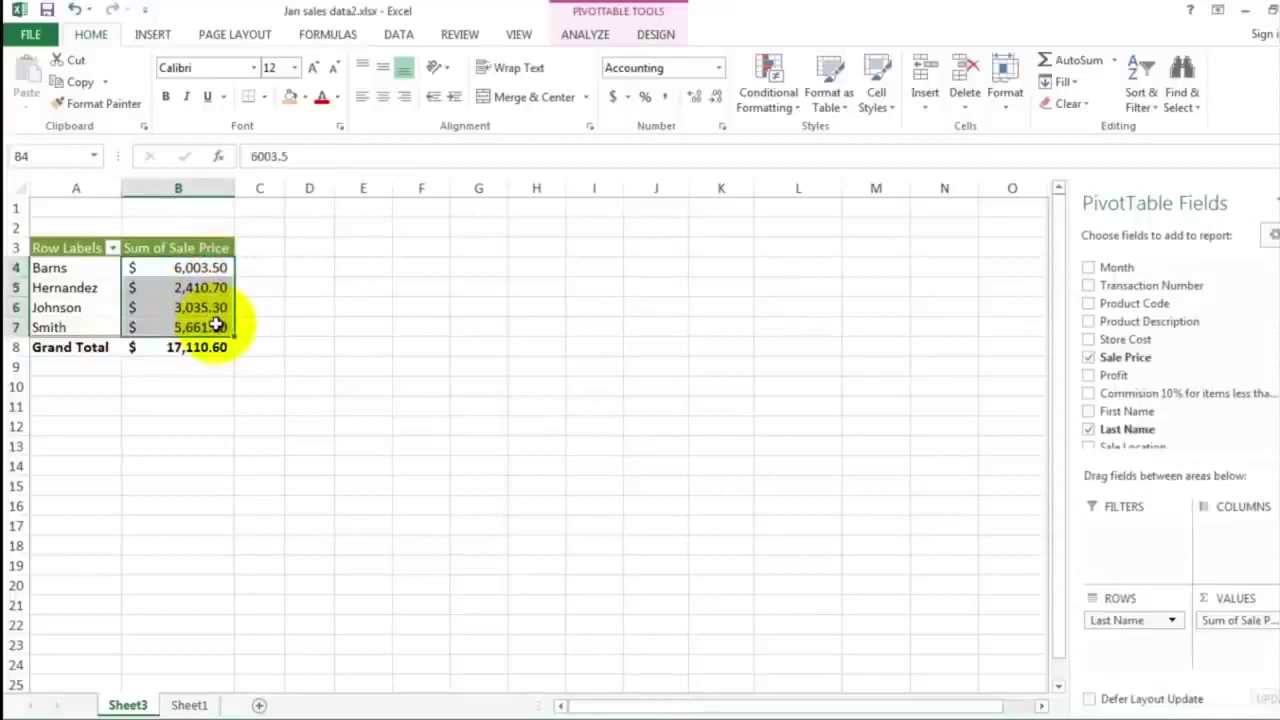
left_click(154, 42)
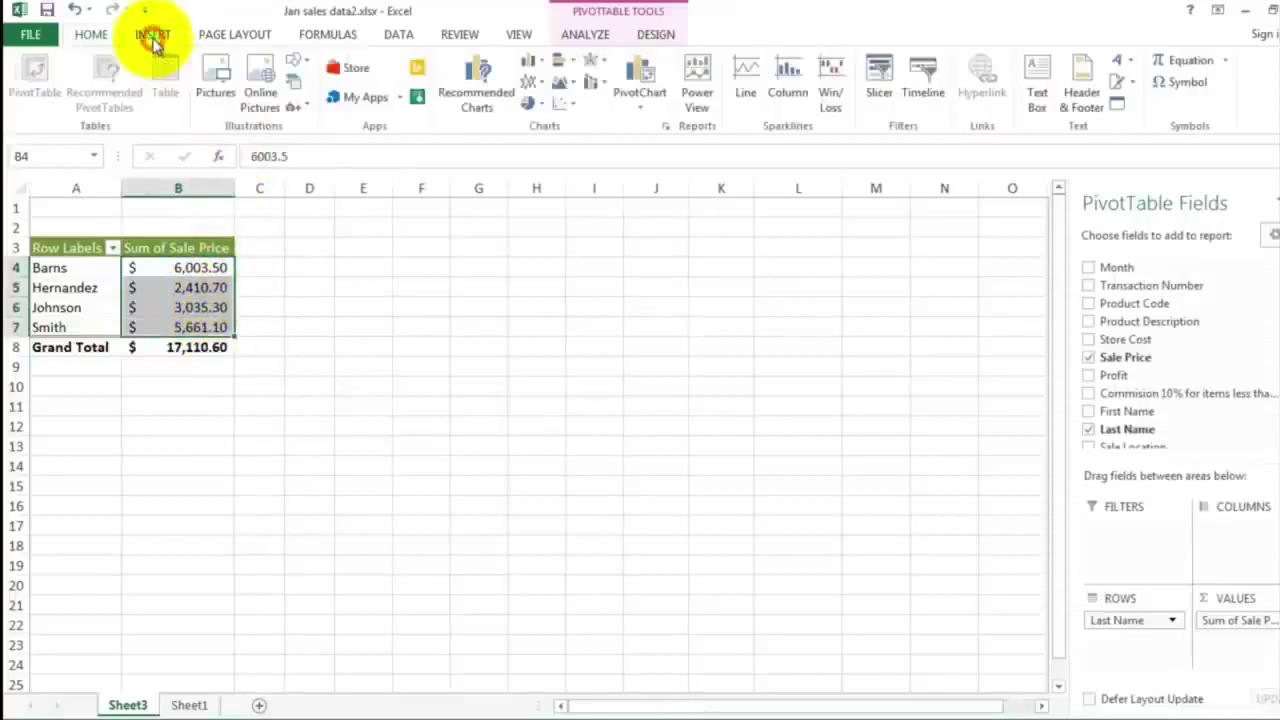
left_click(540, 106)
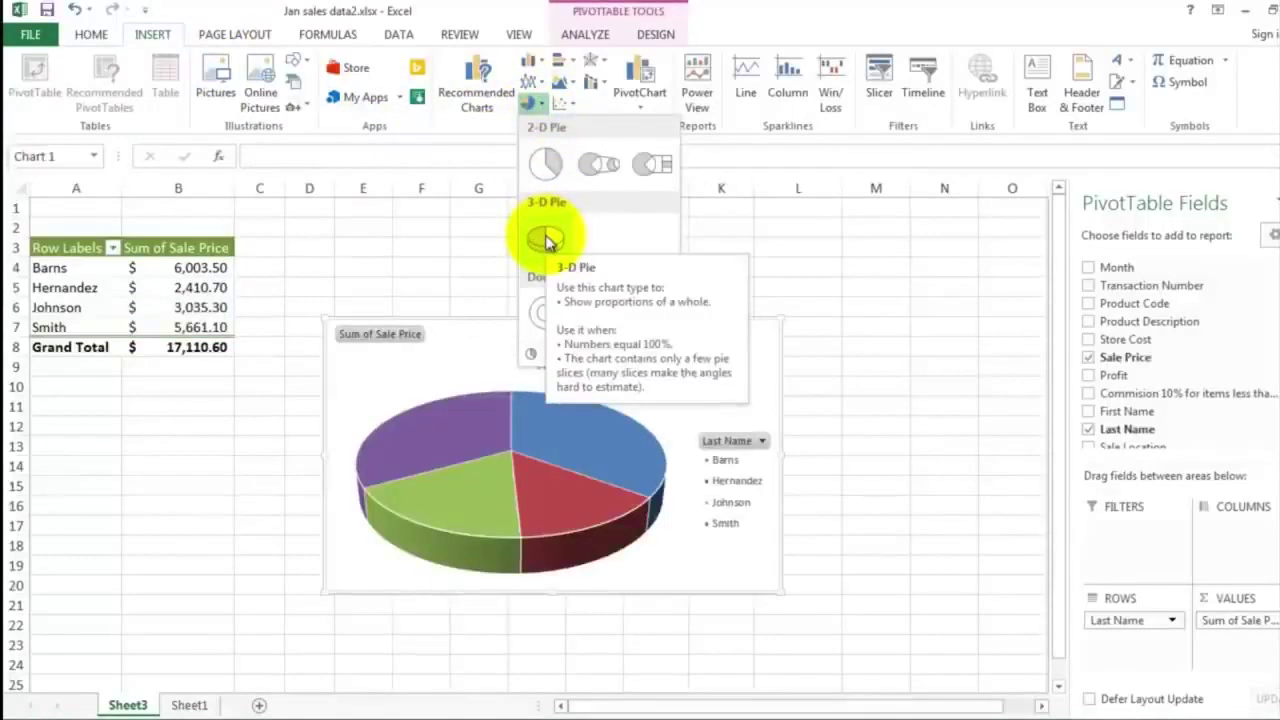
left_click(545, 240)
left_click_drag(502, 337, 420, 250)
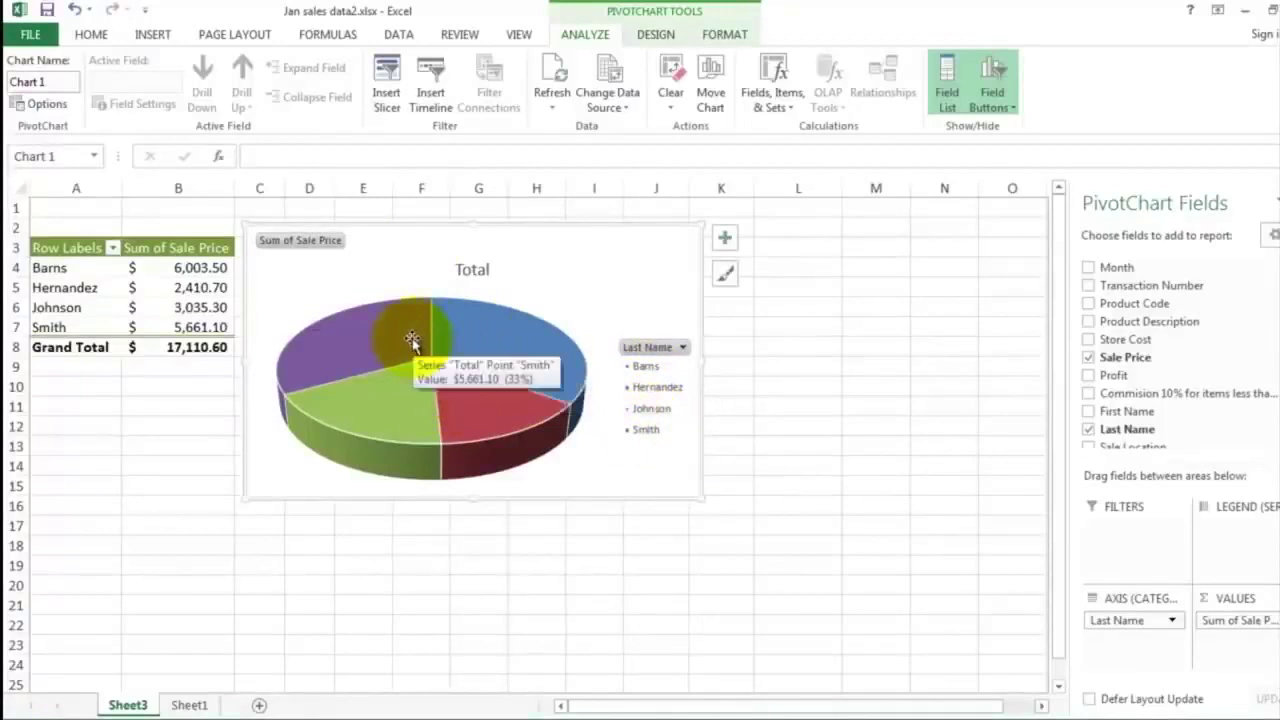
Add data labels to the pie slices and enlarge the chart slightly to about row 17.
right_click(503, 345)
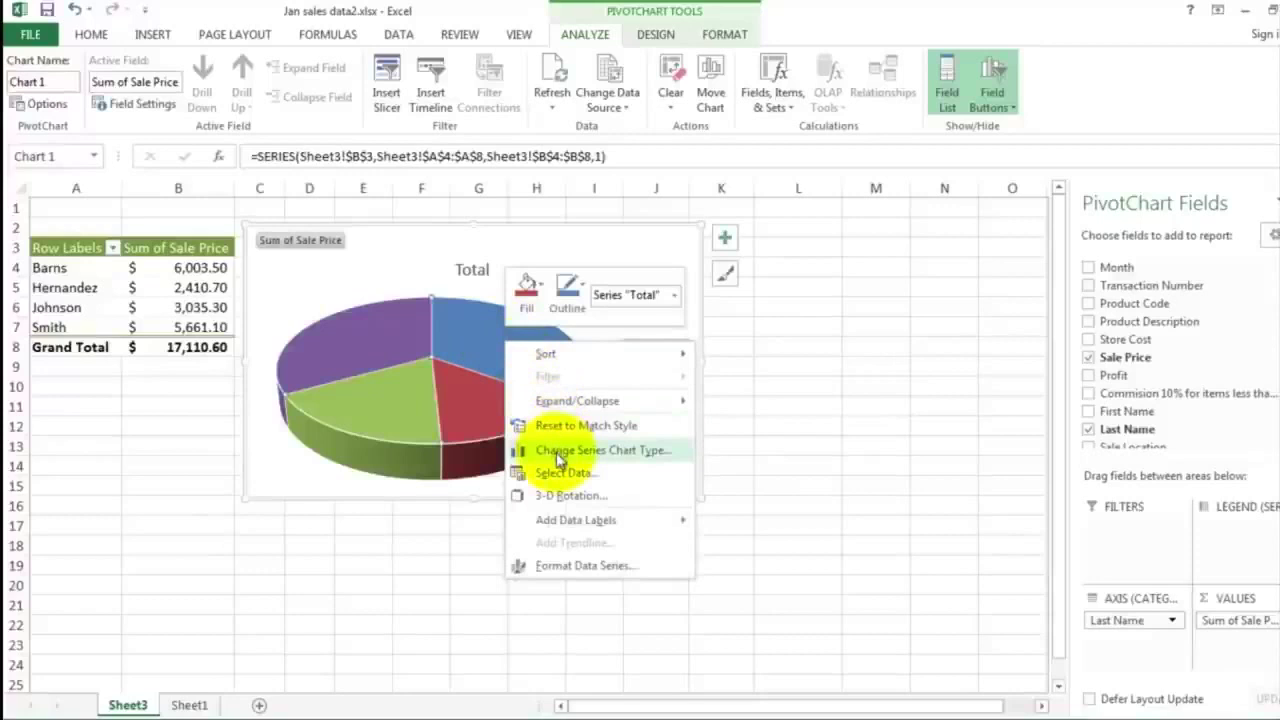
mouse_move(575, 525)
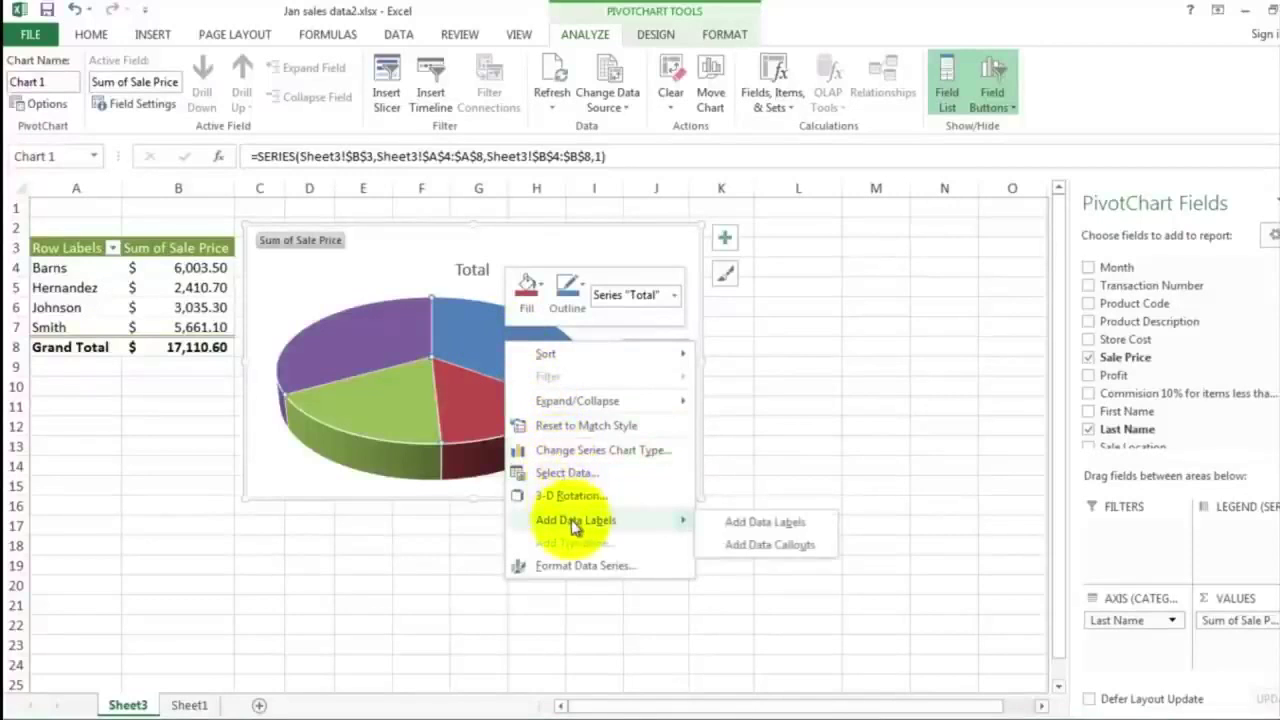
left_click(754, 524)
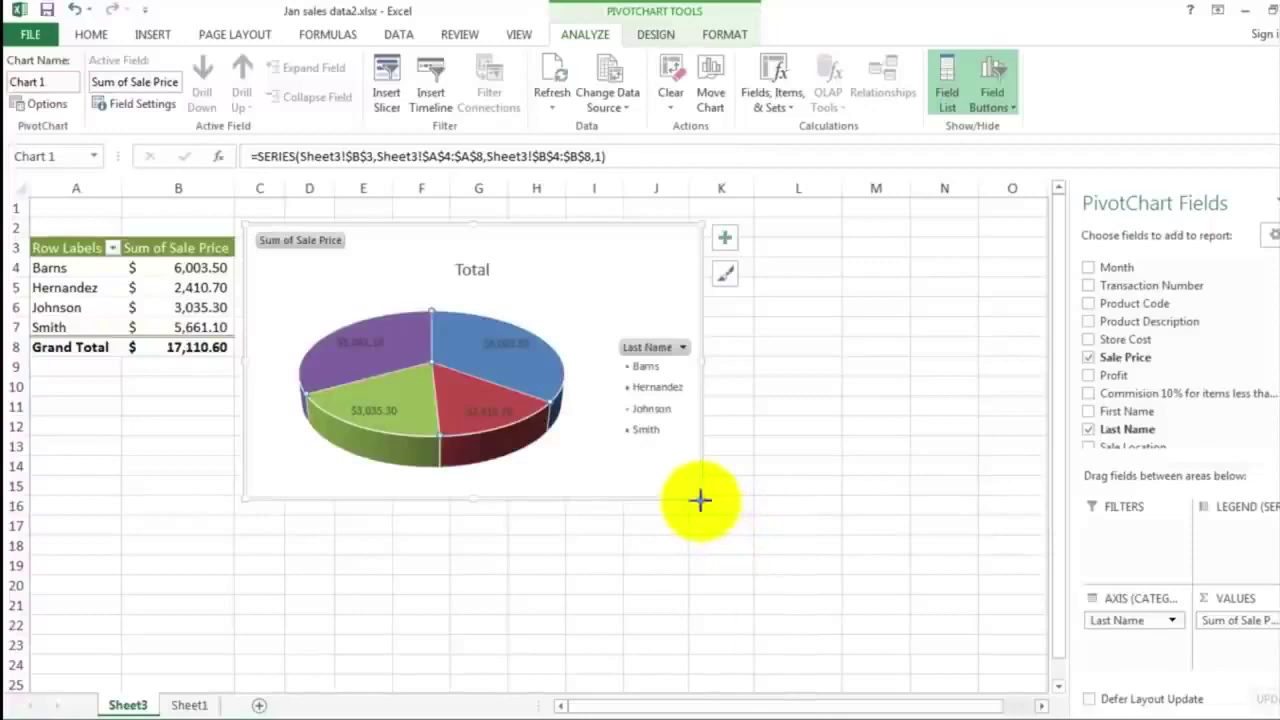
left_click_drag(701, 499, 740, 524)
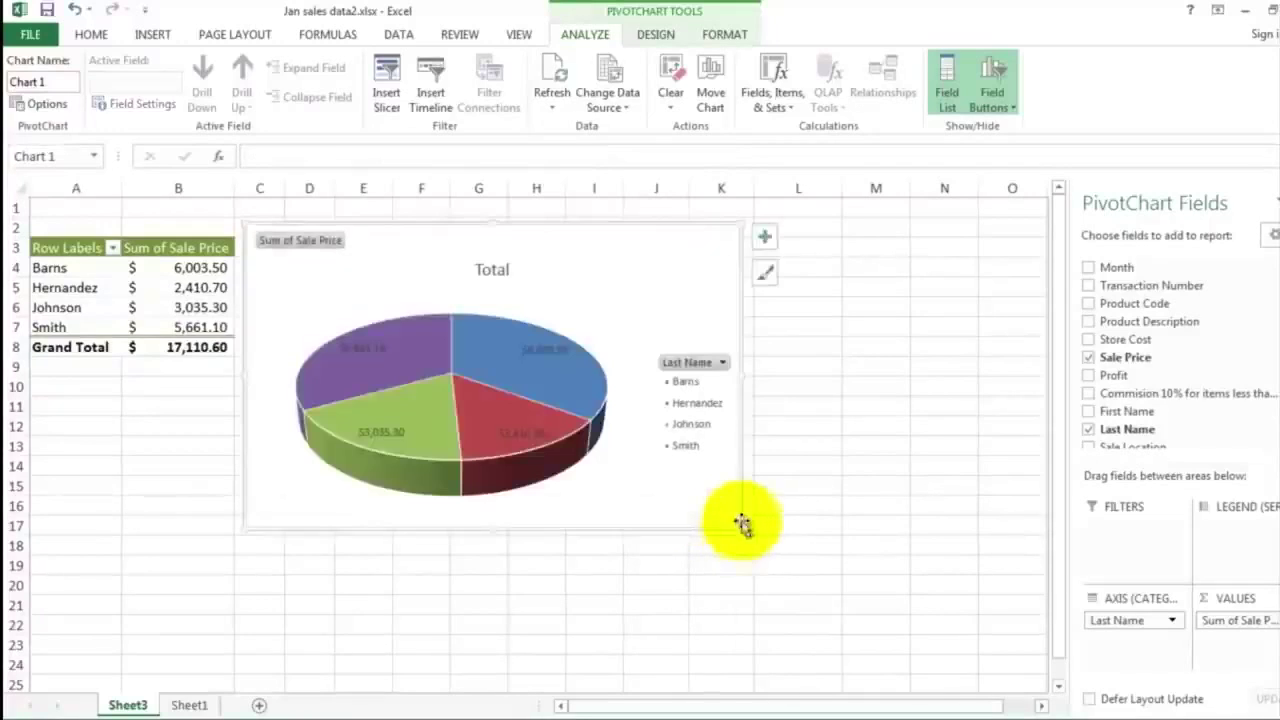
left_click(764, 336)
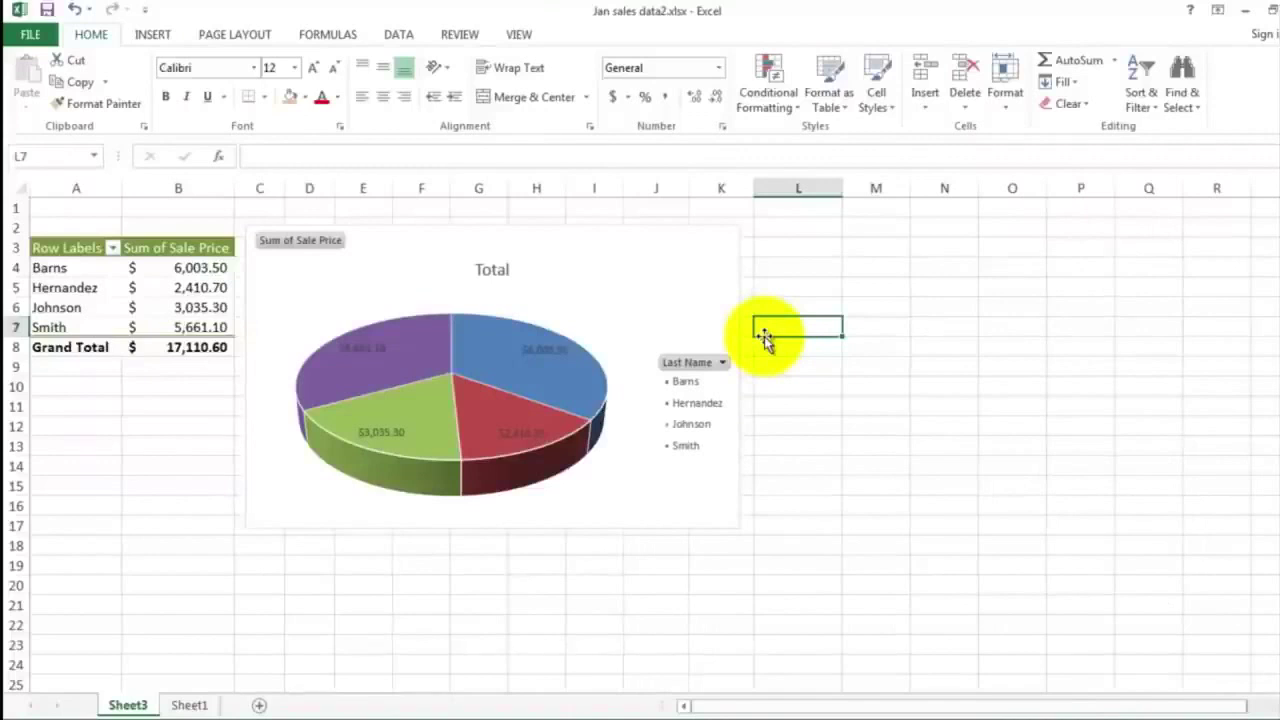
Enter the author's title and surname in cell A1 above the PivotTable.
left_click(103, 214)
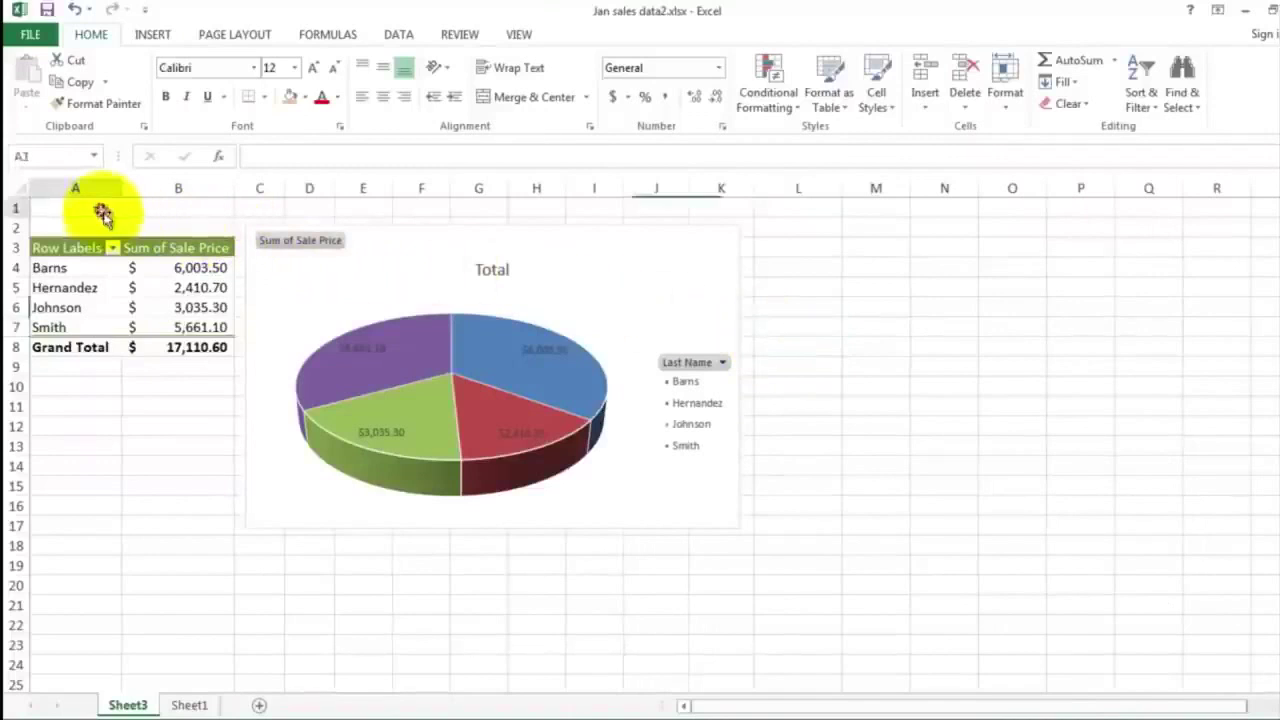
type("Mr. Sluiter")
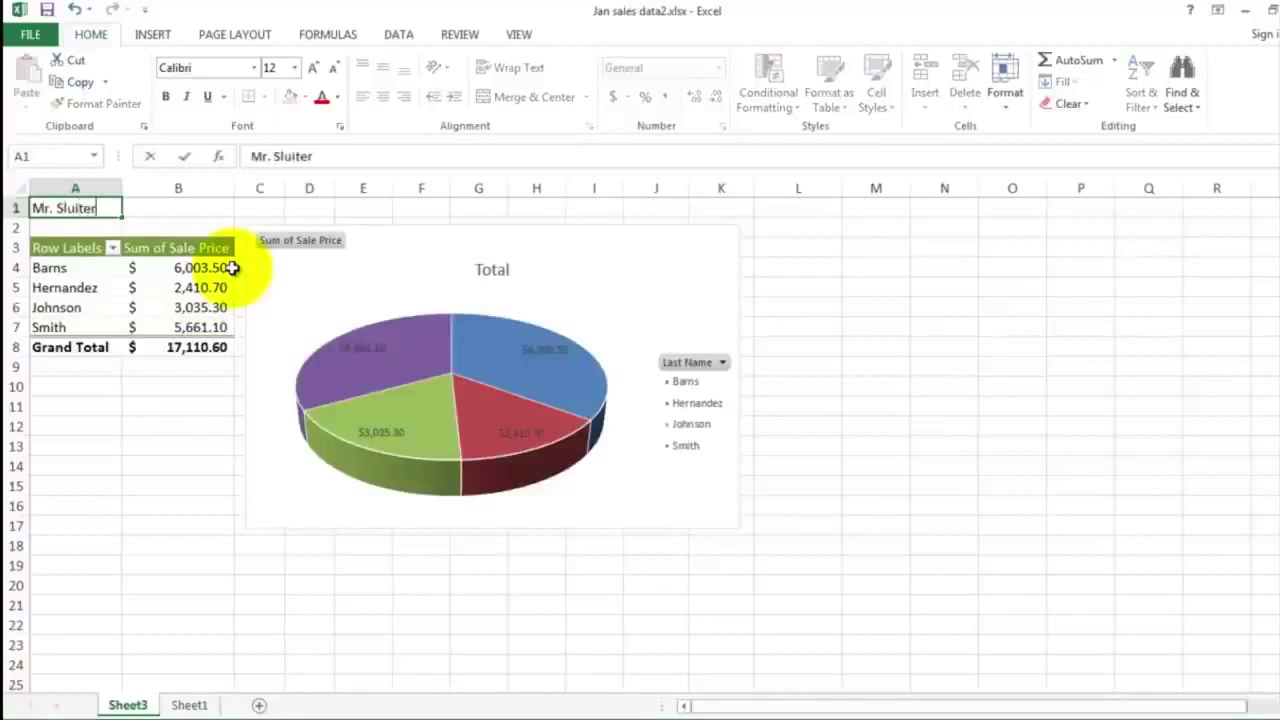
key("Return")
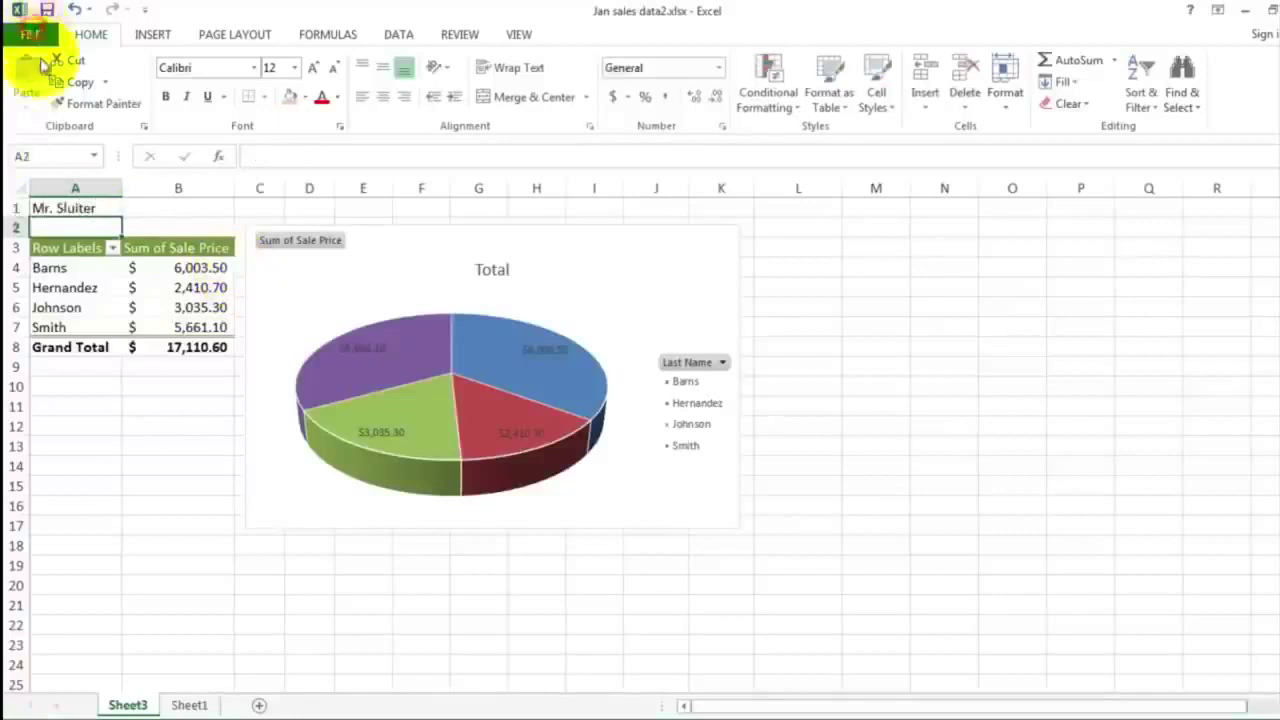
Open the print preview of the PivotTable sheet and check how its content is split across the pages.
left_click(31, 36)
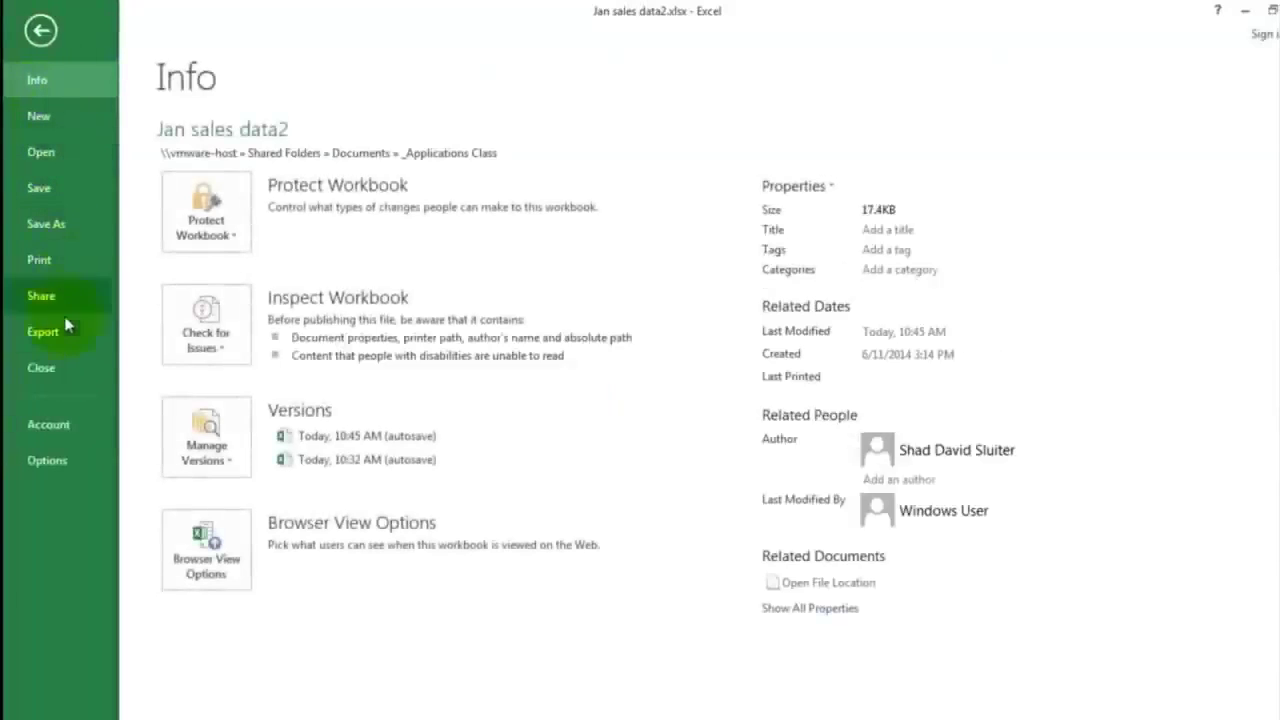
left_click(55, 261)
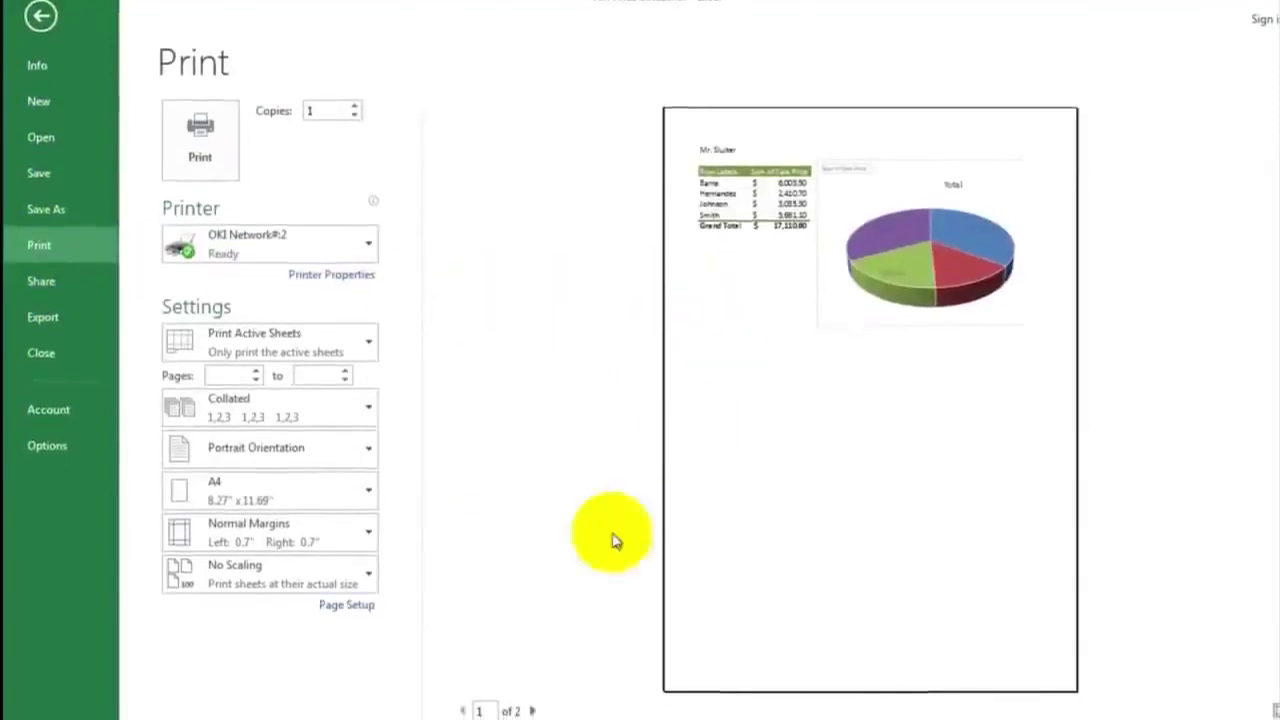
left_click(532, 710)
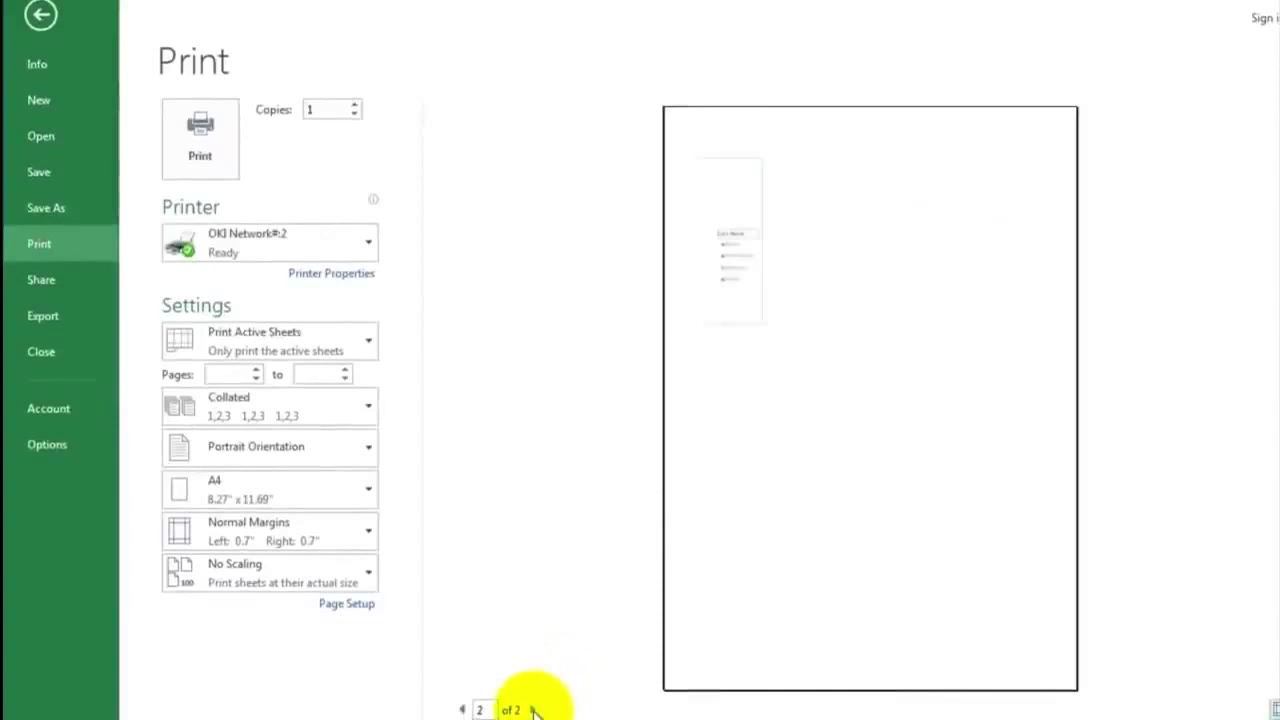
left_click(462, 710)
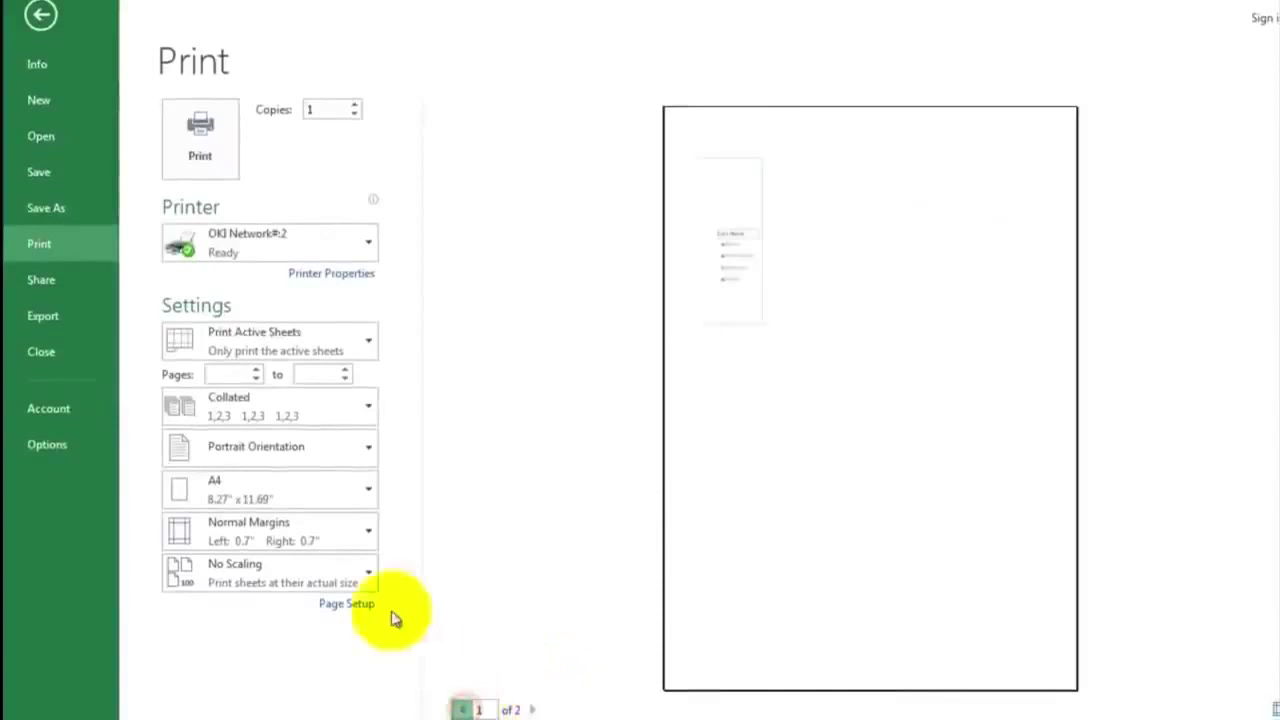
Set the printout to Landscape Orientation and scale it with Fit Sheet on One Page.
left_click(258, 465)
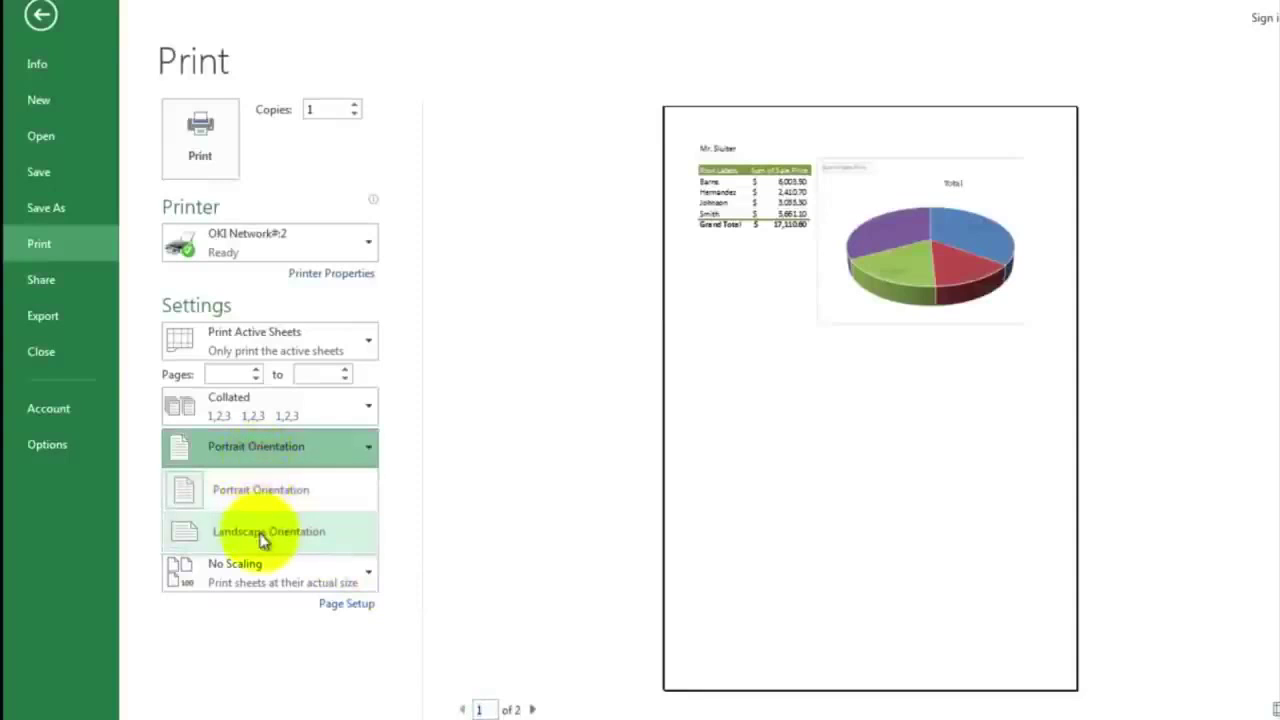
left_click(258, 530)
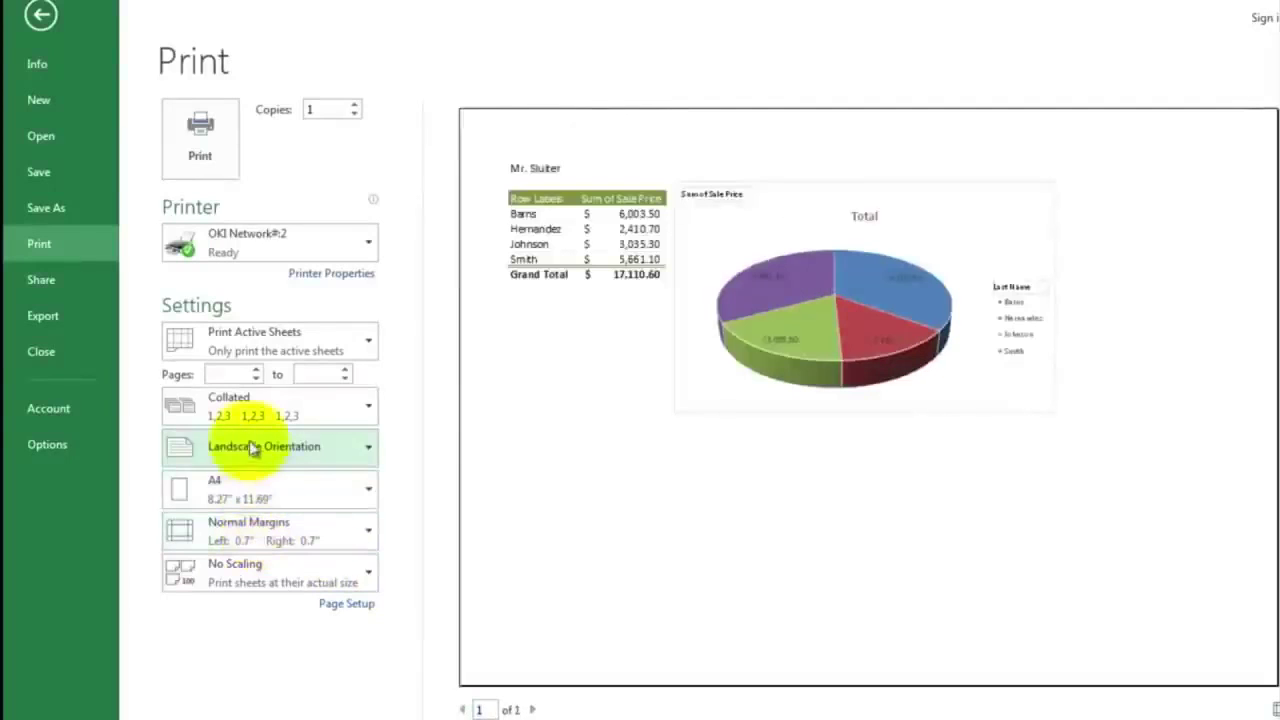
left_click(258, 572)
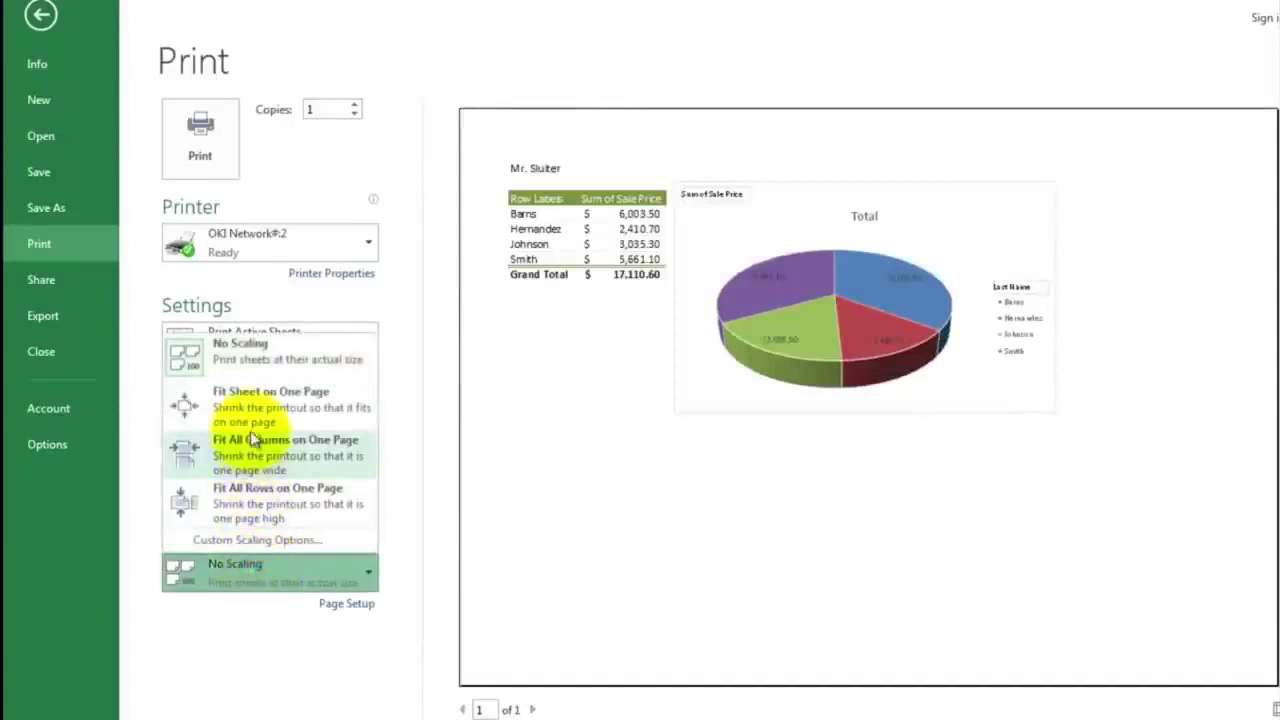
left_click(253, 420)
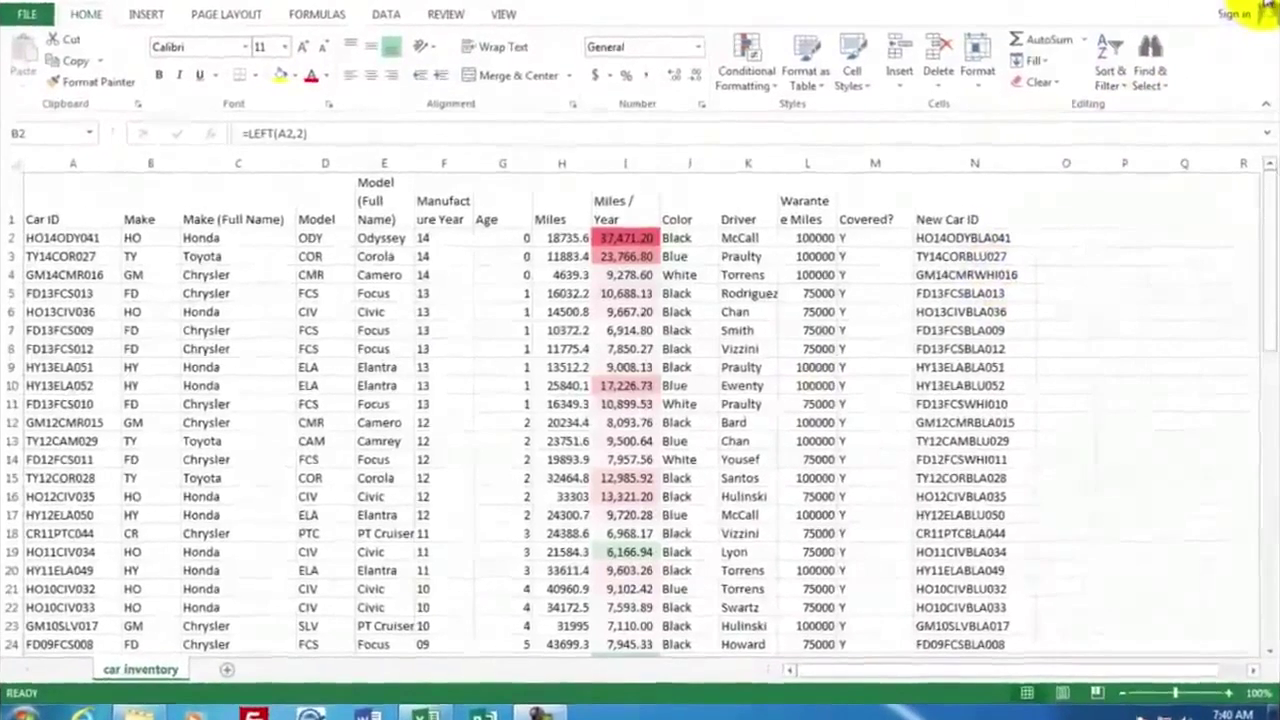
Close the car inventory workbook without saving its changes and shift the car inventory.txt icon slightly on the desktop.
left_click(1265, 6)
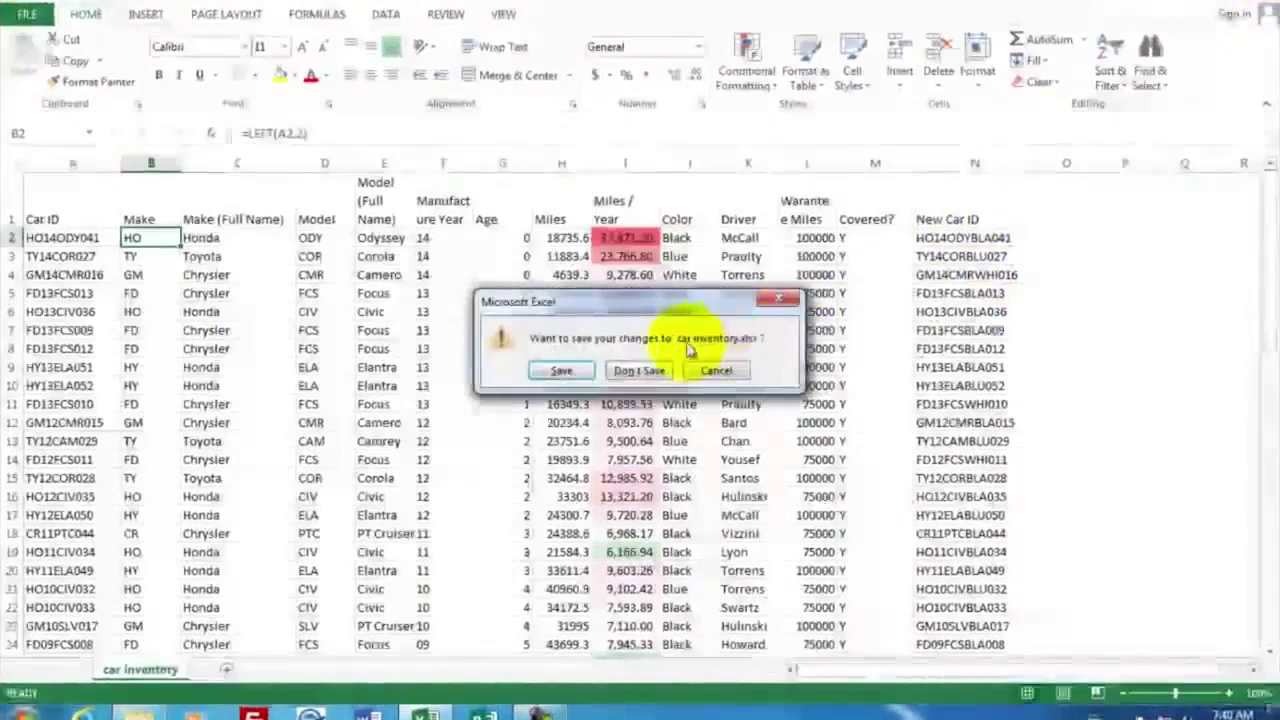
left_click(640, 371)
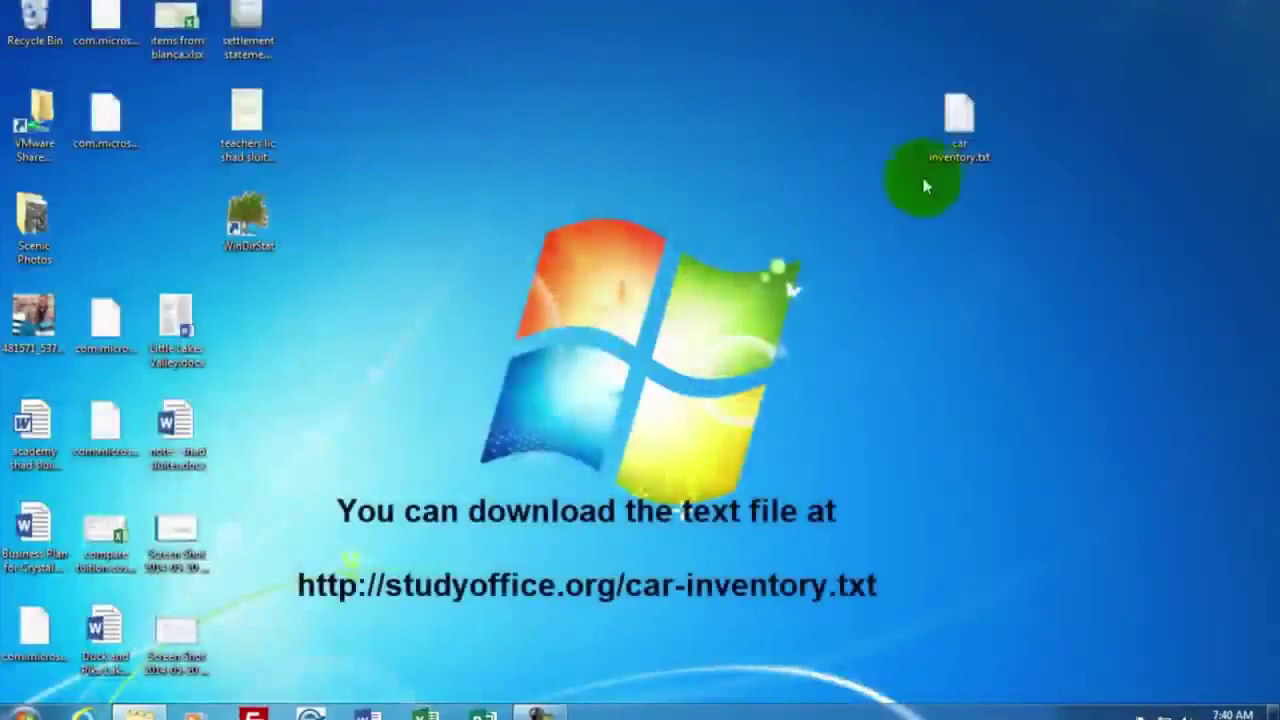
left_click_drag(955, 121, 1026, 121)
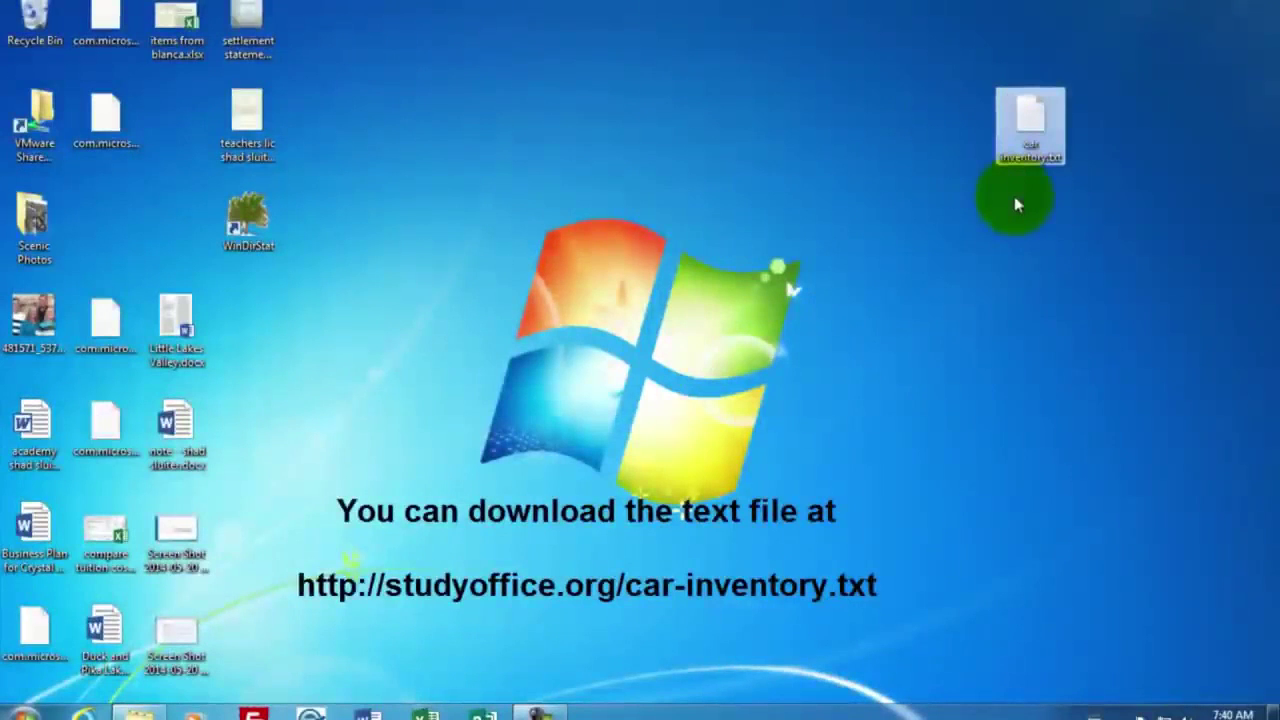
Open car inventory.txt in Notepad, examine how its comma-separated records are laid out, and close it again.
left_click(1037, 130)
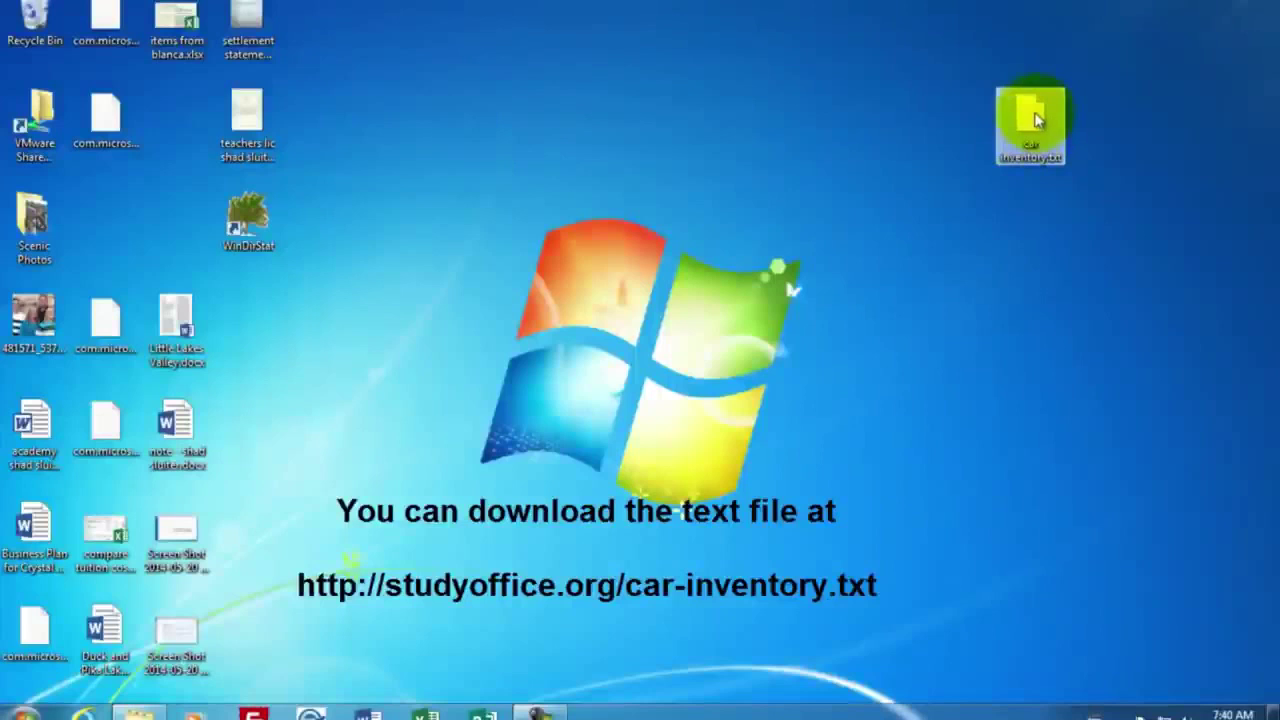
double_click(1036, 118)
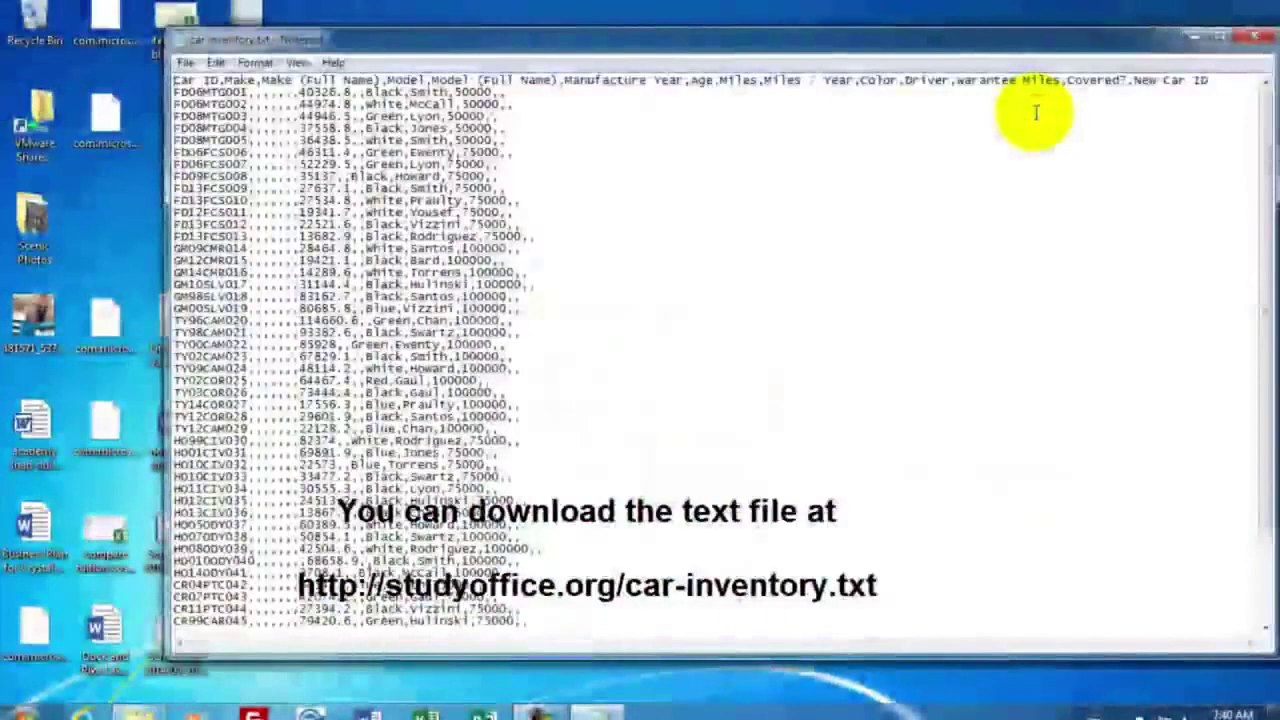
left_click_drag(908, 45, 877, 31)
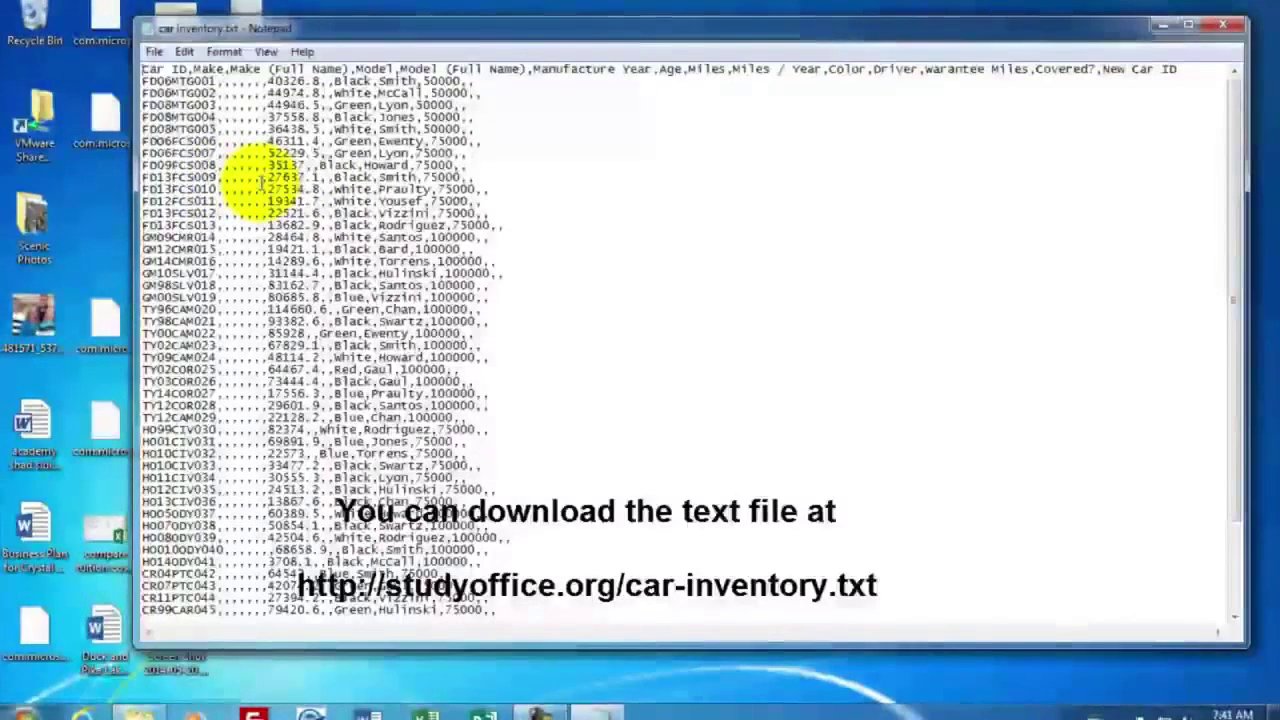
left_click(1234, 30)
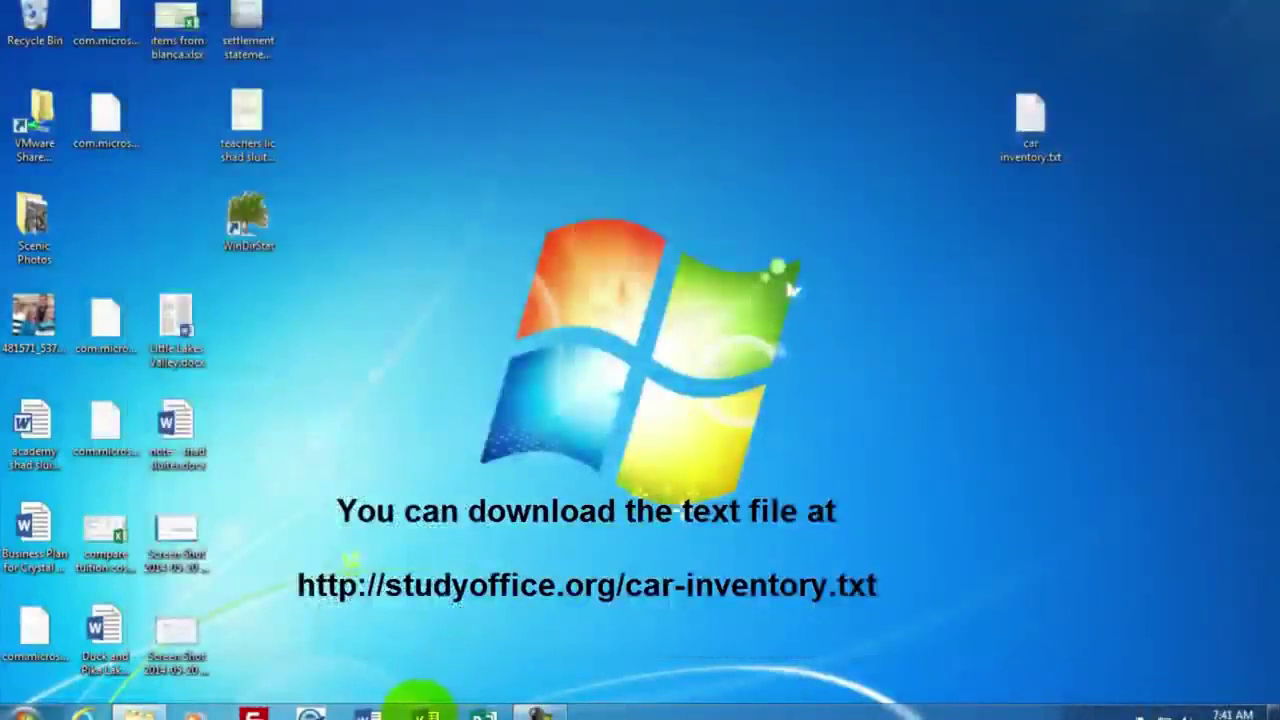
Switch to Excel, create a blank workbook, and browse to the Desktop folder for a file to open.
left_click(426, 713)
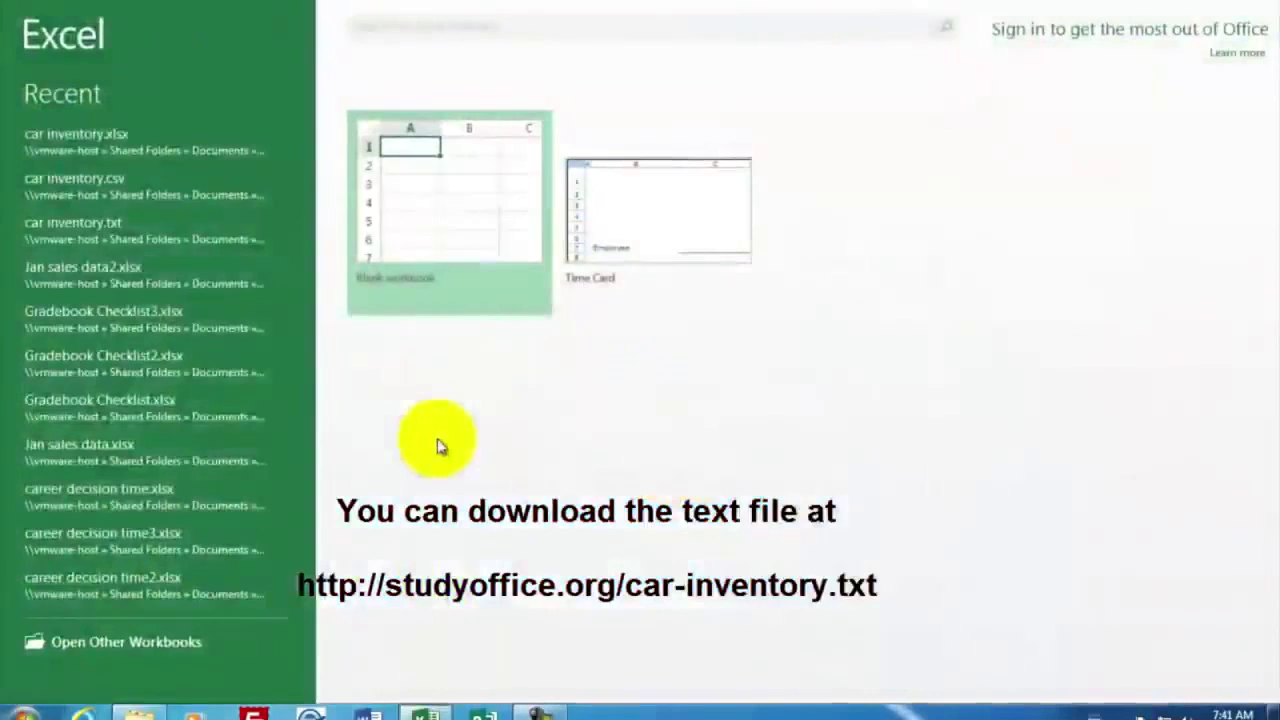
left_click(447, 224)
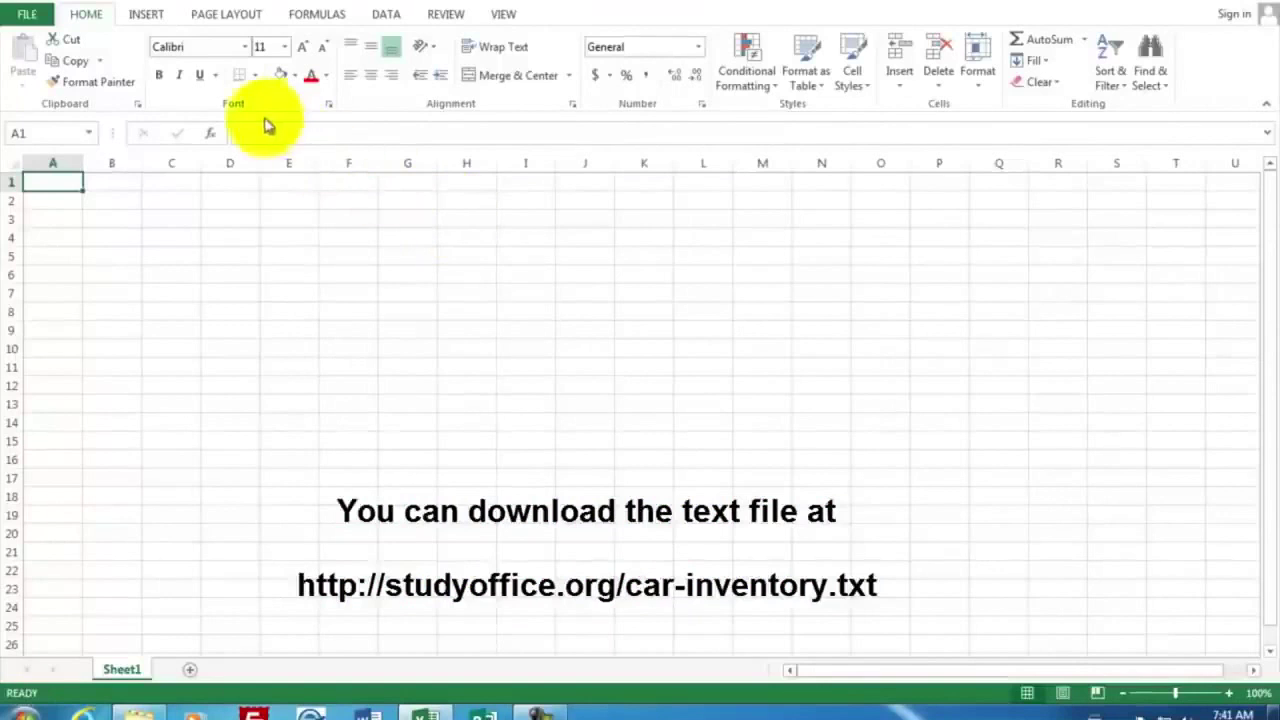
left_click(28, 16)
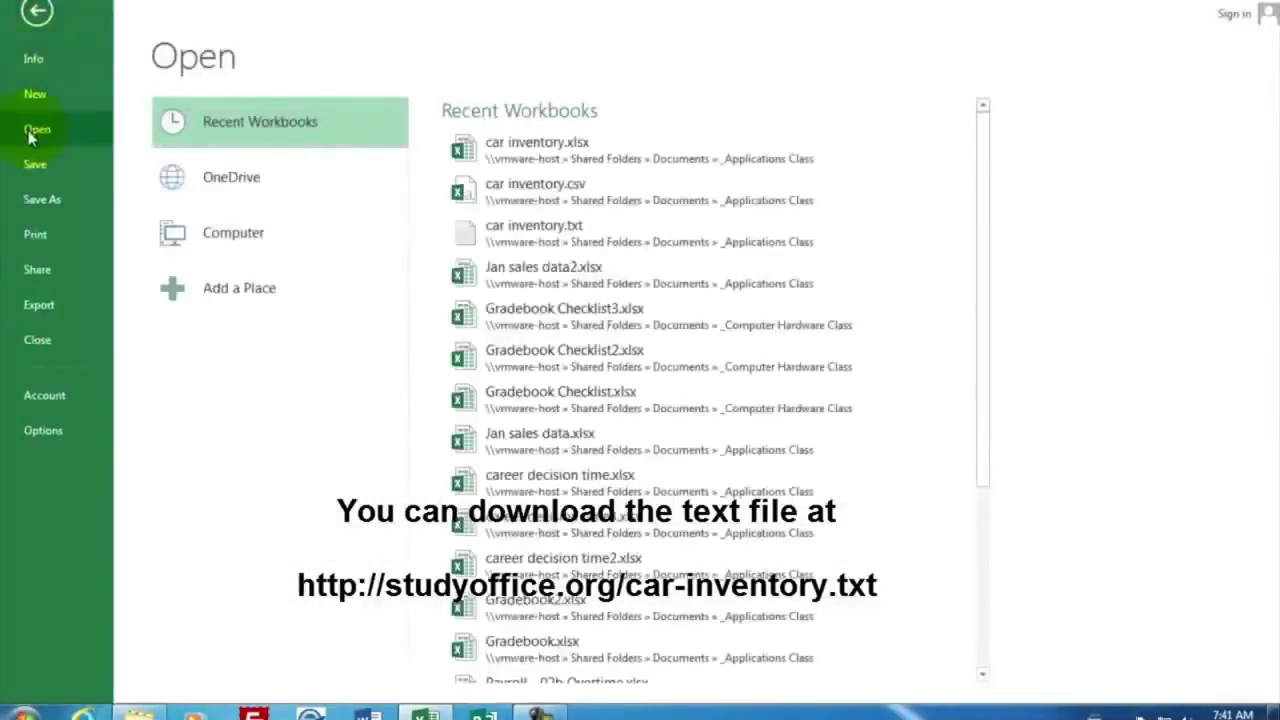
left_click(236, 246)
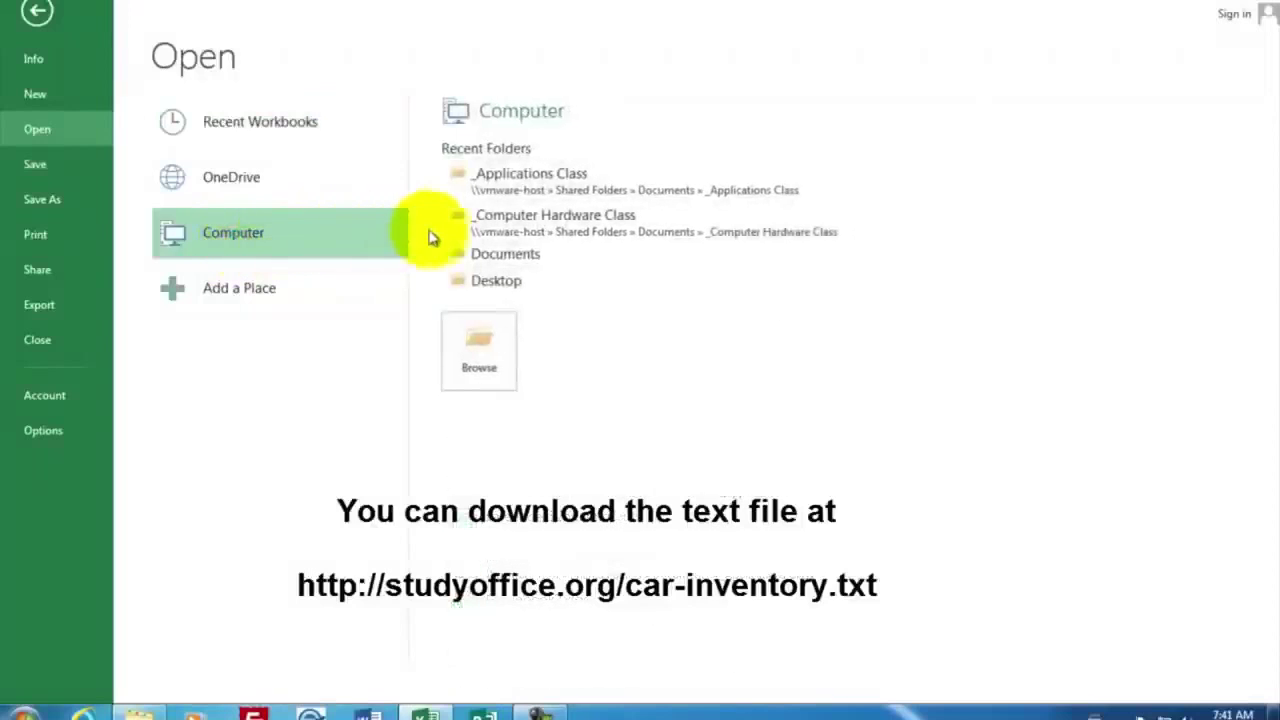
left_click(503, 328)
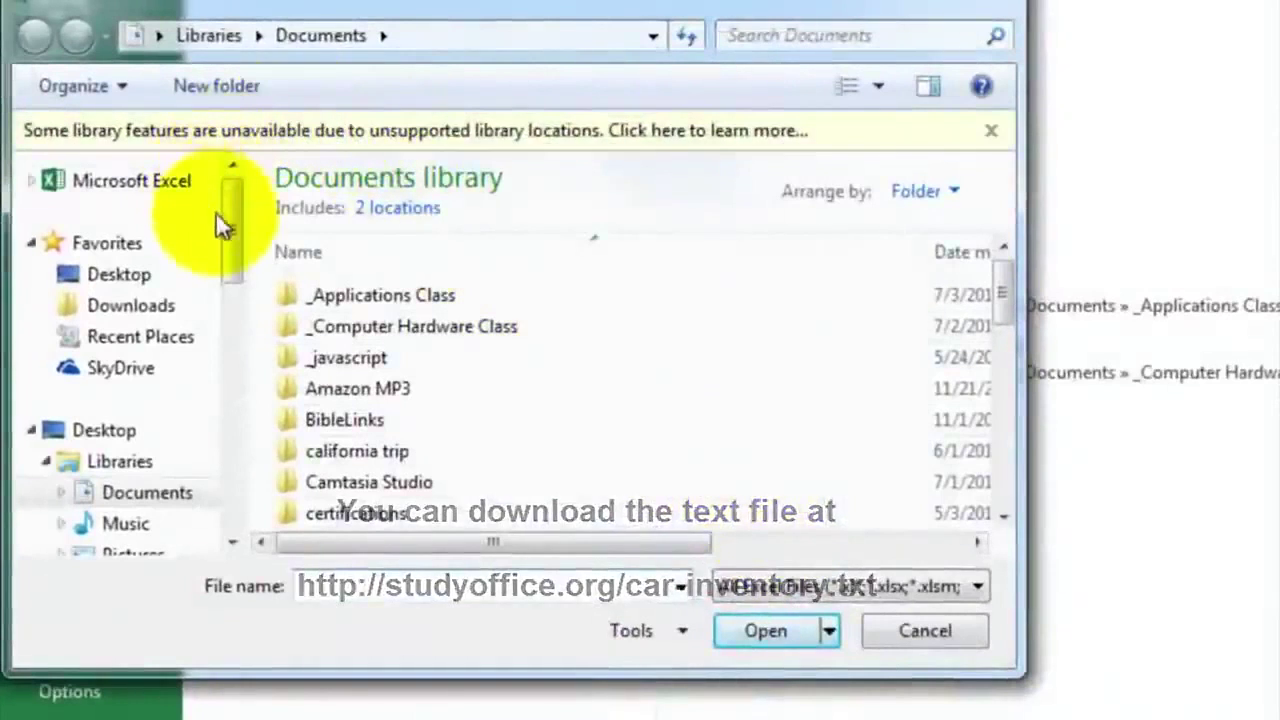
left_click(125, 276)
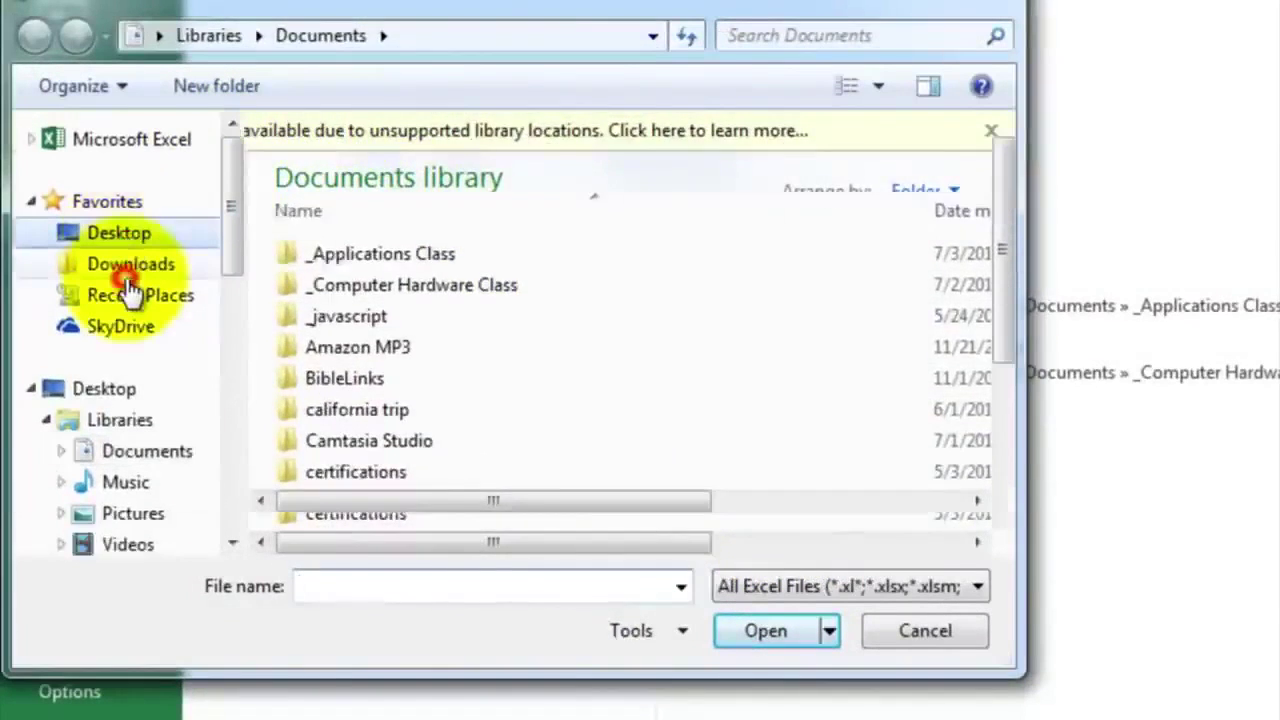
left_click_drag(1000, 238, 1014, 428)
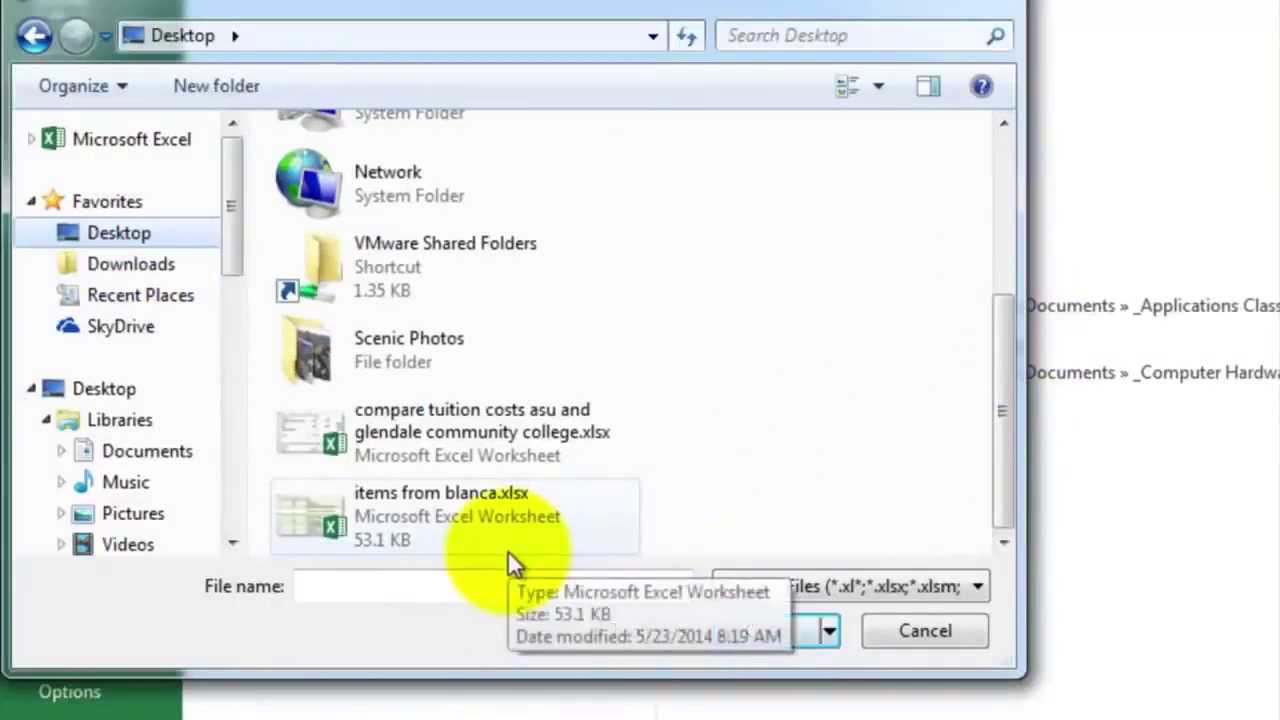
List All Files (*.*) on the Desktop and open car inventory.txt for import.
left_click(976, 584)
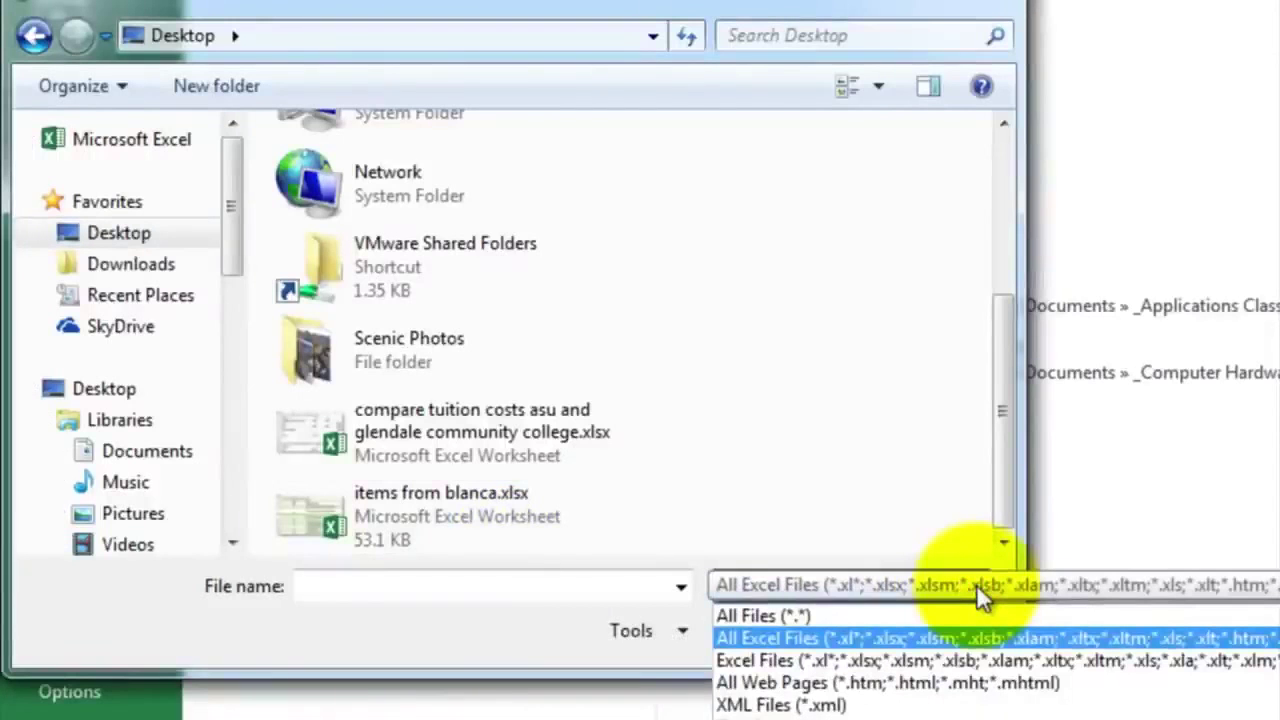
left_click(786, 616)
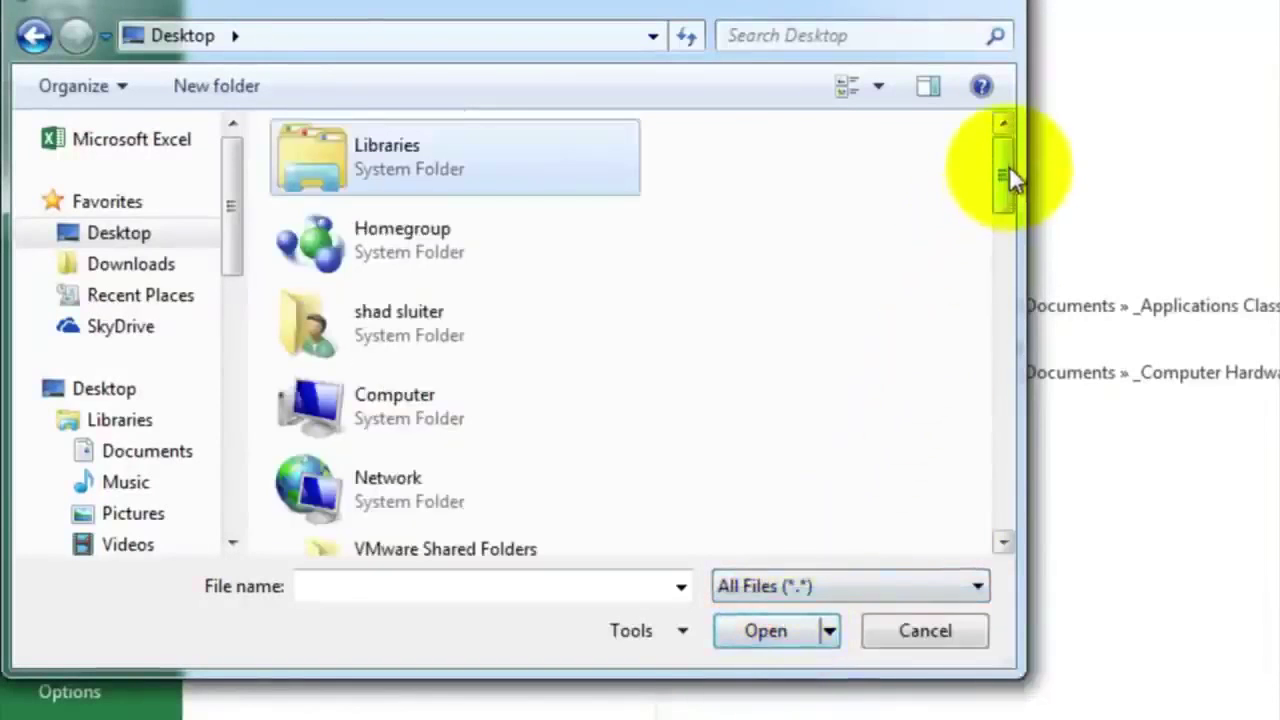
left_click_drag(1009, 168, 993, 285)
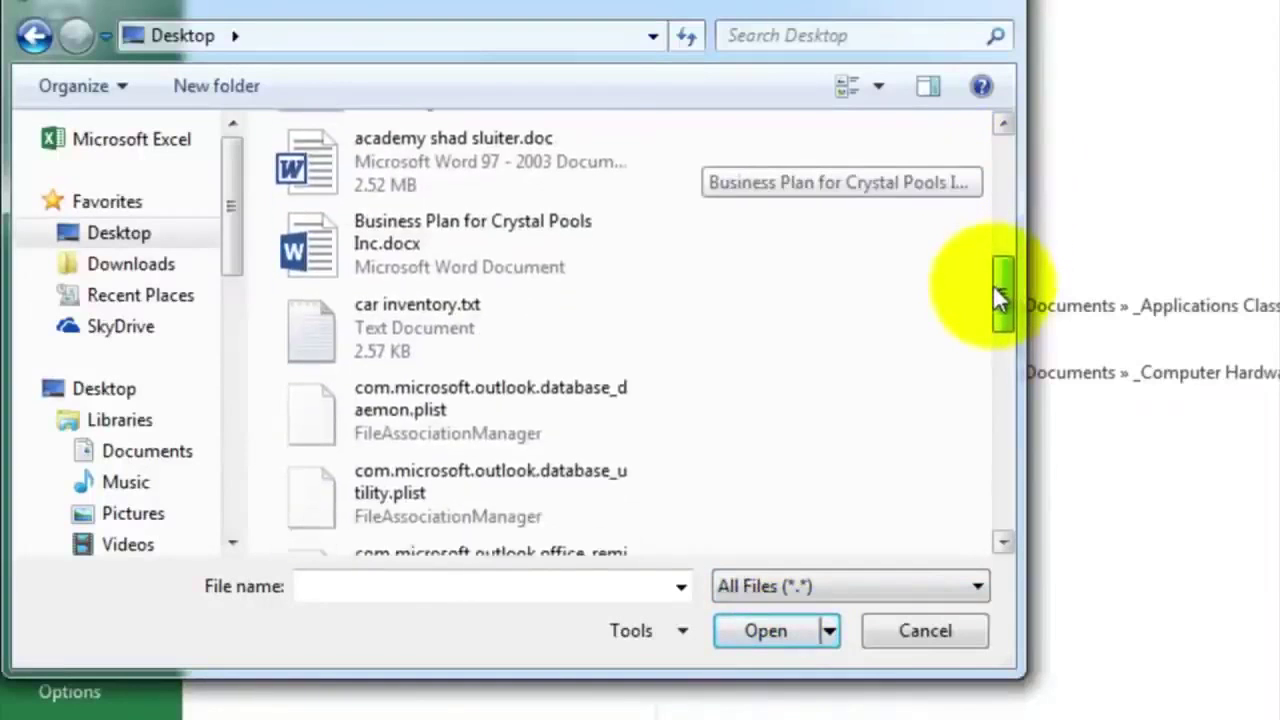
left_click(328, 335)
left_click(751, 630)
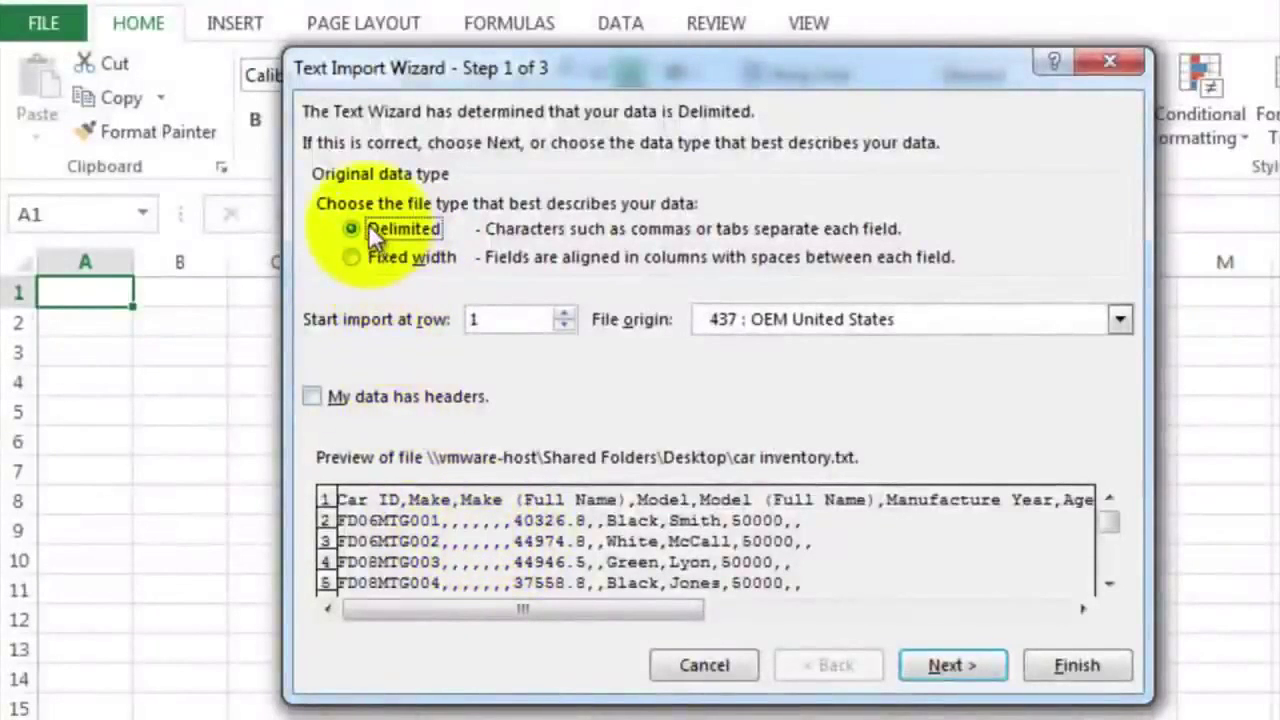
Import the text as Delimited data with Comma enabled as a delimiter, checking the column split in the data preview.
left_click(945, 666)
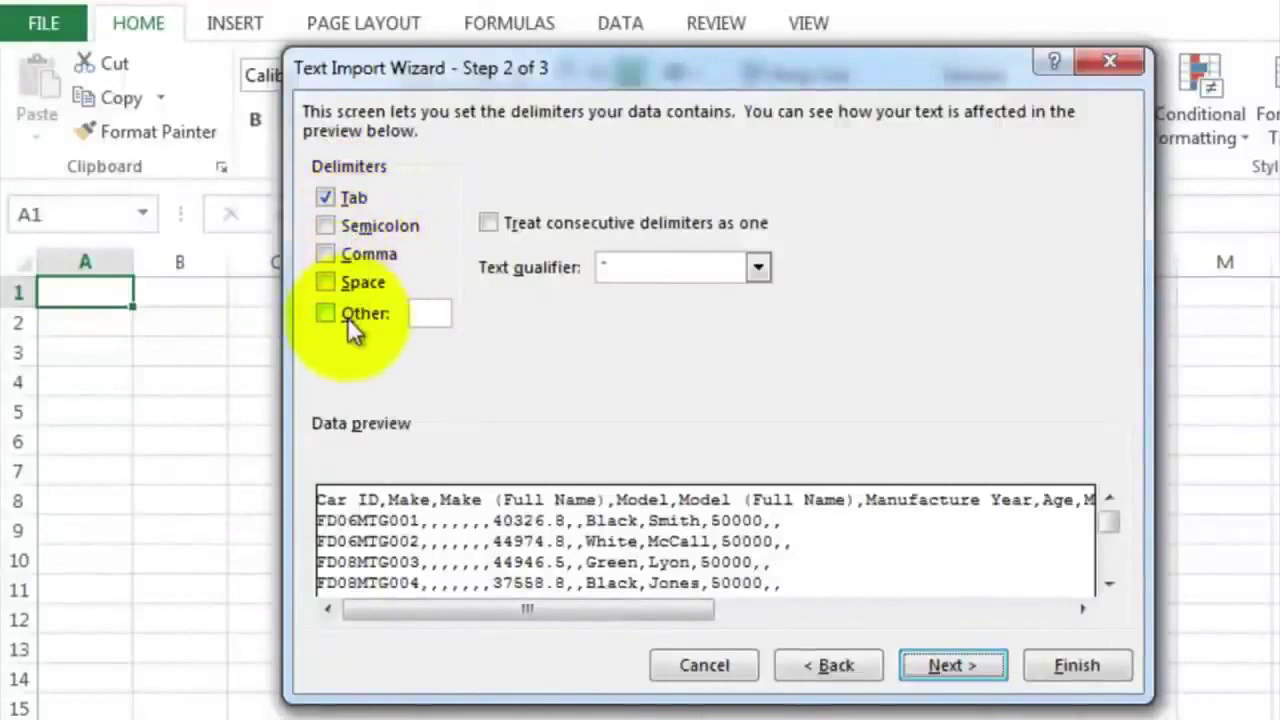
left_click(325, 252)
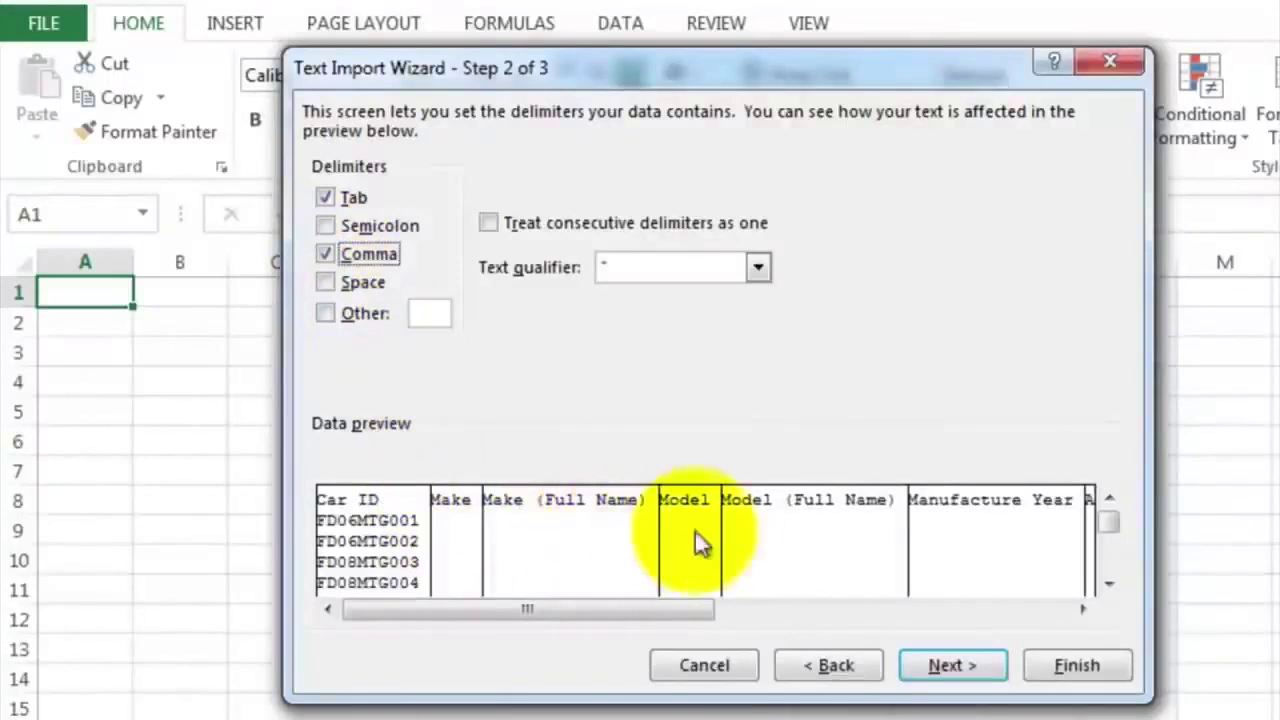
left_click_drag(680, 610, 830, 617)
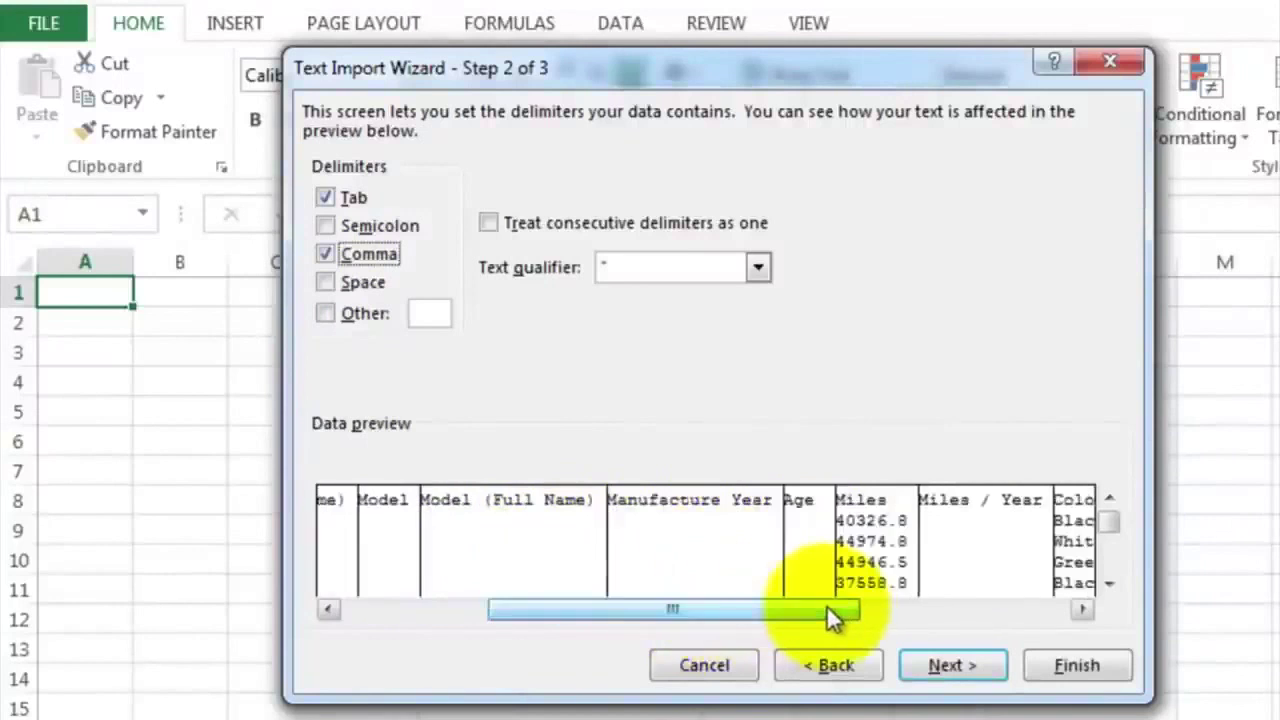
left_click(1085, 608)
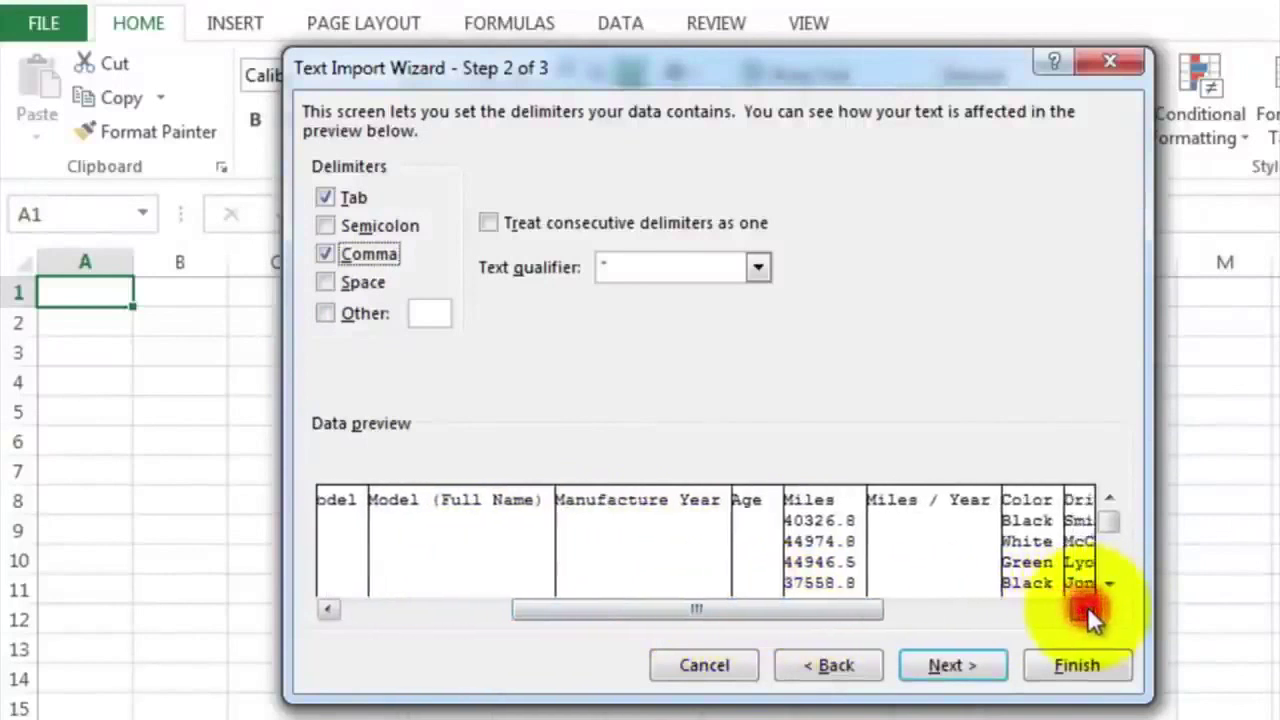
left_click(1087, 608)
left_click(1087, 608)
left_click(1087, 608)
left_click(1087, 608)
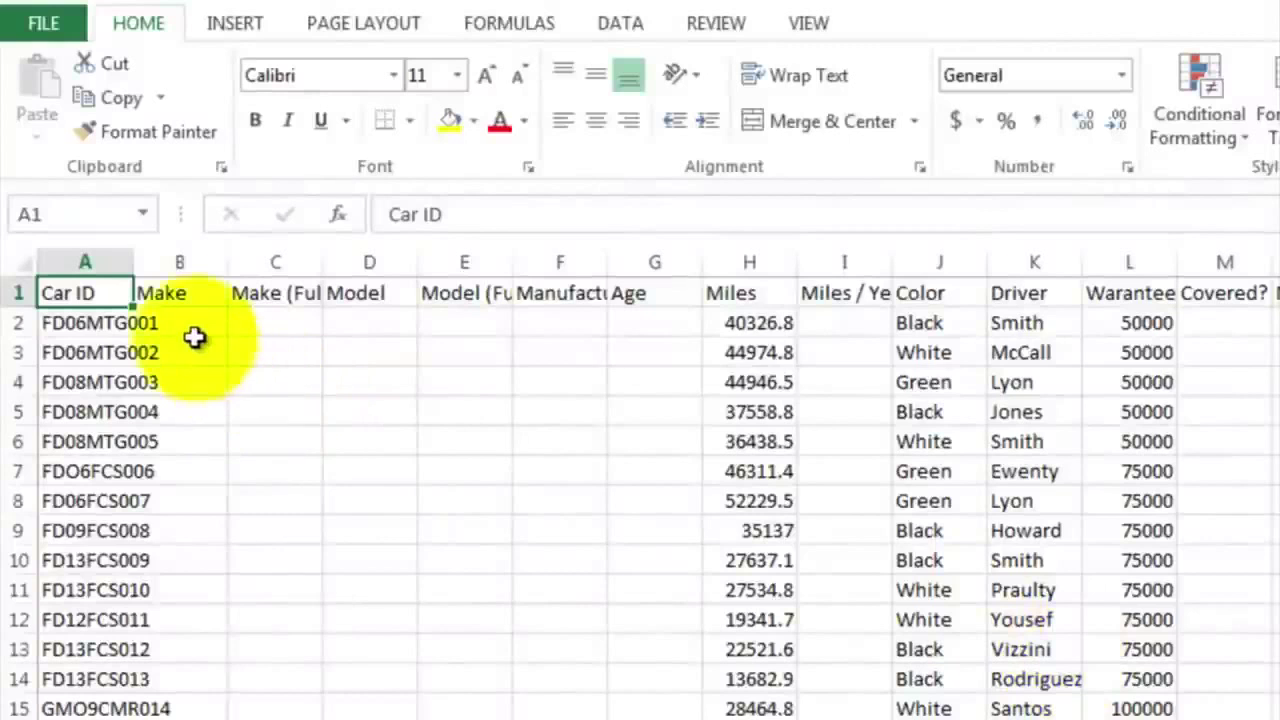
Widen column A so the car IDs fit and wrap the text of the header row.
left_click_drag(138, 261, 223, 260)
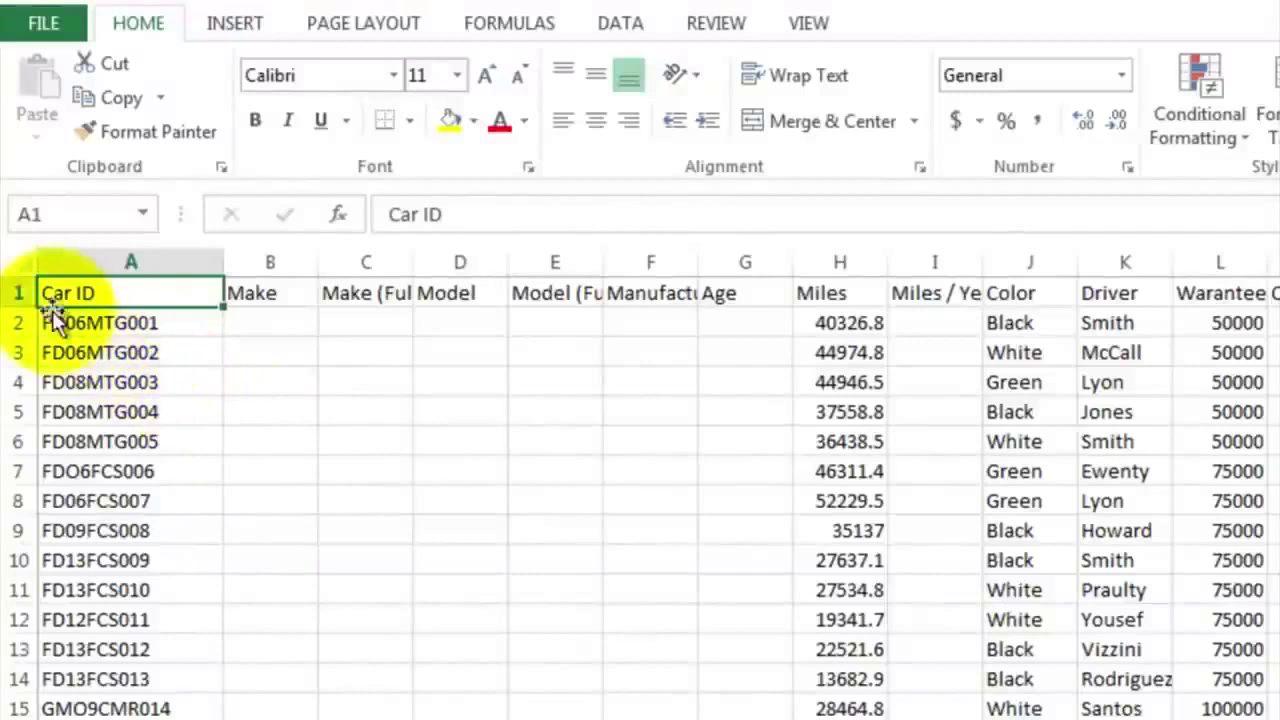
left_click(18, 292)
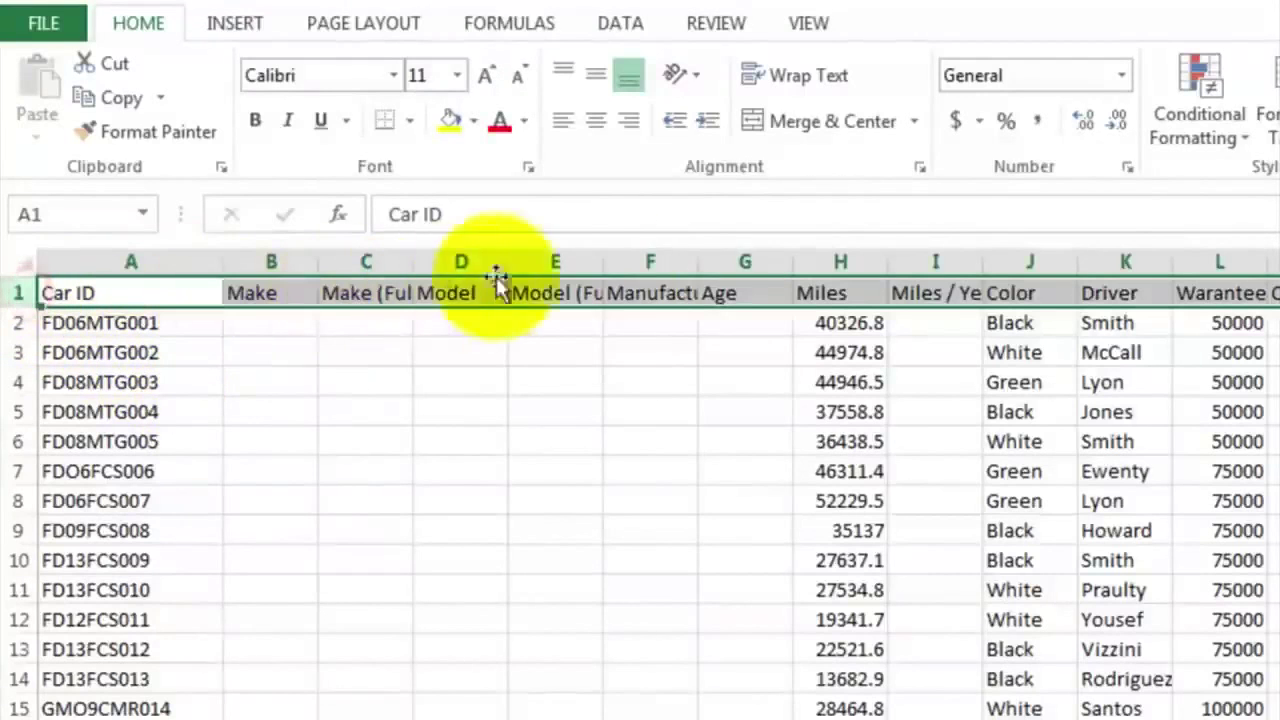
left_click(818, 81)
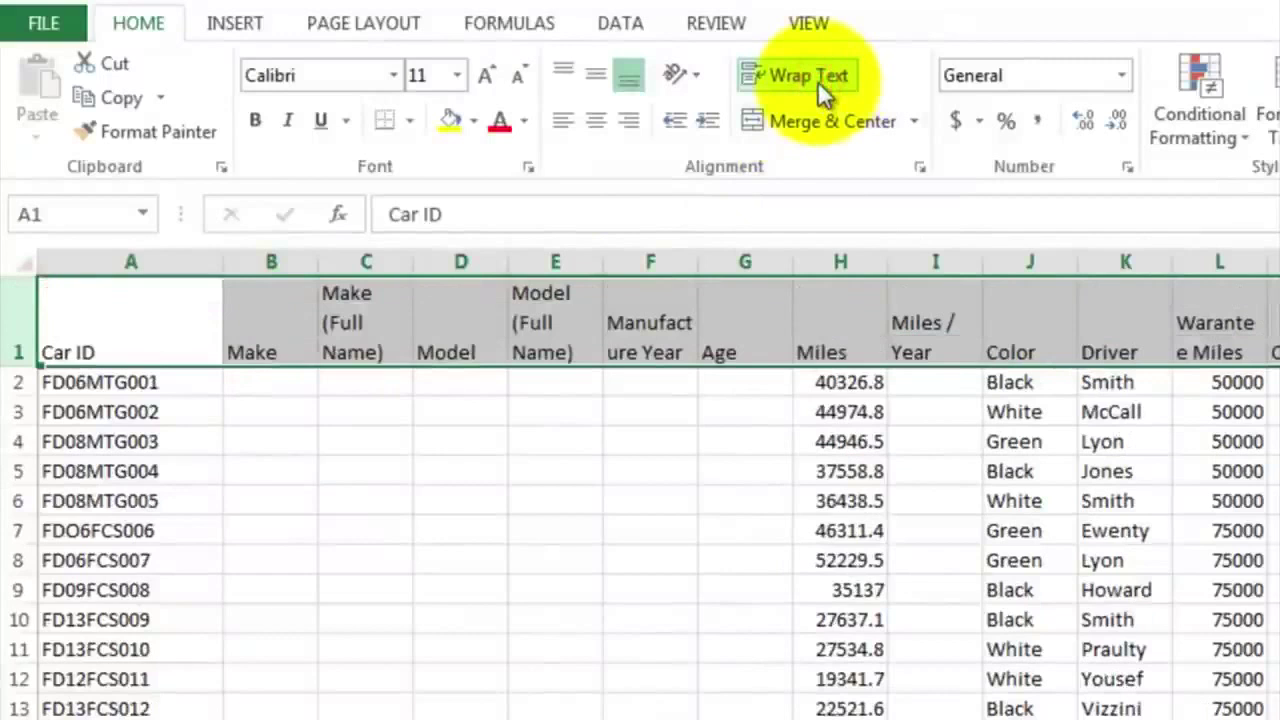
Enter =LEFT(A2,2) in B2 to extract the two-letter make code from the first car ID.
left_click(281, 386)
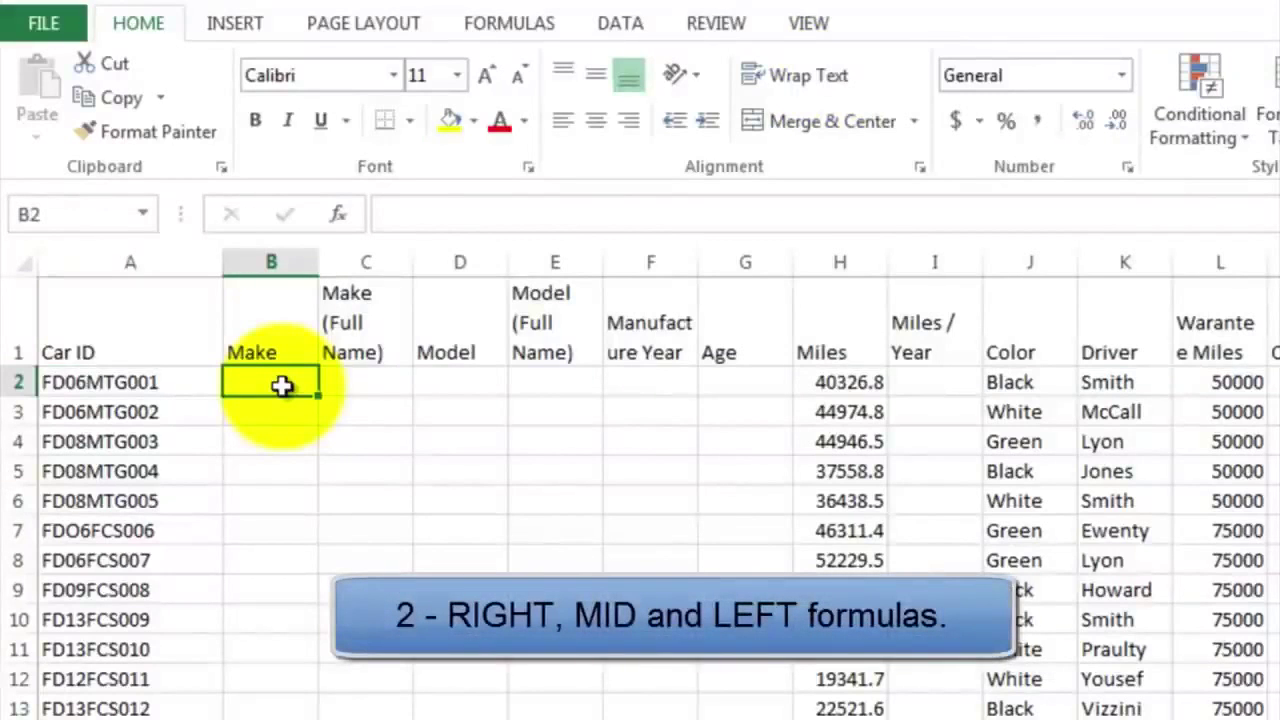
left_click(150, 390)
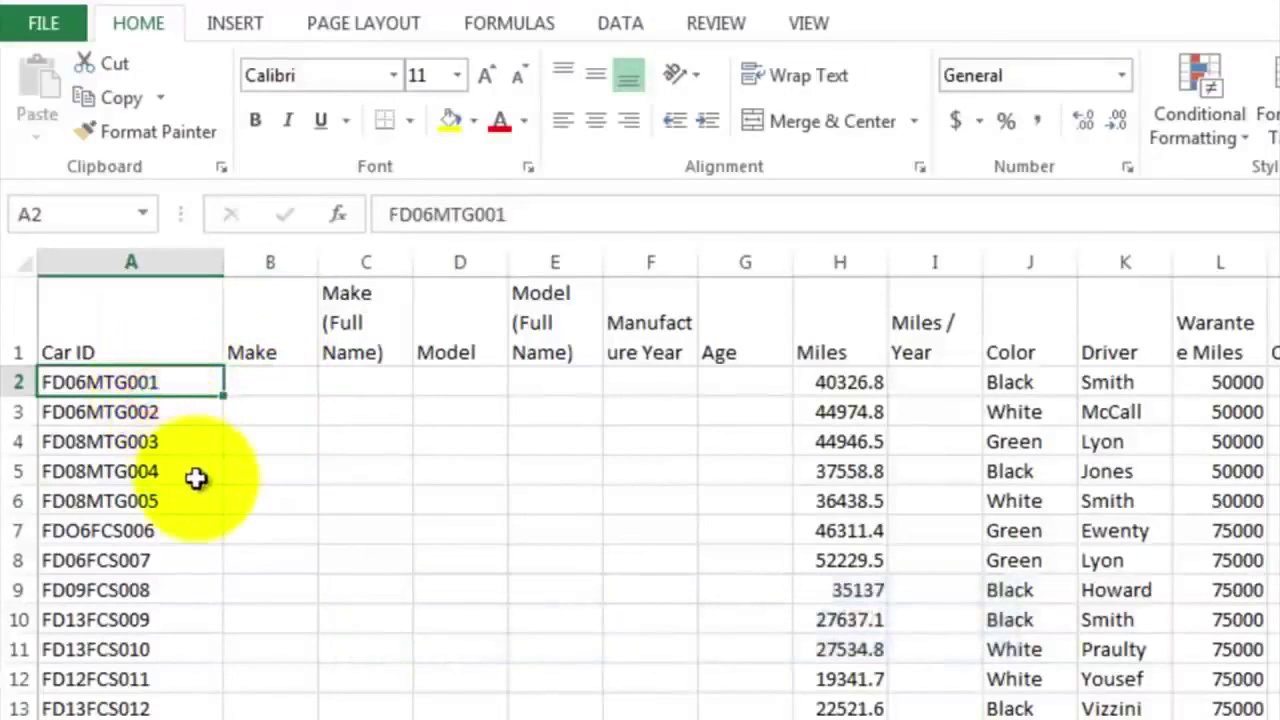
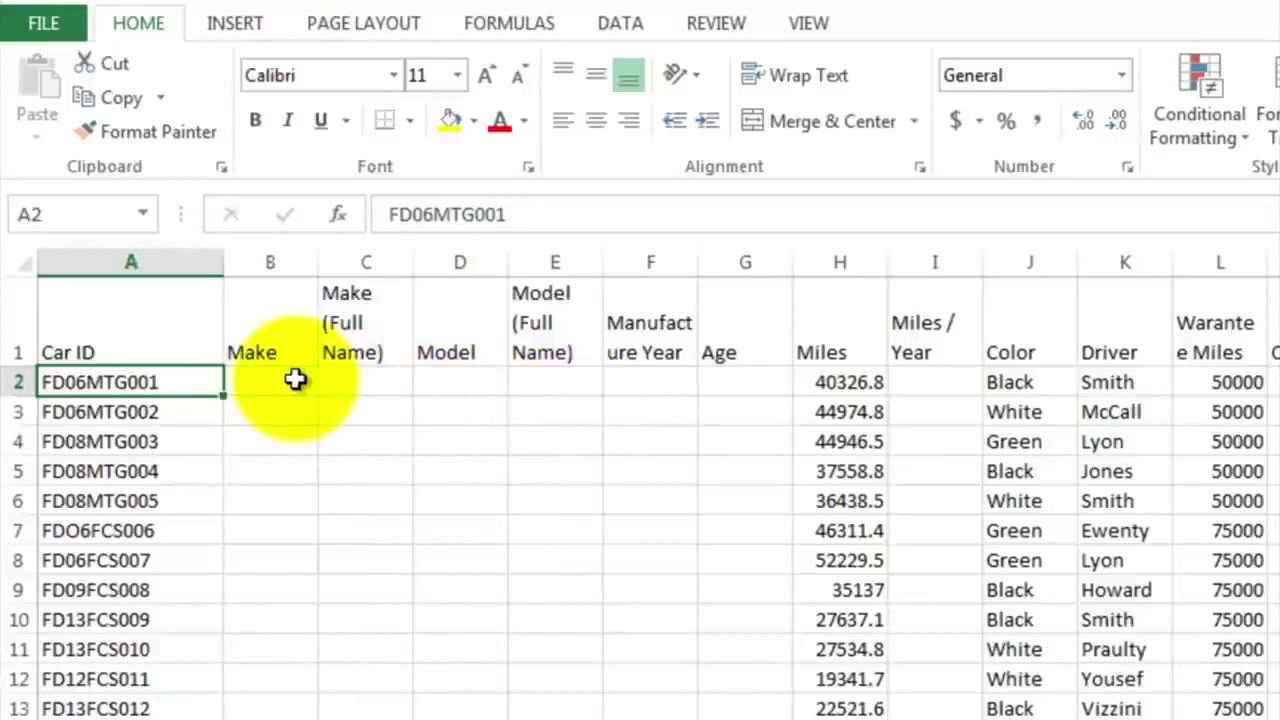
left_click(293, 381)
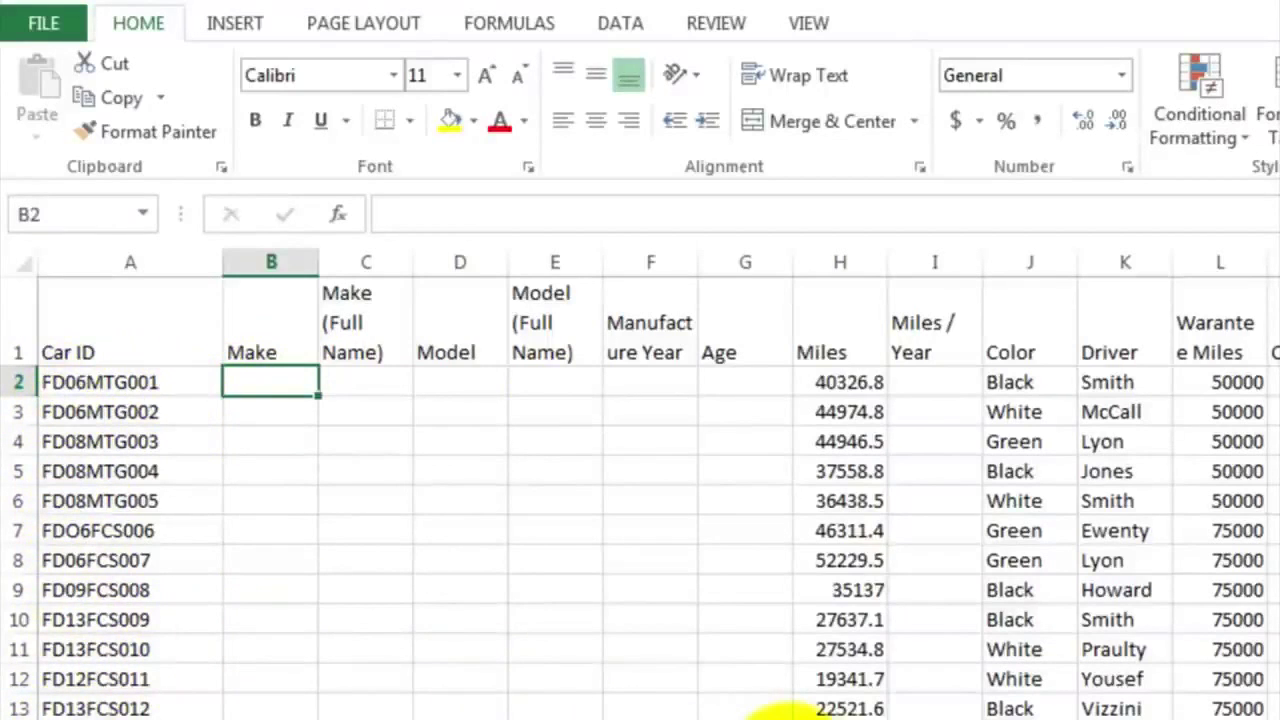
type("=")
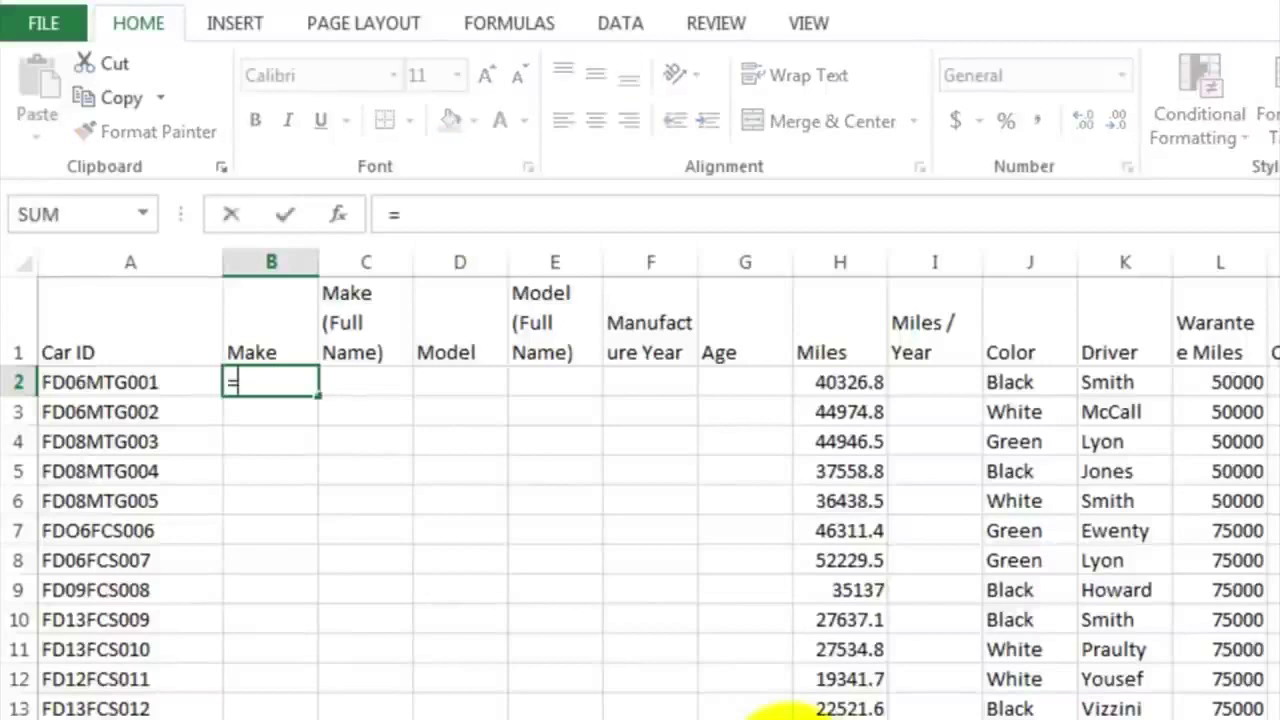
type("left")
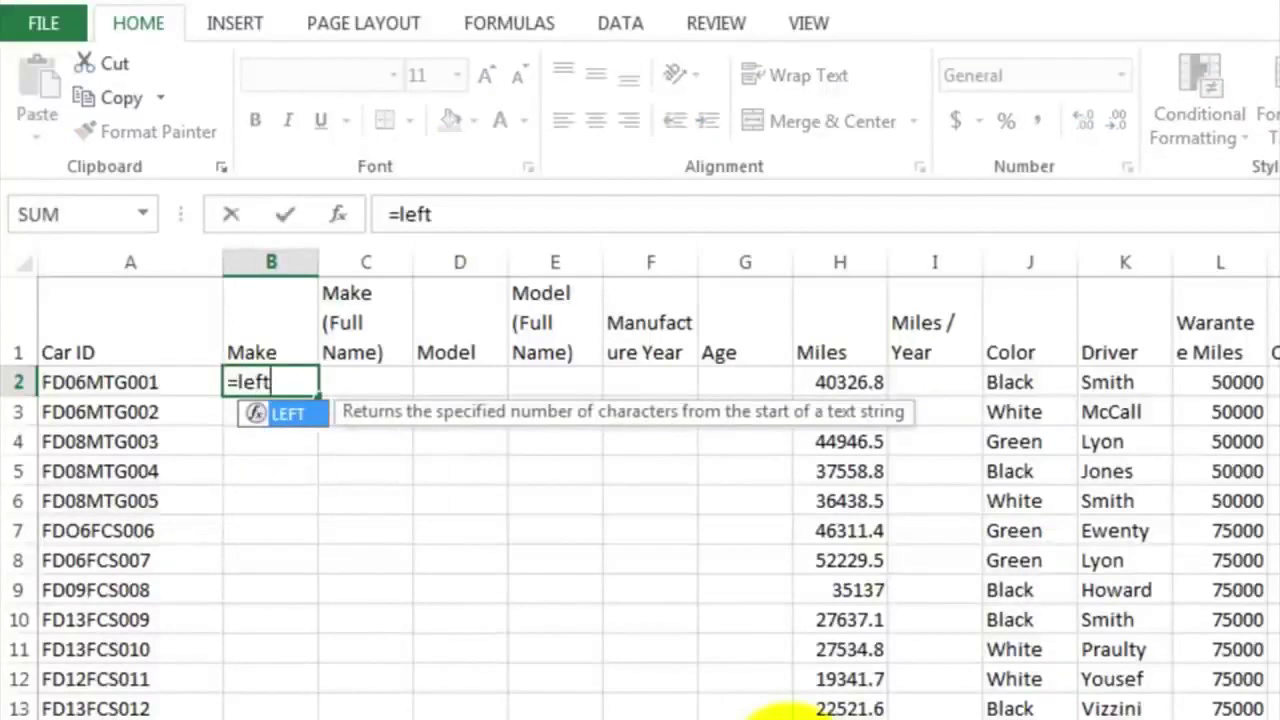
type("(")
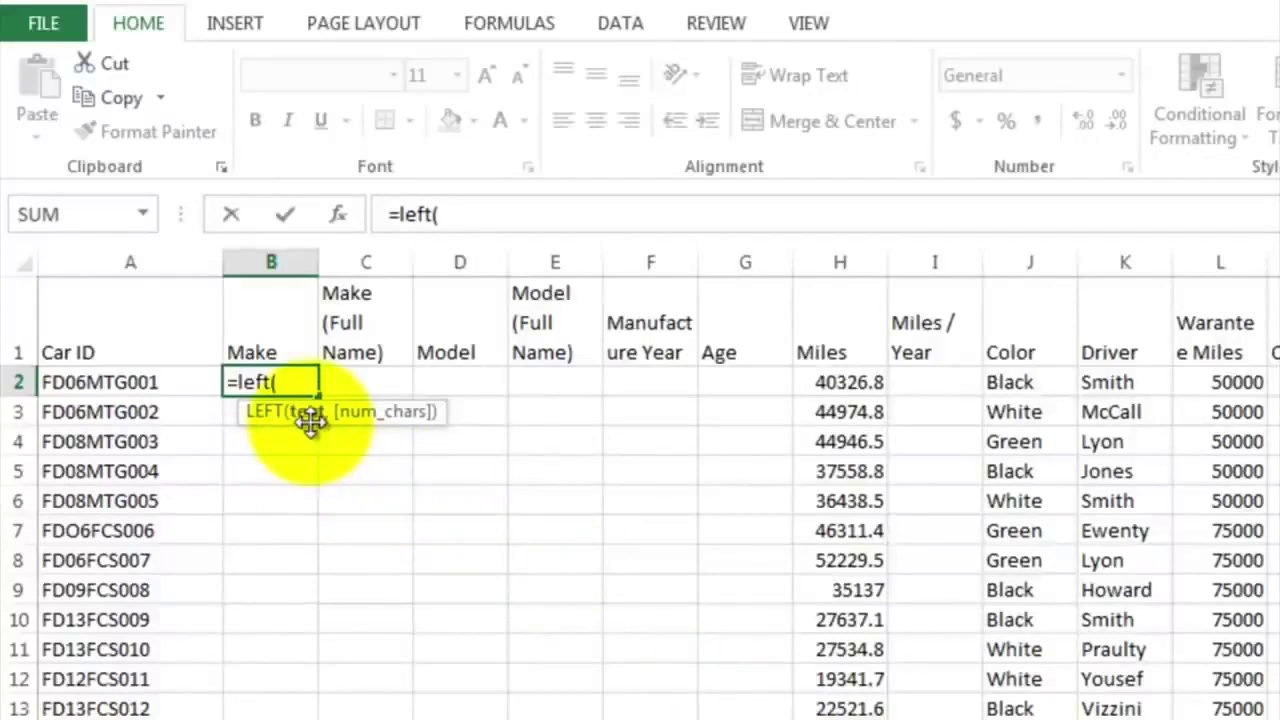
left_click(180, 382)
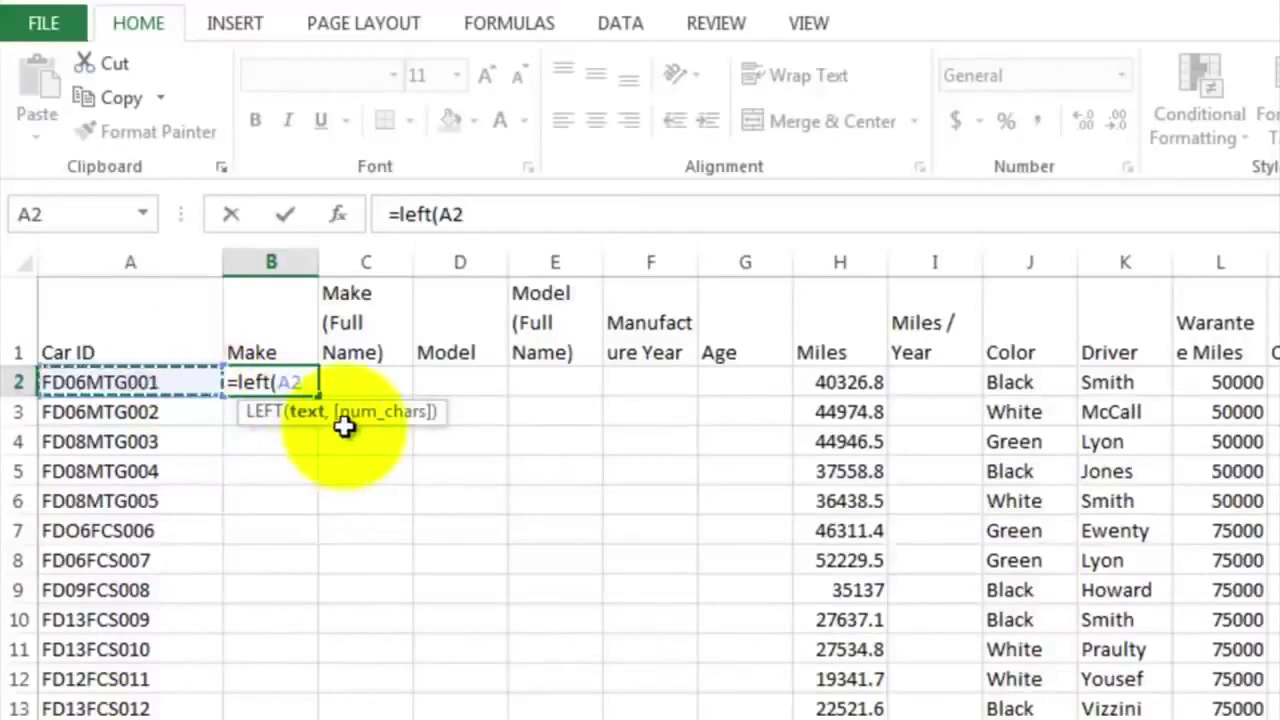
type(",")
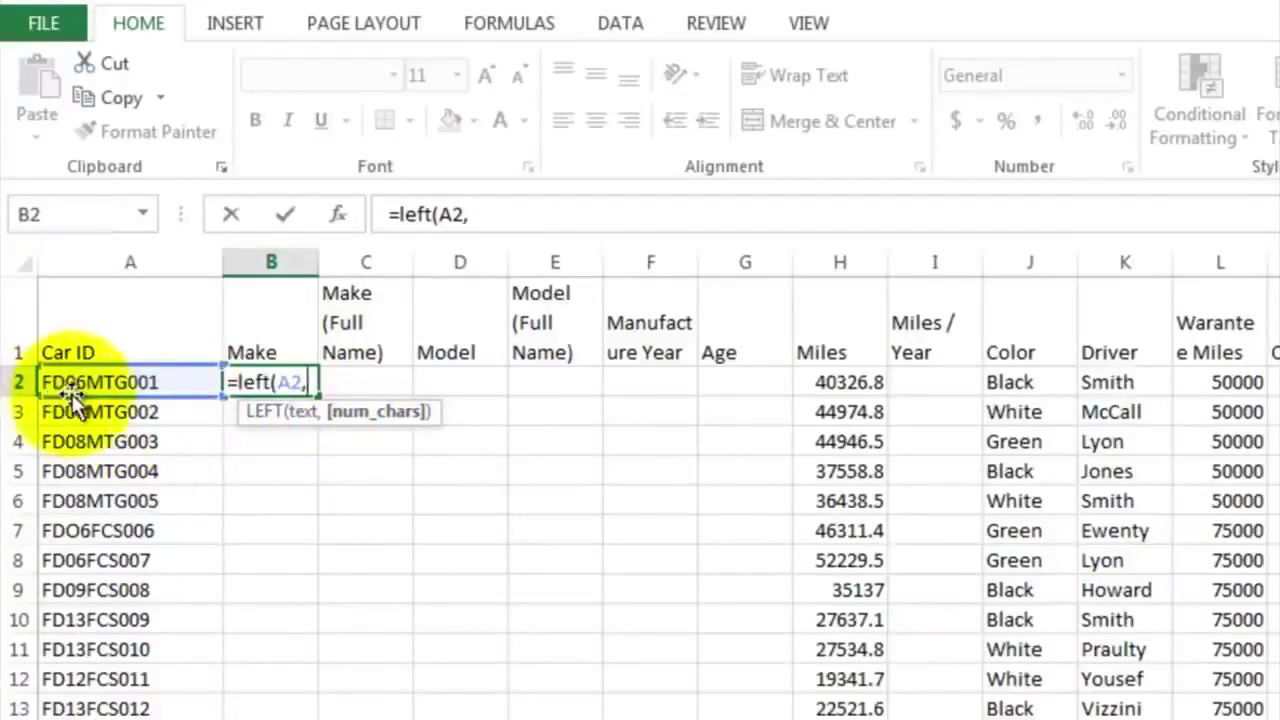
type("2")
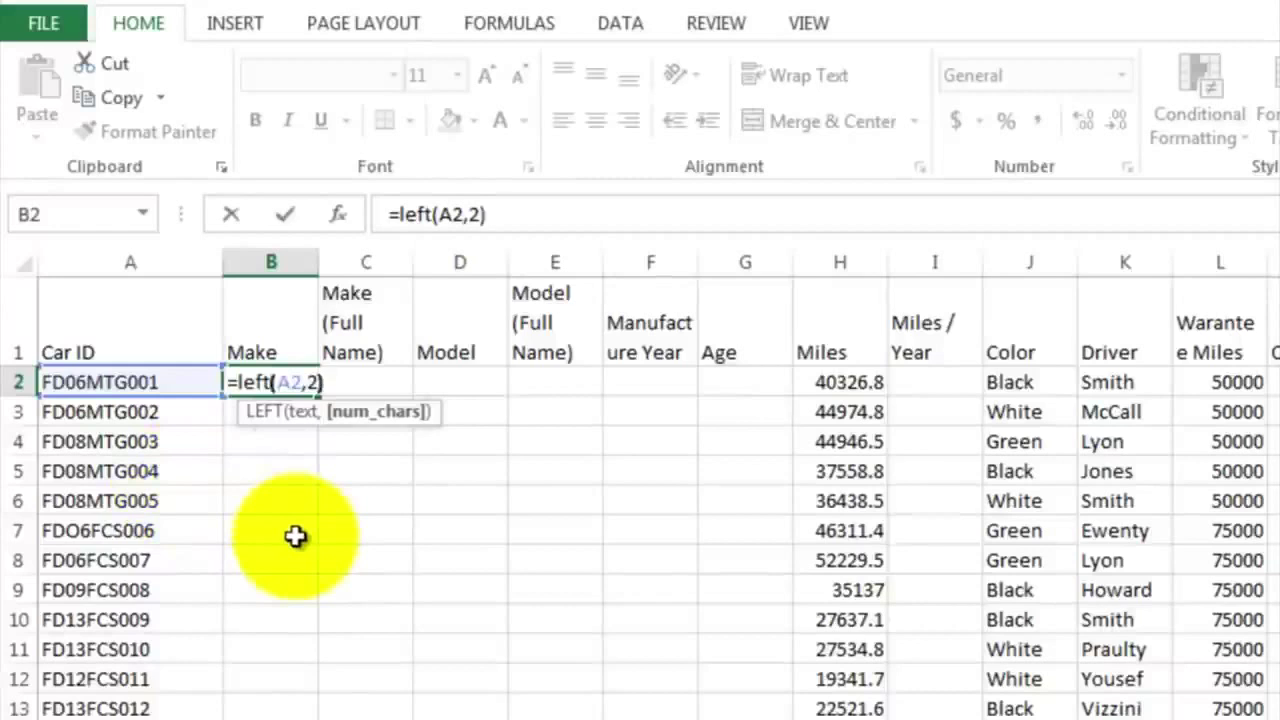
type(")")
key("Return")
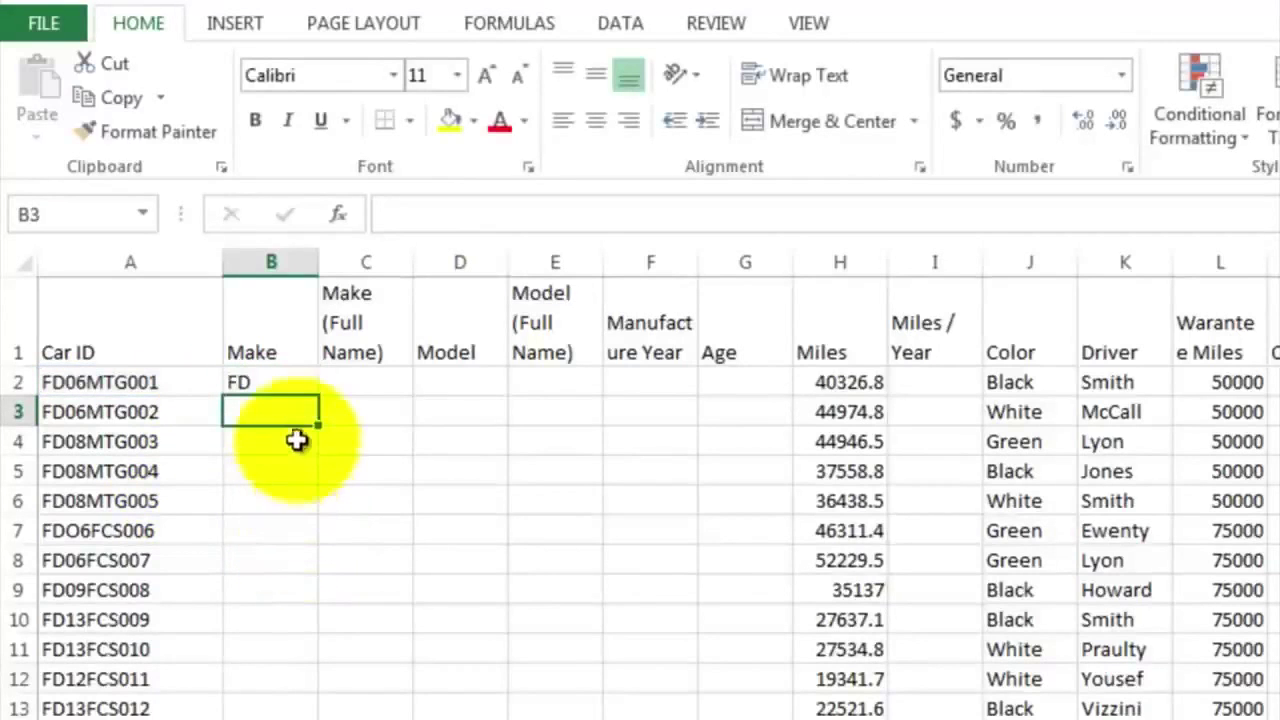
Fill the make formula from B2 down the Make column to row 53.
left_click(270, 382)
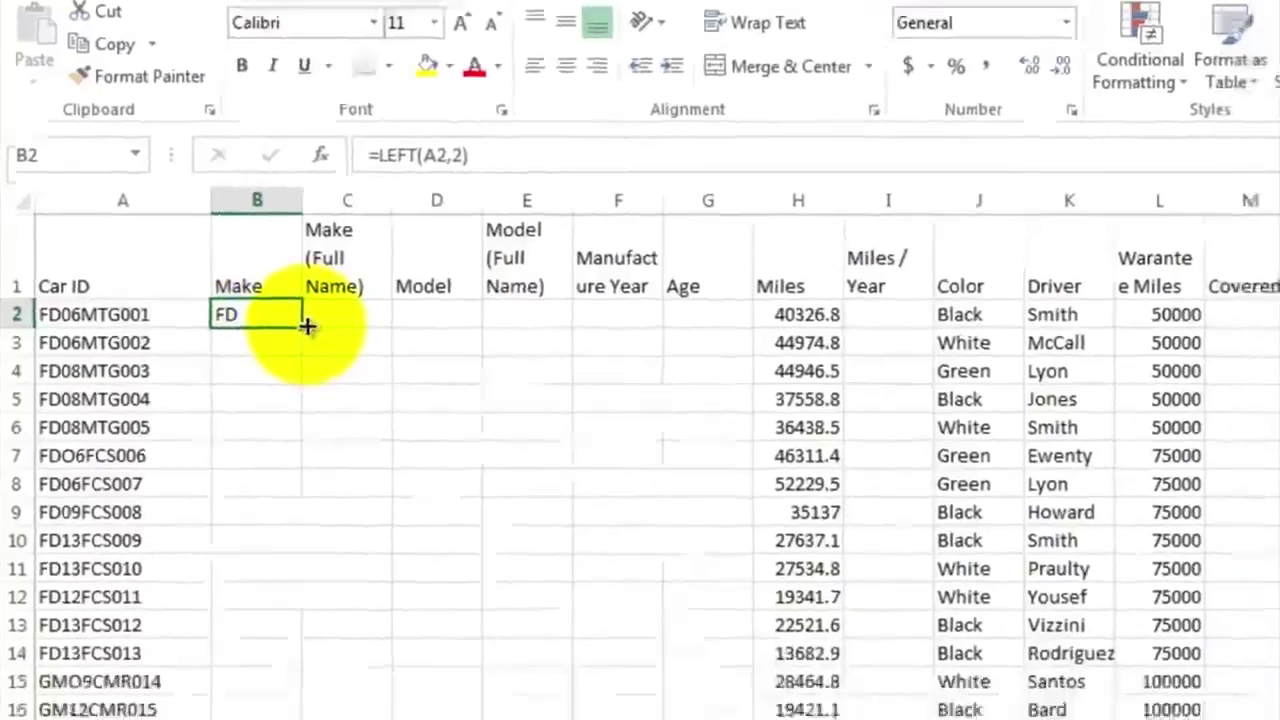
left_click_drag(319, 395, 323, 408)
mouse_move(263, 158)
left_mouse_down()
mouse_move(214, 586)
mouse_move(243, 694)
mouse_move(190, 715)
mouse_move(214, 686)
mouse_move(220, 563)
left_mouse_up()
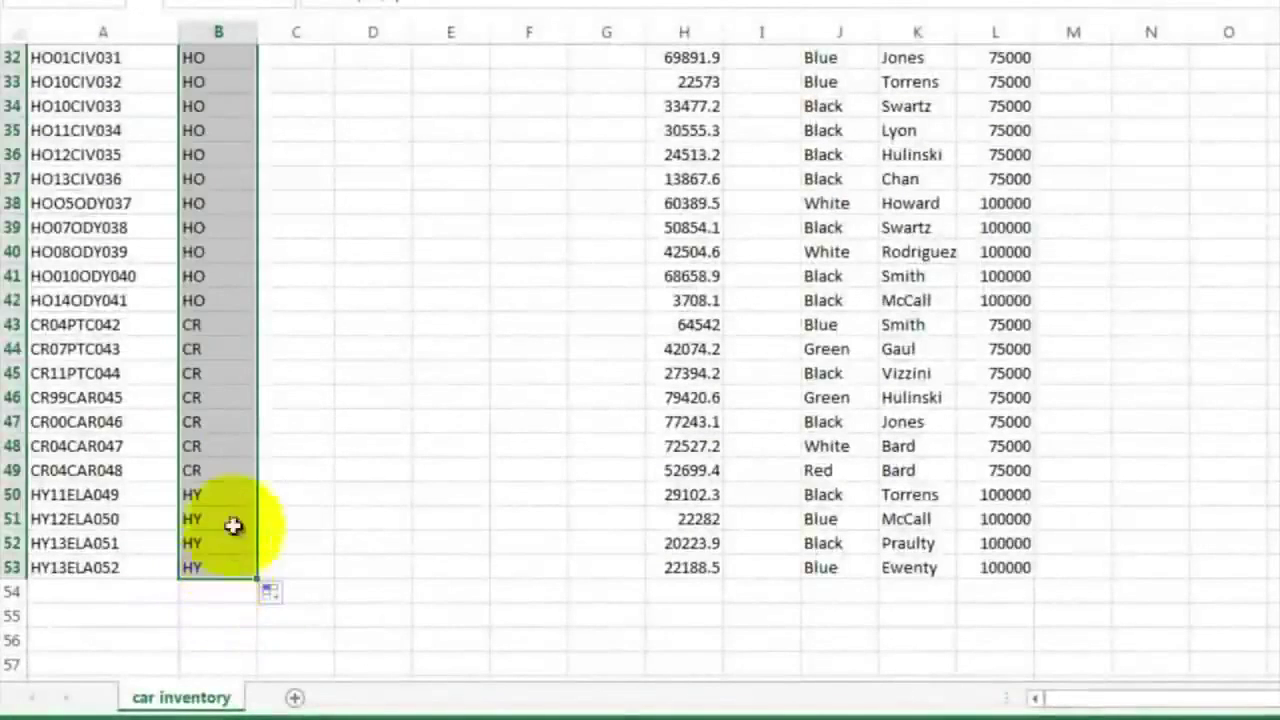
Review the Make column from the first car to the last to see which distinct make codes occur.
left_click(297, 157)
scroll(300, 160, "up", 10)
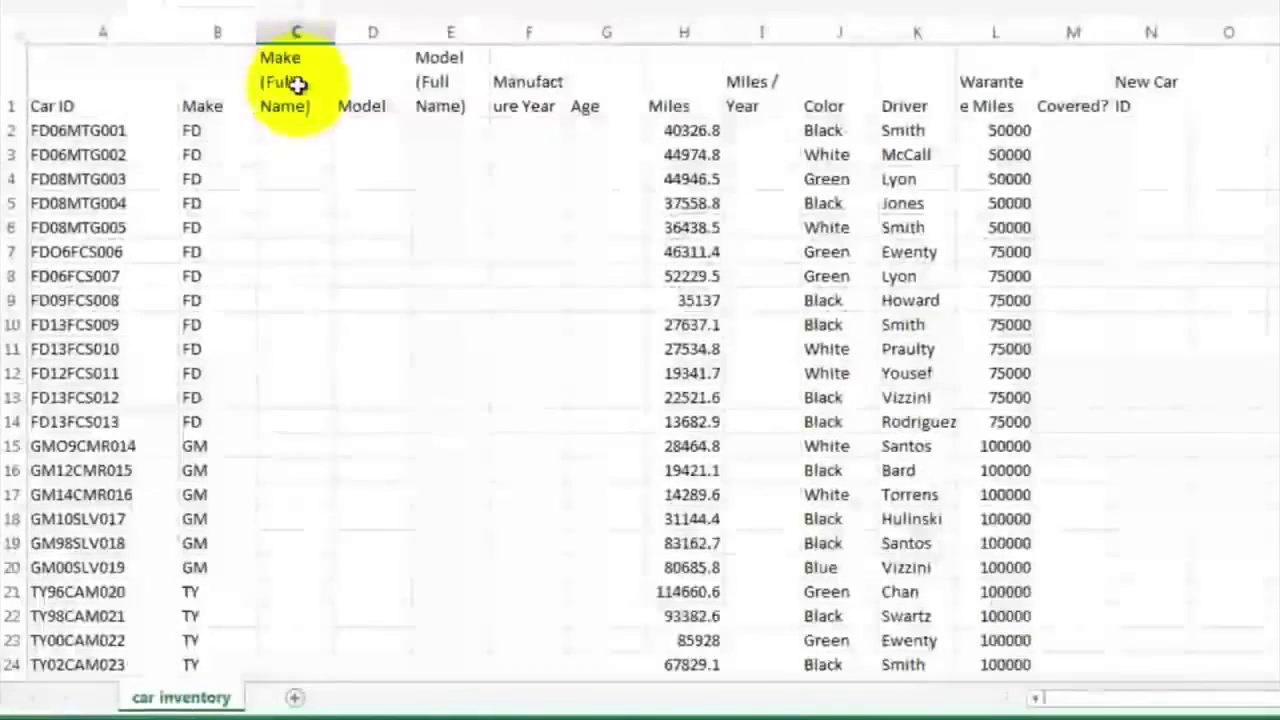
left_click(296, 128)
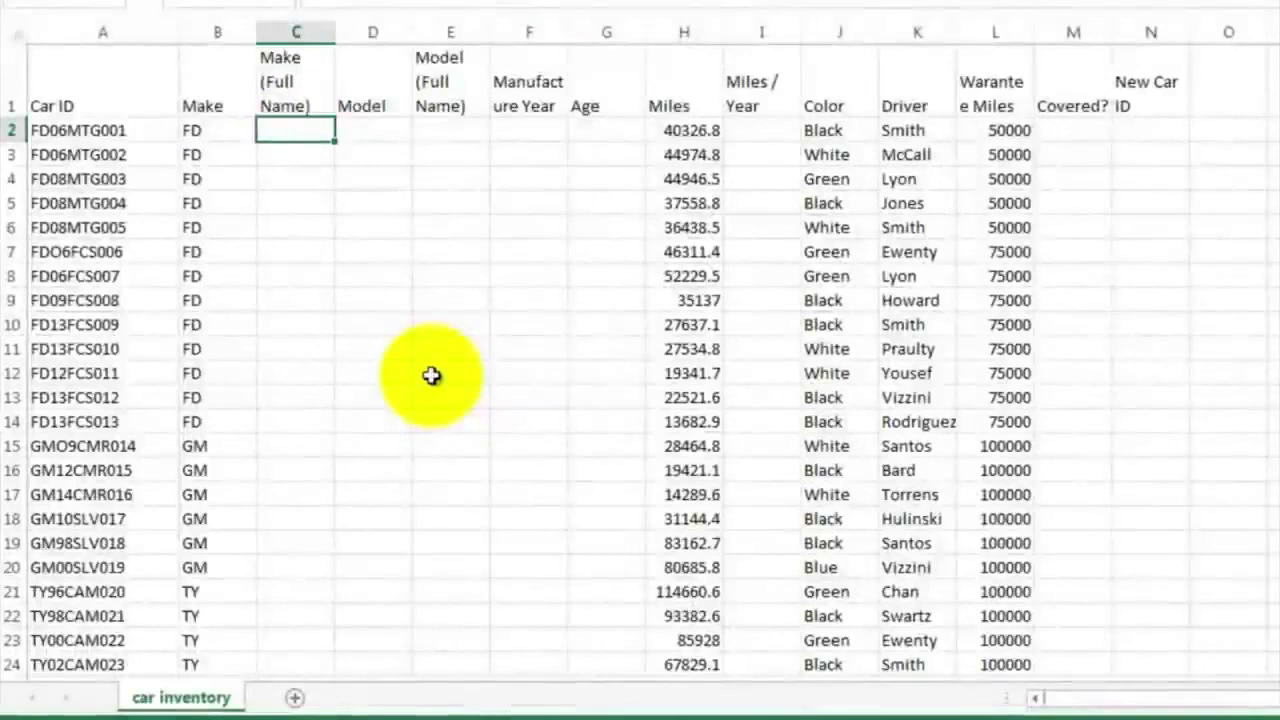
left_click(301, 444)
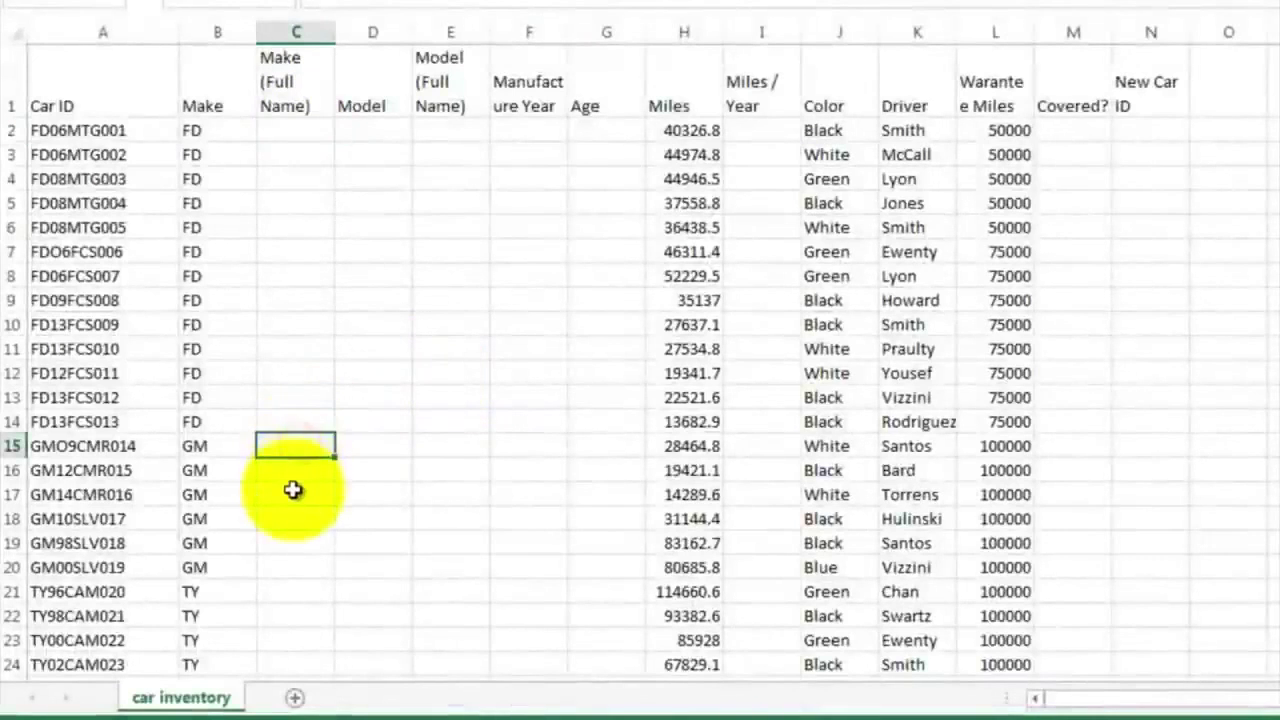
scroll(293, 489, "down", 3)
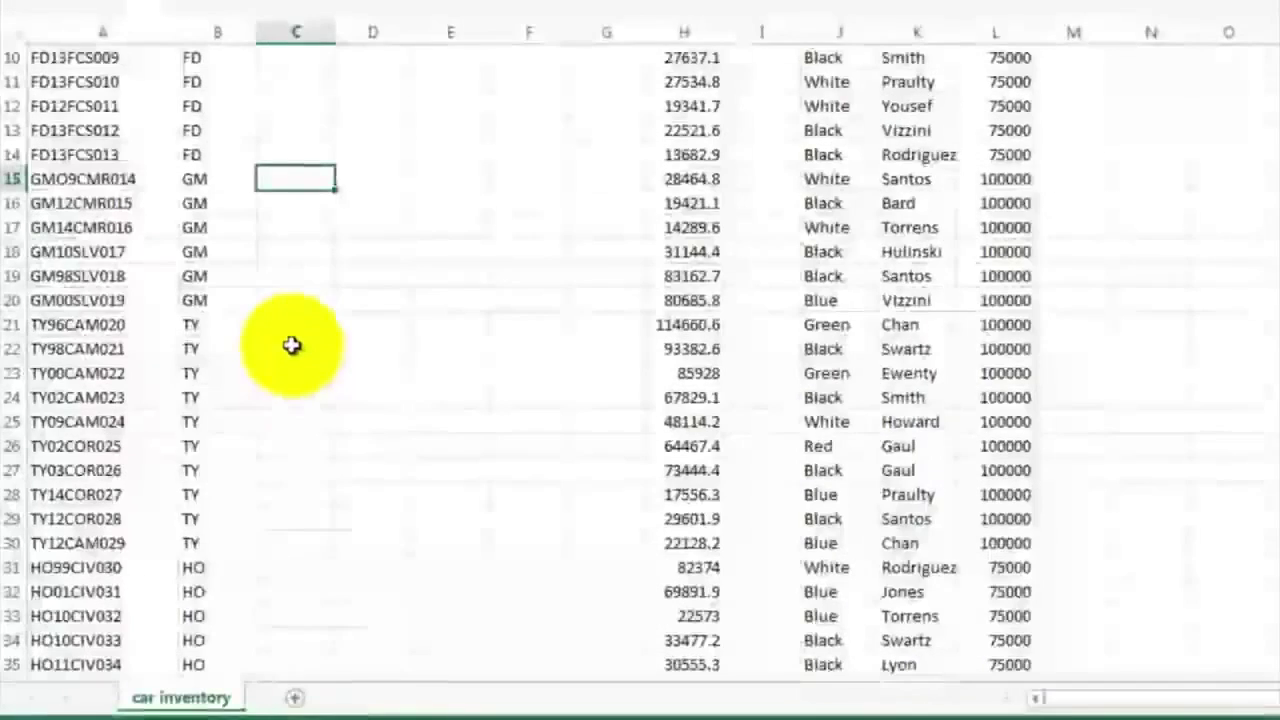
left_click(284, 321)
scroll(291, 426, "down", 4)
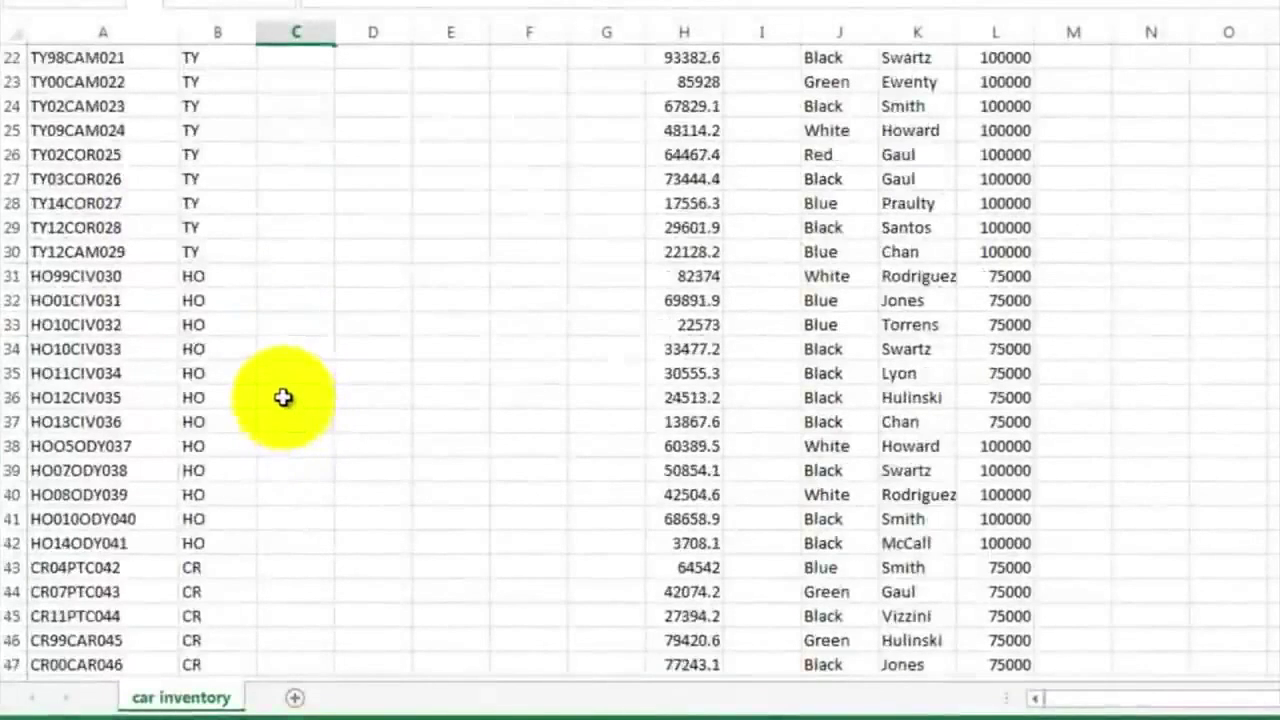
scroll(297, 409, "down", 3)
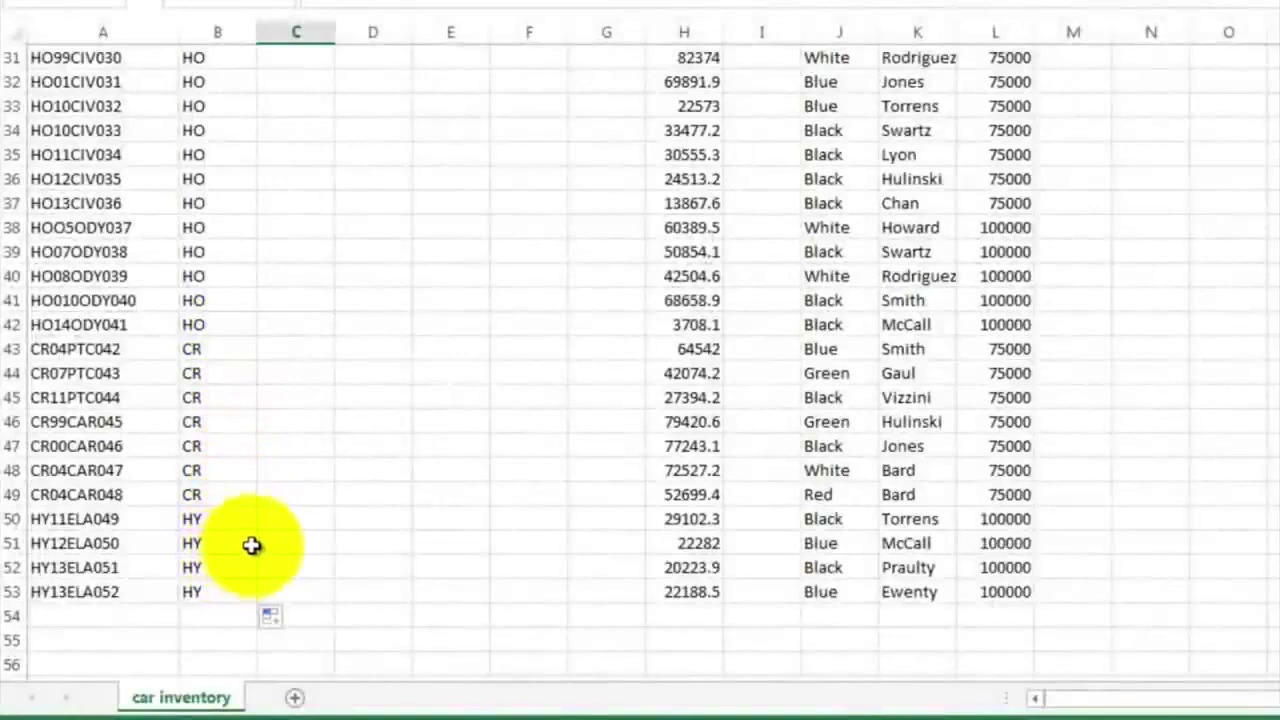
scroll(292, 516, "down", 1)
scroll(292, 516, "down", 3)
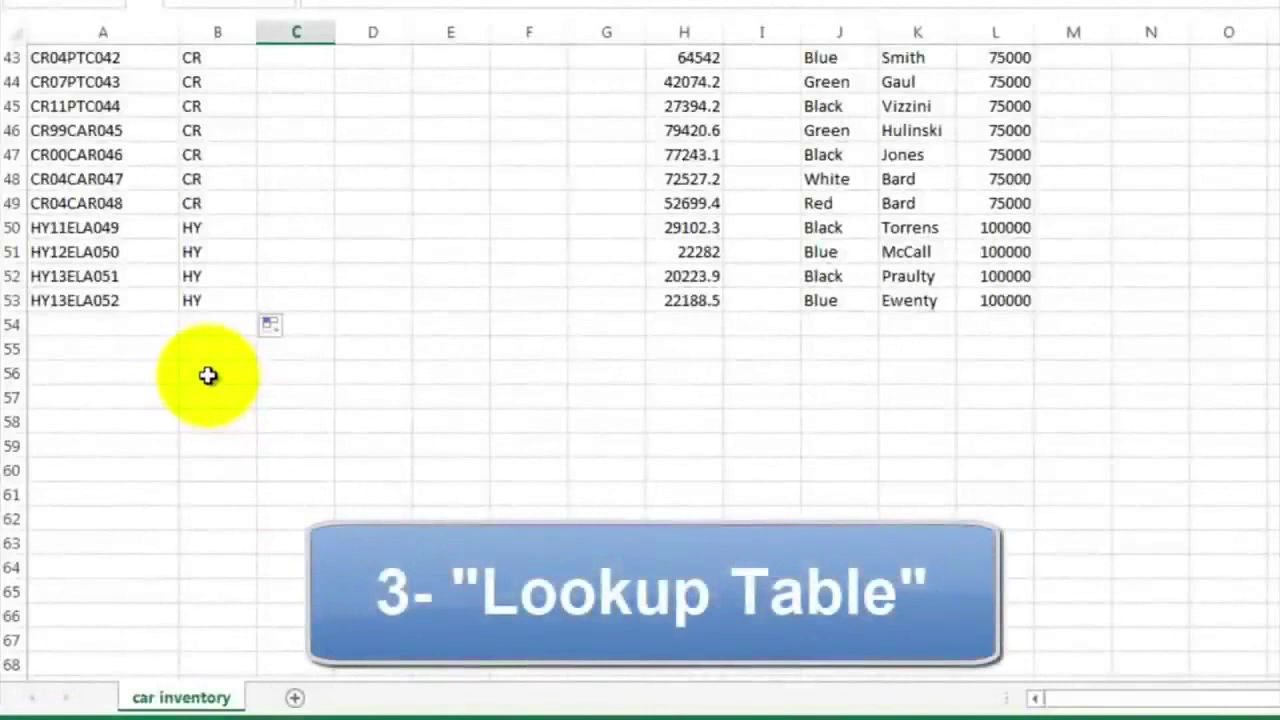
List the make codes CR, HY, TY, HO, GM and FD in cells B56 to B61 below the inventory.
left_click(207, 375)
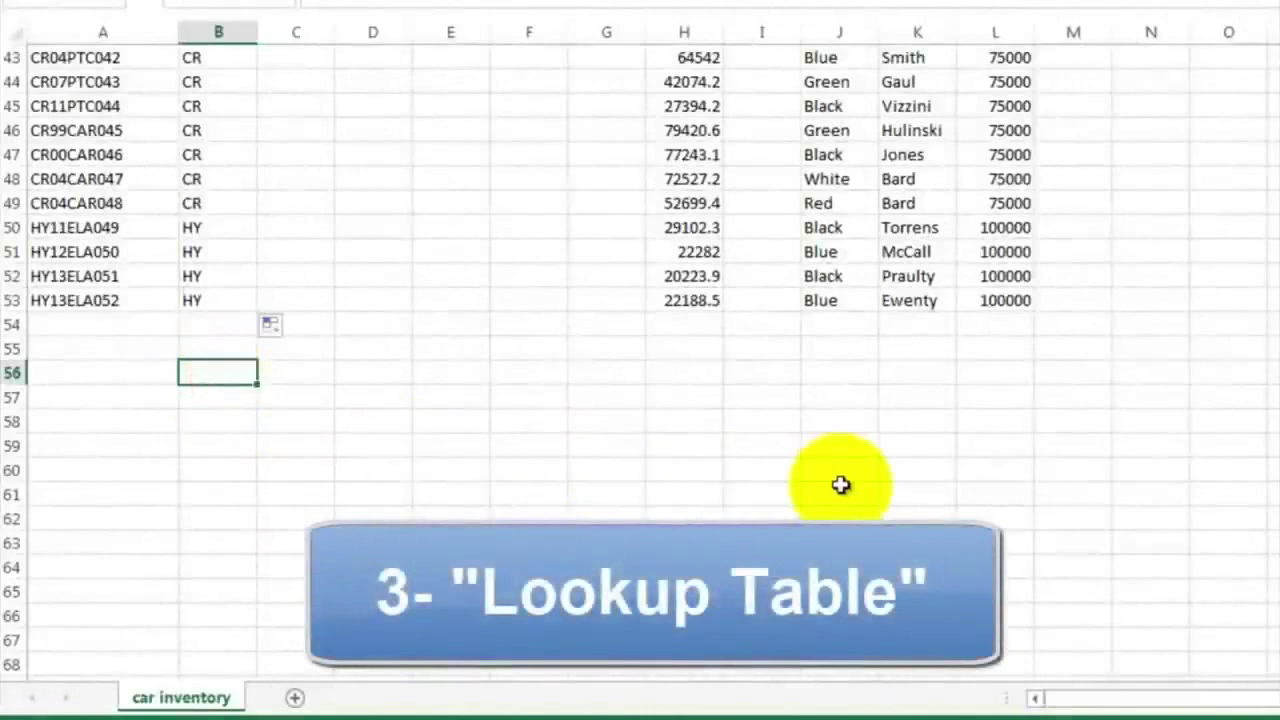
type("CR")
key("Return")
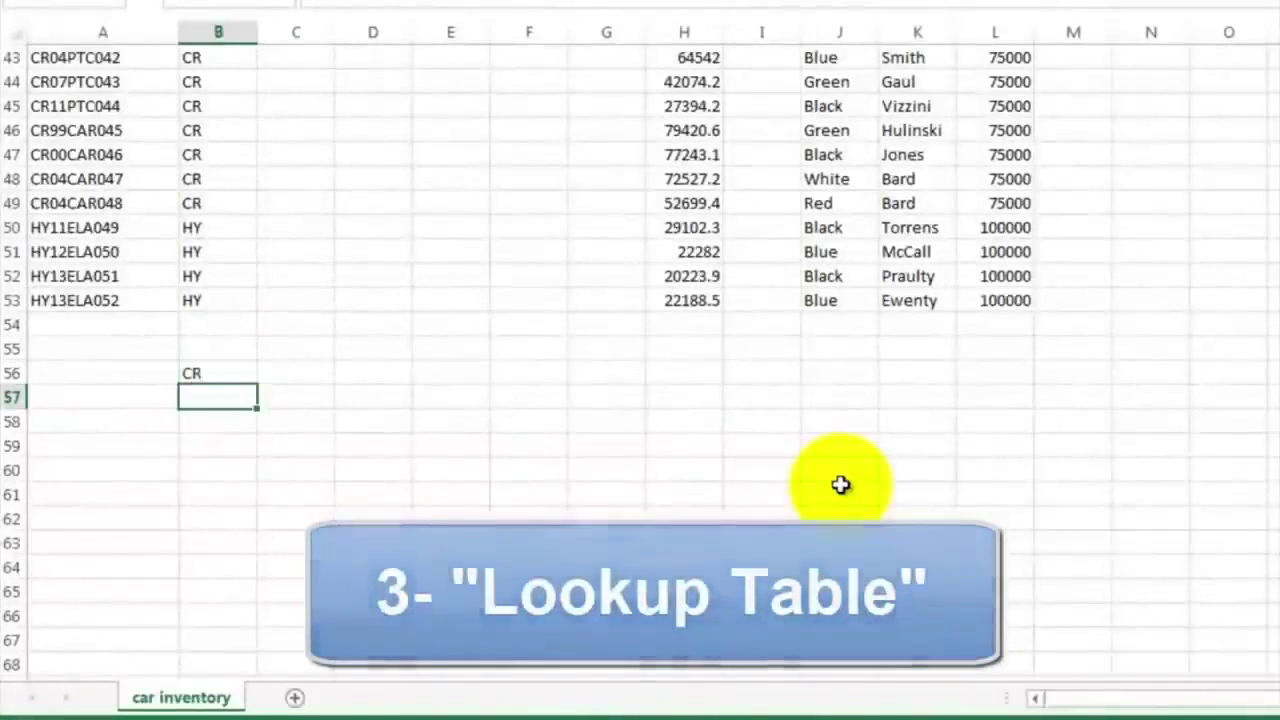
type("HY")
key("Return")
type("TY")
key("Return")
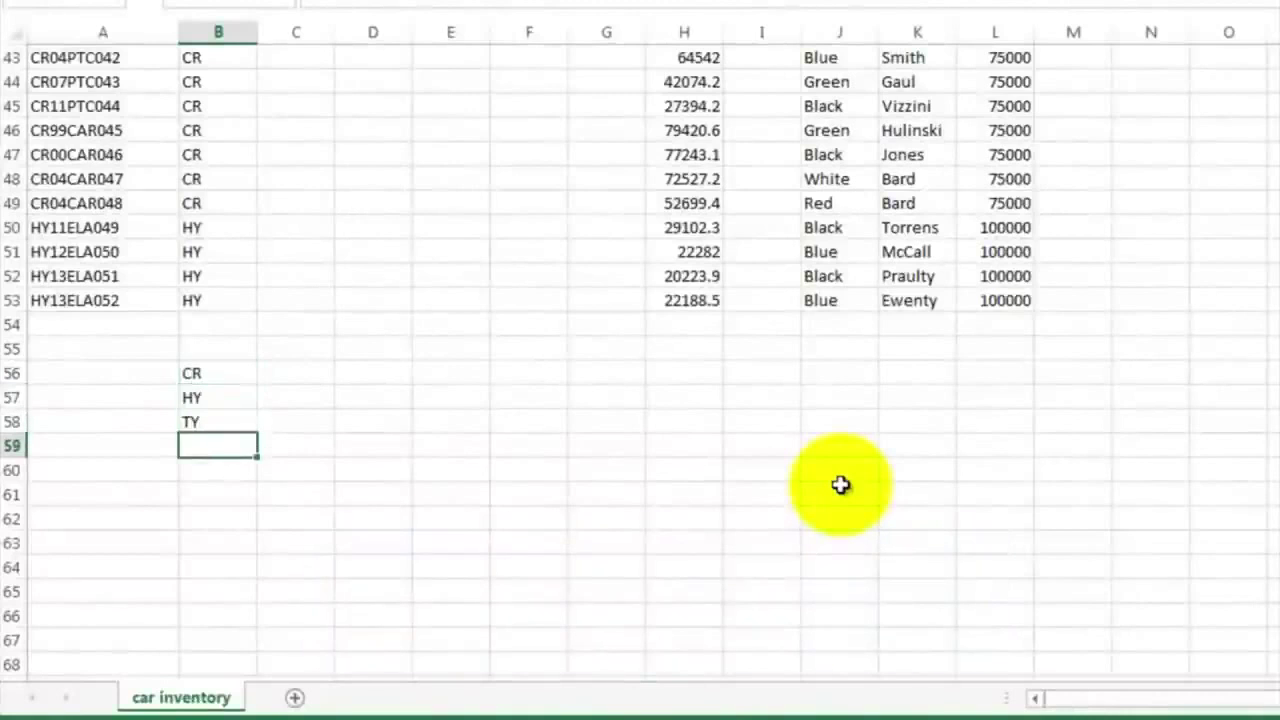
key("Return")
type("GM")
key("Return")
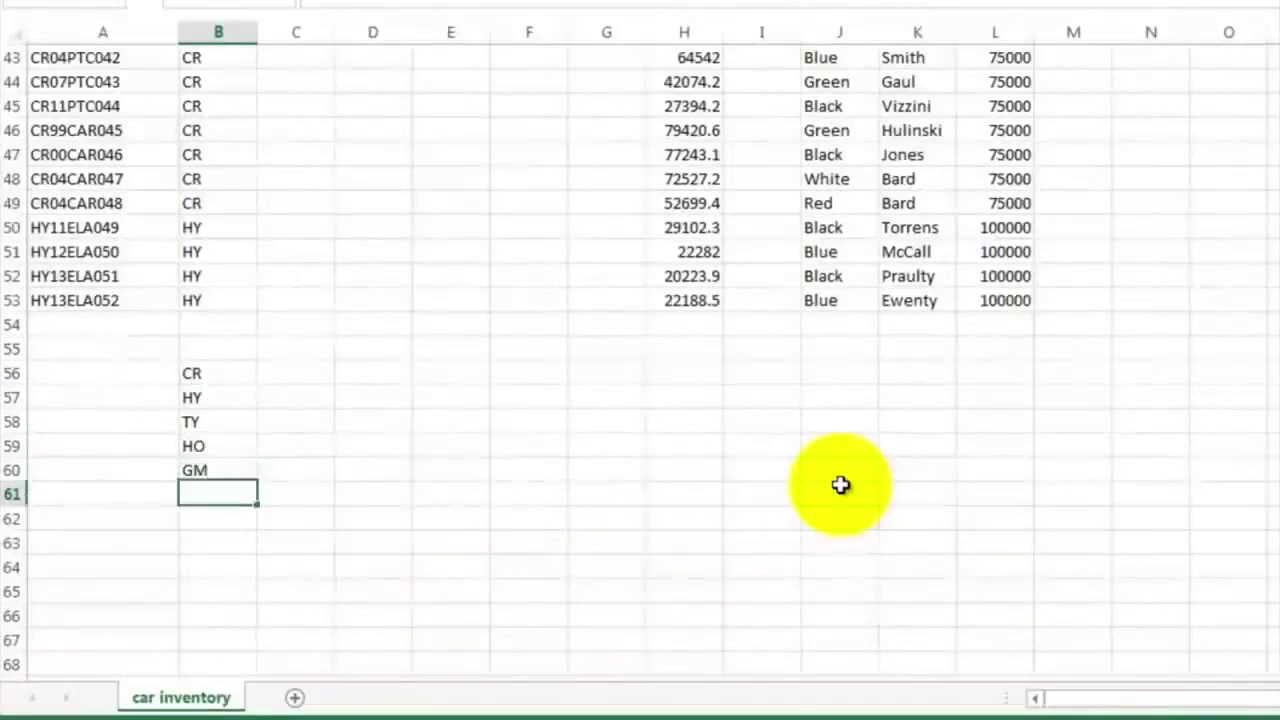
type("FD")
key("Return")
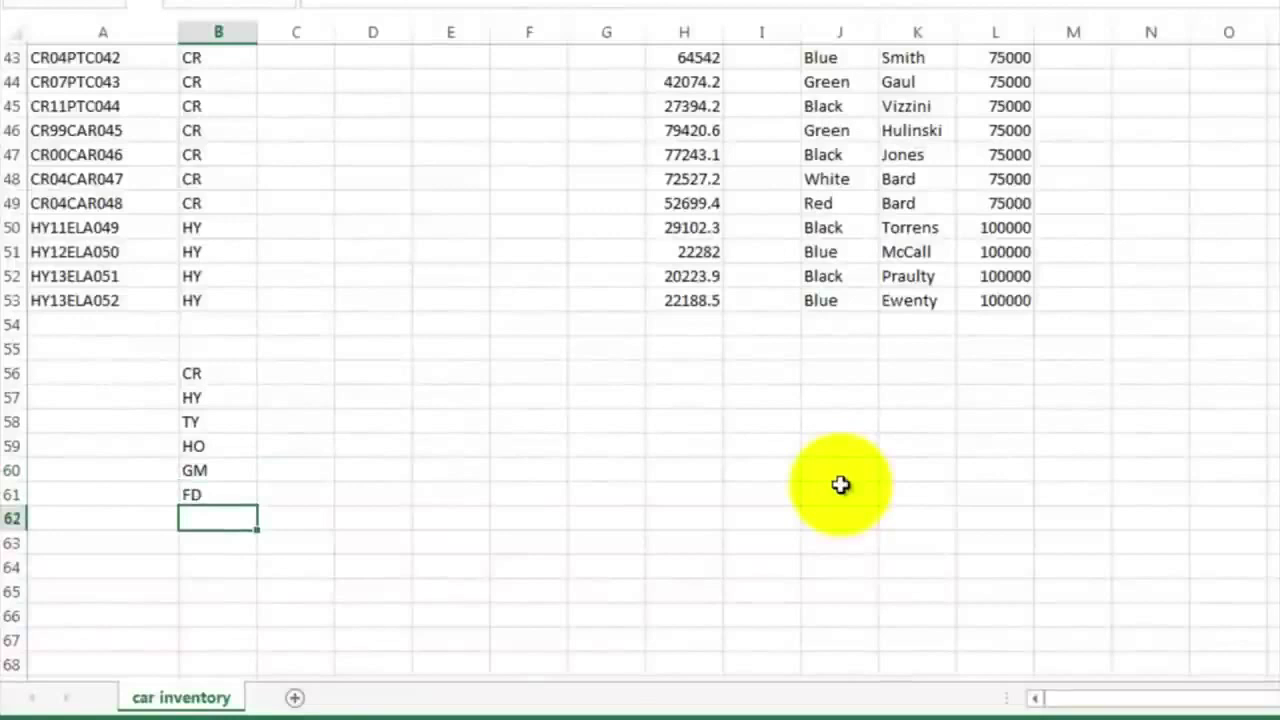
Enter the full make names Chrysler, Hundai, Toyota, Honda, General Motors and Ford beside their codes in C56 to C61.
left_click(305, 373)
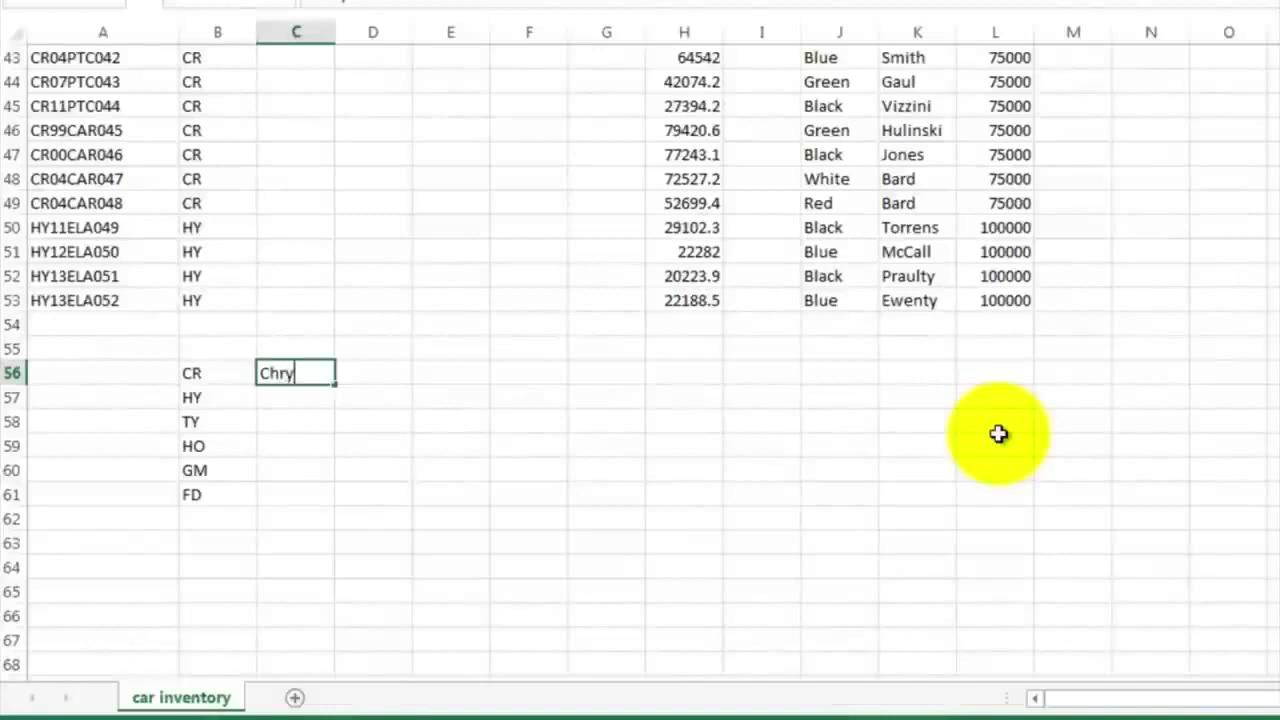
type("Chrysler")
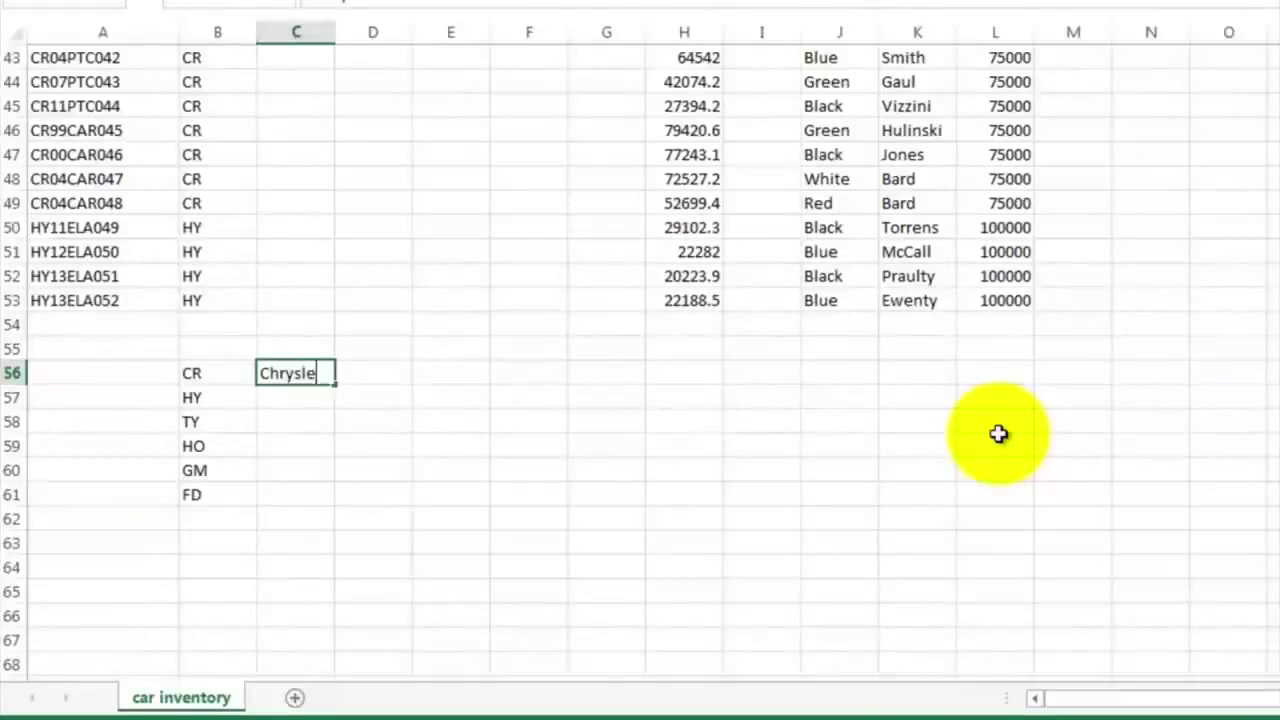
key("Return")
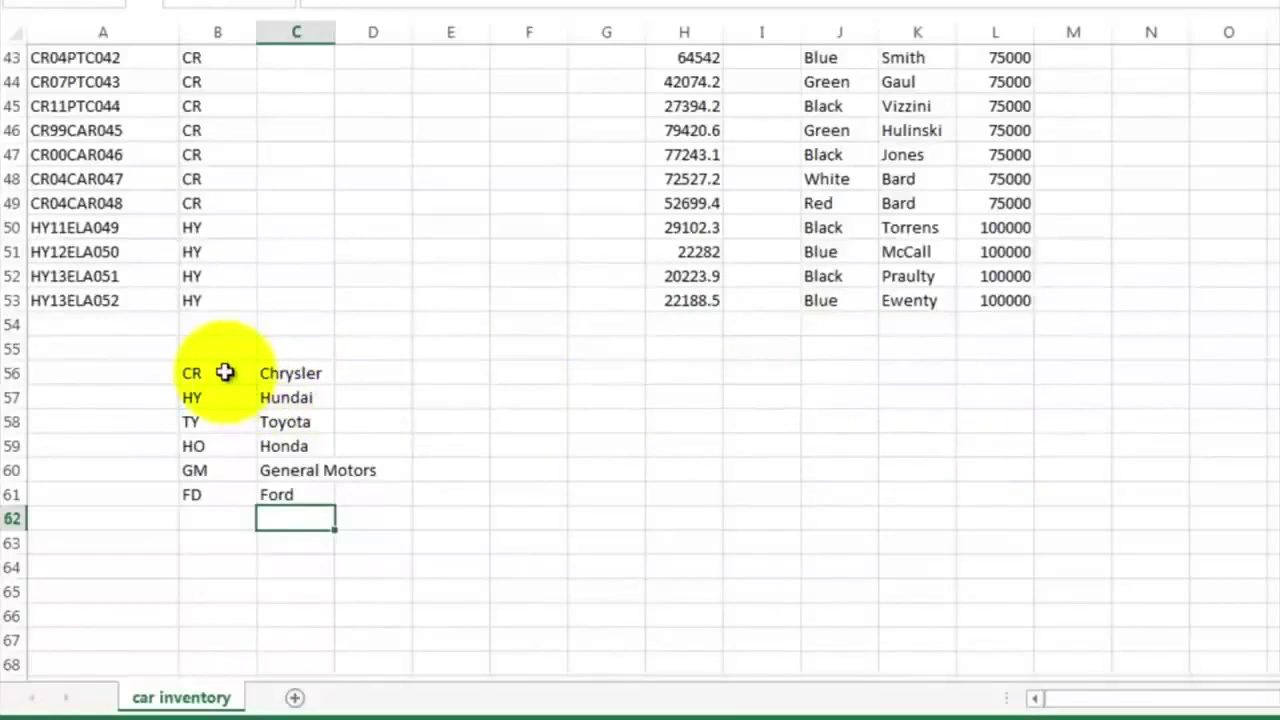
Sort the lookup table B56:C61 by the values in Column B from A to Z.
left_click_drag(224, 372, 290, 490)
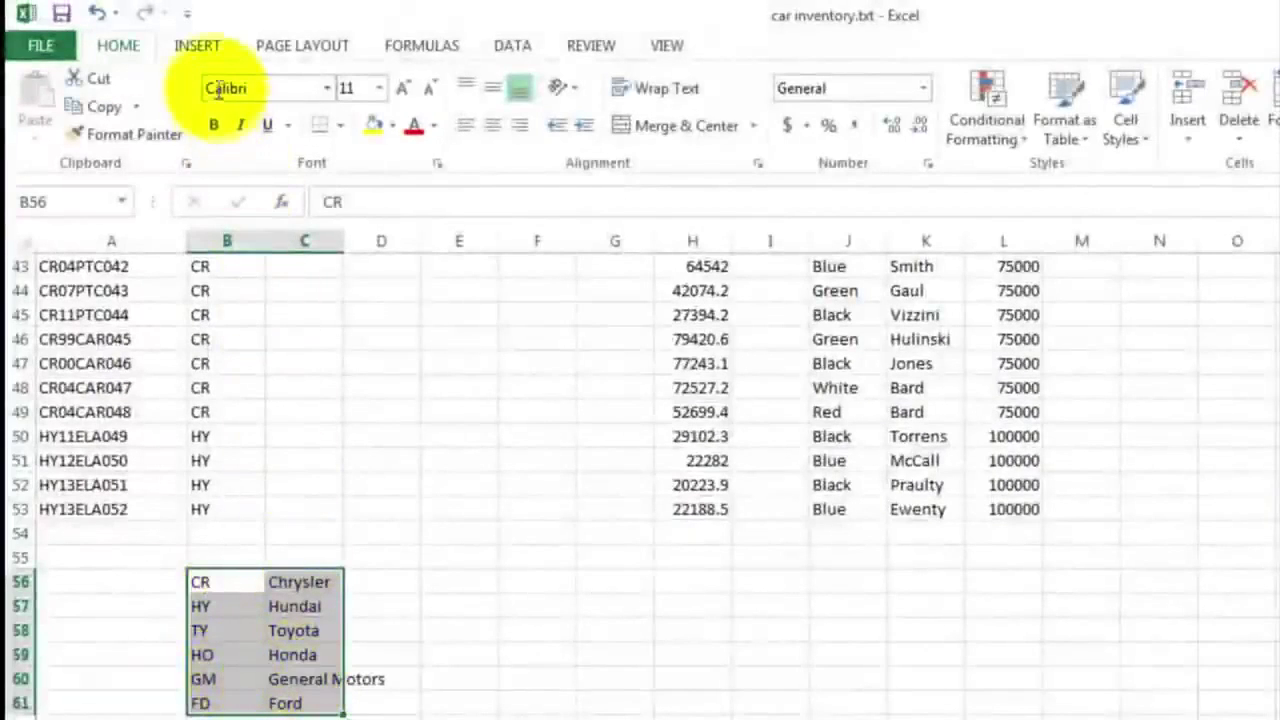
left_click(513, 52)
left_click(588, 102)
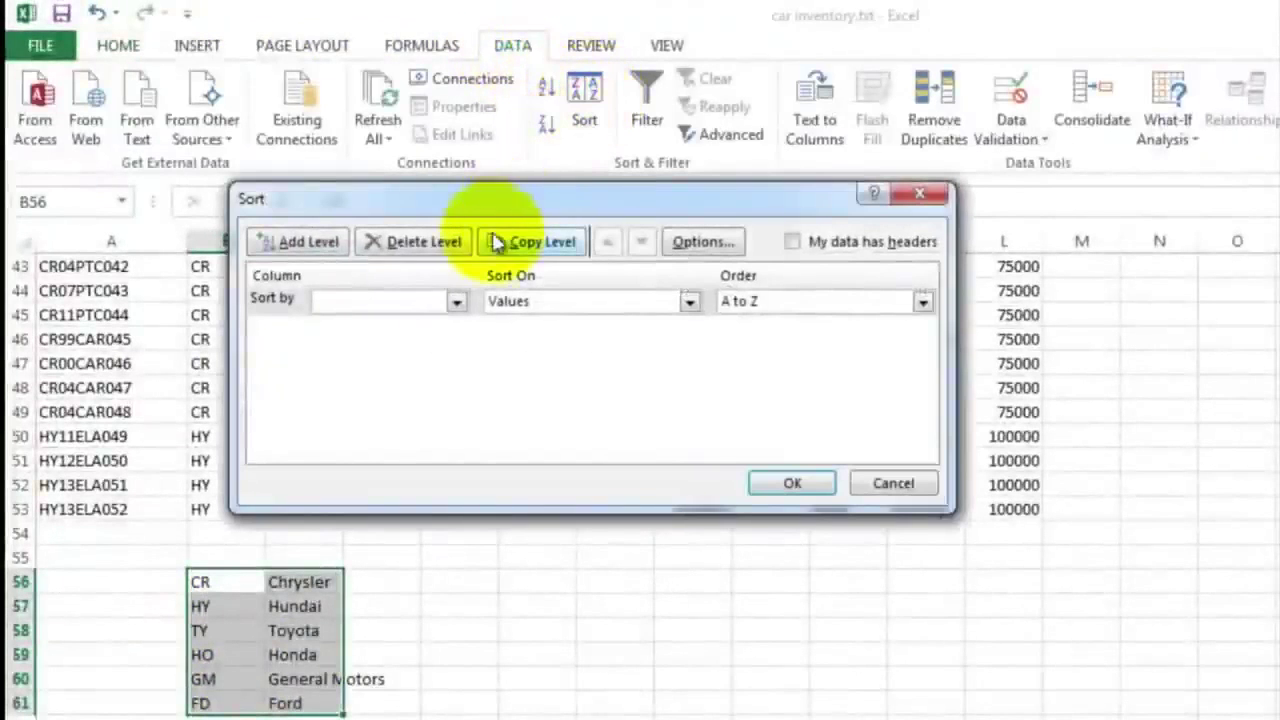
left_click(455, 301)
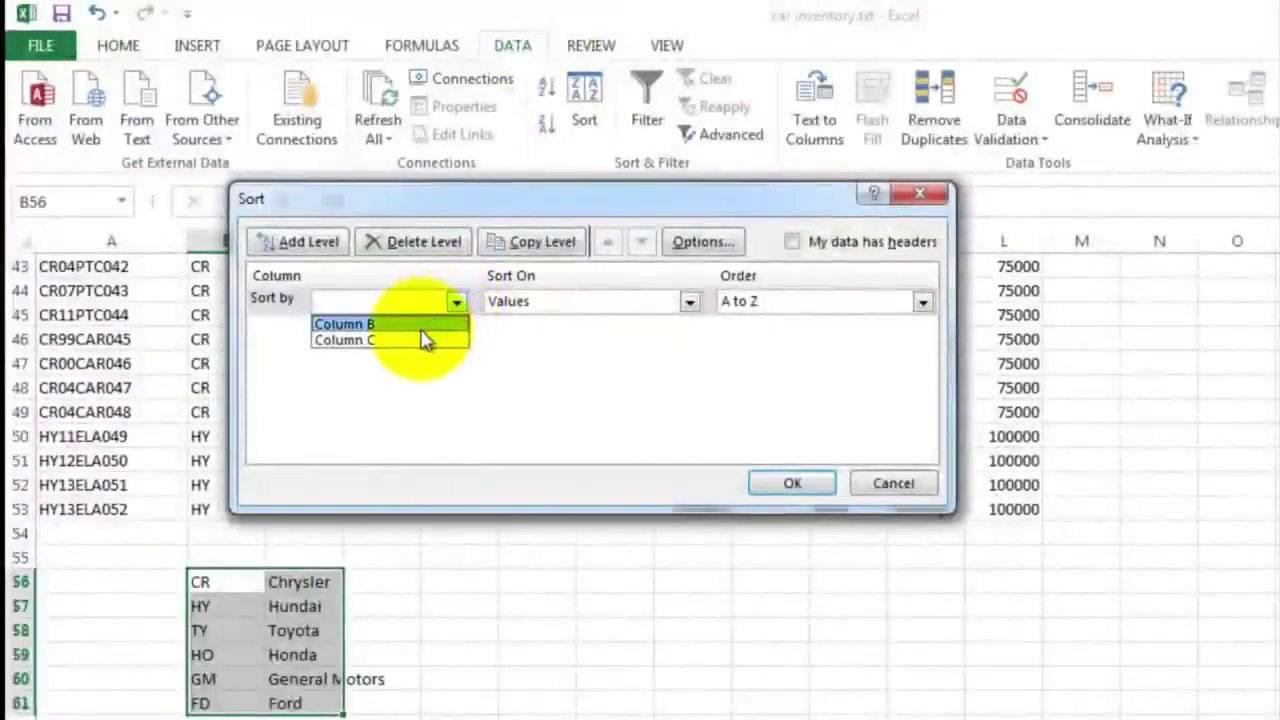
left_click(420, 326)
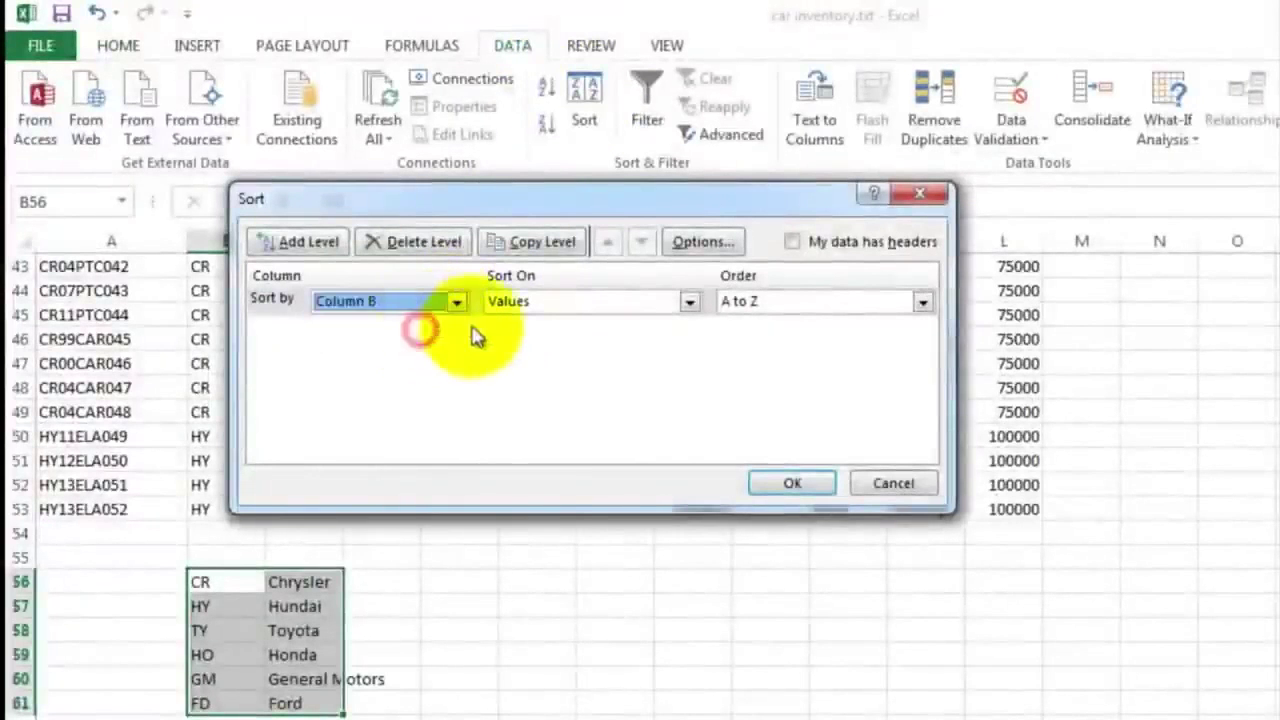
left_click(782, 481)
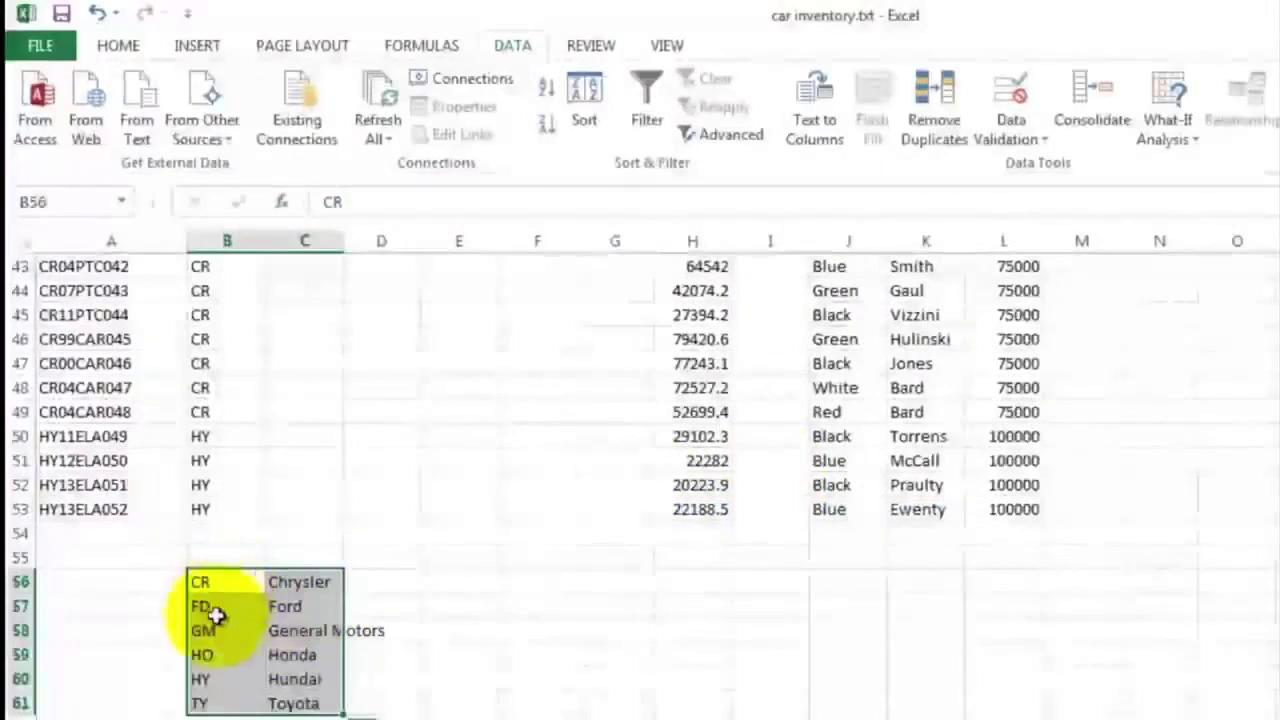
left_click(297, 697)
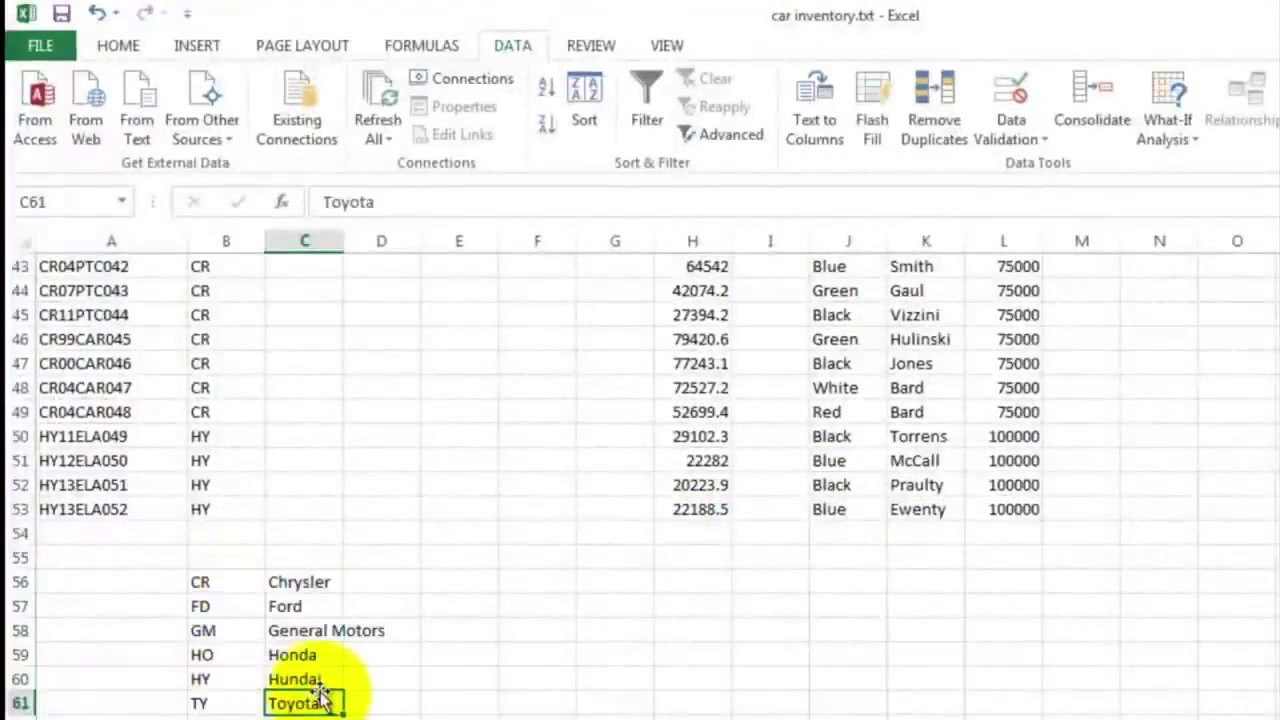
scroll(315, 610, "up", 14)
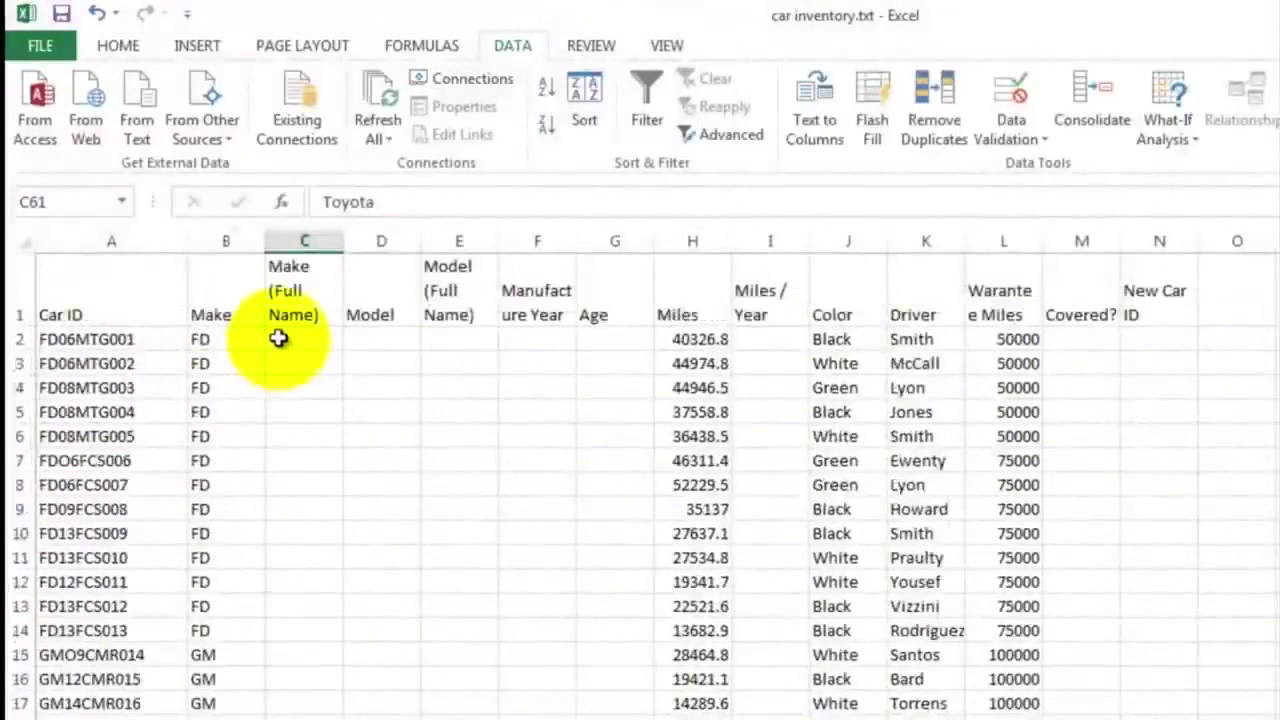
Begin a VLOOKUP formula in C2 with the make code in B2 as its lookup value.
left_click(279, 339)
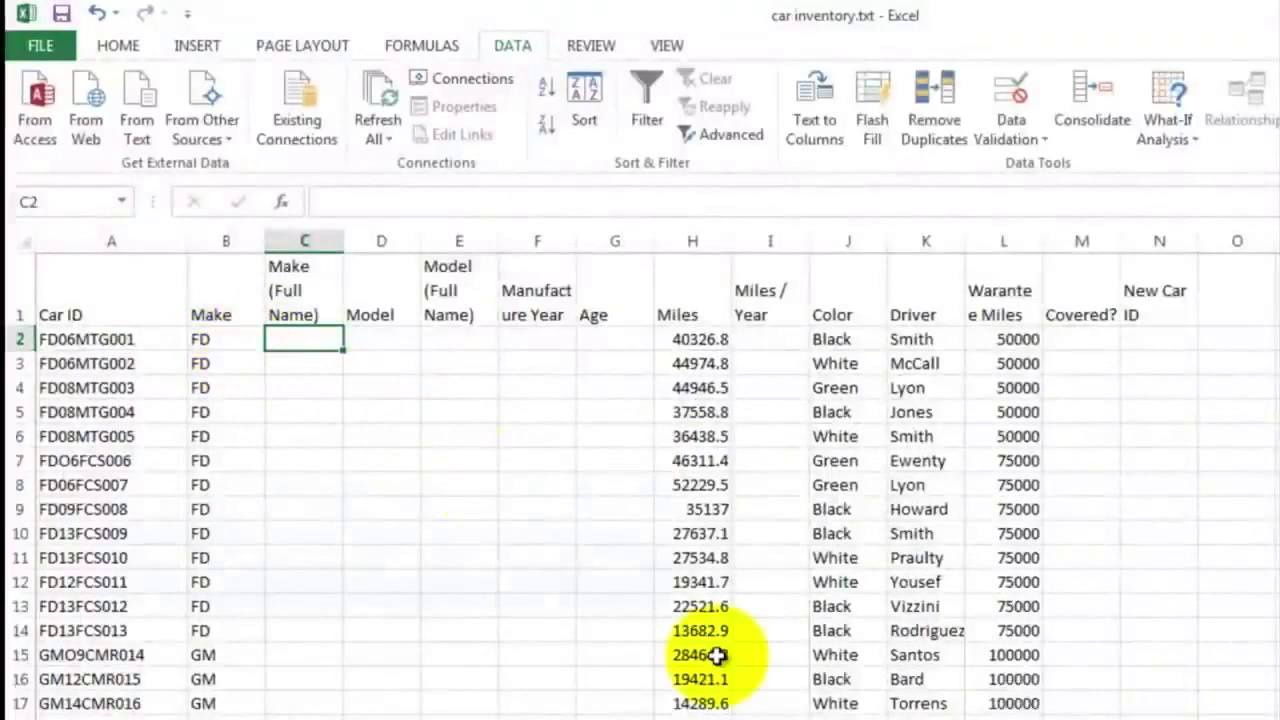
type("=")
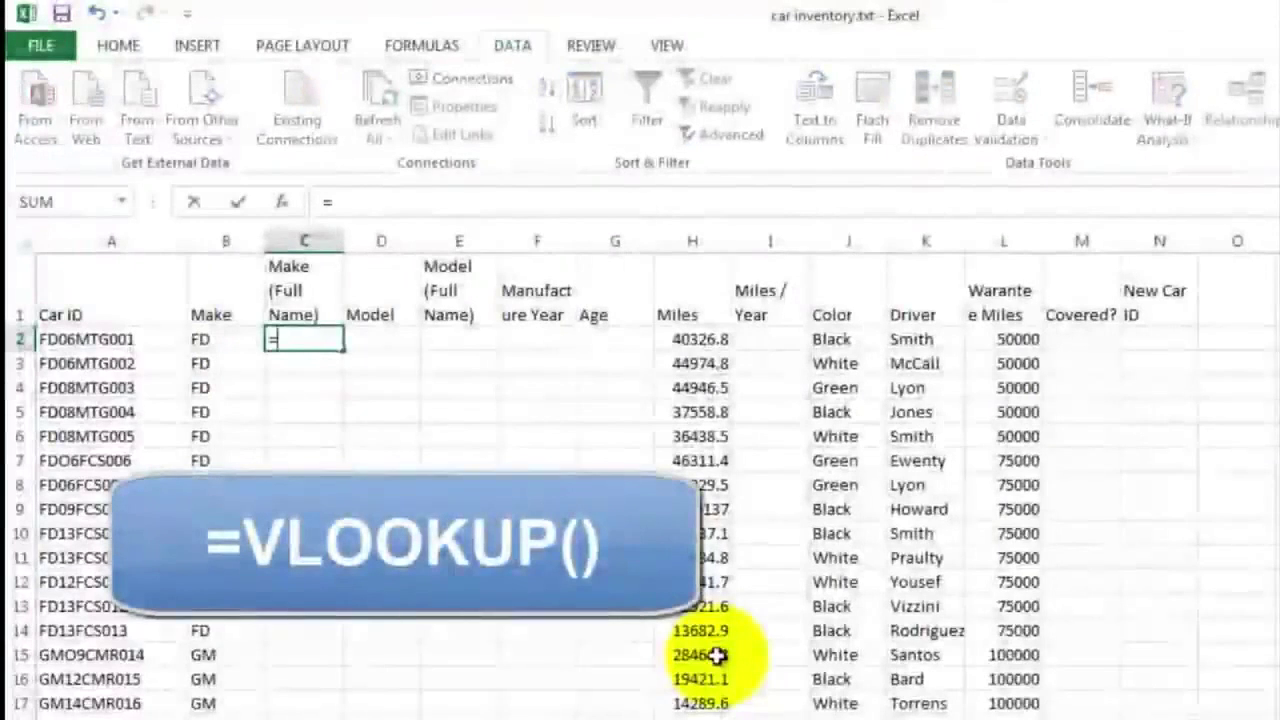
type("vlo")
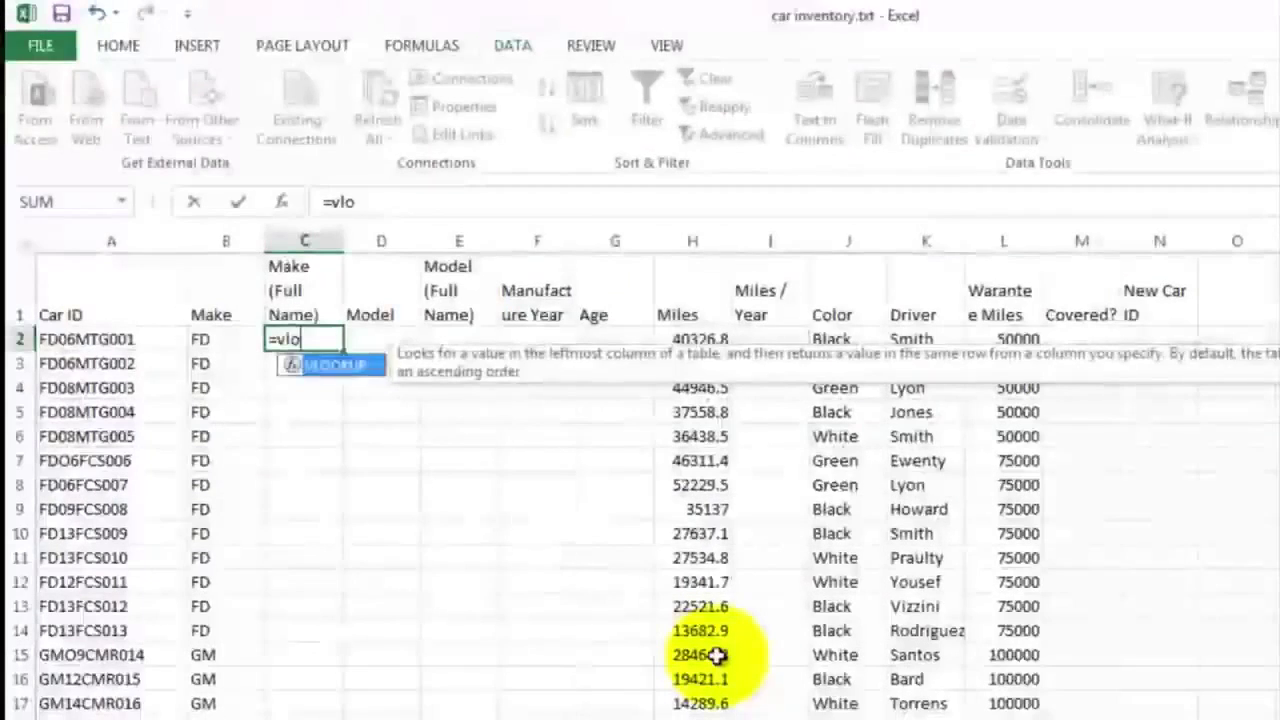
type("l")
key("BackSpace")
type("k")
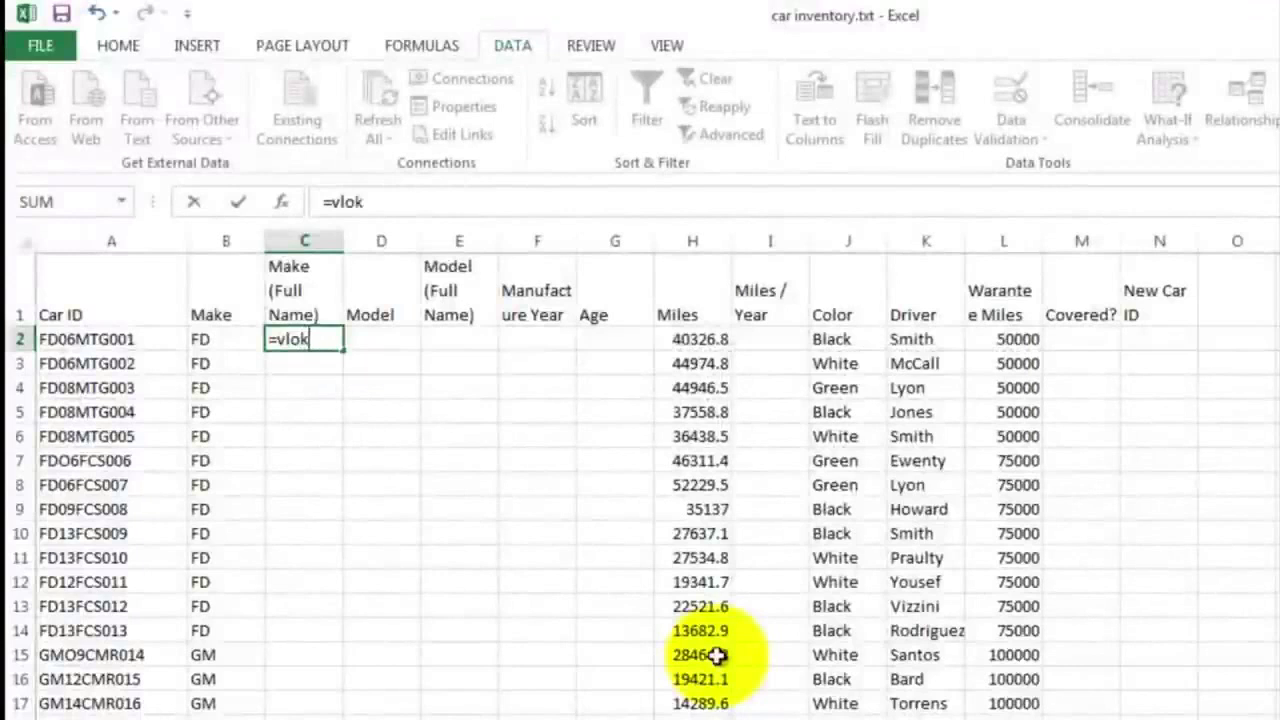
key("BackSpace")
type("okup")
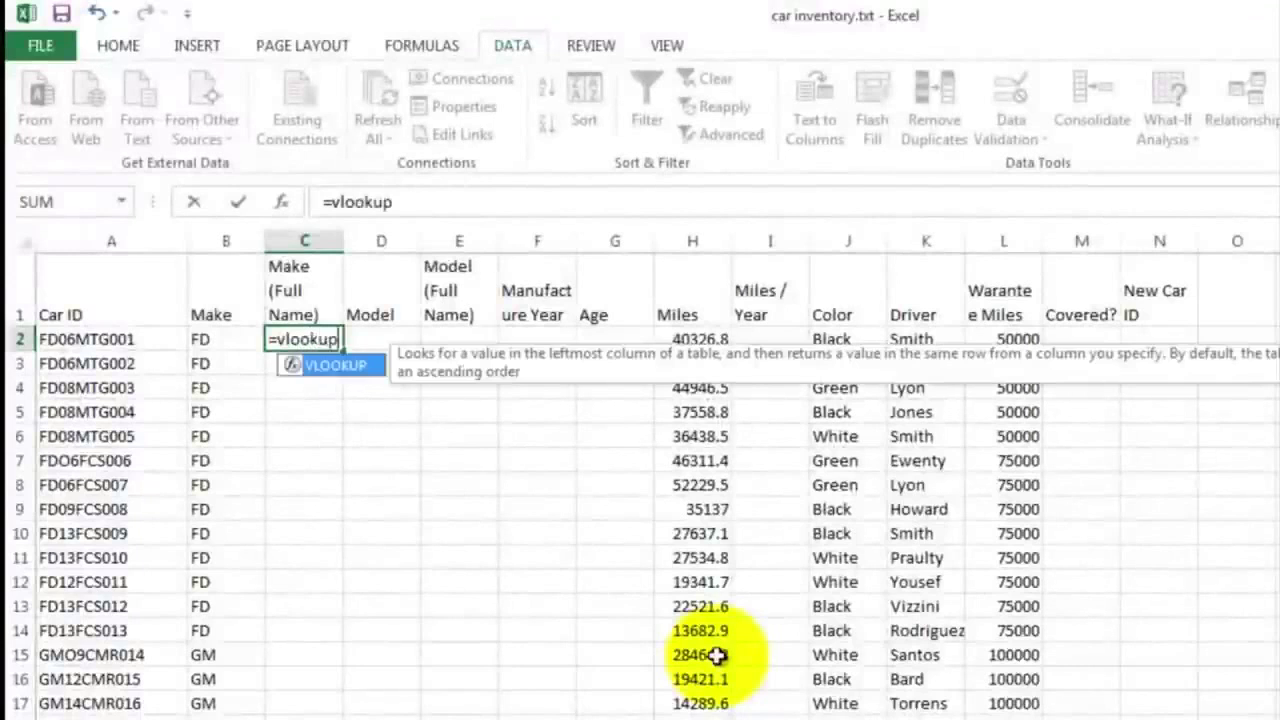
type("(")
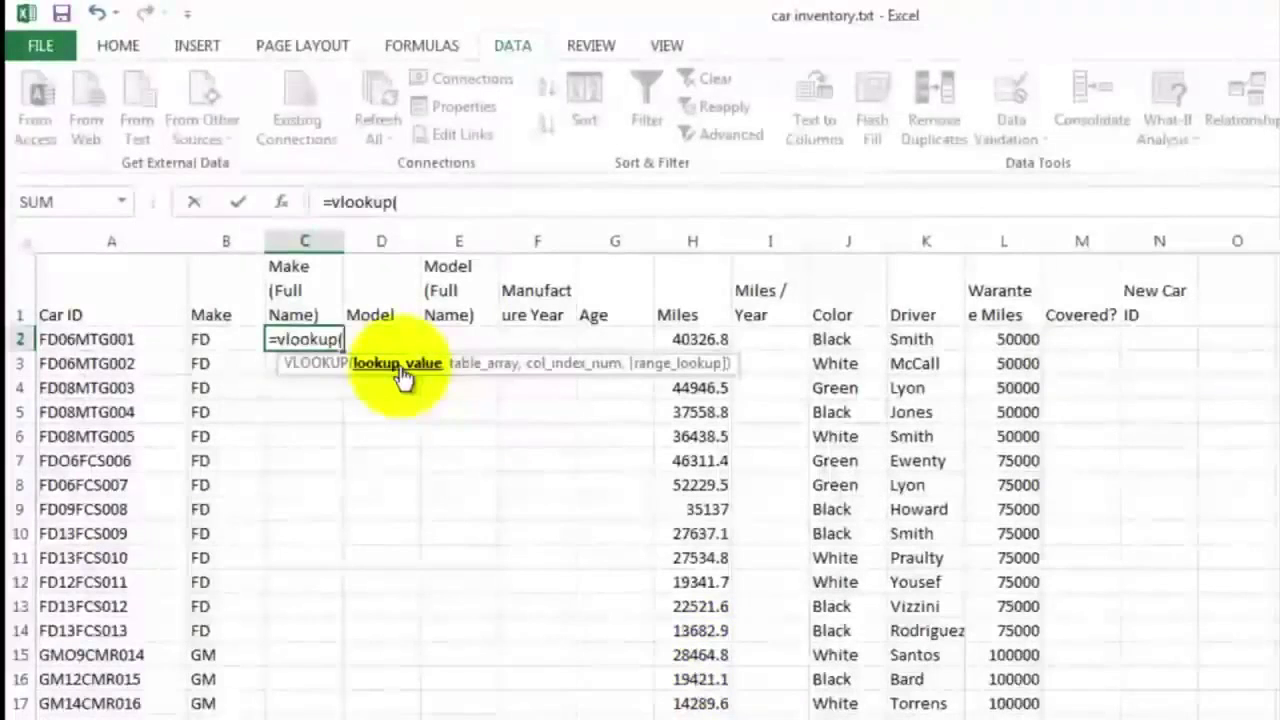
left_click(206, 339)
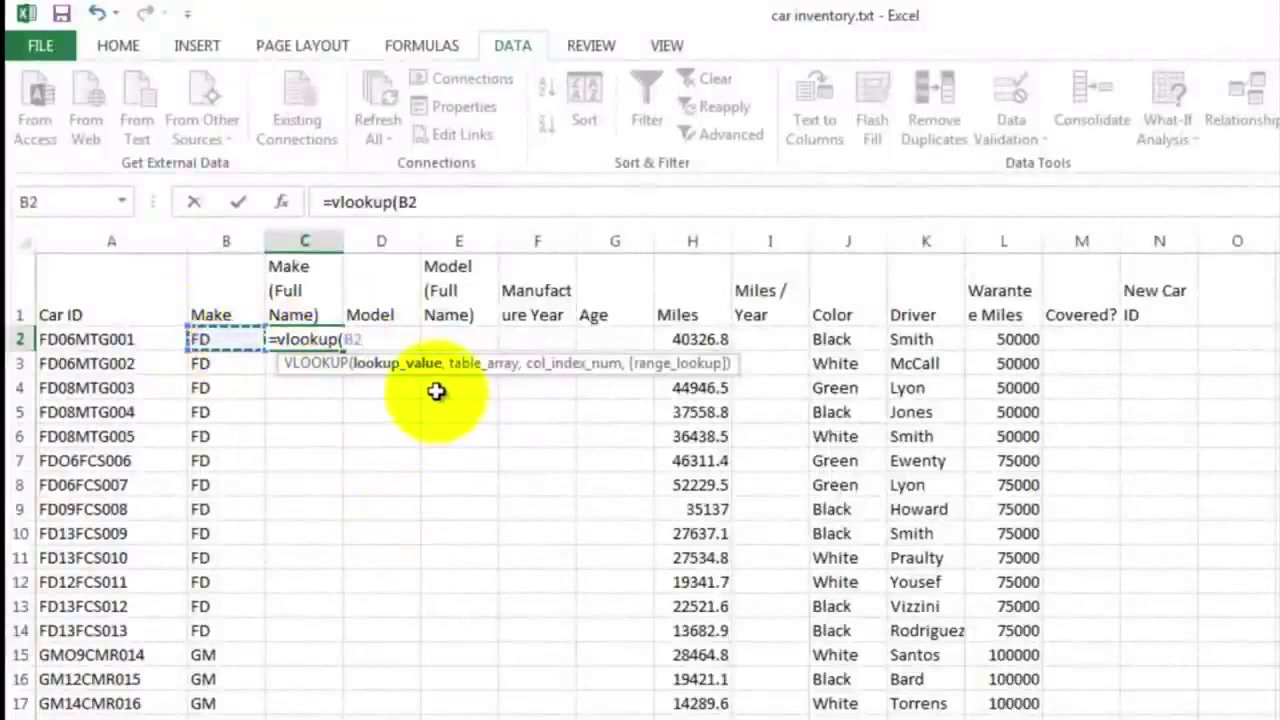
type(",")
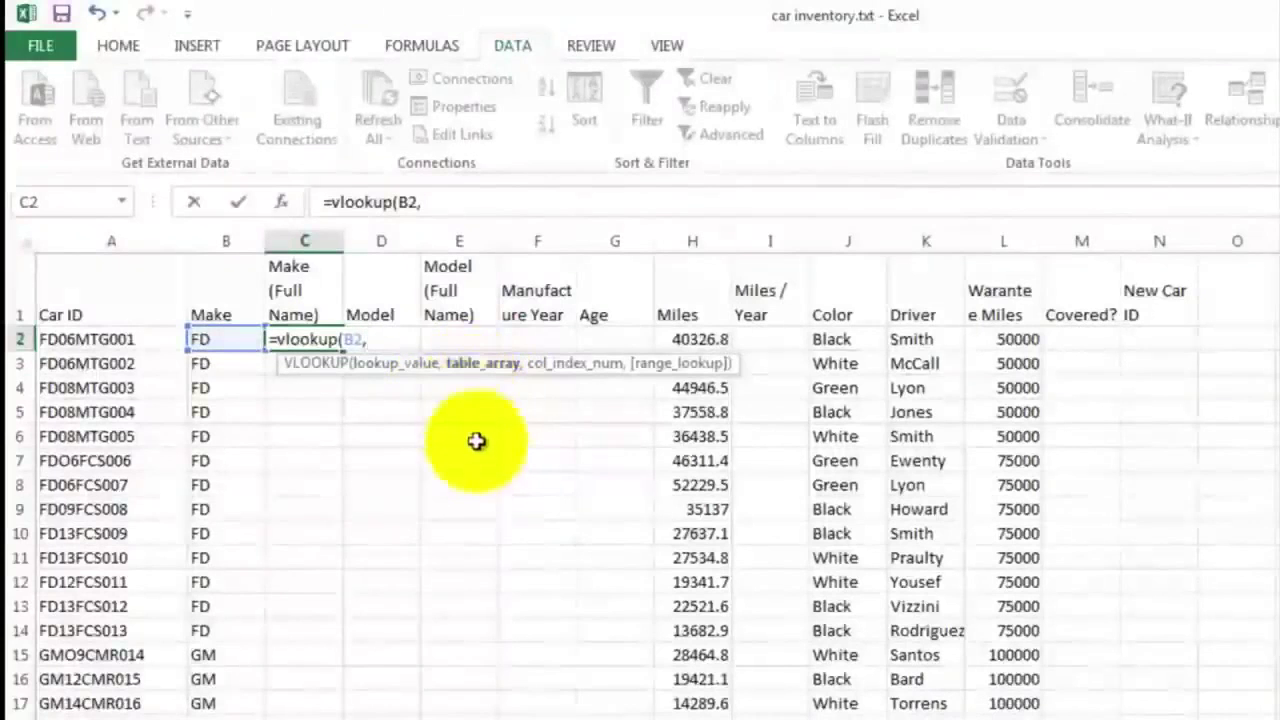
Complete the C2 lookup formula with B56:C61 as the table array and 2 as the column index.
scroll(399, 598, "down", 15)
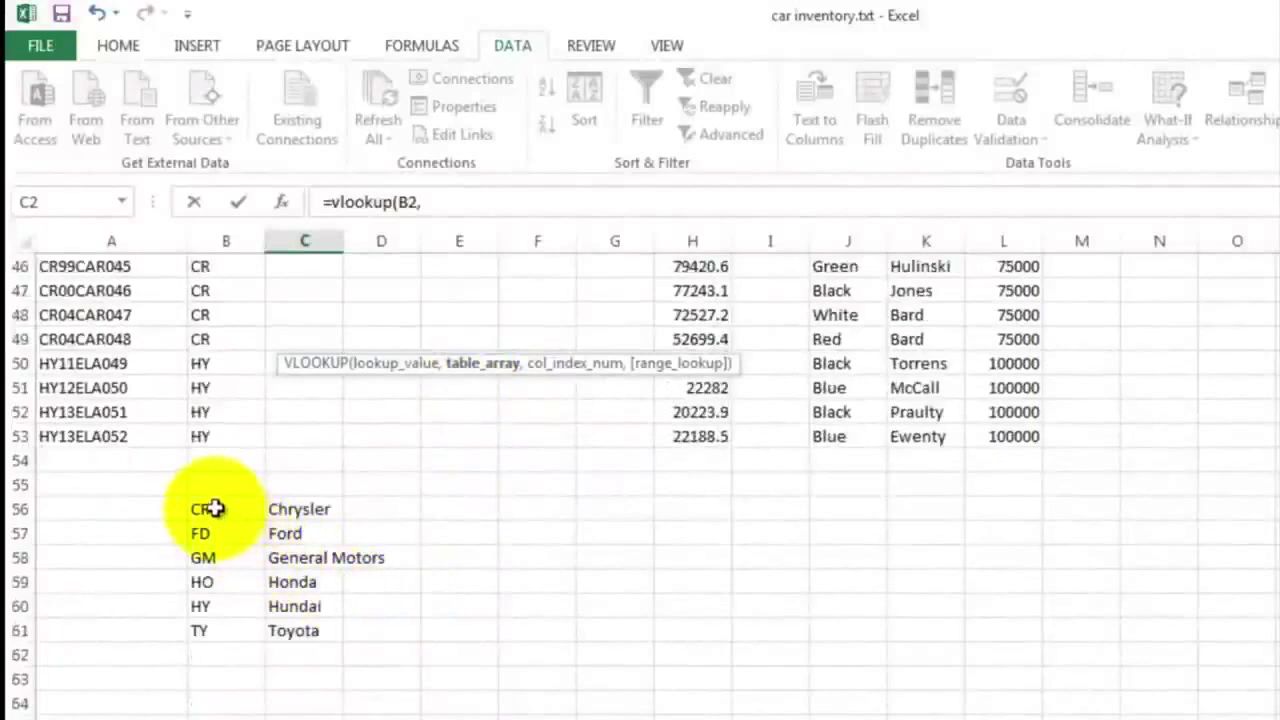
left_click_drag(214, 506, 306, 627)
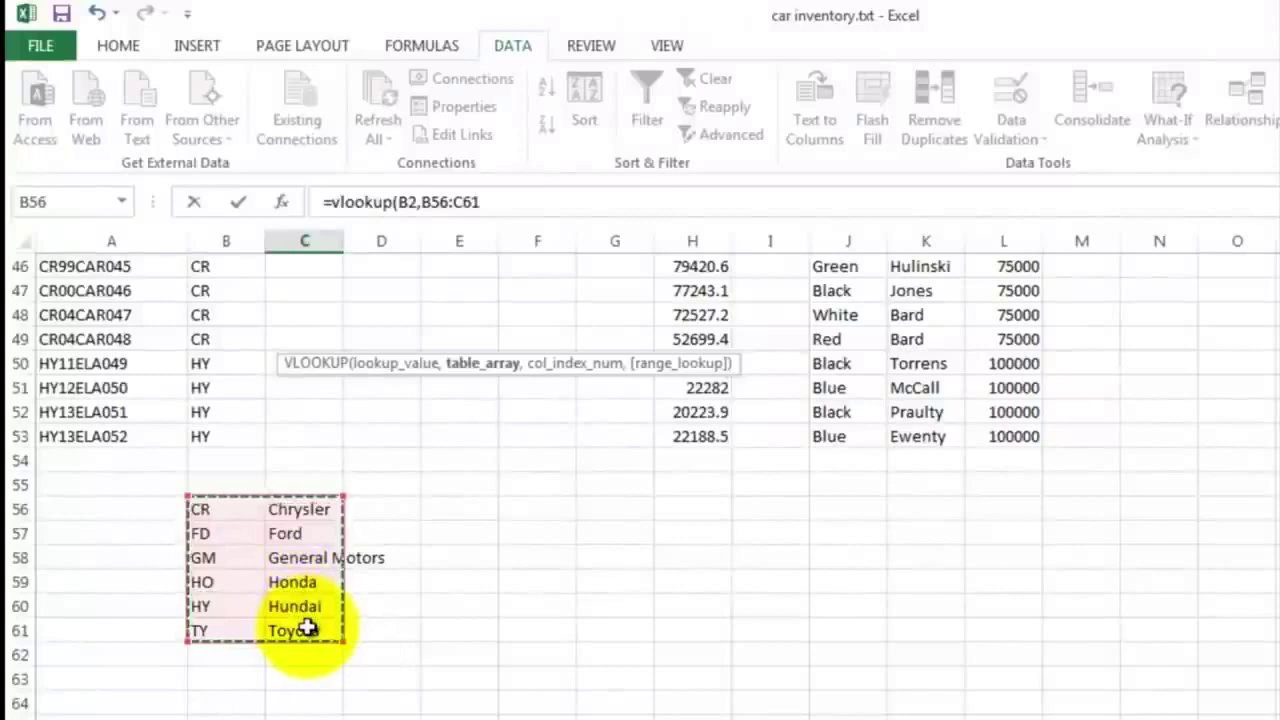
type(",2")
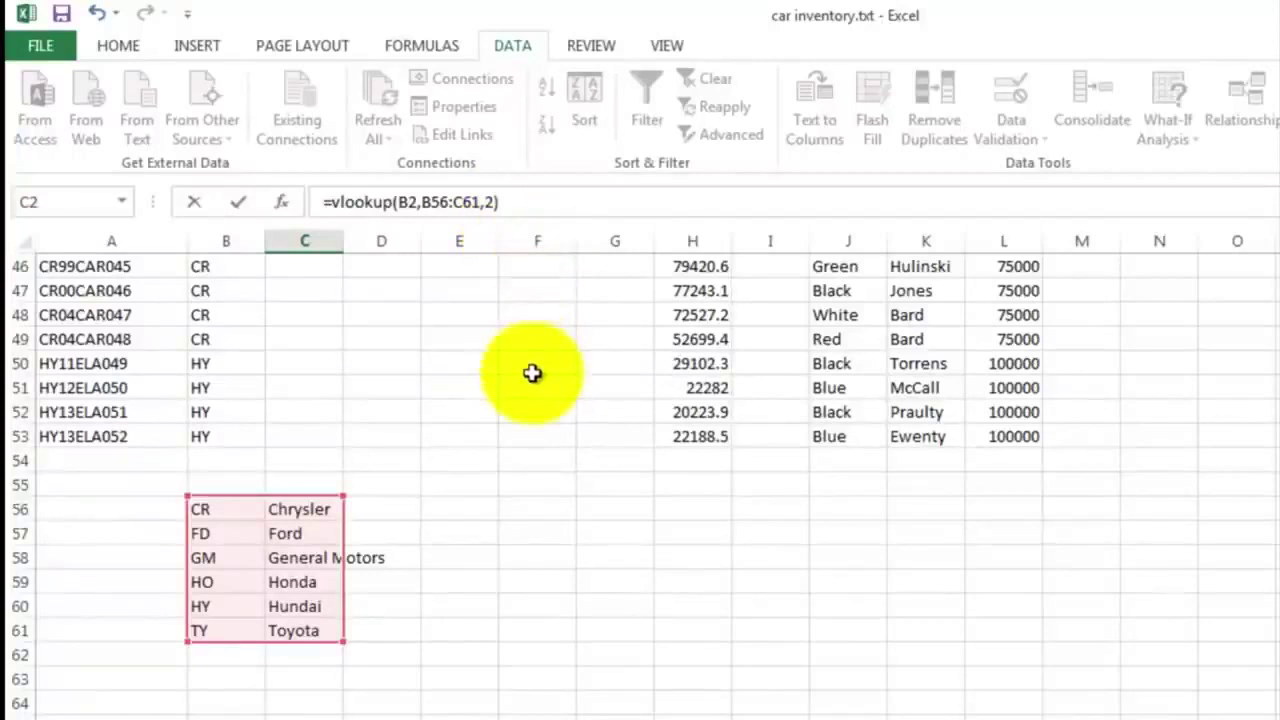
scroll(532, 373, "up", 14)
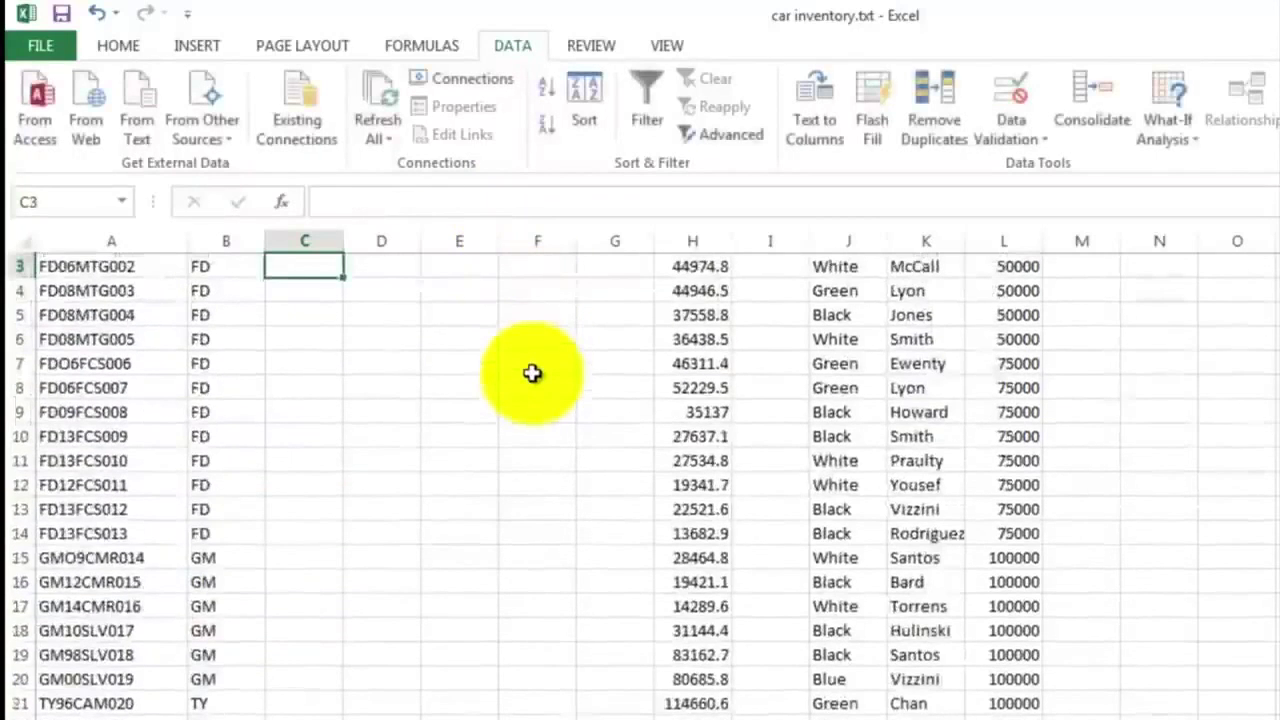
key("Return")
Fill the C2 lookup formula down the Make (Full Name) column to row 19.
scroll(470, 345, "up", 1)
left_click(300, 338)
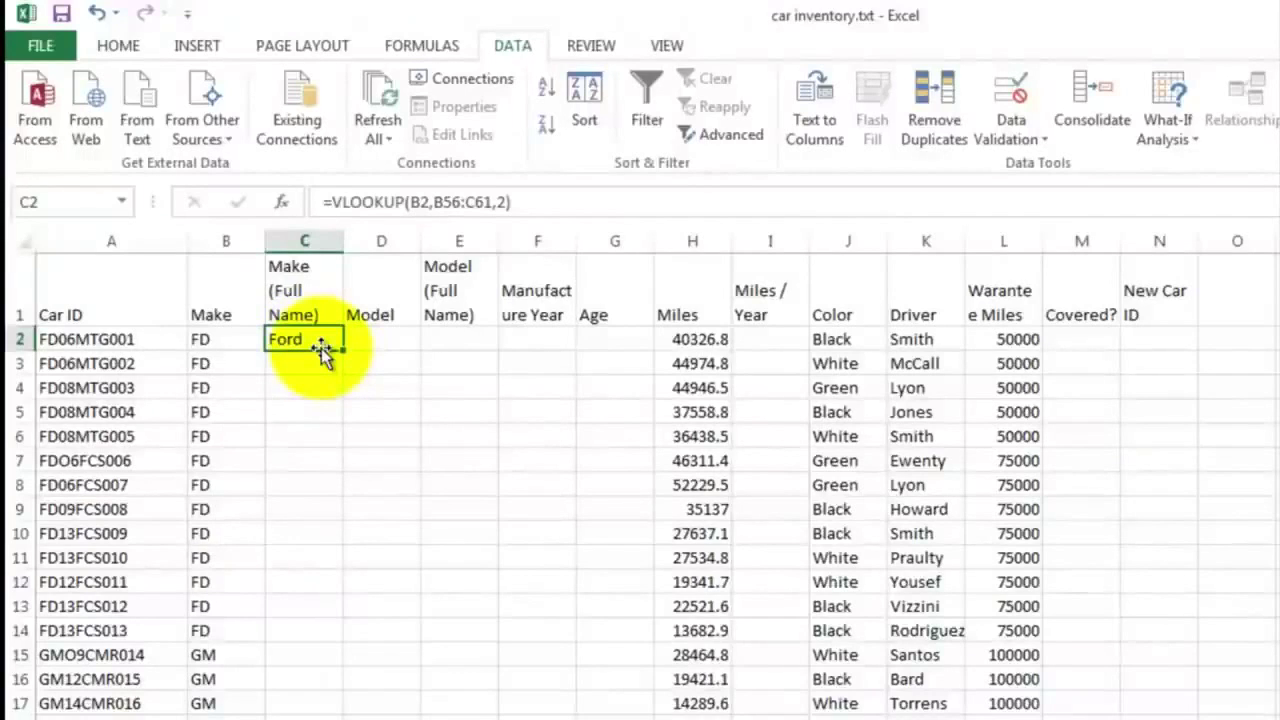
left_click_drag(341, 347, 318, 716)
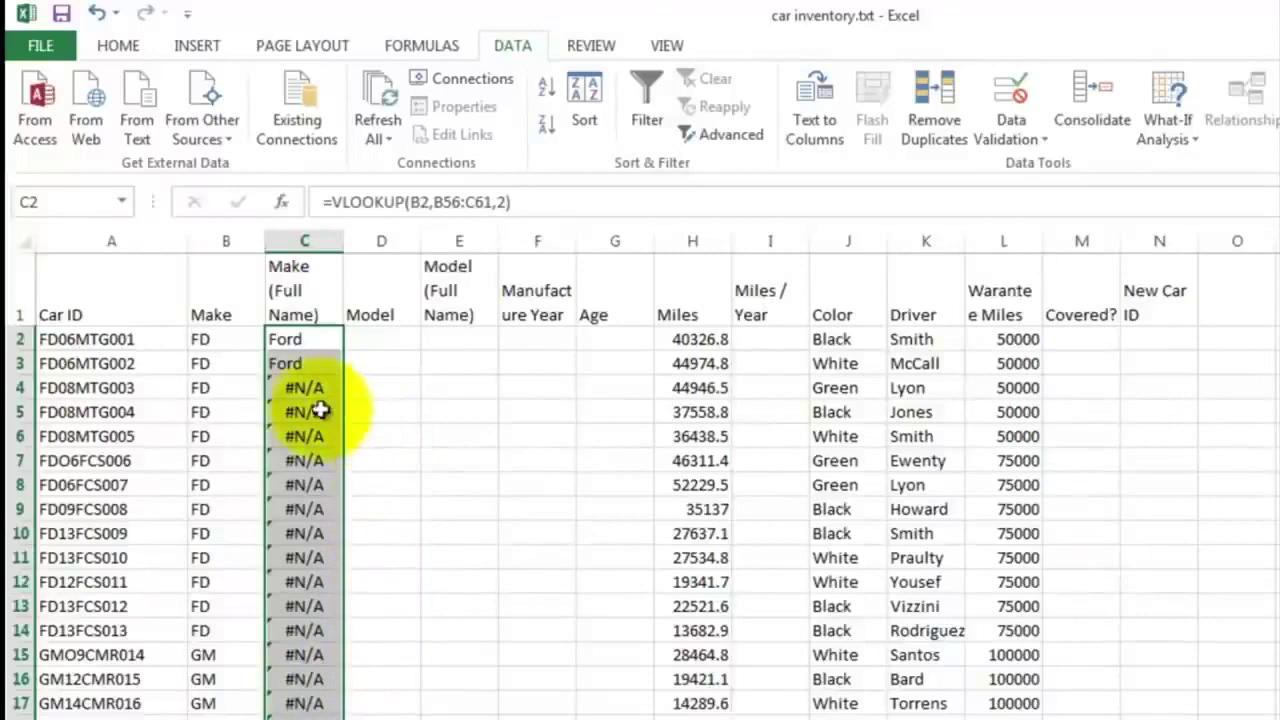
Inspect the copied formula in C3 and compare its table range with the make lookup table below the inventory.
double_click(300, 363)
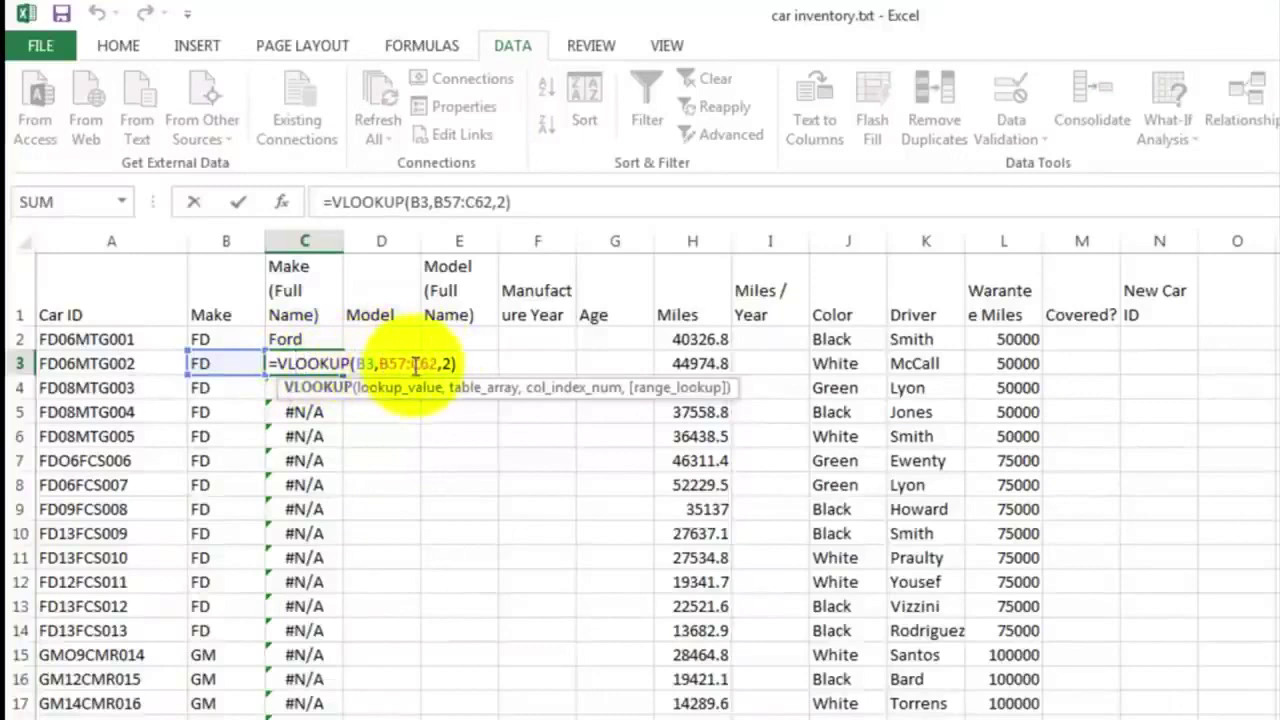
scroll(410, 404, "down", 14)
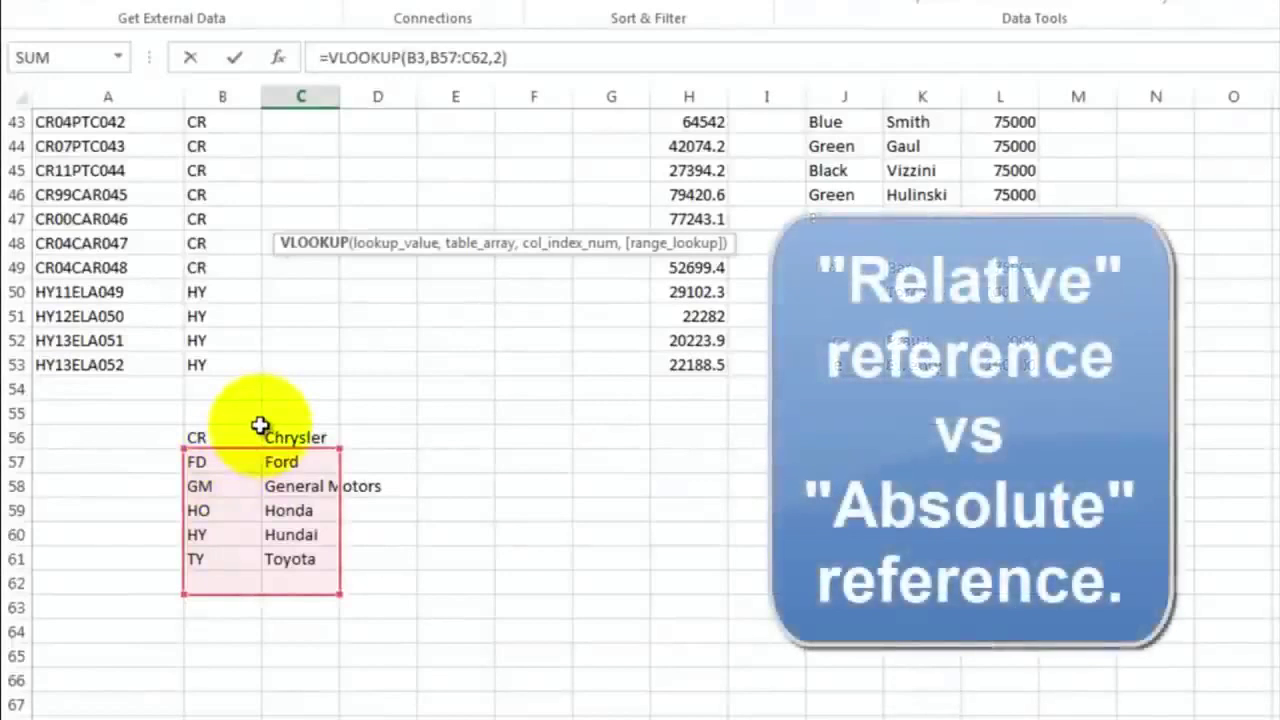
scroll(300, 334, "up", 14)
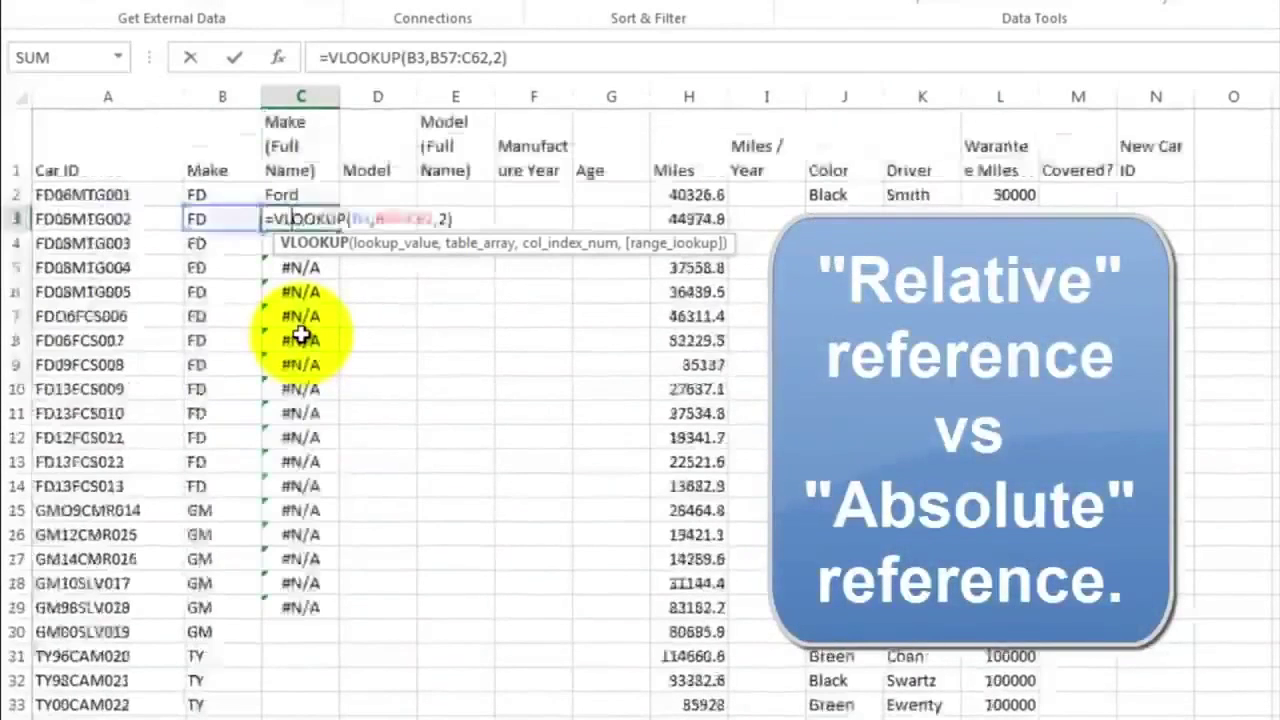
key("Return")
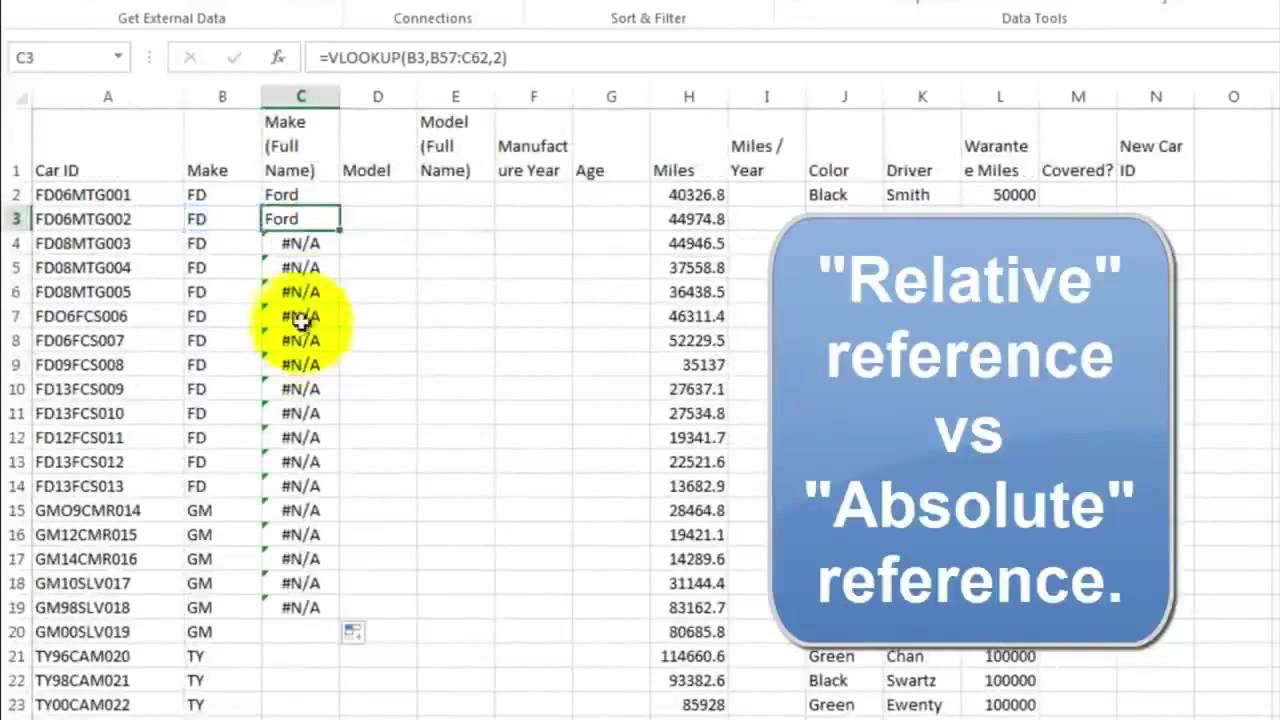
left_click(294, 216)
Make the table rows absolute in the C2 formula so it reads =VLOOKUP(B2,B$56:C$61,2).
left_click(290, 193)
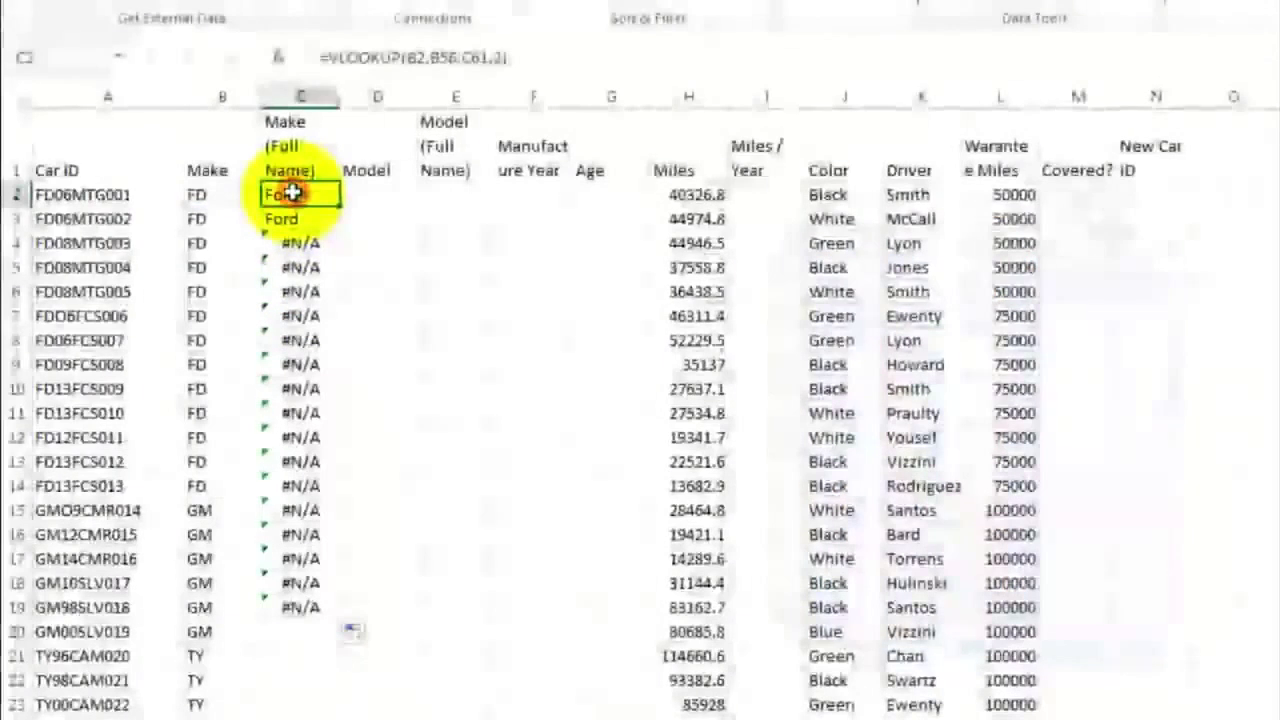
double_click(290, 193)
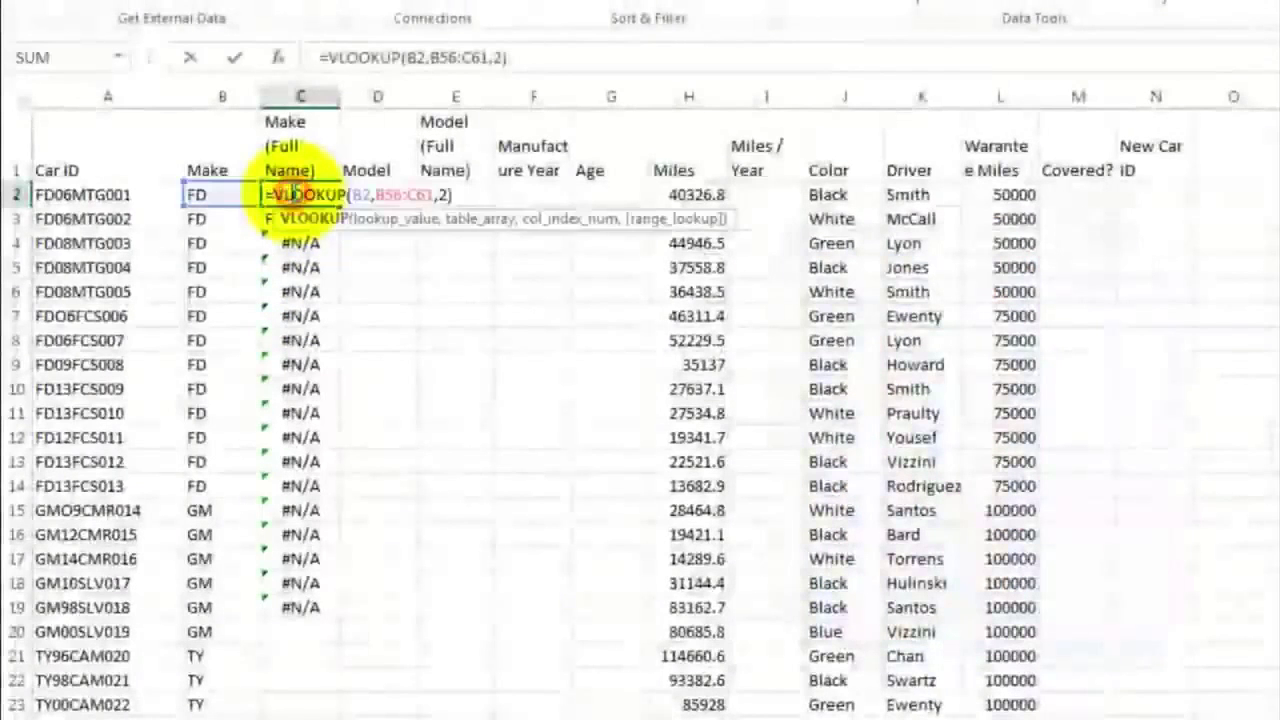
left_click(436, 217)
key("Left")
key("Right")
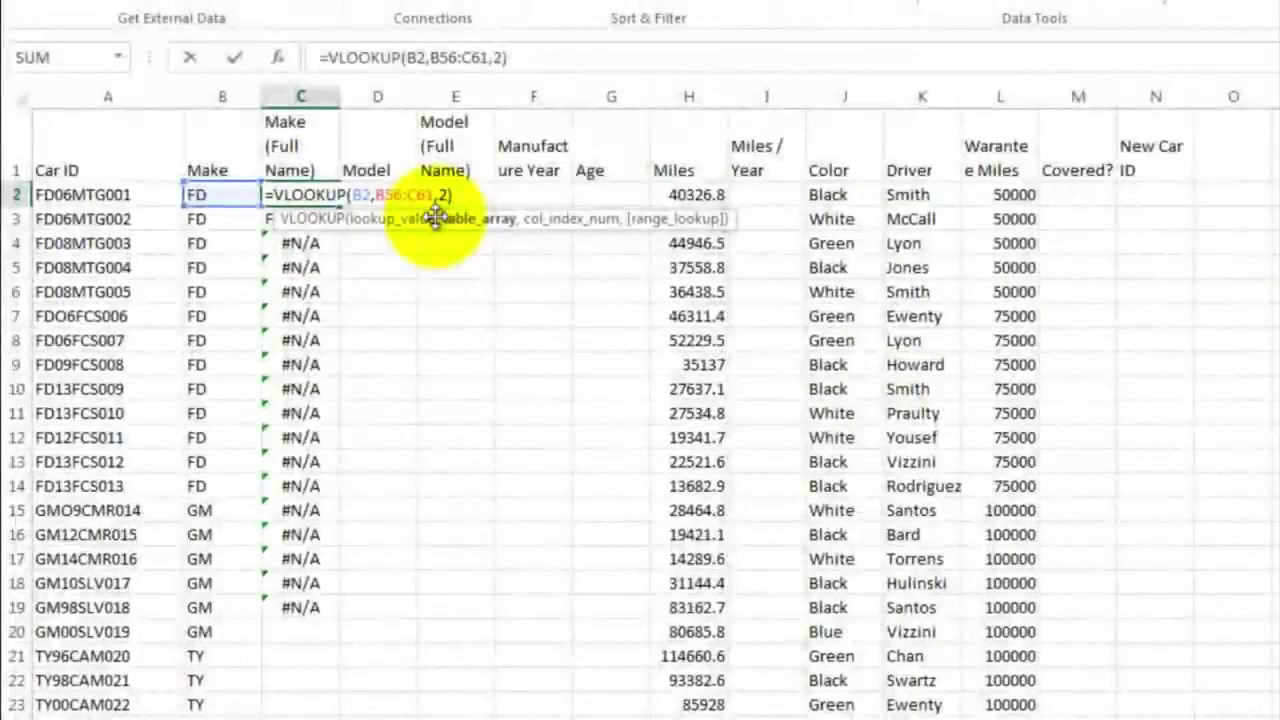
type("$")
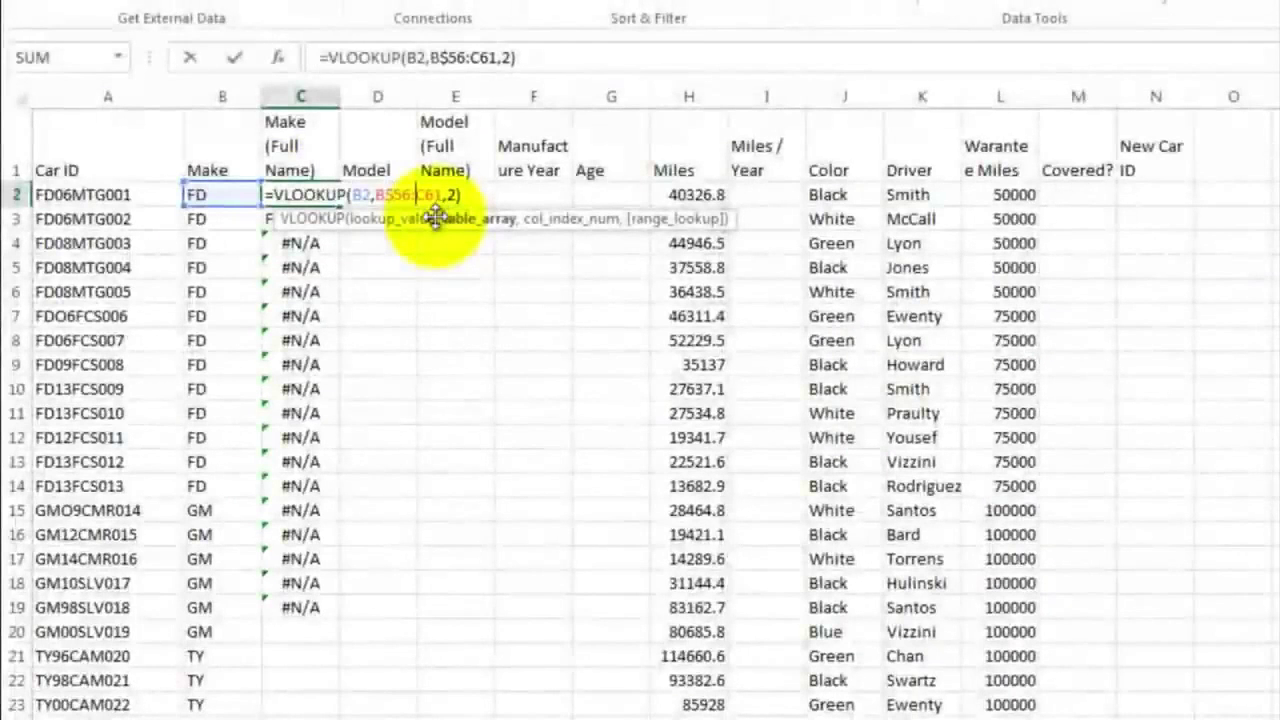
key("Right")
key("Right")
key("Right")
key("Right")
type("$")
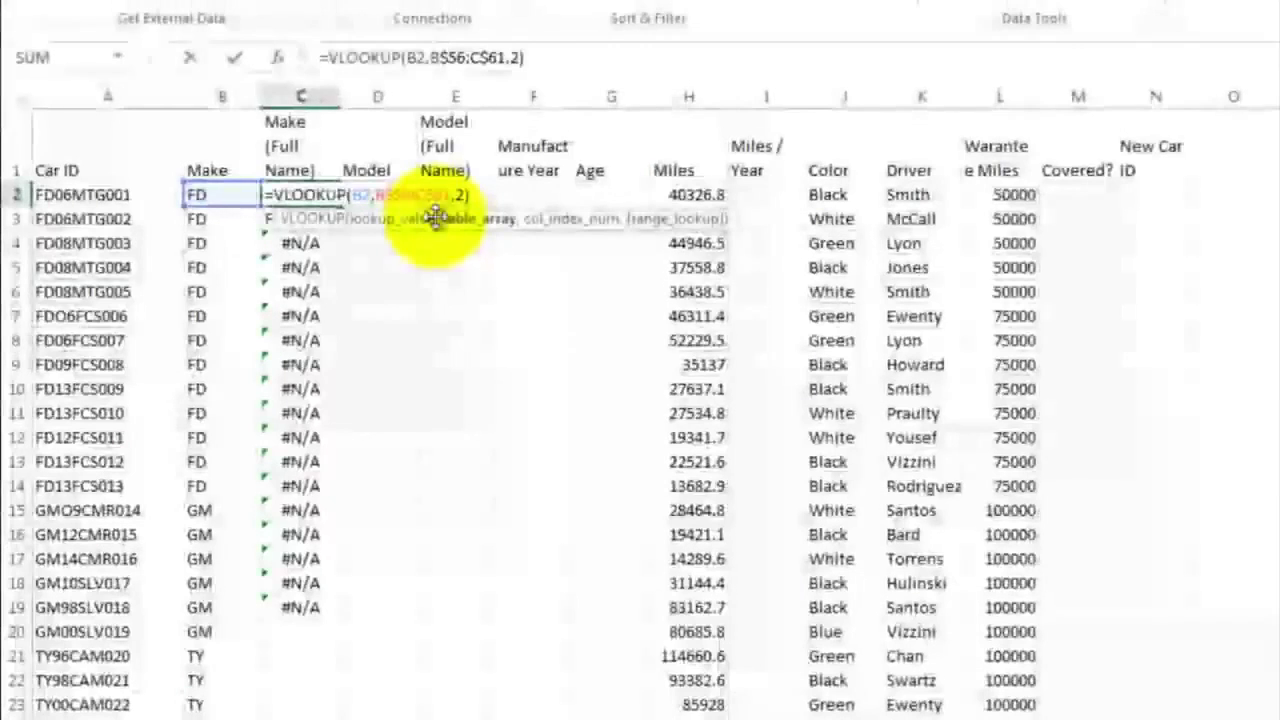
key("Return")
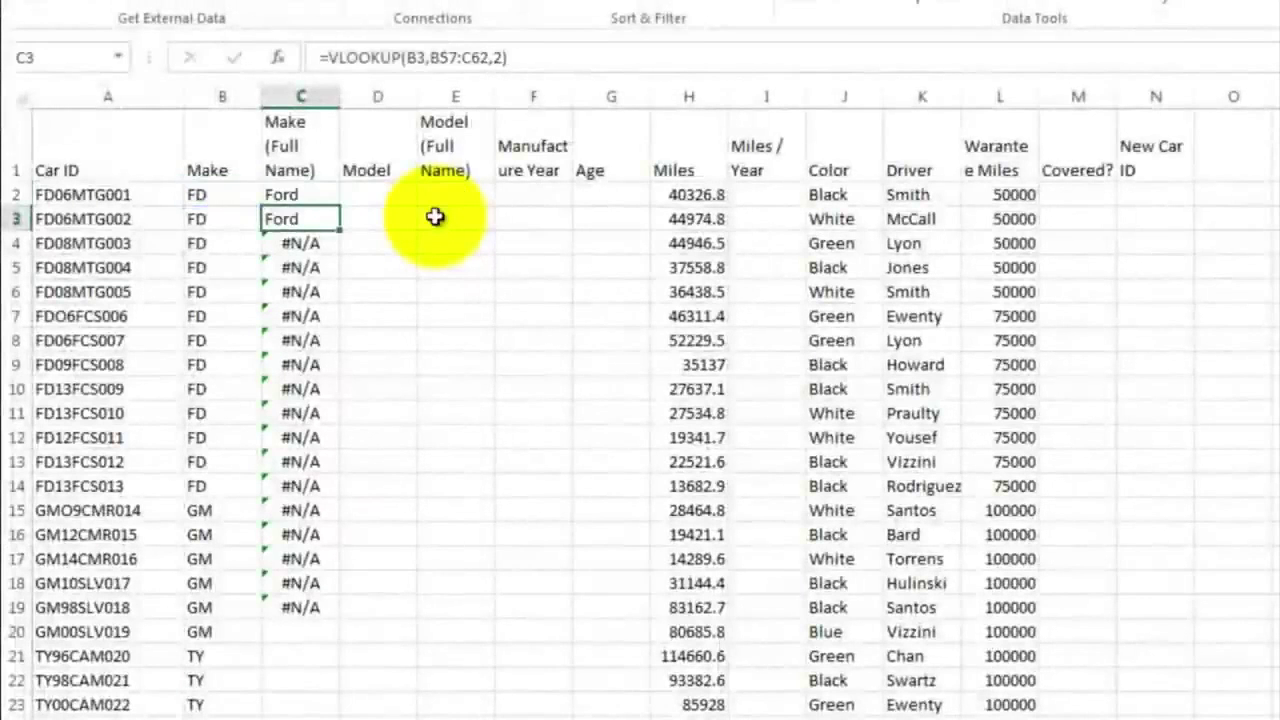
Fill the corrected C2 lookup formula down the Make (Full Name) column through C53.
left_click(298, 194)
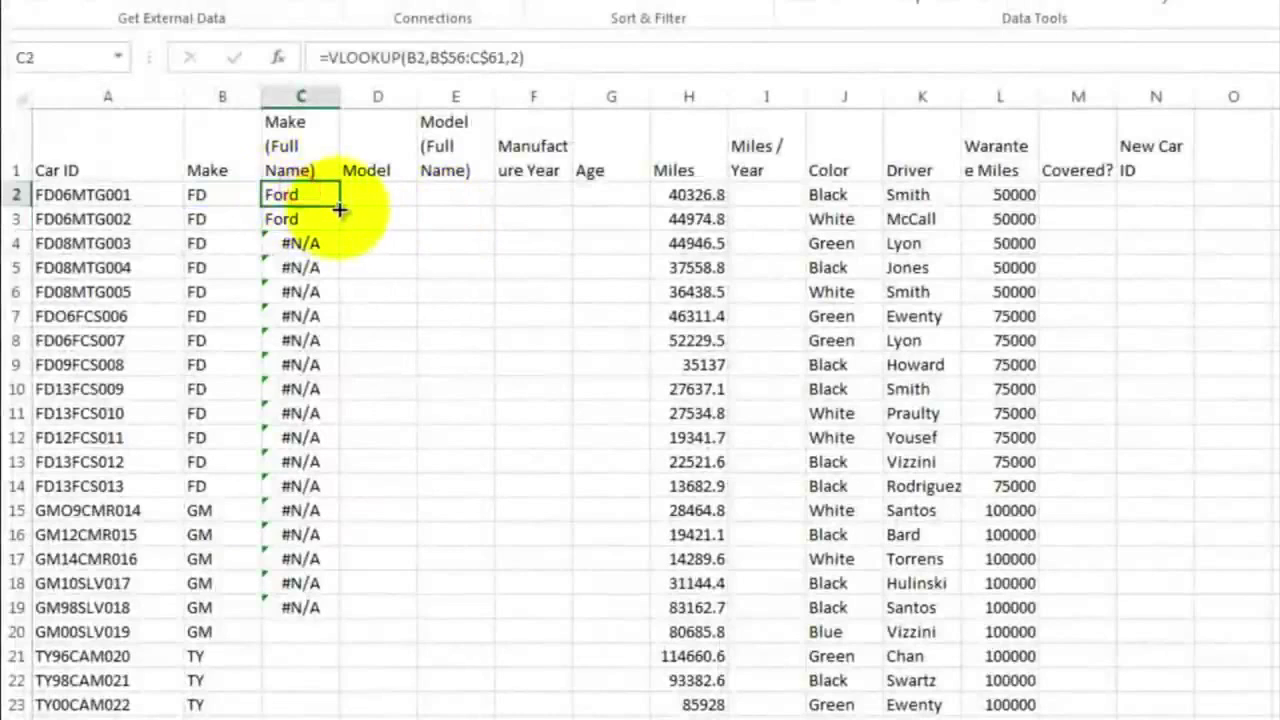
left_click_drag(339, 208, 318, 612)
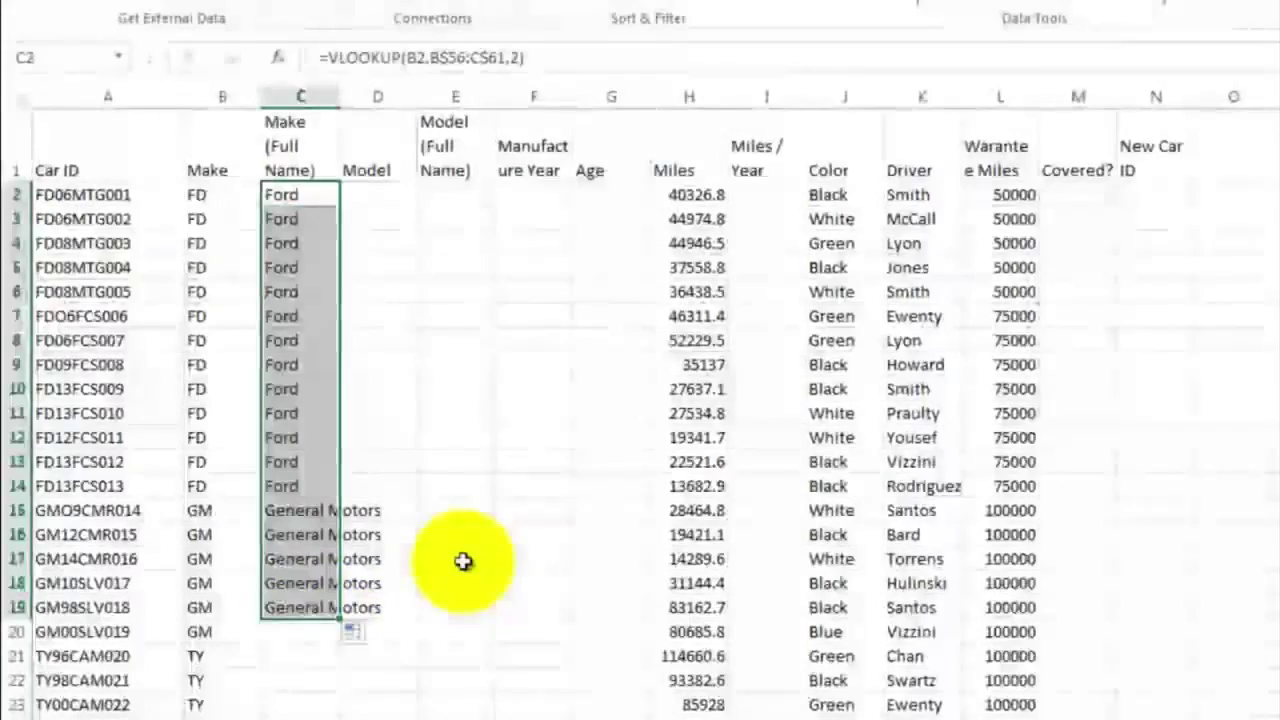
scroll(460, 560, "down", 5)
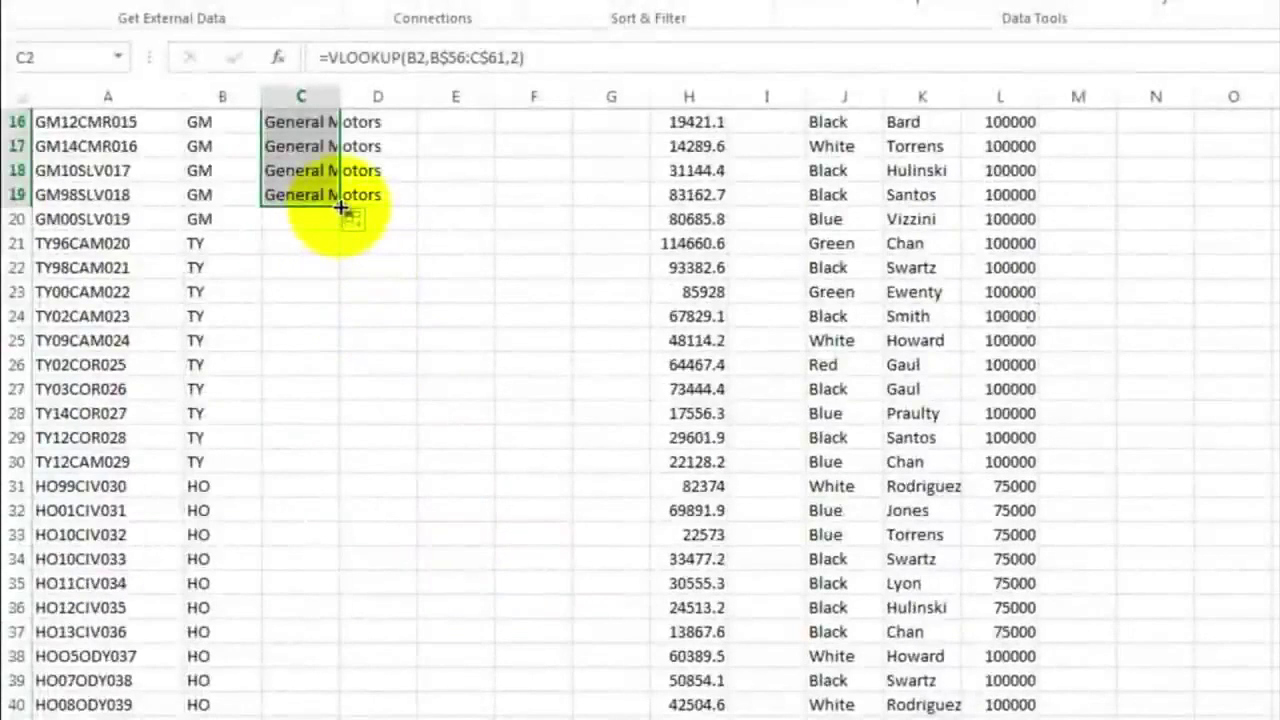
left_click_drag(343, 206, 335, 688)
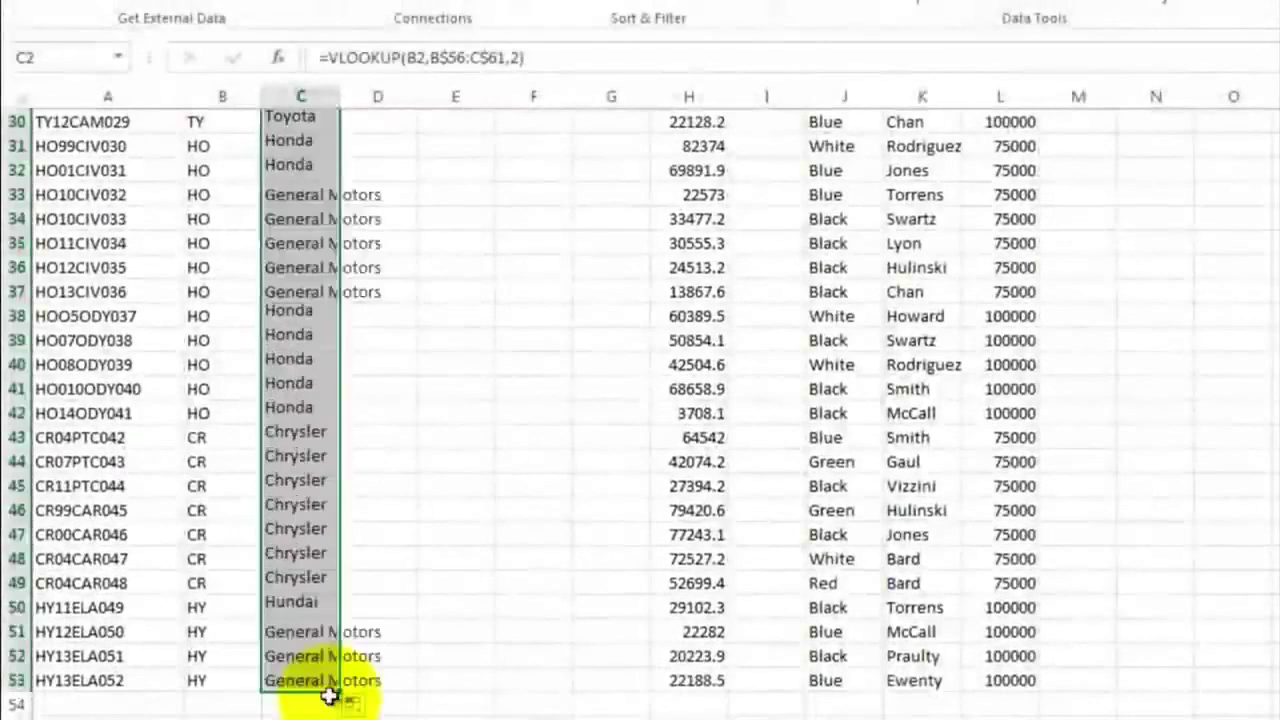
left_click(377, 434)
Enter =MID(A2,5,3) in D2 to extract the three-letter model code from the car ID.
scroll(320, 281, "up", 10)
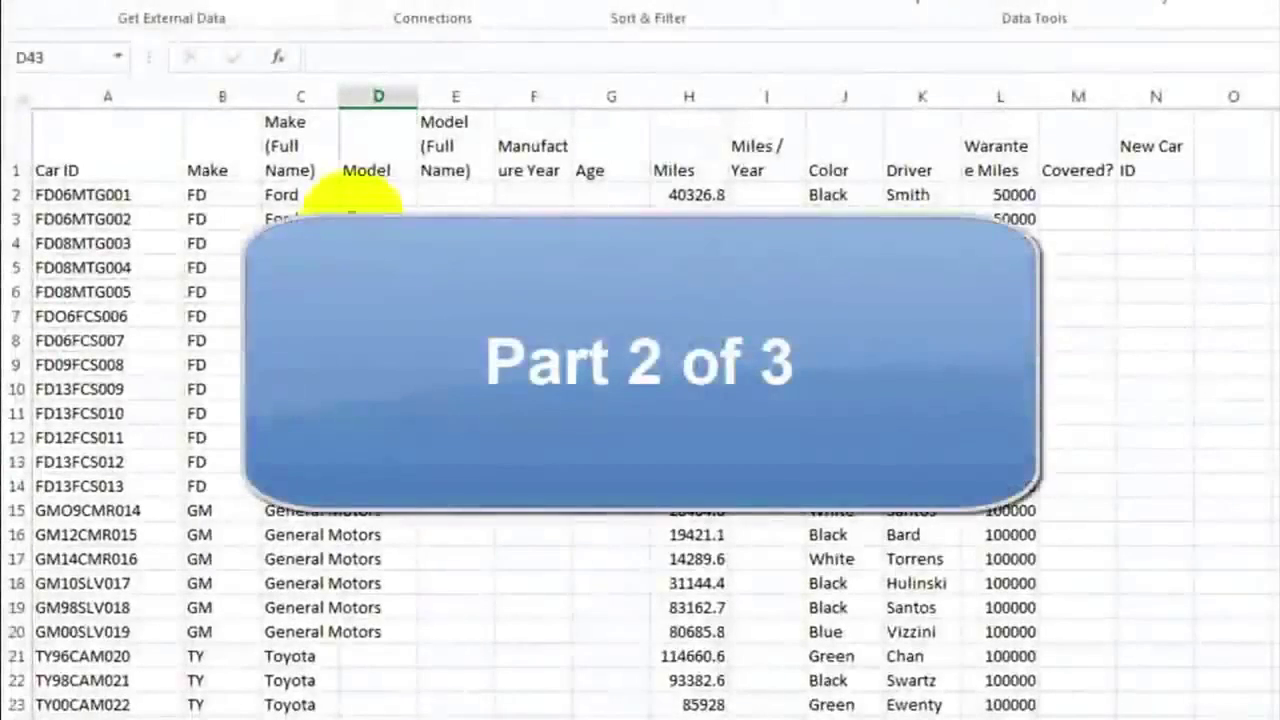
left_click(377, 193)
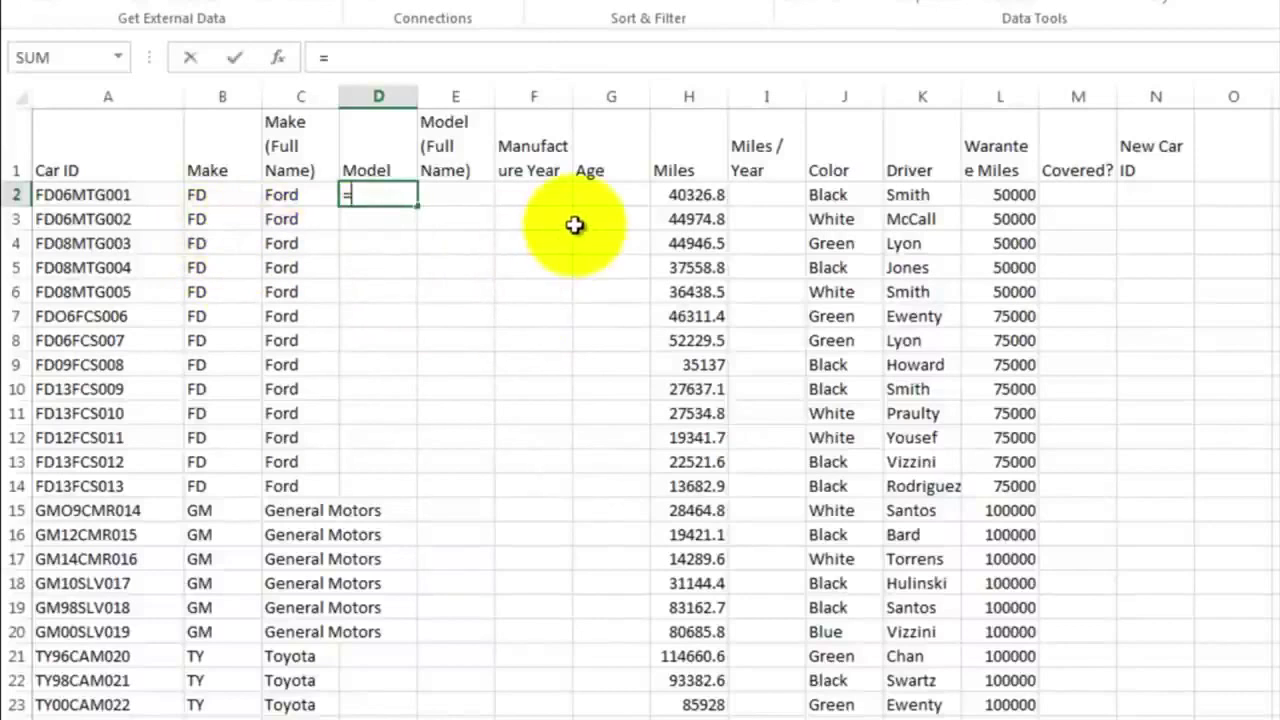
type("mid")
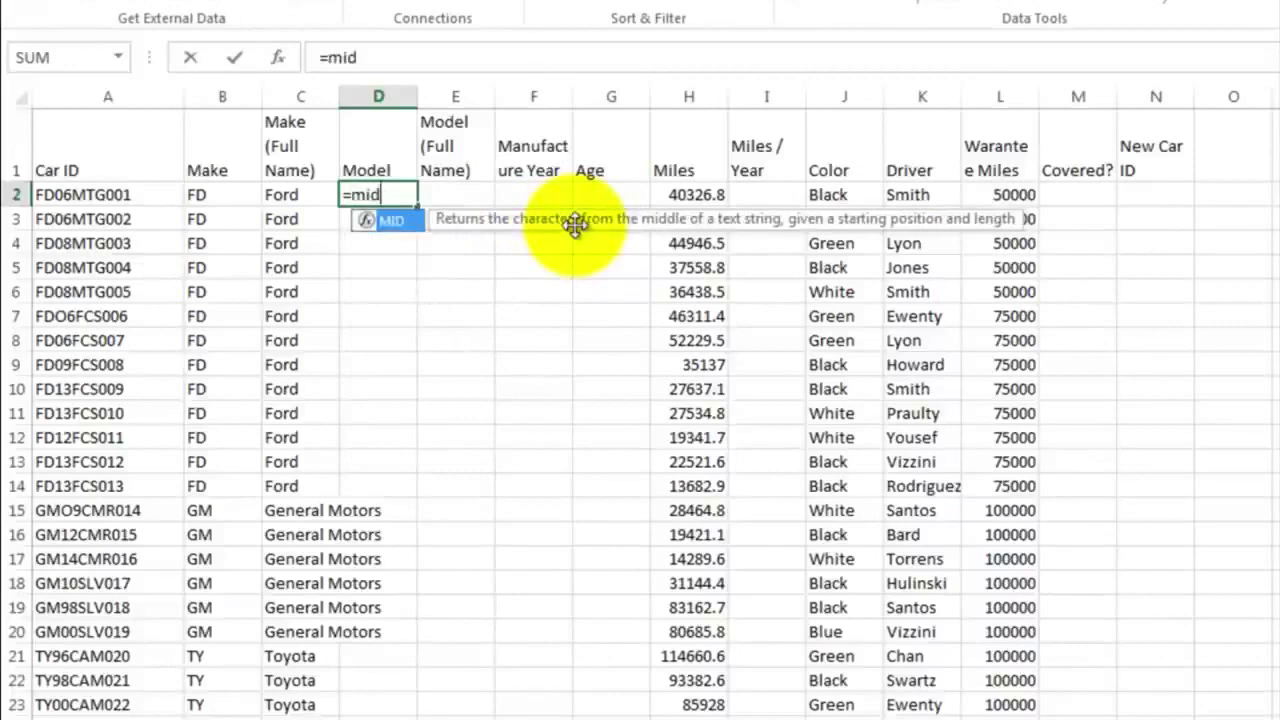
key("Escape")
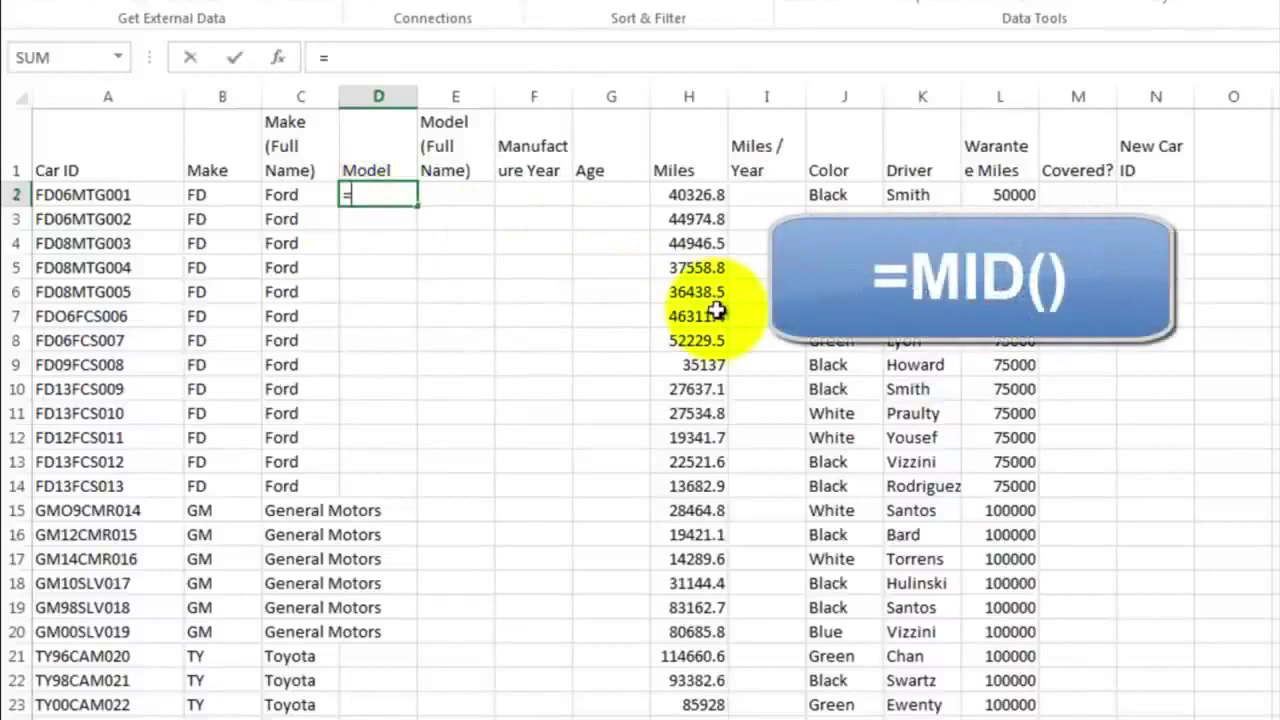
type("mid")
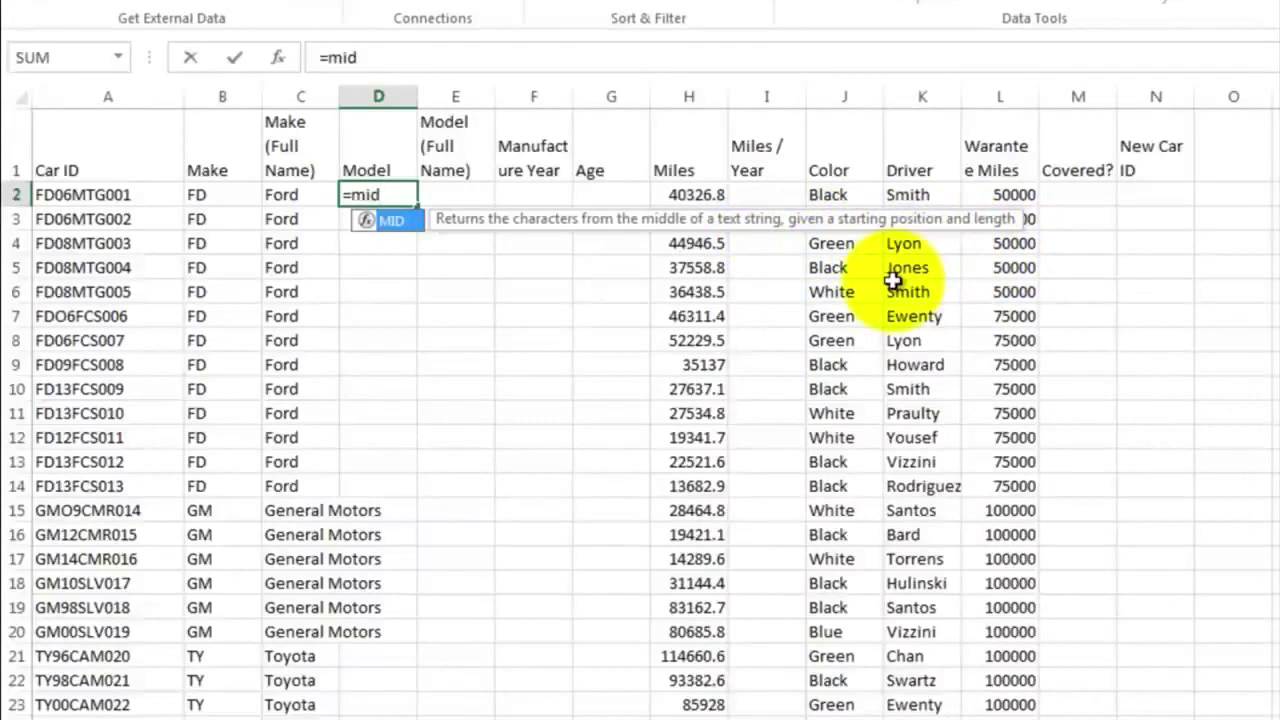
type("(")
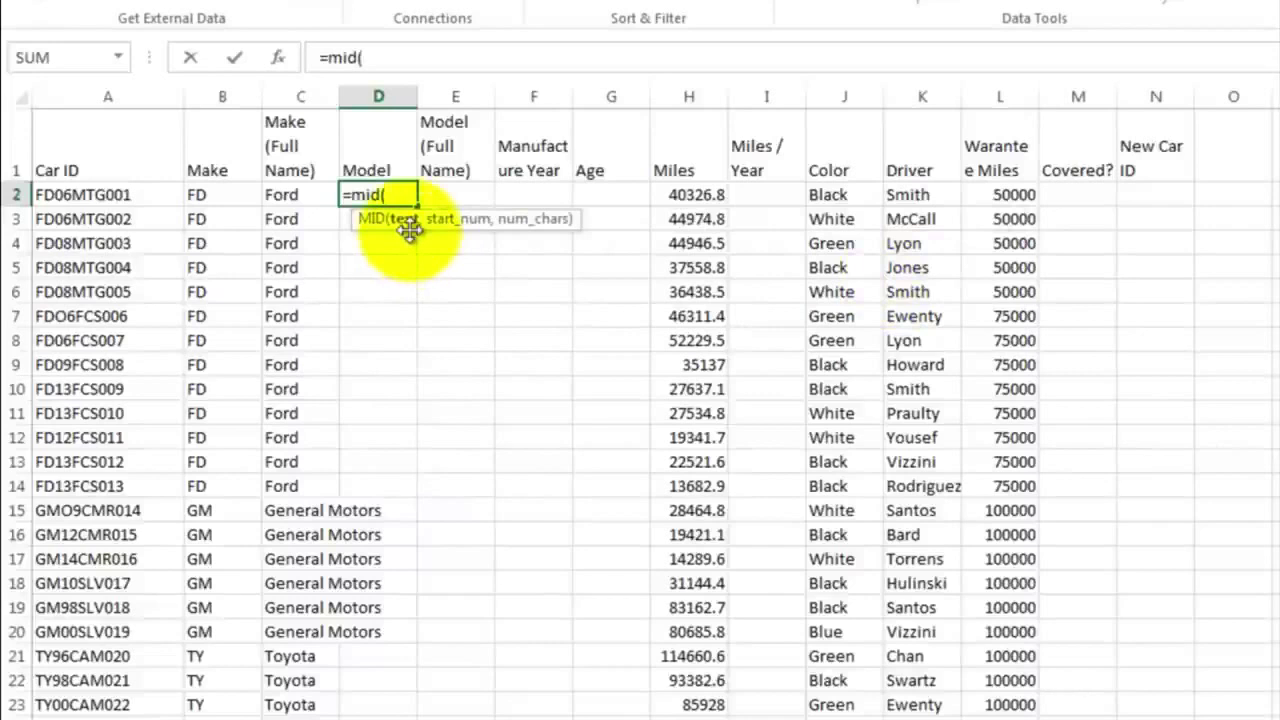
left_click(129, 199)
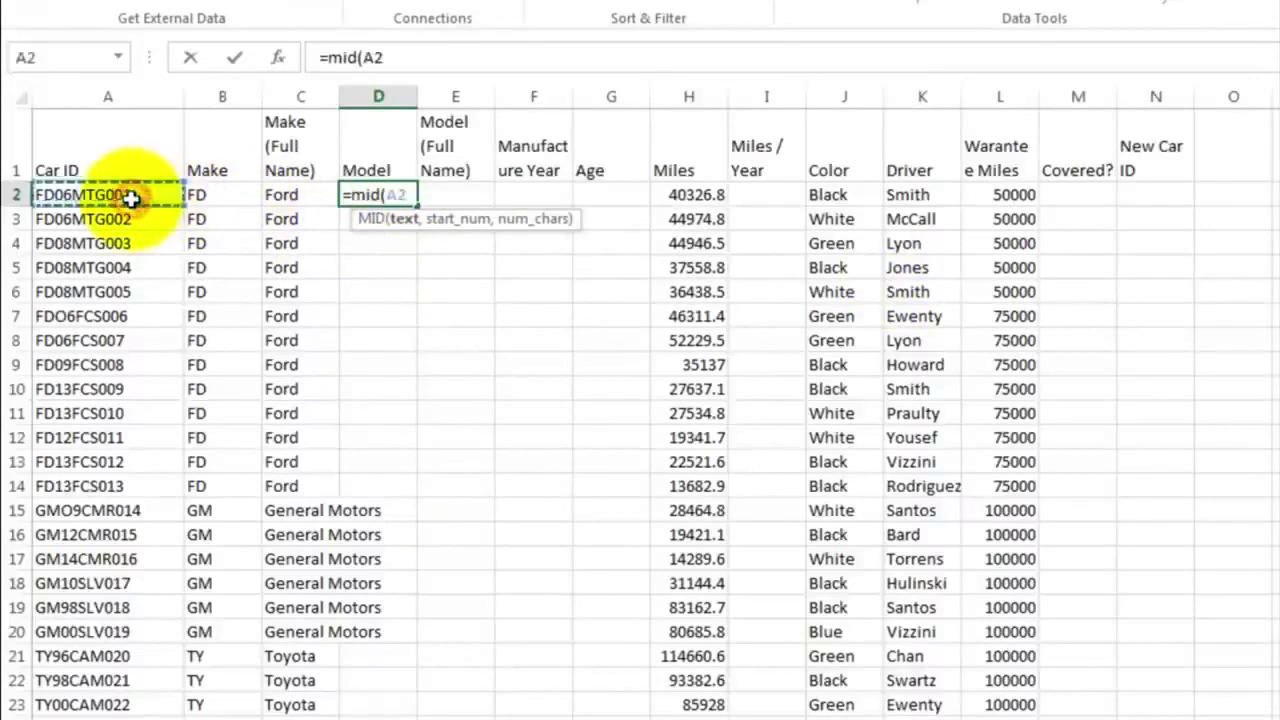
type(",5,3")
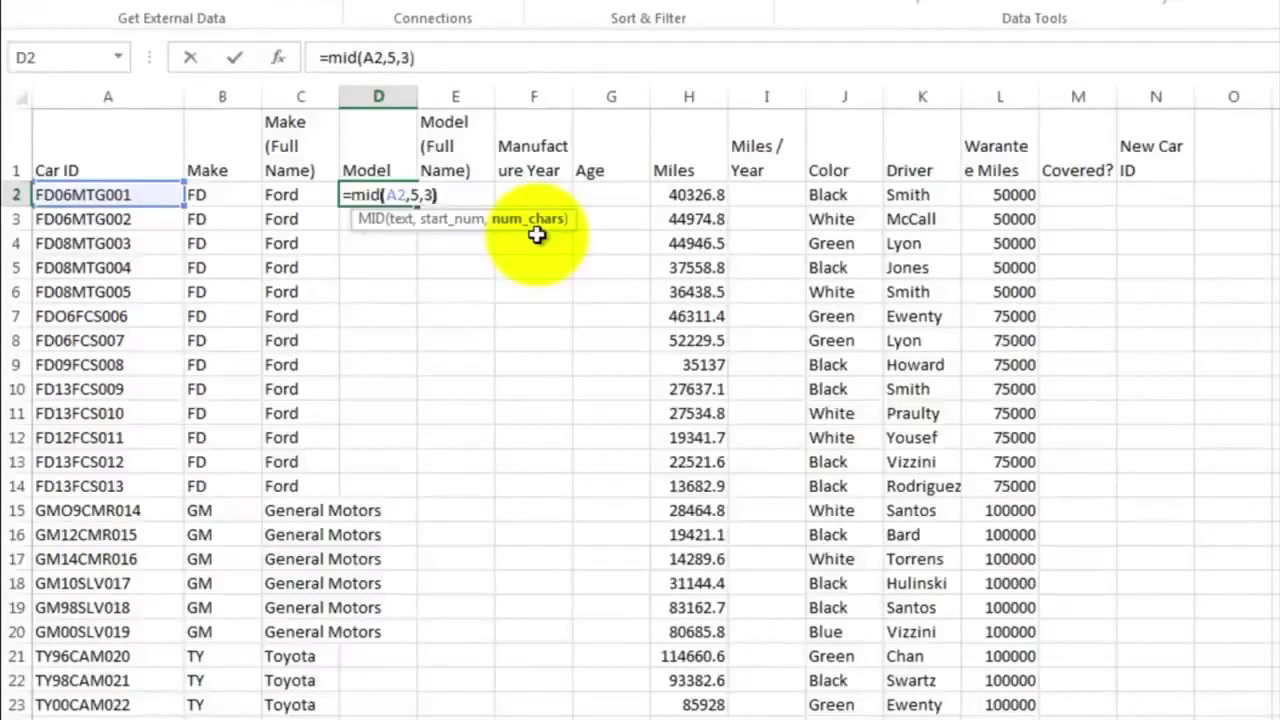
key("Return")
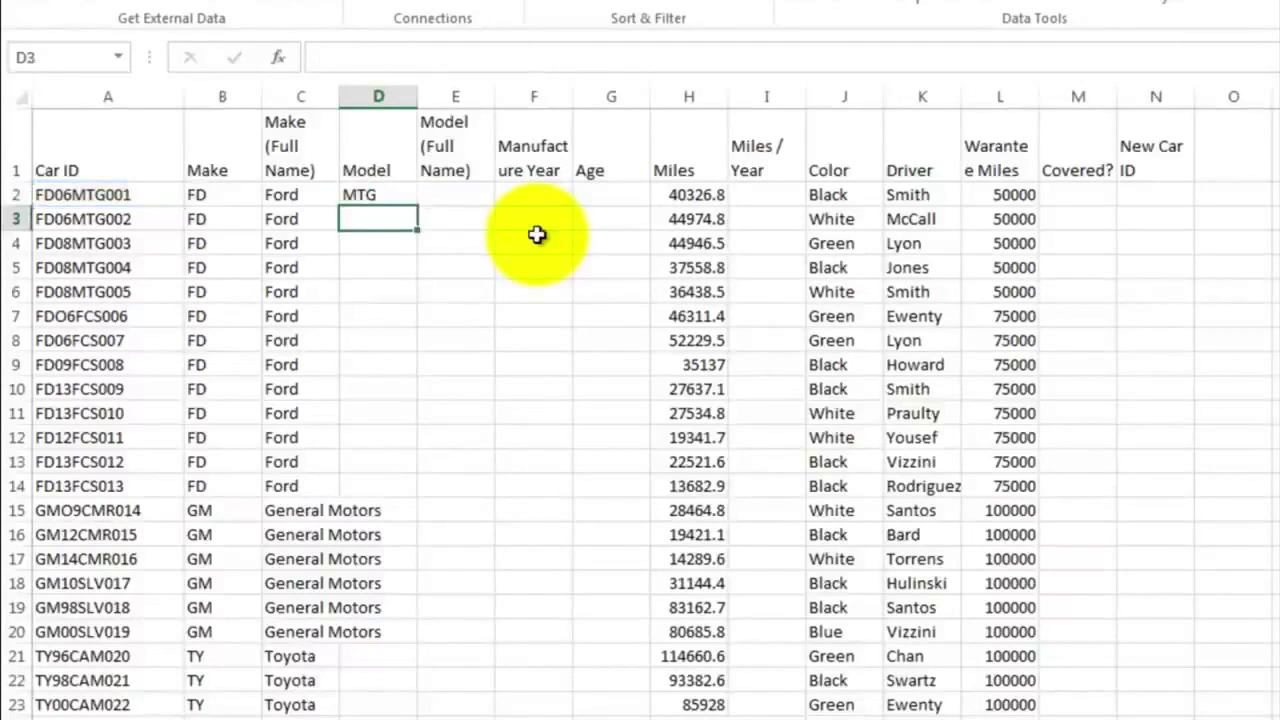
Fill the D2 MID formula down the Model column through D53.
left_click(385, 195)
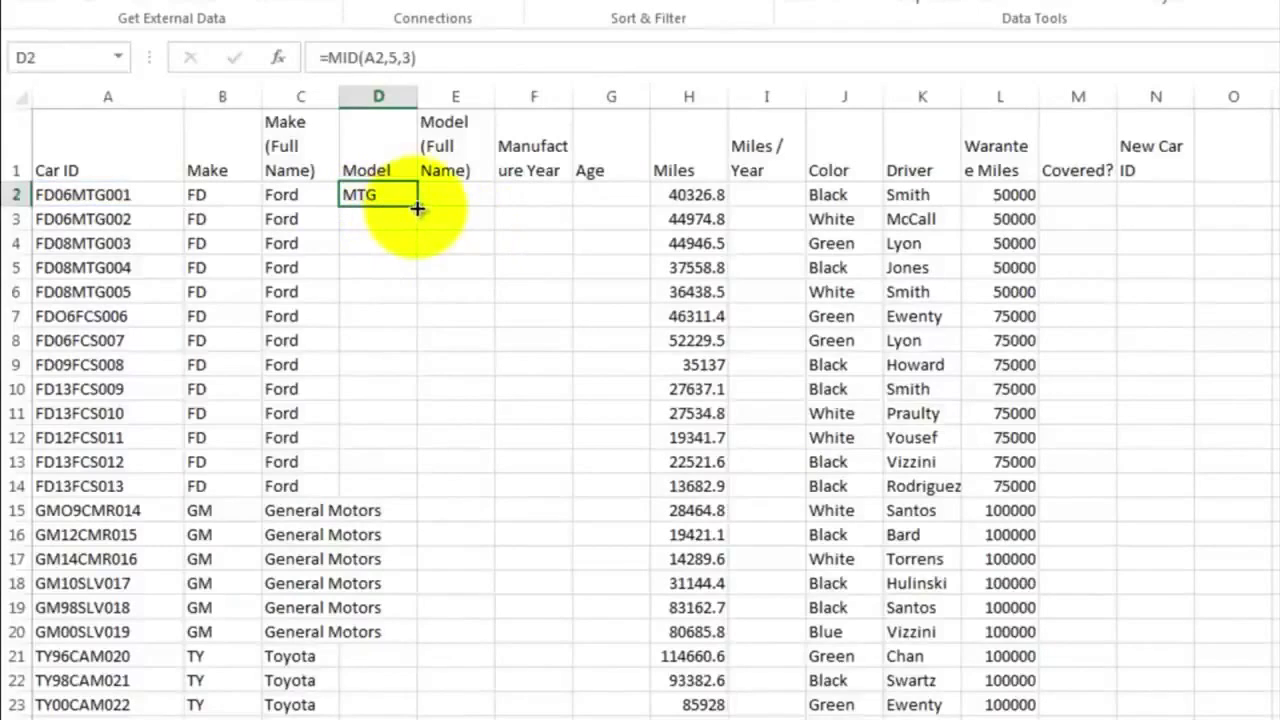
left_click_drag(417, 207, 418, 598)
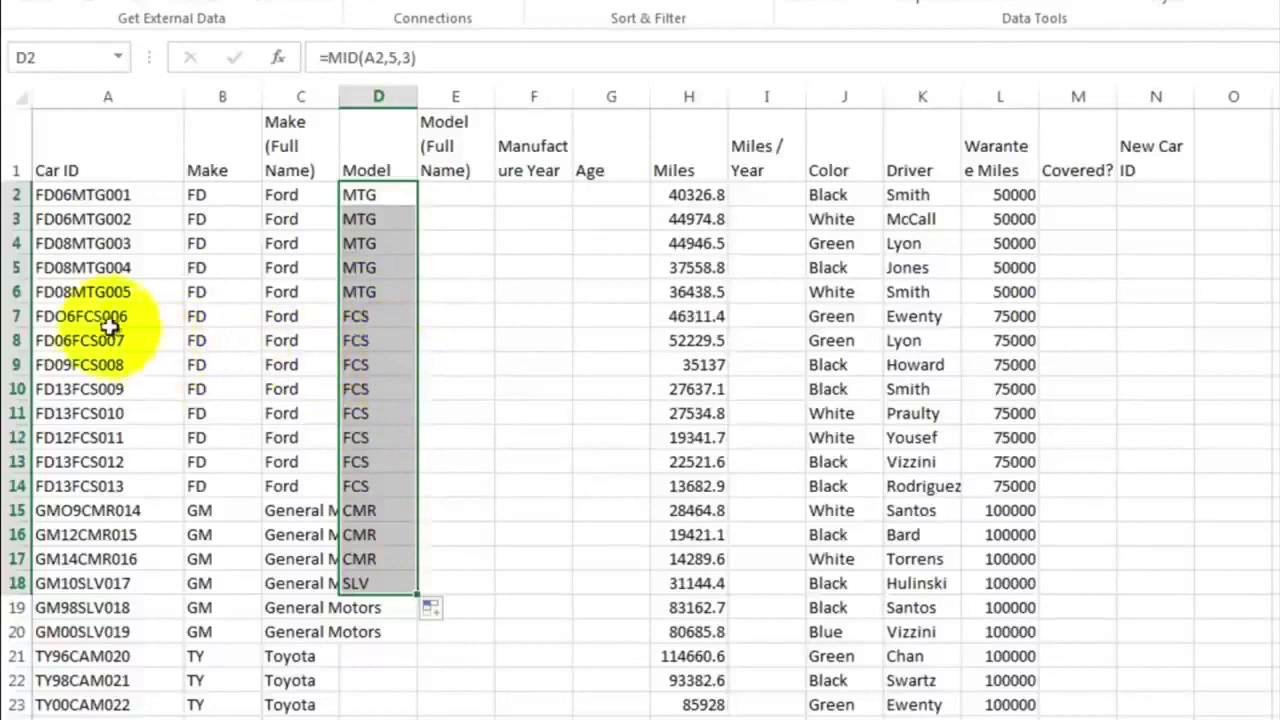
scroll(388, 564, "down", 2)
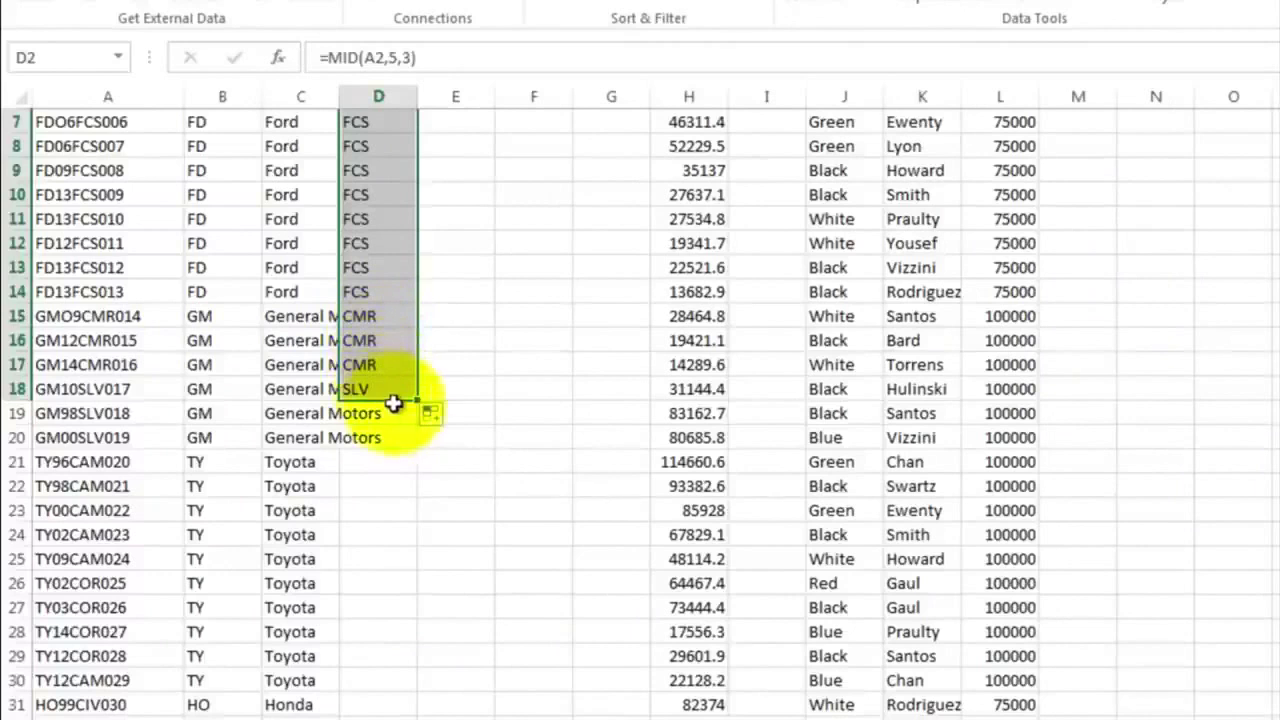
mouse_move(419, 401)
left_mouse_down()
mouse_move(423, 509)
mouse_move(388, 716)
mouse_move(377, 710)
mouse_move(400, 710)
left_mouse_up()
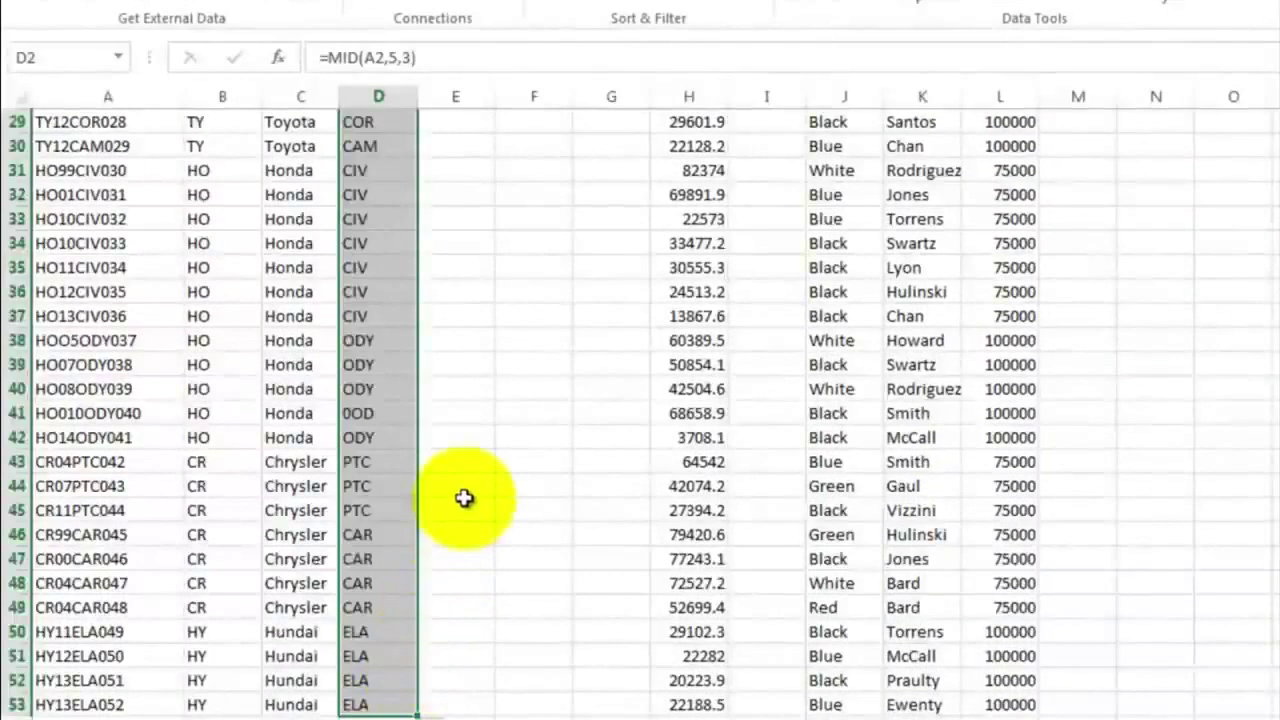
scroll(463, 499, "up", 4)
scroll(464, 498, "up", 5)
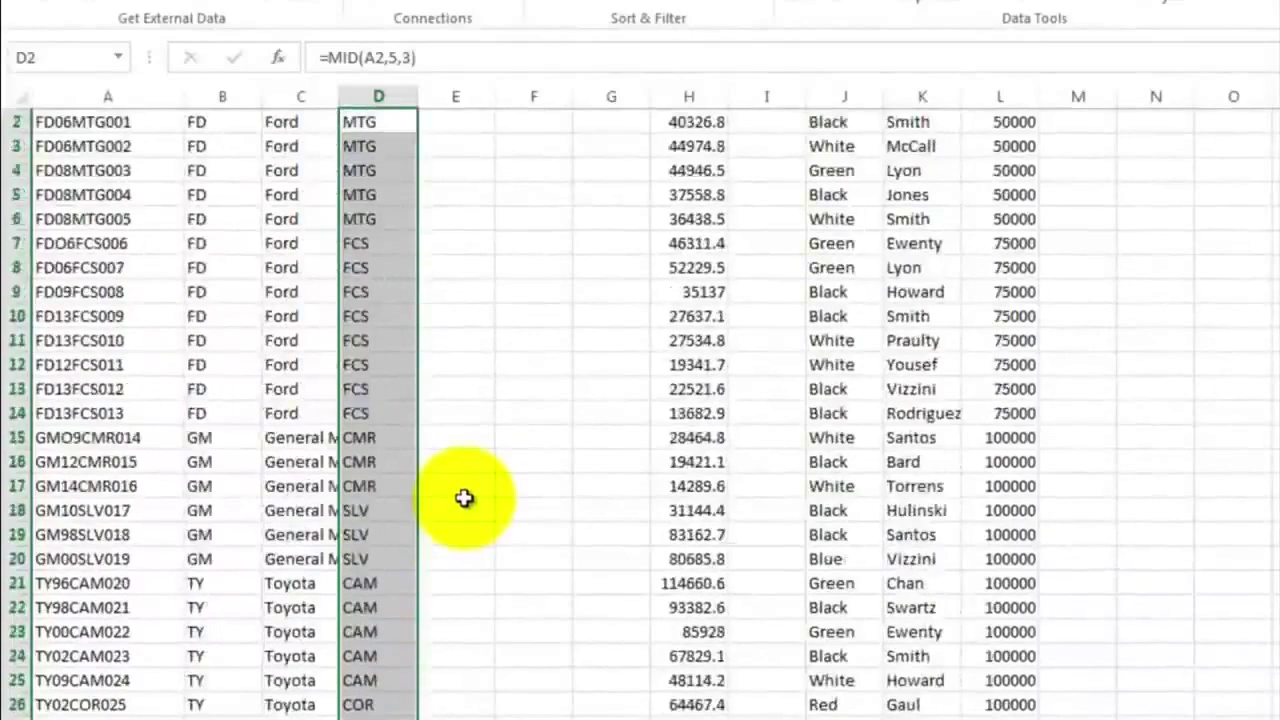
Examine the extracted codes down the Model column to identify each distinct car model.
left_click(463, 502)
scroll(463, 502, "up", 1)
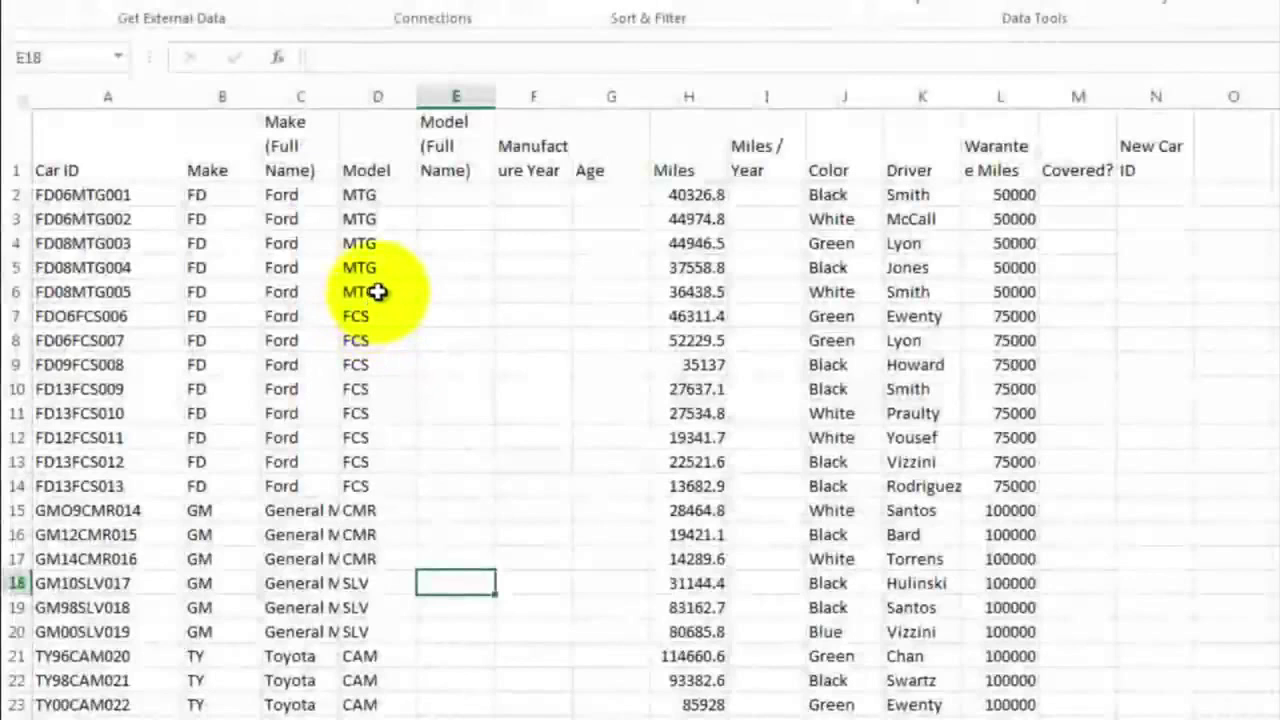
left_click(376, 291)
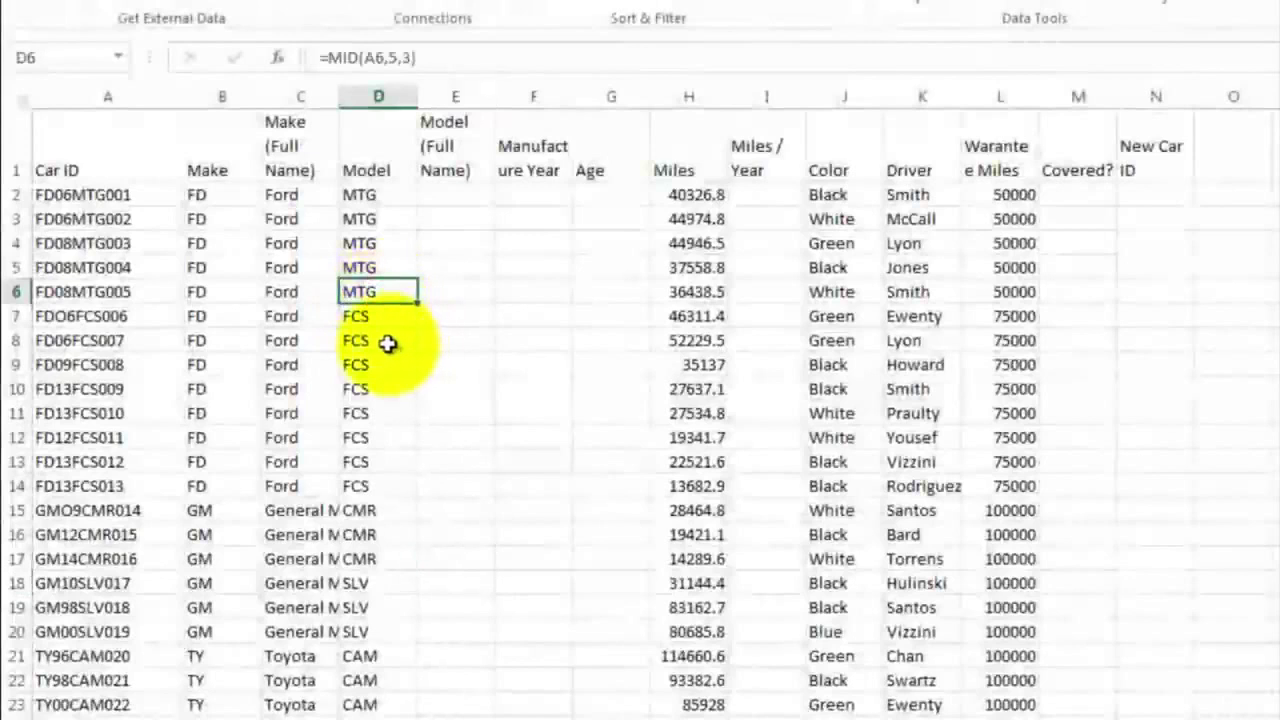
left_click(386, 341)
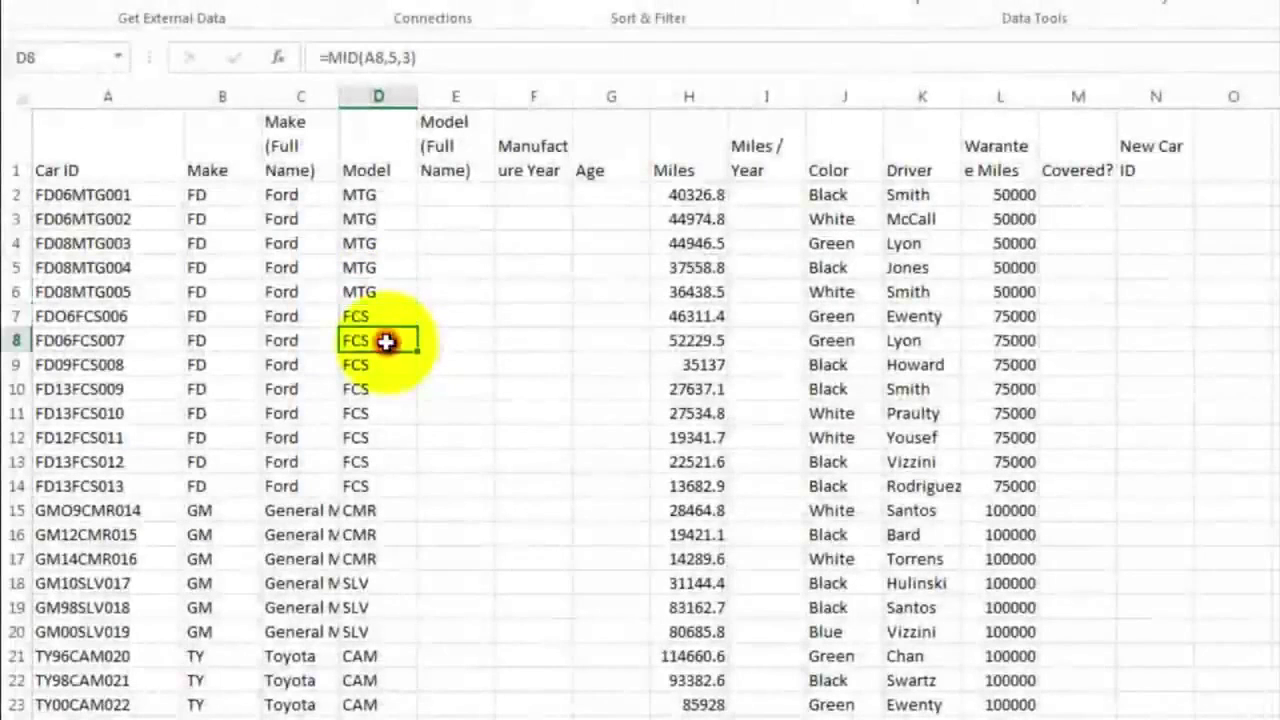
left_click(401, 512)
scroll(450, 505, "down", 3)
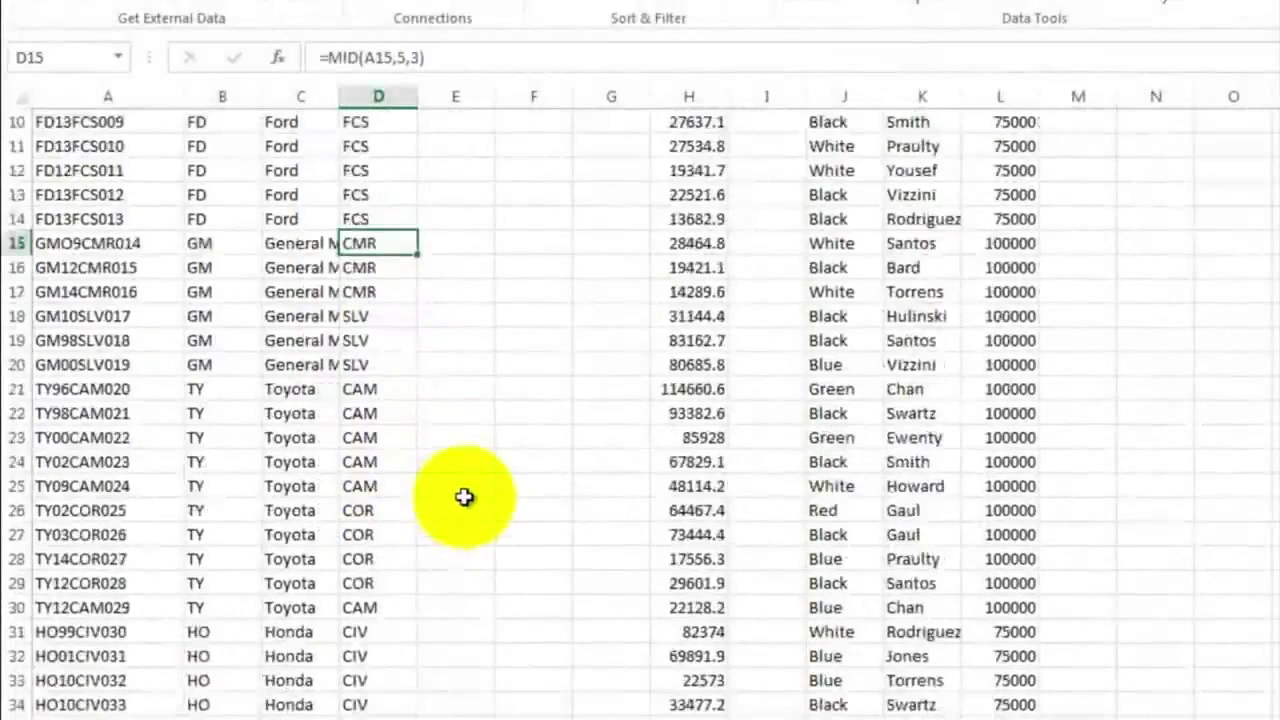
left_click(374, 340)
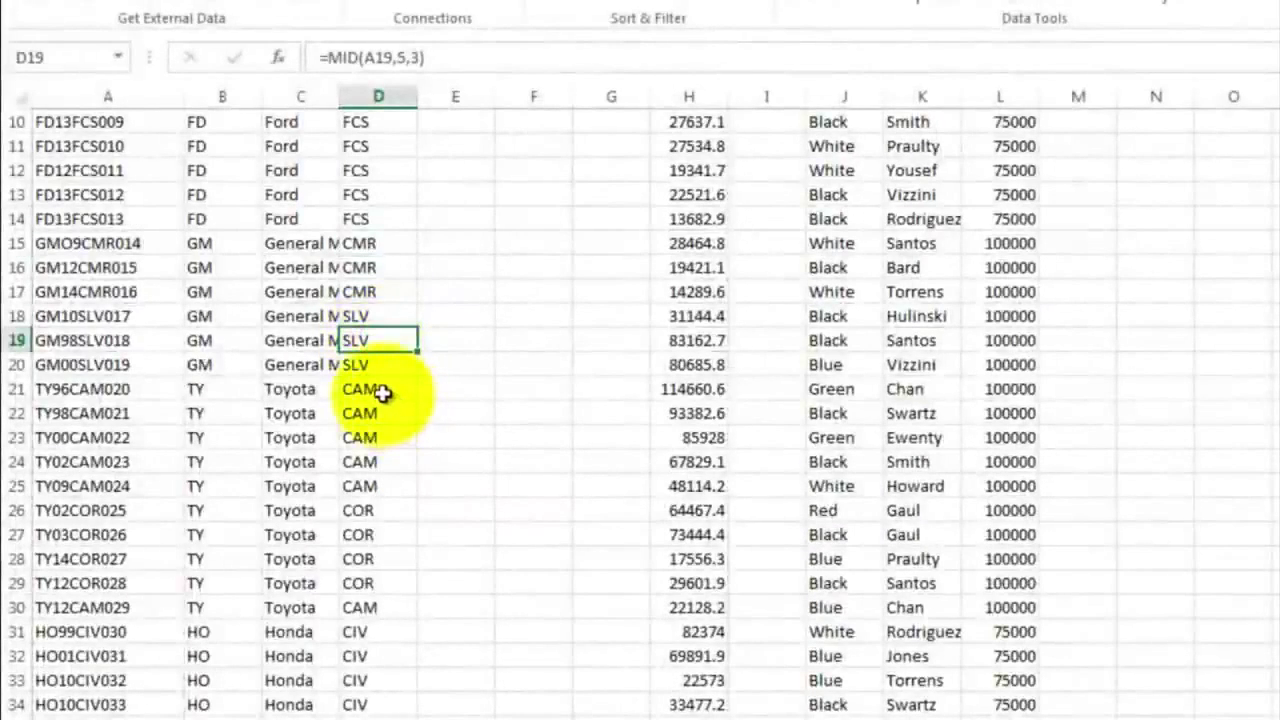
left_click(381, 393)
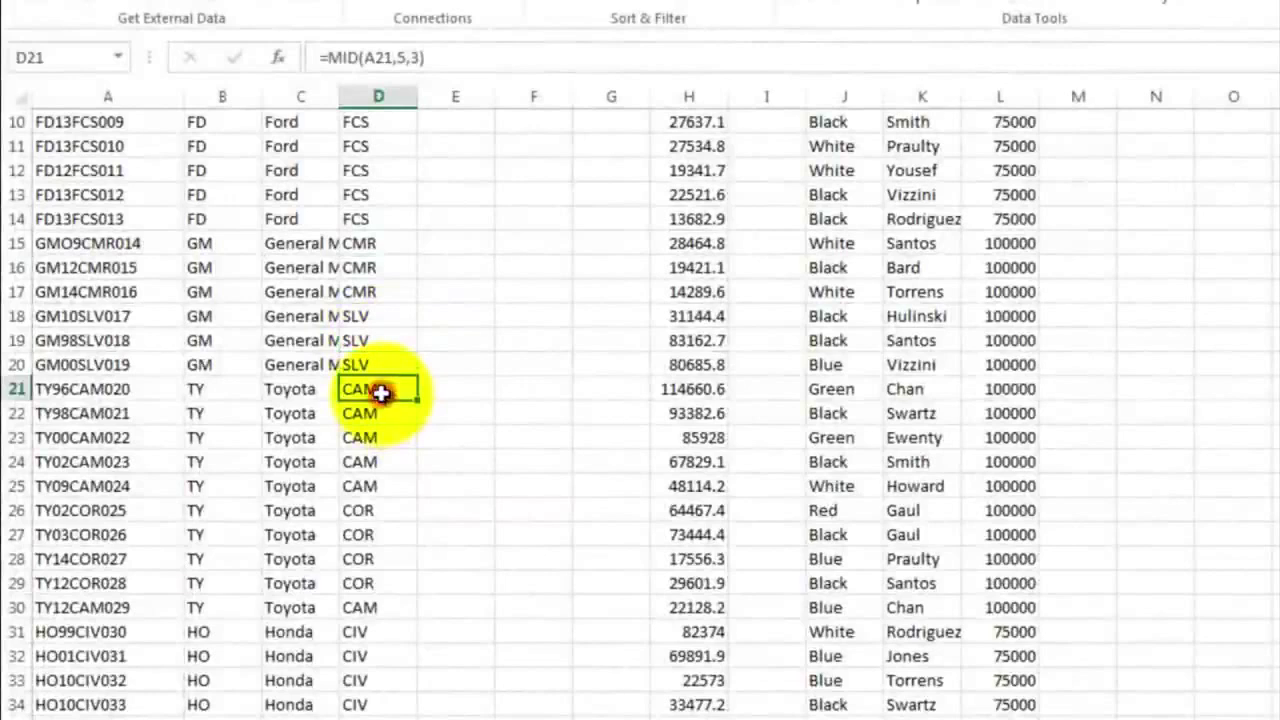
left_click(371, 508)
scroll(449, 465, "down", 4)
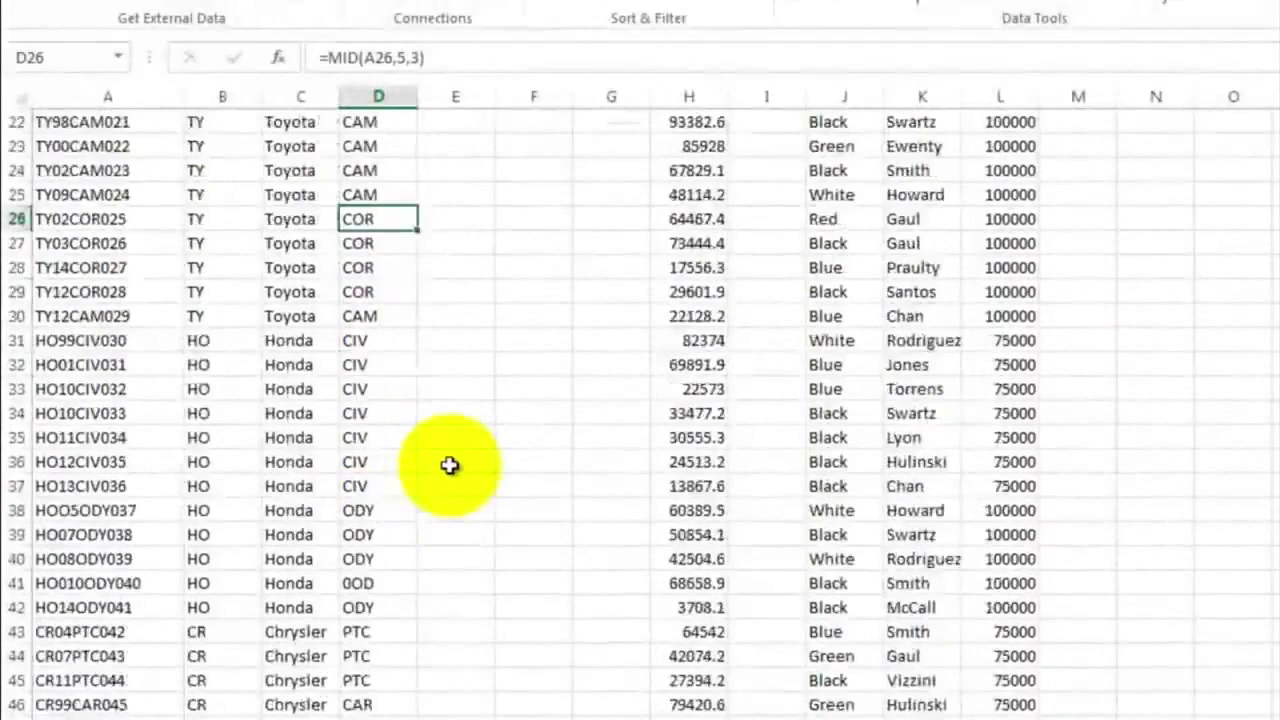
left_click(371, 341)
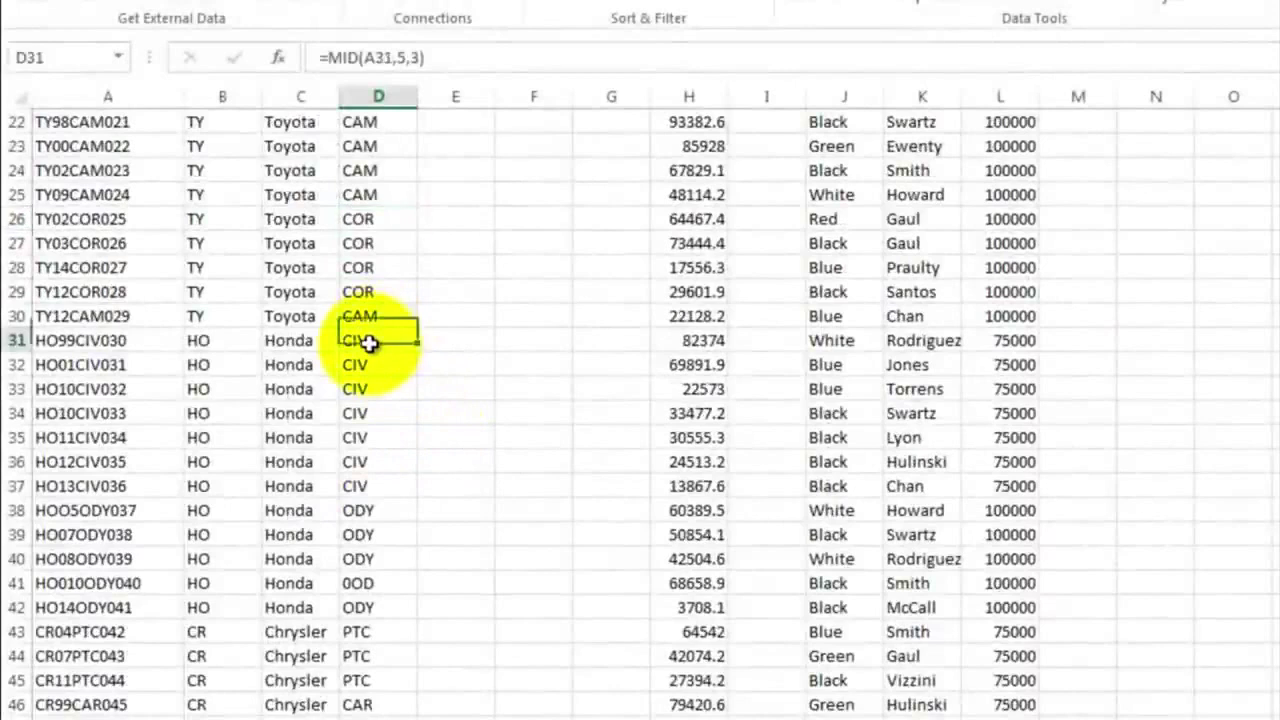
left_click(387, 508)
scroll(390, 505, "down", 3)
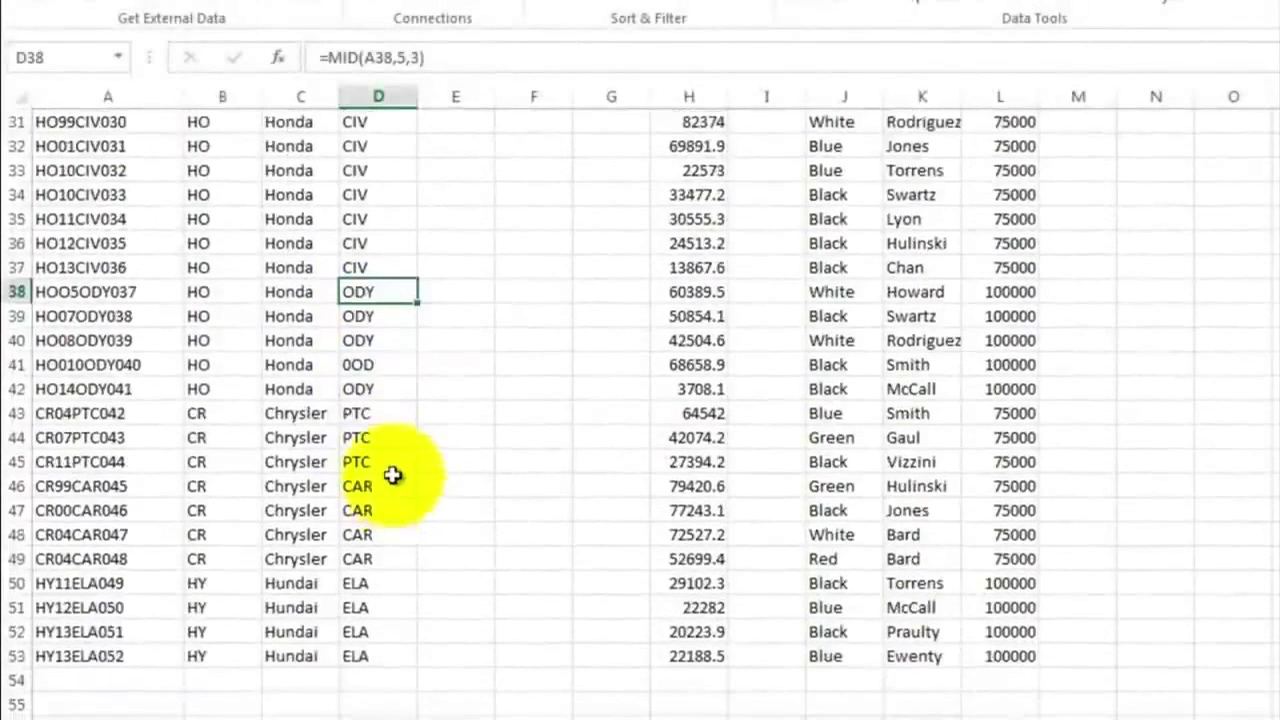
left_click(371, 413)
left_click(372, 485)
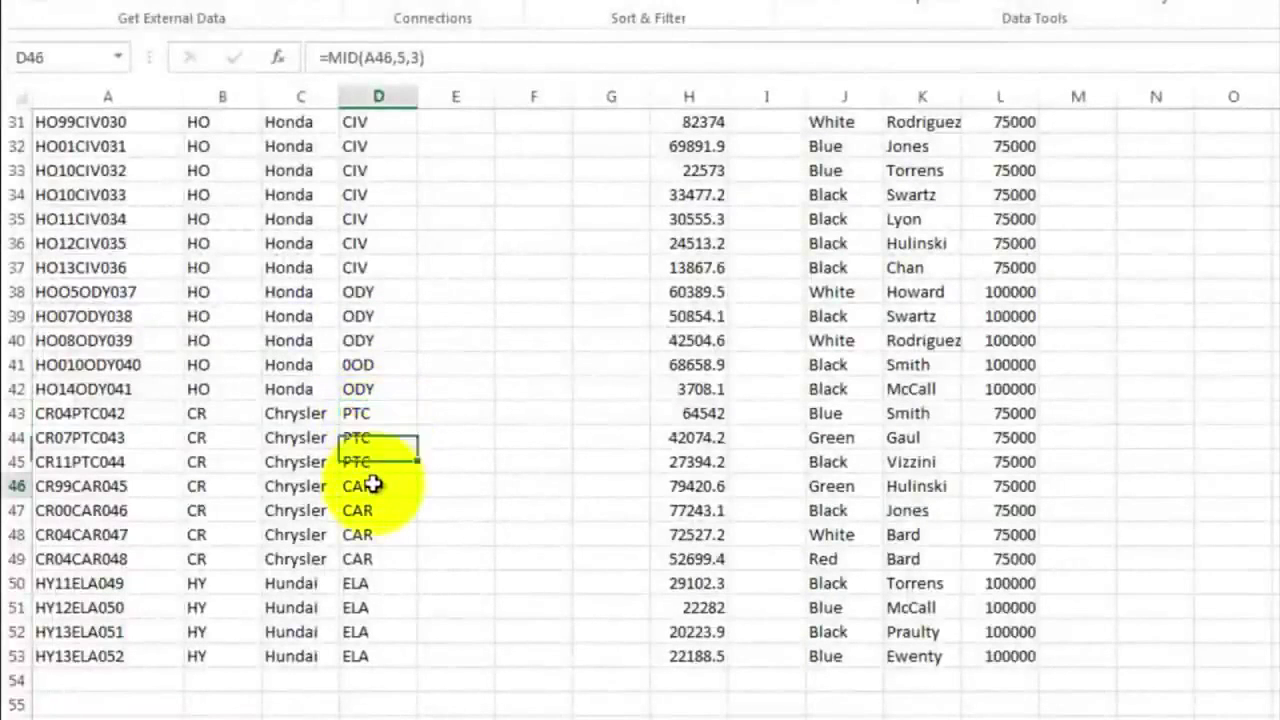
left_click(372, 586)
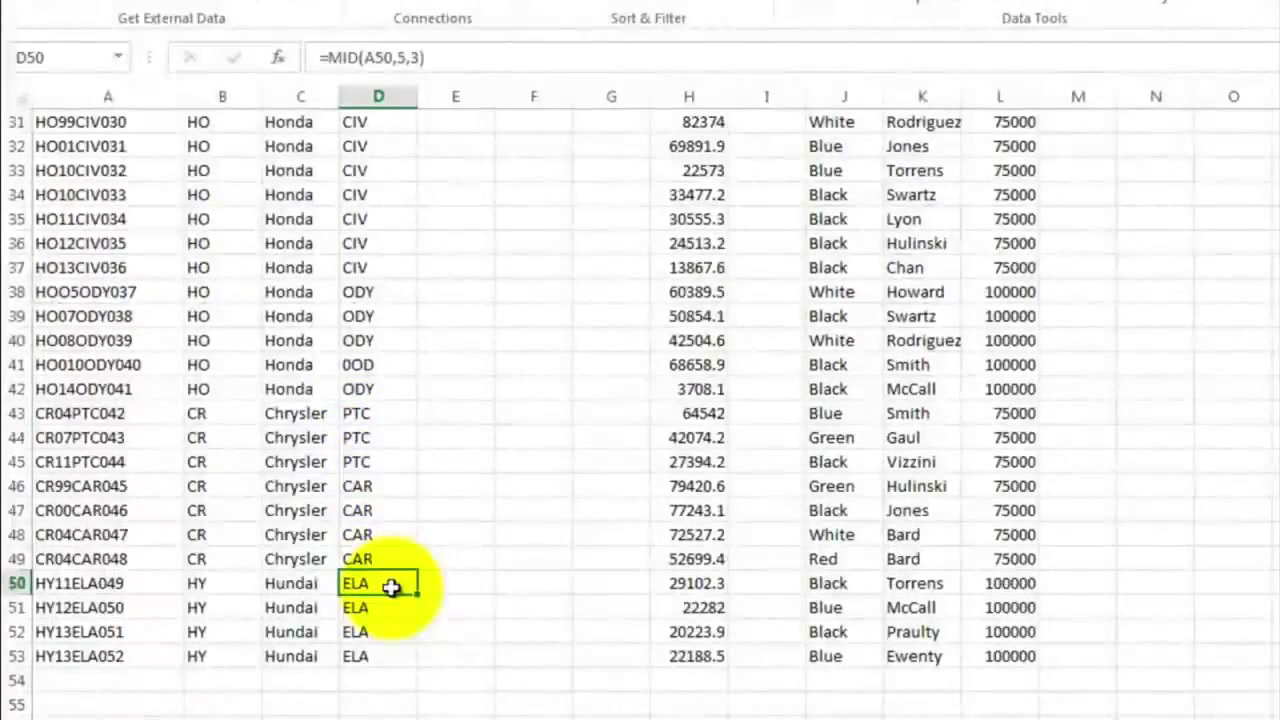
scroll(400, 487, "down", 3)
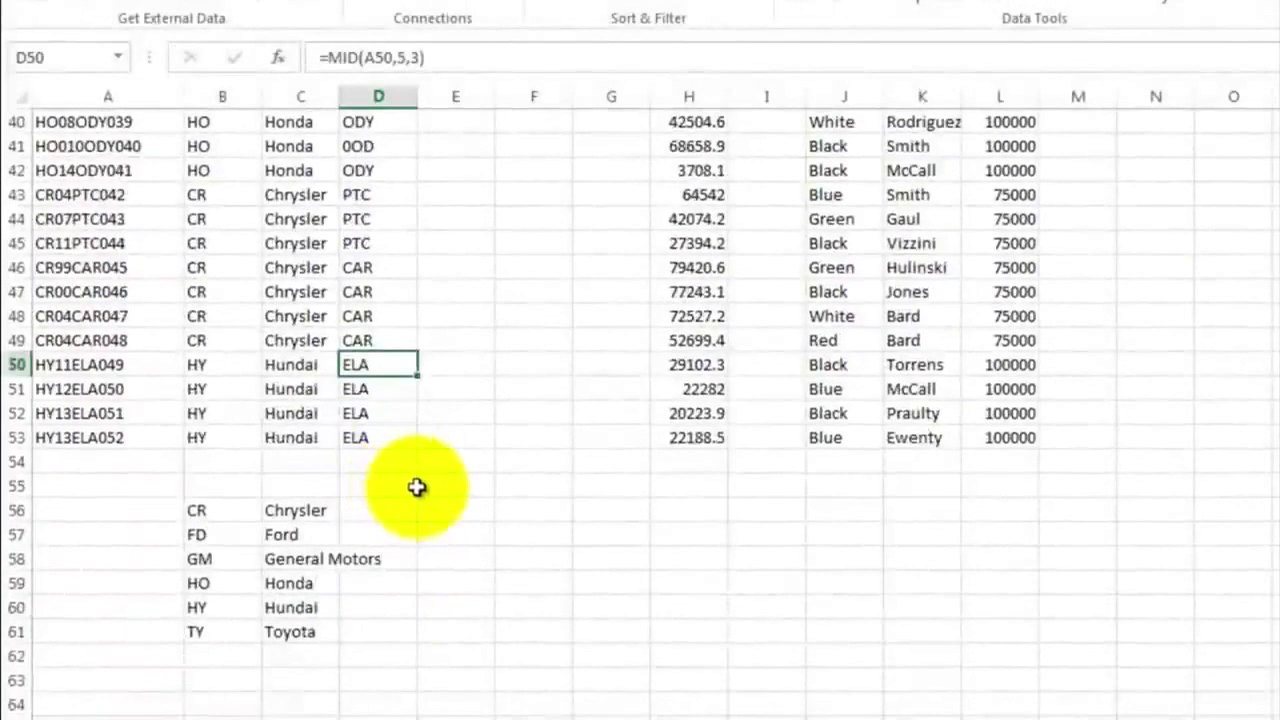
Build a lookup table of model codes and full model names in D56:E66 and sort it by Column D from A to Z.
left_click(388, 509)
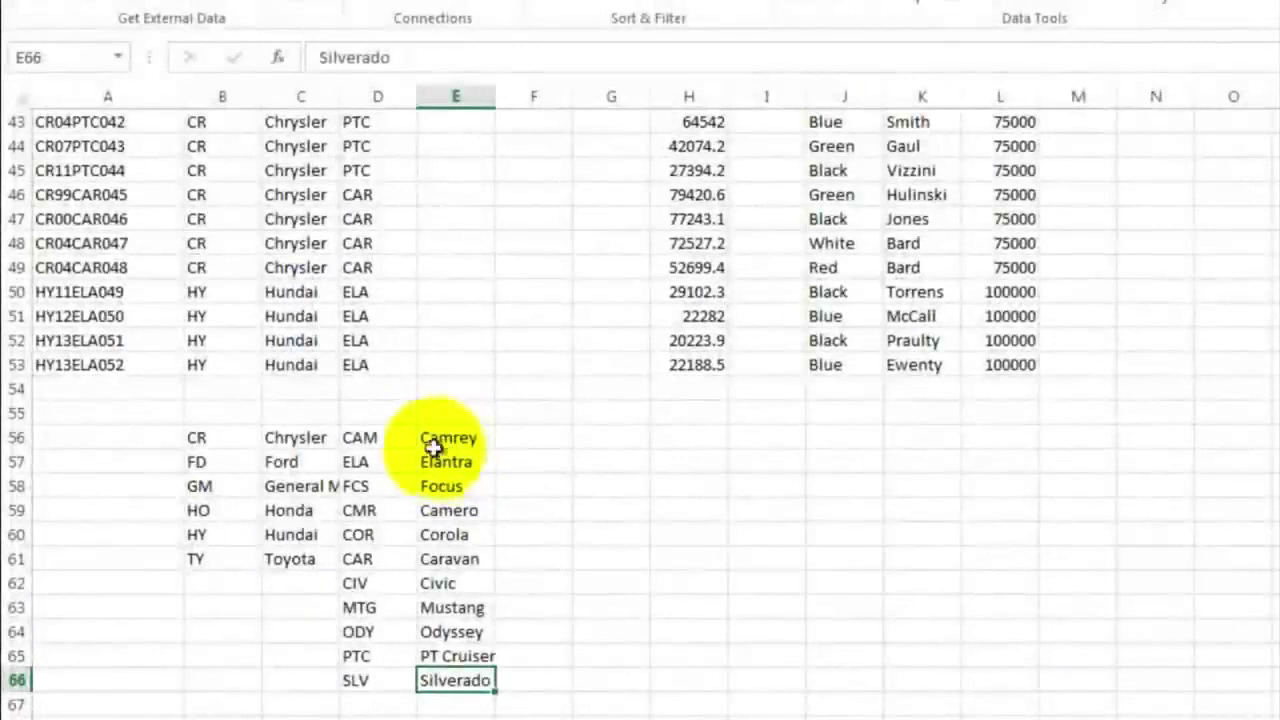
left_click_drag(380, 432, 457, 677)
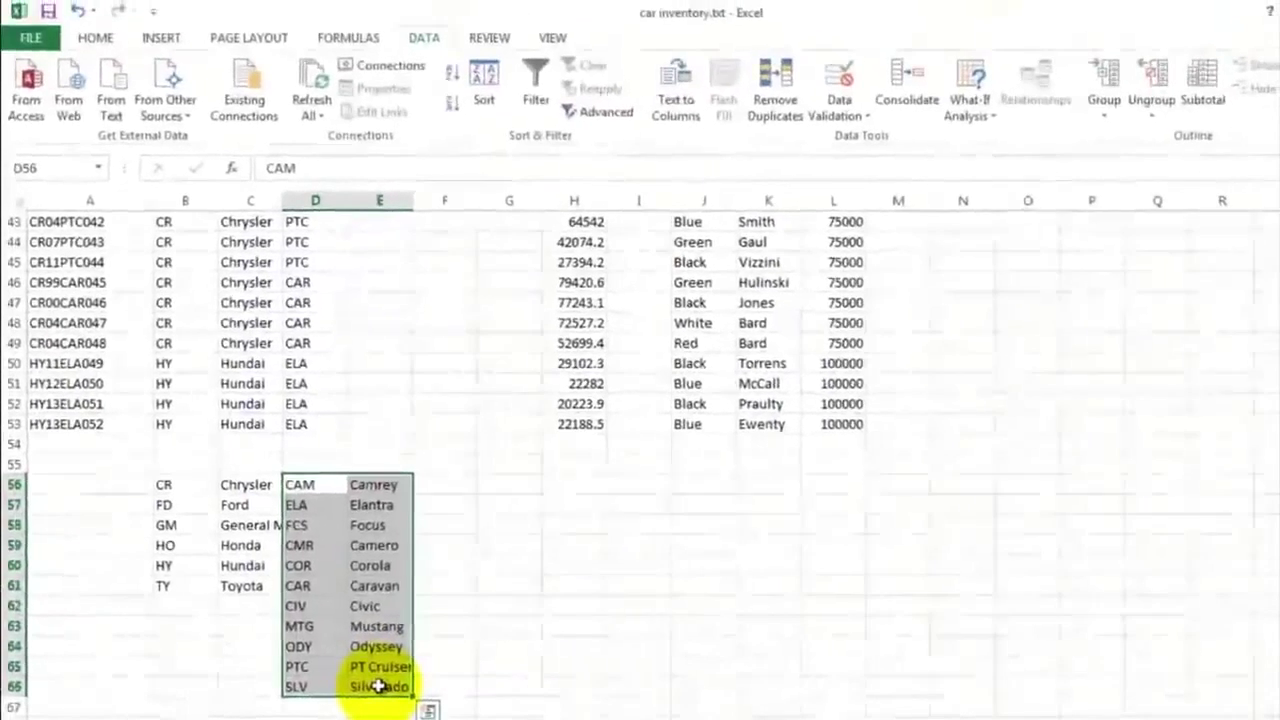
left_click(484, 82)
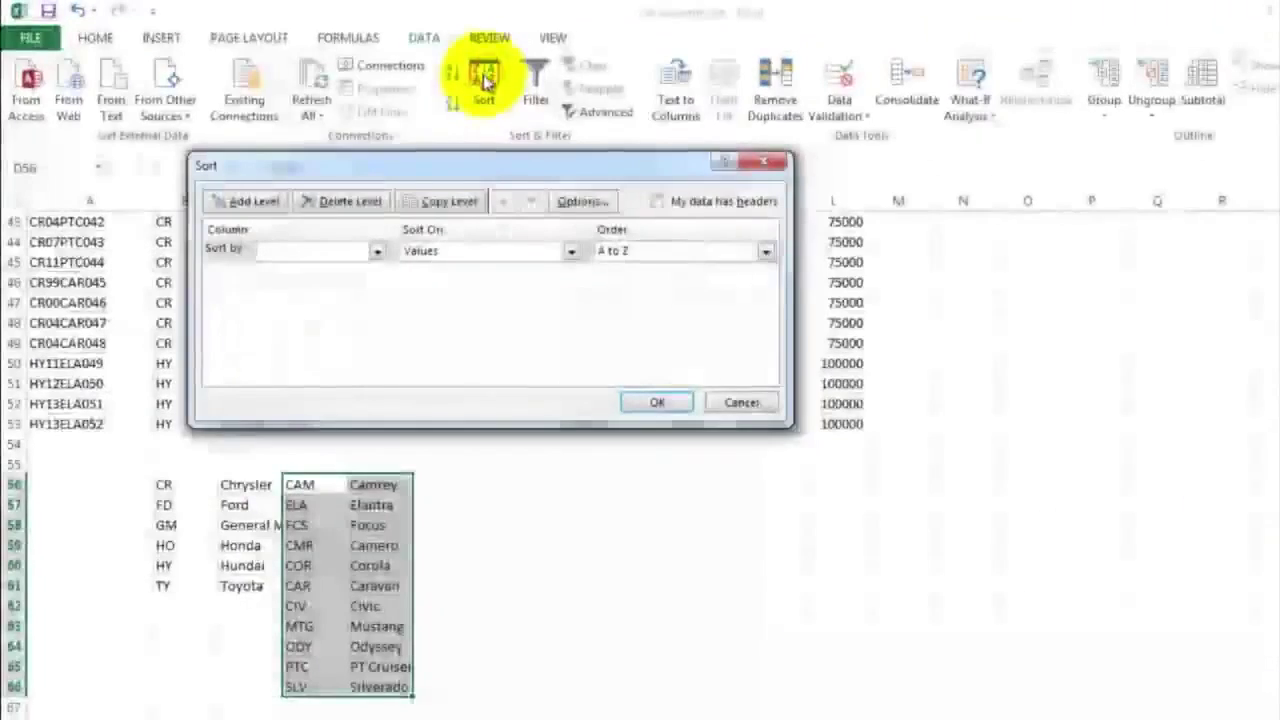
left_click(373, 250)
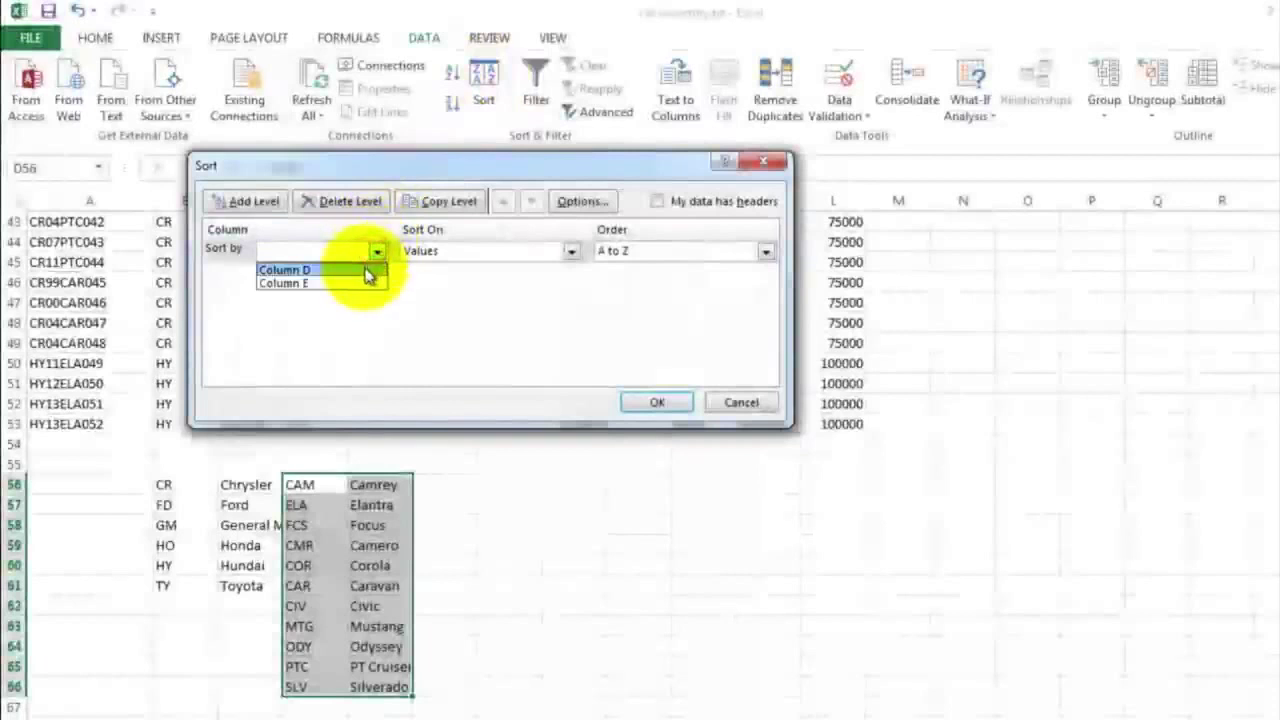
left_click(366, 271)
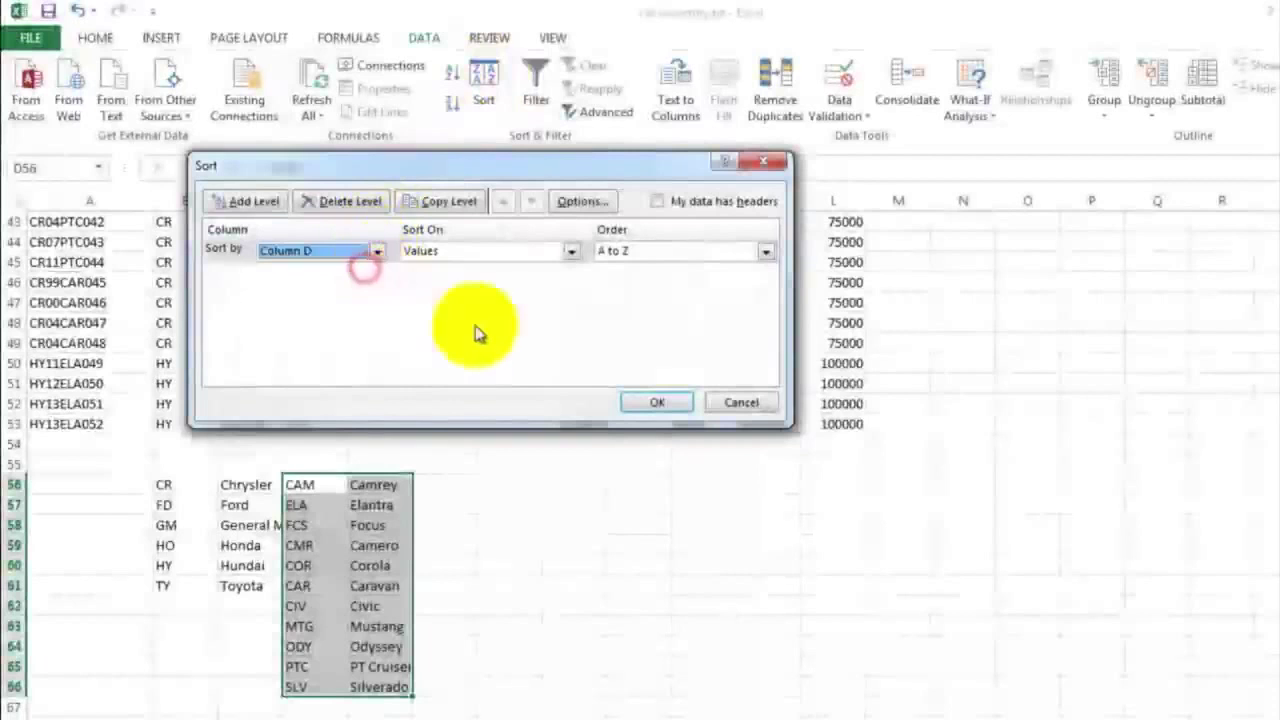
left_click(657, 402)
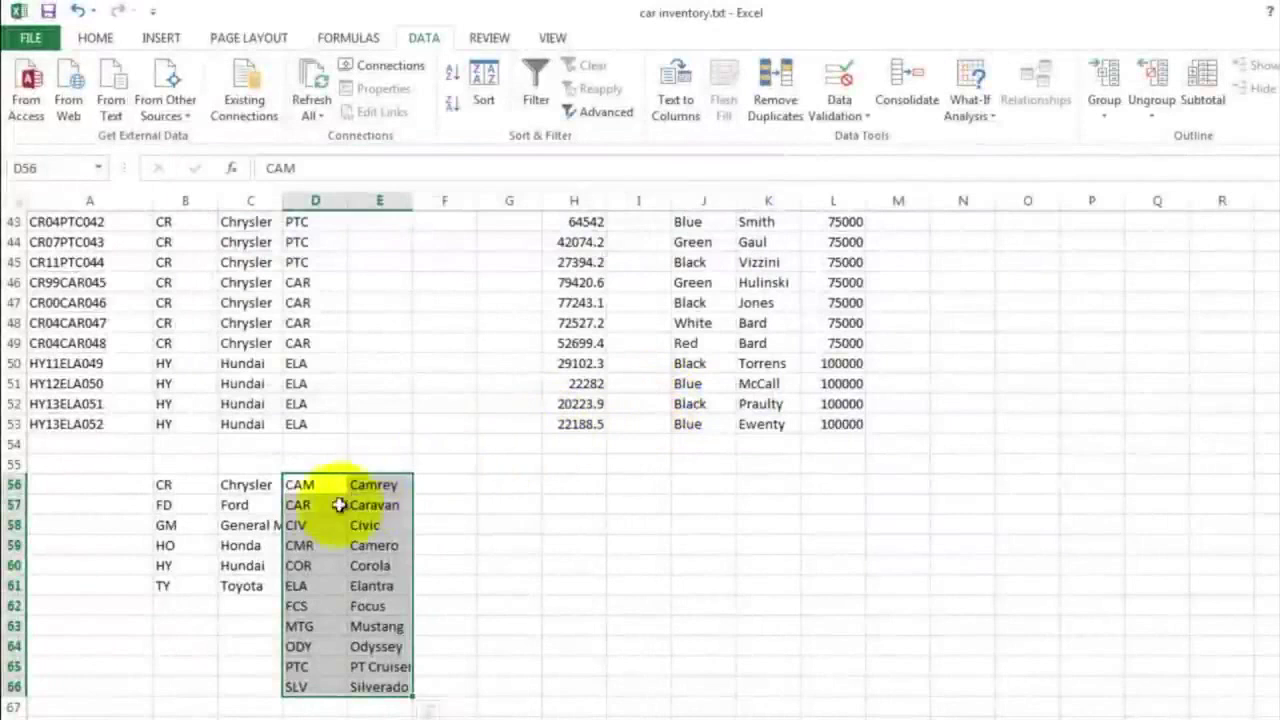
left_click_drag(305, 484, 309, 687)
left_click(379, 486)
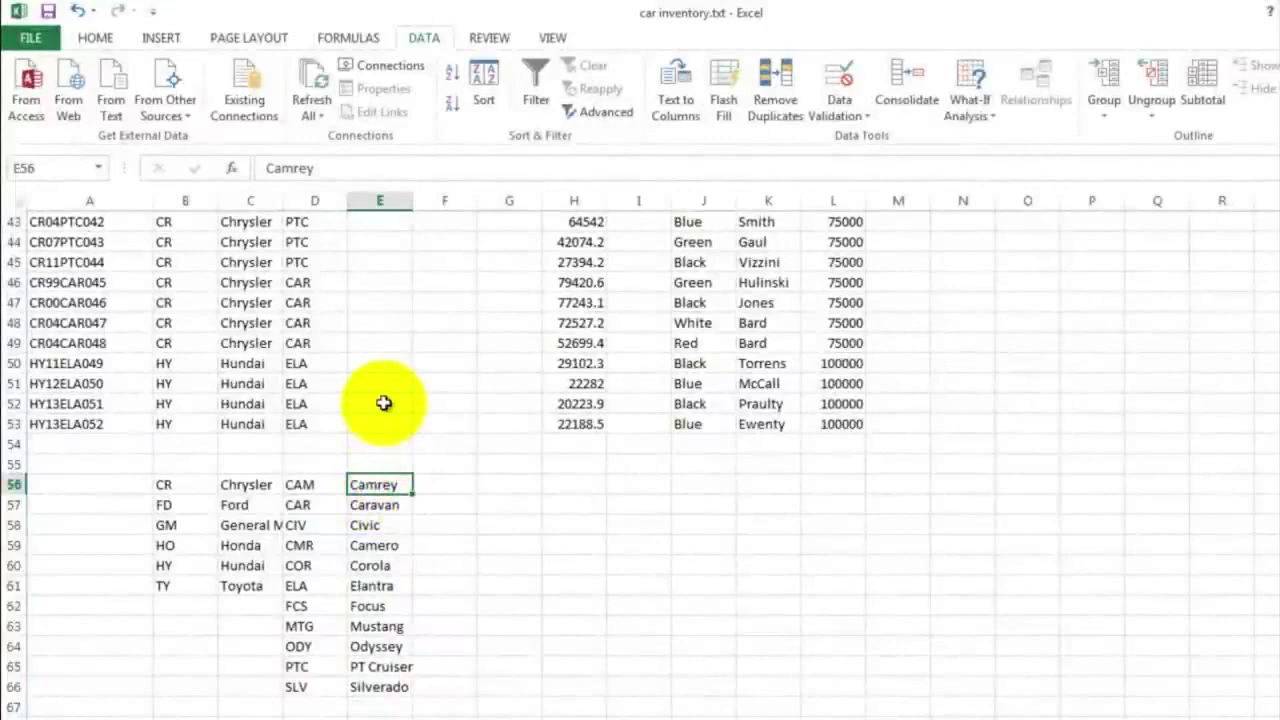
Copy the make VLOOKUP formula from C2 and paste it into E2 under Model (Full Name).
scroll(384, 403, "up", 14)
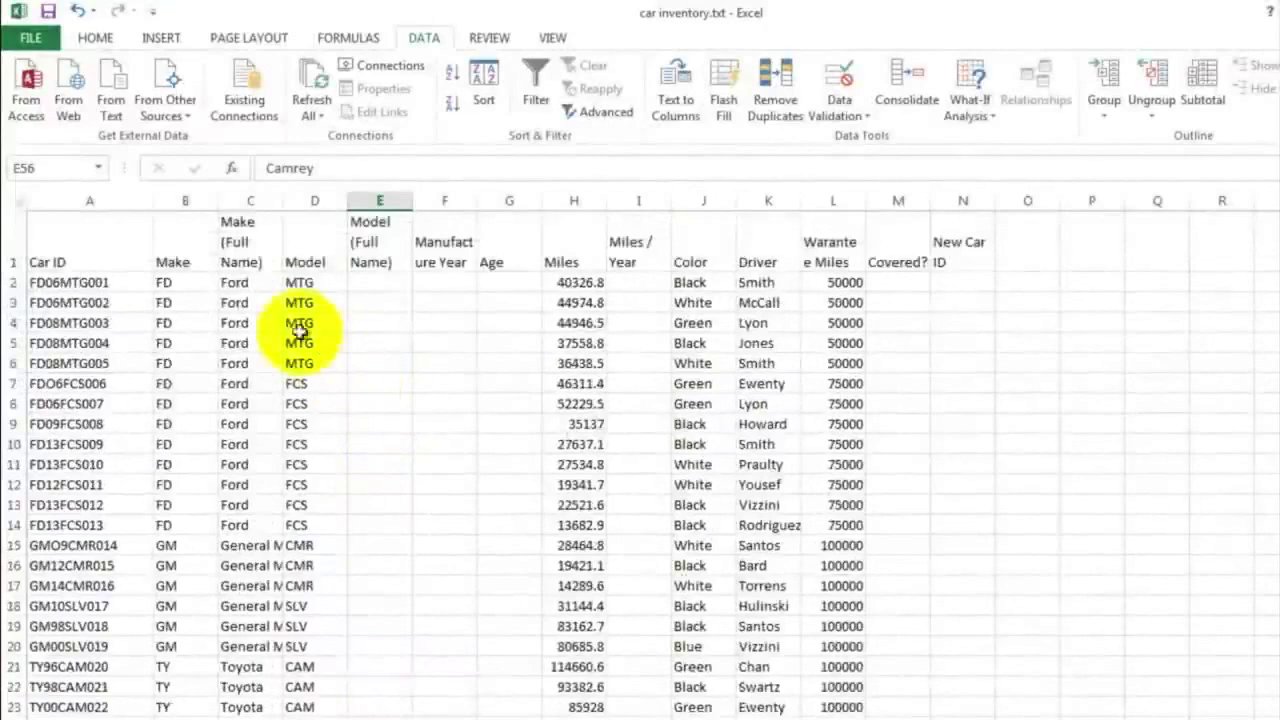
left_click(243, 284)
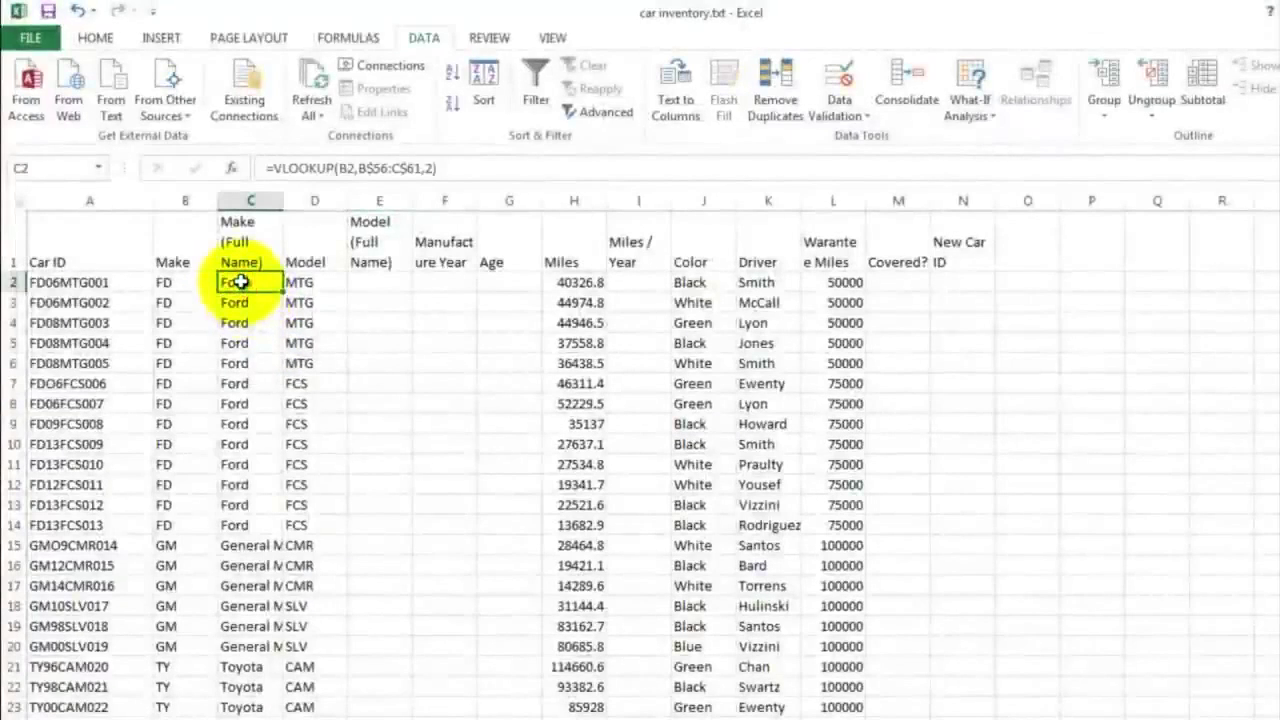
right_click(241, 281)
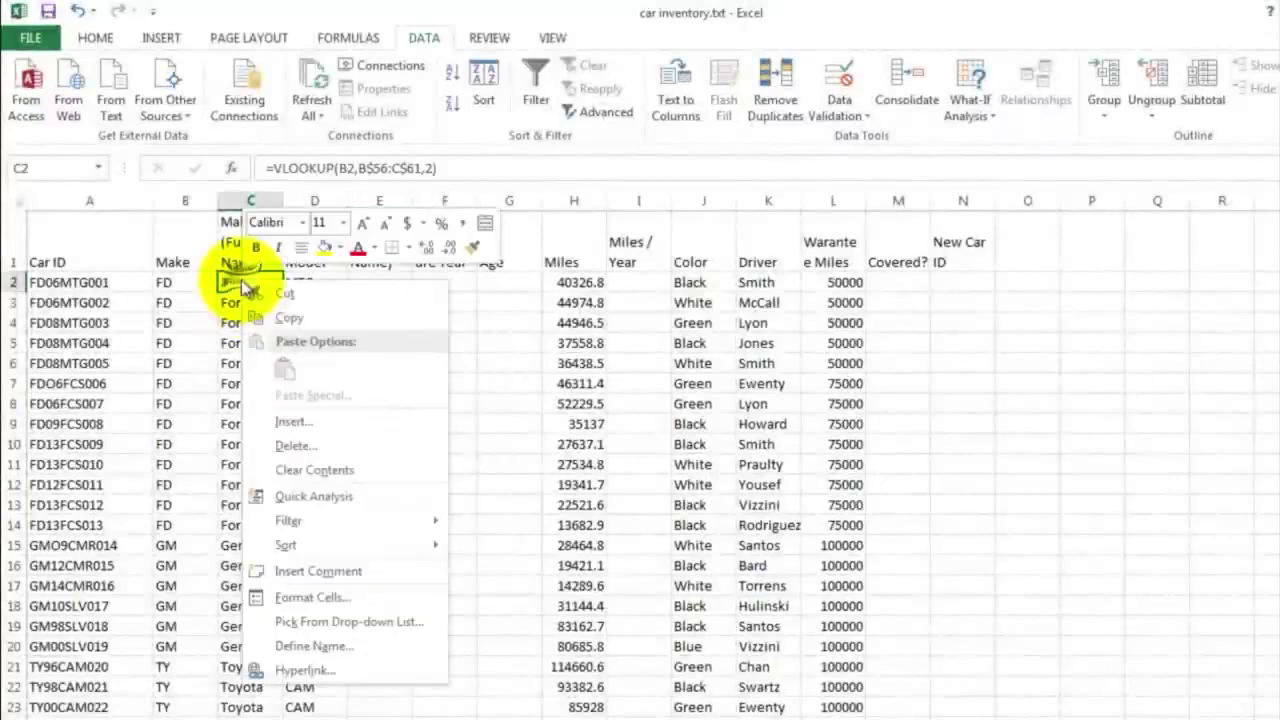
left_click(286, 316)
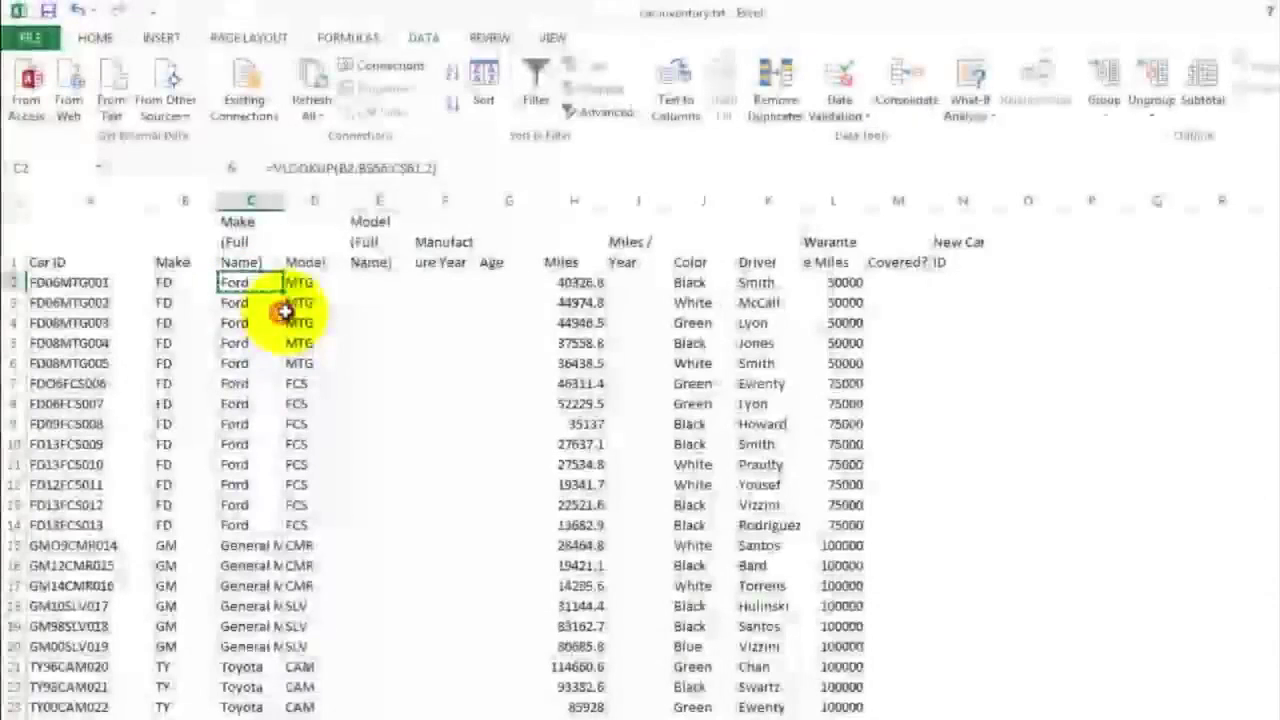
left_click(362, 279)
right_click(365, 280)
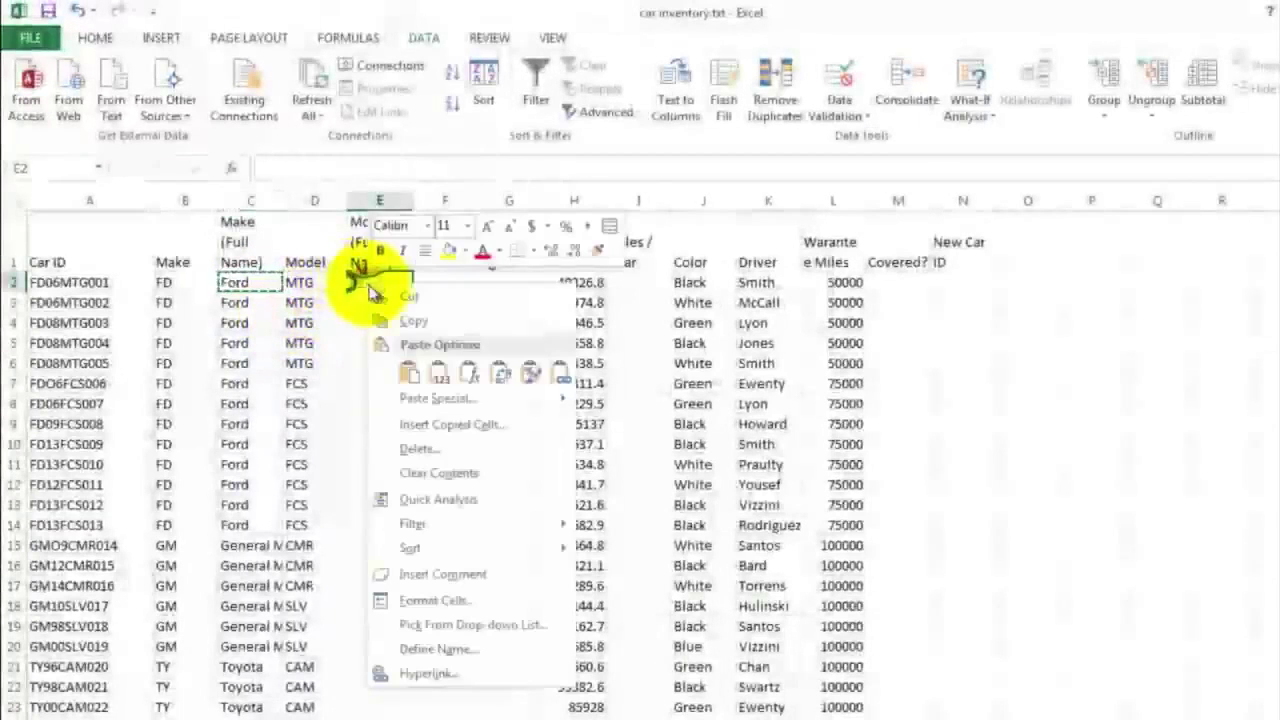
left_click(411, 375)
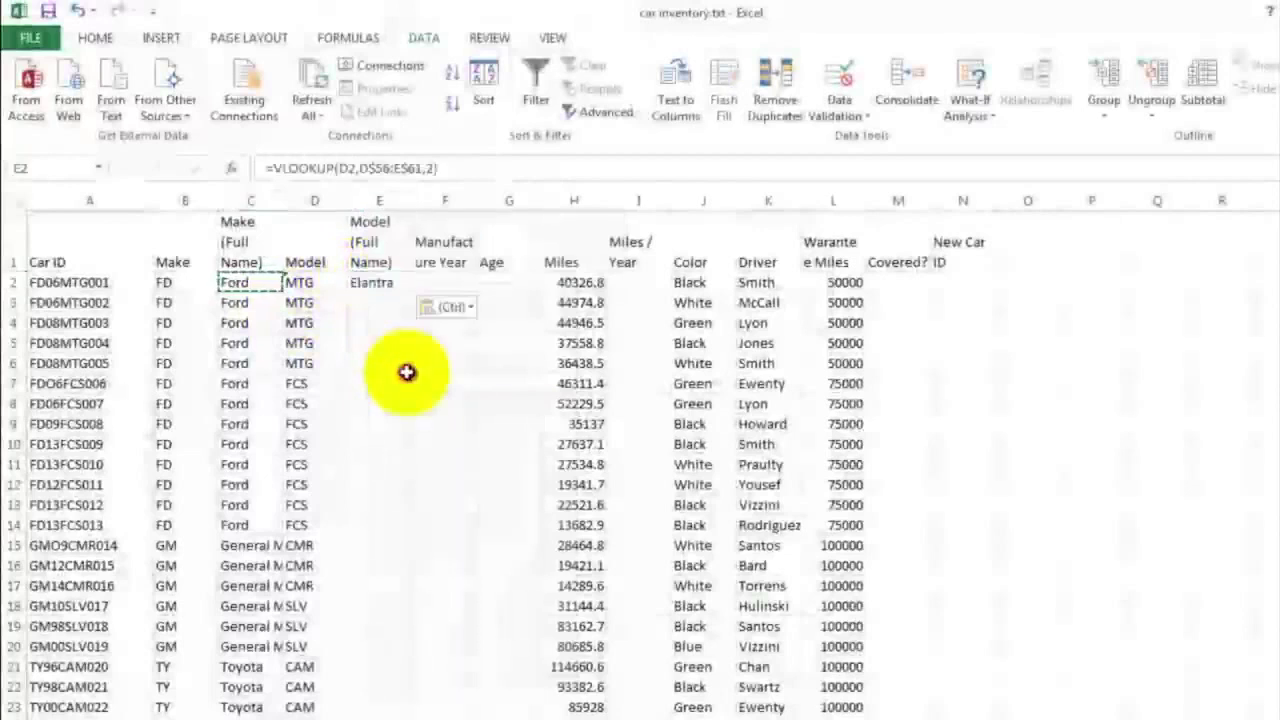
Extend the E2 VLOOKUP table range to D$56:E$66 so it covers the whole model lookup table.
left_click(376, 323)
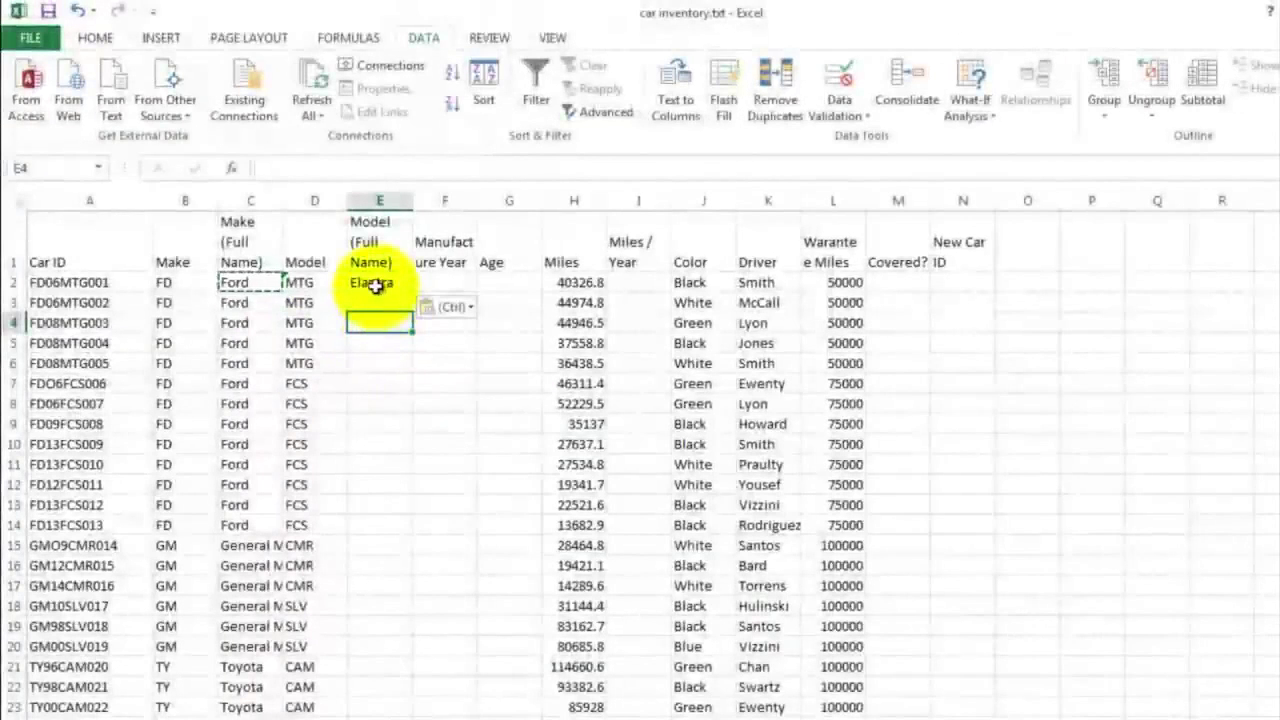
left_click(375, 285)
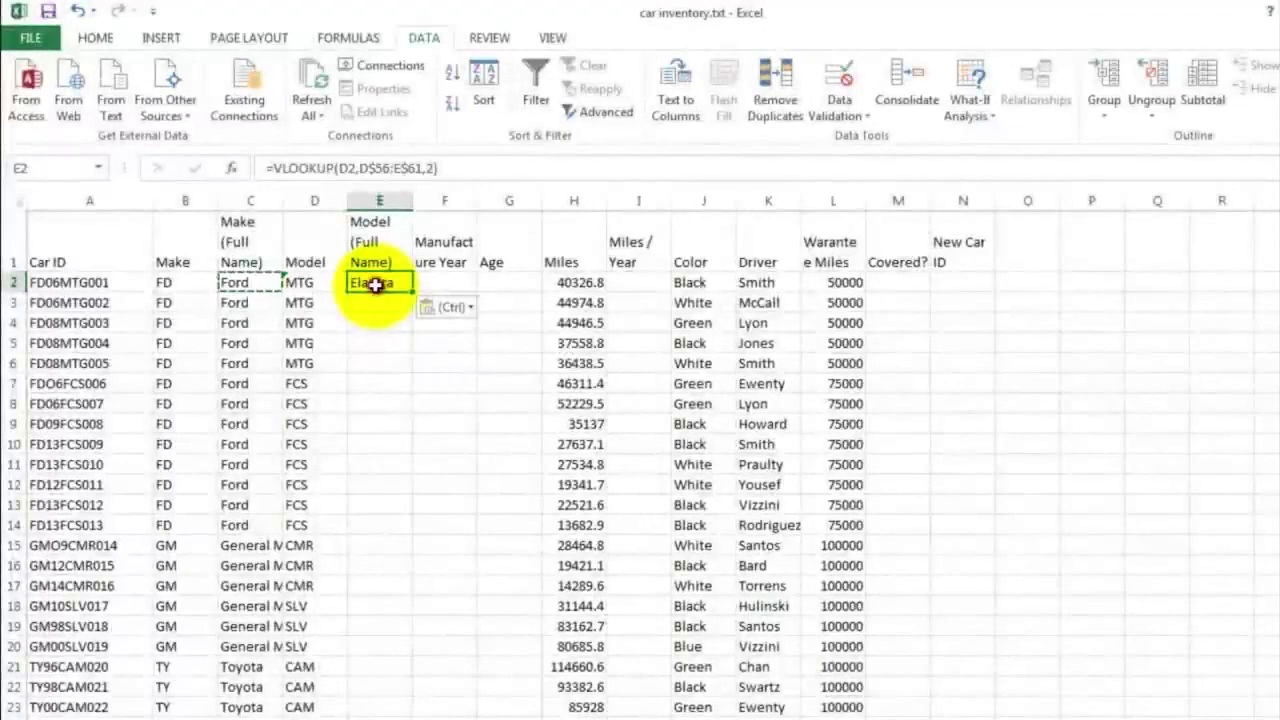
double_click(375, 285)
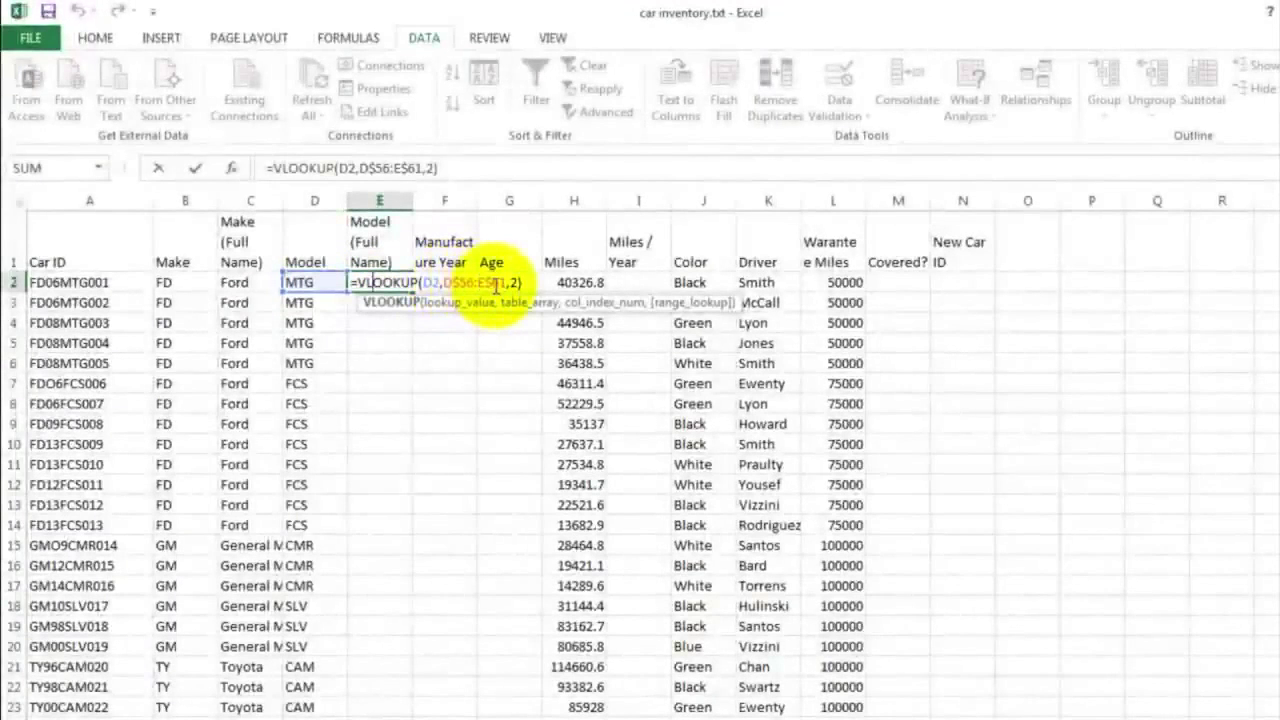
scroll(459, 345, "down", 15)
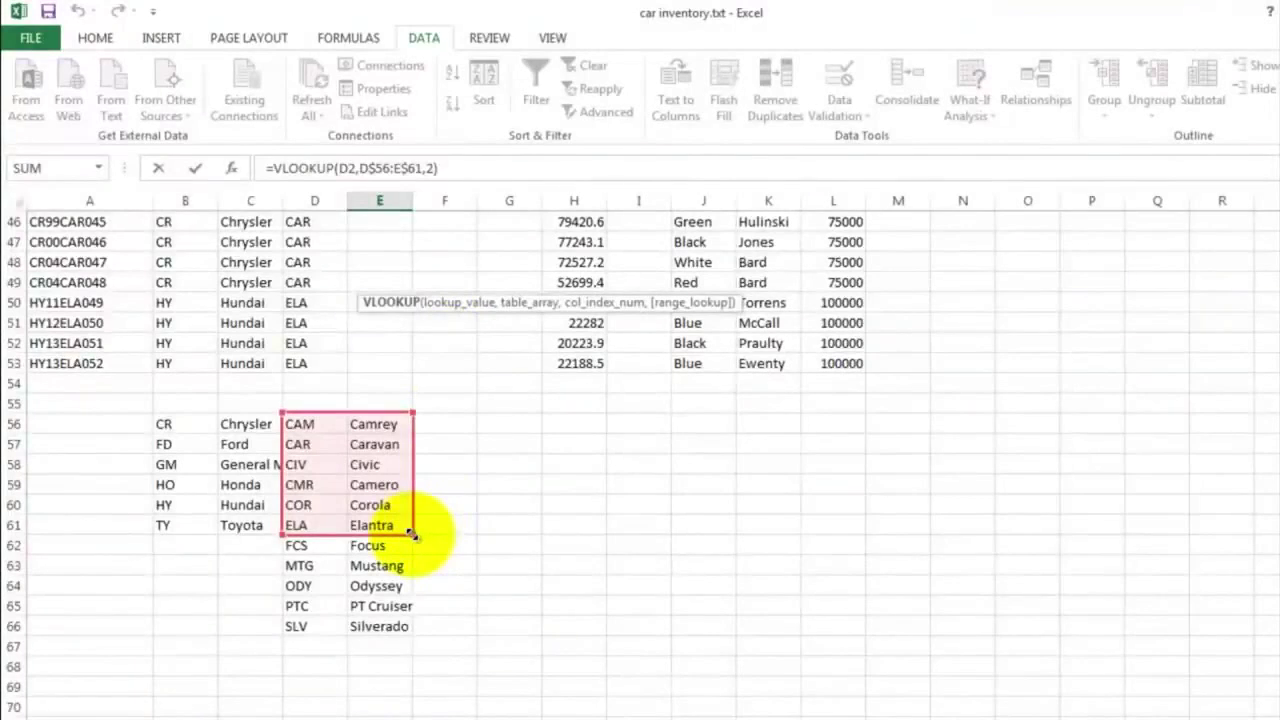
left_click_drag(413, 535, 413, 632)
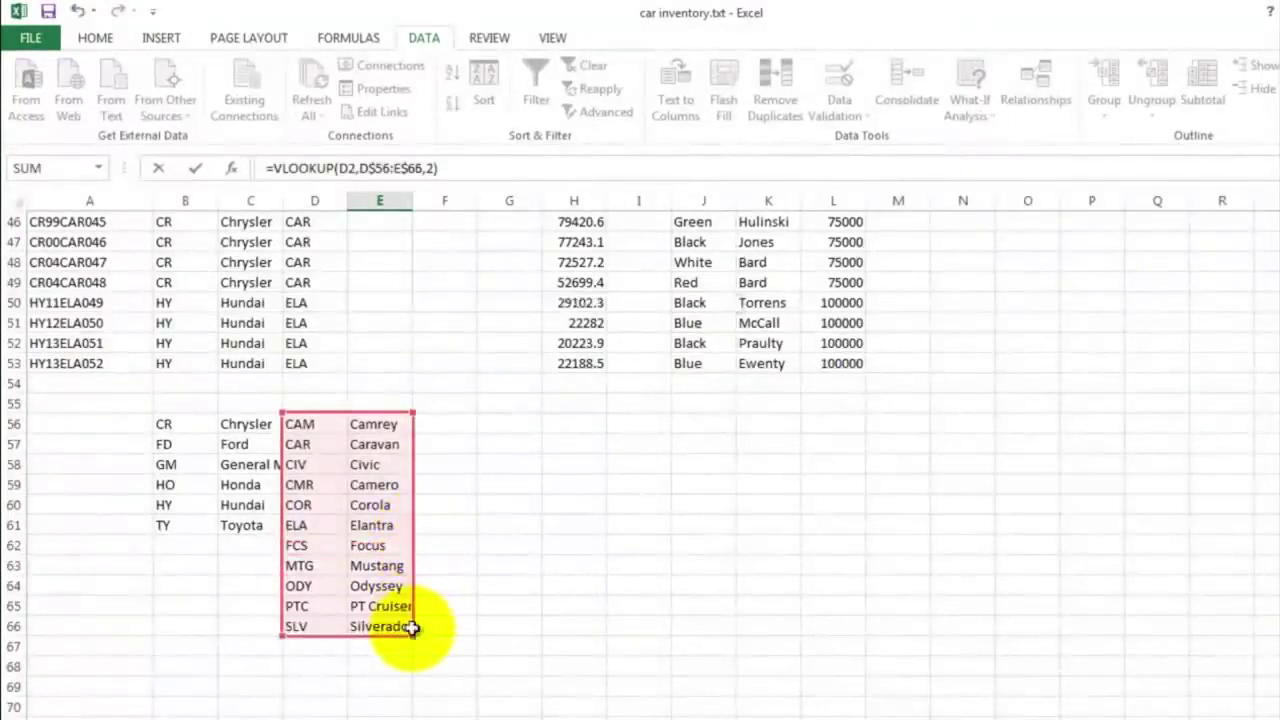
key("Return")
scroll(379, 367, "up", 1)
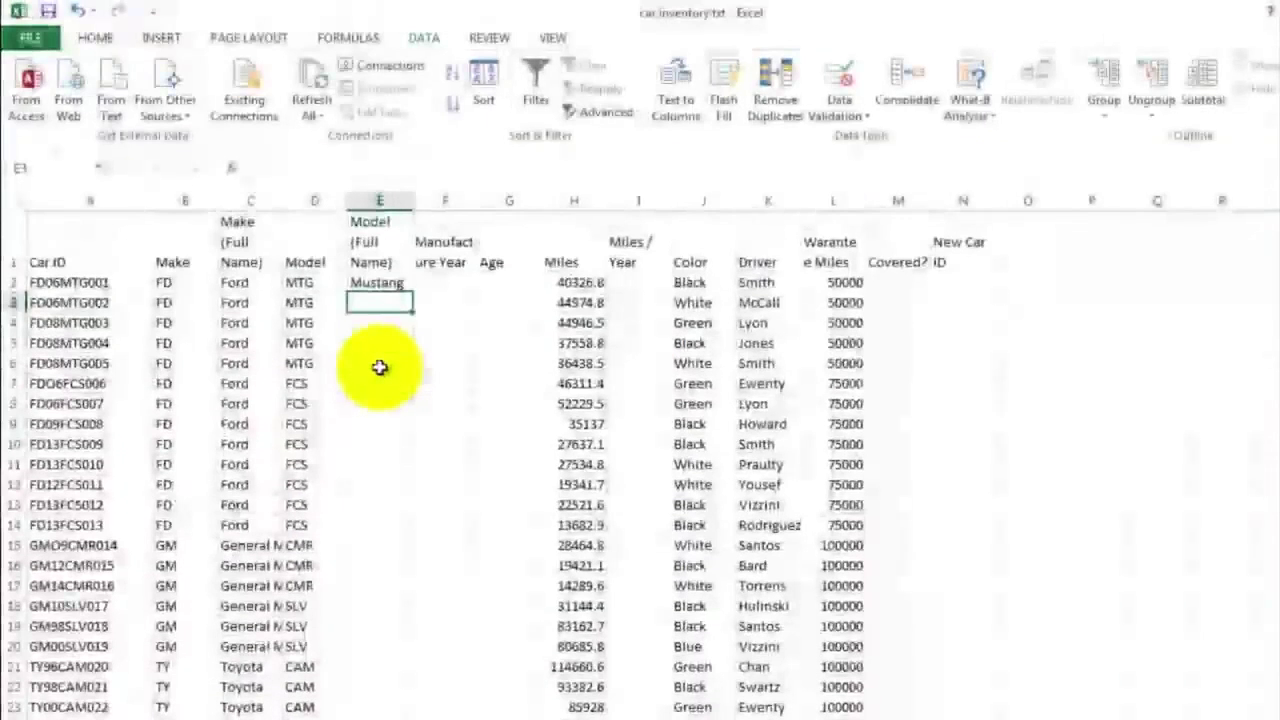
Fill the E2 VLOOKUP formula down the Model (Full Name) column through E53.
left_click(372, 285)
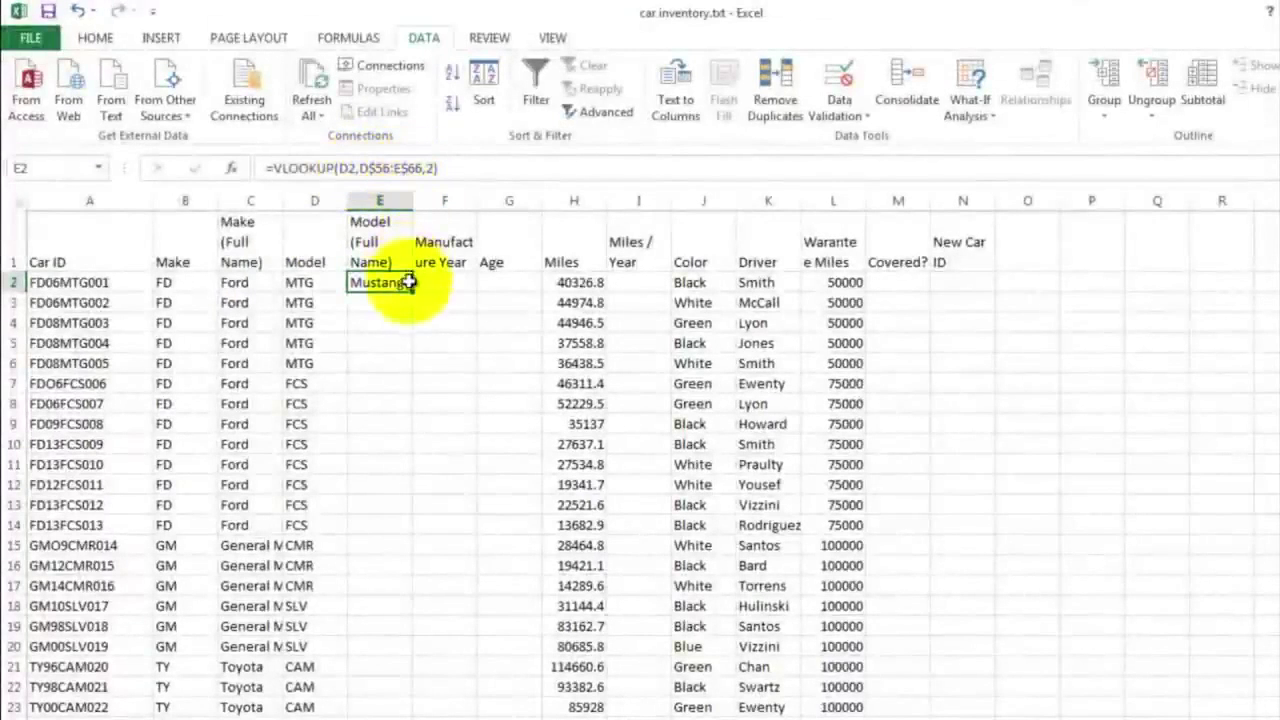
left_click_drag(413, 291, 376, 678)
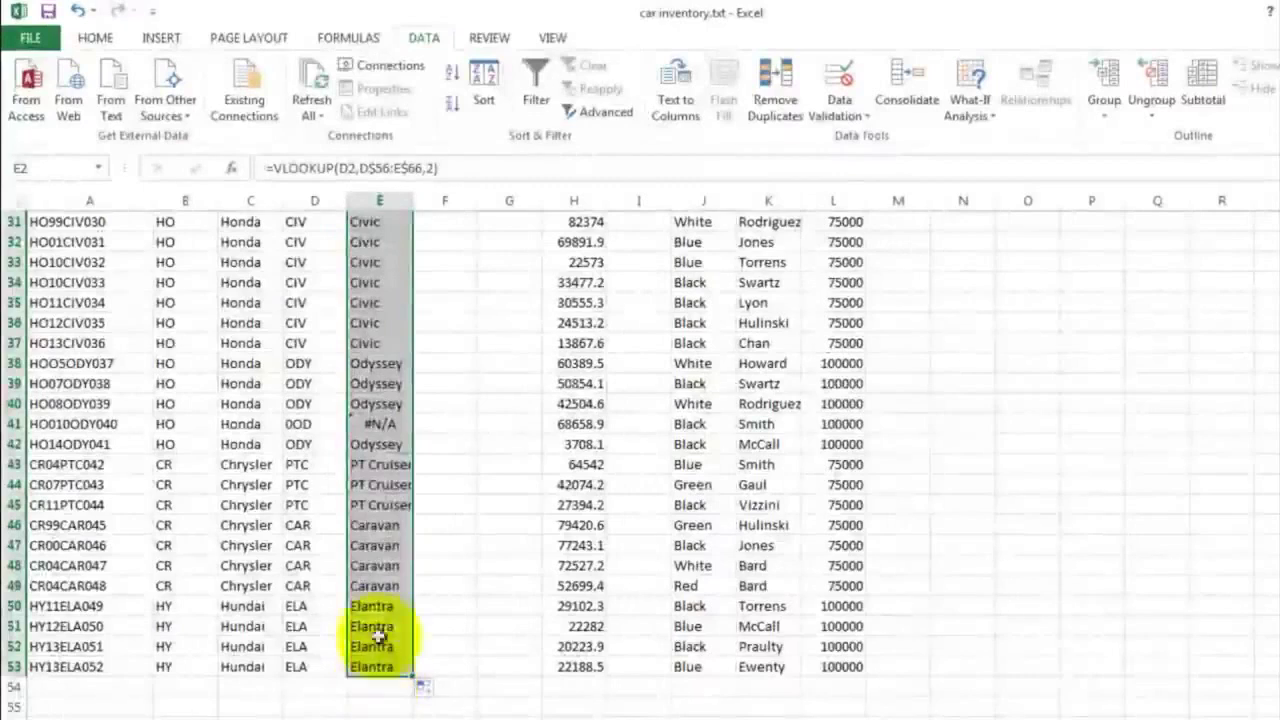
scroll(458, 354, "up", 3)
scroll(458, 354, "up", 9)
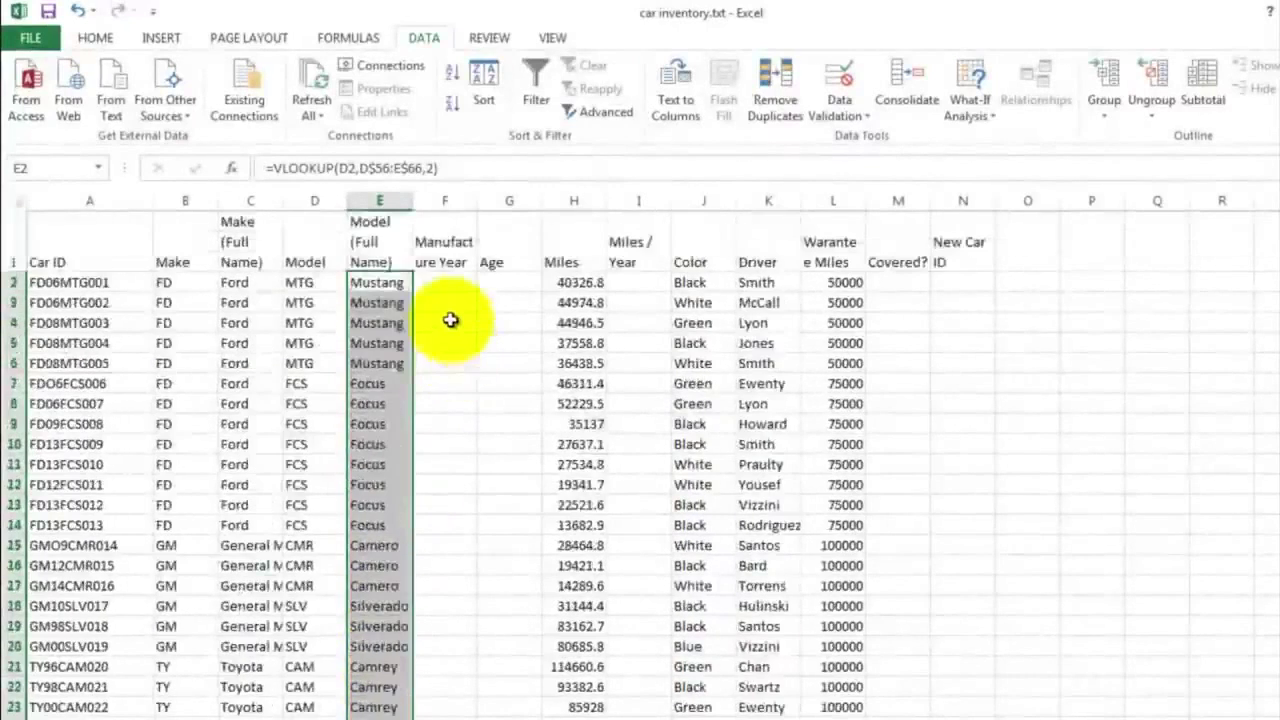
Widen the Model (Full Name) column slightly so its contents fit.
left_click_drag(415, 201, 446, 201)
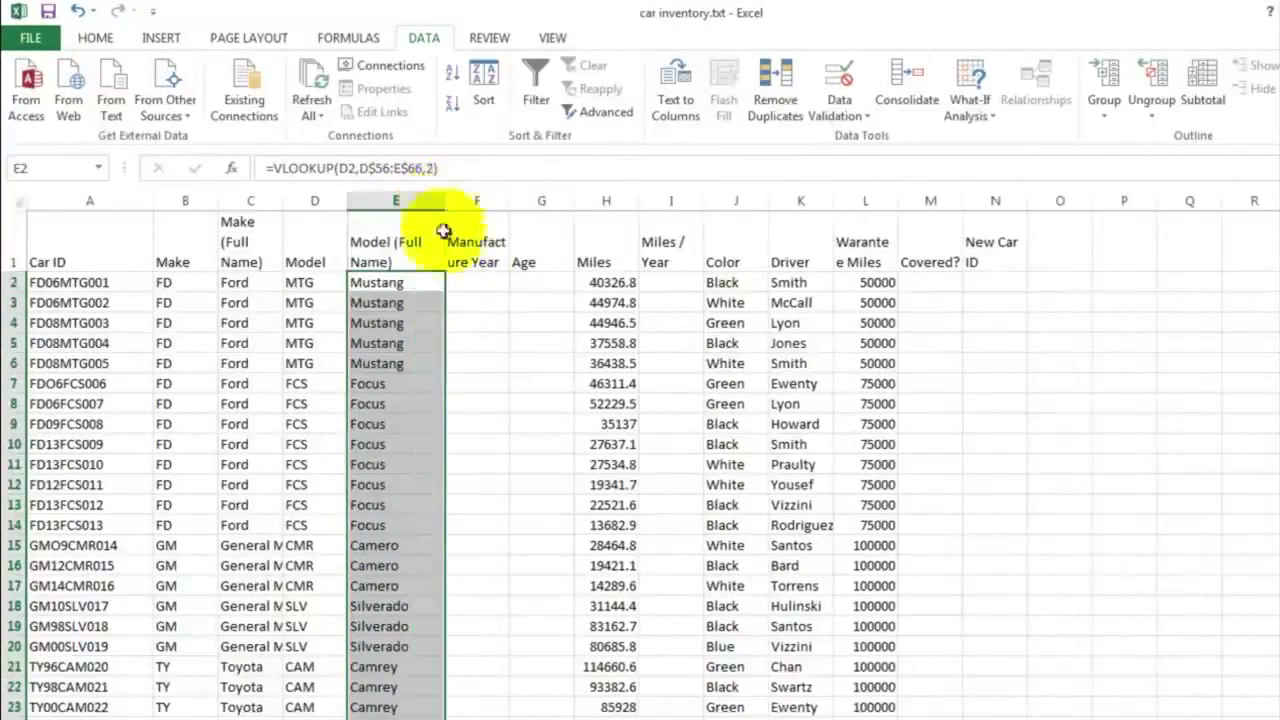
left_click(425, 342)
Trace the #N/A error in E41 to its source and correct the Car ID in A41 to HO01ODY040.
scroll(432, 386, "down", 8)
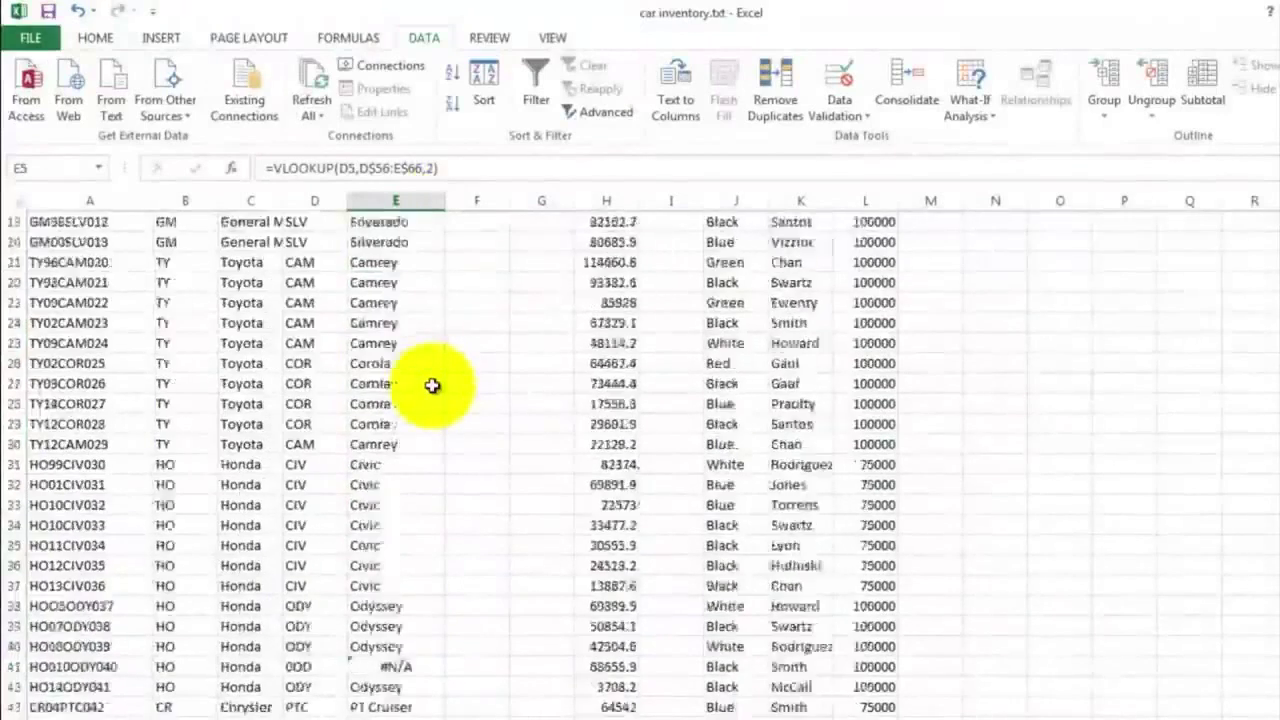
scroll(432, 386, "down", 1)
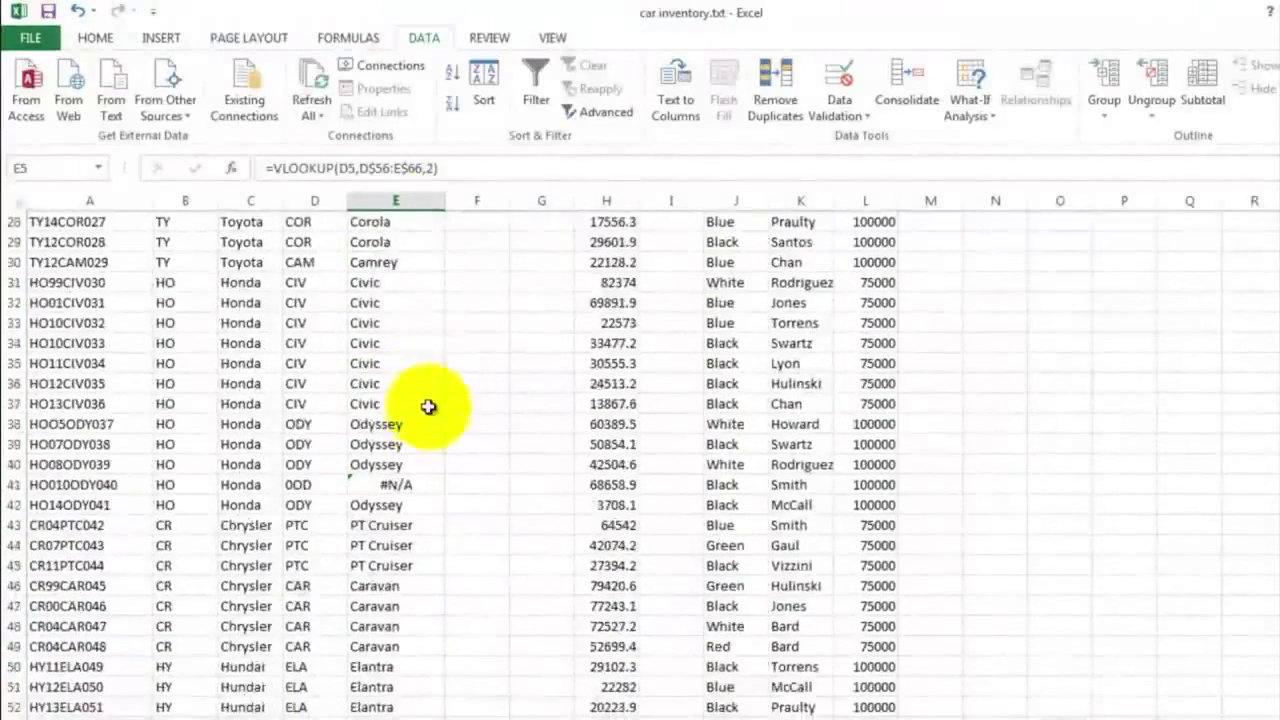
left_click(388, 486)
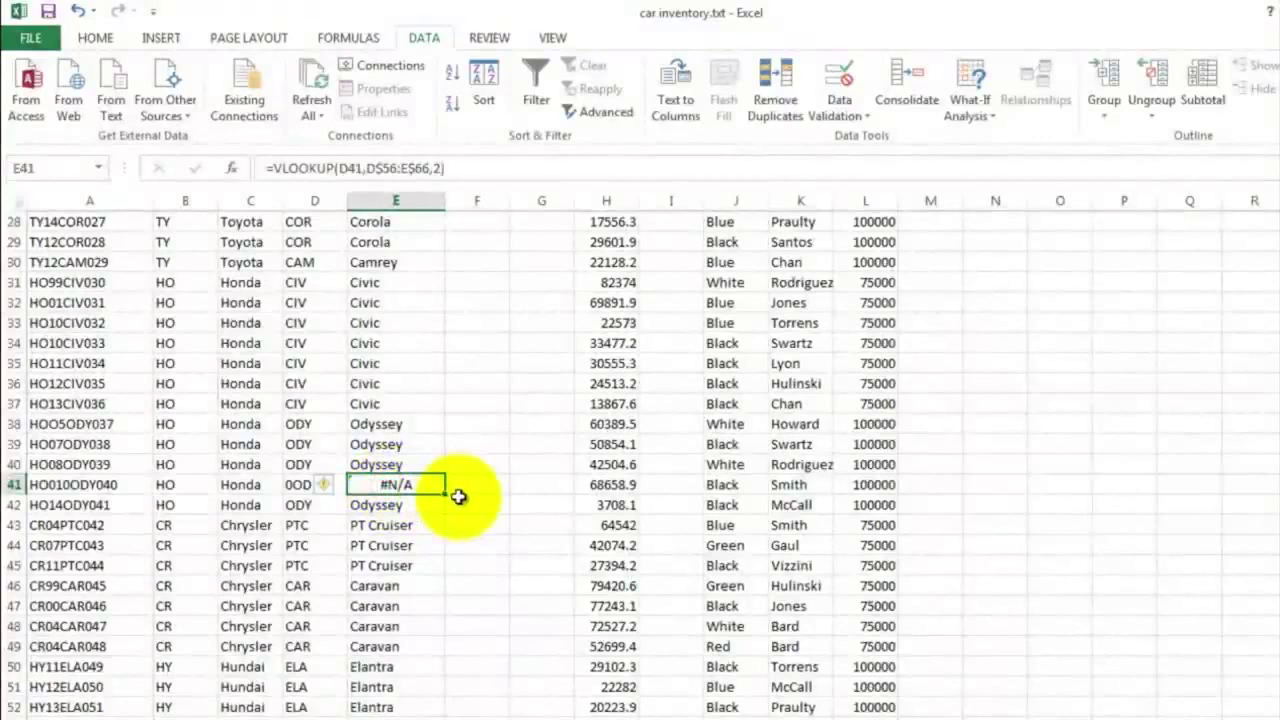
left_click(297, 486)
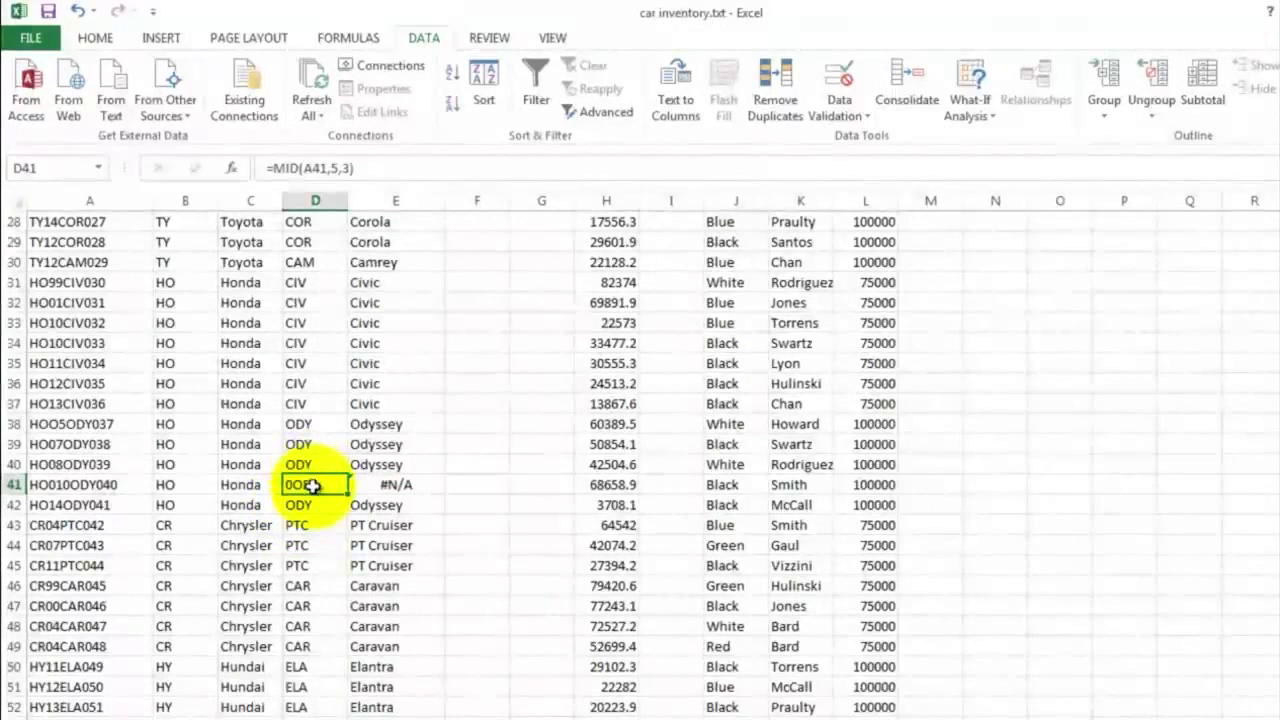
left_click(66, 484)
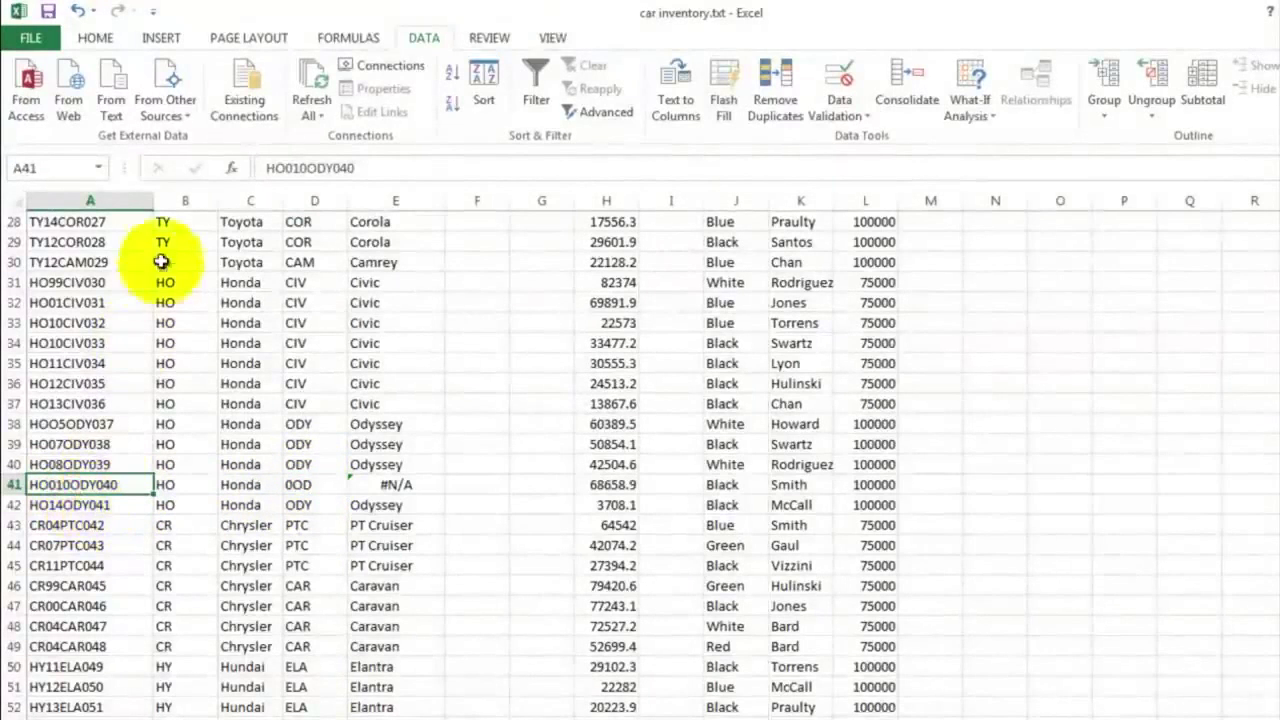
left_click(308, 167)
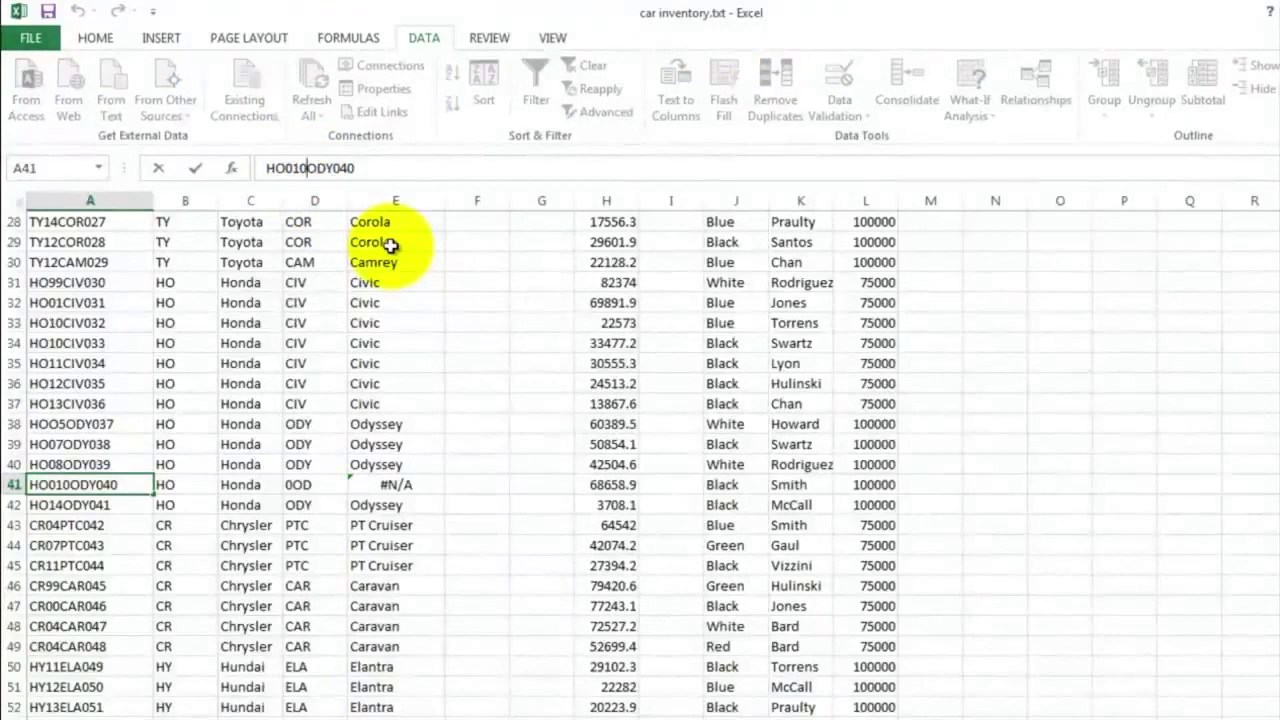
key("Return")
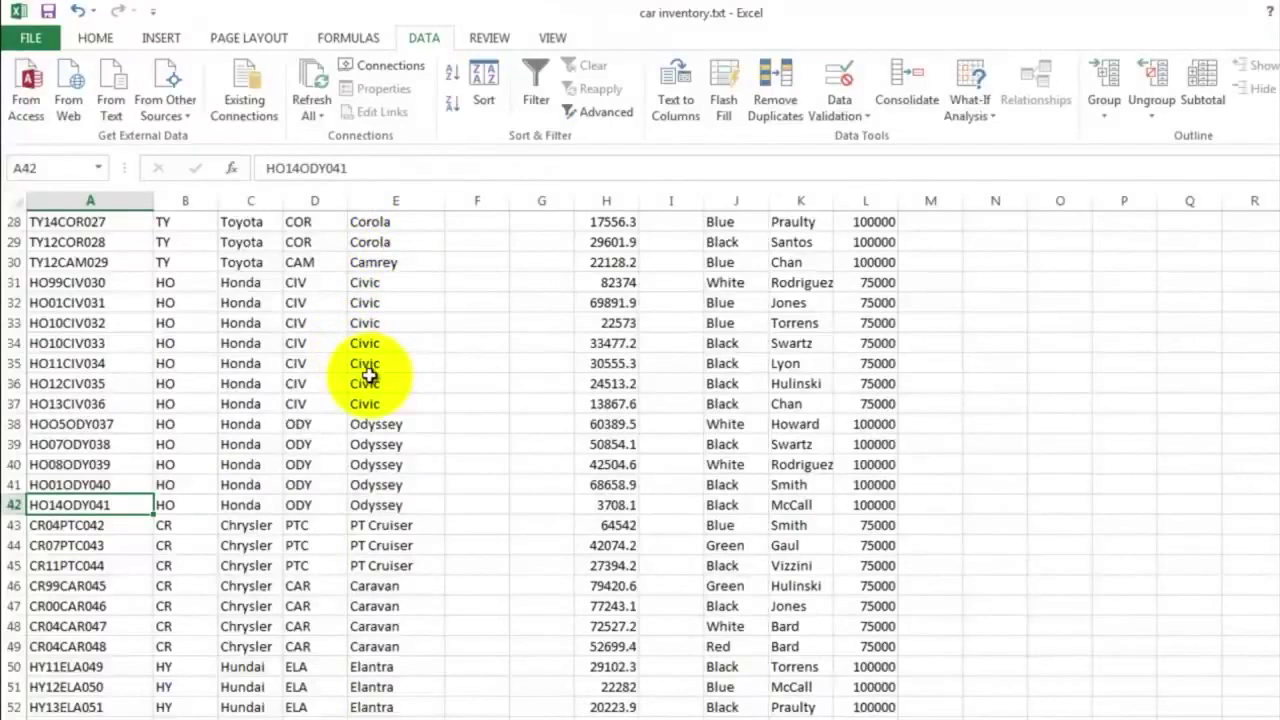
Enter =MID(A2,3,2) in F2 to extract the first car's manufacture year from its Car ID.
scroll(395, 403, "down", 3)
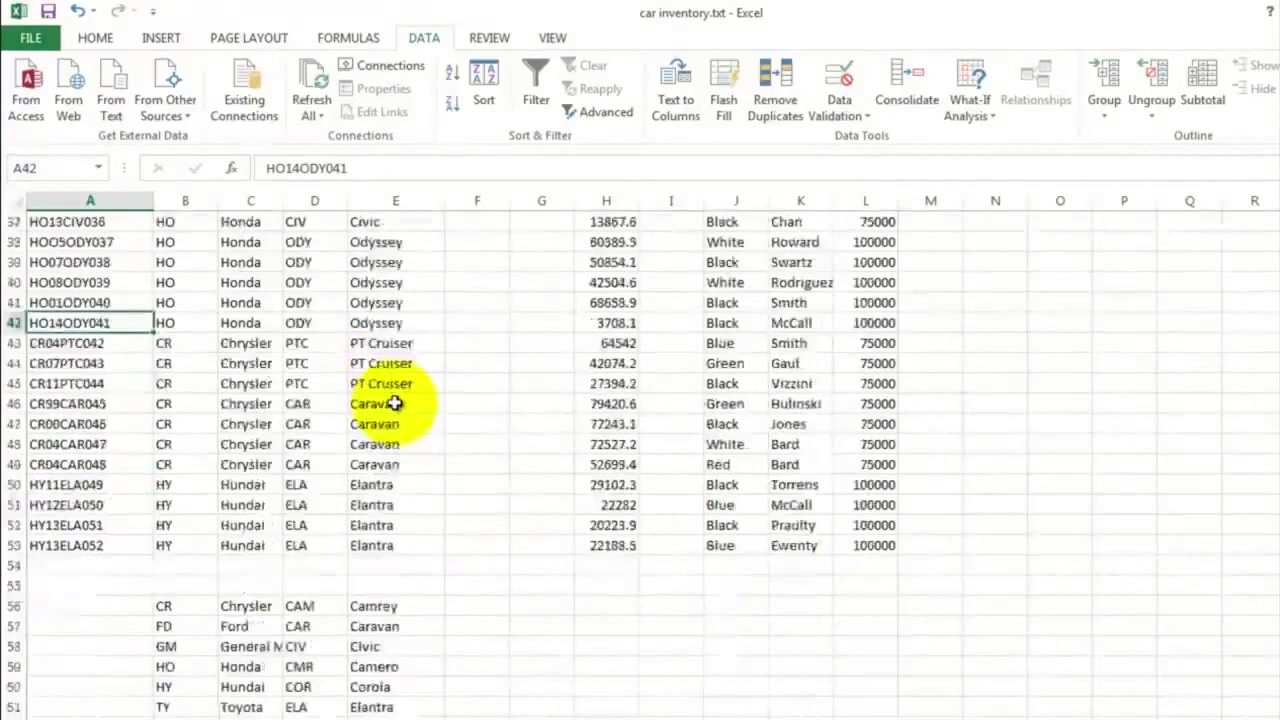
scroll(395, 403, "up", 12)
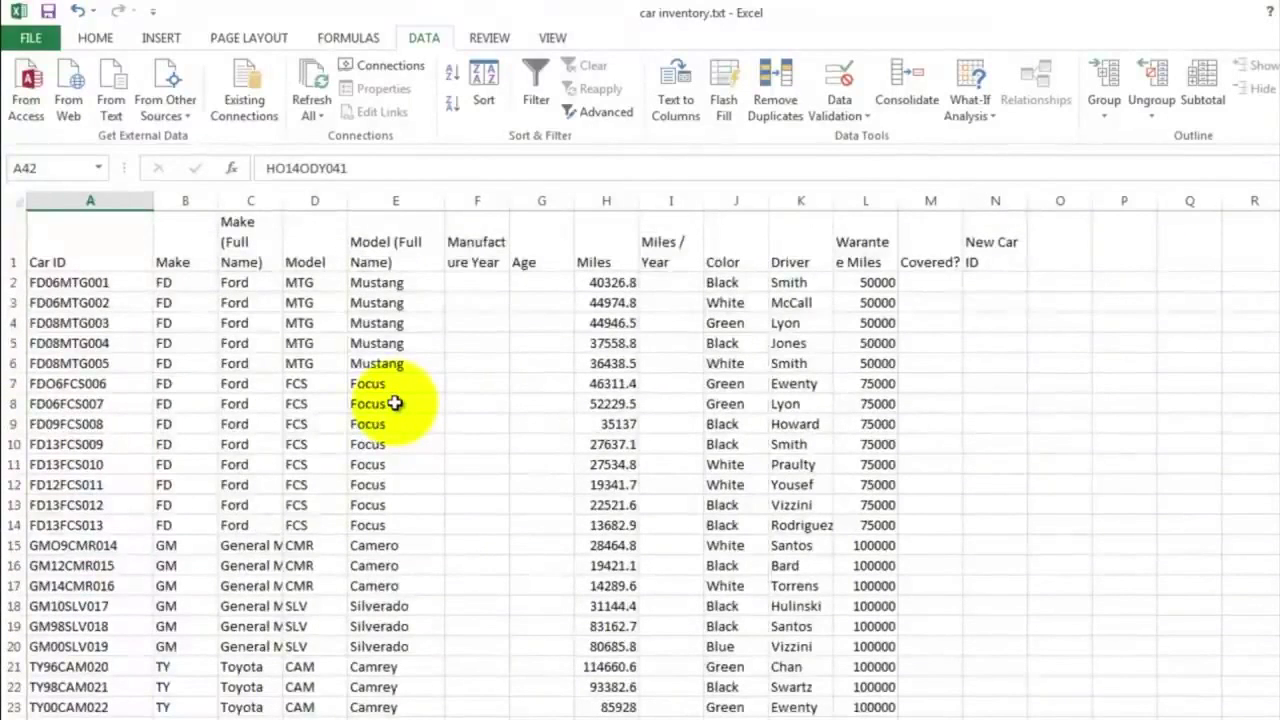
left_click(463, 281)
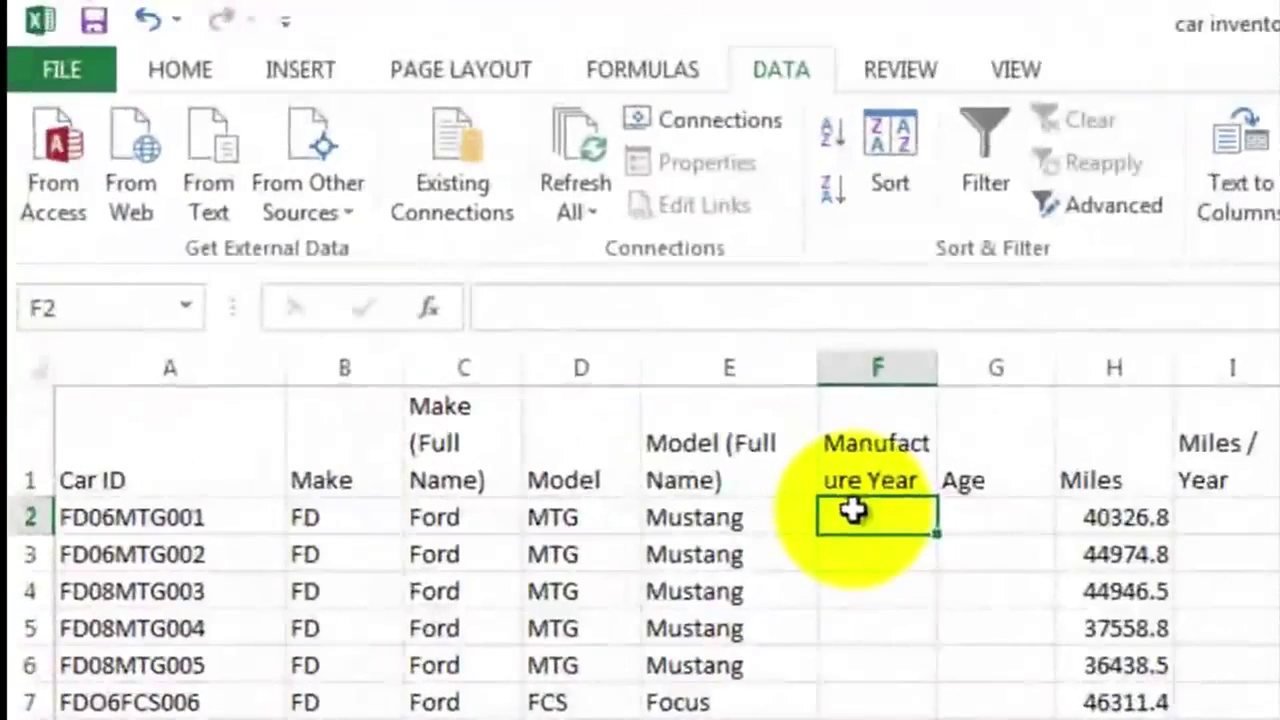
type("=")
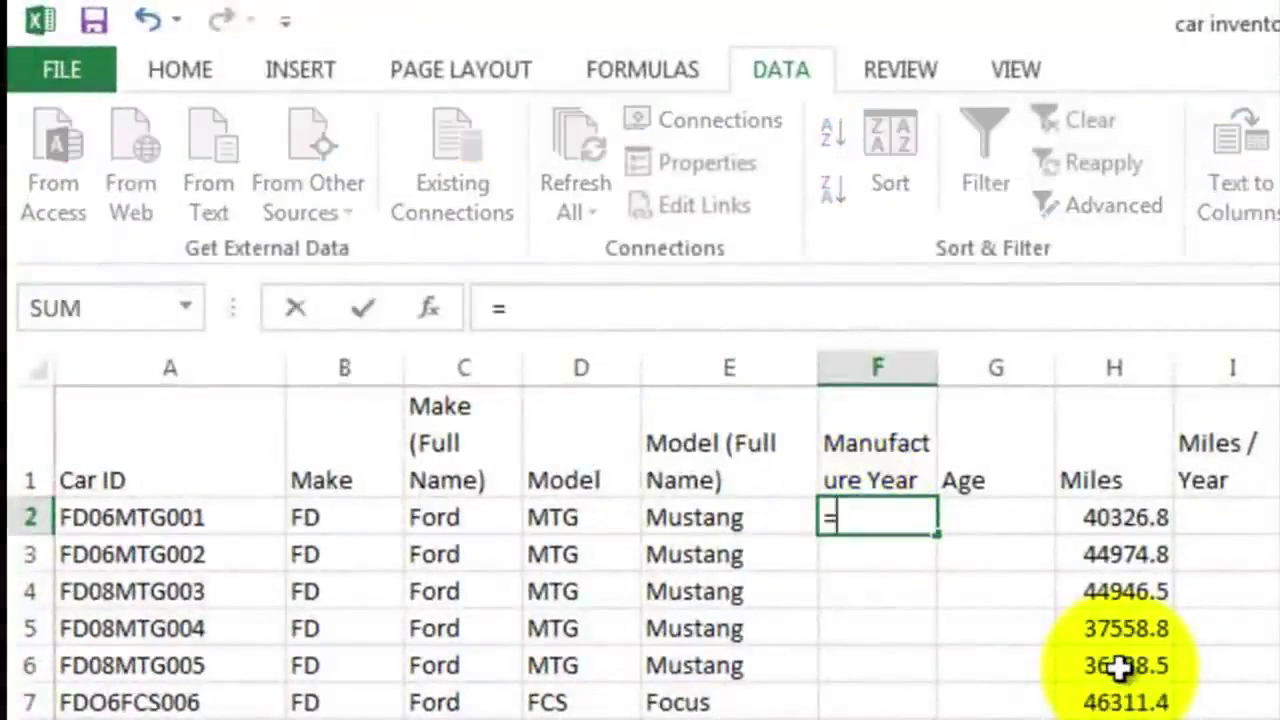
type("mid(")
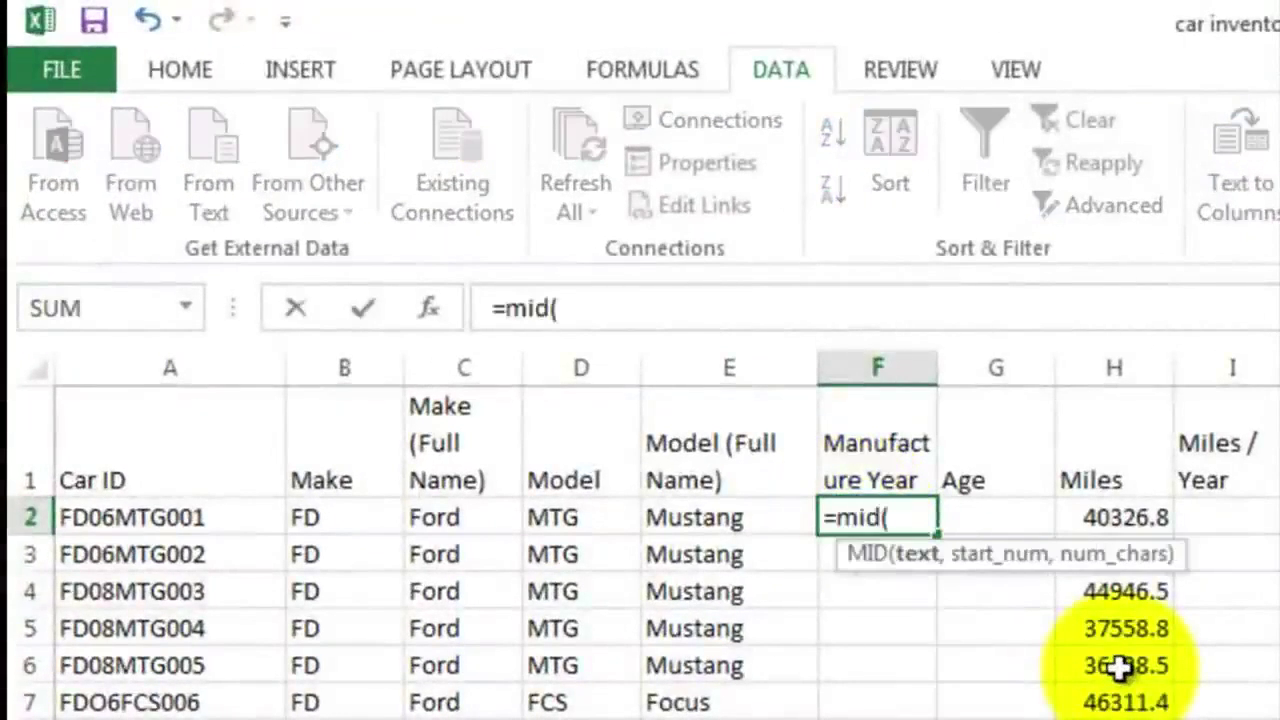
left_click(97, 517)
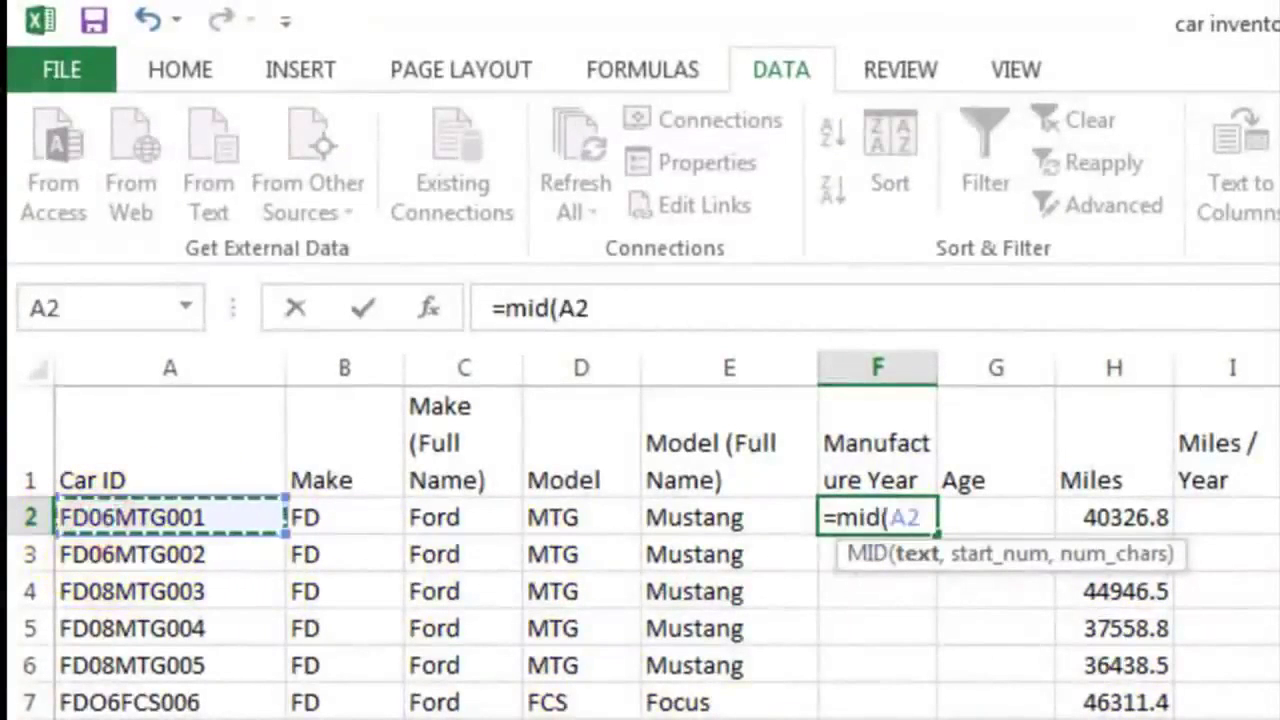
type(",")
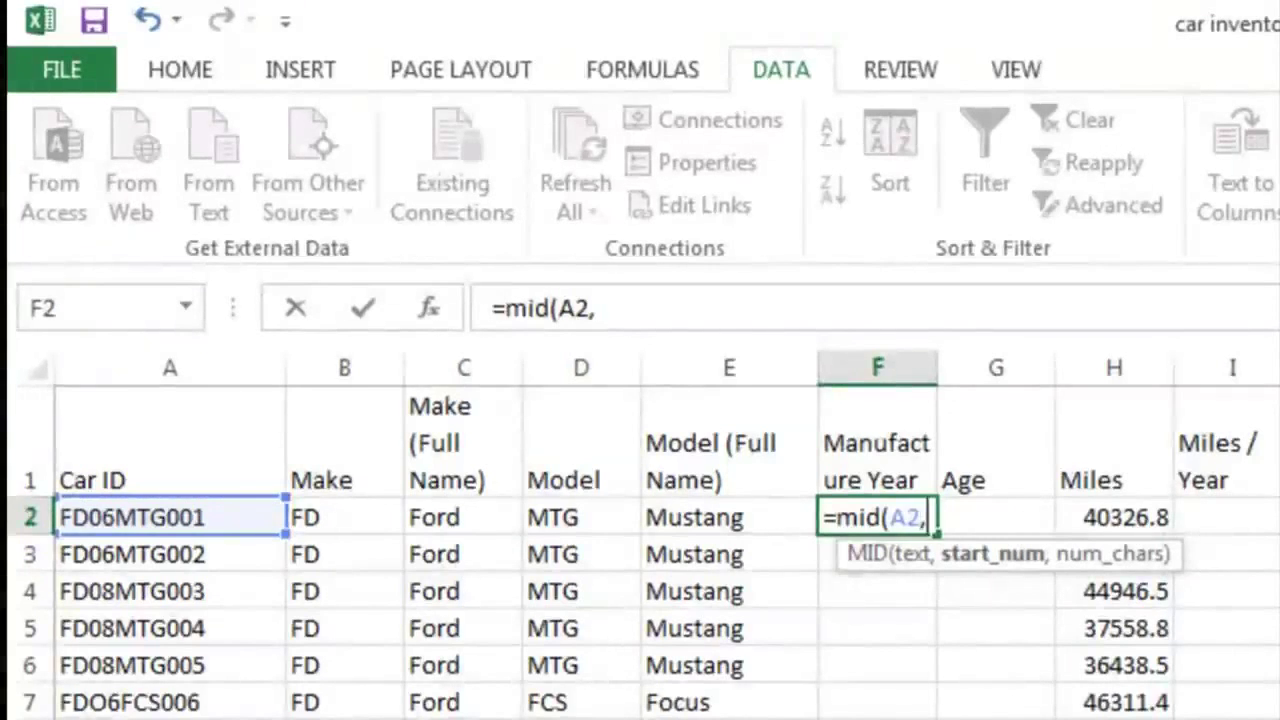
type("3,2")
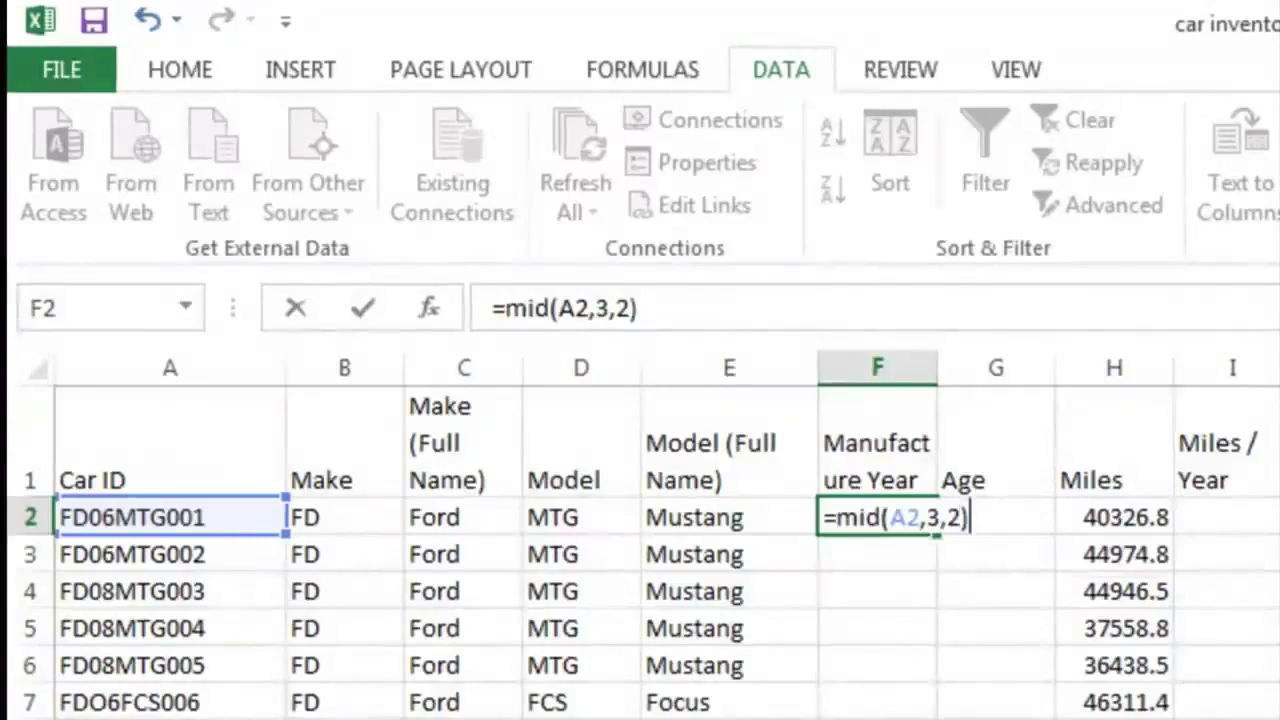
key("Return")
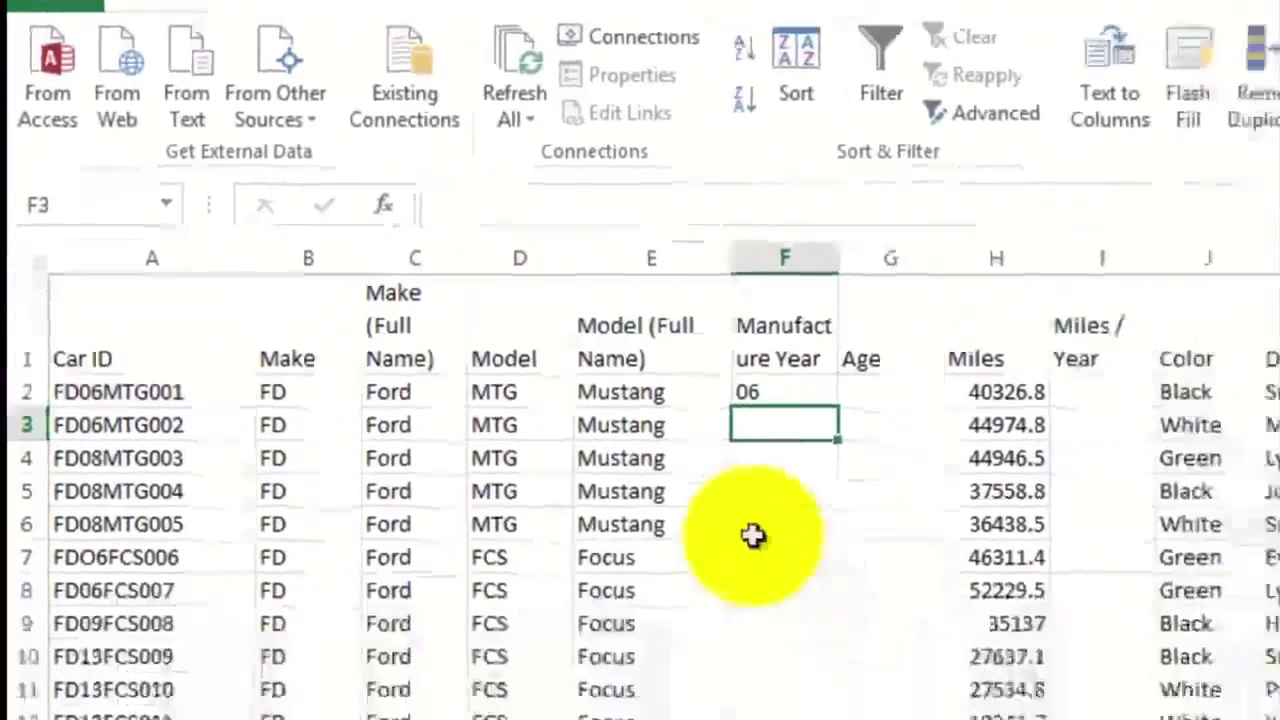
Fill the manufacture year formula from F2 down to F53.
left_click(880, 520)
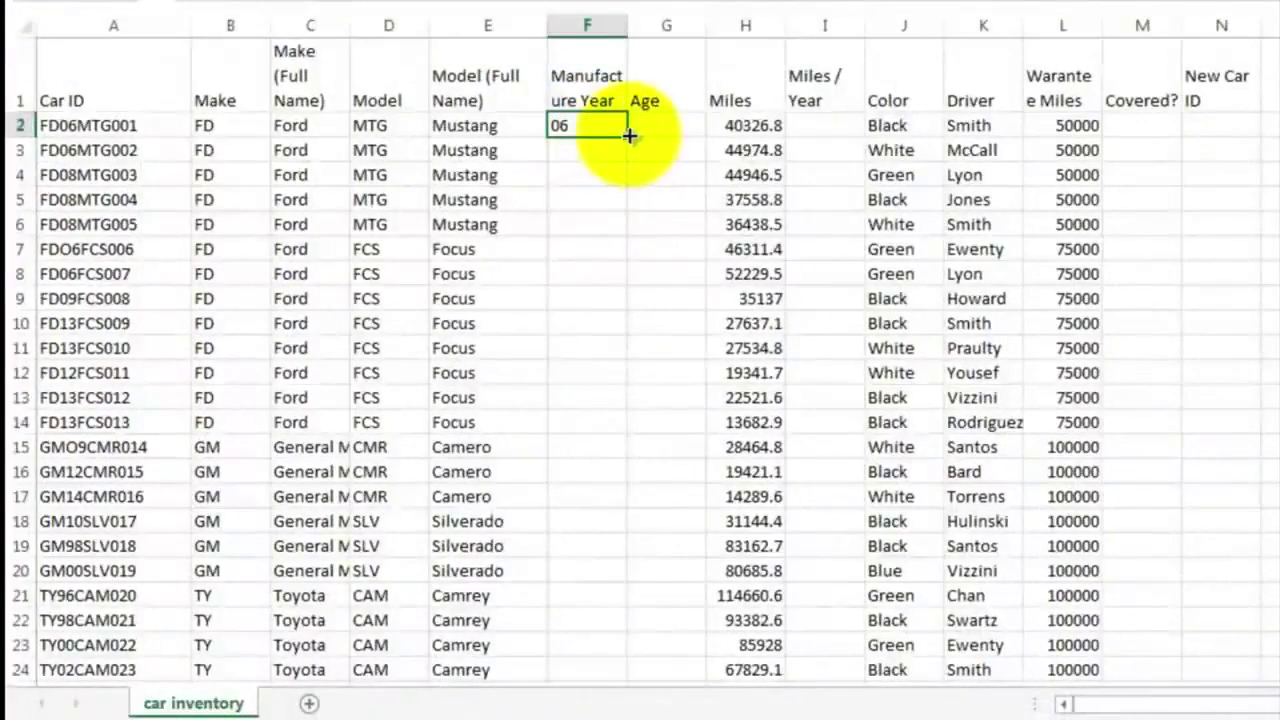
left_click_drag(620, 141, 608, 606)
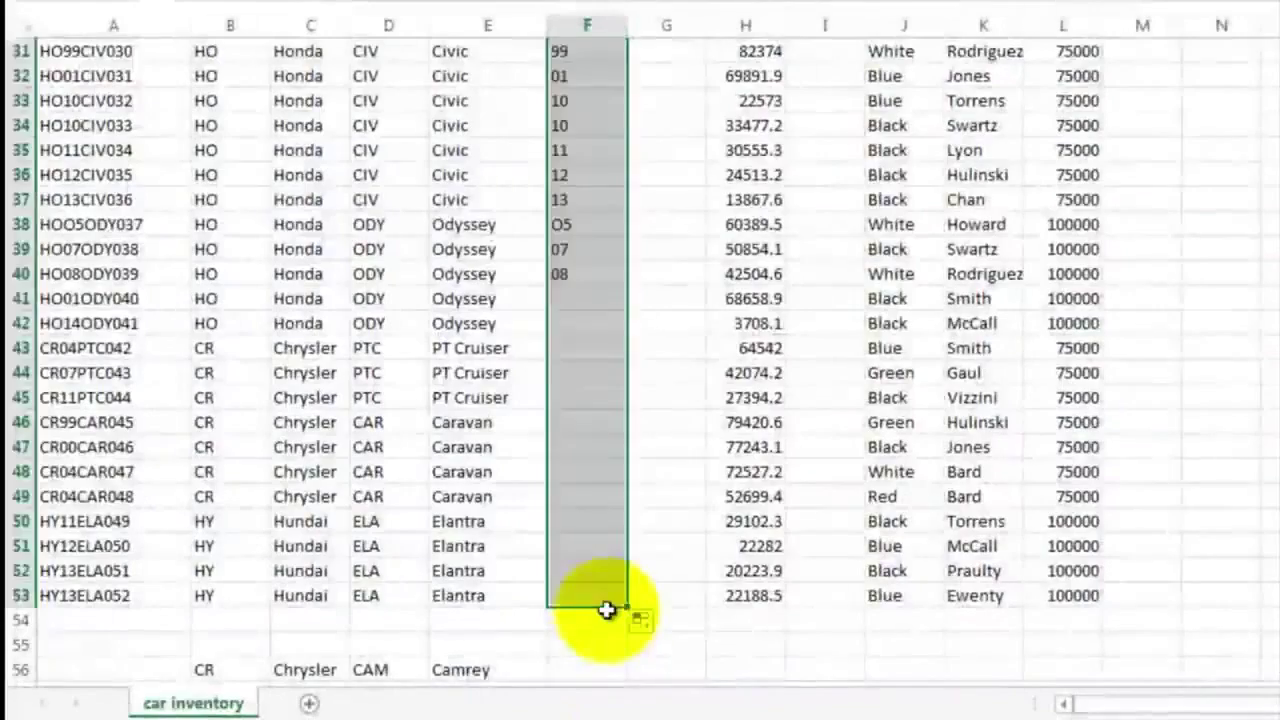
left_click(658, 205)
Calculate the first car's age in G2 with =14-F2 and fill the formula down to row 16.
scroll(660, 209, "up", 10)
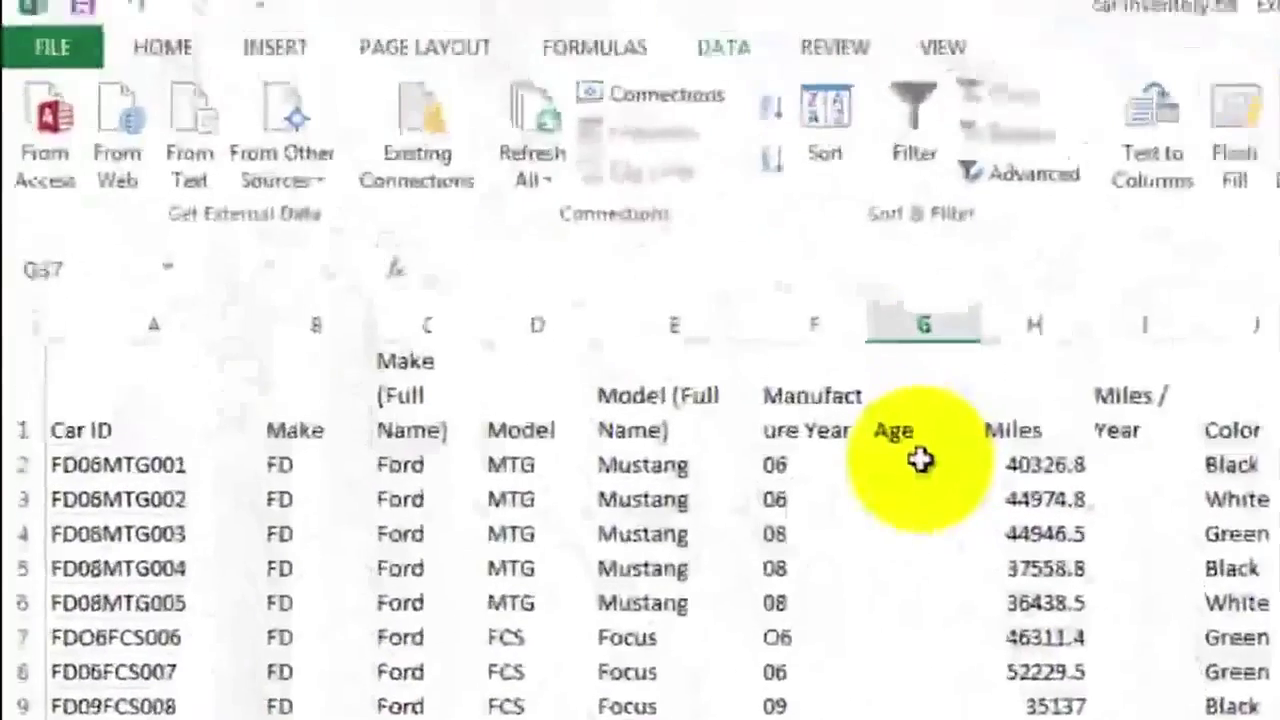
left_click(920, 462)
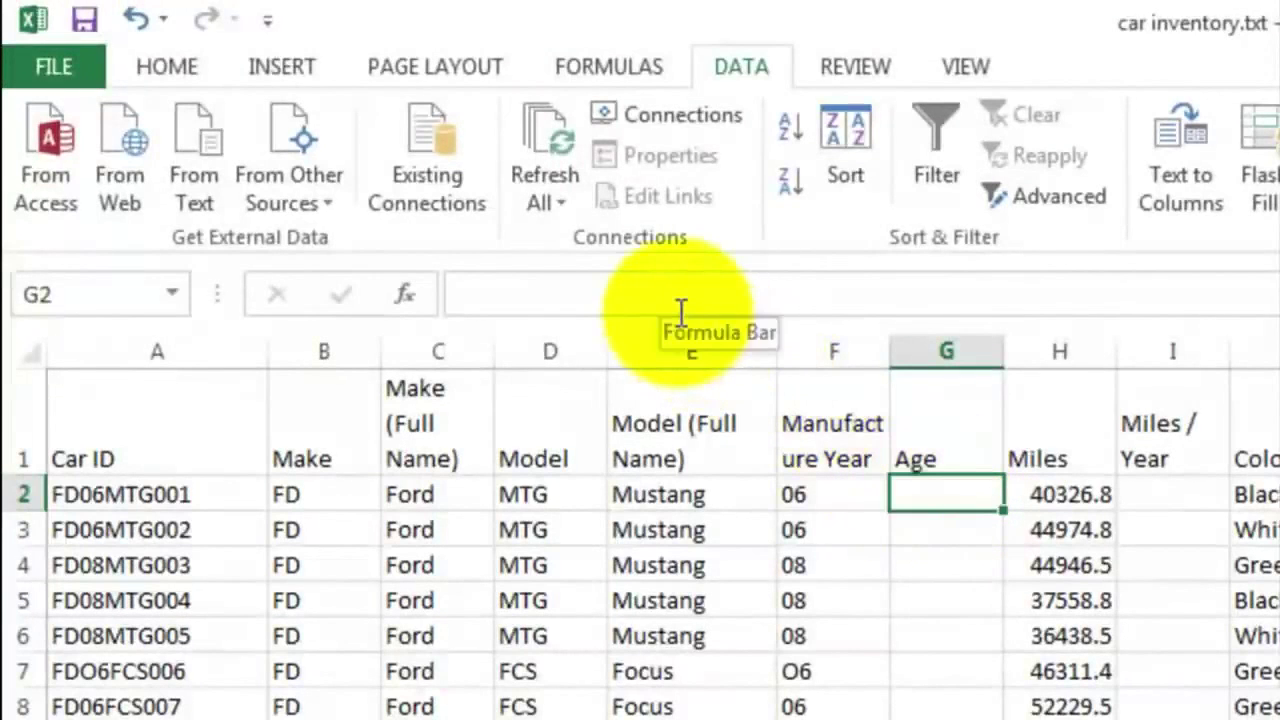
type("=14")
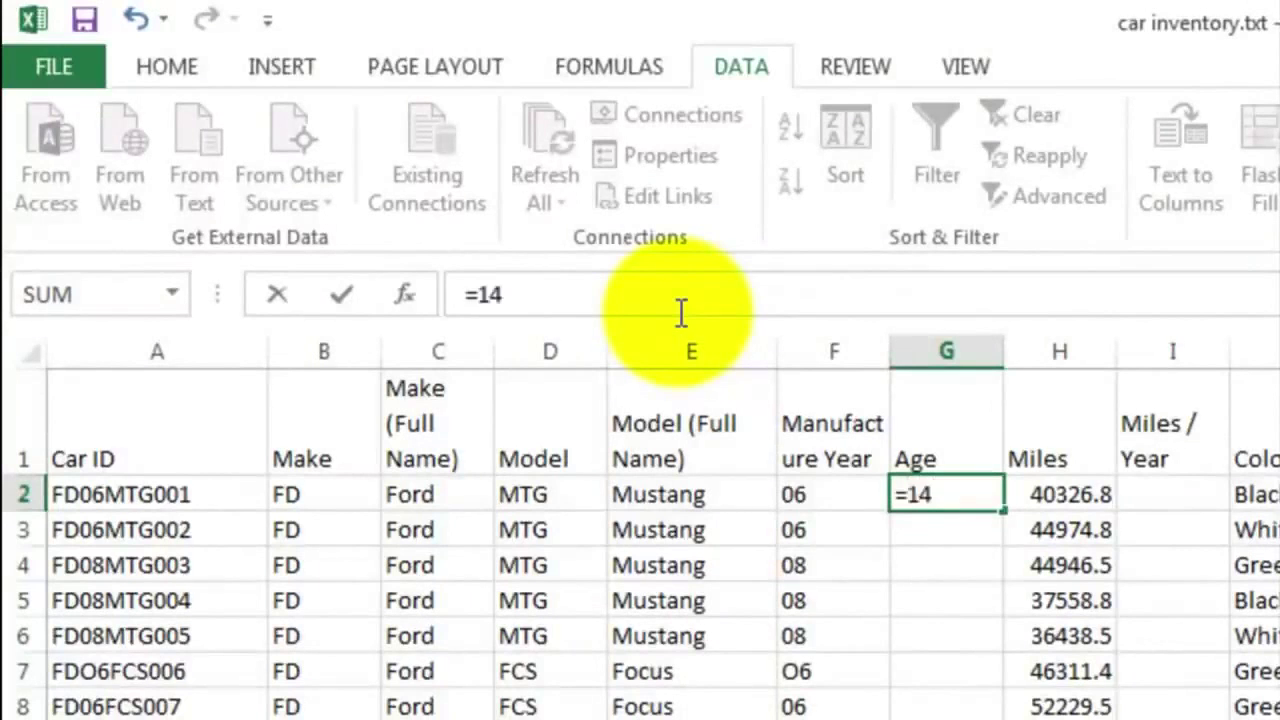
type("-")
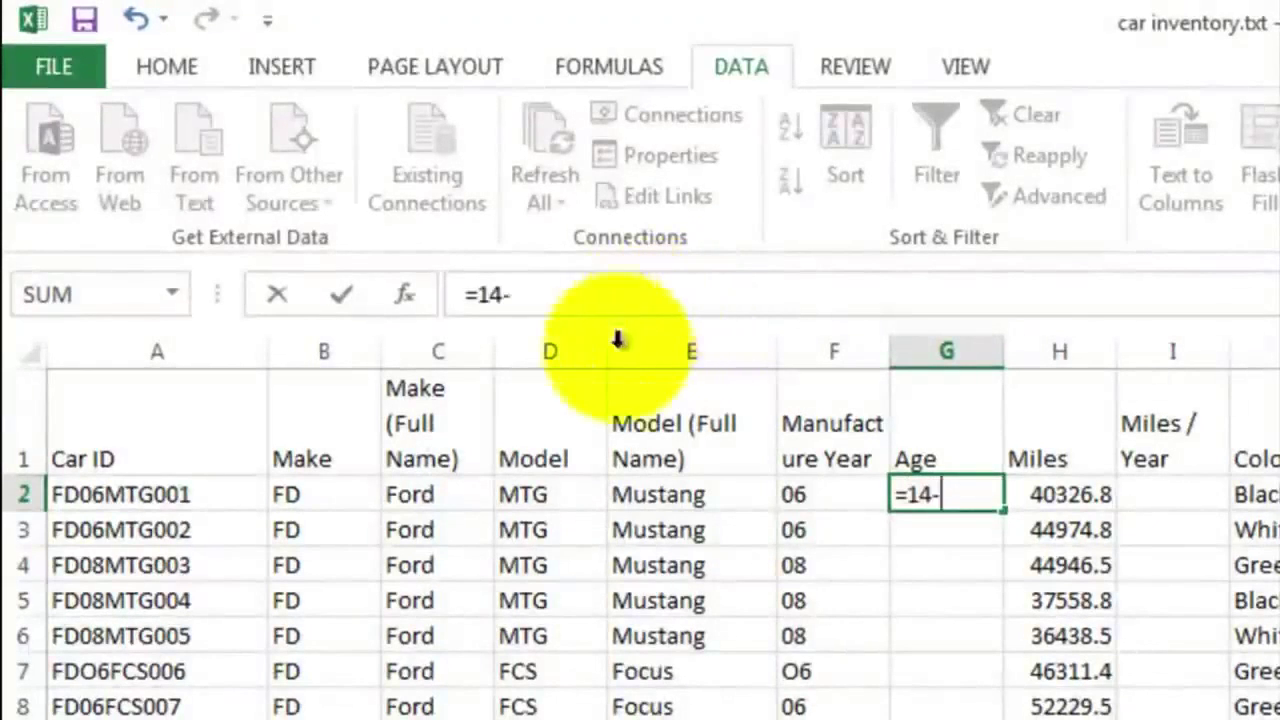
left_click(829, 492)
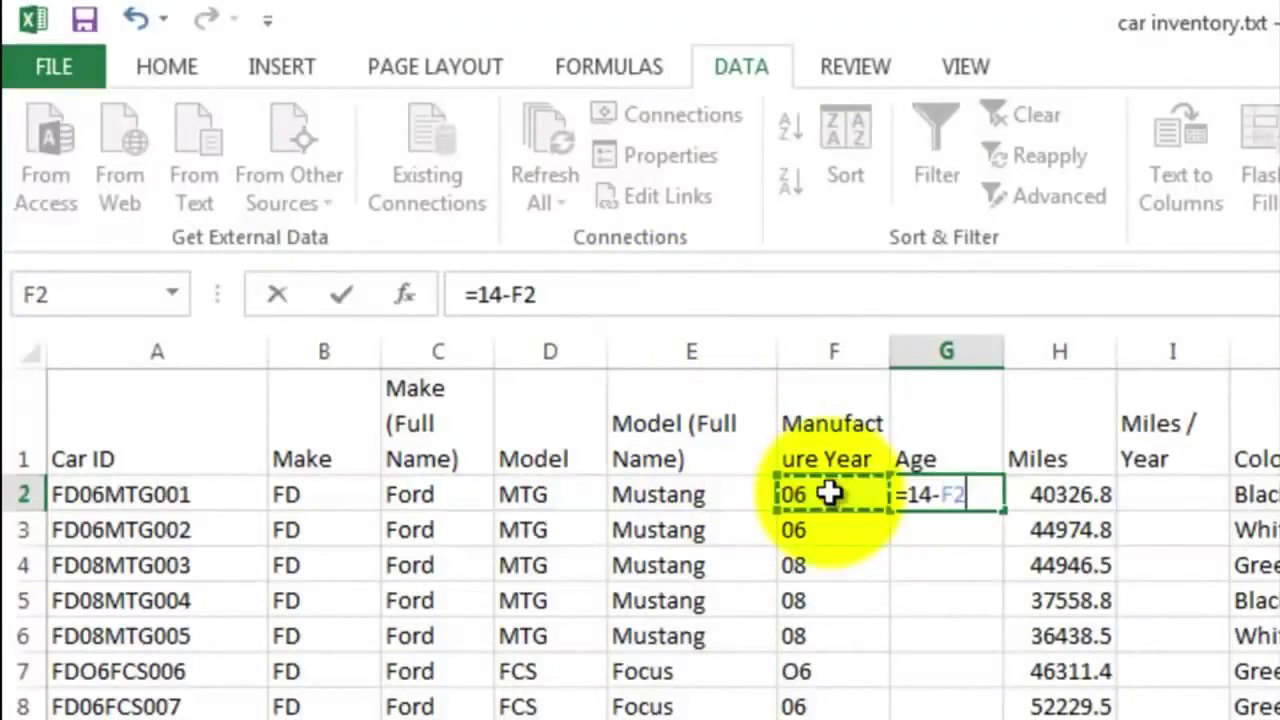
key("Return")
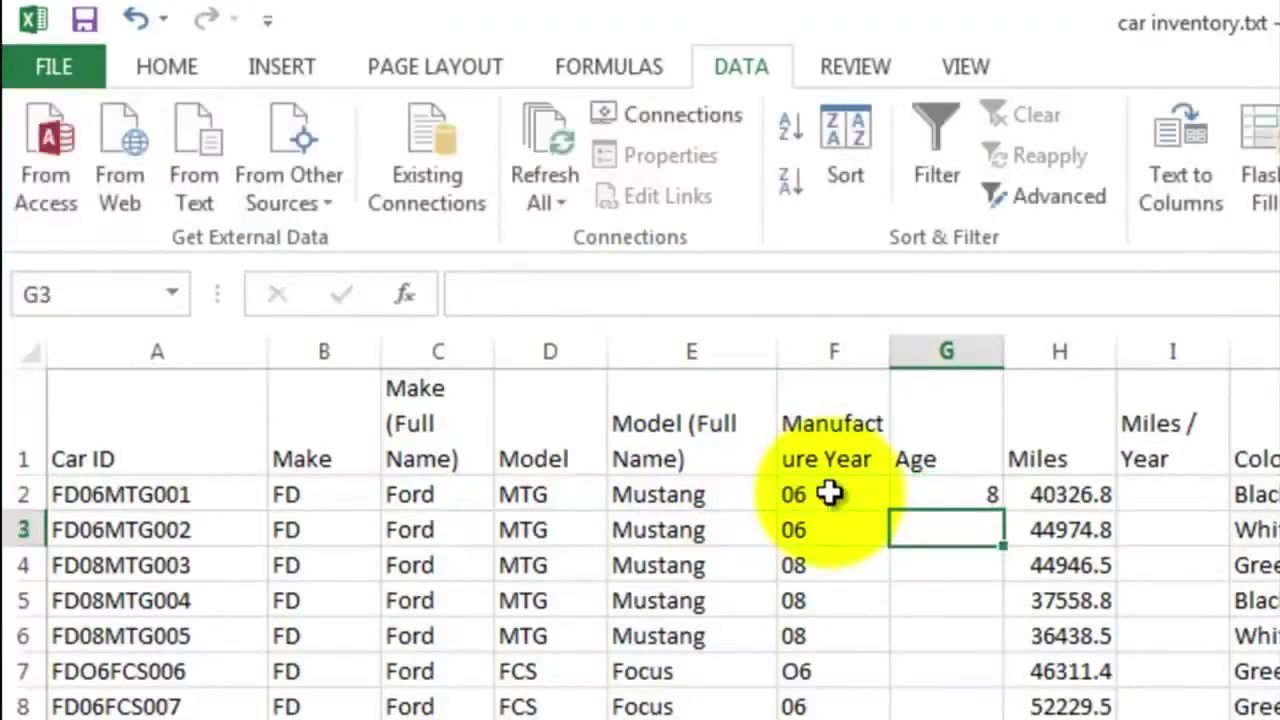
left_click(955, 490)
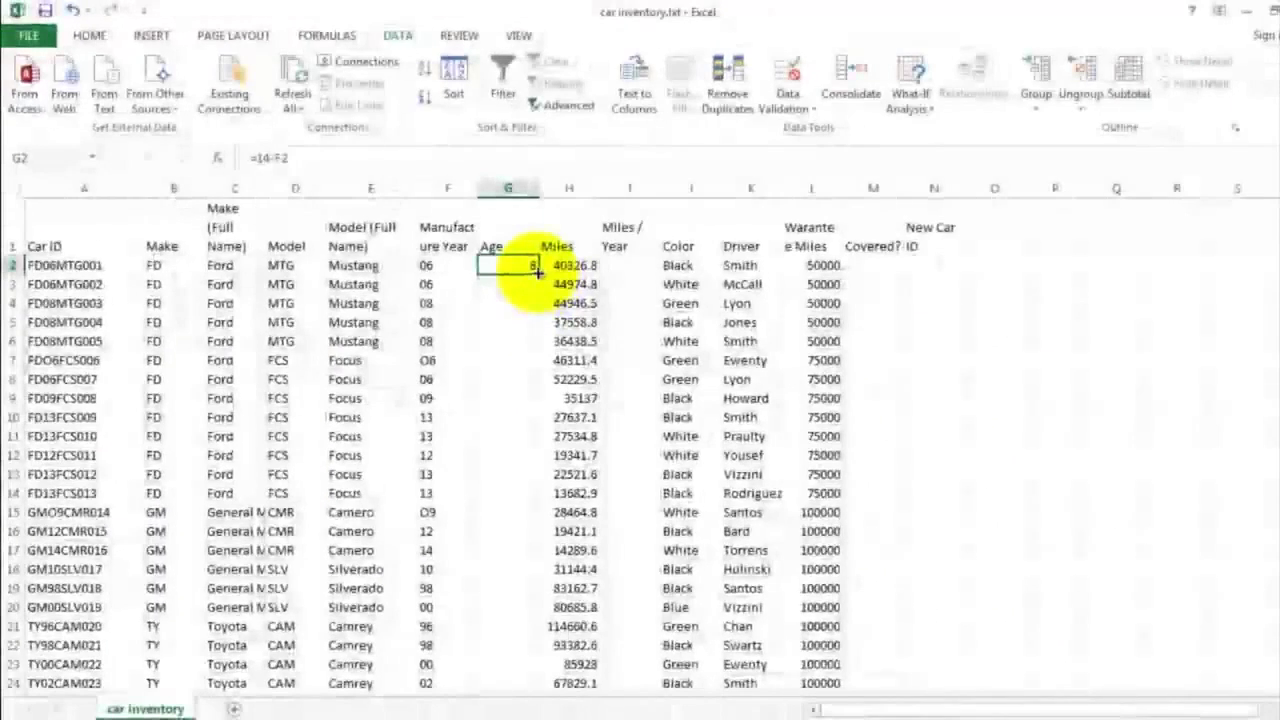
left_click_drag(537, 272, 509, 545)
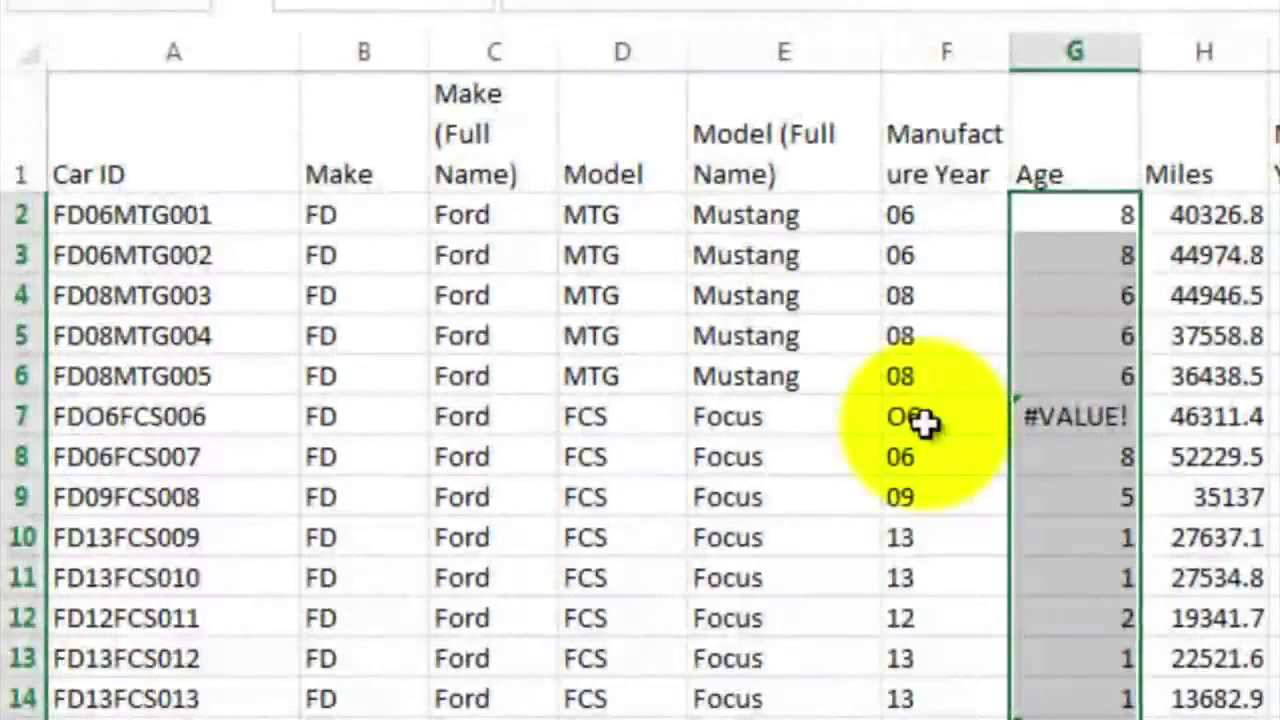
Correct the Car ID in A7 to FD06FCS006, replacing the letter O with a zero.
left_click(476, 368)
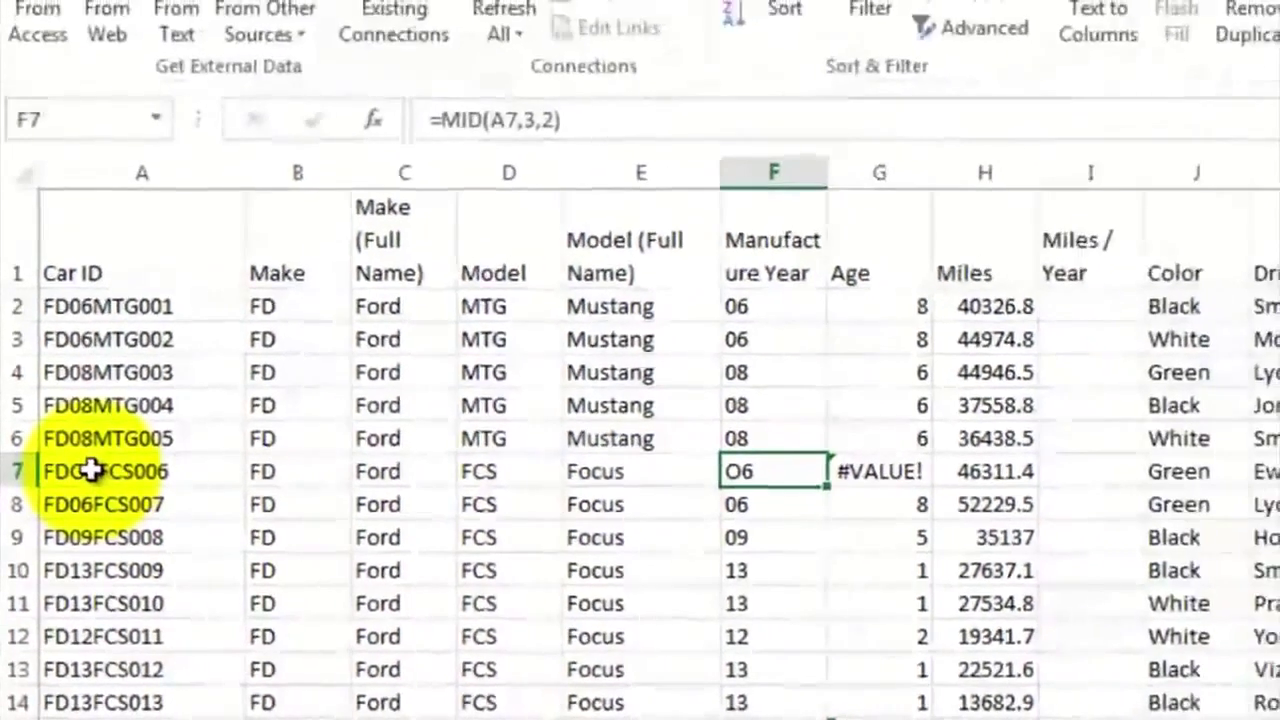
left_click(91, 470)
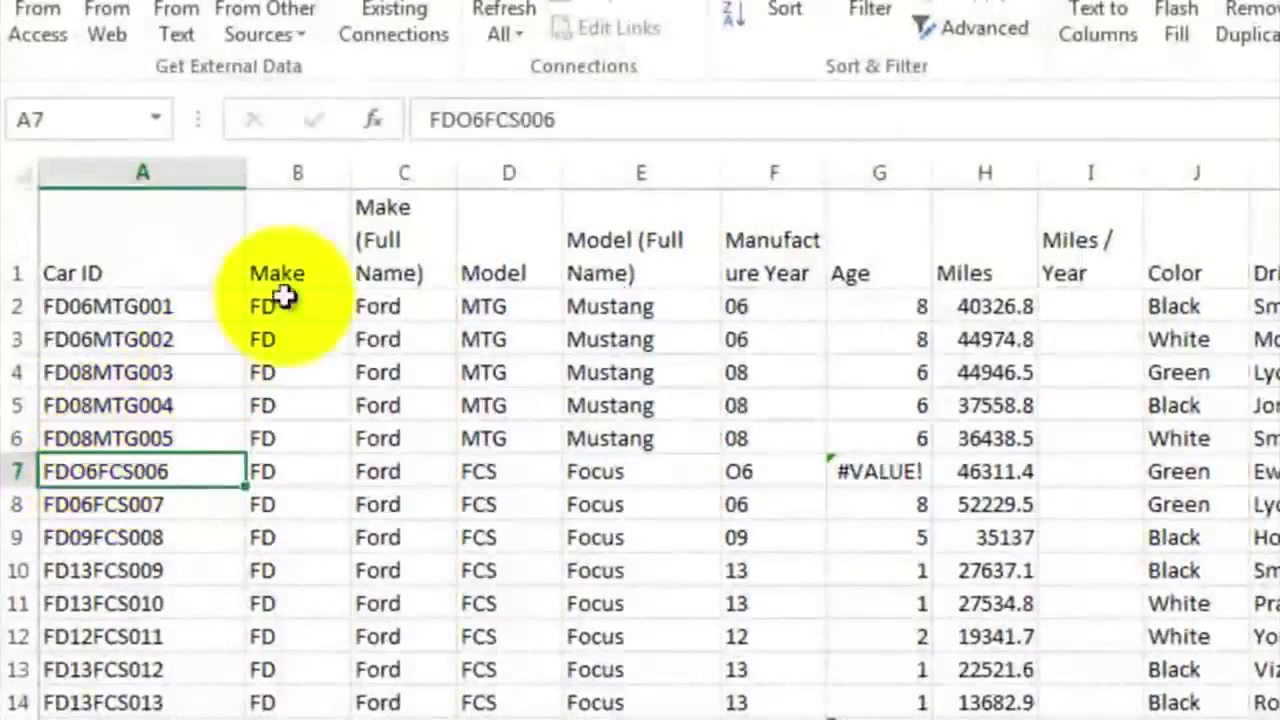
left_click(473, 115)
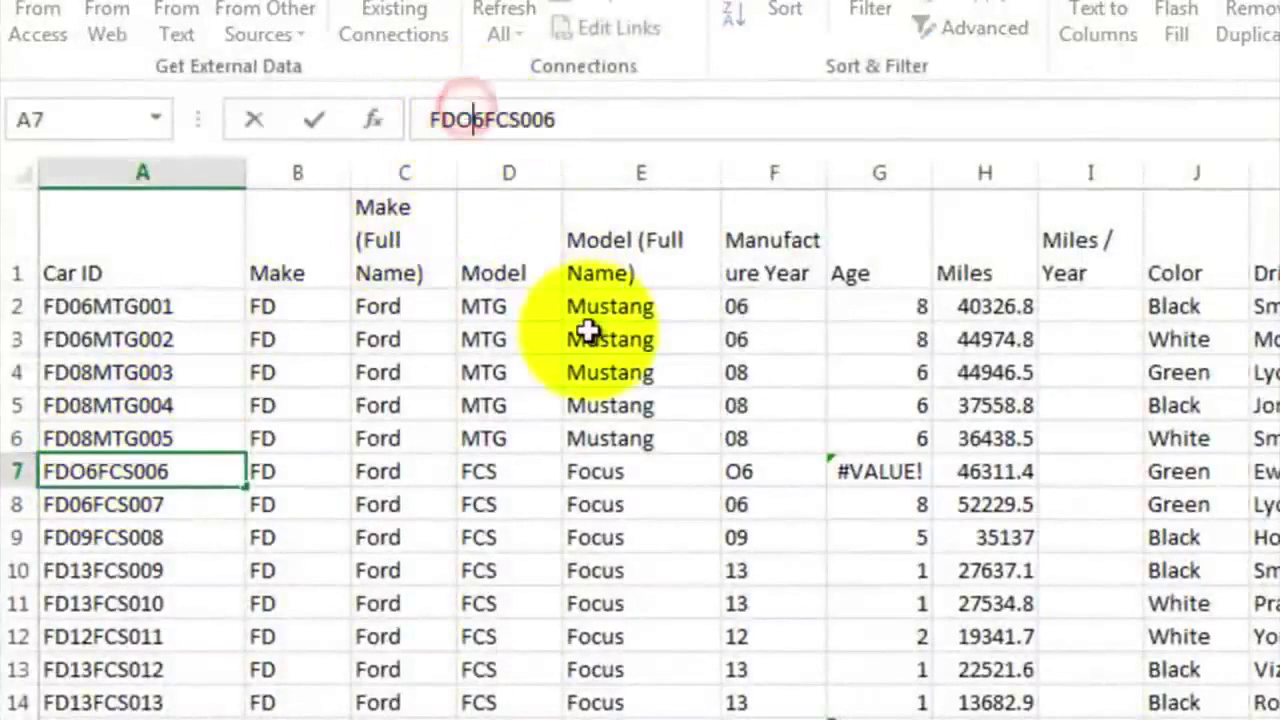
key("BackSpace")
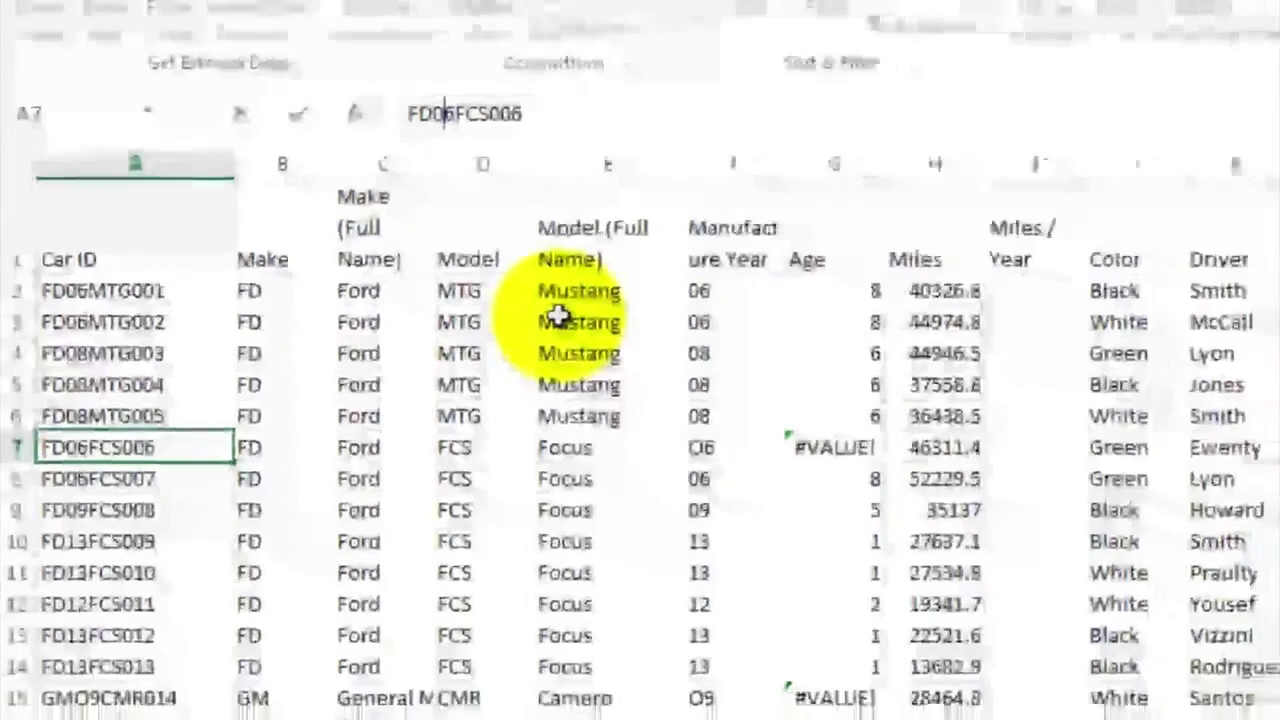
type("0")
key("Return")
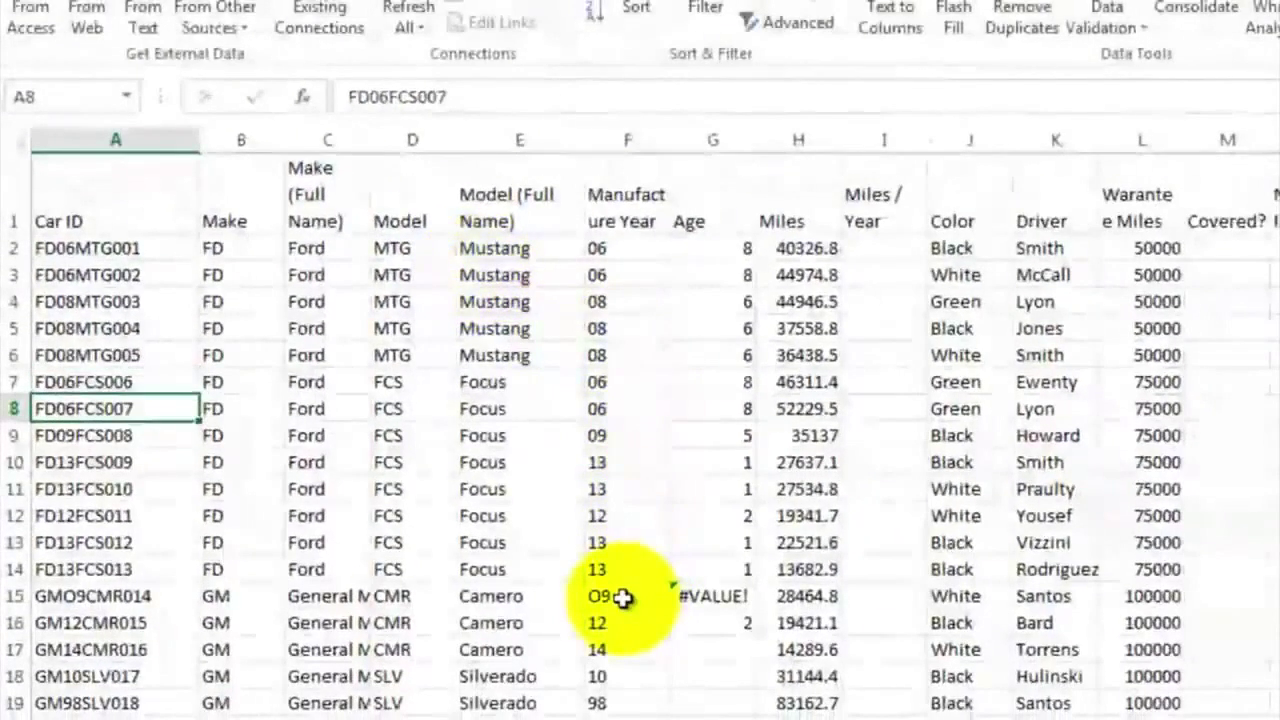
Correct the Car ID in A15 to GM09CMR014, replacing the letter O with a zero.
left_click(143, 597)
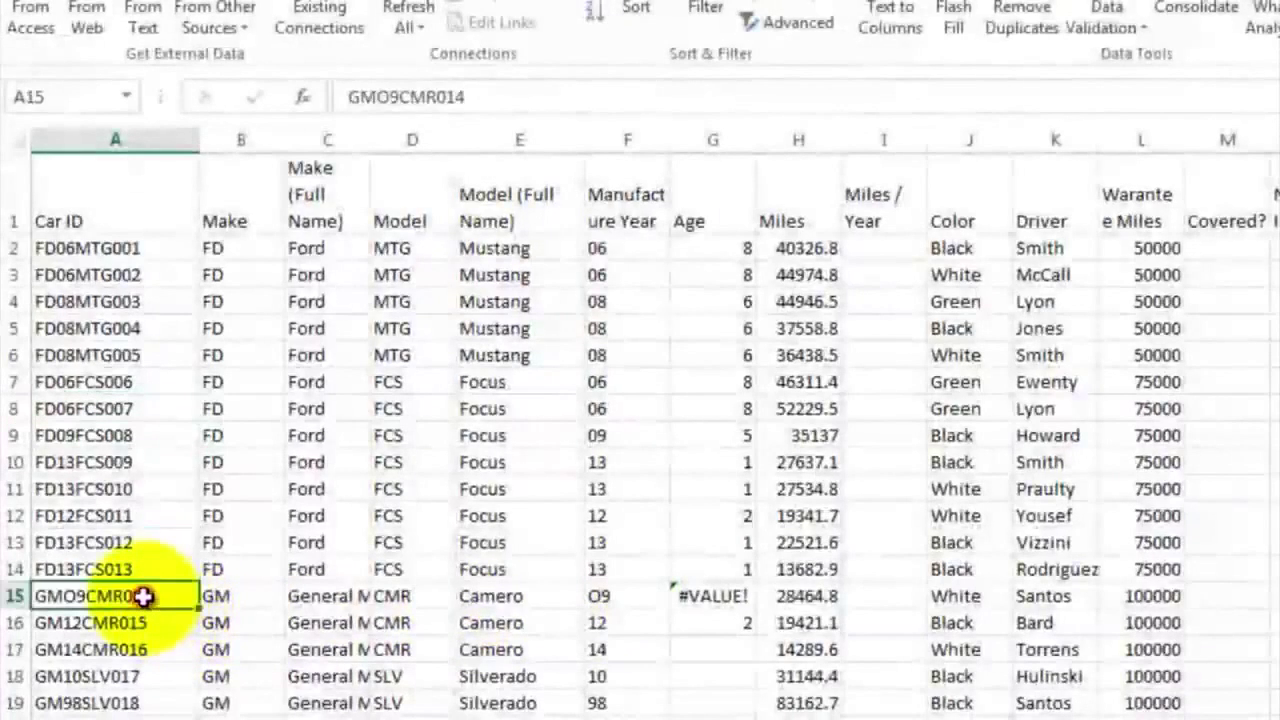
left_click(390, 97)
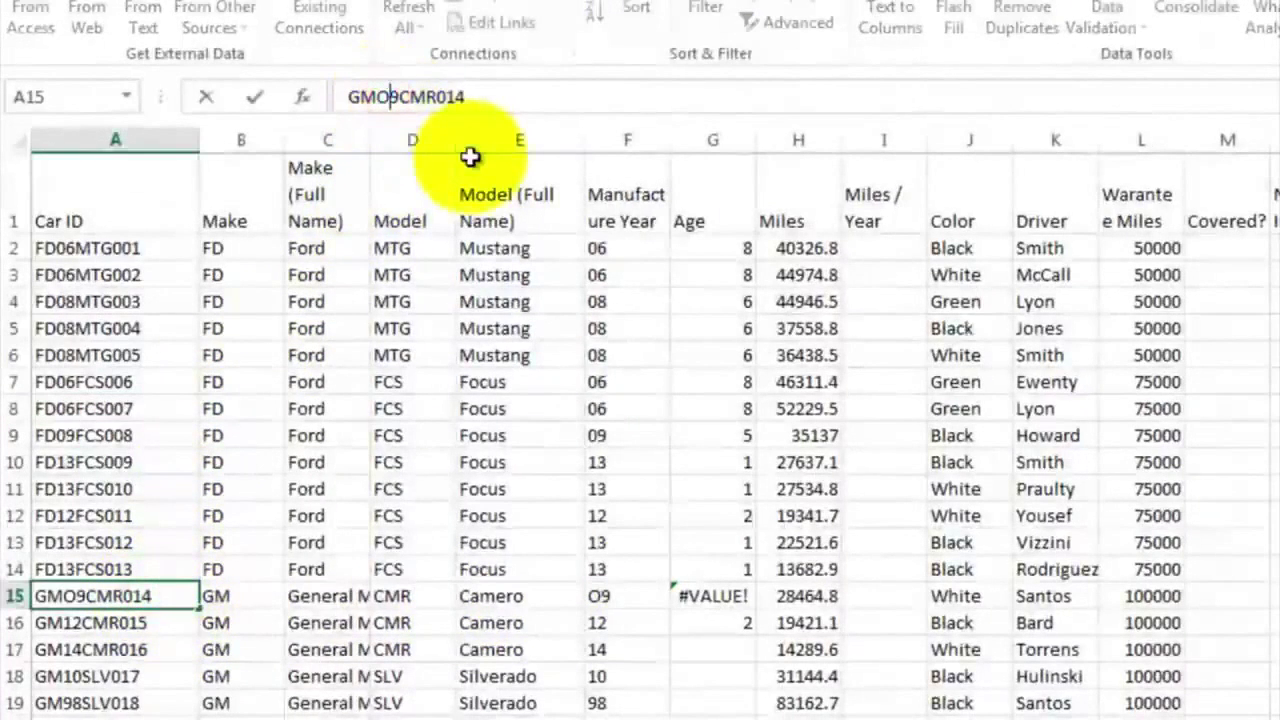
key("BackSpace")
type("0")
key("Return")
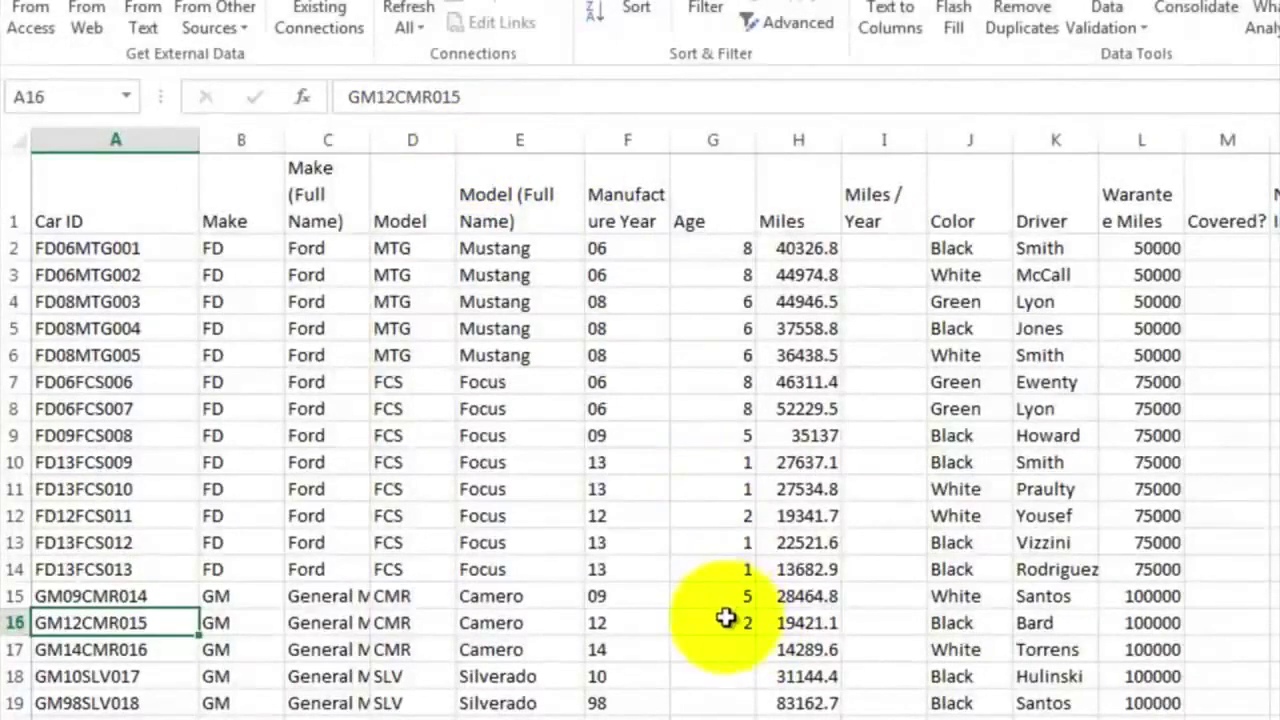
Fill the age formula from G16 down to G53.
left_click(729, 616)
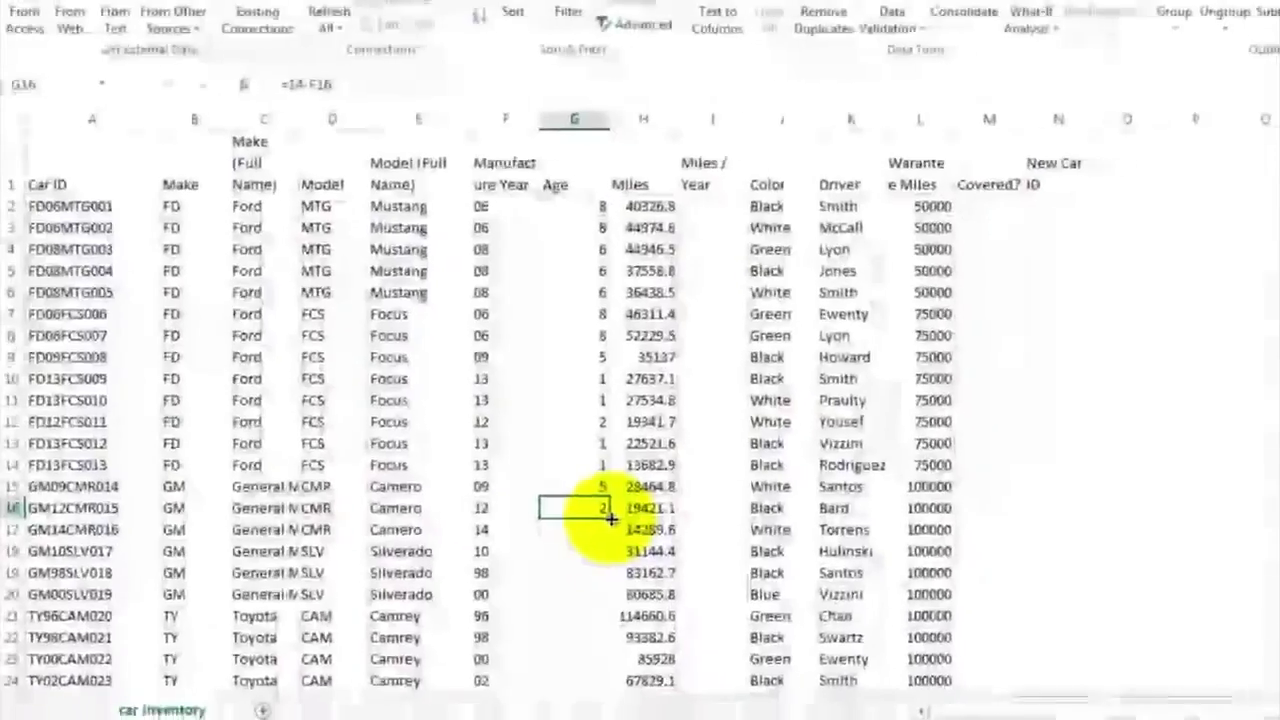
left_click_drag(610, 519, 580, 634)
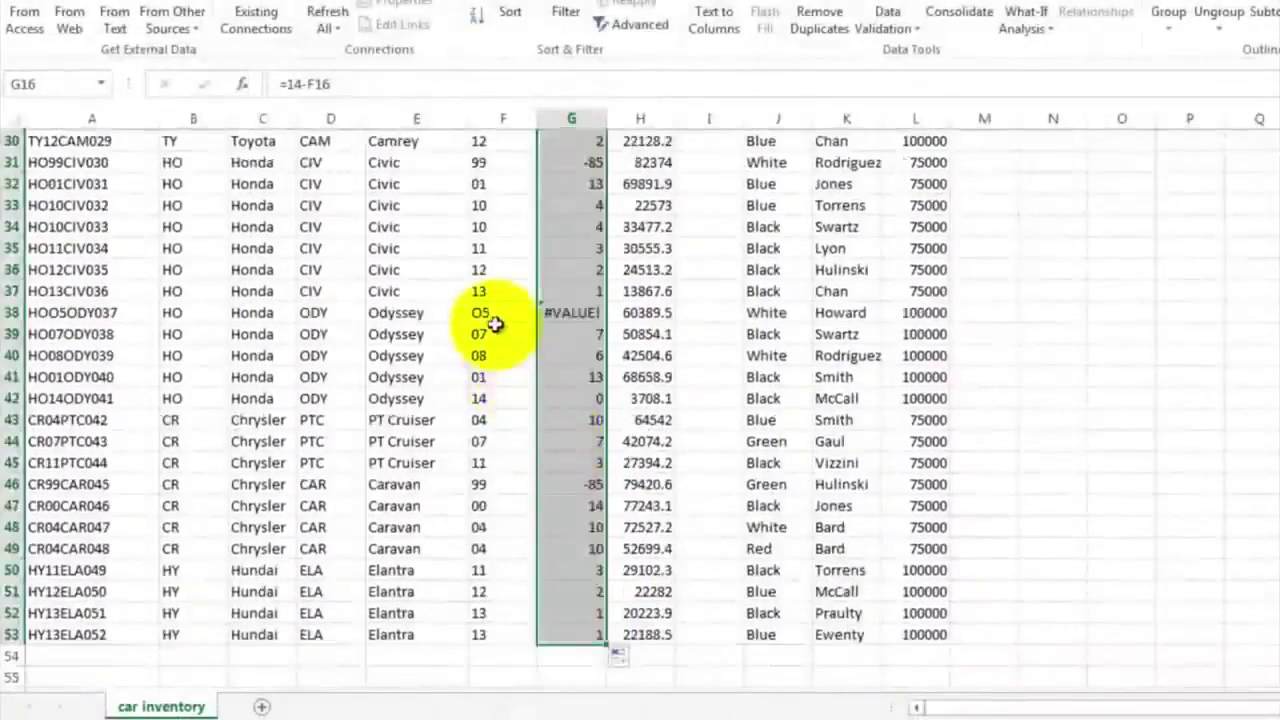
Correct the Car ID in A38 to HO05ODY037, replacing the letter O before the 5 with a zero.
left_click(565, 312)
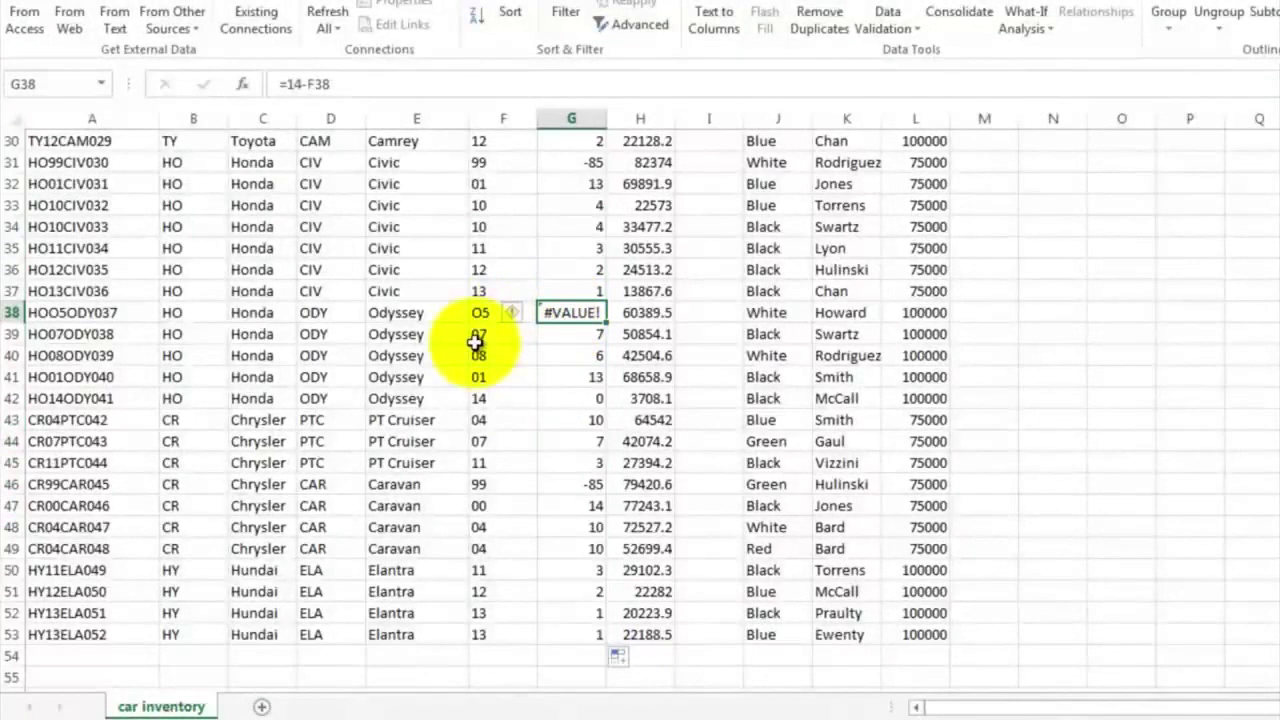
left_click(73, 314)
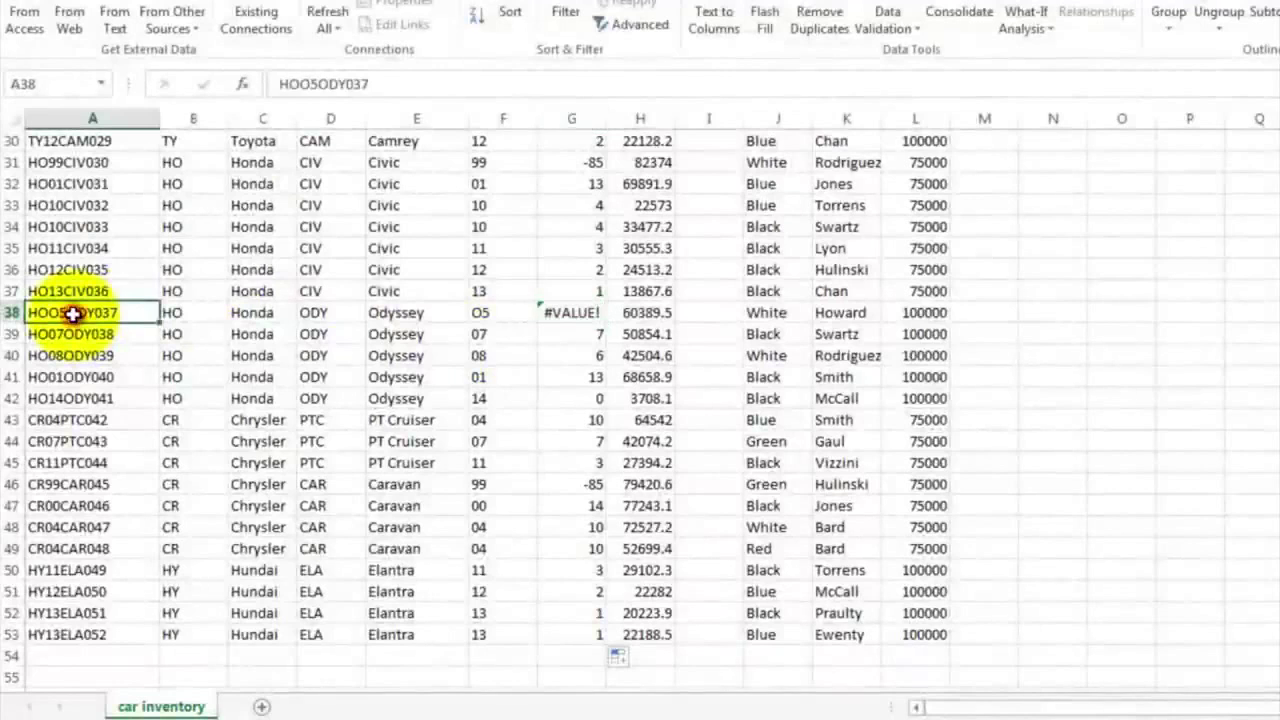
left_click(308, 84)
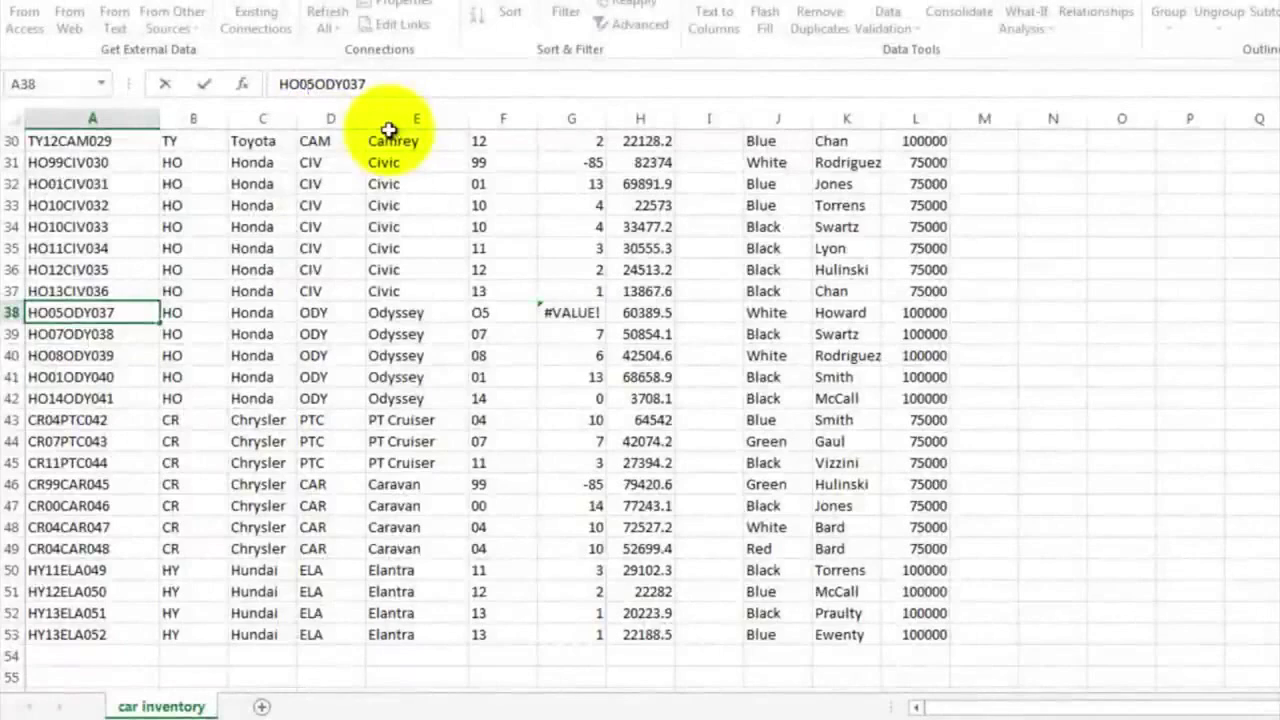
key("Return")
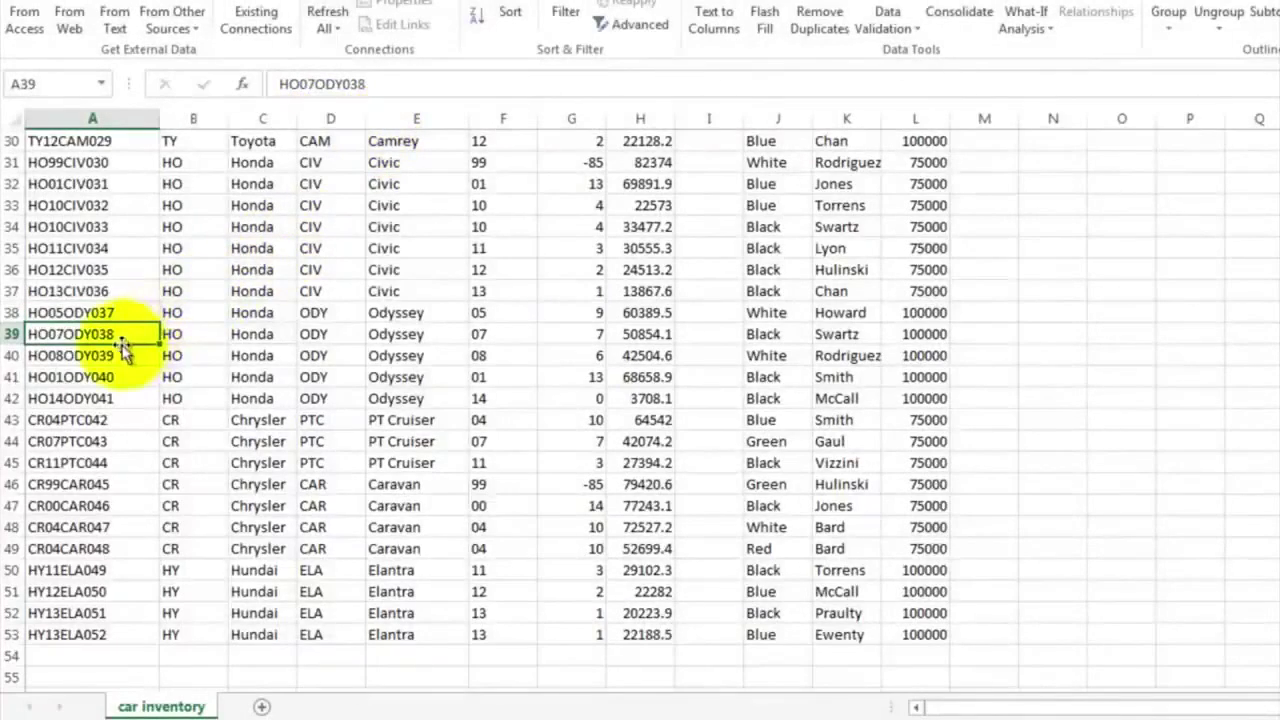
Examine the values in the Age column and the manufacture year and age formulas in F19 and G19.
scroll(339, 356, "up", 7)
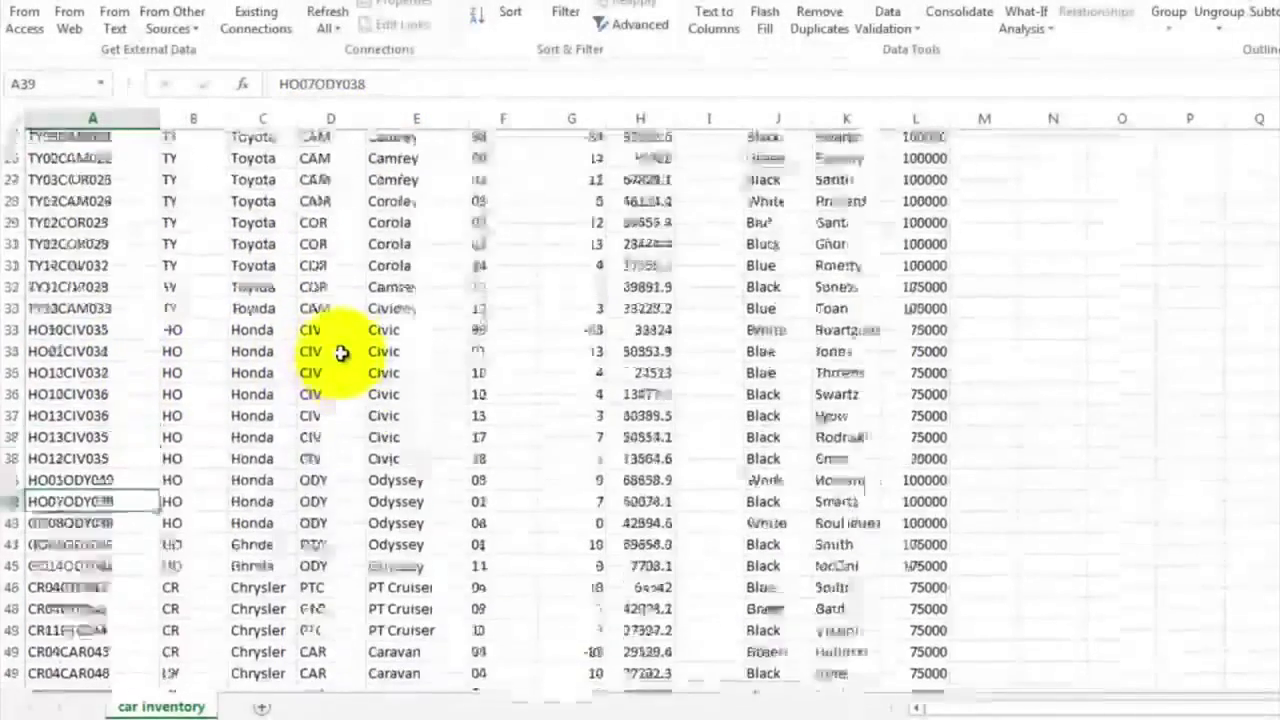
scroll(340, 354, "up", 3)
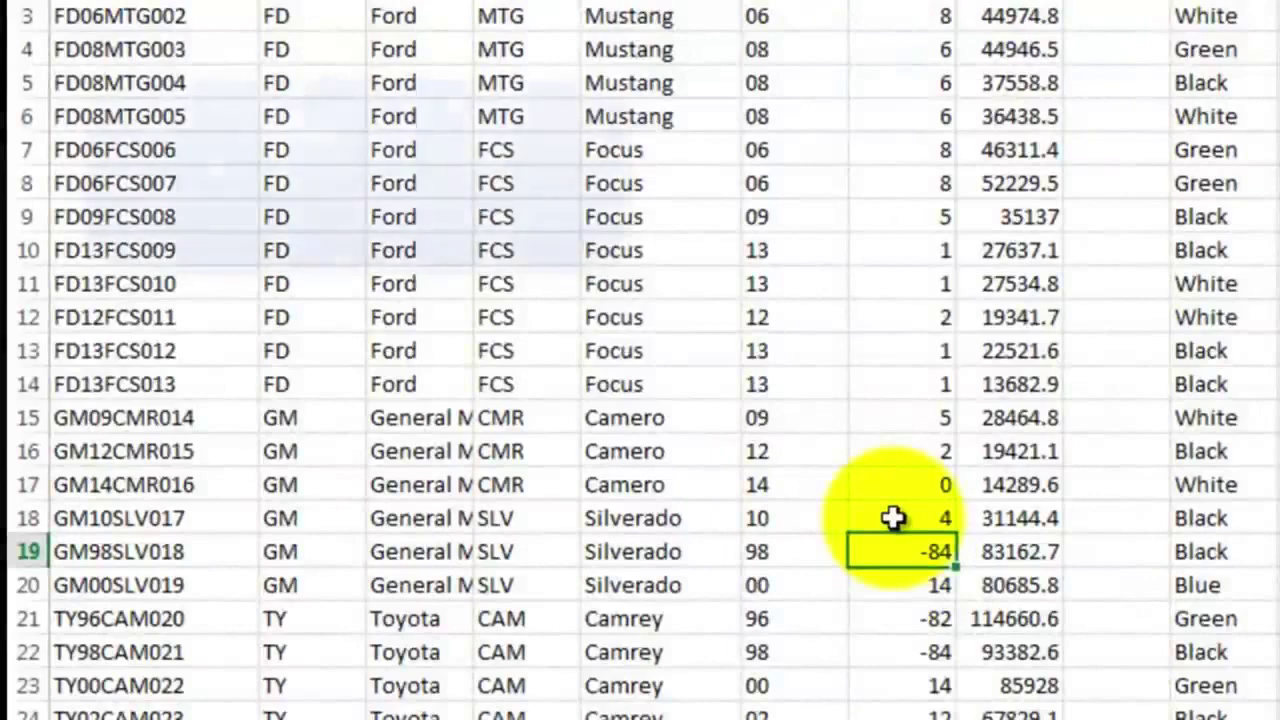
scroll(893, 517, "down", 3)
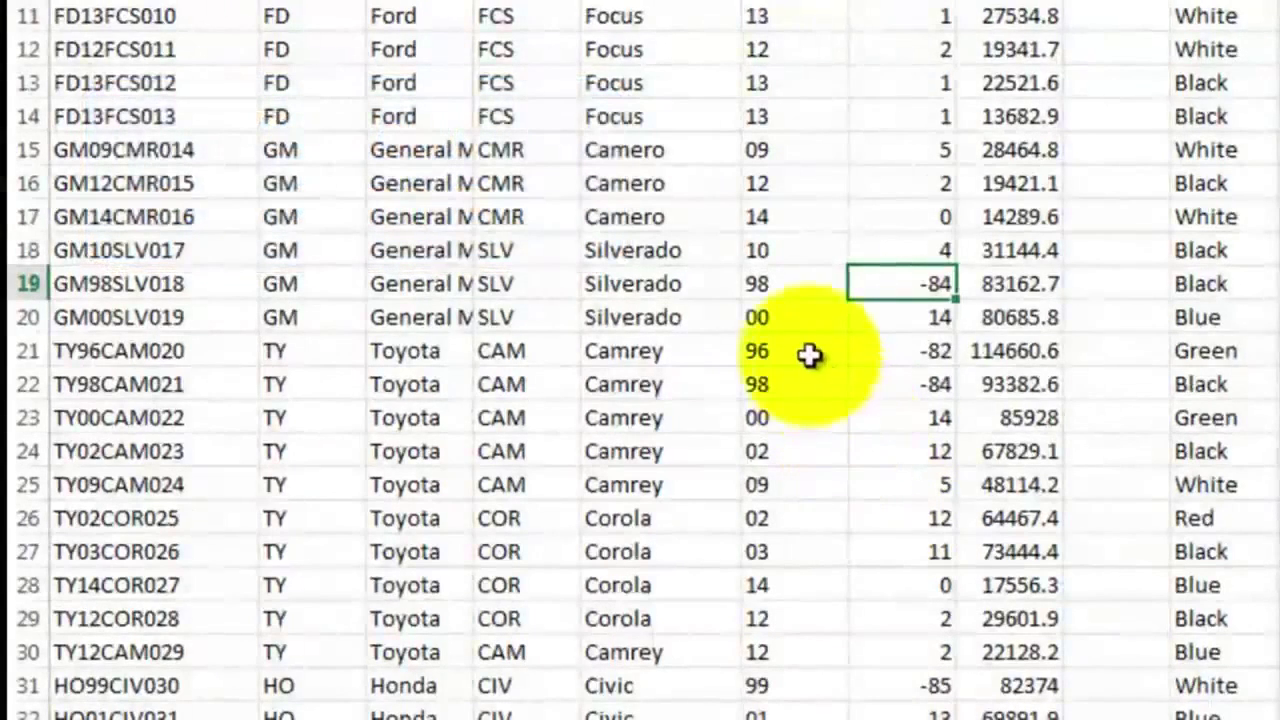
left_click(800, 286)
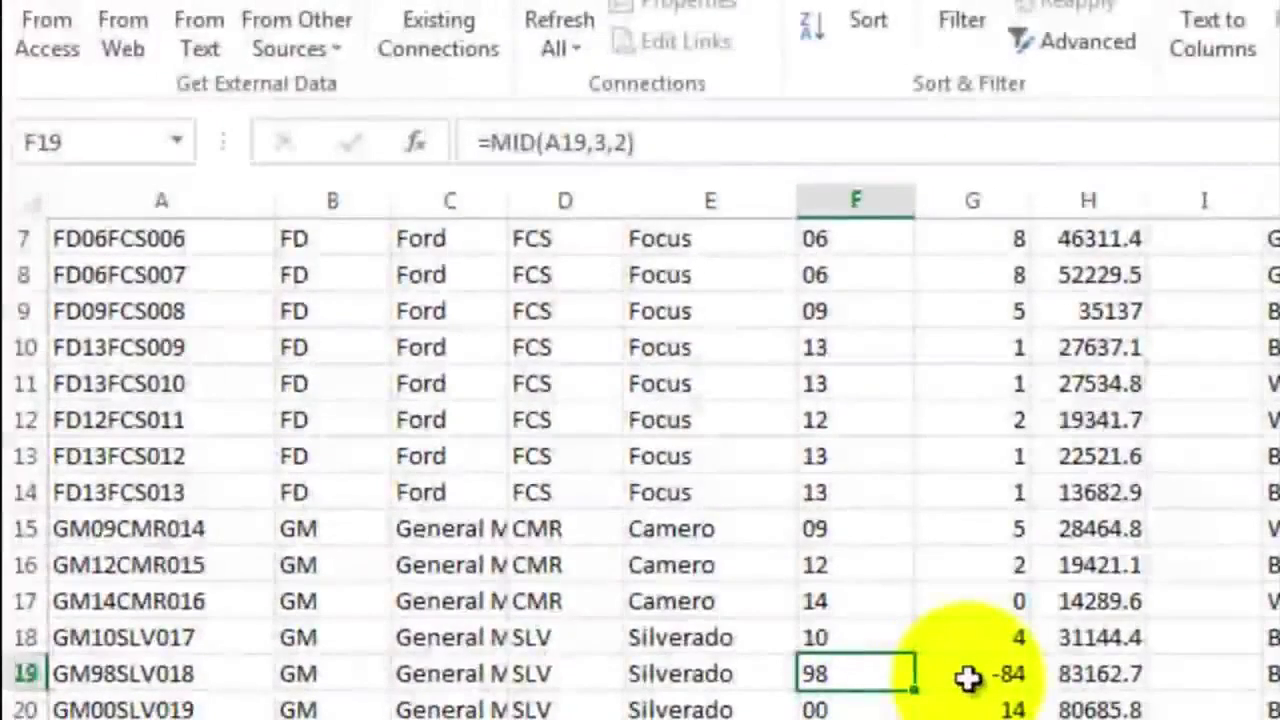
left_click(968, 678)
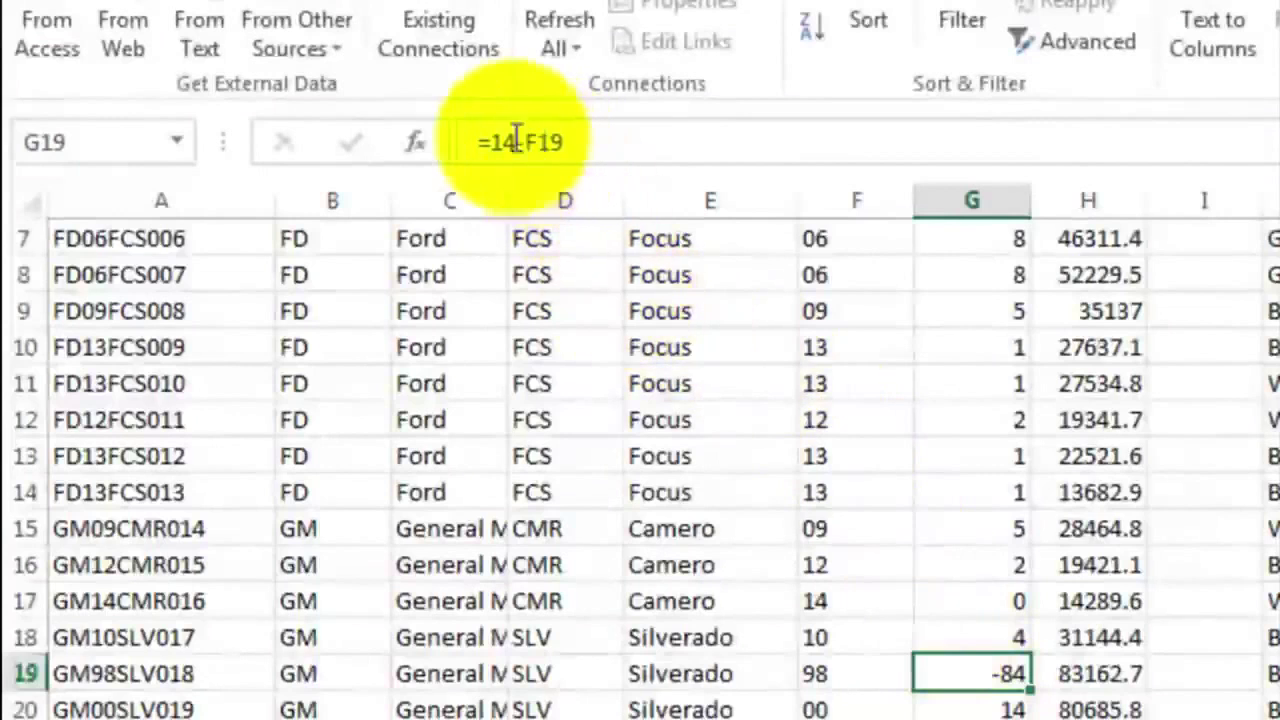
double_click(970, 668)
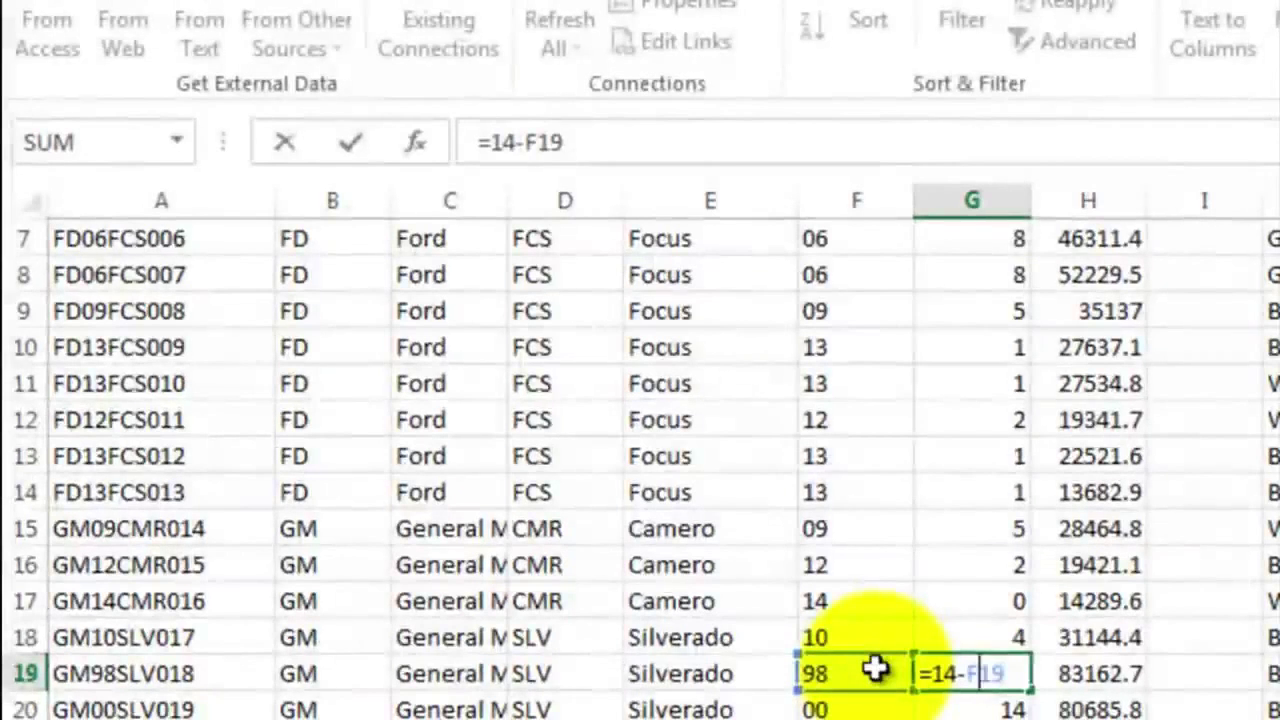
left_click(929, 674)
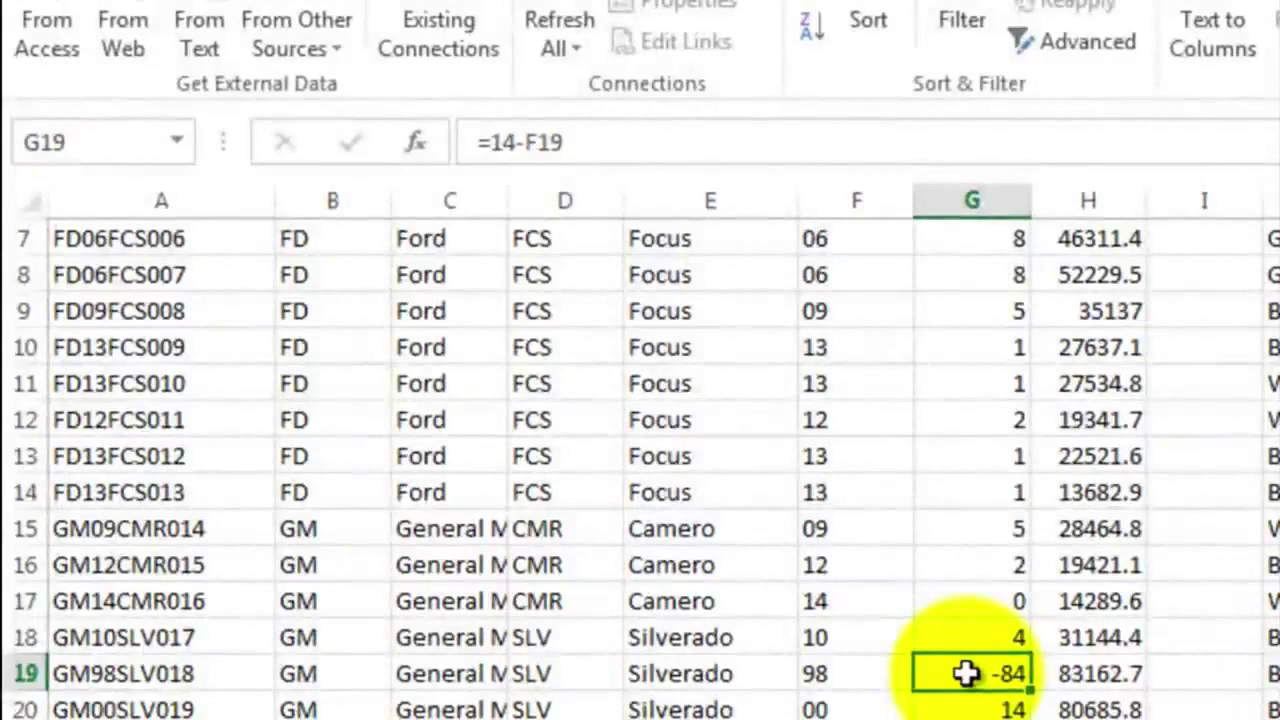
Replace the age formula in G2 with an IF function whose logical test is 14-F2<0.
scroll(966, 674, "up", 2)
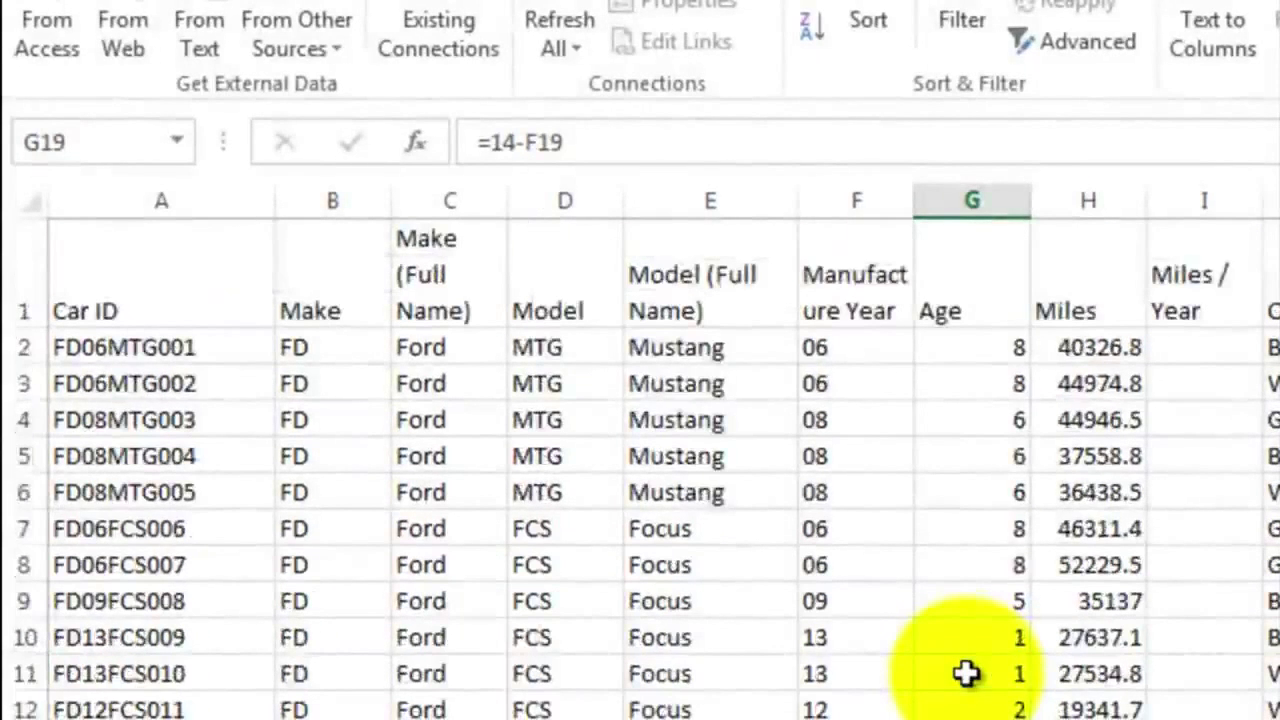
left_click(971, 337)
left_click(580, 140)
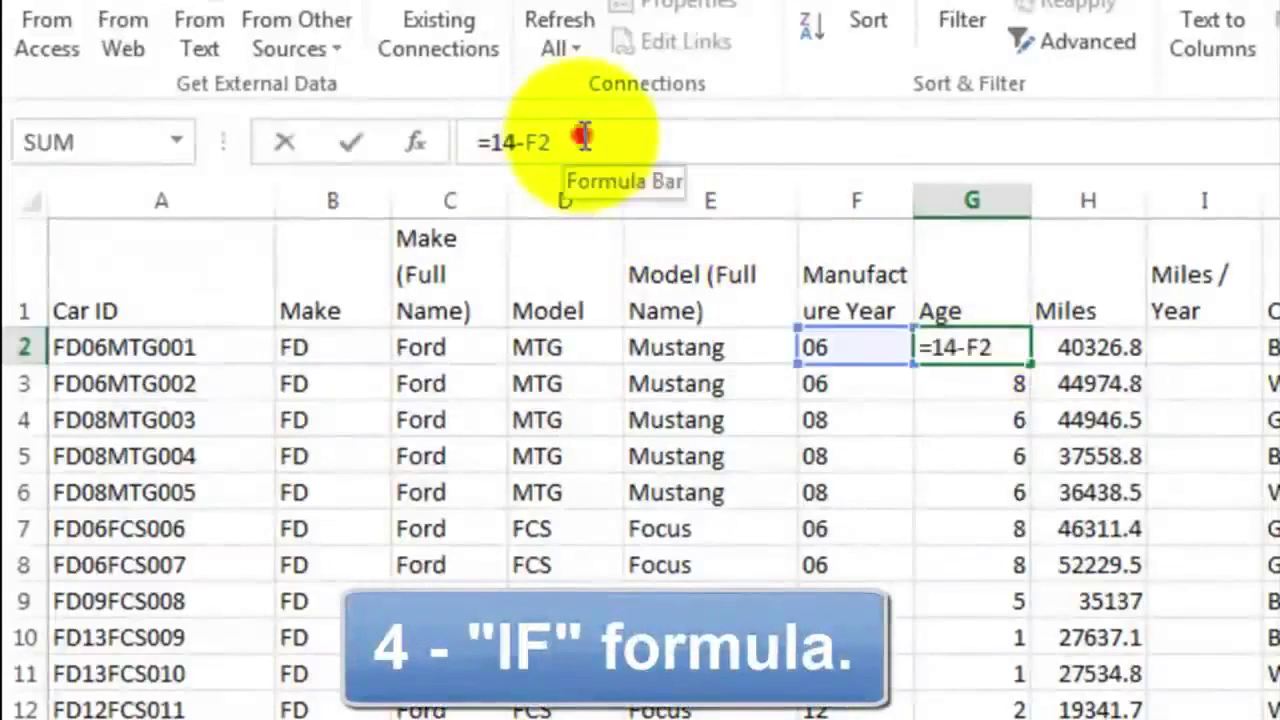
key("BackSpace")
key("BackSpace")
key("BackSpace")
key("BackSpace")
key("BackSpace")
key("BackSpace")
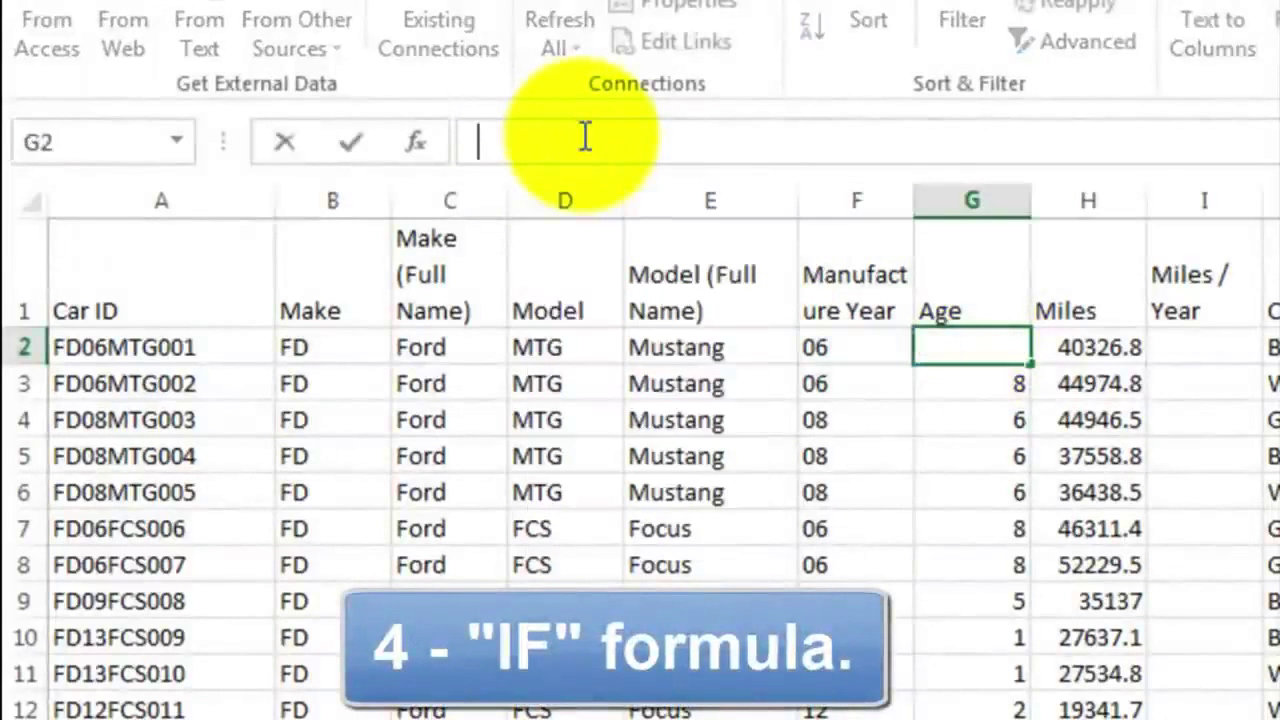
type("=if")
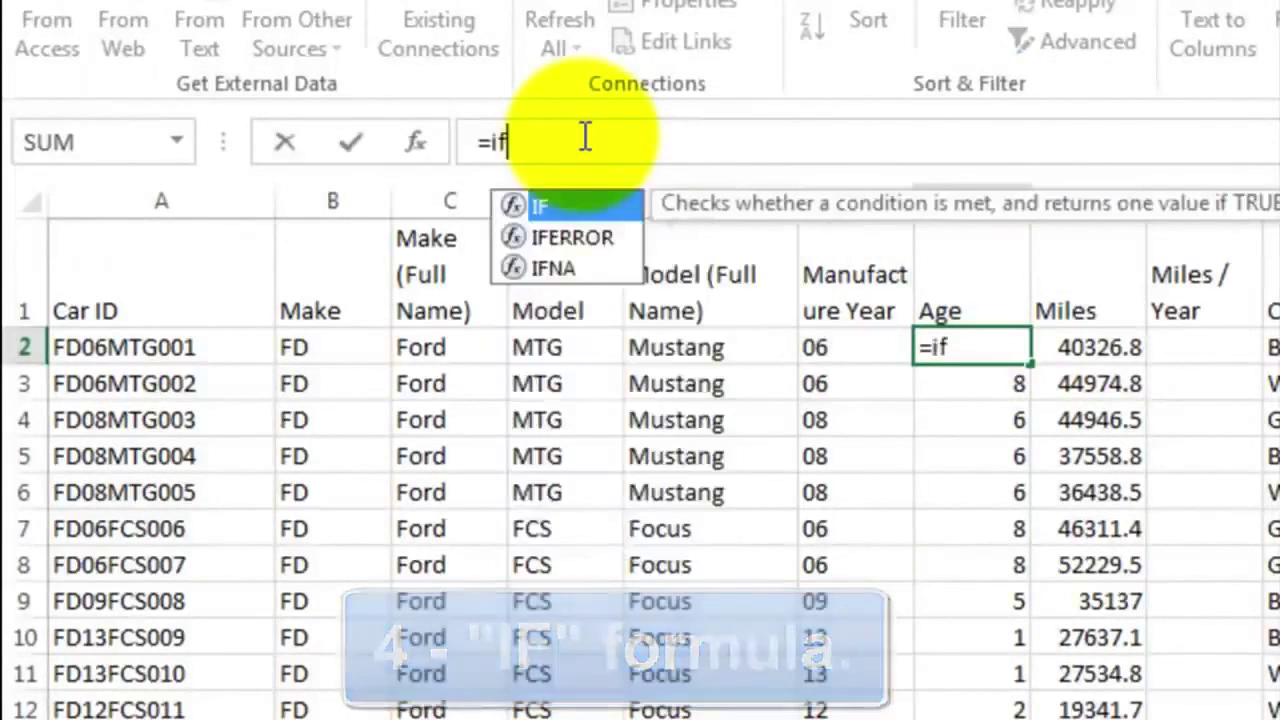
type("(")
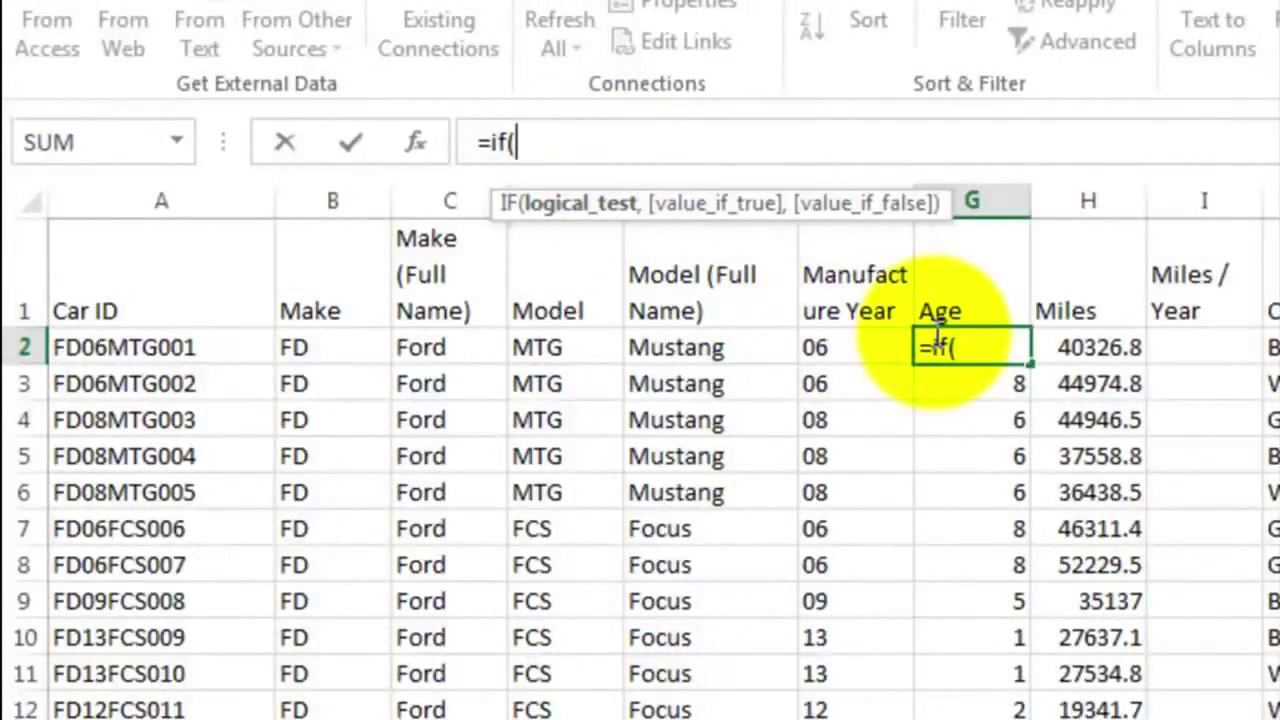
type("14-")
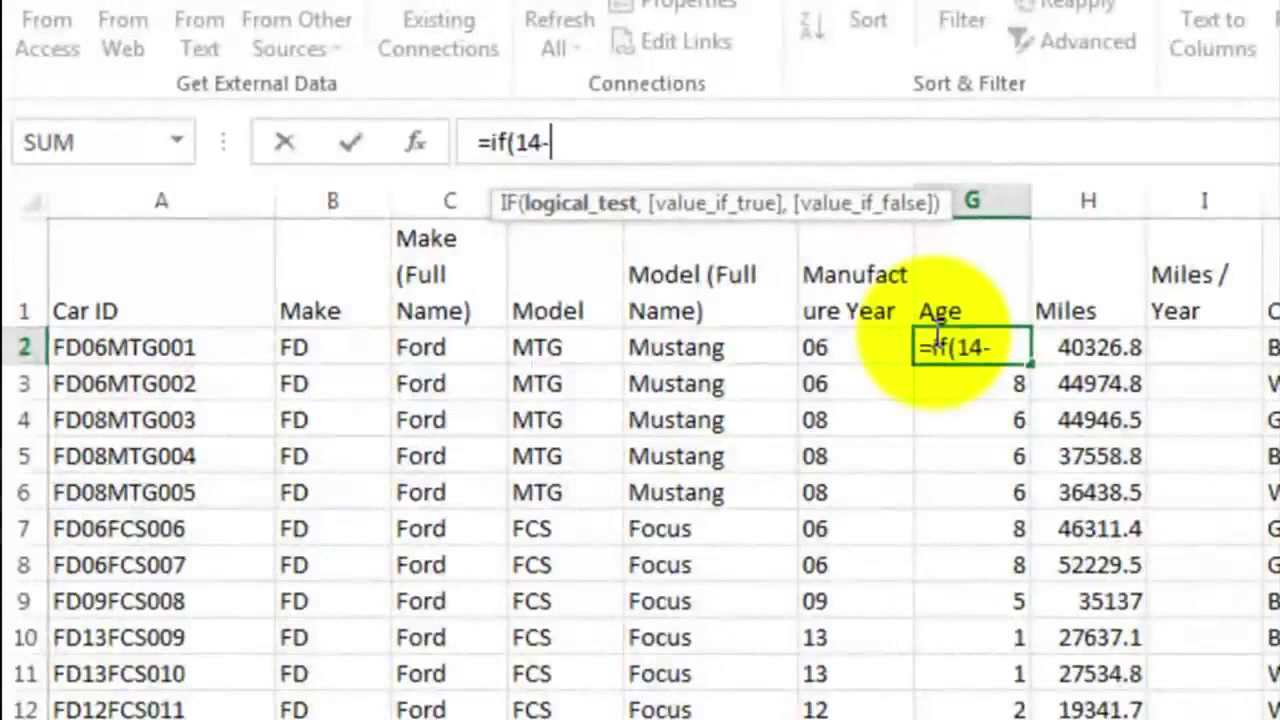
left_click(858, 352)
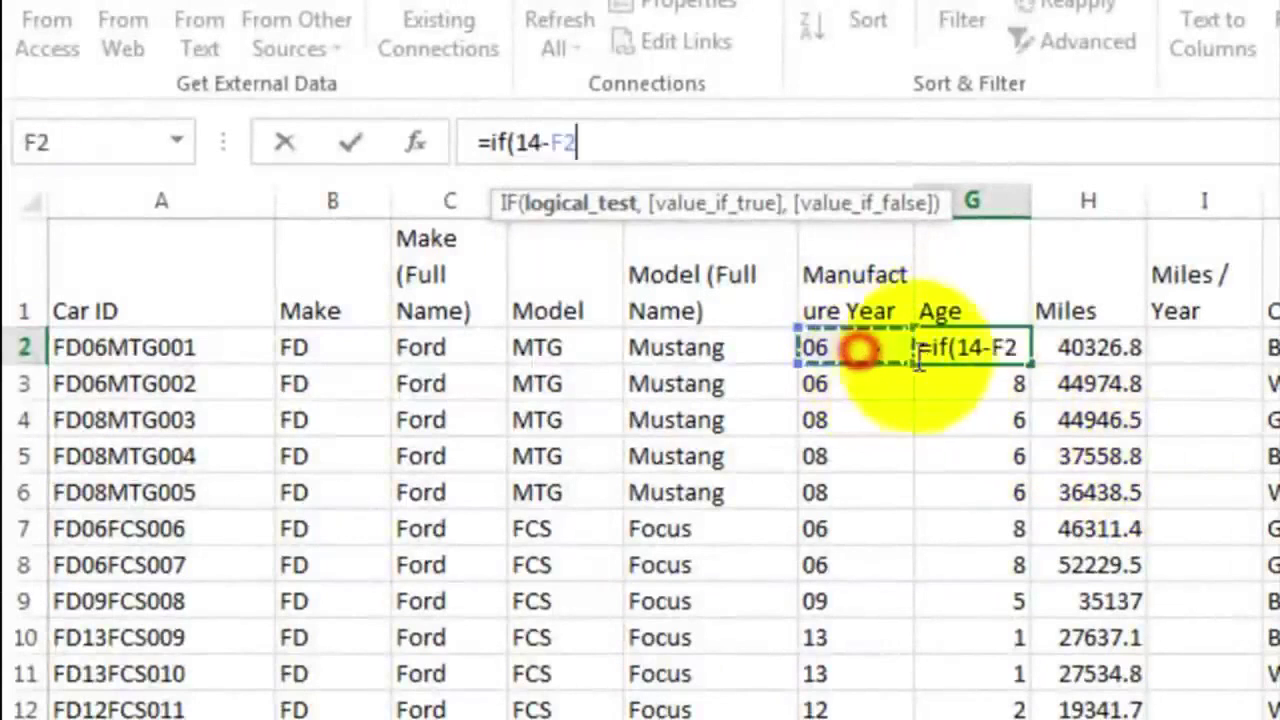
type("<0")
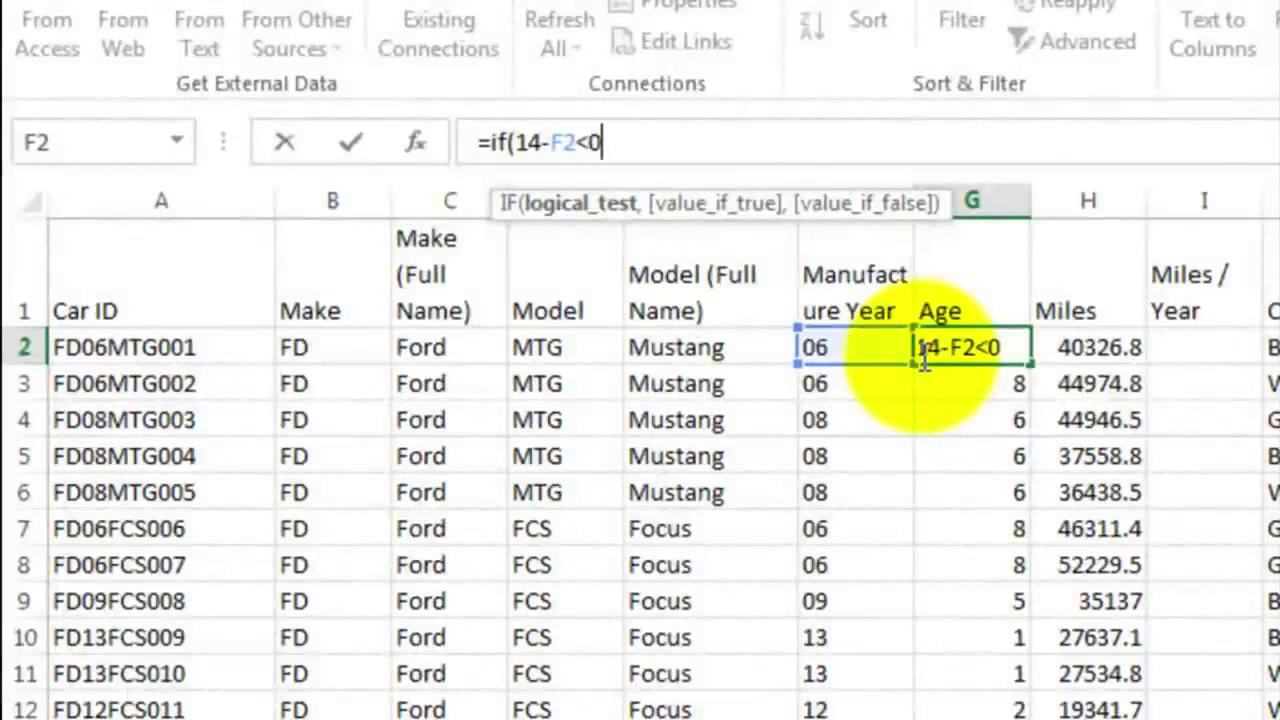
Complete the IF formula in G2 with 100-F2+14 as the true value and 14-F2 as the false value.
type(",")
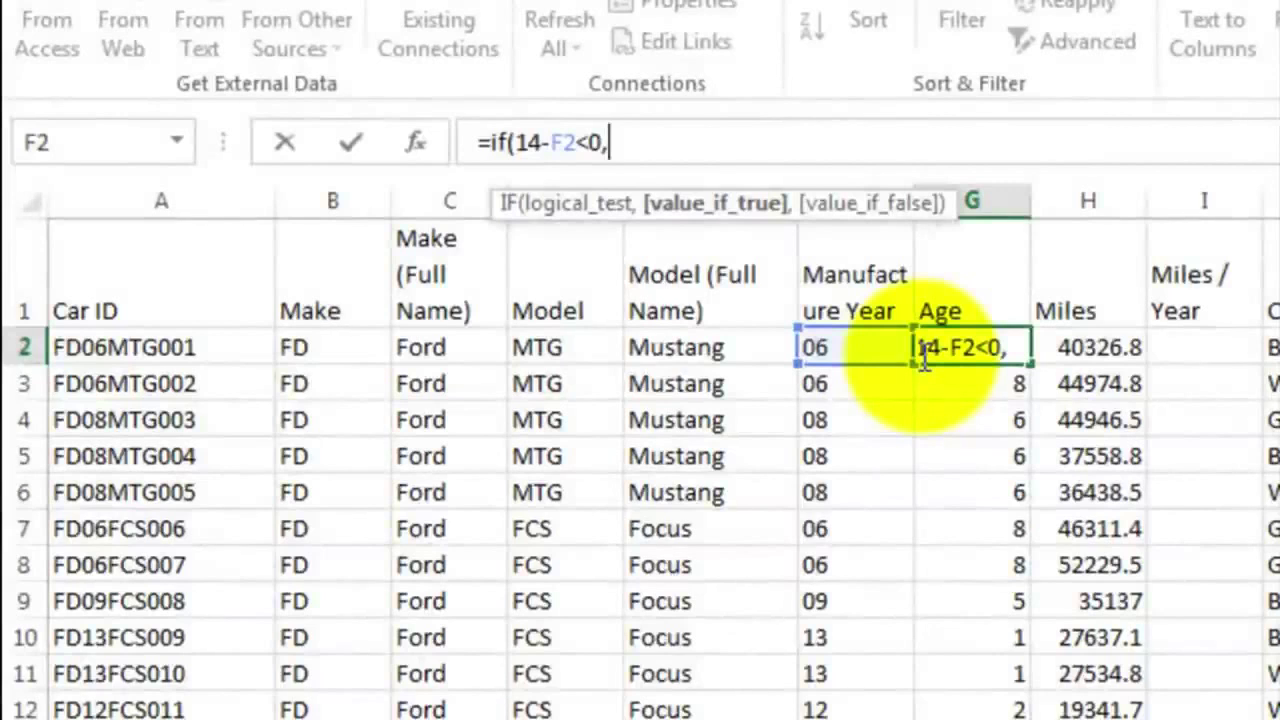
type("100-")
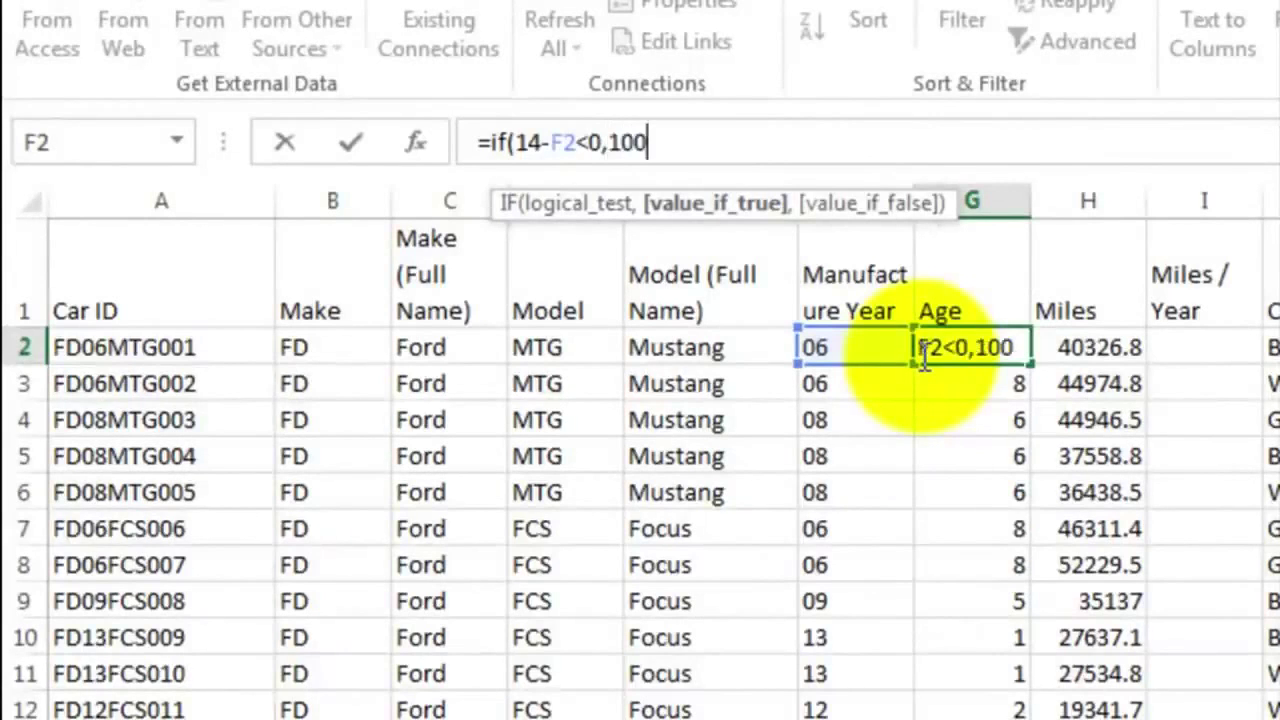
left_click(852, 350)
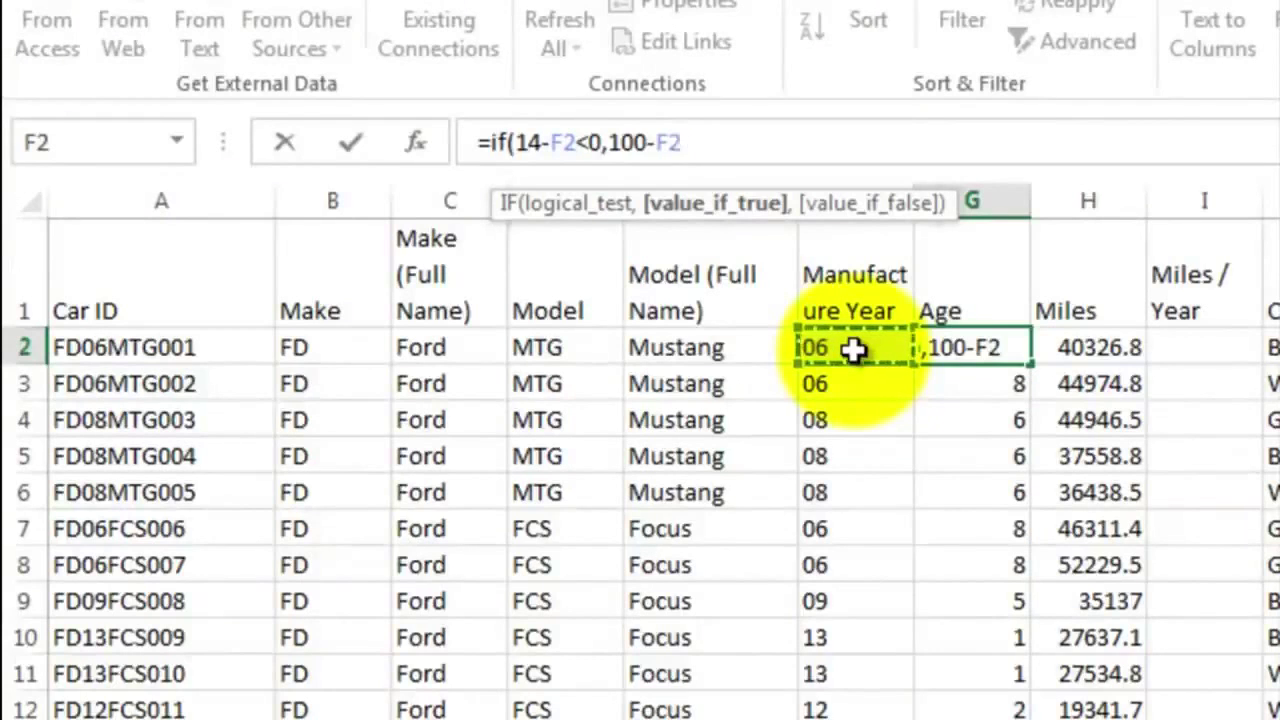
type("+14")
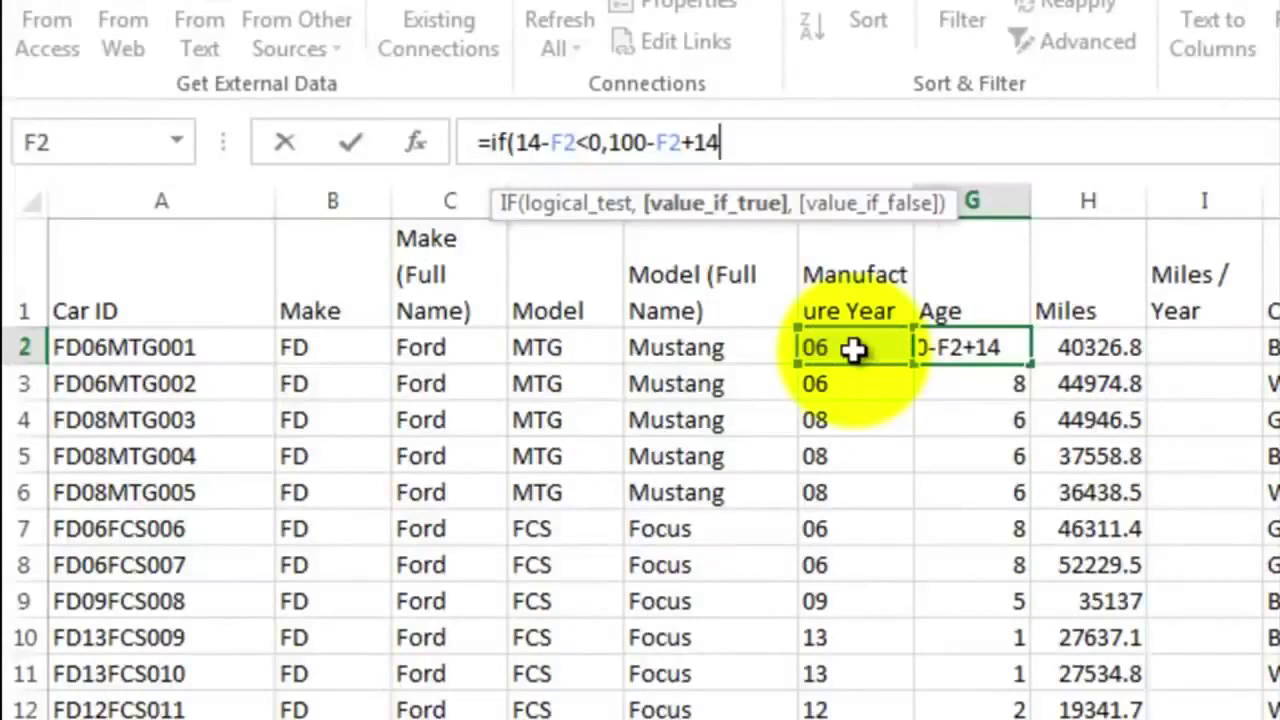
type(",")
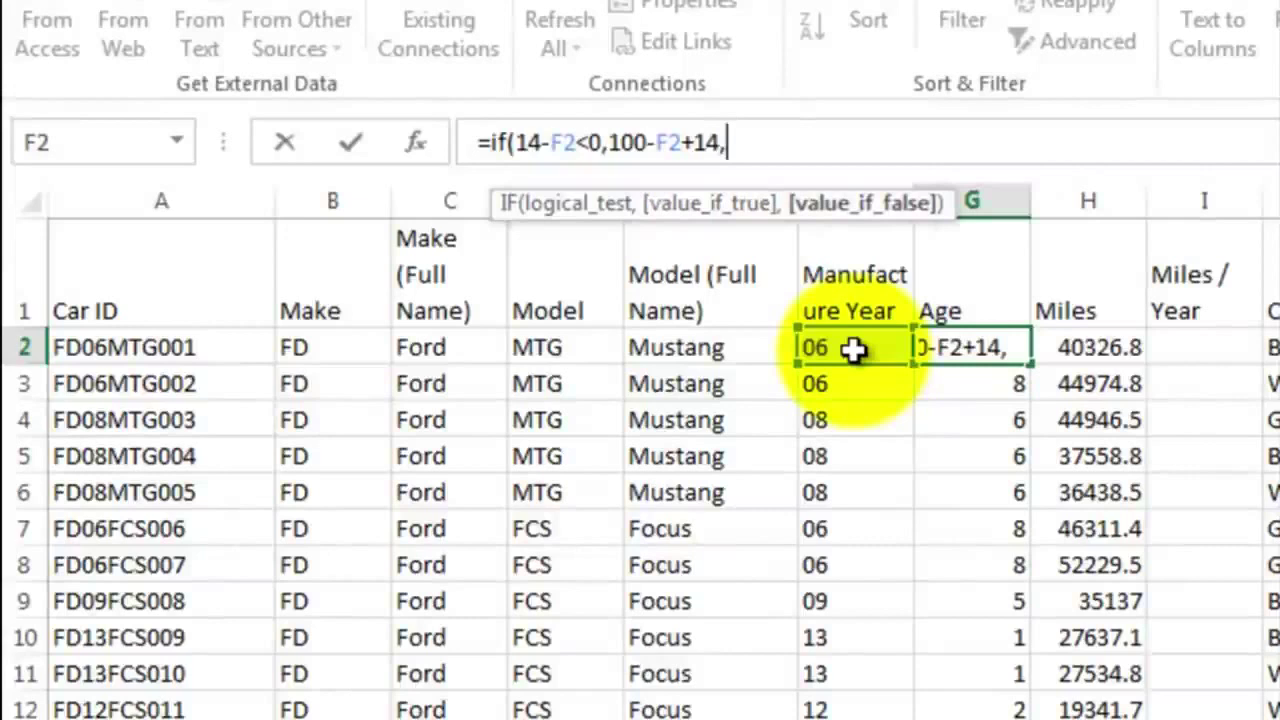
type("14-")
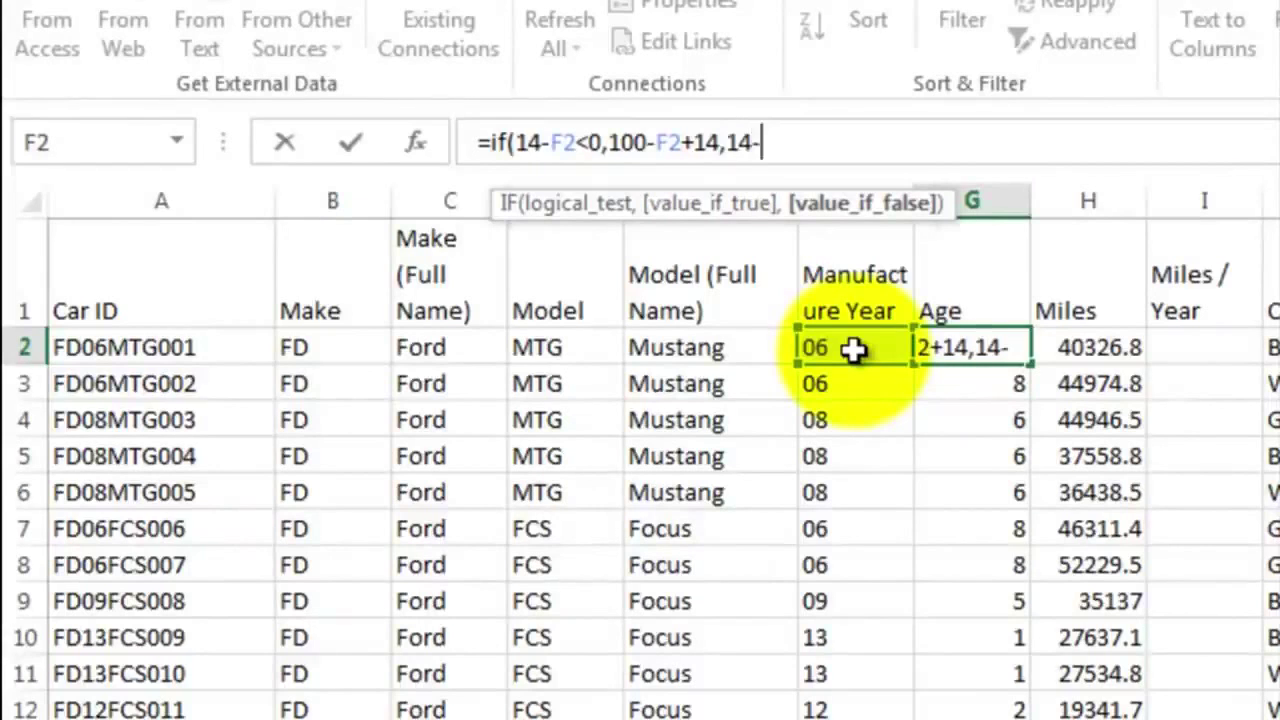
left_click(851, 348)
type(")")
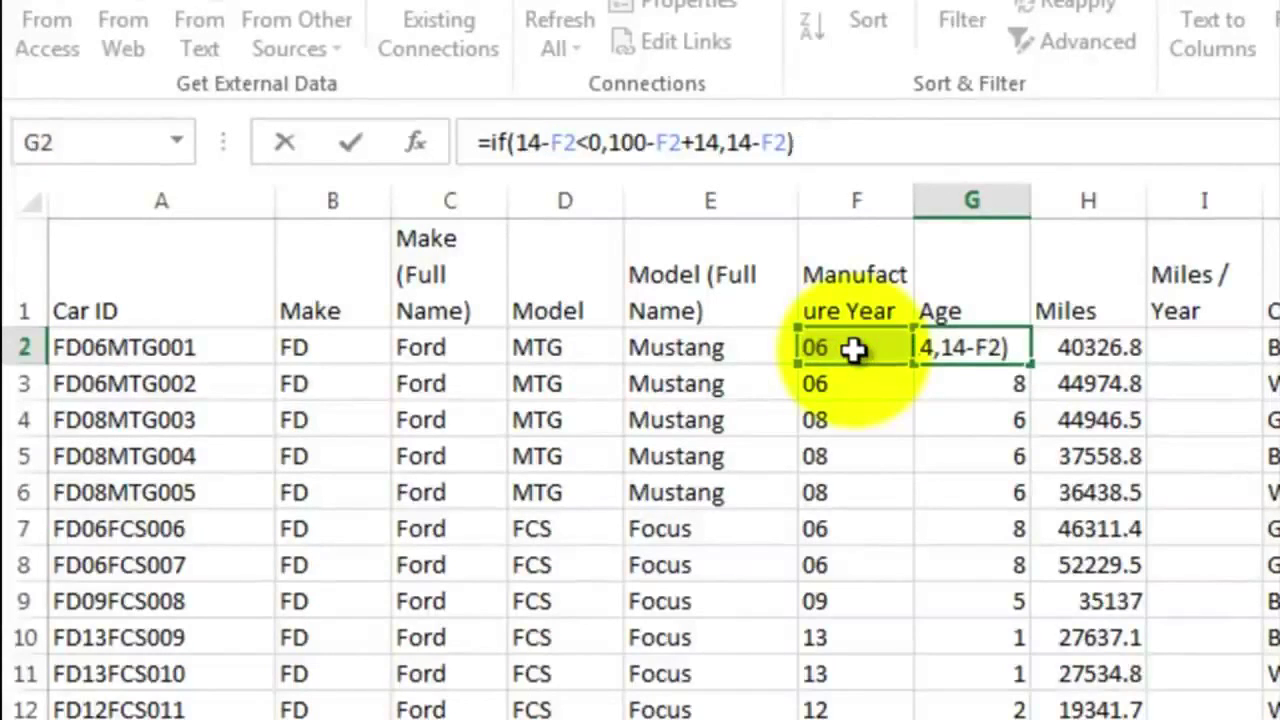
key("Return")
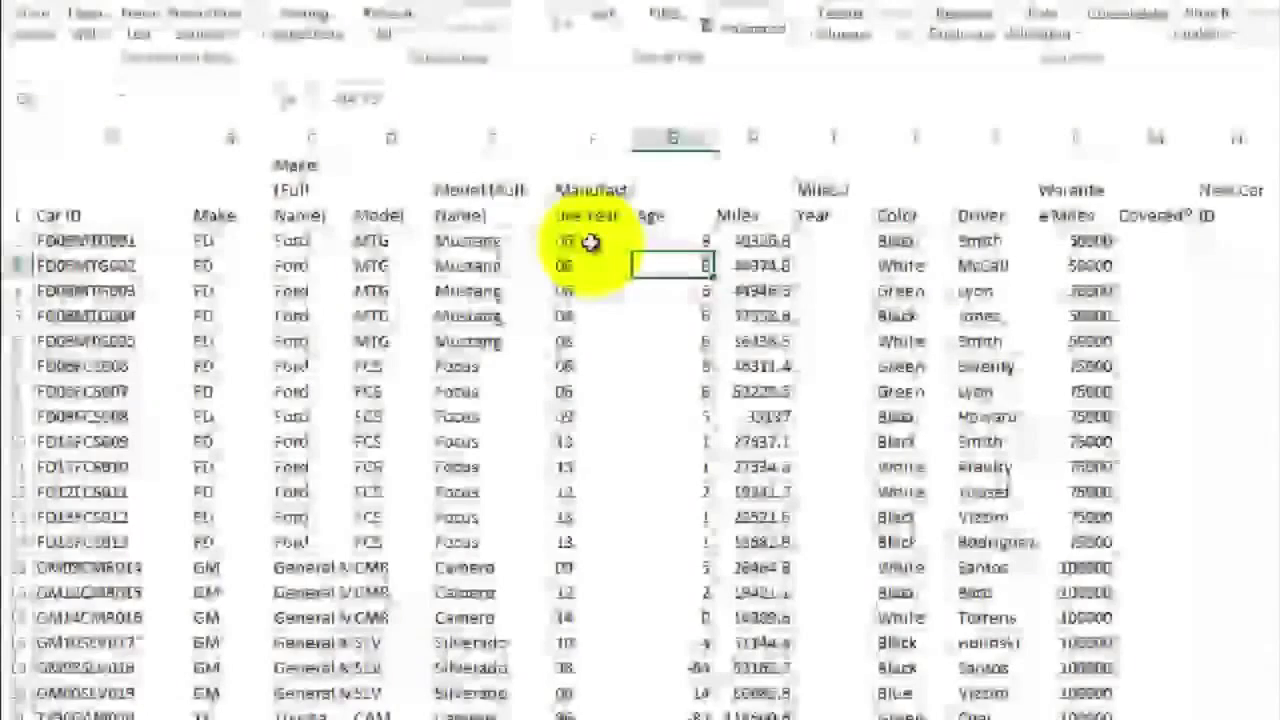
Fill the IF age formula from G2 down to G53 and check the copied formula in G31.
left_click_drag(590, 243, 595, 651)
key("ctrl+d")
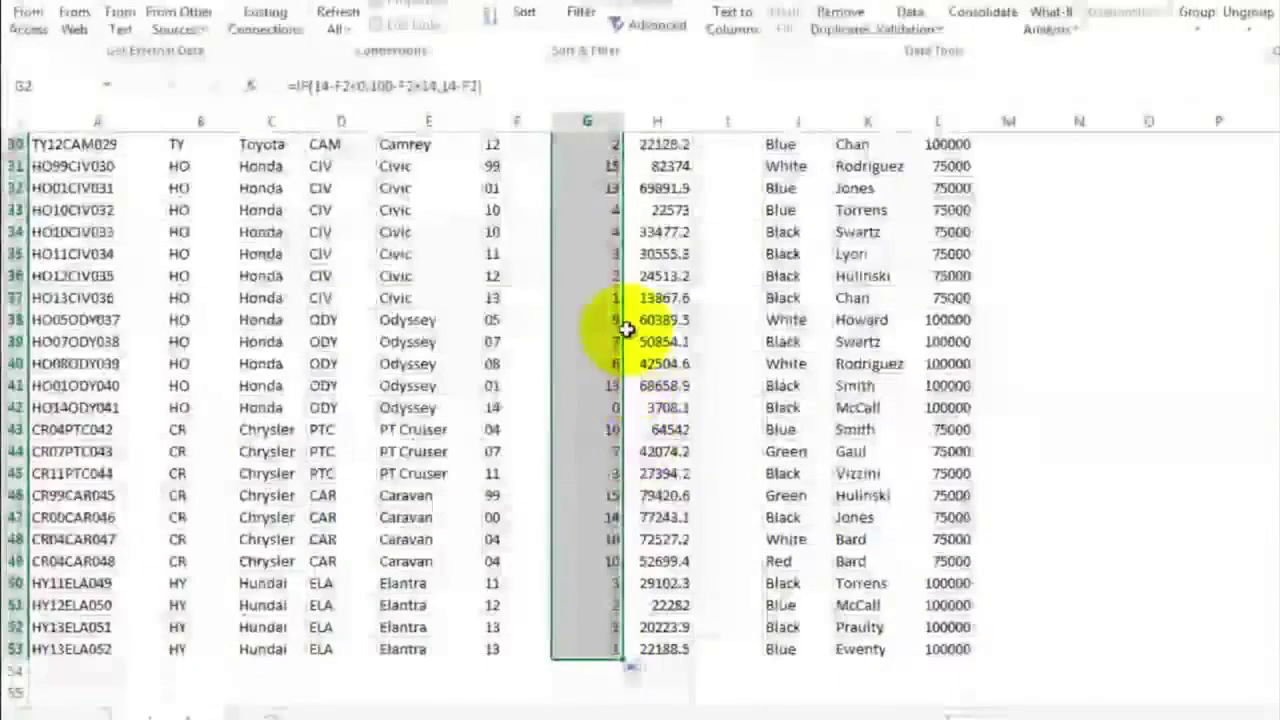
left_click(586, 211)
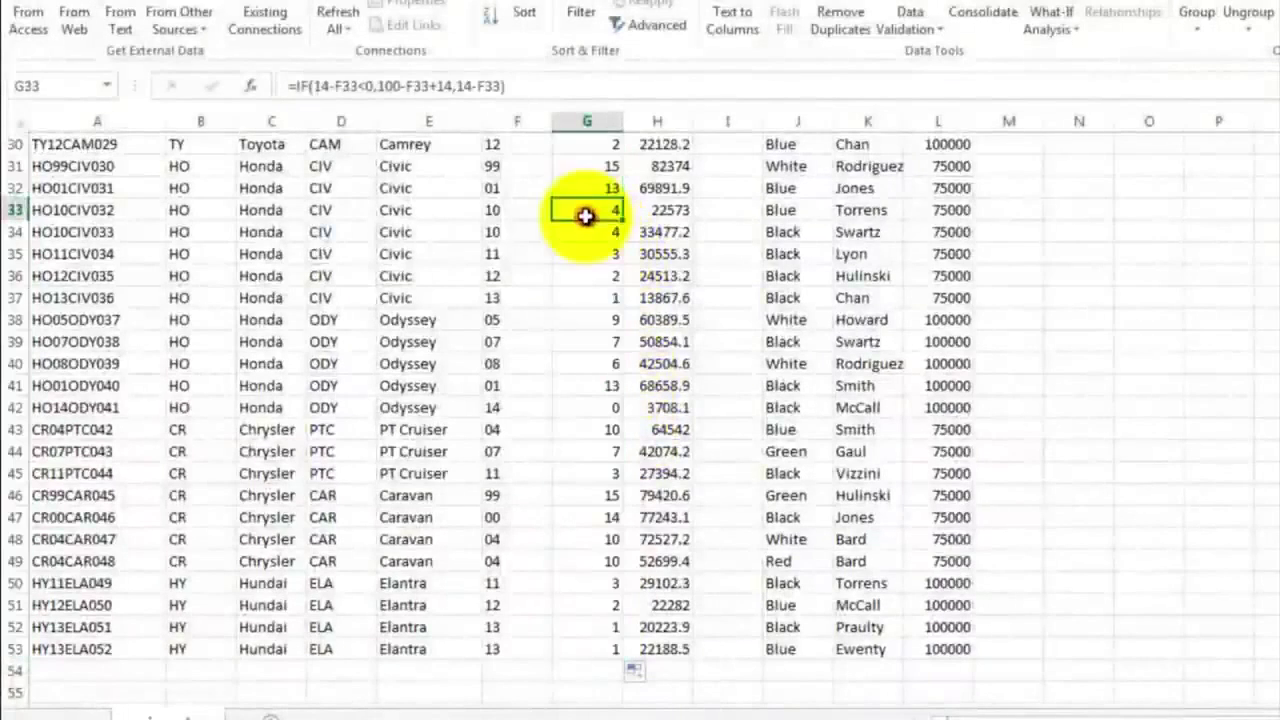
left_click(592, 165)
Enter the miles-per-year formula =H2/G2 in I2, dividing the car's miles by its age.
scroll(623, 294, "up", 4)
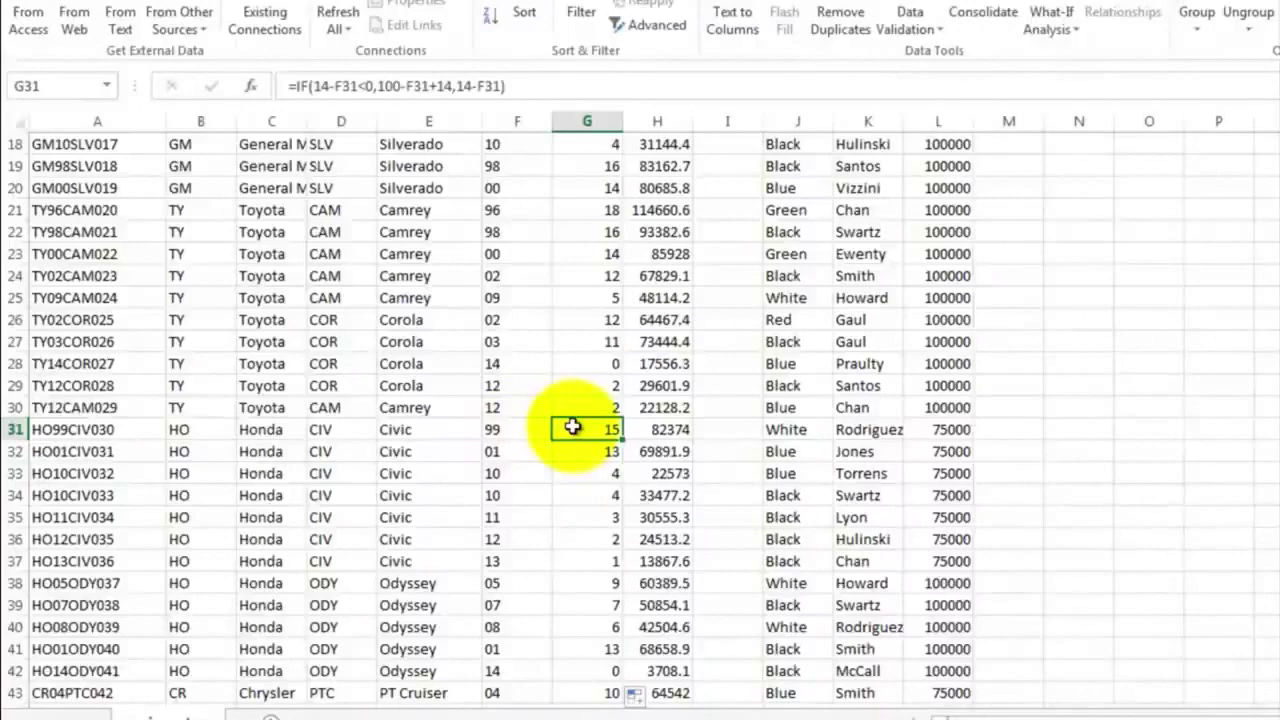
scroll(570, 415, "up", 6)
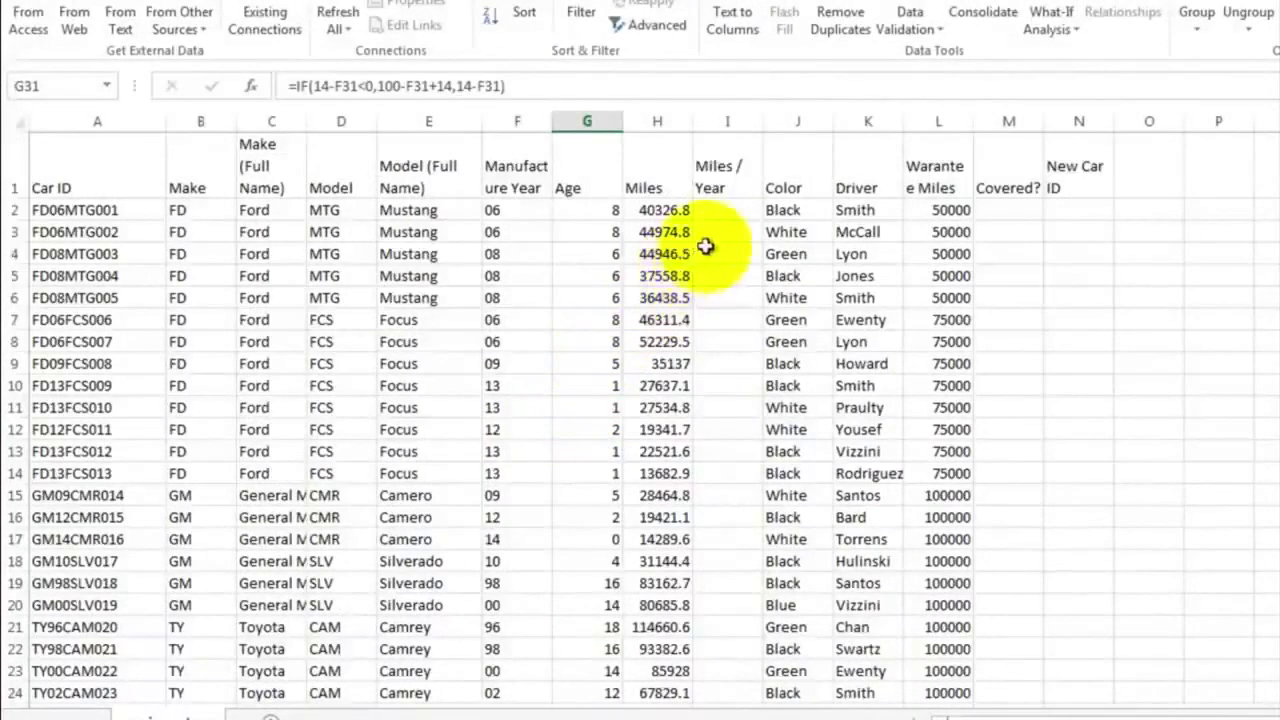
left_click(721, 212)
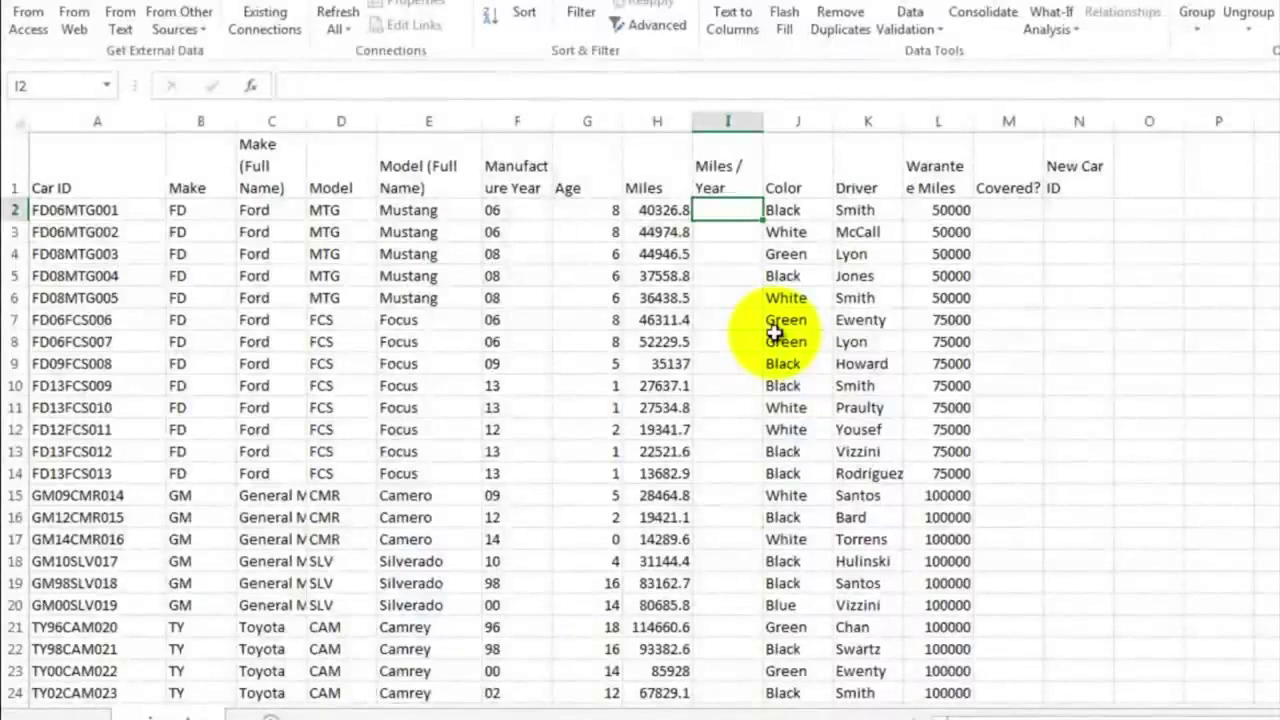
type("=")
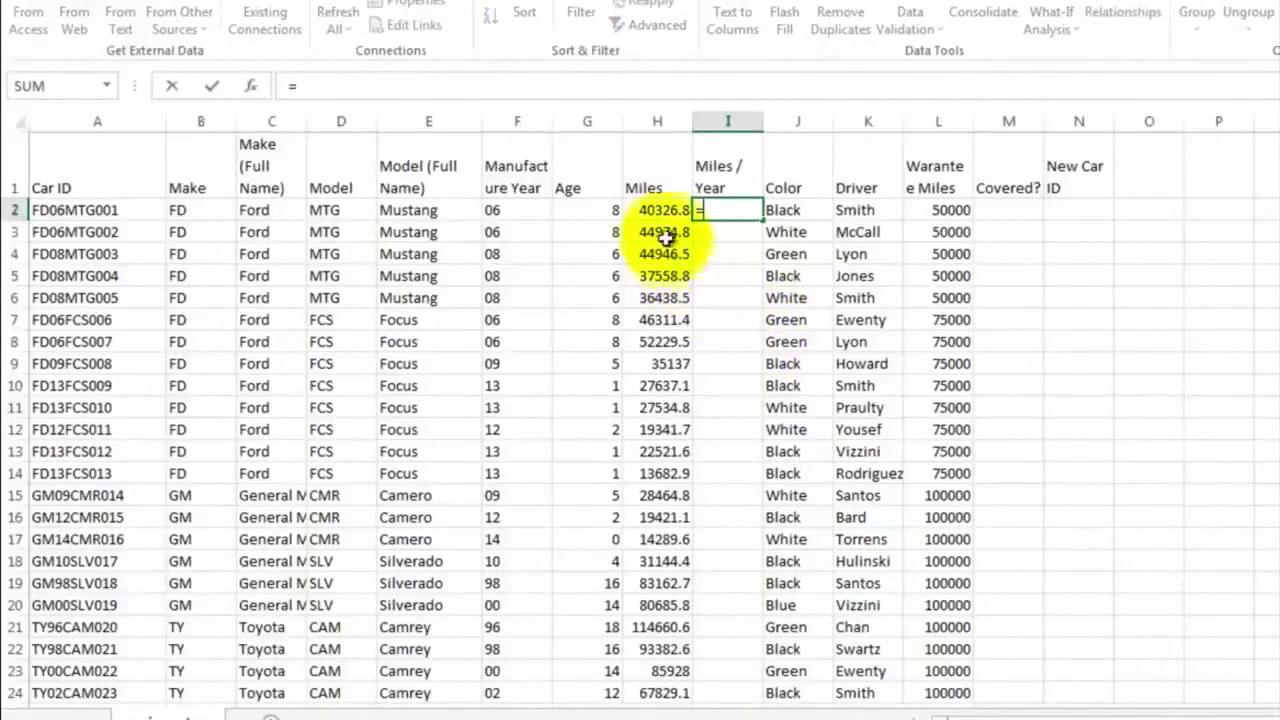
left_click(650, 210)
type("/")
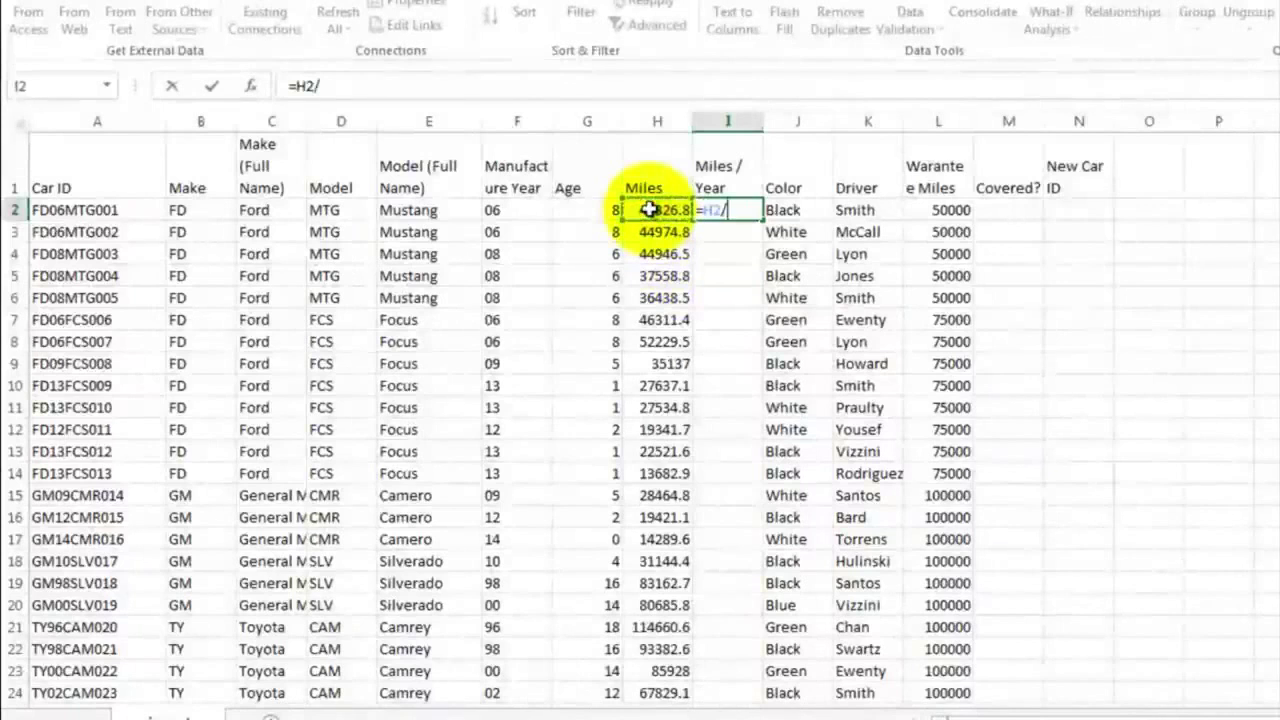
left_click(587, 208)
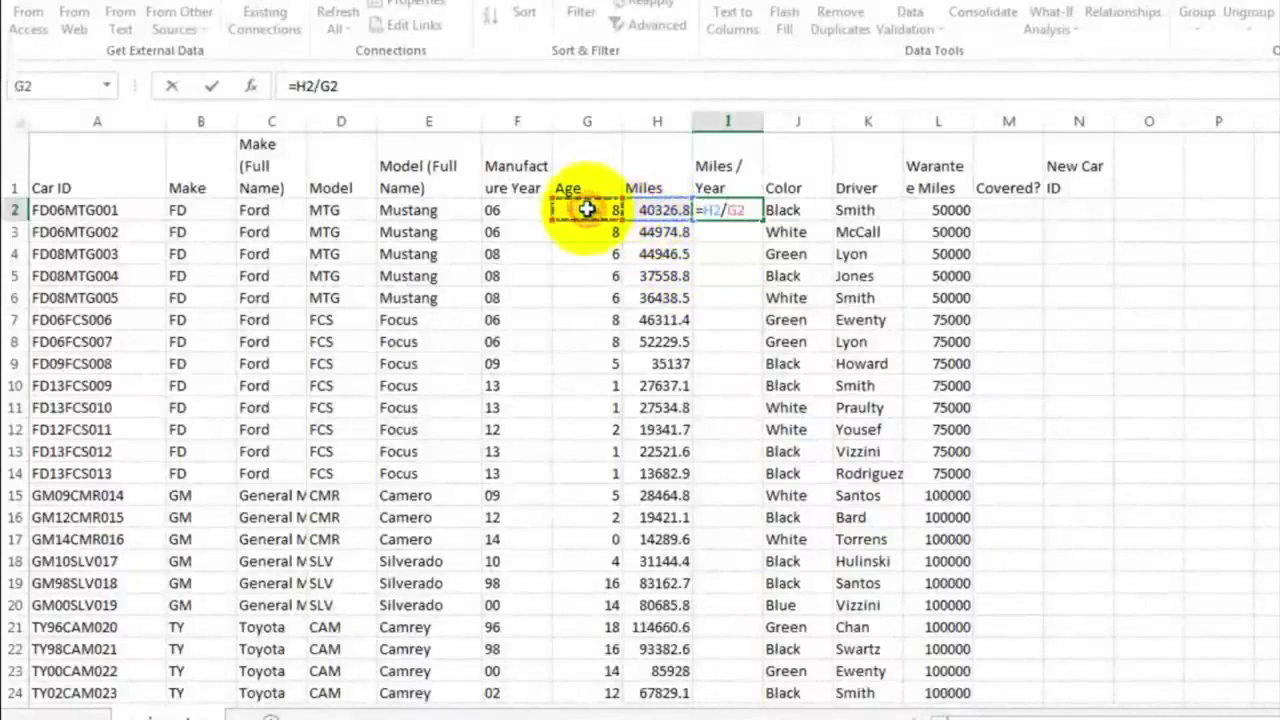
key("Return")
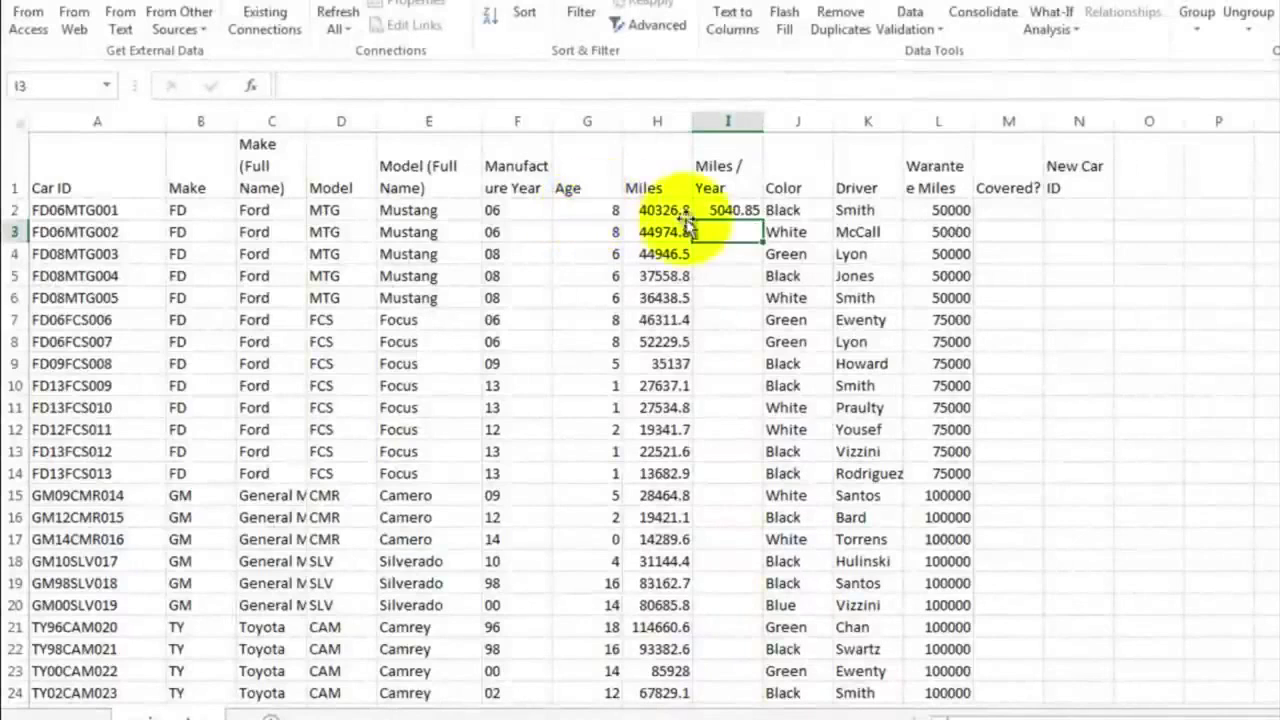
Fill the miles-per-year formula from I2 down to I53 and check row 17's result against the age in G17.
left_click(716, 208)
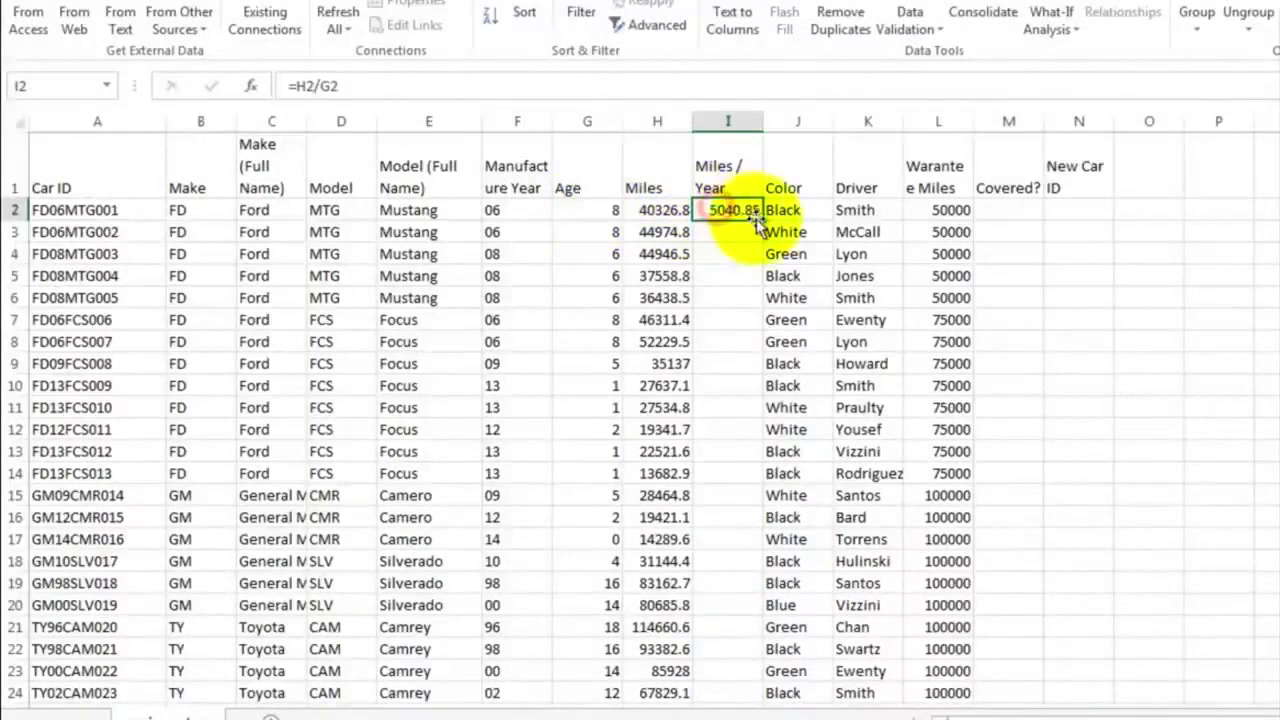
left_click_drag(760, 217, 737, 674)
left_click(727, 297)
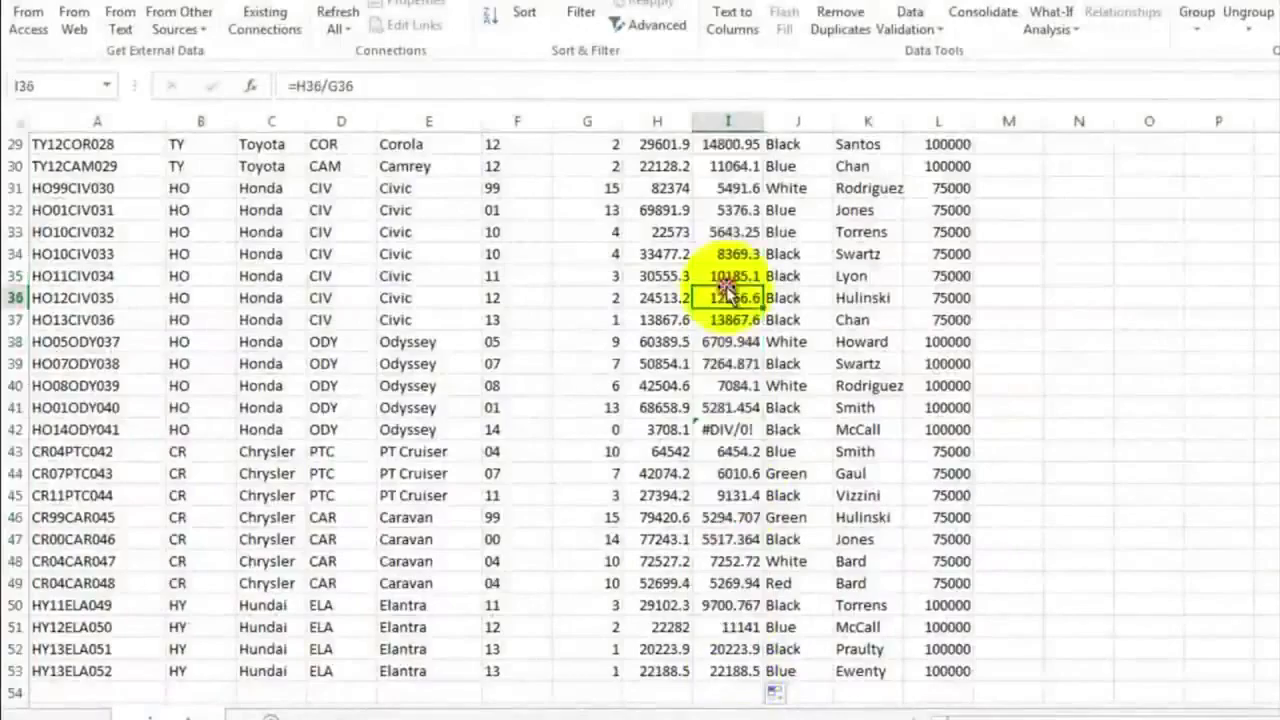
scroll(730, 294, "up", 5)
scroll(730, 294, "up", 9)
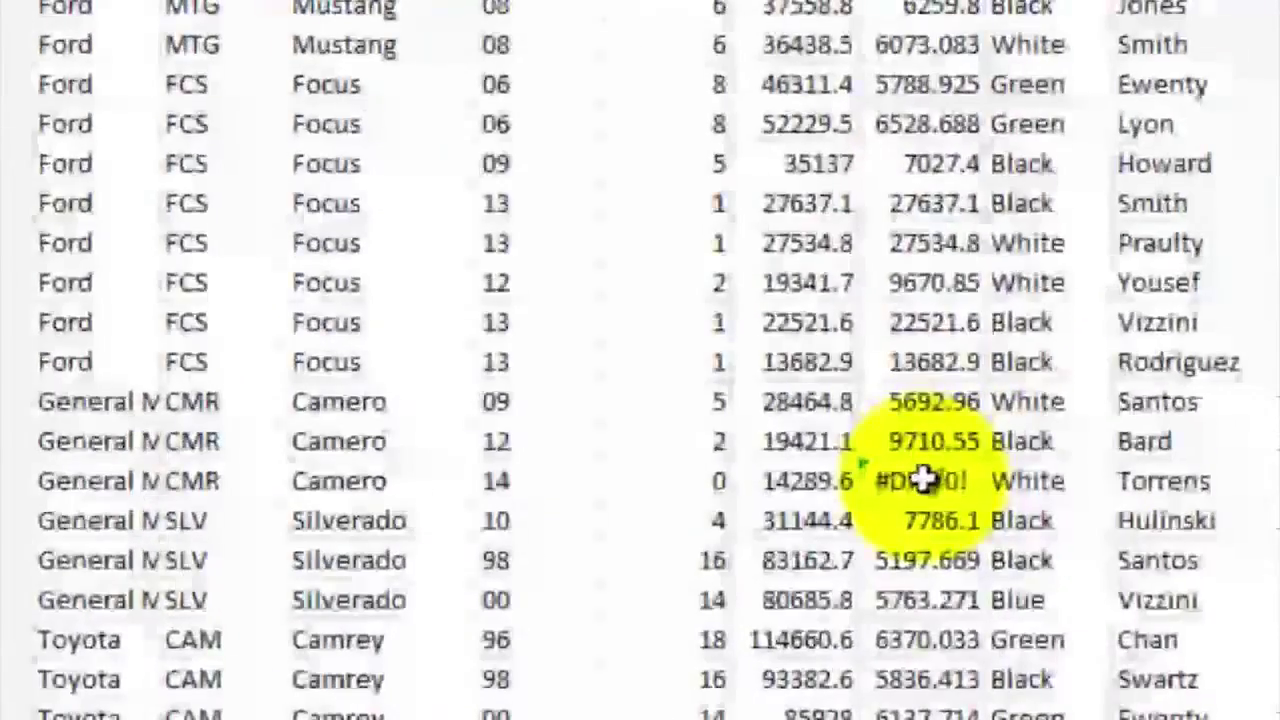
left_click(866, 498)
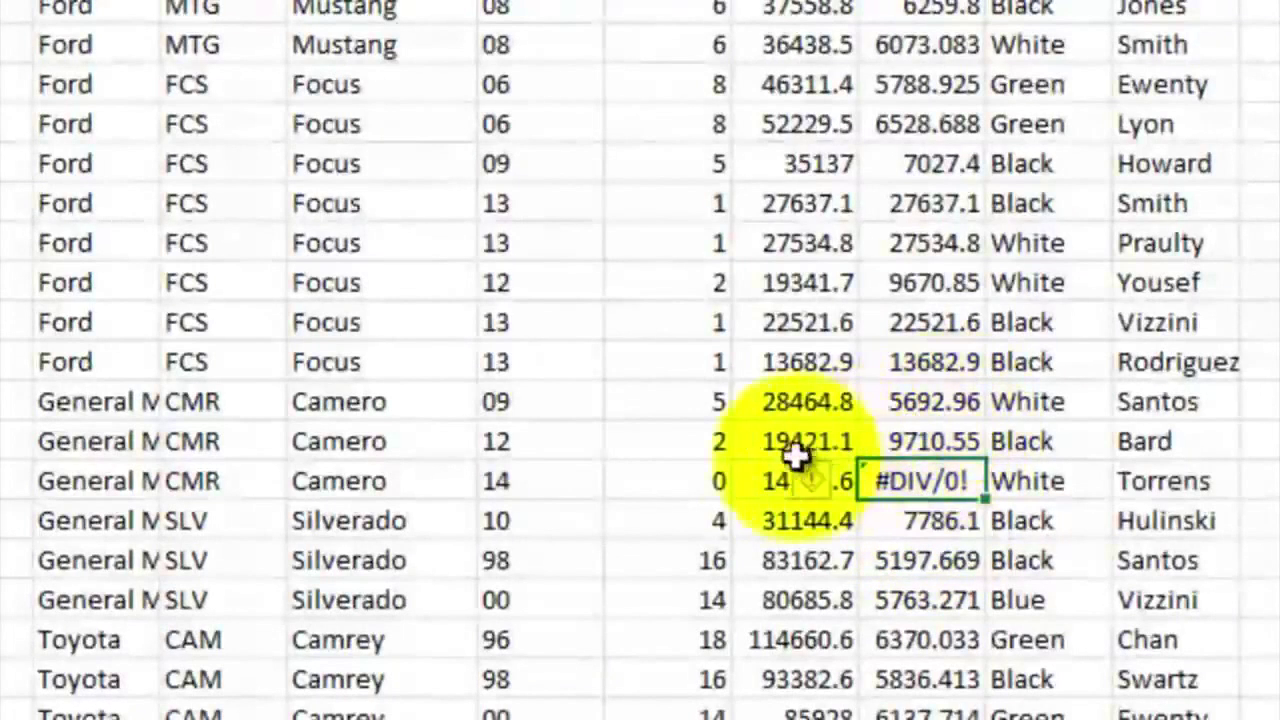
left_click(697, 478)
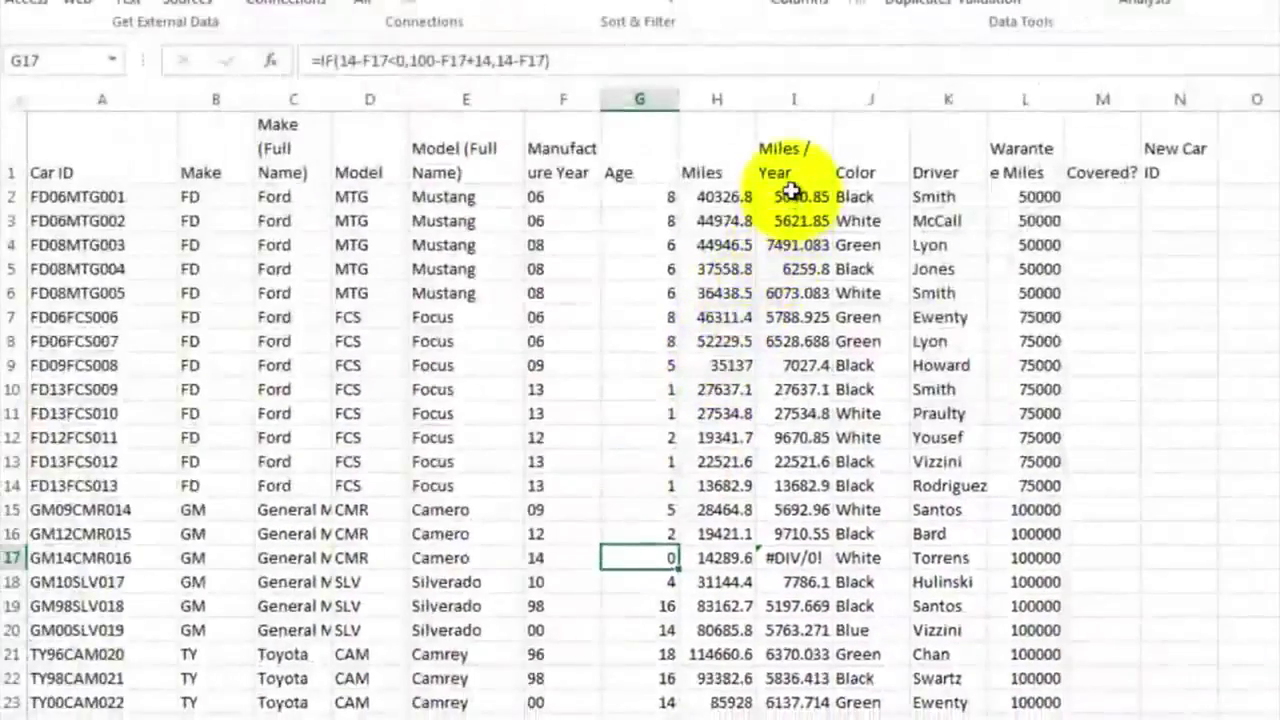
Change the miles-per-year formula in I2 to =H2/(G2+.5) so that half a year is added to the age.
left_click(791, 194)
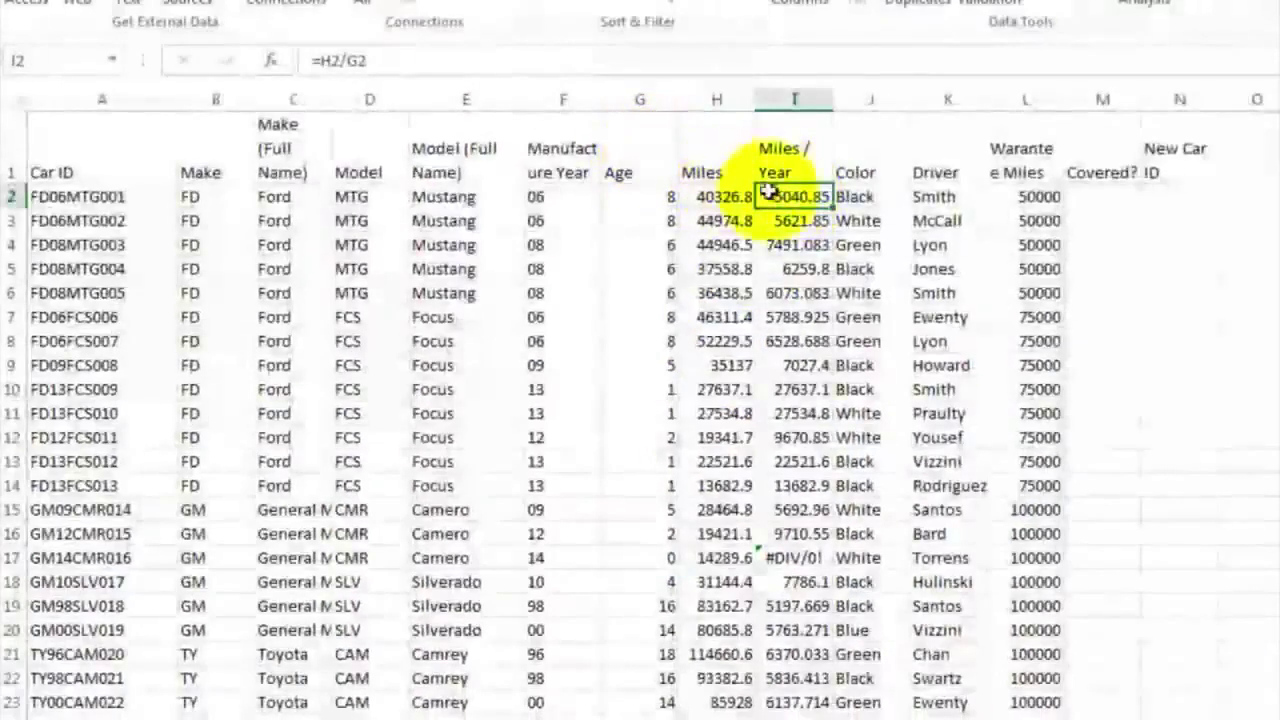
double_click(795, 197)
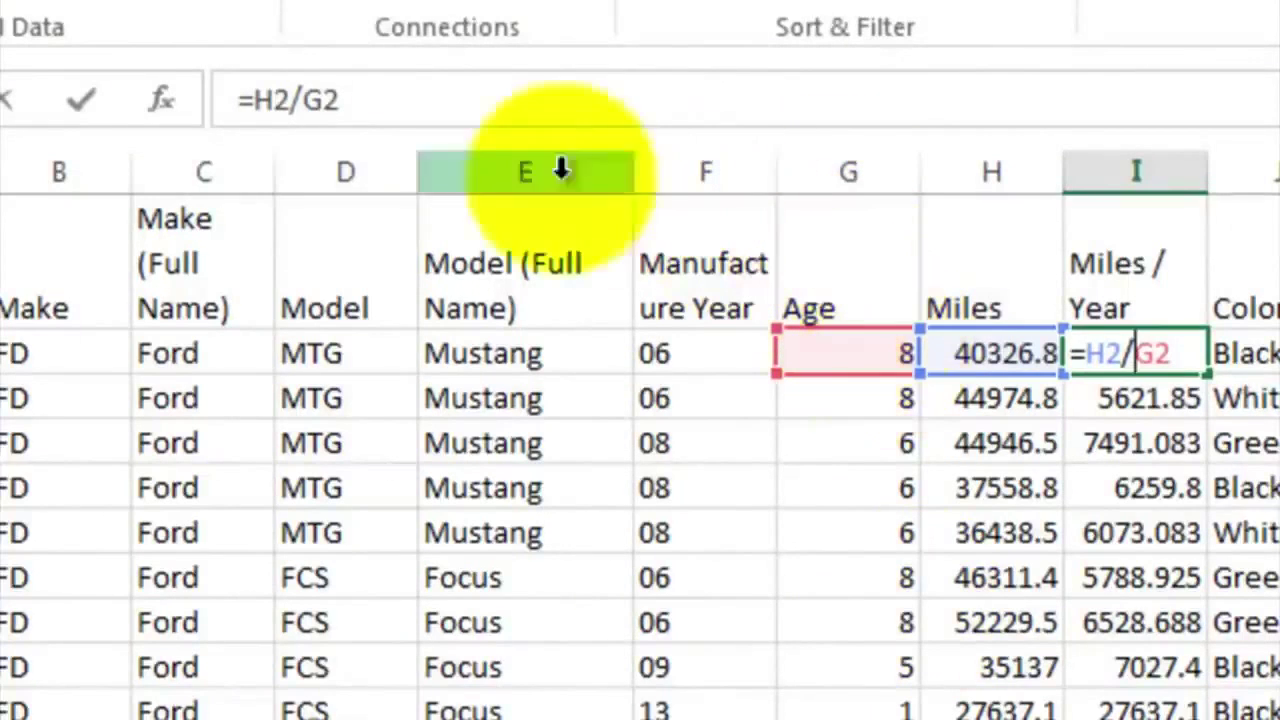
left_click(299, 99)
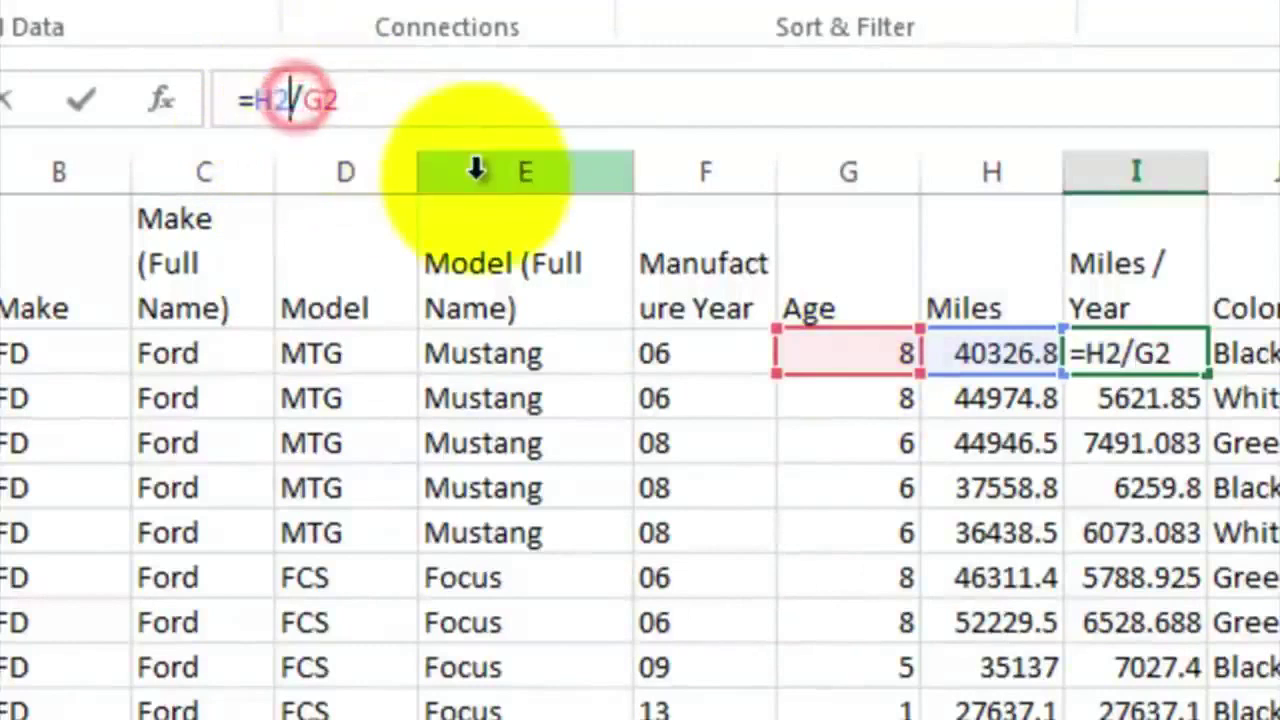
left_click(303, 99)
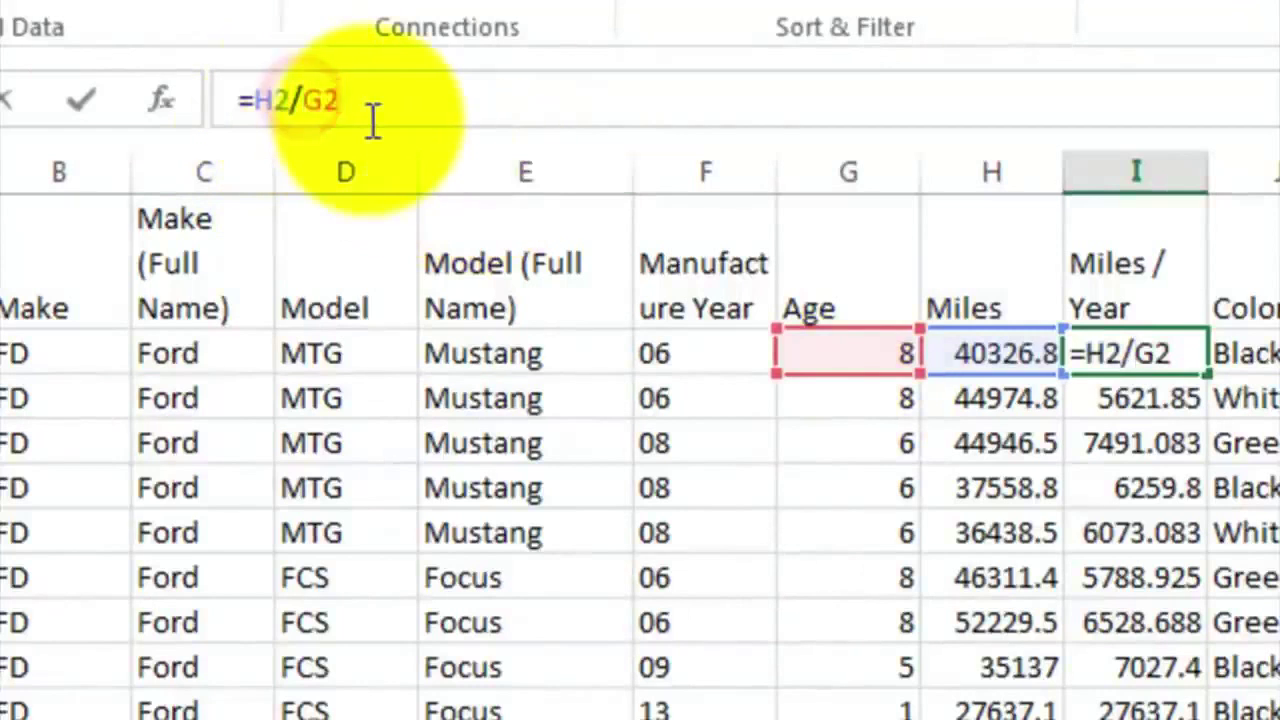
type("(G2")
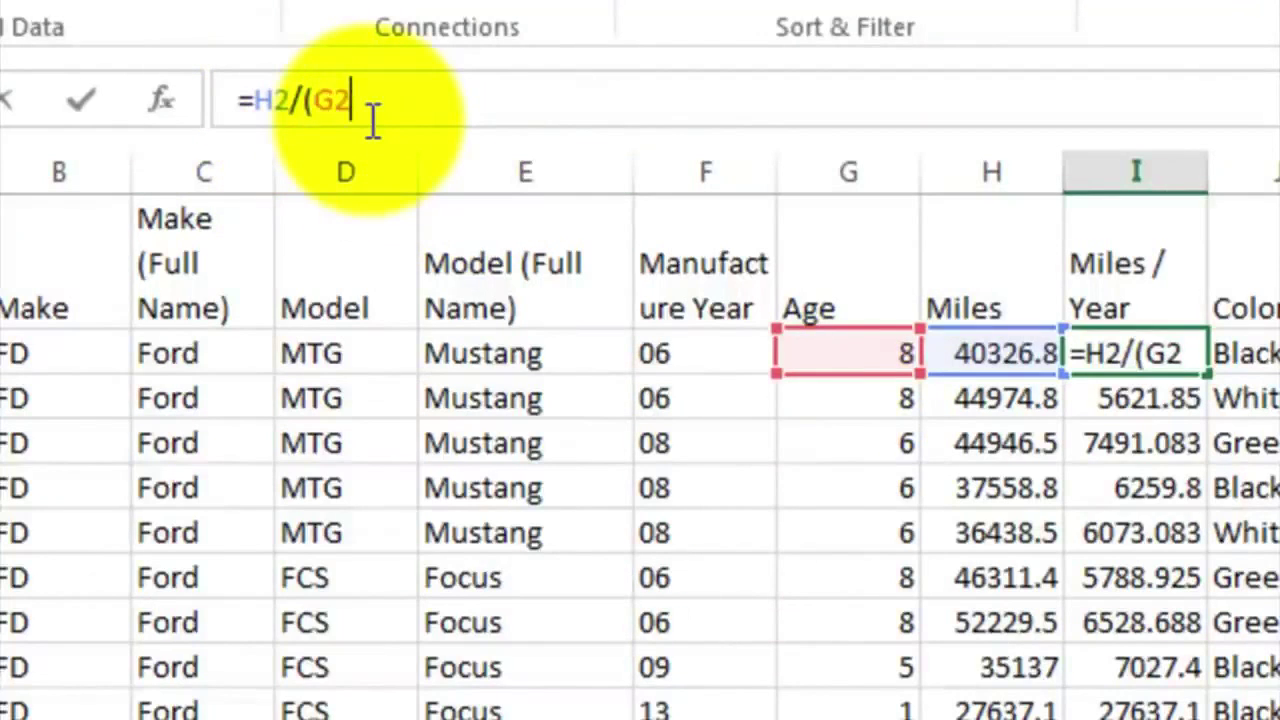
type("+5)")
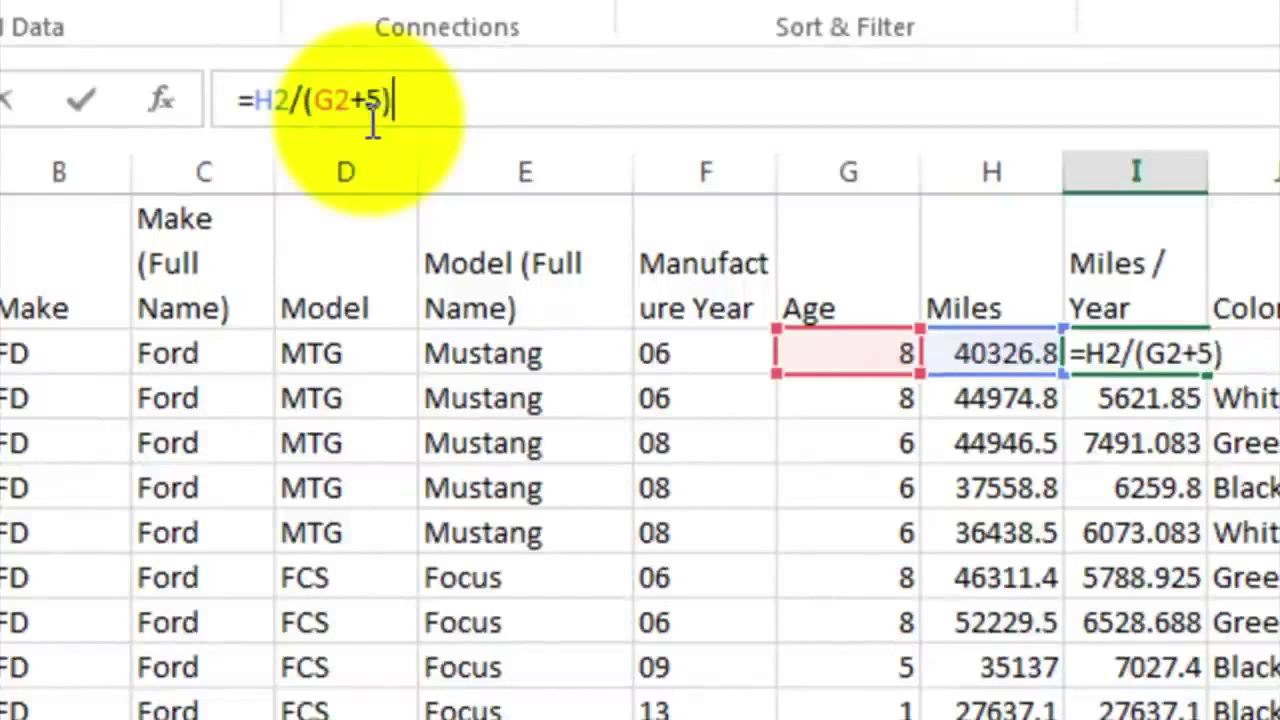
key("BackSpace")
key("BackSpace")
type(".")
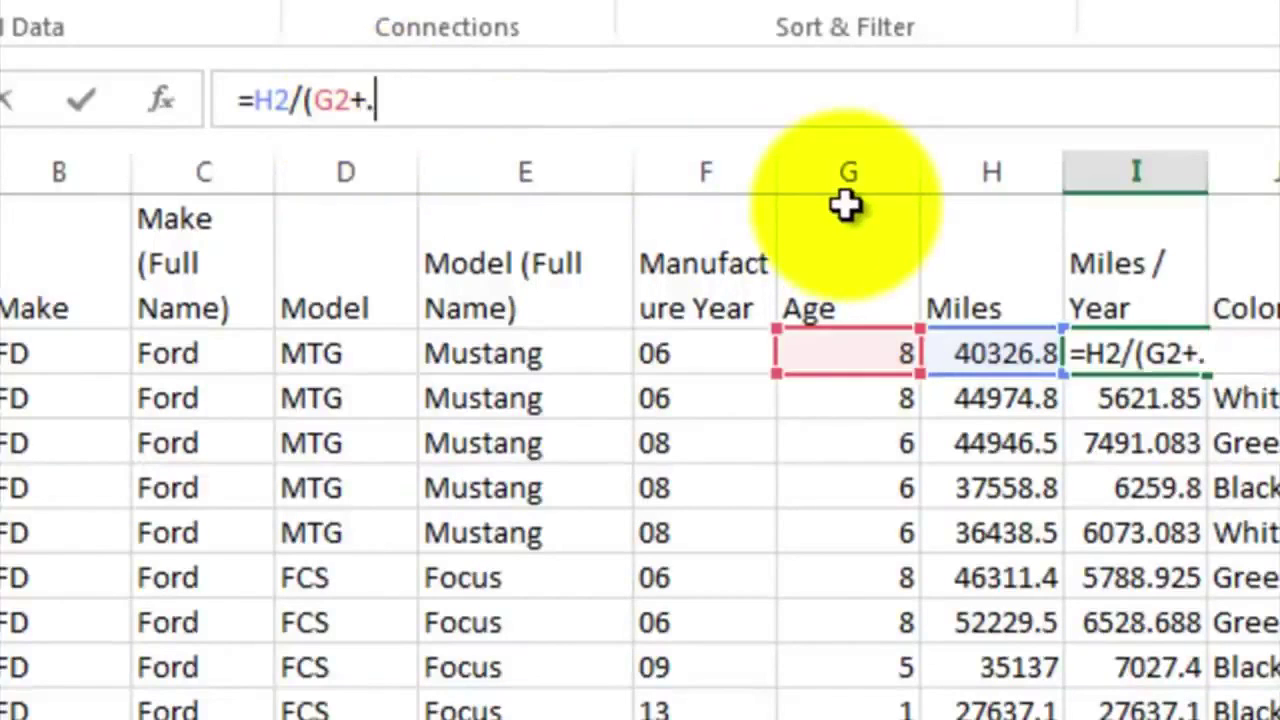
type("5)")
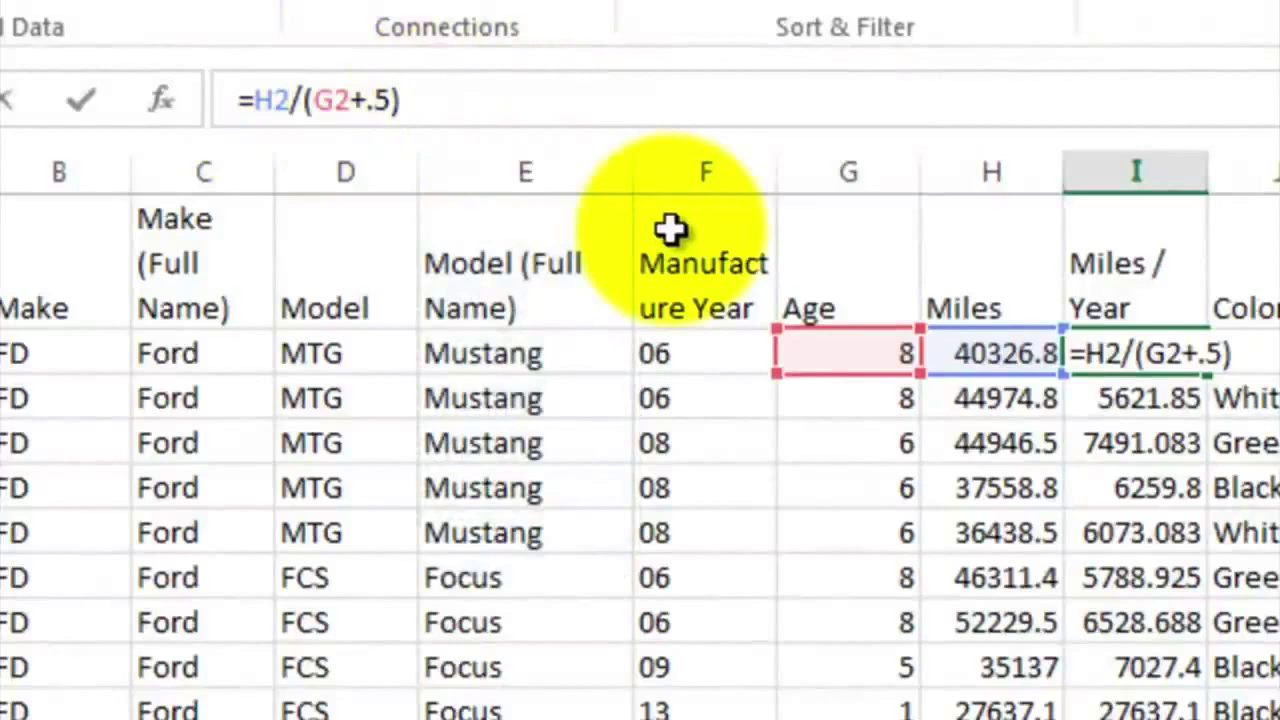
key("Return")
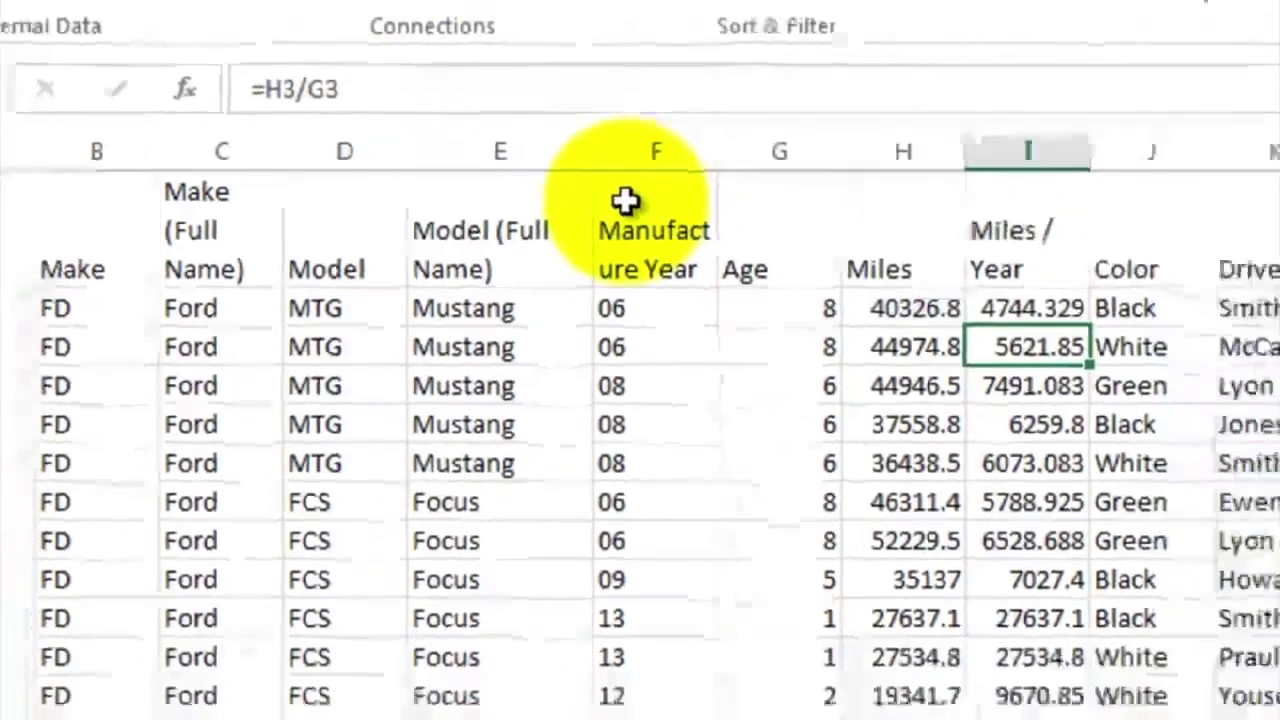
Fill the revised miles-per-year formula from I2 down to I53 and check the copied formula in I31.
key("Up")
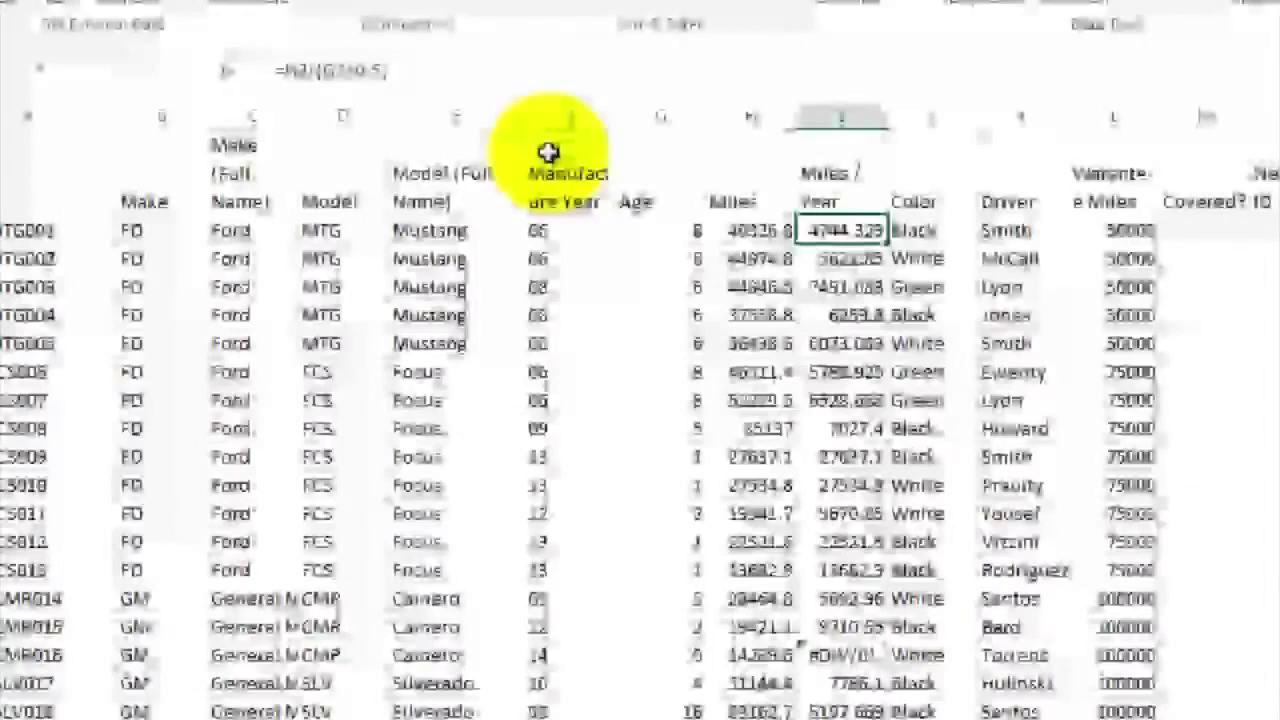
left_click_drag(886, 243, 758, 664)
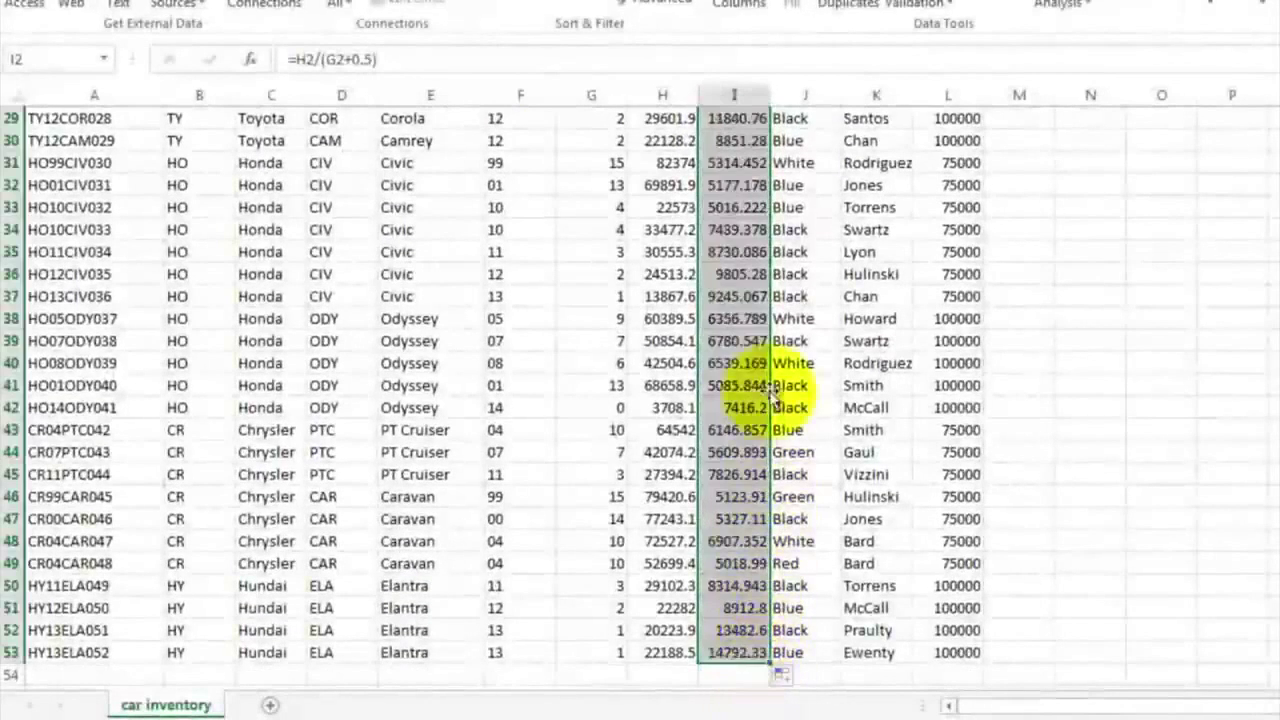
left_click(752, 168)
scroll(752, 168, "up", 9)
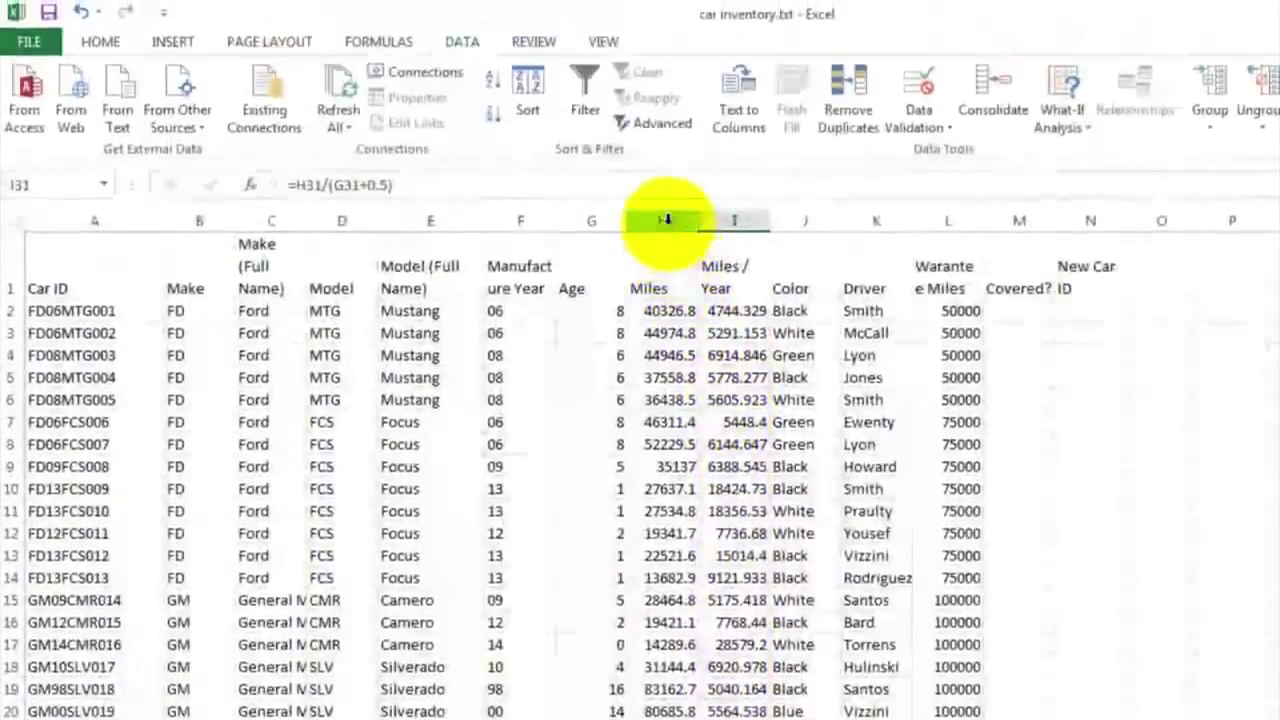
Apply the comma number style to the Miles and Miles / Year columns.
left_click_drag(665, 220, 731, 217)
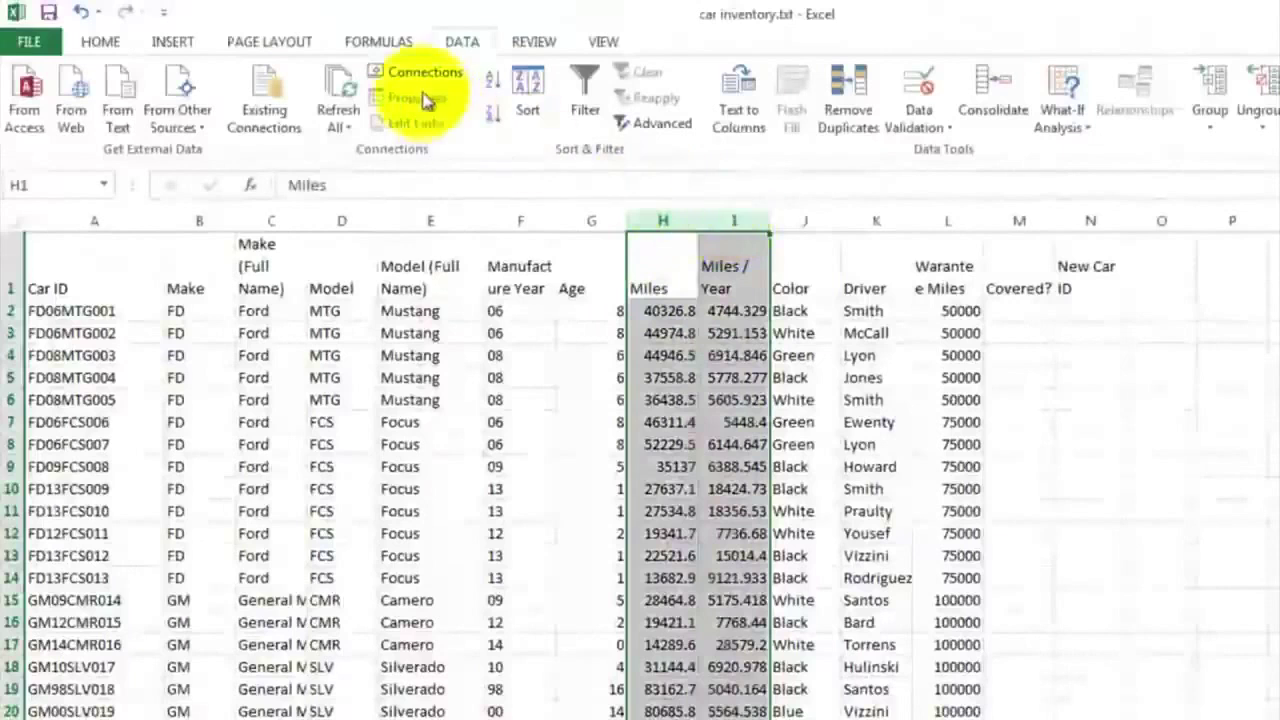
left_click(105, 41)
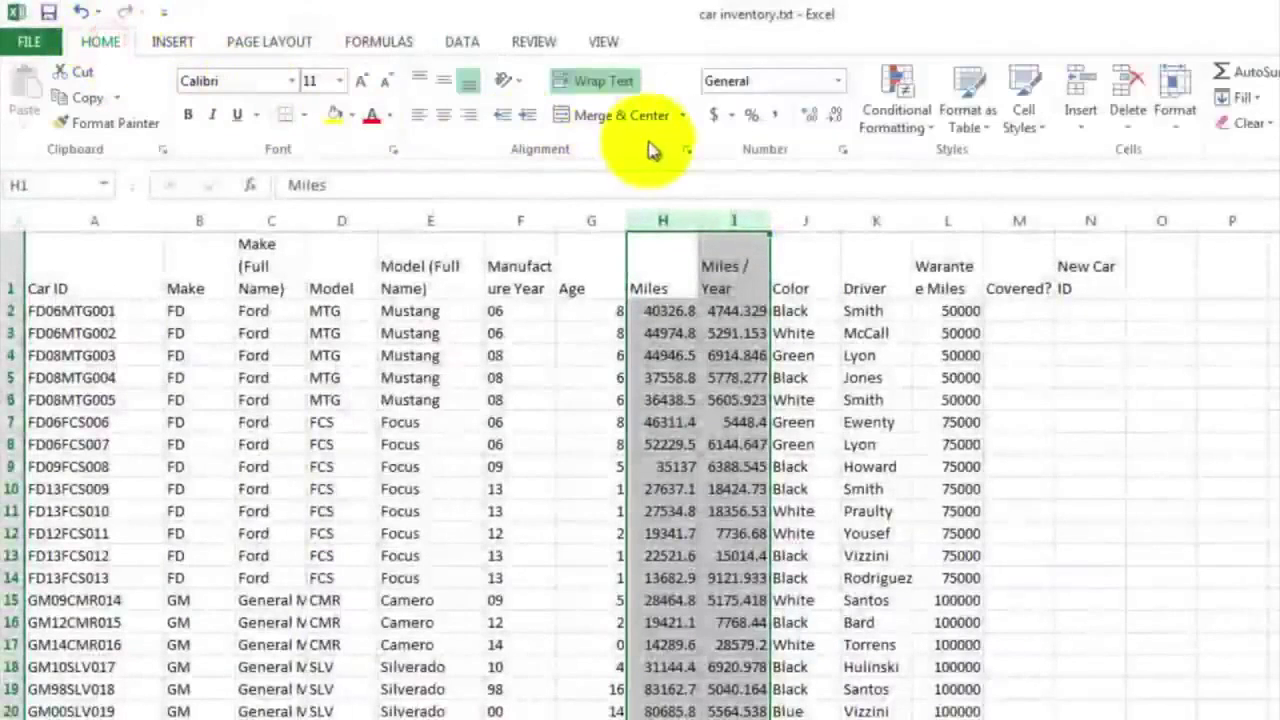
left_click(778, 117)
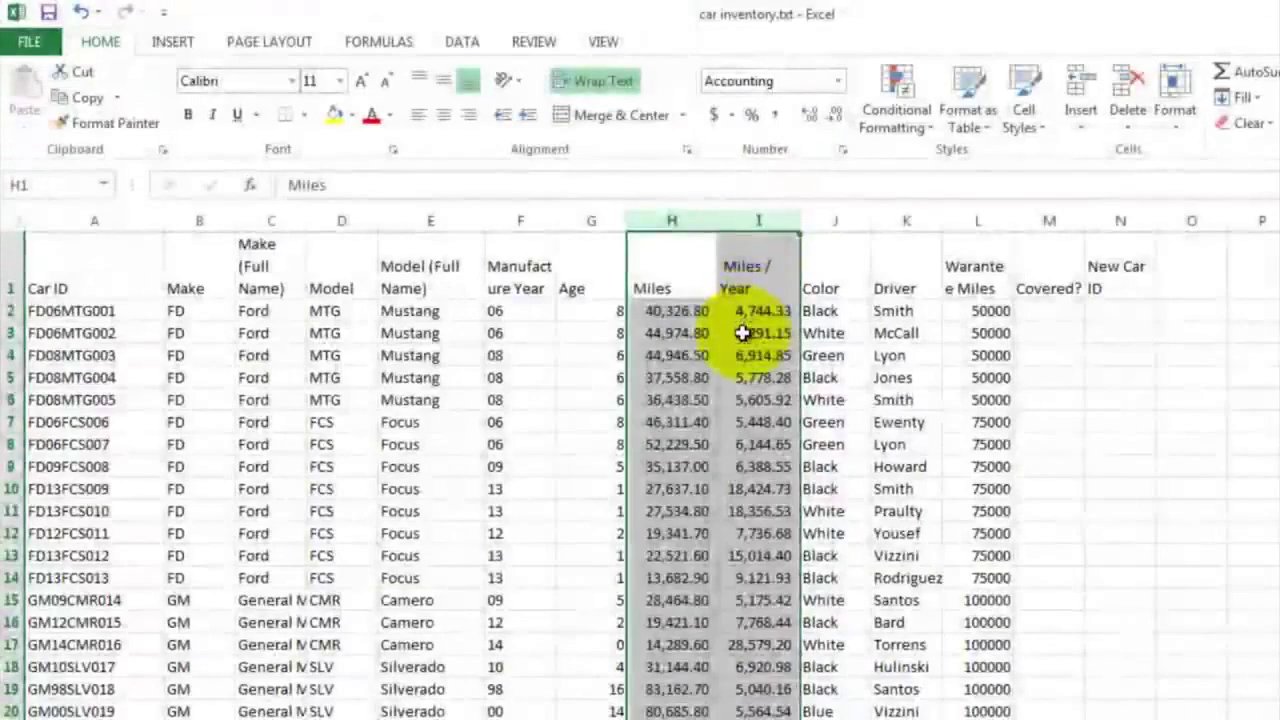
left_click(743, 335)
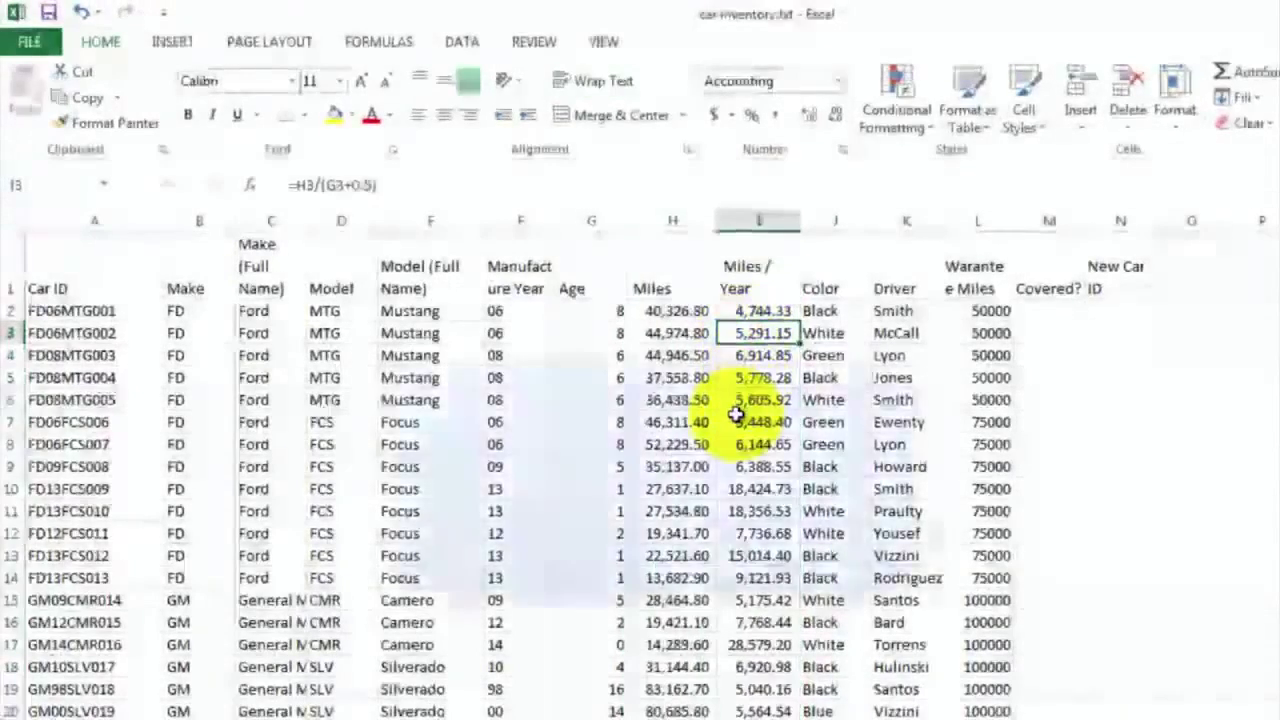
left_click(832, 311)
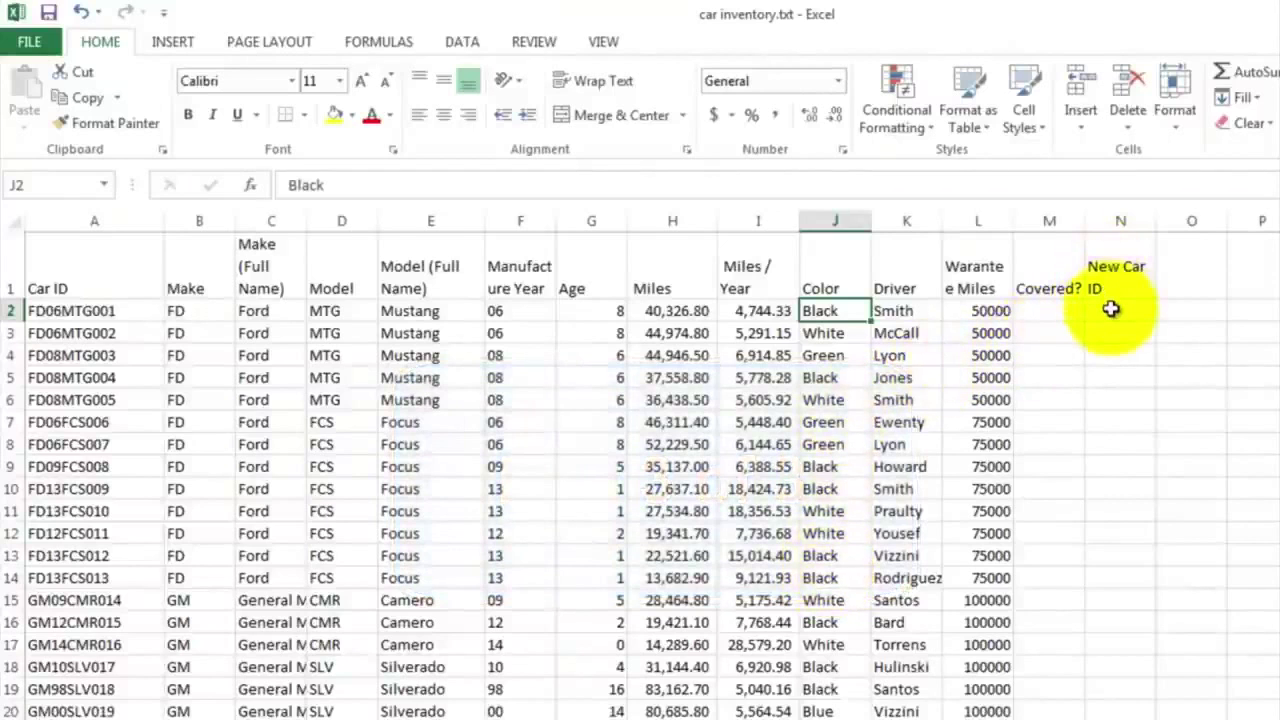
left_click(904, 316)
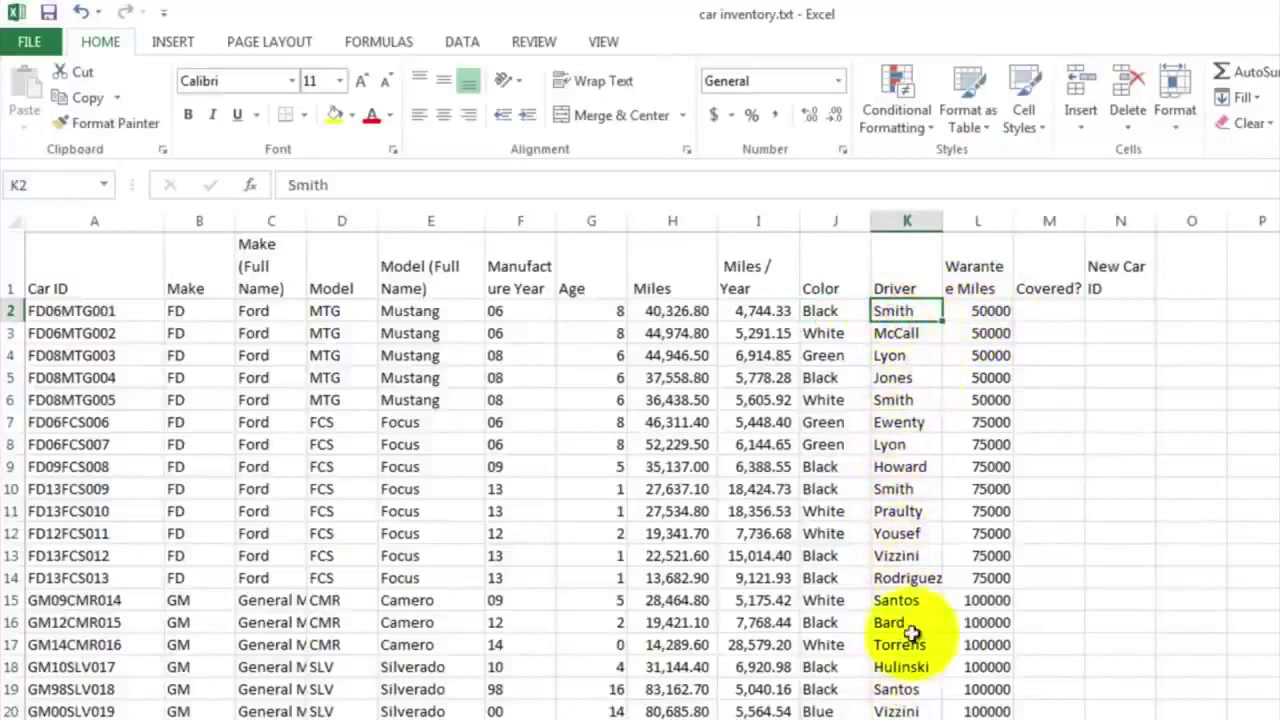
left_click(990, 312)
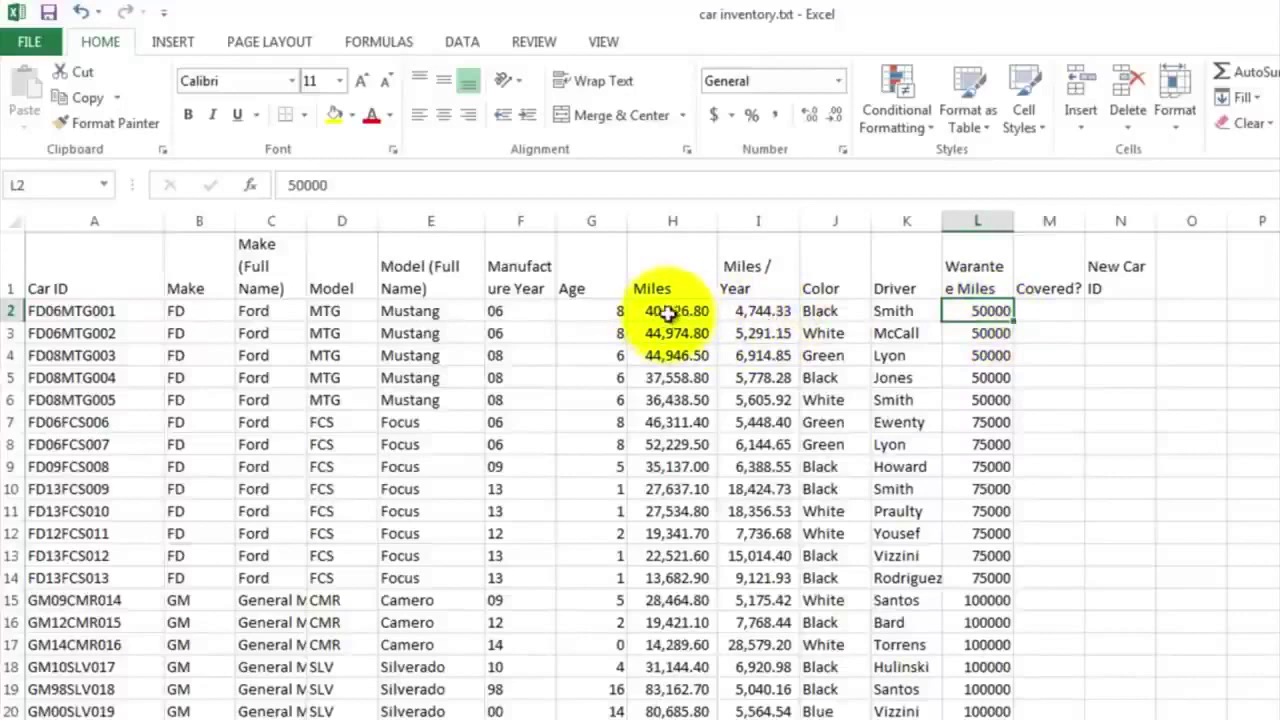
Enter the formula =IF(H2<=L2,"Y","Not Covered") in M2 to flag whether the first car is still under warranty.
left_click(1040, 312)
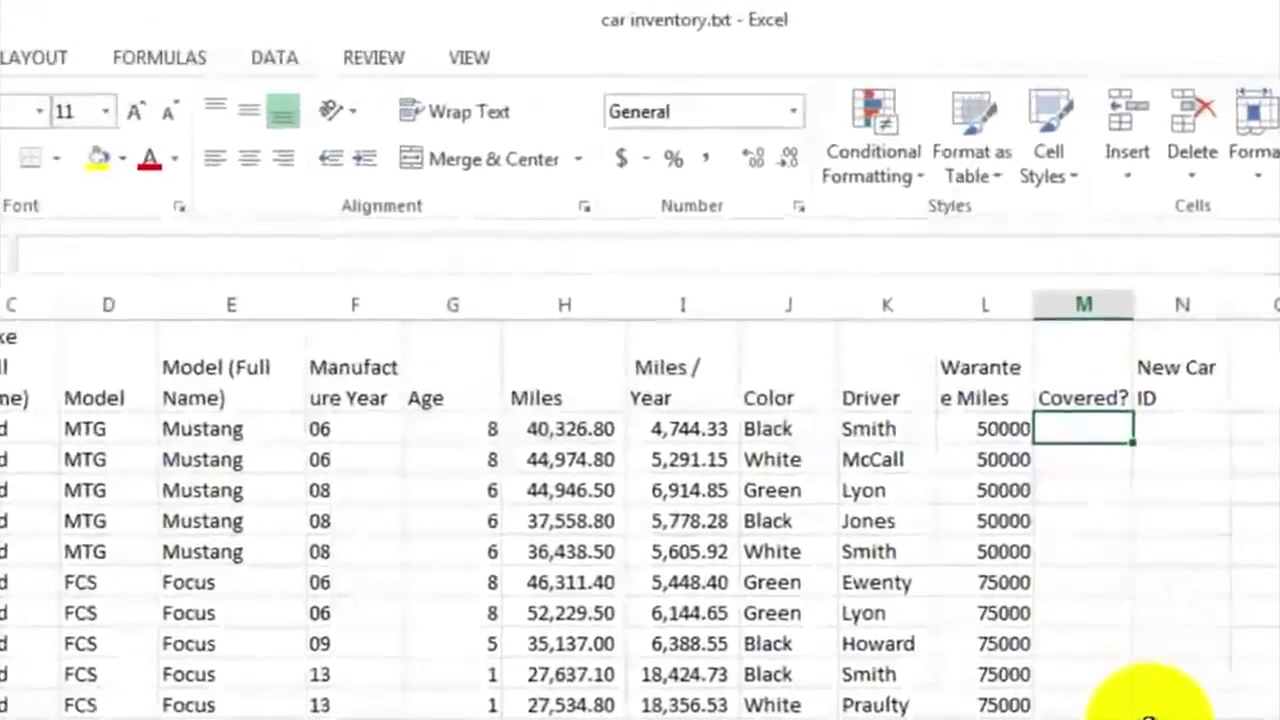
type("=i")
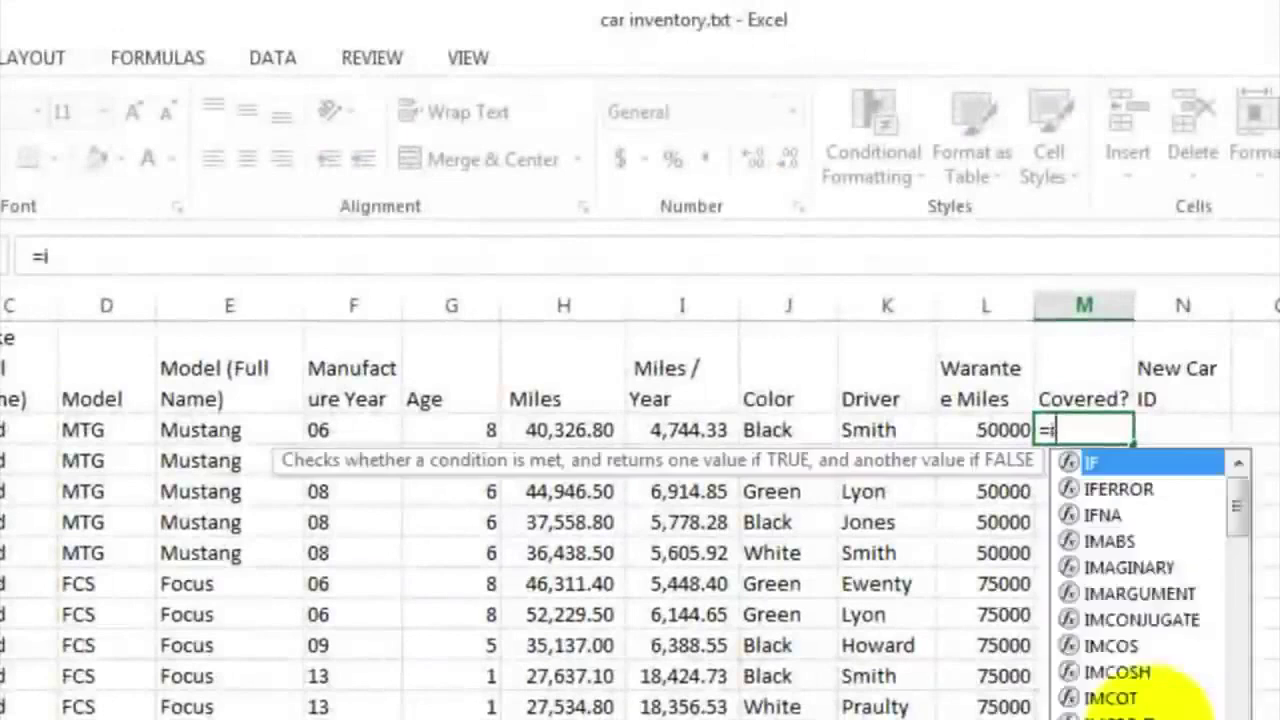
type("f(")
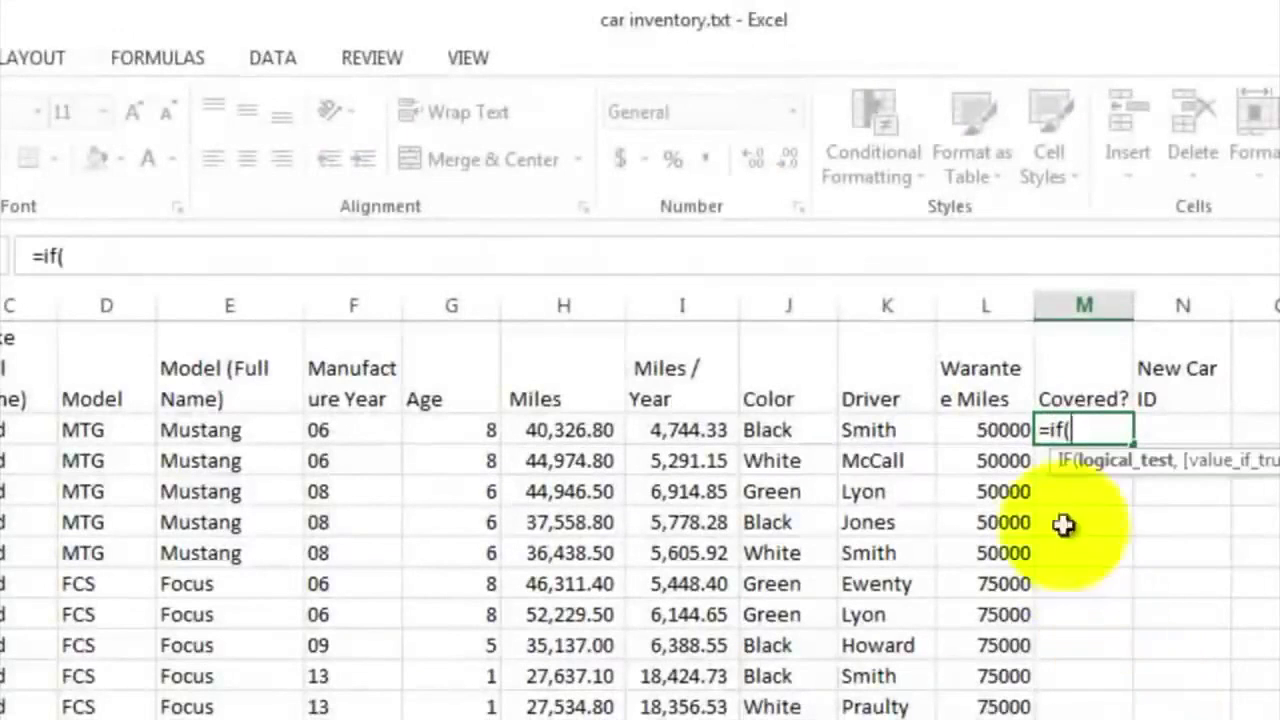
left_click(565, 430)
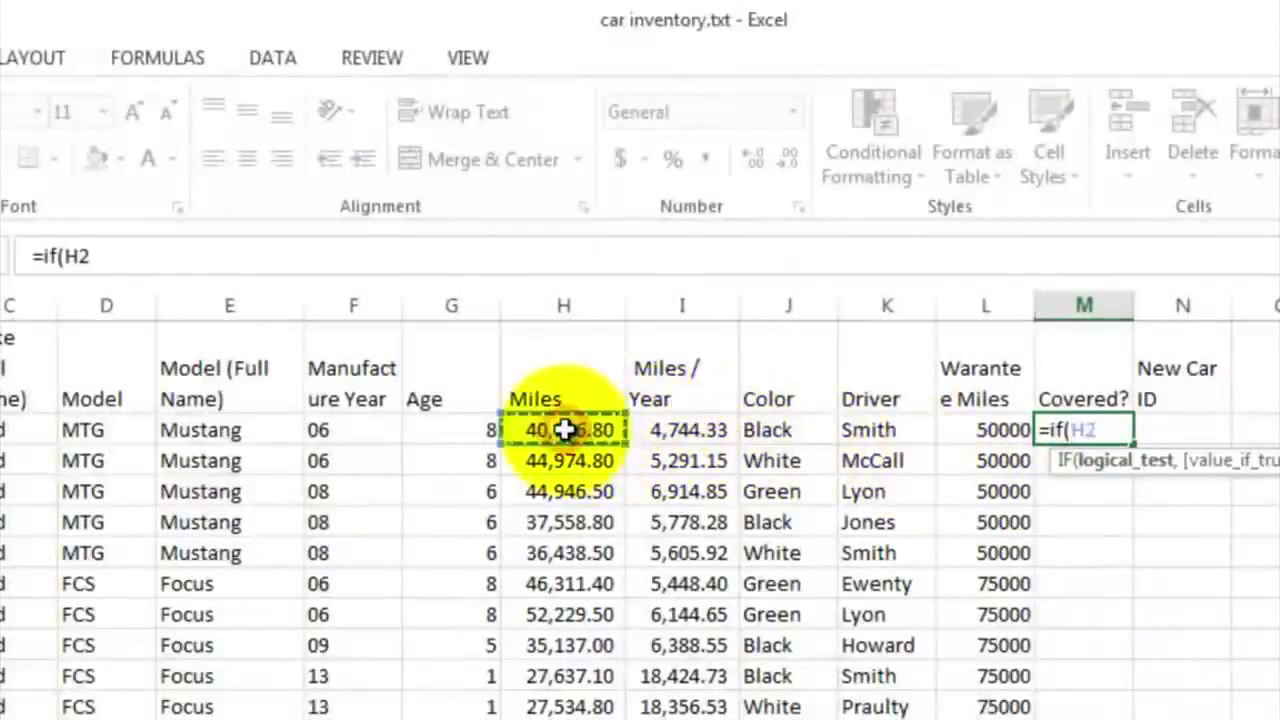
type("<")
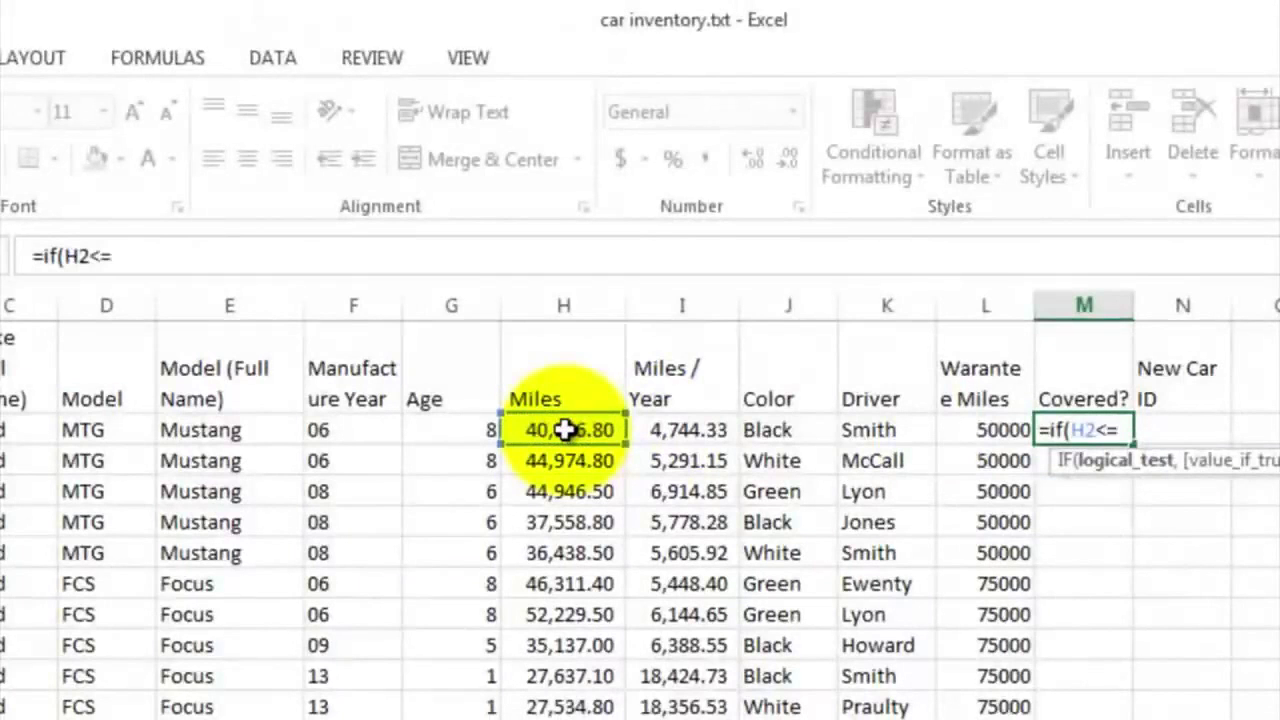
type("=")
left_click(963, 428)
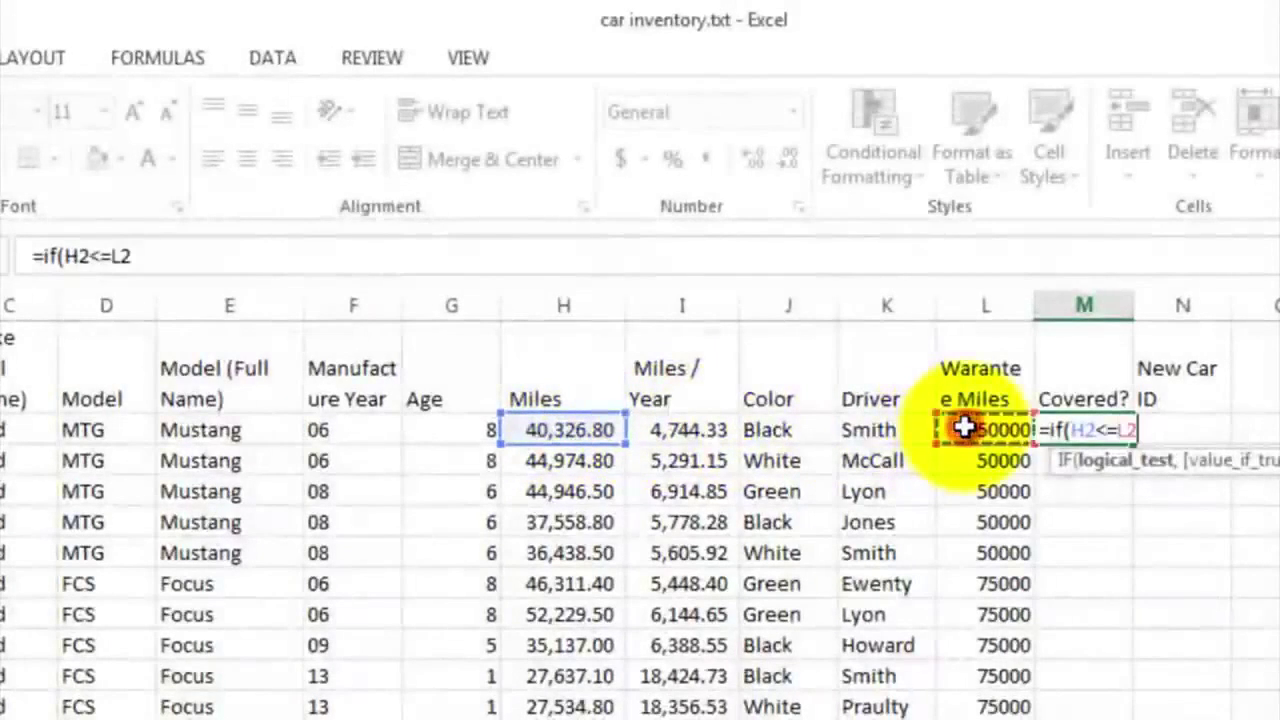
type(",\"")
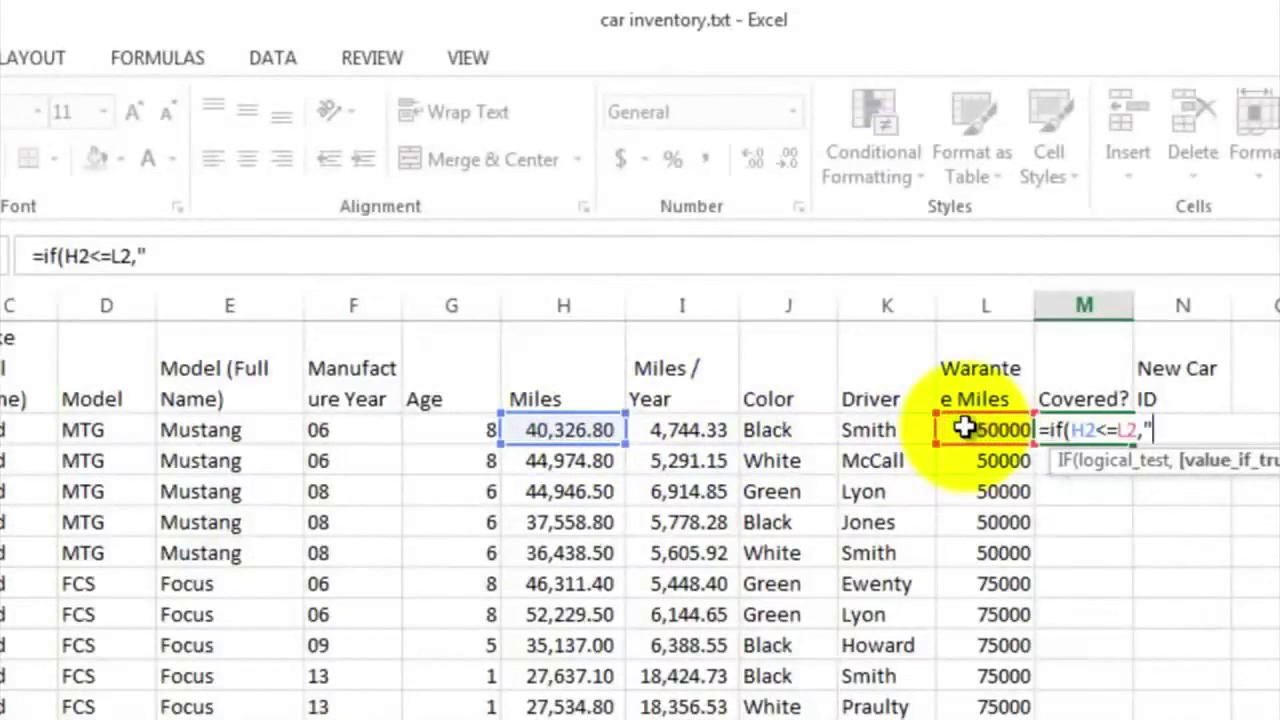
type("Y\",")
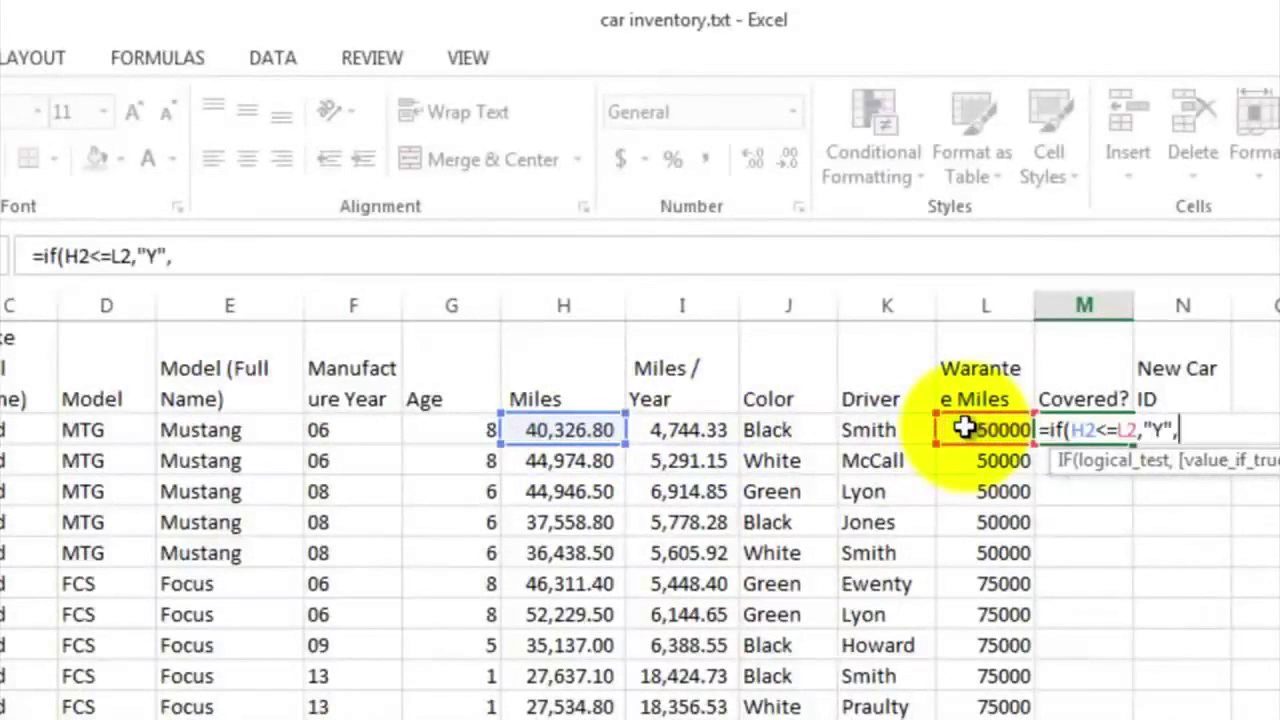
type("\"Not C")
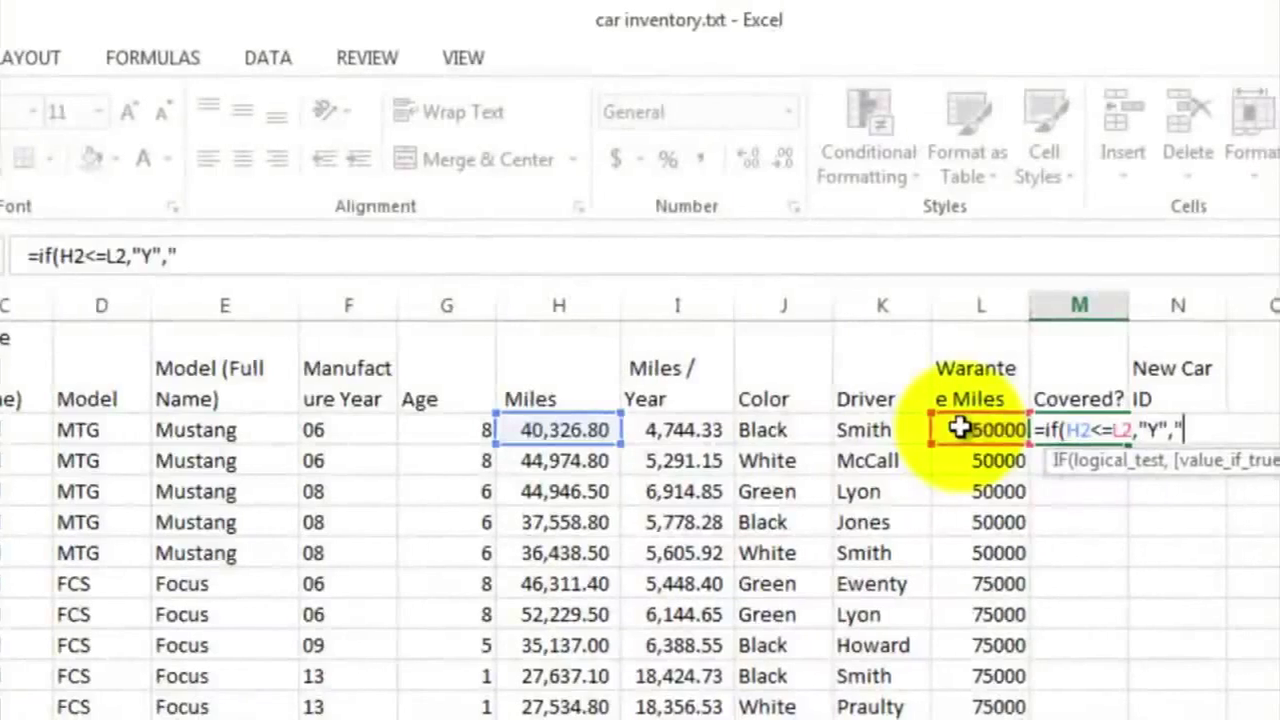
type("ov")
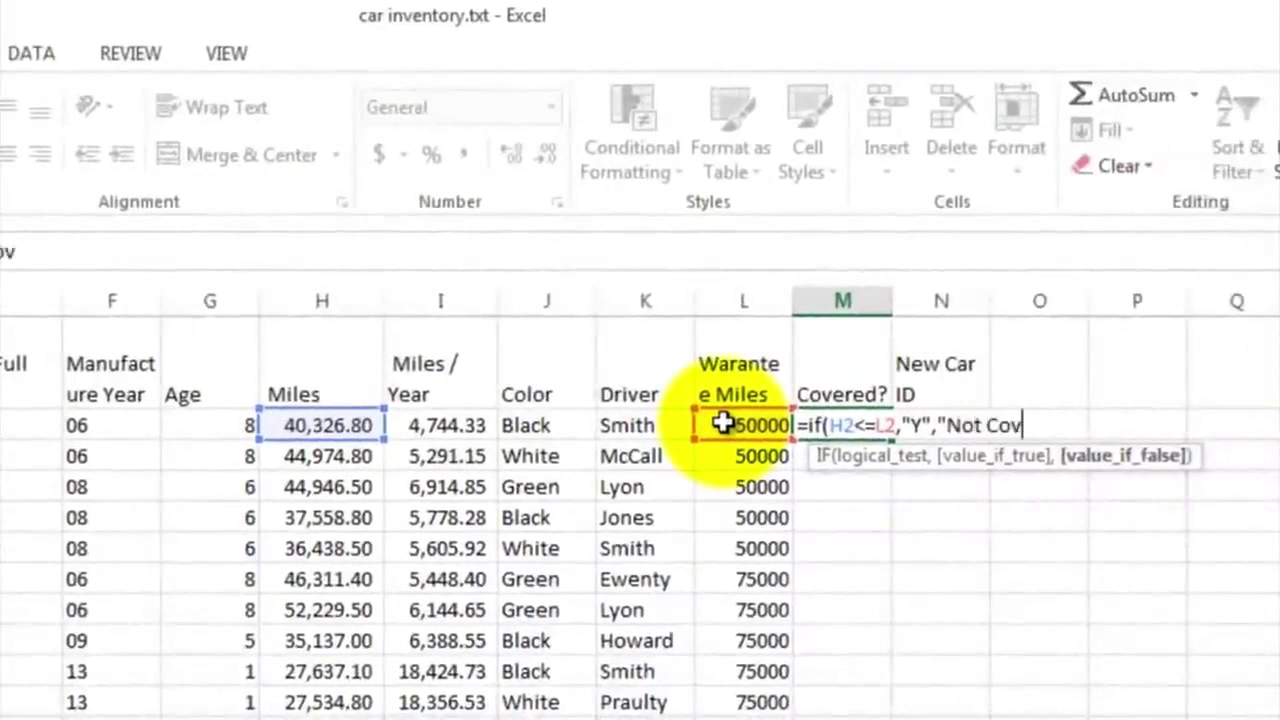
type("ered")
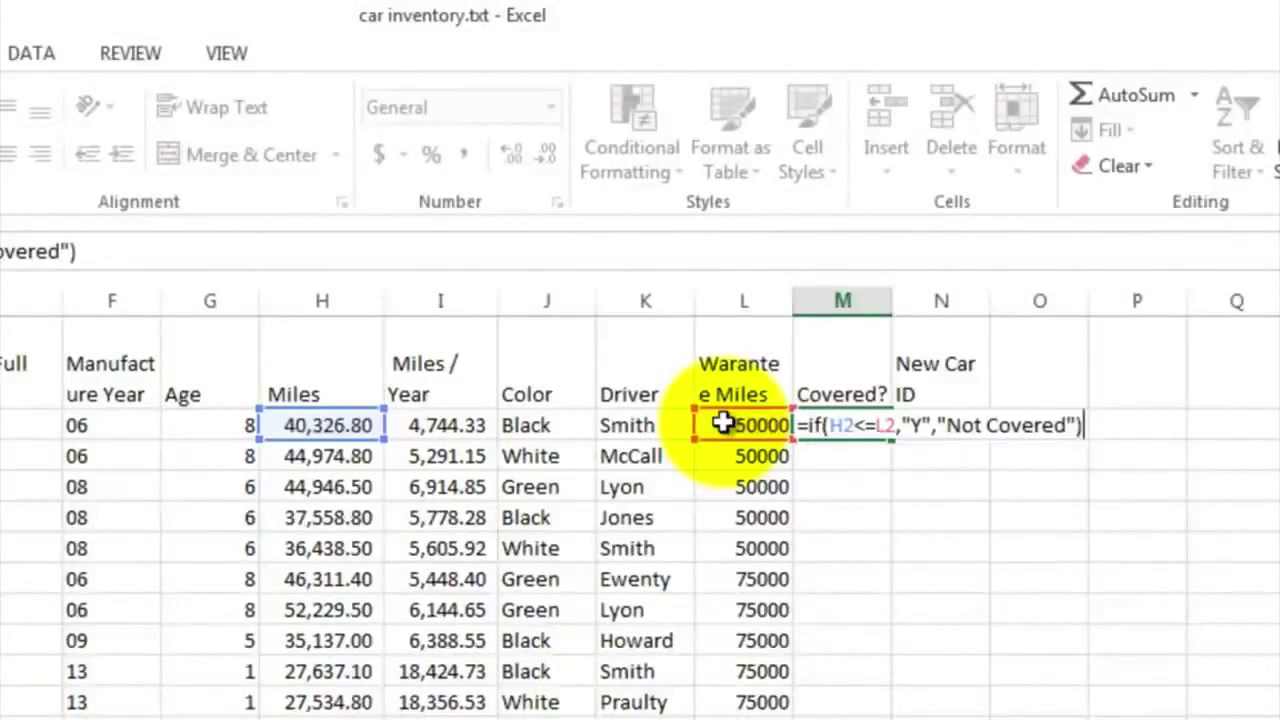
key("Return")
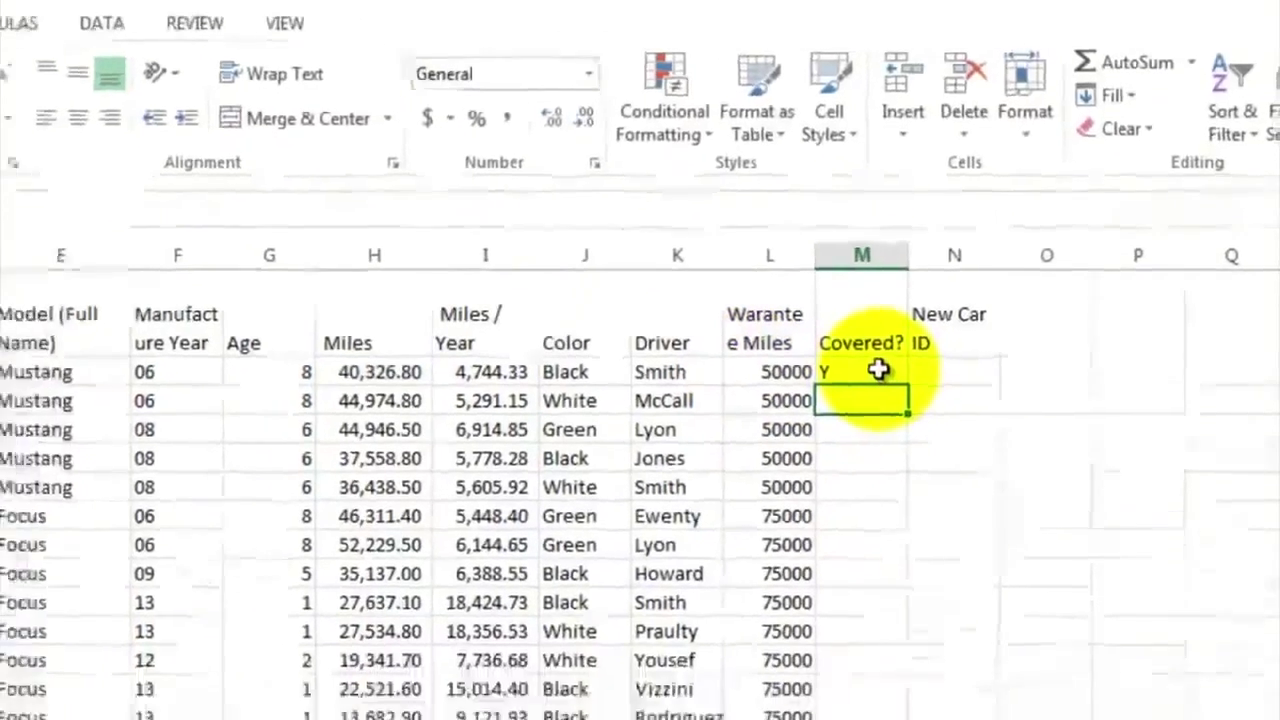
Fill the warranty coverage formula from M2 down to M53 and check the copied formula in M36.
left_click(858, 426)
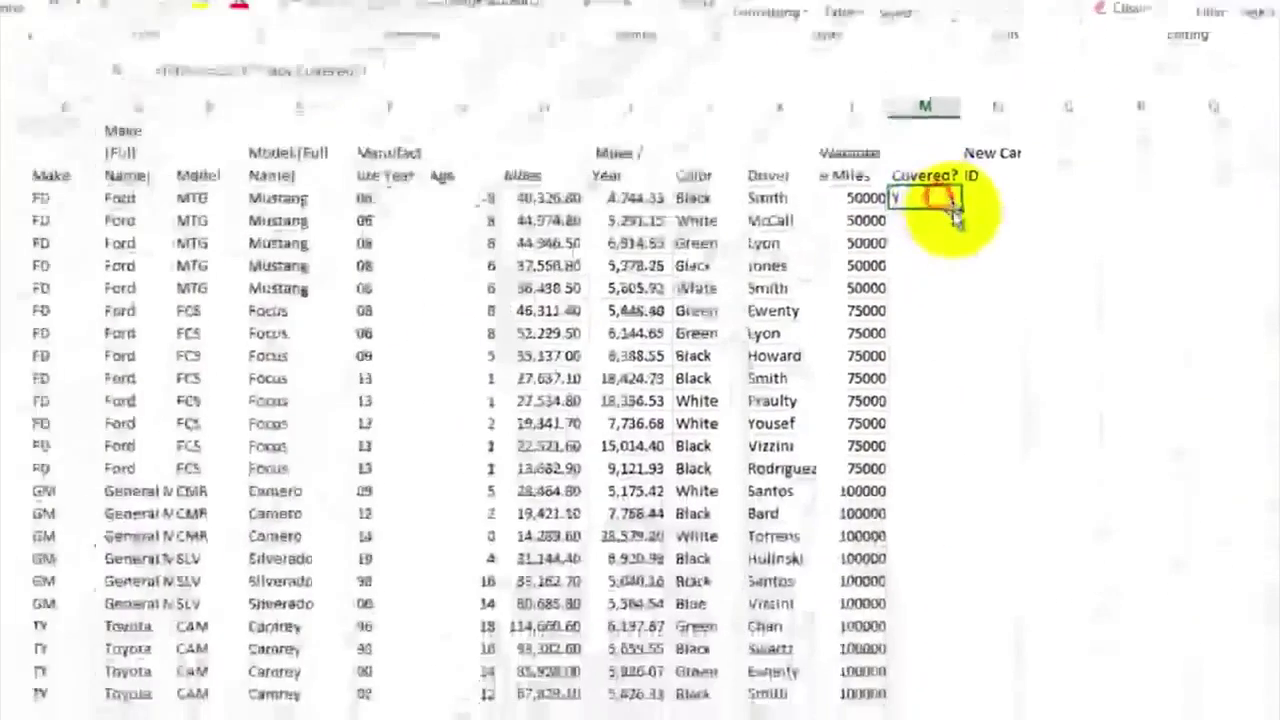
mouse_move(961, 208)
left_mouse_down()
mouse_move(973, 293)
mouse_move(951, 705)
mouse_move(963, 691)
mouse_move(951, 694)
mouse_move(943, 663)
left_mouse_up()
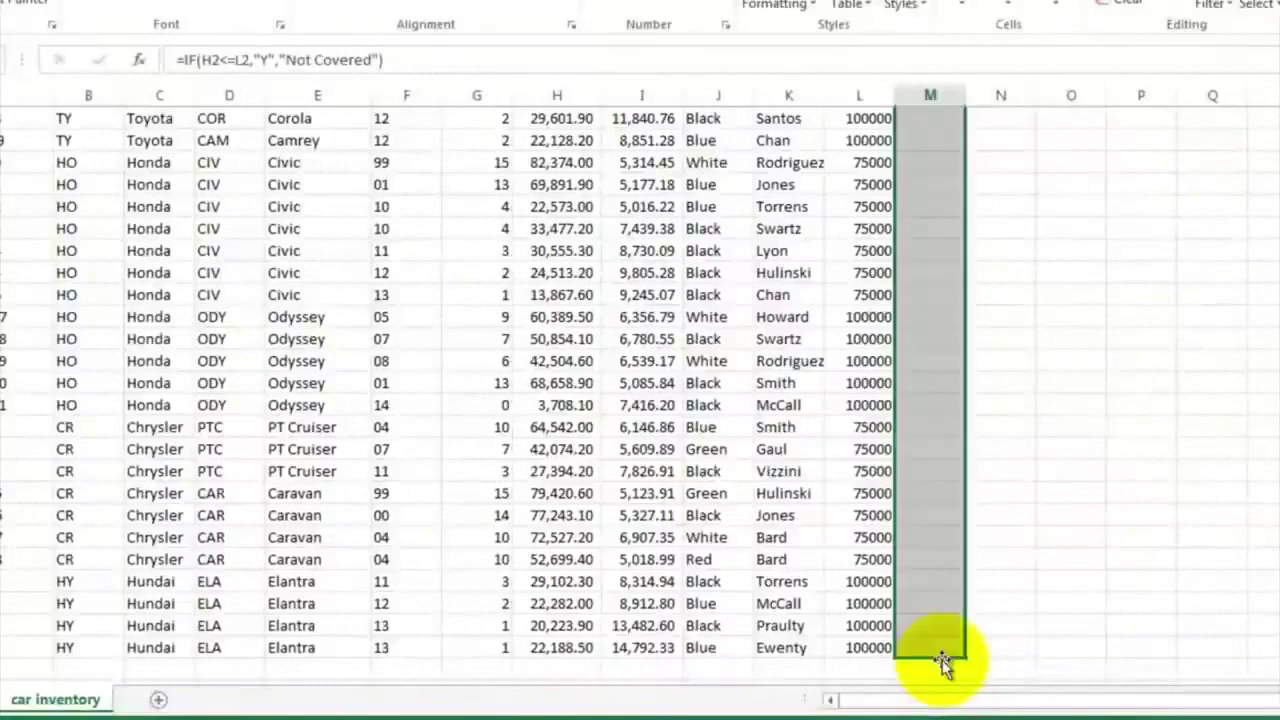
left_click(958, 273)
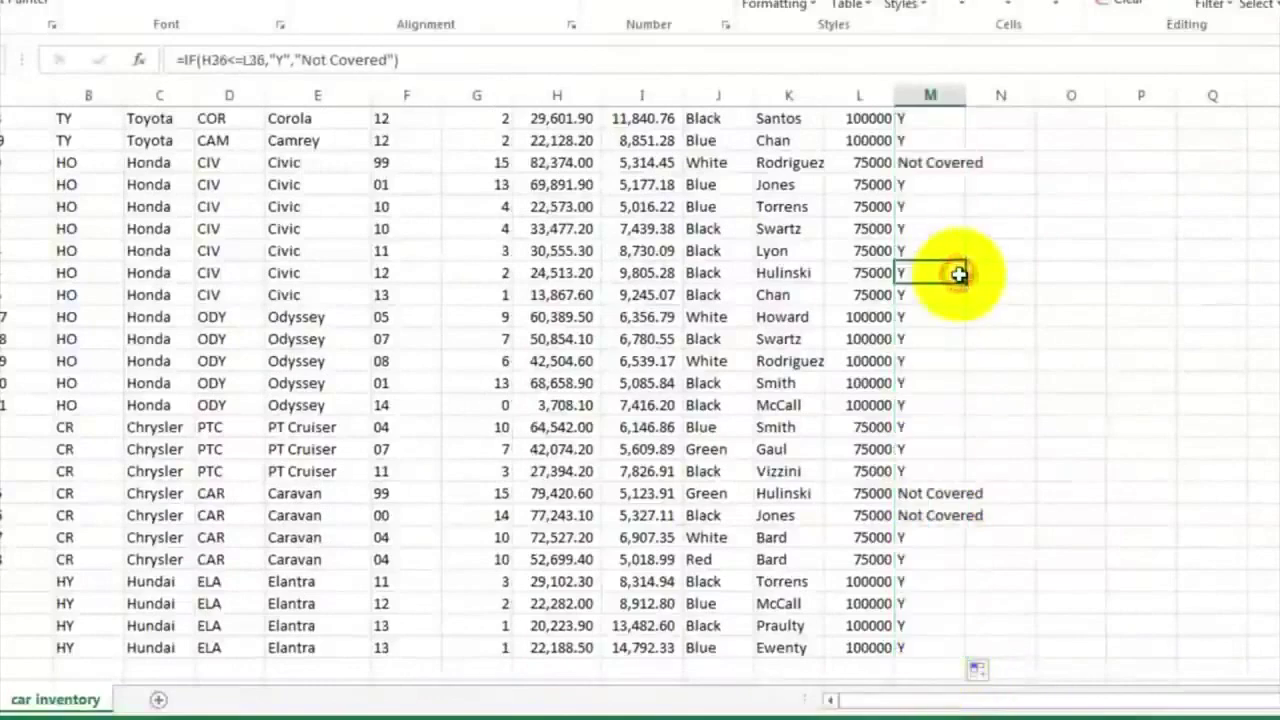
scroll(958, 273, "up", 9)
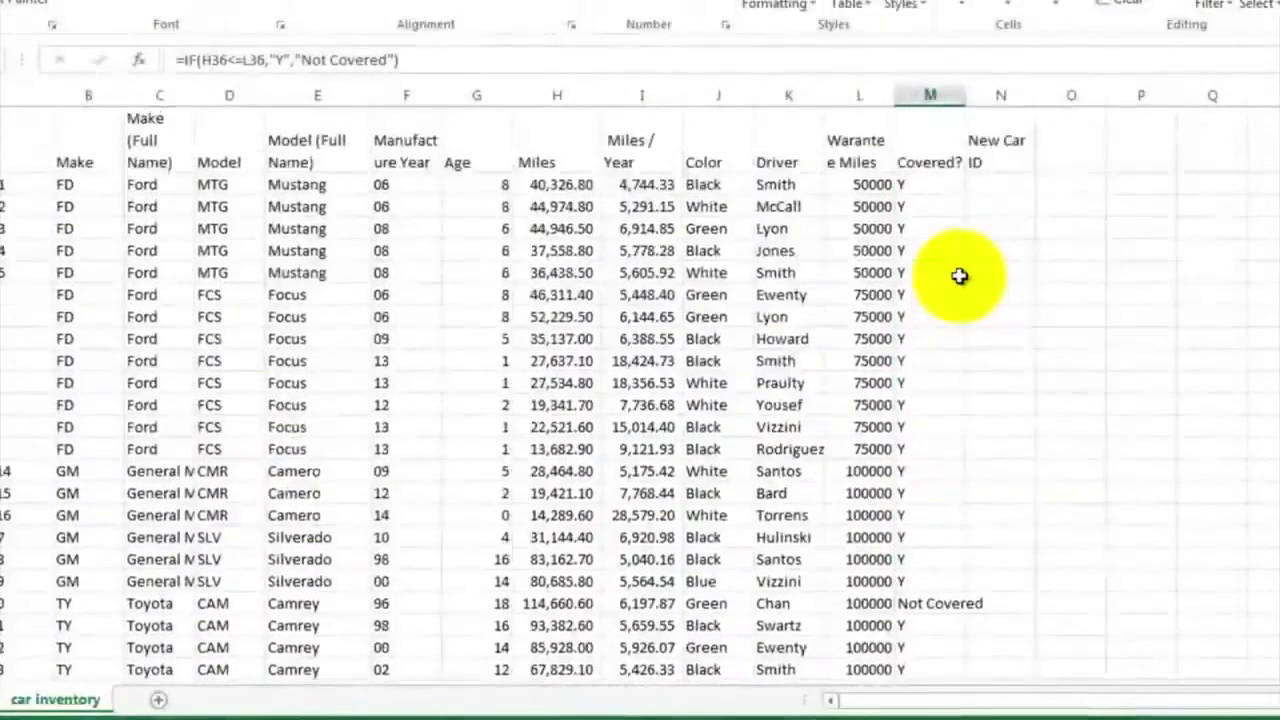
Start a CONCATENATE formula in N2 for the new car ID, joining make B2, manufacture year F2 and model D2.
left_click(988, 186)
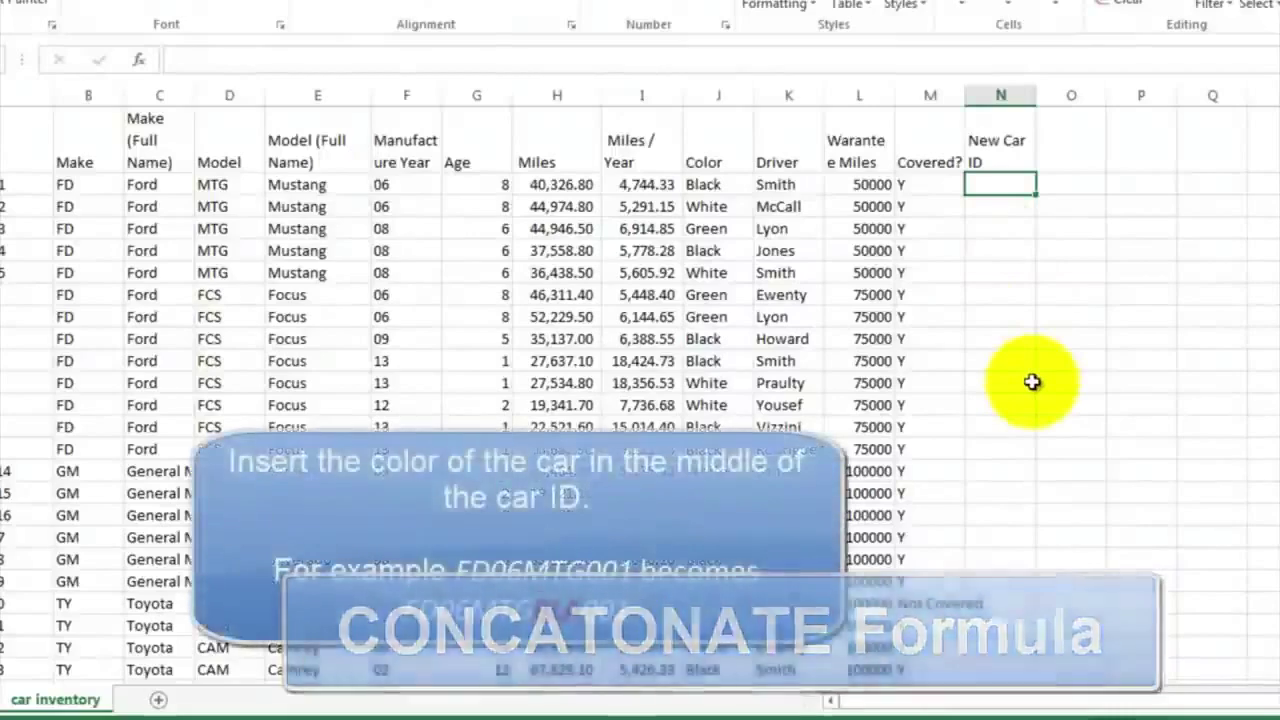
left_click(94, 189)
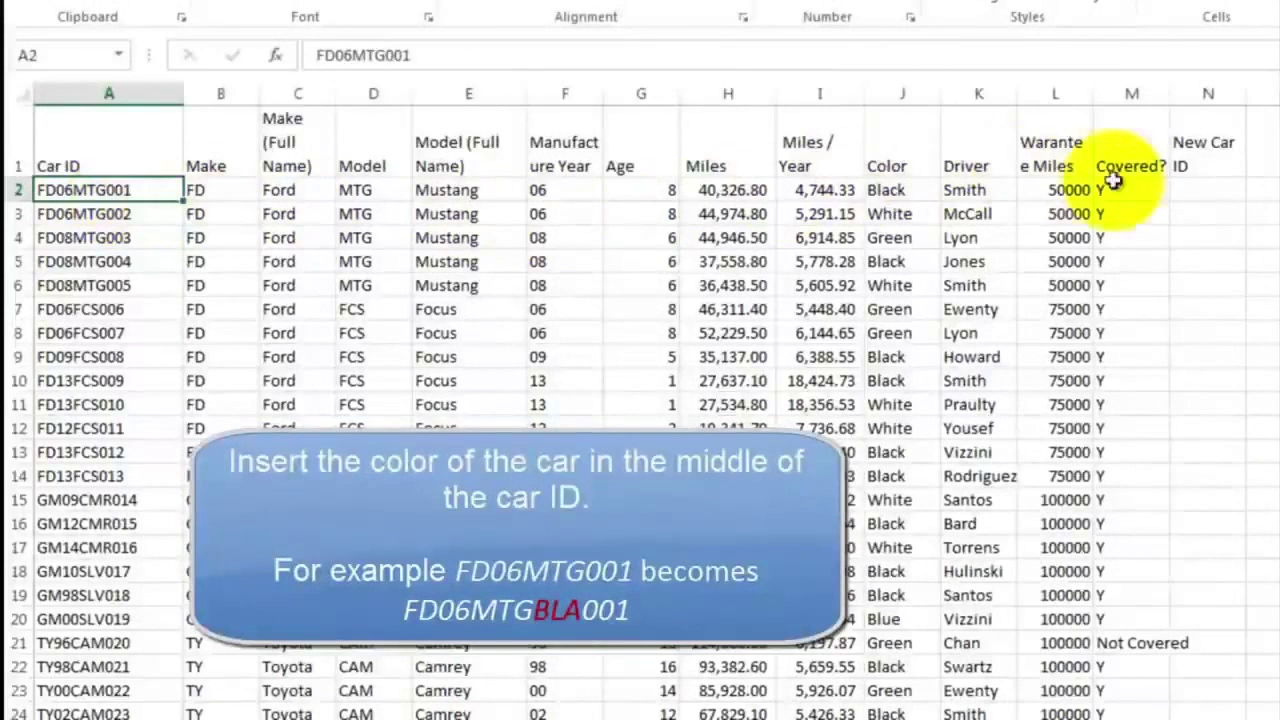
left_click(1184, 193)
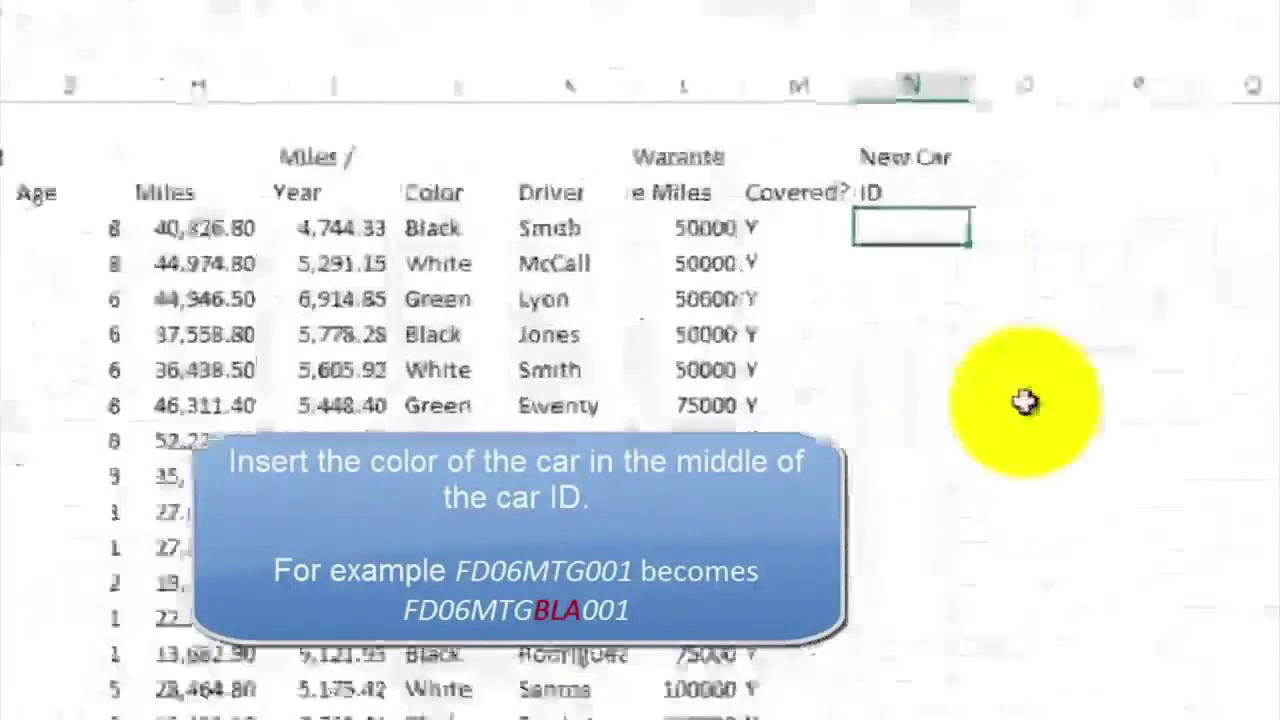
type("=")
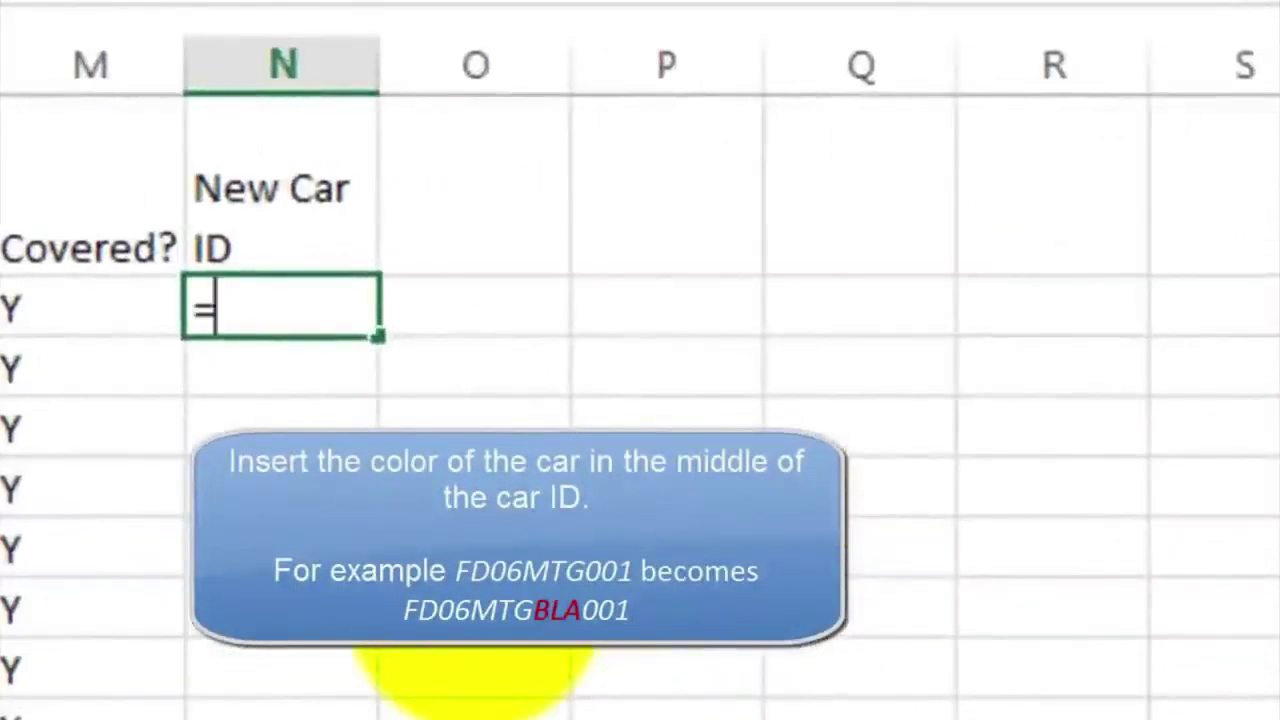
type("con")
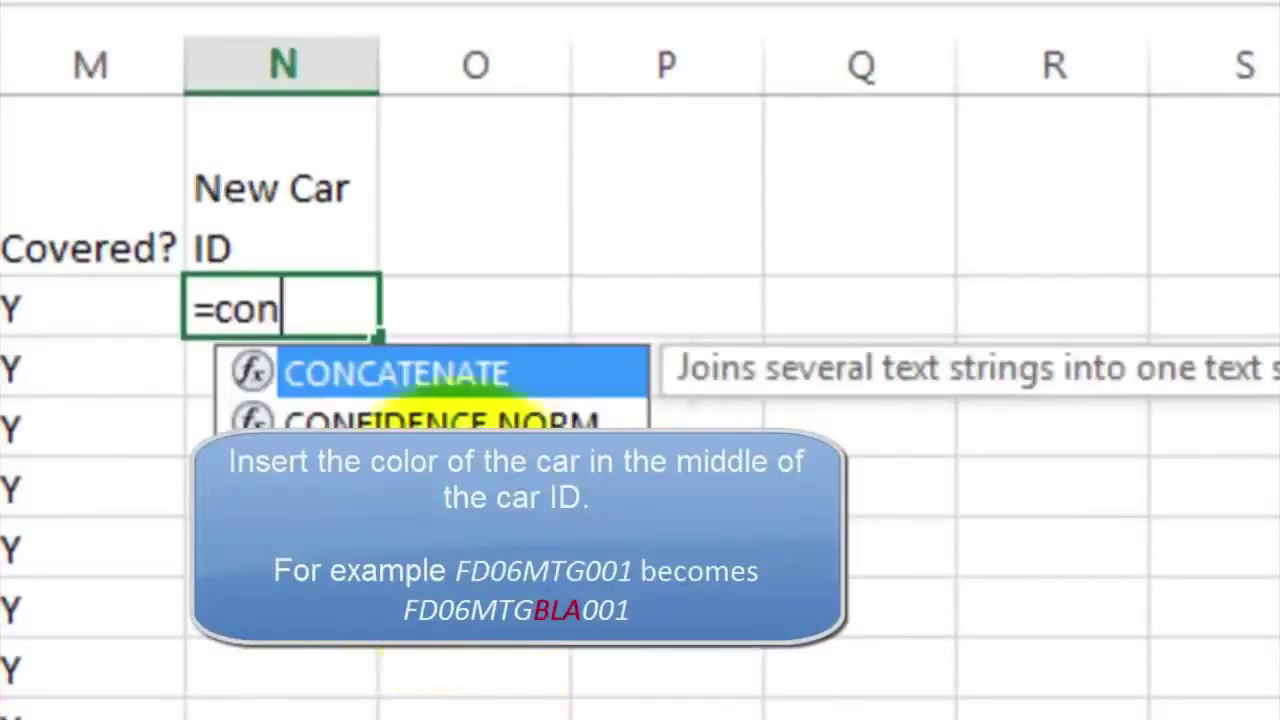
left_click(425, 372)
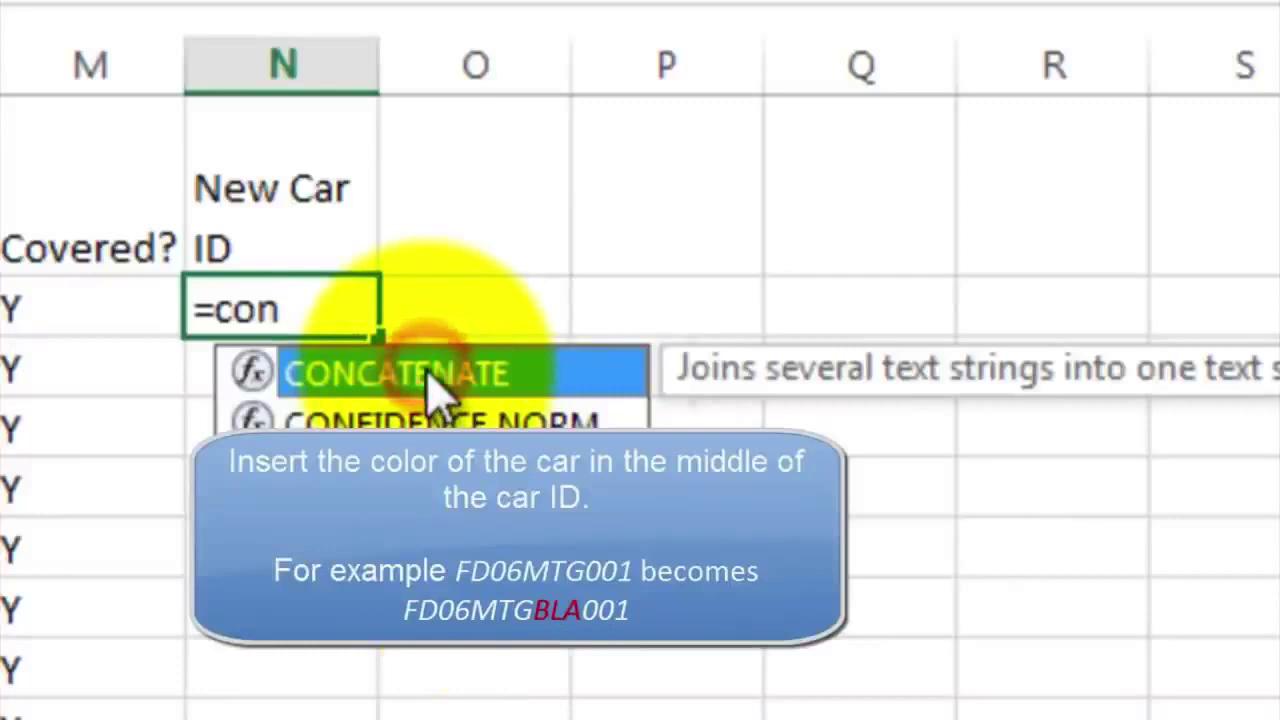
double_click(427, 370)
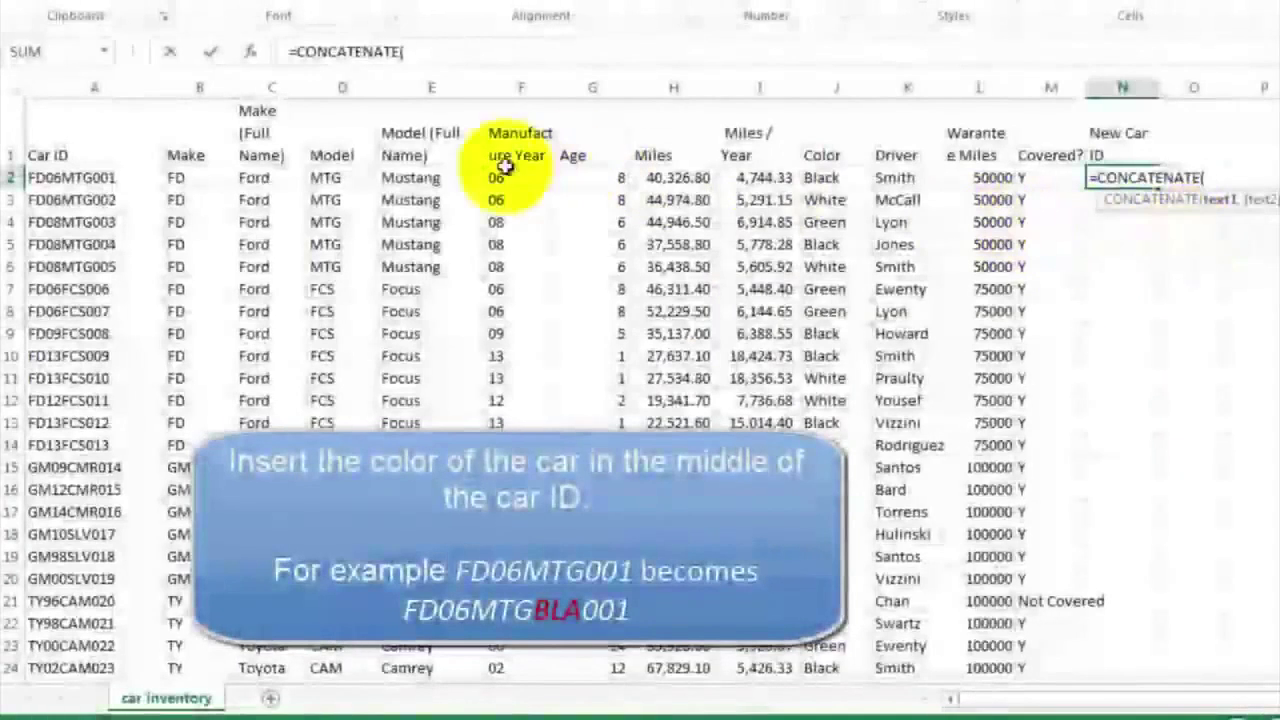
left_click(207, 181)
type(",")
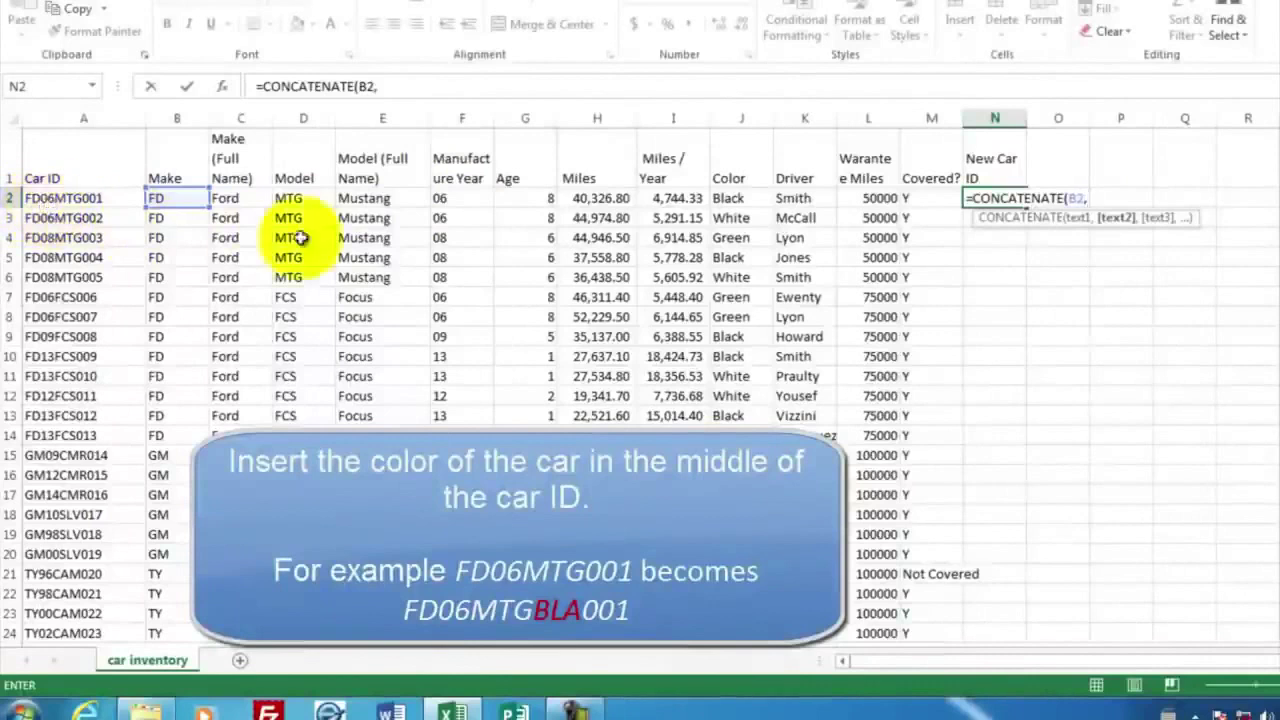
left_click(452, 198)
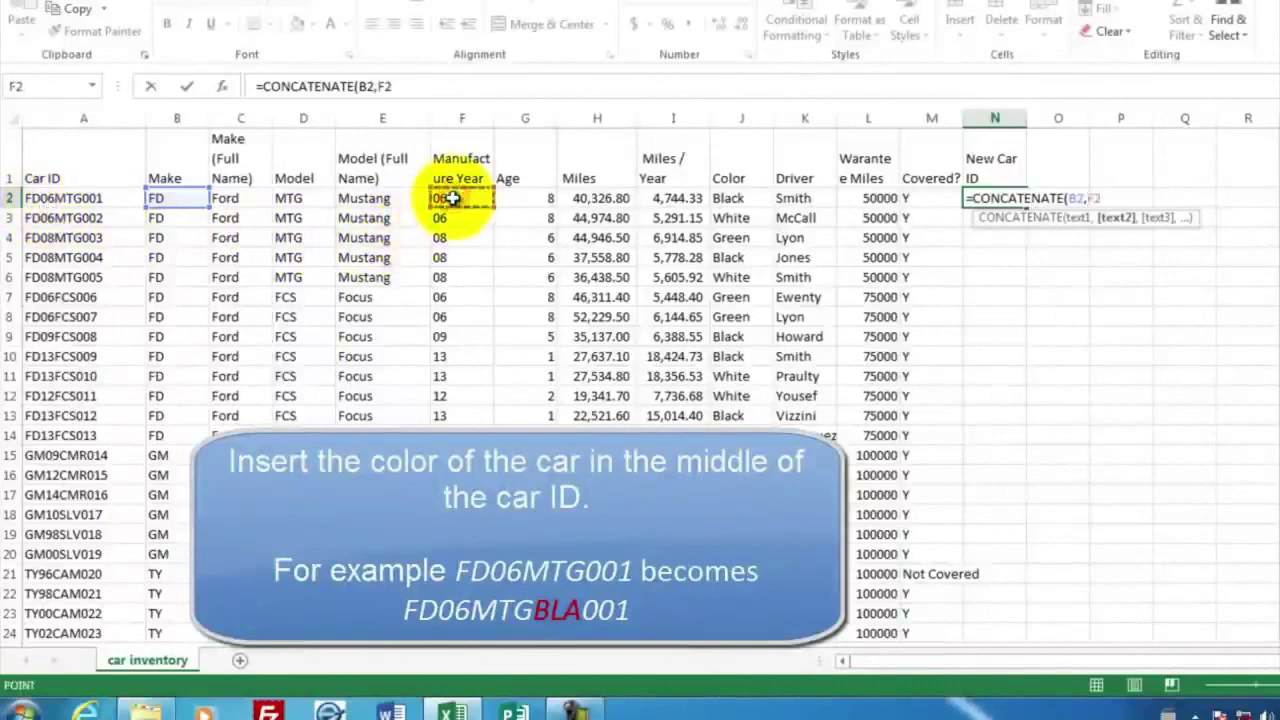
type(",")
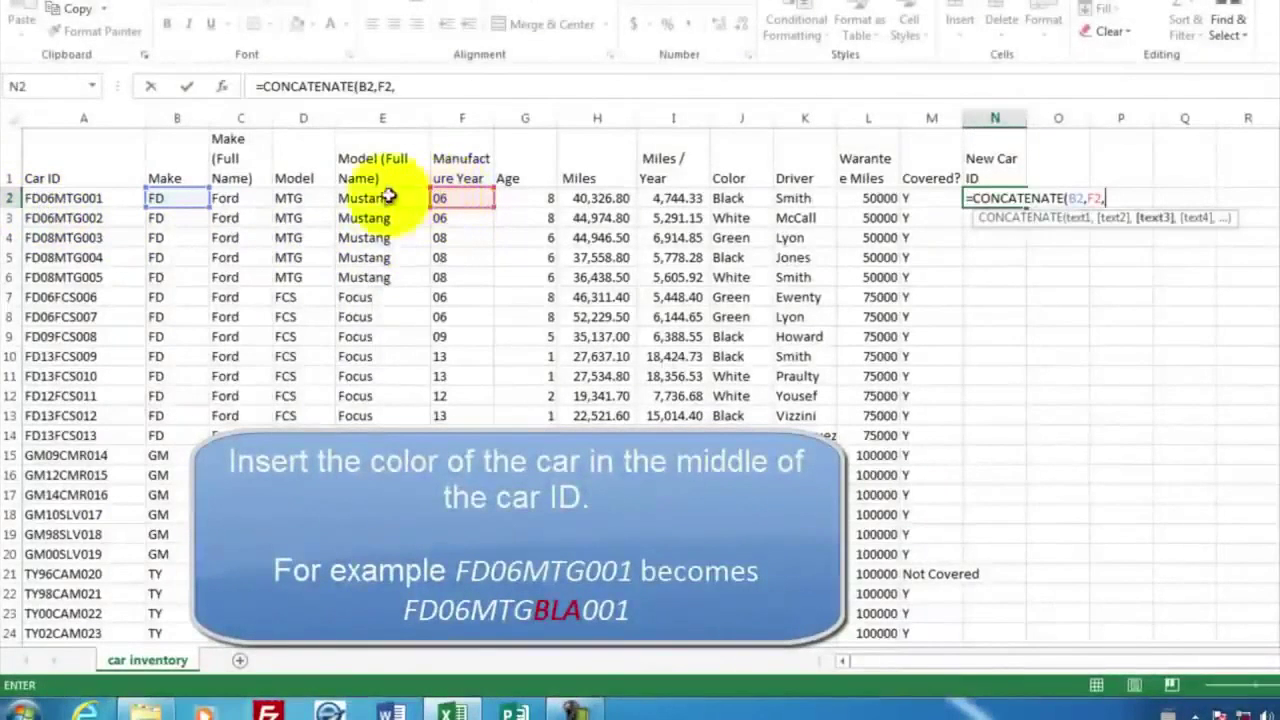
left_click(299, 199)
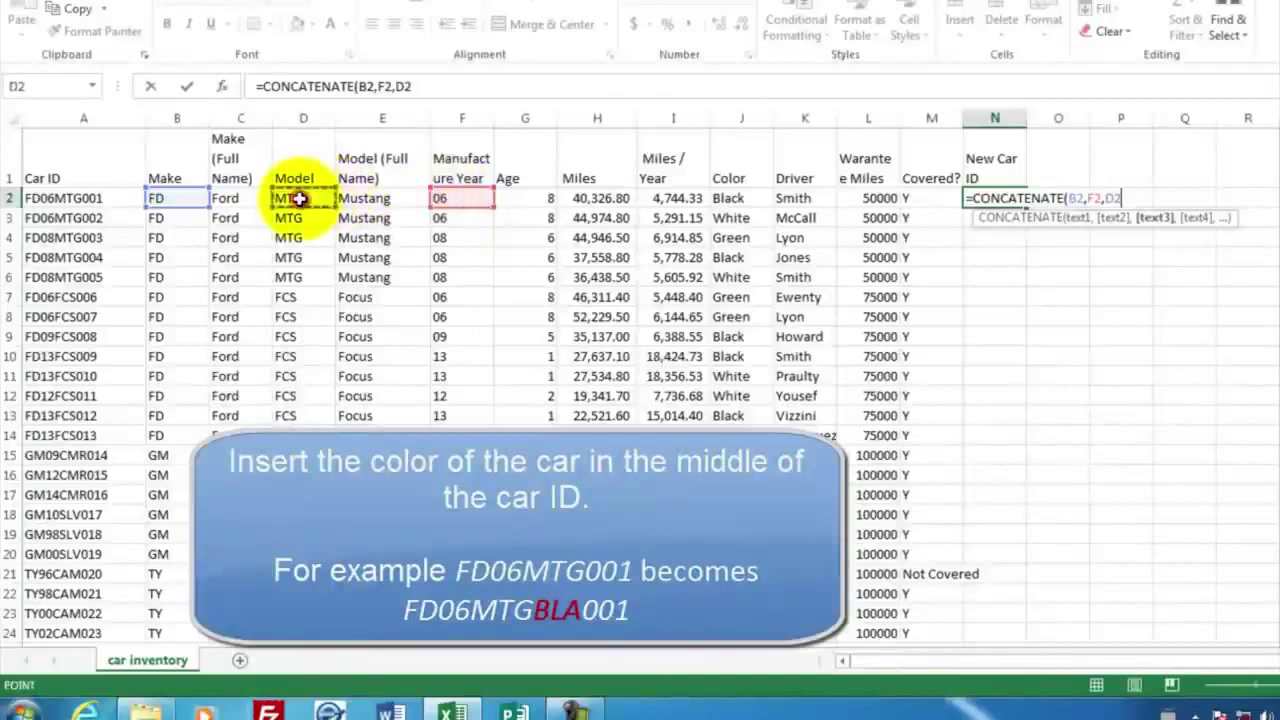
type(",")
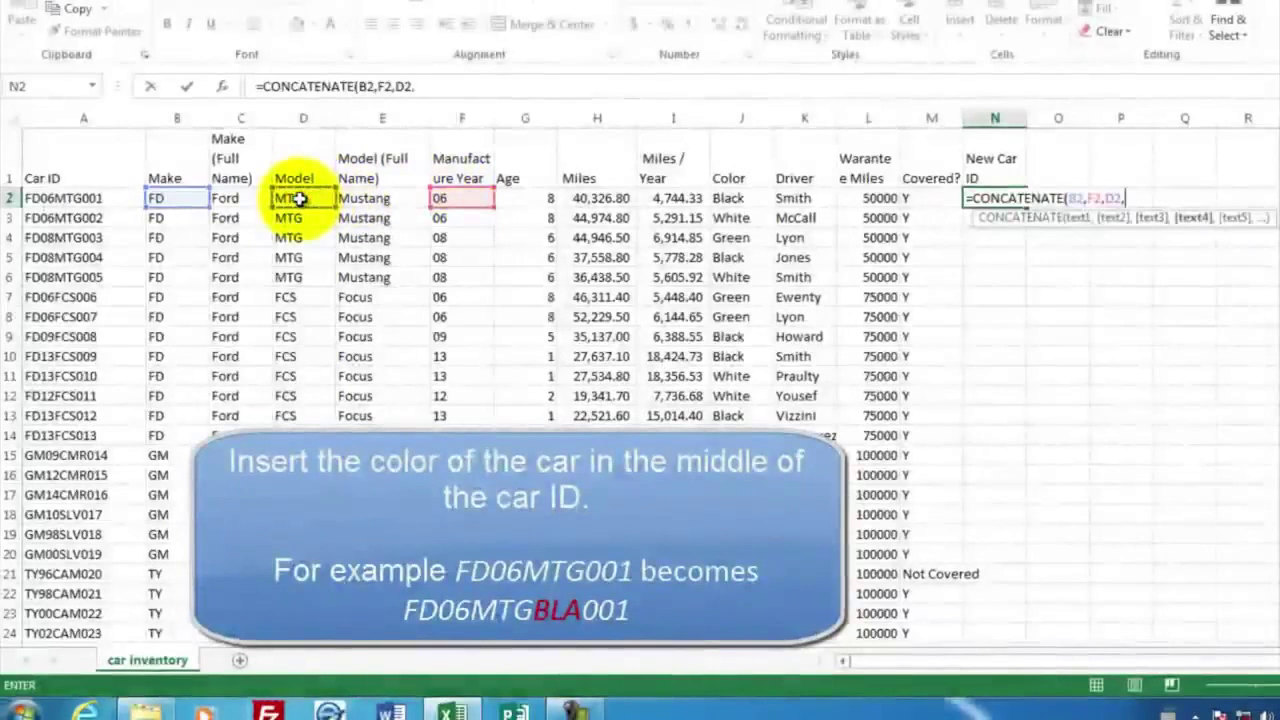
left_click(737, 199)
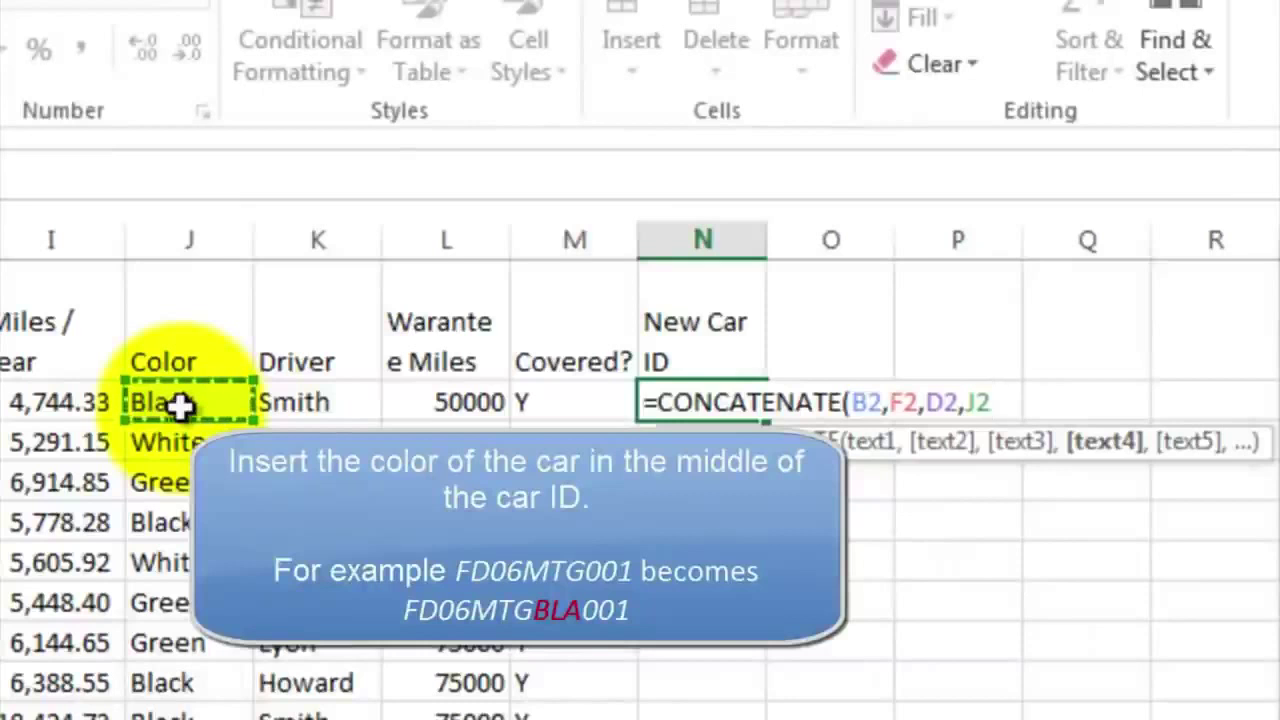
key("BackSpace")
key("BackSpace")
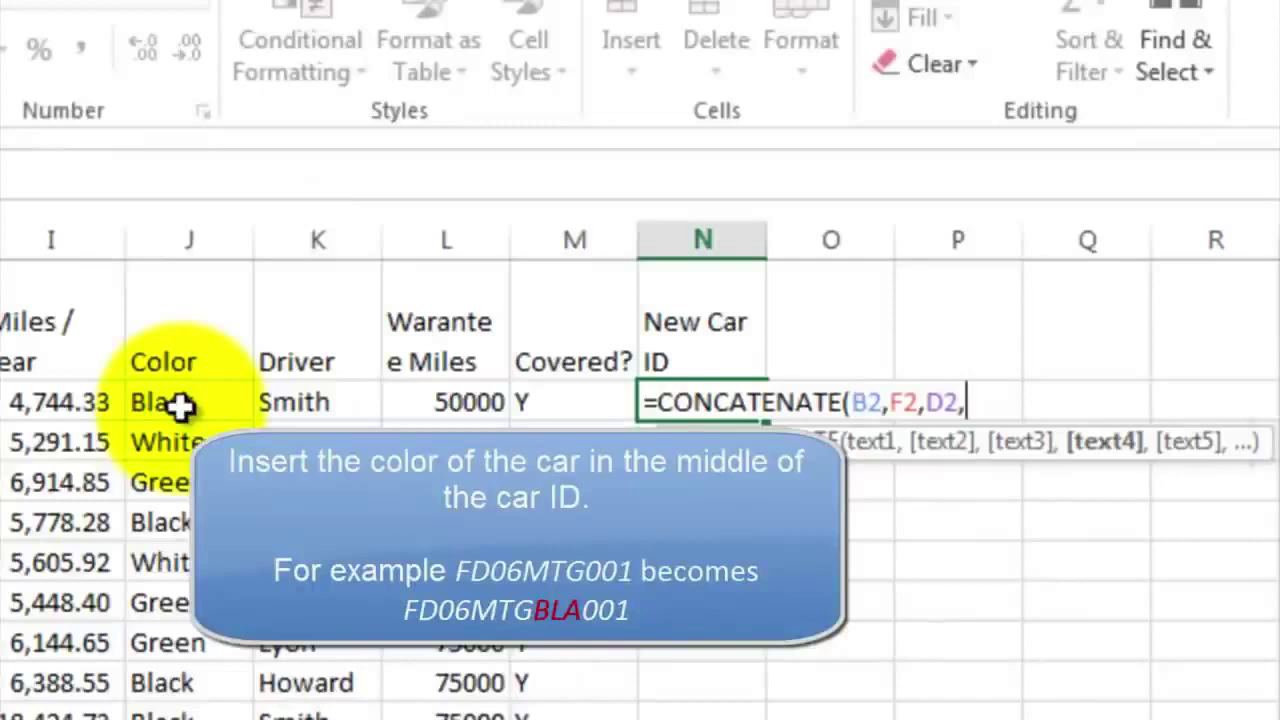
Add left(J2,3) as the fourth argument of N2's CONCATENATE formula to take the first three letters of the color.
type("left(")
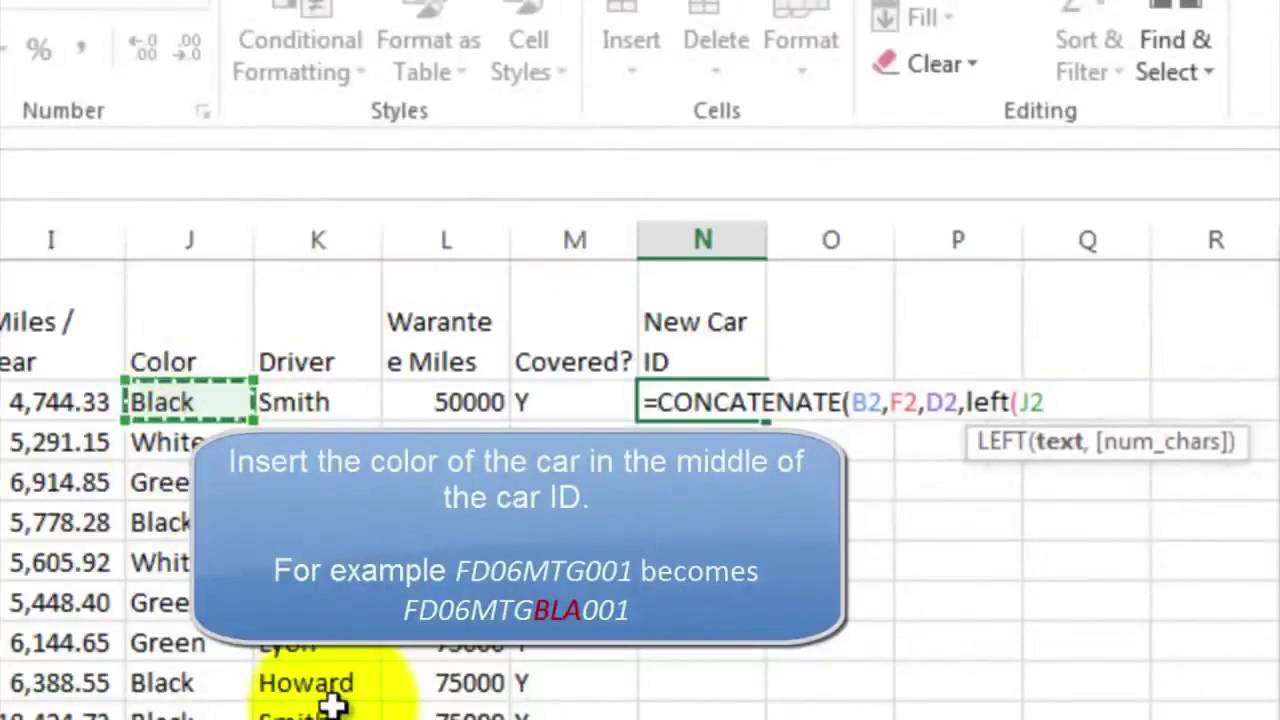
type(",3")
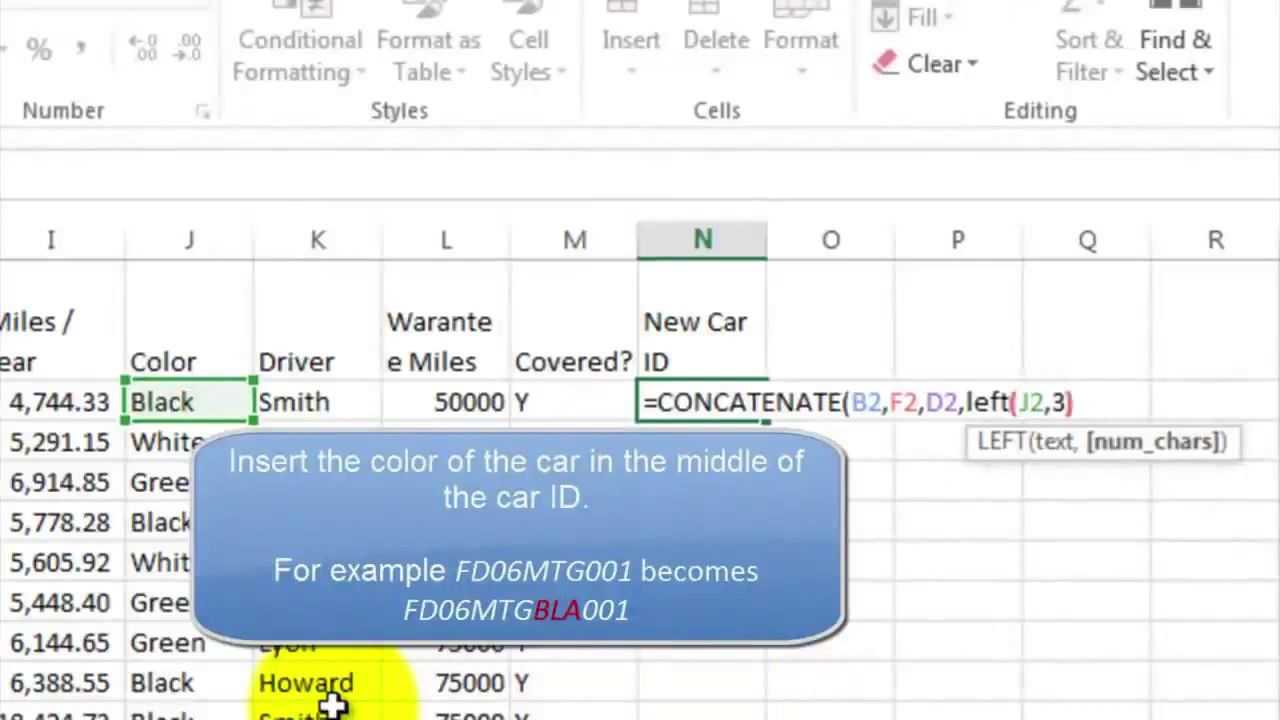
type("),")
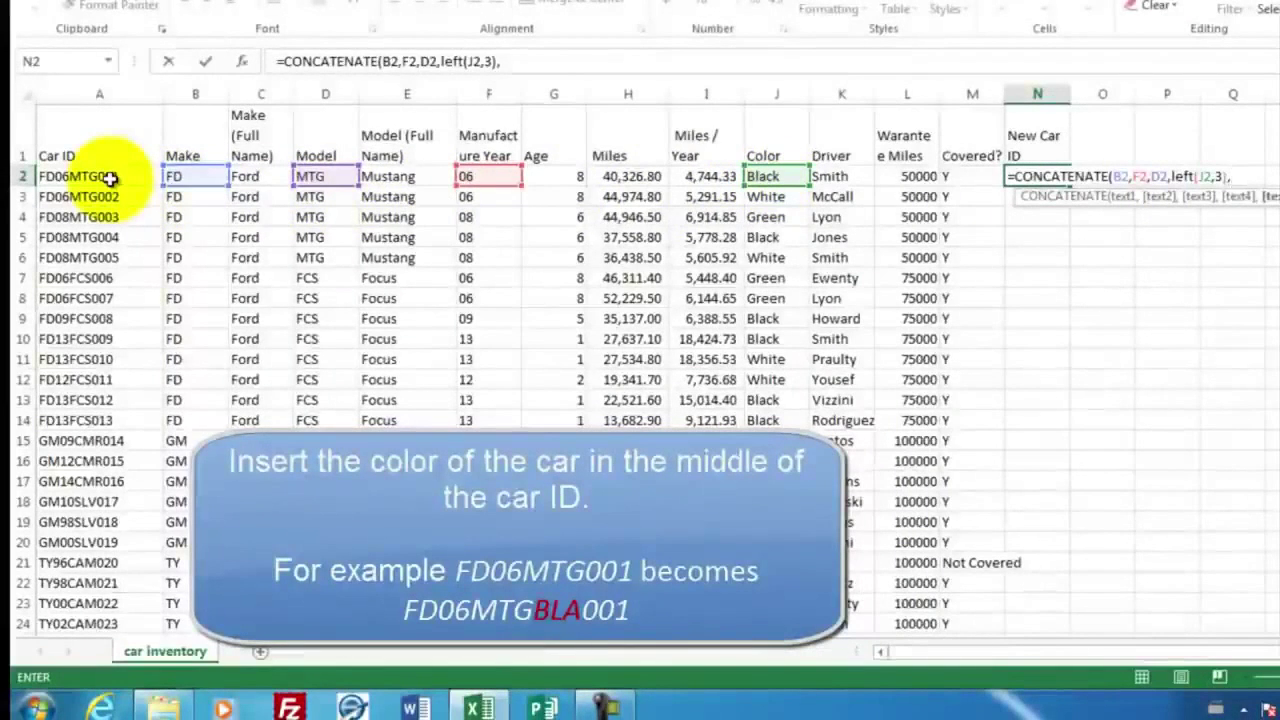
Complete N2's CONCATENATE formula with right(A2,3) as the last argument and widen column N to fit the new ID.
type("right(")
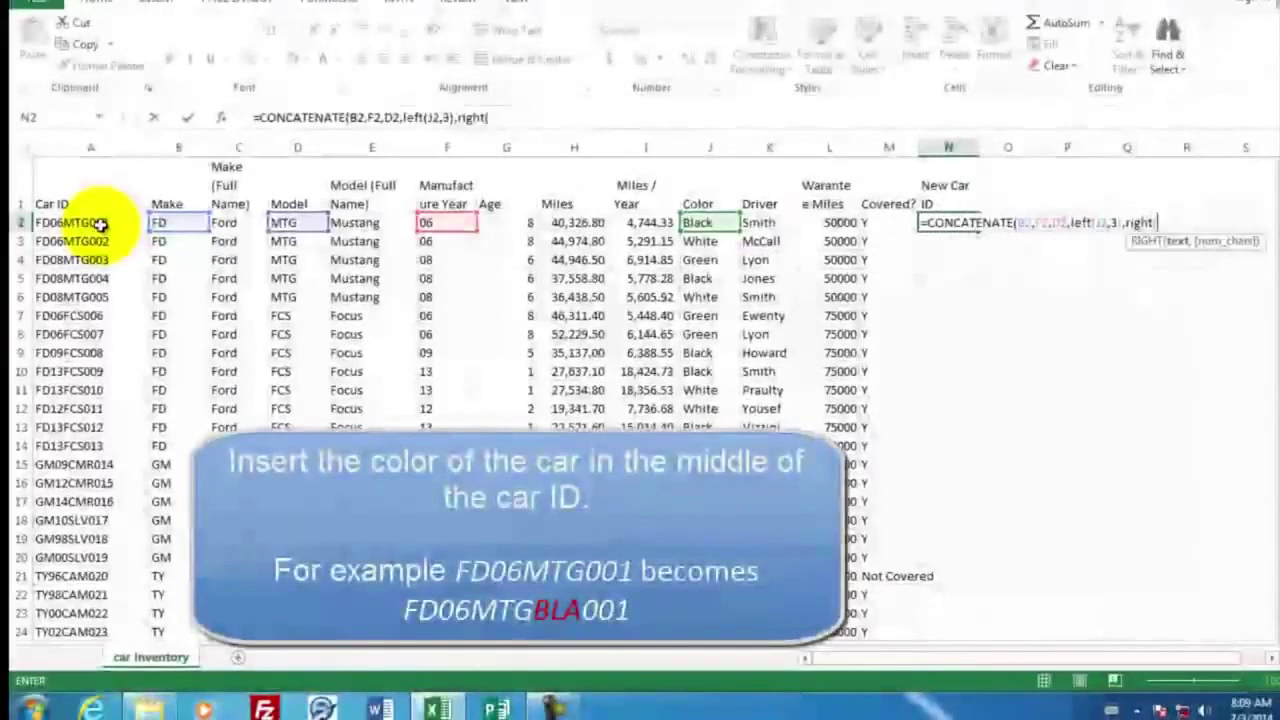
left_click(101, 225)
type(",")
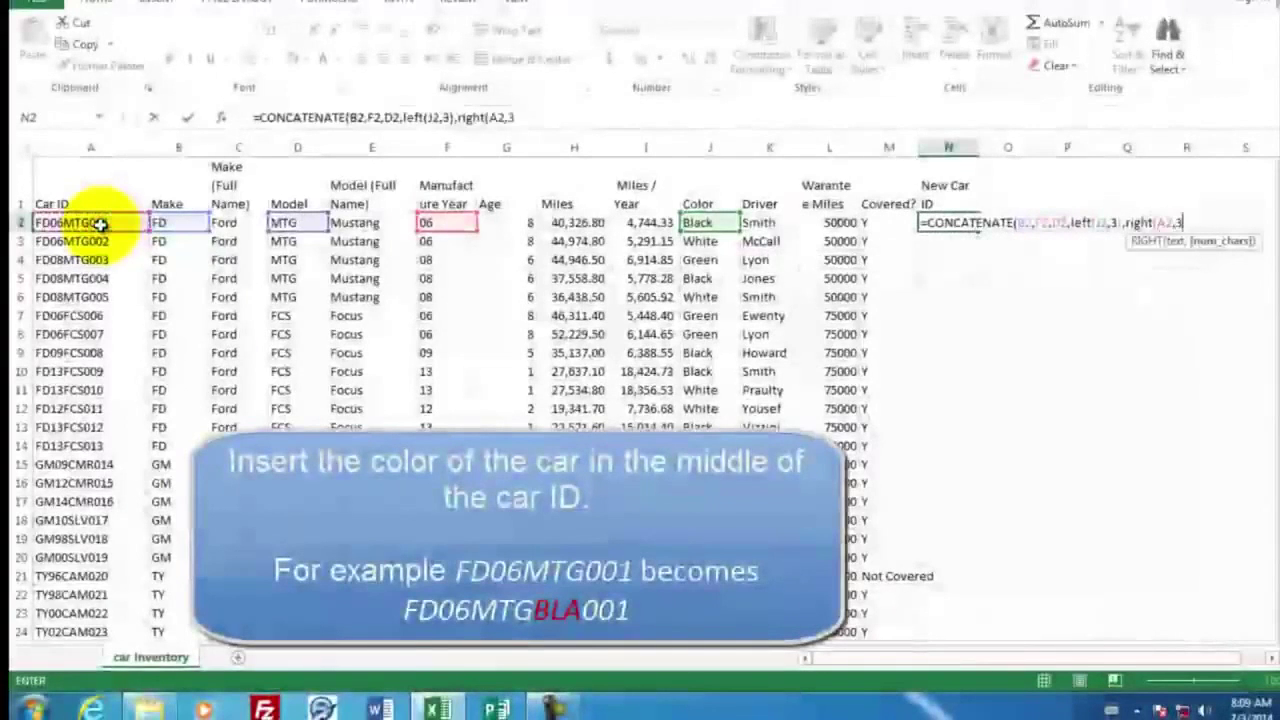
type("3)")
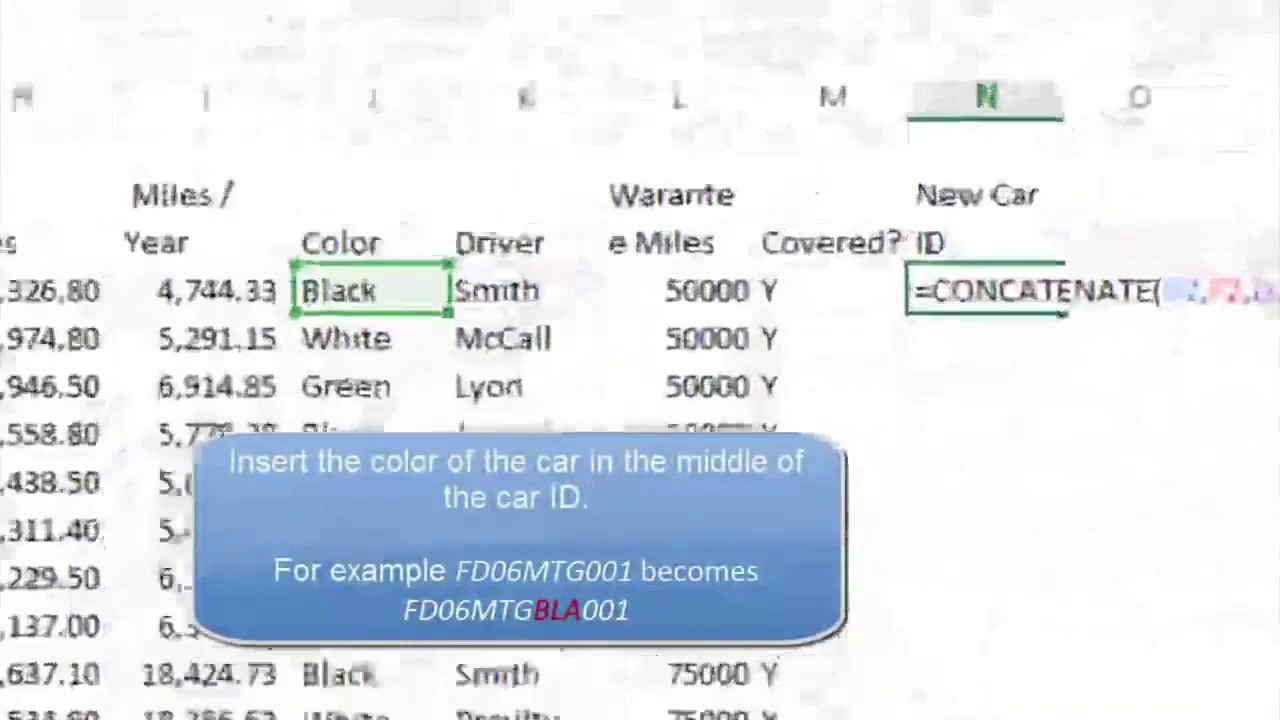
key("Return")
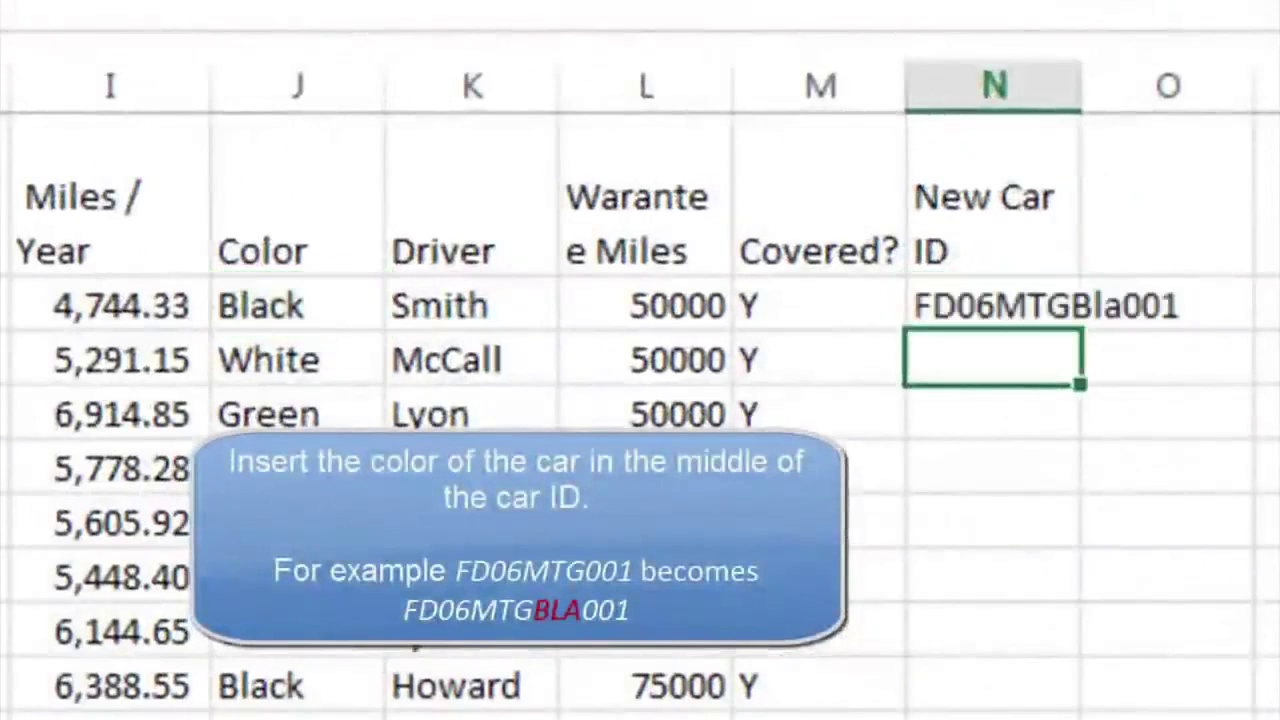
left_click(1010, 305)
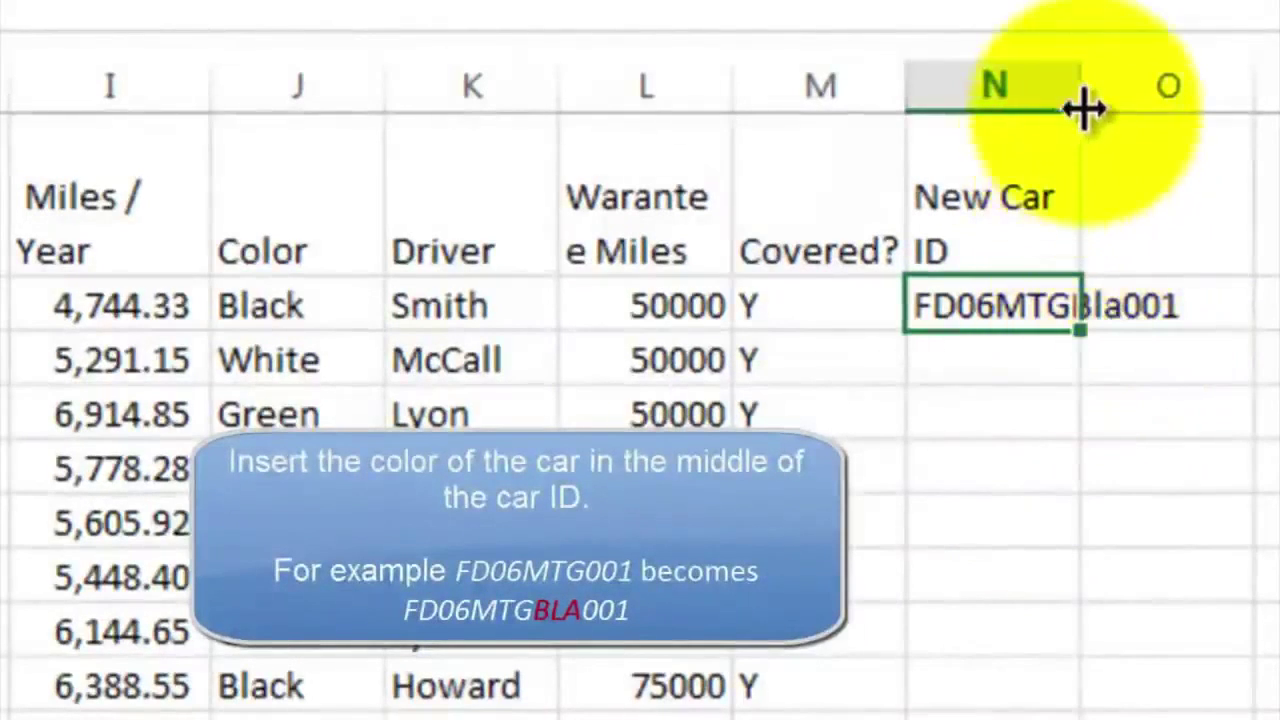
left_click_drag(1084, 104, 1220, 90)
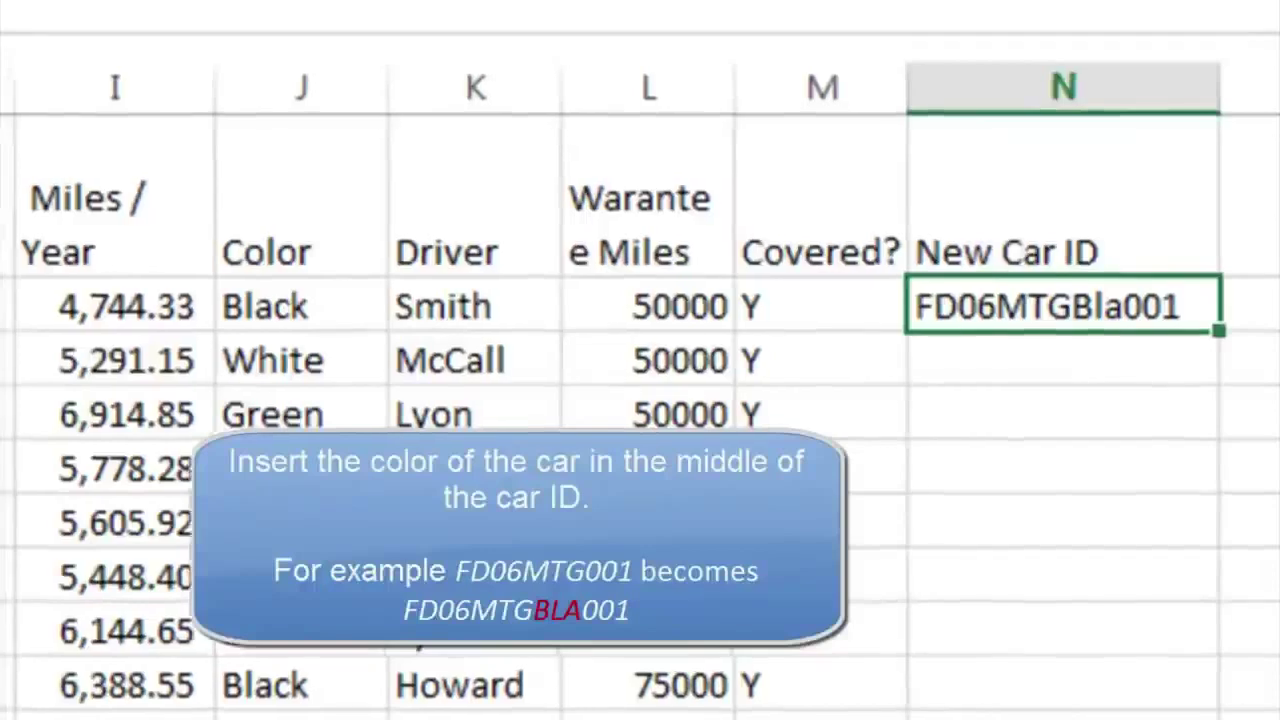
Wrap the LEFT(J2,3) argument of N2's formula in upper() so the color letters are capitalized.
left_click(283, 232)
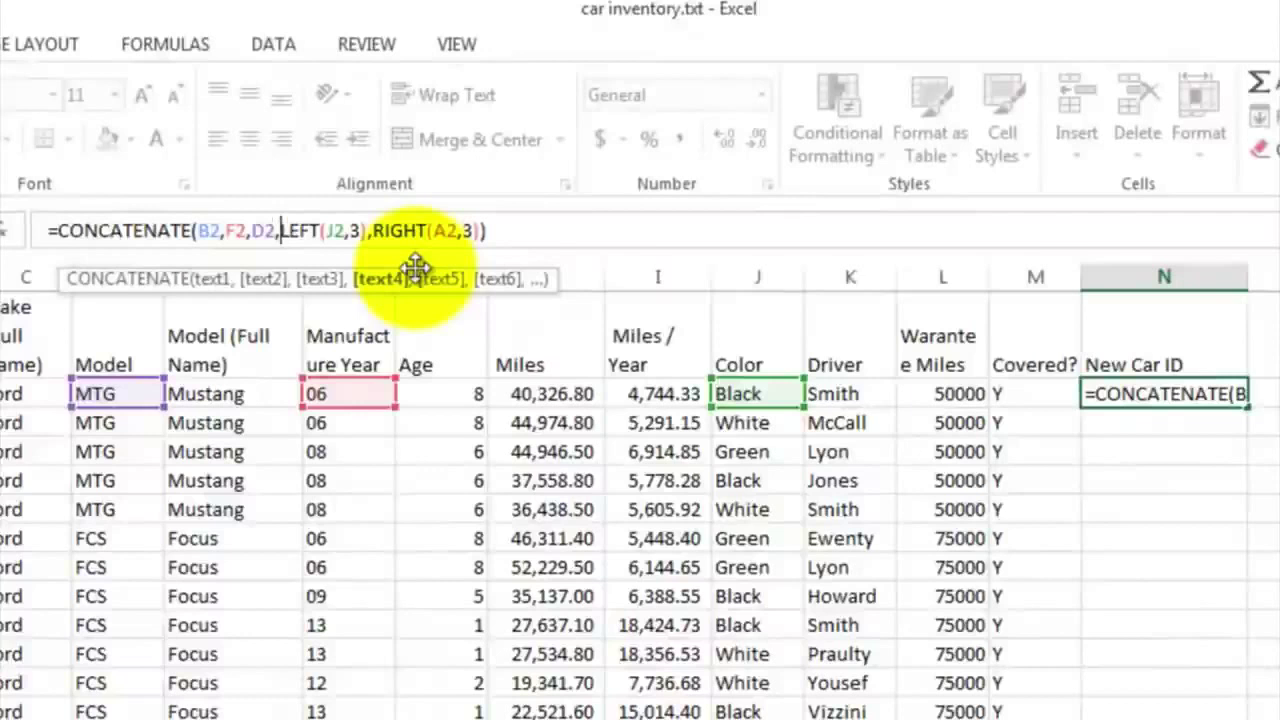
type("upper")
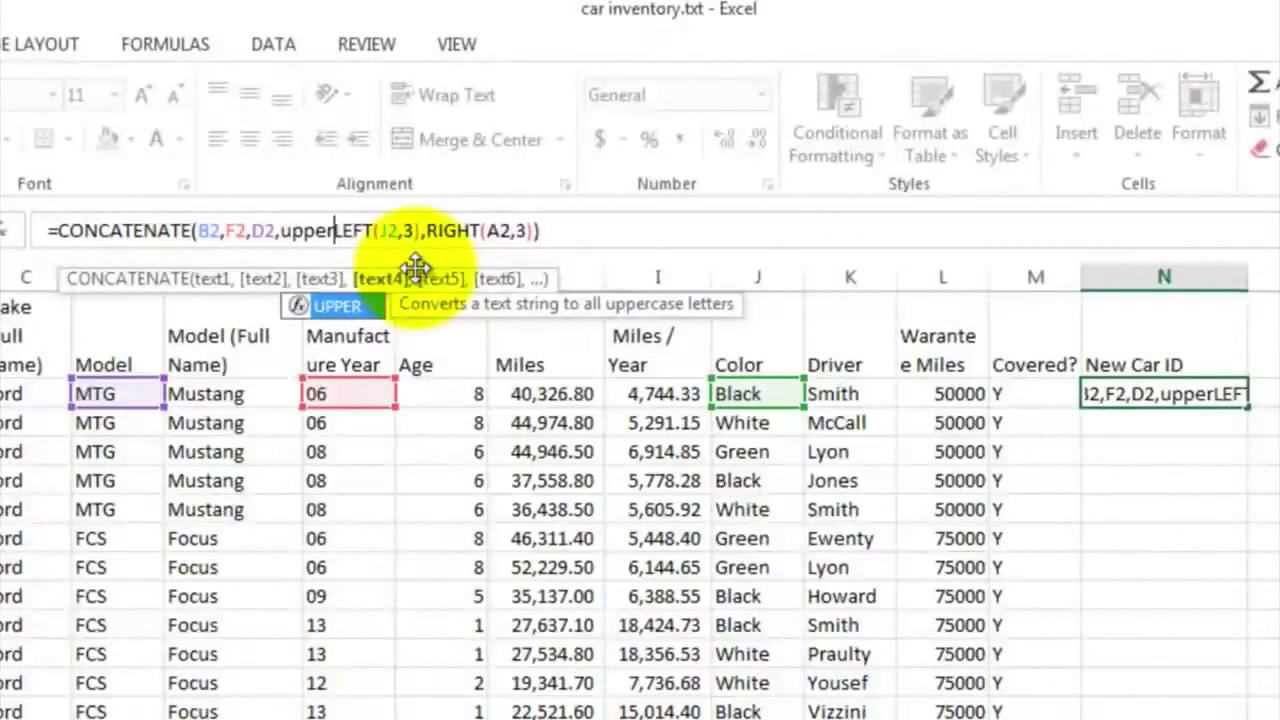
type("(")
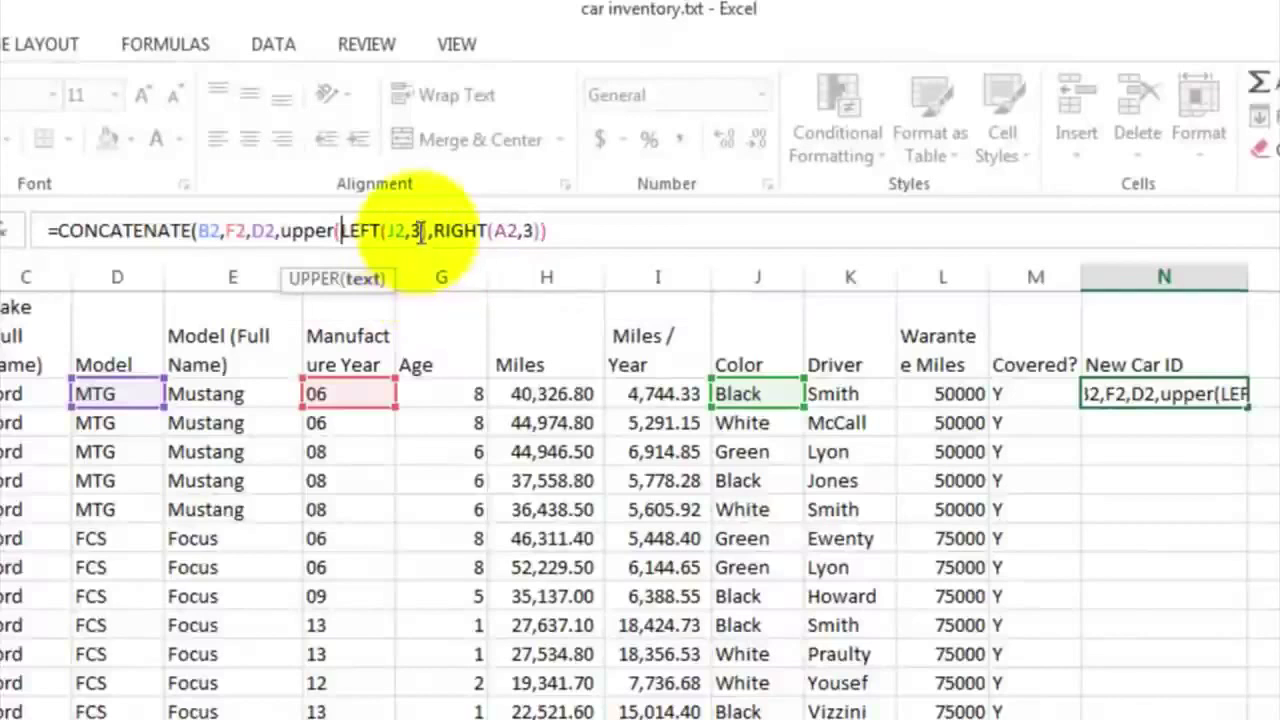
left_click(424, 230)
type("))")
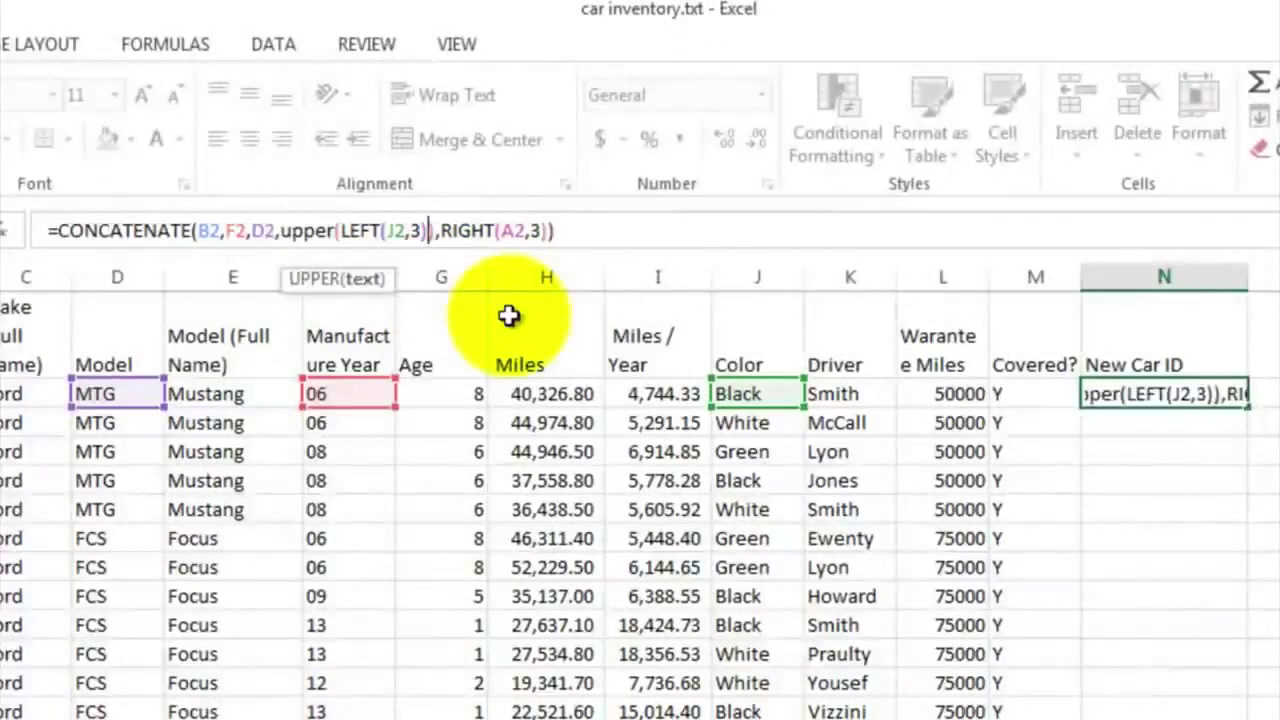
key("Return")
key("Up")
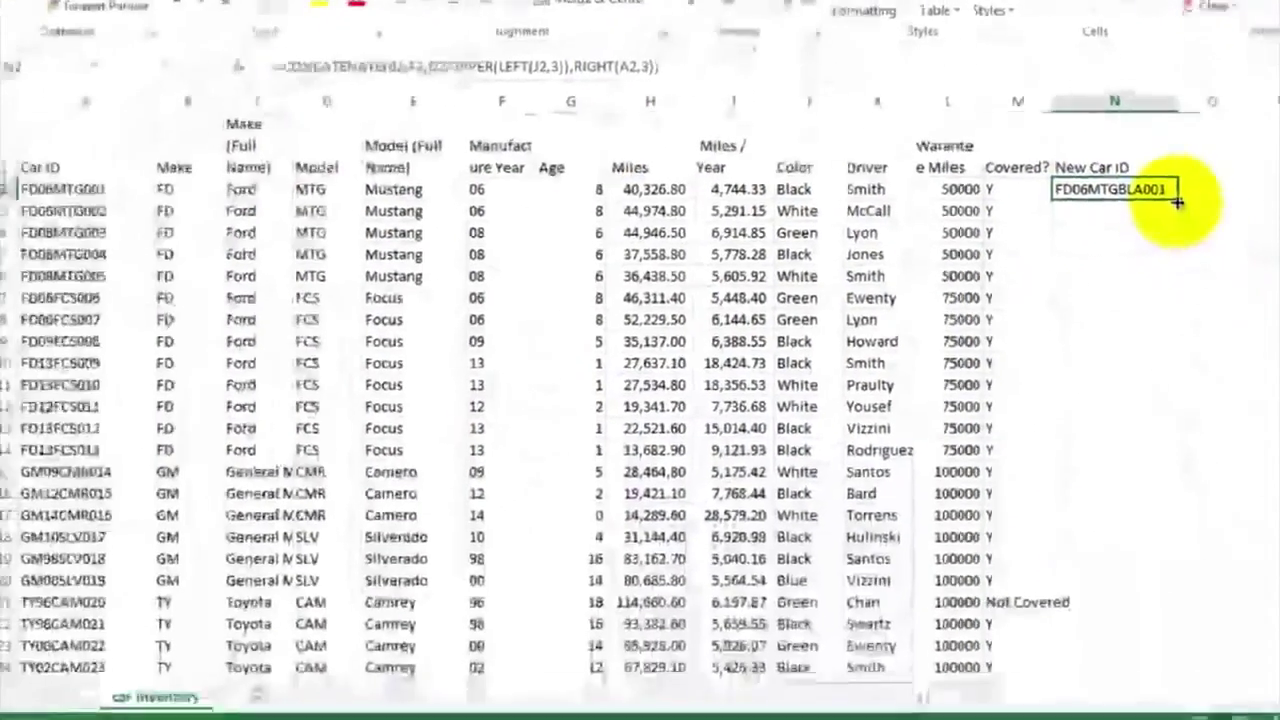
Fill the new car ID formula from N2 down to N53 and check the copied formula in N35.
left_click_drag(1247, 407, 1255, 516)
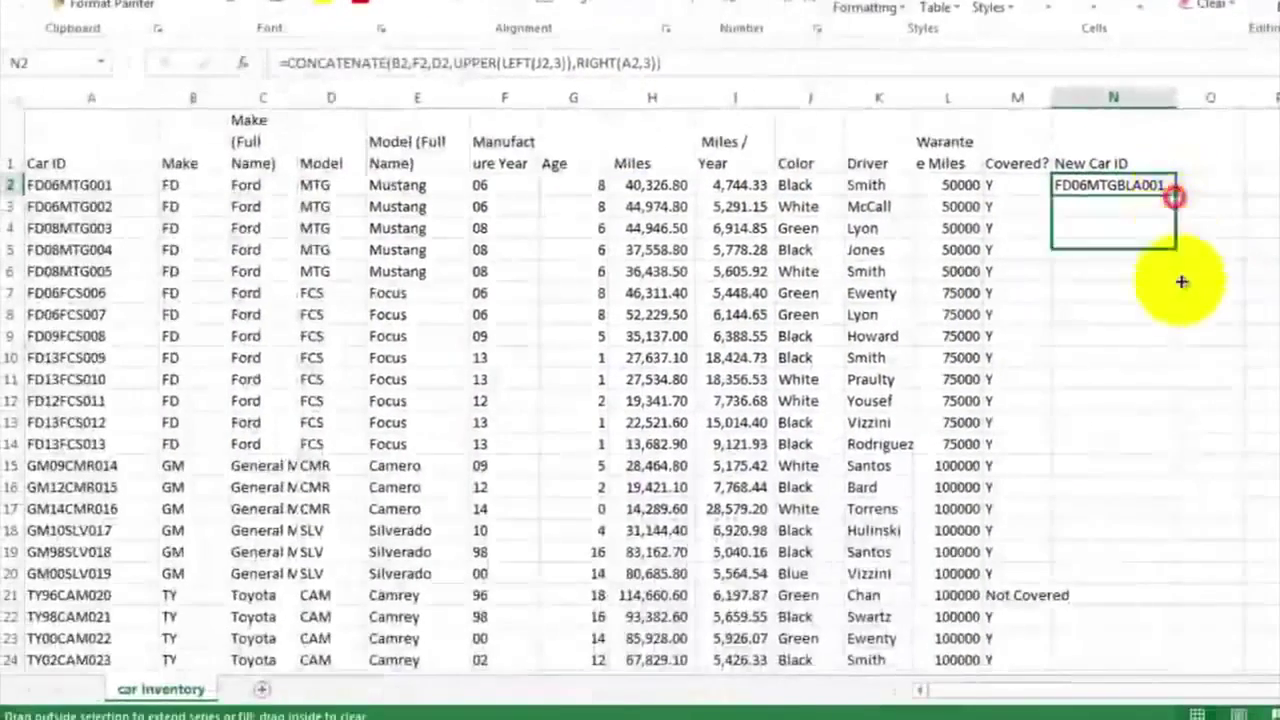
left_click_drag(1181, 282, 1152, 626)
left_click(1117, 229)
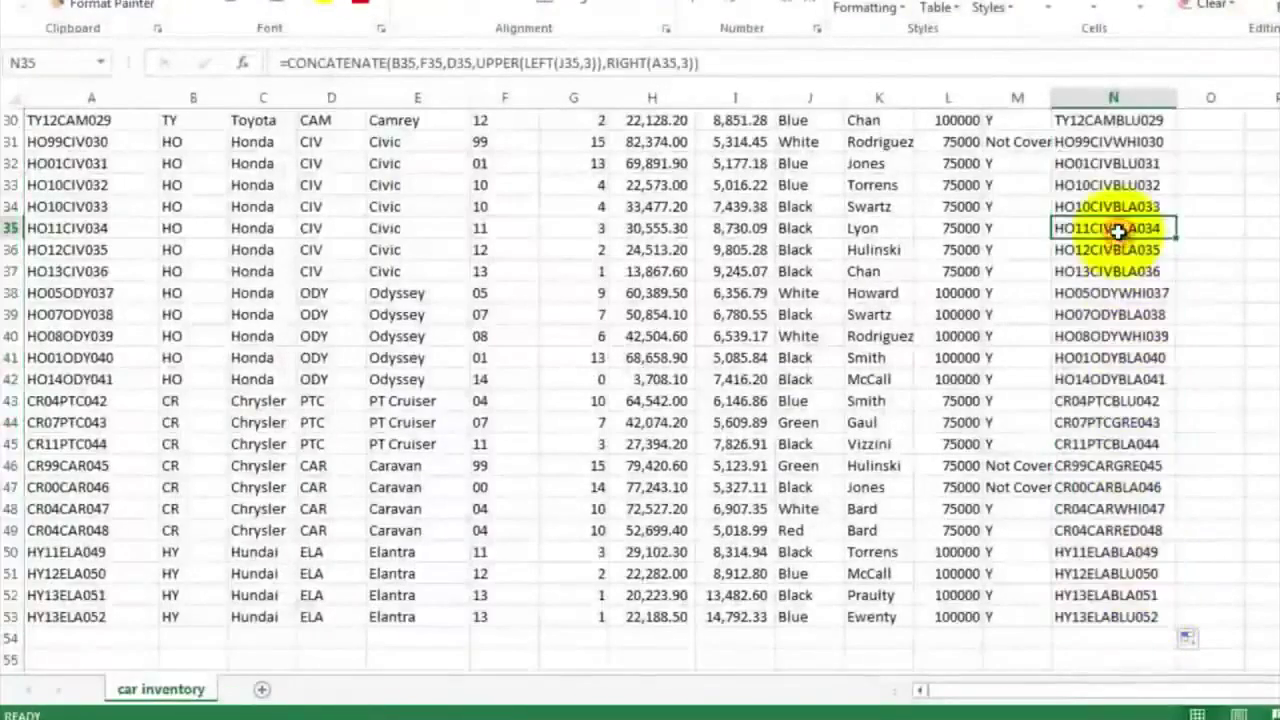
scroll(1117, 229, "up", 10)
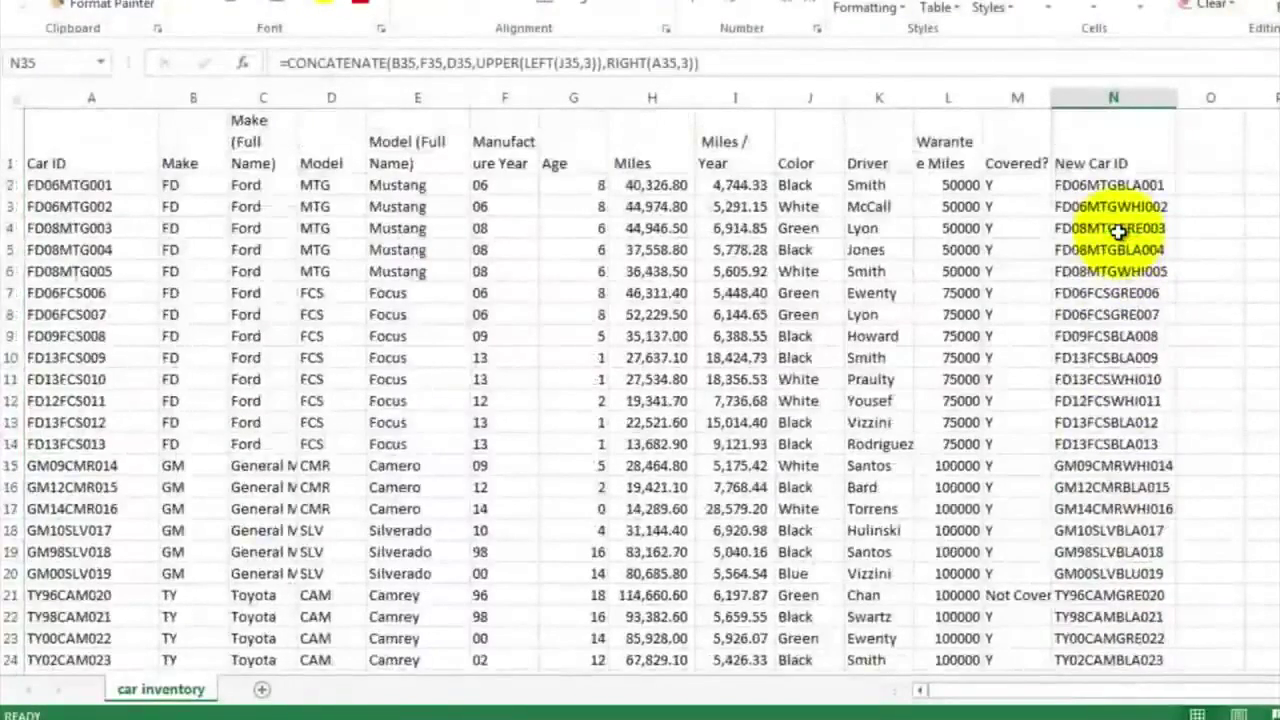
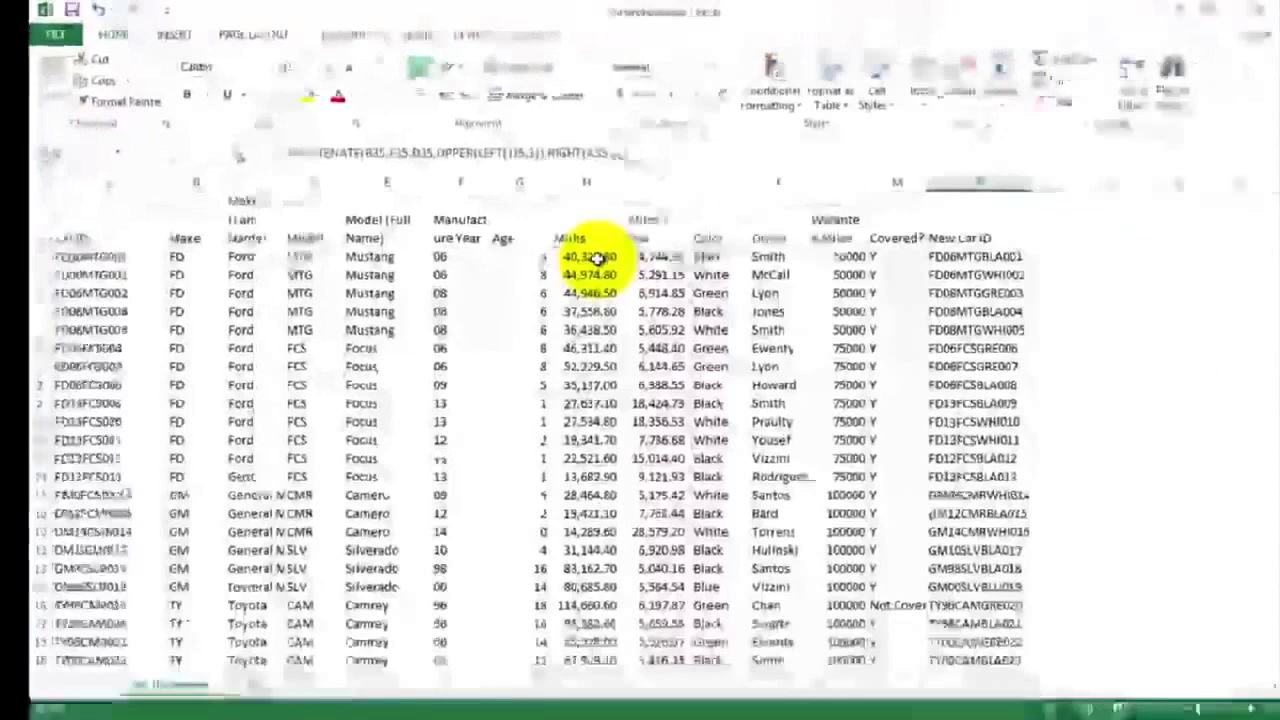
Create a PivotTable from the car inventory data range A1:N53 on a new worksheet.
left_click(592, 257)
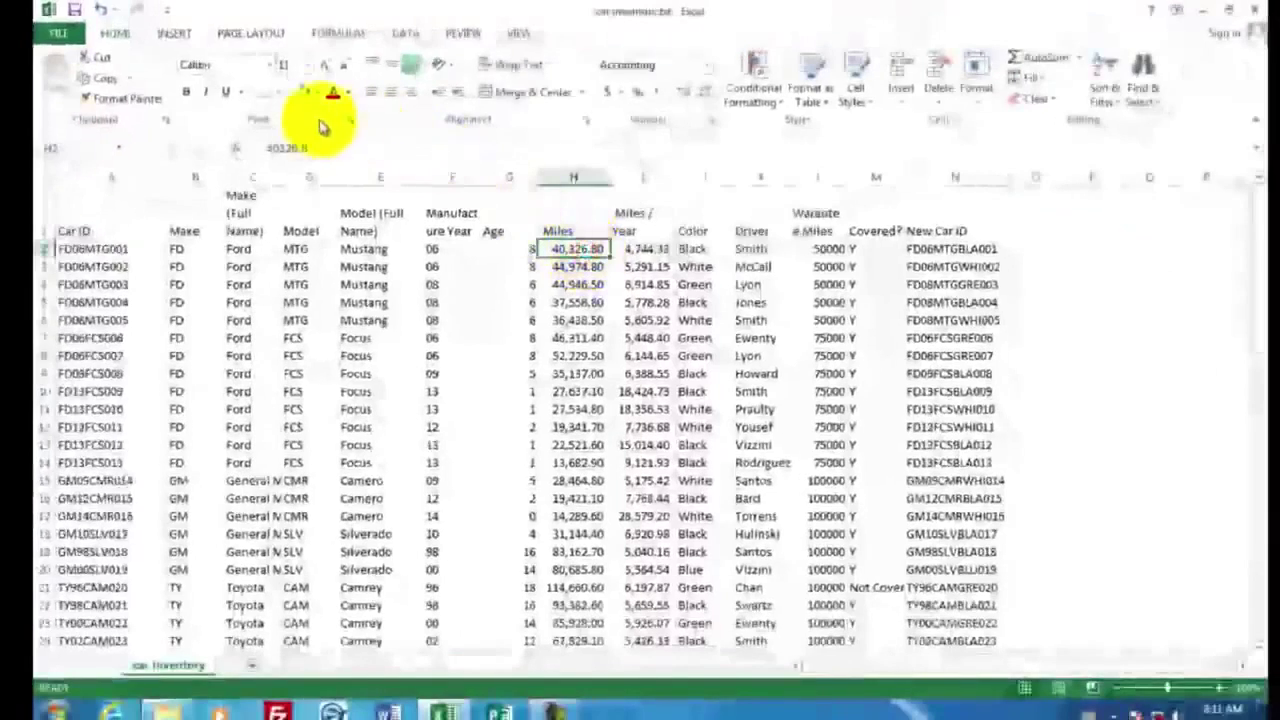
left_click(181, 43)
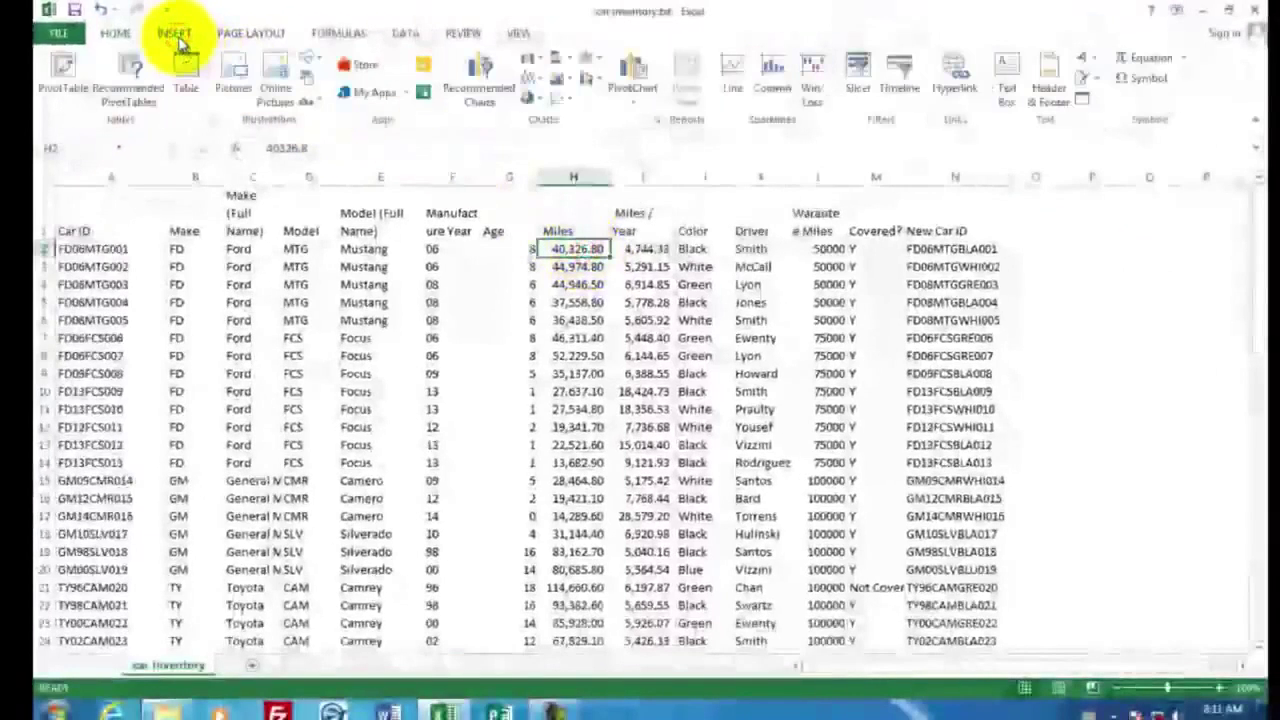
left_click(63, 72)
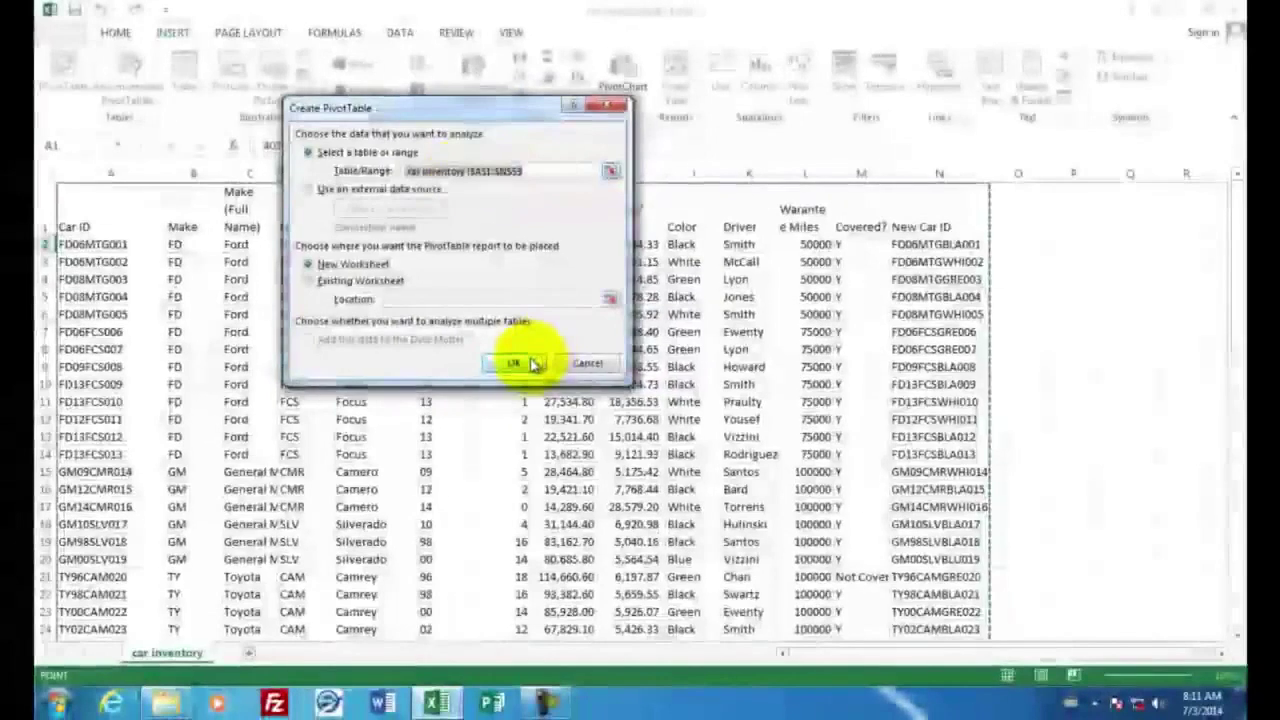
left_click(521, 366)
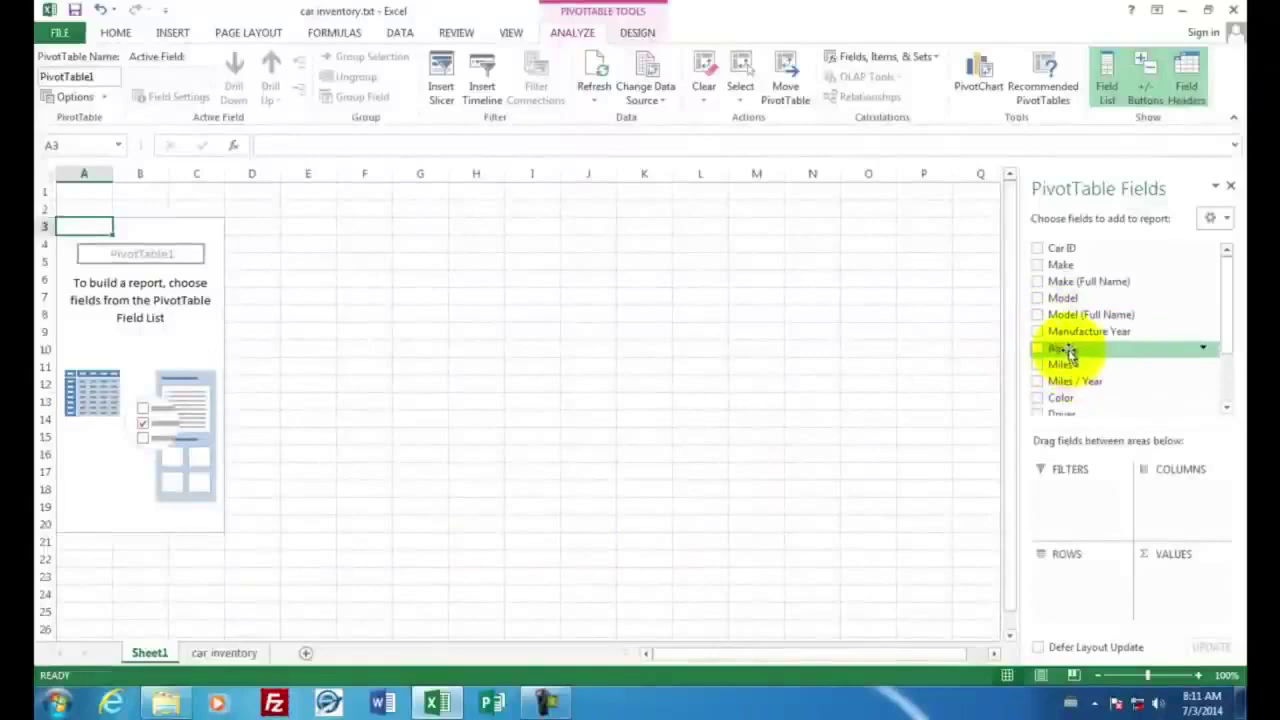
Add Driver as the PivotTable's row field and Miles as its summed value field.
left_click_drag(1229, 329, 1237, 385)
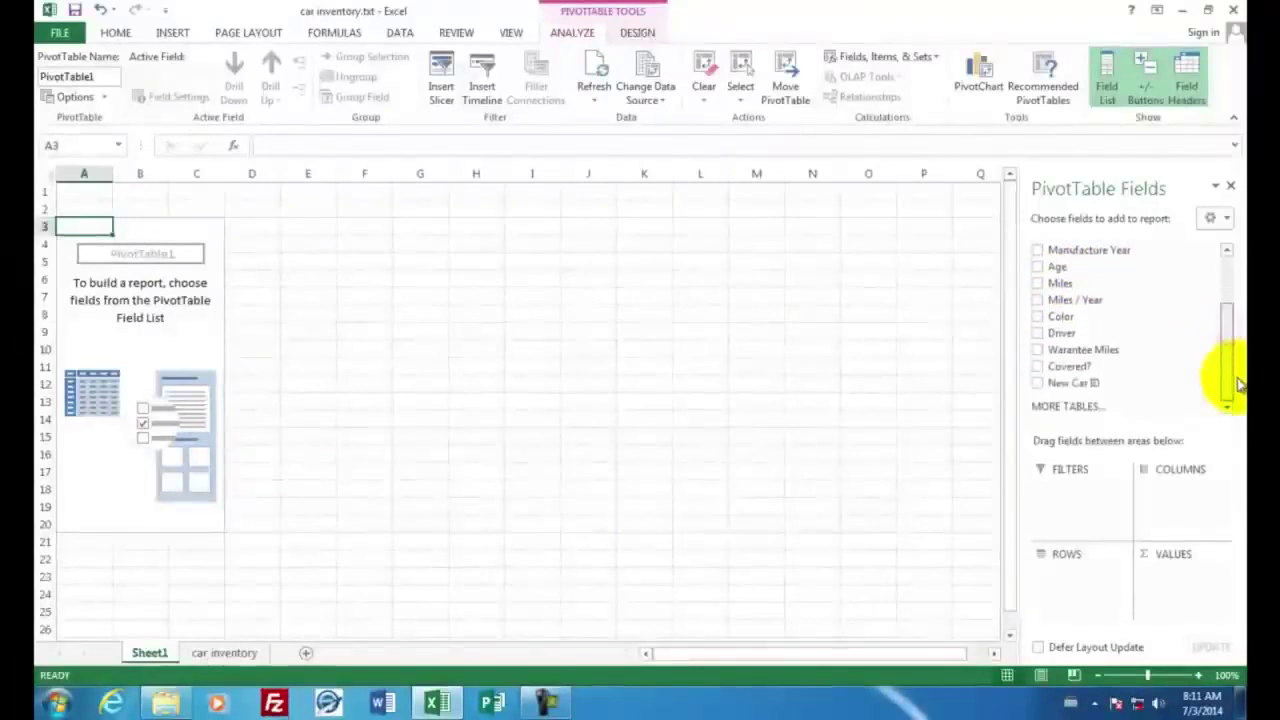
left_click(1038, 333)
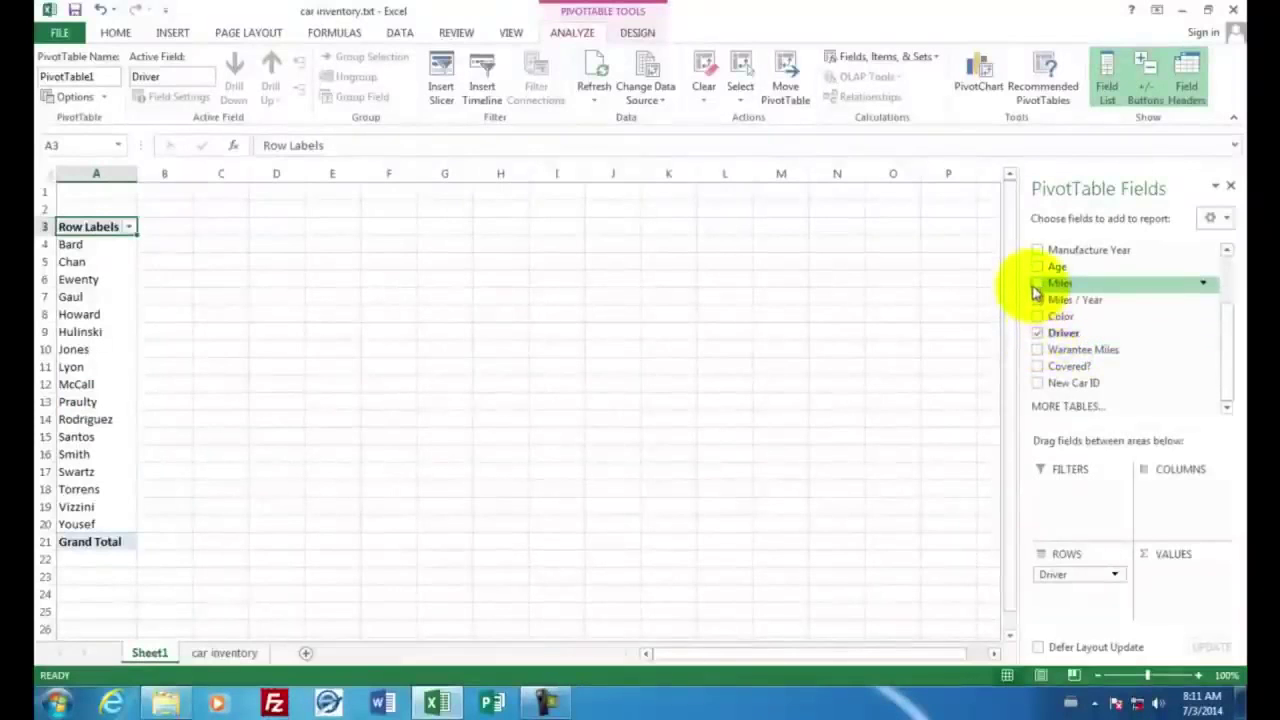
left_click(1037, 284)
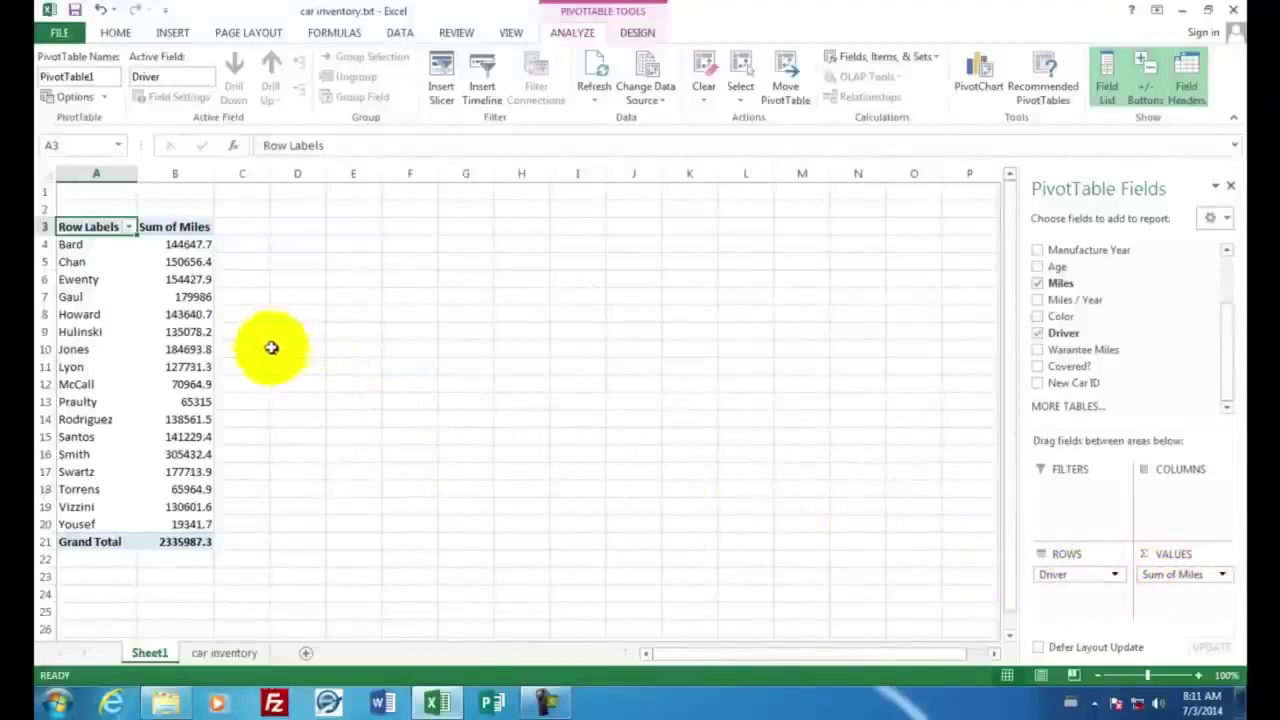
Insert a 2-D clustered column chart of the drivers' summed miles, A4:B20, and place it beside the PivotTable.
mouse_move(191, 250)
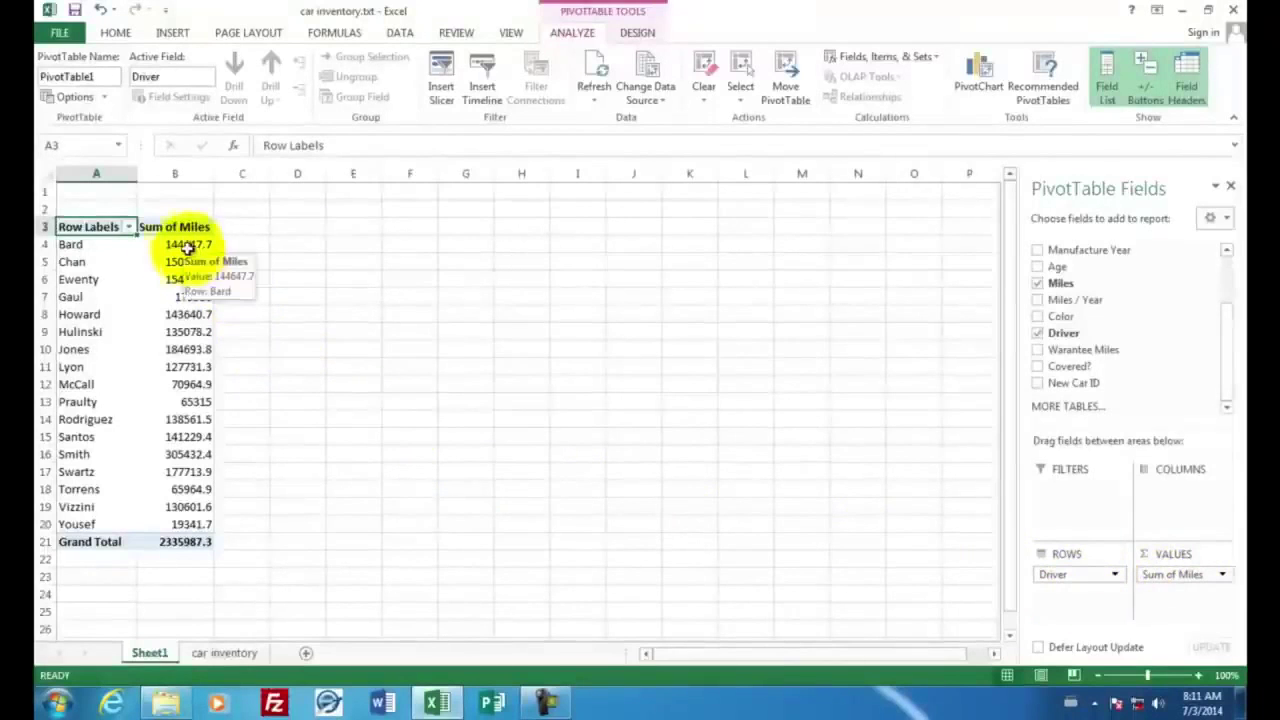
left_click_drag(90, 244, 195, 518)
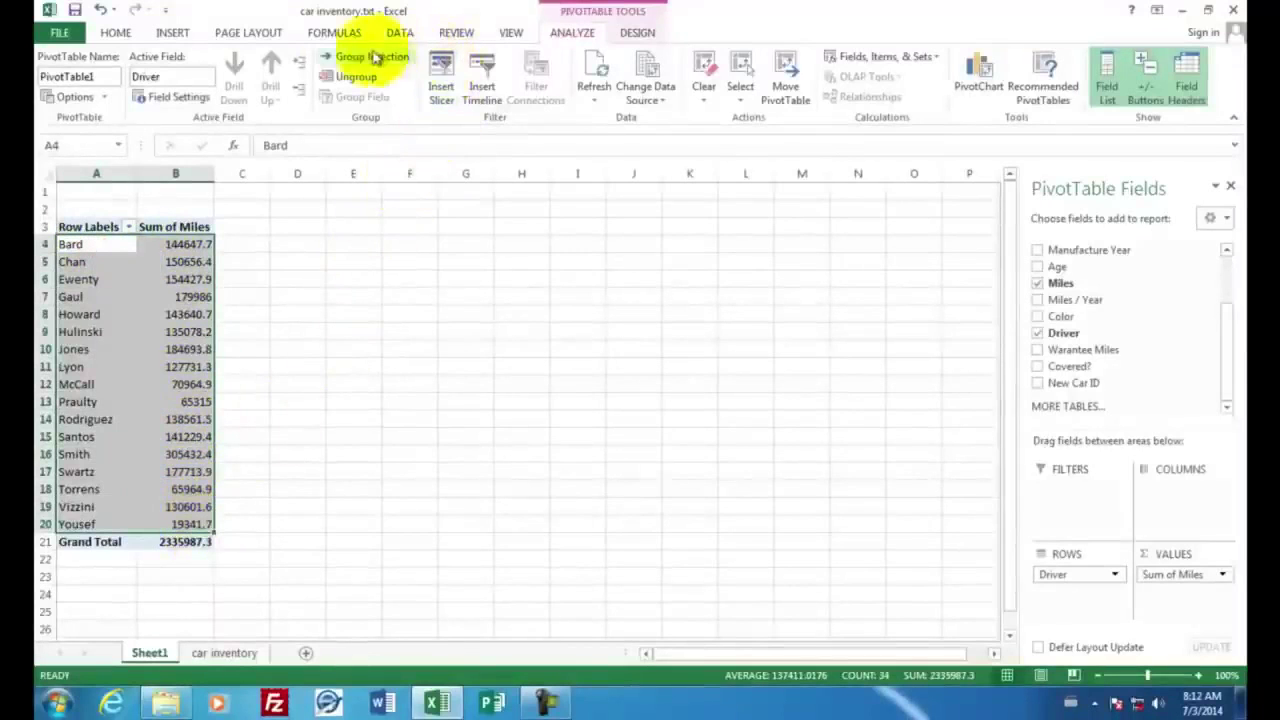
left_click(177, 34)
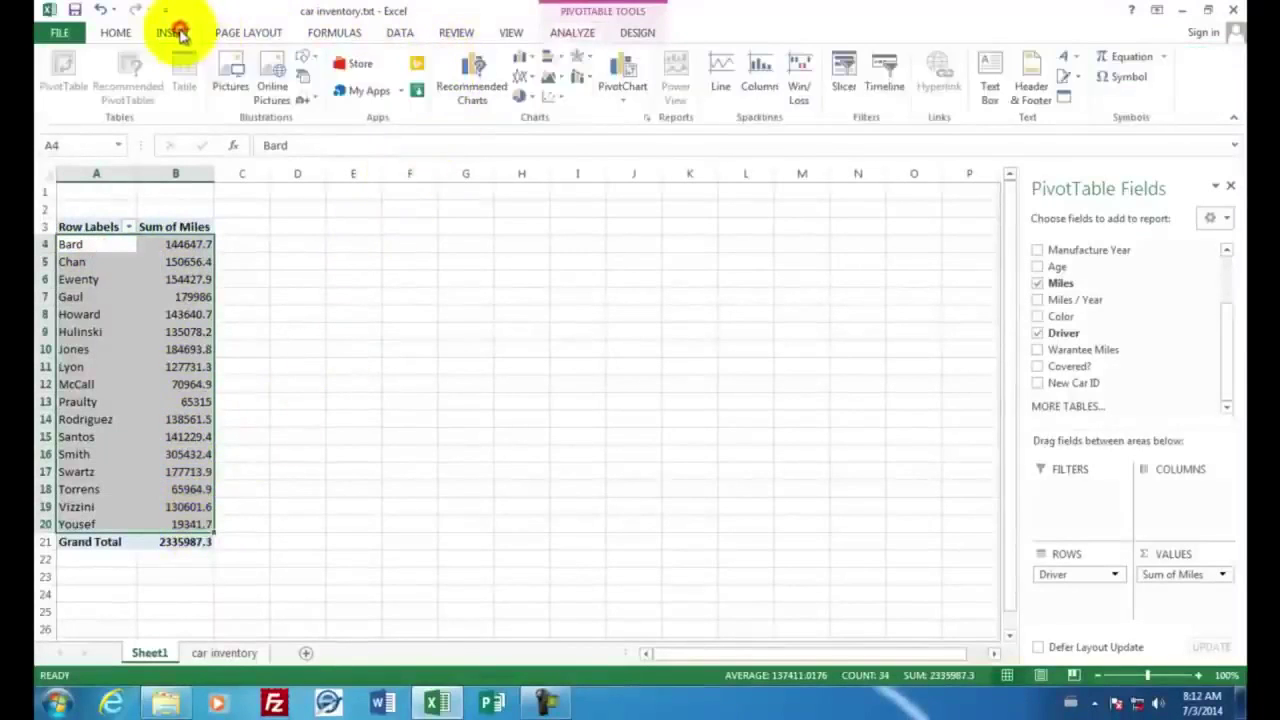
left_click(521, 58)
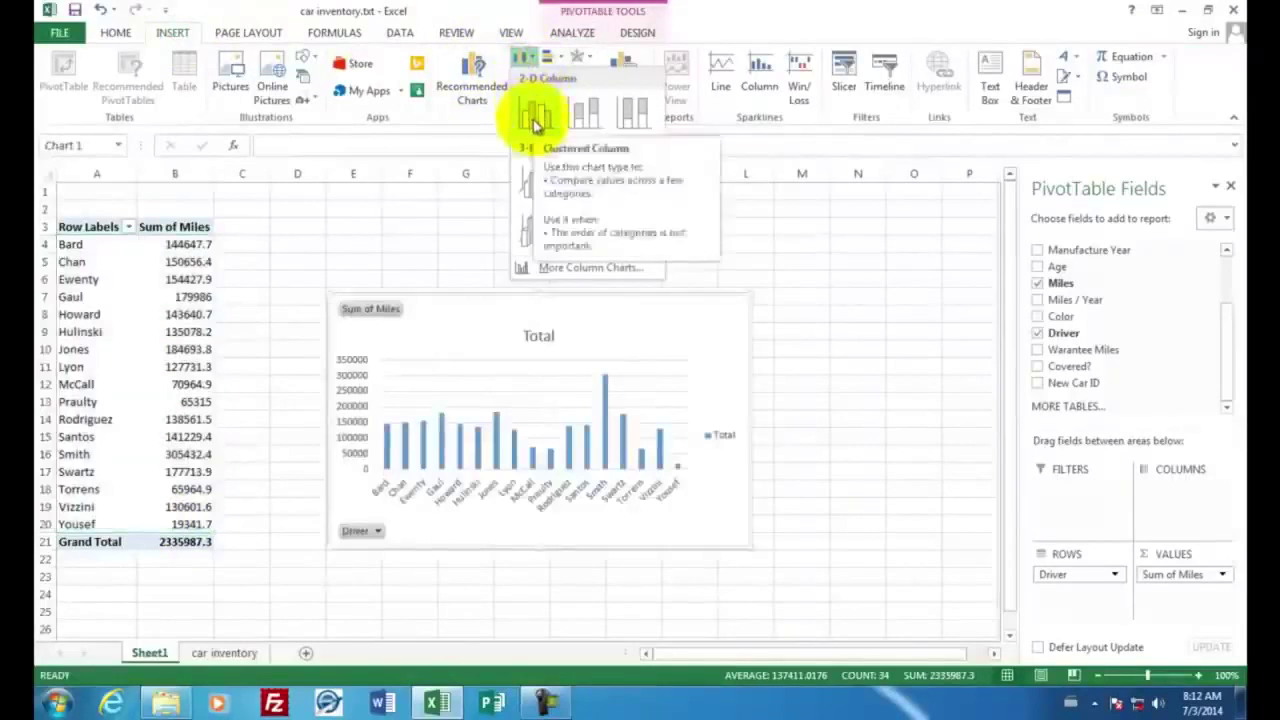
left_click(531, 117)
left_click_drag(442, 336, 360, 260)
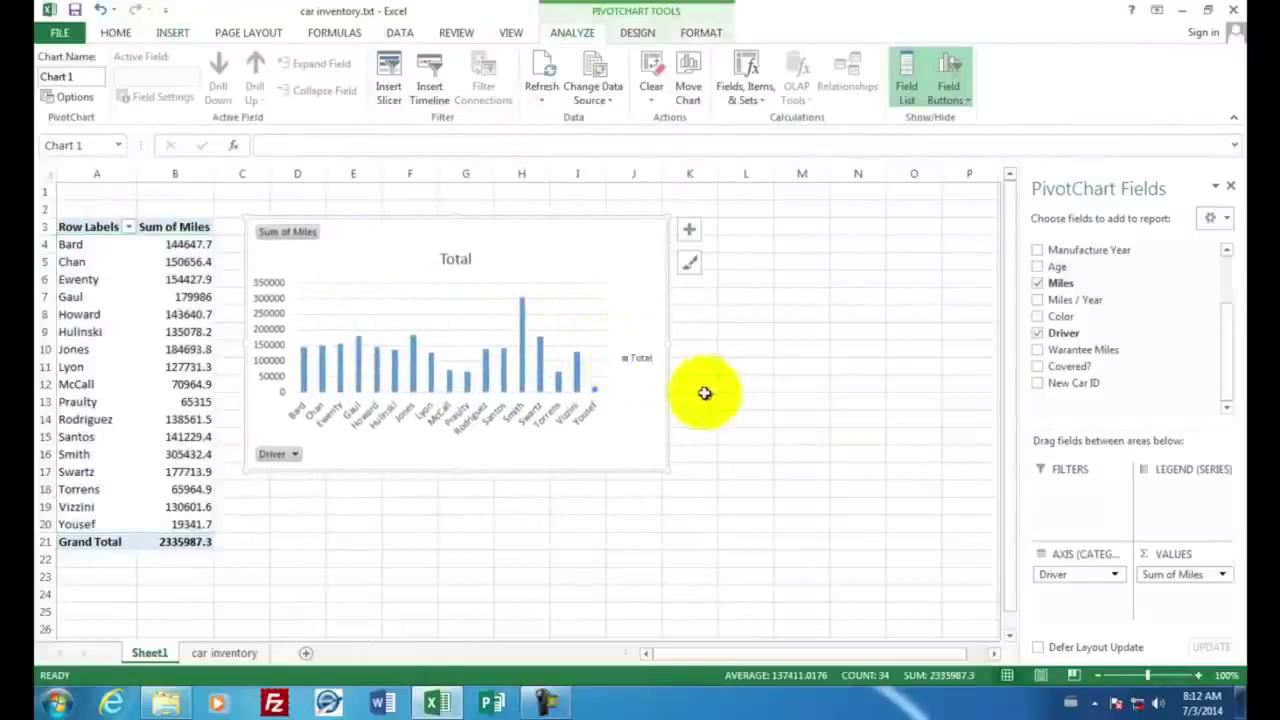
left_click(548, 494)
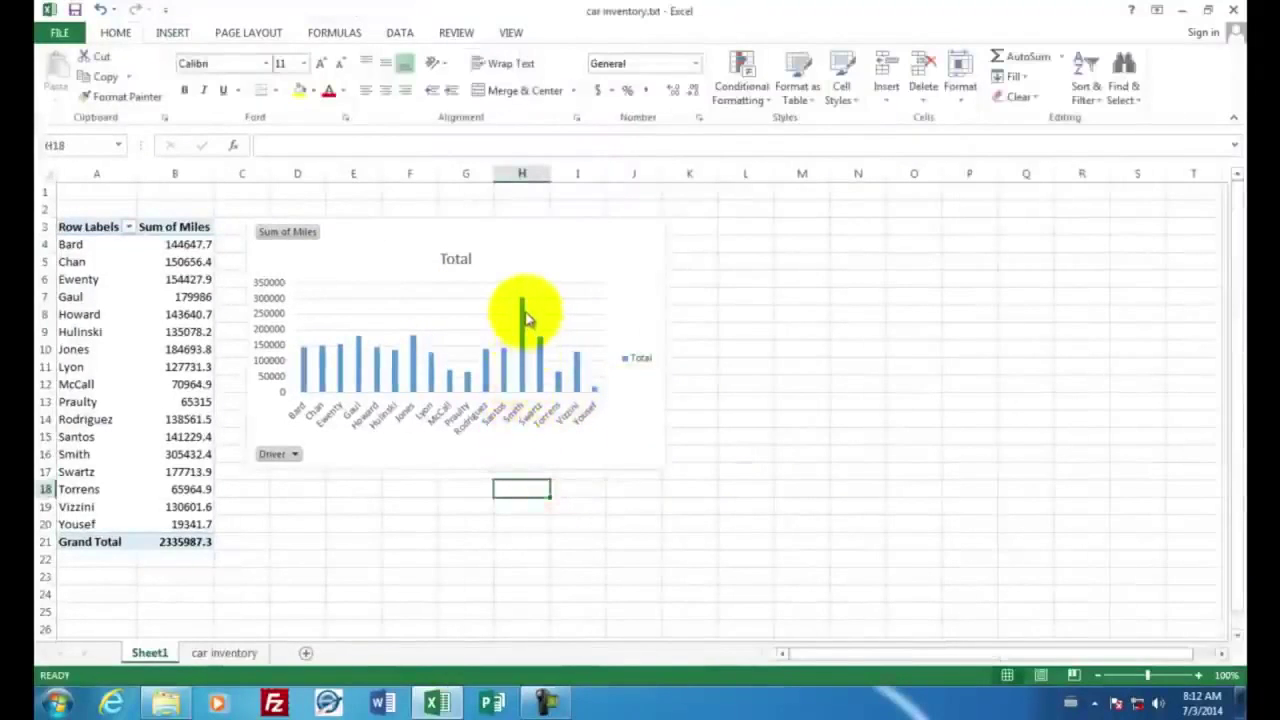
Compare the tallest bar of the driver mileage chart with the driver, make and model data on the car inventory sheet.
mouse_move(526, 313)
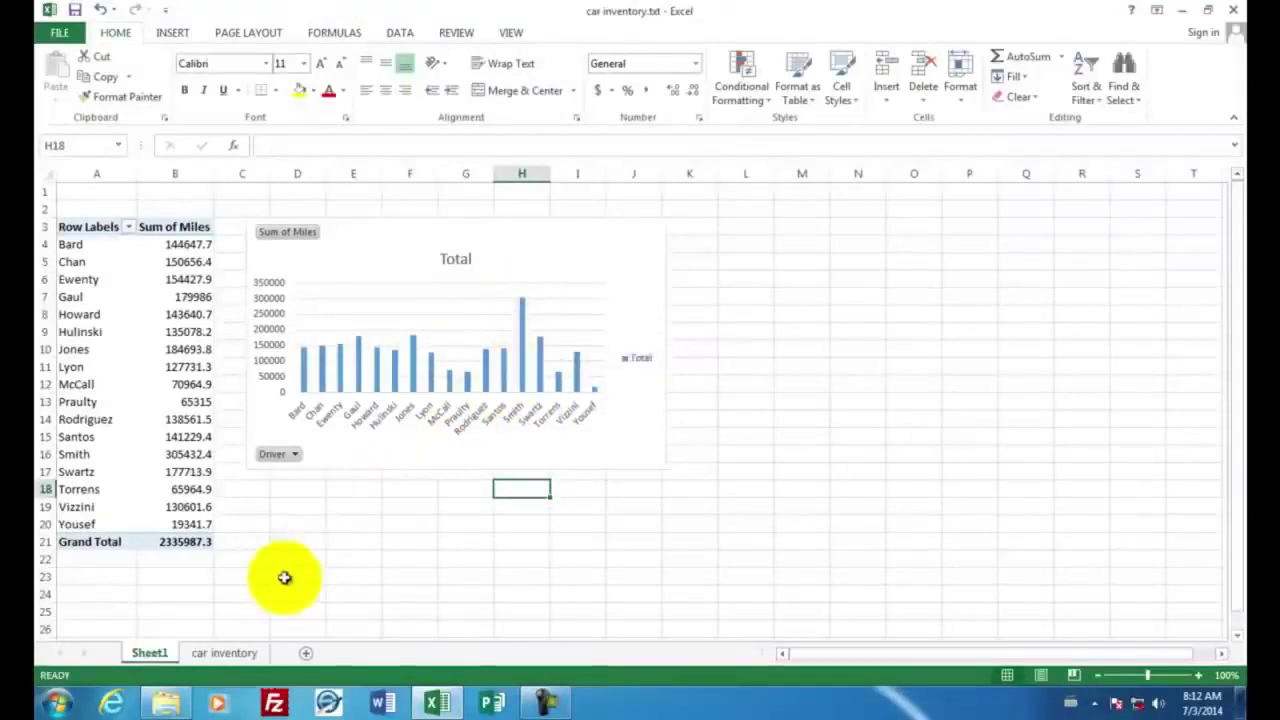
left_click(226, 653)
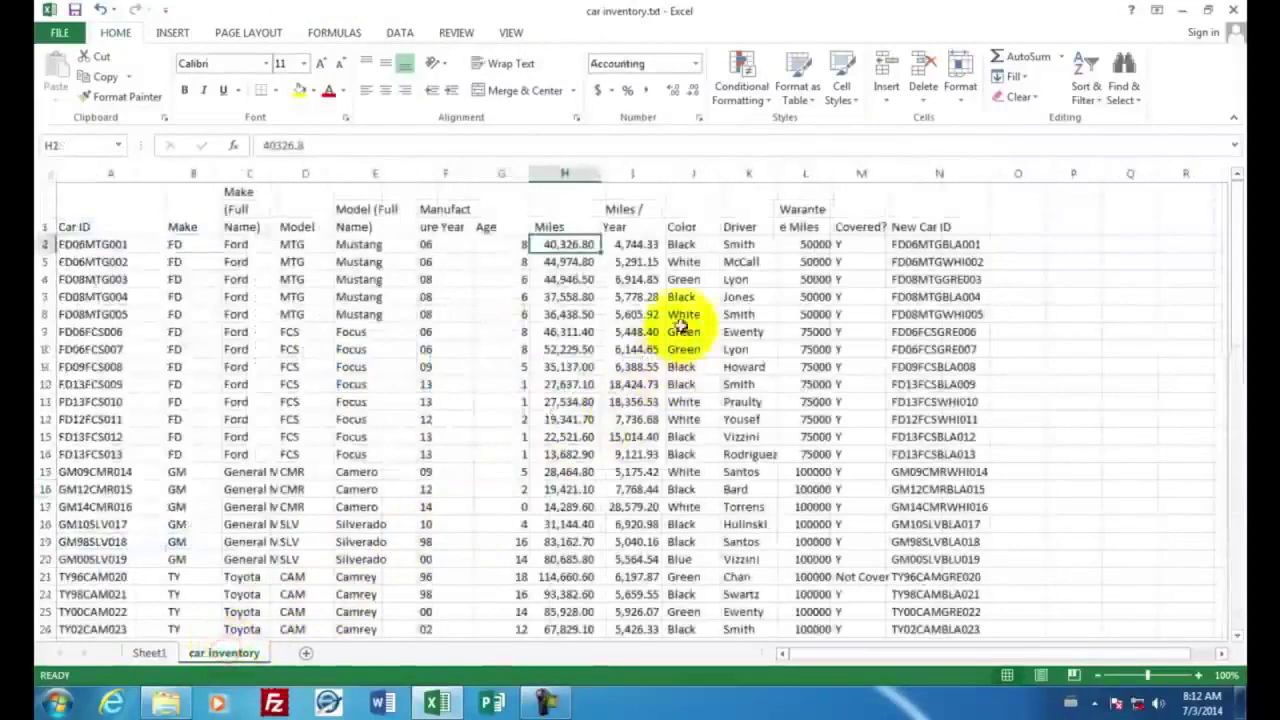
left_click(738, 244)
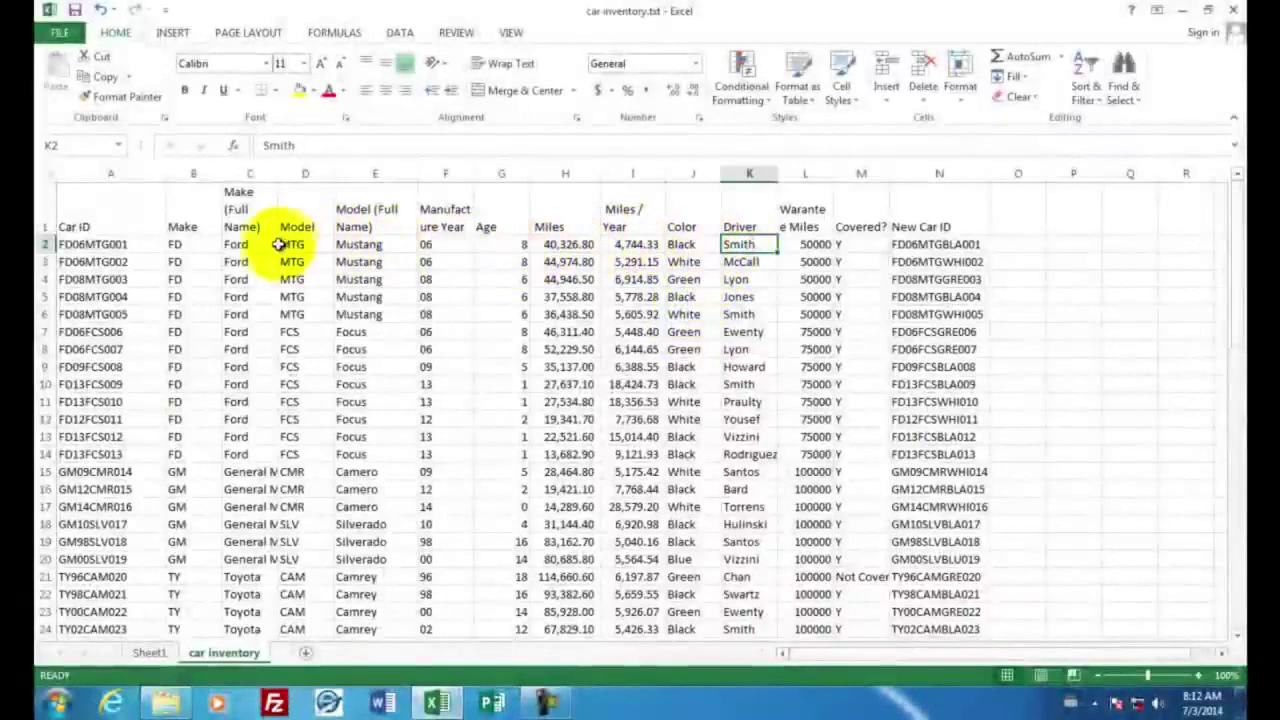
left_click_drag(245, 246, 295, 236)
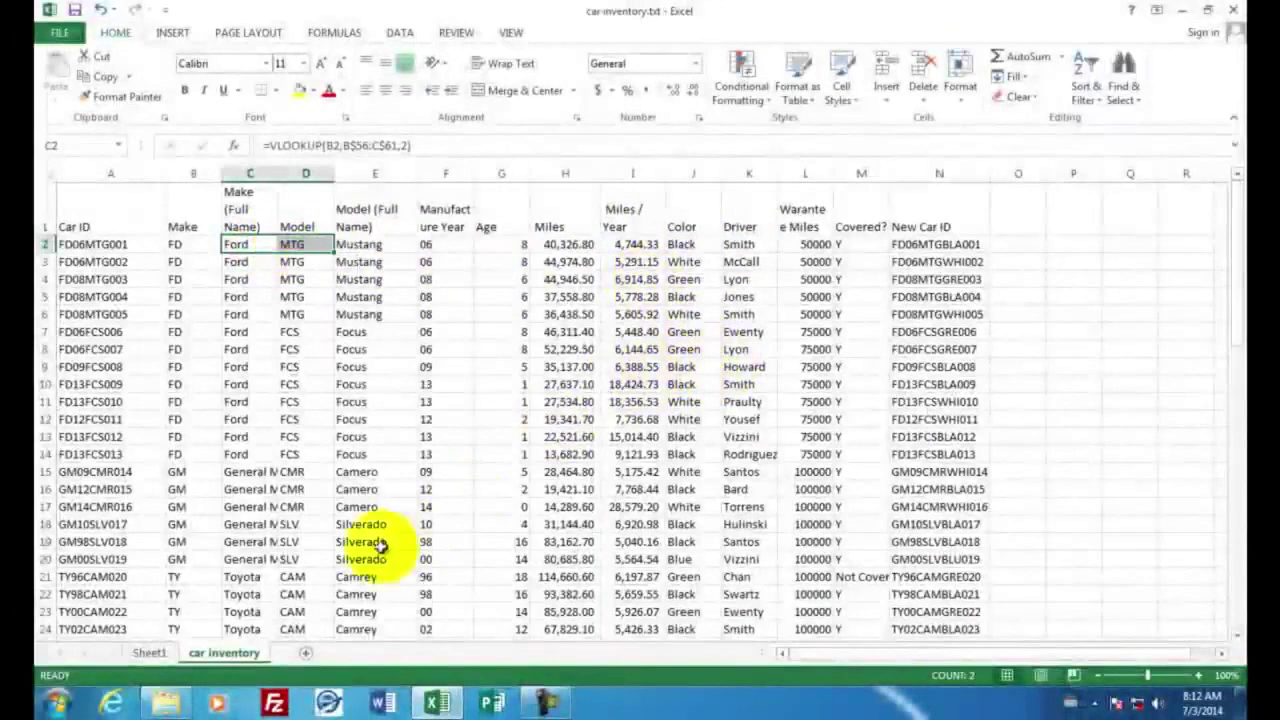
left_click(150, 653)
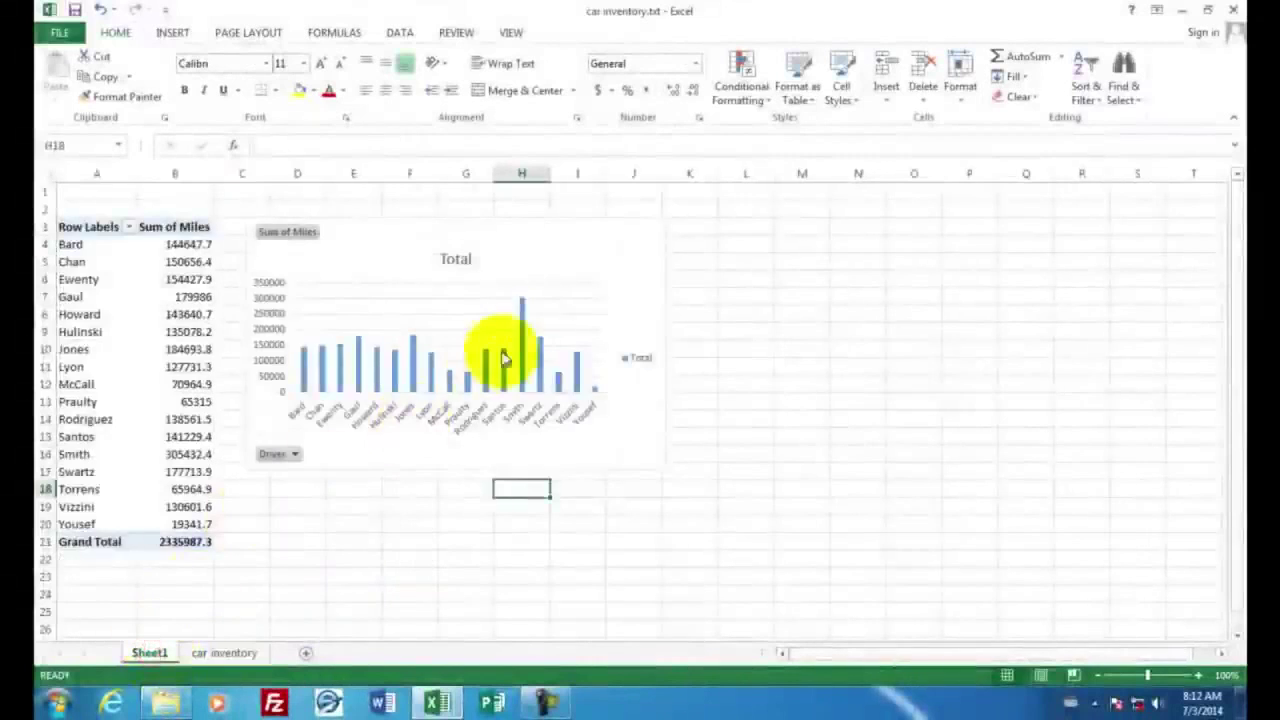
mouse_move(530, 319)
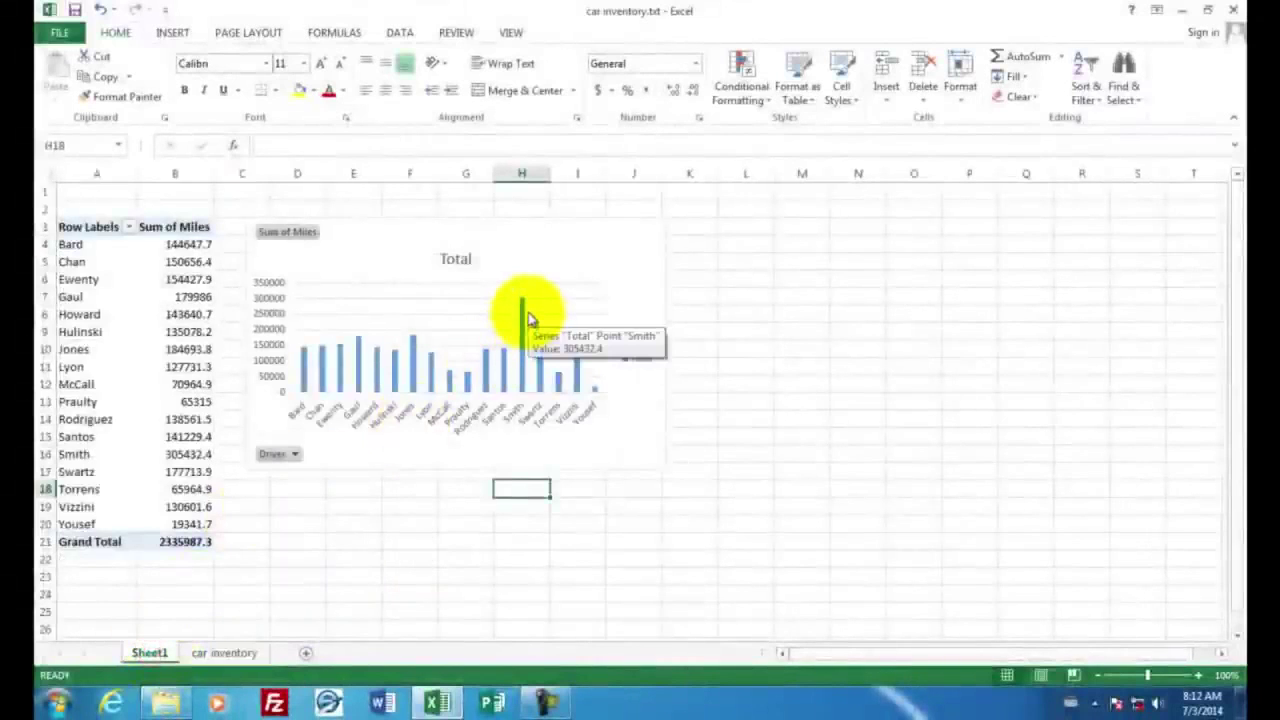
key("ctrl+Page_Down")
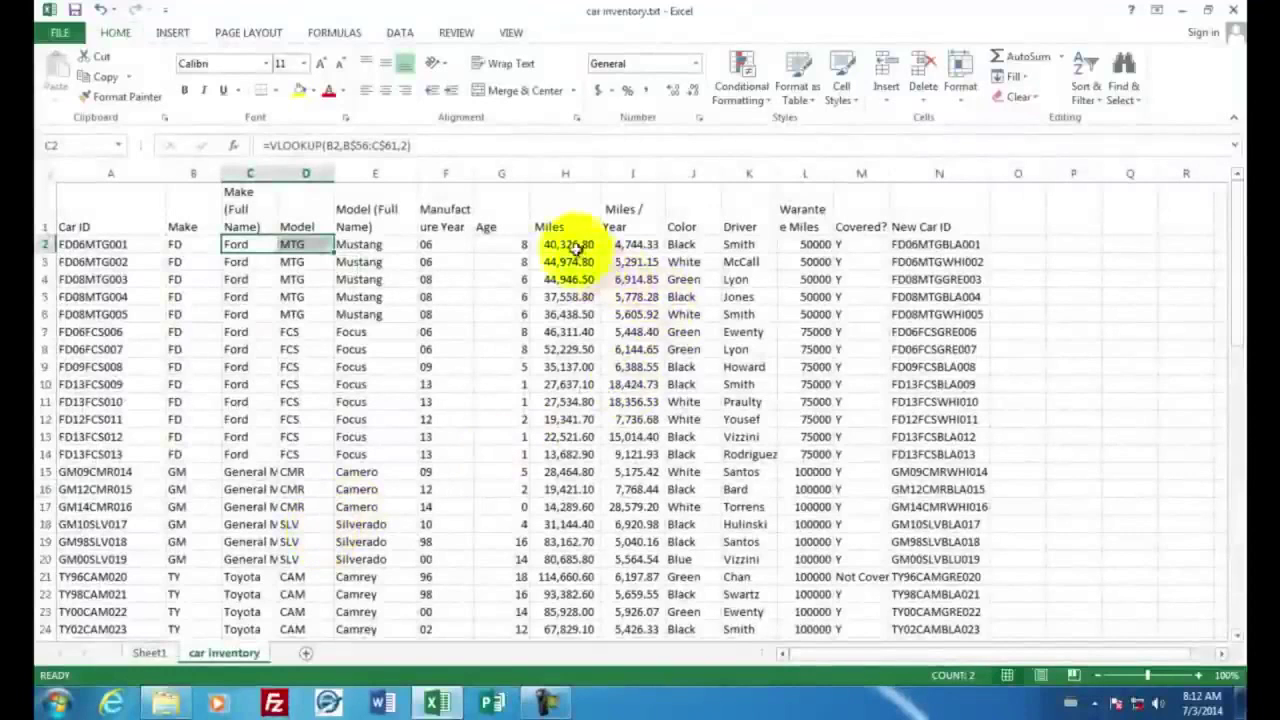
Insert a markers-only scatter chart of the Age and Miles columns, G:H, and place it beside those columns.
left_click_drag(572, 244, 634, 400)
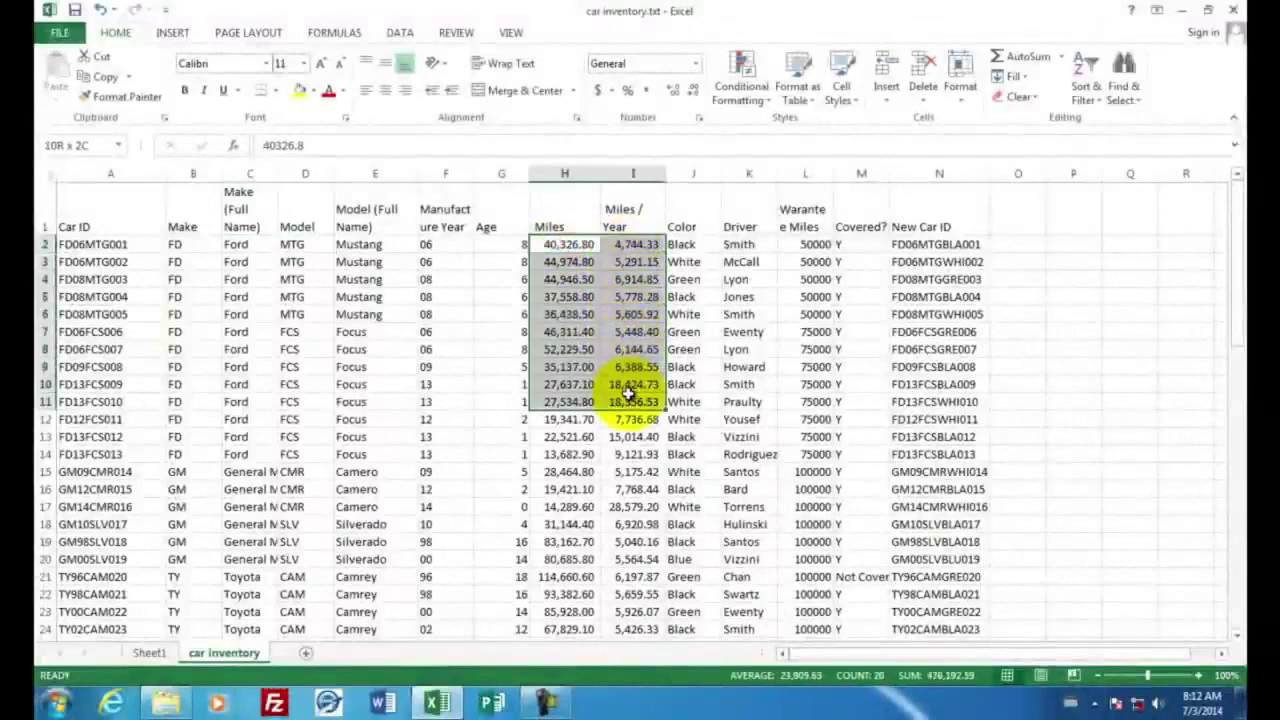
left_click(500, 243)
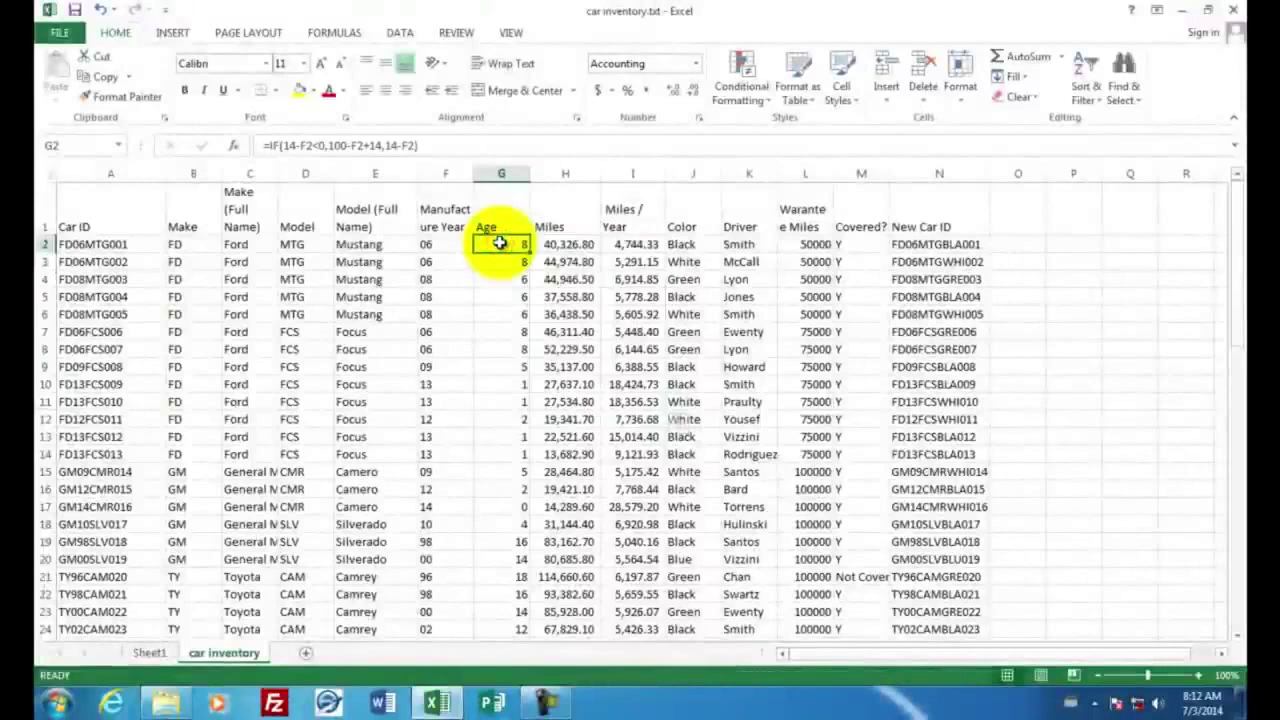
left_click_drag(500, 243, 551, 632)
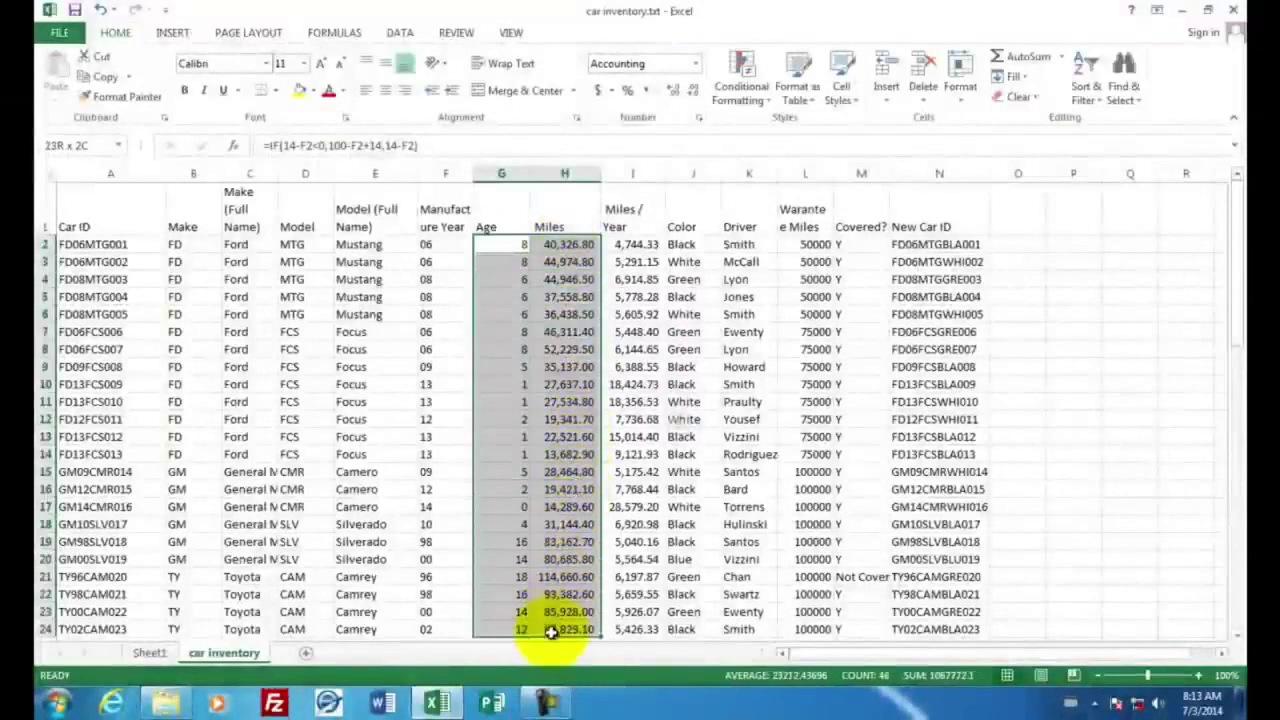
left_click_drag(509, 172, 543, 168)
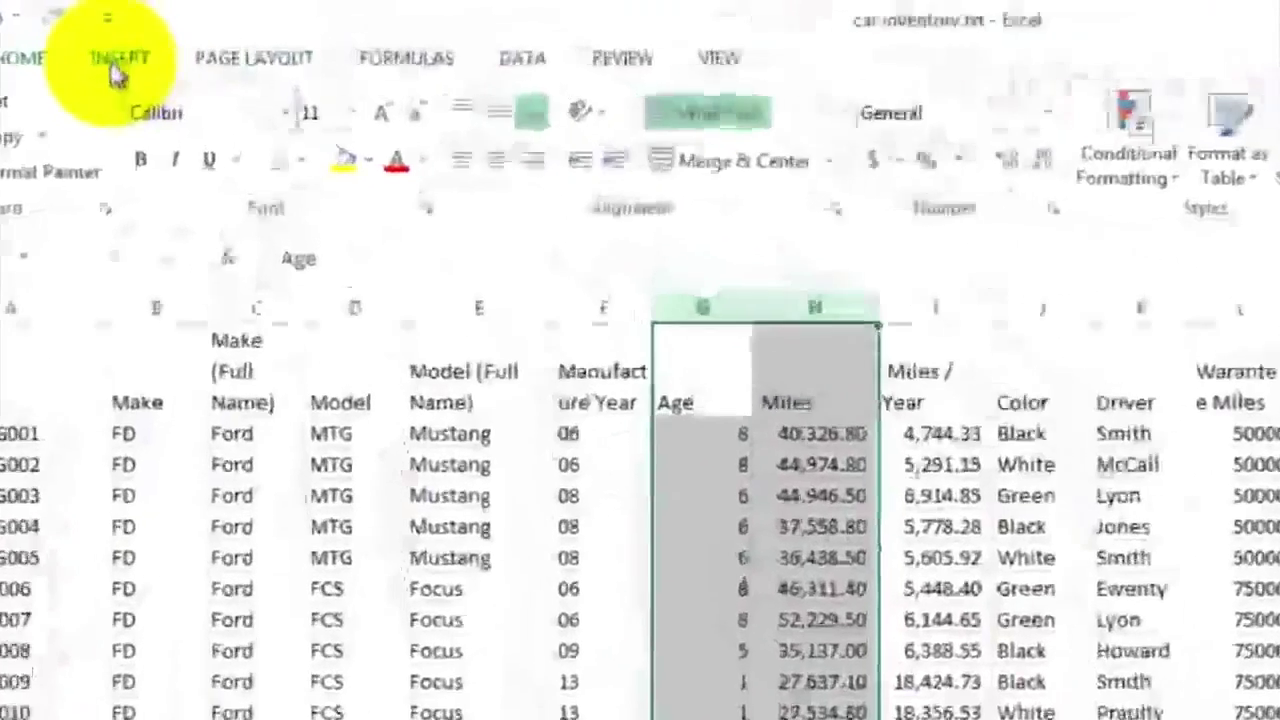
left_click(172, 32)
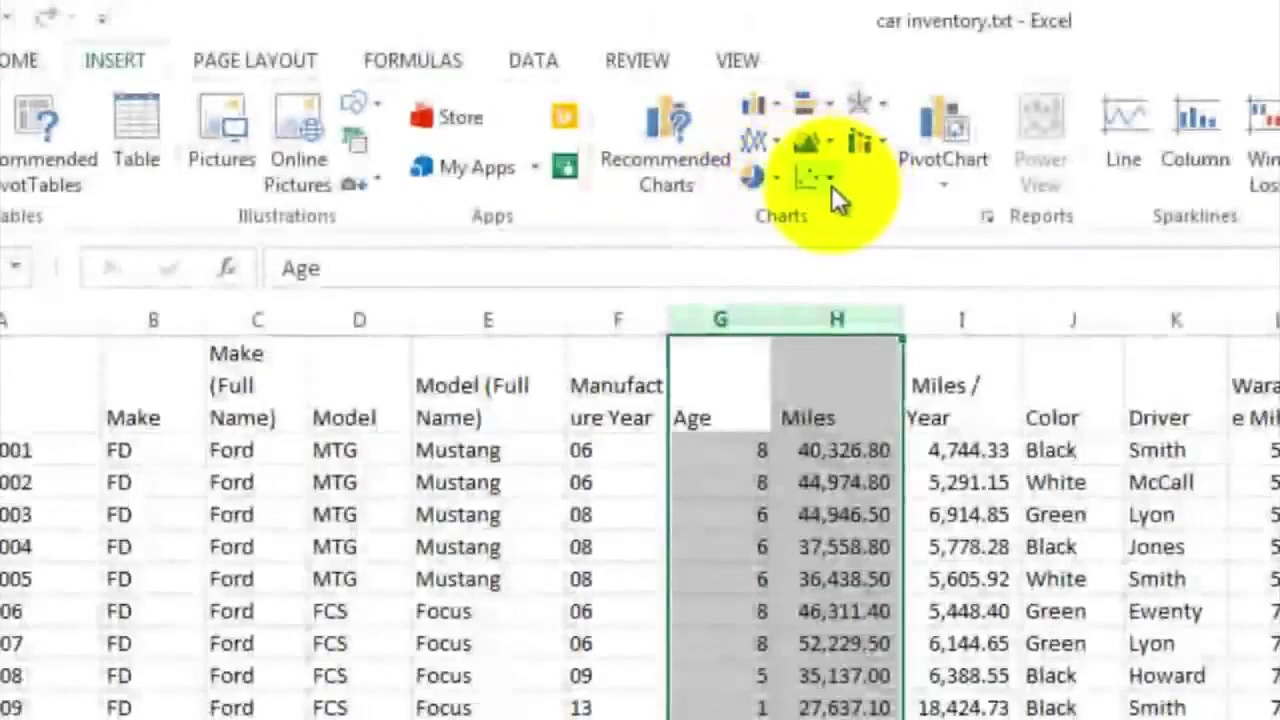
left_click(831, 185)
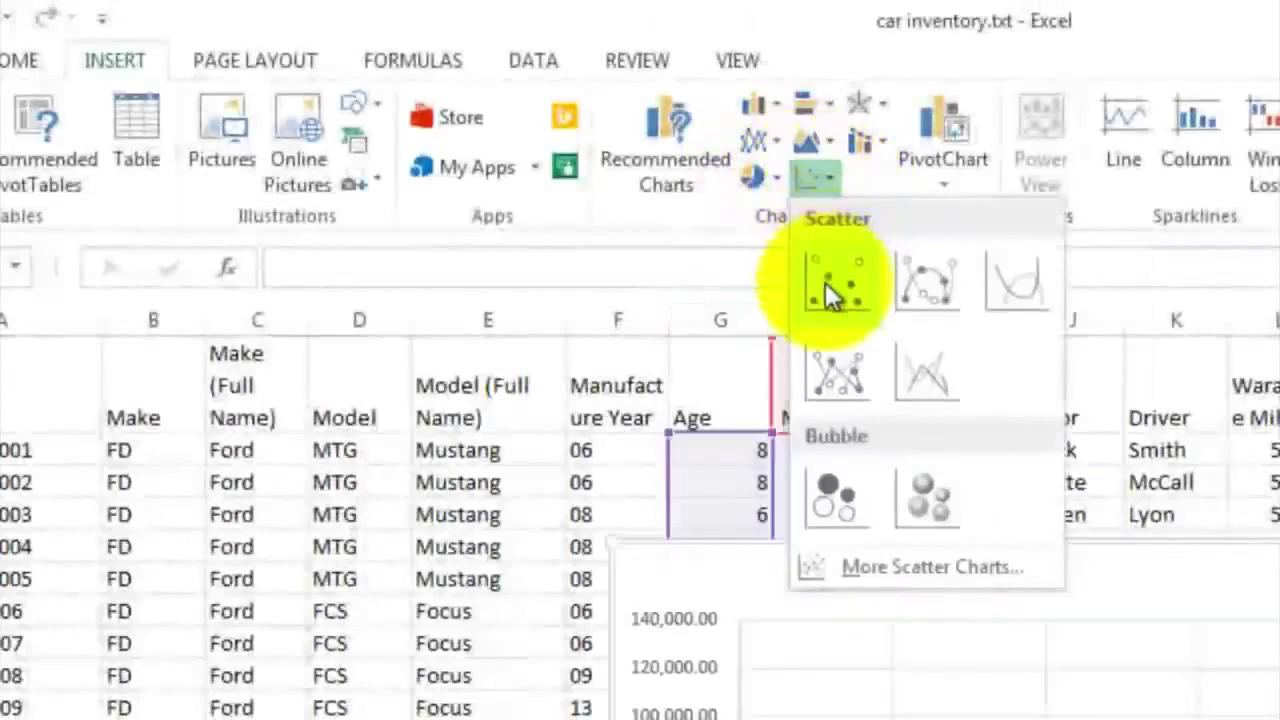
left_click(825, 282)
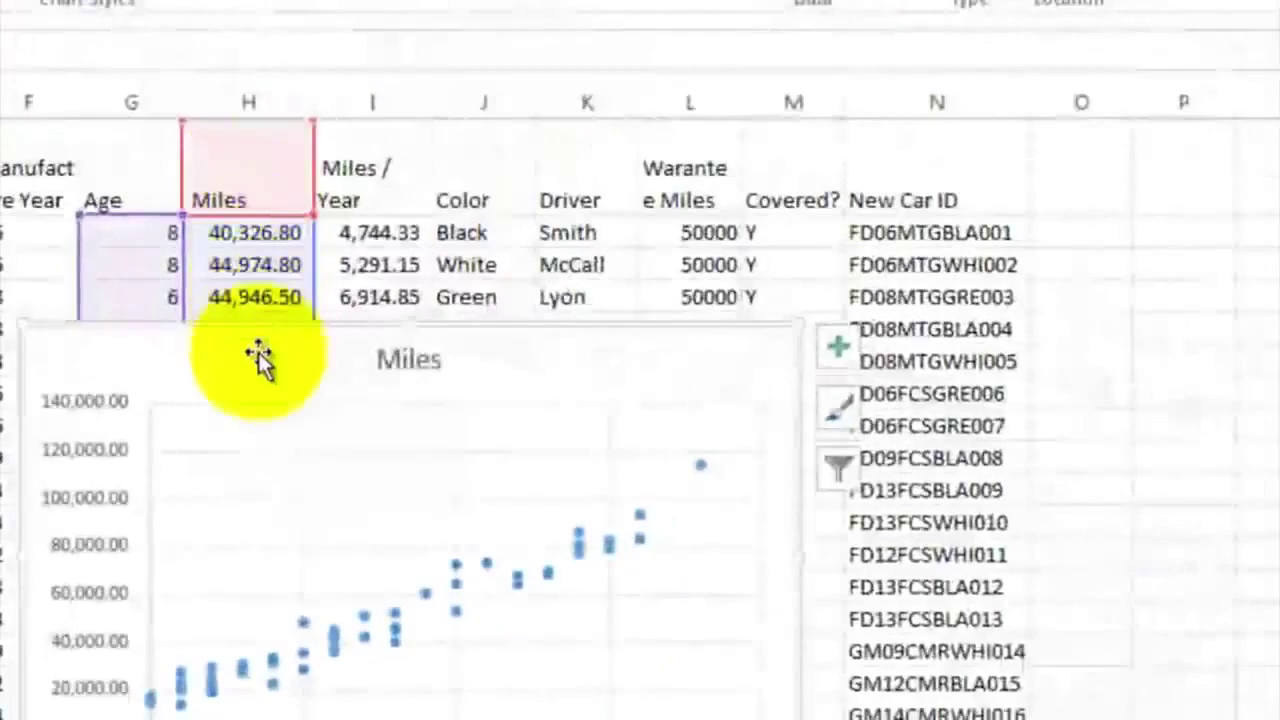
mouse_move(306, 383)
left_mouse_down()
mouse_move(489, 341)
mouse_move(654, 254)
mouse_move(629, 220)
left_mouse_up()
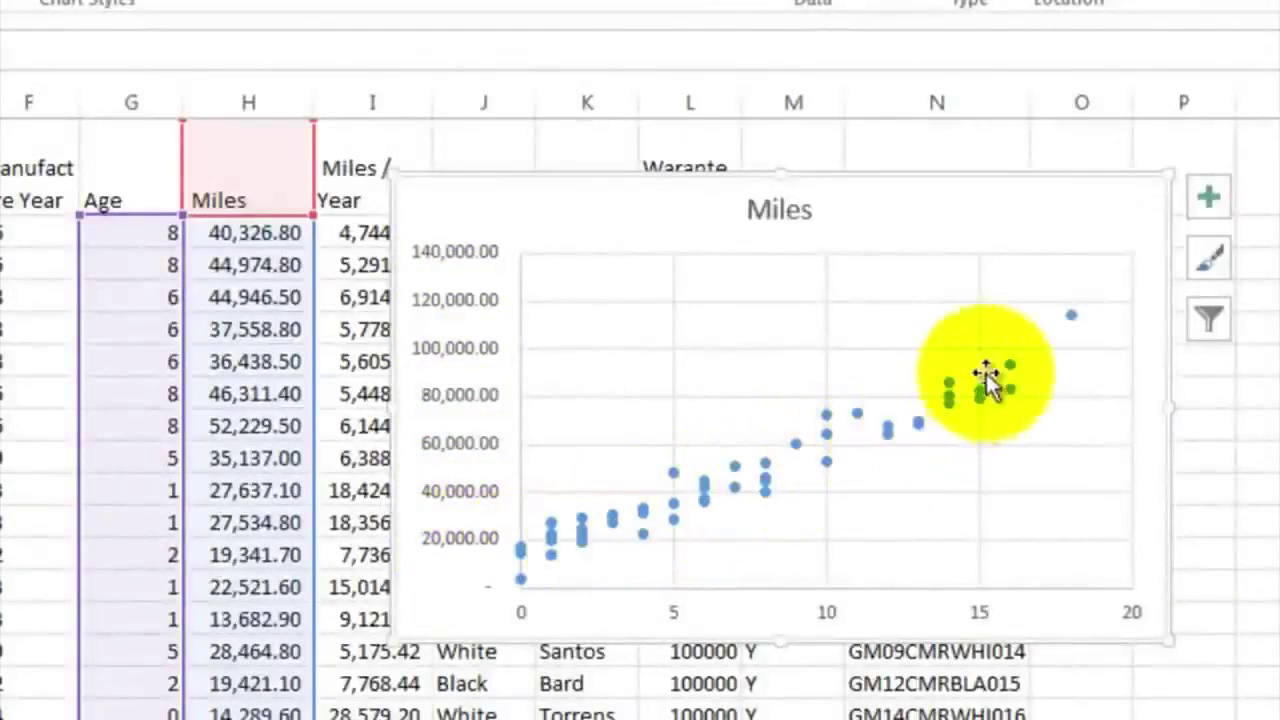
Add a trendline and axis titles to the Miles scatter chart.
left_click(1205, 208)
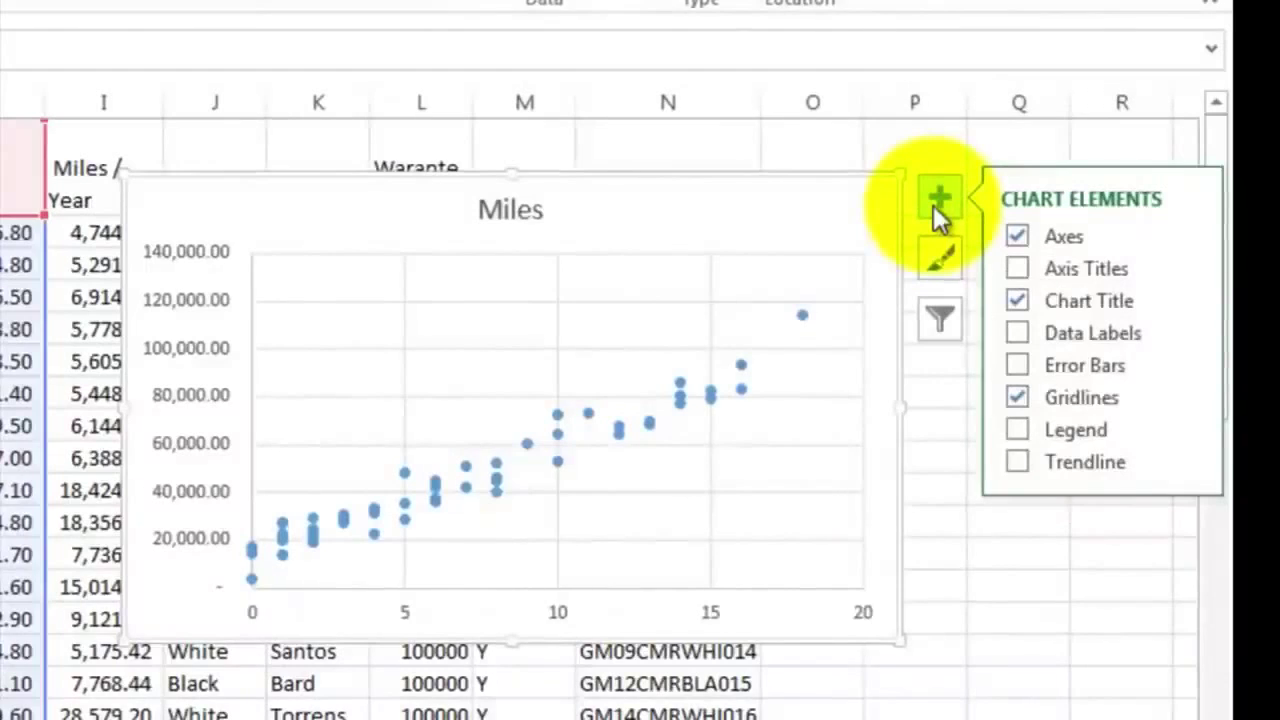
left_click(1015, 462)
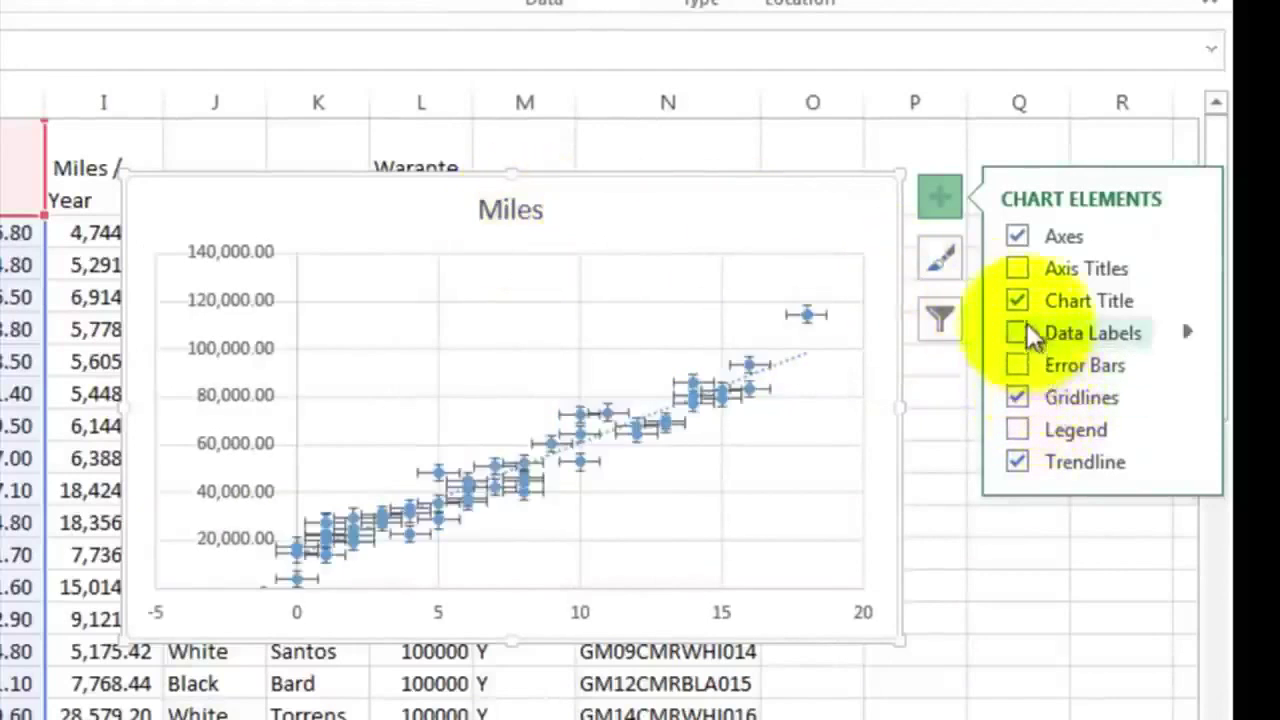
left_click(1015, 268)
Replace the scatter chart's vertical axis title with "Miles Driven".
left_click(168, 408)
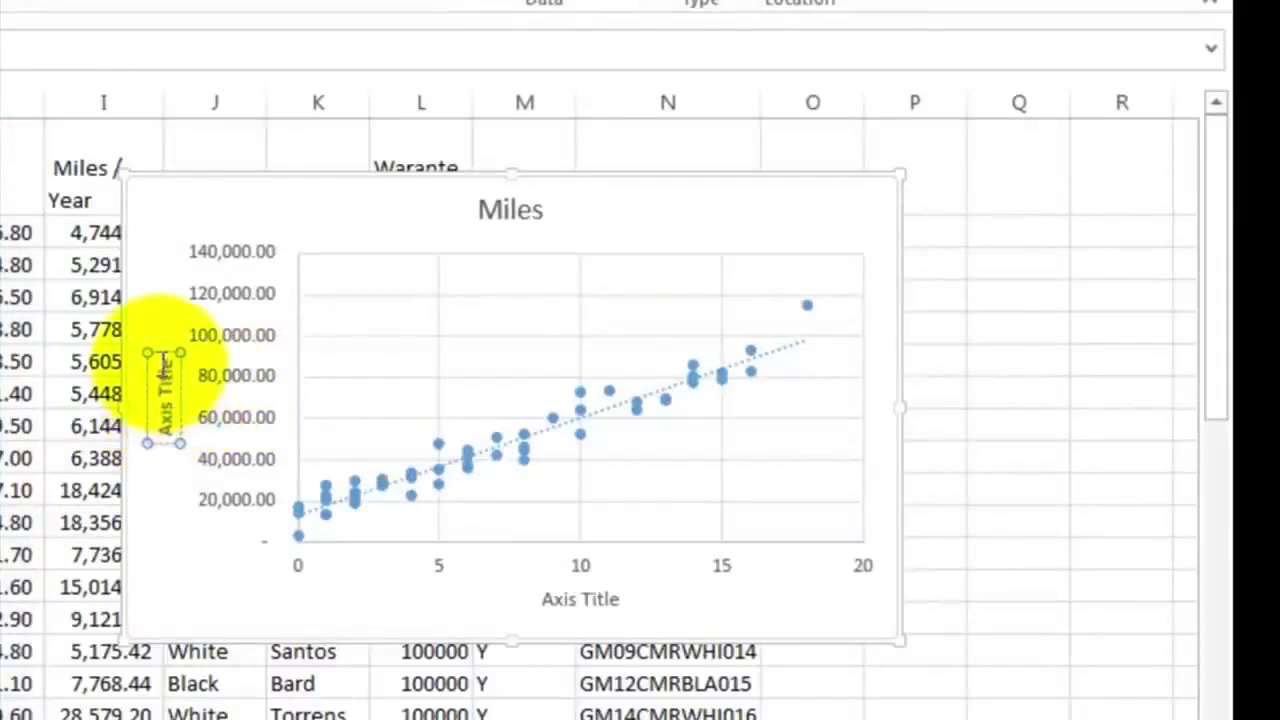
left_click(163, 364)
key("BackSpace")
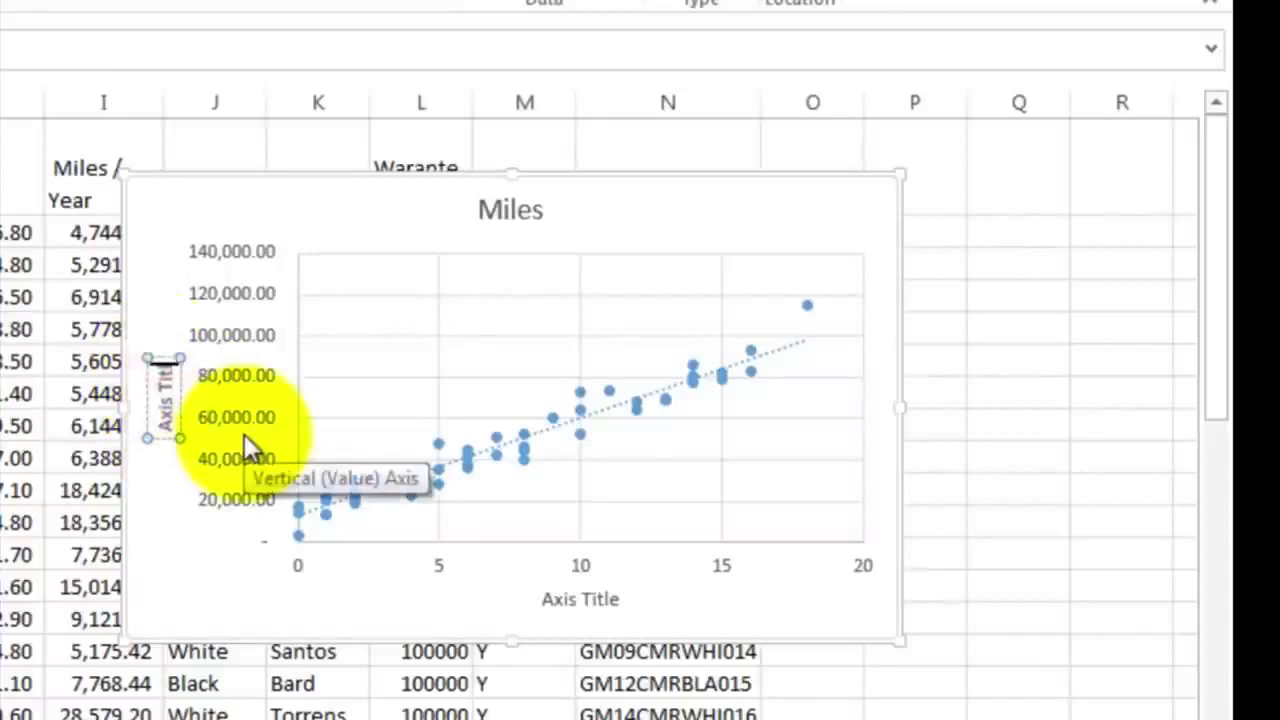
key("BackSpace")
key("BackSpace")
key("BackSpace")
key("BackSpace")
key("BackSpace")
key("BackSpace")
key("BackSpace")
key("BackSpace")
type("Mi")
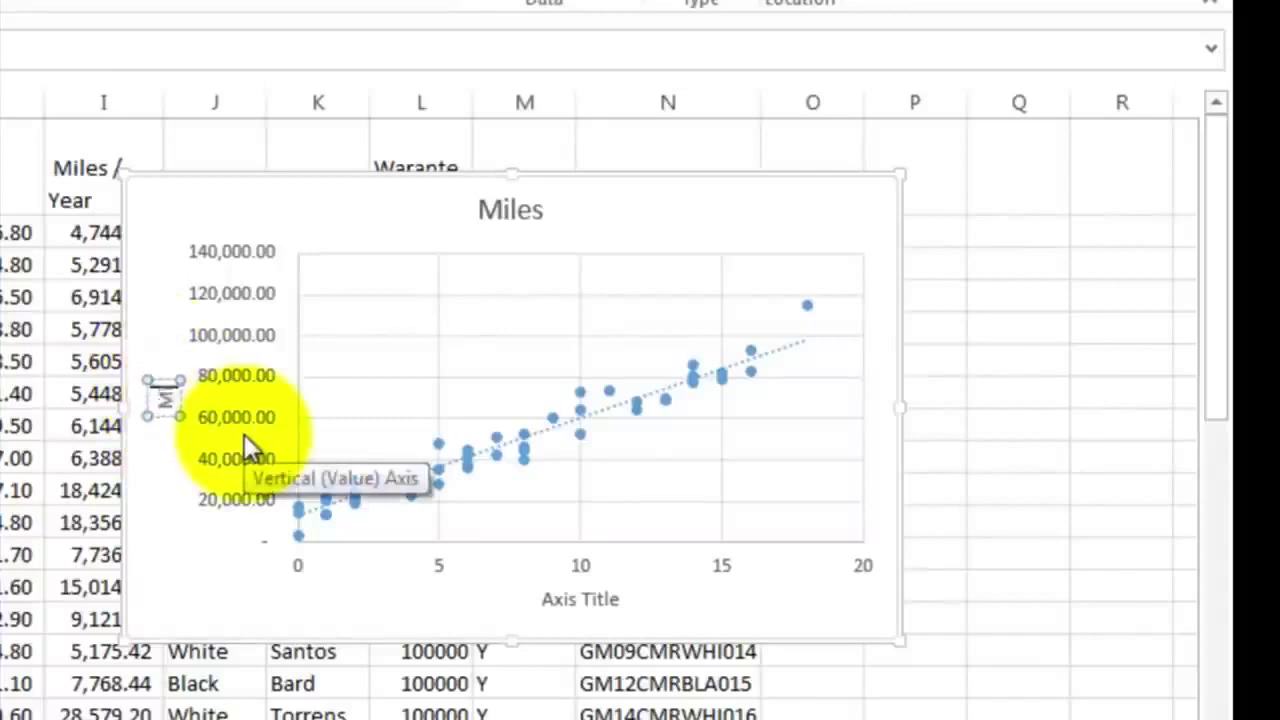
type("les")
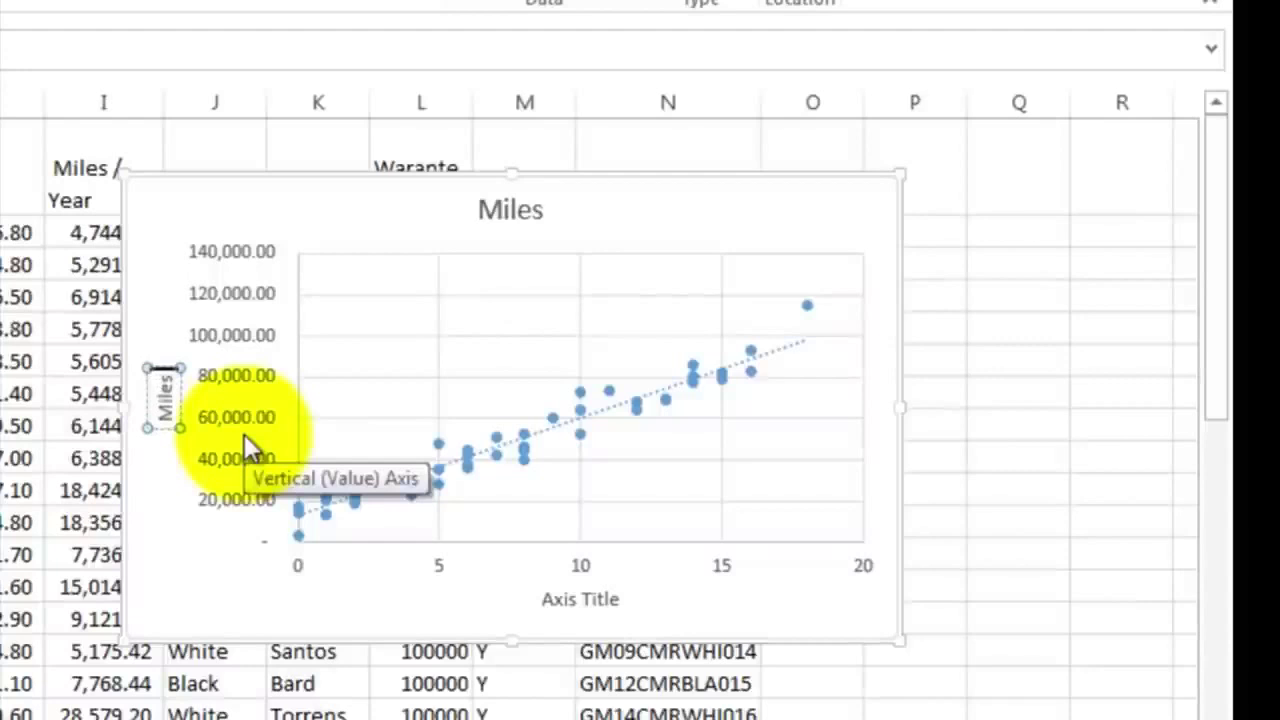
type(" Driv")
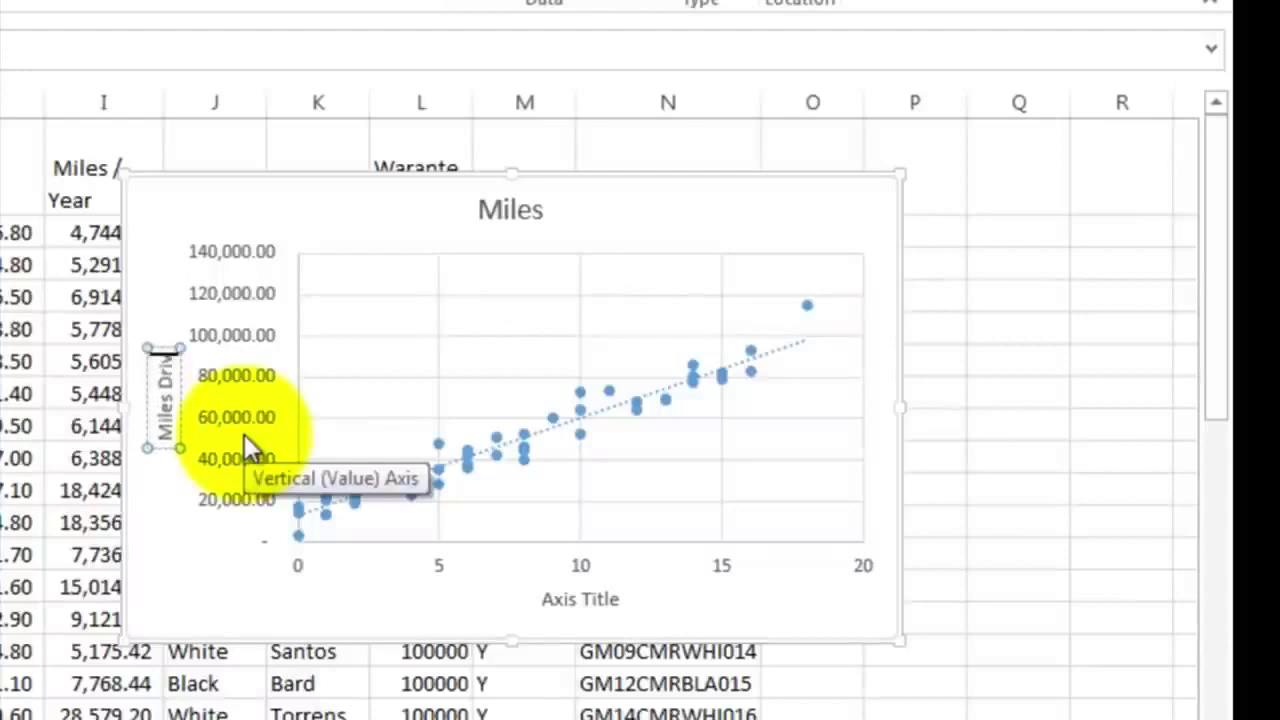
type("en")
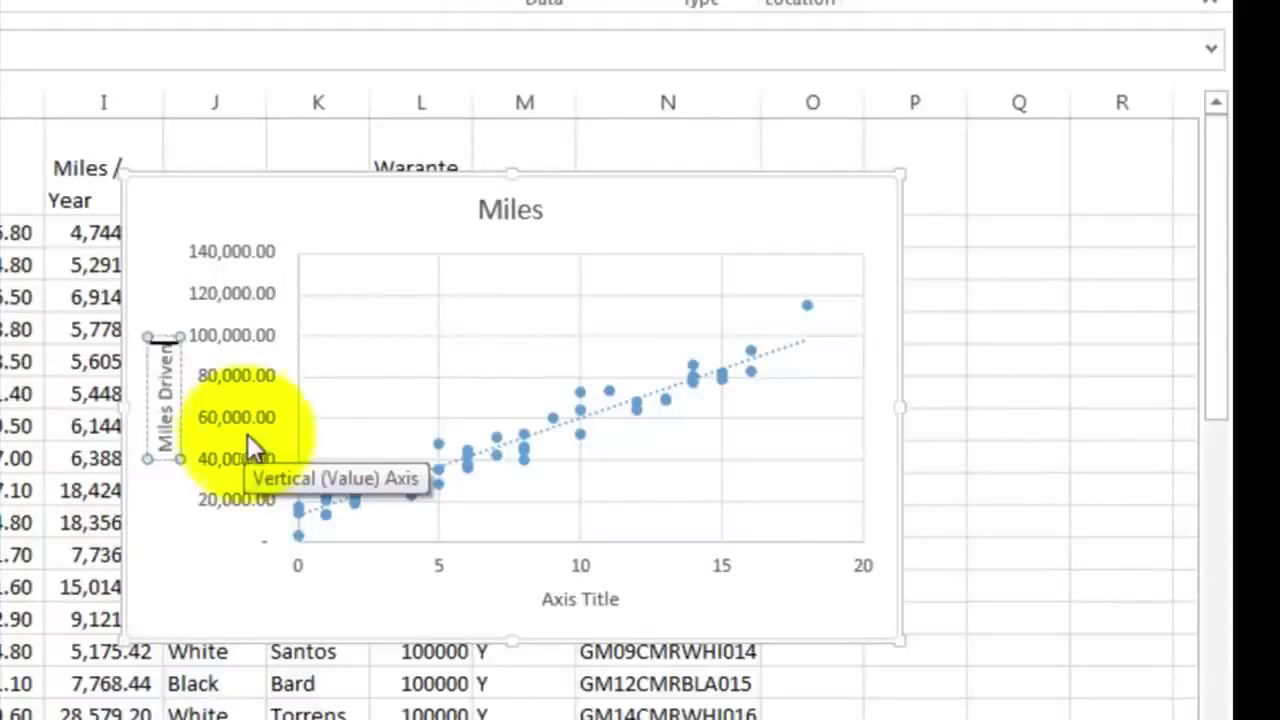
Replace the scatter chart's horizontal axis title with "Age of the Car (Years)".
left_click(558, 598)
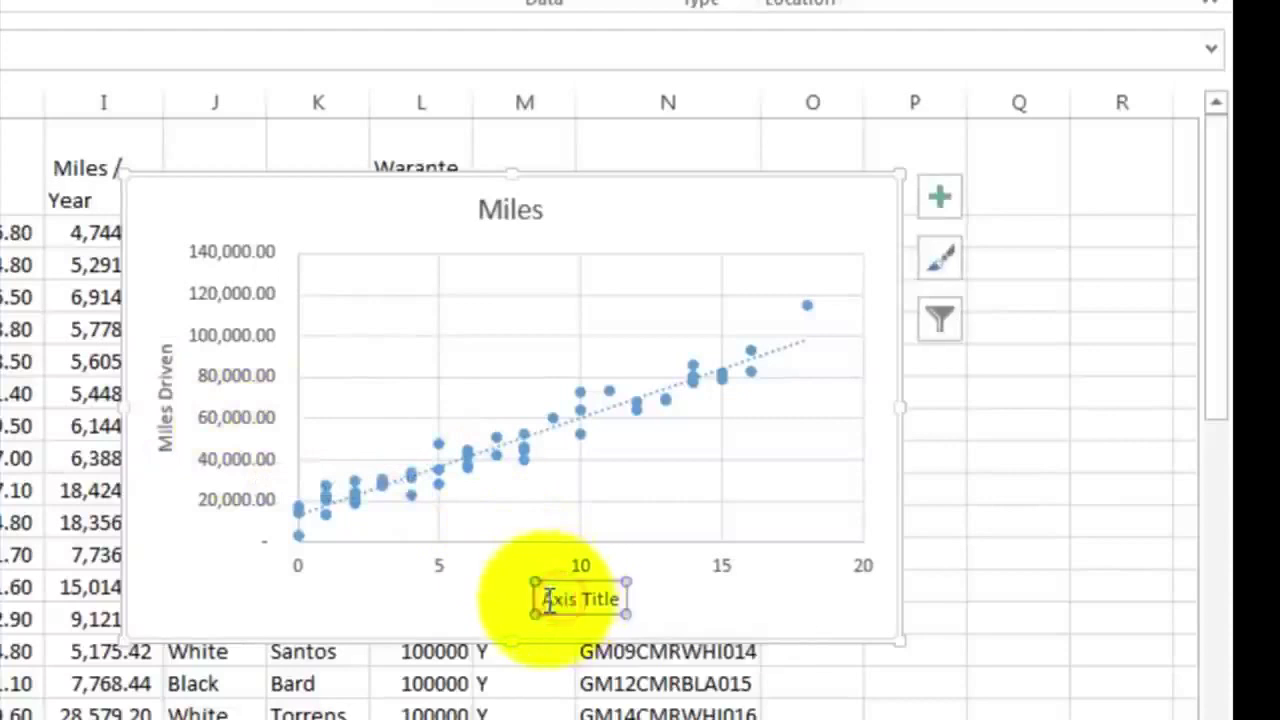
left_click_drag(545, 598, 625, 594)
type("A")
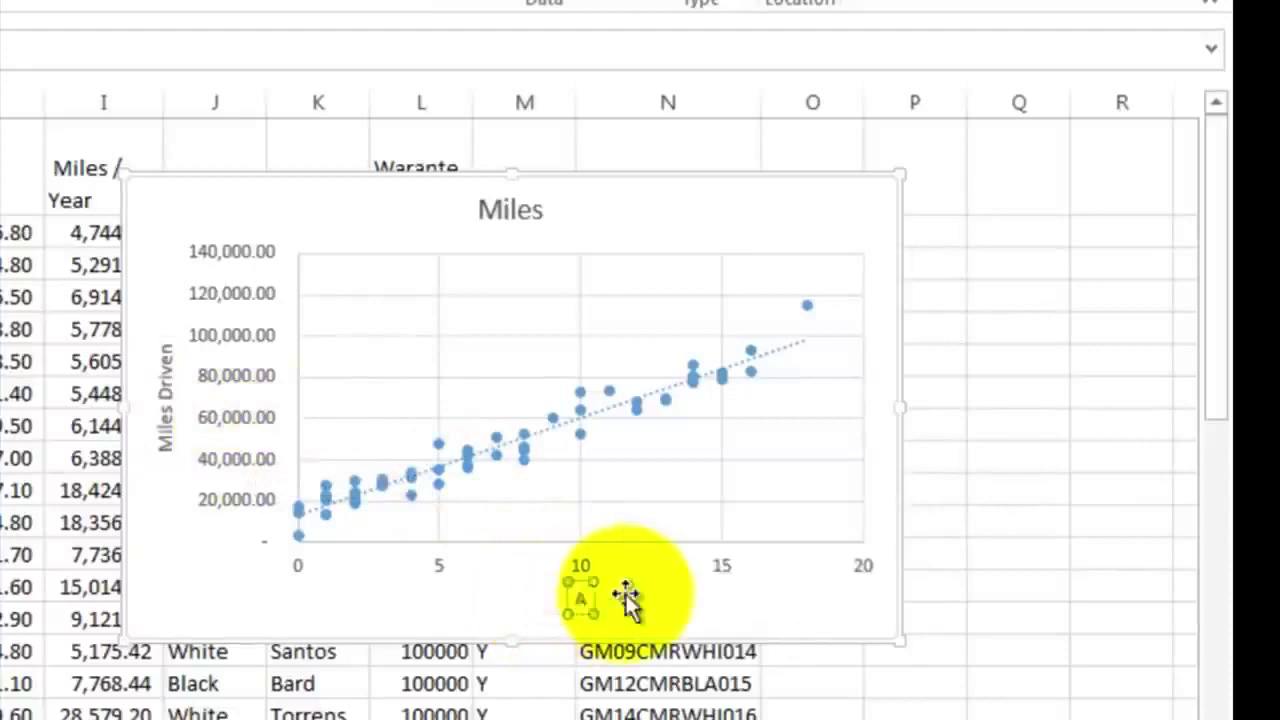
type("ge of the Car (Years")
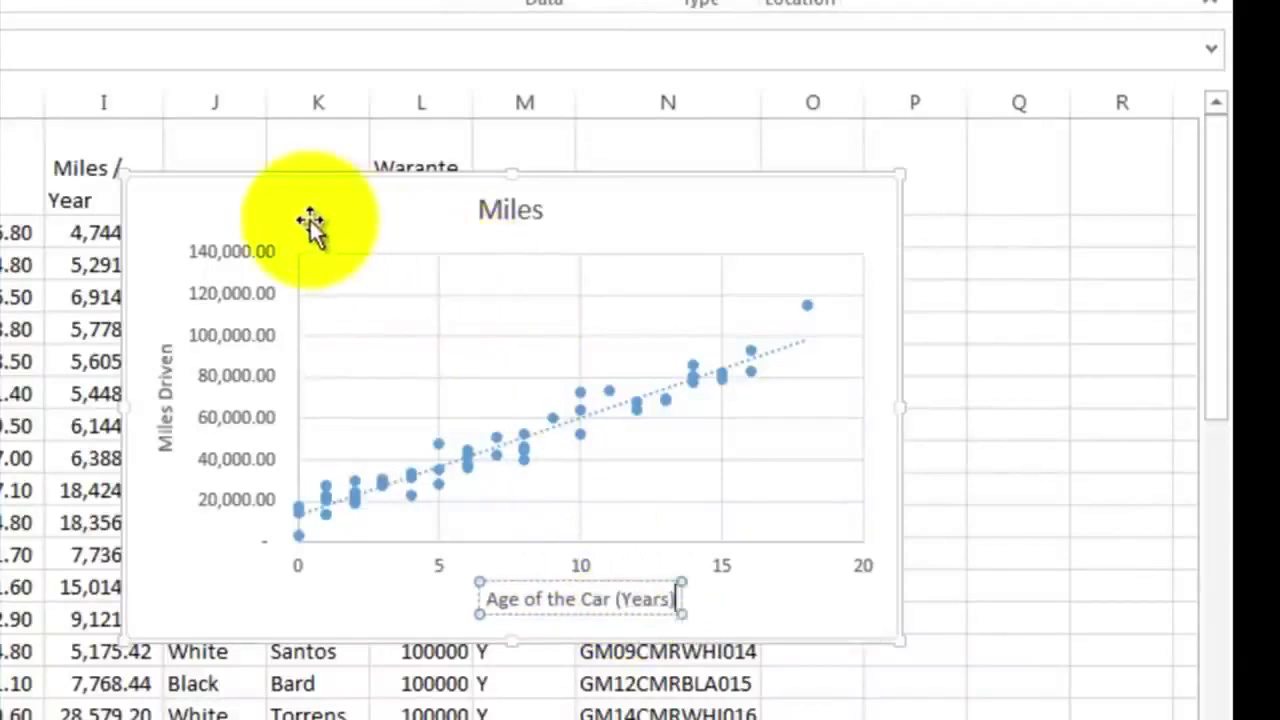
Move the scatter chart to the empty columns beyond the New Car ID column so it no longer covers data.
left_click_drag(335, 221, 1000, 273)
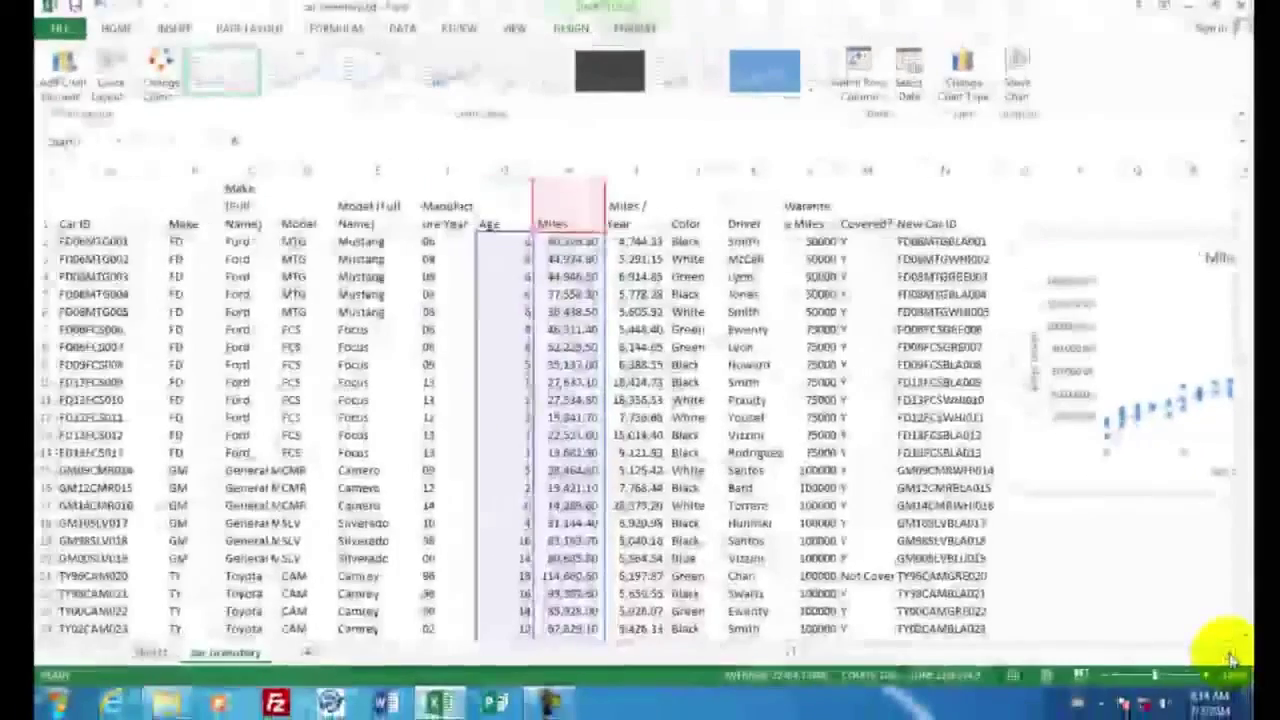
left_click(1230, 655)
left_click(1230, 655)
left_click(1230, 655)
left_click(1230, 655)
left_click(1230, 655)
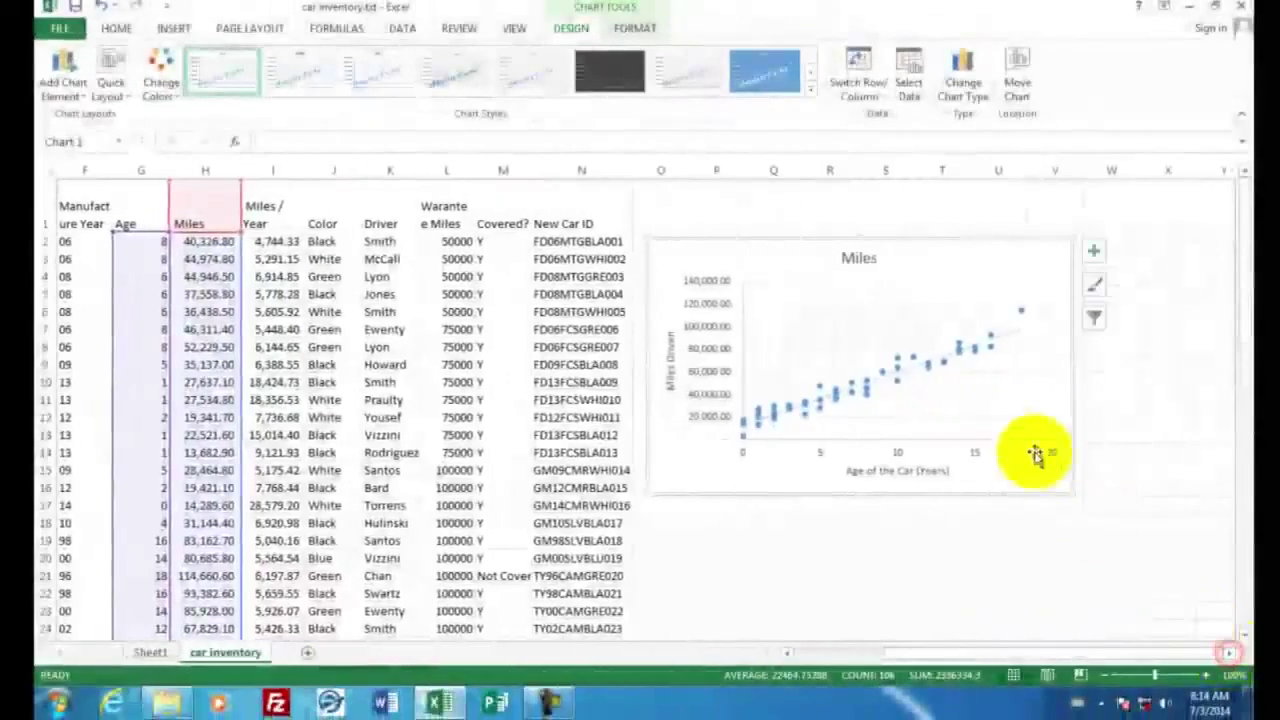
left_click_drag(917, 273, 914, 266)
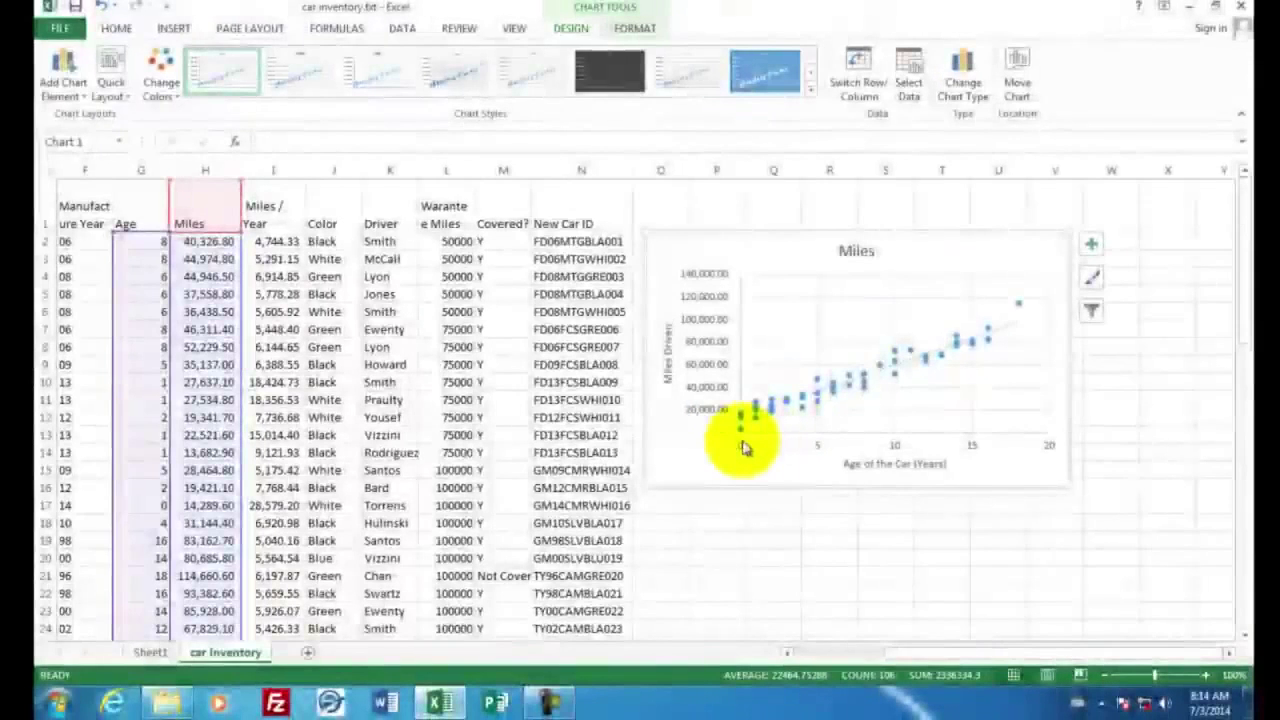
mouse_move(1018, 311)
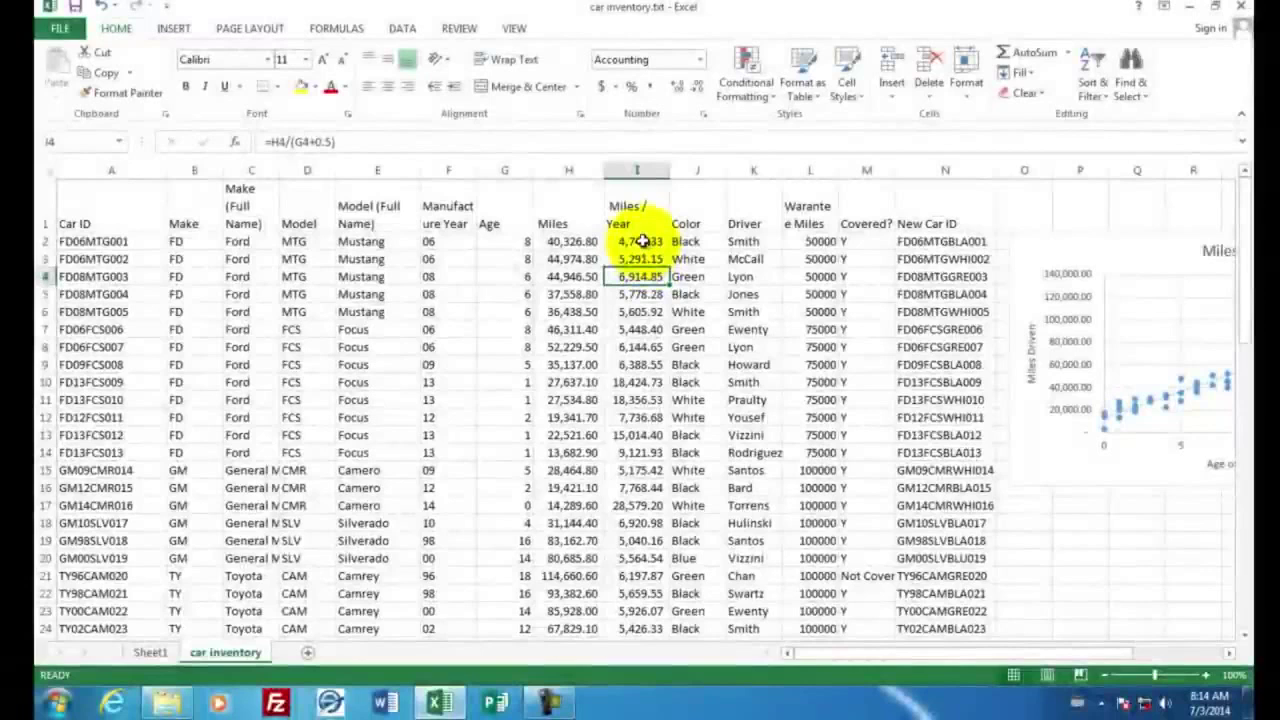
Apply the blue-white-red color scale as conditional formatting to the entire Miles / Year column, and check the shaded cells.
left_click_drag(640, 241, 640, 311)
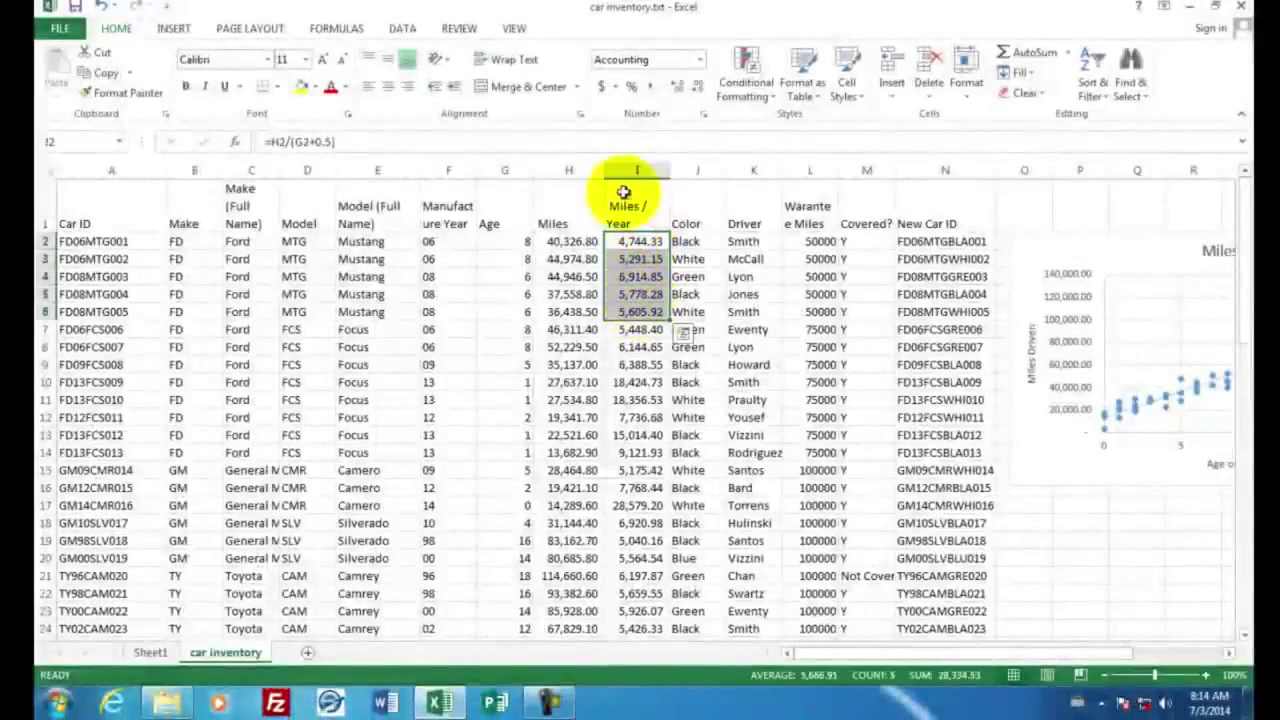
left_click(631, 170)
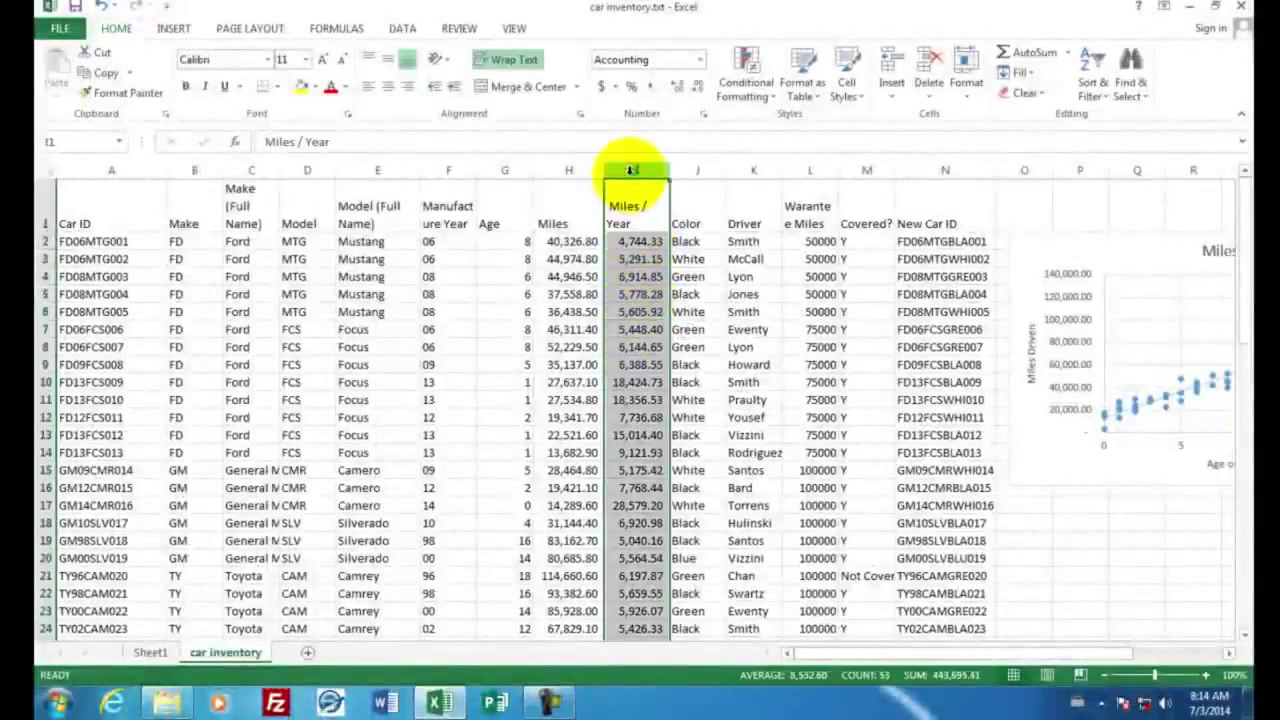
left_click(746, 72)
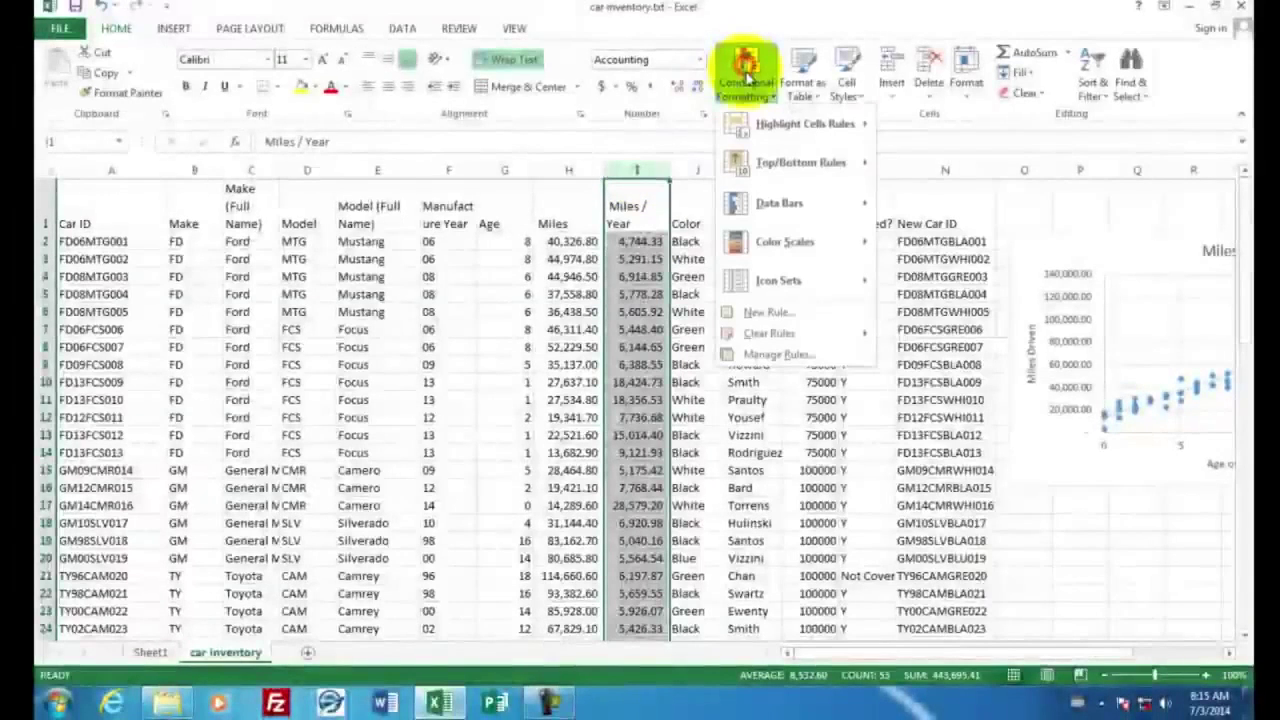
mouse_move(770, 248)
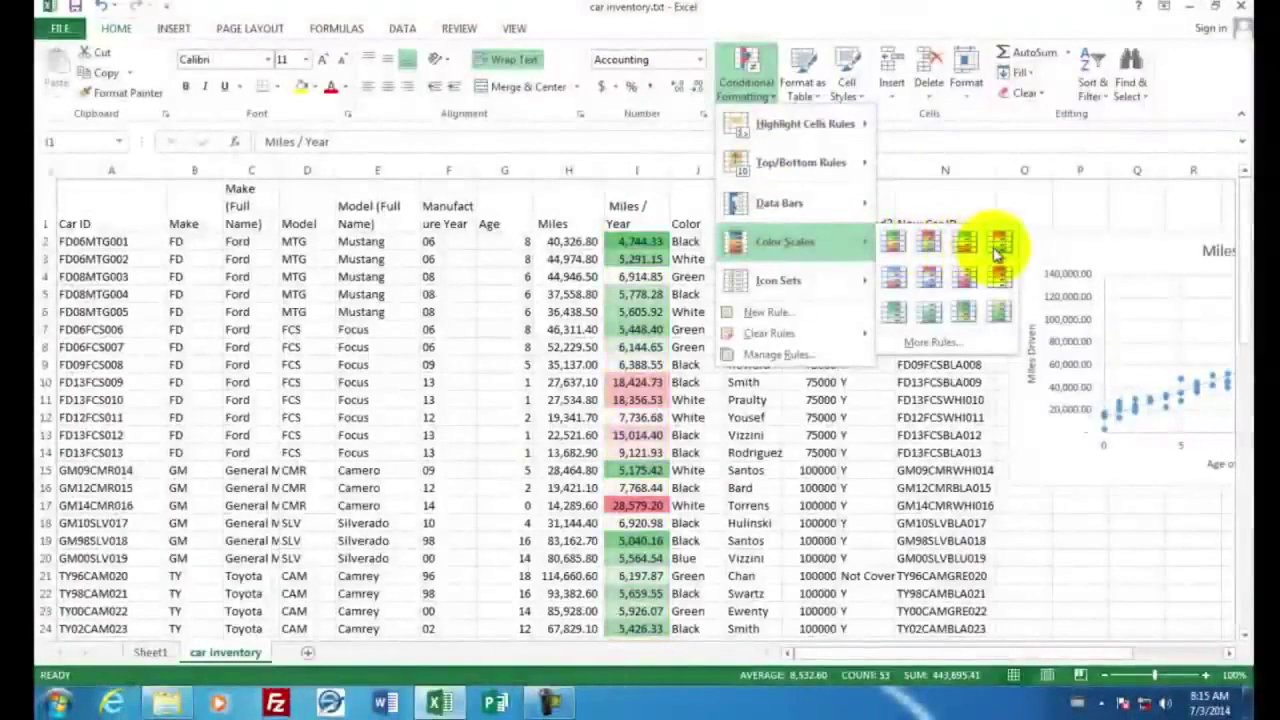
left_click(893, 281)
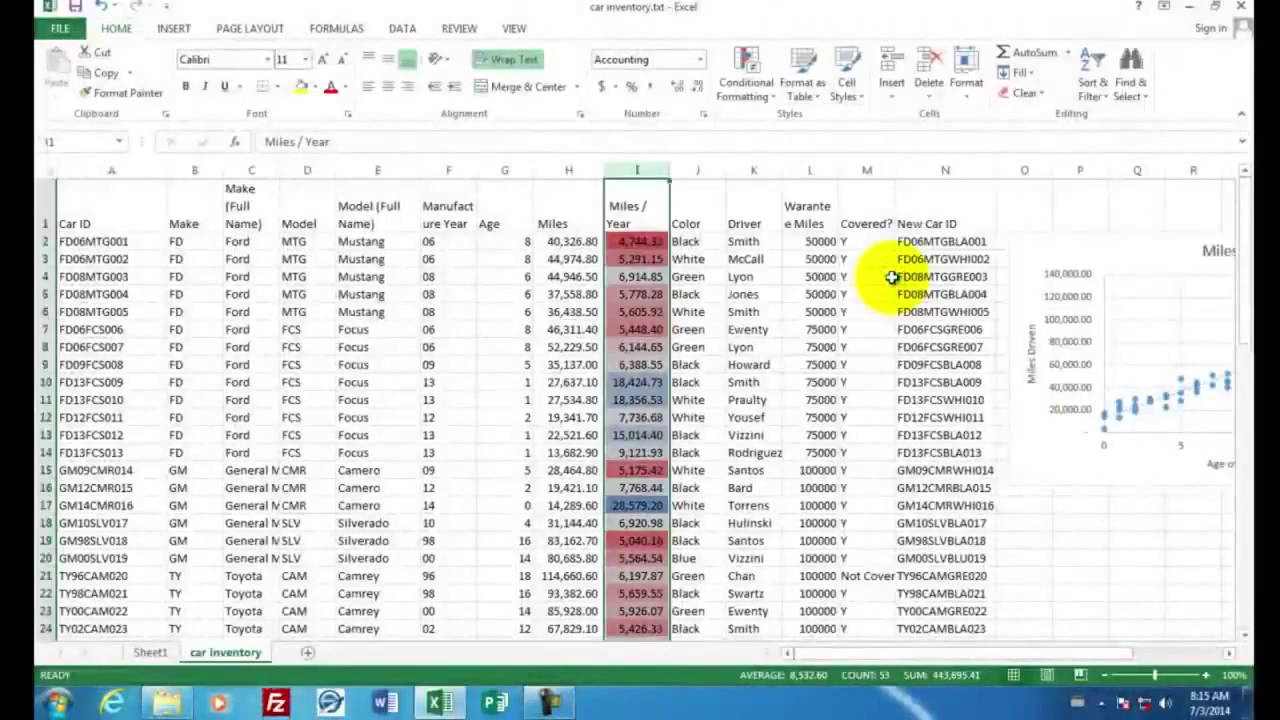
left_click(648, 290)
scroll(736, 310, "down", 10)
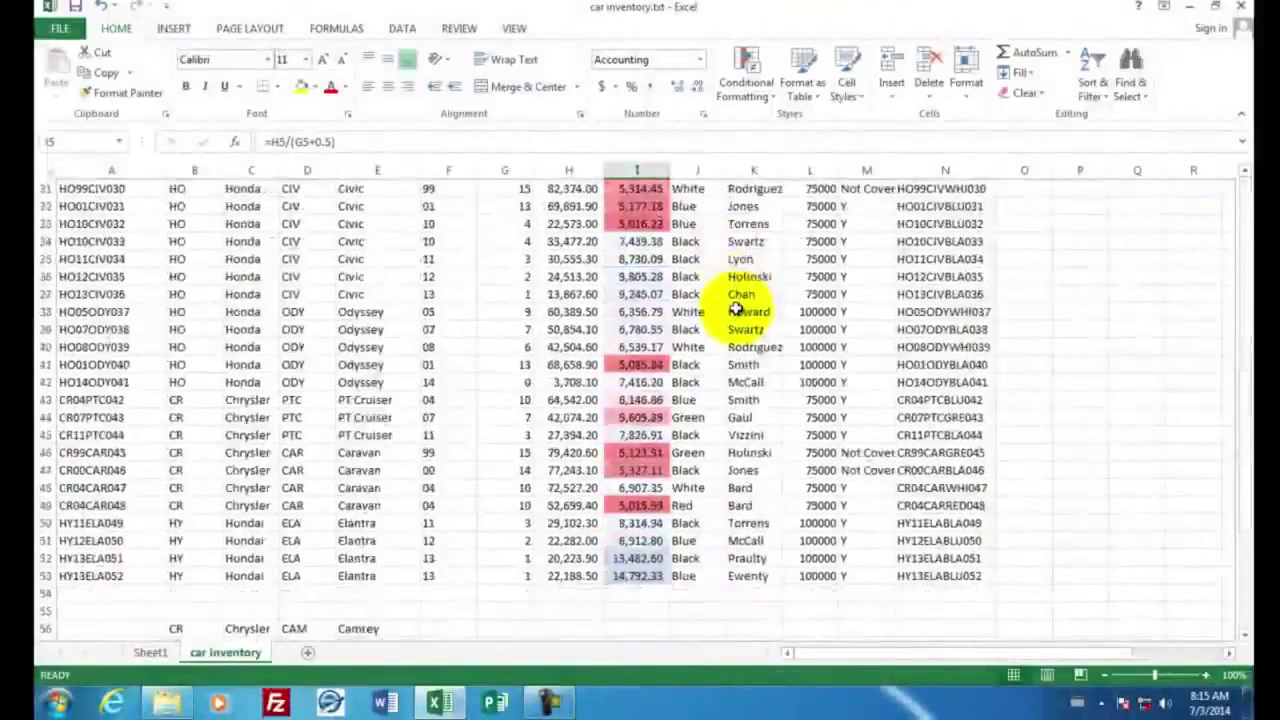
scroll(740, 295, "up", 4)
left_click(645, 346)
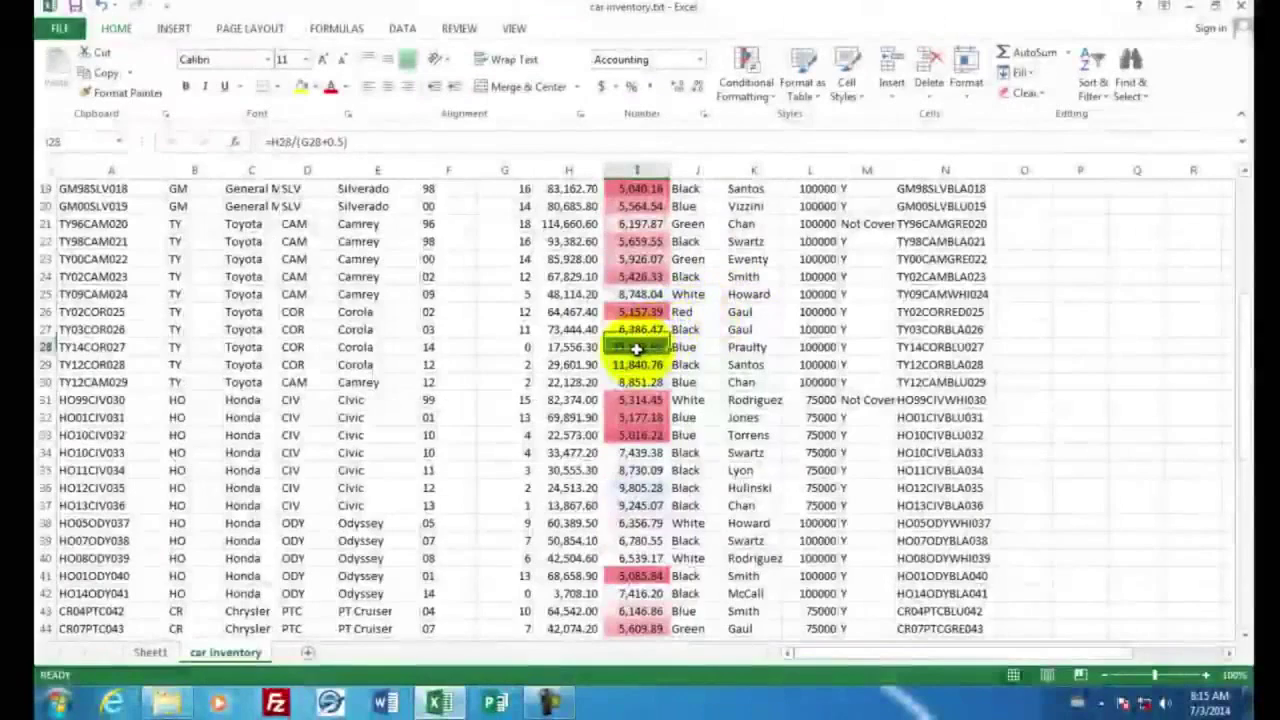
scroll(745, 332, "up", 3)
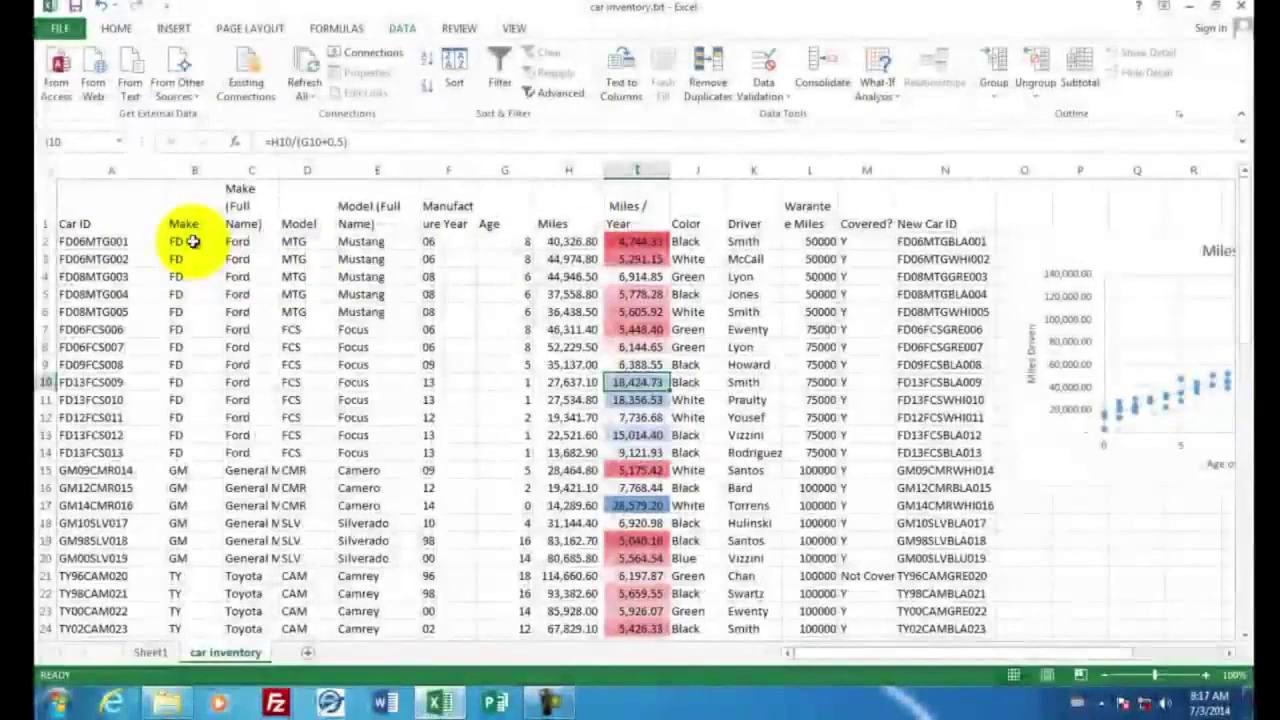
Sort car inventory rows 2 through 53 by the Miles / Year values in column I, from largest to smallest.
left_click_drag(46, 241, 43, 527)
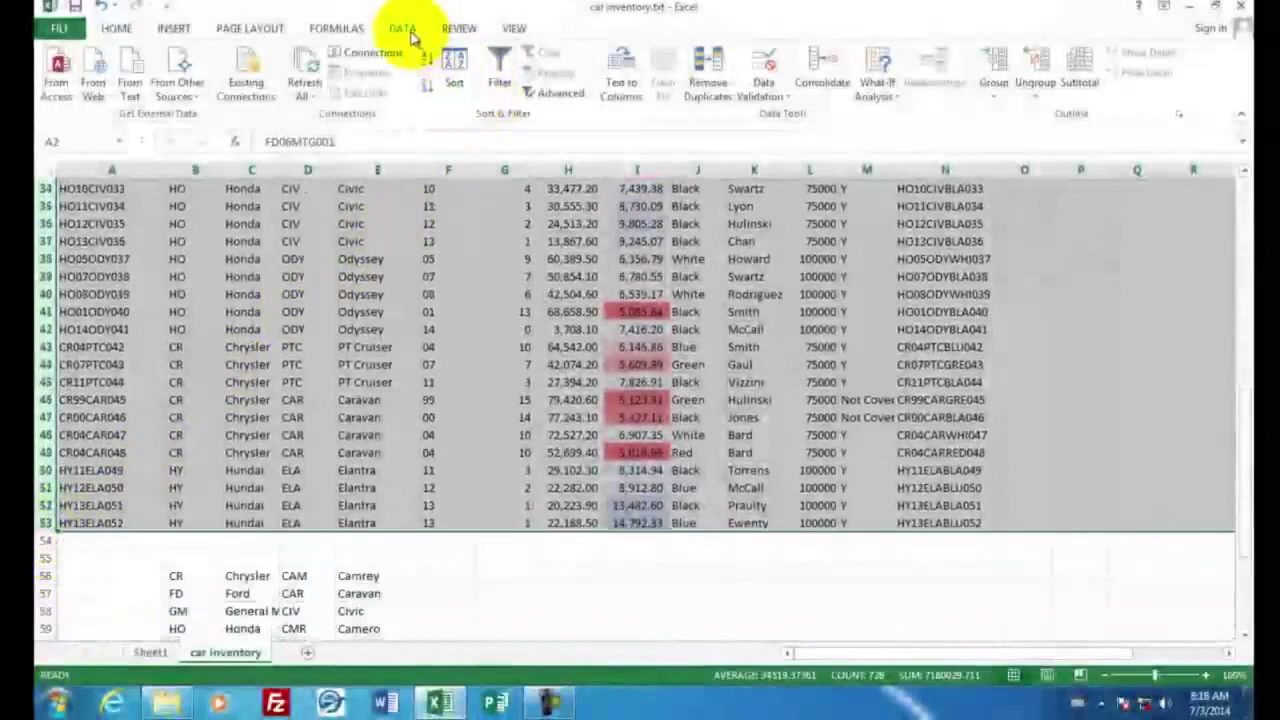
left_click(455, 65)
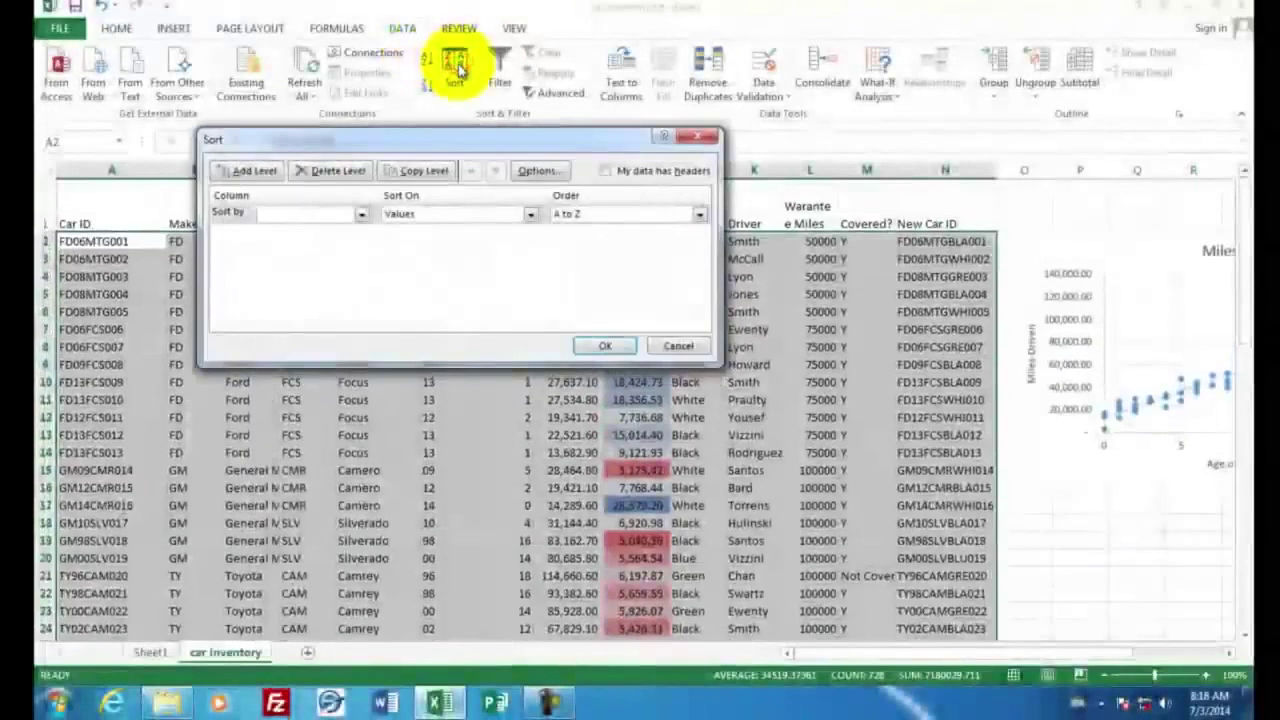
left_click(361, 214)
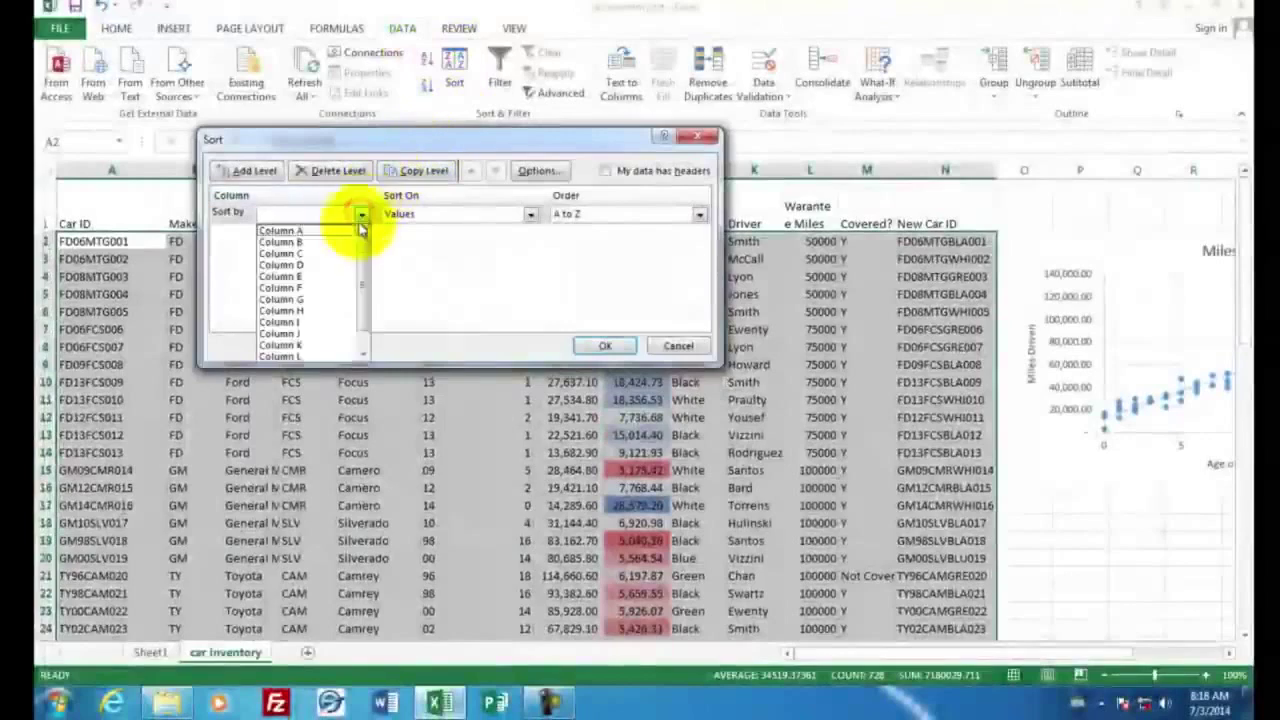
left_click(445, 270)
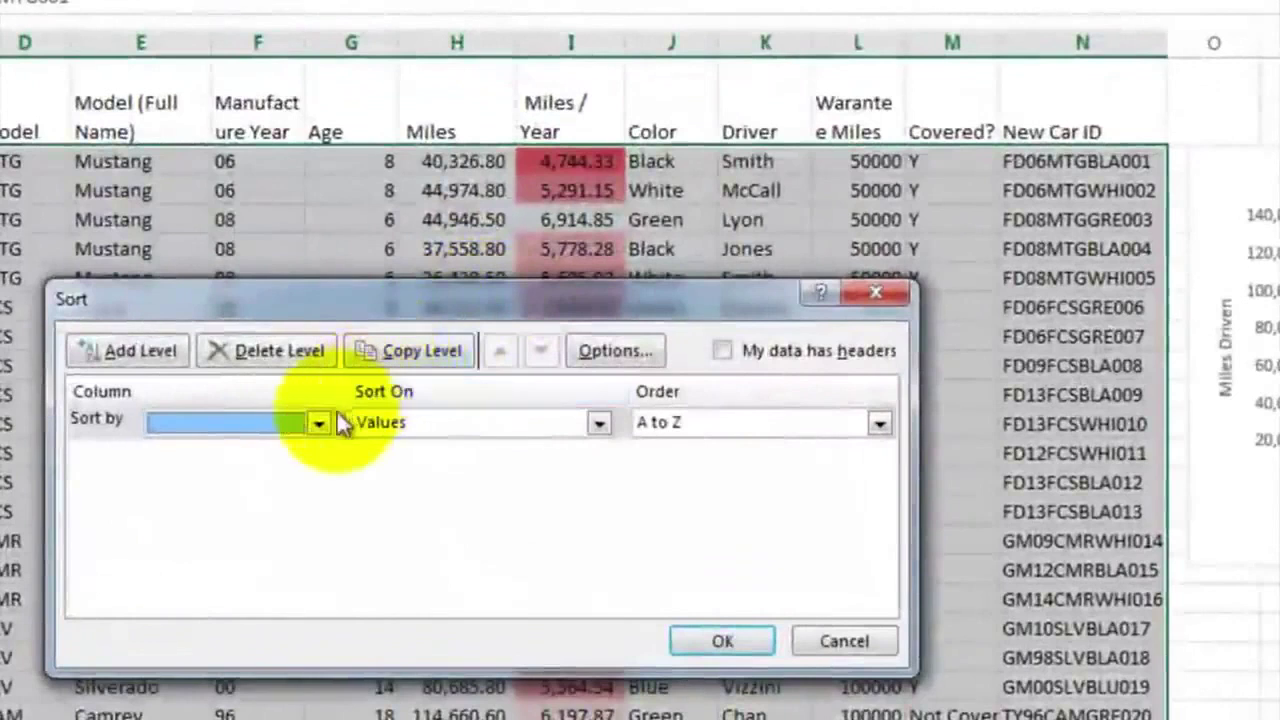
left_click(323, 420)
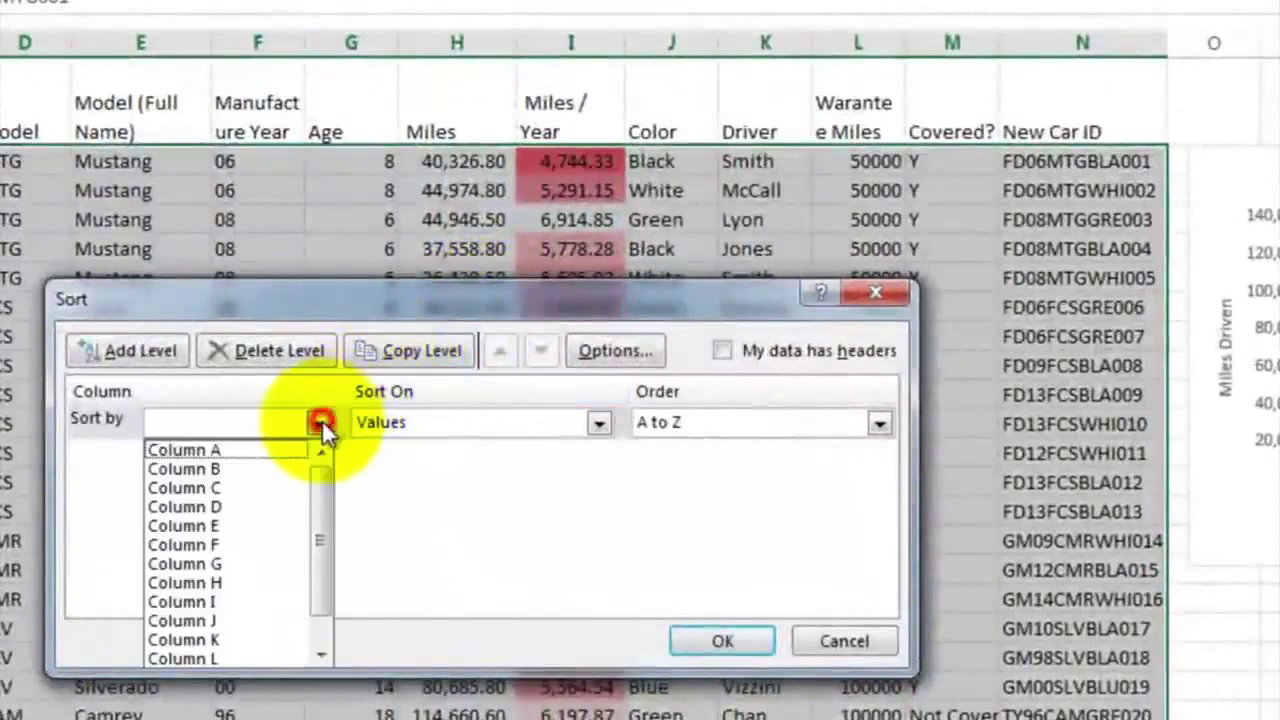
left_click(230, 602)
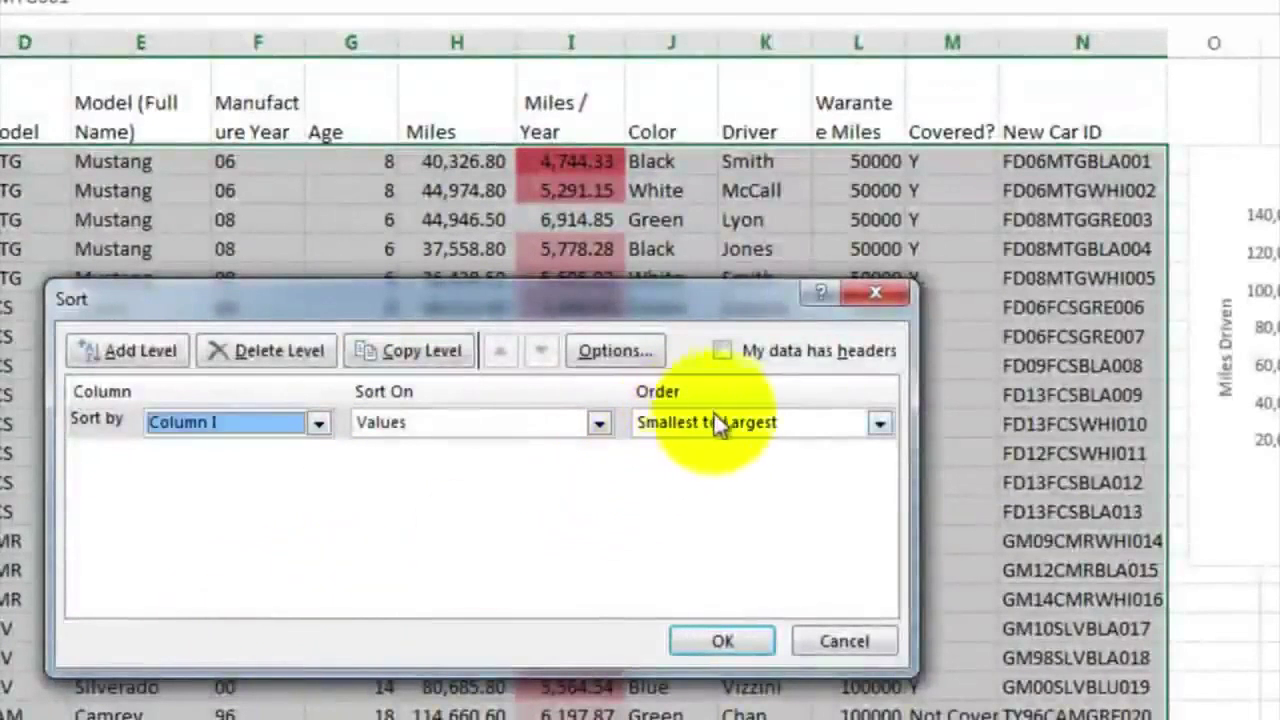
left_click(879, 424)
left_click(820, 466)
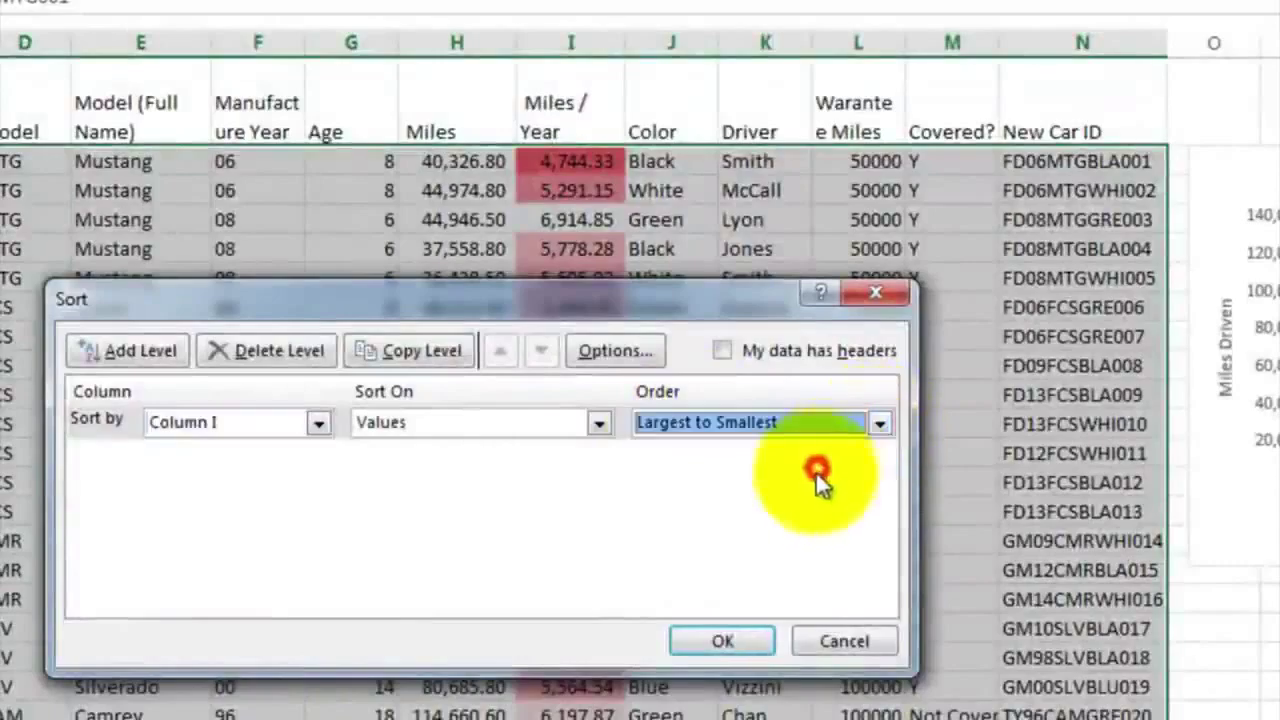
left_click(760, 636)
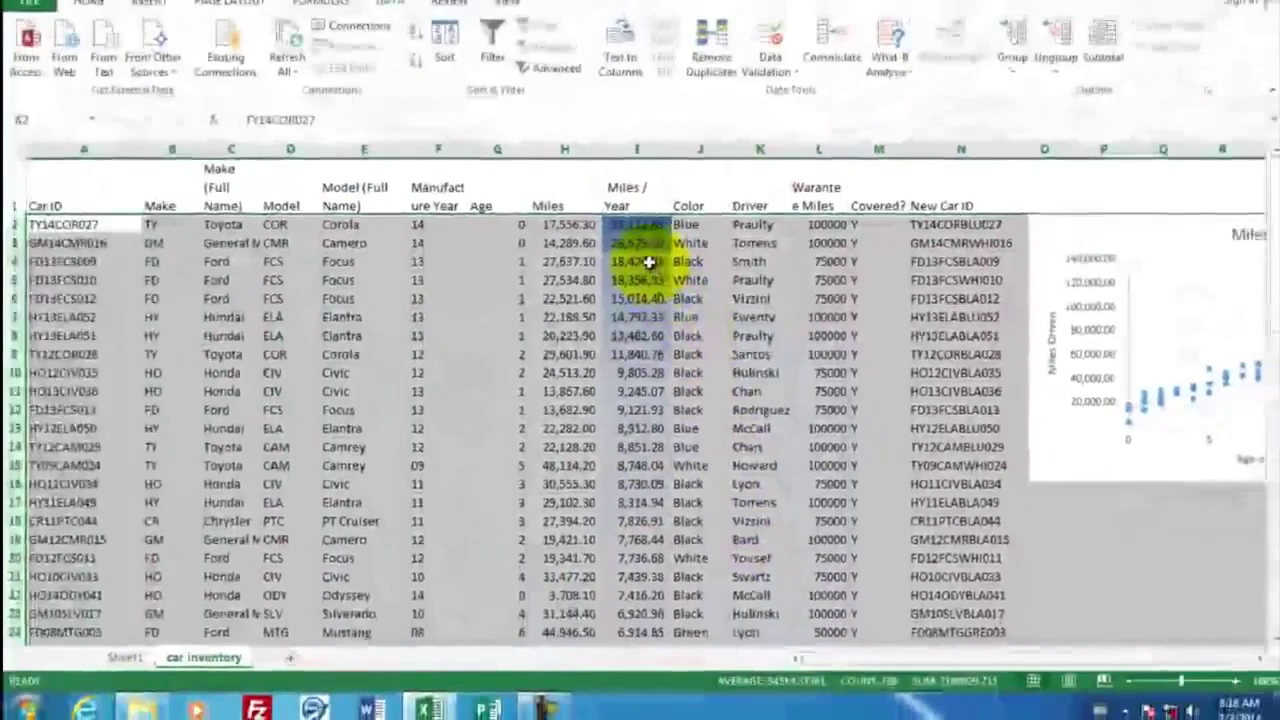
Examine the age, miles and miles-per-year values of the highest and lowest cars in the sorted inventory.
left_click(635, 252)
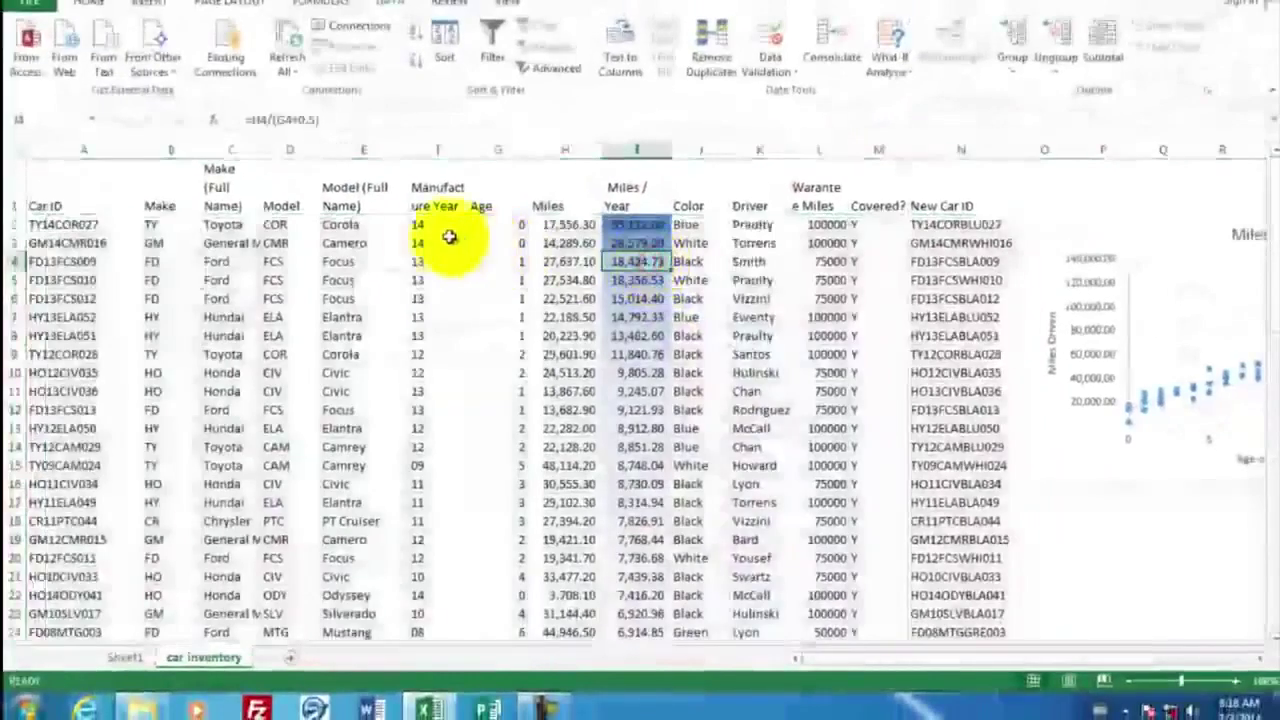
left_click(506, 226)
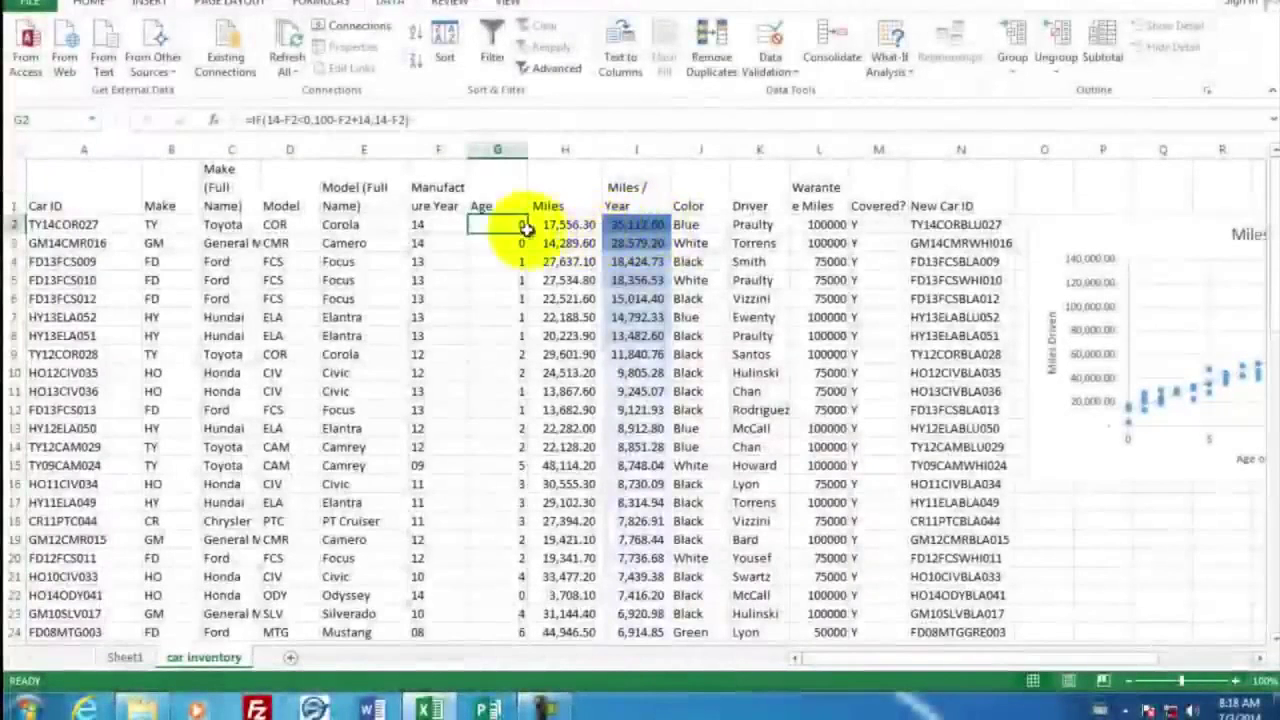
left_click(573, 226)
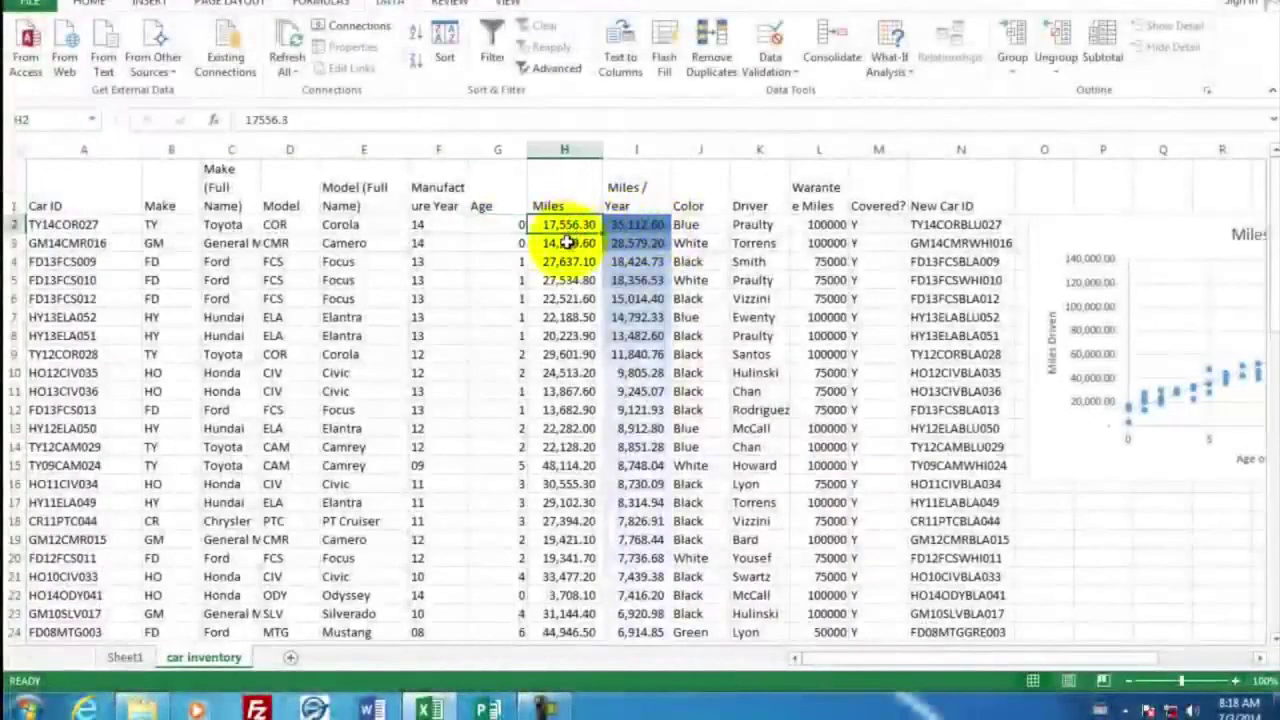
scroll(600, 330, "down", 8)
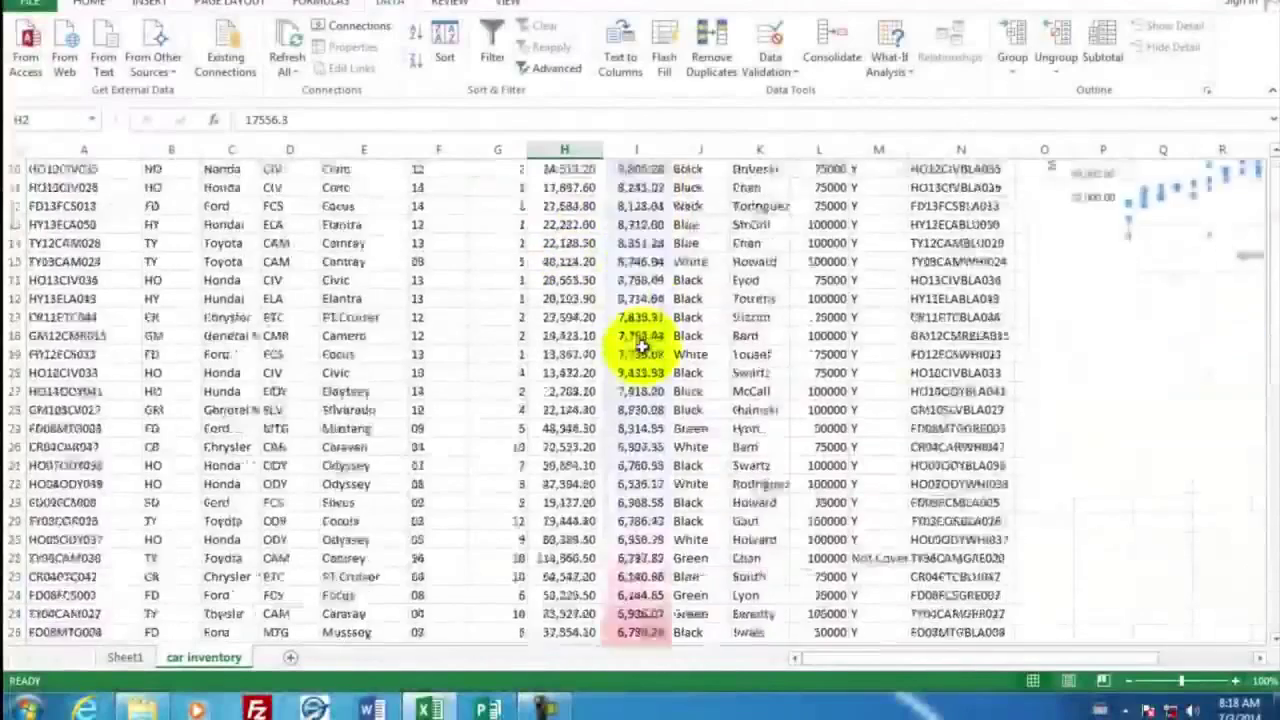
scroll(640, 345, "down", 1)
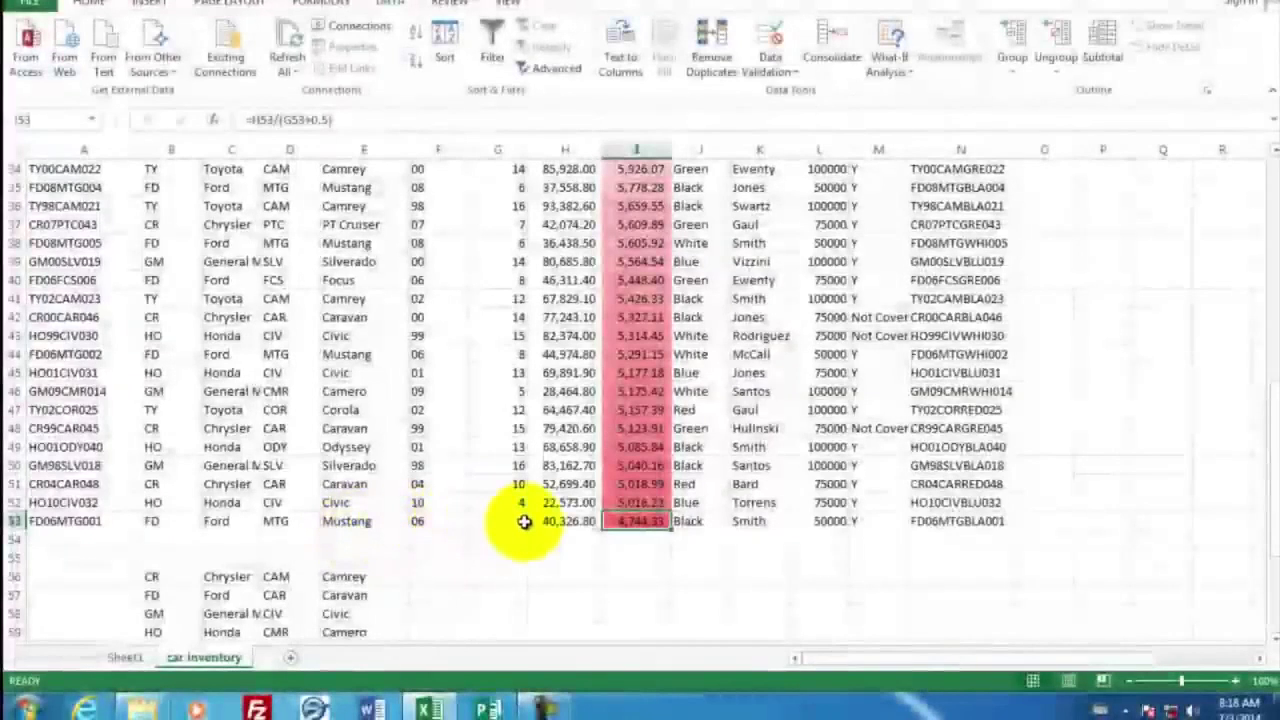
left_click(567, 522)
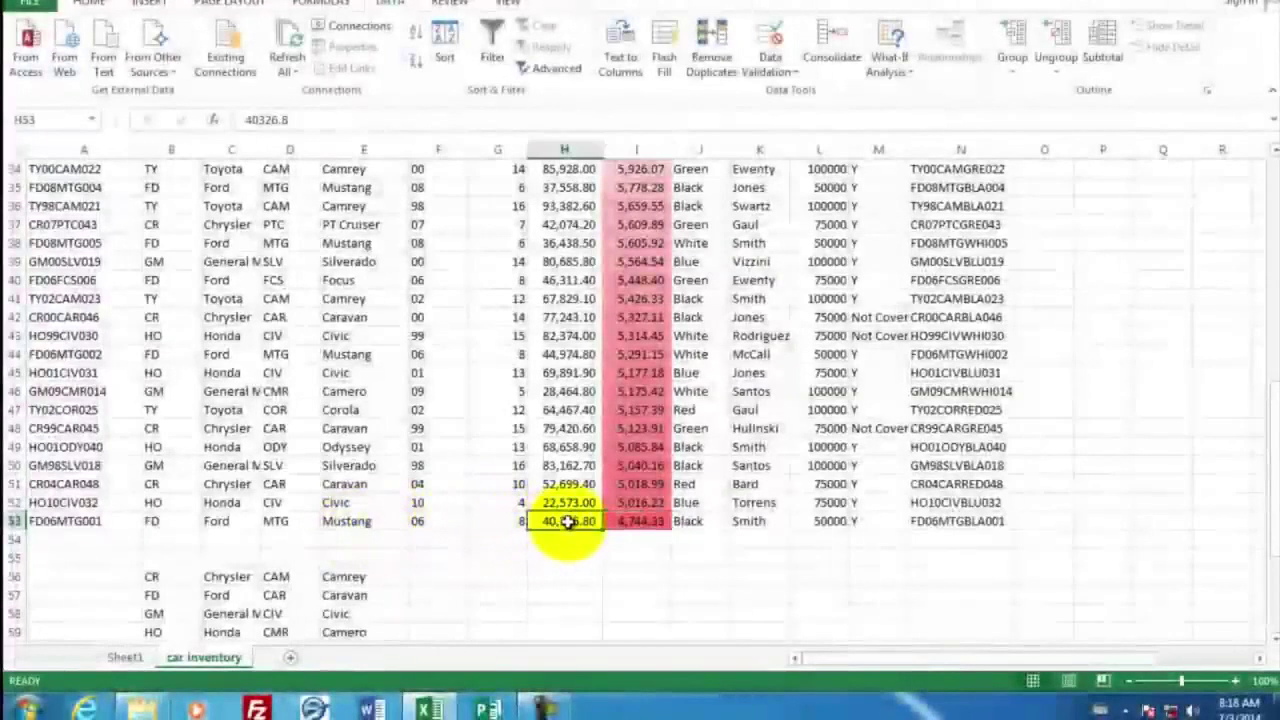
scroll(628, 330, "up", 11)
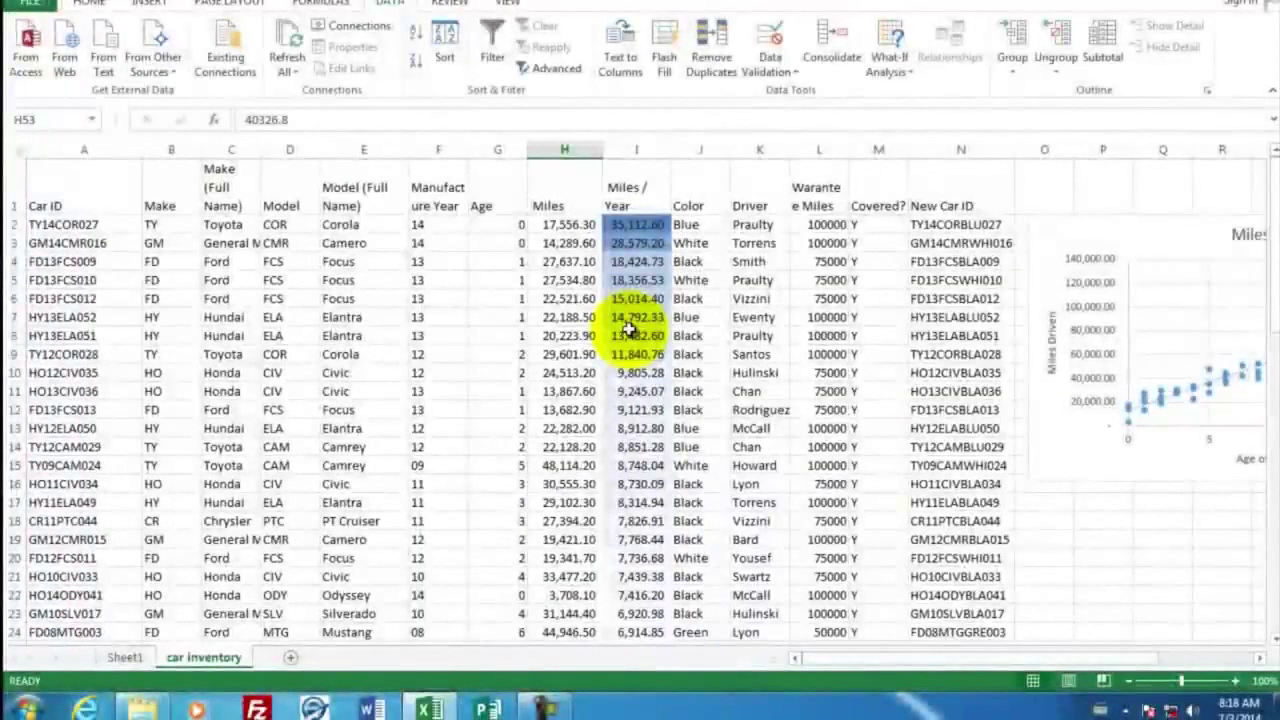
Create a blank document in Word and enter the addressee's name, followed by the line "Top drivers by miles".
left_click(375, 708)
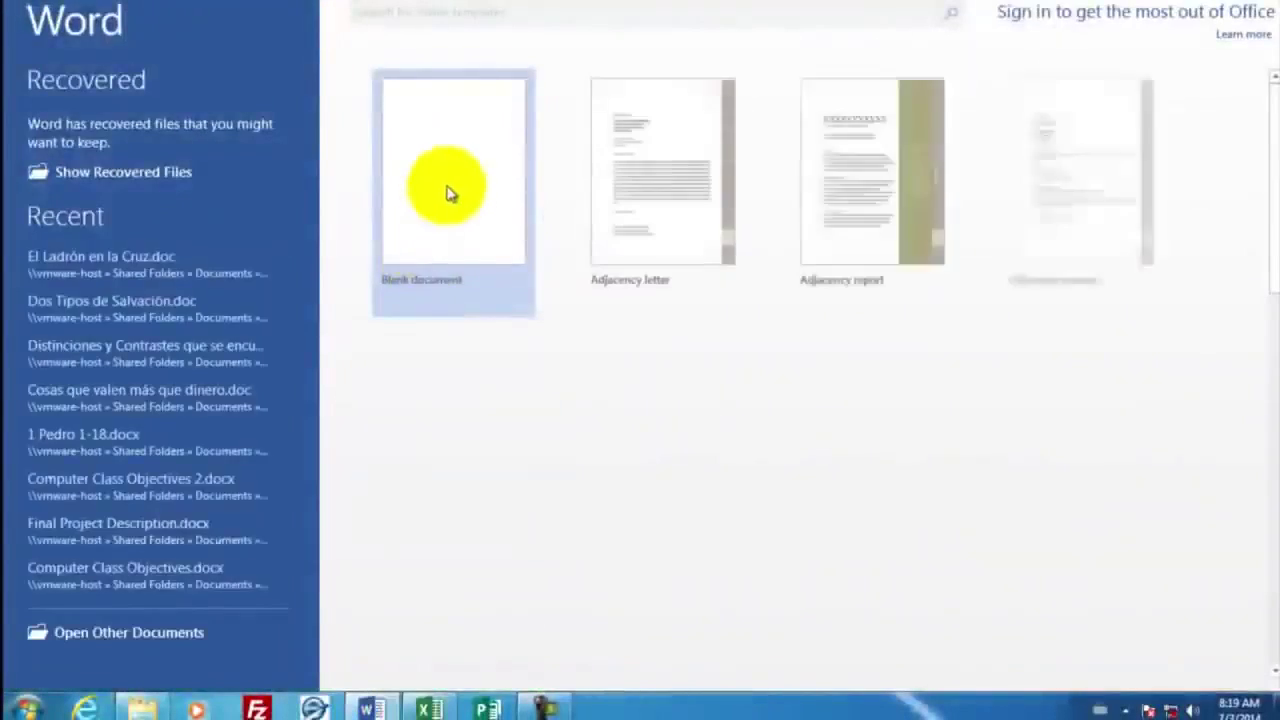
left_click(450, 189)
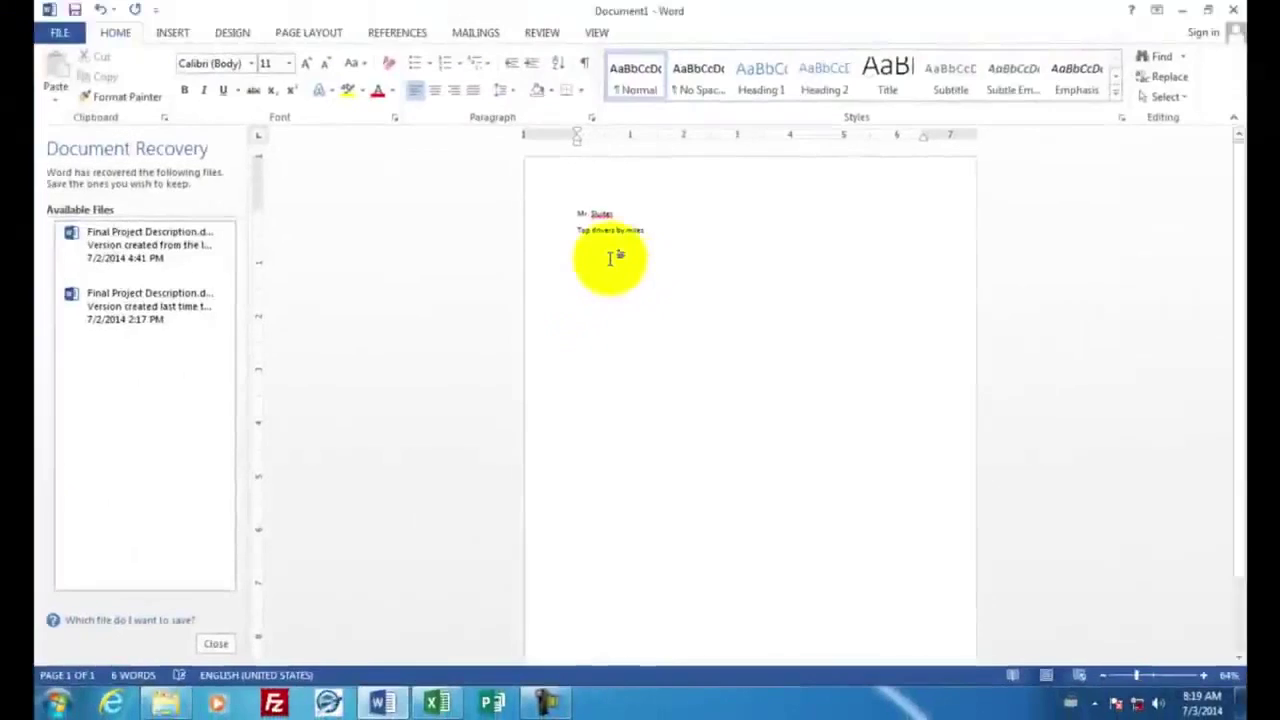
Copy the PivotChart from Excel's Sheet1 into the Word document below the text, followed by "Scatter chart for the car inventory. Miles on each car.".
left_click(436, 703)
left_click(148, 652)
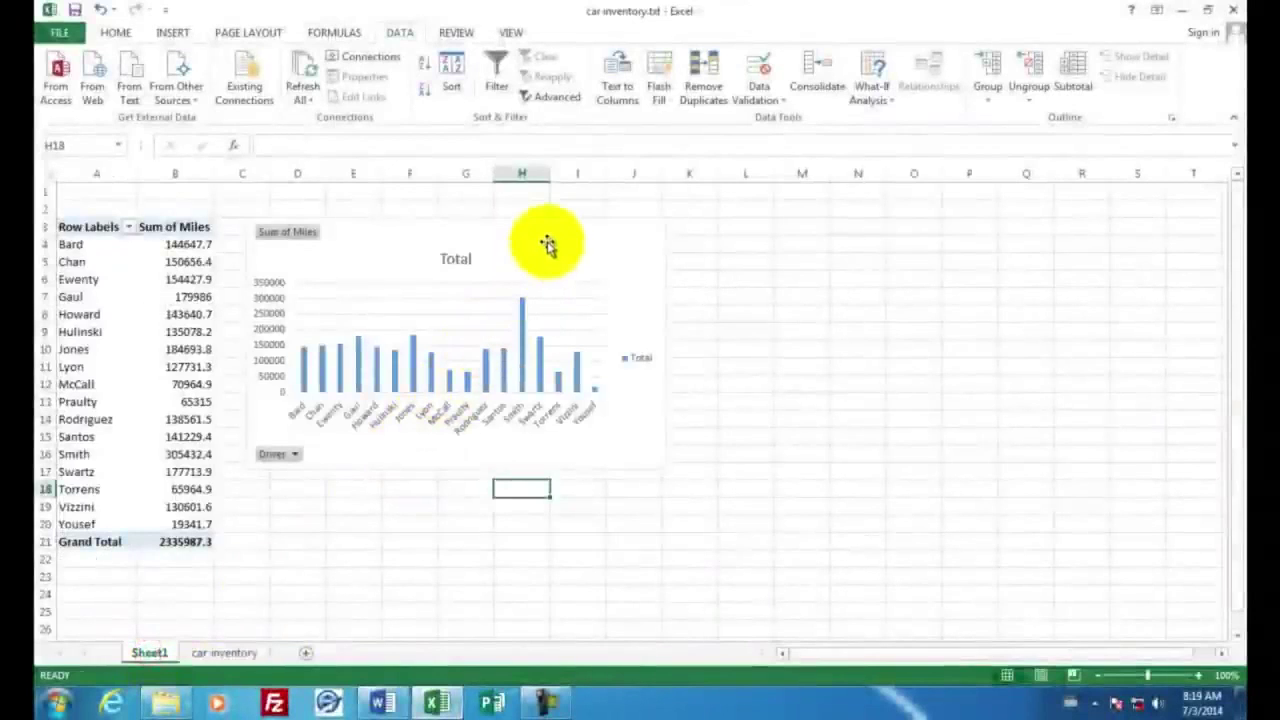
left_click(547, 244)
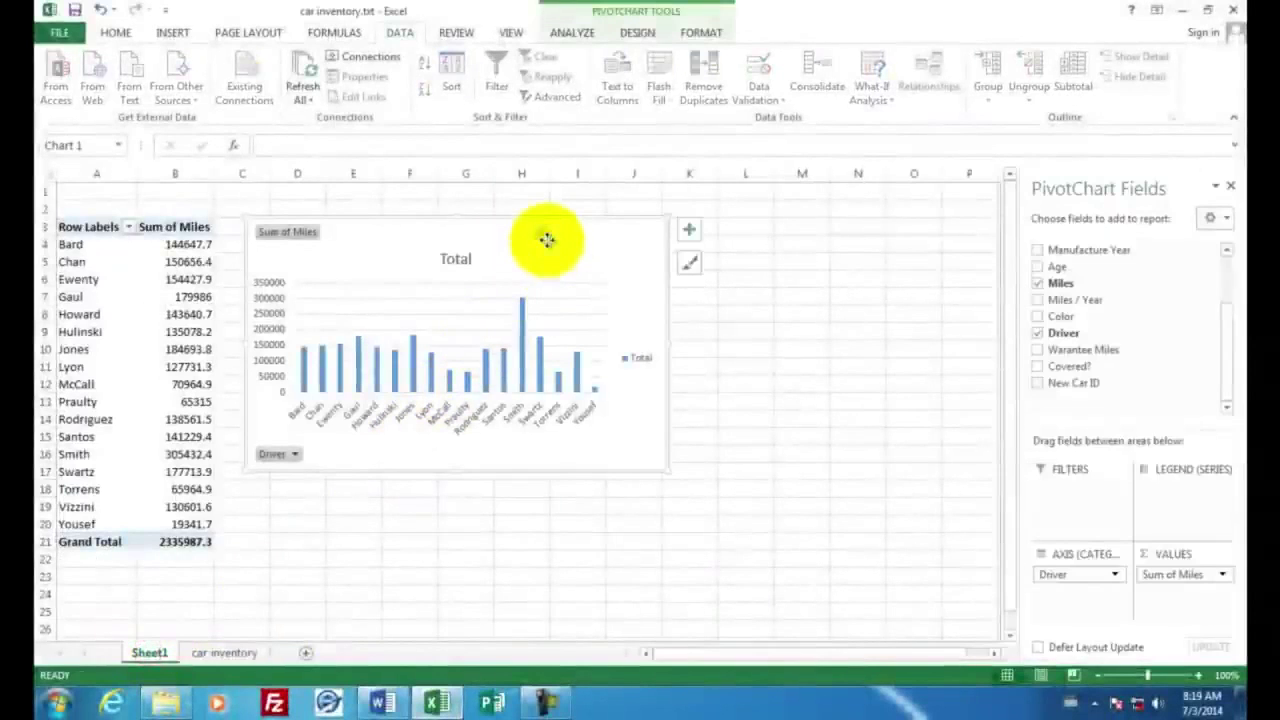
right_click(547, 240)
left_click(577, 297)
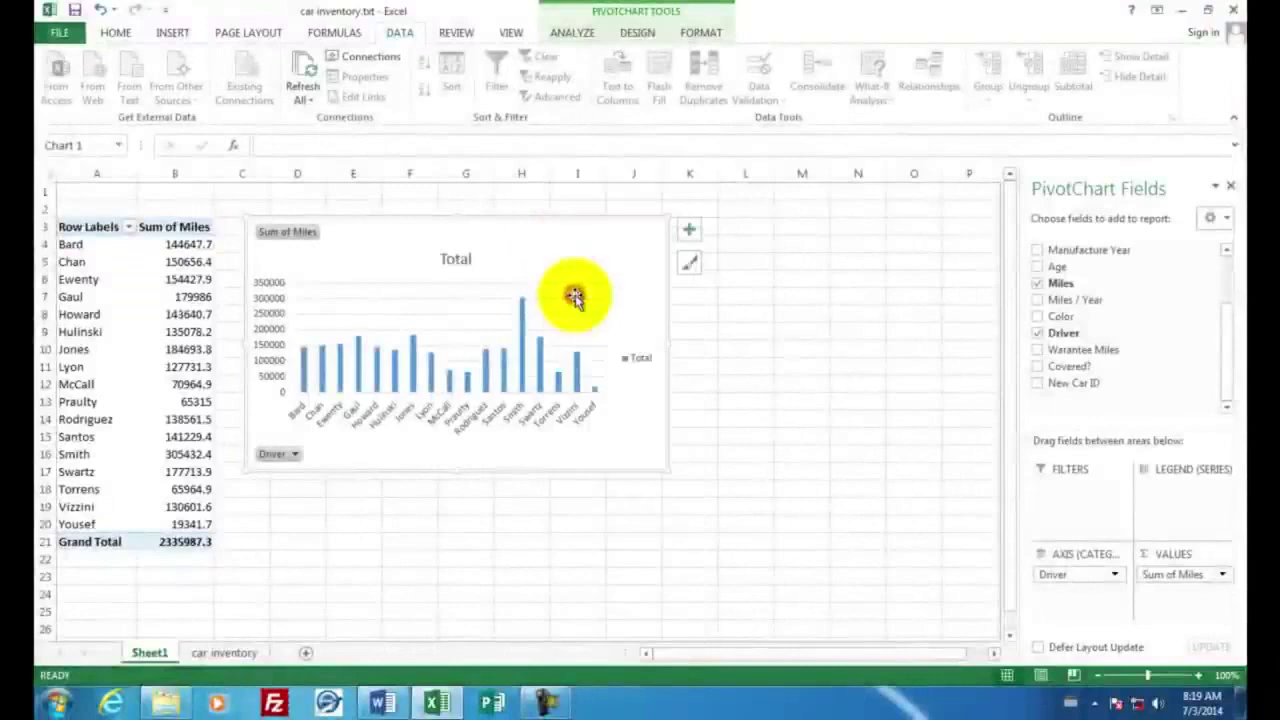
left_click(378, 705)
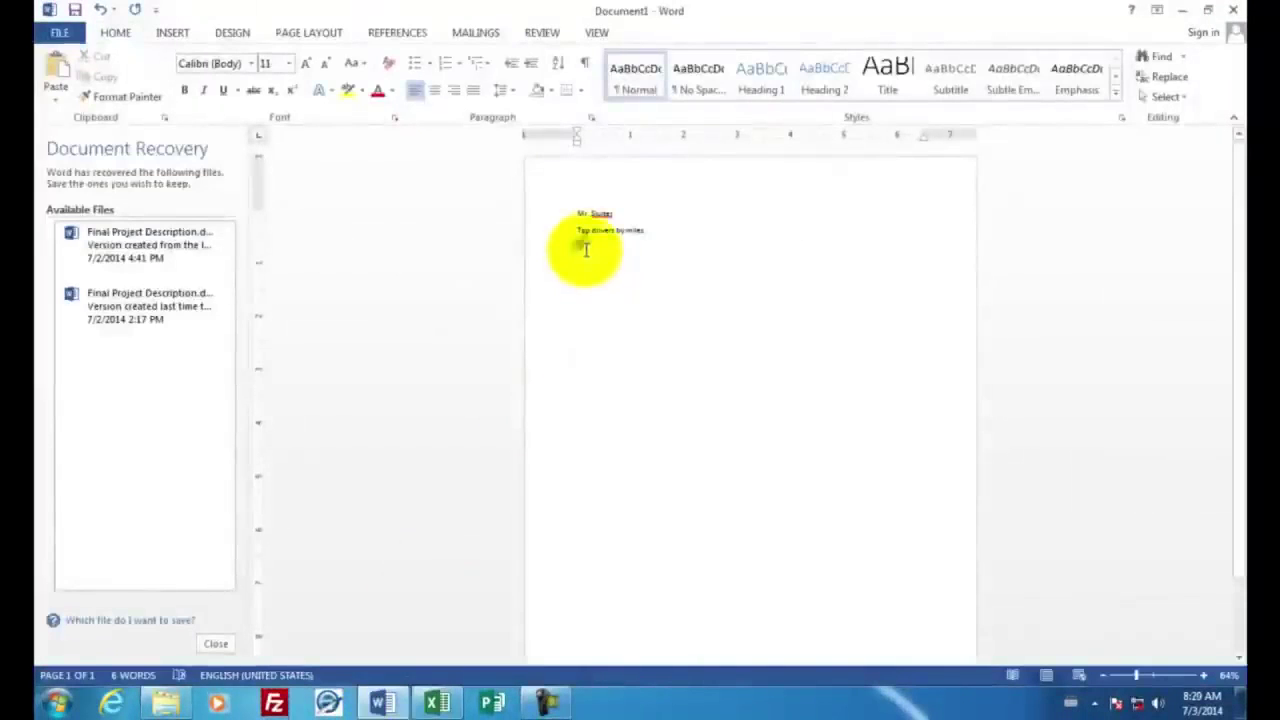
right_click(586, 250)
left_click(617, 326)
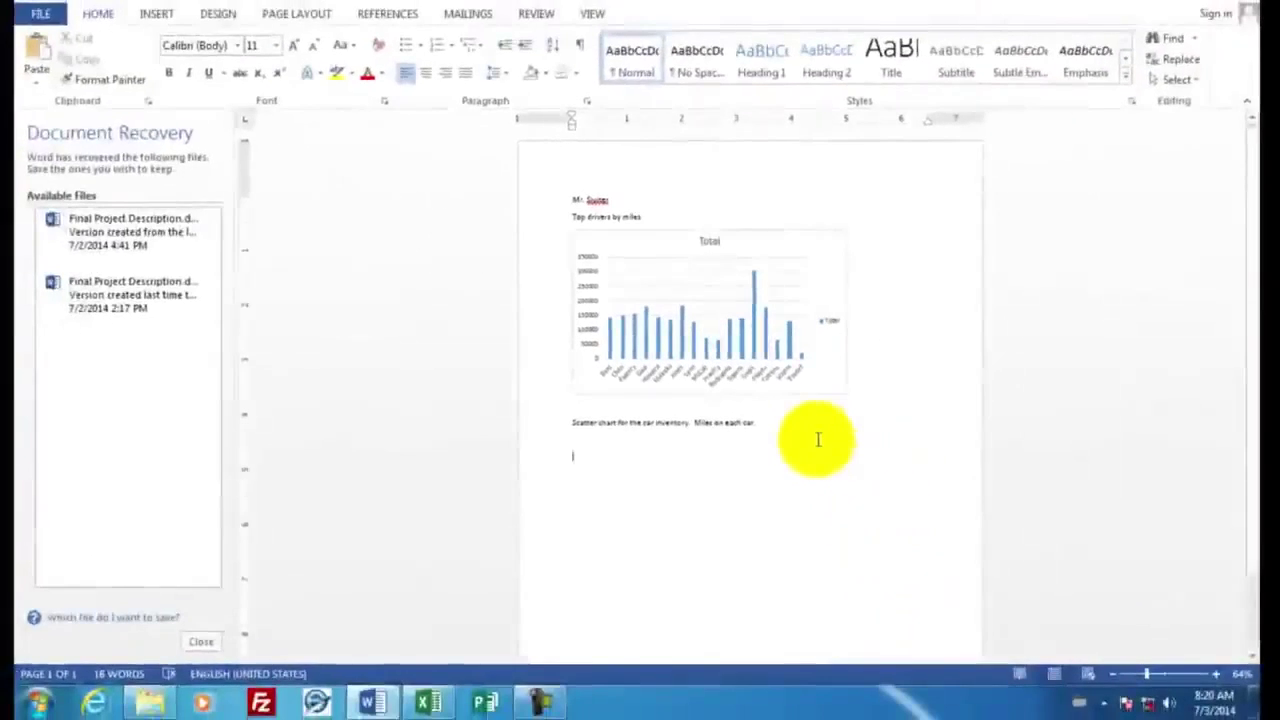
Copy the age-versus-miles scatter chart from Excel's car inventory sheet and paste it below its caption in the Word document.
left_click(428, 702)
left_click(228, 651)
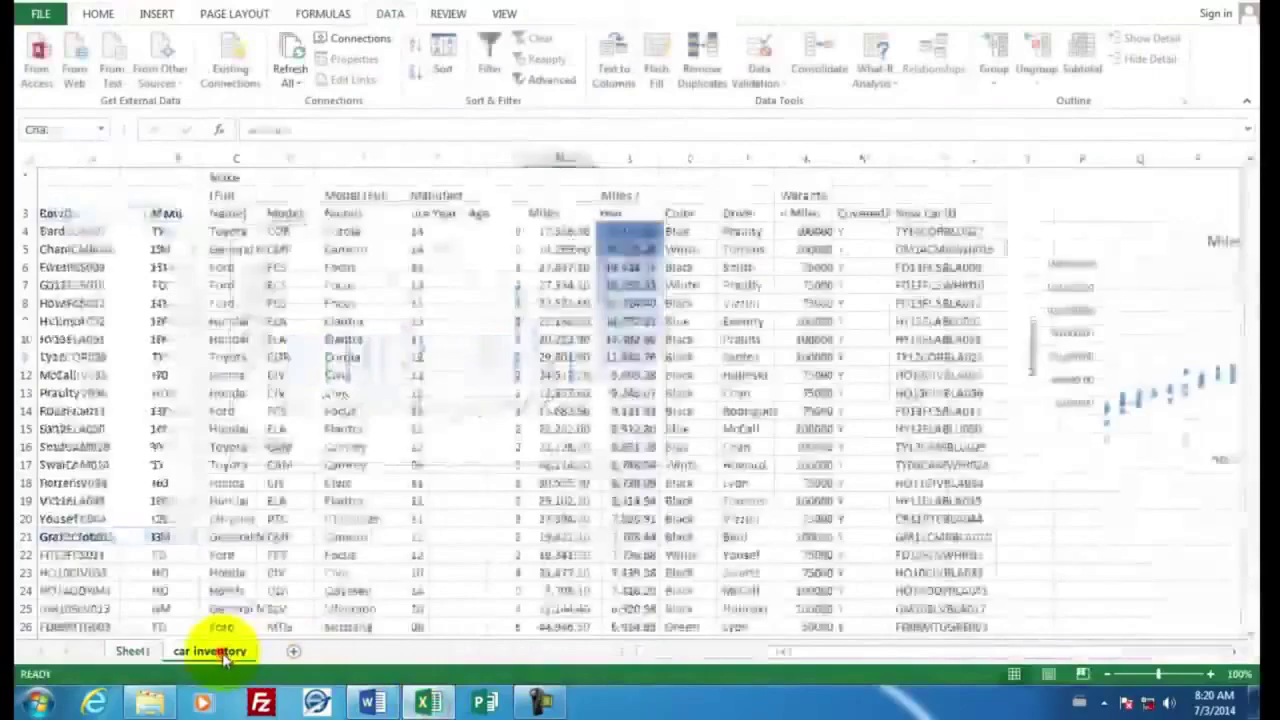
left_click(1104, 242)
right_click(1104, 242)
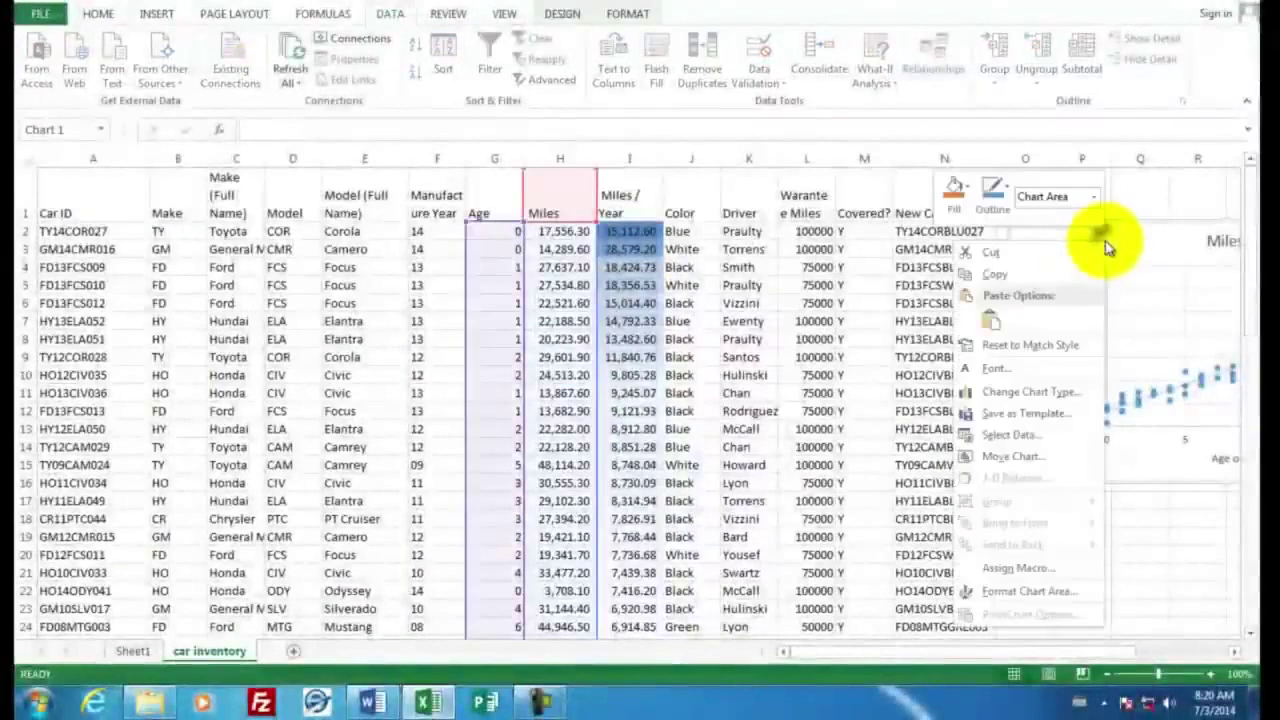
left_click(1013, 283)
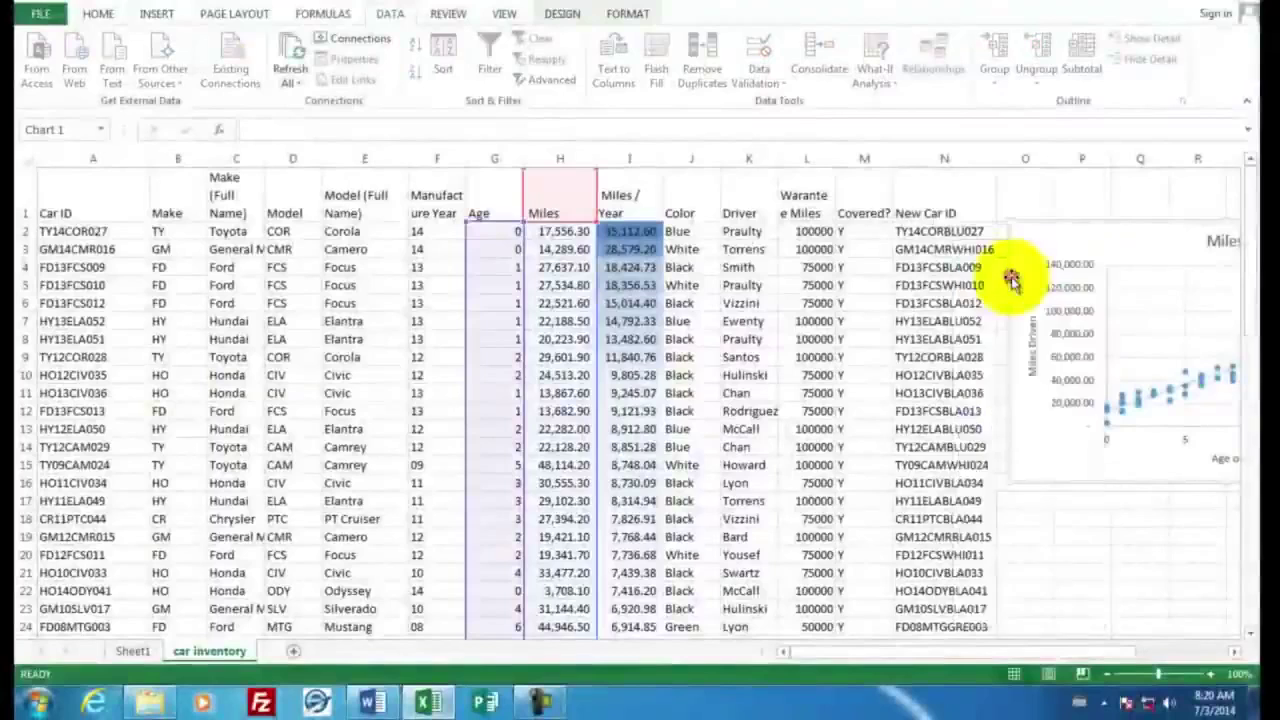
left_click(393, 695)
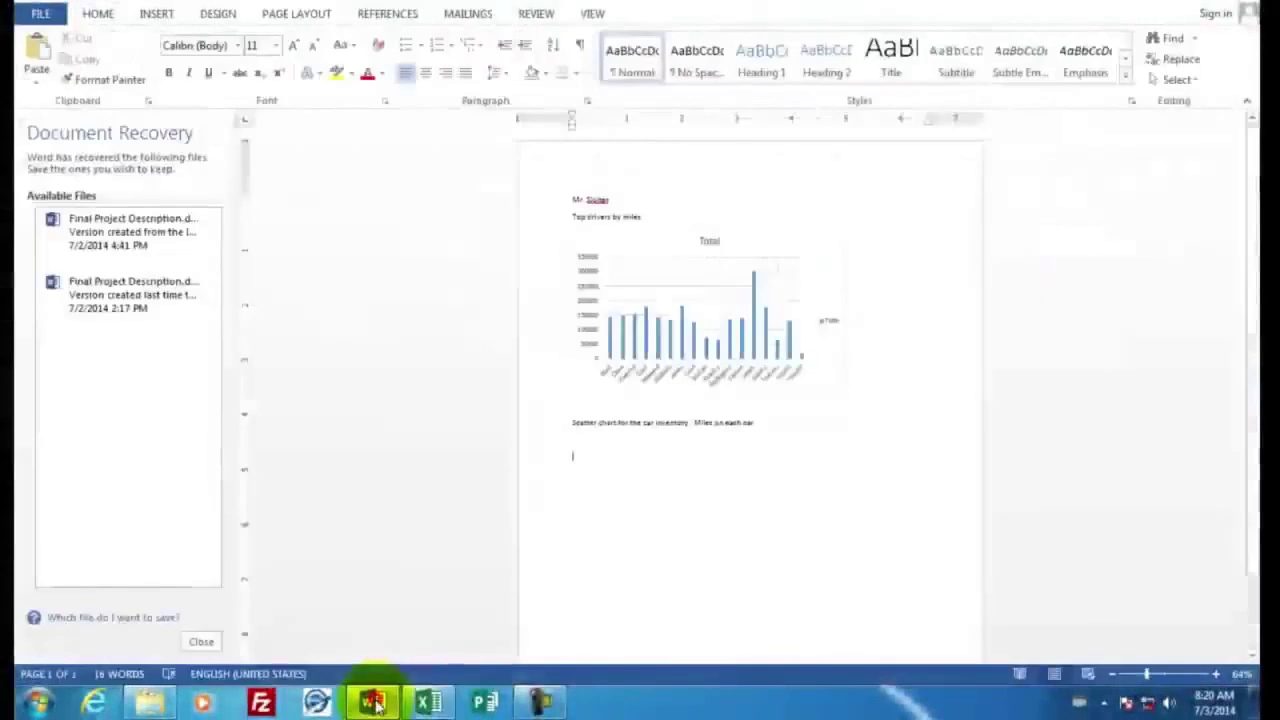
right_click(580, 453)
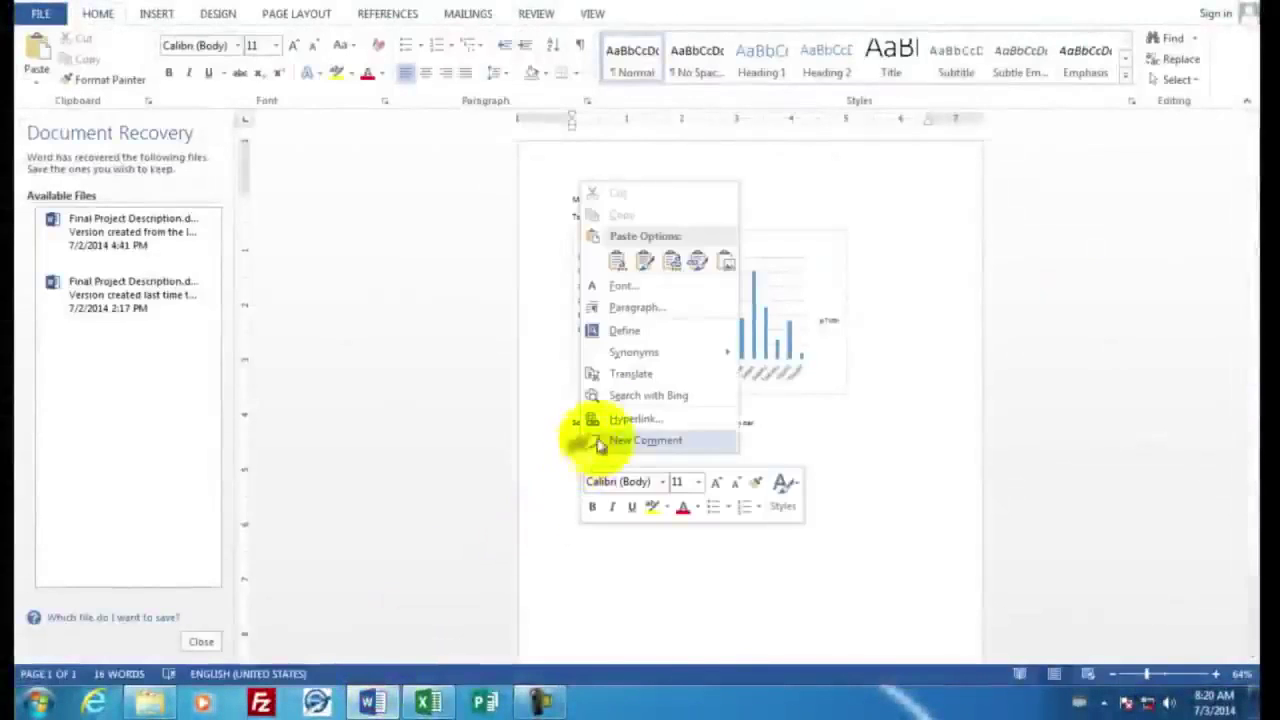
left_click(620, 257)
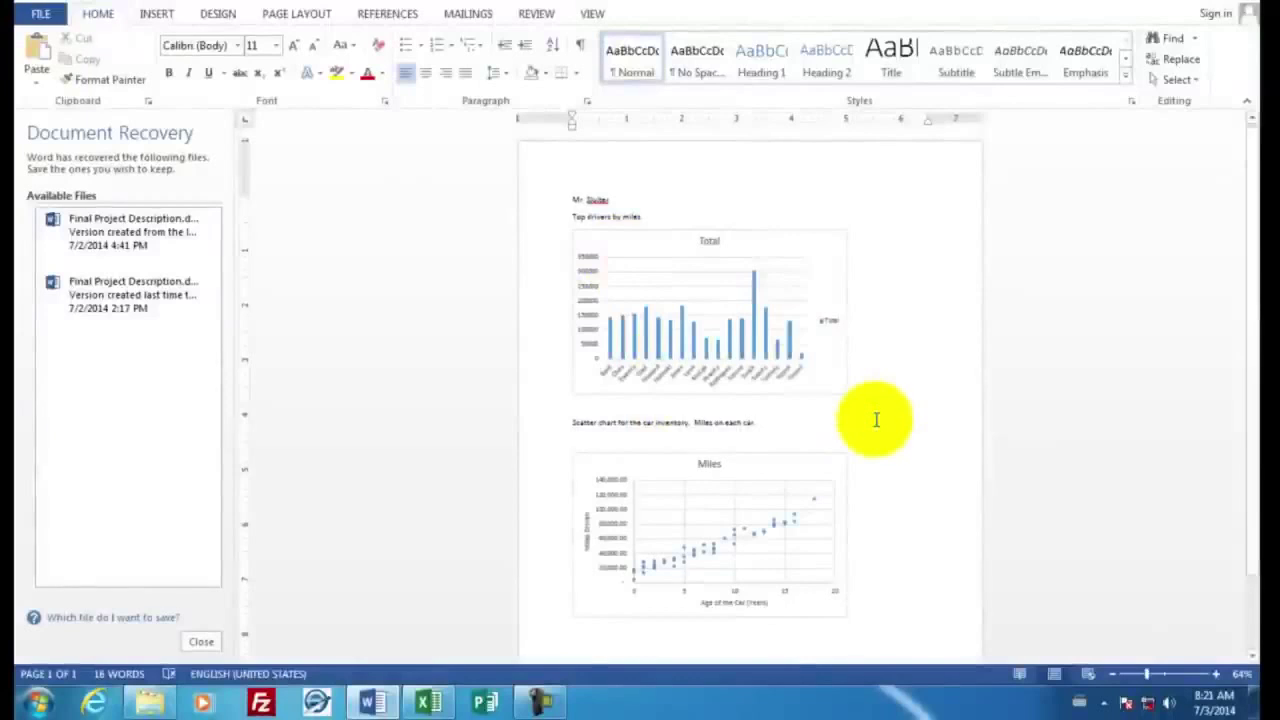
scroll(876, 420, "down", 2)
scroll(876, 420, "up", 2)
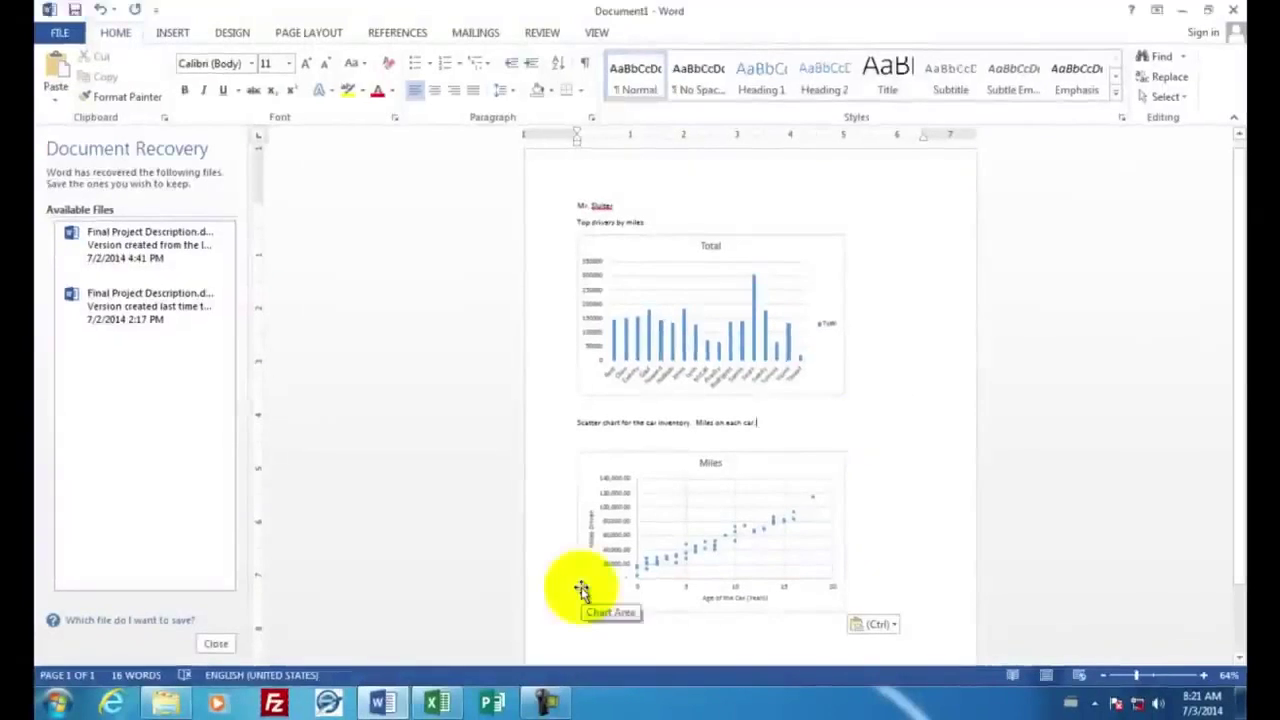
Switch to Excel and save the workbook to the Desktop as car inventory.xlsx in the Excel Workbook format.
left_click(440, 705)
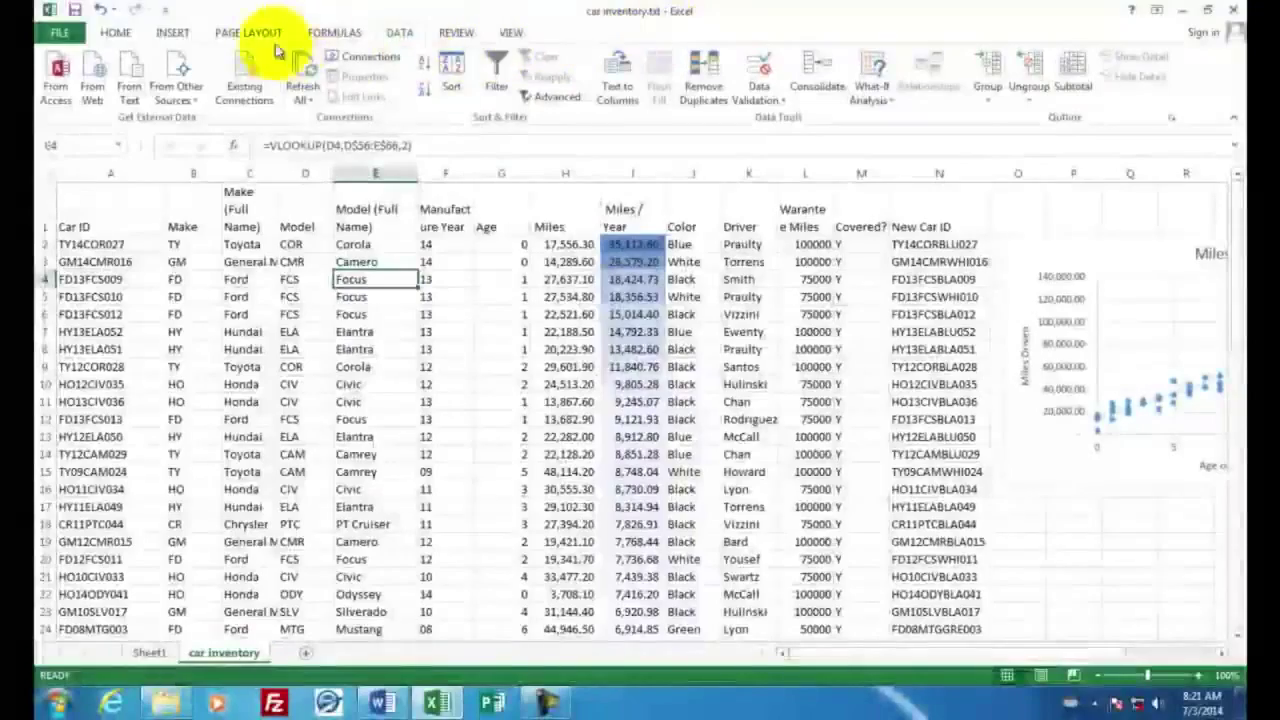
left_click(74, 11)
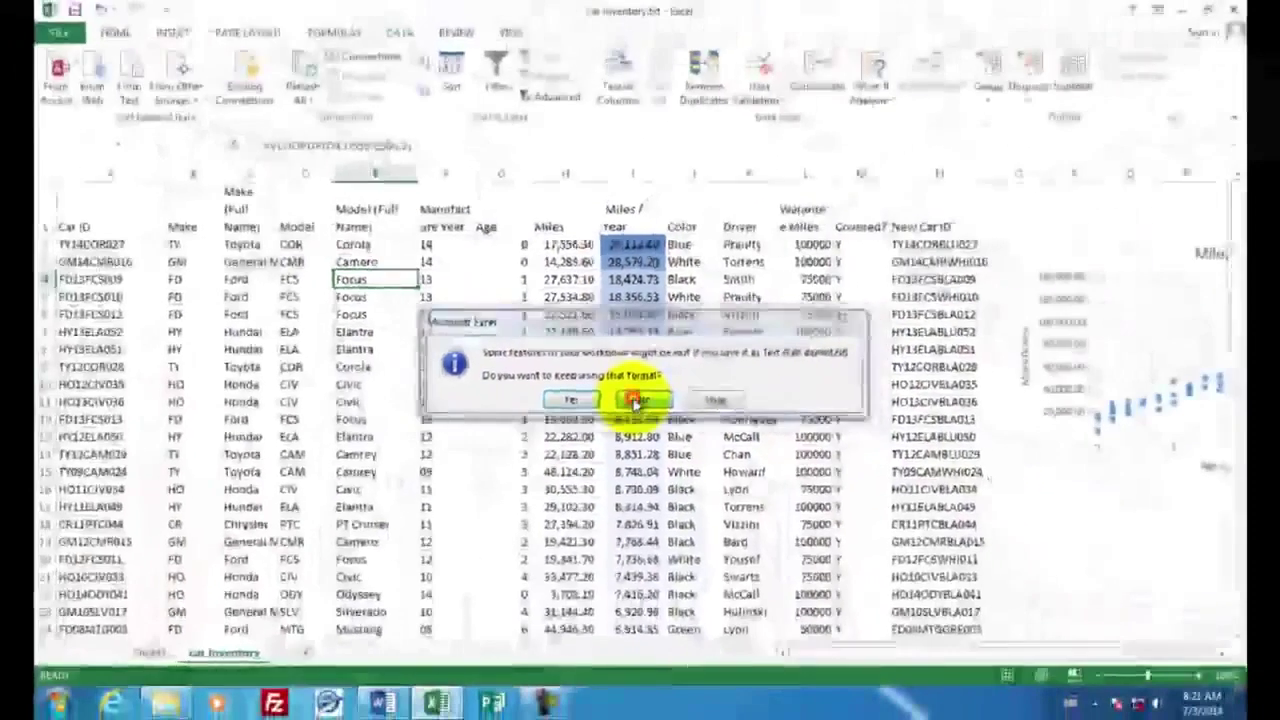
left_click(715, 590)
left_click(491, 205)
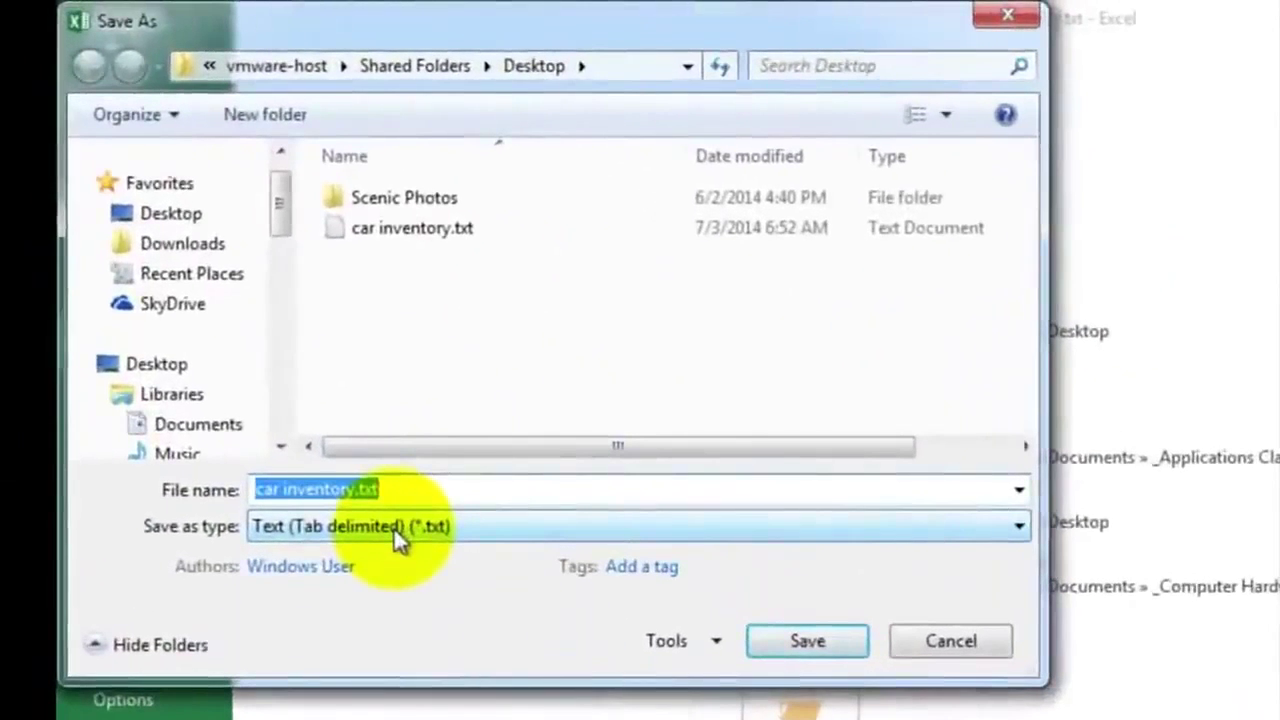
left_click(393, 526)
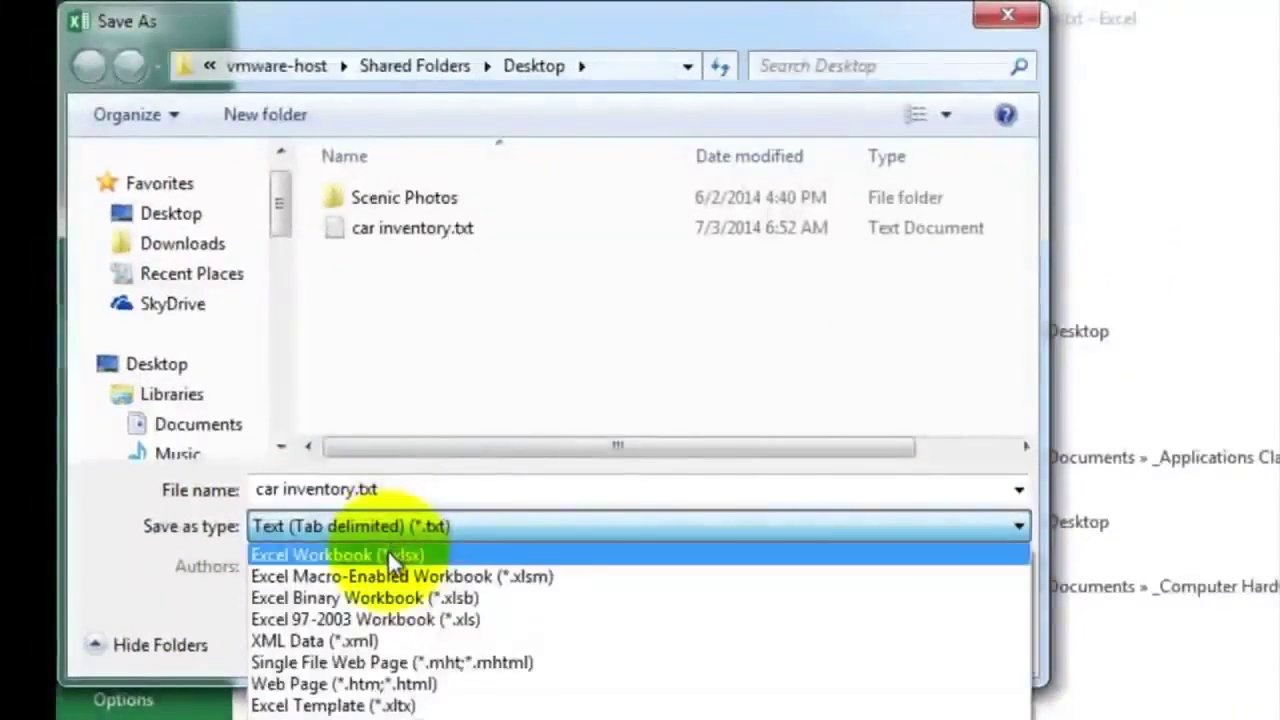
left_click(387, 553)
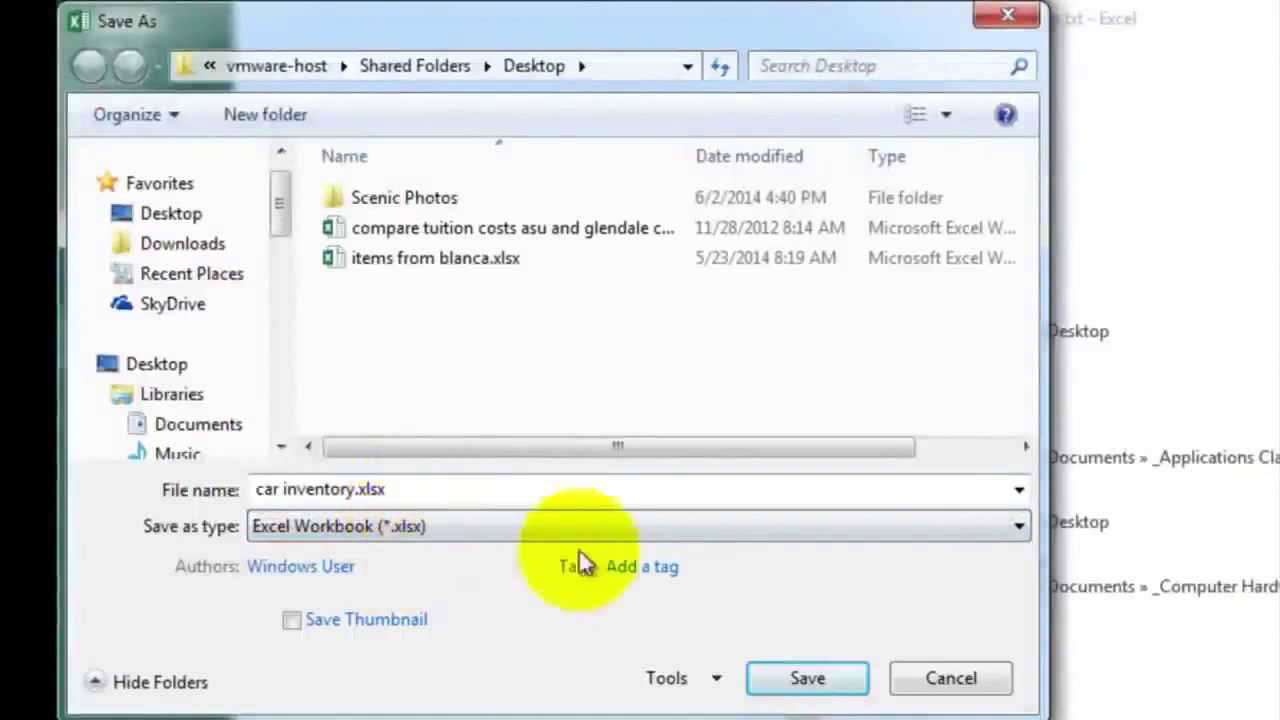
left_click(808, 677)
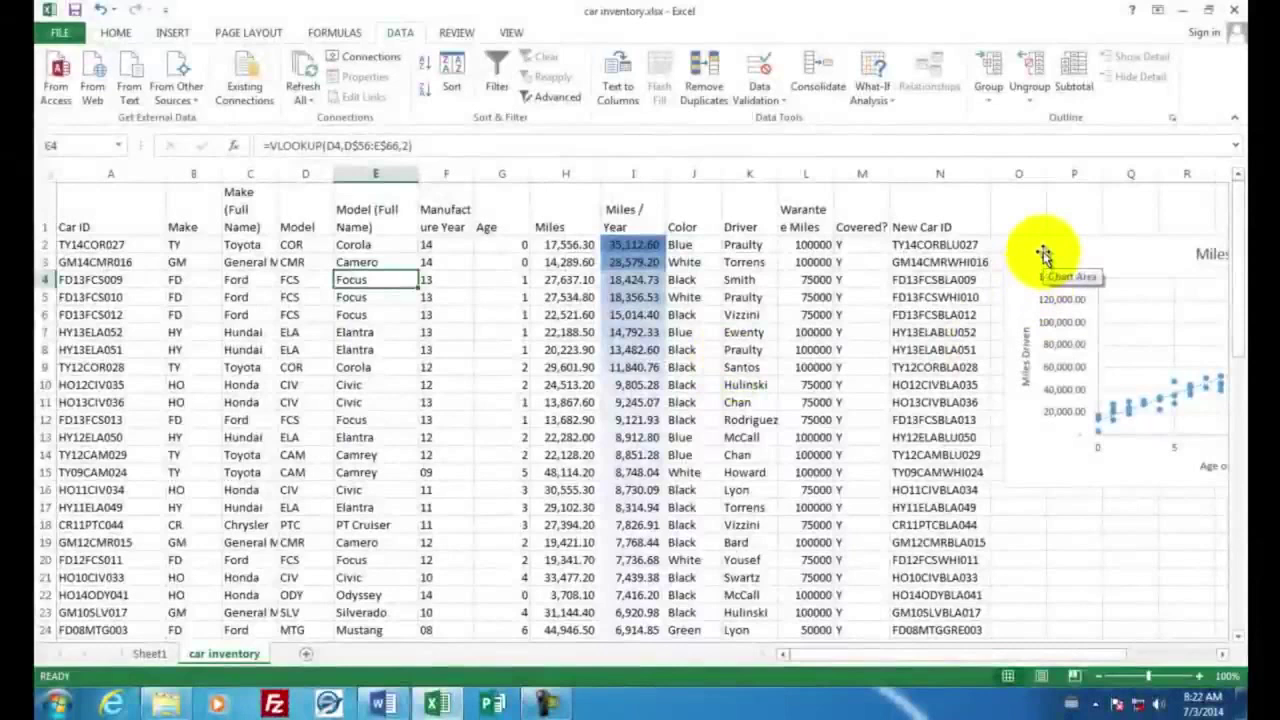
Switch to the Word report document and open its print page.
left_click(383, 704)
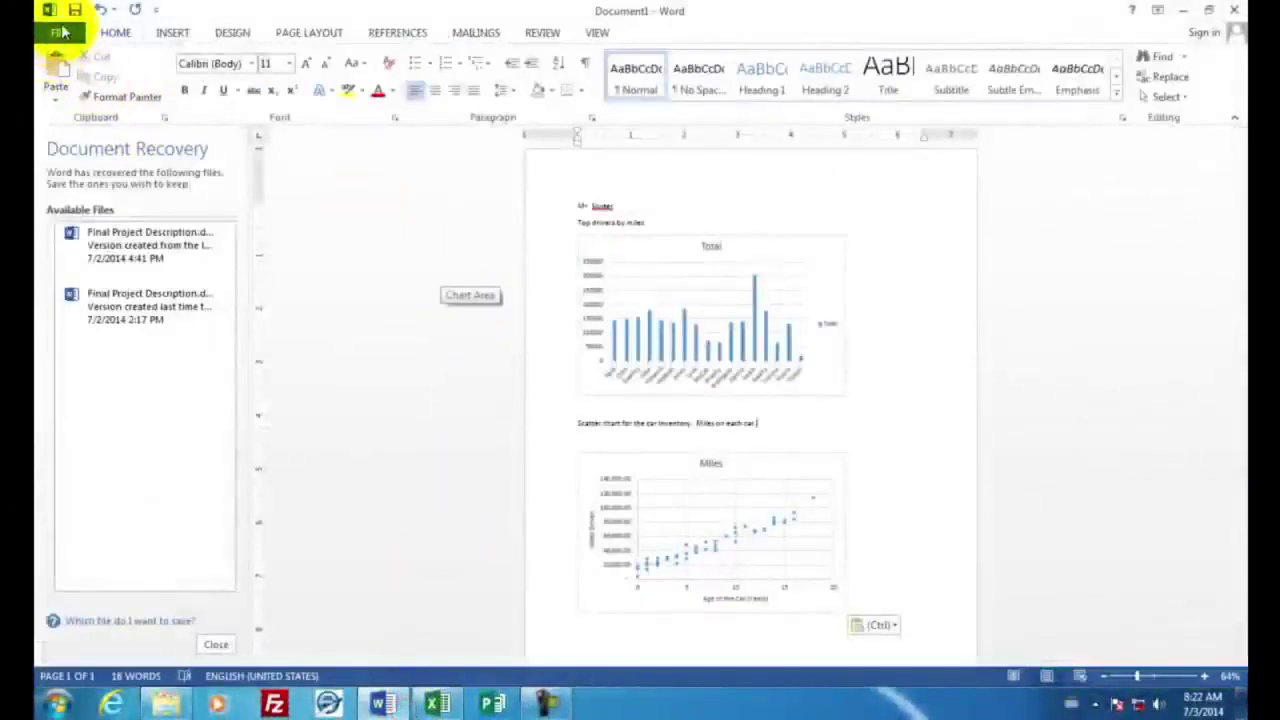
left_click(62, 34)
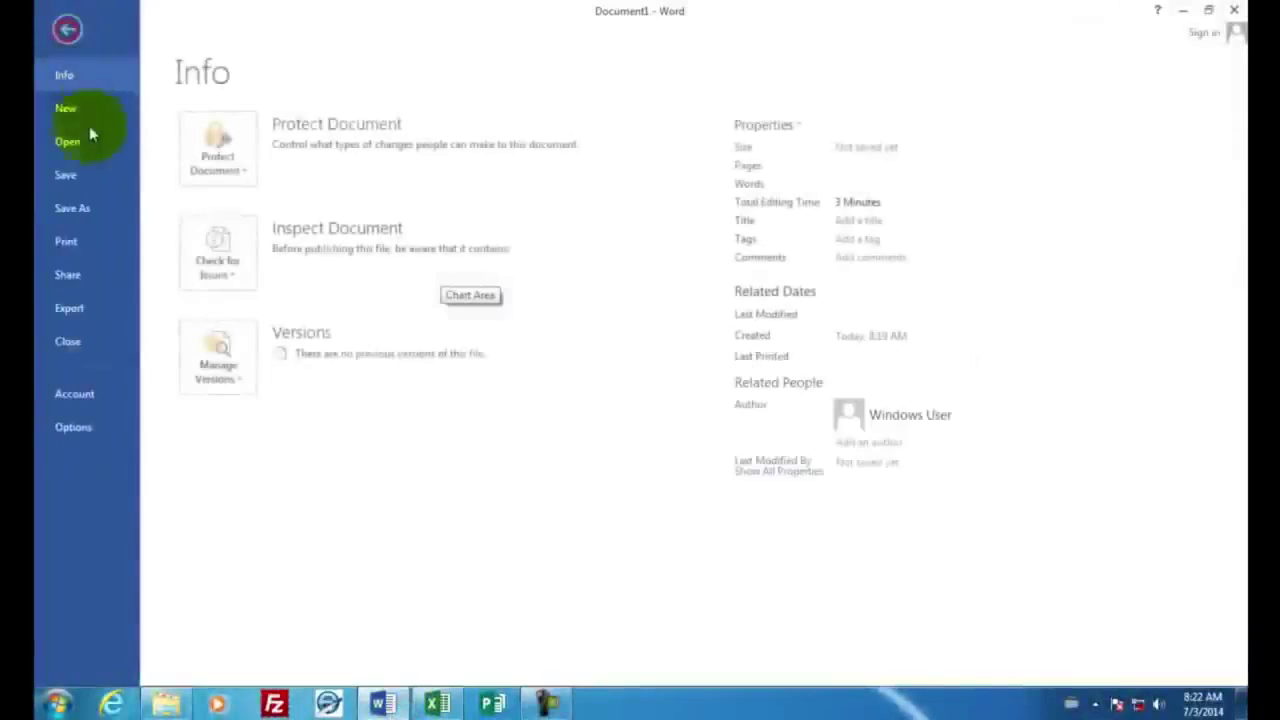
left_click(82, 252)
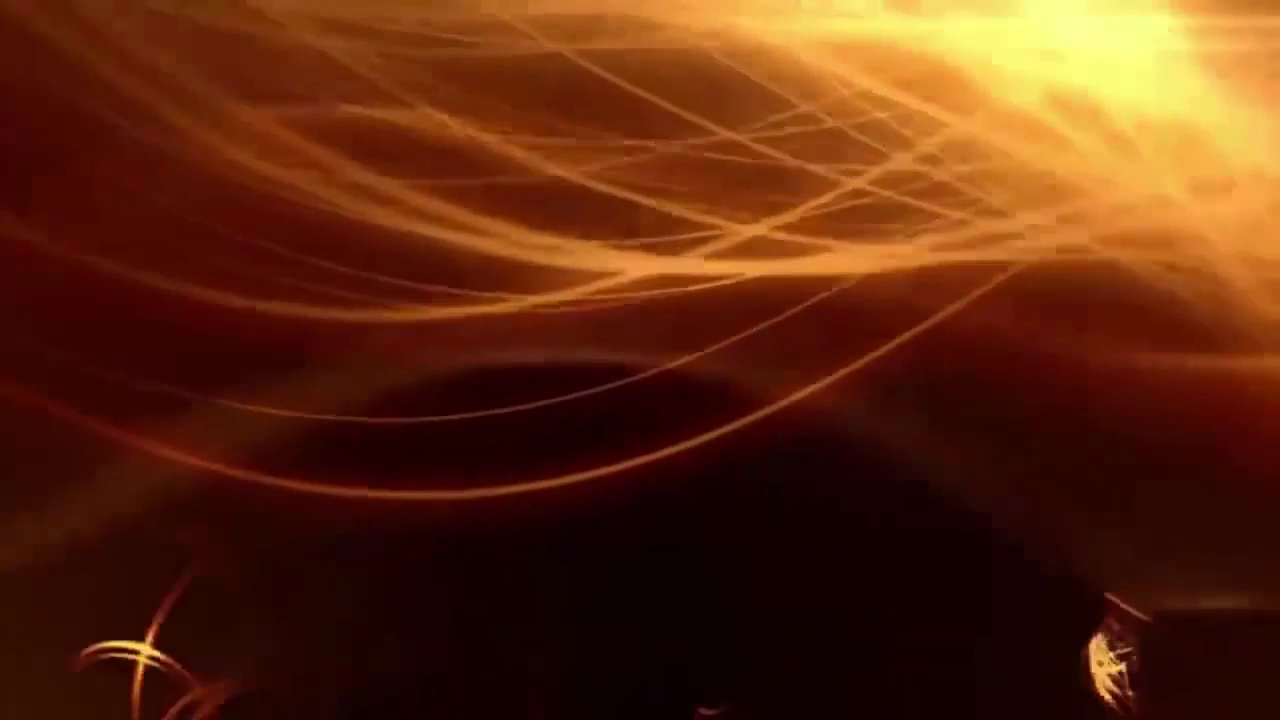
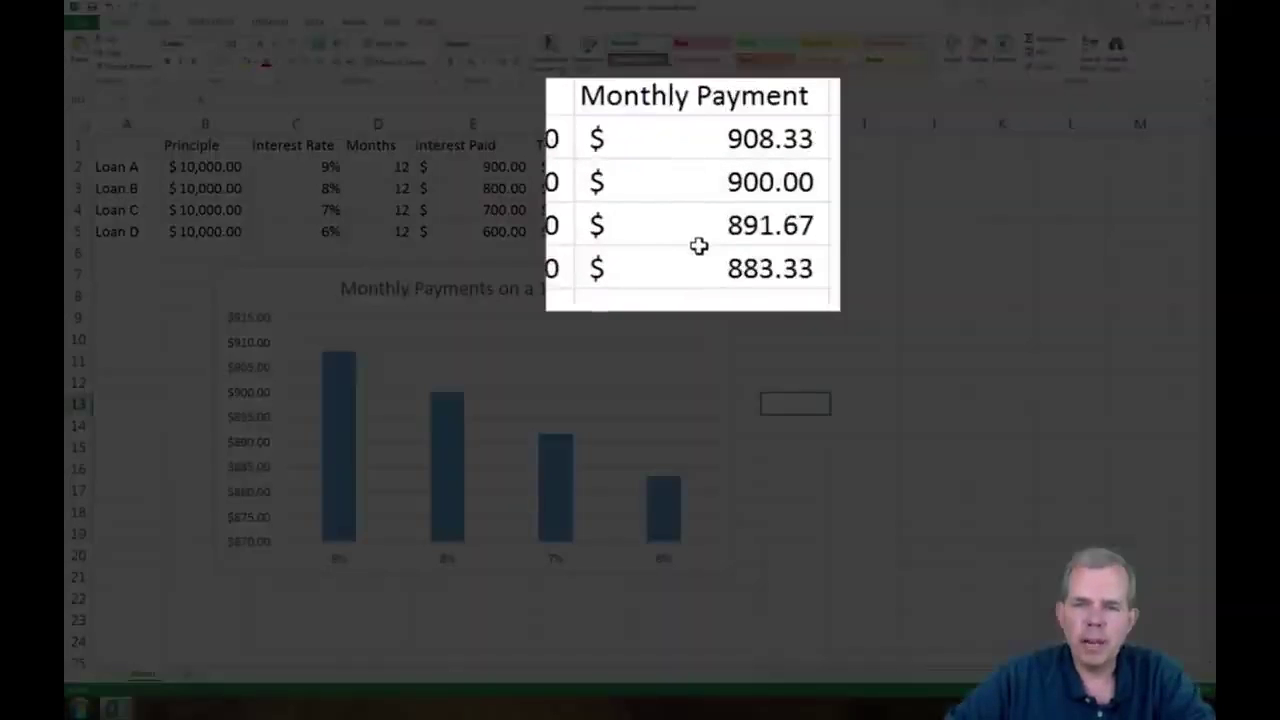
In a blank Excel workbook, enter the column headings Principal, Interest Rate and Months in cells B1 to D1.
left_click(86, 74)
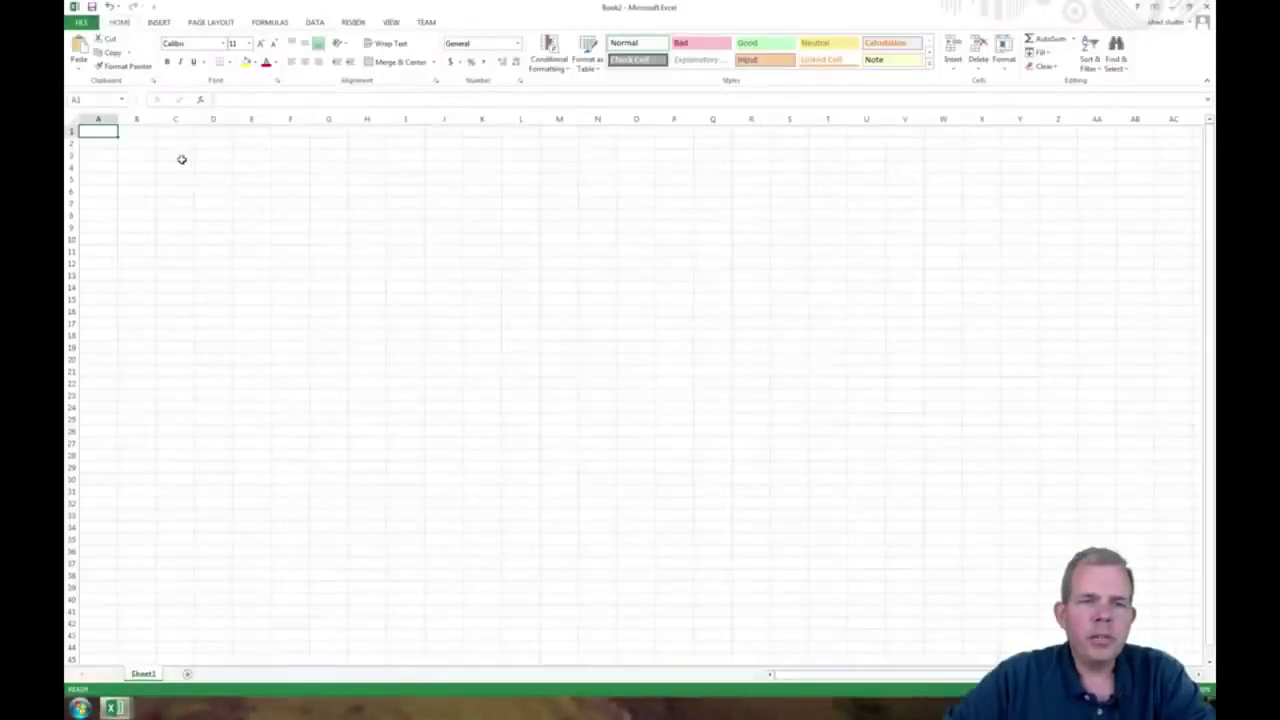
left_click(146, 133)
type("Principal")
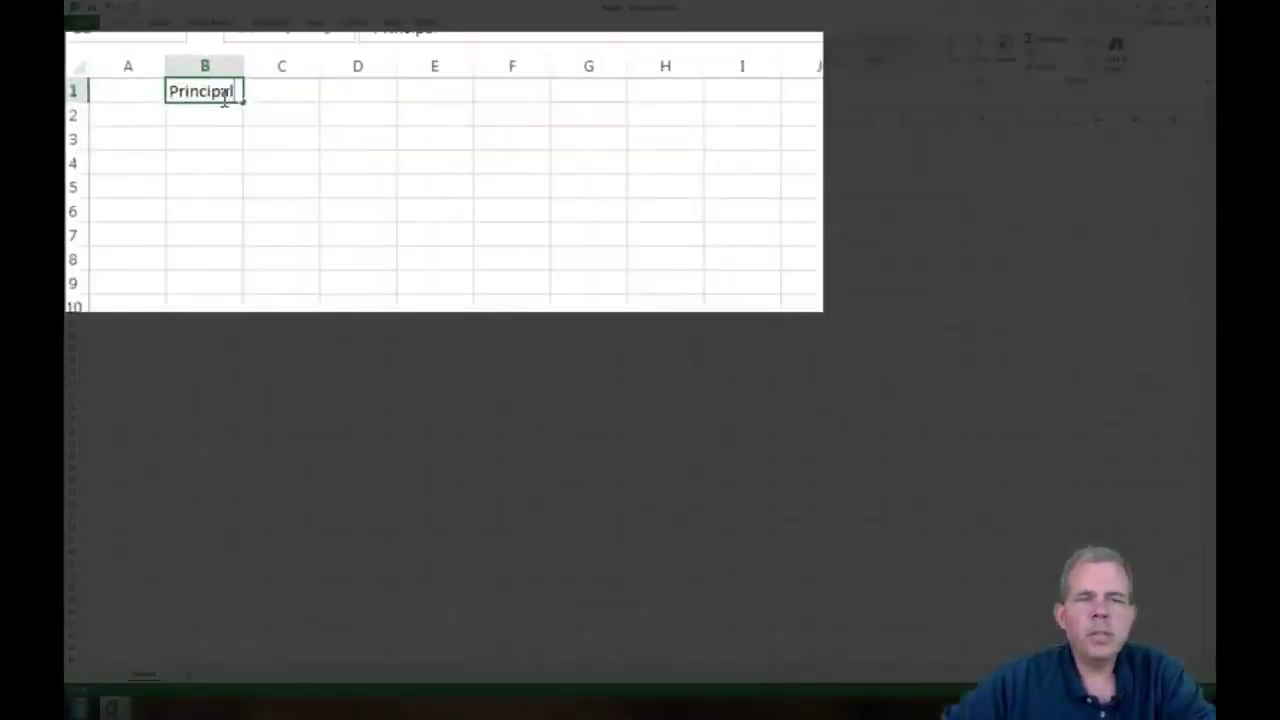
key("Tab")
type("Interest Rate")
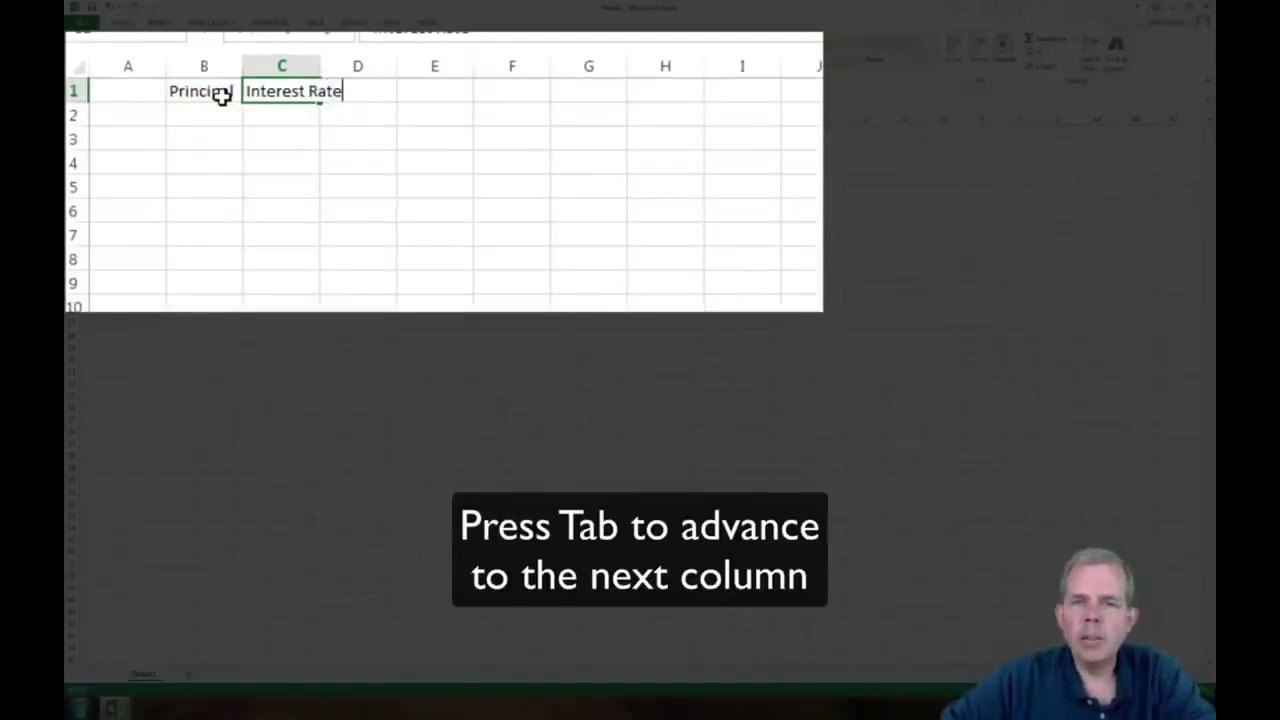
key("Tab")
type("Monthly")
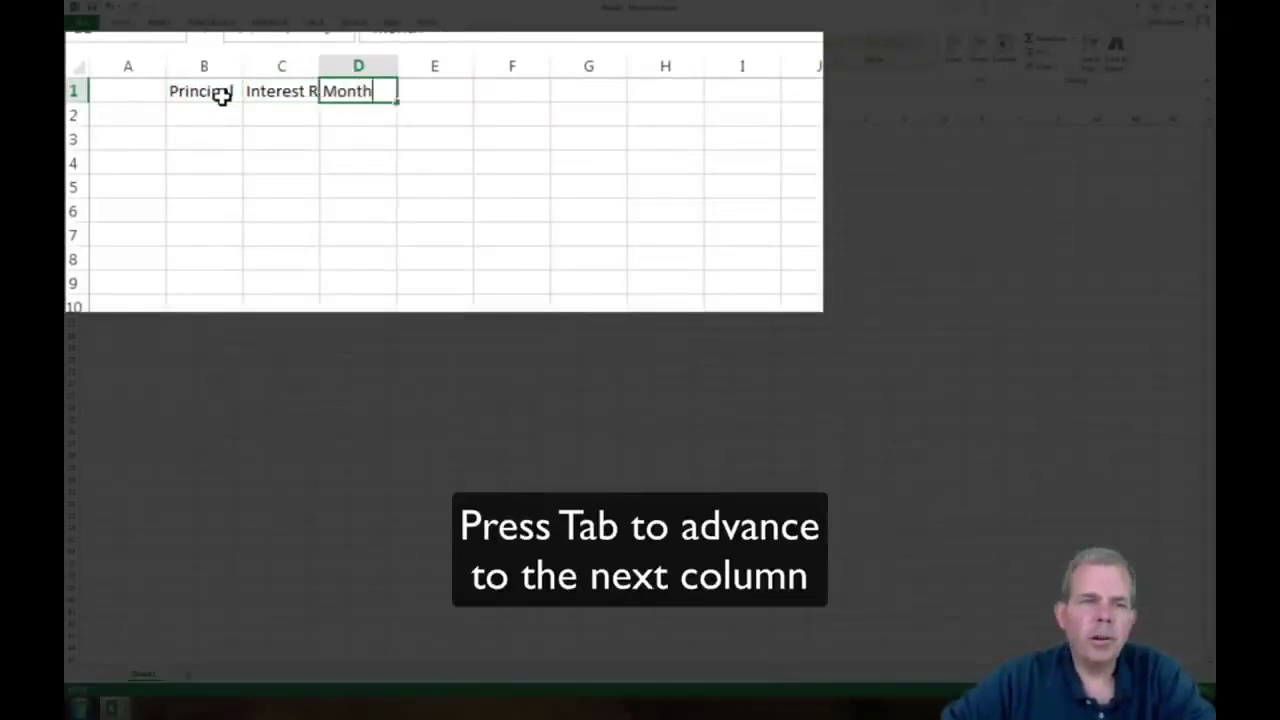
key("Tab")
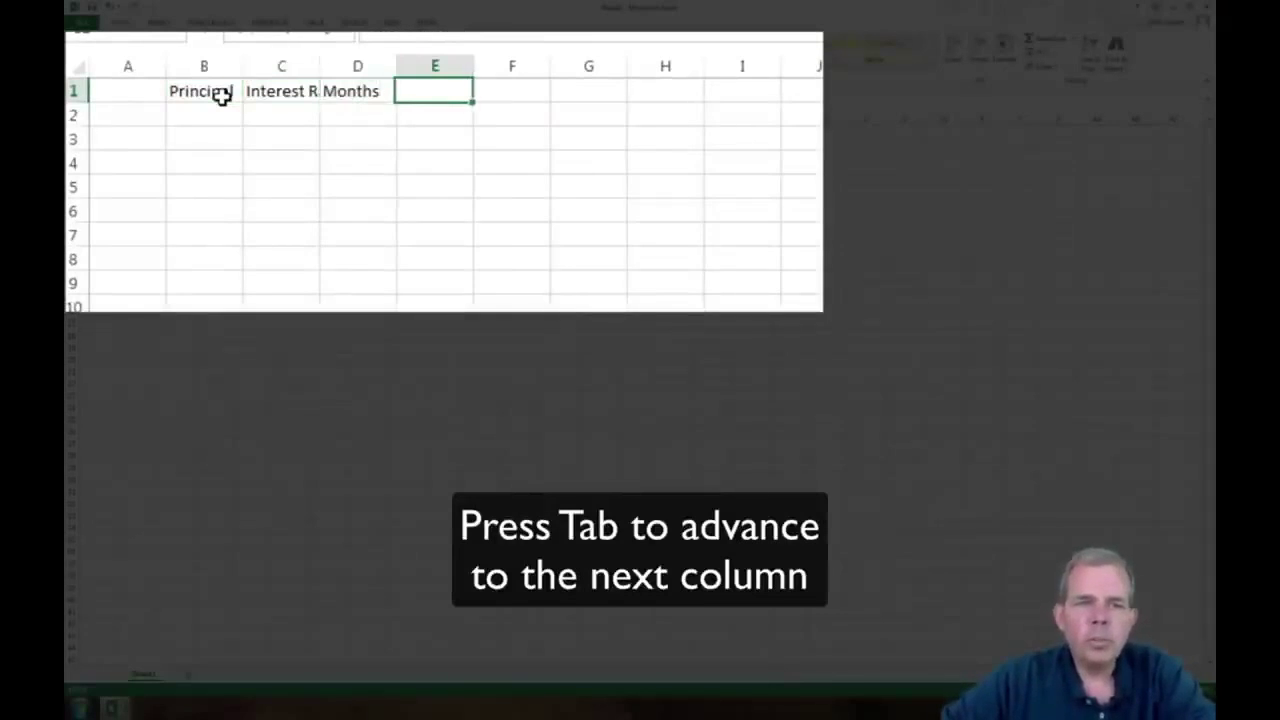
Enter the column headings Interest Paid, Total Loan Paid and Monthly Payments in cells E1 to G1.
type("Interest Paid")
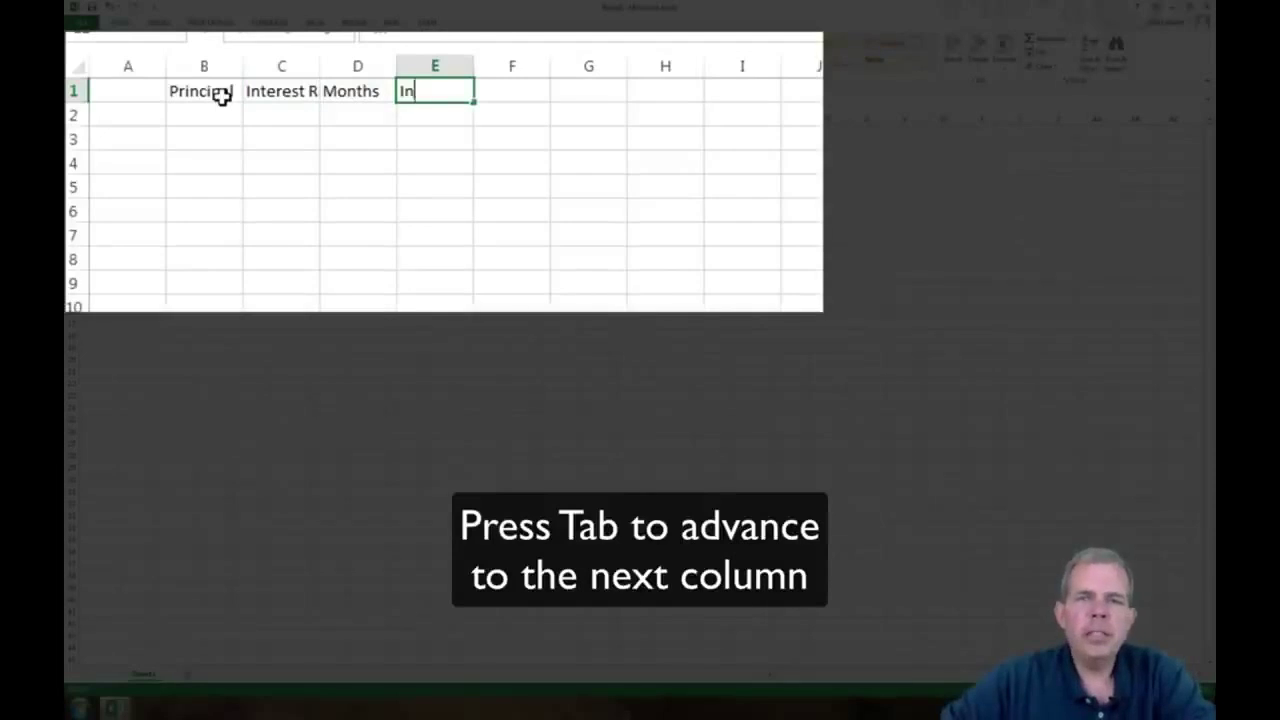
key("Tab")
type("Total Loan Paid")
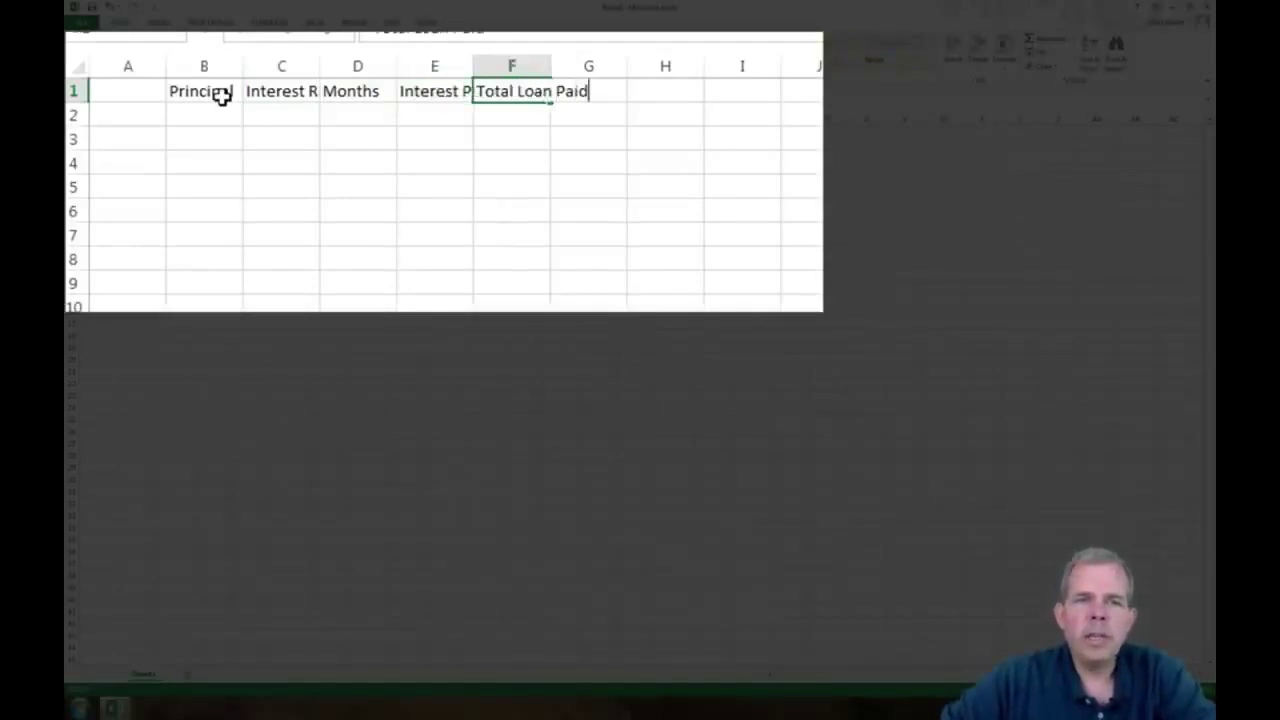
key("Tab")
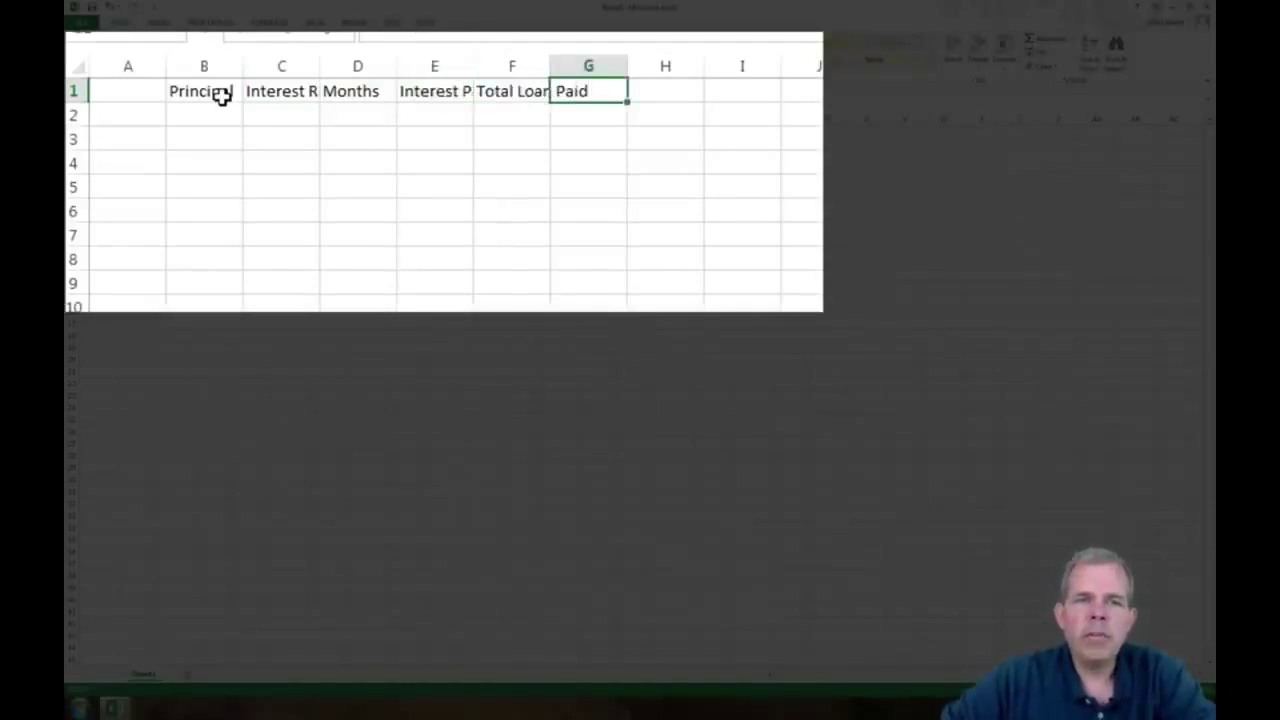
type("Monthly Payments")
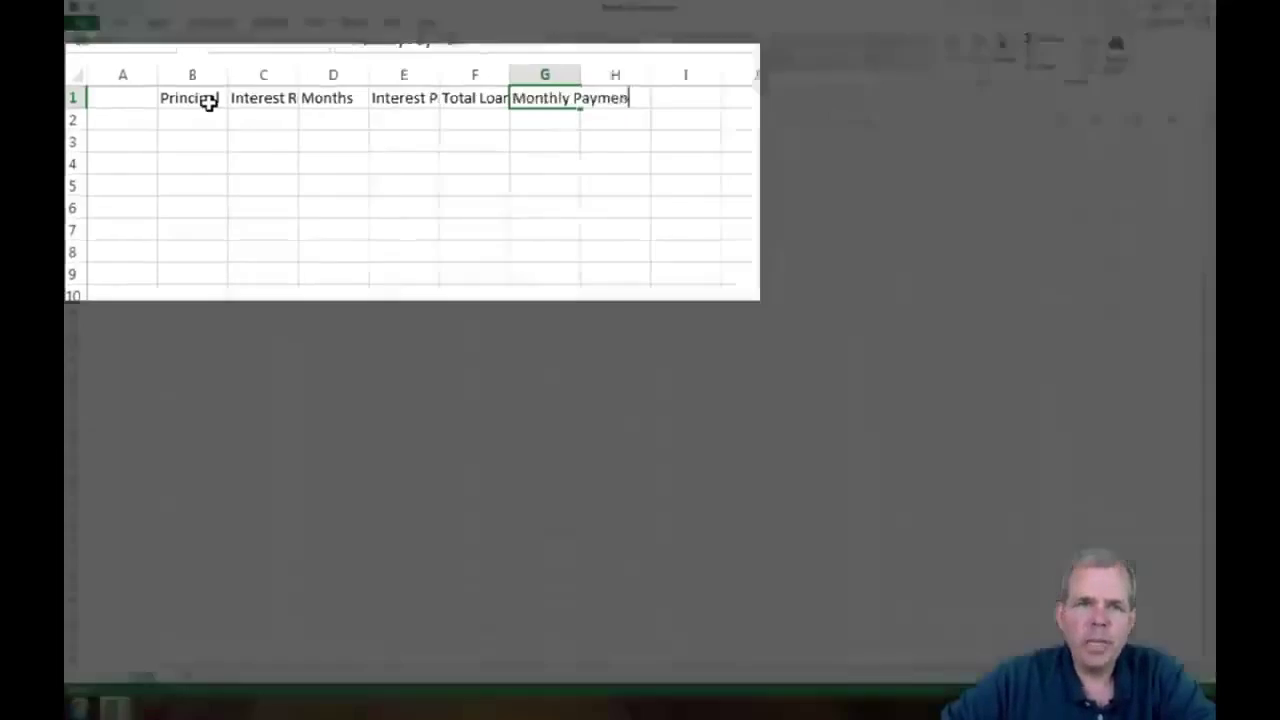
key("Return")
Enter the row labels Loan A, Loan B, Loan C and Loan D in cells A2 to A5.
left_click(97, 145)
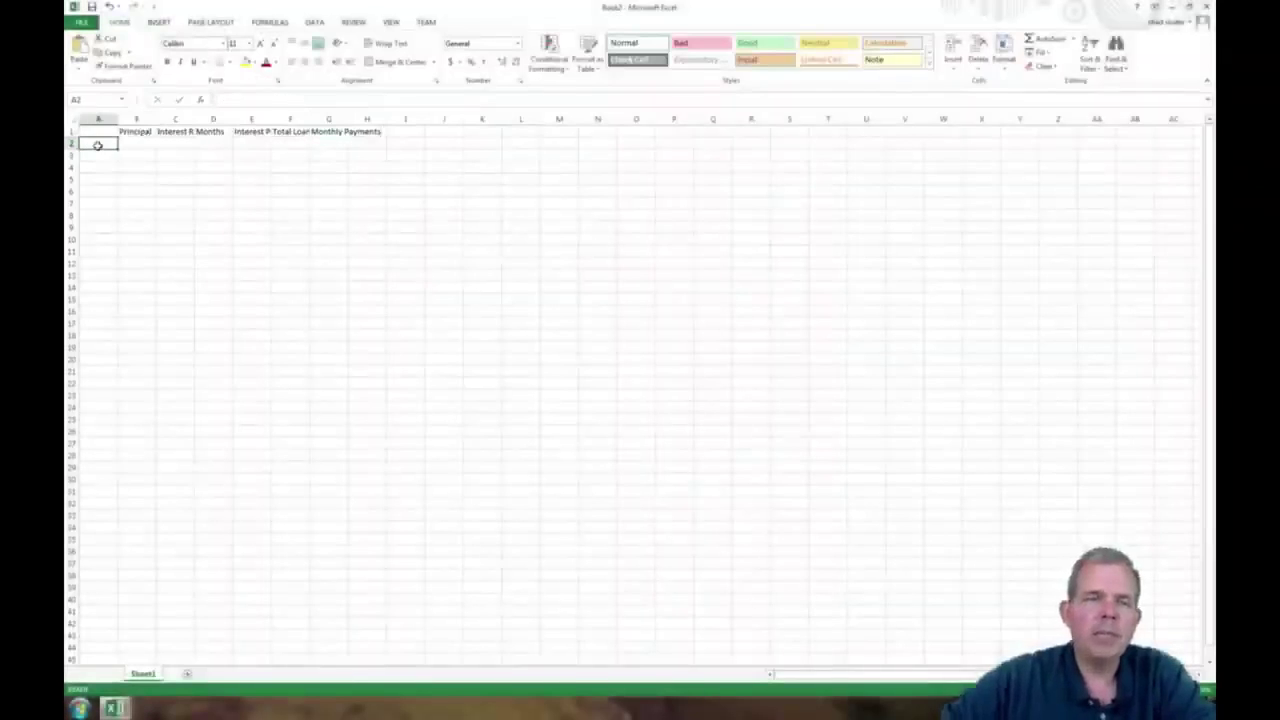
type("Loan A")
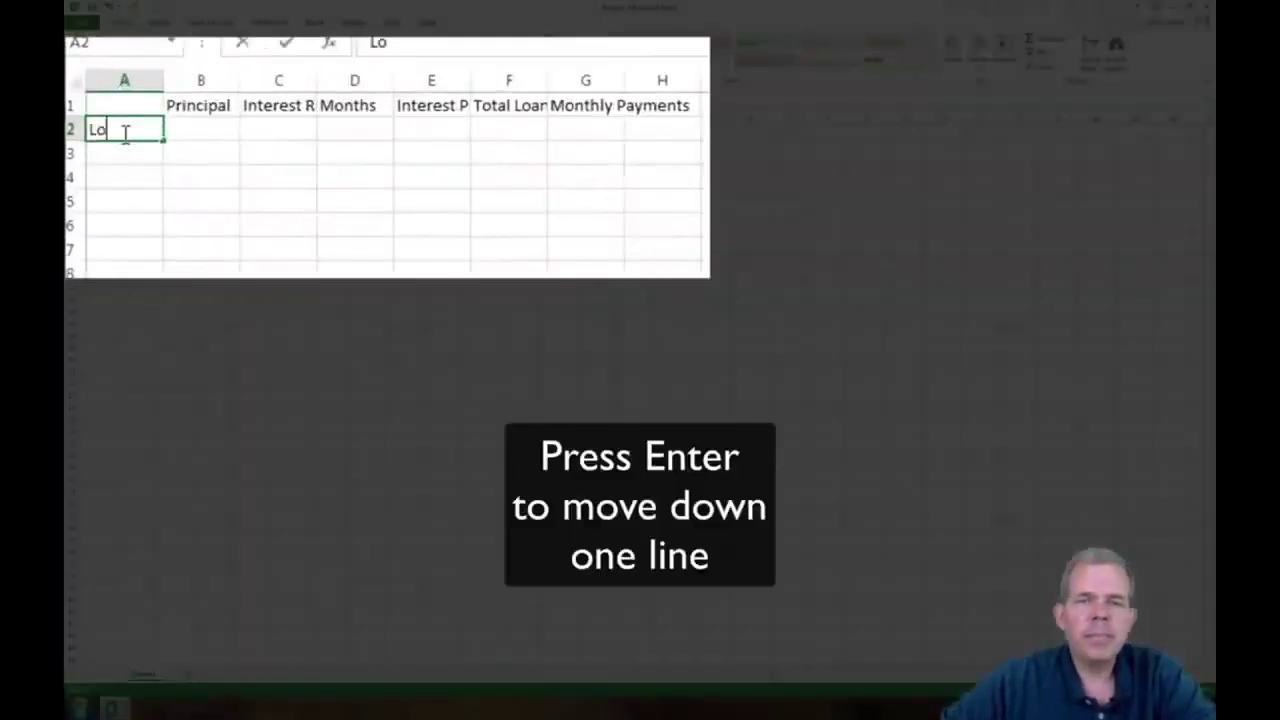
key("Return")
type("Loan A")
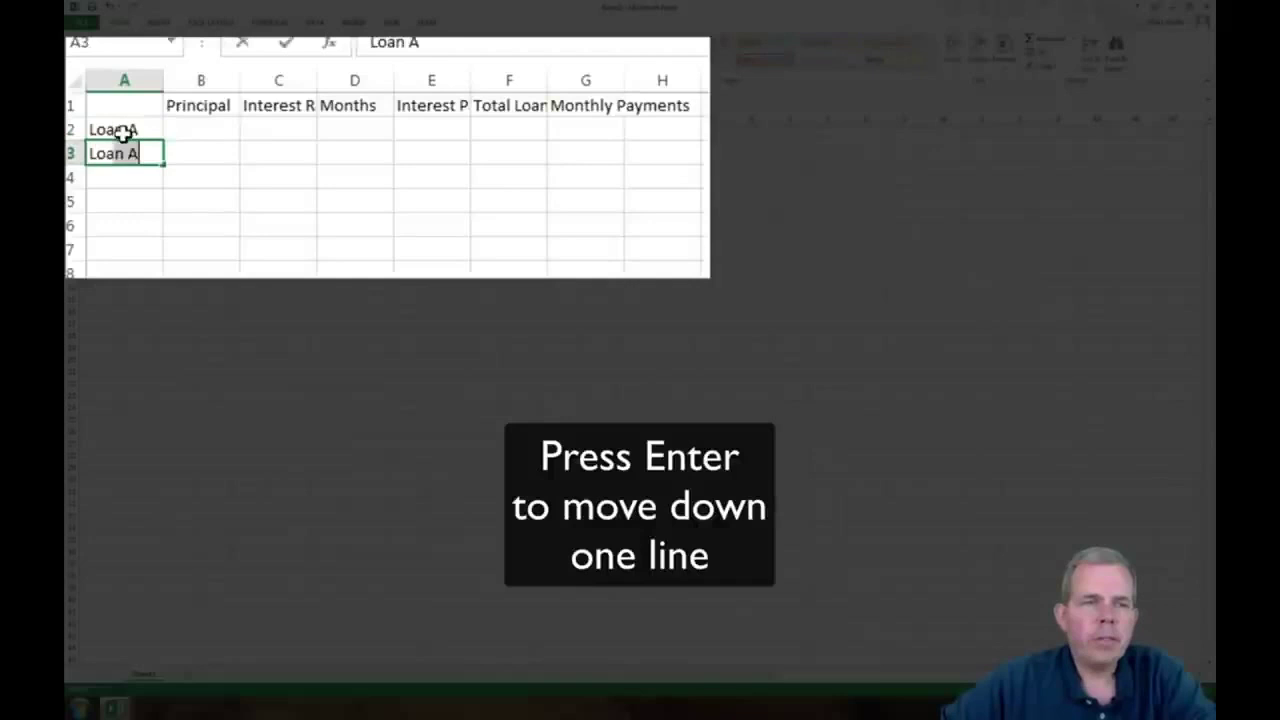
key("BackSpace")
type("B")
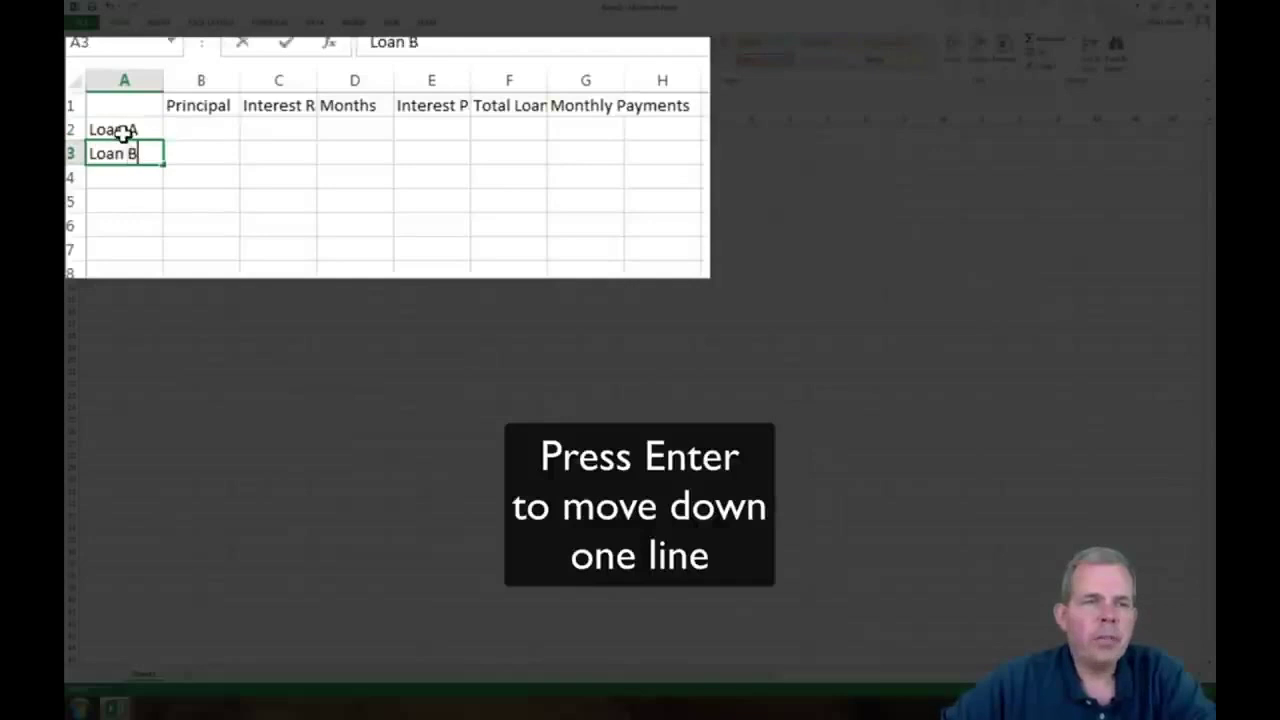
key("Return")
type("Loan C")
key("Return")
type("Loan D")
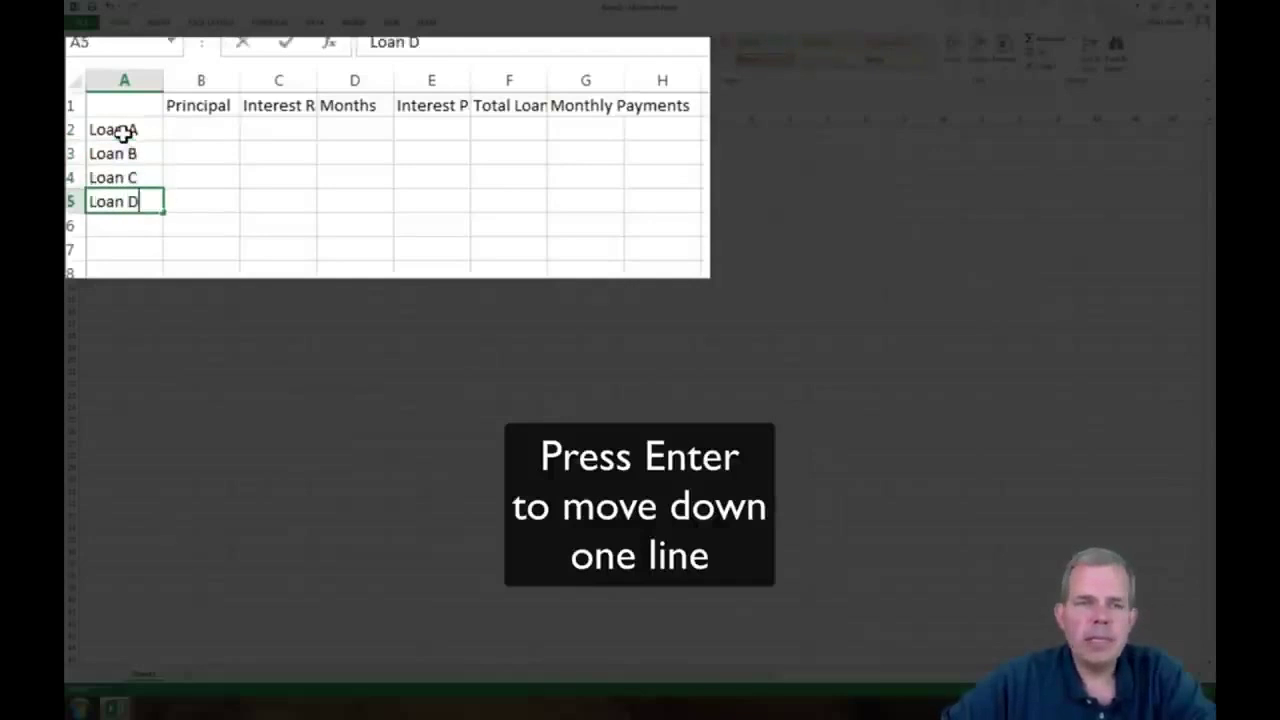
key("Return")
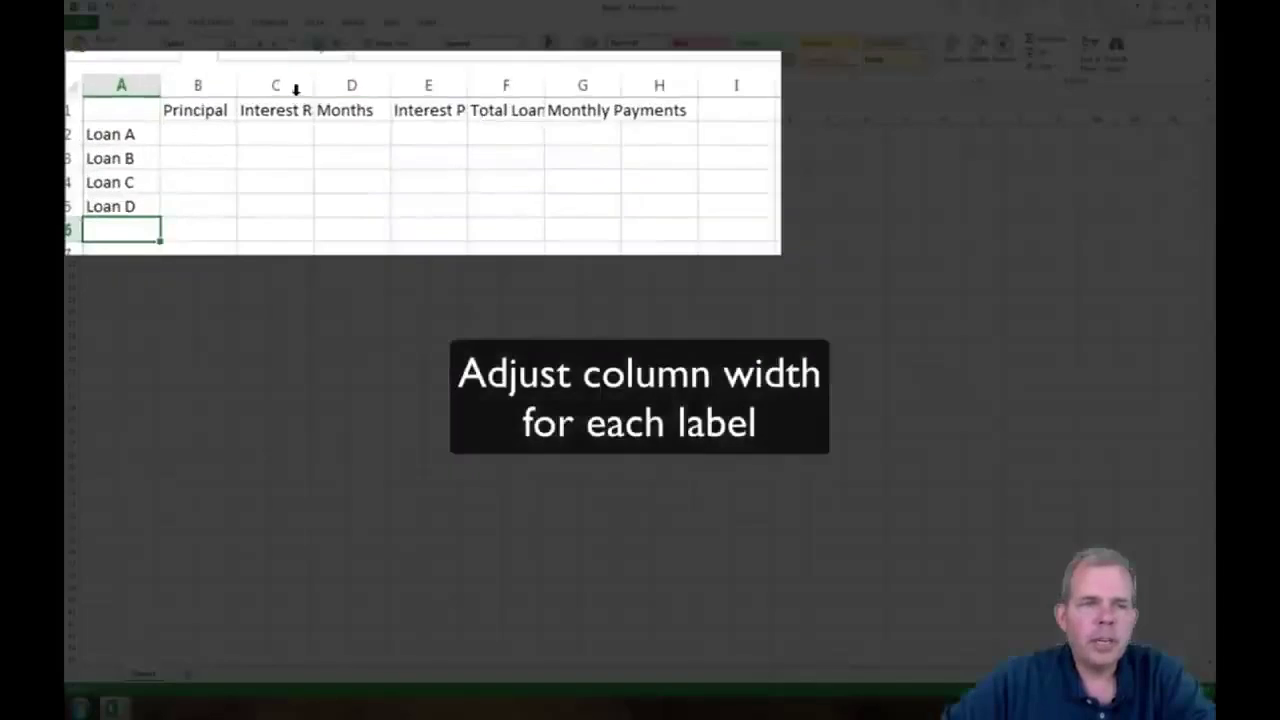
Fit the widths of columns B through G to their headings and enlarge the sheet view.
double_click(235, 86)
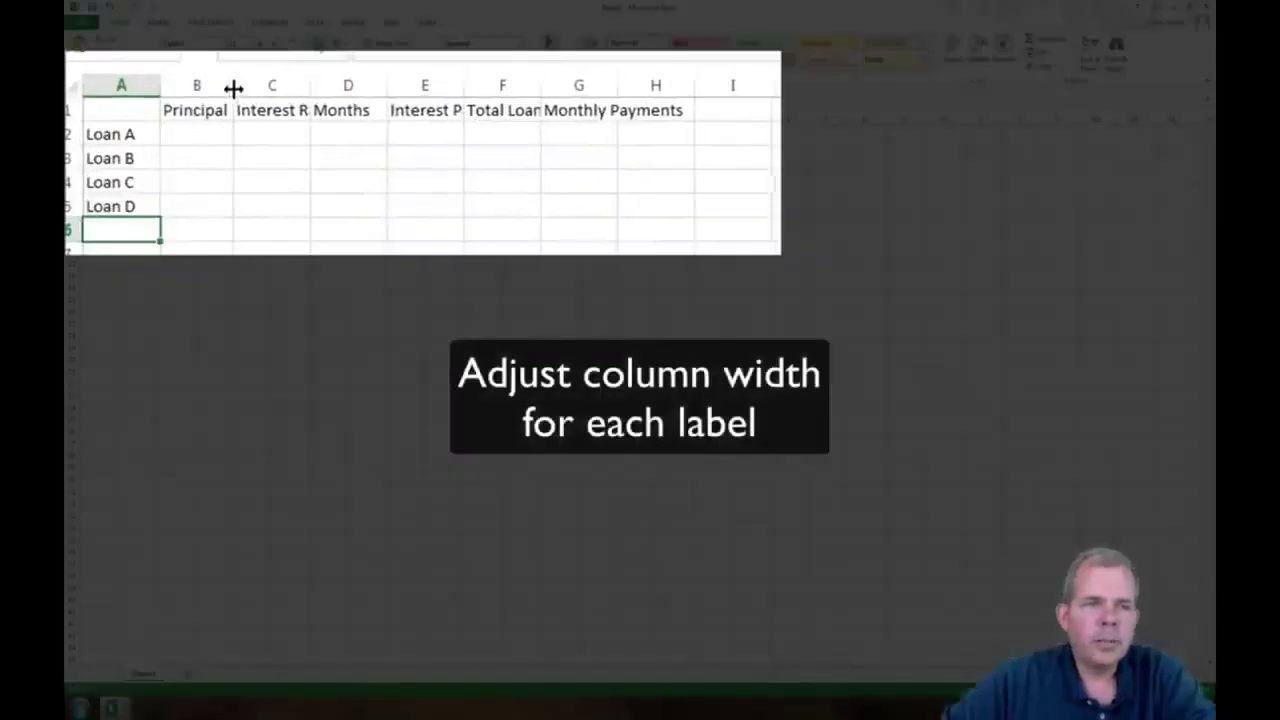
double_click(310, 84)
double_click(412, 85)
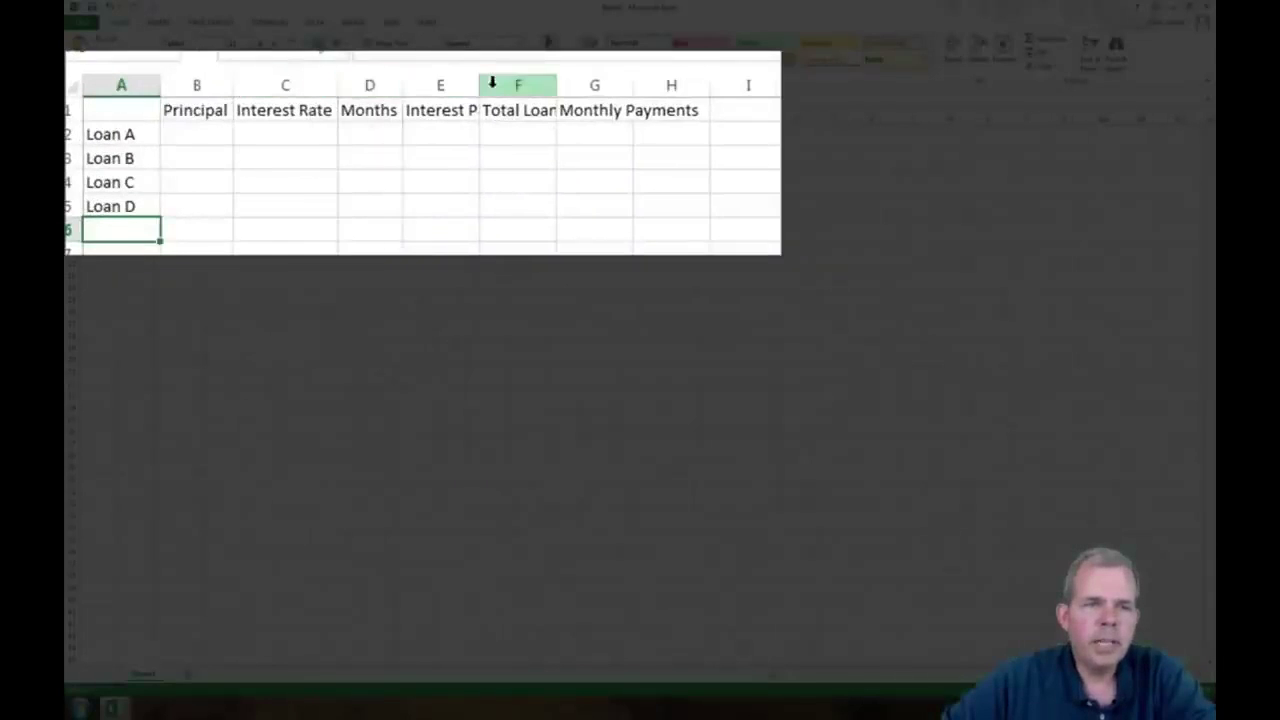
double_click(486, 86)
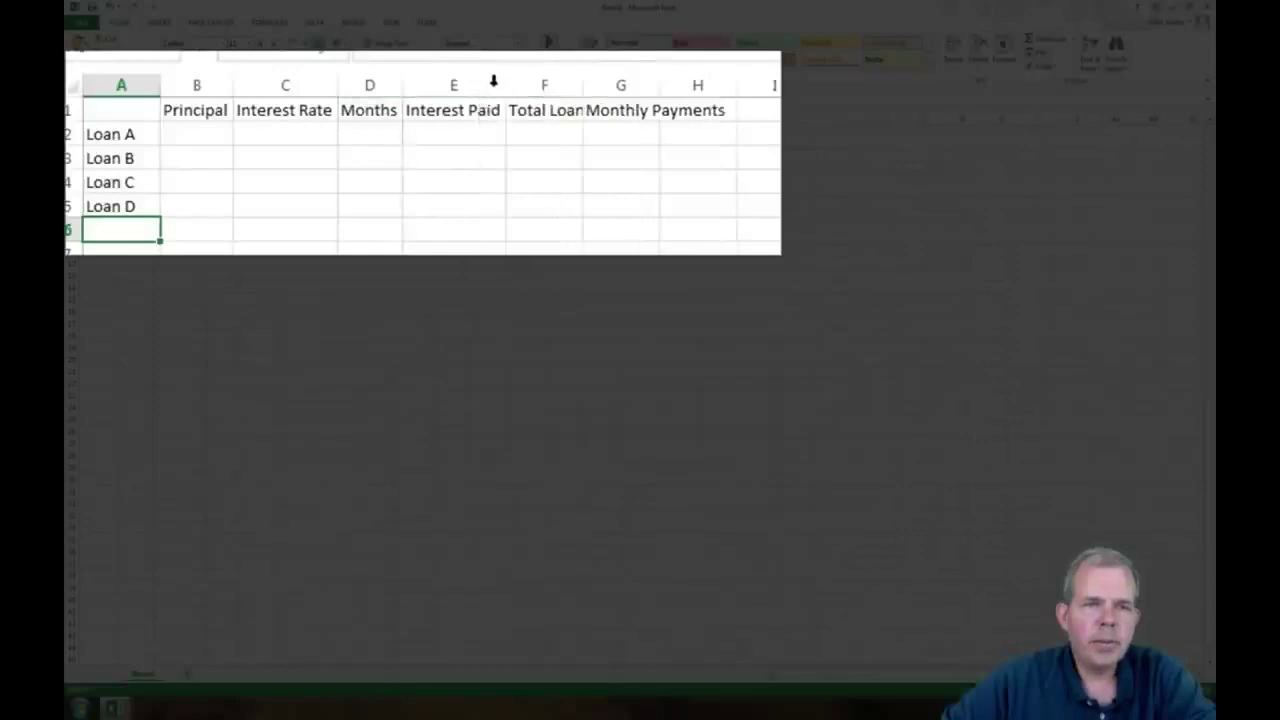
double_click(579, 86)
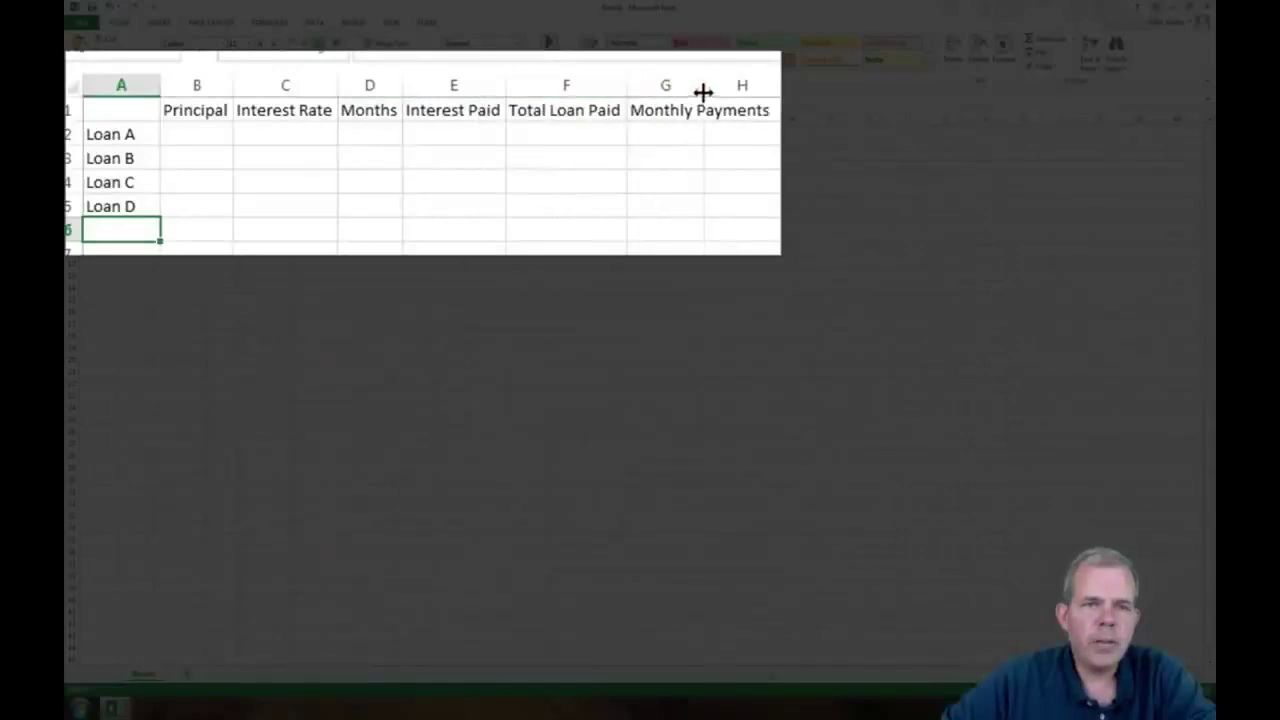
double_click(706, 85)
left_click_drag(1147, 689, 1163, 689)
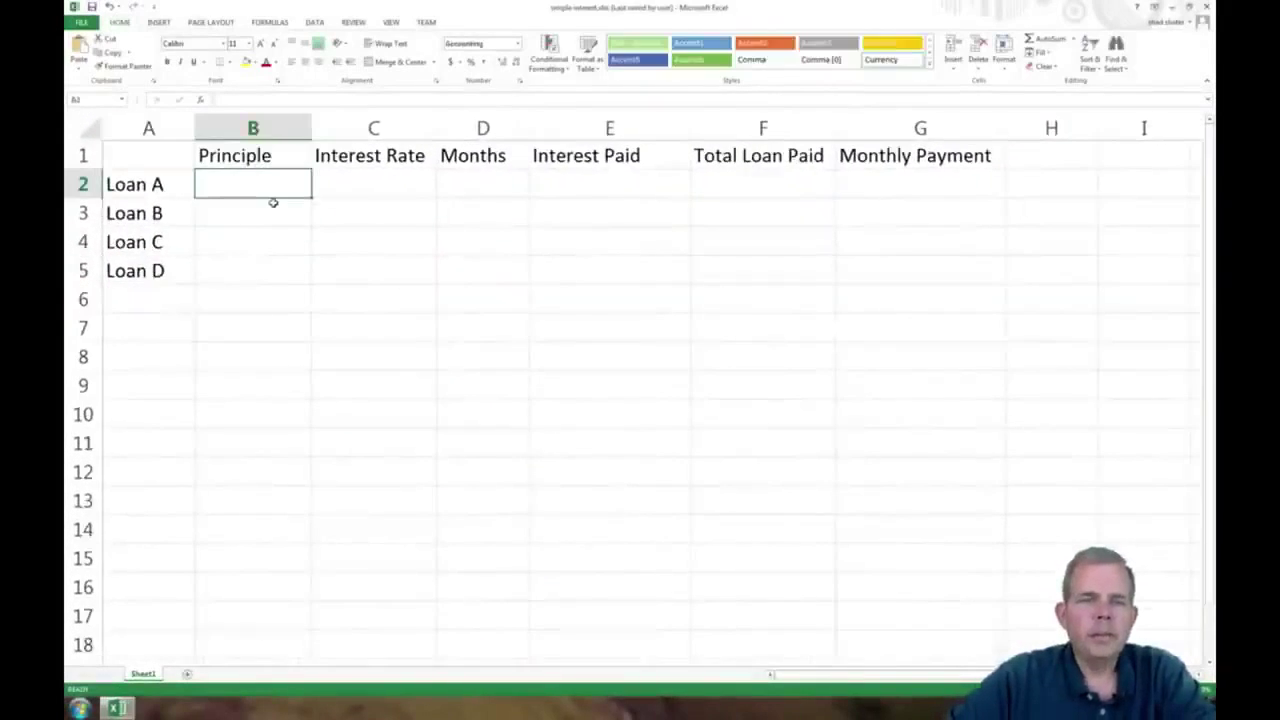
Enter 10000 as Loan A's principal in B2 and widen column B until the full amount fits.
type("10000")
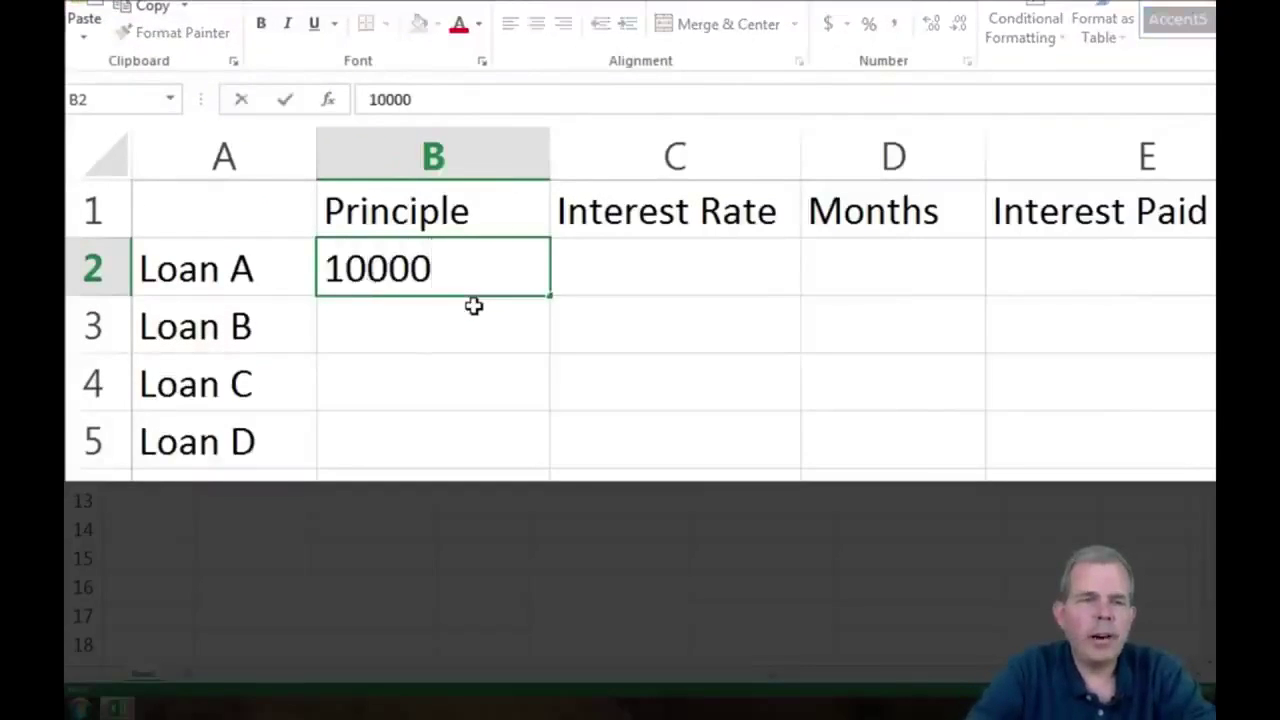
key("Return")
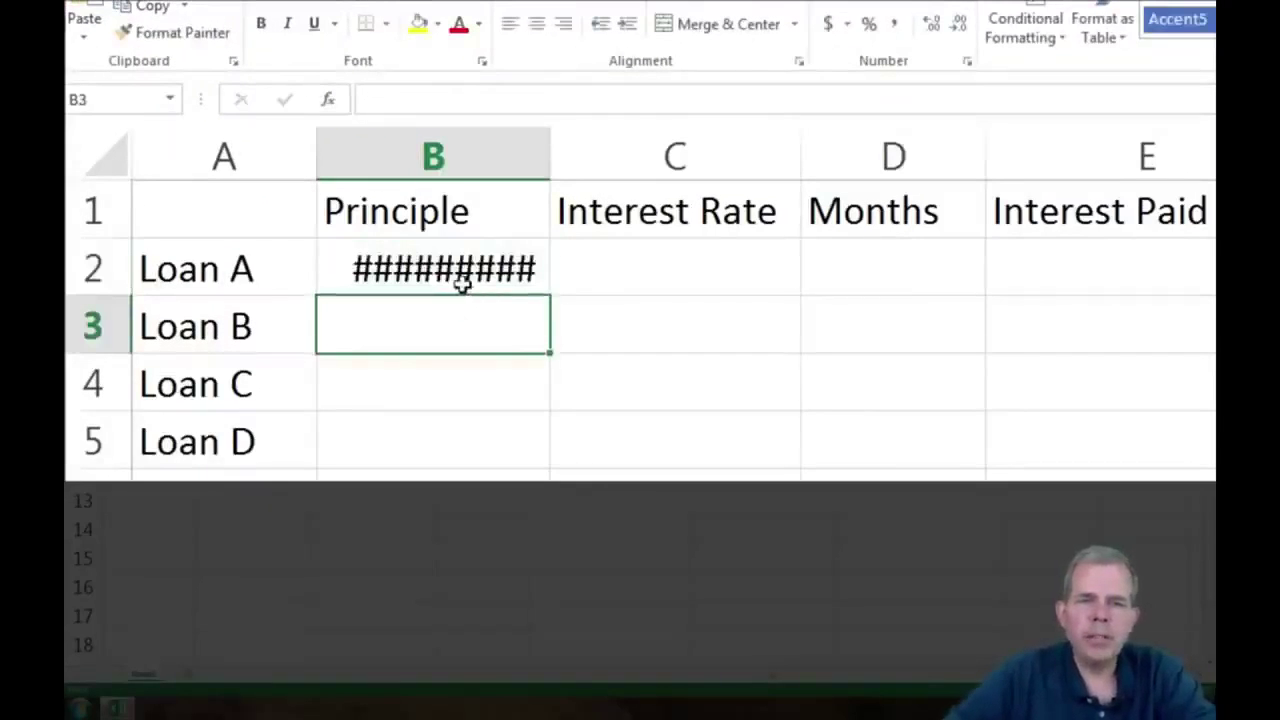
left_click(458, 276)
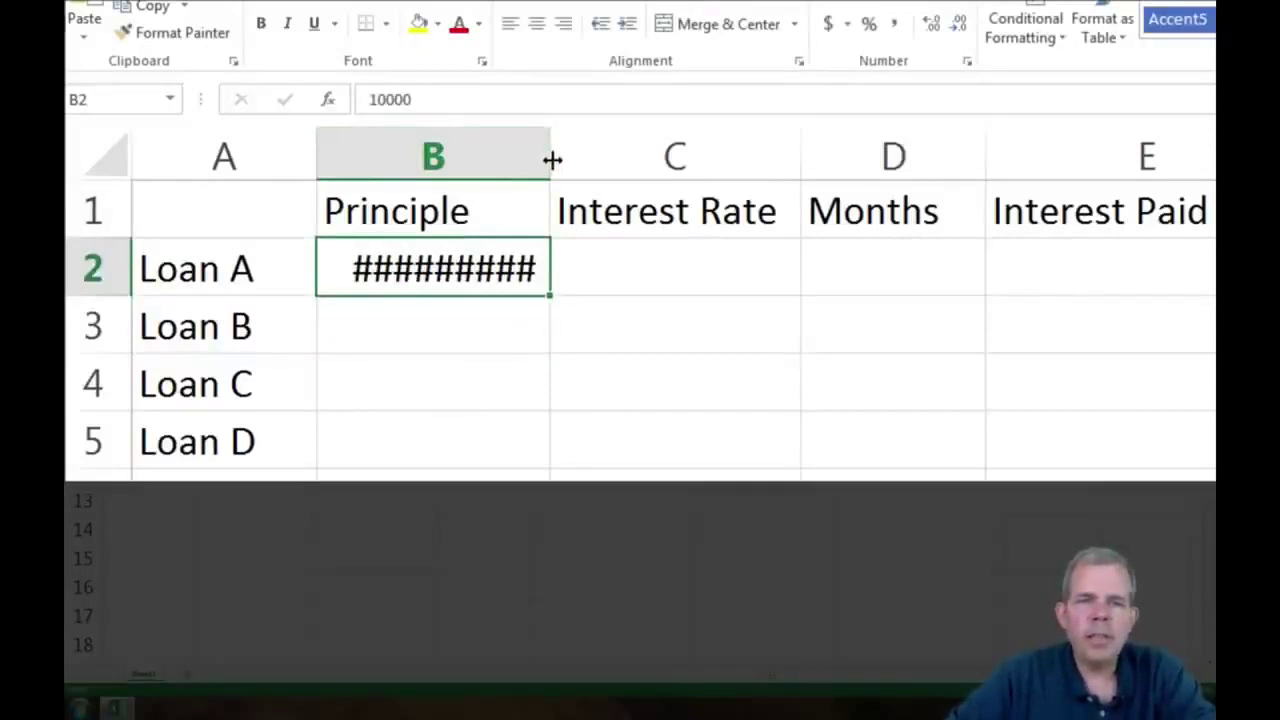
left_click_drag(551, 160, 611, 160)
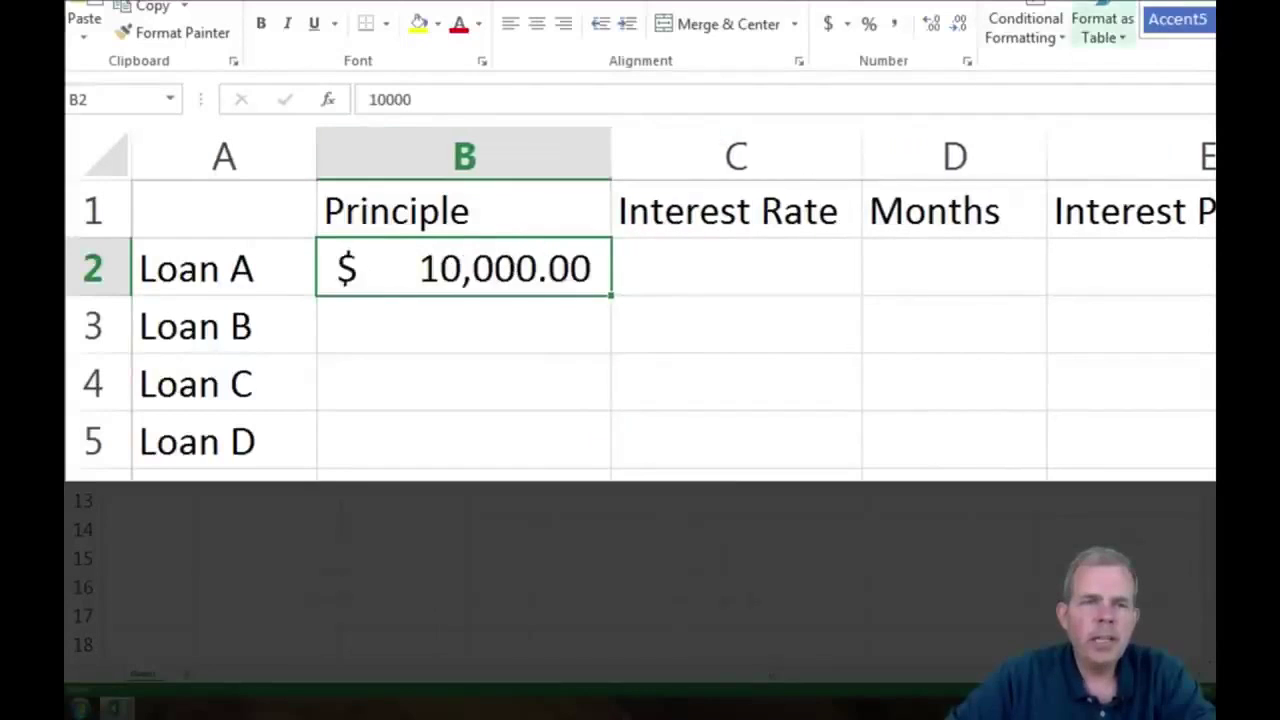
left_click(848, 27)
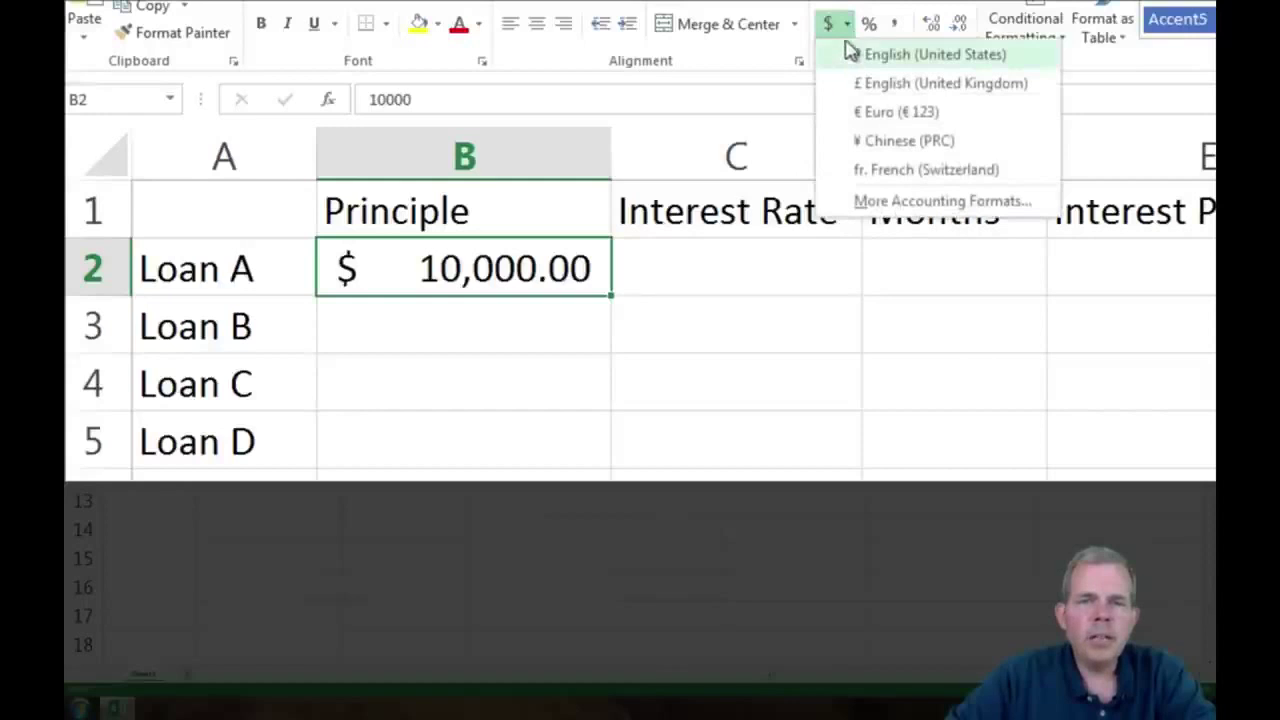
left_click(839, 32)
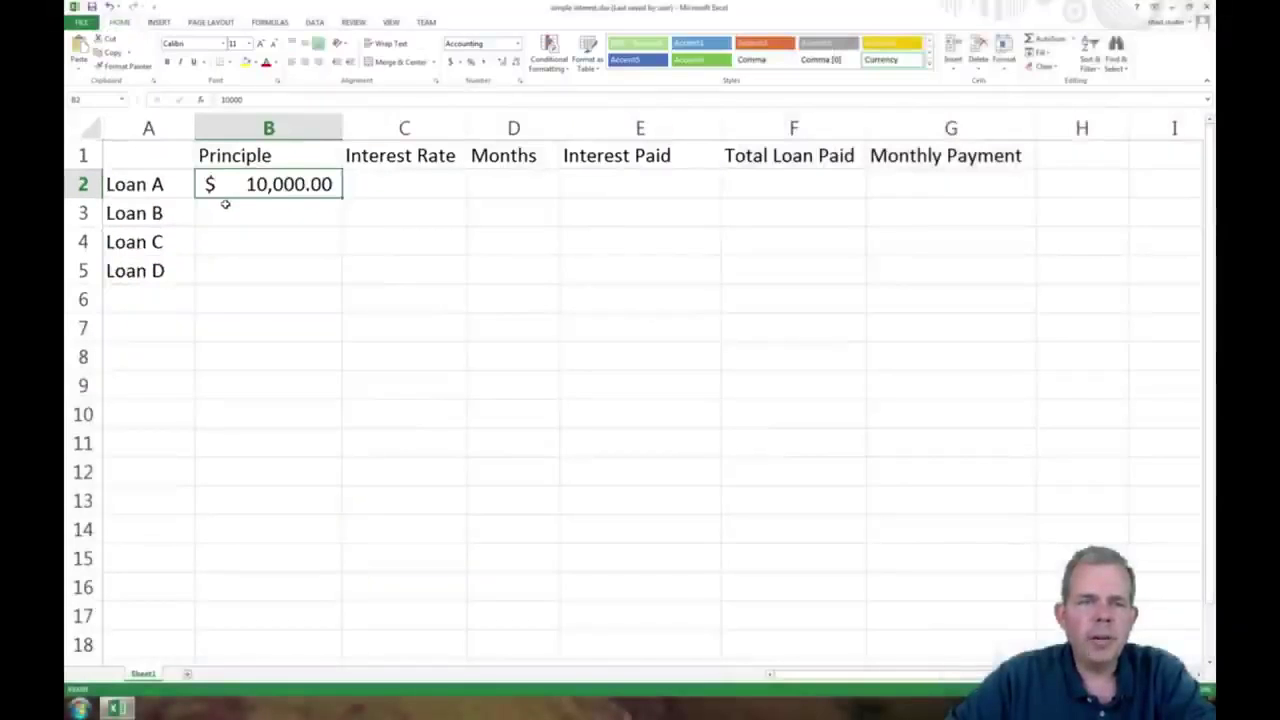
Enter 9% as Loan A's interest rate in C2.
left_click(392, 185)
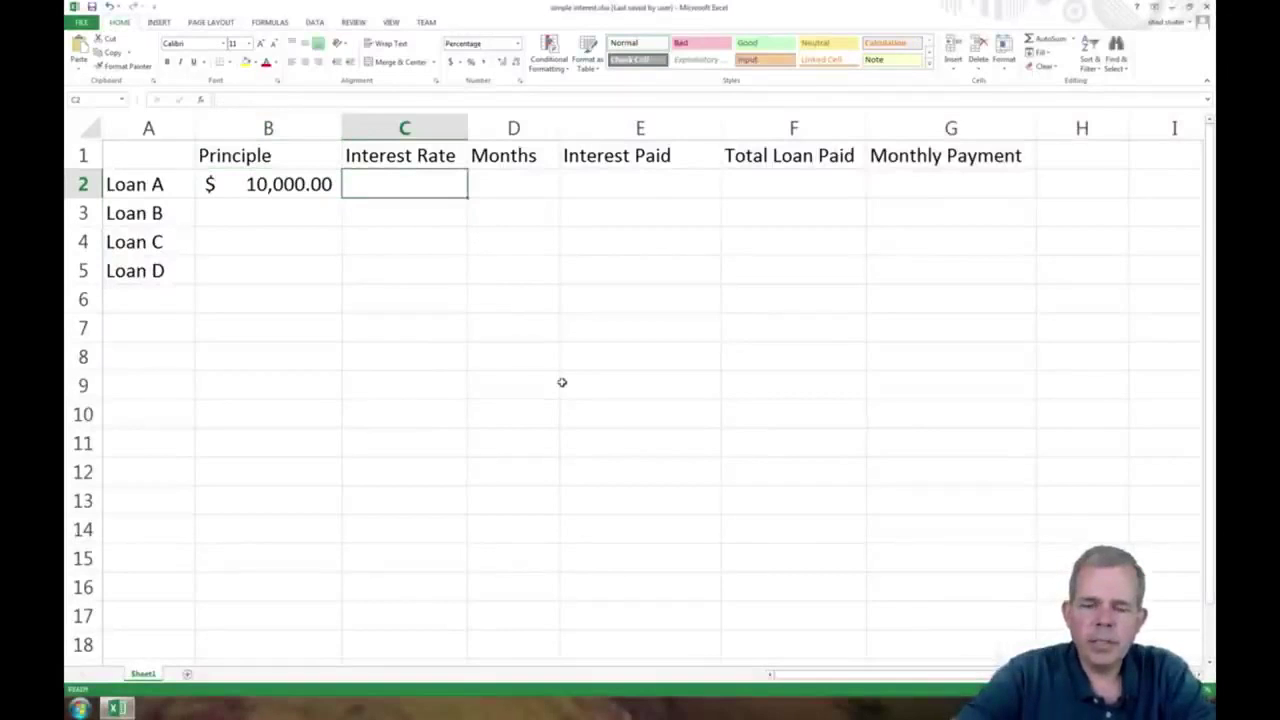
type("9%")
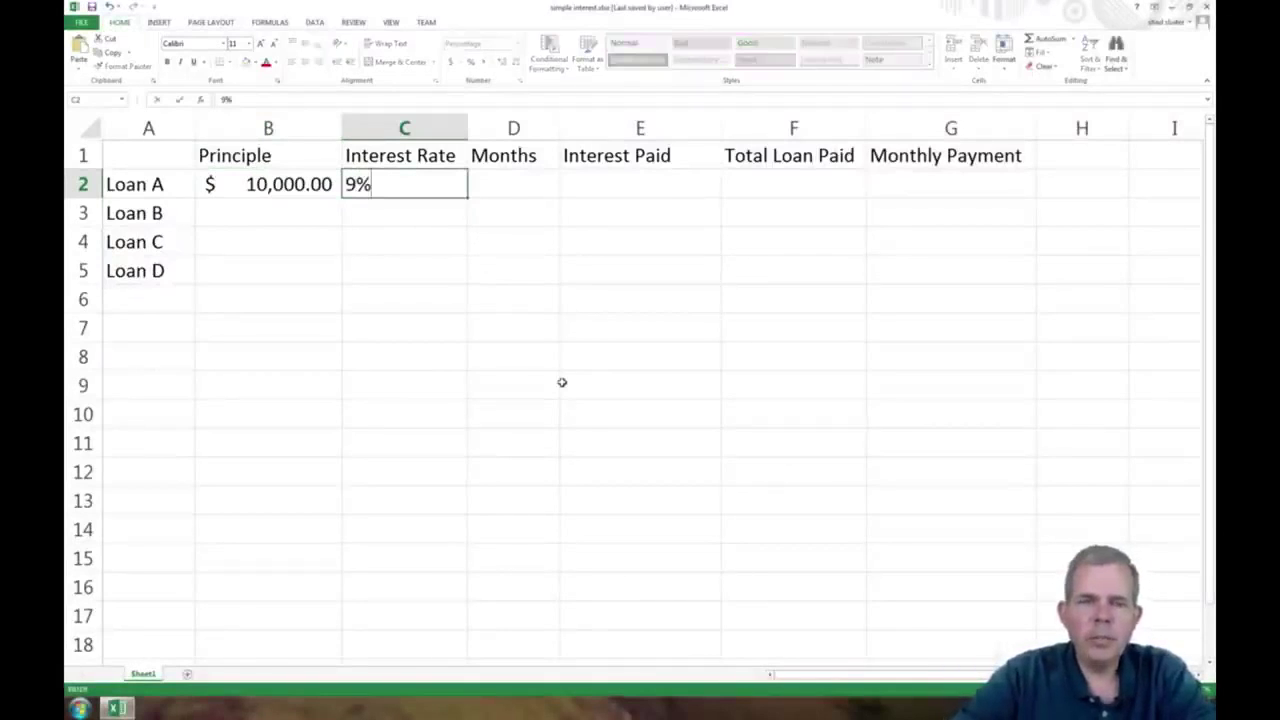
key("Return")
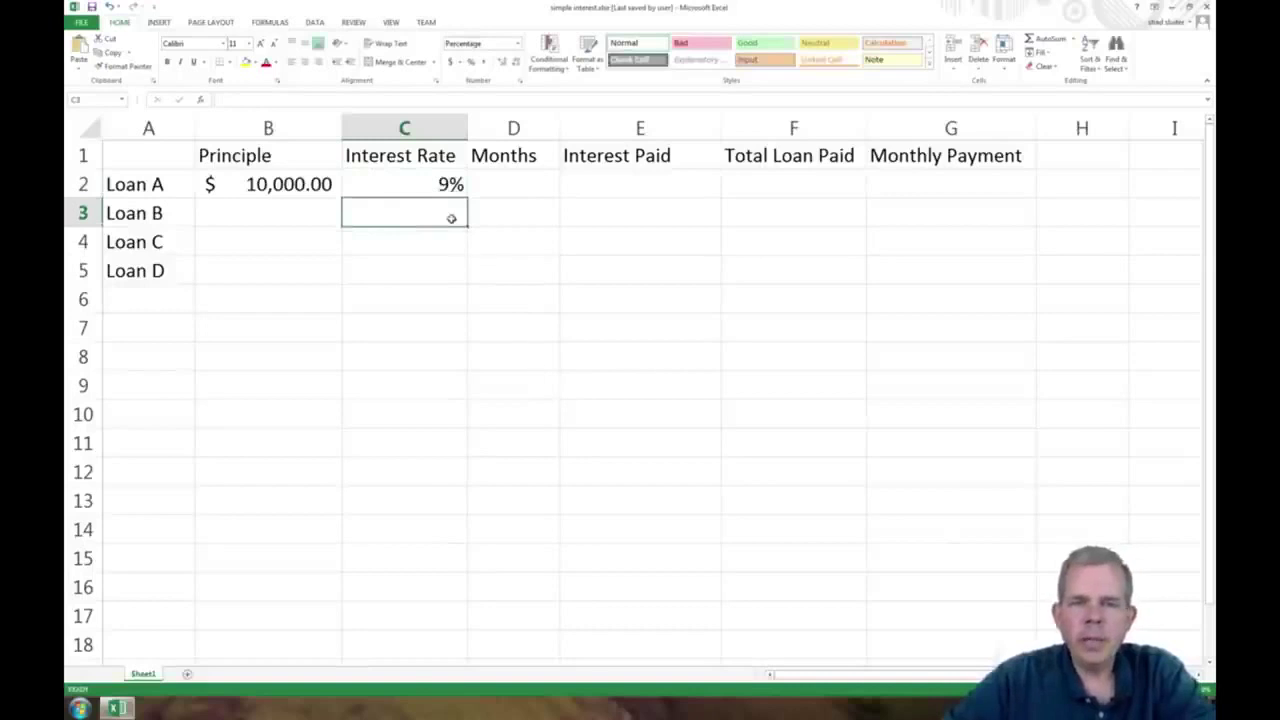
Replace Loan A's interest rate in C2 with 0.09 and format the cell as a percentage.
left_click(441, 187)
key("Delete")
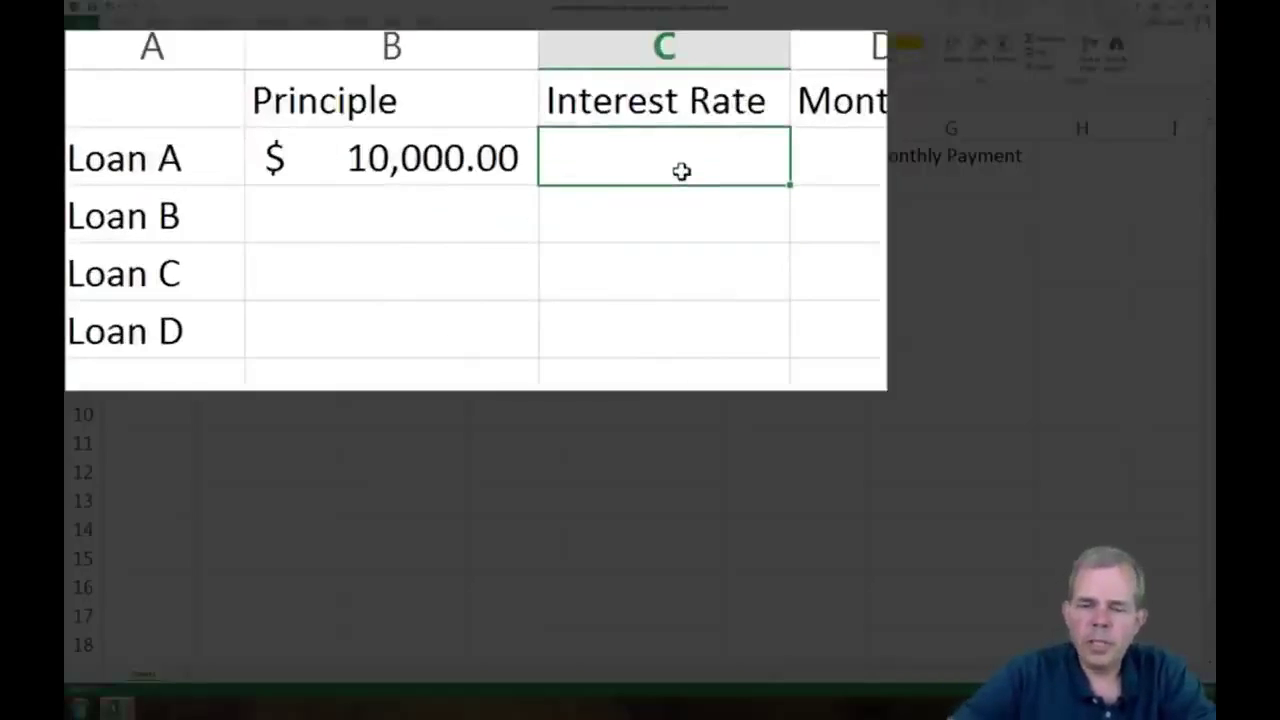
type("0.09")
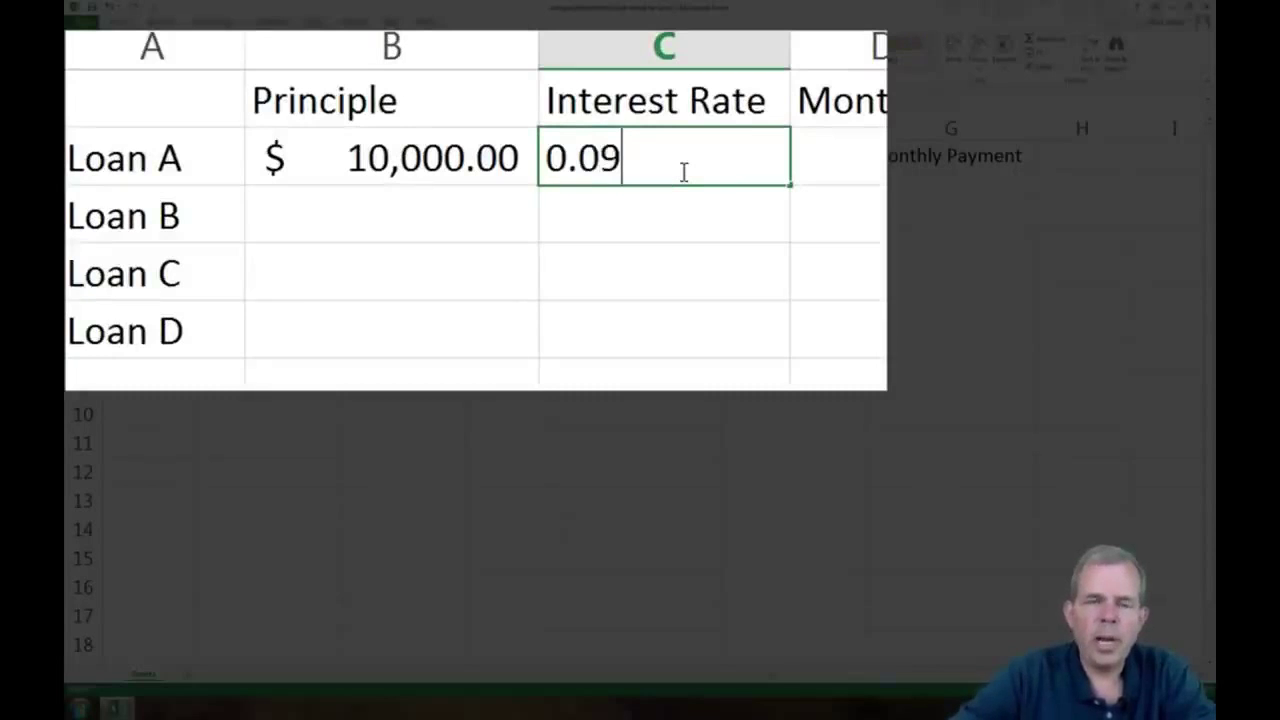
key("Up")
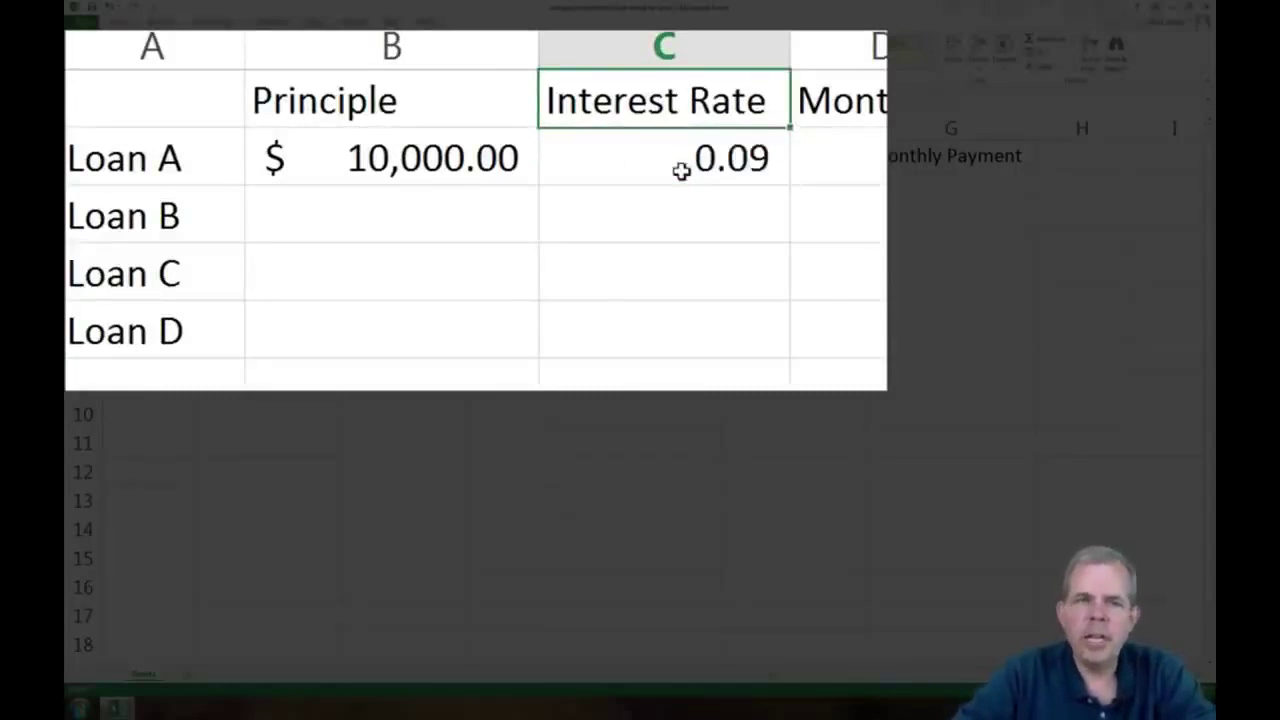
key("Down")
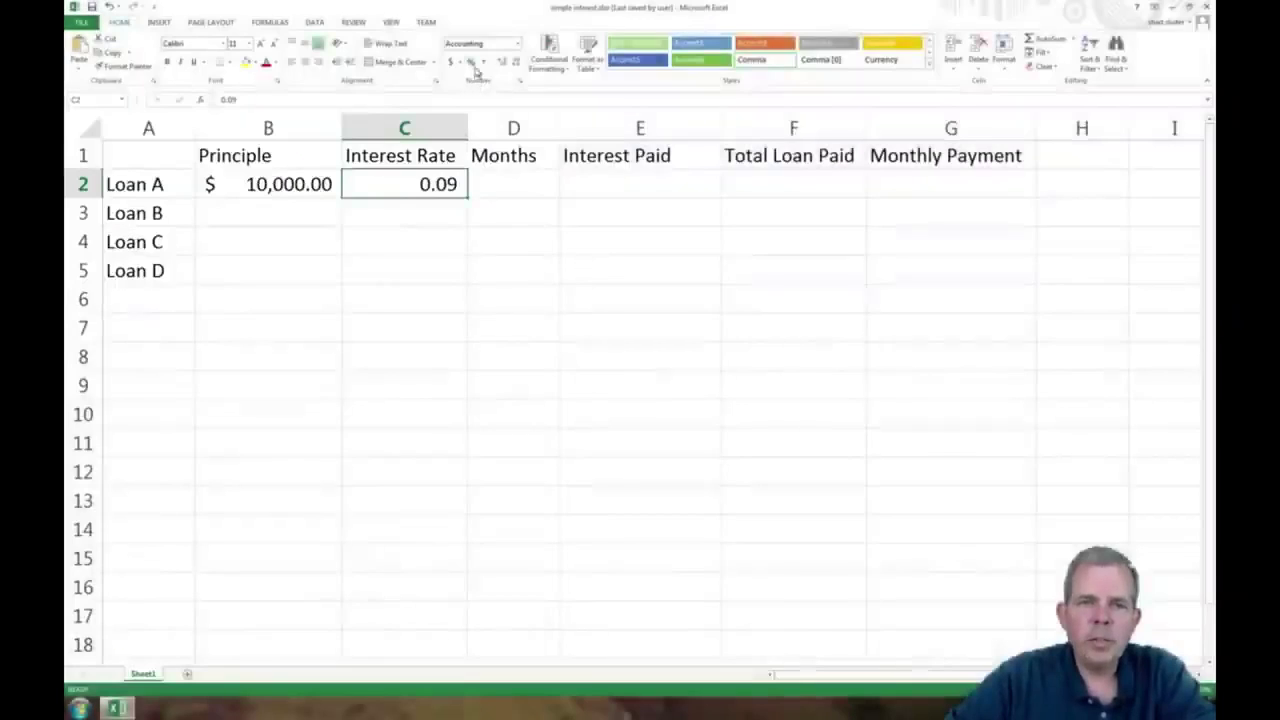
left_click(471, 62)
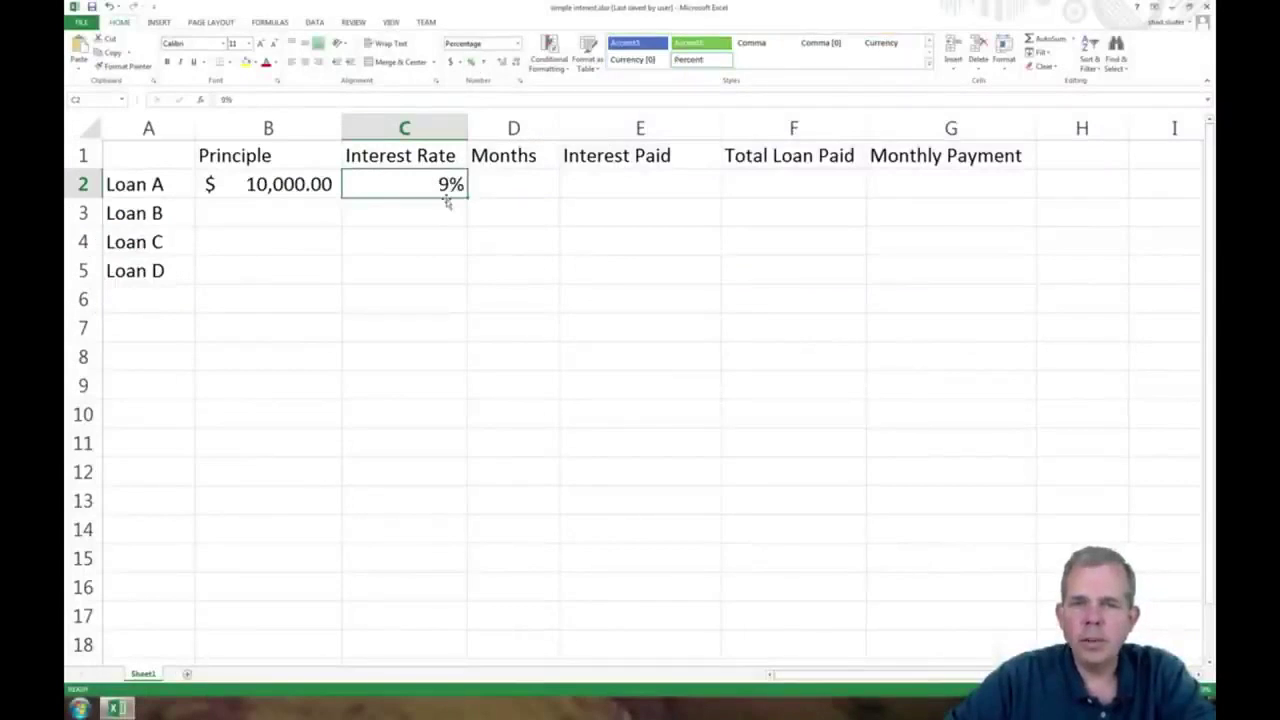
Enter 12 as Loan A's number of months in D2.
left_click(501, 190)
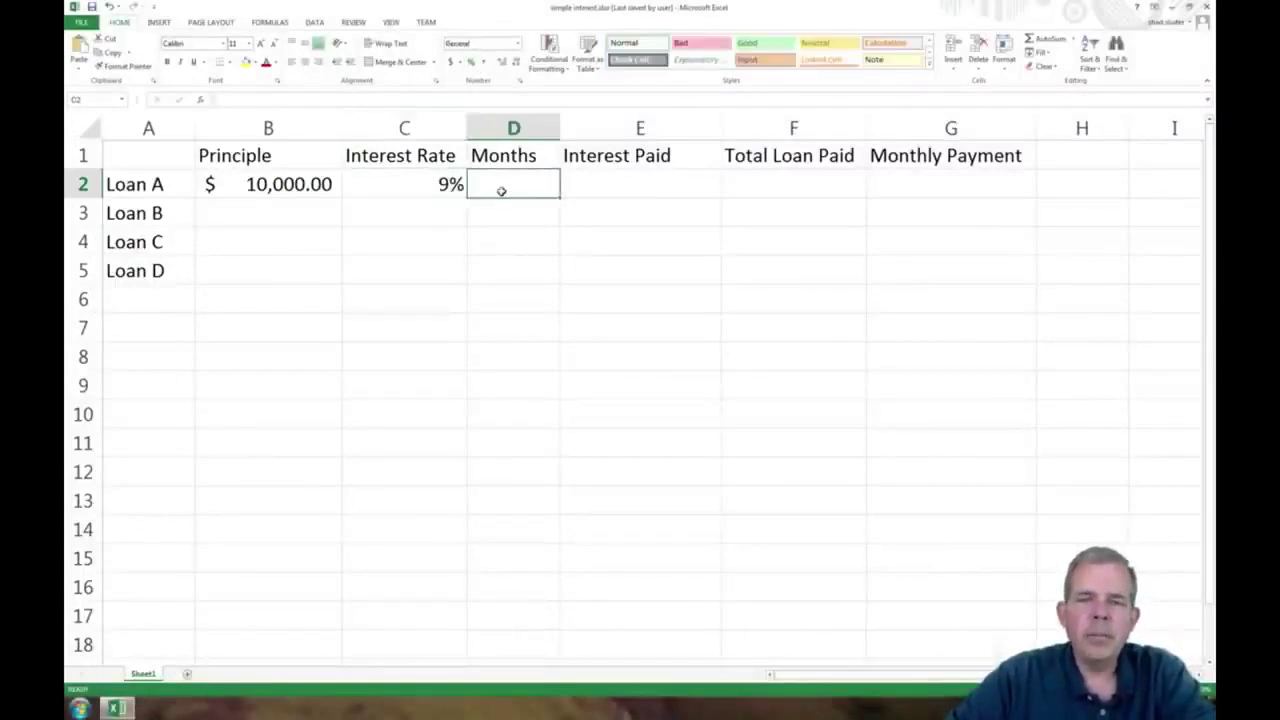
type("12")
key("Return")
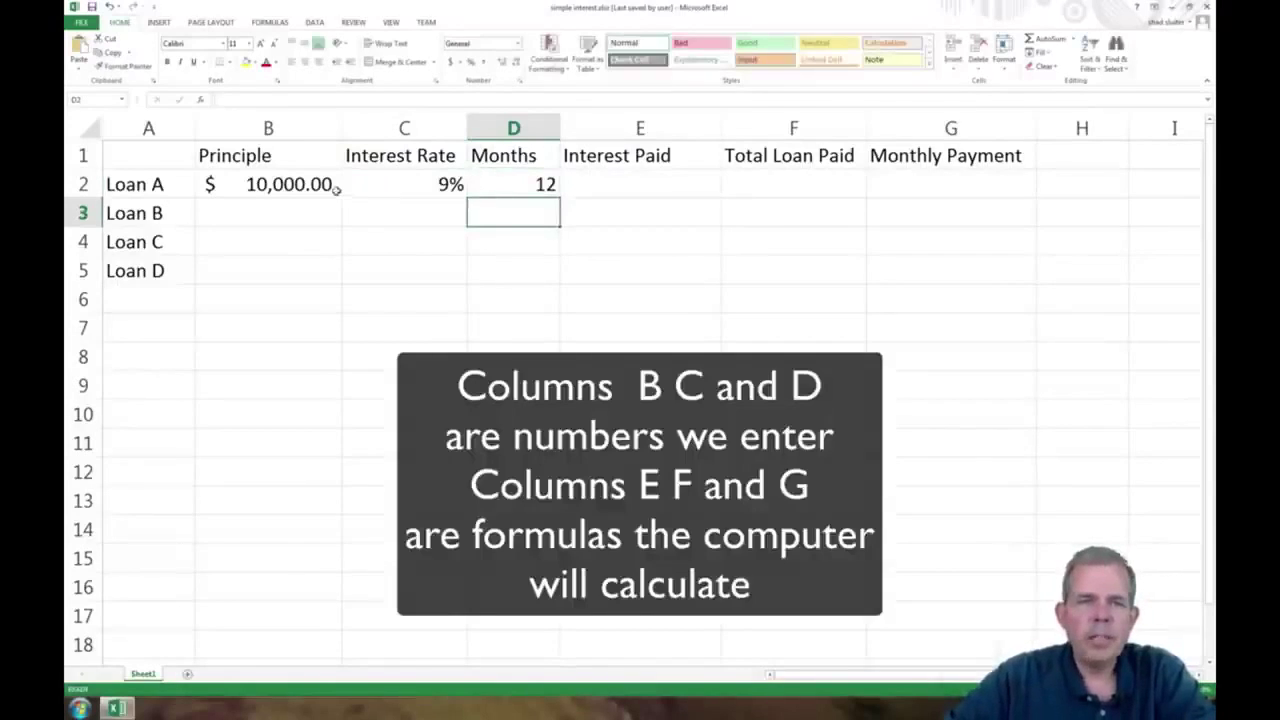
left_click_drag(336, 190, 488, 180)
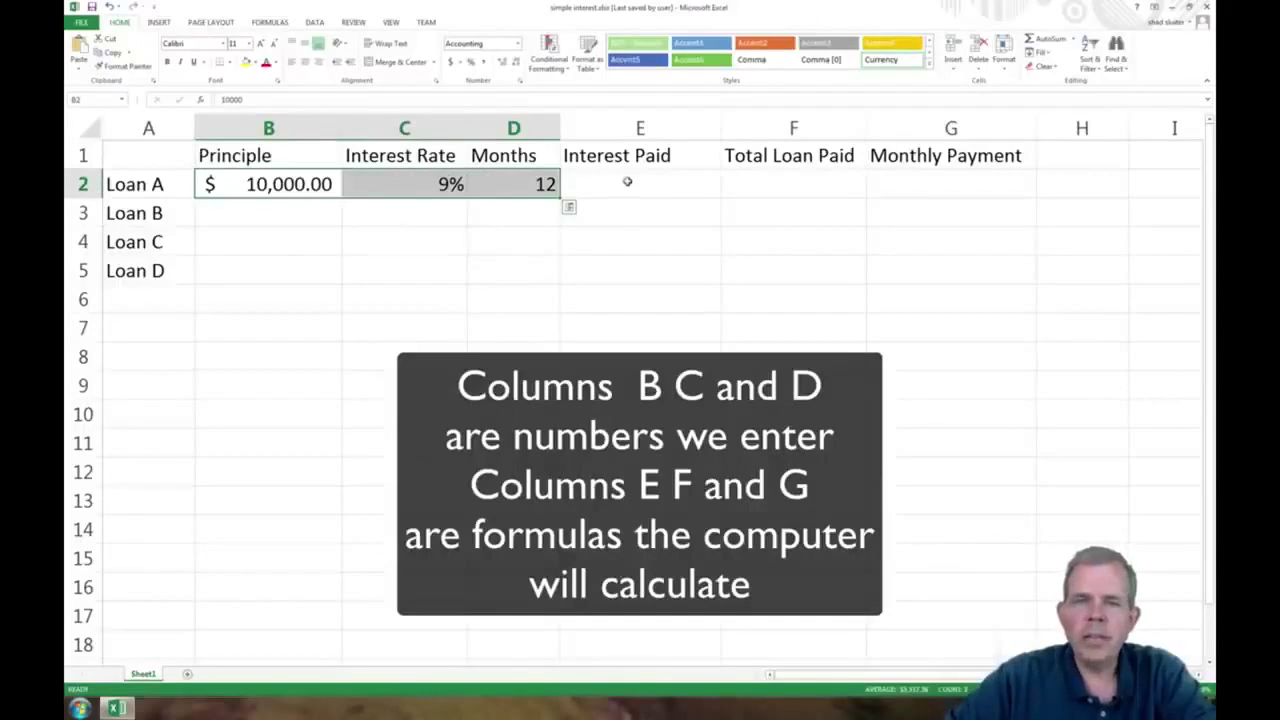
left_click_drag(627, 181, 930, 175)
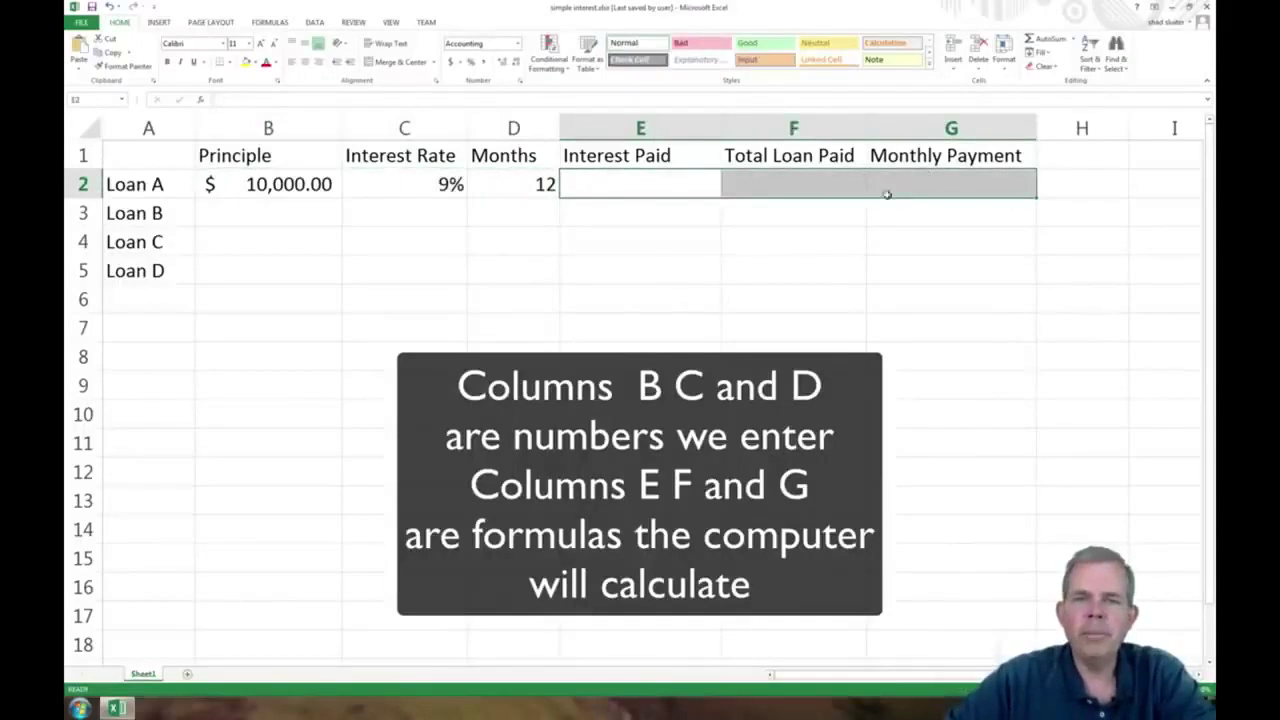
Calculate Loan A's interest paid in E2 with the formula =B2*C2.
left_click(620, 187)
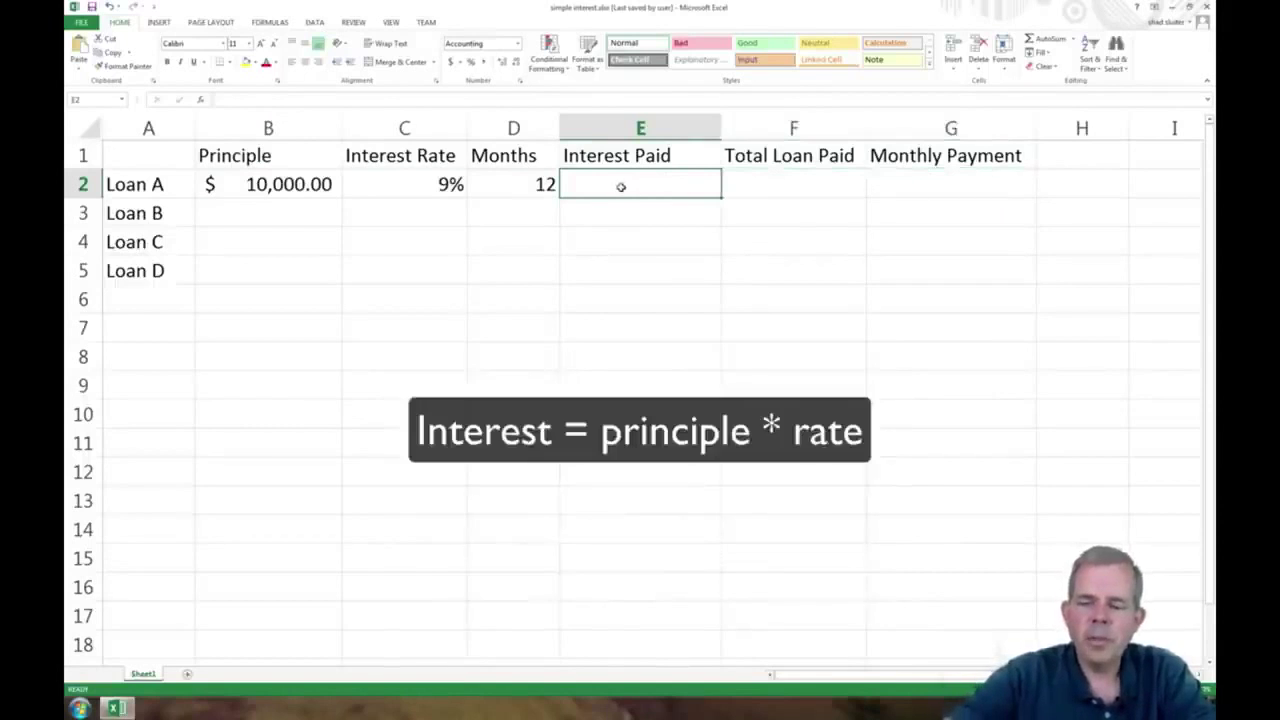
type("=")
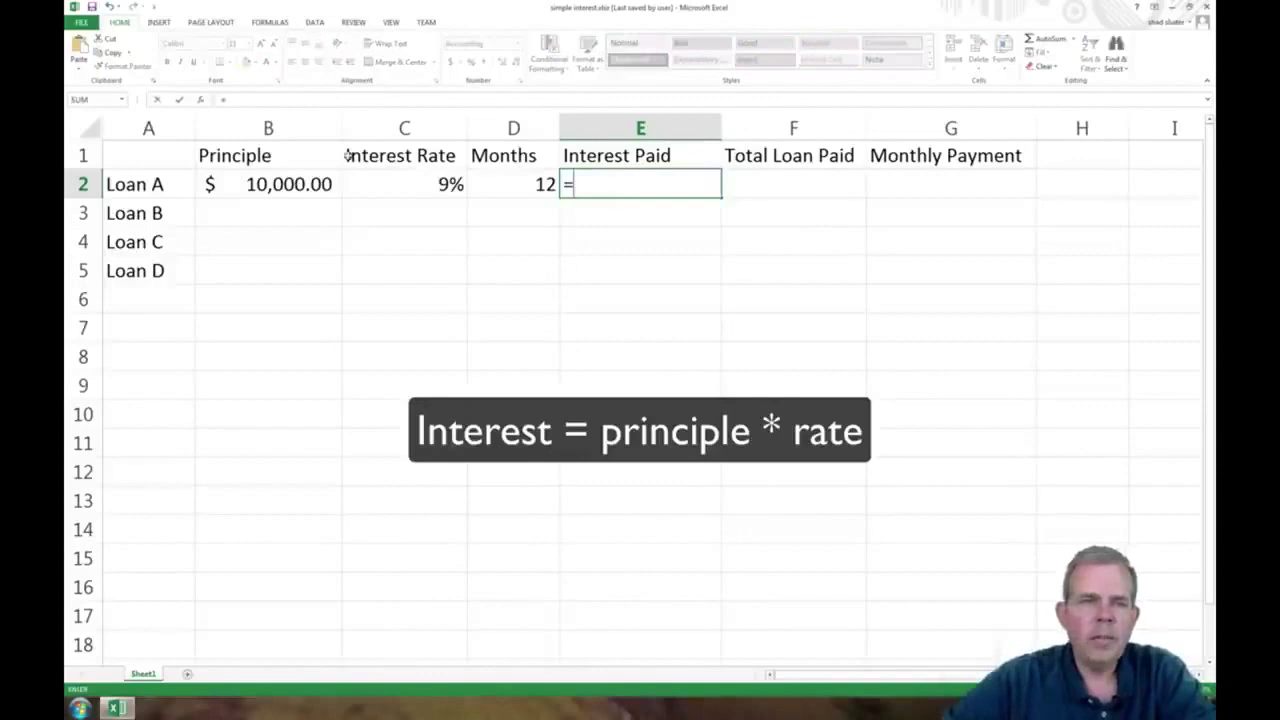
left_click(278, 184)
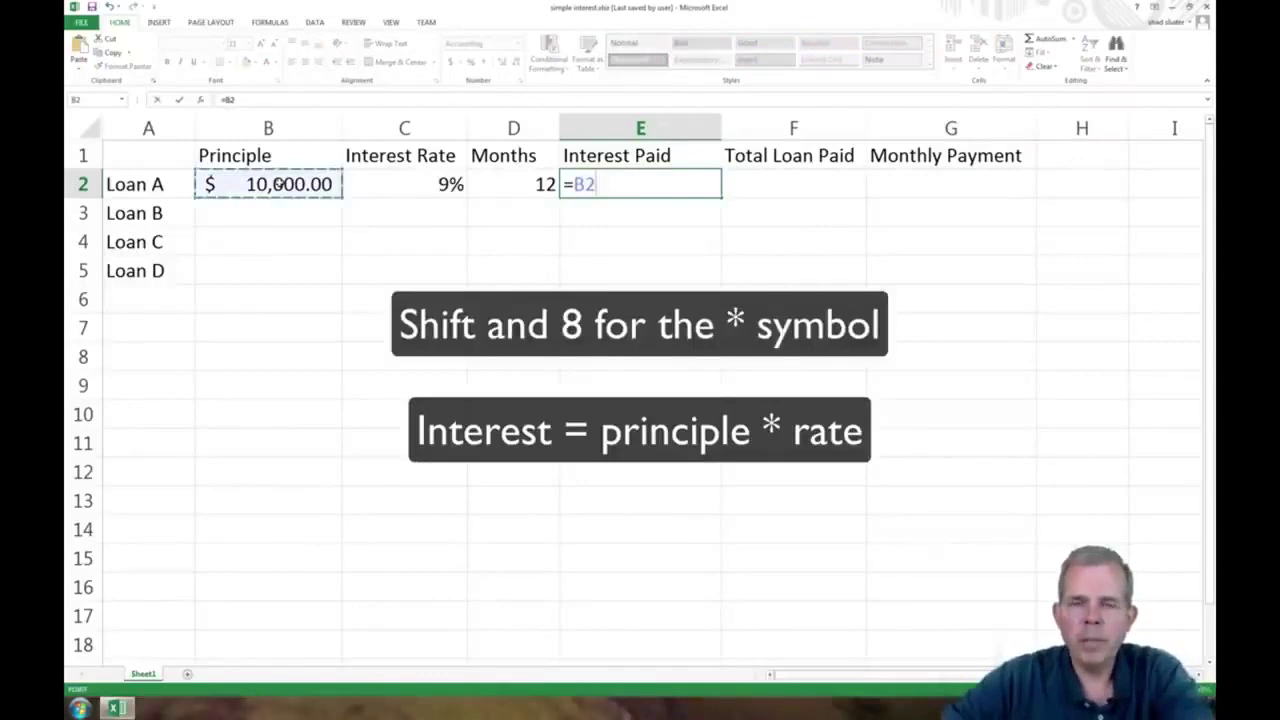
type("*")
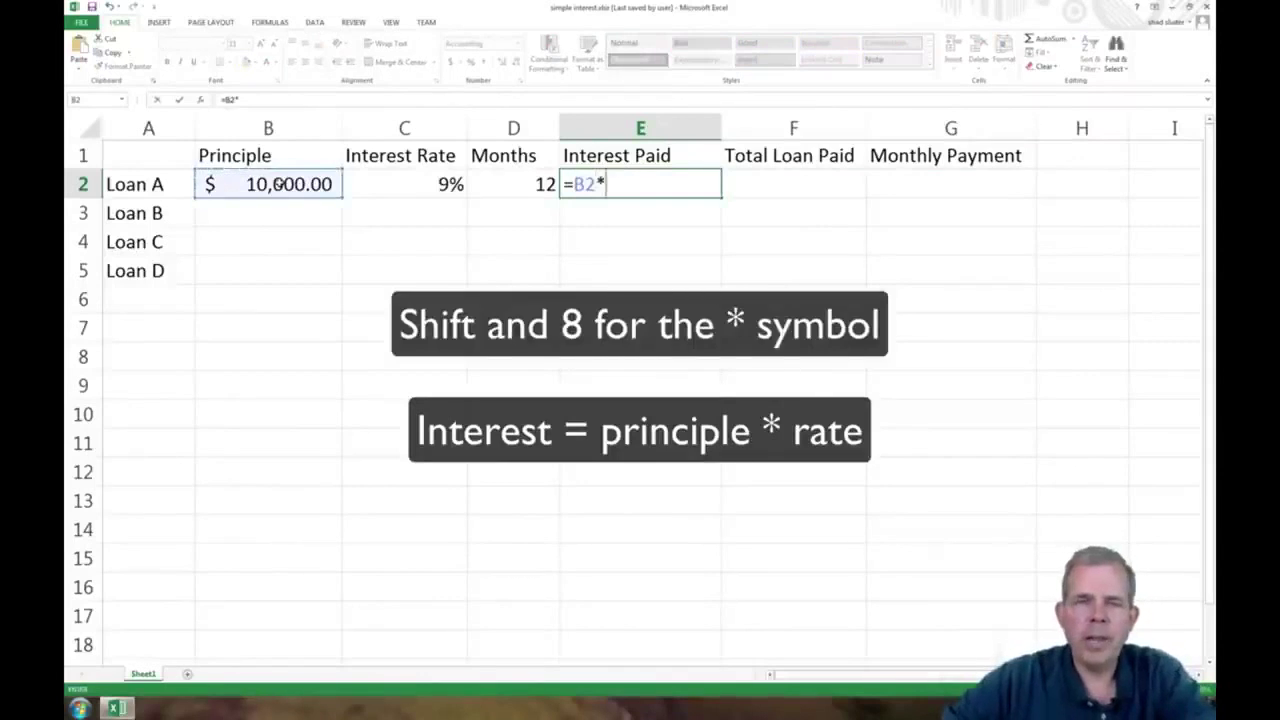
left_click(403, 182)
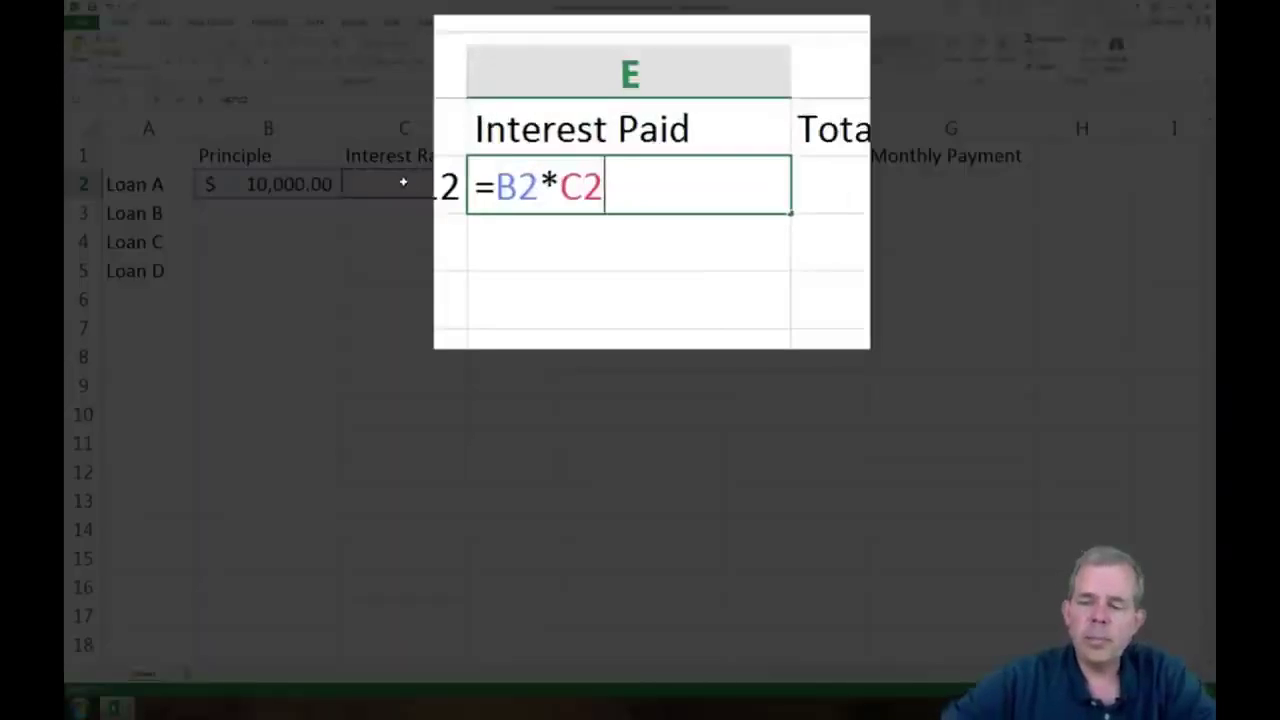
key("Return")
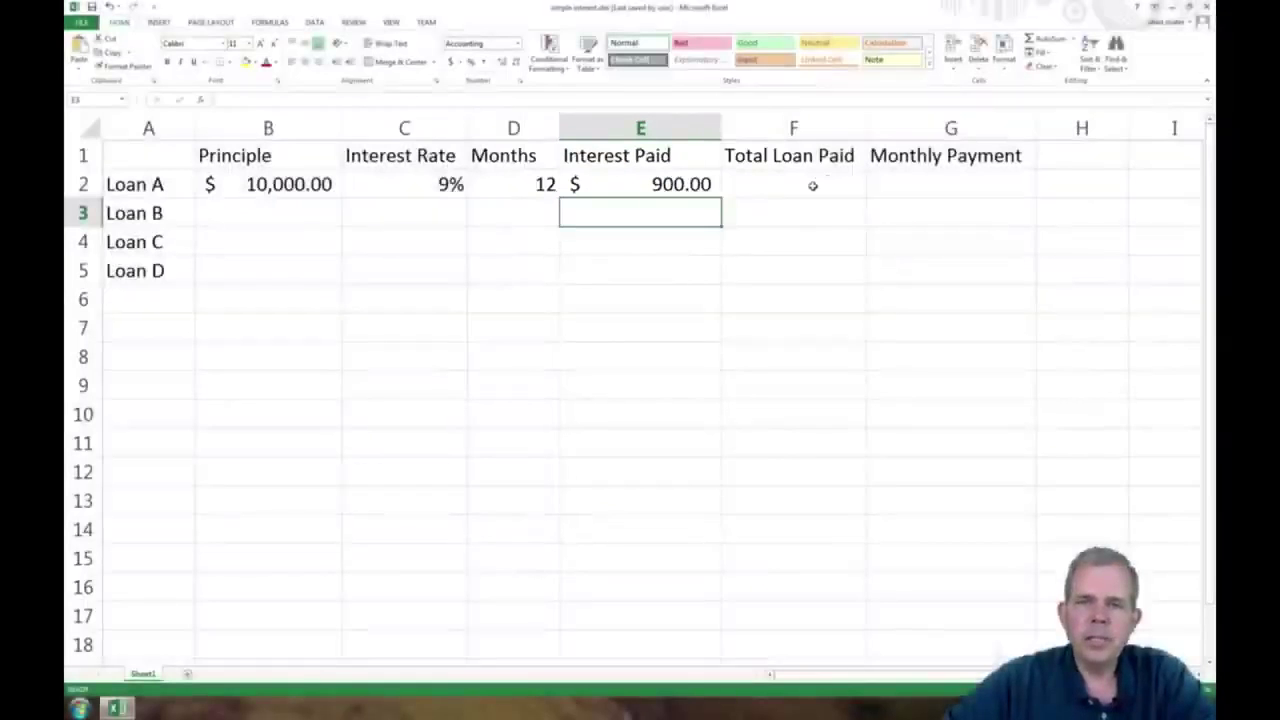
Calculate Loan A's total loan paid in F2 with the formula =B2+E2.
left_click(813, 185)
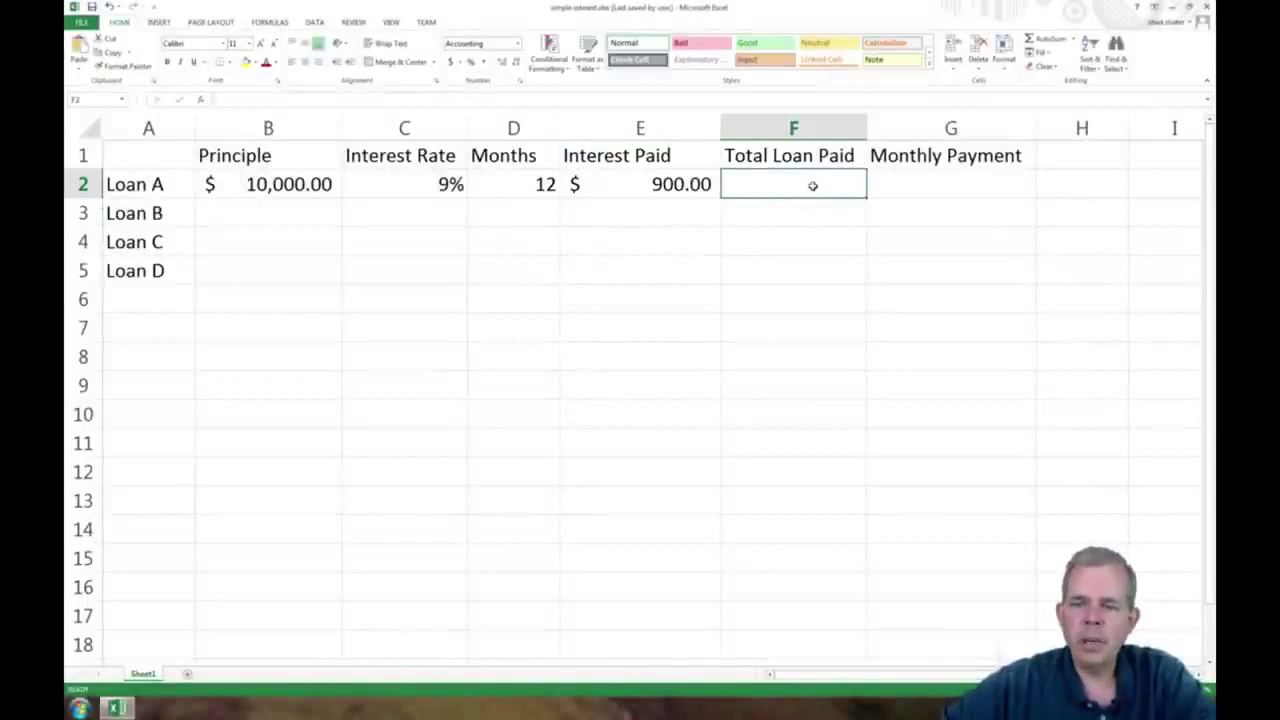
type("=")
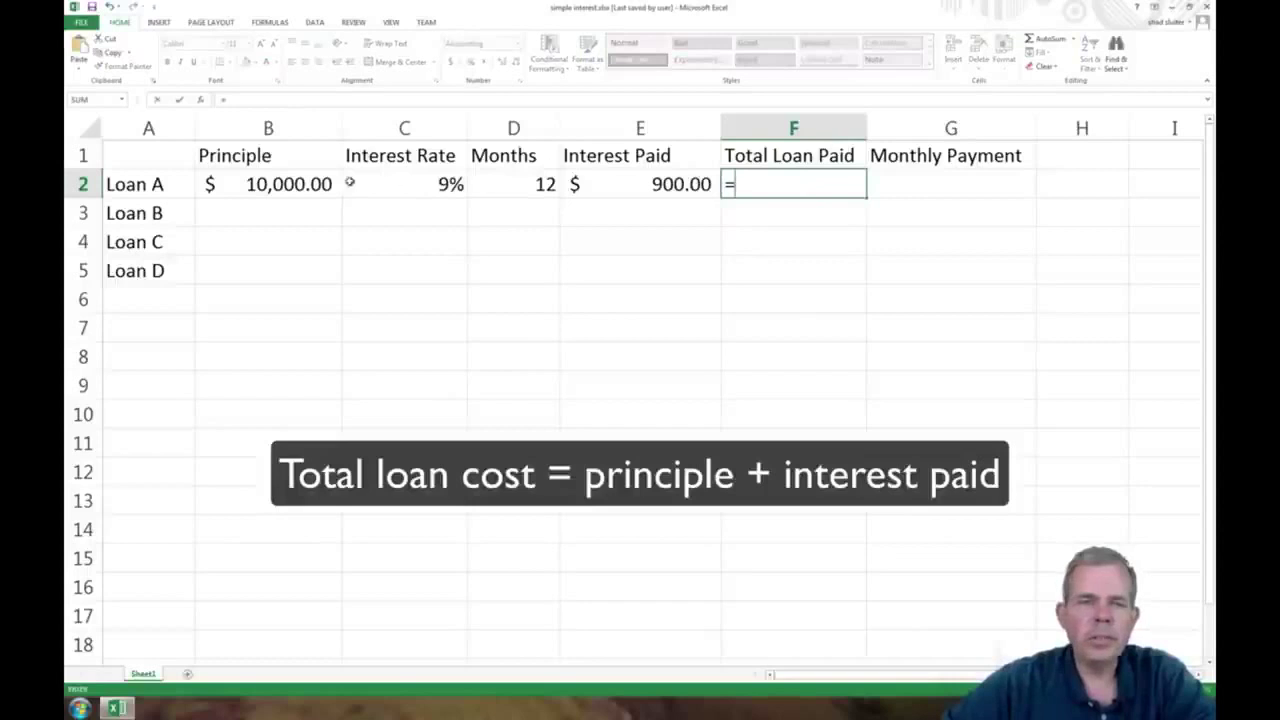
left_click(300, 184)
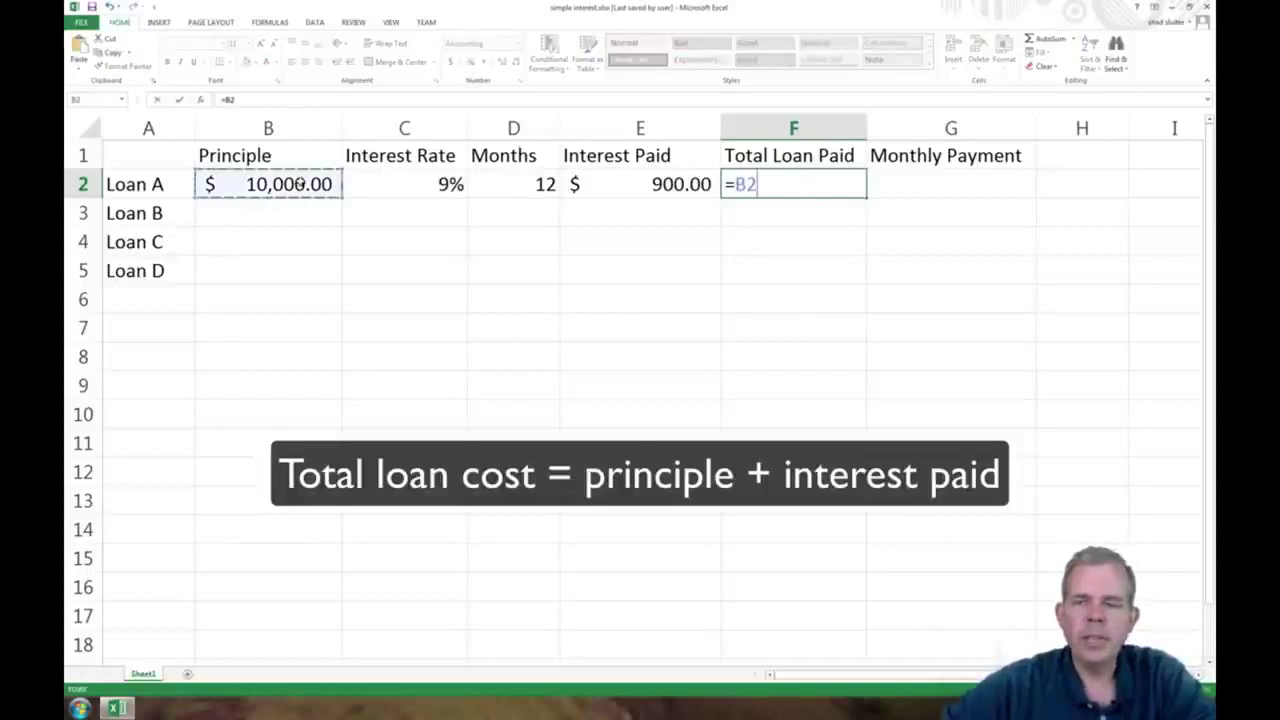
type("+")
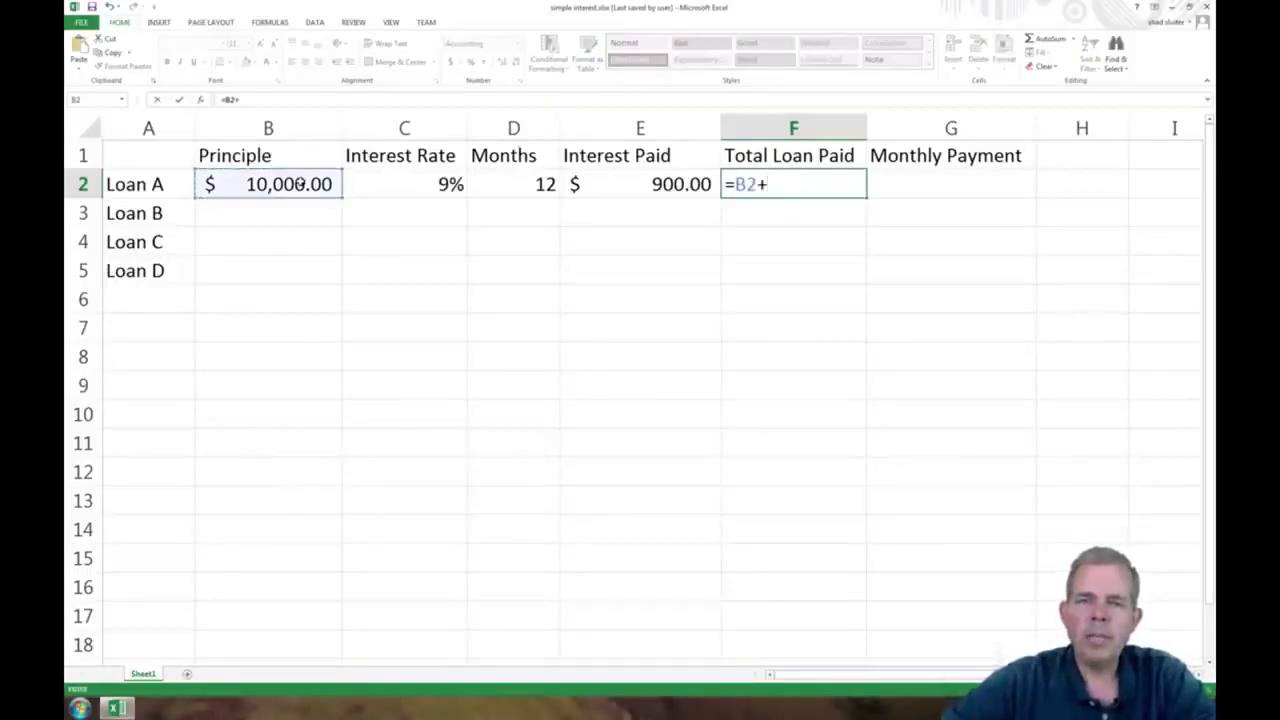
left_click(668, 180)
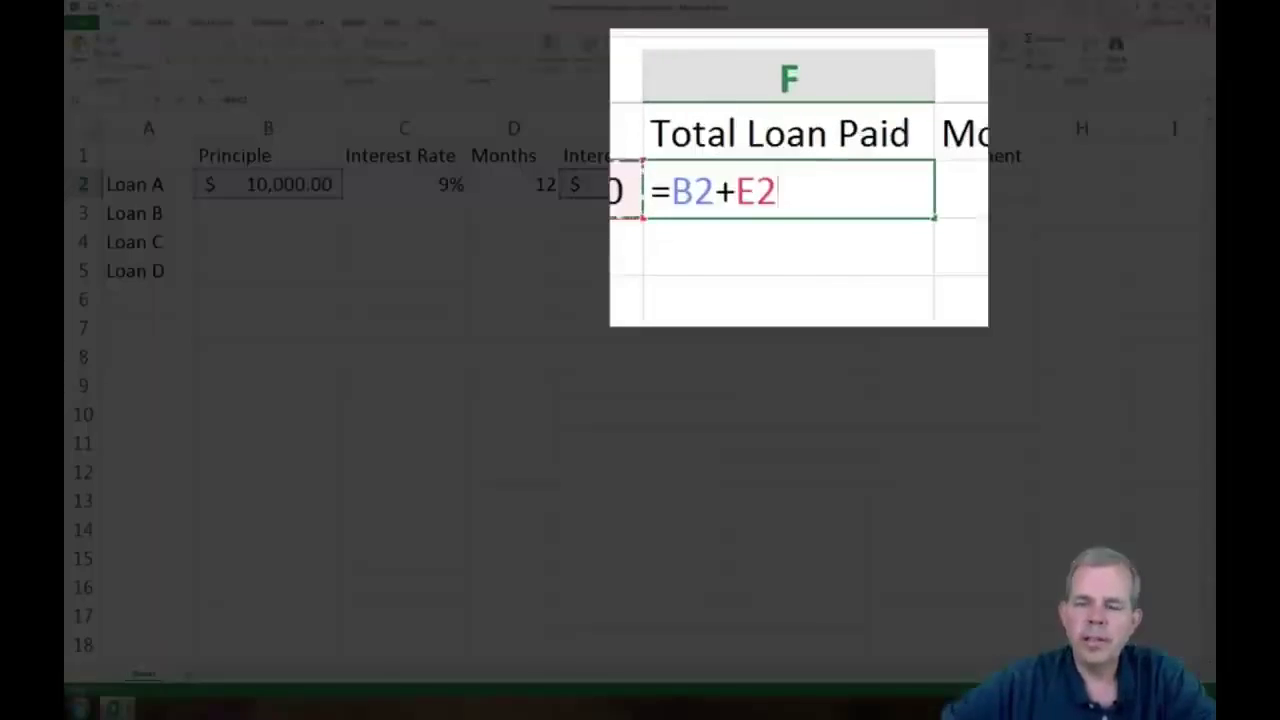
key("Return")
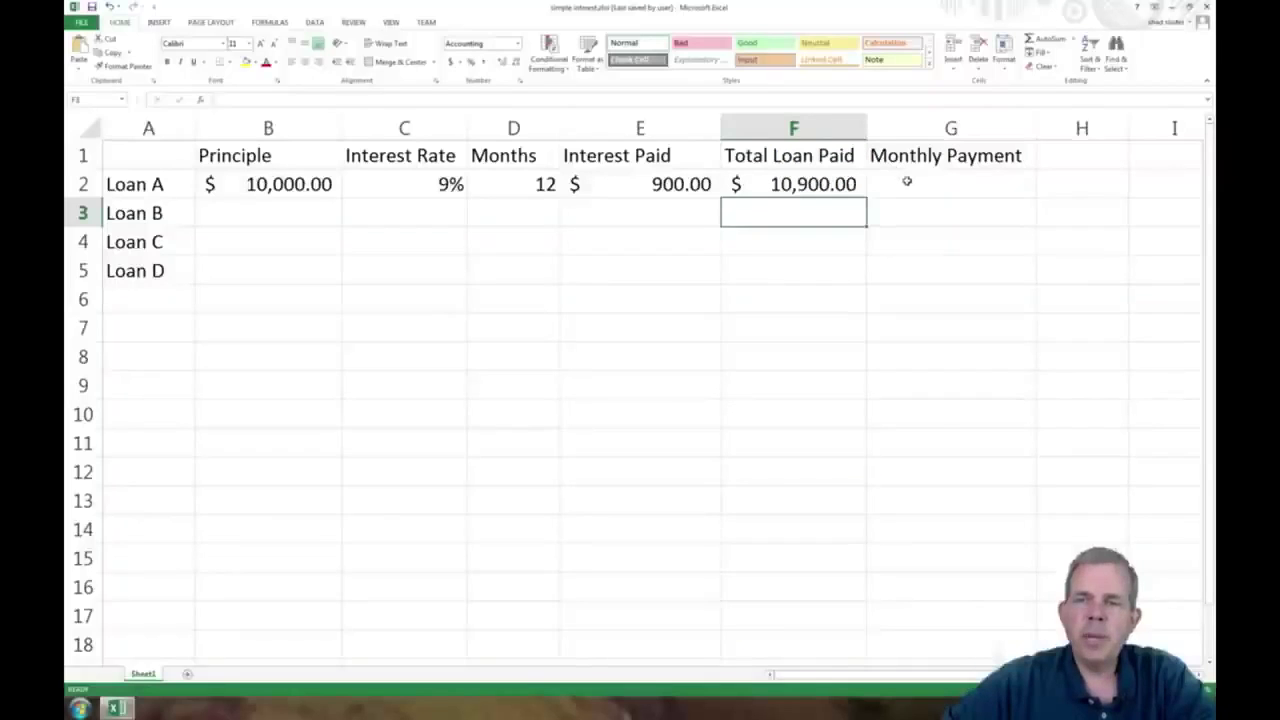
Calculate Loan A's monthly payment in G2 with the formula =F2/D2.
left_click(907, 181)
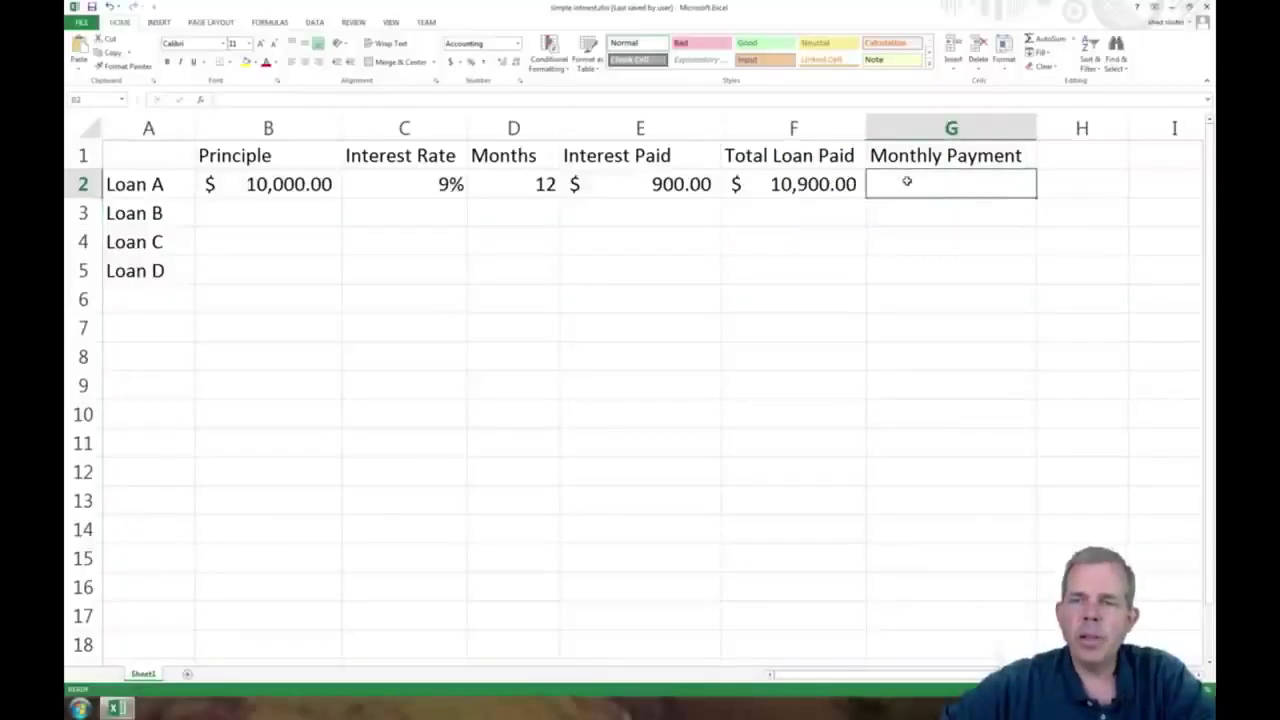
type("=")
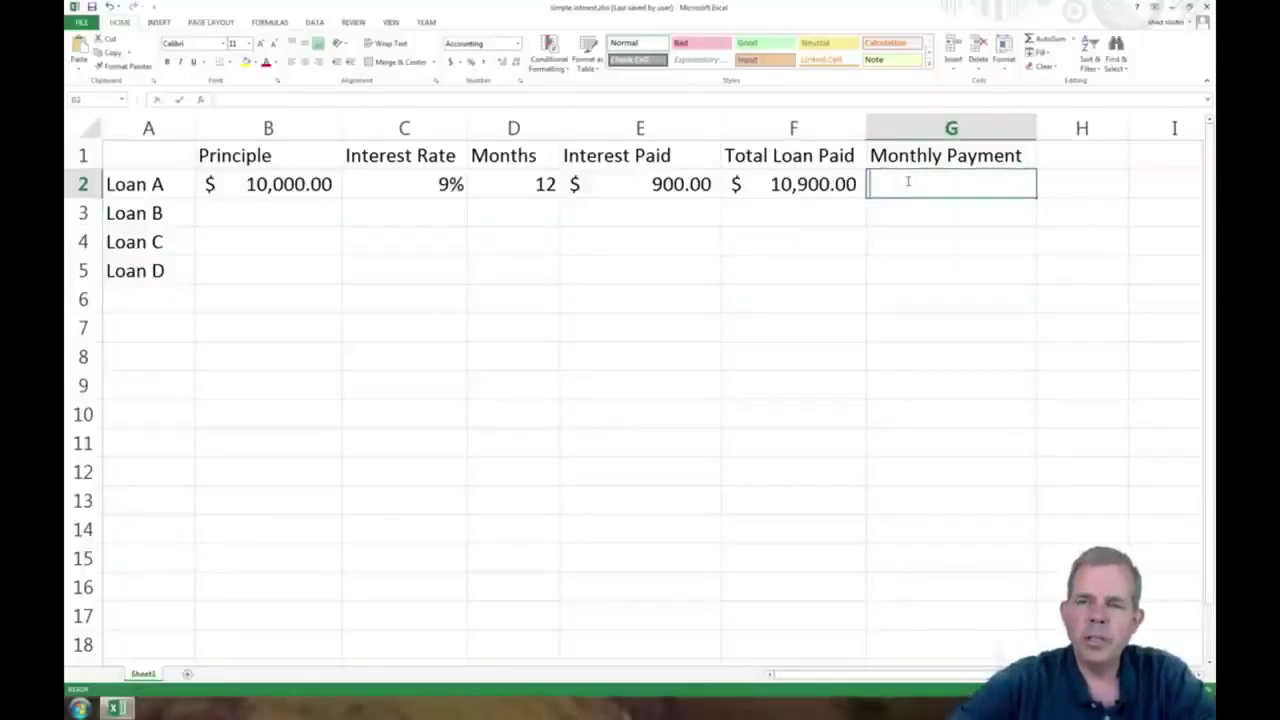
left_click(816, 183)
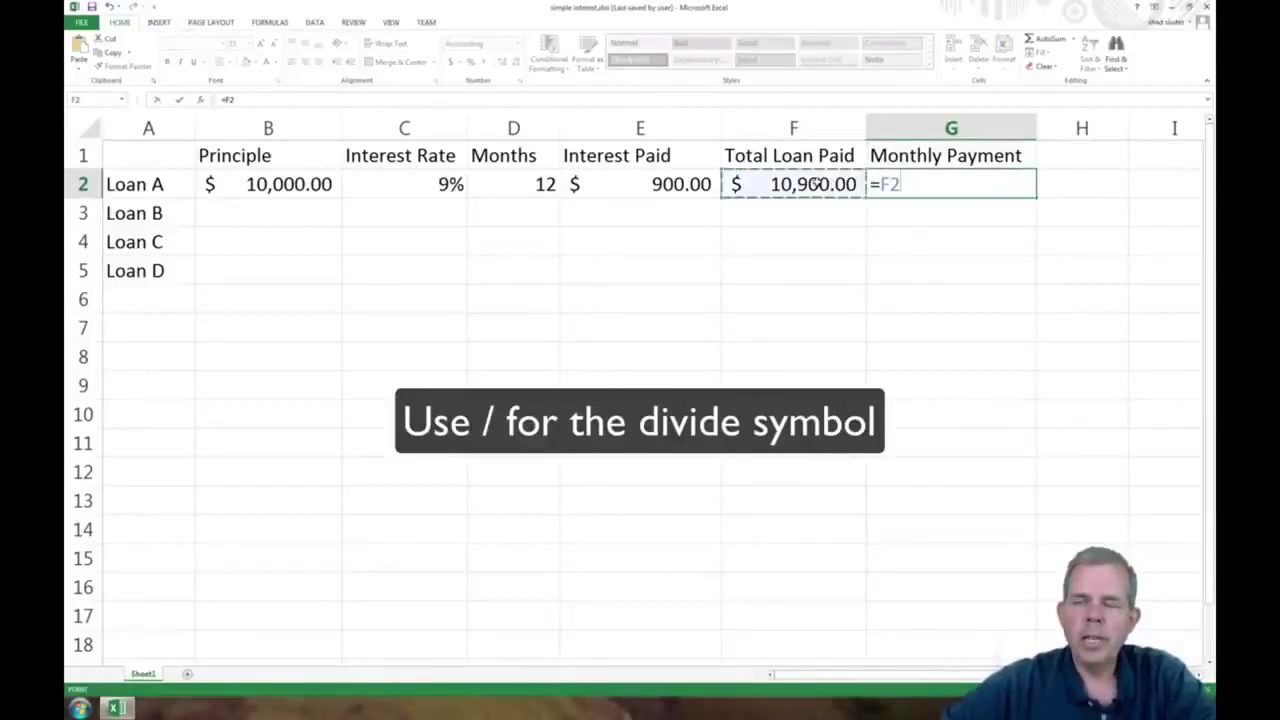
type("/")
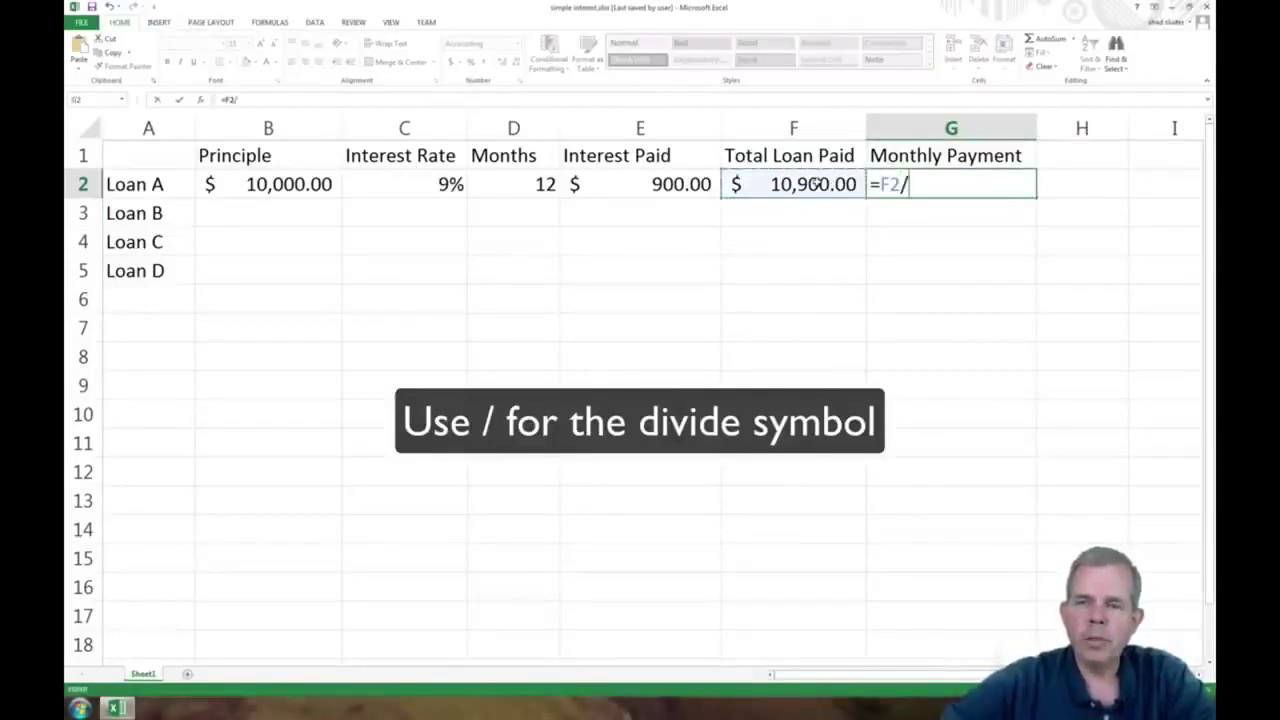
left_click(500, 180)
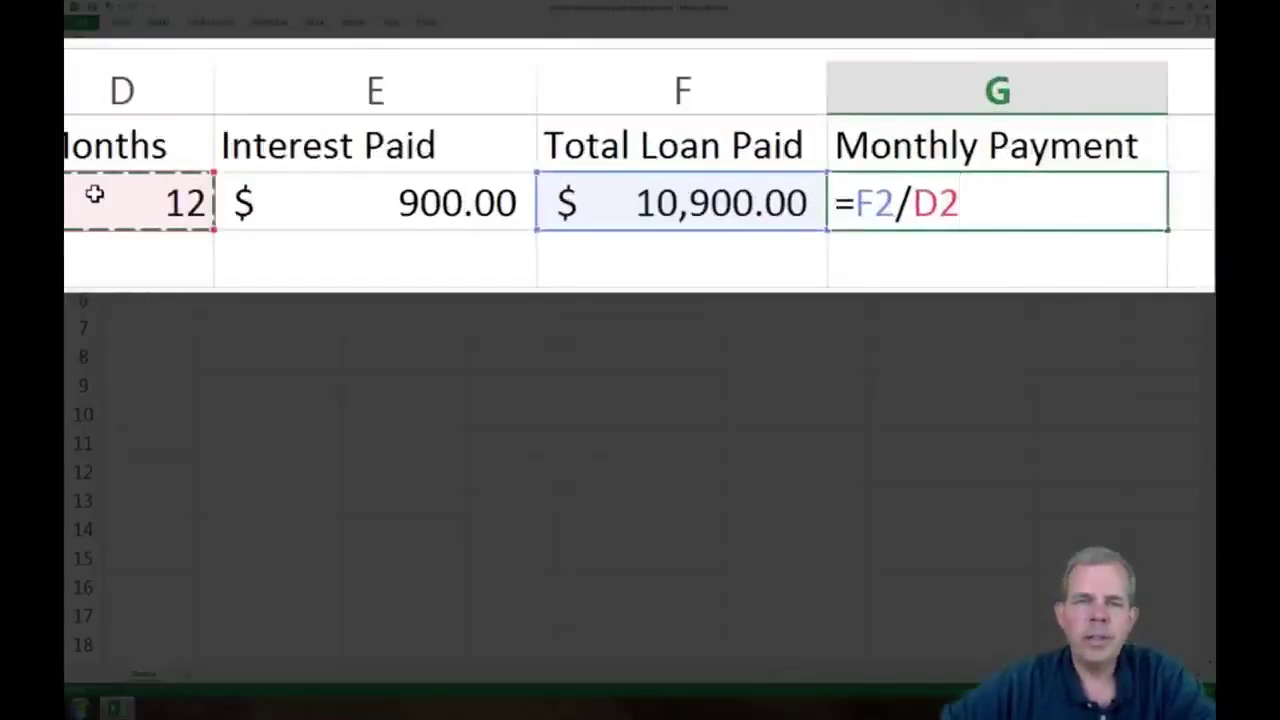
key("Return")
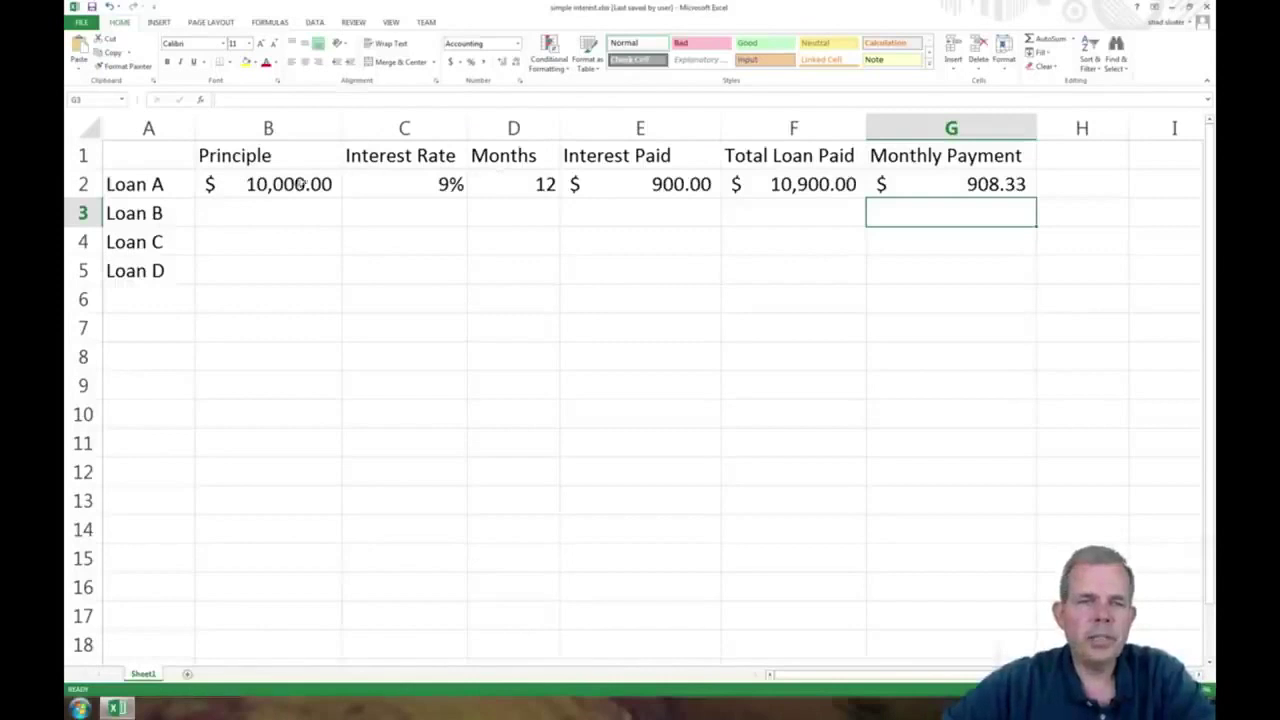
Change Loan A's principal in B2 to 20000 and check its monthly payment in G2.
left_click(300, 183)
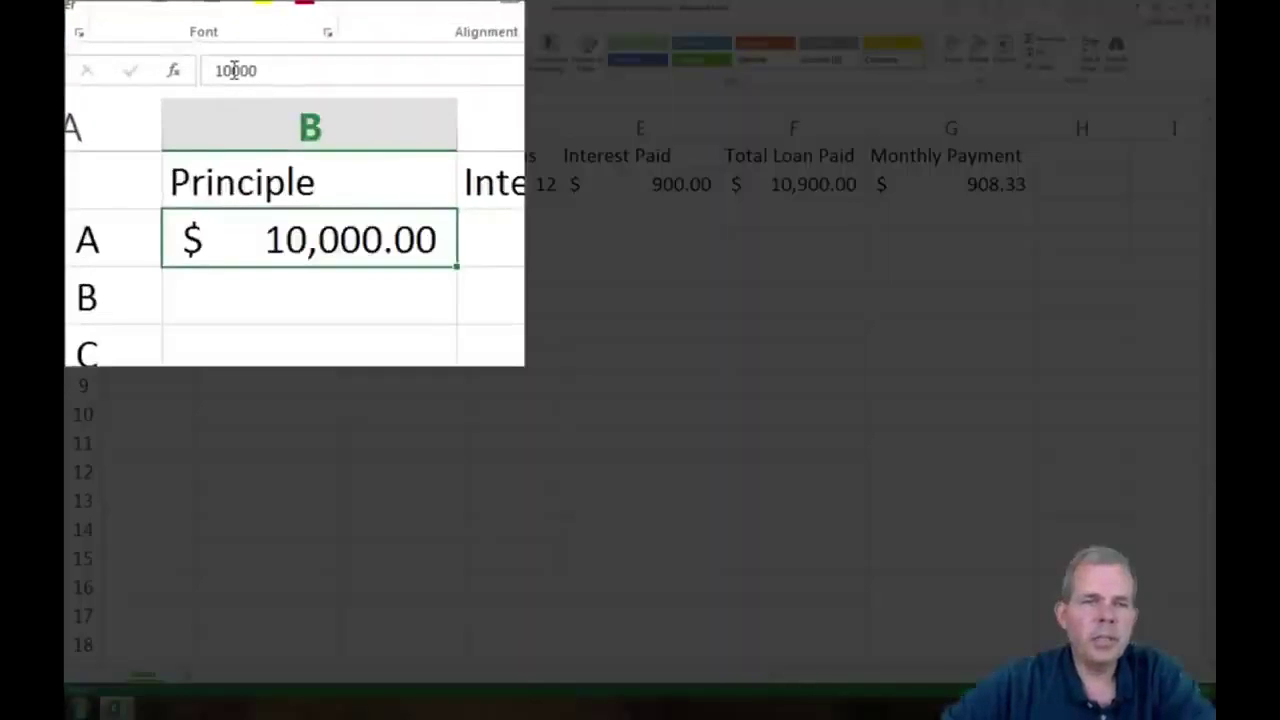
left_click(205, 70)
key("Delete")
type("2")
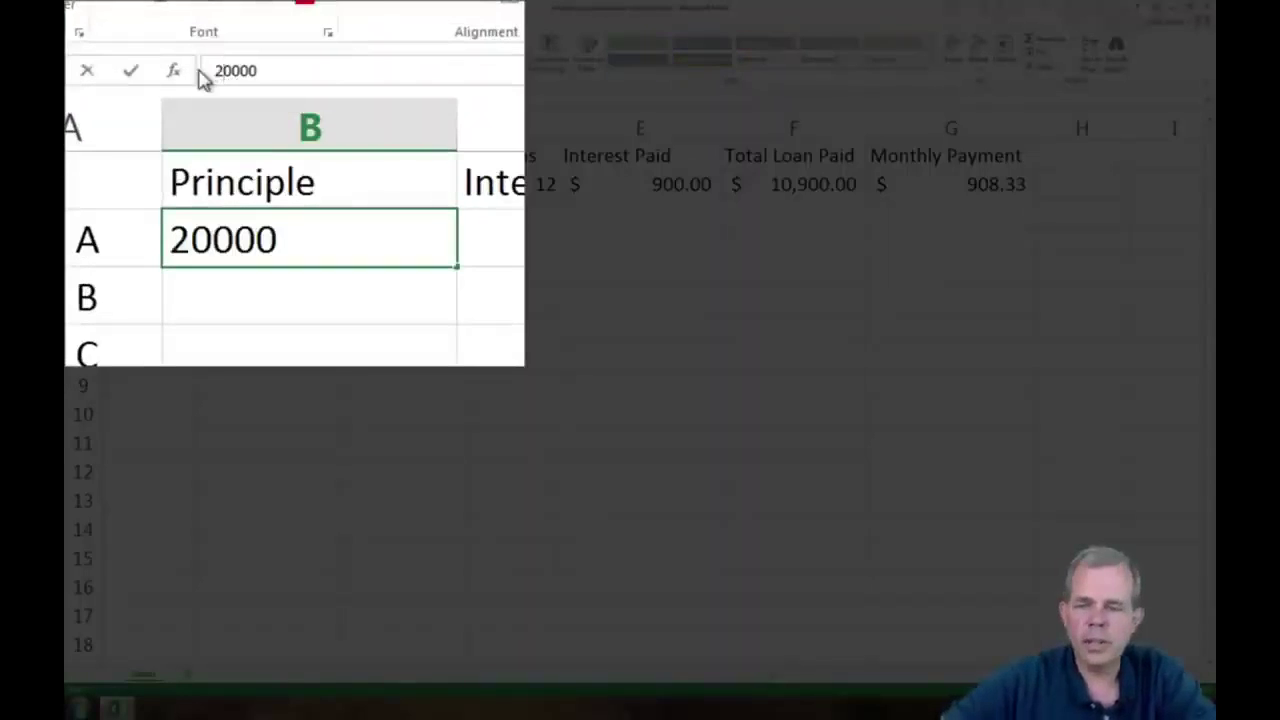
key("Return")
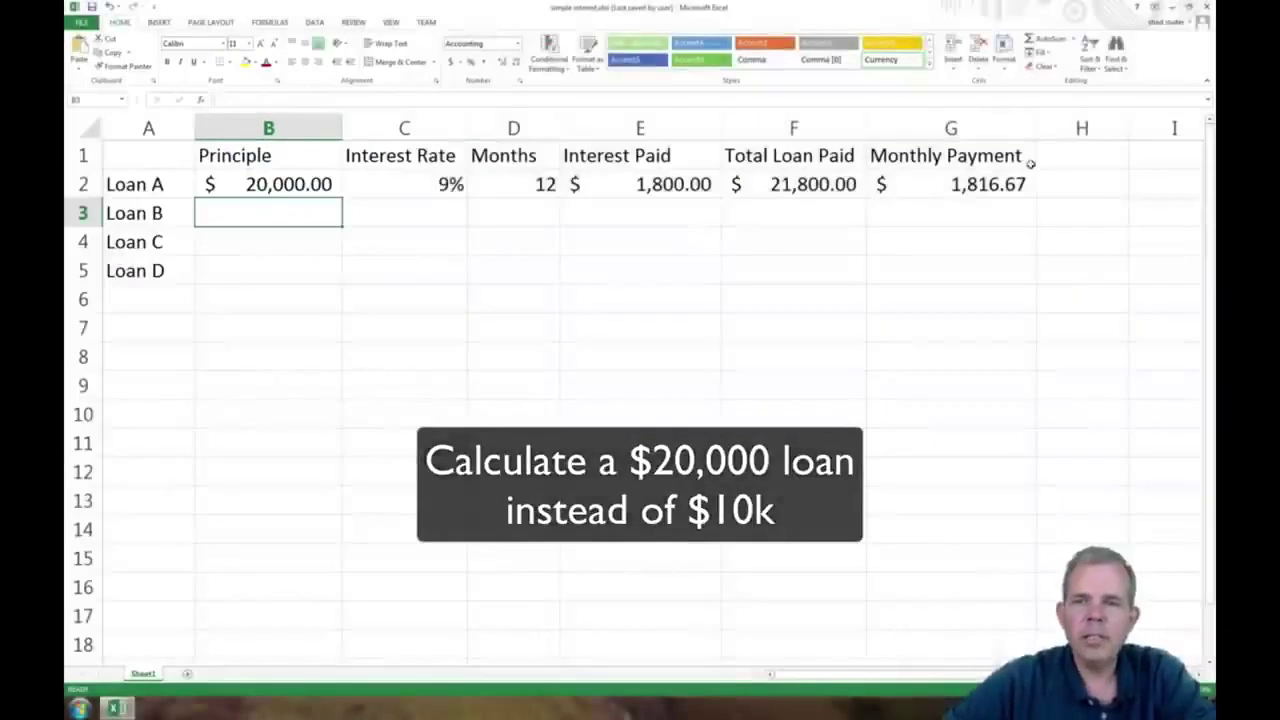
left_click(1009, 193)
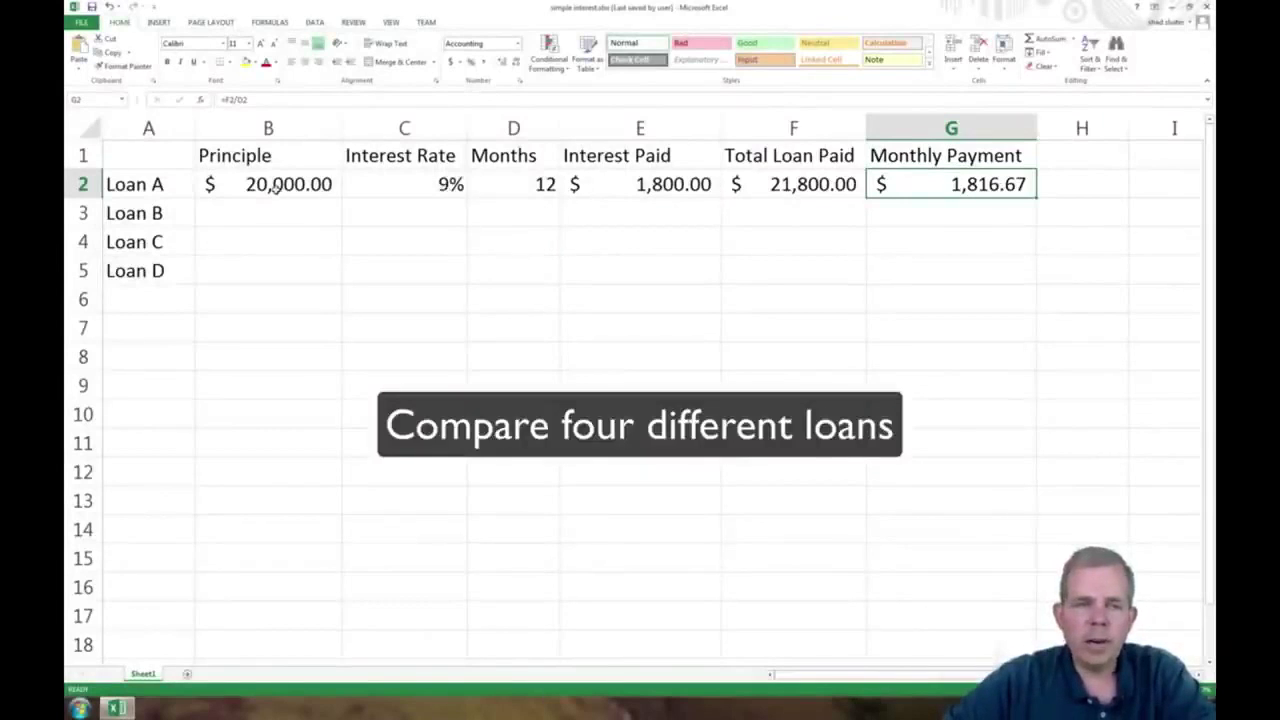
Fill Loan A's principal, interest rate and months down from row 2 through row 5 for Loans B to D.
left_click_drag(272, 188, 494, 221)
left_click_drag(495, 259, 495, 261)
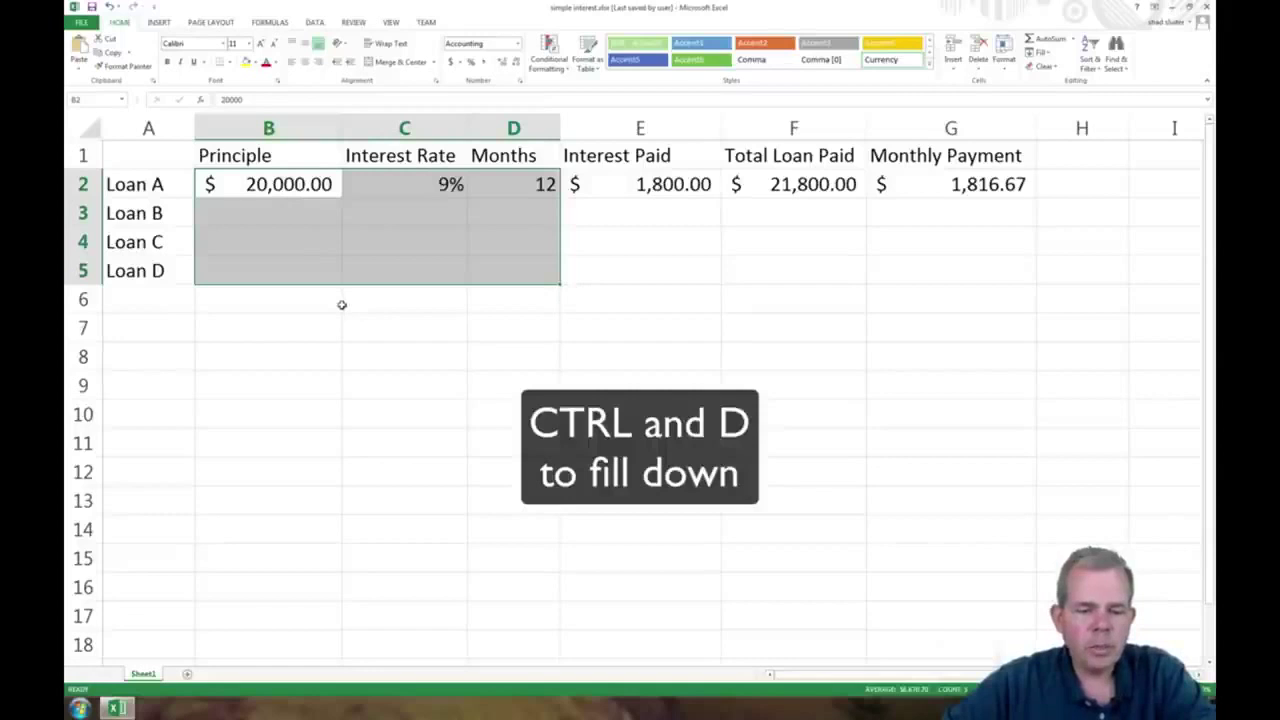
key("ctrl+d")
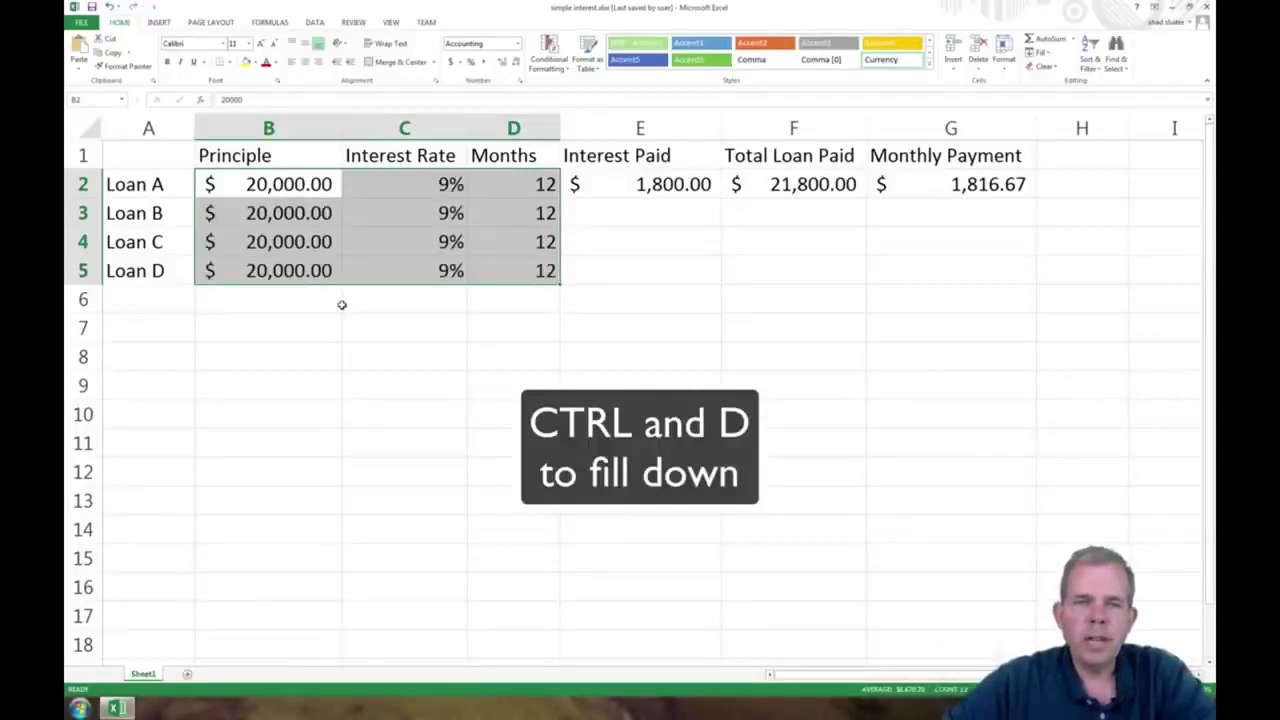
Set the interest rates of Loans B, C and D in C3 to C5 to 8%, 7% and 6%.
left_click(410, 245)
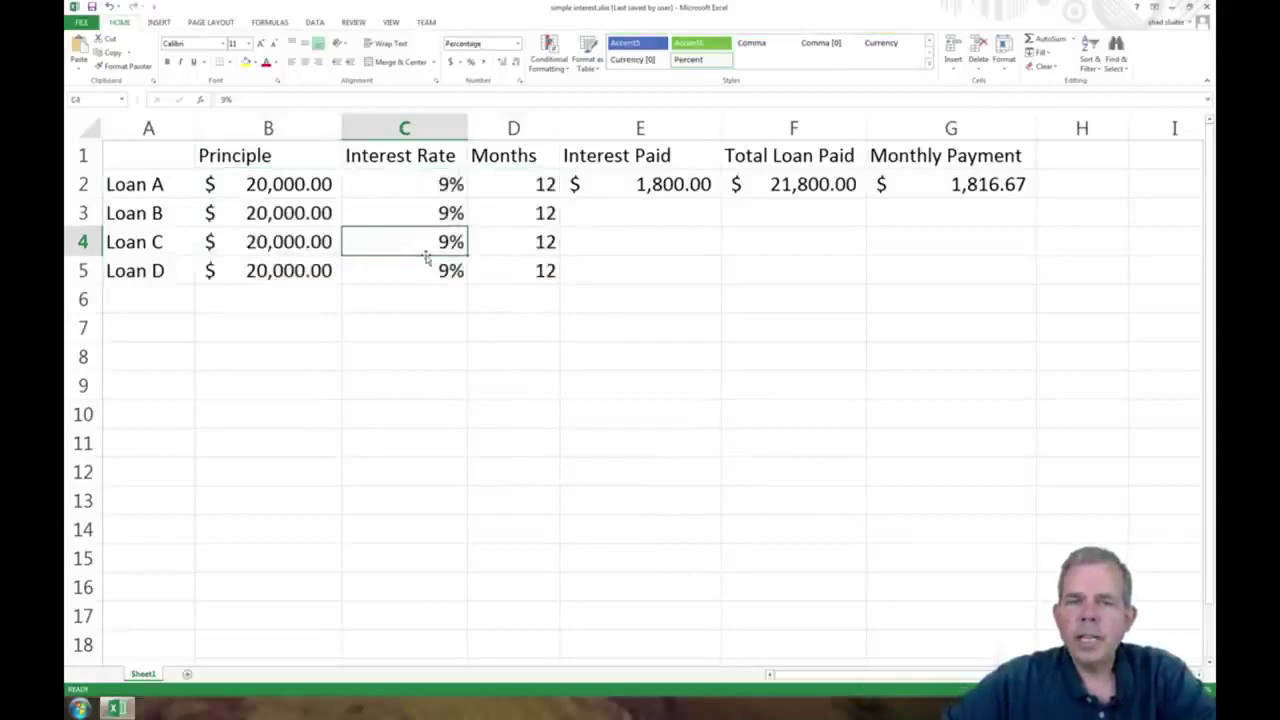
left_click(441, 213)
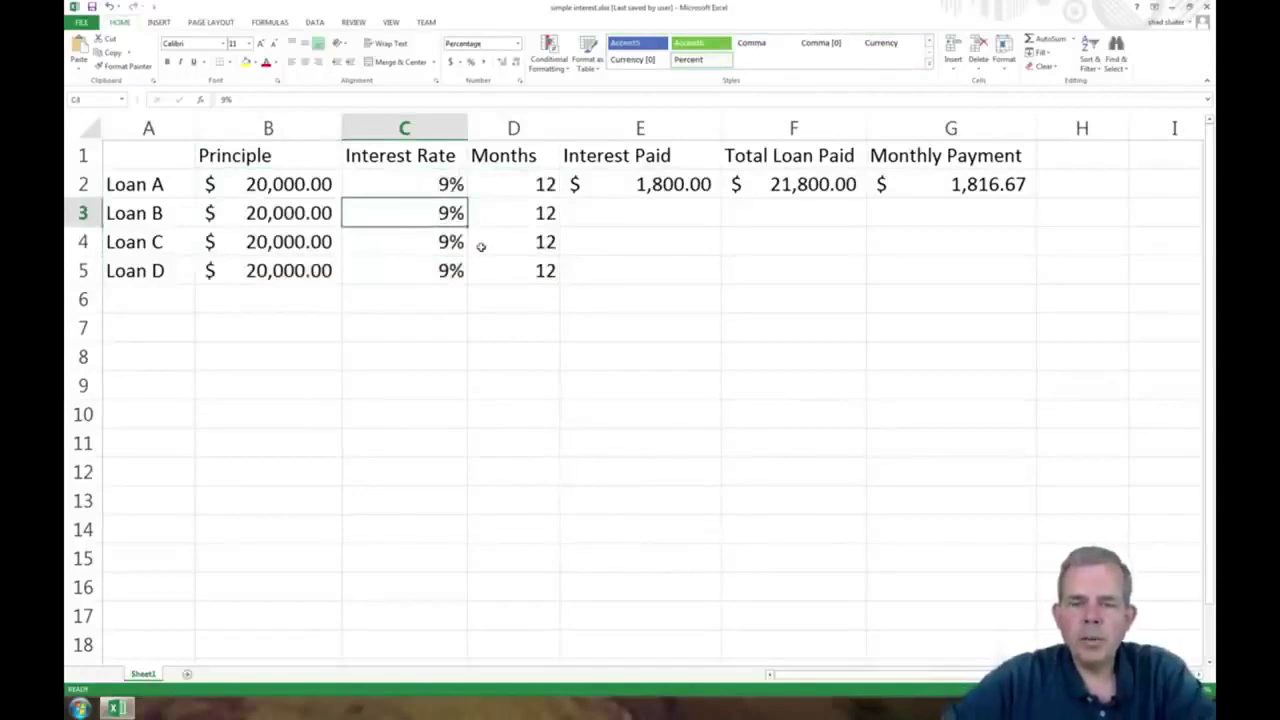
key("Delete")
type("8")
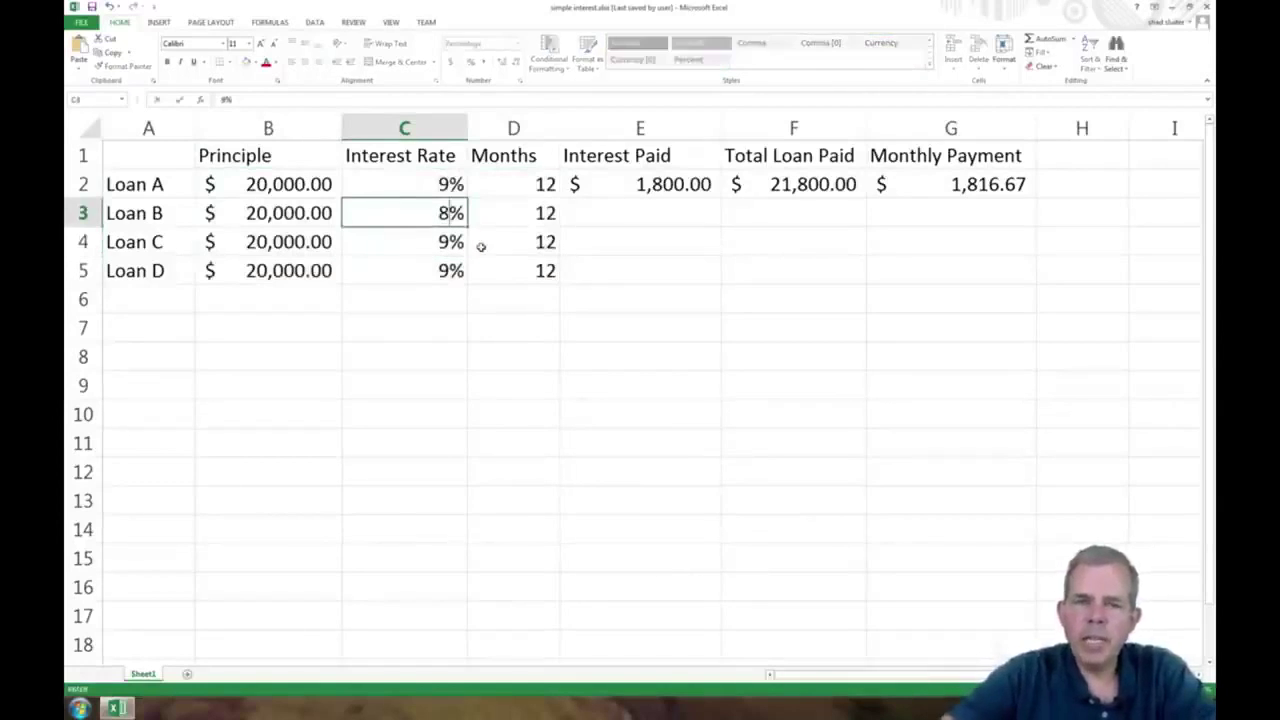
key("Return")
type("7")
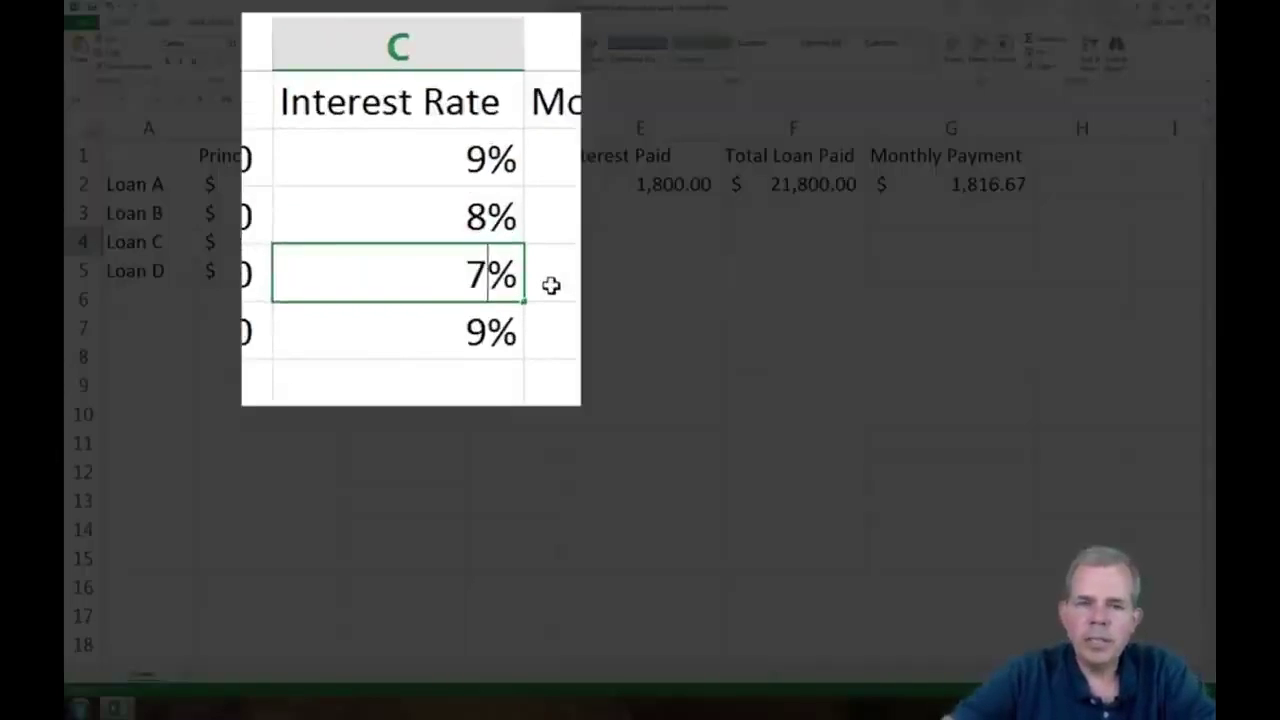
key("Return")
type("6")
key("Return")
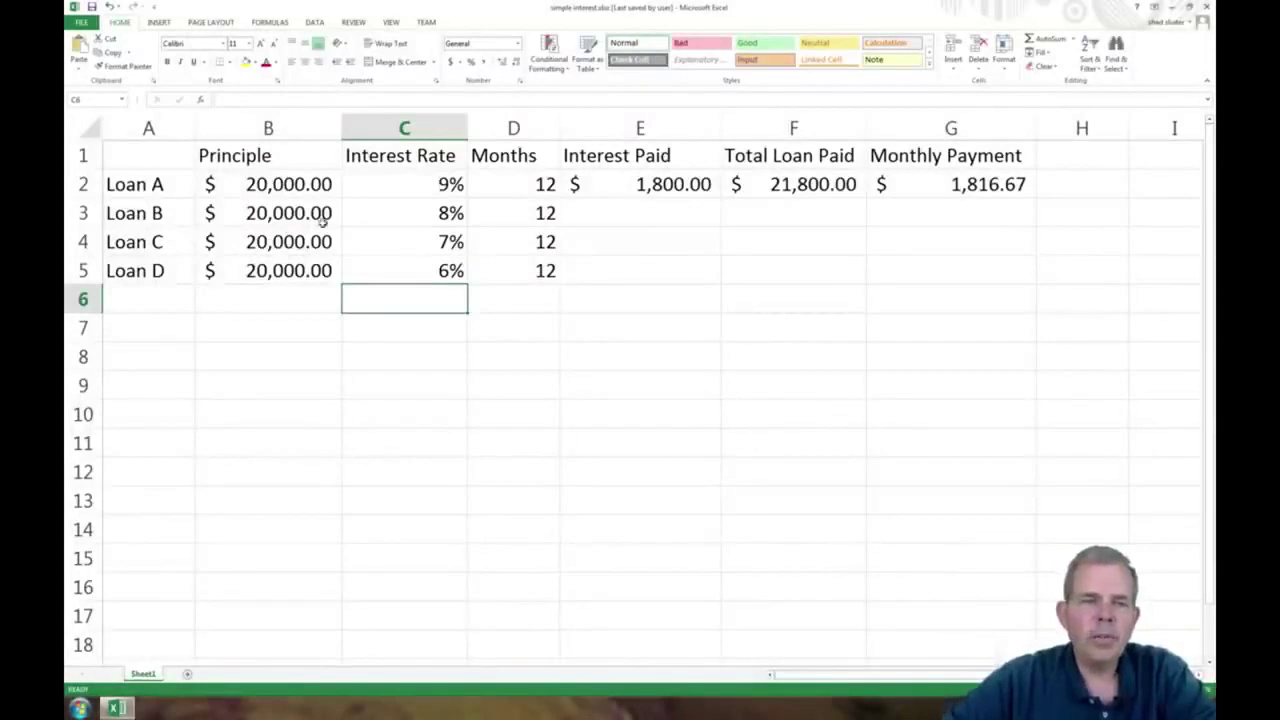
Fill Loan A's interest paid, total loan paid and monthly payment formulas down through row 5, and review the copied interest and payment cells.
left_click_drag(290, 213, 302, 266)
left_click_drag(503, 218, 513, 268)
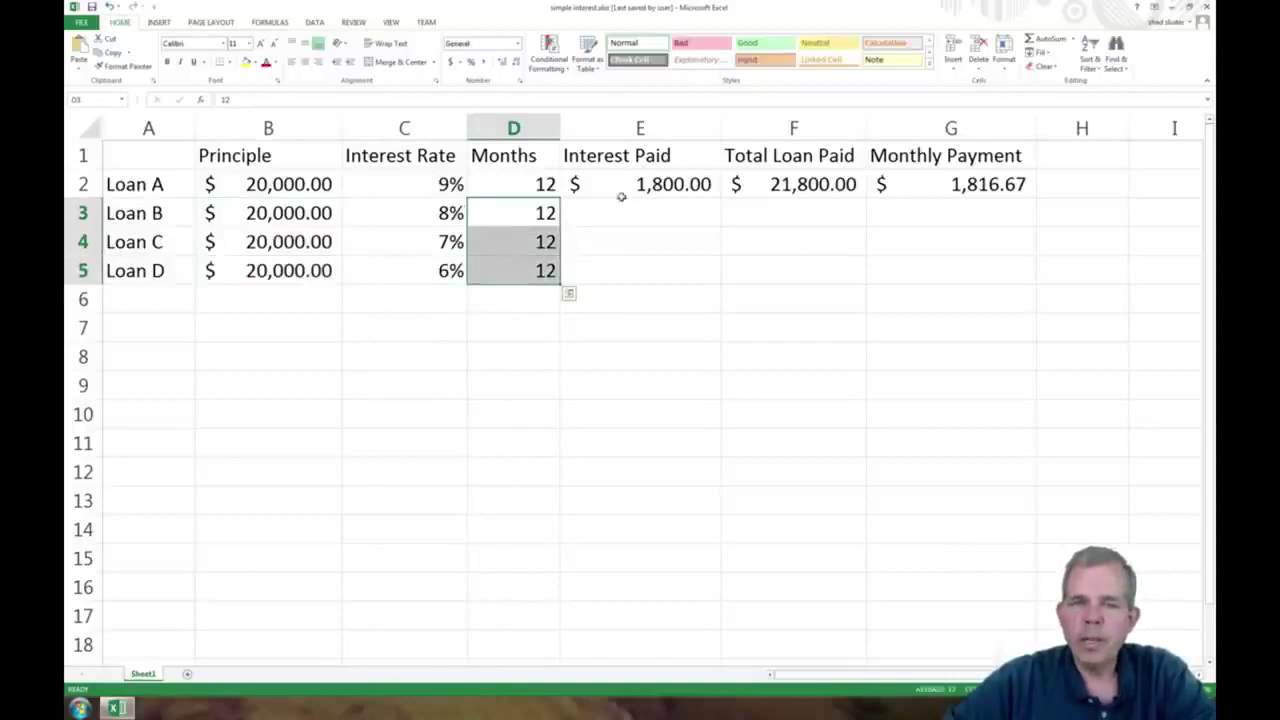
left_click_drag(623, 184, 925, 188)
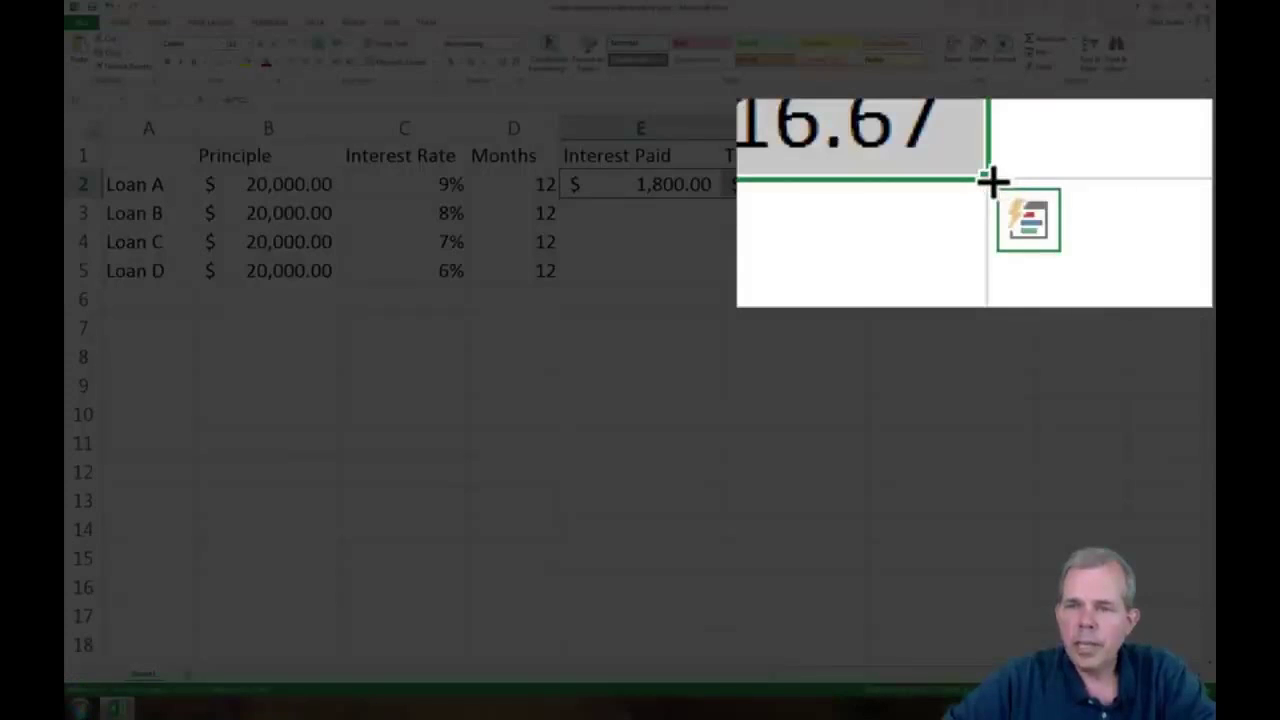
left_click_drag(1036, 198, 1033, 279)
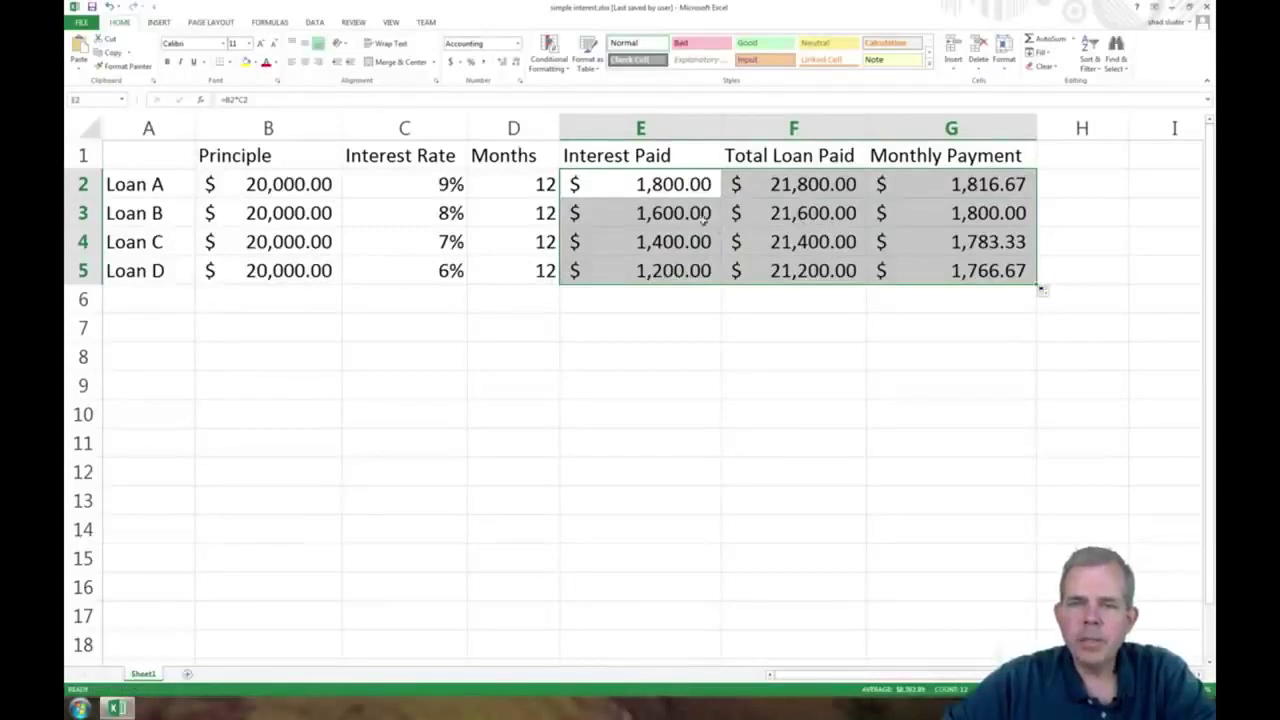
left_click(672, 185)
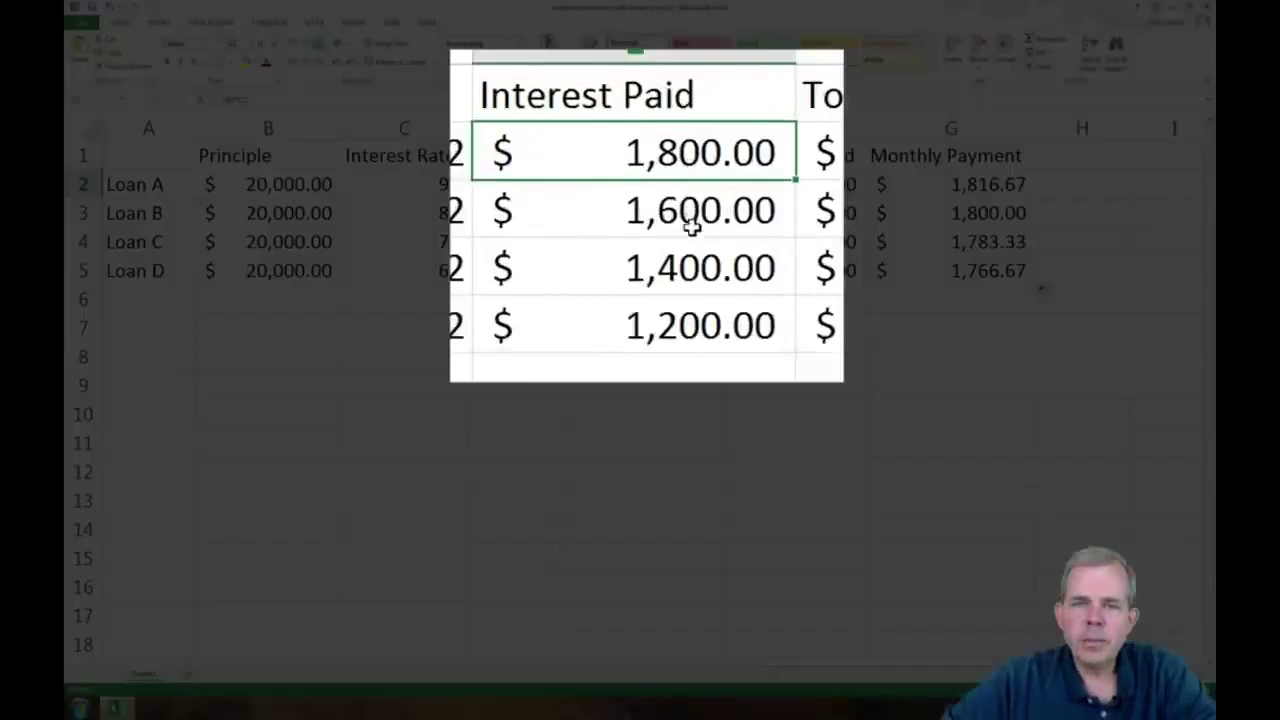
left_click(686, 214)
left_click(691, 266)
left_click(697, 336)
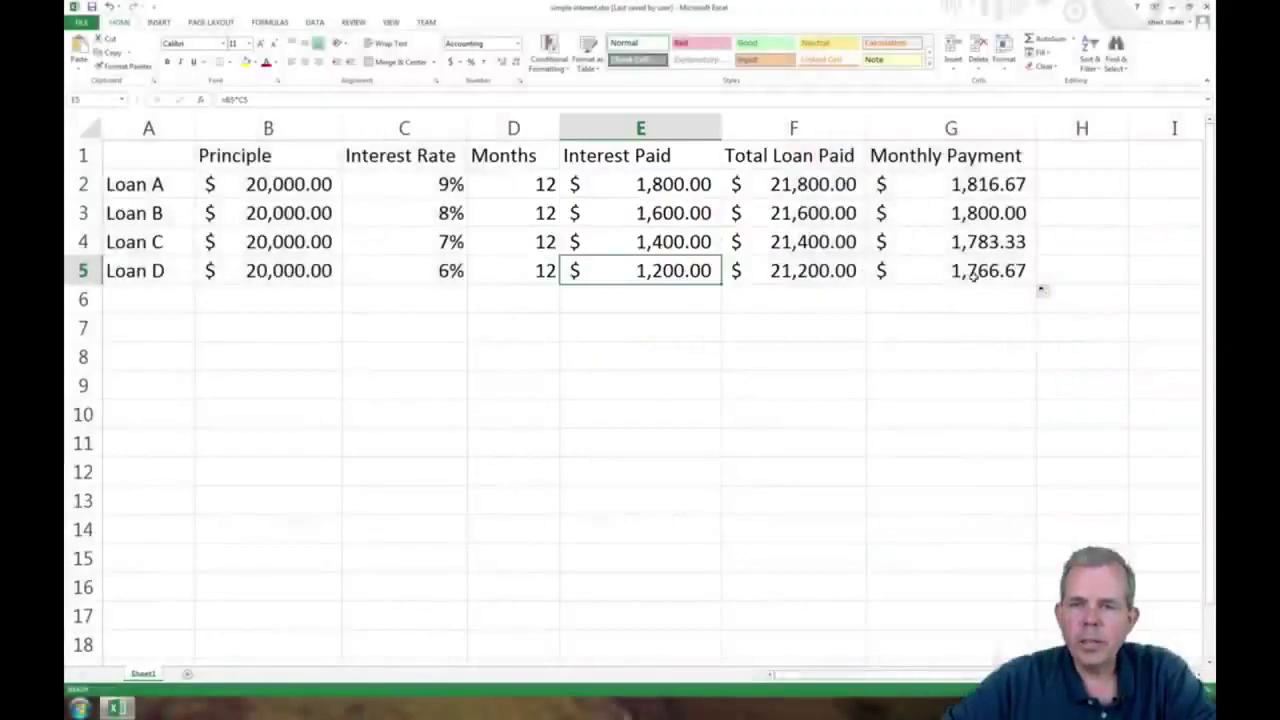
left_click(973, 272)
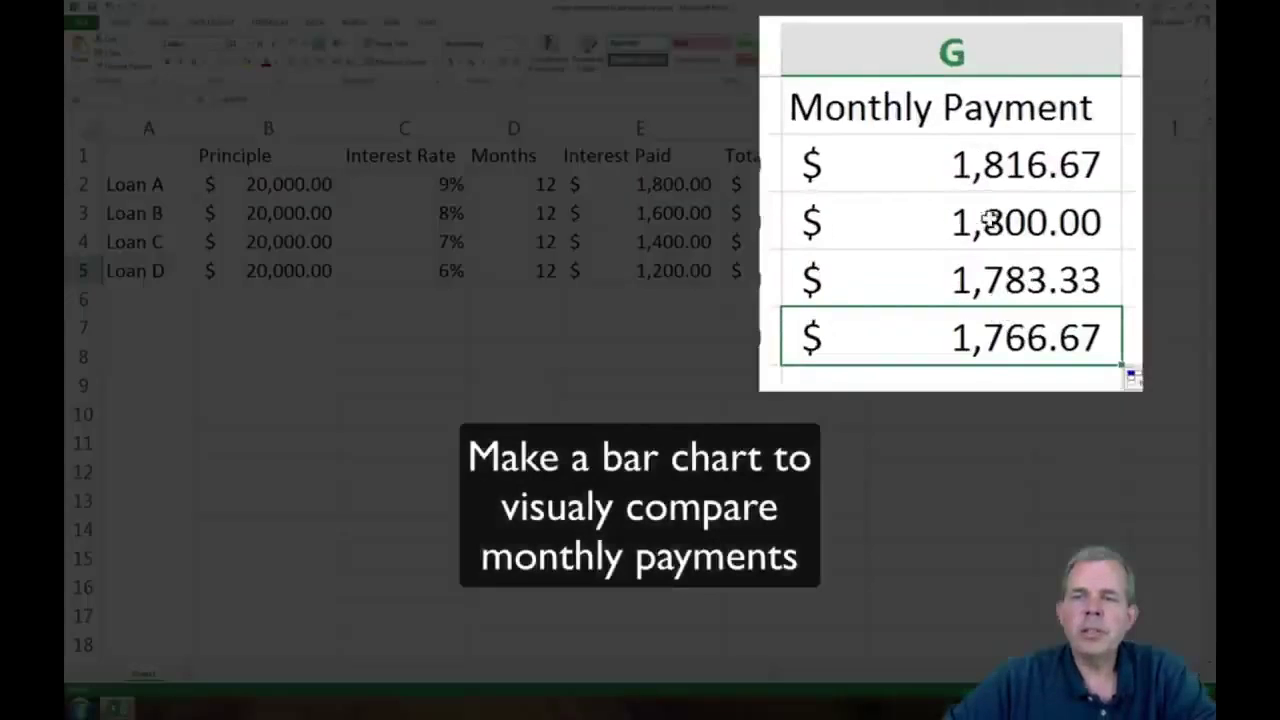
Insert a clustered column chart of the monthly payments in G2:G5 and move it below the loan table.
left_click_drag(951, 183, 930, 341)
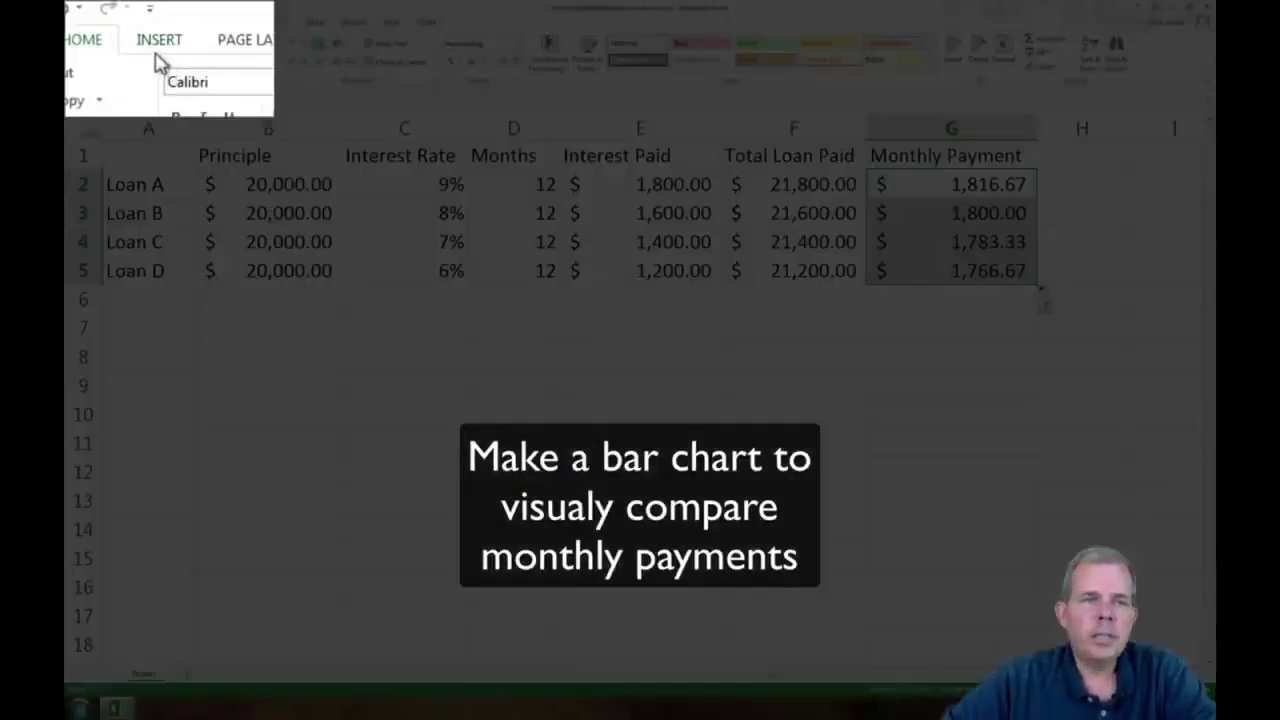
left_click(159, 24)
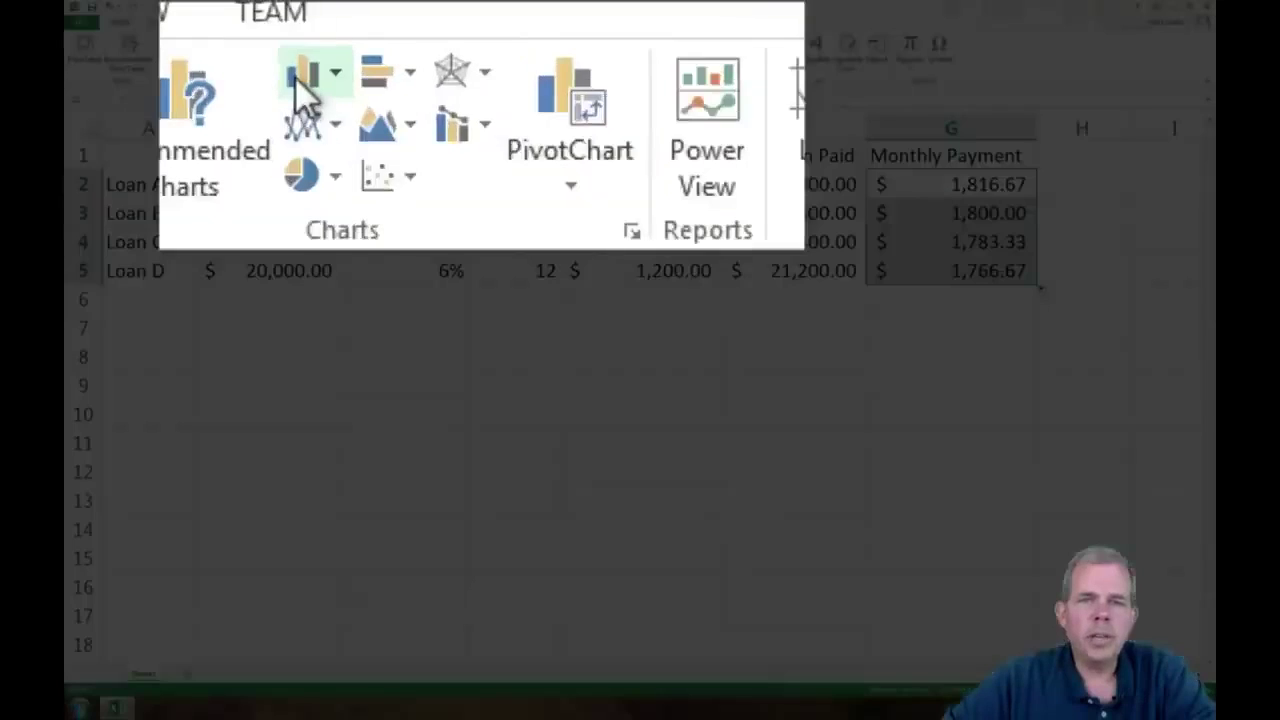
left_click(304, 84)
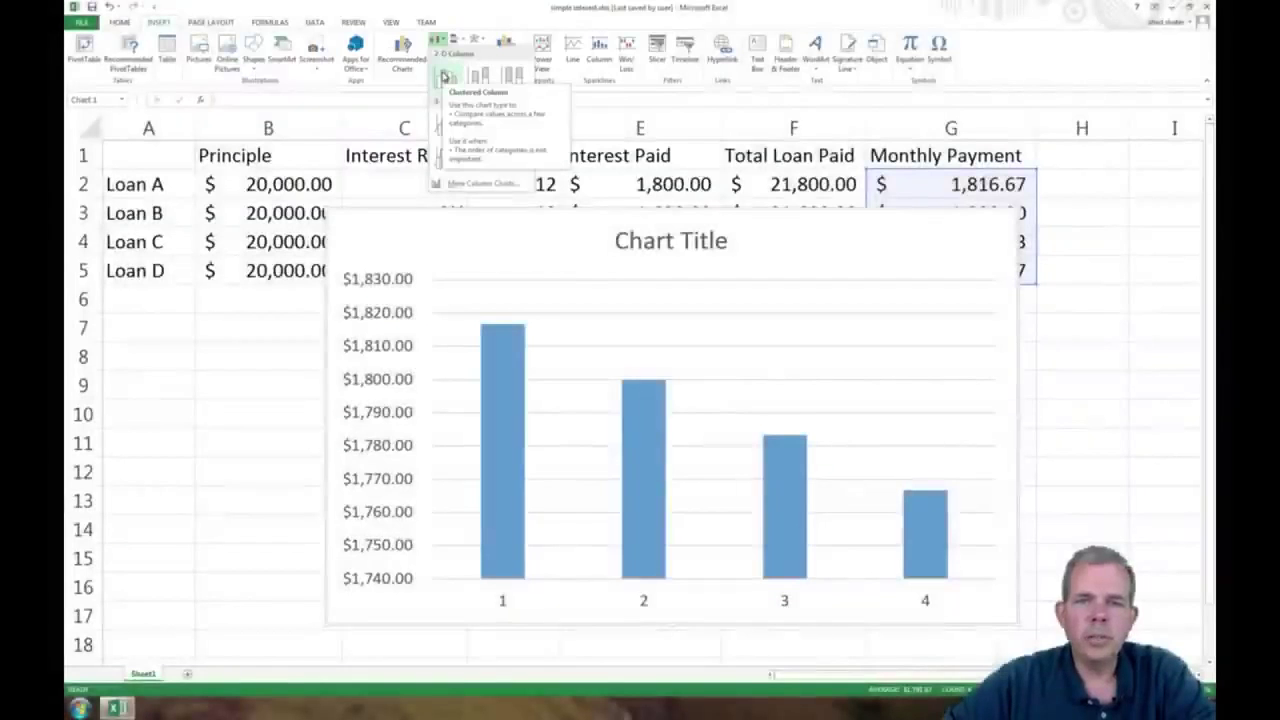
left_click(444, 77)
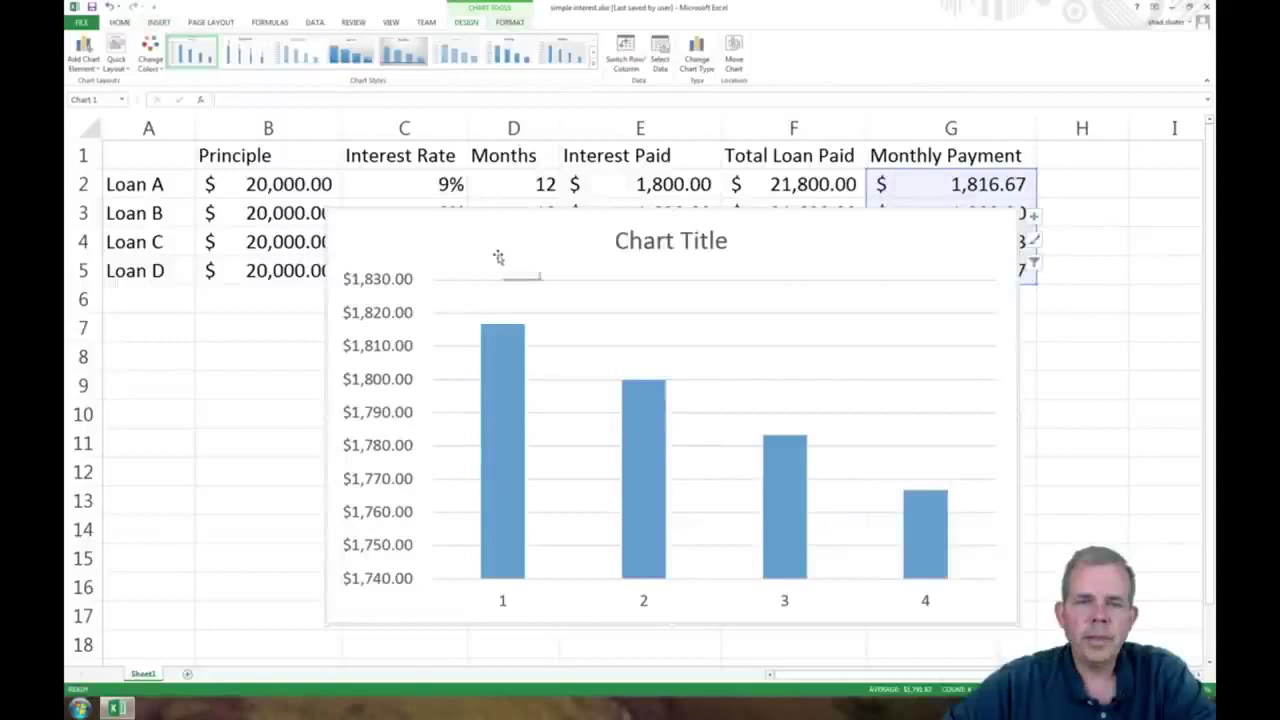
left_click_drag(498, 258, 457, 338)
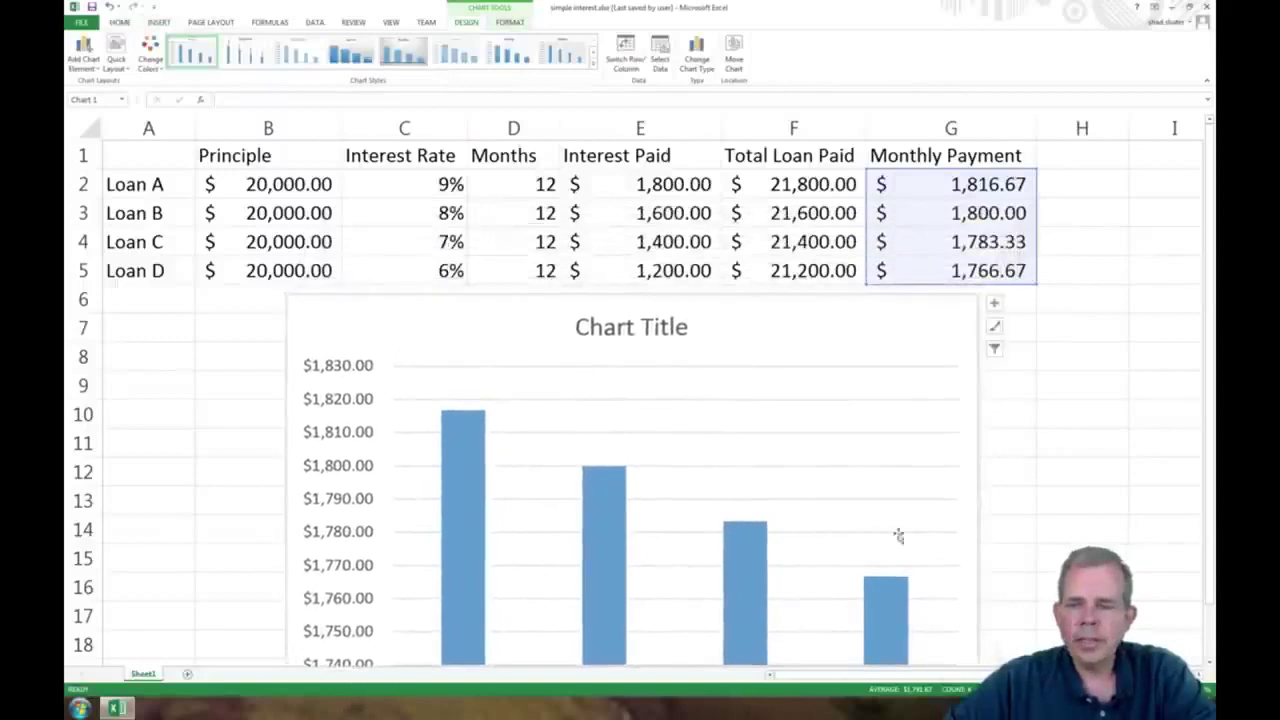
left_click(1107, 689)
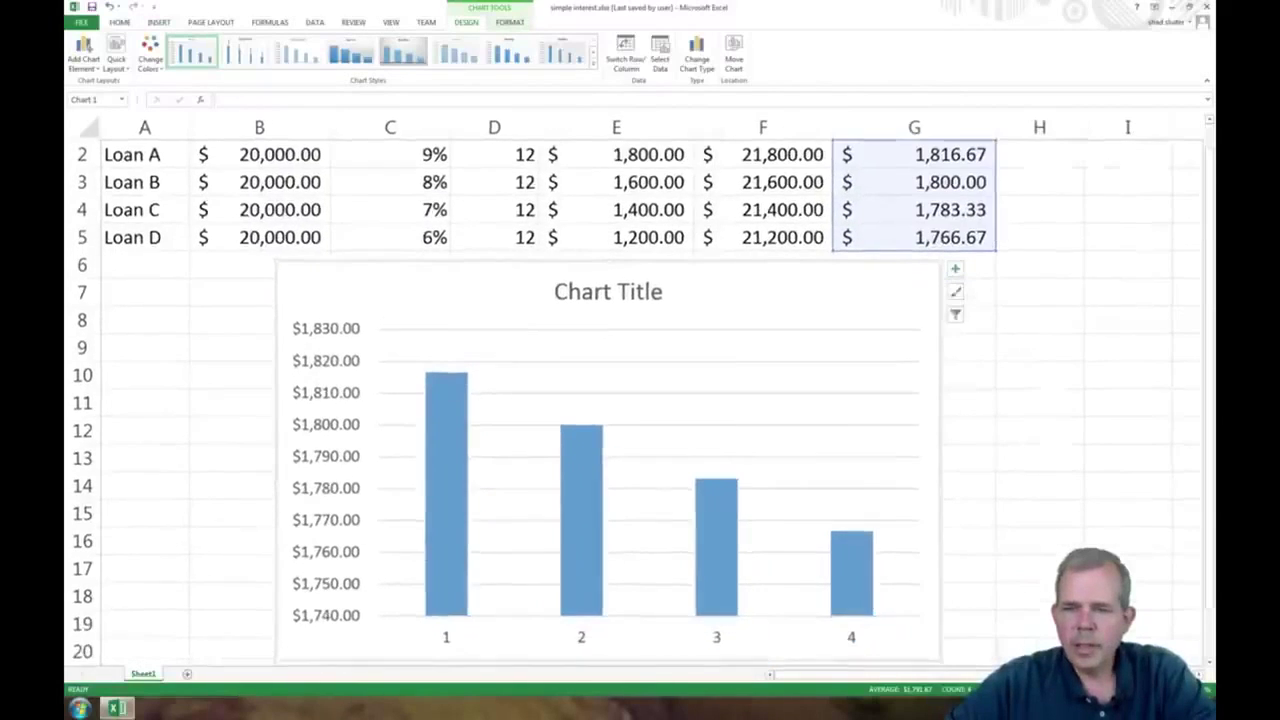
Change the chart title to "Monthly Payments for $10K Loan".
left_click(581, 298)
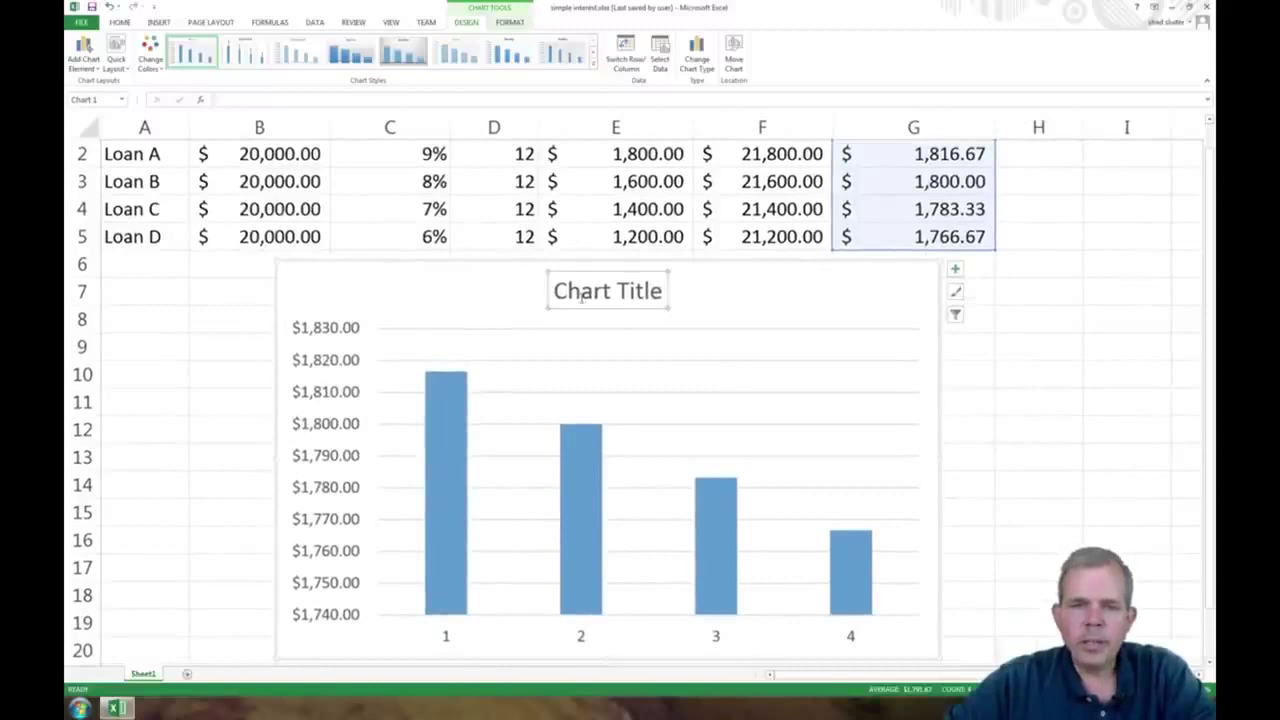
left_click_drag(557, 290, 676, 290)
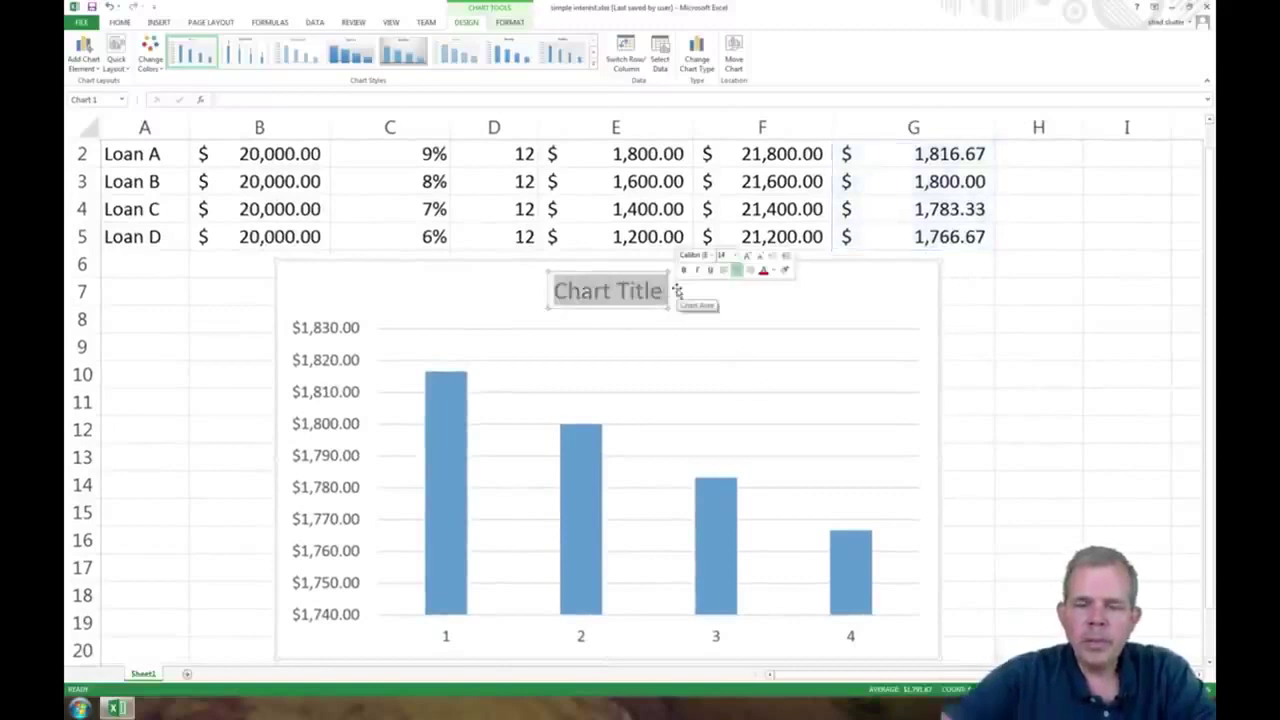
type("Monthly Pay")
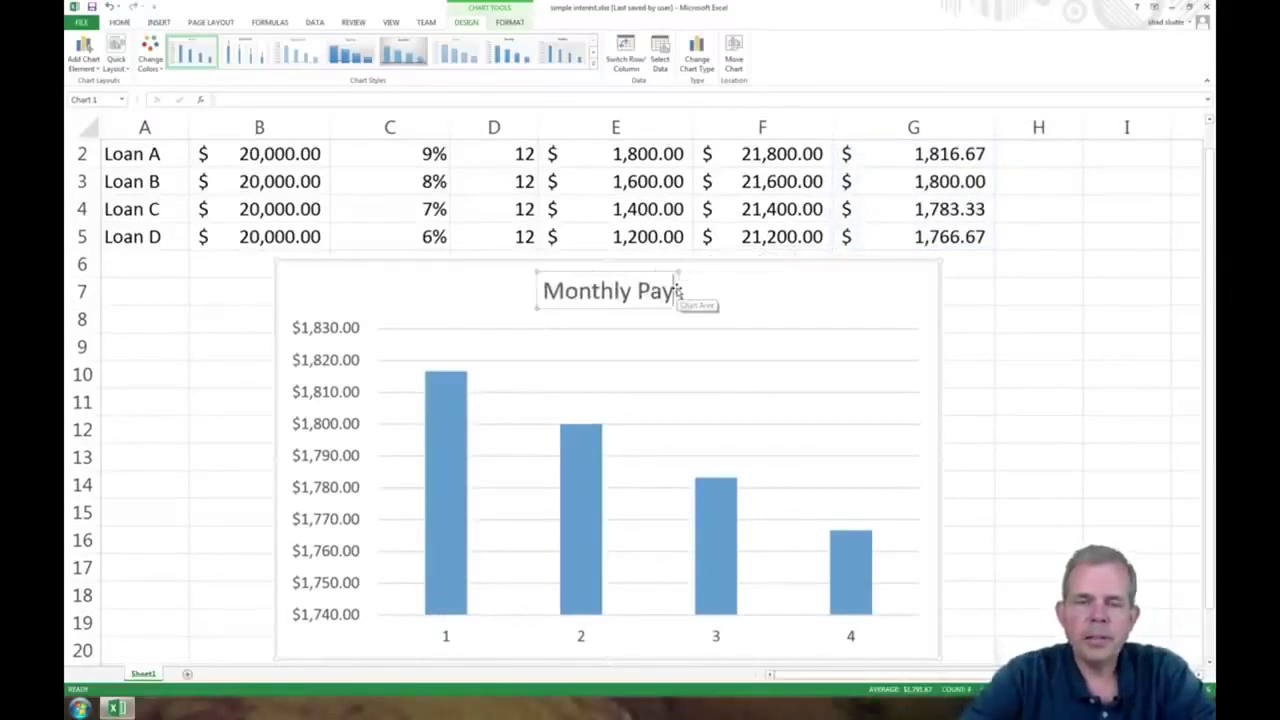
type("ments for $10K")
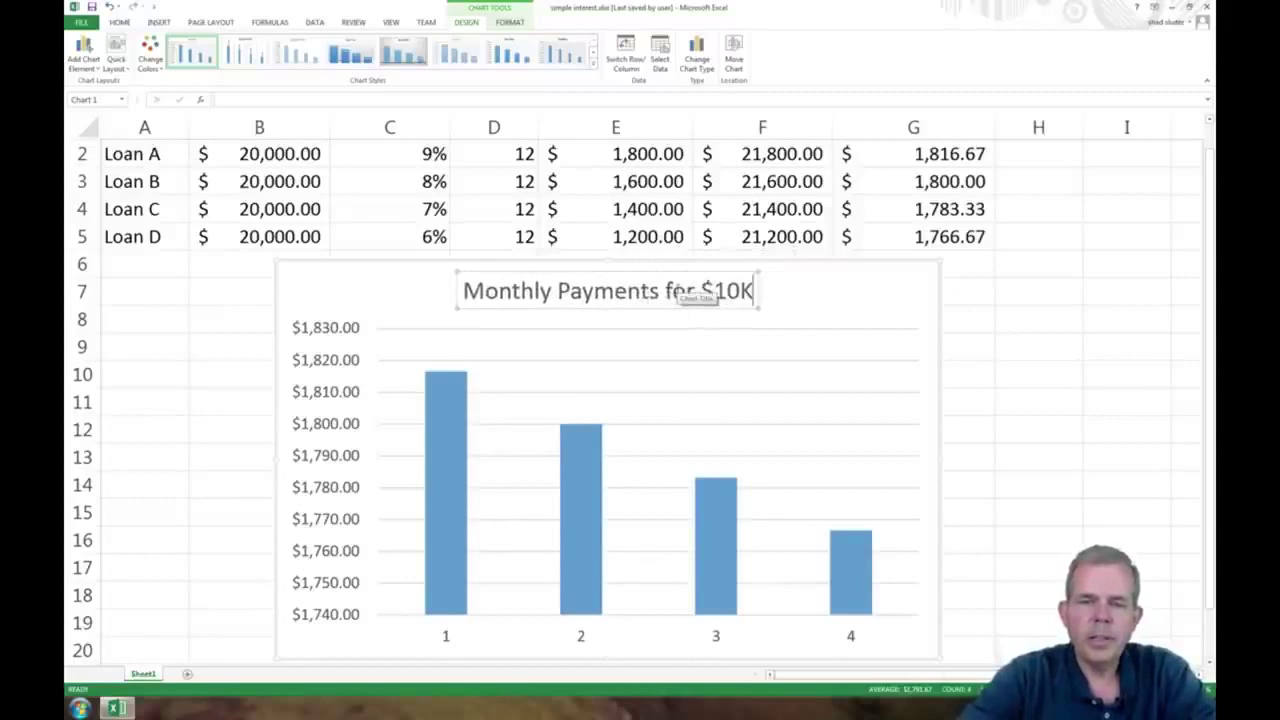
type(" Loan")
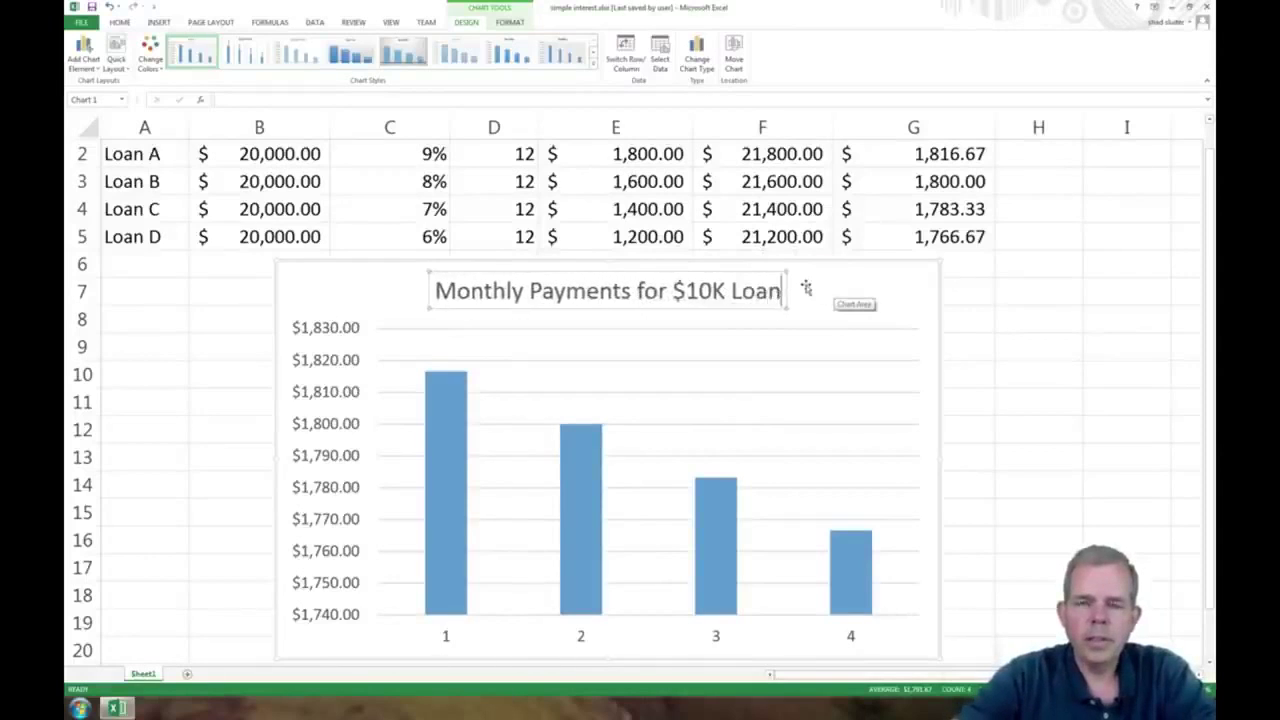
left_click(836, 286)
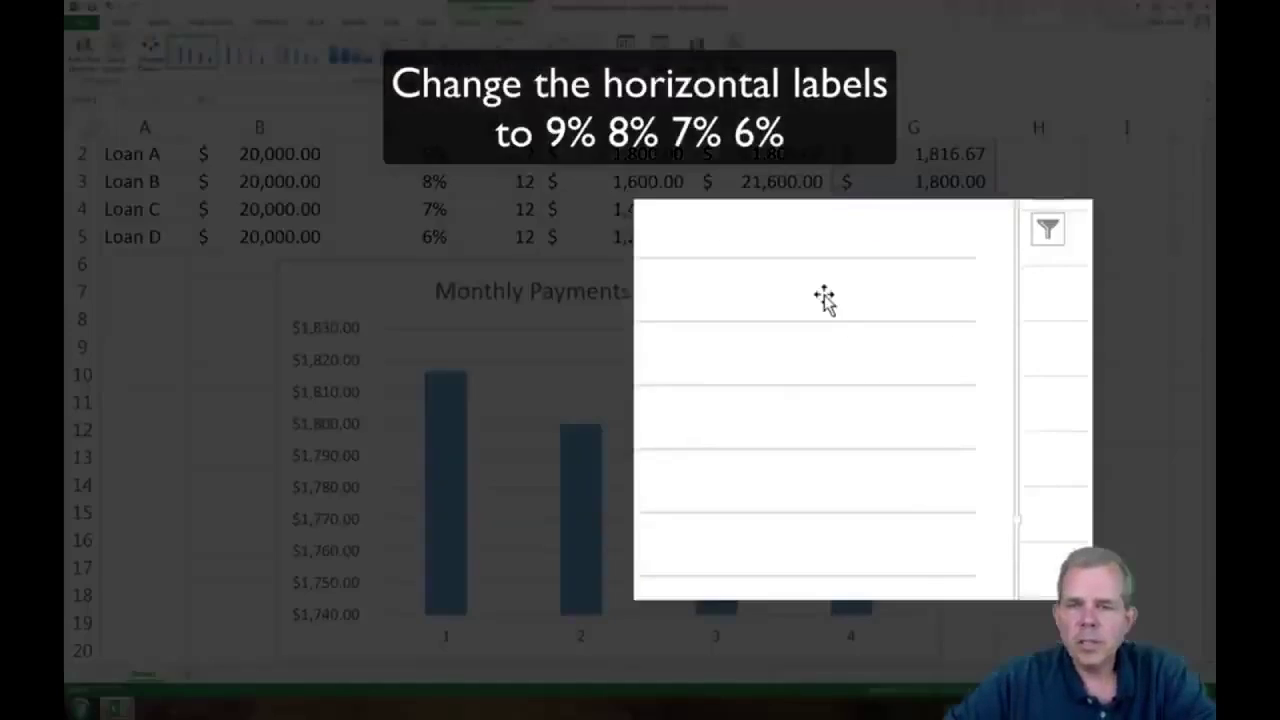
Set the chart's horizontal axis labels to the interest rates in C2:C5 and deselect the chart.
right_click(845, 372)
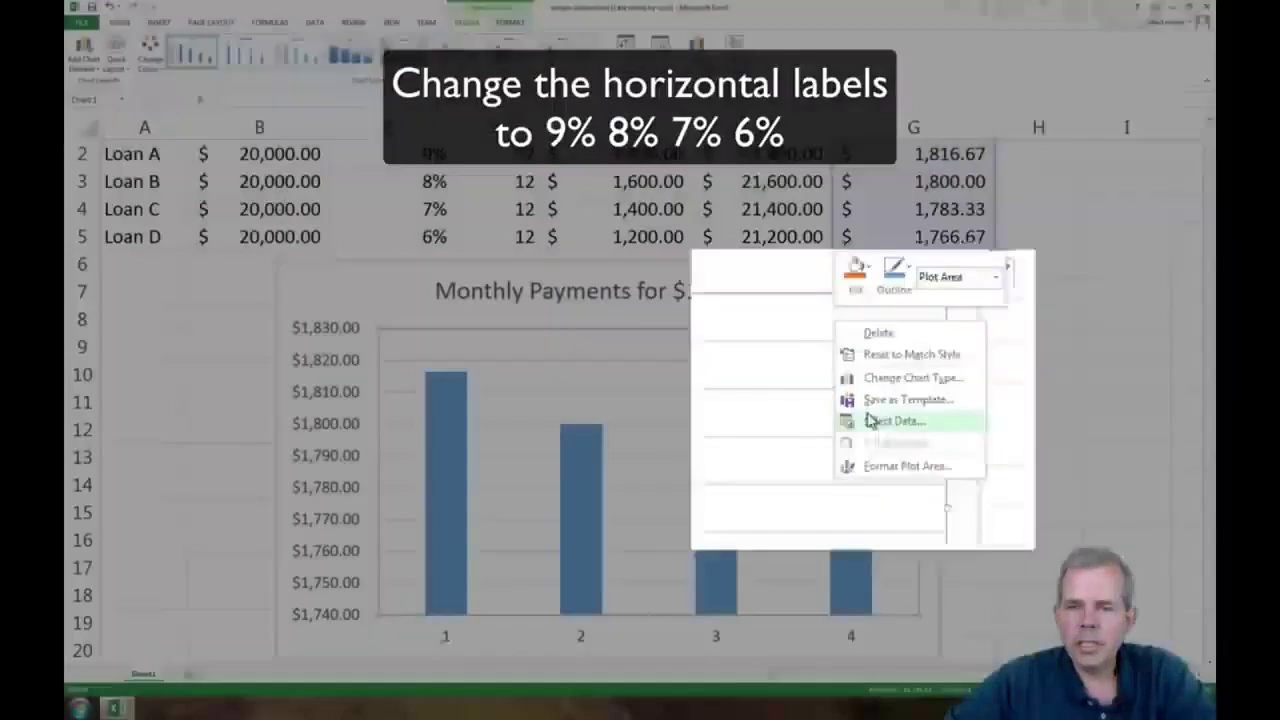
left_click(866, 413)
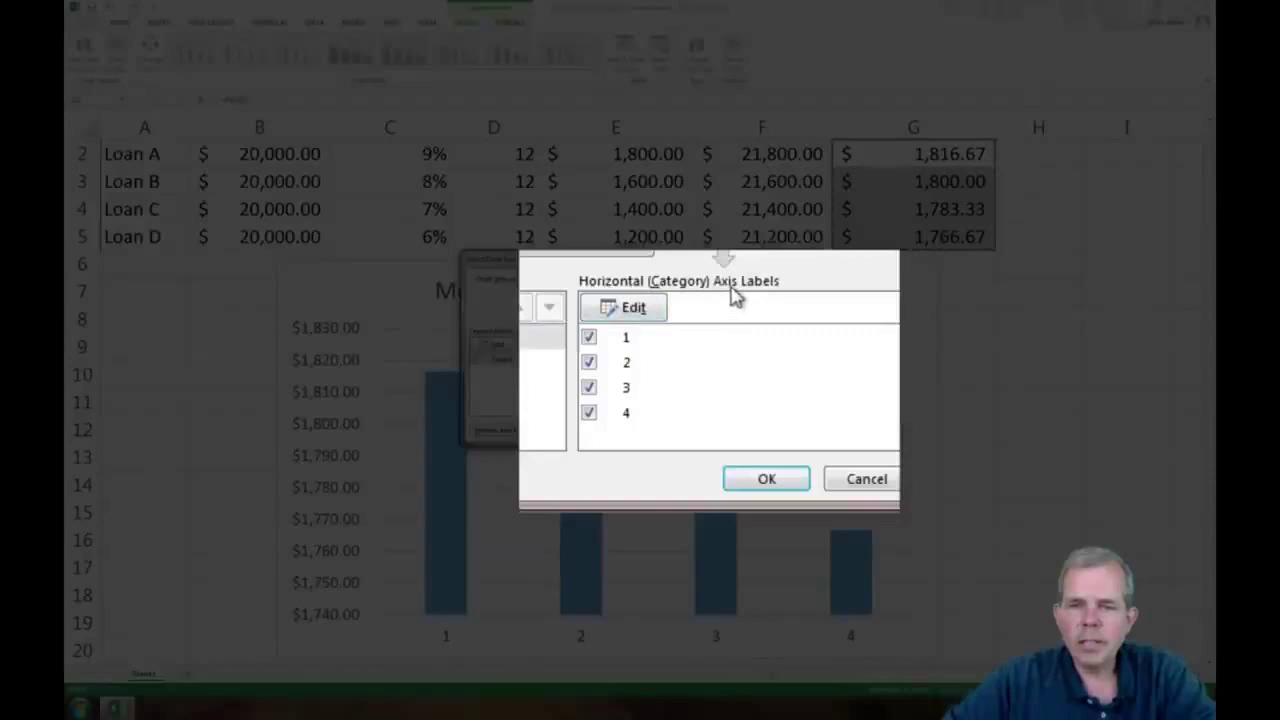
left_click(645, 310)
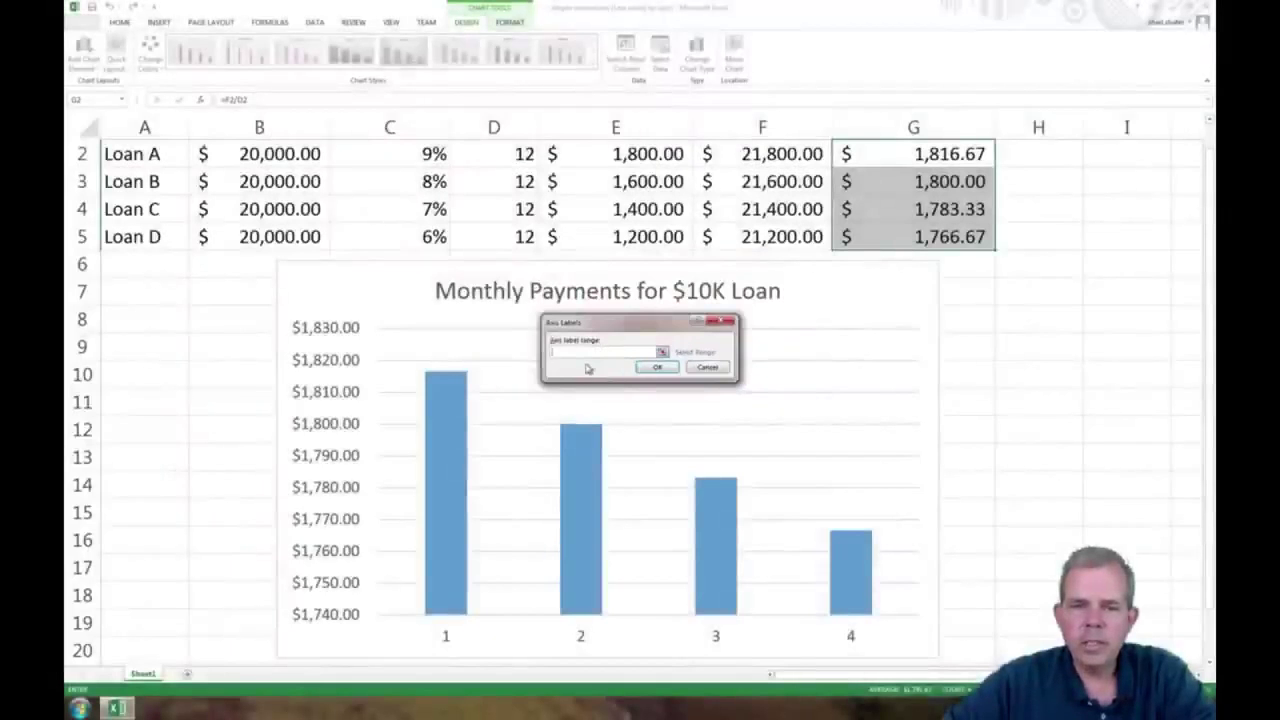
left_click(398, 152)
left_click_drag(396, 149, 396, 226)
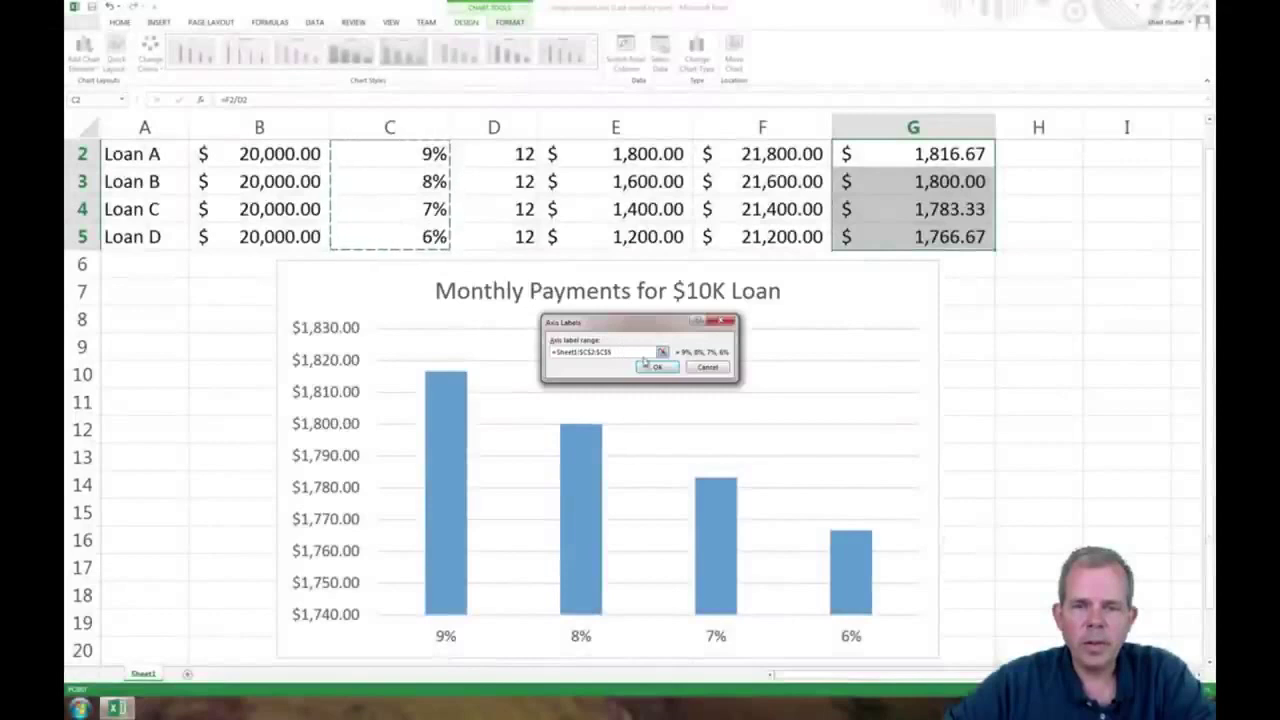
left_click(657, 367)
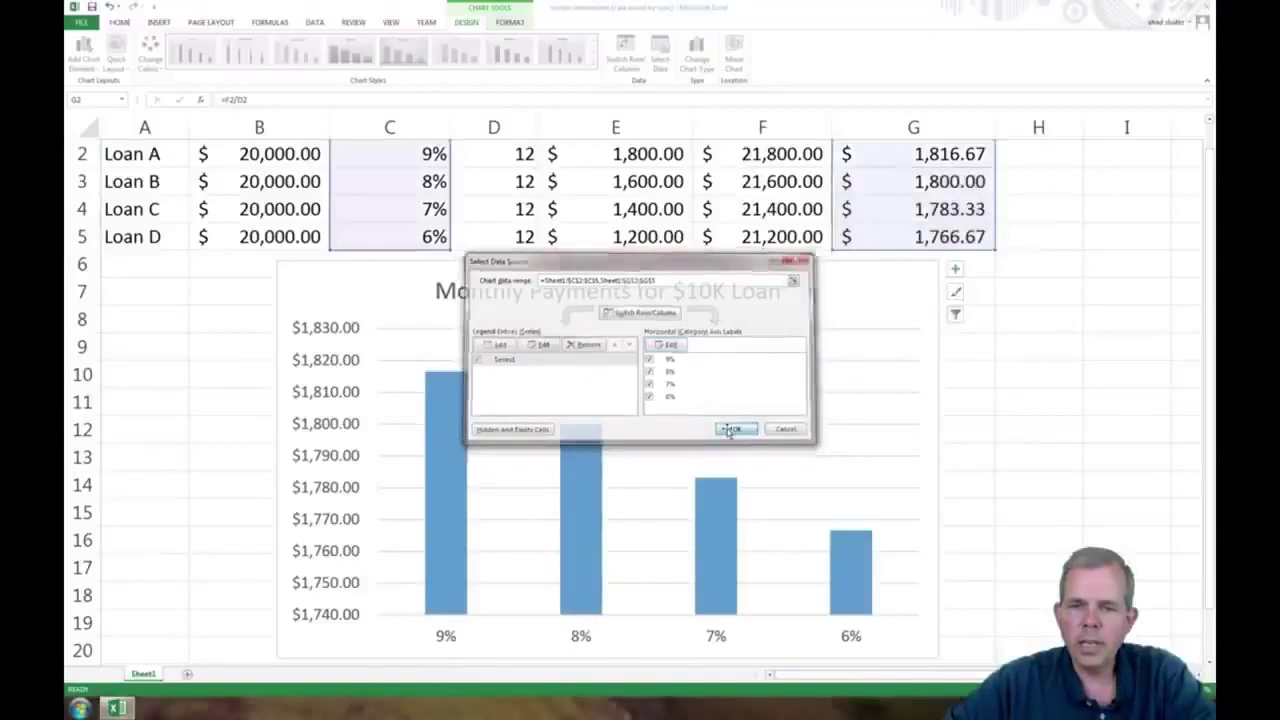
left_click(731, 429)
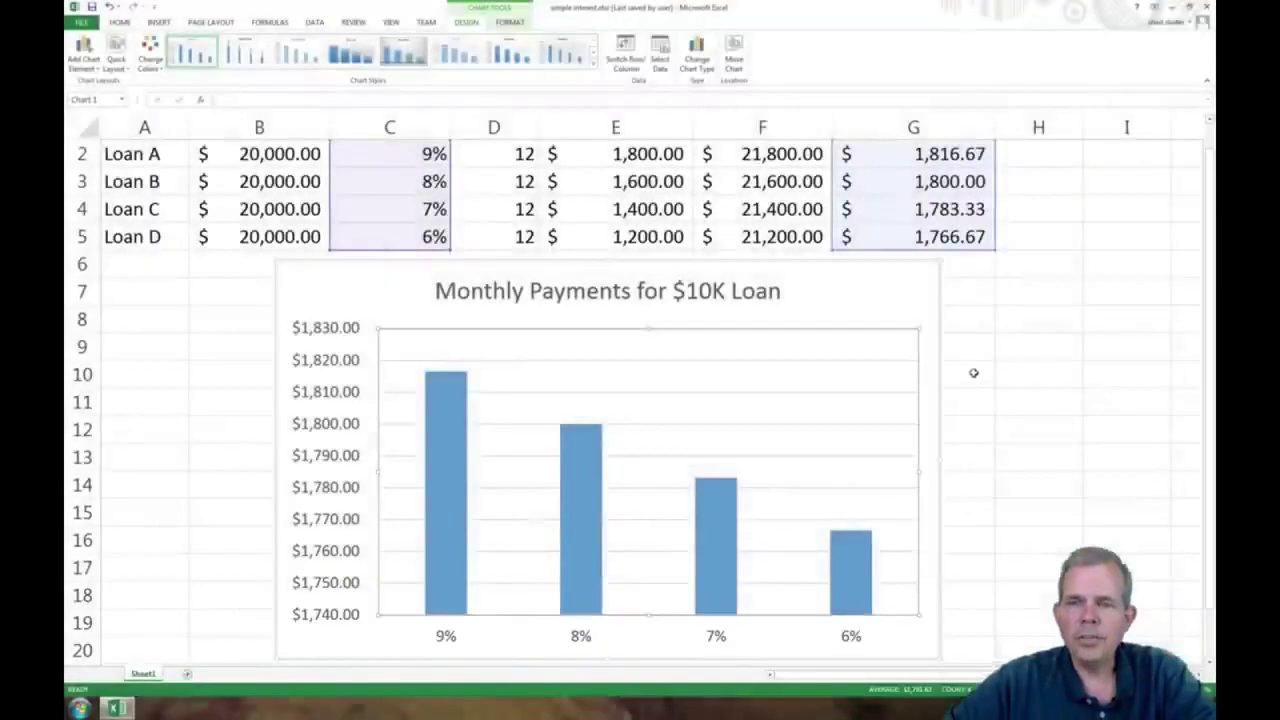
left_click(973, 373)
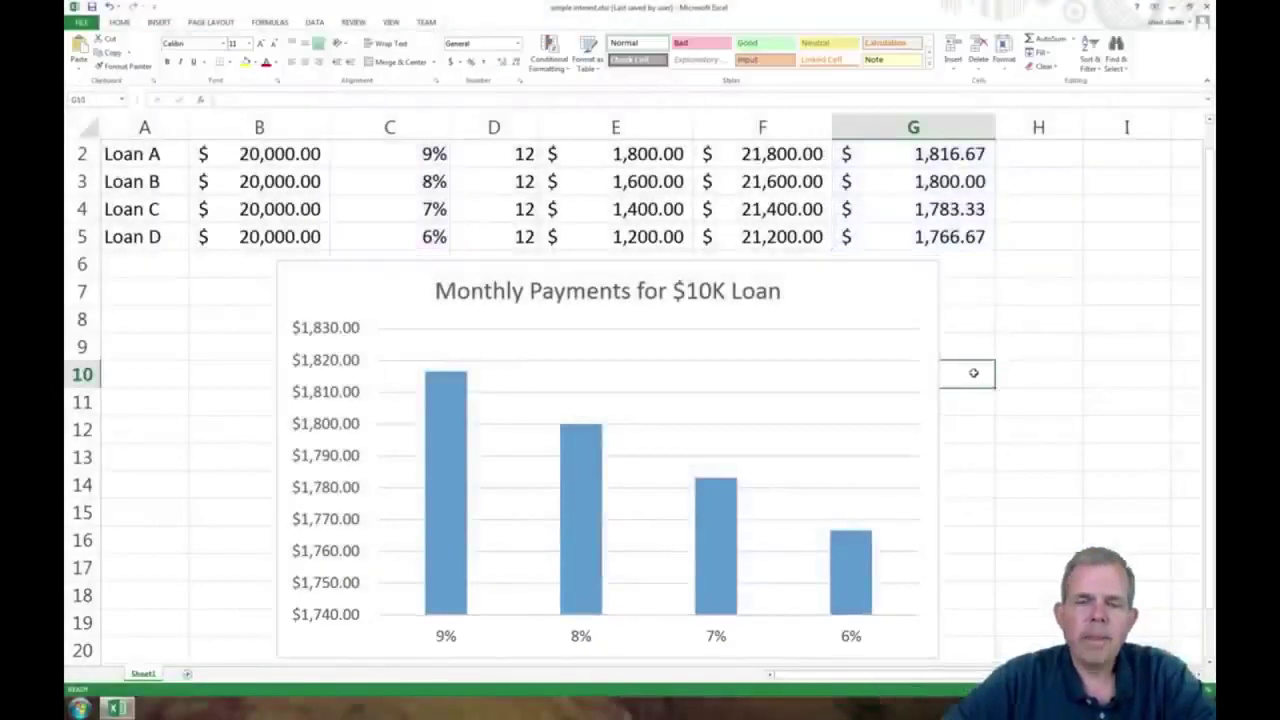
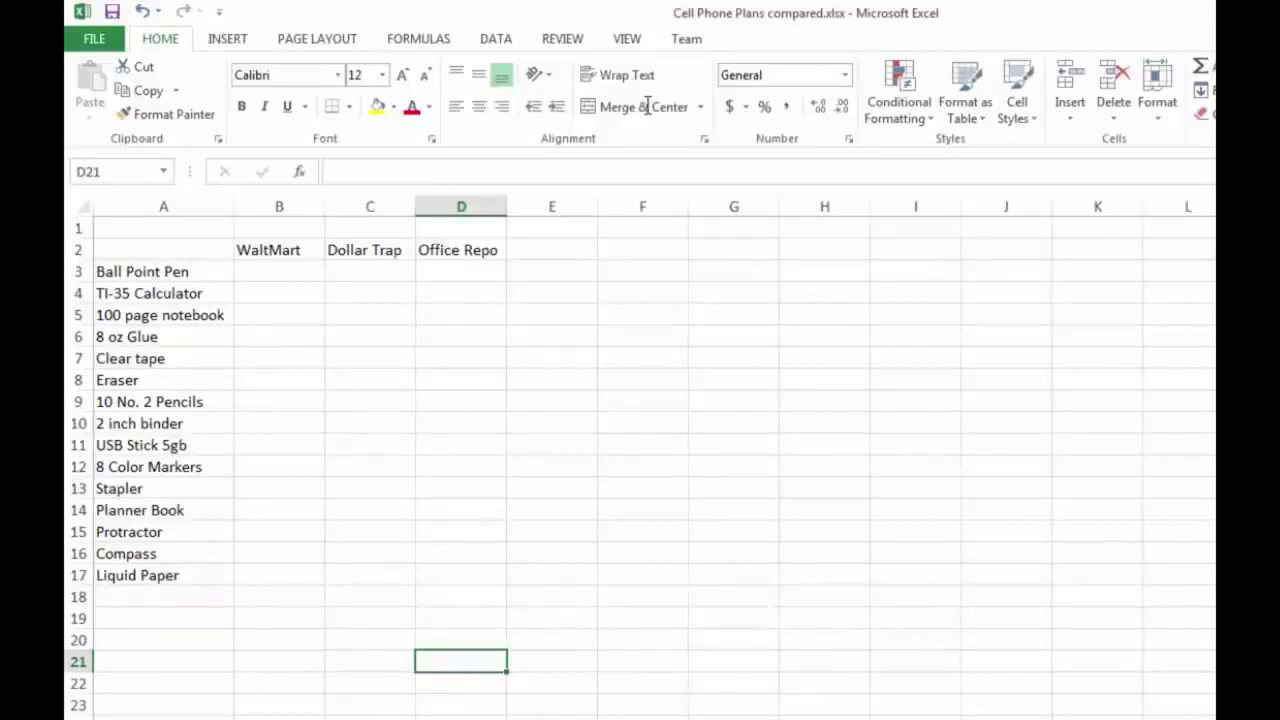
Switch to the School Shopping PDF in Acrobat Reader to read the store price lists, and return to the Excel worksheet.
key("alt+Tab")
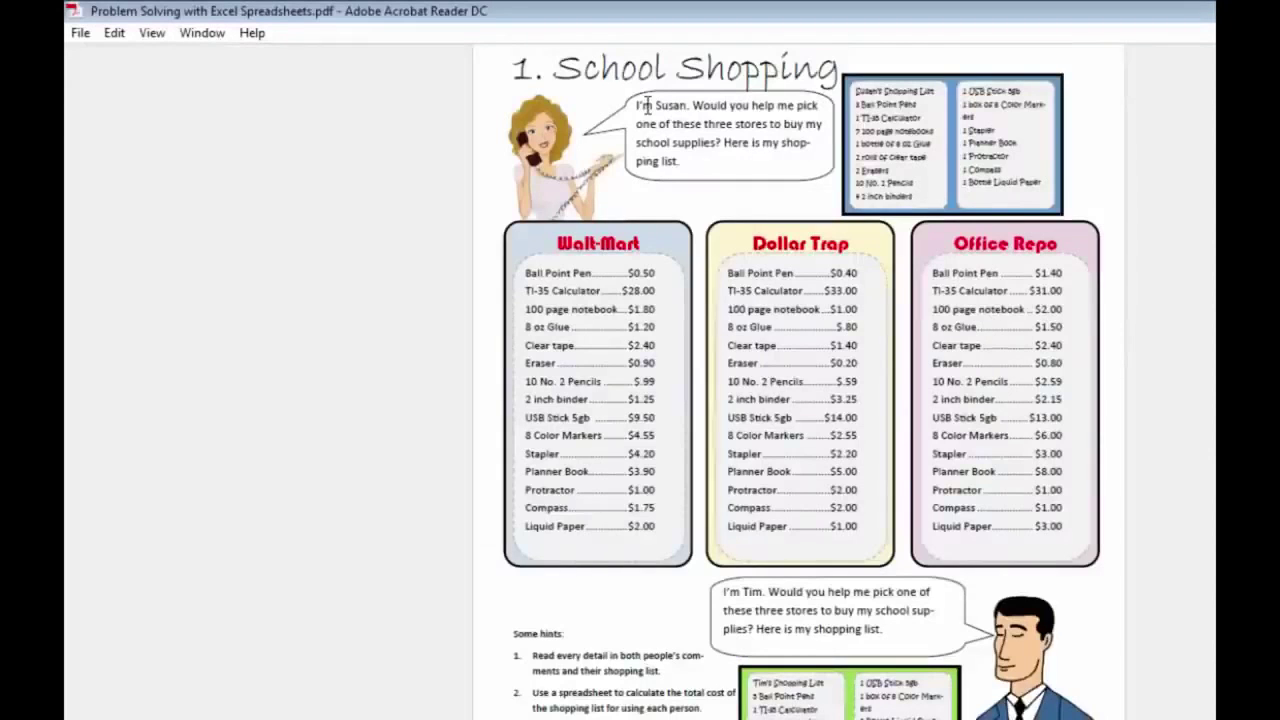
key("alt+Tab")
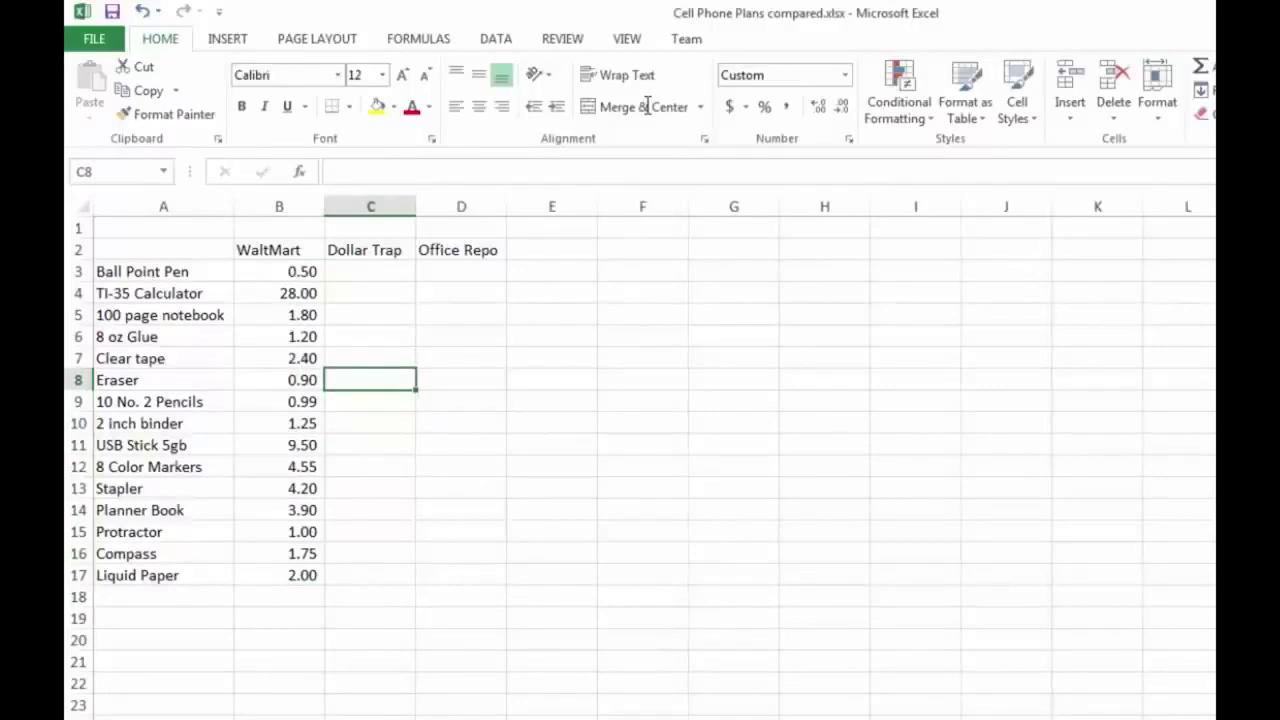
Apply the English (United States) accounting format to the WaltMart prices in B3:B17, and fill in the Dollar Trap and Office Repo prices in C3:D17.
left_click_drag(279, 272, 279, 576)
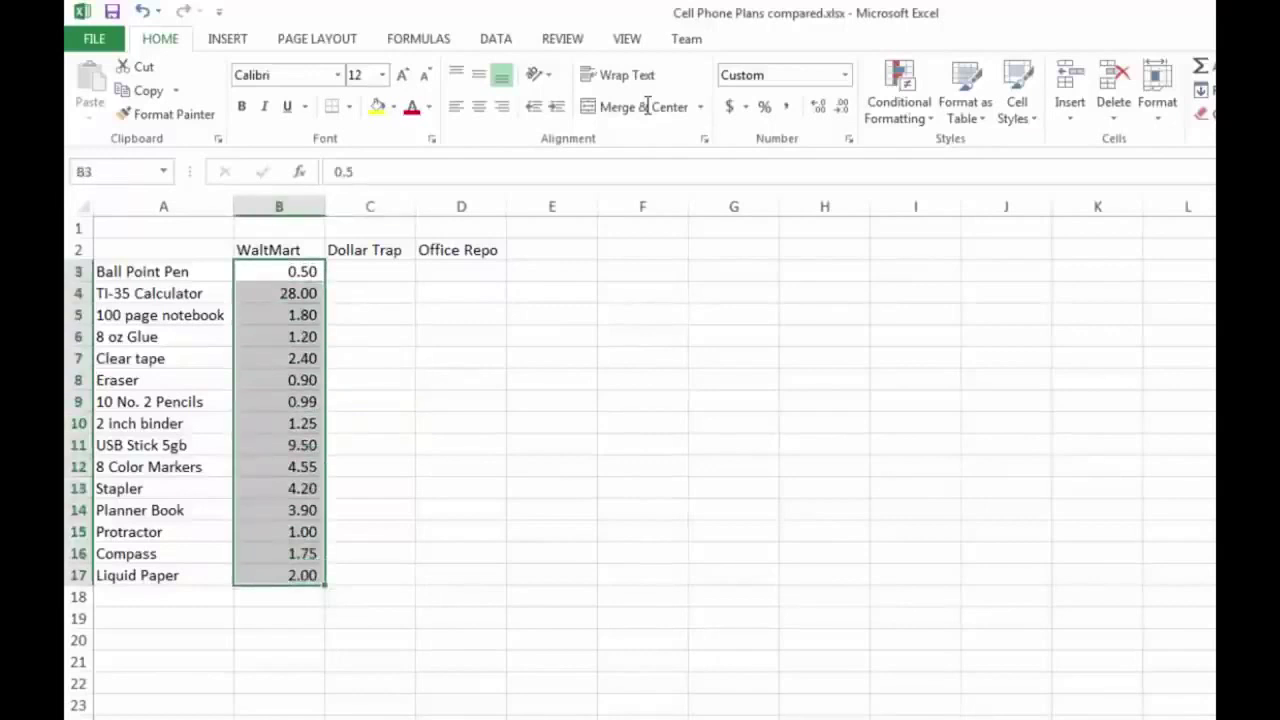
left_click(745, 106)
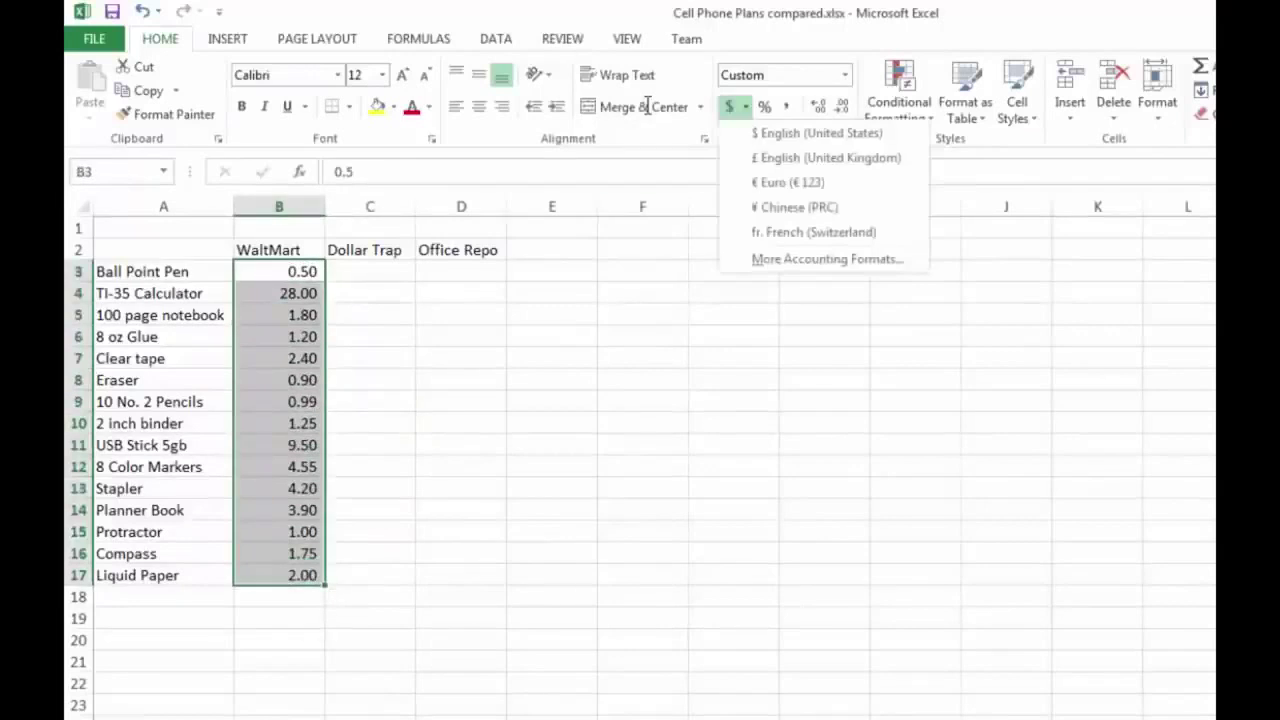
left_click(817, 133)
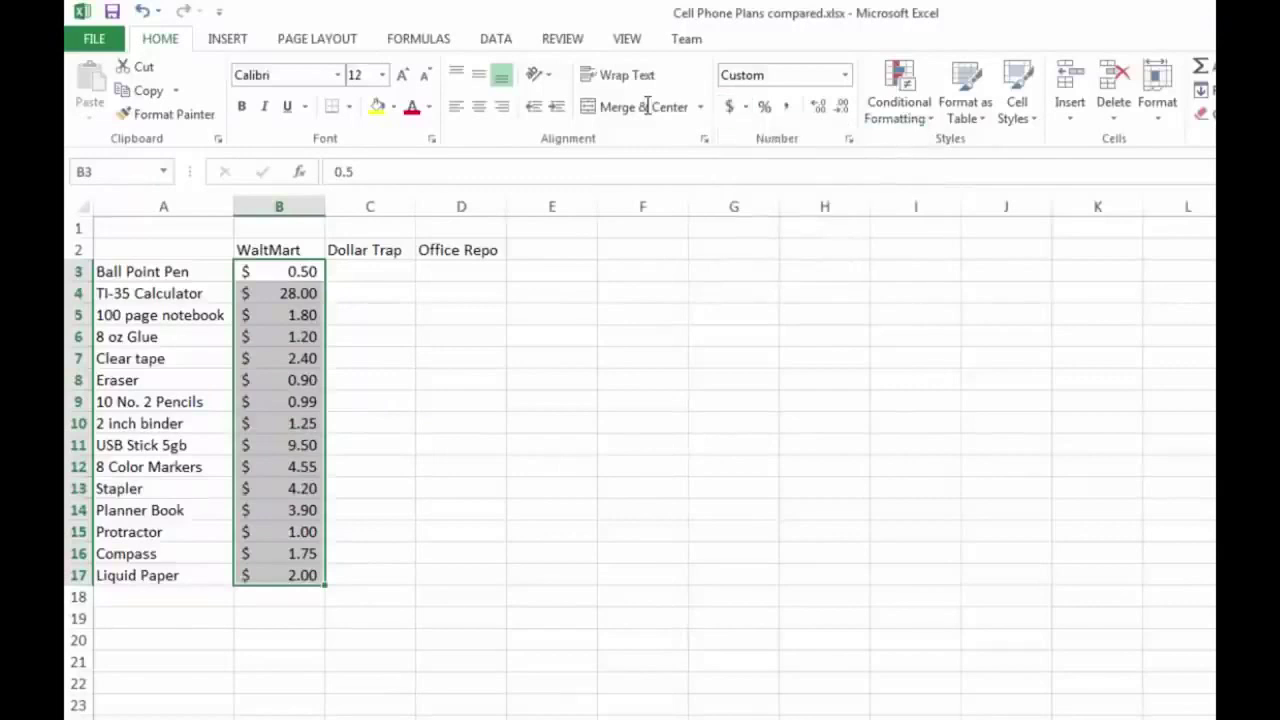
left_click(370, 358)
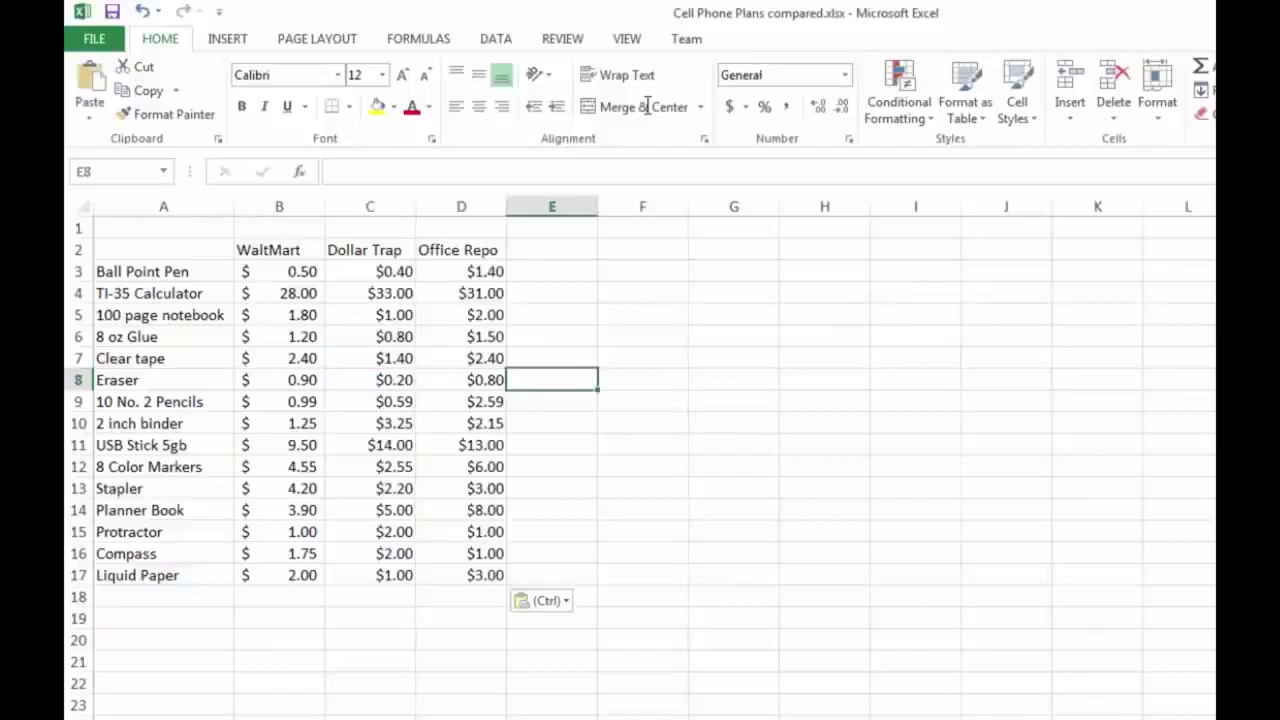
left_click(642, 423)
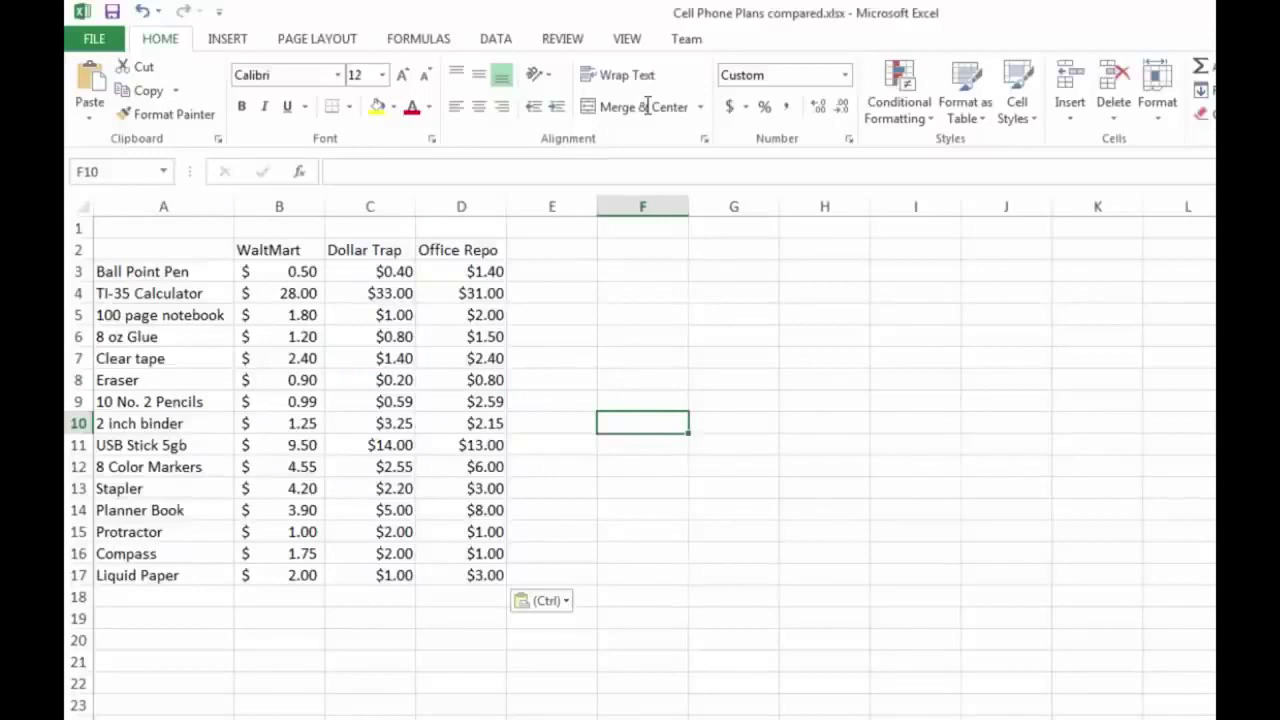
Add the first shopper's item quantities in F3:F17 and enter the heading WaltMart in G2.
left_click(552, 380)
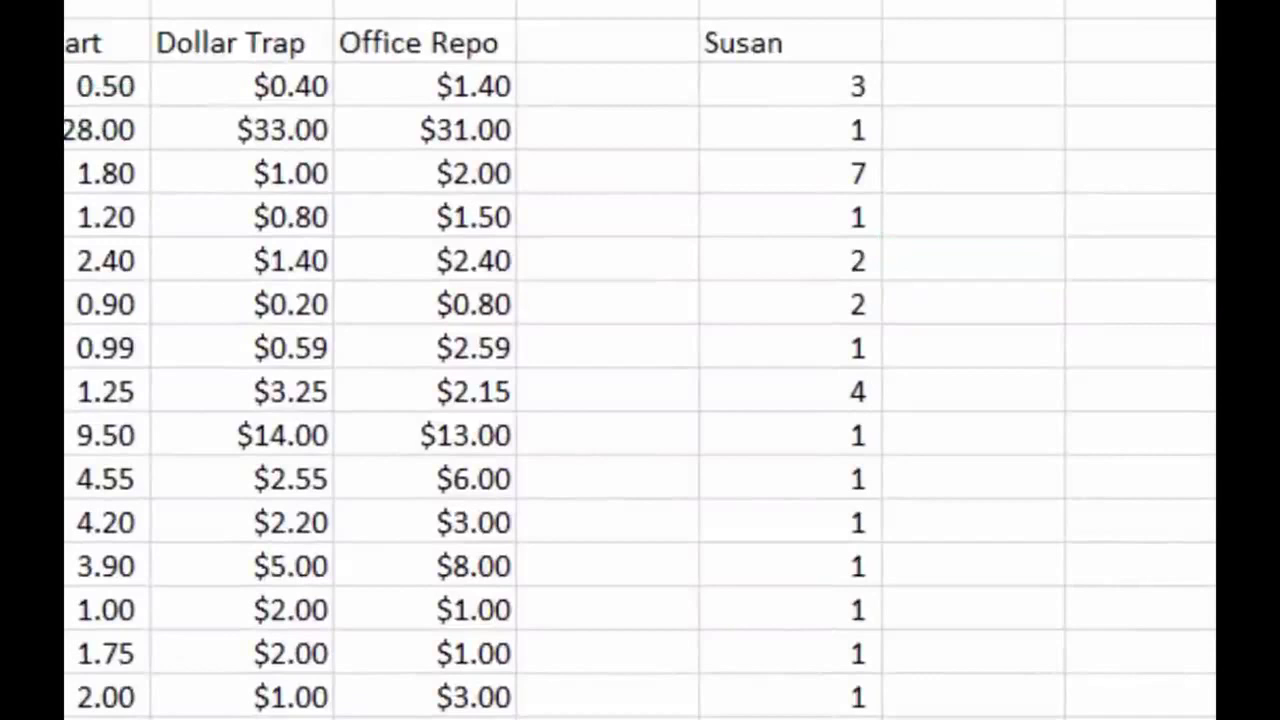
left_click(790, 85)
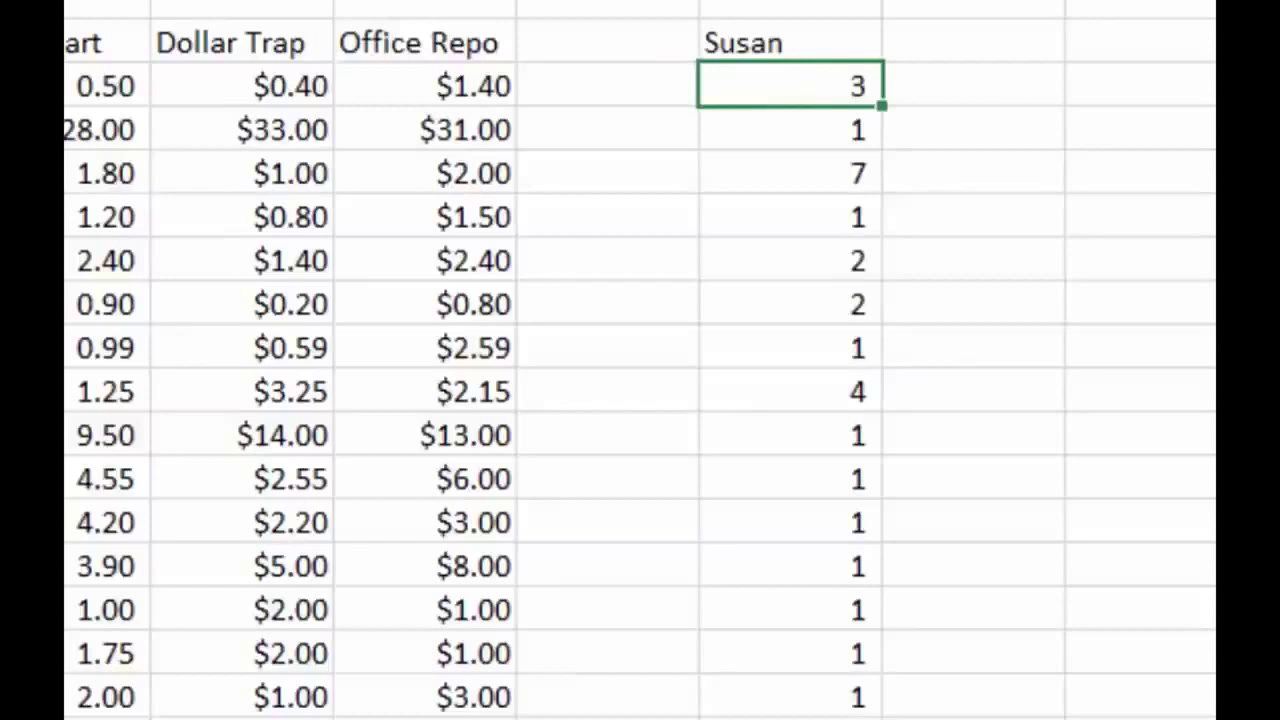
left_click(973, 85)
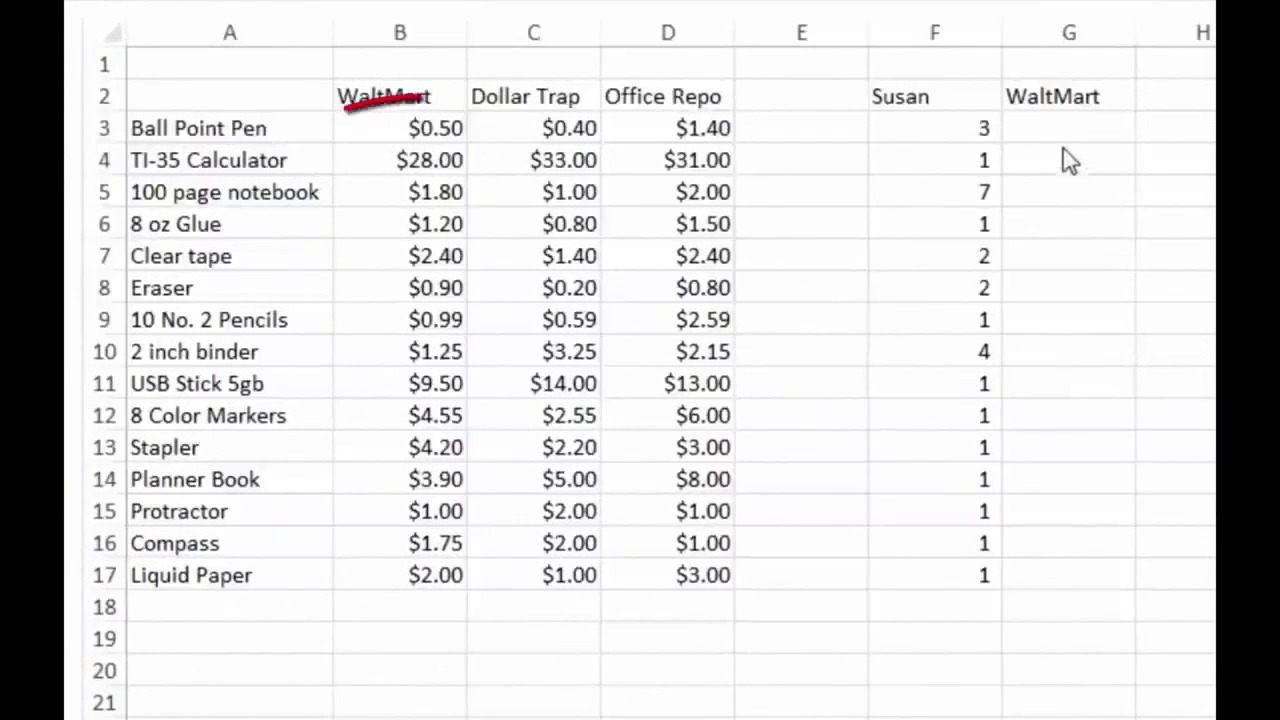
Examine the Ball Point Pen row's WaltMart price in B3 and quantity in F3 as the factors for the cost in G3.
left_click(1066, 146)
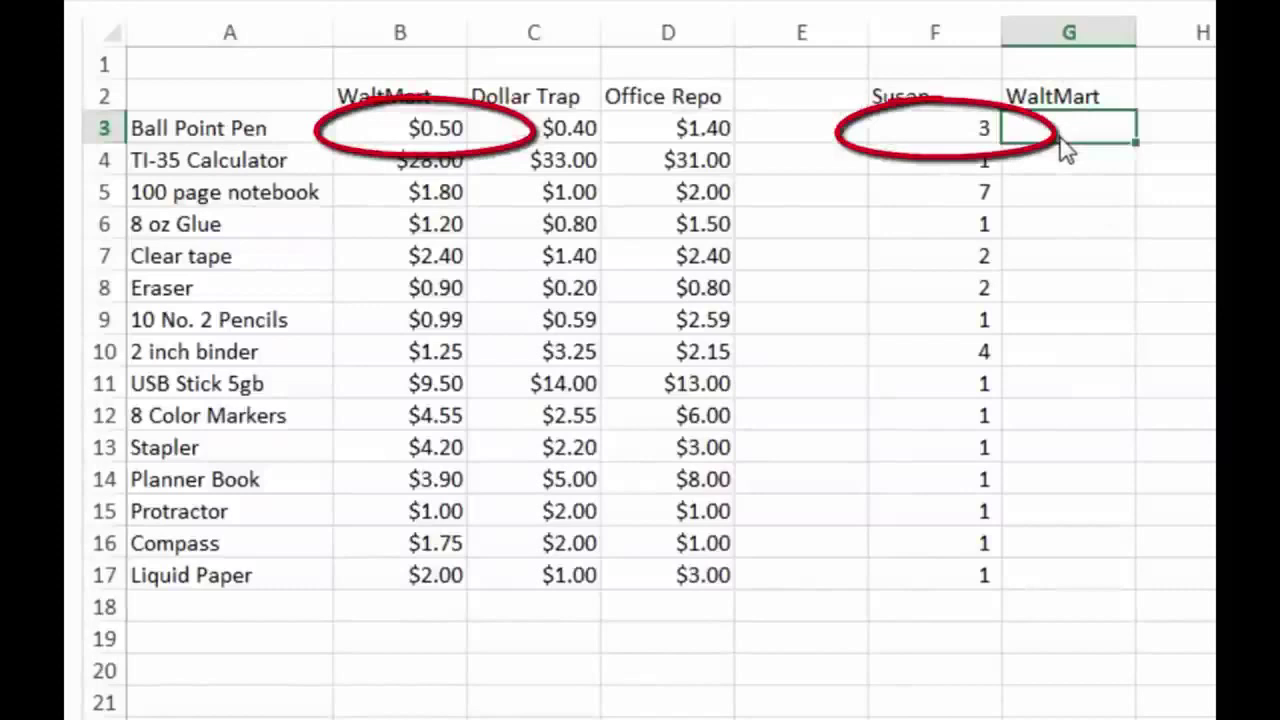
key("Left")
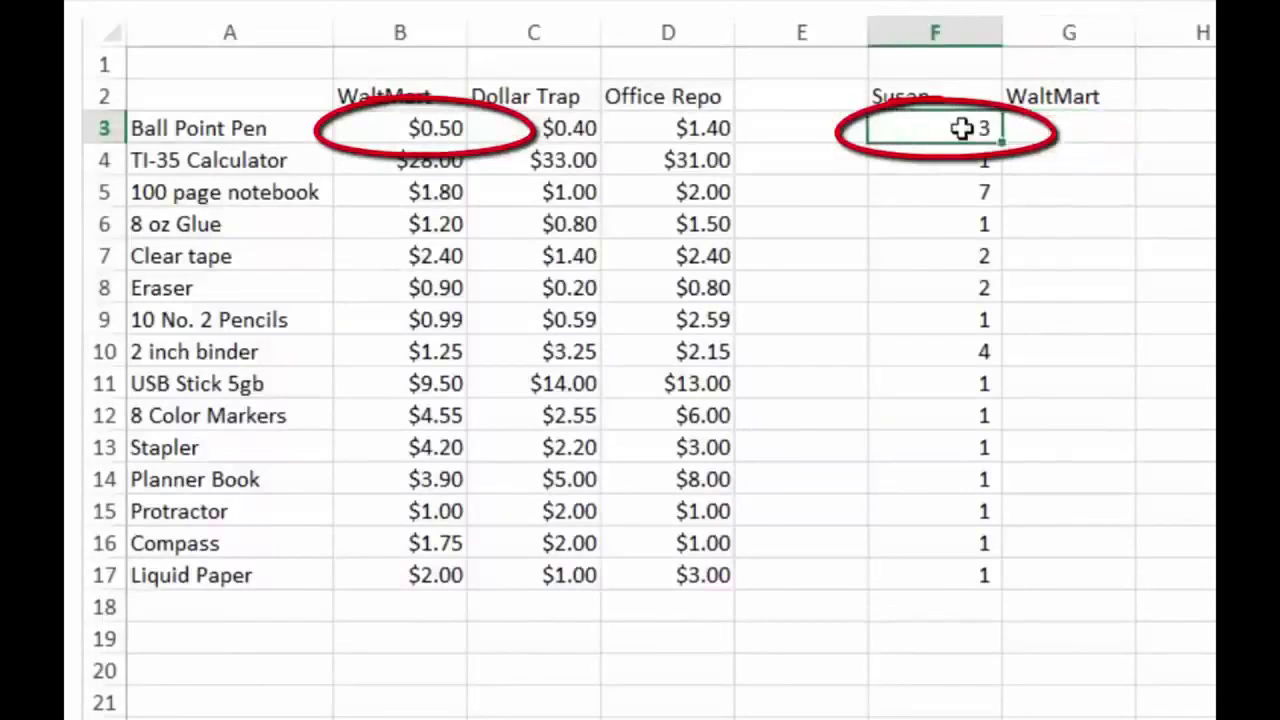
key("Left")
key("Left")
key("Left")
key("Left")
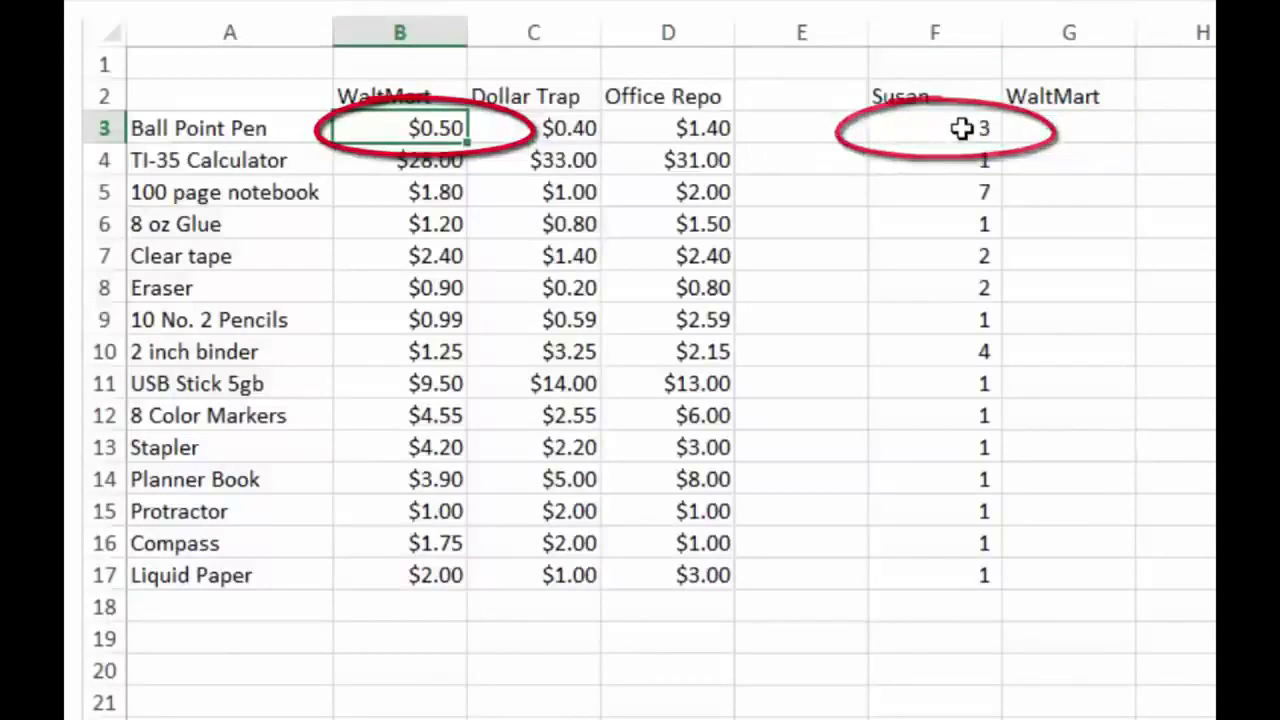
key("Right")
key("Right")
key("Right")
key("Right")
key("Right")
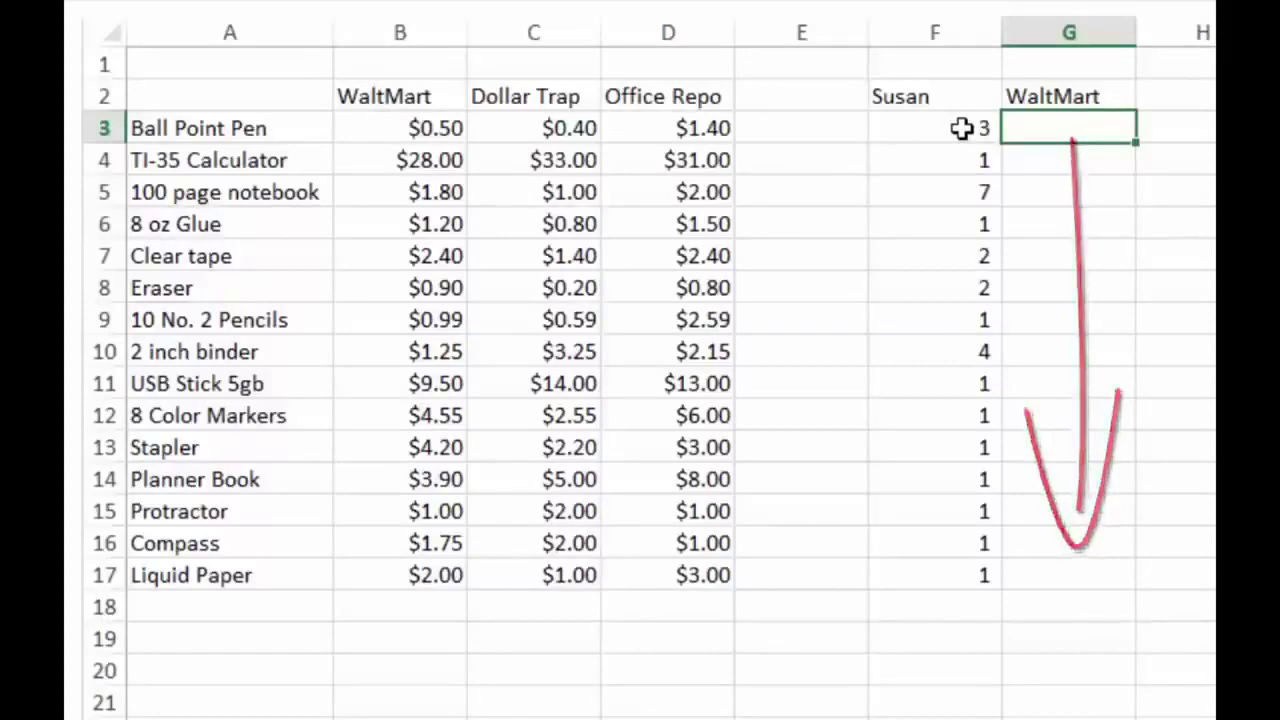
Enter the label Total in F19, below the shopper's quantities.
key("Down")
key("Down")
key("Down")
key("Down")
key("Down")
key("Down")
key("Down")
key("Down")
key("Down")
key("Down")
key("Down")
key("Down")
key("Down")
key("Down")
key("Down")
key("Down")
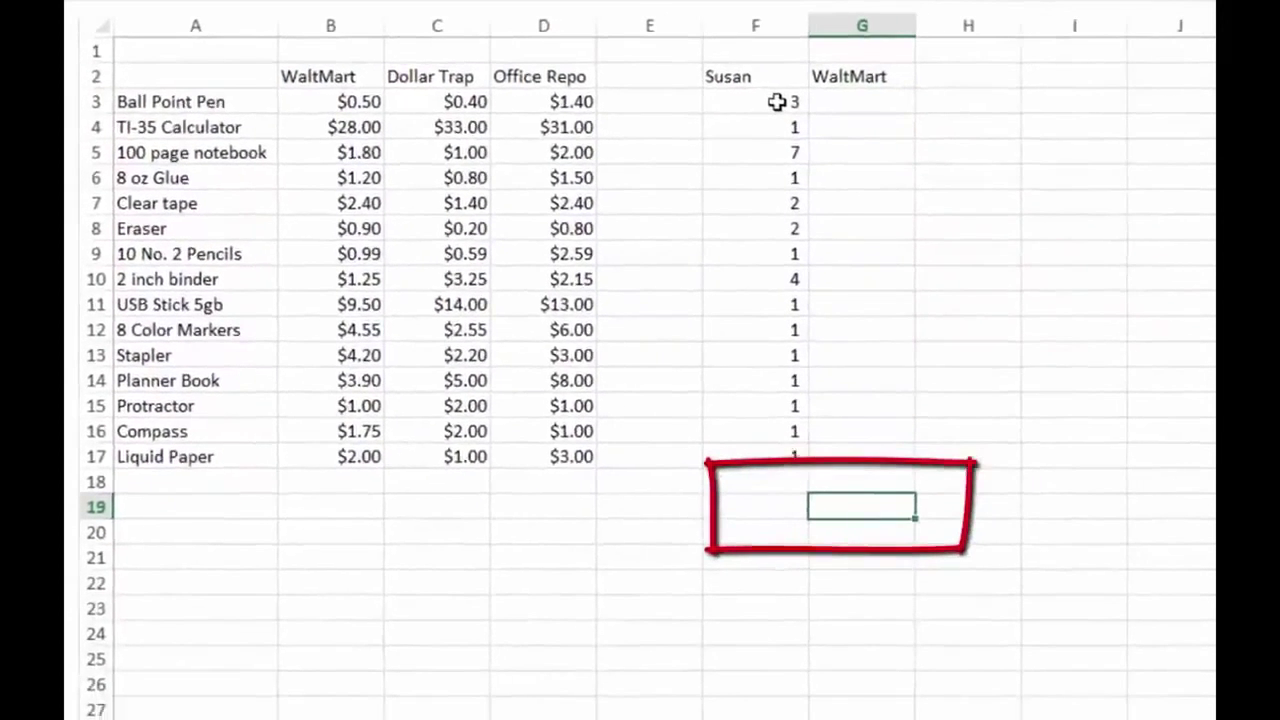
key("Left")
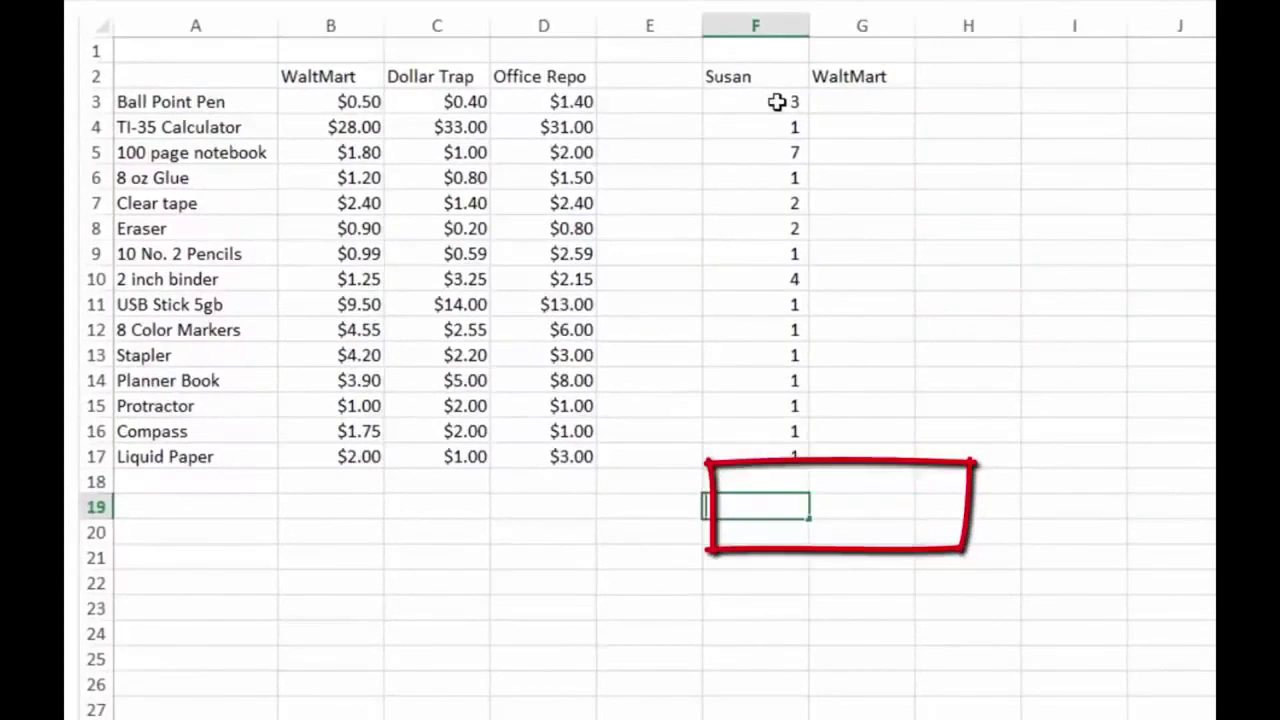
type("Total")
key("Return")
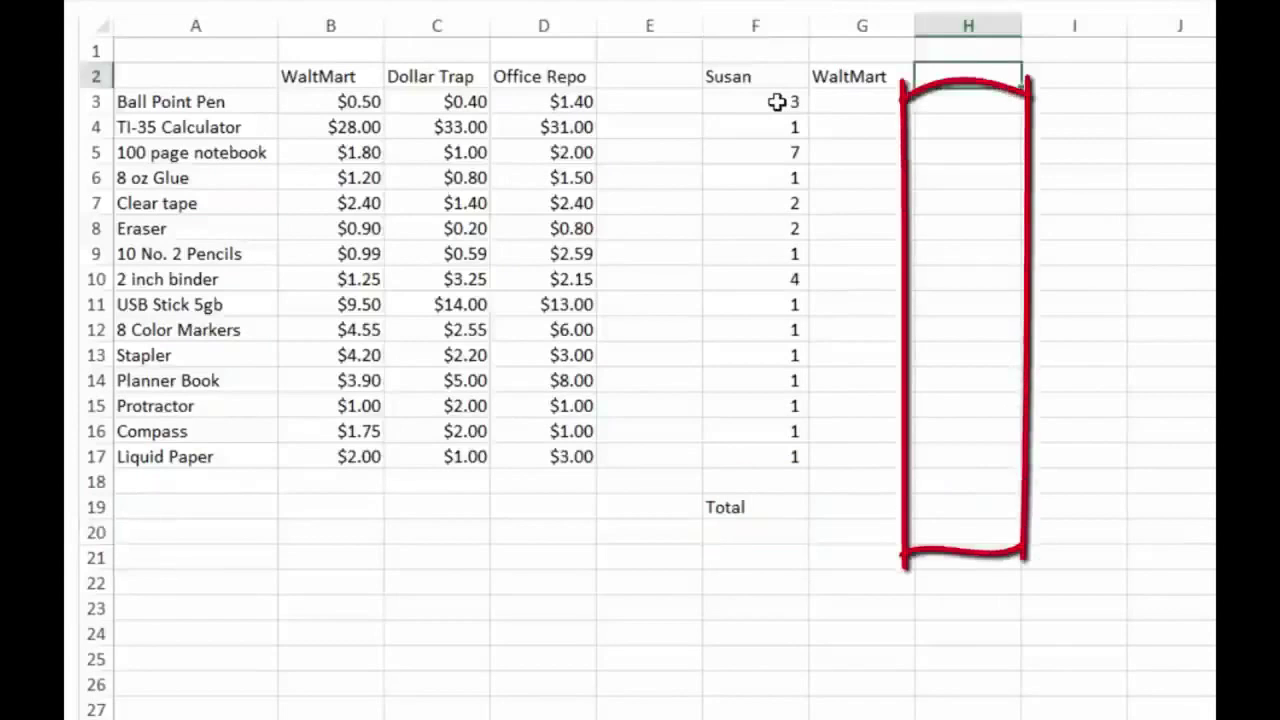
Enter the store headings Dollar Trap in H2 and Office Repo in I2.
type("D")
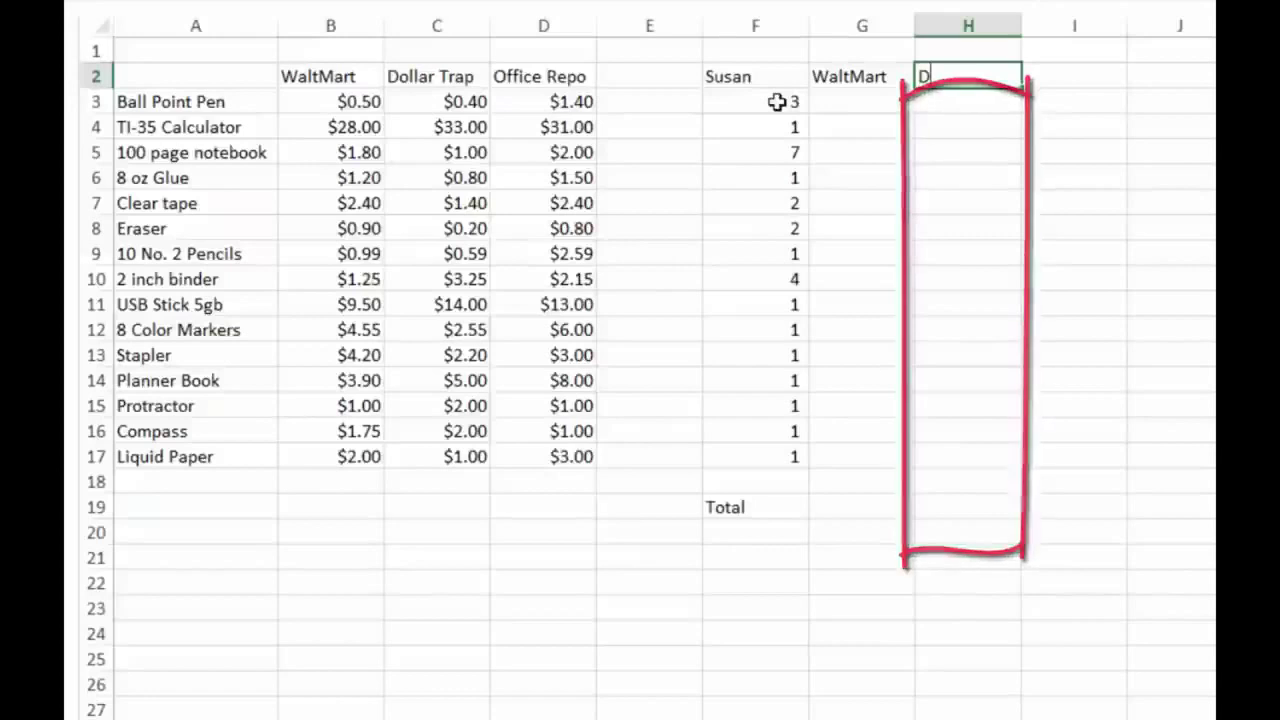
type("ollar Trap")
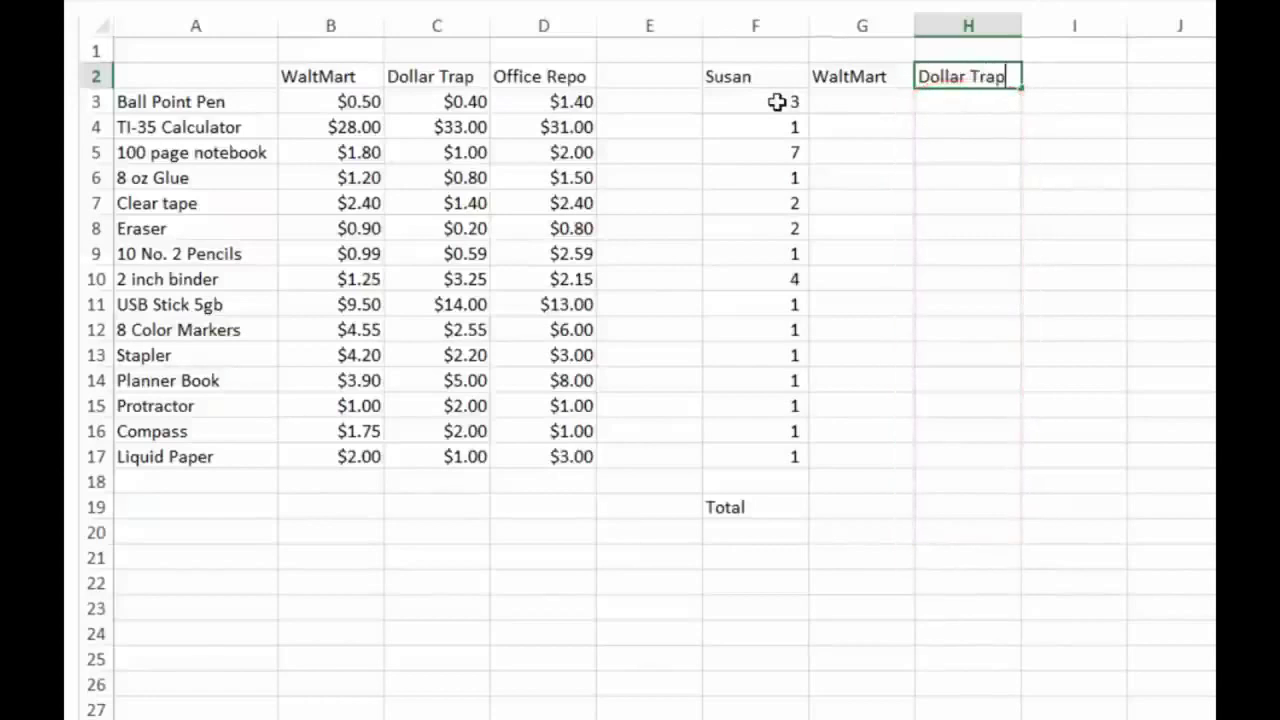
key("Return")
key("Up")
key("Right")
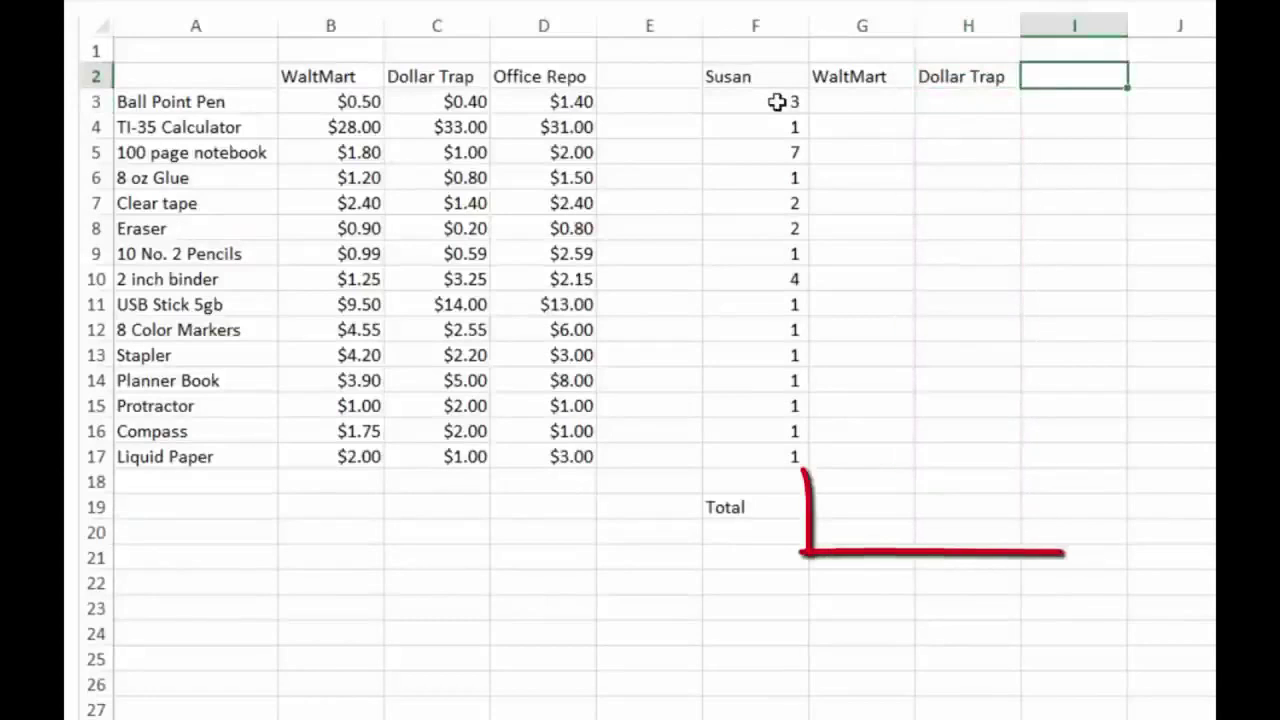
type("Off")
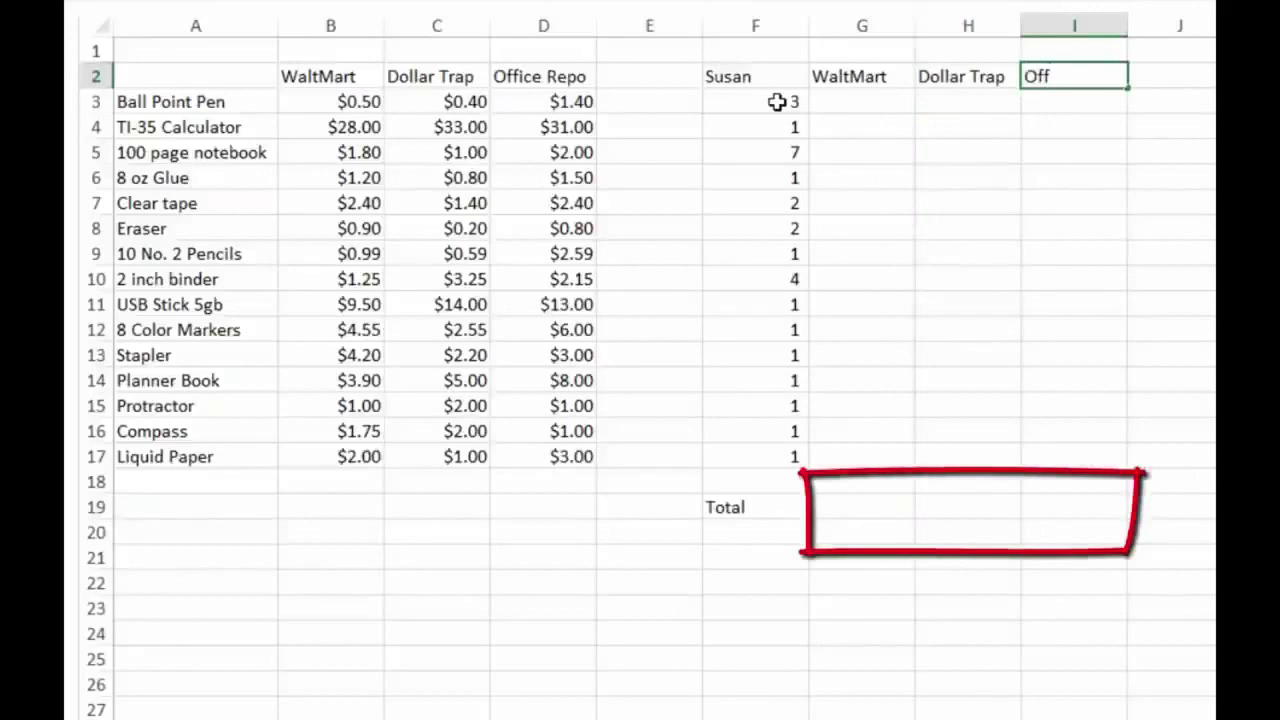
type("ice Repo")
key("Return")
Copy the three store headings from G2:I2 into G18:I18, directly above the Total row.
key("Up")
key("Left")
key("Left")
key("shift+Right")
key("shift+Right")
key("ctrl+c")
key("Down")
key("Down")
key("Down")
key("Down")
key("Down")
key("Down")
key("Down")
key("Down")
key("Down")
key("Down")
key("Down")
key("Down")
key("Down")
key("Down")
key("Down")
key("Down")
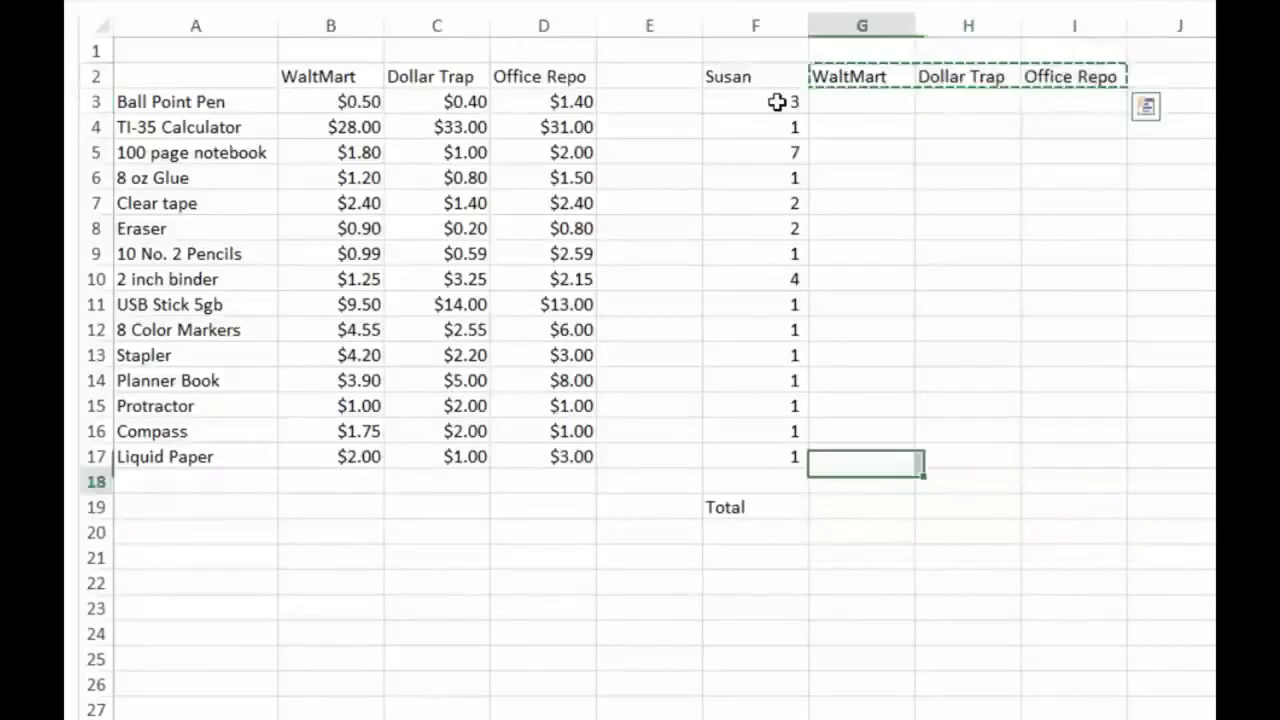
key("ctrl+v")
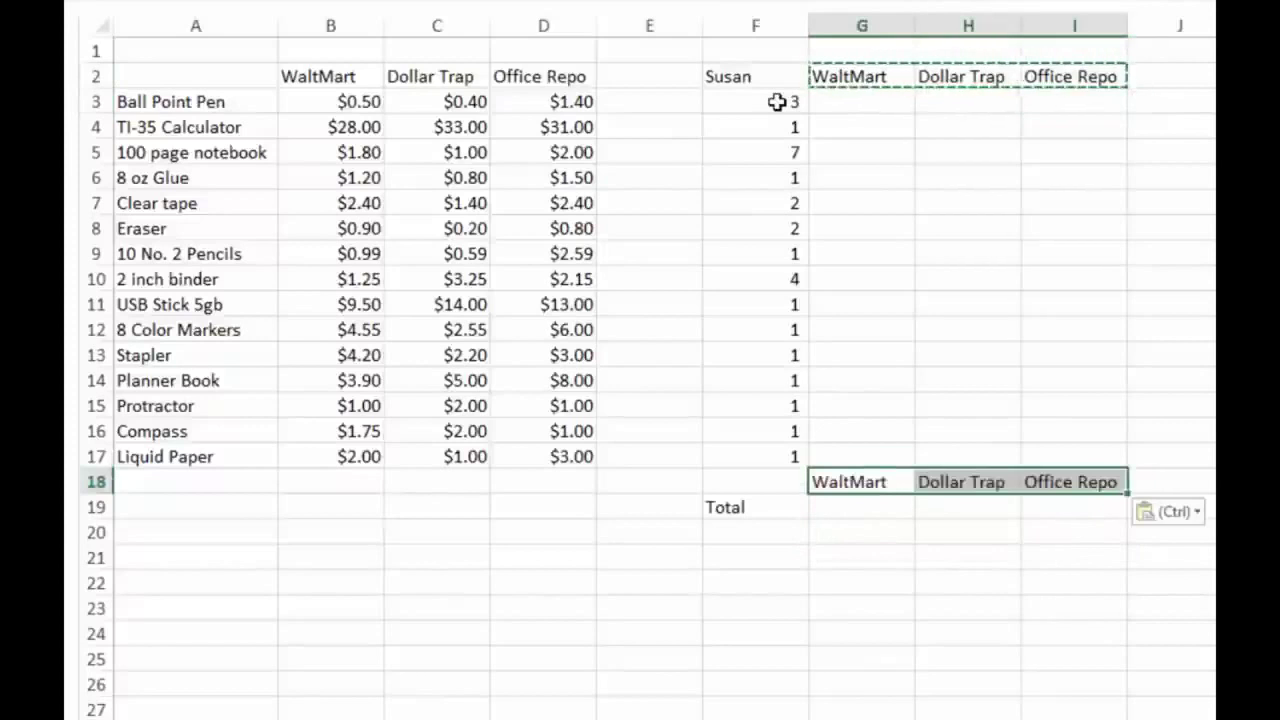
key("Down")
key("Escape")
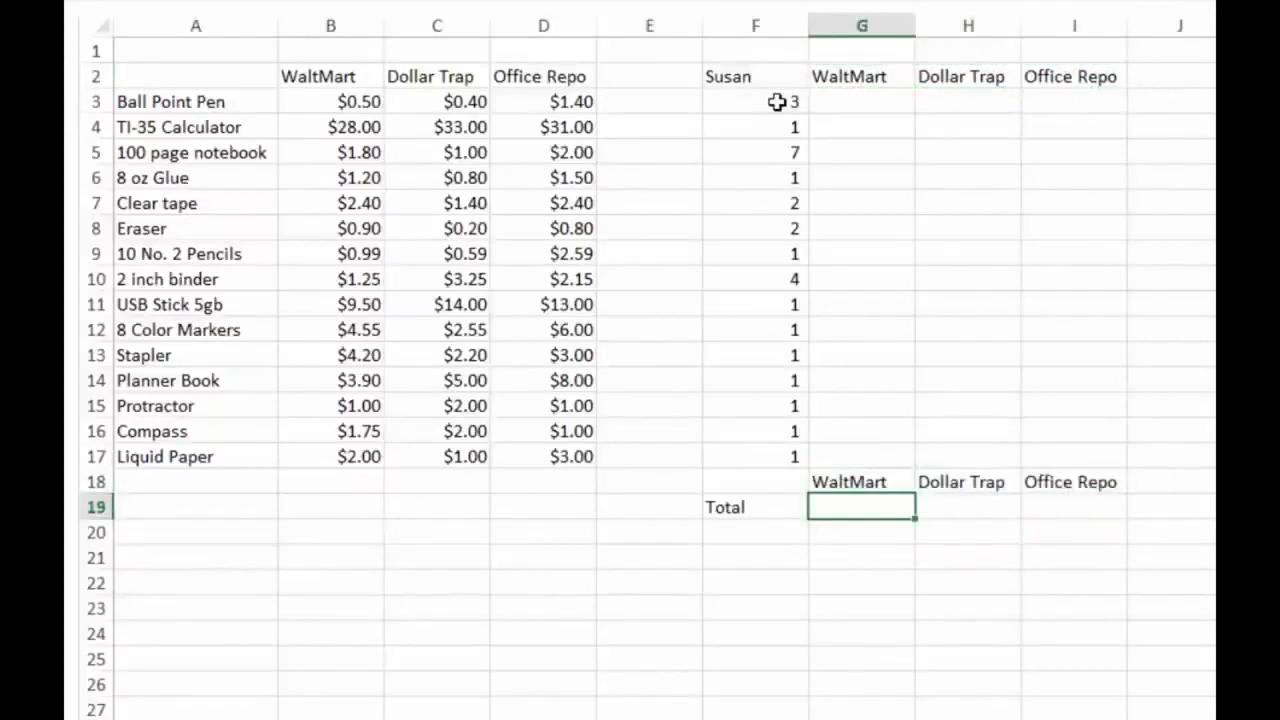
Enter sample totals of $98 for WaltMart, 909 for Dollar Trap and 909 for Office Repo in G19:I19.
type("$98")
key("Tab")
type("909")
key("Tab")
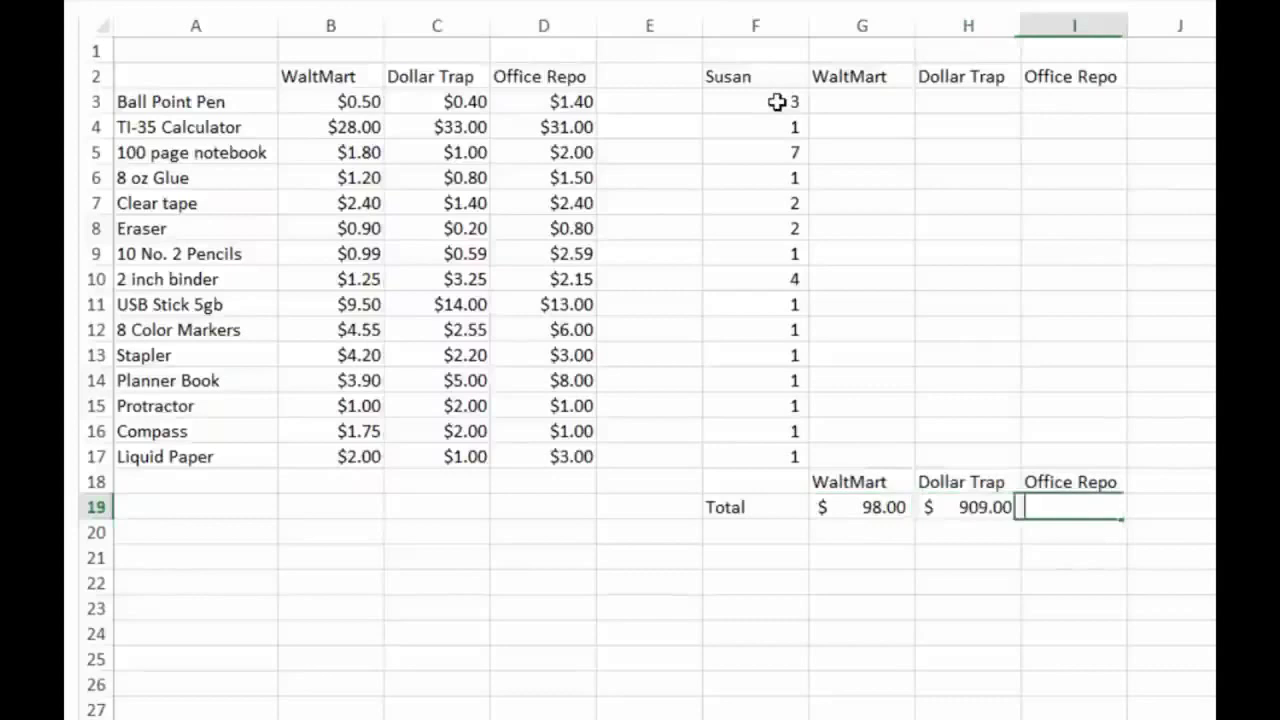
type("909")
key("Tab")
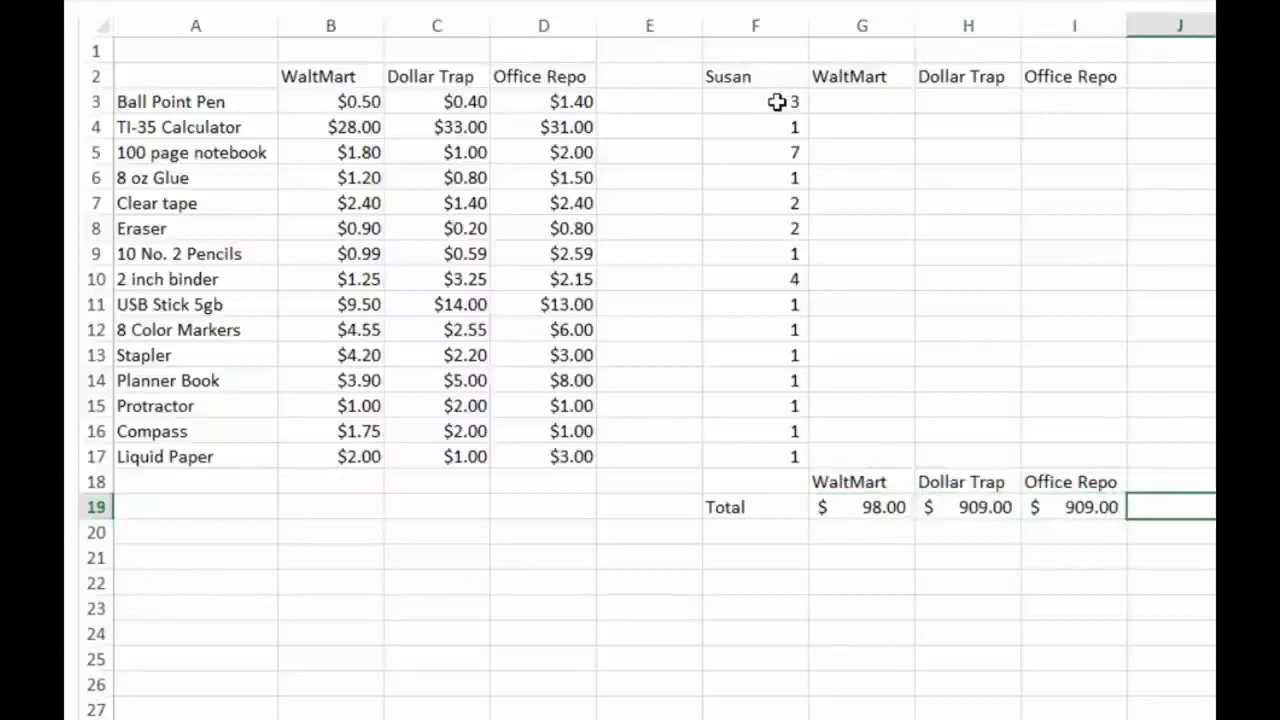
key("Return")
key("Return")
Highlight the store names and totals in G18:I19 as the range for the store comparison chart.
key("Up")
key("Up")
key("Up")
key("shift+Down")
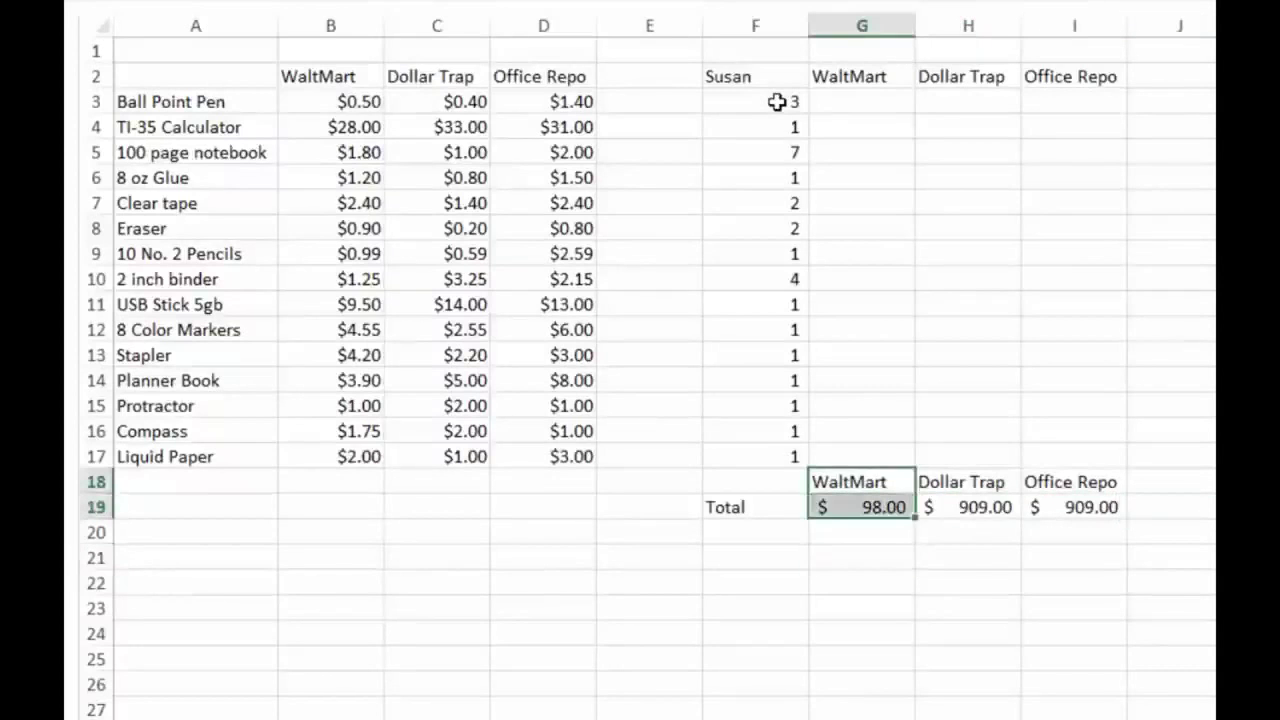
key("shift+Right")
key("shift+Right")
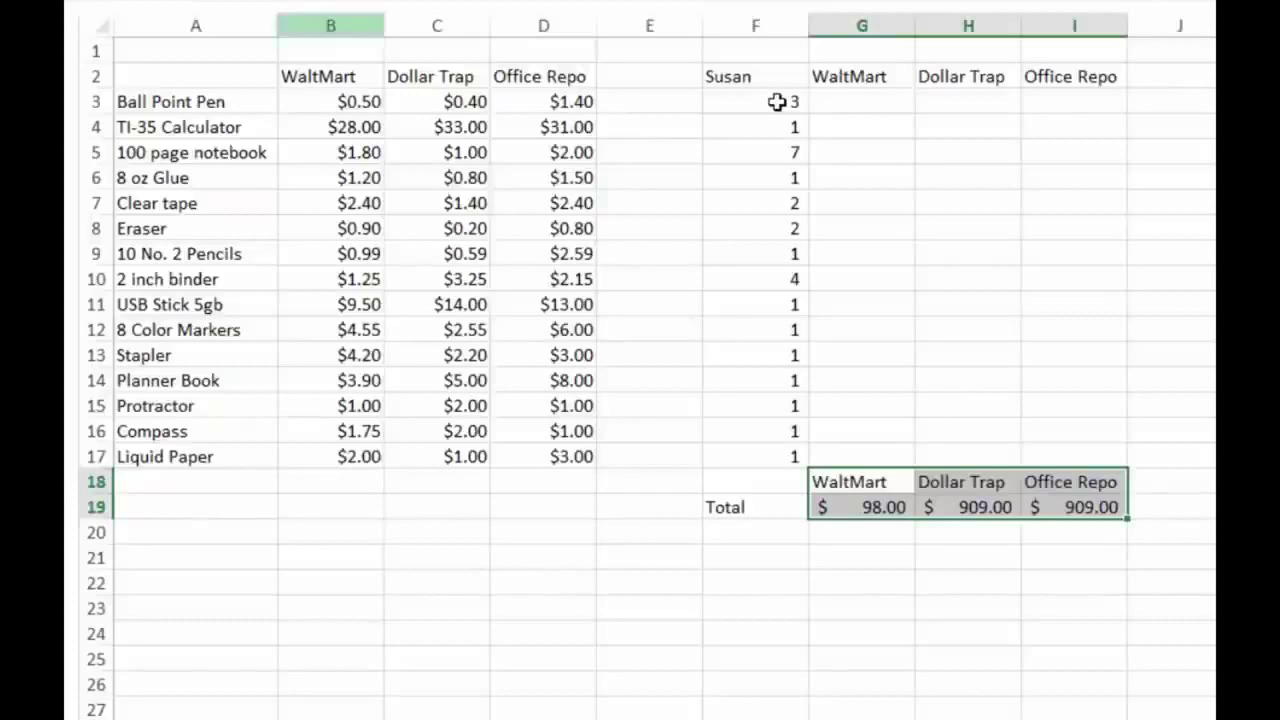
key("Up")
key("Up")
key("Up")
key("Up")
key("Up")
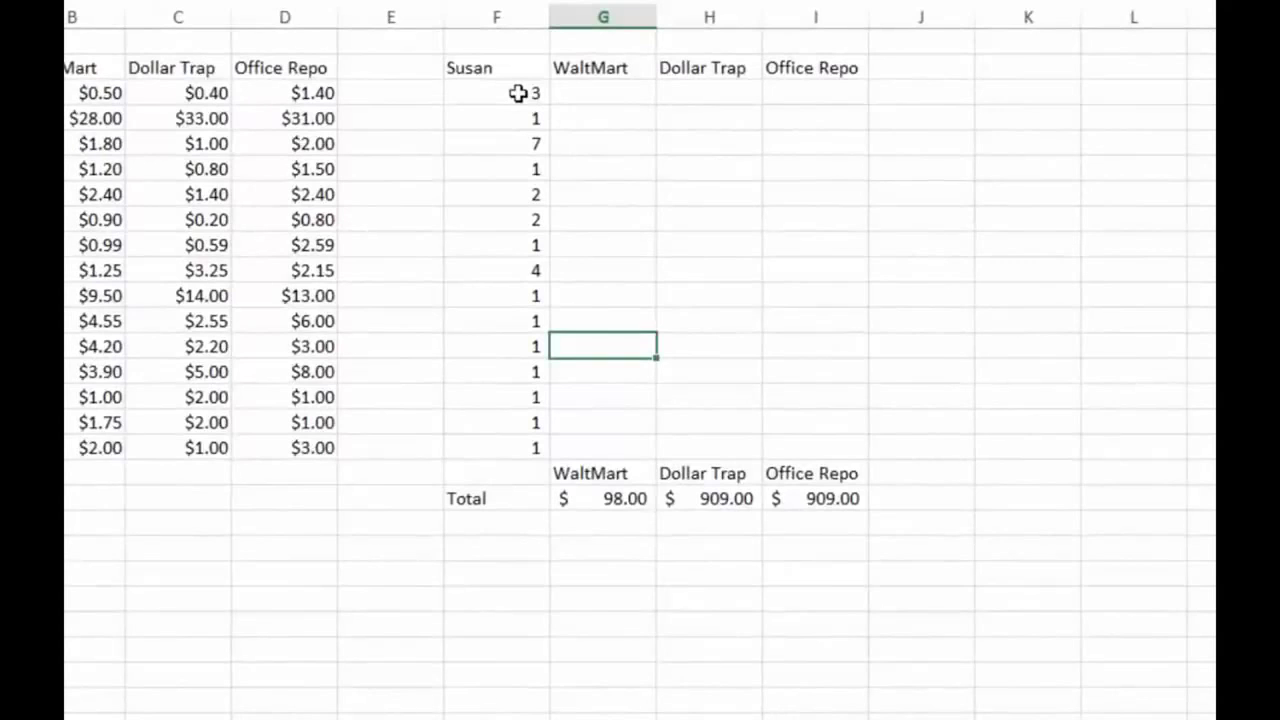
Highlight the first shopper's entire list in F2:I19, and move to the empty columns beside it.
left_click(518, 93)
key("Up")
key("shift+Down")
key("shift+Right")
key("shift+Right")
key("shift+Right")
key("shift+Down")
key("shift+Down")
key("shift+Down")
key("shift+Down")
key("shift+Down")
key("shift+Down")
key("shift+Down")
key("shift+Down")
key("shift+Down")
key("shift+Down")
key("shift+Down")
key("shift+Down")
key("shift+Down")
key("shift+Down")
key("shift+Down")
key("shift+Down")
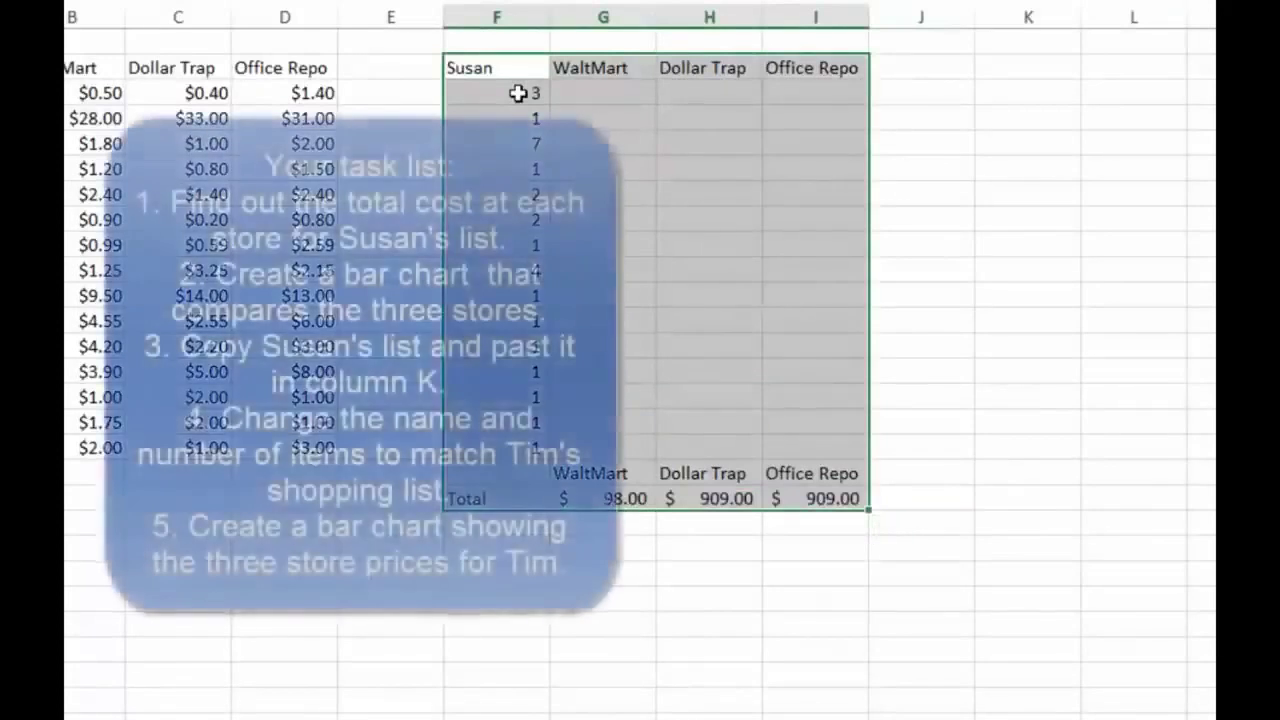
key("Right")
key("Right")
key("Right")
key("Right")
key("Right")
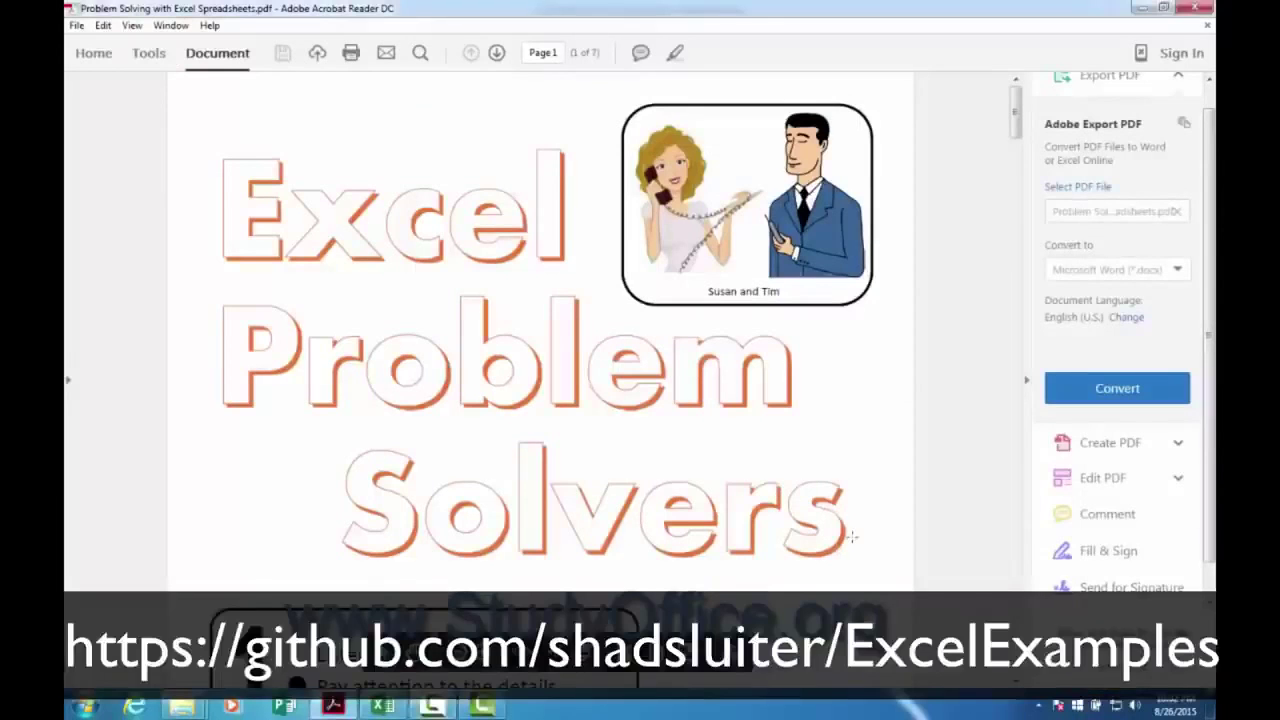
Switch to the Problem Solving with Excel Spreadsheets PDF in Acrobat Reader and read from School Shopping through to Cat or Dog?
scroll(852, 543, "down", 5)
scroll(852, 543, "down", 15)
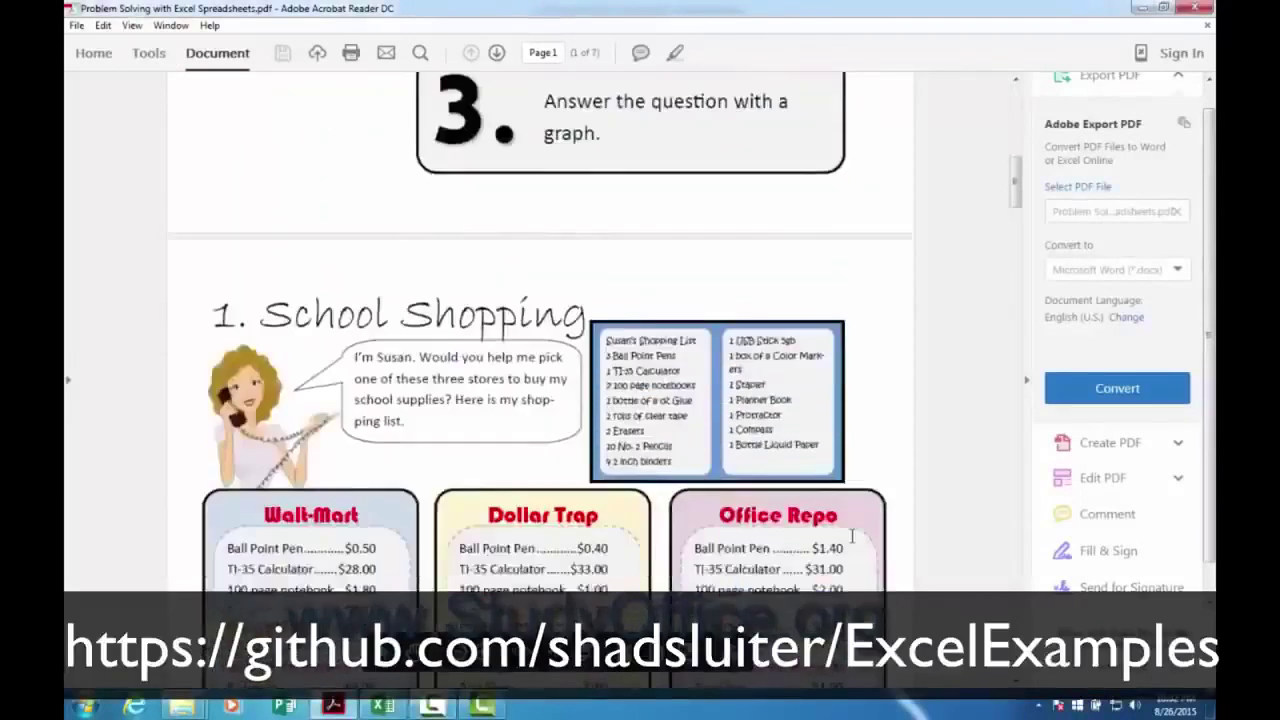
scroll(852, 537, "down", 14)
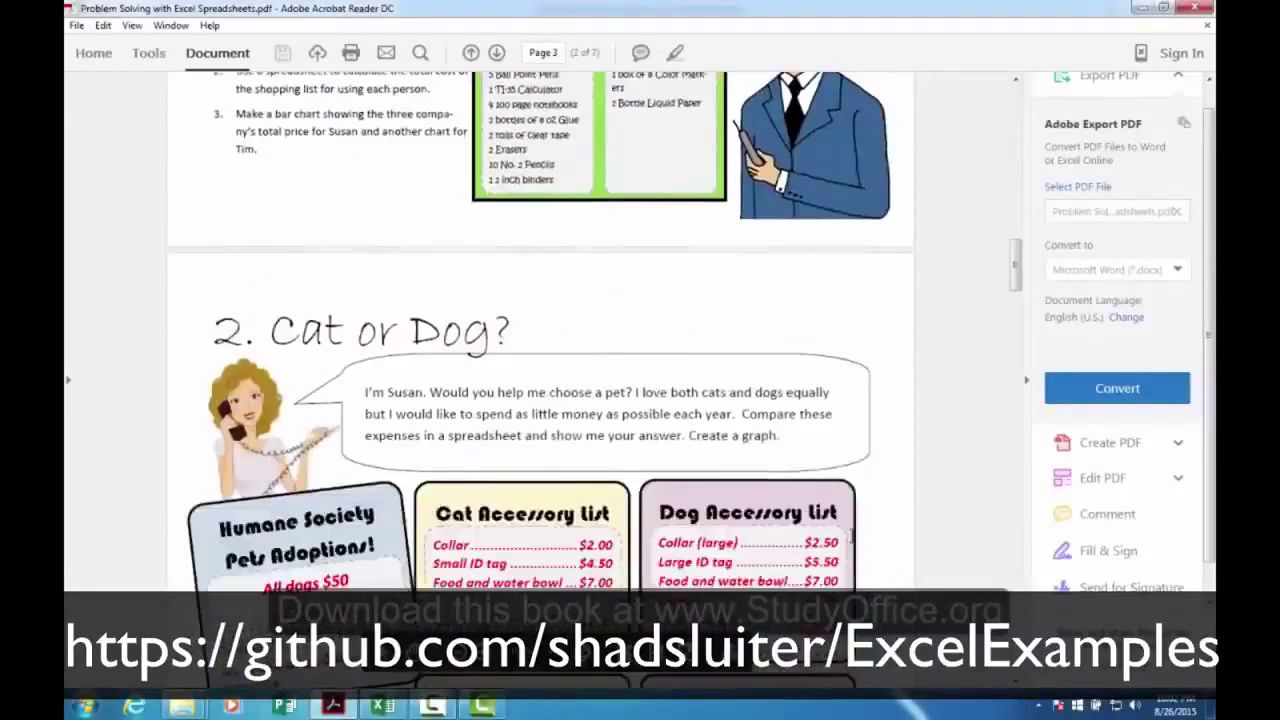
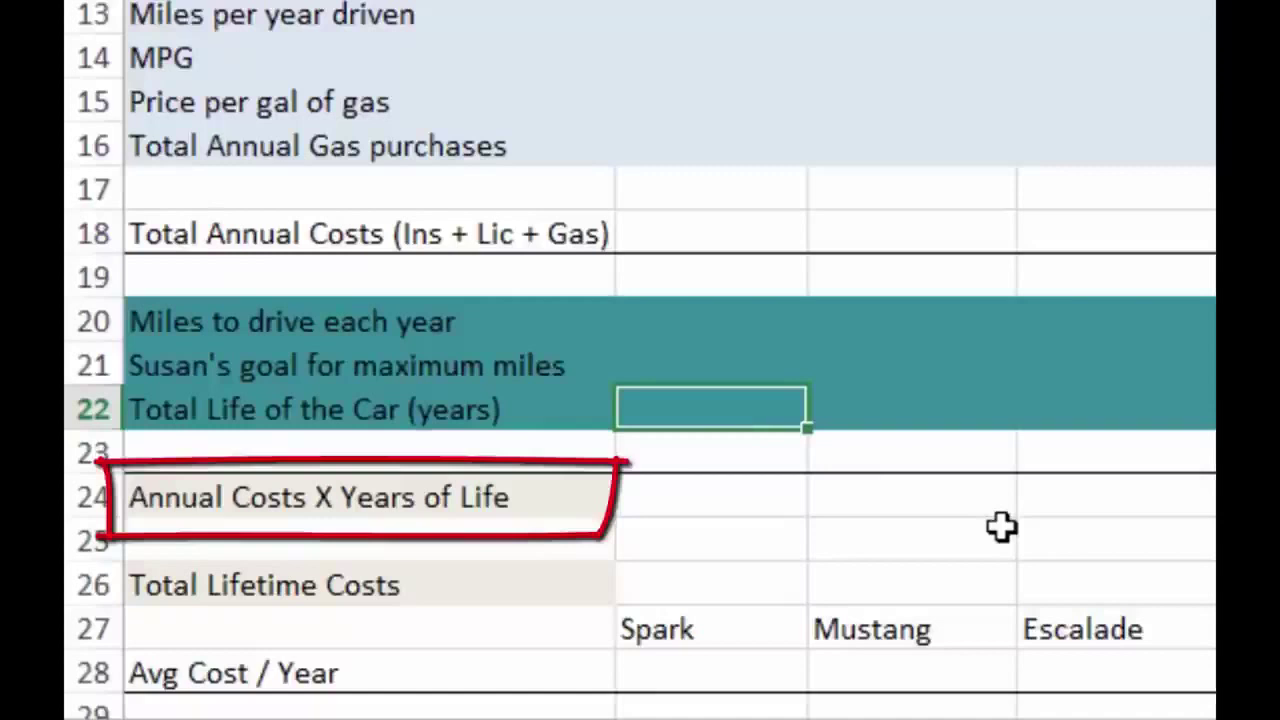
Examine the Annual Costs X Years of Life and Total Lifetime Costs rows and the charts below them in the car cost worksheet.
key("Down")
key("Down")
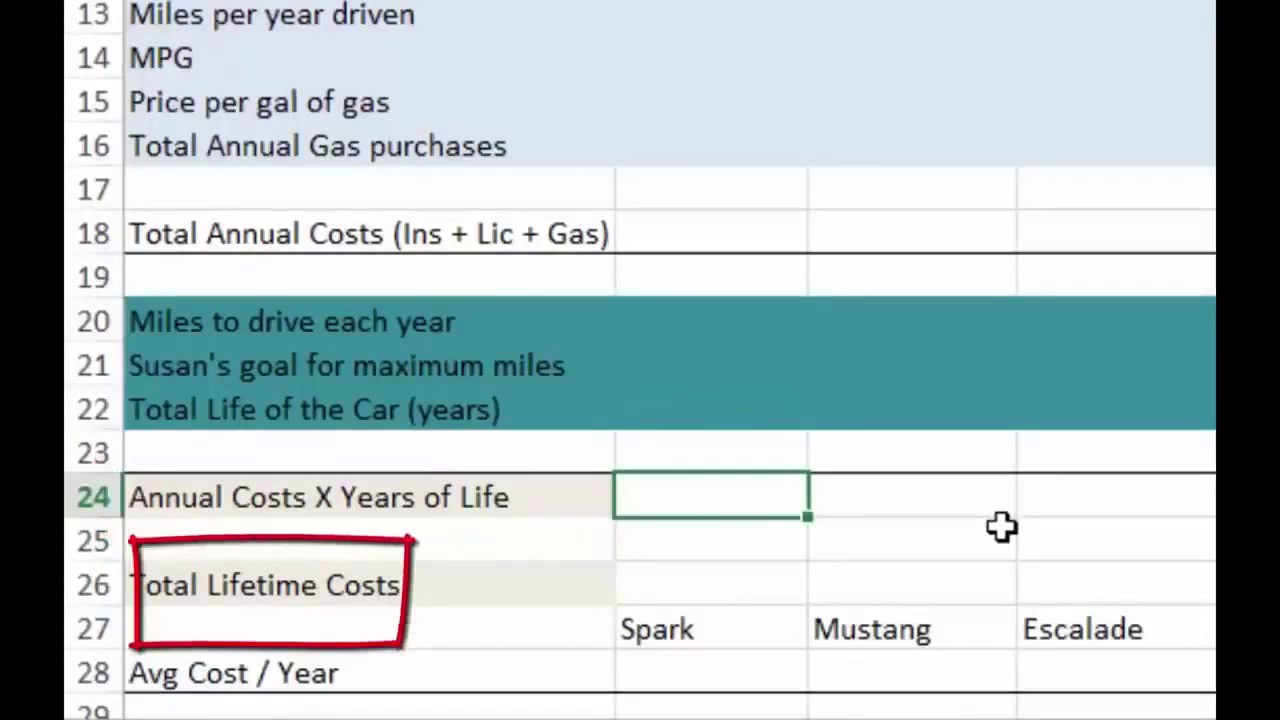
key("Down")
key("Down")
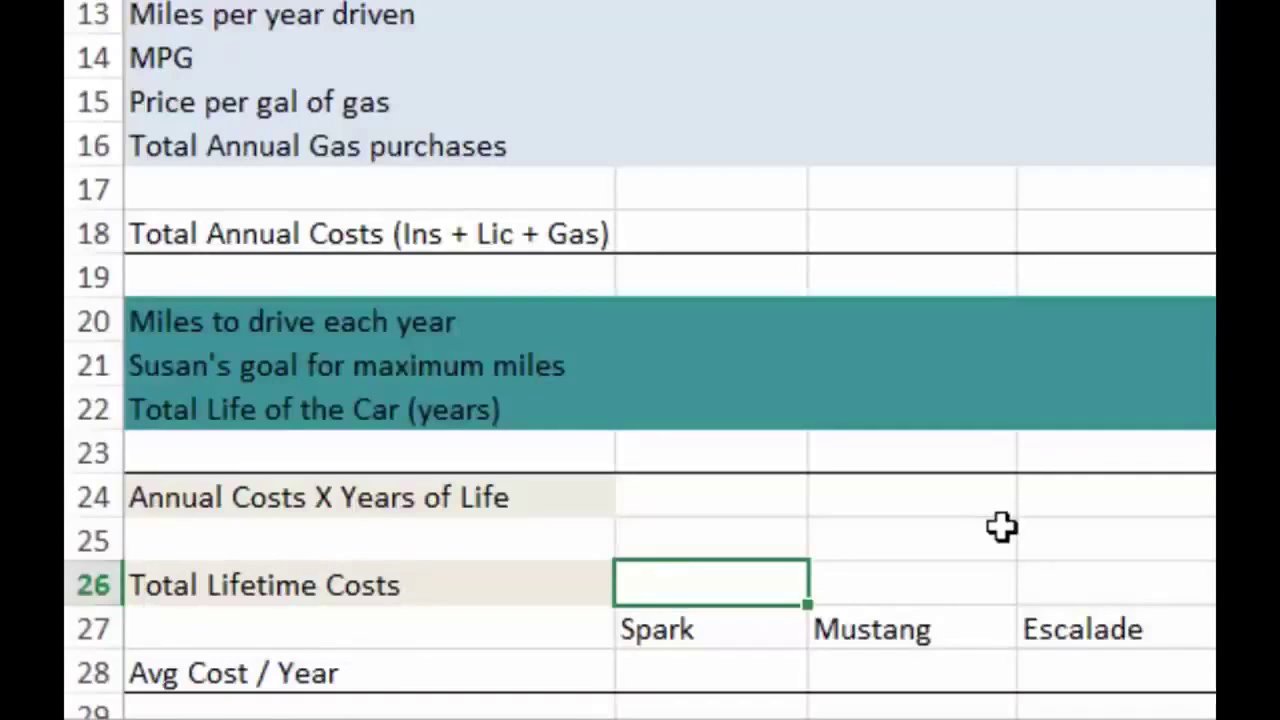
scroll(1000, 527, "down", 5)
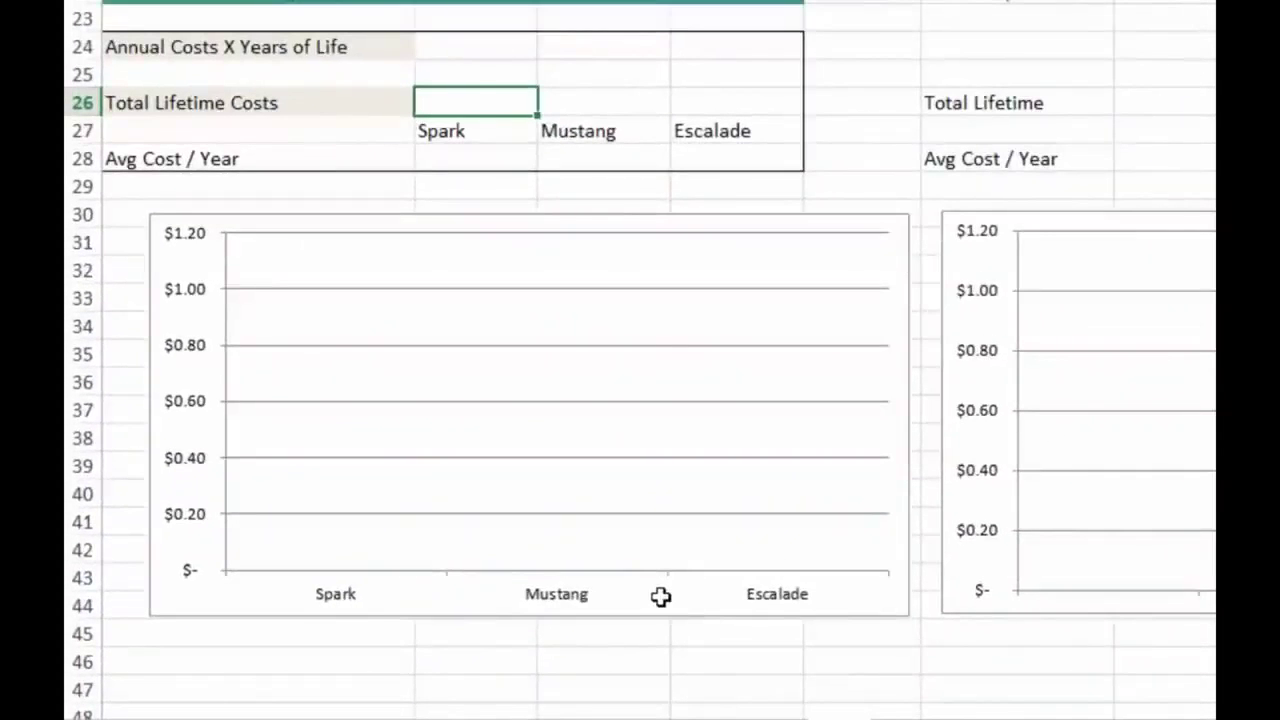
Highlight the three car names and the Avg Cost / Year cells beneath them in B27:D28 as the chart range.
key("Down")
key("shift+Right")
key("shift+Down")
key("shift+Down")
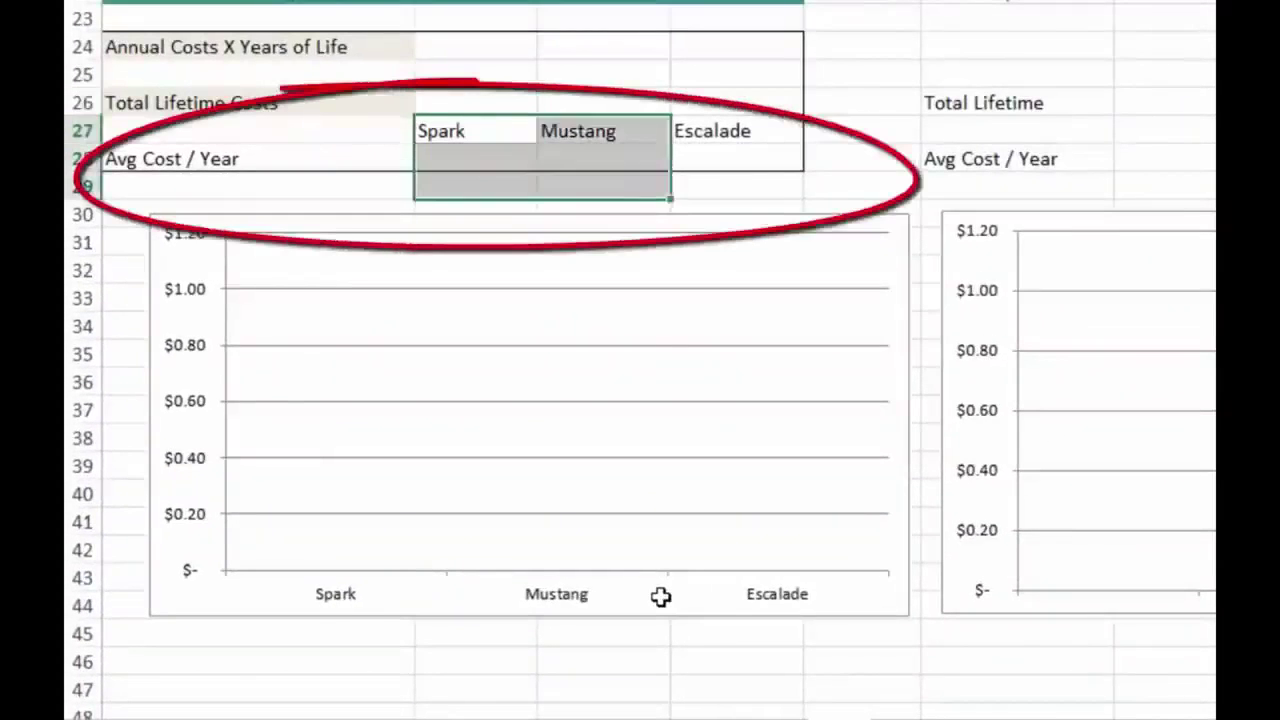
key("shift+Right")
key("shift+Up")
key("ctrl+c")
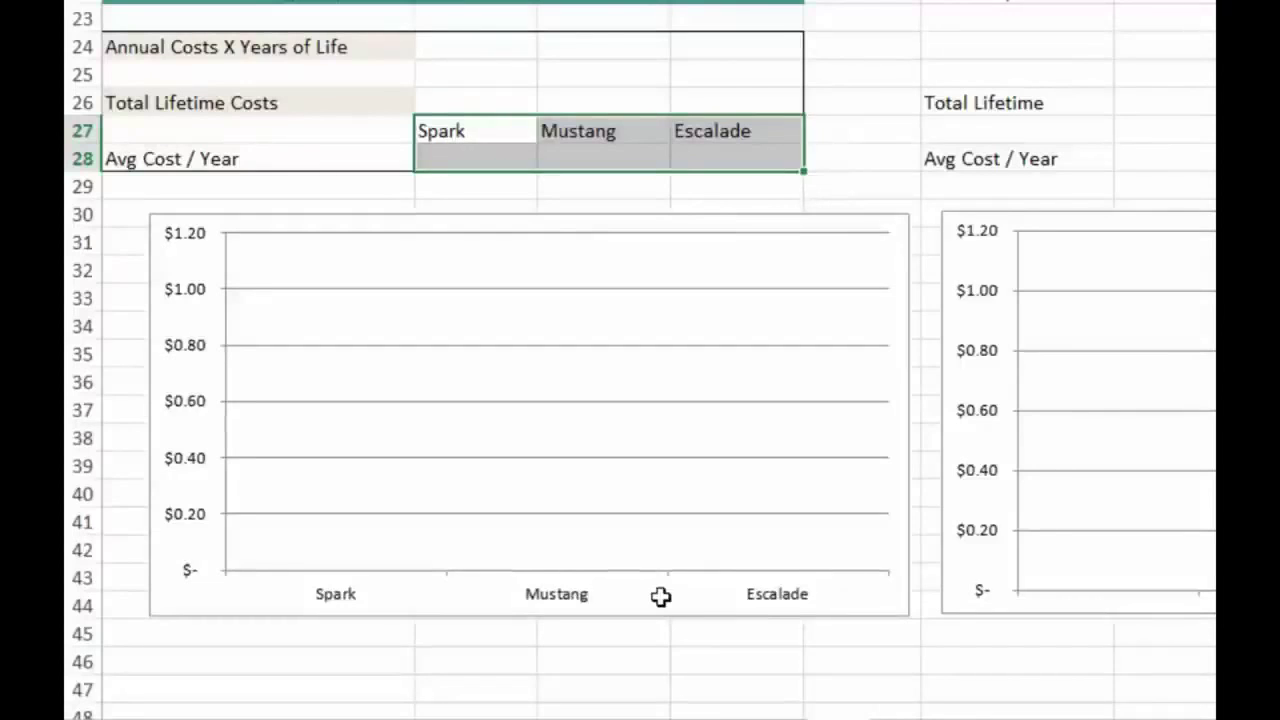
Go to the Avg Cost / Year label in A28, and reselect the car names with their average cost cells in B27:D28.
key("Down")
key("Left")
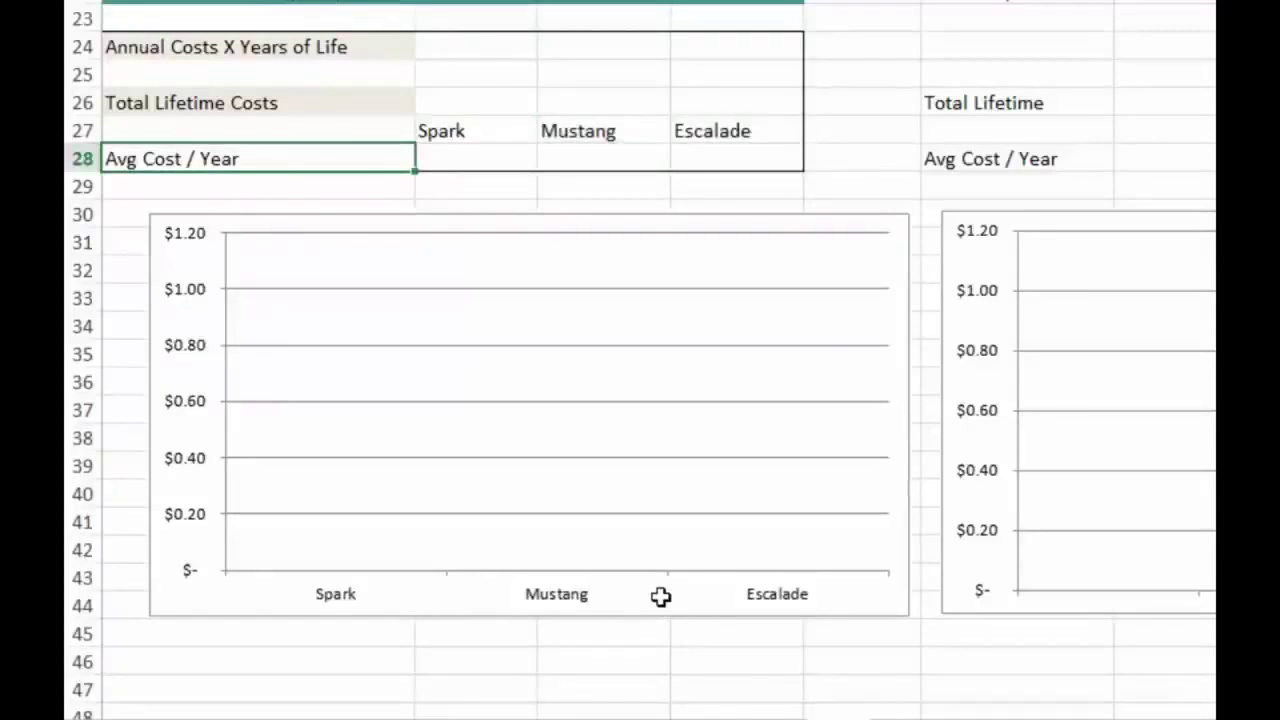
key("Up")
key("Right")
key("ctrl+v")
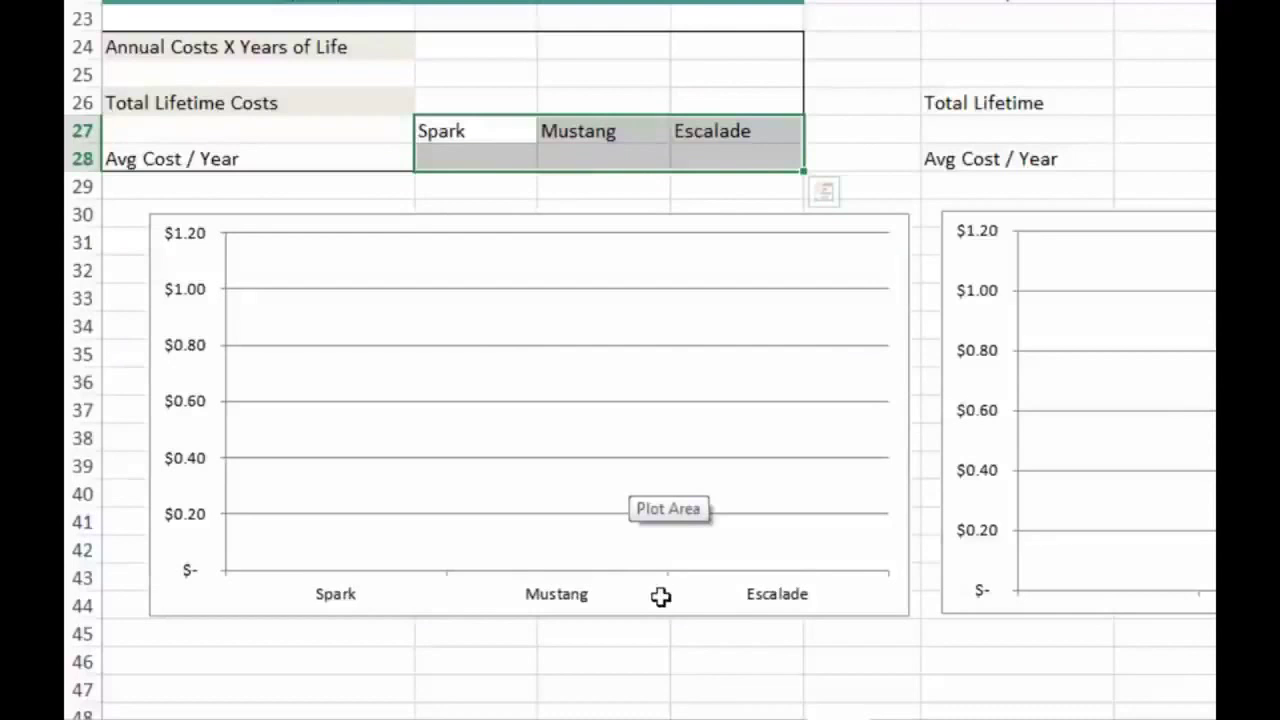
Highlight the Initial Cost row in columns F to I of the second buyer's car cost table, and view the rows below.
scroll(661, 597, "up", 7)
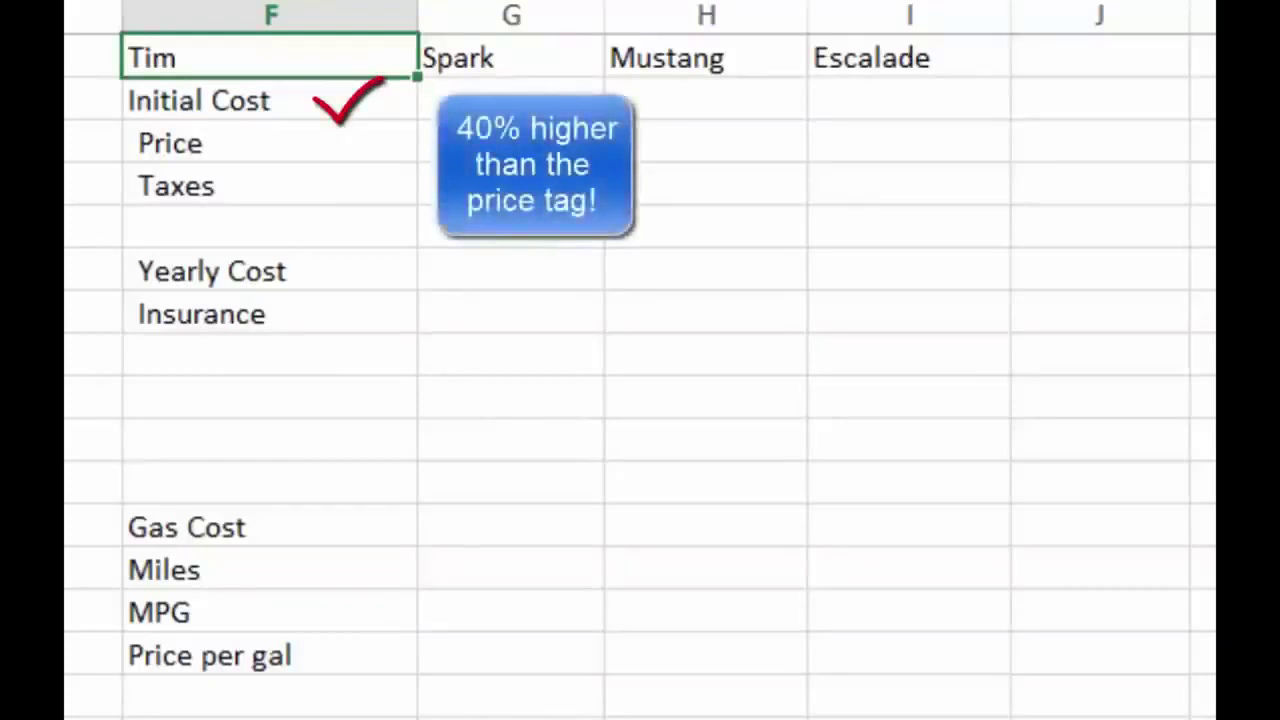
left_click_drag(270, 100, 909, 100)
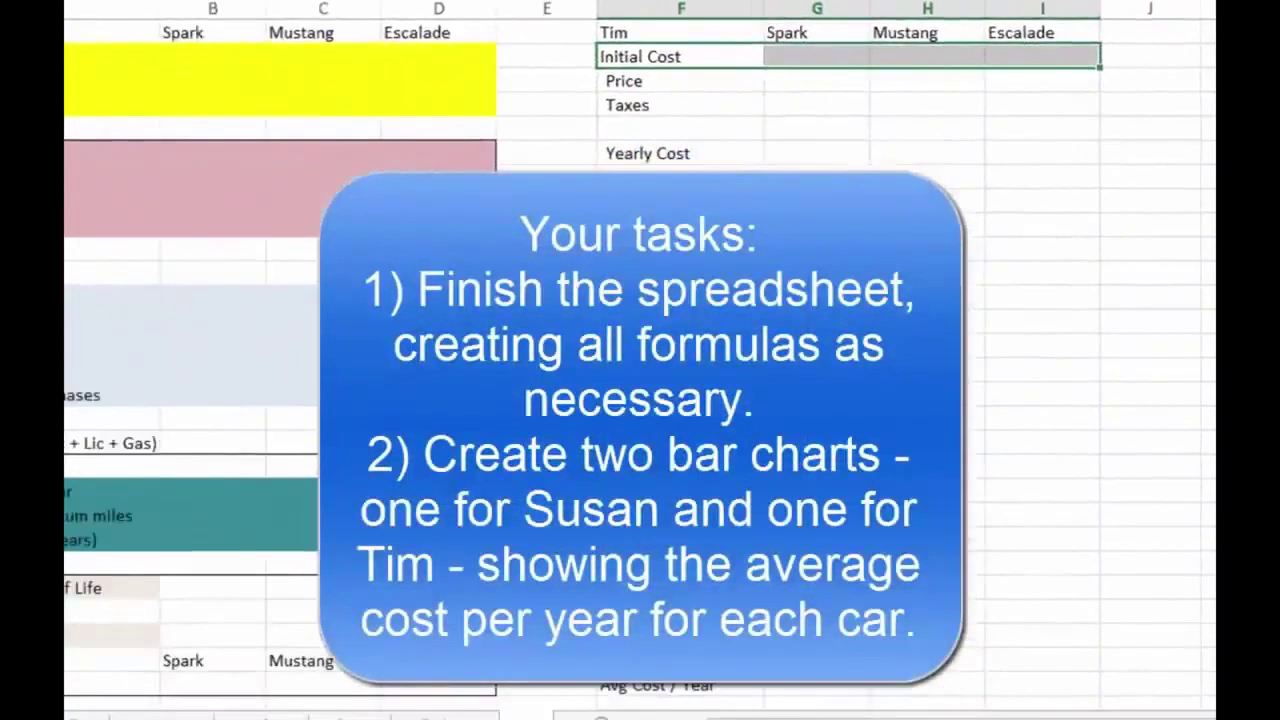
scroll(640, 400, "down", 6)
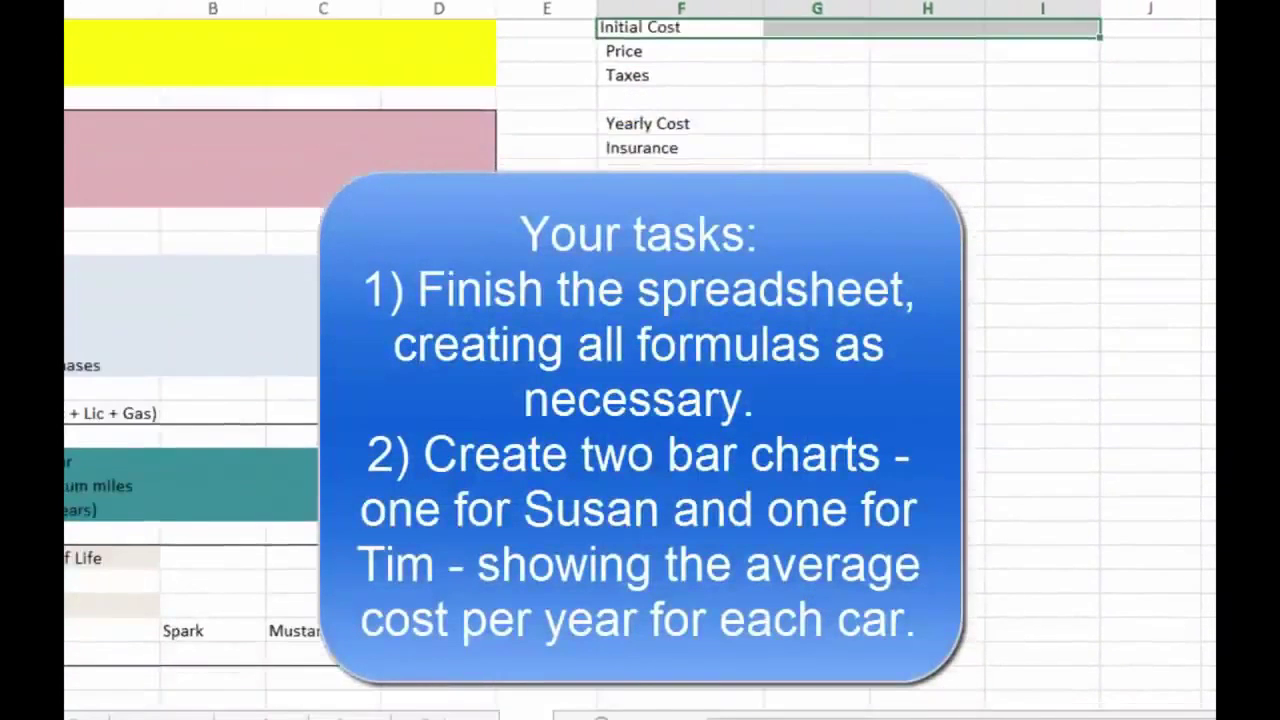